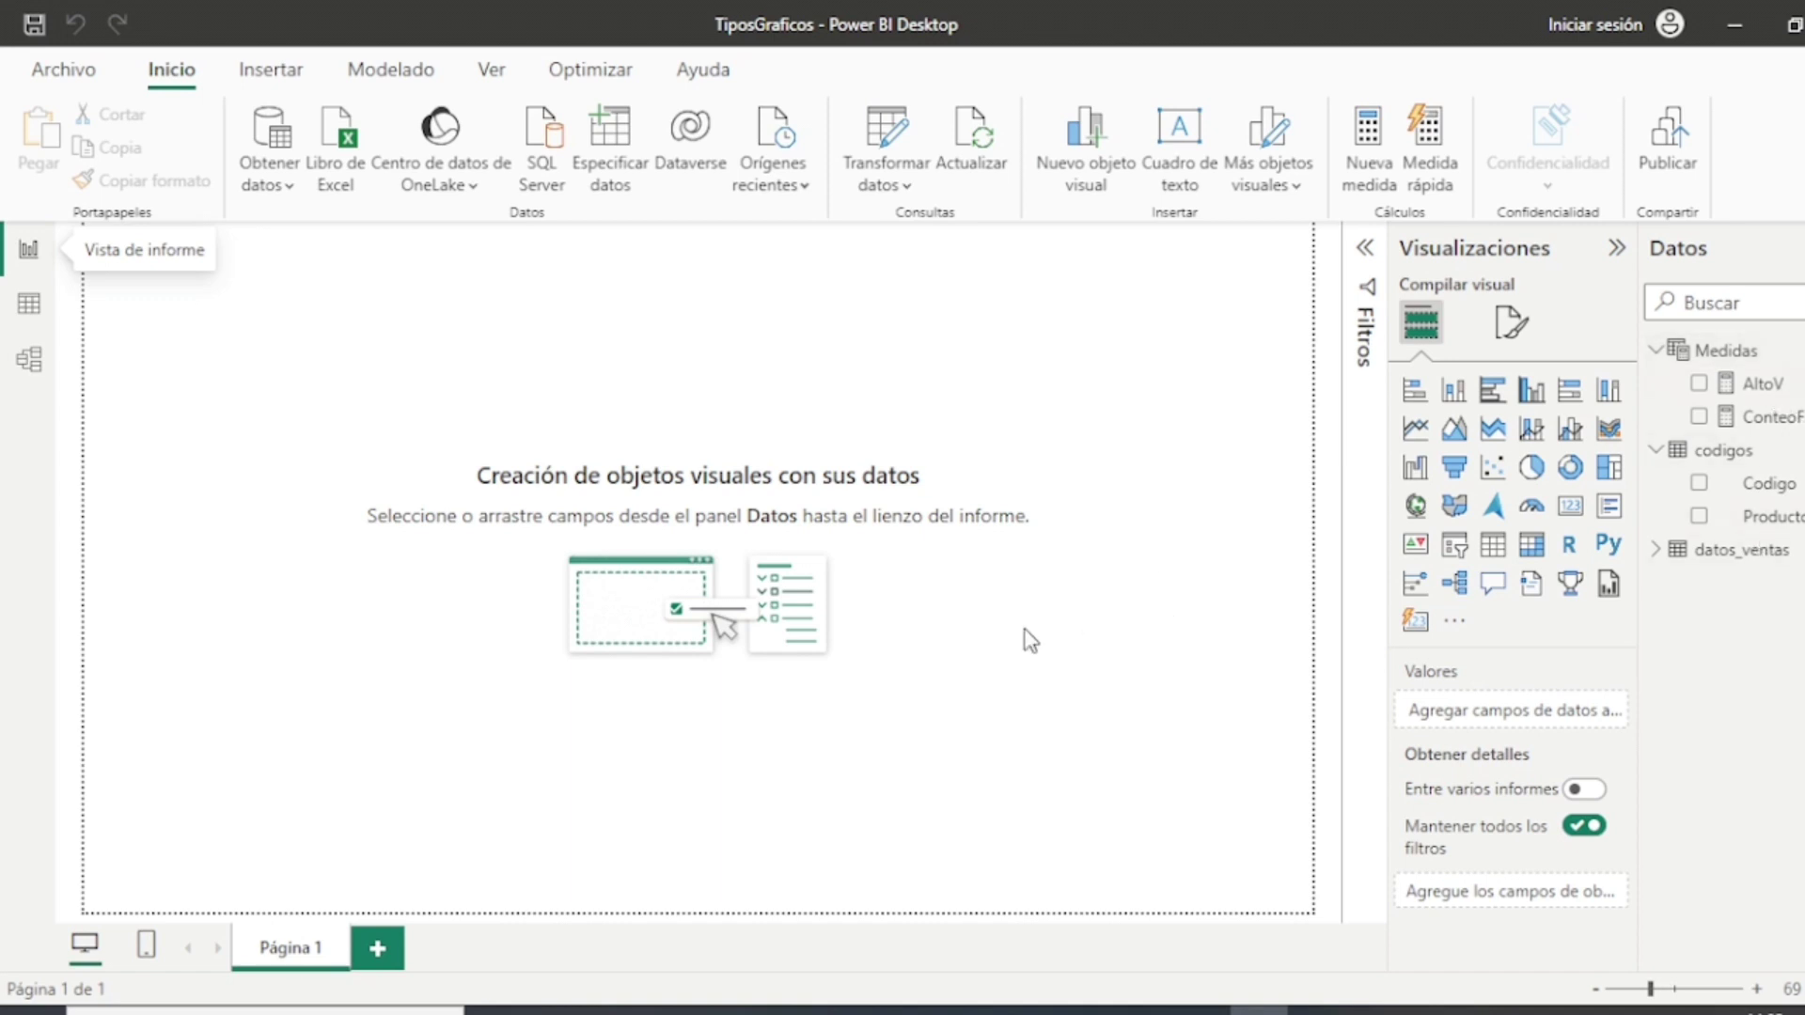
Step: Add three new blank pages to the report
double_click(299, 949)
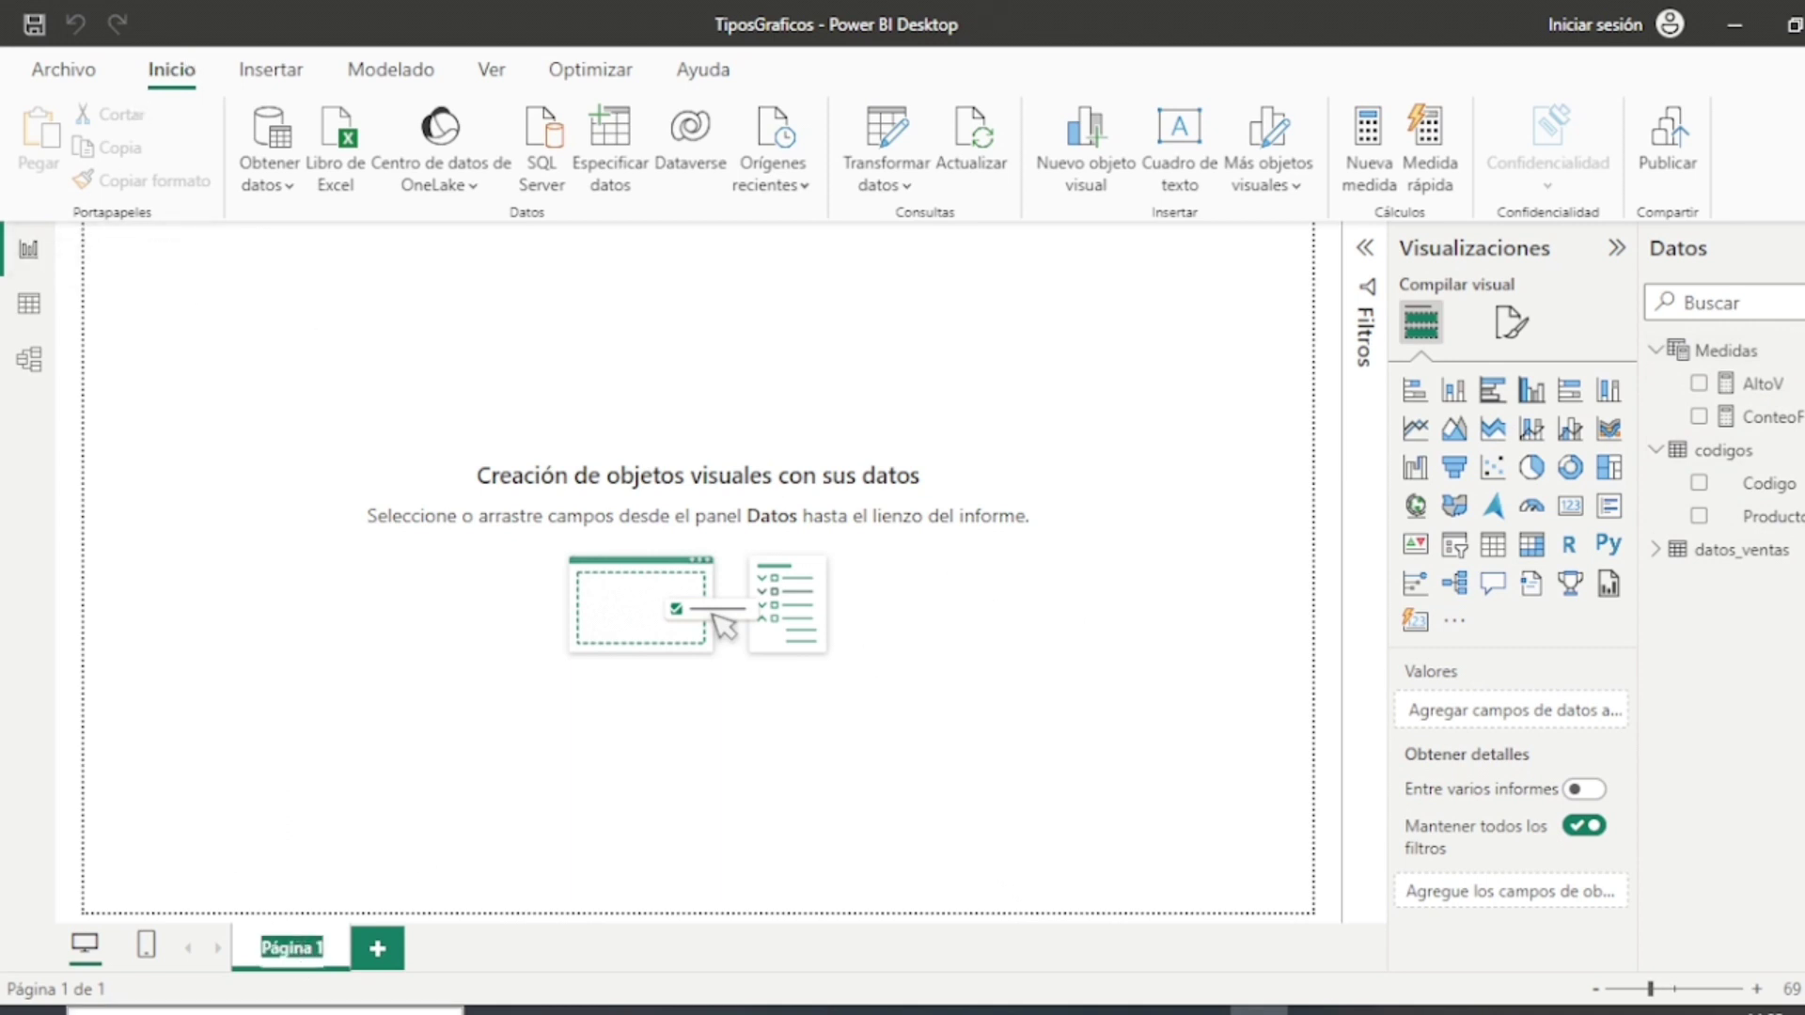
click(377, 949)
click(501, 949)
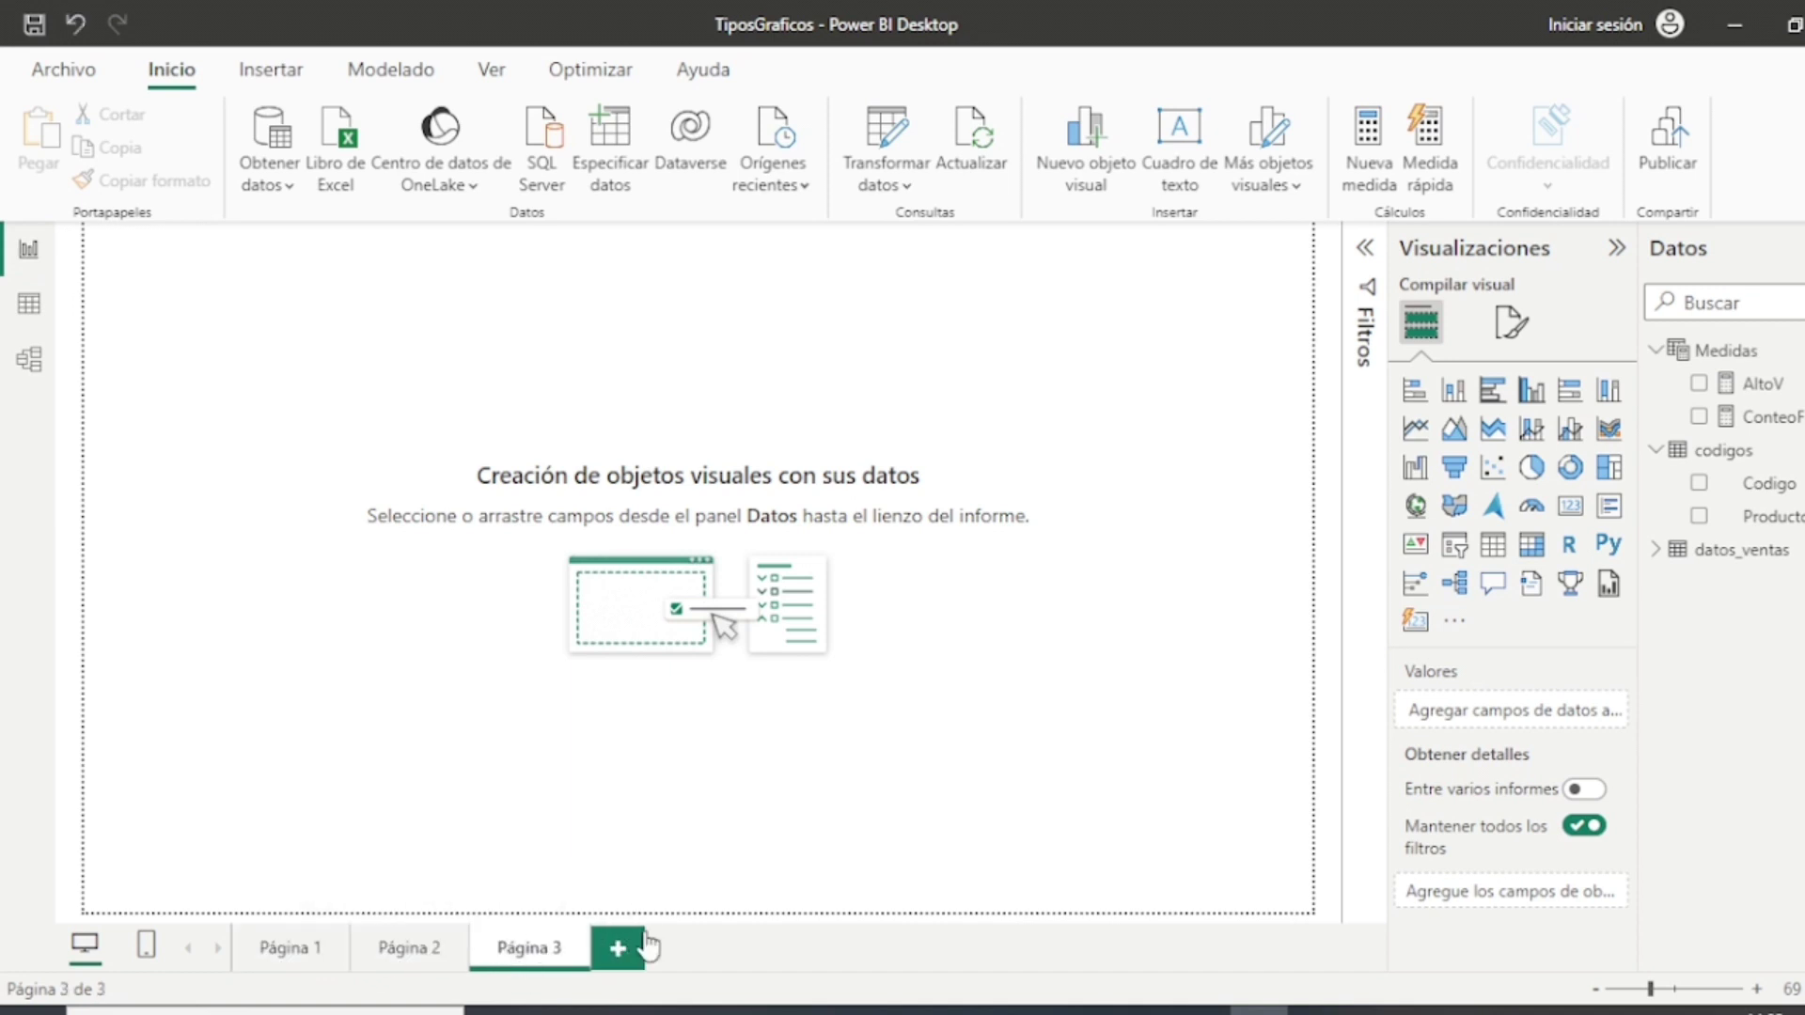
click(639, 956)
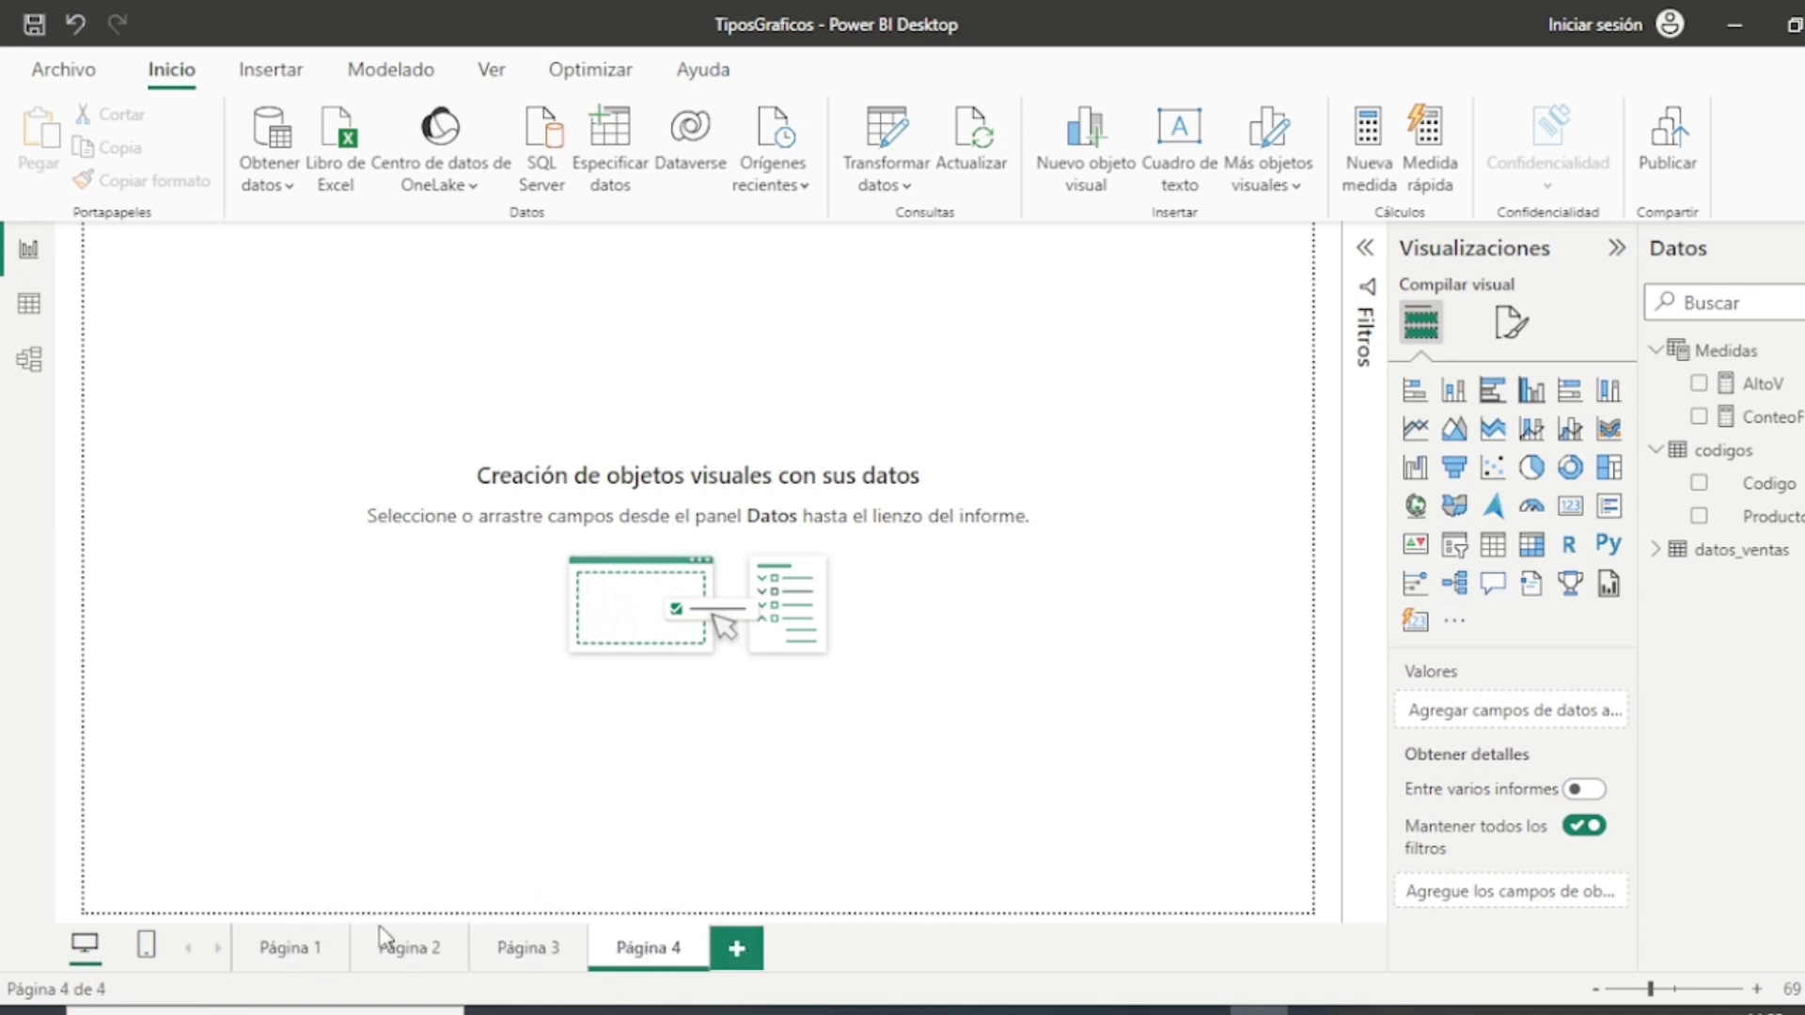
Step: Rename the report's first page as "Gráfico de barras"
click(315, 959)
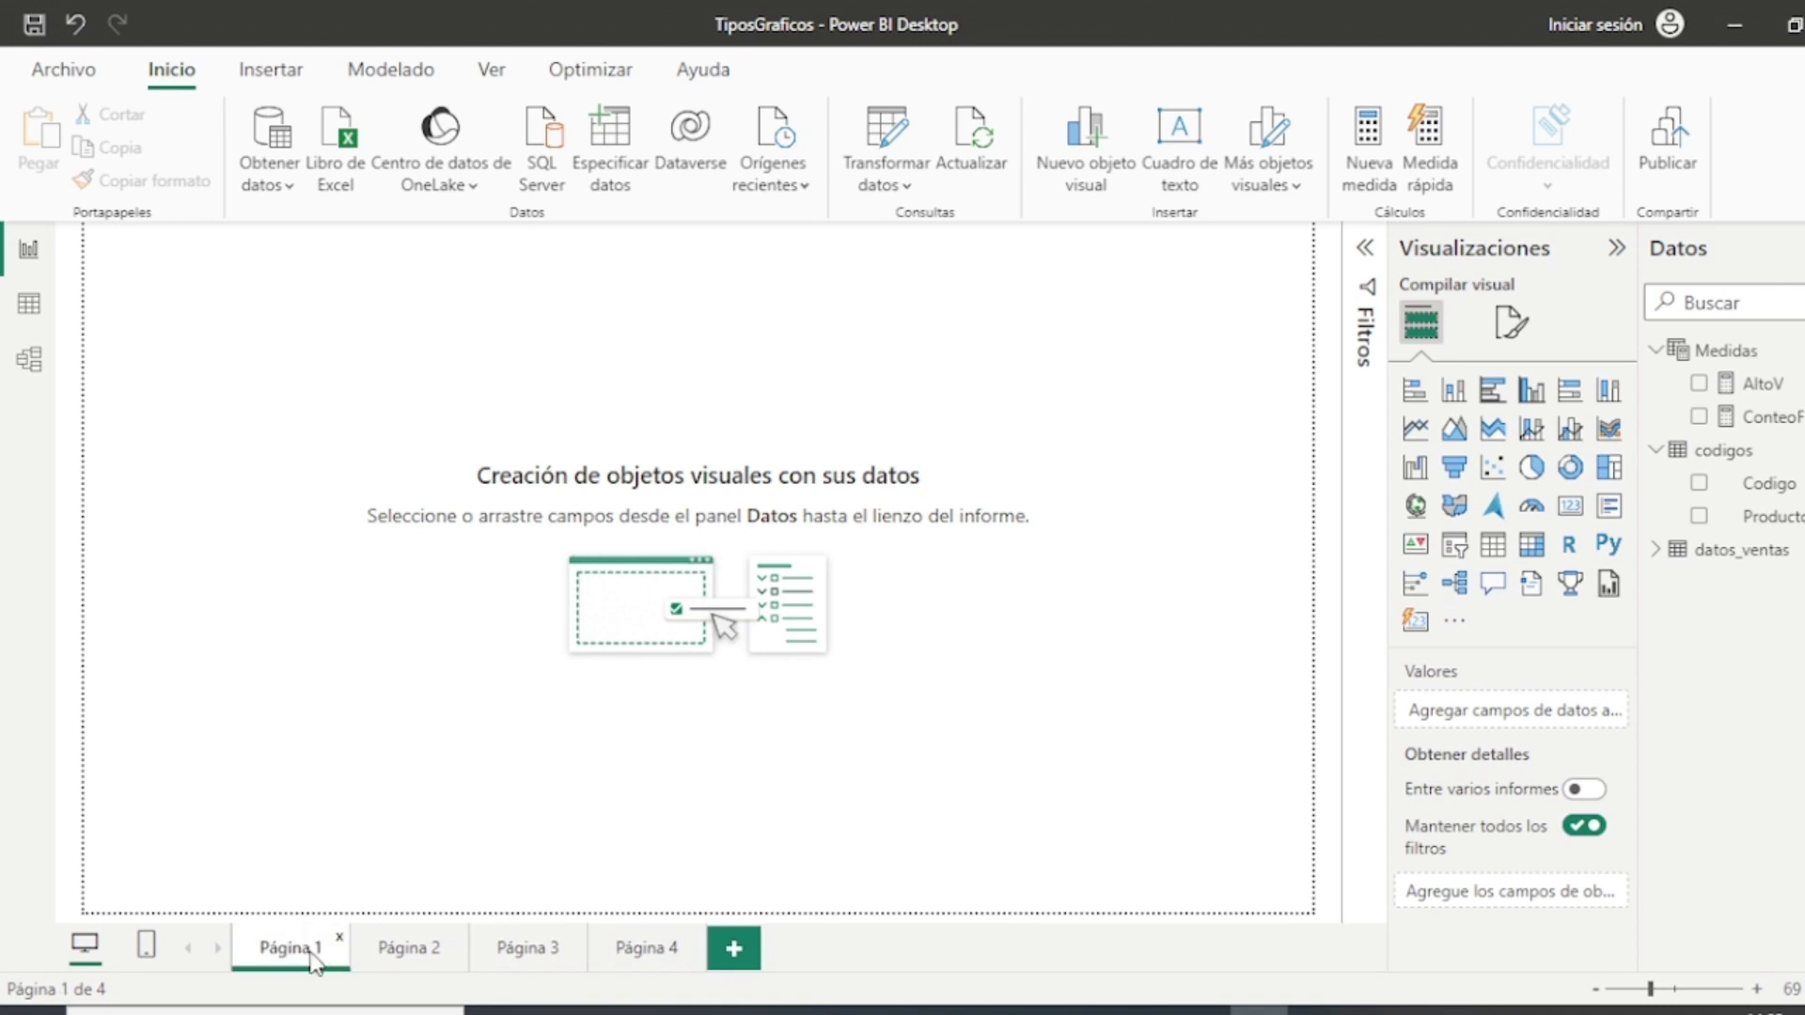
click(428, 959)
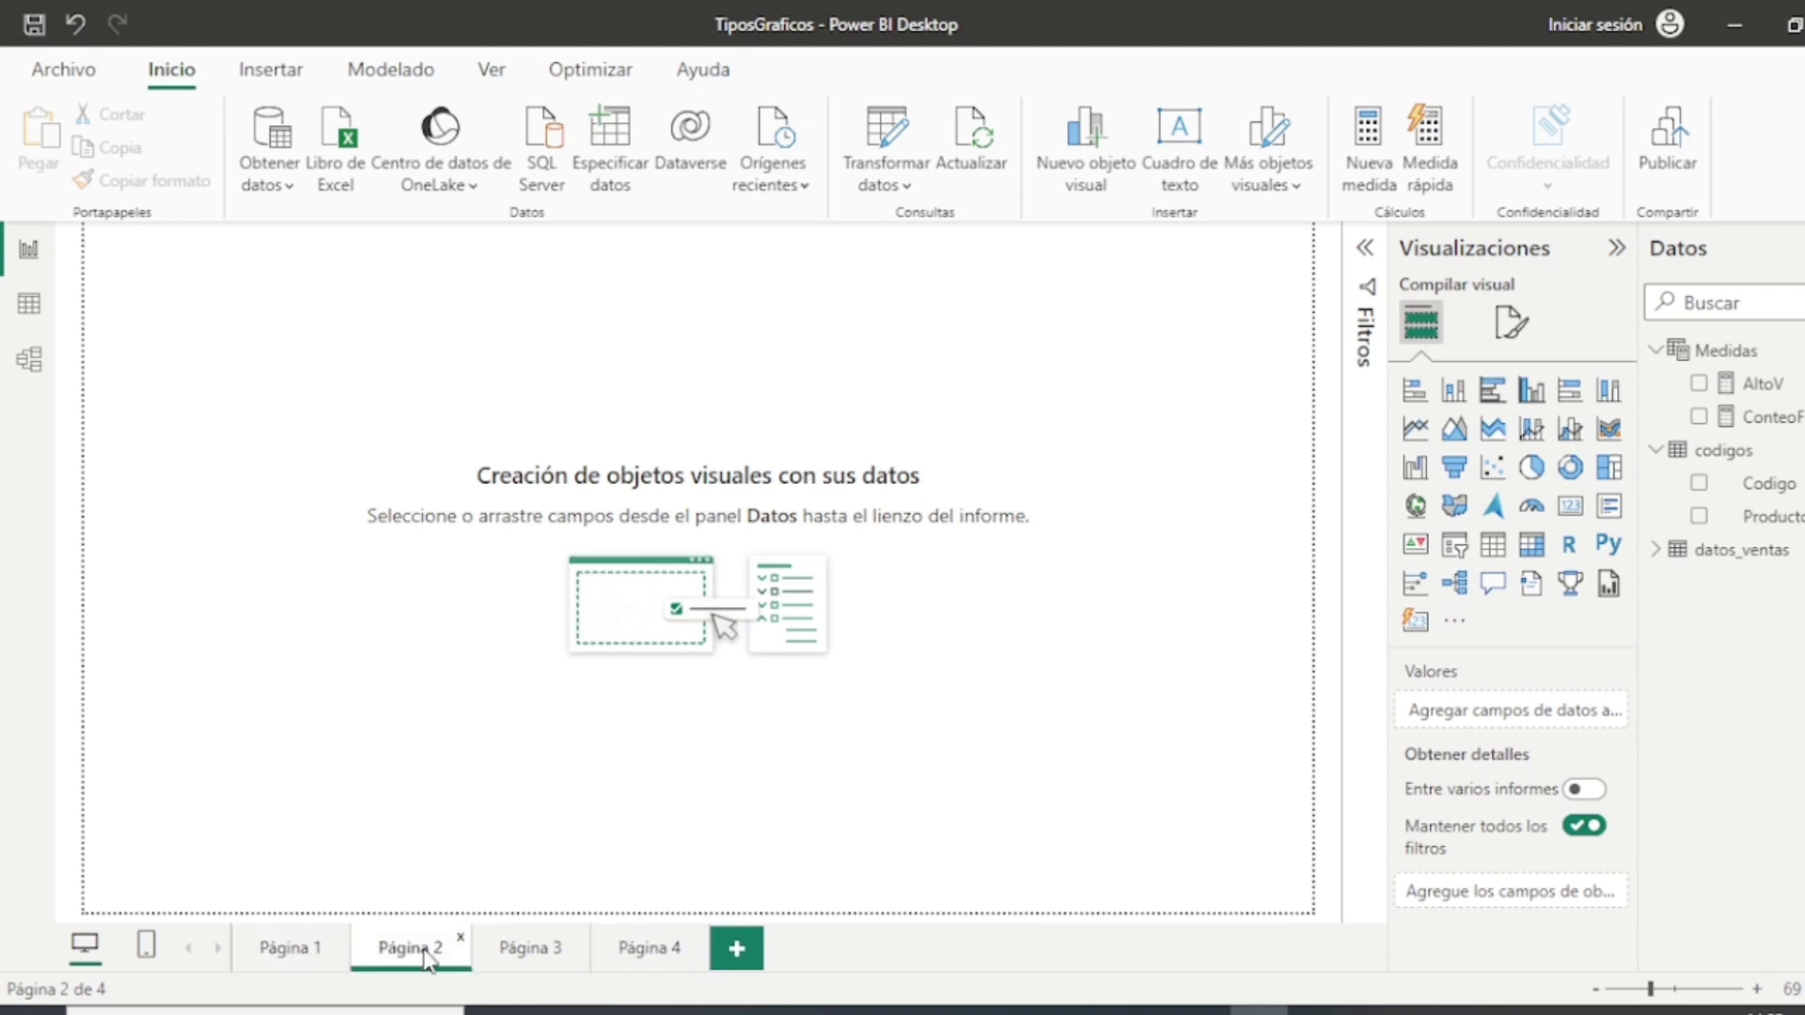
double_click(299, 959)
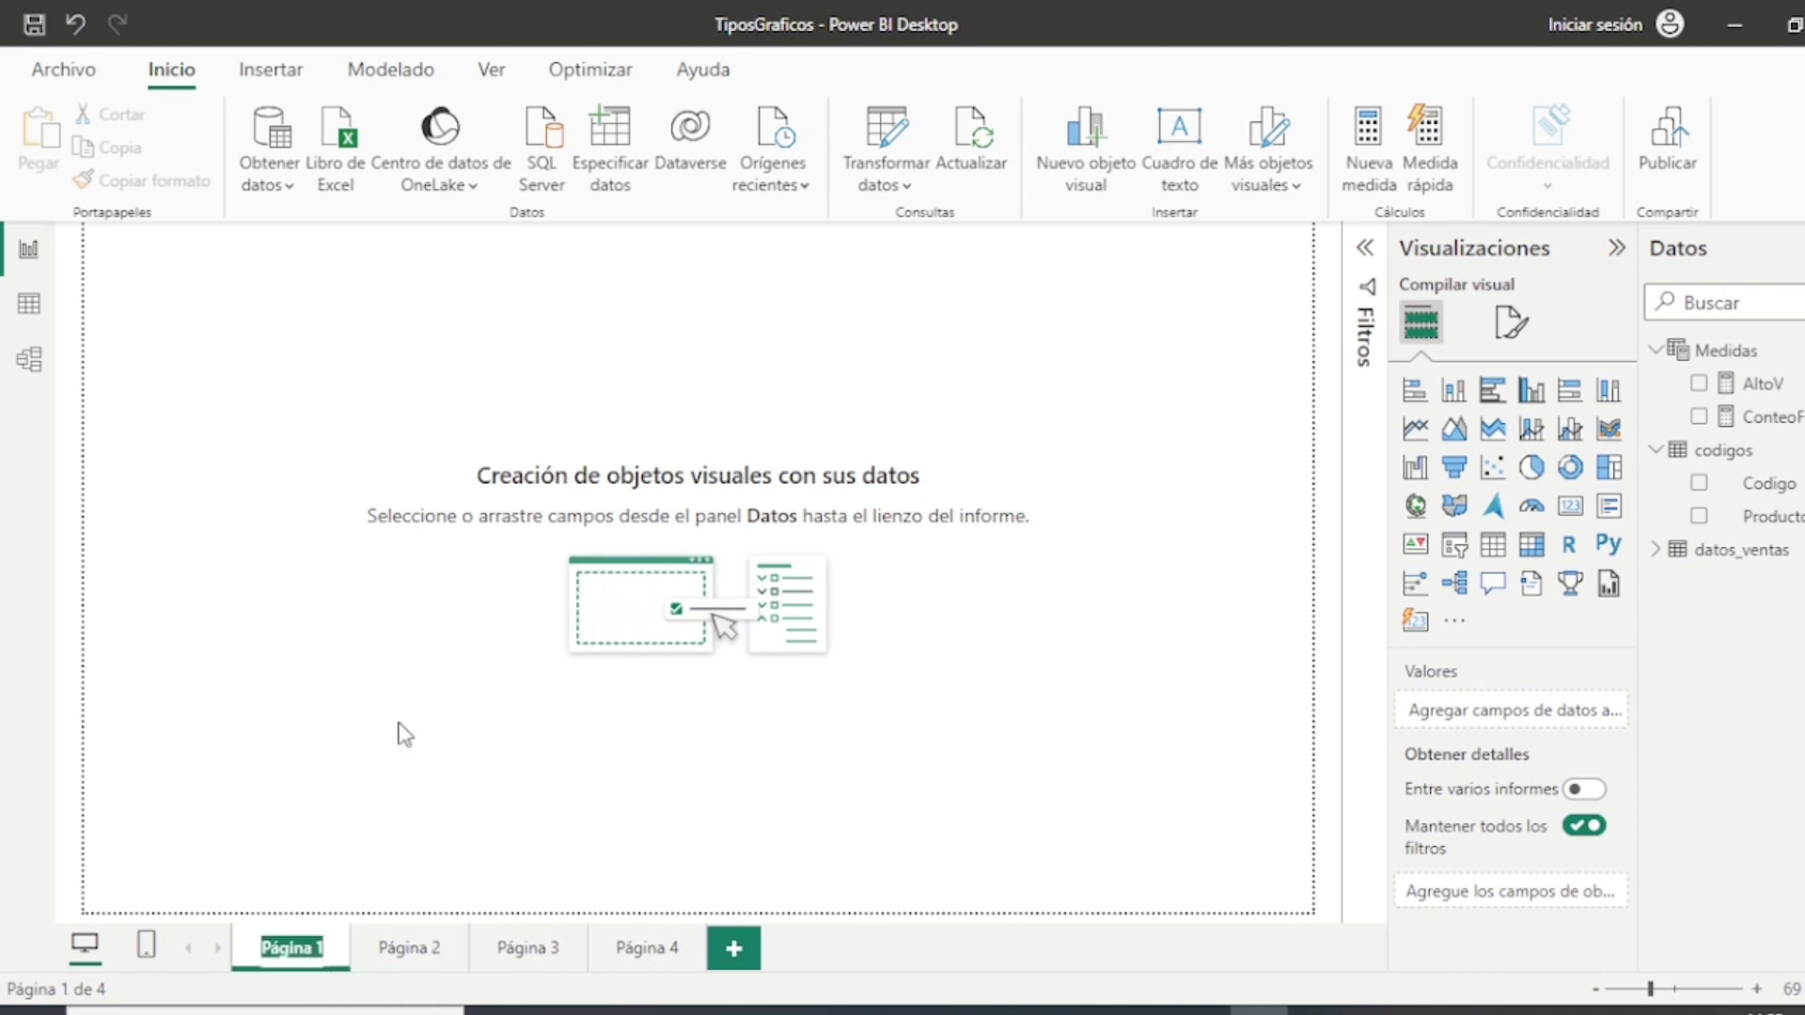
text(Gr)
text(áfico)
text( de bv)
key(BackSpace)
text(arras)
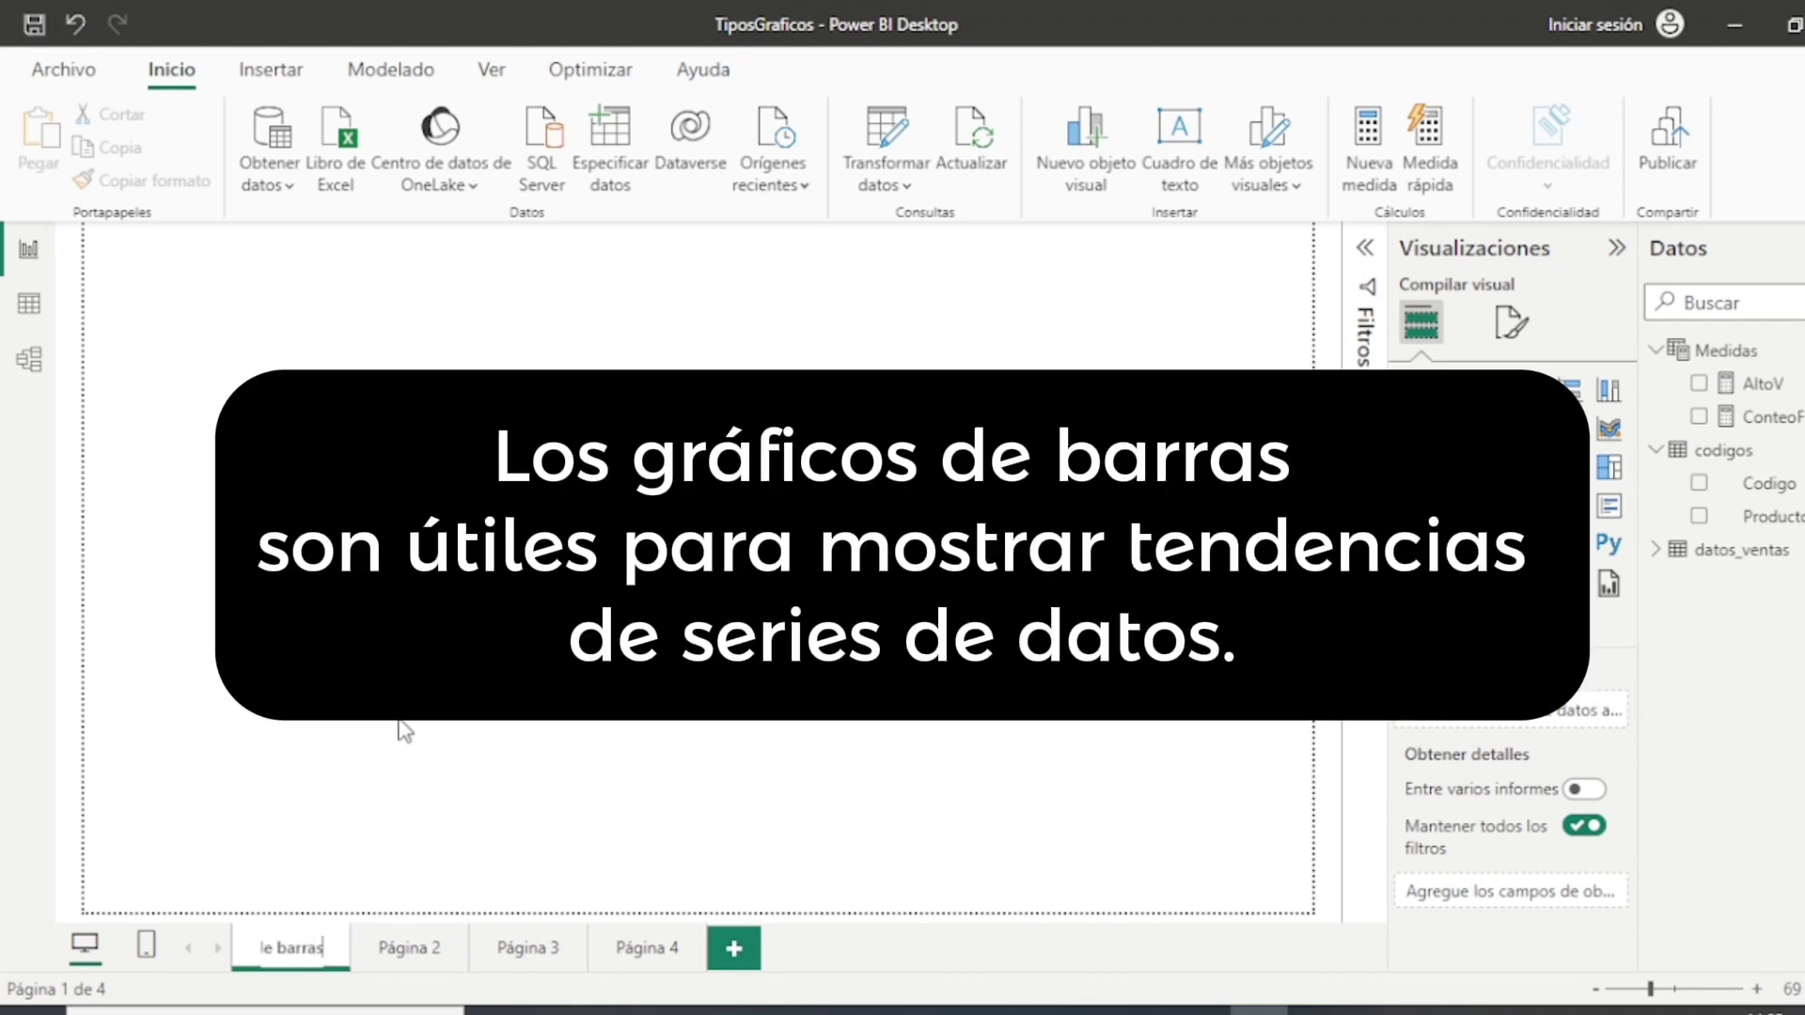
key(Return)
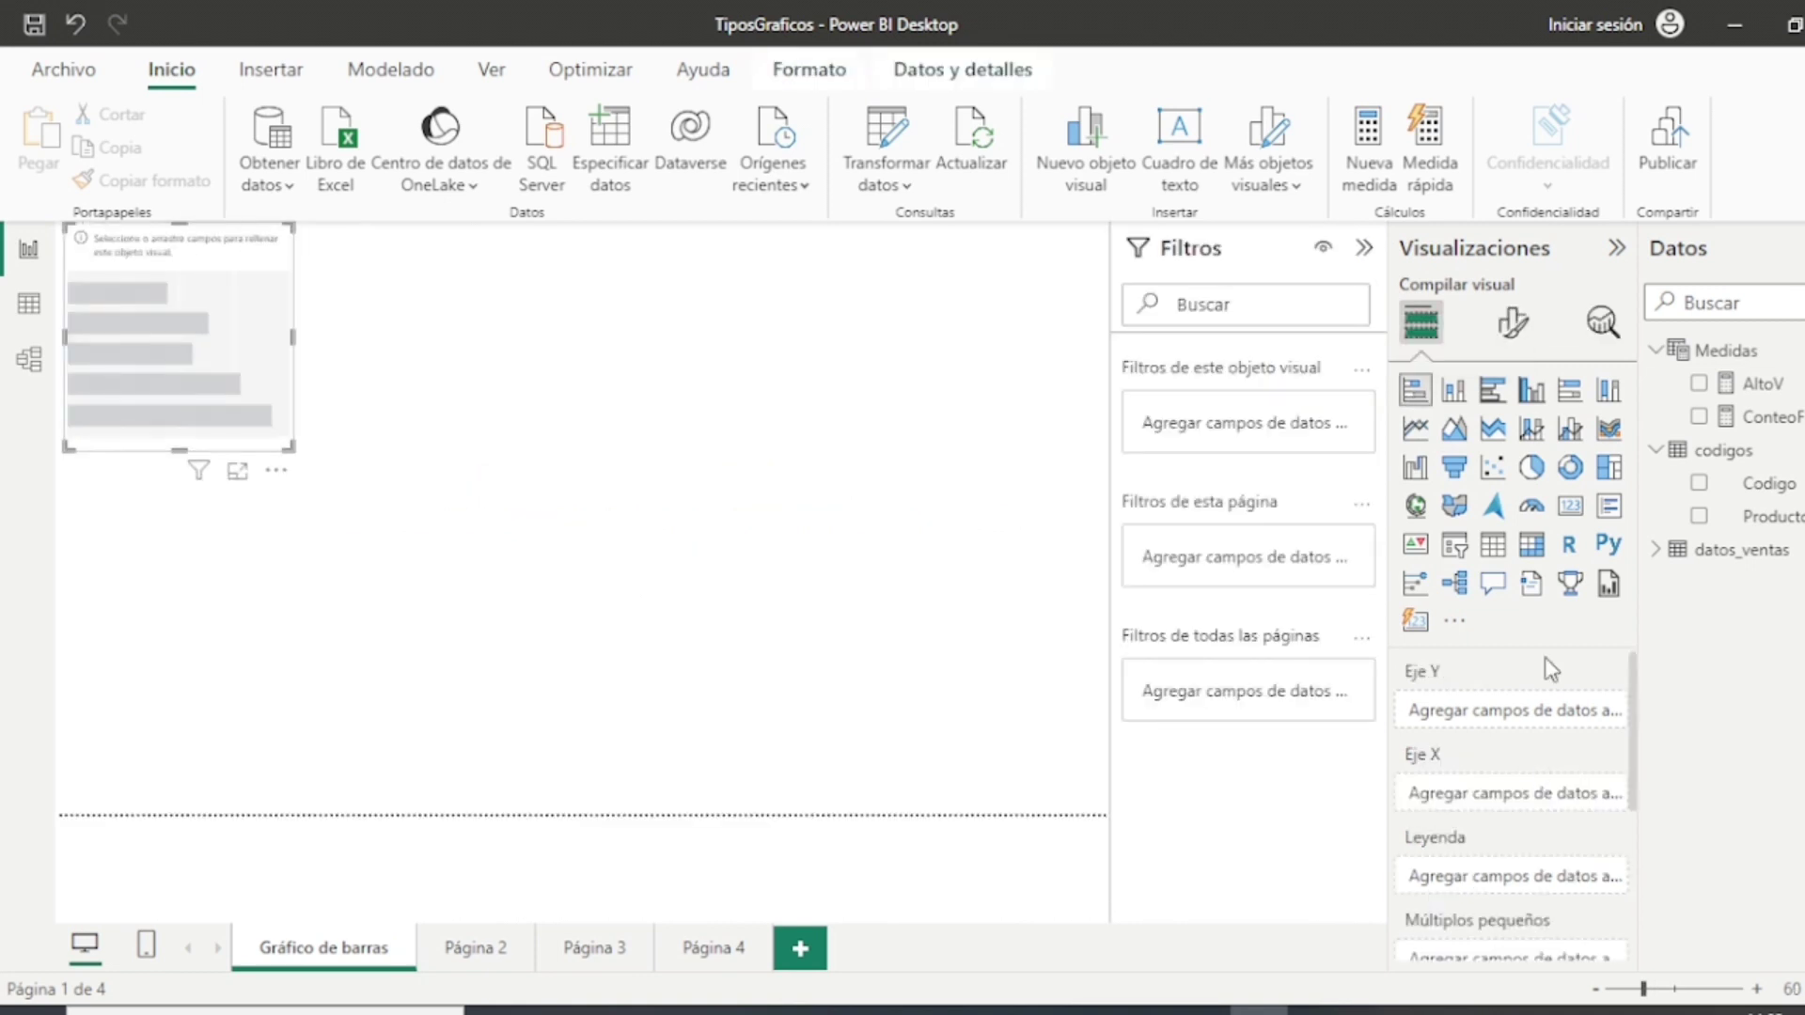
Step: Assign Producto from datos_ventas to the bar chart's Y axis and IngresosT to its X axis
scroll(1544, 658, down, 2)
scroll(1544, 659, up, 2)
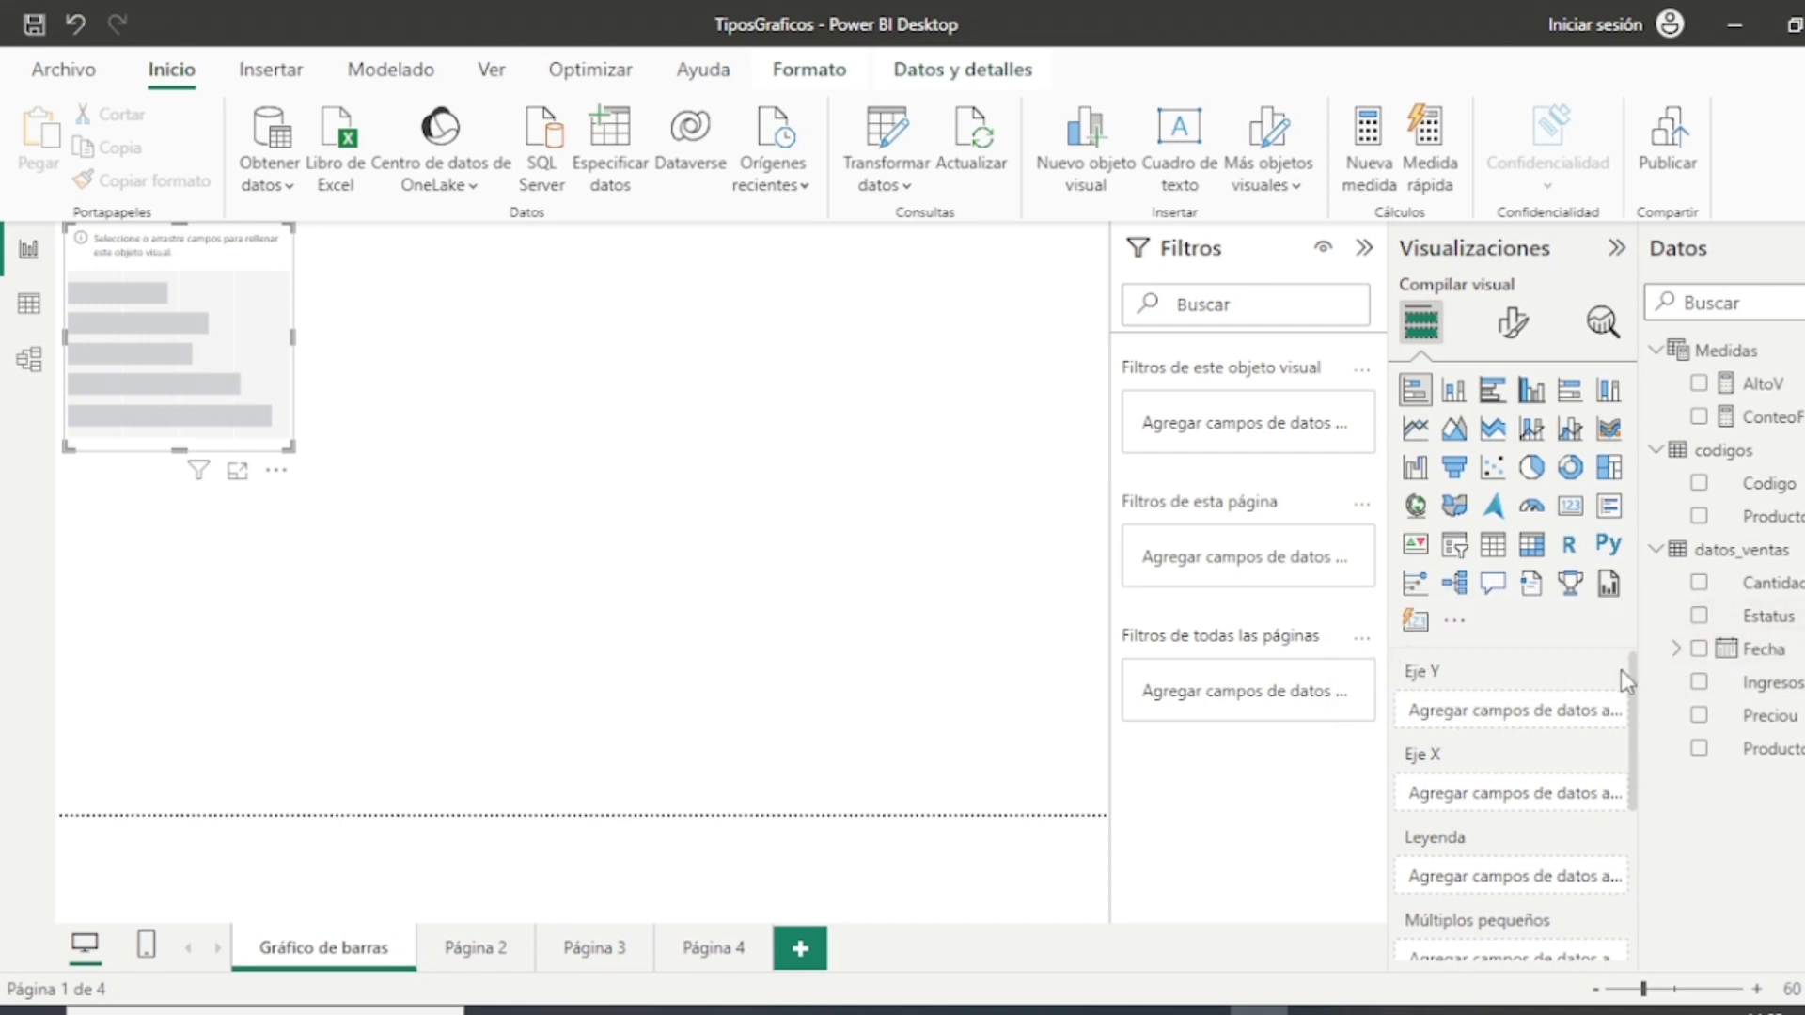
drag(1772, 757, 1497, 716)
click(1770, 752)
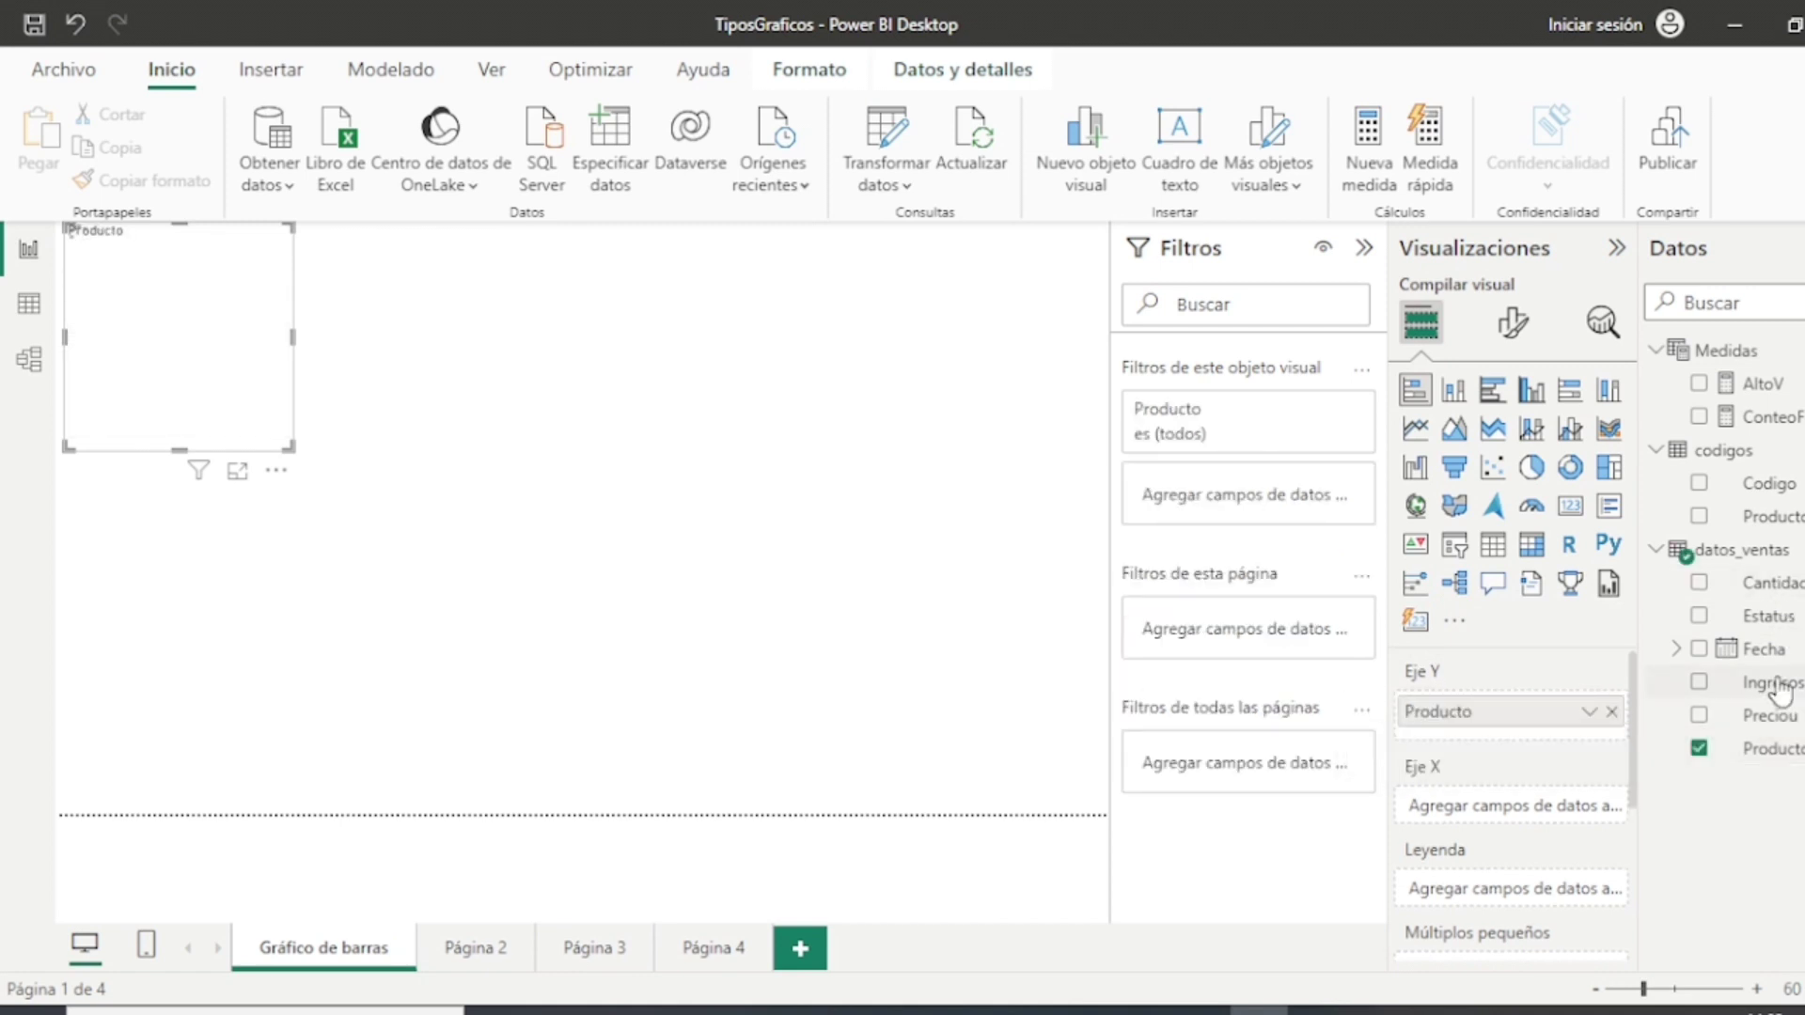
drag(1779, 691, 1485, 806)
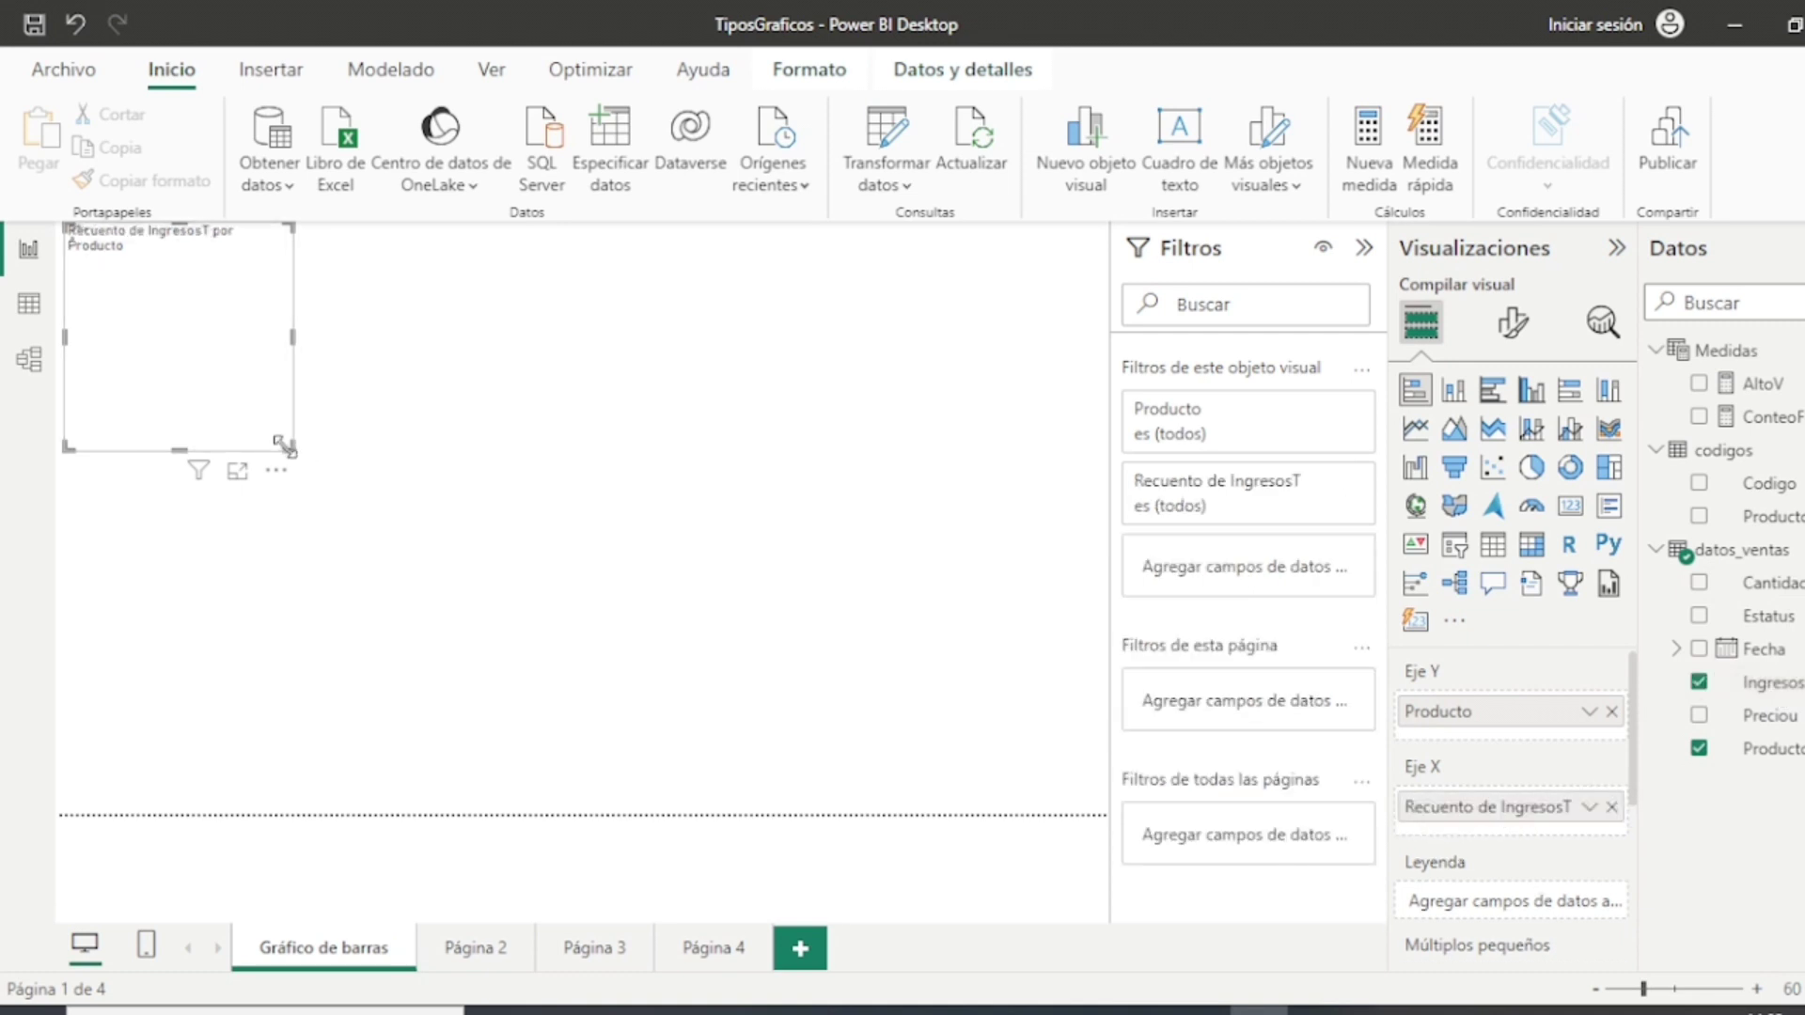
Step: Enlarge the bar chart on the canvas in both directions, making it wider than tall
drag(284, 444, 432, 541)
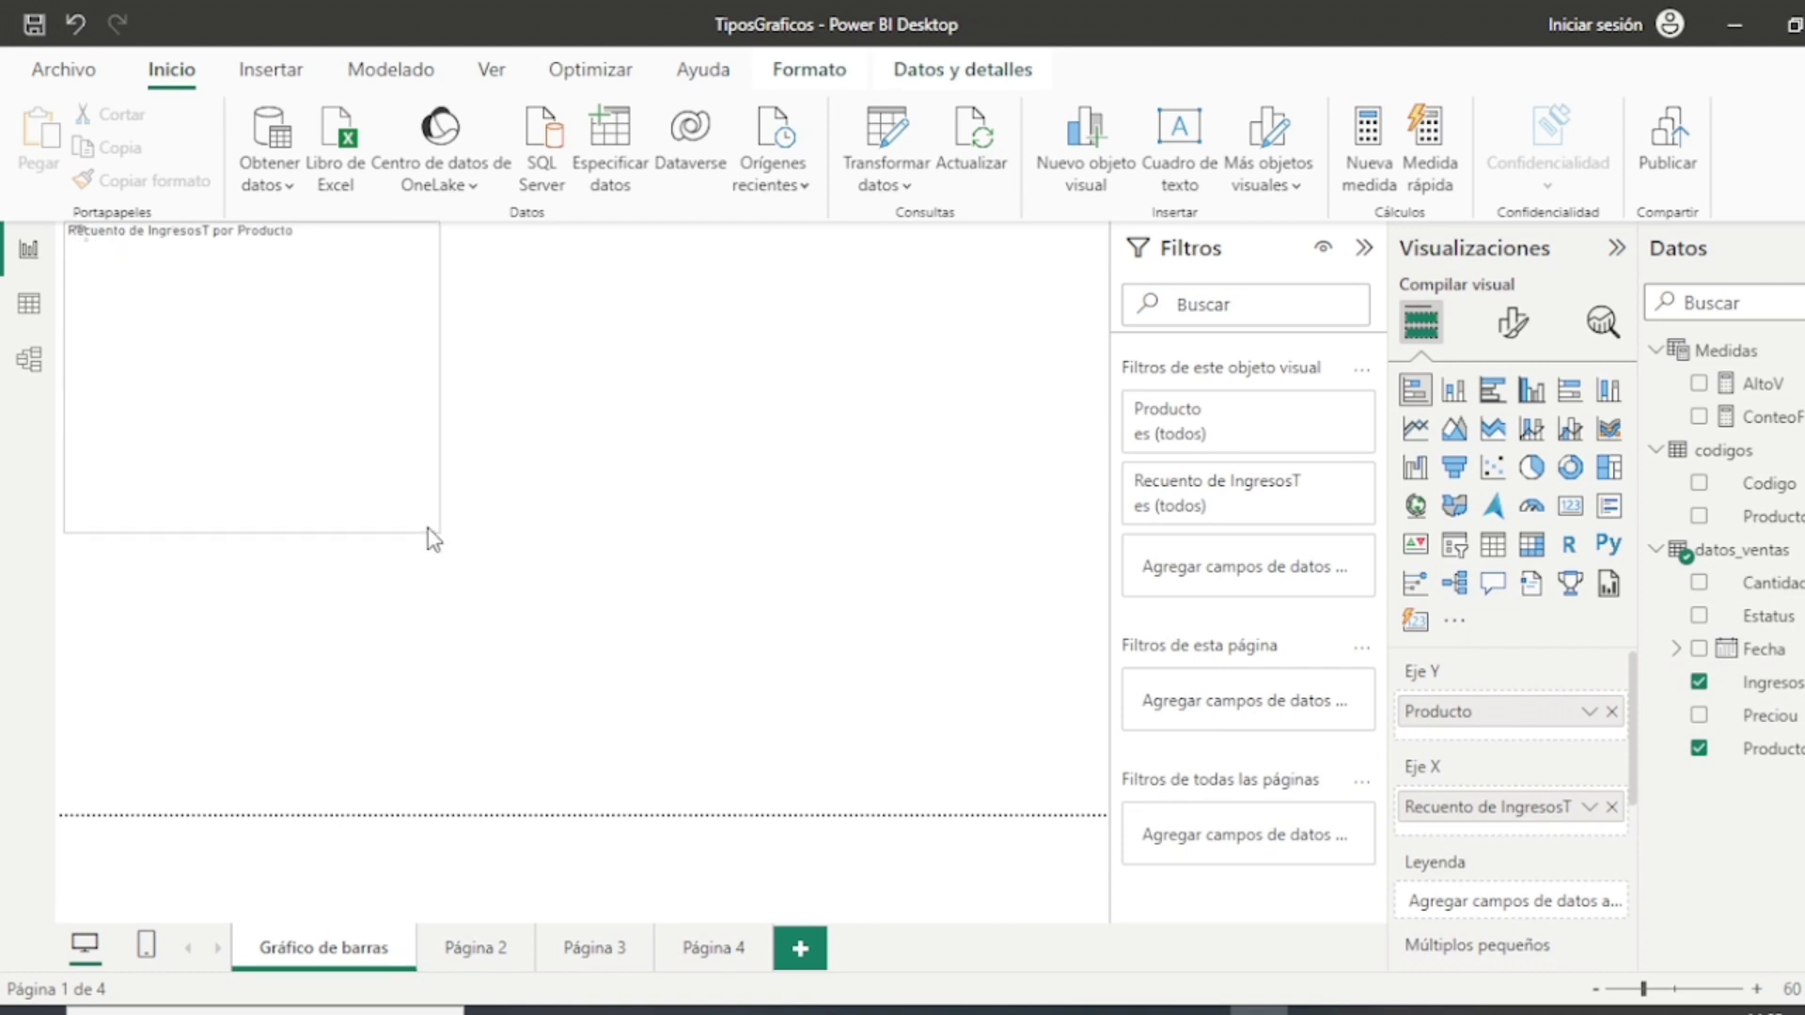
drag(432, 541, 431, 536)
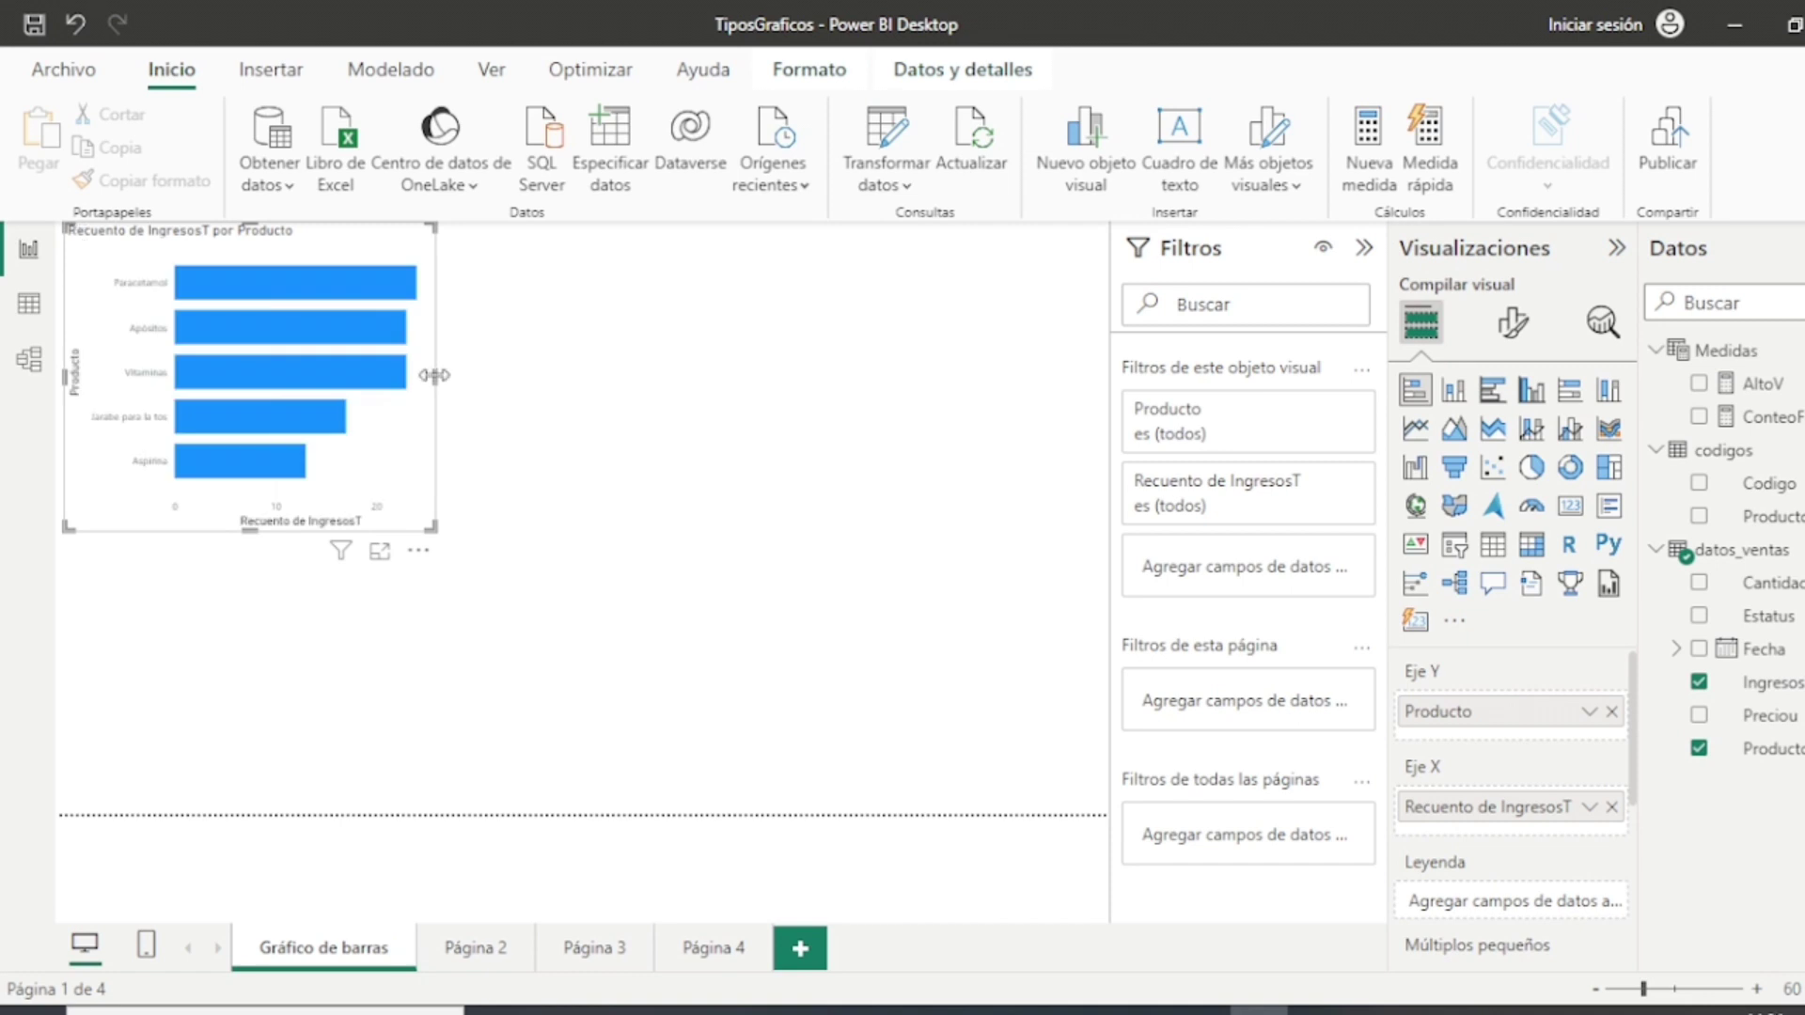
drag(434, 376, 505, 399)
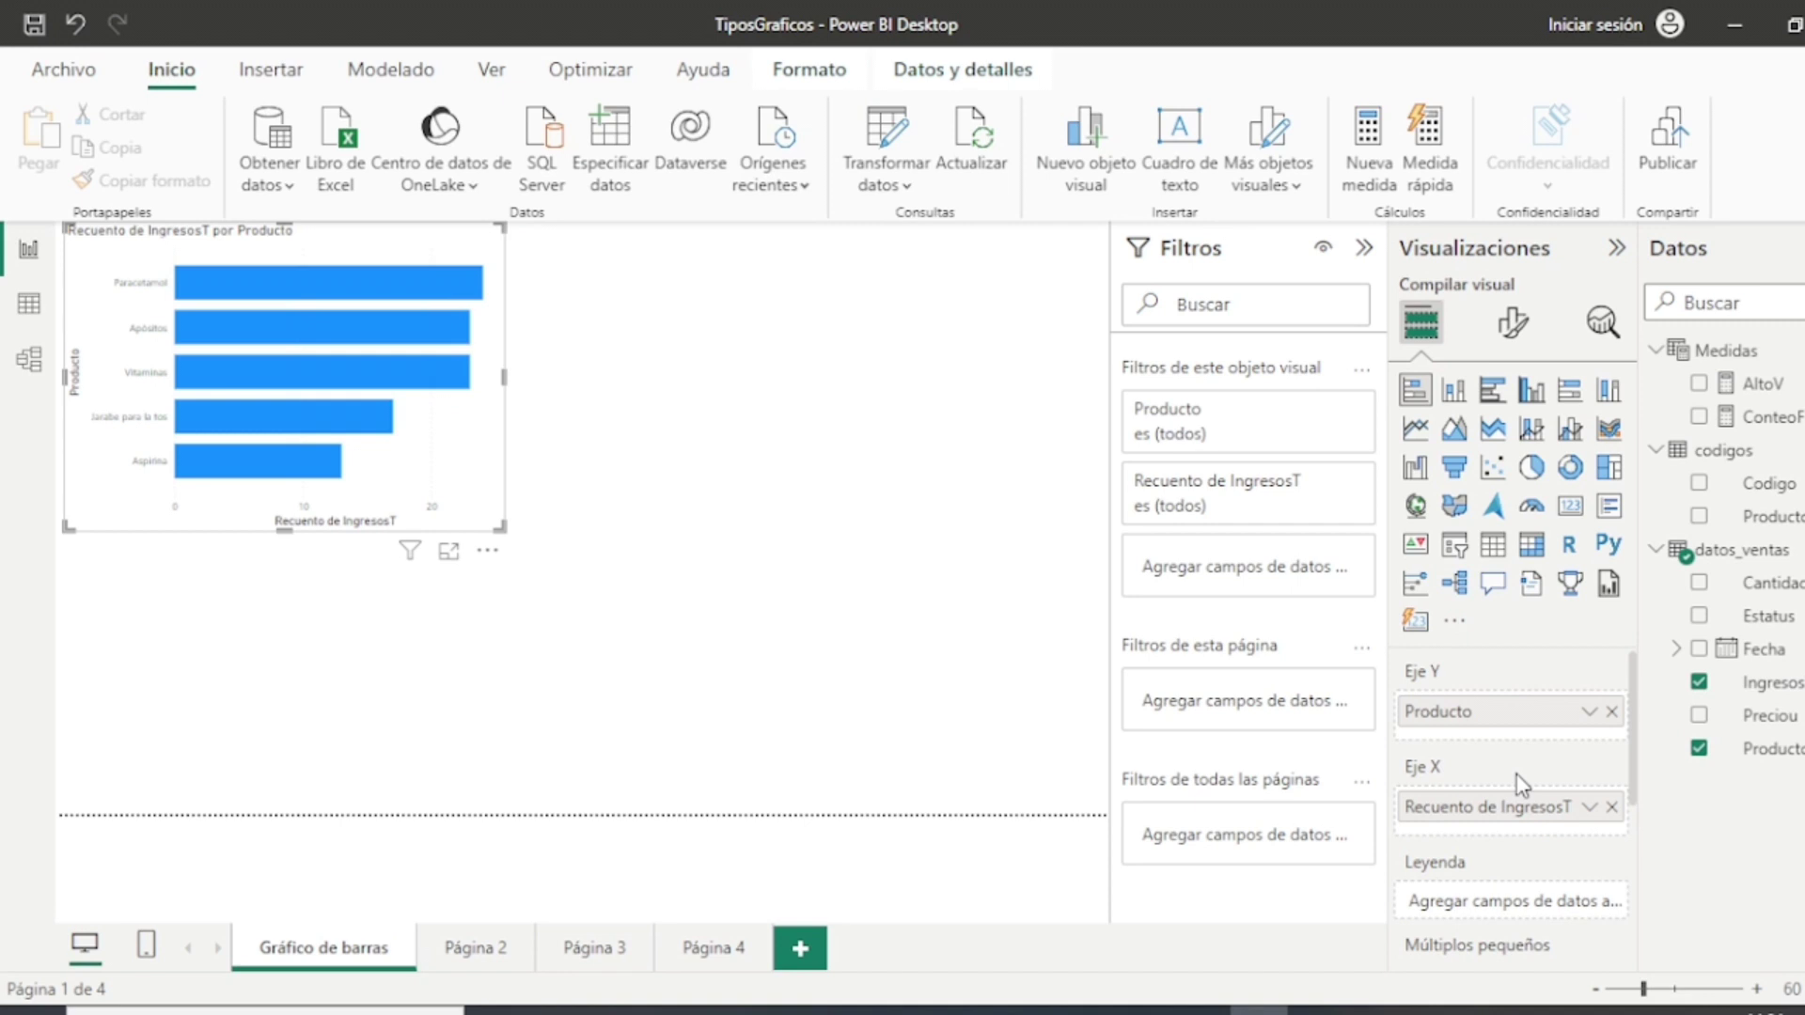
Step: Summarize the IngresosT field on the chart's X axis by Suma and widen the chart slightly
click(1590, 810)
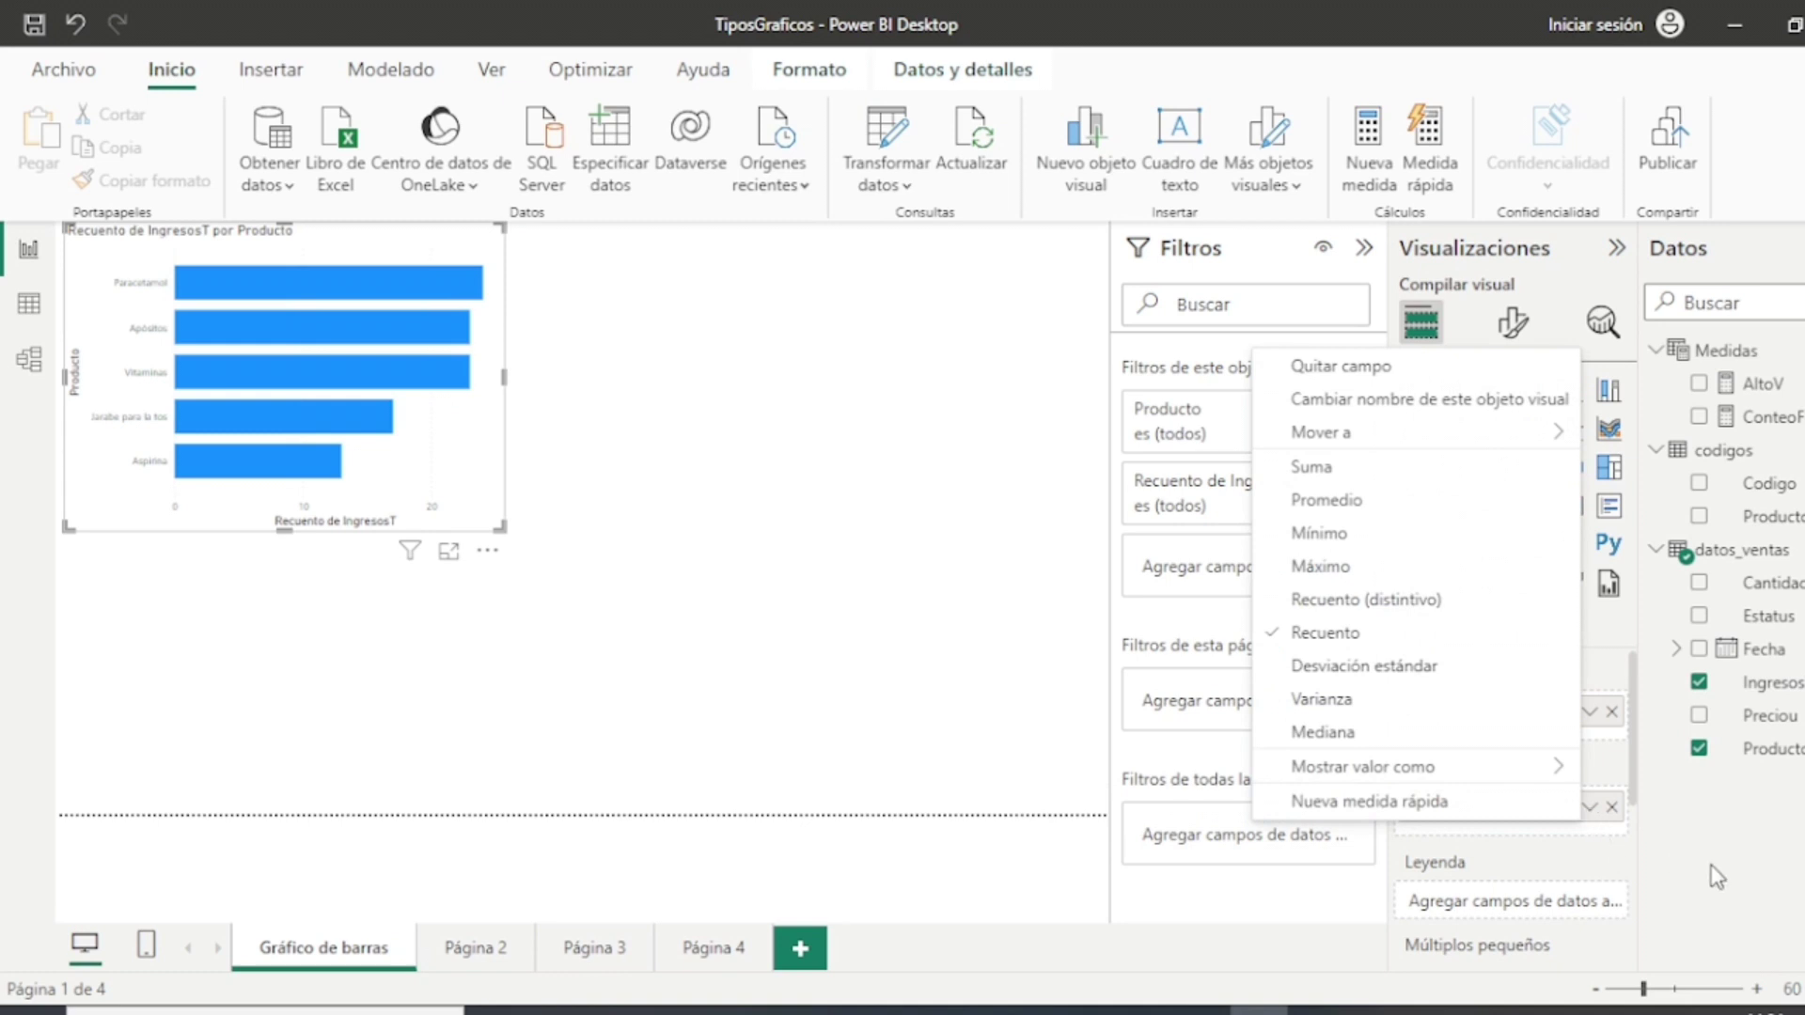
click(1589, 814)
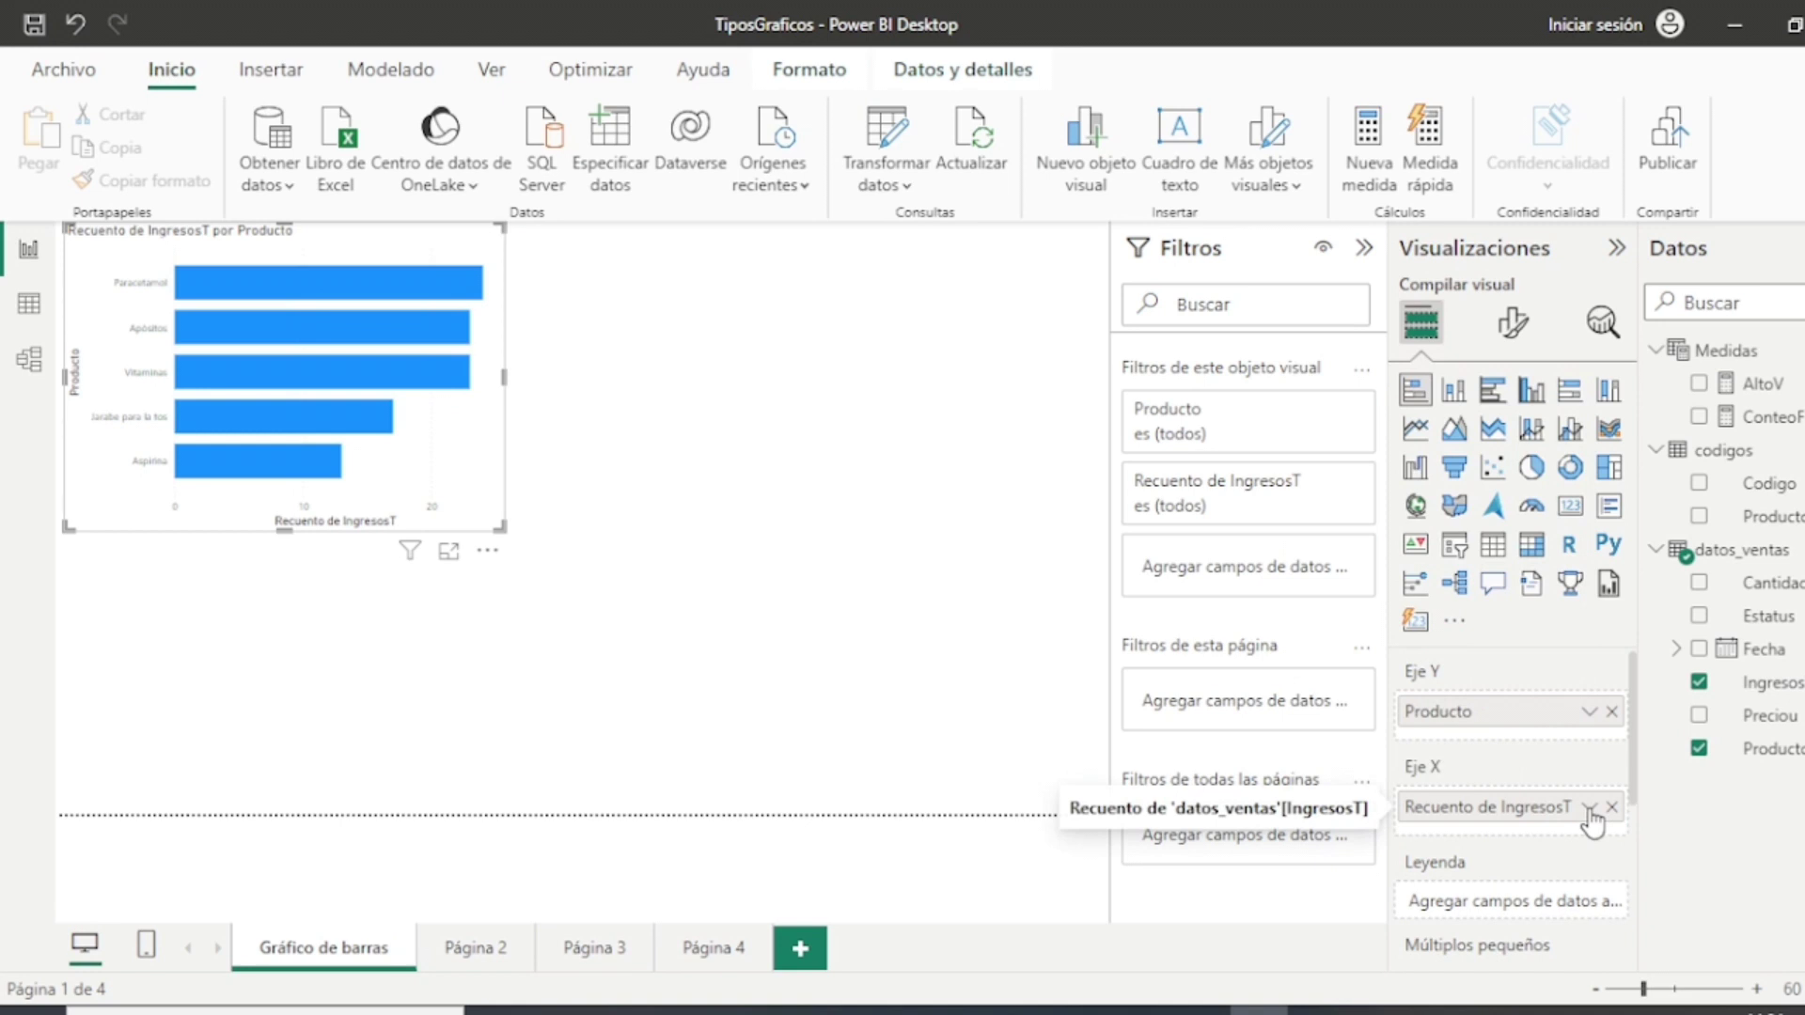
click(1590, 810)
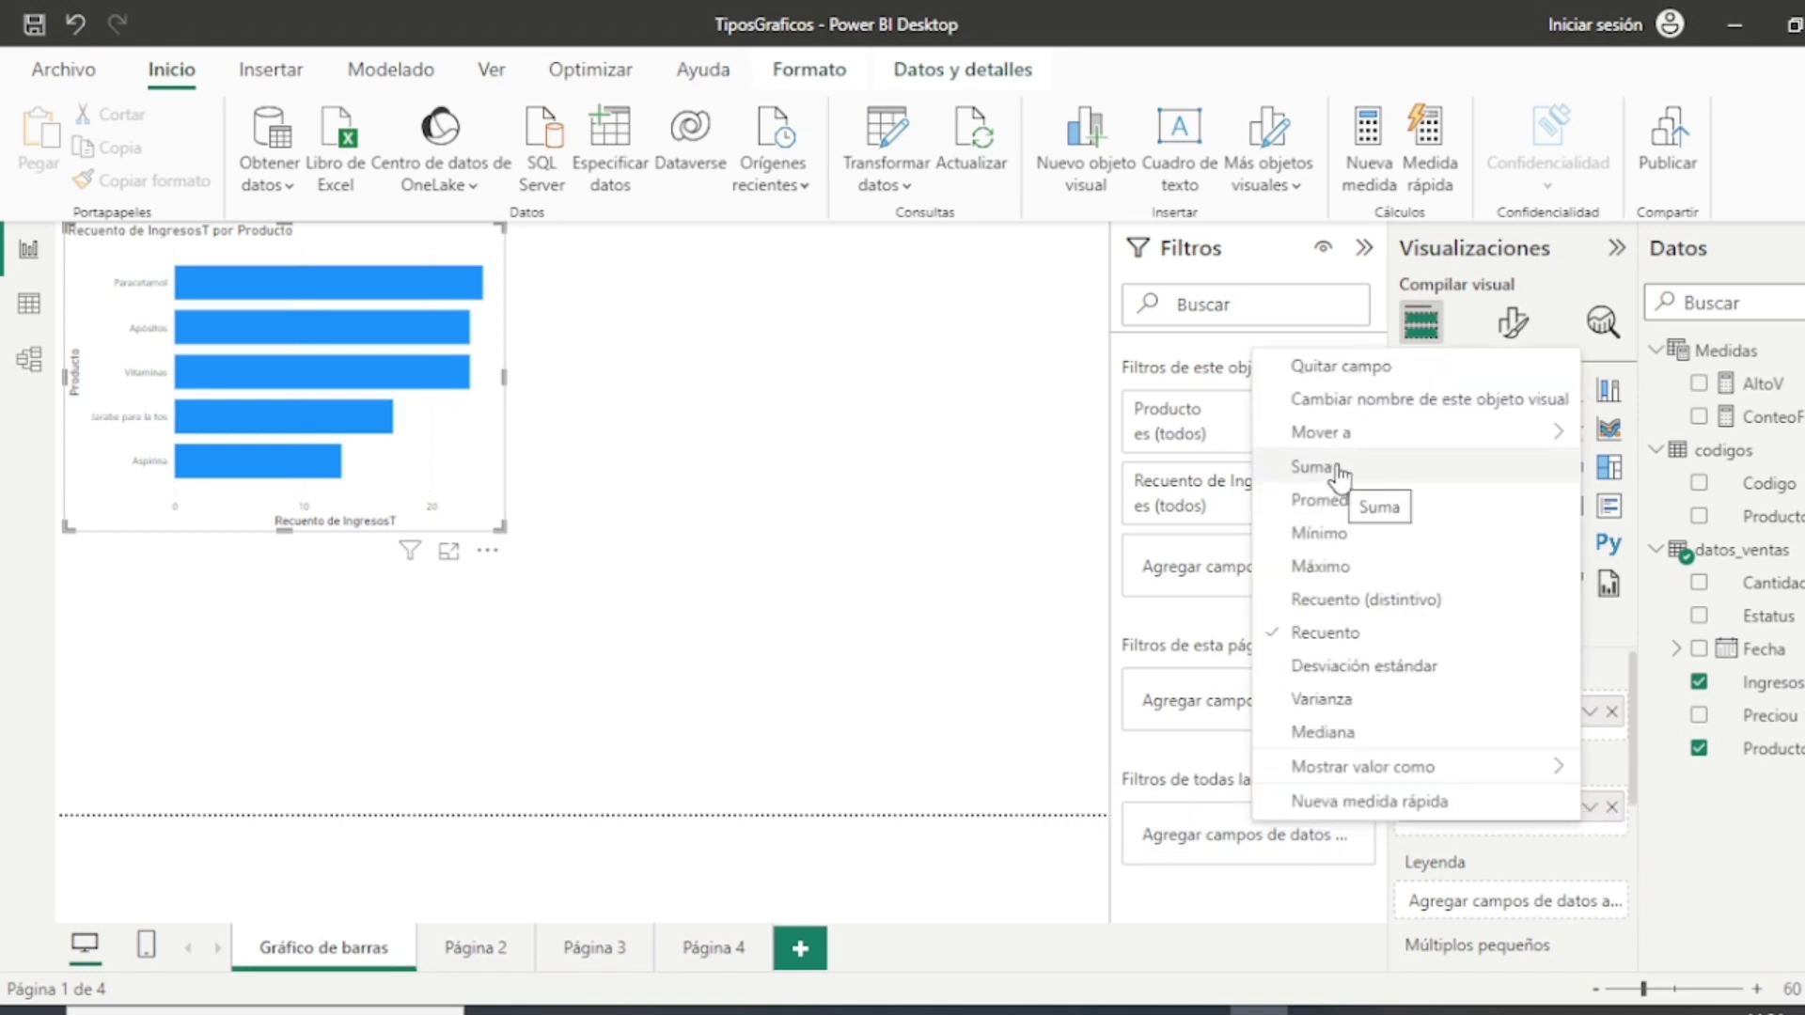
click(662, 411)
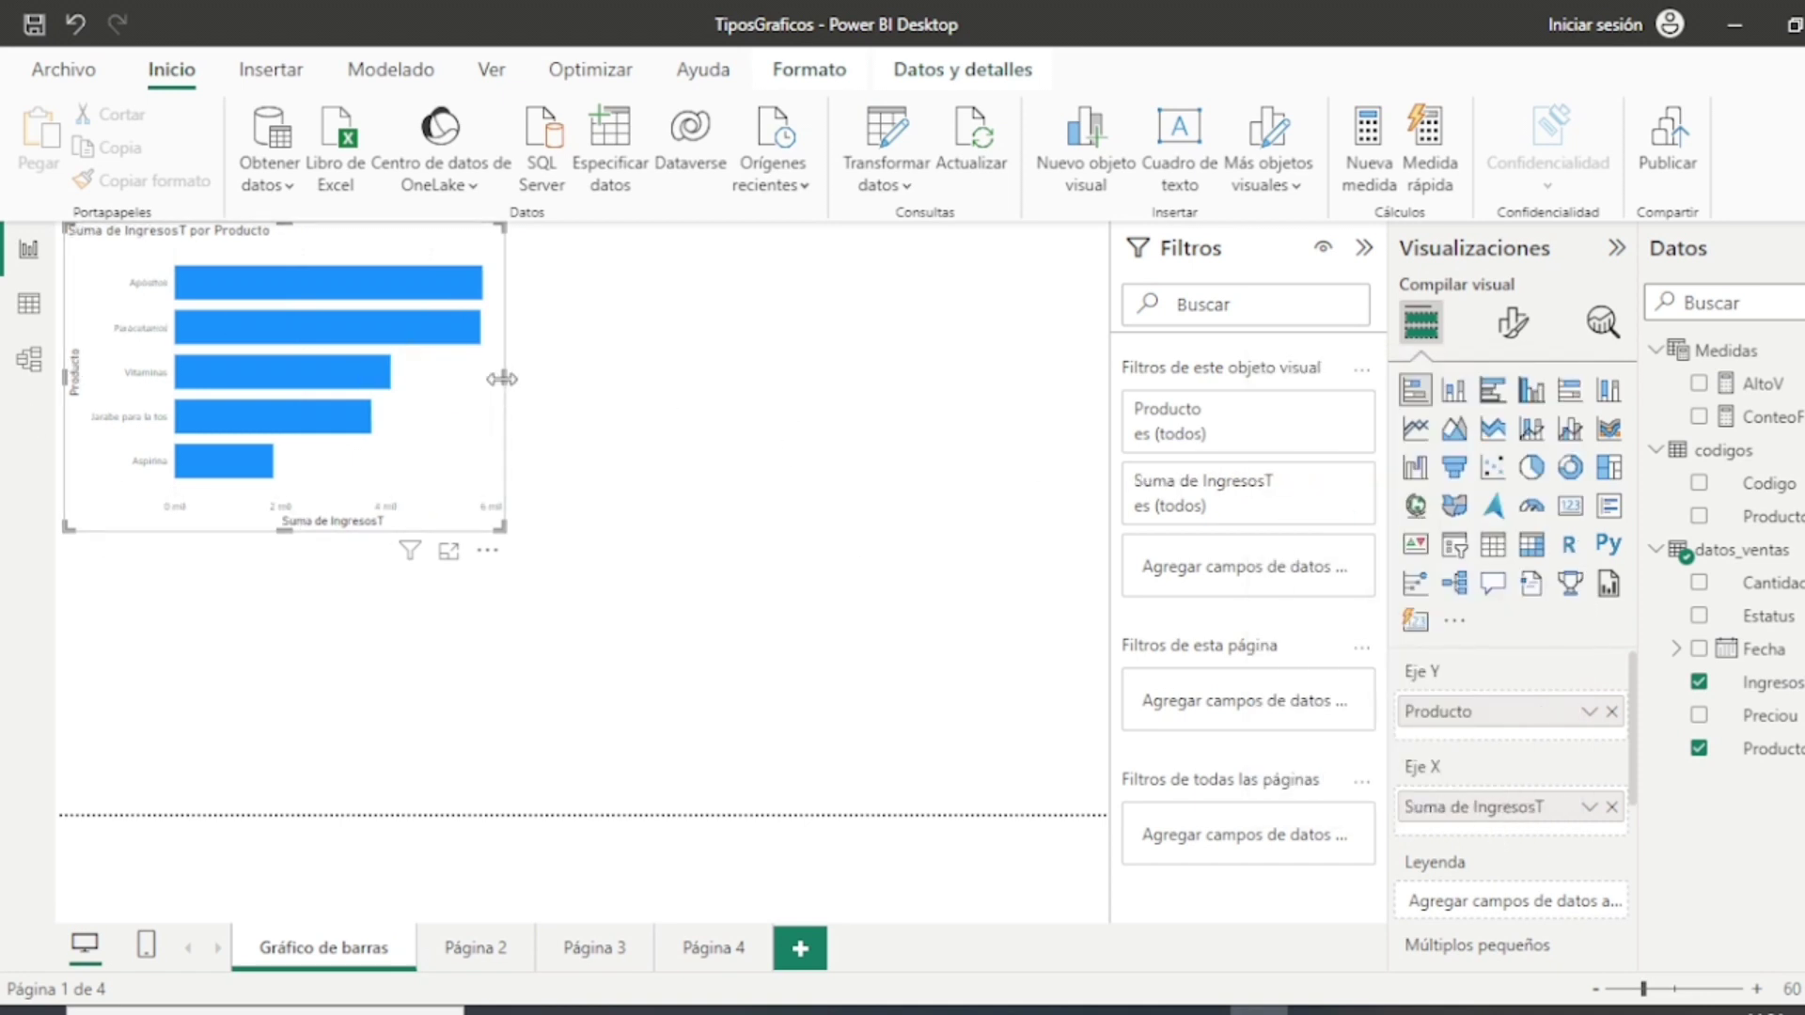
drag(558, 389, 517, 407)
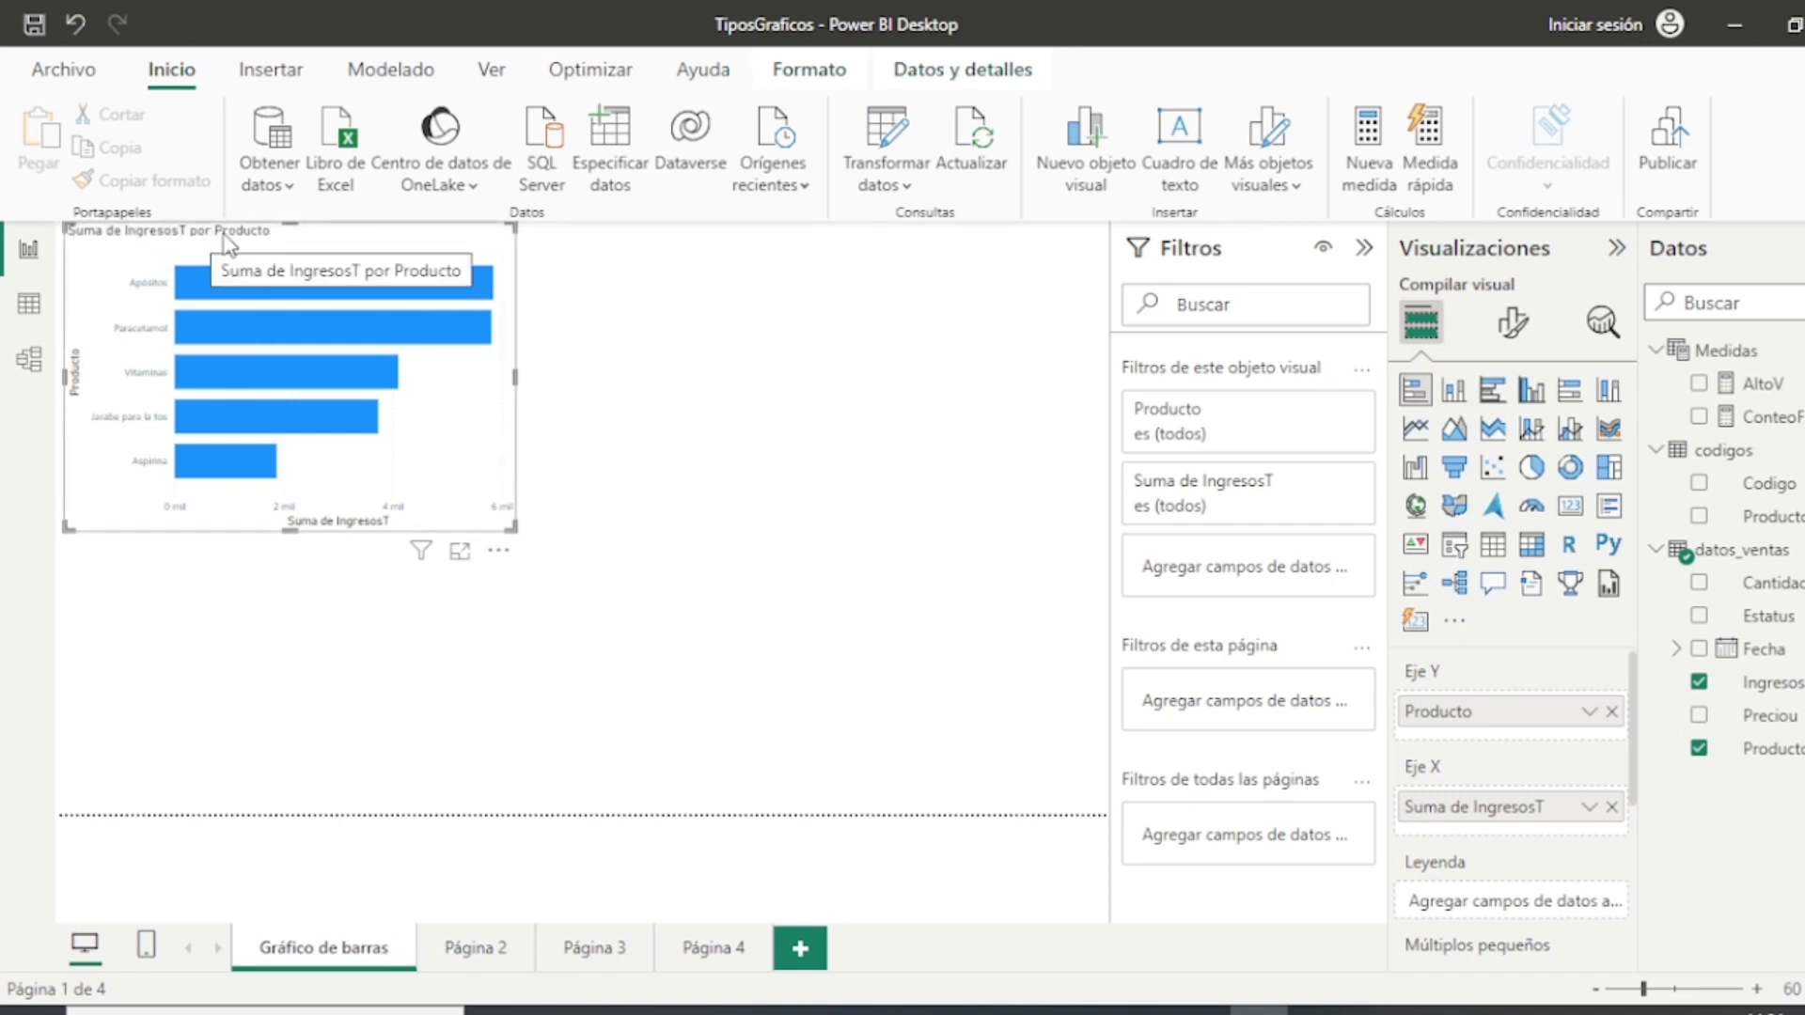
Step: Rename the X-axis field of the bar chart as "Ingresos por producto"
double_click(1473, 811)
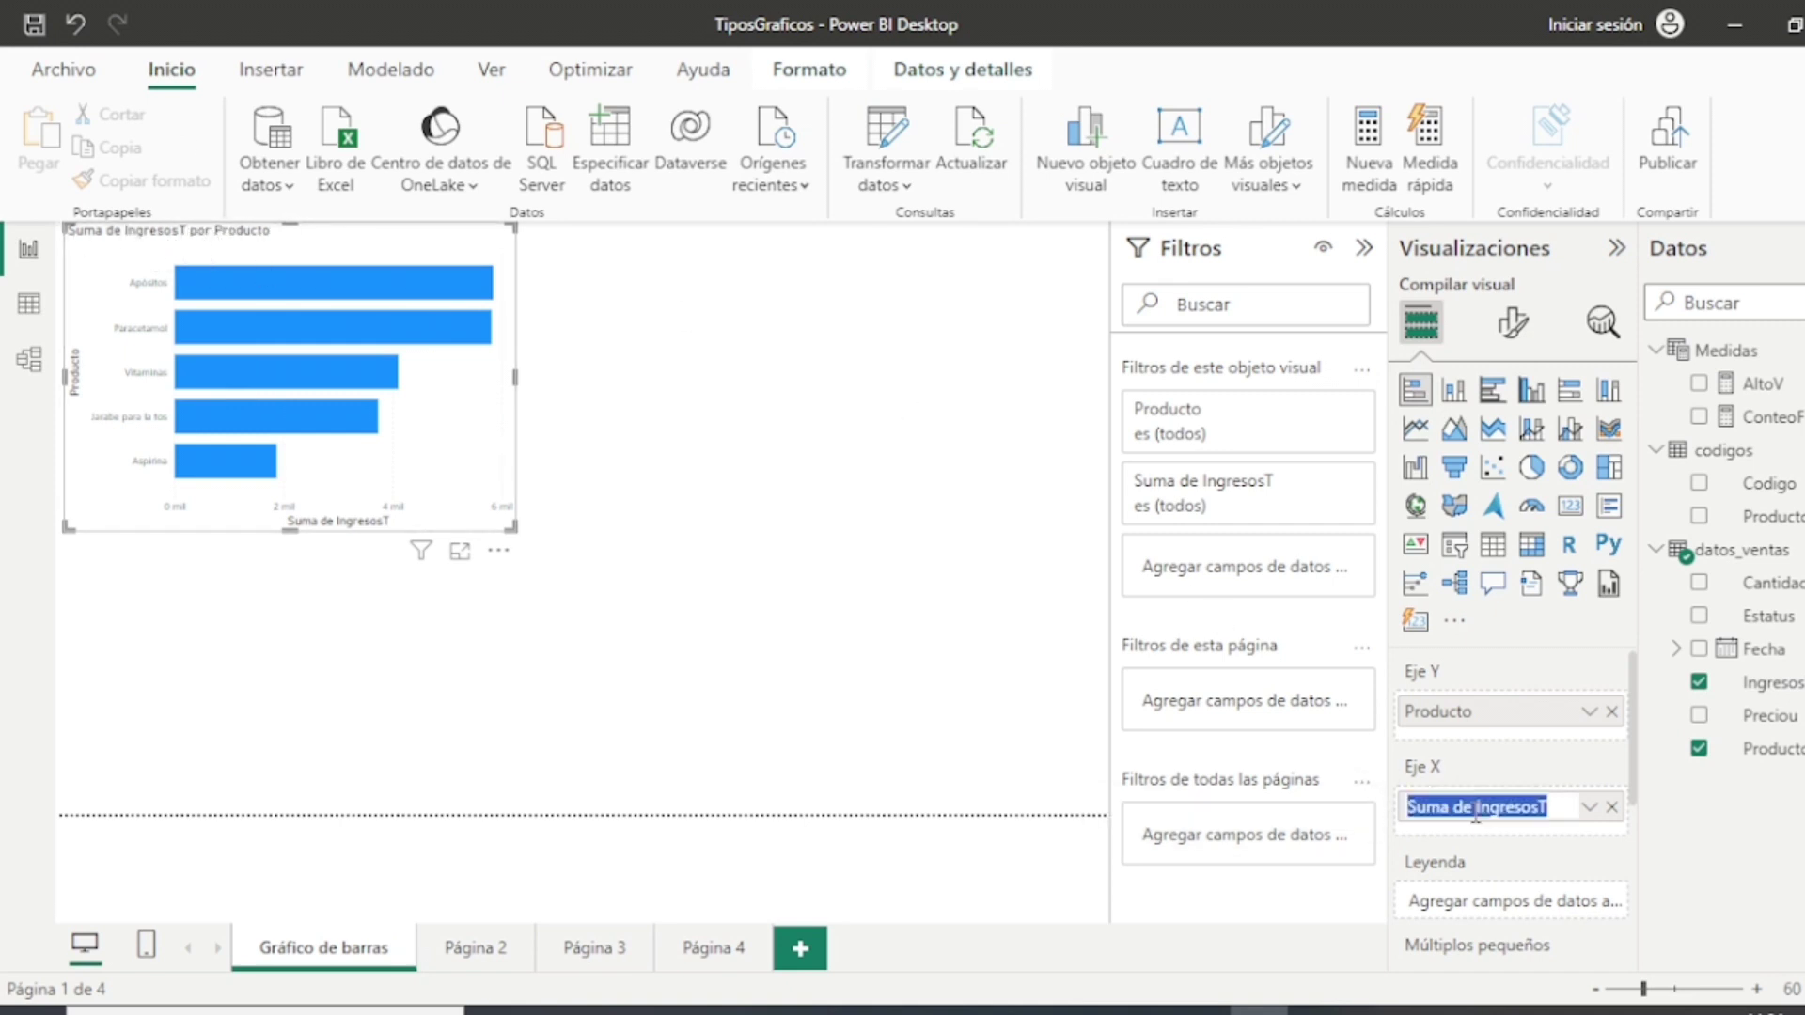
click(1474, 808)
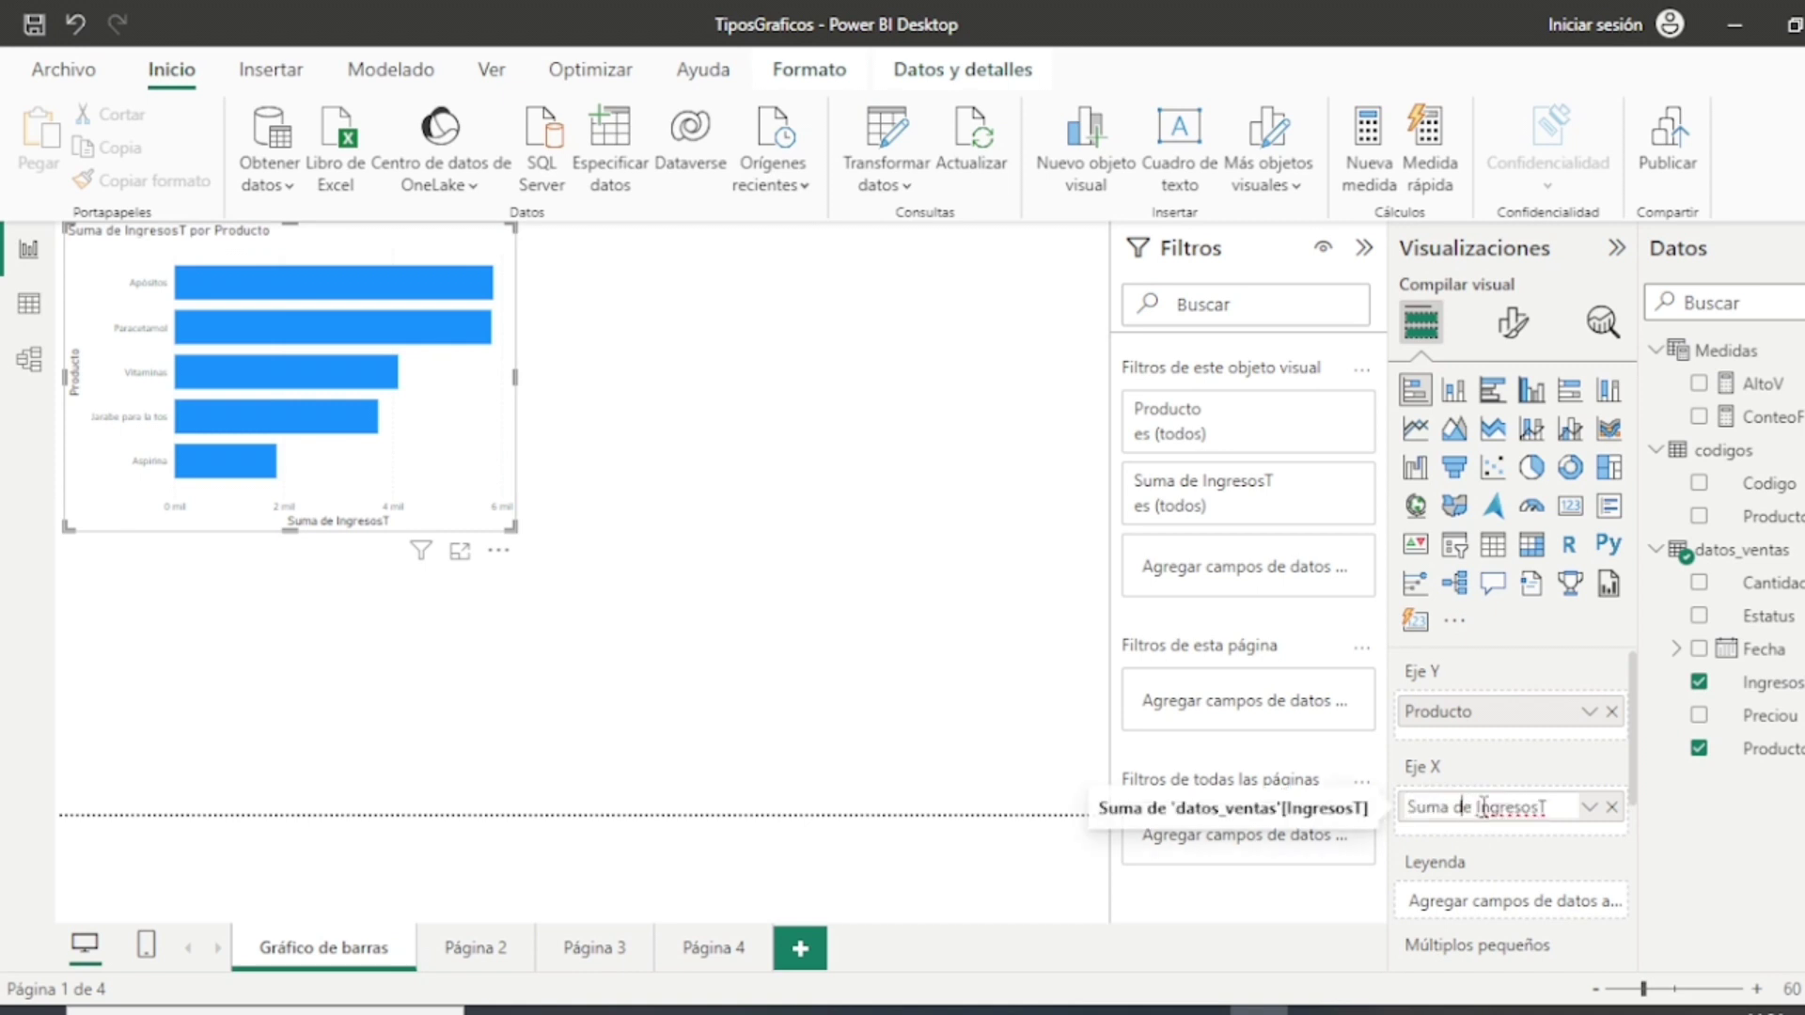
drag(1546, 808, 1289, 780)
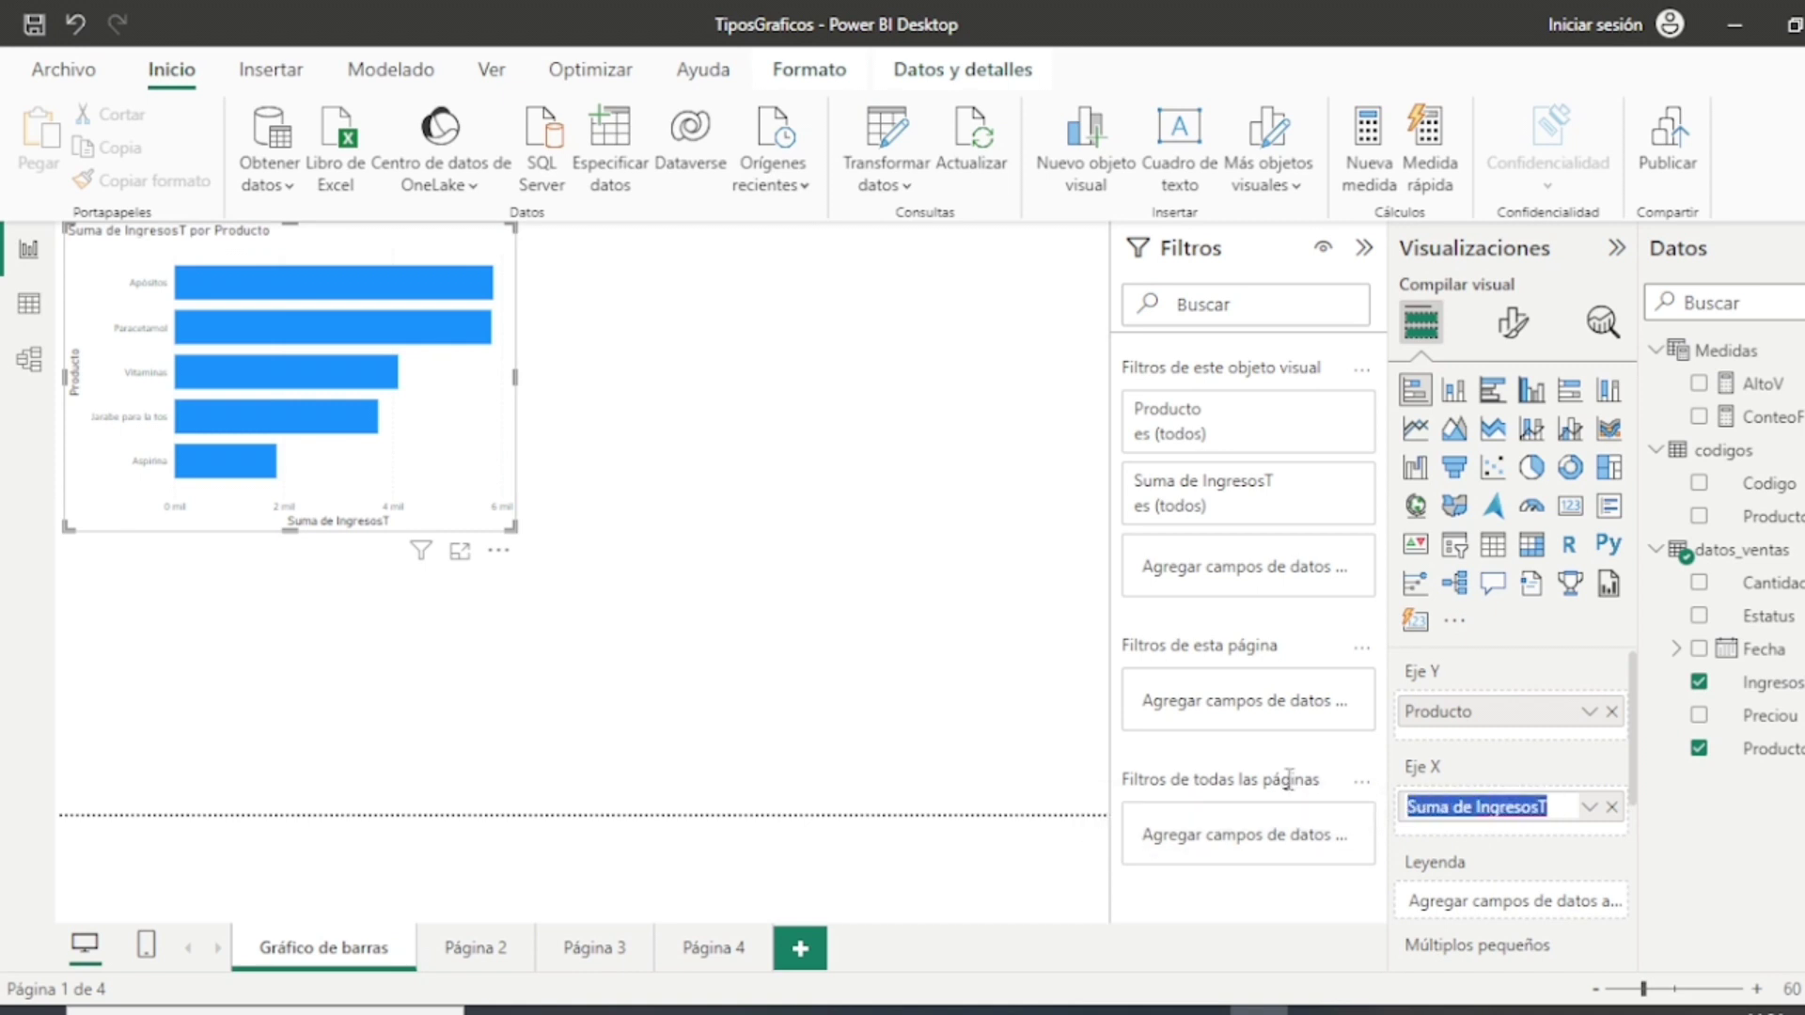
text(Ingresos)
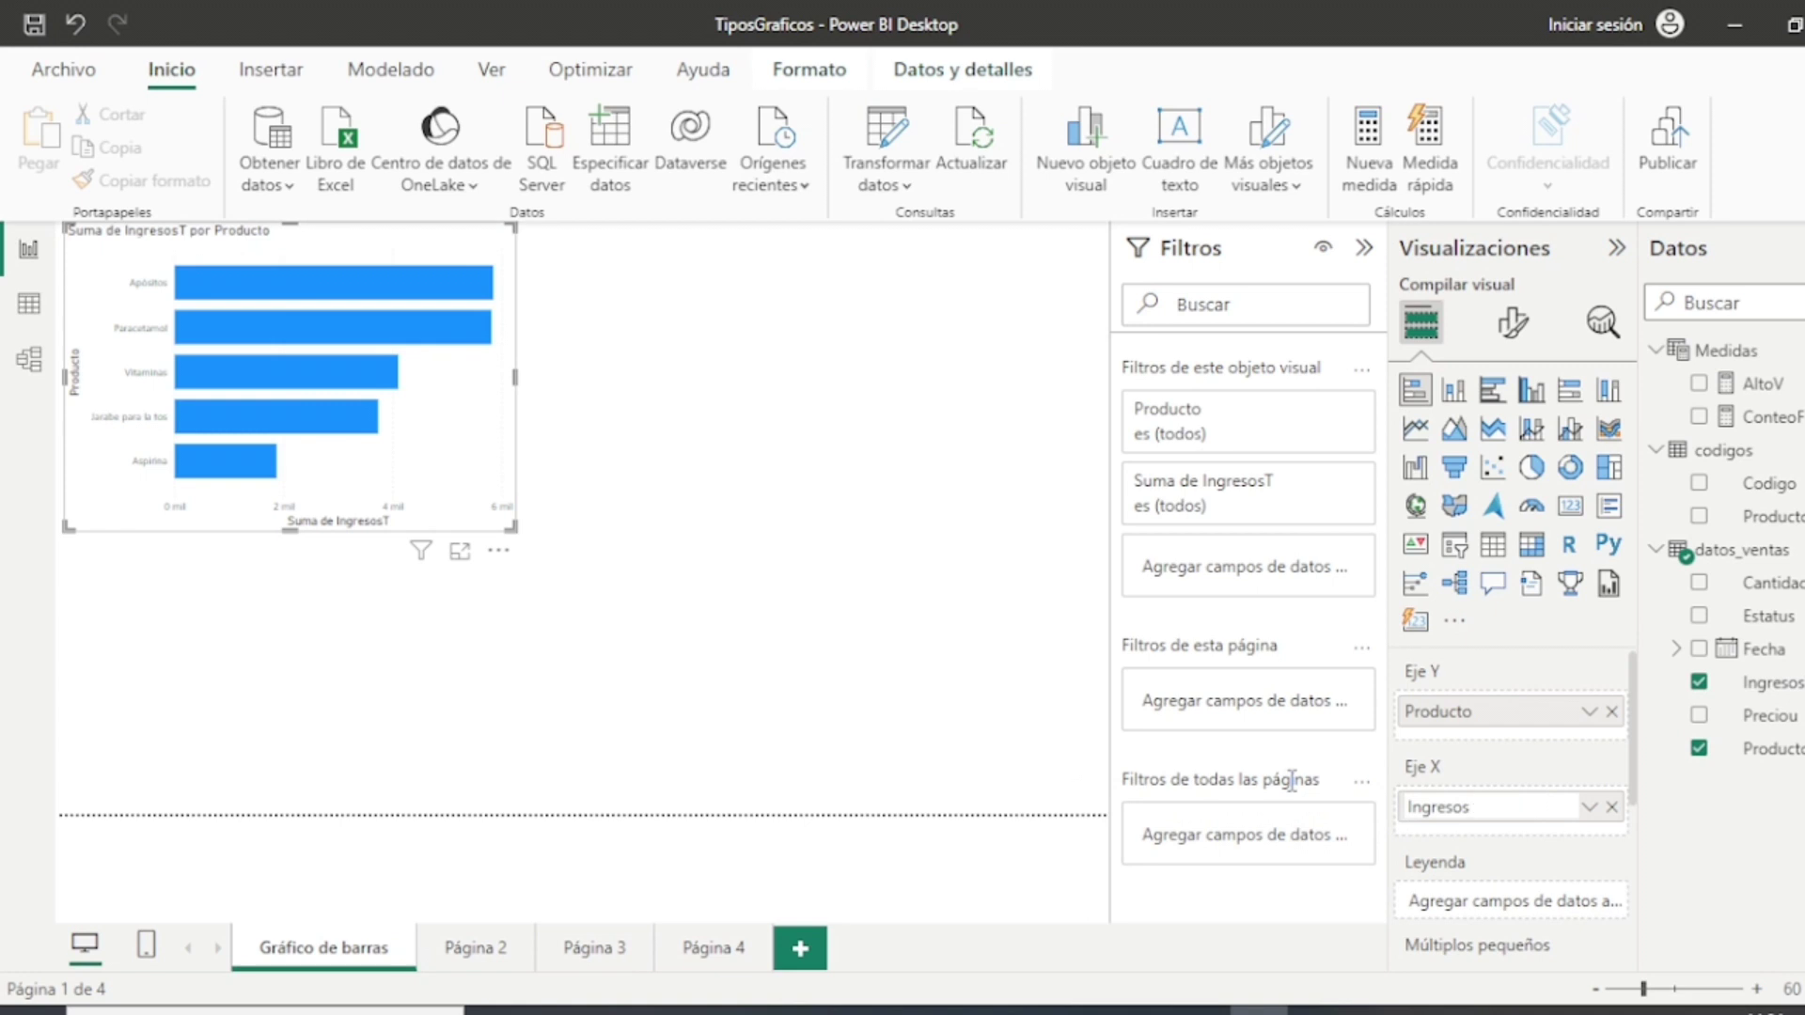
text( o)
text(or producto)
key(Return)
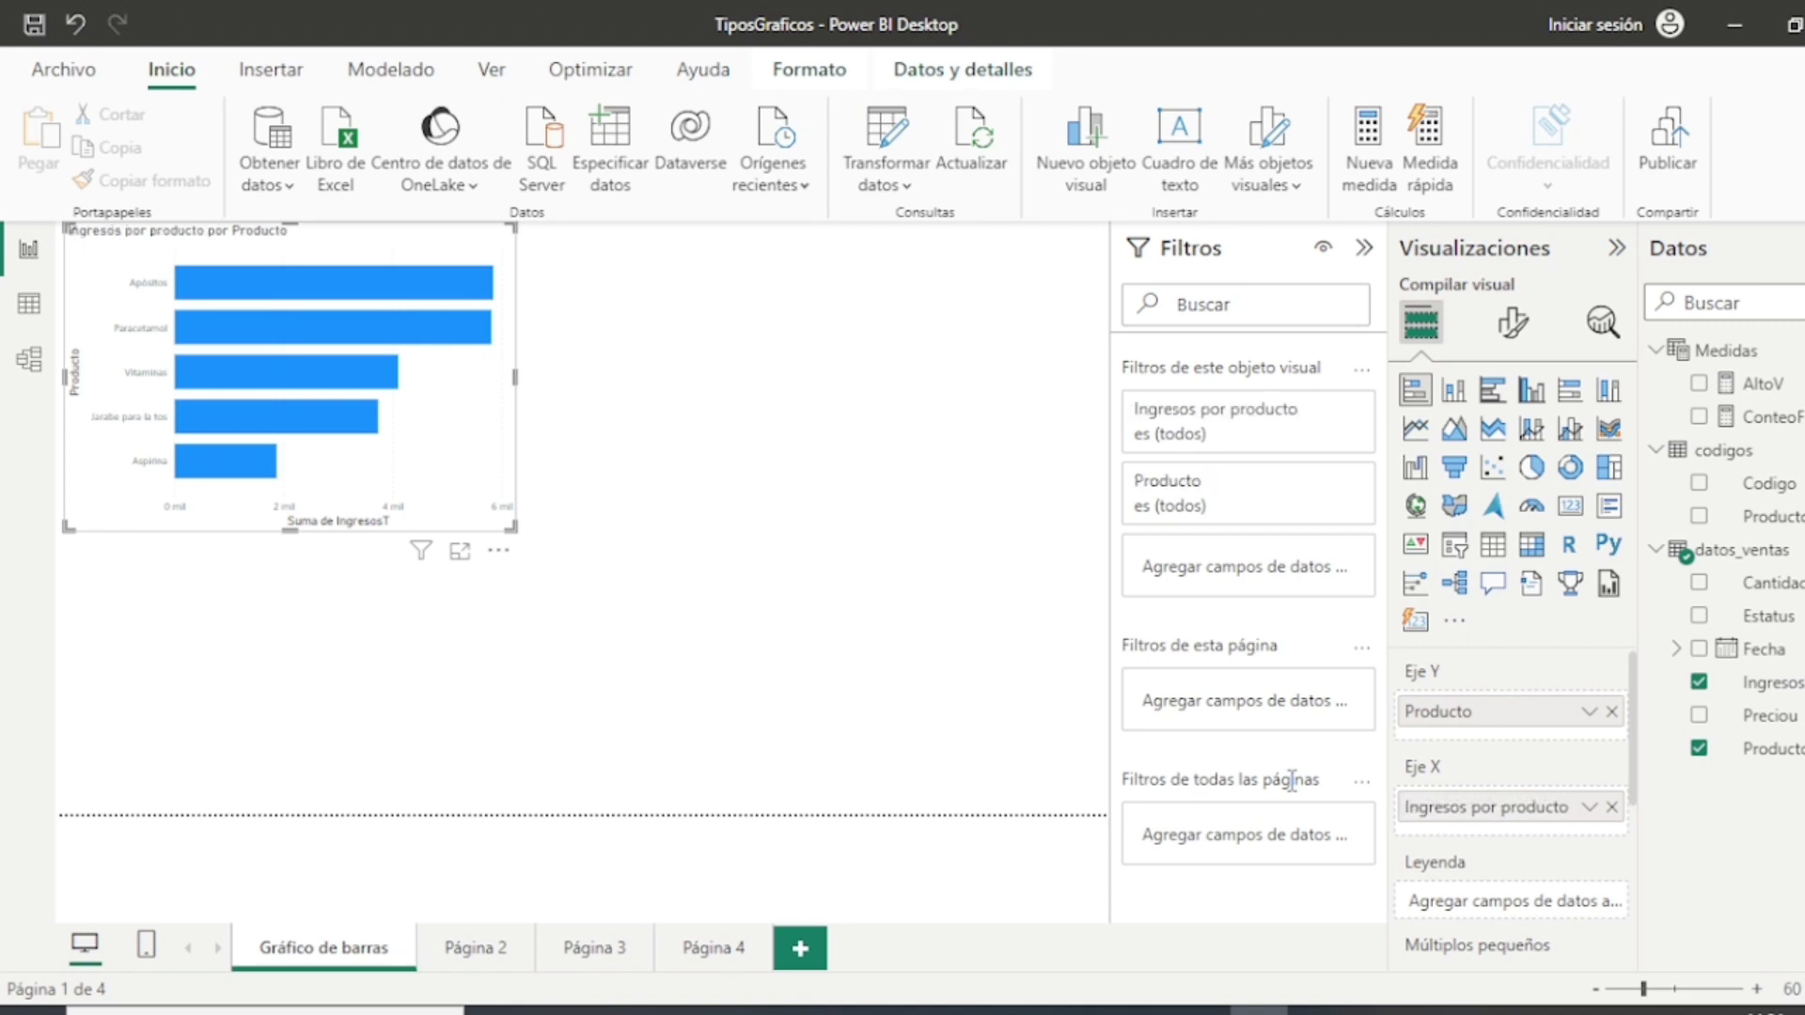
Step: Shorten the X-axis field's name to "Ingresos"
double_click(1473, 808)
drag(1473, 809, 1589, 810)
key(BackSpace)
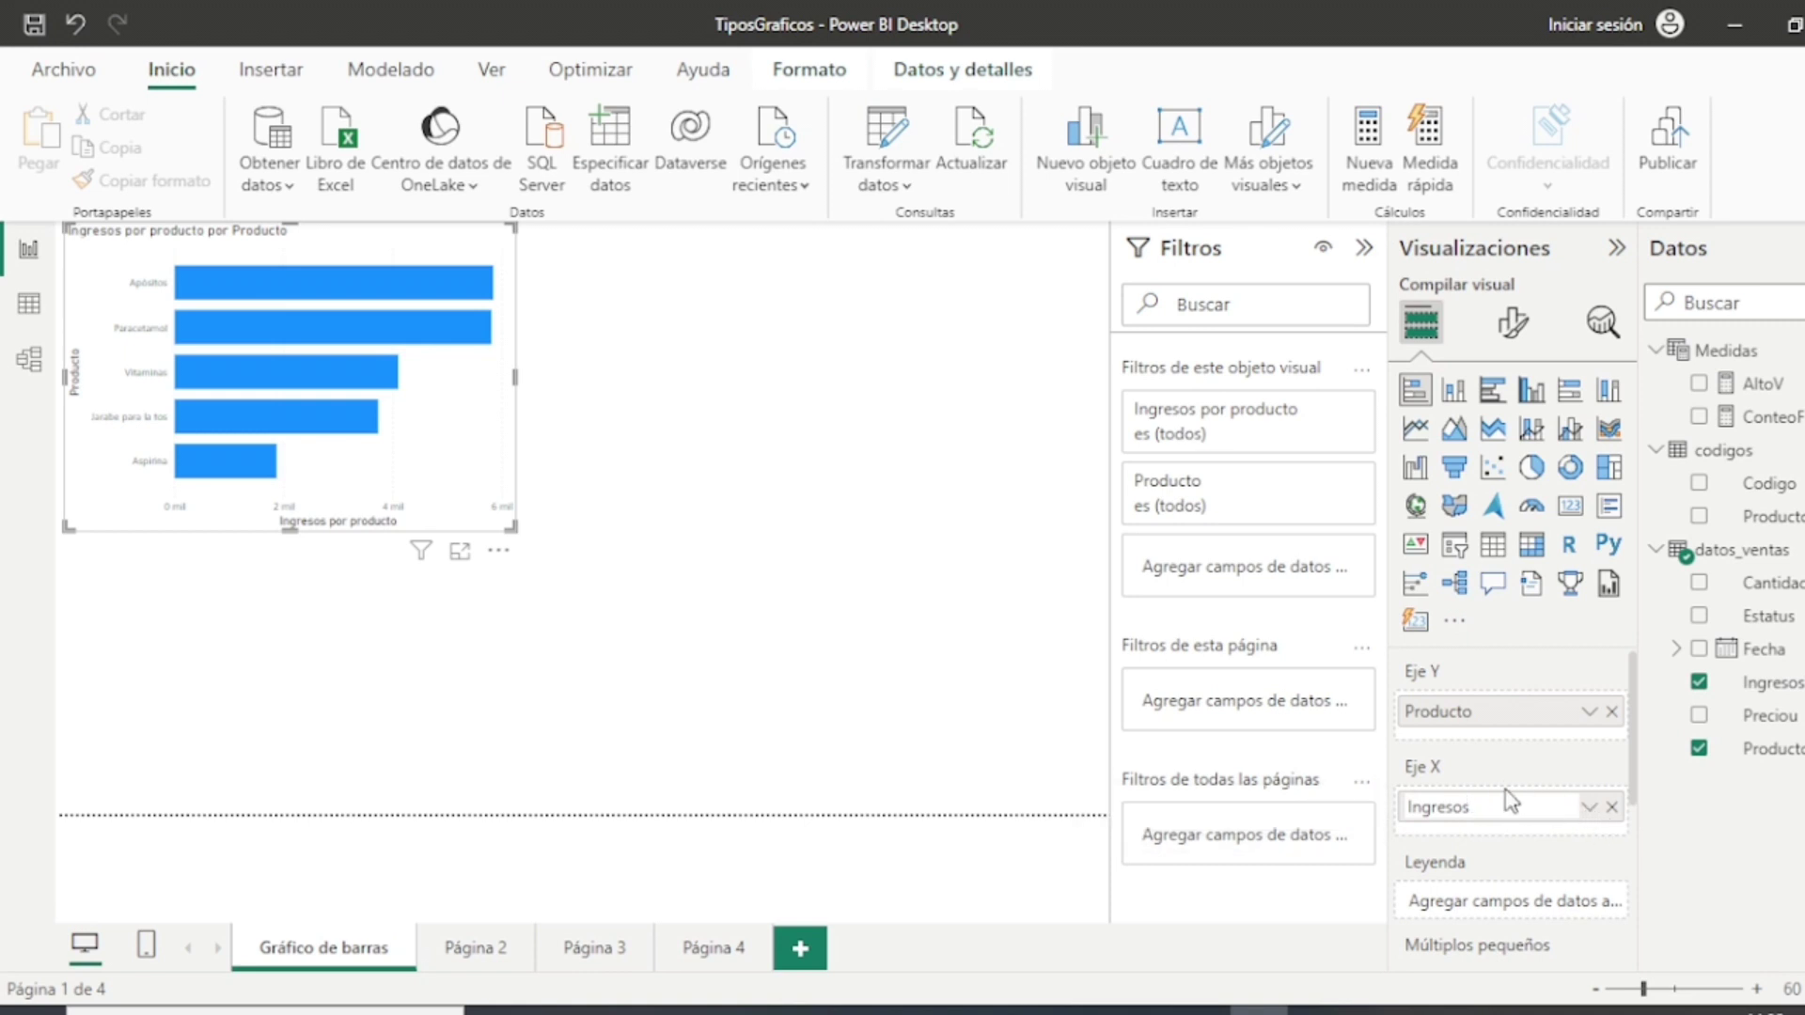
key(Return)
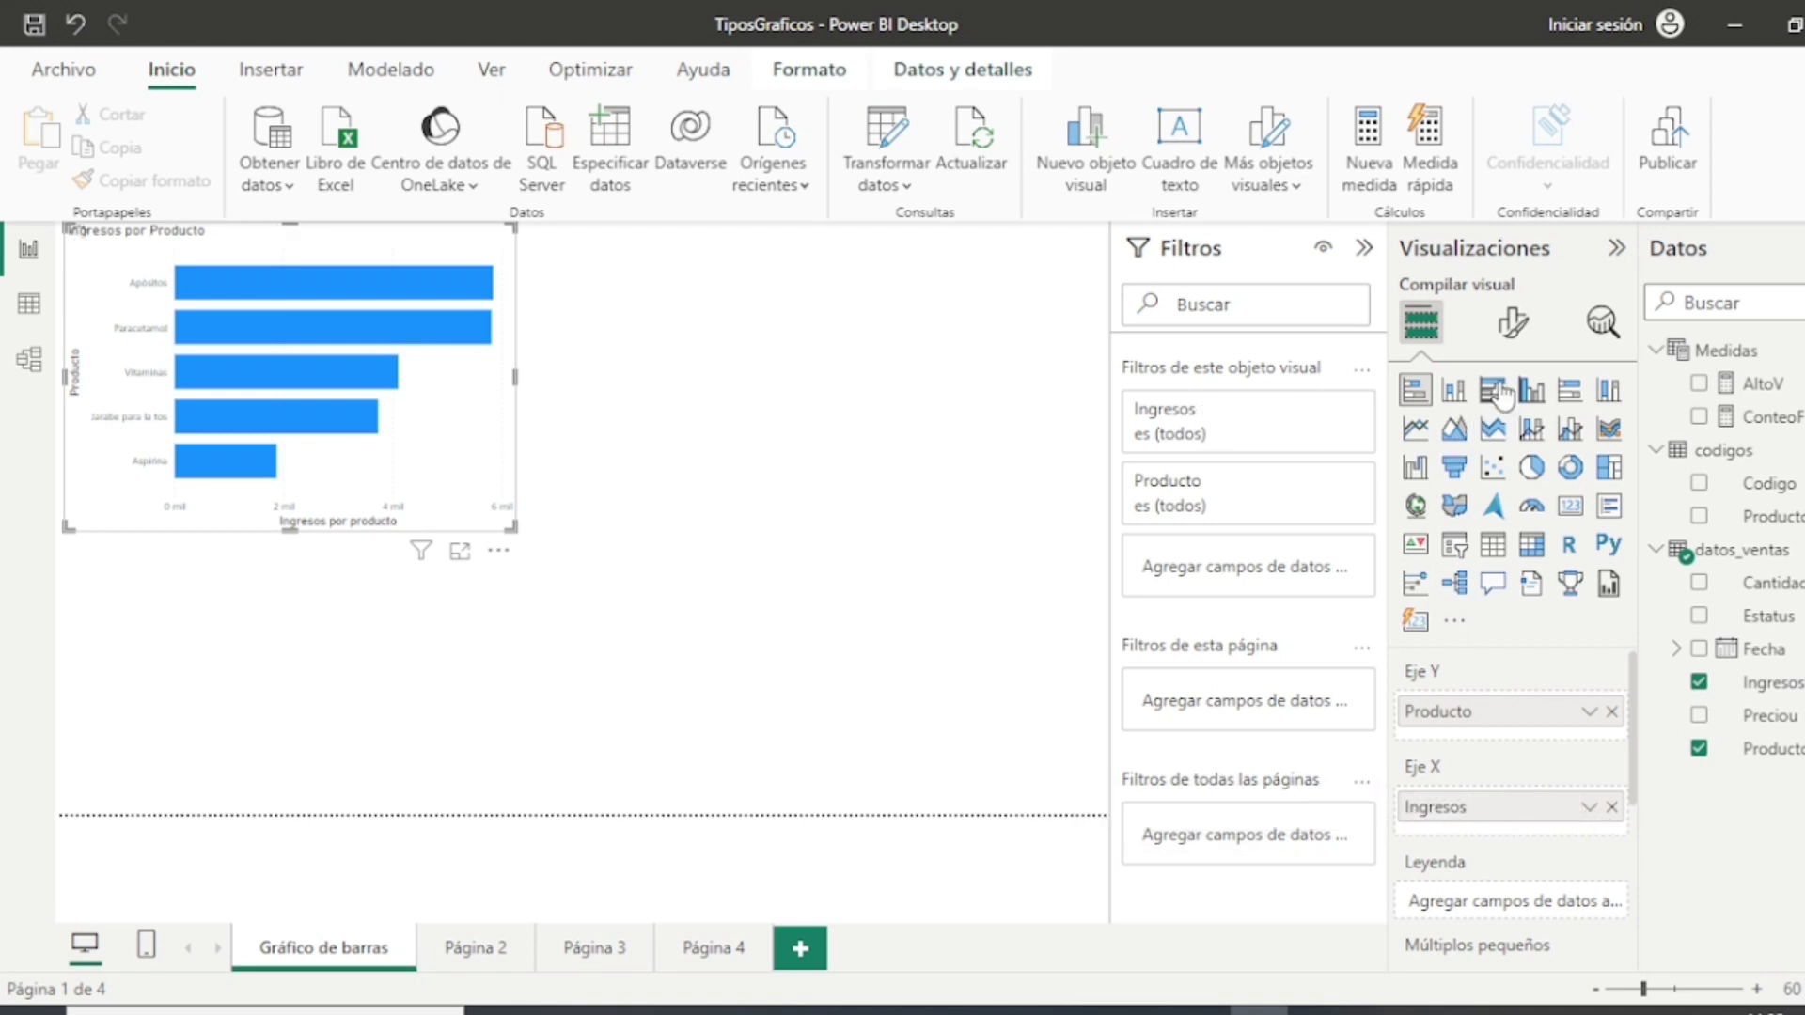
Step: Turn on data labels (Etiquetas de datos) in the bar chart's visual formatting
click(1513, 327)
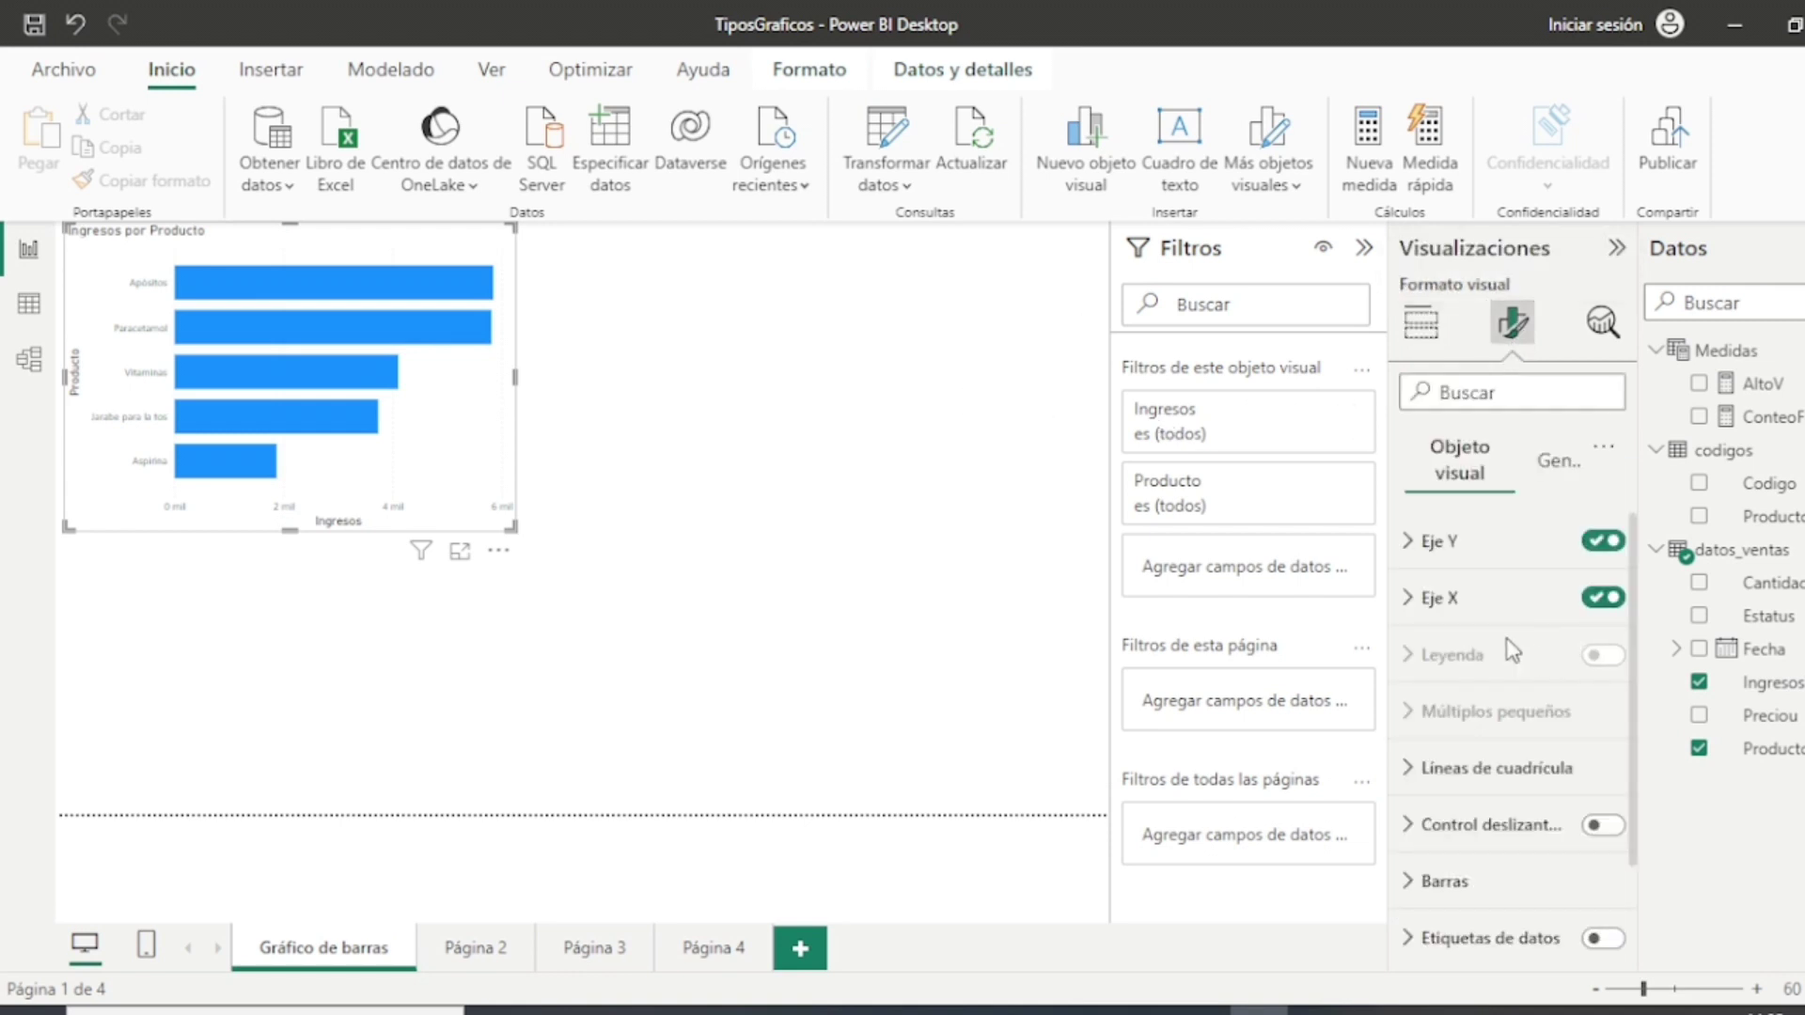
scroll(1507, 632, down, 1)
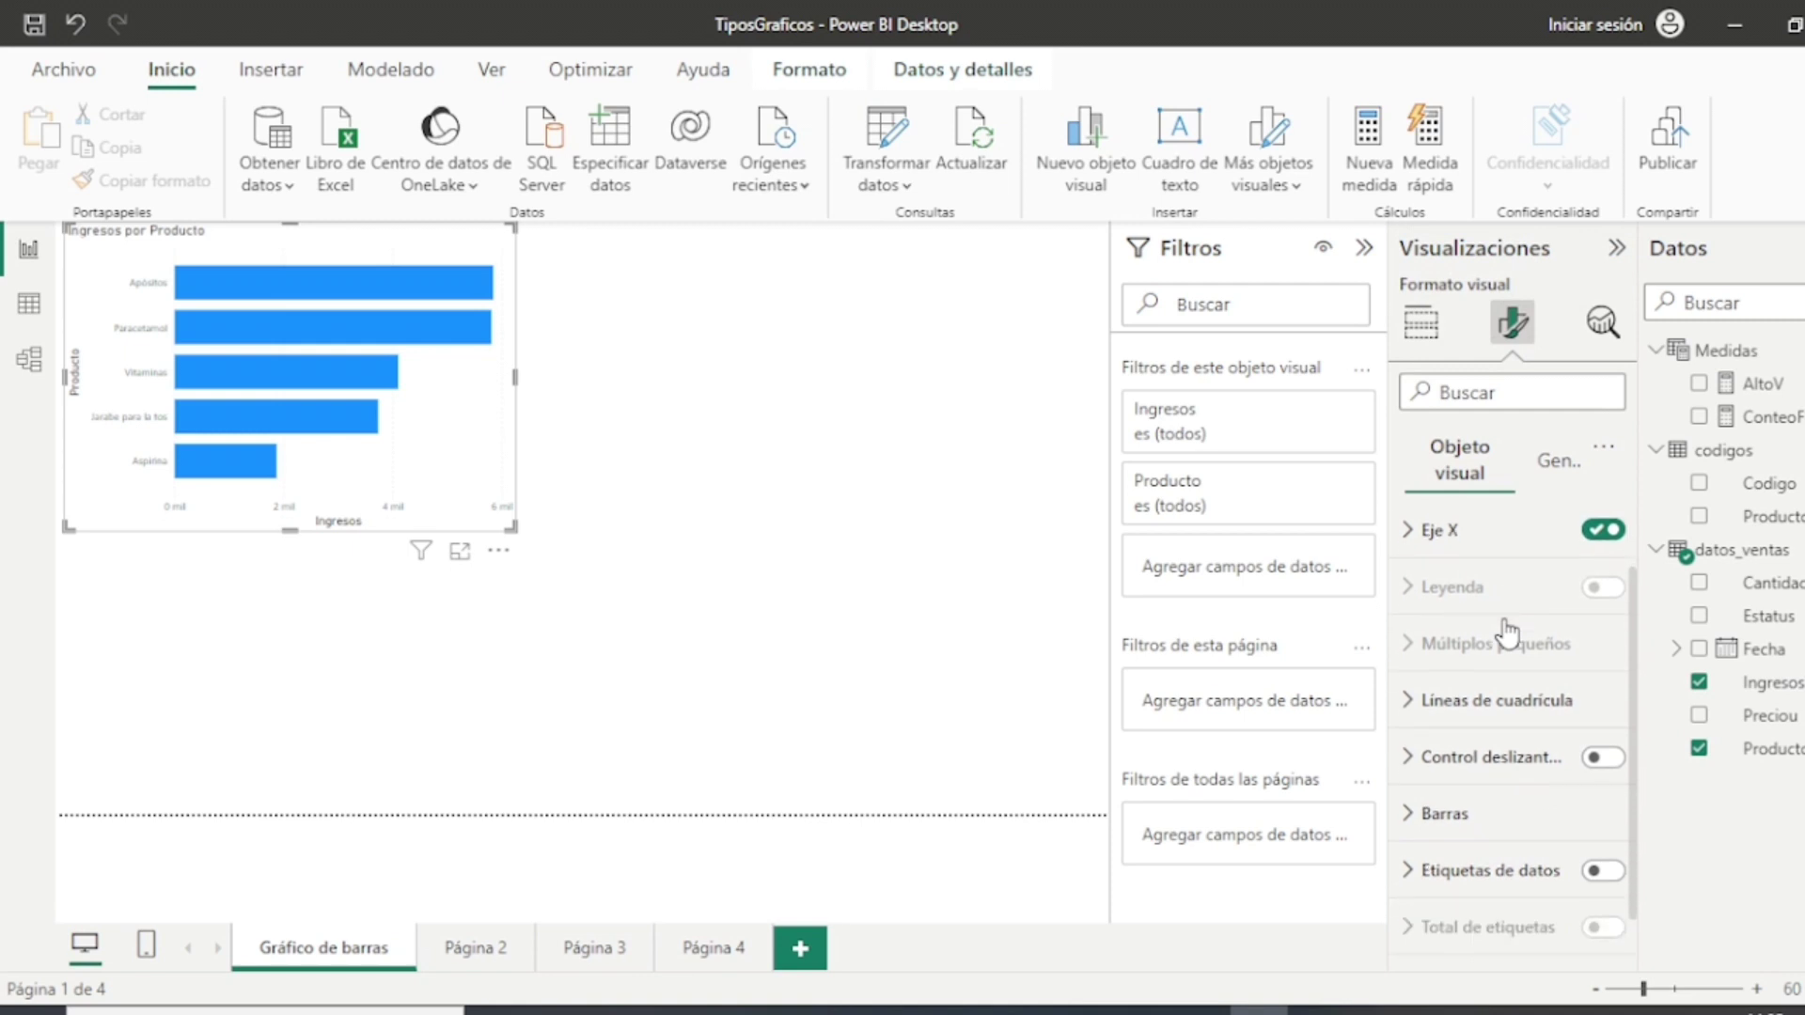
scroll(1506, 632, down, 1)
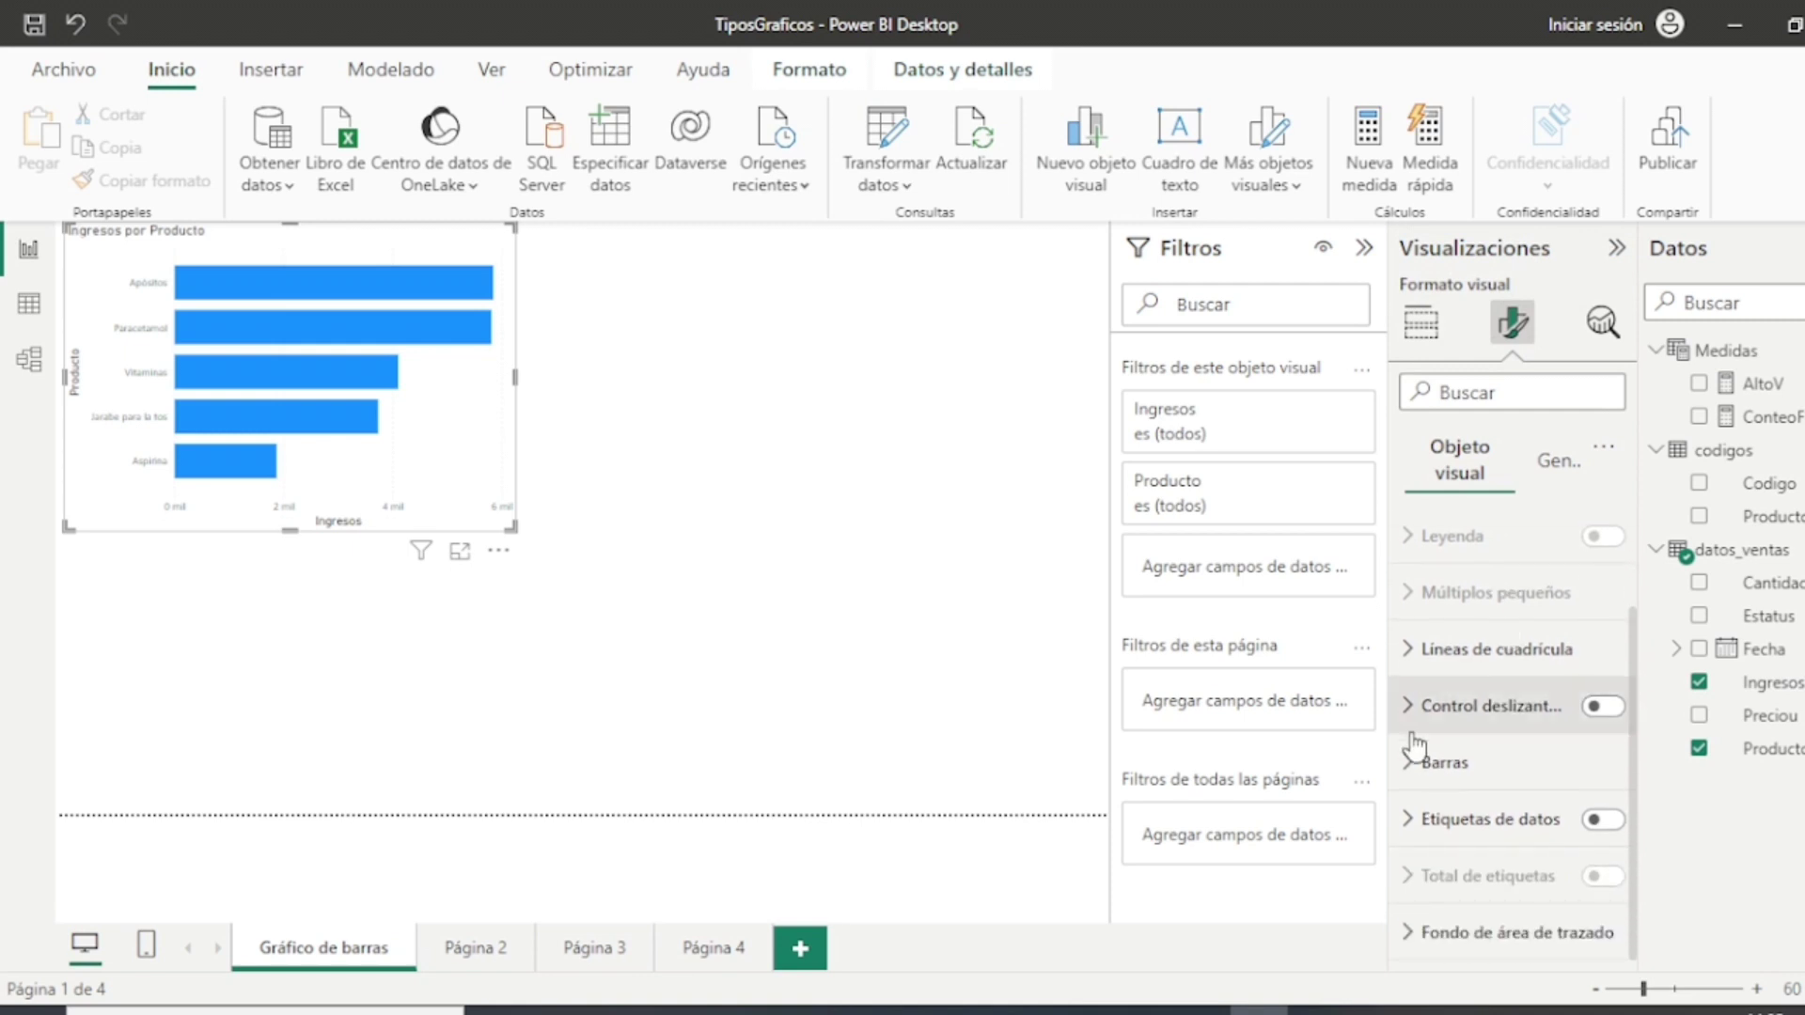
click(1608, 826)
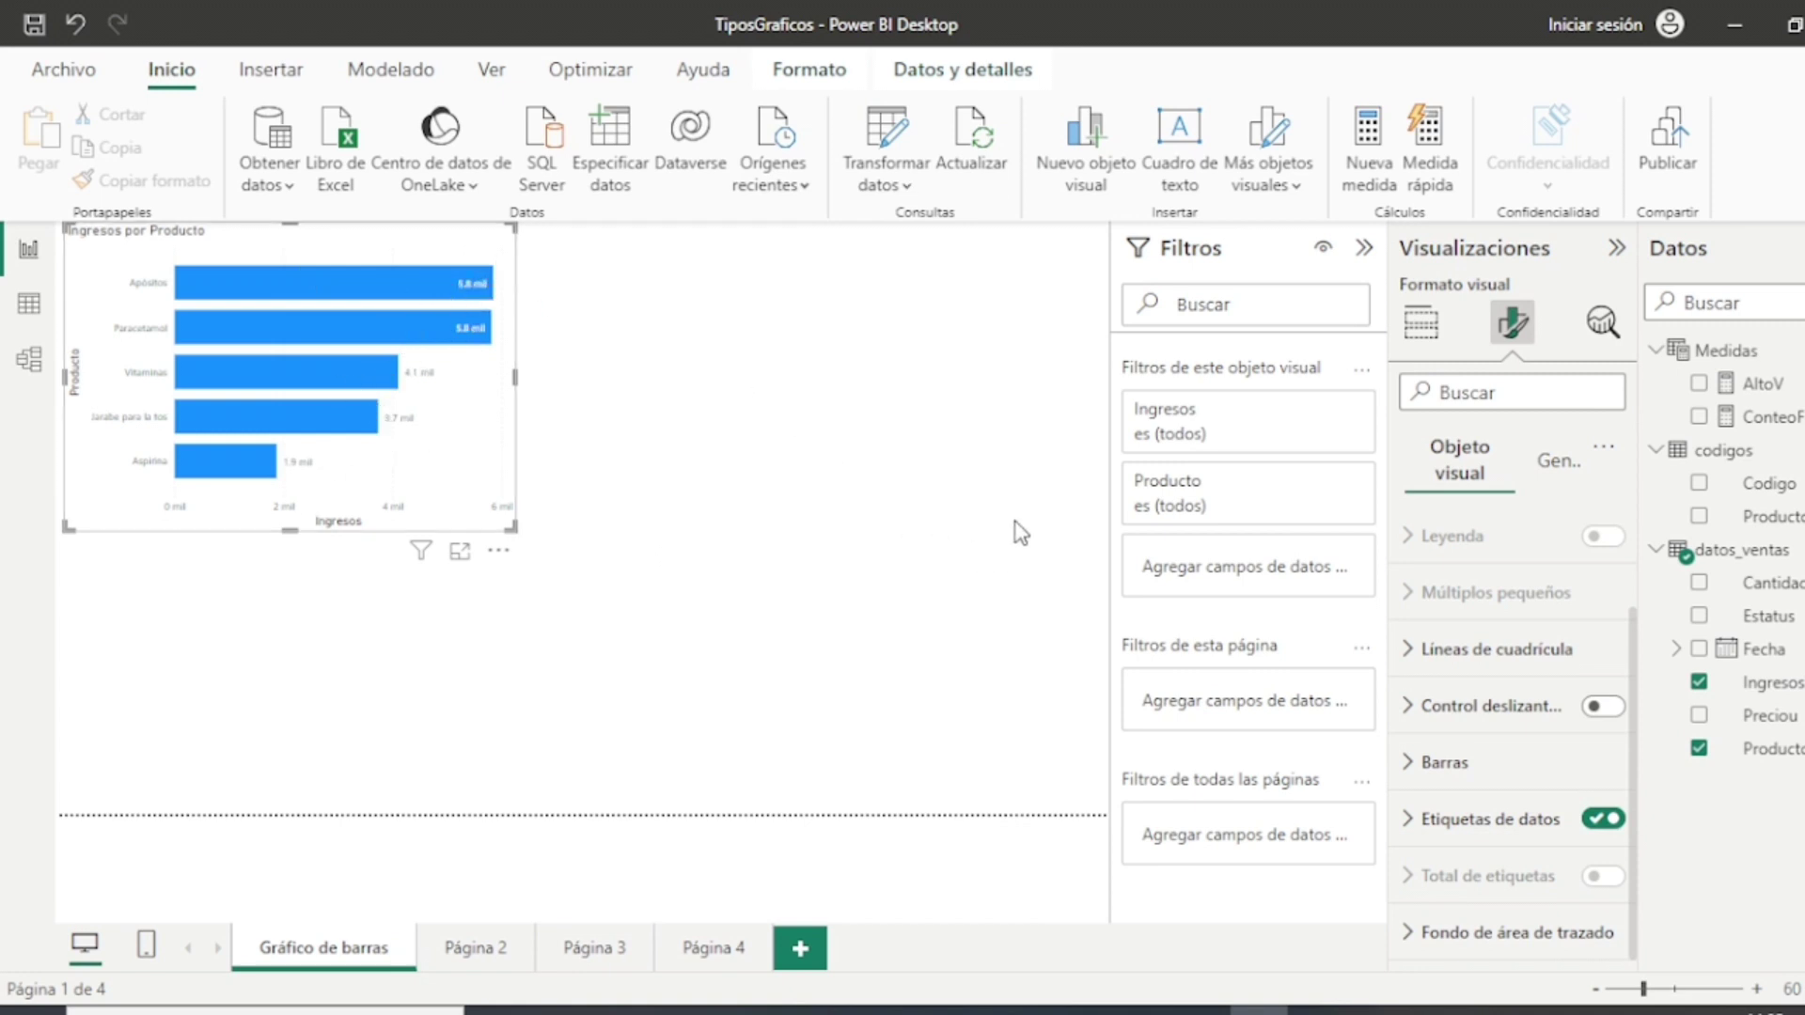
Step: Set the default color of the chart's bars to dark blue
click(1415, 782)
scroll(1479, 695, down, 2)
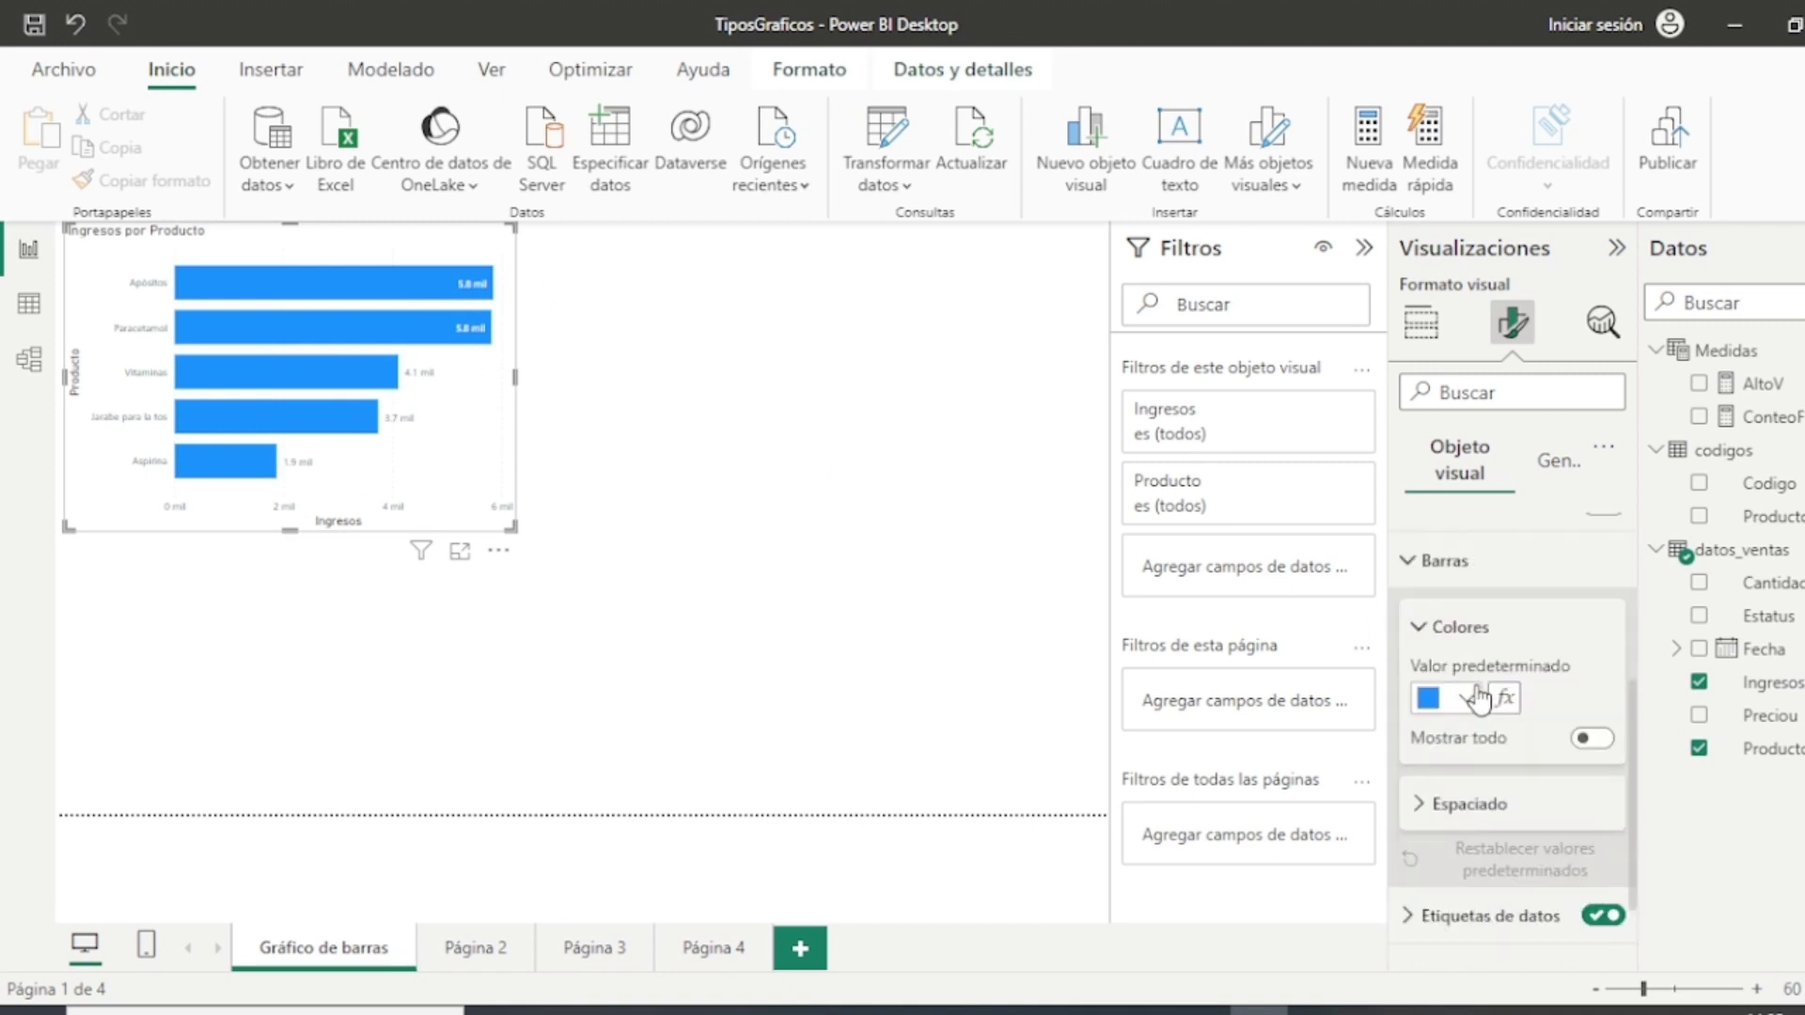
click(1420, 630)
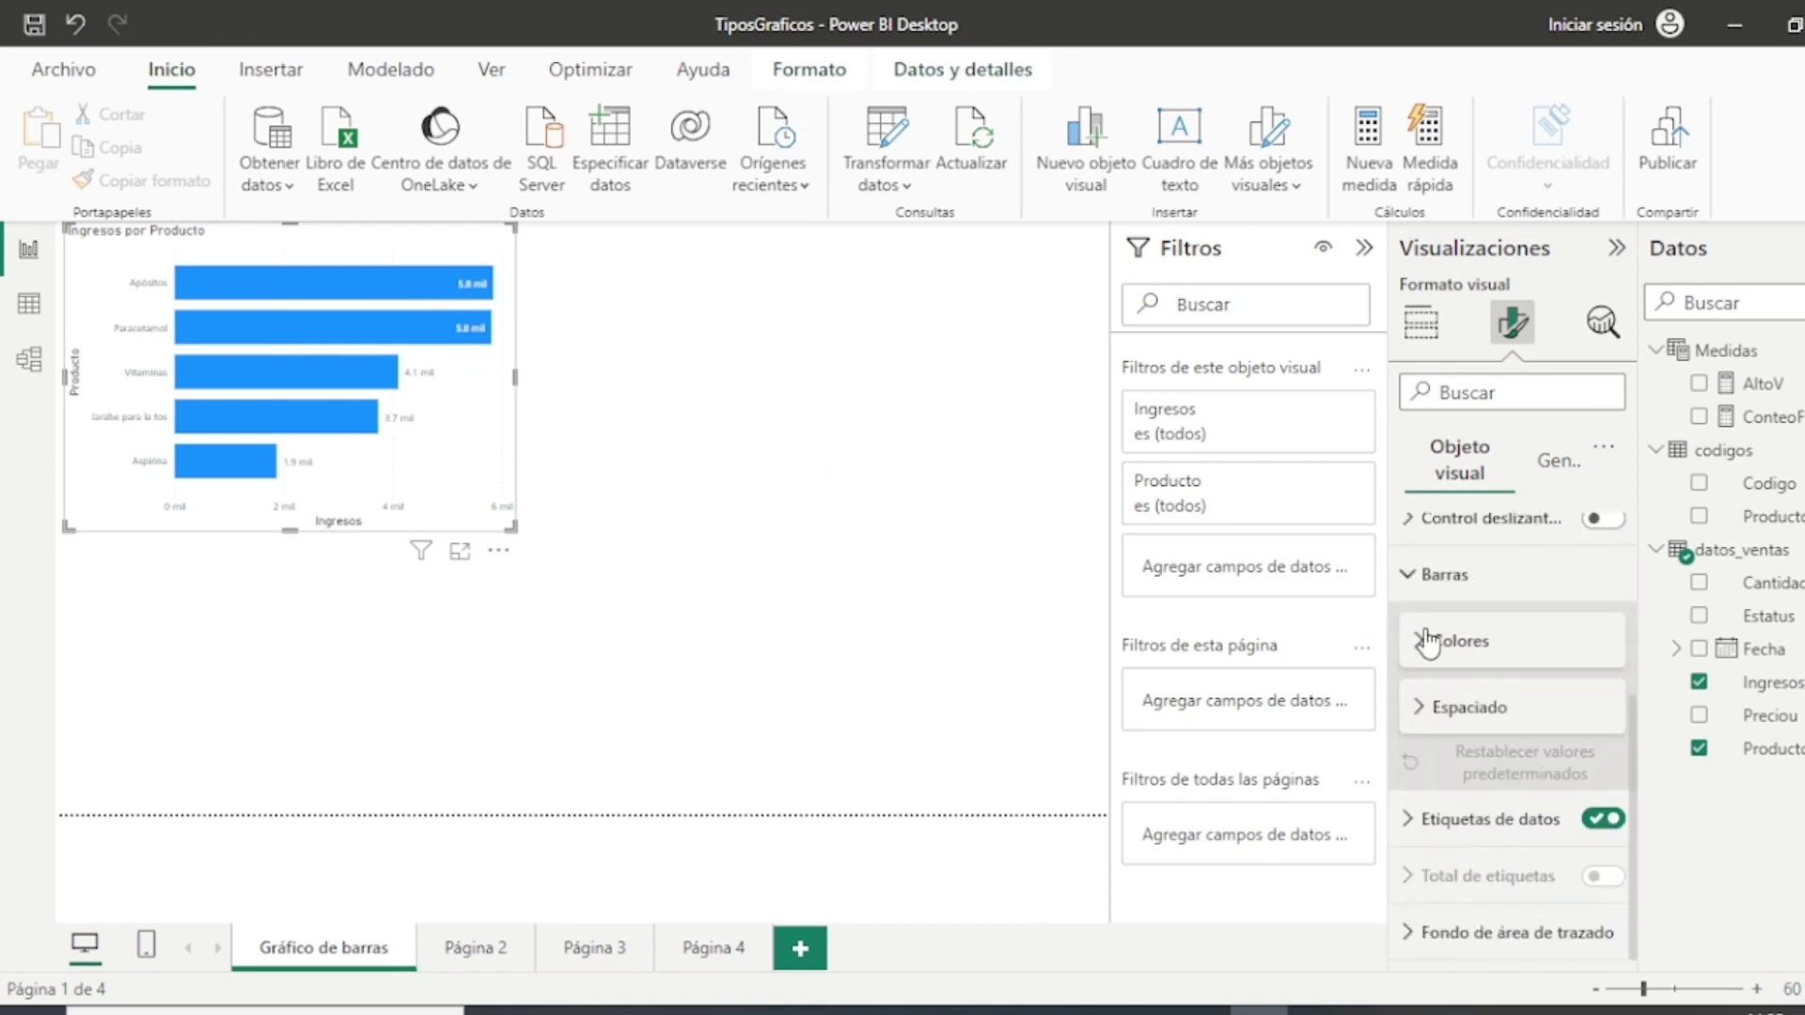
click(1415, 643)
scroll(1535, 660, down, 1)
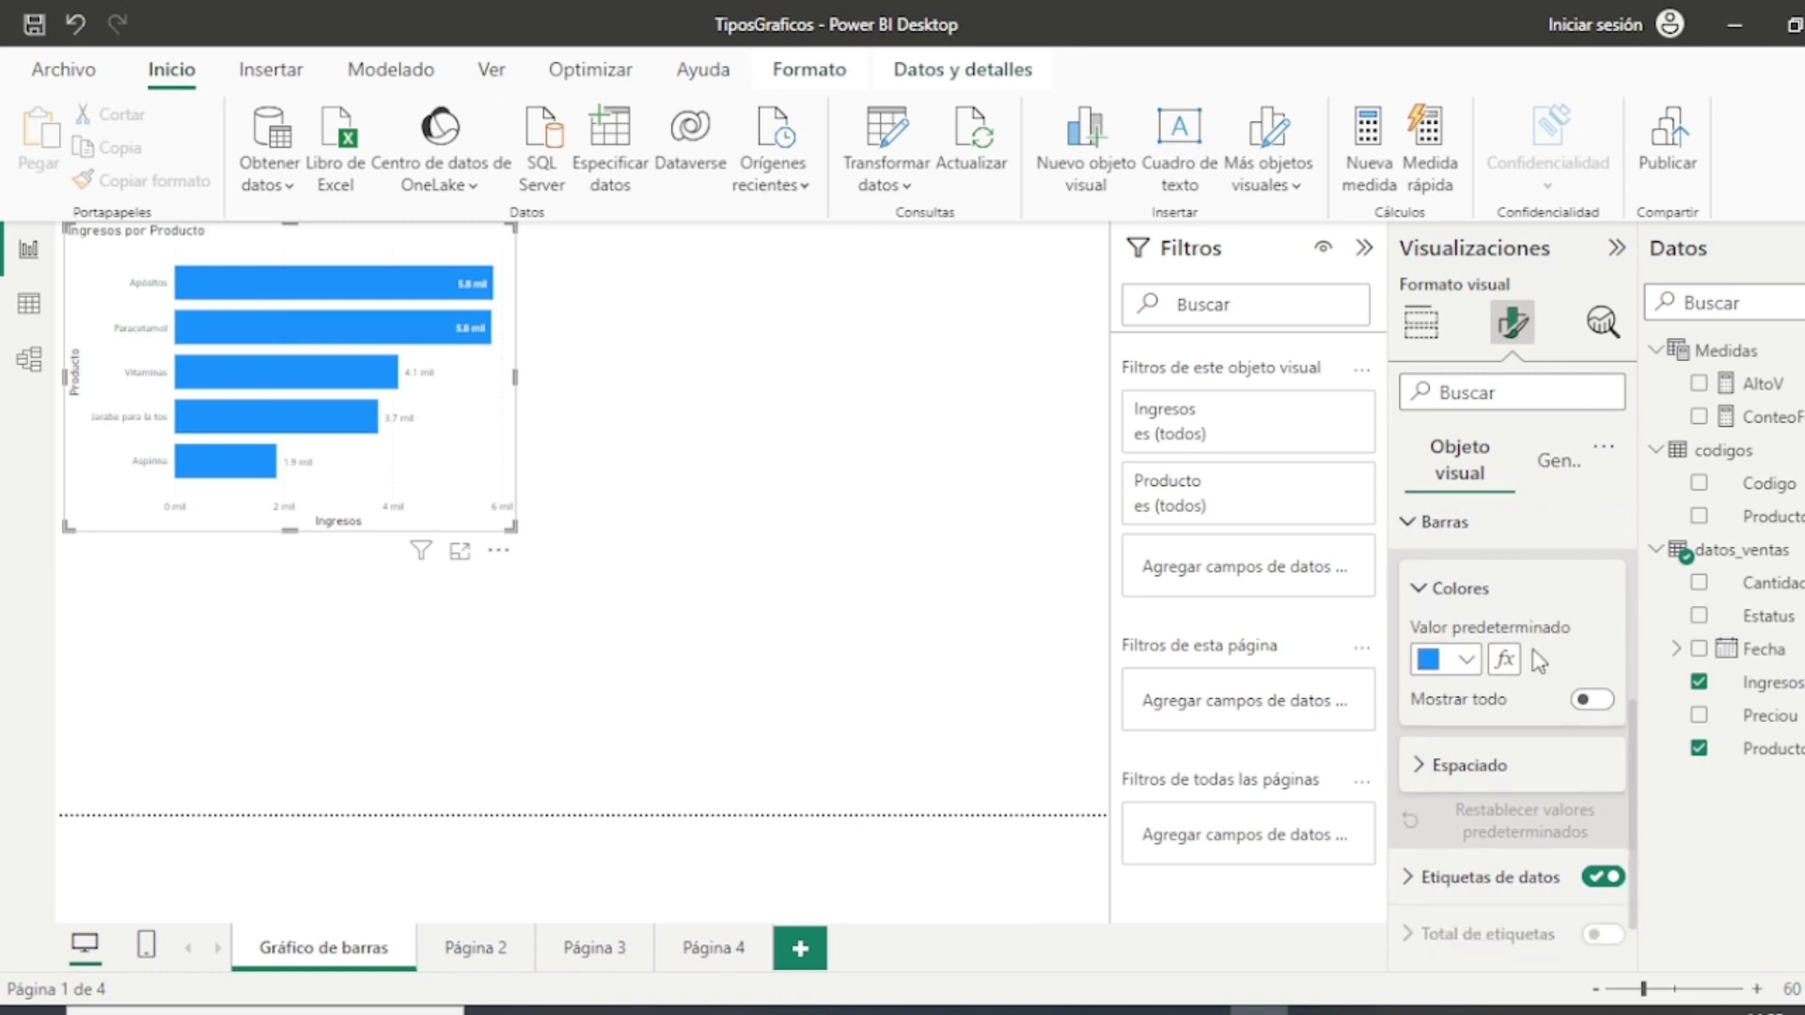
click(1469, 651)
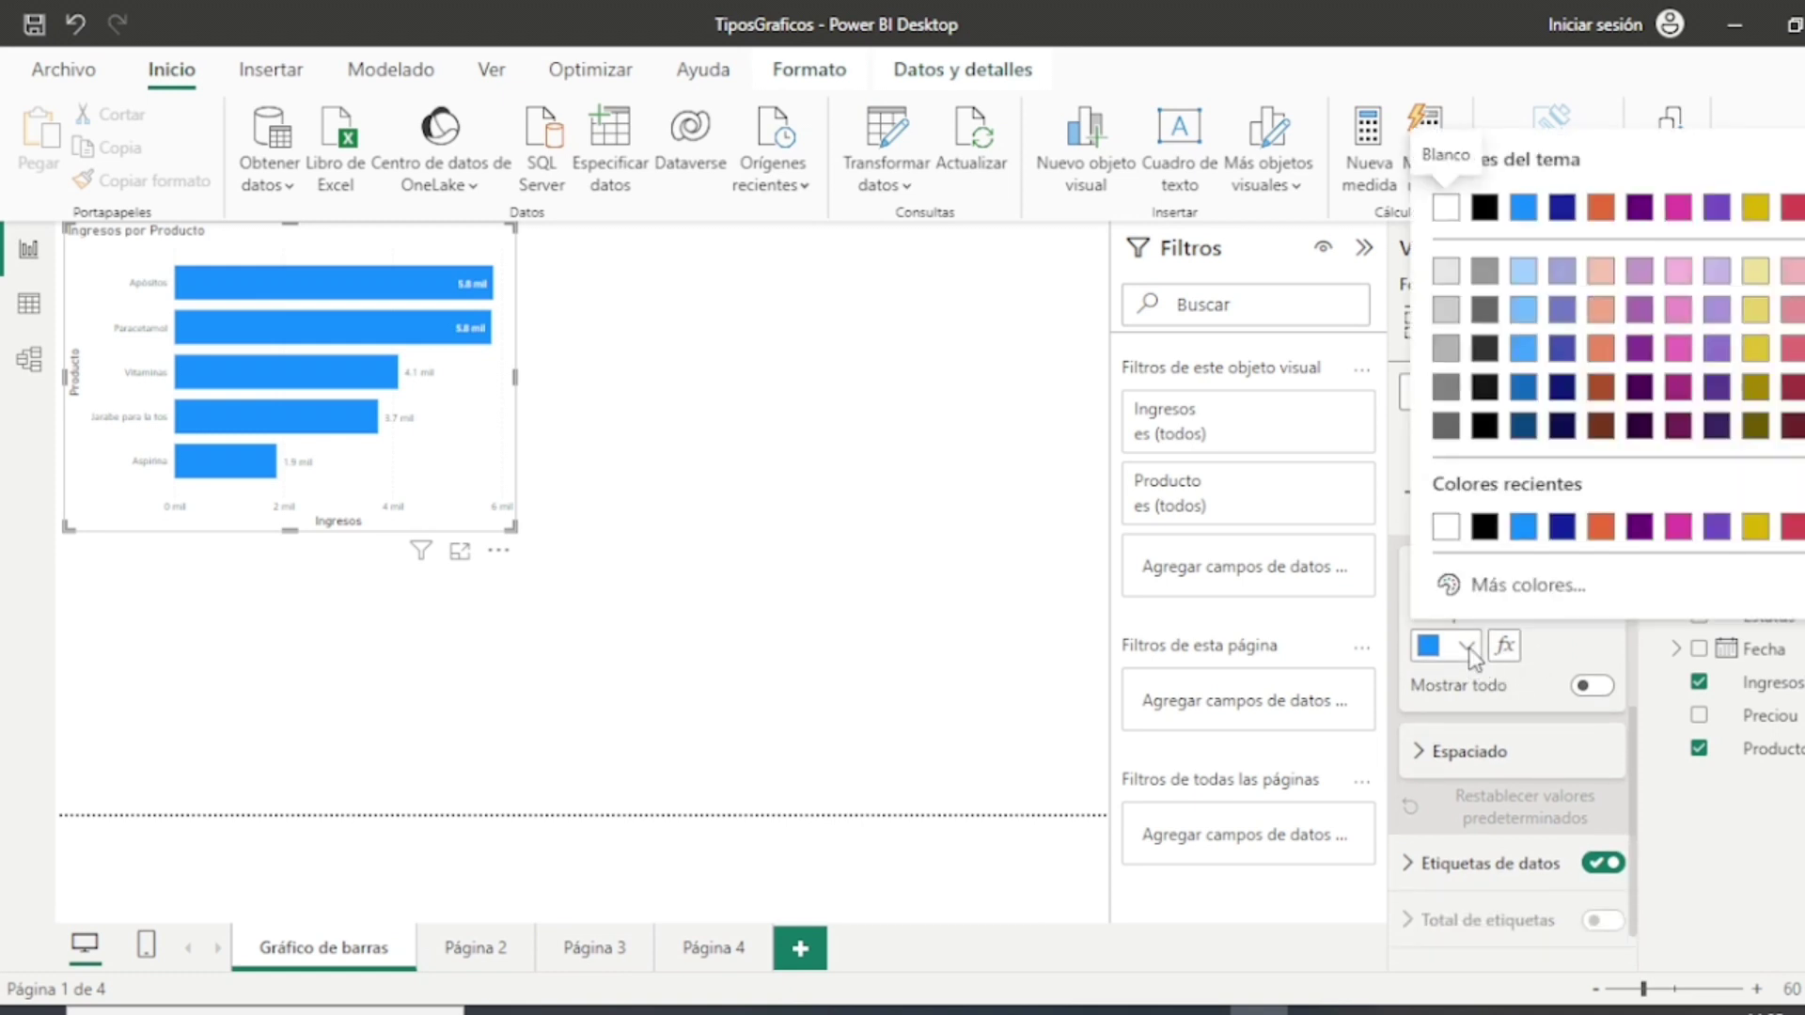
click(1563, 529)
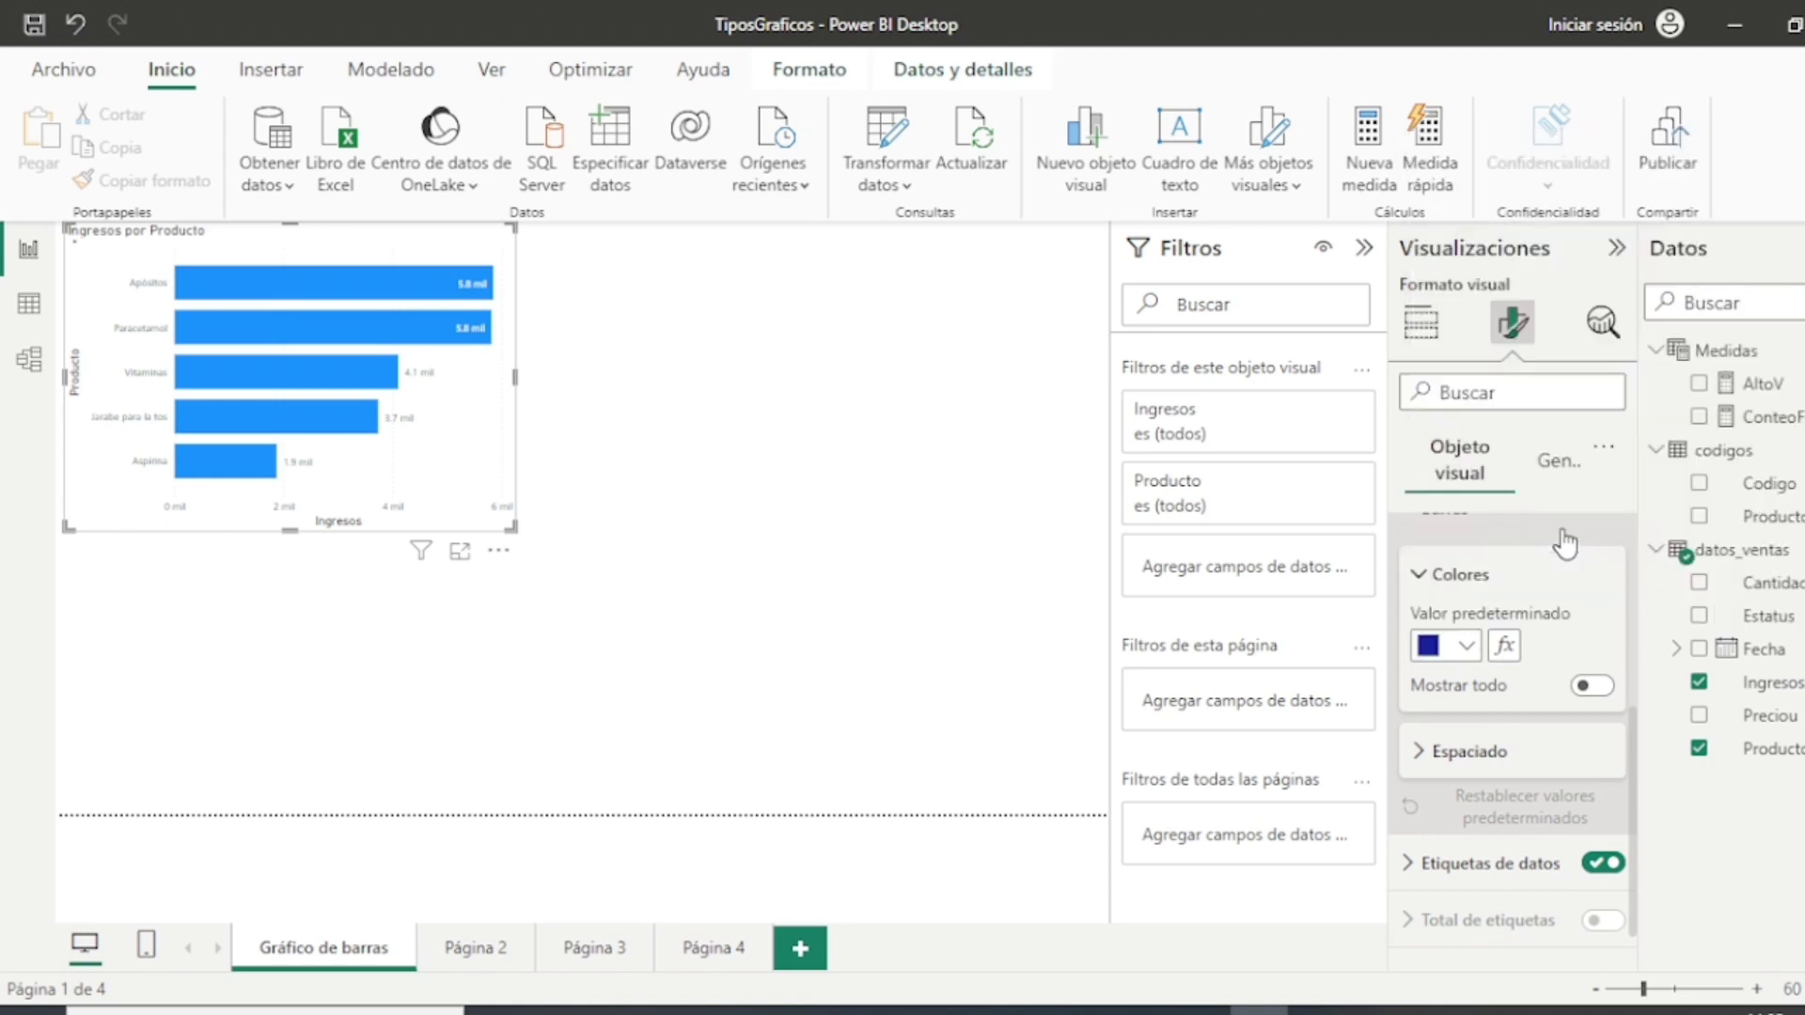
Step: Show the individual color settings for every product and set the Paracetamol bar to light blue
click(1591, 685)
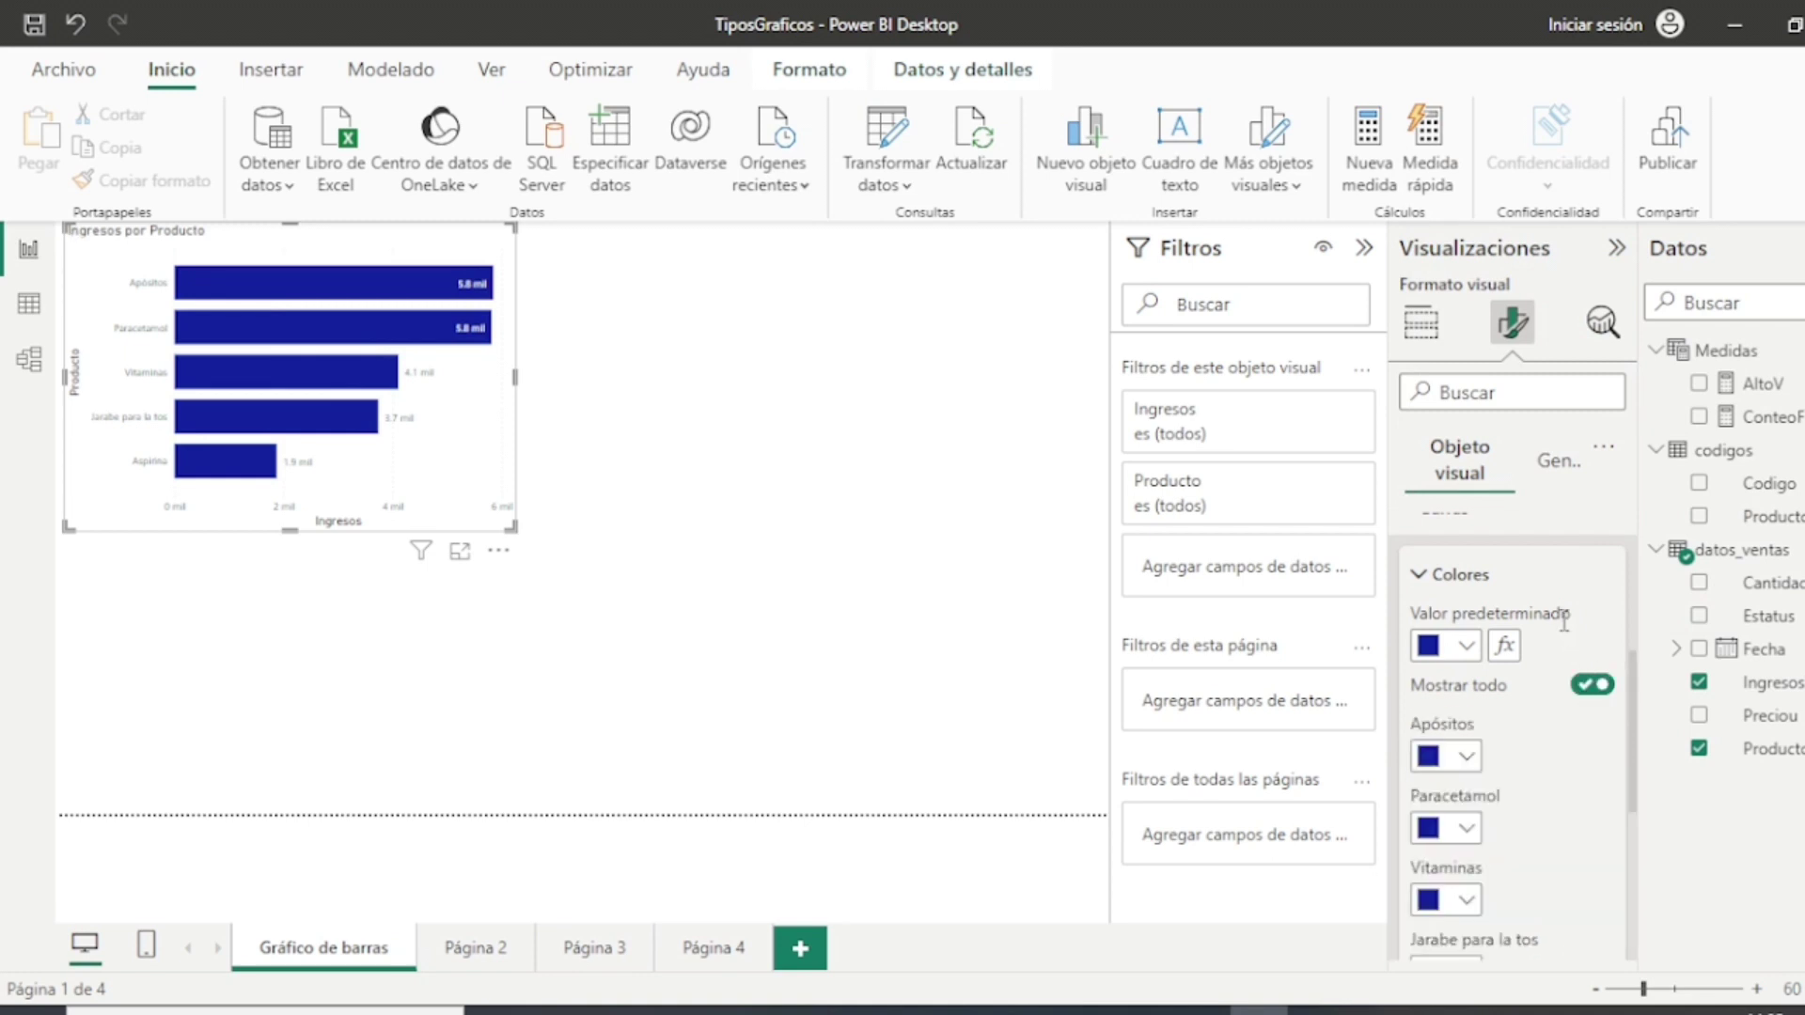
scroll(1560, 619, down, 3)
scroll(1568, 631, down, 1)
scroll(1568, 632, up, 2)
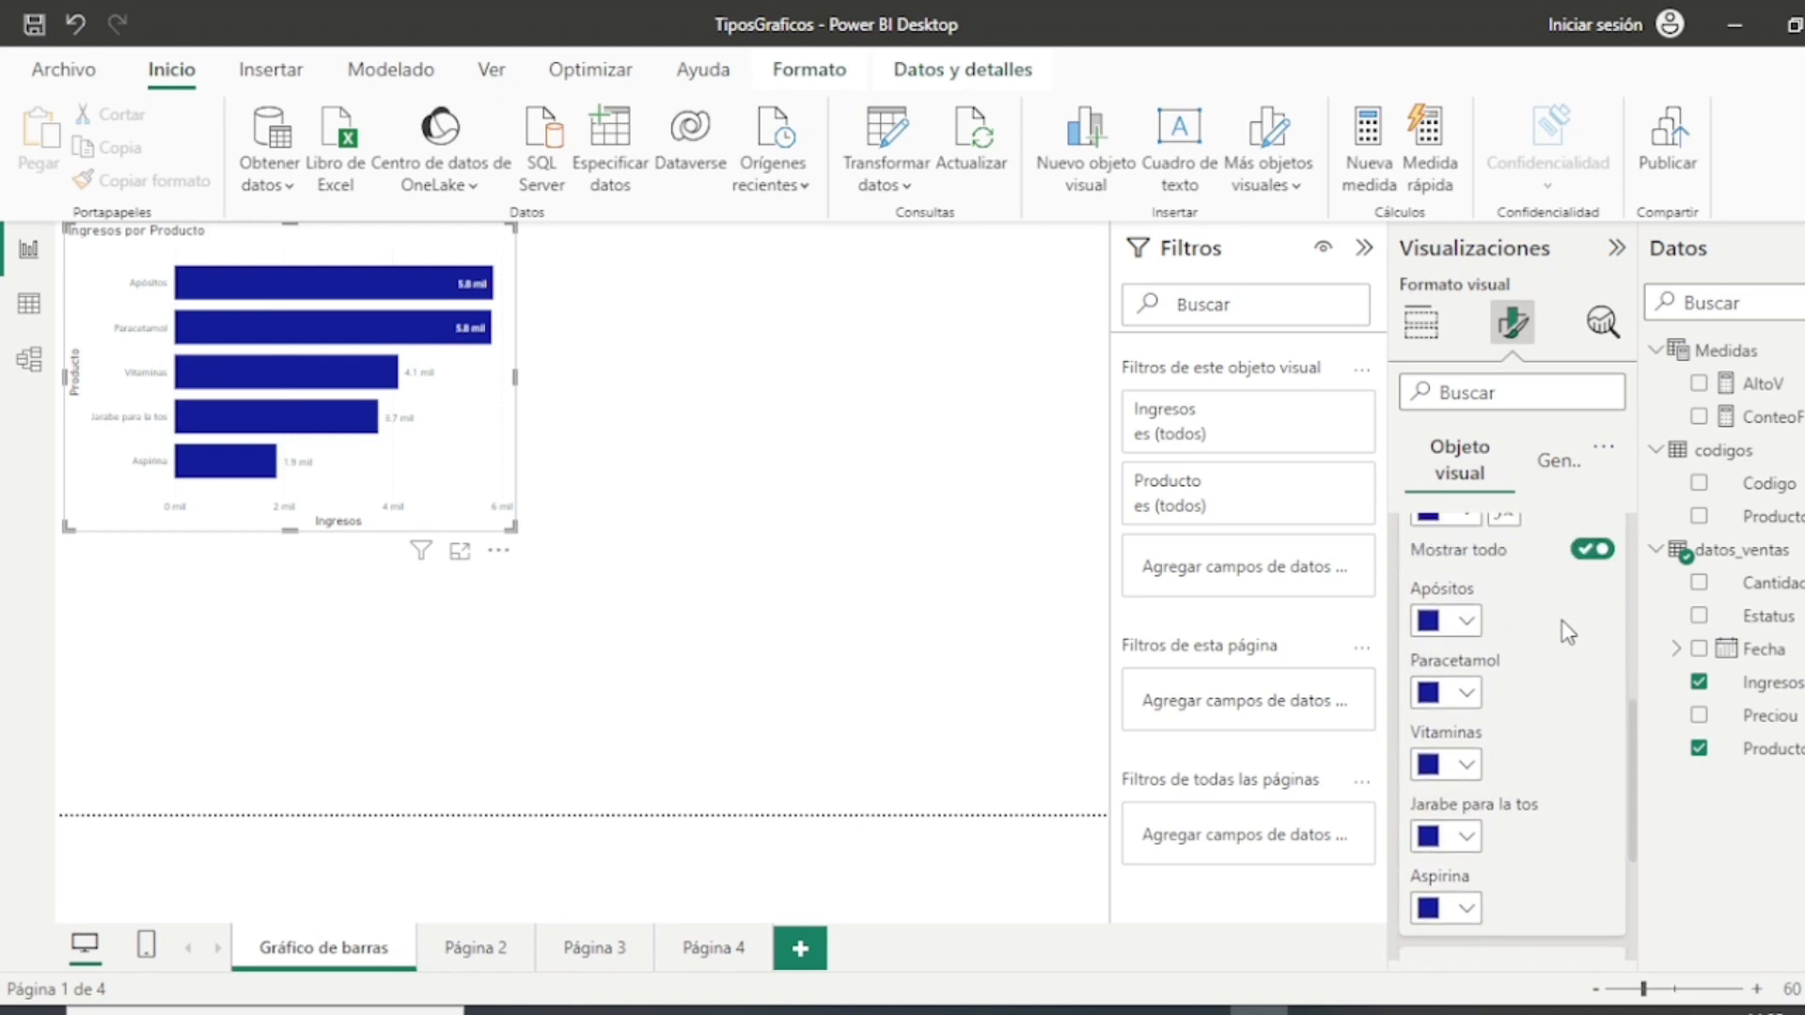
scroll(1568, 631, down, 2)
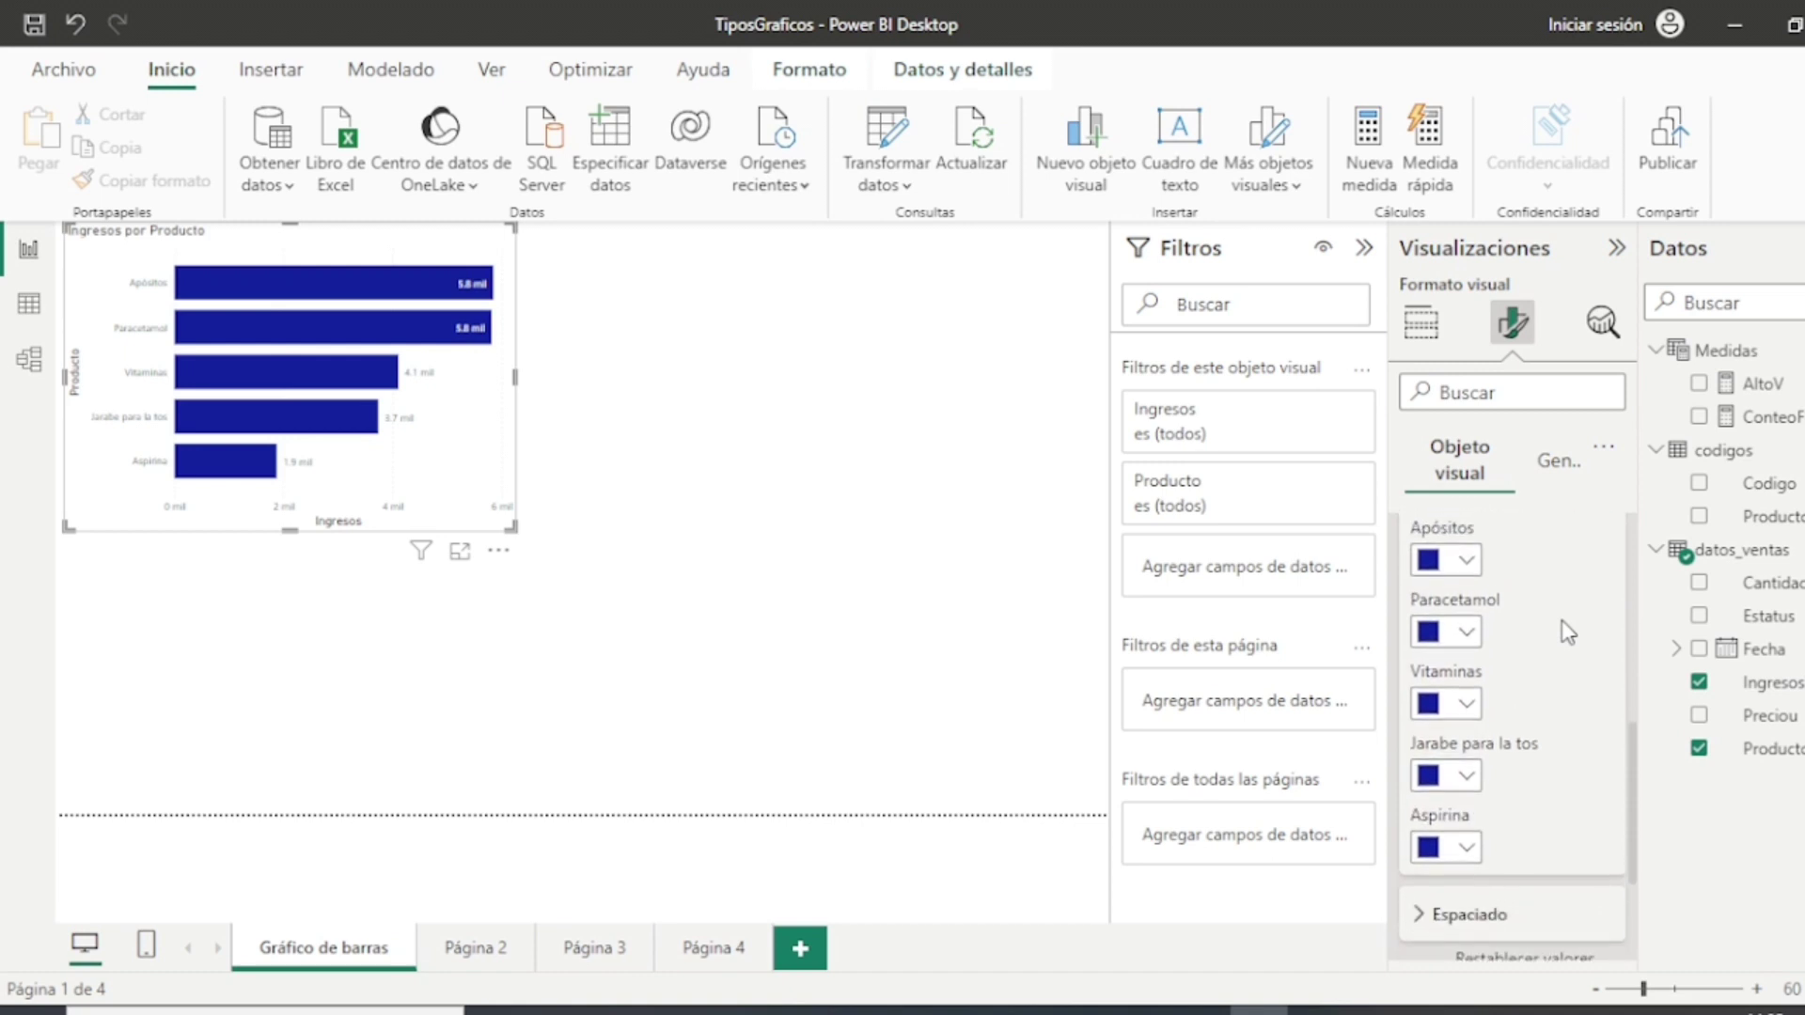
click(1469, 628)
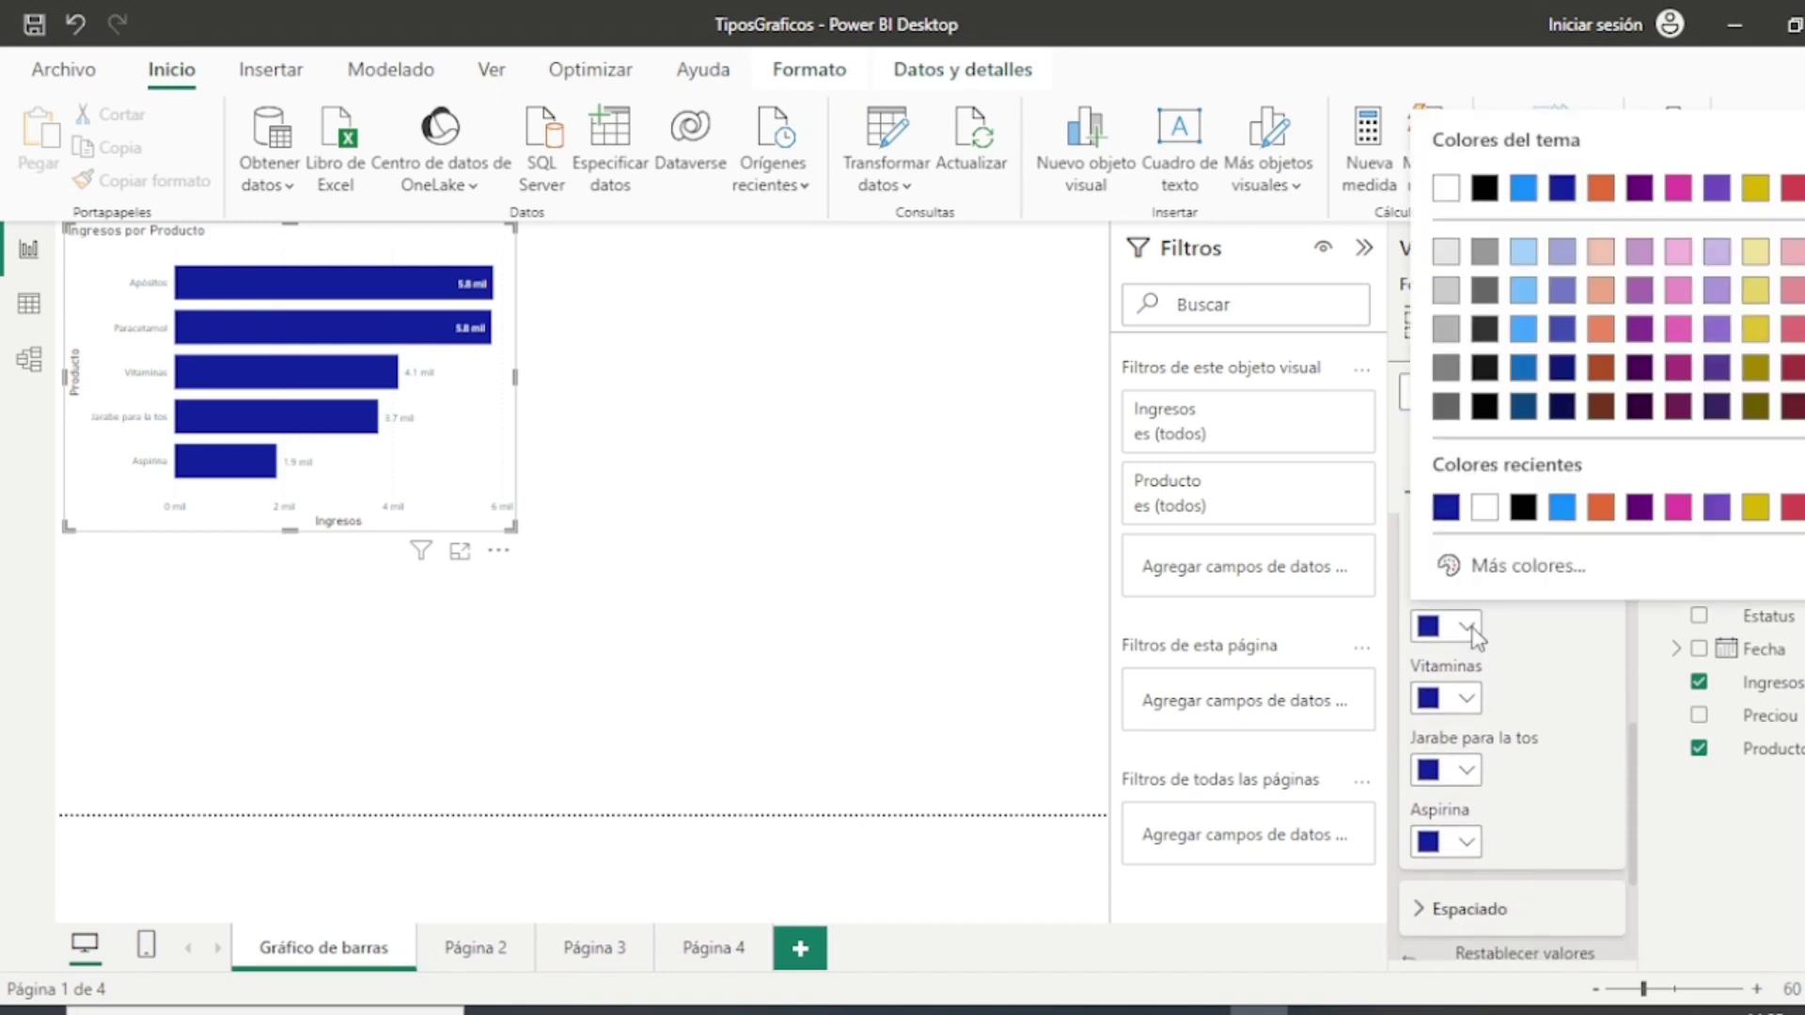
click(1468, 723)
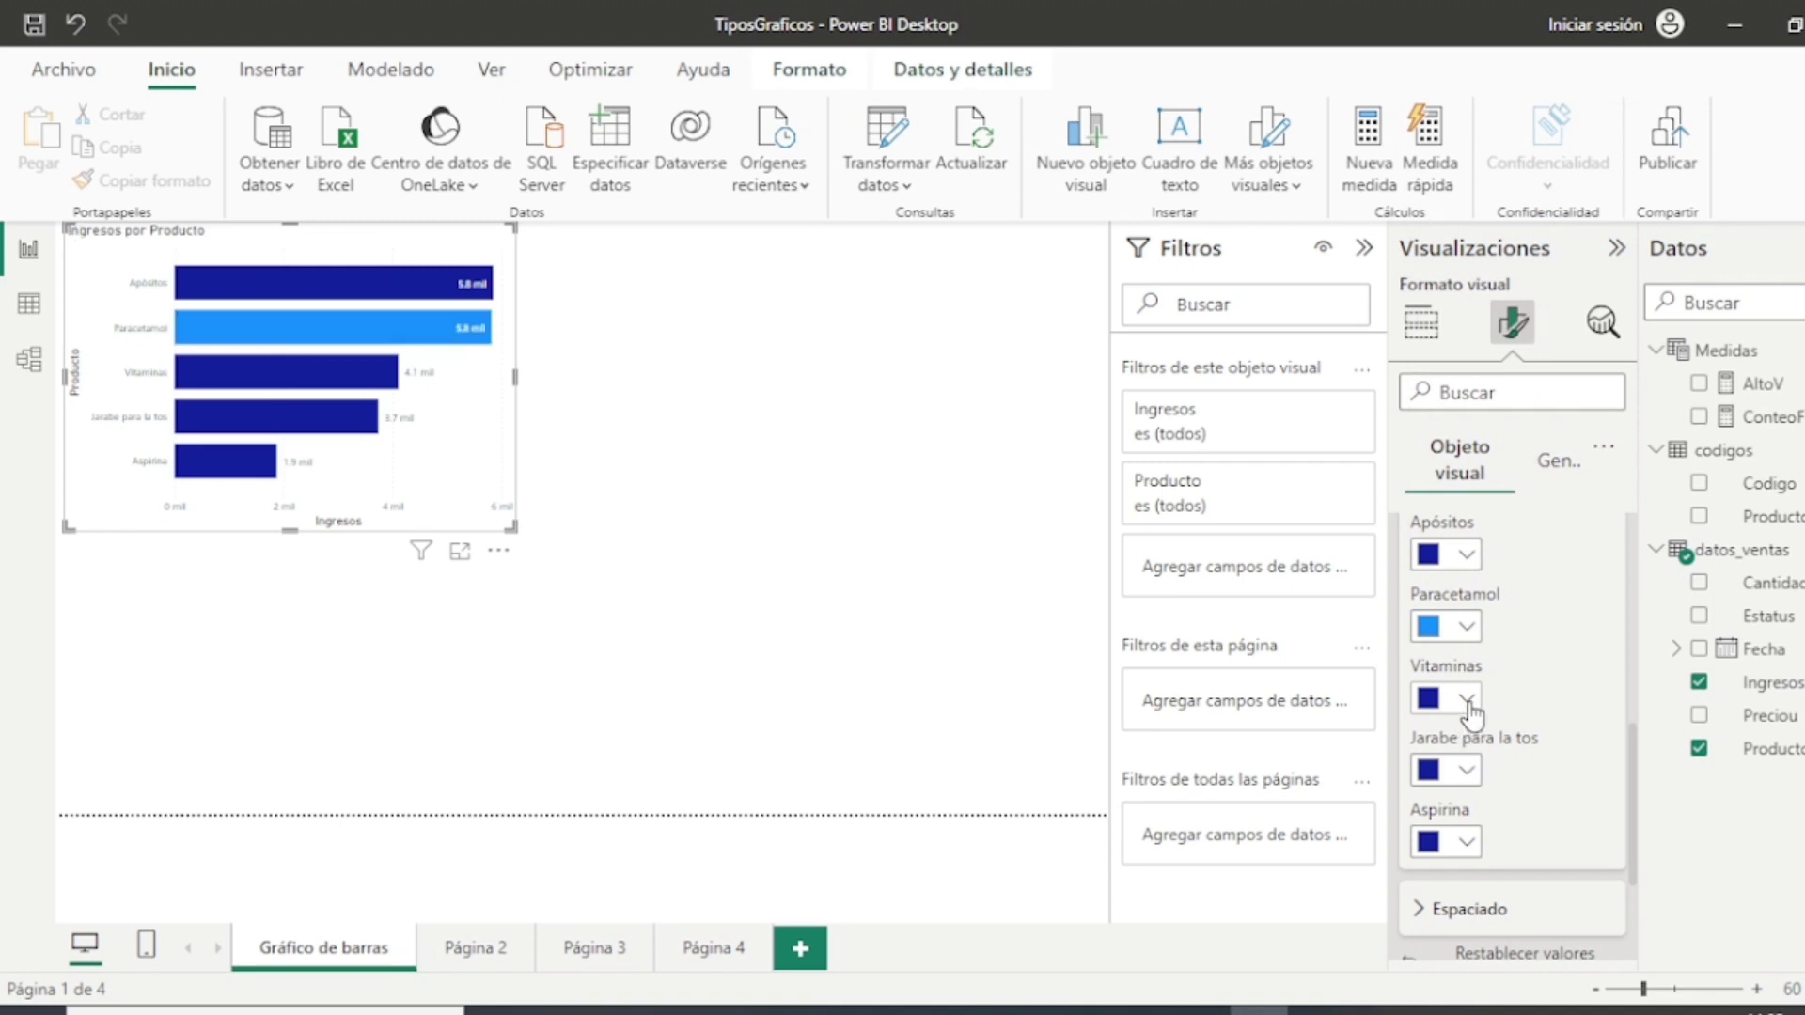
Step: Color the Vitaminas bar orange, the Jarabe para la tos bar magenta and the Aspirina bar red
click(1468, 698)
click(1607, 592)
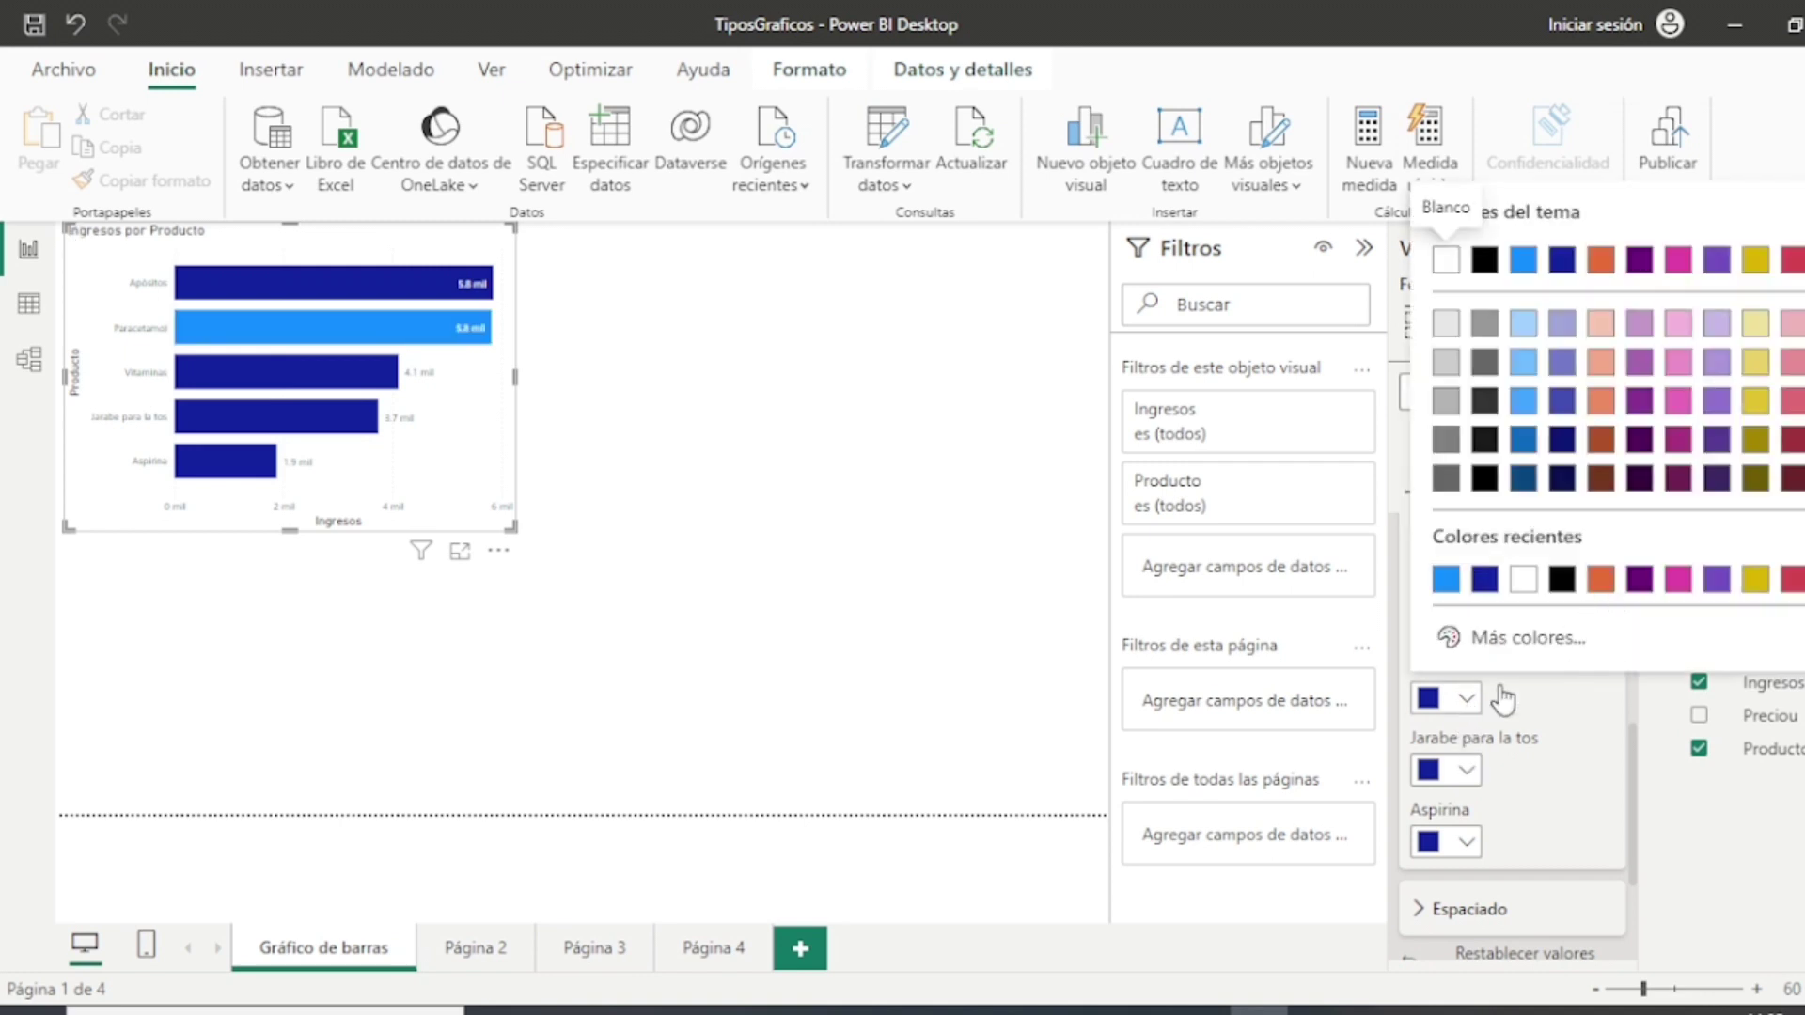
click(1460, 774)
click(1468, 776)
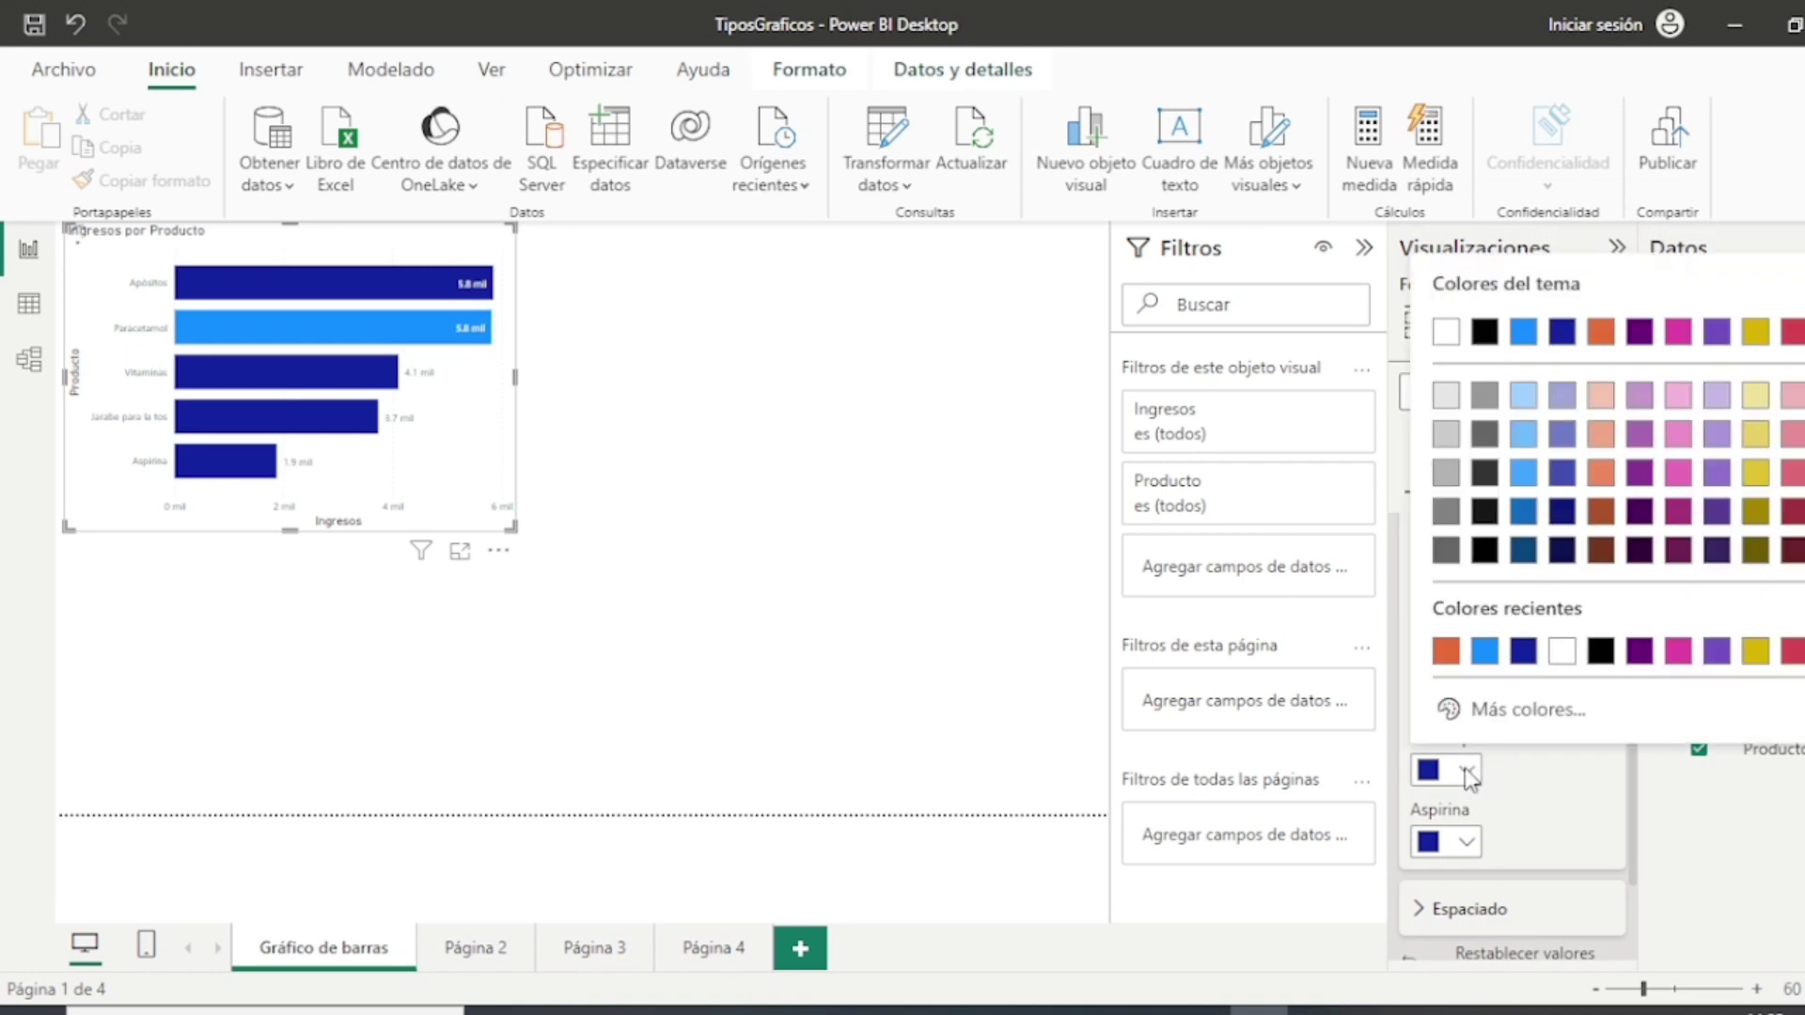
click(1678, 651)
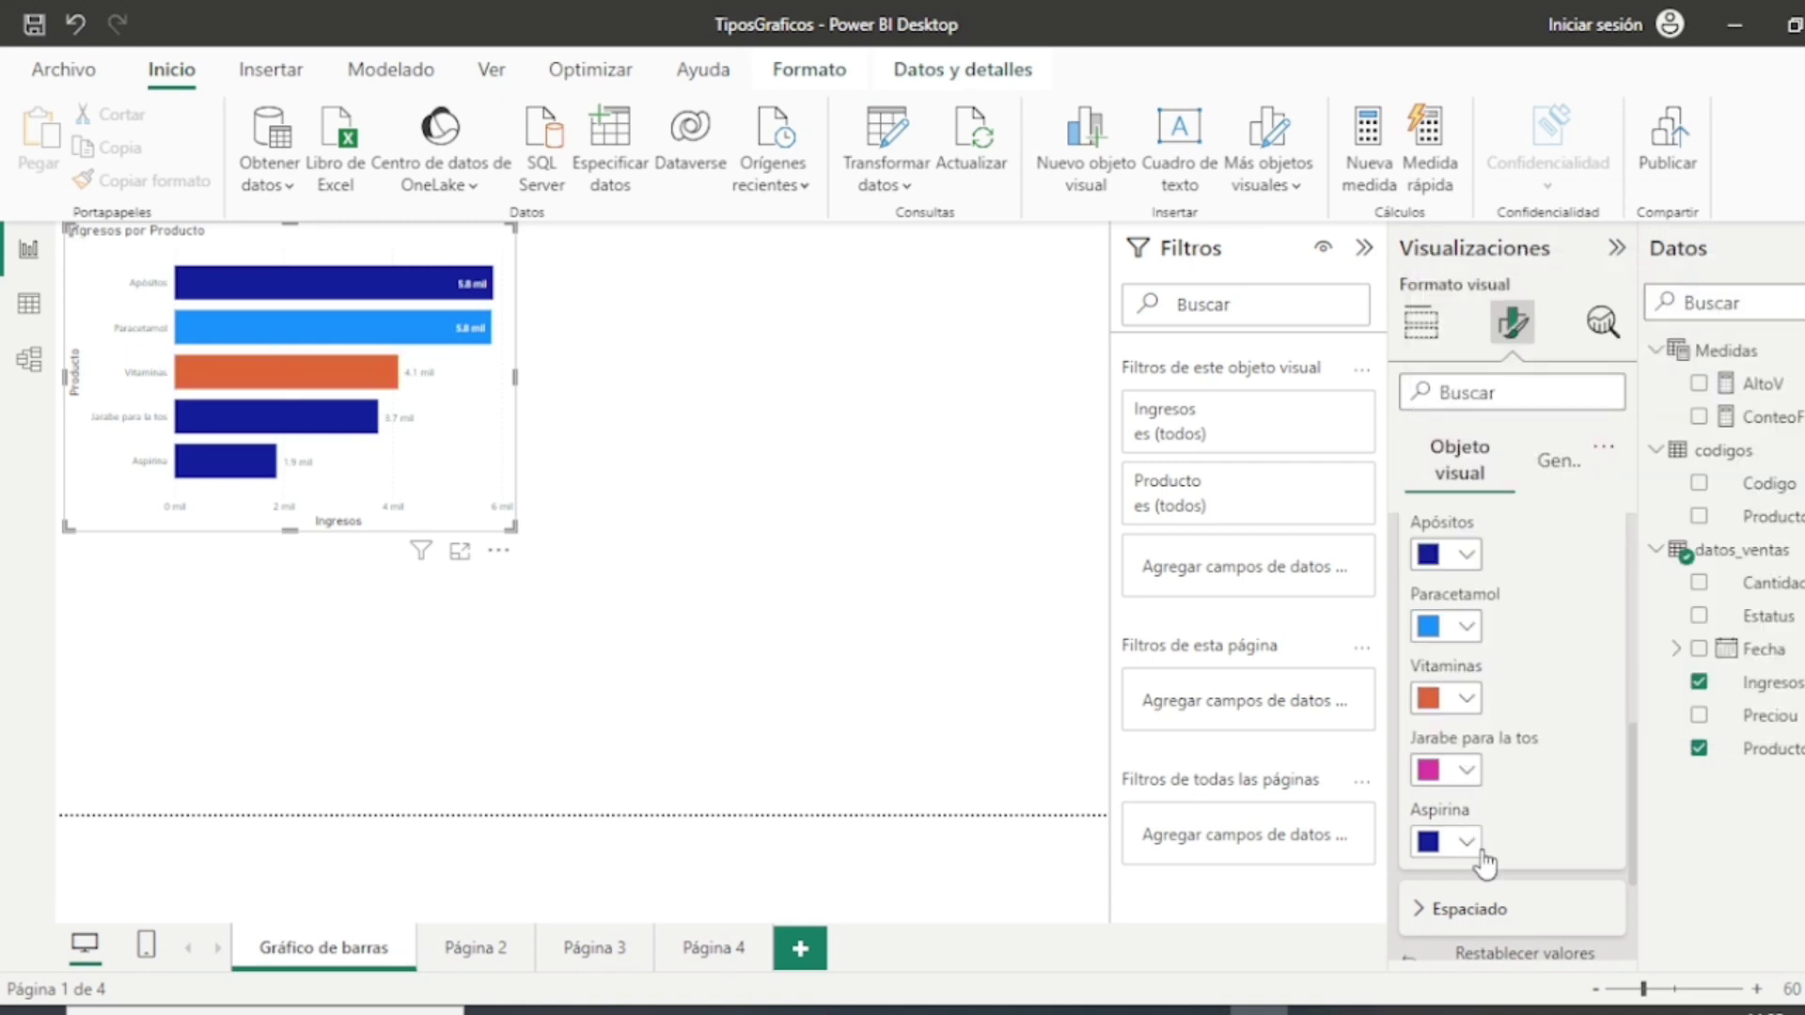
click(1479, 851)
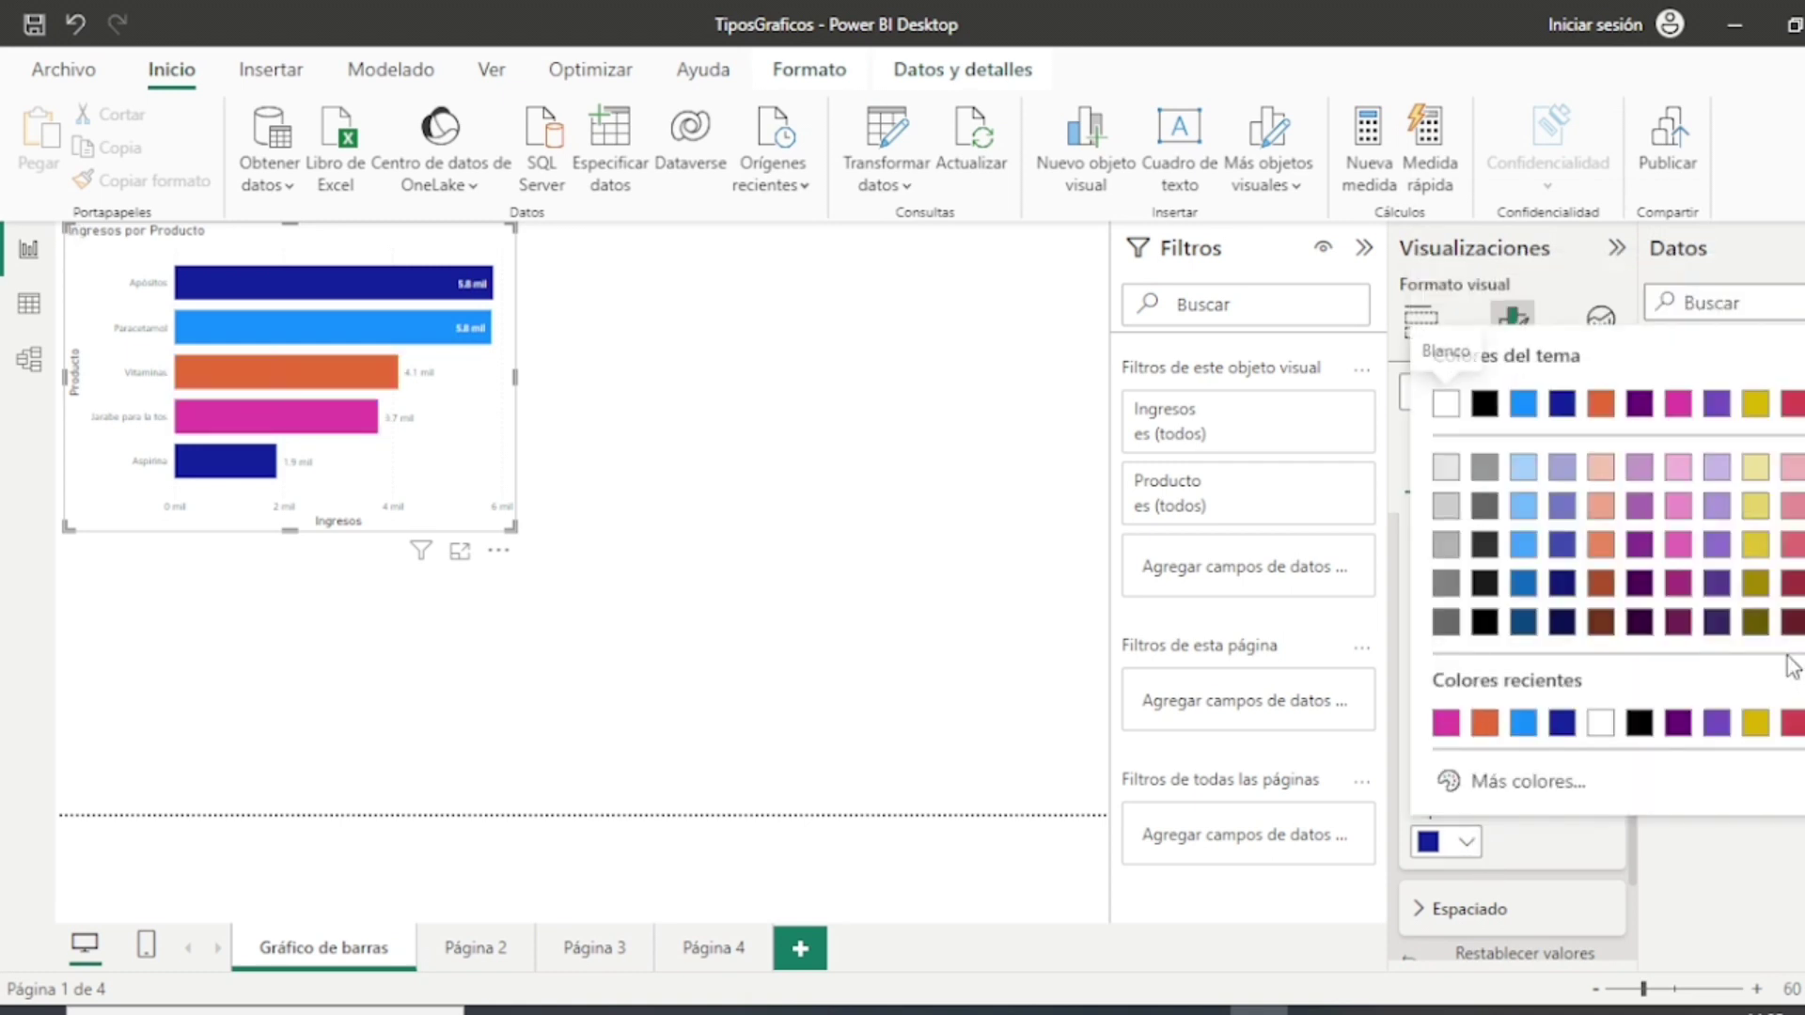
click(1791, 723)
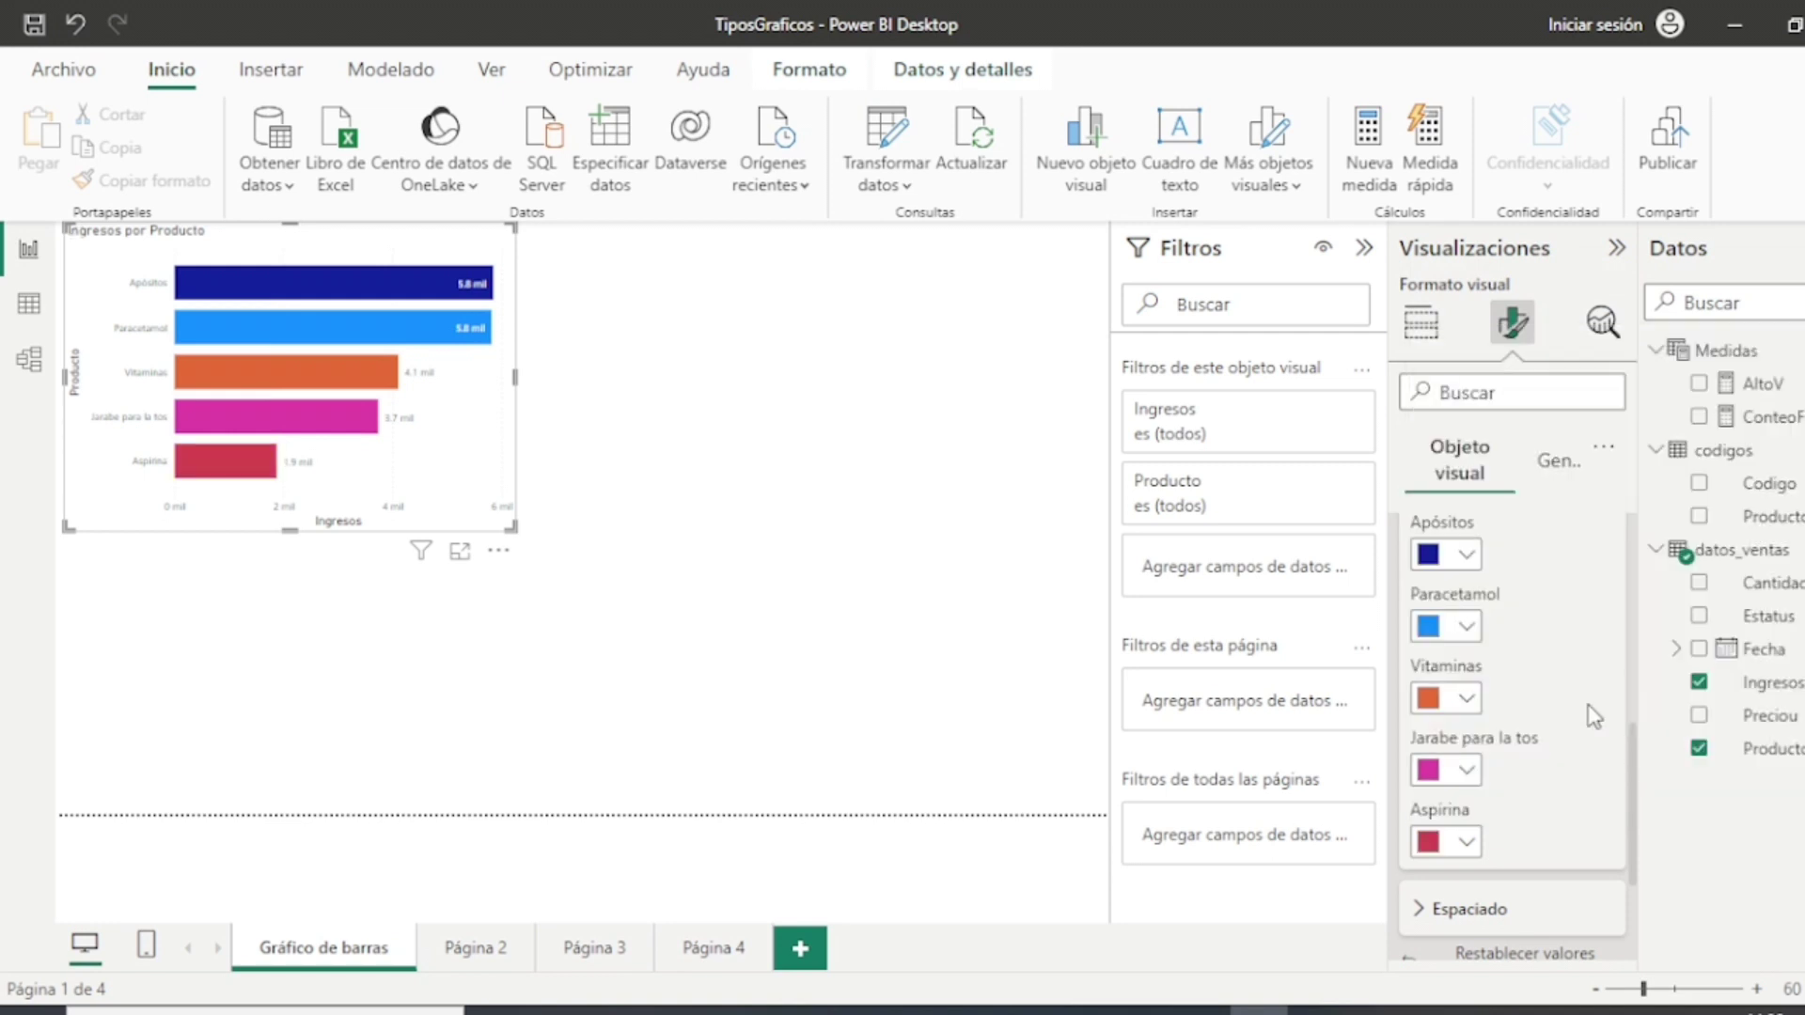
Step: Switch the individual product colors option (Mostrar todo) off and back on
scroll(1542, 699, up, 3)
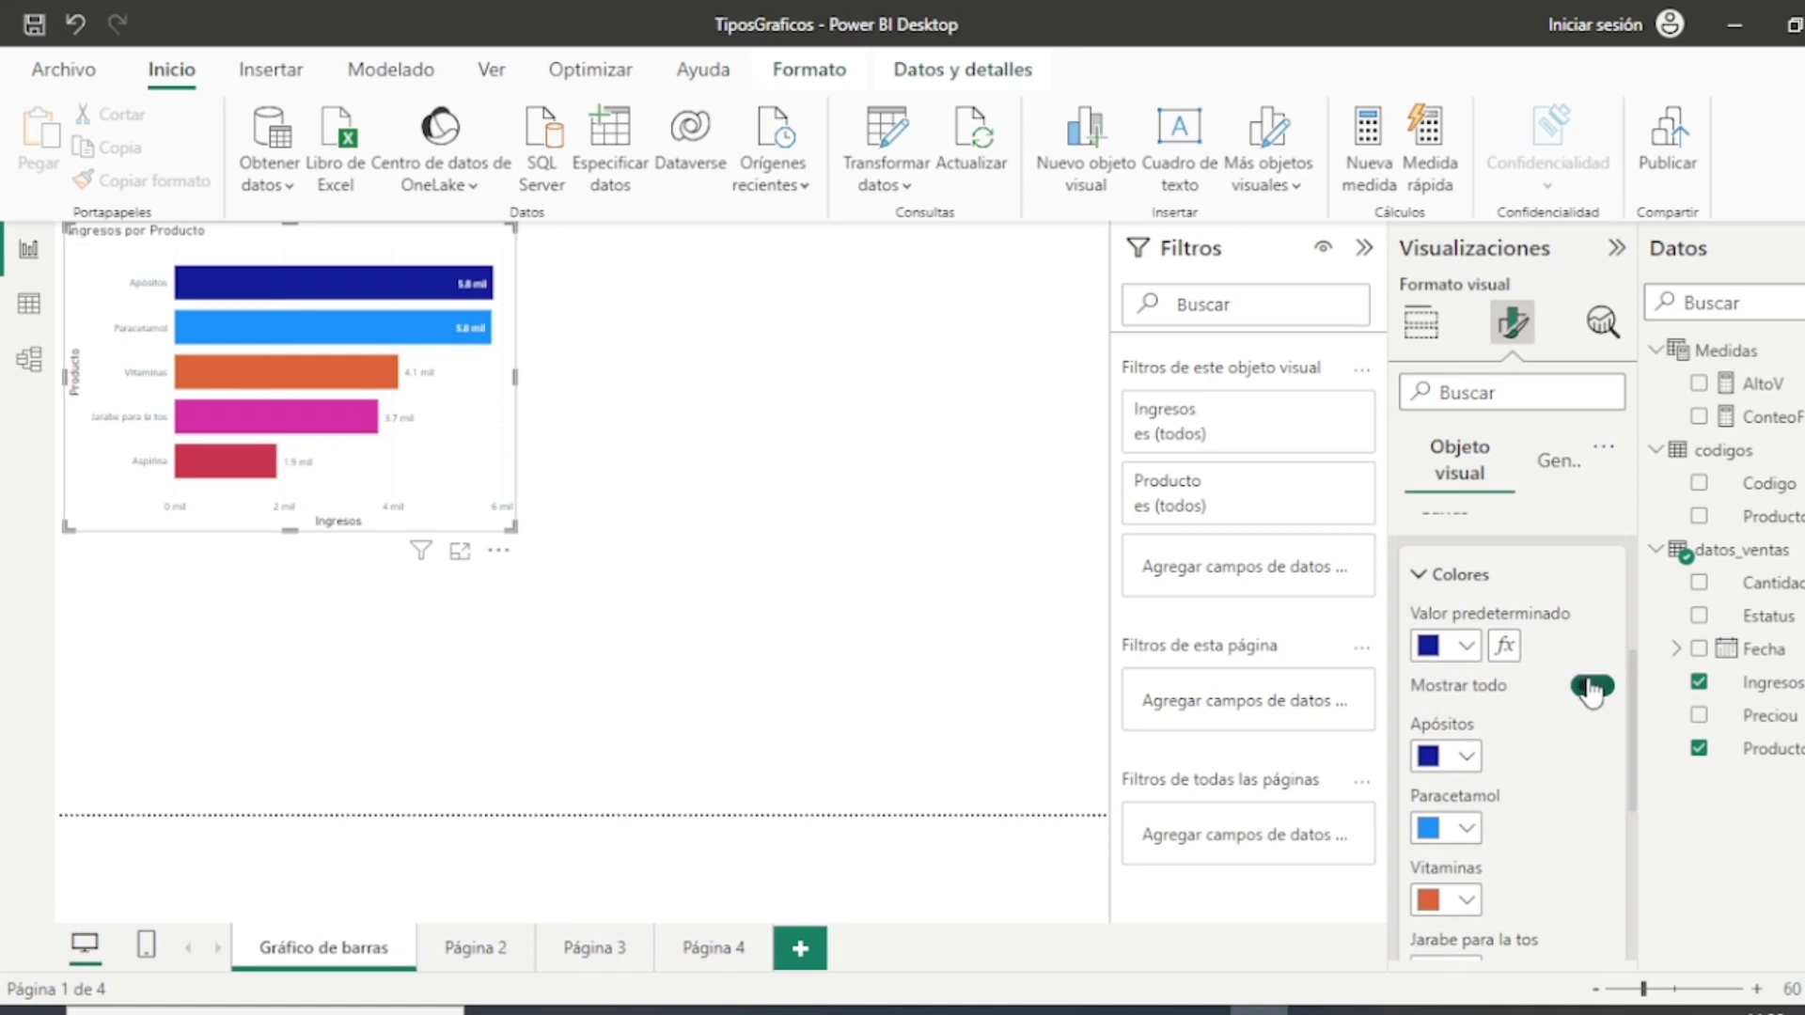
click(1592, 687)
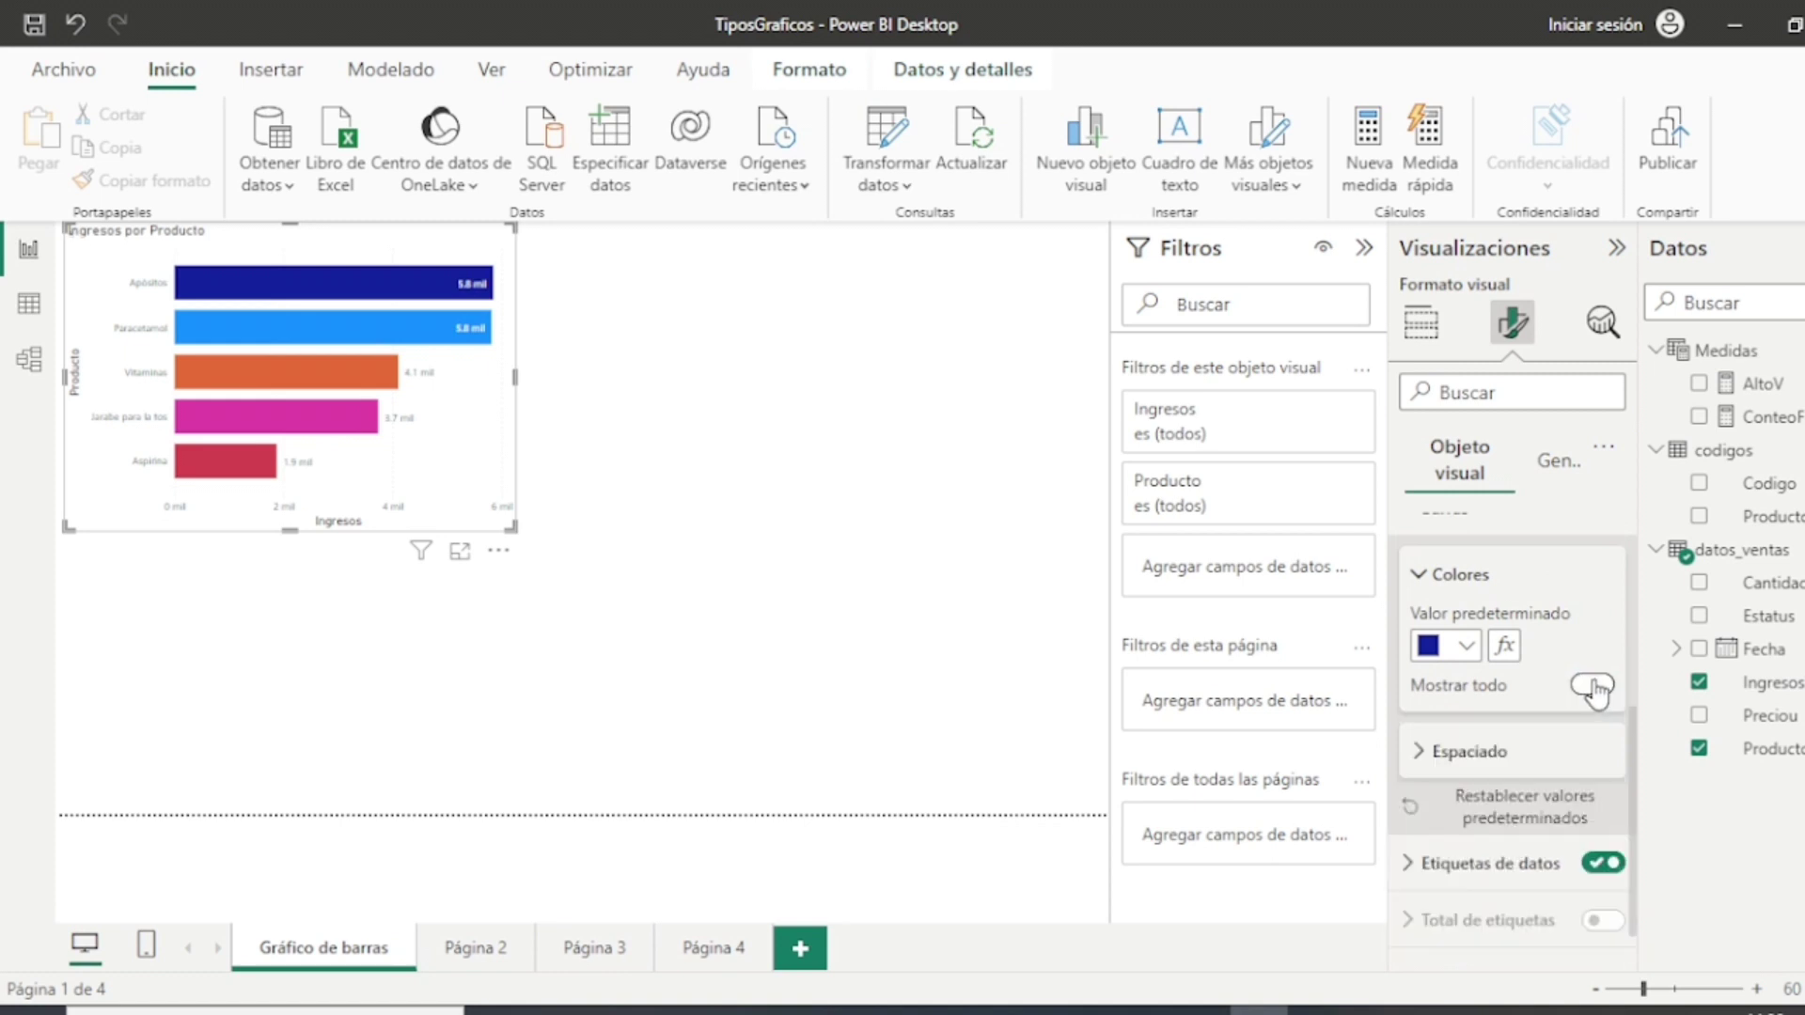
click(1595, 689)
scroll(1515, 733, down, 4)
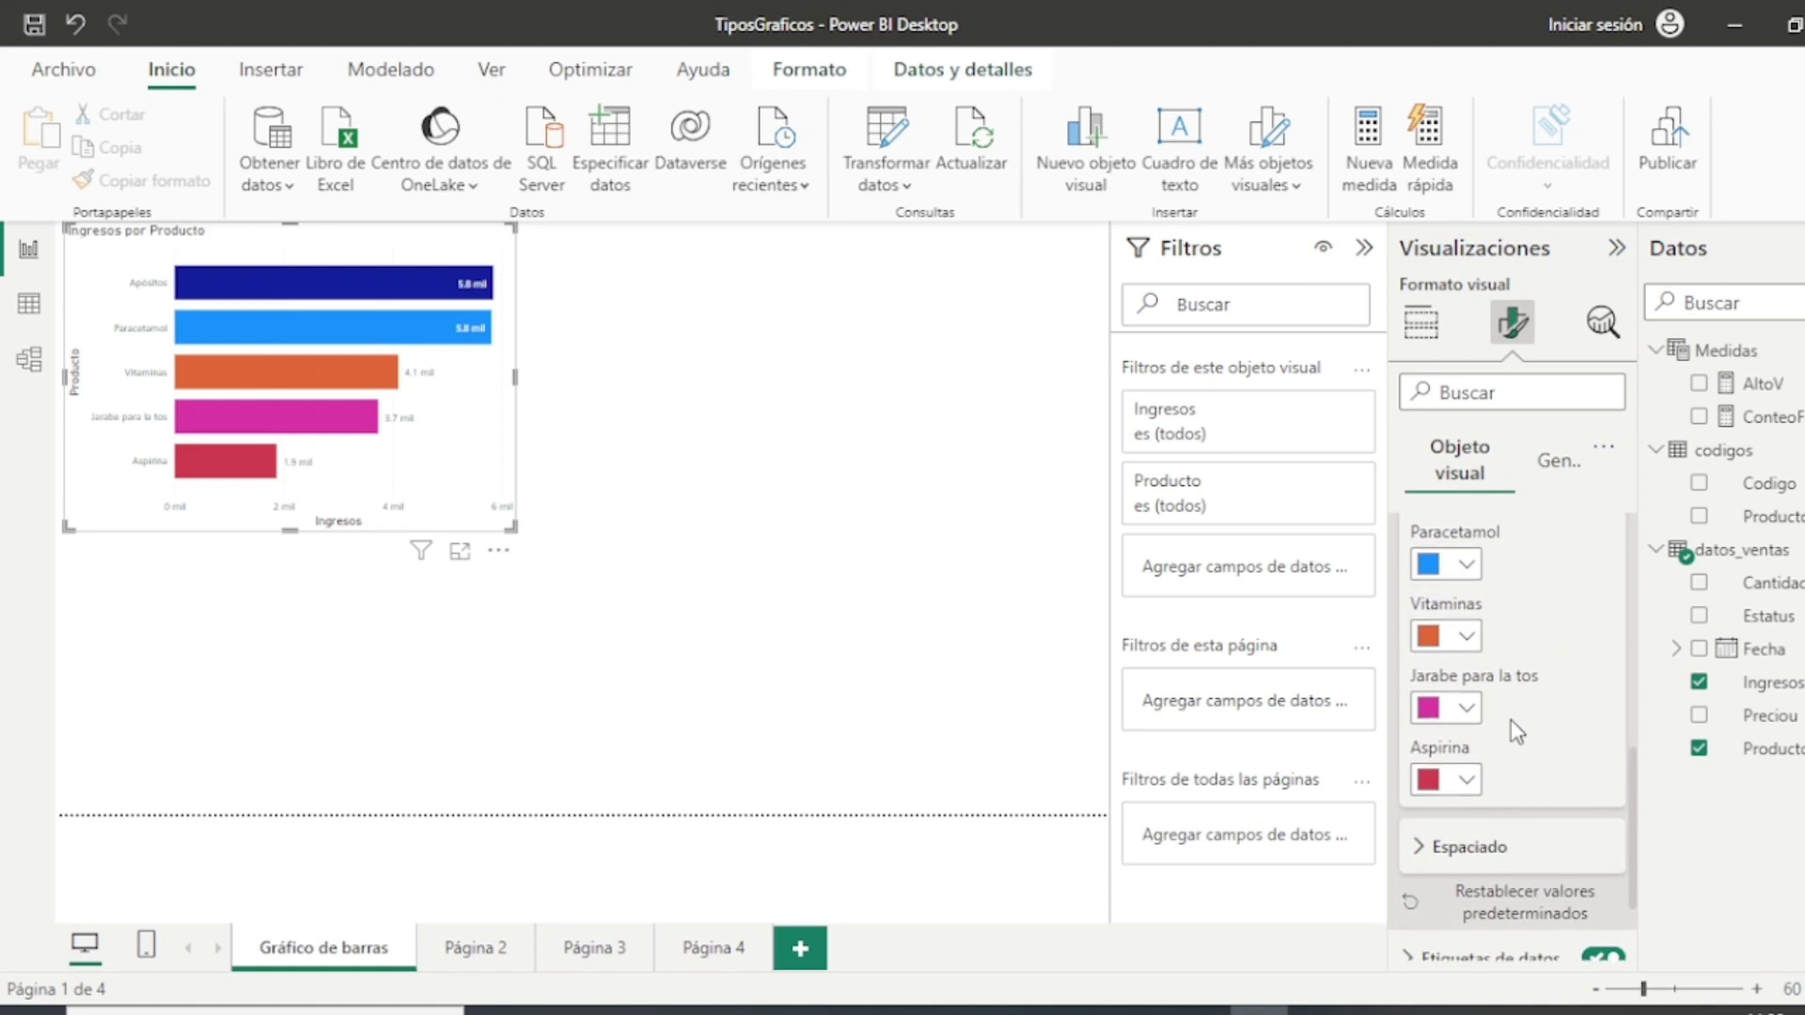
scroll(1516, 732, up, 5)
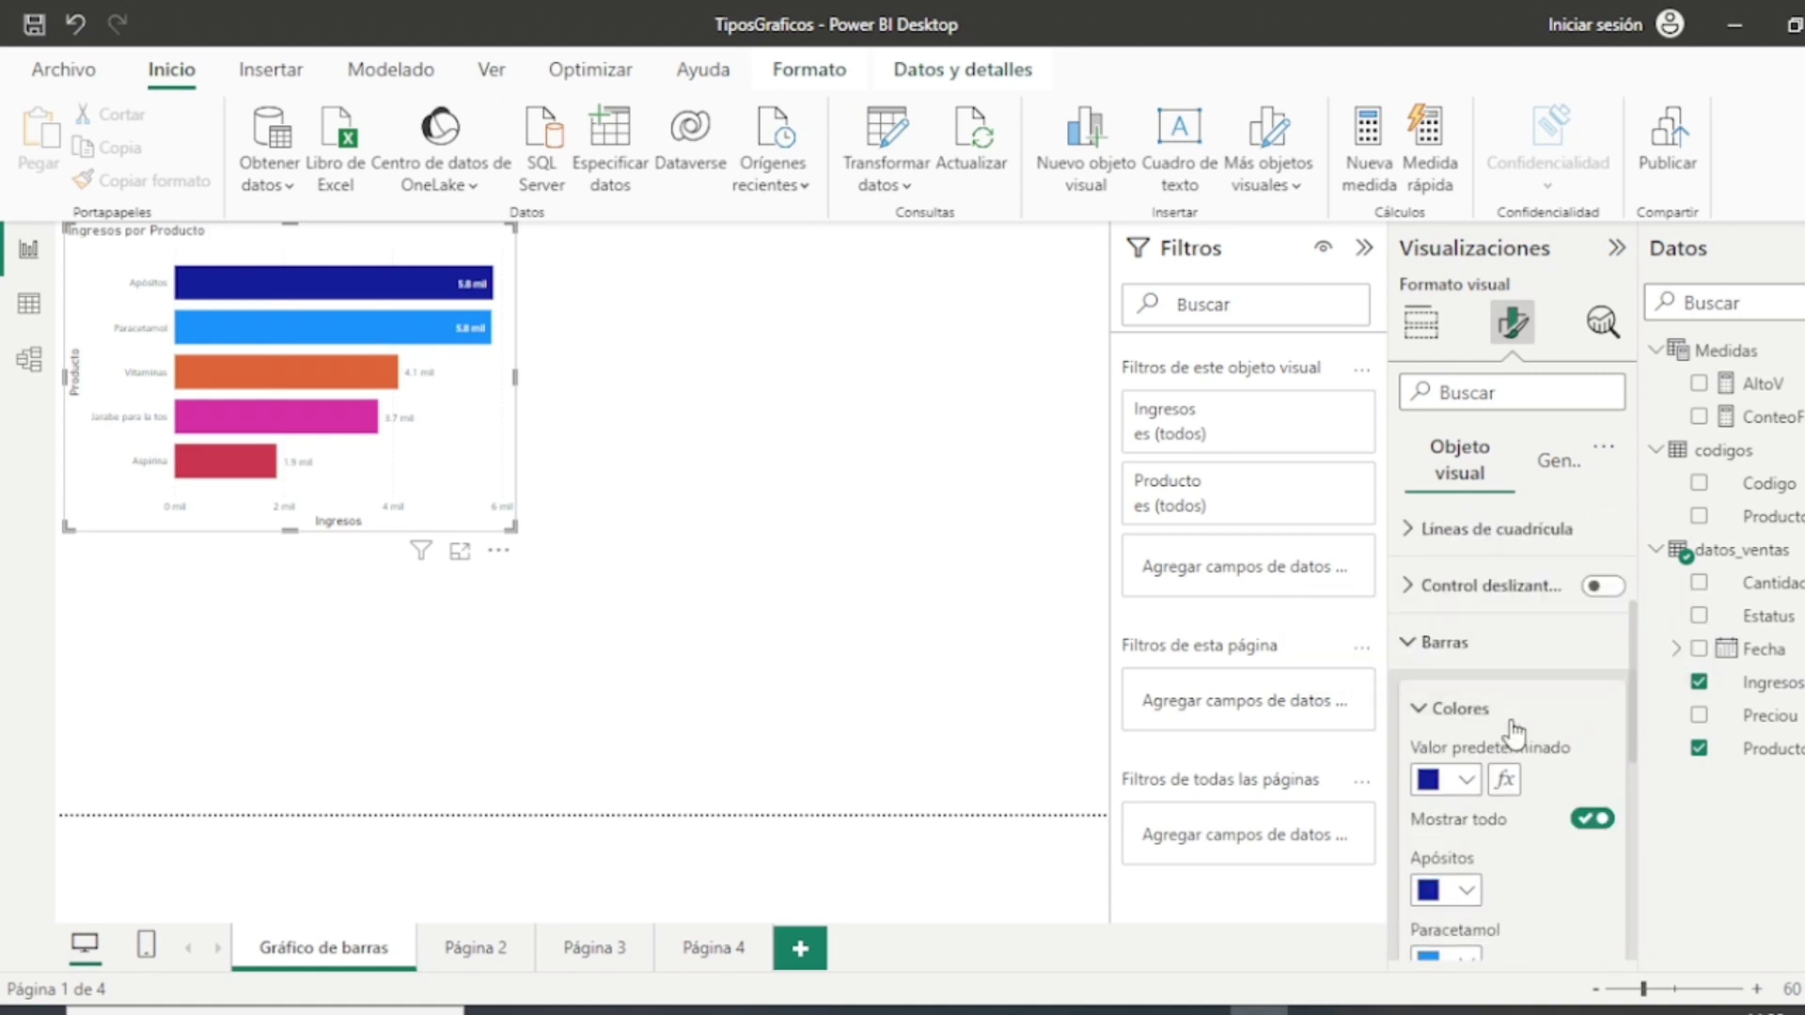
Step: Examine the style, color and width options of the chart's vertical gridlines (Líneas de cuadrícula)
scroll(1513, 731, up, 2)
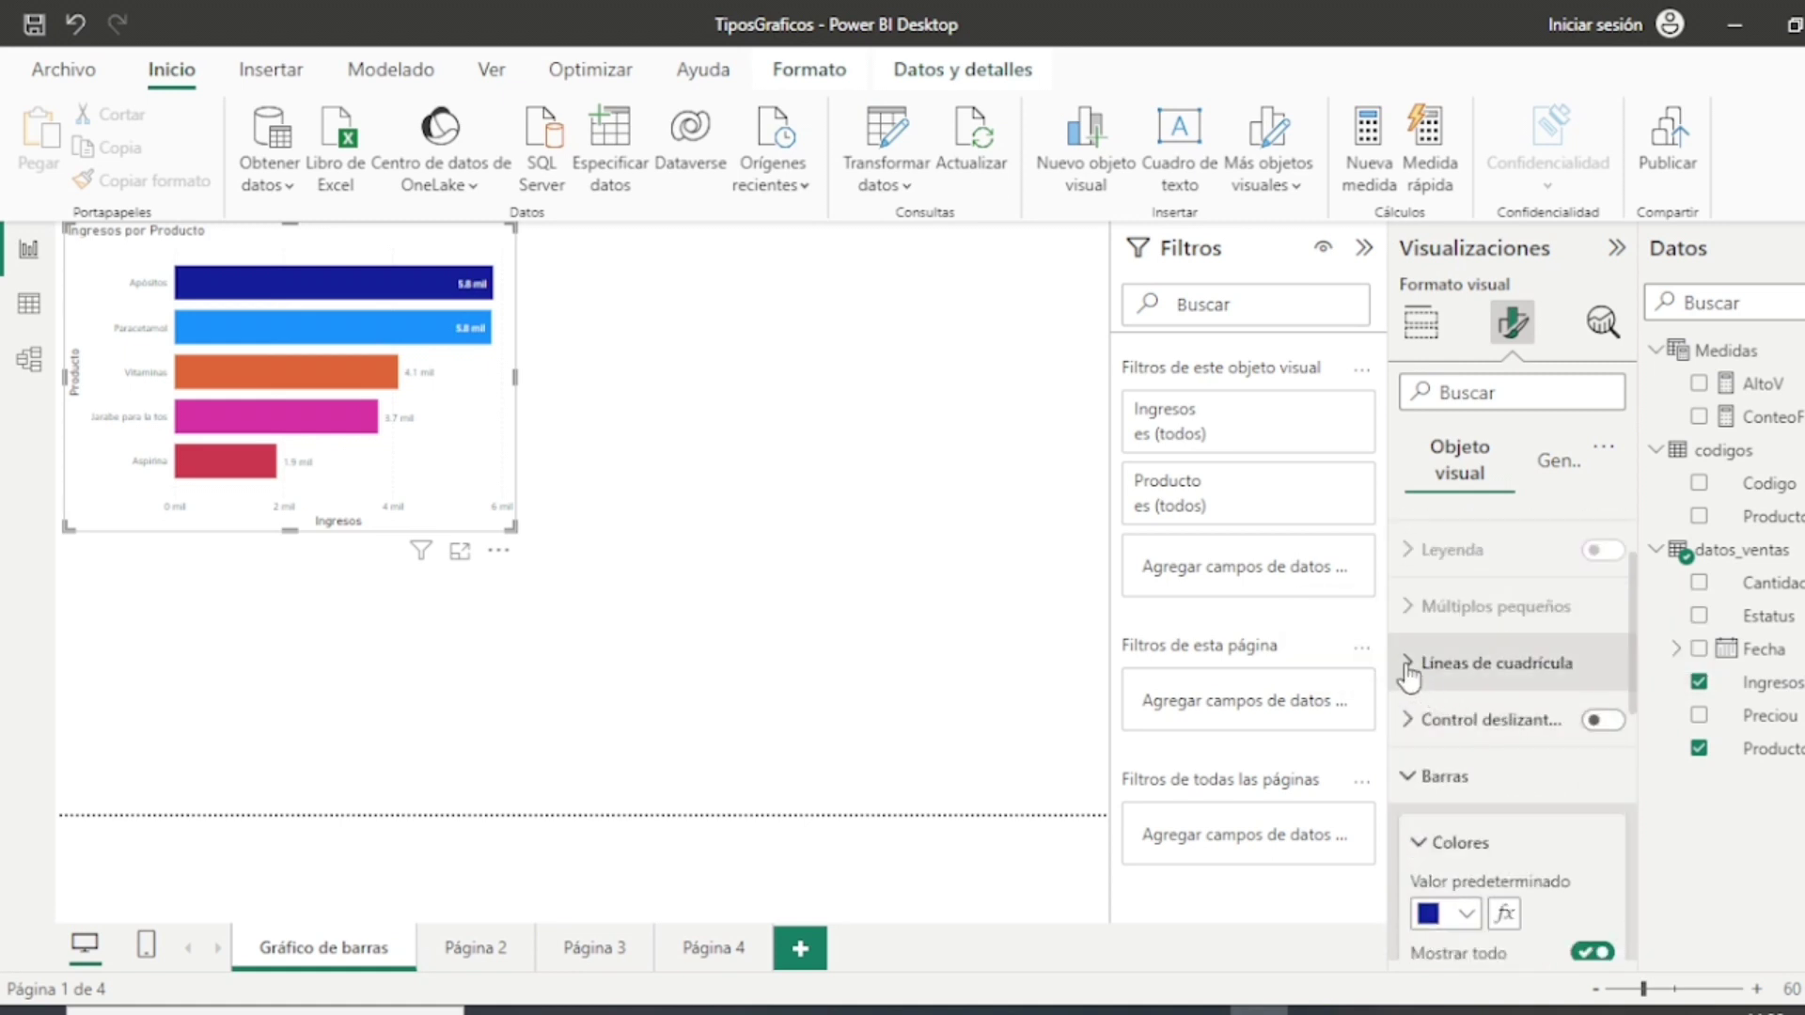
click(1410, 669)
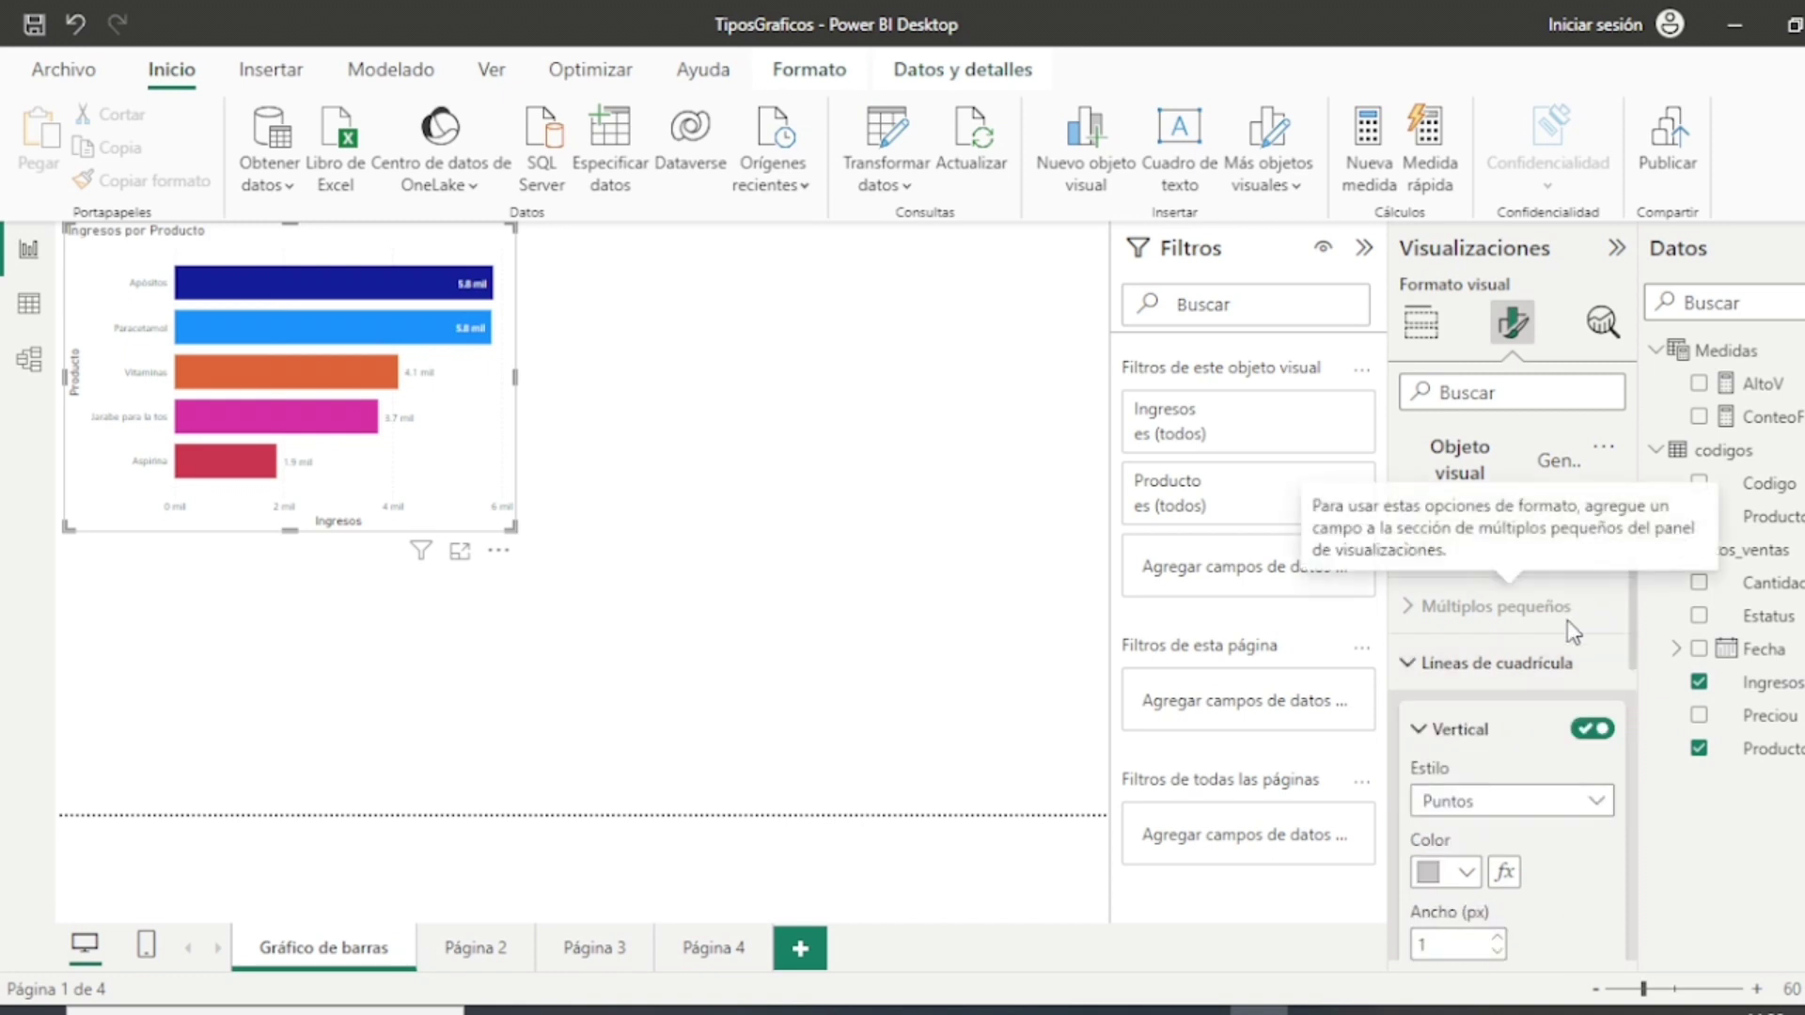
scroll(1496, 752, down, 3)
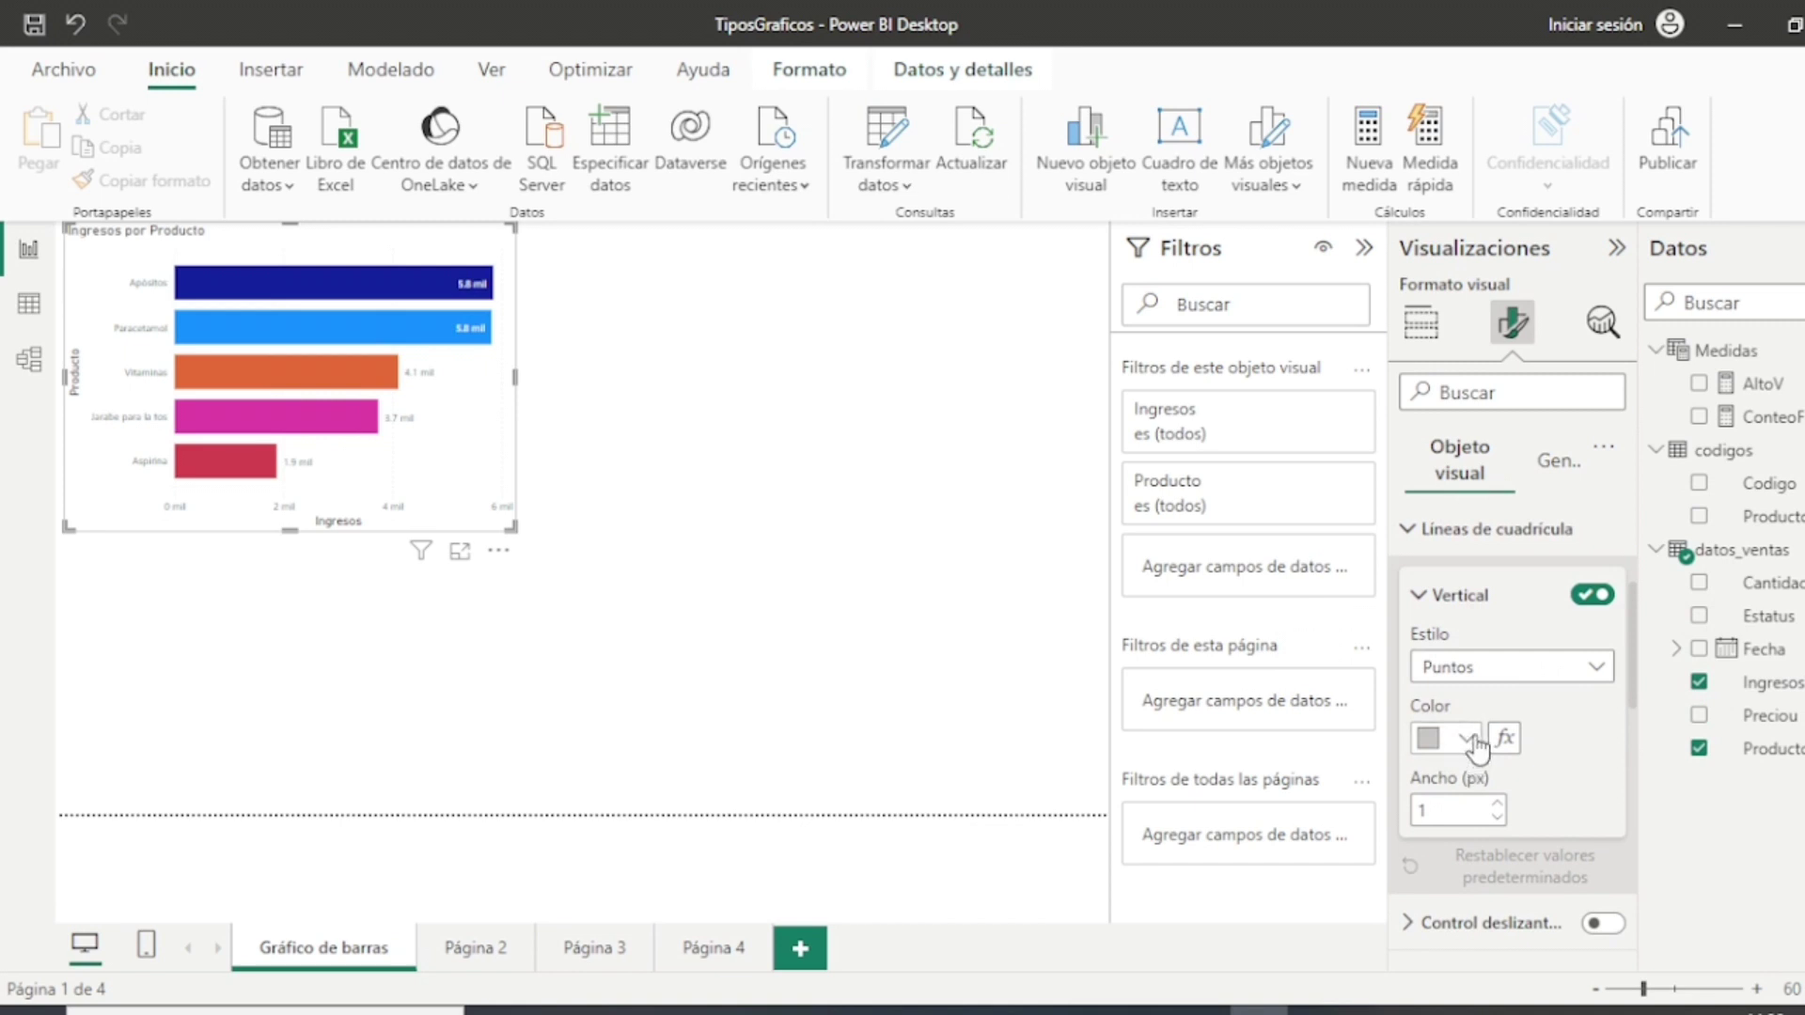
Step: Turn on the chart's zoom slider and try out its range along the Ingresos axis
scroll(1551, 752, down, 3)
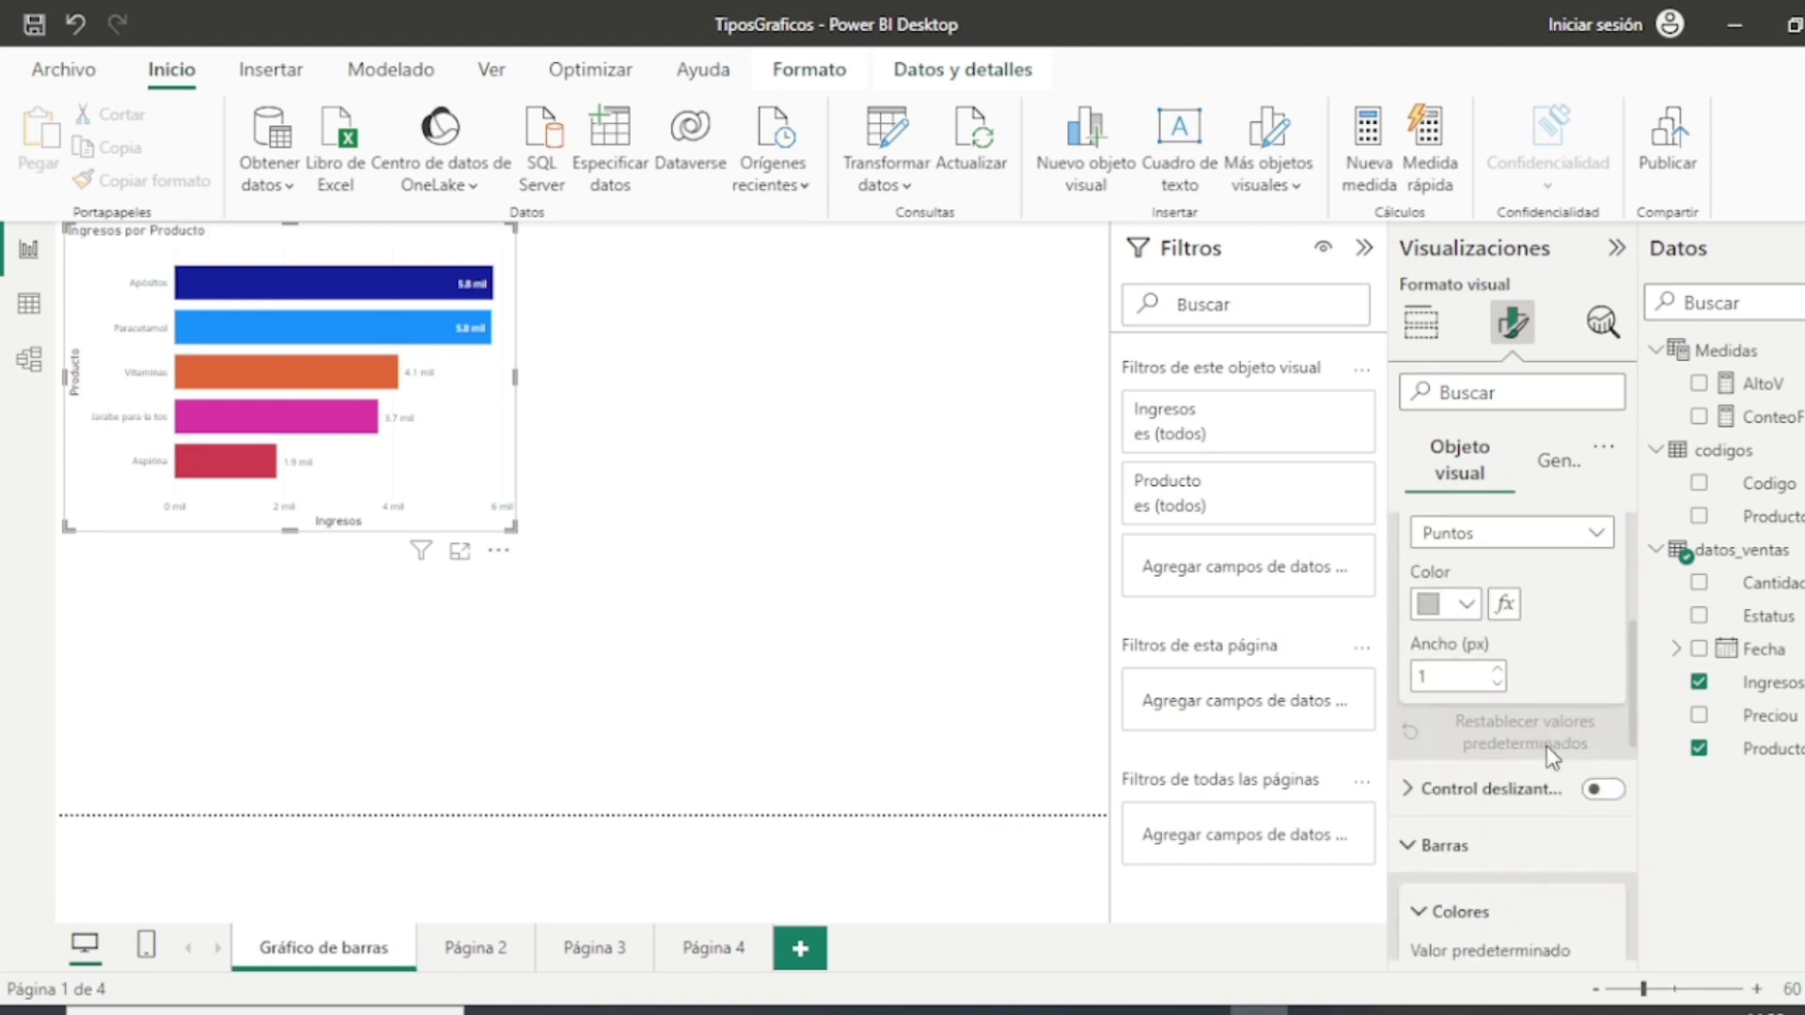
click(1603, 791)
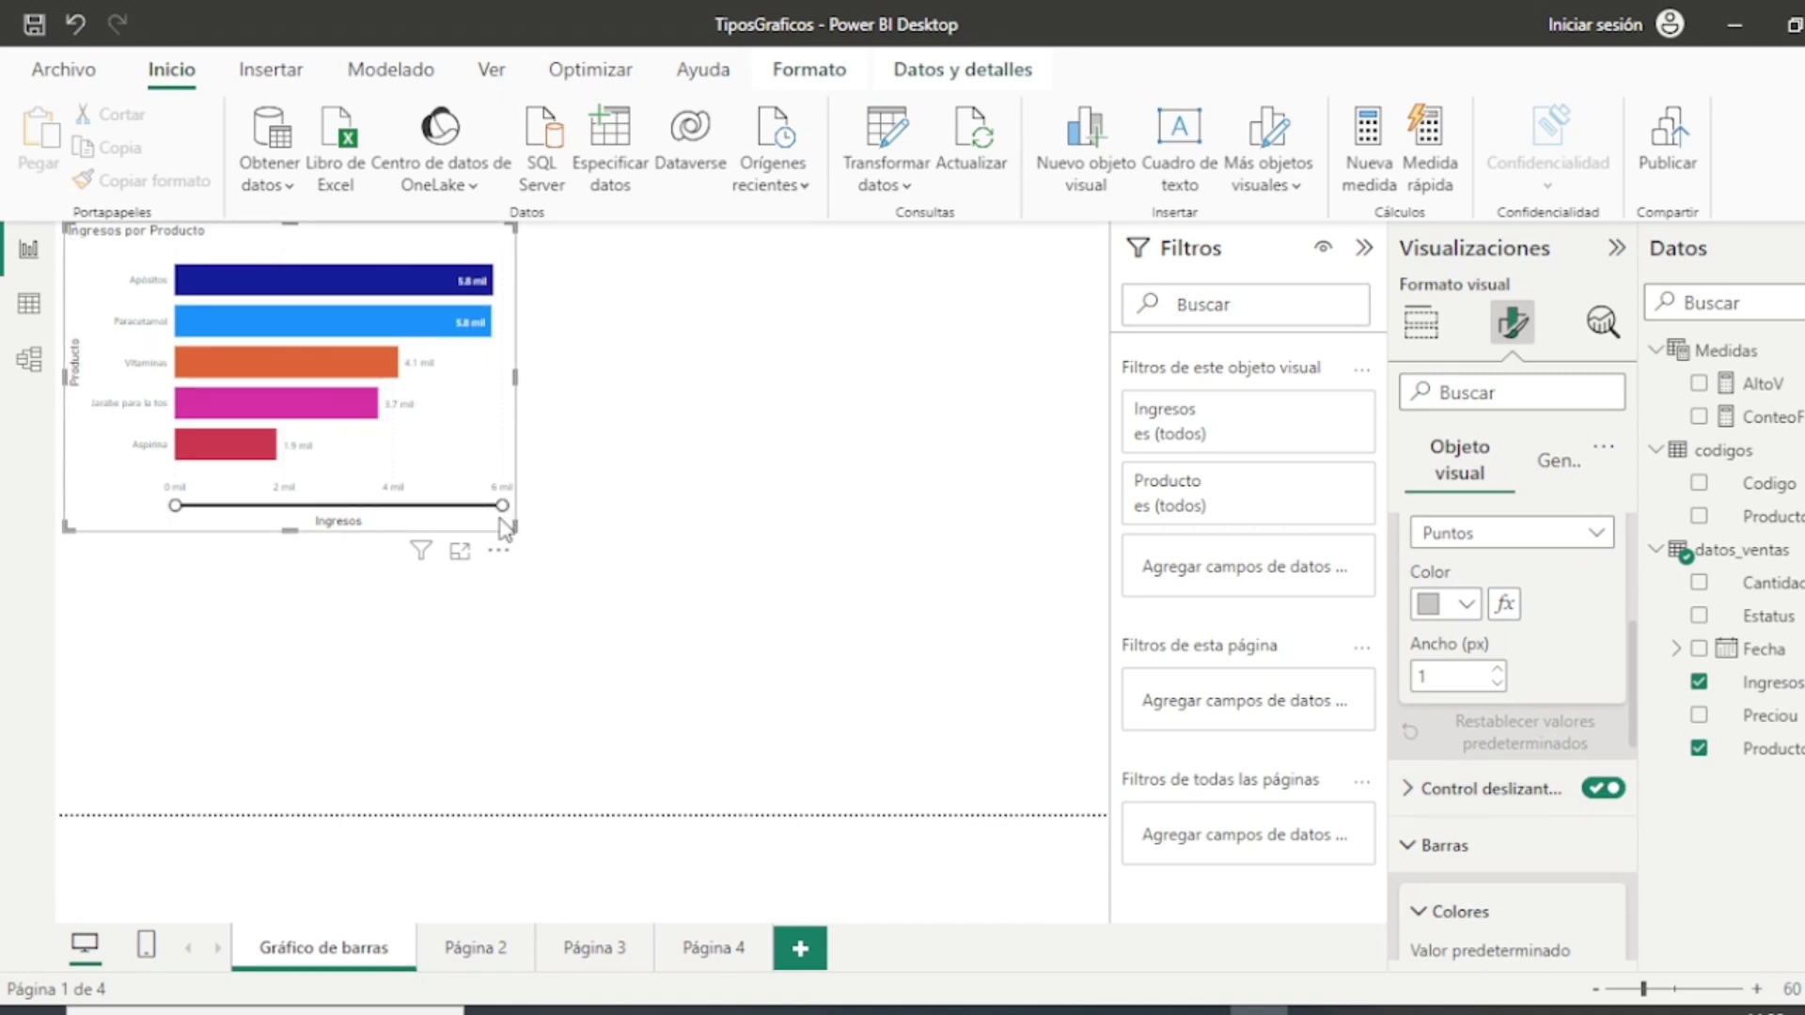
drag(400, 512, 484, 506)
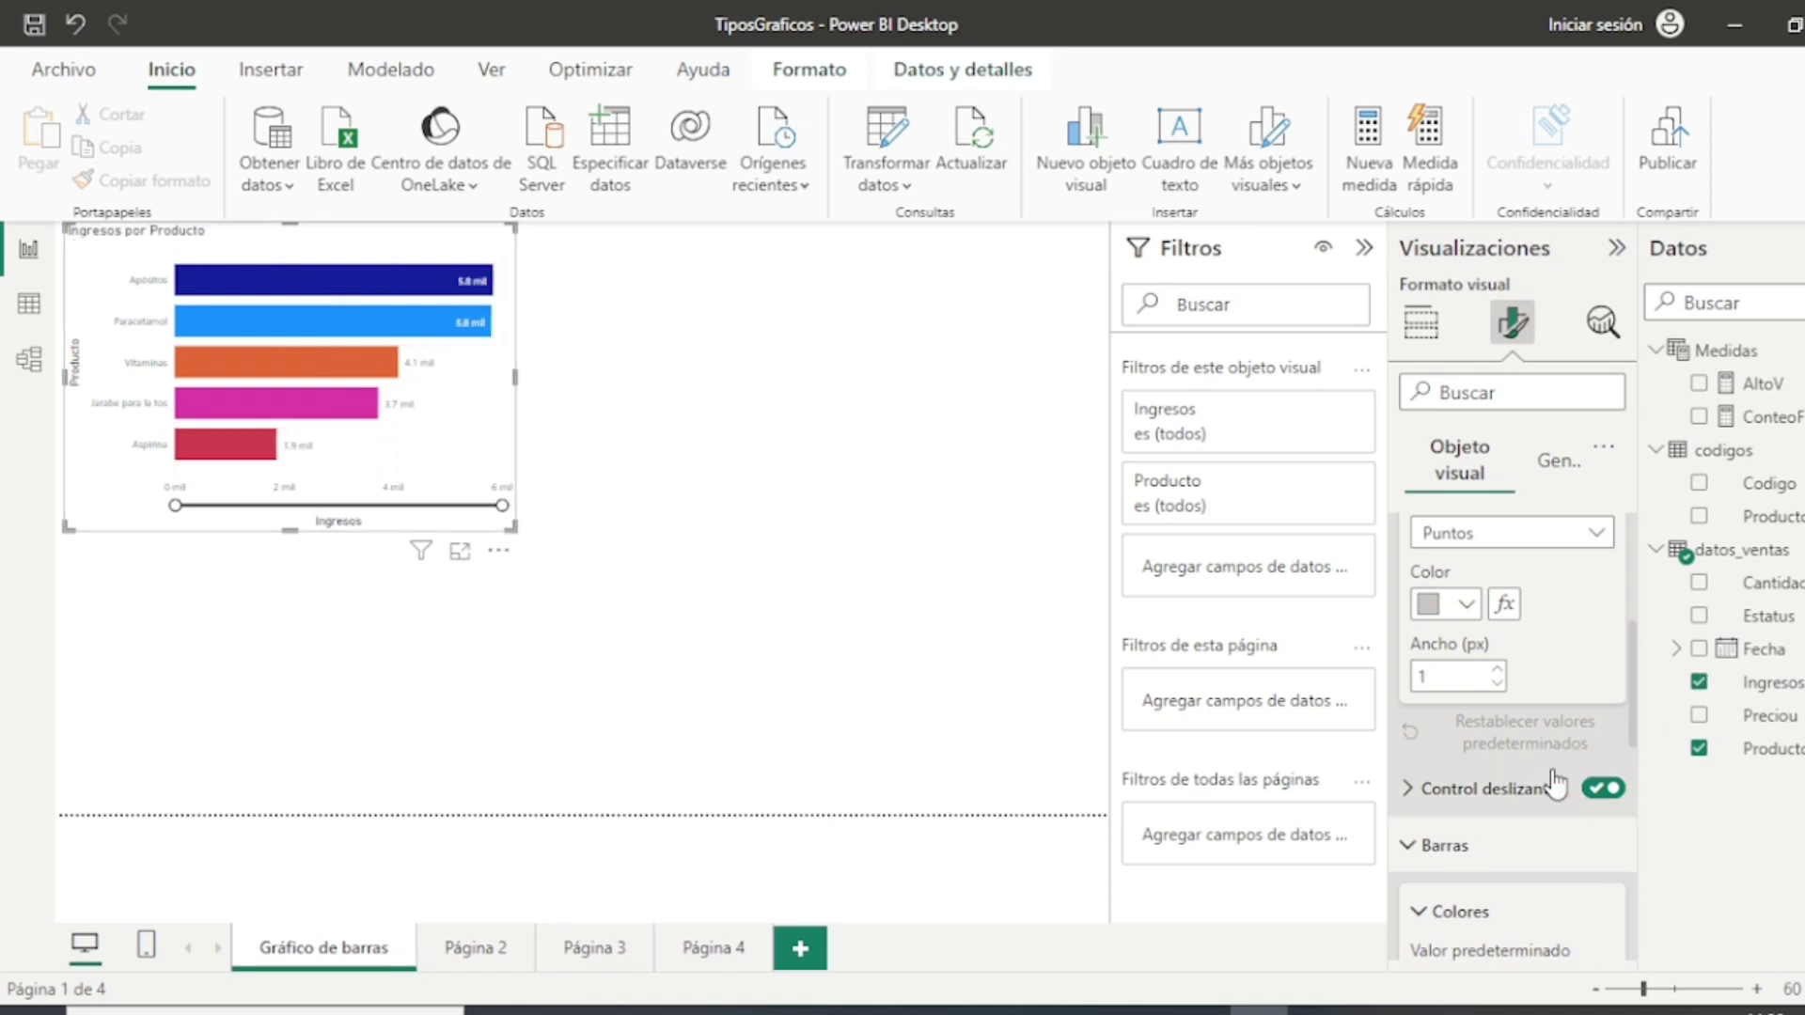
scroll(1558, 780, down, 3)
scroll(1553, 785, down, 3)
scroll(1553, 785, up, 2)
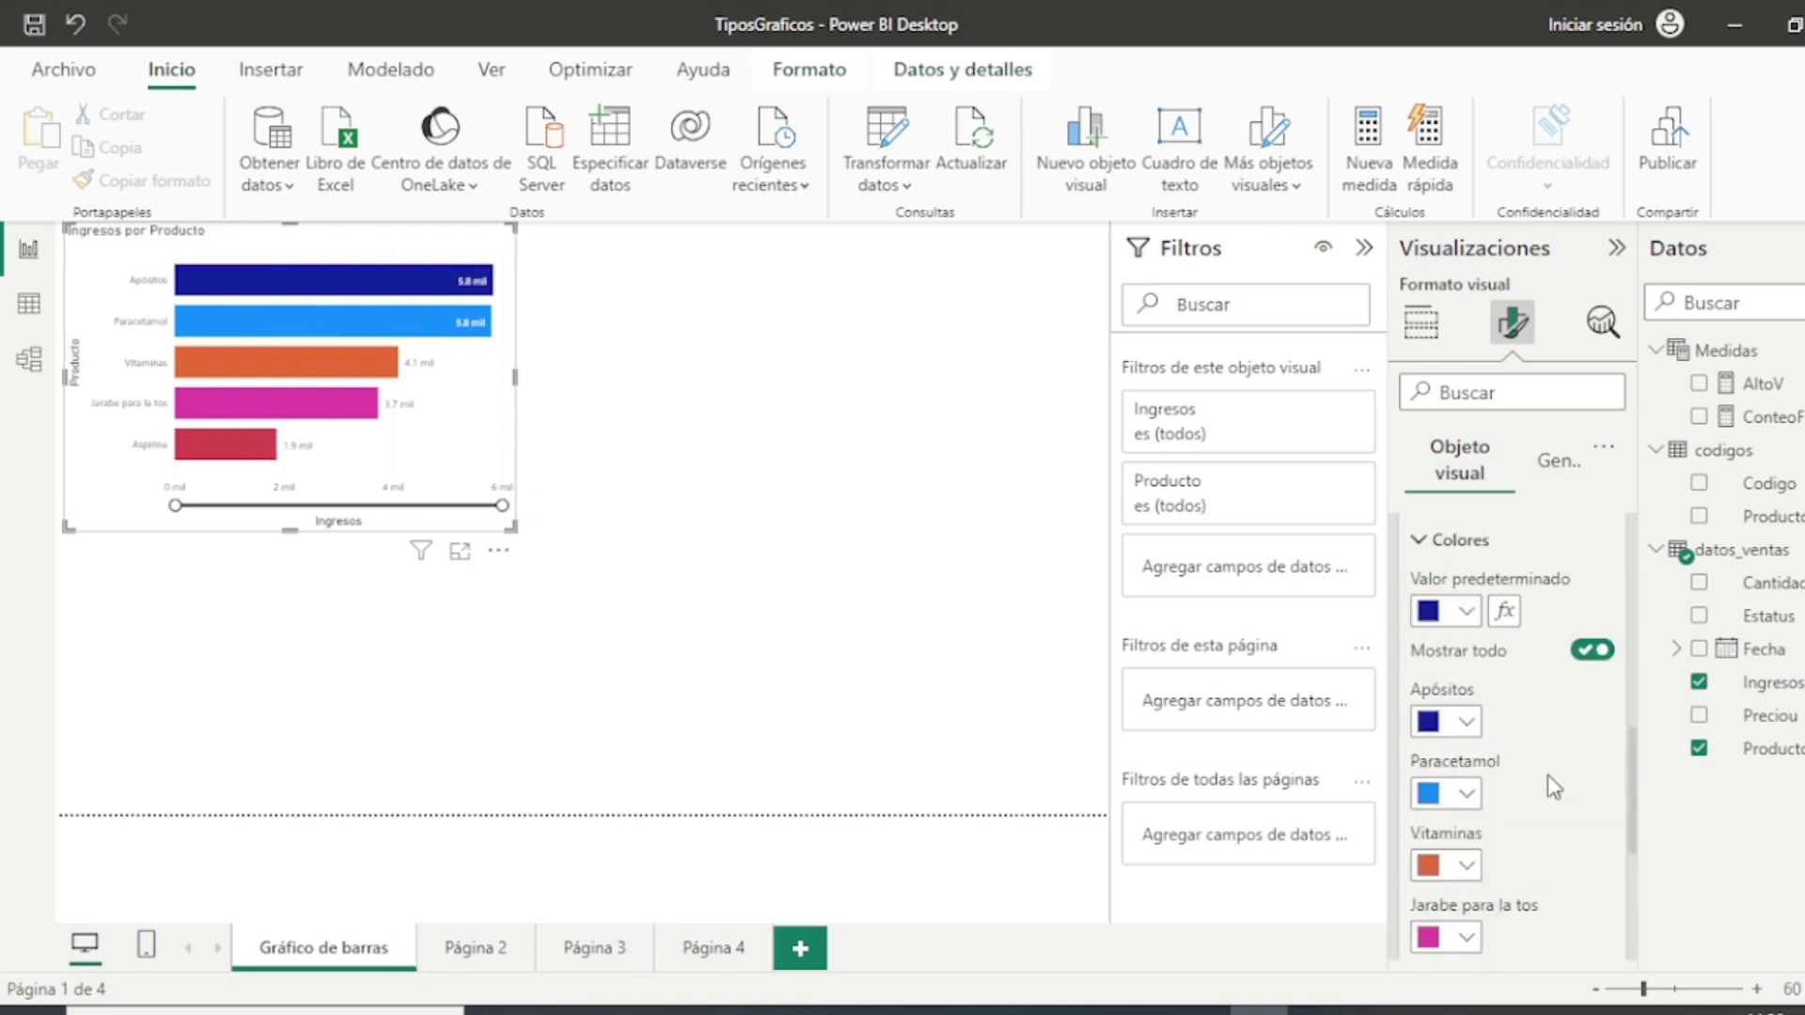
scroll(1552, 785, down, 4)
scroll(1553, 785, up, 5)
scroll(1547, 775, up, 5)
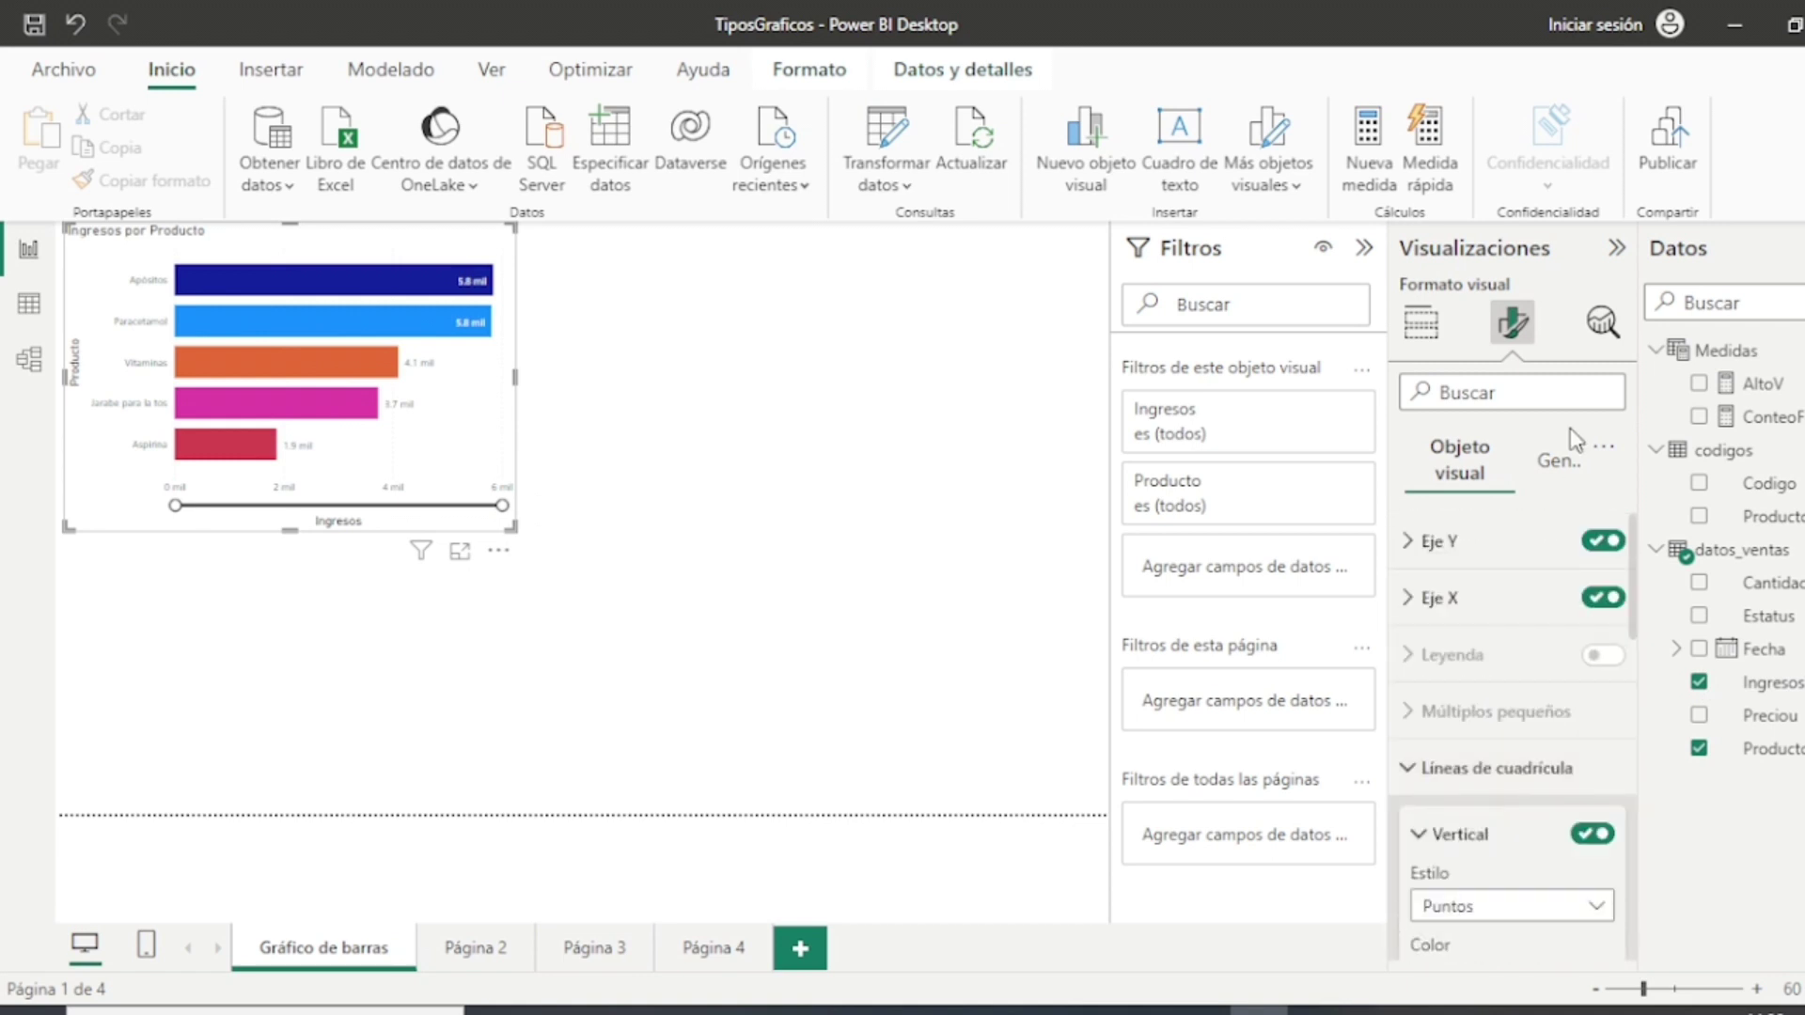
Step: Format the chart title in the general settings as bold Arial Black, size 15
click(1561, 468)
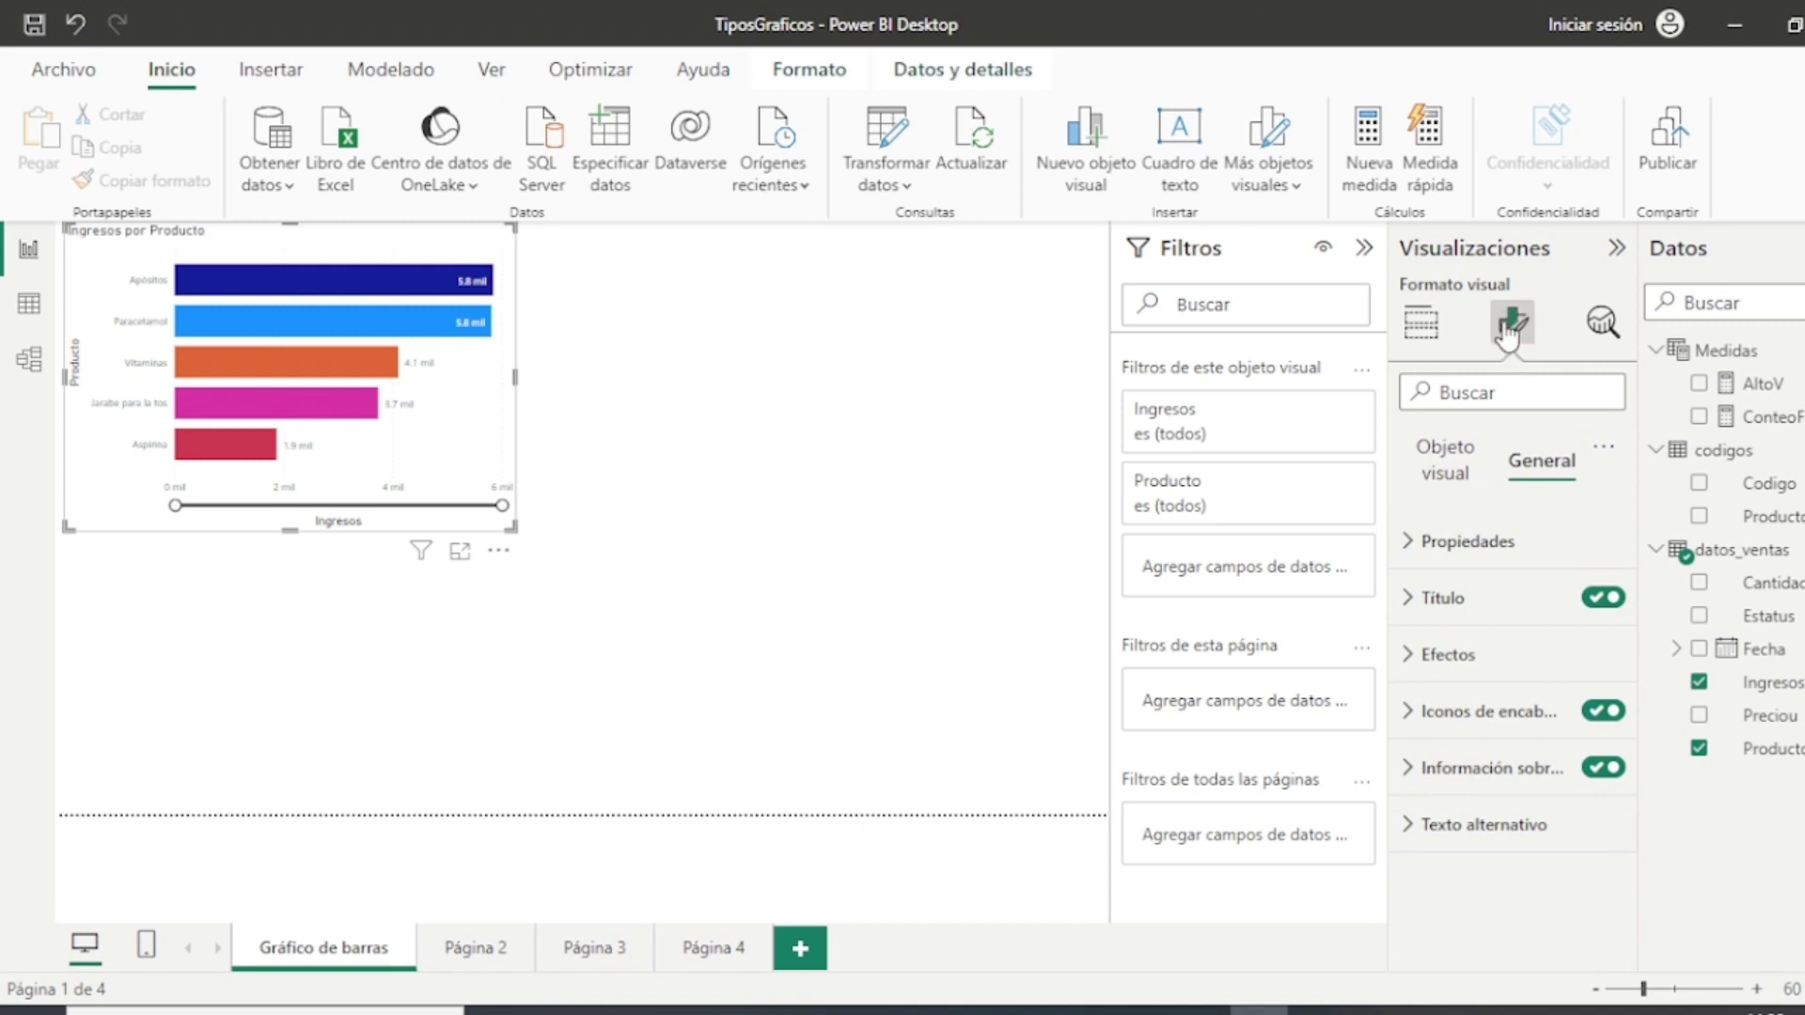
click(1409, 606)
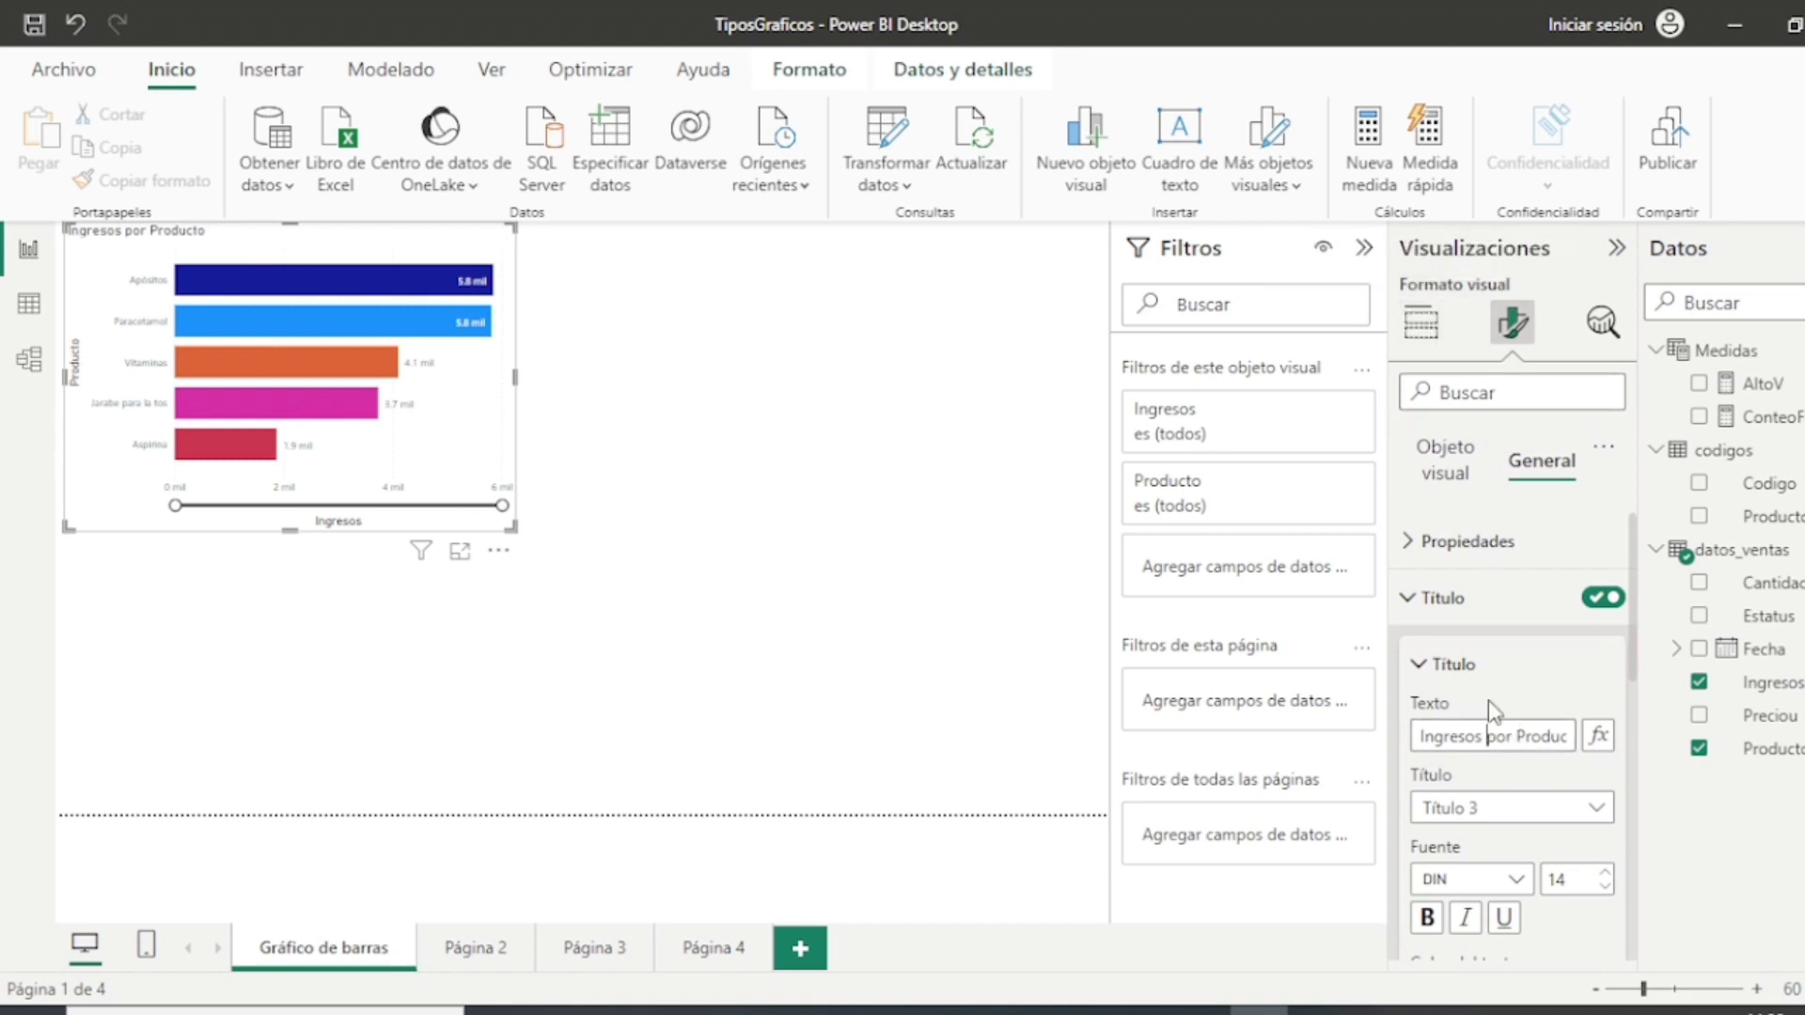
scroll(1489, 712, down, 2)
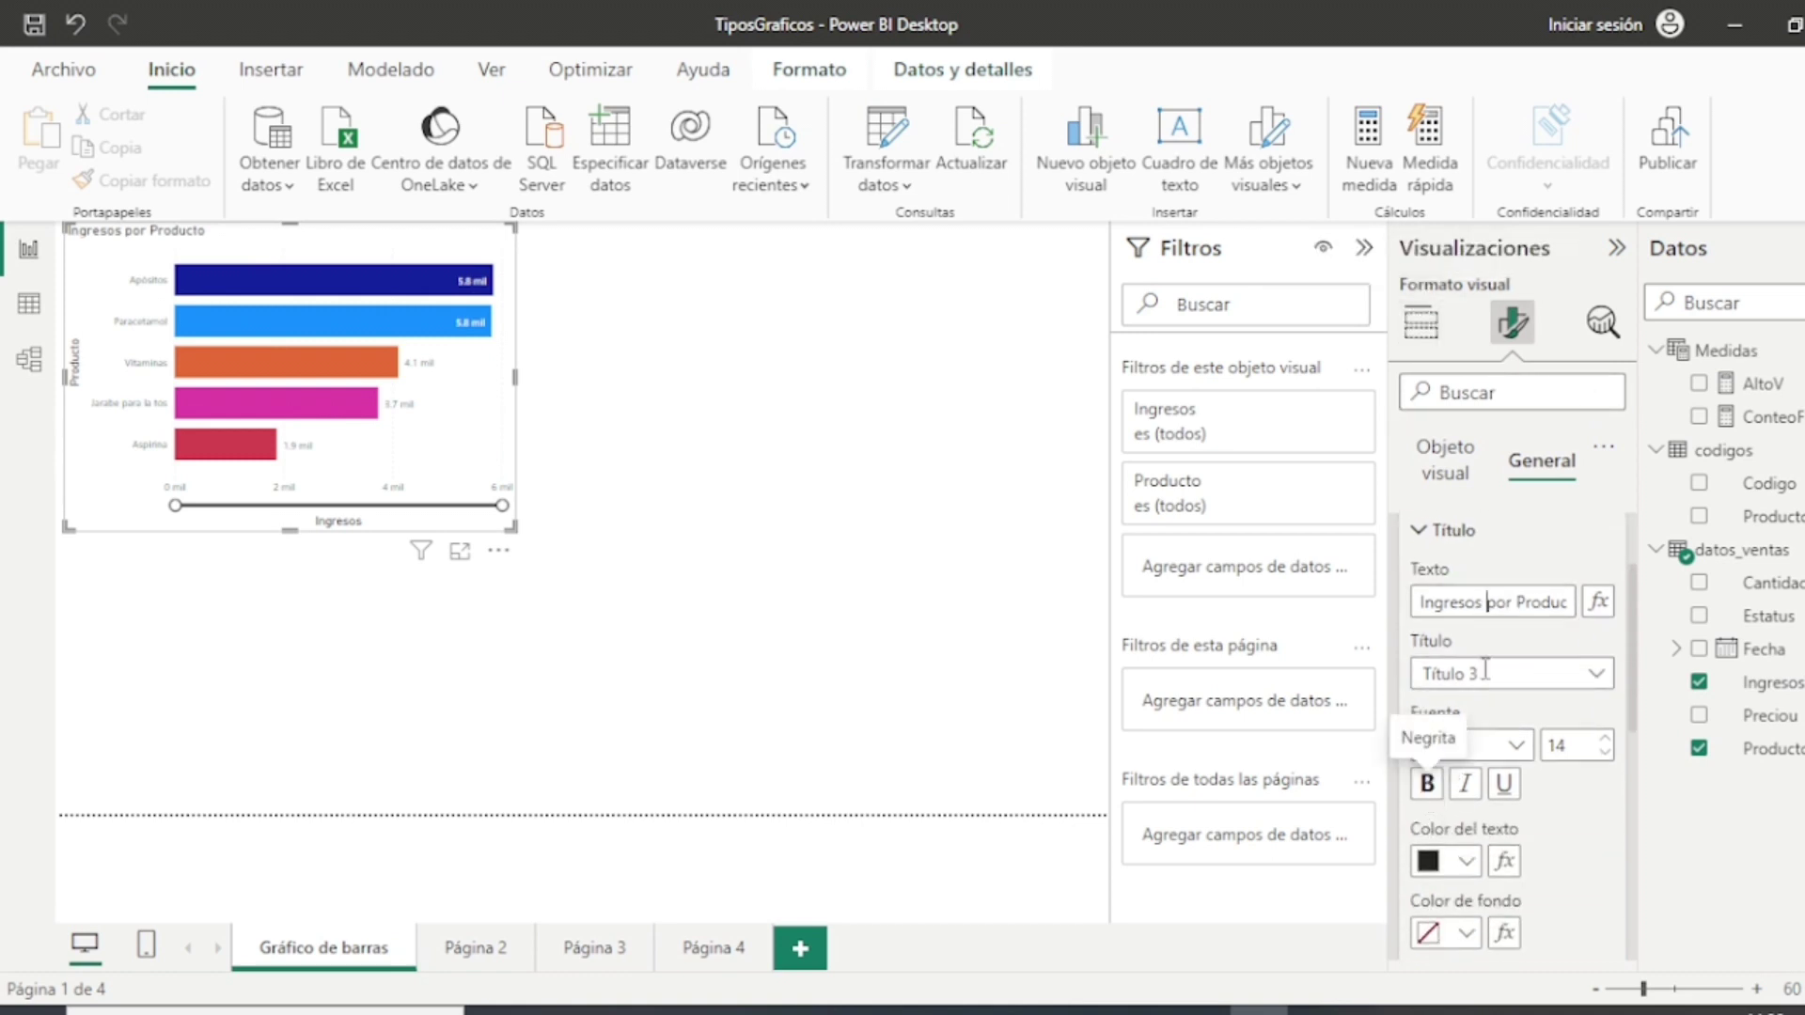
click(1516, 748)
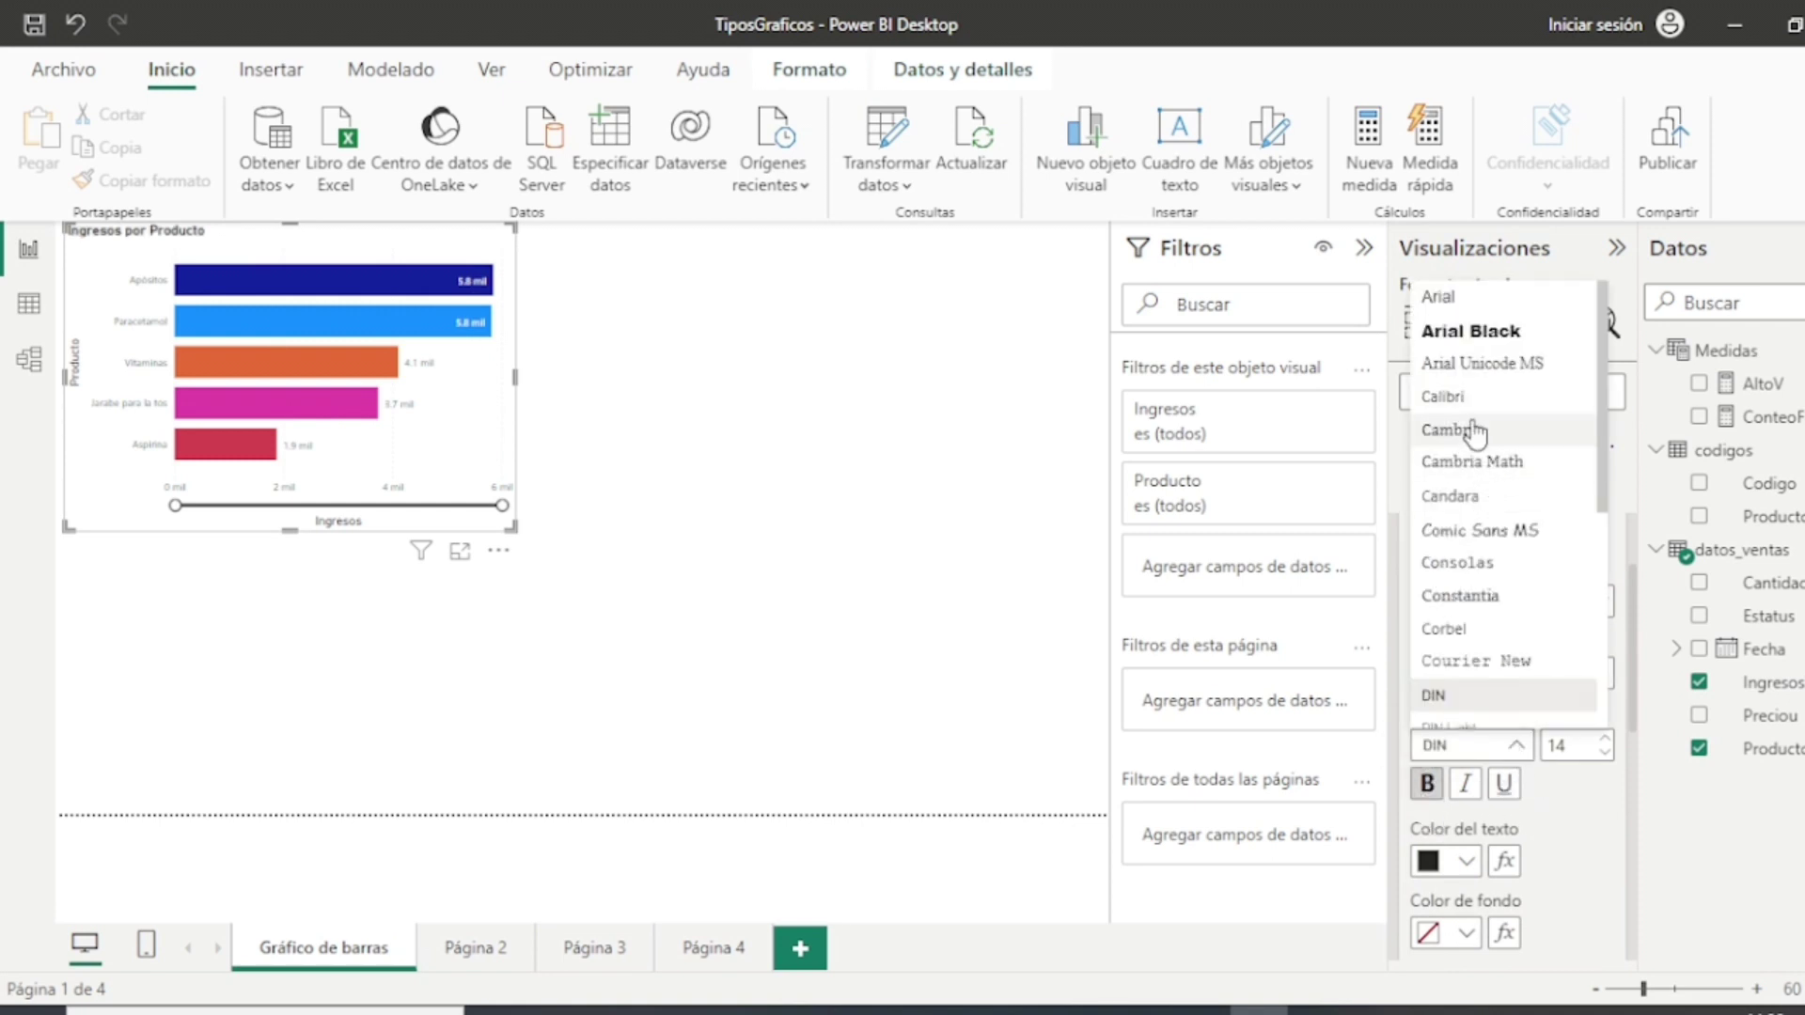
click(1471, 330)
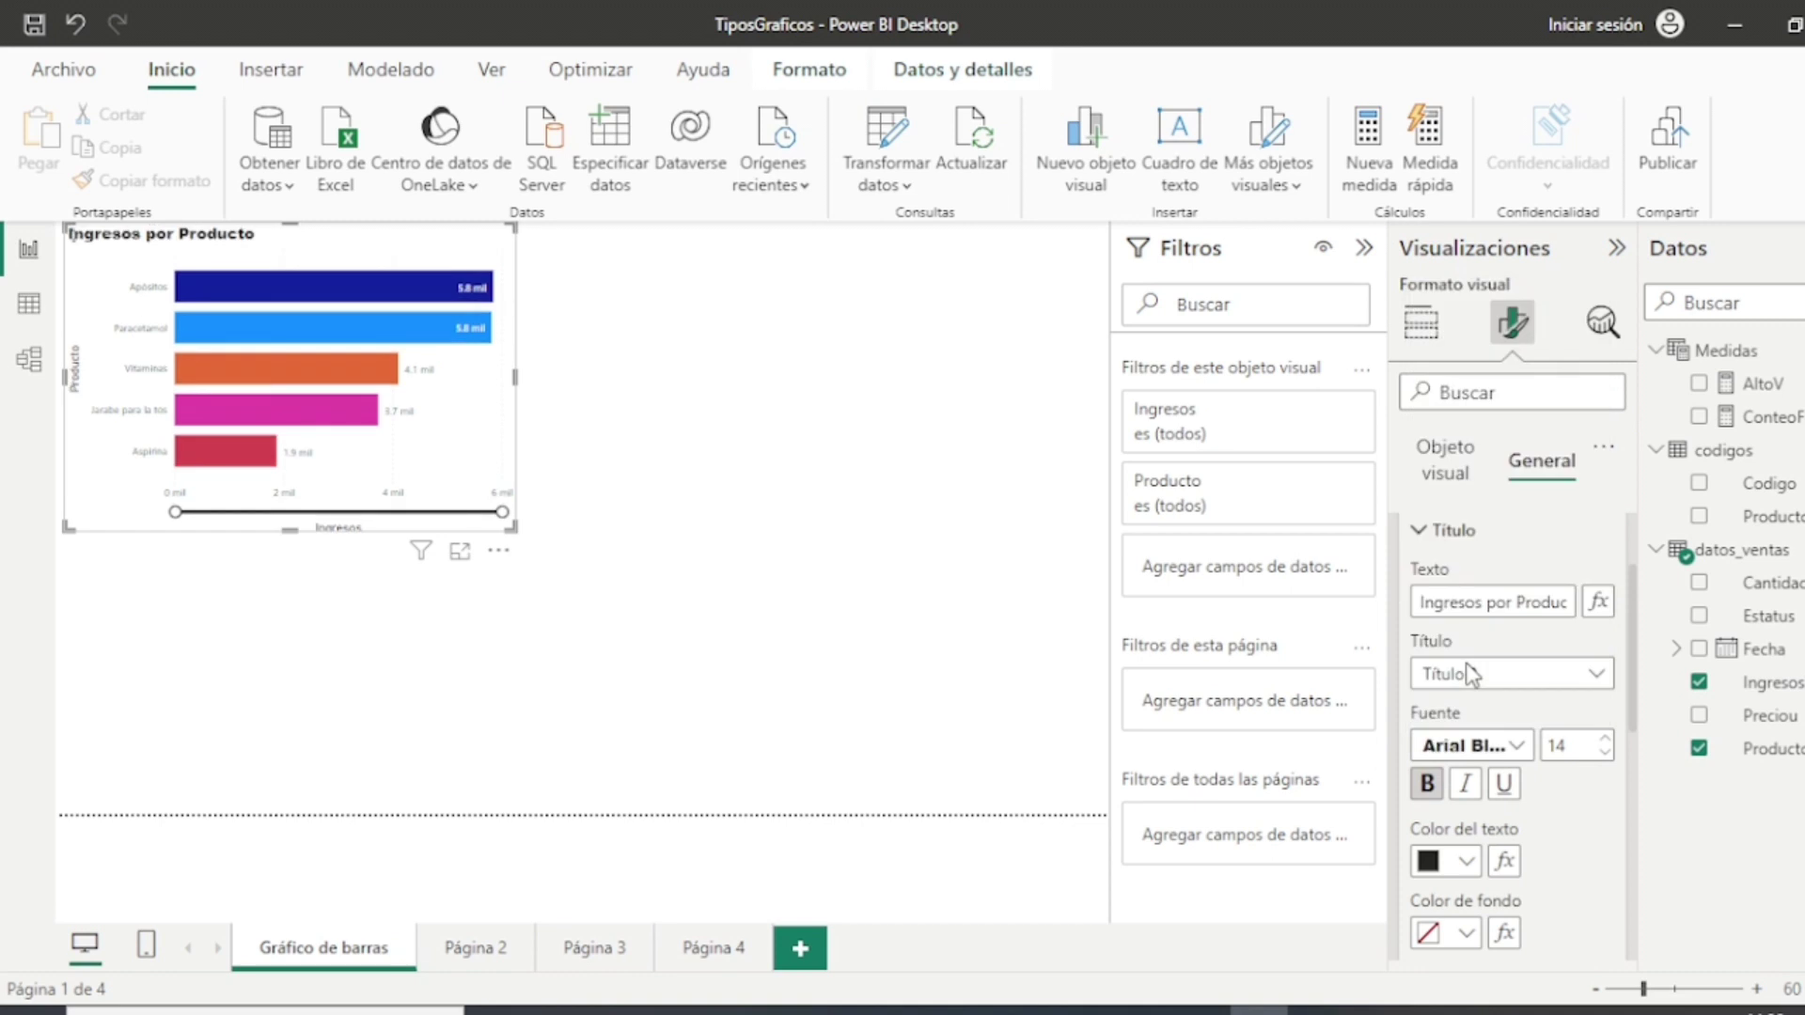
click(1604, 740)
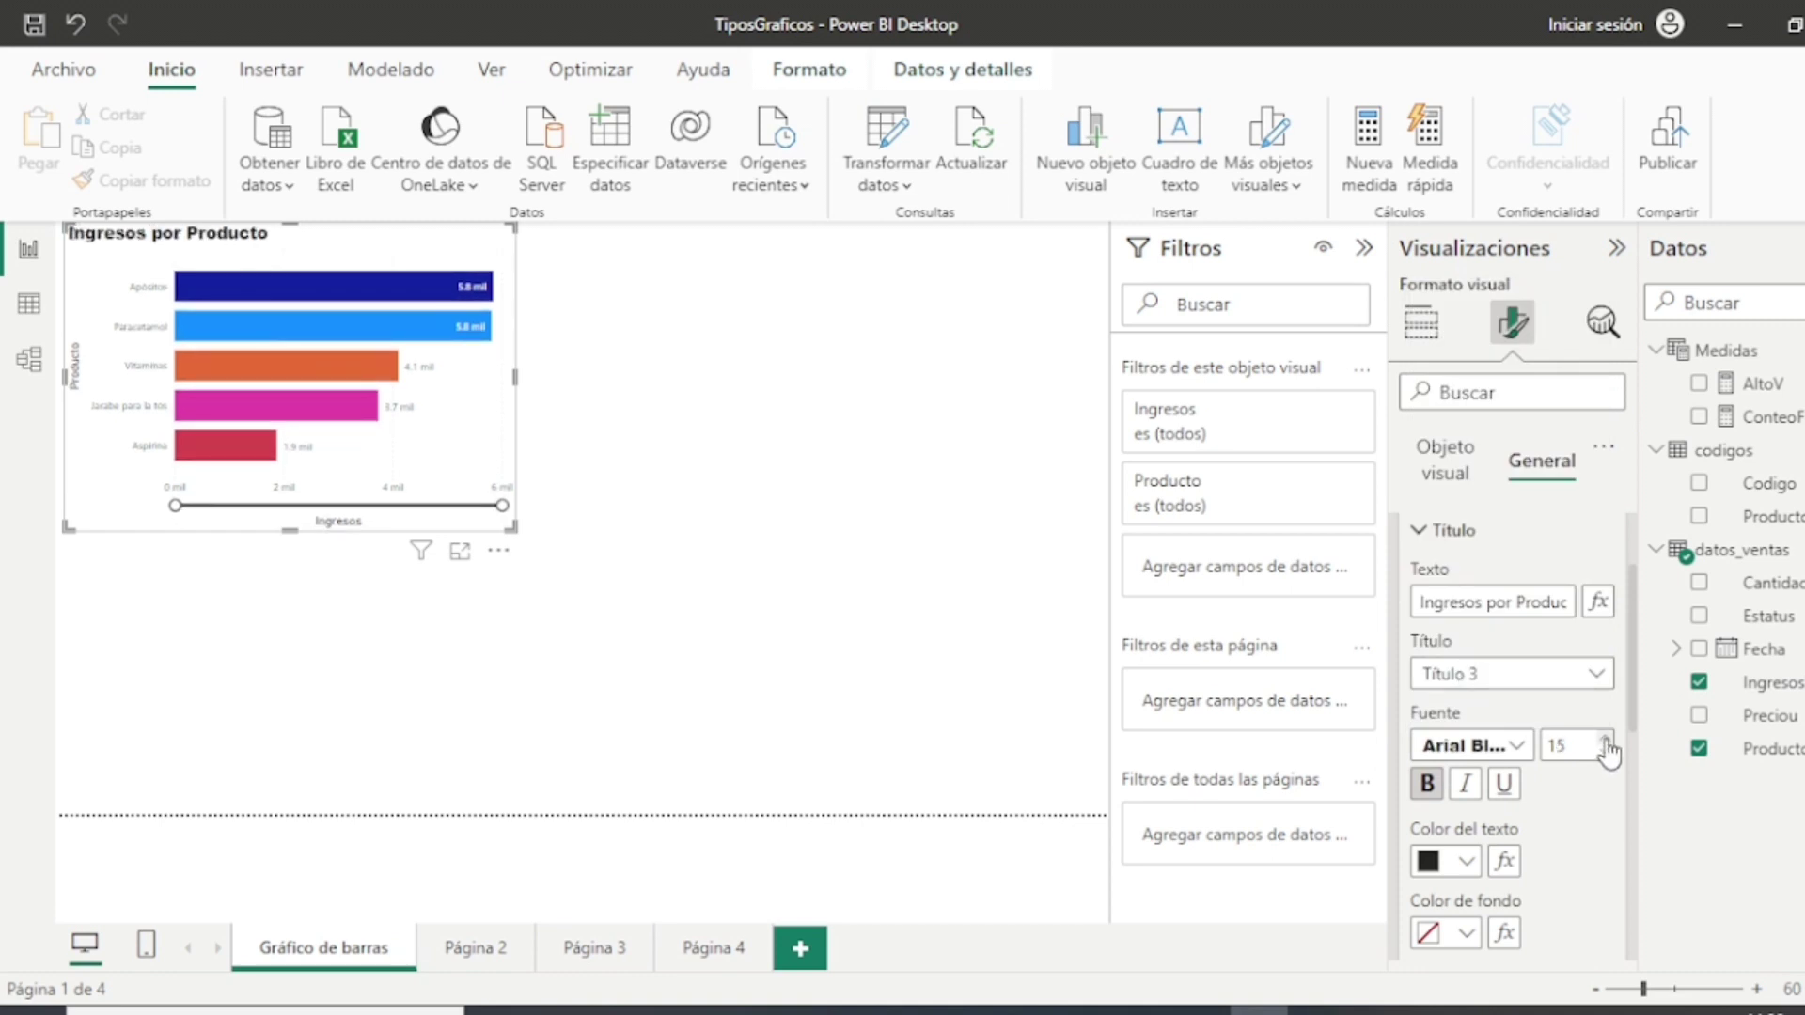
Step: Set the background color of the chart title to light gray
scroll(1584, 746, down, 3)
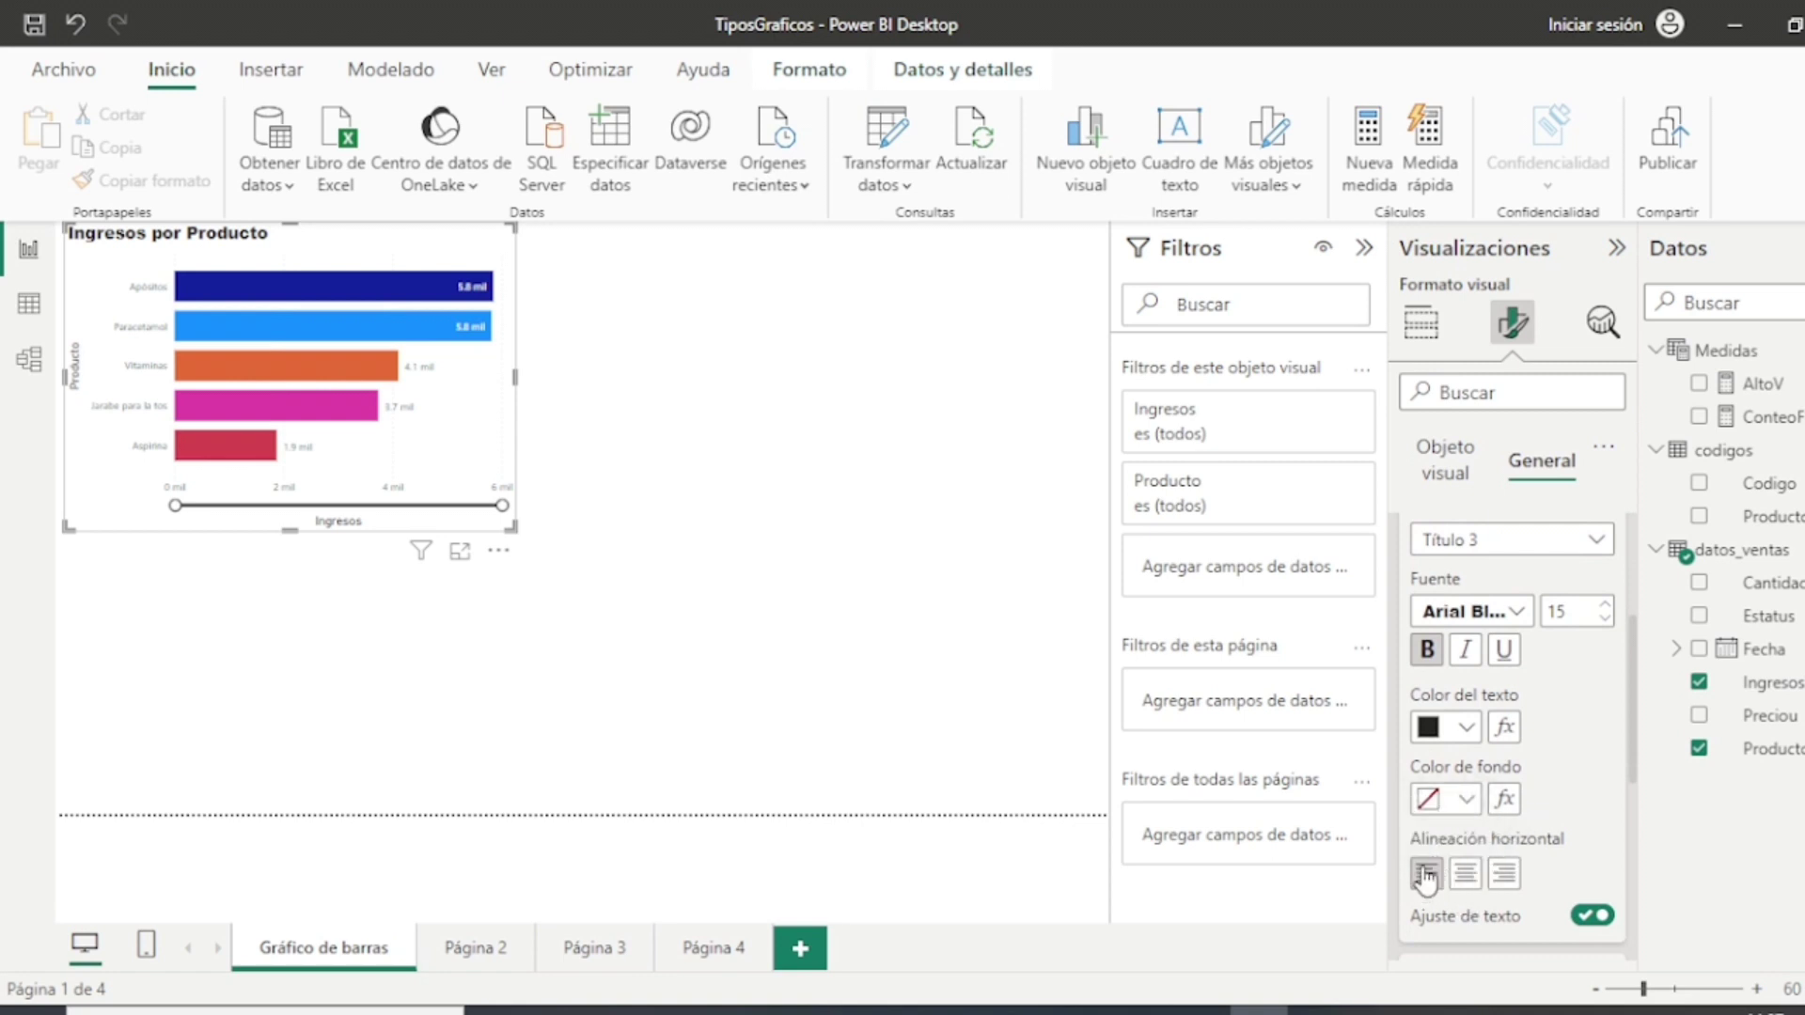
click(1469, 801)
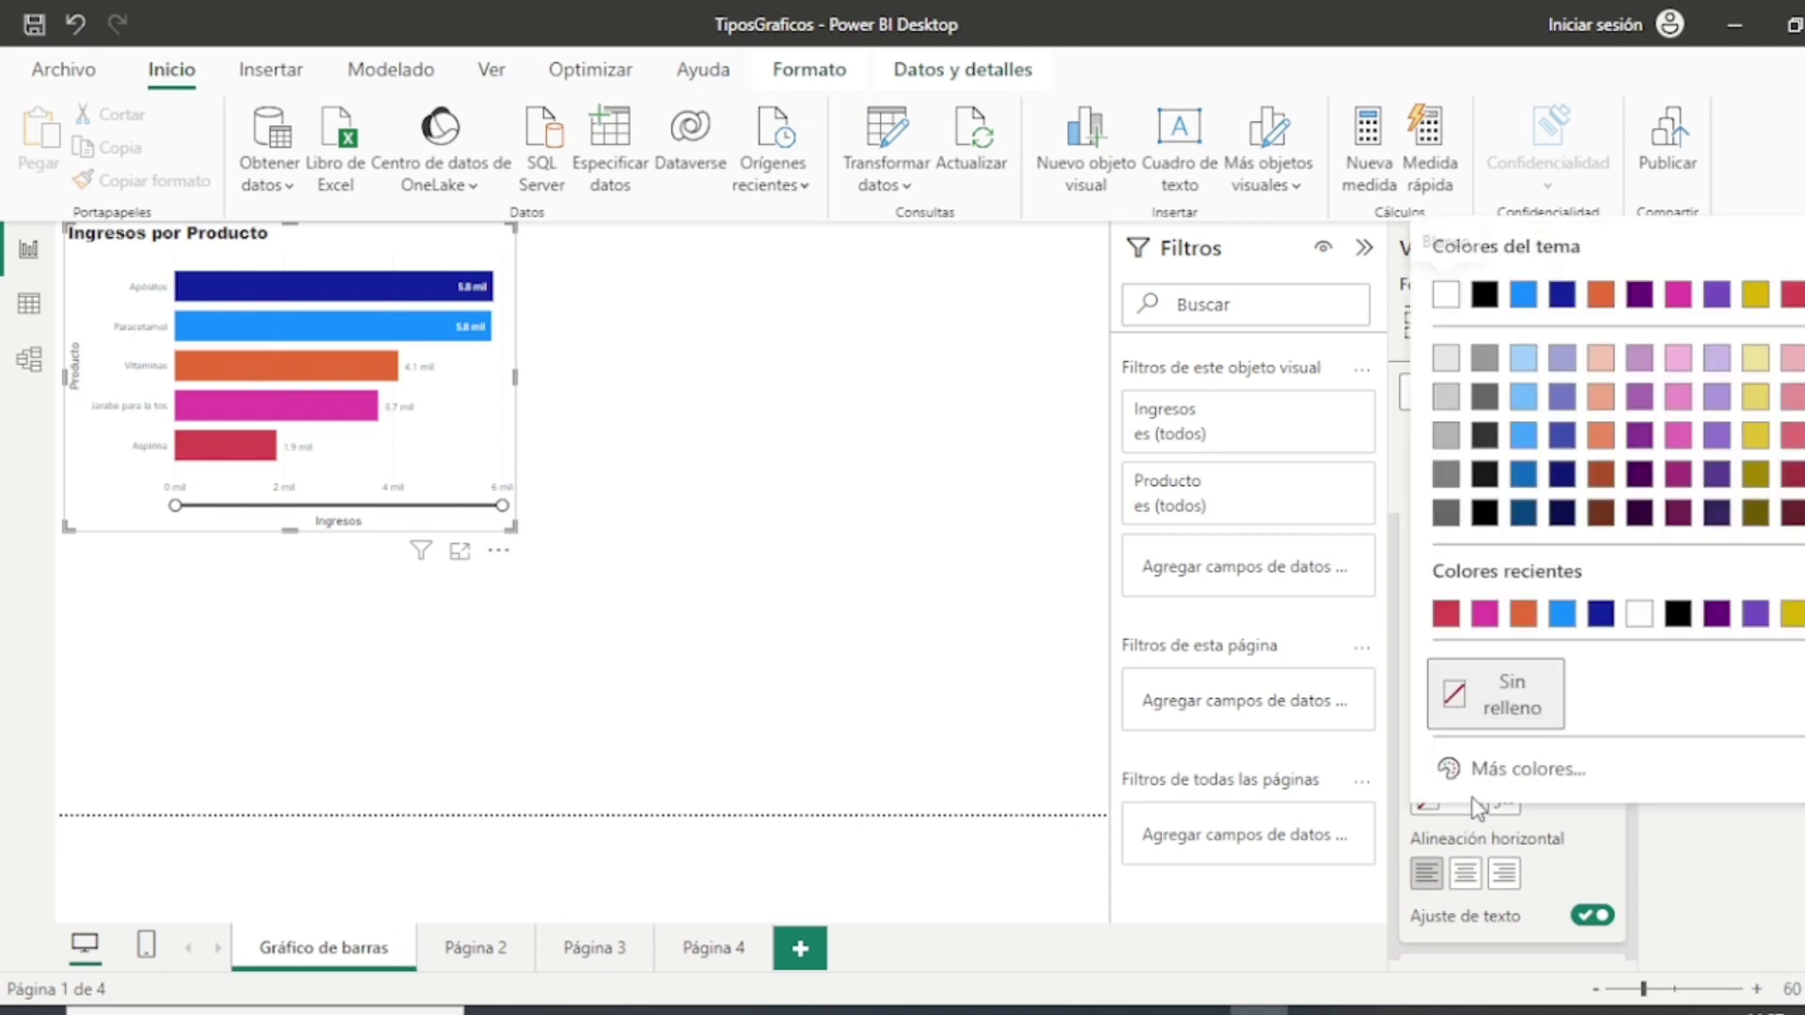
click(1447, 359)
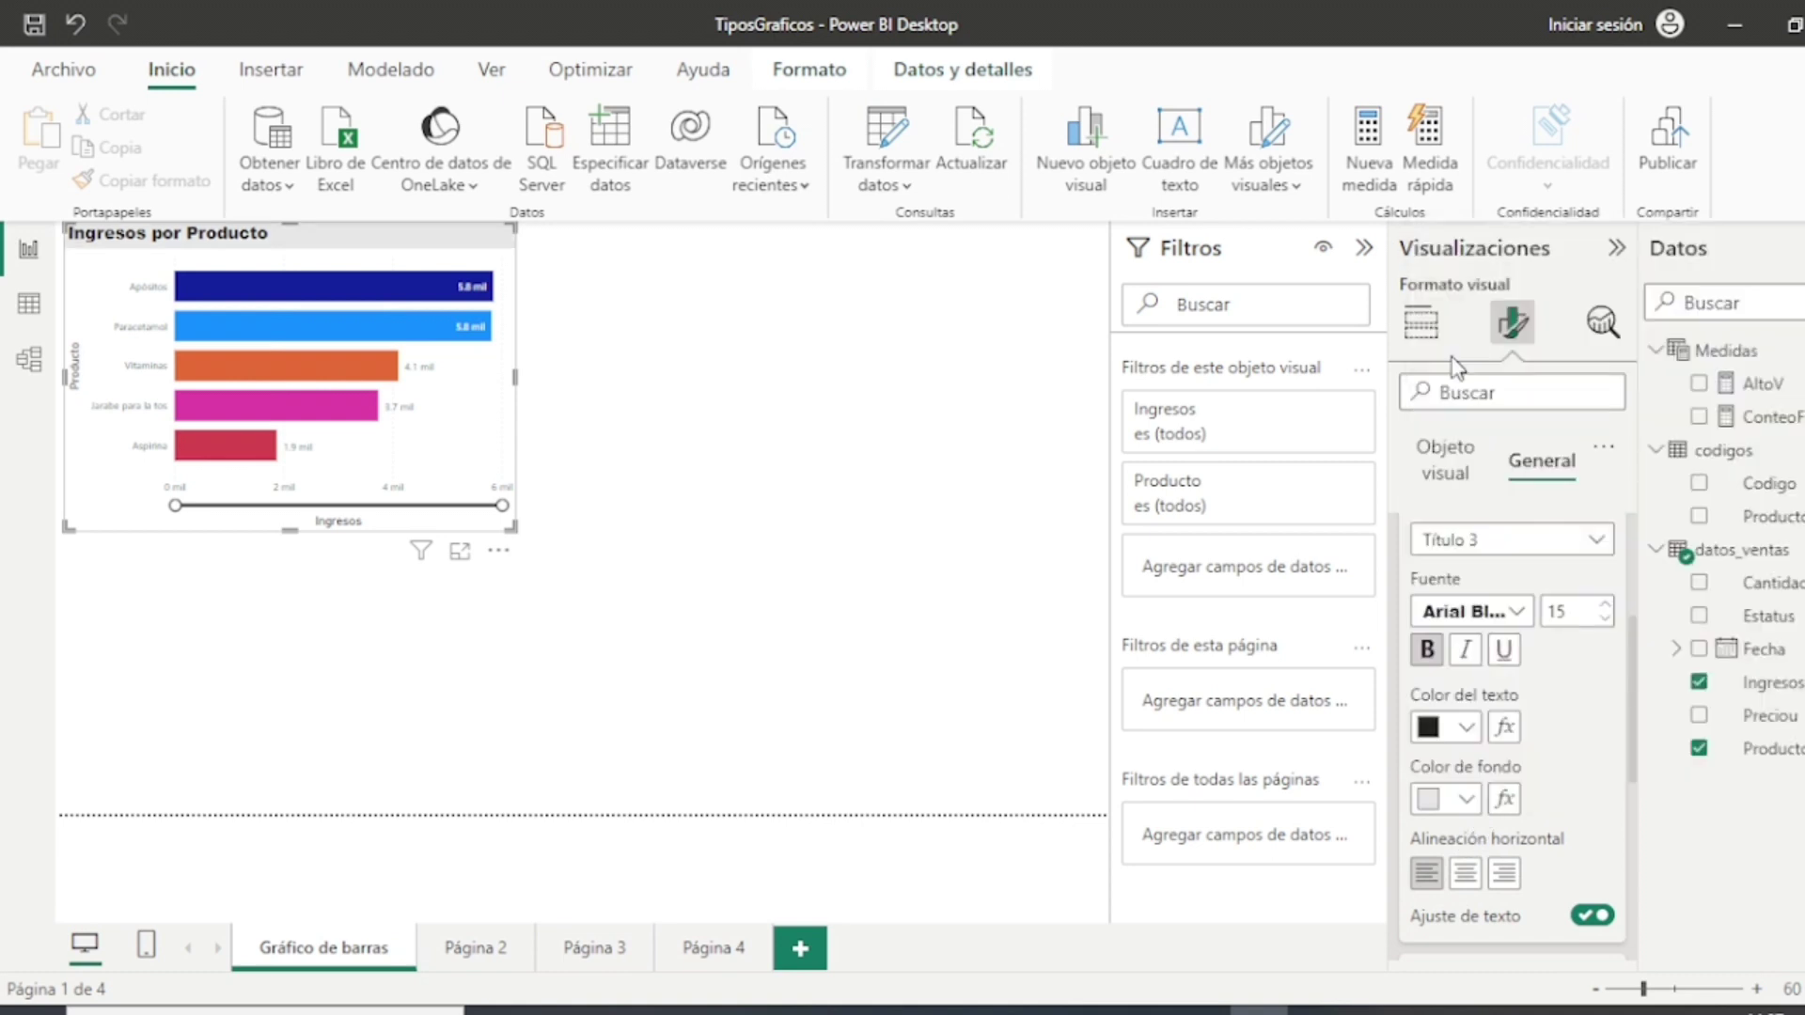
Step: Try the title "Ingresos" with the subtitle "por Producto", and revert to the single title without a subtitle
scroll(1592, 808, down, 3)
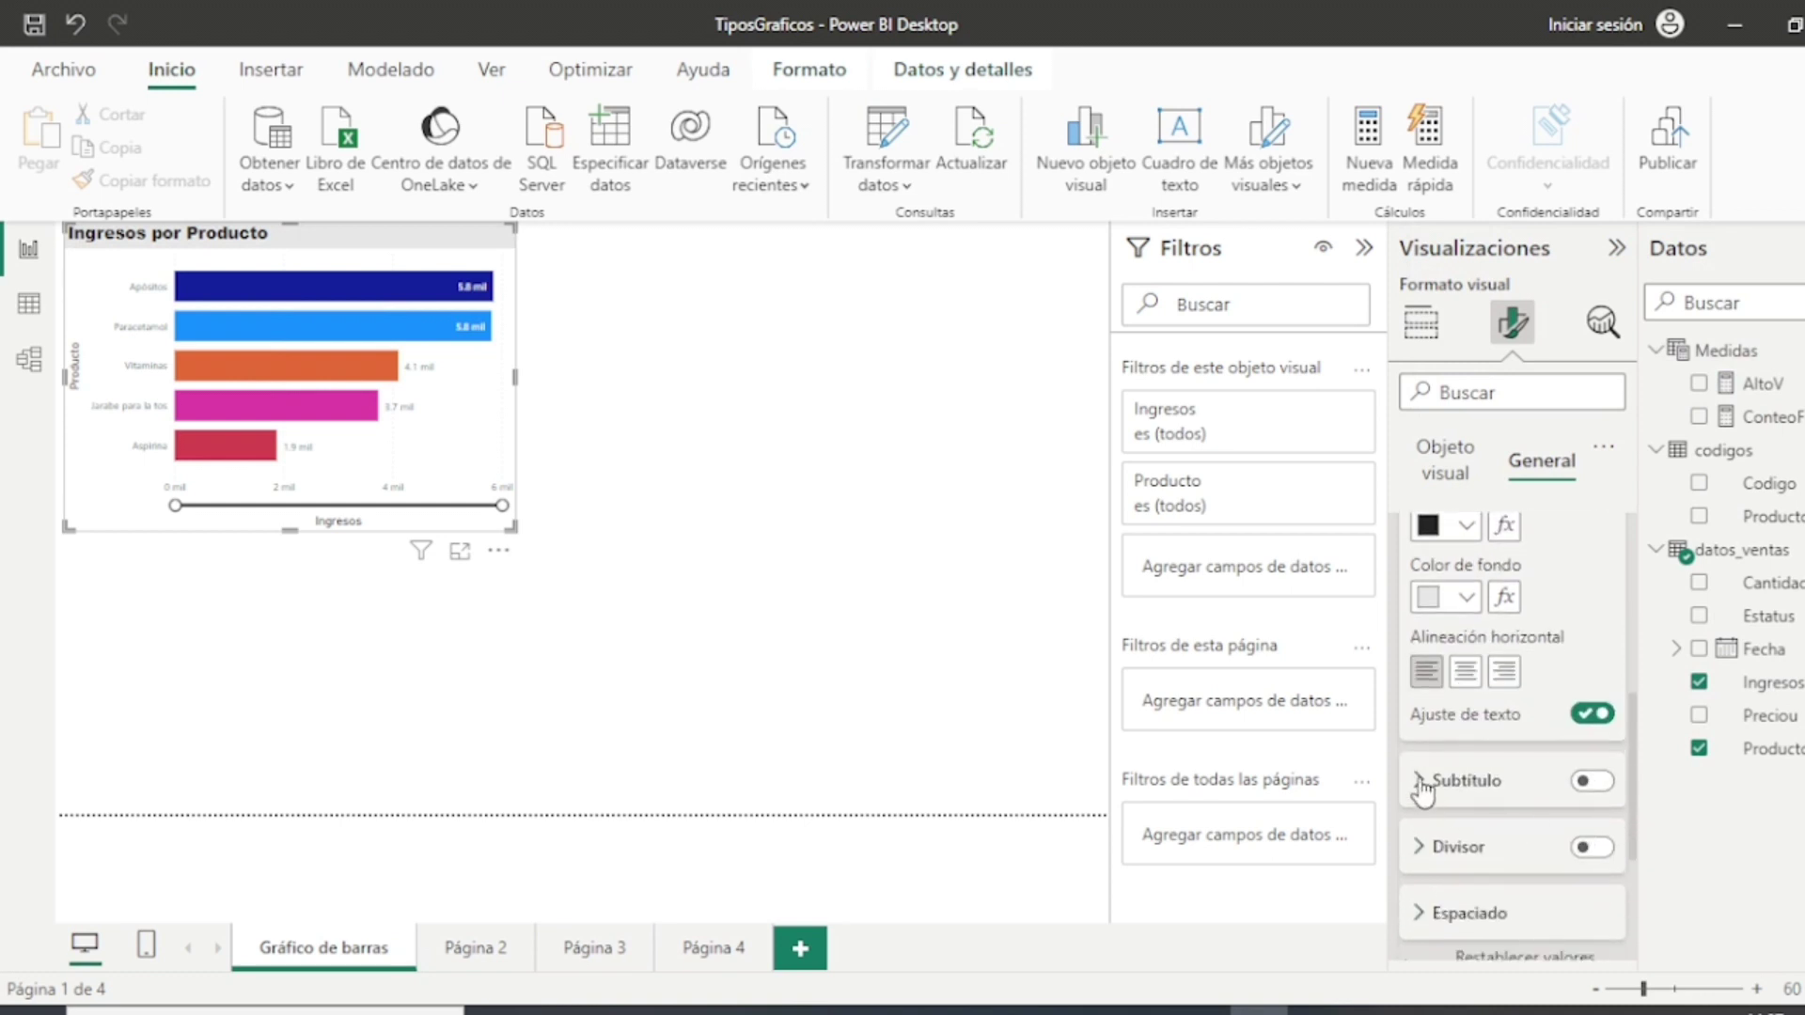
click(1420, 781)
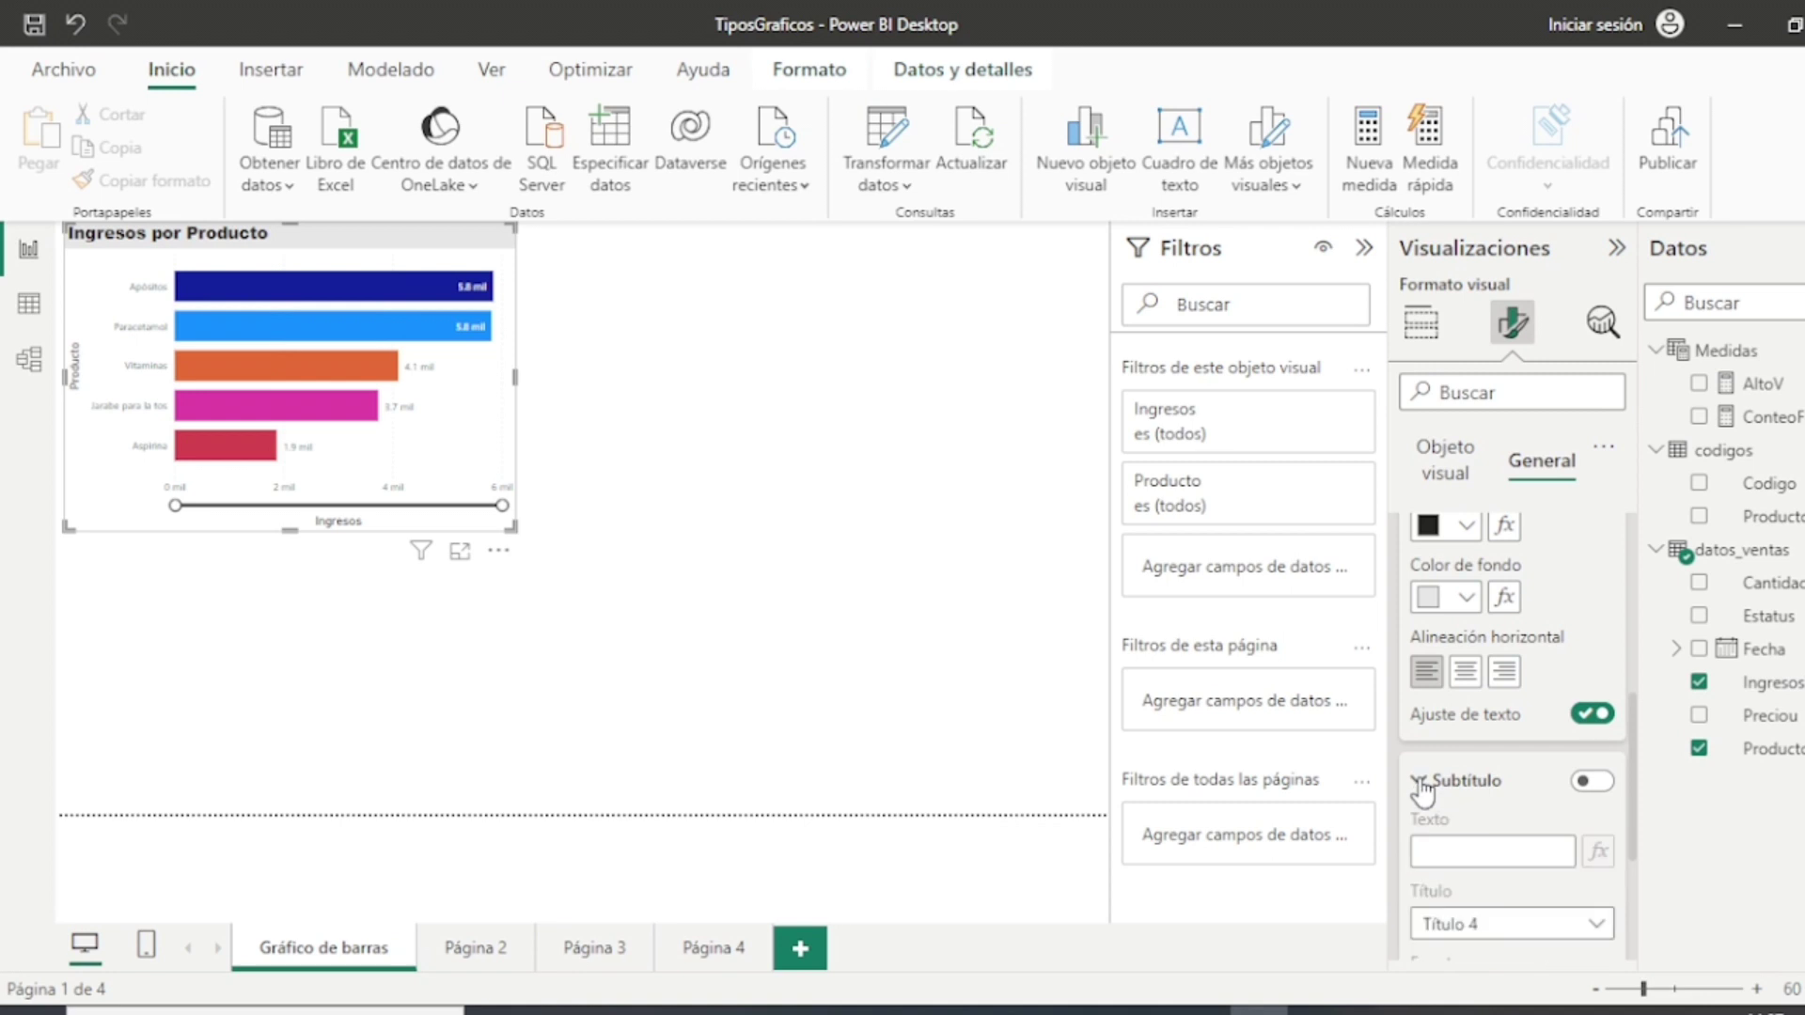
click(1595, 783)
scroll(1538, 696, down, 1)
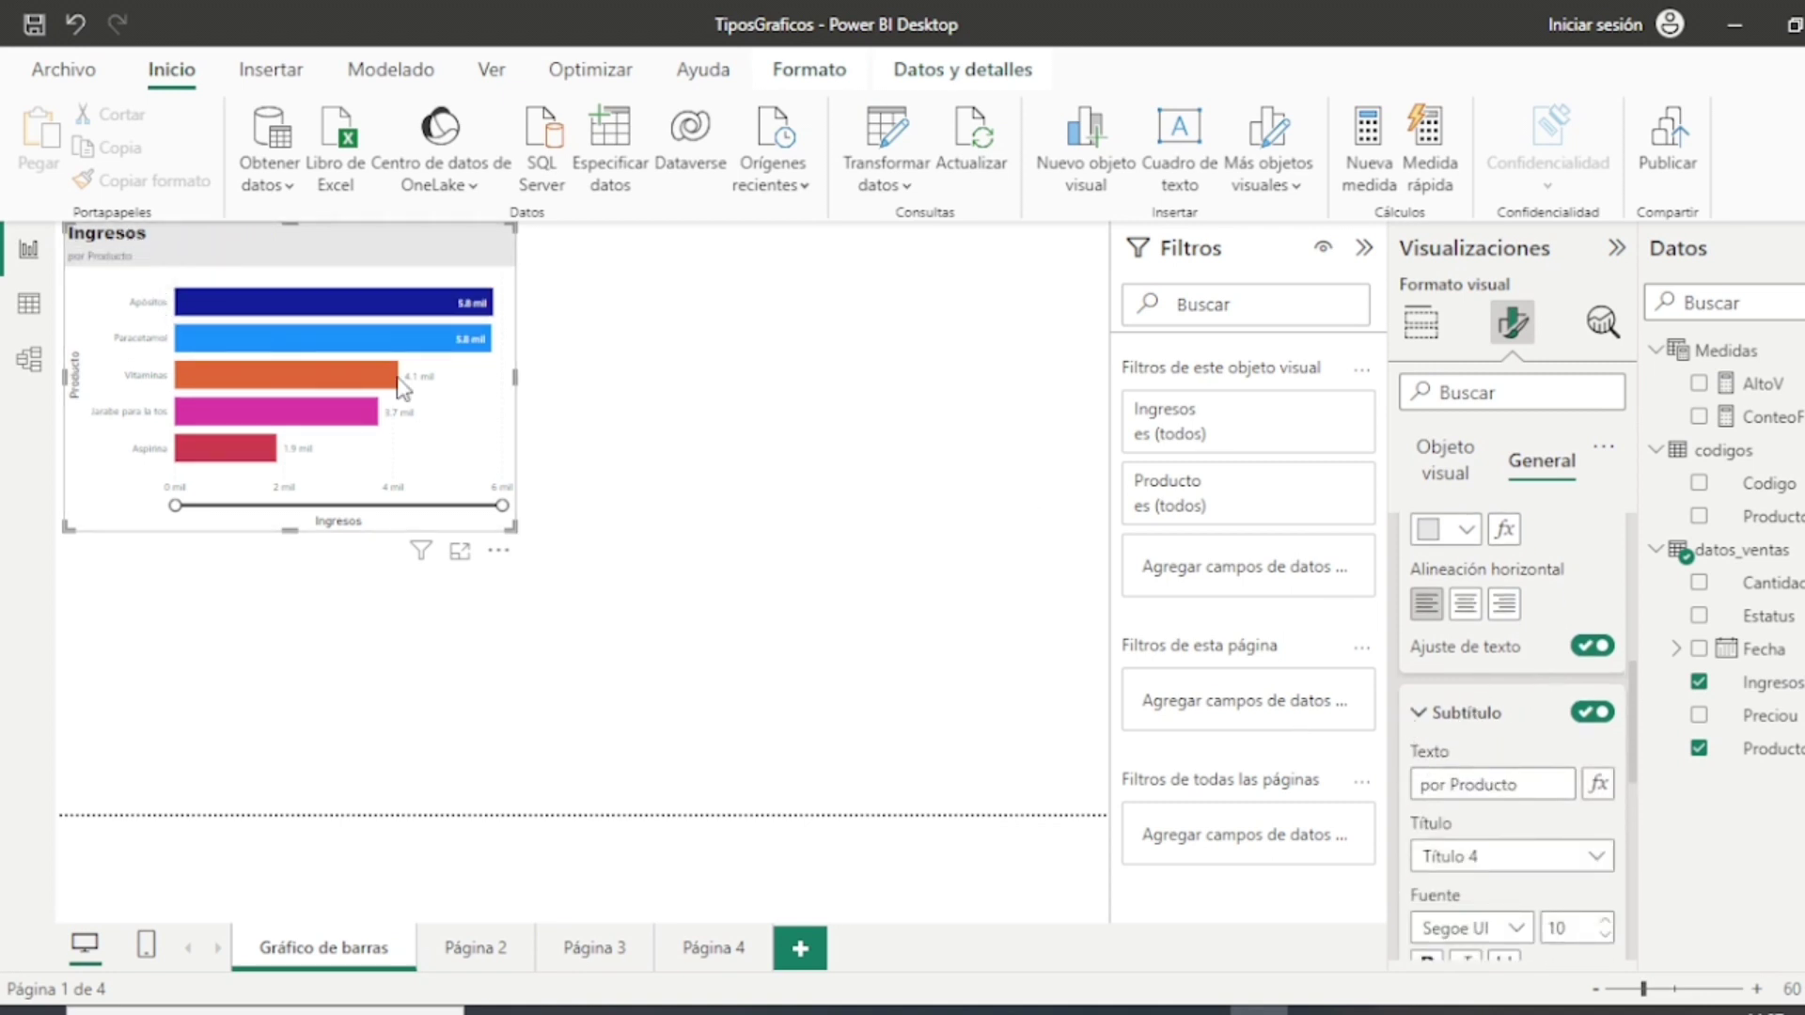
click(1596, 714)
scroll(1510, 658, down, 5)
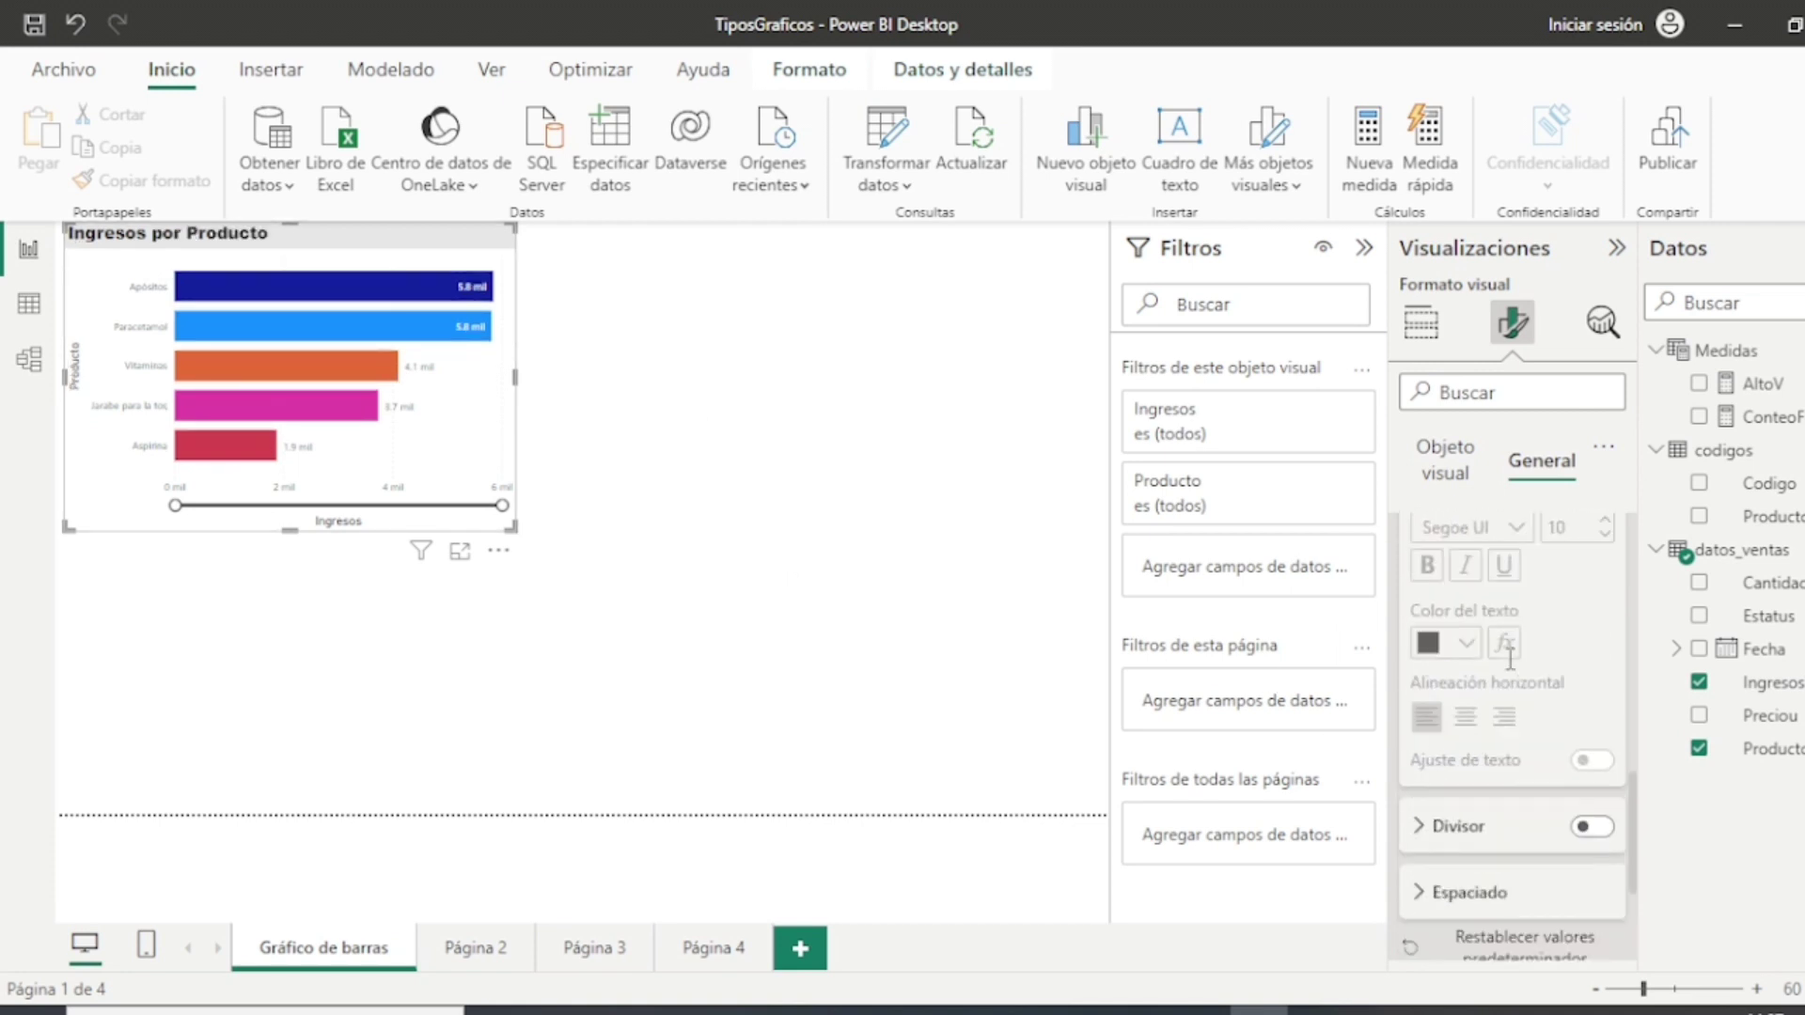
Step: Try a light gray background color for the whole bar chart in its effects settings
scroll(1510, 658, down, 1)
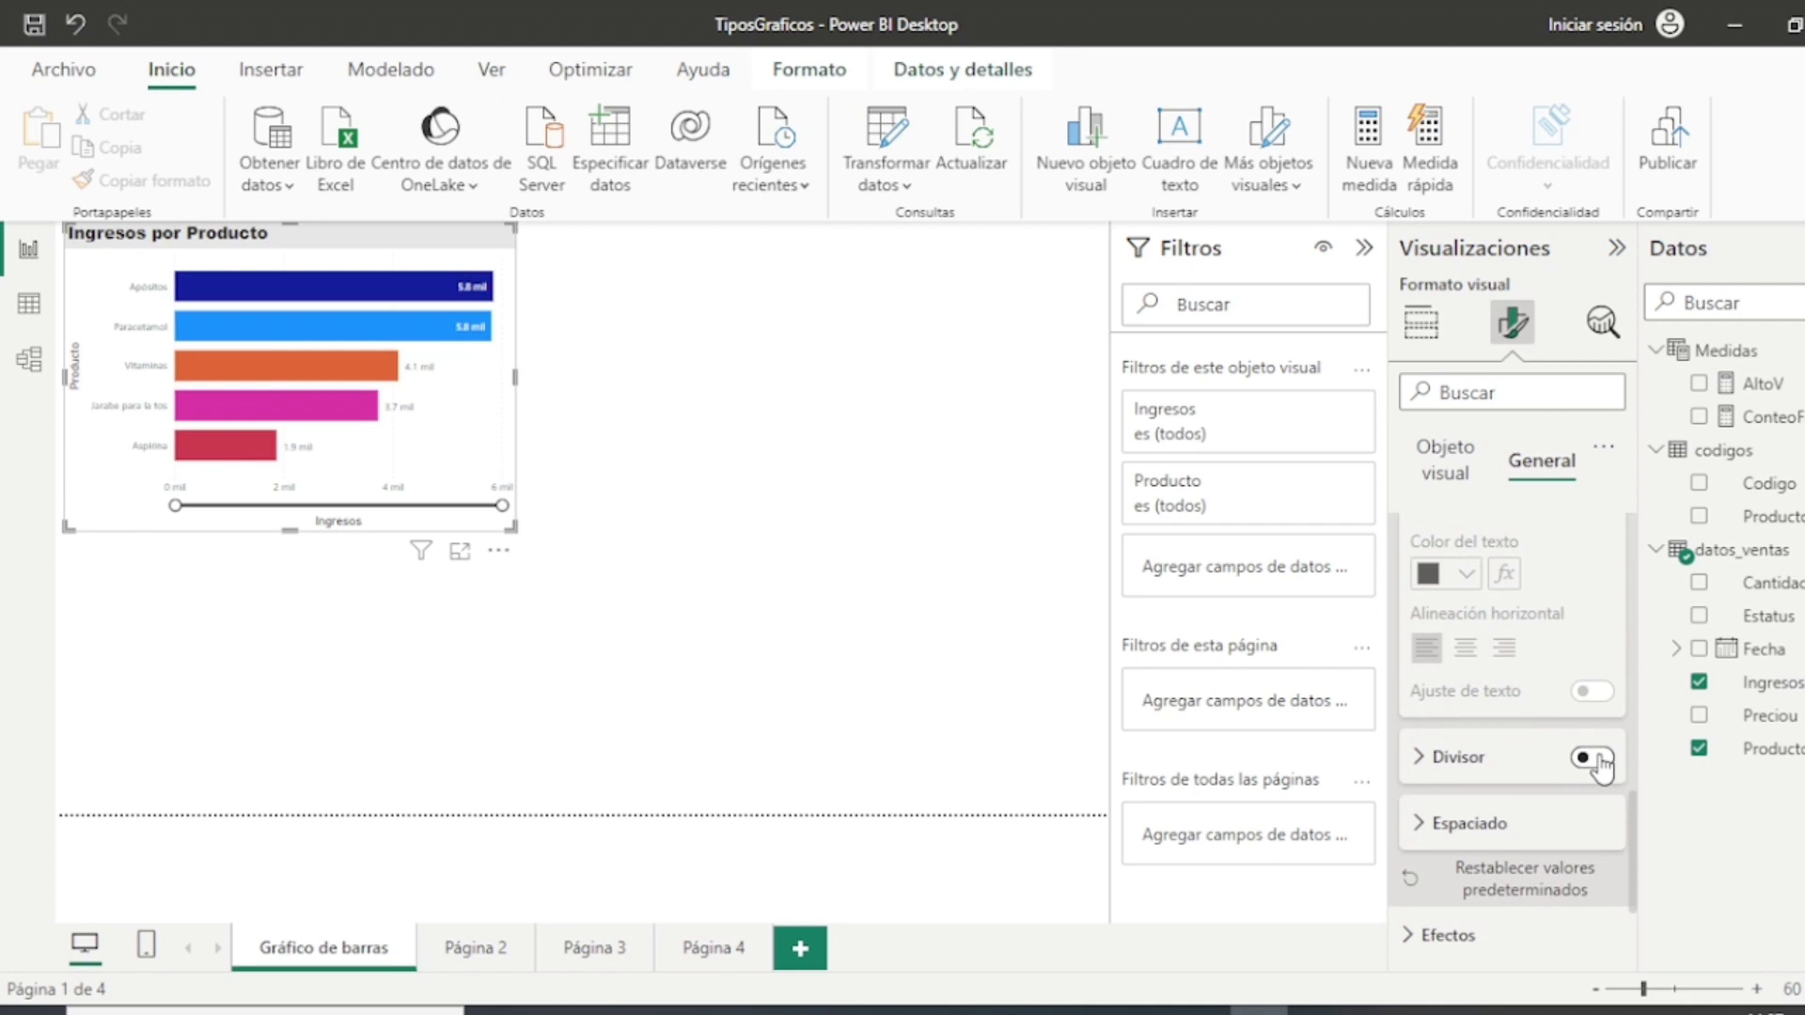
scroll(1601, 767, down, 2)
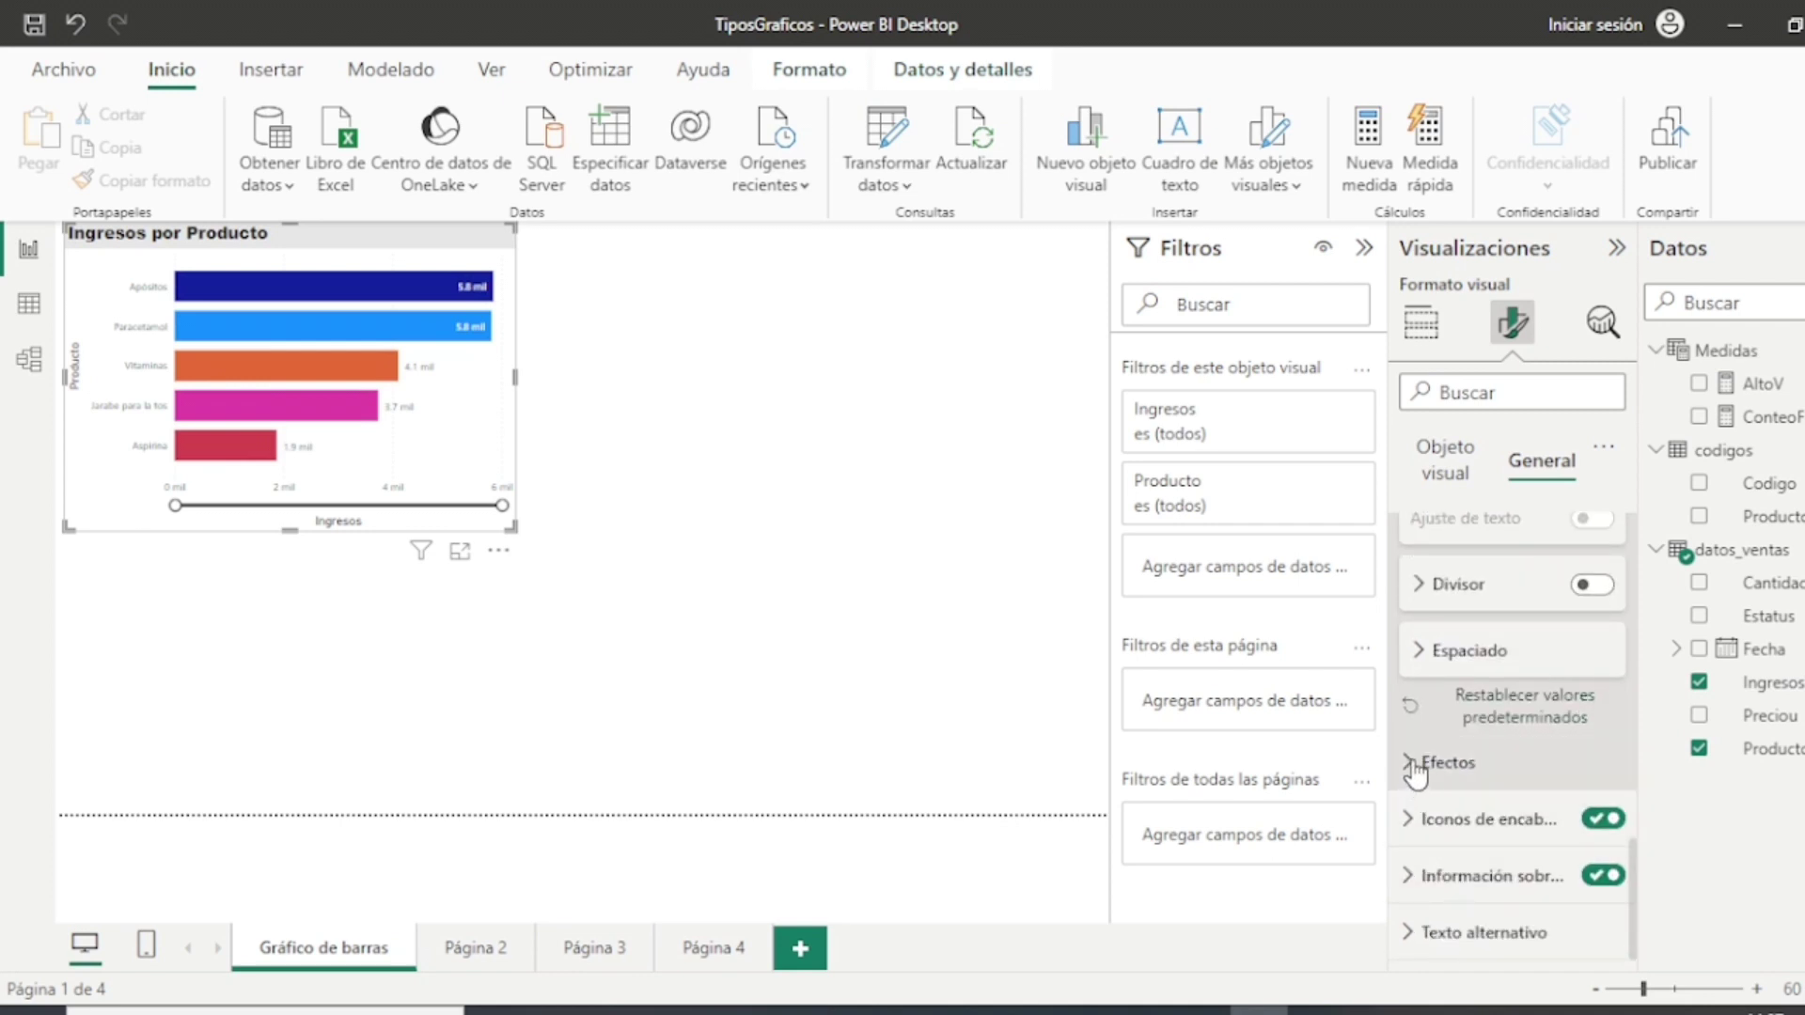
click(1416, 762)
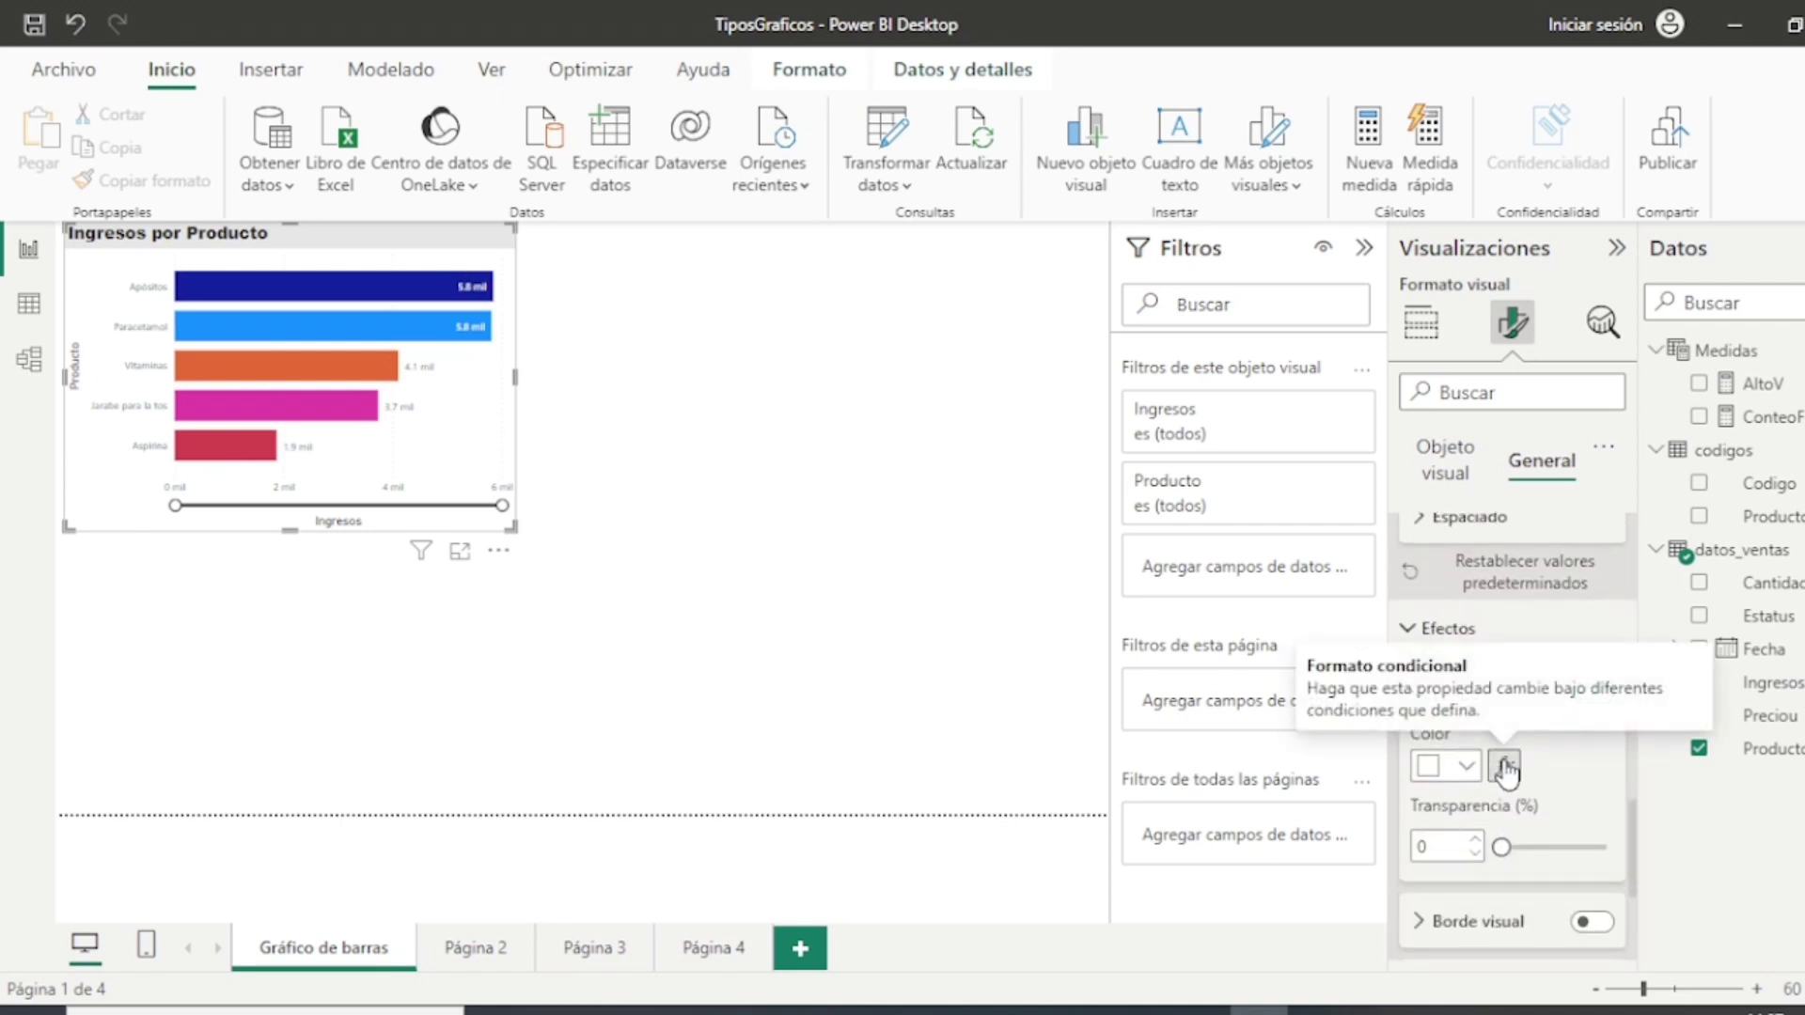
click(1468, 767)
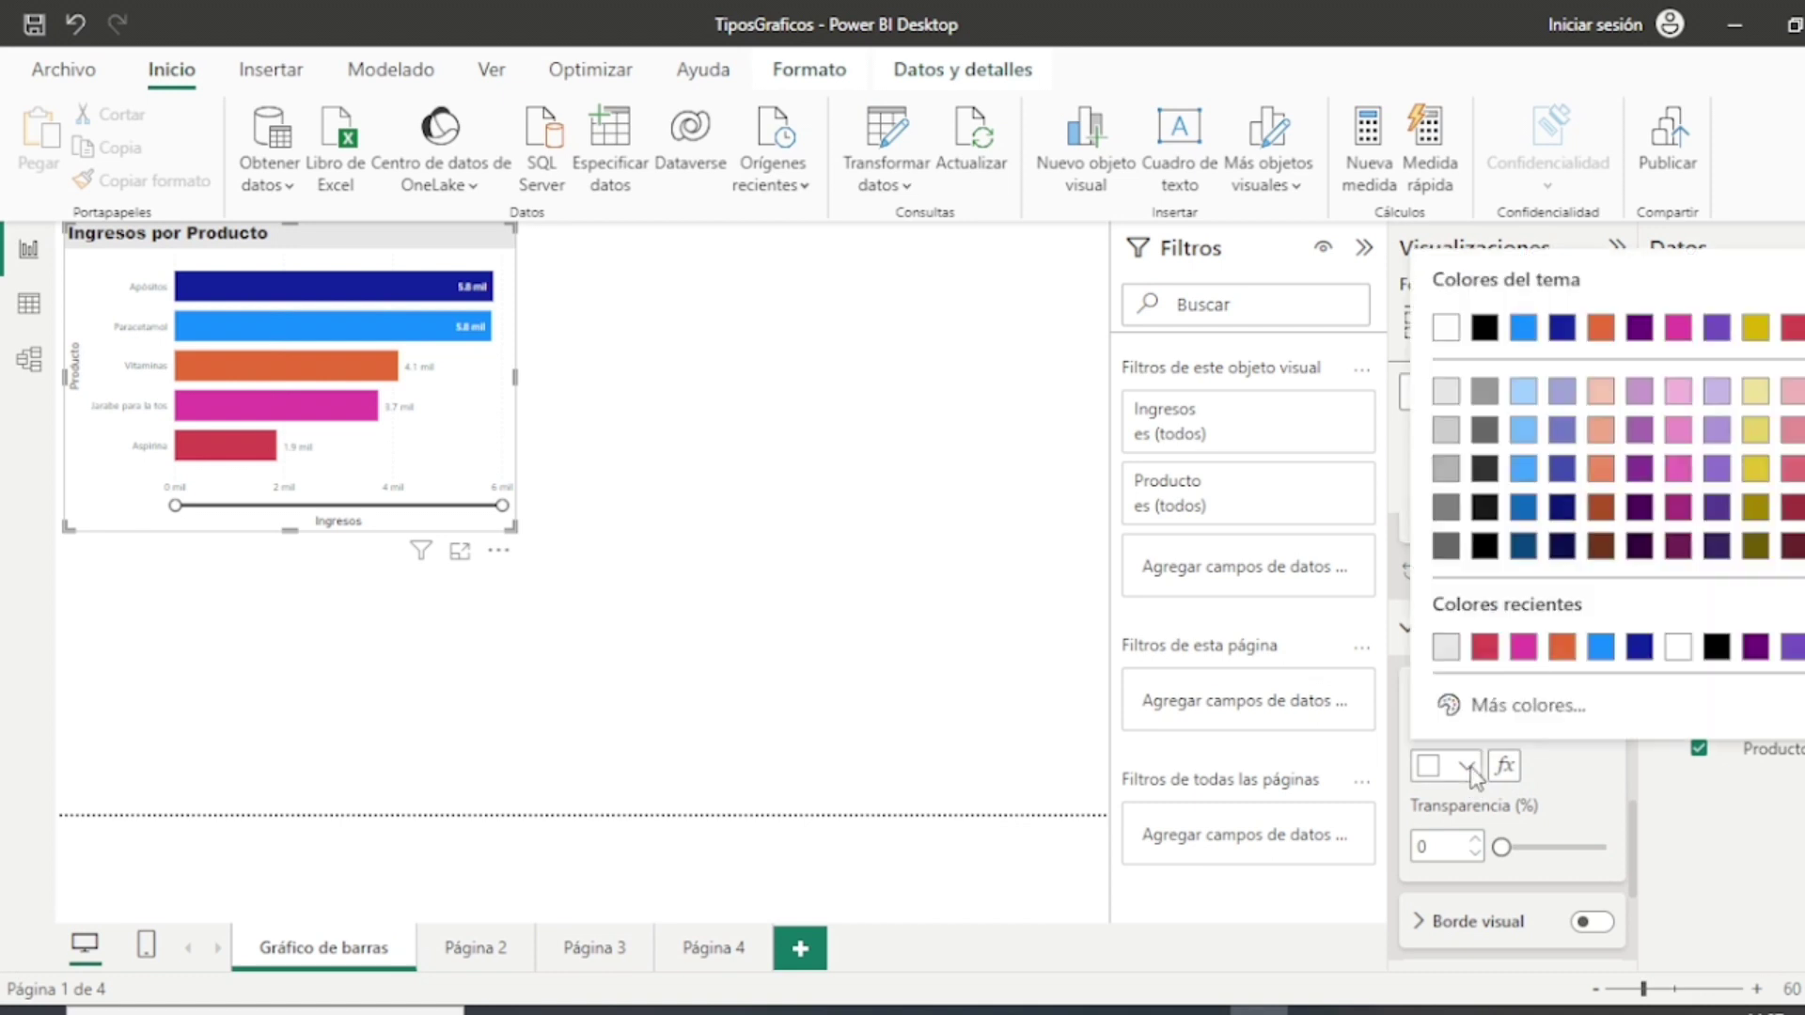
click(1446, 393)
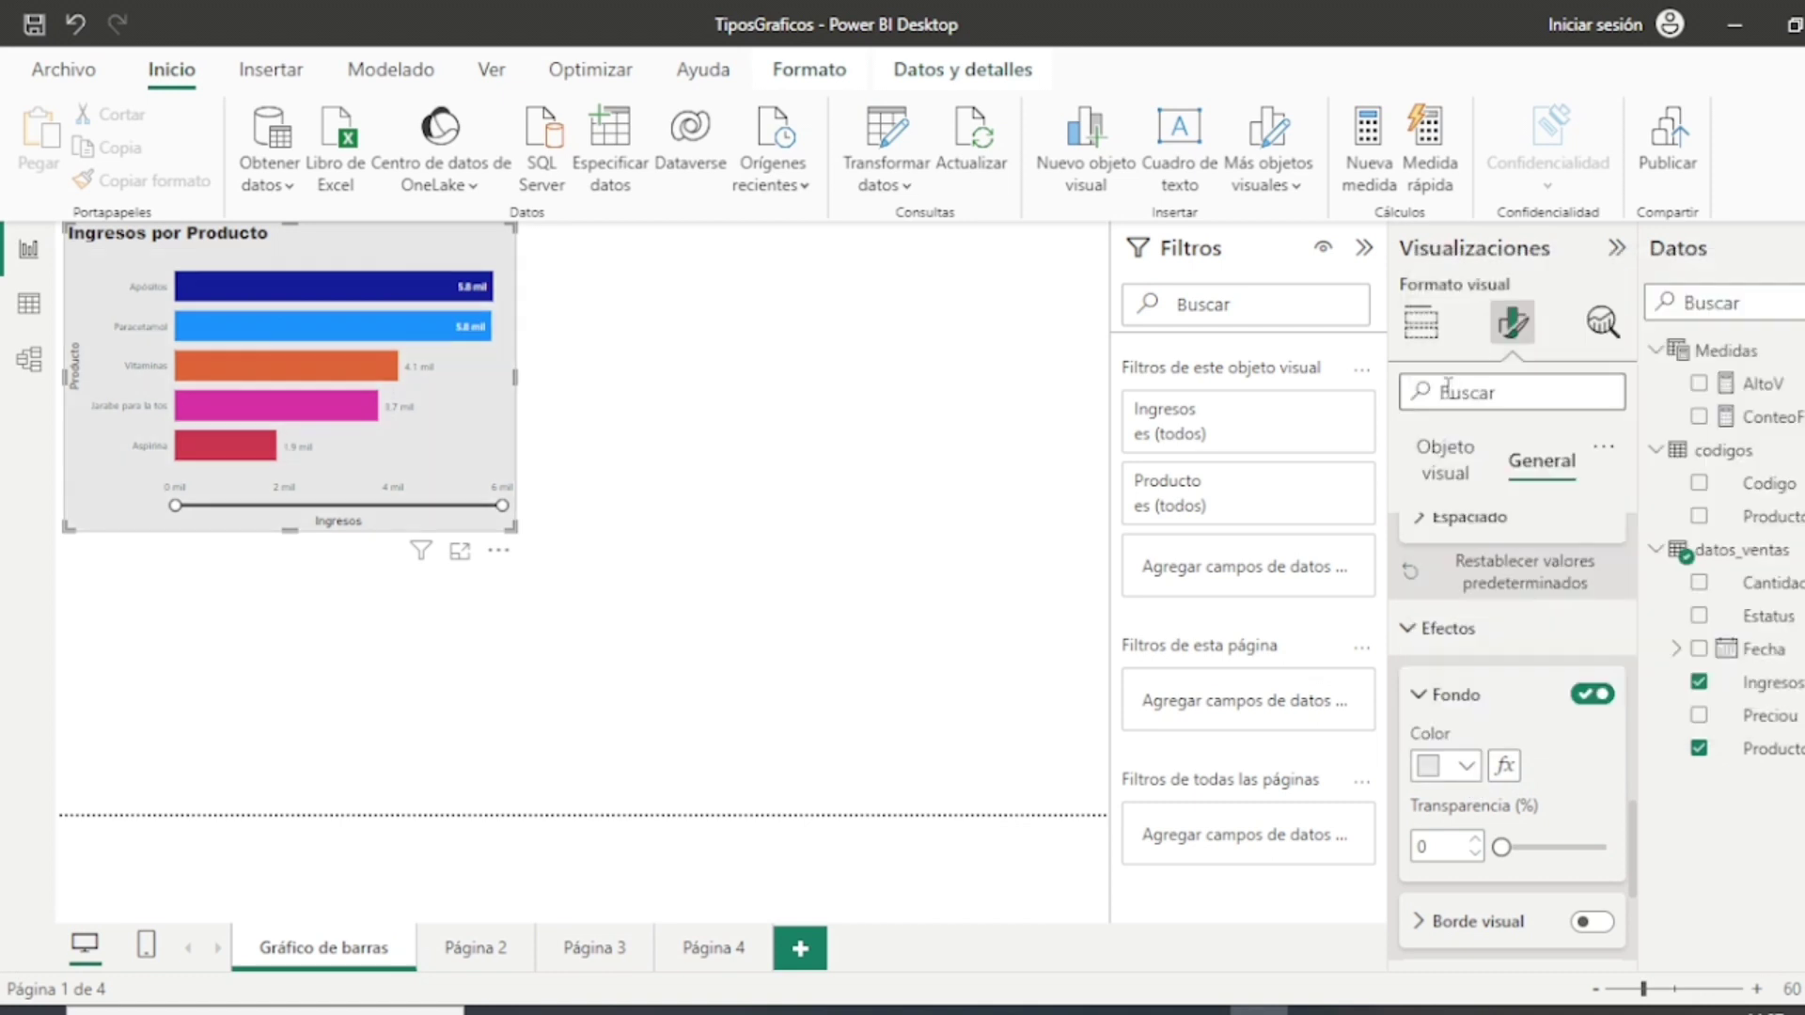
click(1466, 782)
click(1442, 645)
scroll(1598, 903, down, 1)
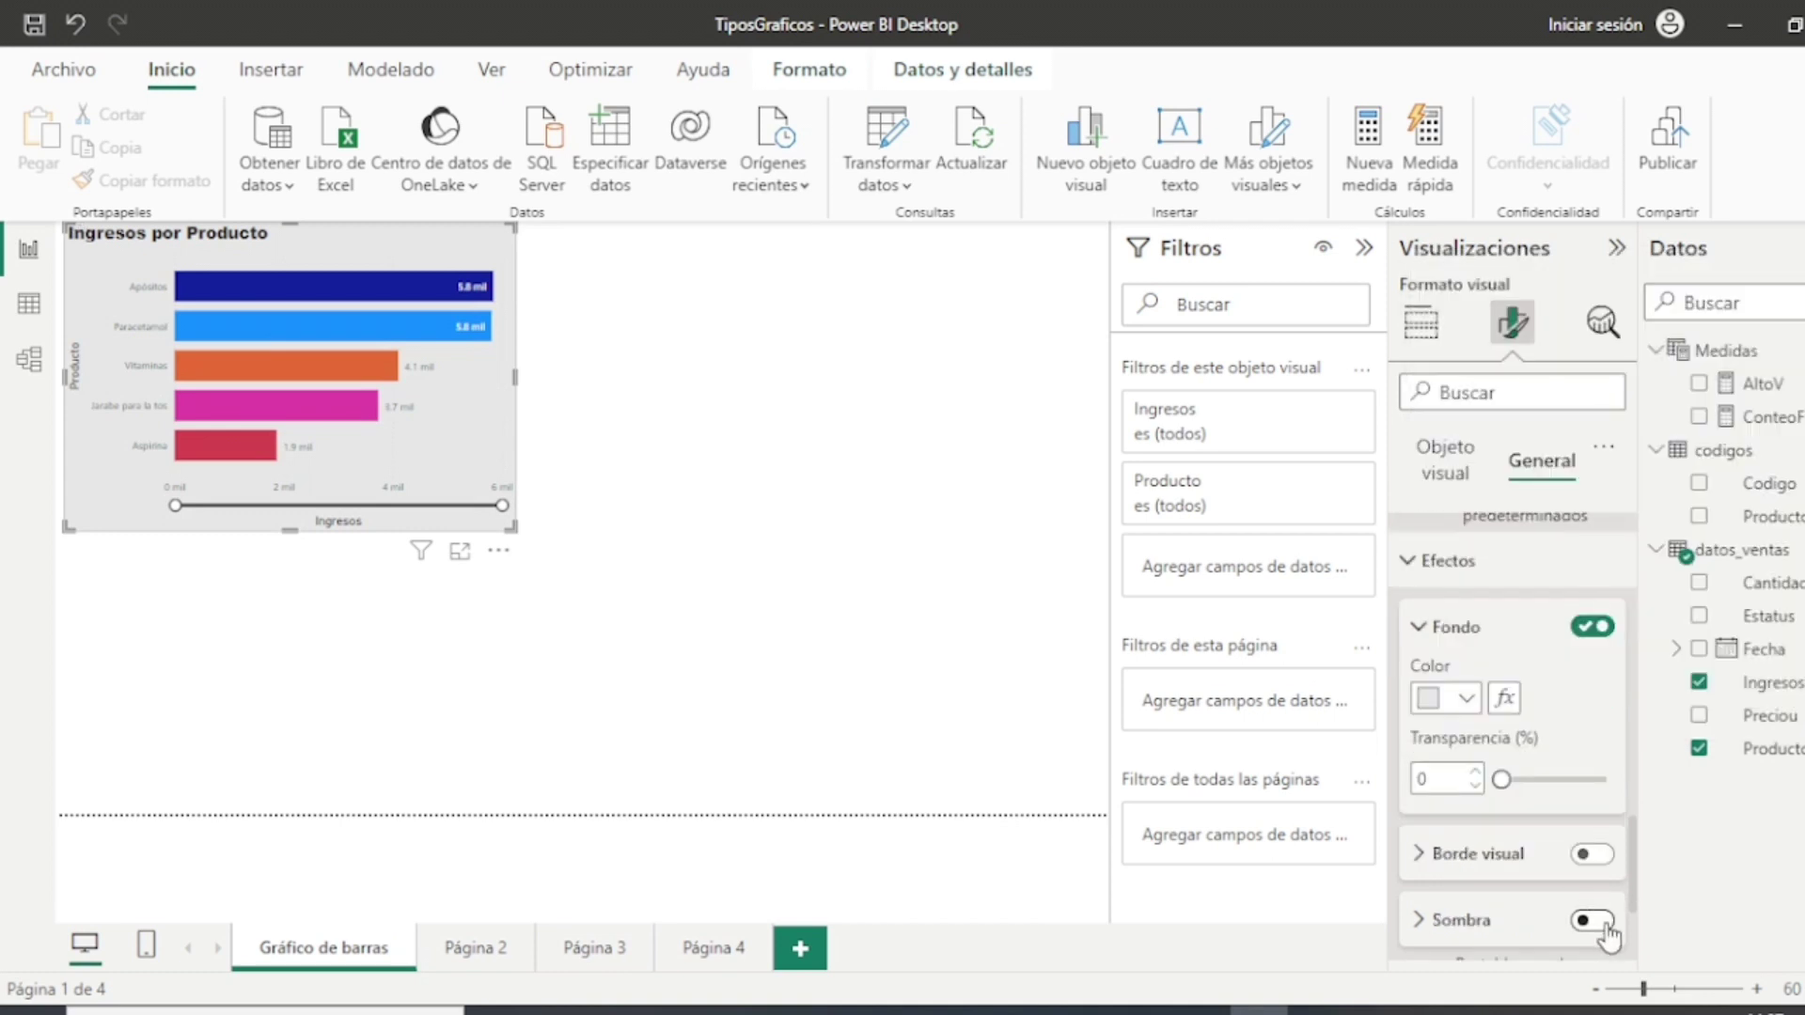
Step: Turn on the bar chart's visual border, turn off its background fill, and deselect the chart
click(1601, 856)
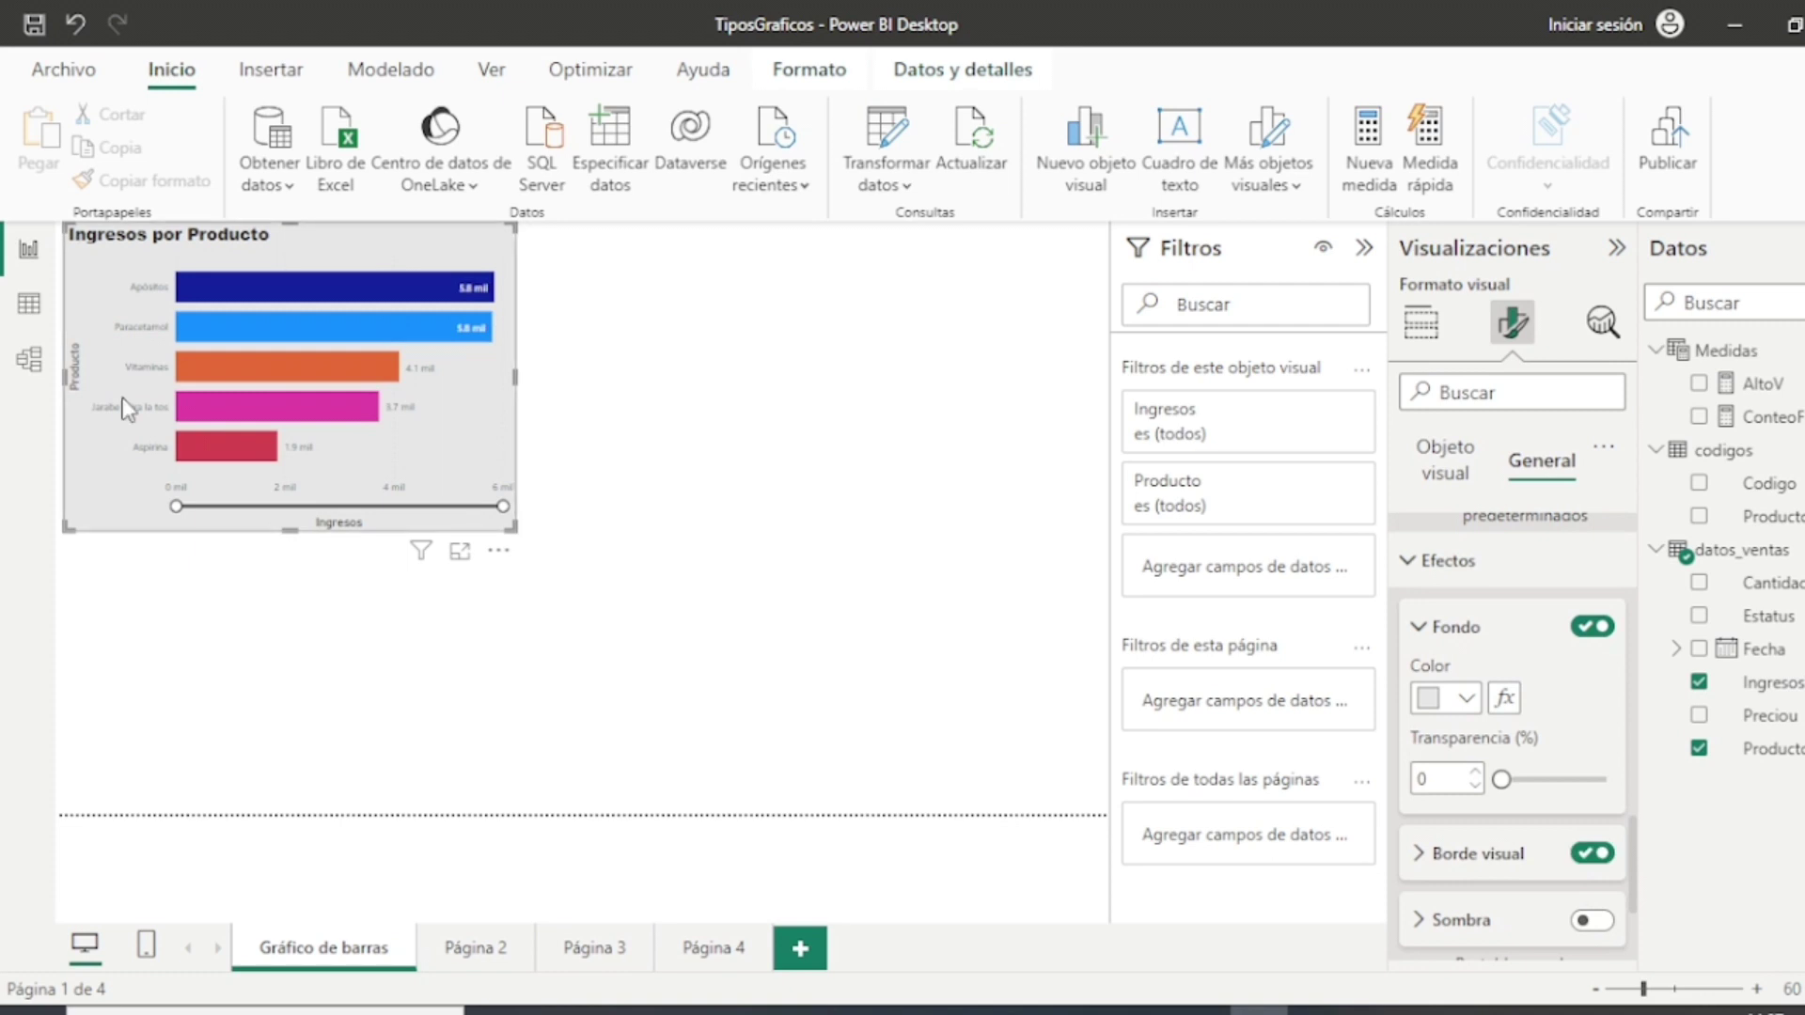
click(1591, 627)
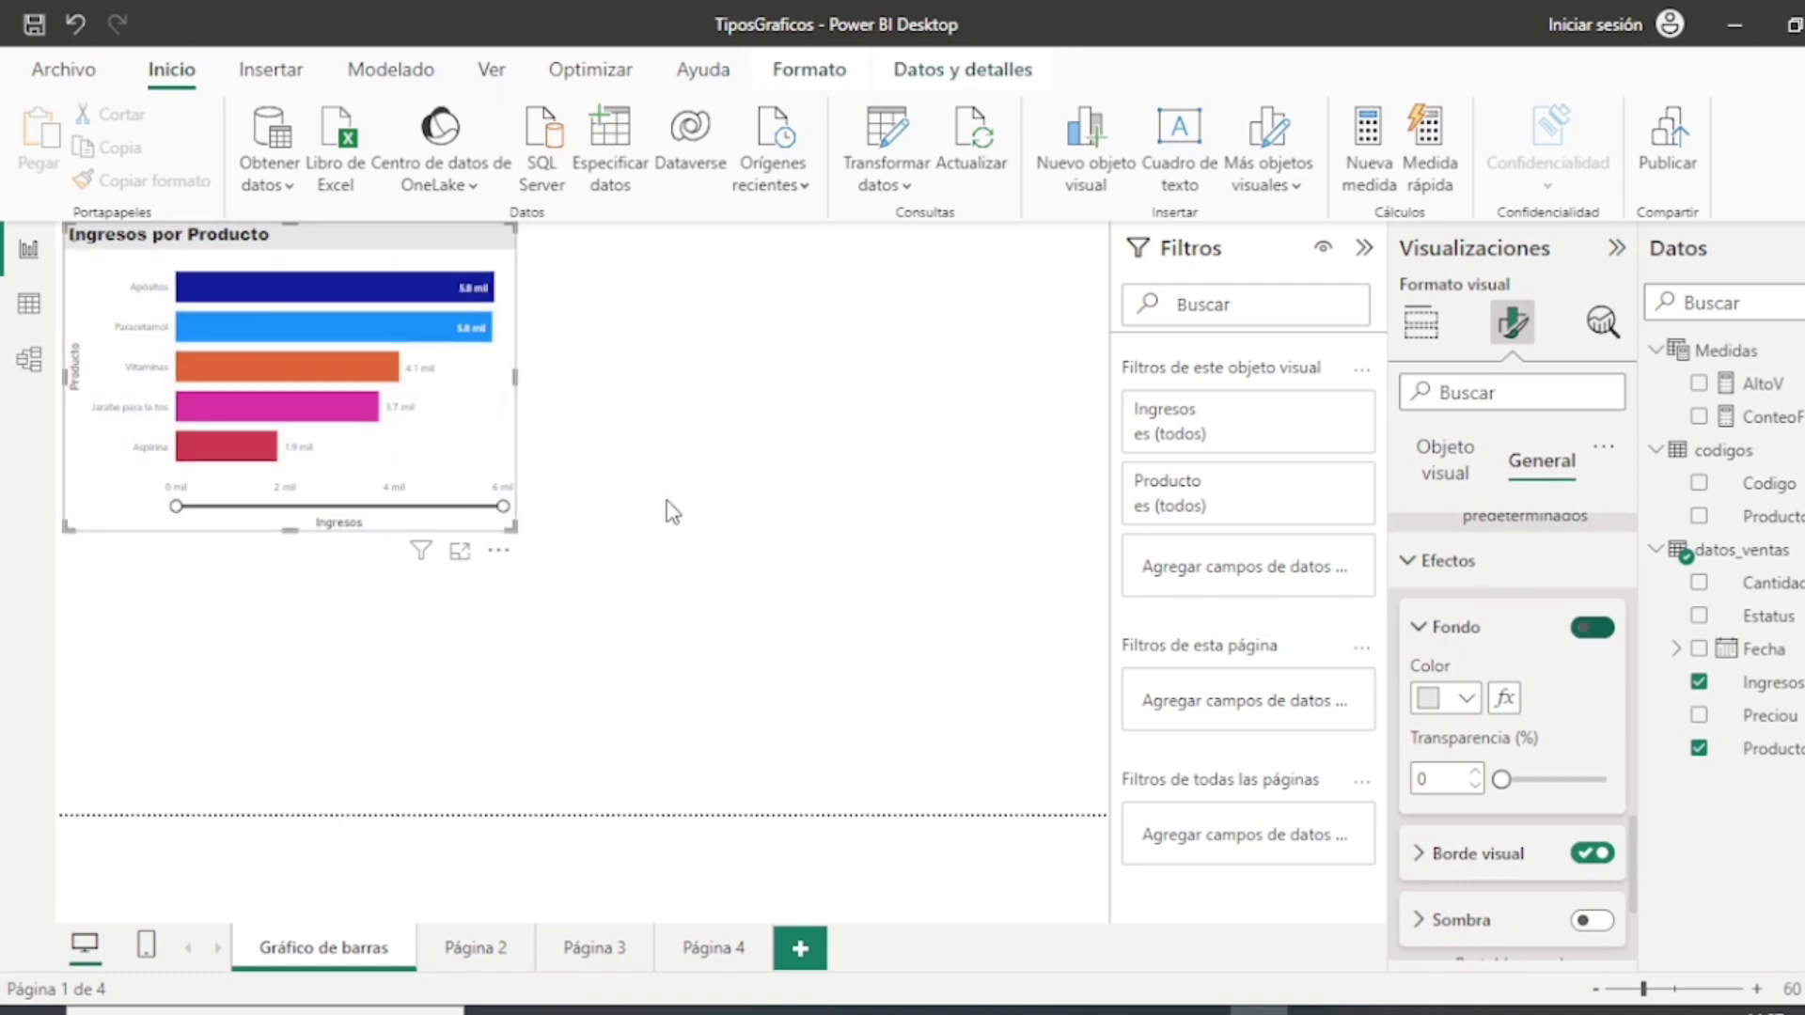
click(613, 479)
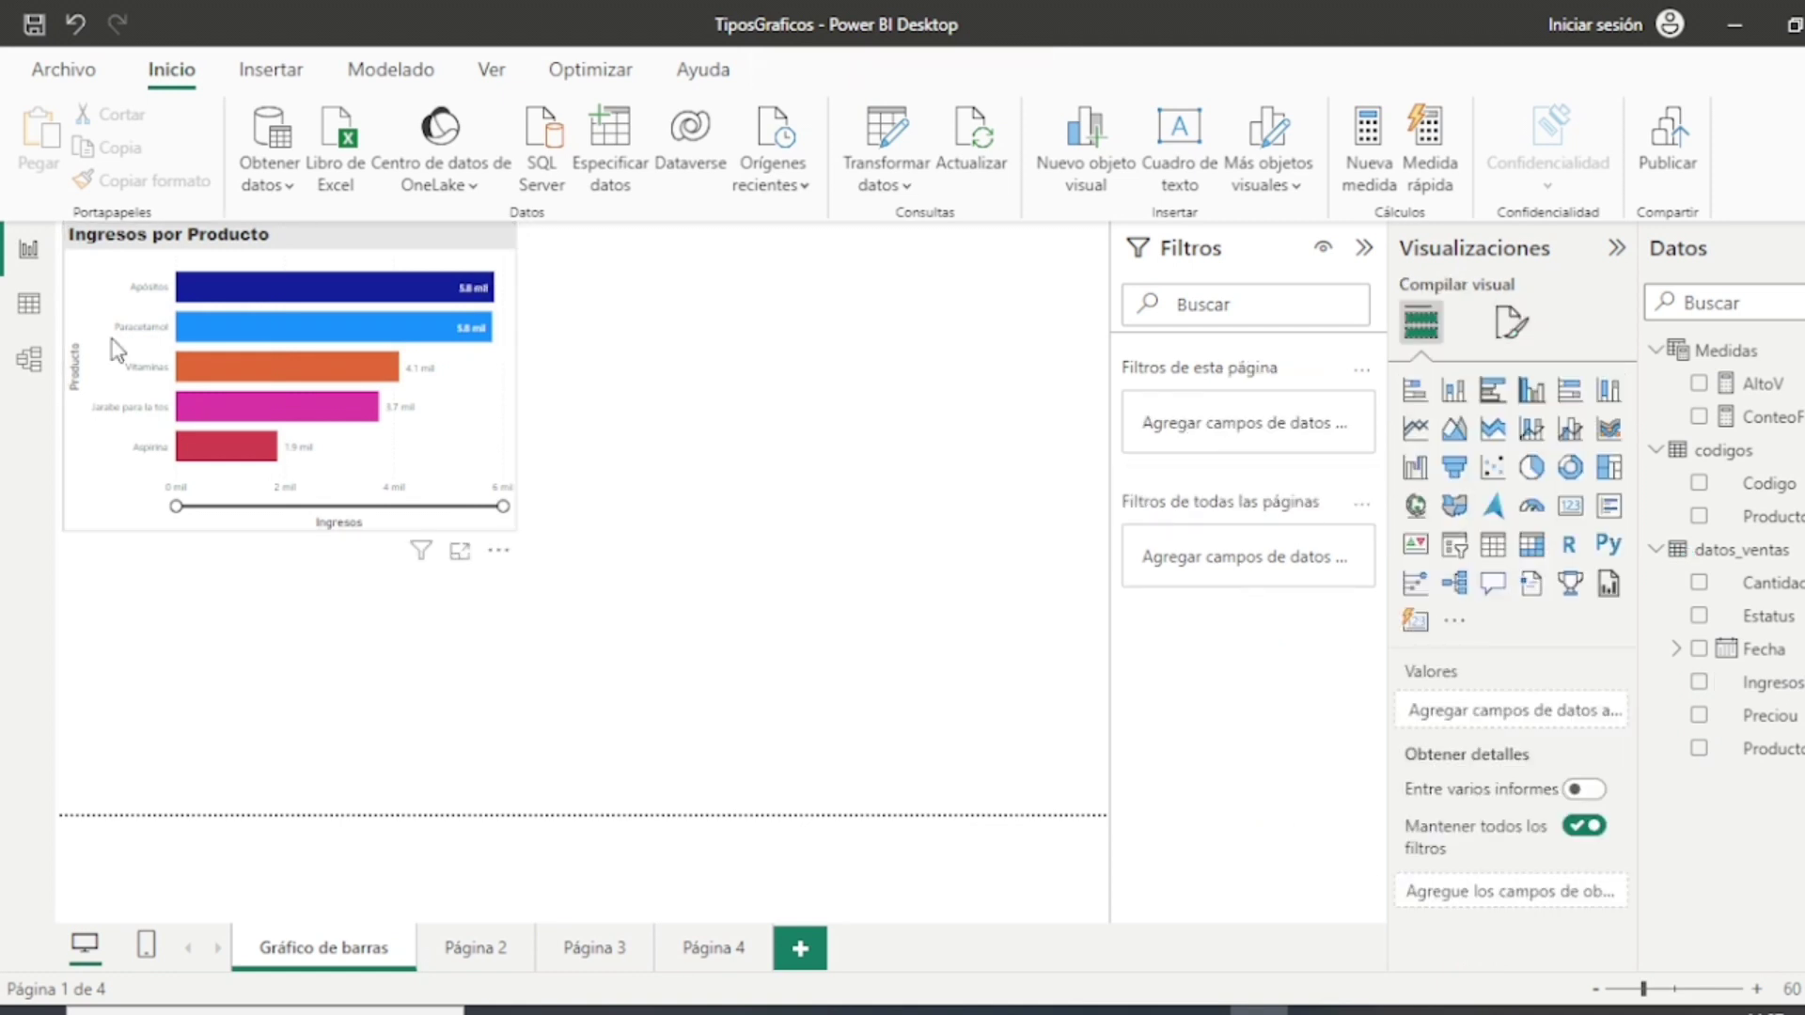
Step: Compare the report page's formatting options with the visual and general formatting options of the selected bar chart
click(1510, 324)
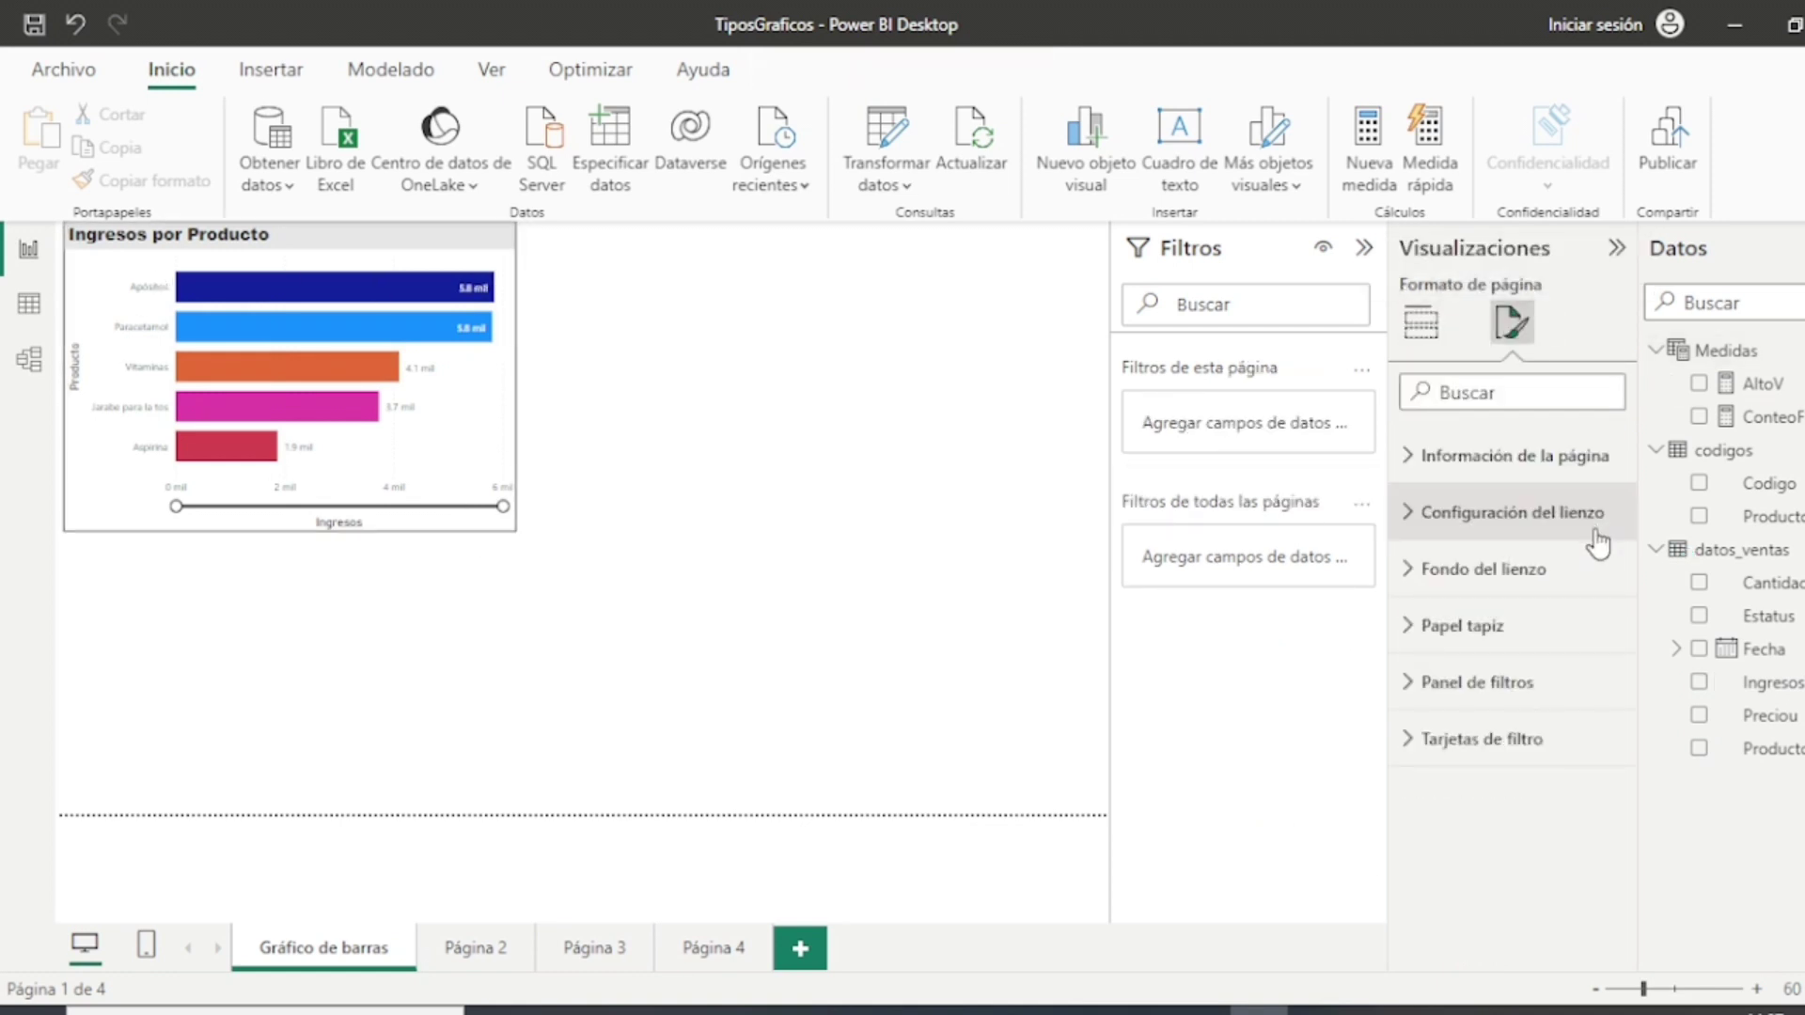
click(1425, 329)
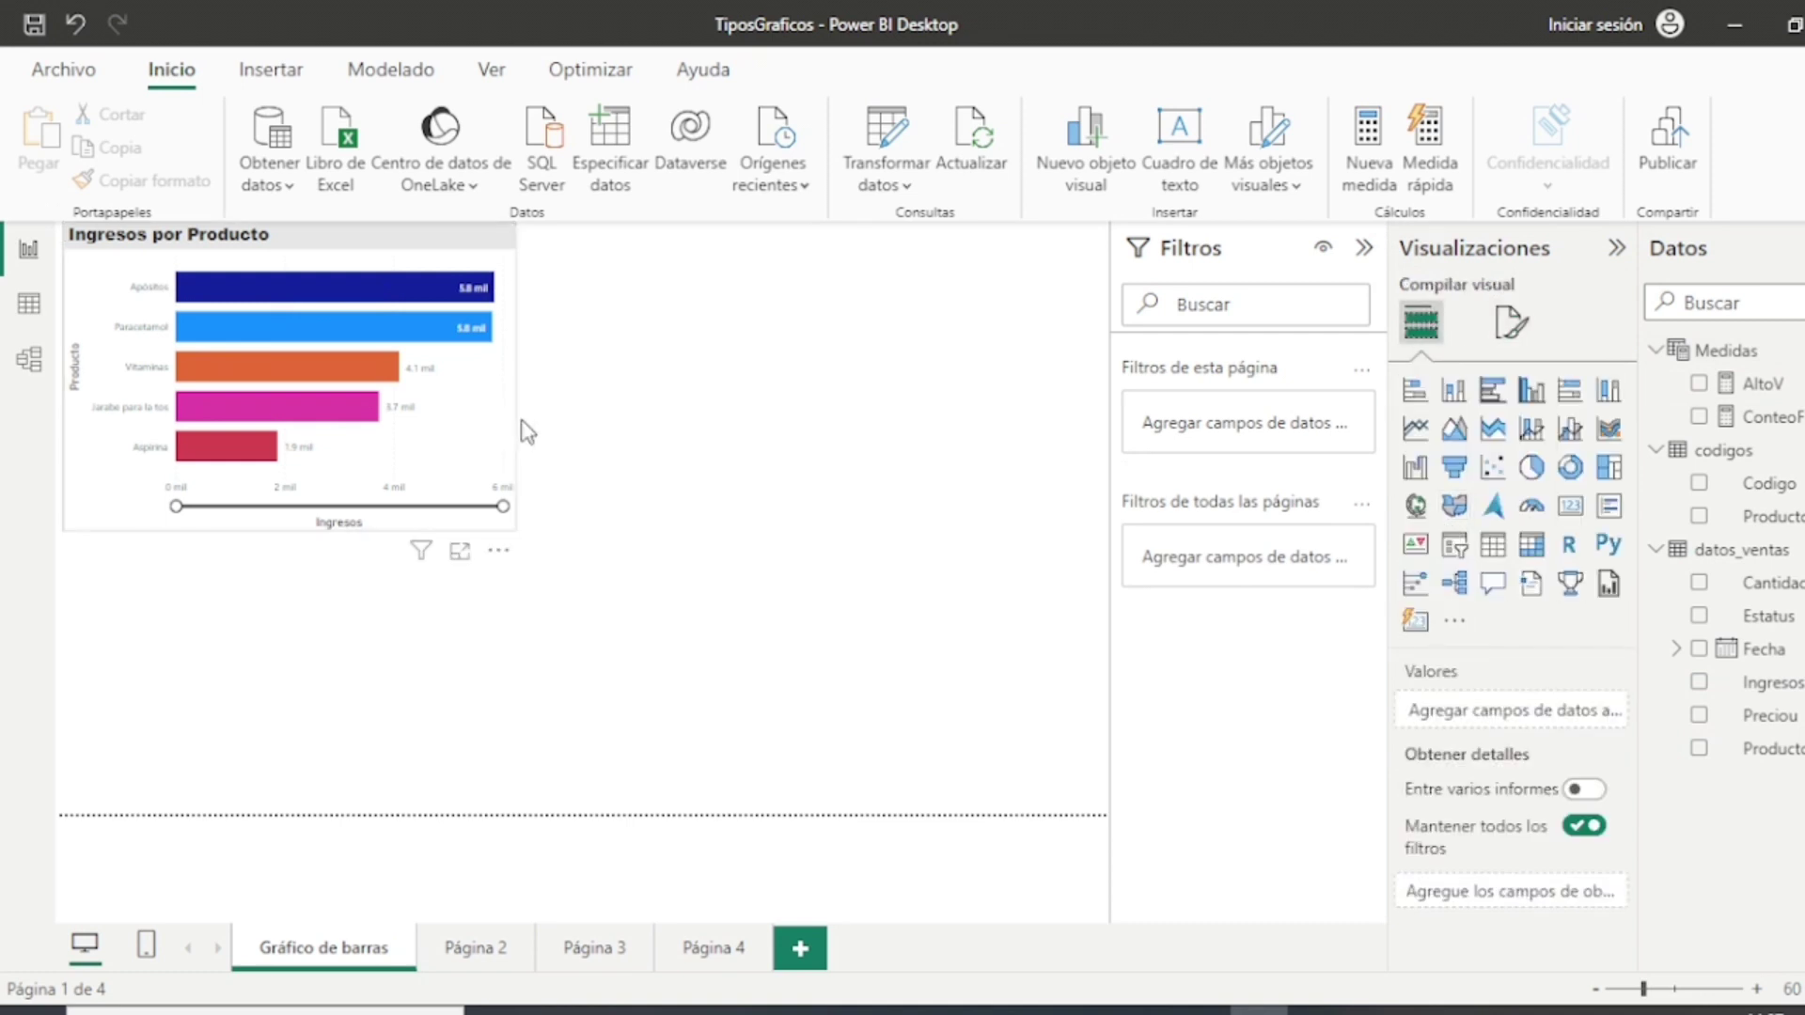
click(1511, 324)
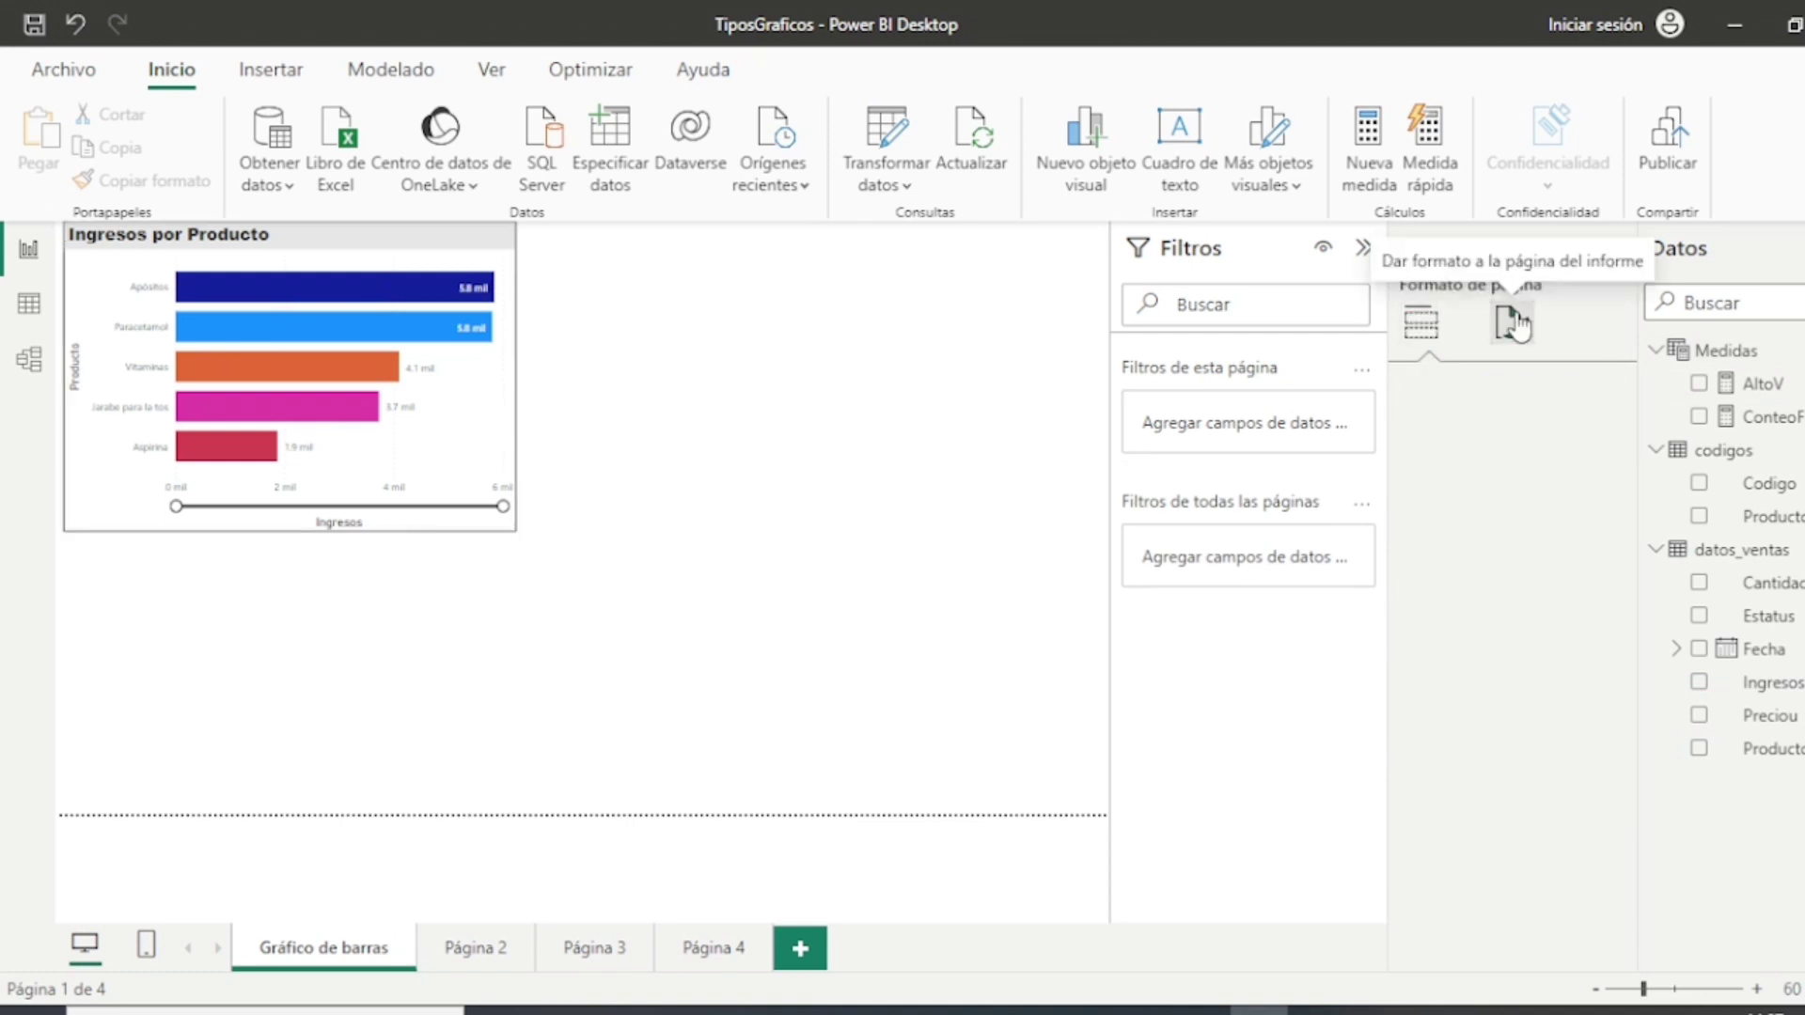
click(1421, 331)
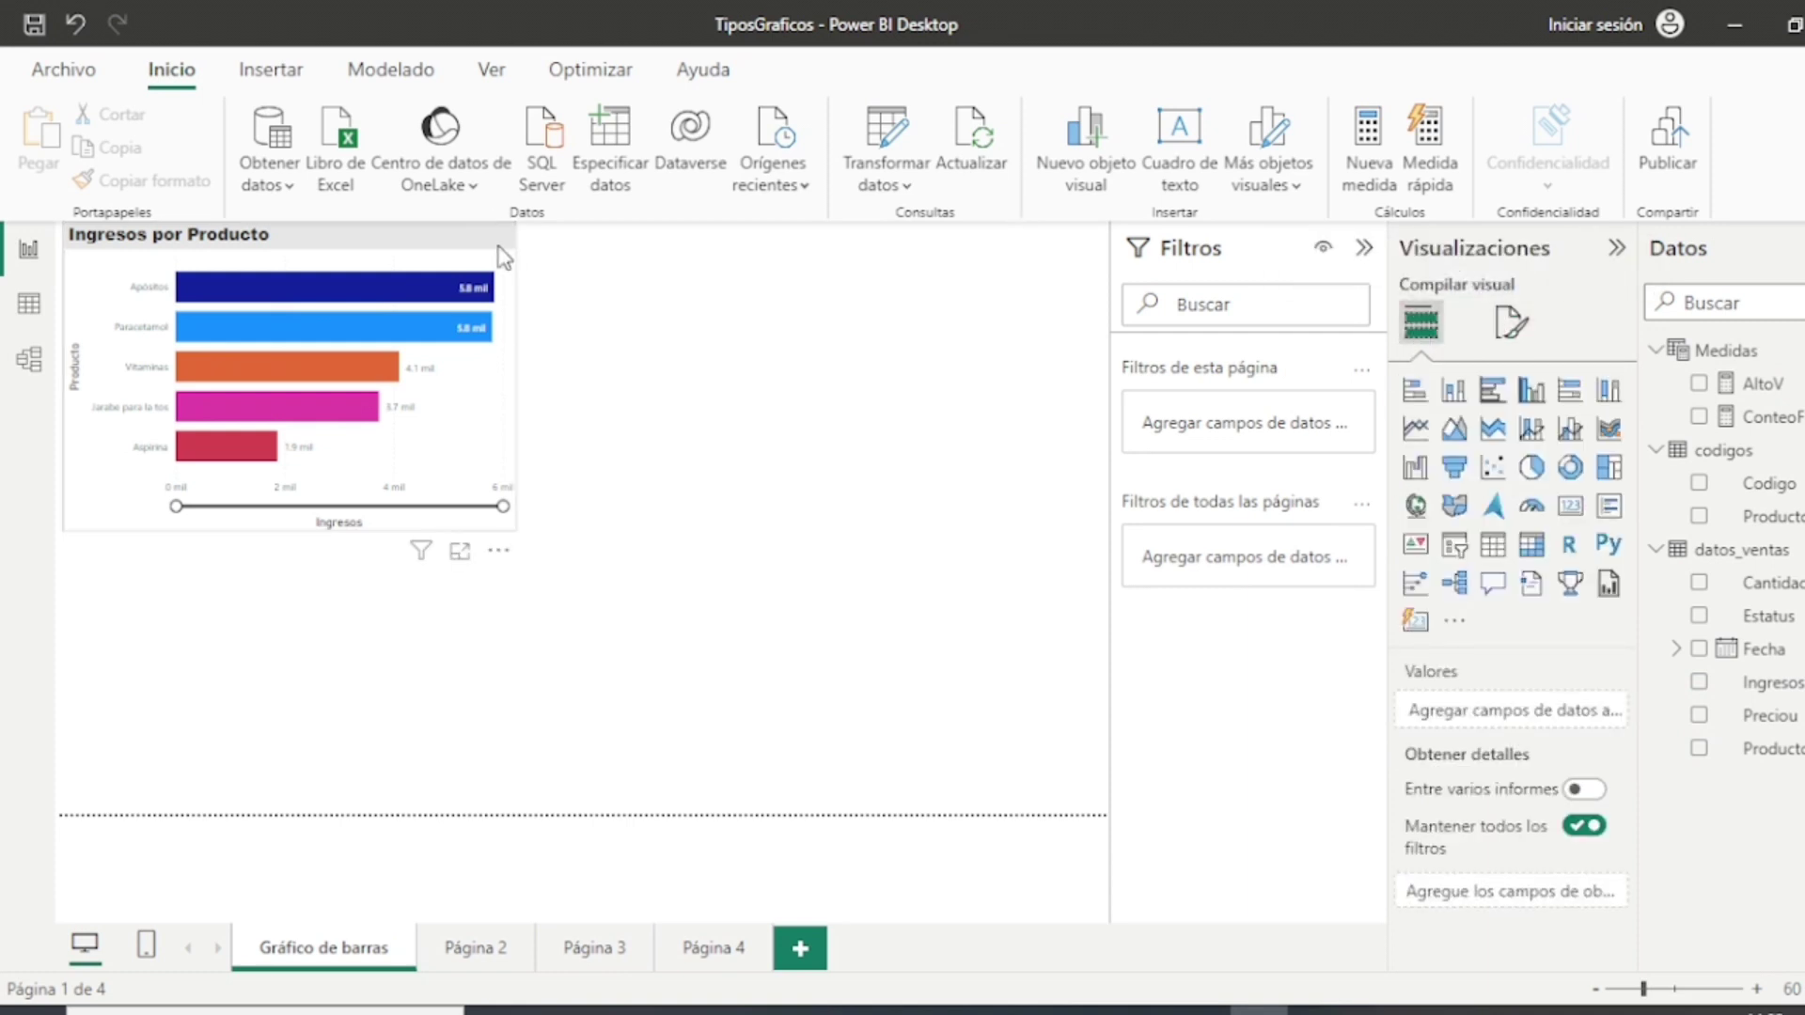
click(505, 257)
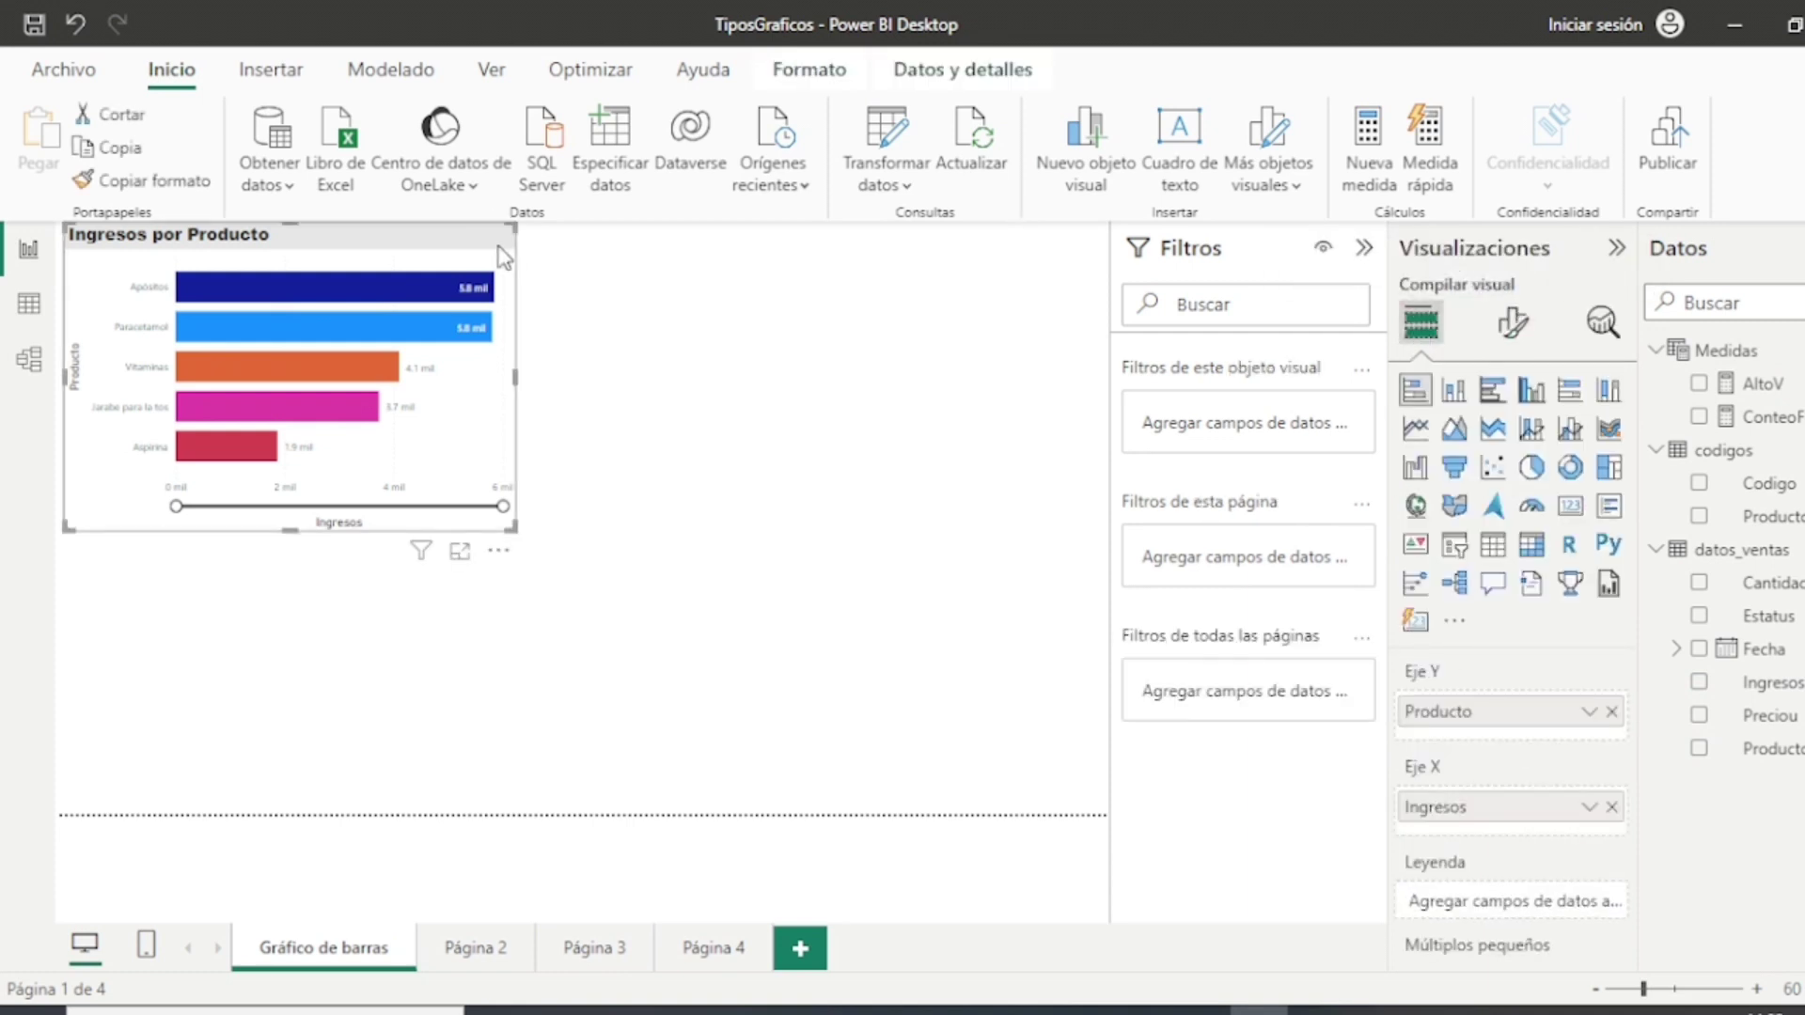
click(1514, 325)
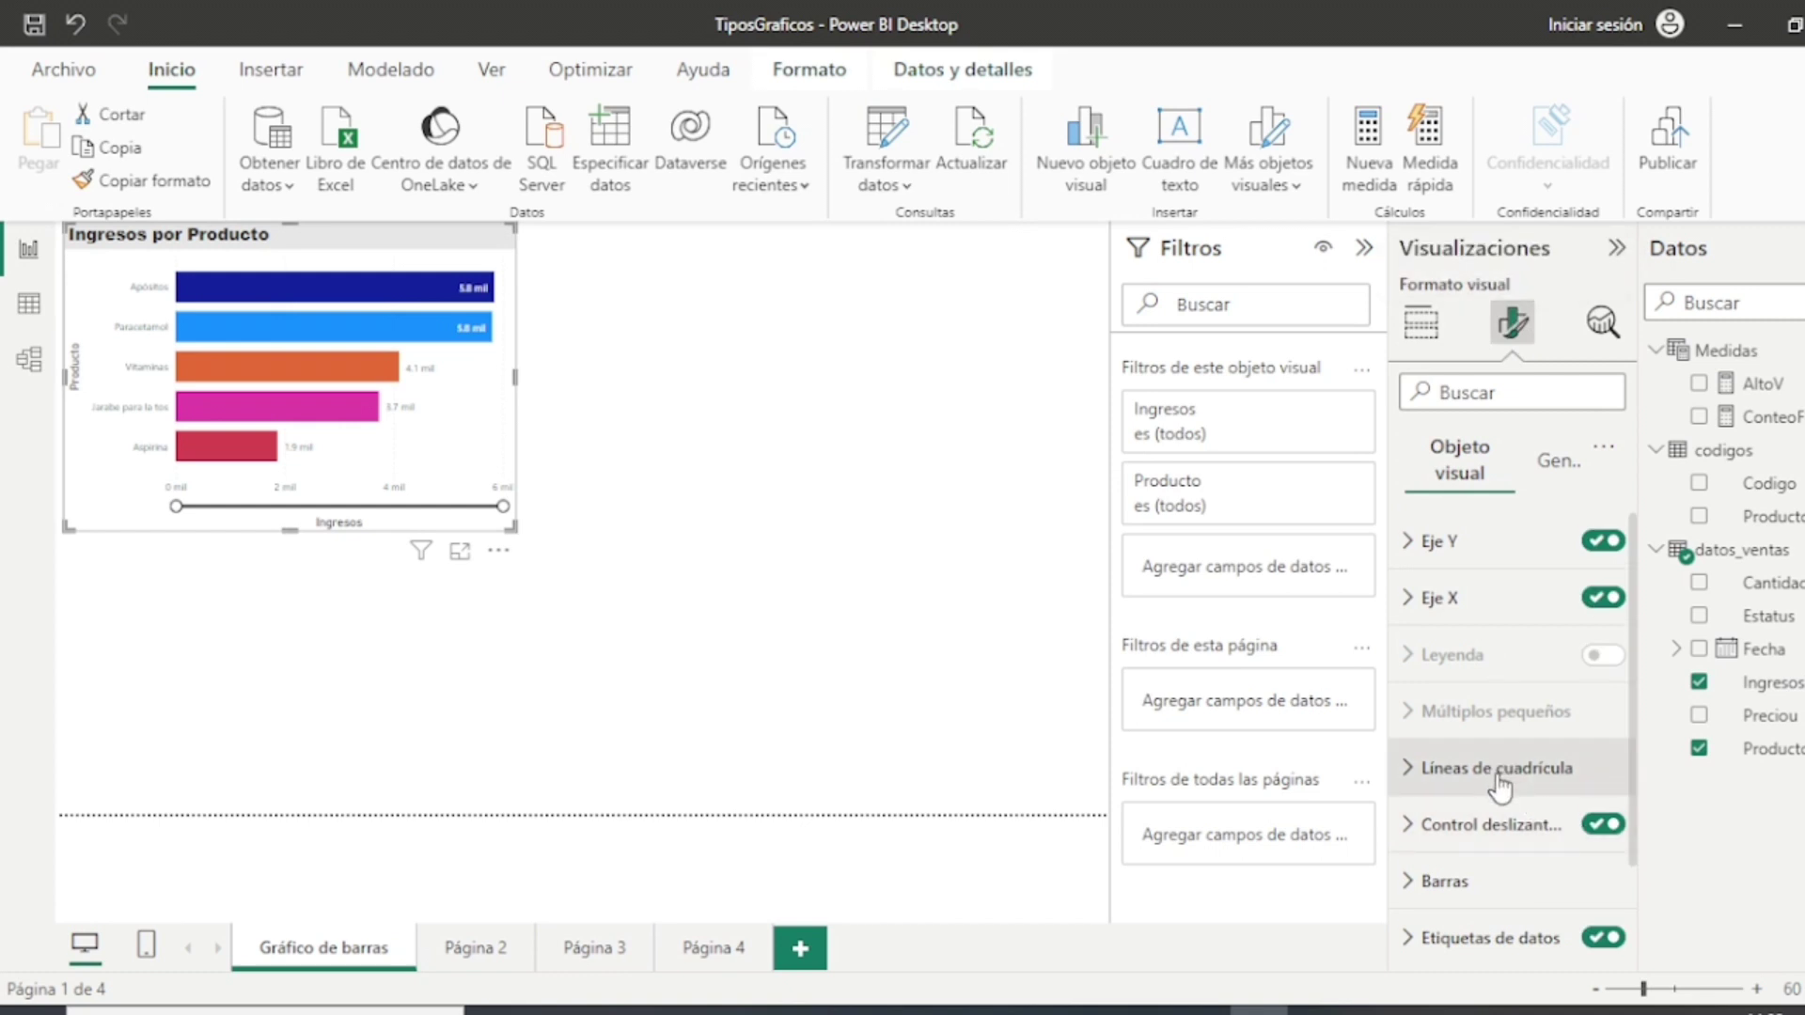
scroll(1499, 770, down, 1)
scroll(1500, 789, up, 1)
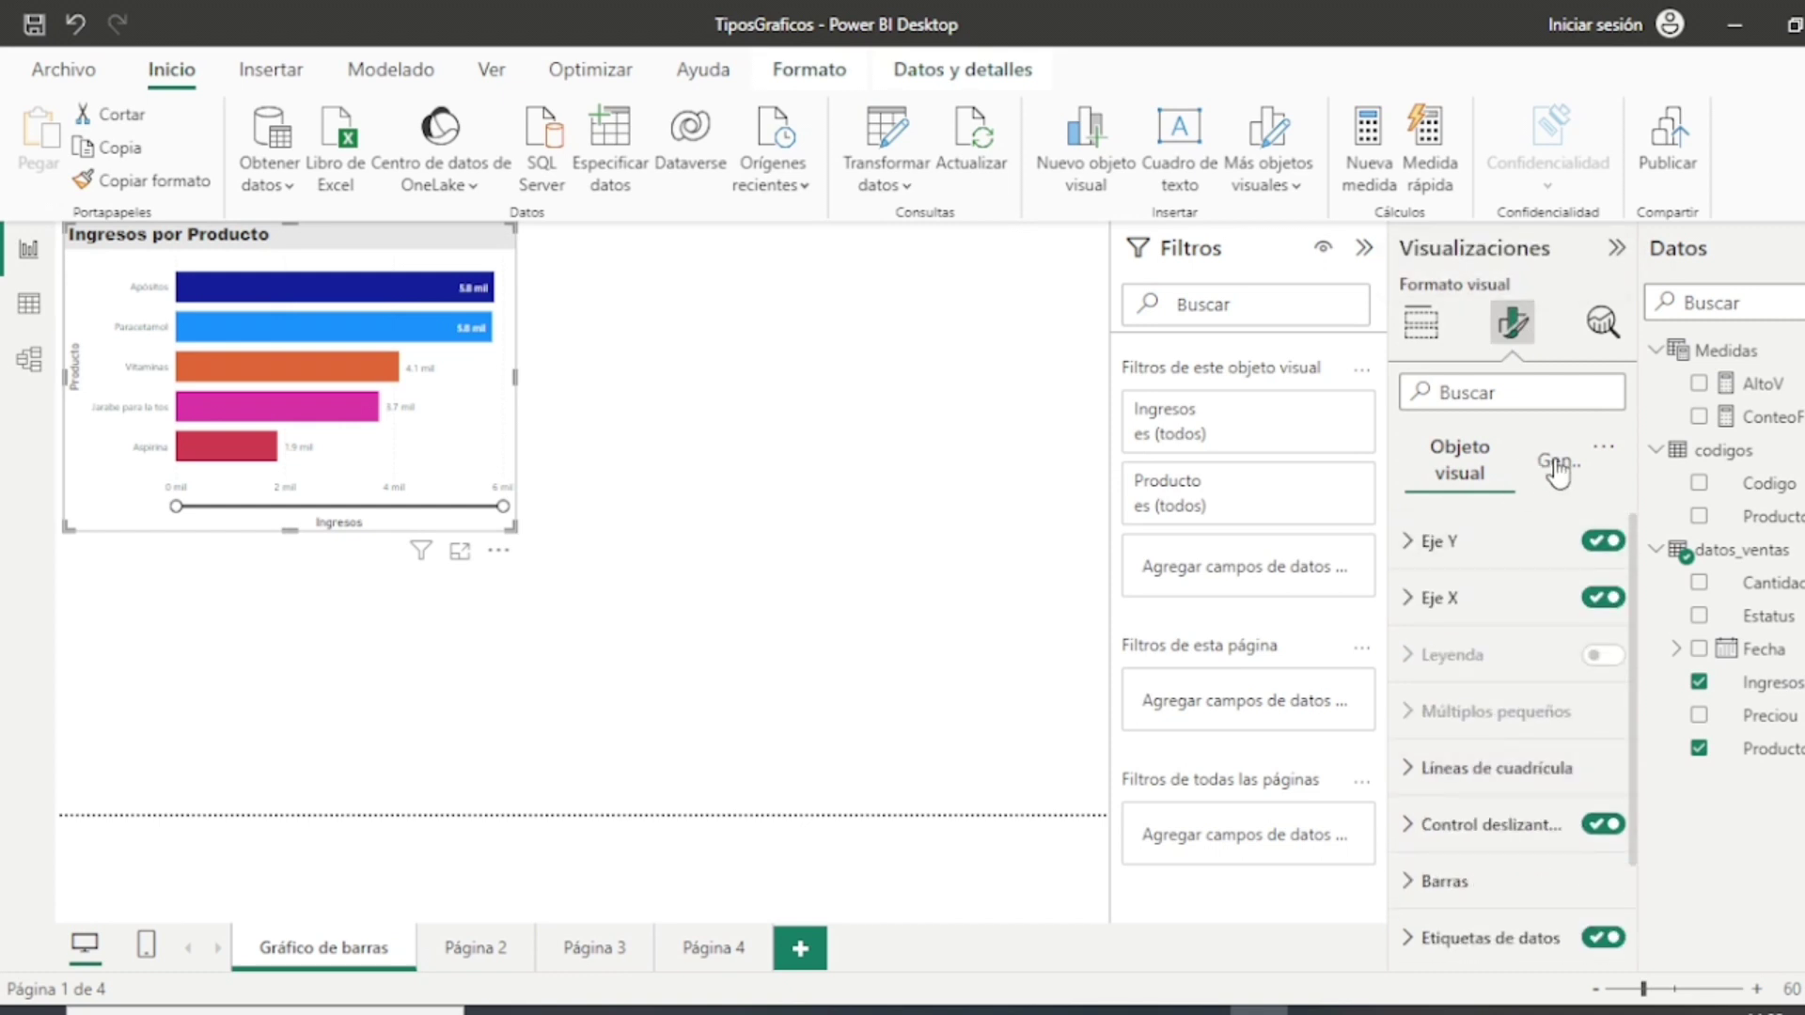
click(1543, 460)
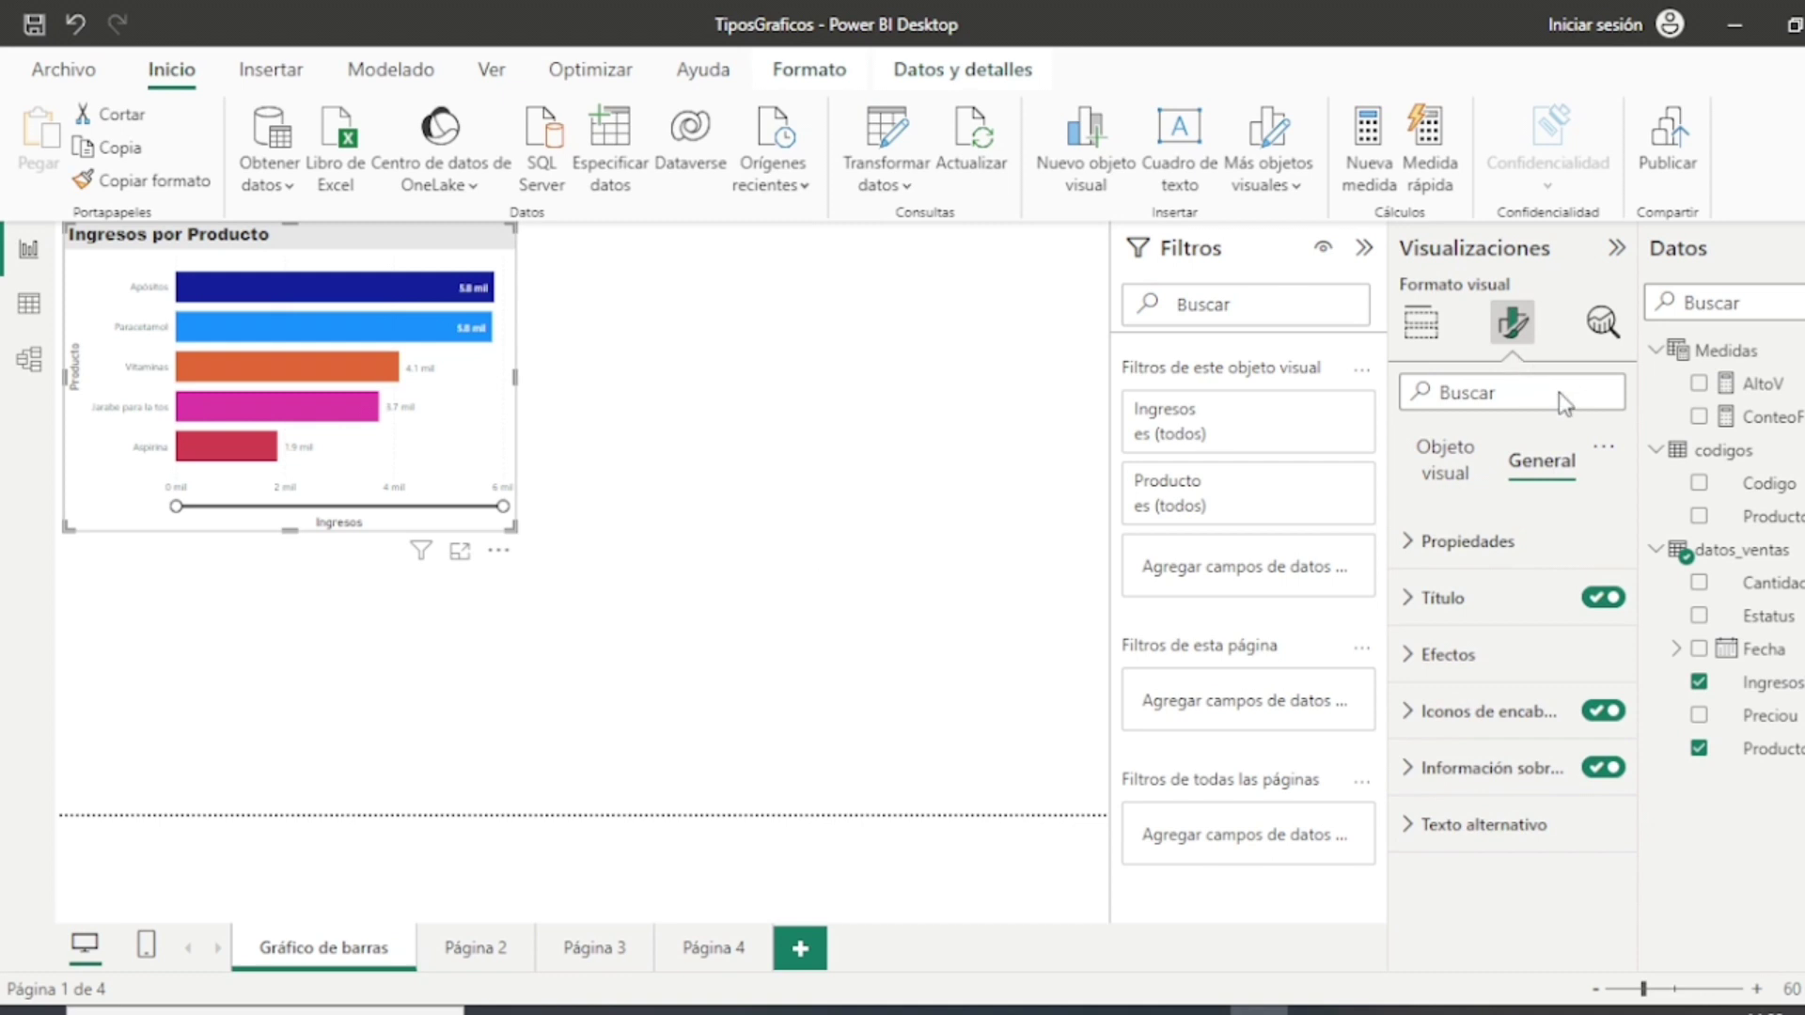
key(Escape)
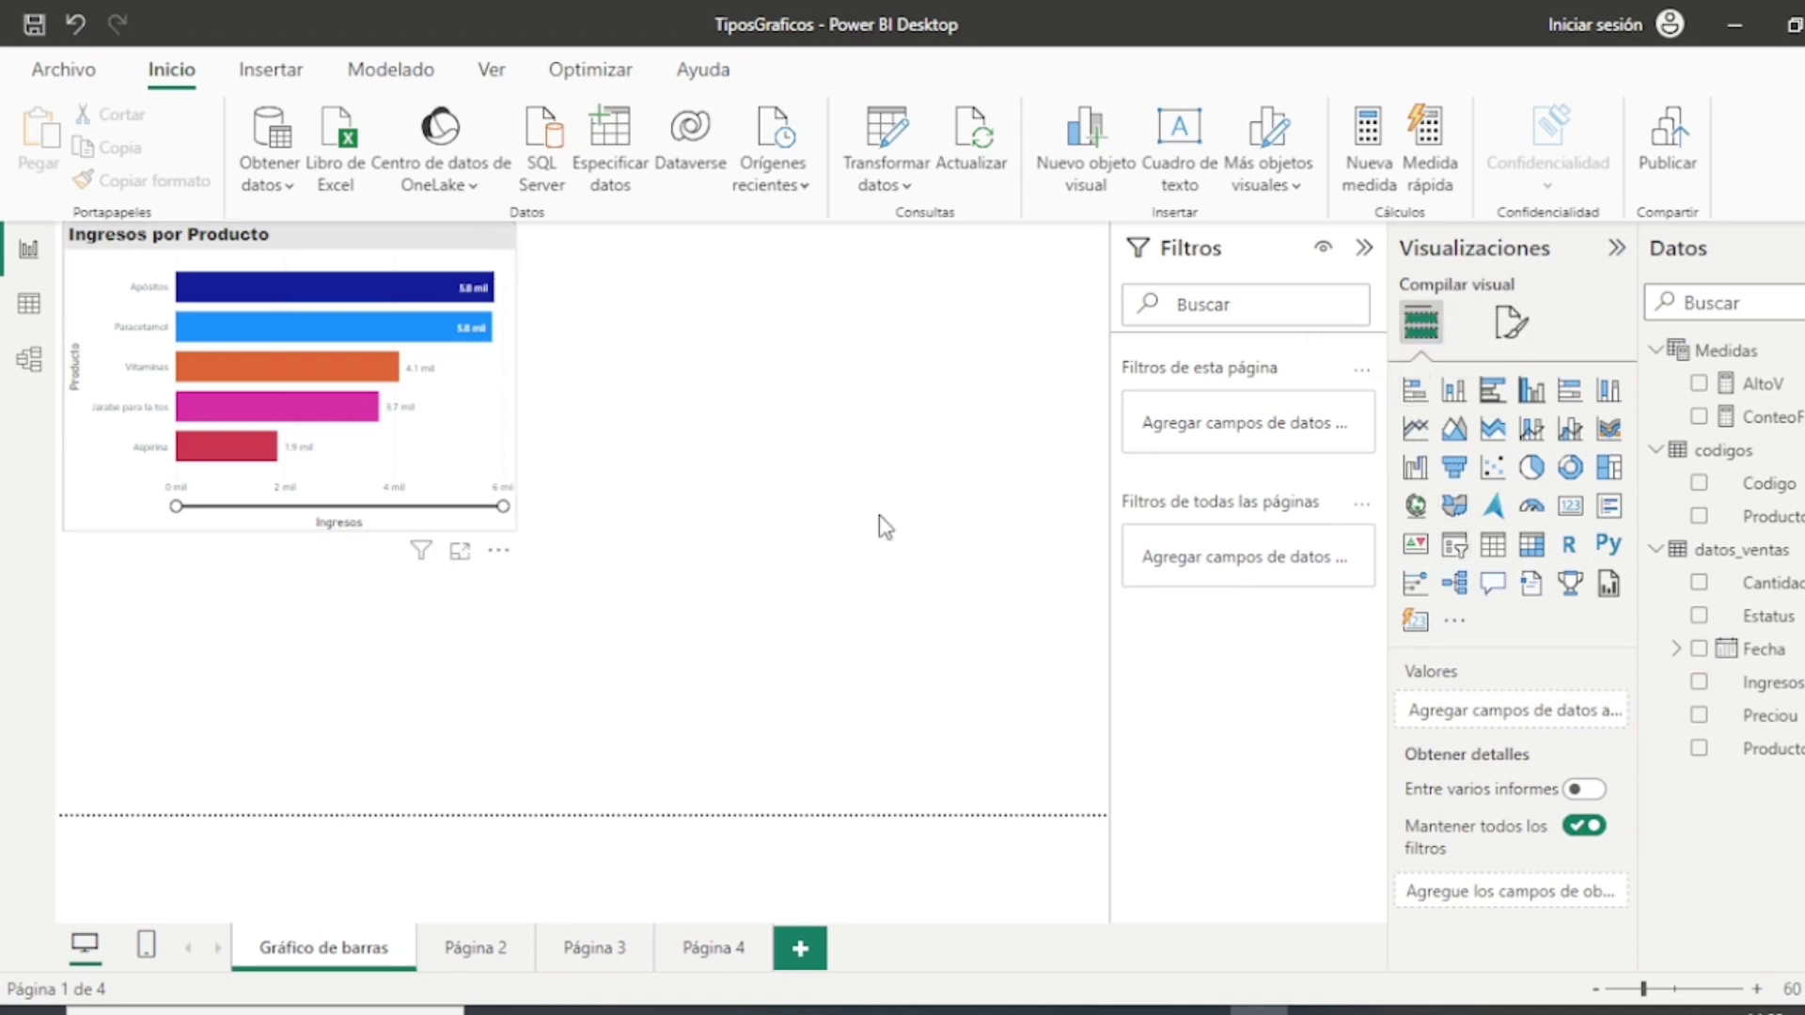
Step: Set the font size of the bar chart's Y-axis values to 12
click(1513, 324)
click(1410, 543)
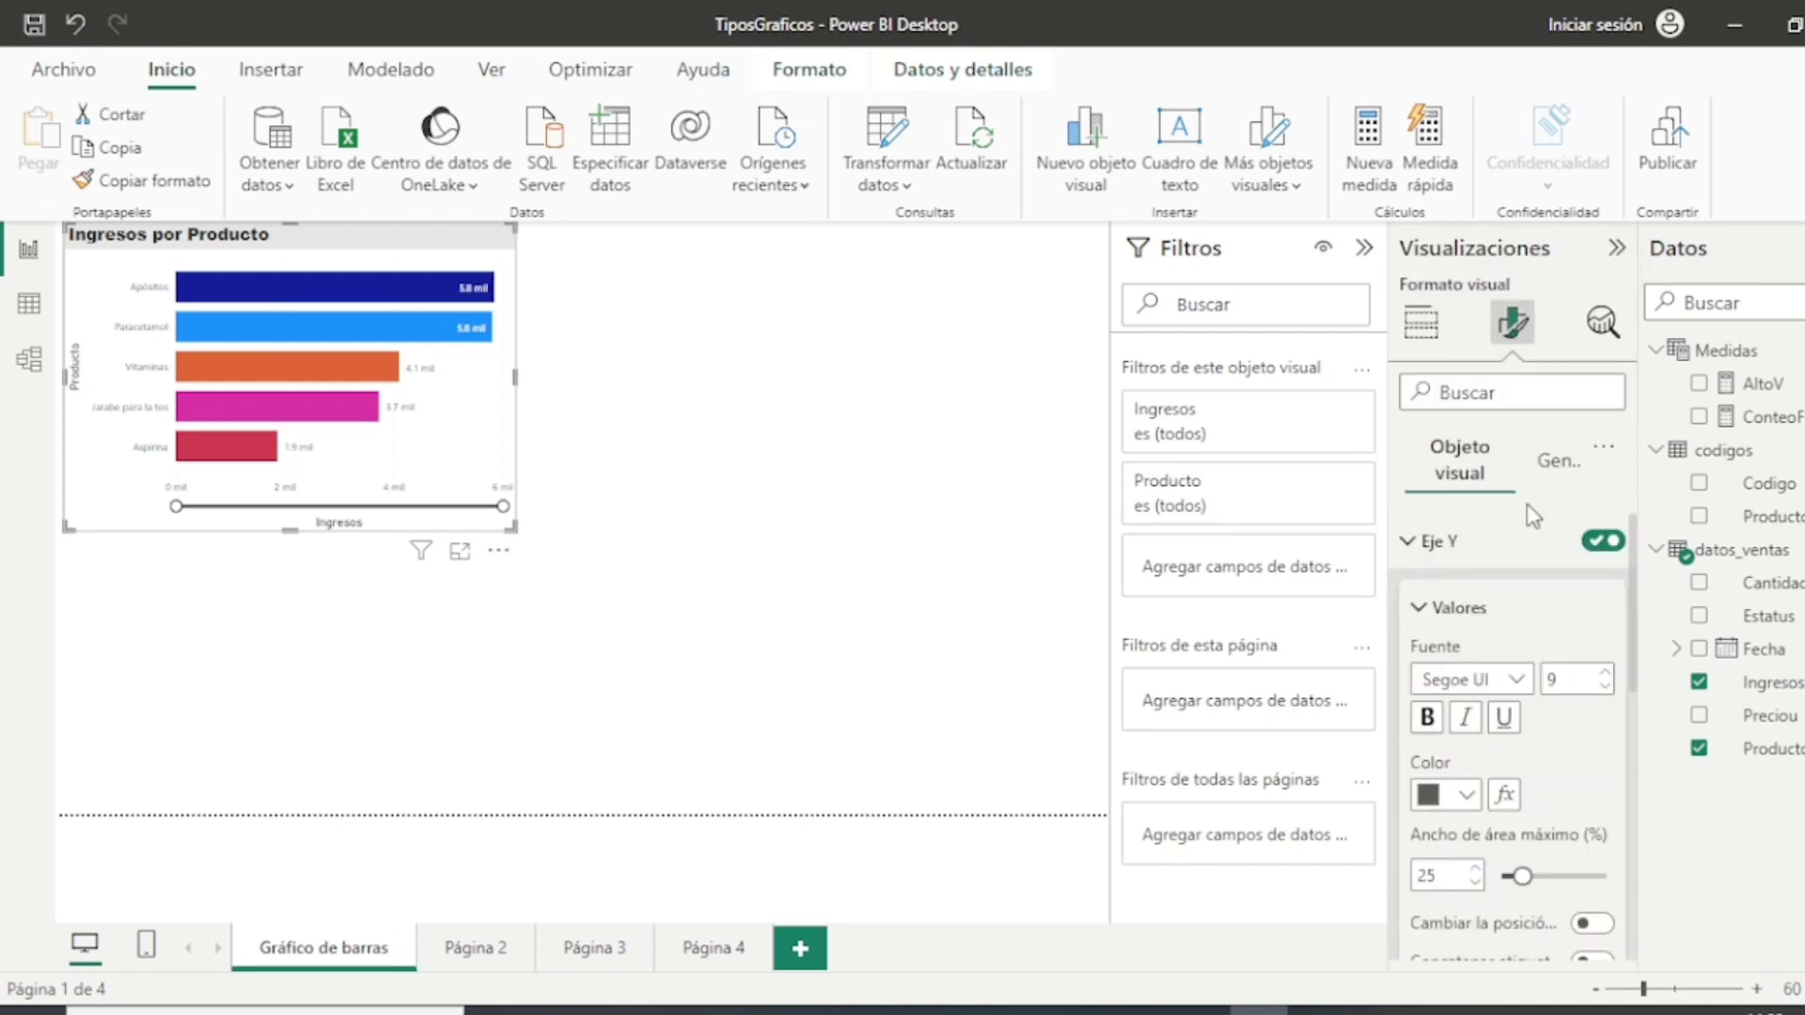
click(1606, 673)
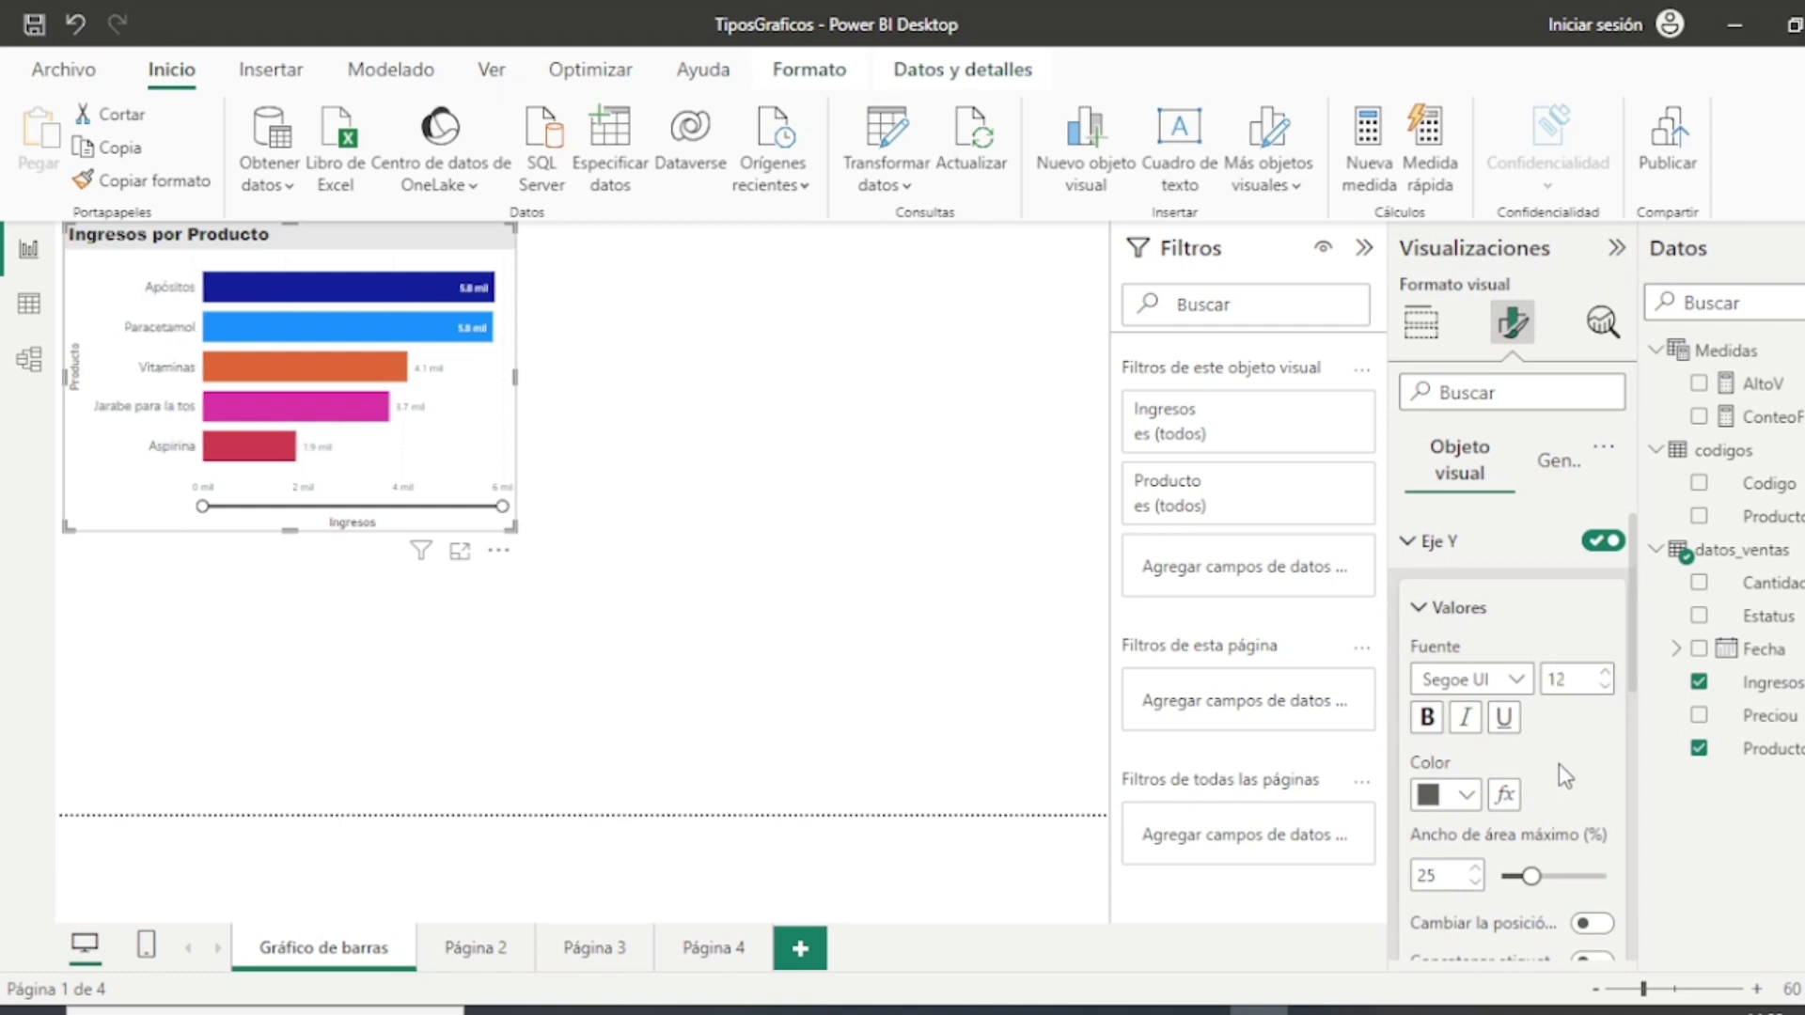
Step: Set the font size of the bar chart's X-axis values to 13
scroll(1559, 763, down, 2)
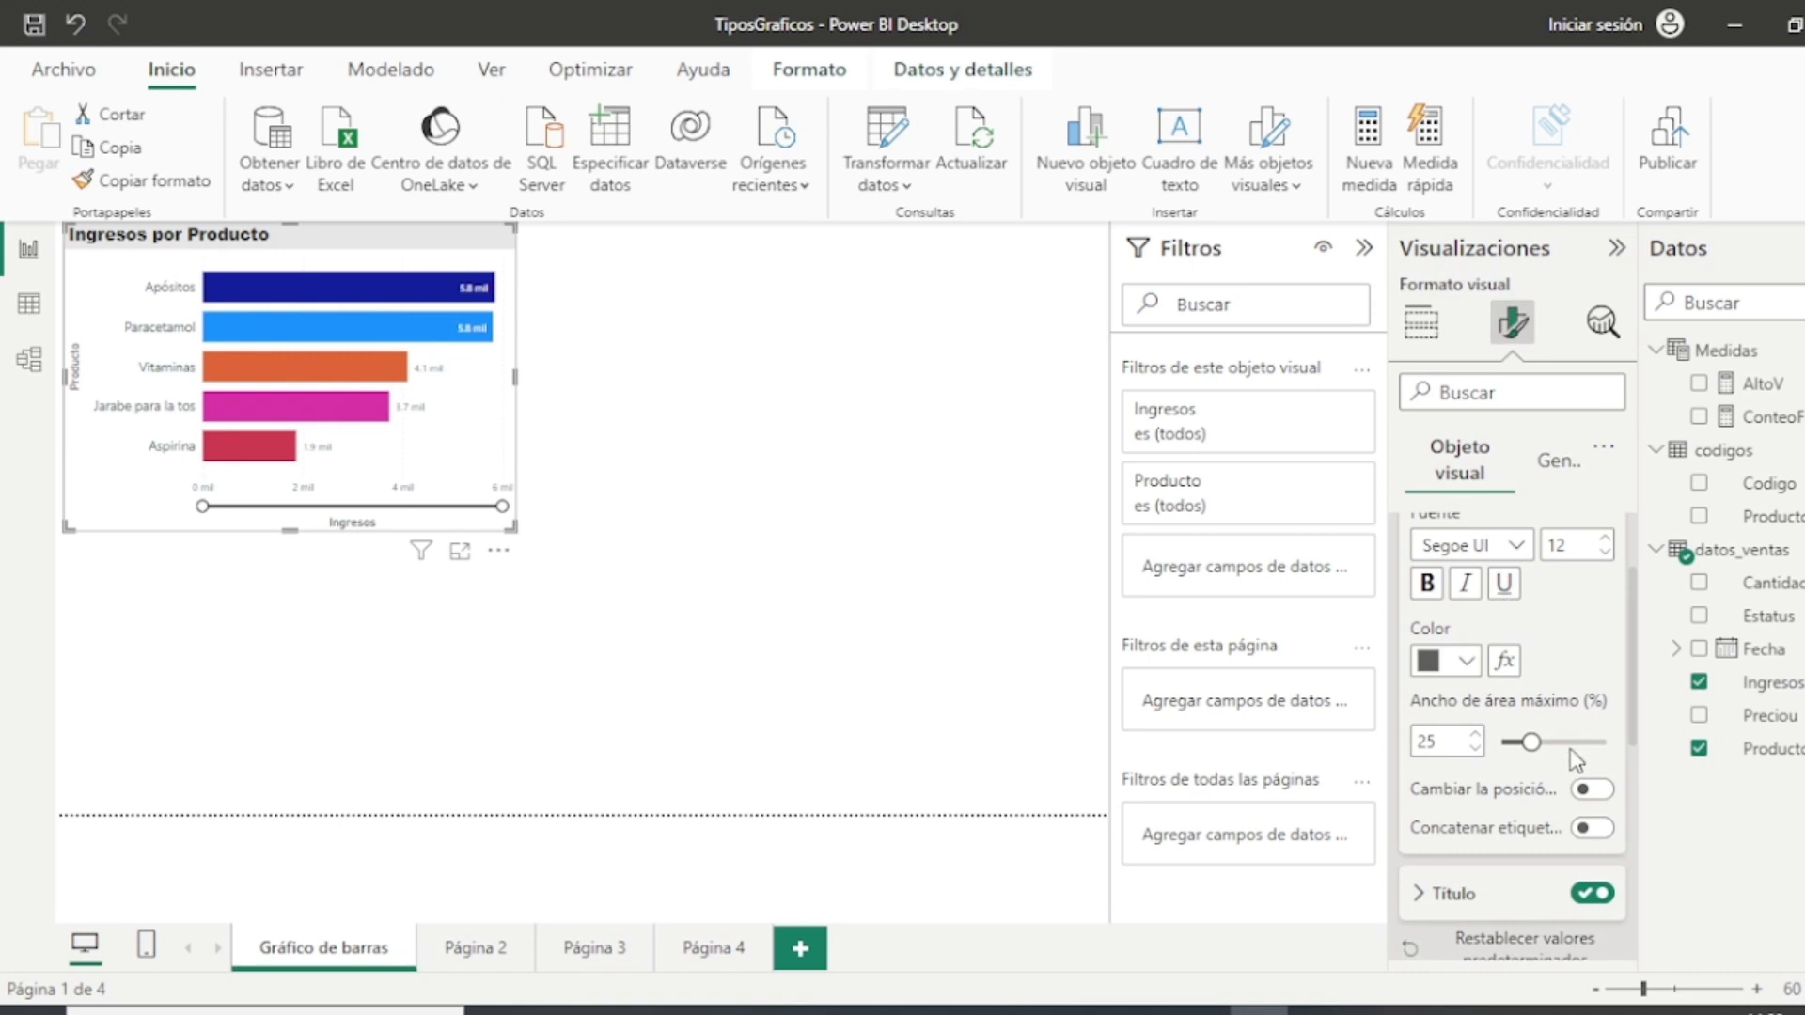
scroll(1576, 759, down, 2)
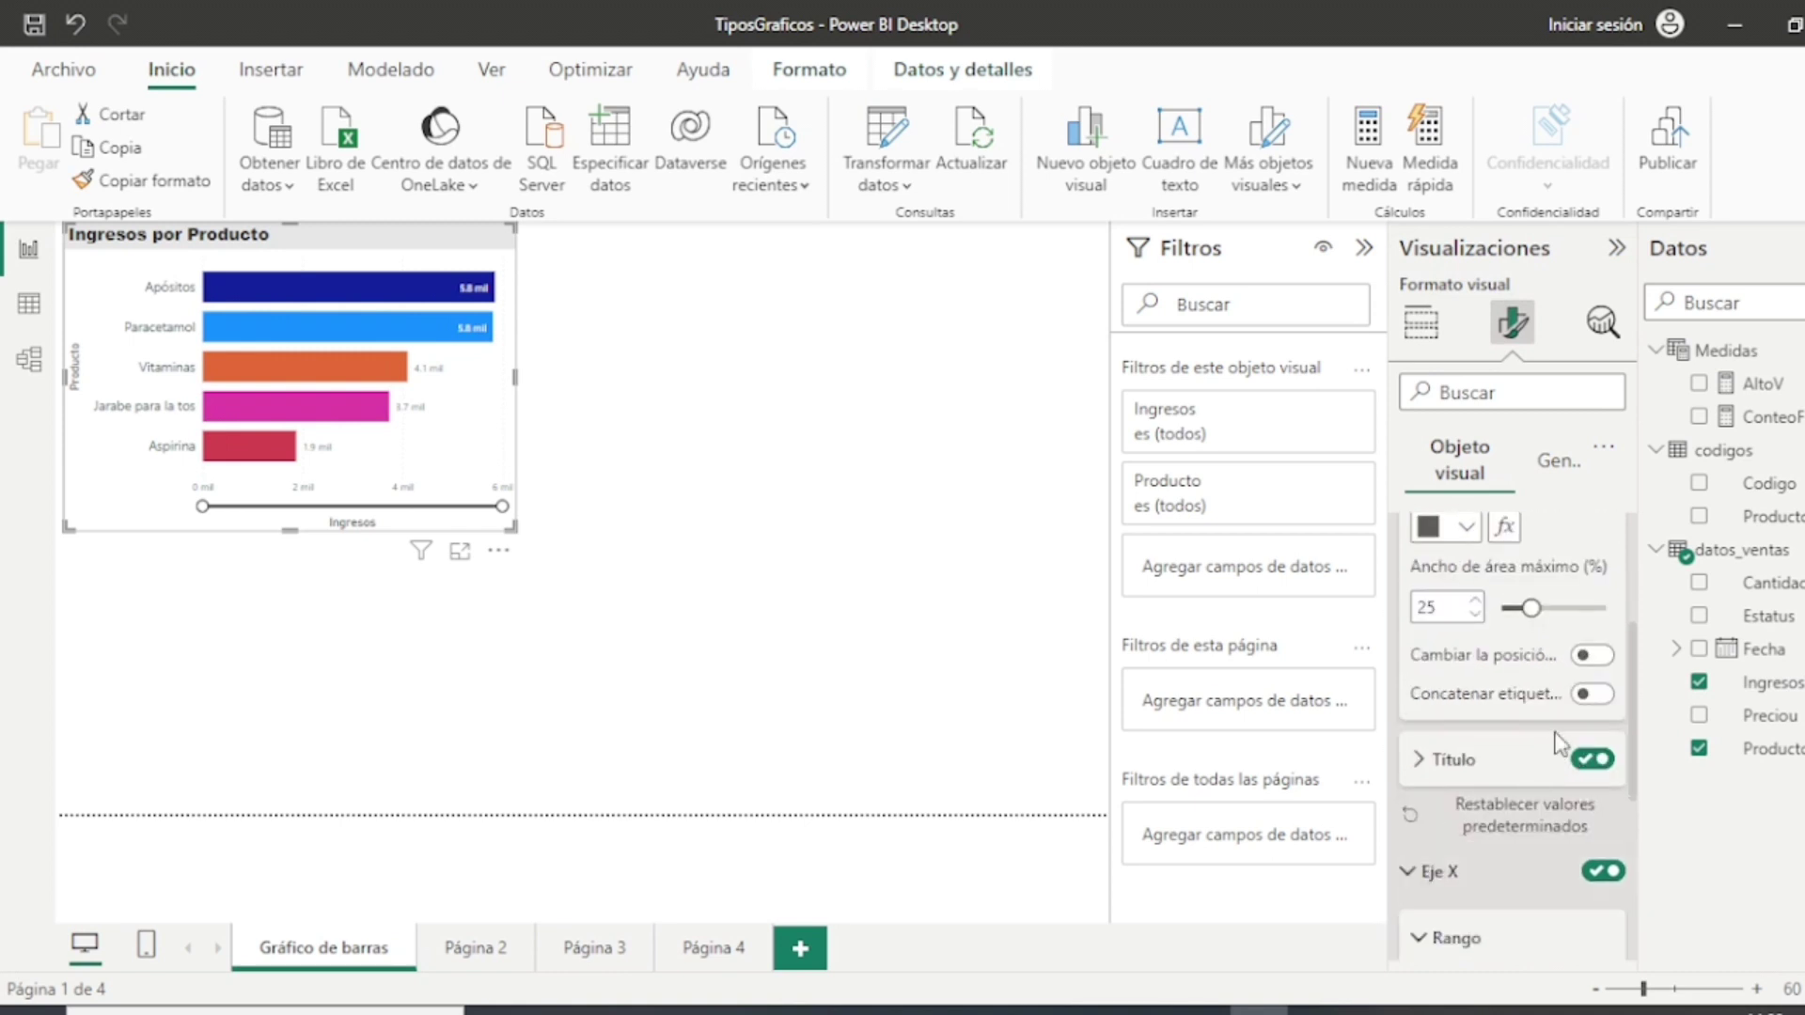
scroll(1559, 745, down, 5)
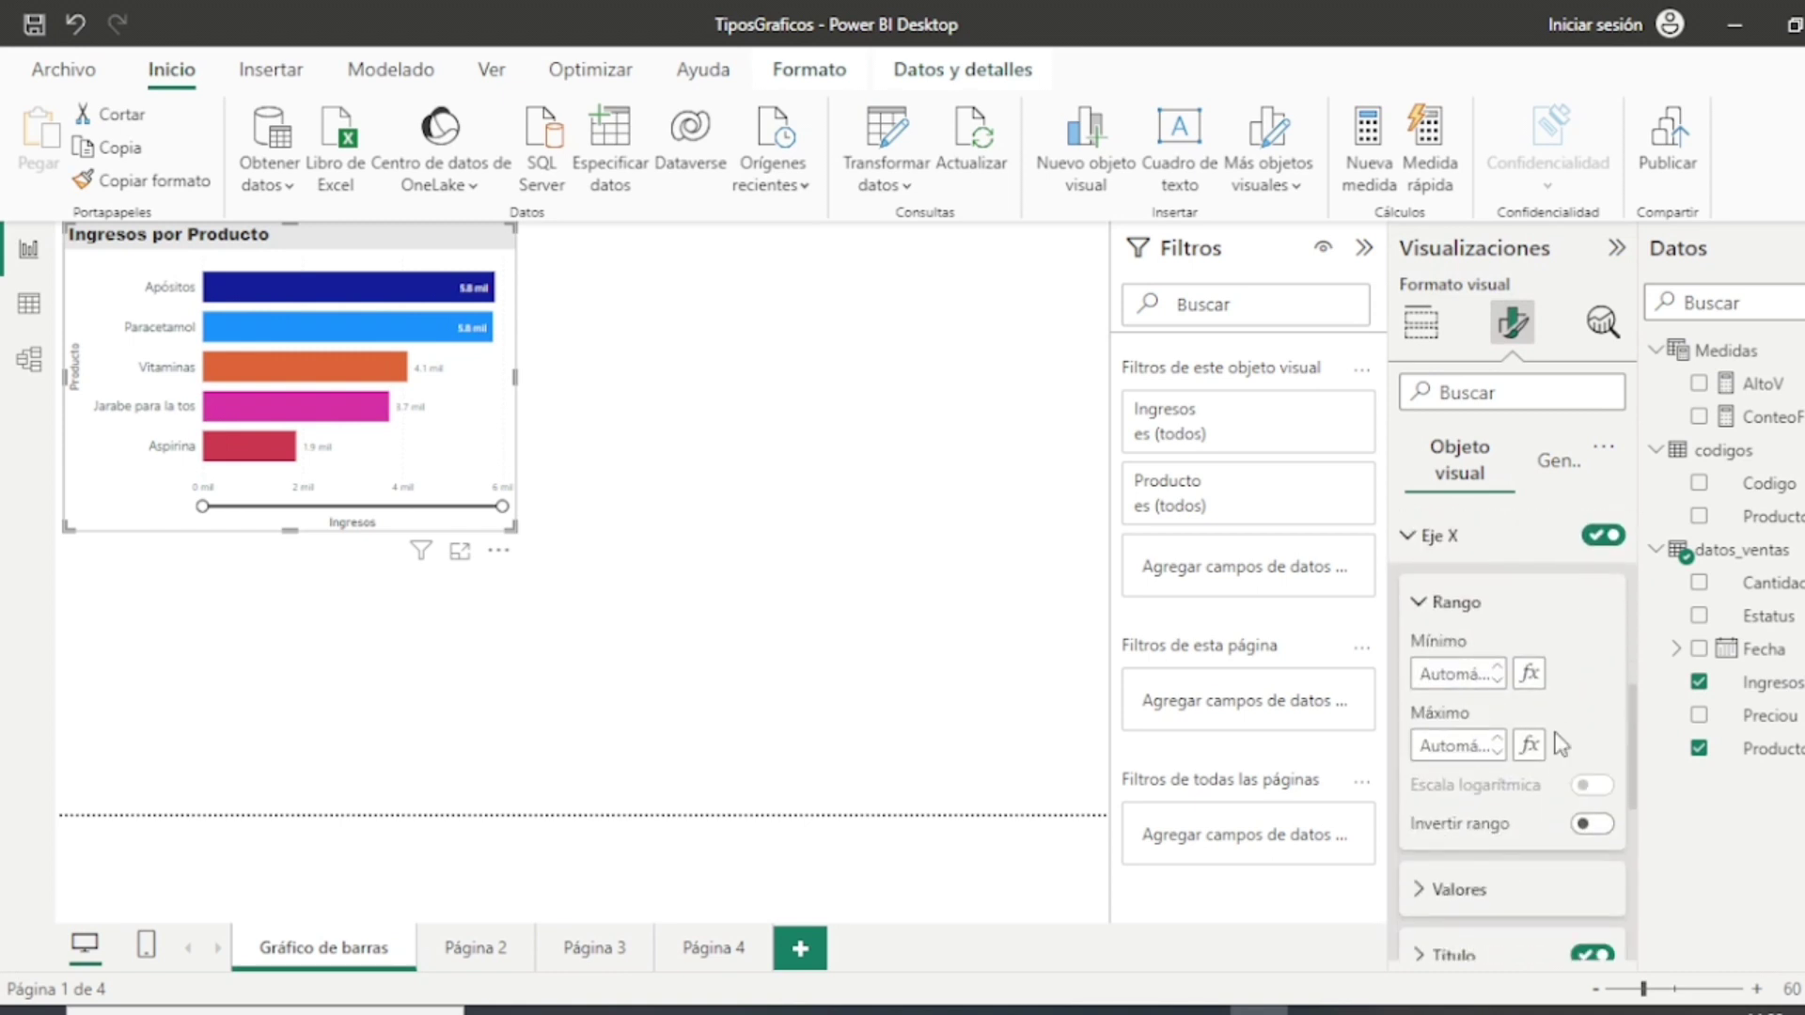
click(1429, 893)
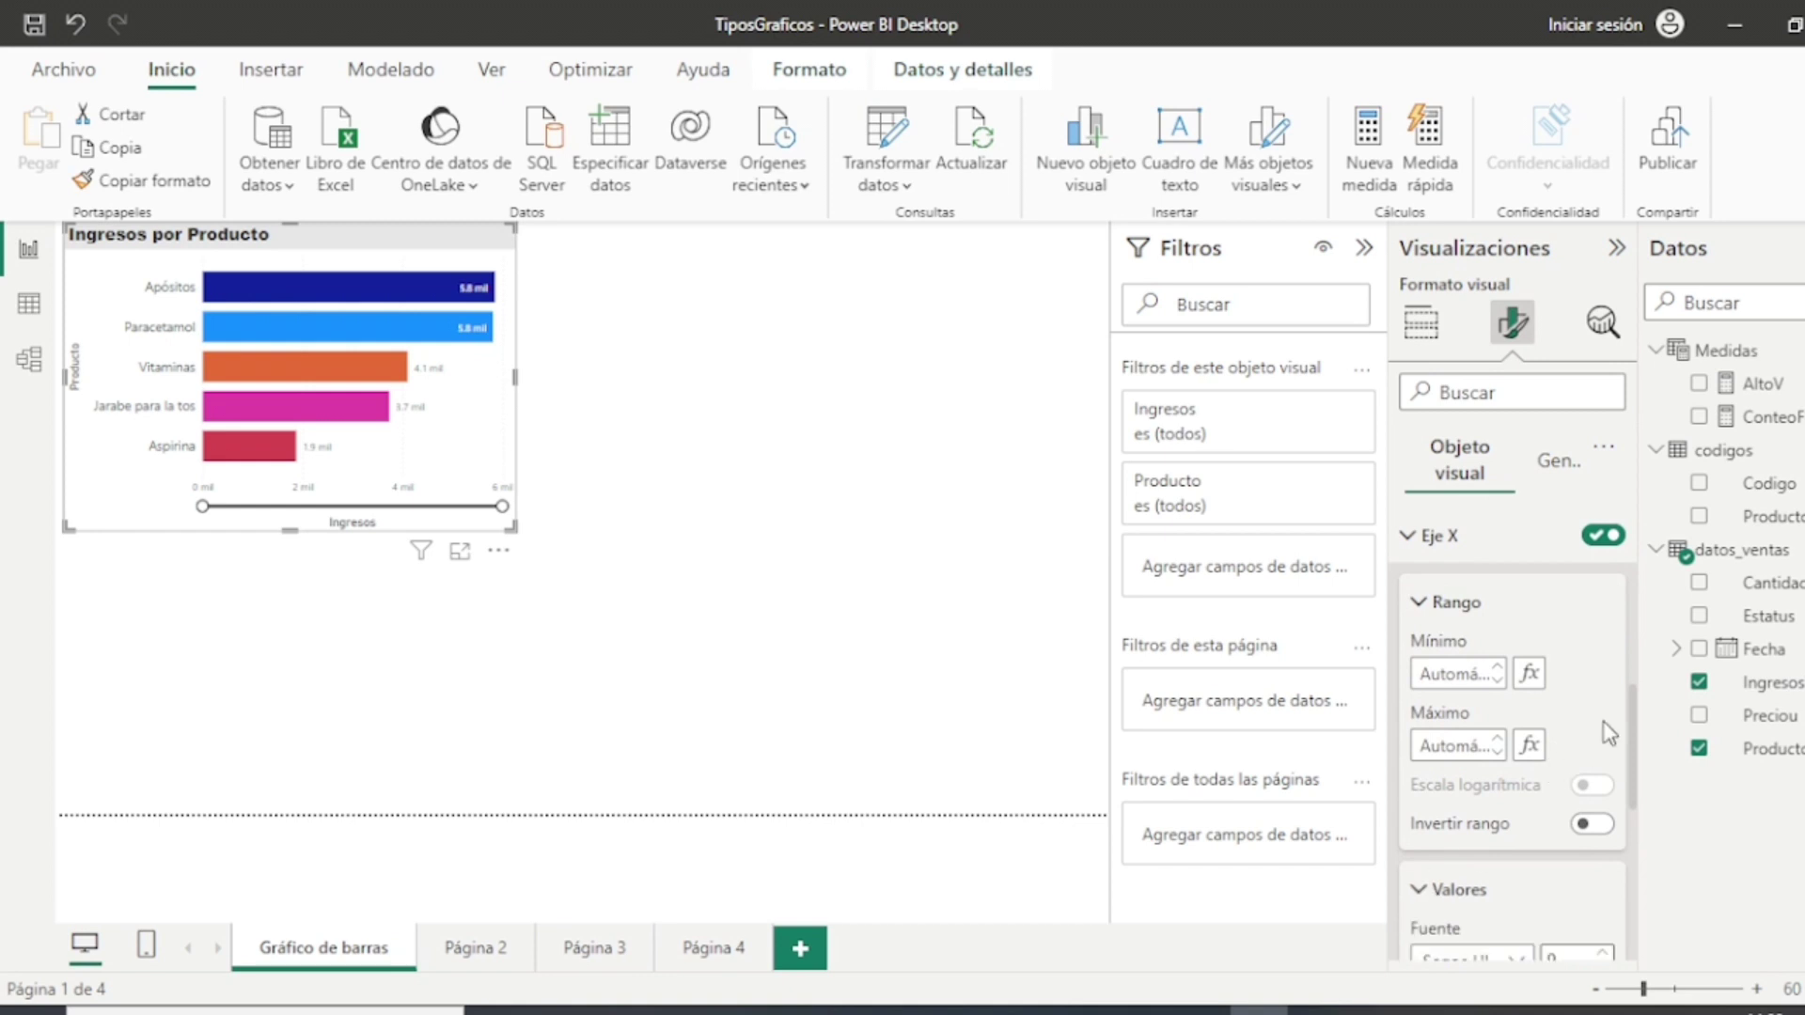
scroll(1608, 732, down, 1)
scroll(1587, 743, down, 1)
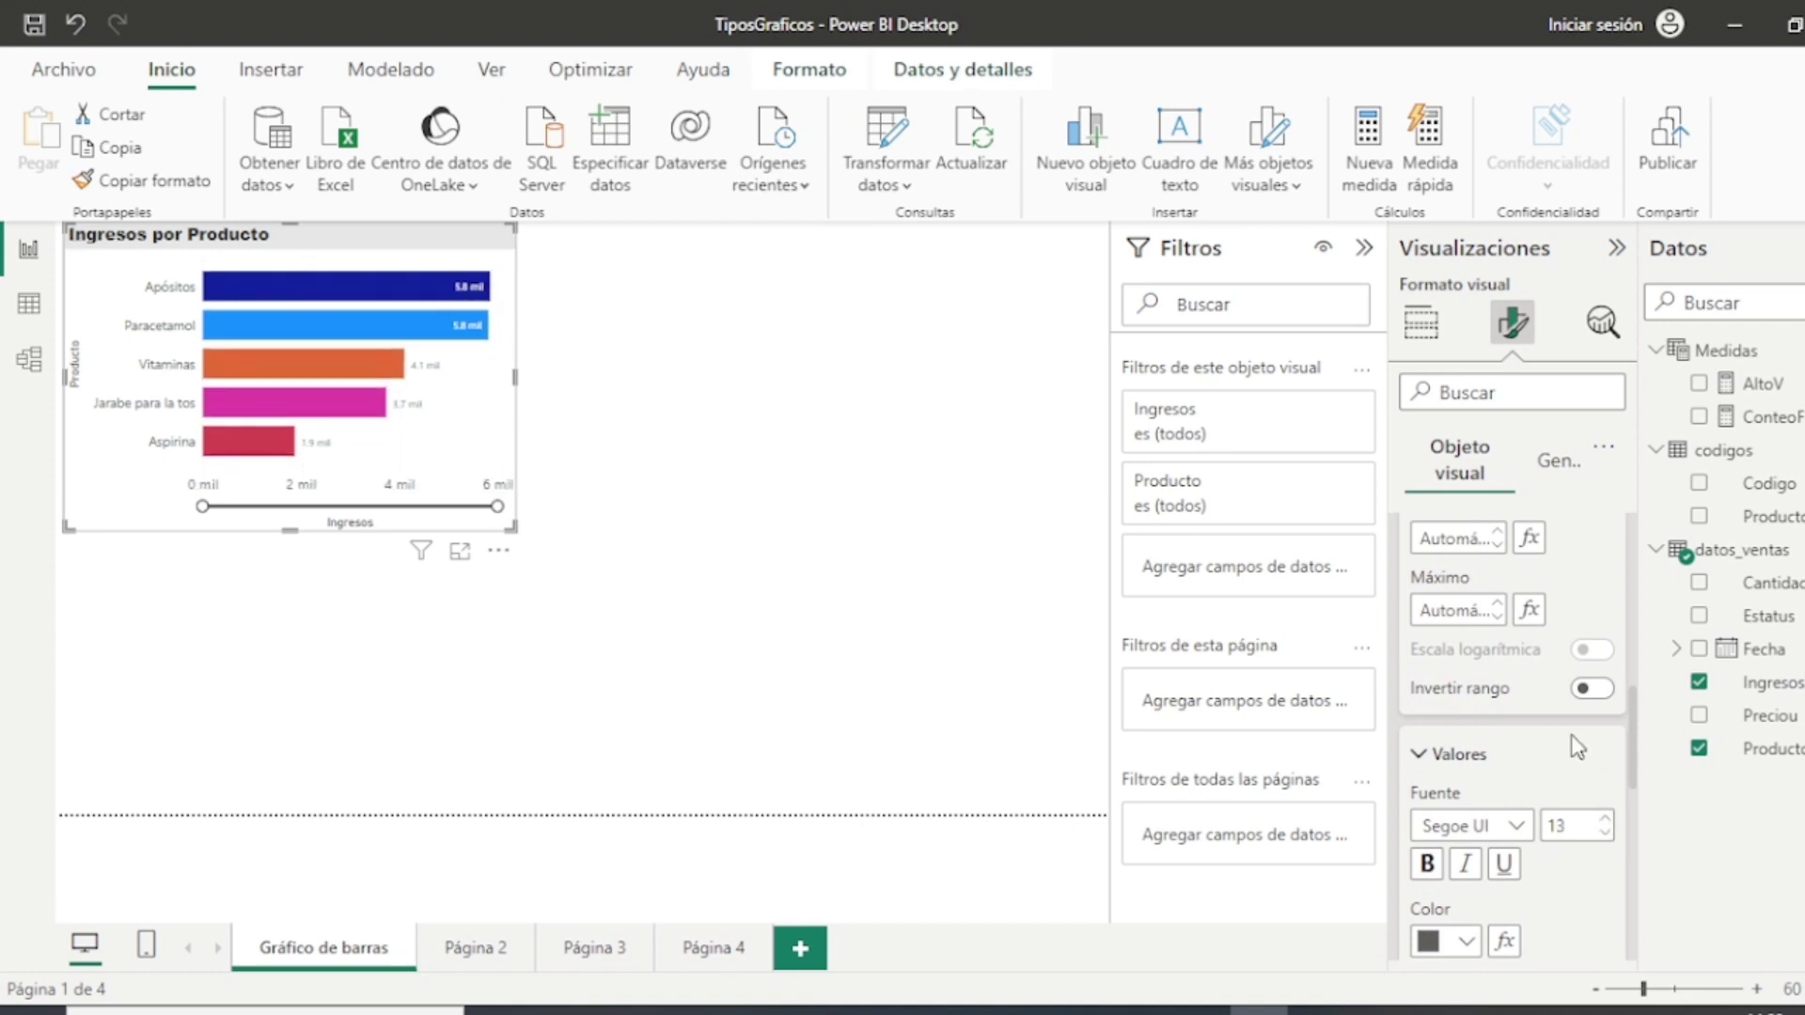
Step: Review the remaining X-axis settings and collapse both the Y-axis and X-axis sections
scroll(1577, 747, down, 3)
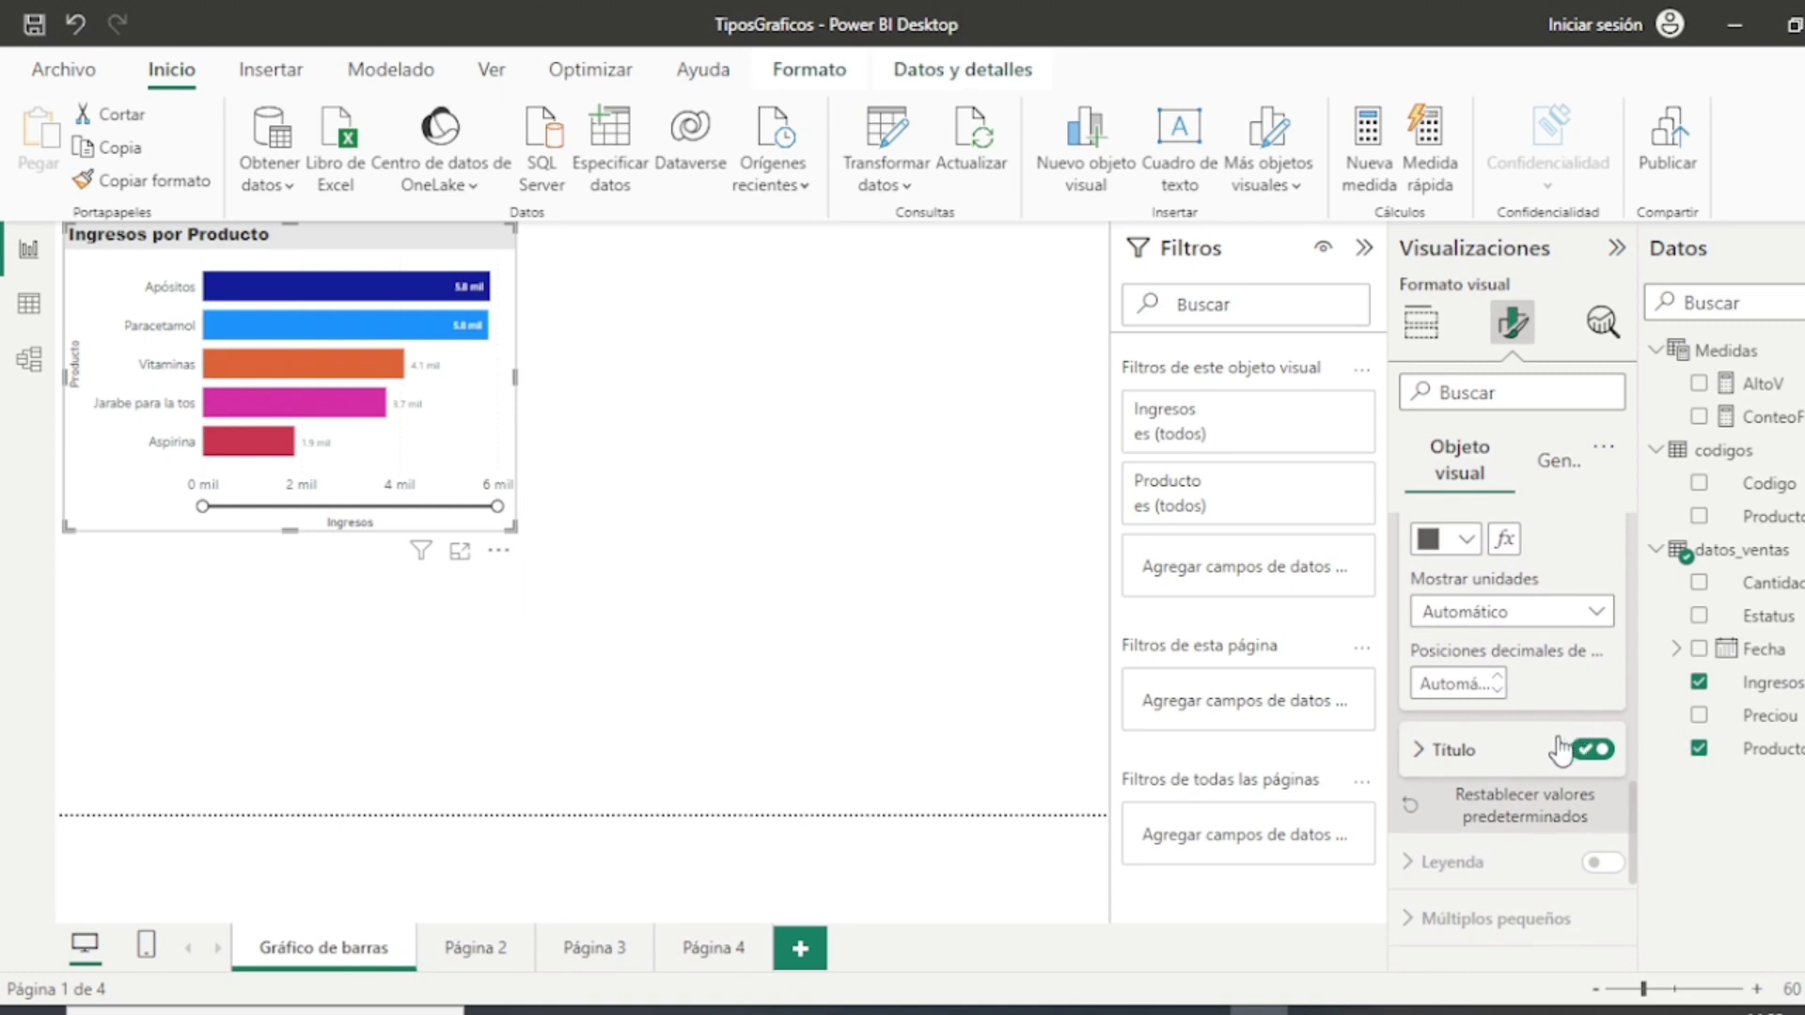
scroll(1542, 801, up, 5)
scroll(1543, 800, up, 1)
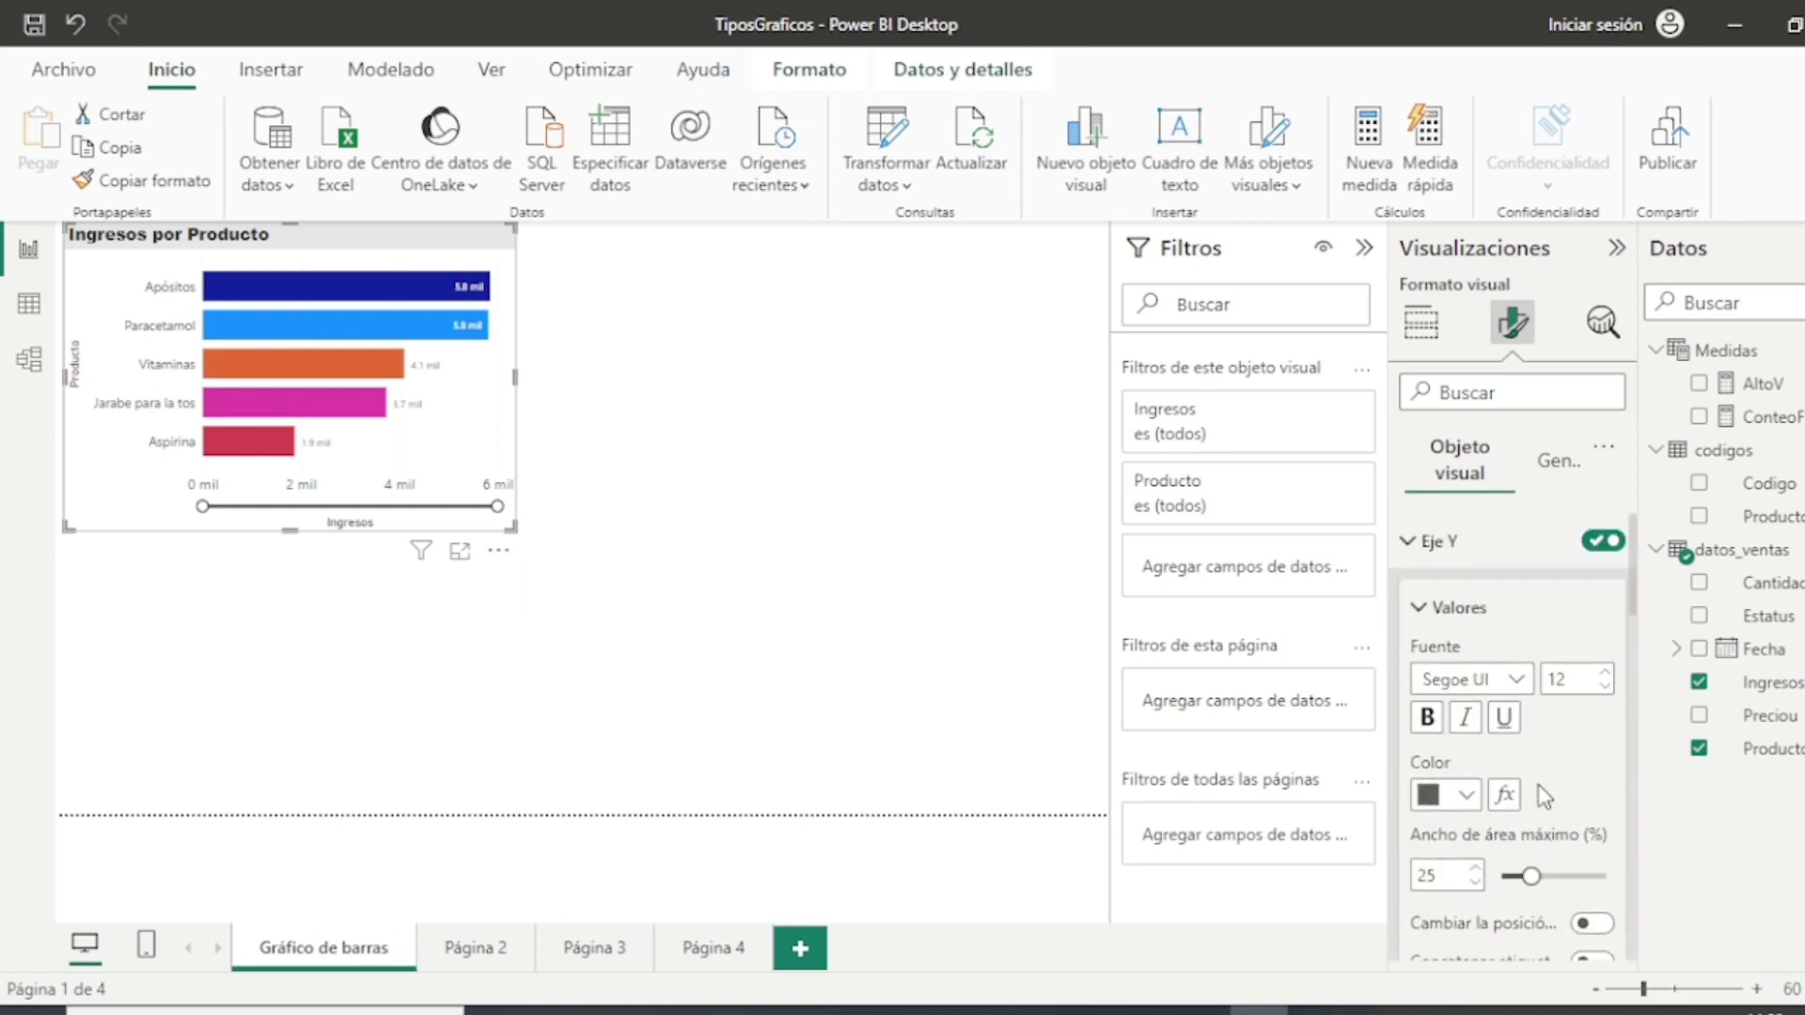
click(1413, 543)
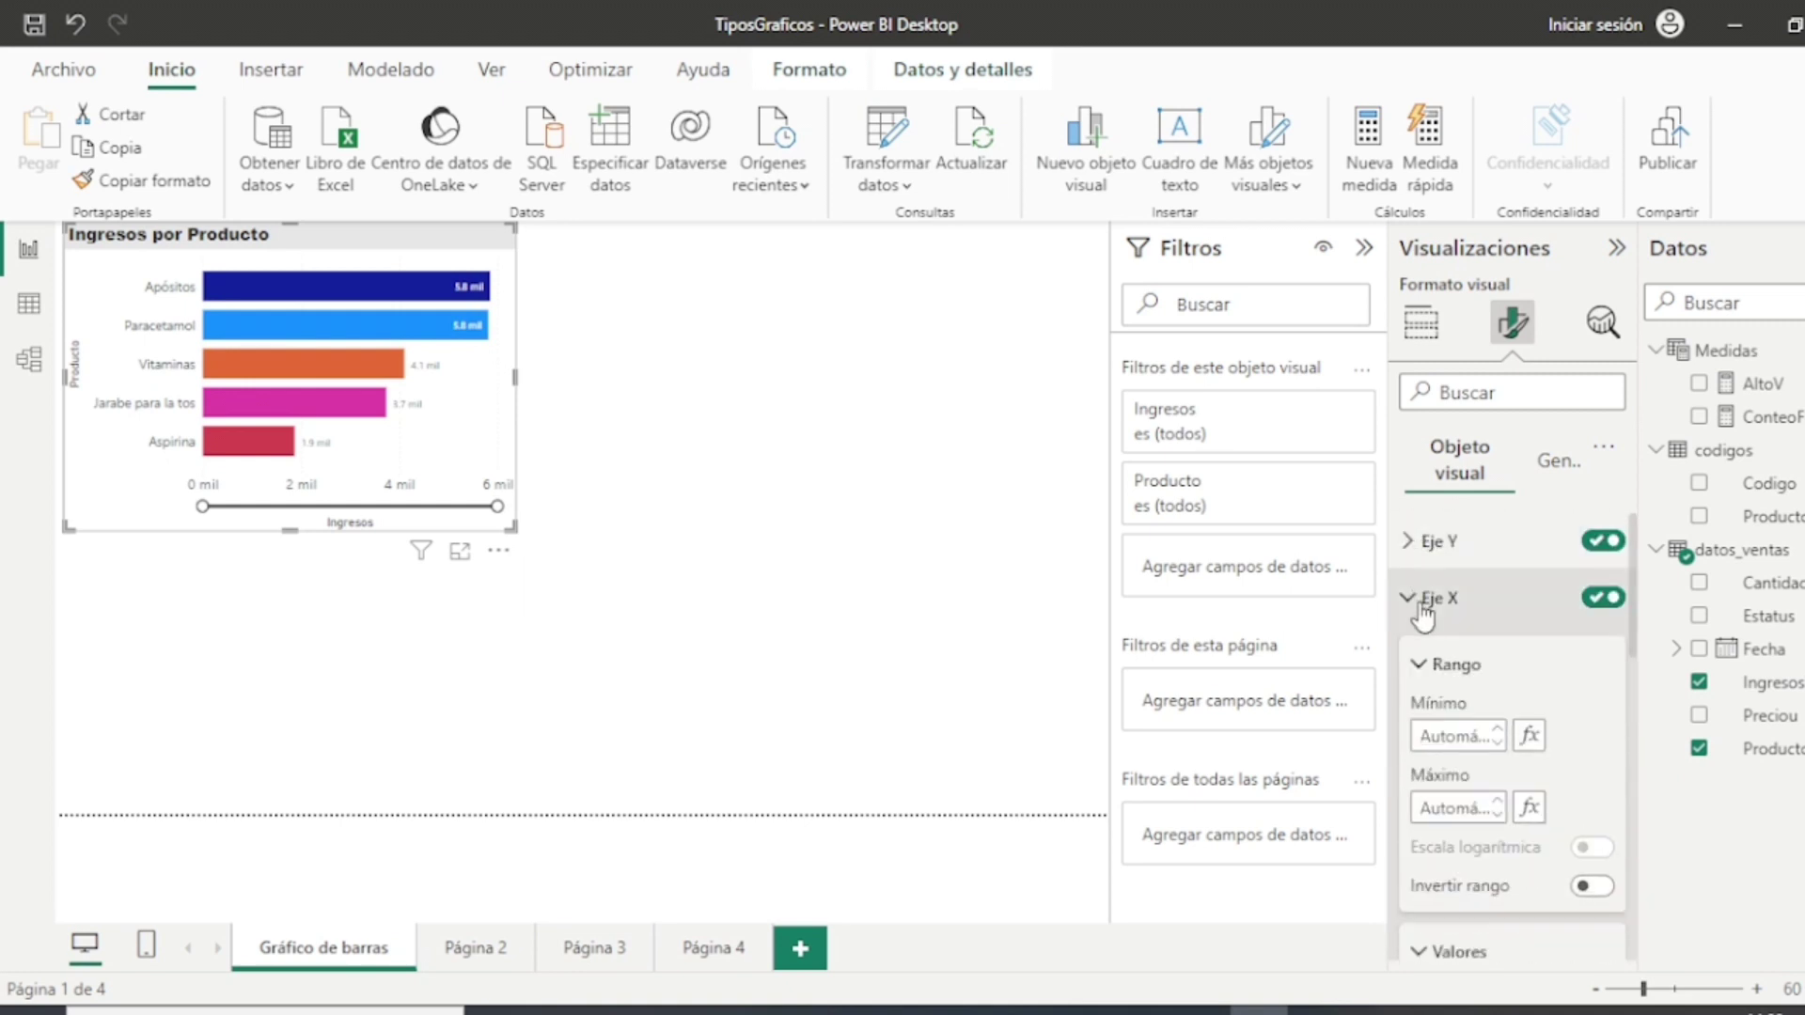
click(1424, 603)
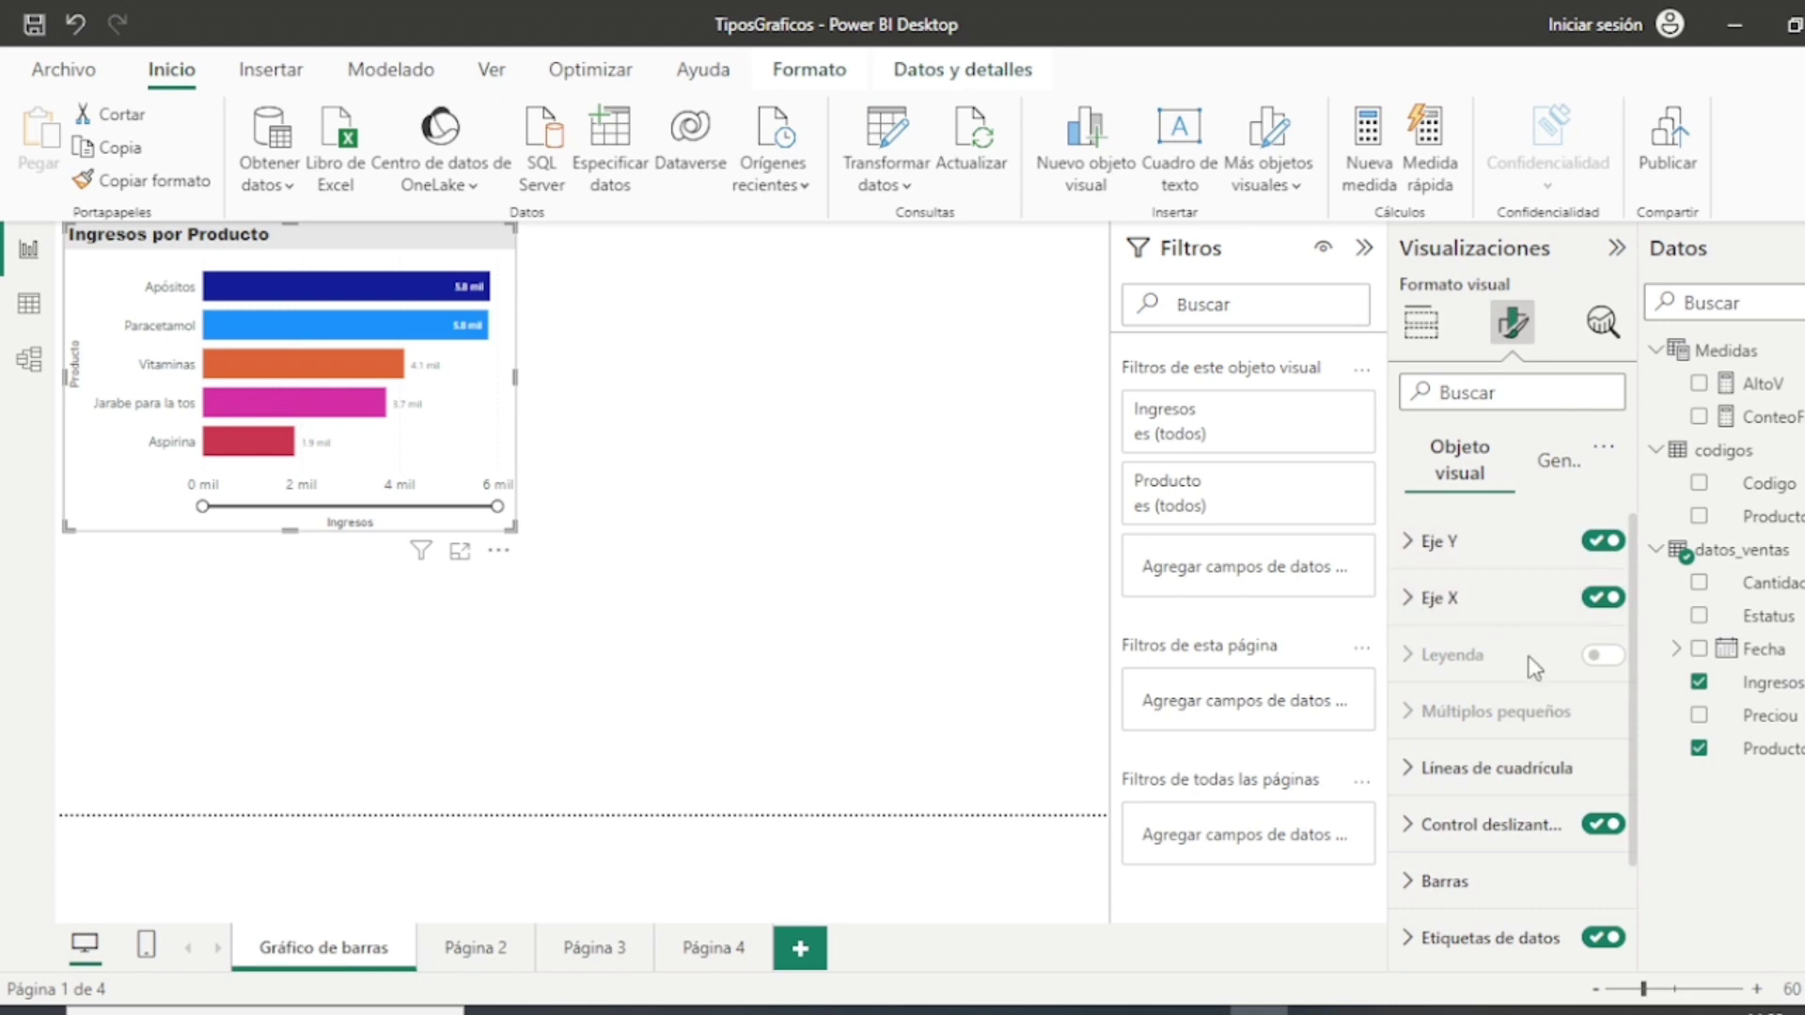
Step: Insert an empty stacked column chart below the bar chart, check the bar chart's axis fields, and reselect the new chart
mouse_move(1534, 669)
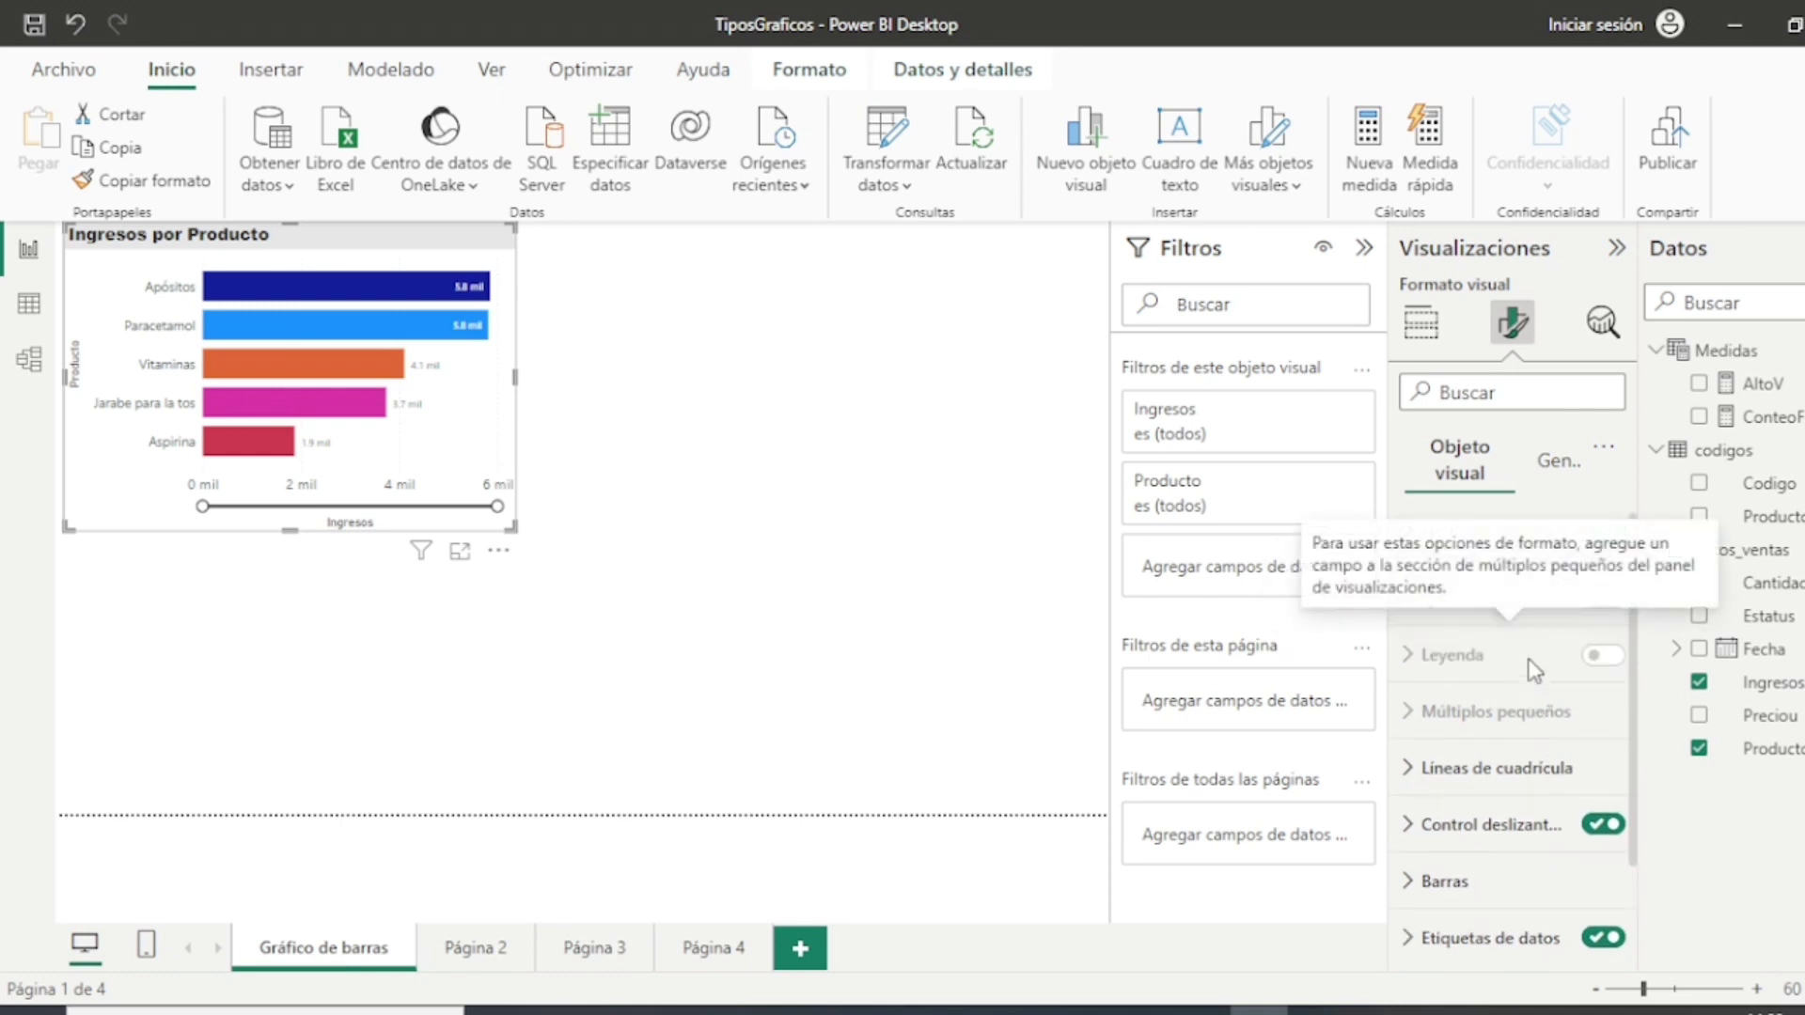
click(1417, 325)
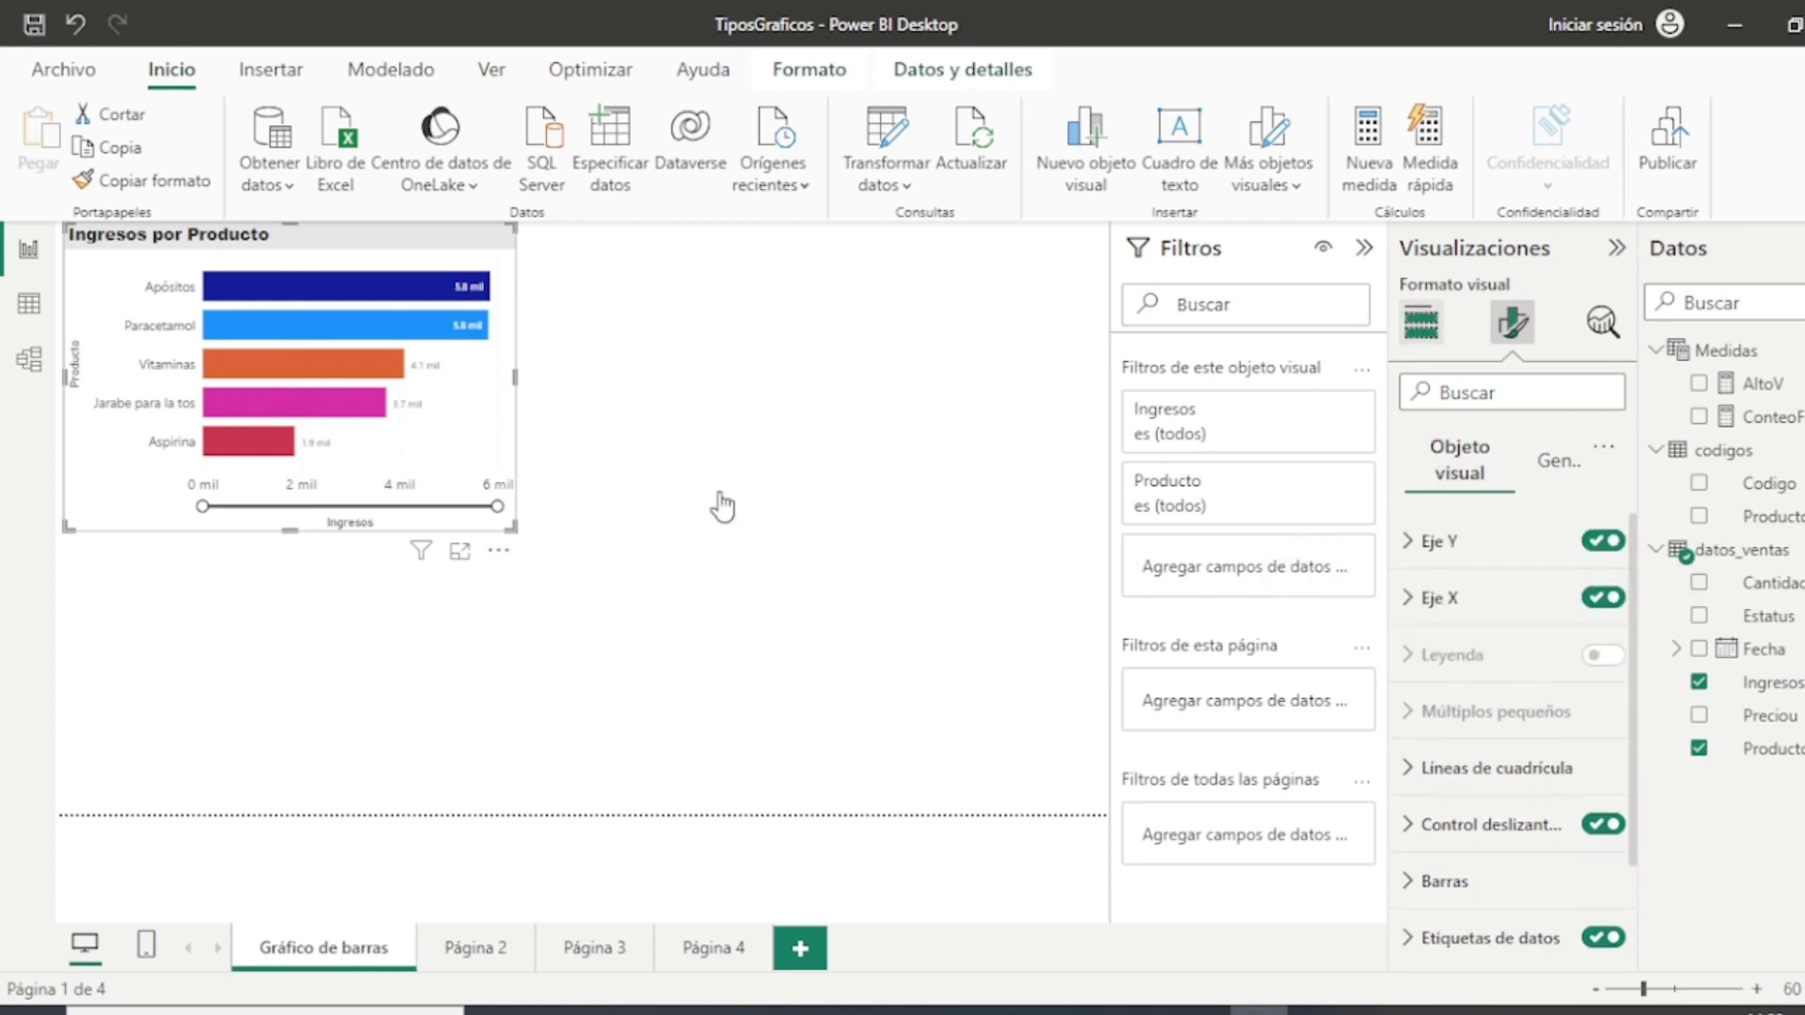
click(677, 534)
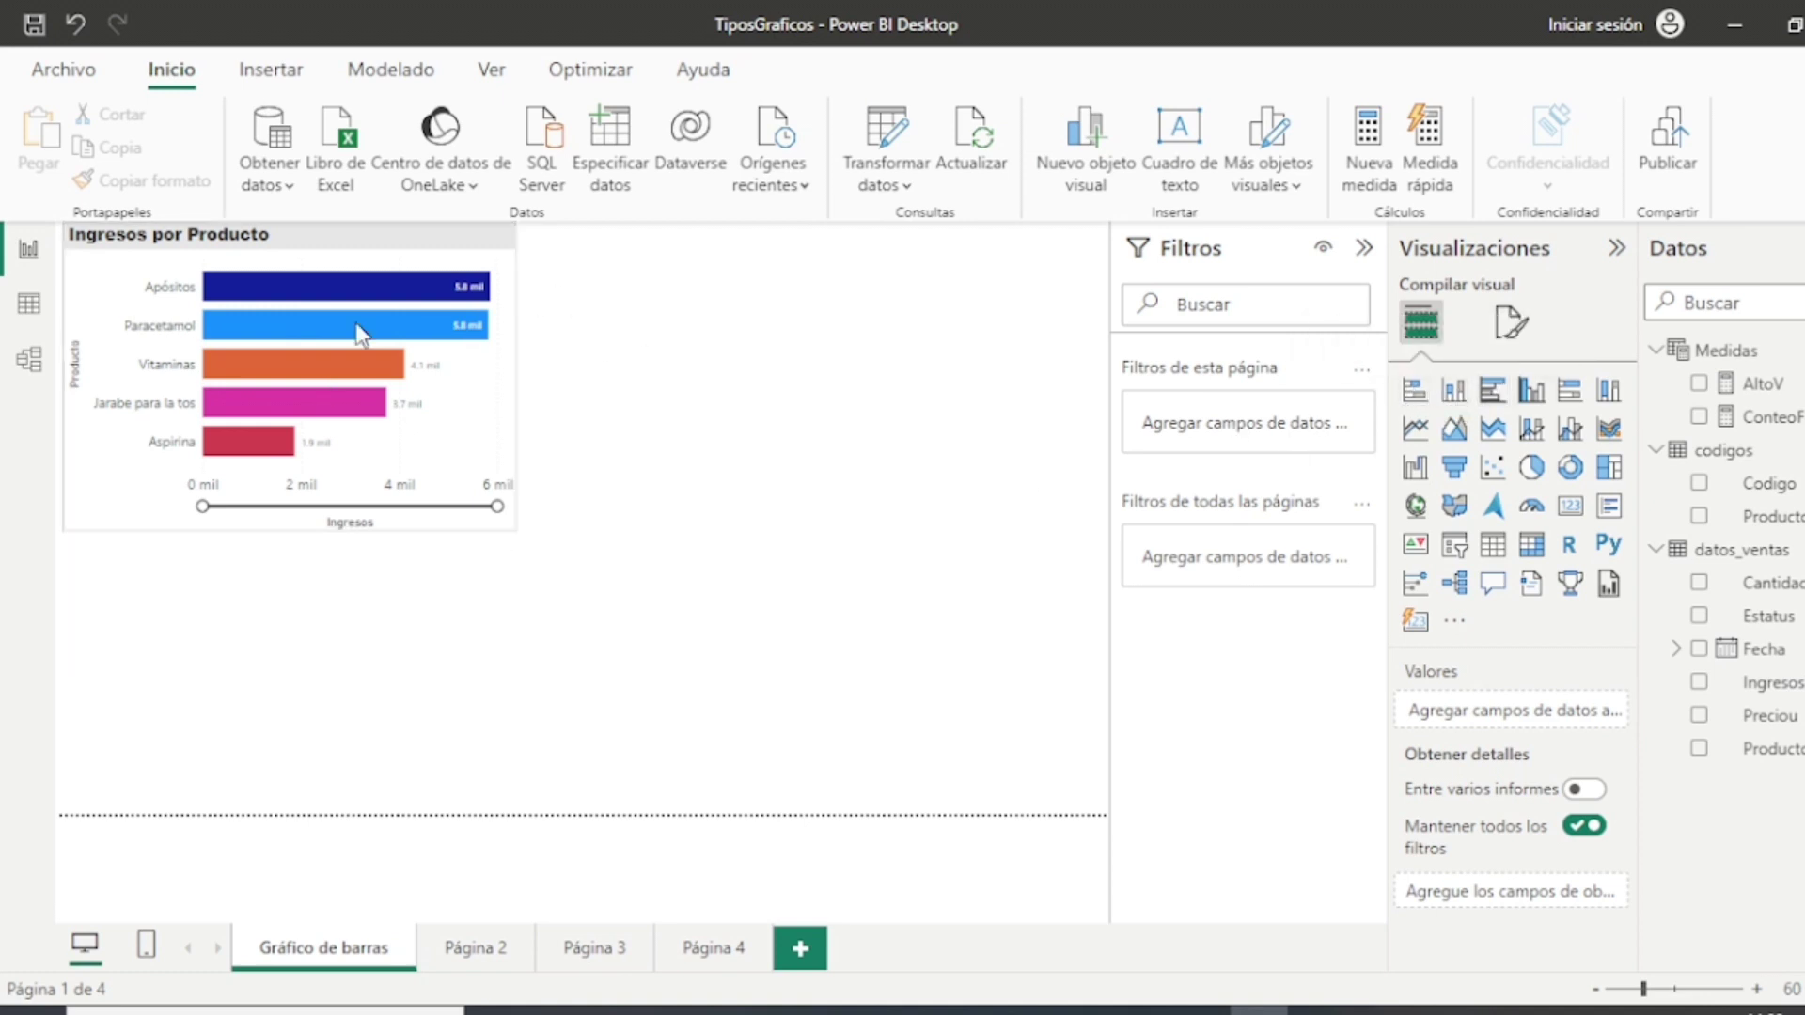
click(1459, 399)
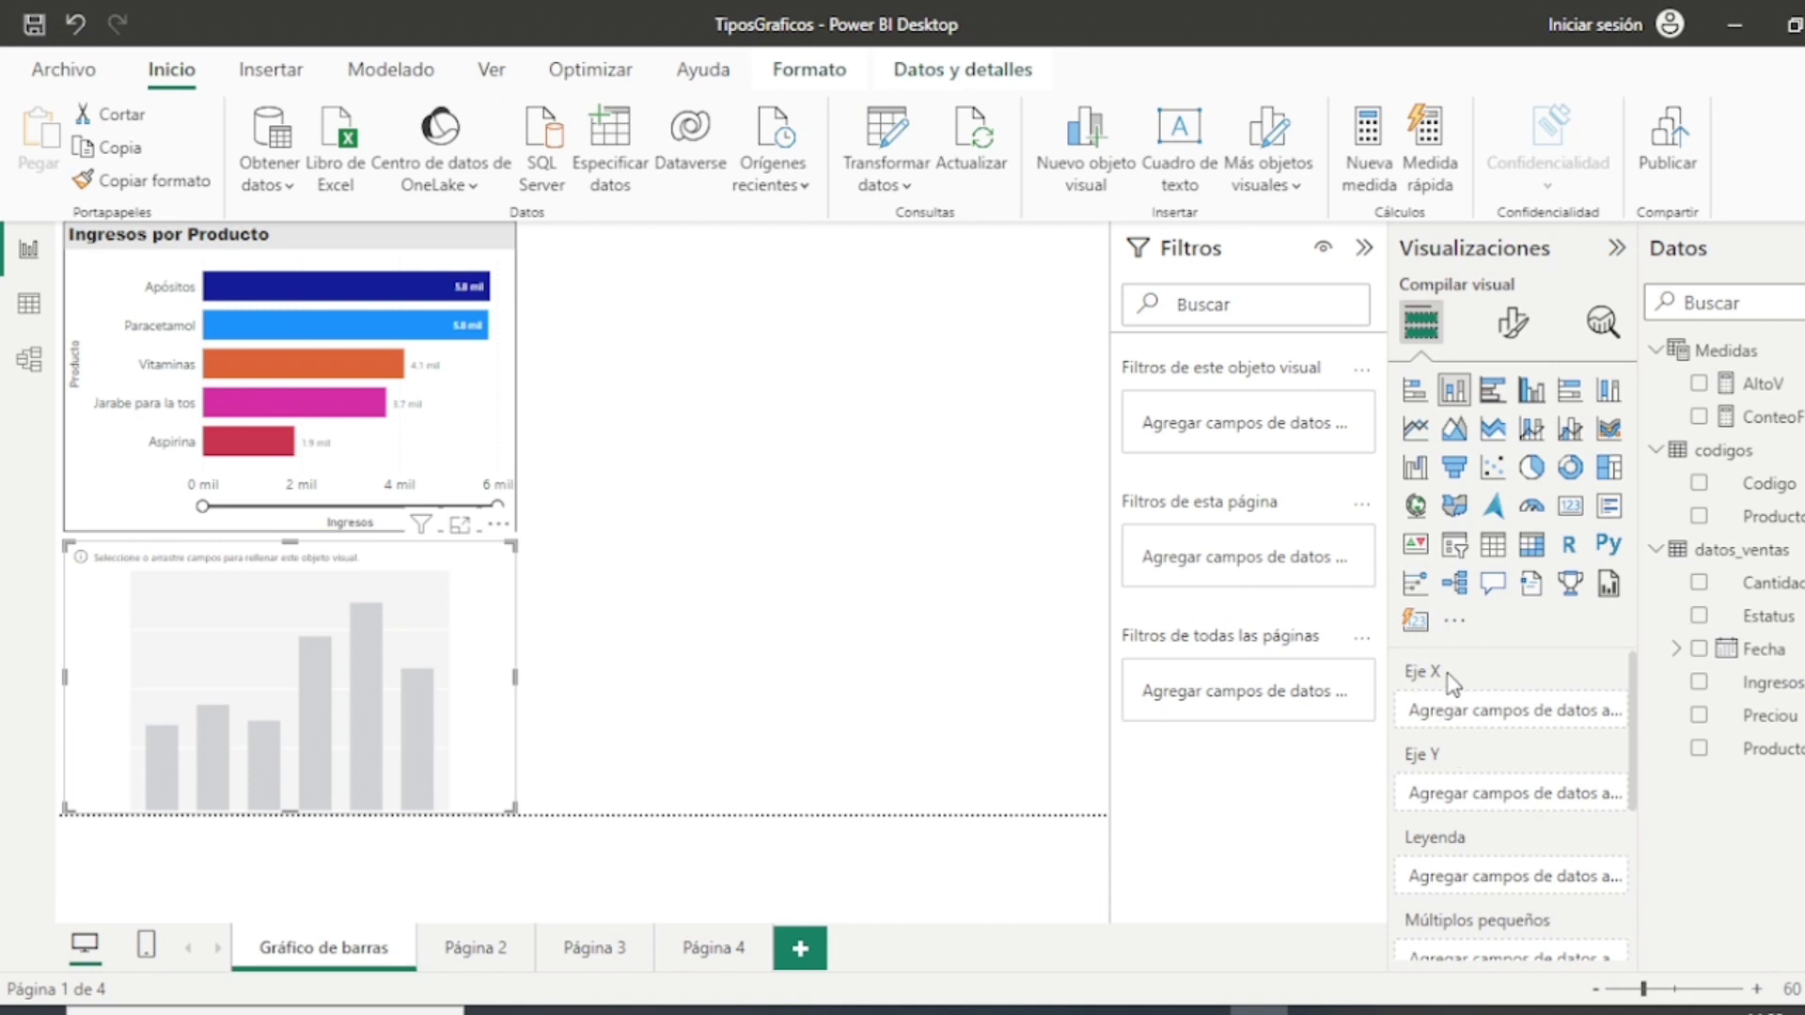
click(513, 282)
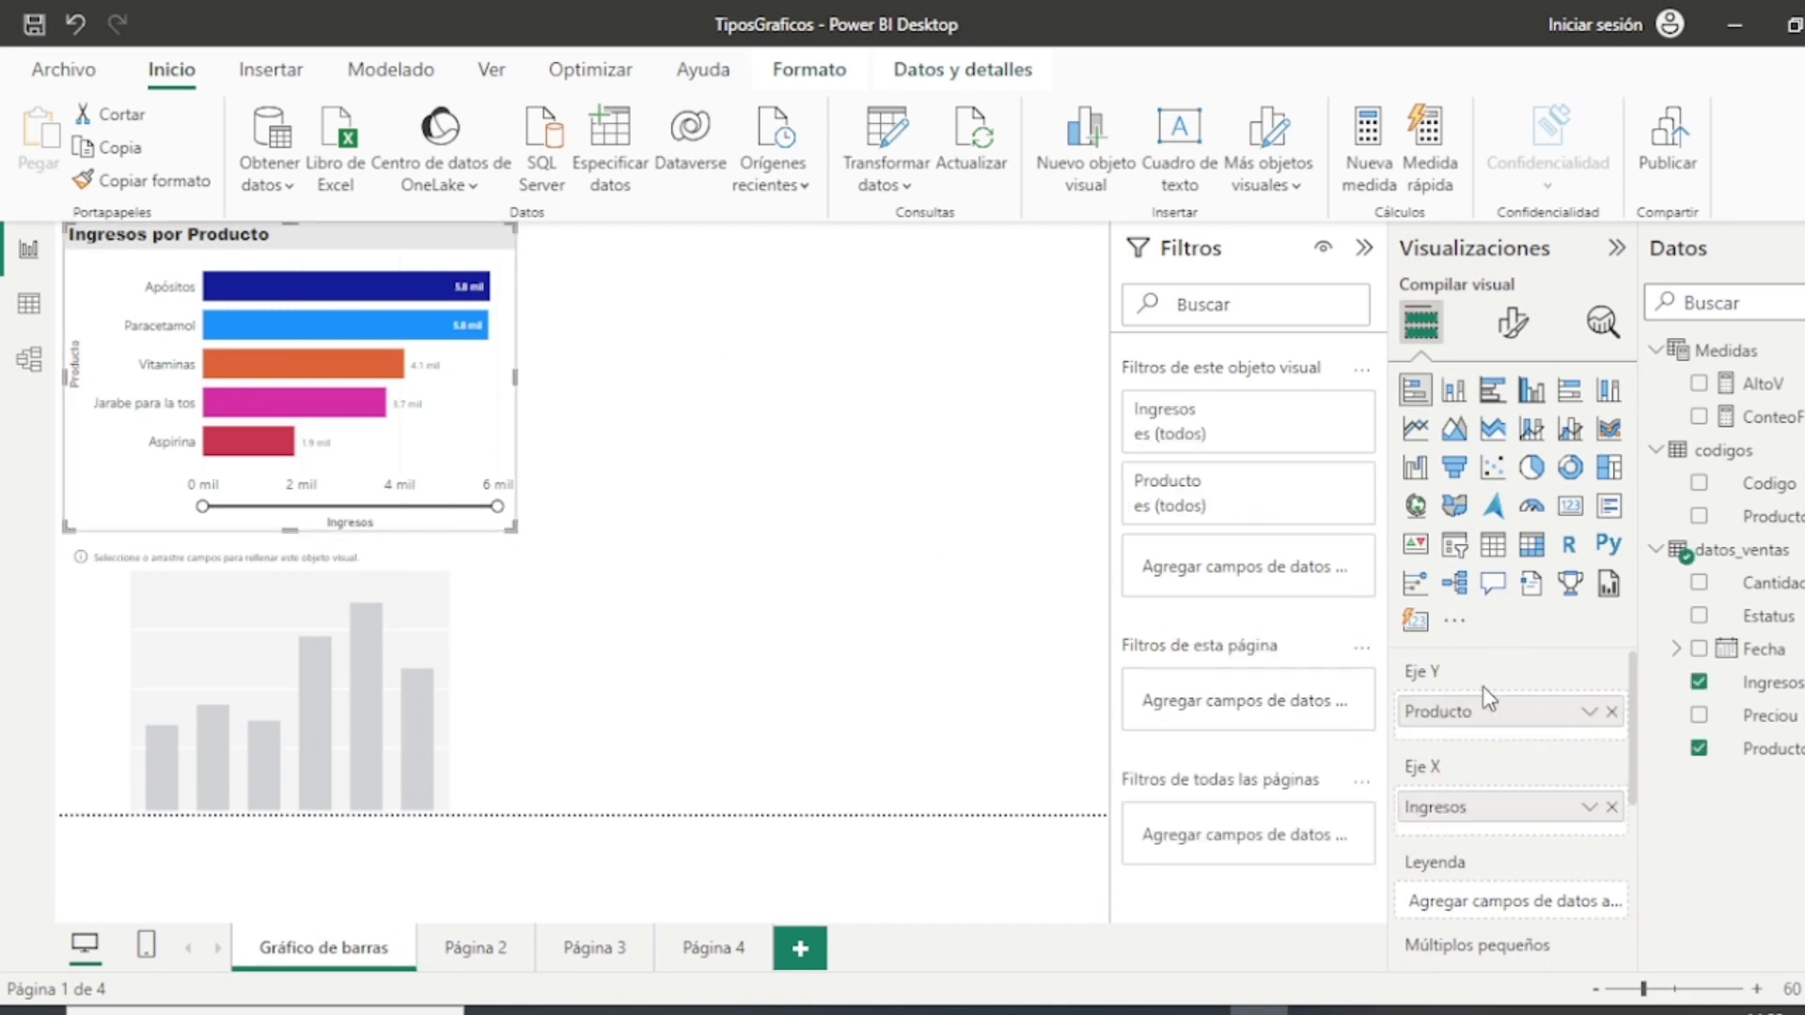
click(515, 618)
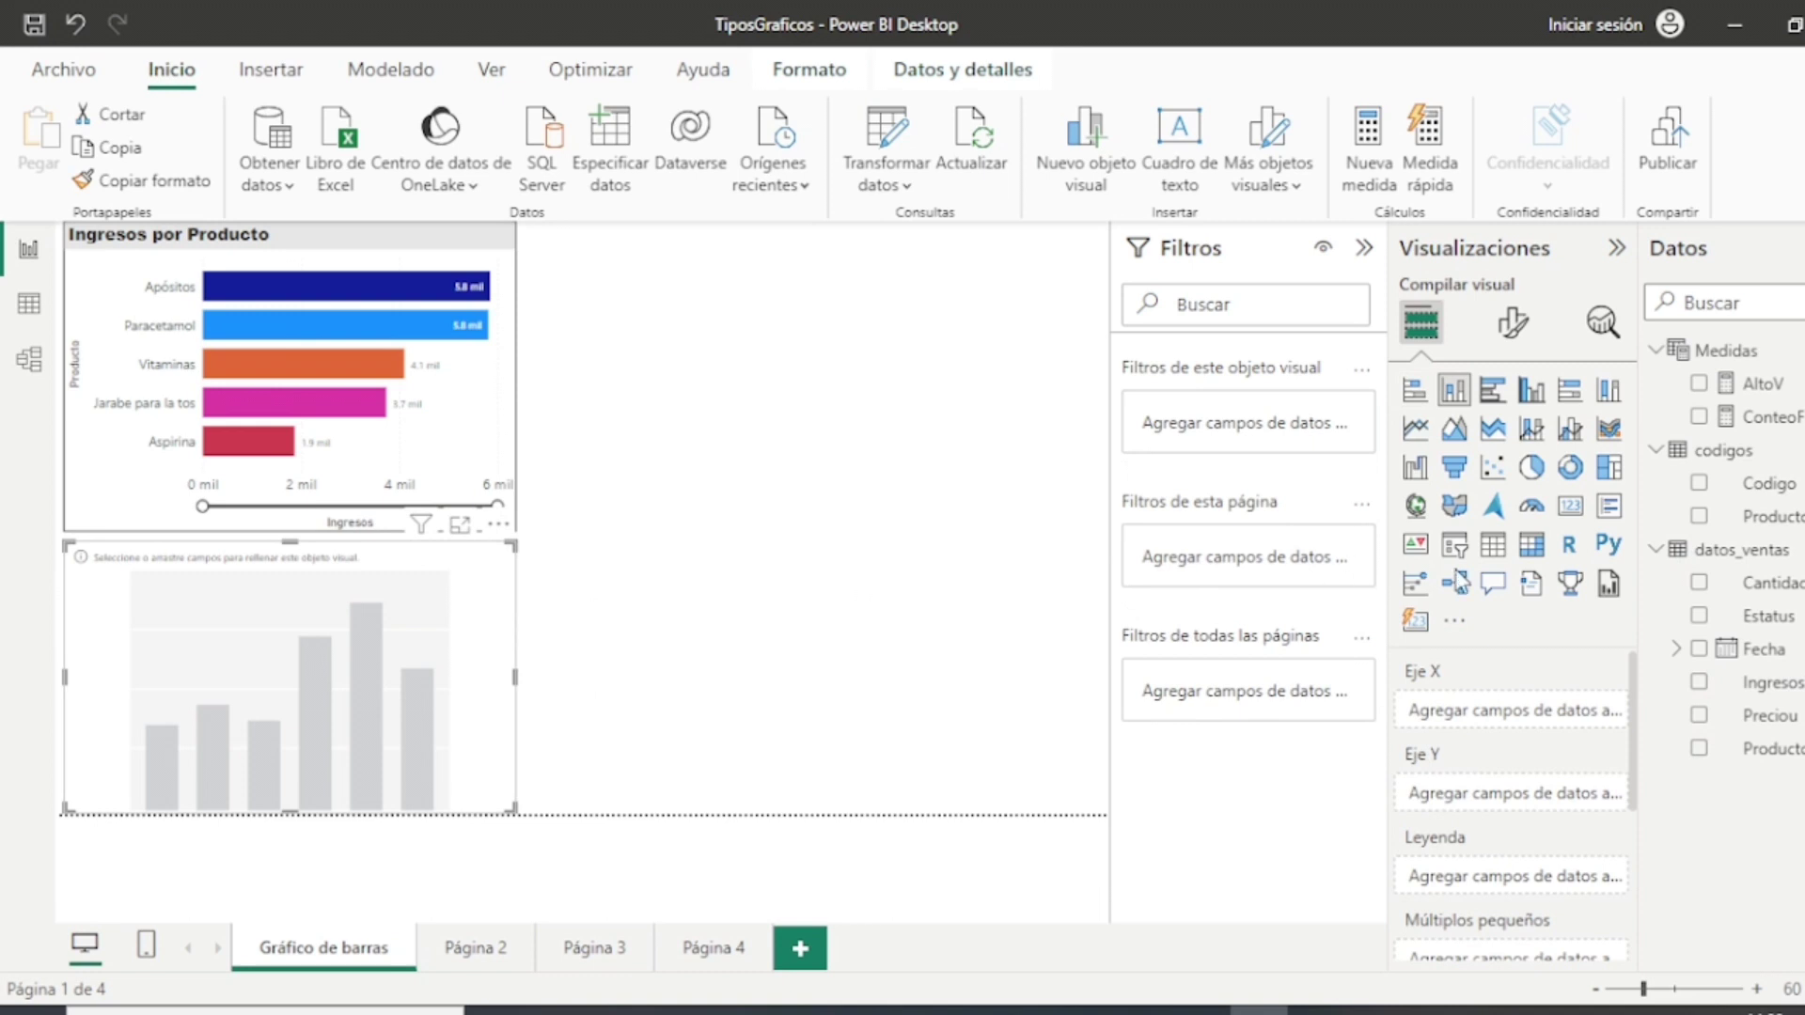
Step: Plot IngresosT by Producto in the new stacked column chart and copy the Ingresos por Producto chart's formatting onto it
drag(1770, 748, 1504, 709)
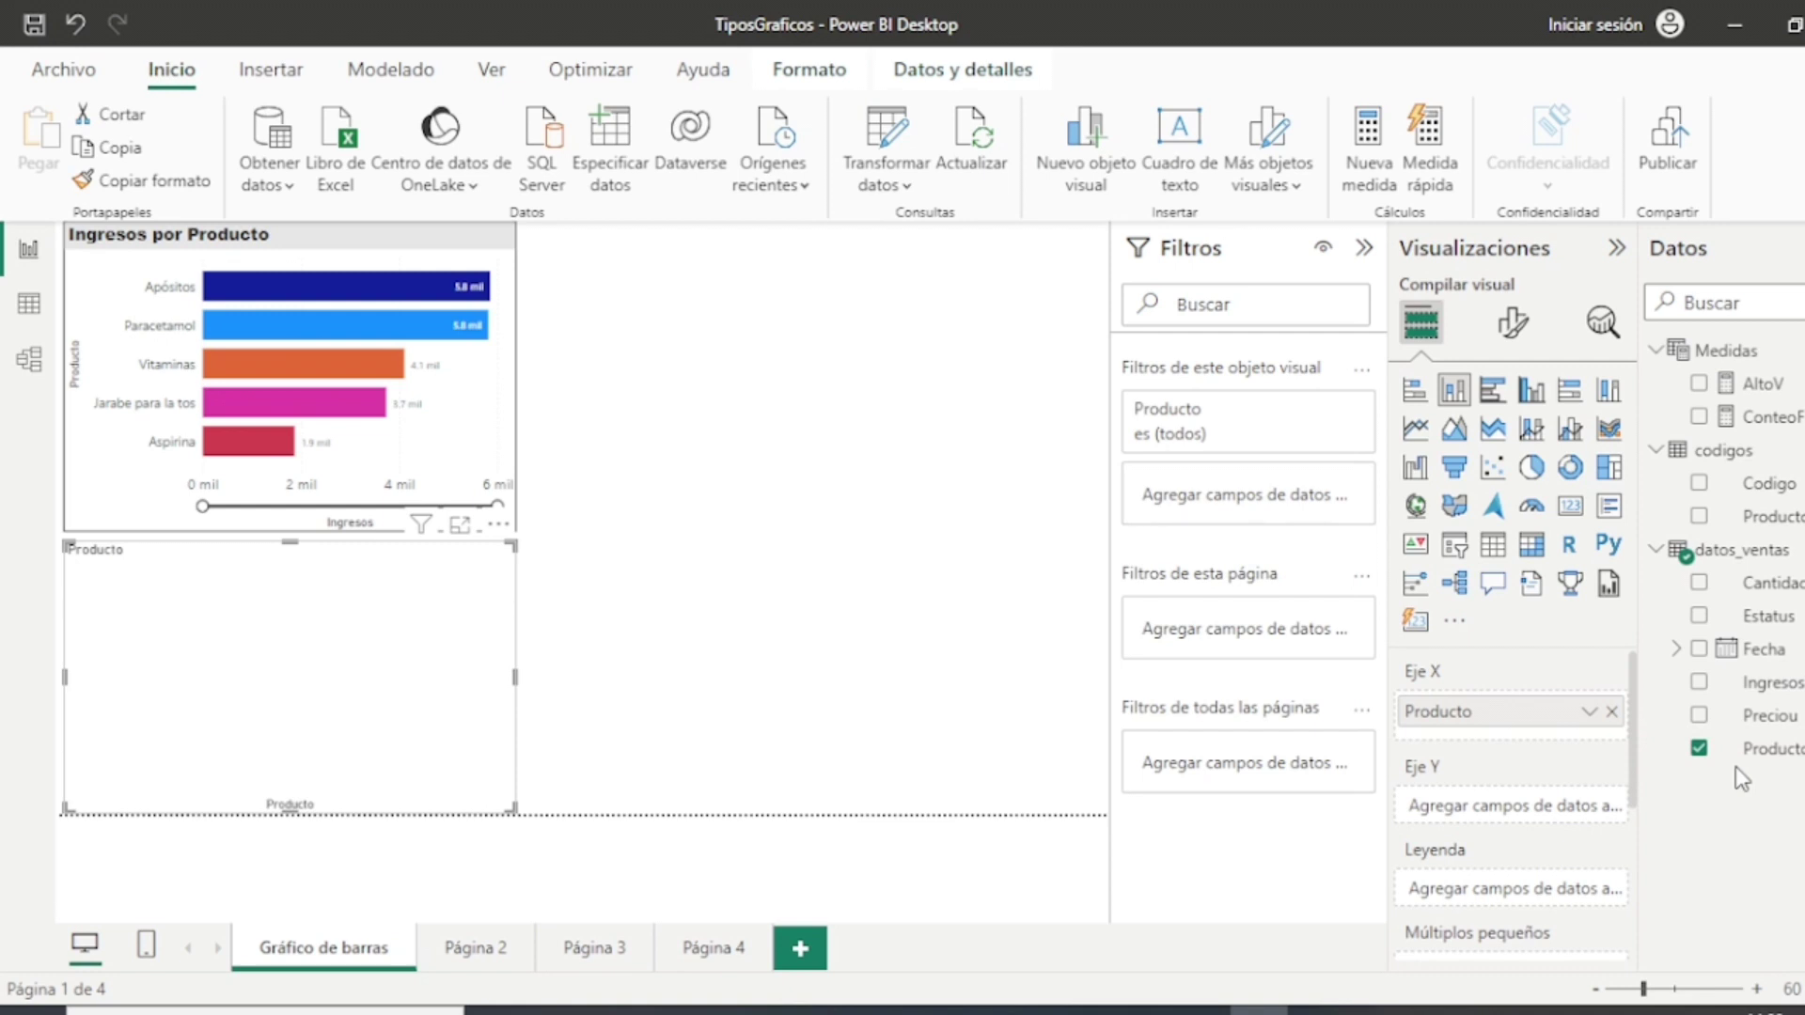
drag(1767, 684, 1472, 803)
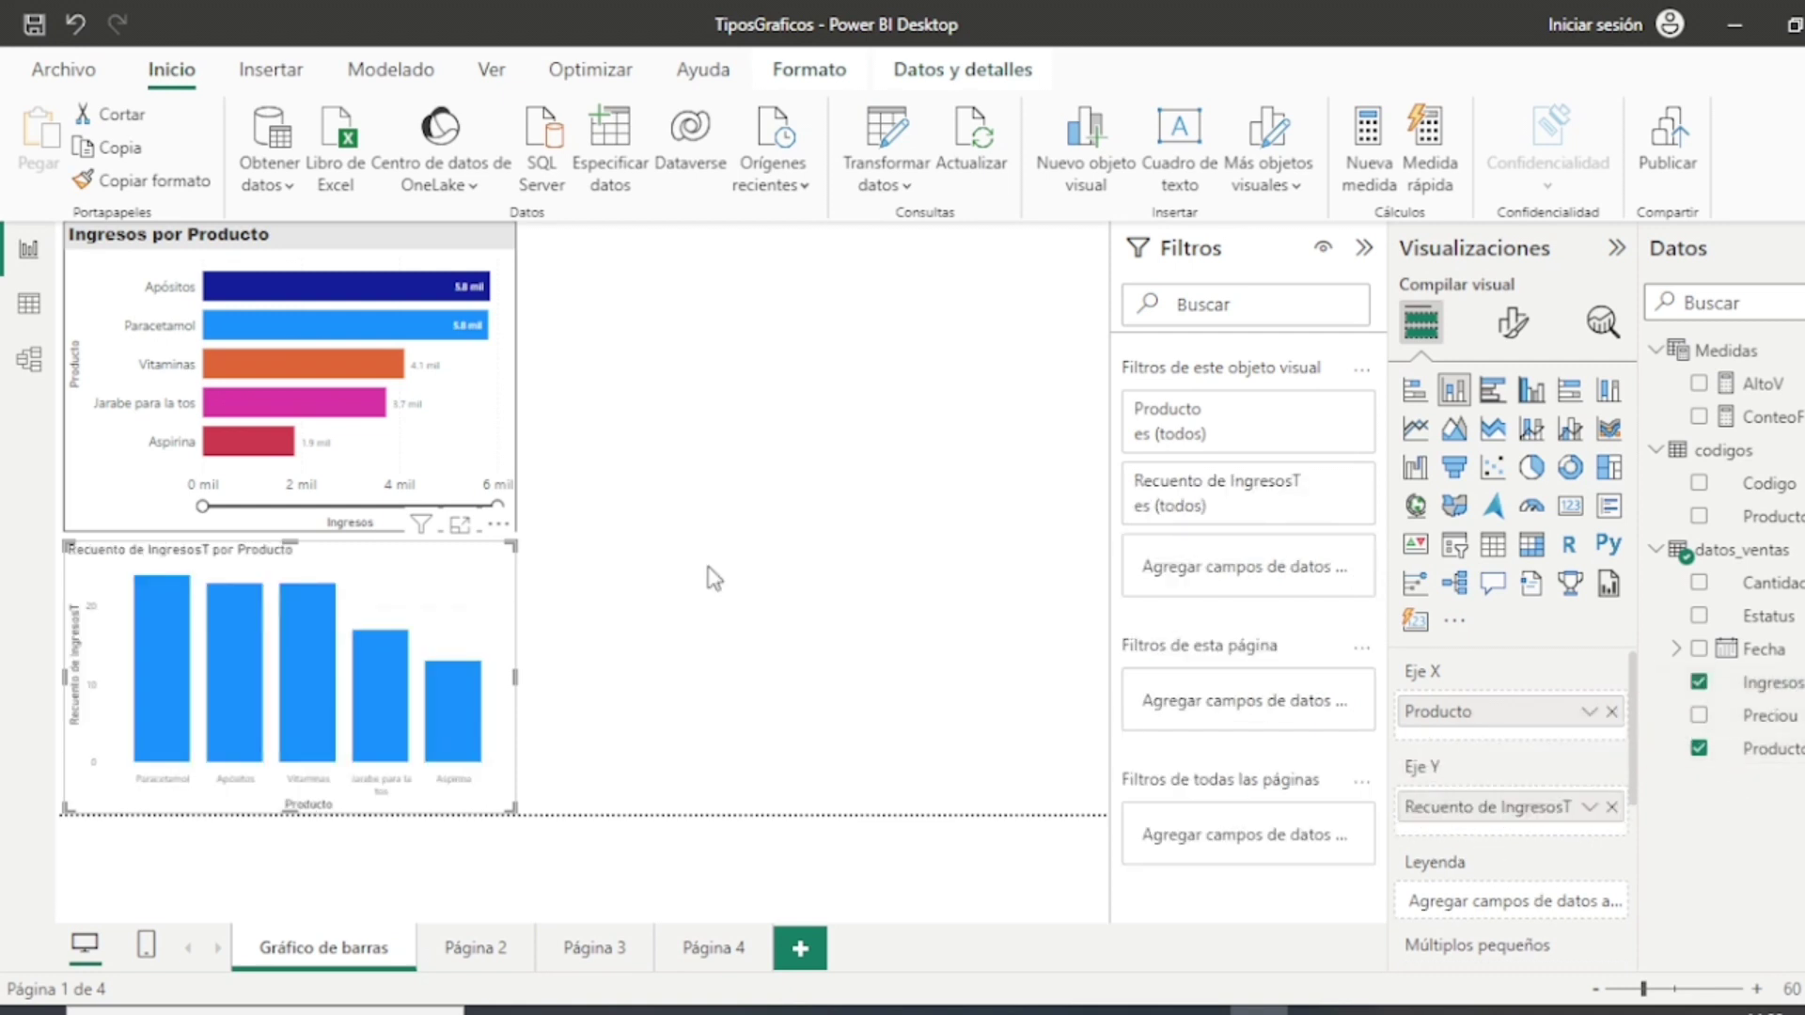
click(103, 289)
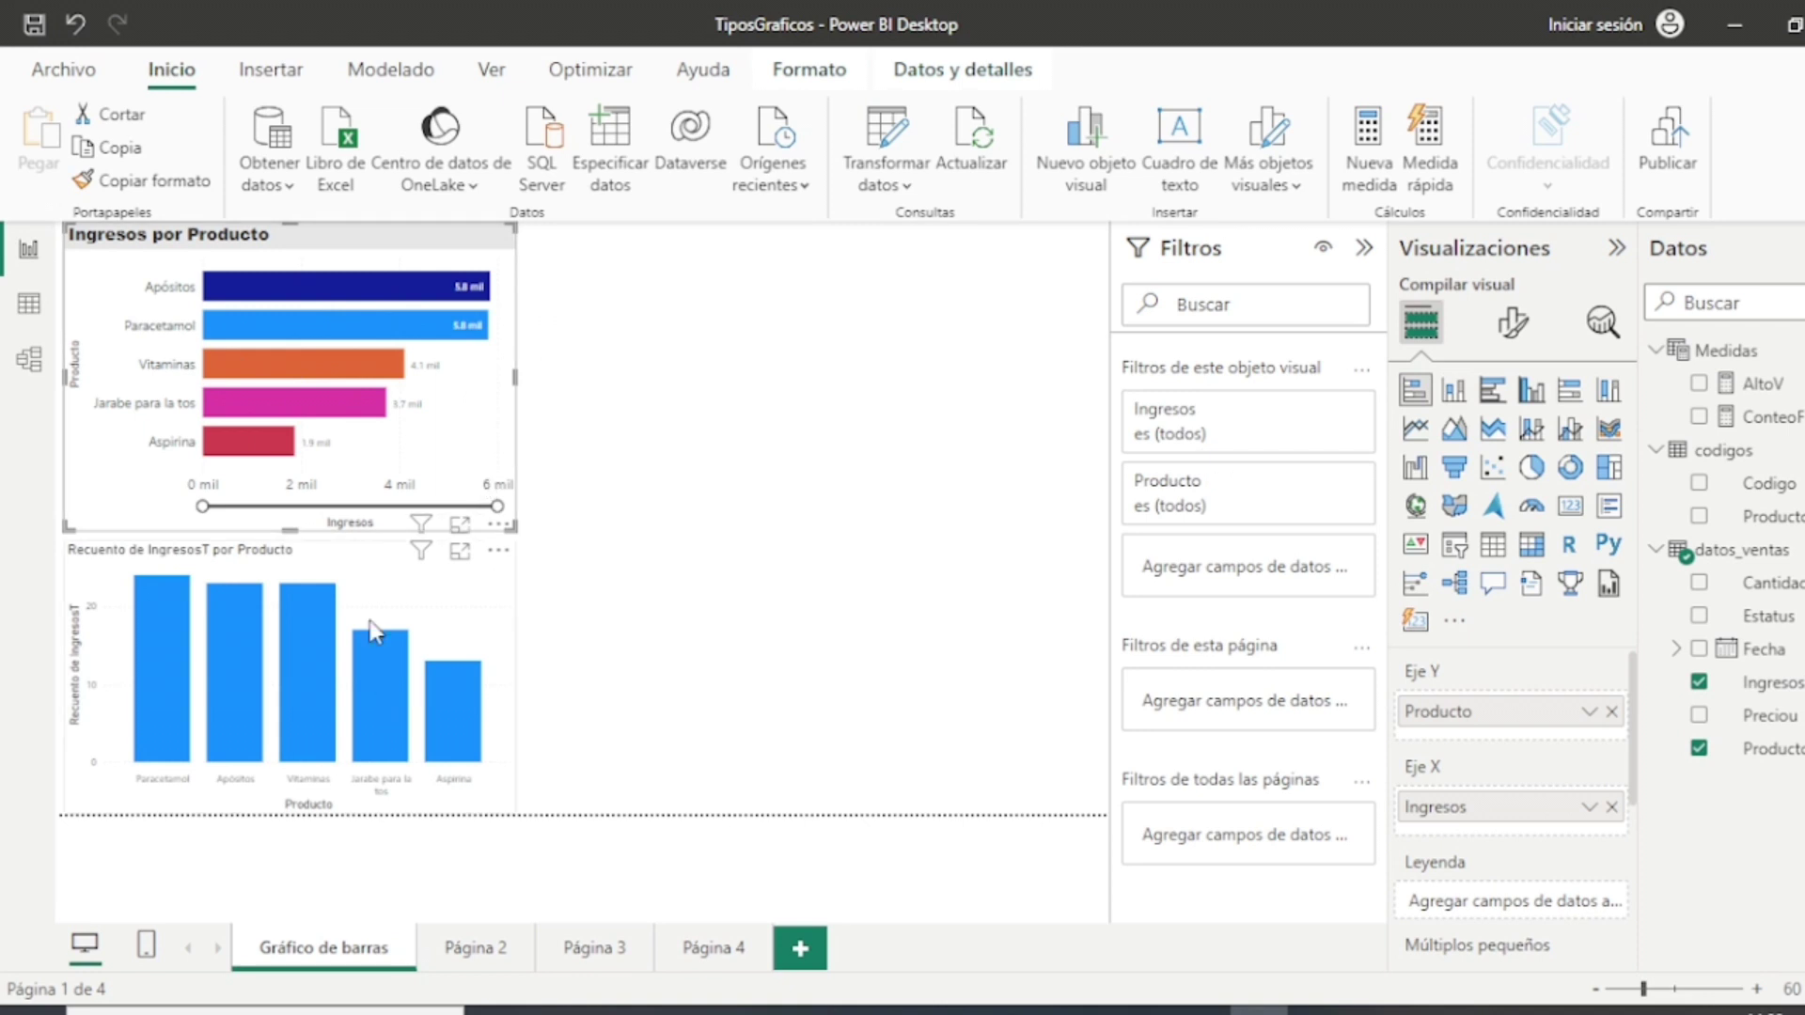
click(151, 184)
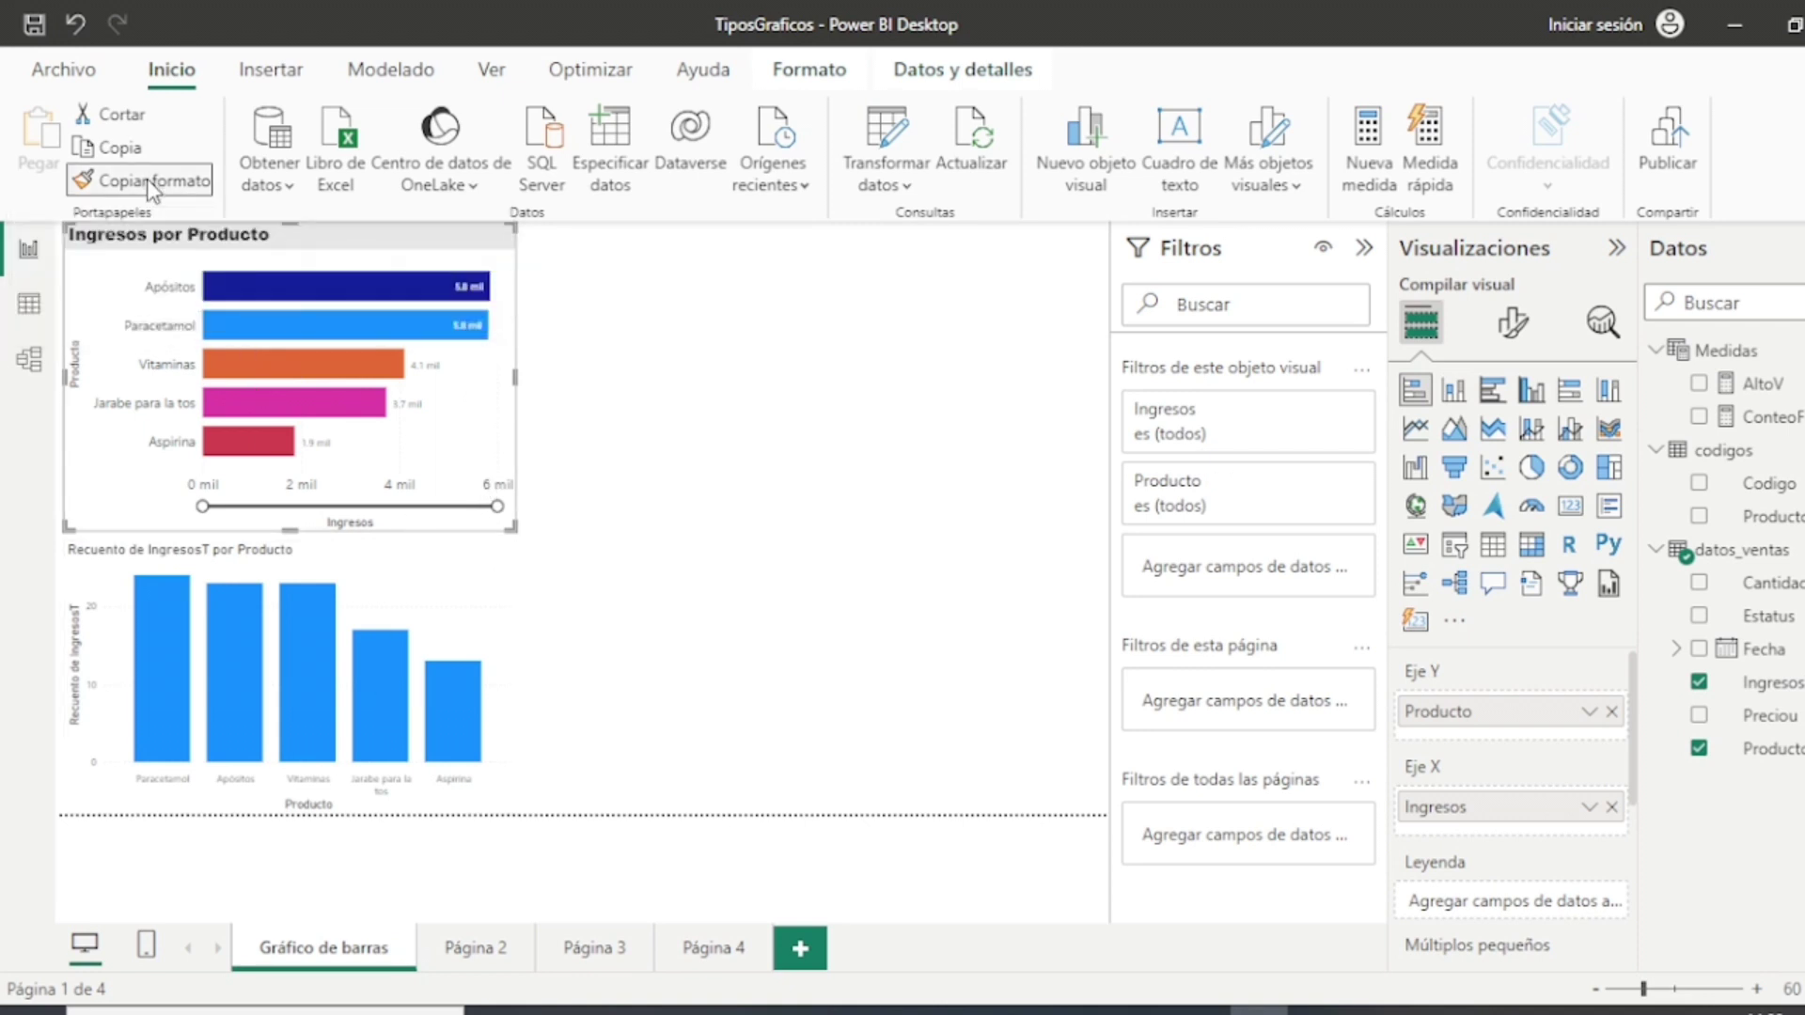
click(117, 621)
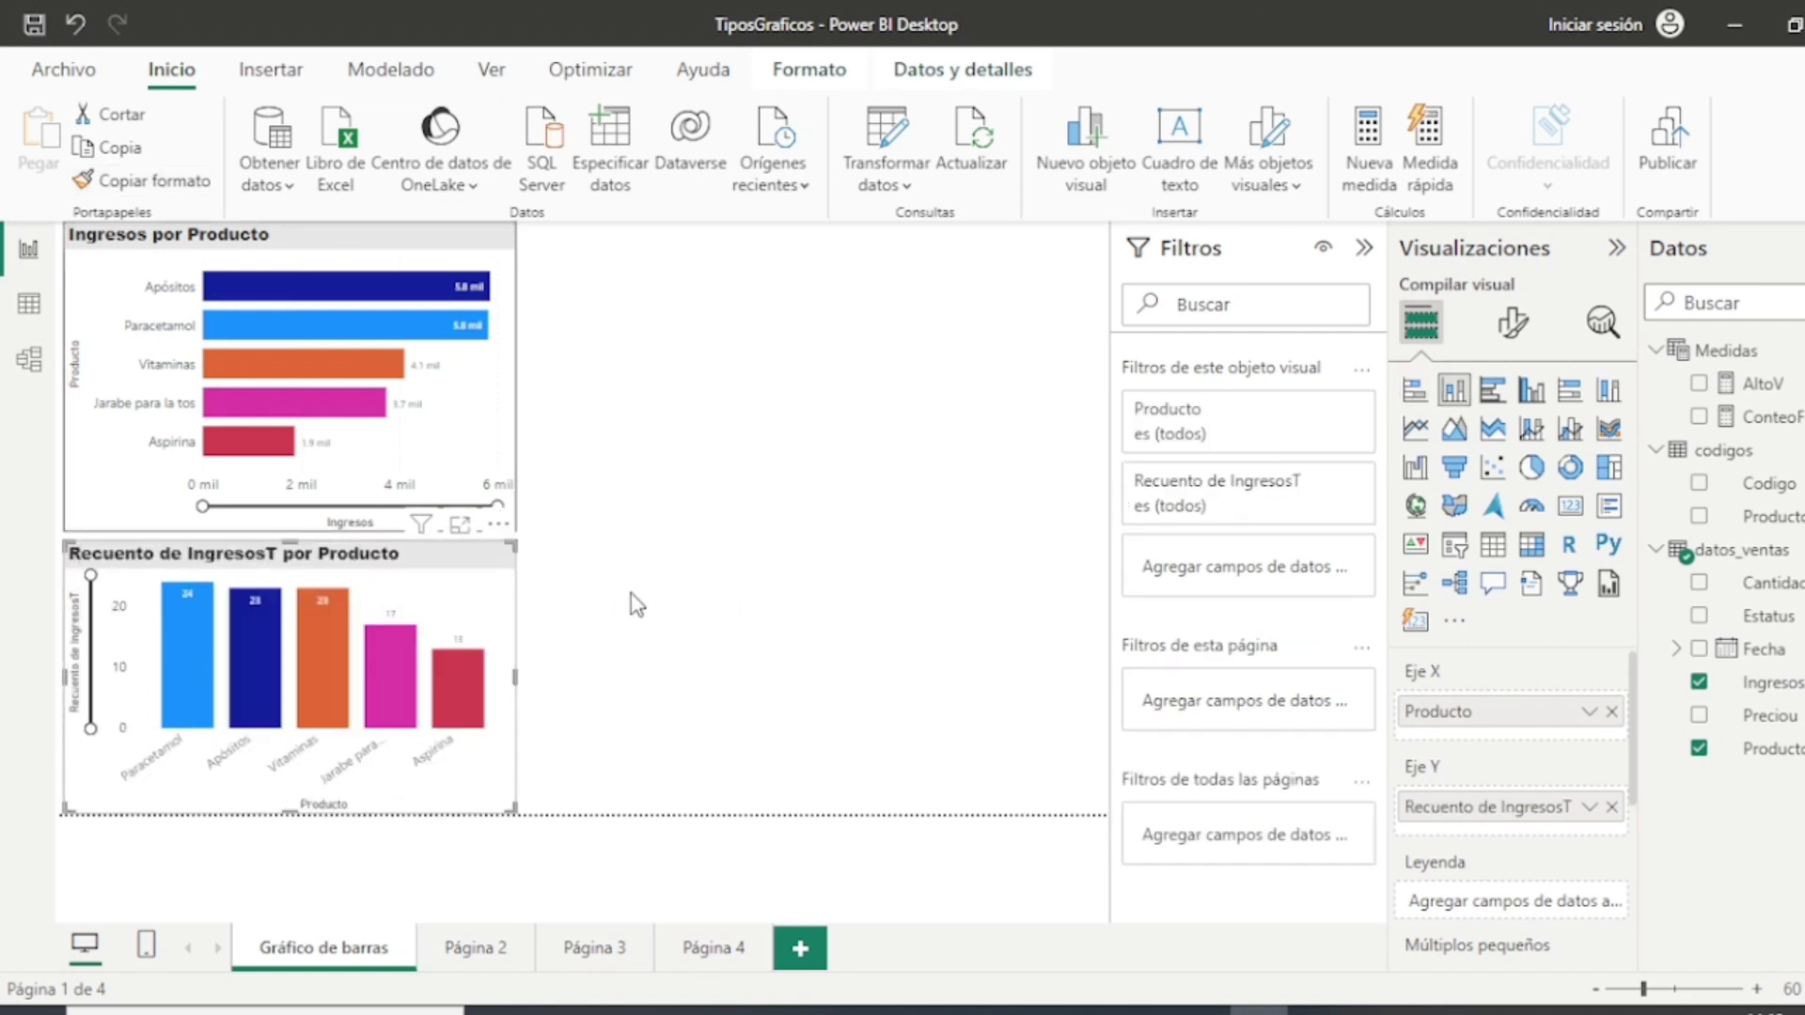
click(632, 606)
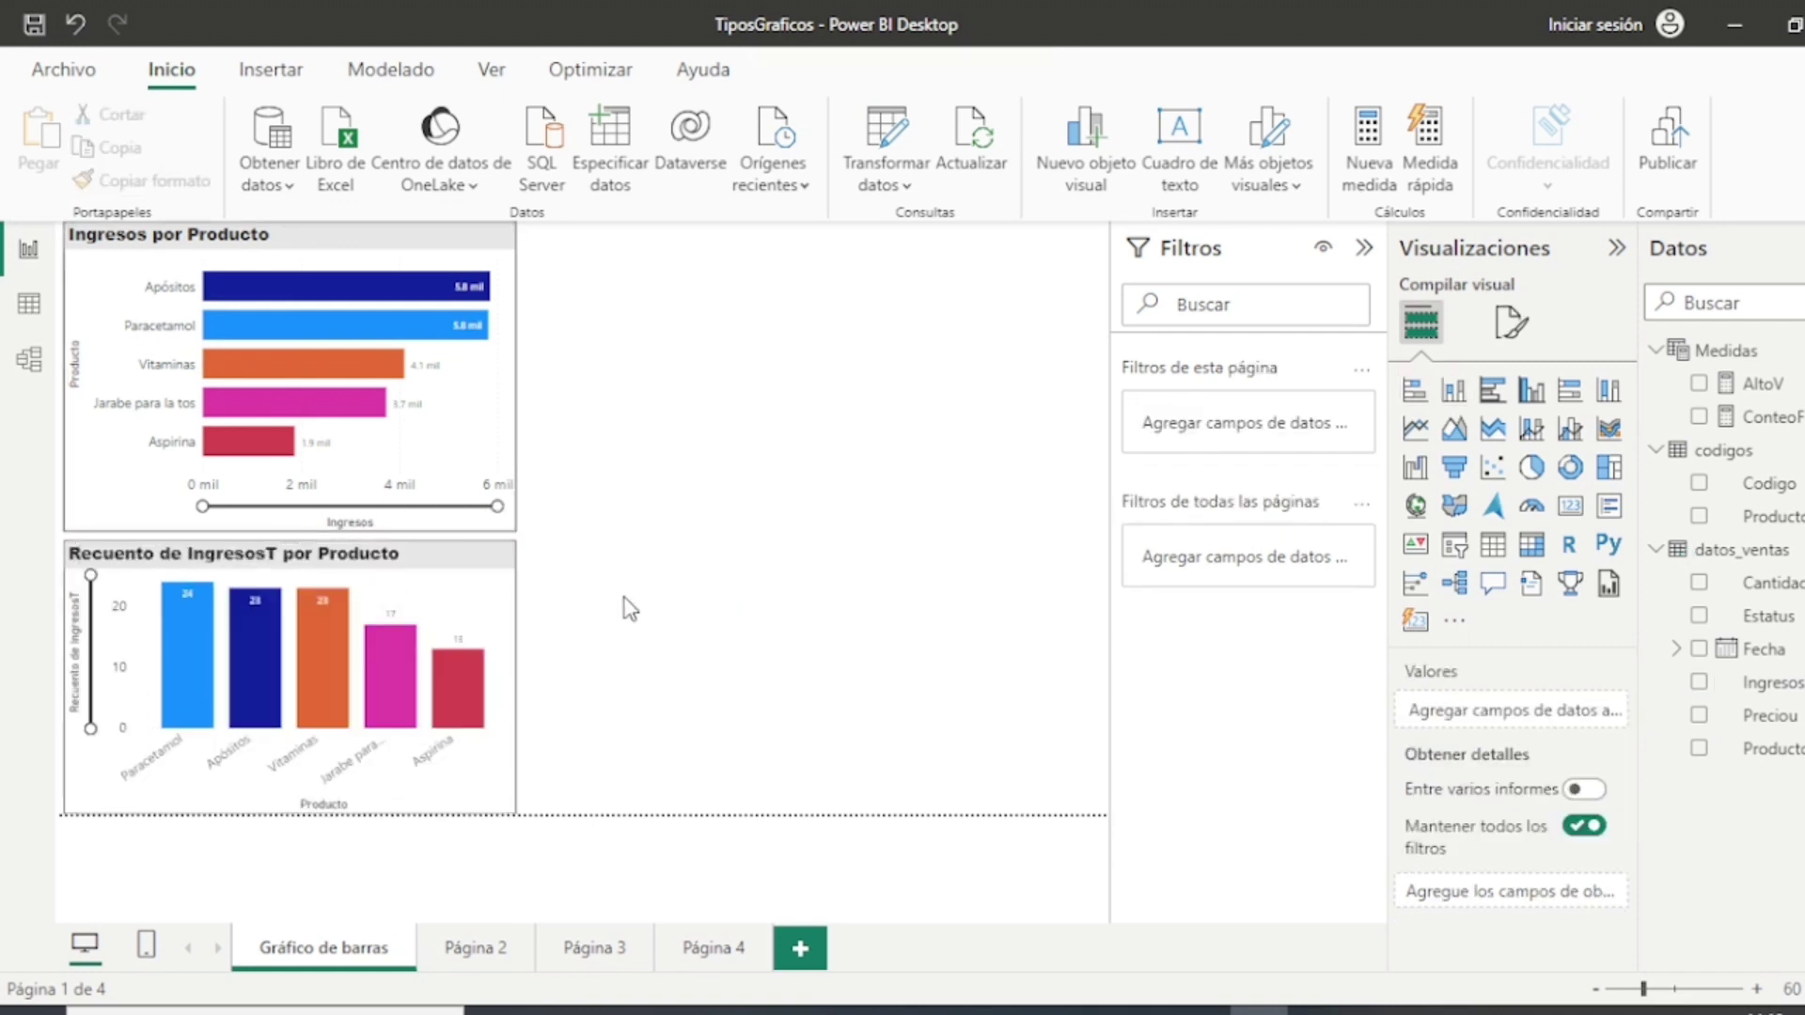
Step: Change the aggregation of IngresosT on the column chart's Y-axis to Suma
click(523, 584)
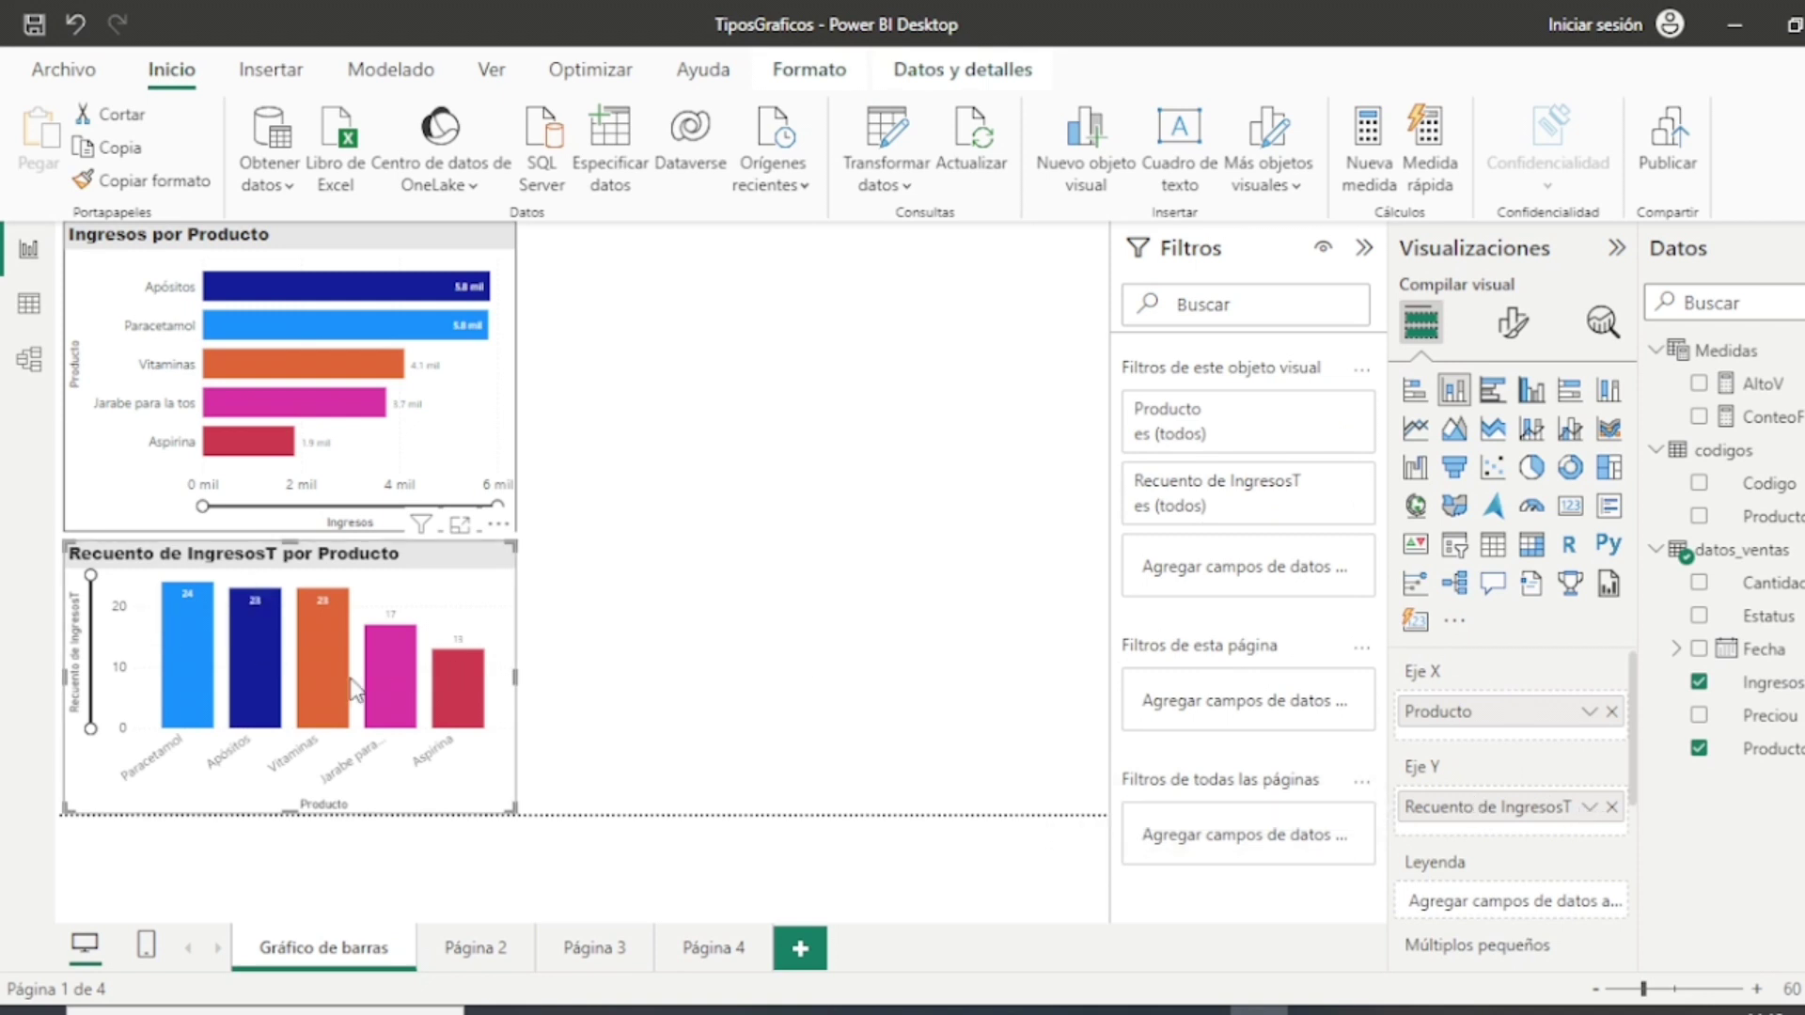
mouse_move(221, 595)
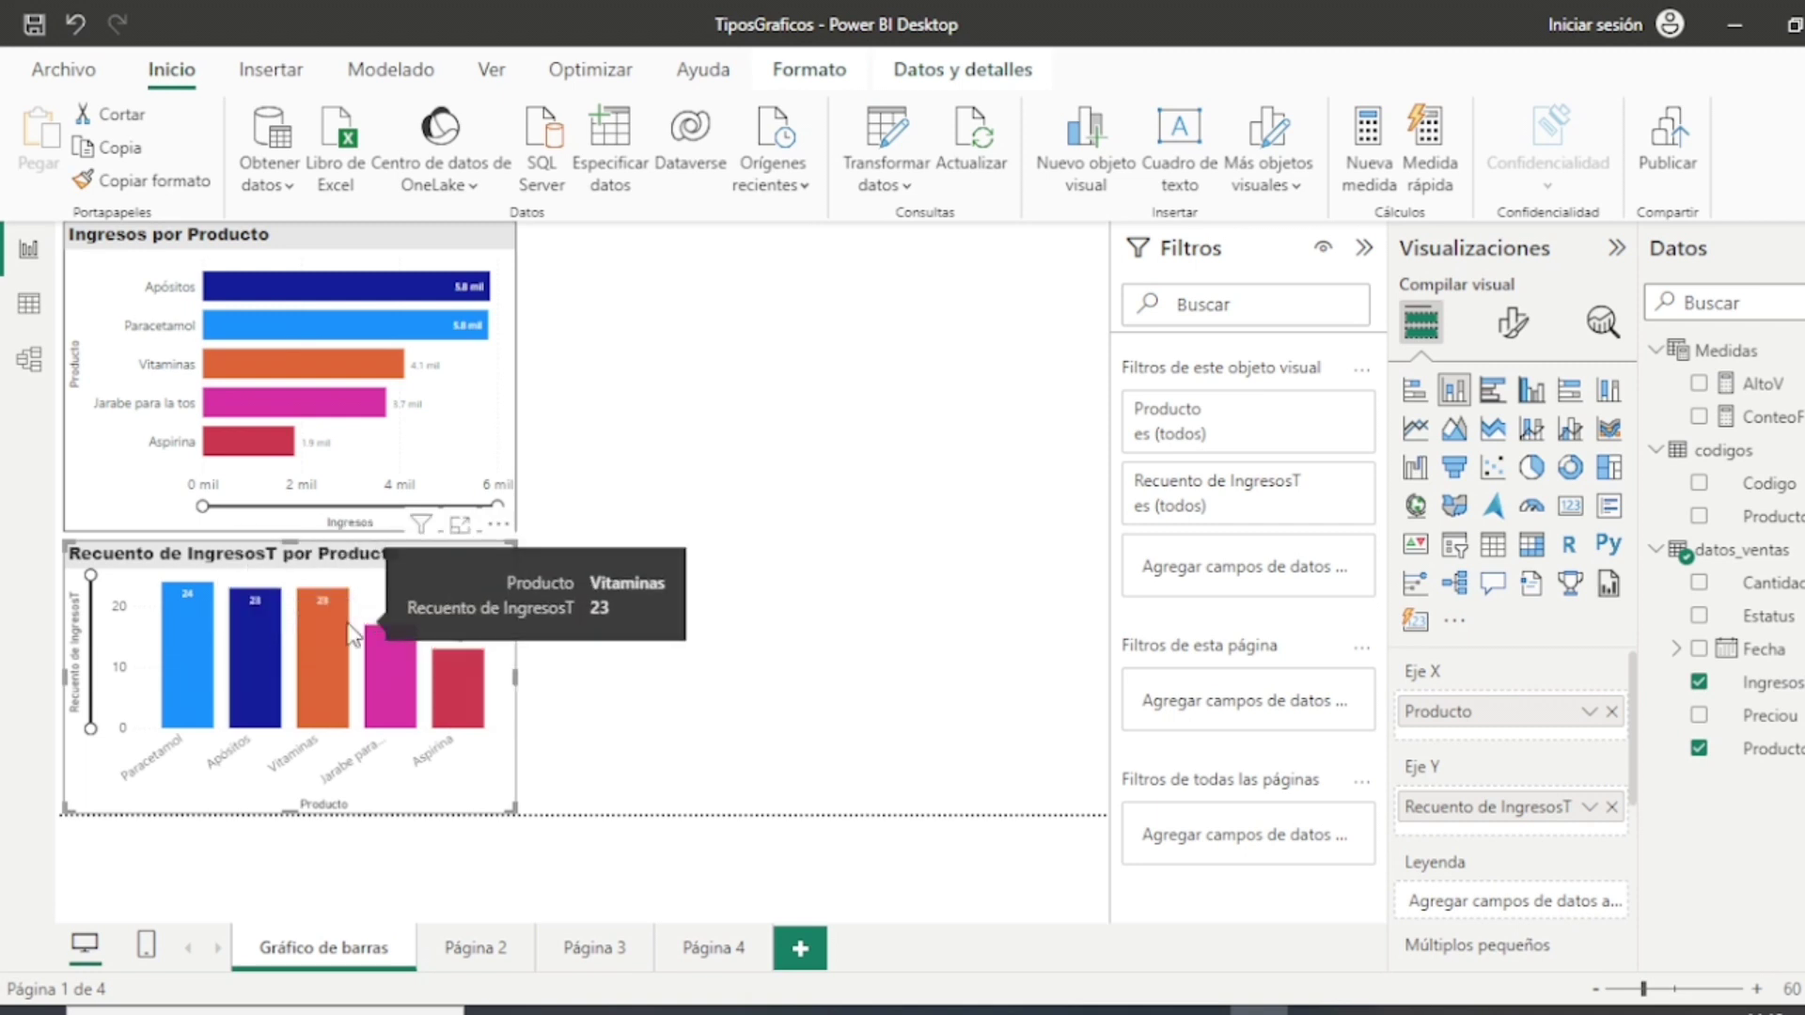
click(1590, 807)
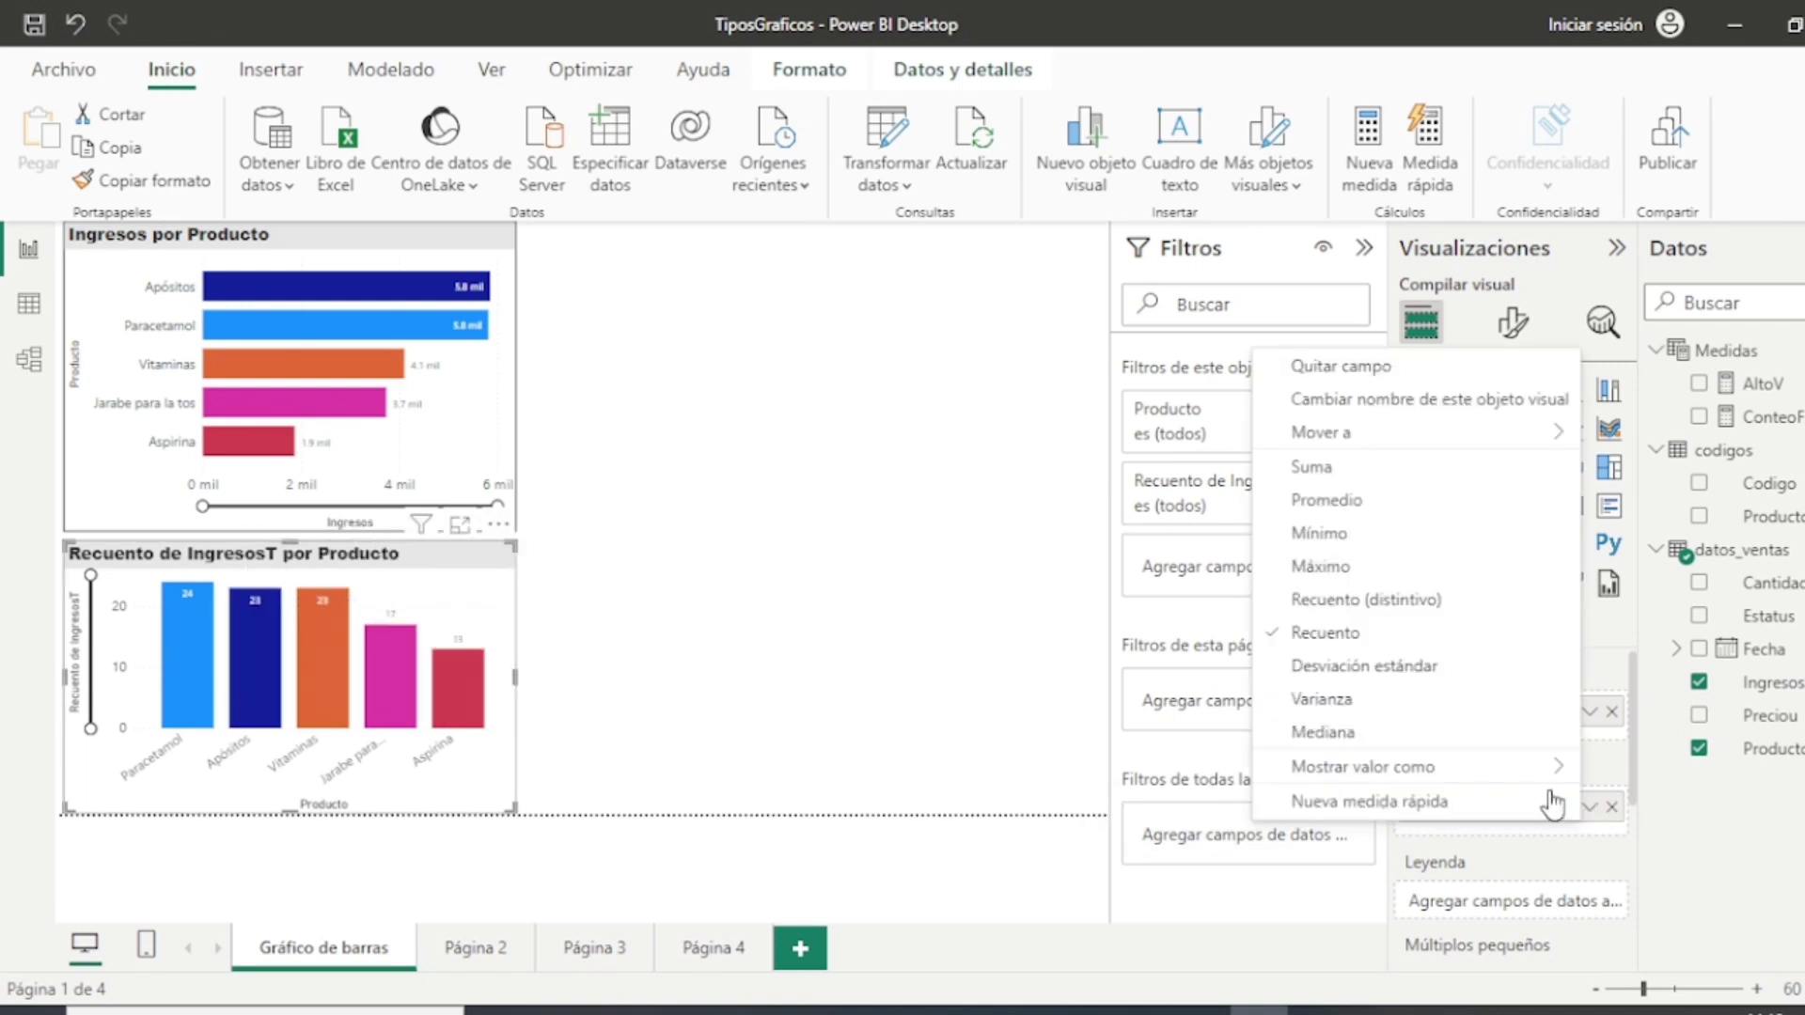
click(1375, 470)
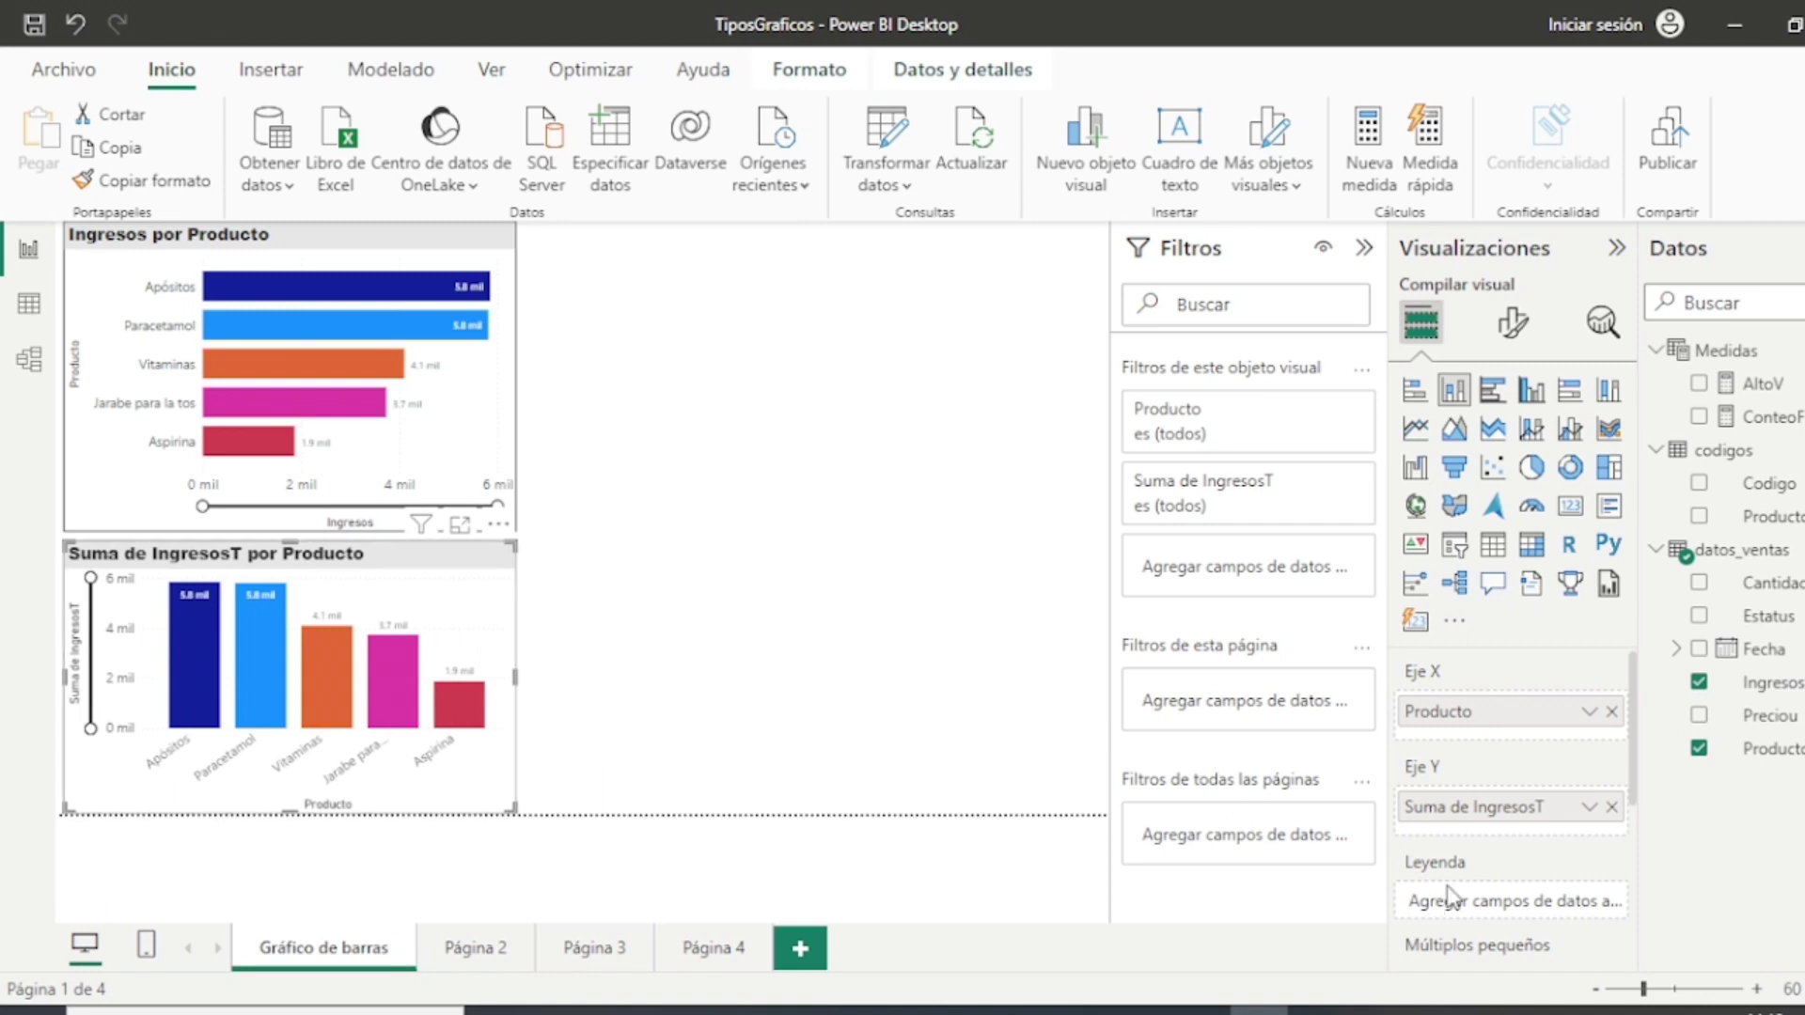
Step: Add Mes from the Fecha date hierarchy as the legend of the stacked column chart
click(1676, 649)
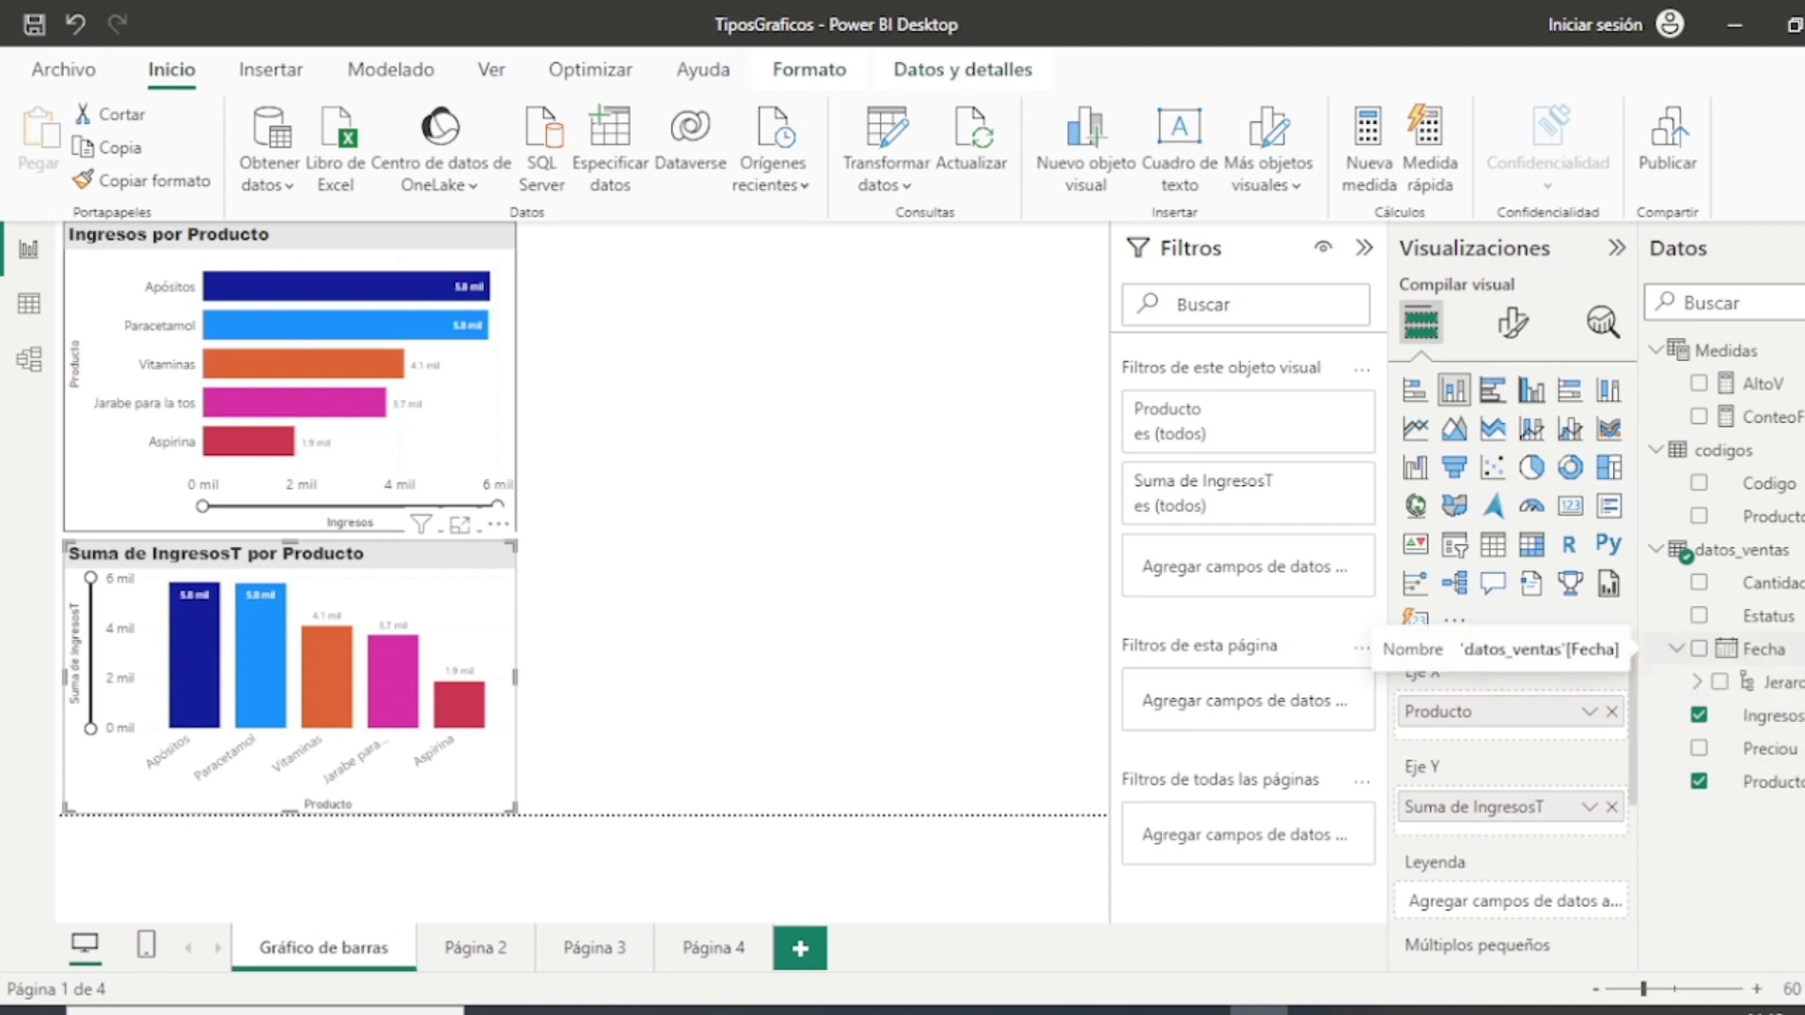
click(1697, 682)
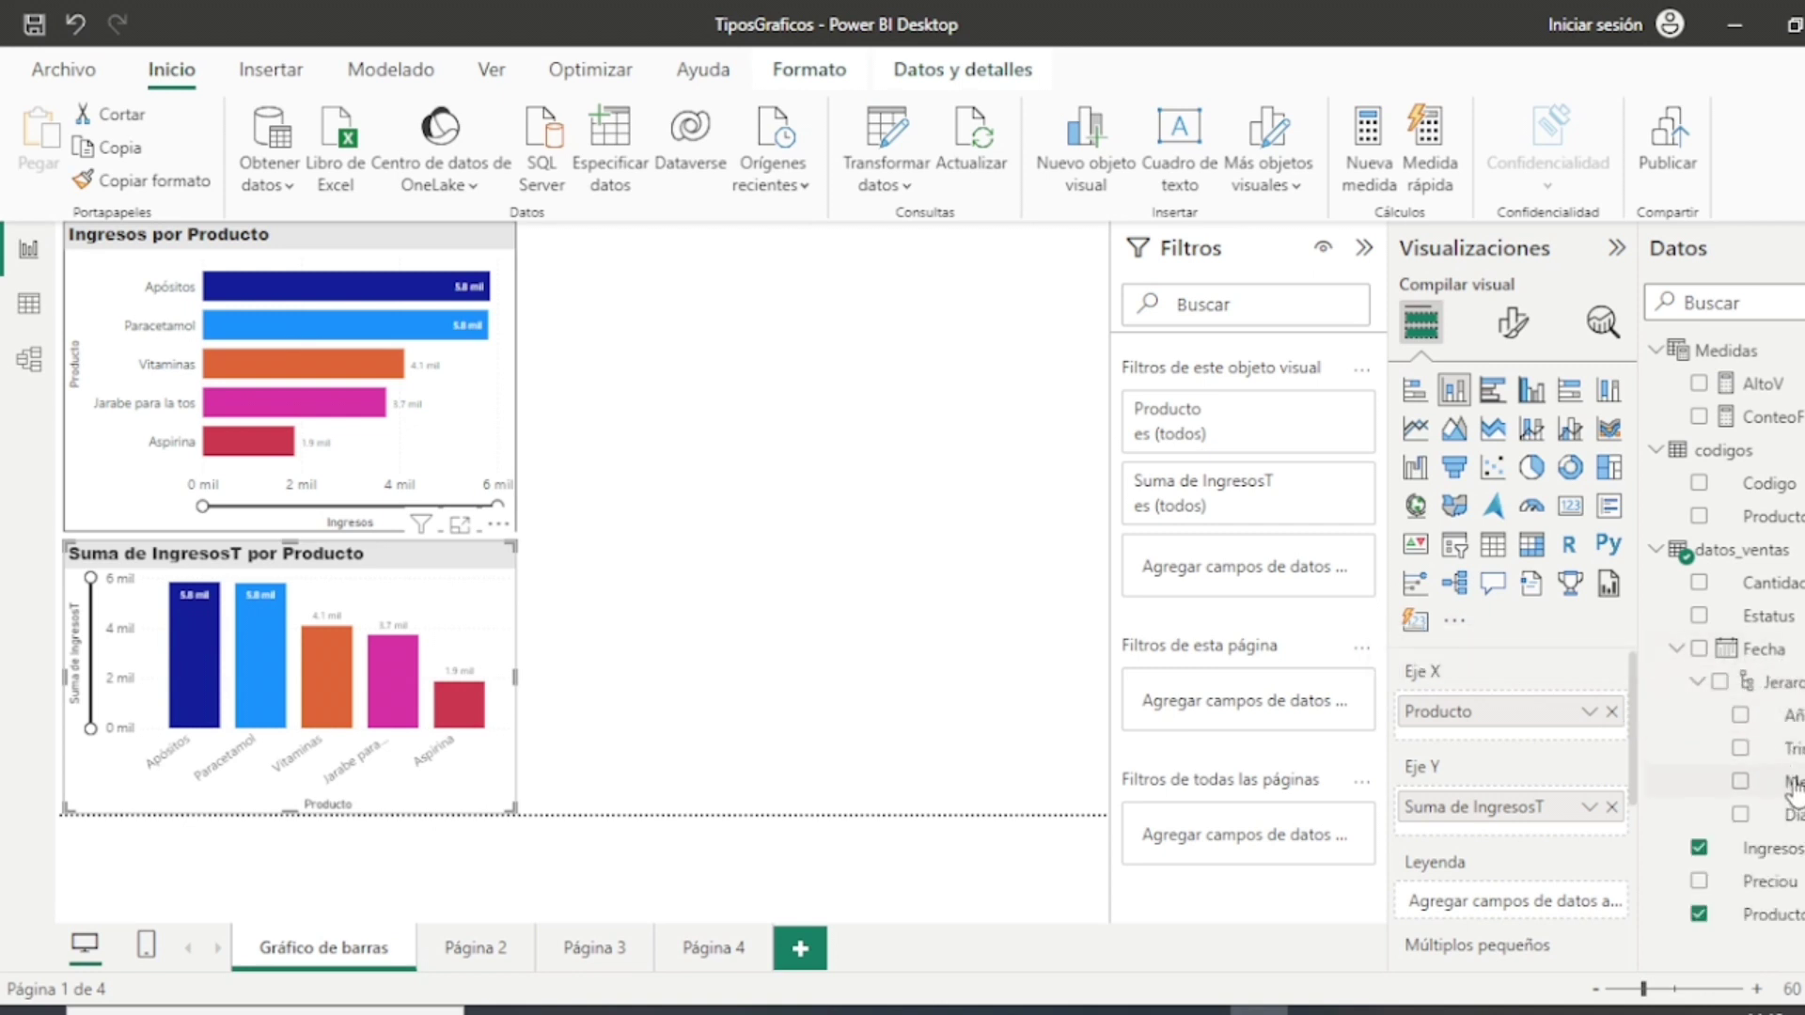
drag(1781, 781, 1504, 904)
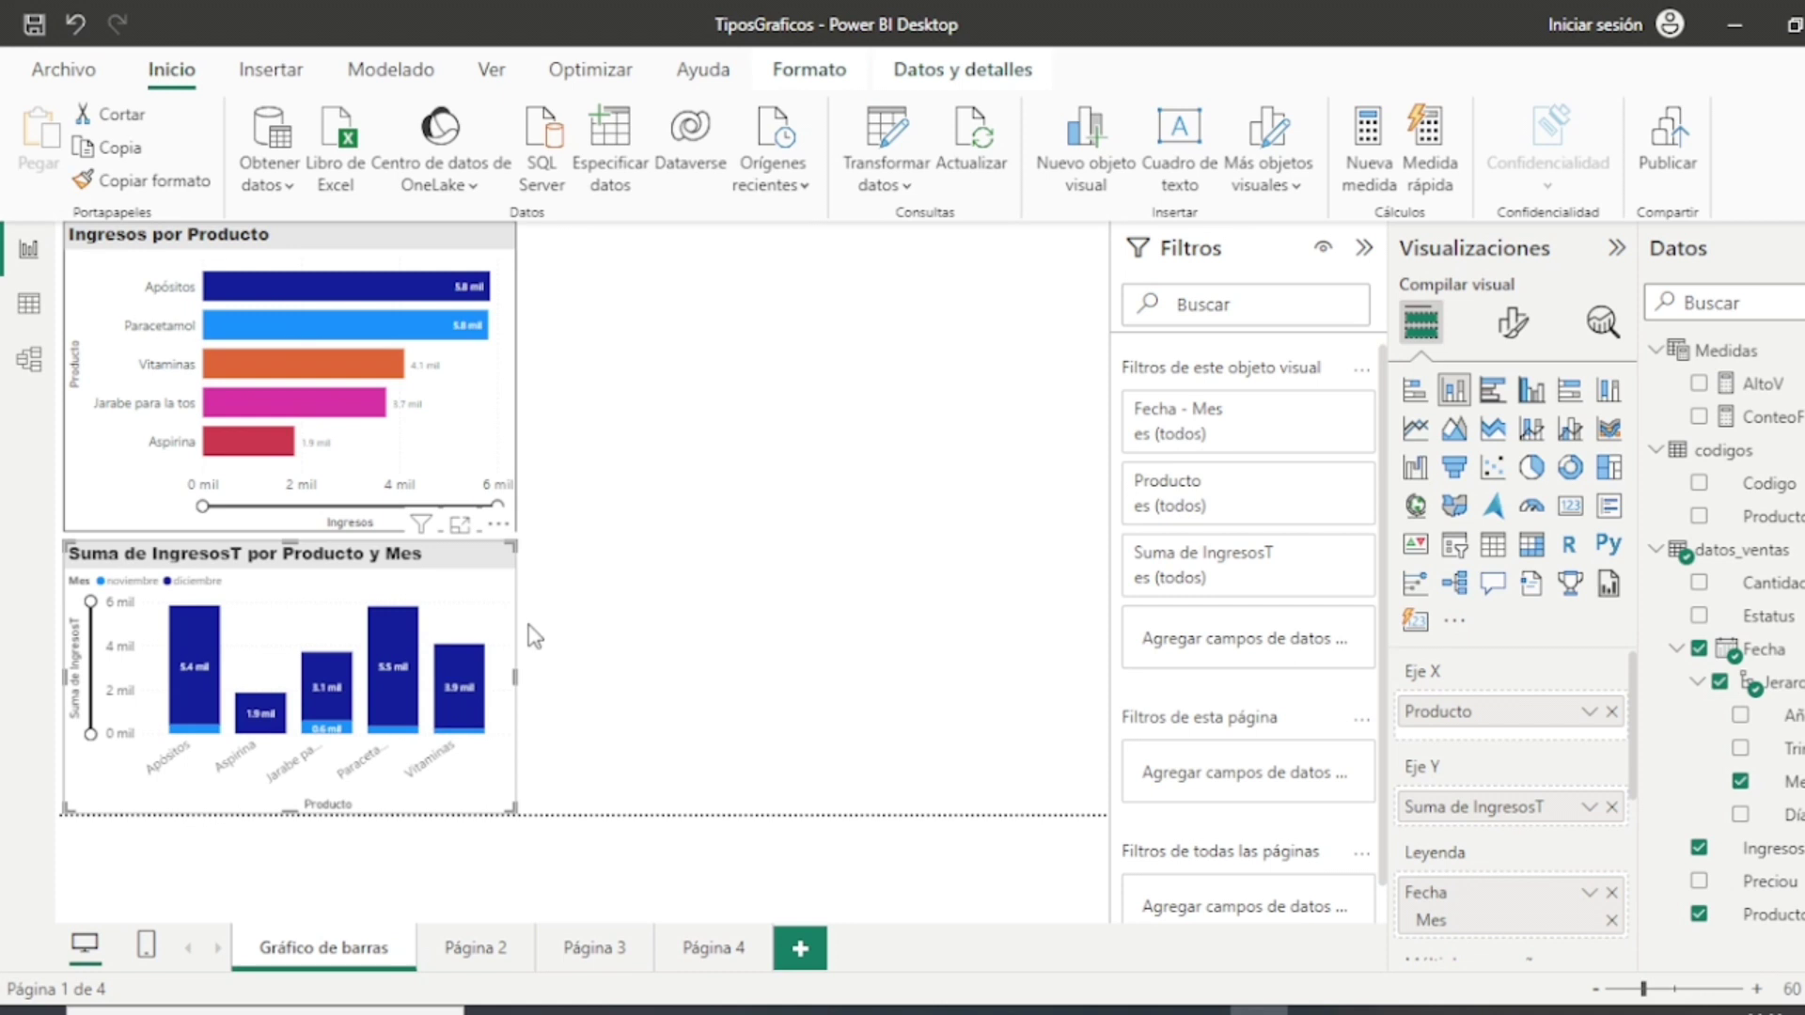
Step: Move the stacked column chart beside the bar chart and enlarge it to the remaining page width and the bar chart's height
drag(489, 598, 958, 276)
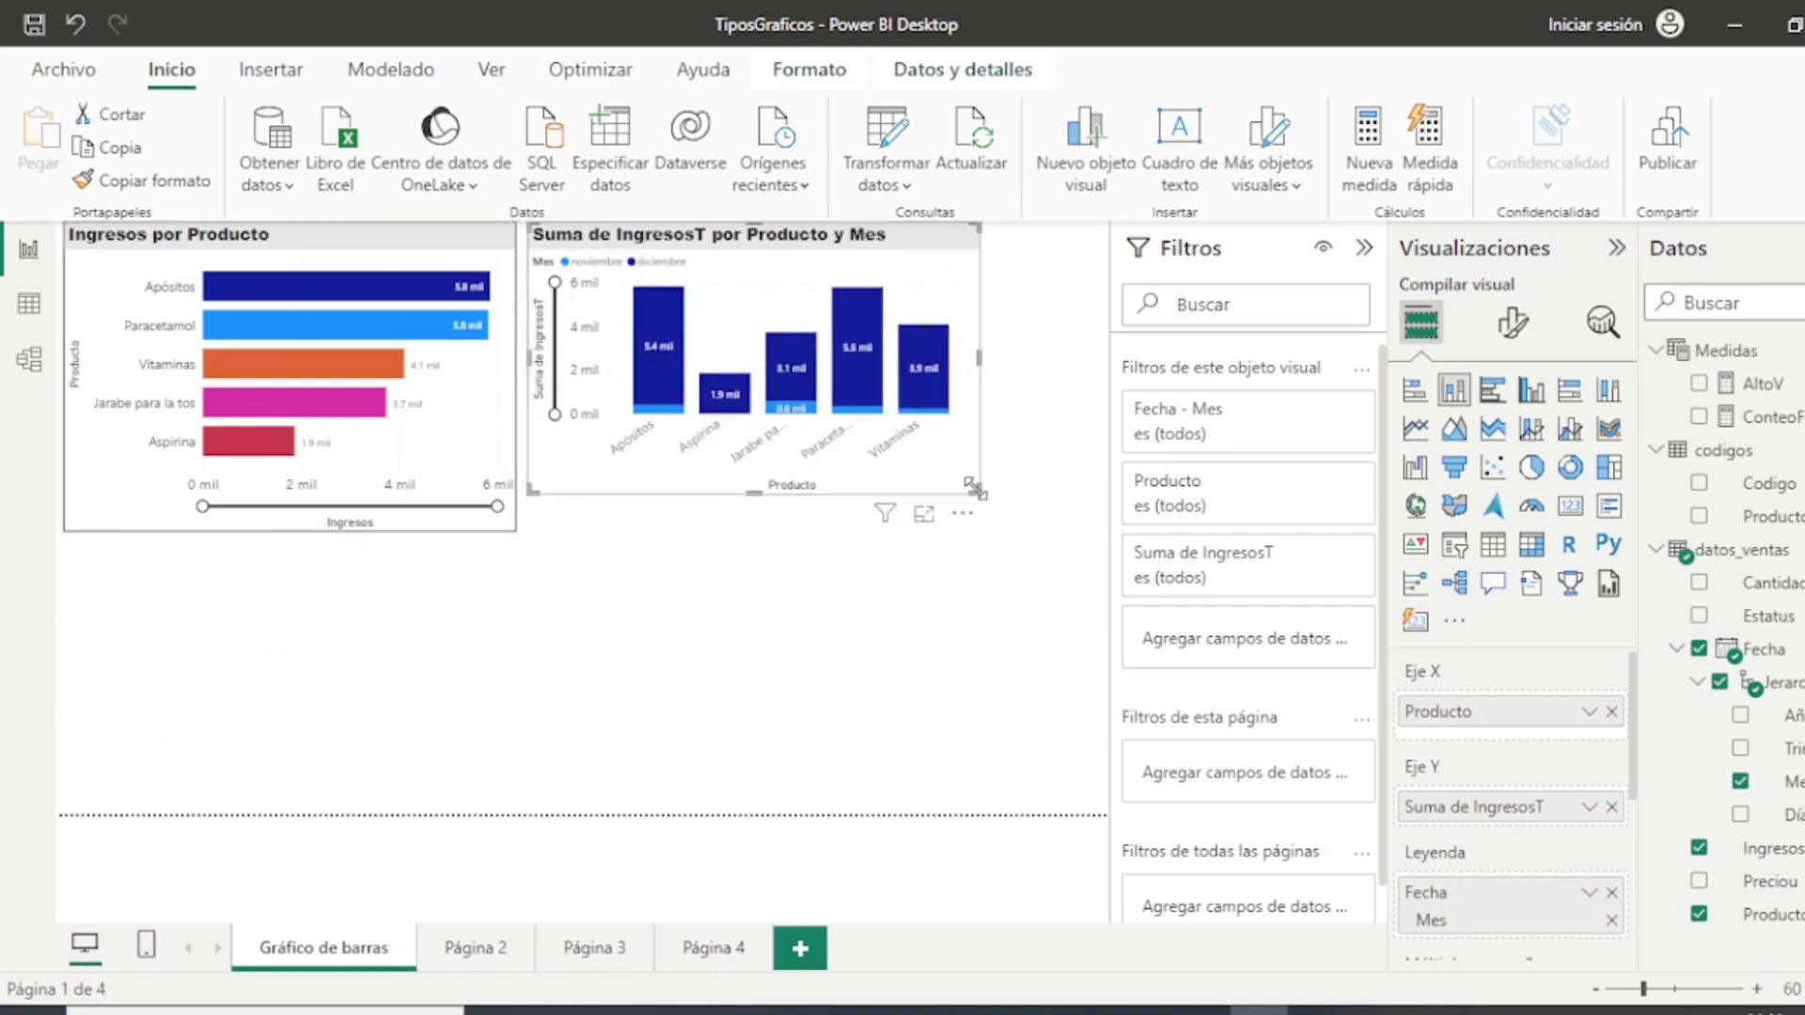
drag(974, 489, 1092, 530)
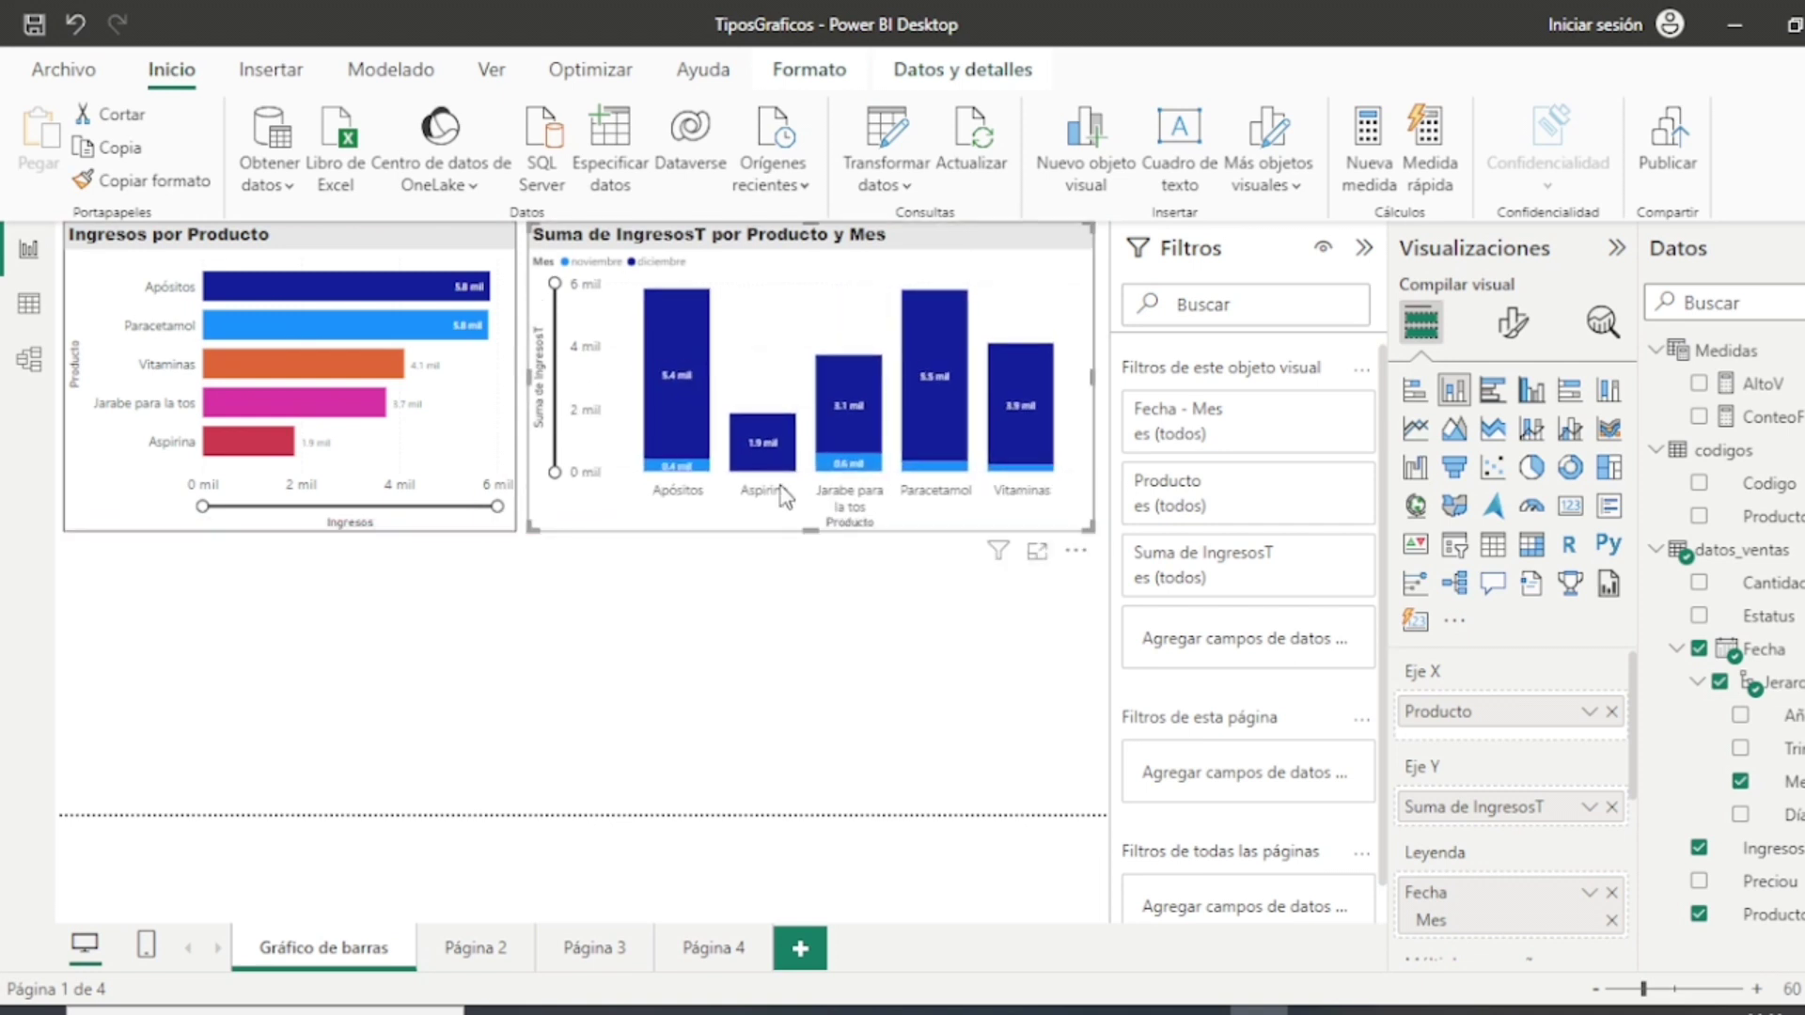
mouse_move(768, 473)
mouse_move(682, 325)
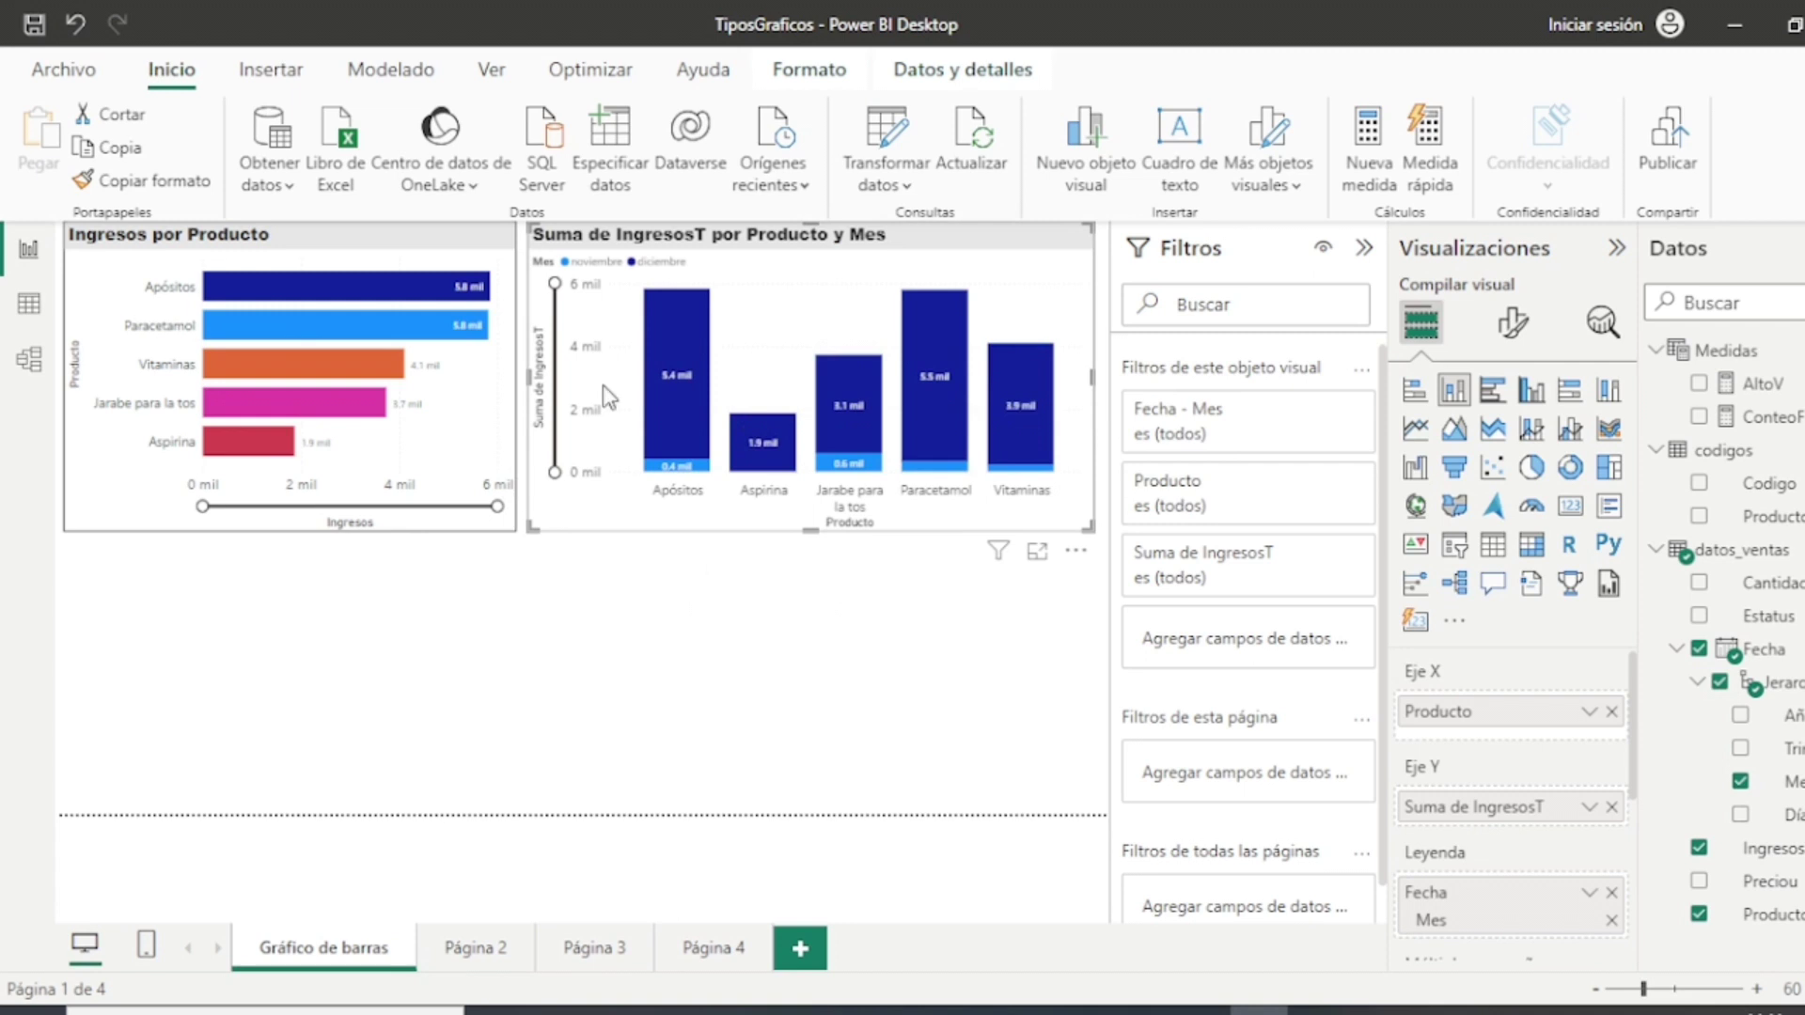
key(Escape)
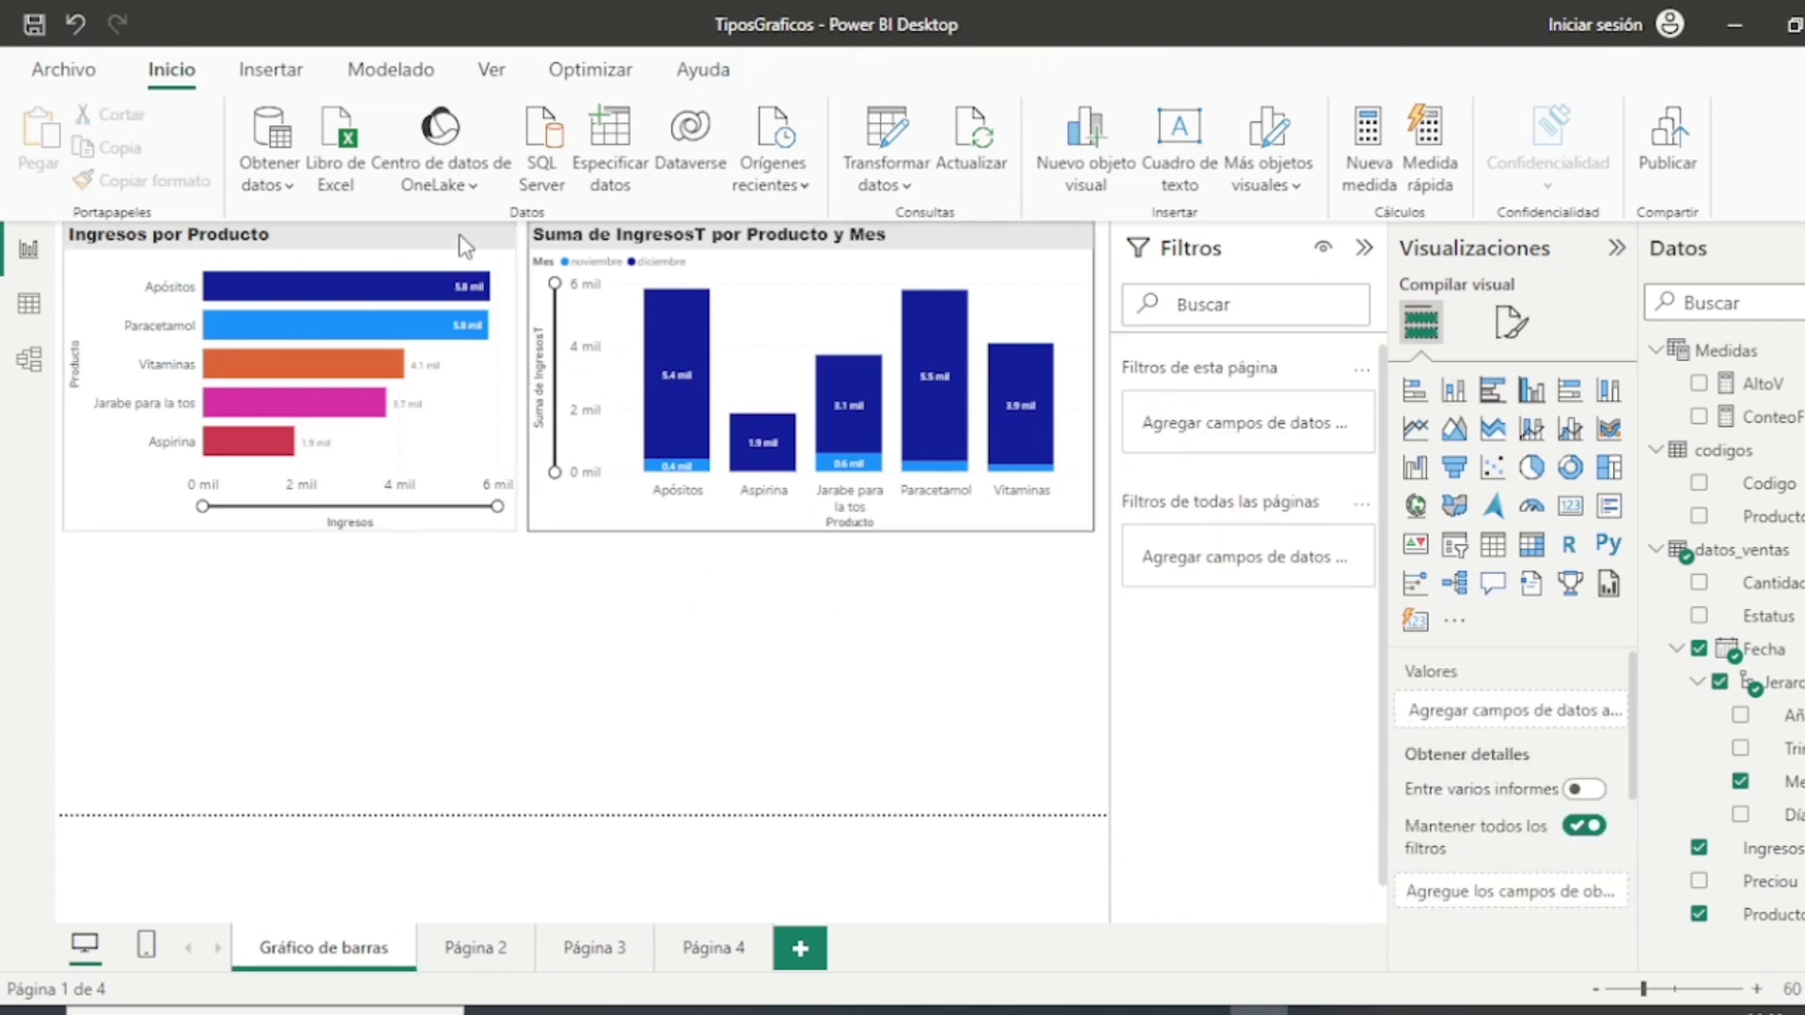
click(459, 235)
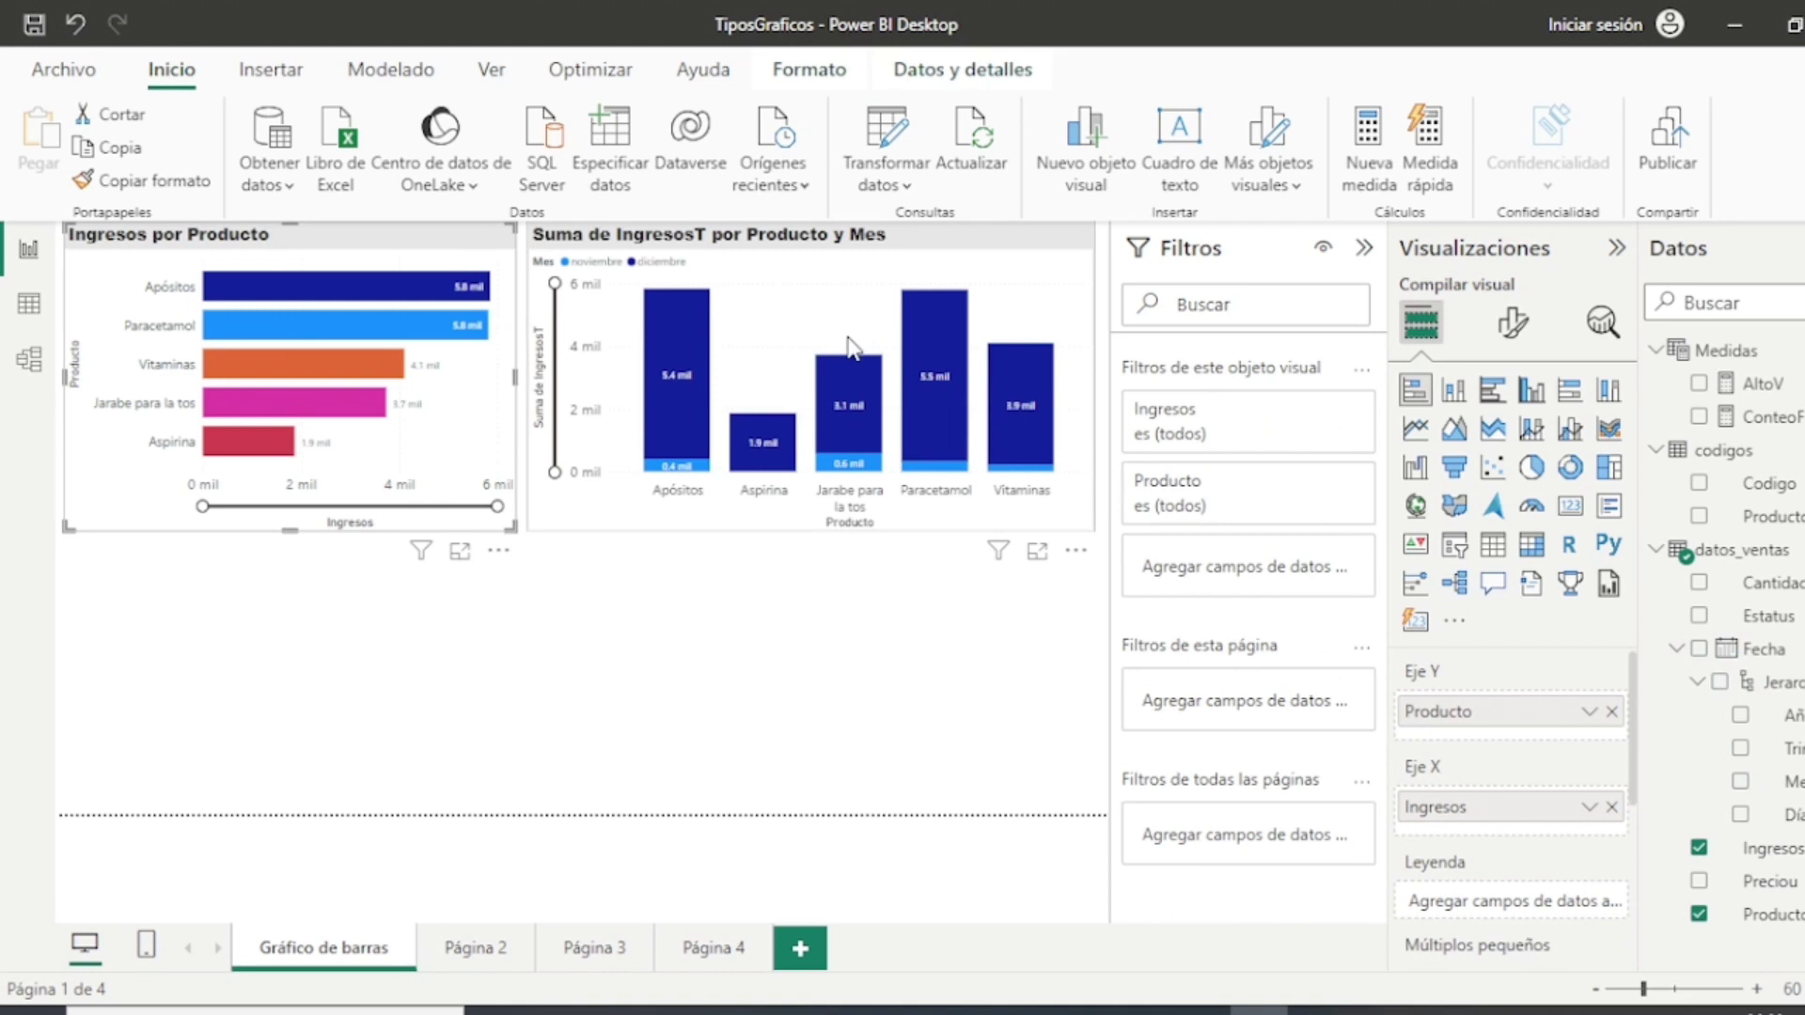
Step: Insert a clustered bar chart below the first bar chart with Producto on the Y-axis, Cantidad on the X-axis and Mes as legend
click(814, 718)
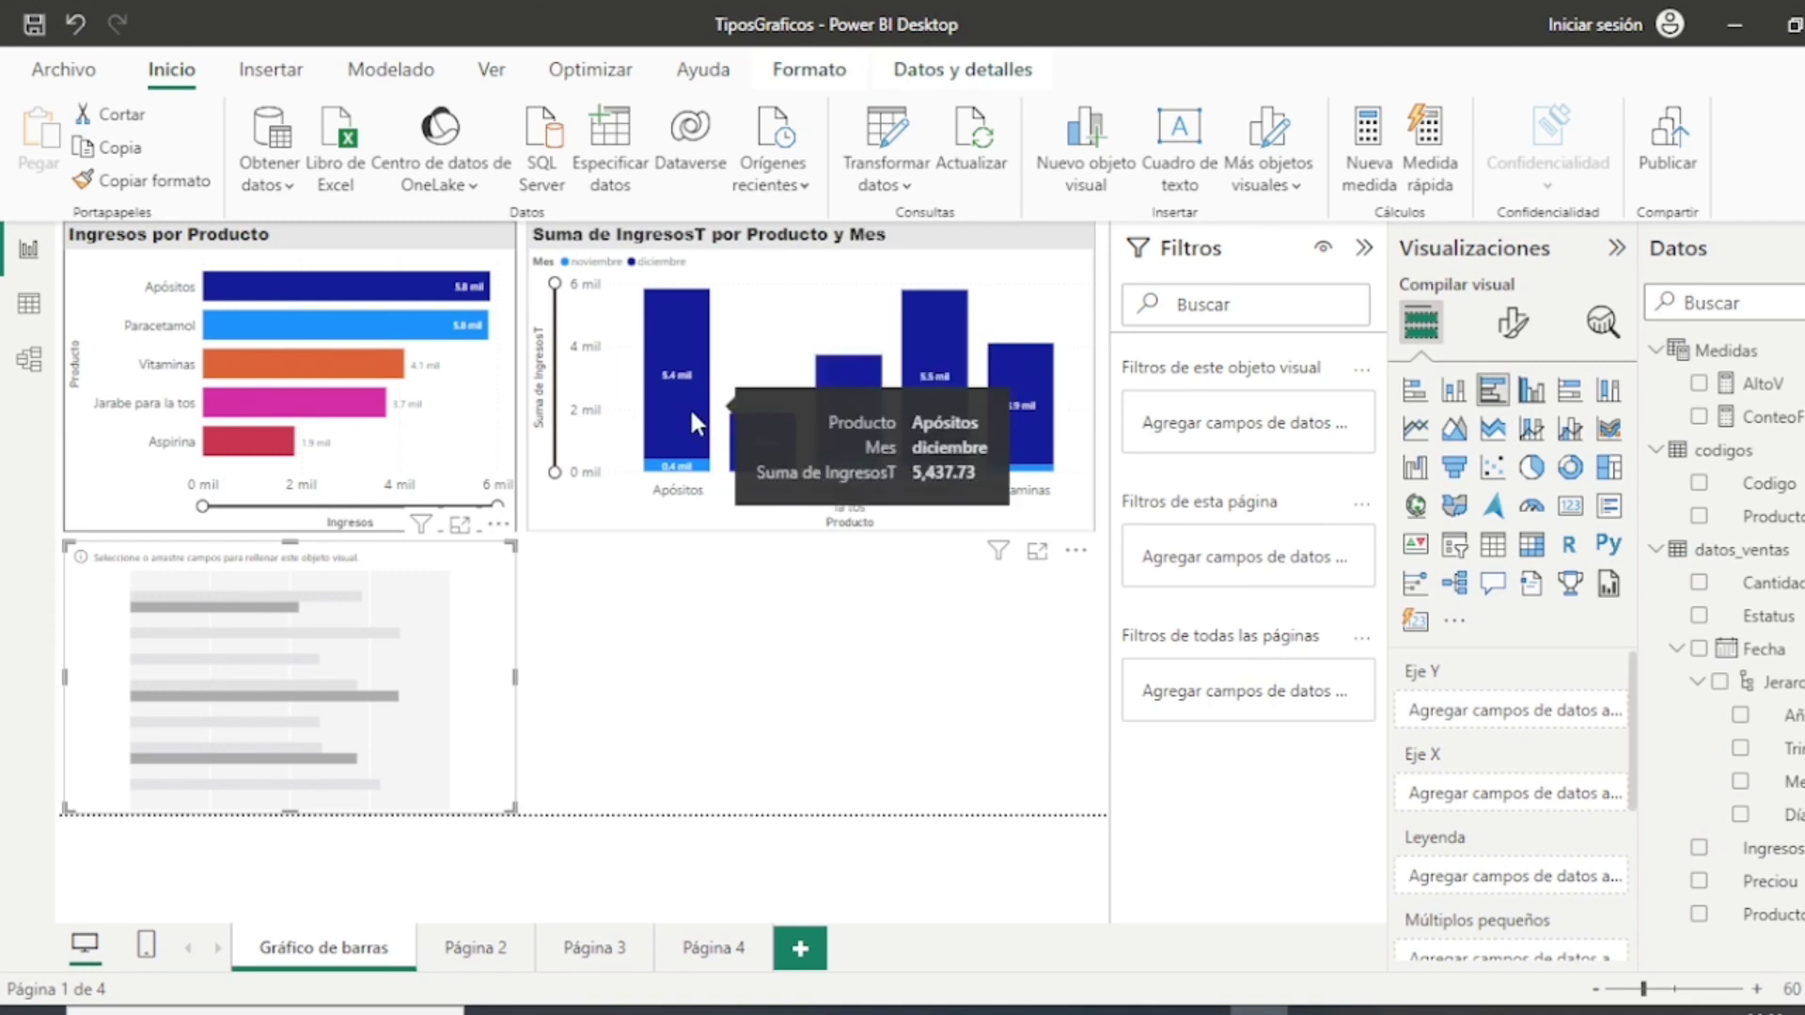
mouse_move(683, 470)
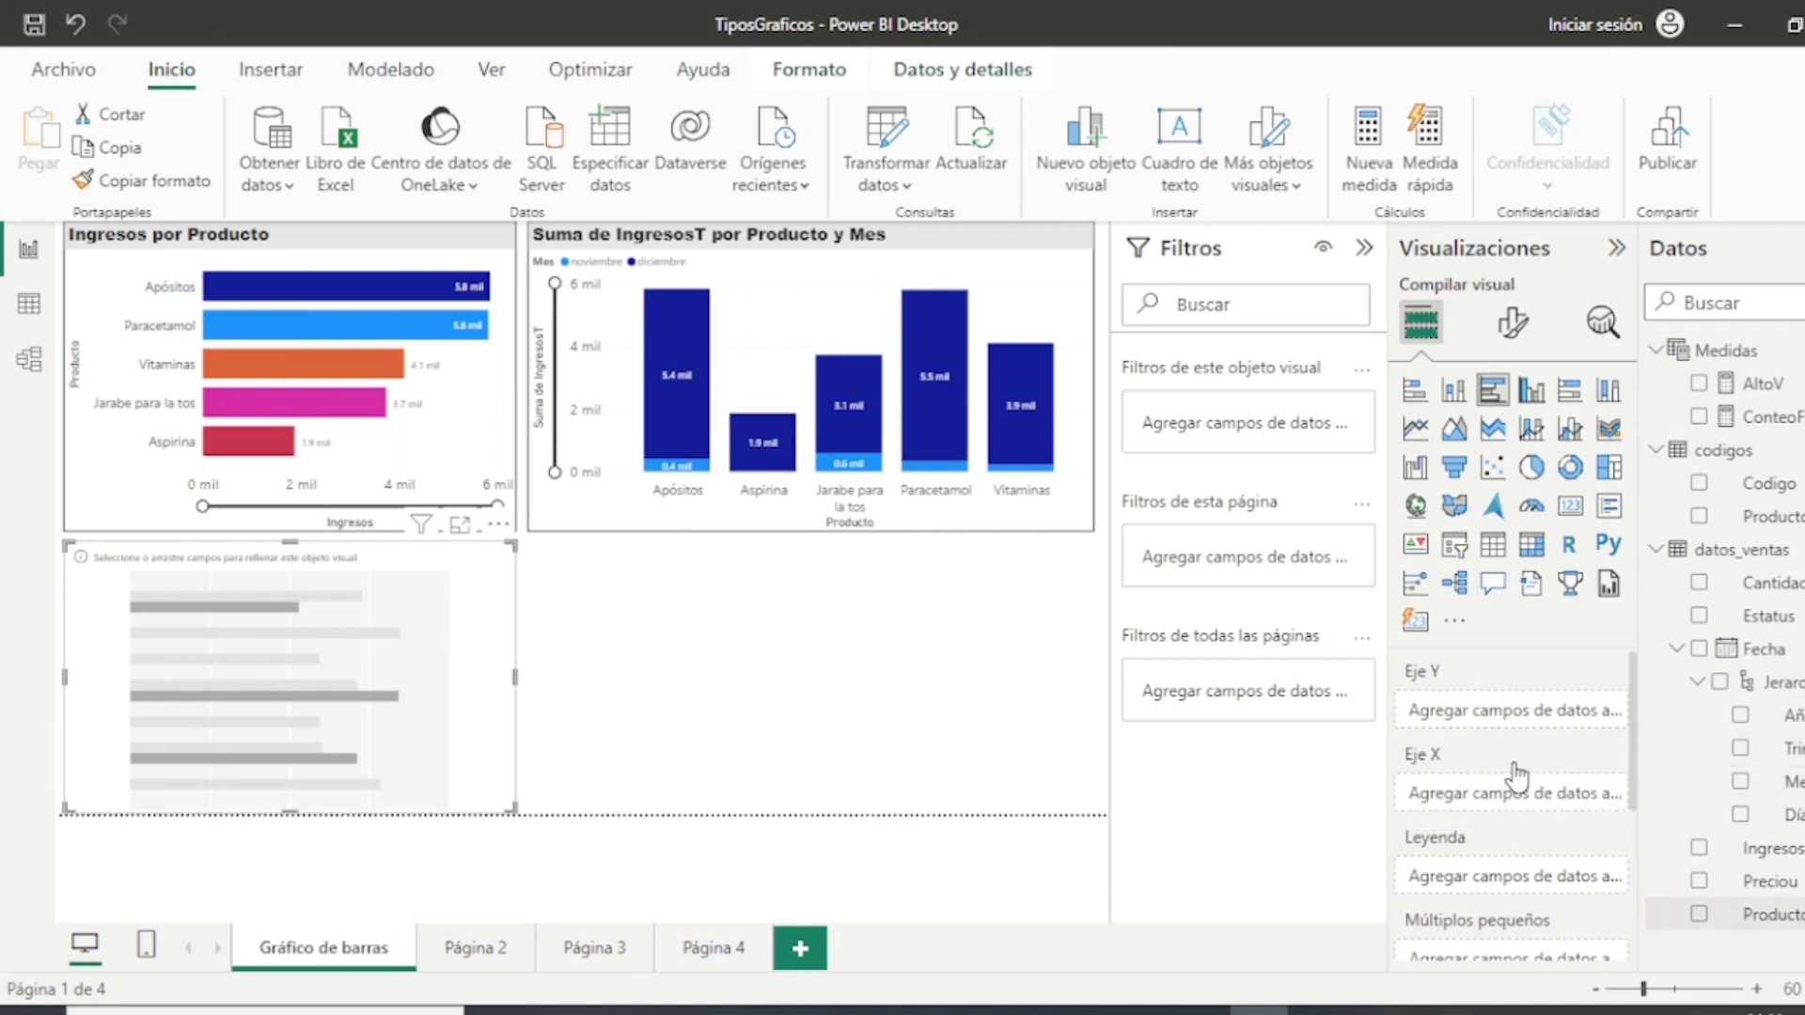
mouse_move(1473, 719)
mouse_down()
mouse_move(1504, 705)
mouse_move(1473, 723)
mouse_up()
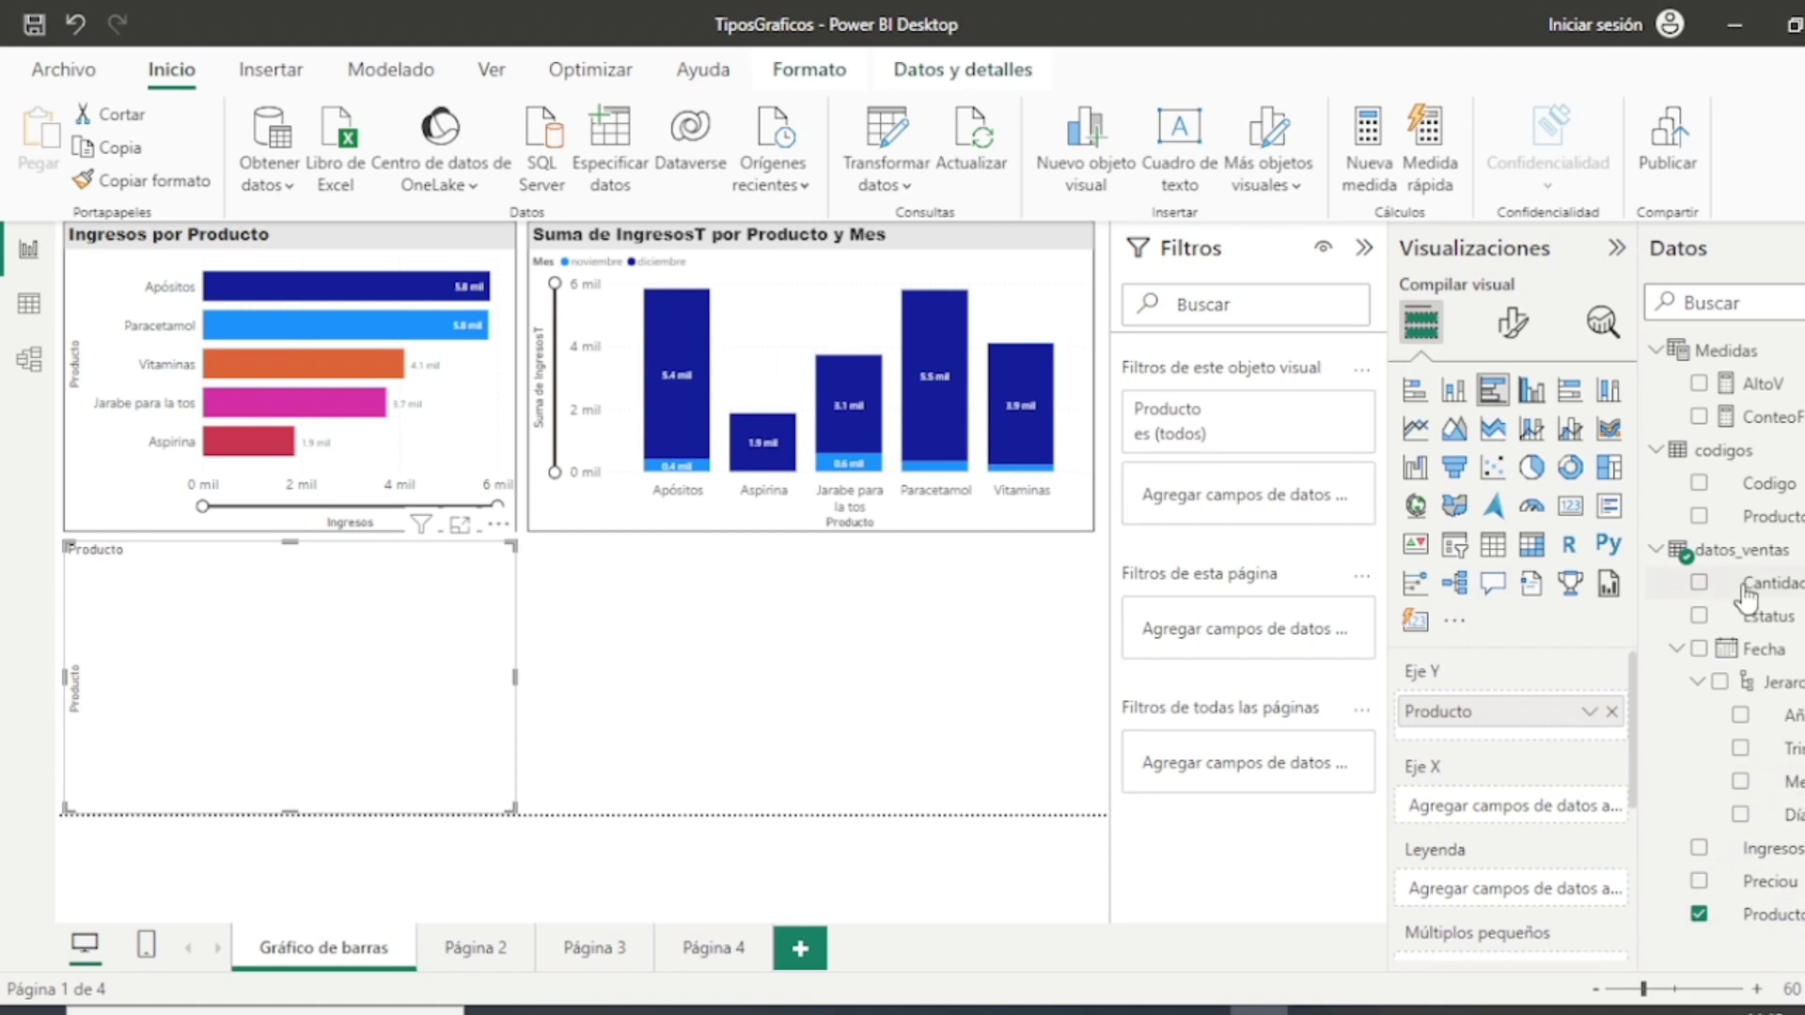
drag(1747, 590, 1483, 799)
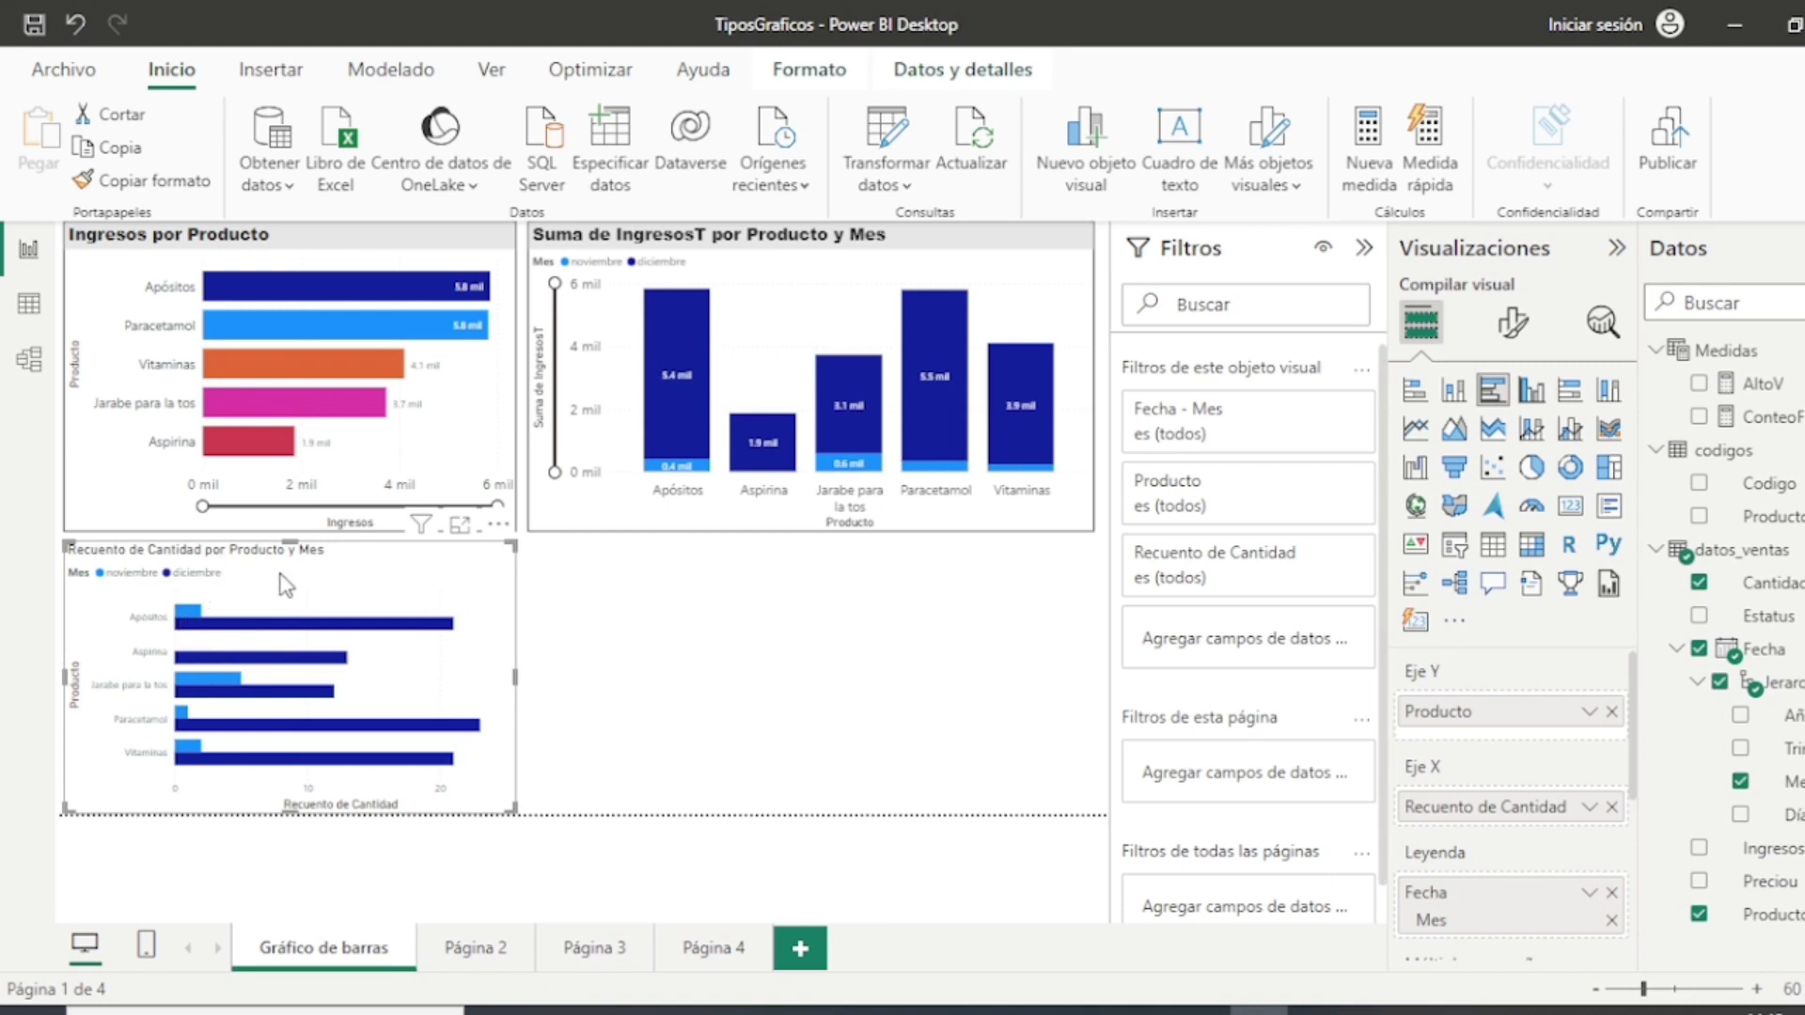
click(727, 714)
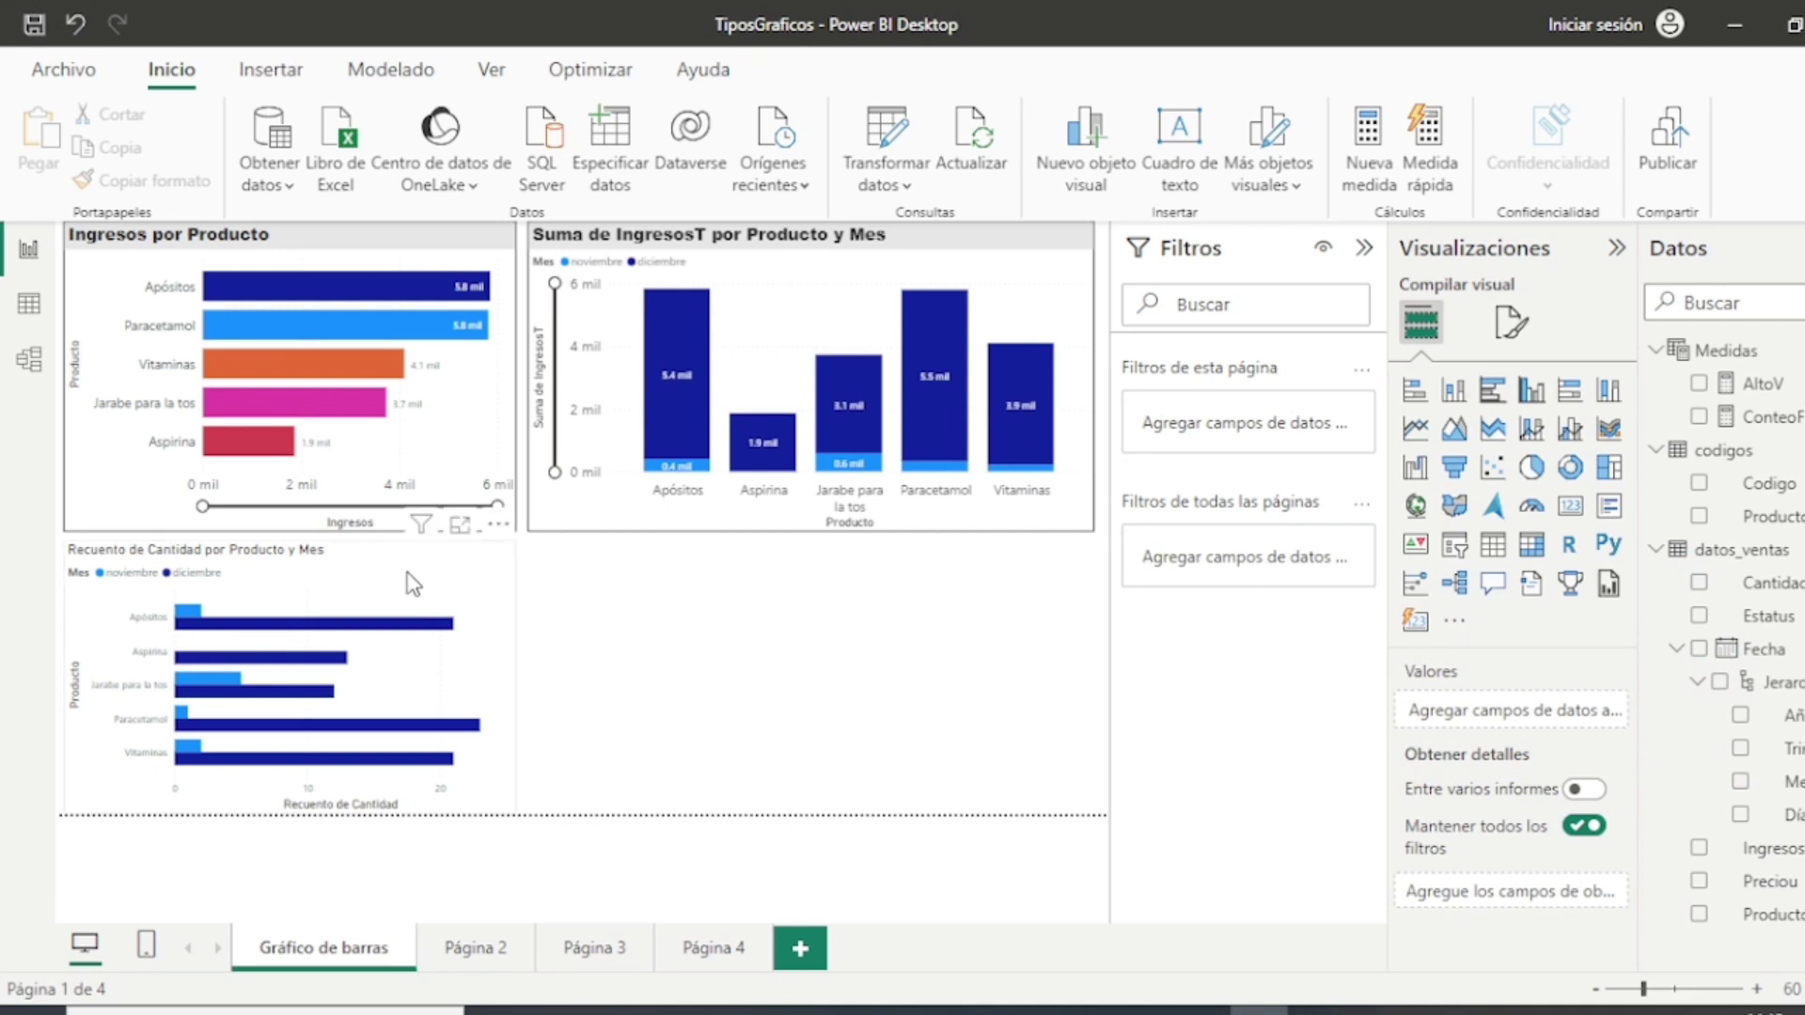
click(363, 549)
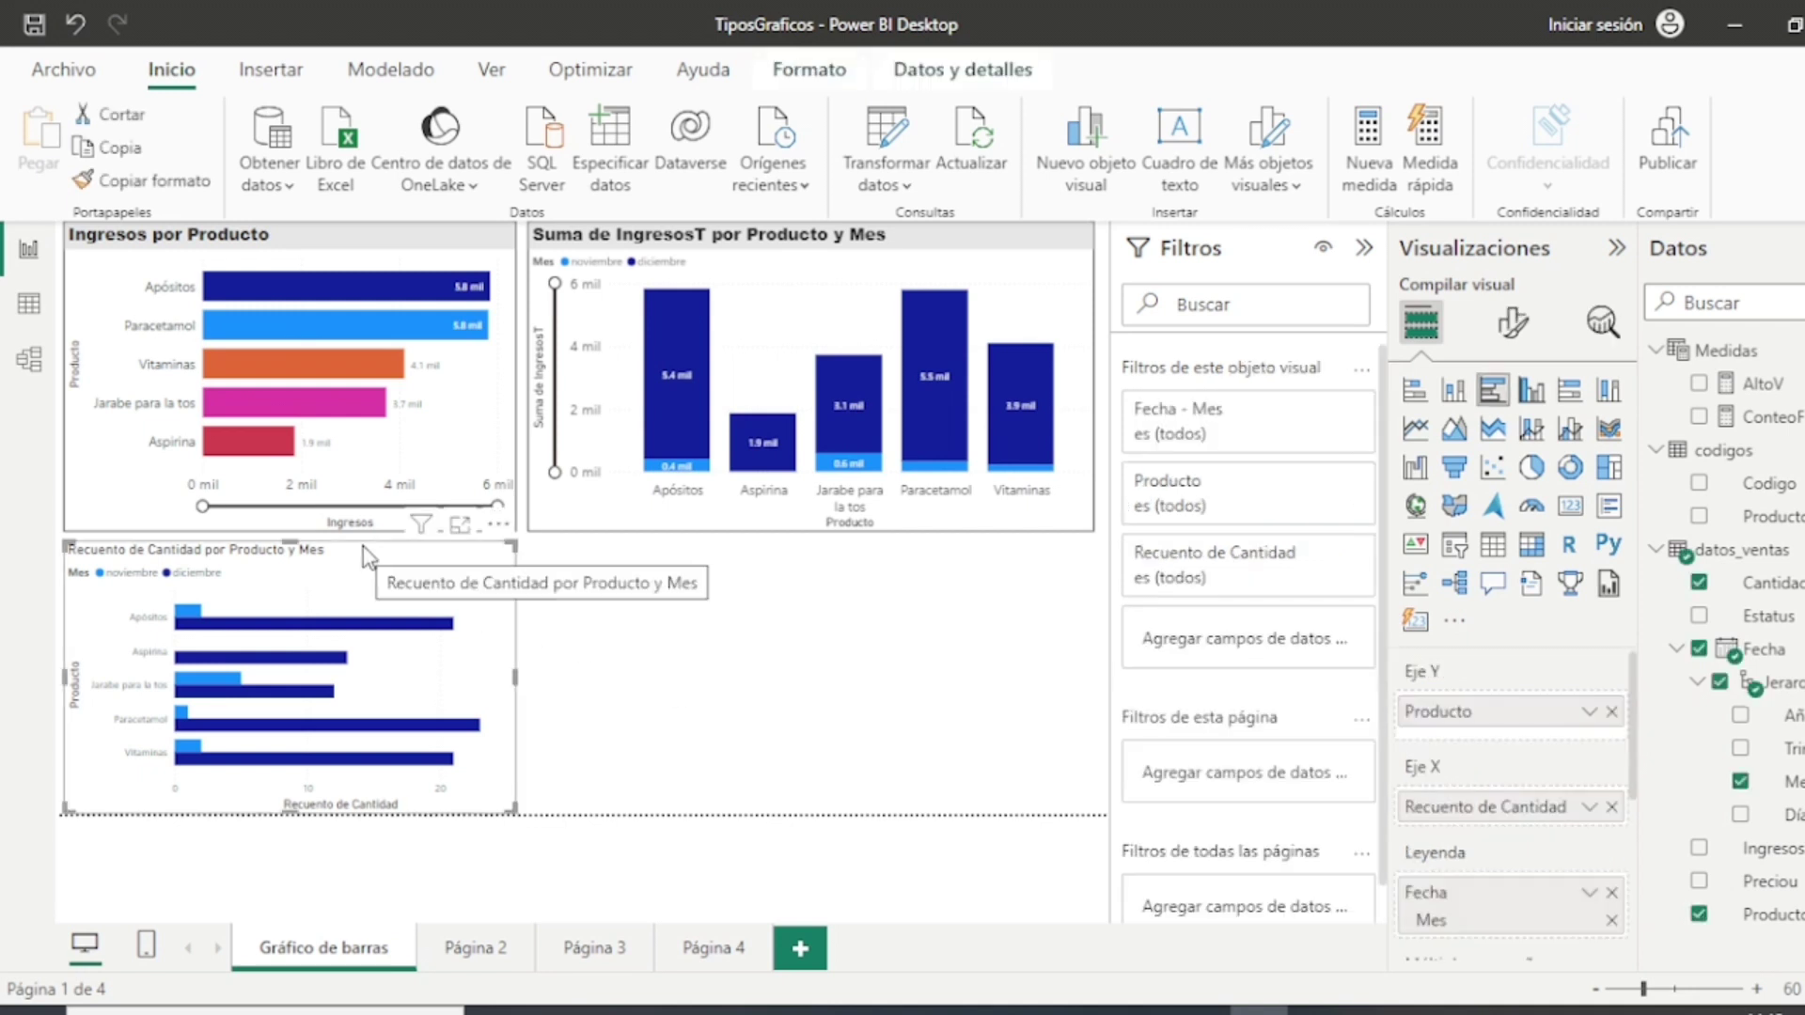
click(720, 705)
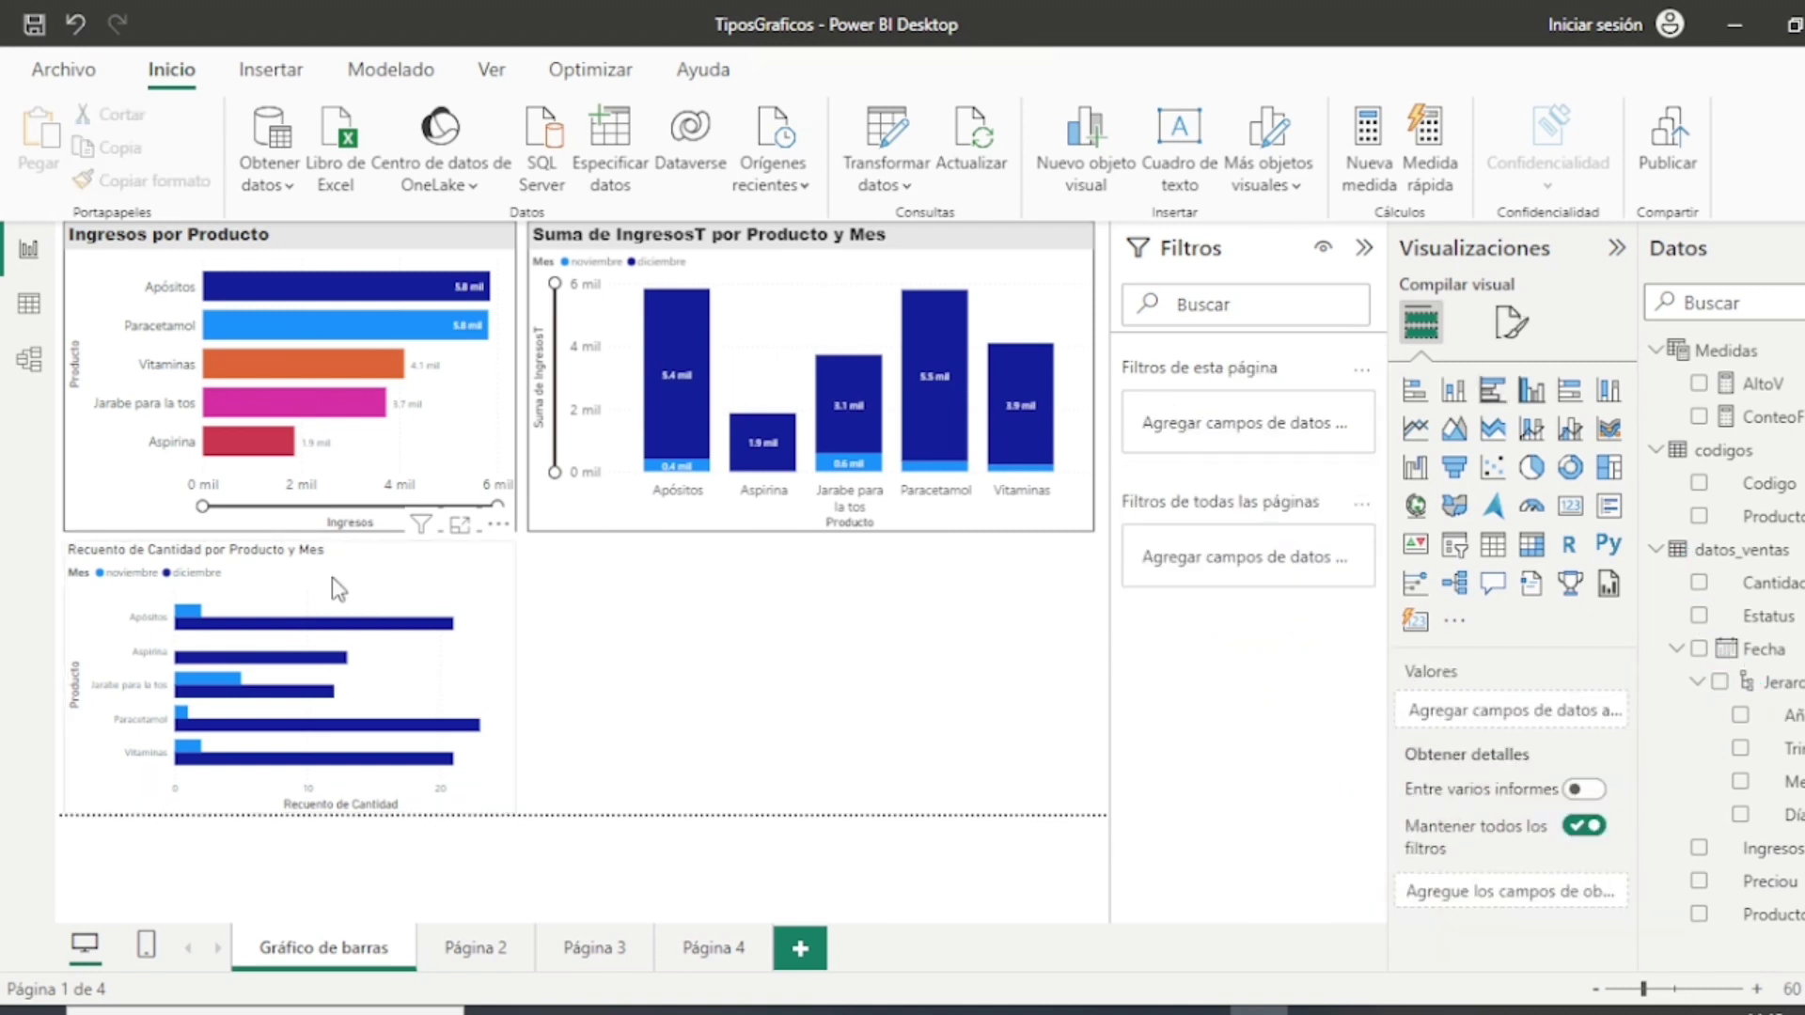
Step: Color the clustered bar chart's noviembre bars red and its diciembre bars dark purple
click(331, 577)
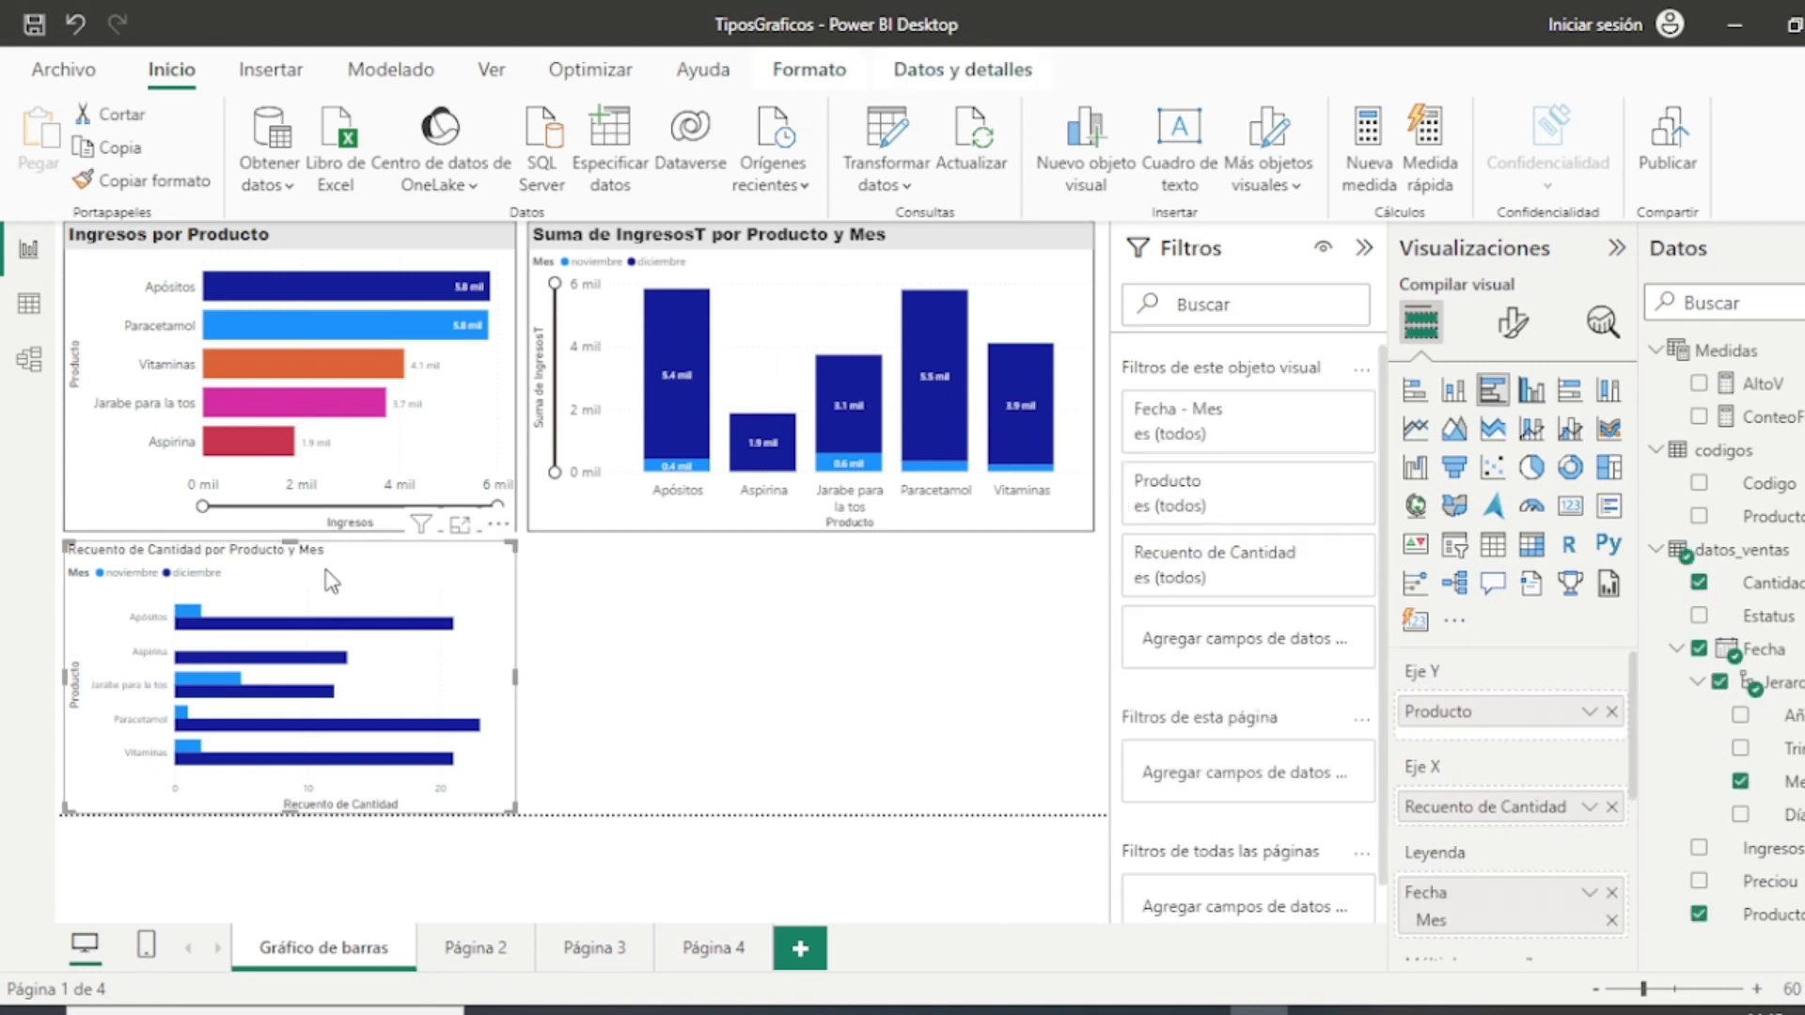
click(1525, 333)
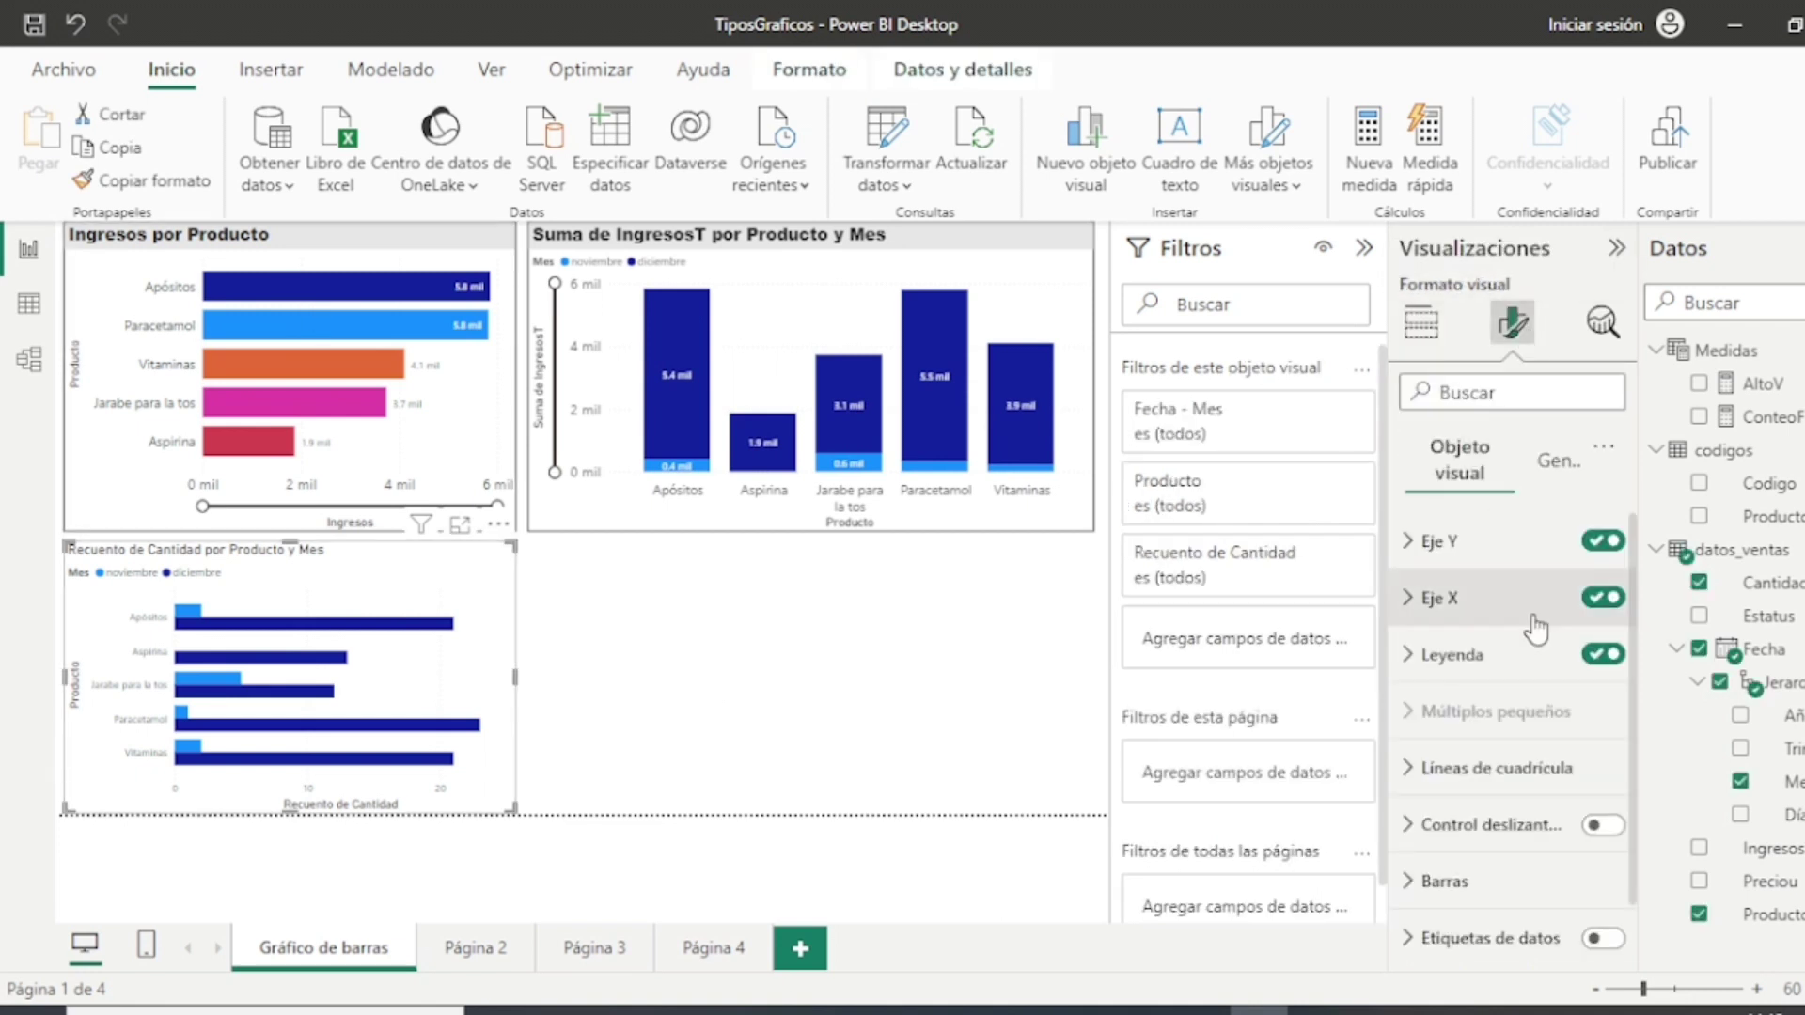
scroll(1537, 640, down, 1)
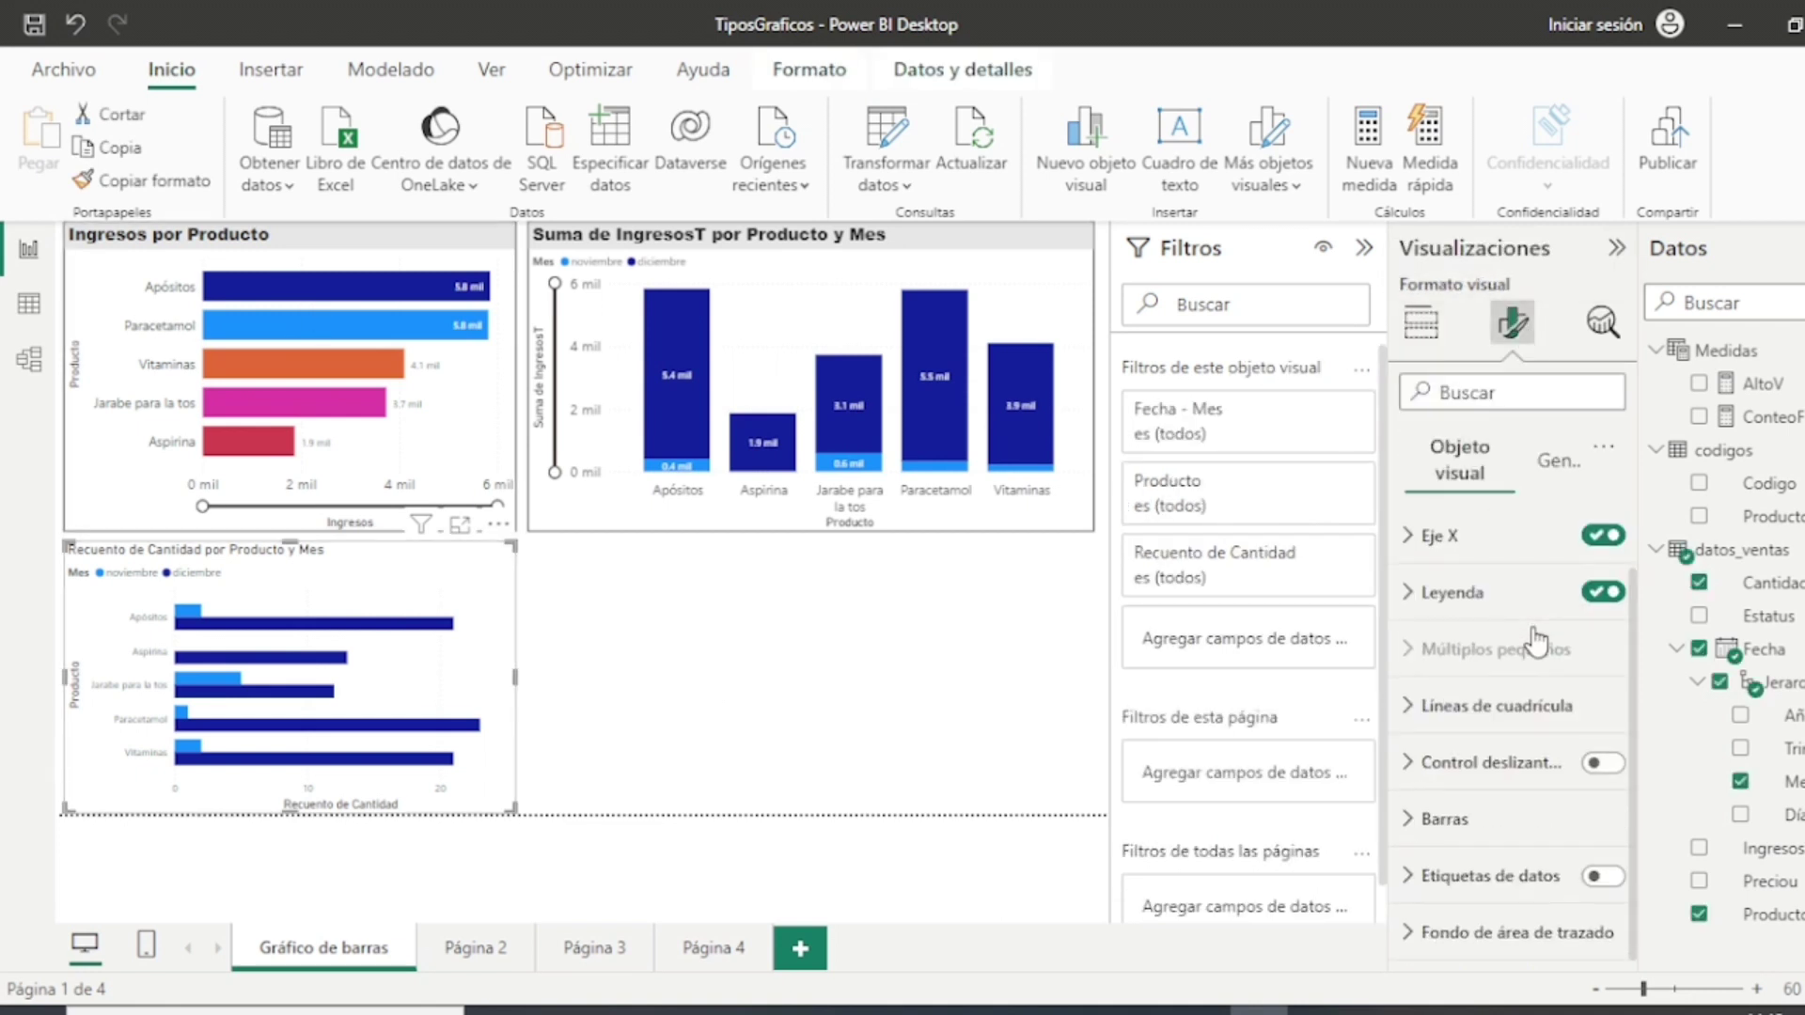
click(1410, 819)
scroll(1489, 706, down, 2)
scroll(1486, 697, down, 3)
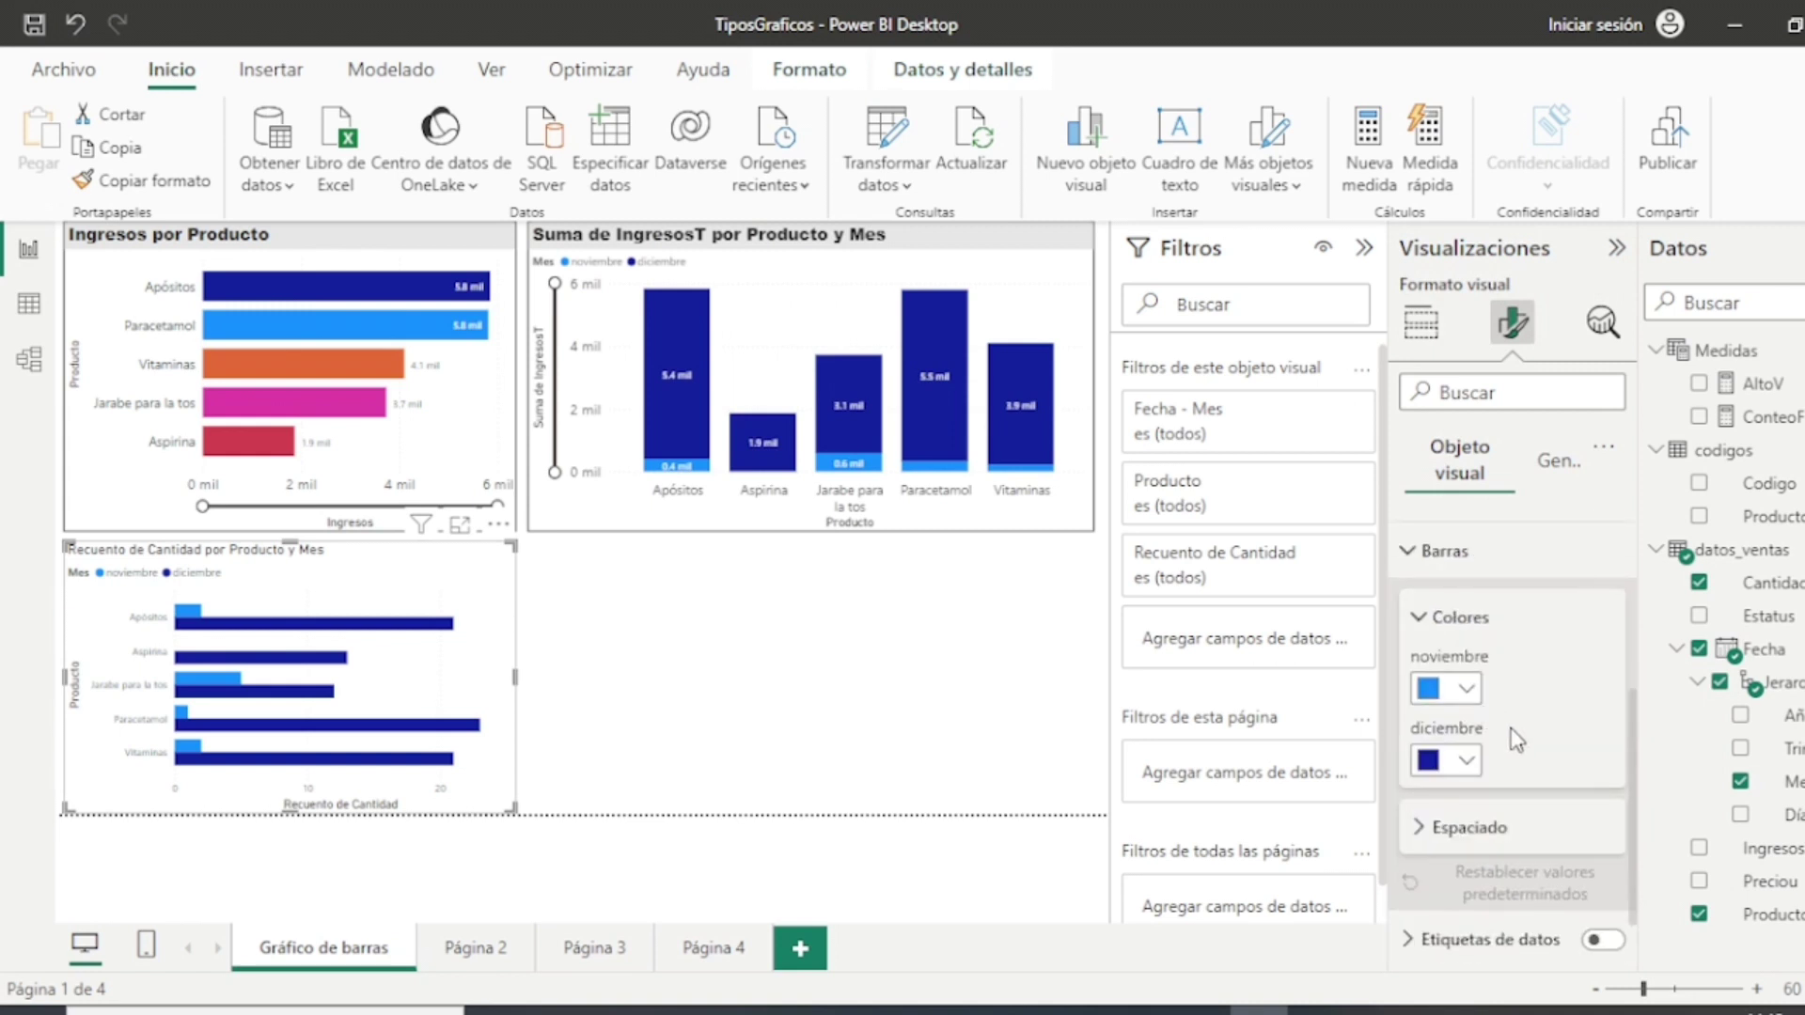
click(1472, 692)
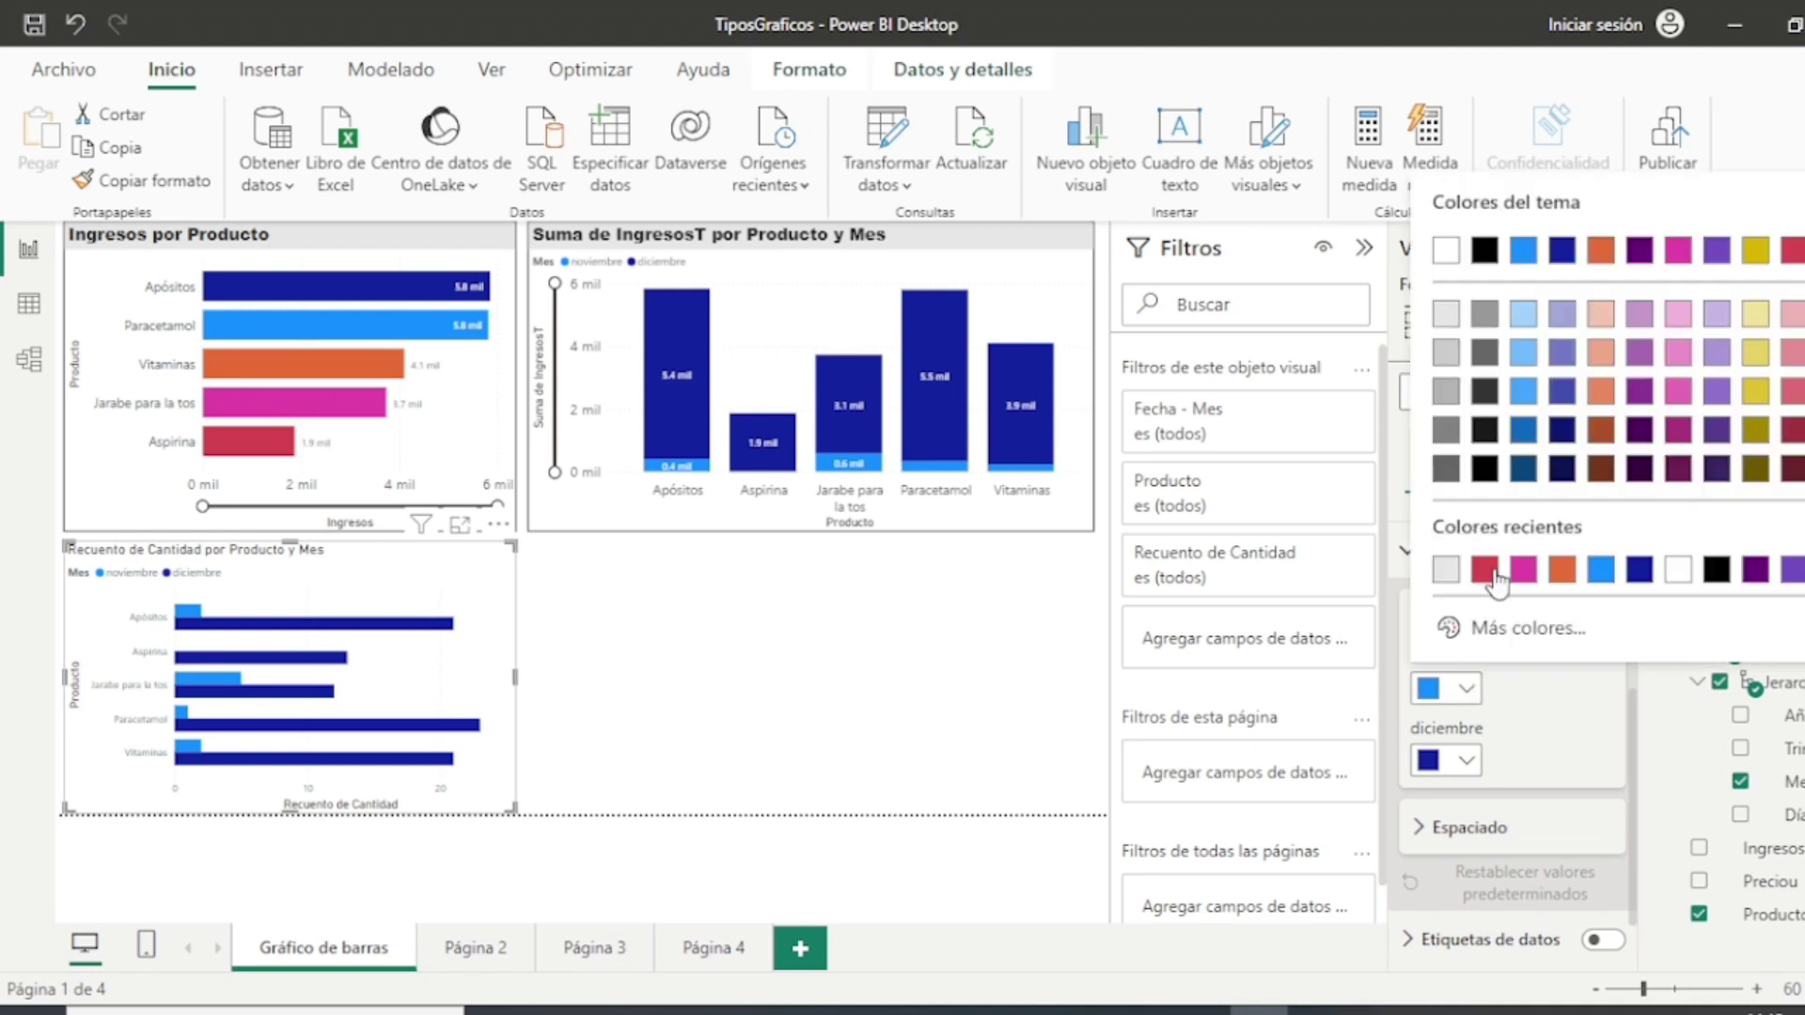
click(1466, 767)
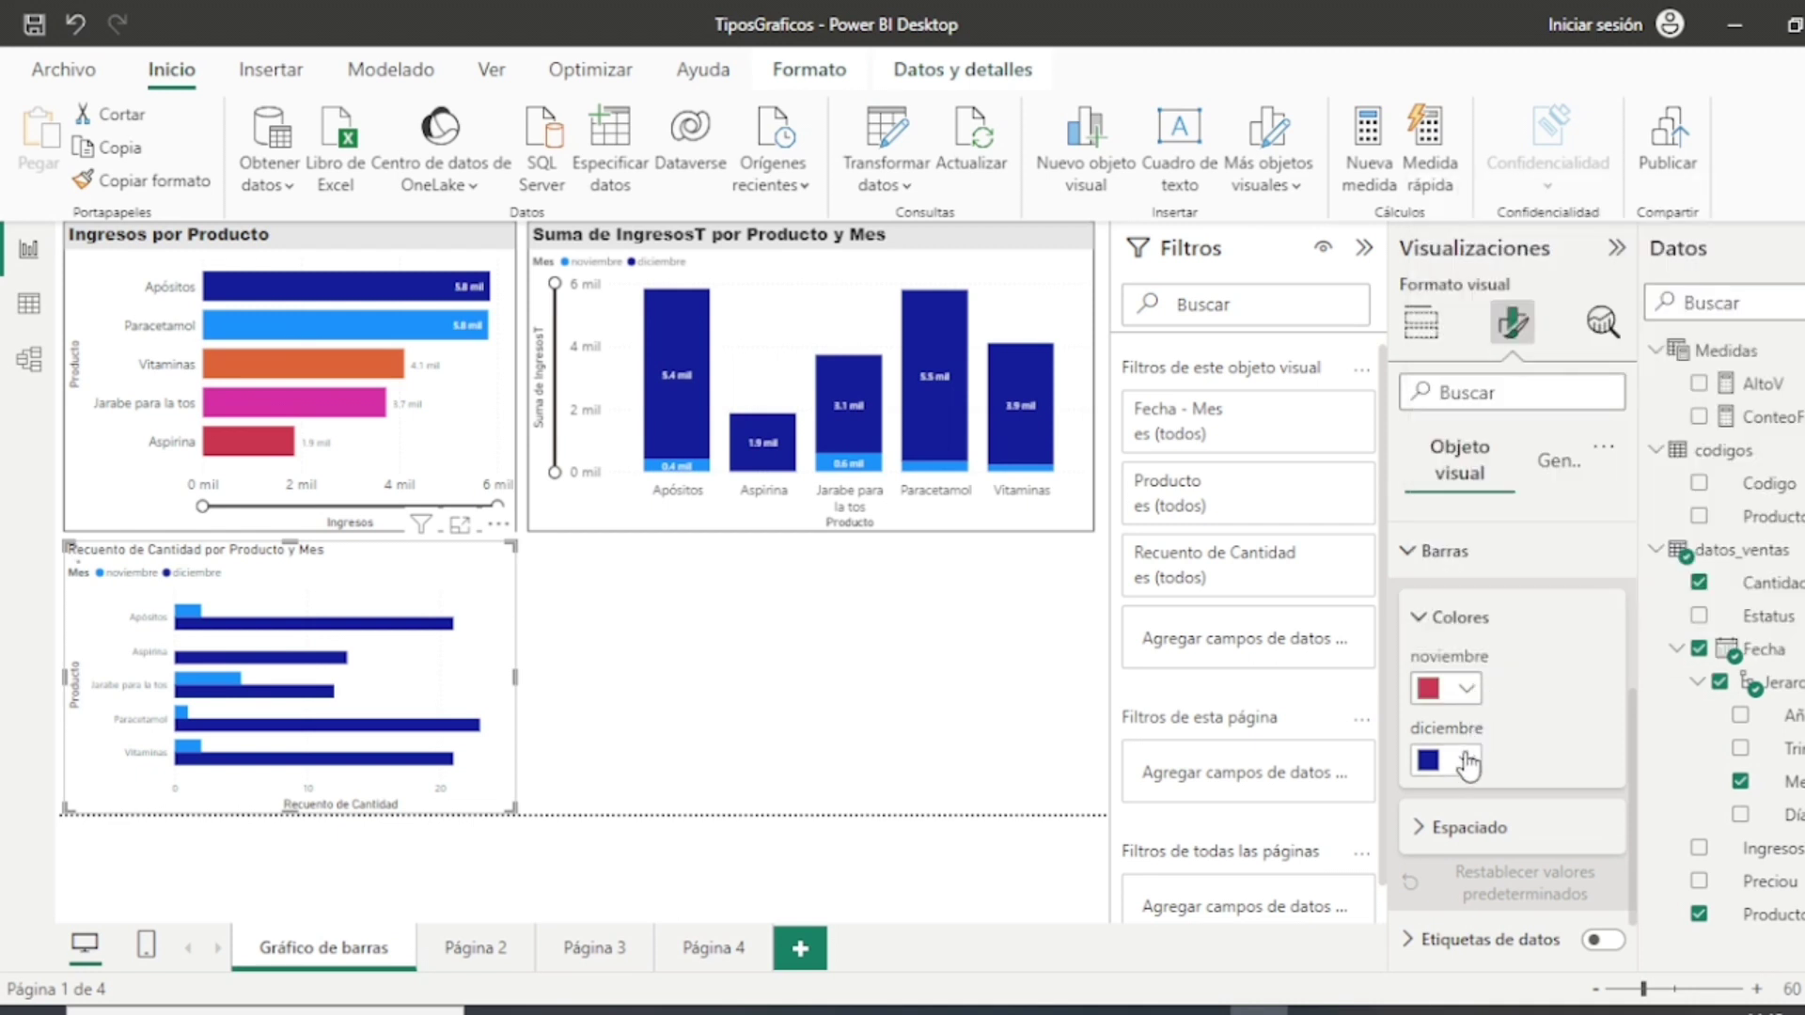
click(1467, 766)
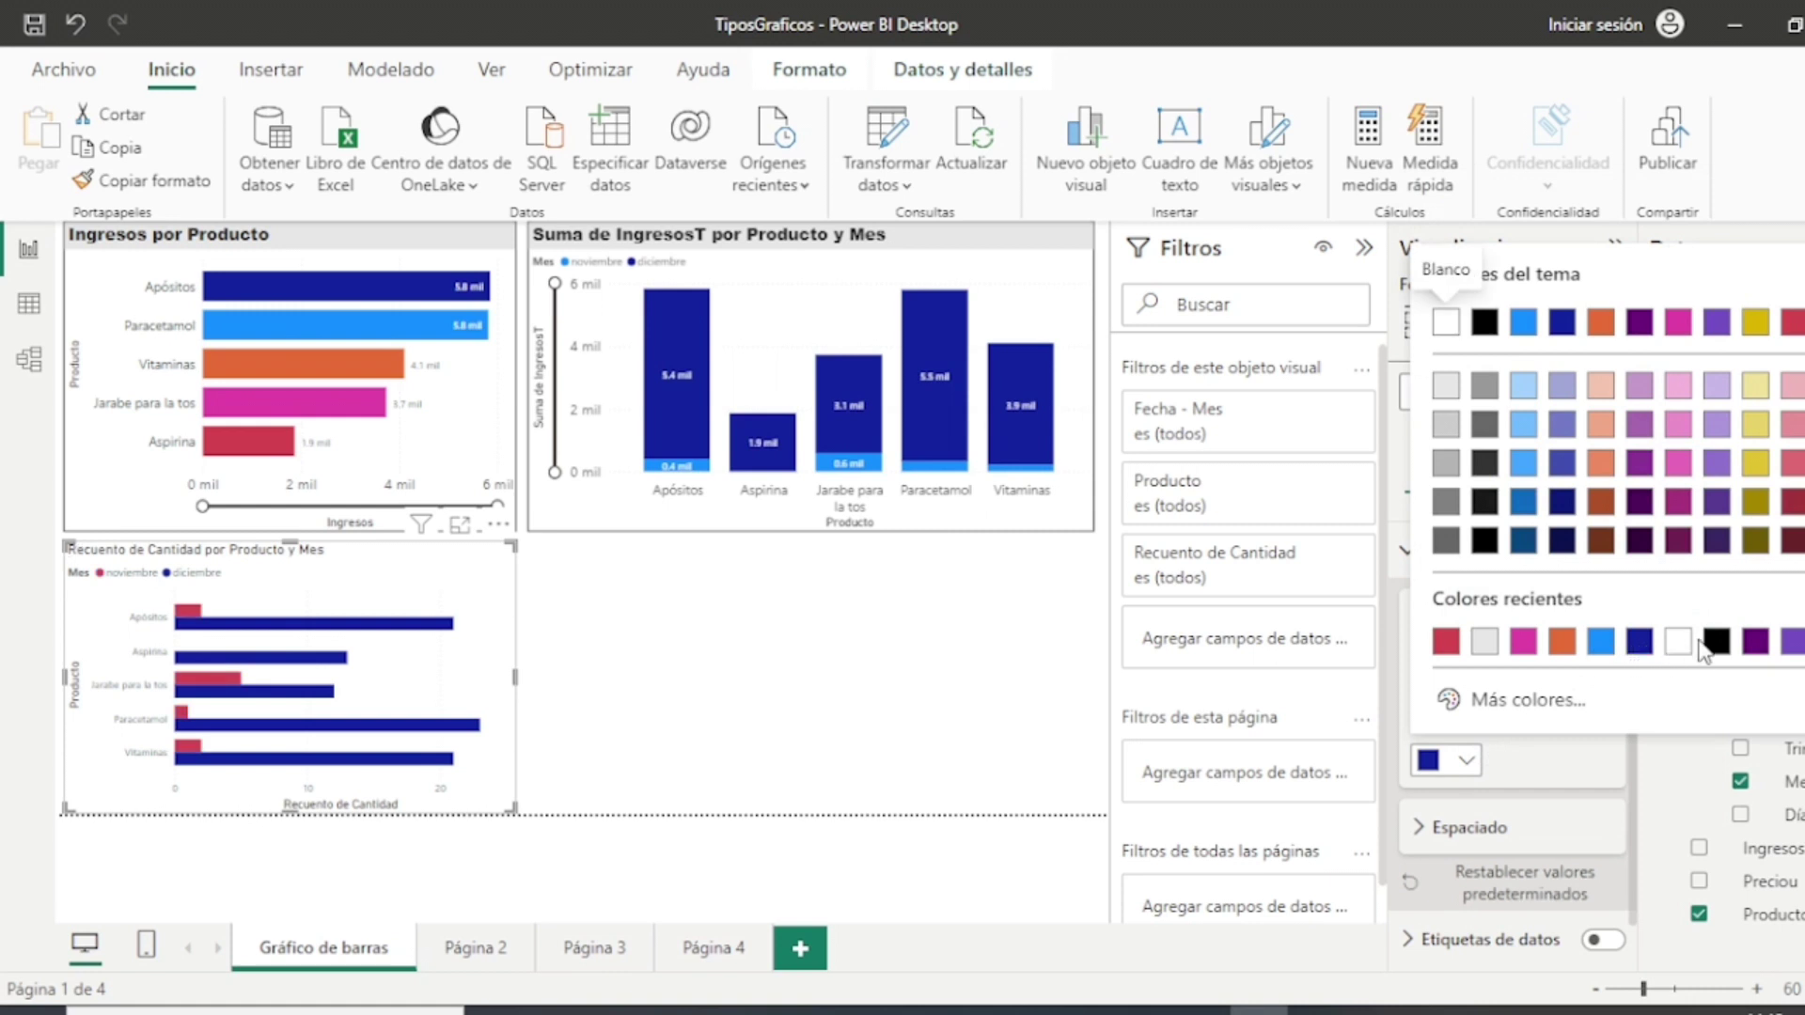
click(1755, 642)
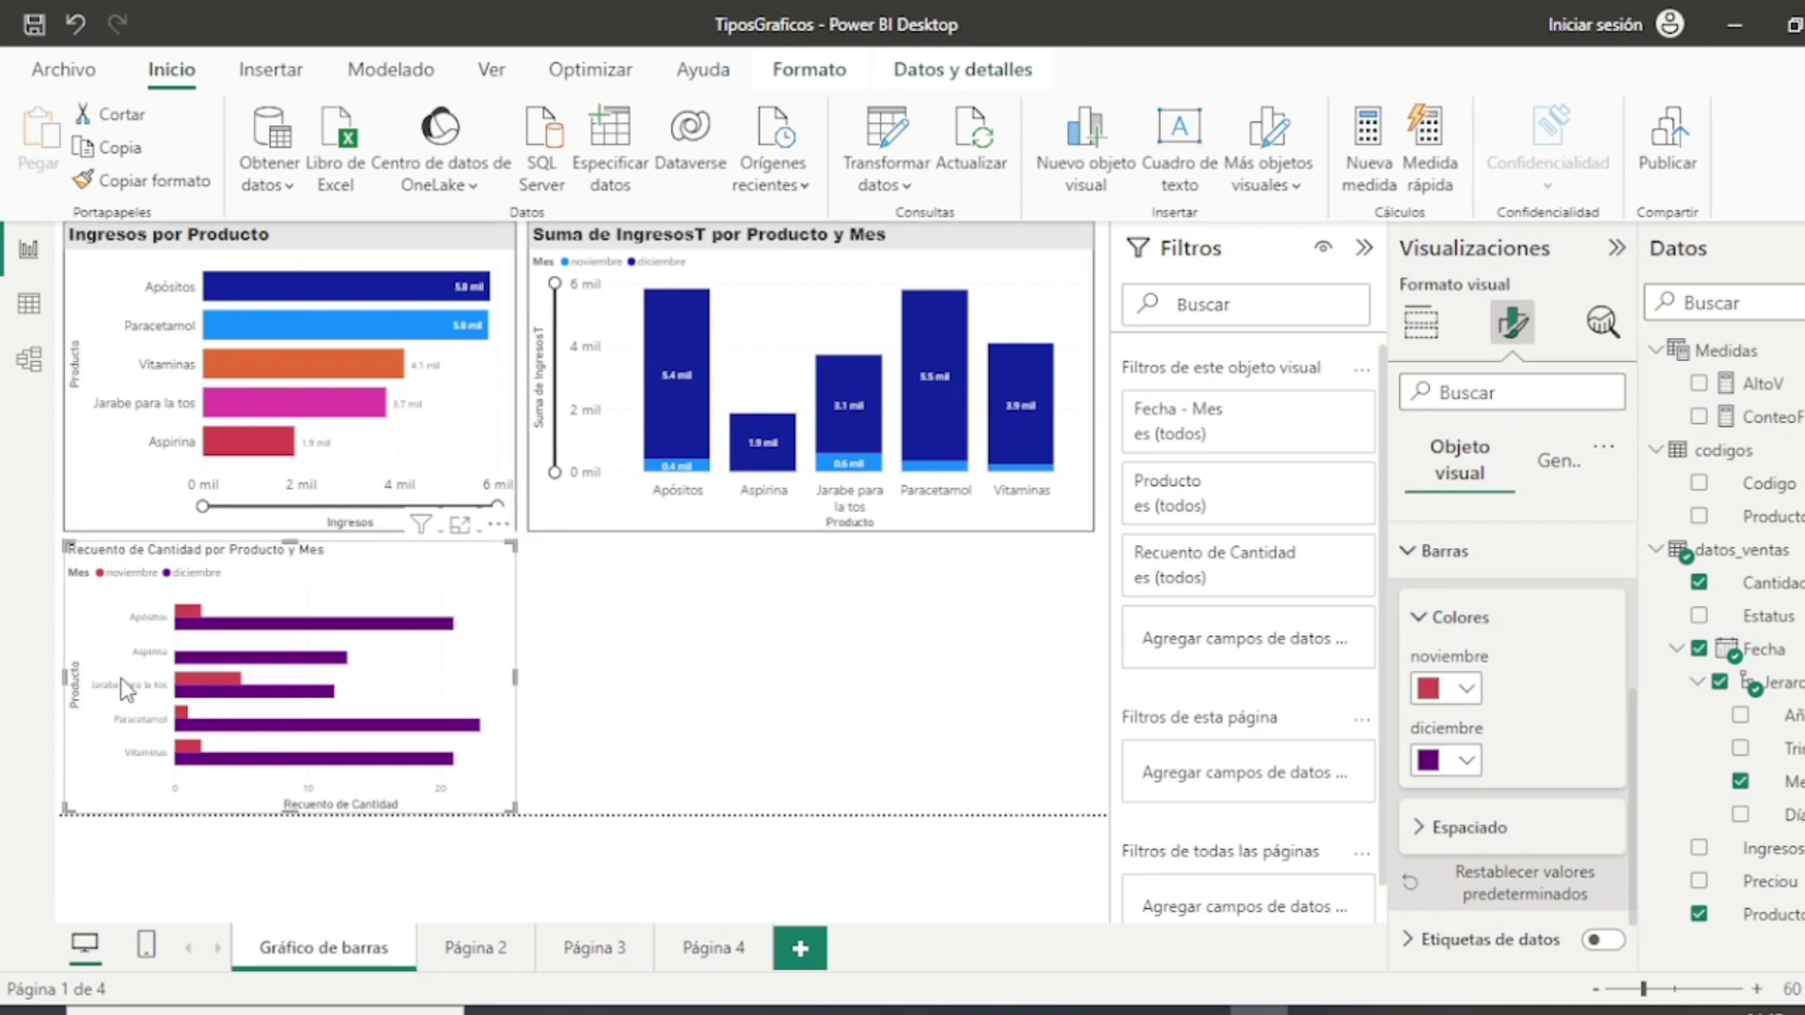
Step: Set the font size of the clustered bar chart's Y-axis values to 12
scroll(1421, 613, up, 3)
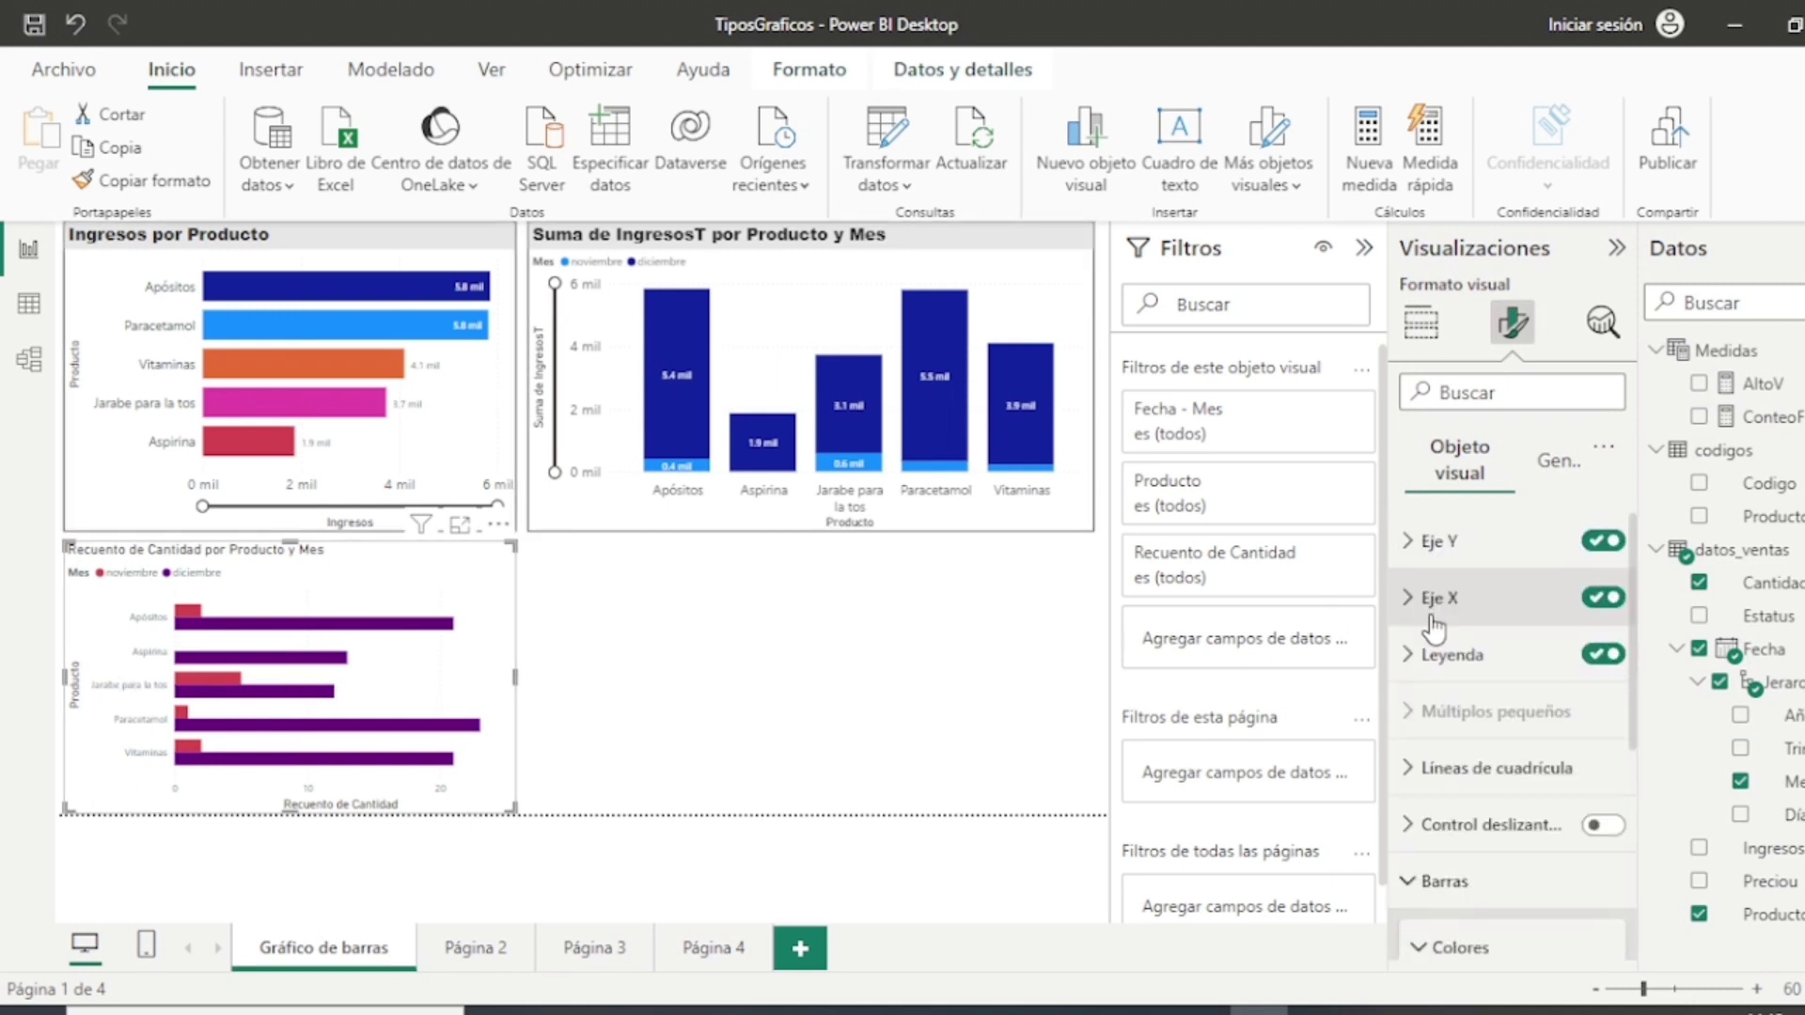
click(1418, 545)
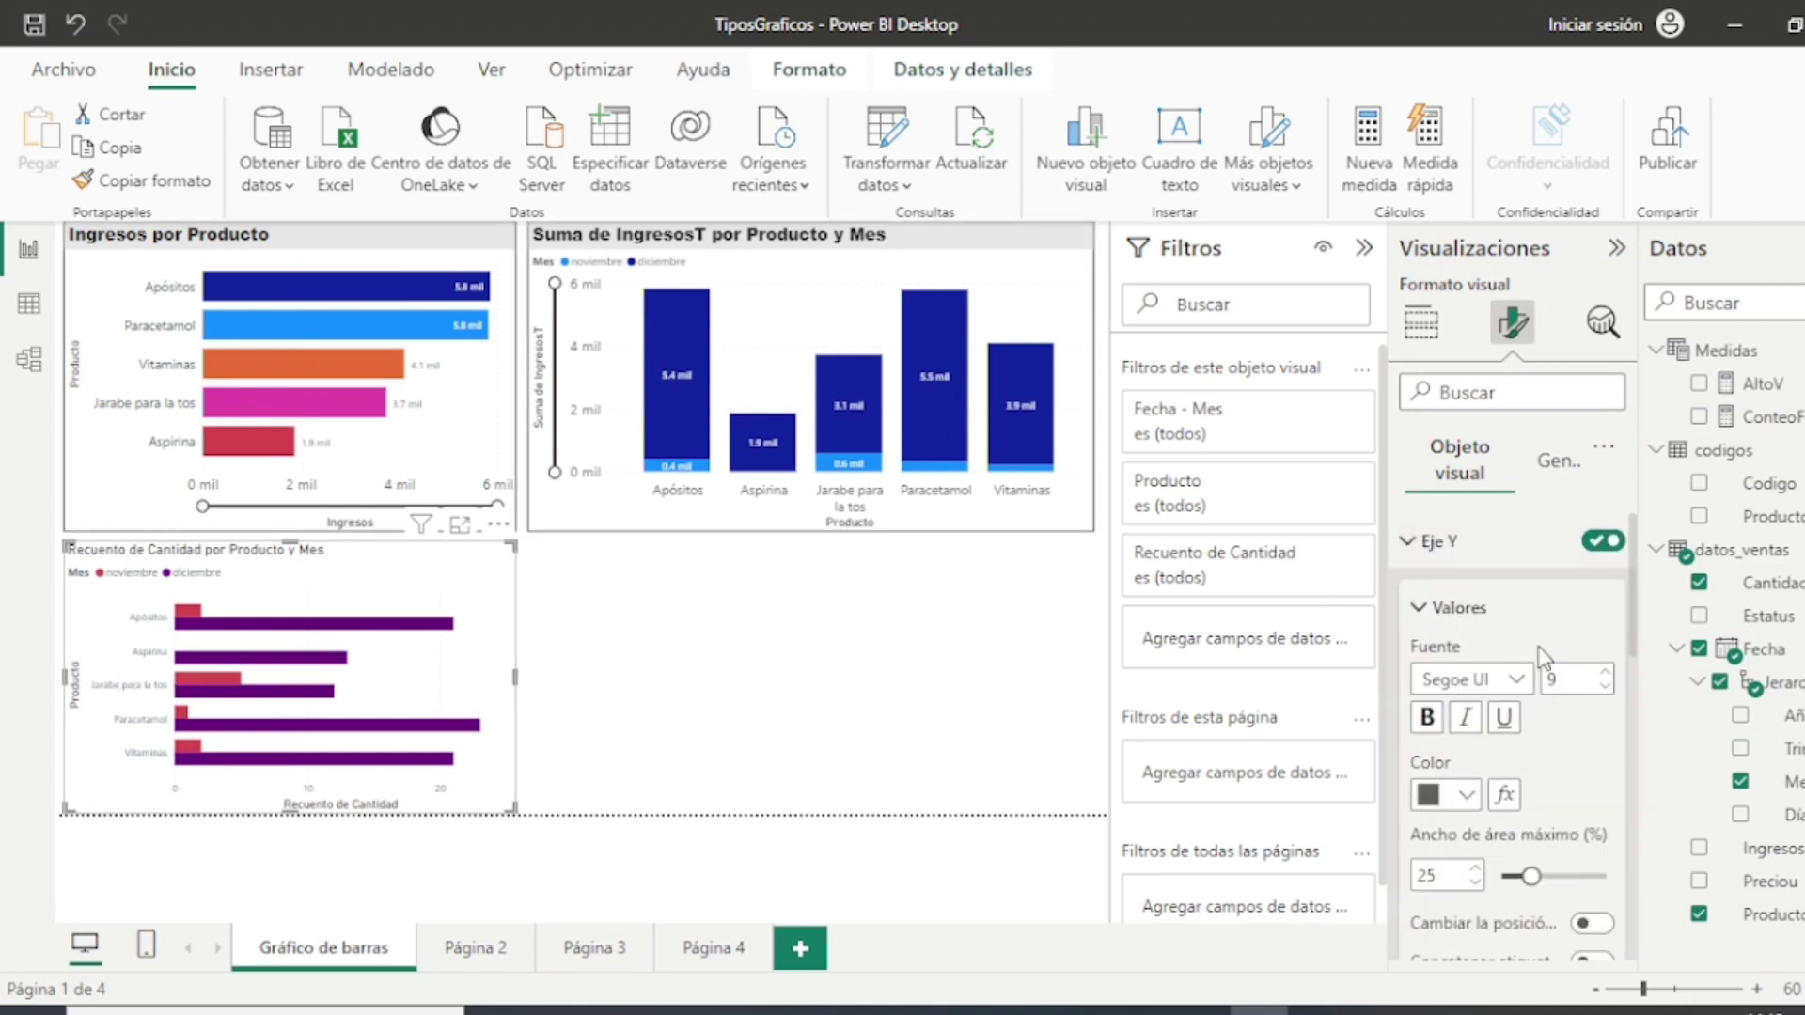
click(1603, 673)
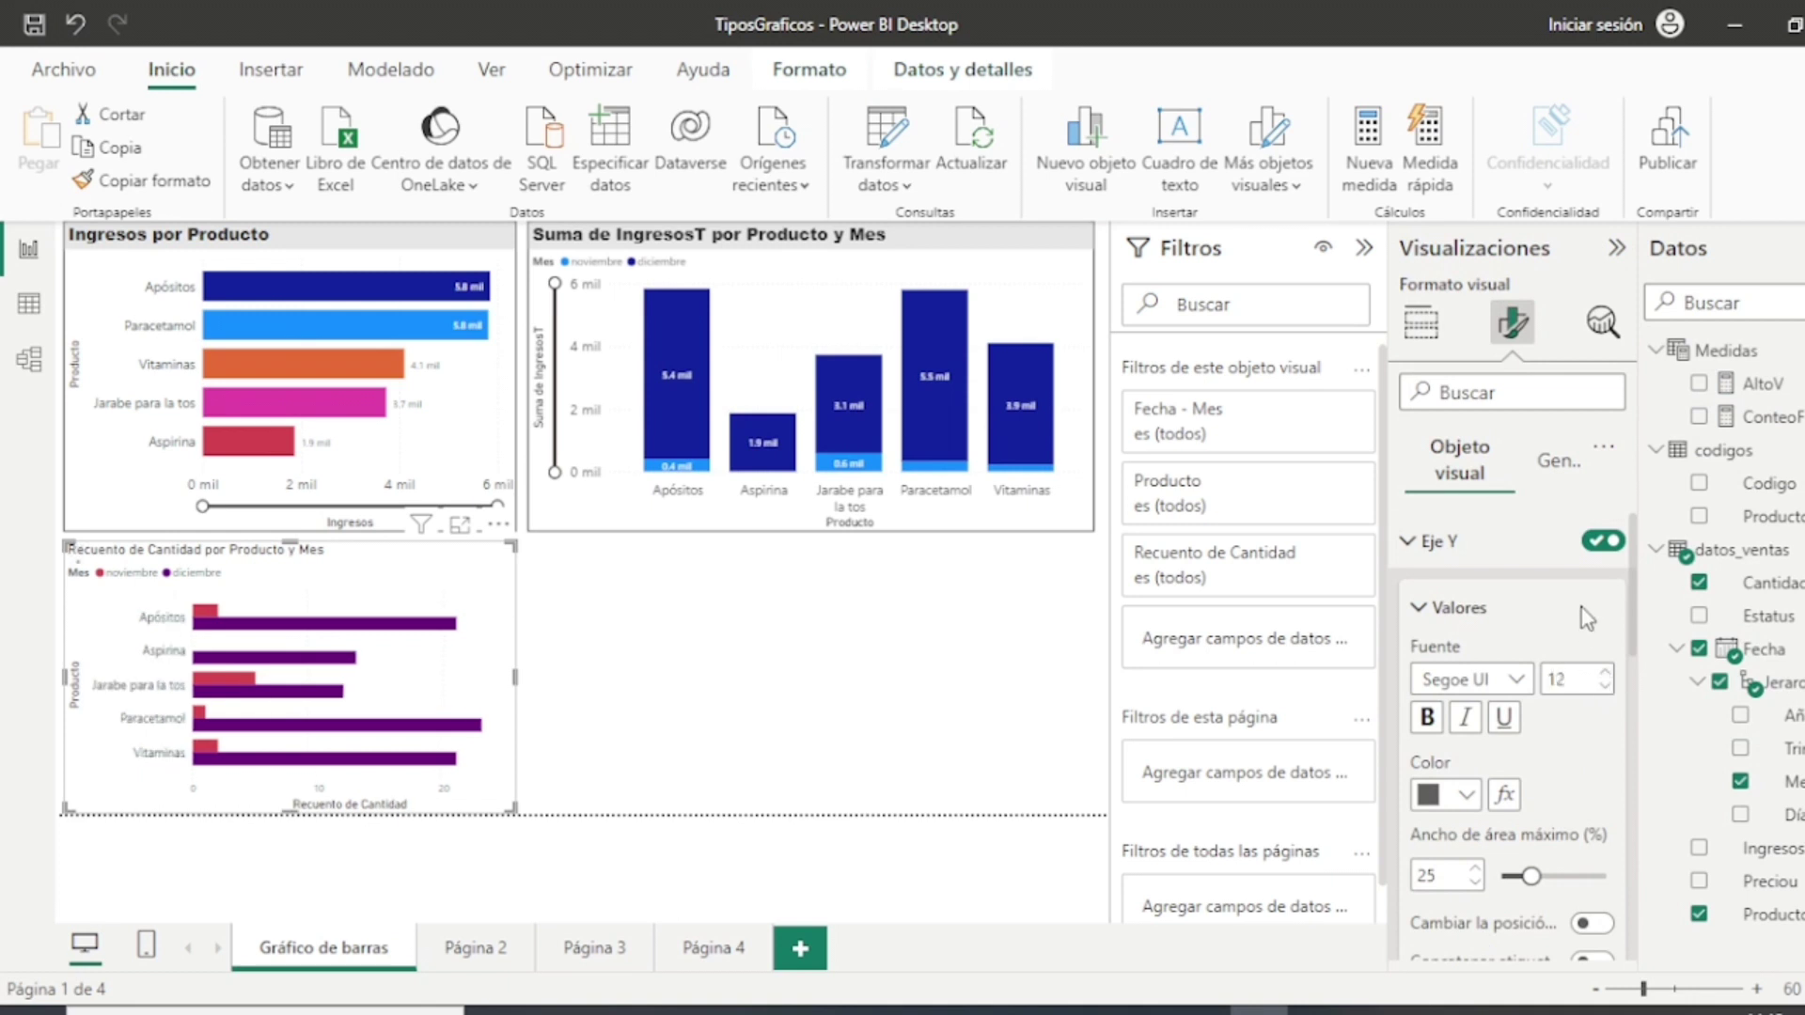
Step: Set the font size of the clustered bar chart's X-axis values to 11
scroll(1585, 616, down, 3)
scroll(1579, 630, down, 2)
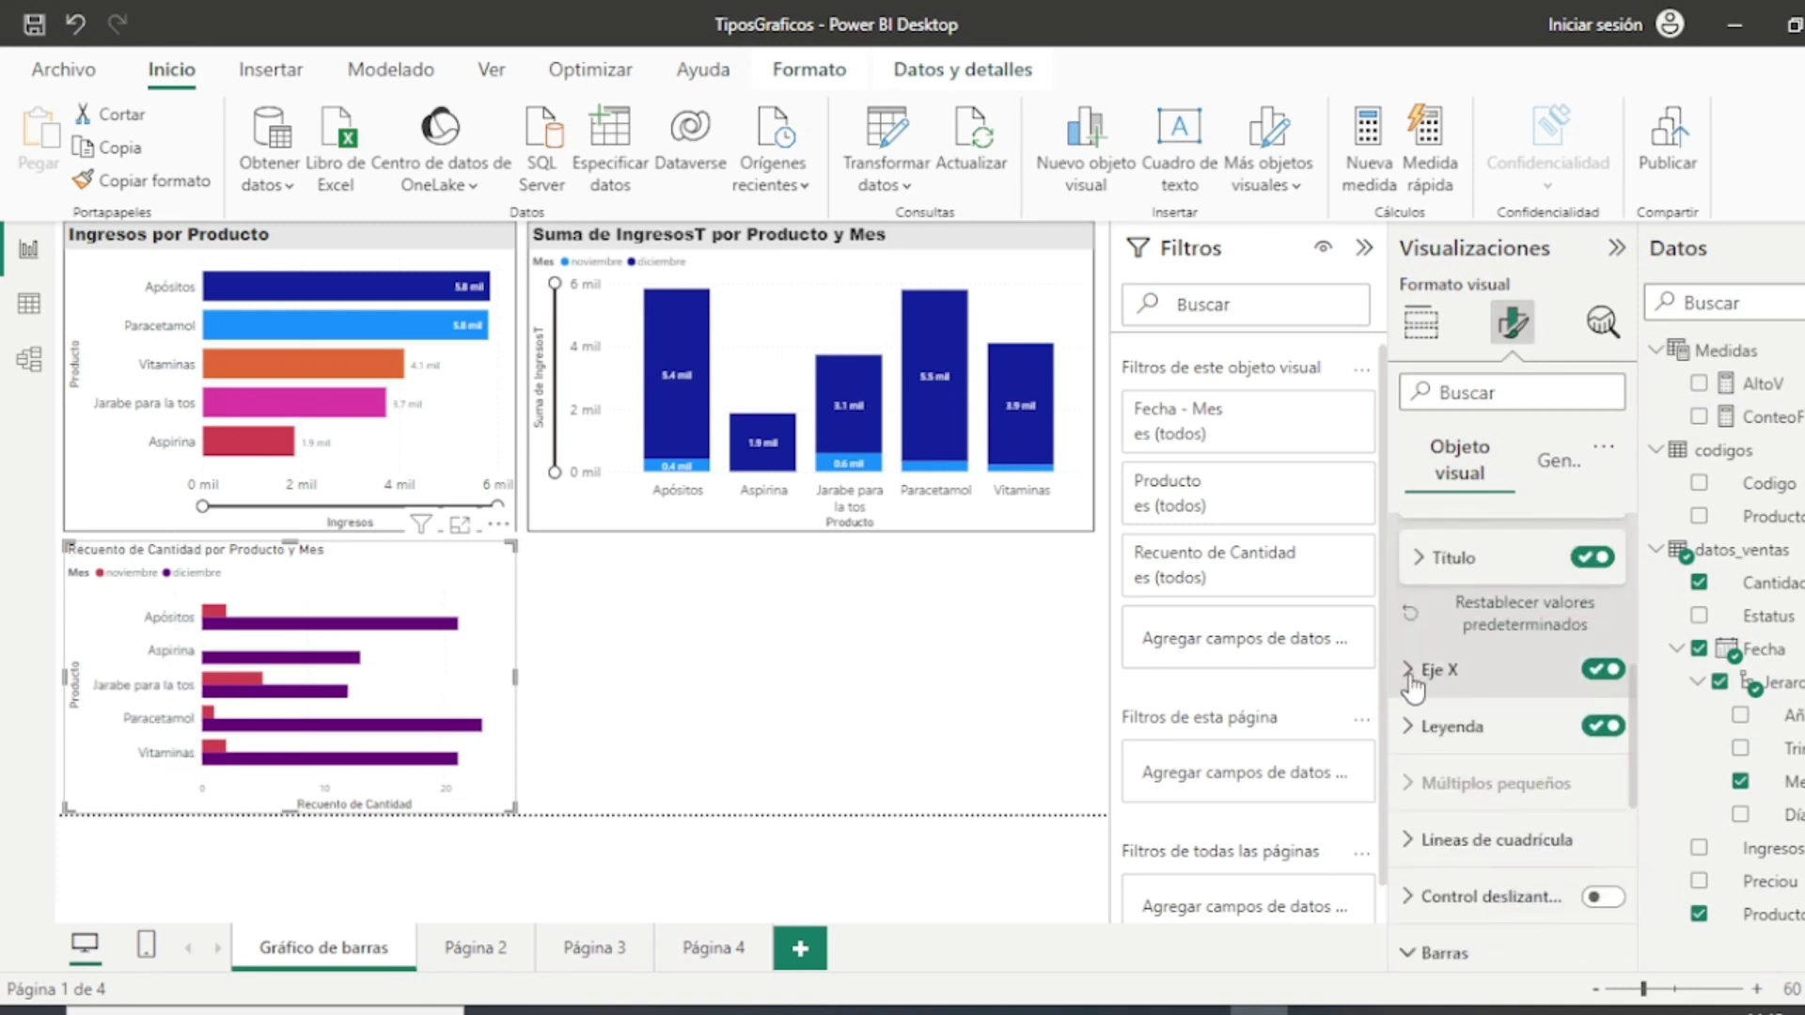
click(1567, 649)
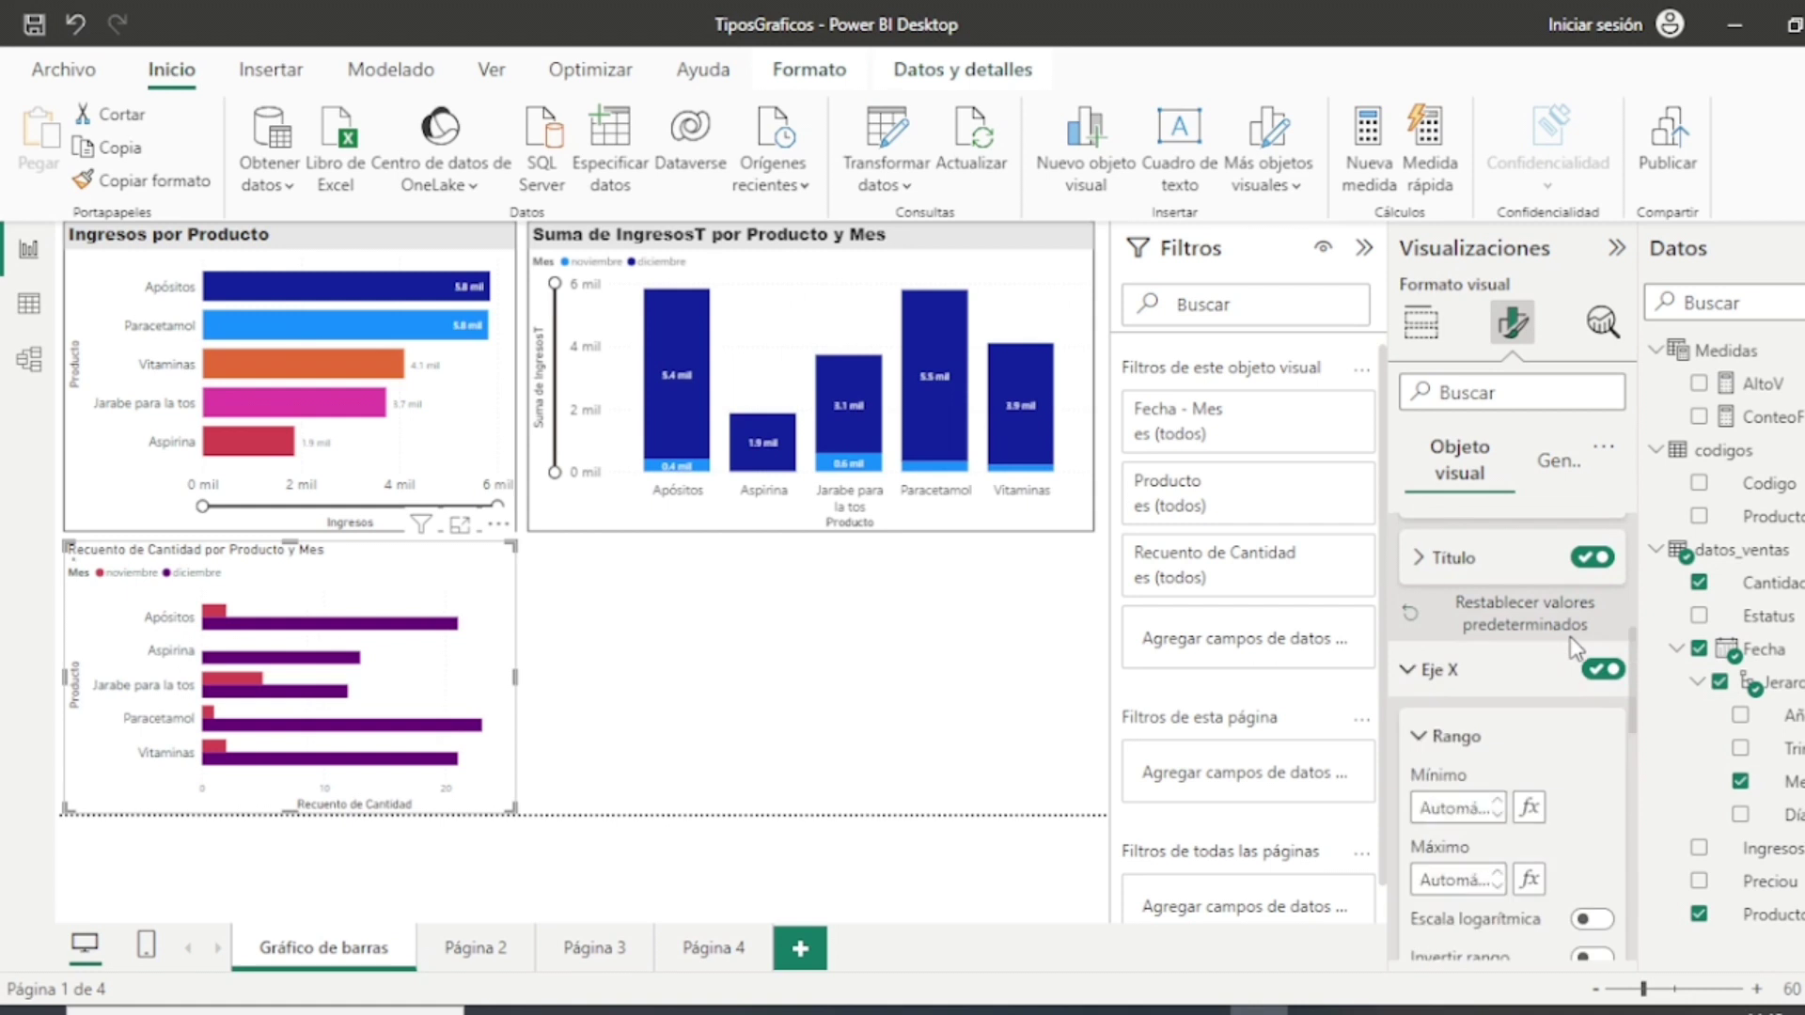
scroll(1560, 658, down, 5)
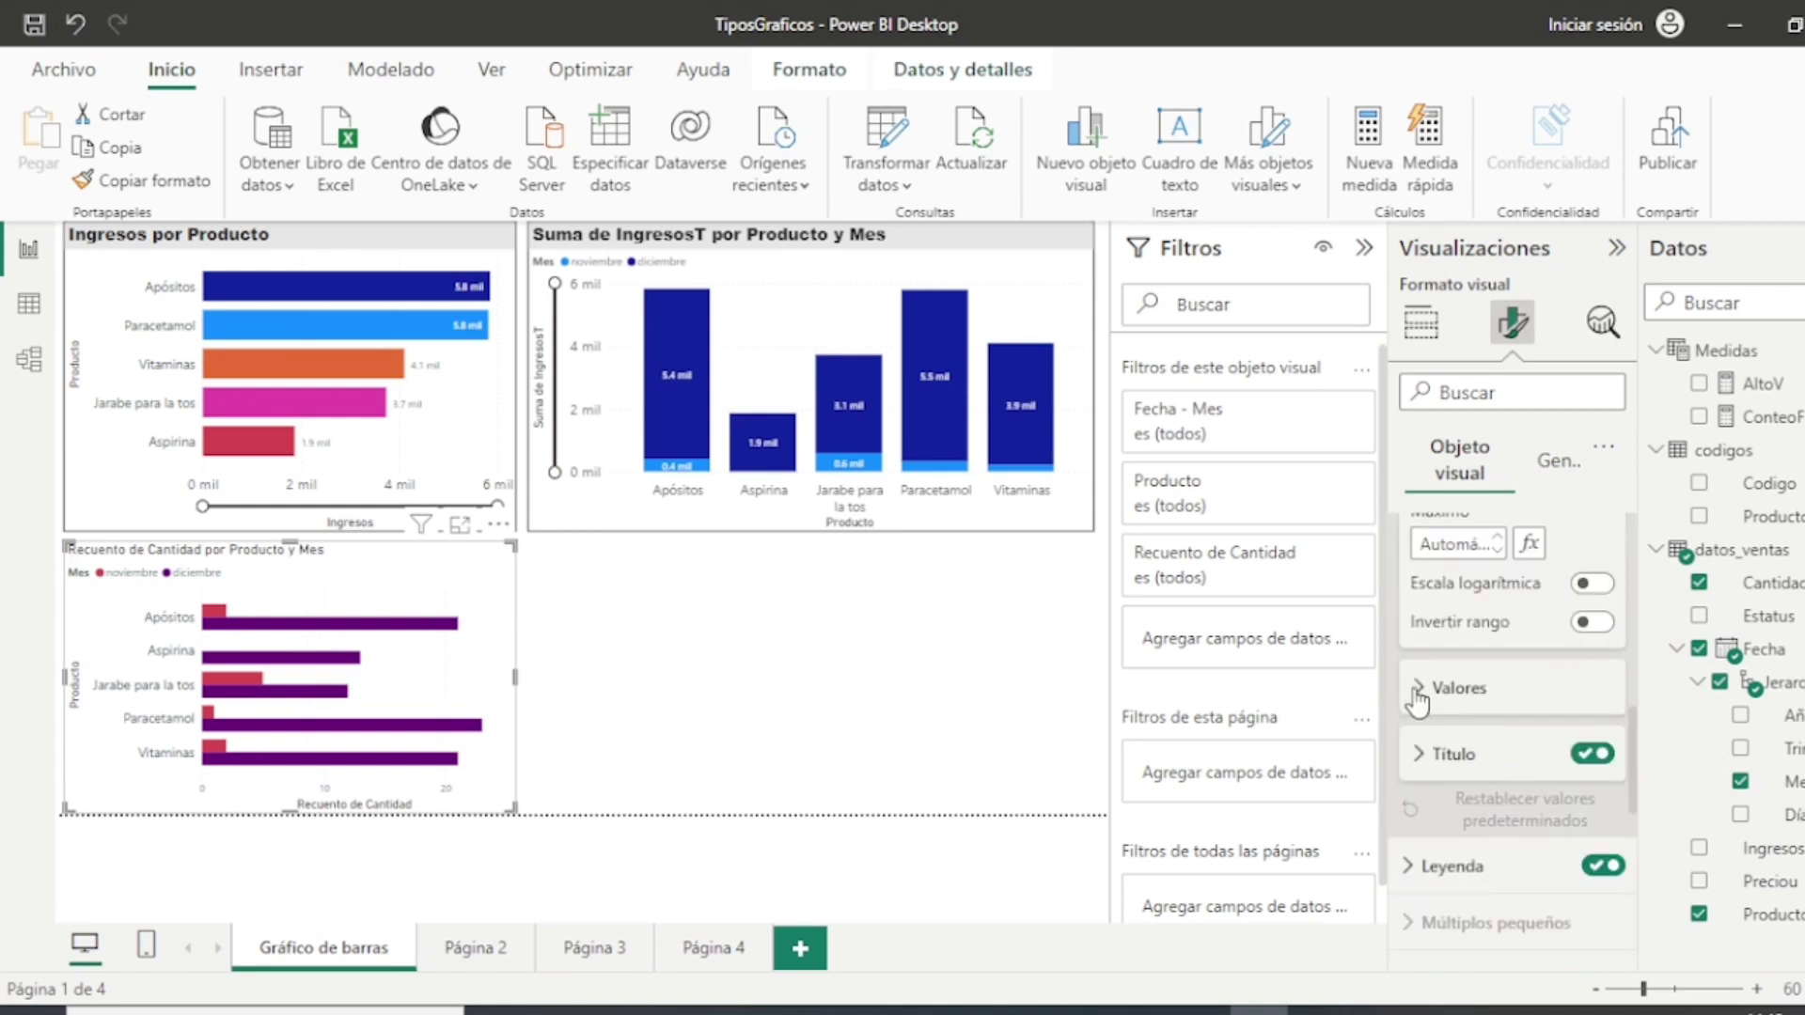
click(1416, 690)
click(1607, 755)
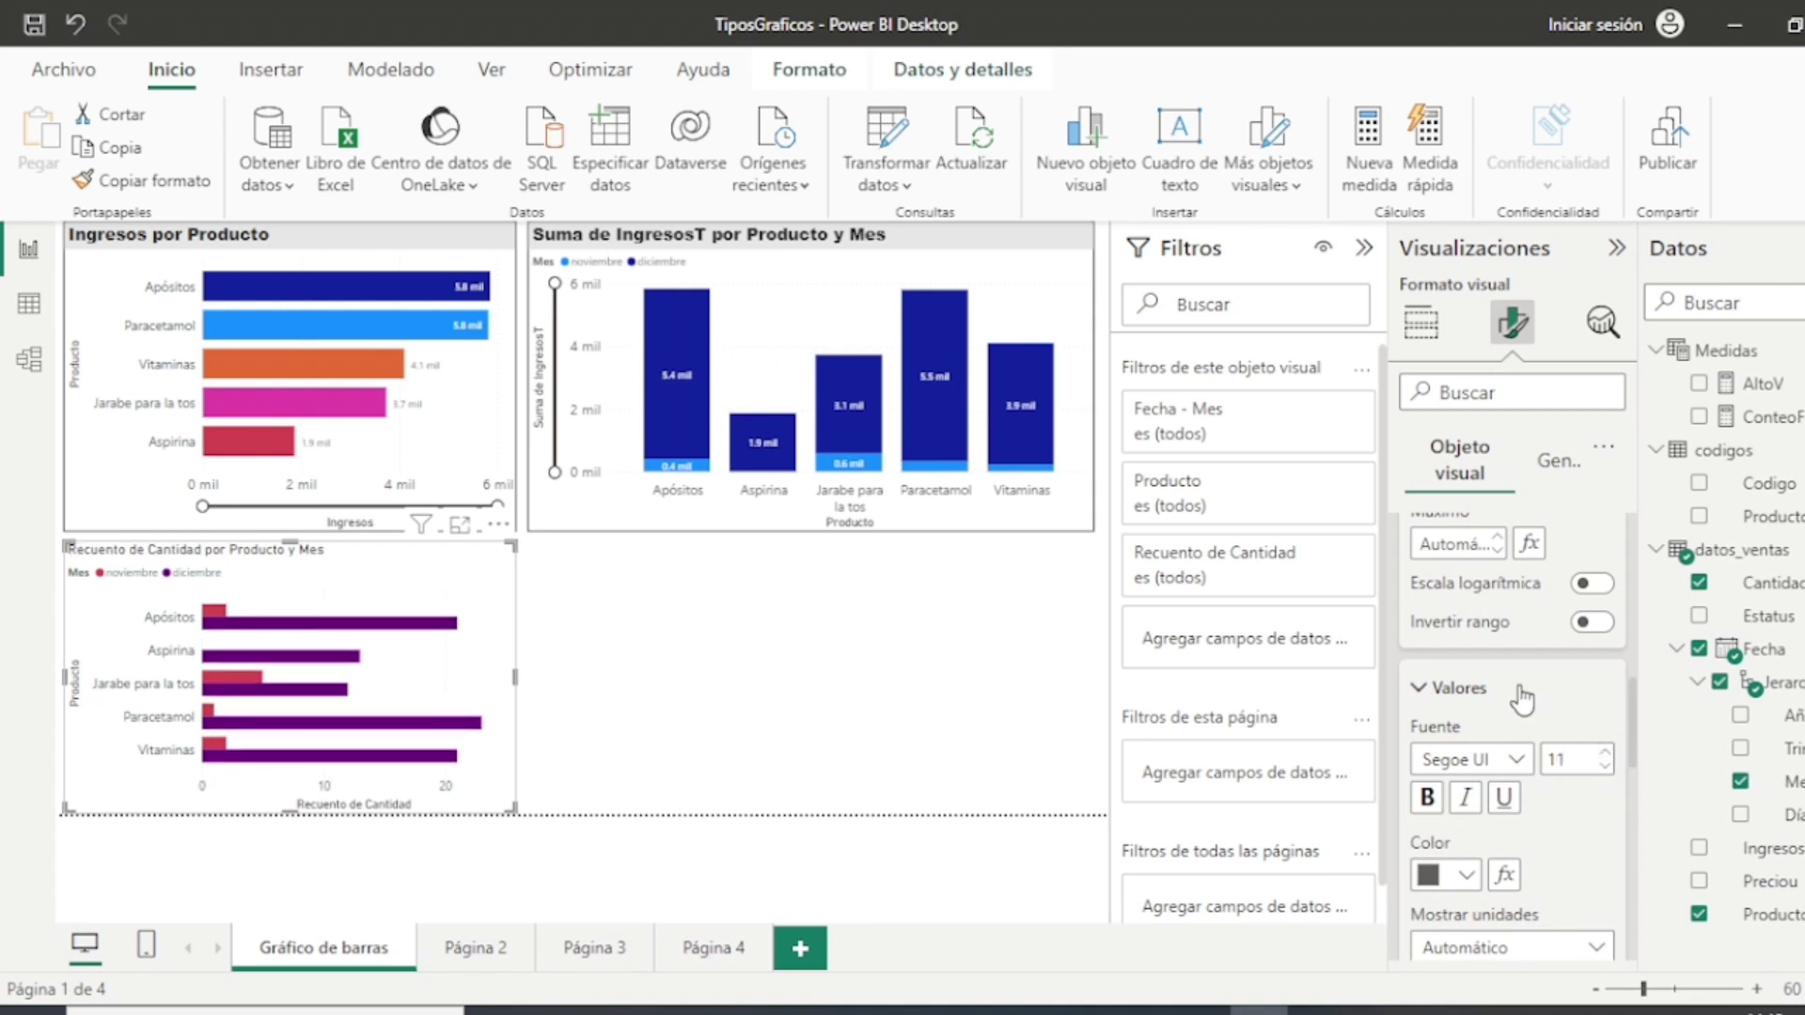
click(1607, 755)
Step: Change the clustered bar chart's title text to "Cantidad por Productos y mesy Mes"
scroll(1532, 724, up, 5)
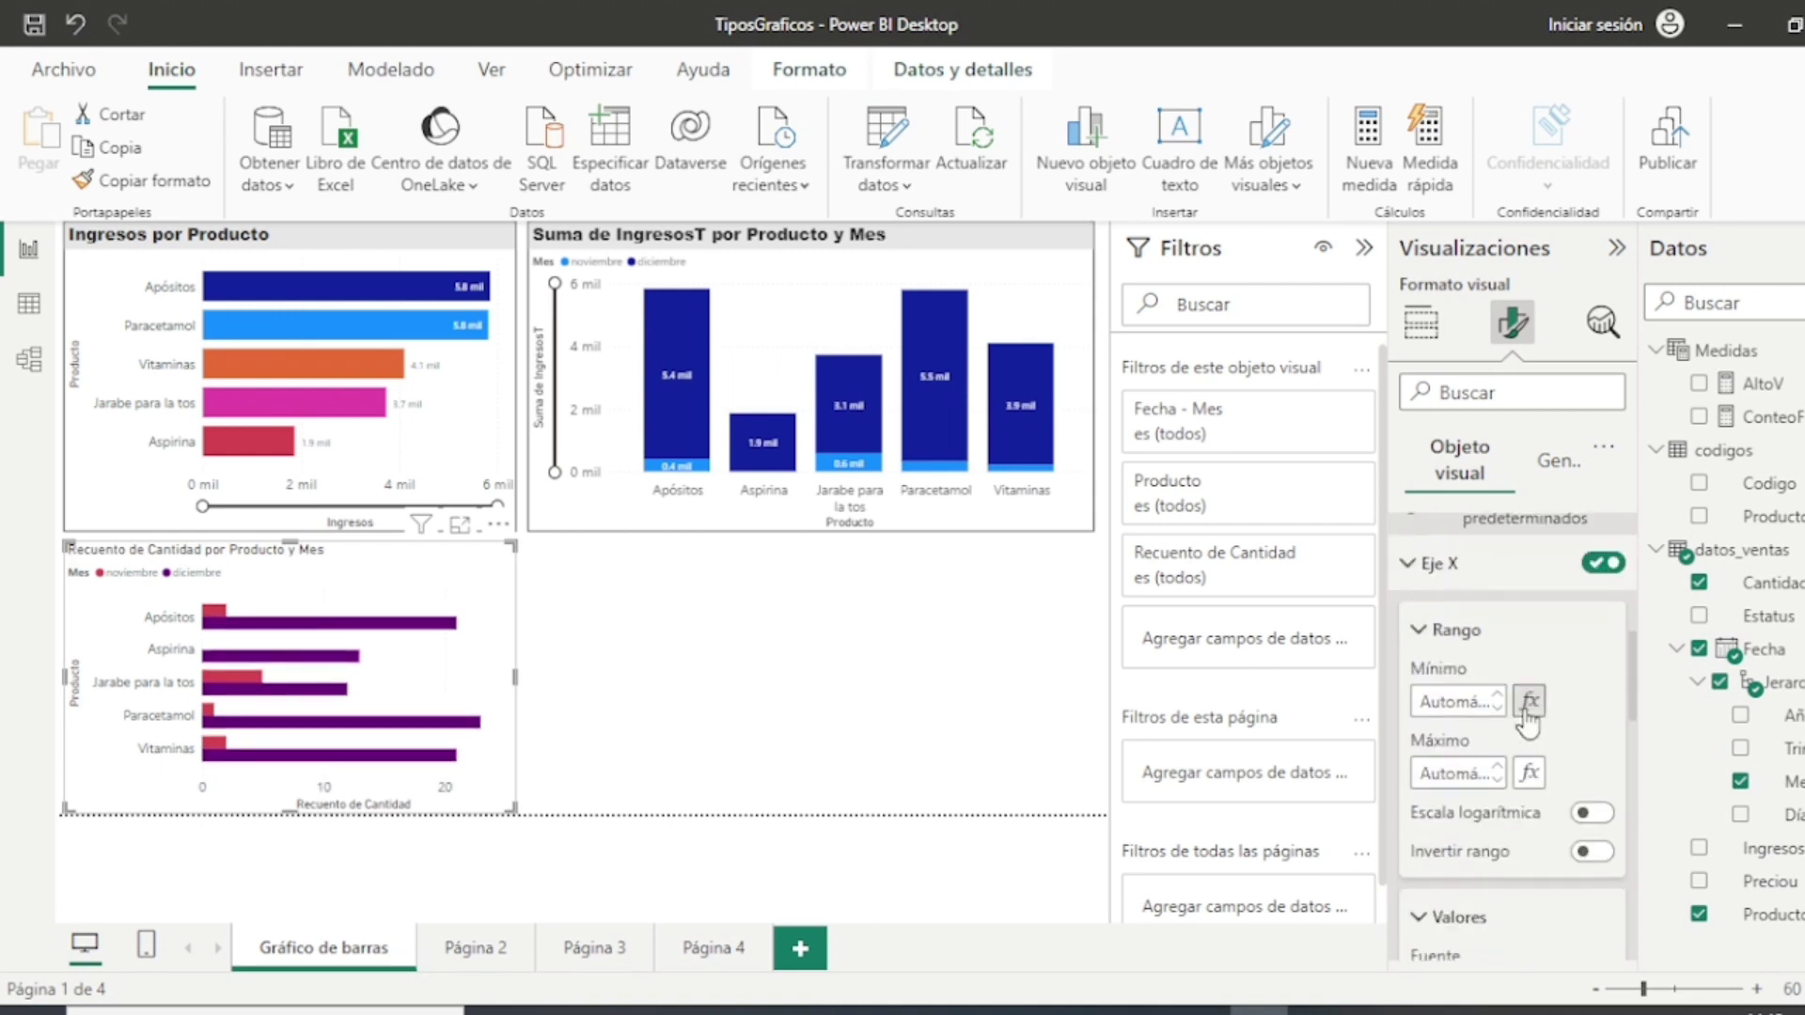
click(1551, 462)
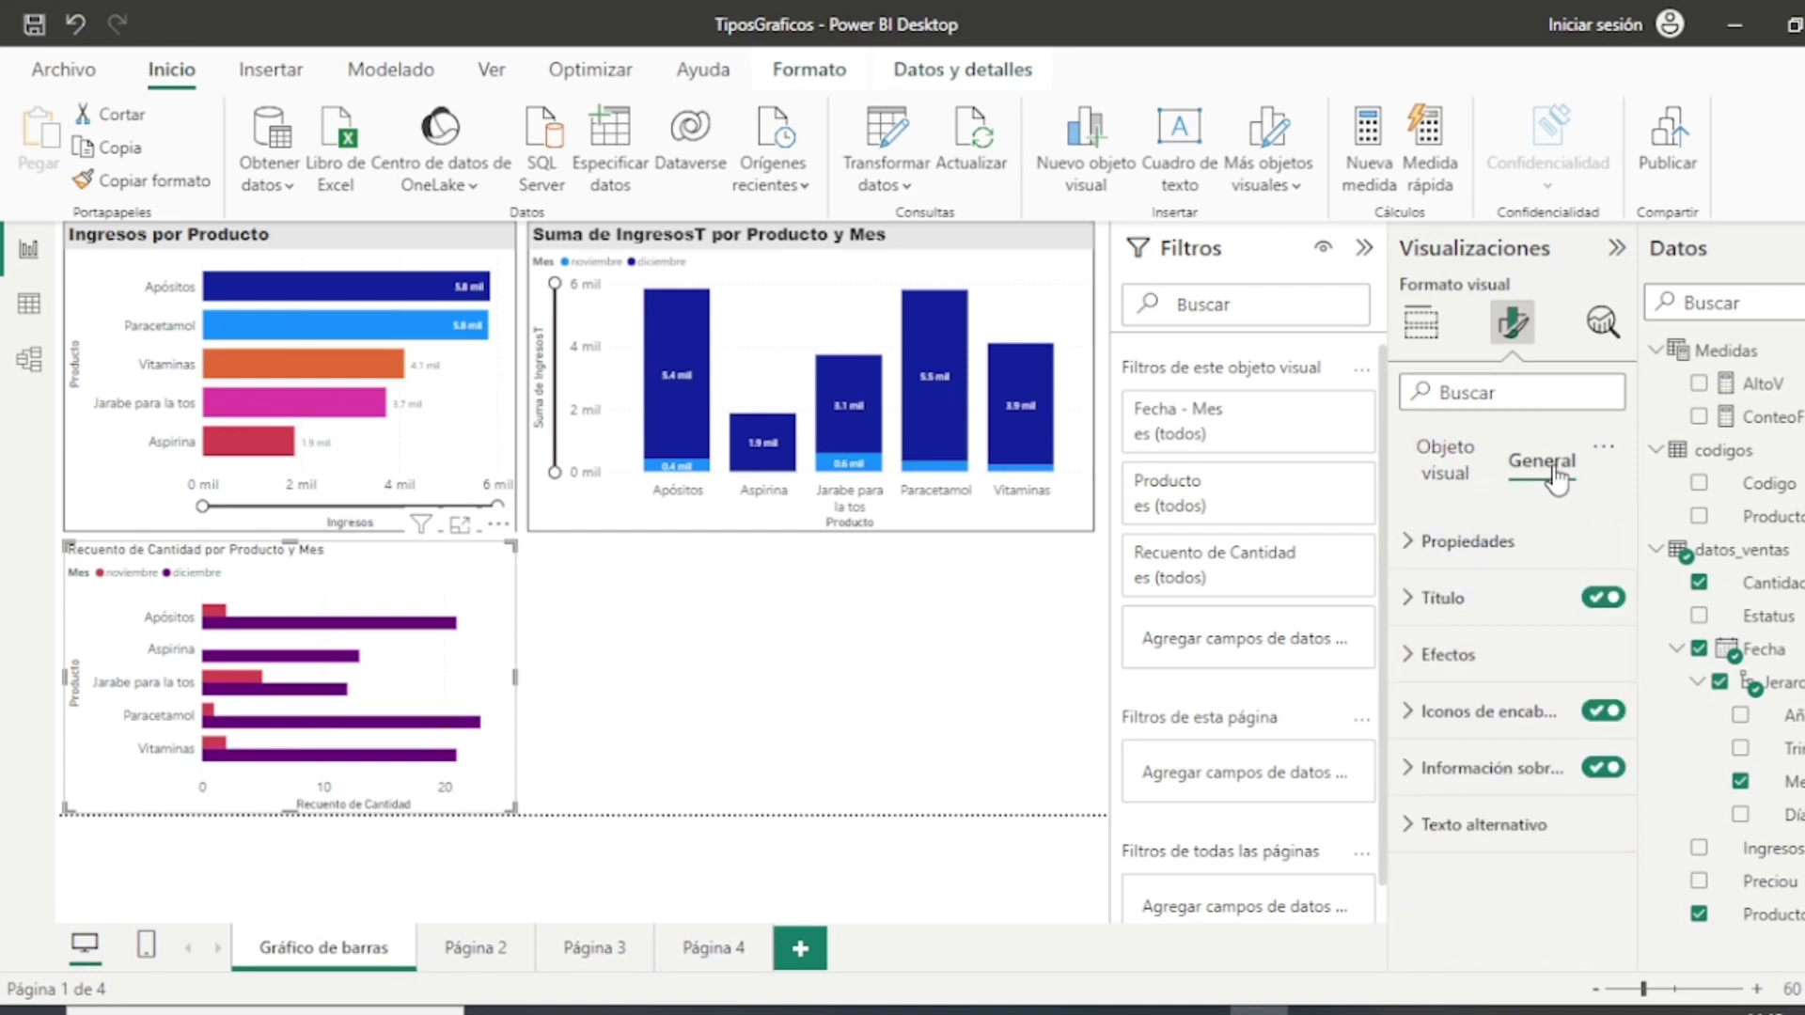
click(1415, 600)
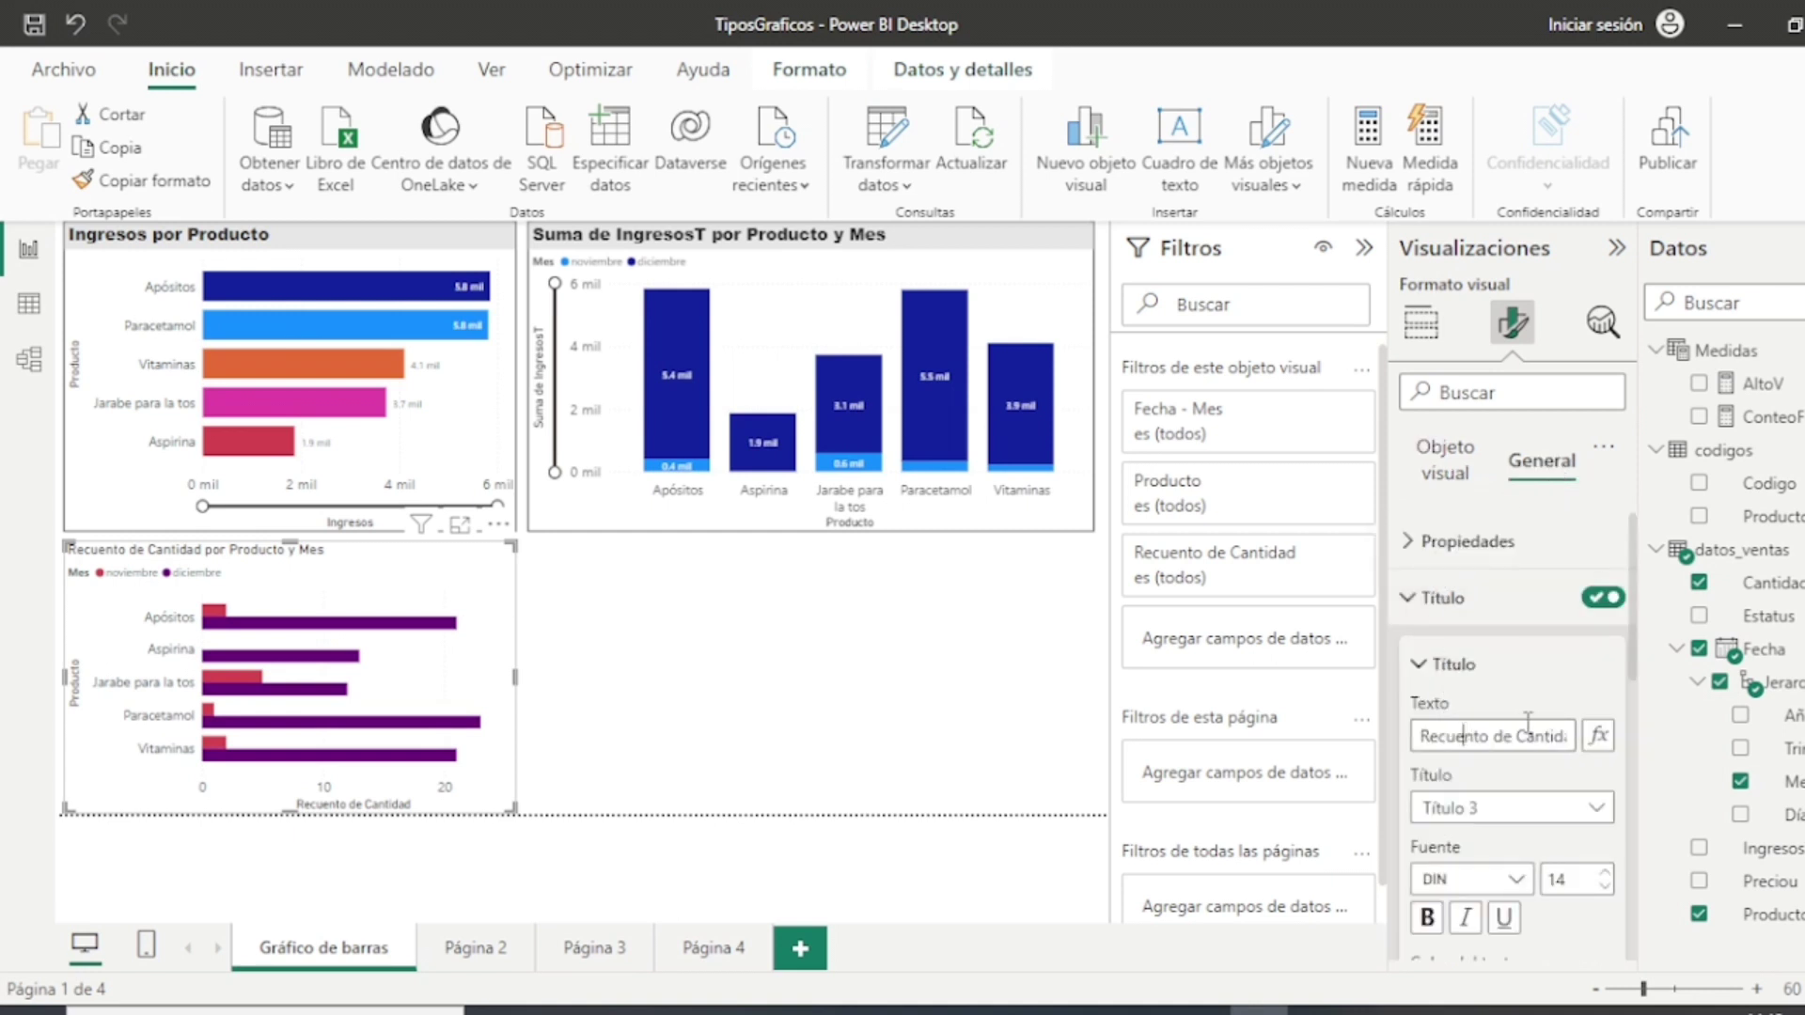
drag(1518, 736, 1374, 732)
key(BackSpace)
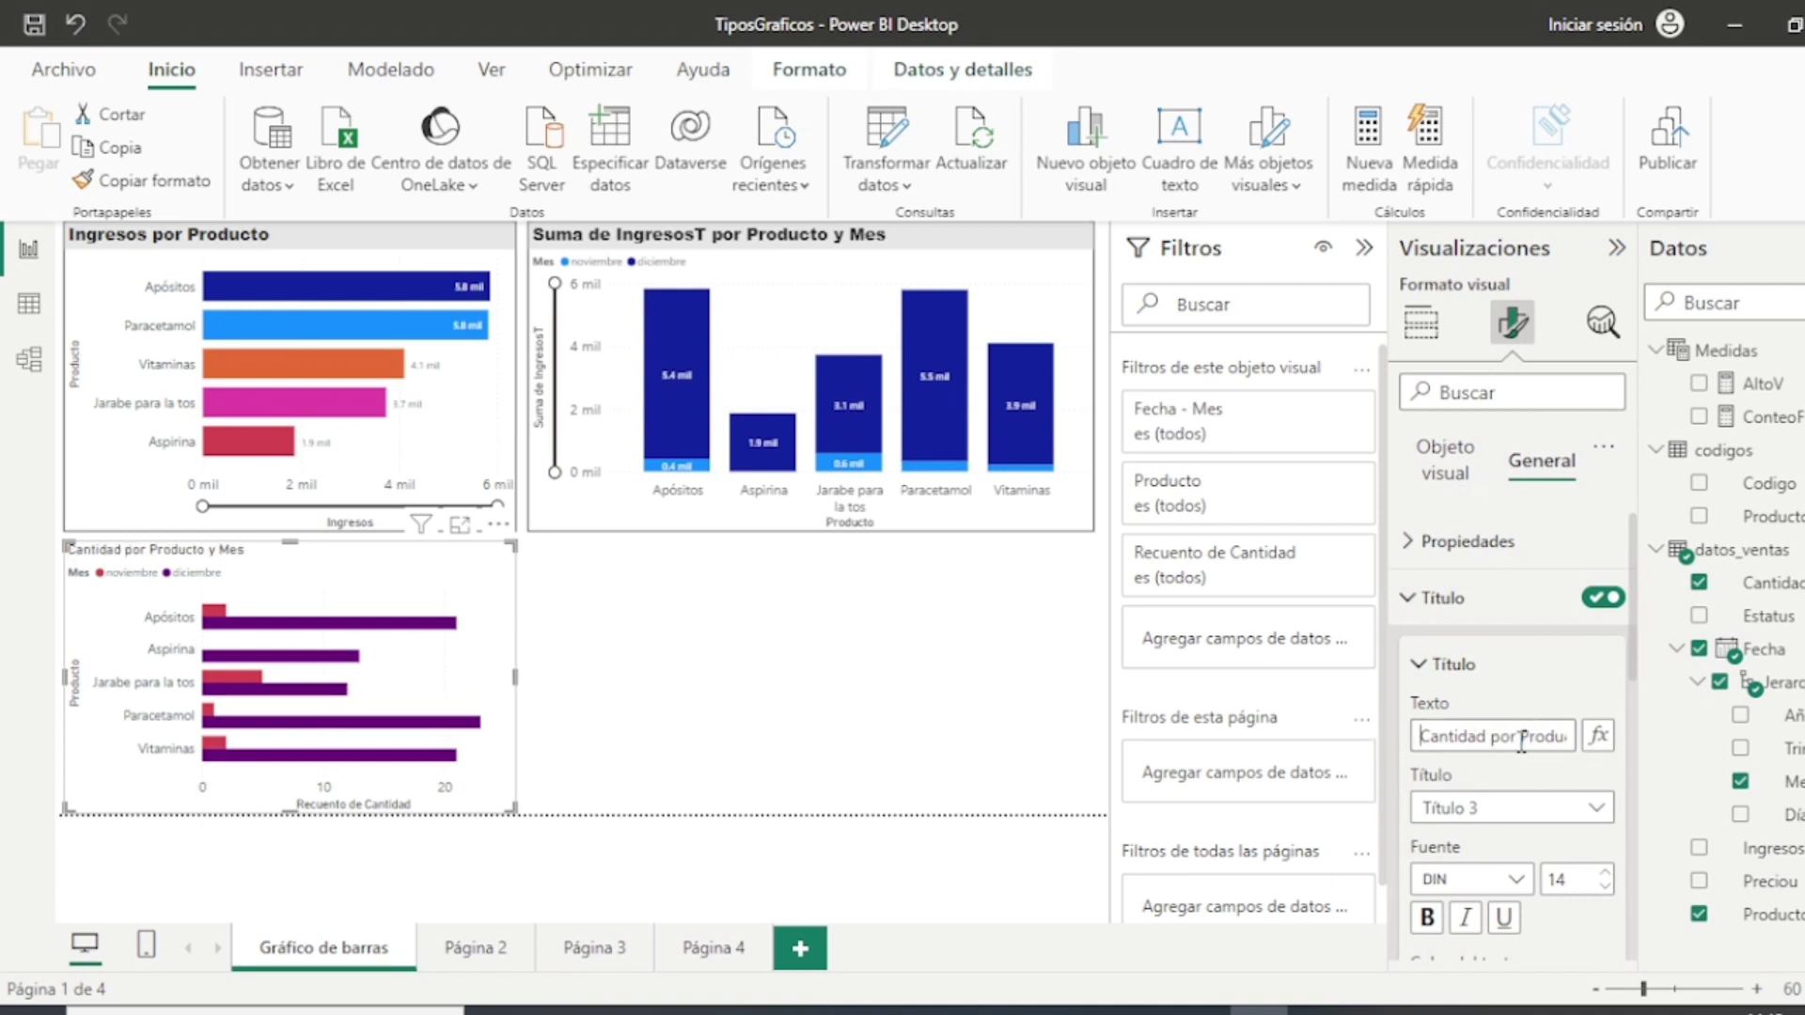
key(Right)
key(Right)
key(Right)
key(Right)
key(Right)
text(s y mes)
Step: Format the clustered bar chart's title in bold Arial Black and center it horizontally
scroll(1482, 737, down, 1)
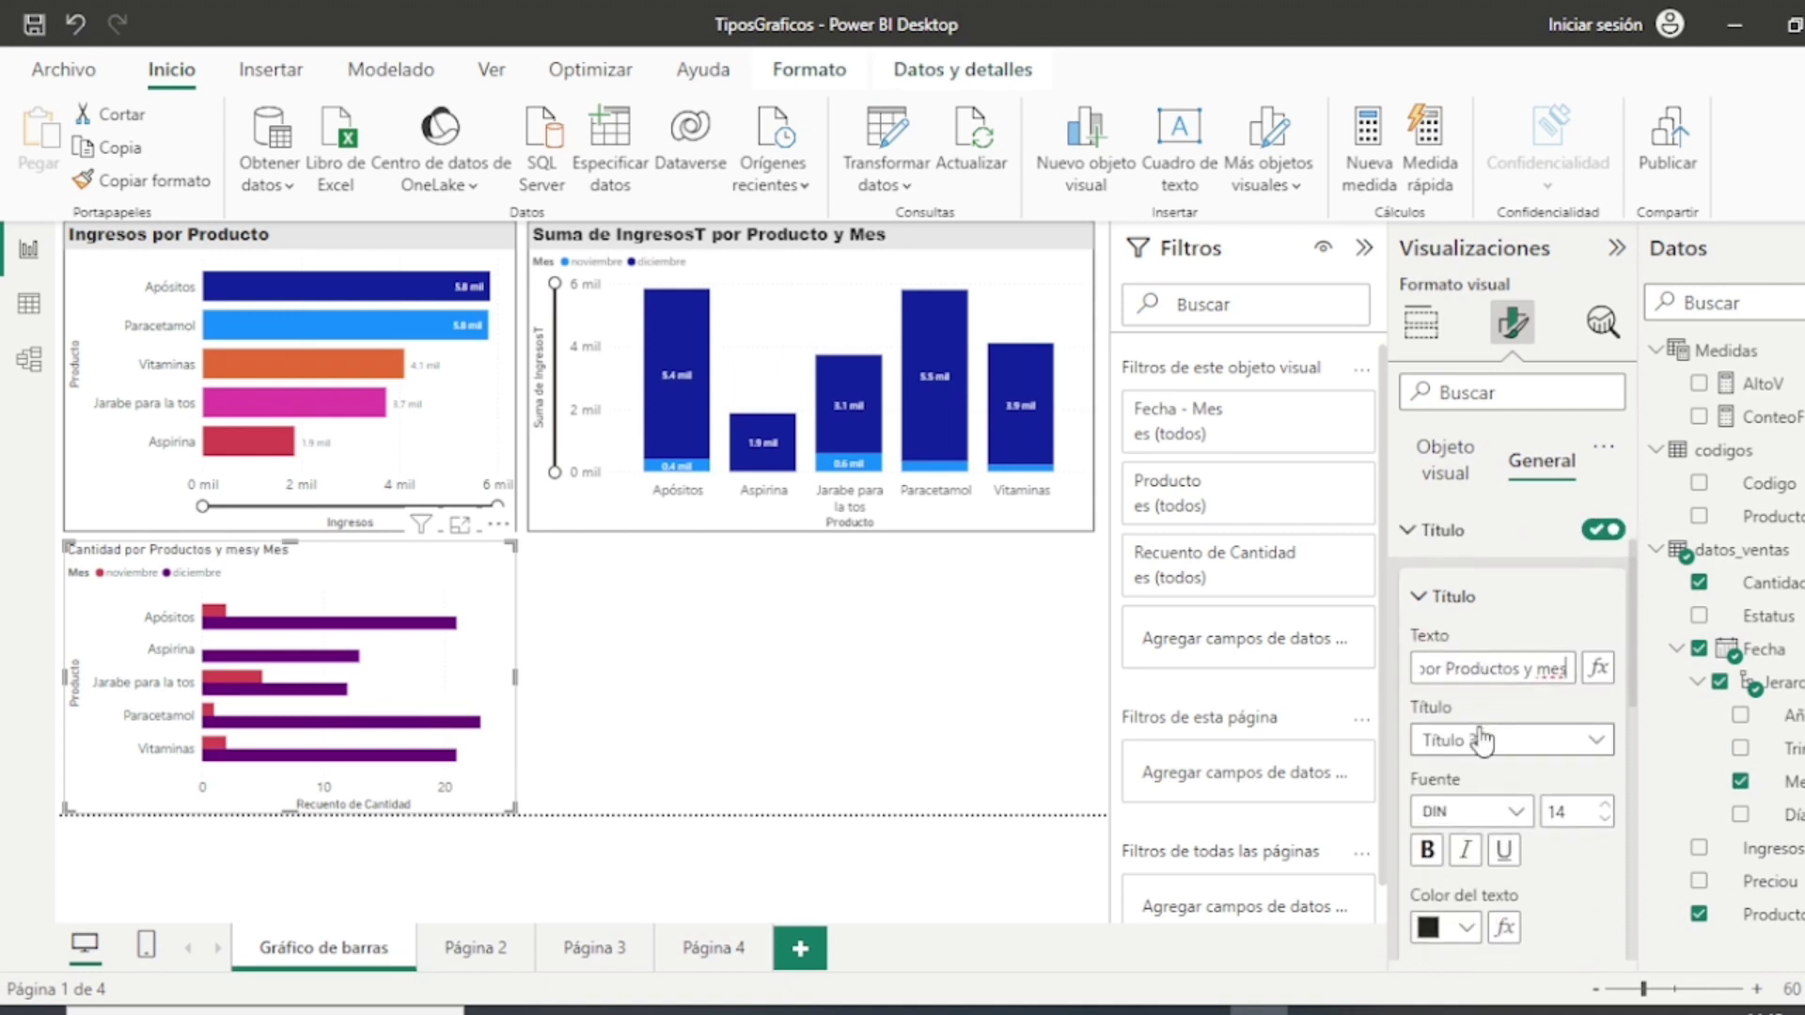
click(1509, 812)
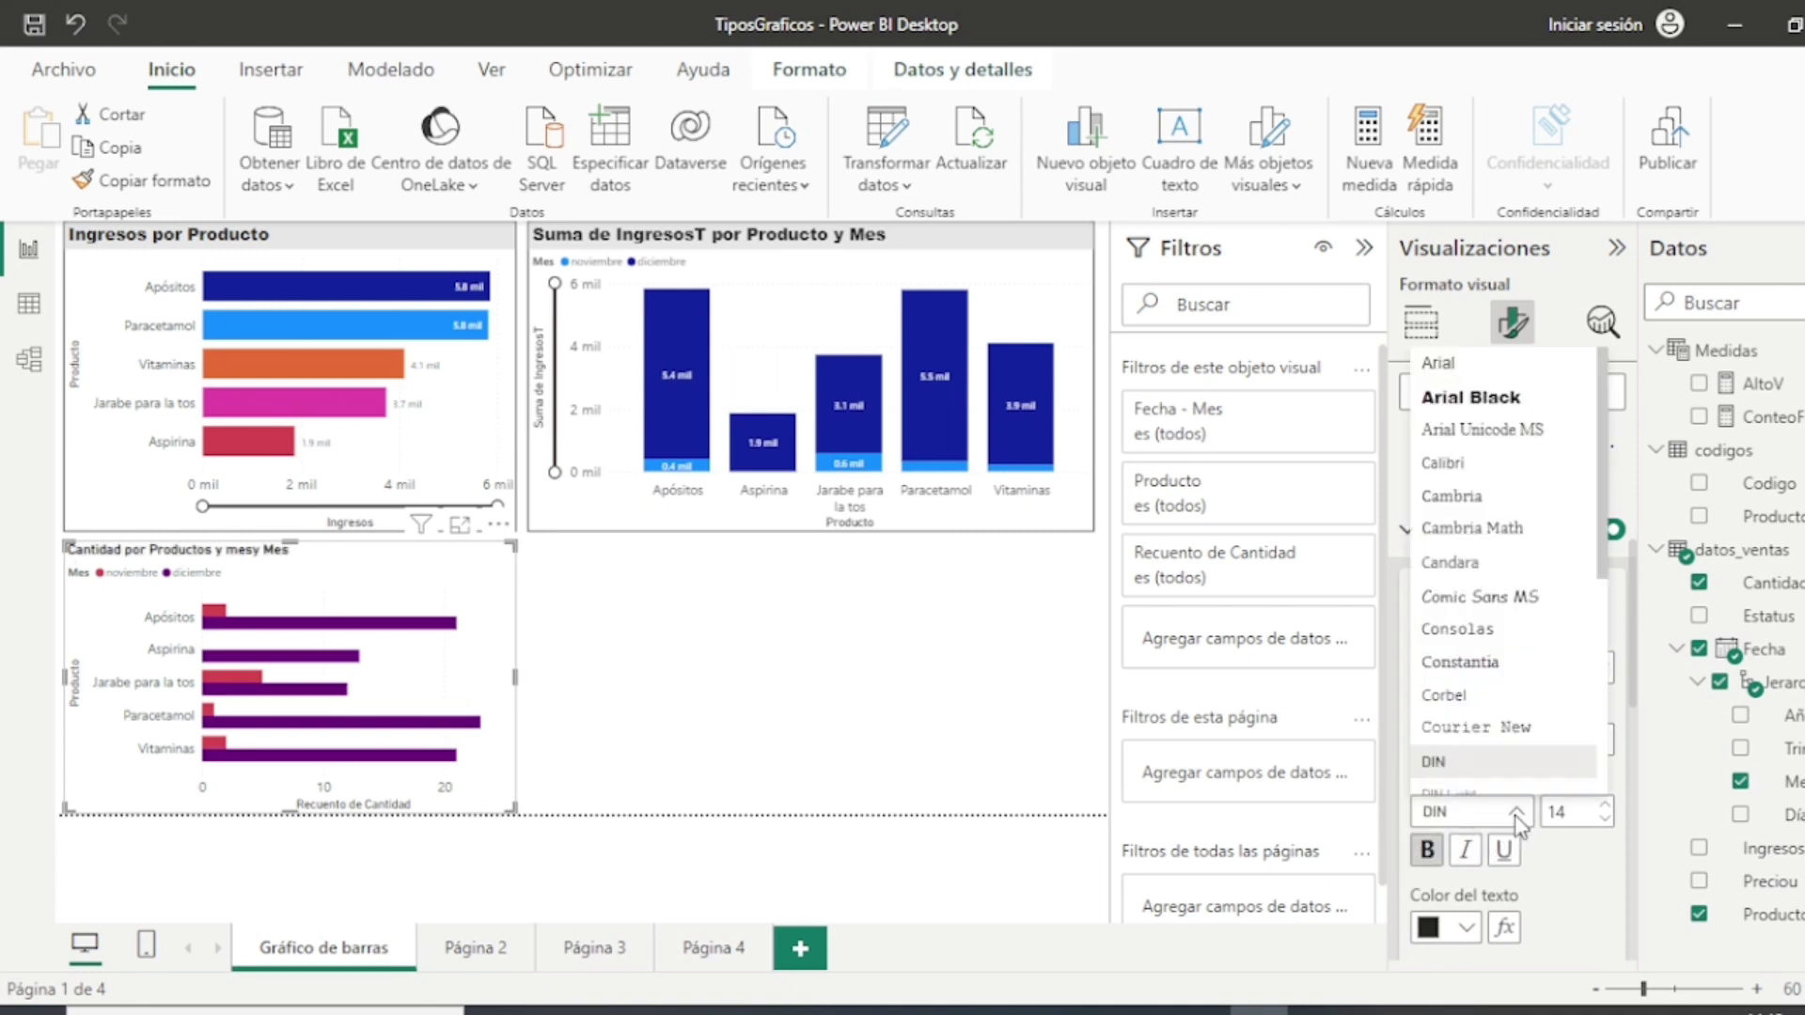
click(1476, 398)
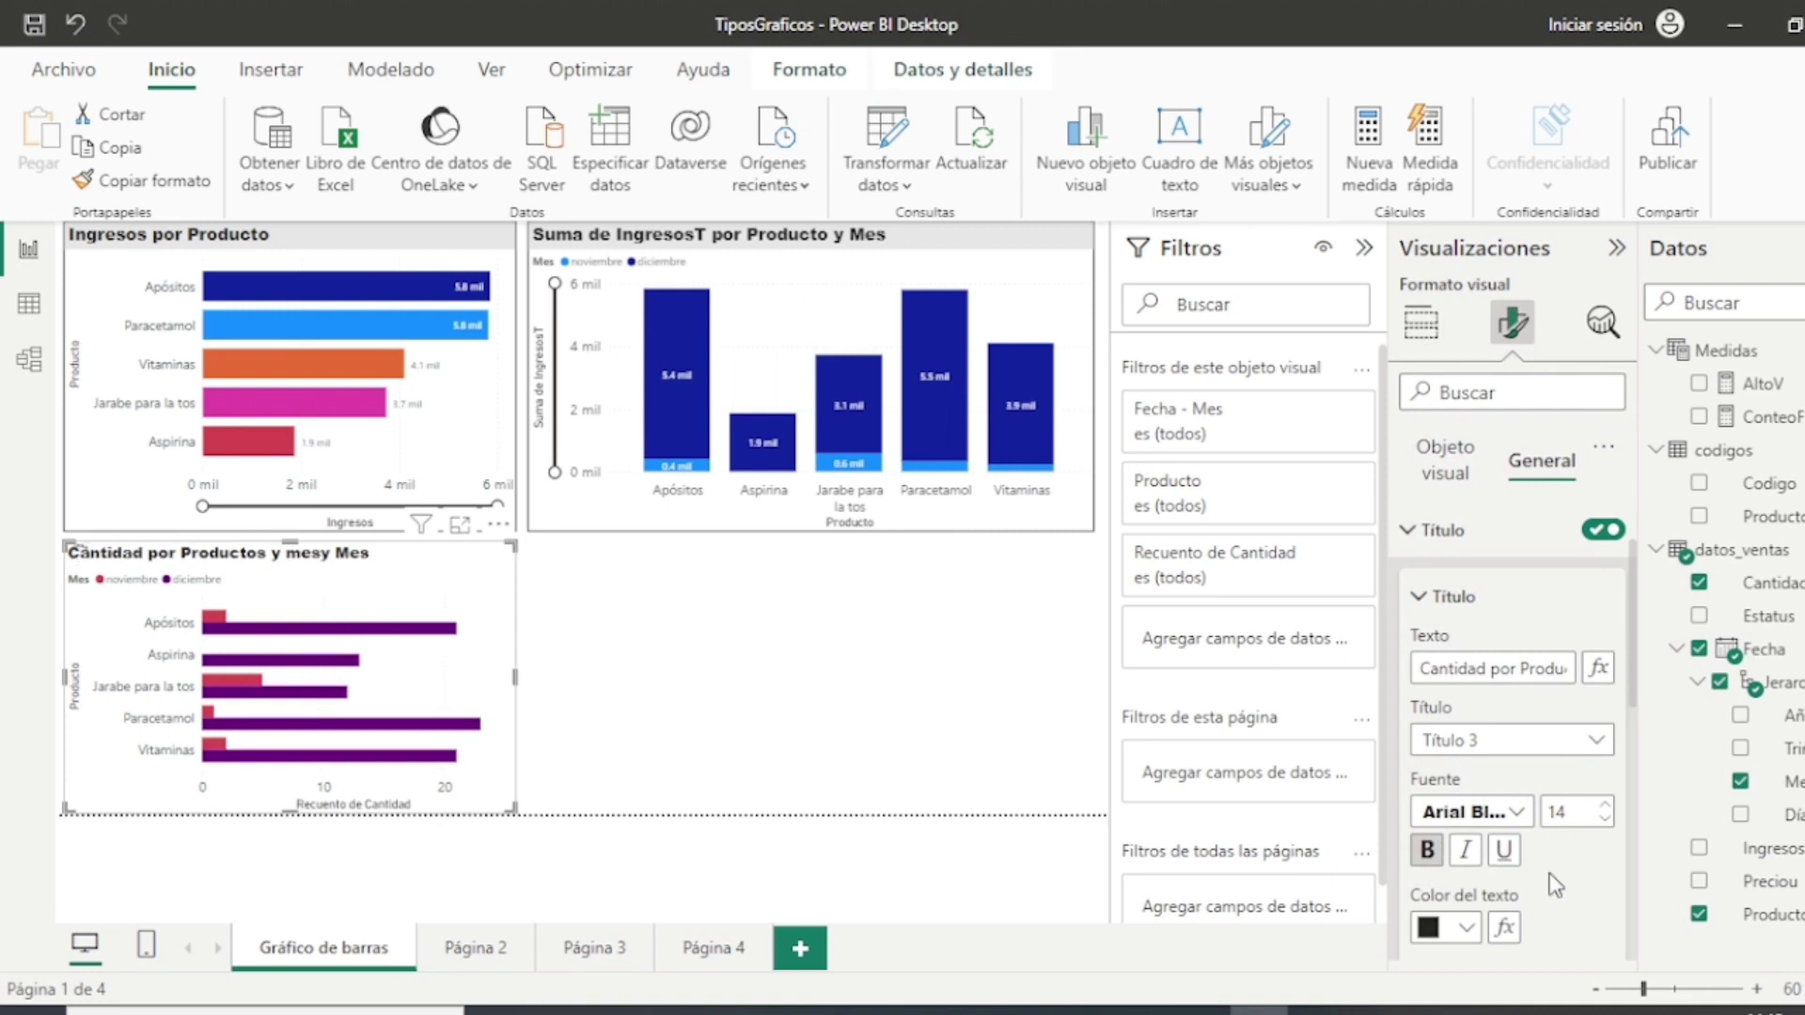
scroll(1556, 884, down, 3)
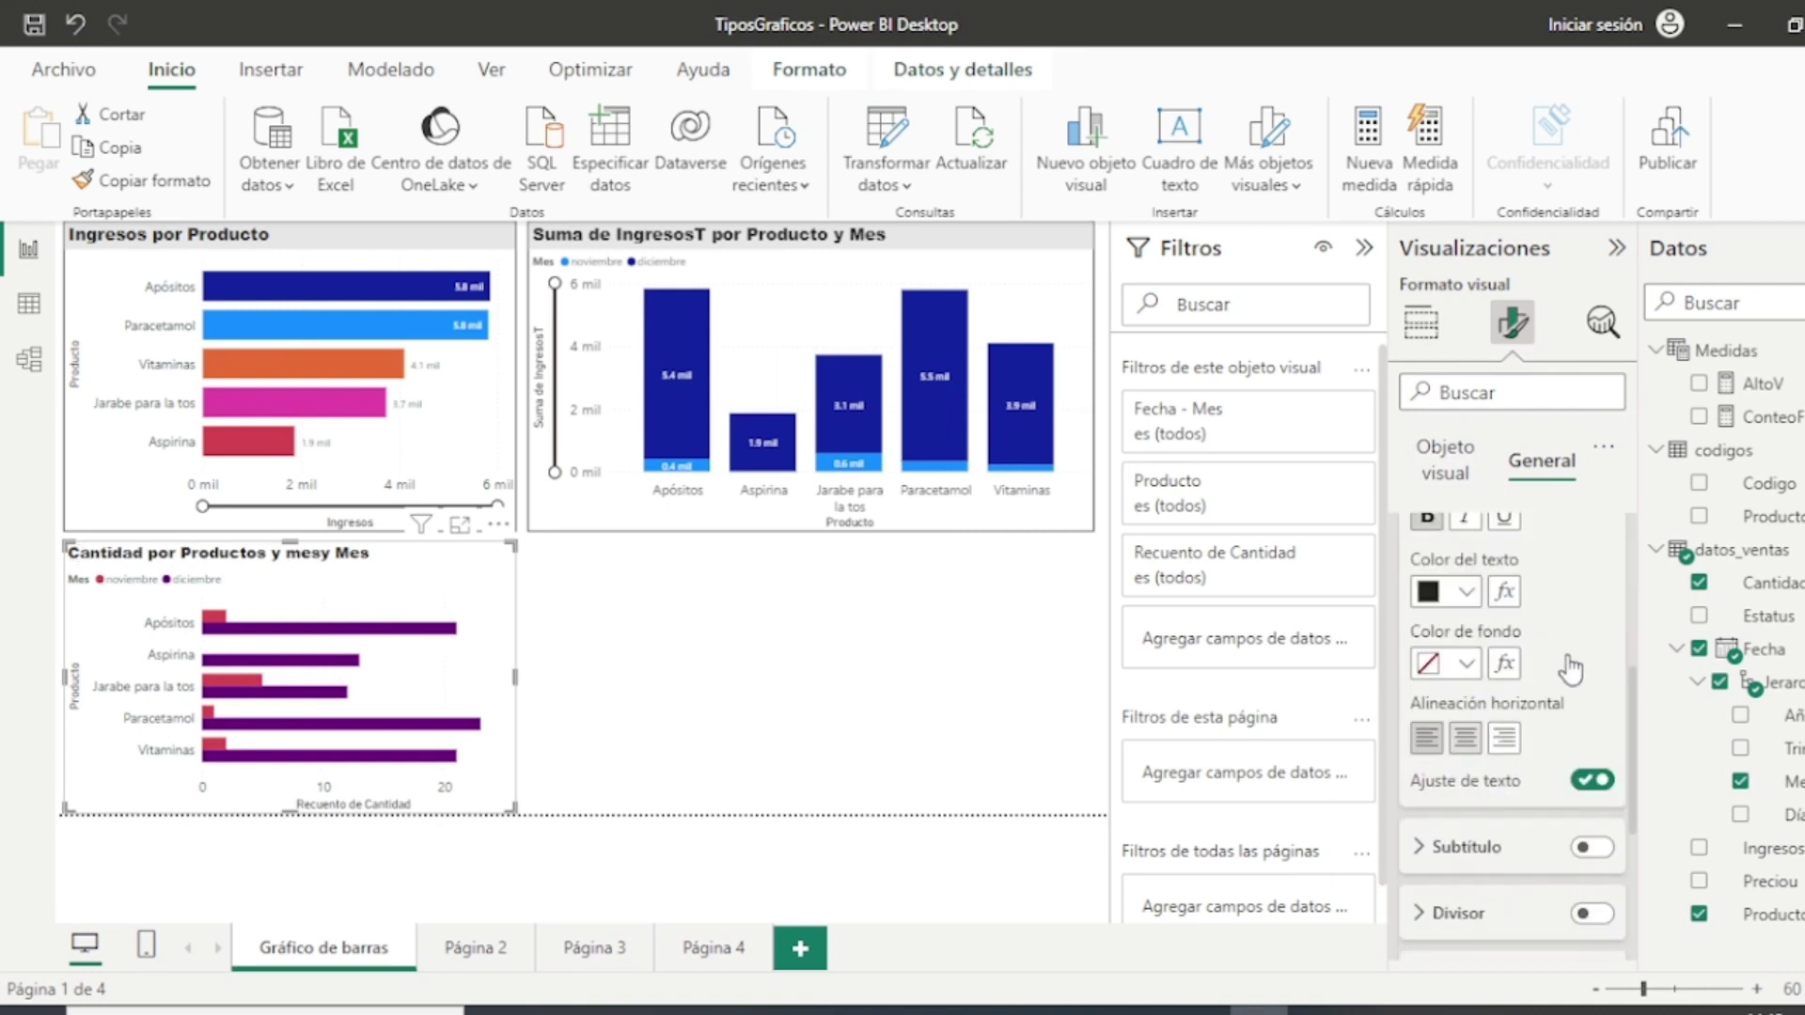
click(1465, 738)
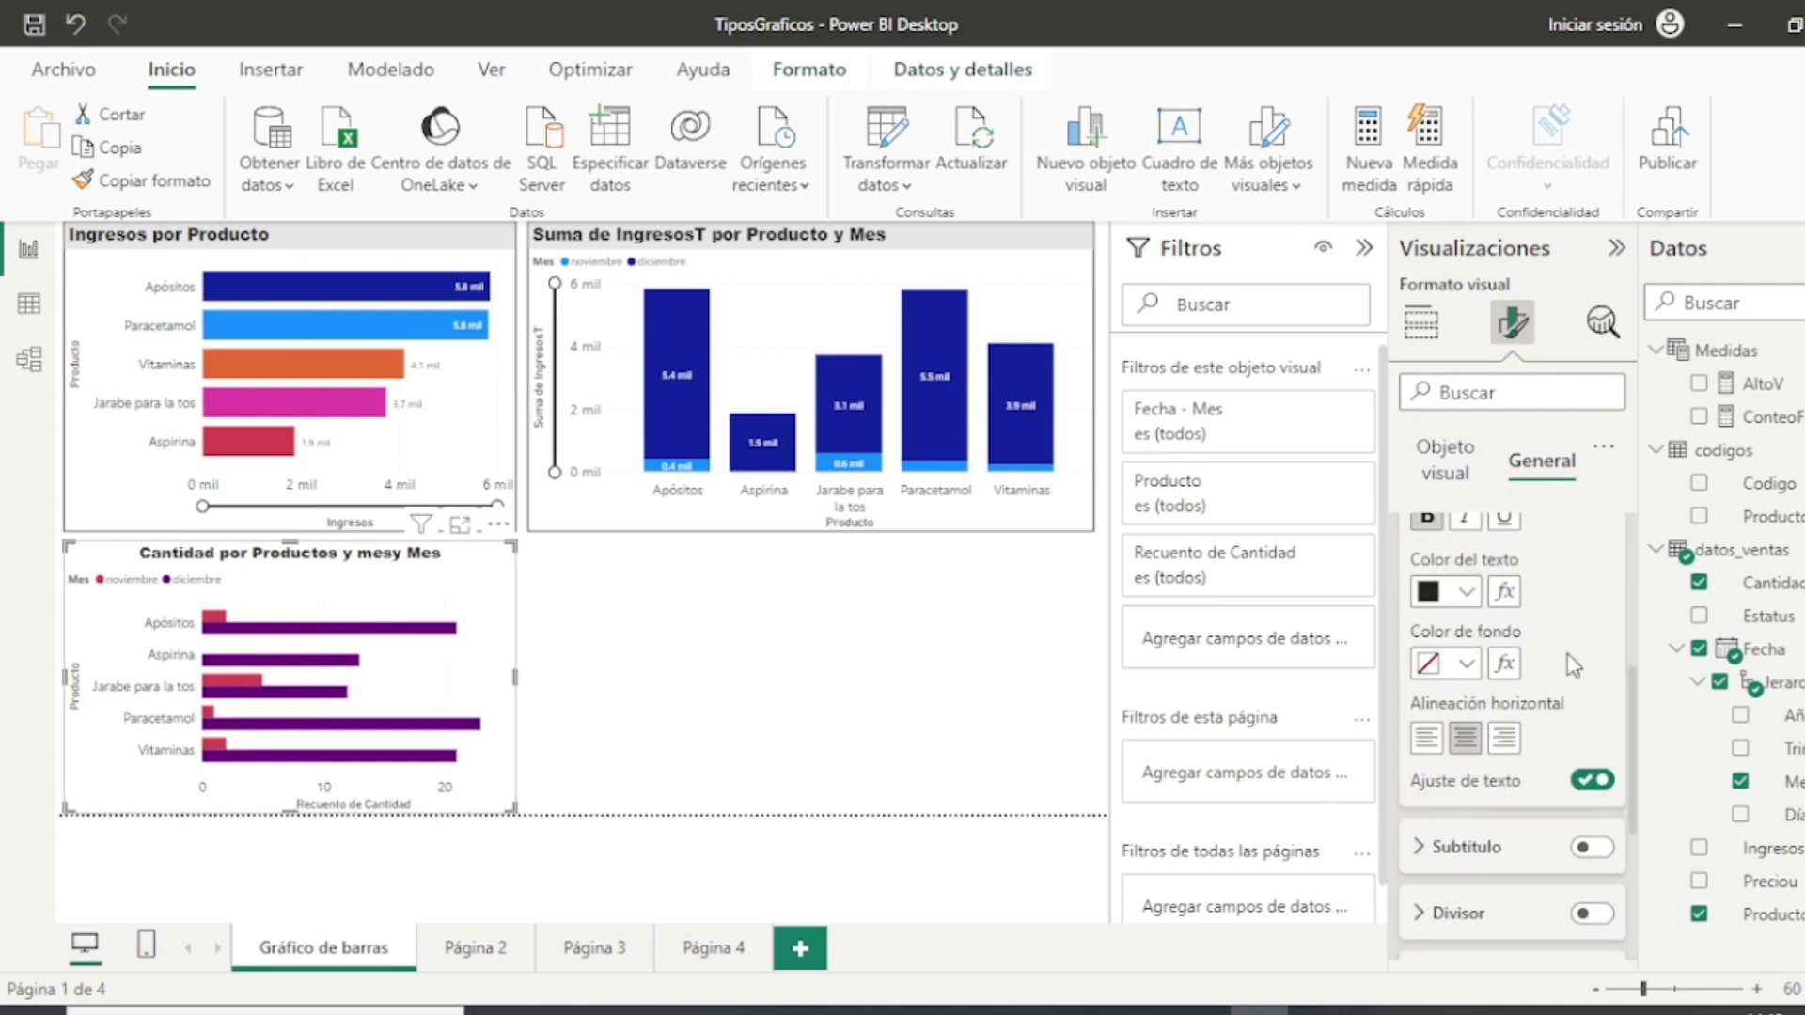
Step: Turn on the divider line below the clustered bar chart's title
scroll(1573, 665, up, 1)
scroll(1573, 665, down, 3)
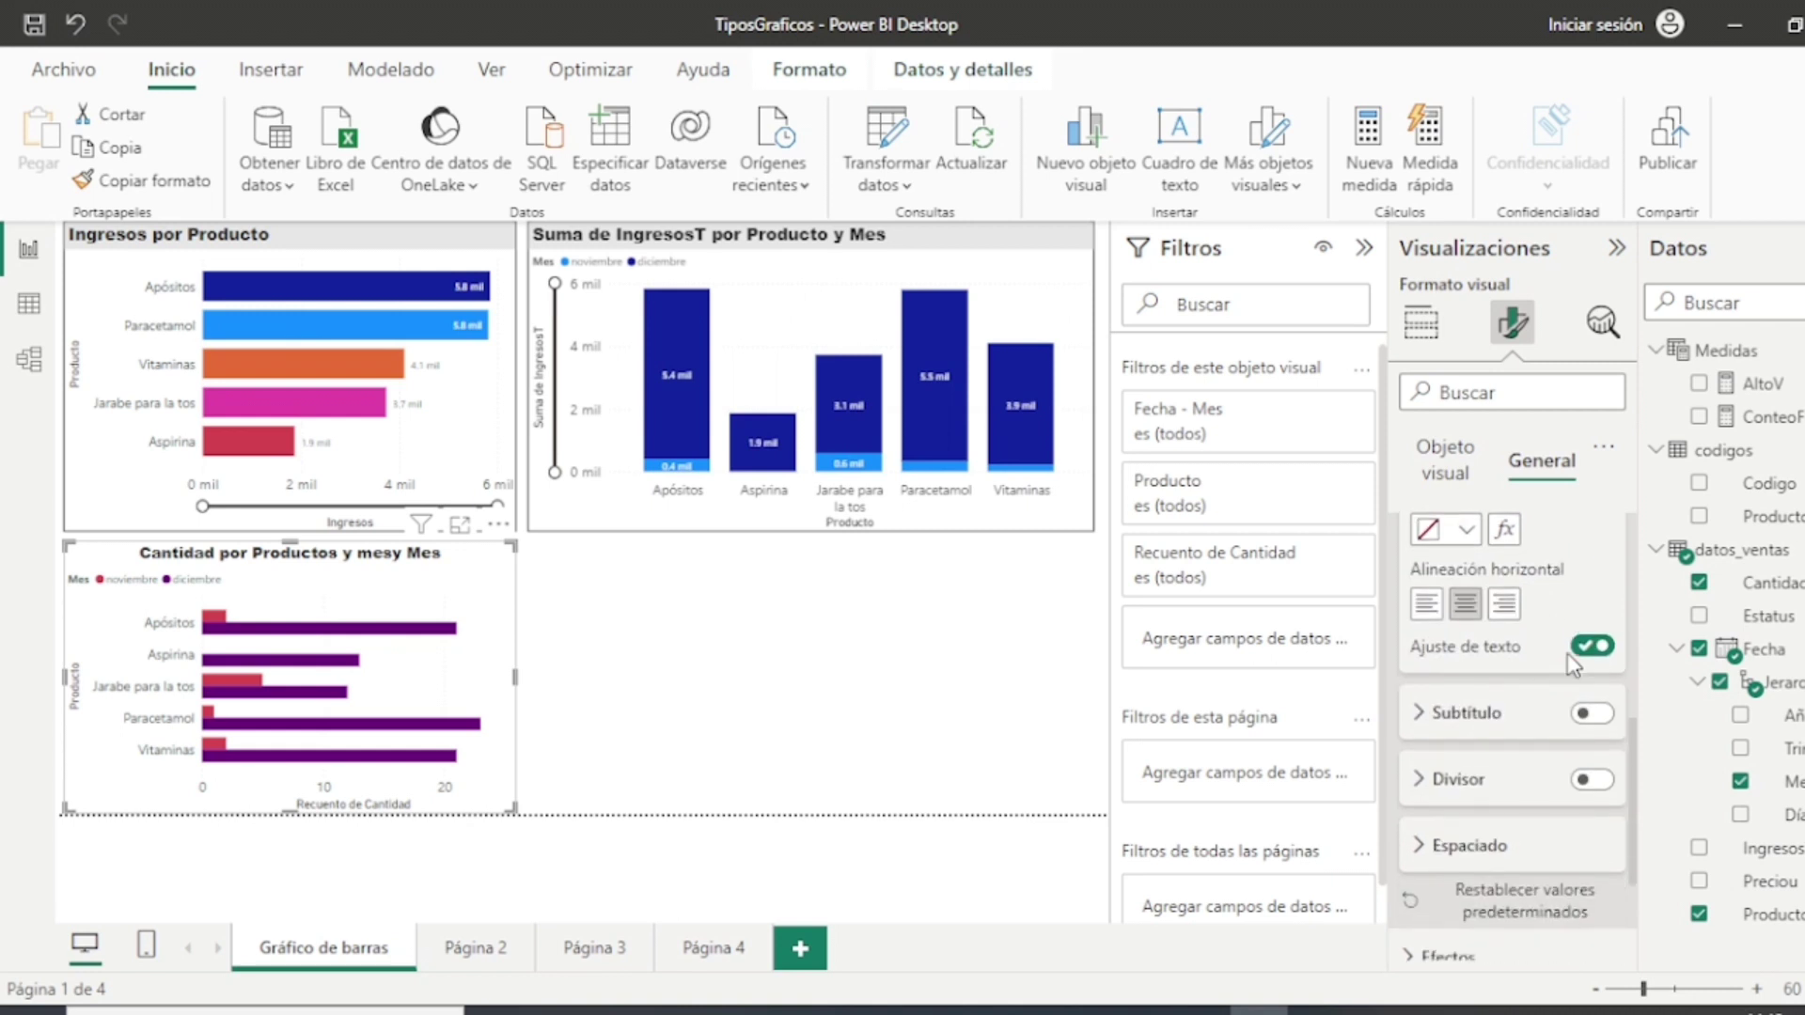
scroll(1572, 664, down, 2)
click(1591, 645)
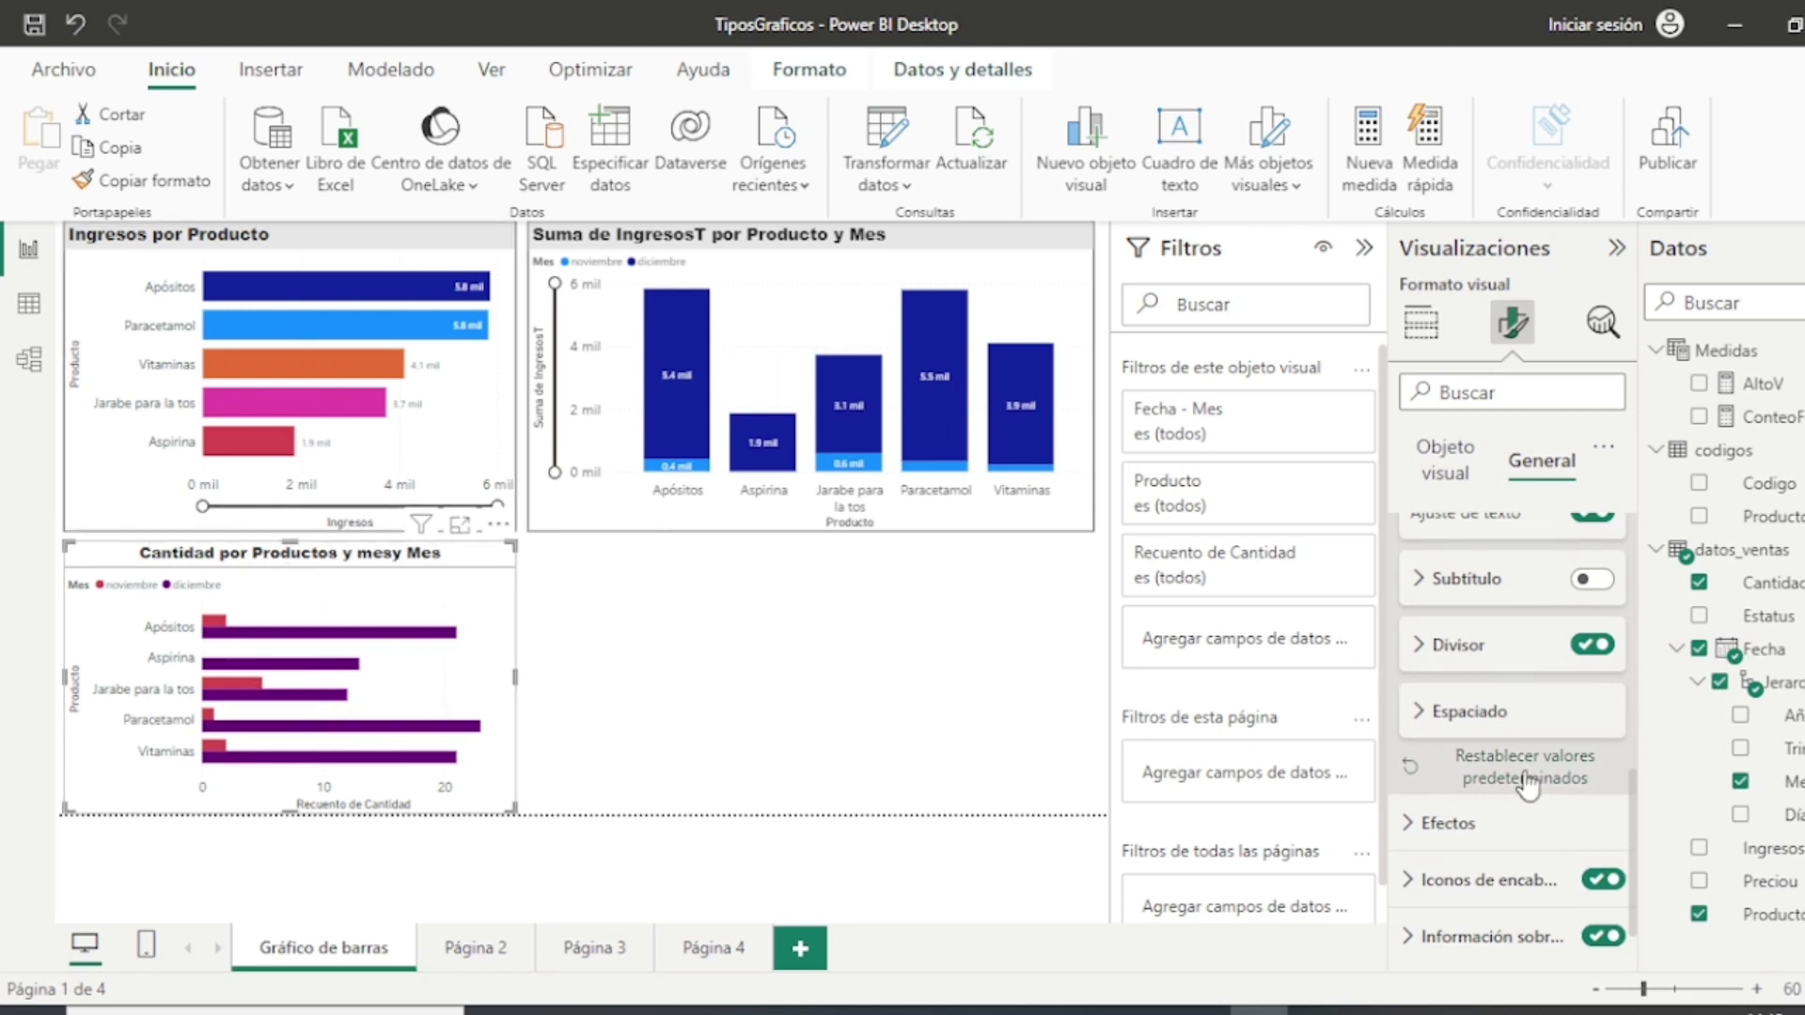
Step: Turn on the visual border around the clustered bar chart in its effects settings
scroll(1528, 783, down, 1)
scroll(1527, 783, up, 4)
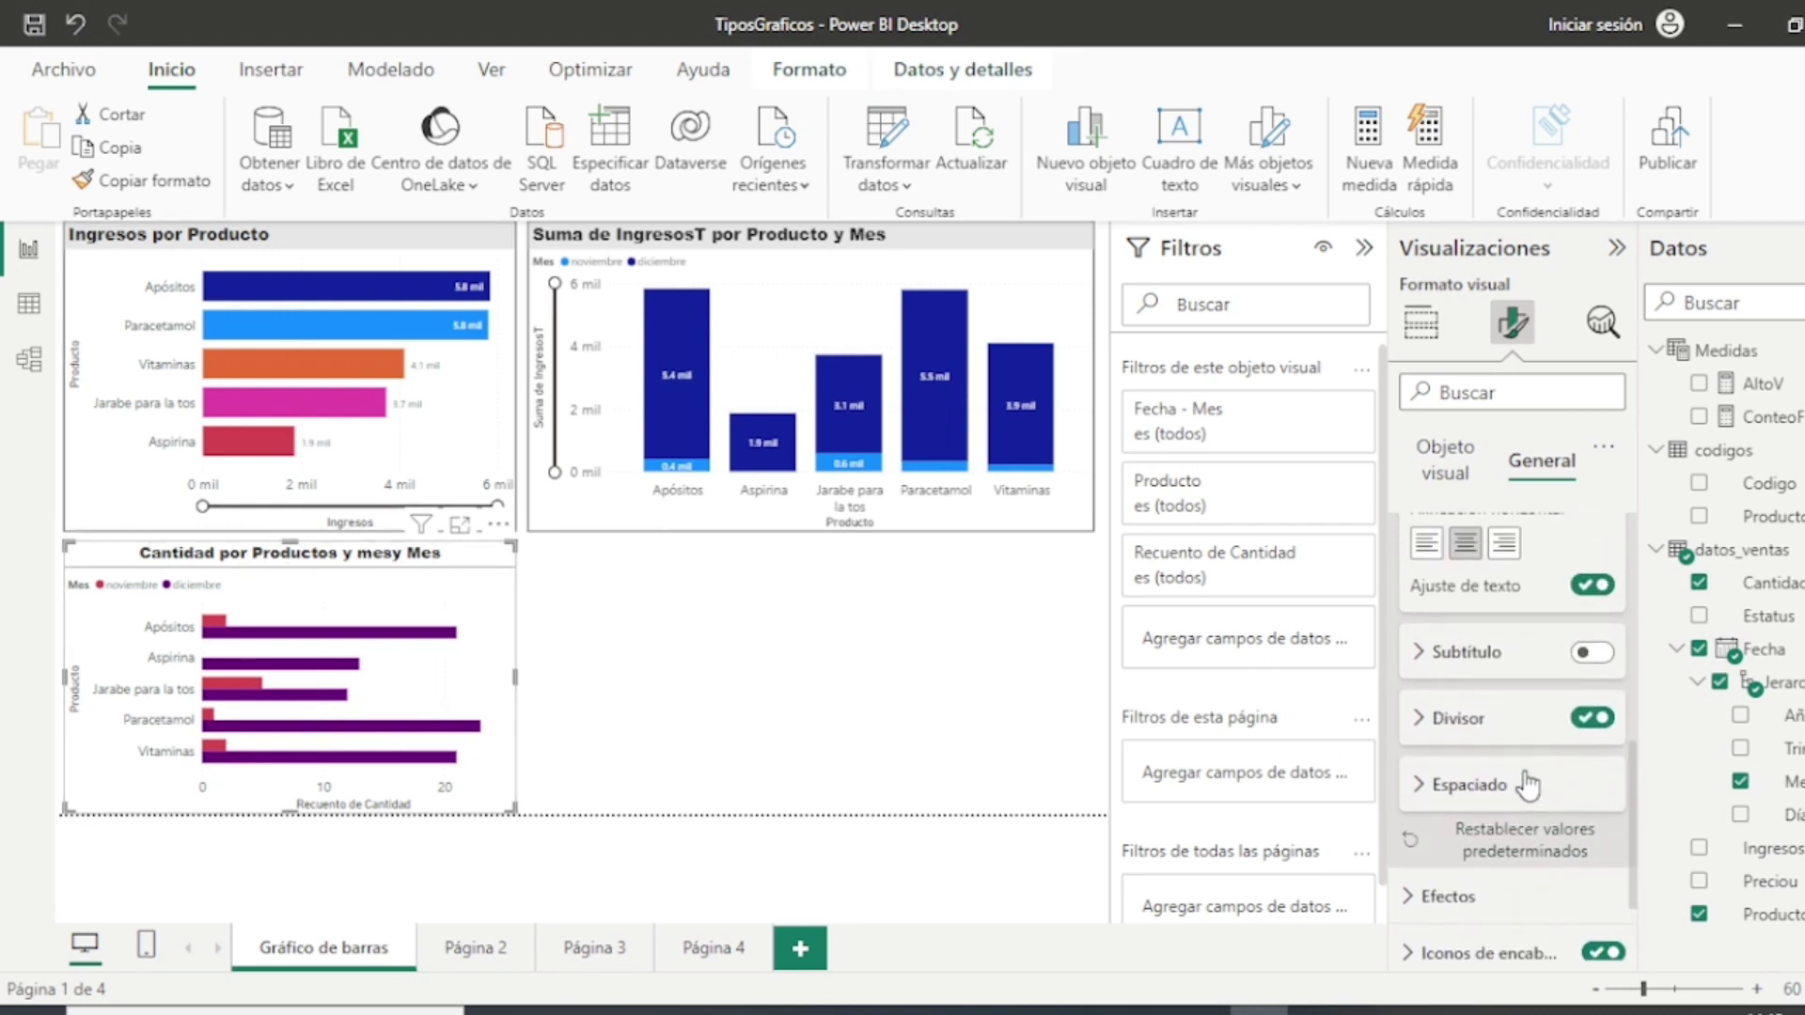
scroll(1528, 783, up, 6)
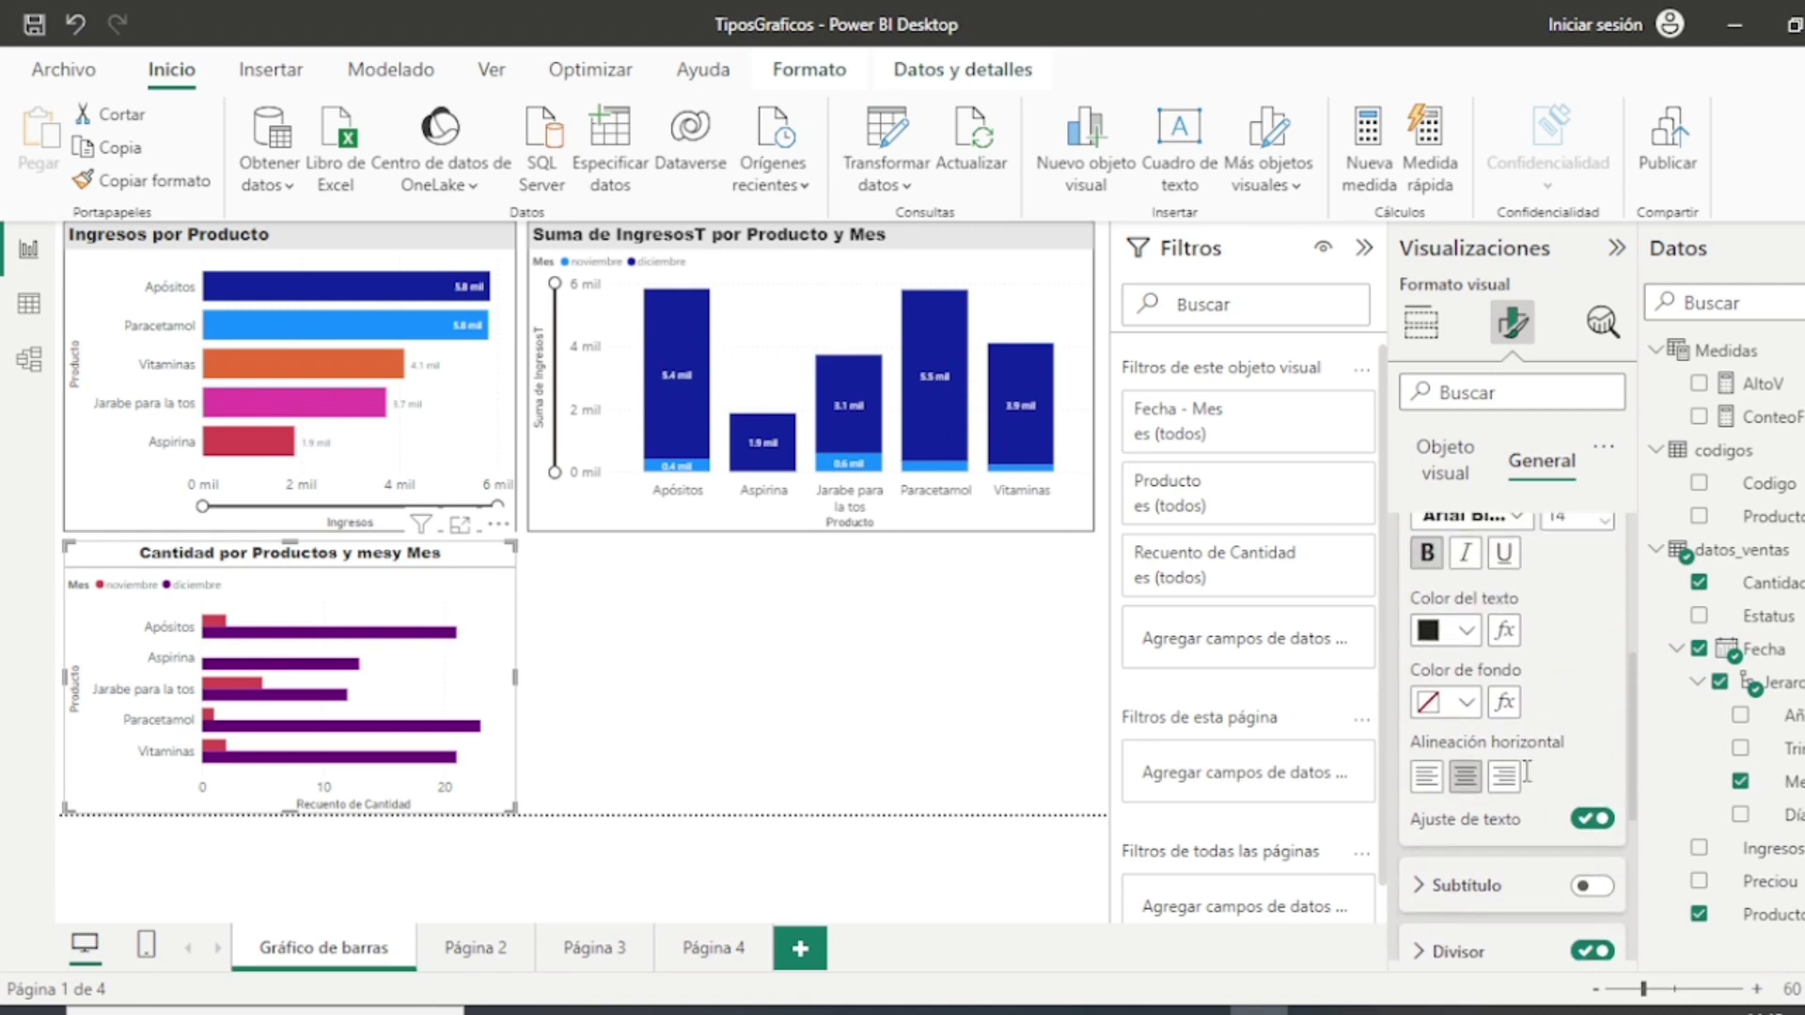
scroll(1530, 783, up, 2)
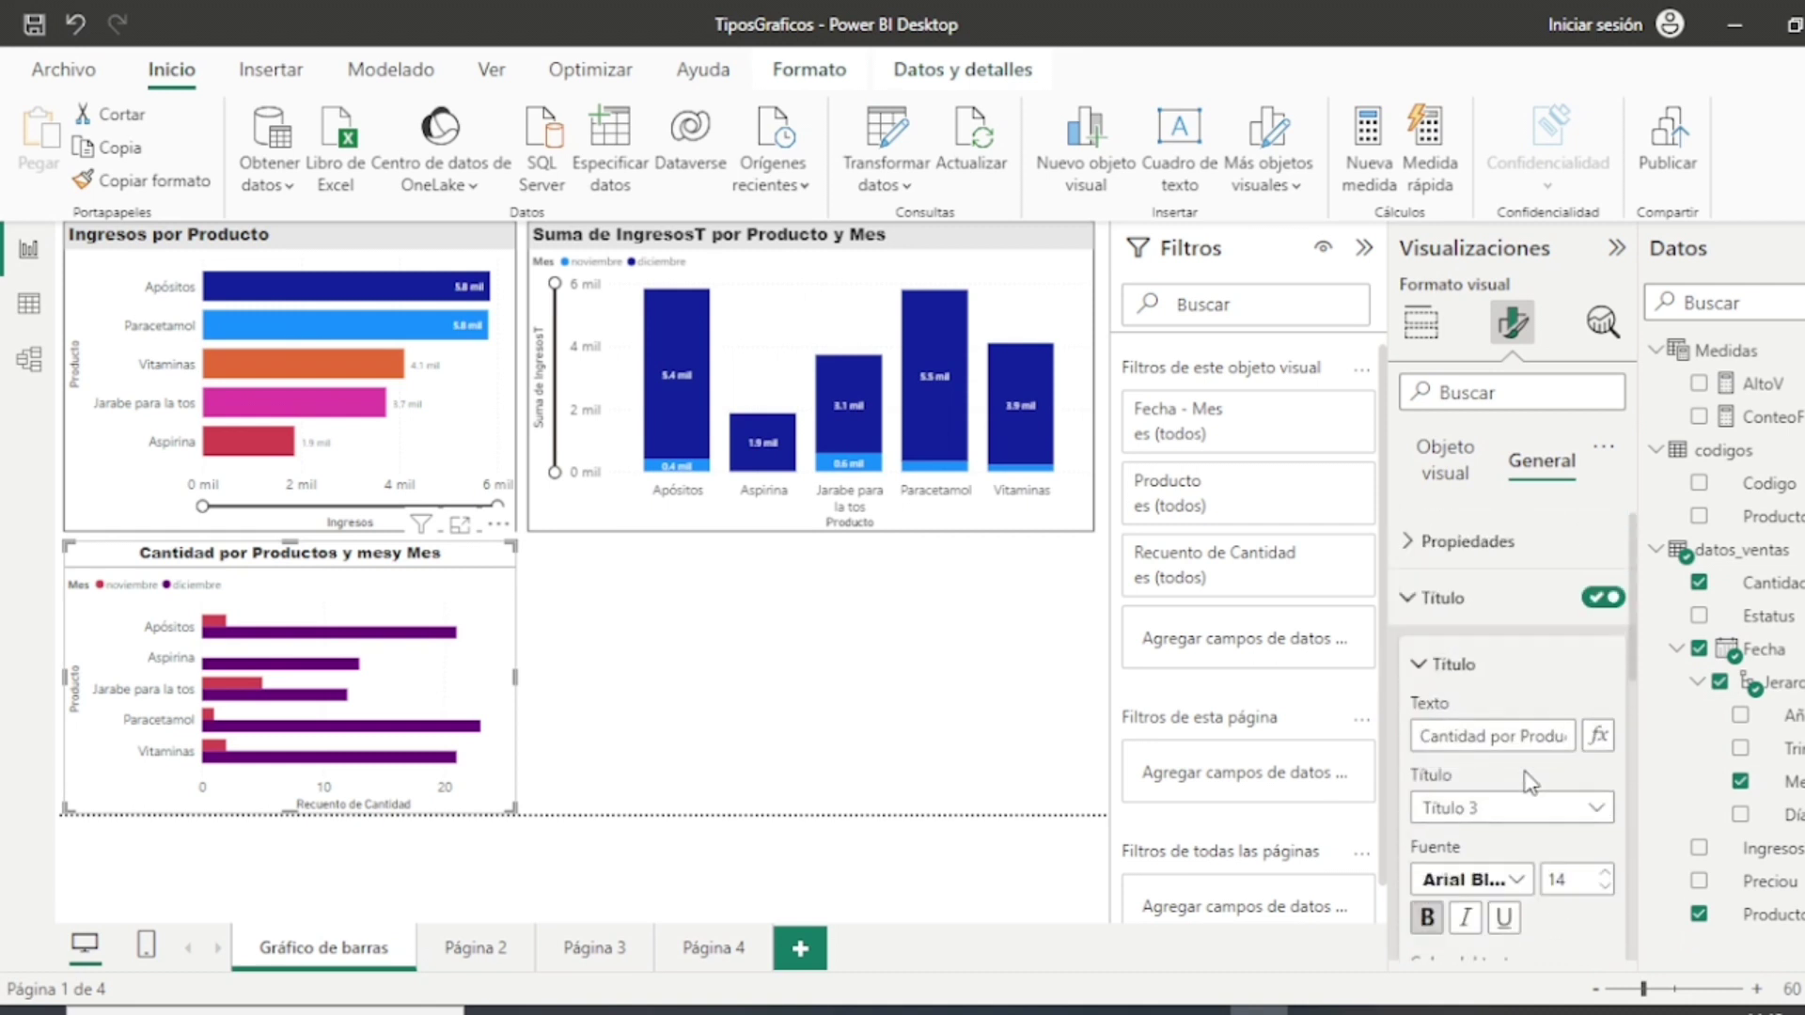
click(1407, 598)
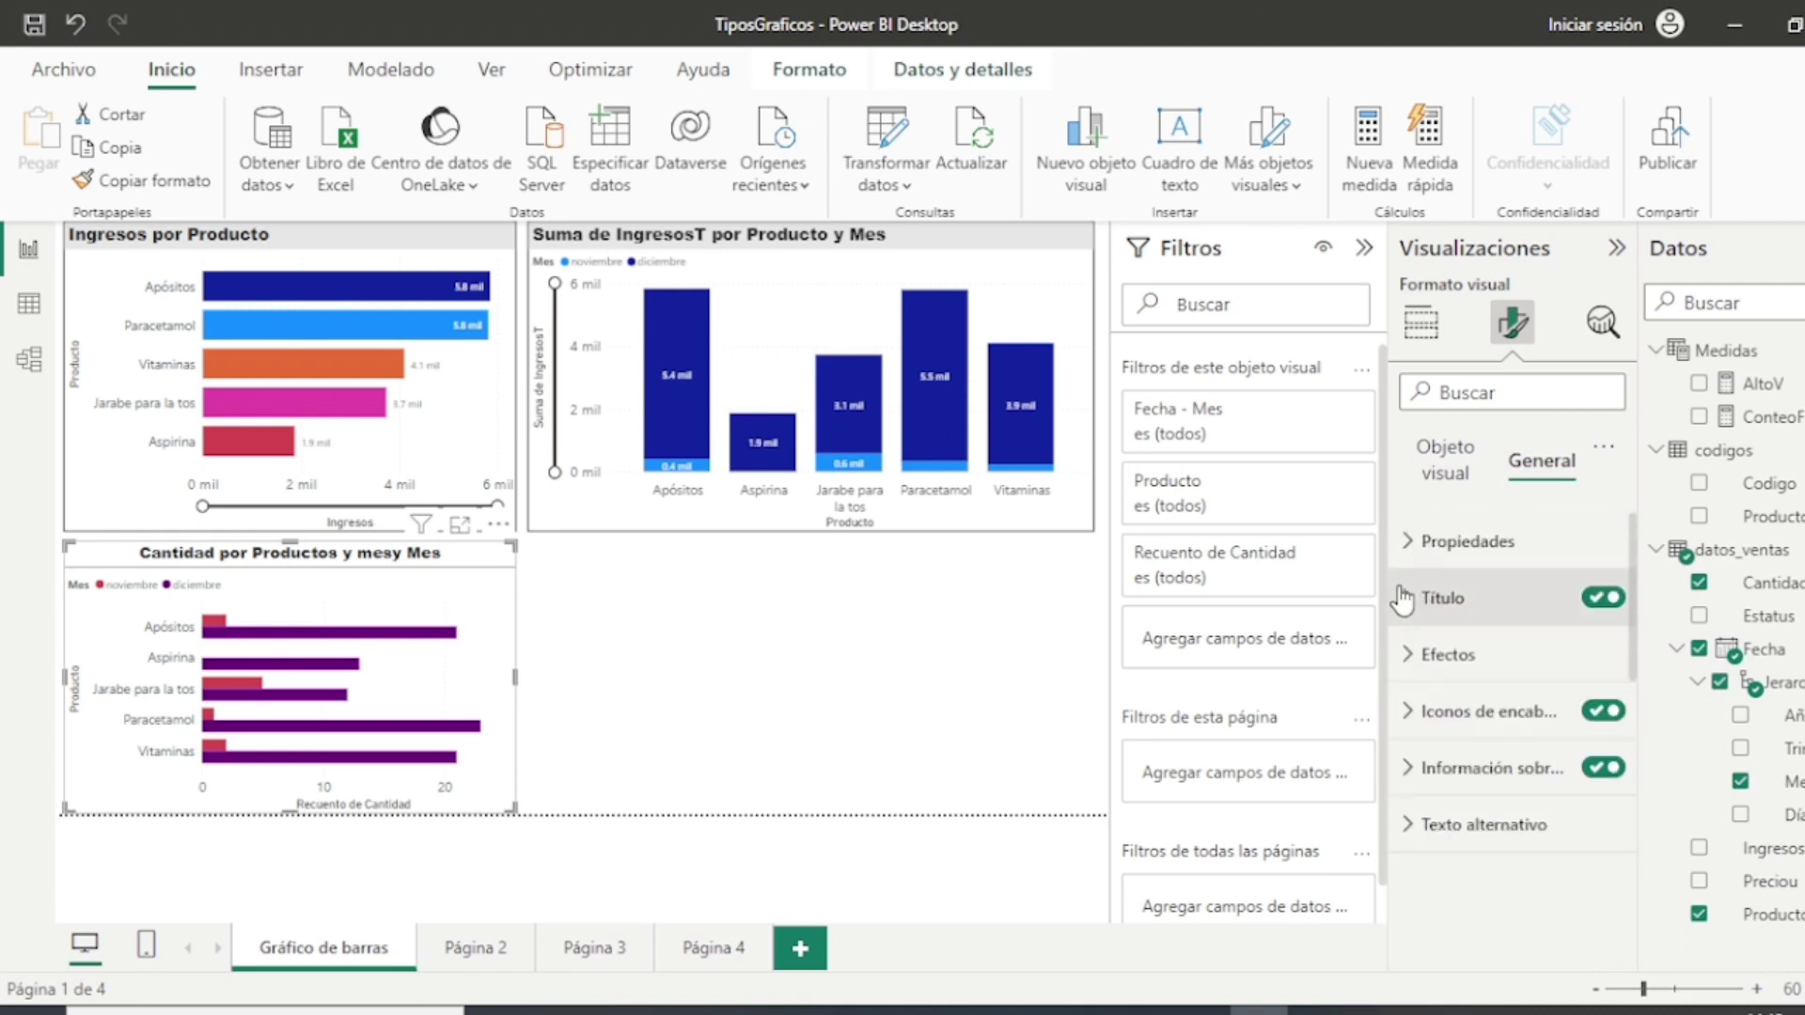
click(1407, 658)
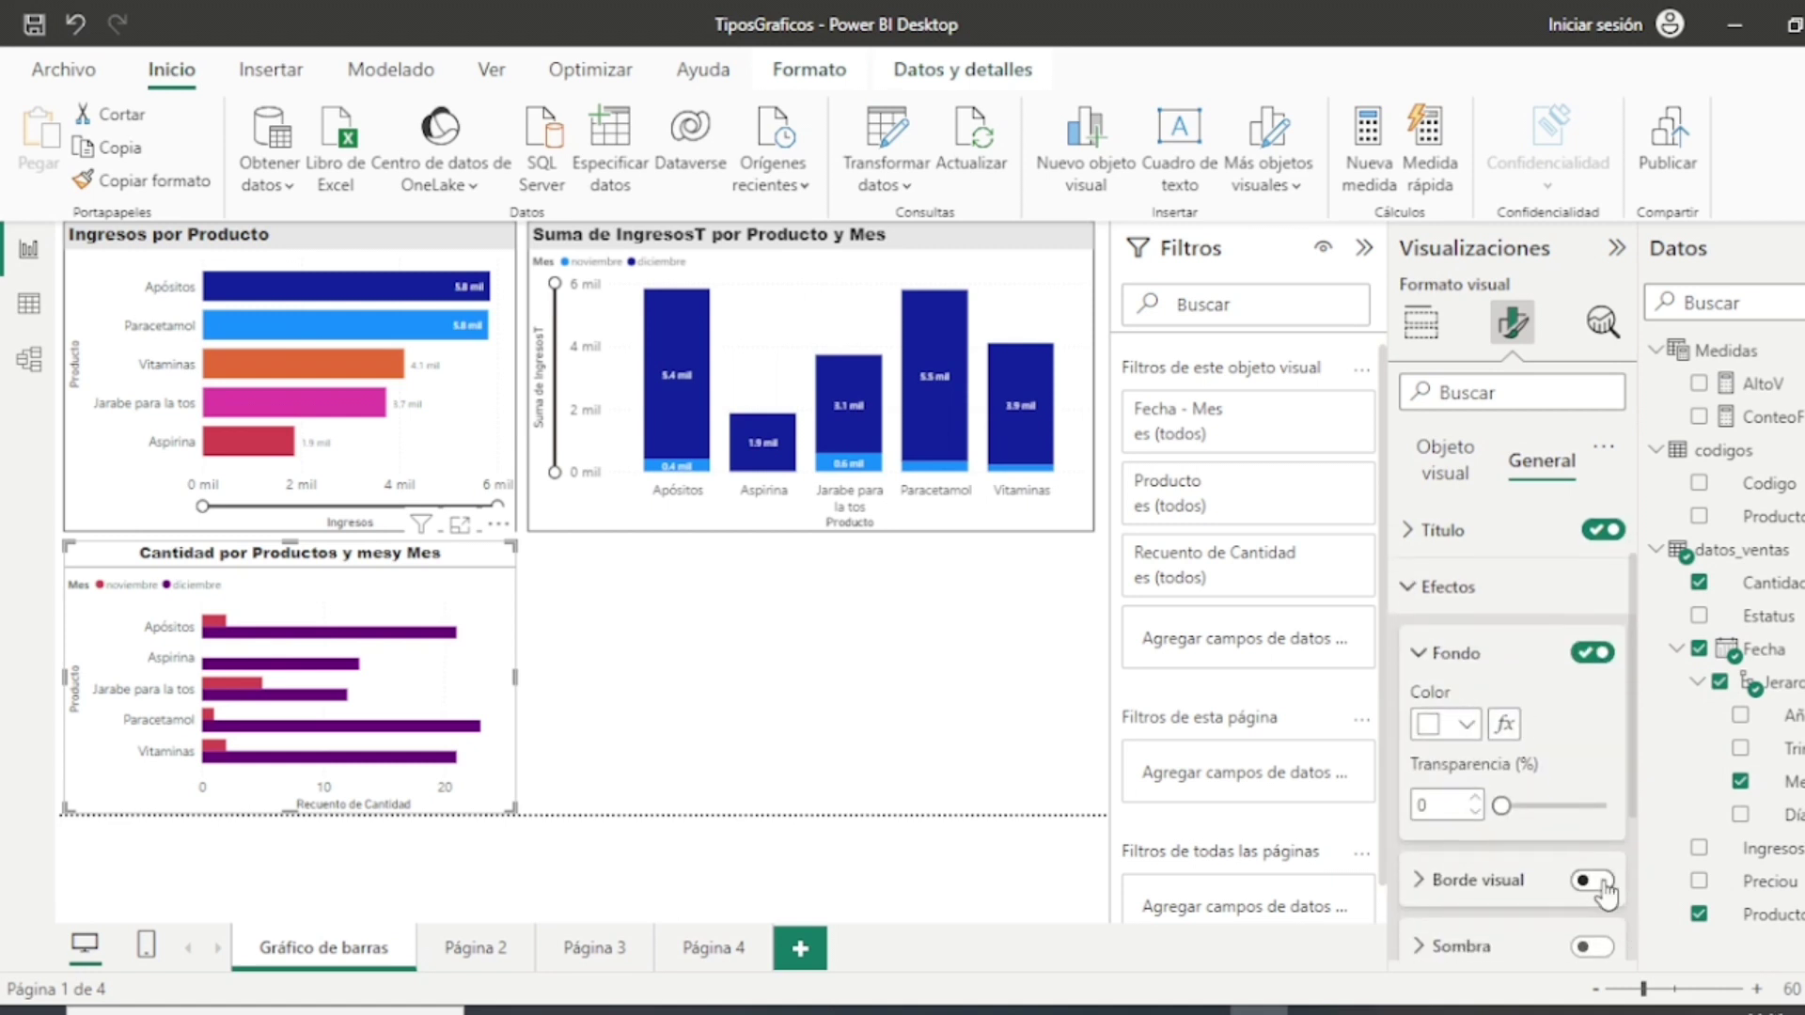
click(1603, 883)
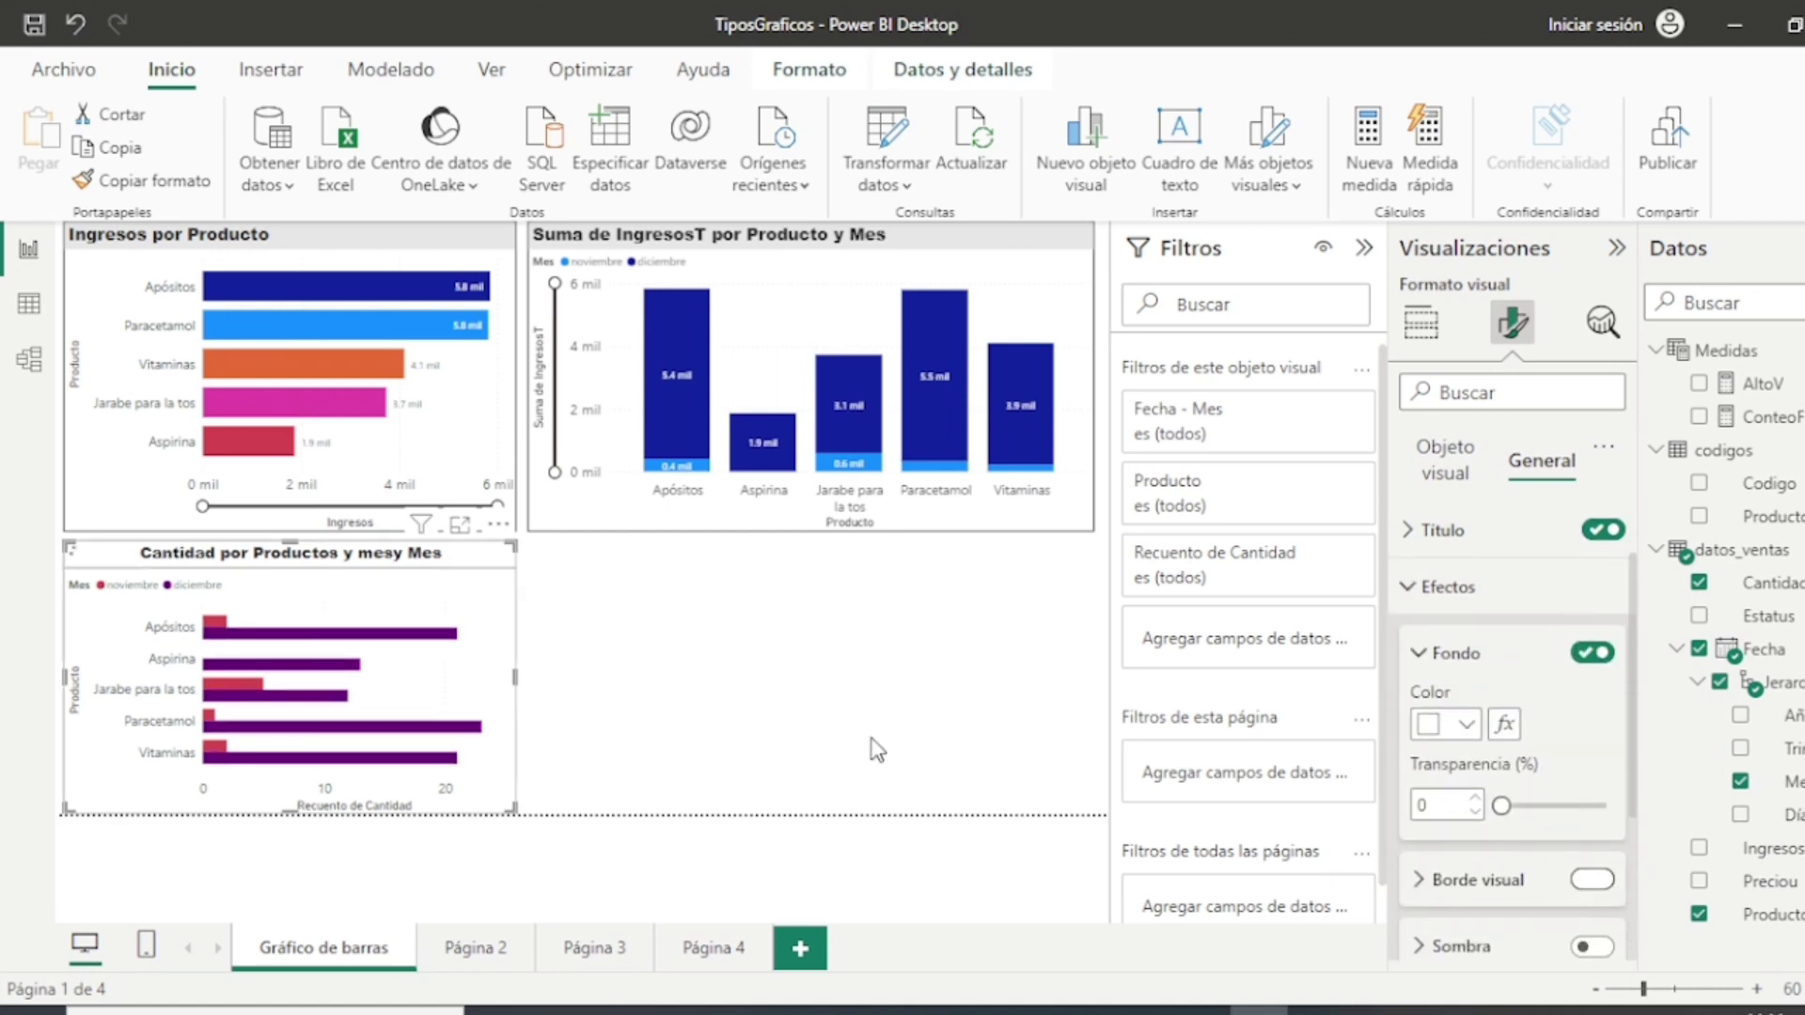
Step: Set the clustered bar chart's title divider to a custom bright red, RGB 249, 9, 9
scroll(1530, 836, down, 1)
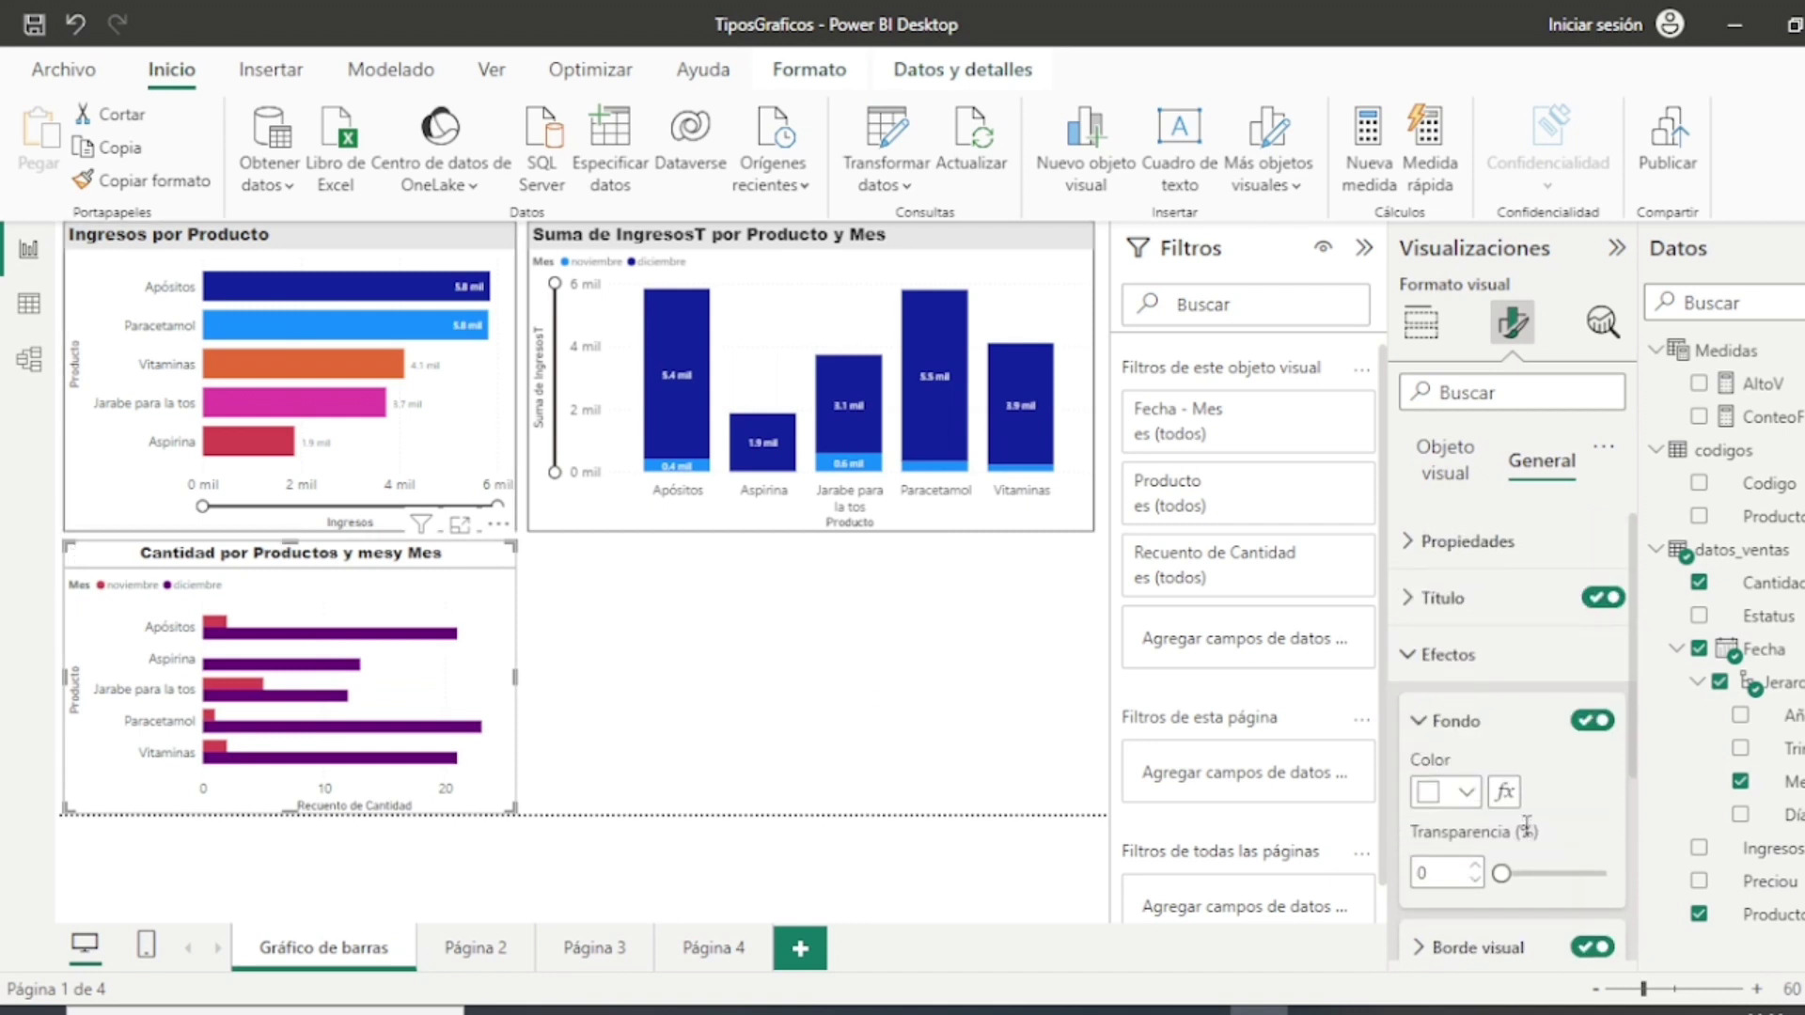
scroll(1531, 837, down, 1)
scroll(1448, 658, up, 3)
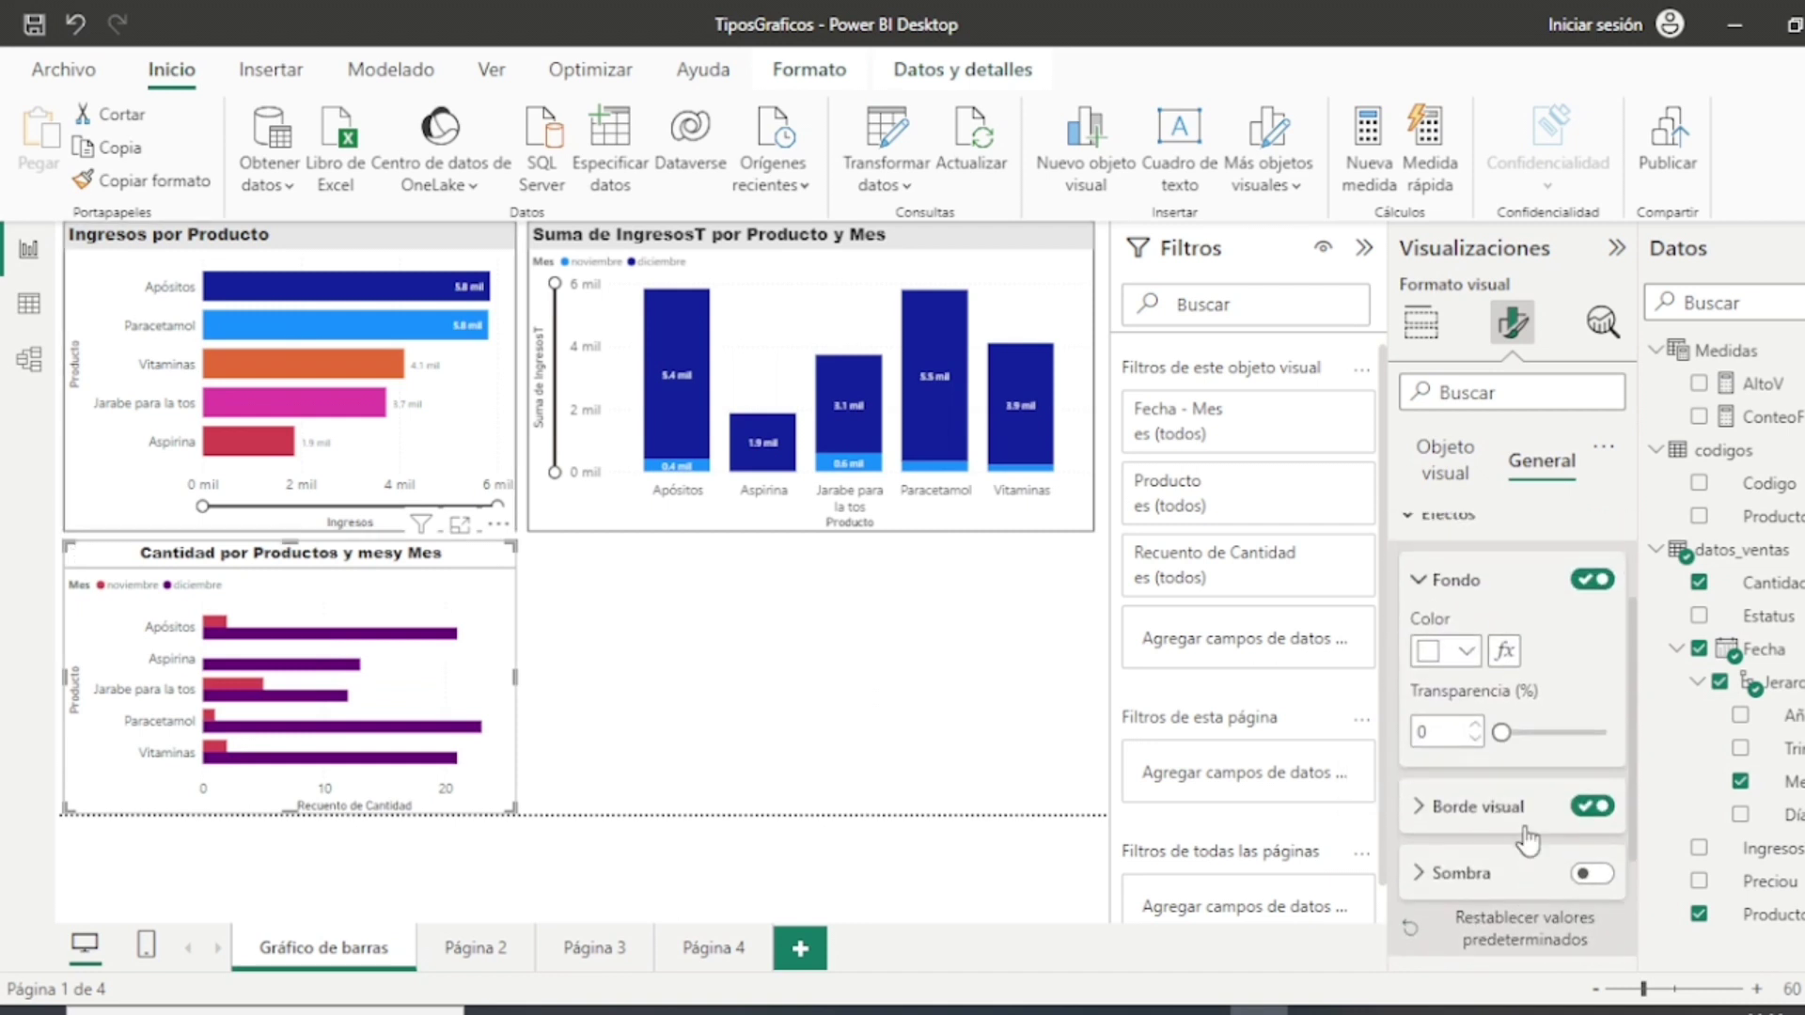
click(1428, 600)
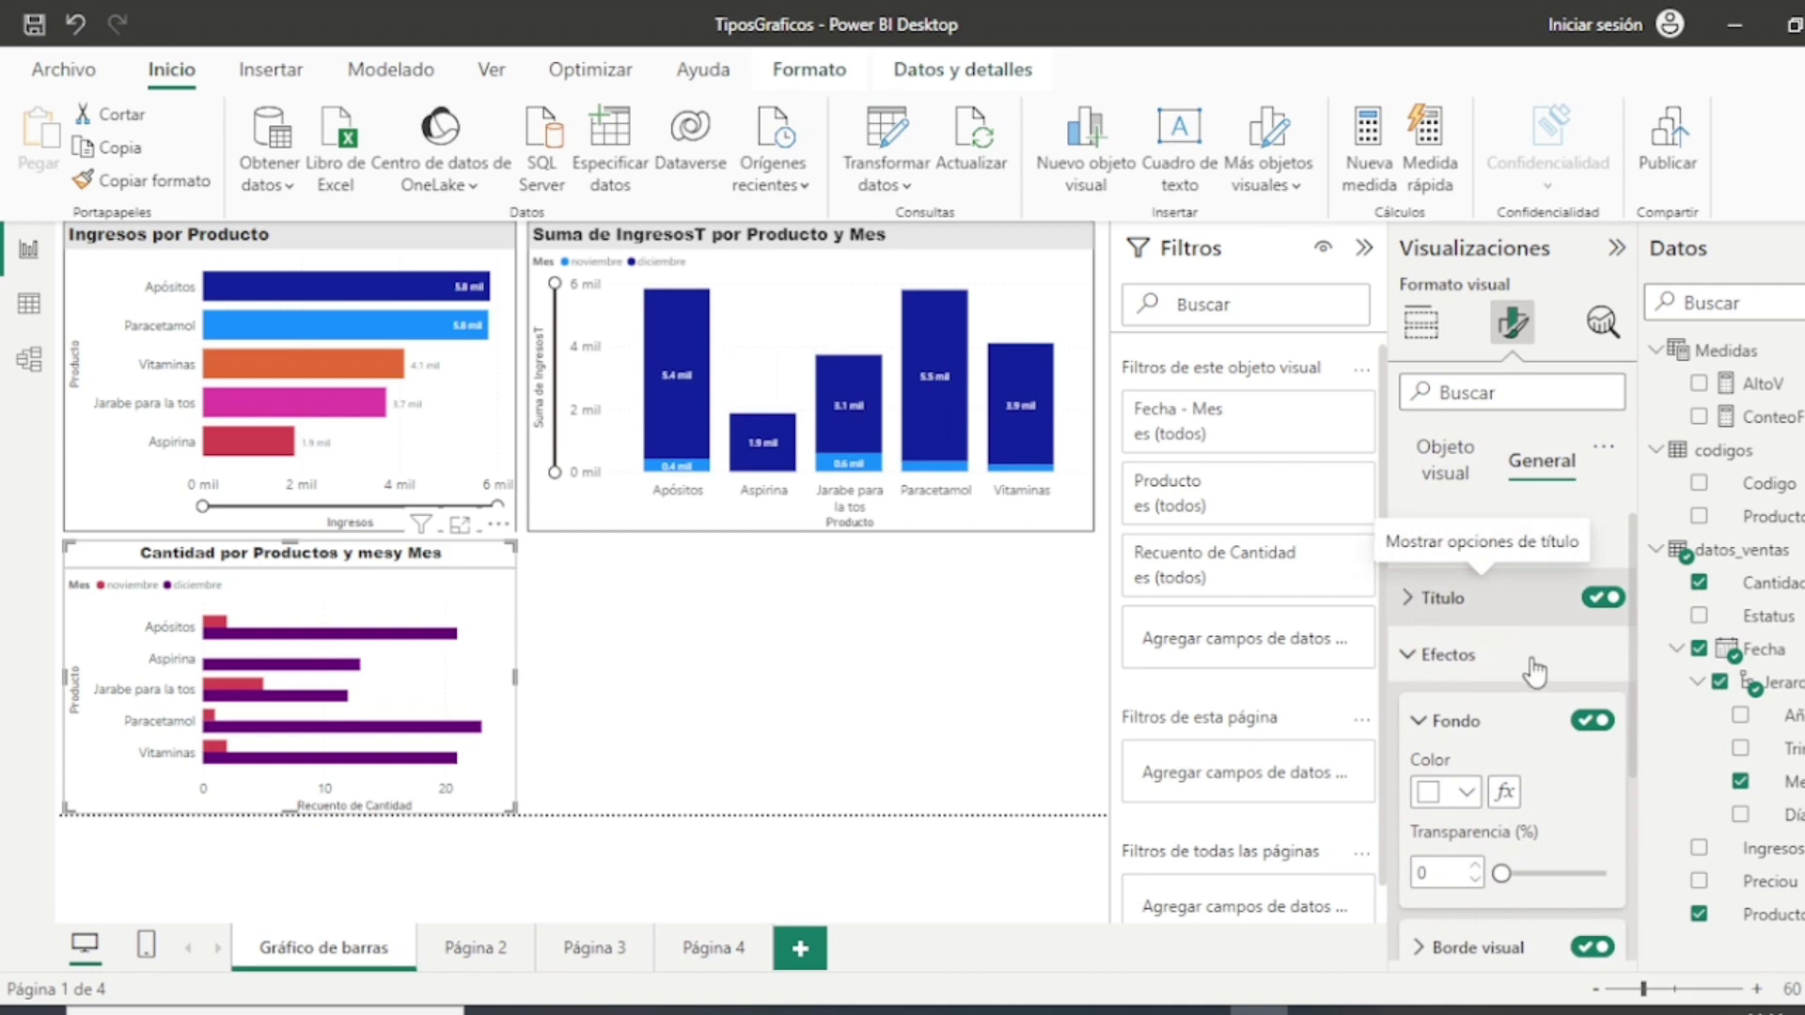
scroll(1553, 693, down, 2)
scroll(1553, 693, down, 4)
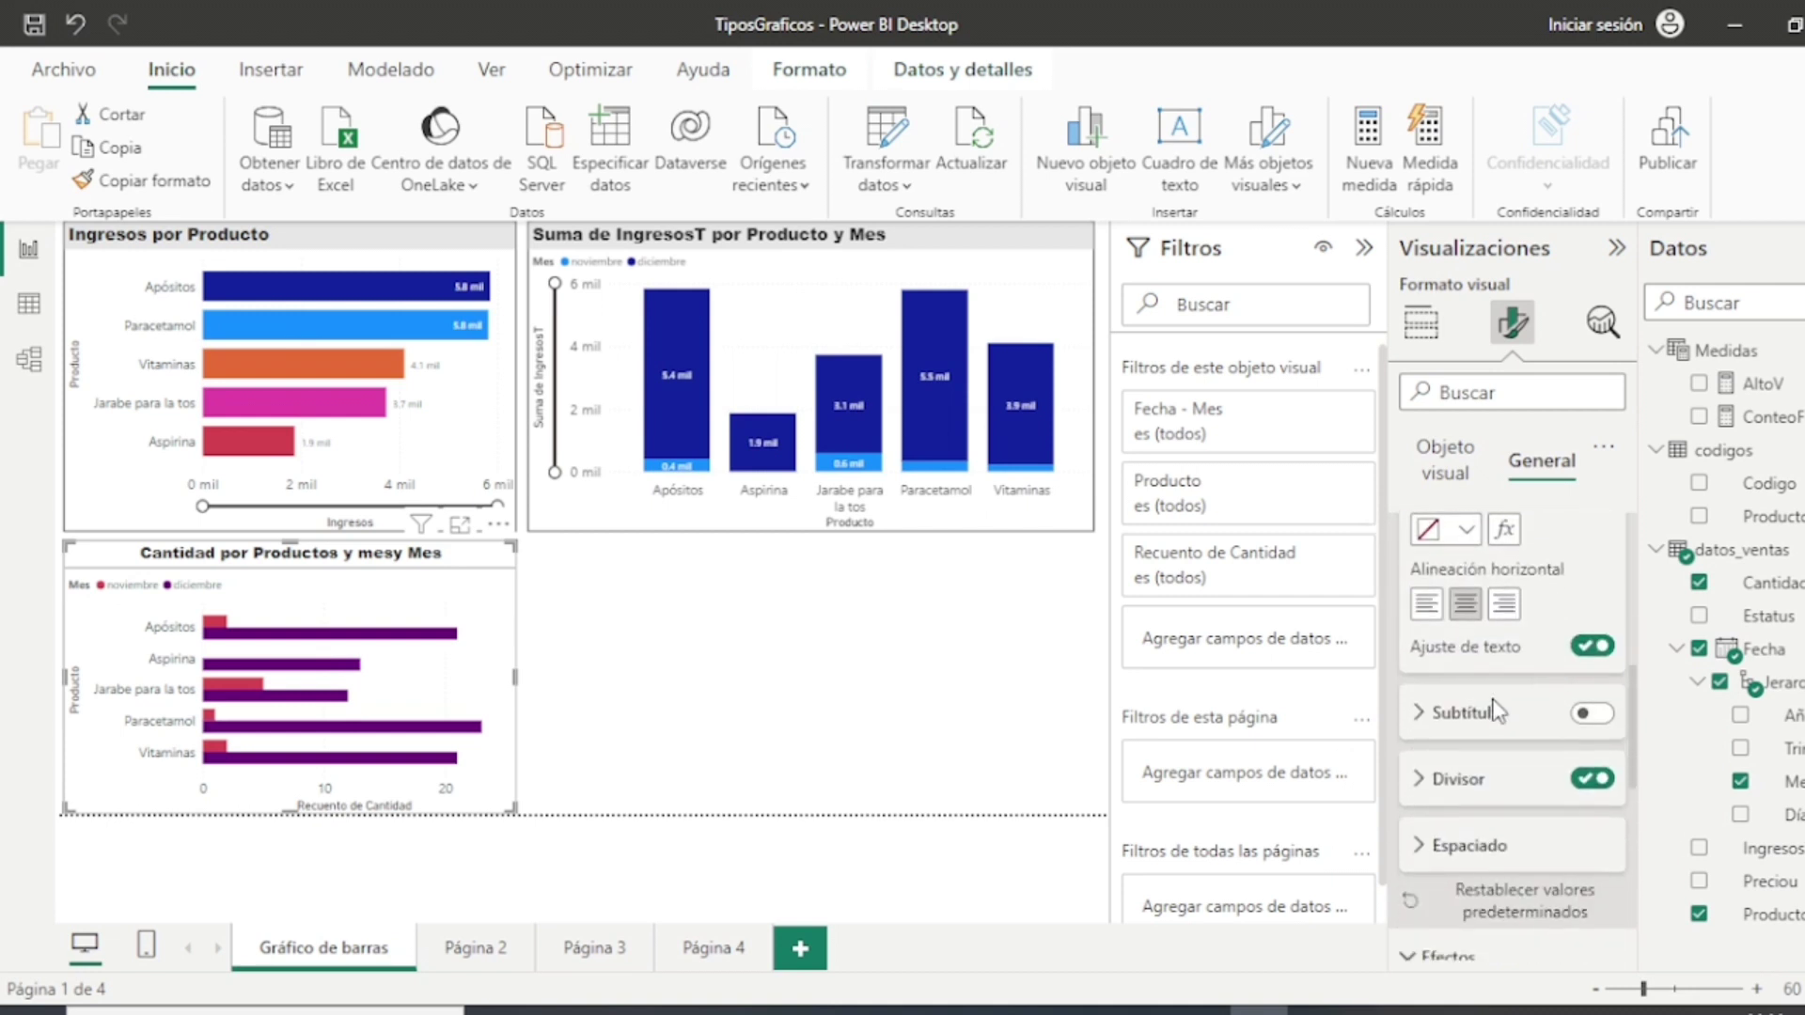
click(1418, 780)
scroll(1504, 700, down, 2)
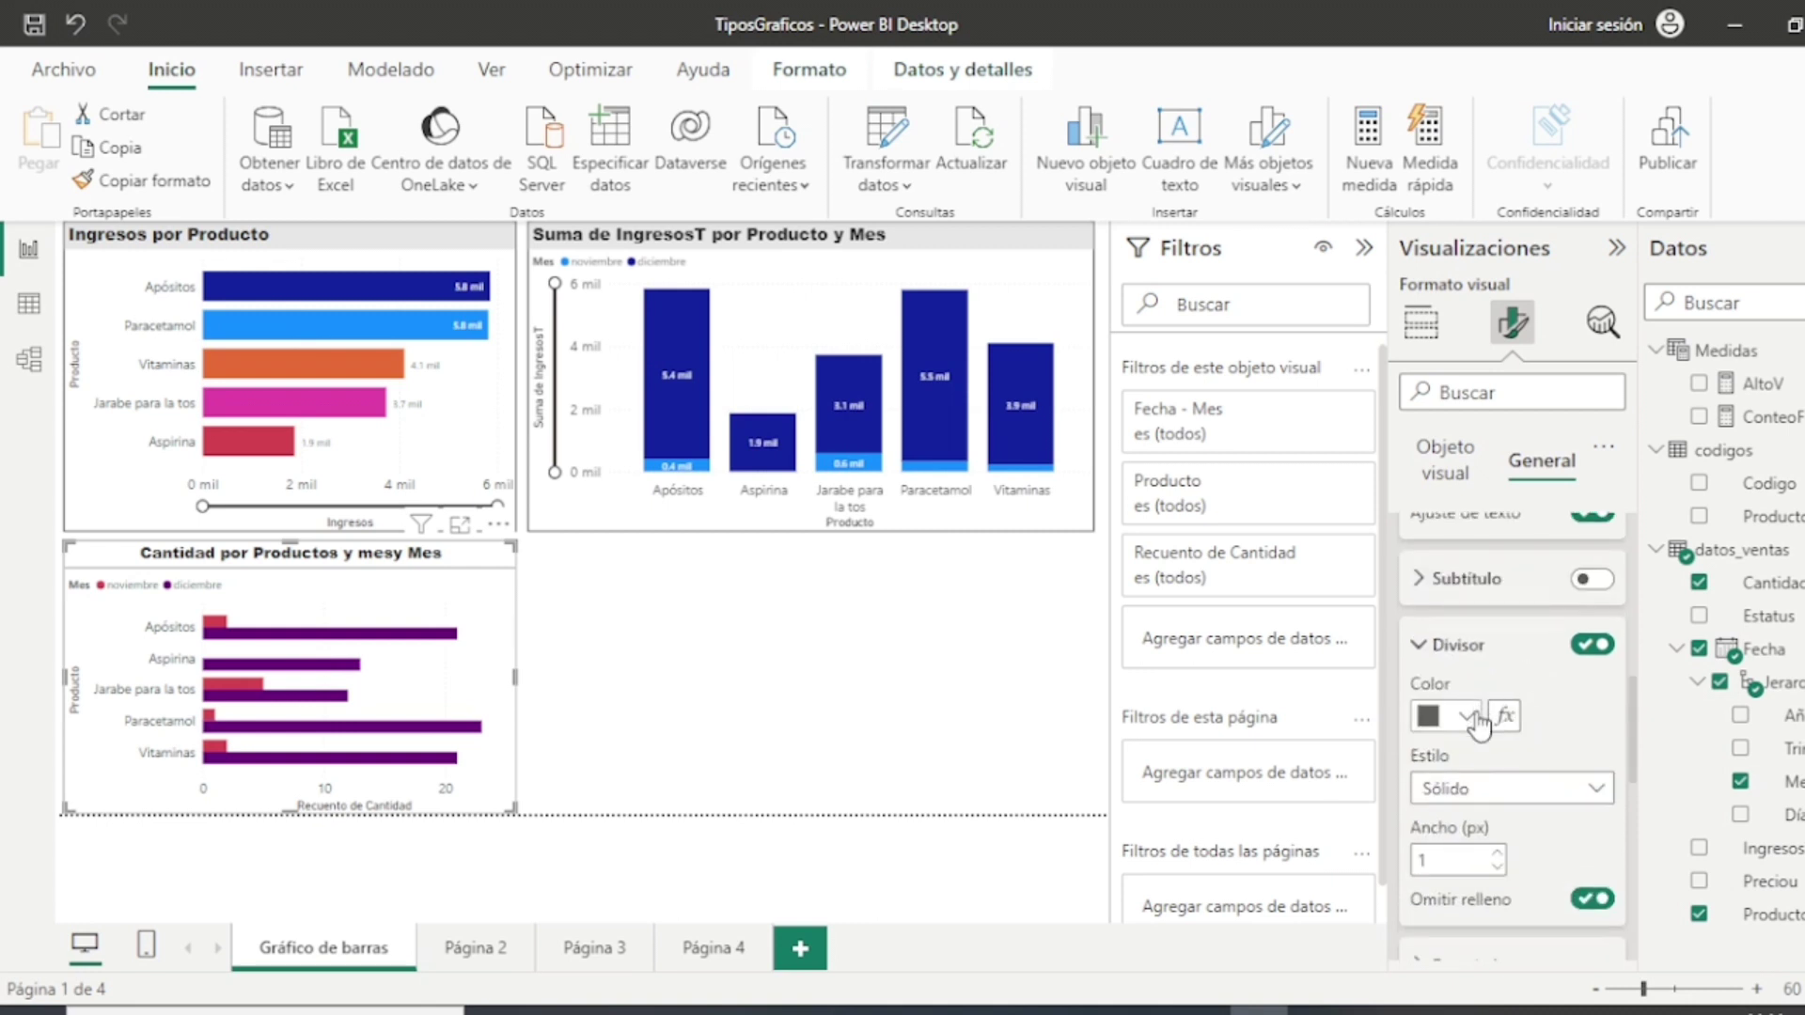
click(1467, 716)
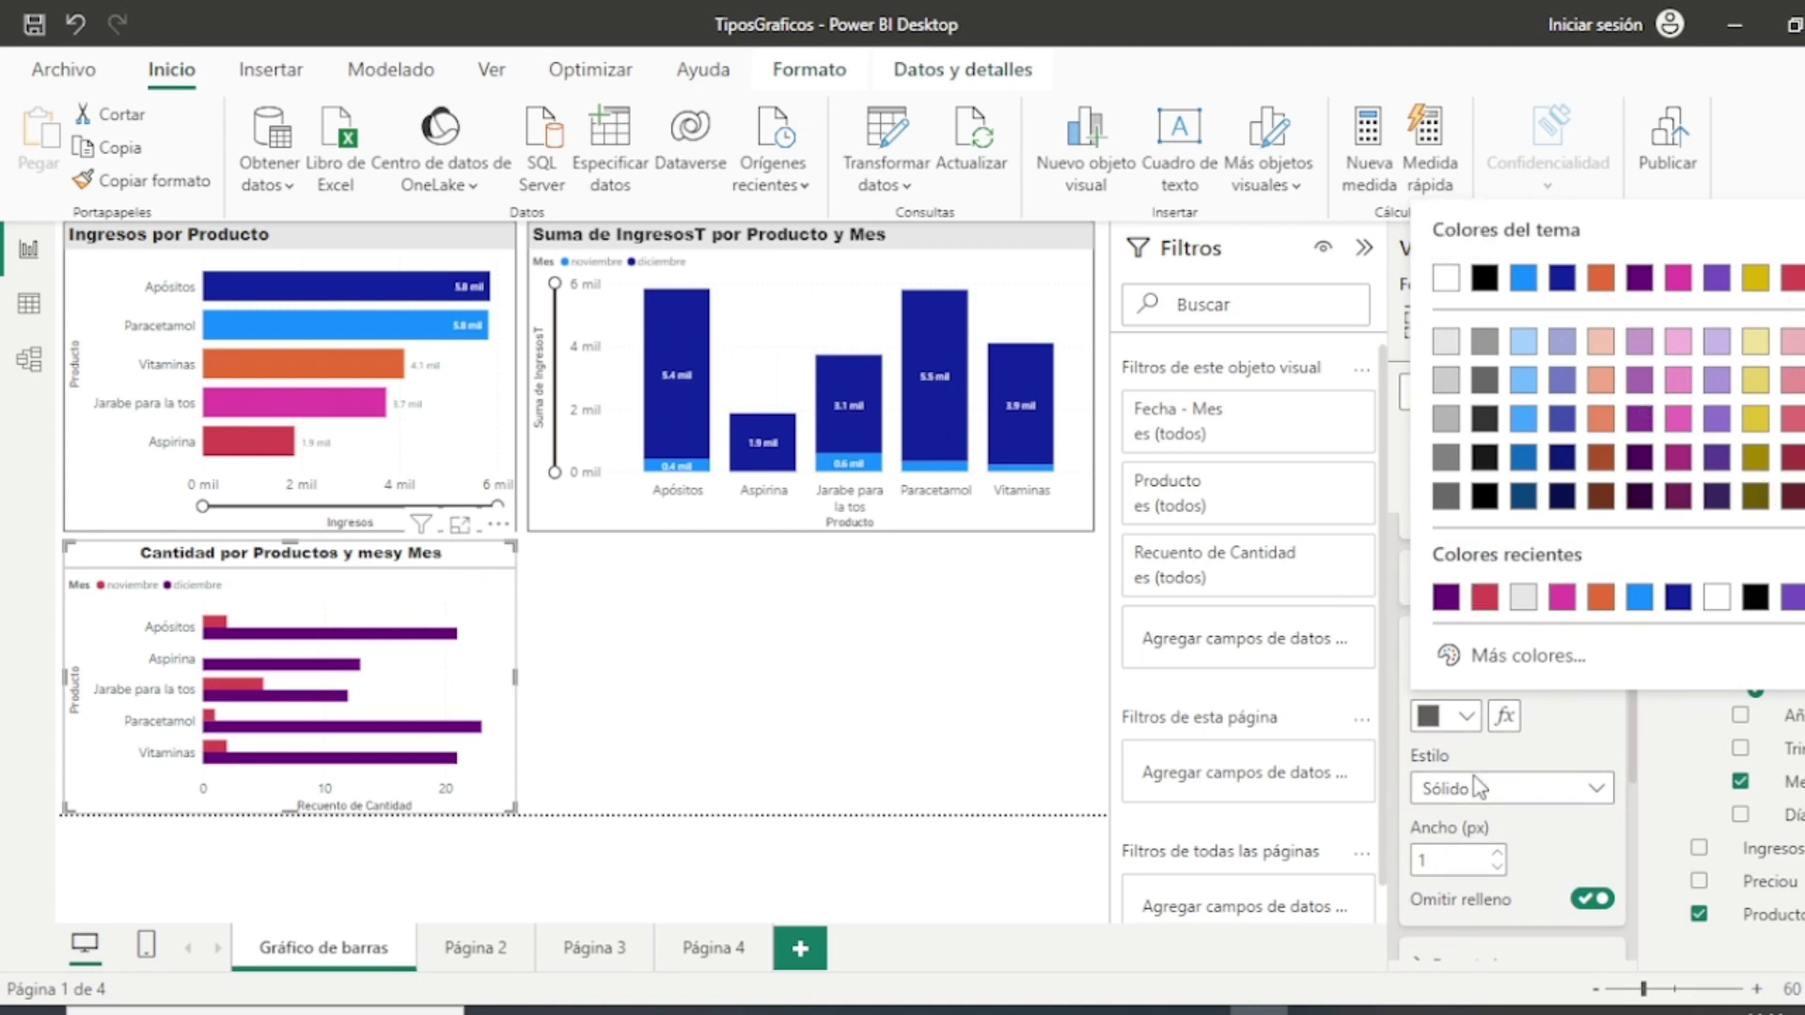
click(1527, 658)
drag(1473, 561, 1436, 561)
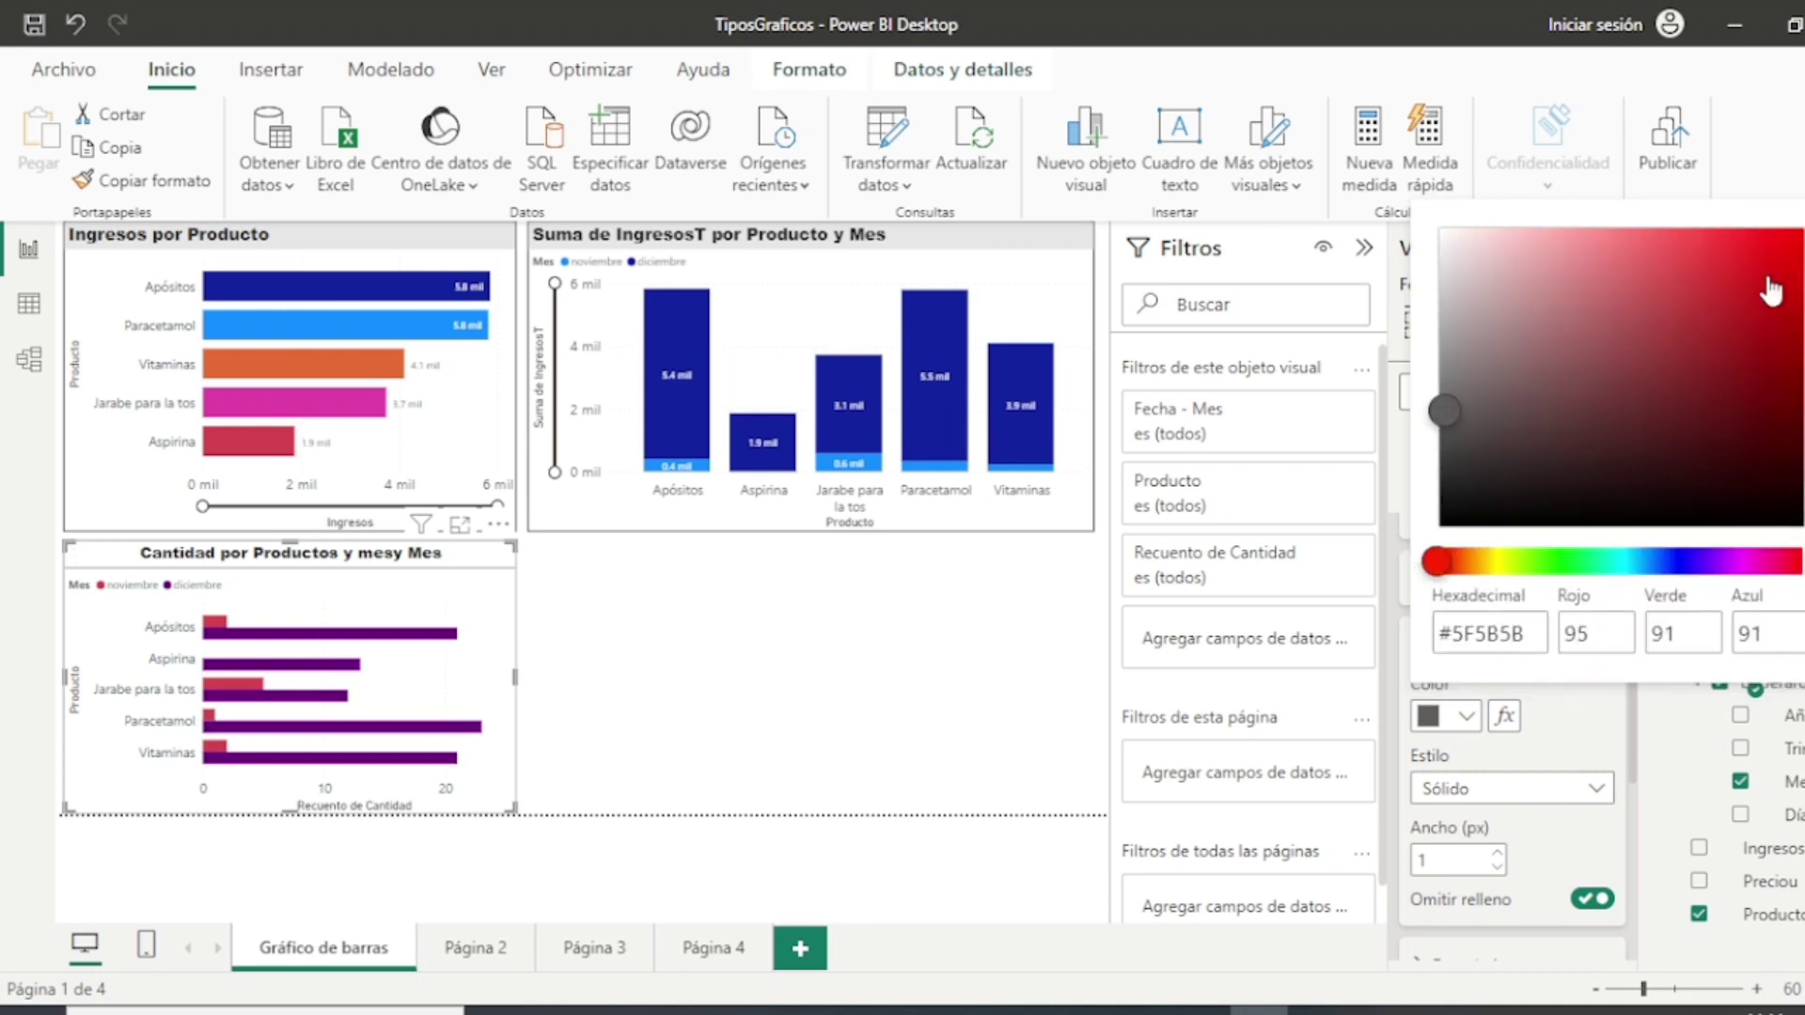
drag(1771, 289, 1778, 230)
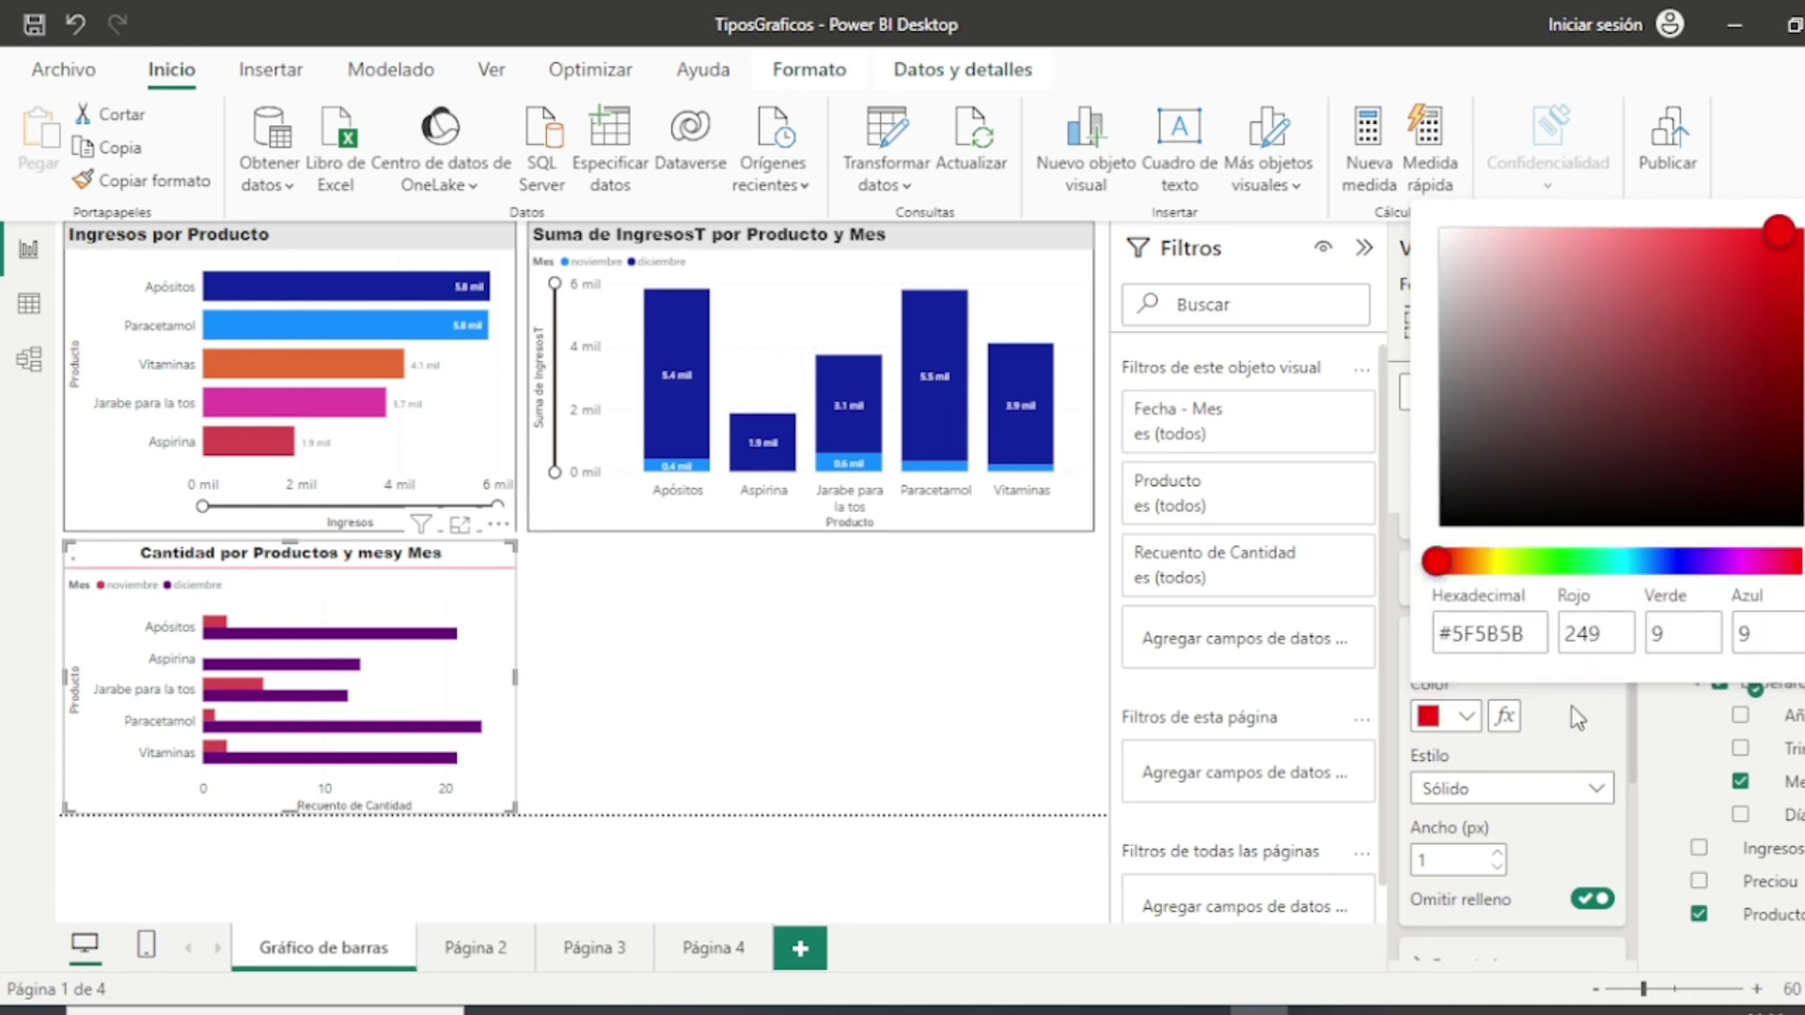
click(1577, 715)
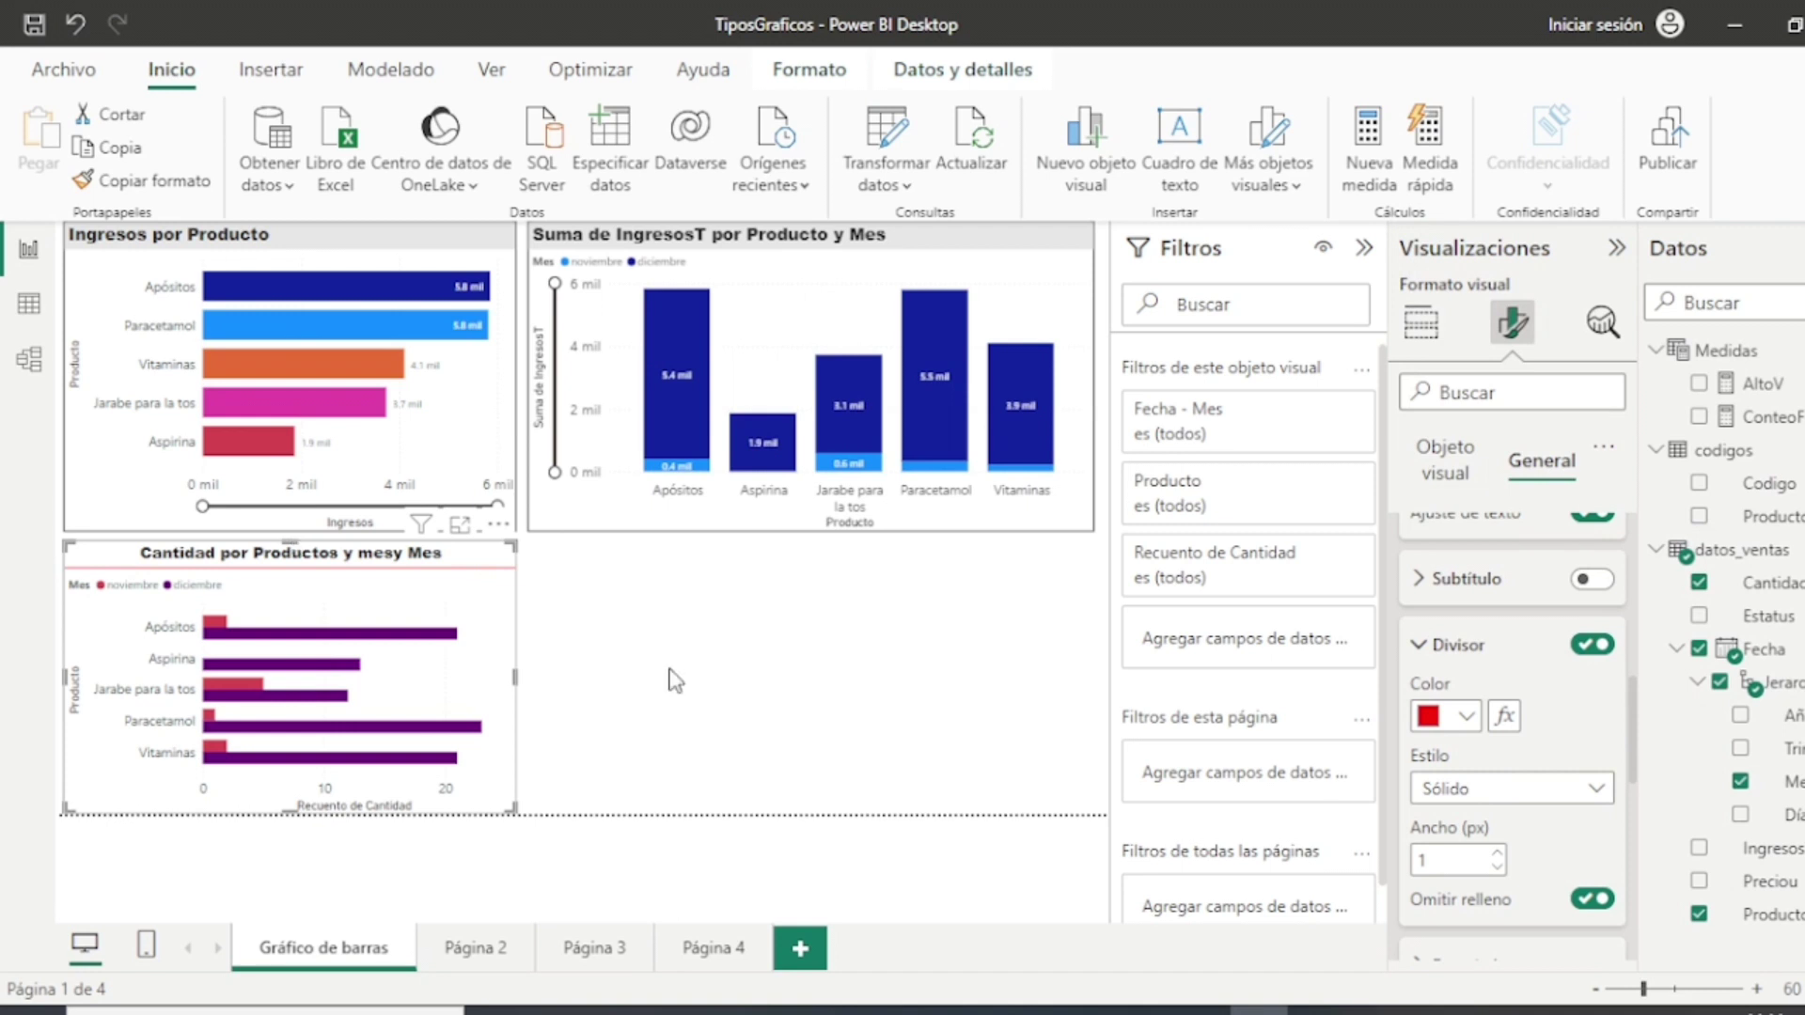
scroll(1485, 689, up, 5)
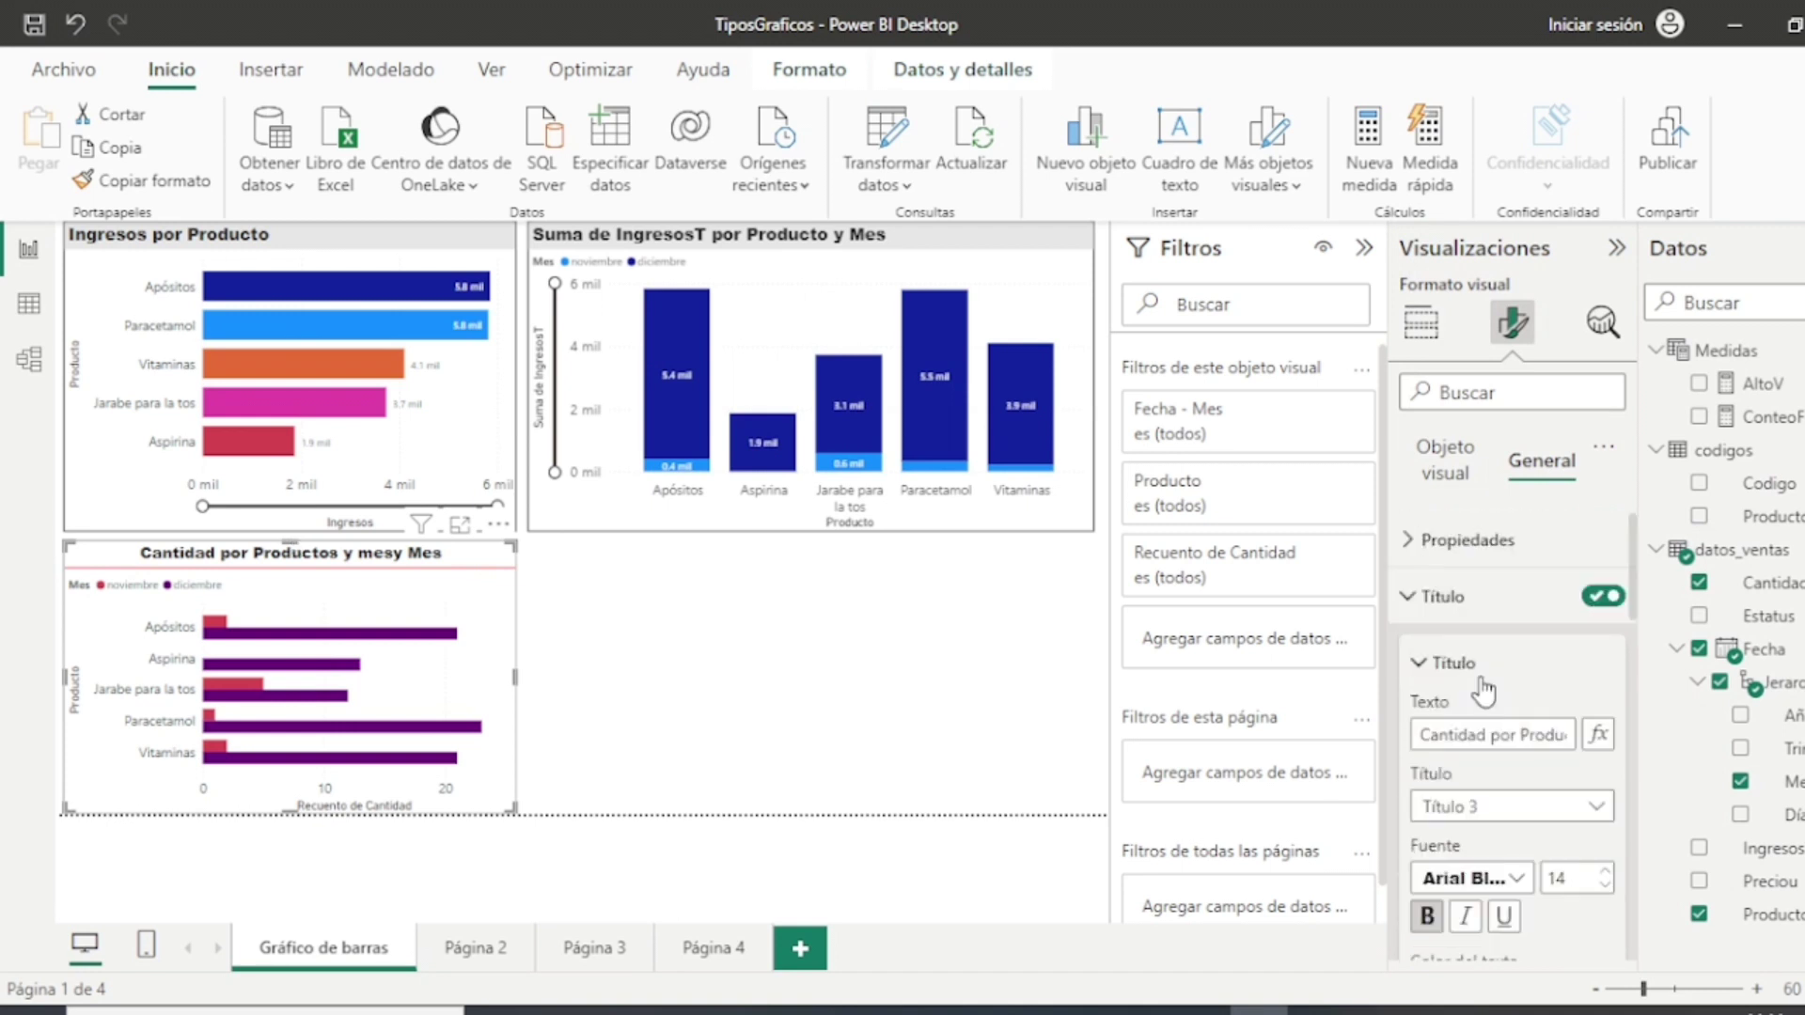
click(1409, 602)
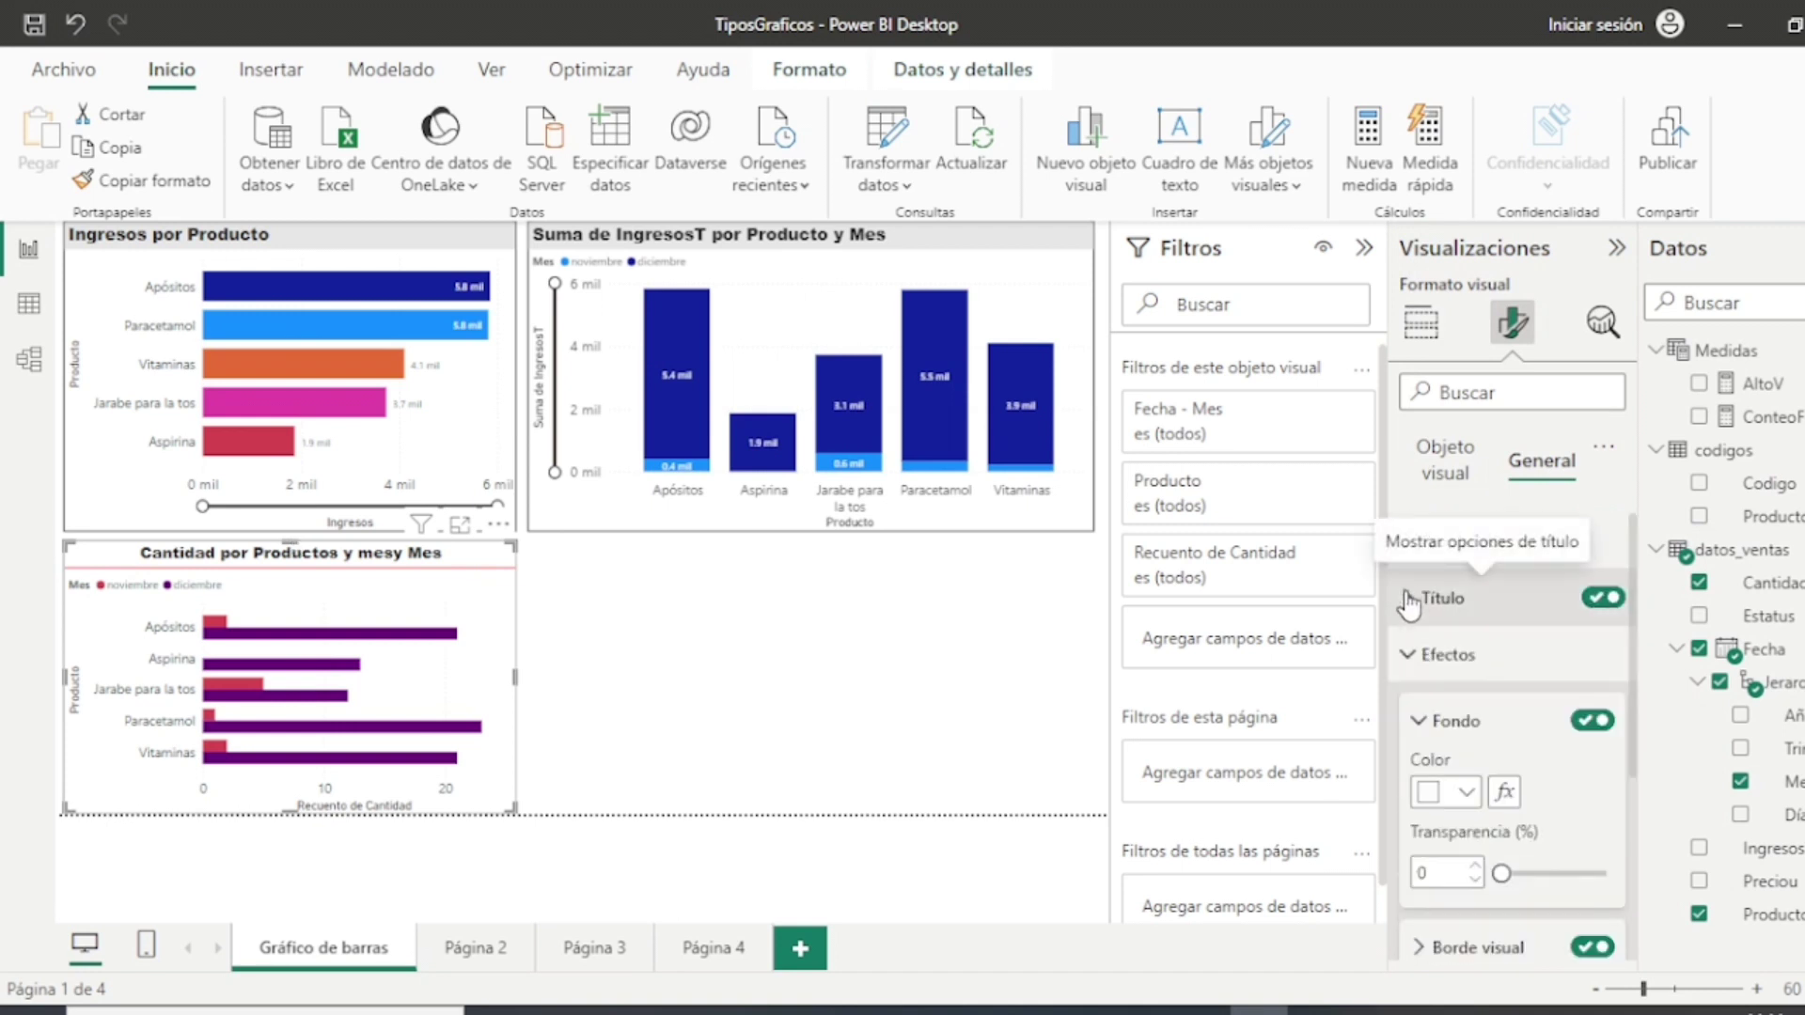
Step: Set the clustered bar chart's background colour to the light blue-violet theme tint in its effects settings
scroll(1534, 711, down, 1)
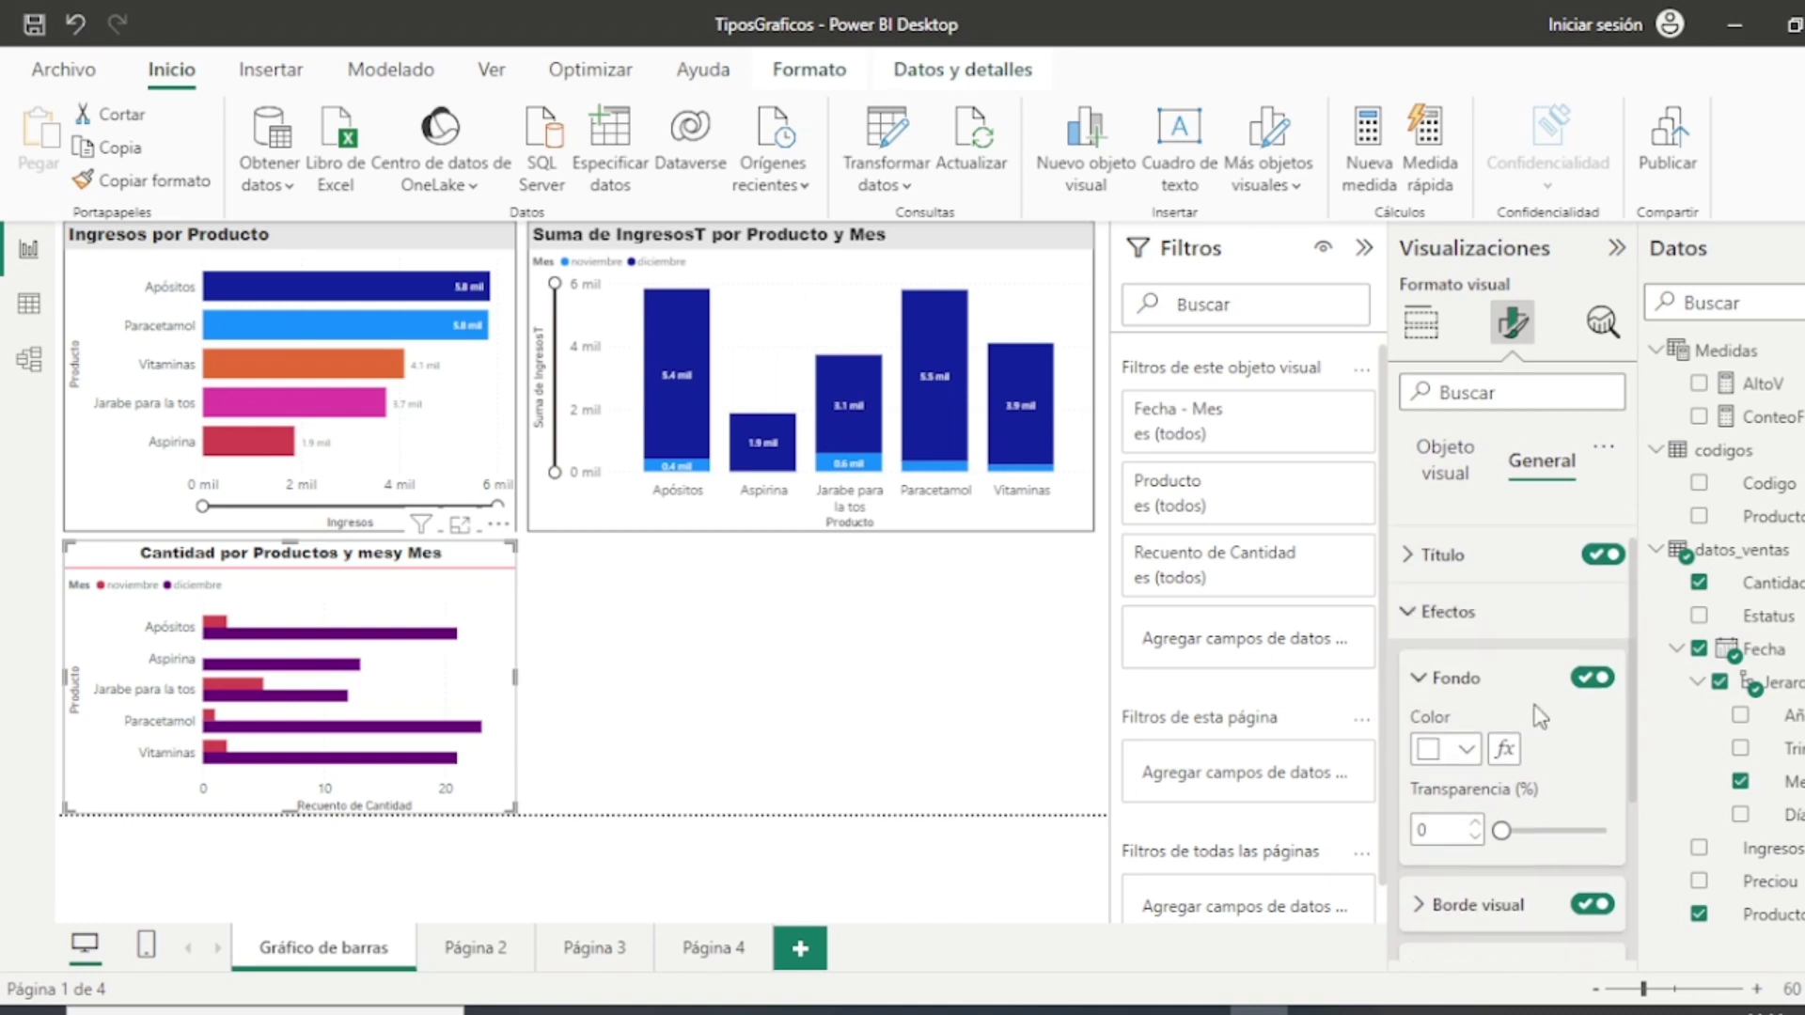
scroll(1479, 675, up, 1)
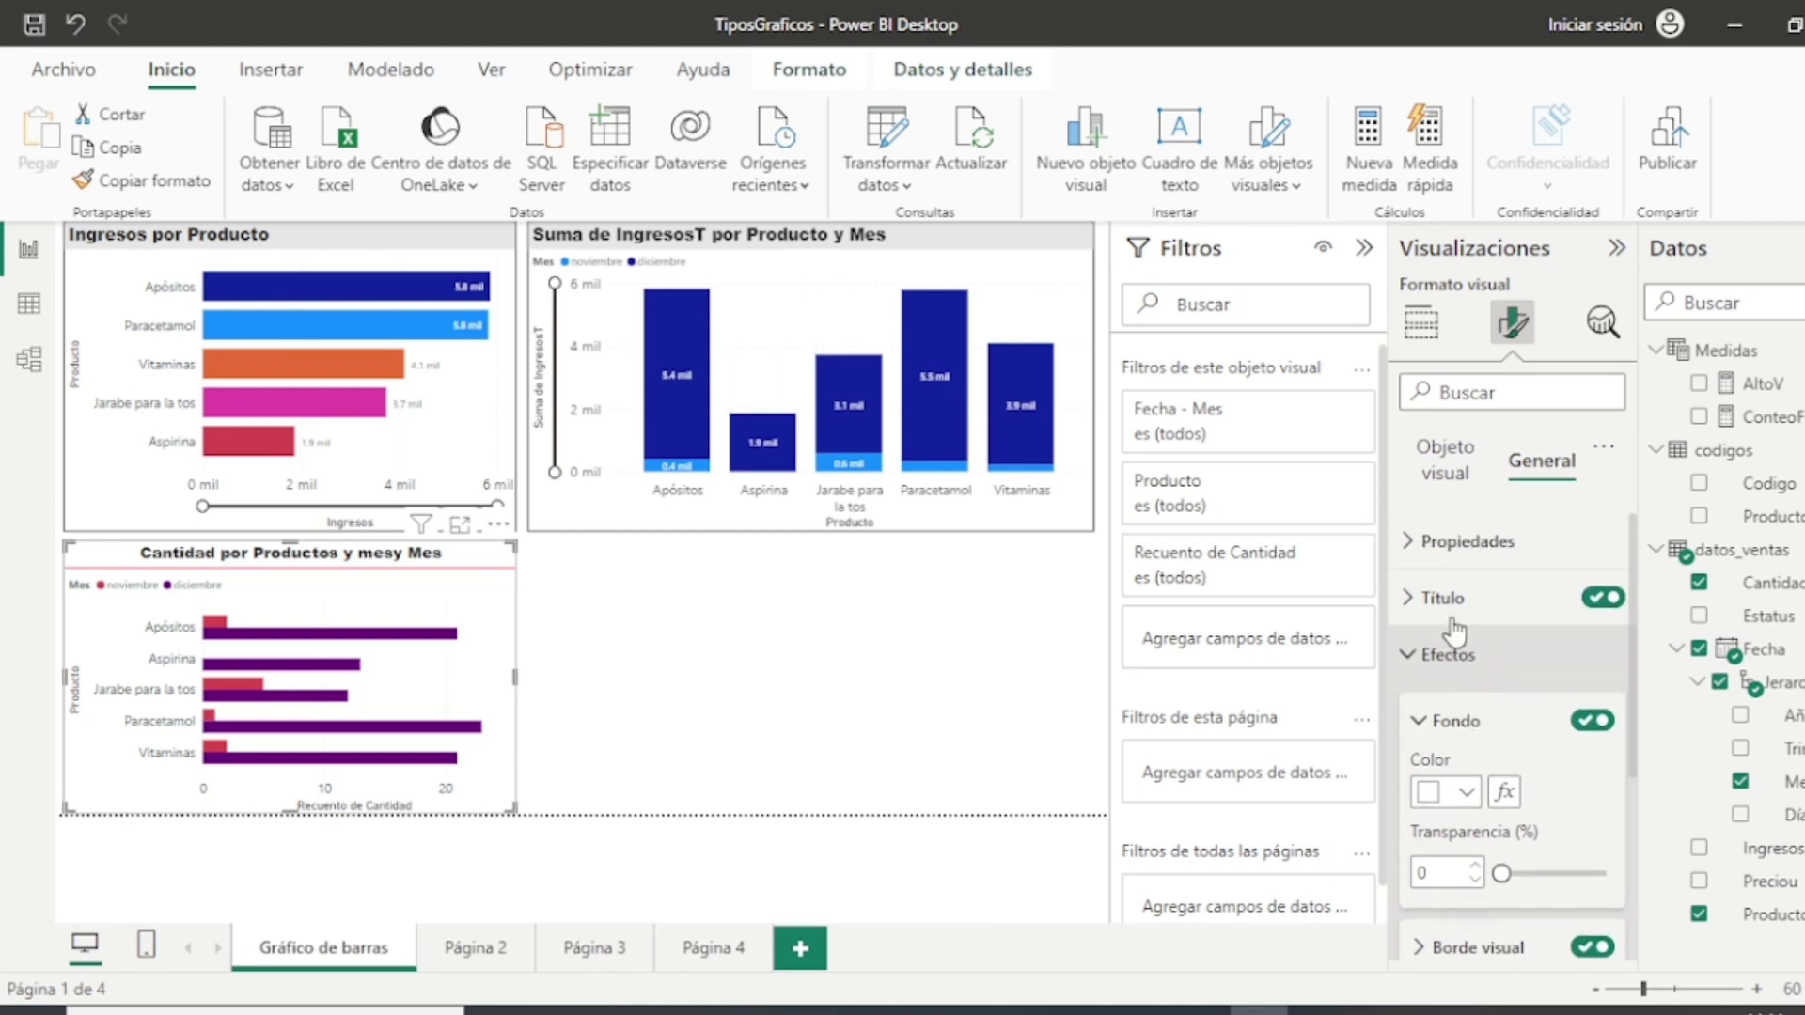
click(1405, 602)
click(1407, 600)
click(1466, 793)
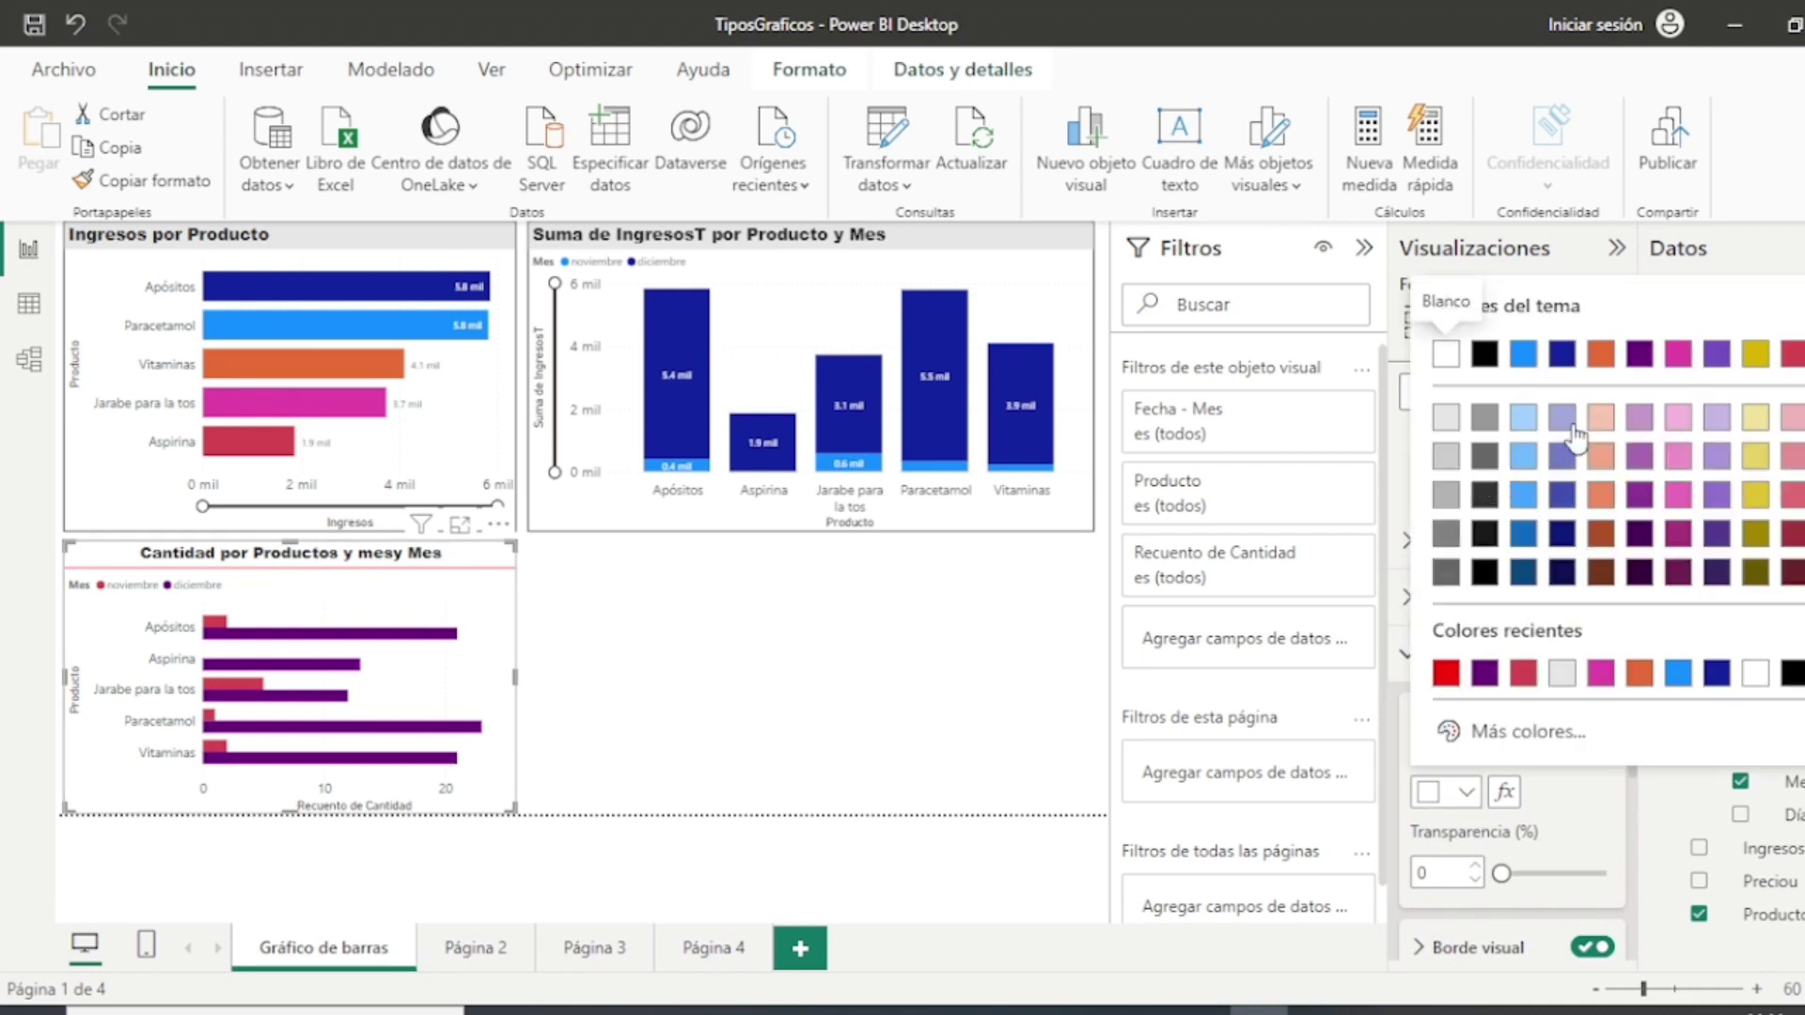
click(1564, 423)
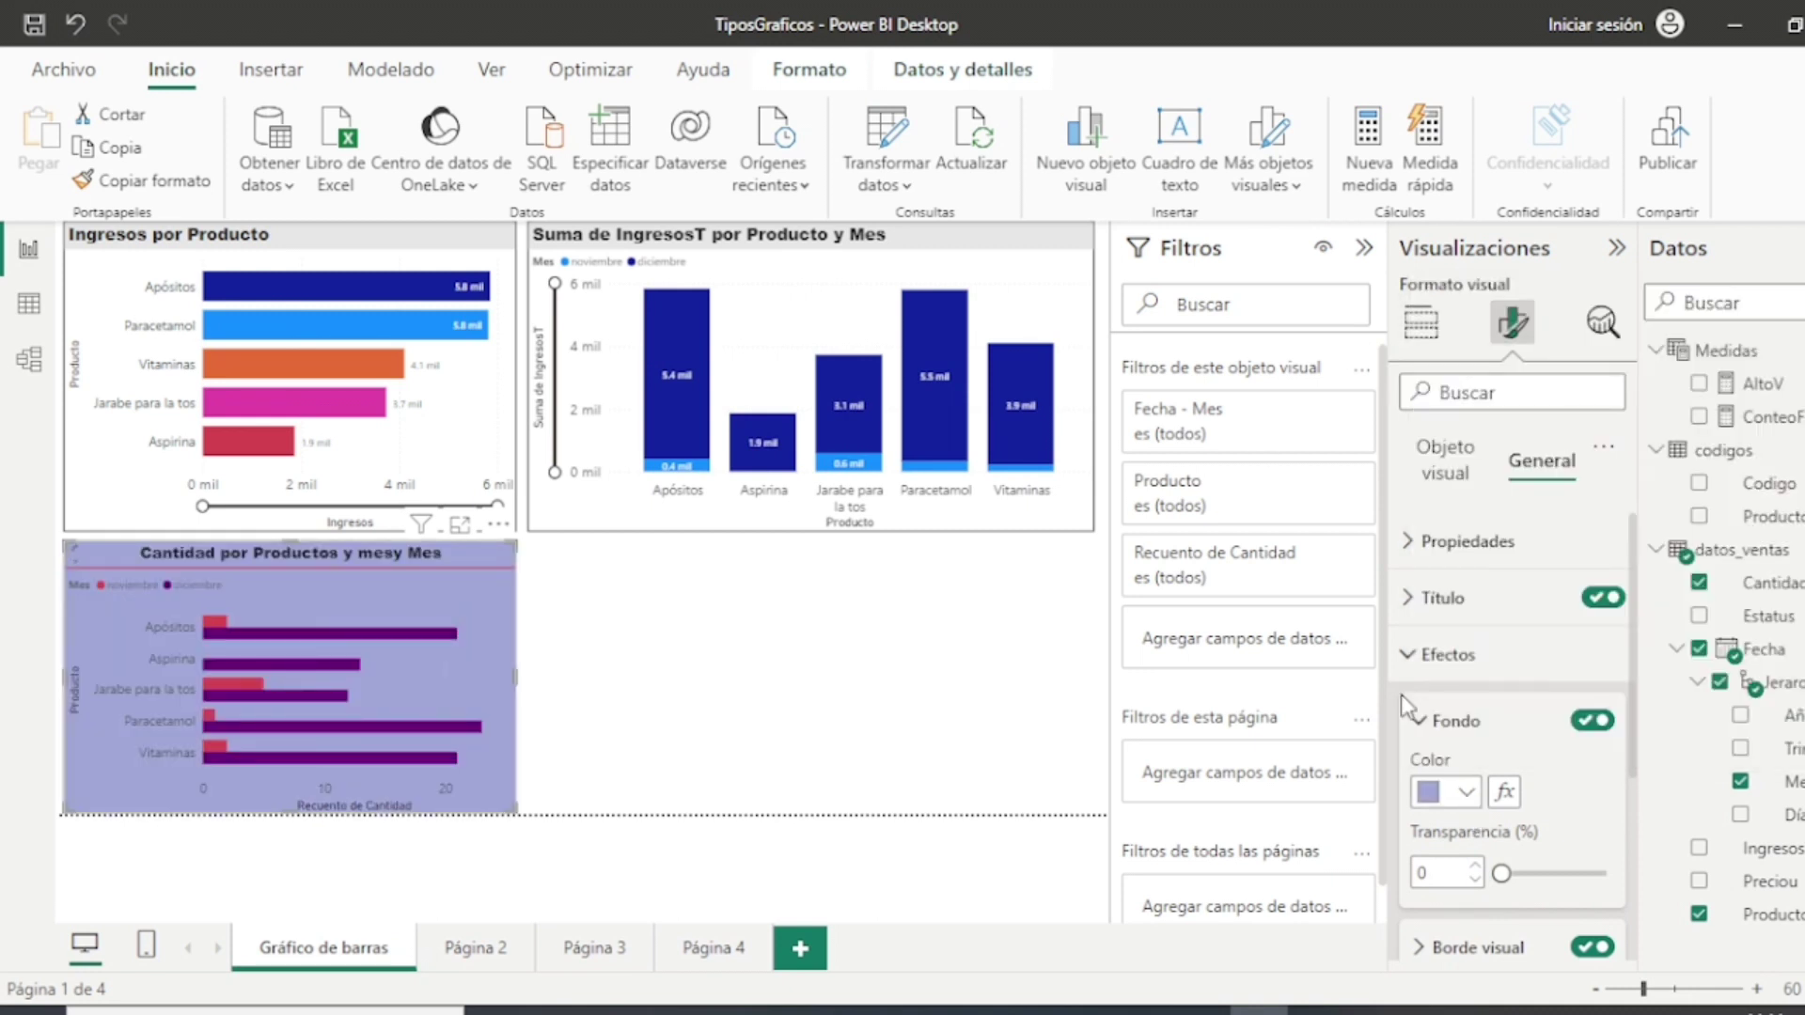
Step: Set the clustered bar chart's background transparency to 82%
click(1470, 793)
click(1504, 877)
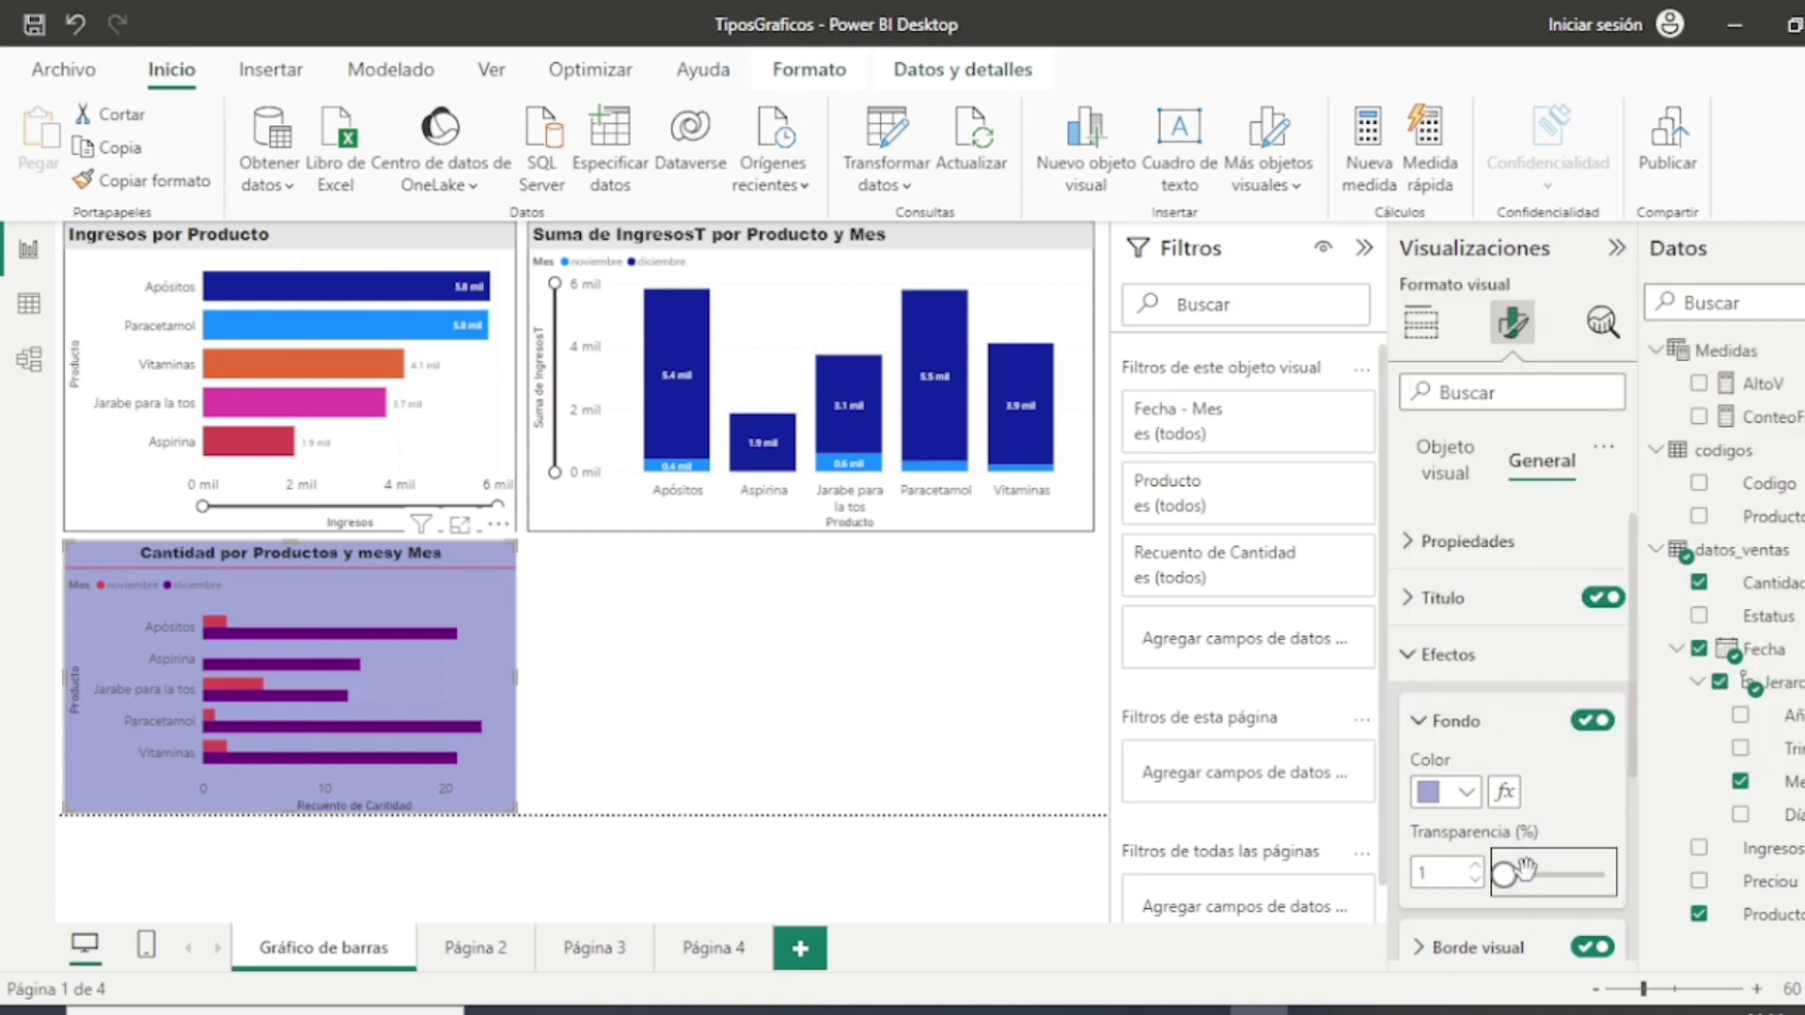
drag(1508, 874, 1587, 877)
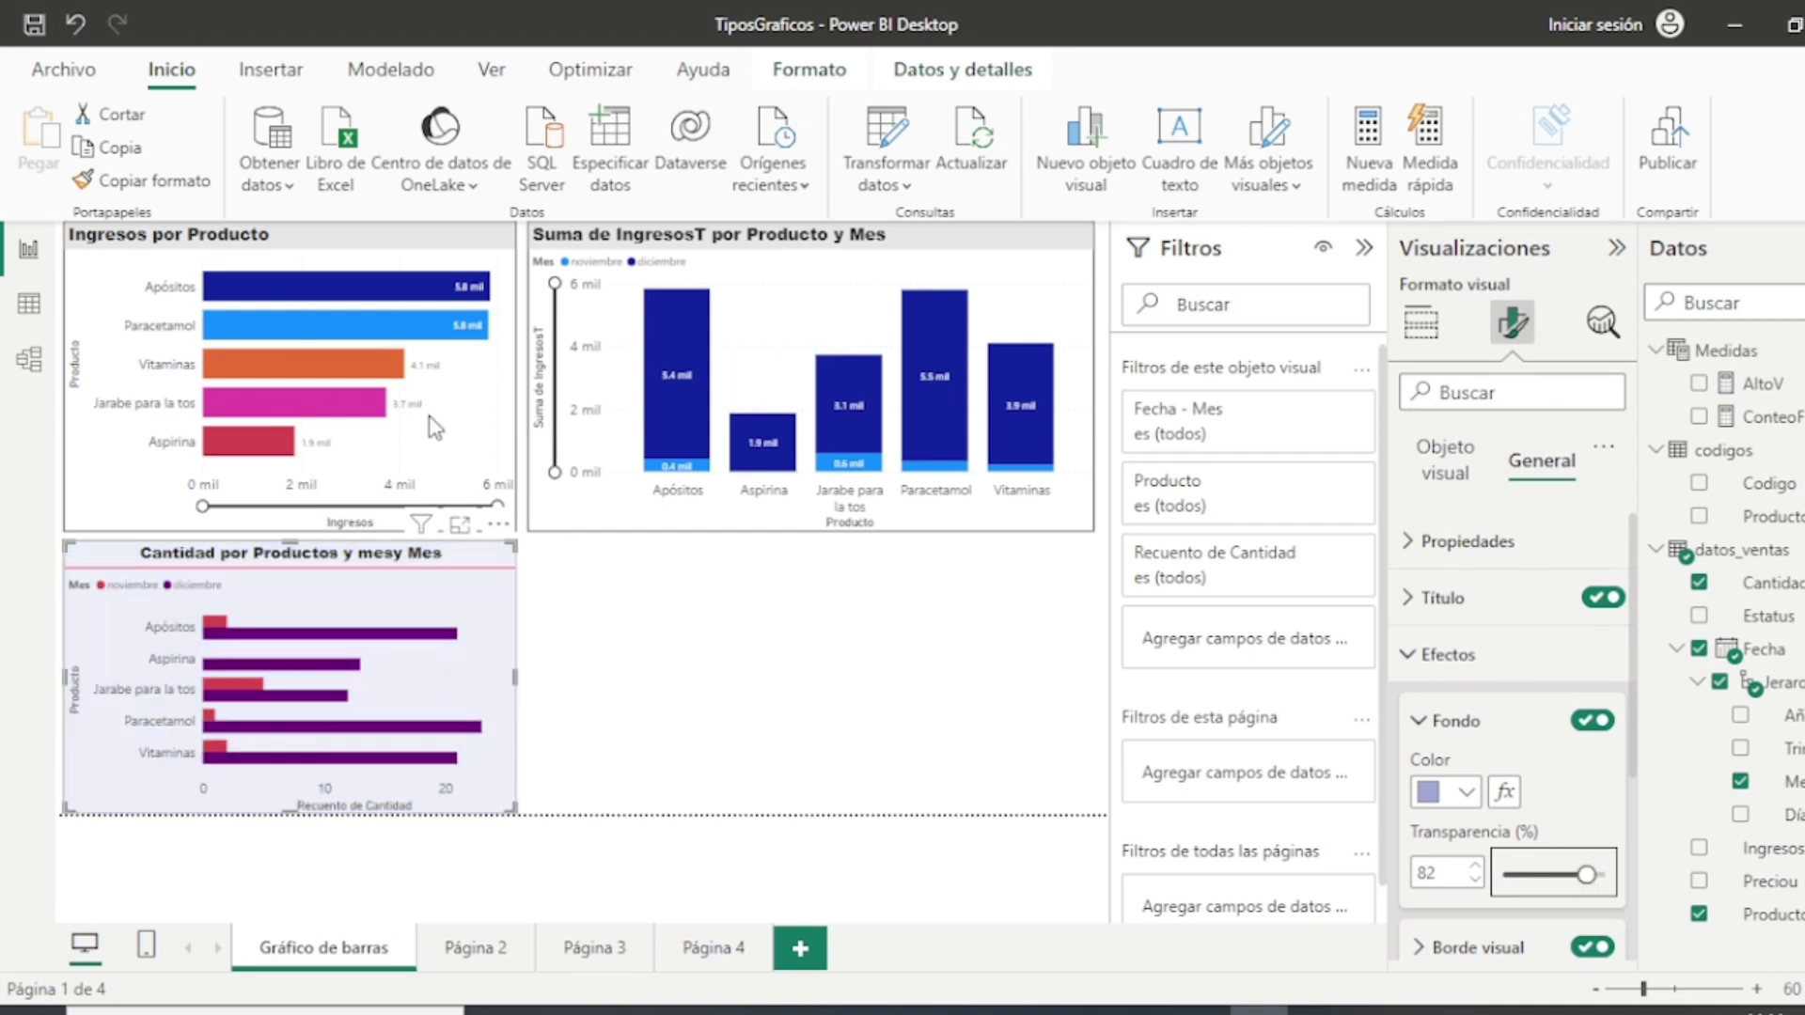
click(936, 606)
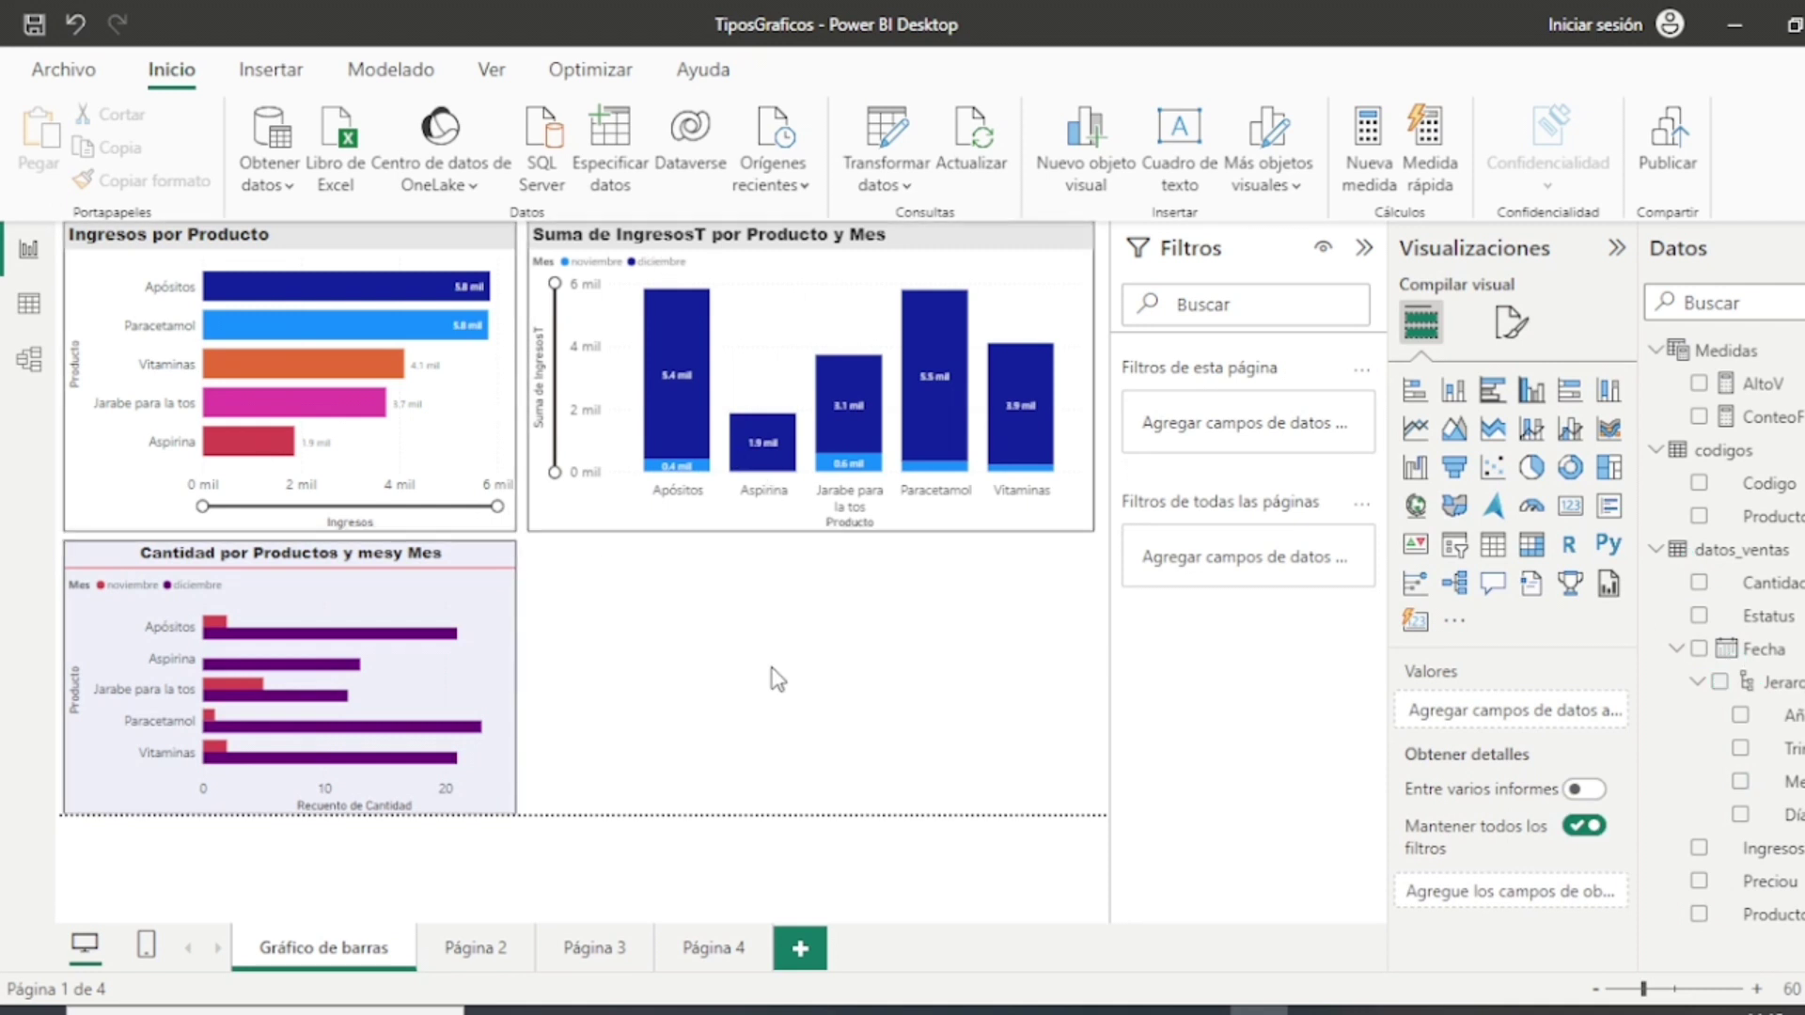
Step: Duplicate the clustered bar chart and place the copy beside it, beneath the stacked column chart
click(494, 551)
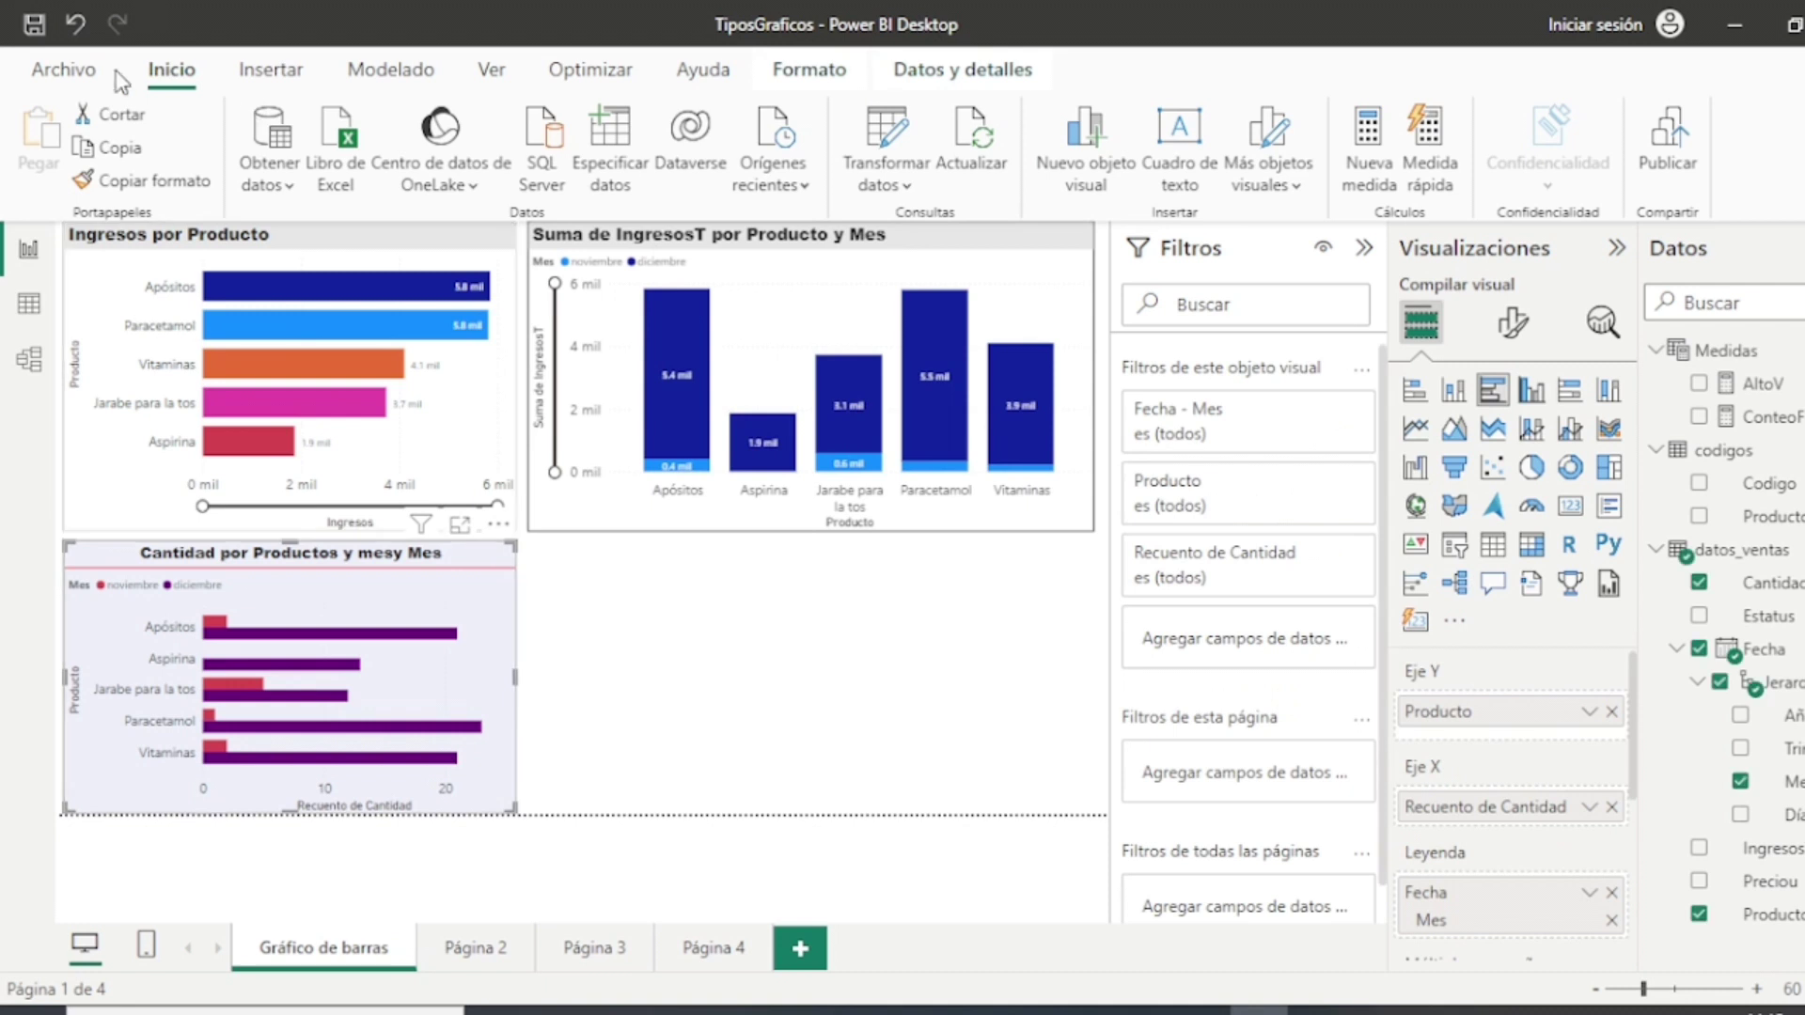
click(105, 153)
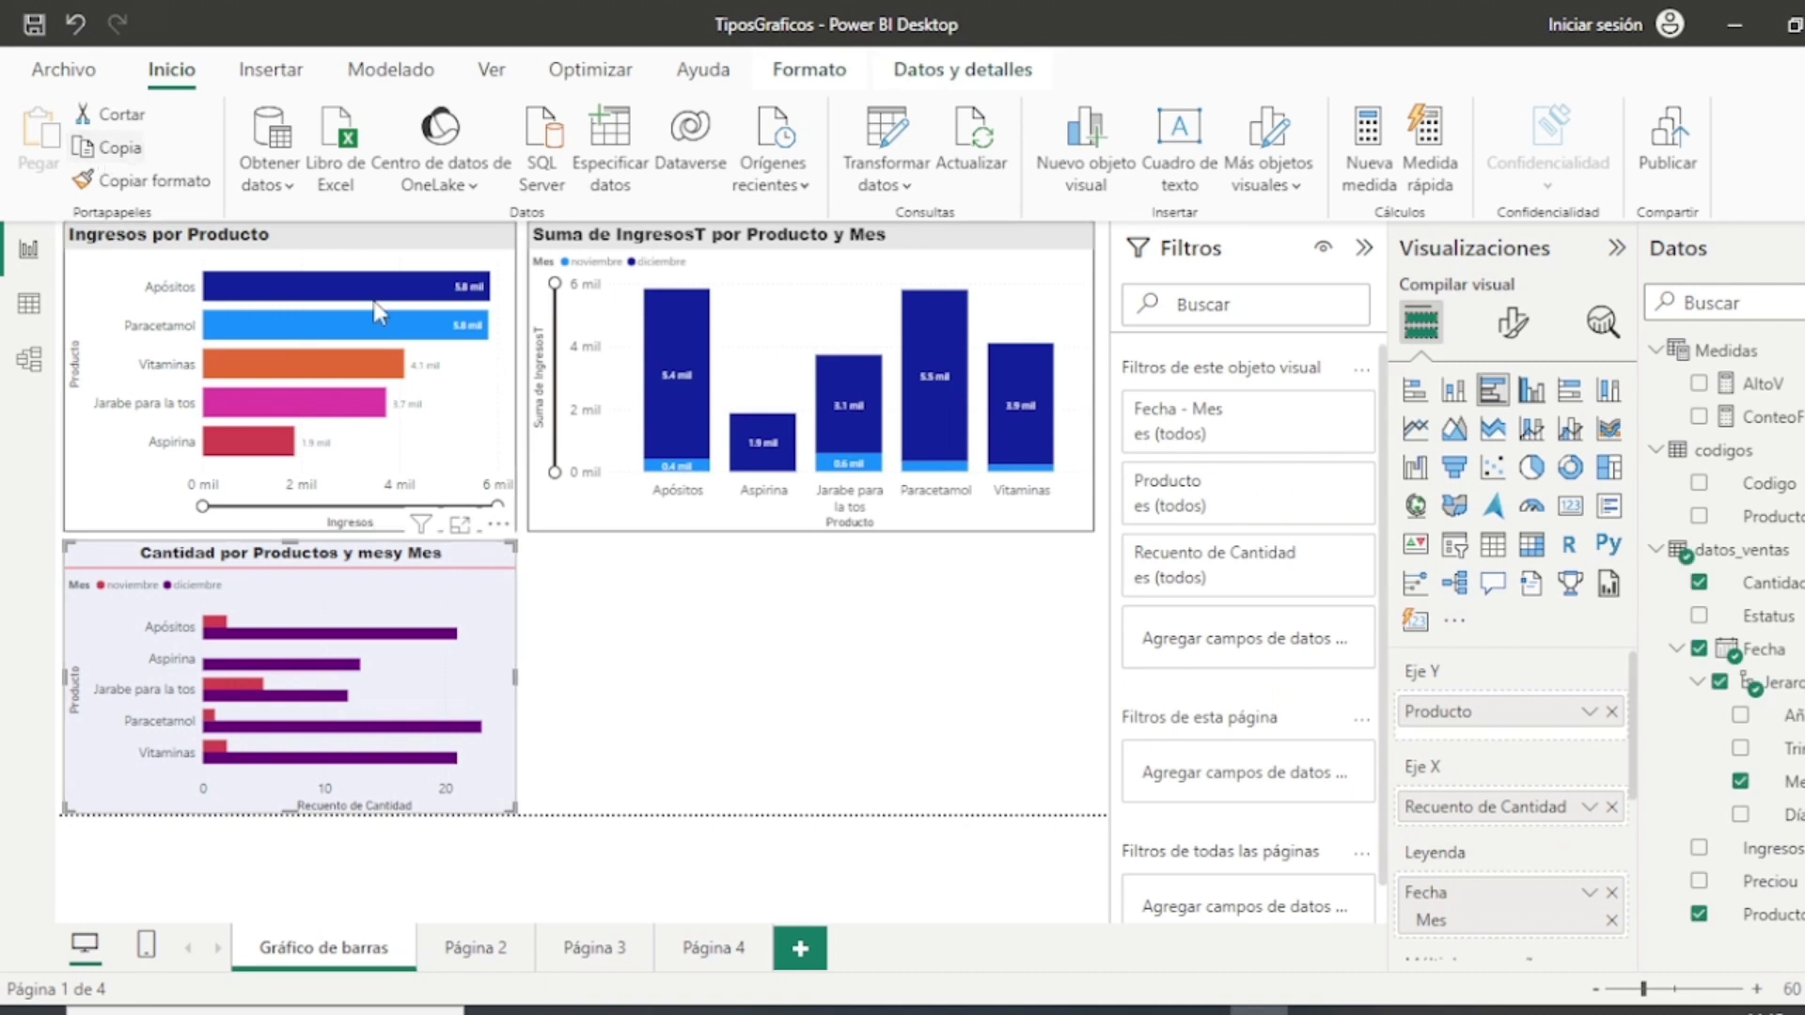
click(742, 674)
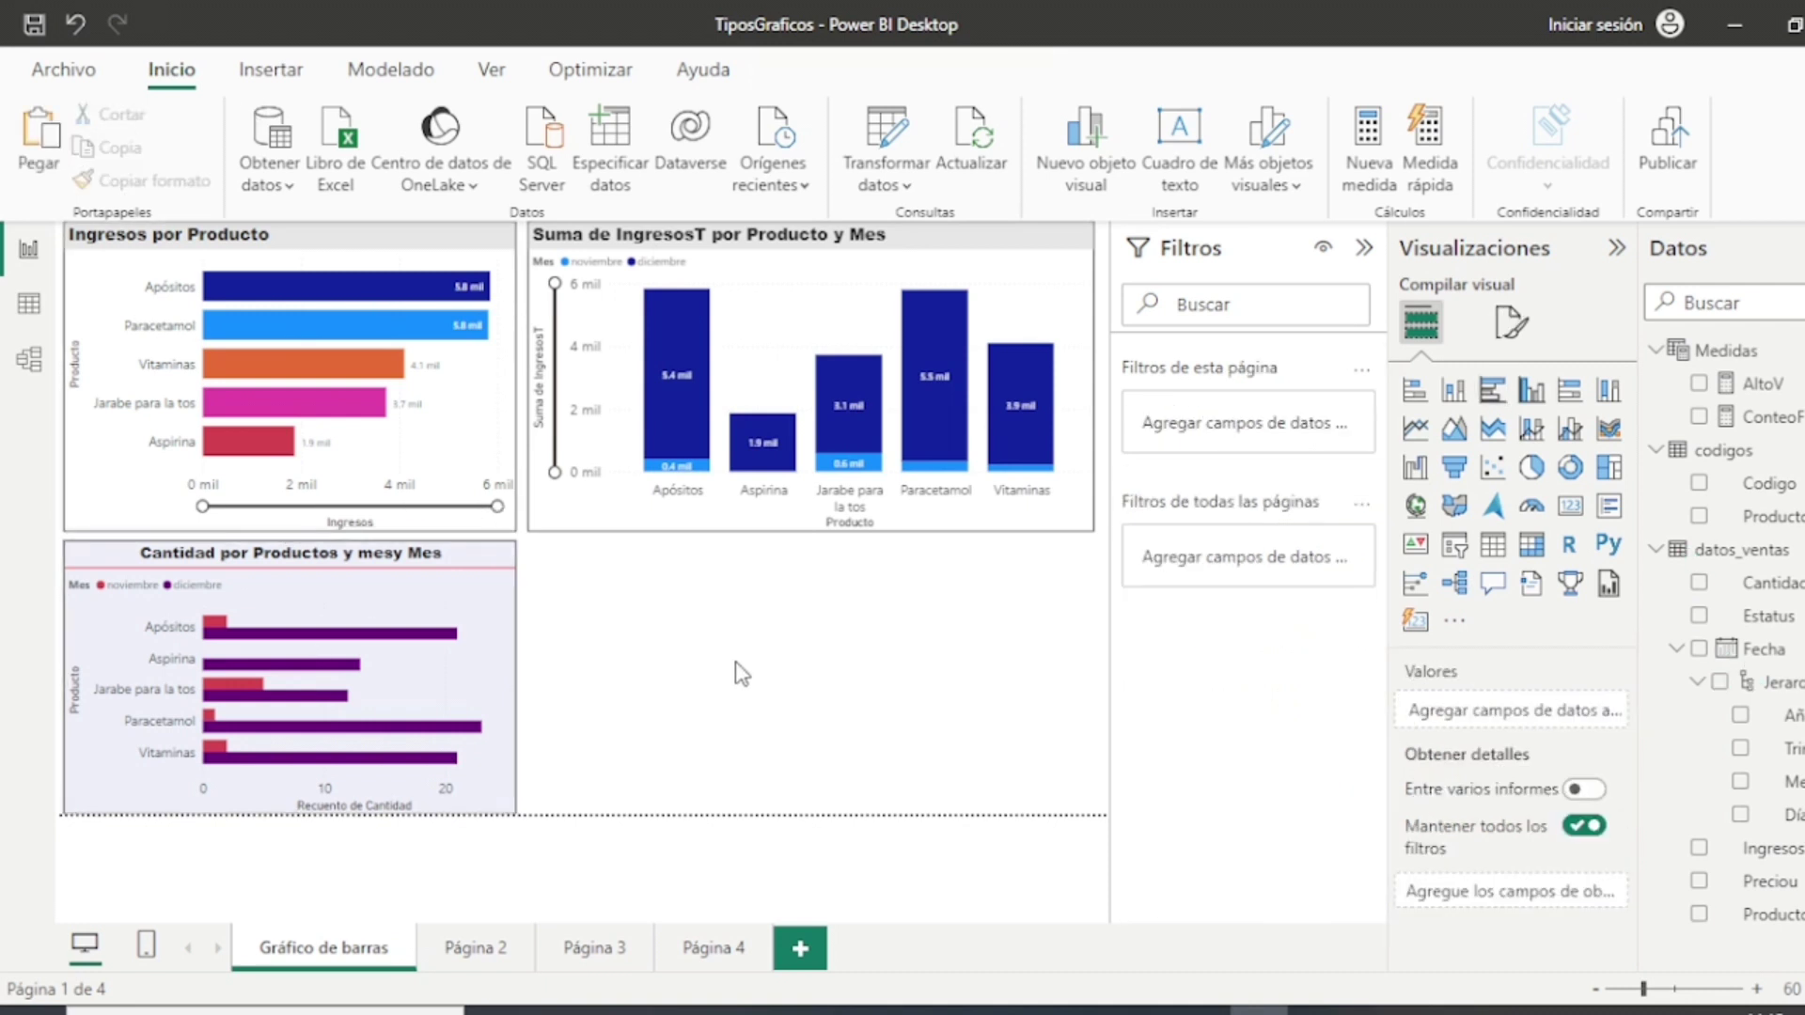
key(ctrl+v)
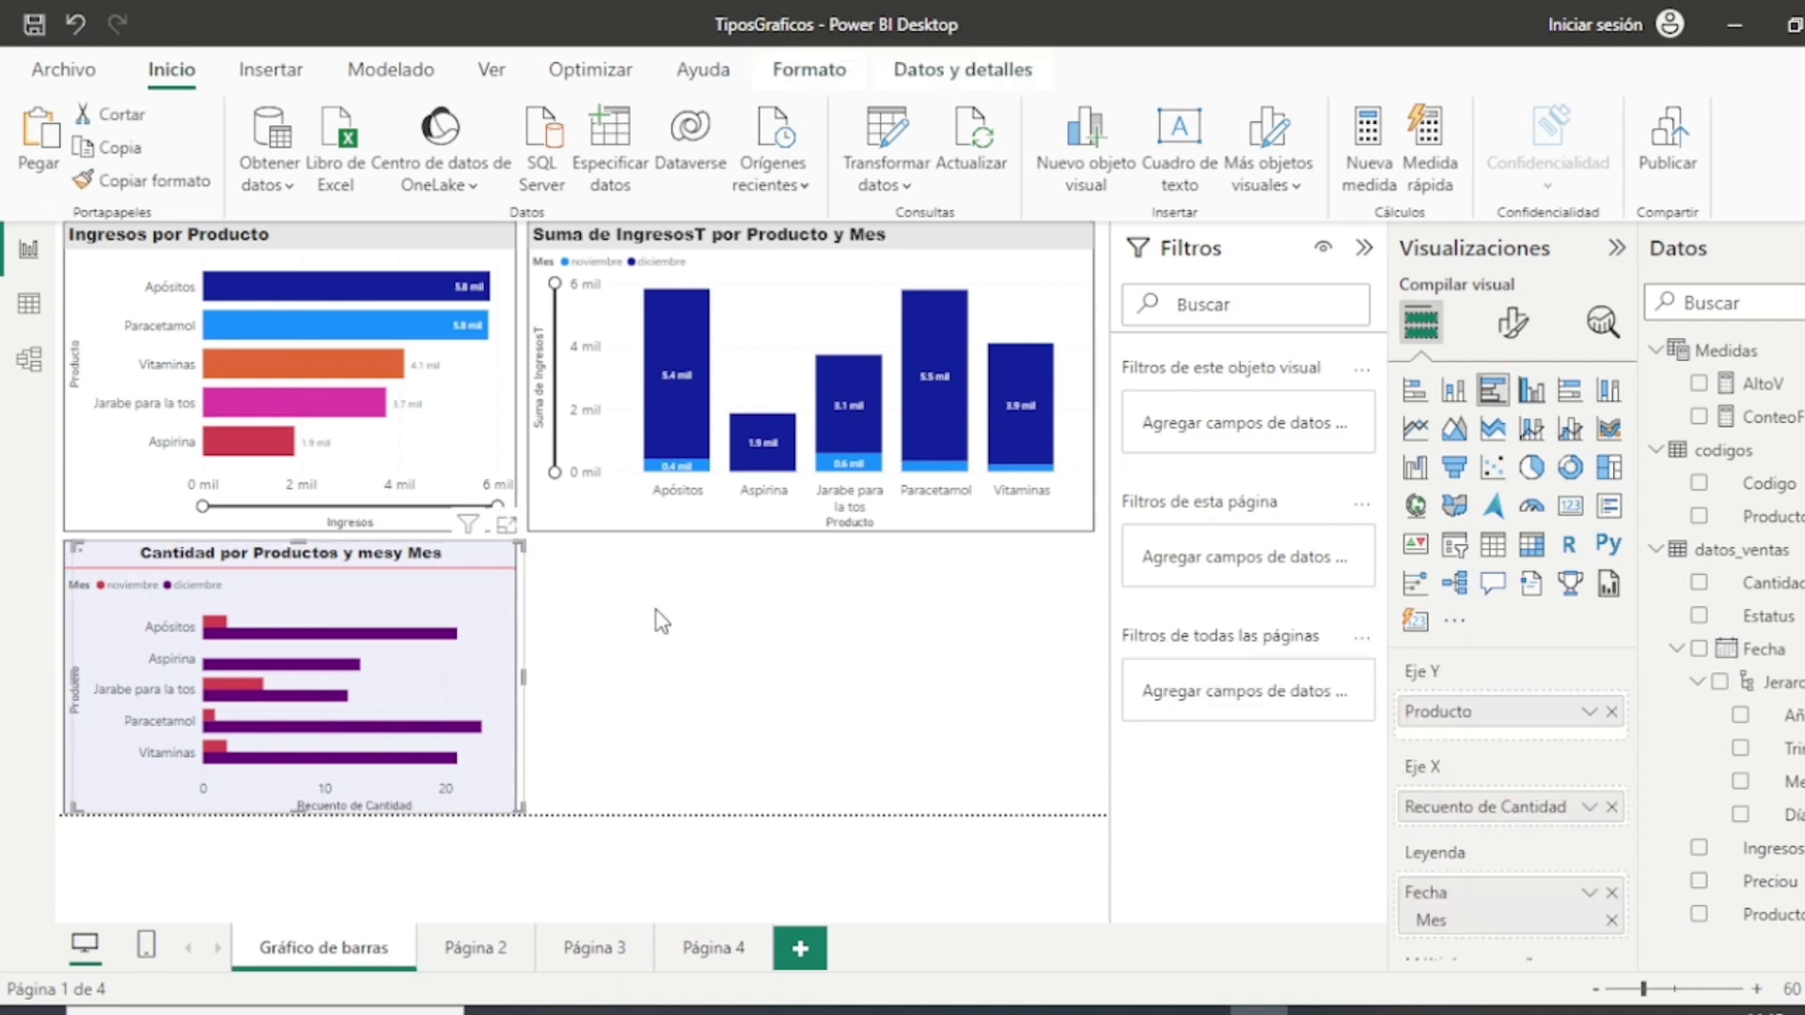
drag(493, 556, 1043, 609)
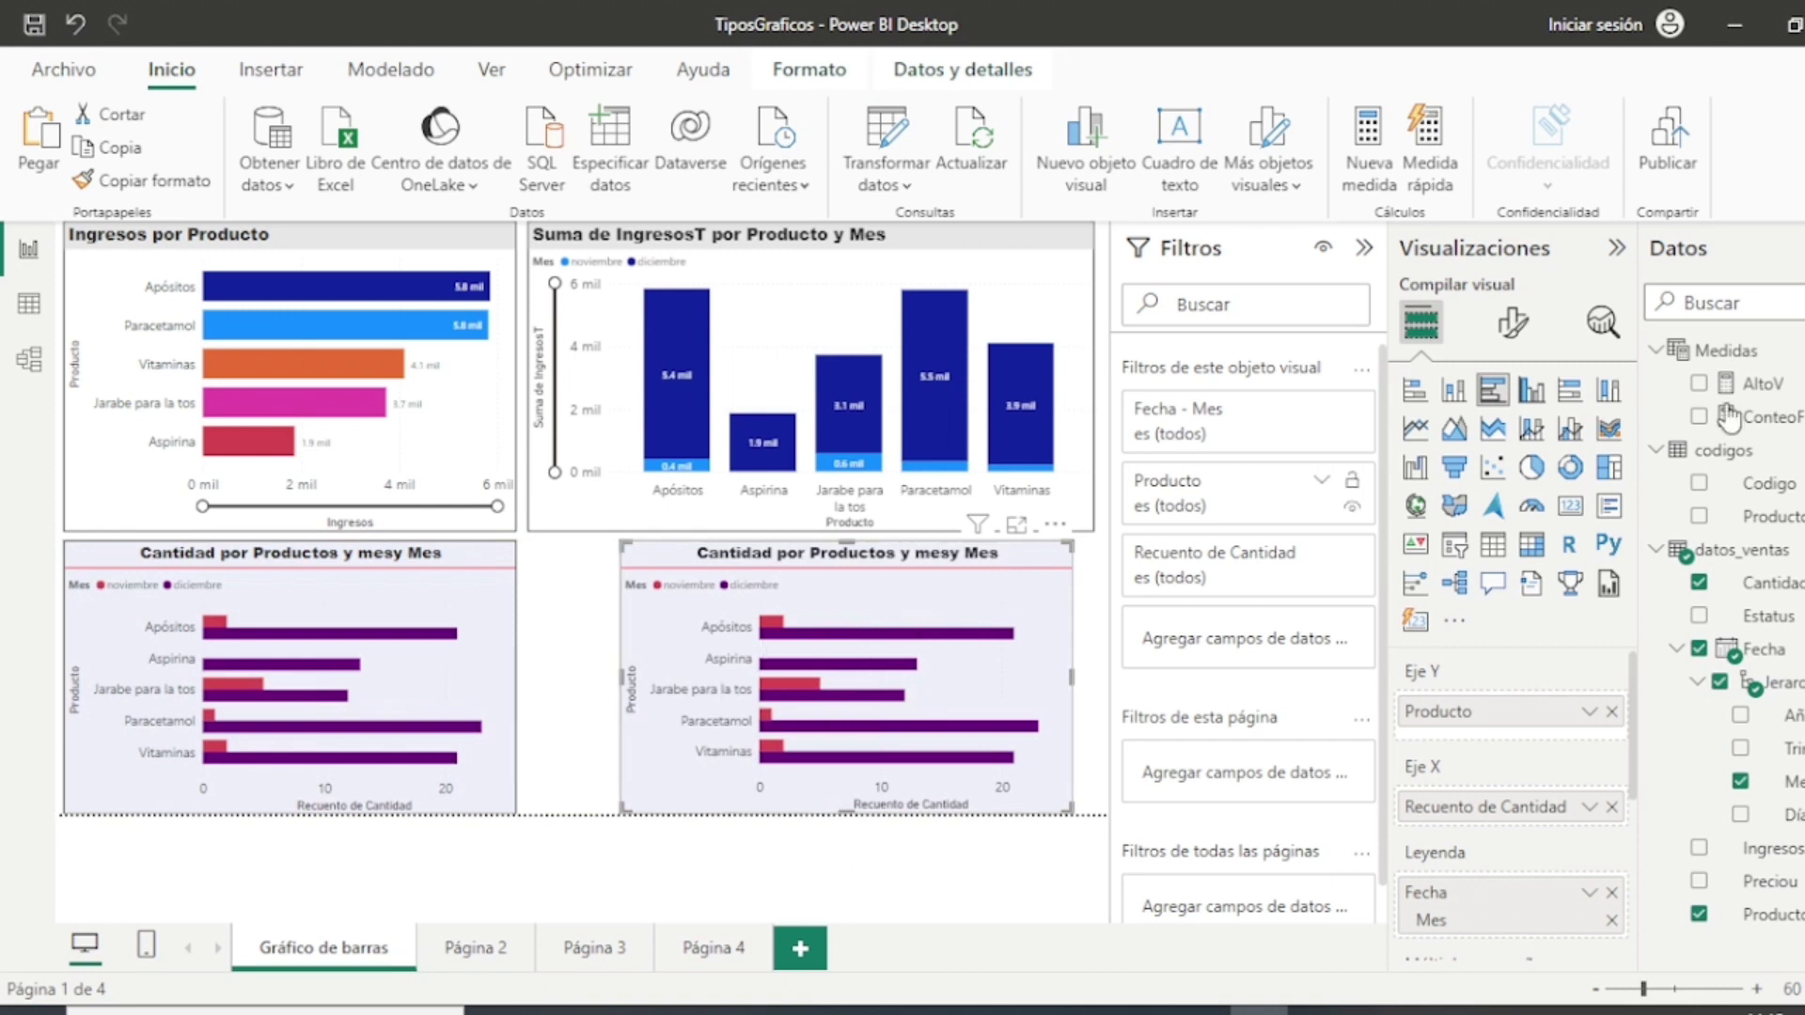
Step: Convert the copied chart to a clustered column chart and replace Fecha in its legend with the Mes level
click(1528, 392)
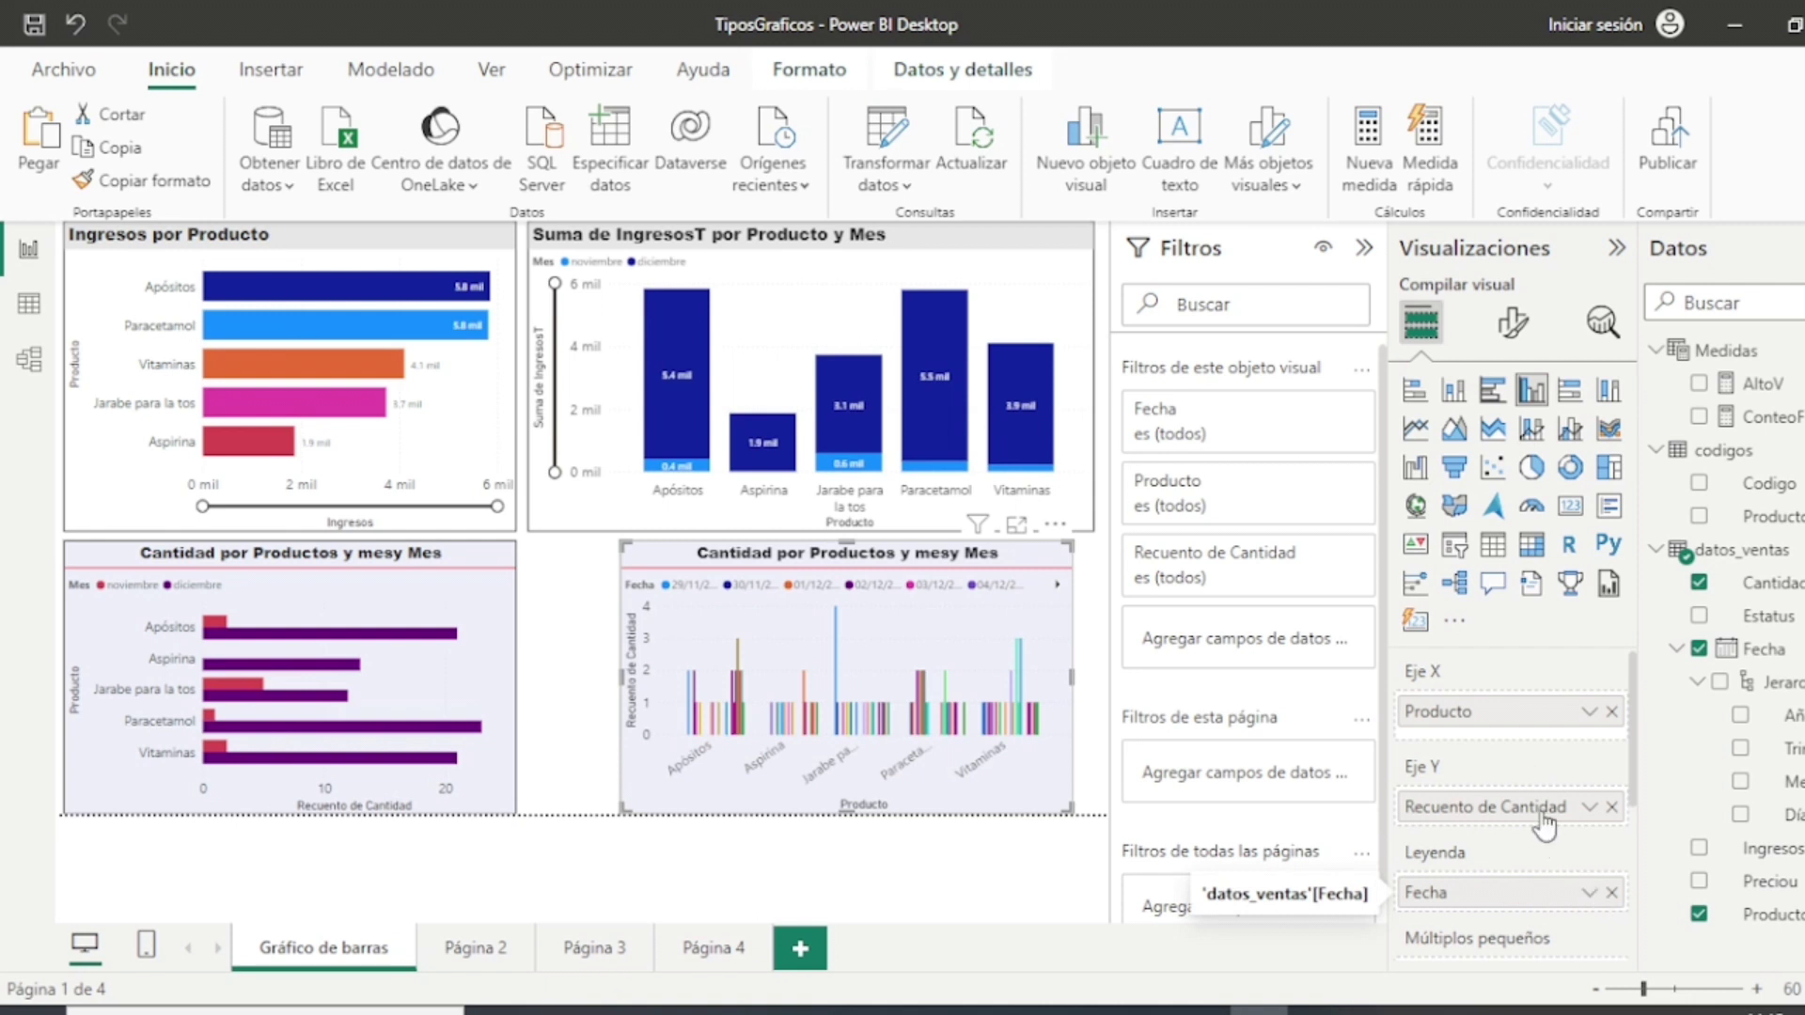
click(1588, 895)
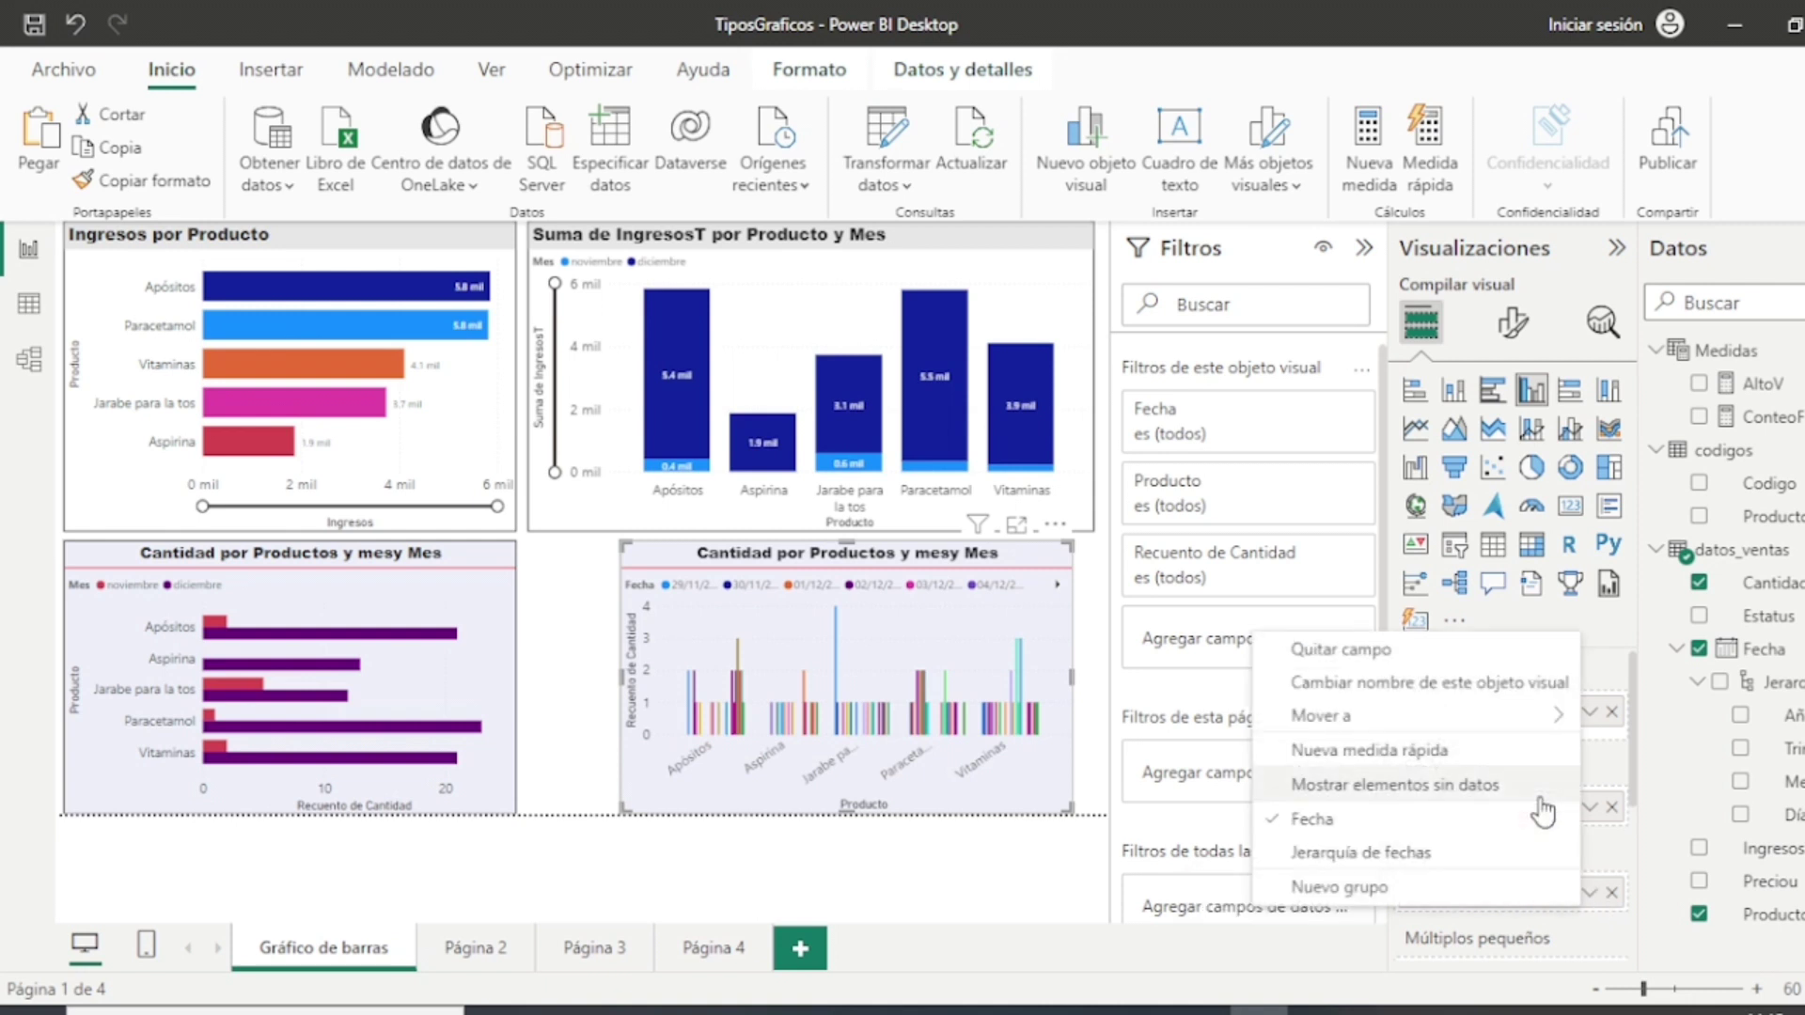
click(1609, 852)
scroll(1610, 846, down, 2)
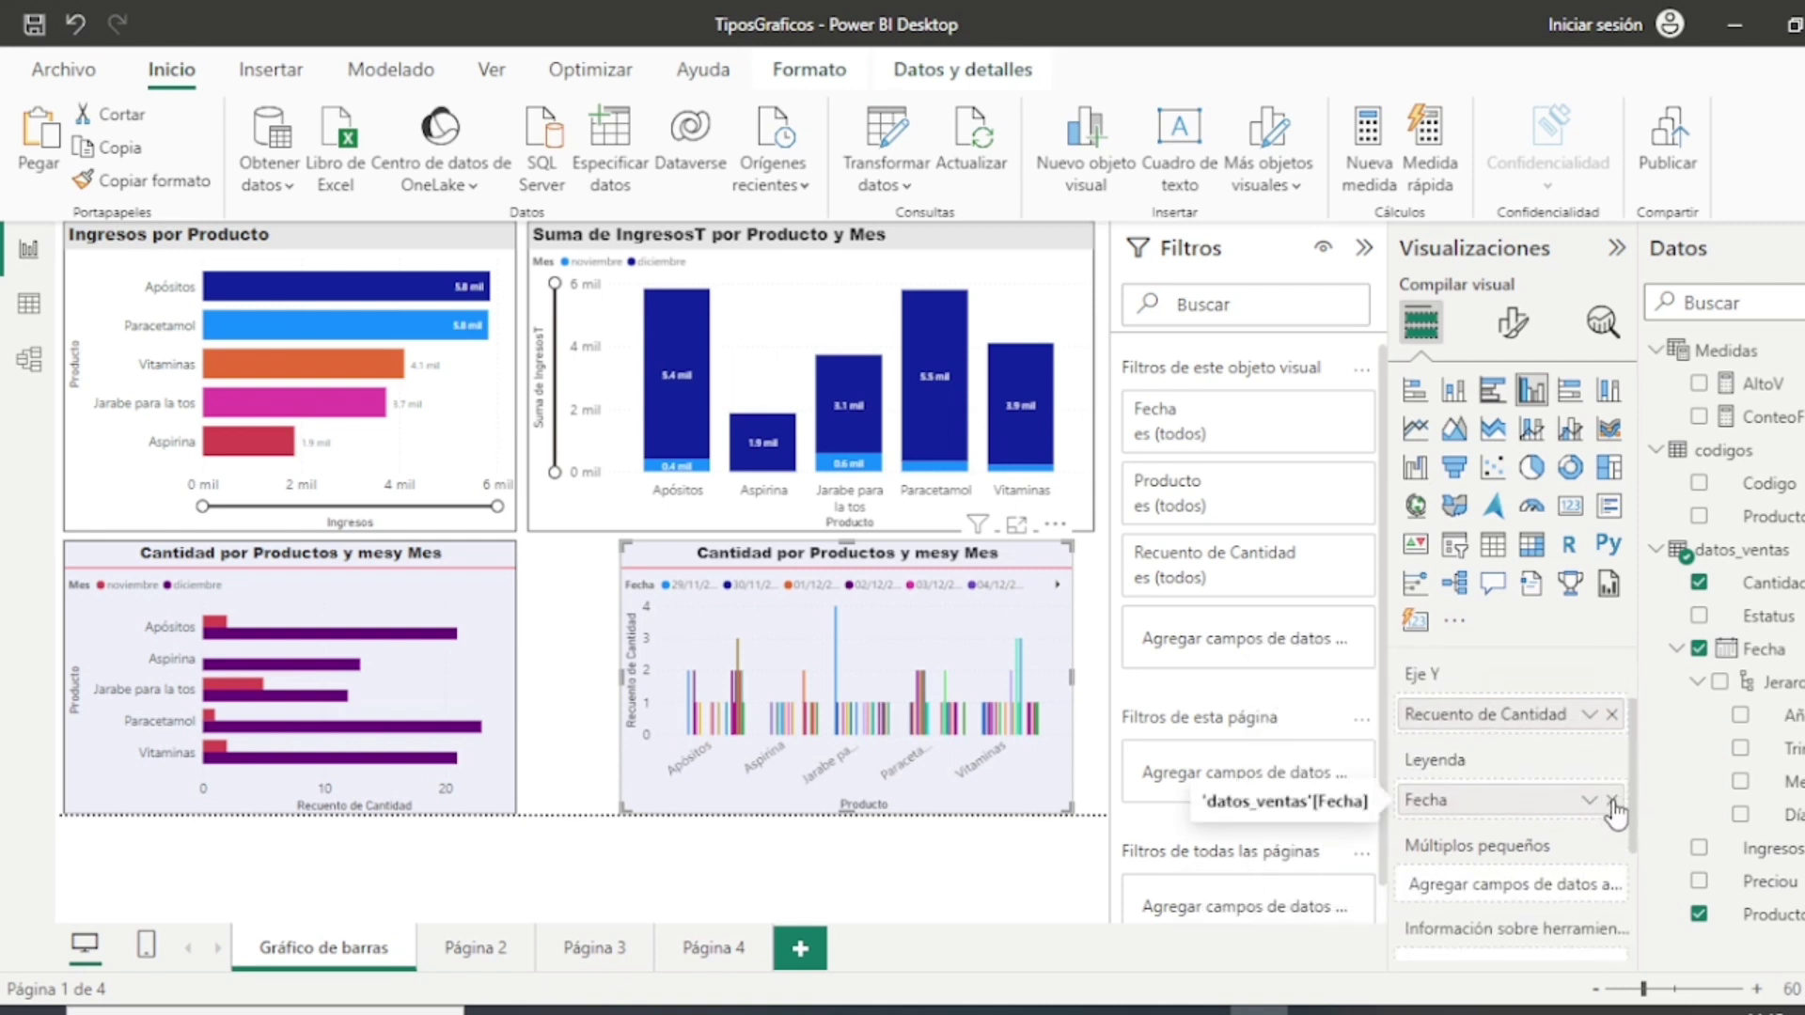
click(1611, 808)
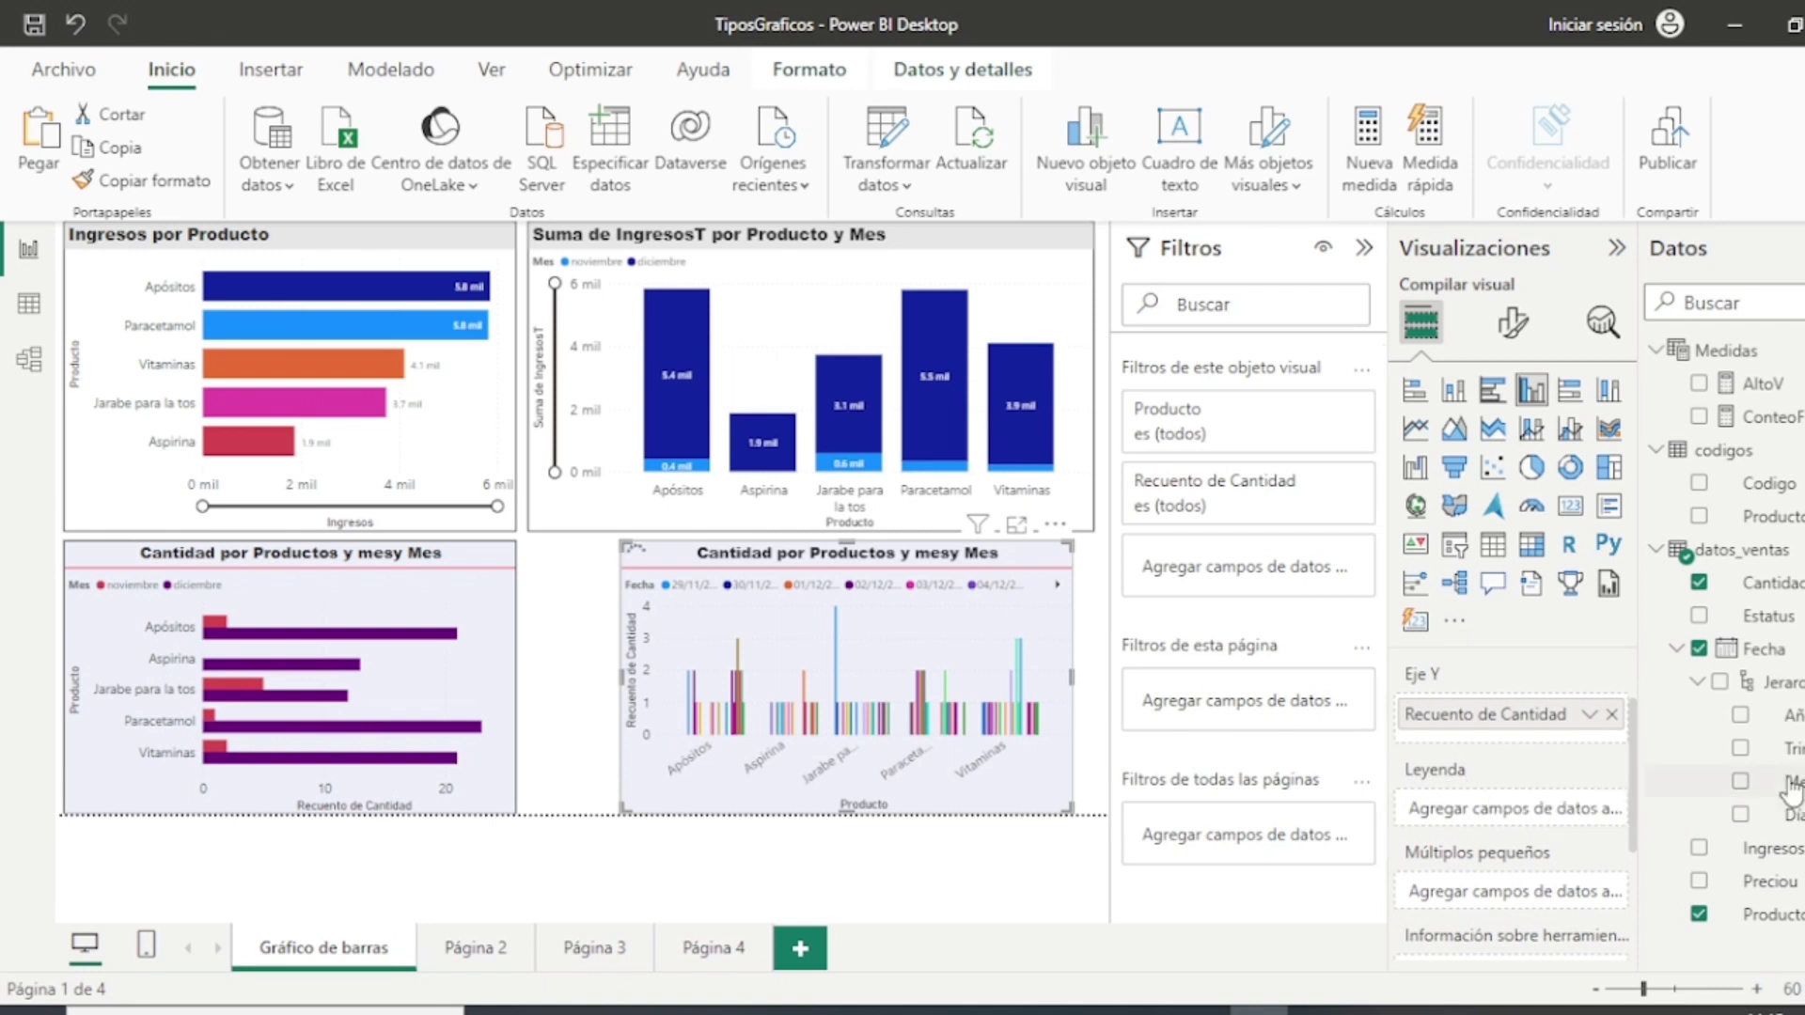
drag(1496, 808, 1481, 818)
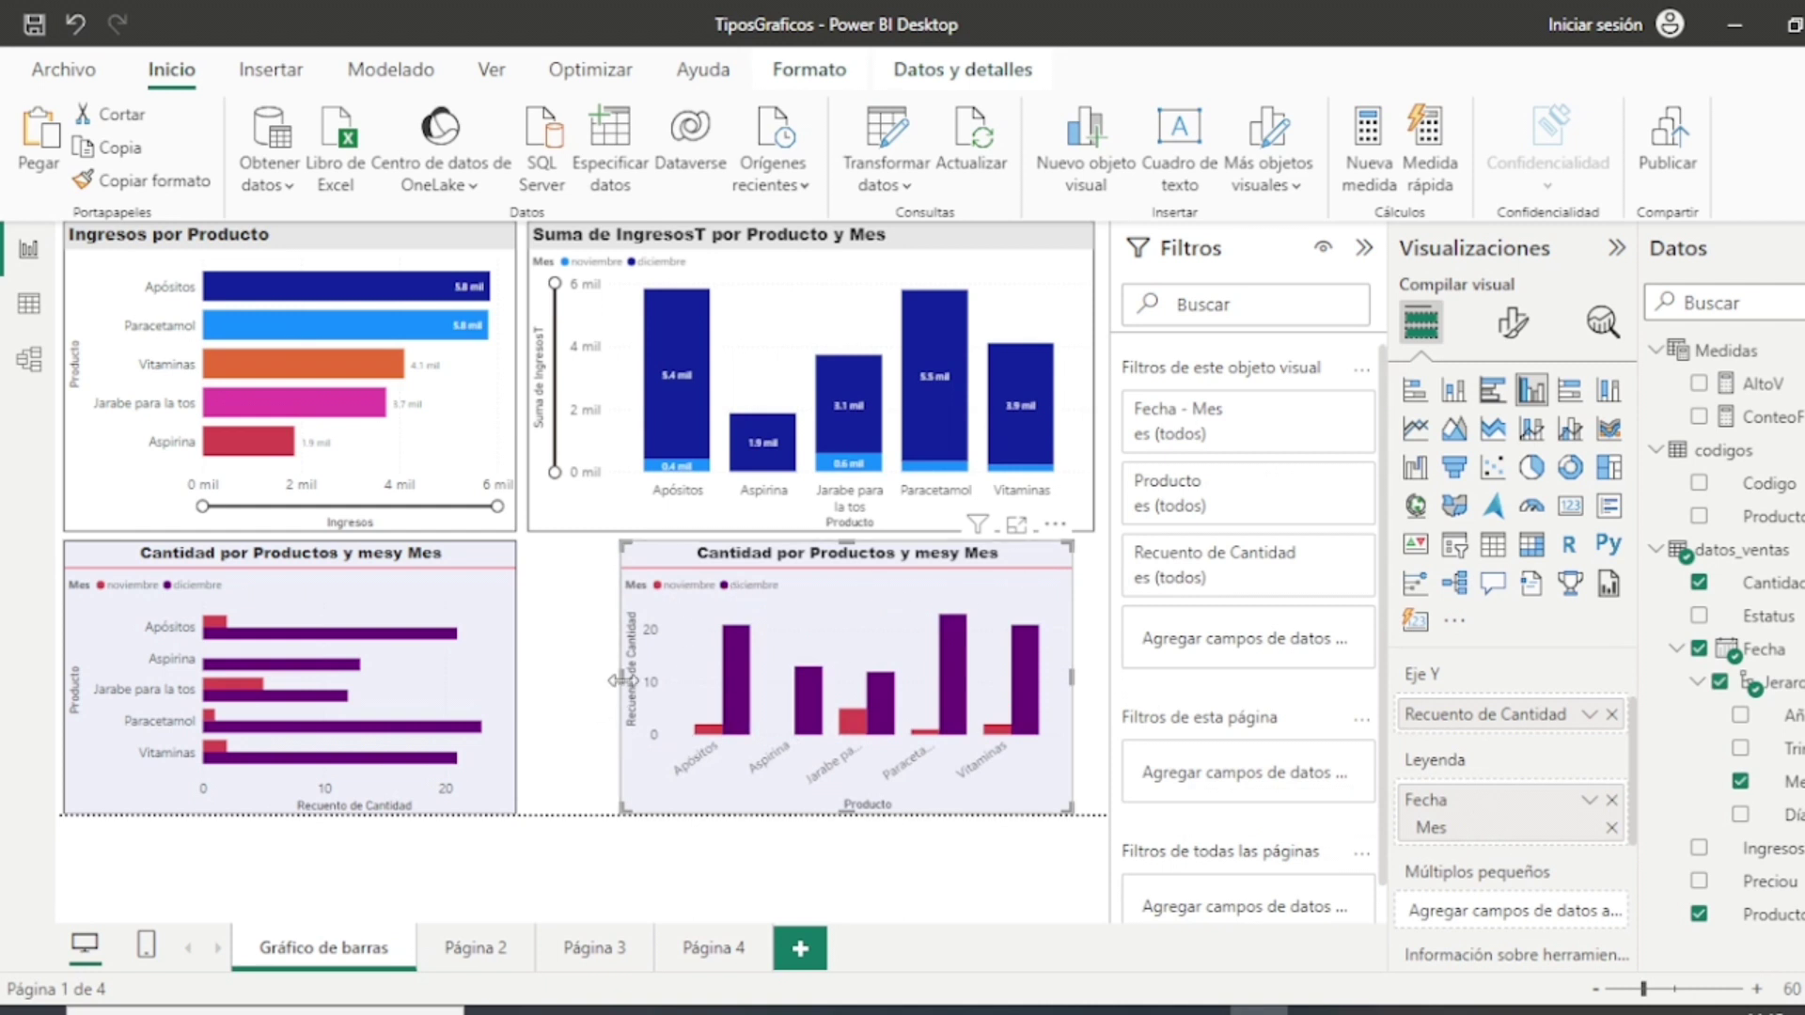
Step: Widen the clustered column chart towards the bar chart, and turn on its data labels and zoom slider
drag(613, 684, 543, 685)
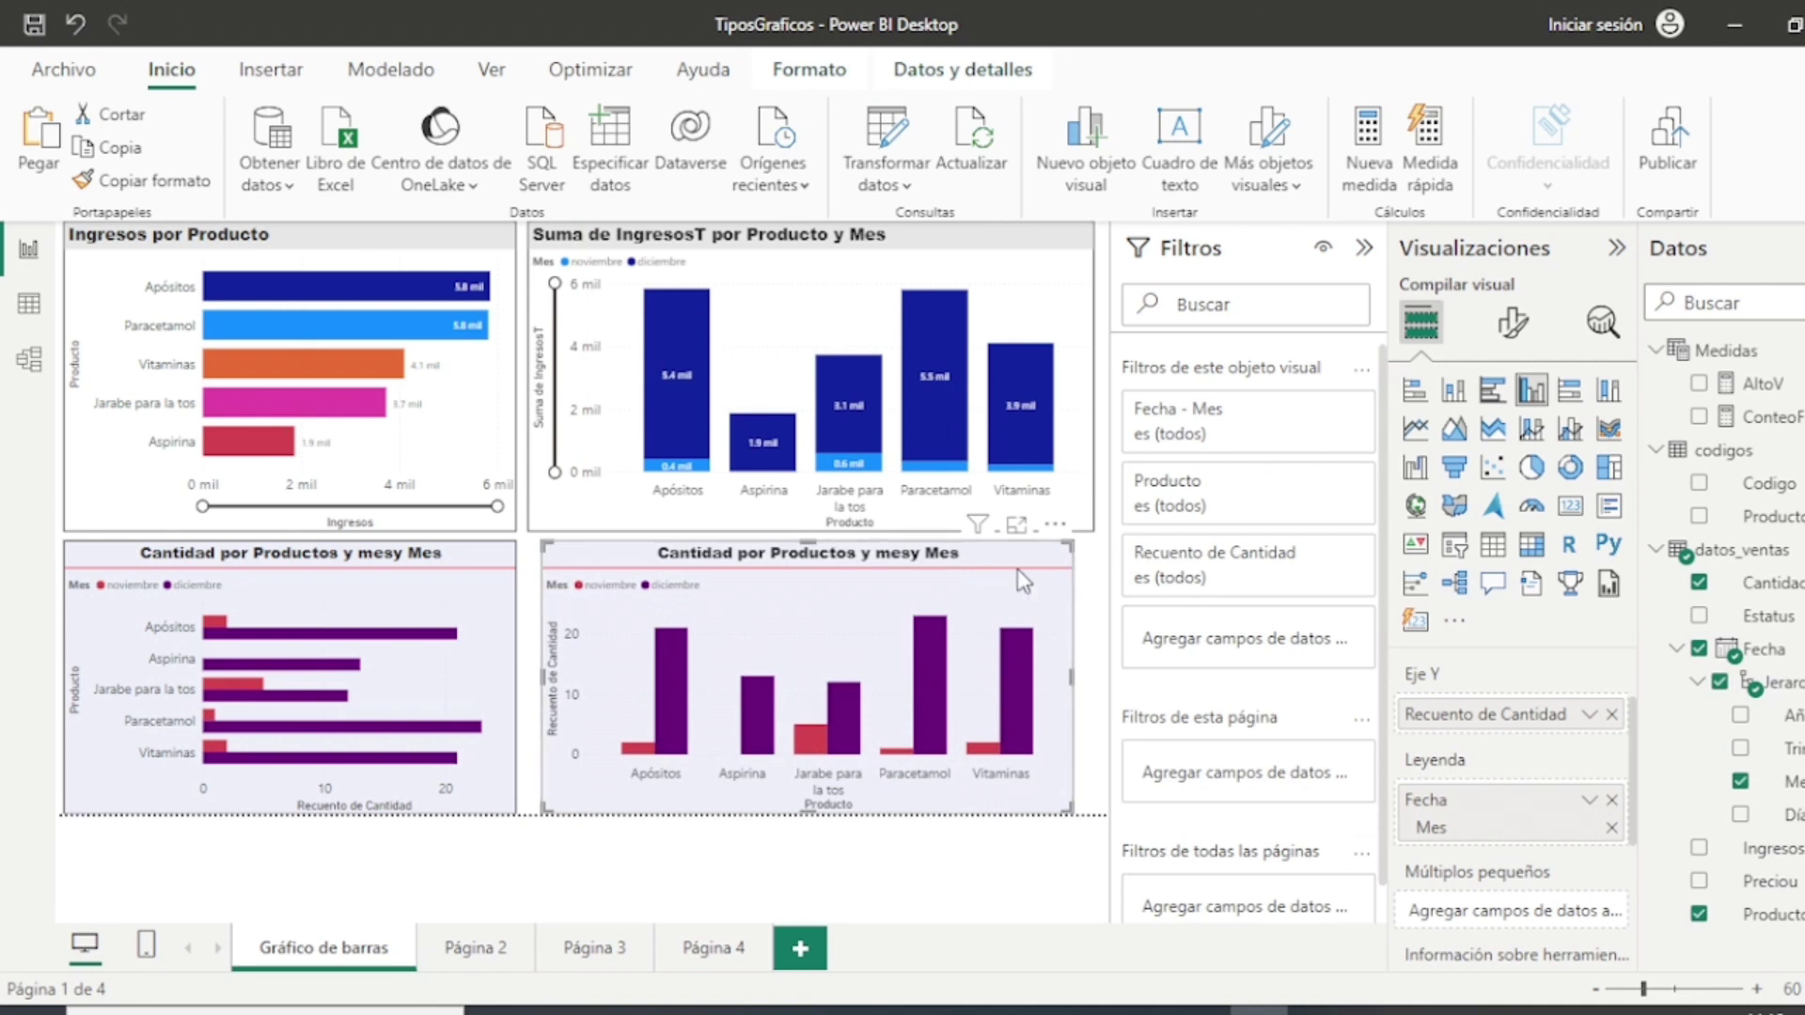
click(1516, 334)
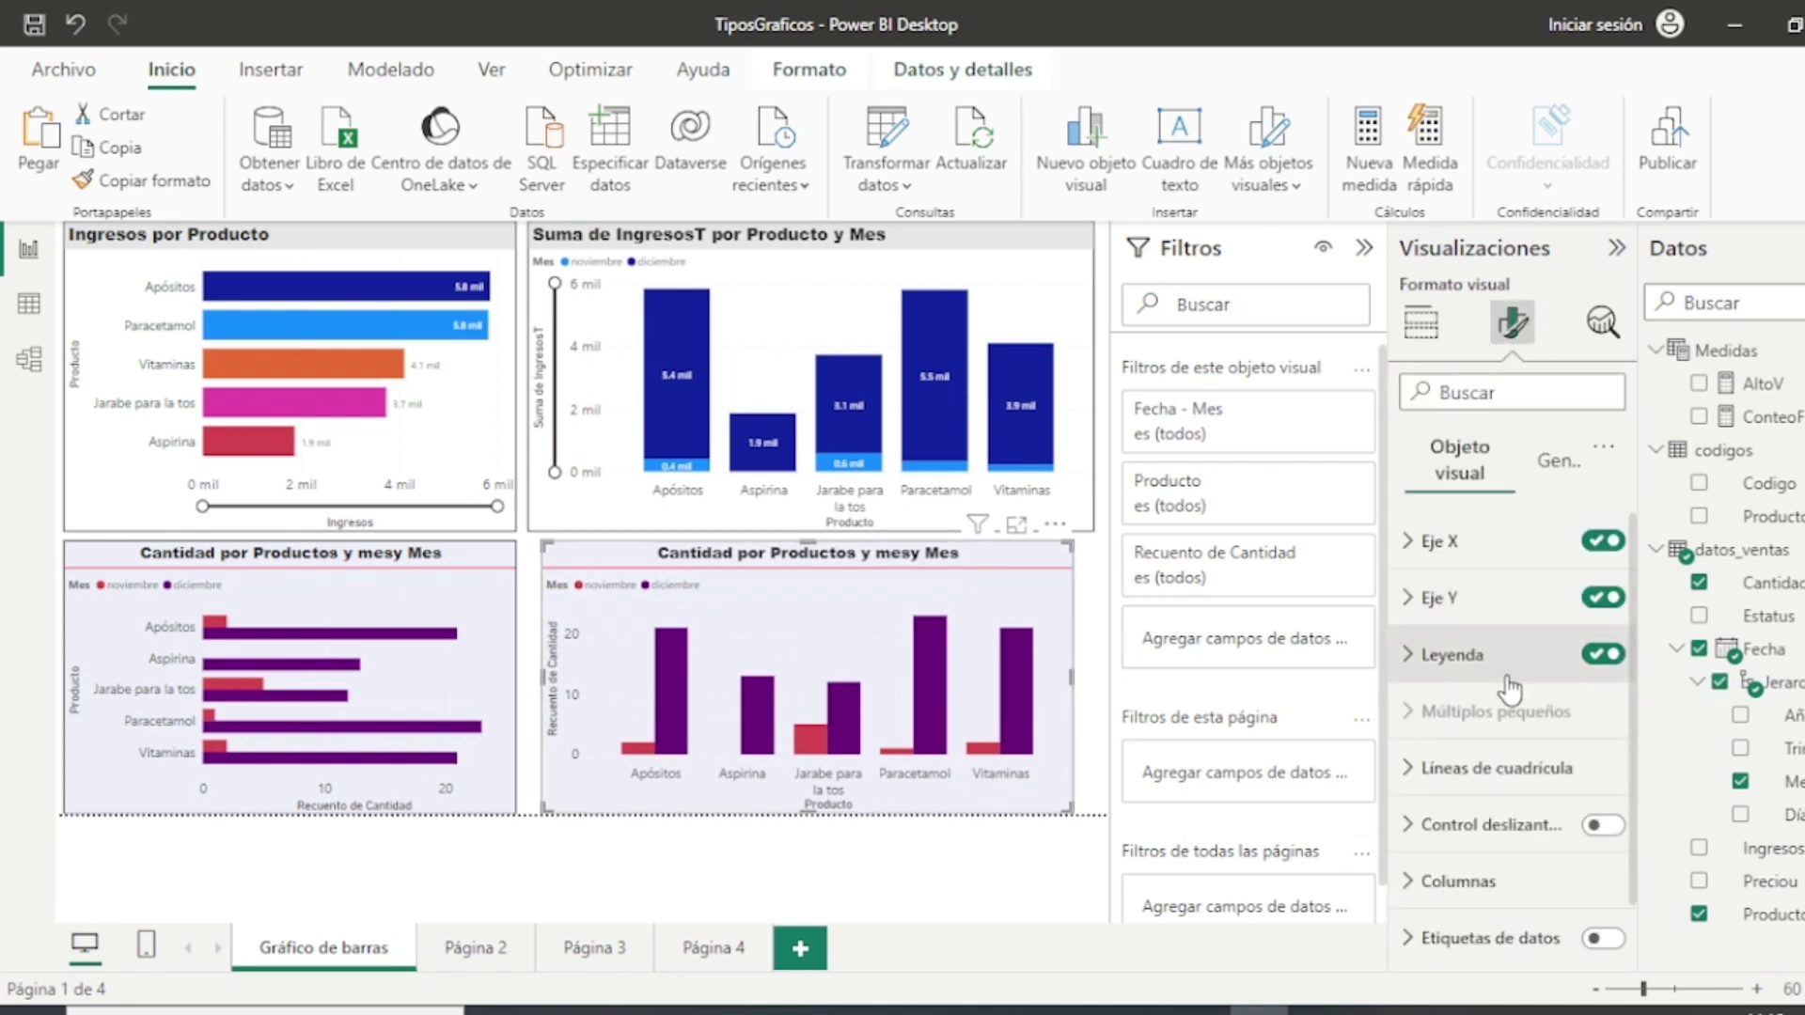
scroll(1509, 658, down, 1)
click(1617, 877)
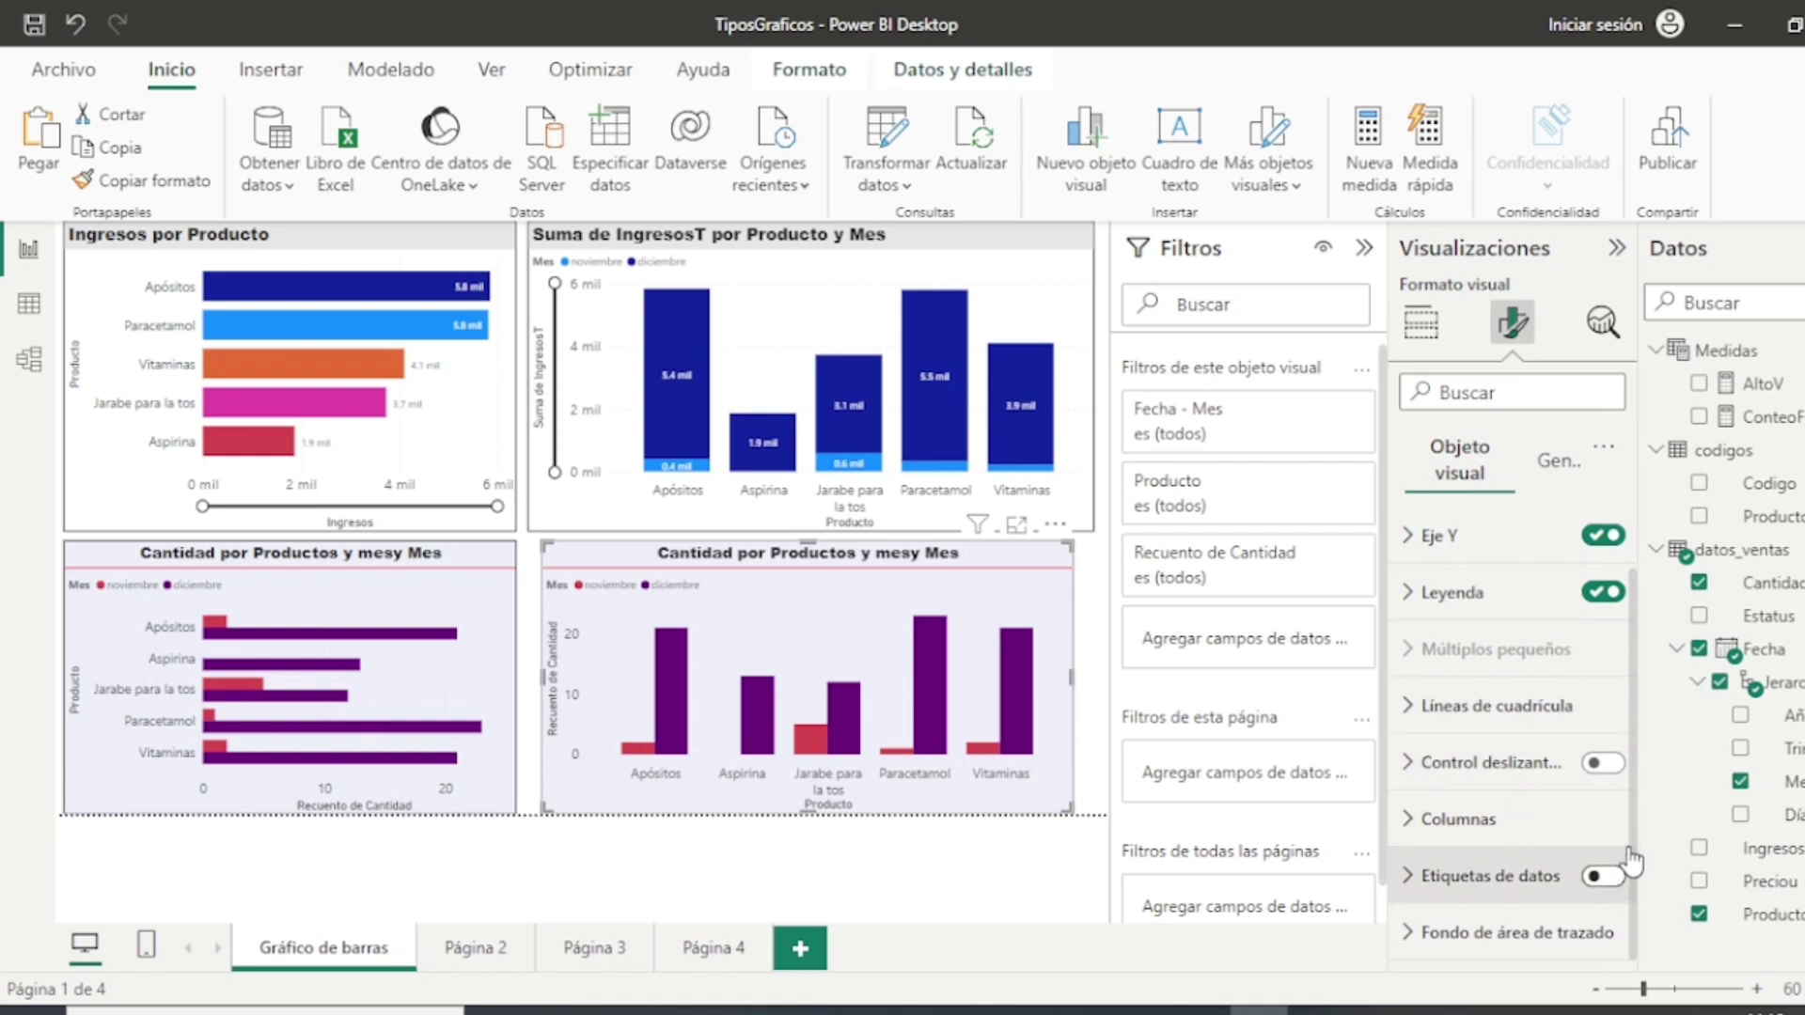
click(1611, 765)
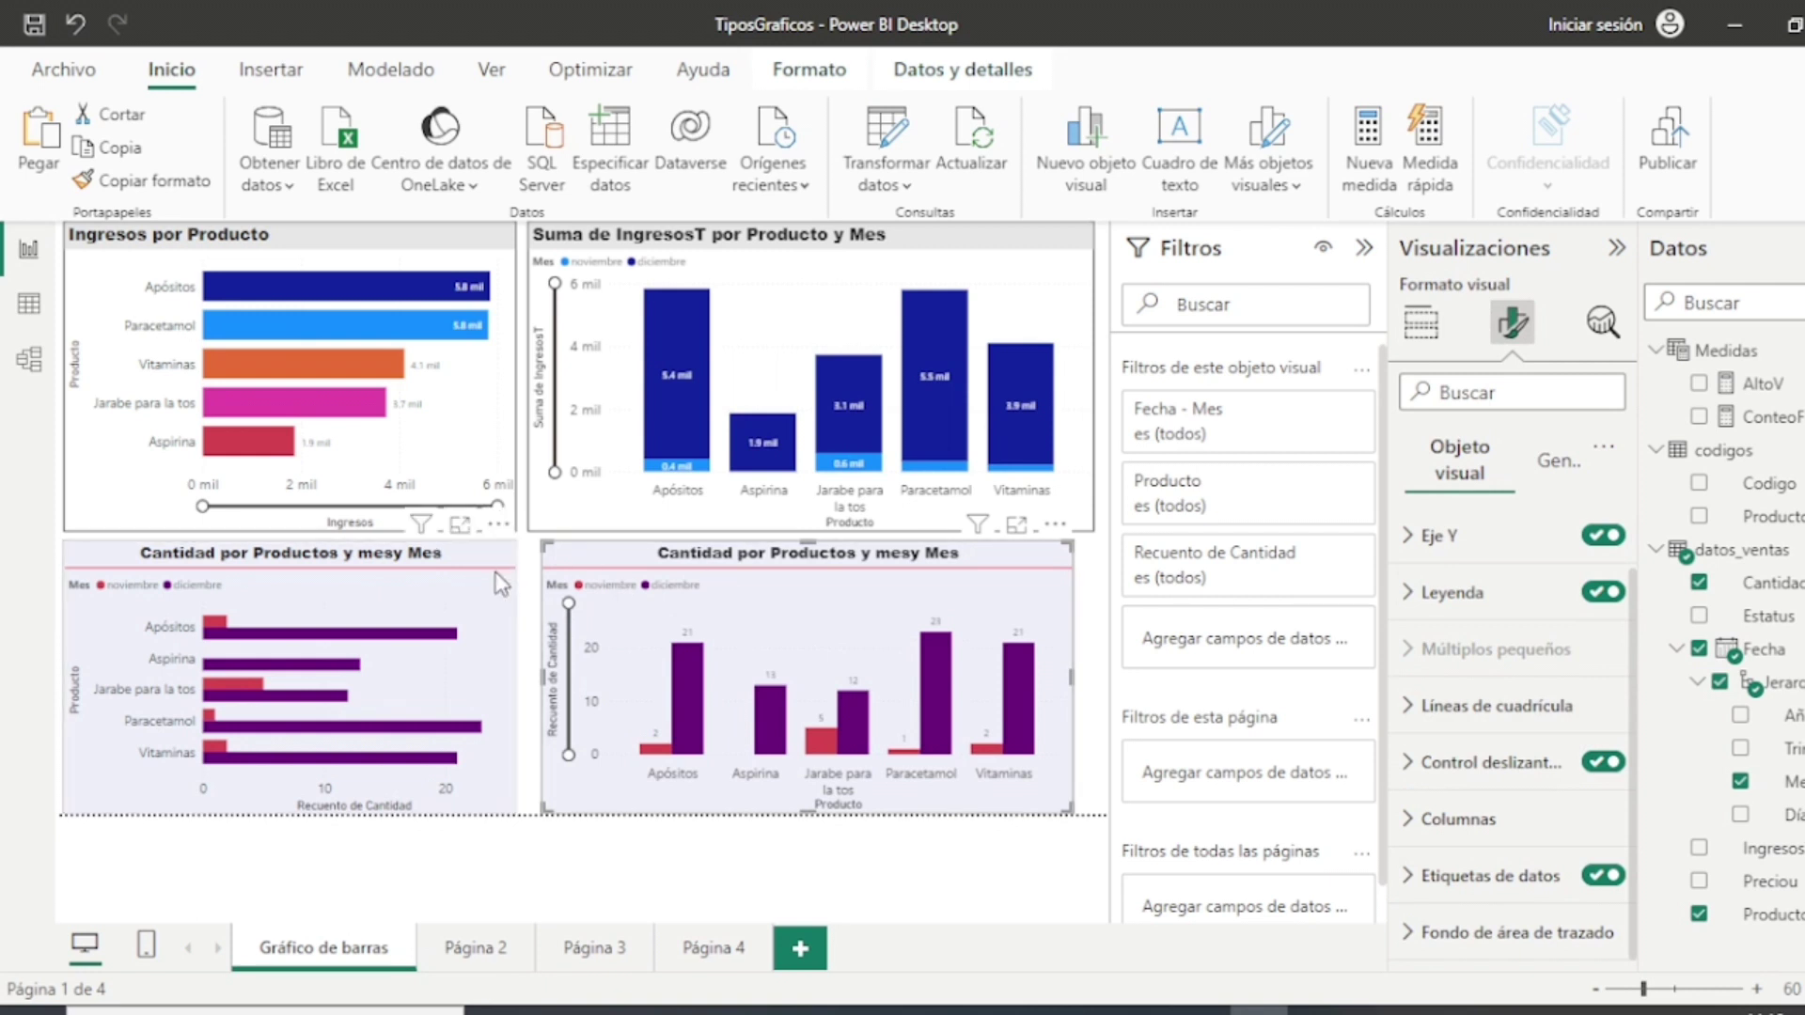
Step: Copy the clustered column chart's format onto the clustered bar chart of quantity by product and month
click(156, 180)
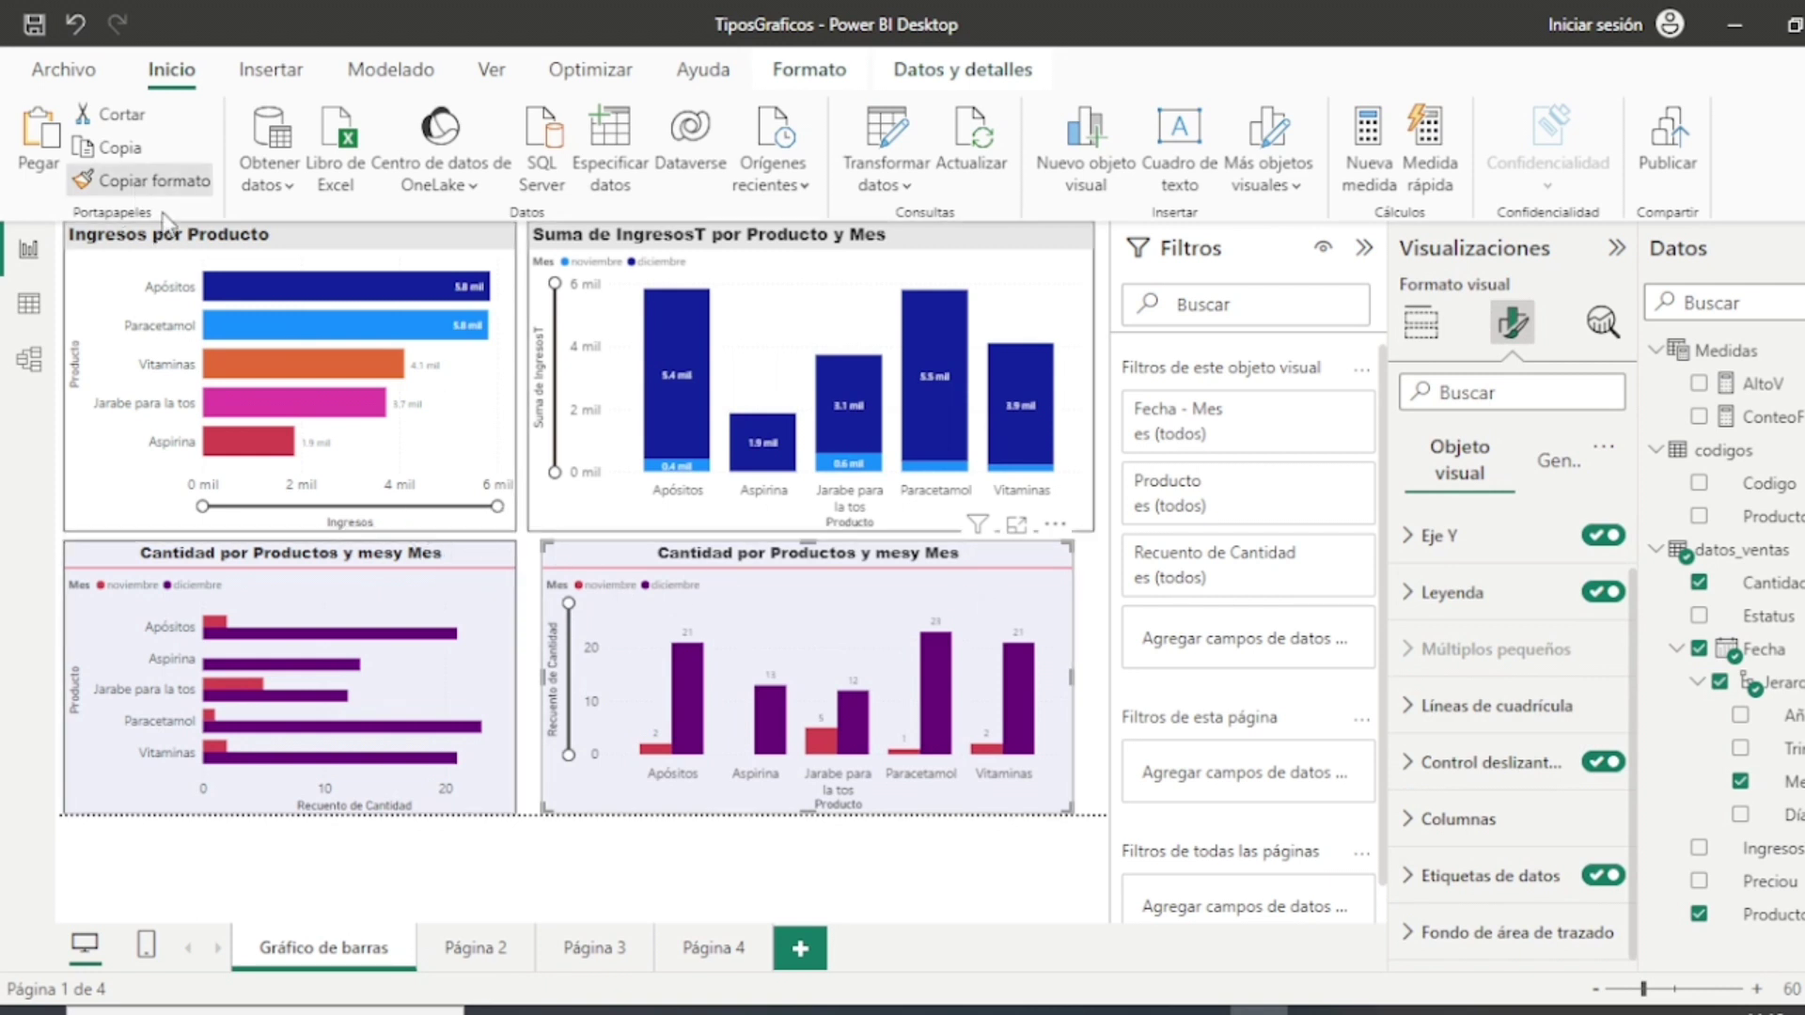
click(470, 598)
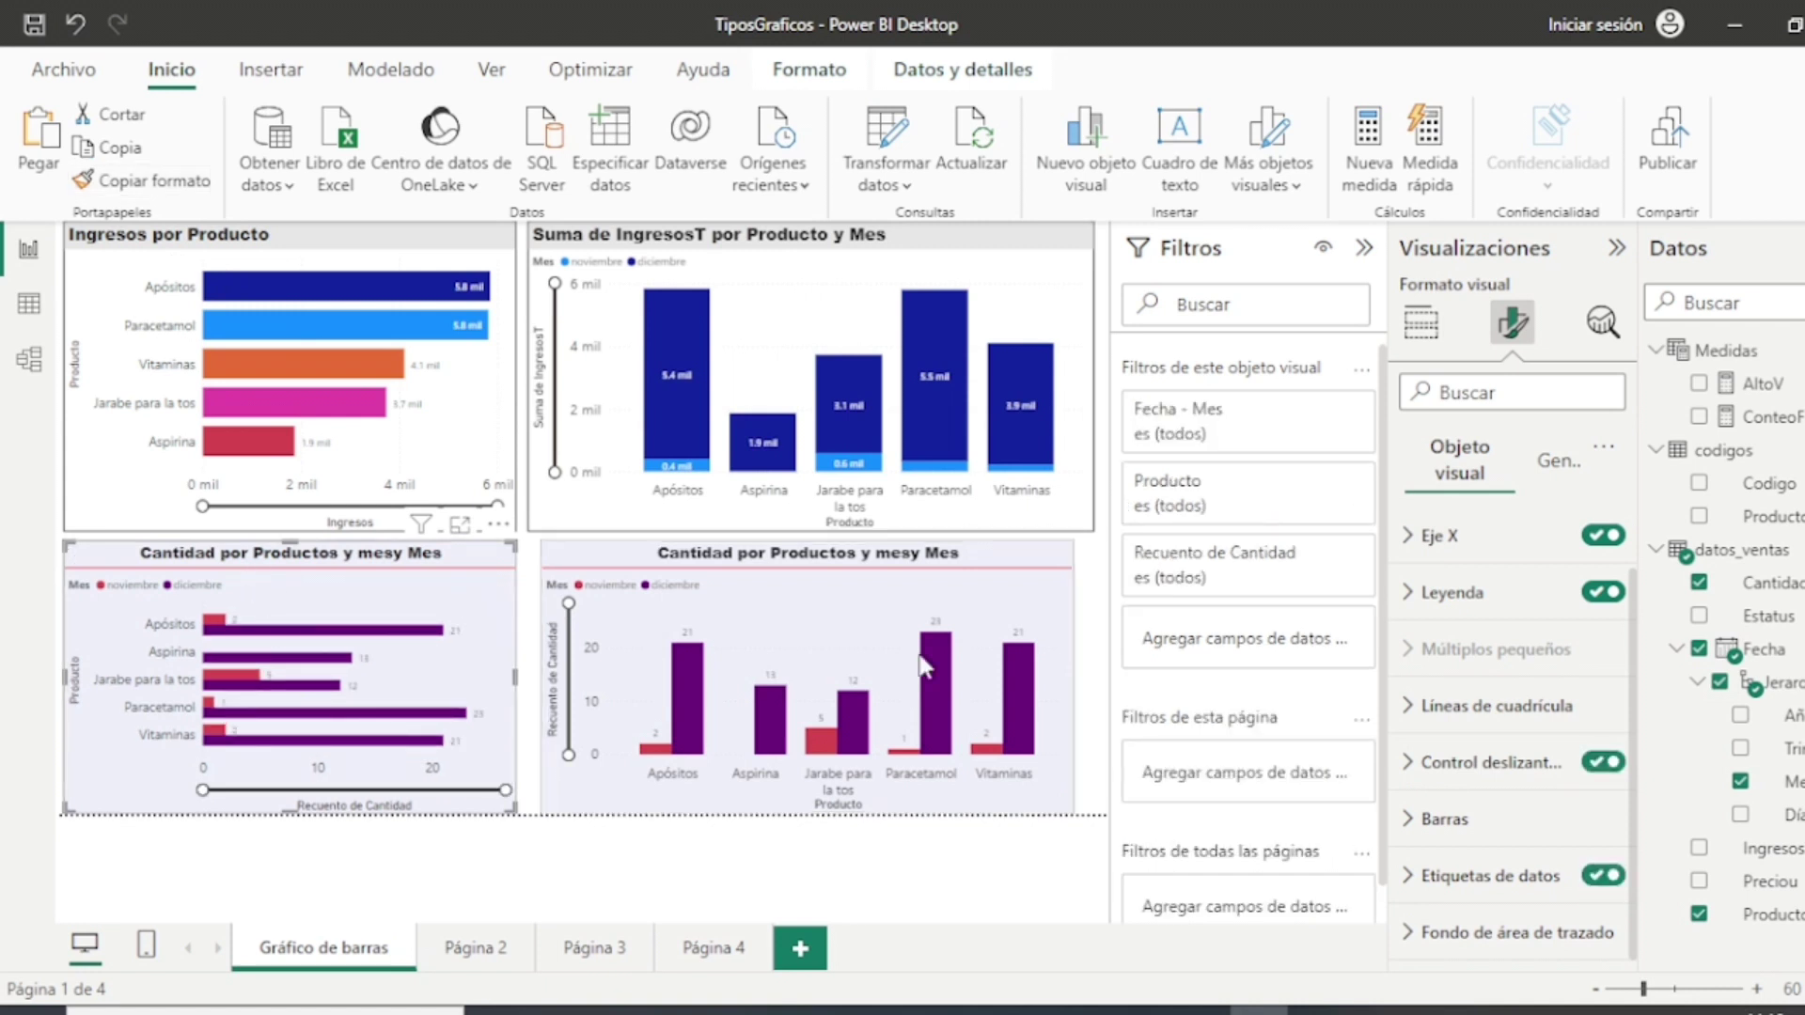
click(602, 857)
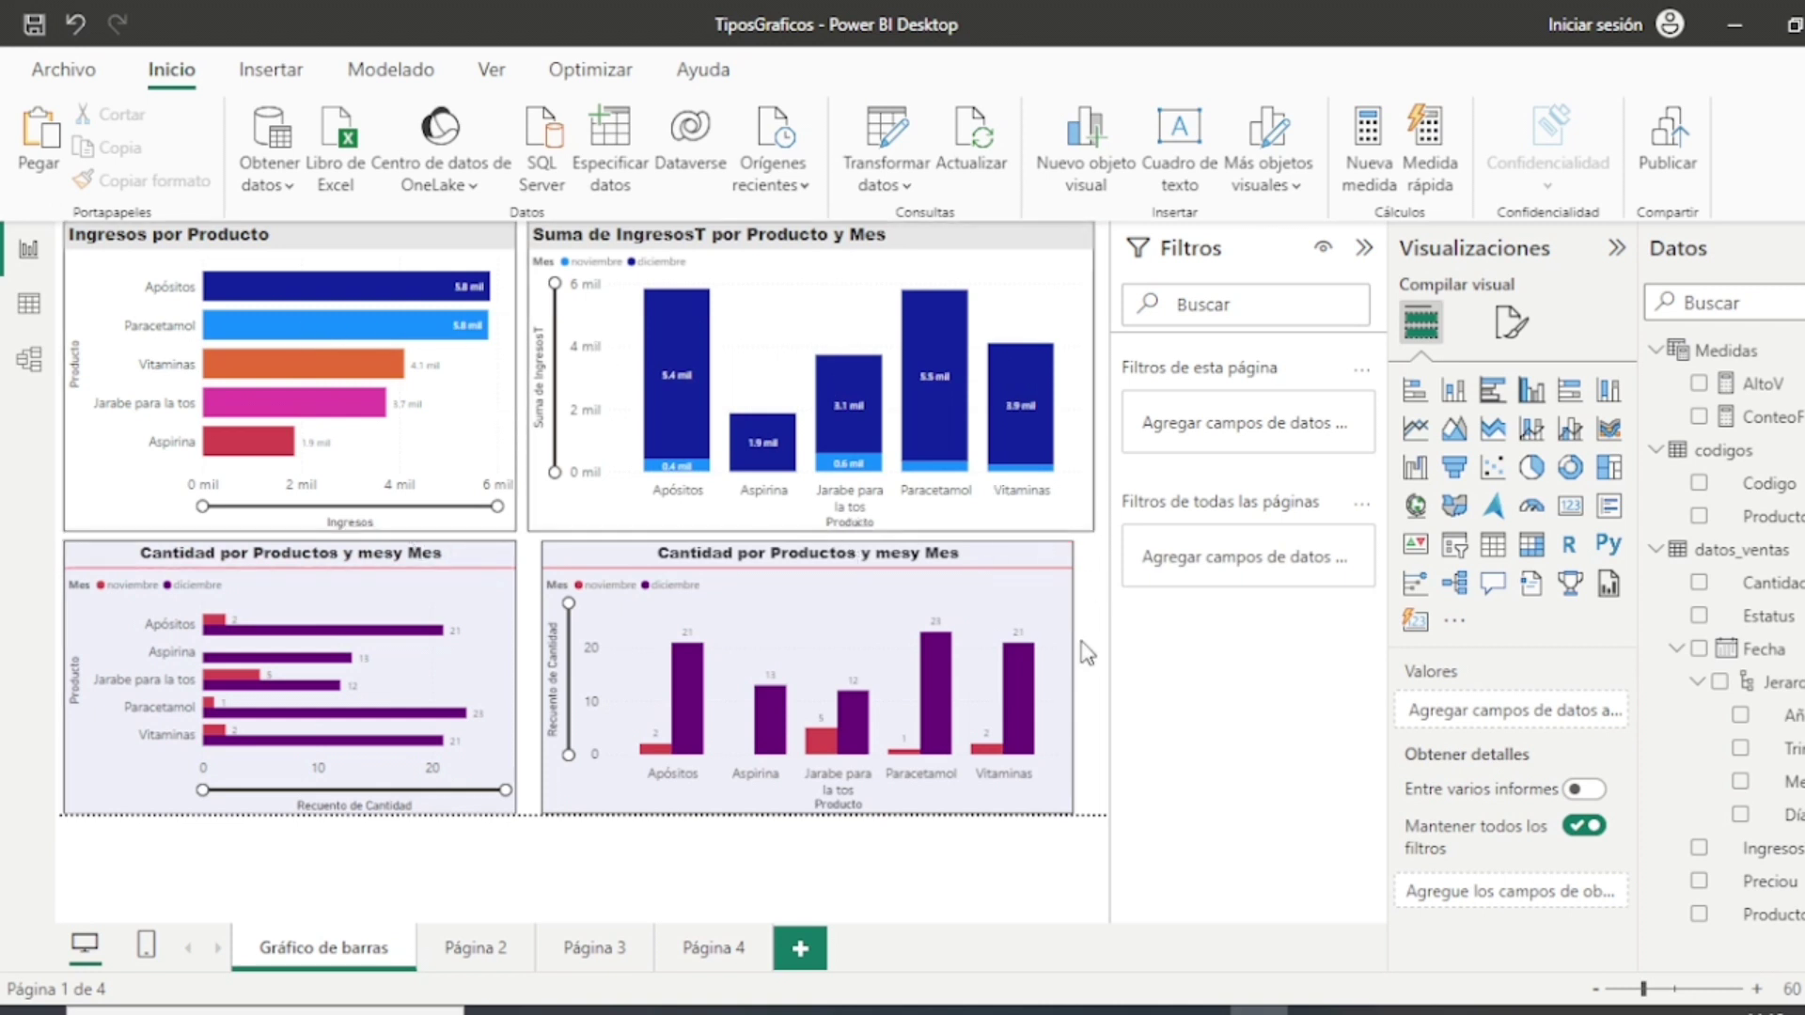
Step: Shrink the stacked column chart and narrow the clustered column chart below it to the same width
click(1074, 402)
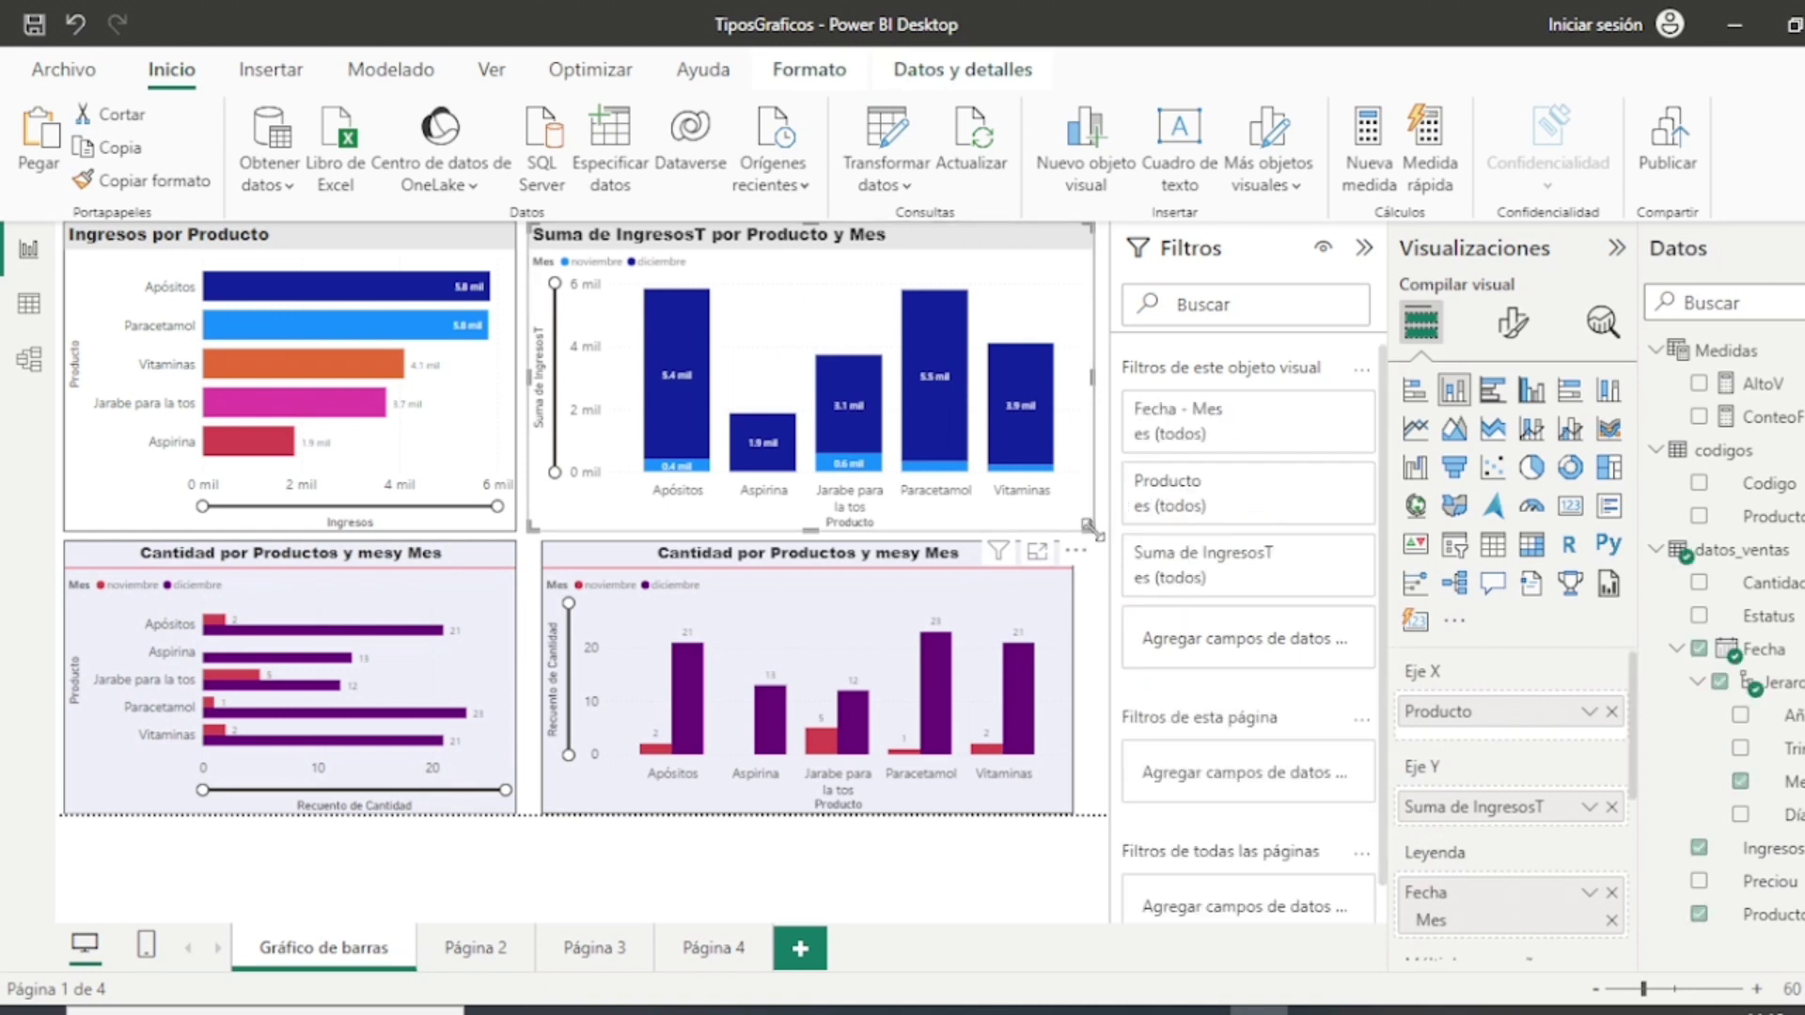
drag(1092, 531, 899, 505)
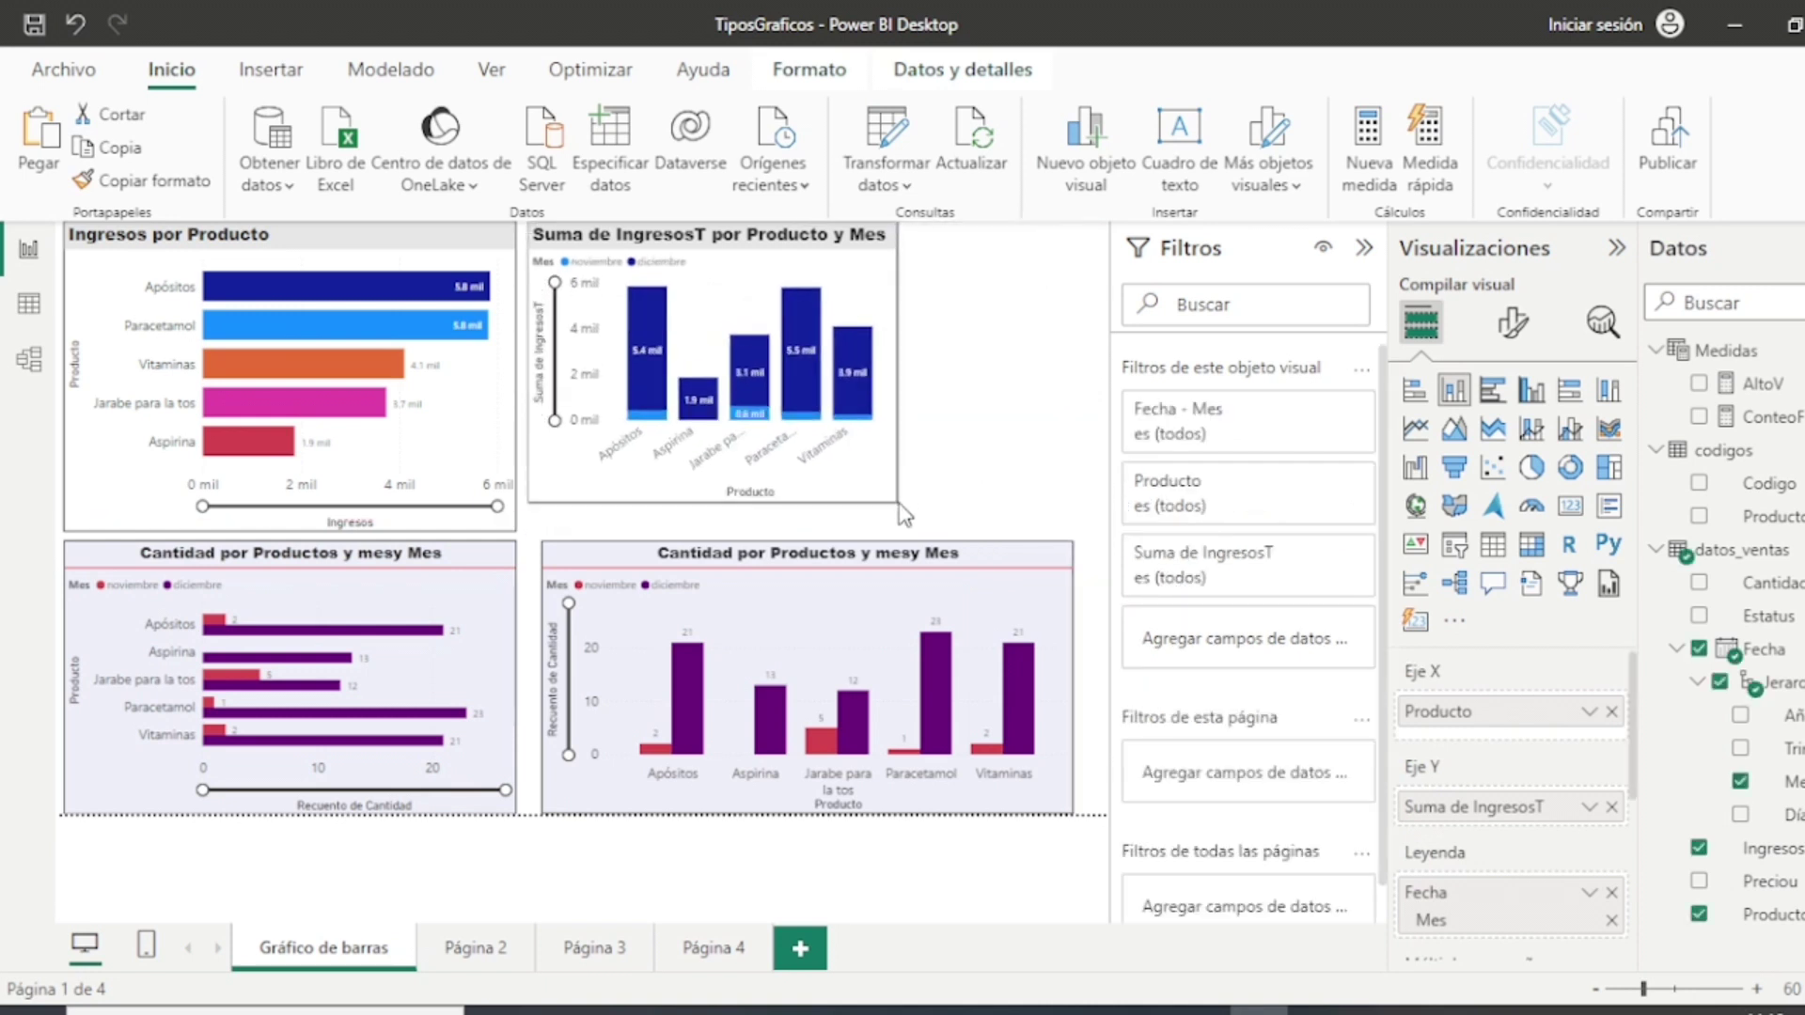
click(1065, 663)
drag(1072, 675, 892, 658)
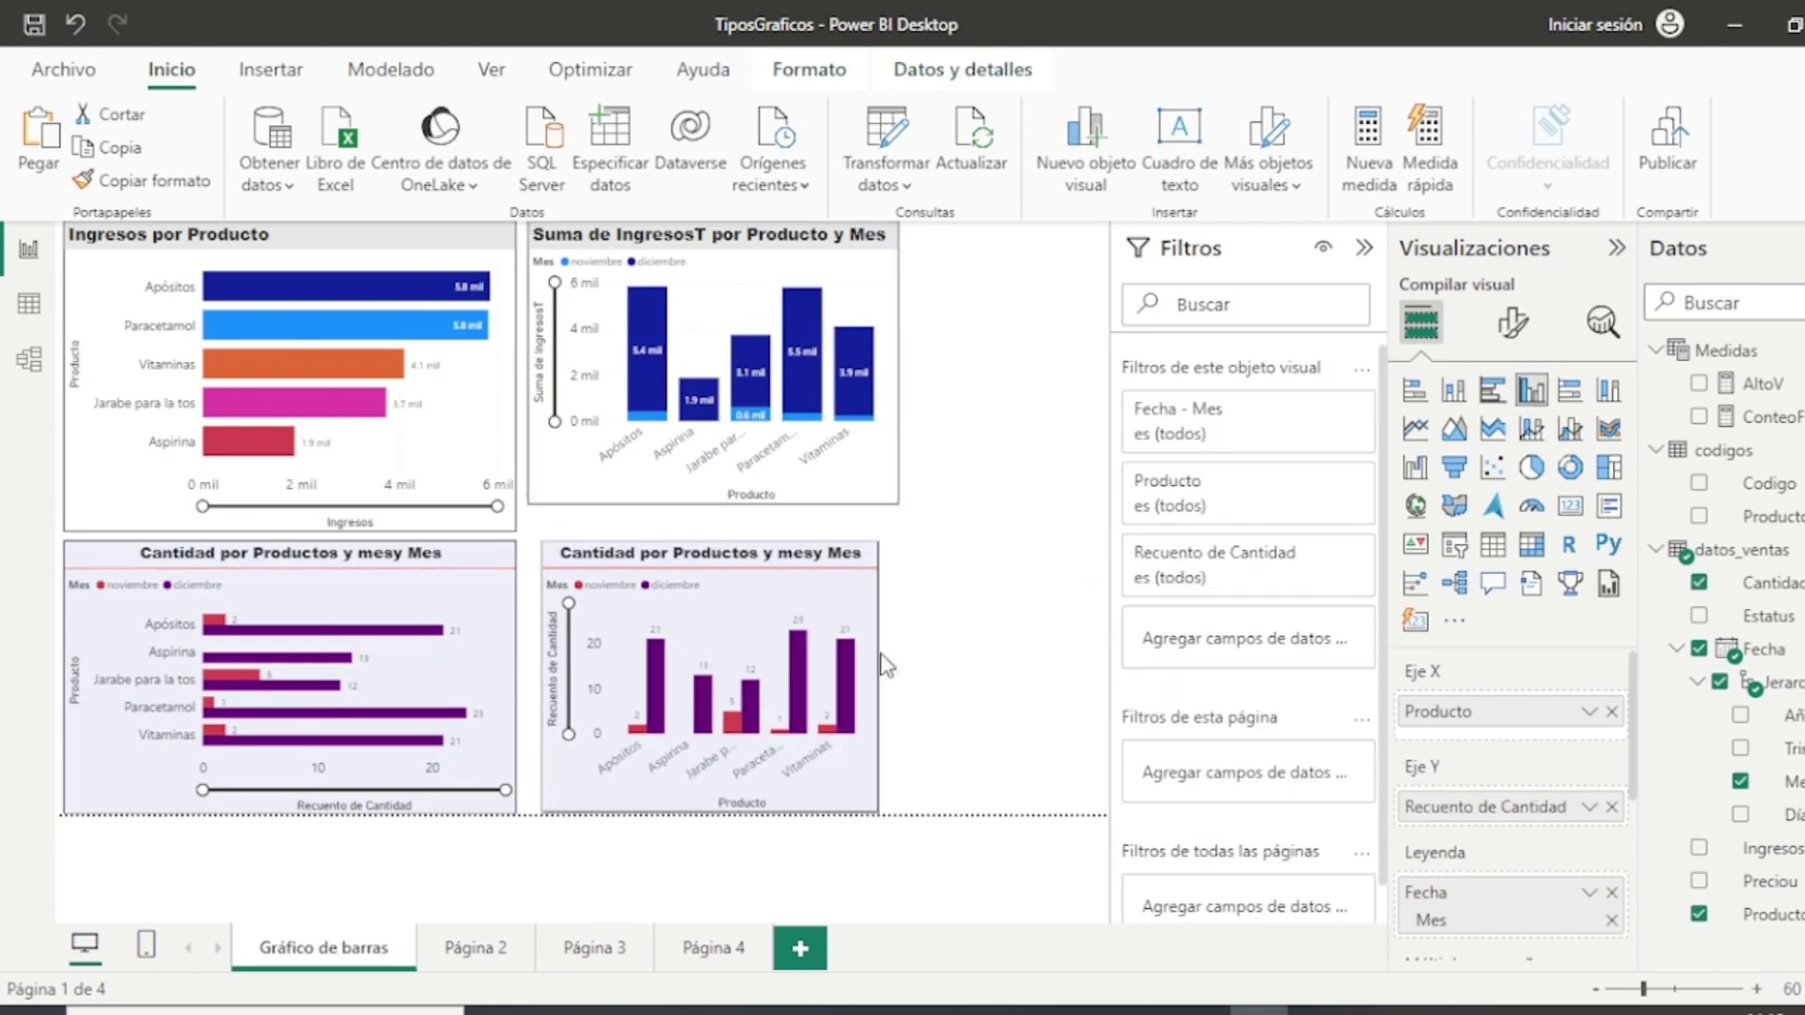
click(1042, 615)
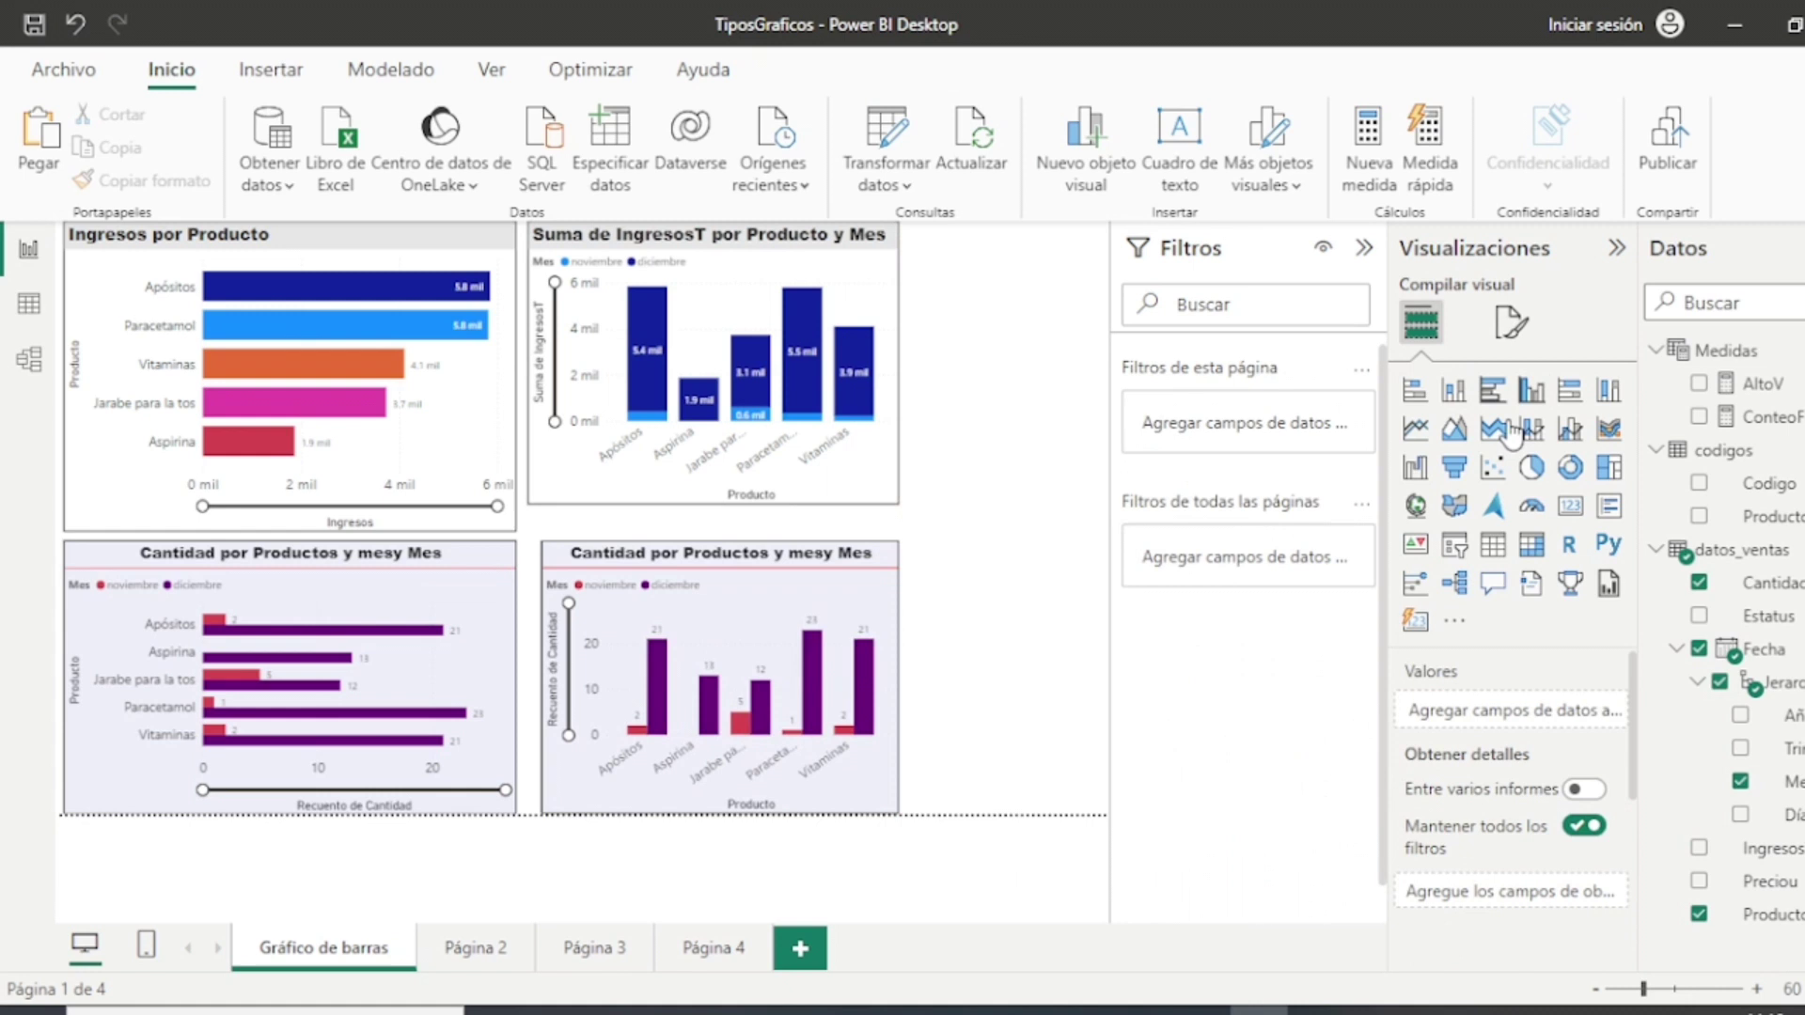
Step: Insert a 100% stacked column chart with Cantidad on the X axis, count of Producto on the Y axis and Mes as legend
click(1607, 393)
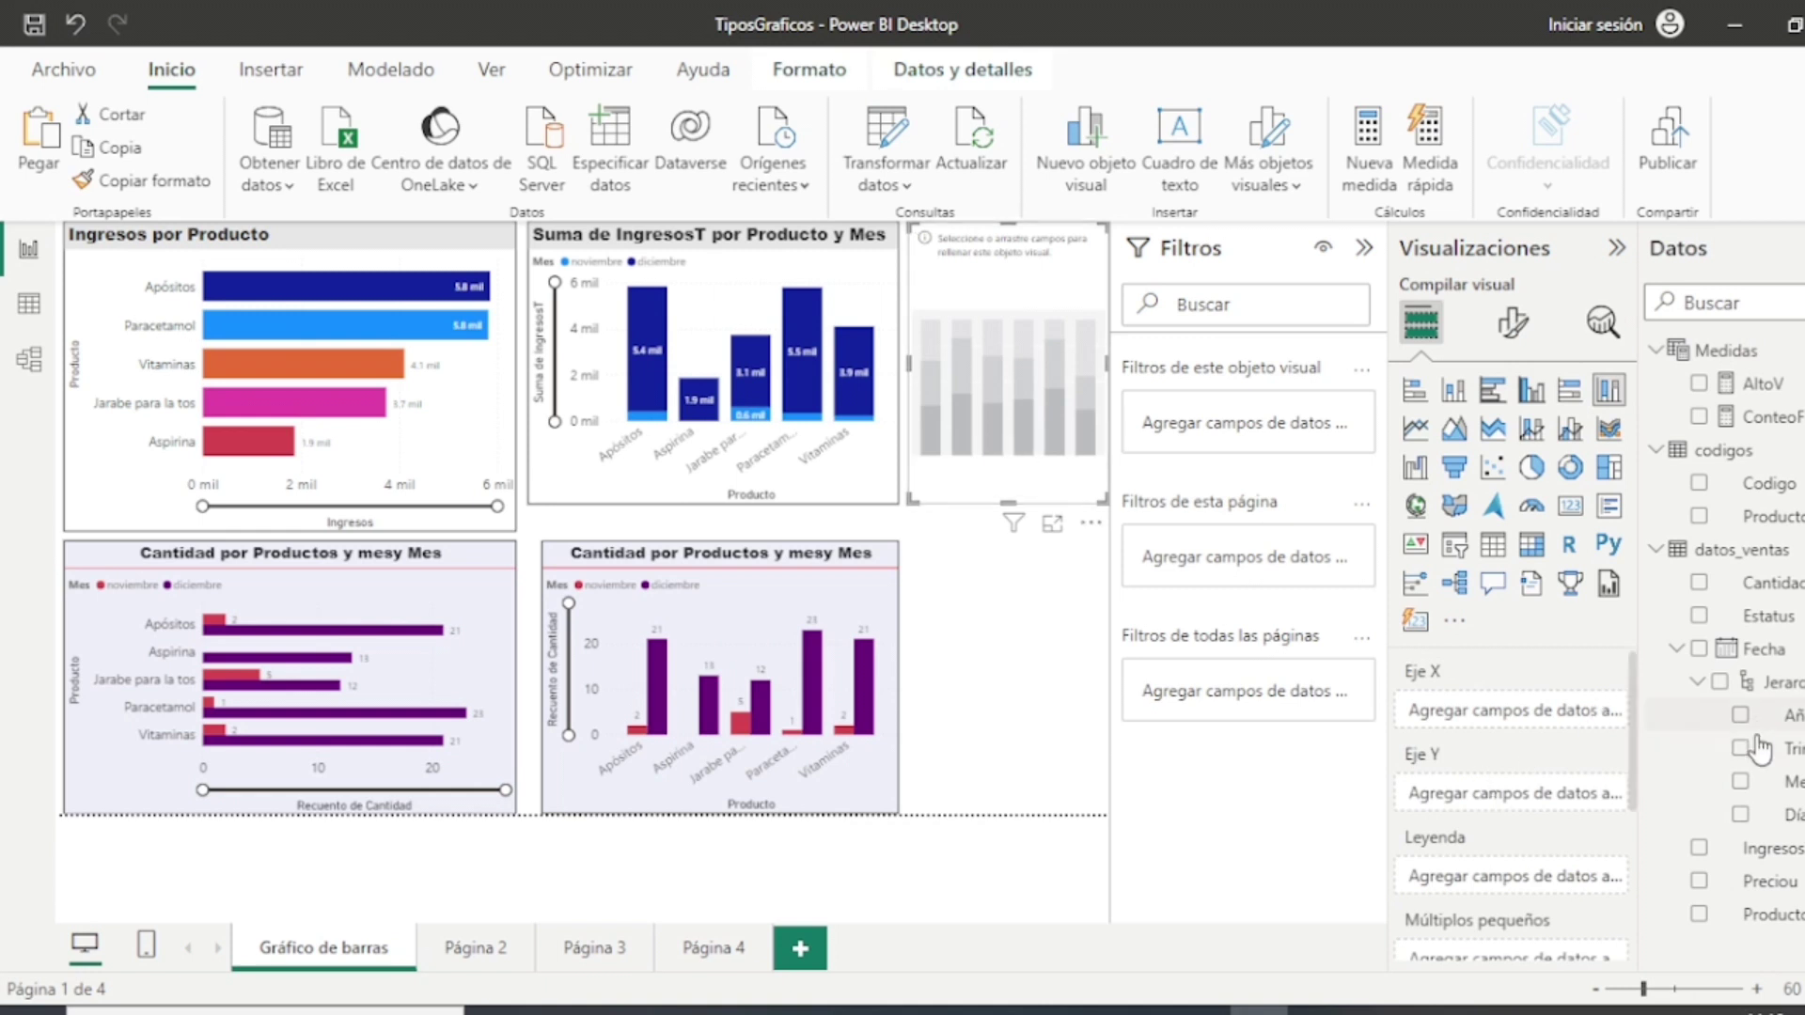
drag(1756, 926, 1528, 790)
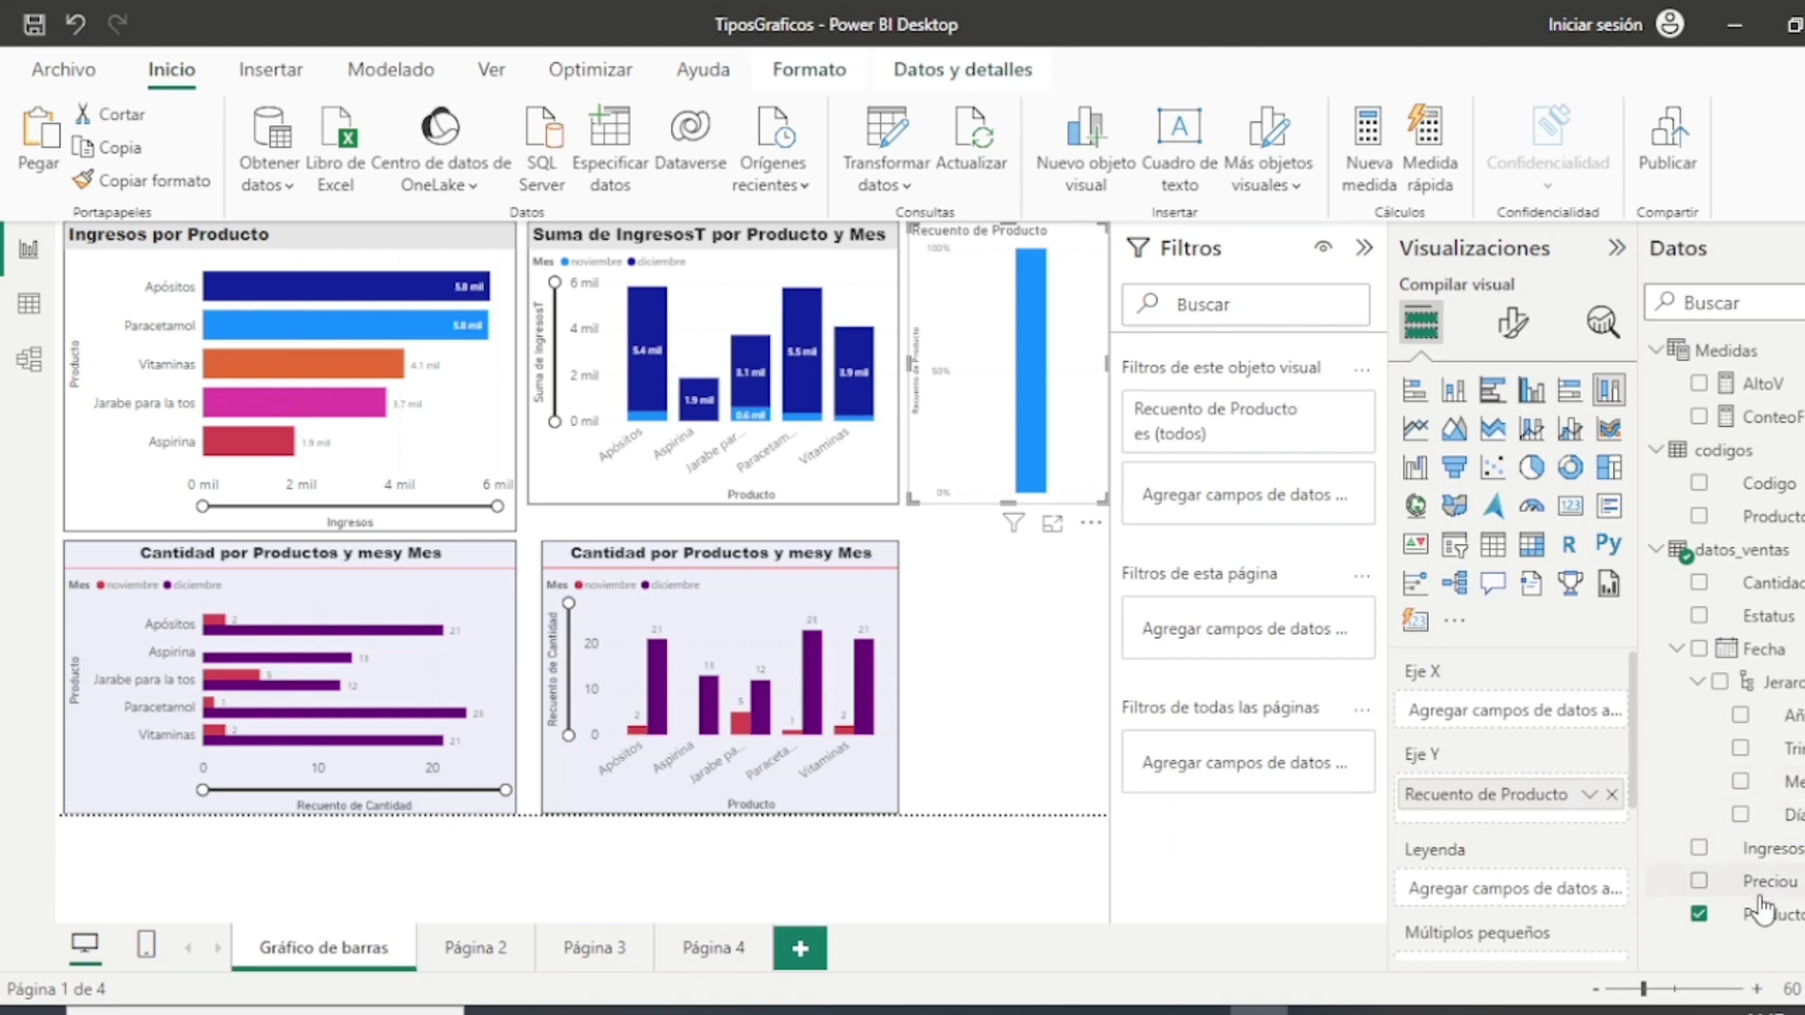
drag(1757, 582, 1504, 720)
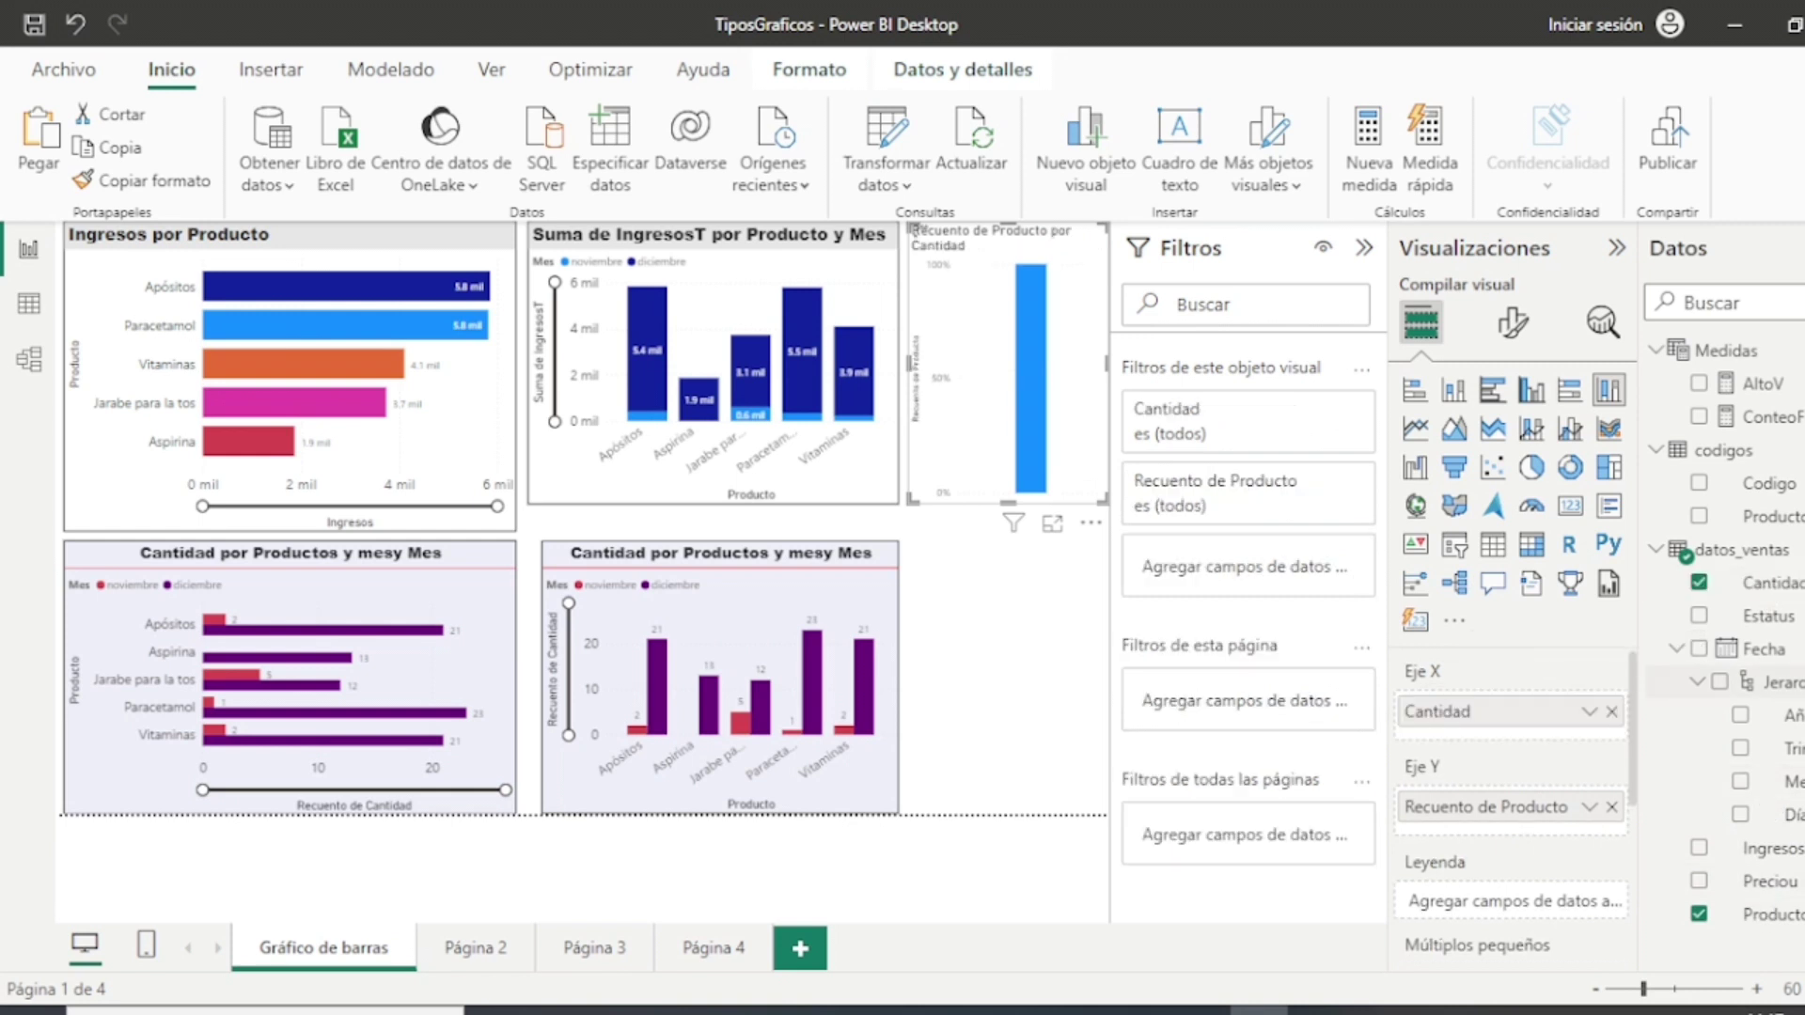
drag(1767, 781, 1483, 905)
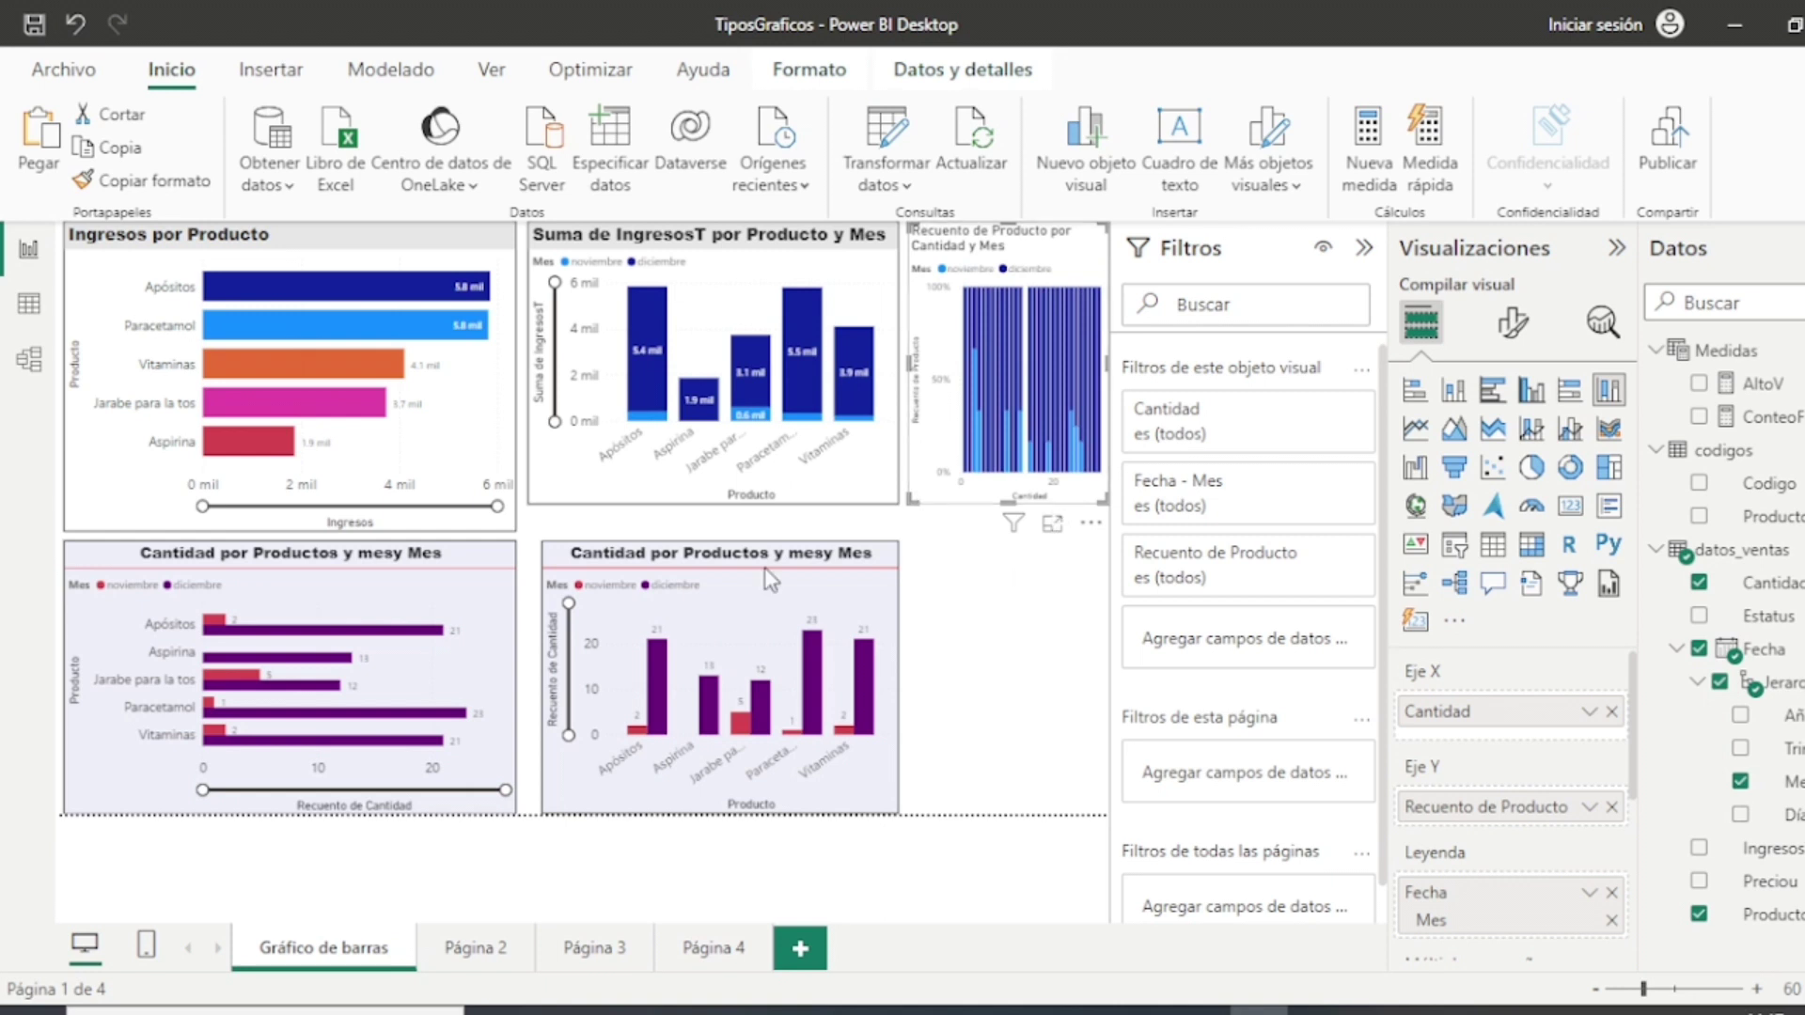
Step: Enlarge the 100% stacked column chart and move it down over the other charts
drag(908, 505, 288, 639)
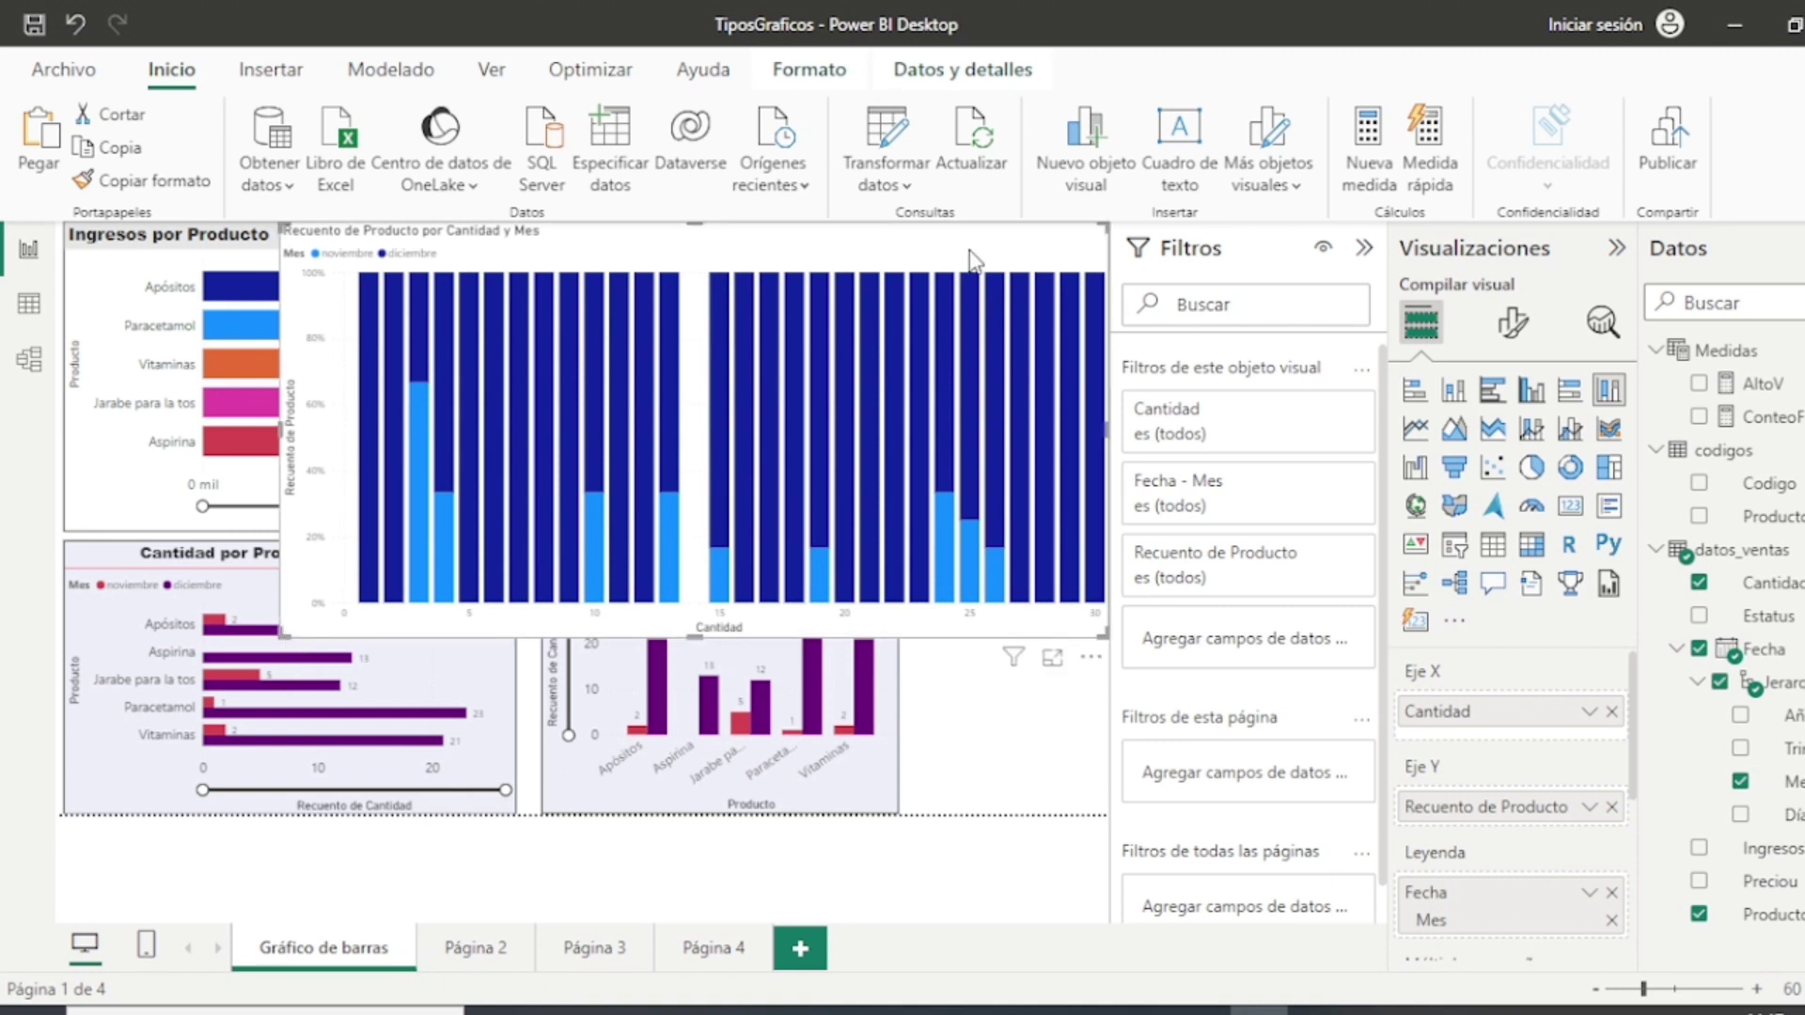
drag(973, 259, 949, 307)
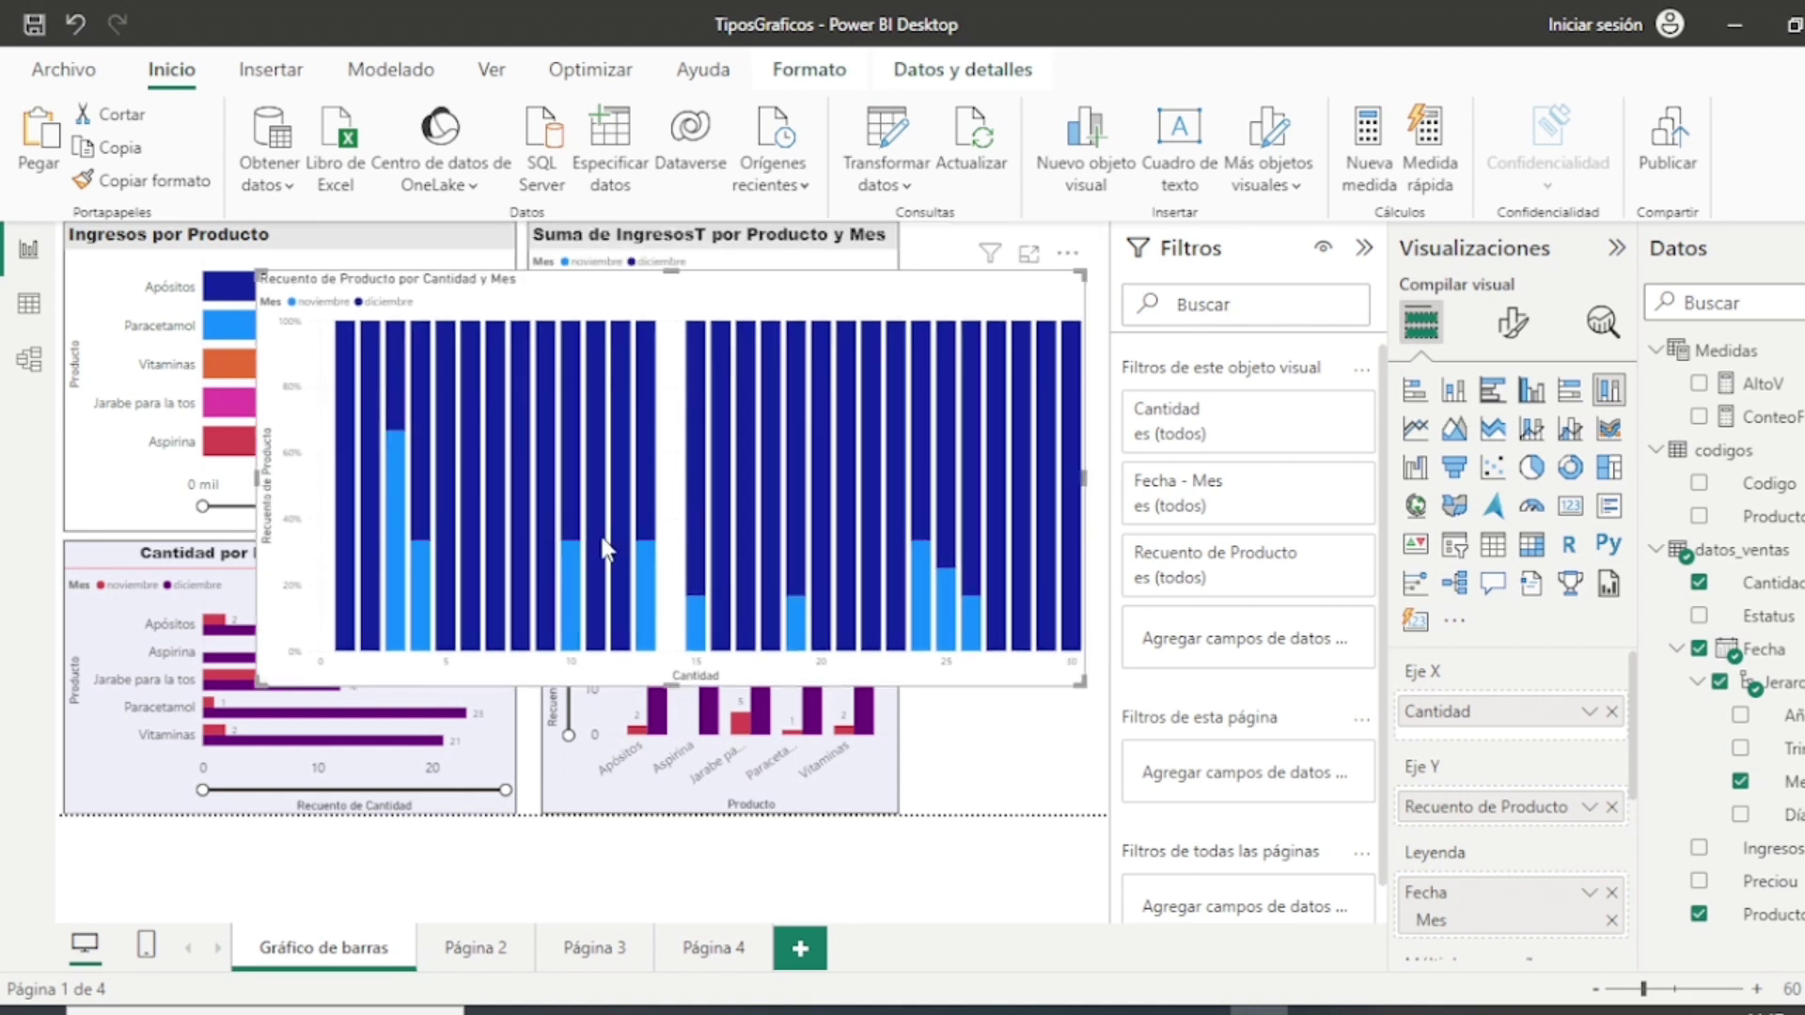
mouse_move(632, 549)
drag(579, 305, 566, 376)
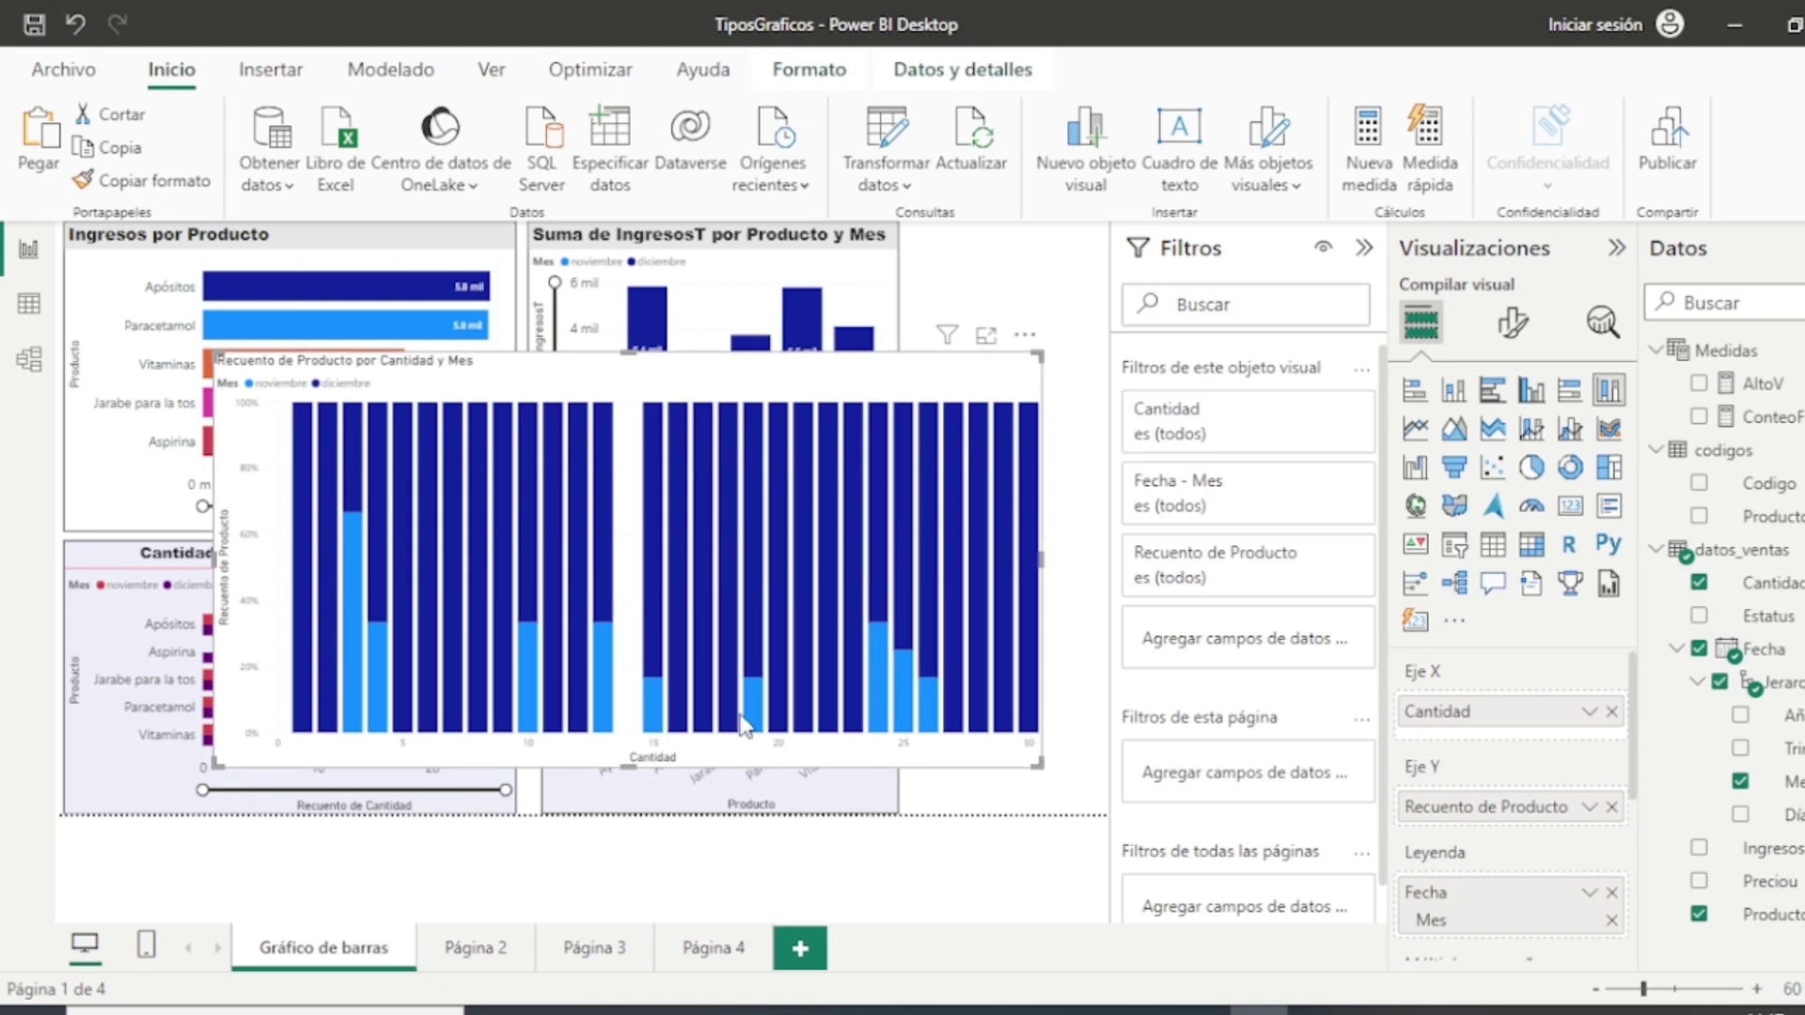
scroll(1519, 793, down, 1)
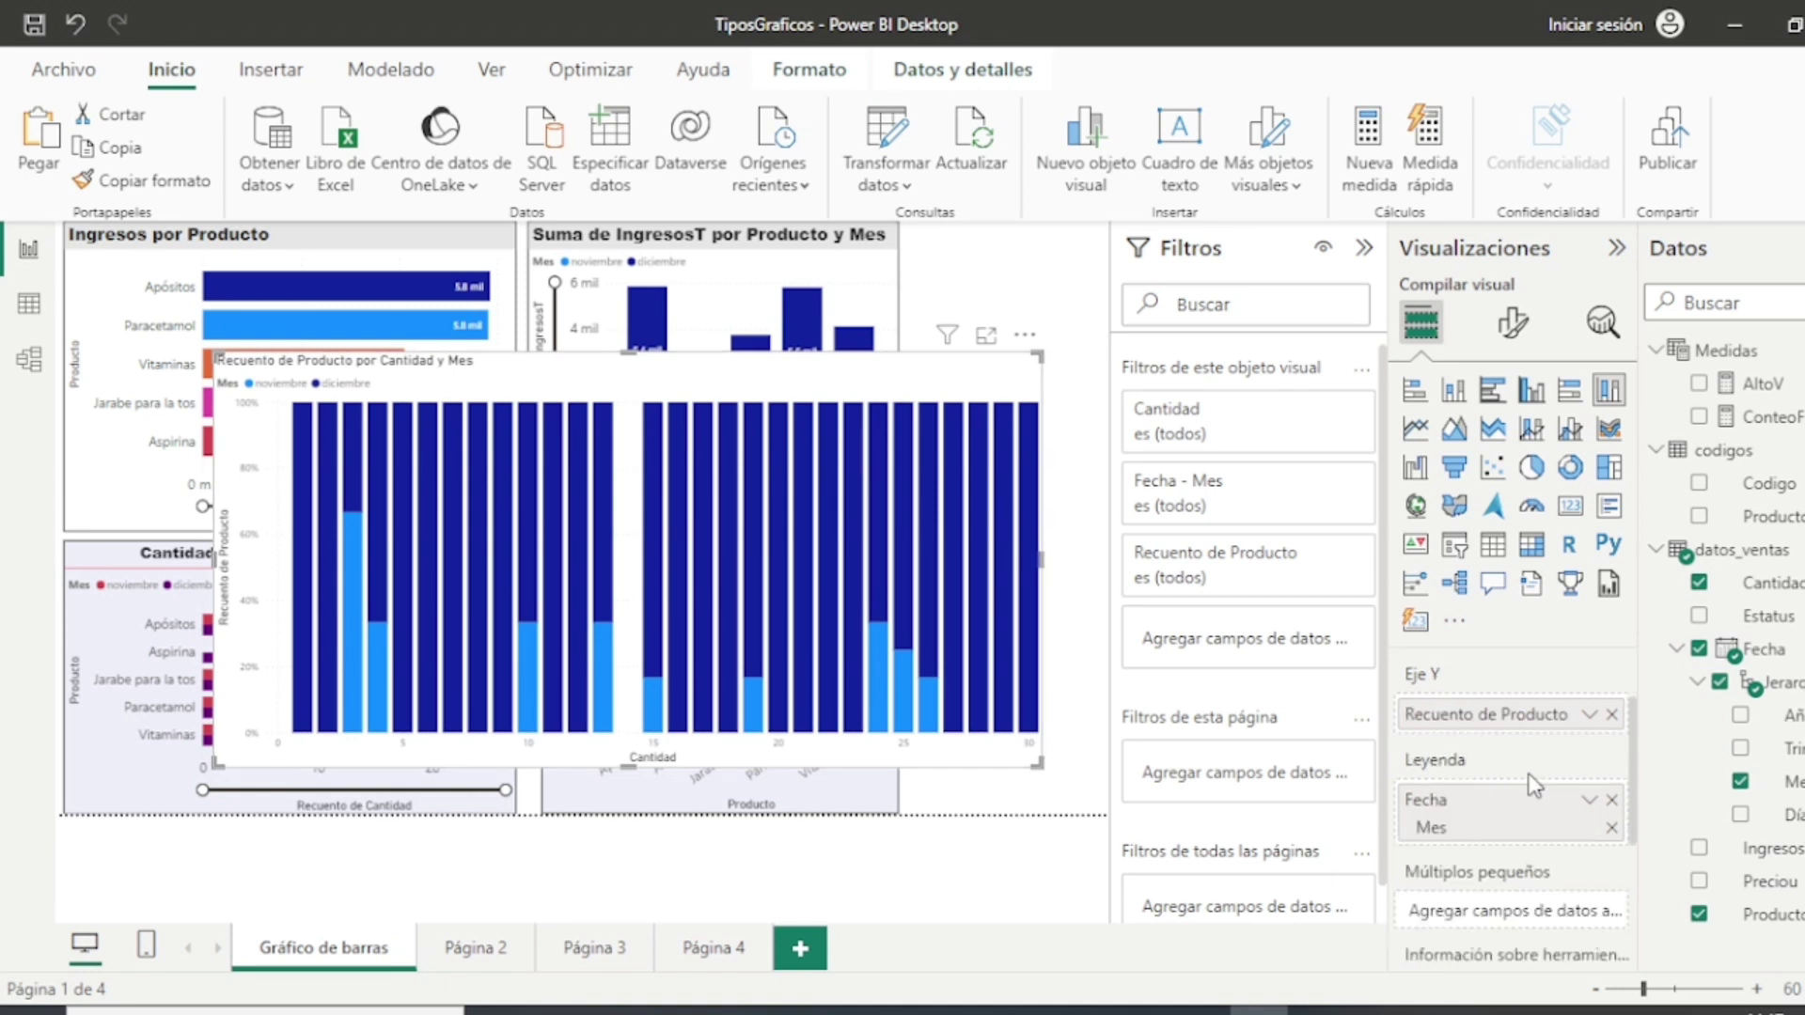
scroll(1534, 785, up, 1)
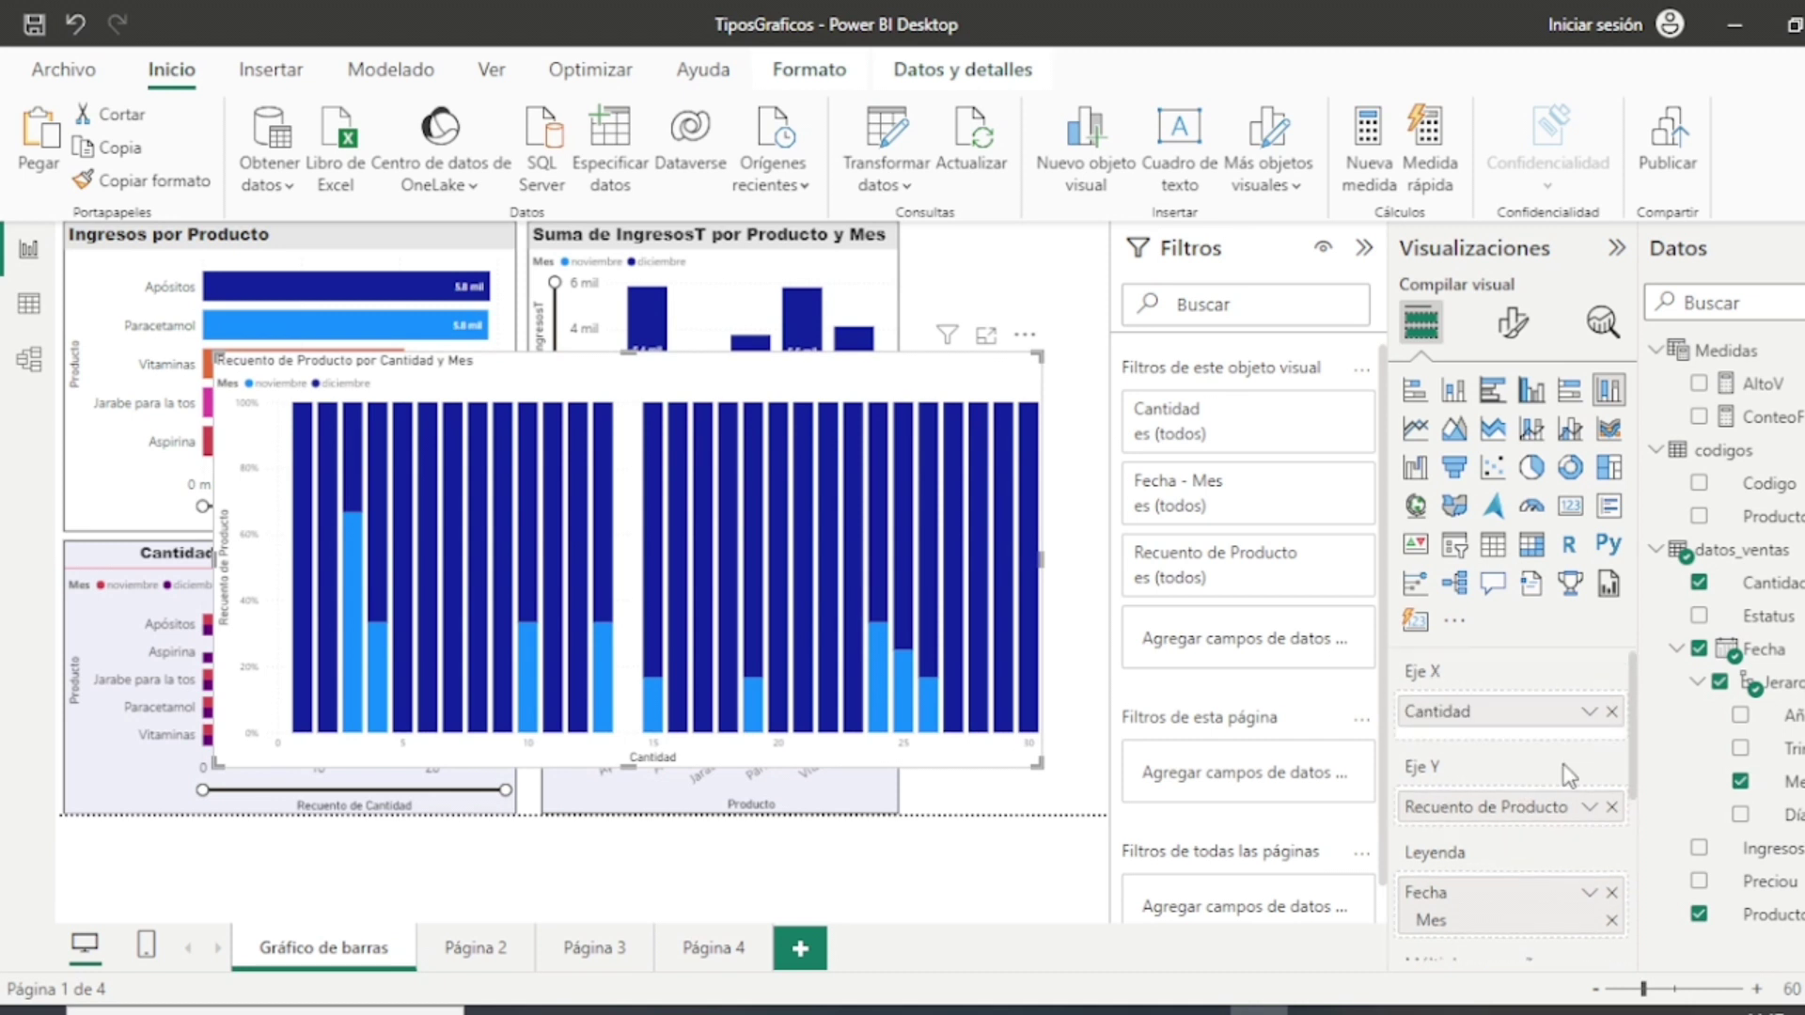
click(1590, 808)
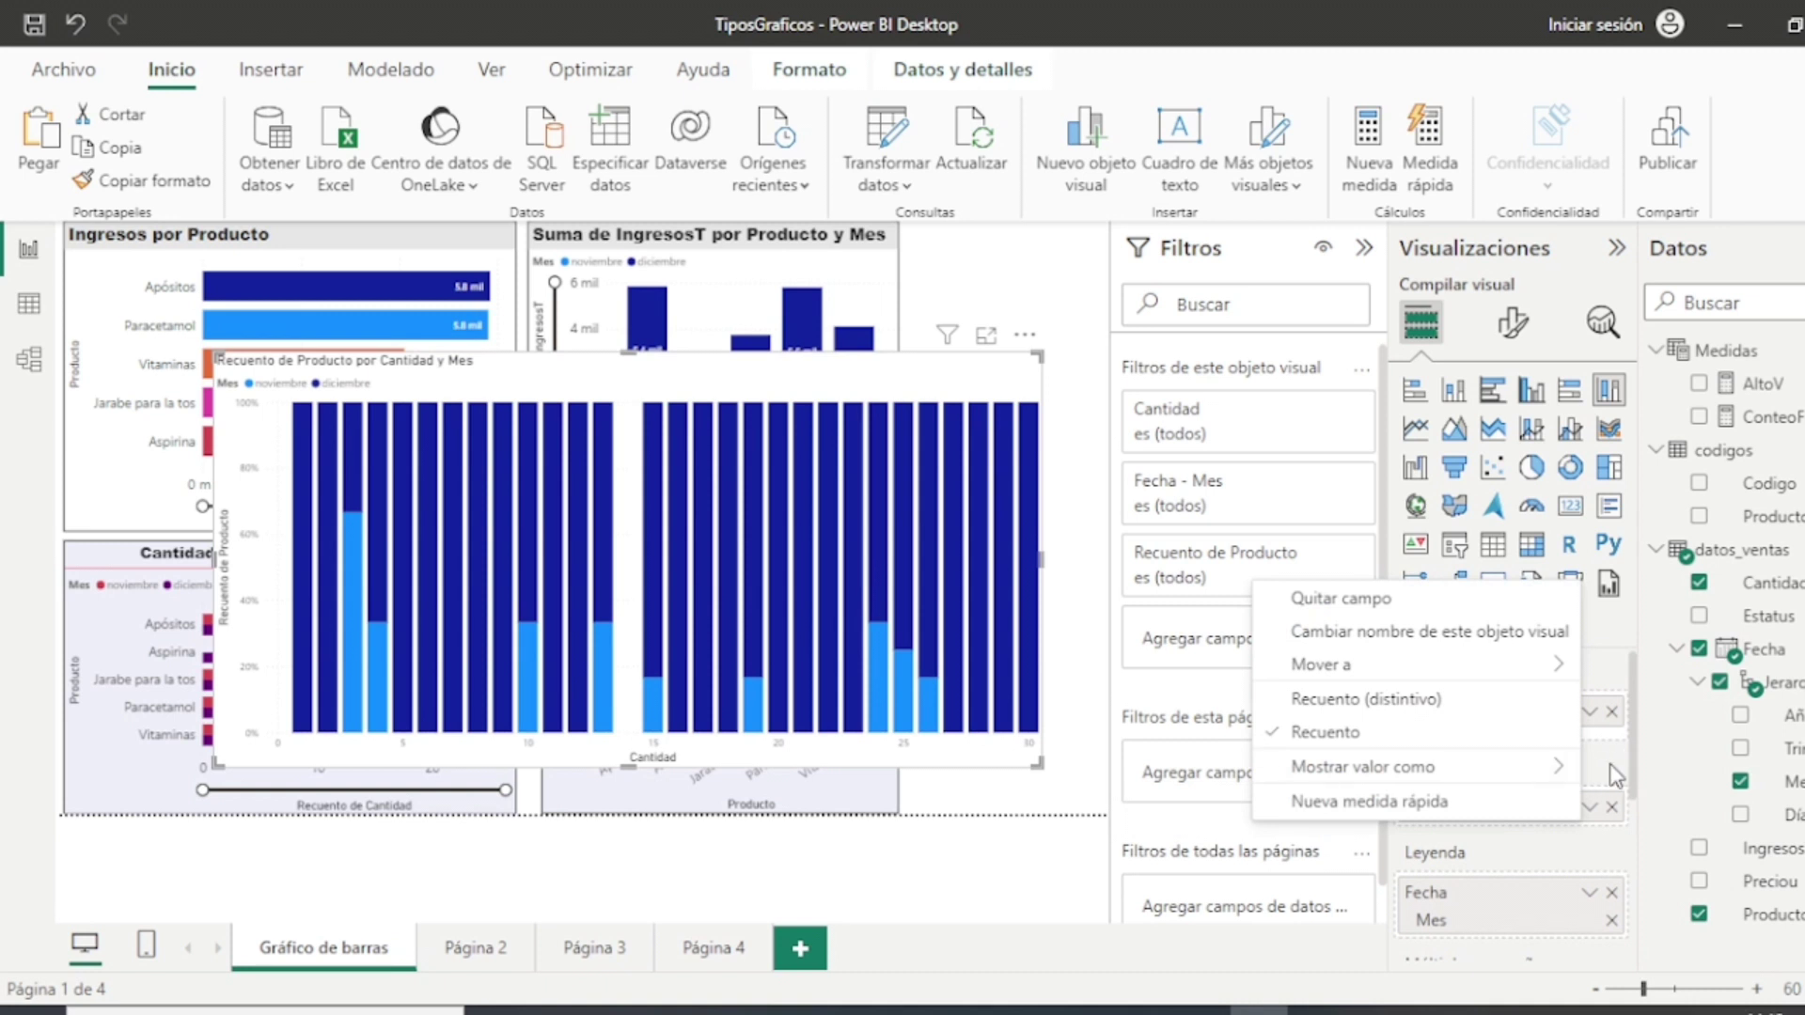
click(1610, 763)
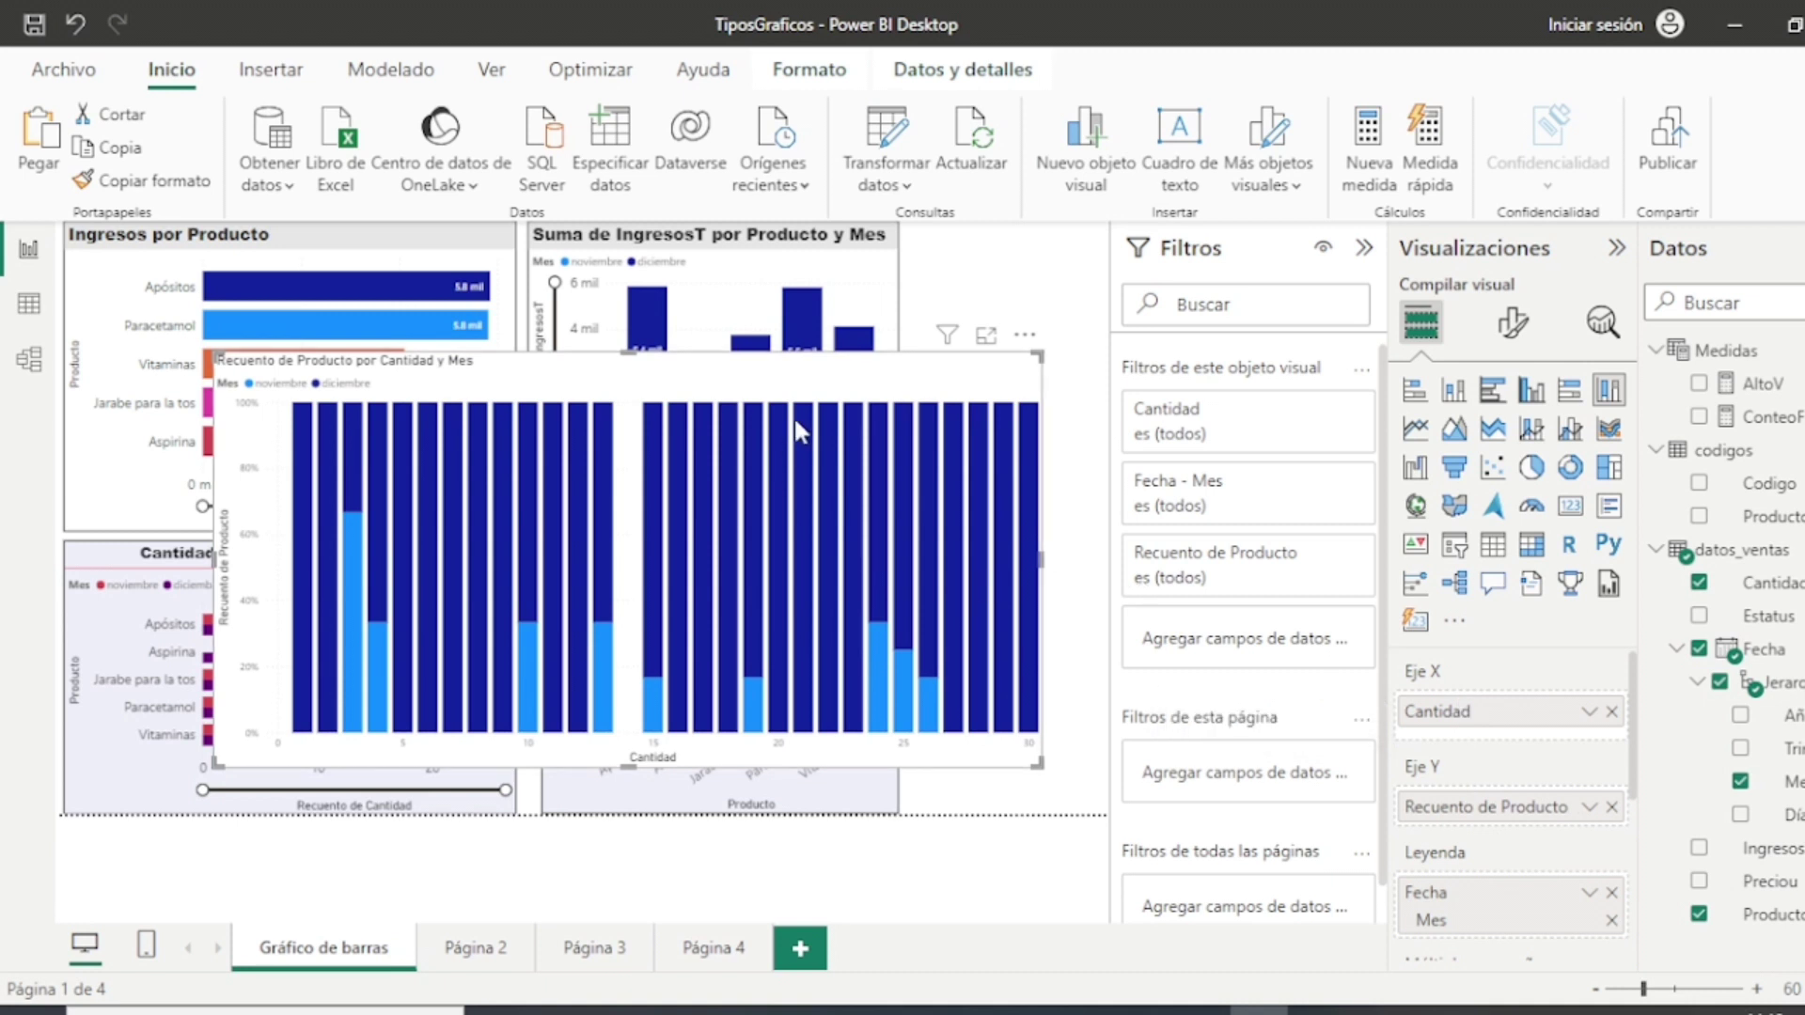
Step: Shrink the 100% stacked column chart and move it aside so the product bar charts are uncovered
drag(1039, 355, 849, 450)
drag(722, 520, 1045, 386)
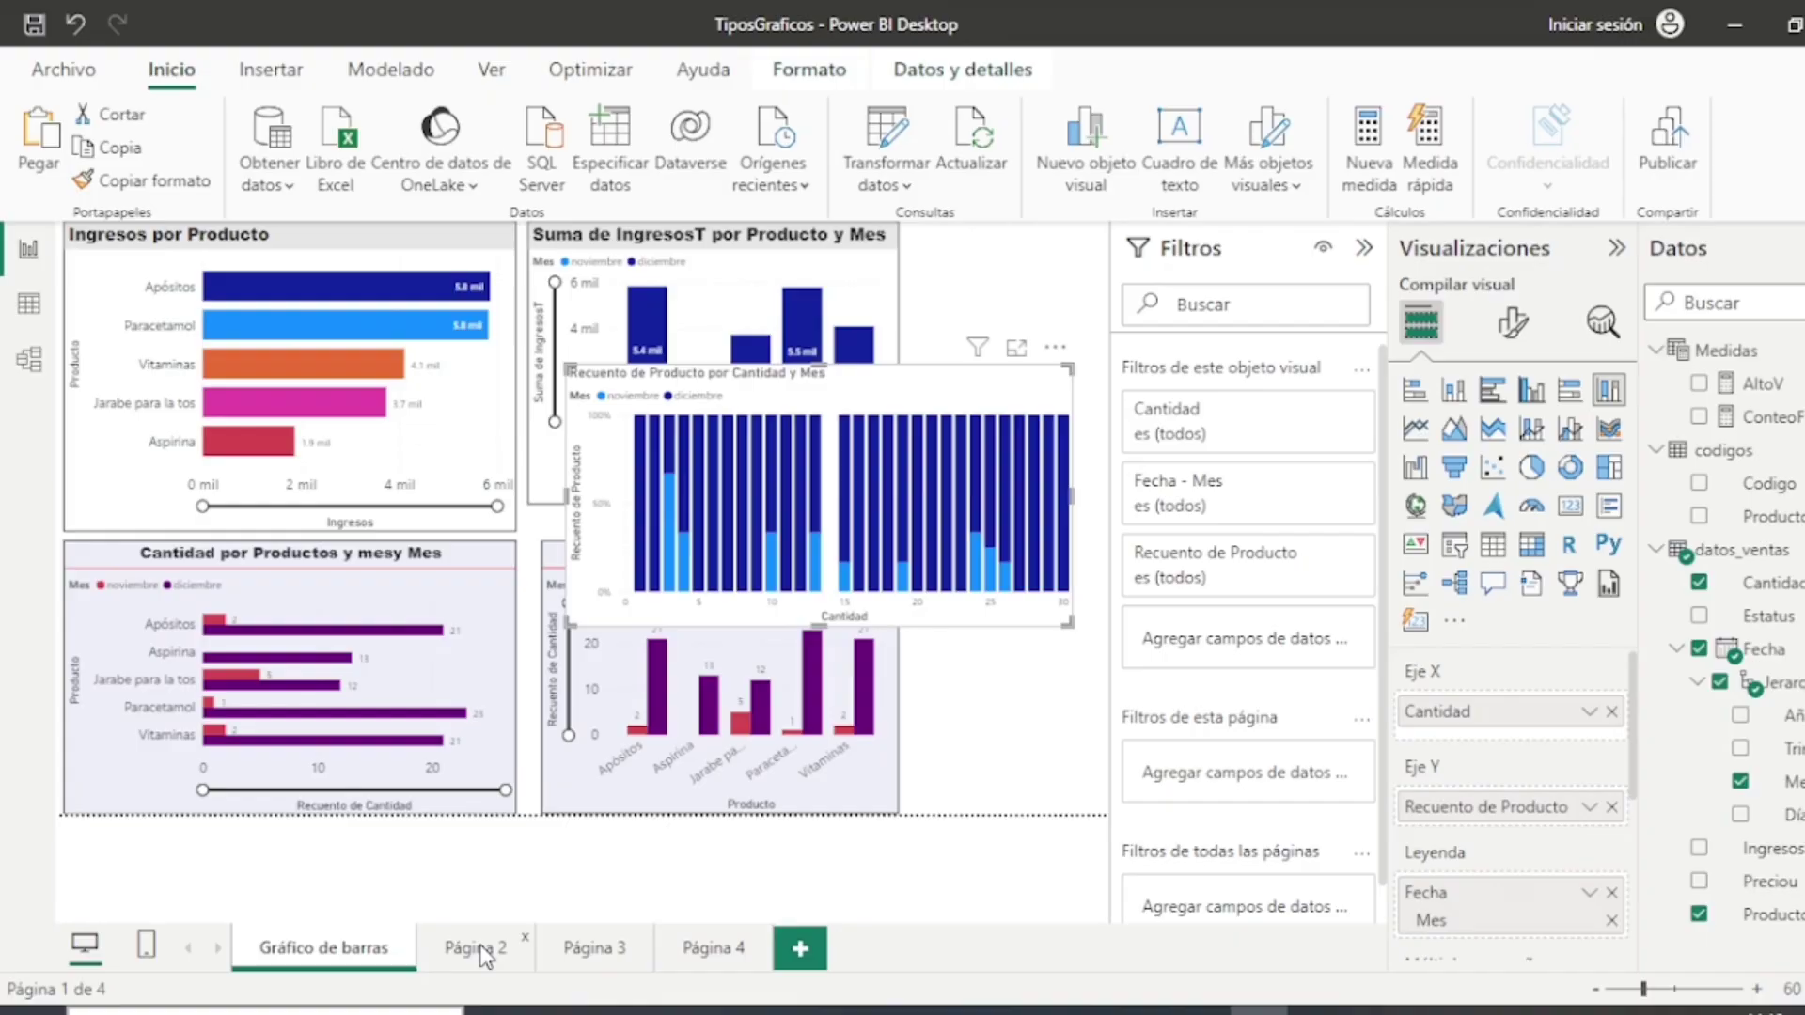
Step: Go to Página 2 and rename the page as Gráficos Circulares
click(480, 949)
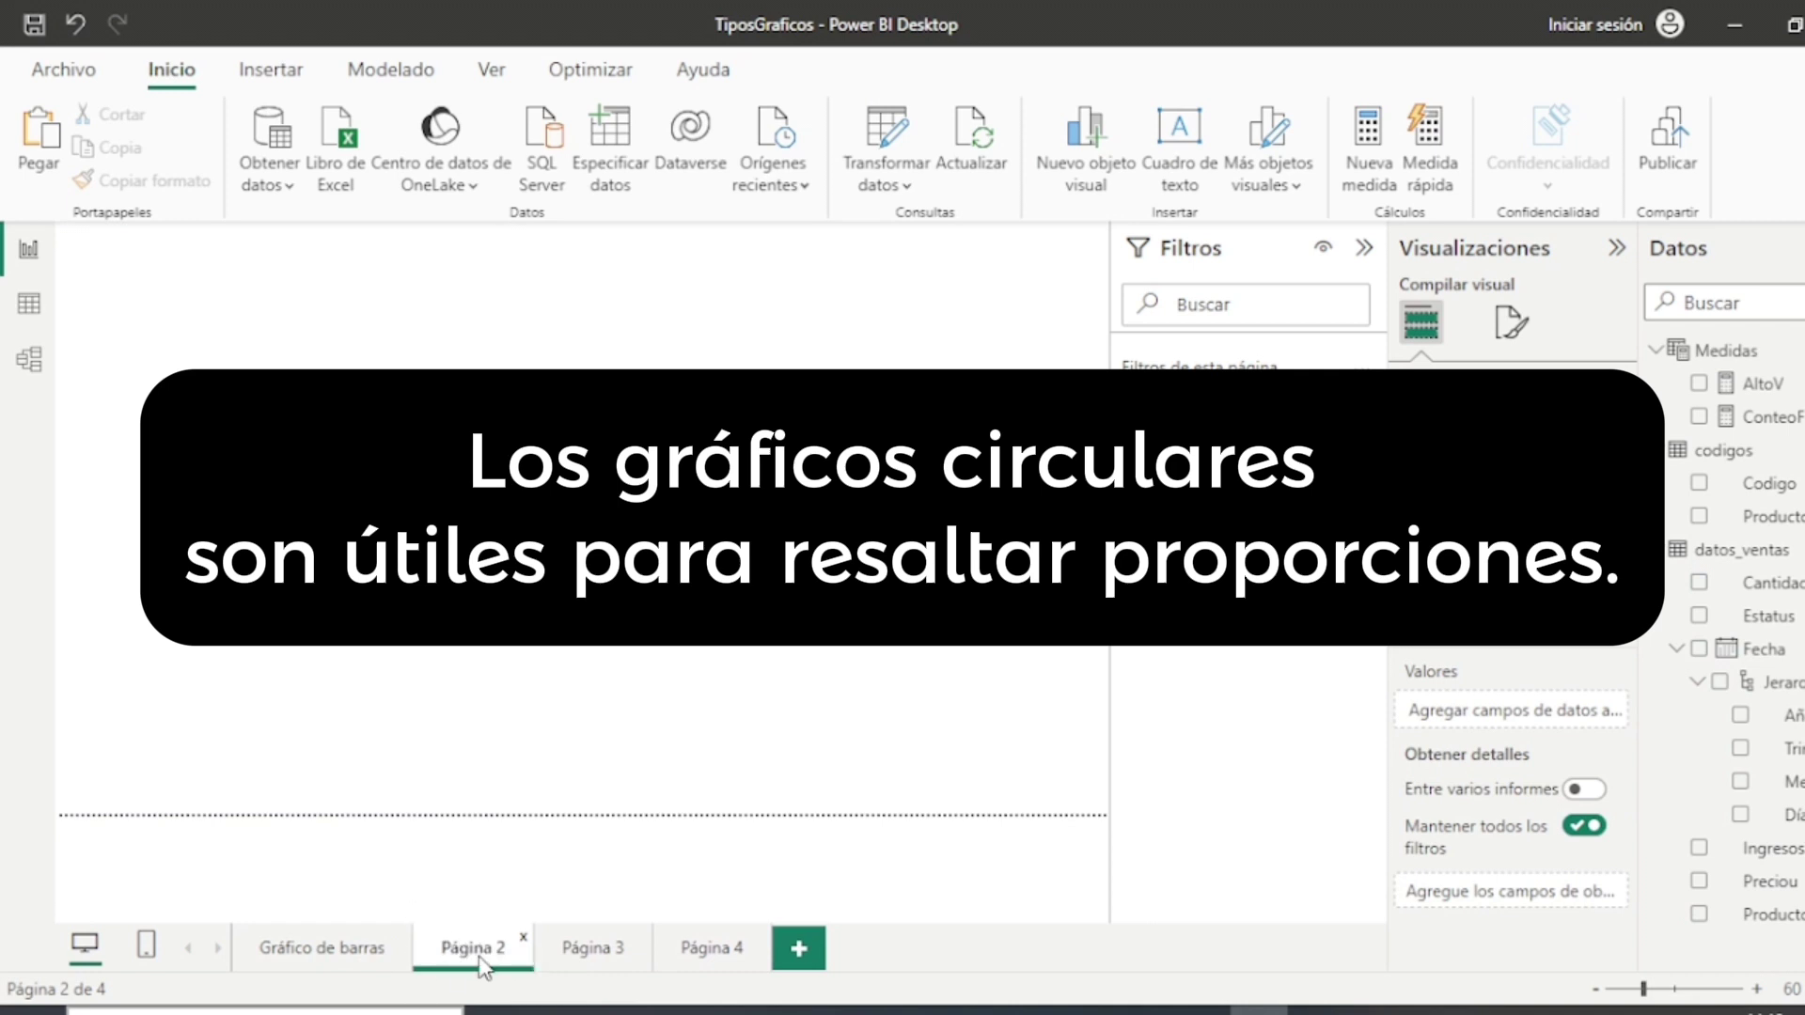
double_click(475, 947)
key(BackSpace)
text(G)
text(ráf)
text(icos Circular)
text(es)
key(Return)
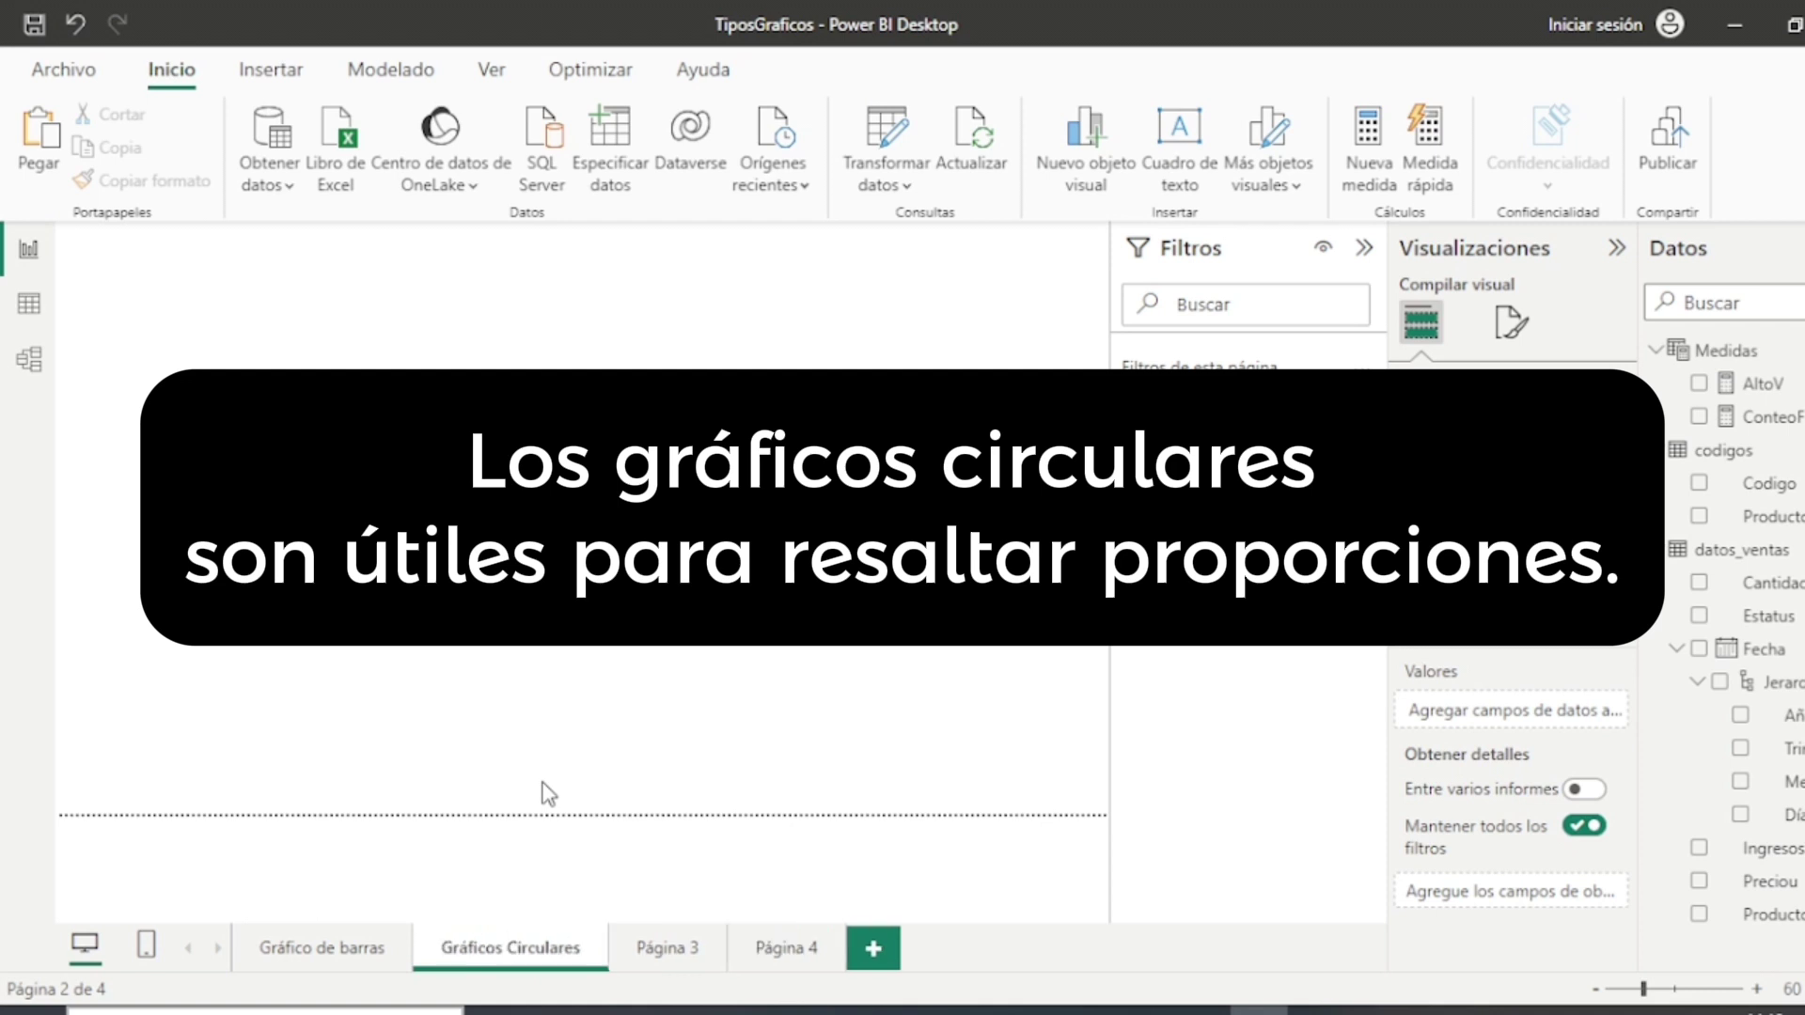
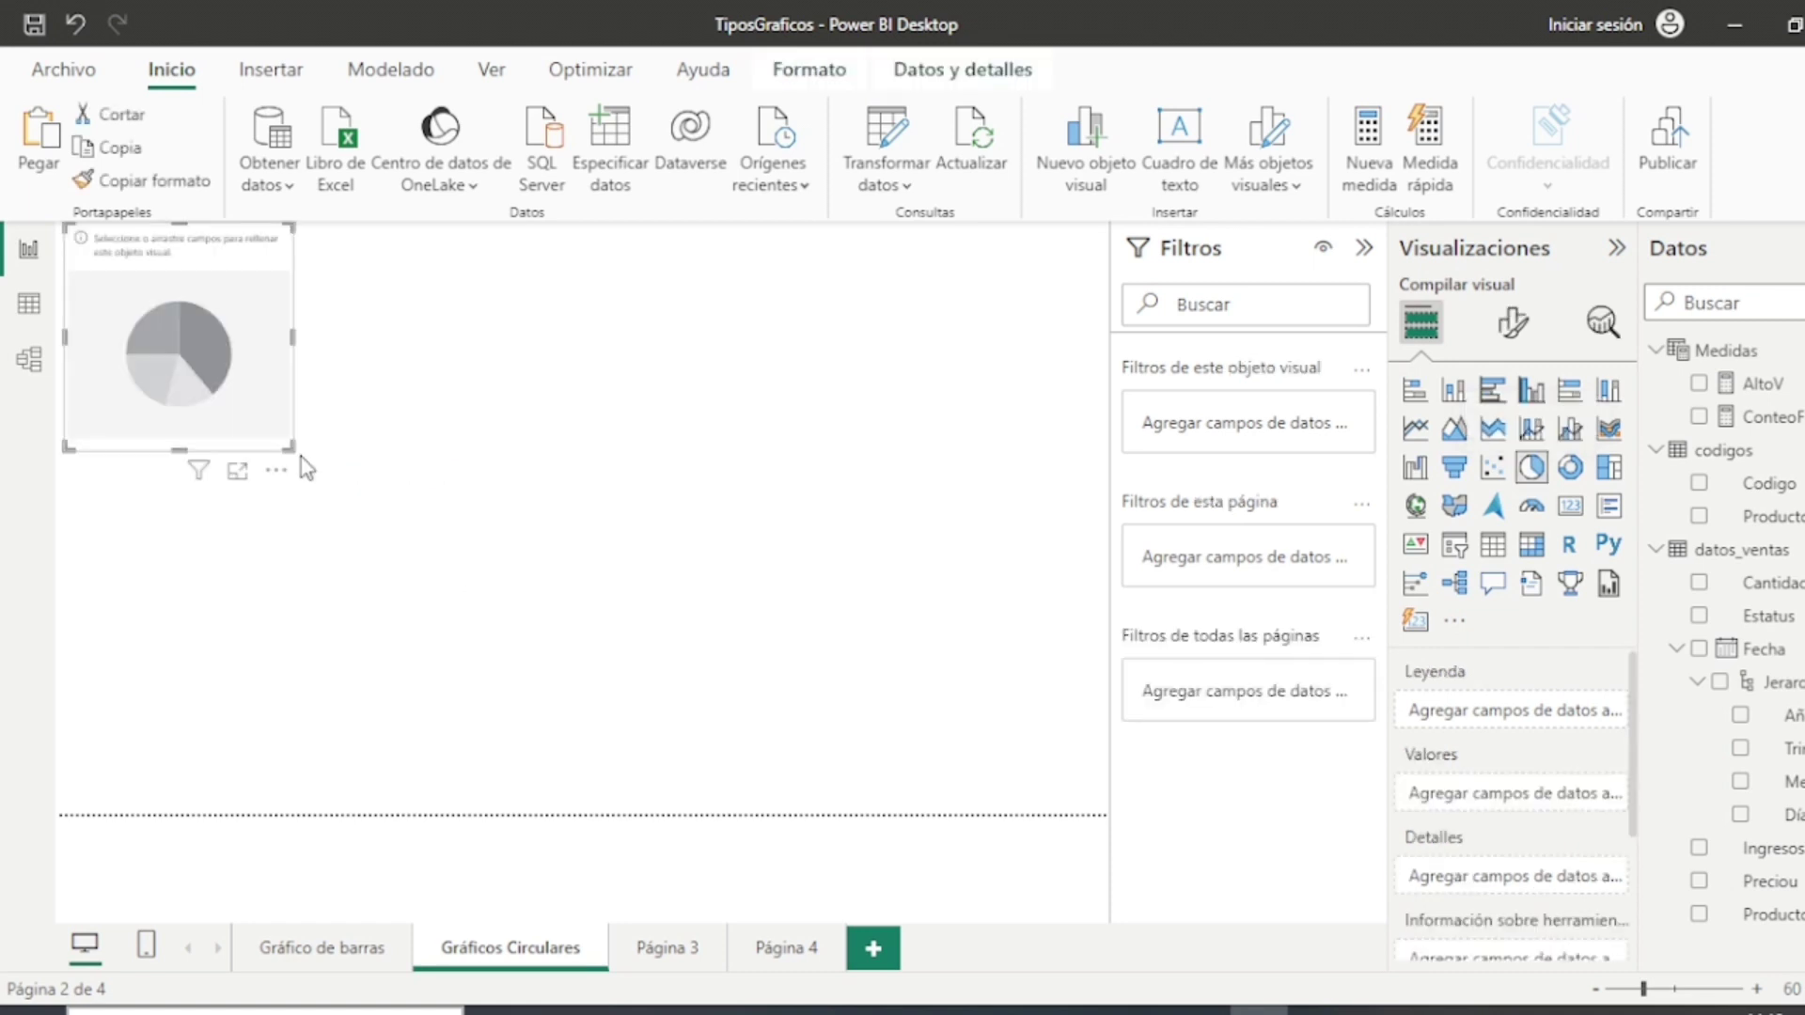
Step: Enlarge the empty pie chart and fill it with Producto as legend and IngresosT as values
drag(293, 455, 383, 525)
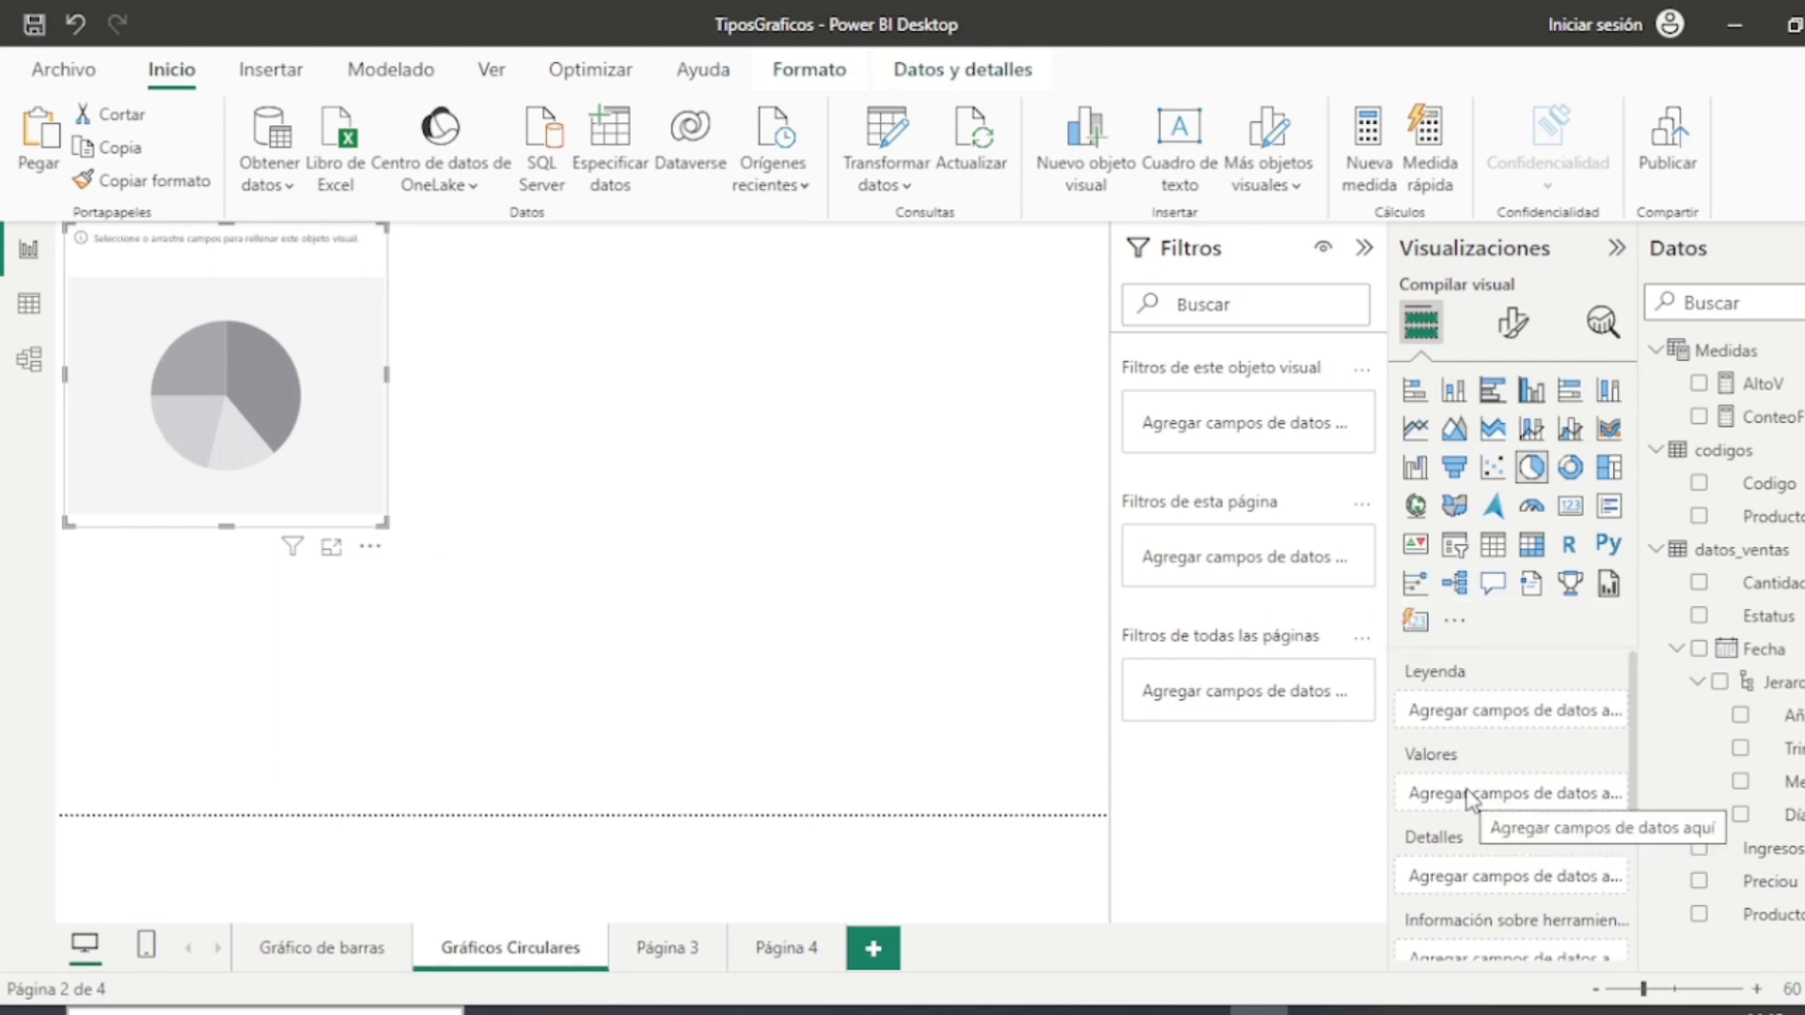
drag(1751, 916, 1452, 714)
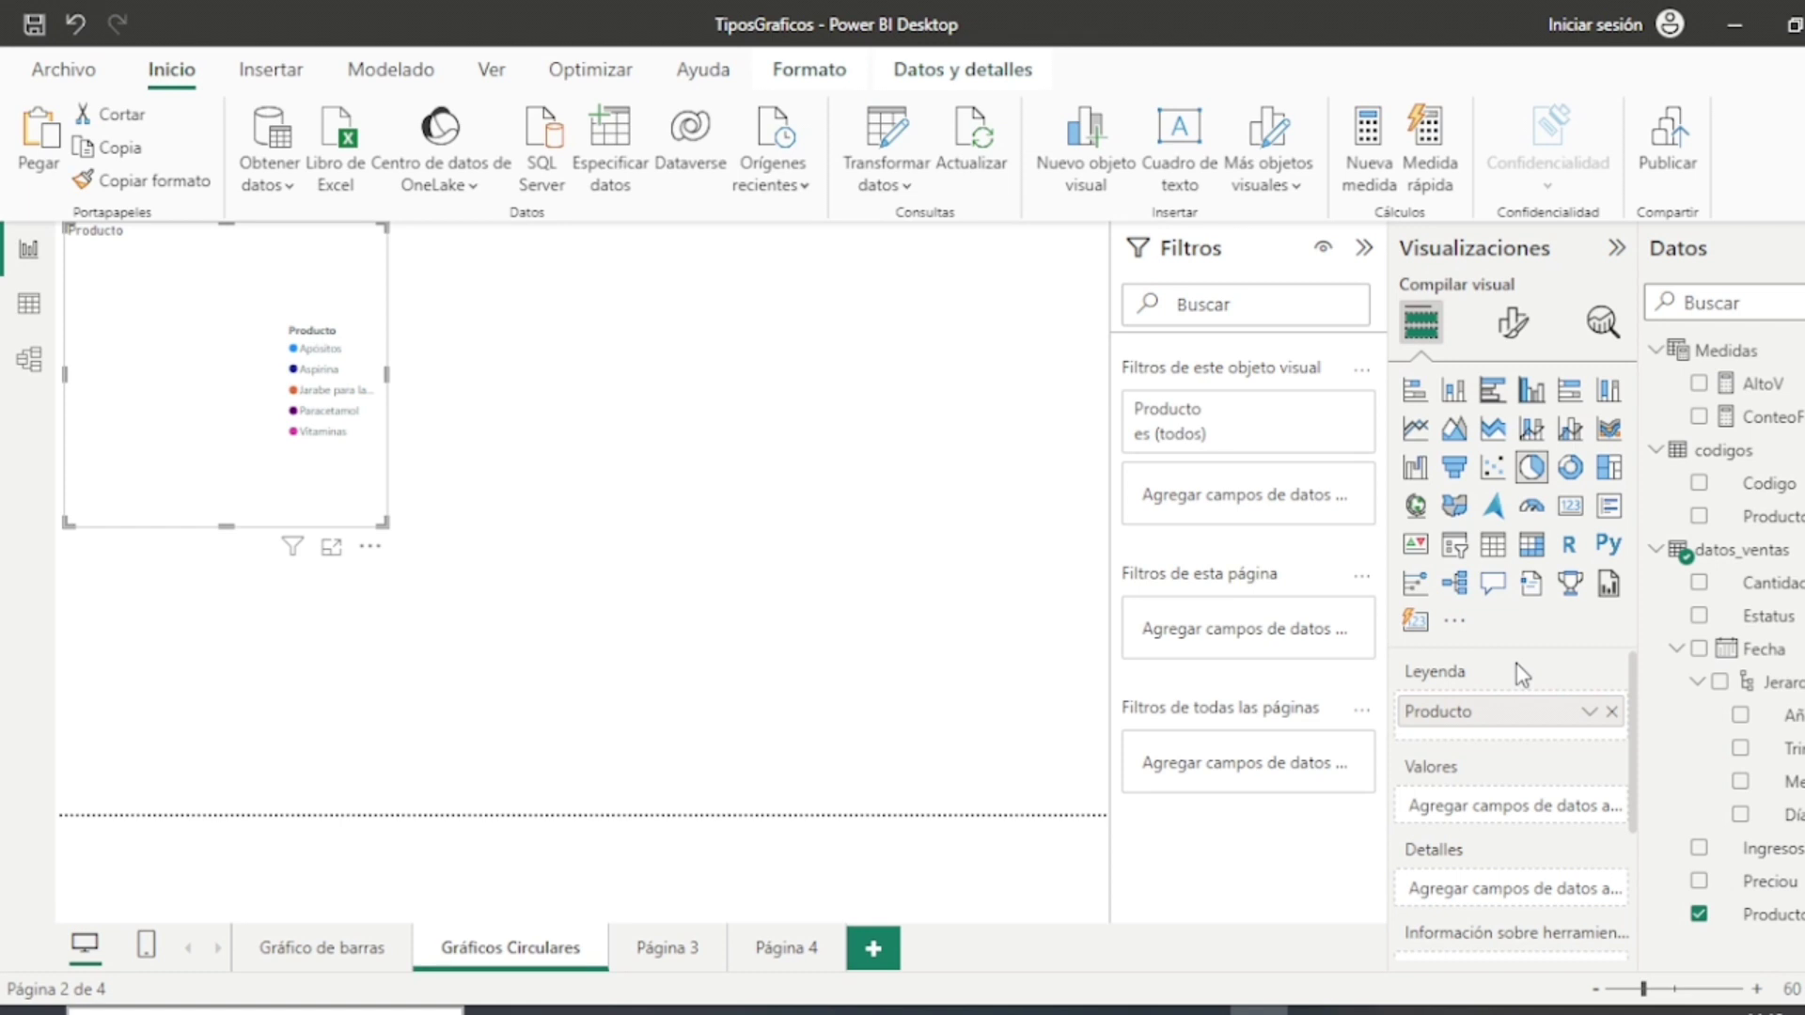
drag(1768, 849, 1491, 810)
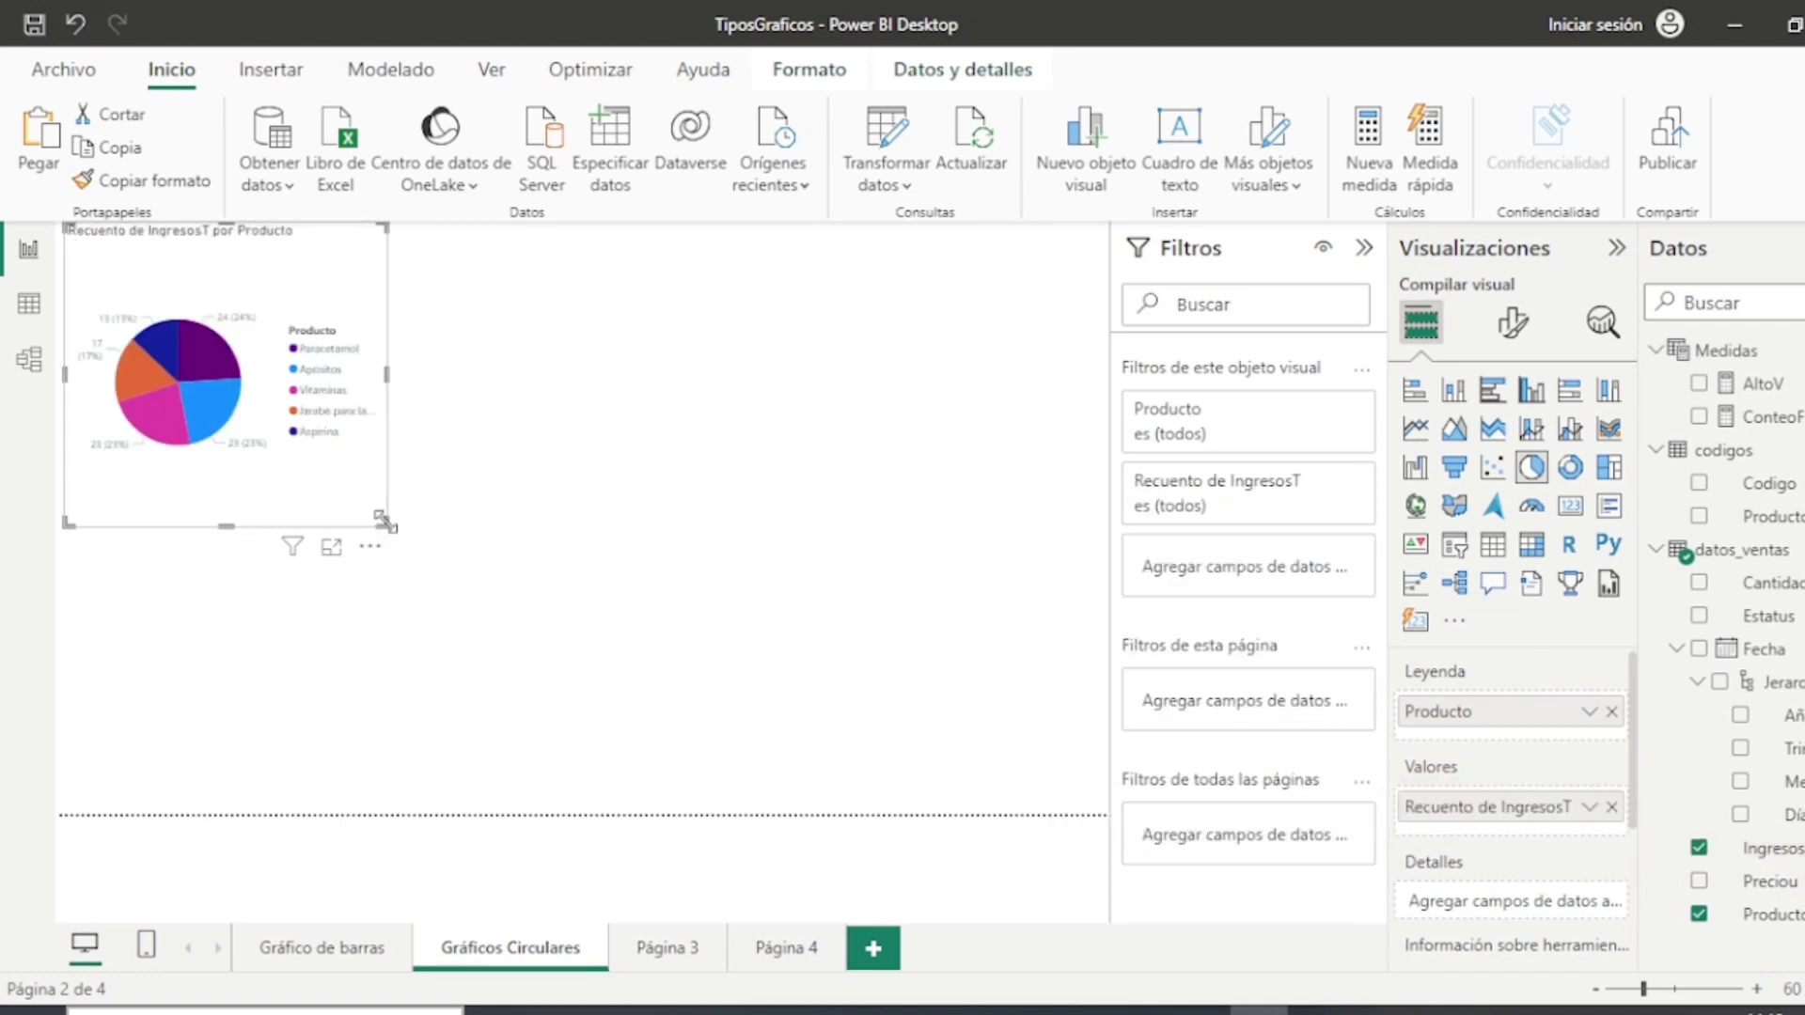
drag(390, 527, 659, 788)
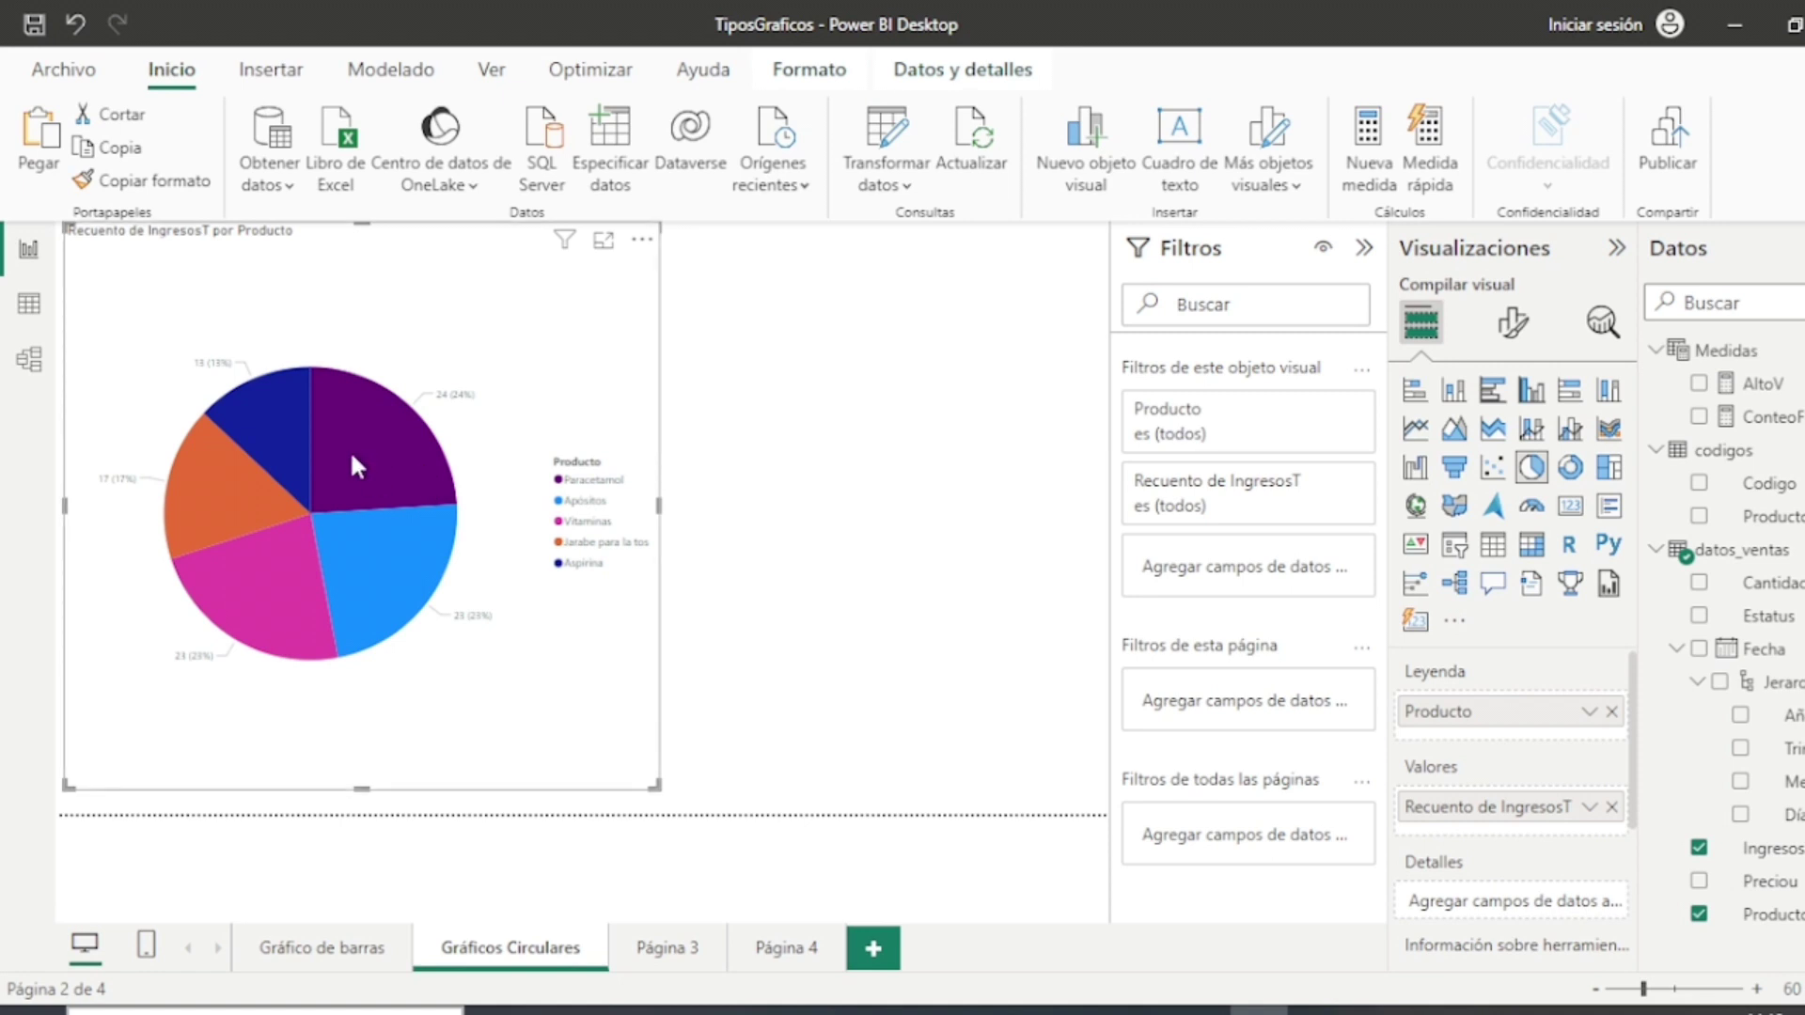
Step: Summarize the pie chart's IngresosT values as Suma and widen the chart slightly
click(1589, 806)
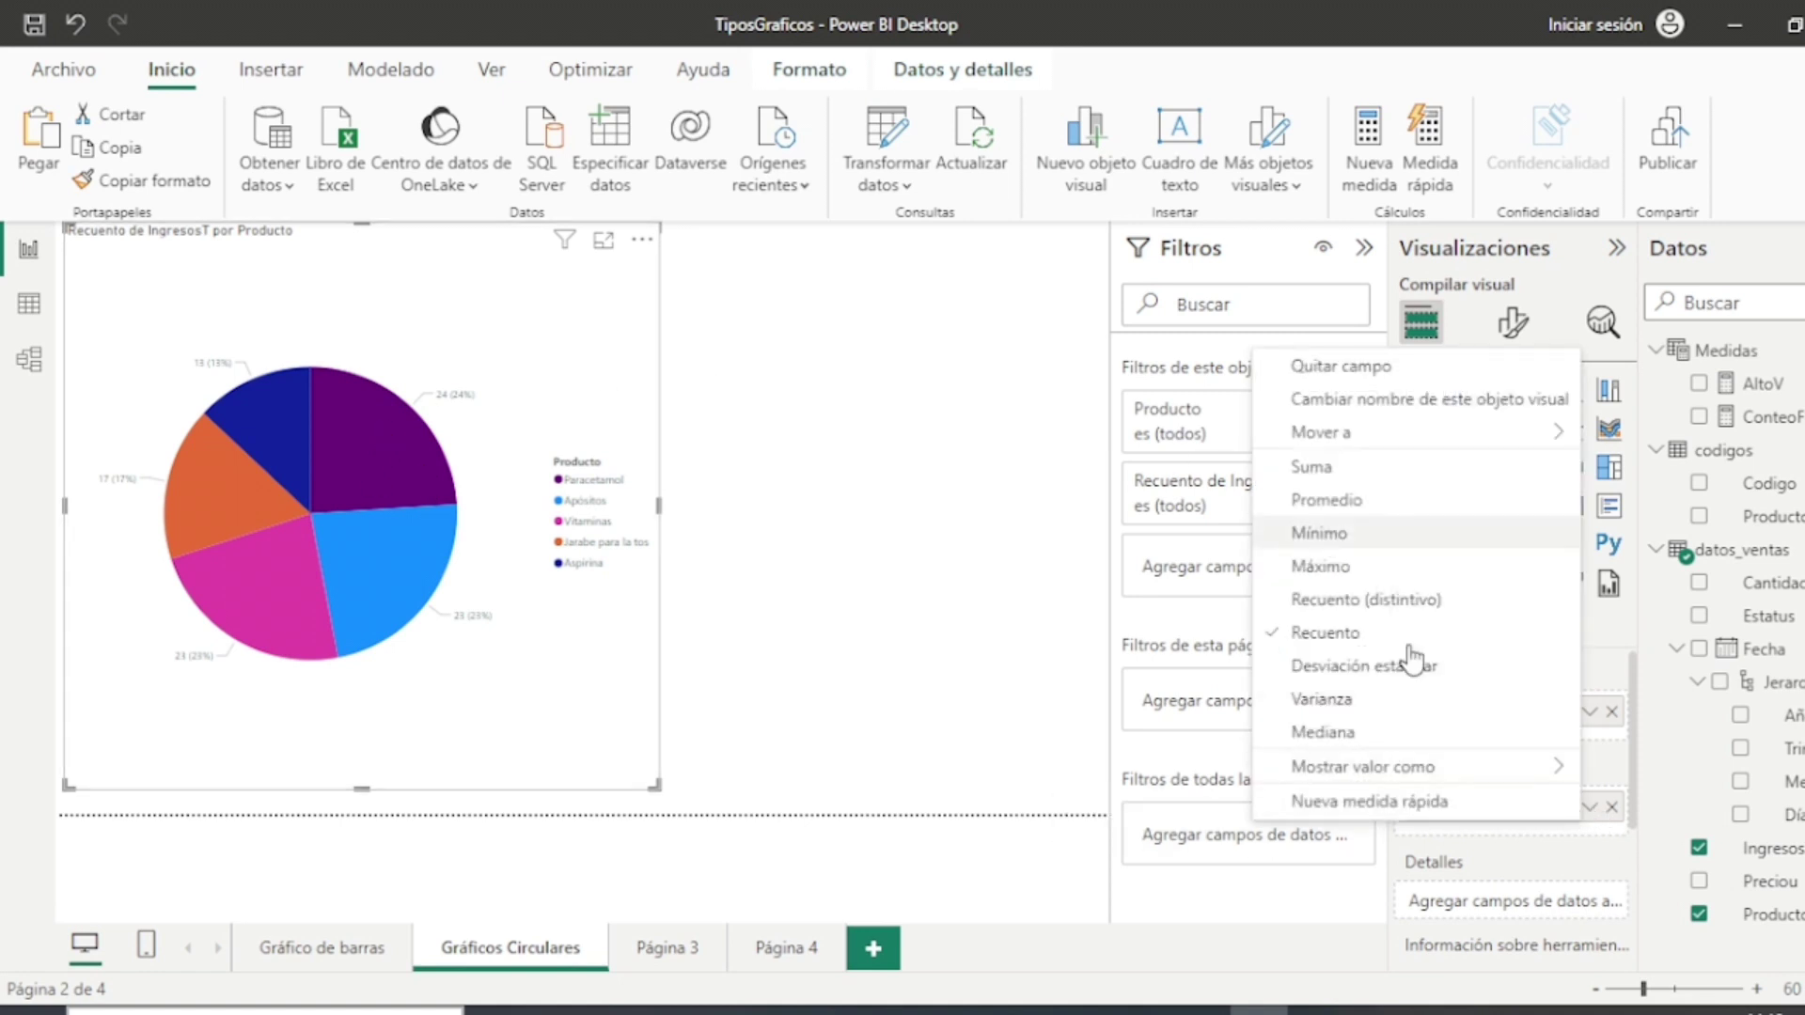
click(683, 473)
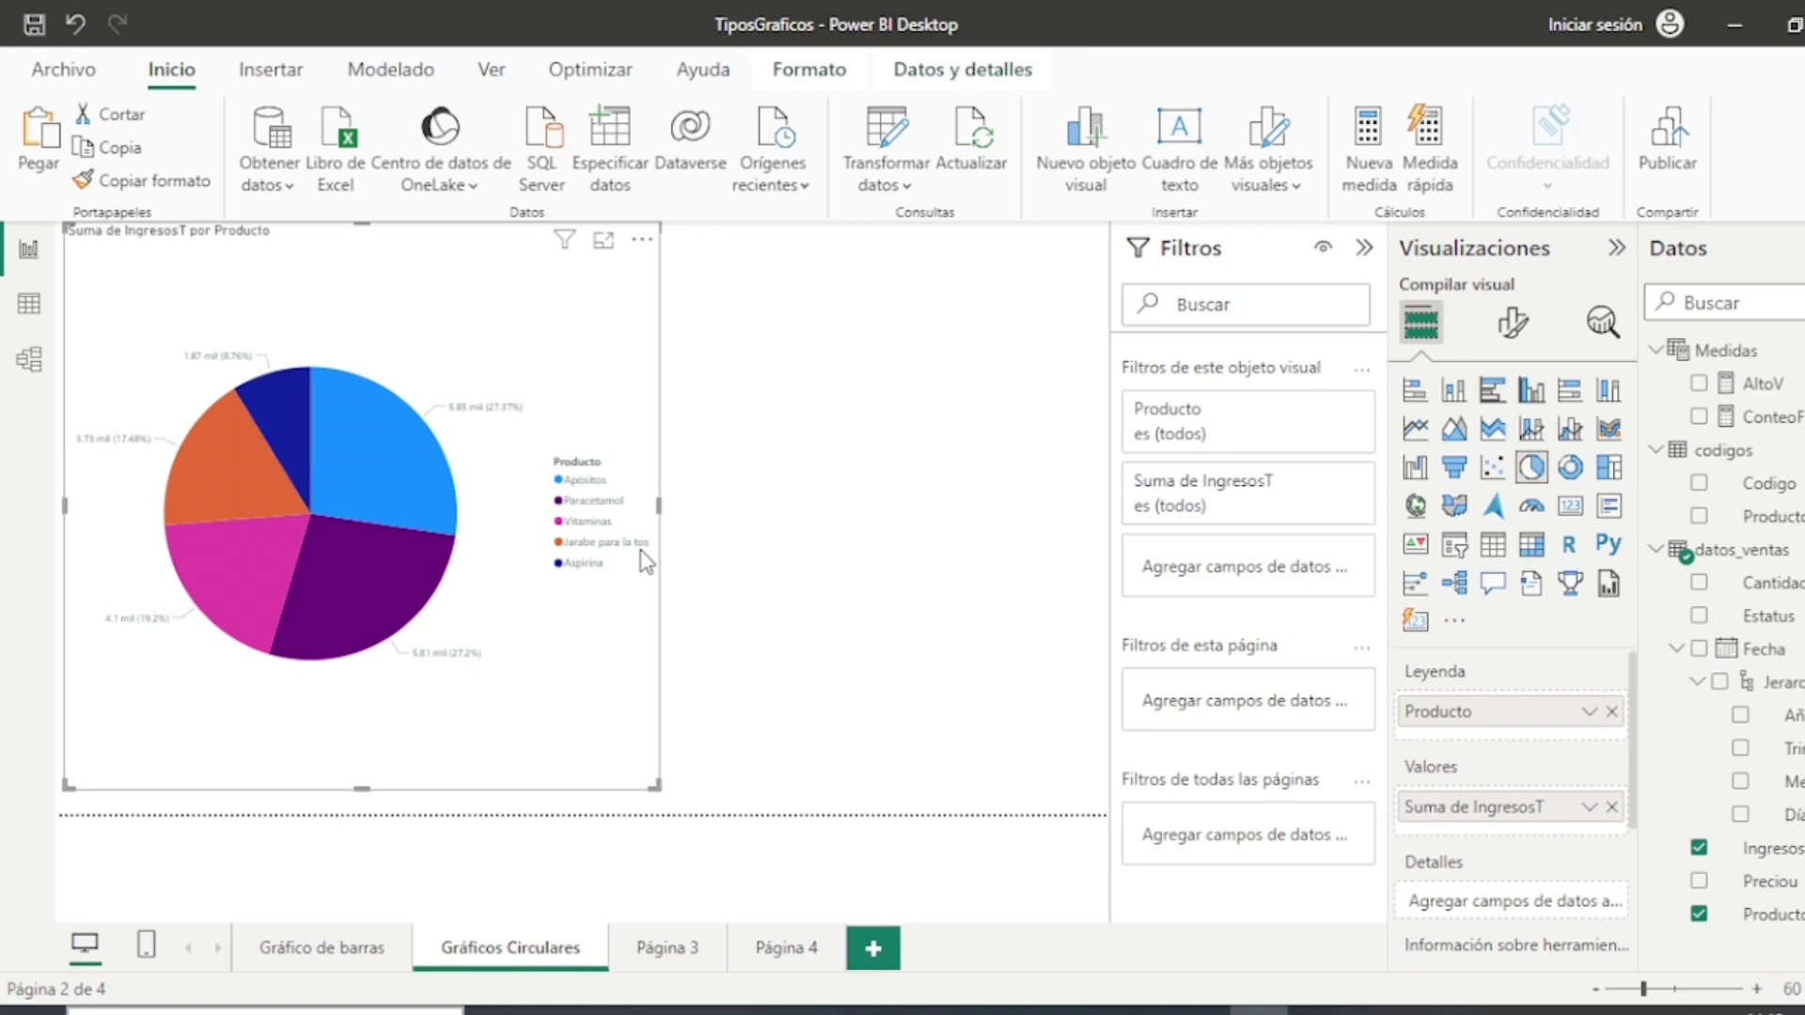
drag(658, 505, 725, 514)
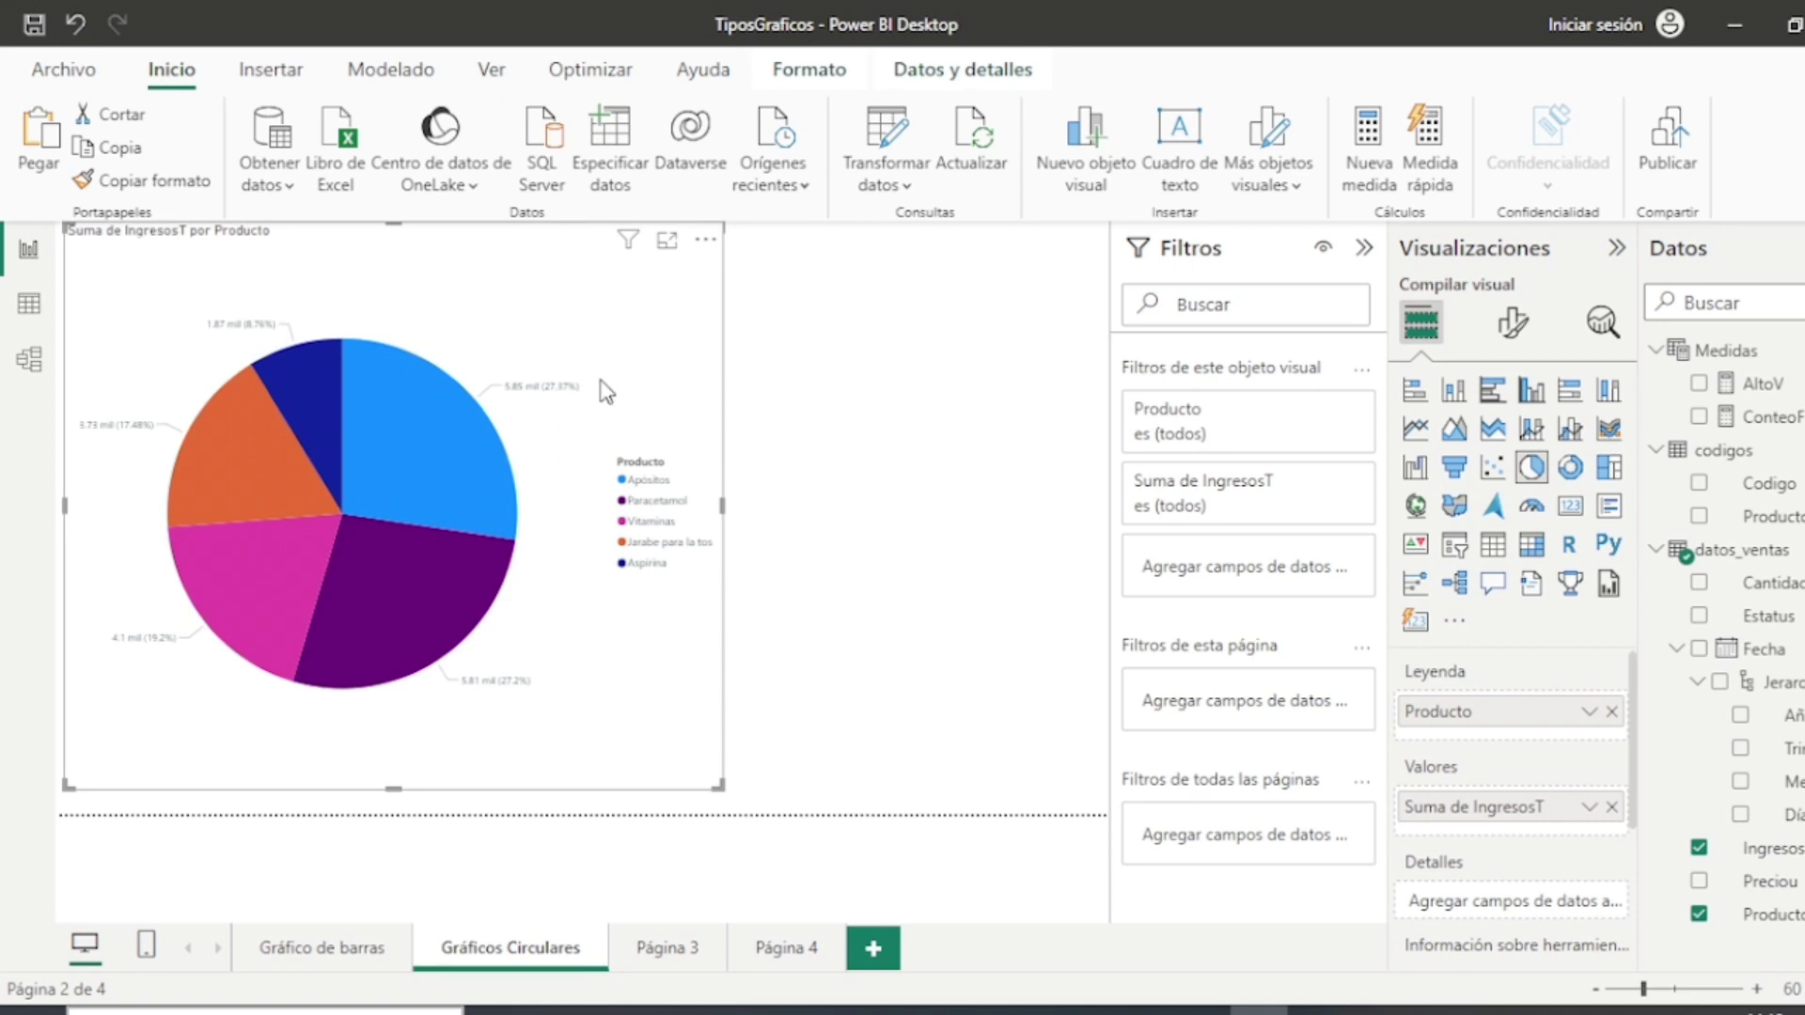
Step: Try the Recuento summary for the pie chart's IngresosT values and return it to Suma
click(1589, 813)
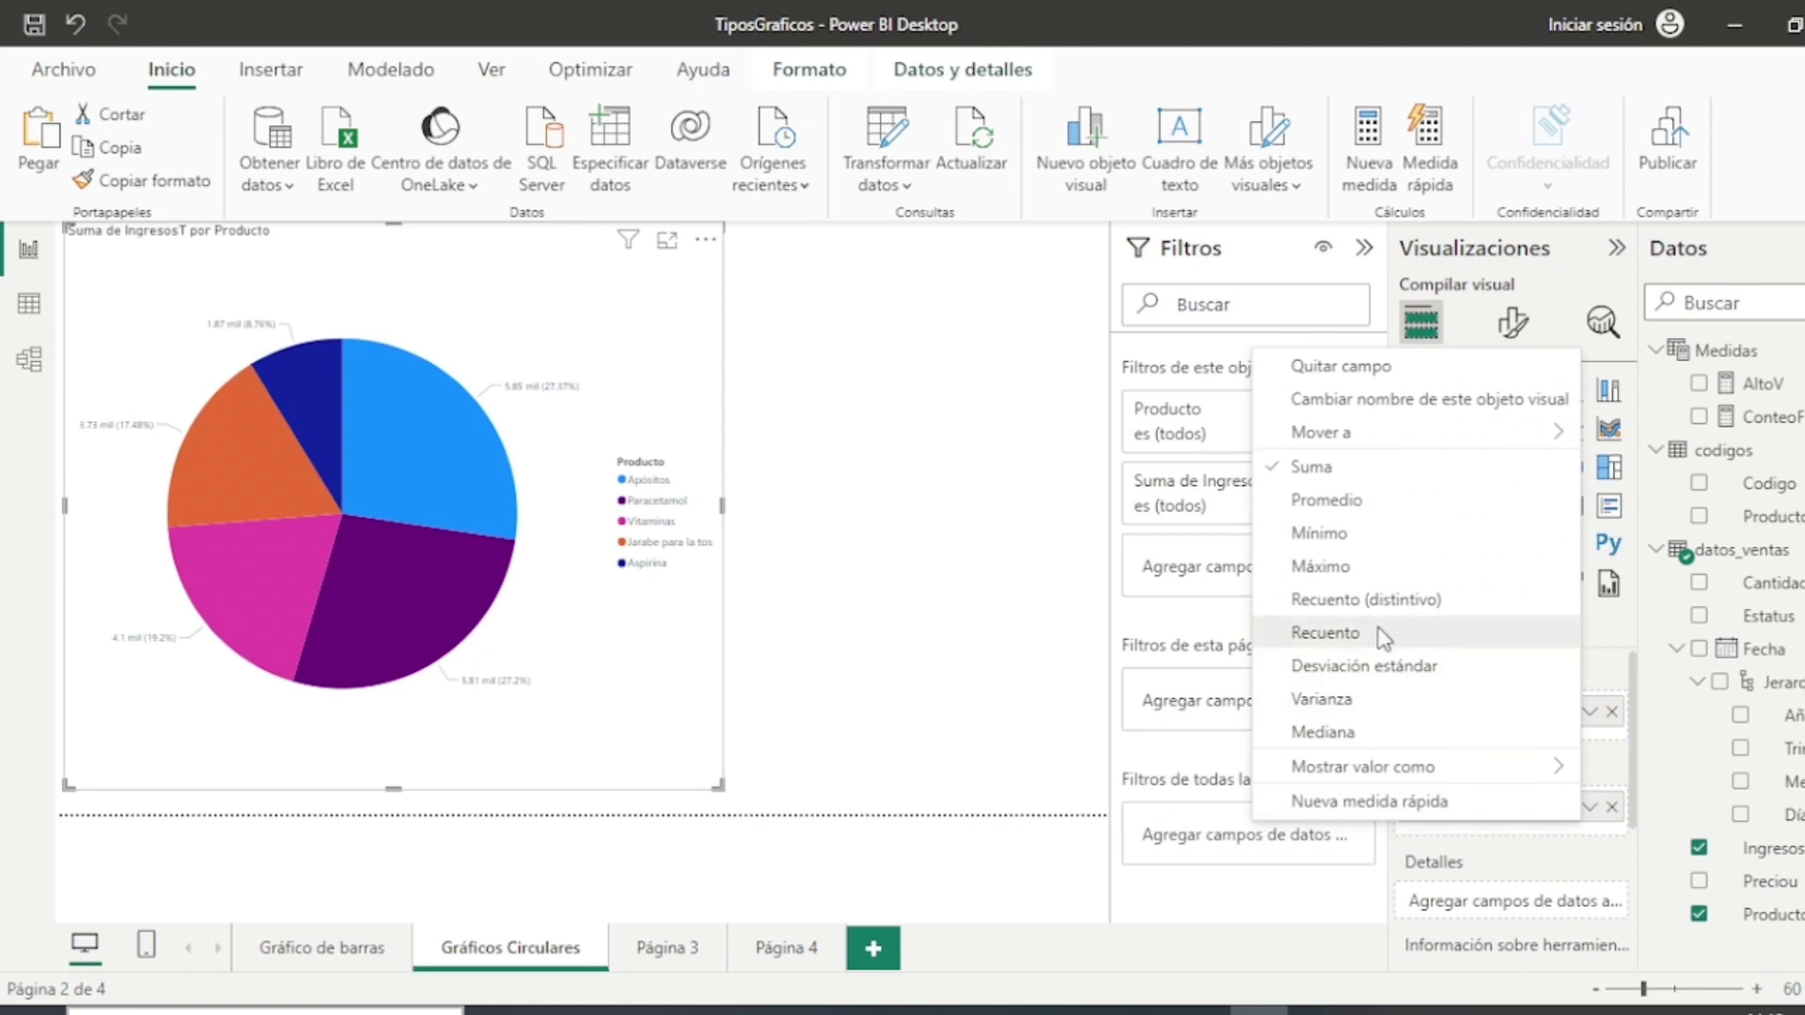
click(714, 564)
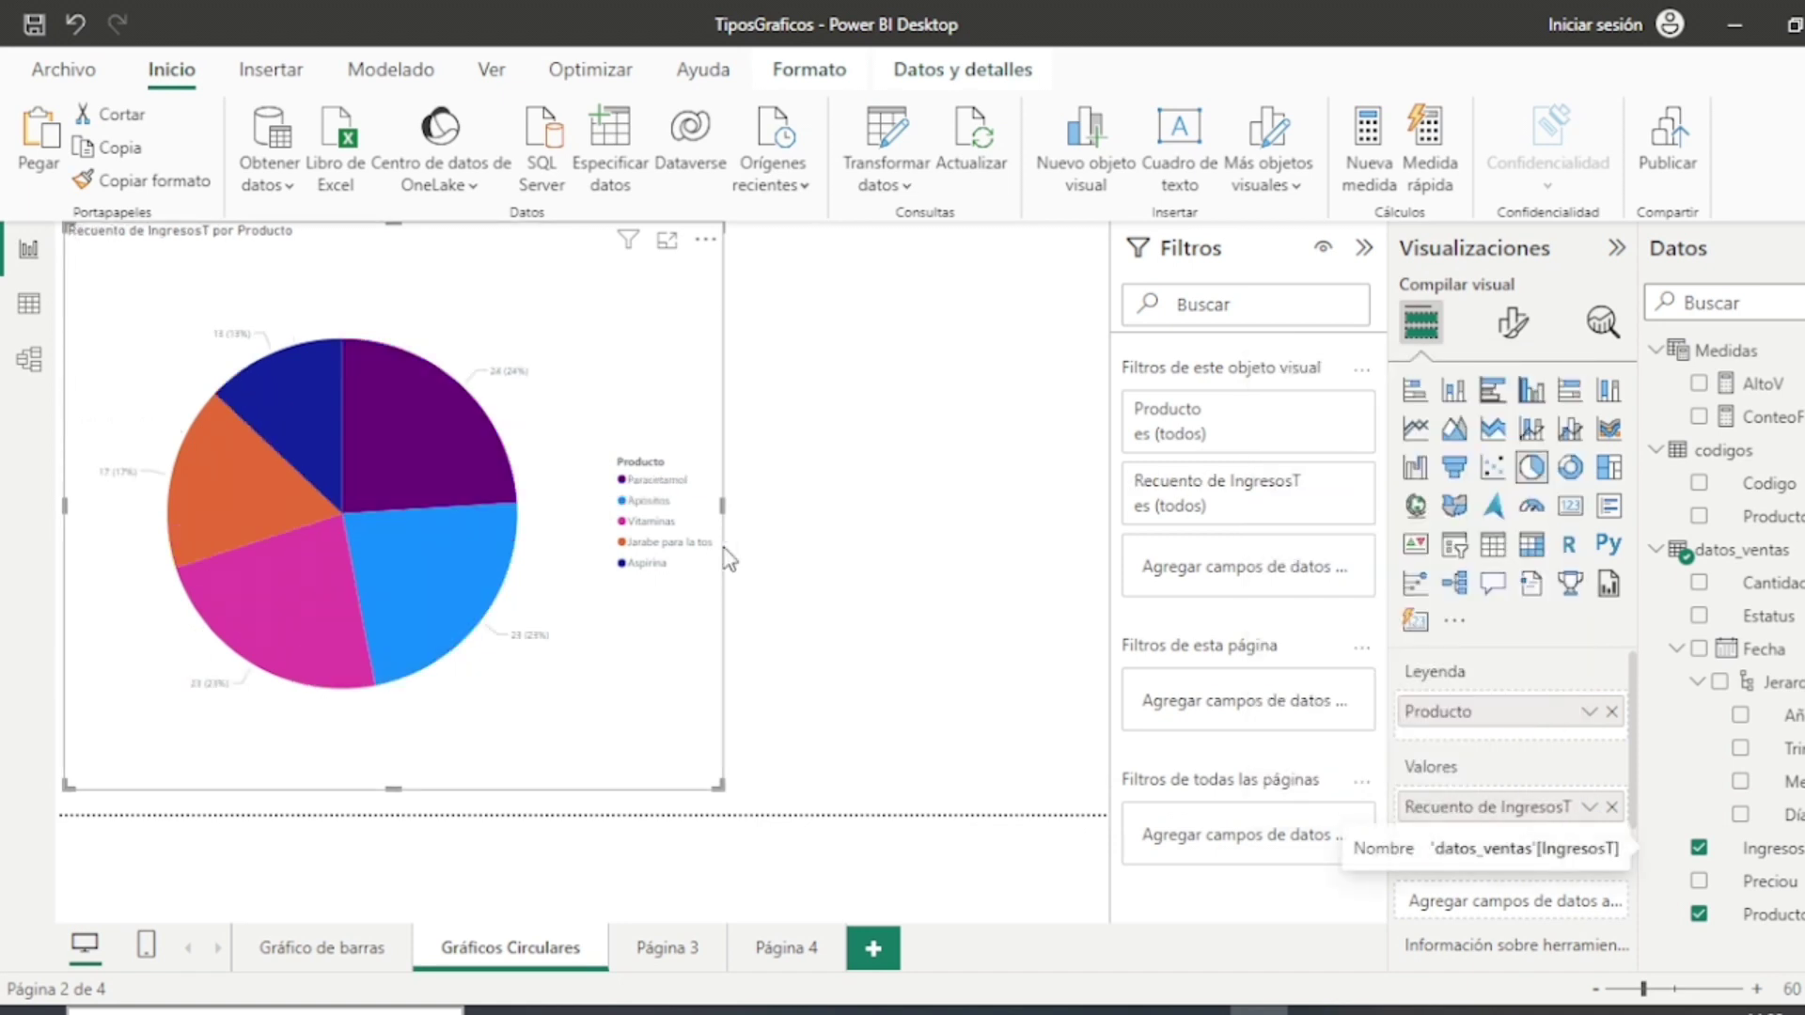
mouse_move(418, 413)
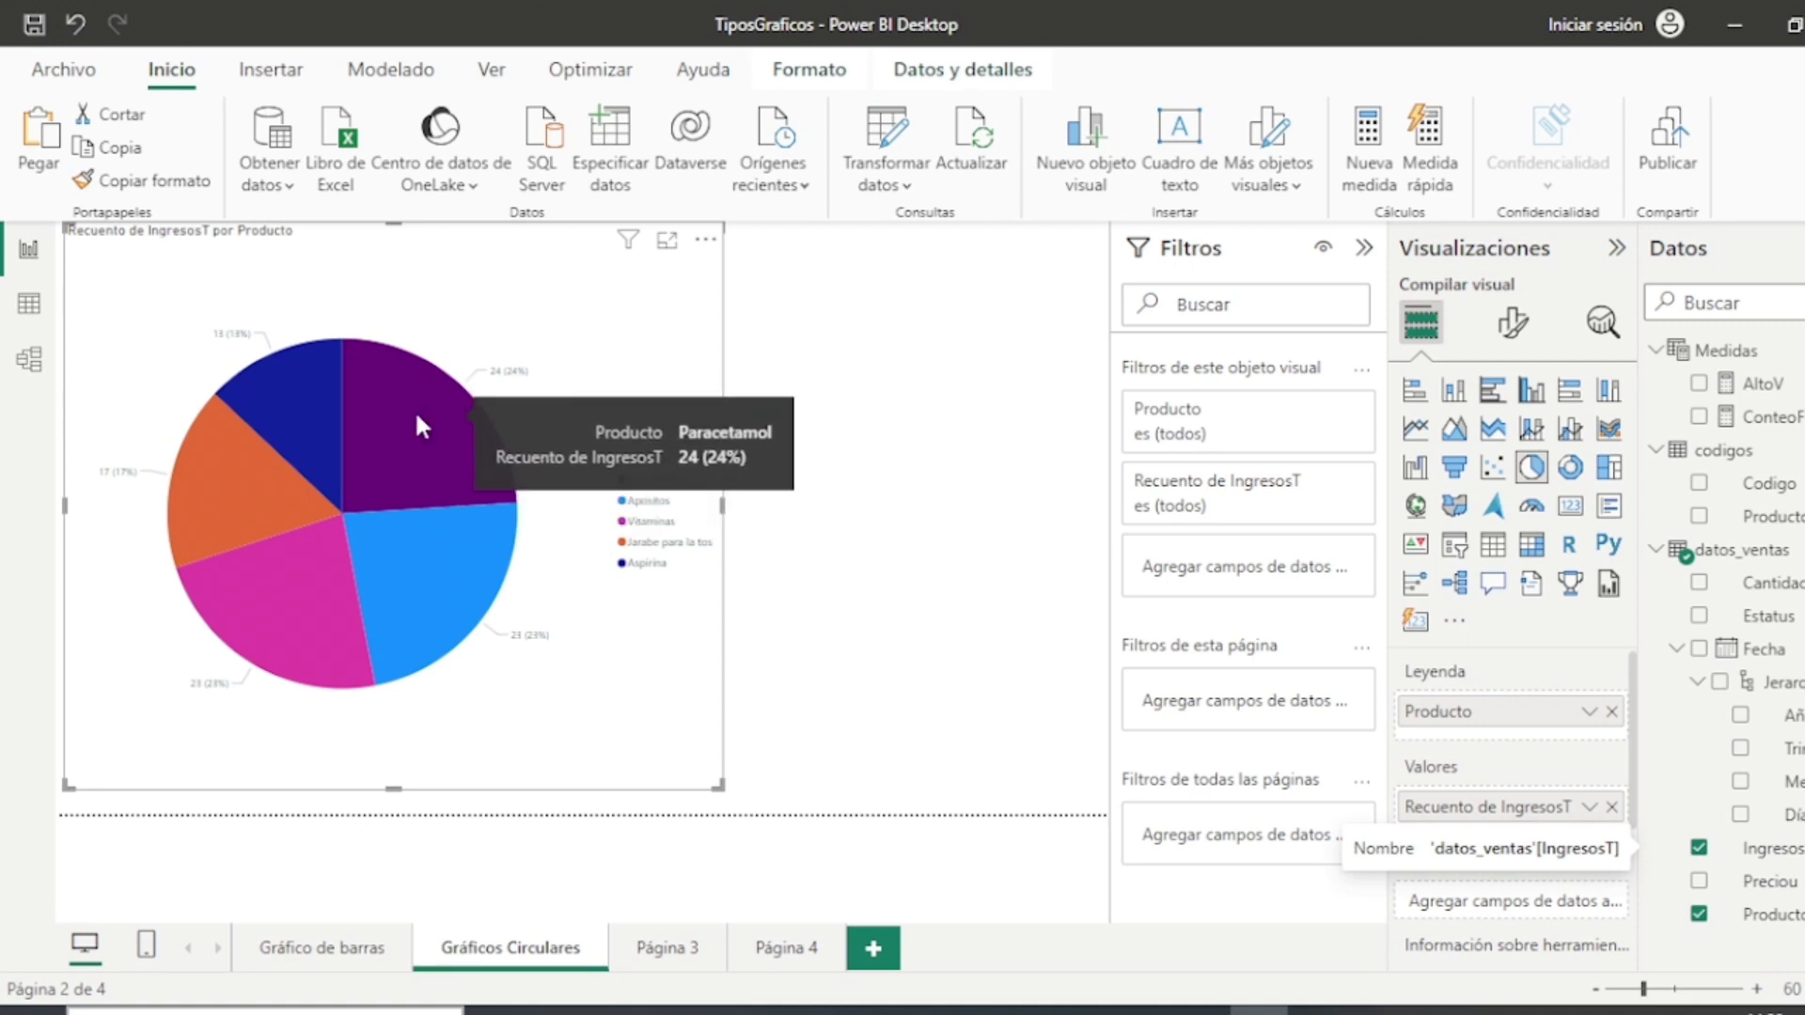
click(1590, 806)
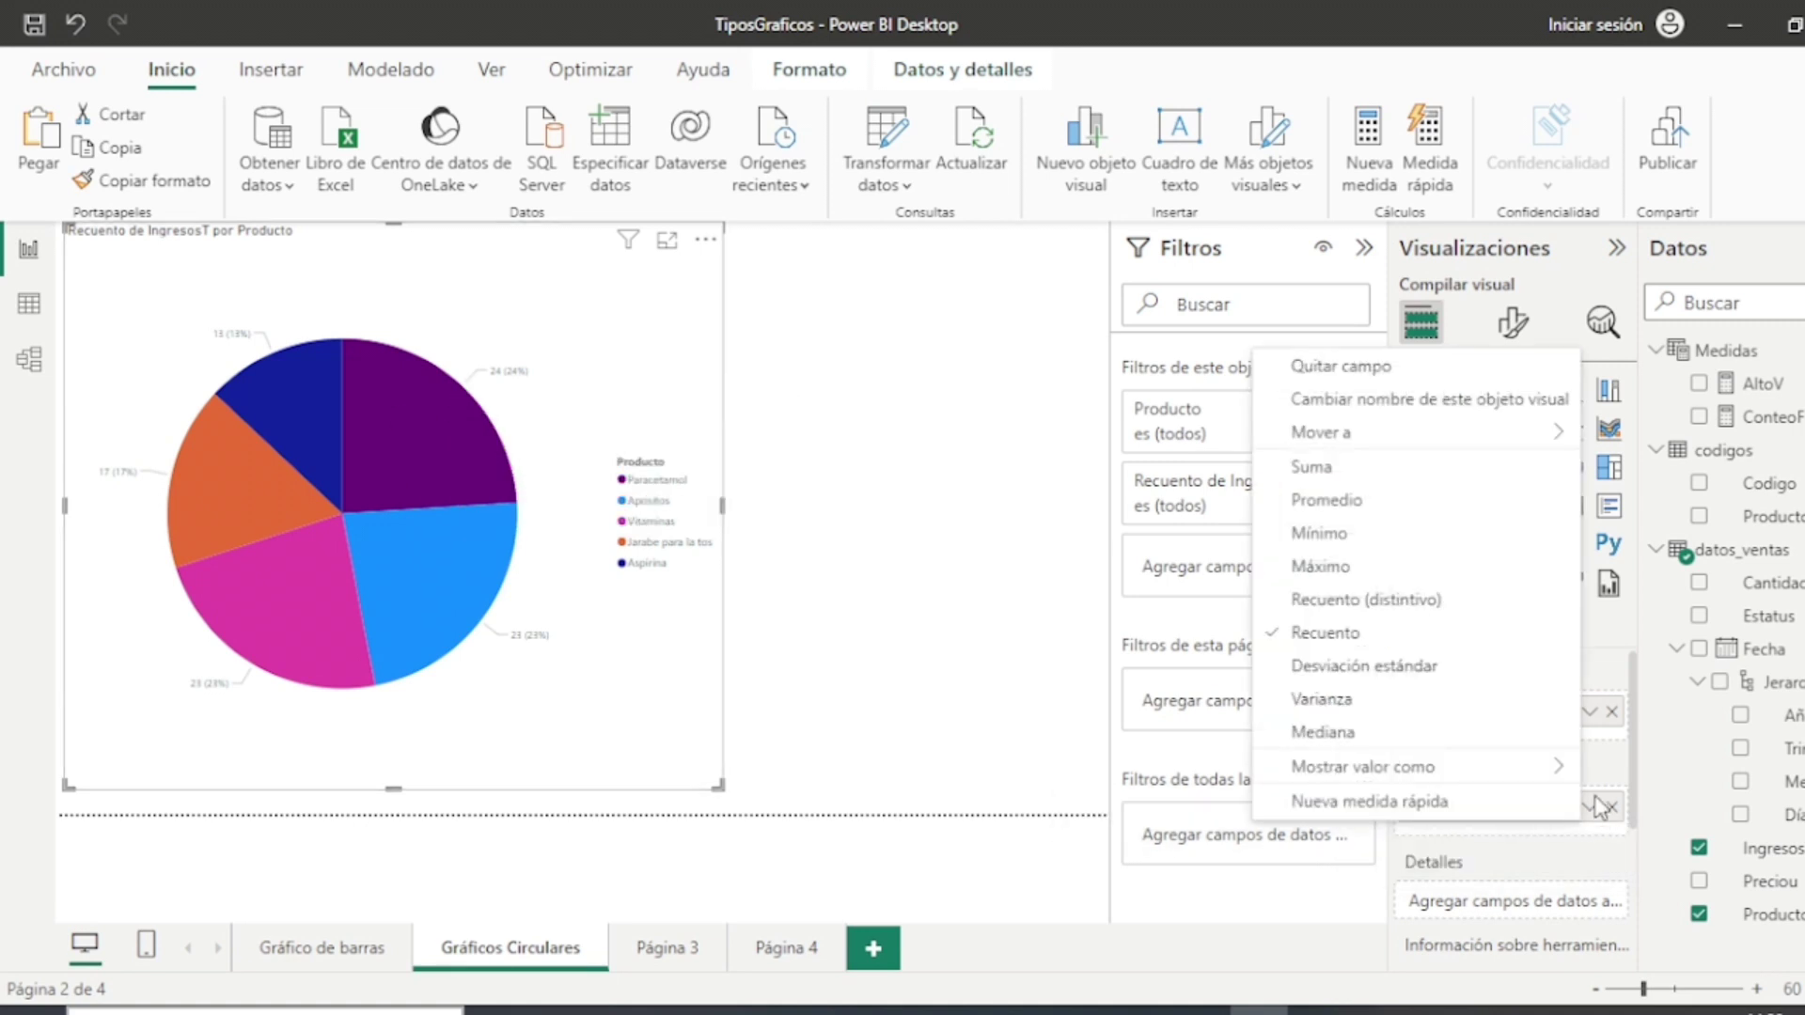
click(756, 616)
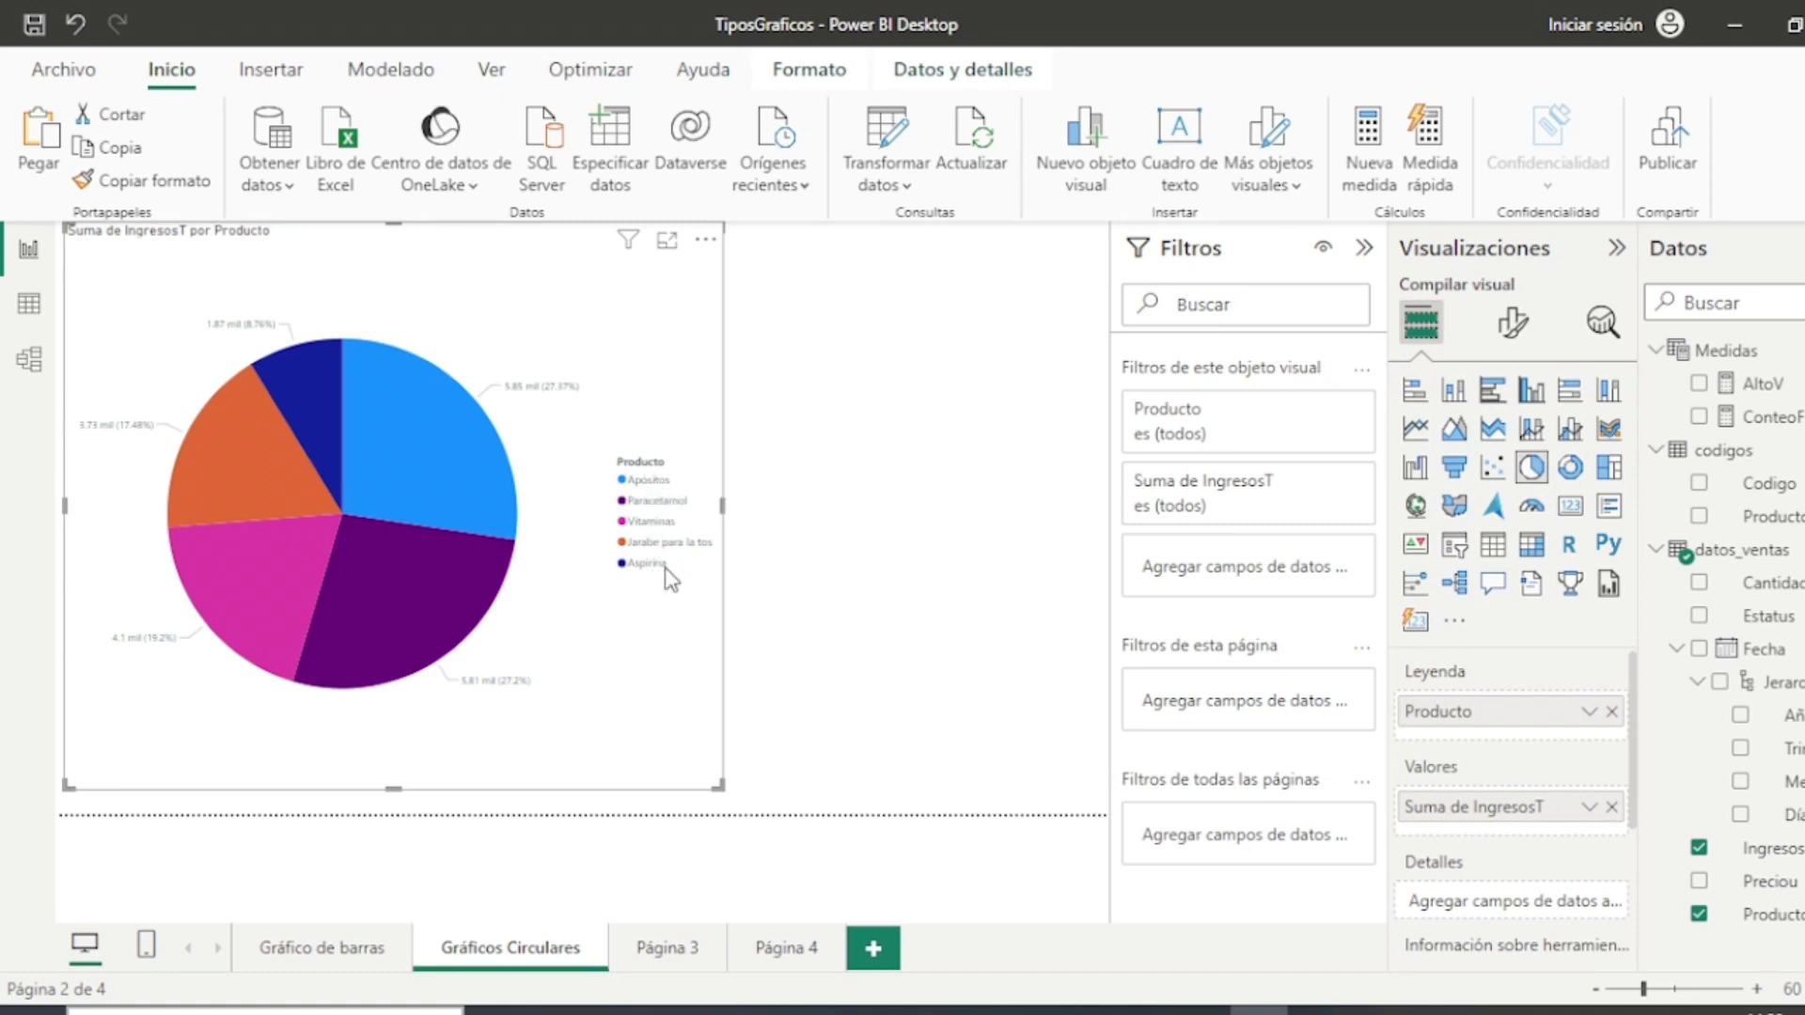
Step: Shrink the pie chart and set its detail labels' position to Interna
drag(722, 766, 620, 752)
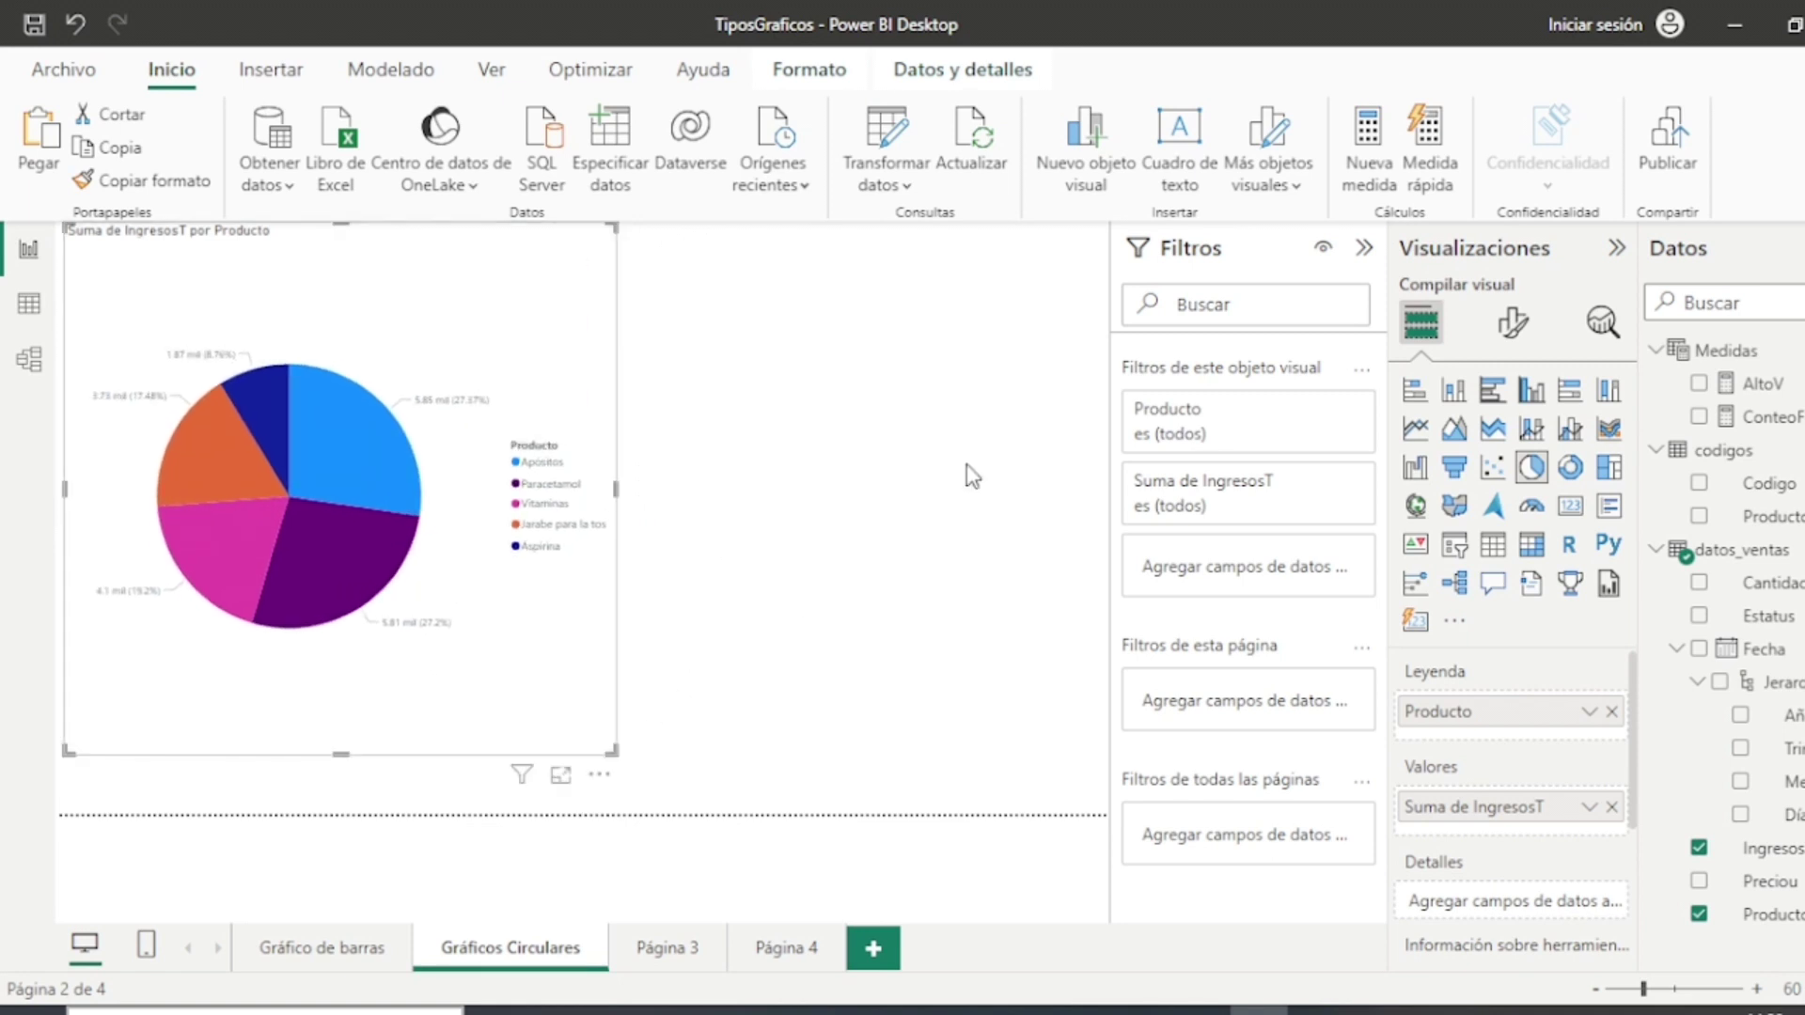
click(1515, 327)
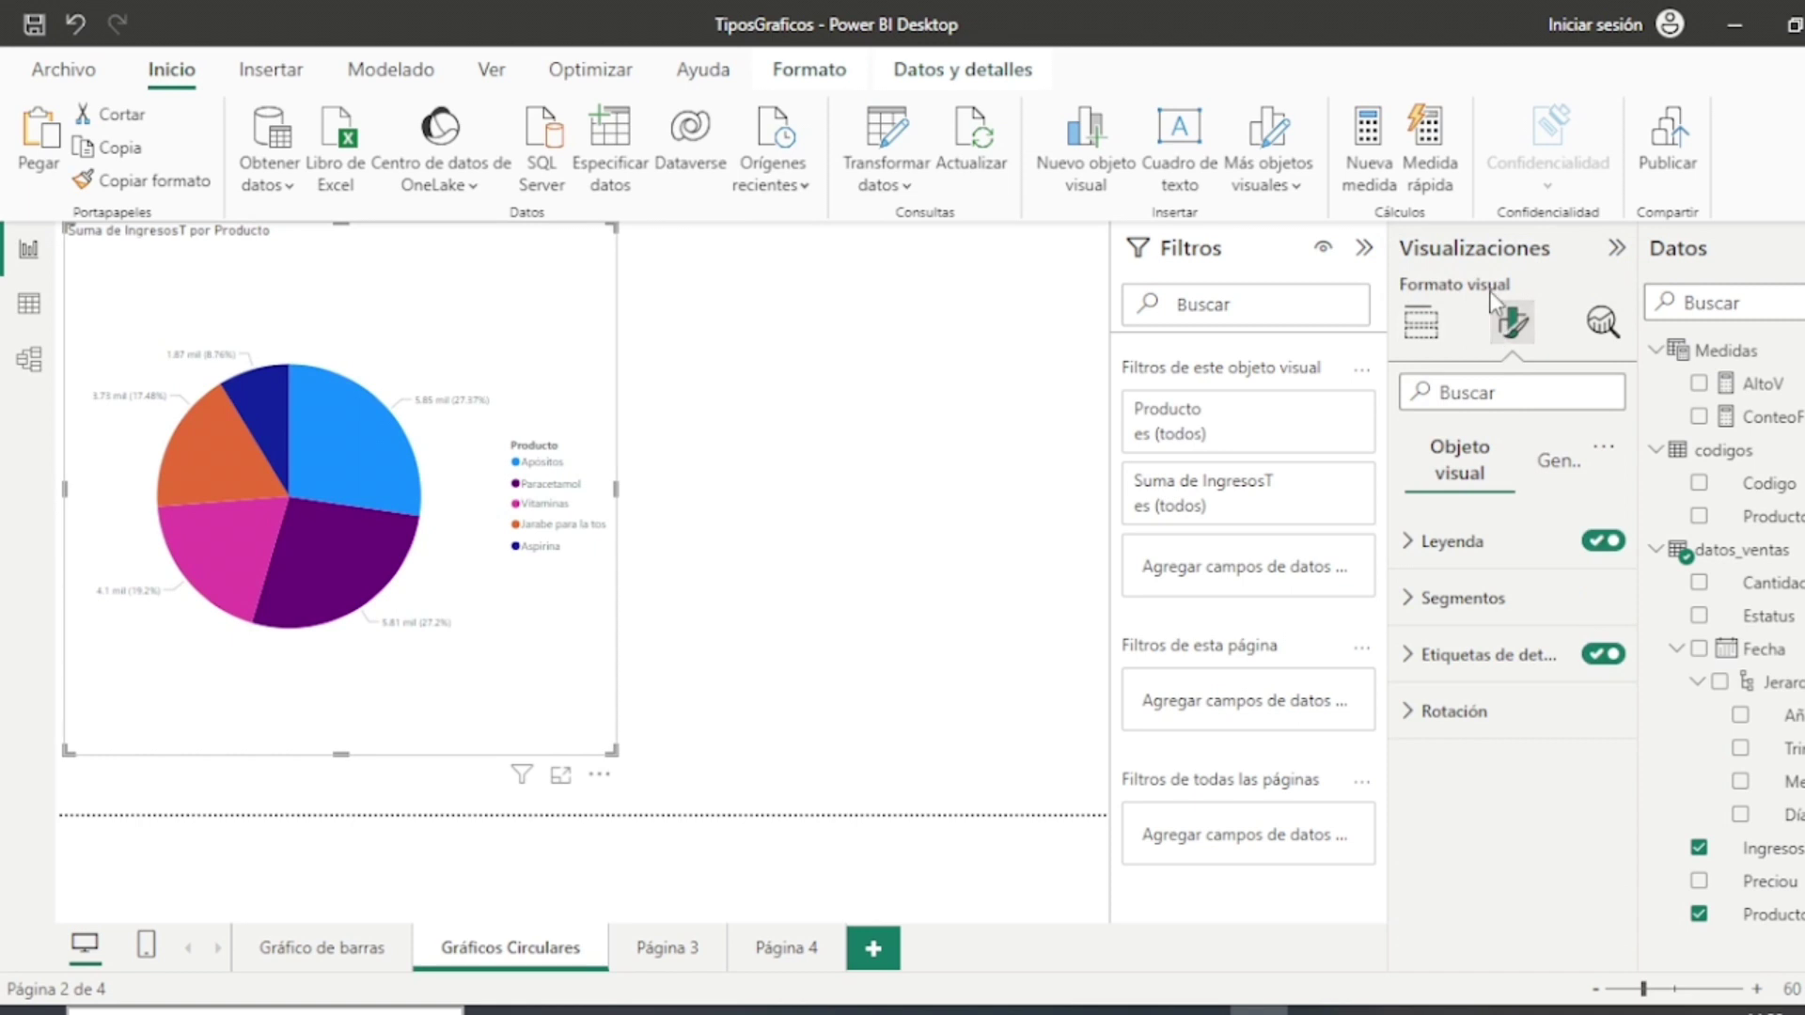
click(1411, 599)
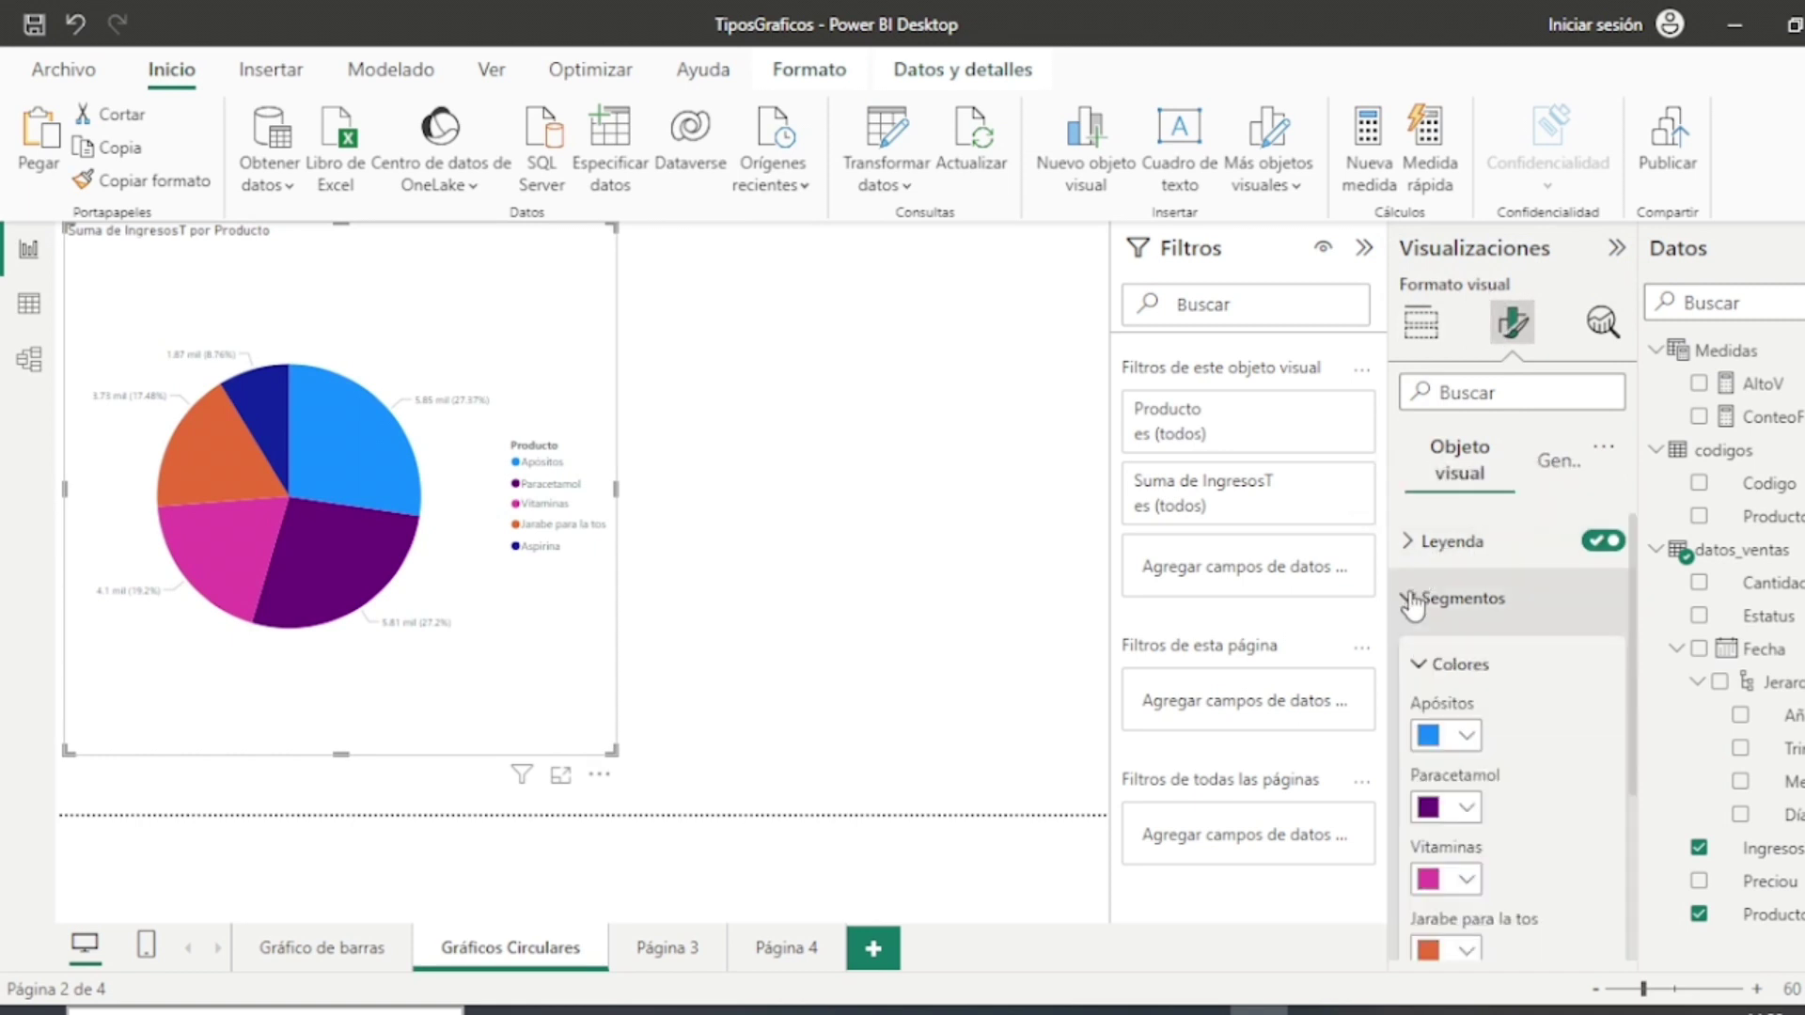
scroll(1548, 731, down, 5)
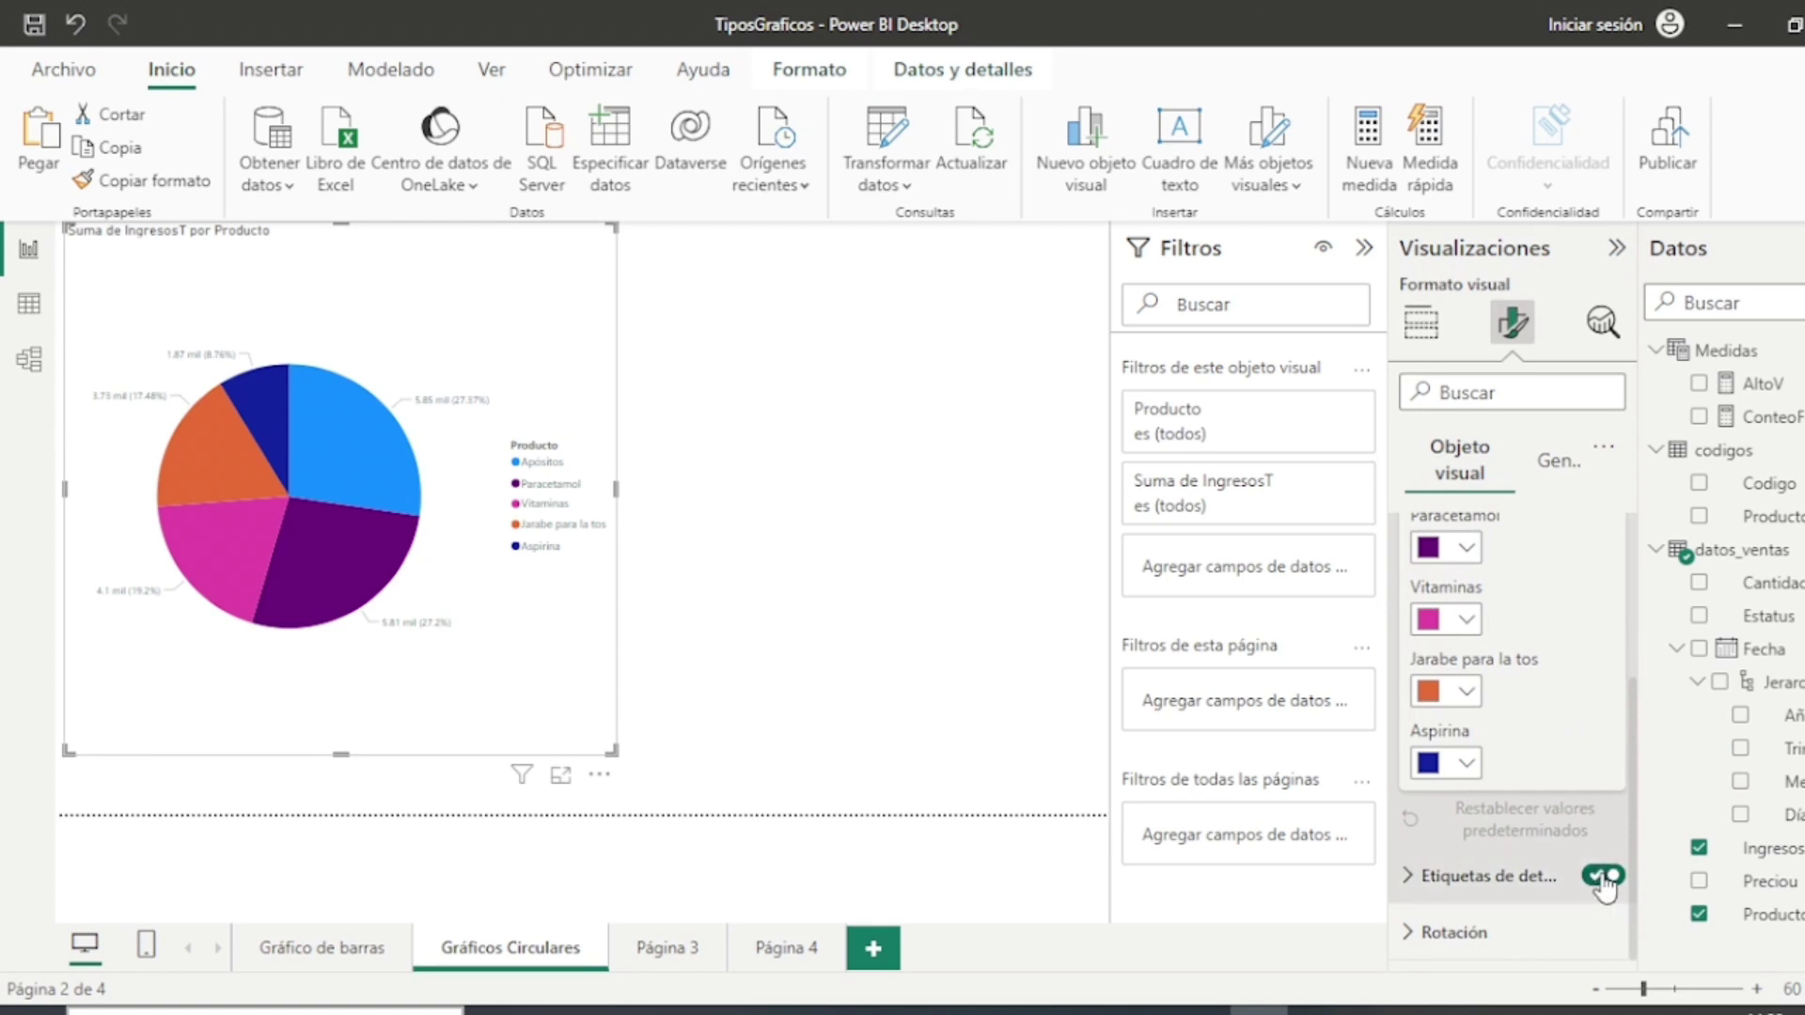
click(1410, 876)
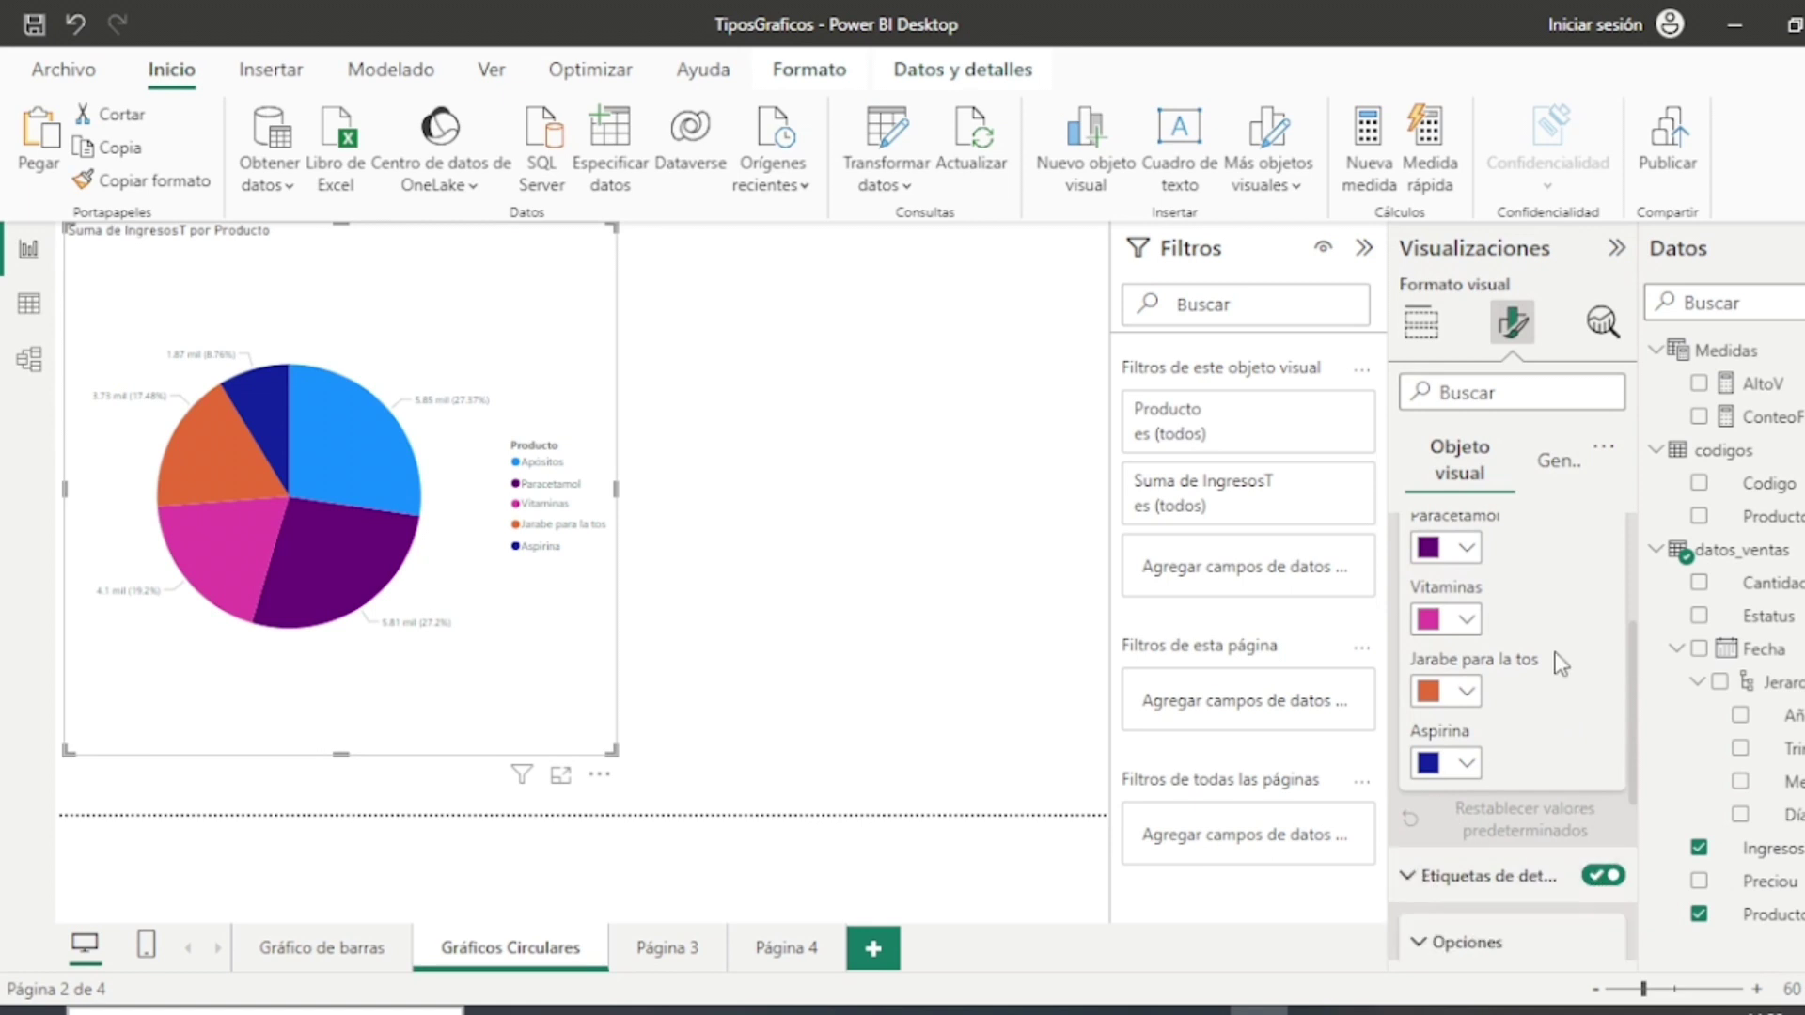
scroll(1551, 658, down, 3)
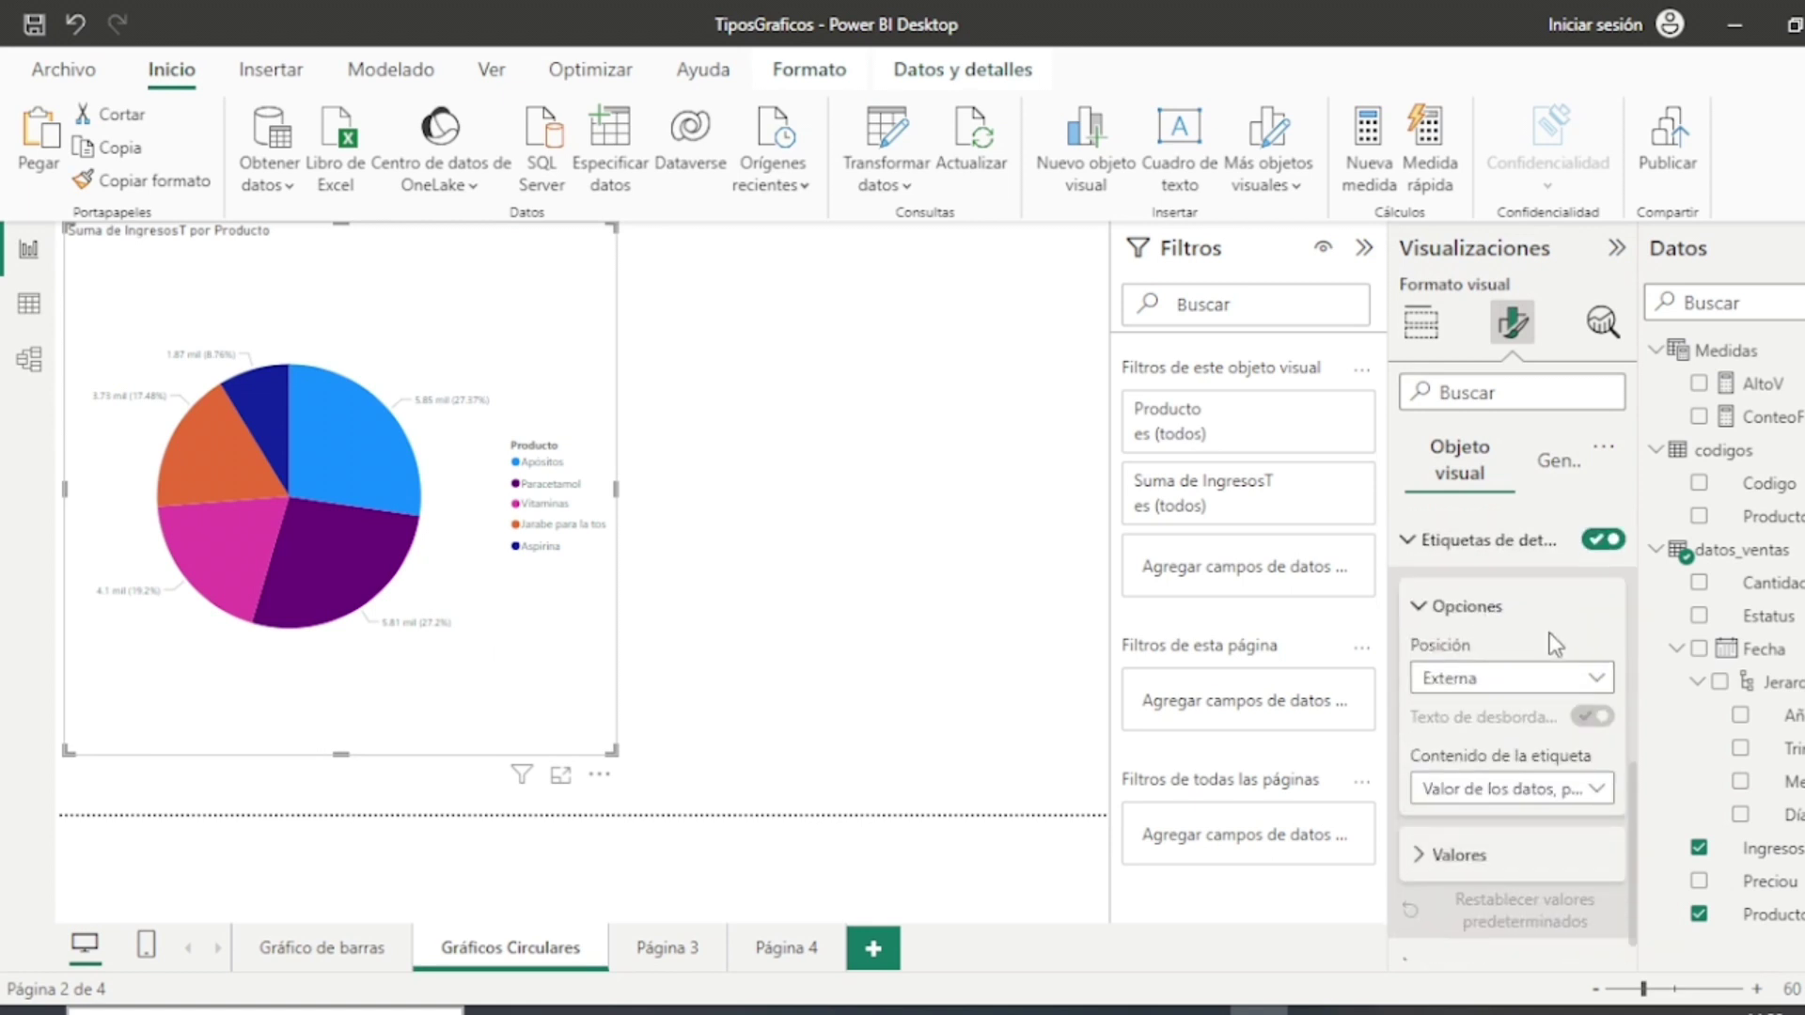
click(1558, 682)
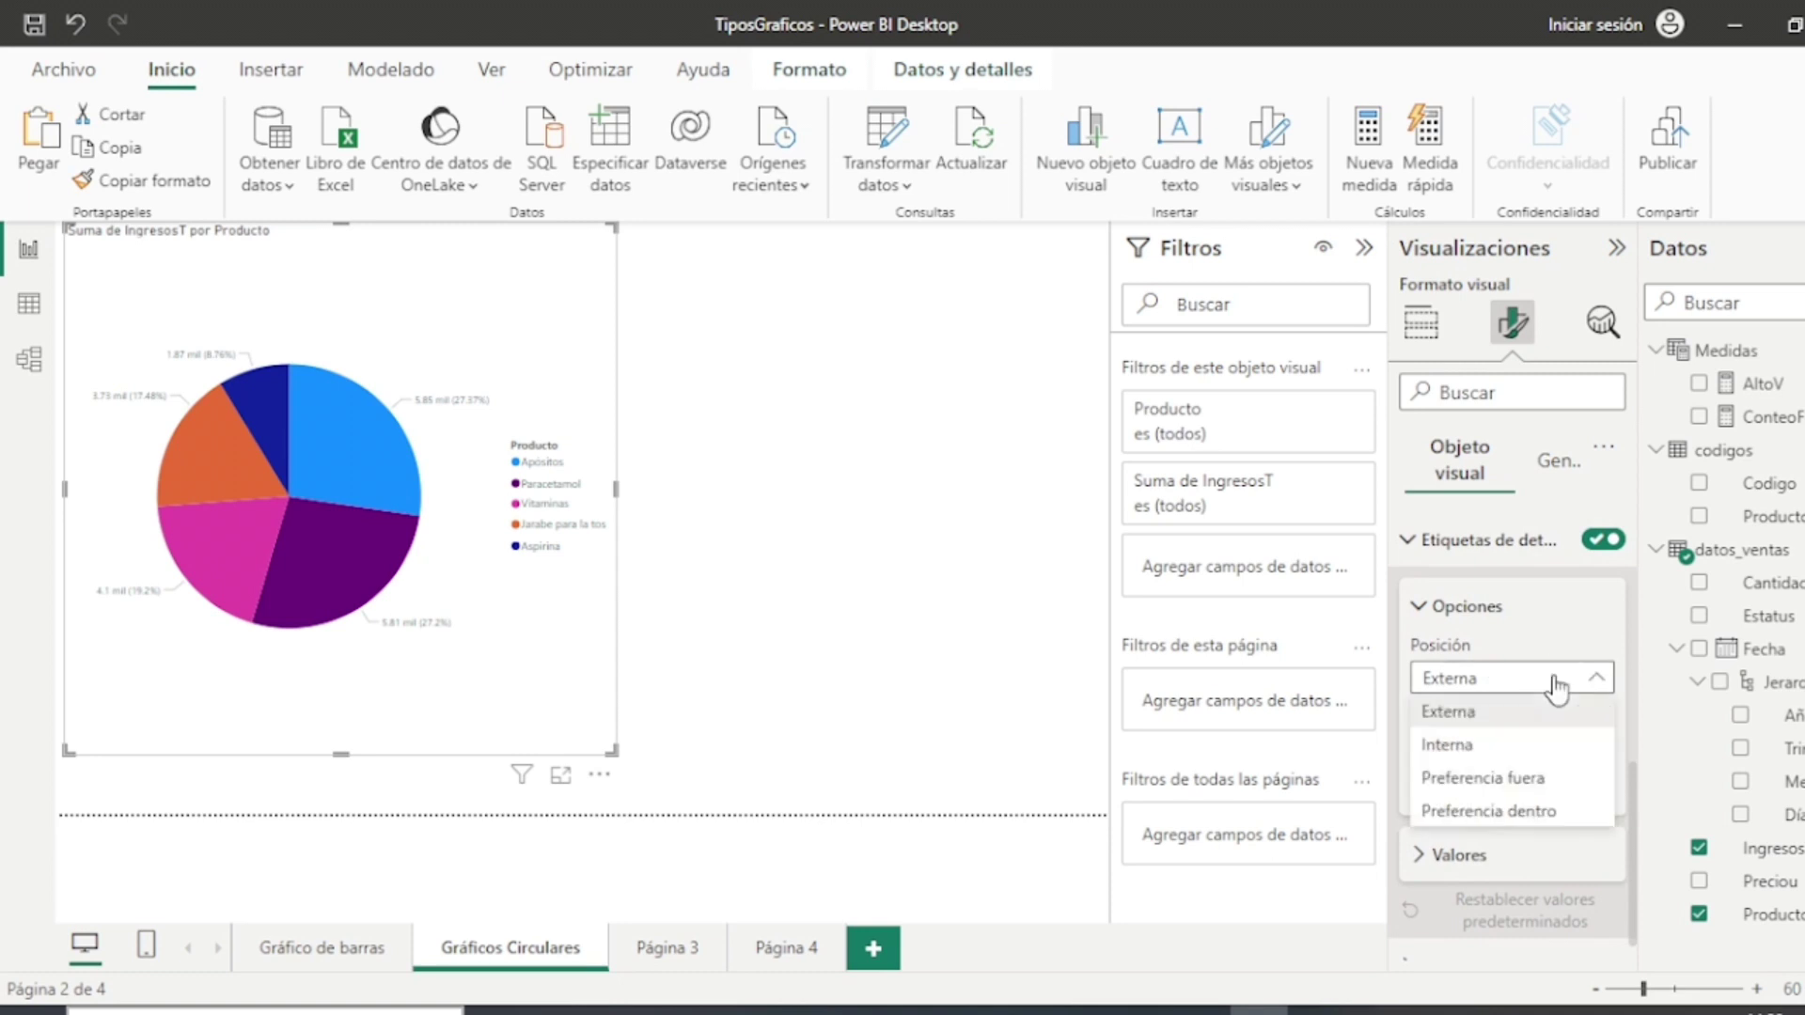
click(1482, 746)
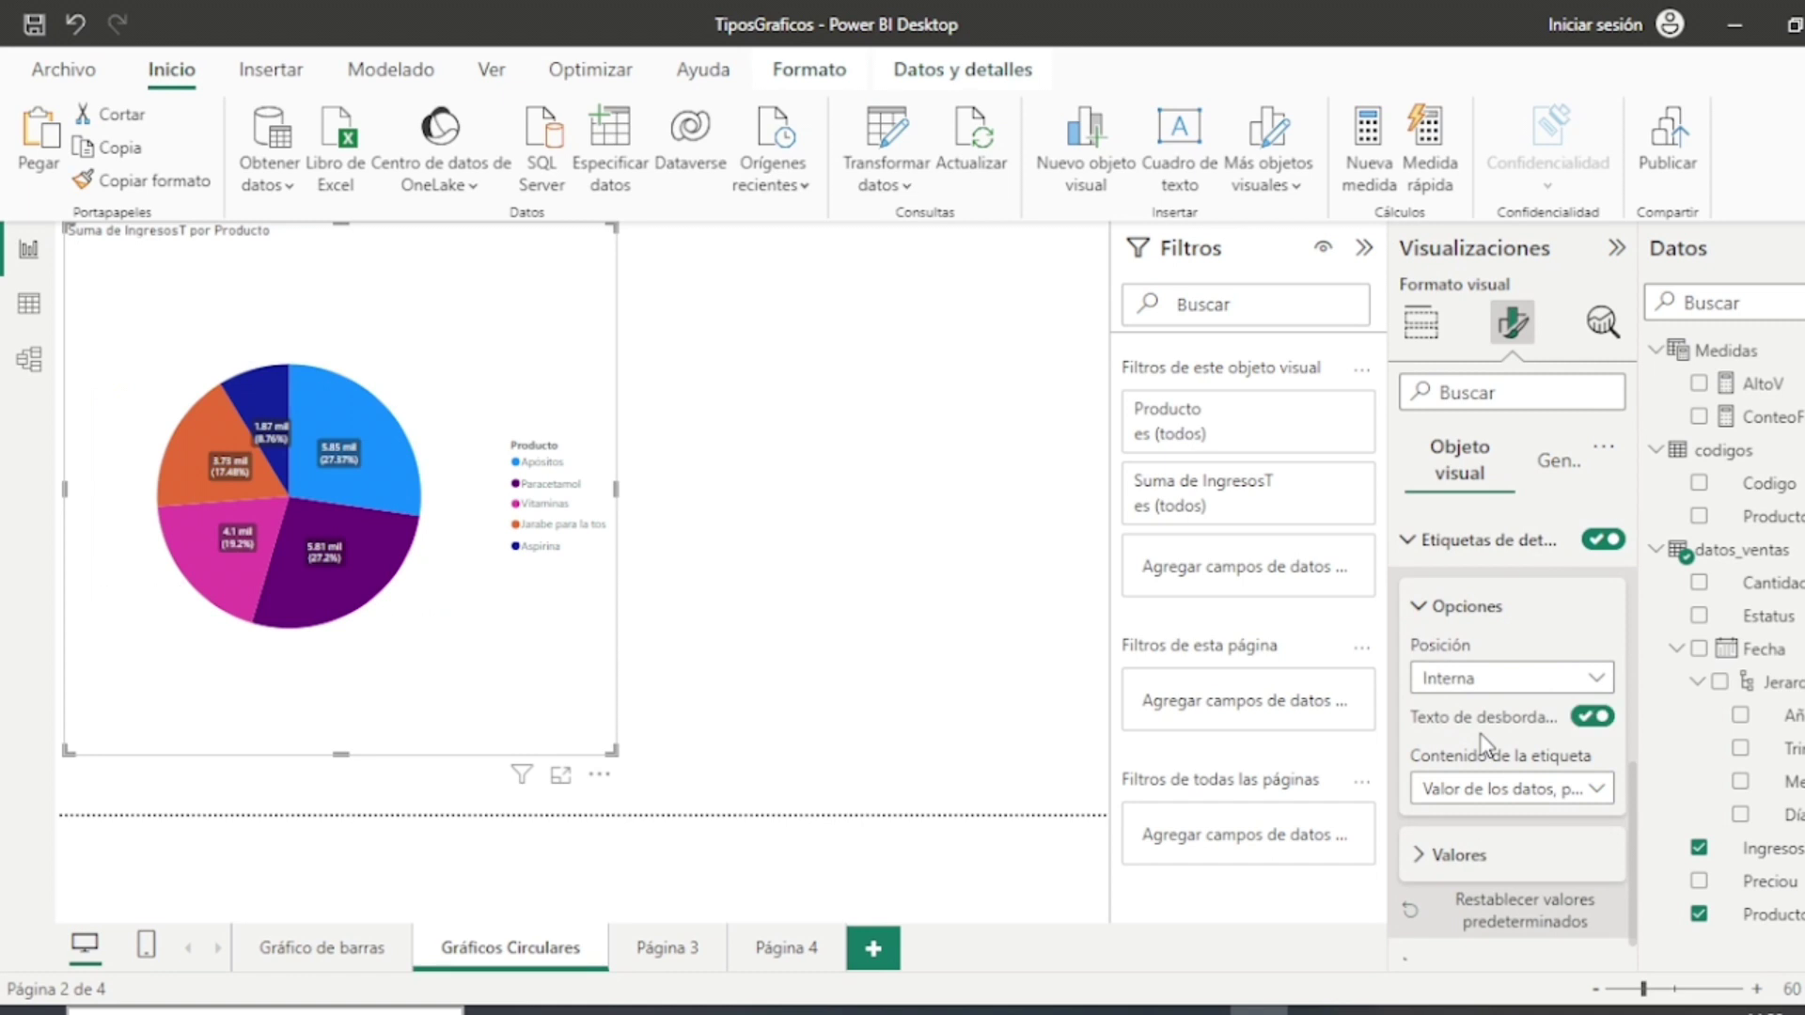
Step: Set the font size of the pie chart's detail label values to 10
scroll(1482, 746, down, 1)
click(1414, 819)
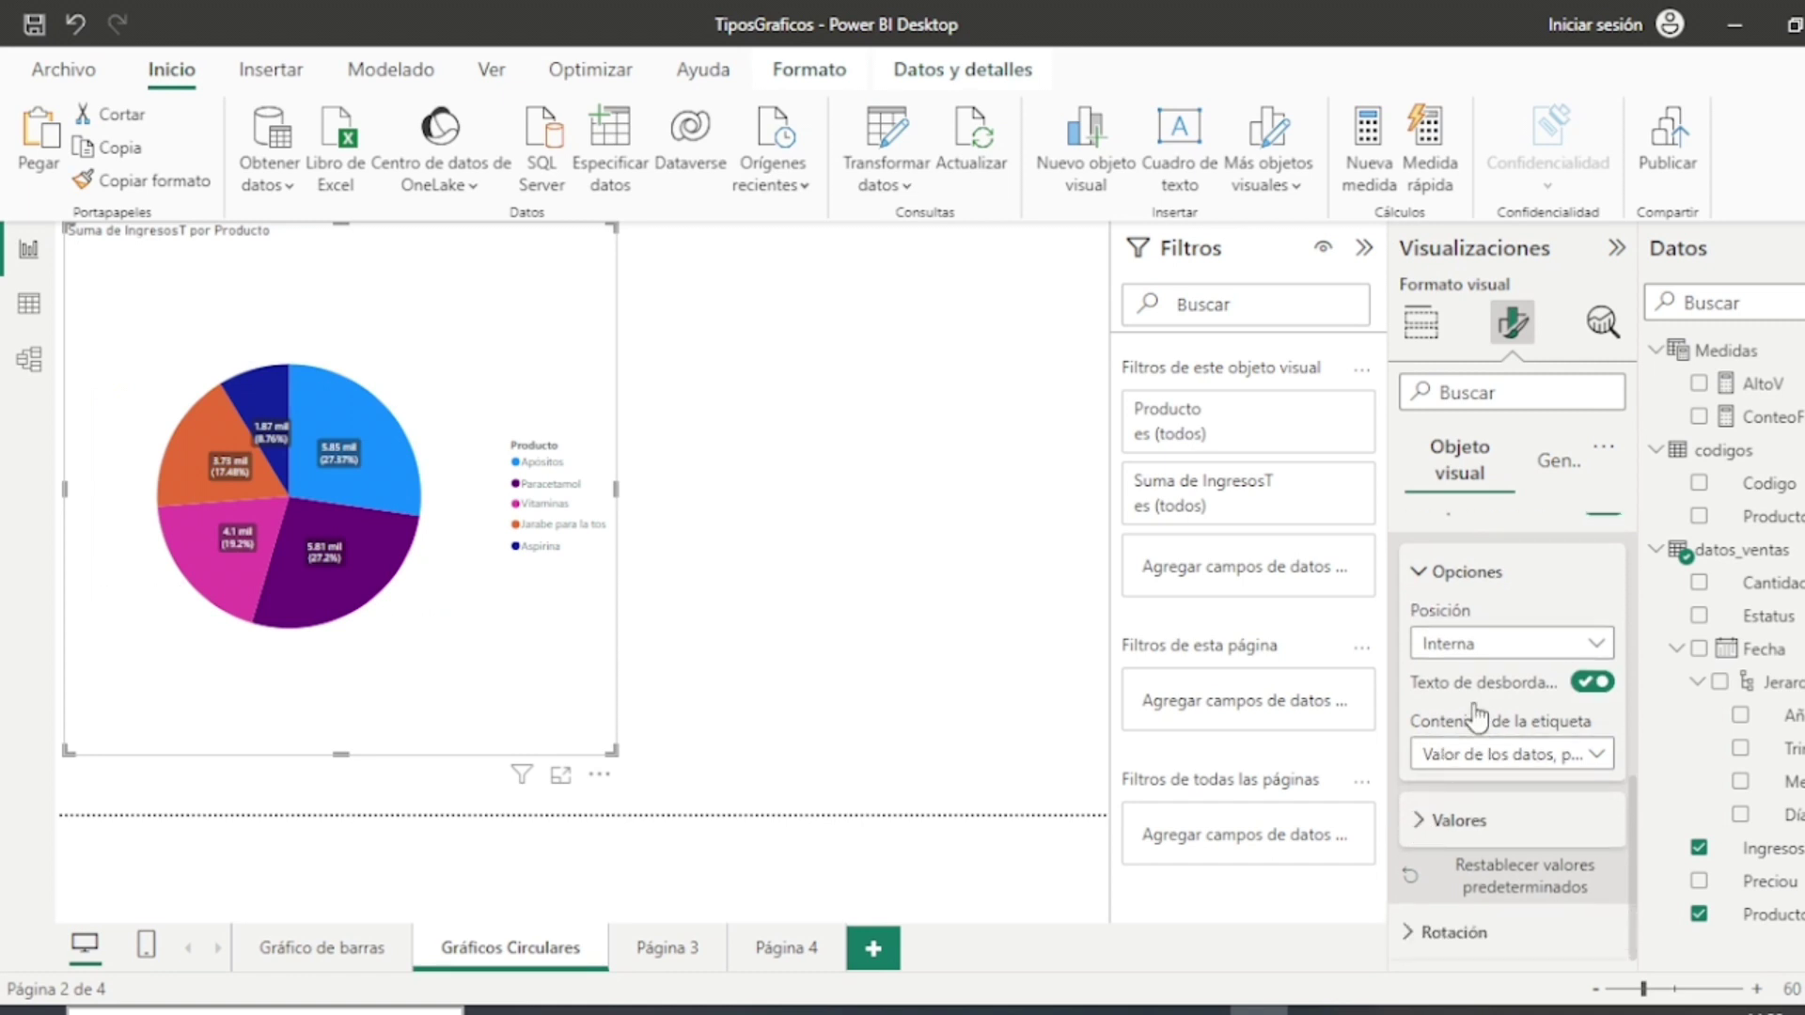
scroll(1551, 728, down, 2)
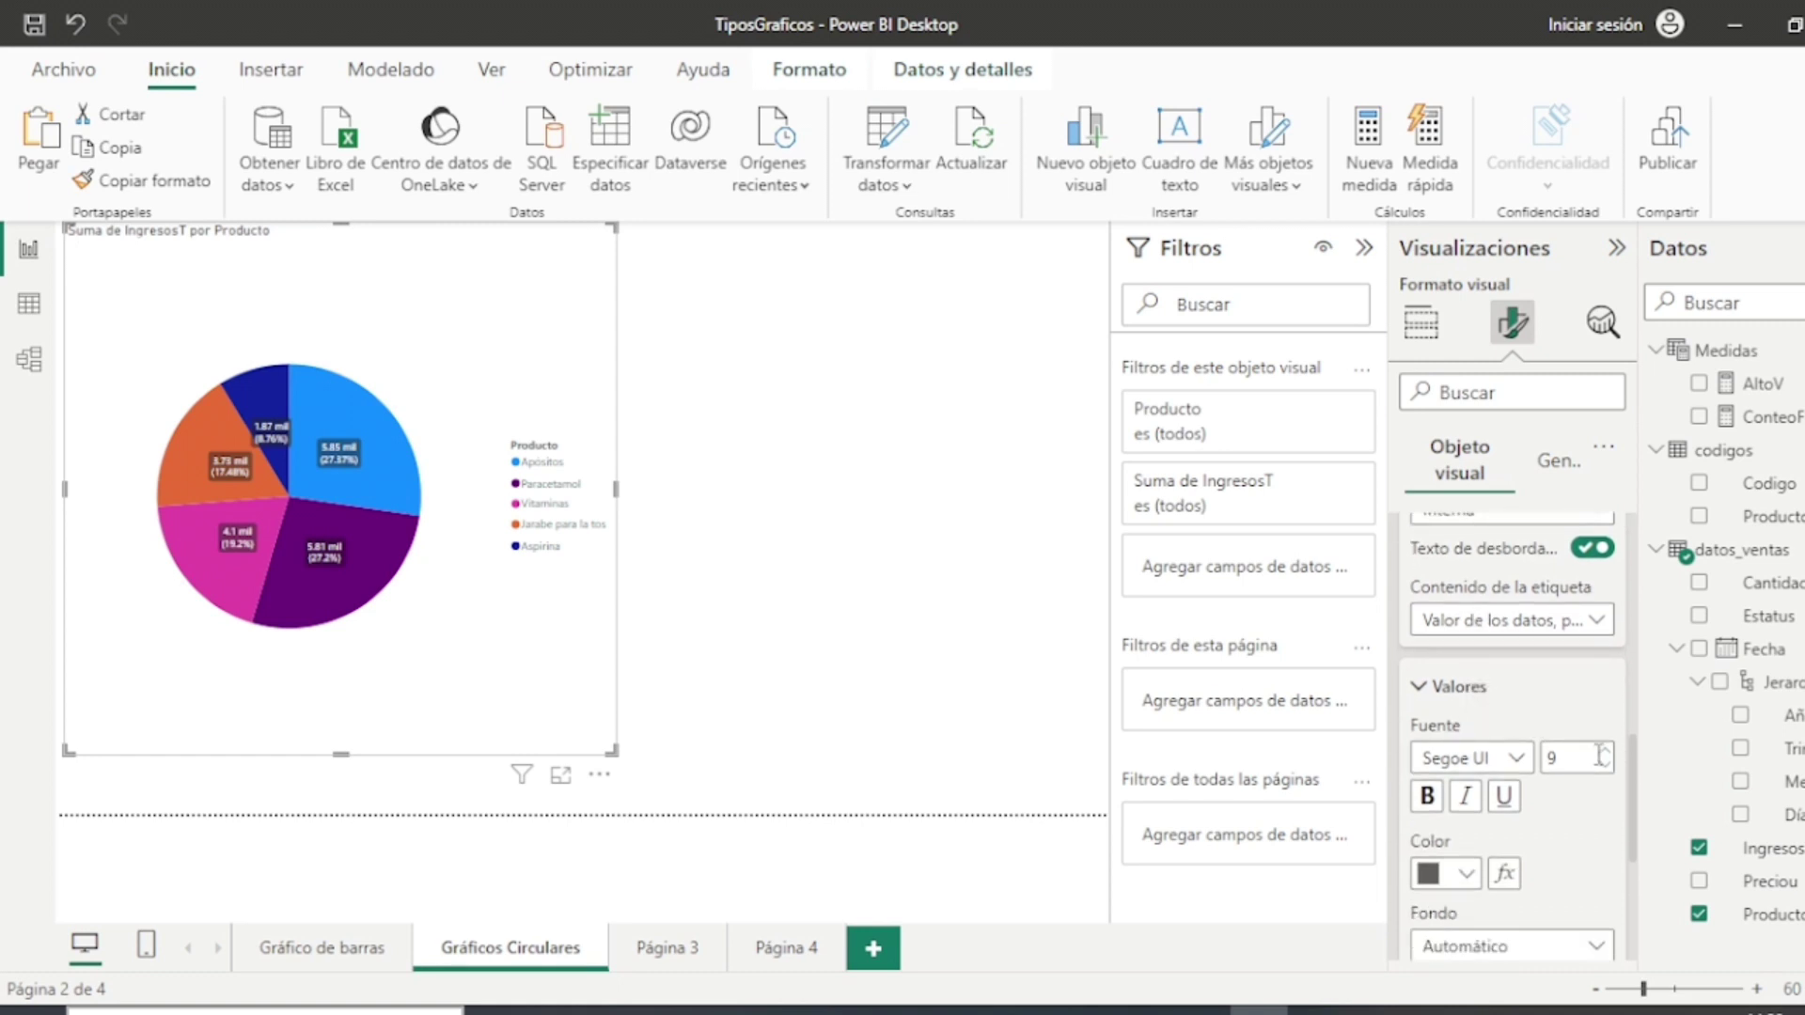
click(1602, 755)
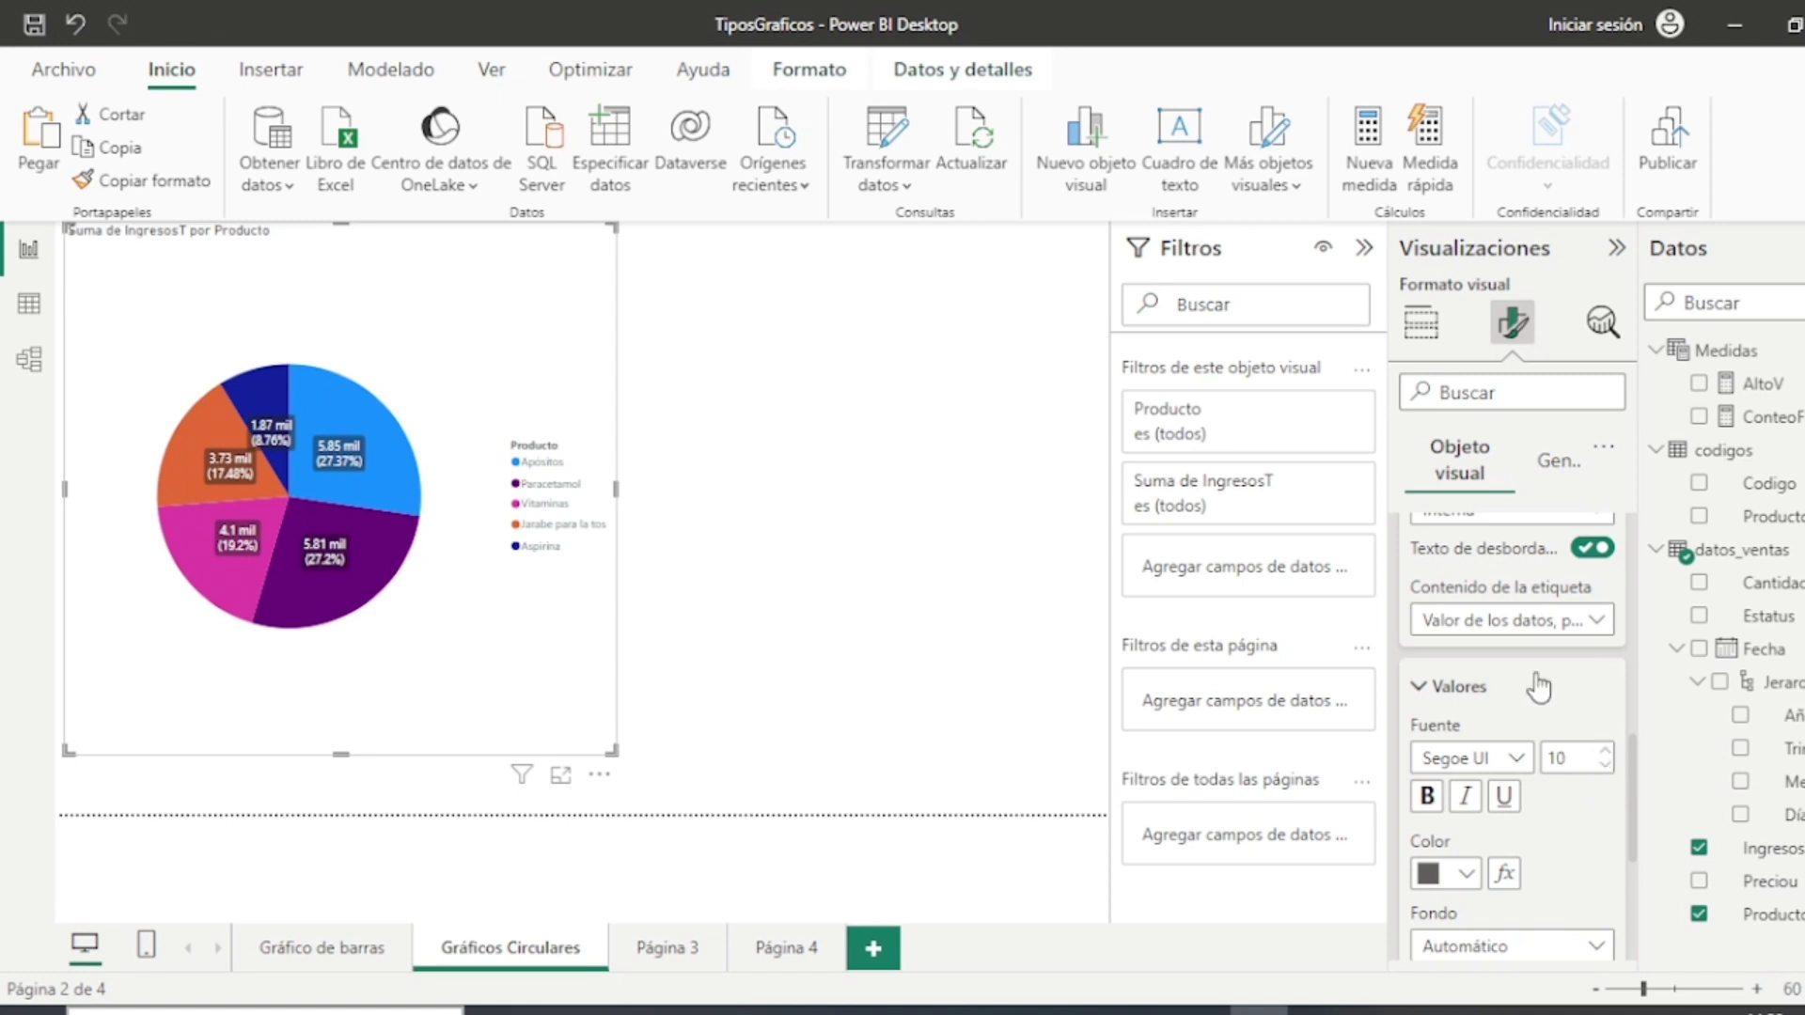
Step: Set the position of the pie chart's detail labels to Preferencia fuera
scroll(1551, 700, up, 2)
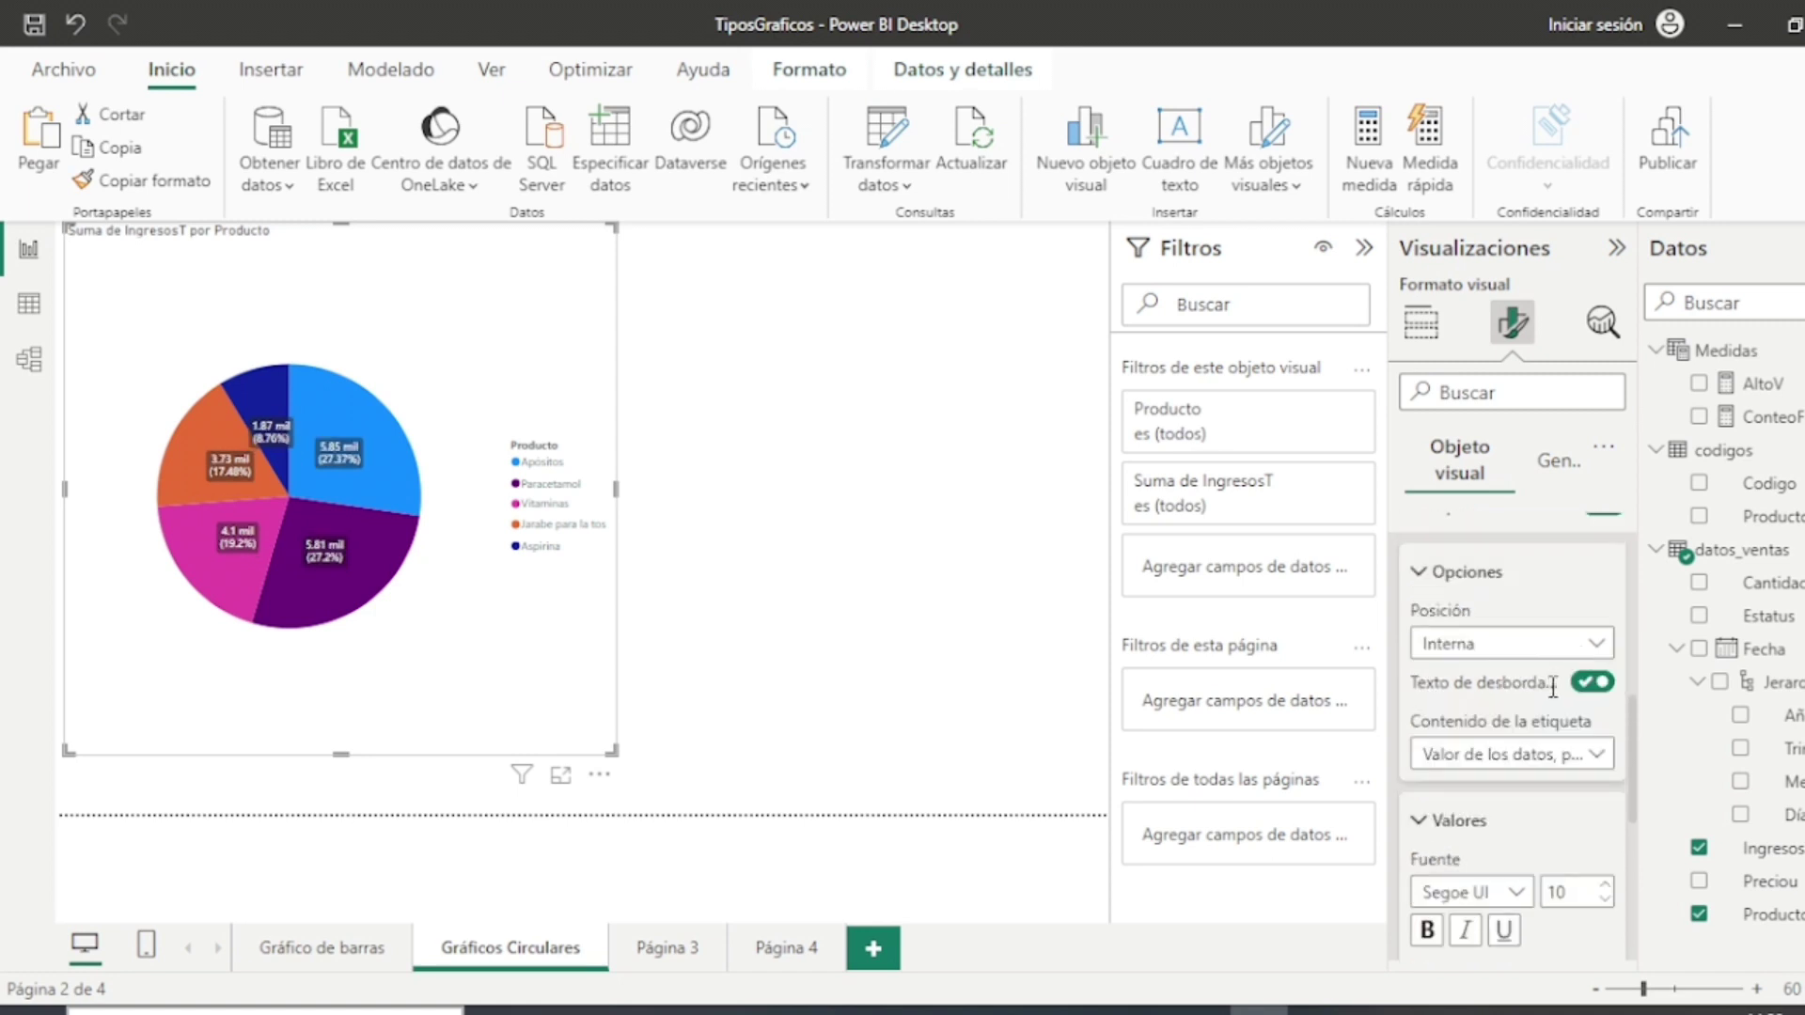
click(1516, 649)
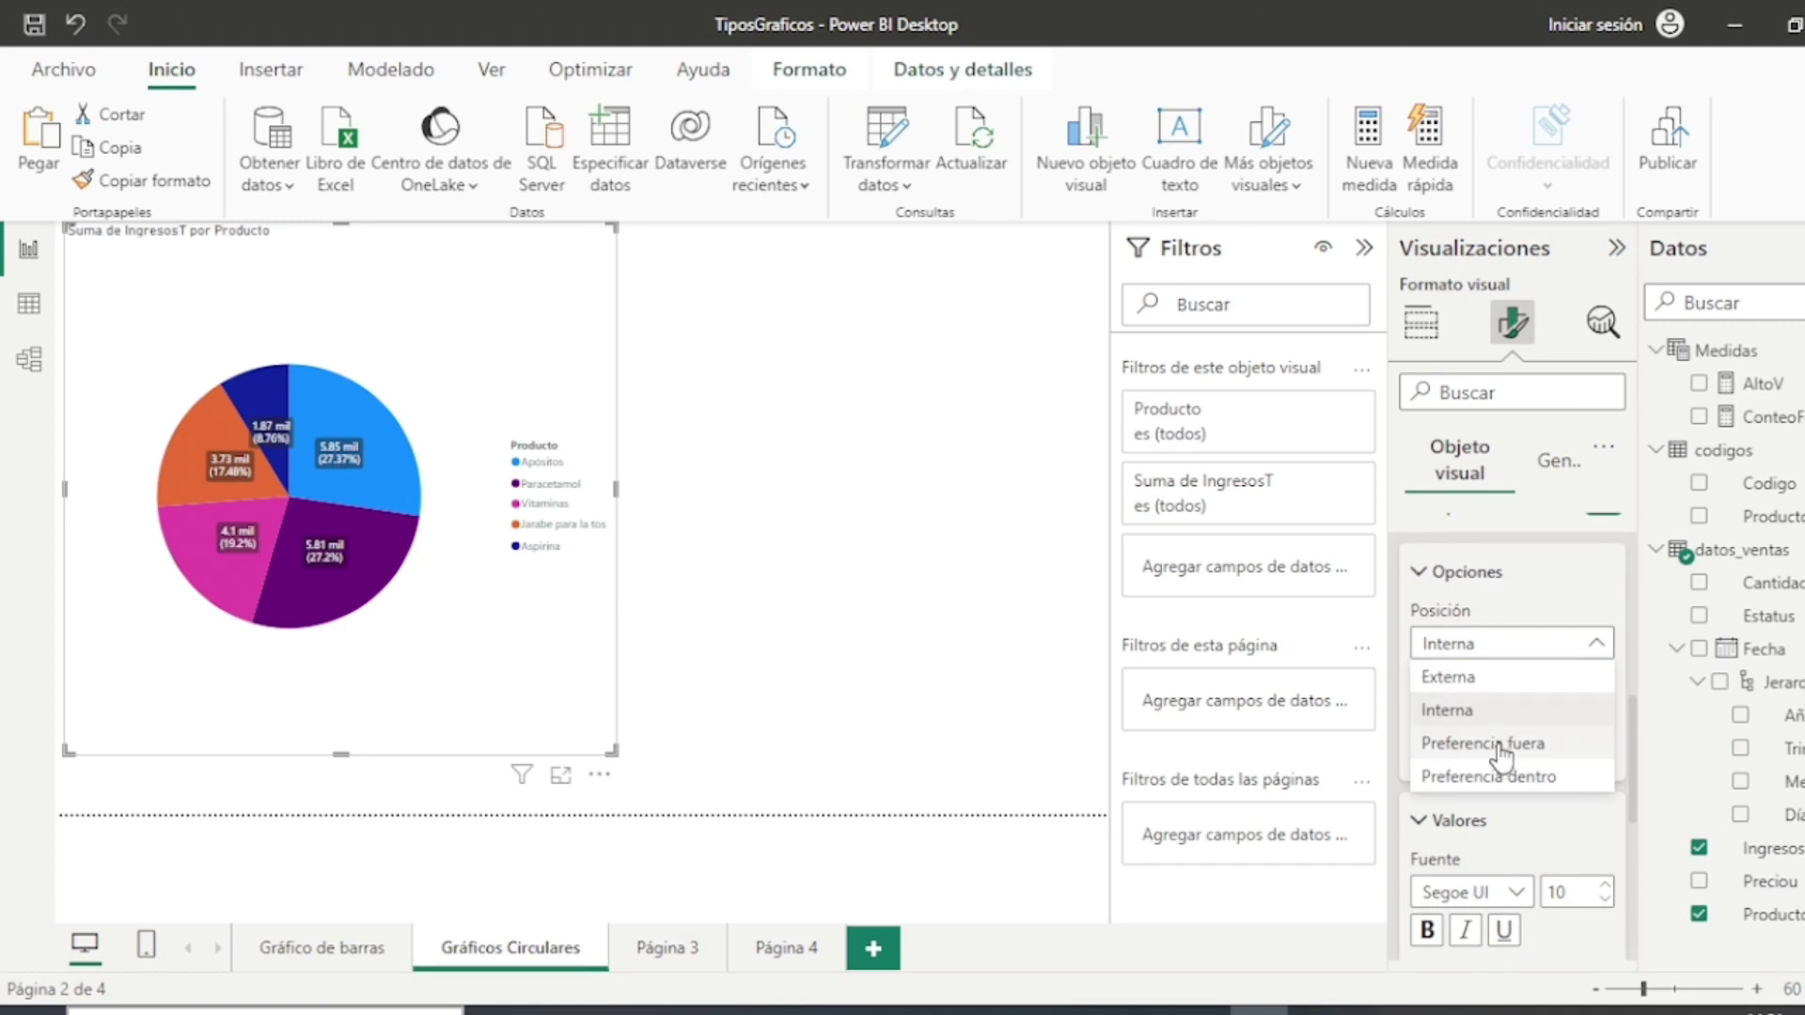
key(Escape)
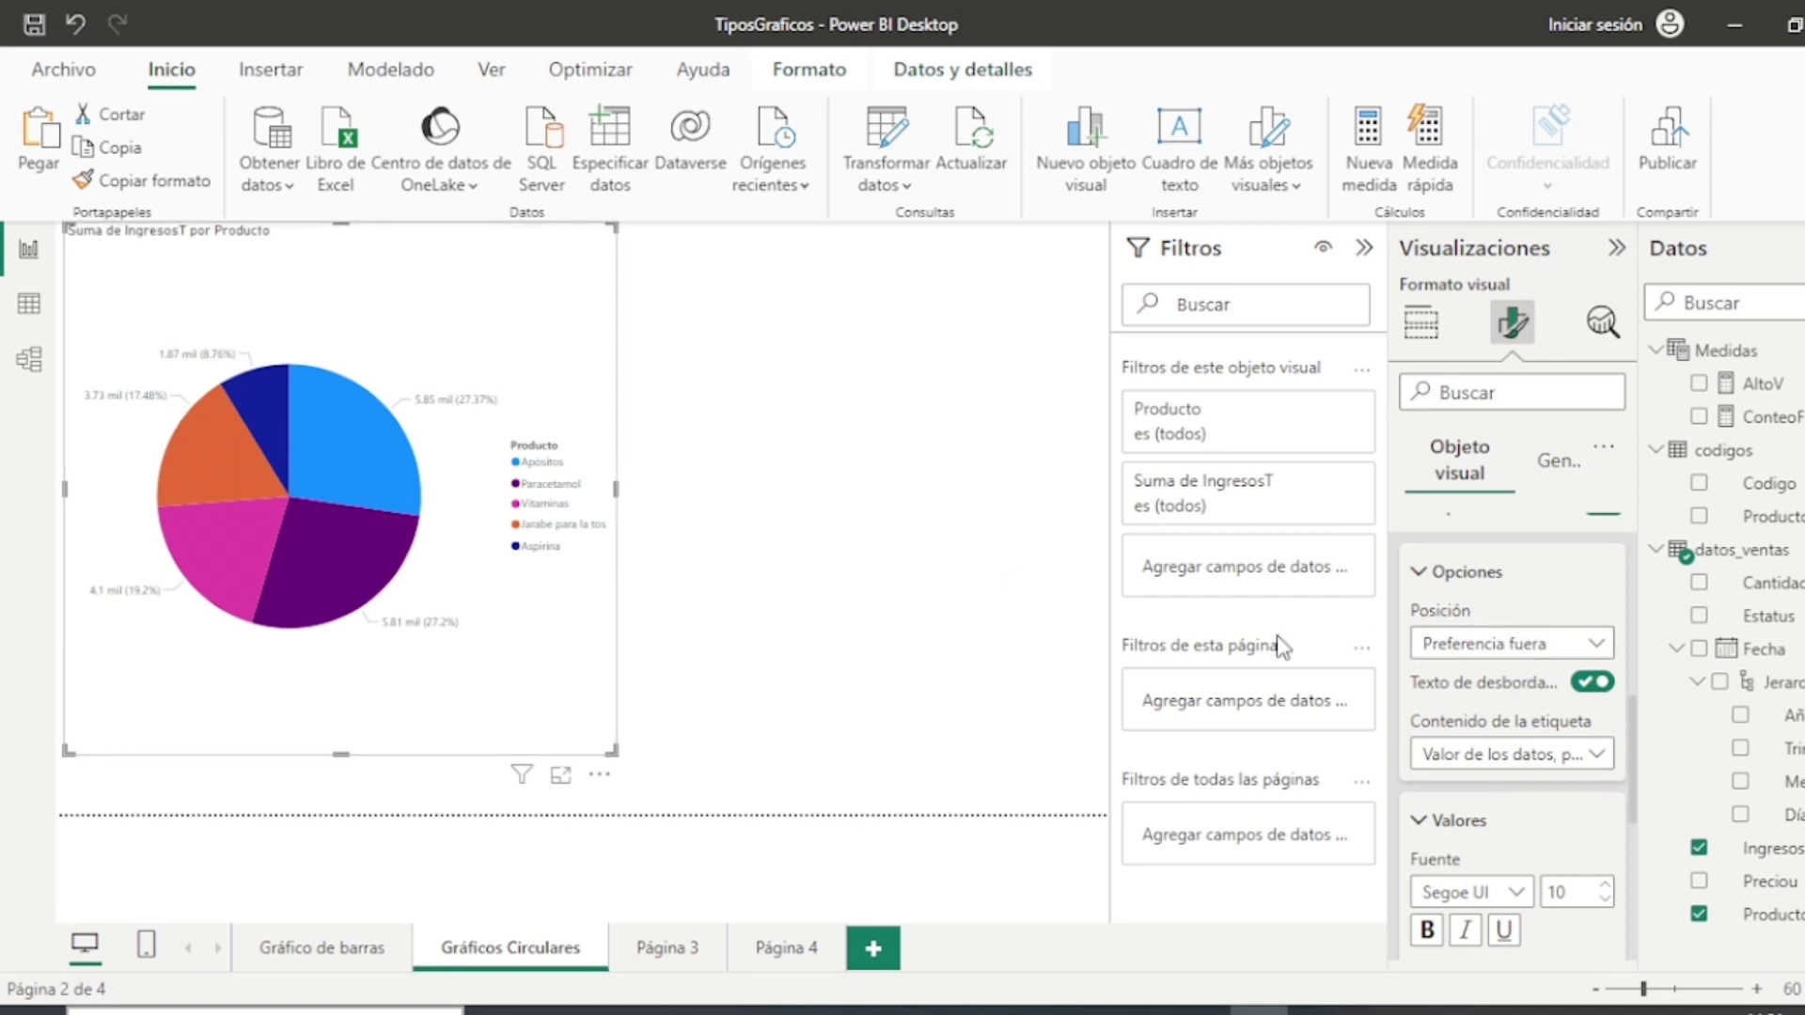
scroll(1500, 692, up, 5)
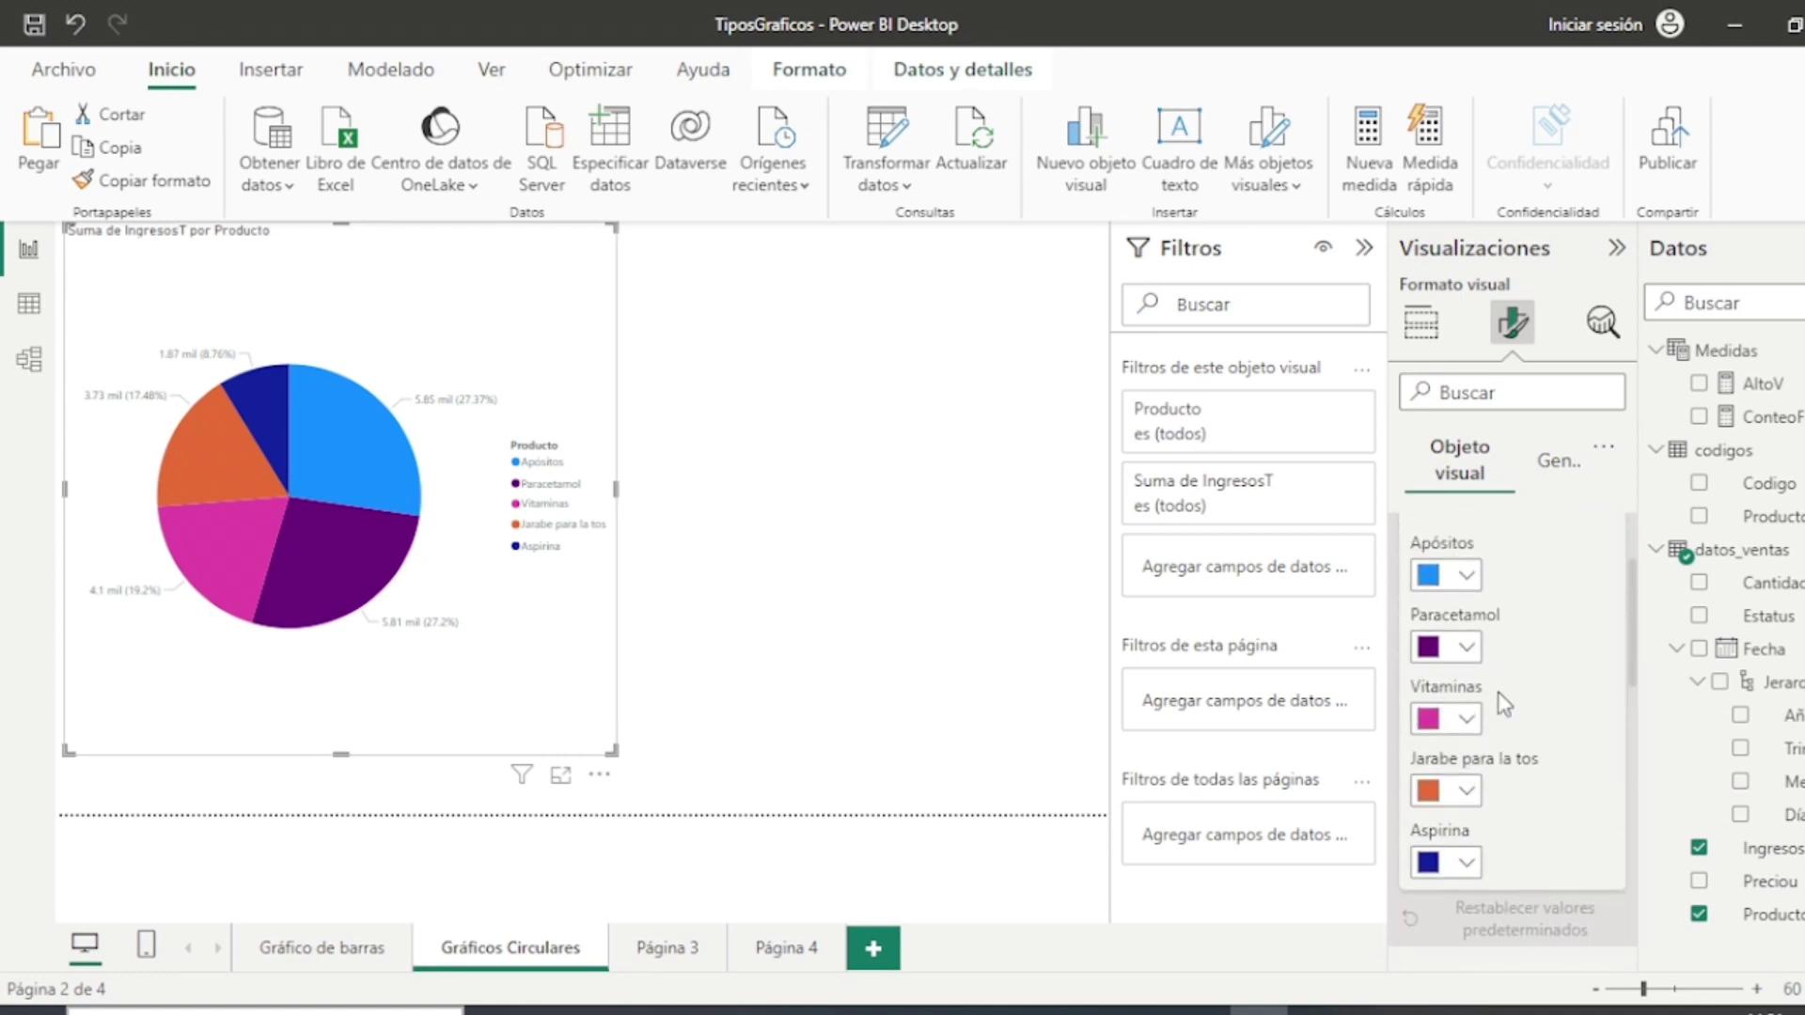
Step: Set the position of the pie chart's legend to Superior derecha
scroll(1446, 642, up, 2)
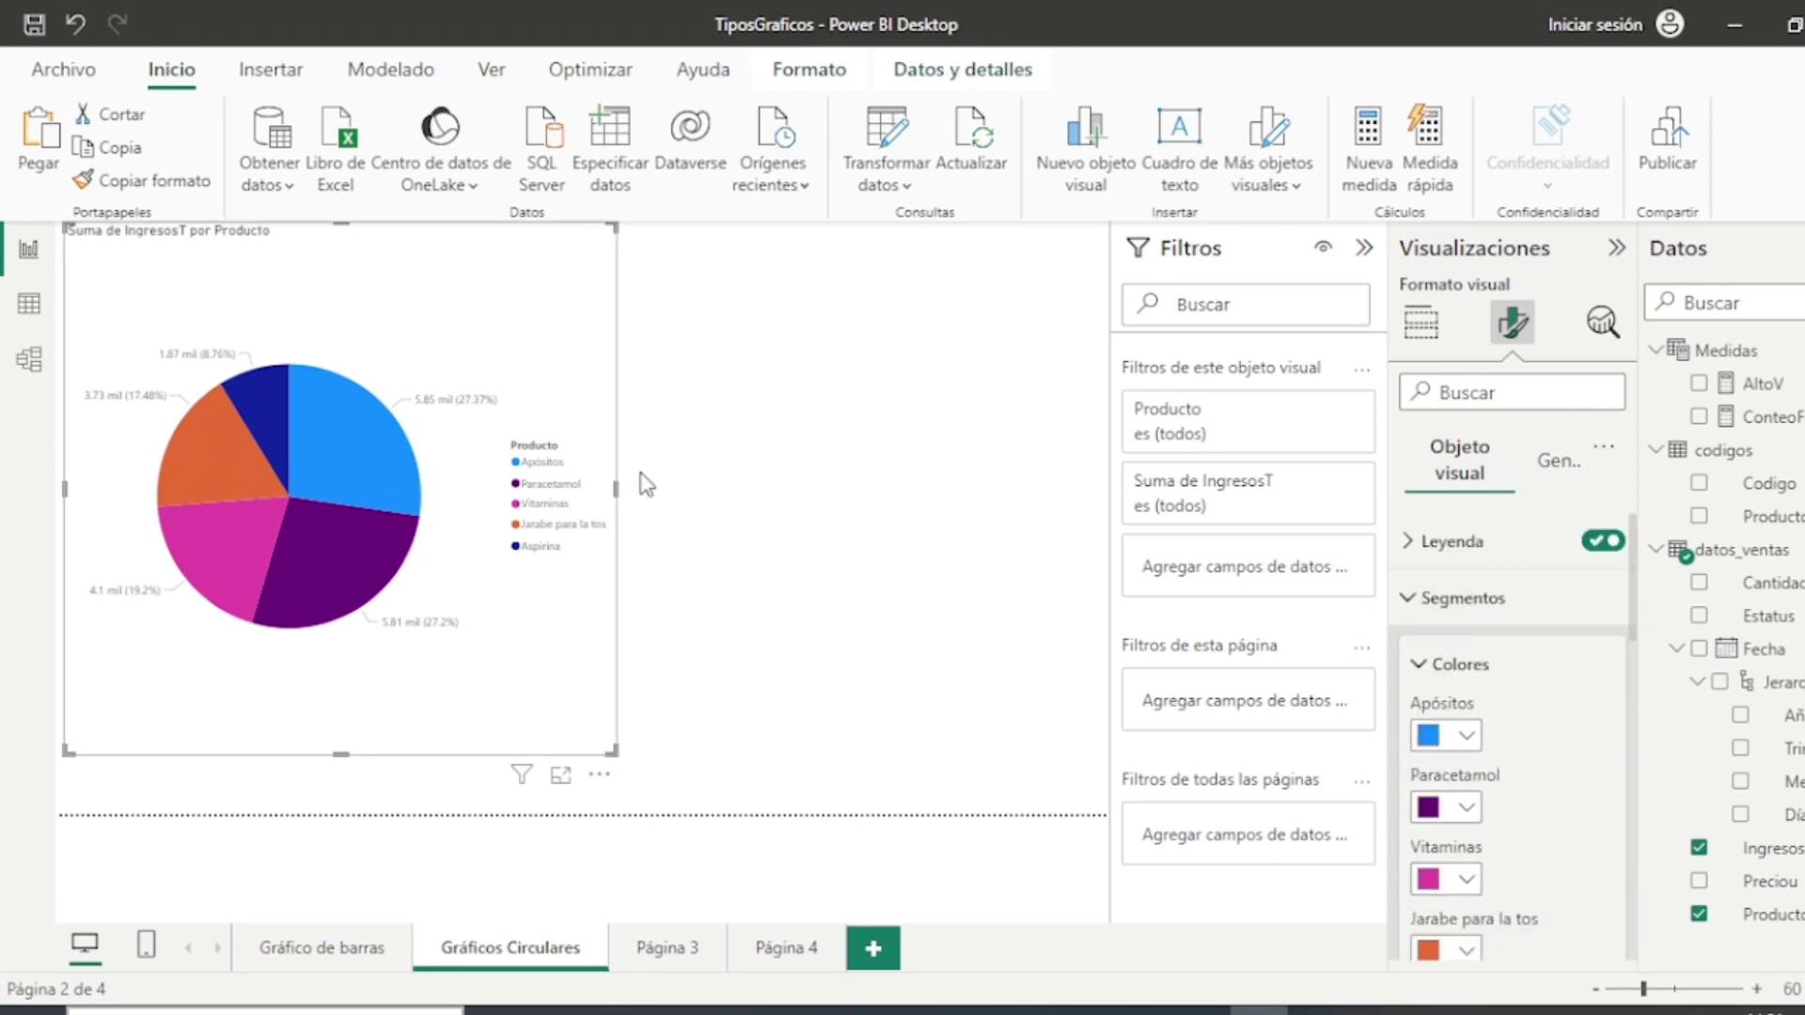
click(1405, 598)
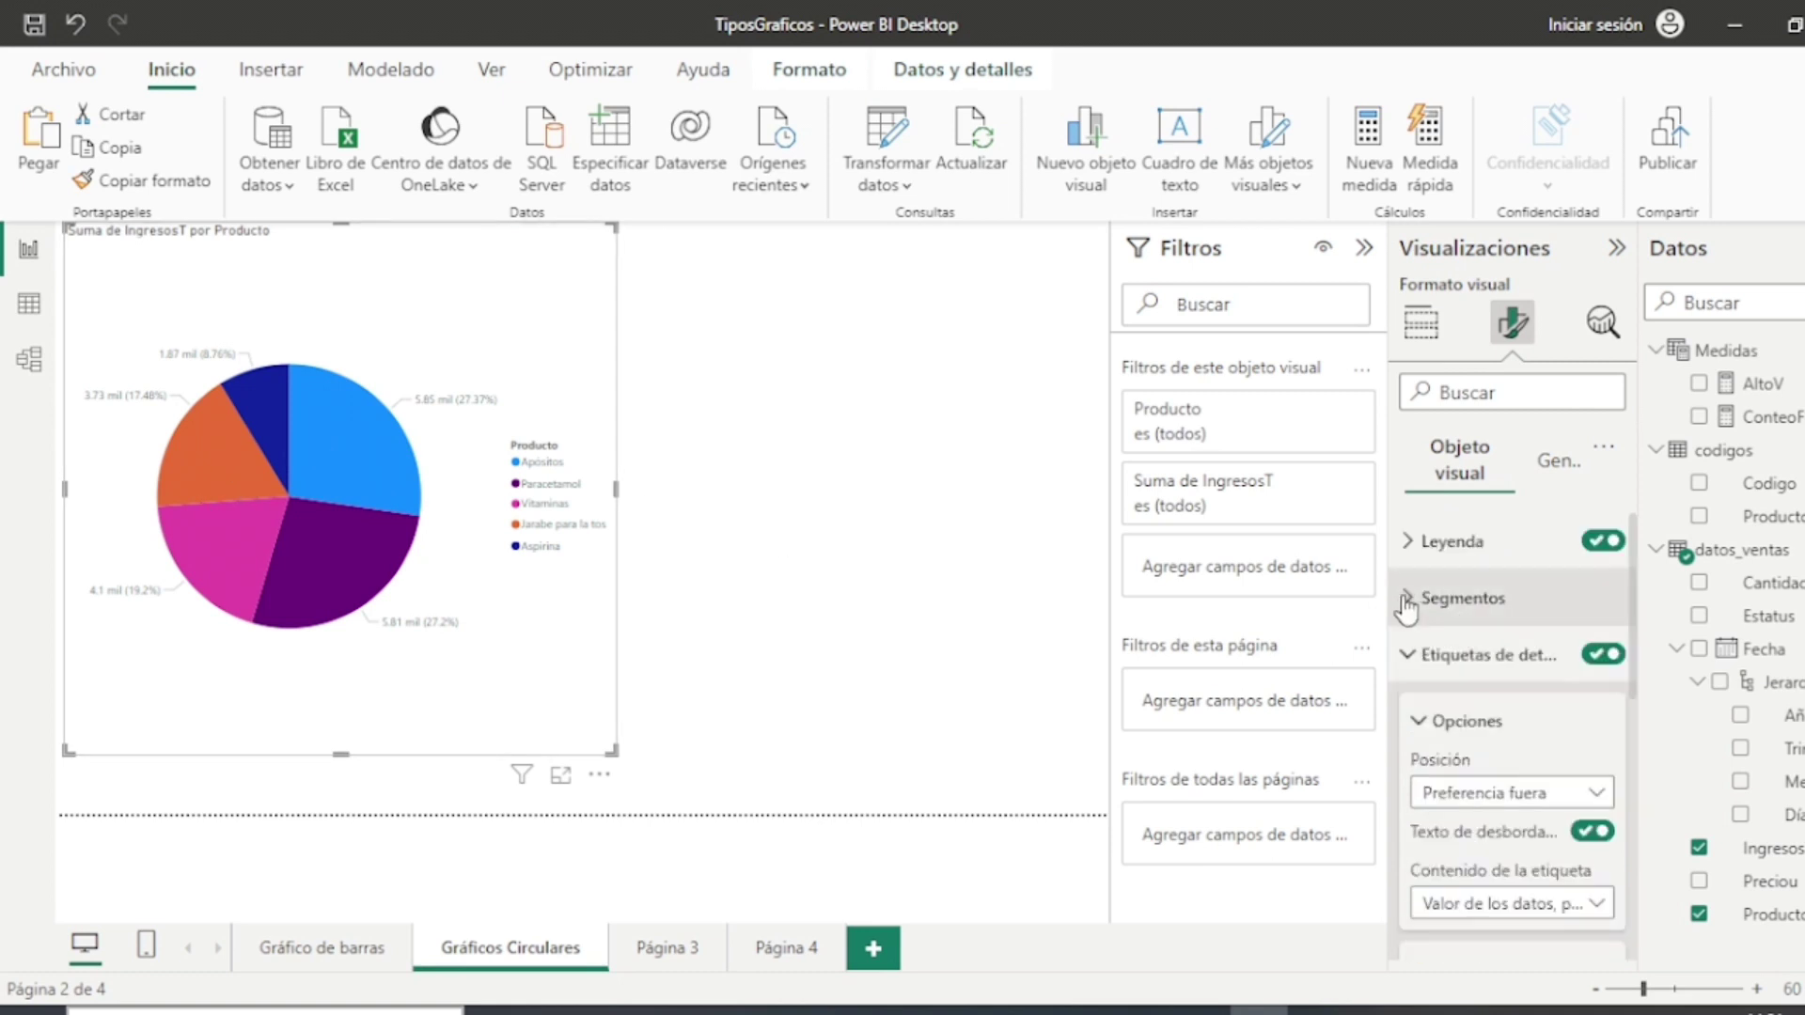
click(1419, 550)
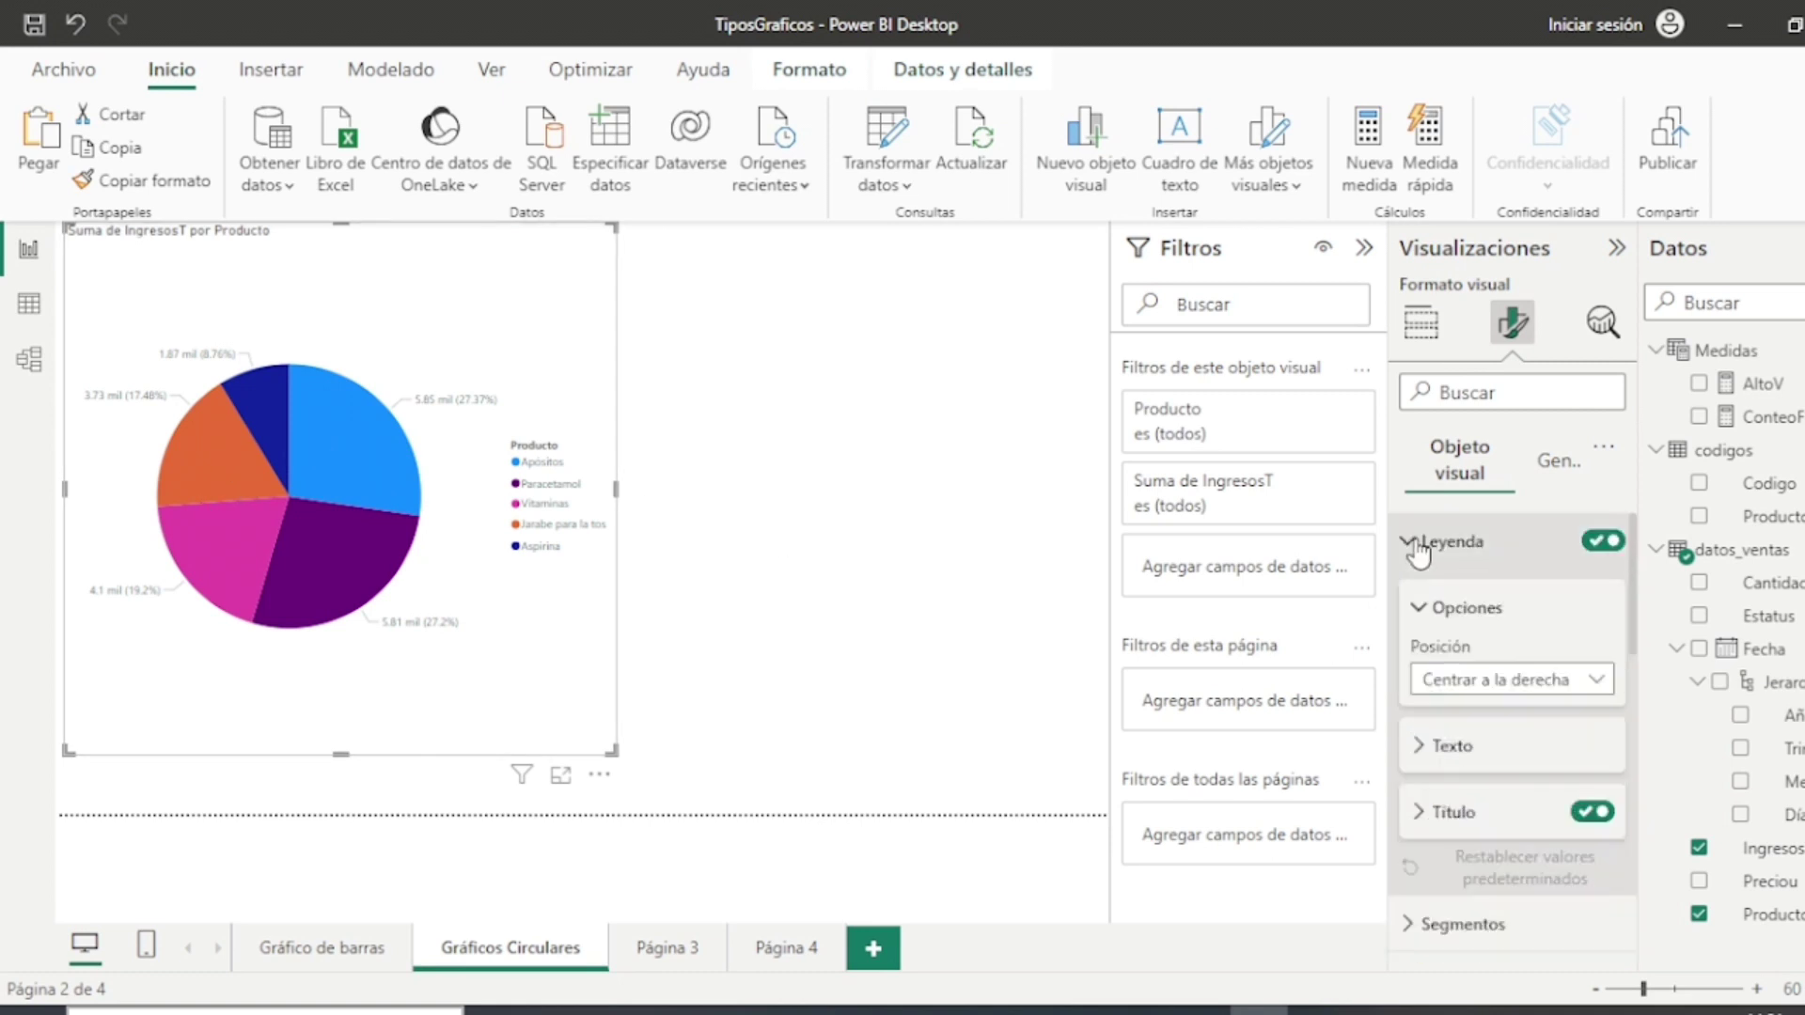
click(1515, 692)
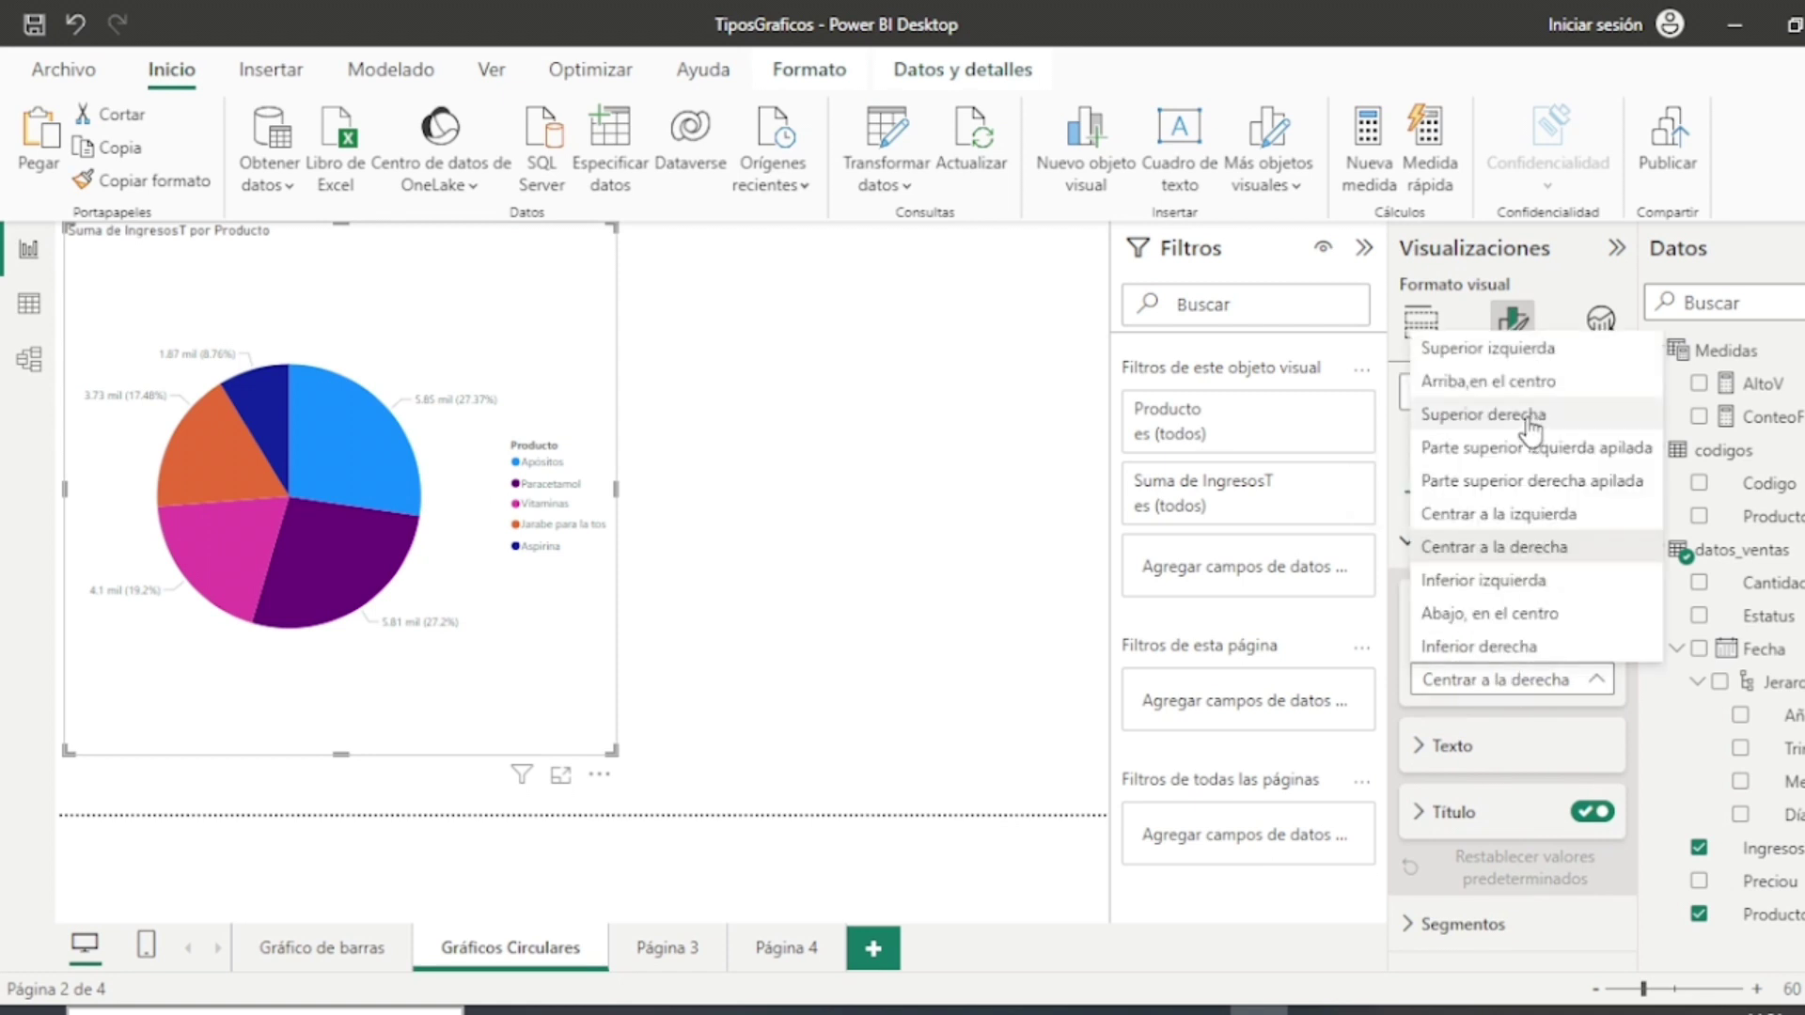
key(Escape)
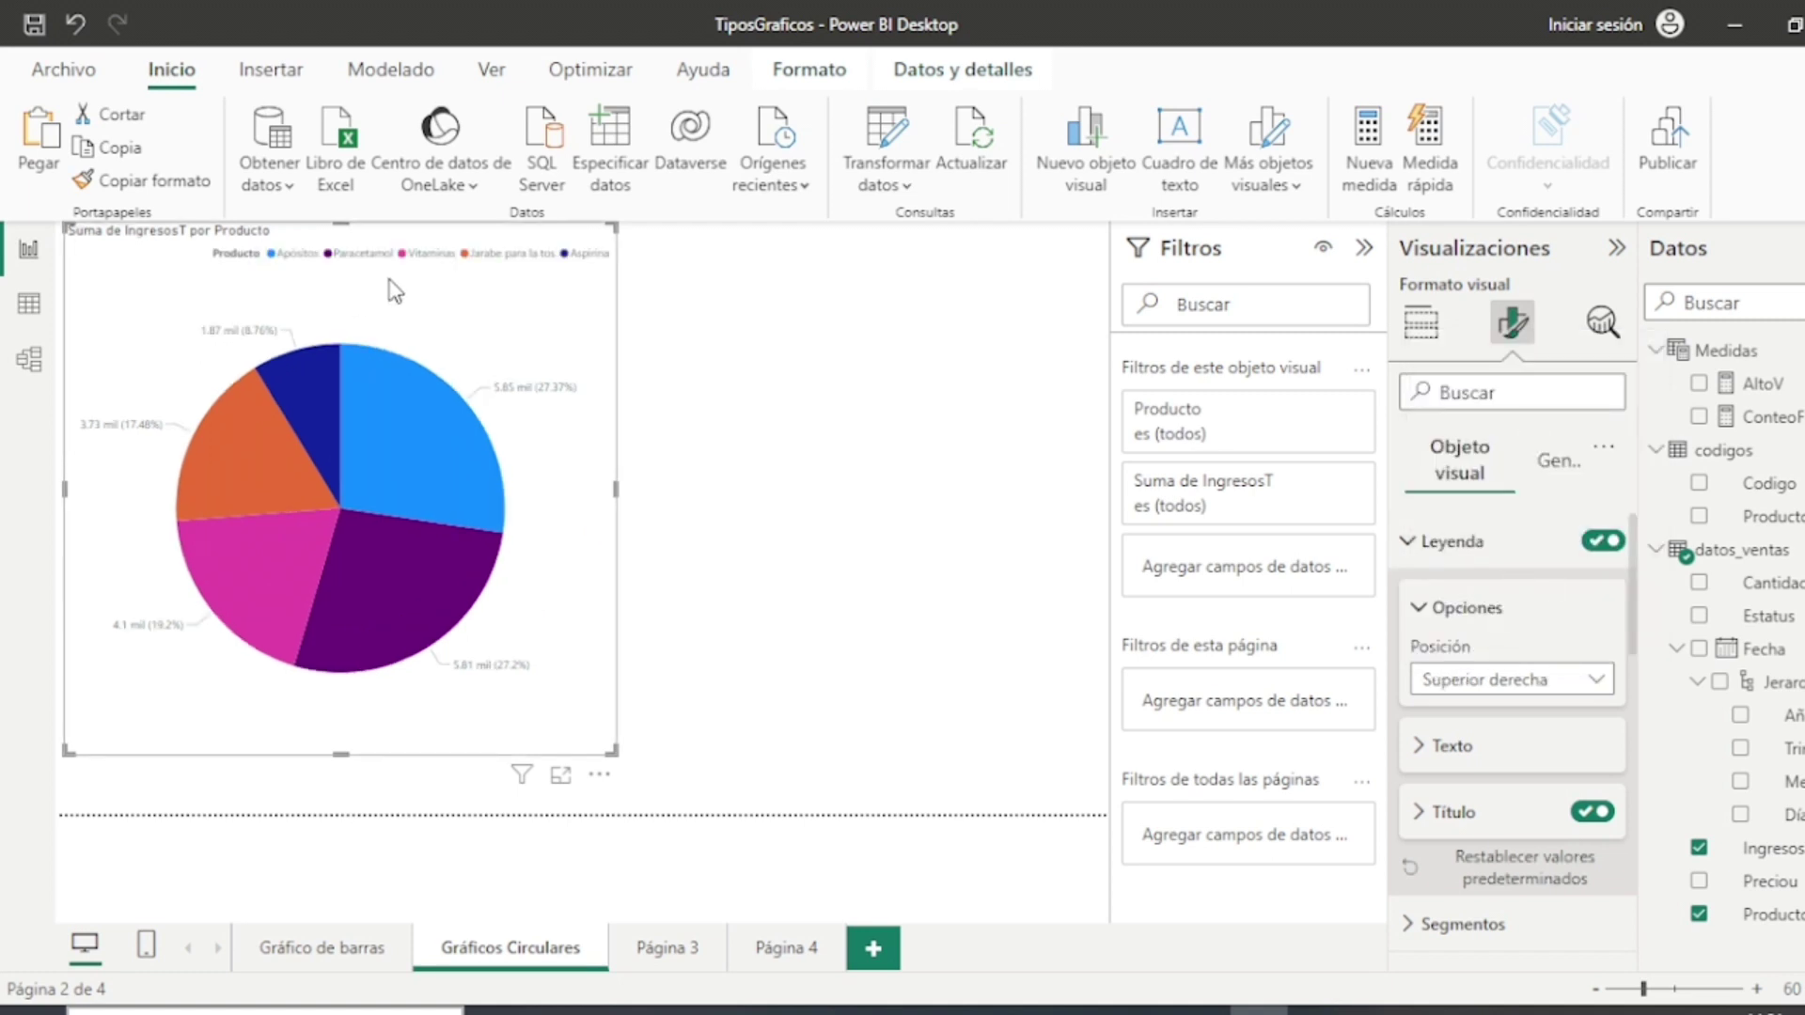
Step: Examine the pie chart's legend text and legend title options along with its detail label settings
click(1425, 746)
scroll(1532, 628, down, 2)
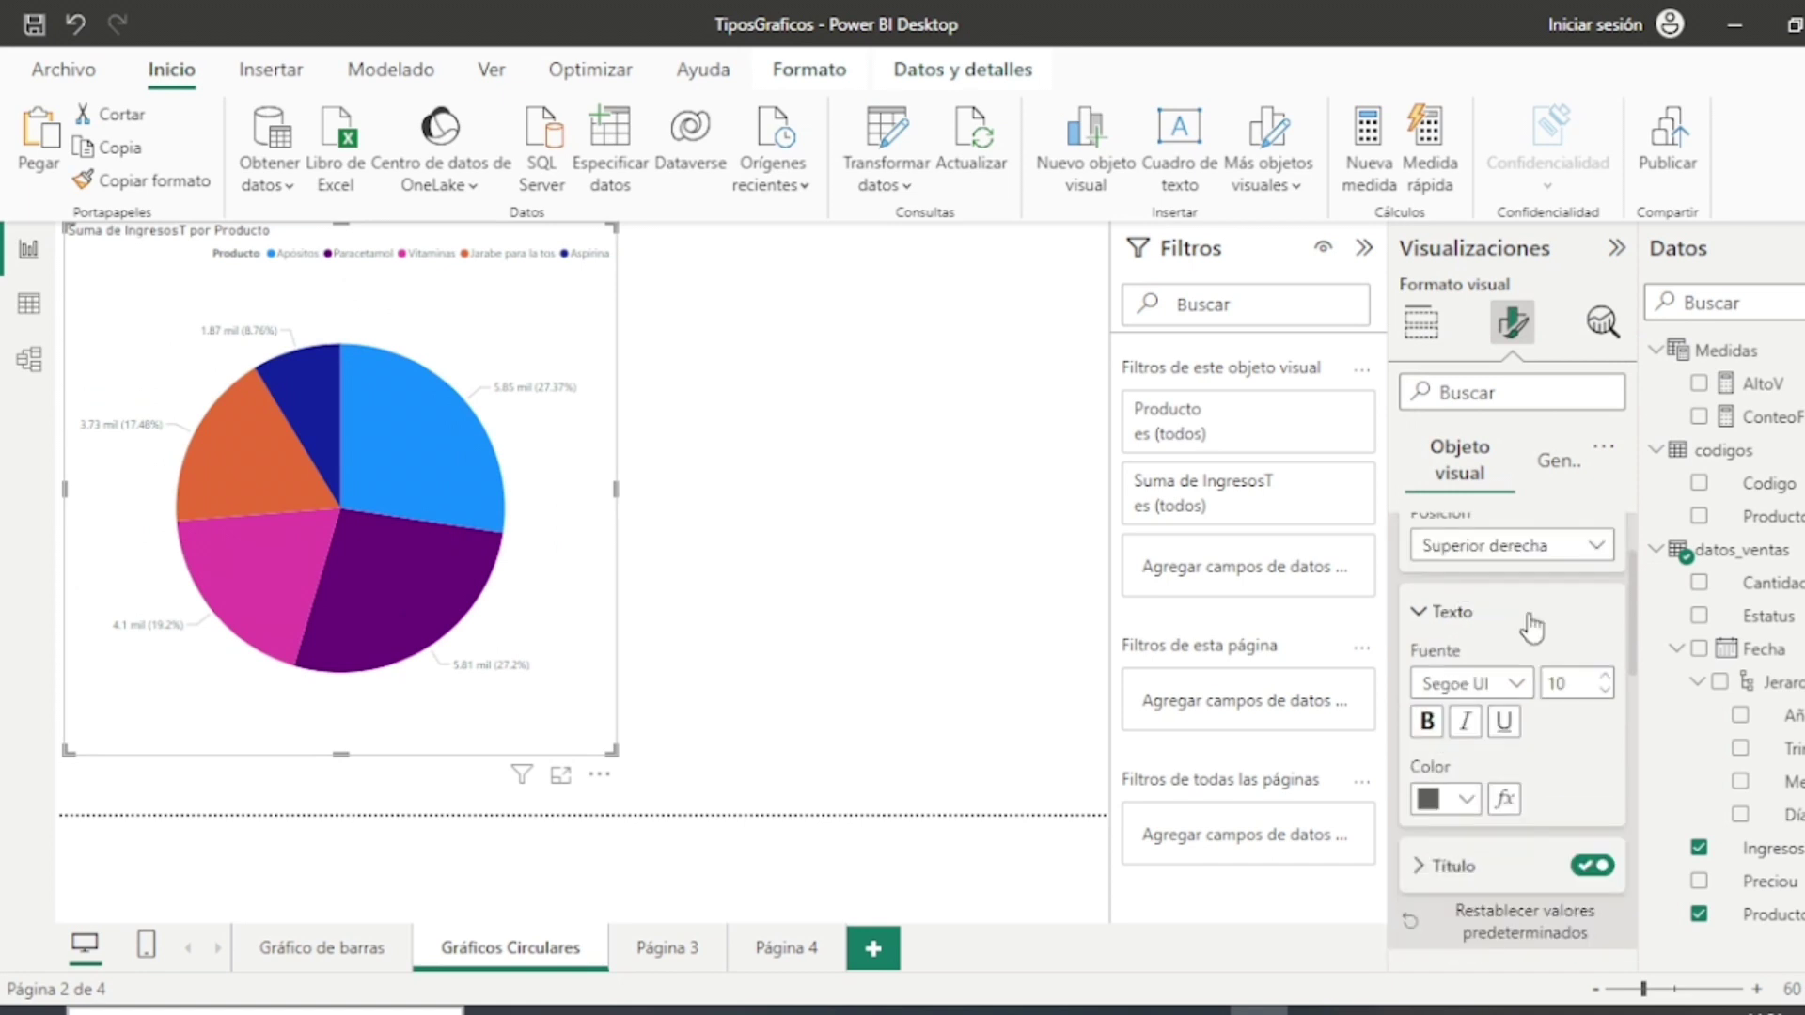
click(1419, 869)
scroll(1564, 678, down, 3)
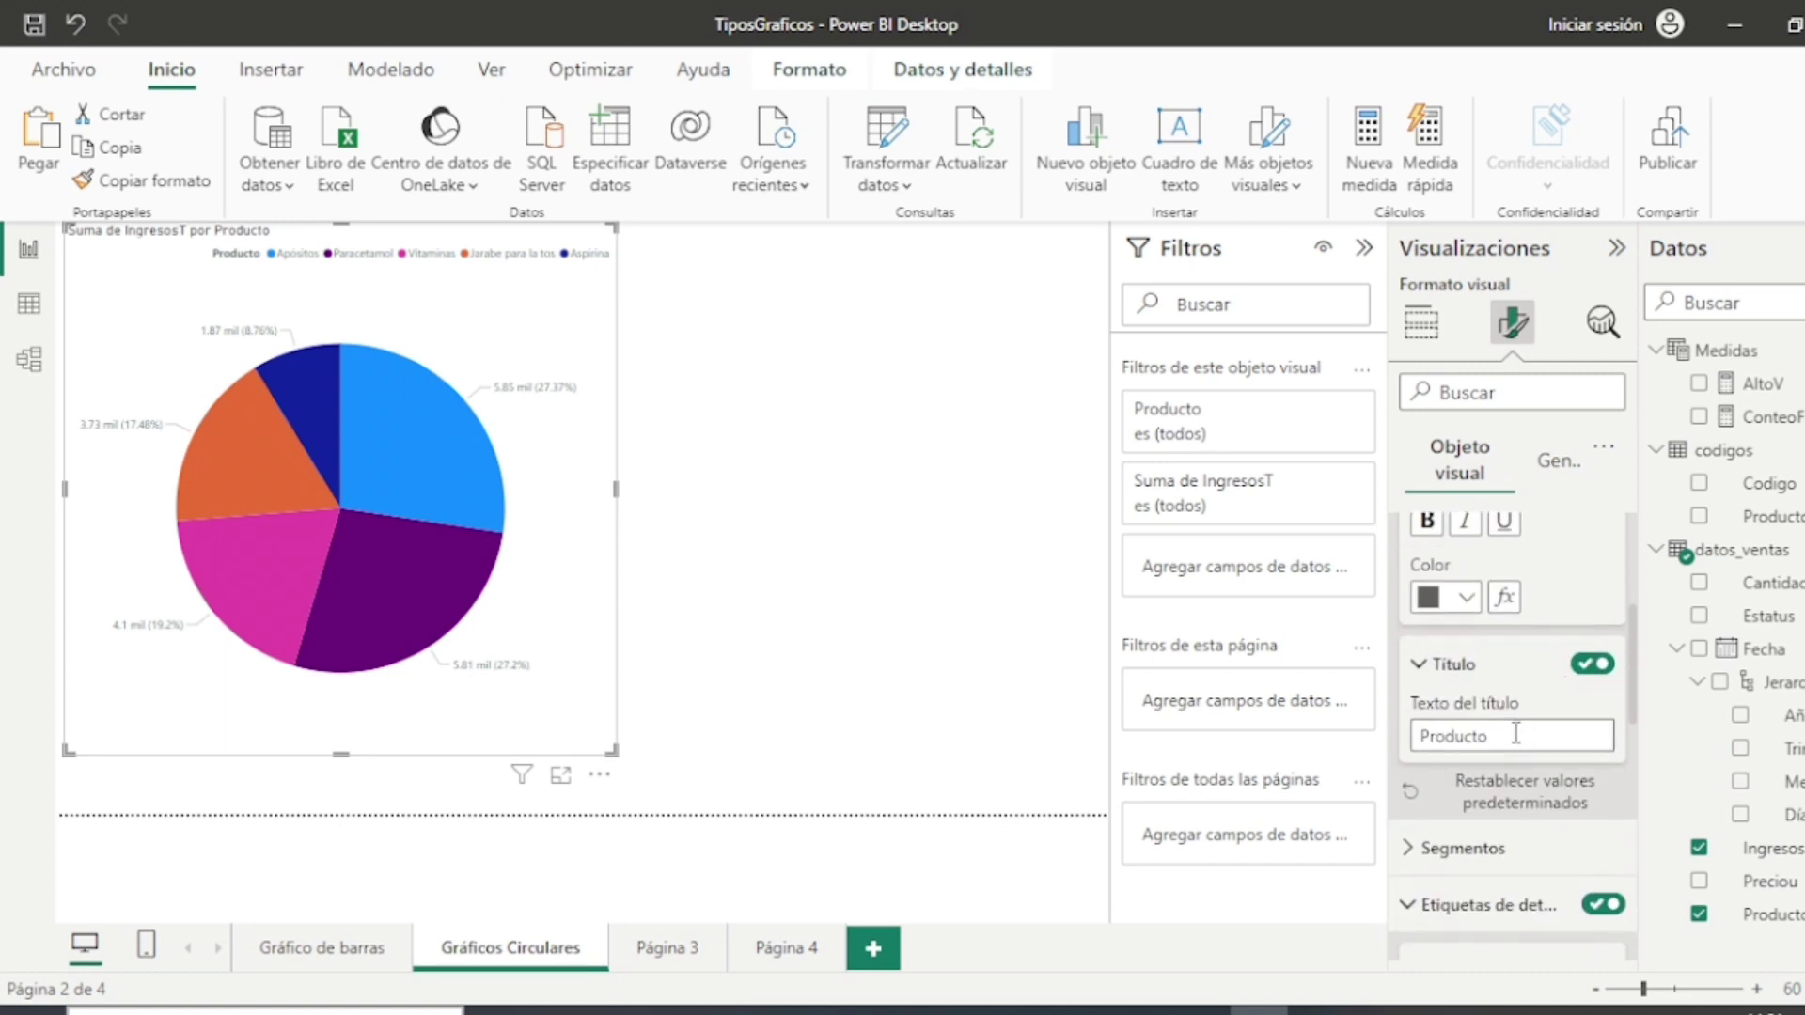
drag(1515, 733, 1386, 731)
scroll(1514, 714, down, 5)
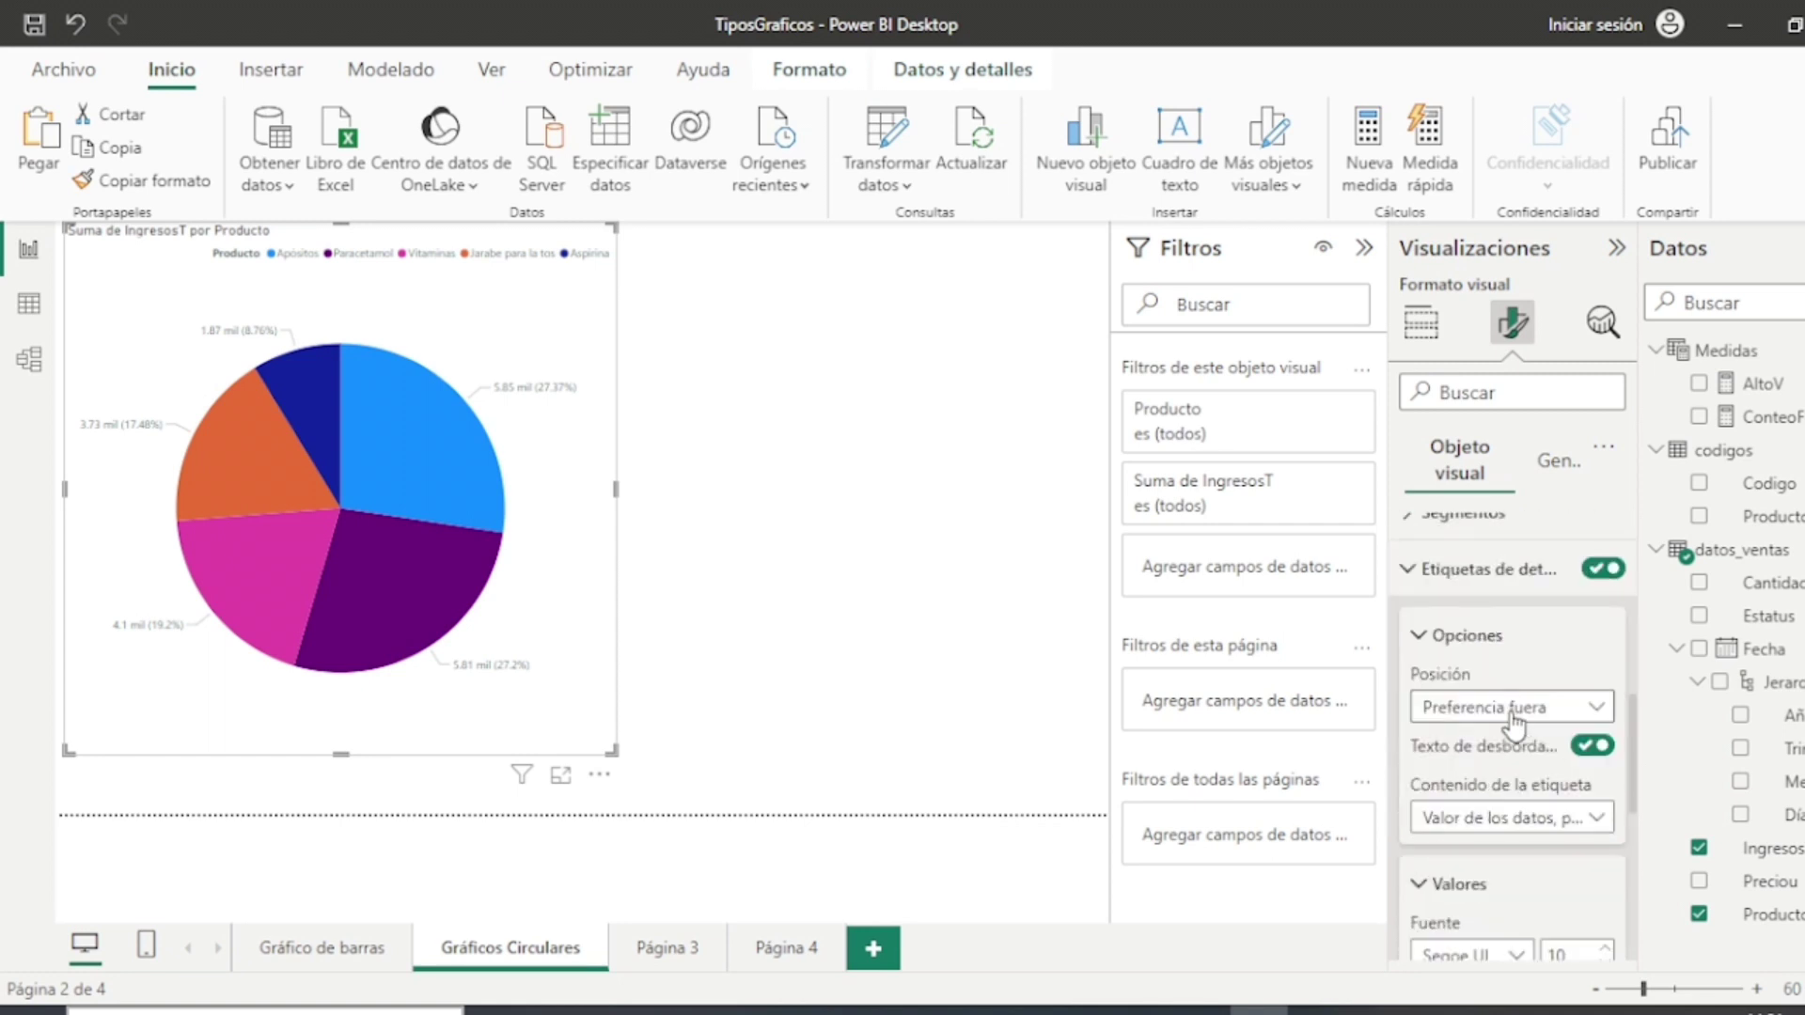
scroll(1513, 724, down, 6)
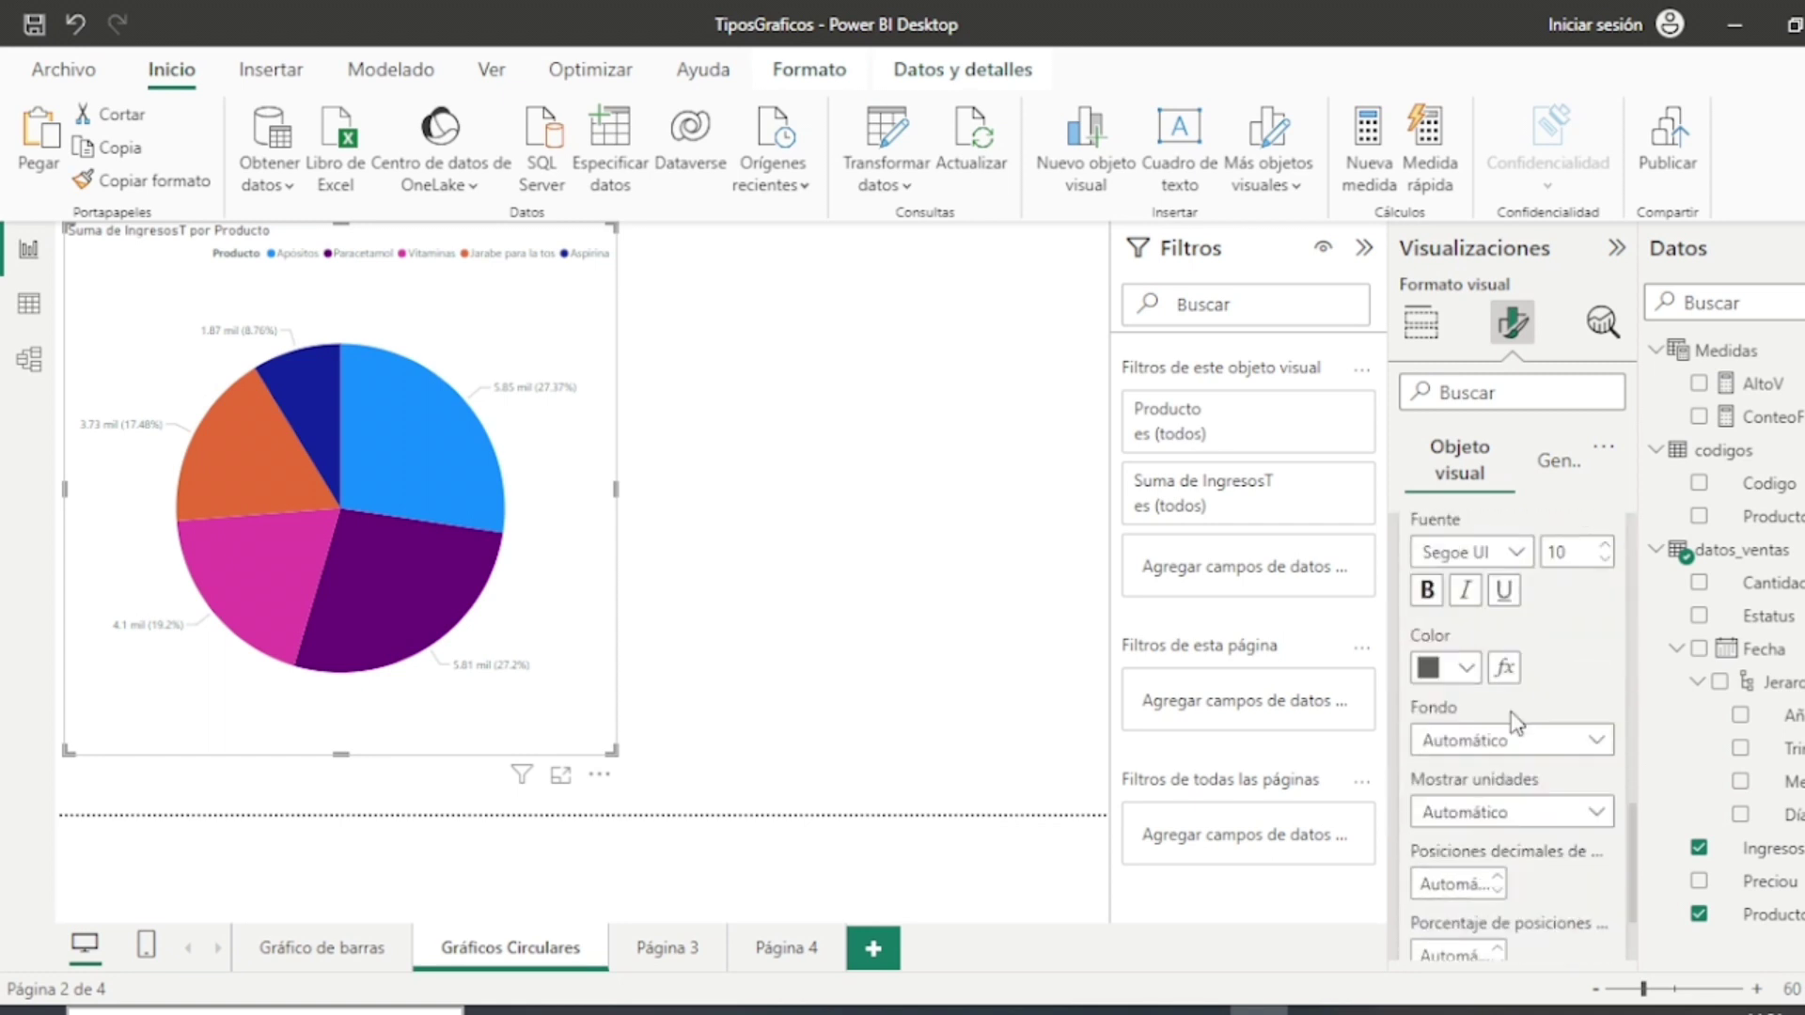
scroll(1513, 724, up, 8)
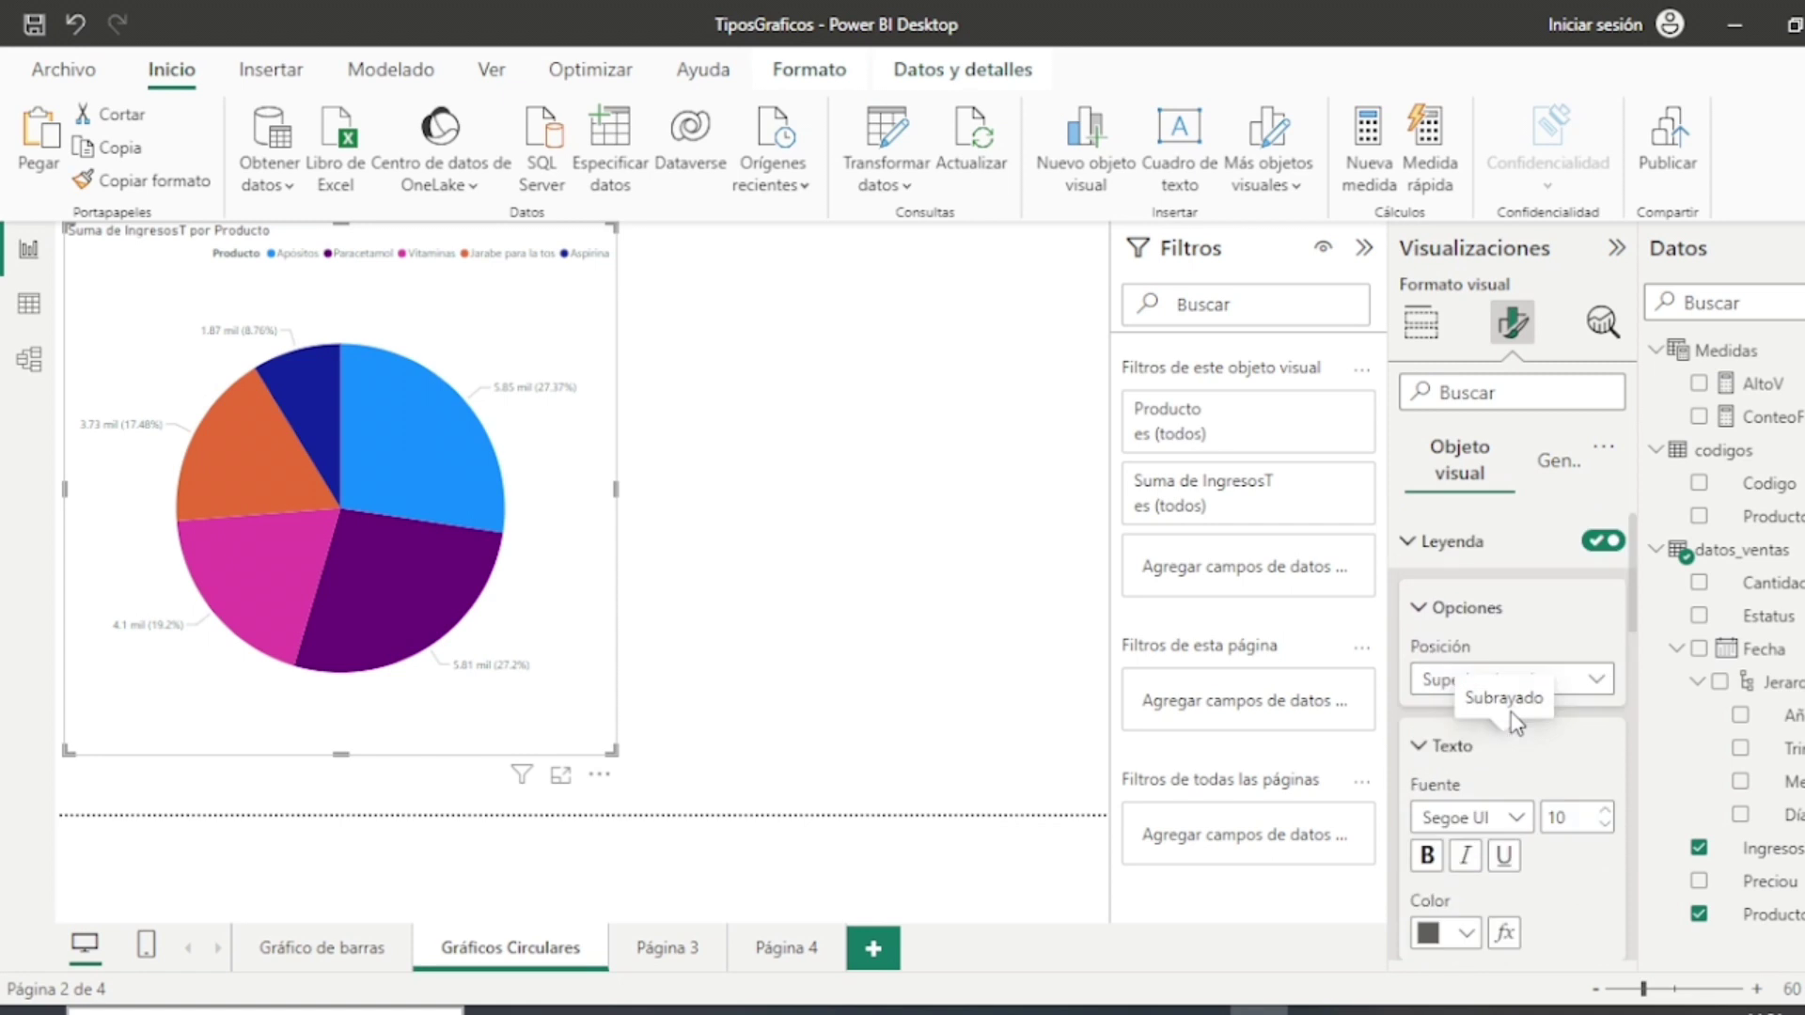
click(1406, 542)
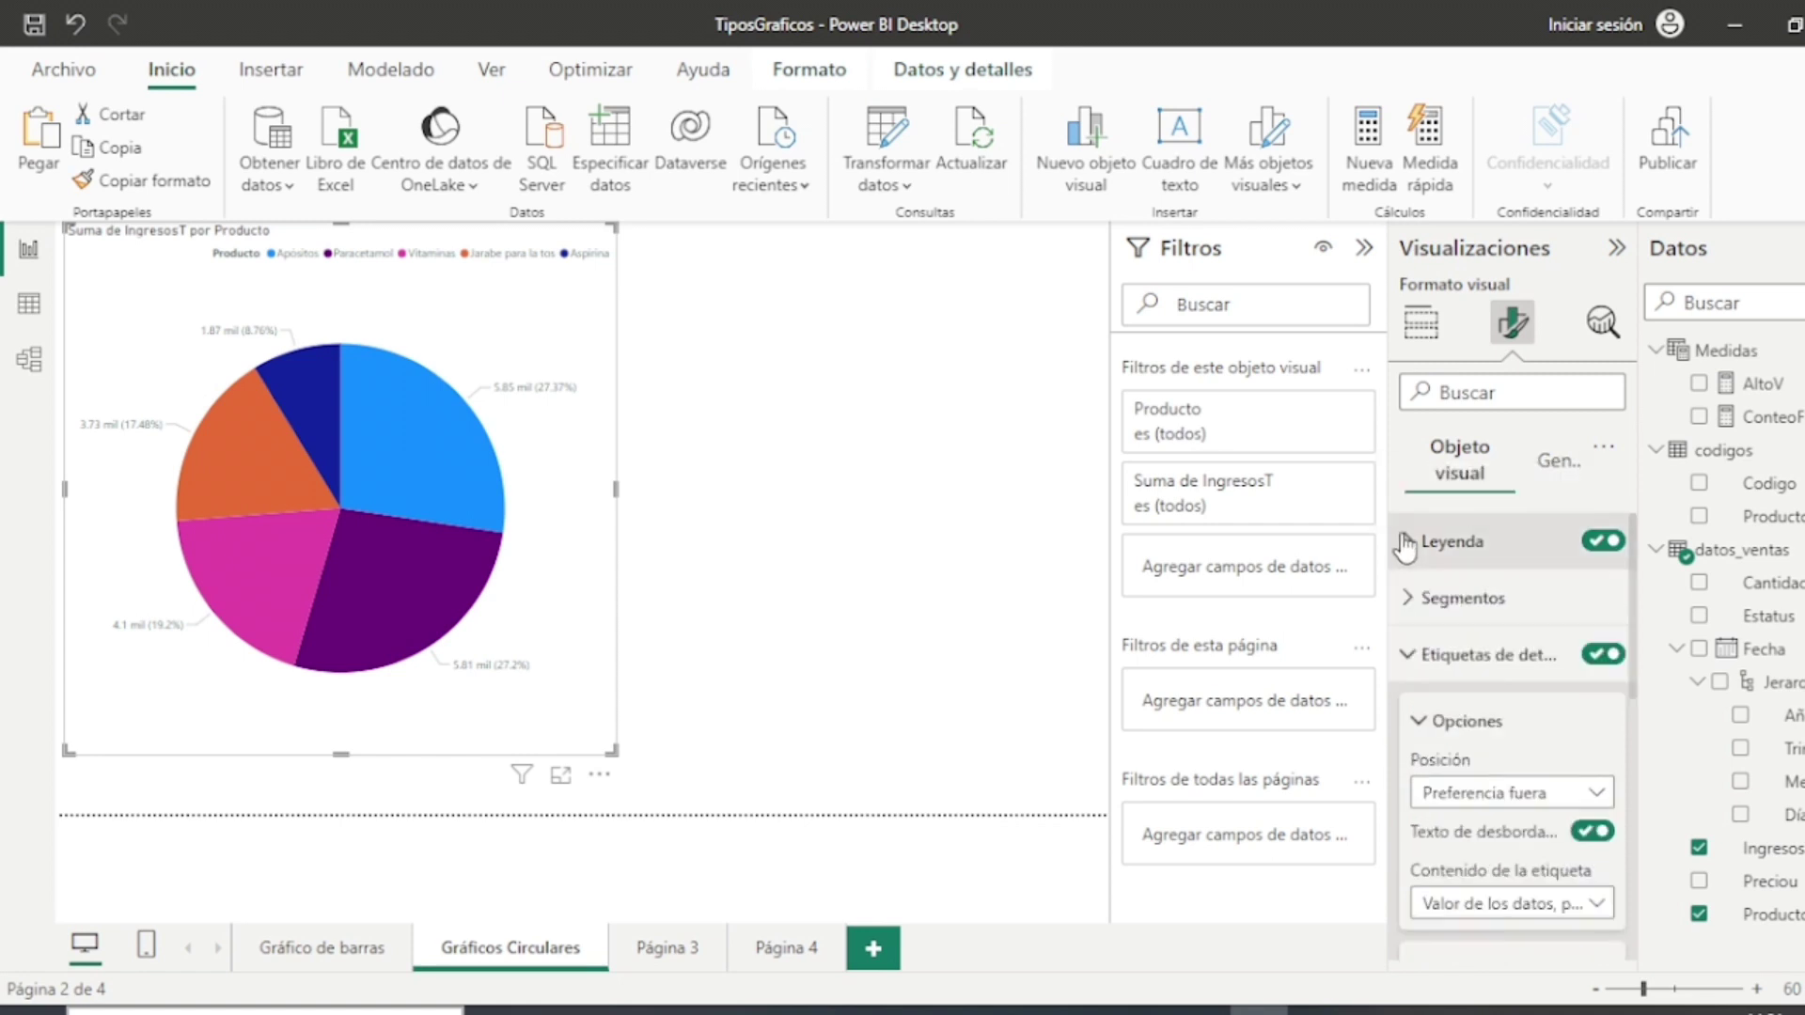
click(1408, 543)
click(1422, 611)
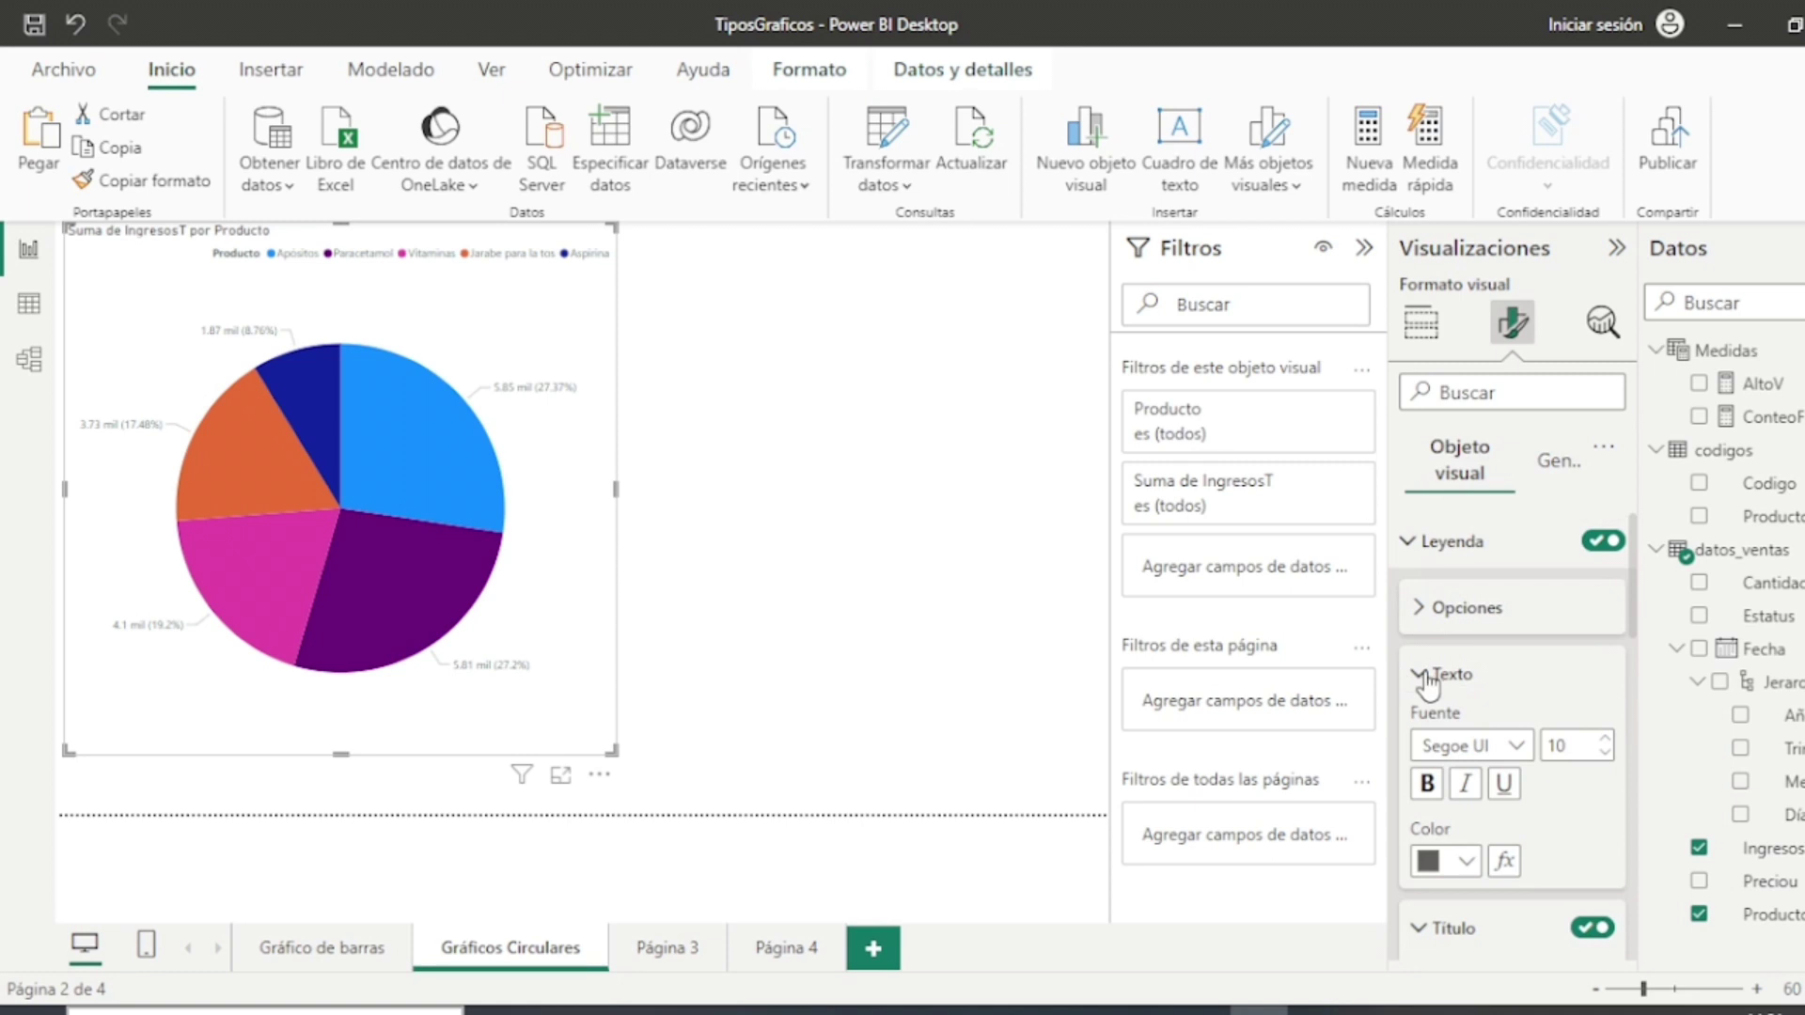
scroll(1438, 715, down, 2)
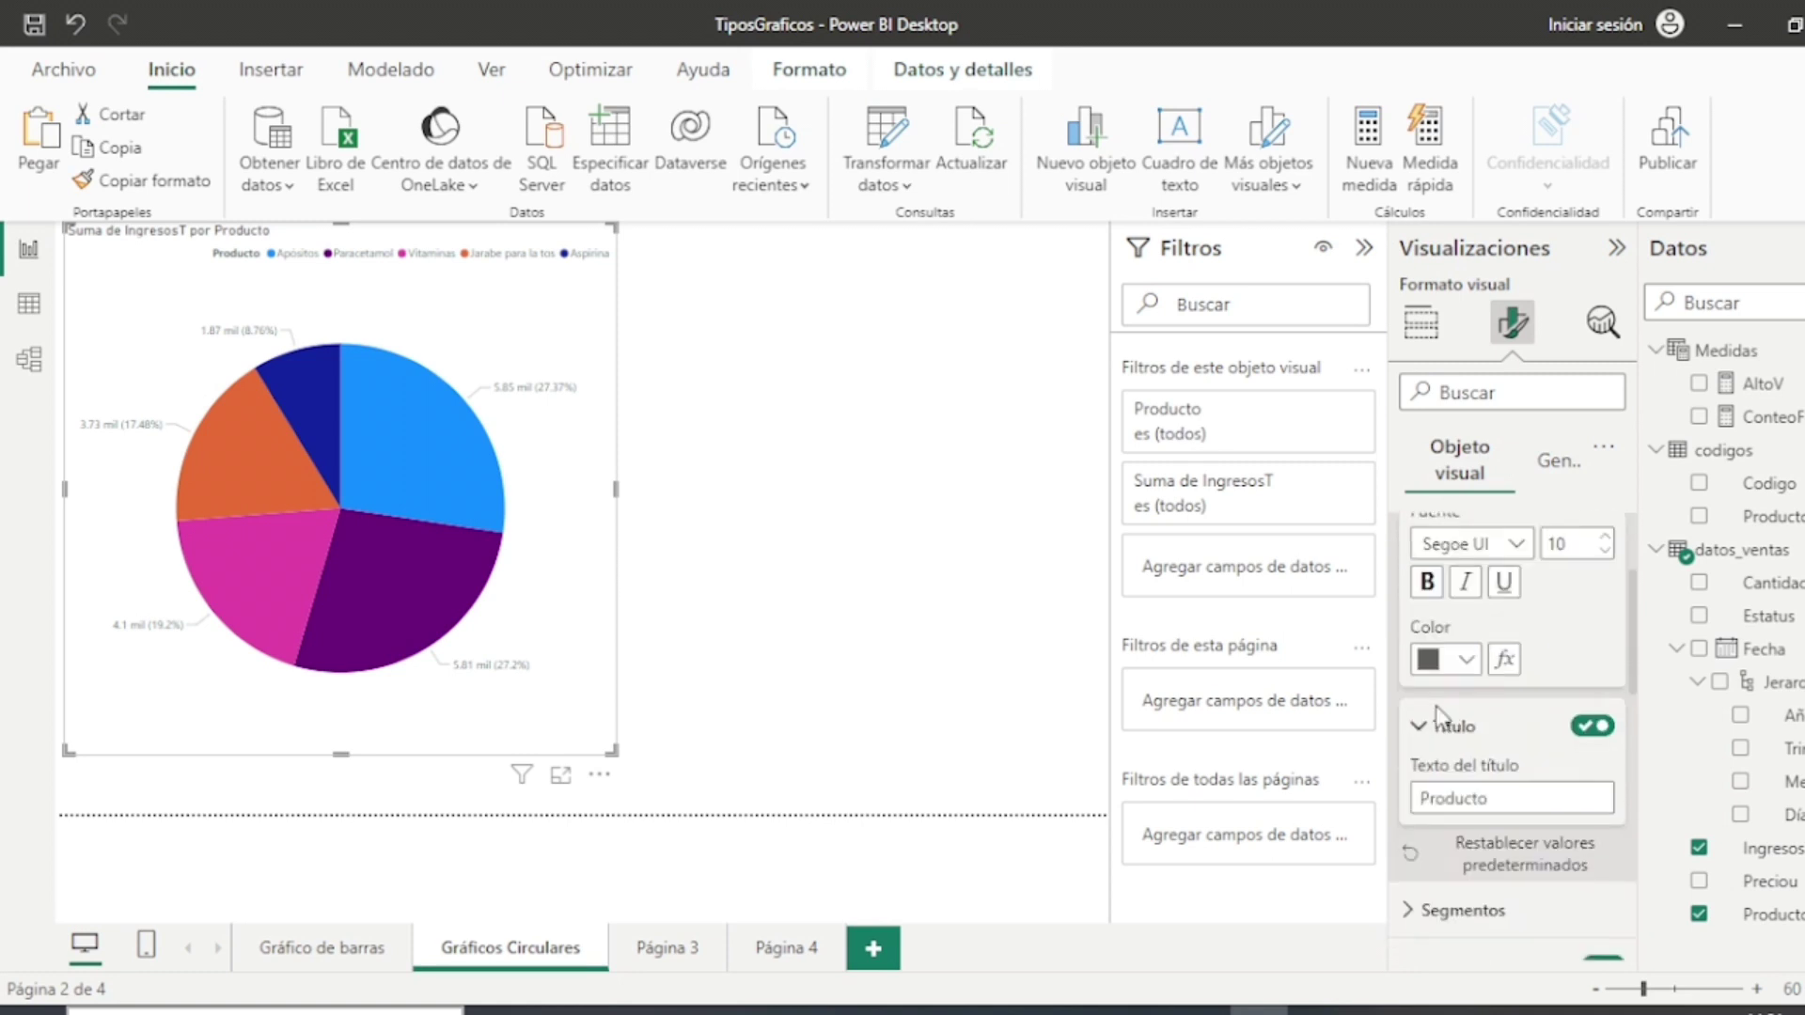
scroll(1435, 713, down, 3)
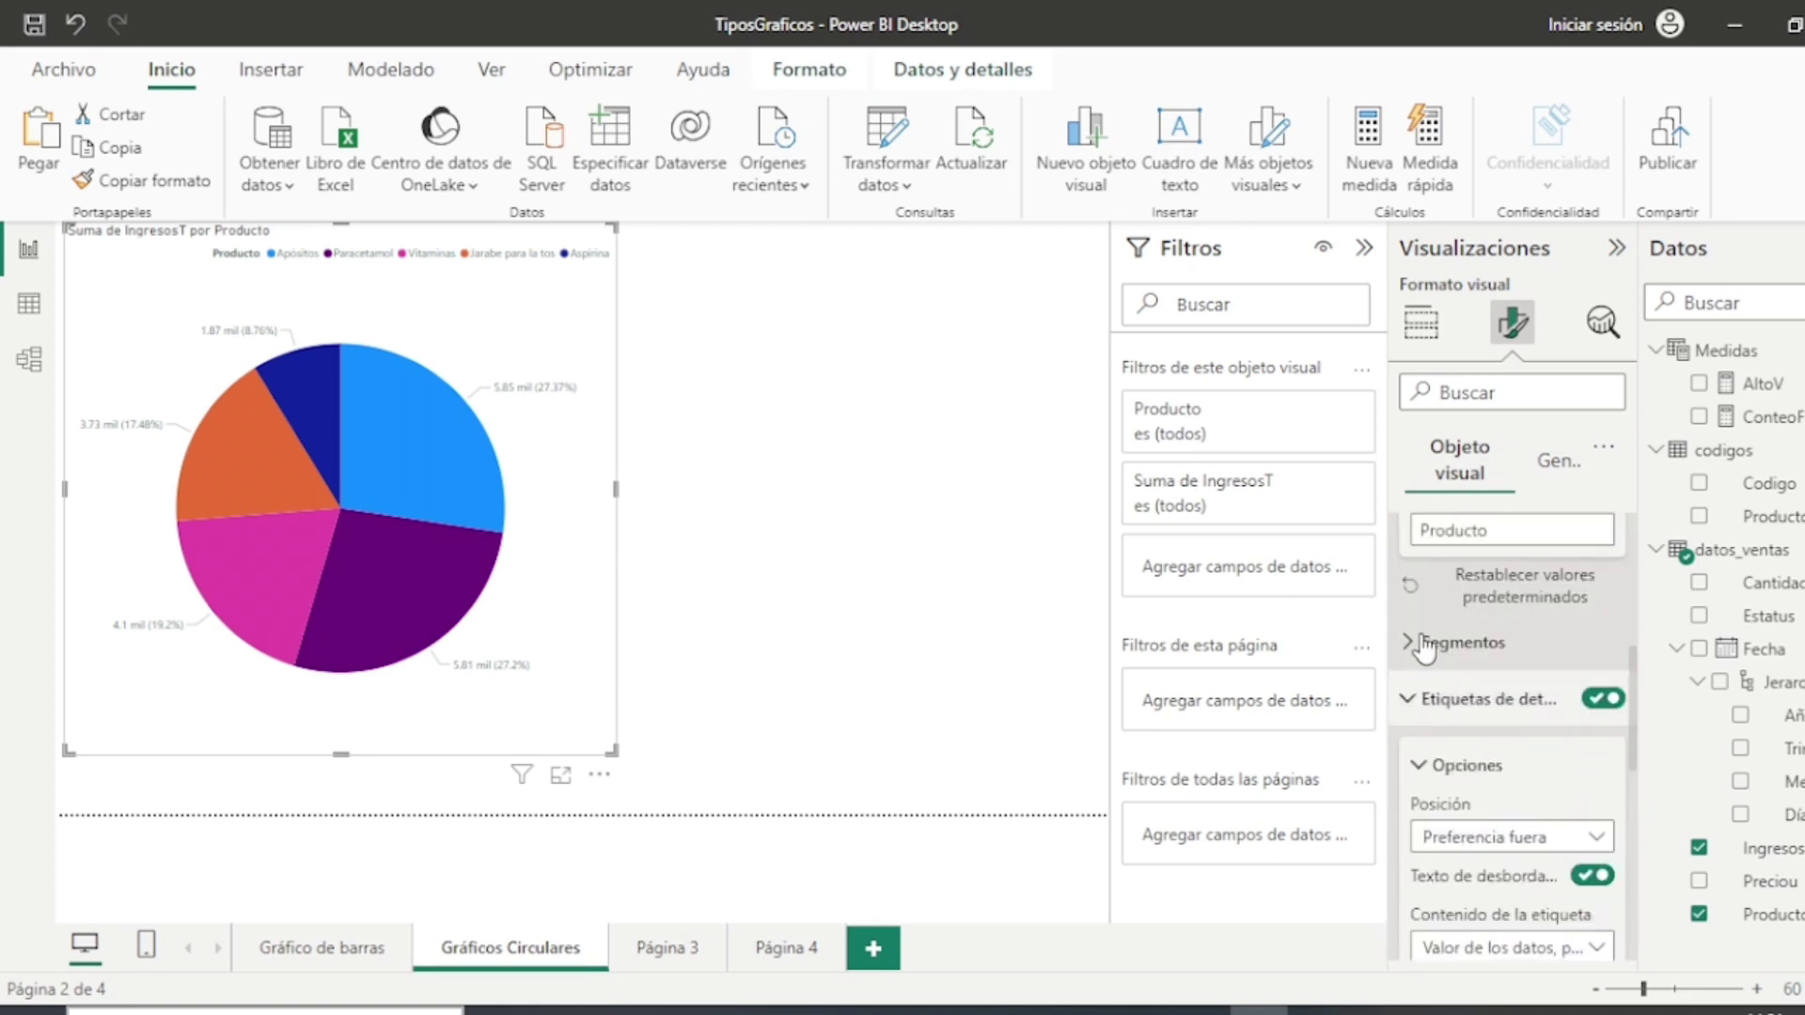
Step: Change the pie chart's title text to "Suma de Ingresos por Producto"
click(1563, 478)
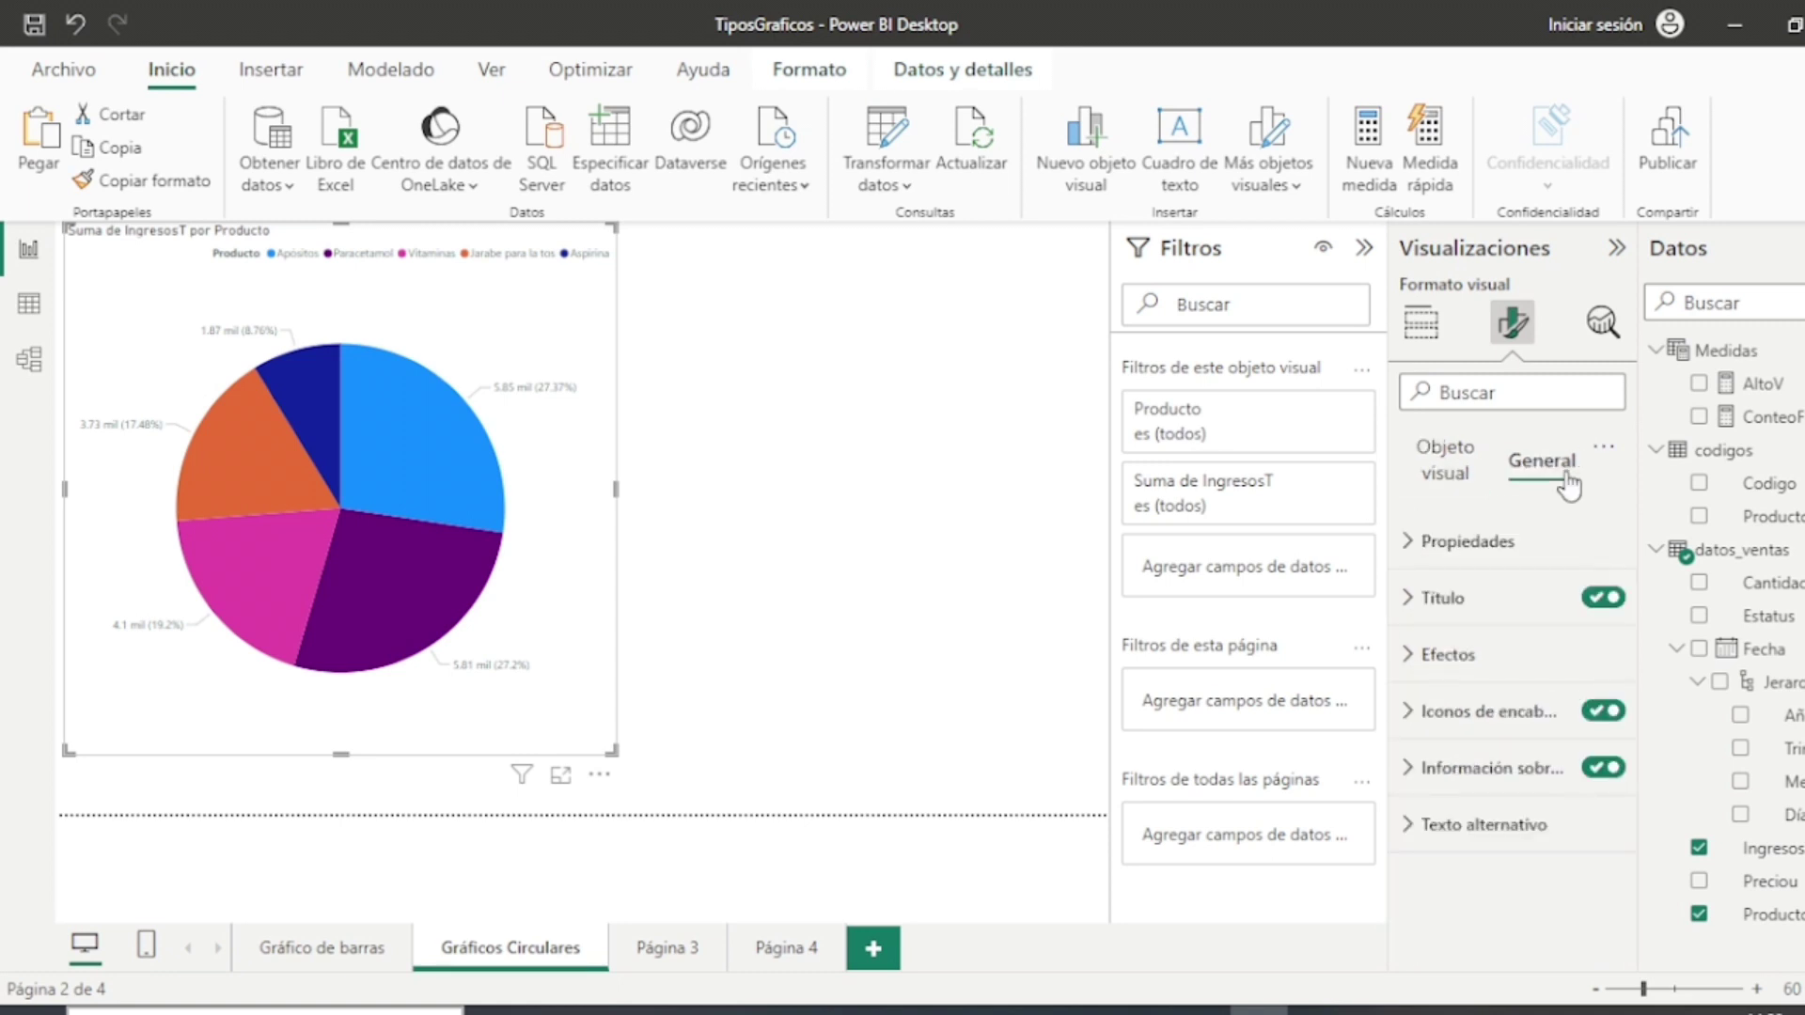
click(1408, 597)
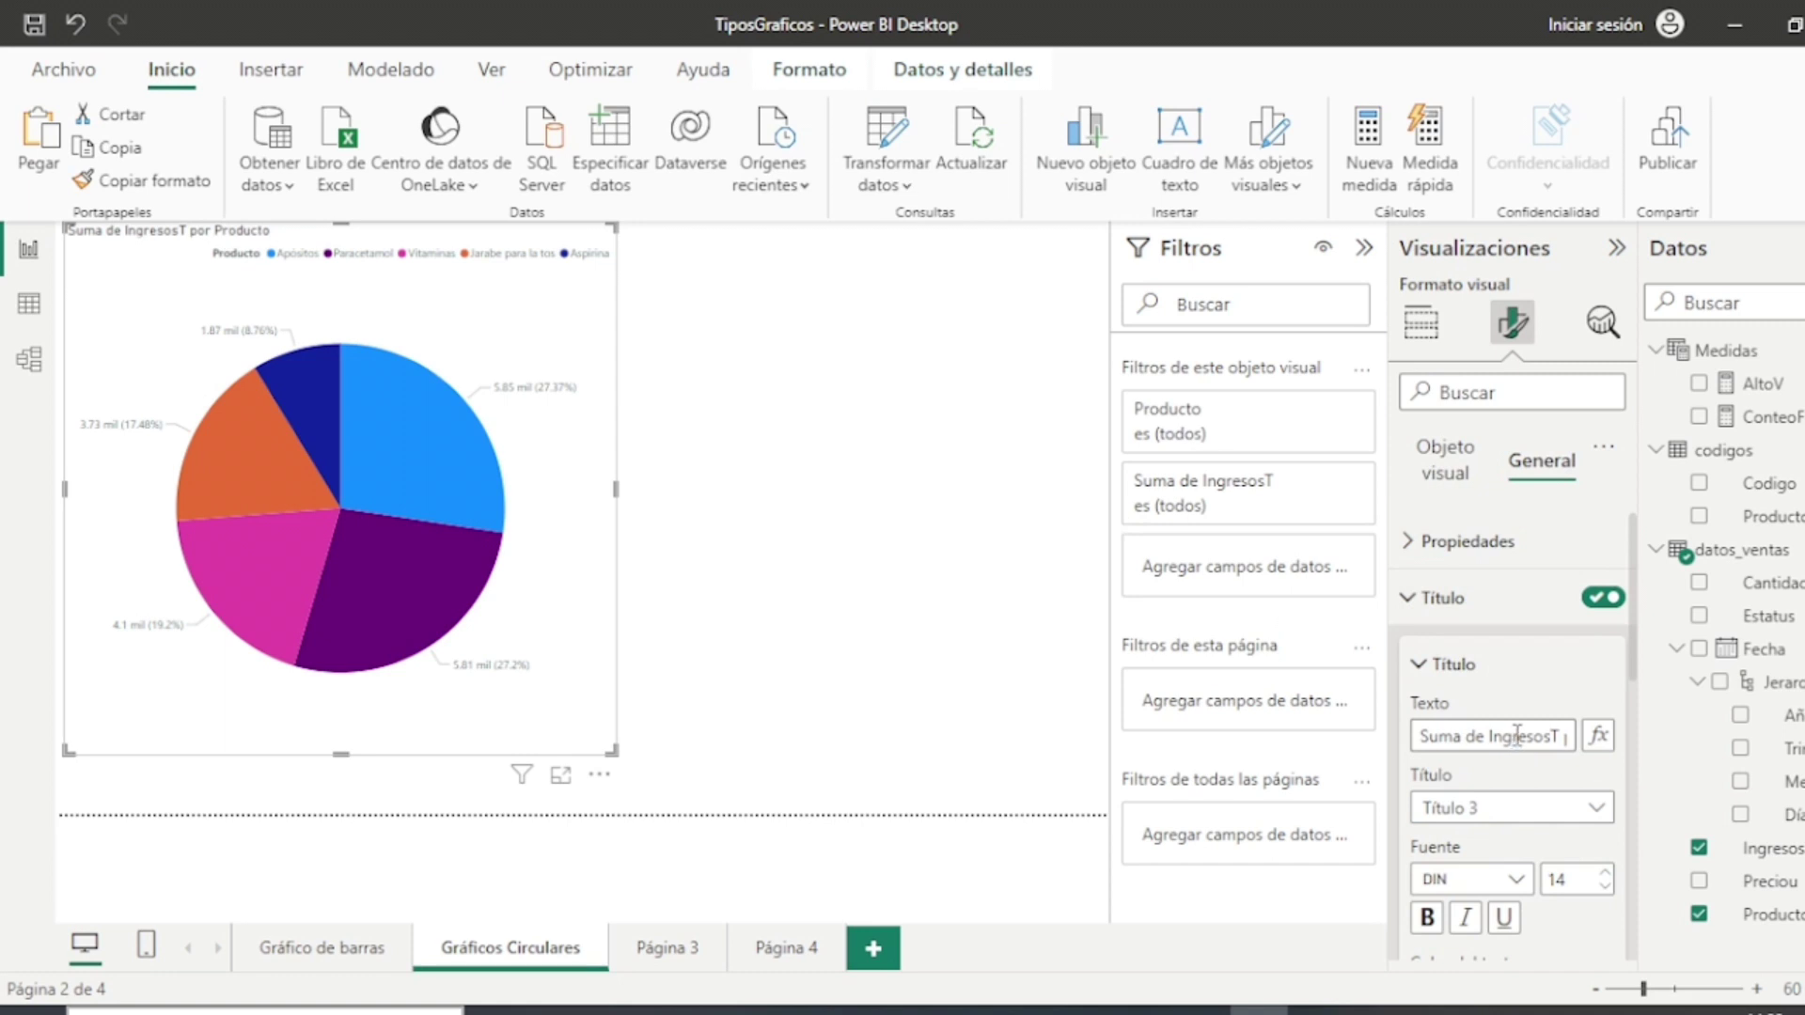
click(1497, 736)
drag(1551, 736, 1459, 736)
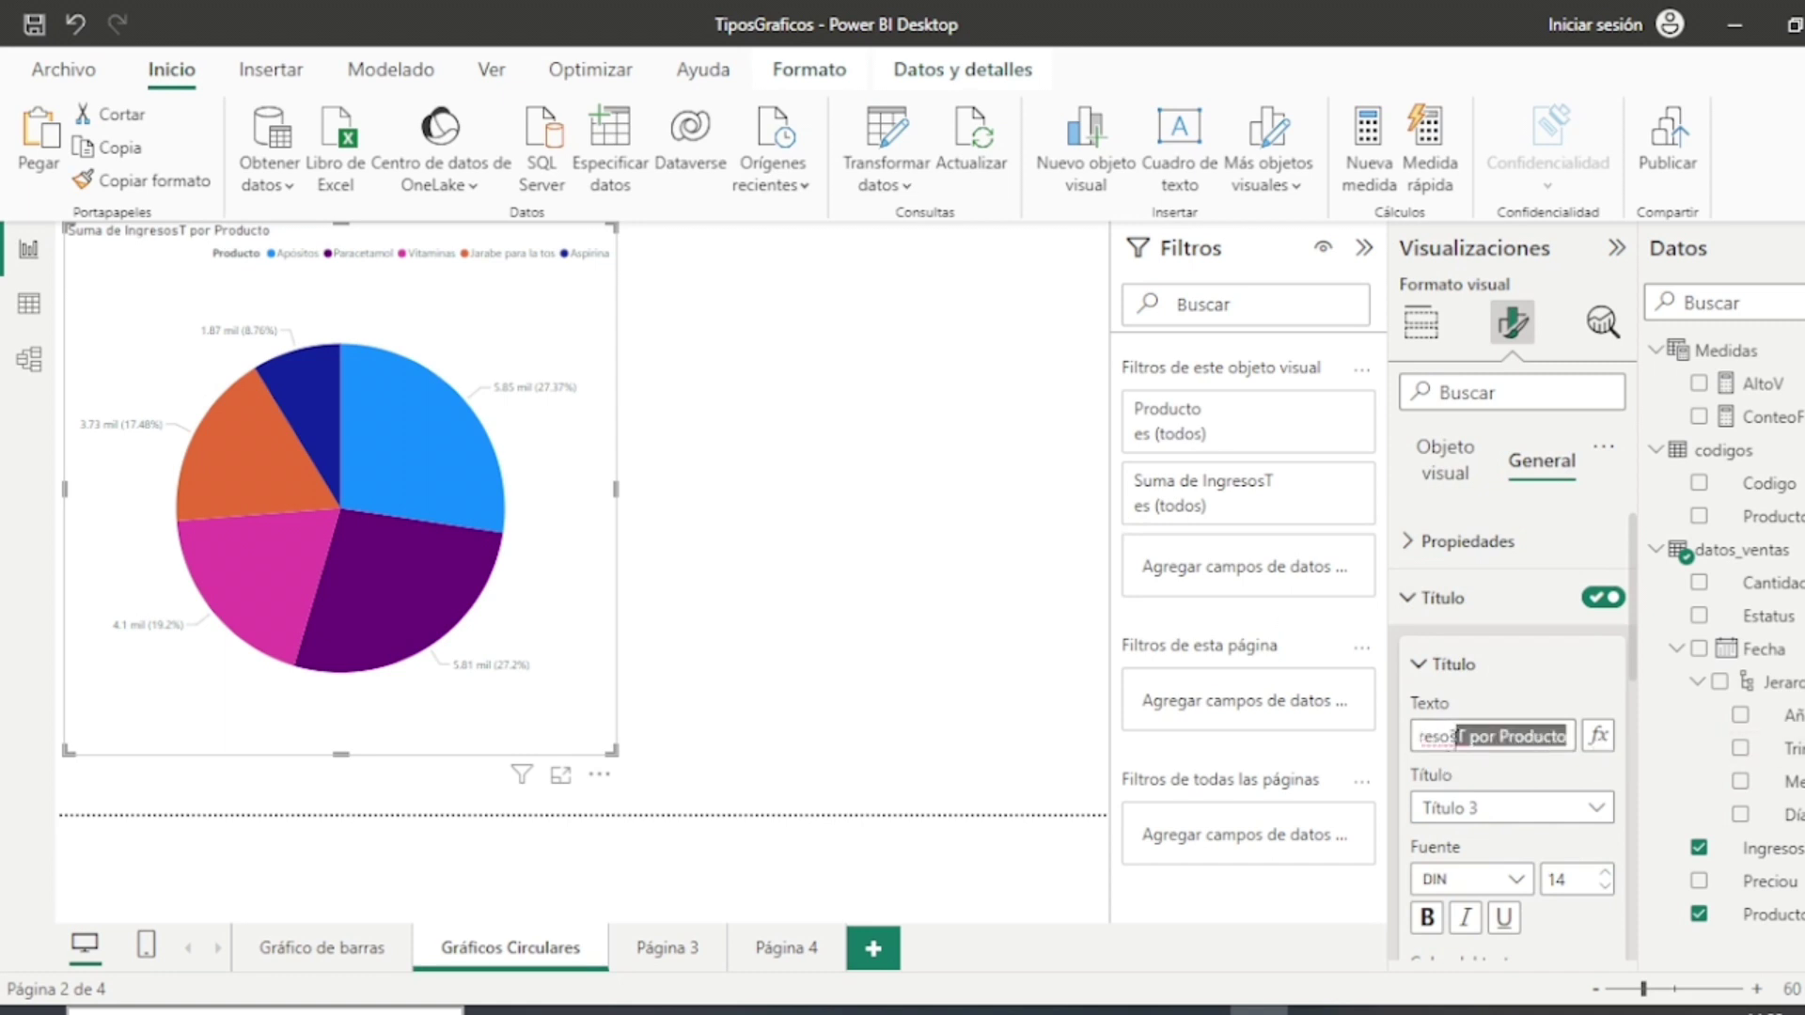
click(1464, 736)
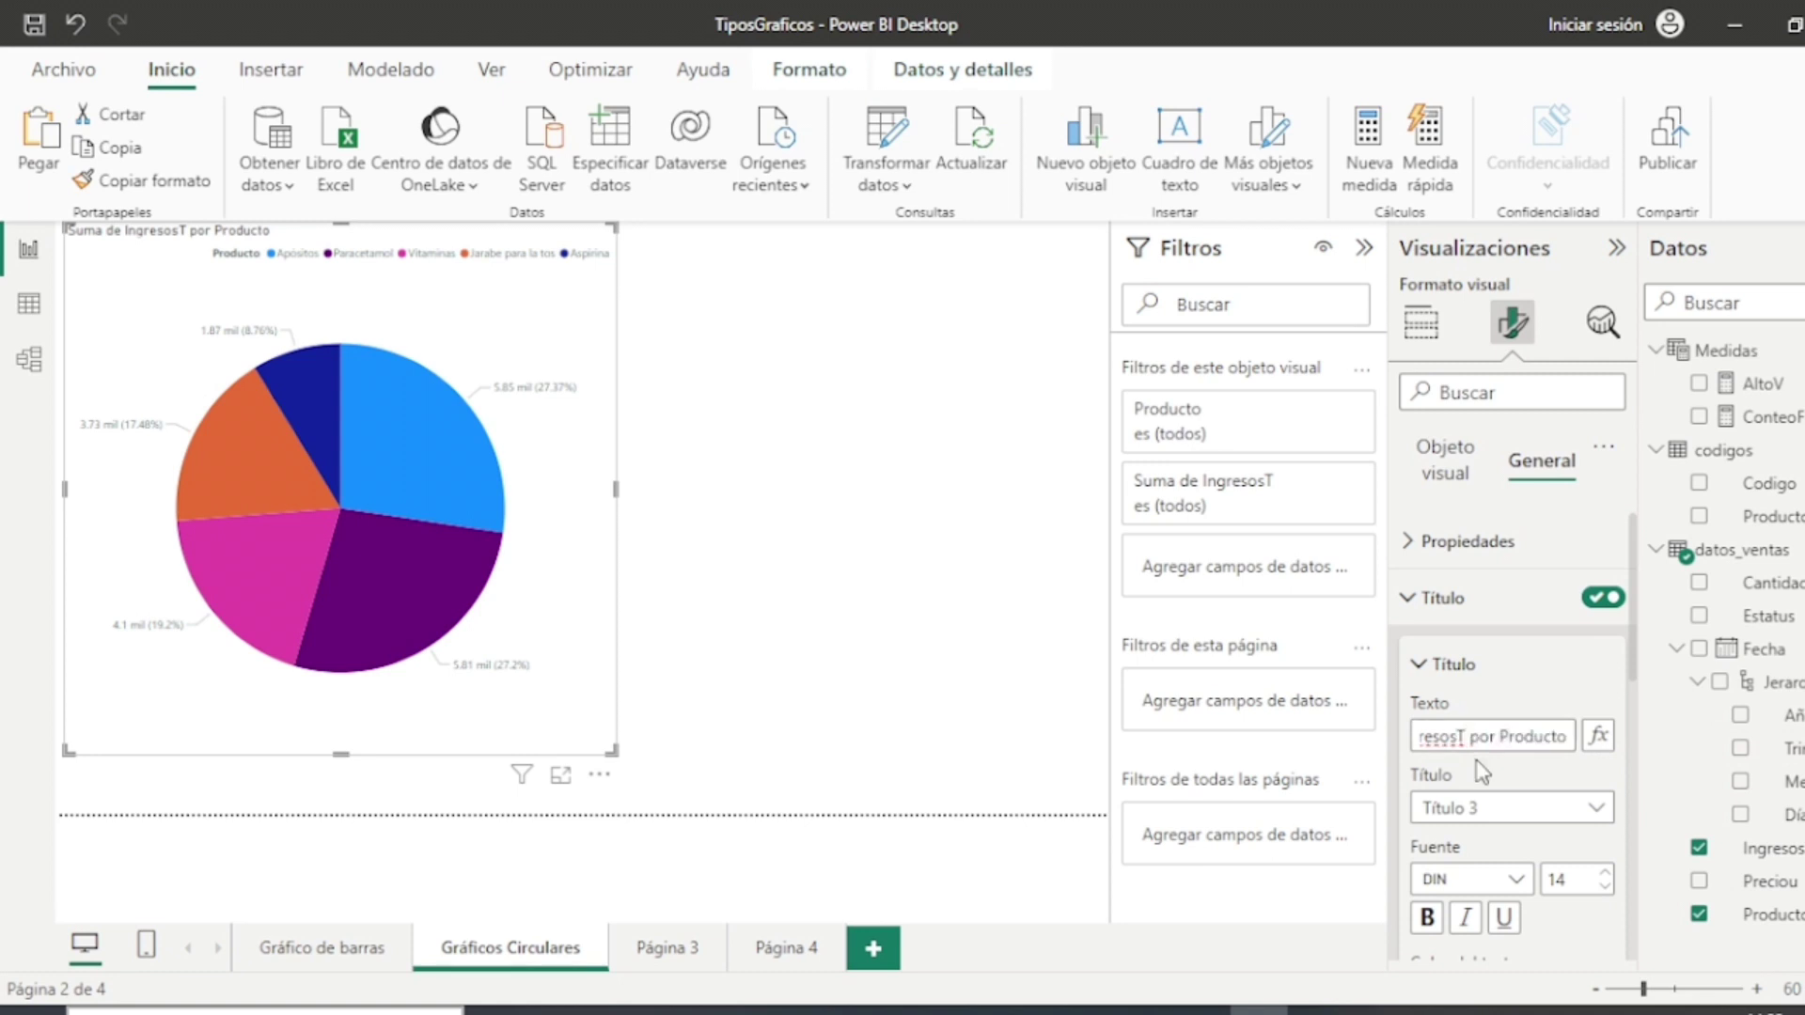
key(BackSpace)
Step: Format the pie chart's title in bold Arial Black and center it horizontally
scroll(1532, 752, down, 1)
click(1426, 851)
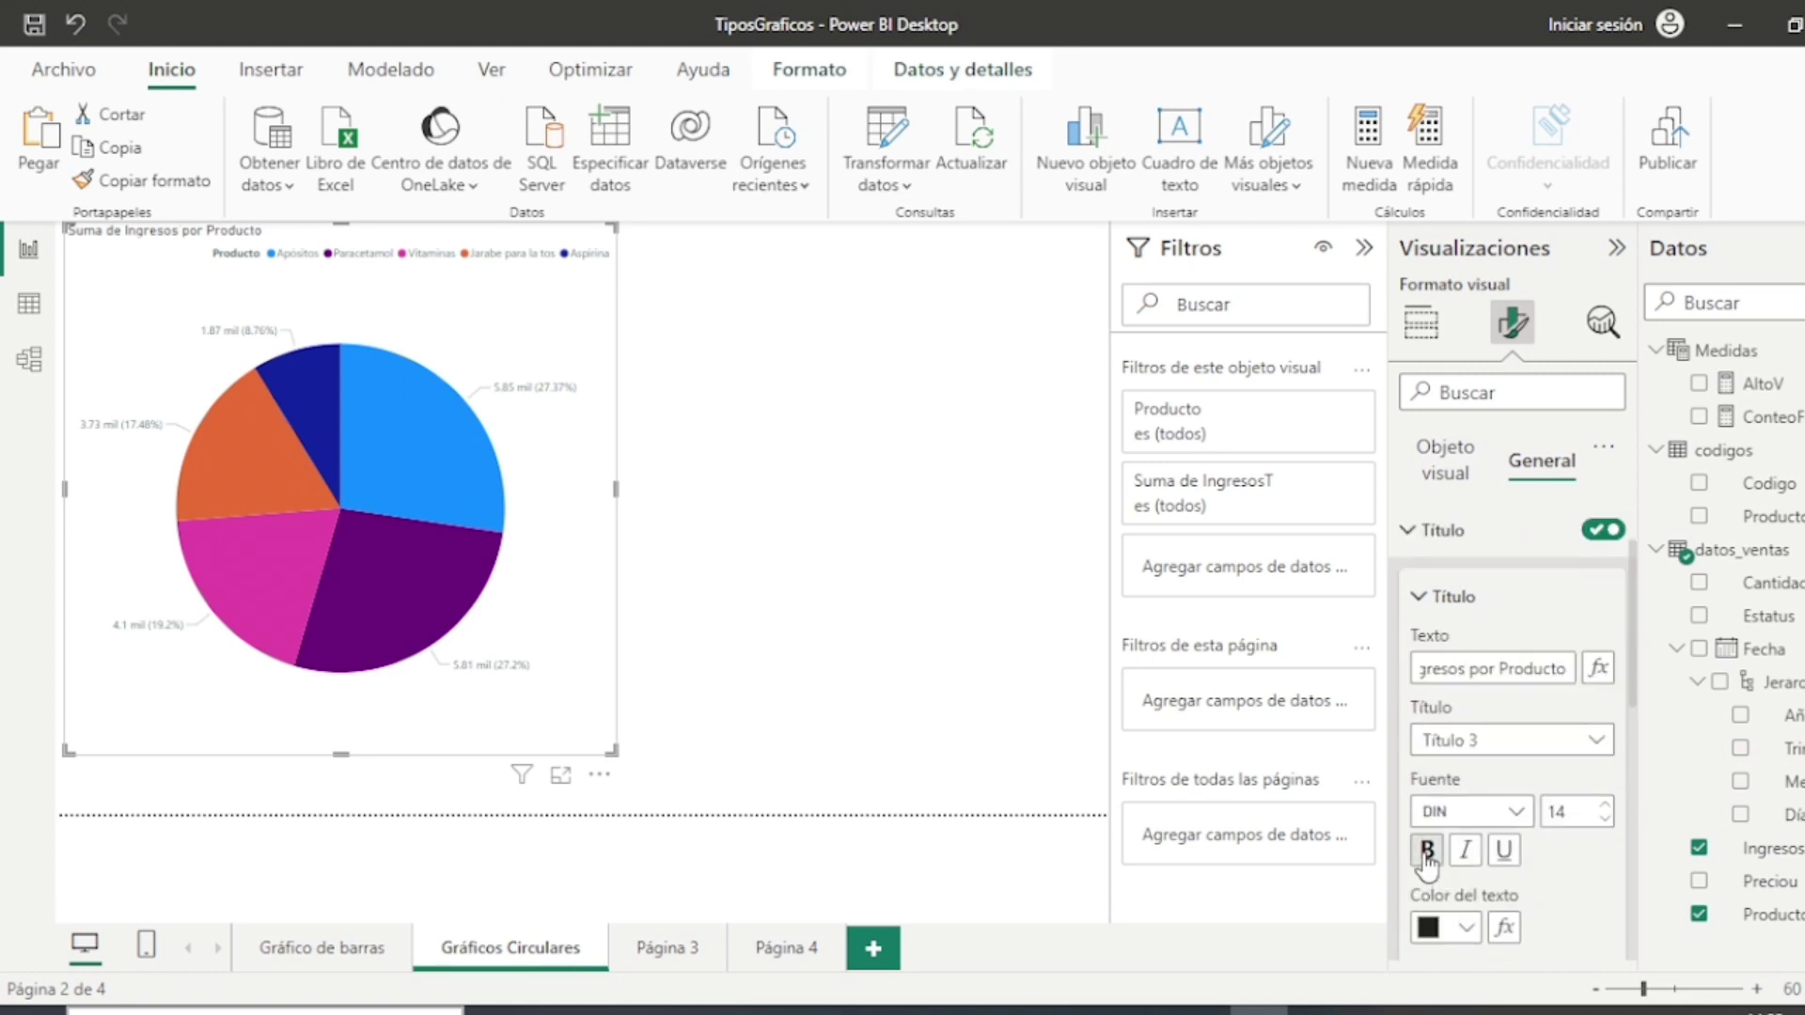
click(1523, 816)
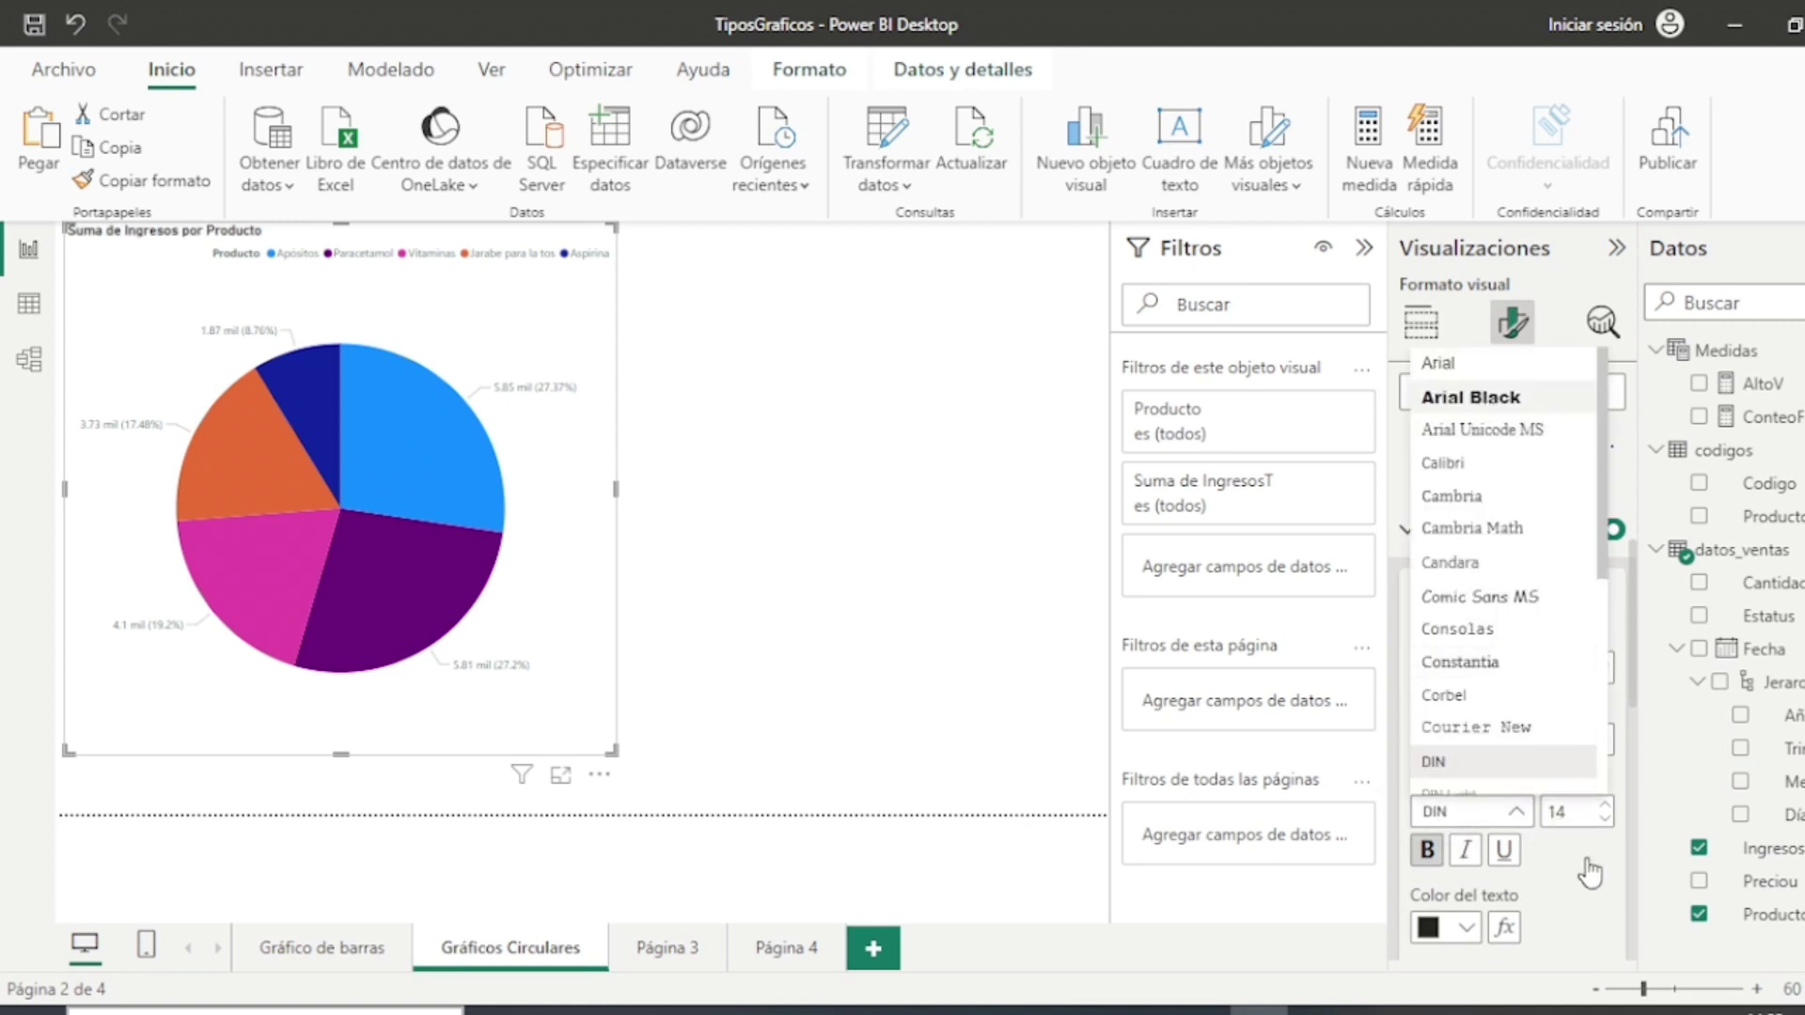
key(Return)
scroll(1560, 775, down, 3)
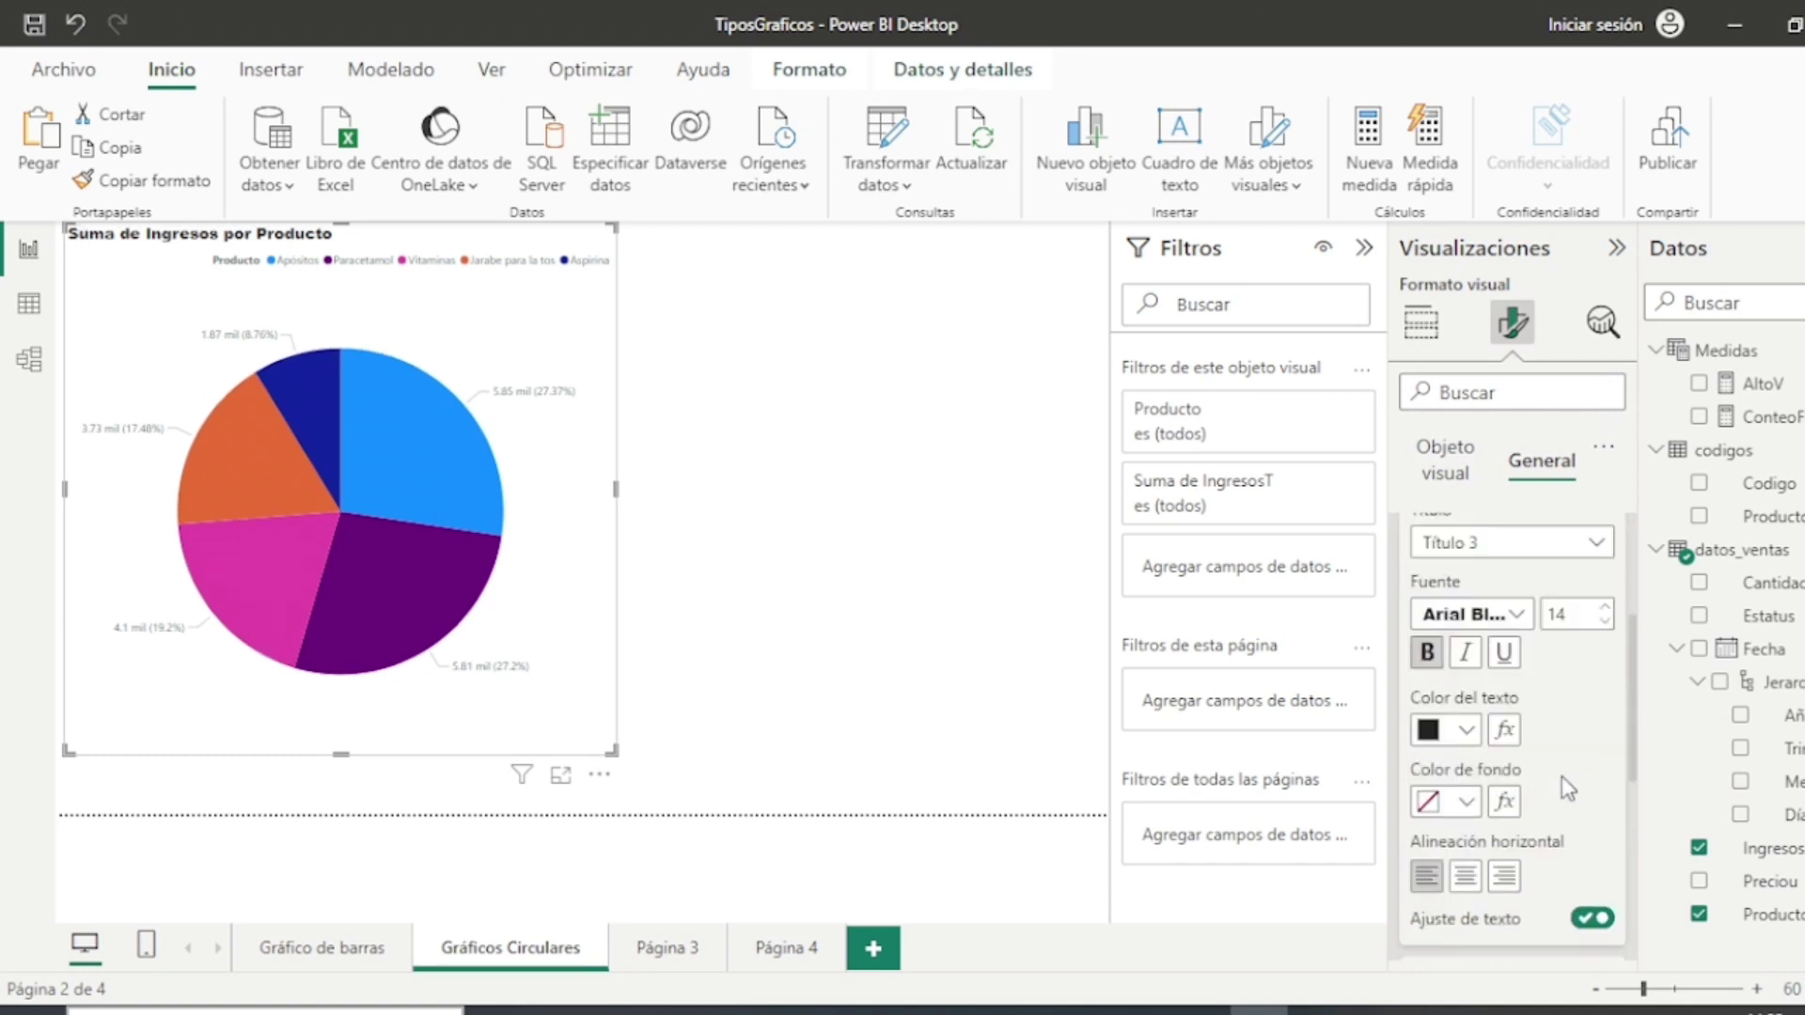
click(1465, 805)
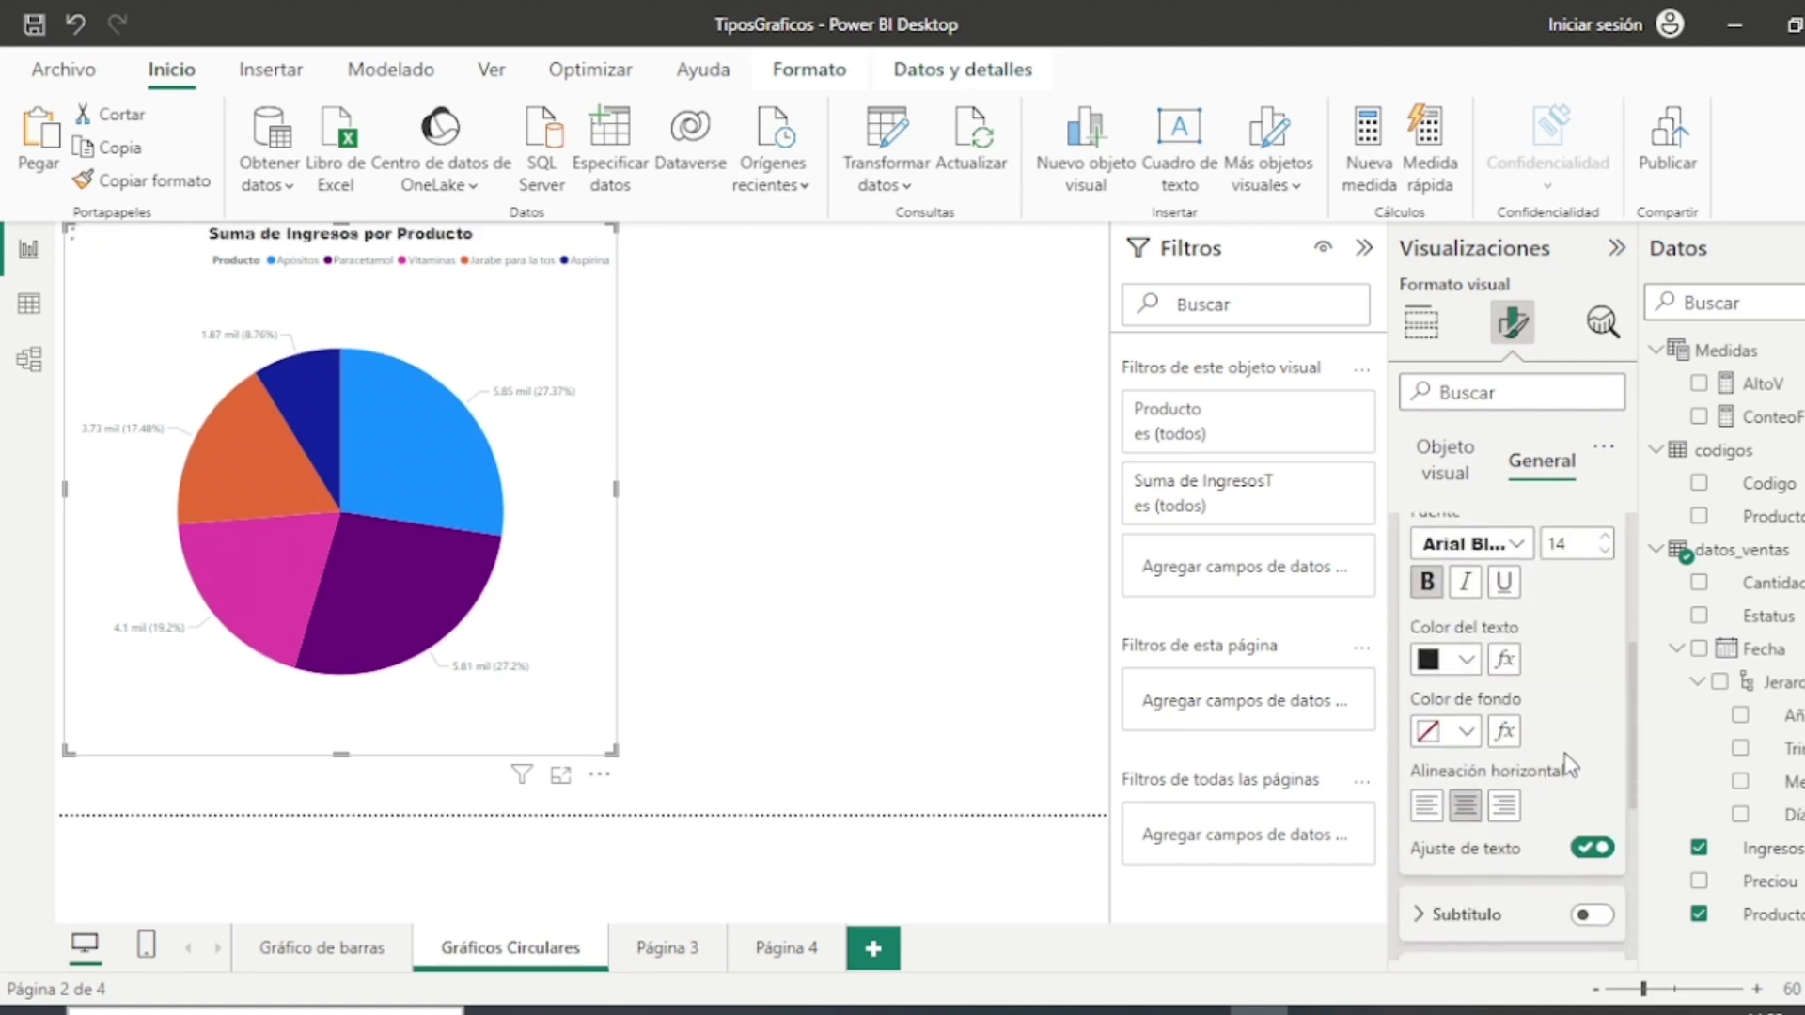
Step: Turn on the divider line below the pie chart's title
scroll(1565, 766, down, 2)
click(1602, 846)
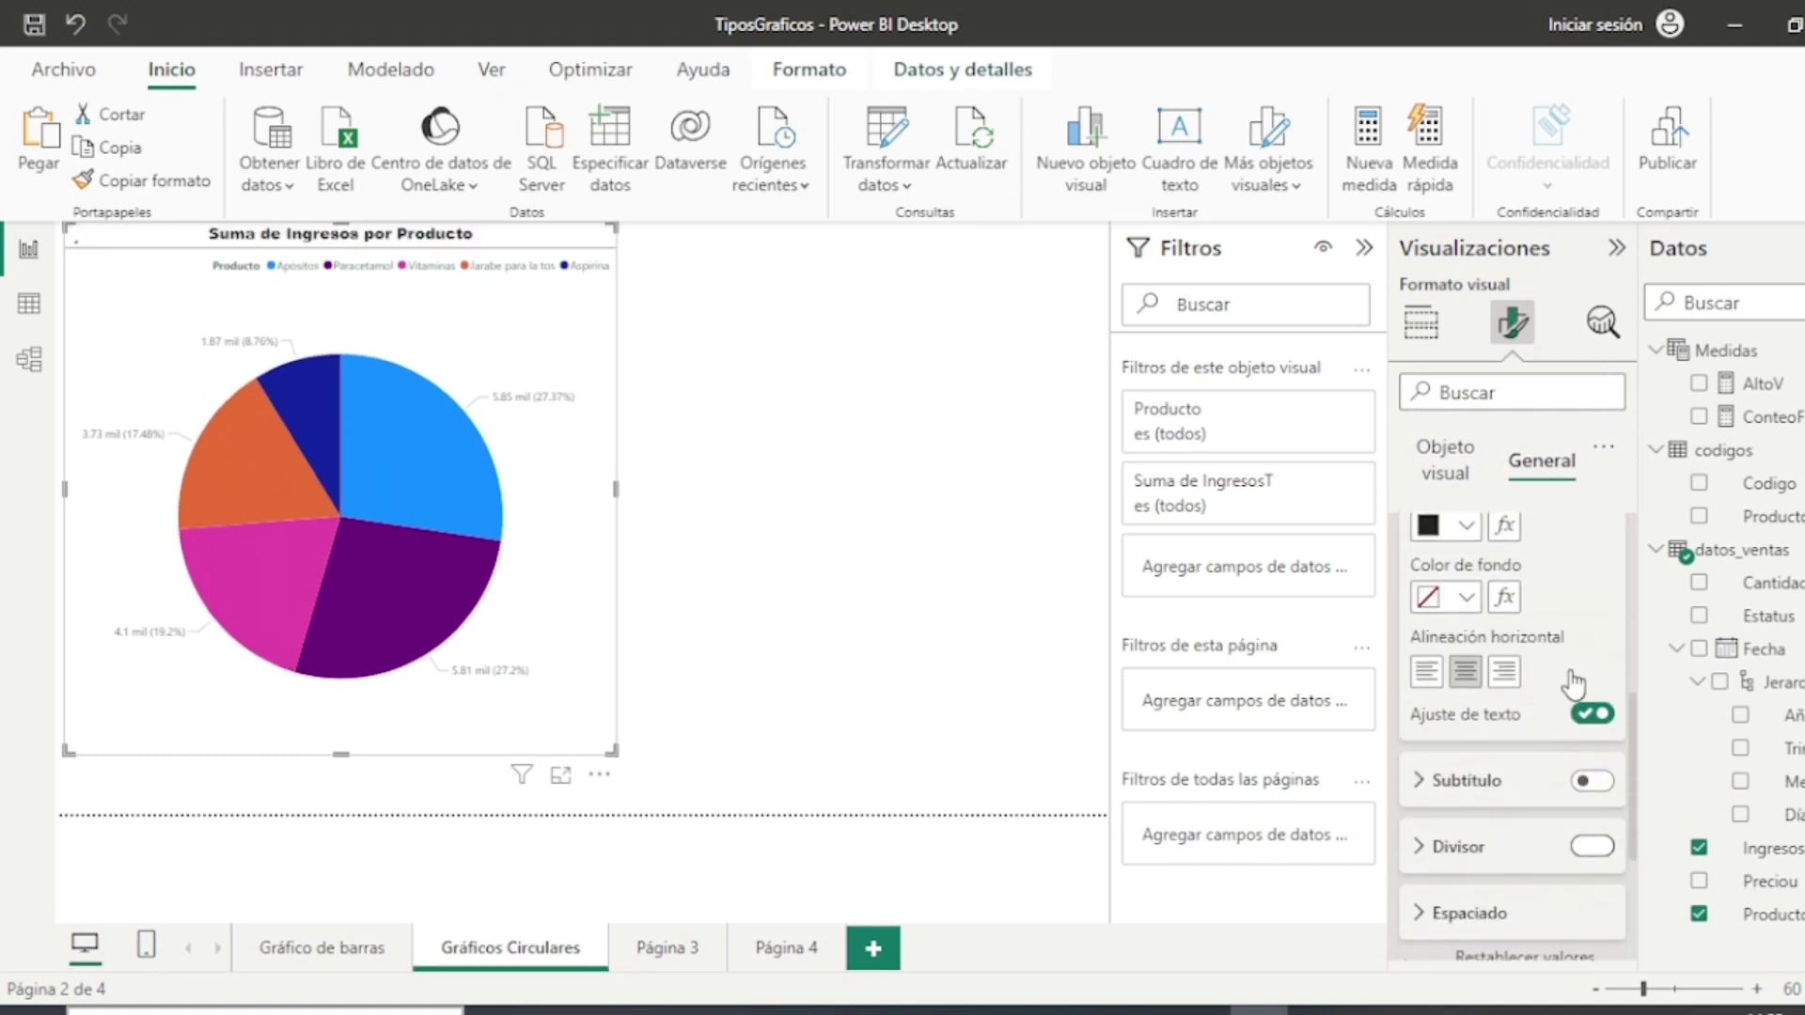
scroll(1575, 663, down, 1)
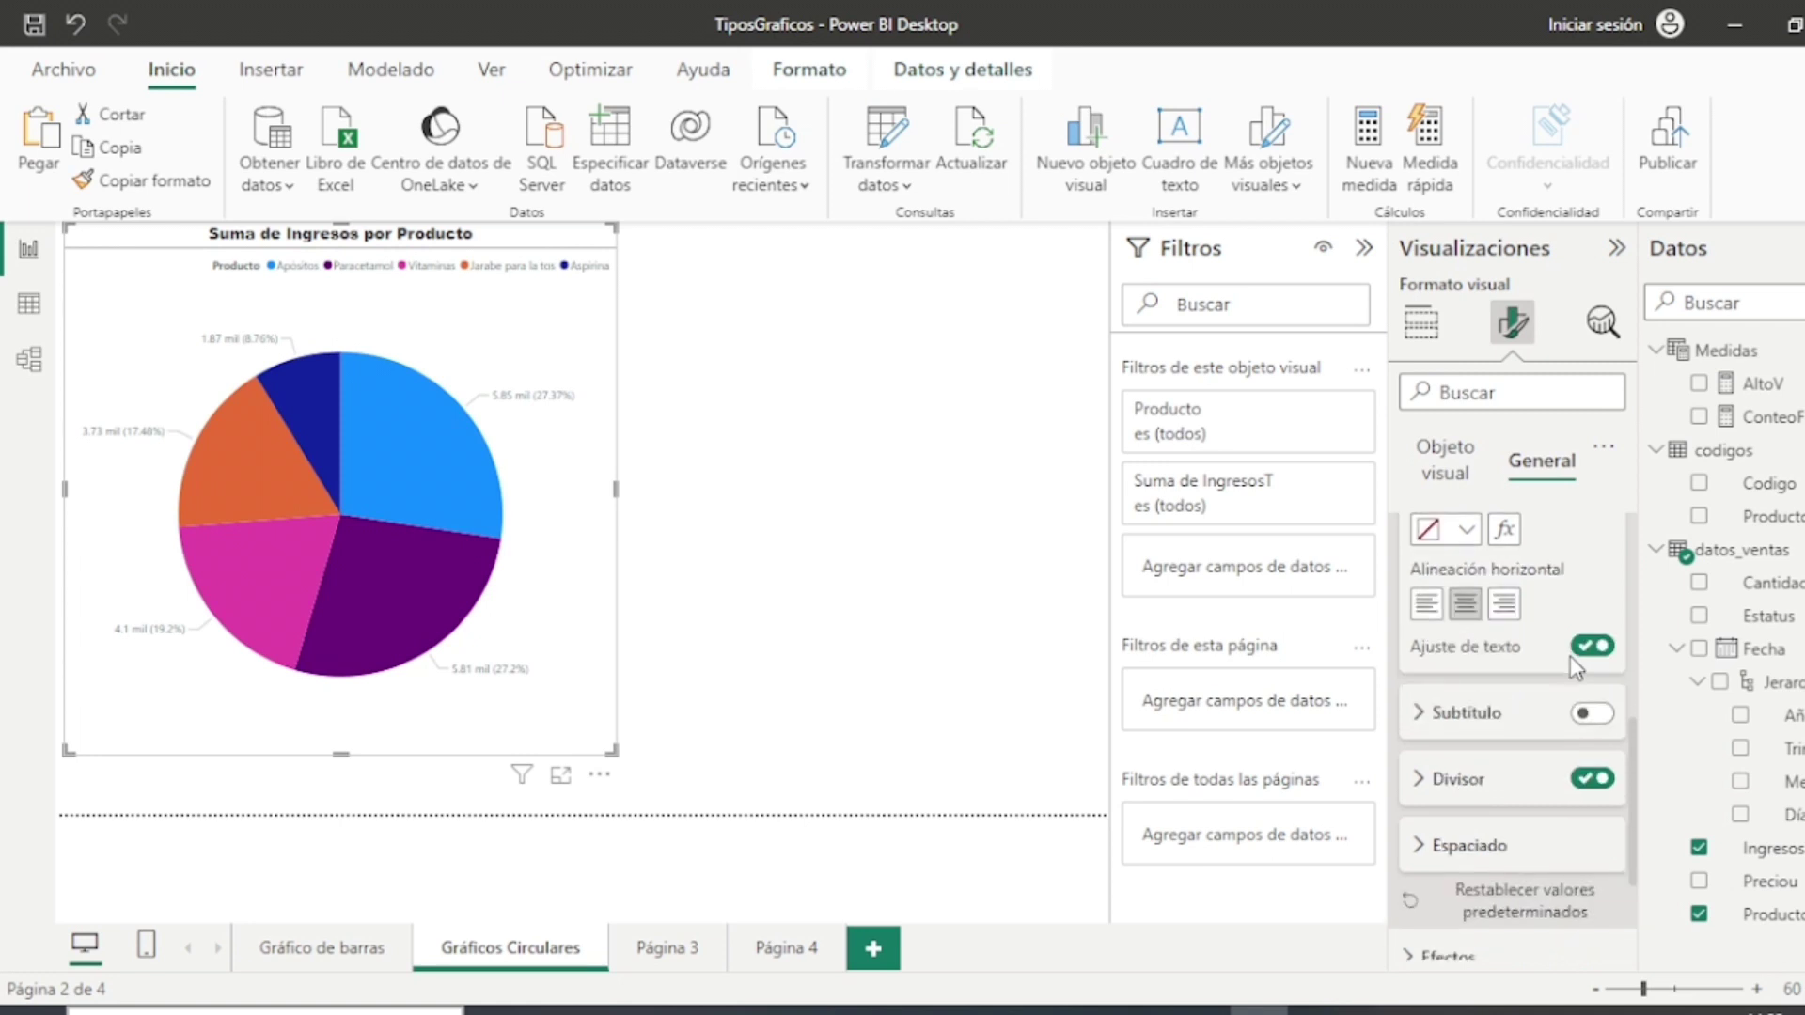
scroll(1551, 750, down, 1)
scroll(1551, 752, down, 2)
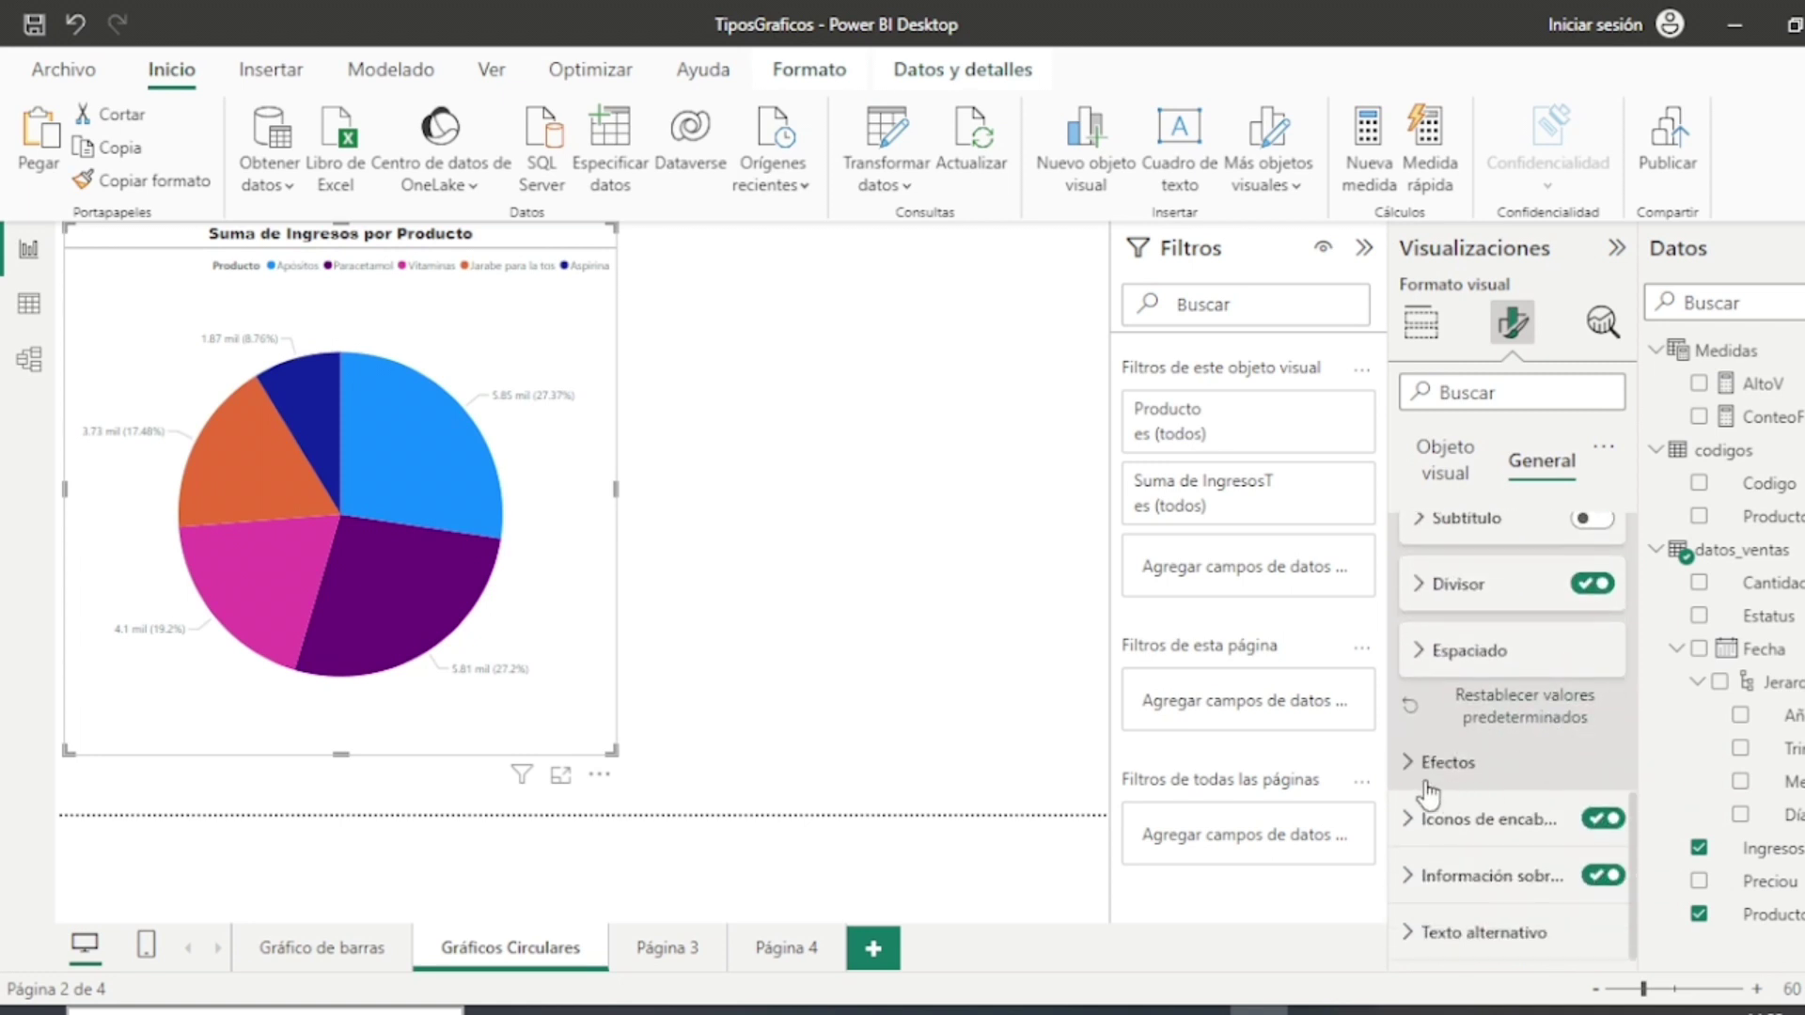
scroll(1525, 749, up, 2)
scroll(1526, 750, up, 3)
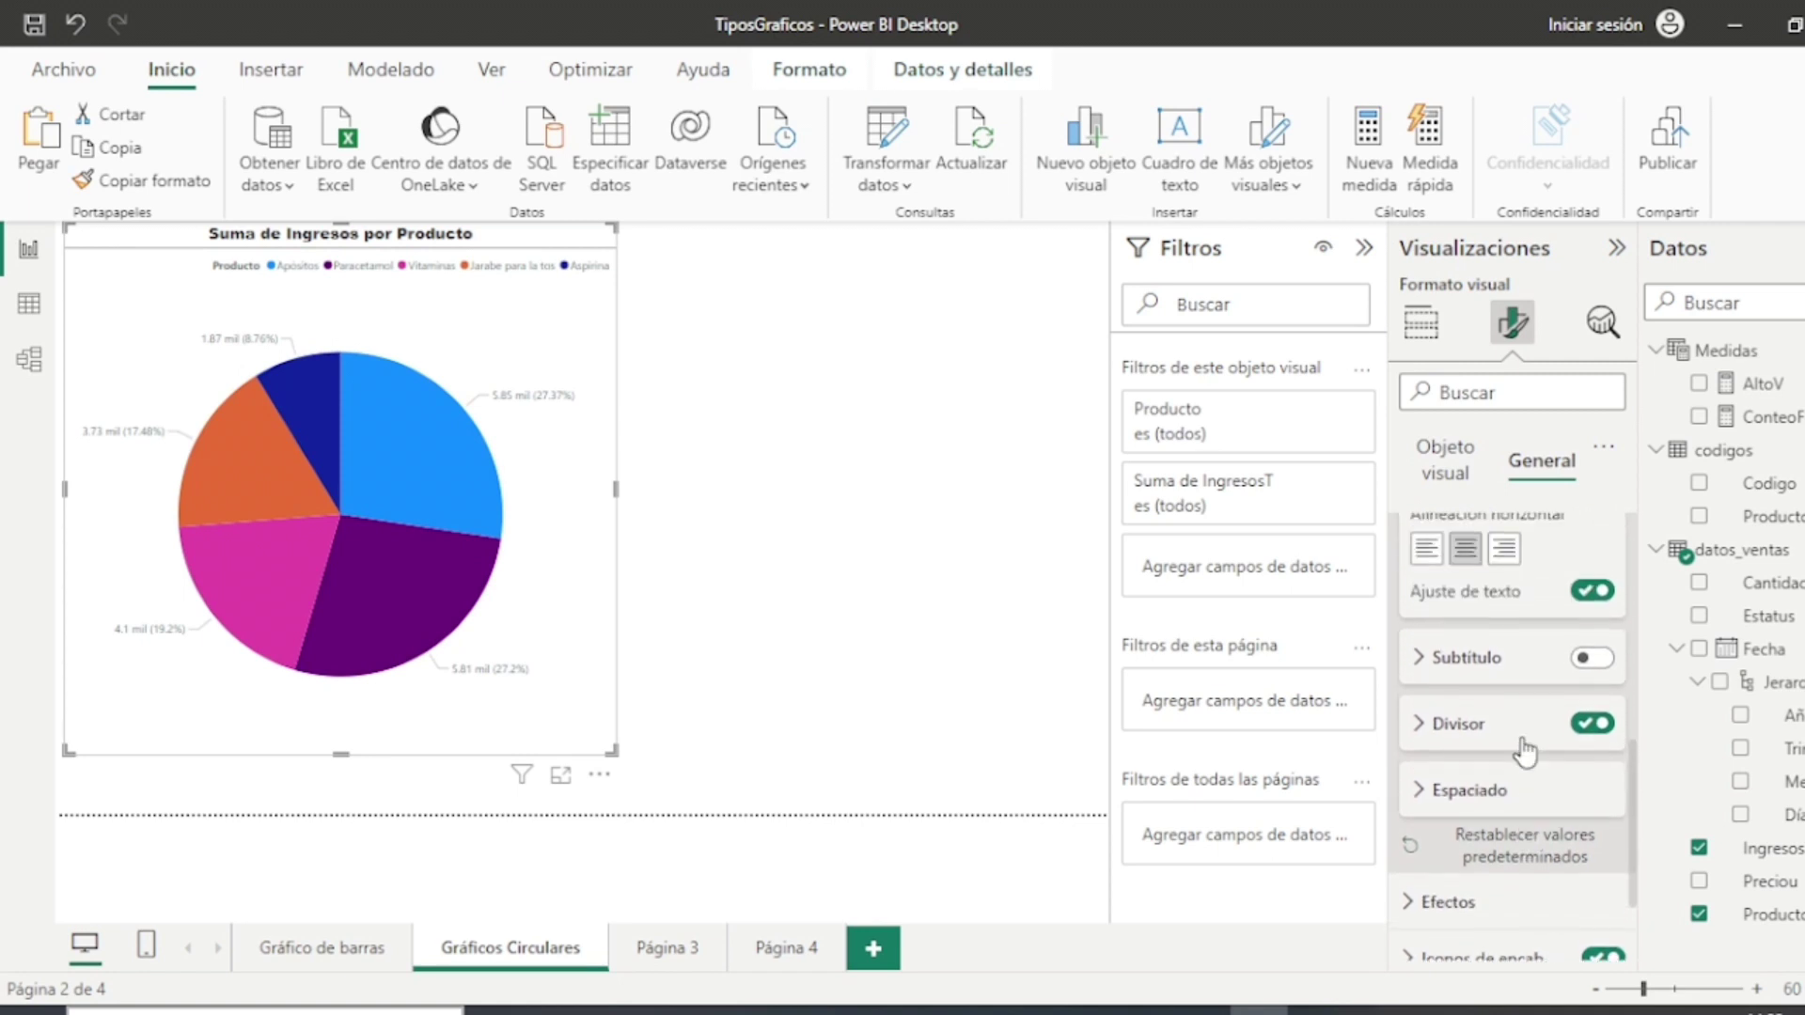
scroll(1525, 752, up, 3)
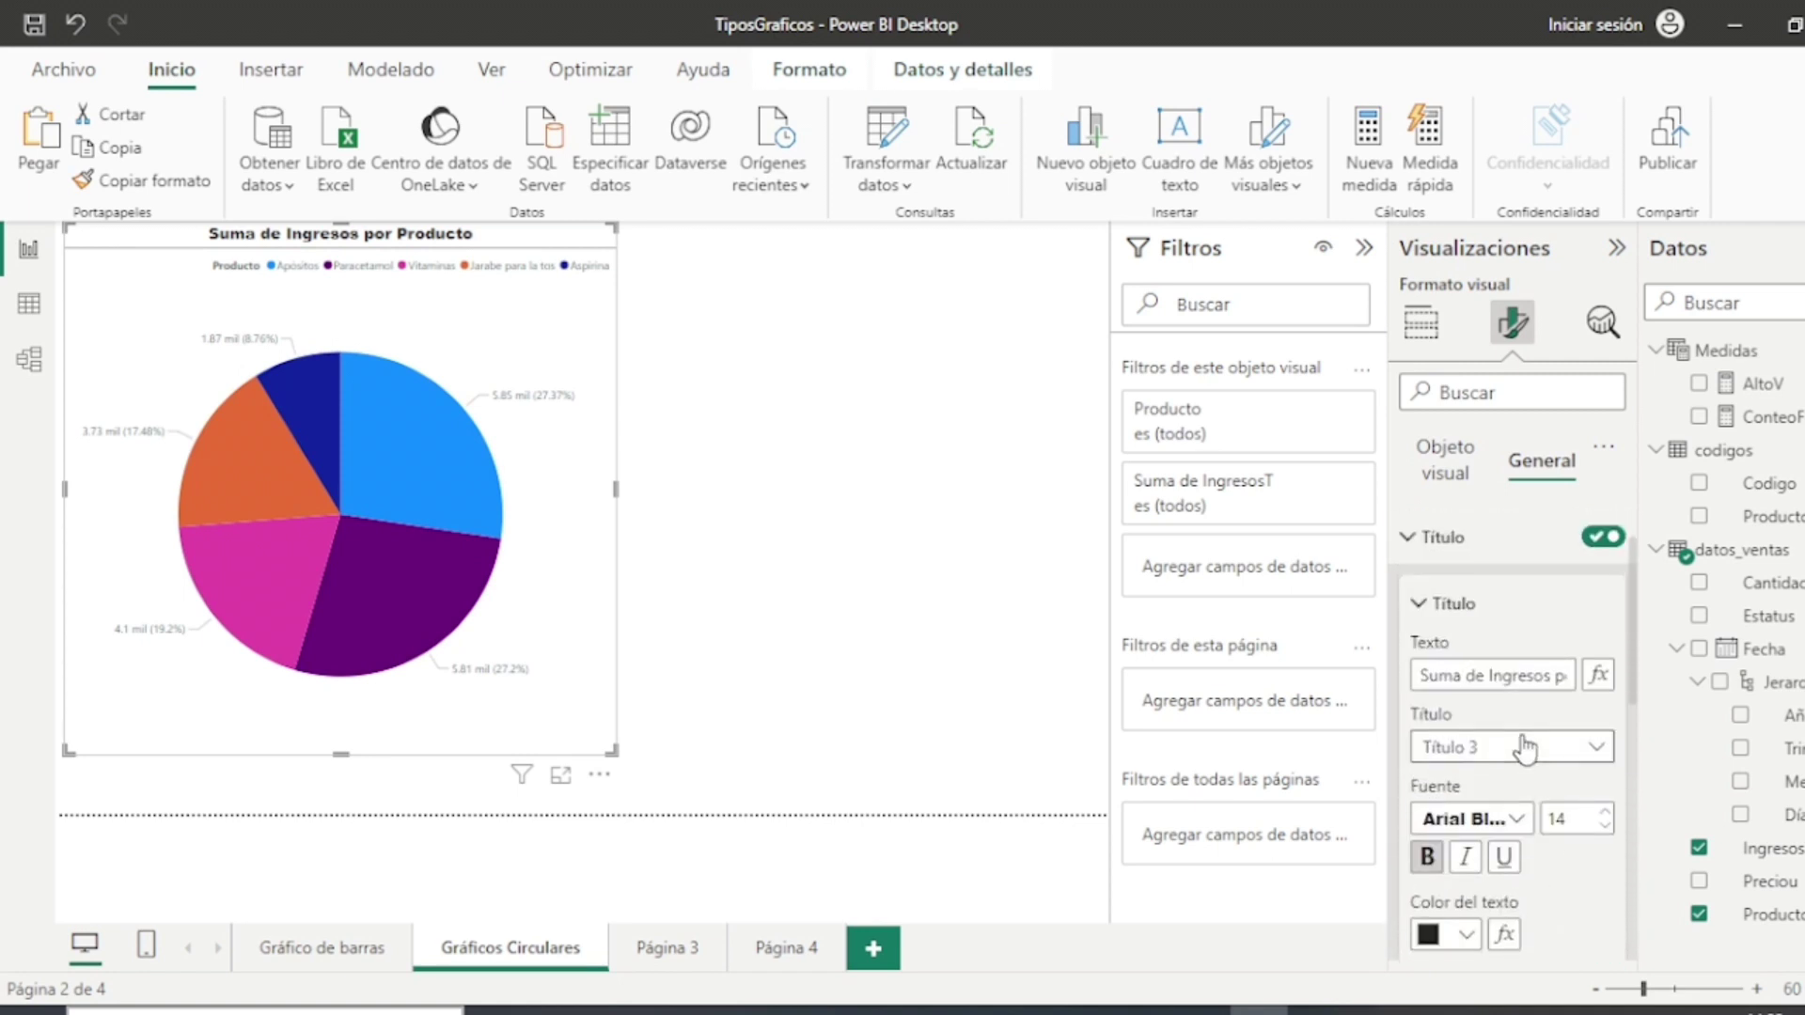
Step: Shrink the pie chart to free the other half of the page for a second chart
click(761, 533)
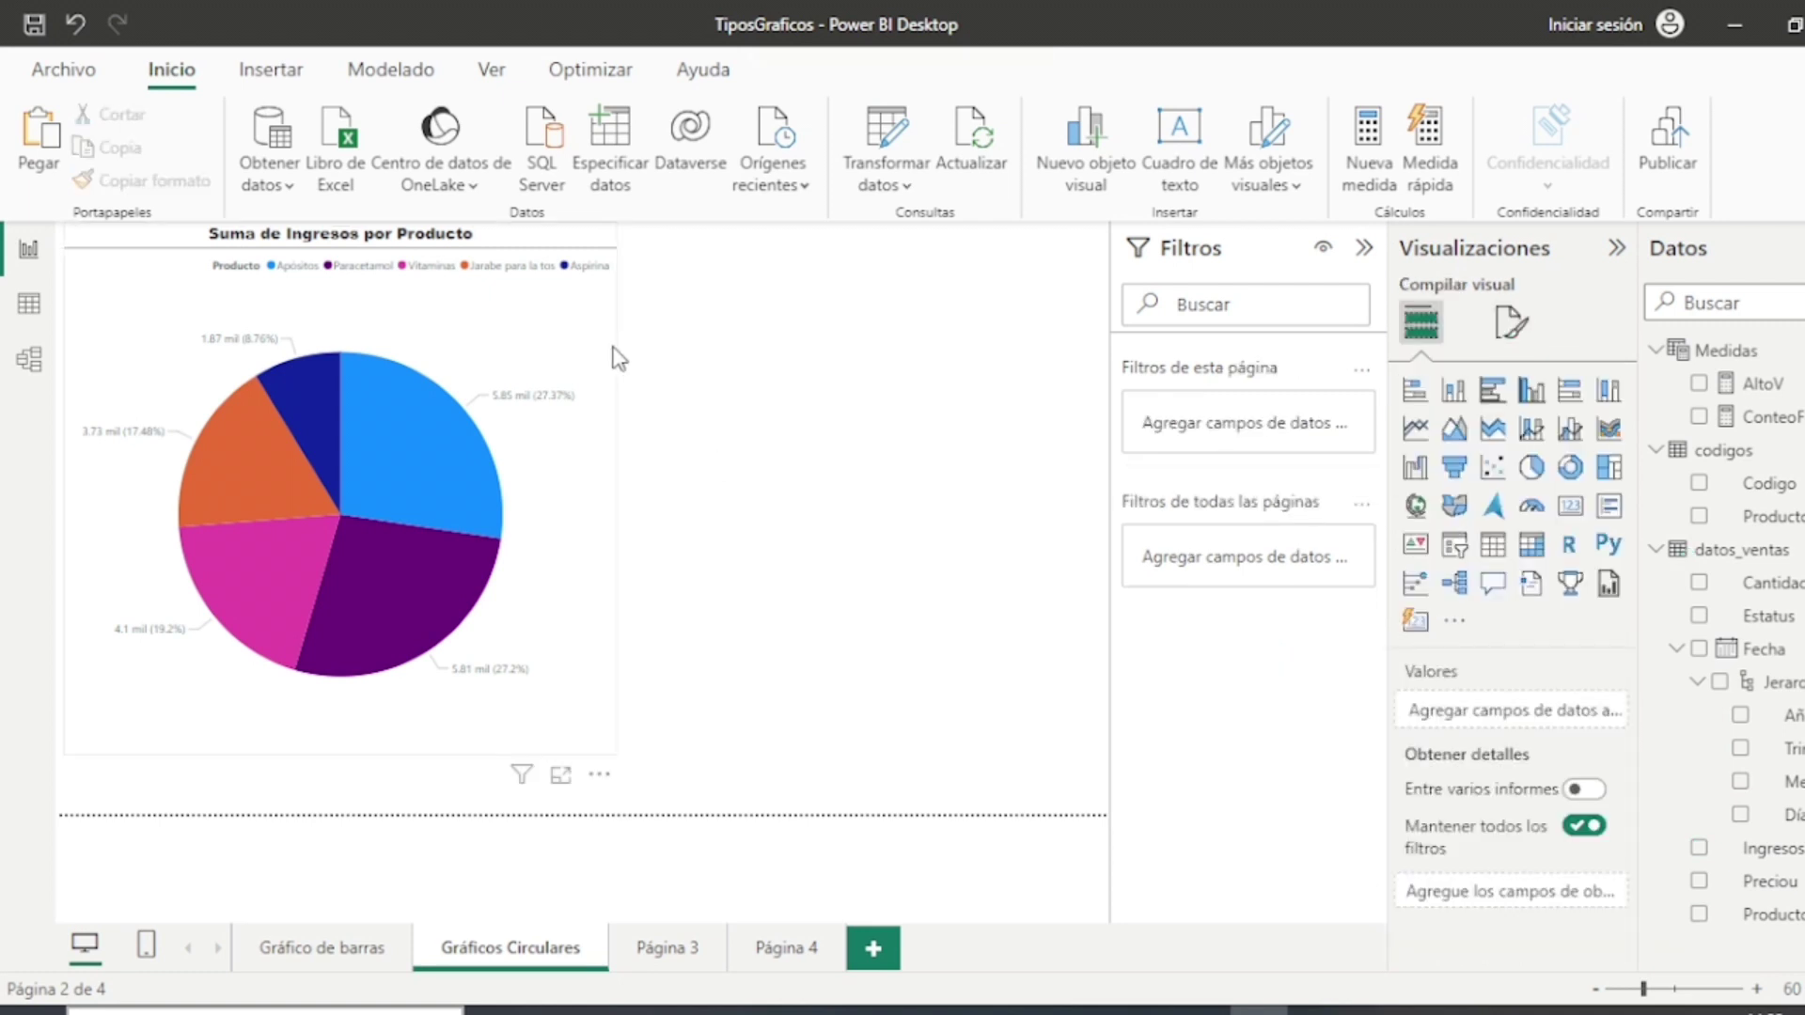
click(609, 769)
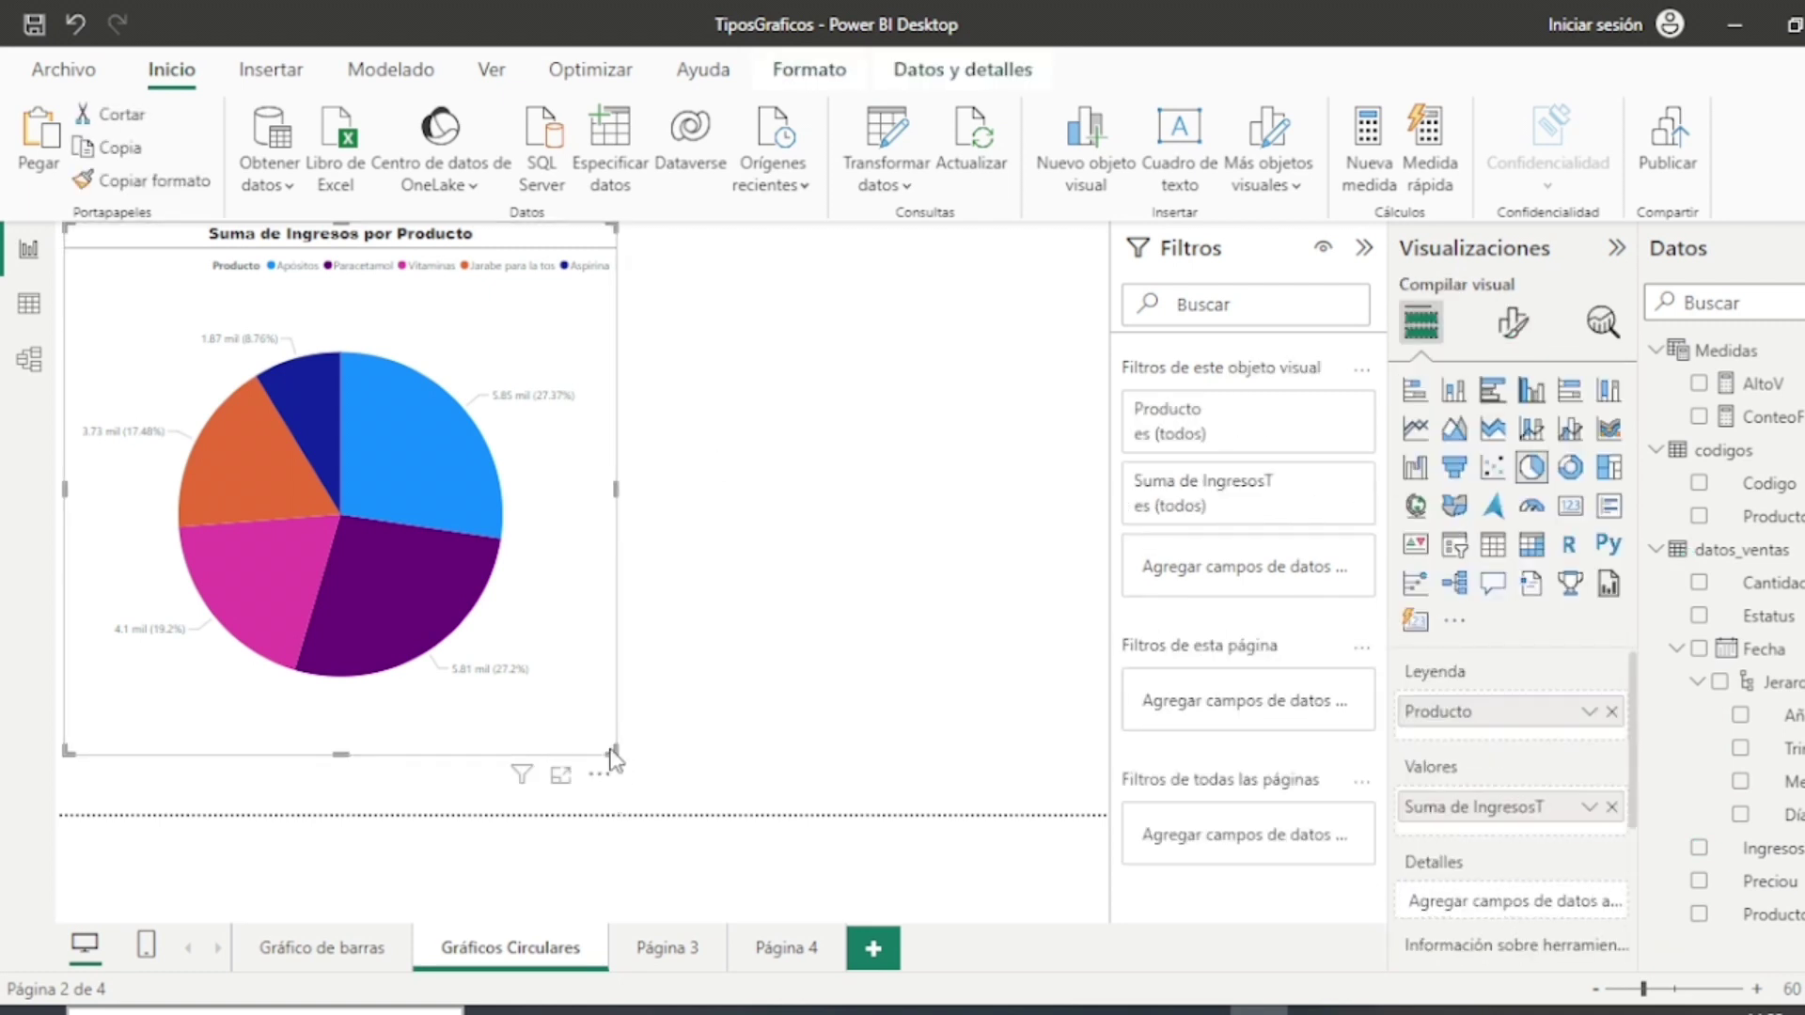
drag(606, 746, 511, 649)
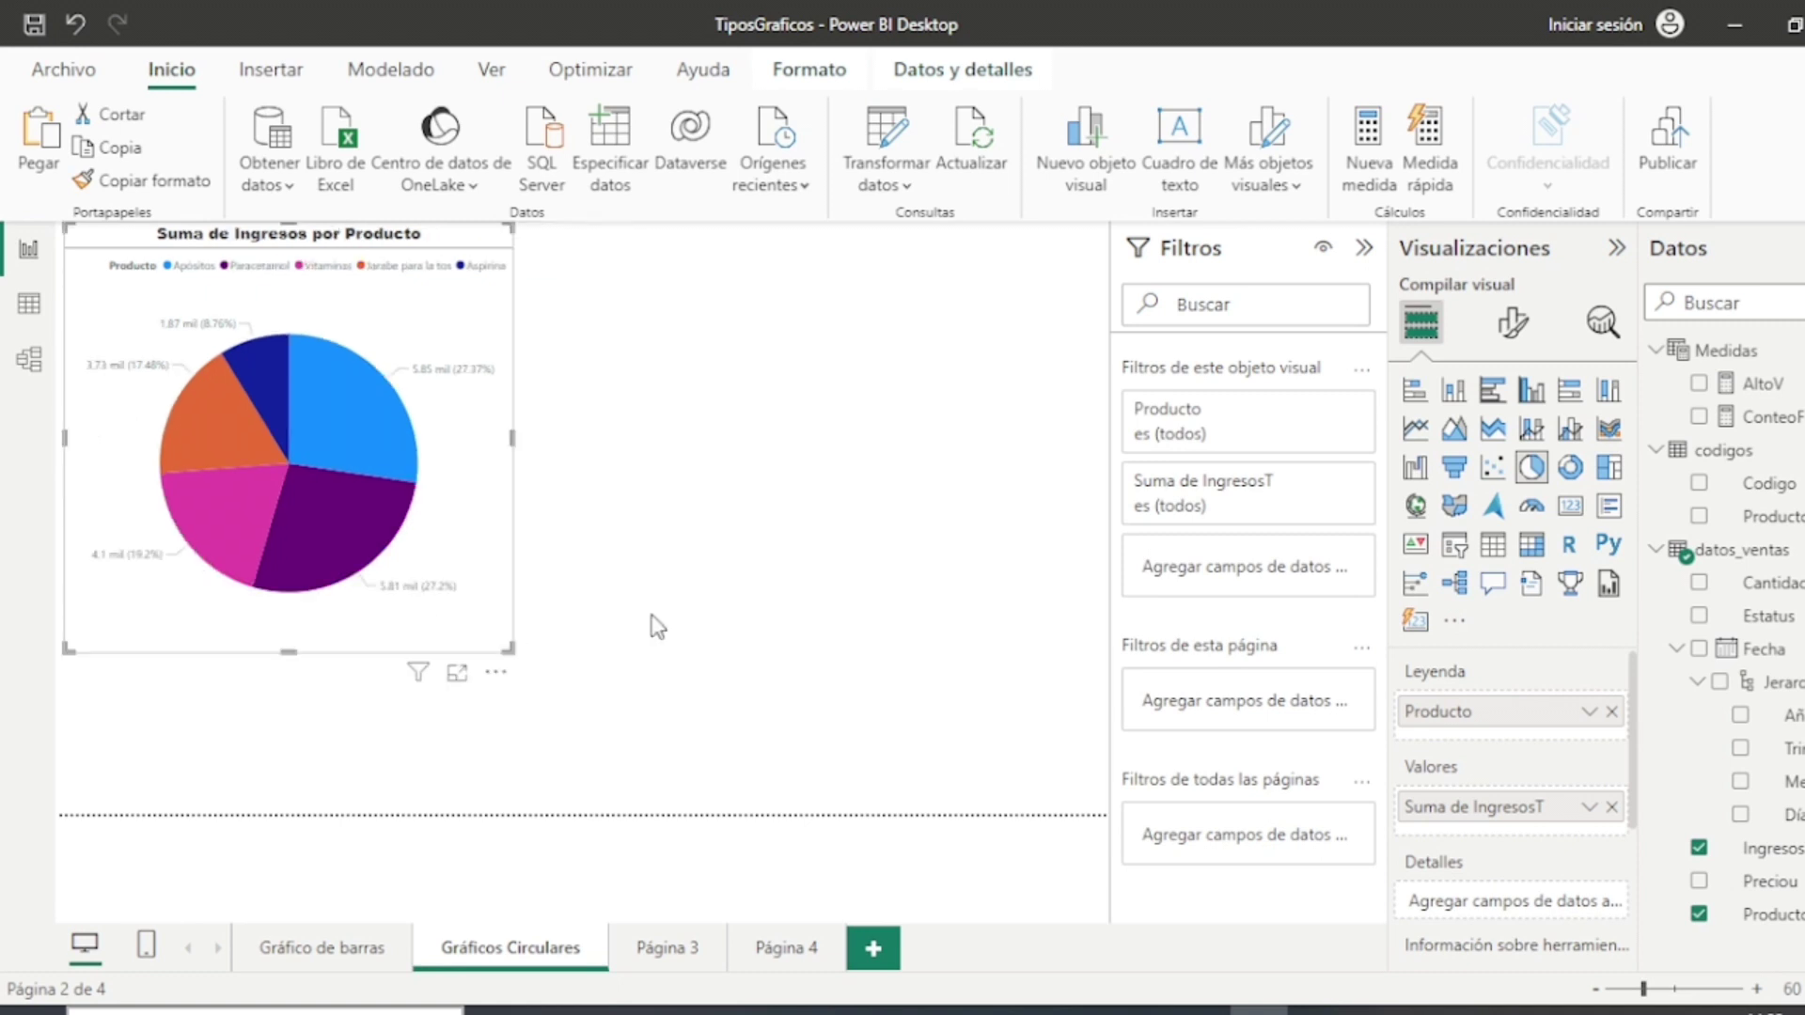
Step: Add a large donut chart beside the pie chart, with Producto as legend and IngresosT as values, leaving a small gap between them
click(816, 573)
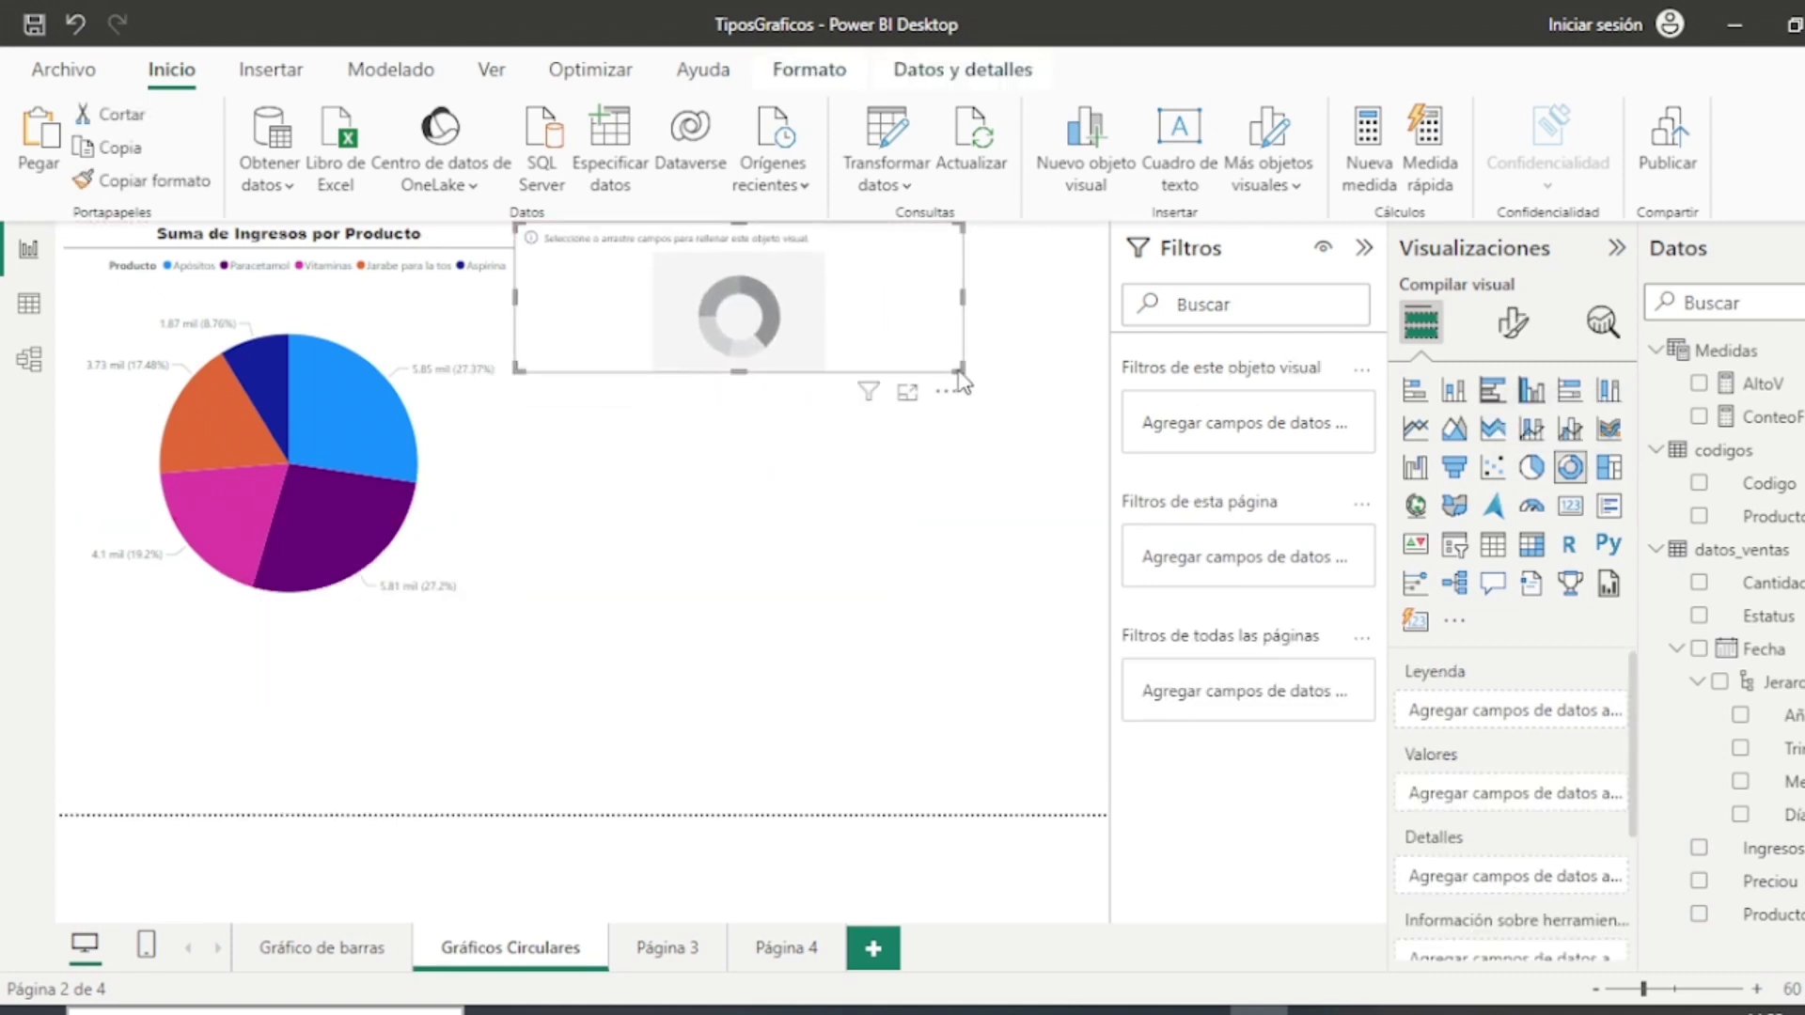
drag(961, 368, 1093, 635)
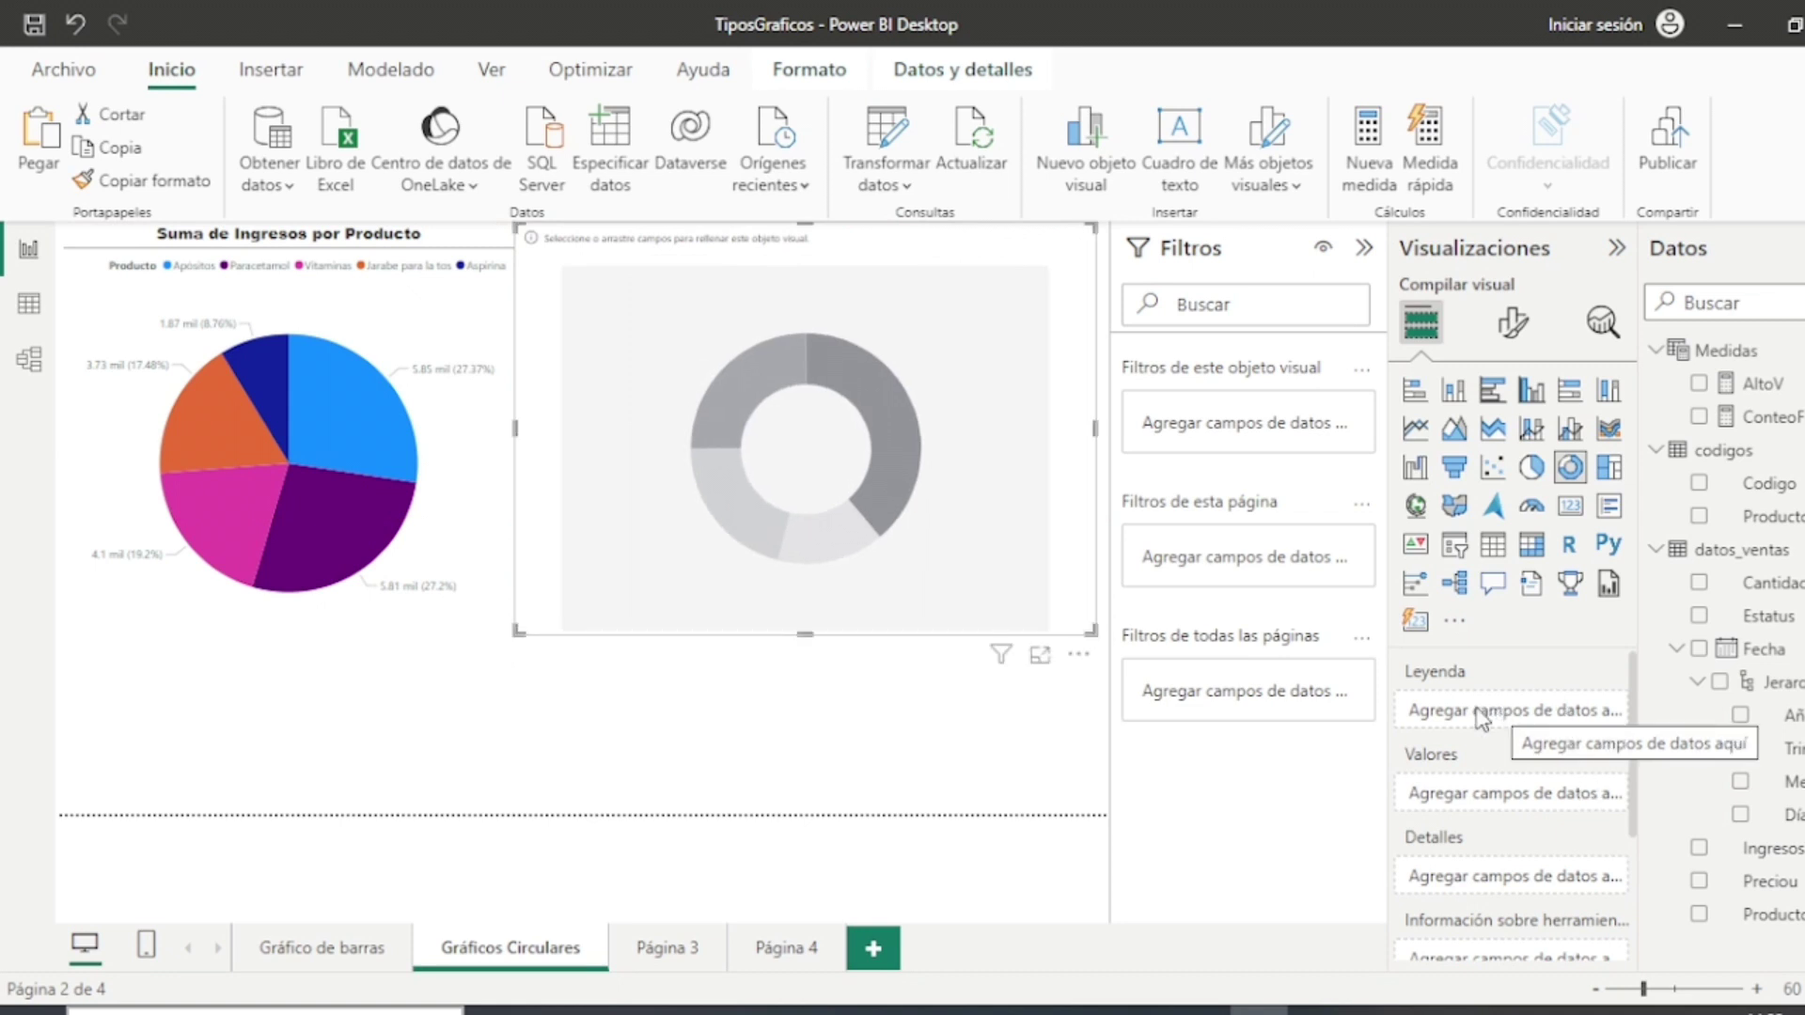
drag(1772, 913, 1520, 720)
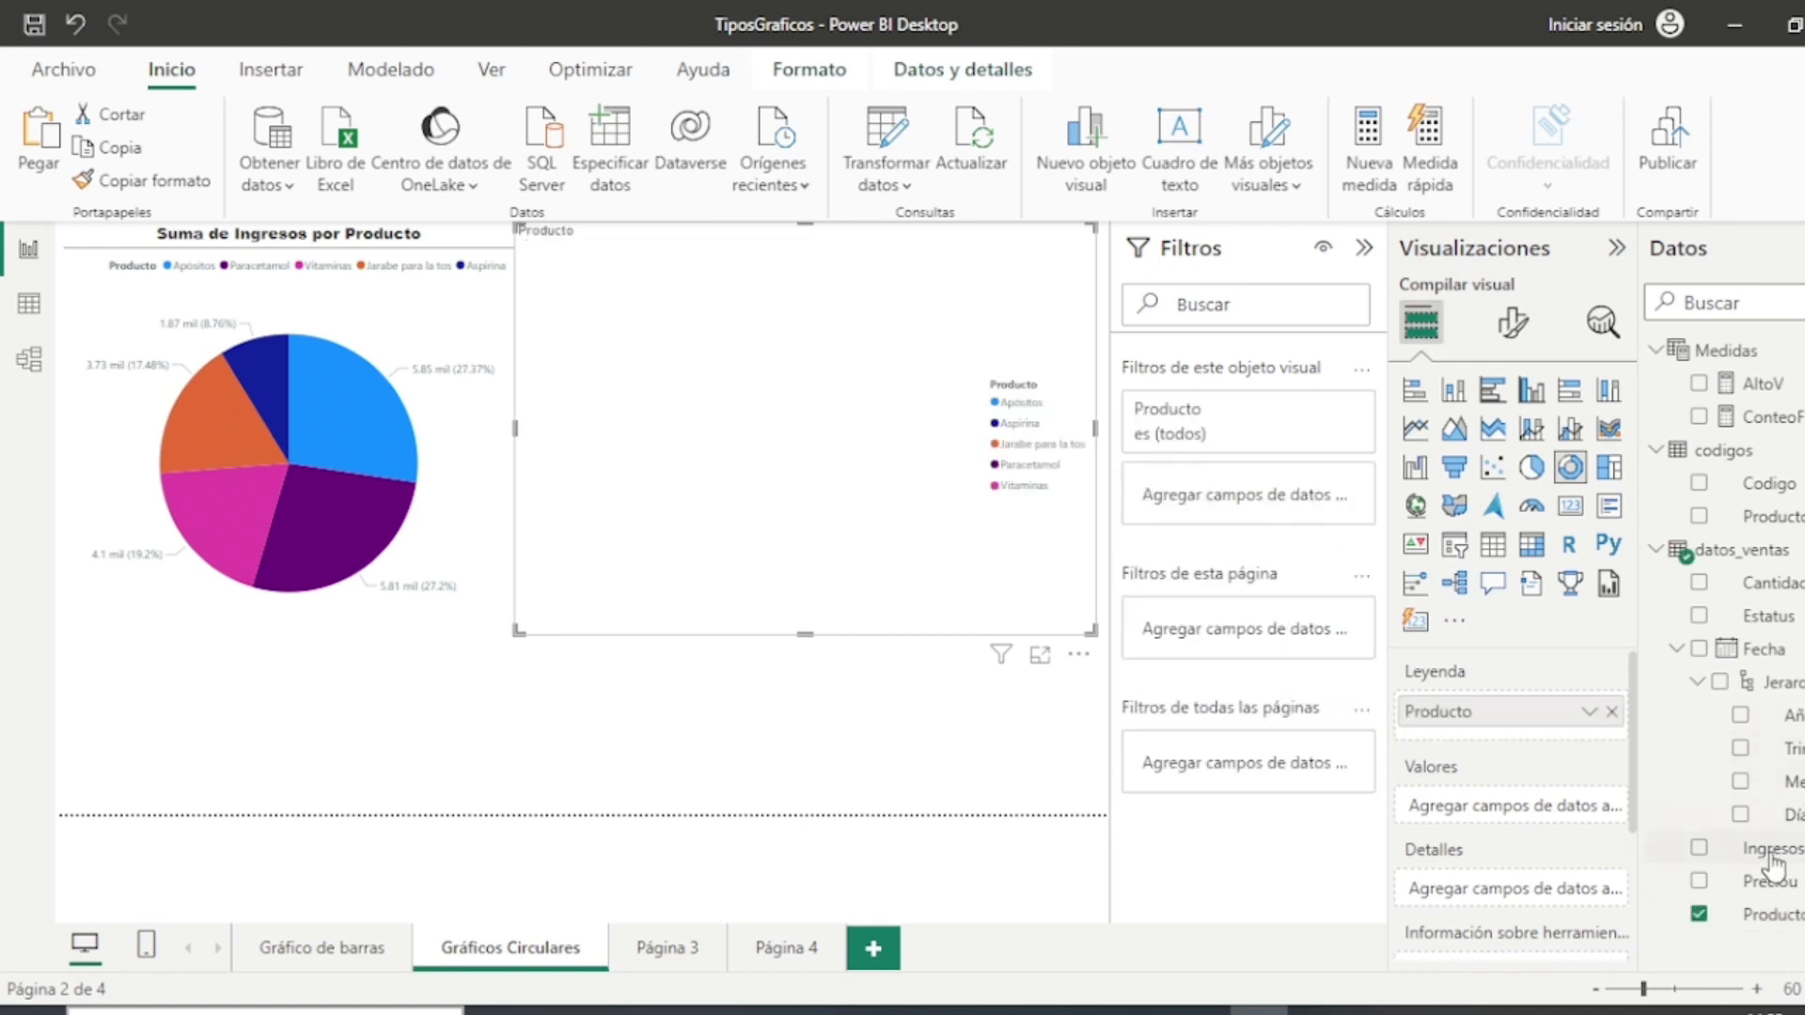
drag(1772, 849, 1495, 806)
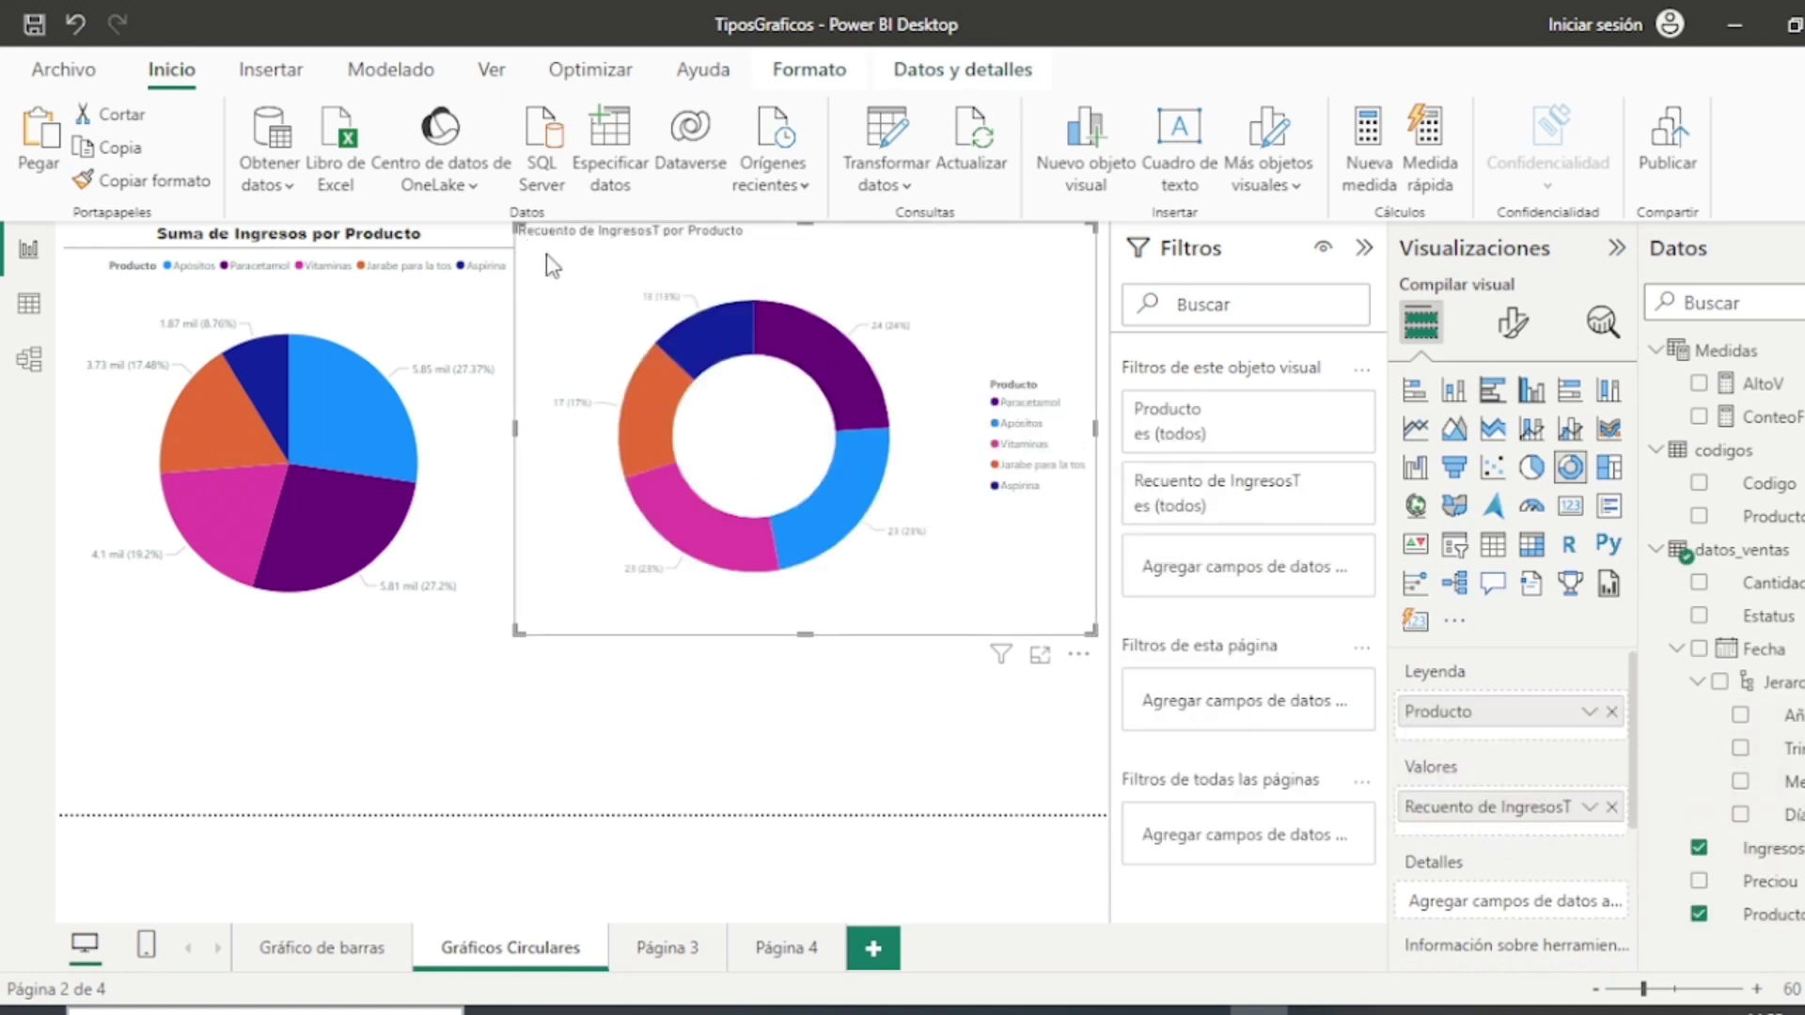
drag(515, 230, 535, 244)
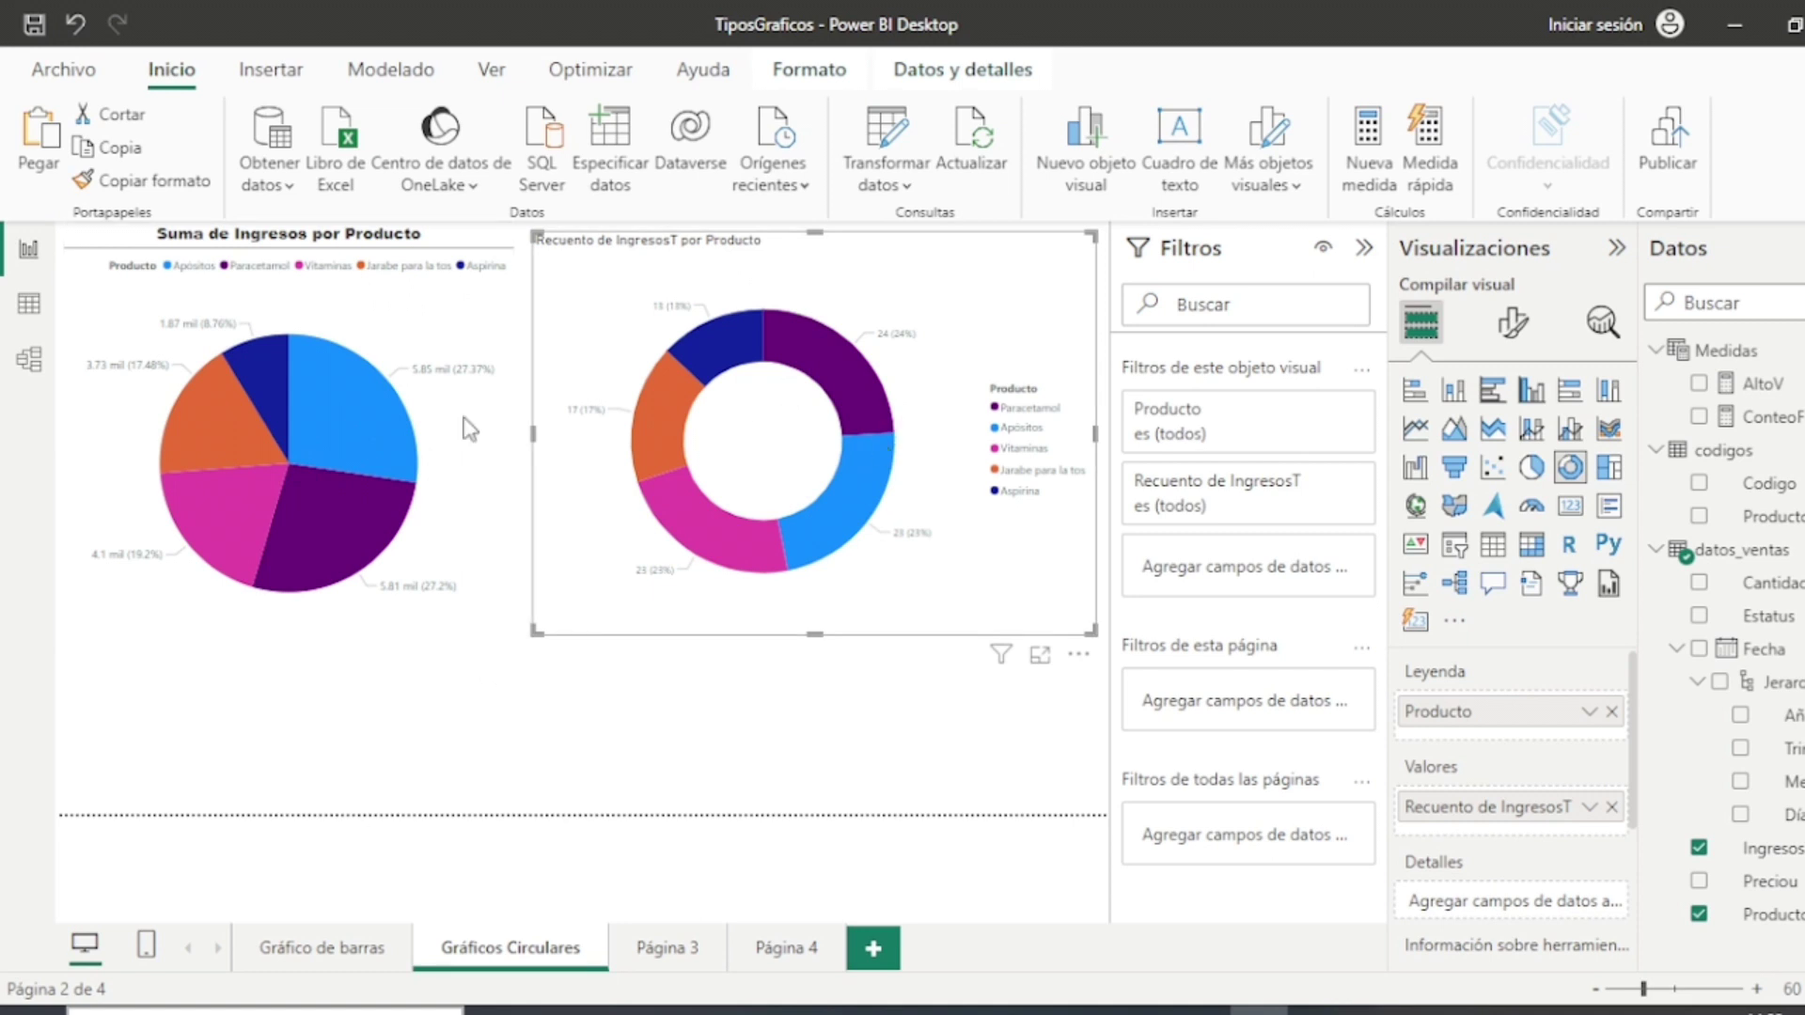
Step: Copy the pie chart's formatting onto the donut chart and deselect it
click(474, 327)
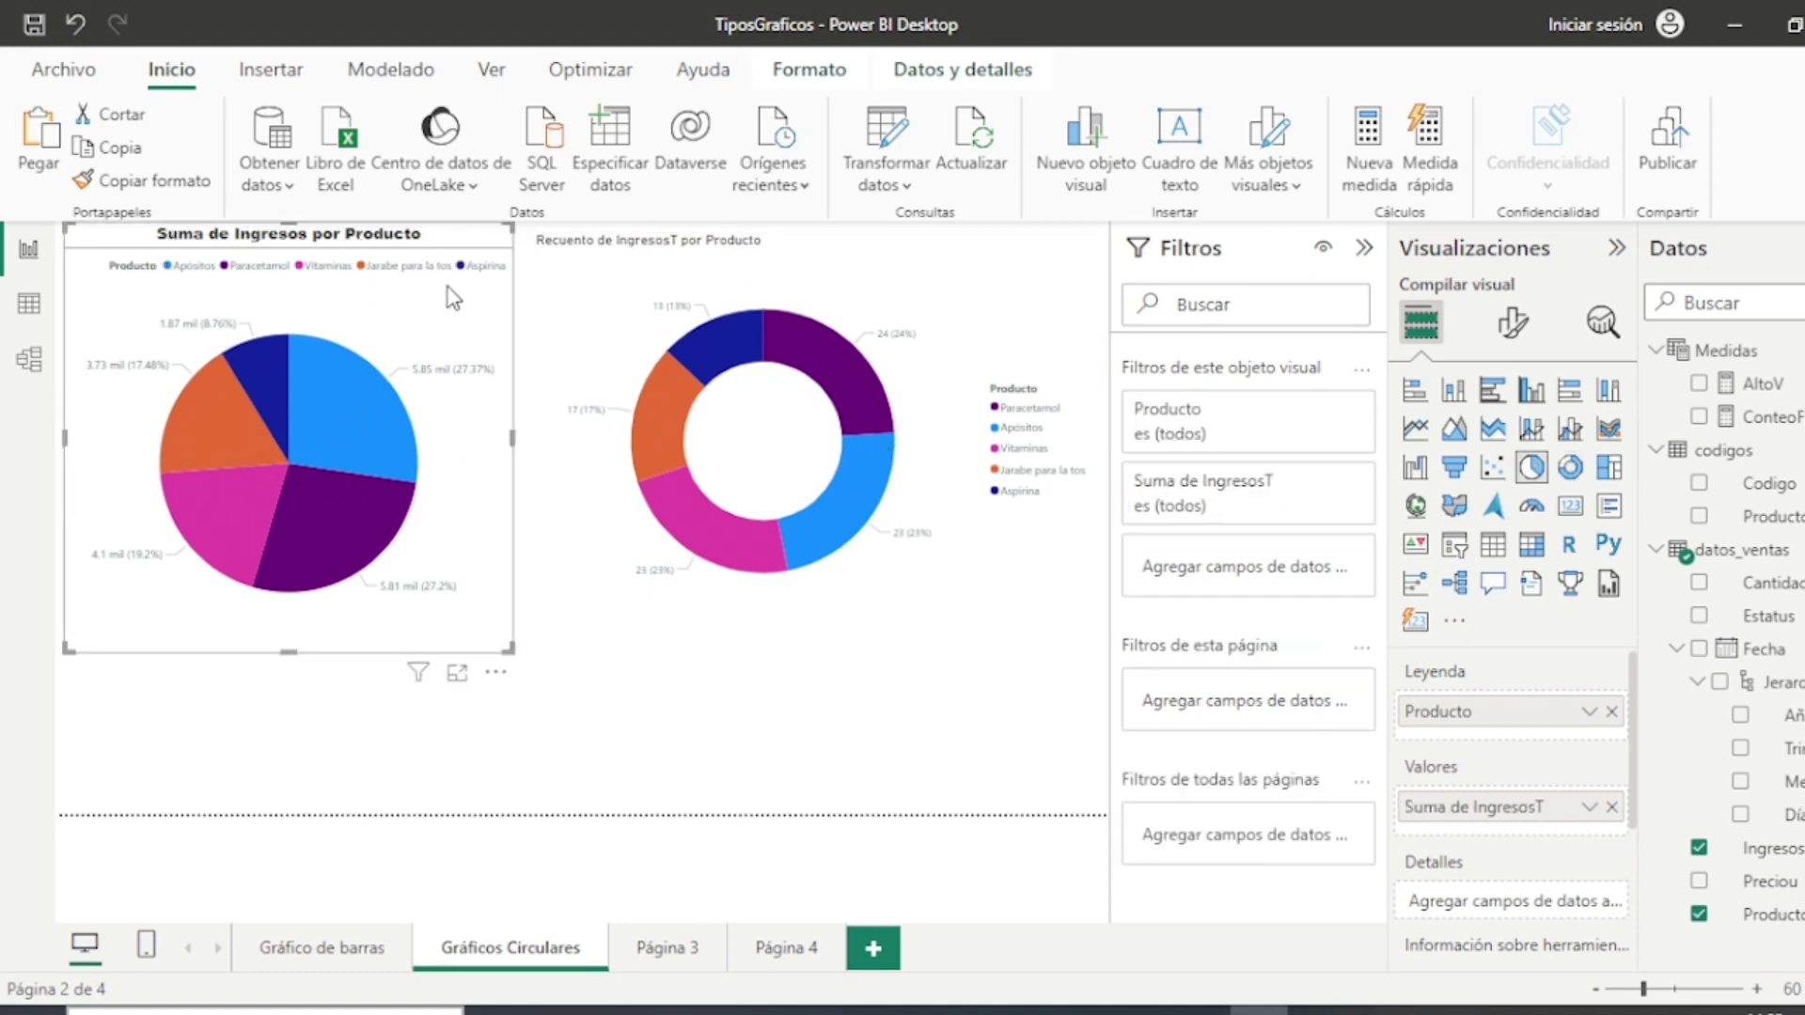
click(153, 183)
click(921, 273)
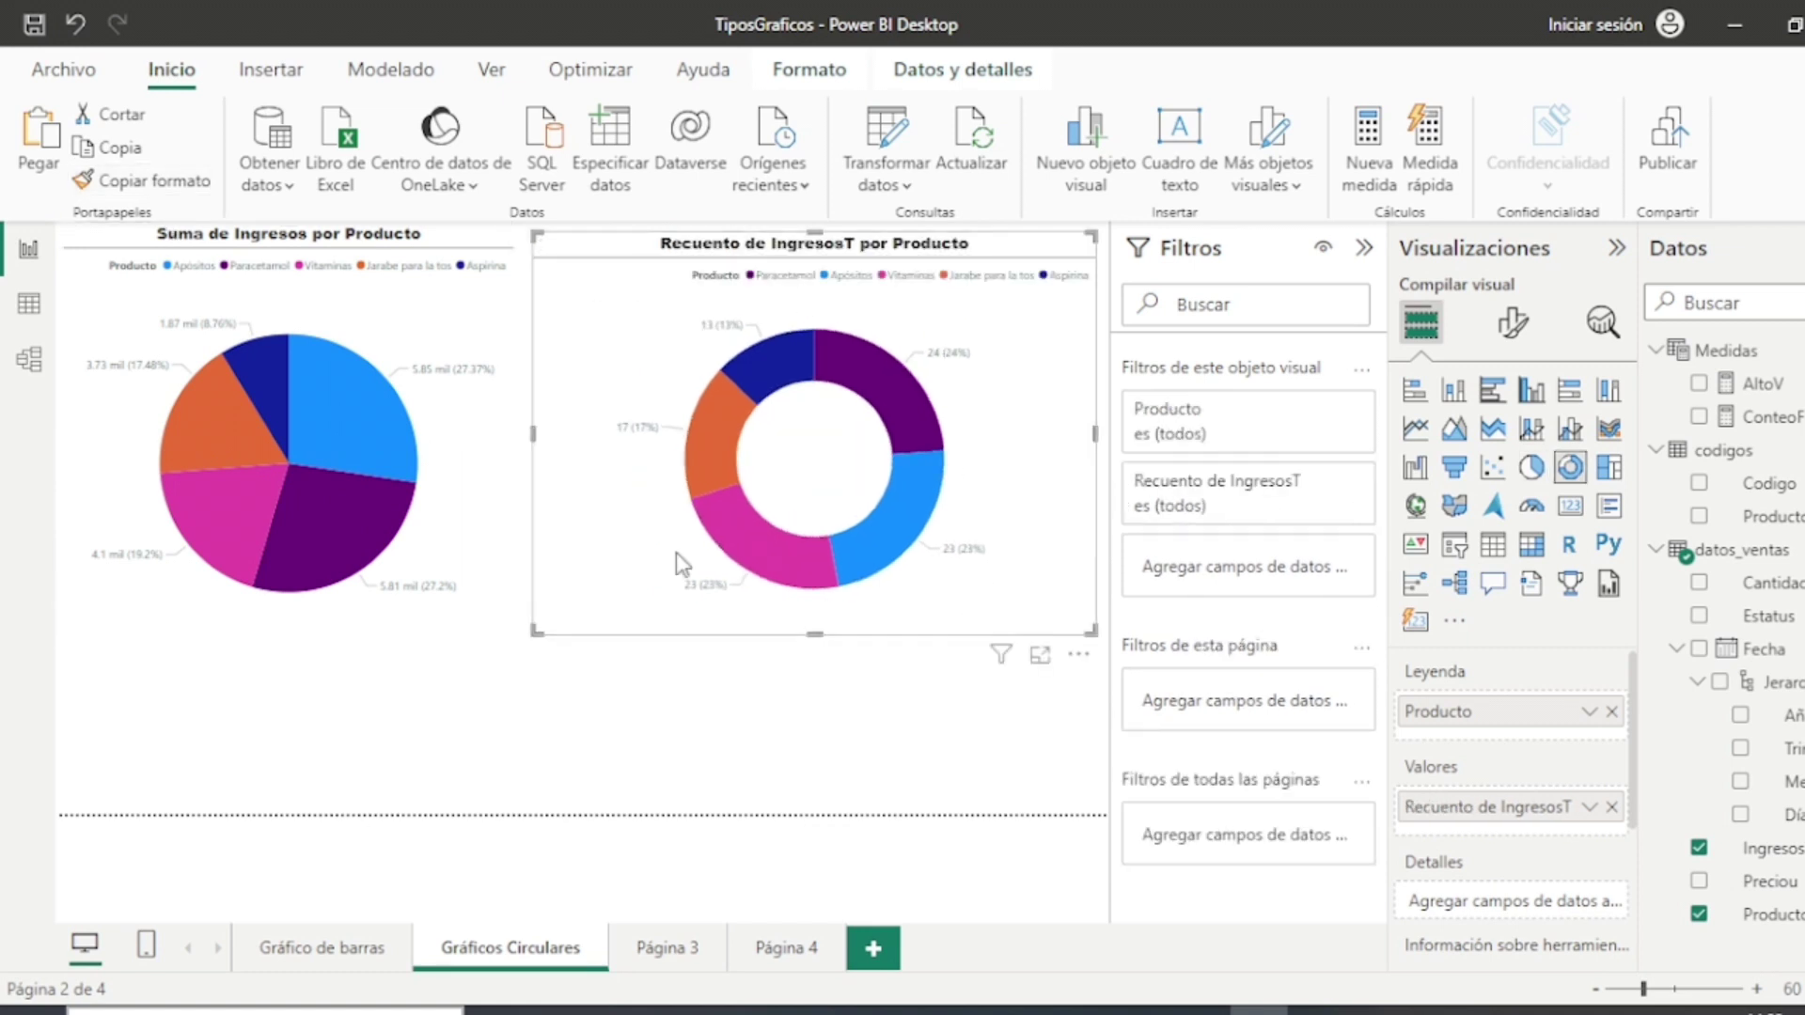
click(671, 668)
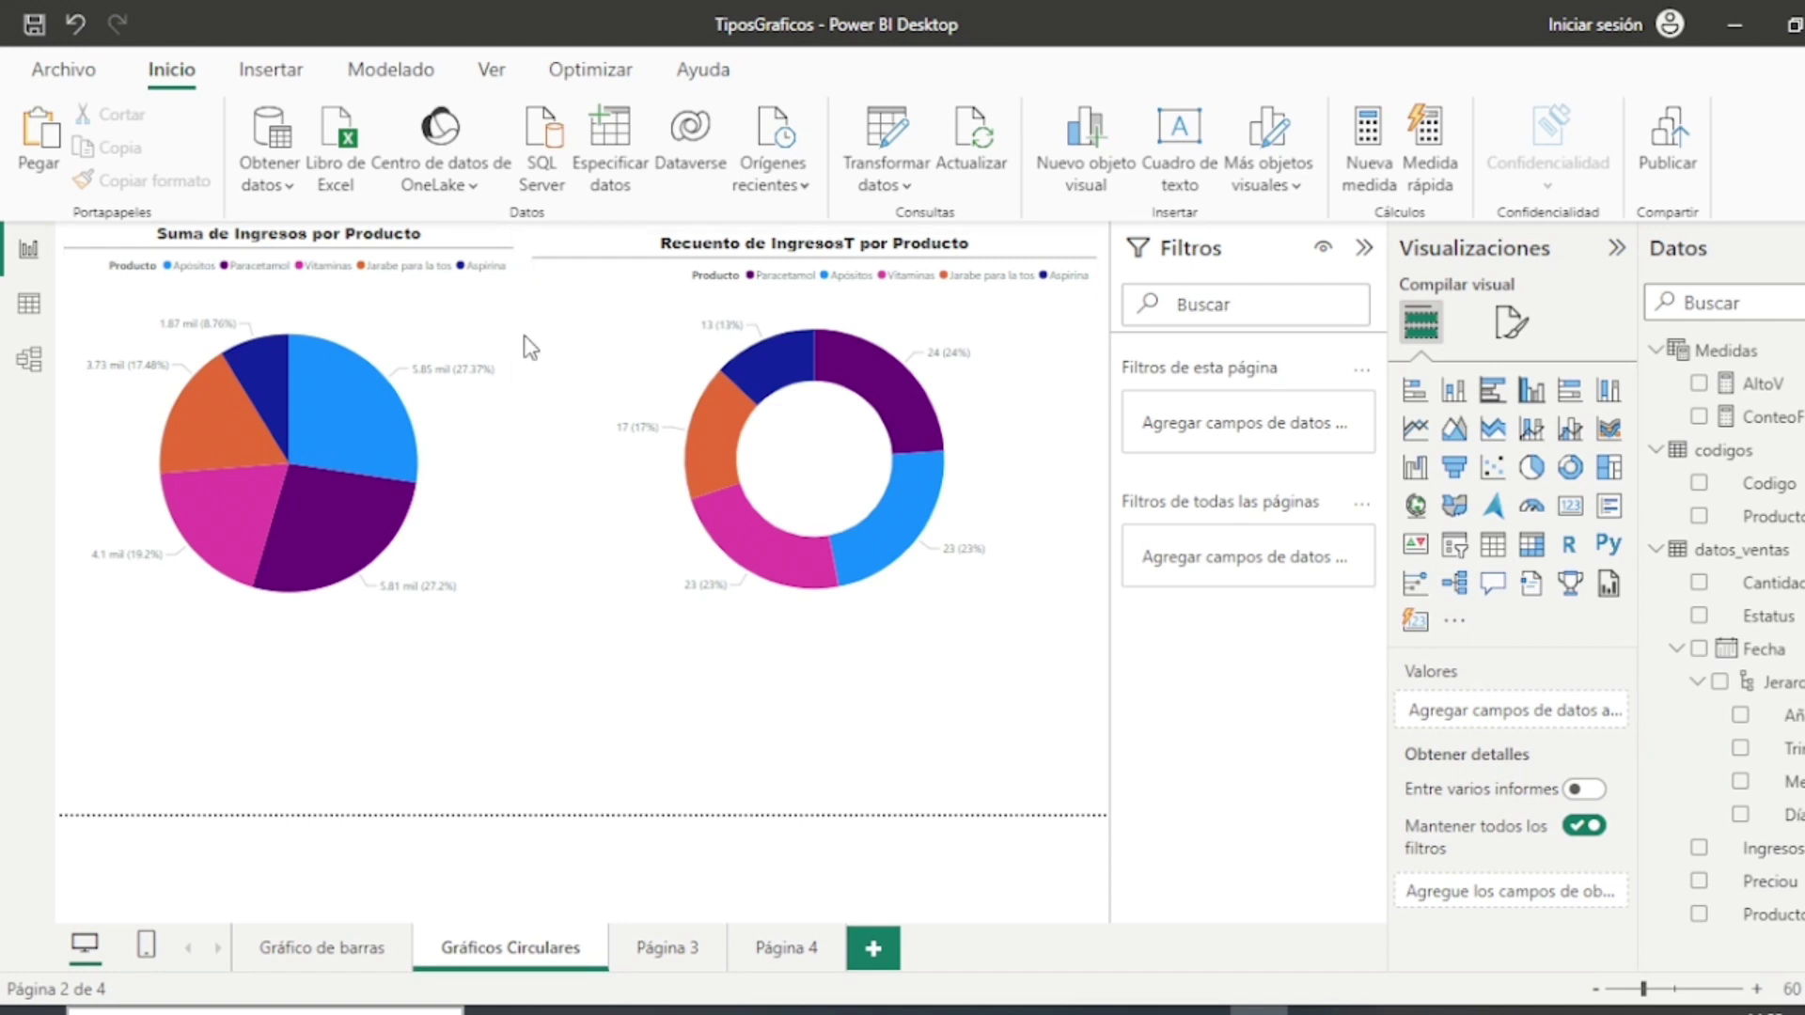
mouse_move(512, 324)
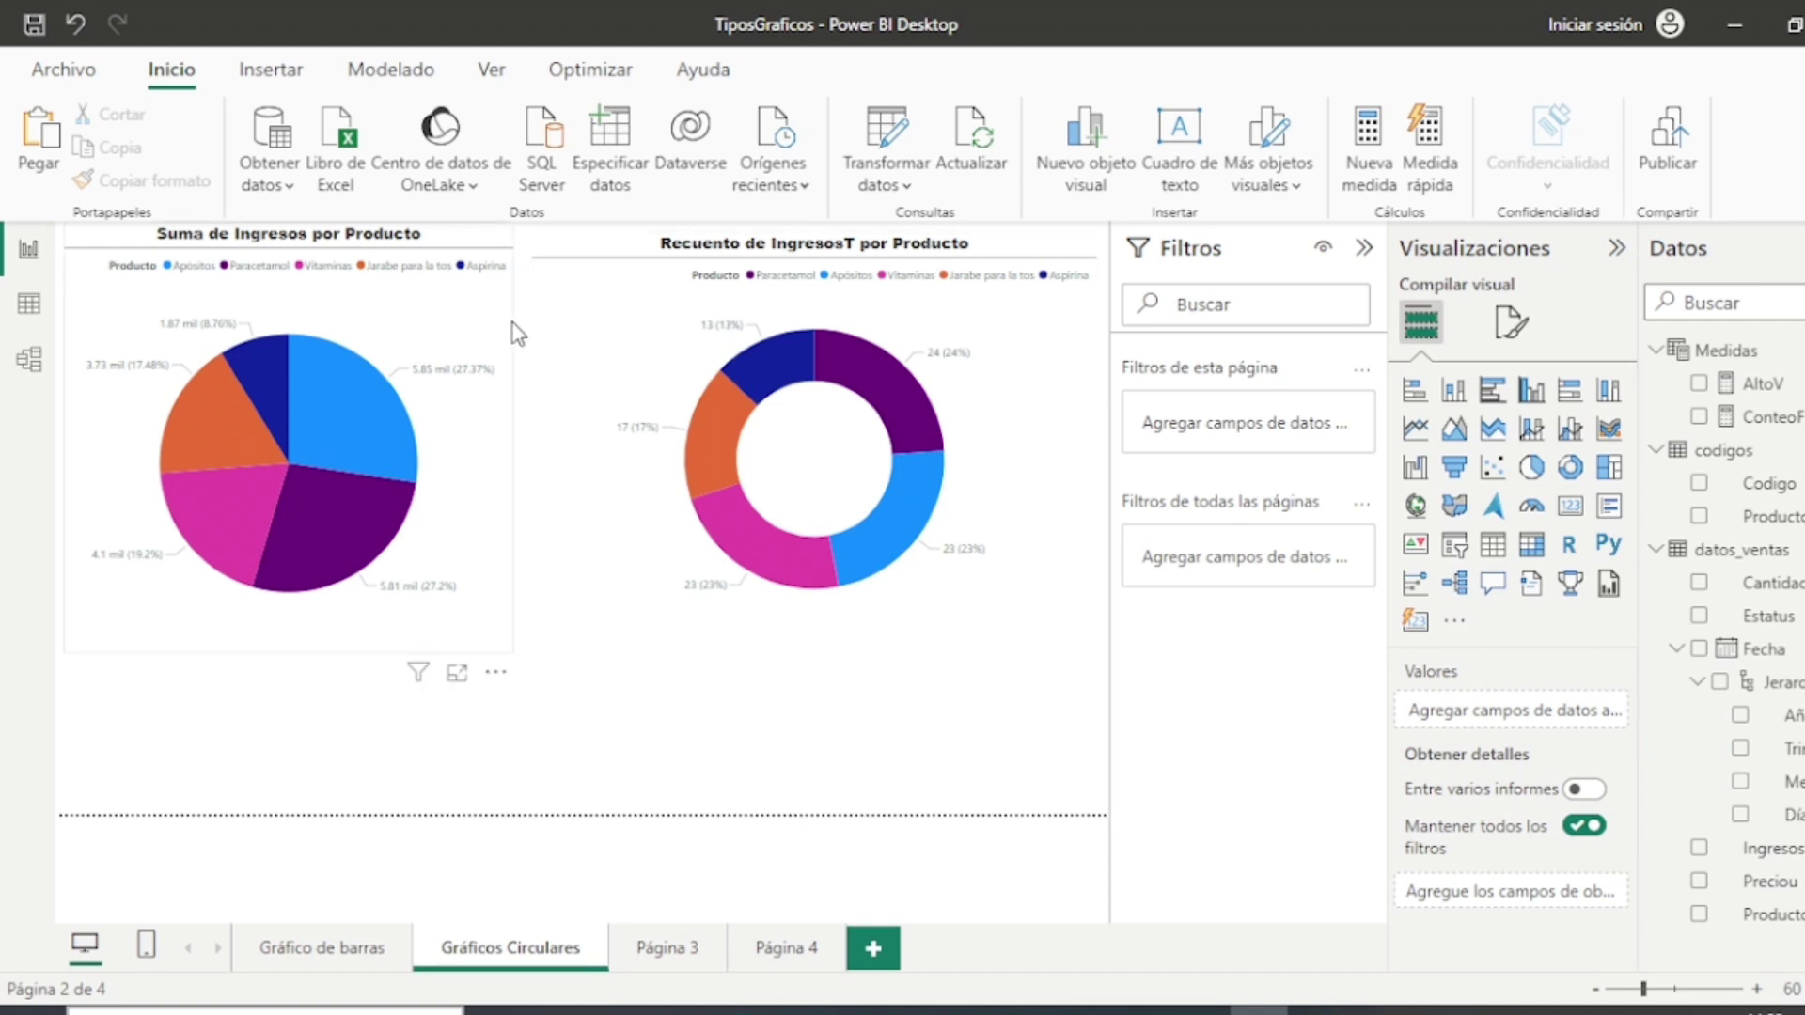
Step: Shrink the pie chart and then the donut chart to free space beneath them on the Gráficos Circulares page
click(499, 672)
drag(512, 650, 428, 548)
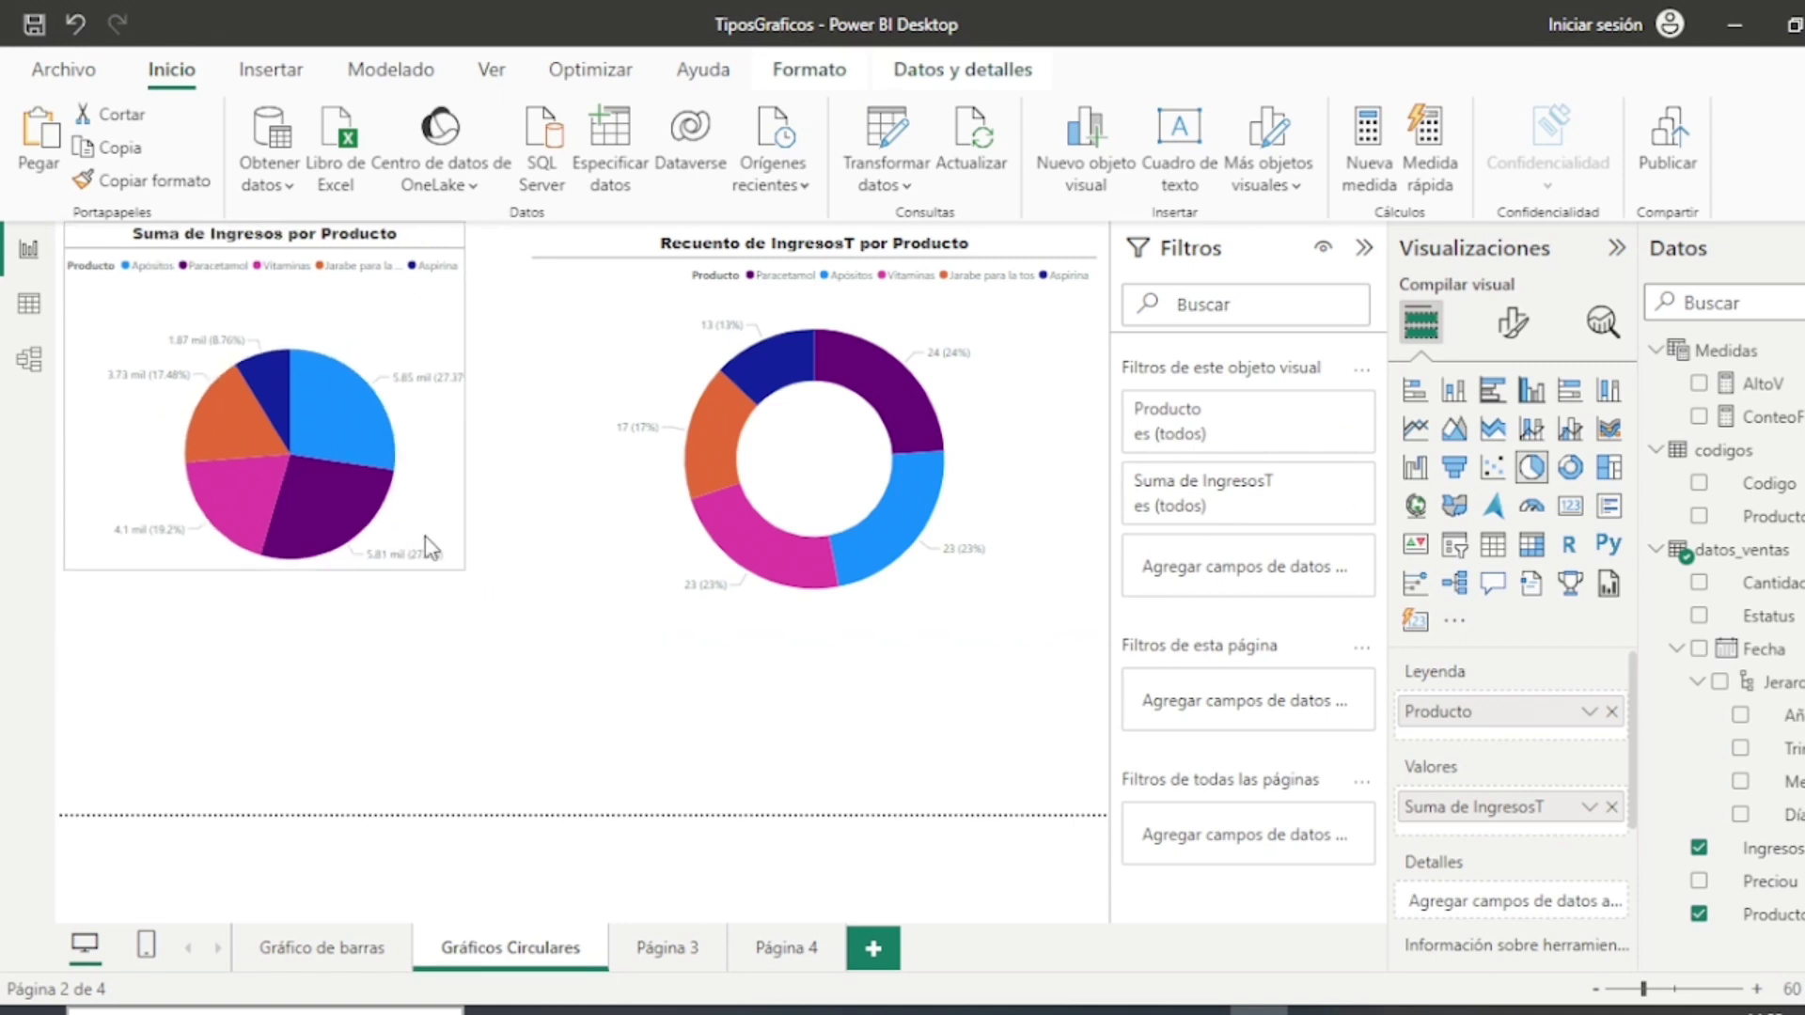
click(578, 290)
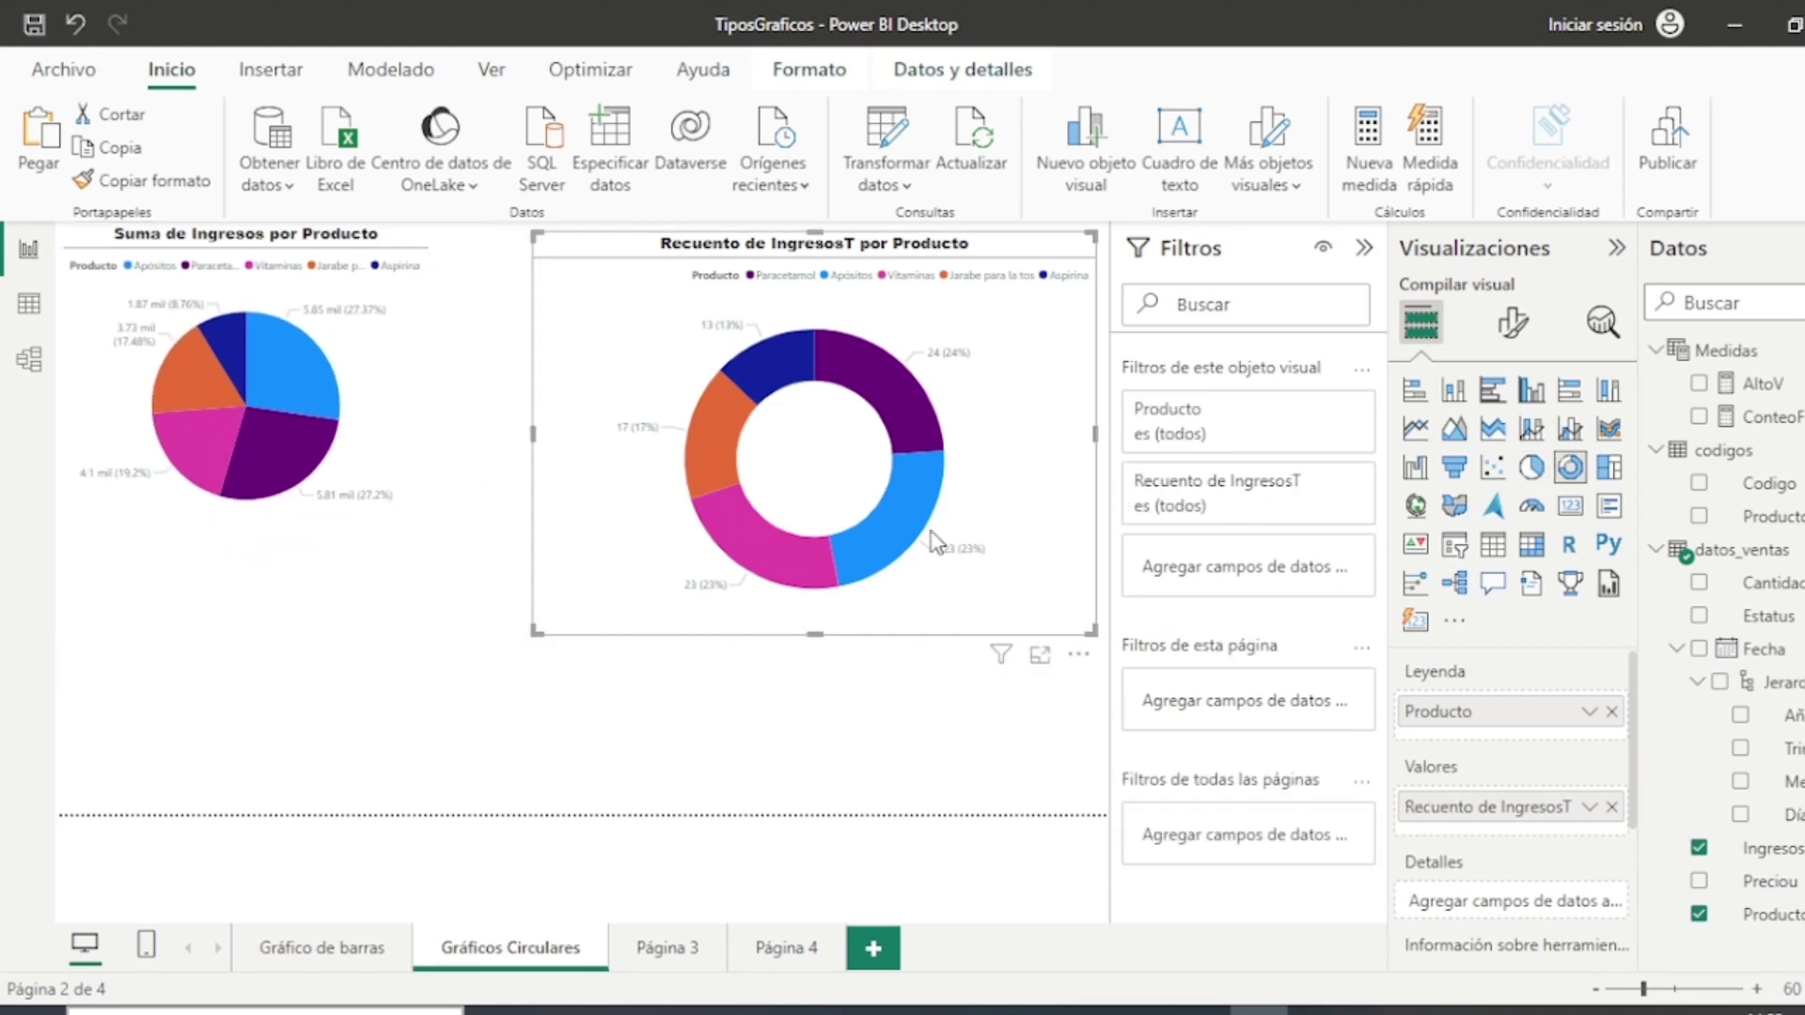
drag(1093, 631, 981, 538)
Step: Insert an empty line chart below the pie chart and narrow it to the pie chart's width
click(1002, 329)
click(1415, 429)
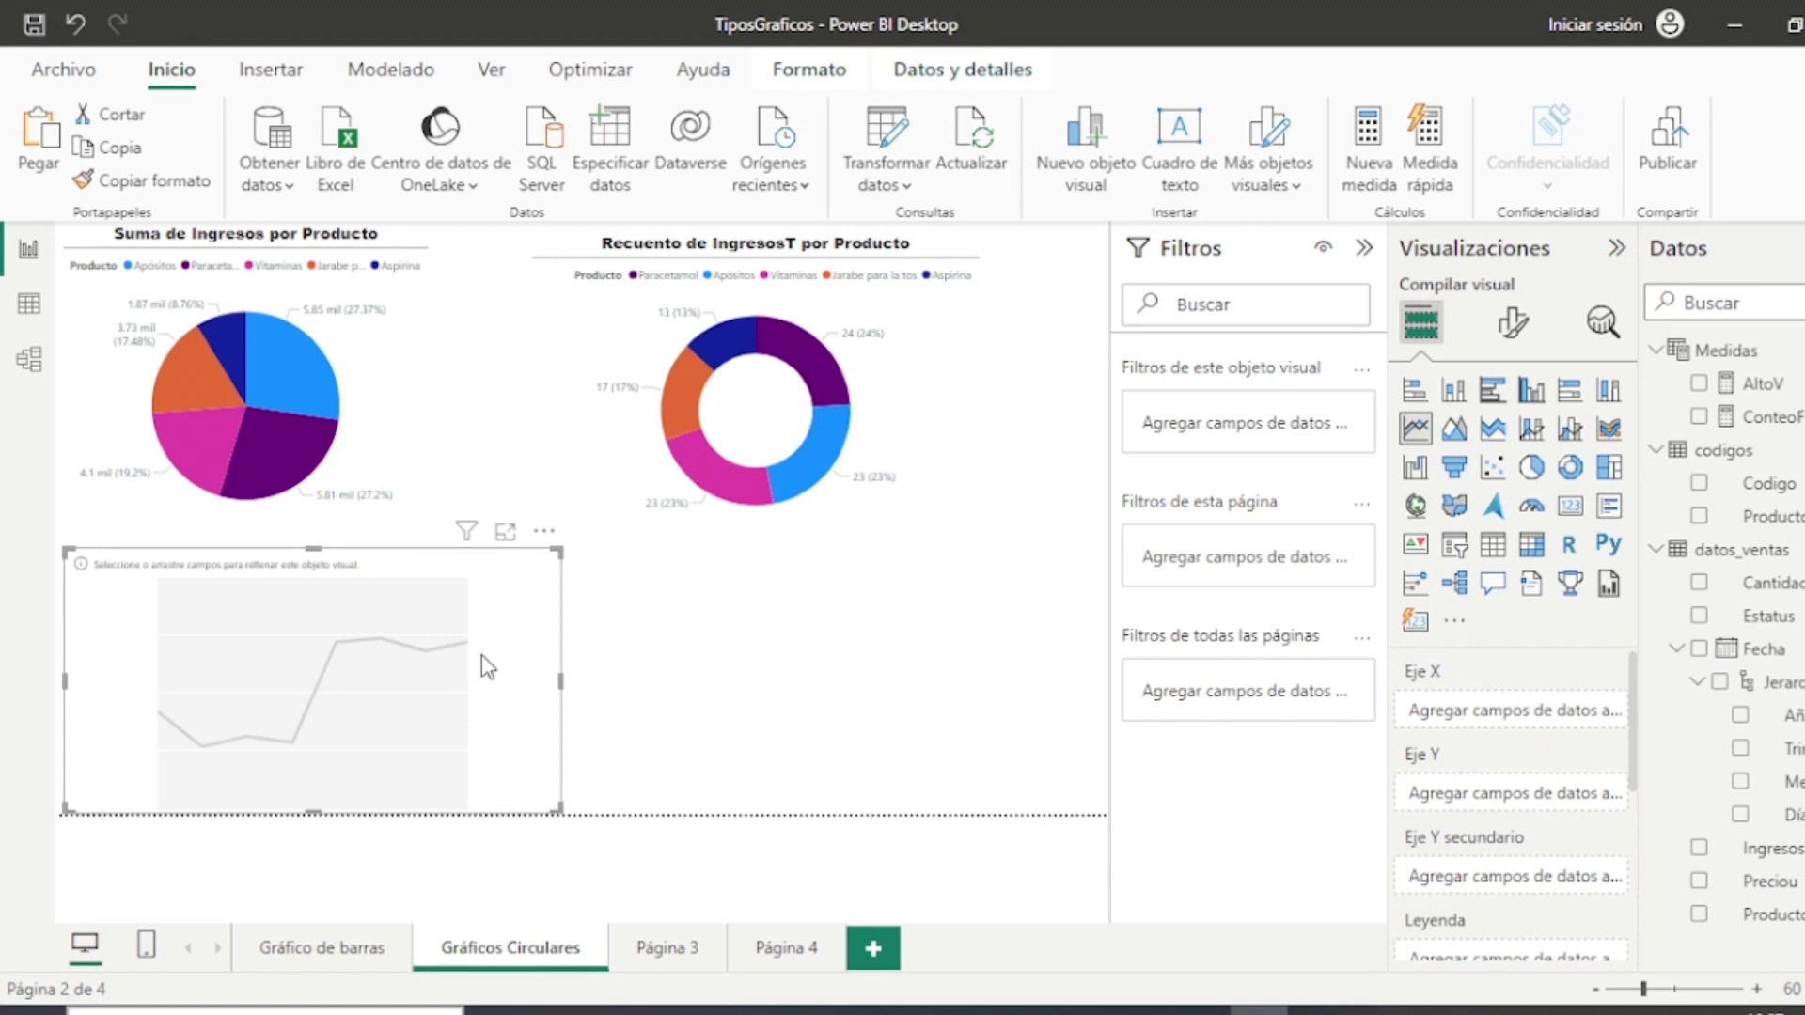
key(Delete)
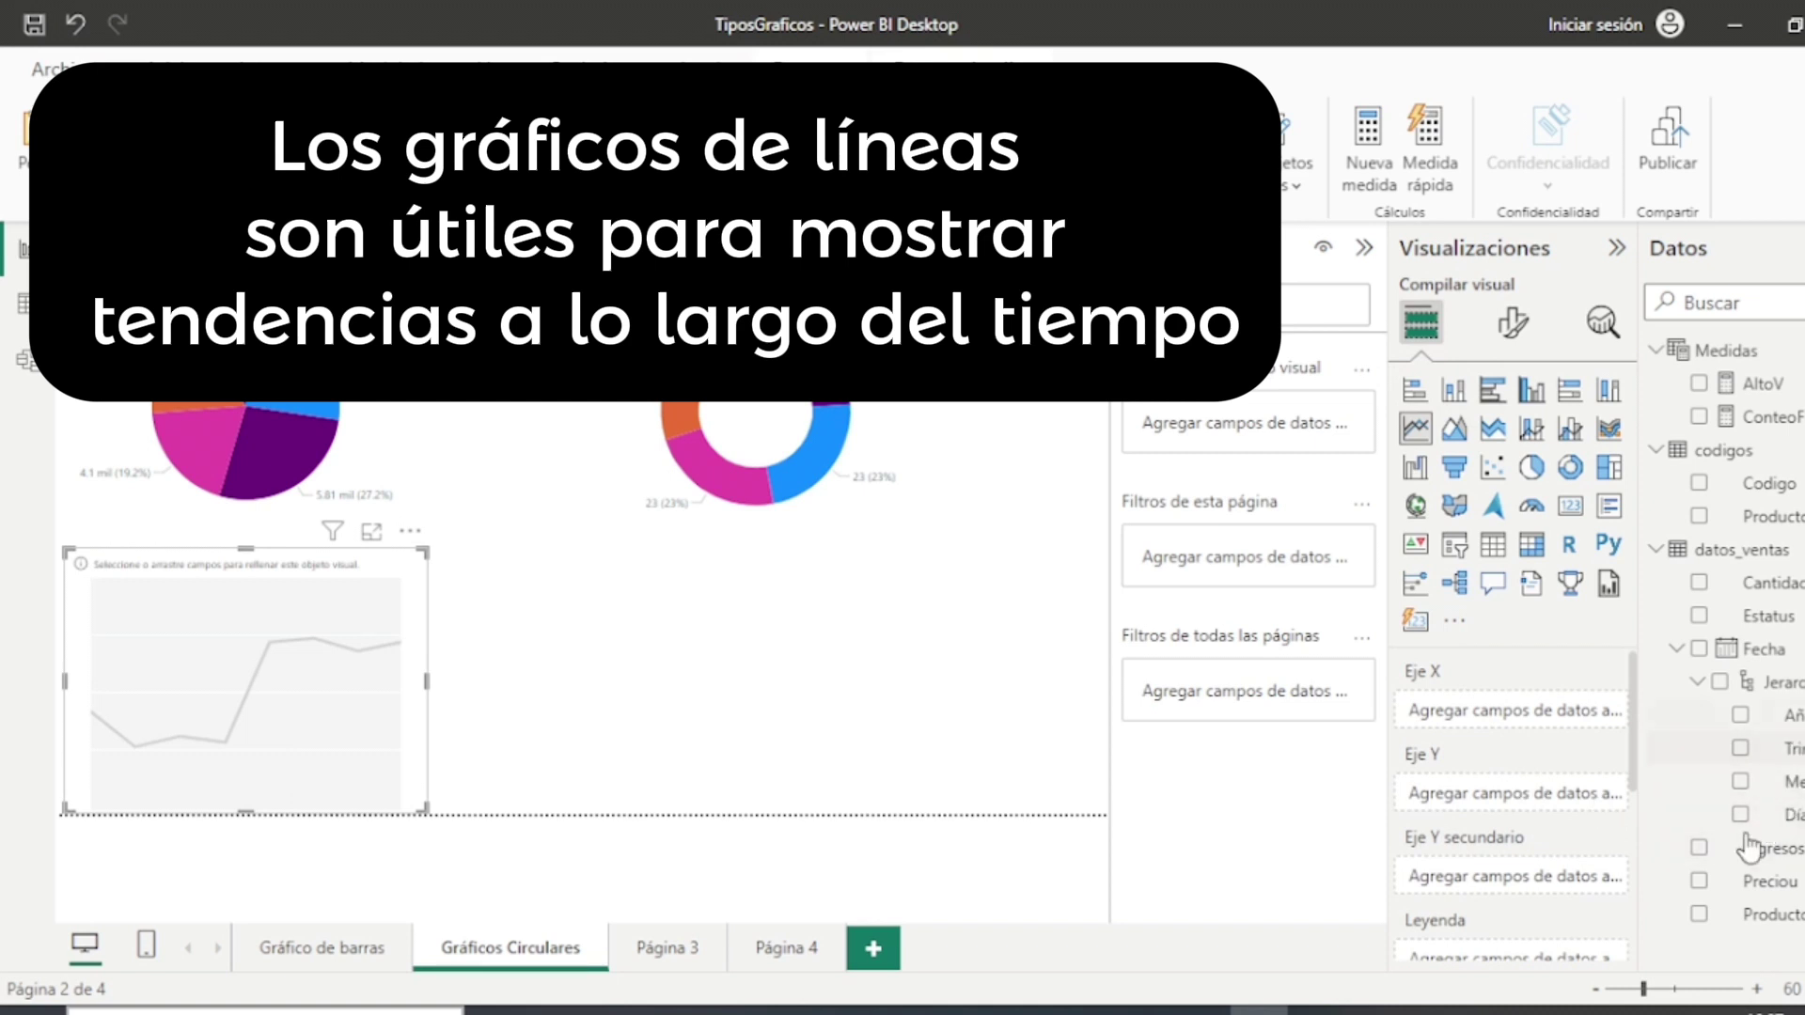
Step: Plot the count of IngresosT by Fecha Día and Mes in the line chart, and widen the chart to about twice its width
drag(1777, 835, 1472, 722)
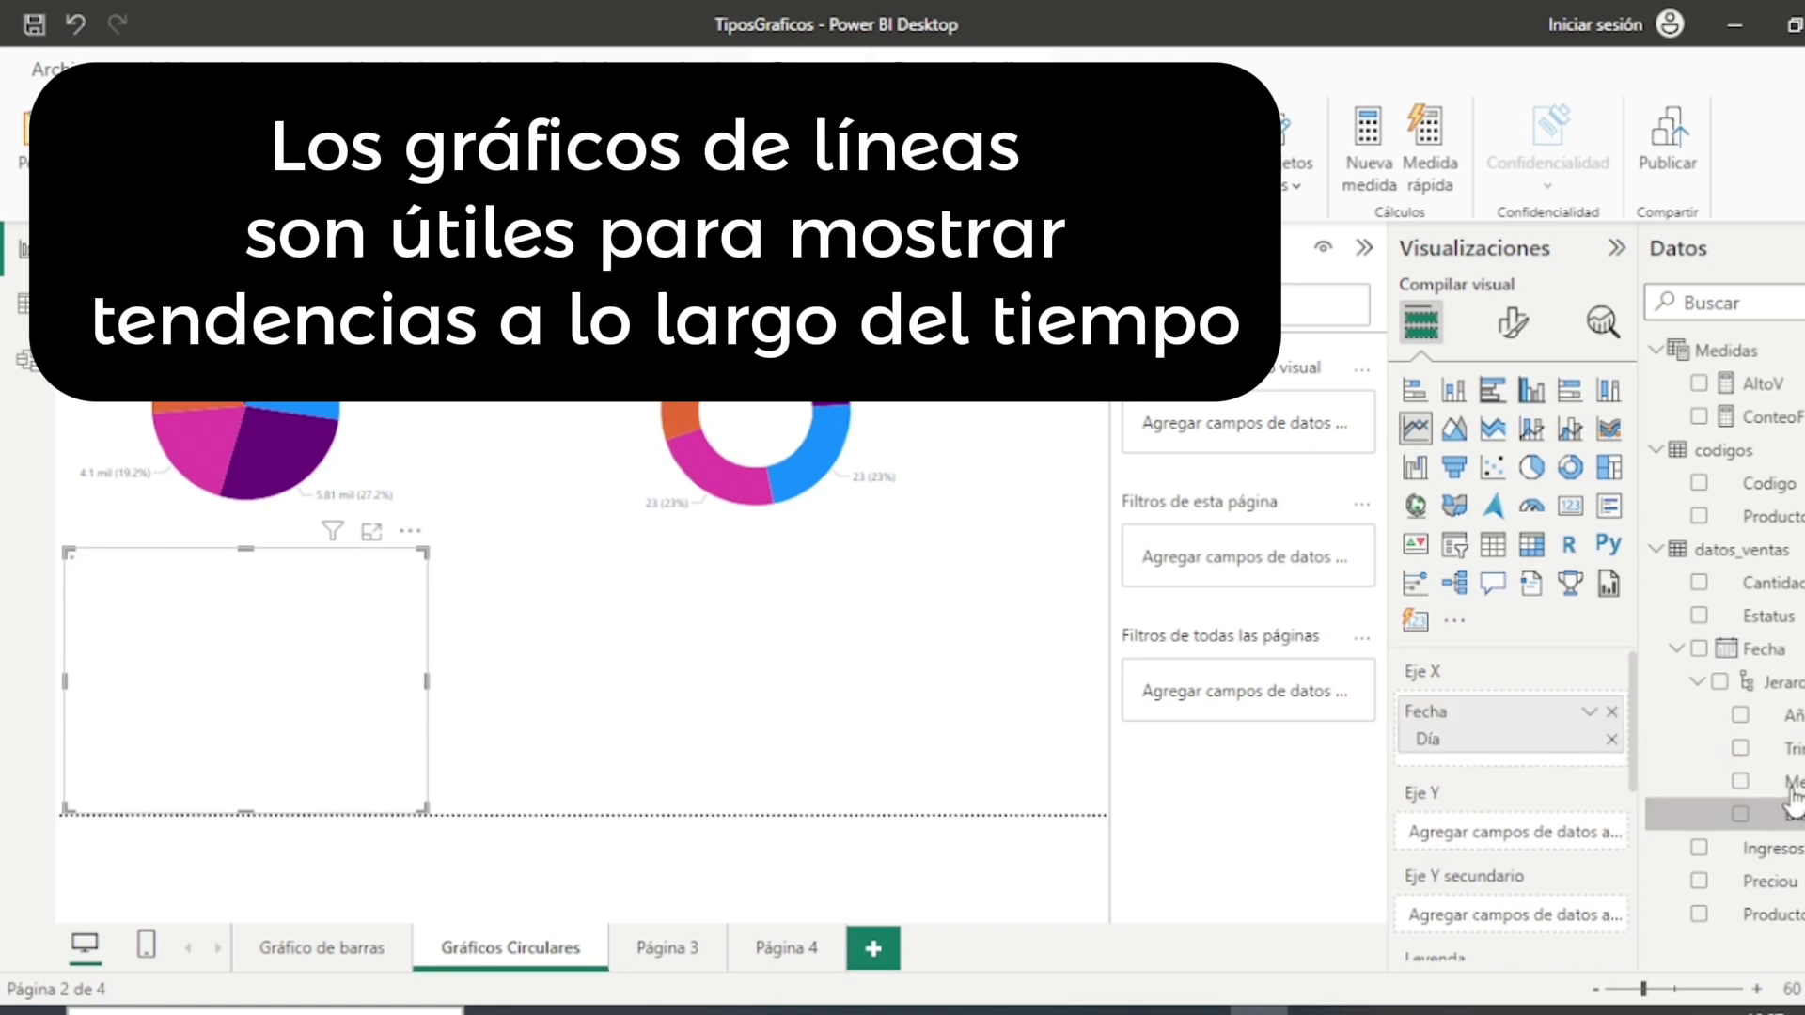
drag(1792, 794, 1481, 752)
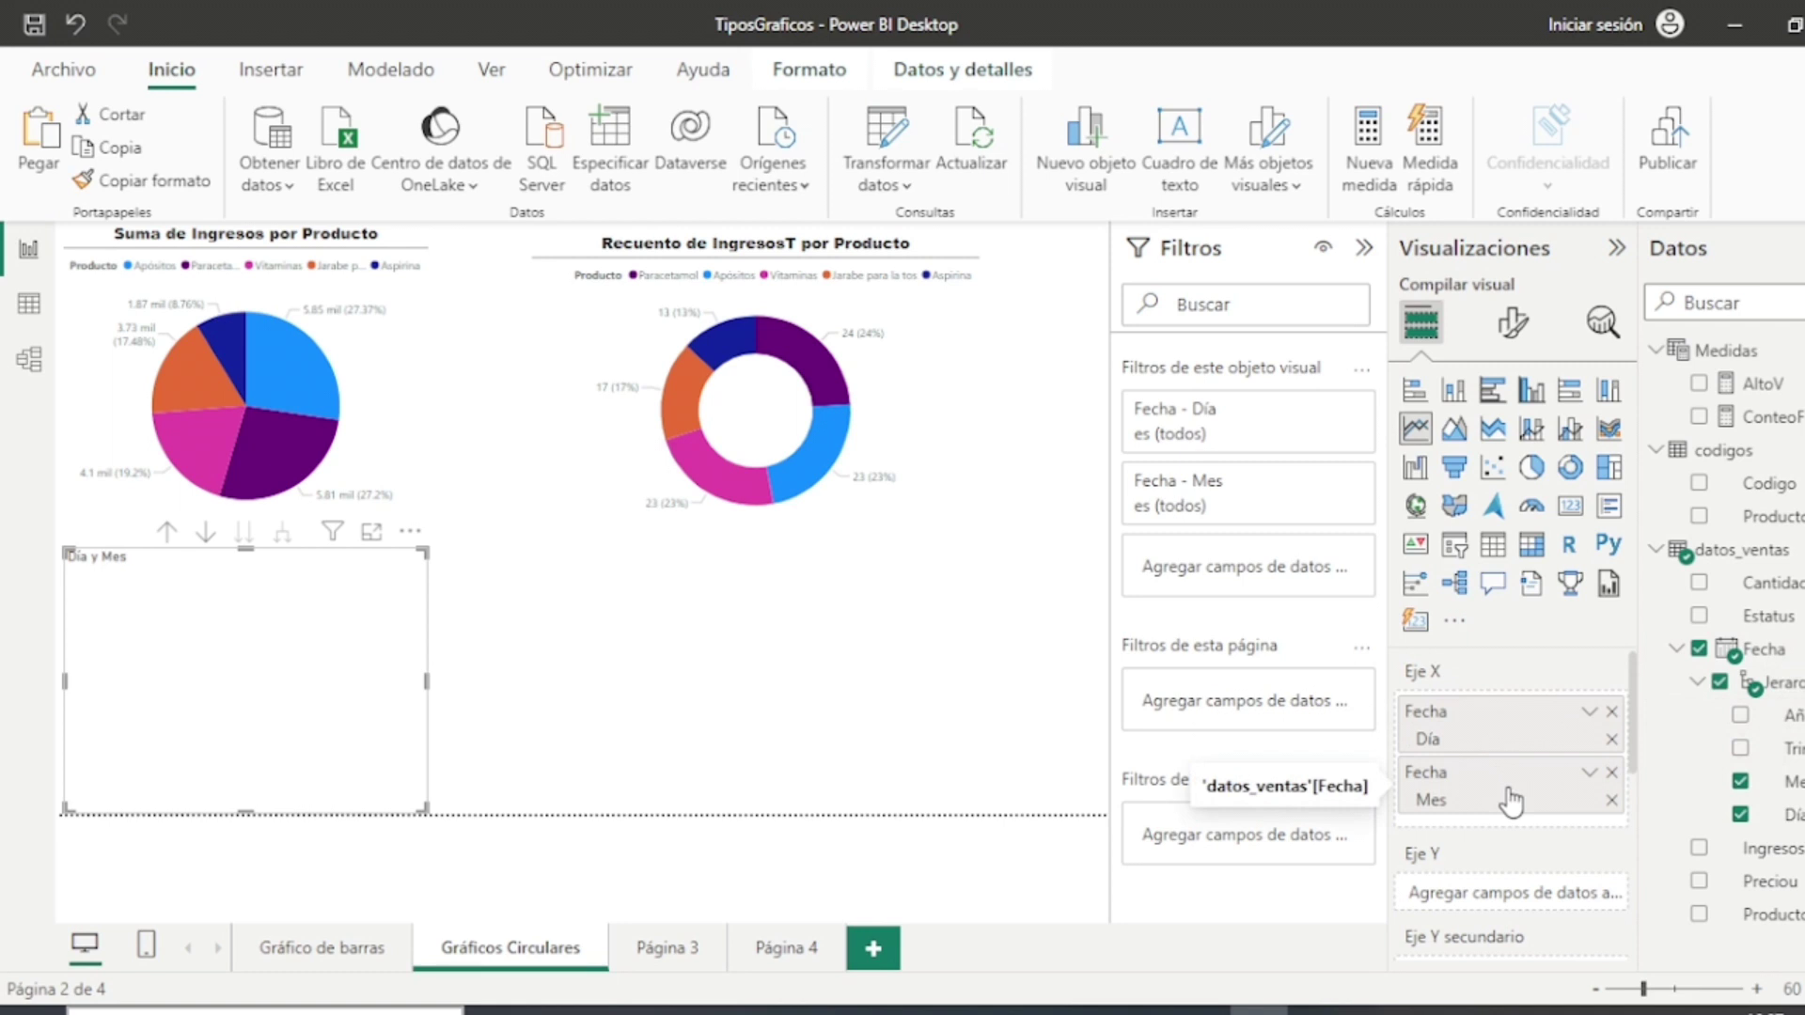
drag(1758, 848, 1504, 893)
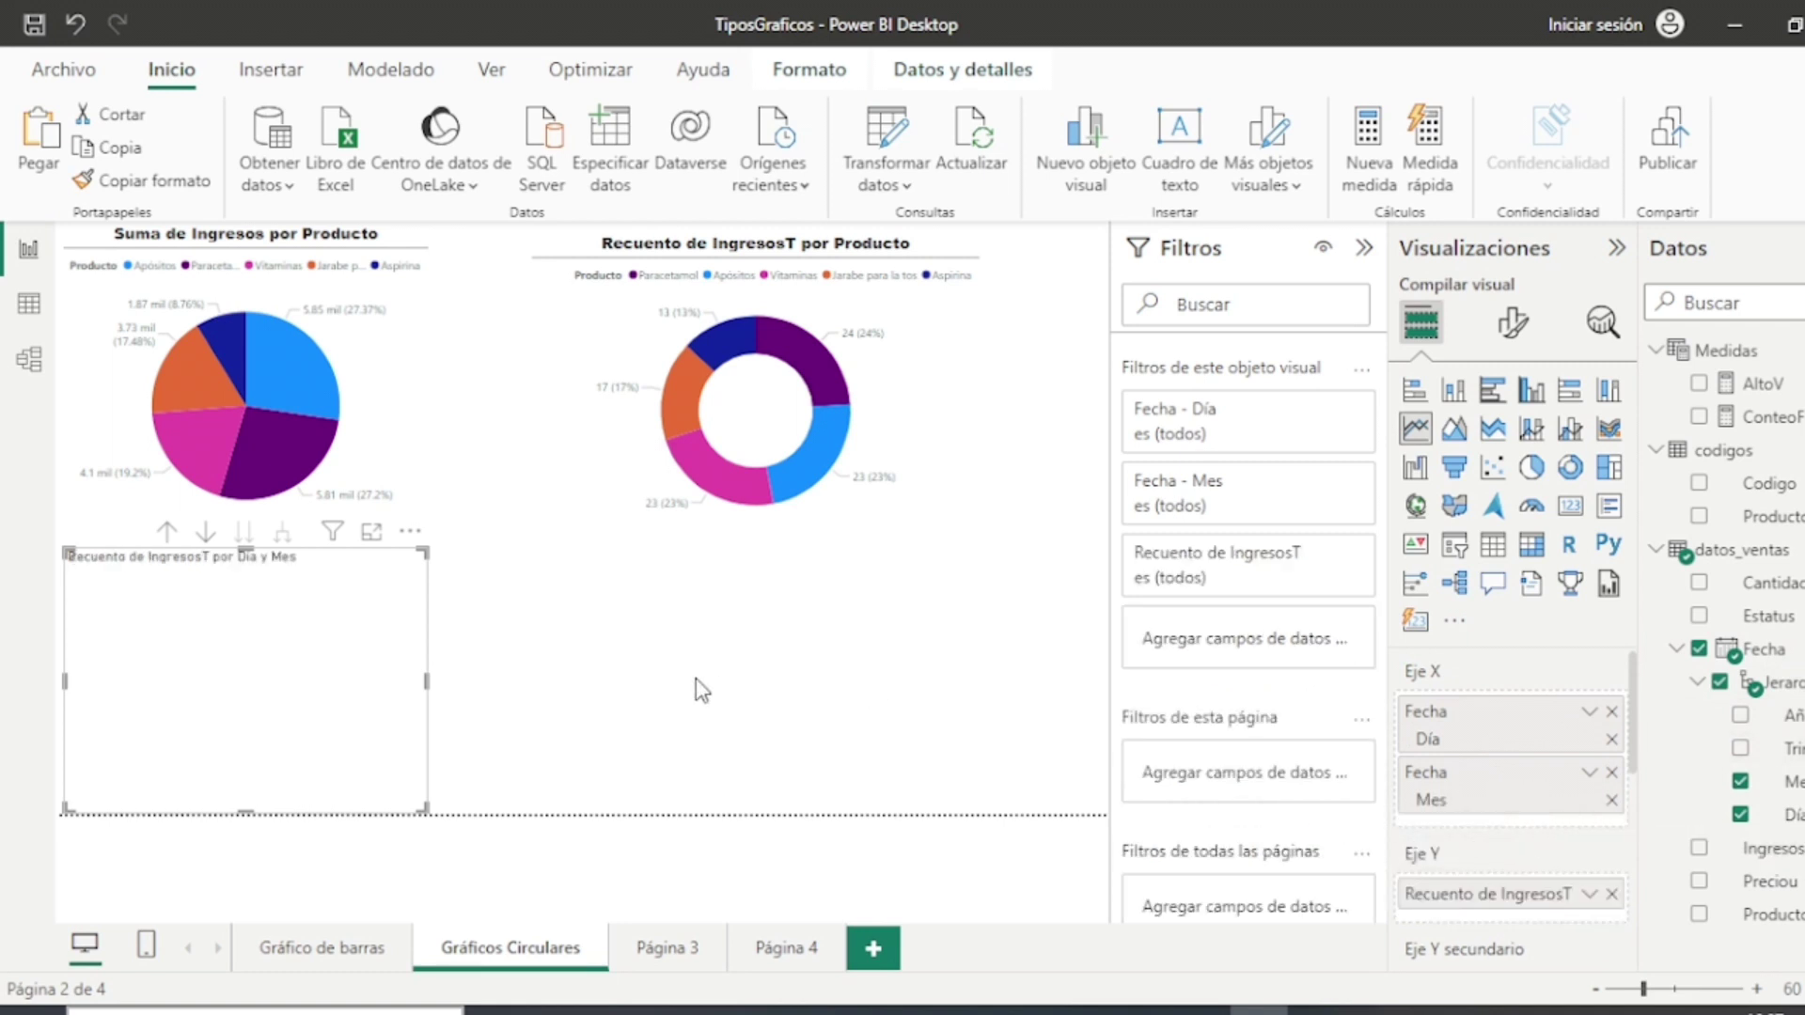
drag(427, 681, 766, 683)
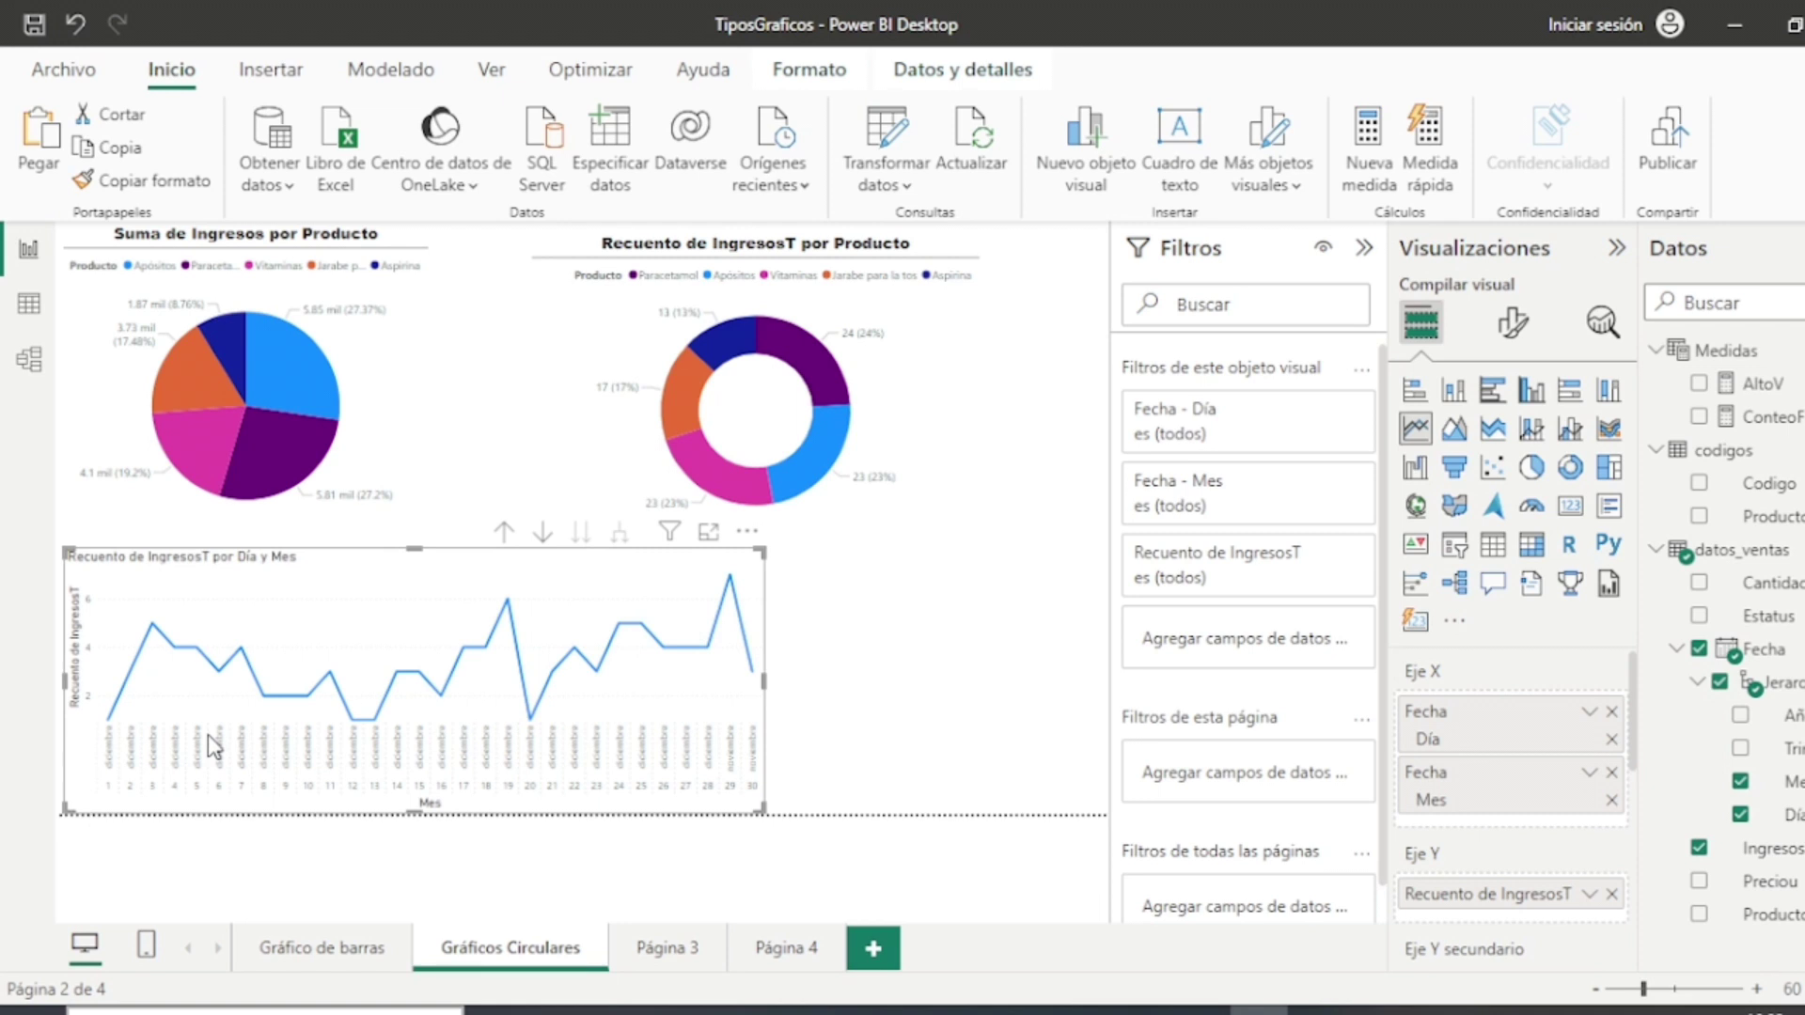
mouse_move(213, 762)
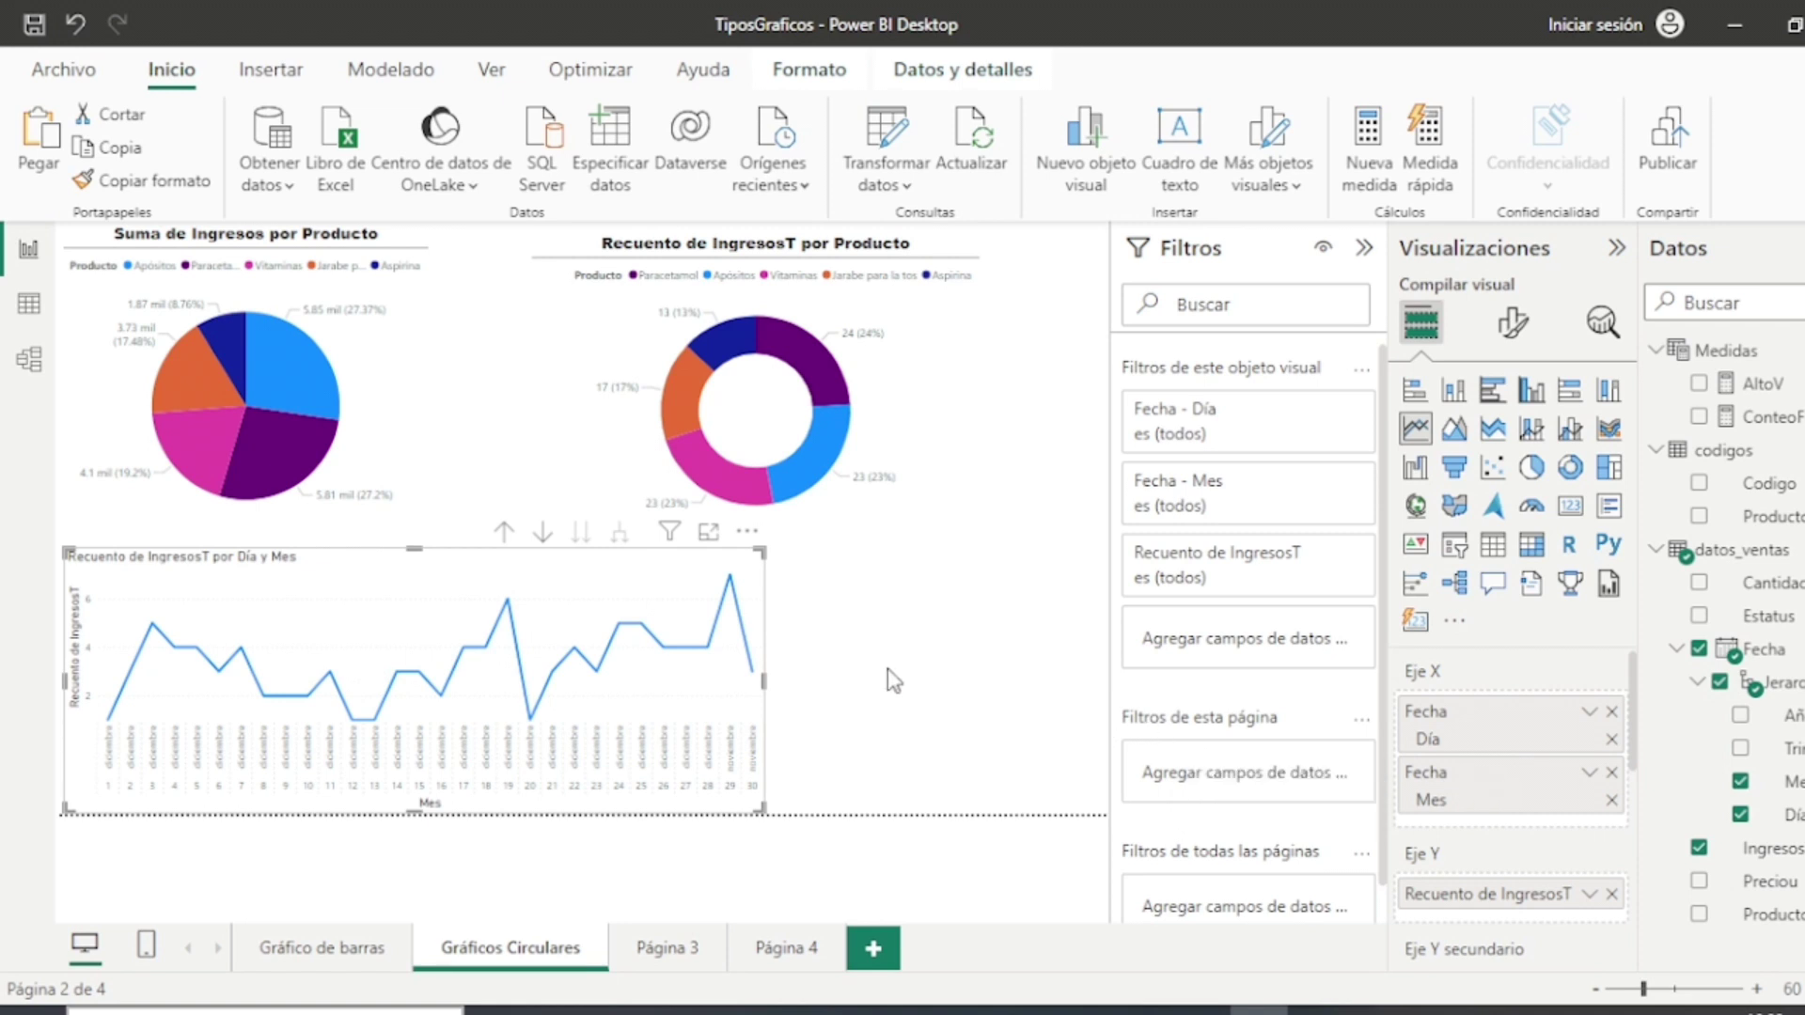
Step: Increase the font size of the line chart's X-axis values
click(1513, 329)
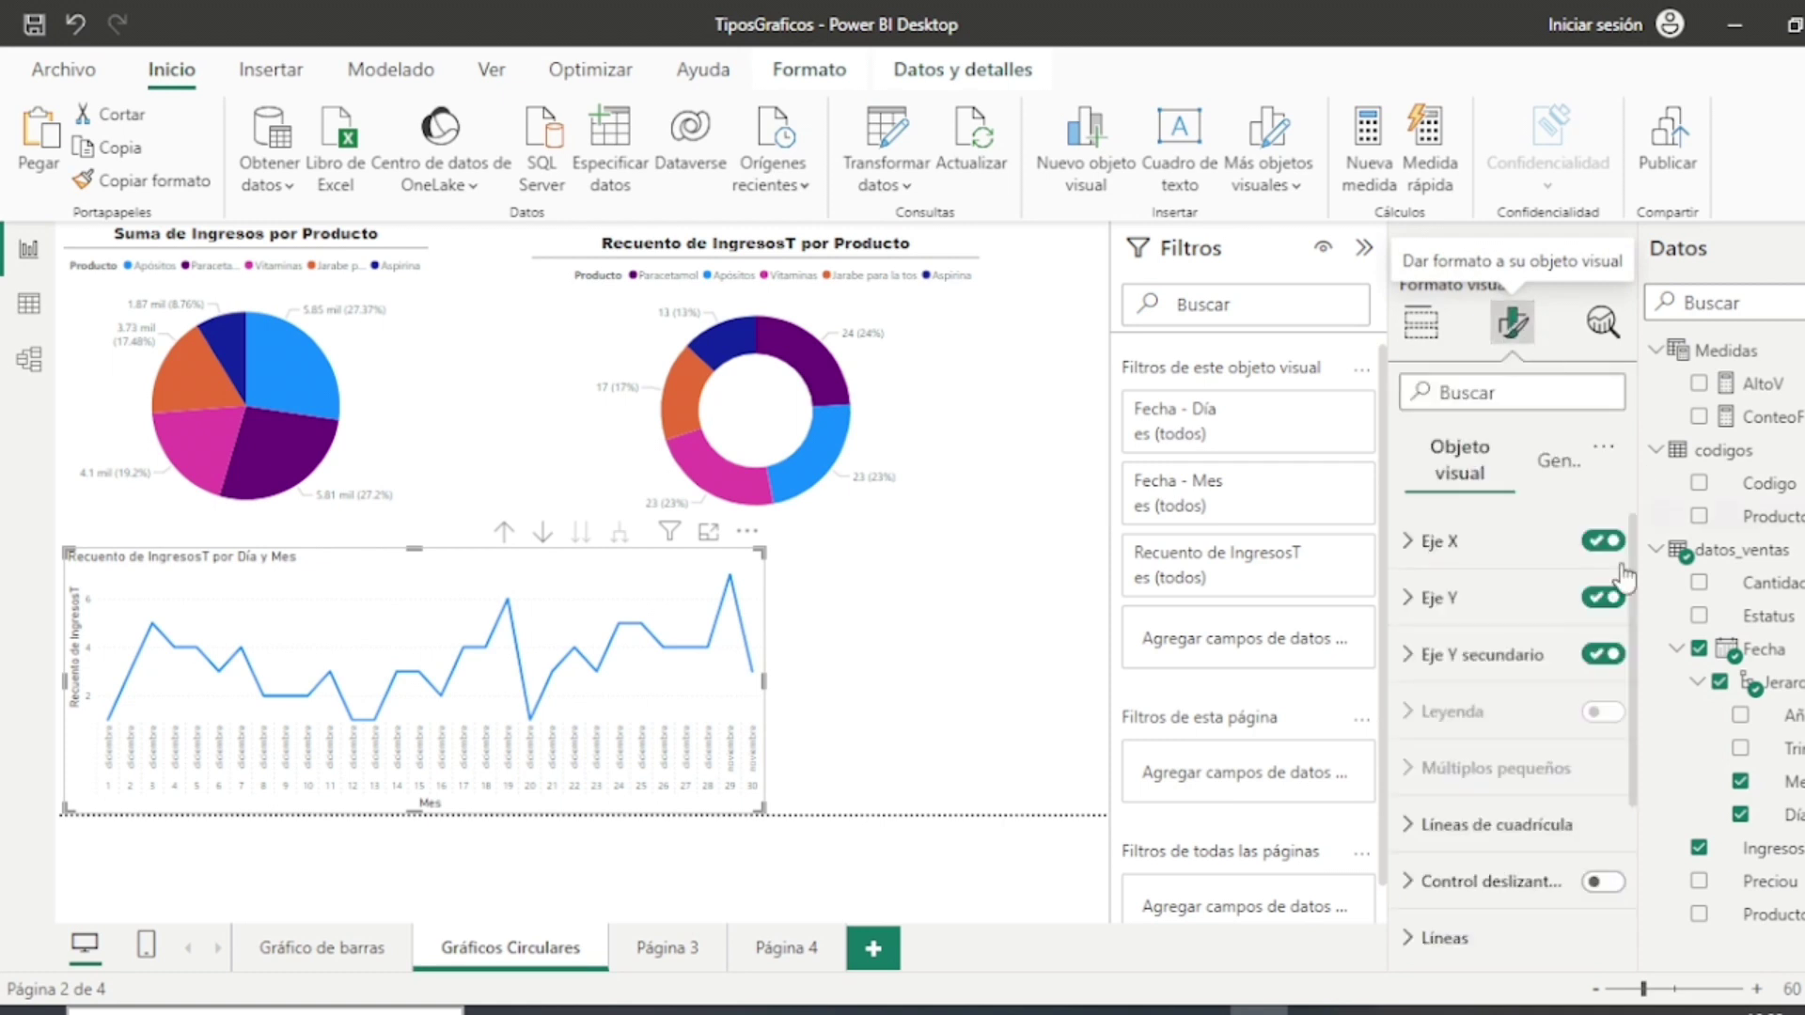
click(1441, 322)
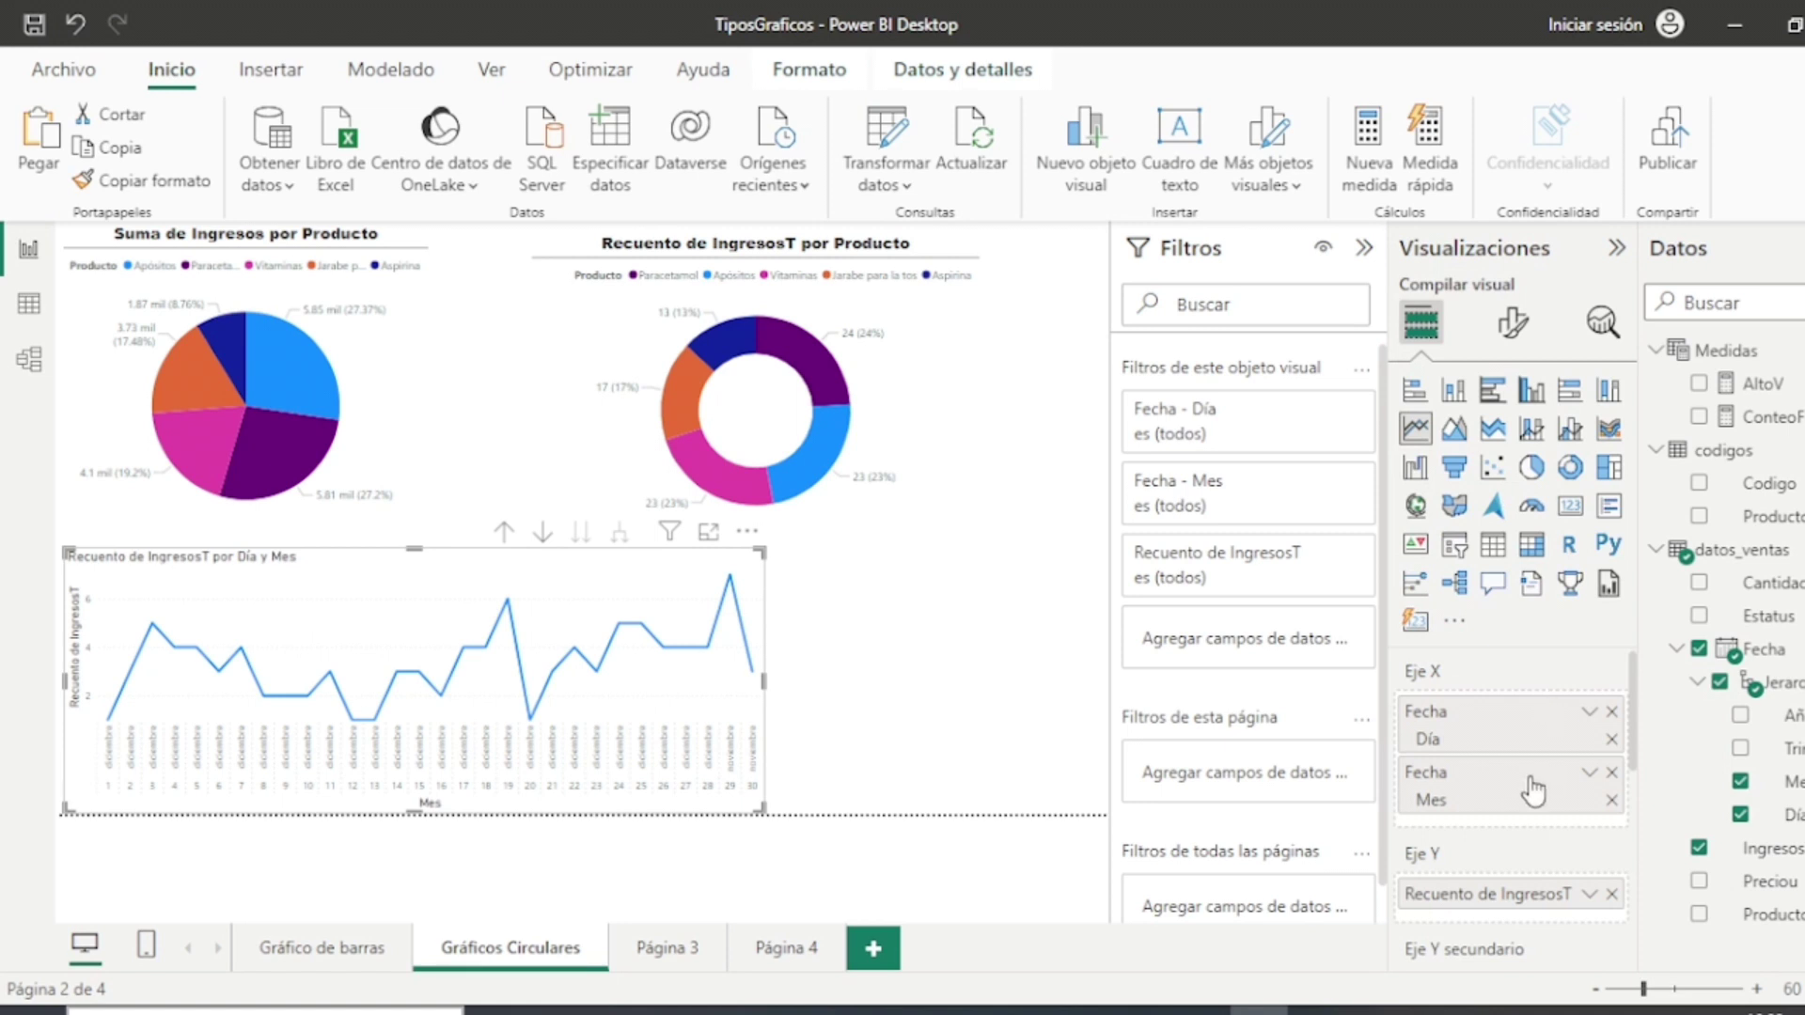
click(1513, 325)
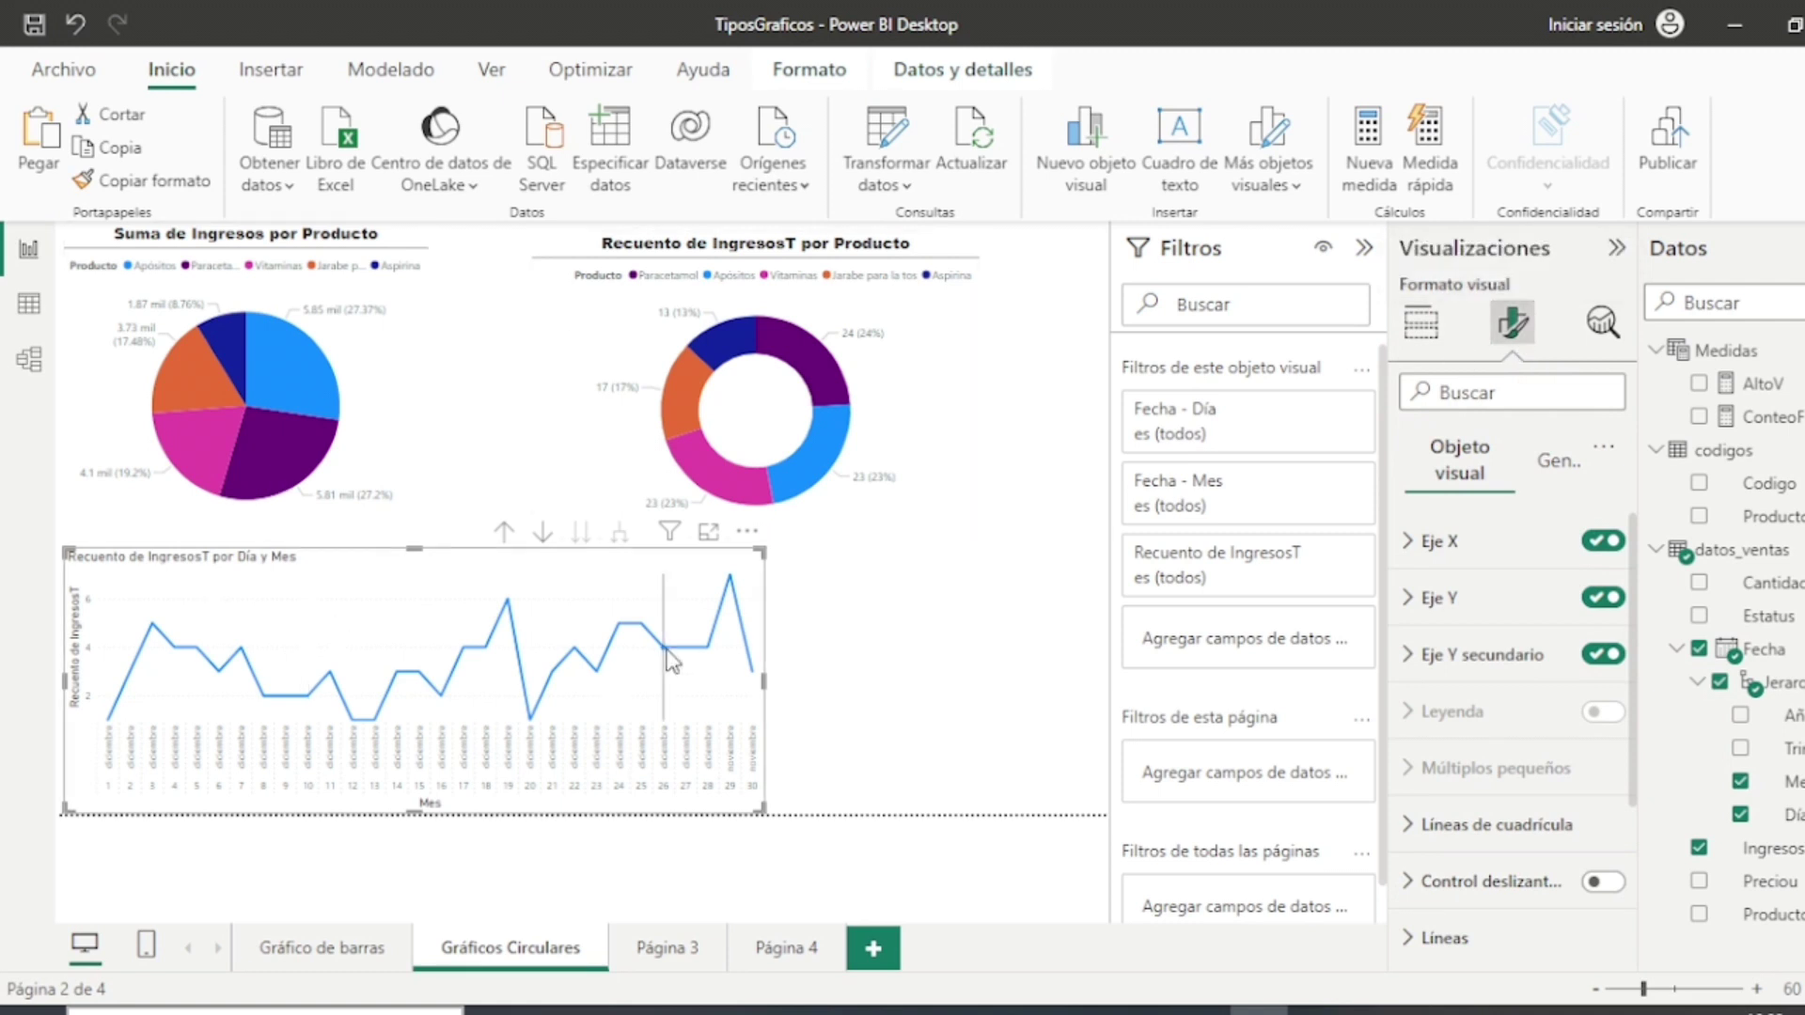
mouse_move(671, 658)
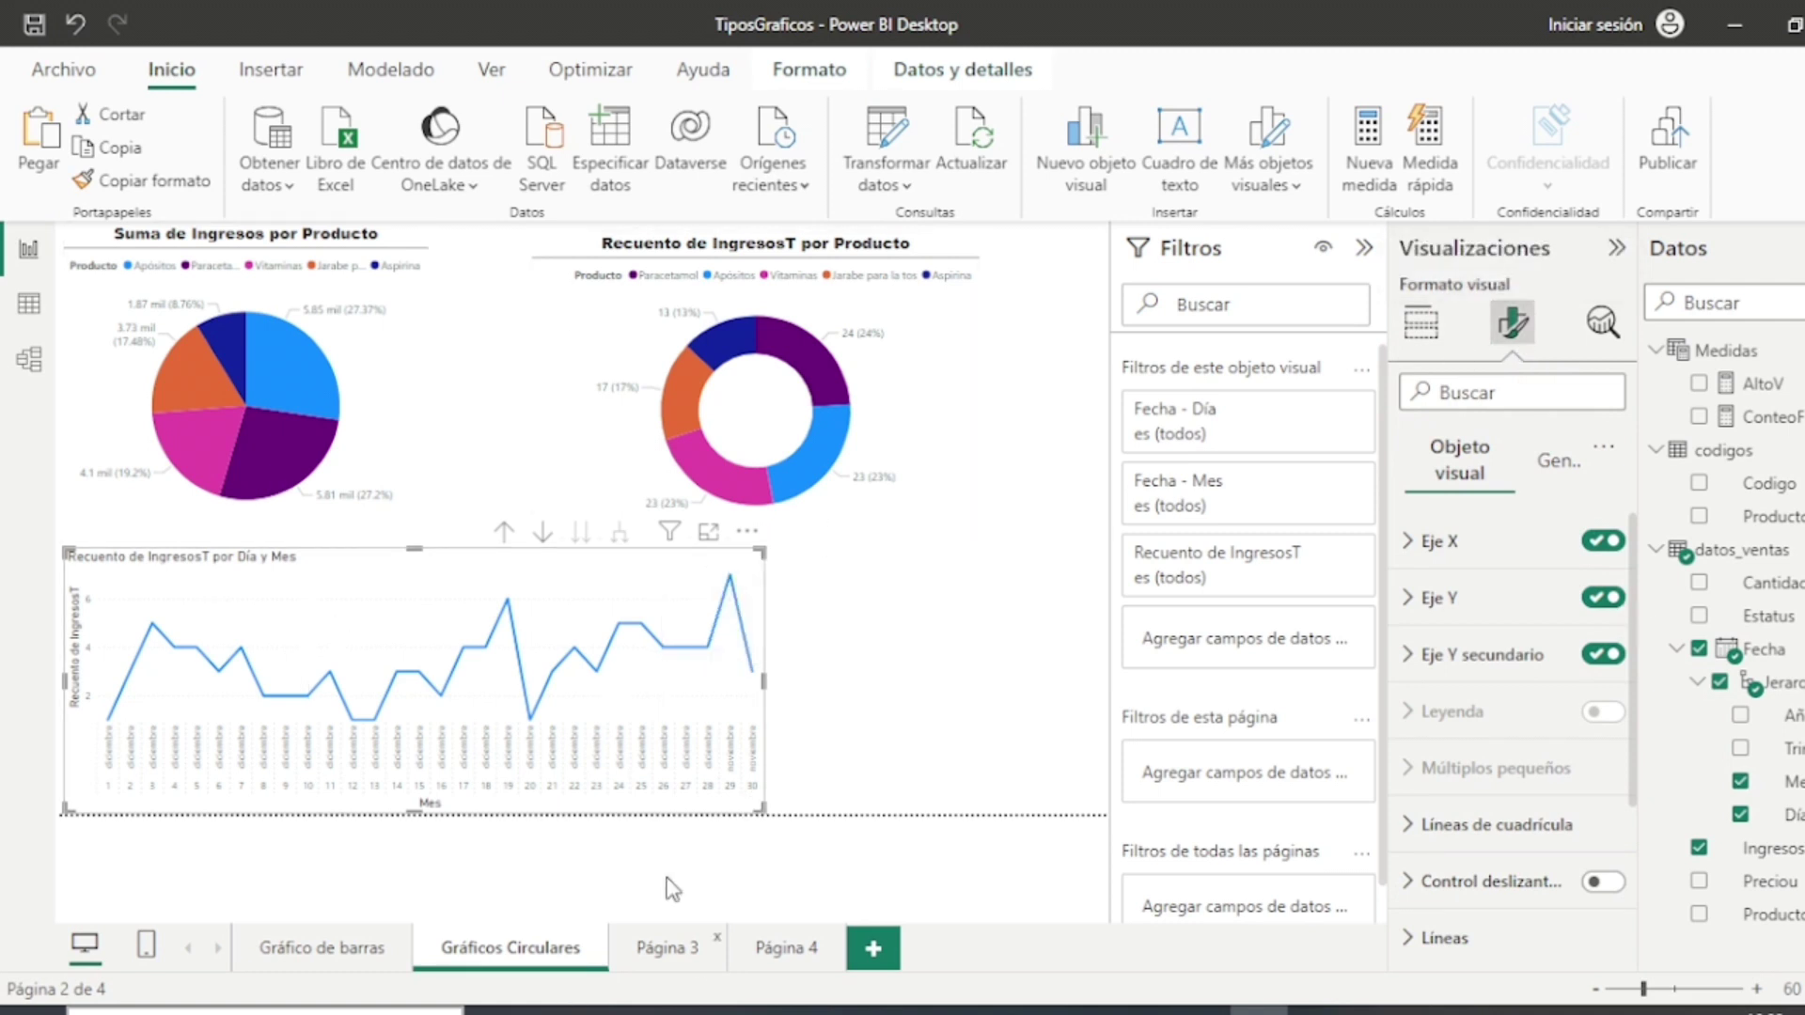
click(1407, 545)
scroll(1409, 557, down, 1)
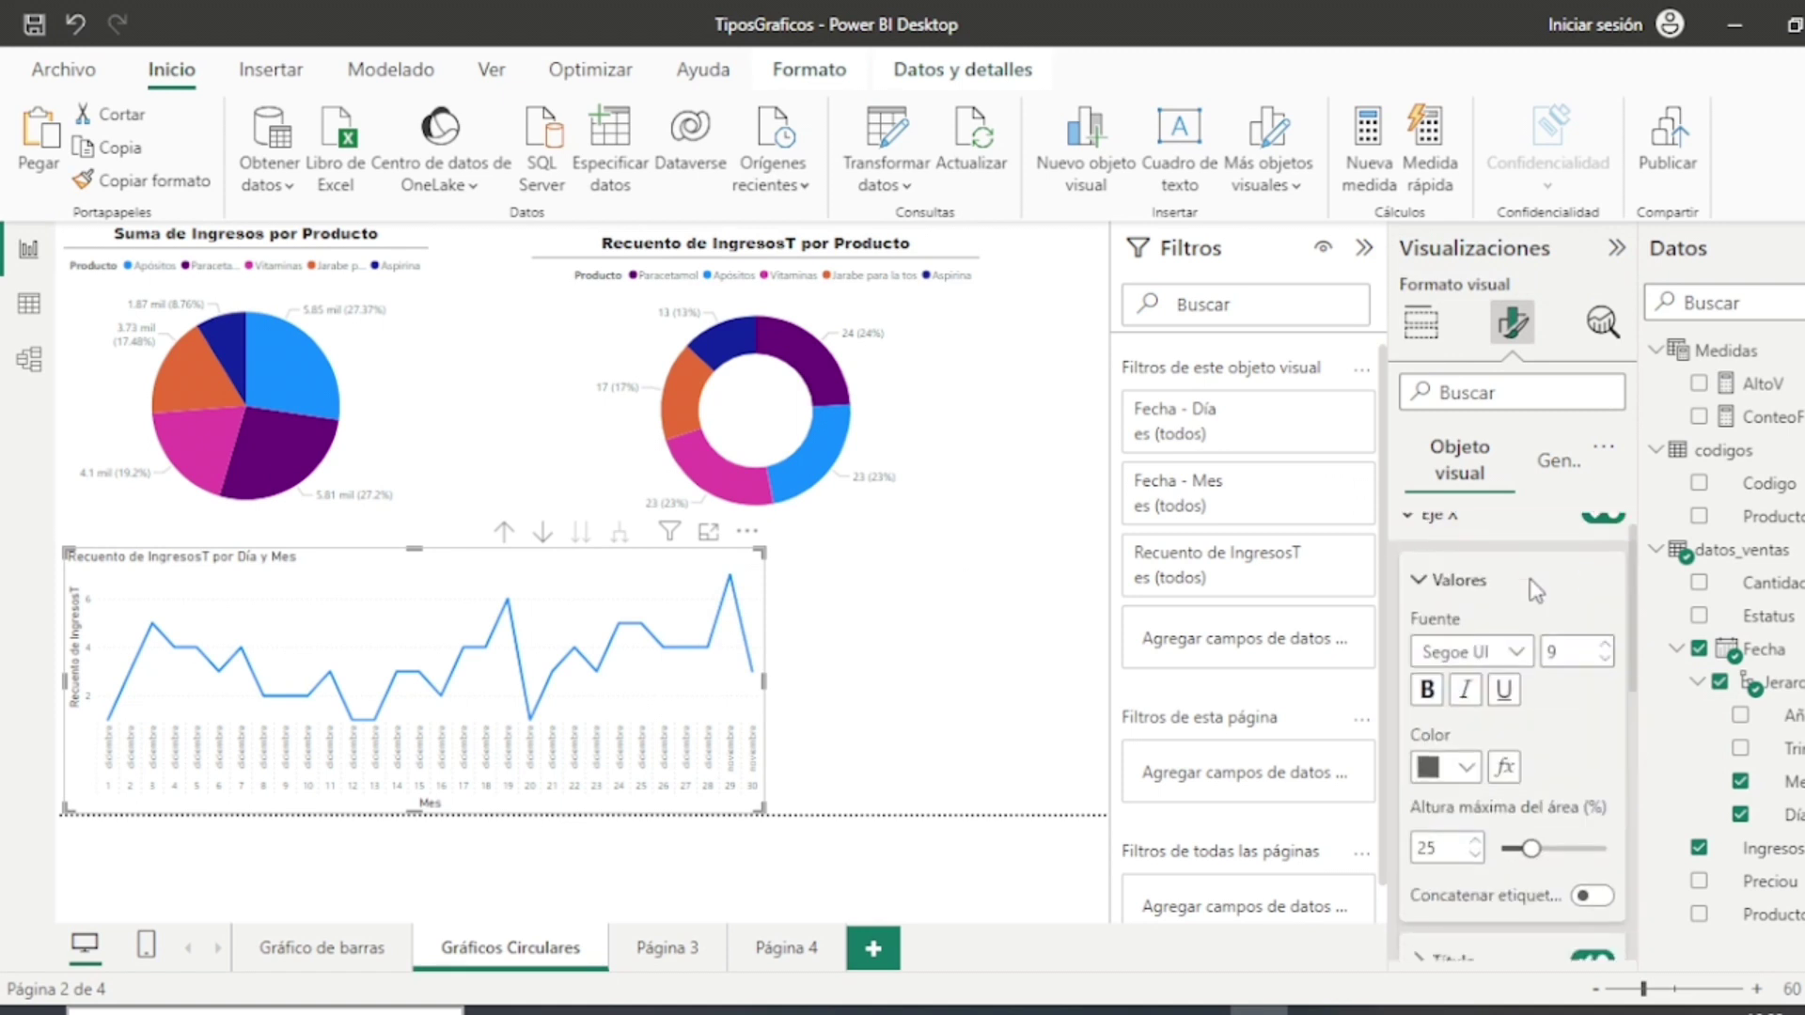
click(1606, 605)
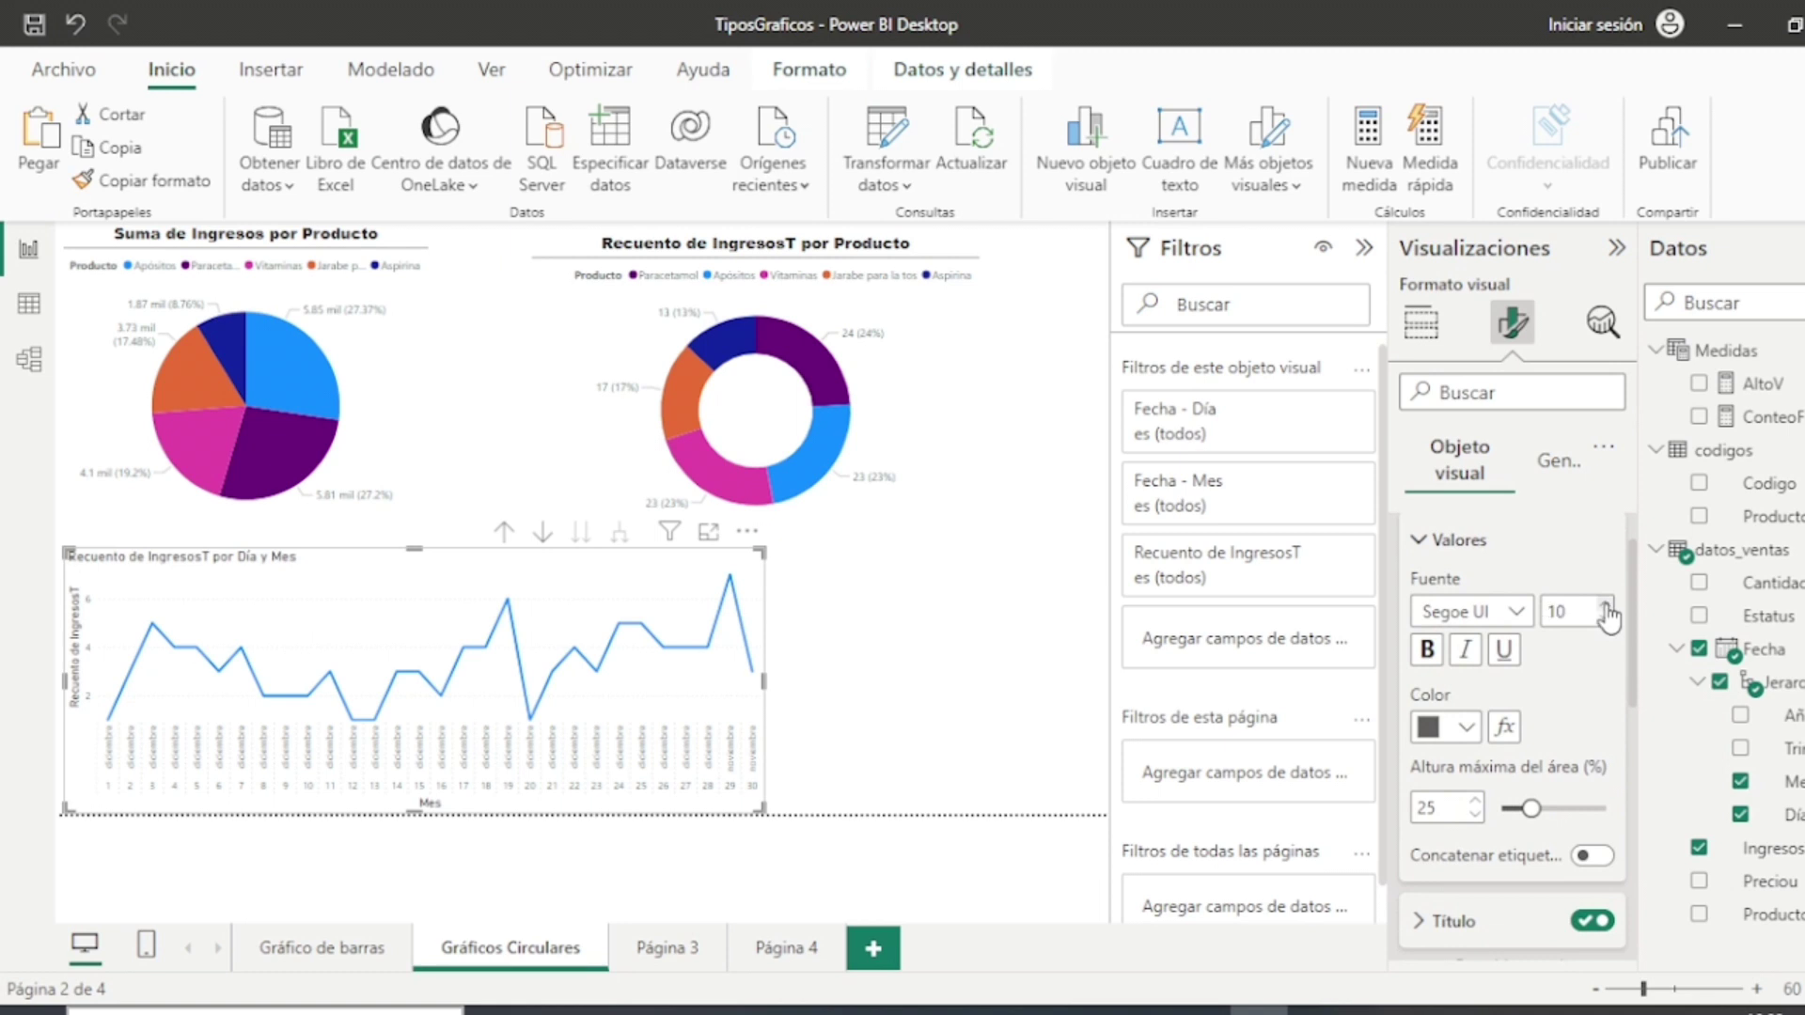
click(1607, 606)
click(1606, 606)
Step: Set the font size of the line chart's Y-axis values to 11
scroll(1609, 617, down, 2)
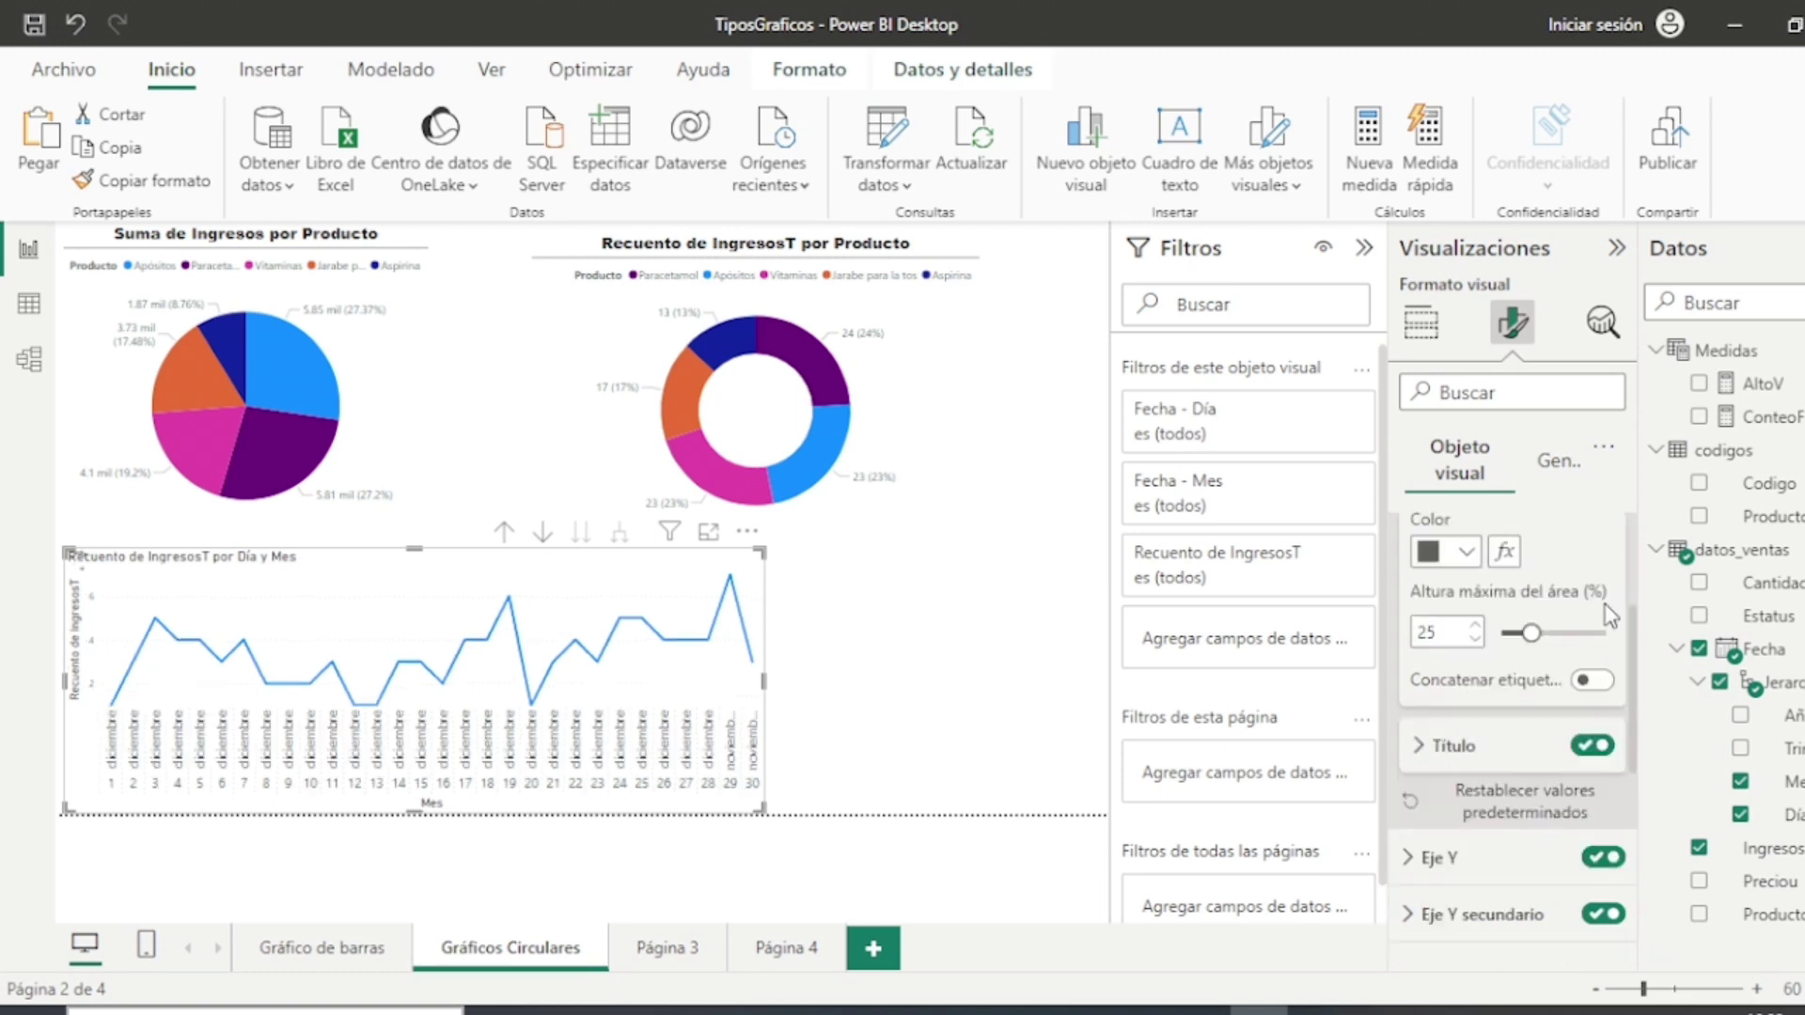
scroll(1611, 616, down, 1)
click(1410, 766)
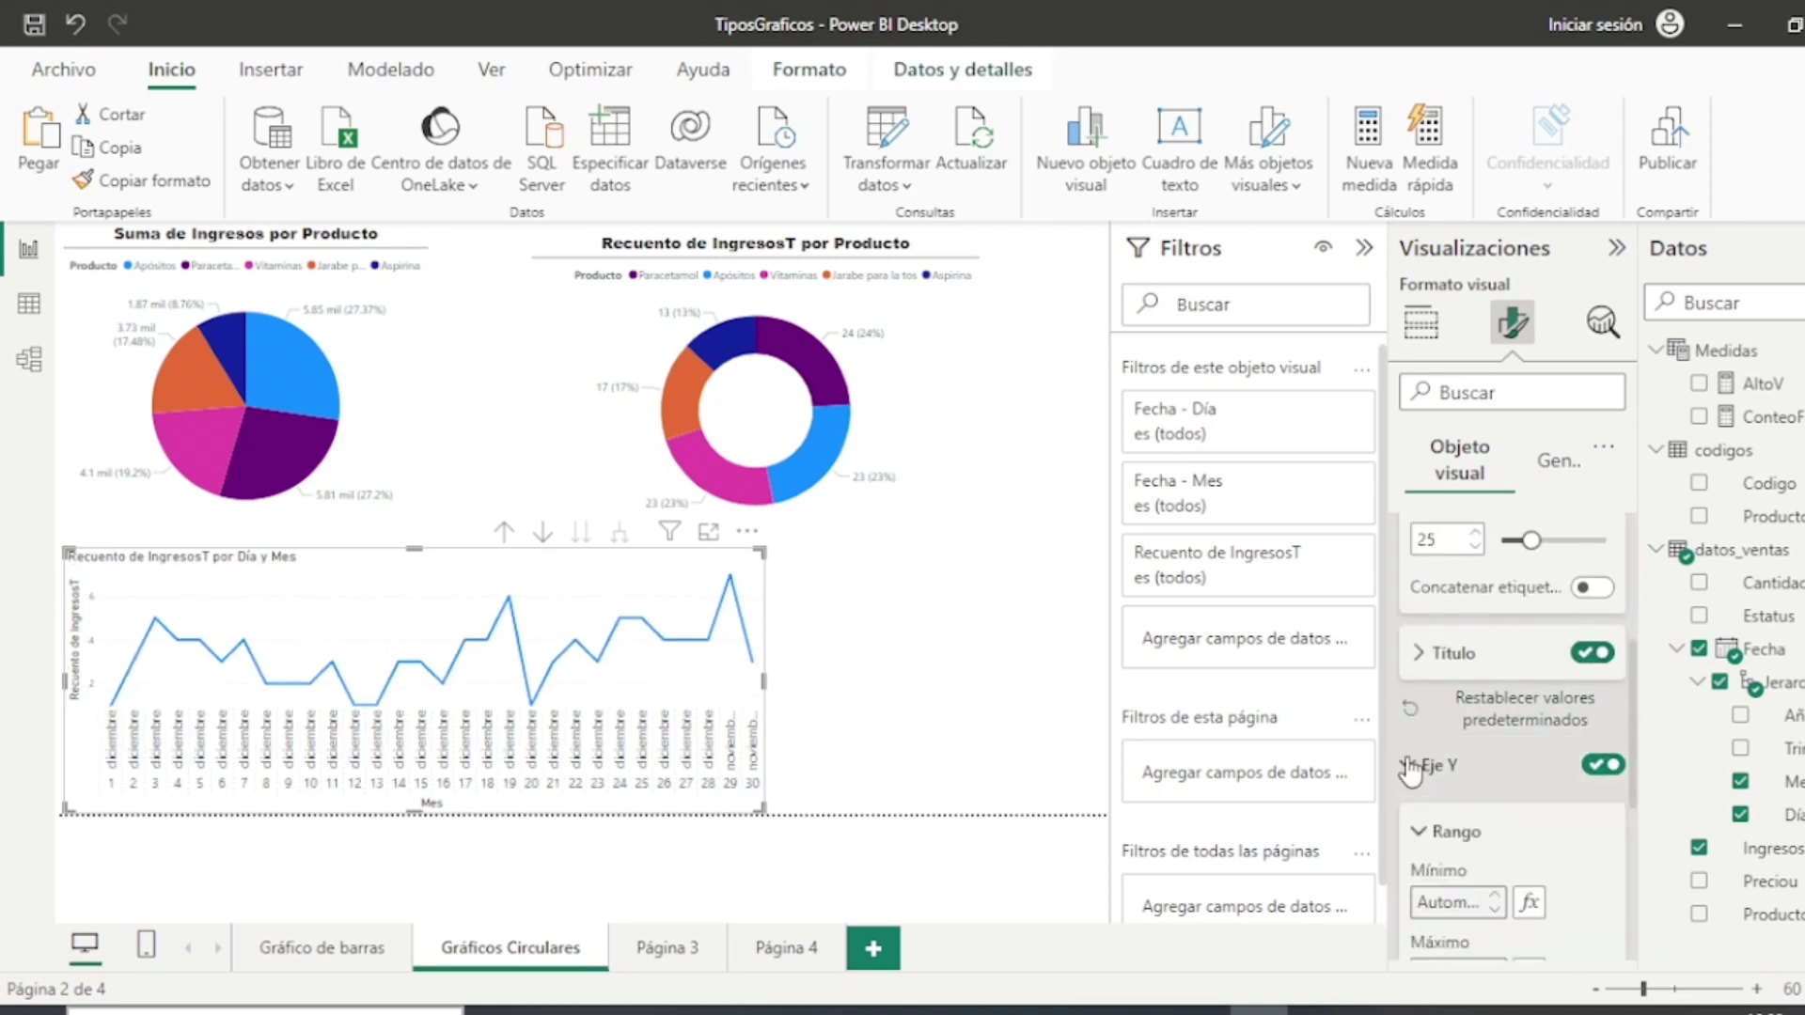
scroll(1579, 840, down, 2)
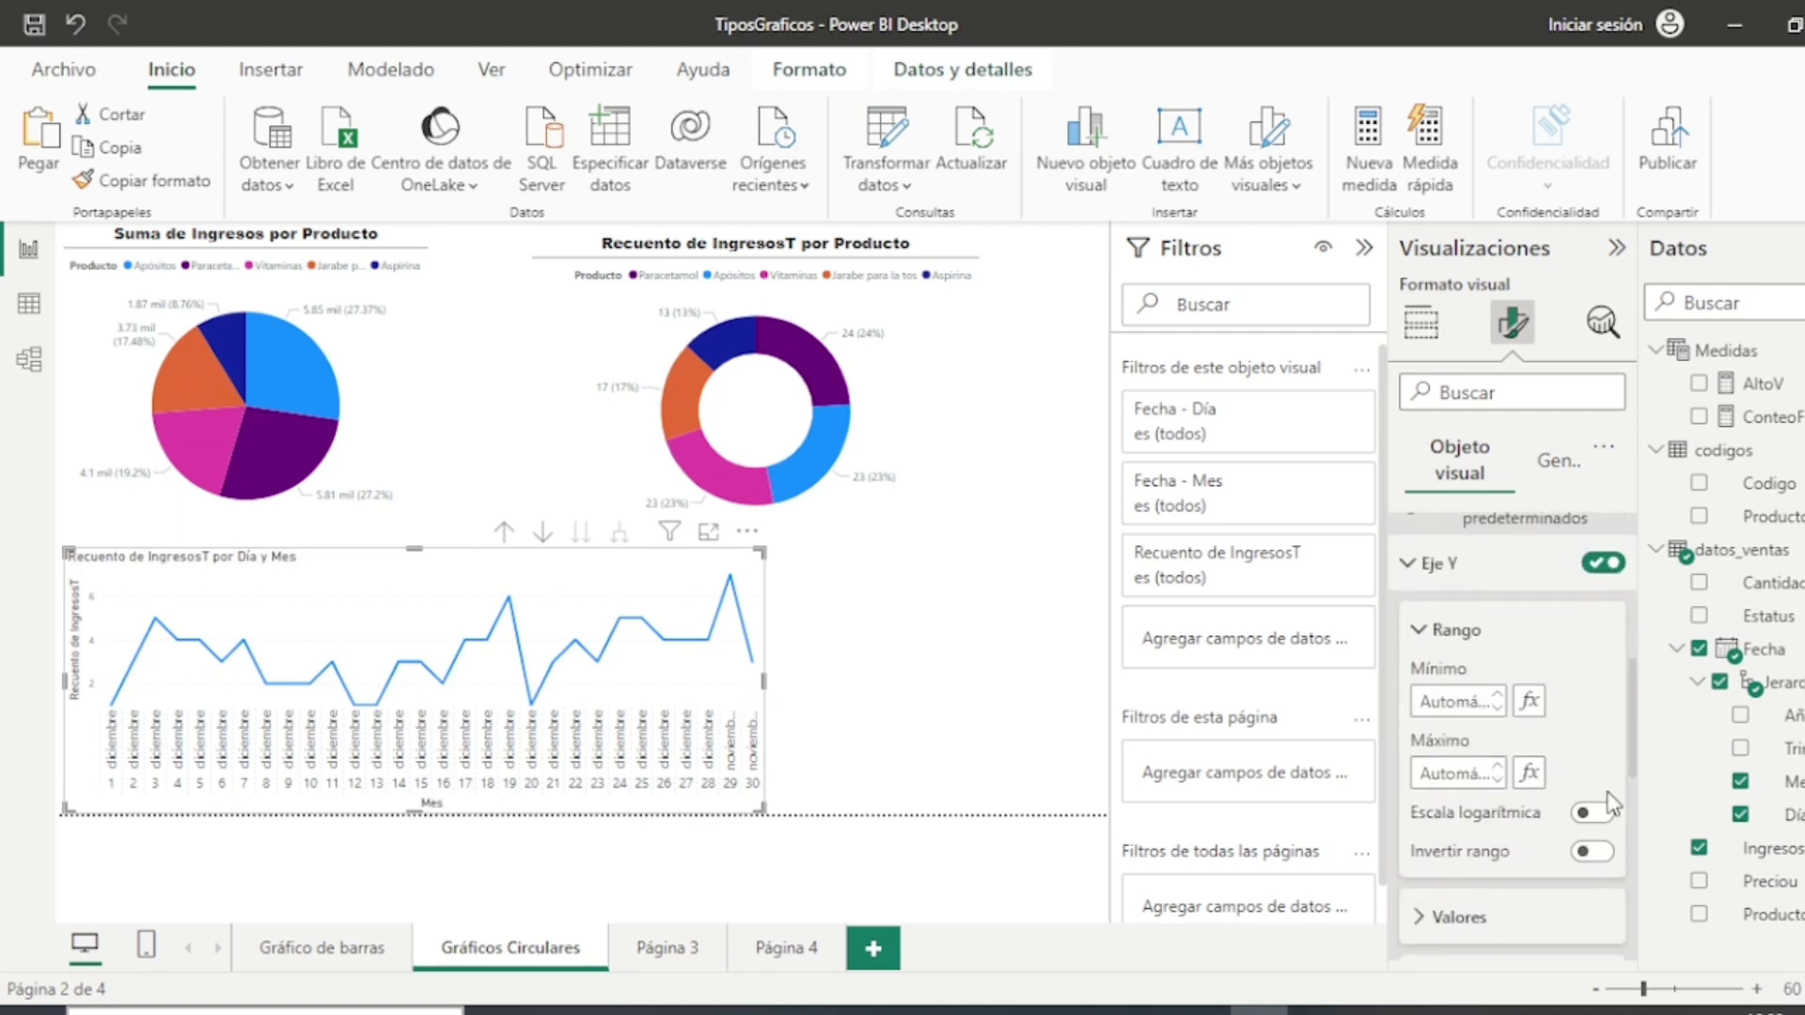
scroll(1610, 805, down, 1)
click(1428, 851)
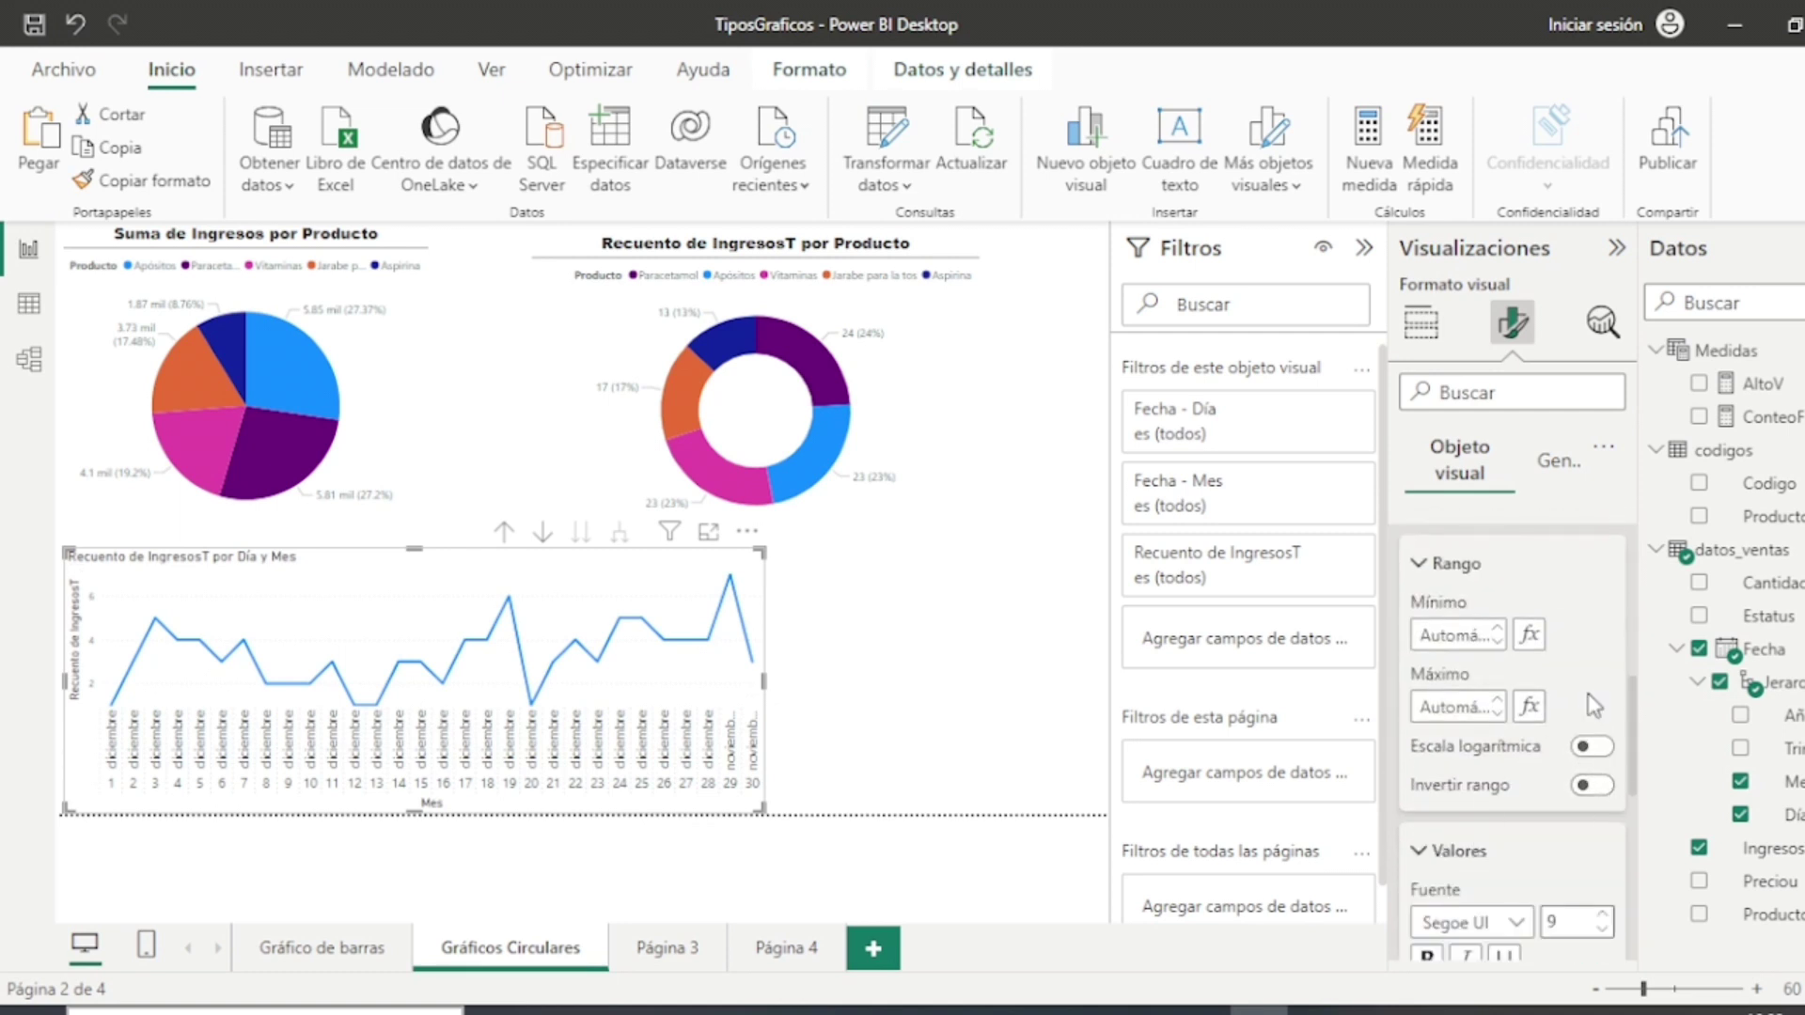
scroll(1610, 835, down, 2)
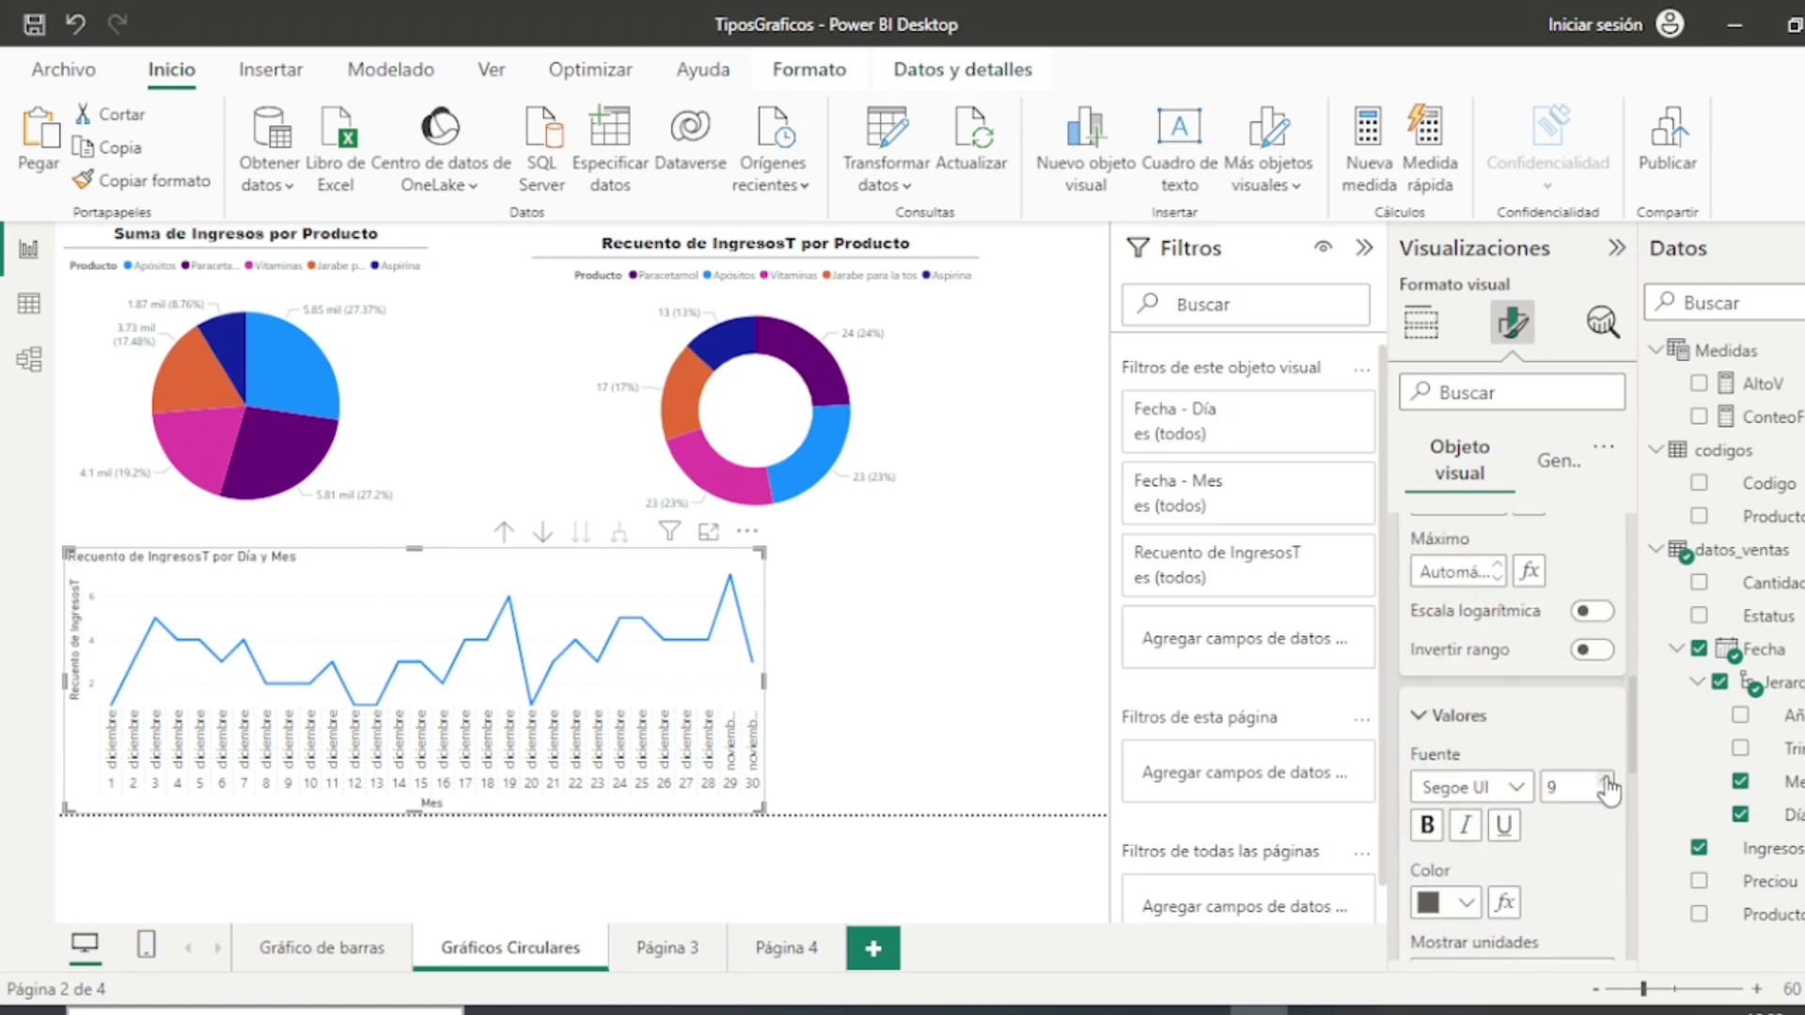
click(1609, 791)
click(1605, 779)
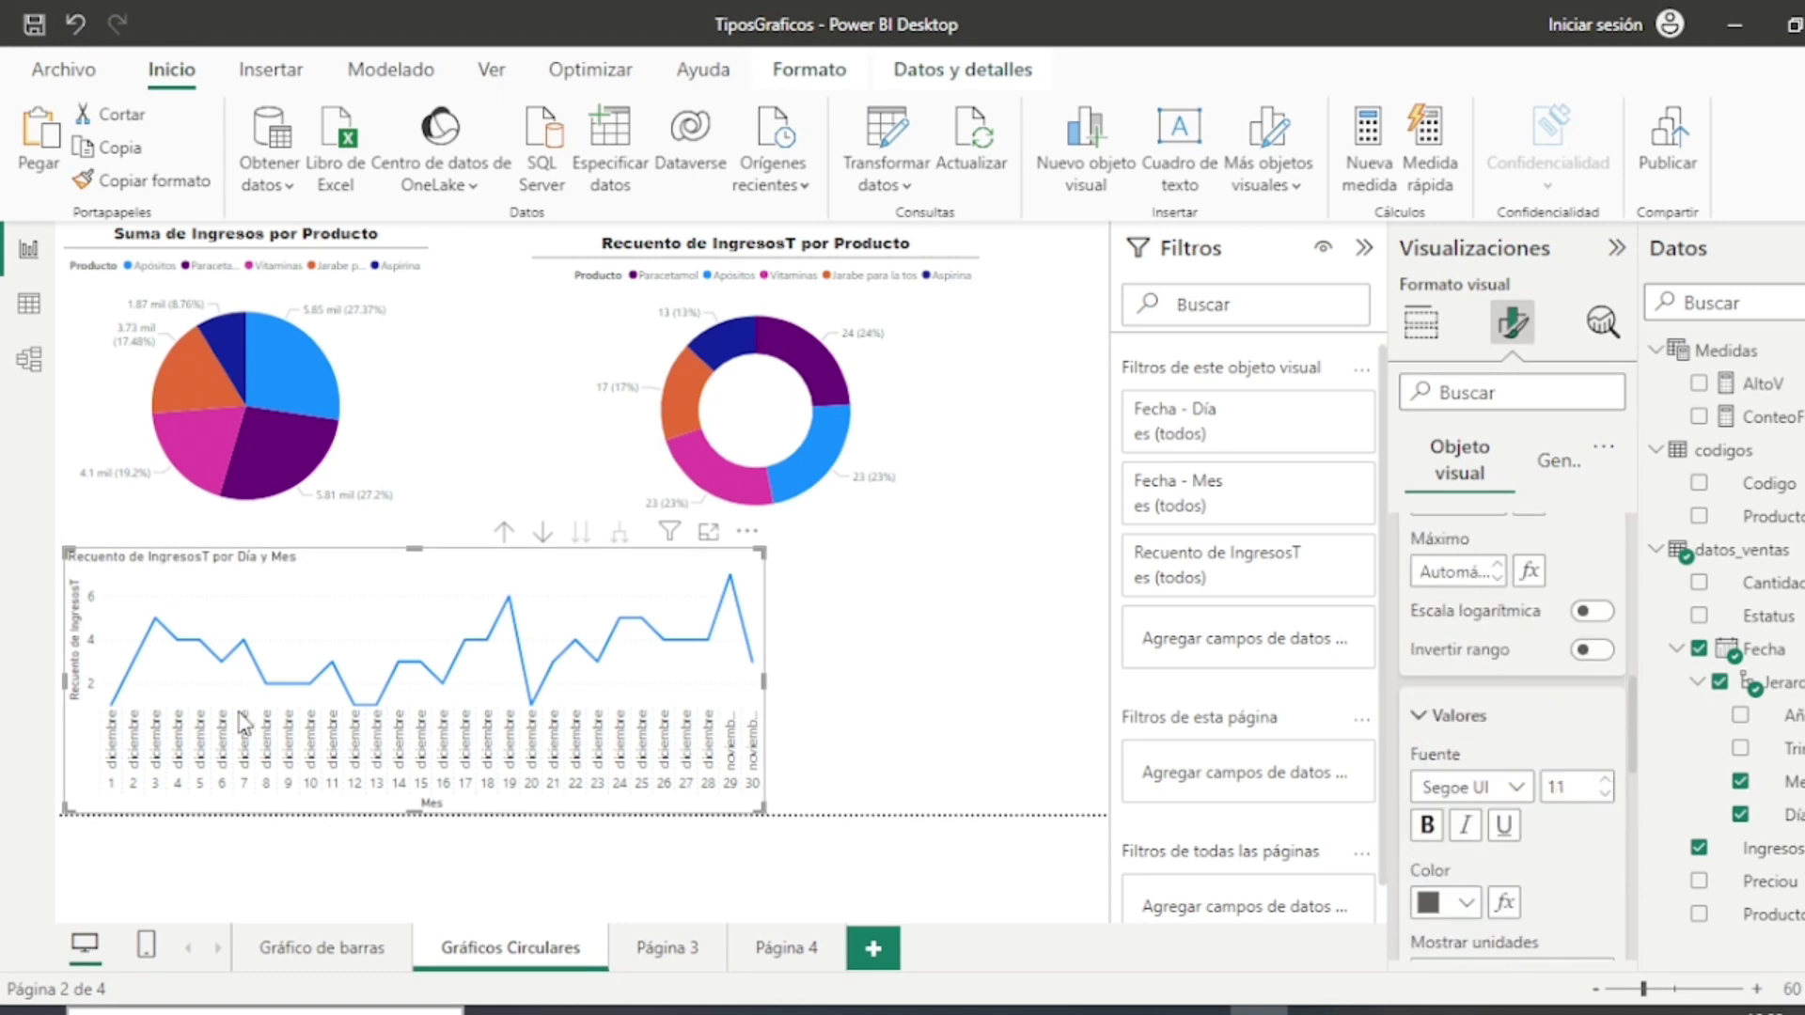
Step: Turn on the zoom slider for the line chart
scroll(1506, 684, down, 4)
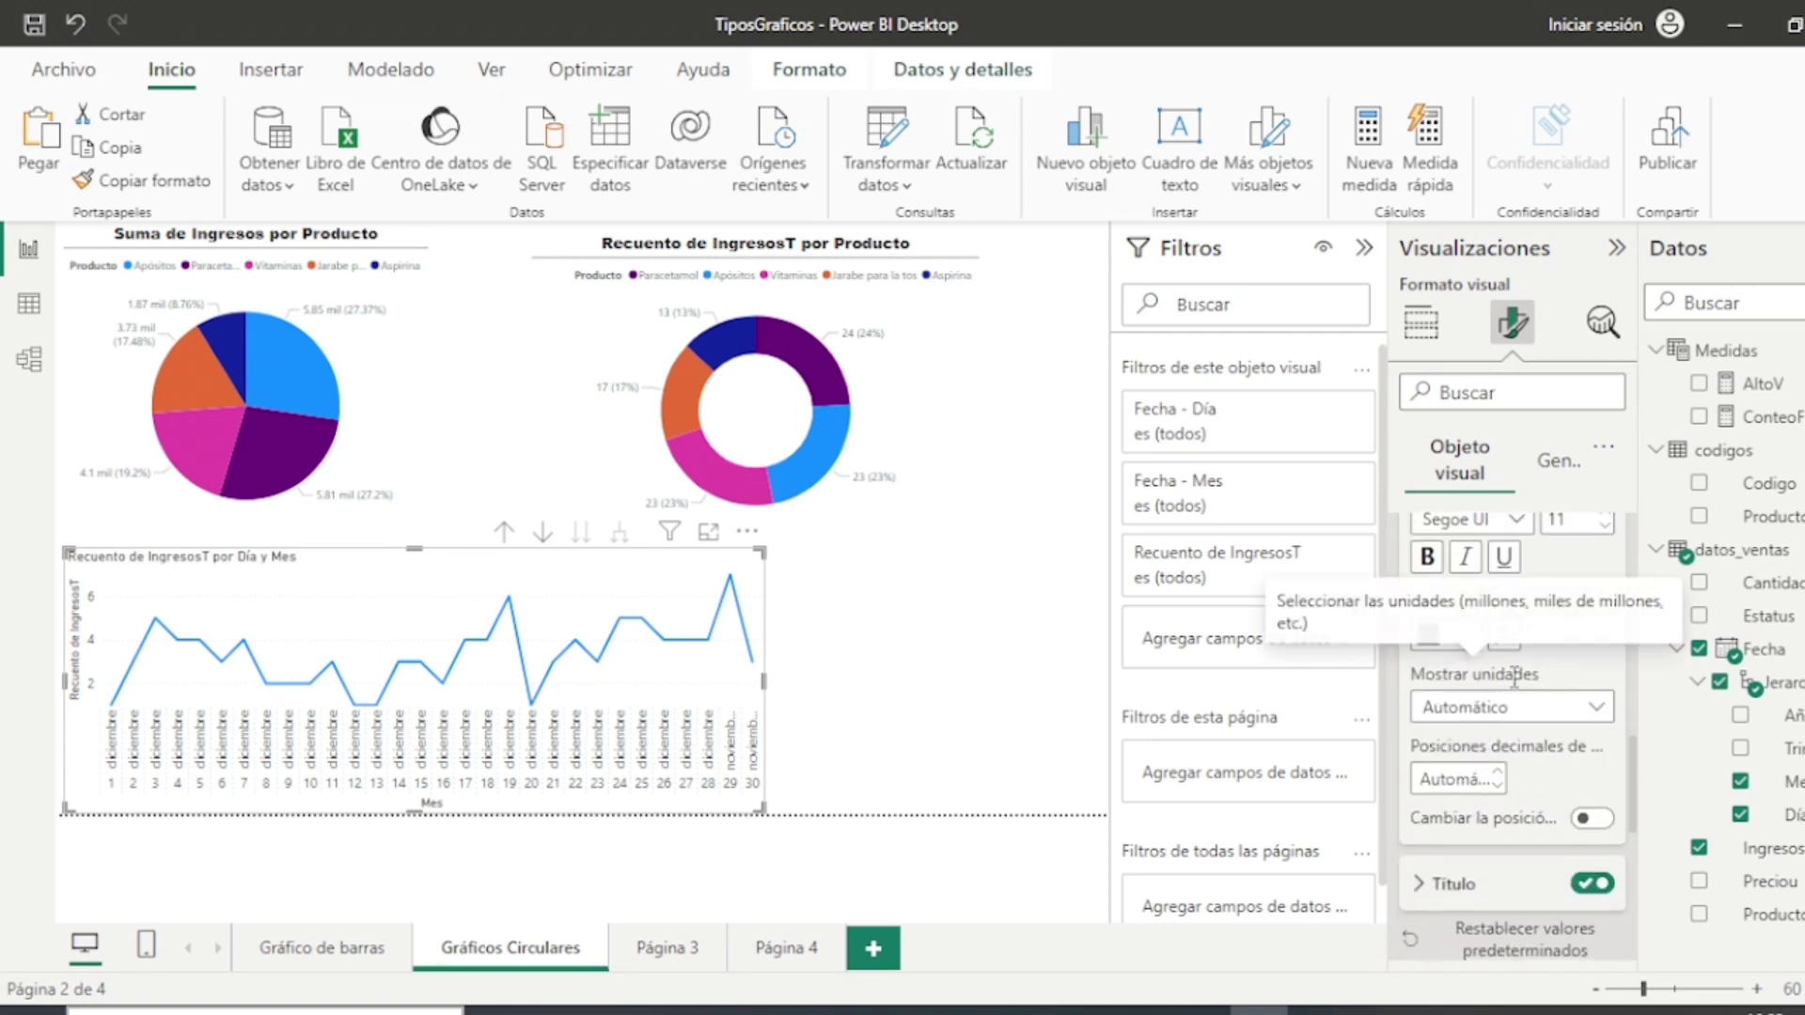
scroll(1509, 680, down, 2)
scroll(1515, 675, down, 6)
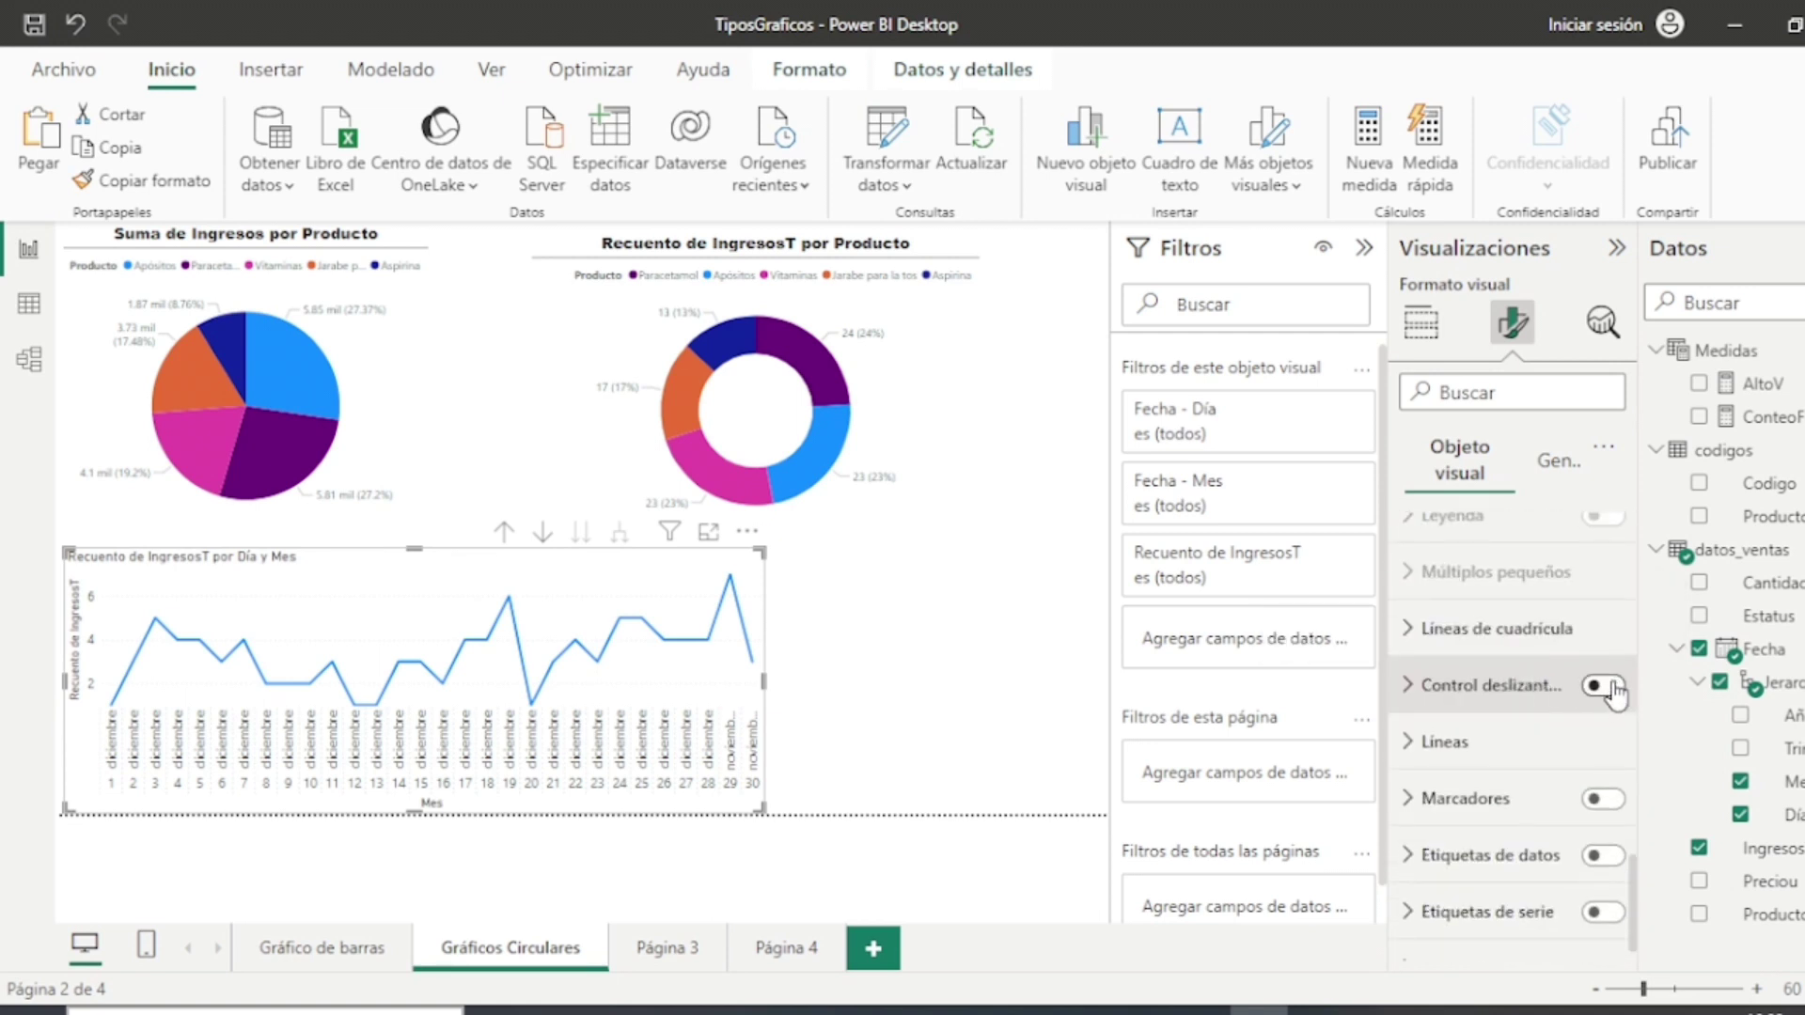
click(1611, 688)
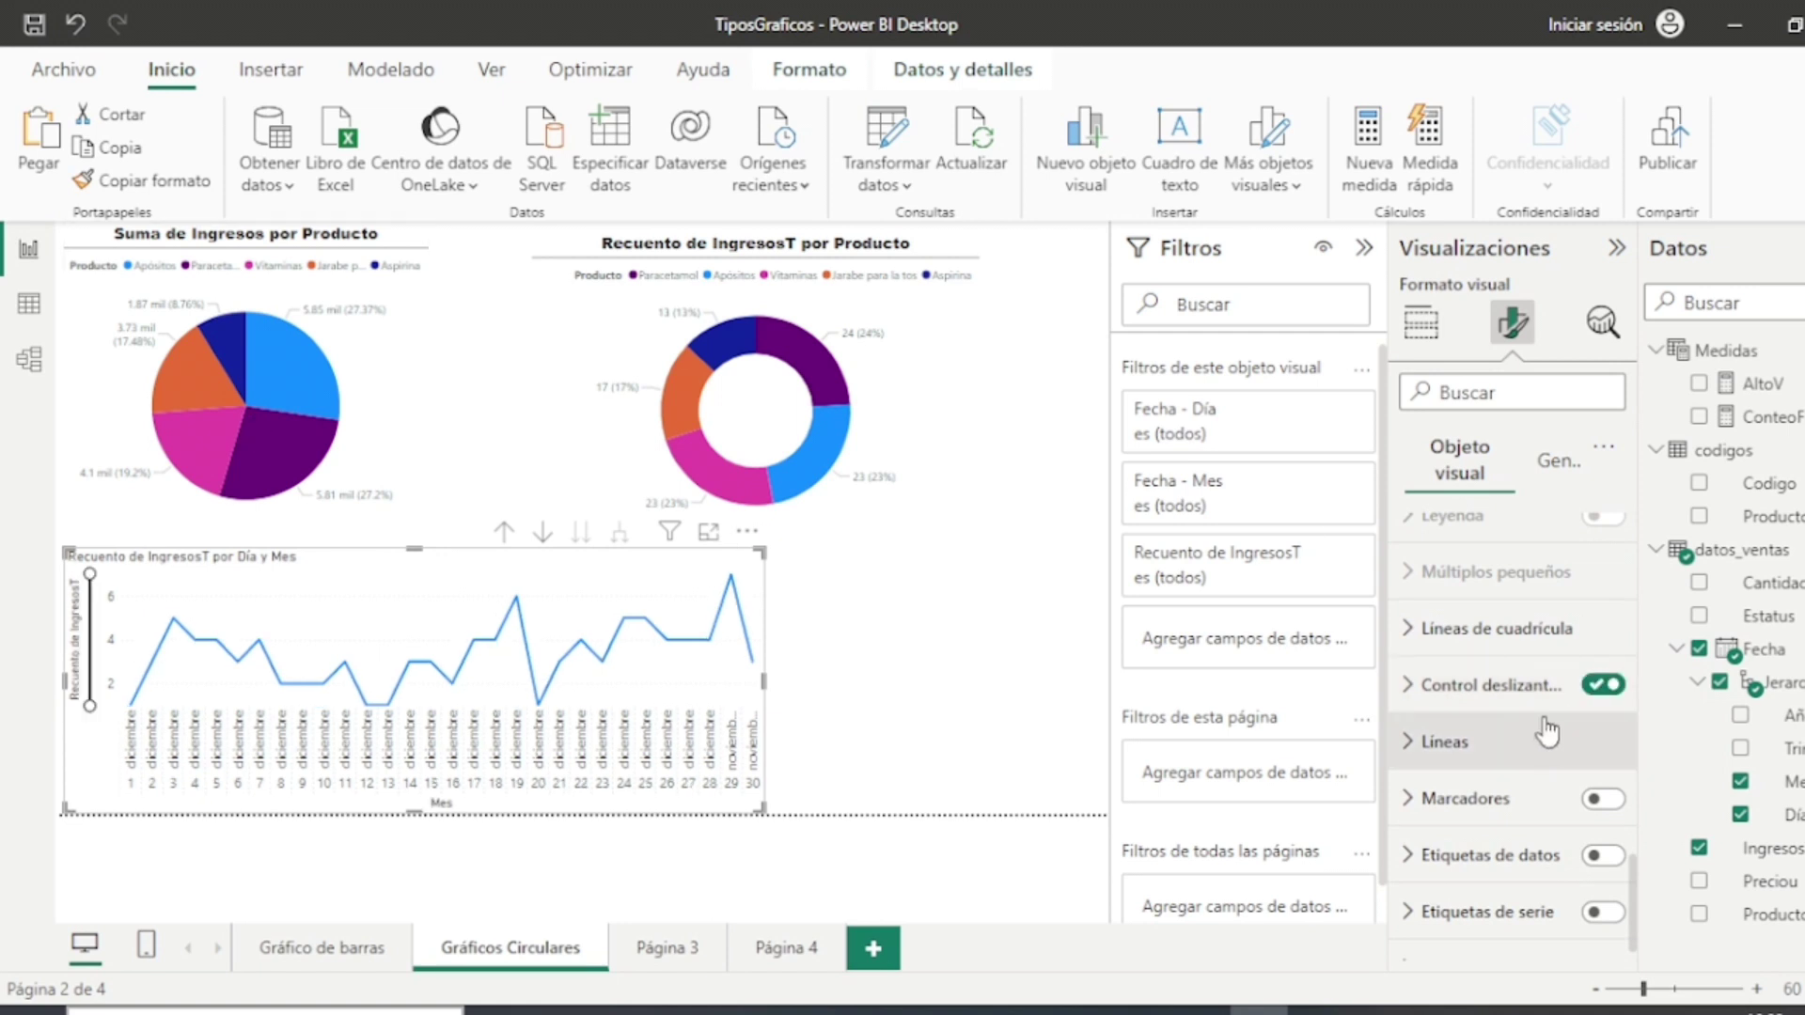
Step: Turn on markers for all series of the line chart, using a diamond shape with a size of 8 px
click(1603, 799)
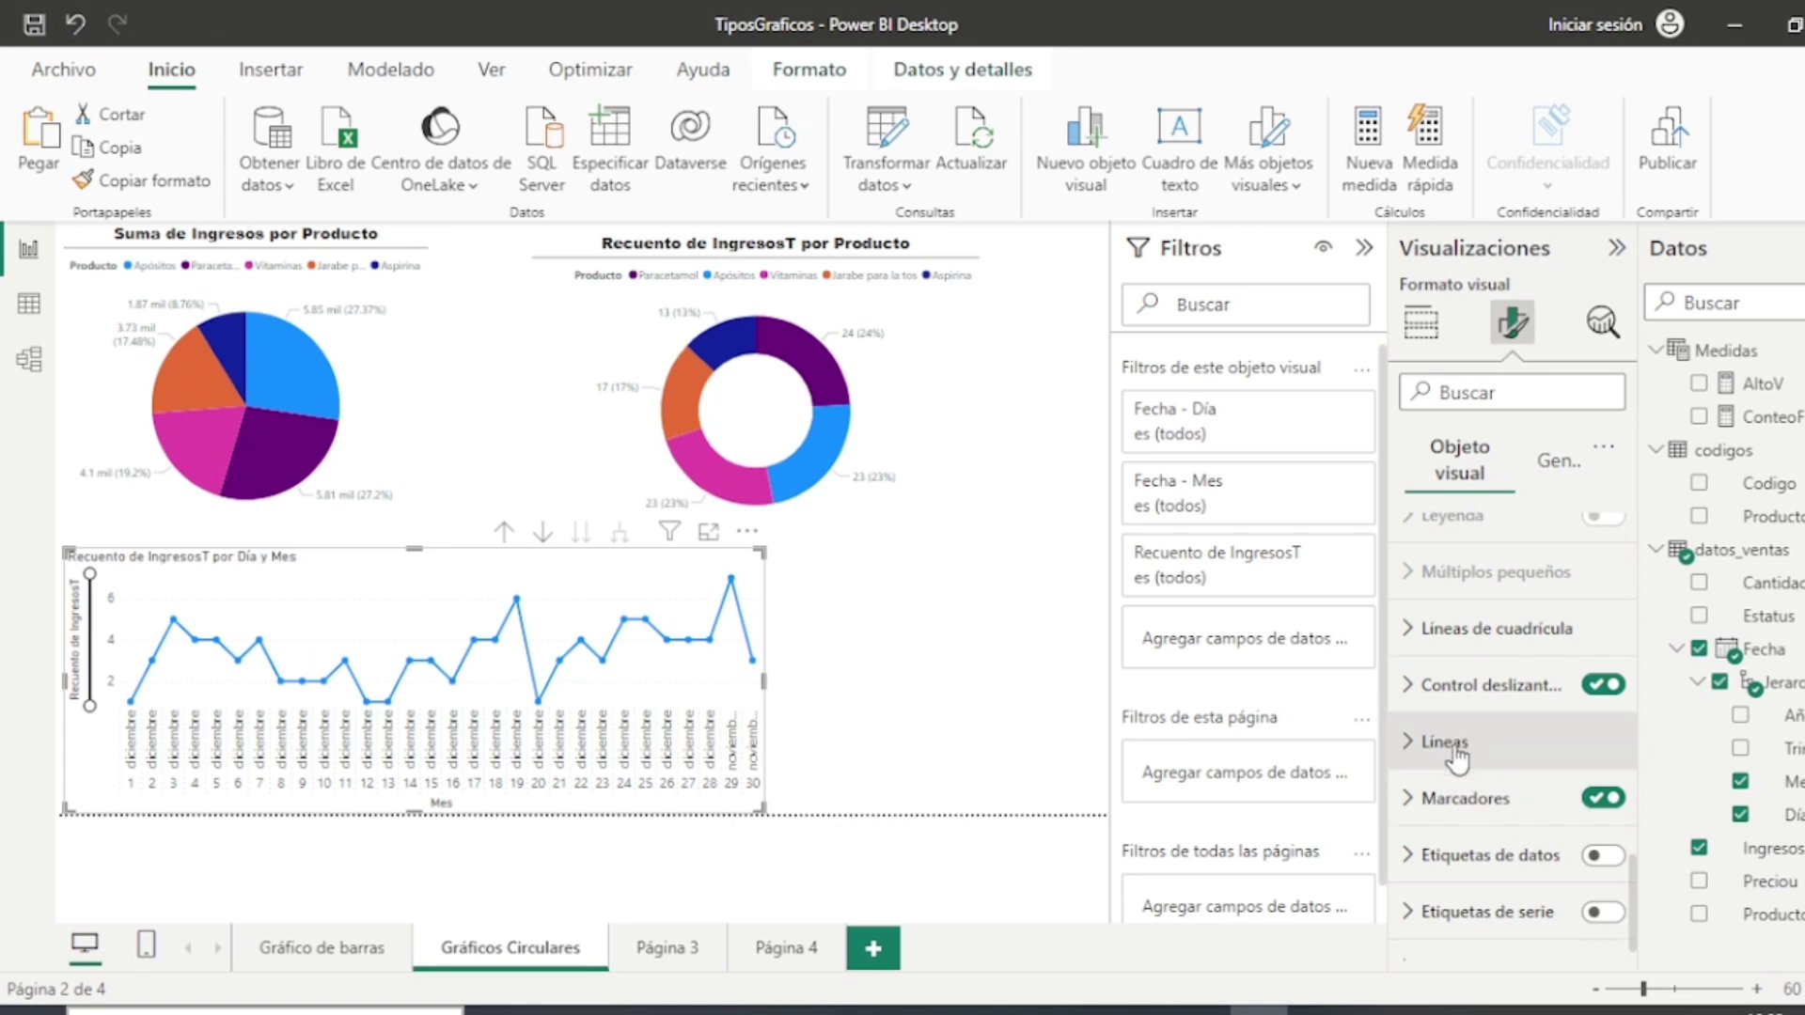
click(1410, 805)
scroll(1504, 742, down, 3)
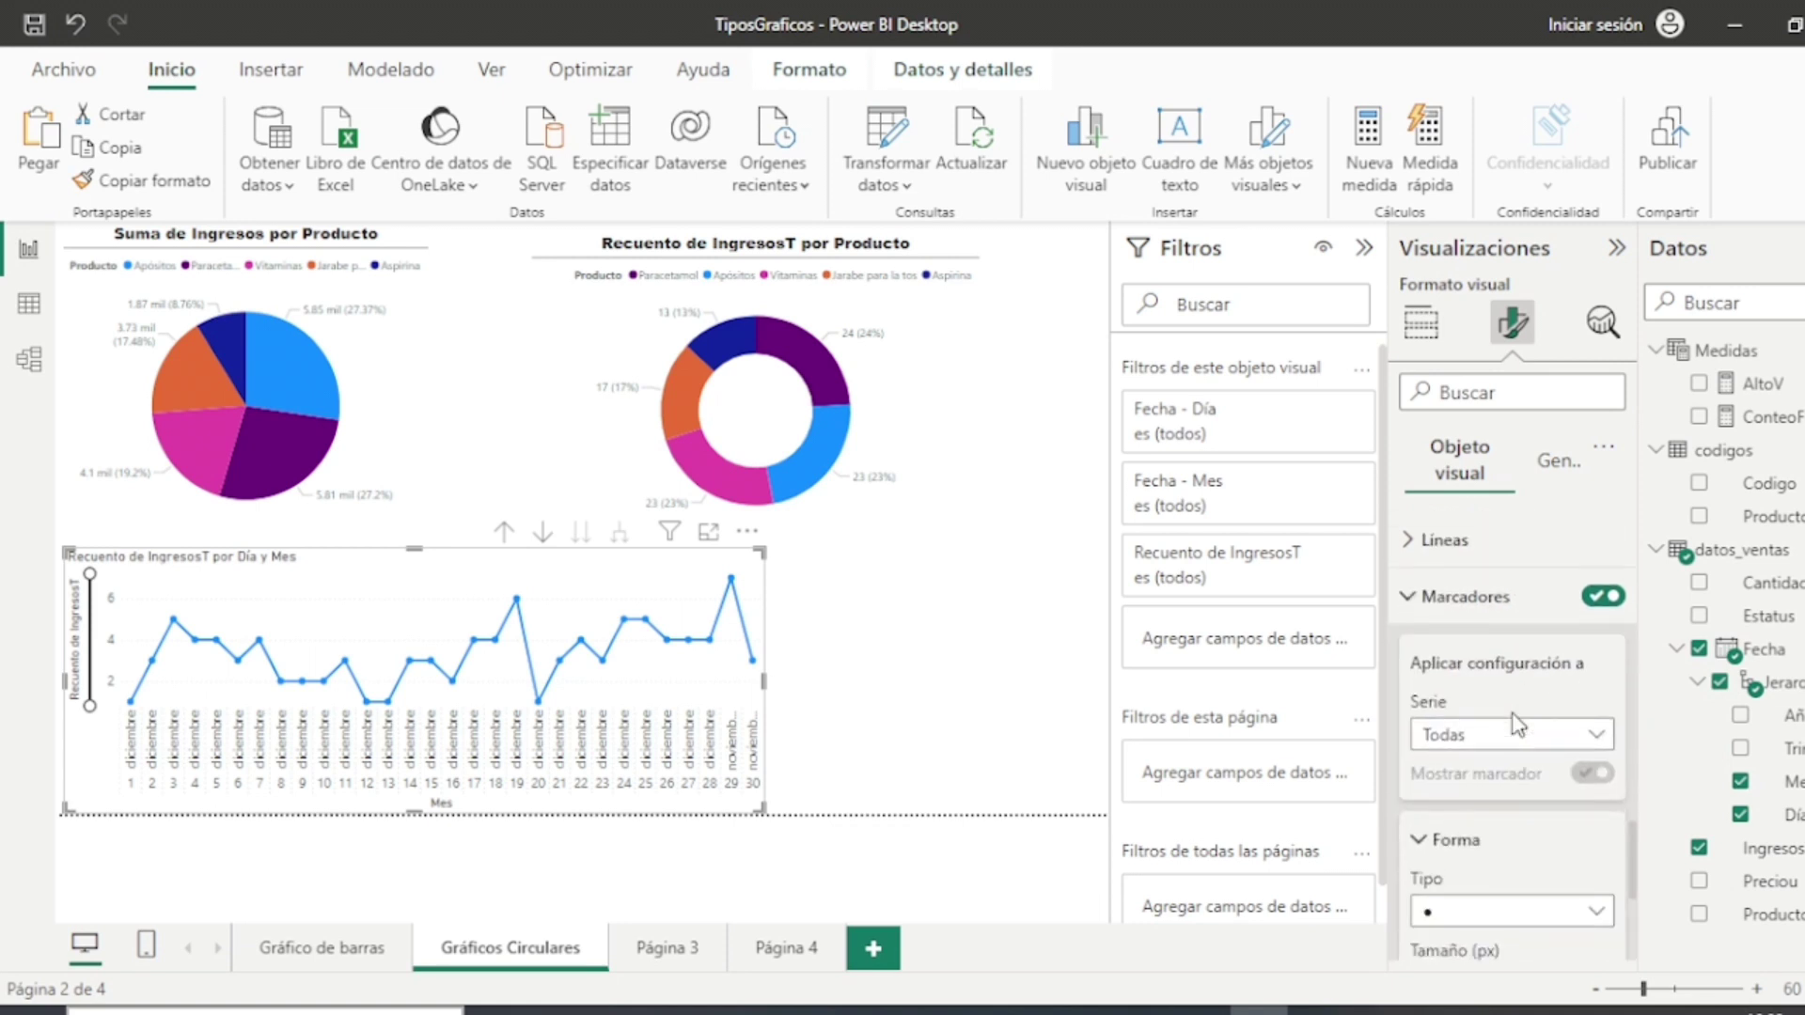
scroll(1542, 780, down, 2)
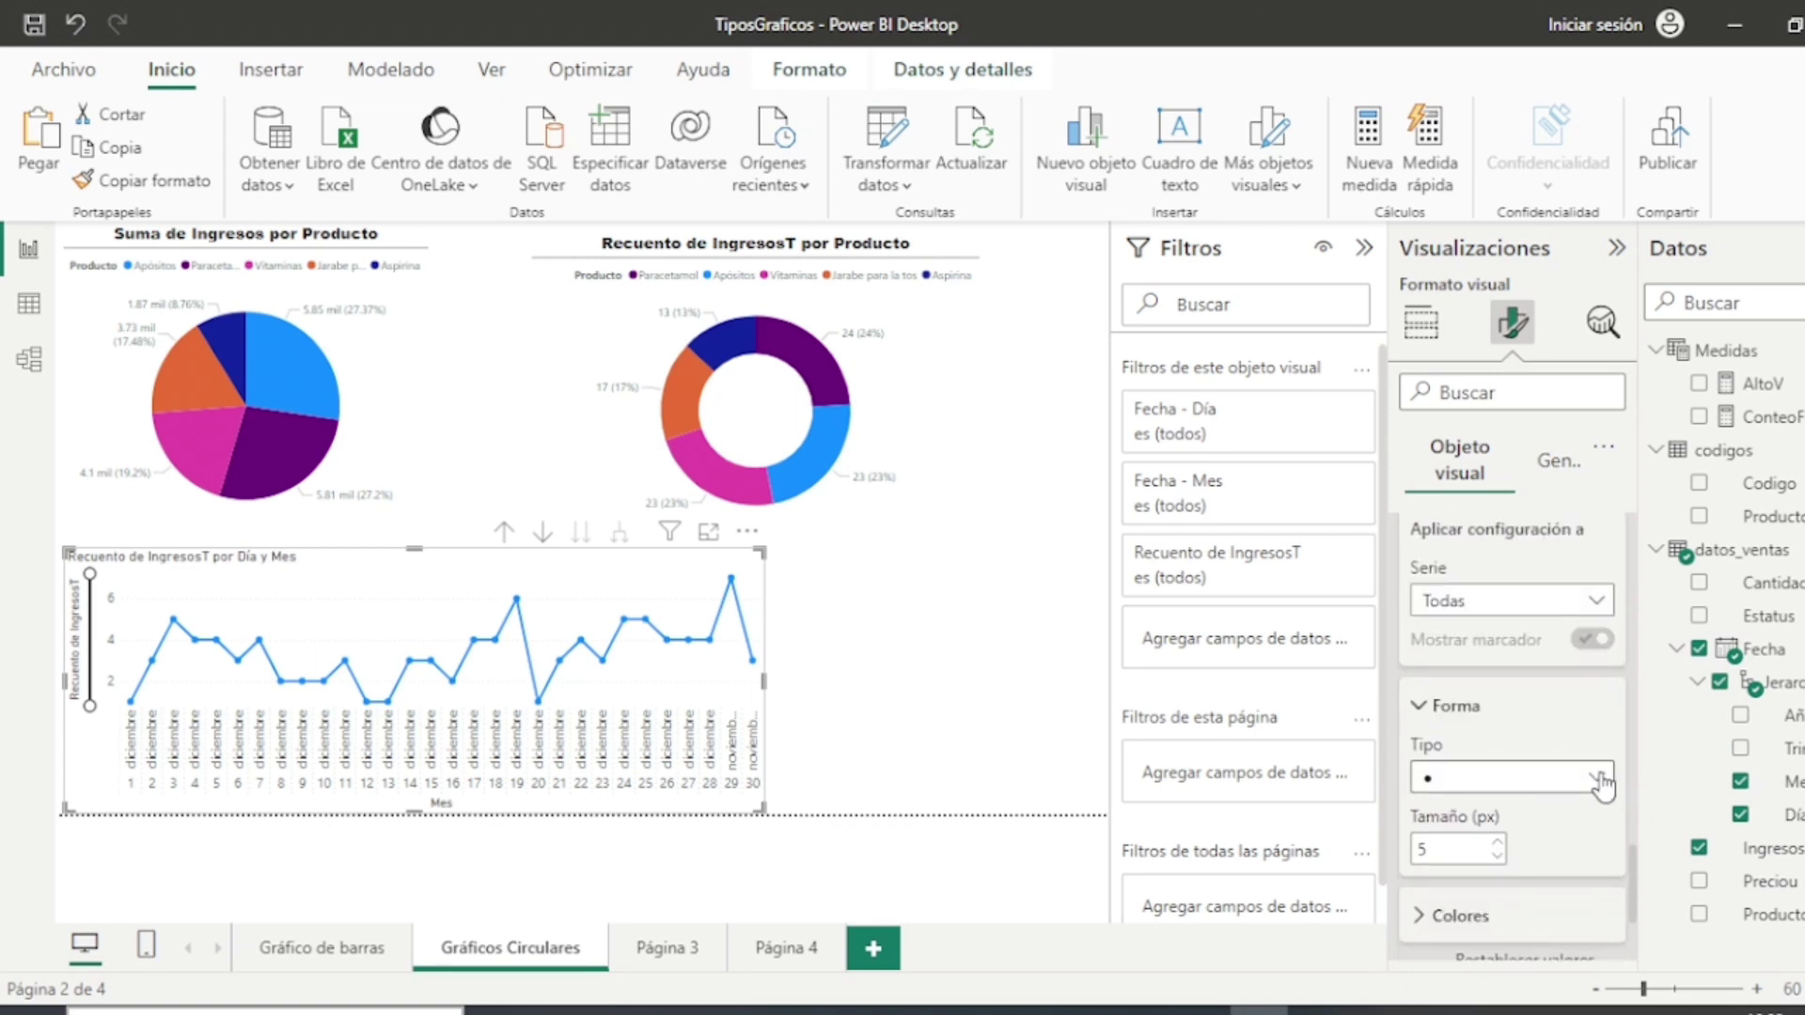
click(1598, 780)
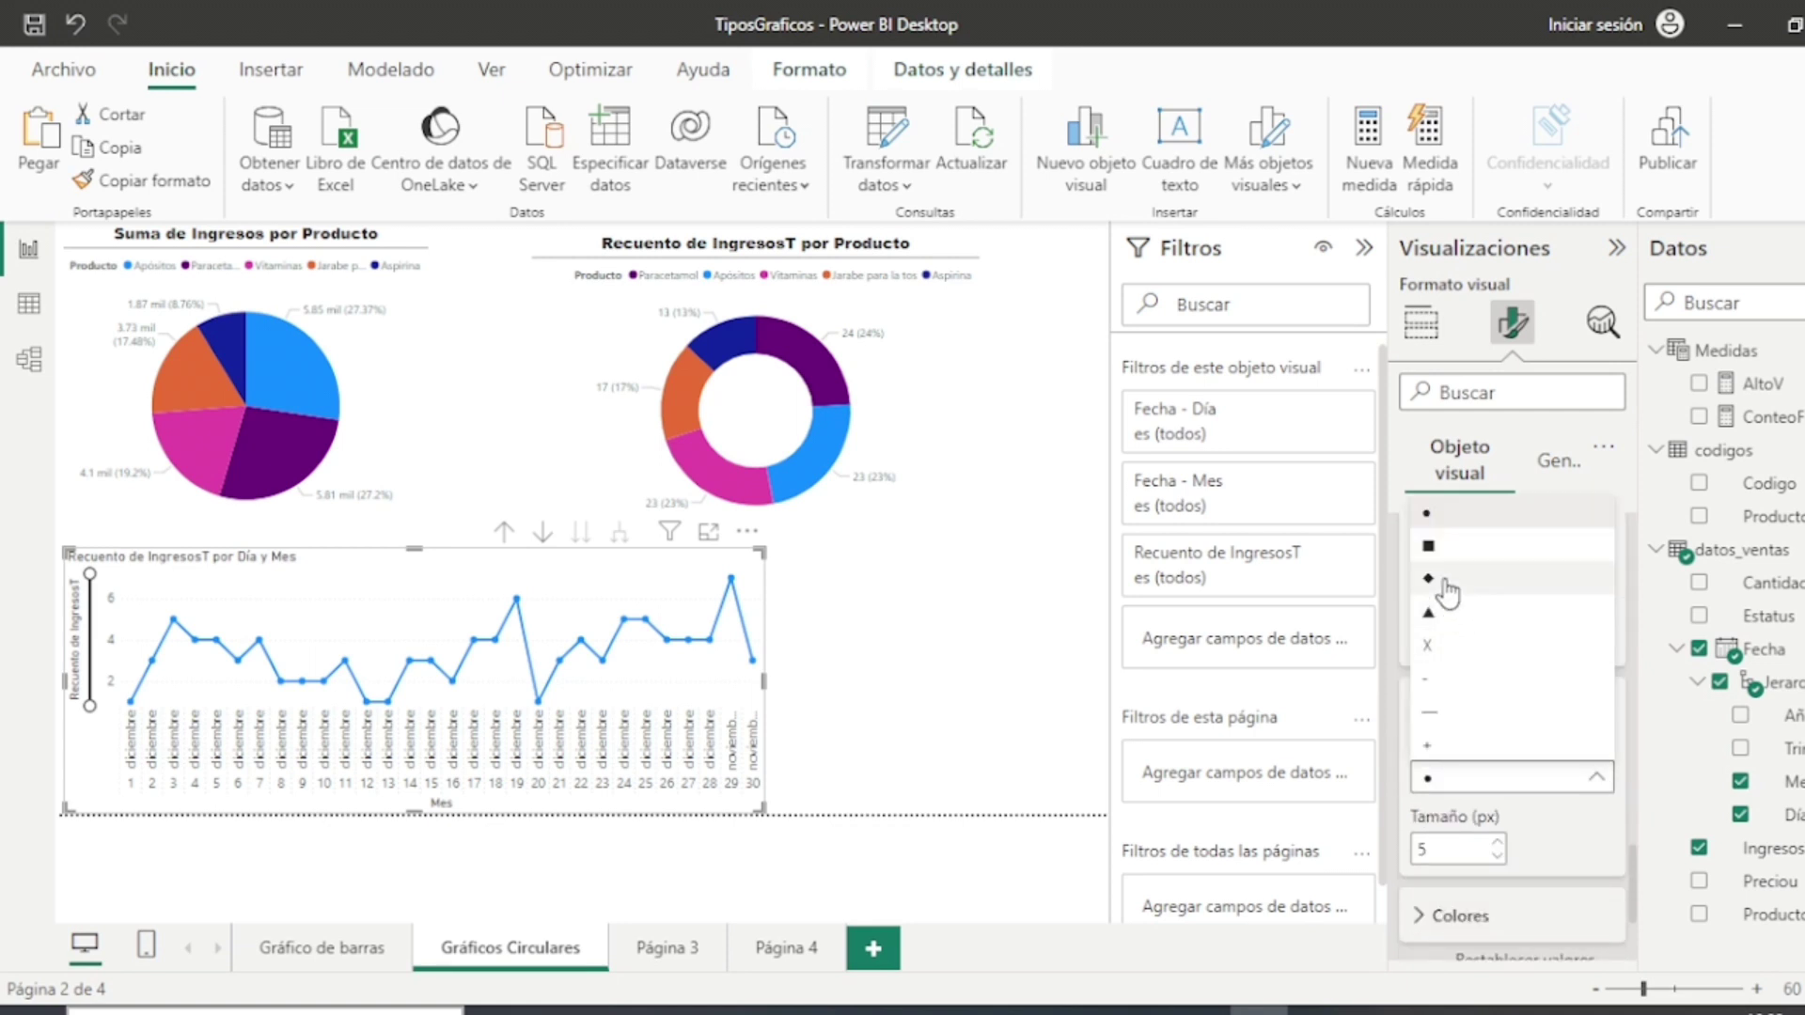
key(Escape)
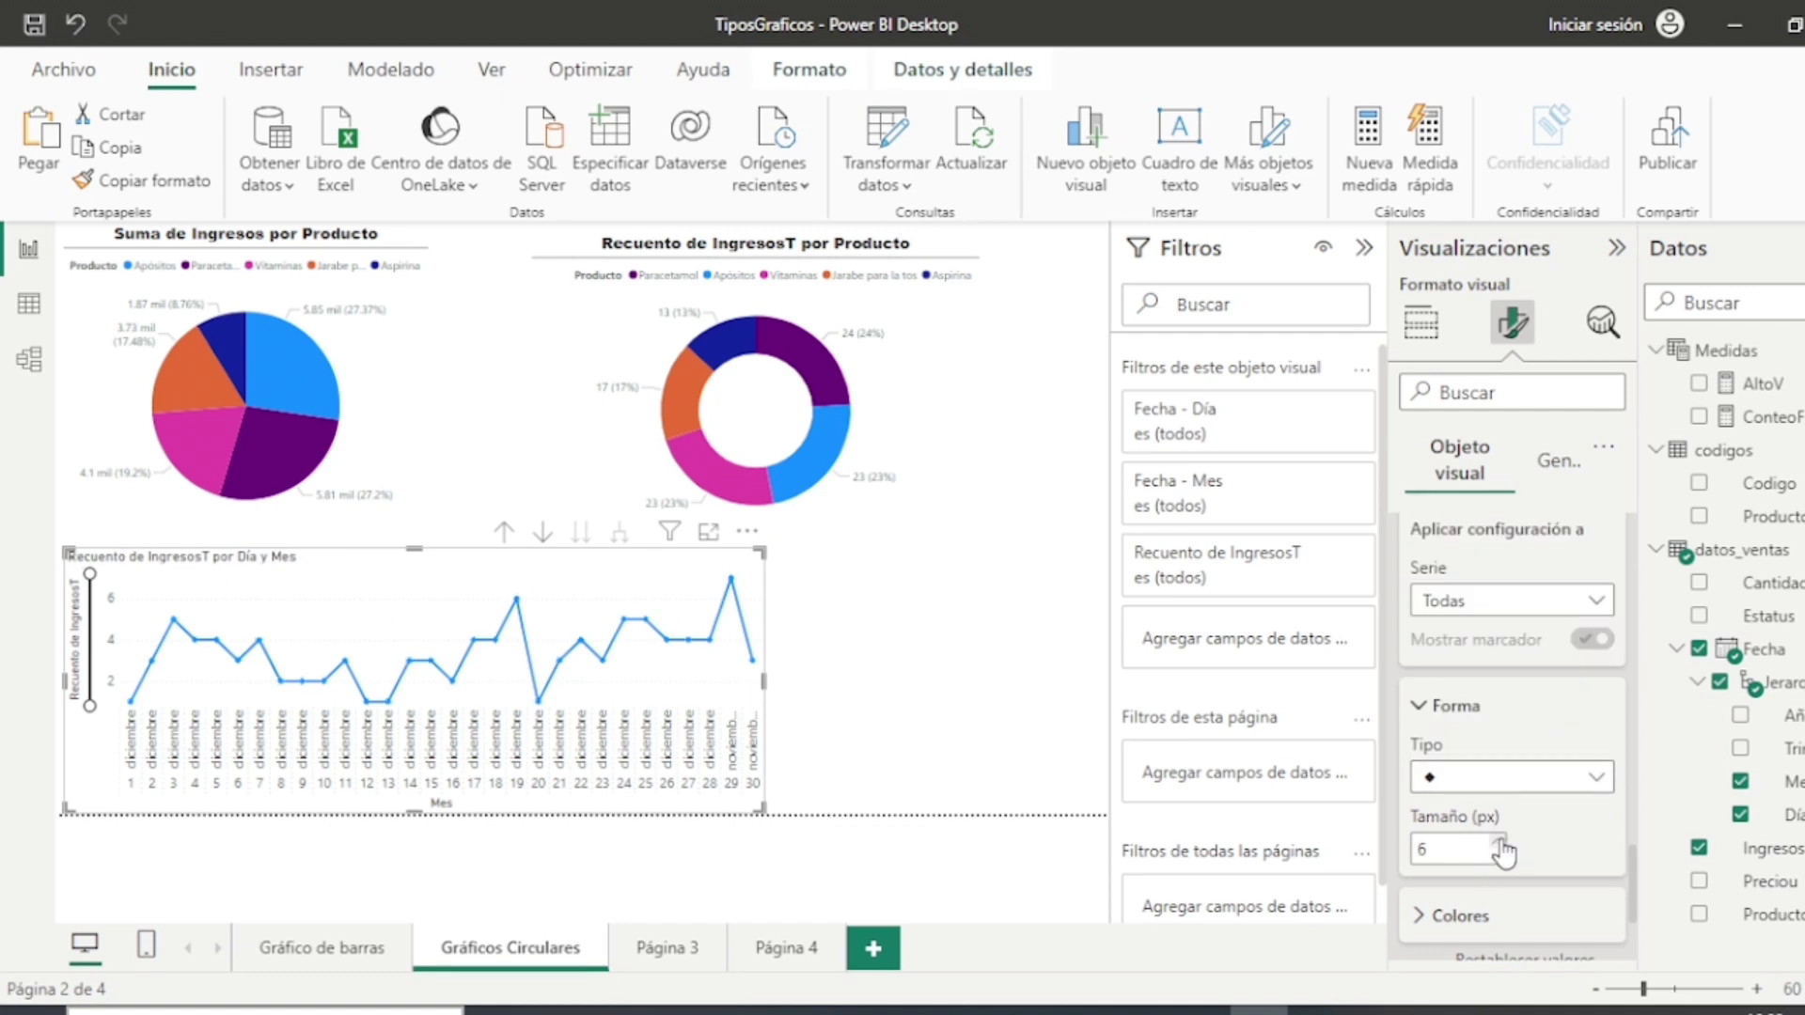
click(1498, 844)
click(1498, 843)
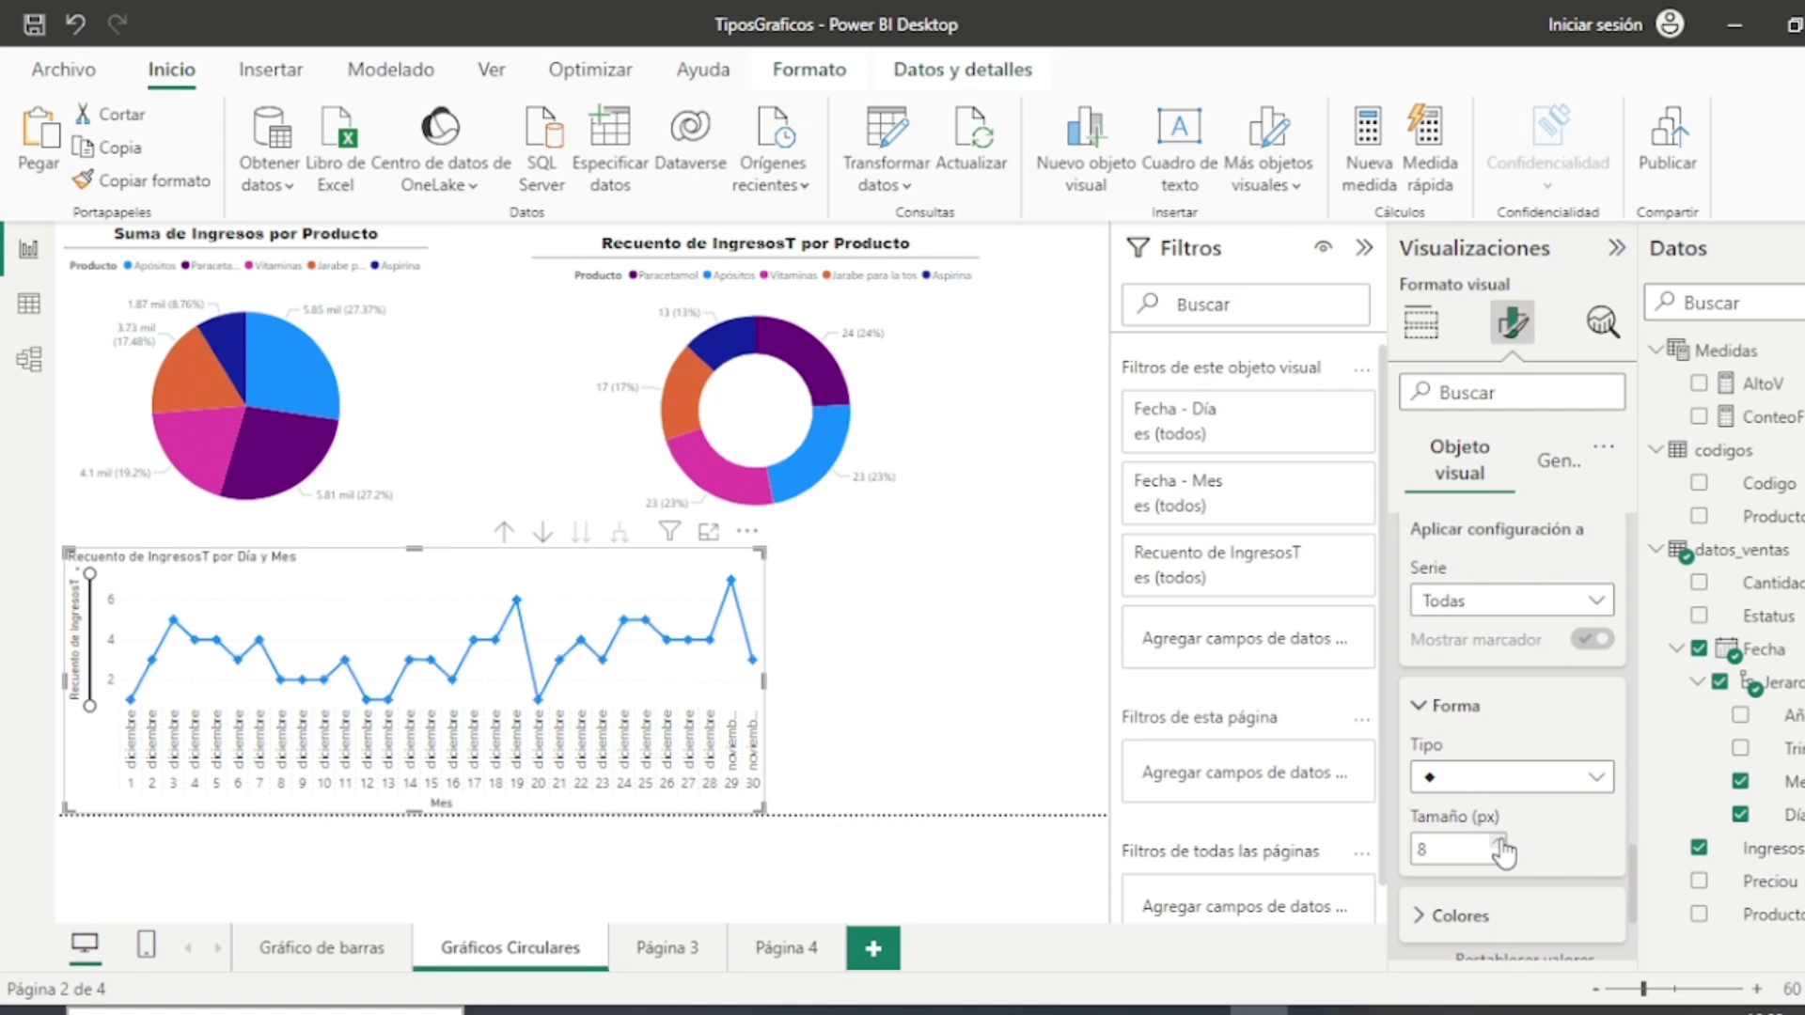
Step: Set the default color of the line chart's markers to the dark yellow theme shade
scroll(1504, 850, down, 2)
click(1419, 782)
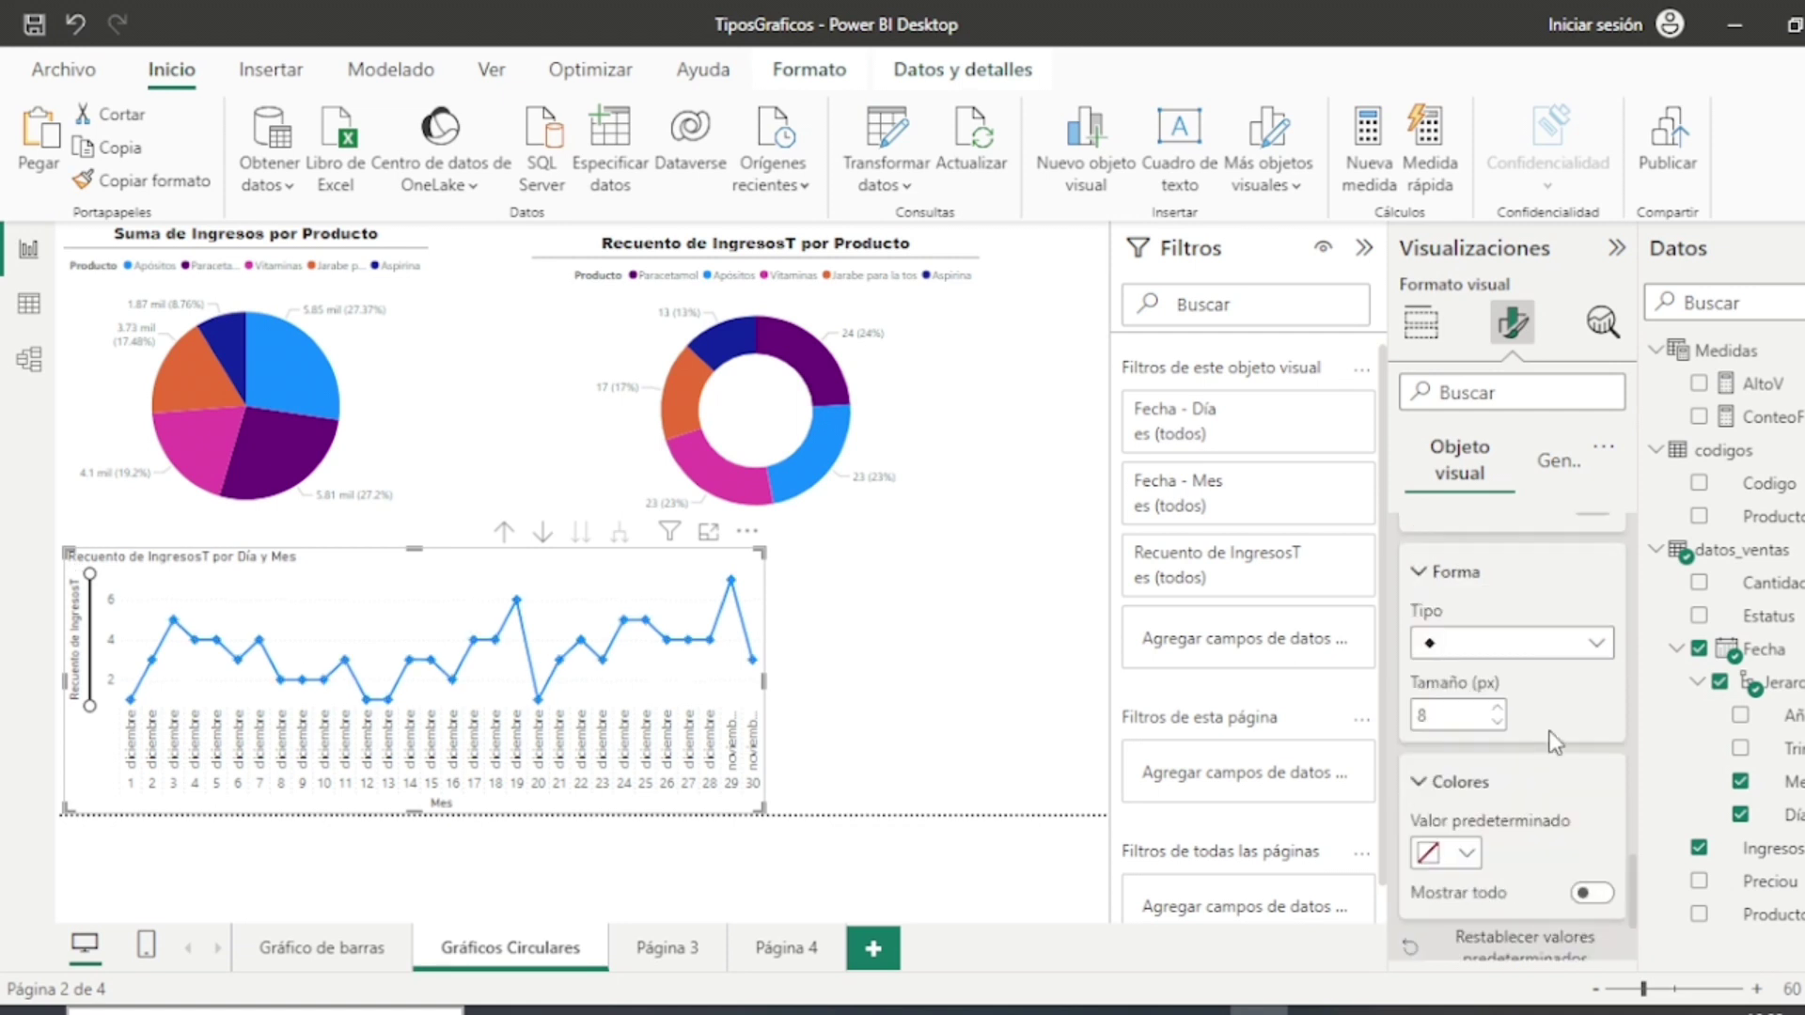
scroll(1553, 743, down, 1)
click(1468, 786)
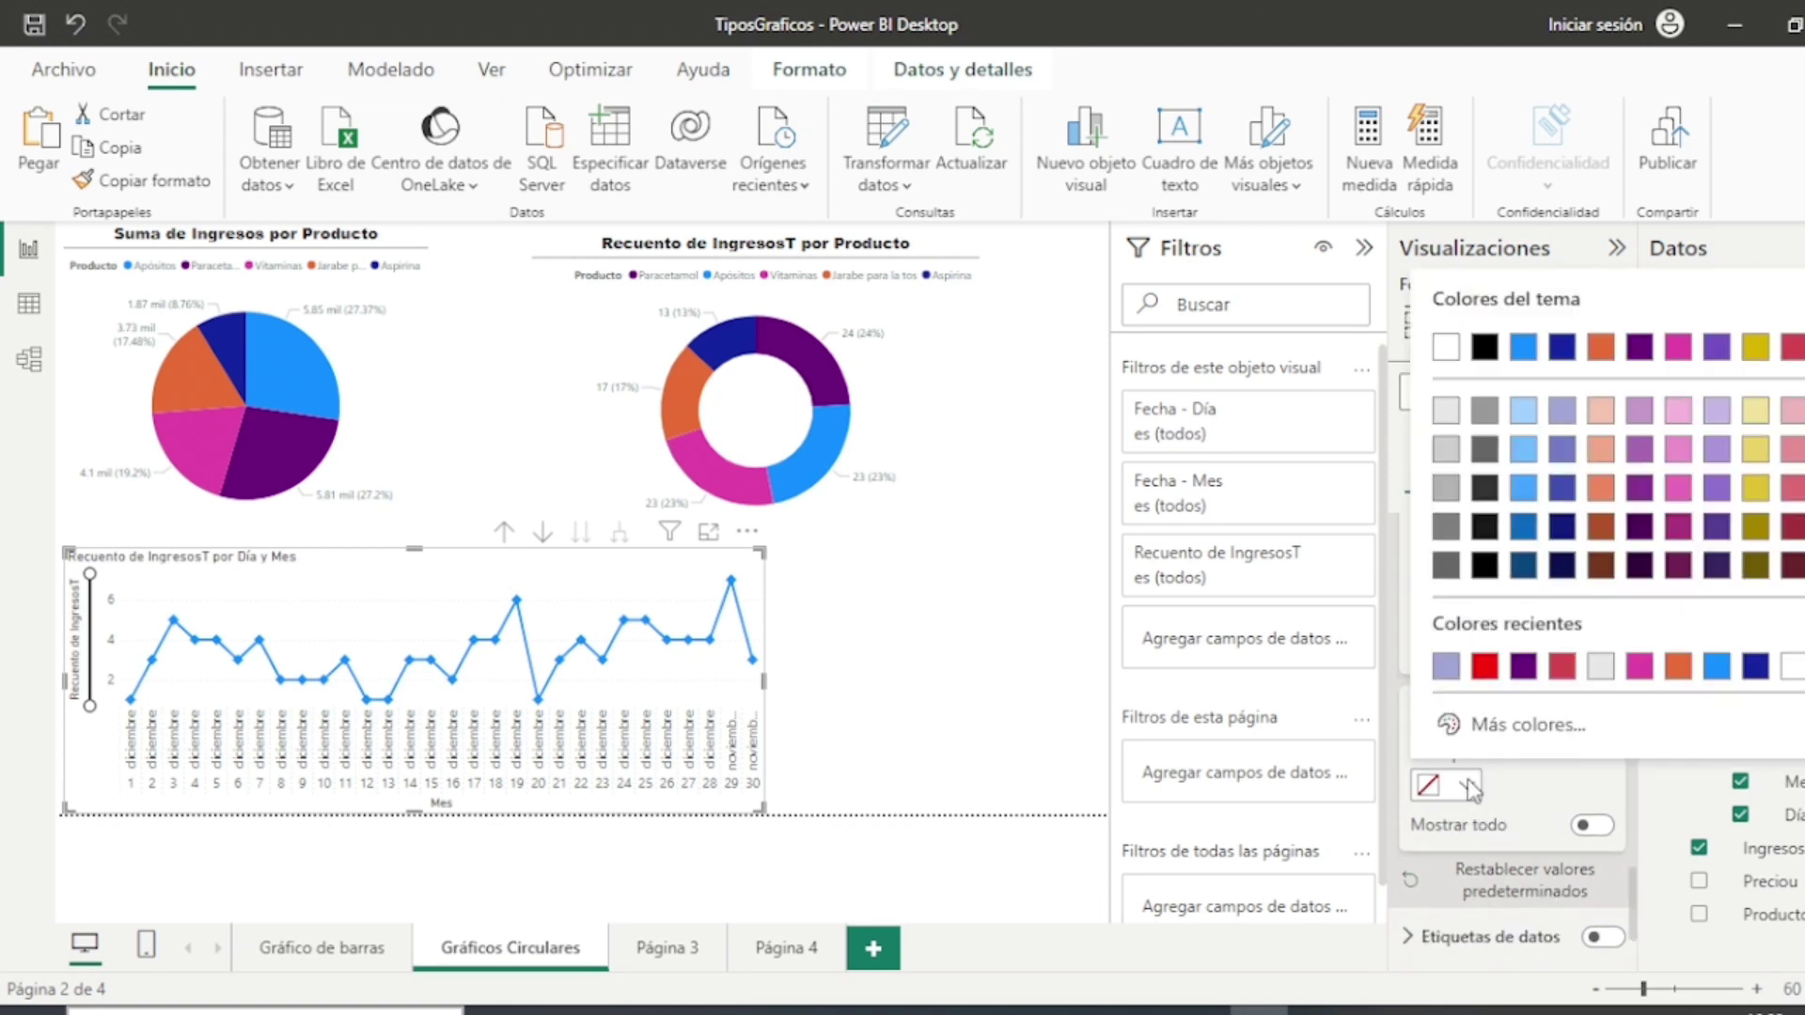
click(1754, 527)
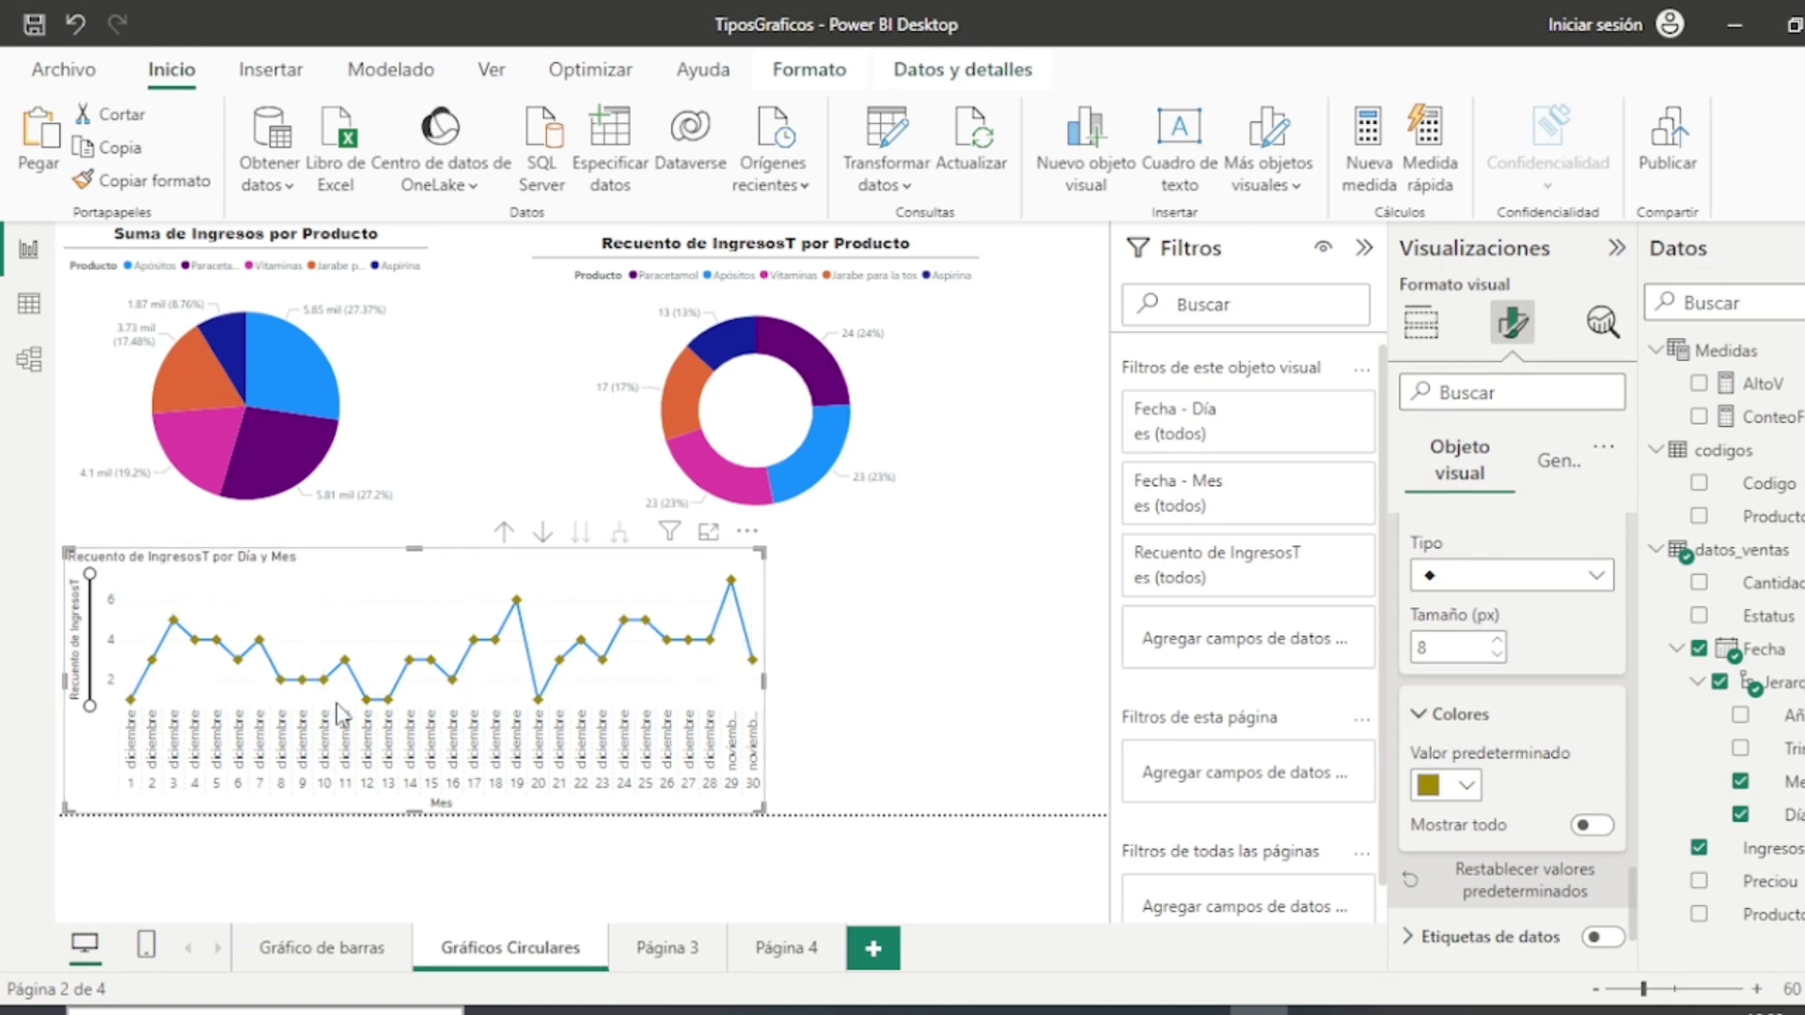
Step: Turn on data labels for the line chart
scroll(1556, 799, down, 2)
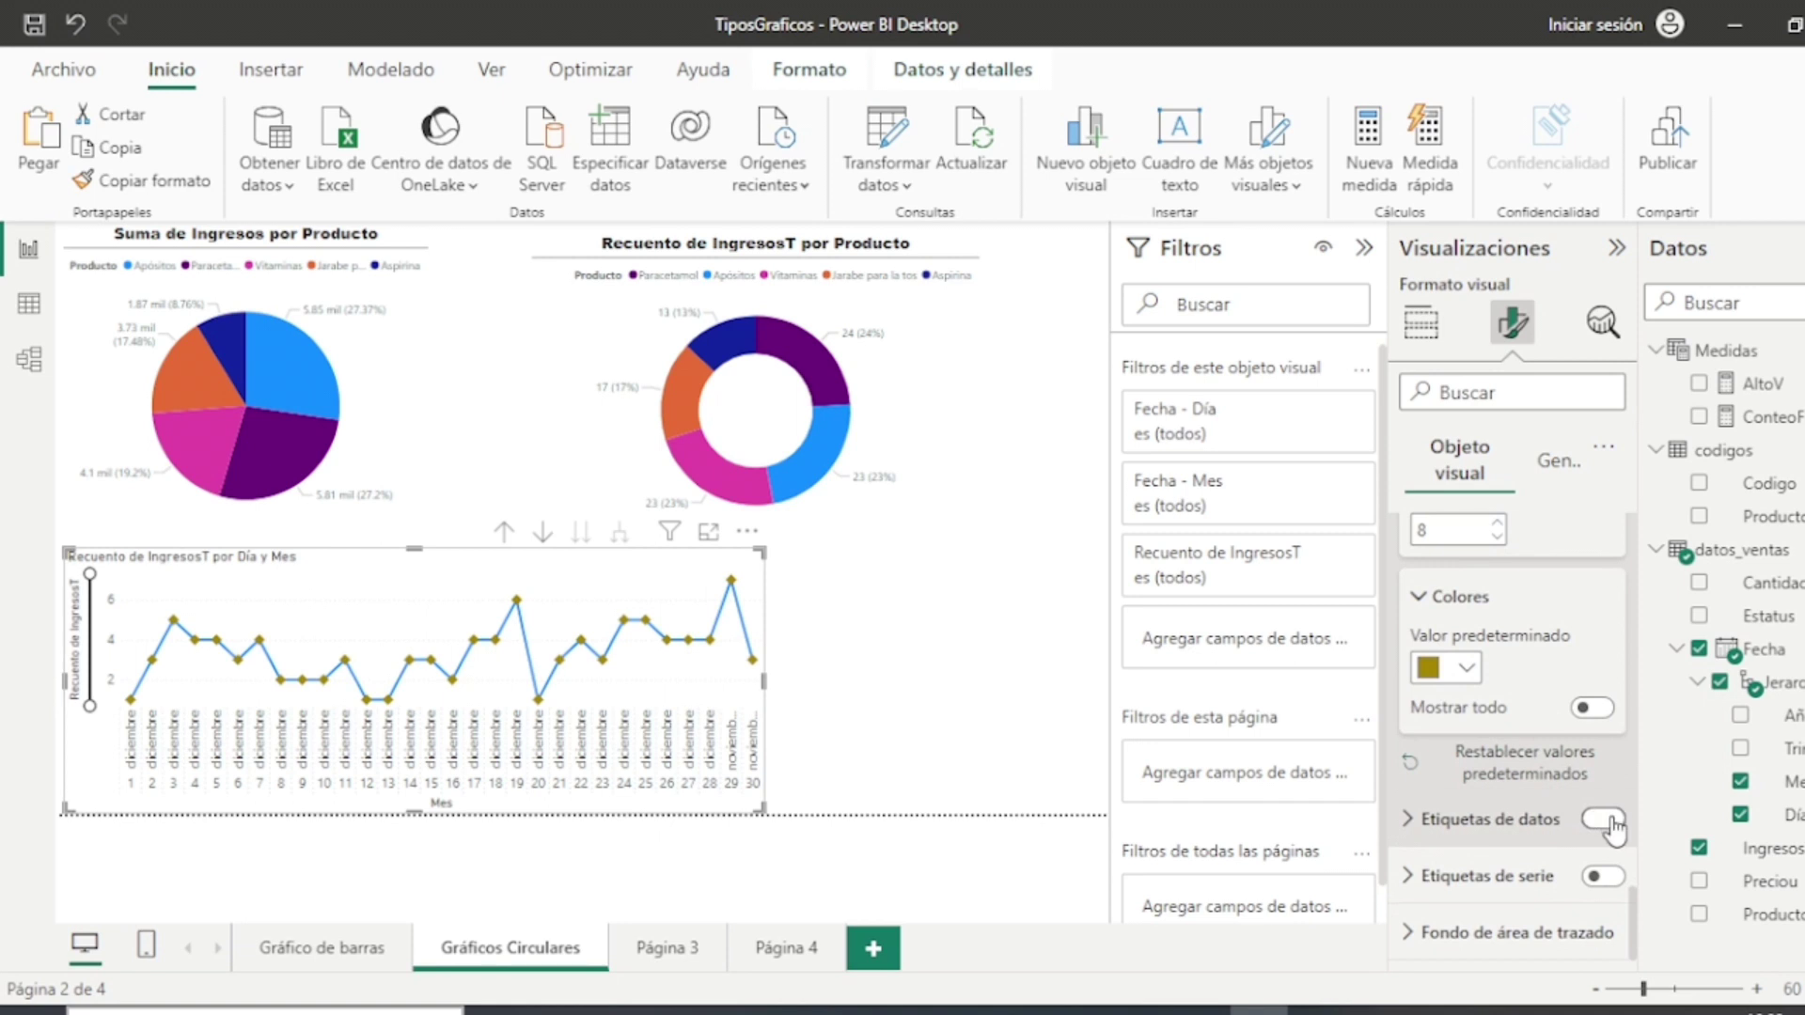
click(1609, 822)
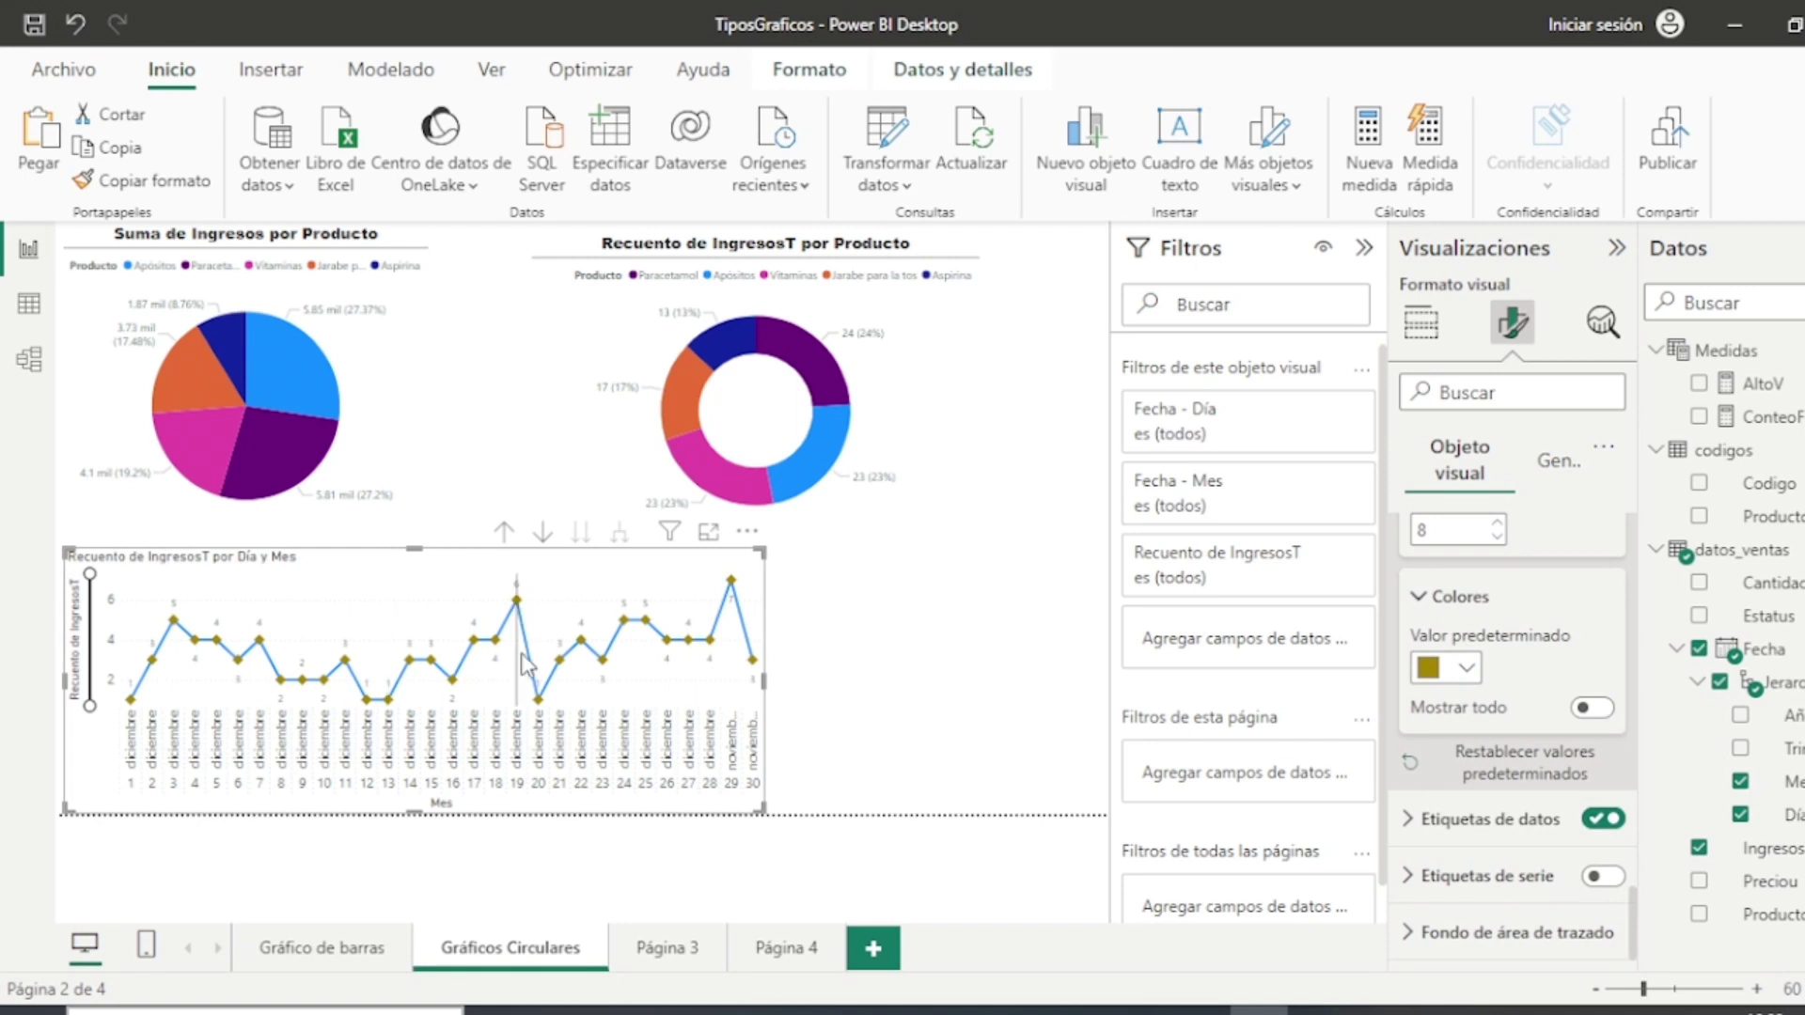
Step: Summarize the line chart's IngresosT values as Suma and widen the chart to nearly the full page width
click(1420, 324)
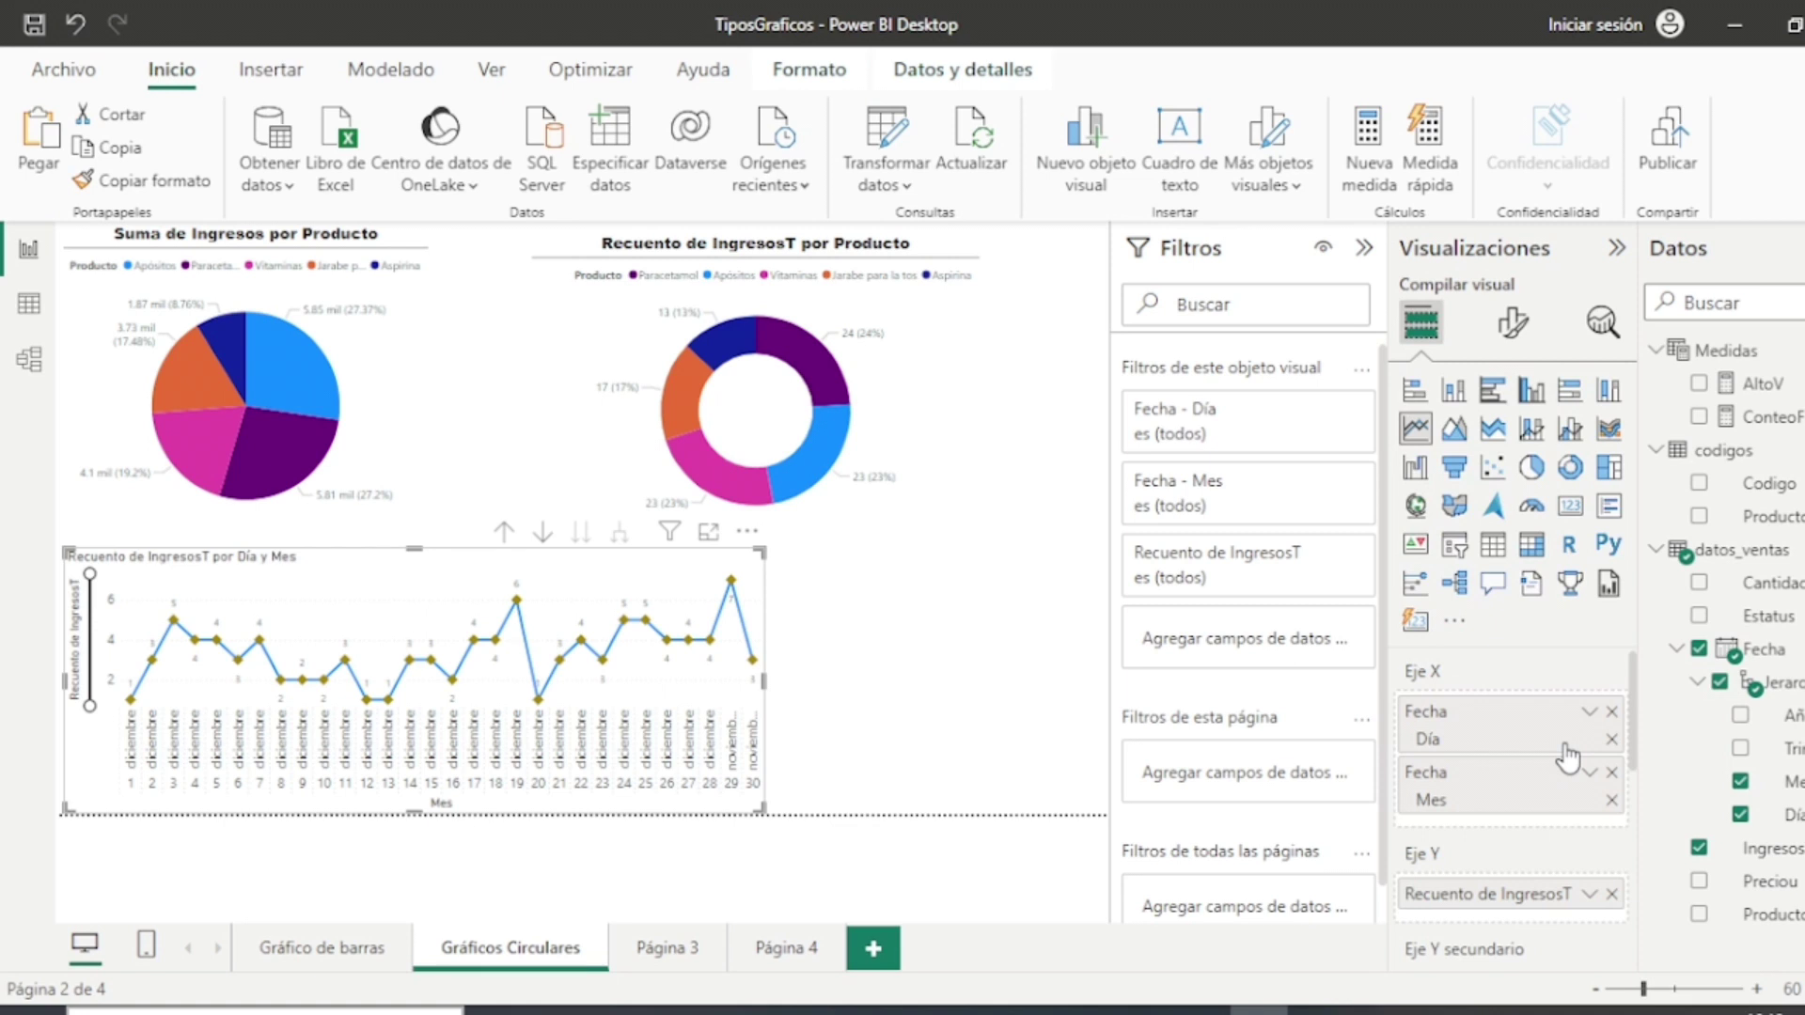
click(1588, 894)
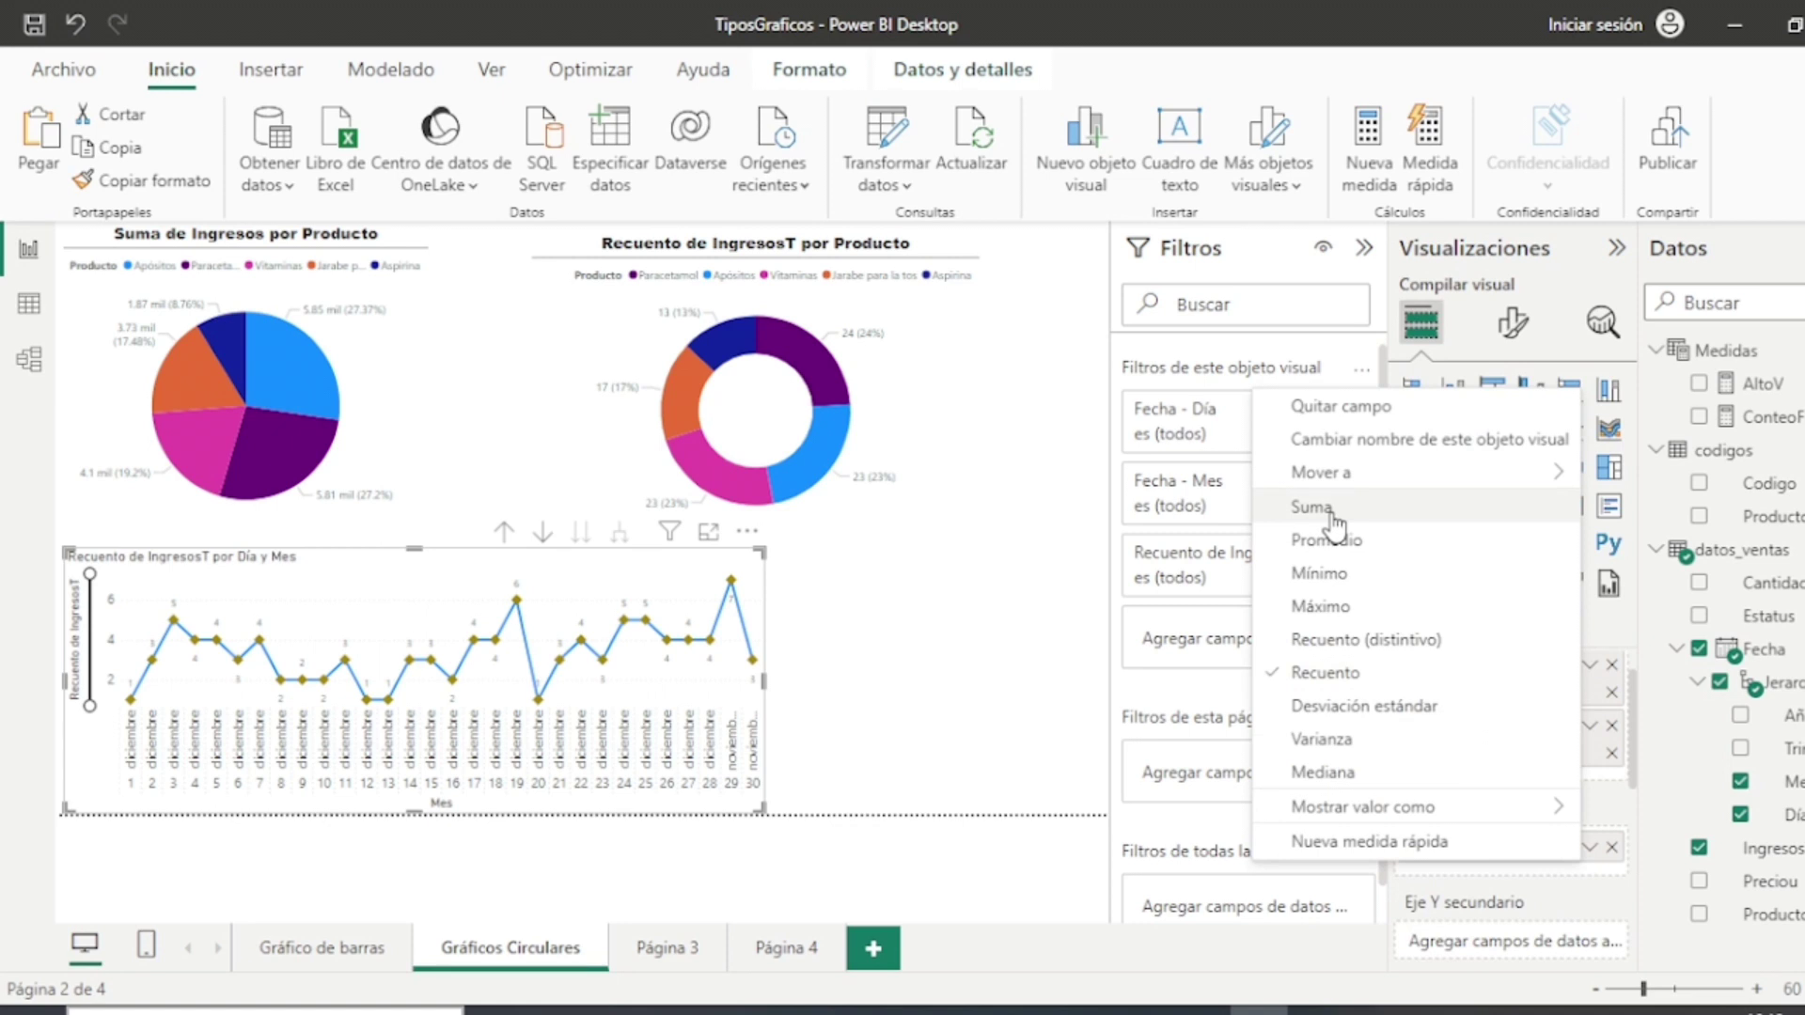
key(Escape)
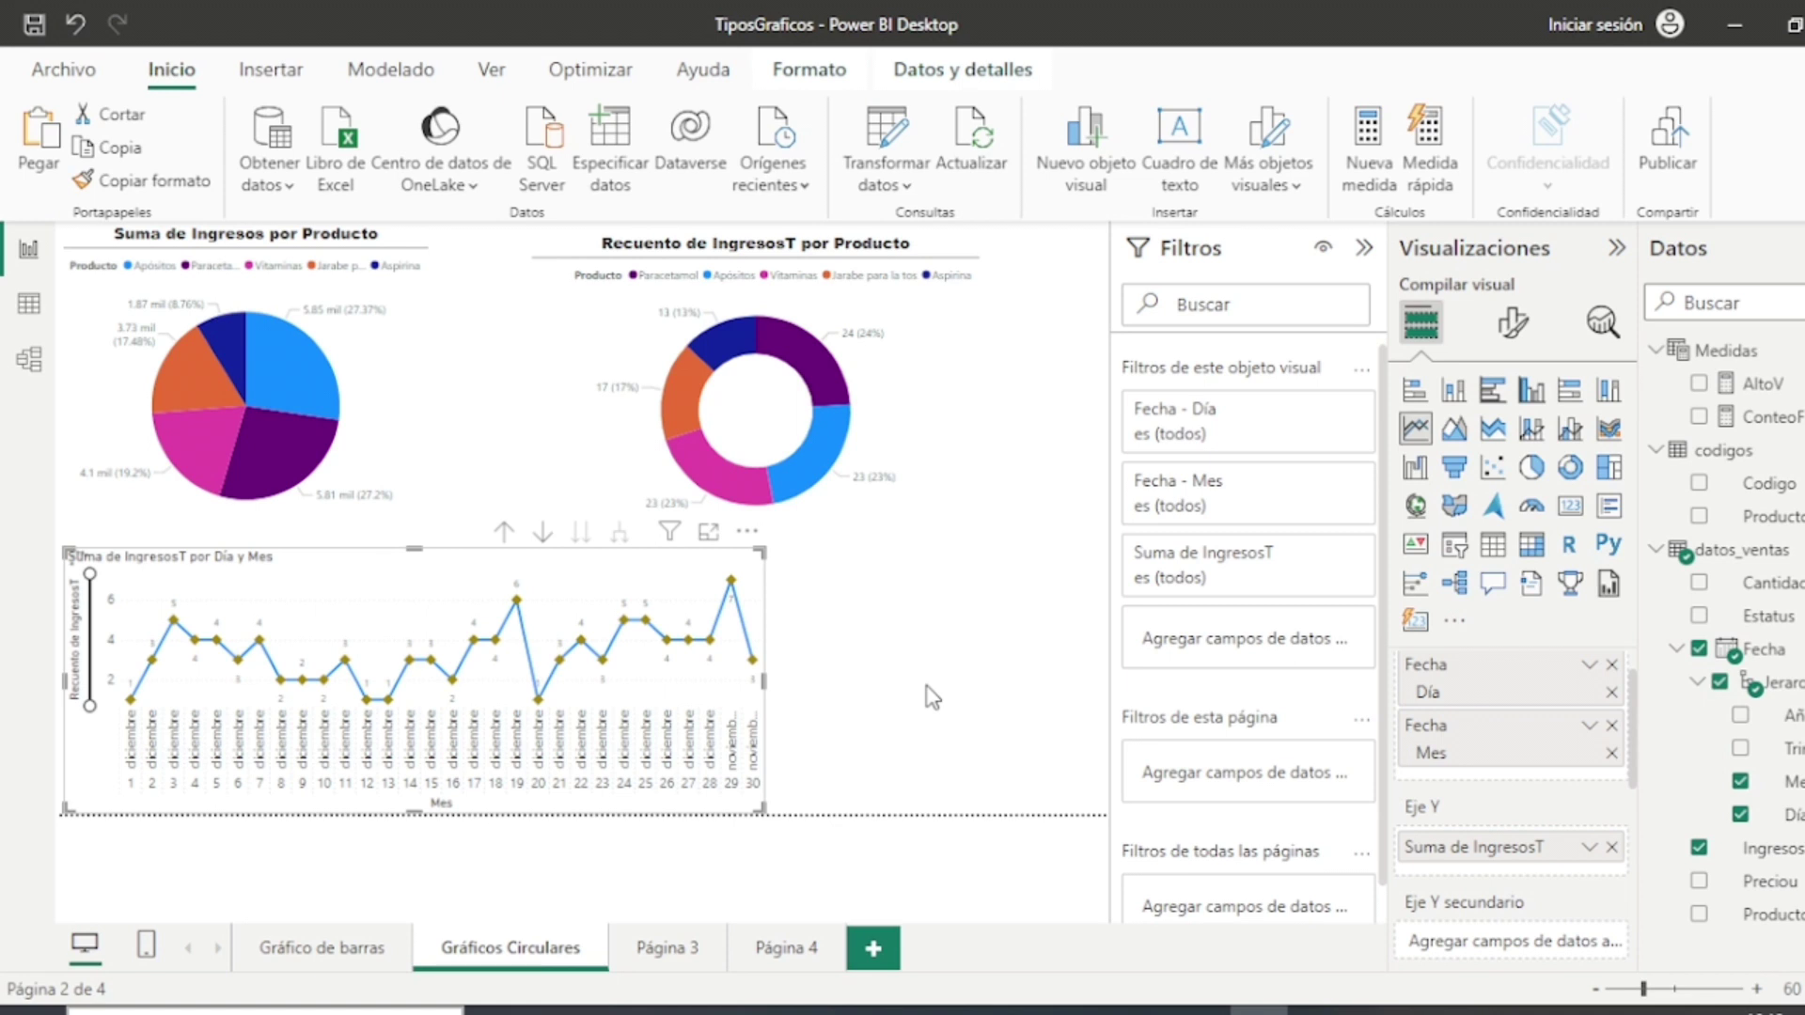
drag(763, 675, 1044, 677)
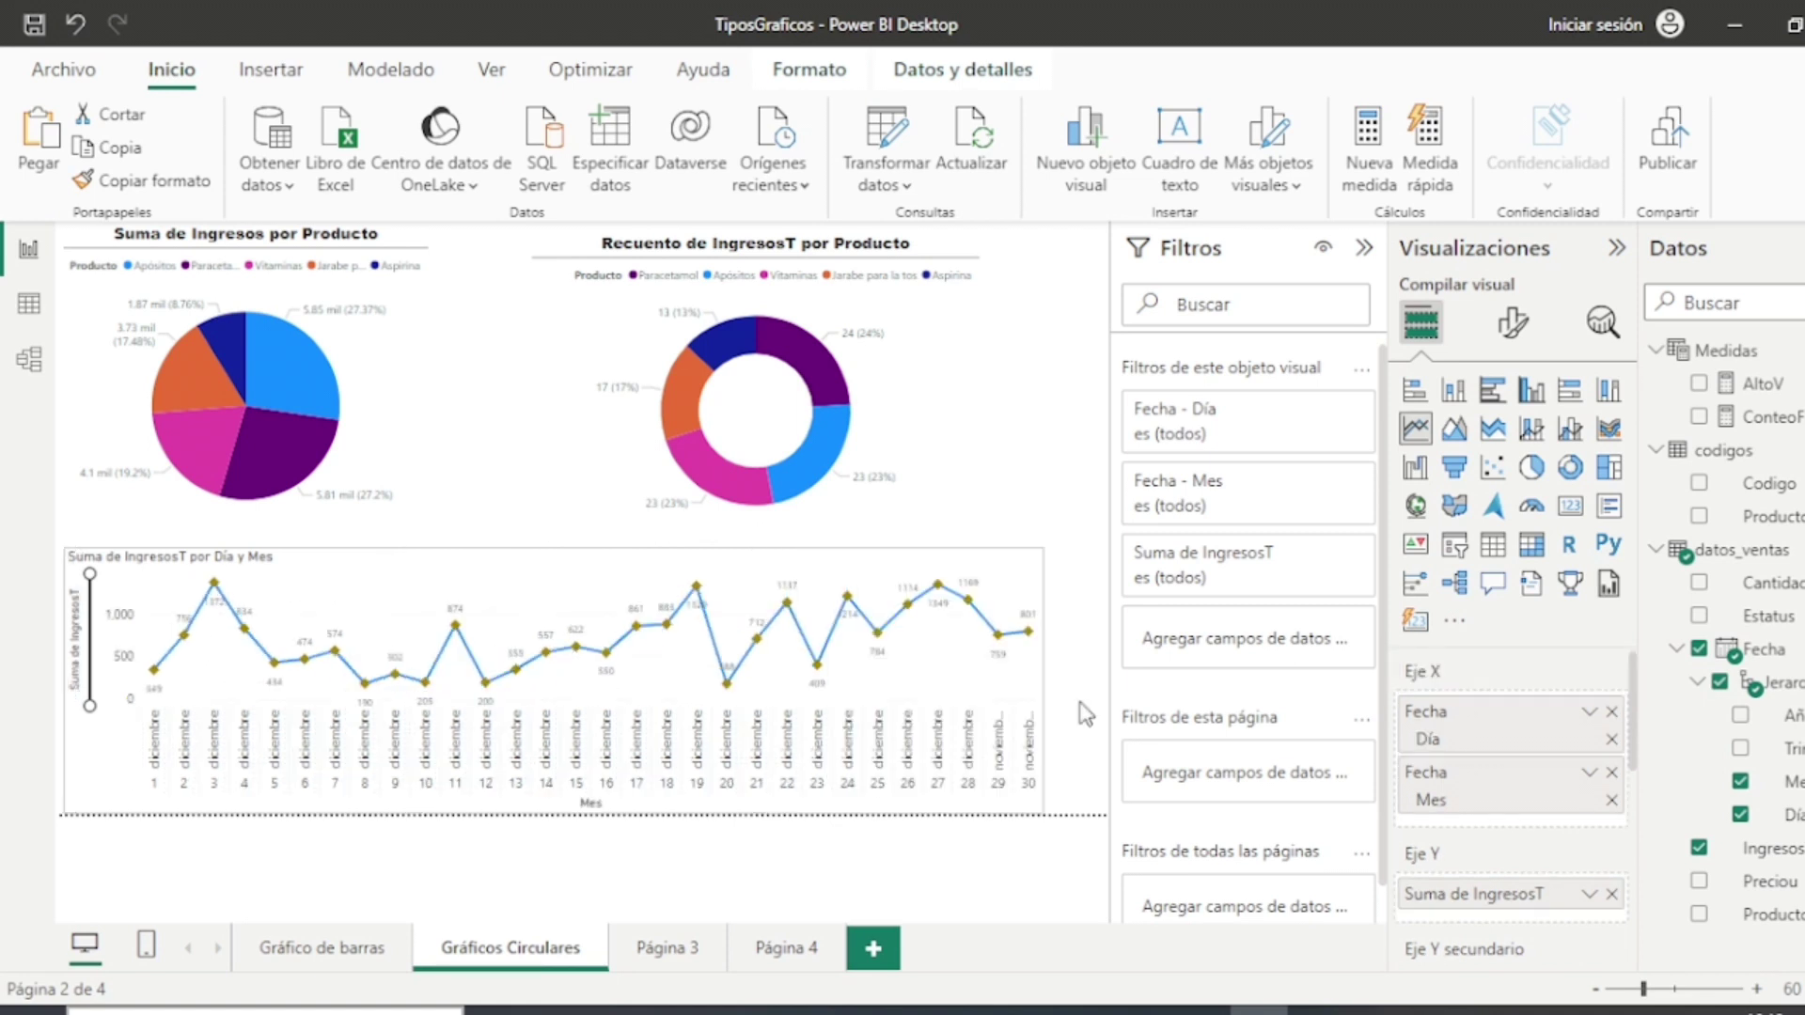
drag(1085, 714, 1088, 714)
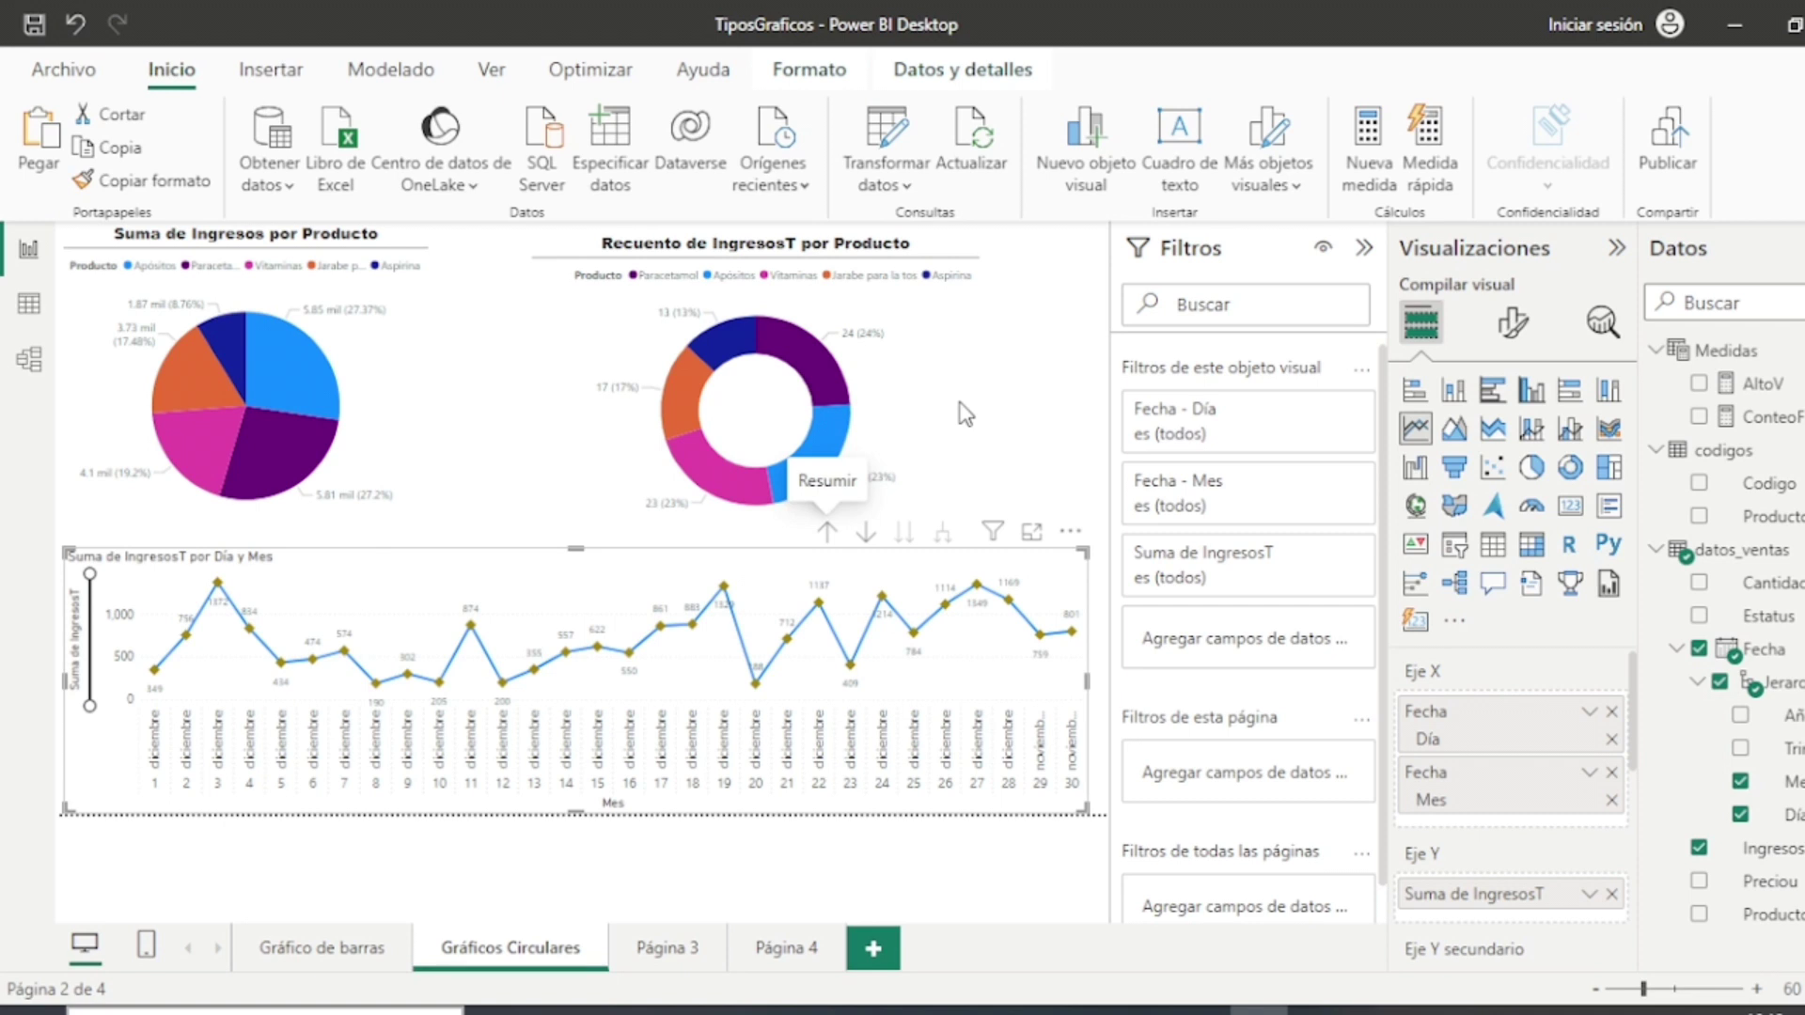
Step: Turn on drill-down mode for the line chart and go through its day and month levels, ending with both expanded
click(866, 533)
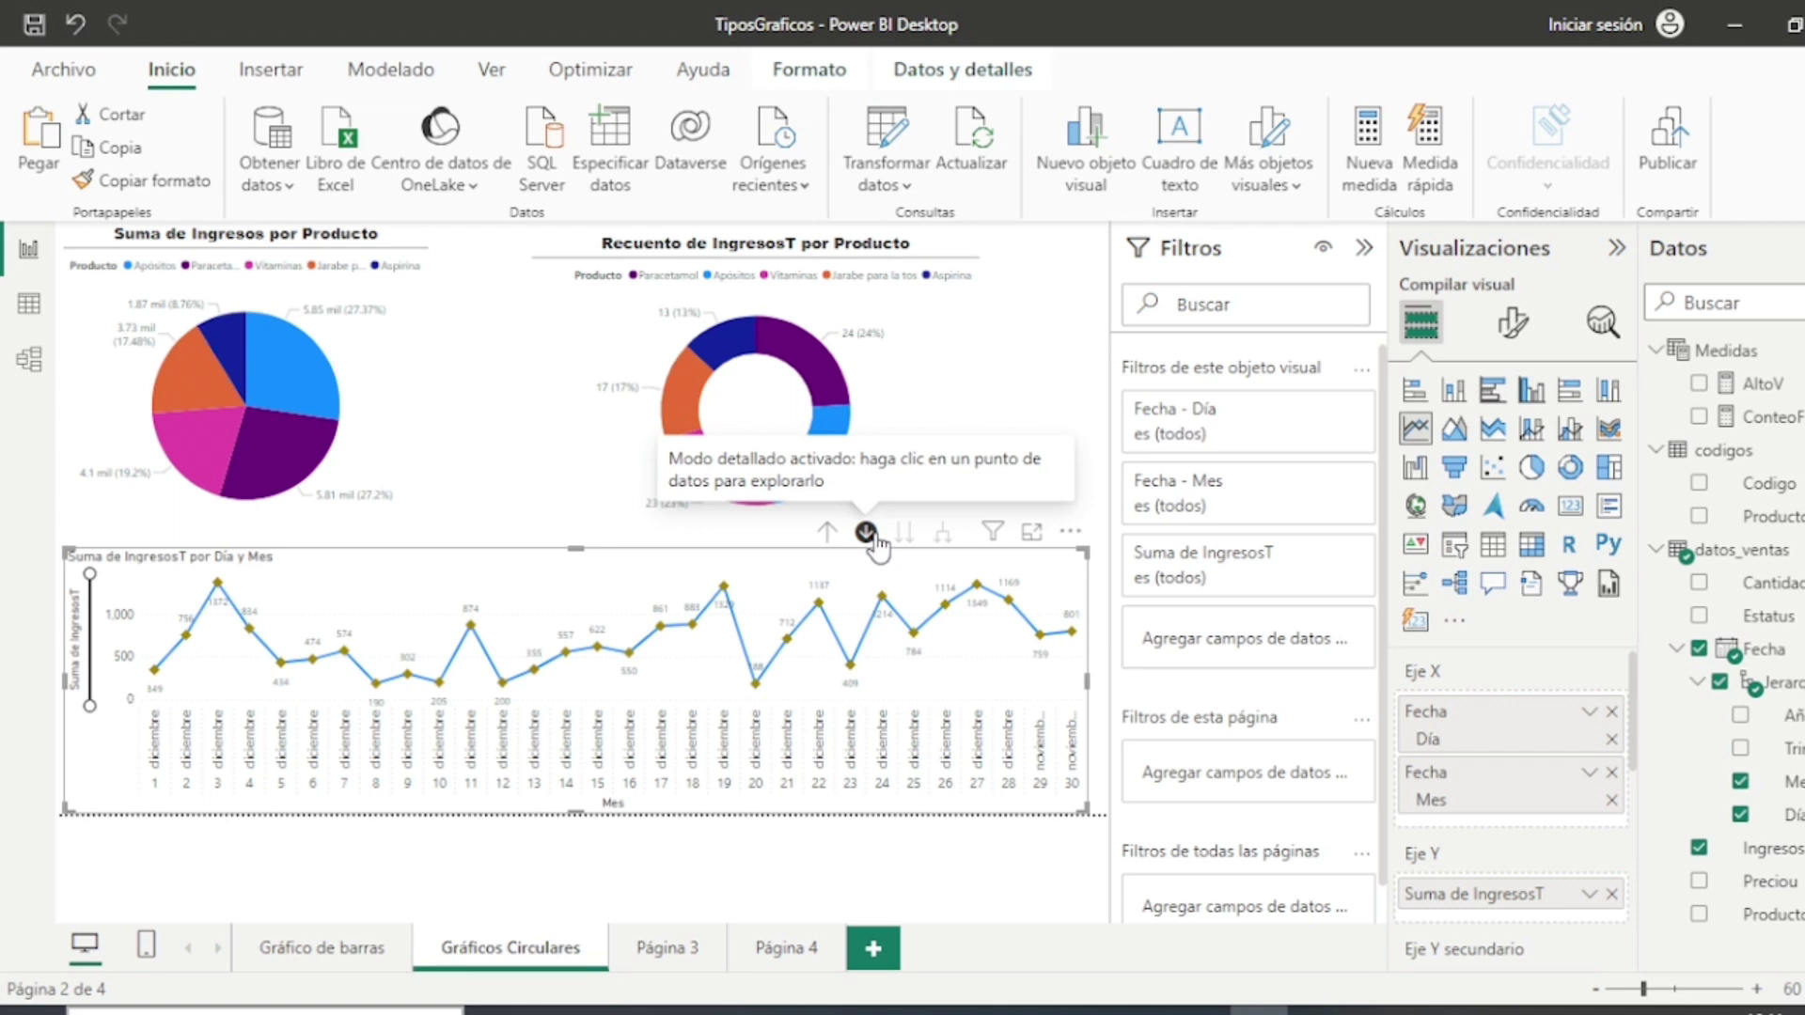
click(904, 536)
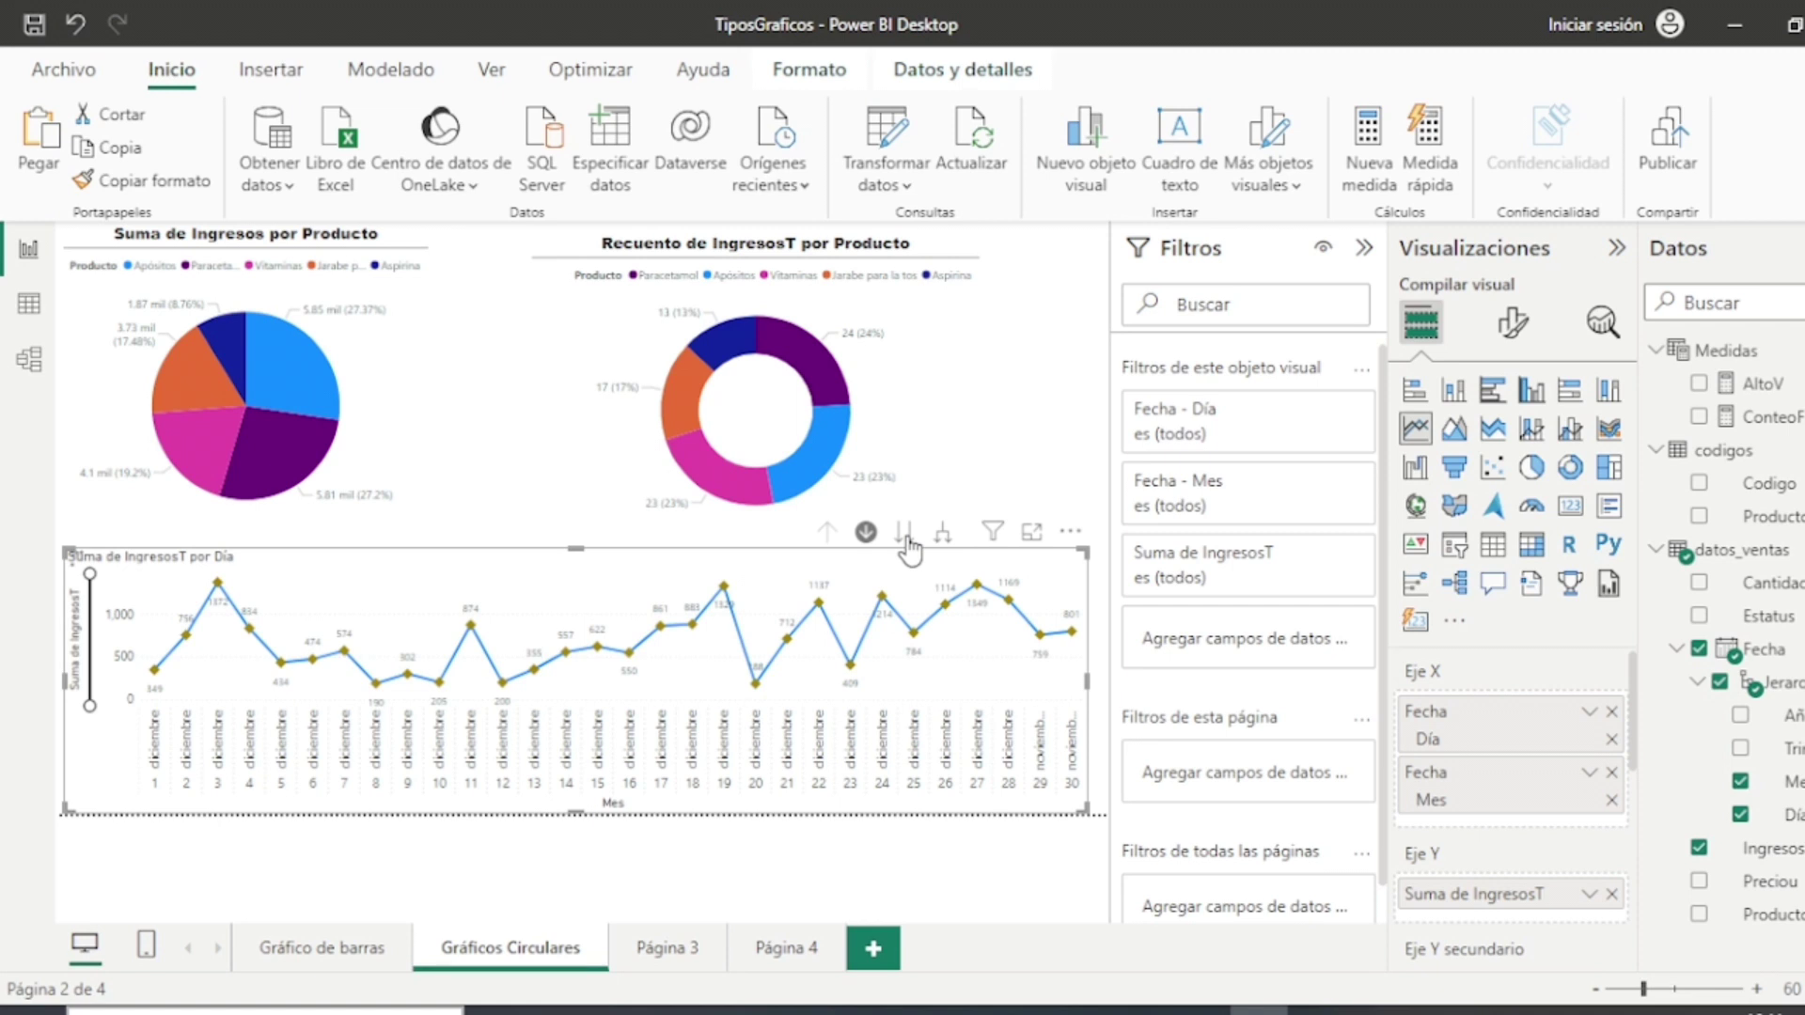
click(904, 536)
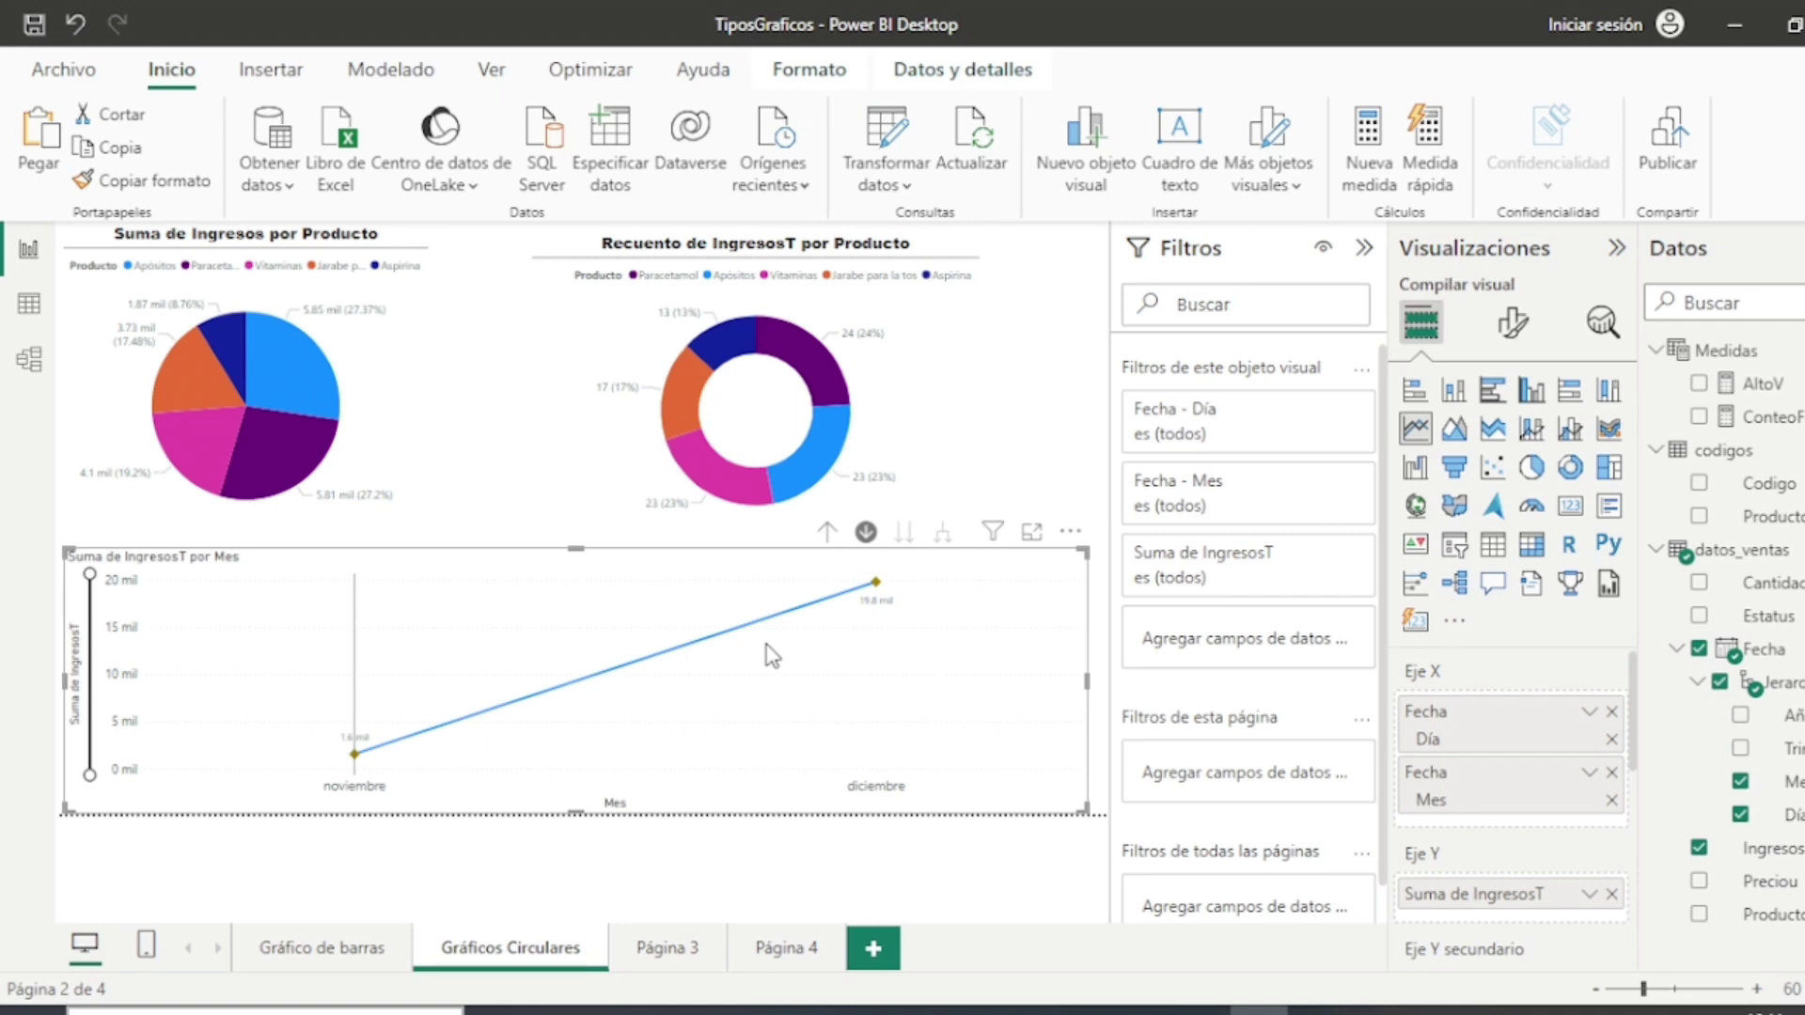
click(942, 533)
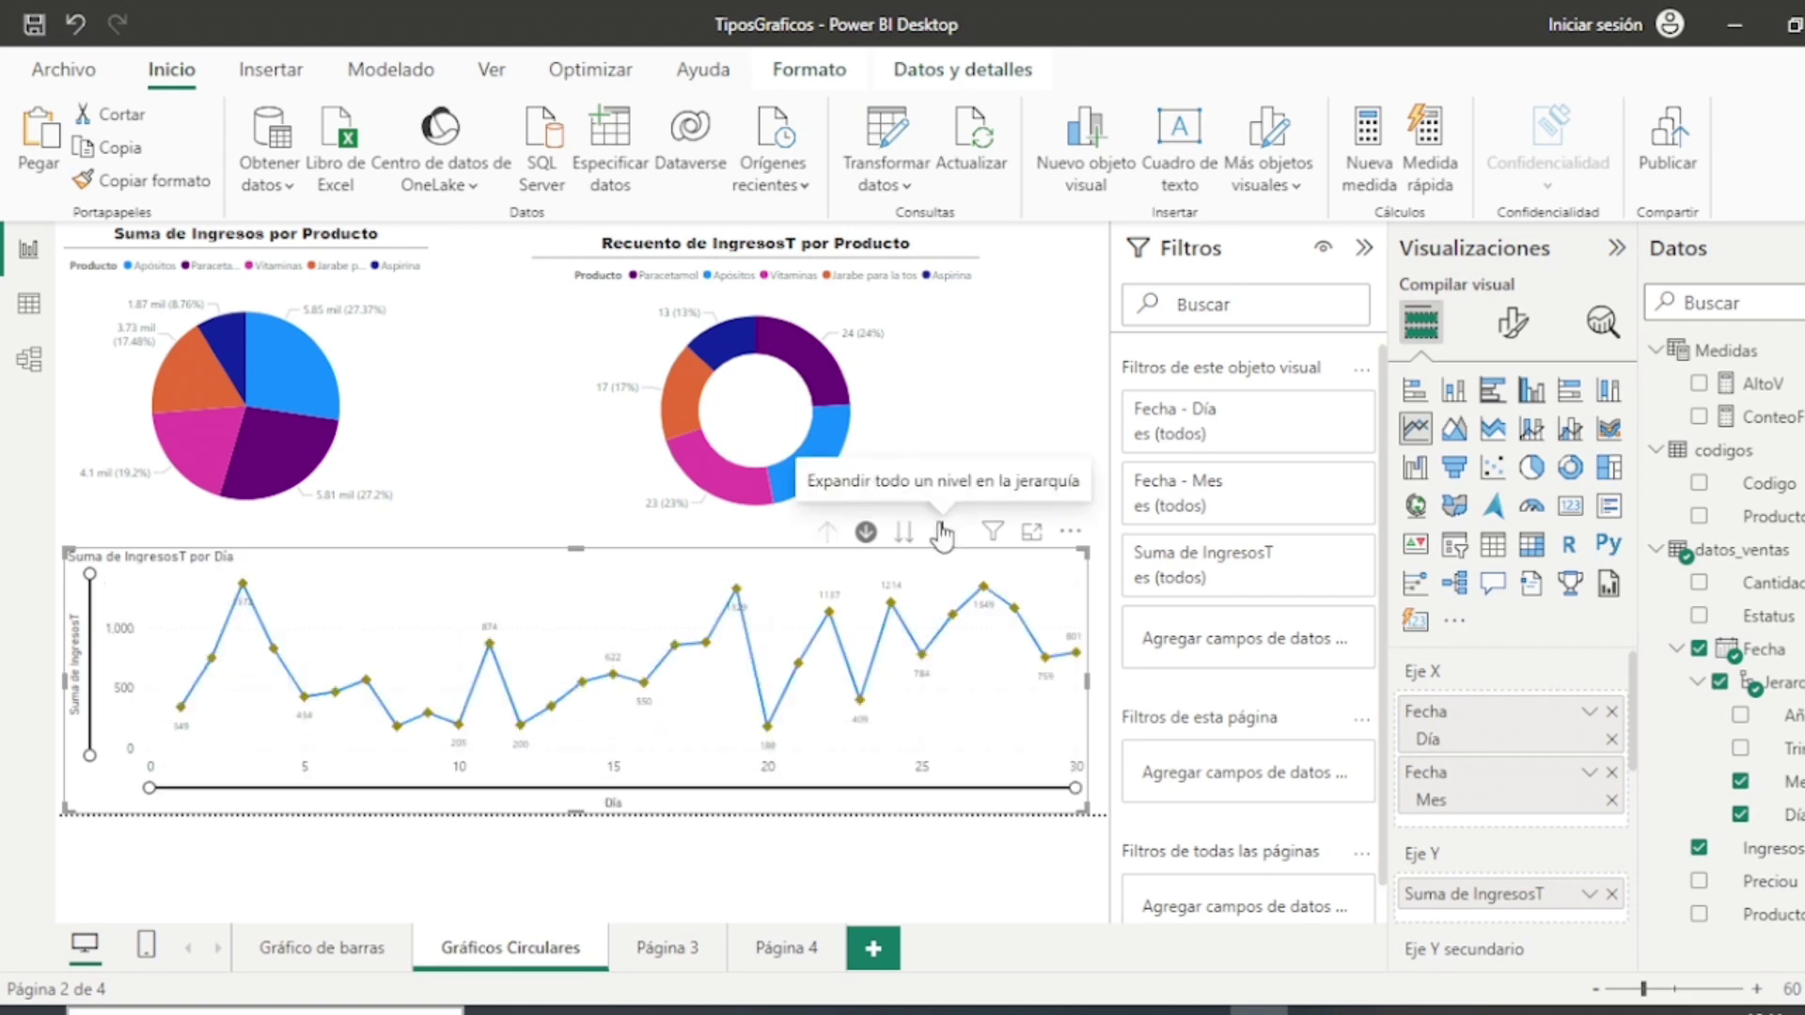
click(942, 533)
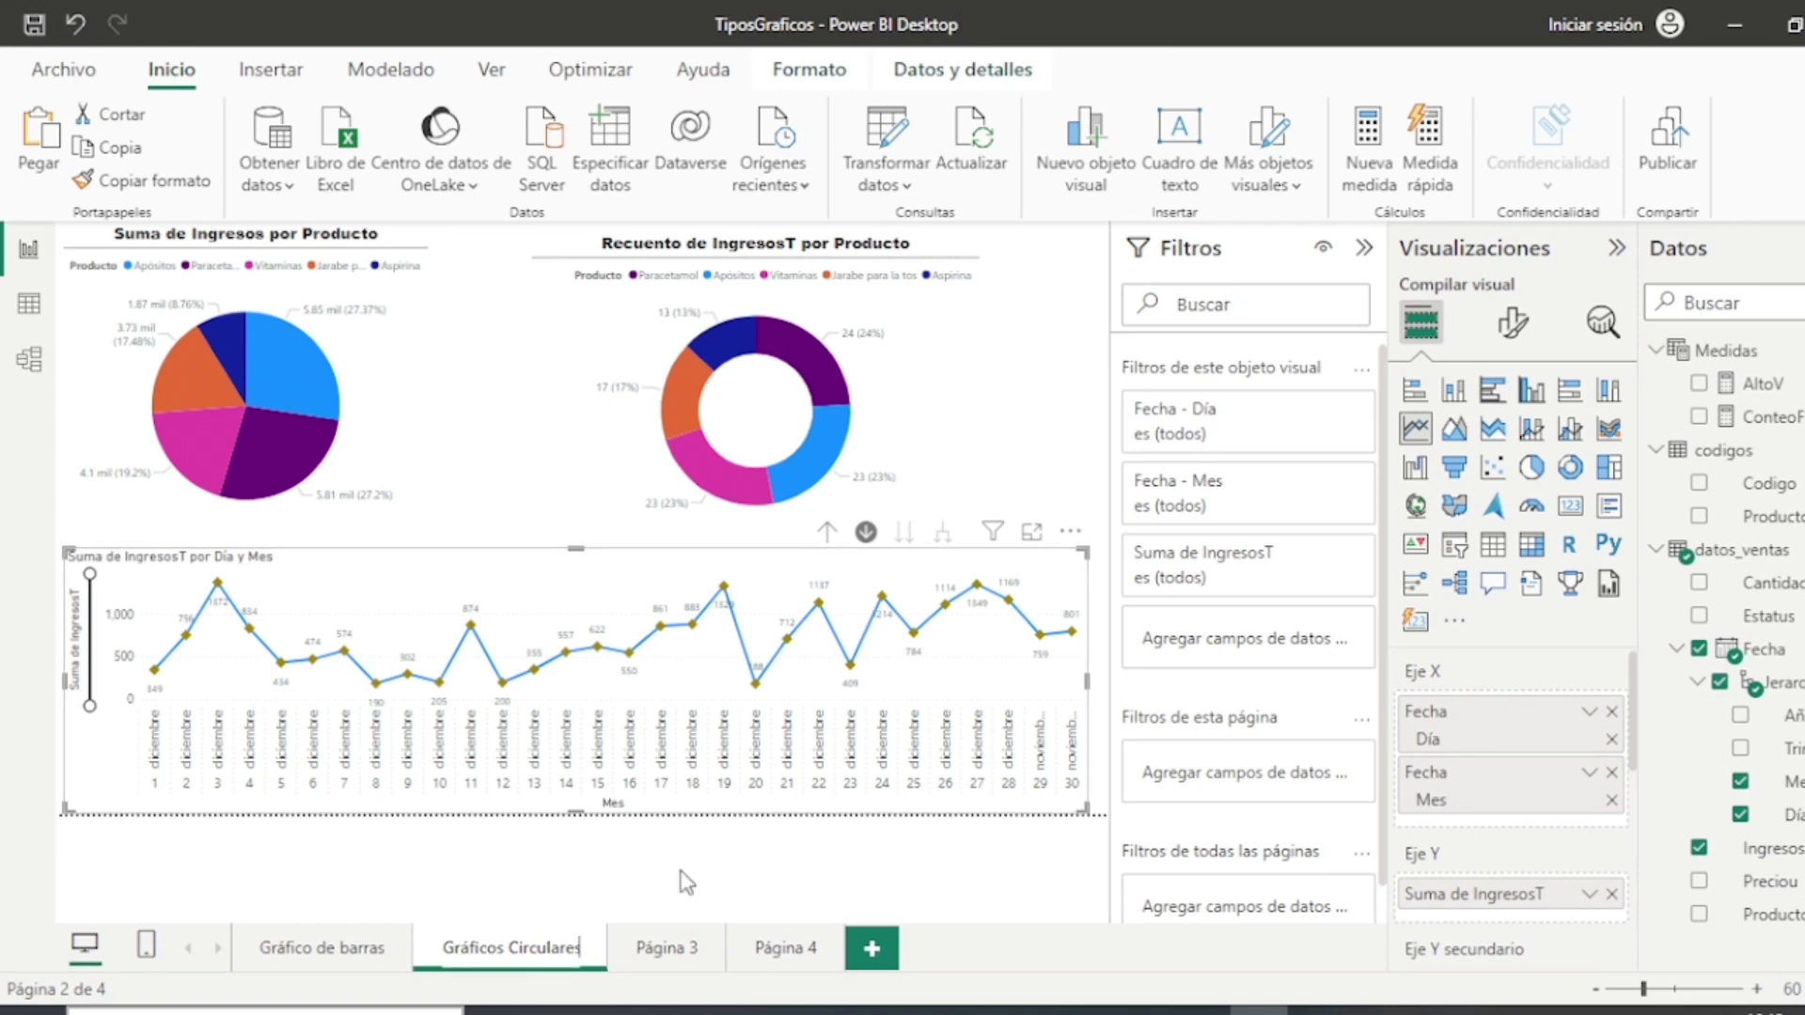
Step: Rename the current report page as "Gráficos Circulares y de lineas"
text(y de lineas)
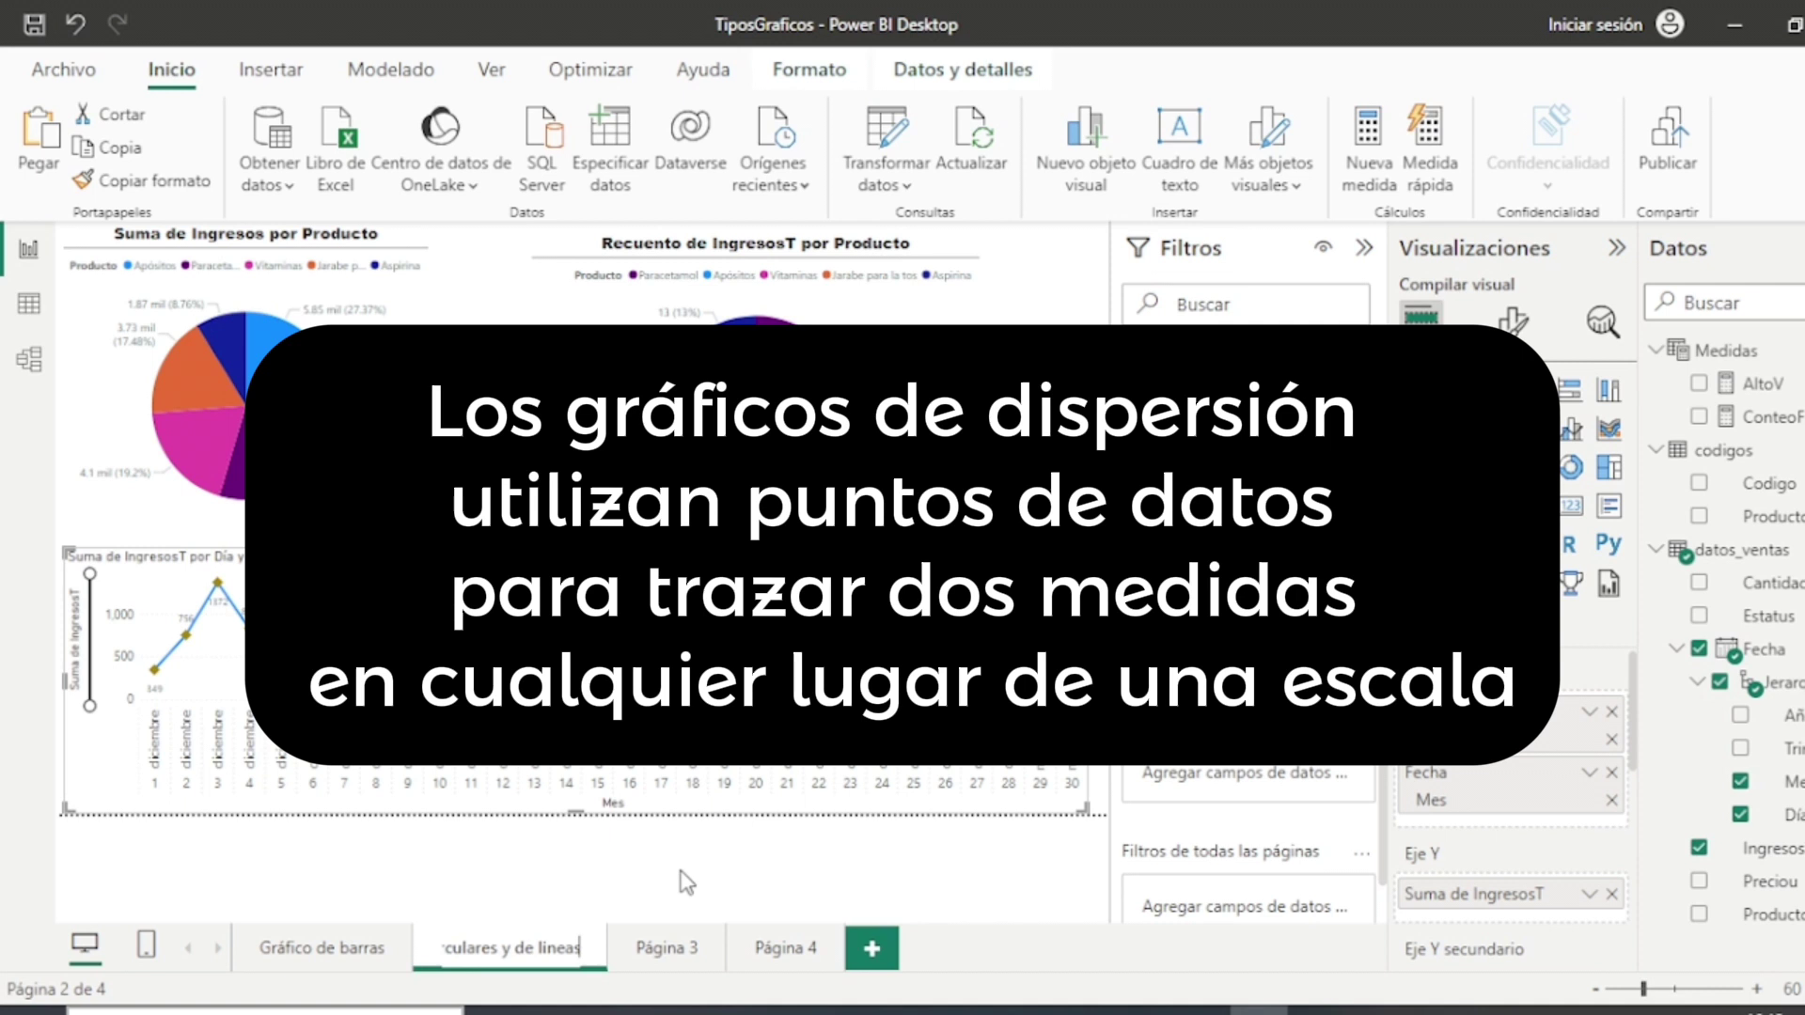
key(Return)
Step: Add a scatter chart on Página 3 with IngresosT on the X axis and Cantidad on the Y axis, and enlarge it
click(748, 948)
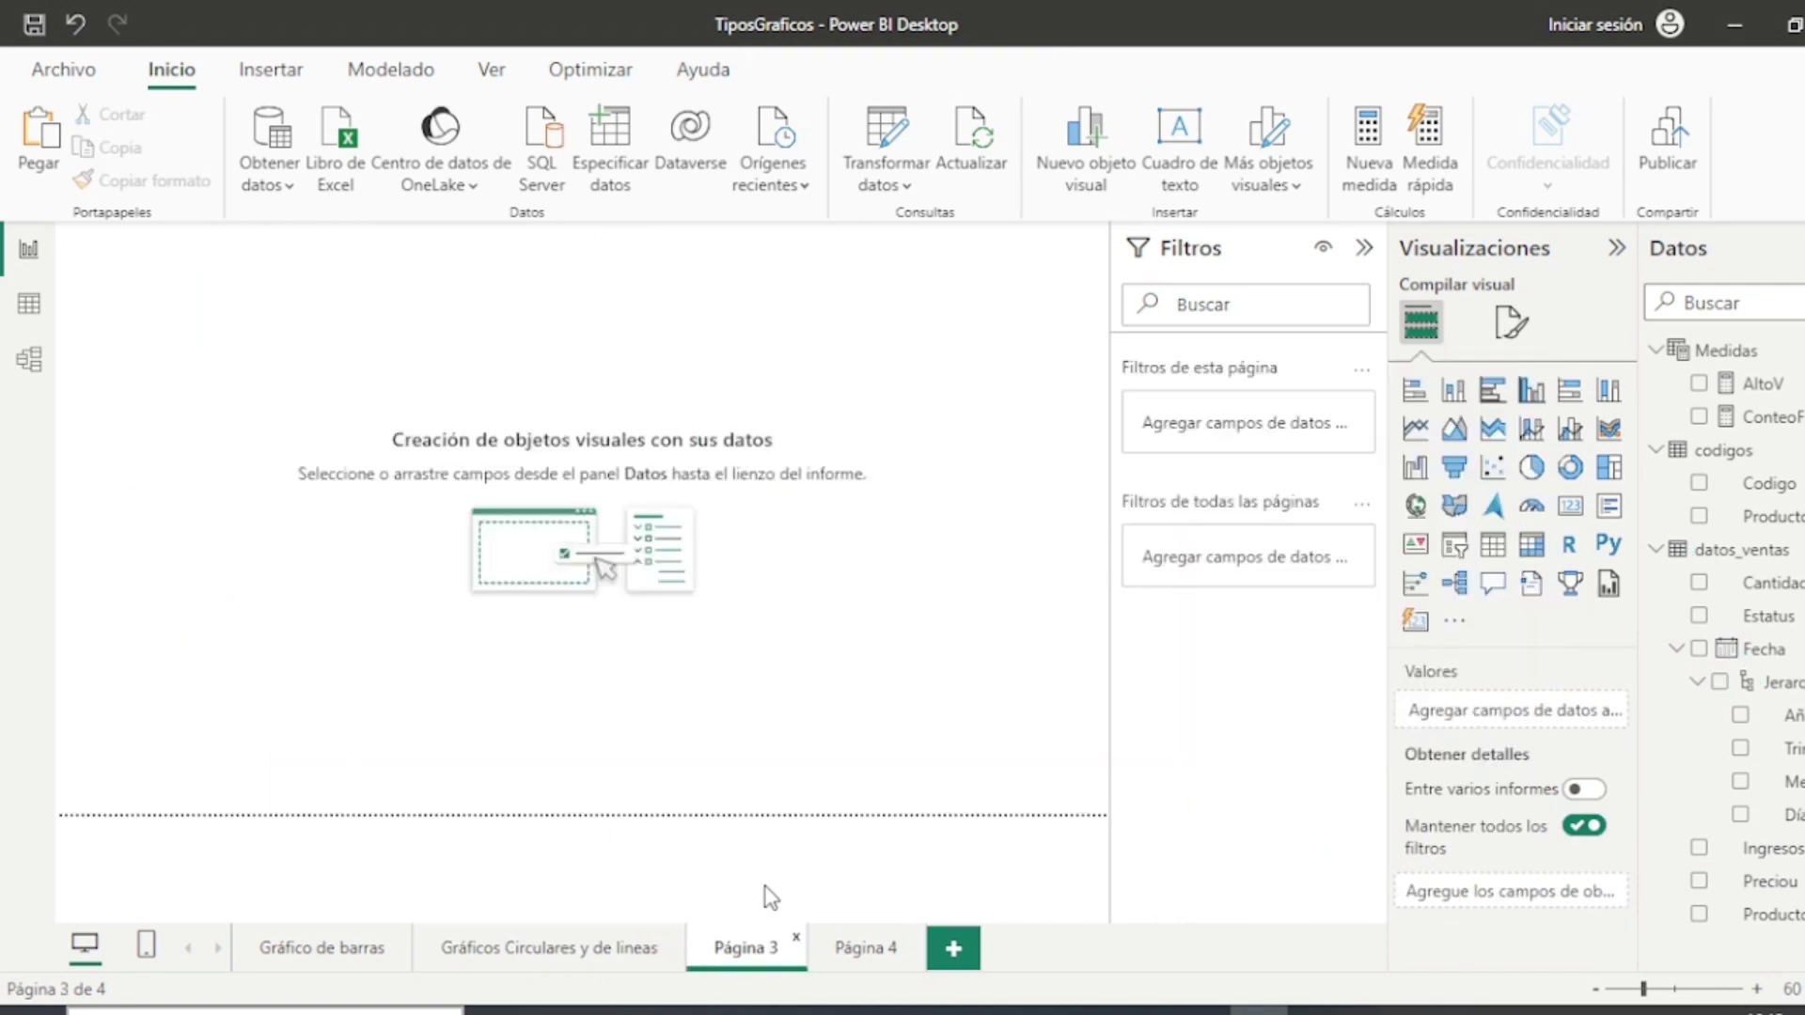
click(1492, 470)
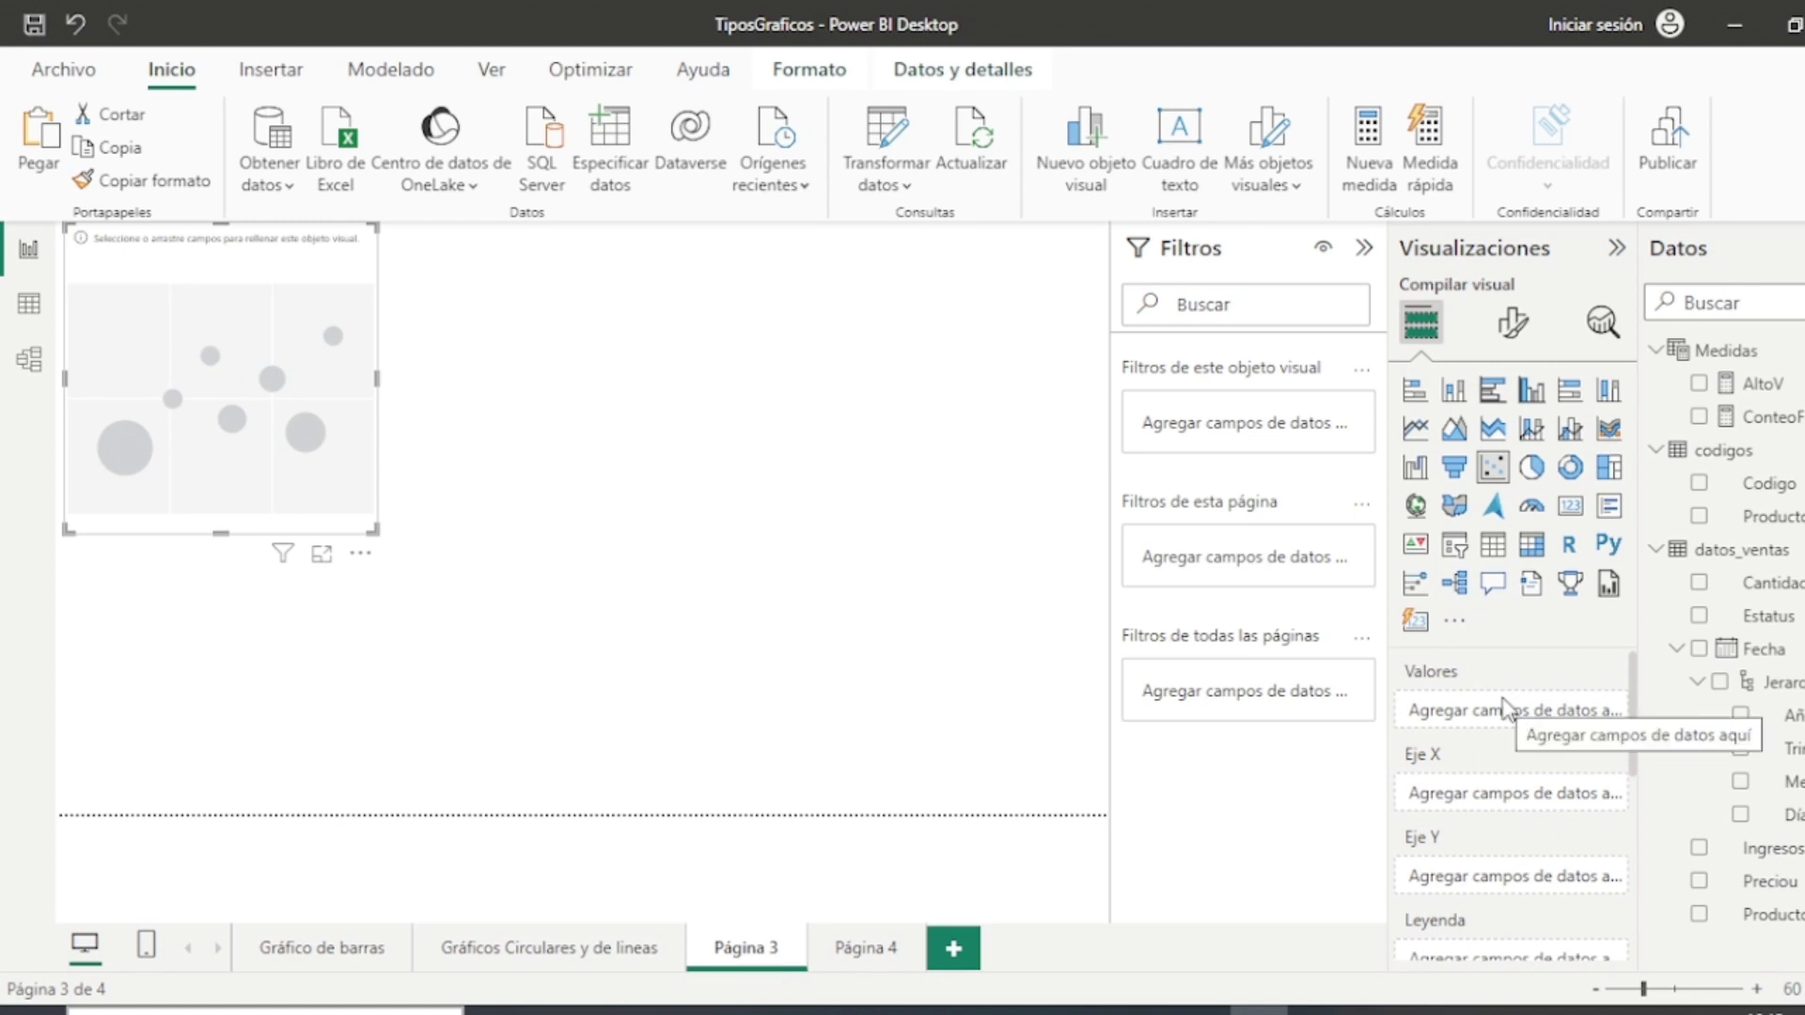
drag(1771, 849, 1520, 797)
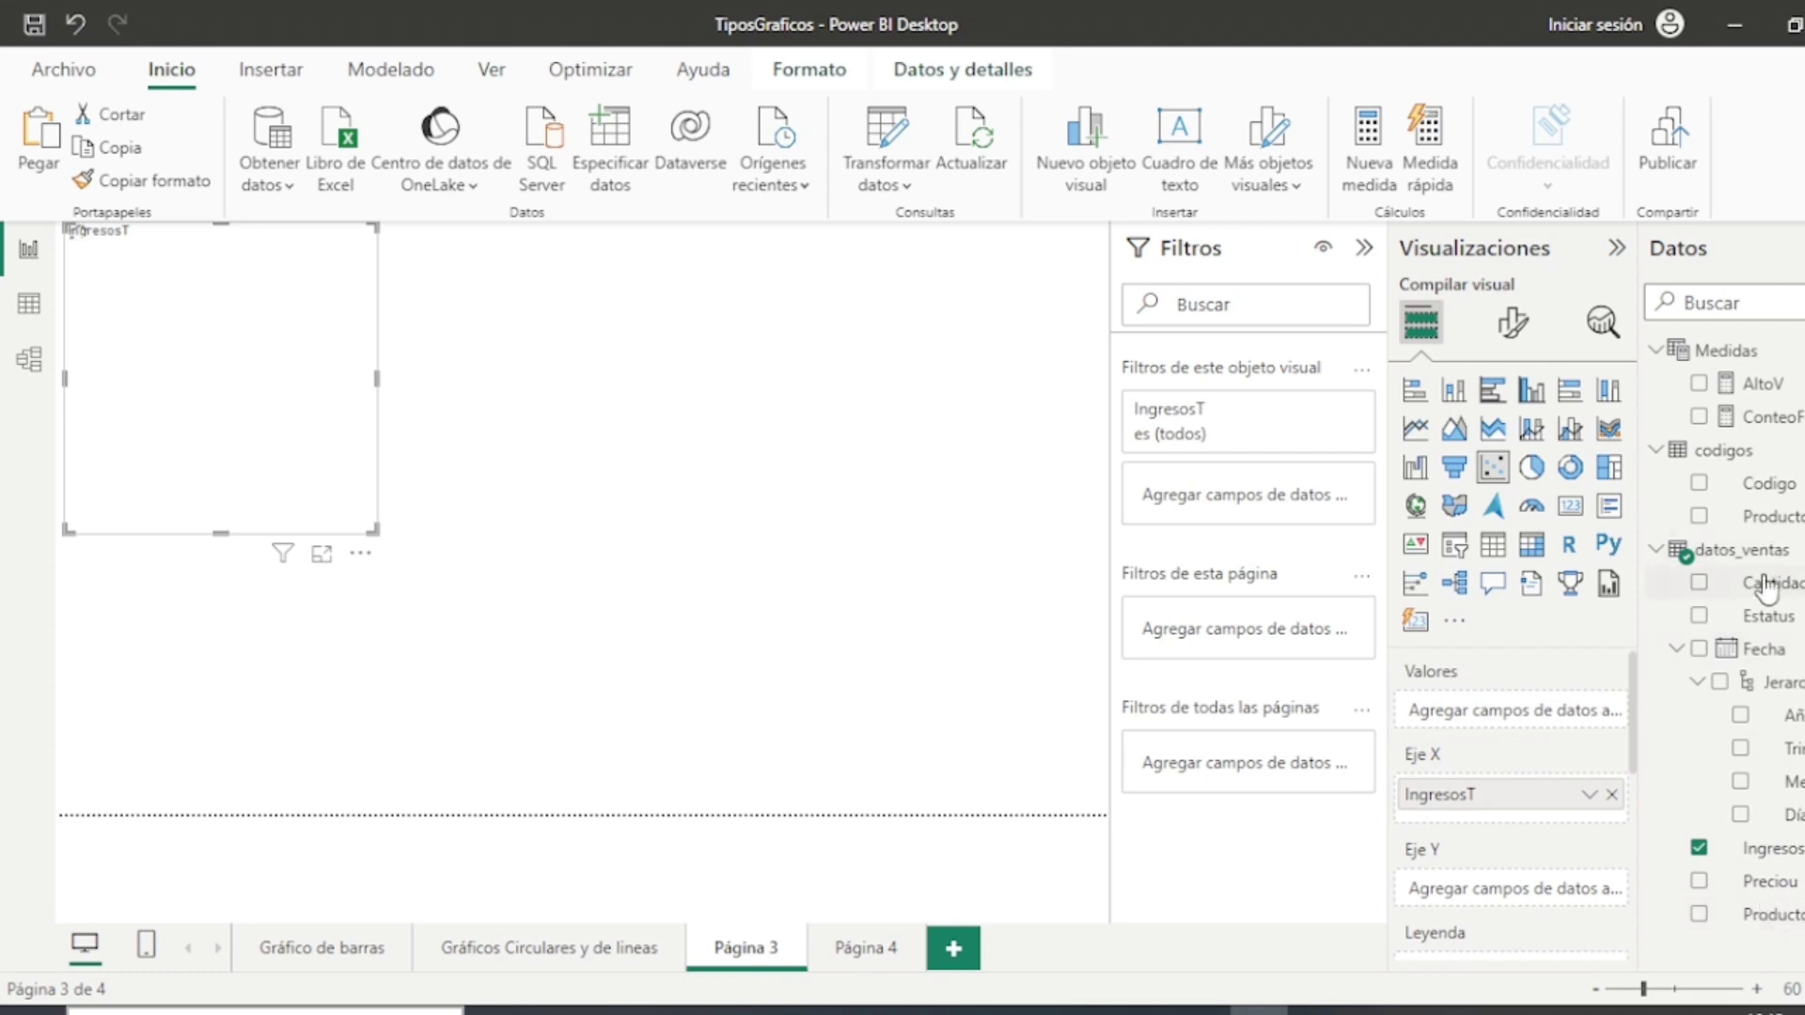
drag(1771, 583, 1493, 889)
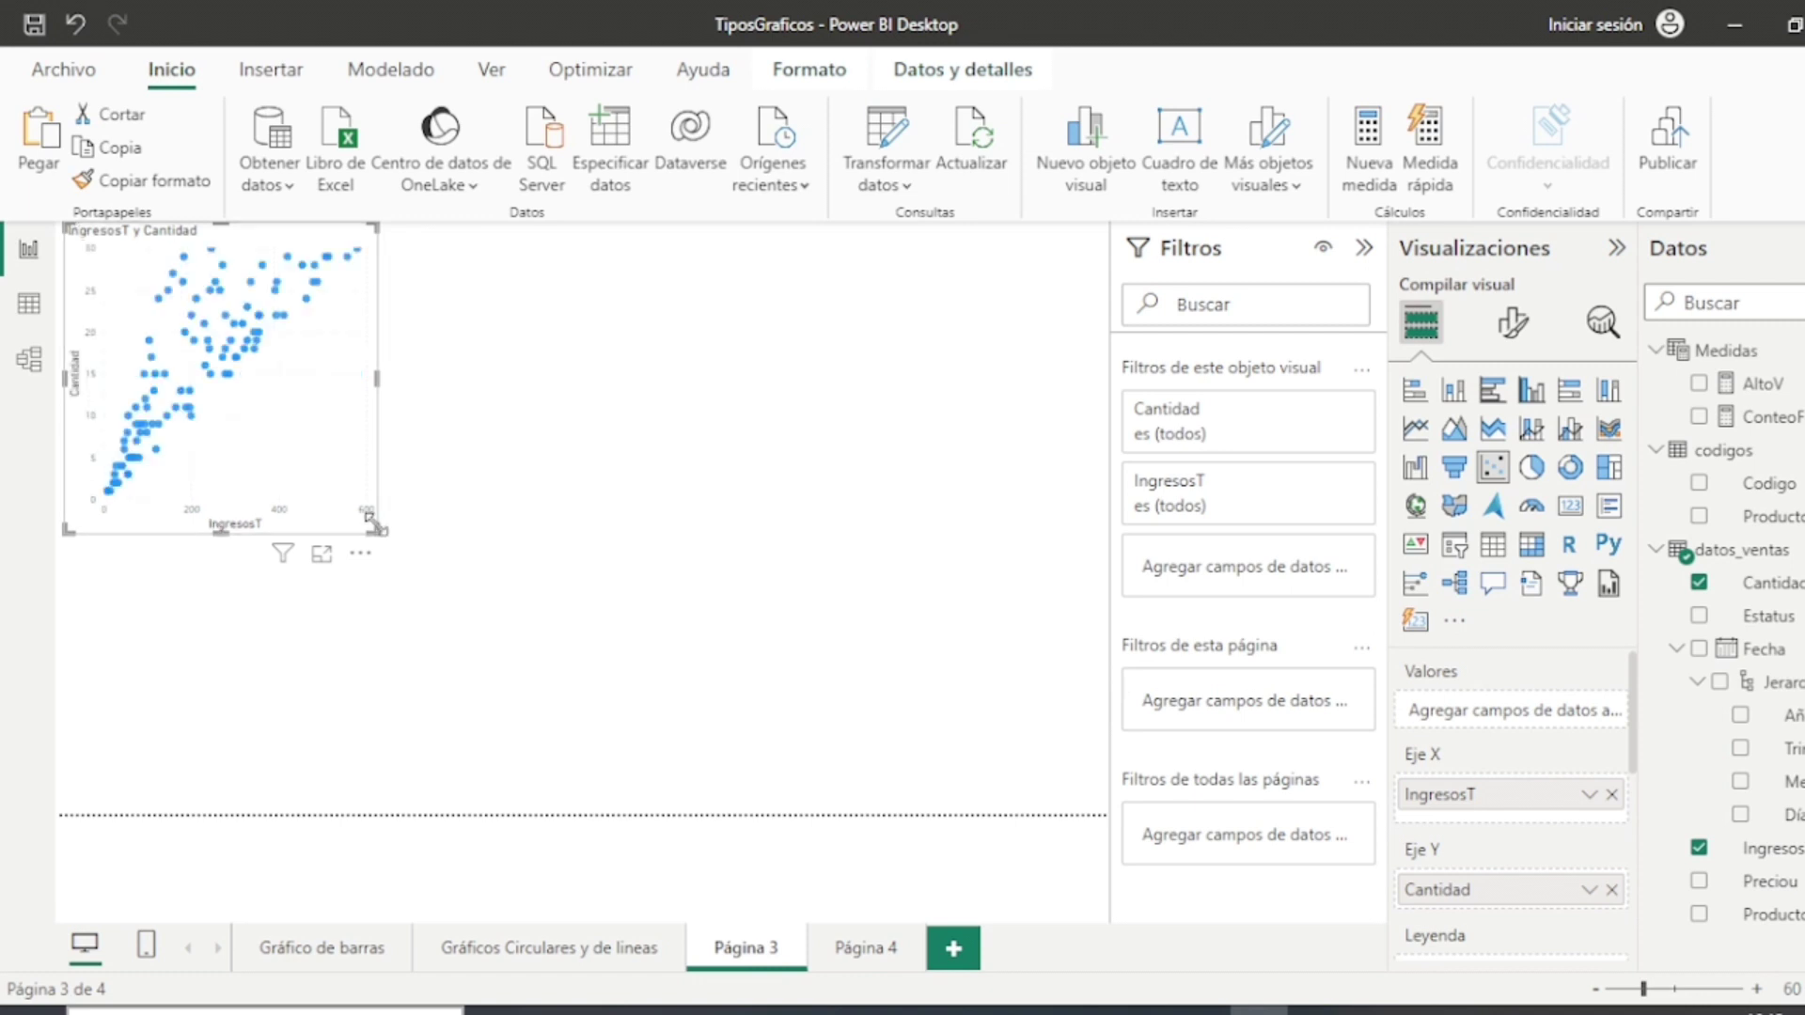
drag(376, 530, 503, 606)
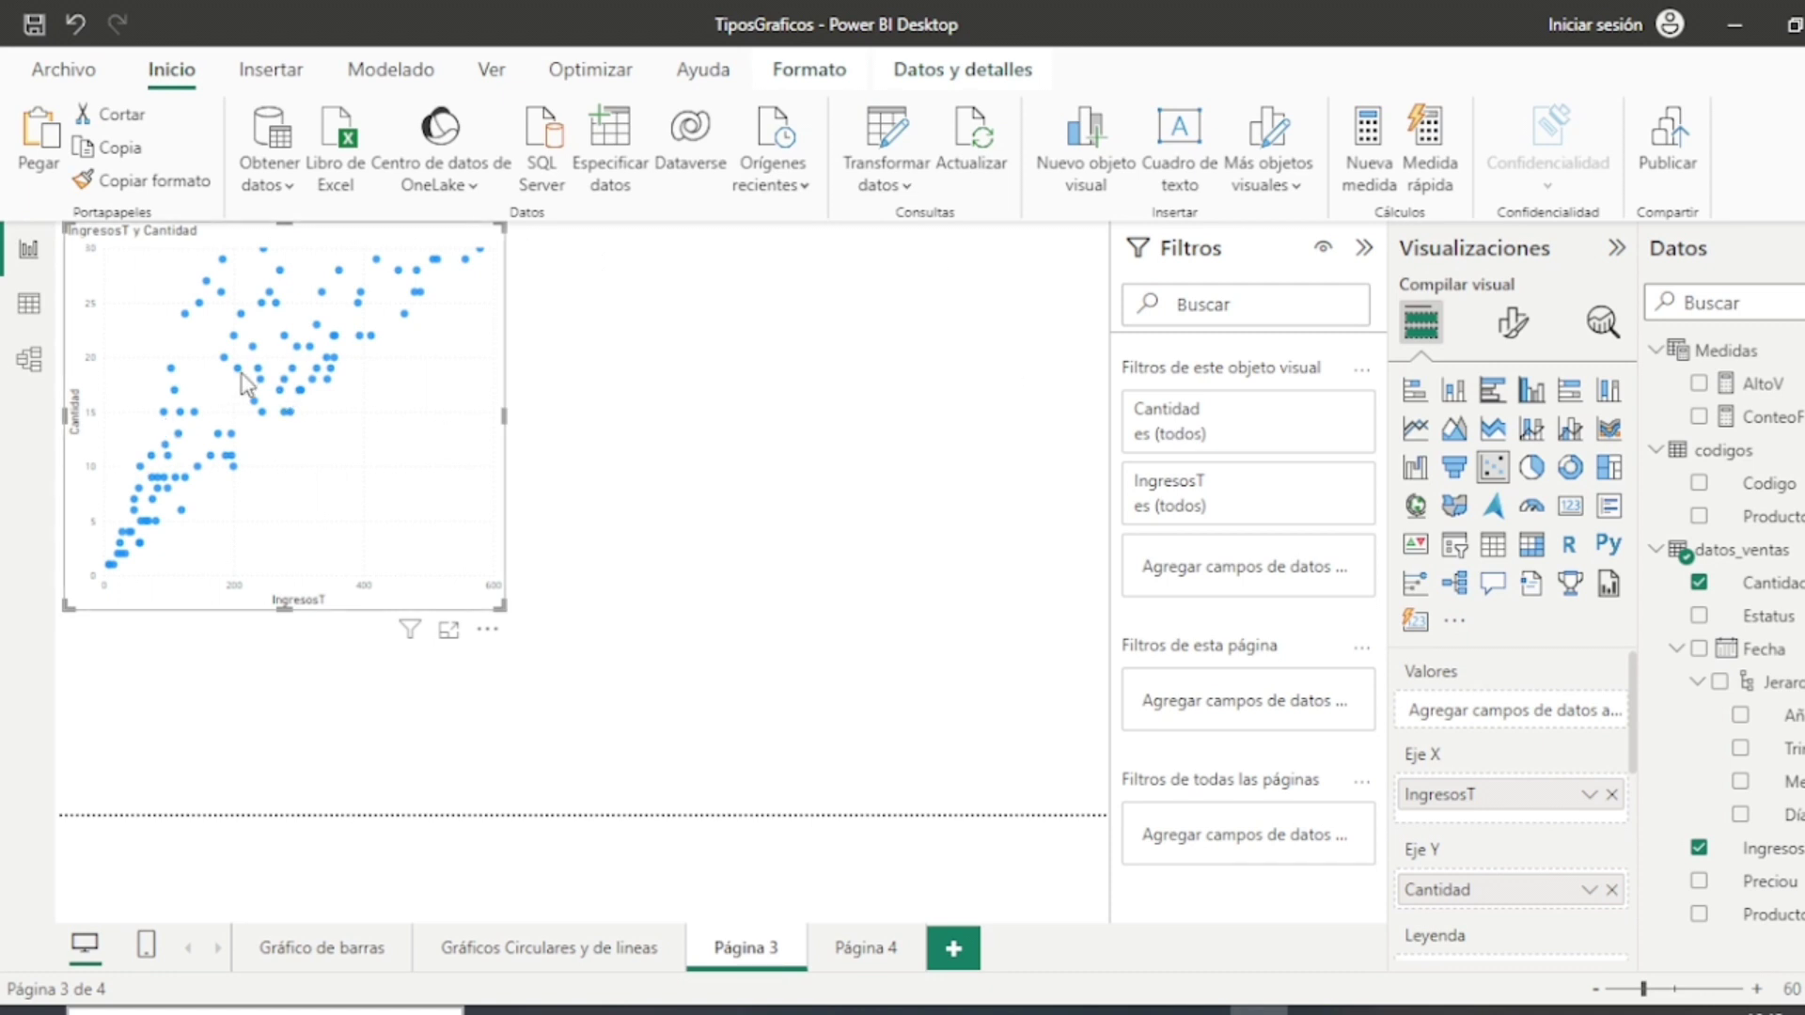
drag(501, 606, 565, 669)
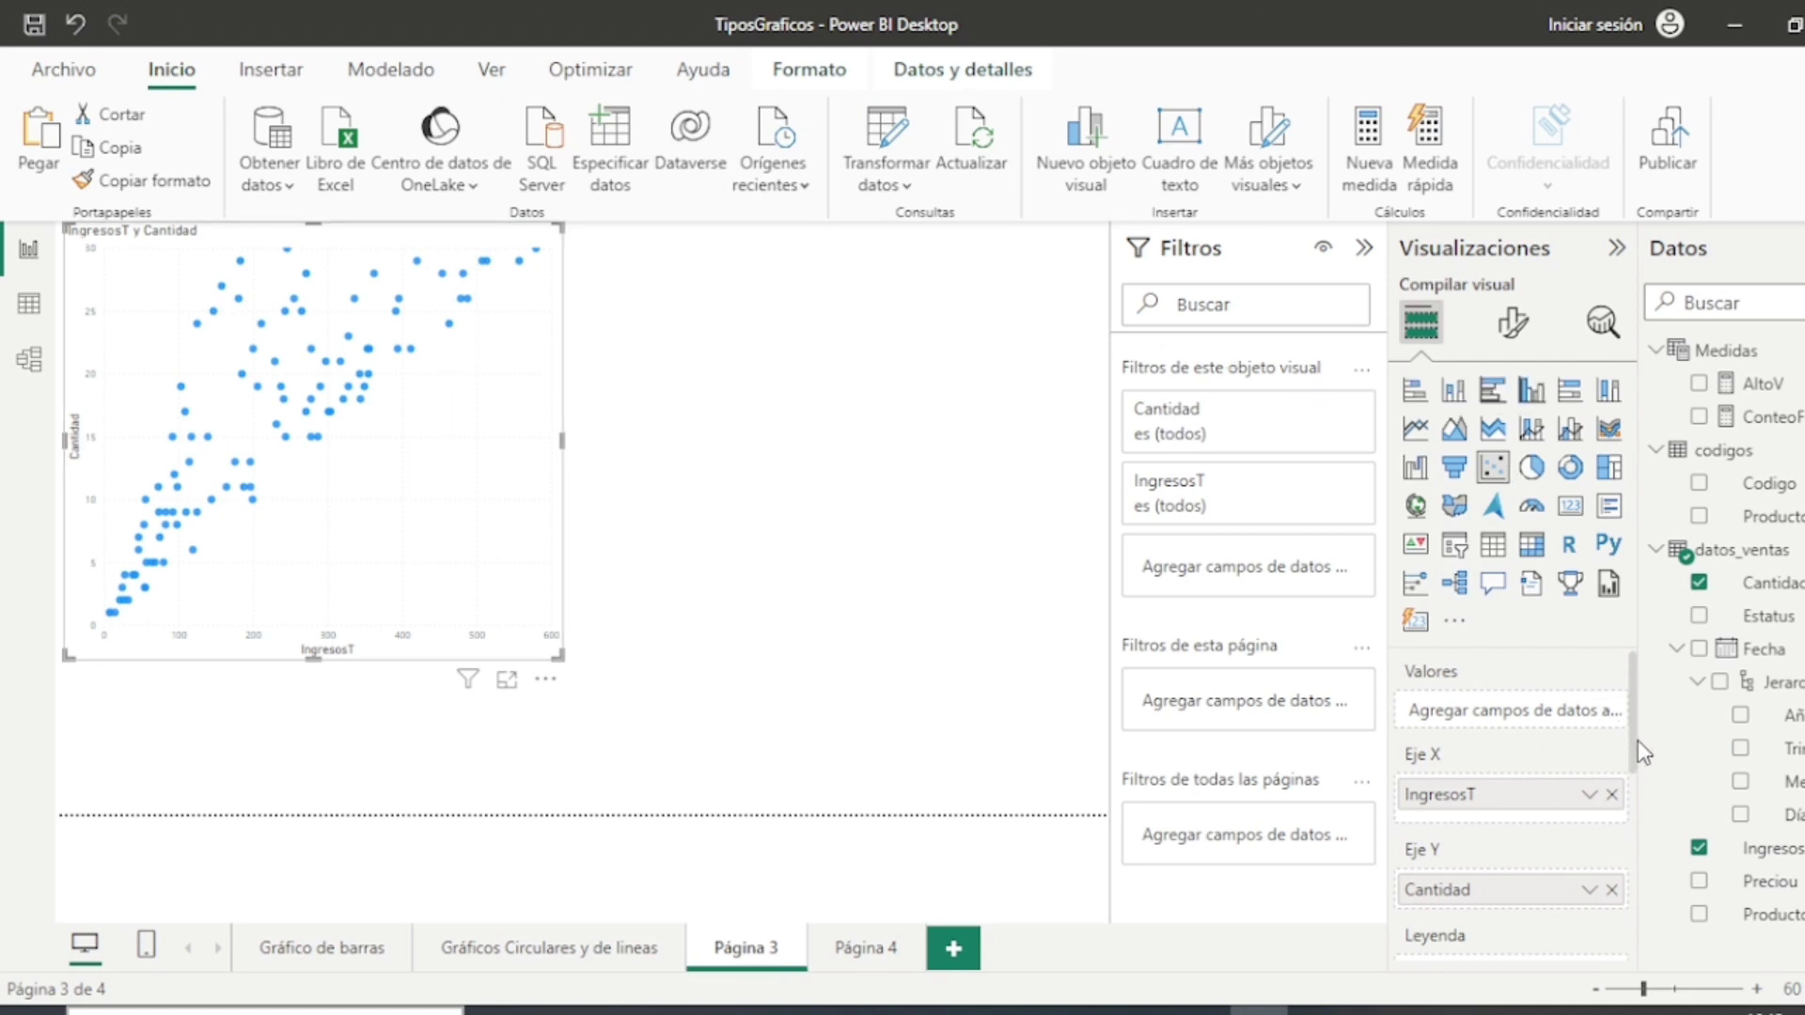
Step: Use Producto as the scatter chart's legend and resize the chart to fill the left half of the page at full height
drag(1632, 731, 1645, 802)
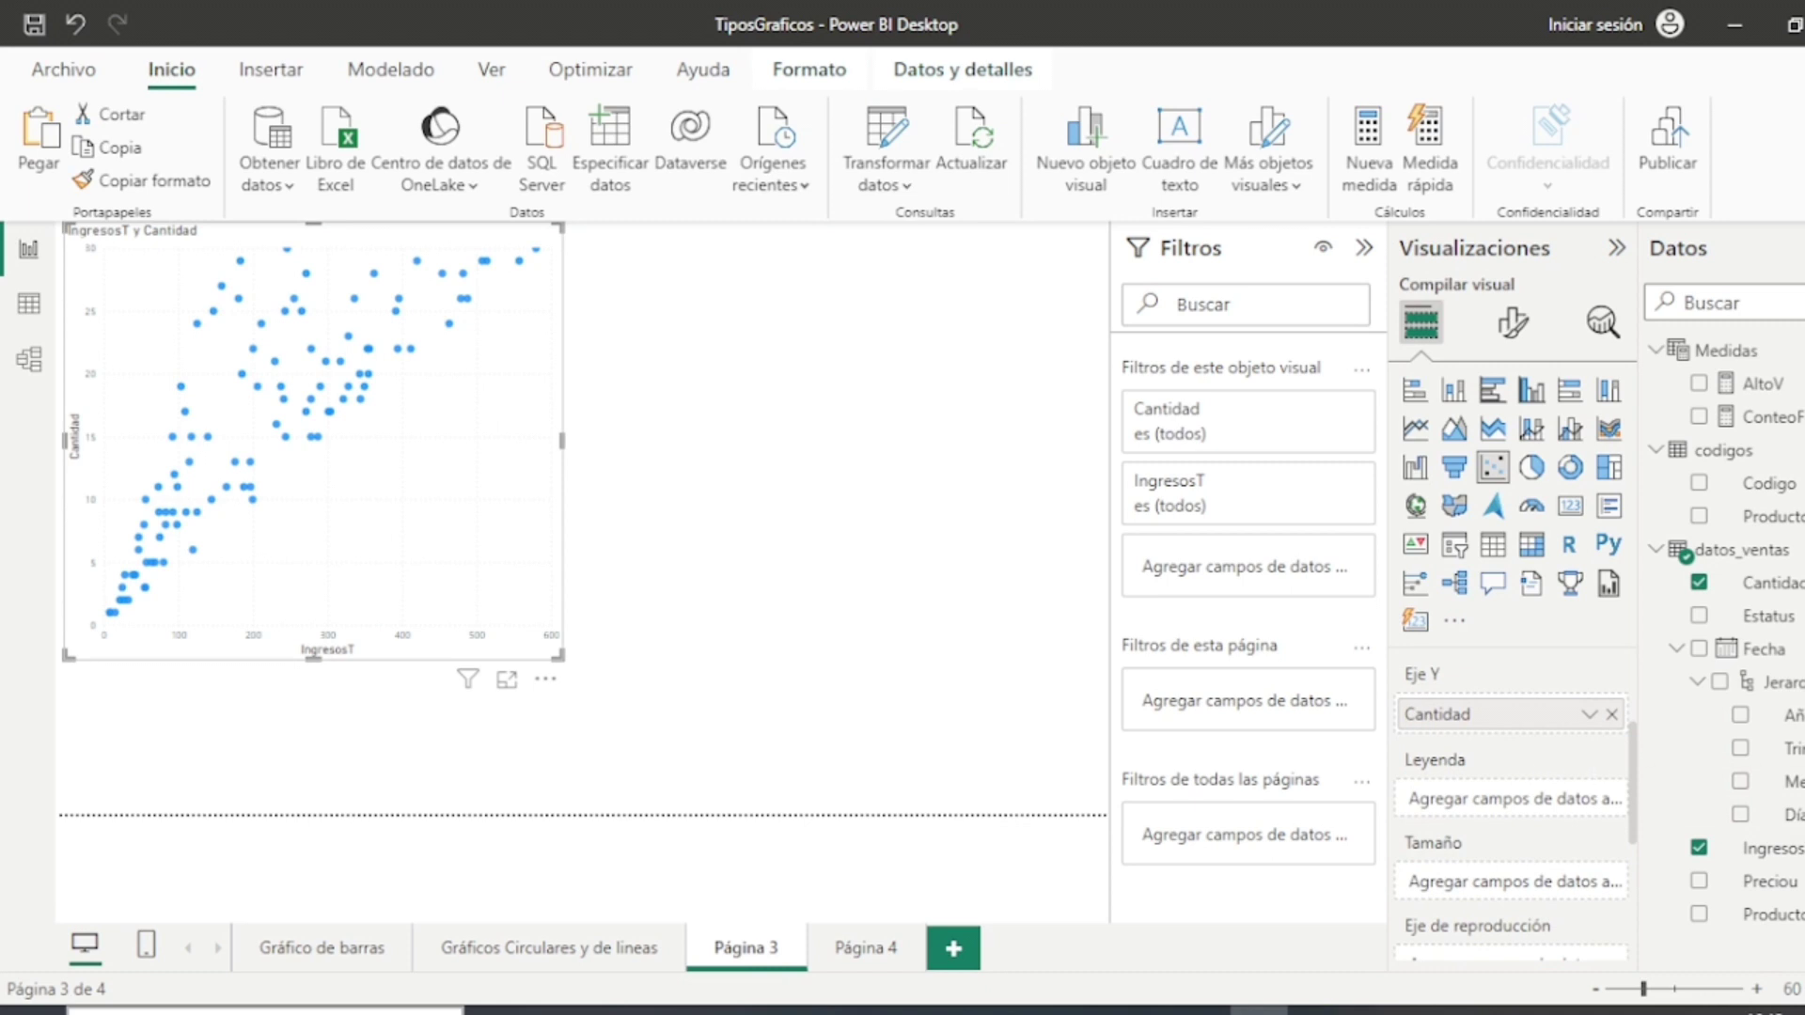
drag(1767, 914, 1482, 801)
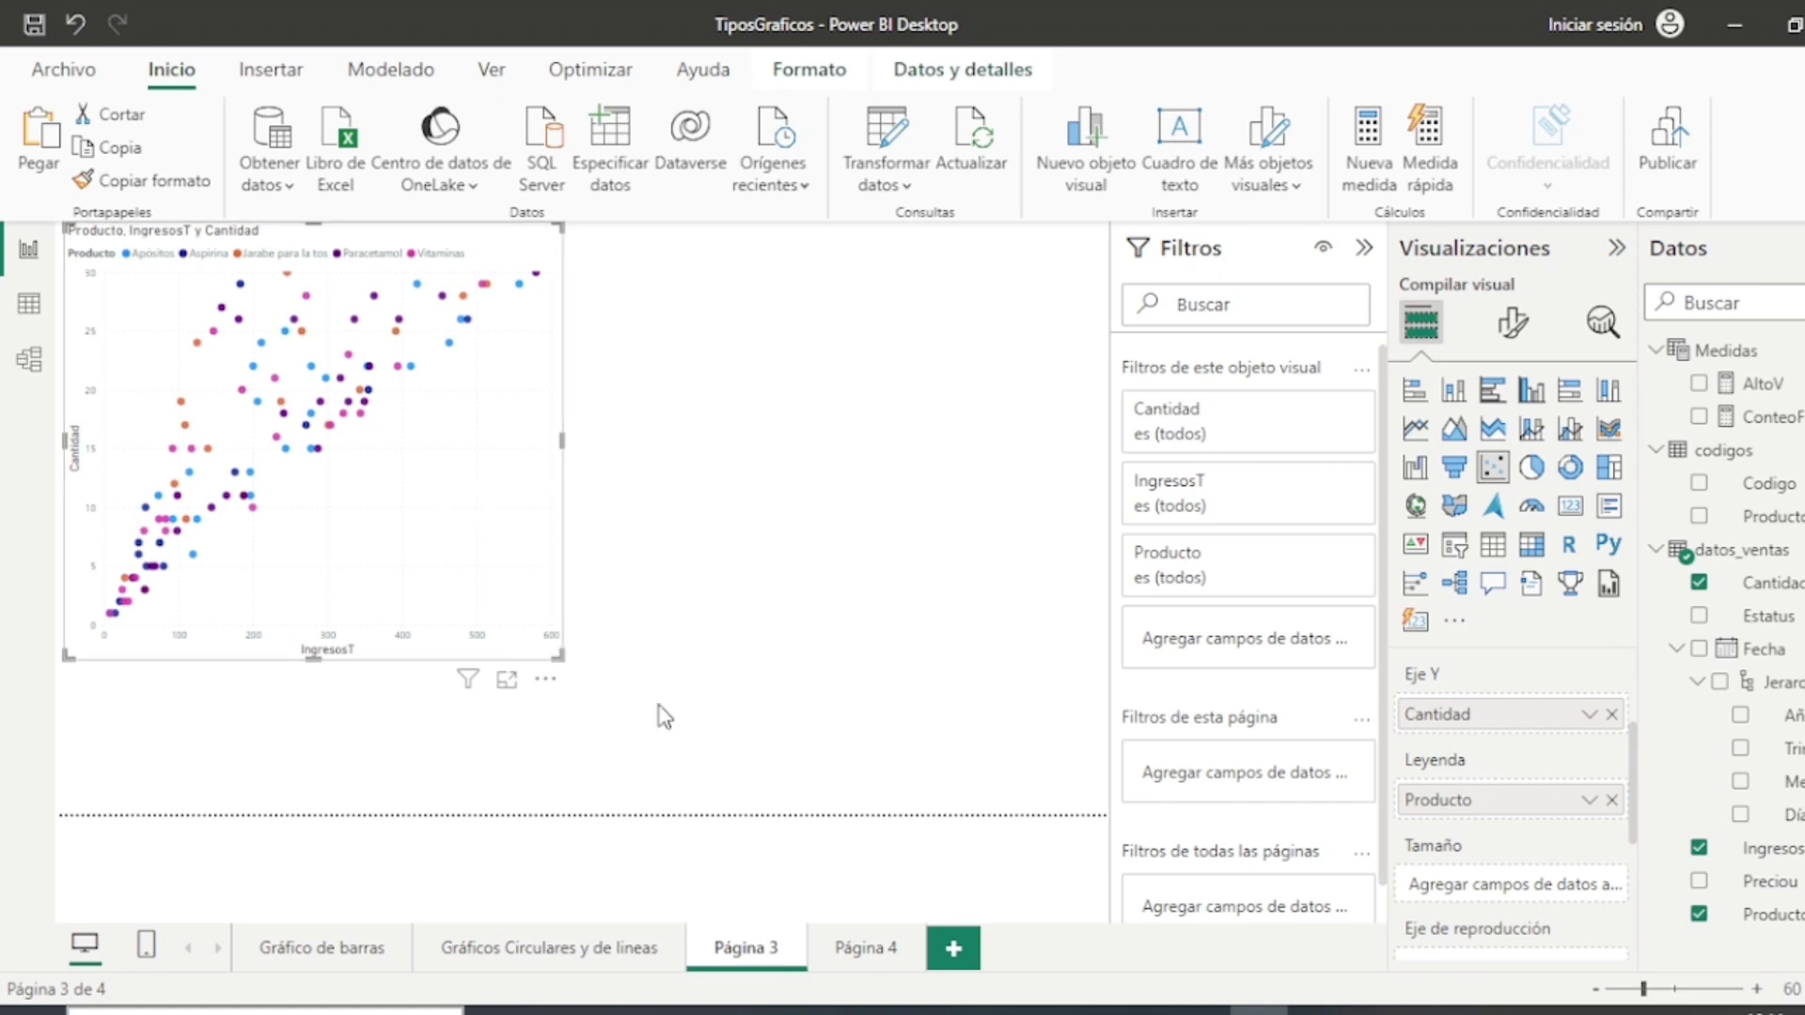
drag(558, 655, 937, 810)
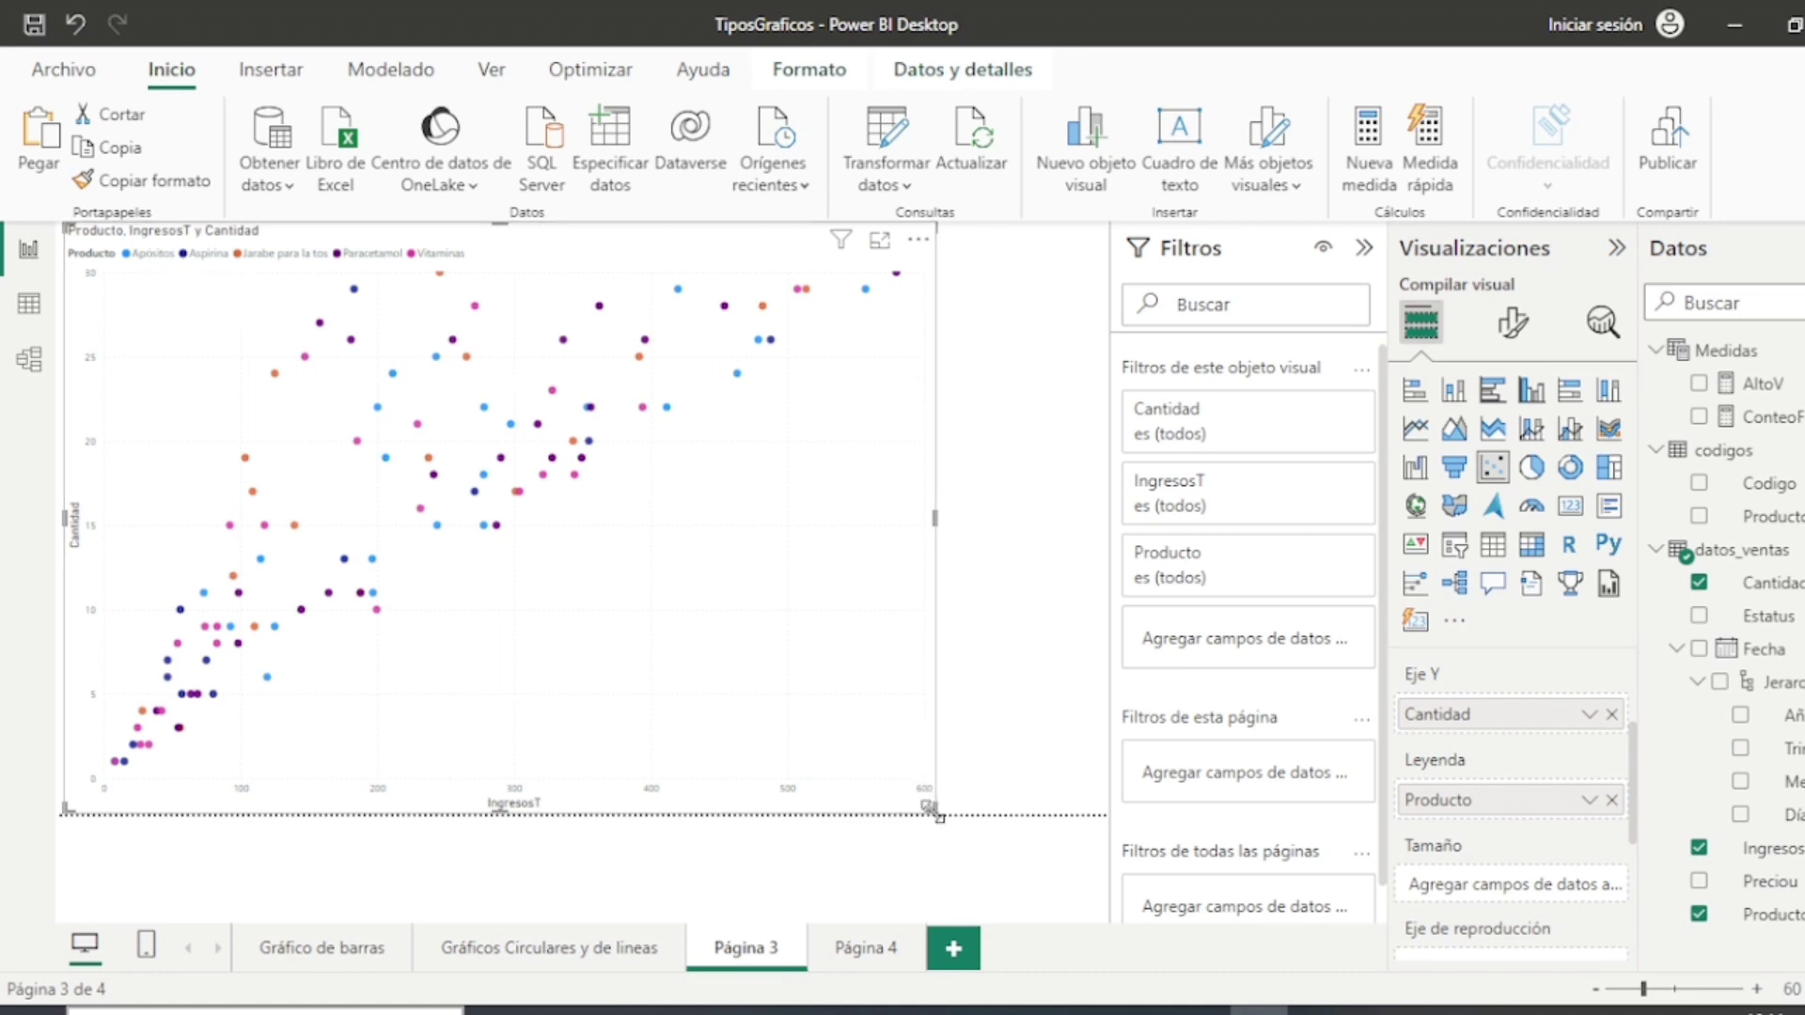
drag(933, 810, 562, 818)
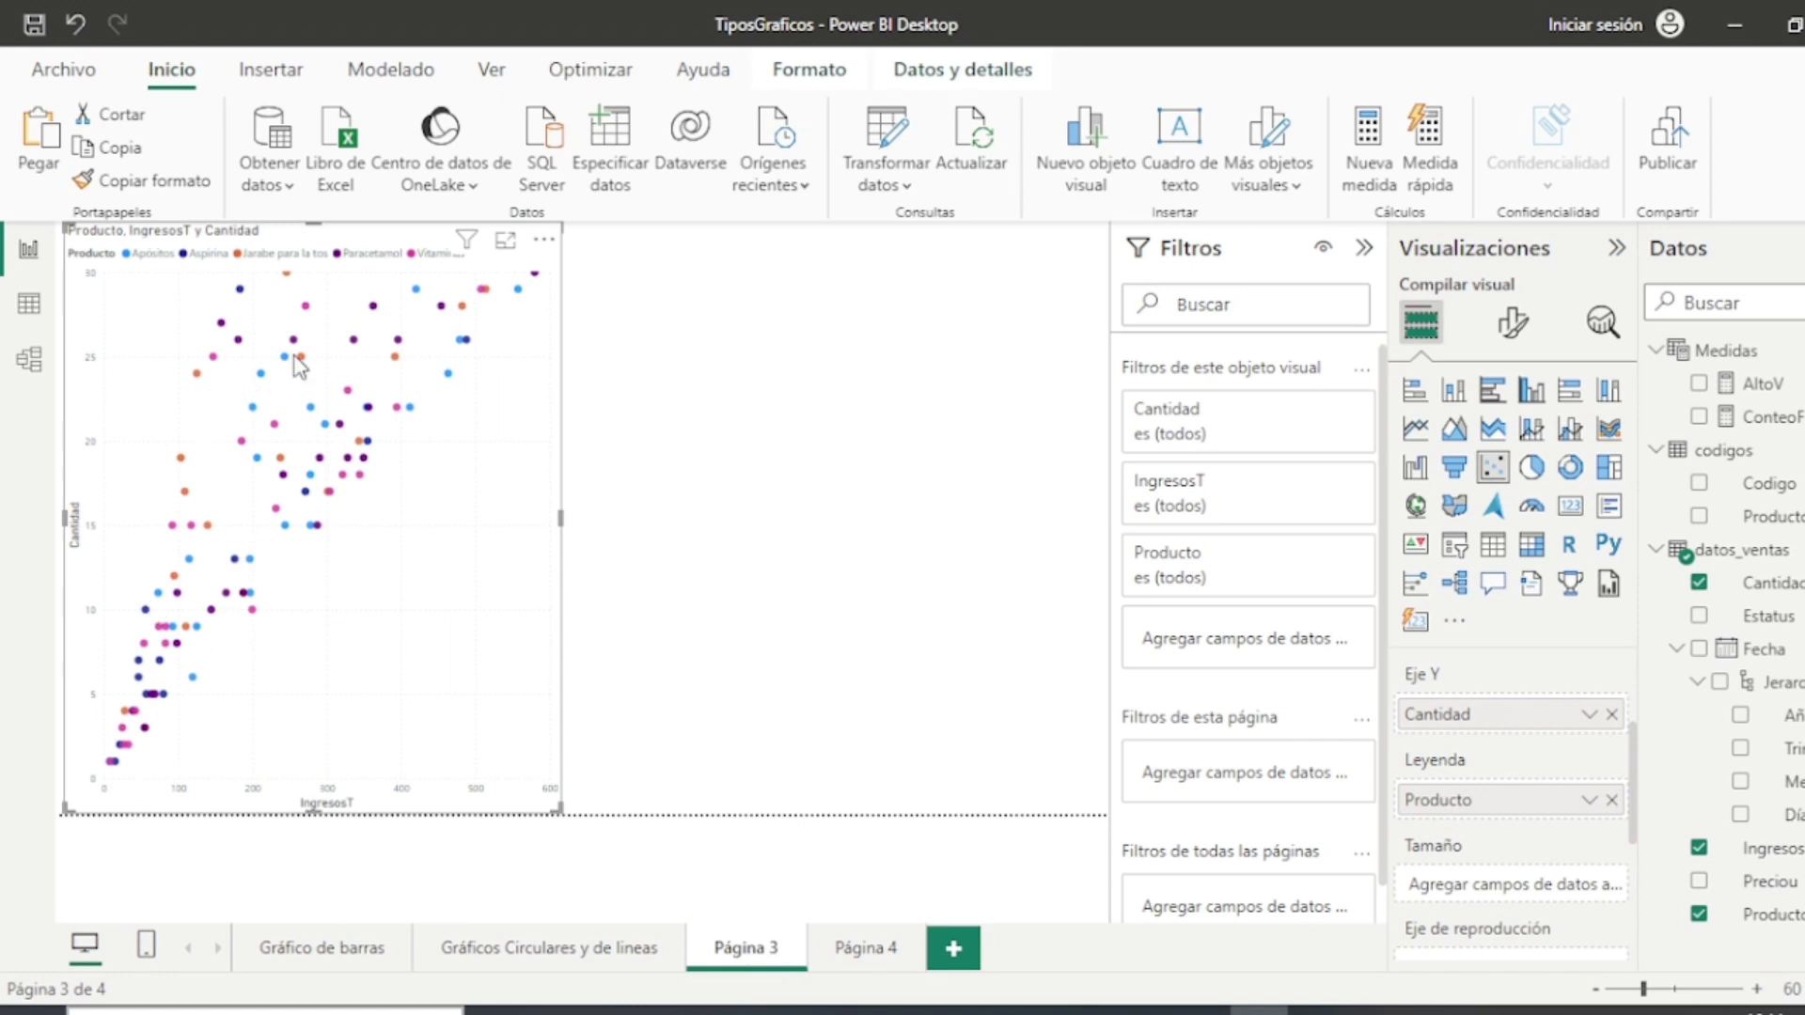
Step: Add a funnel chart beside the scatter chart at full page height, with Producto as category and IngresosT as values
click(733, 598)
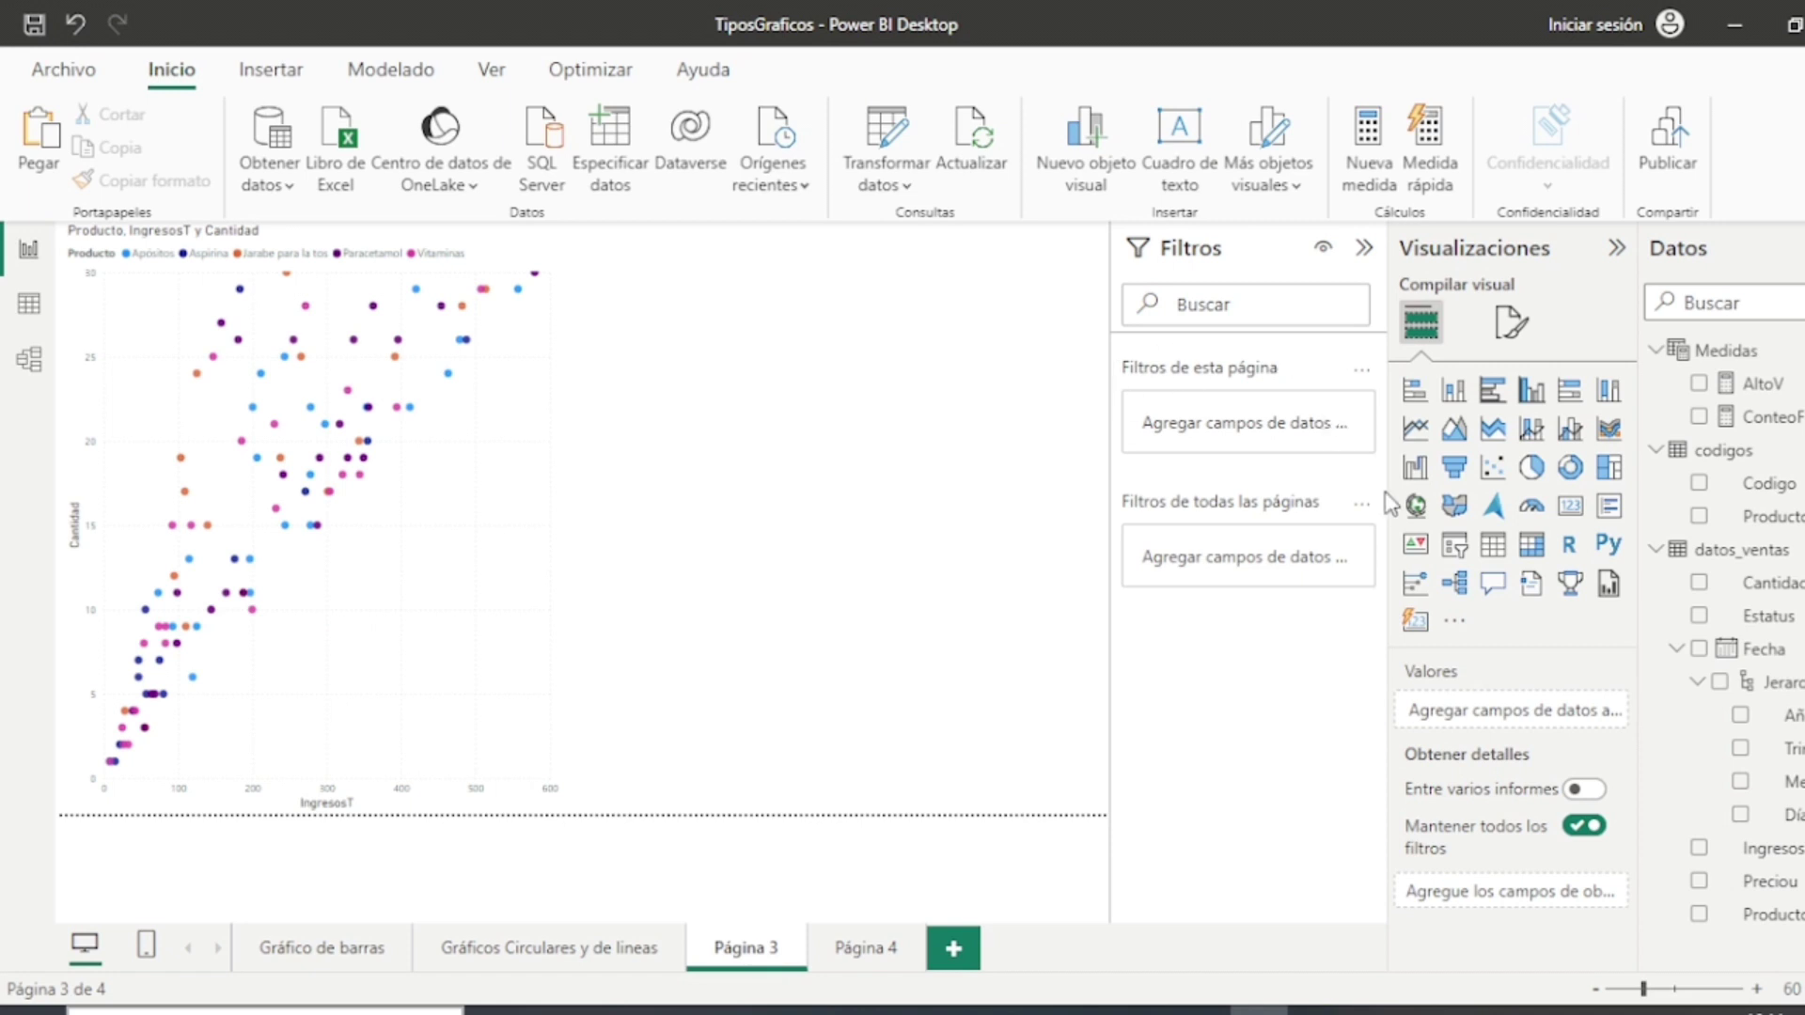
drag(720, 462, 720, 461)
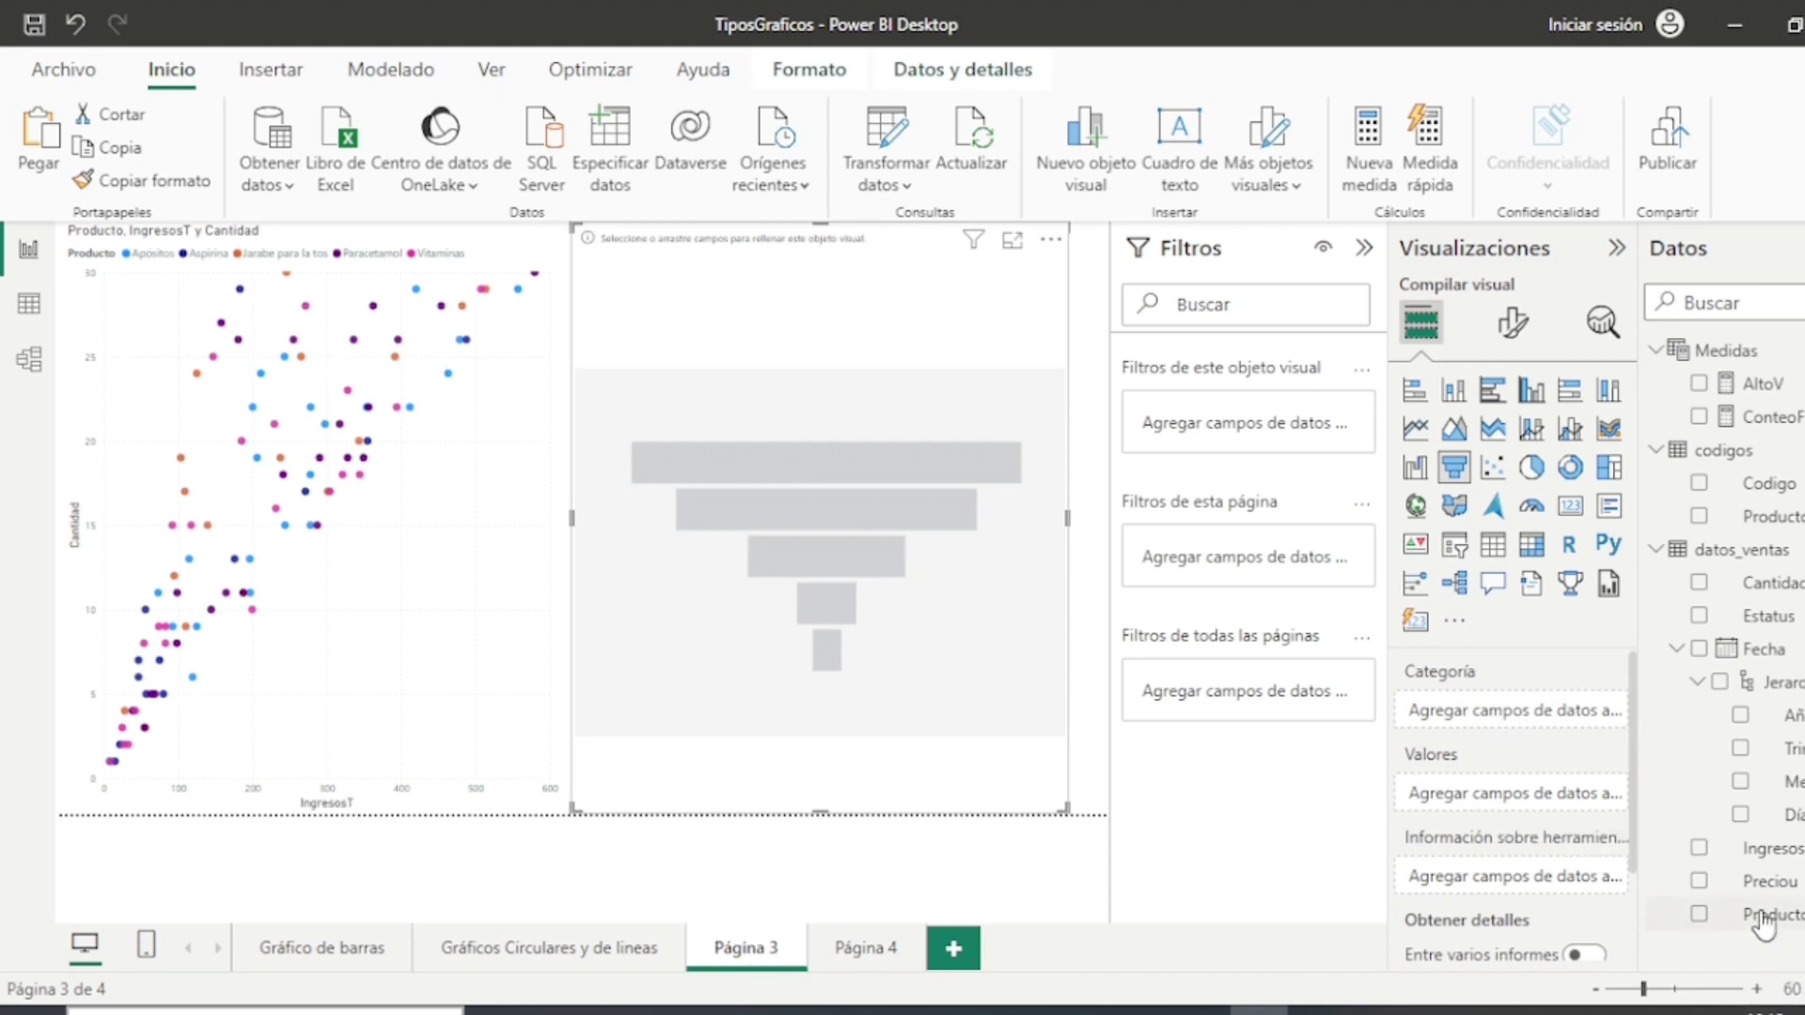
drag(1767, 914, 1478, 722)
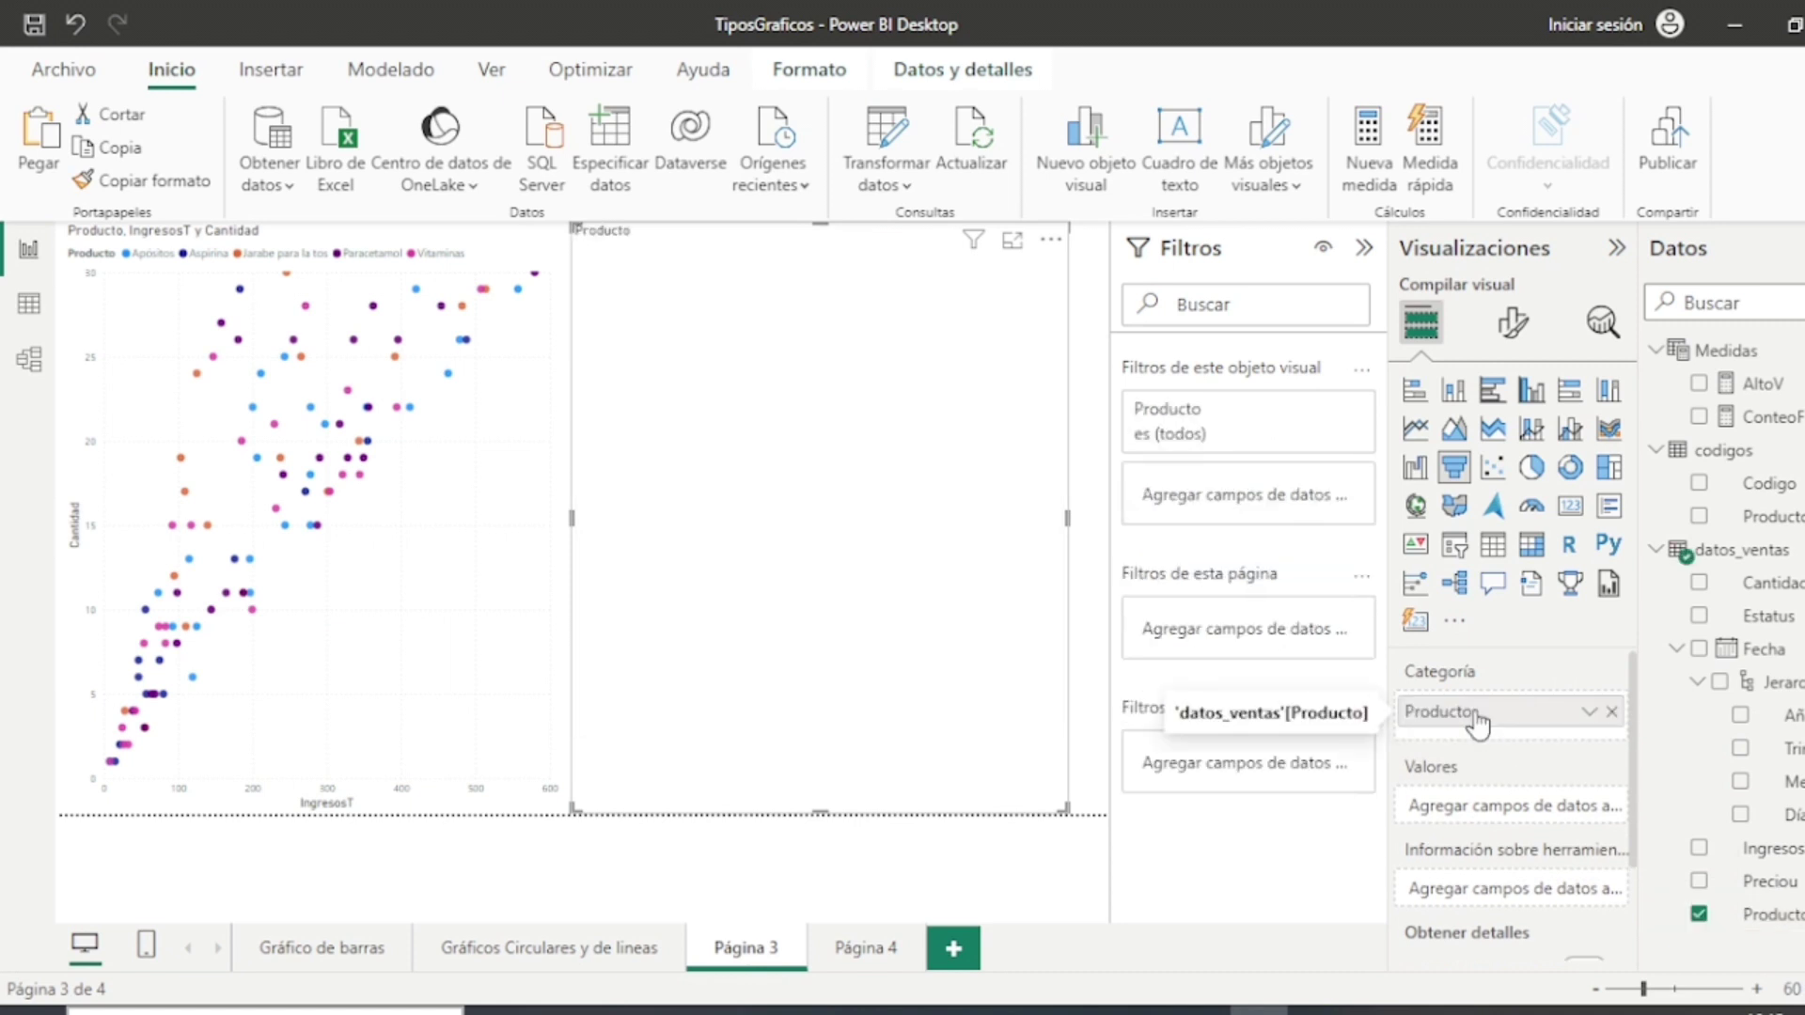
drag(1767, 849, 1498, 819)
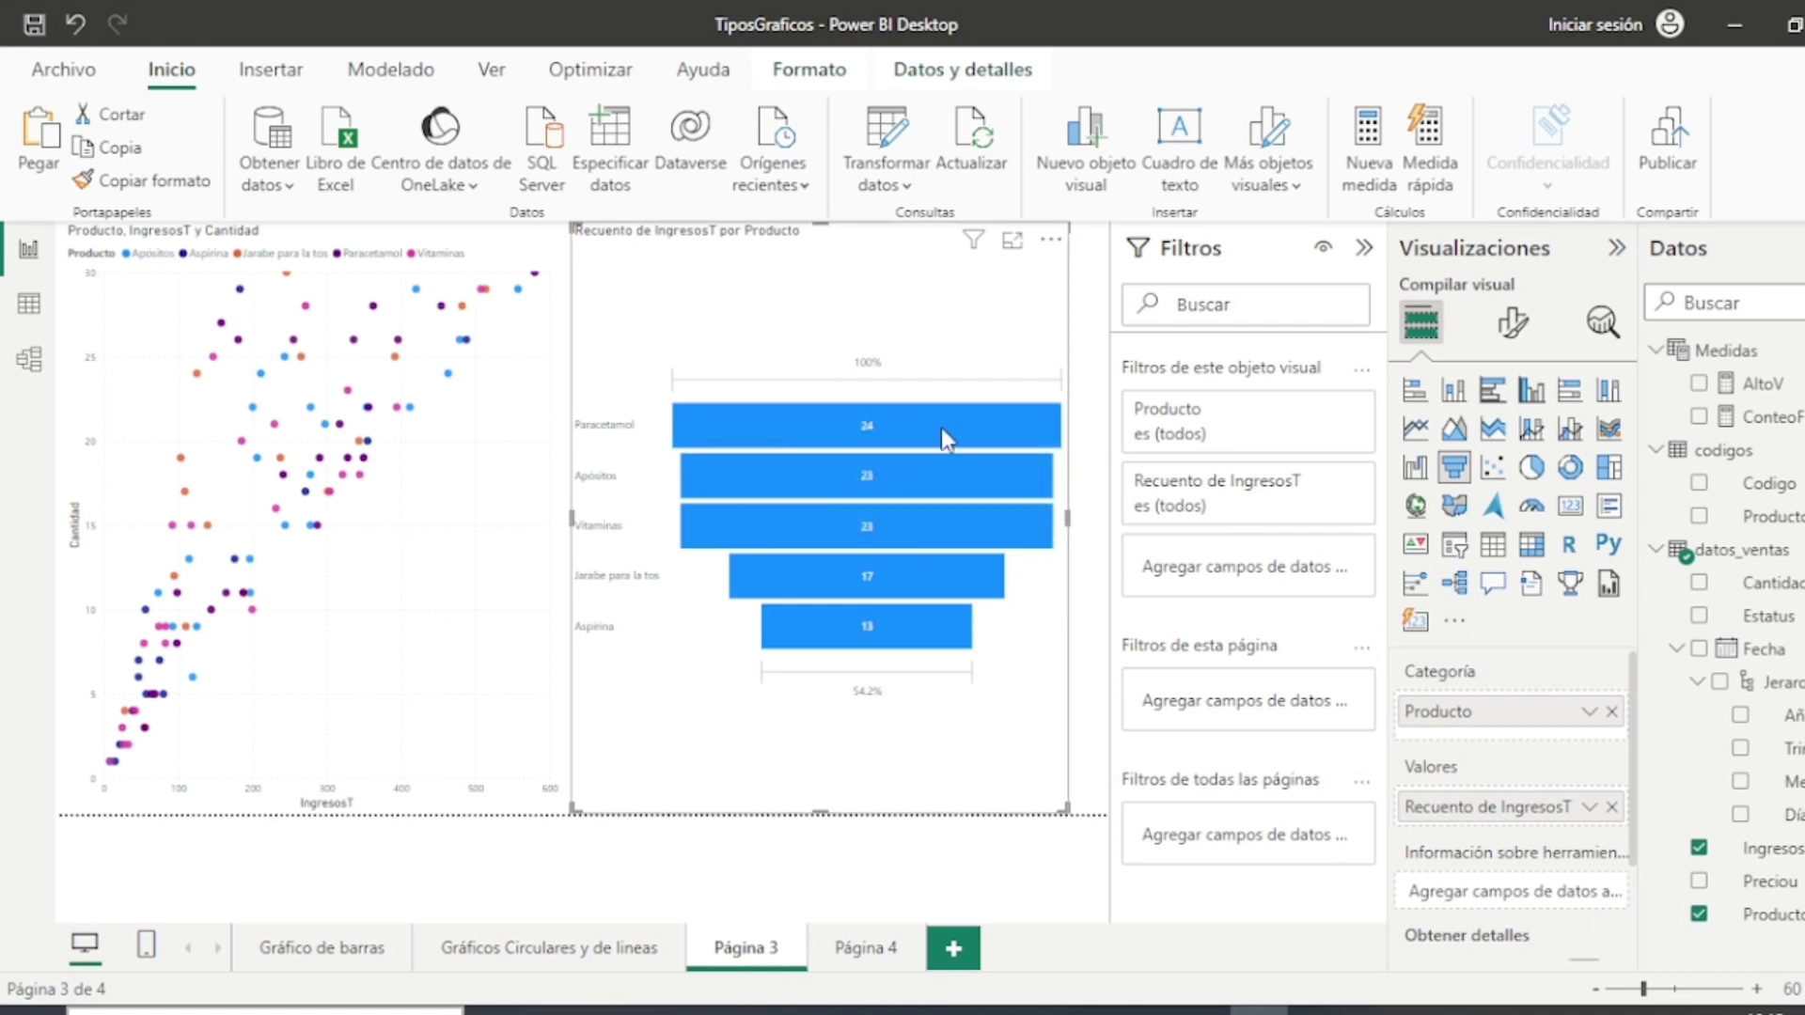
Step: Change the aggregation of the funnel chart's IngresosT values to Suma
mouse_move(940, 430)
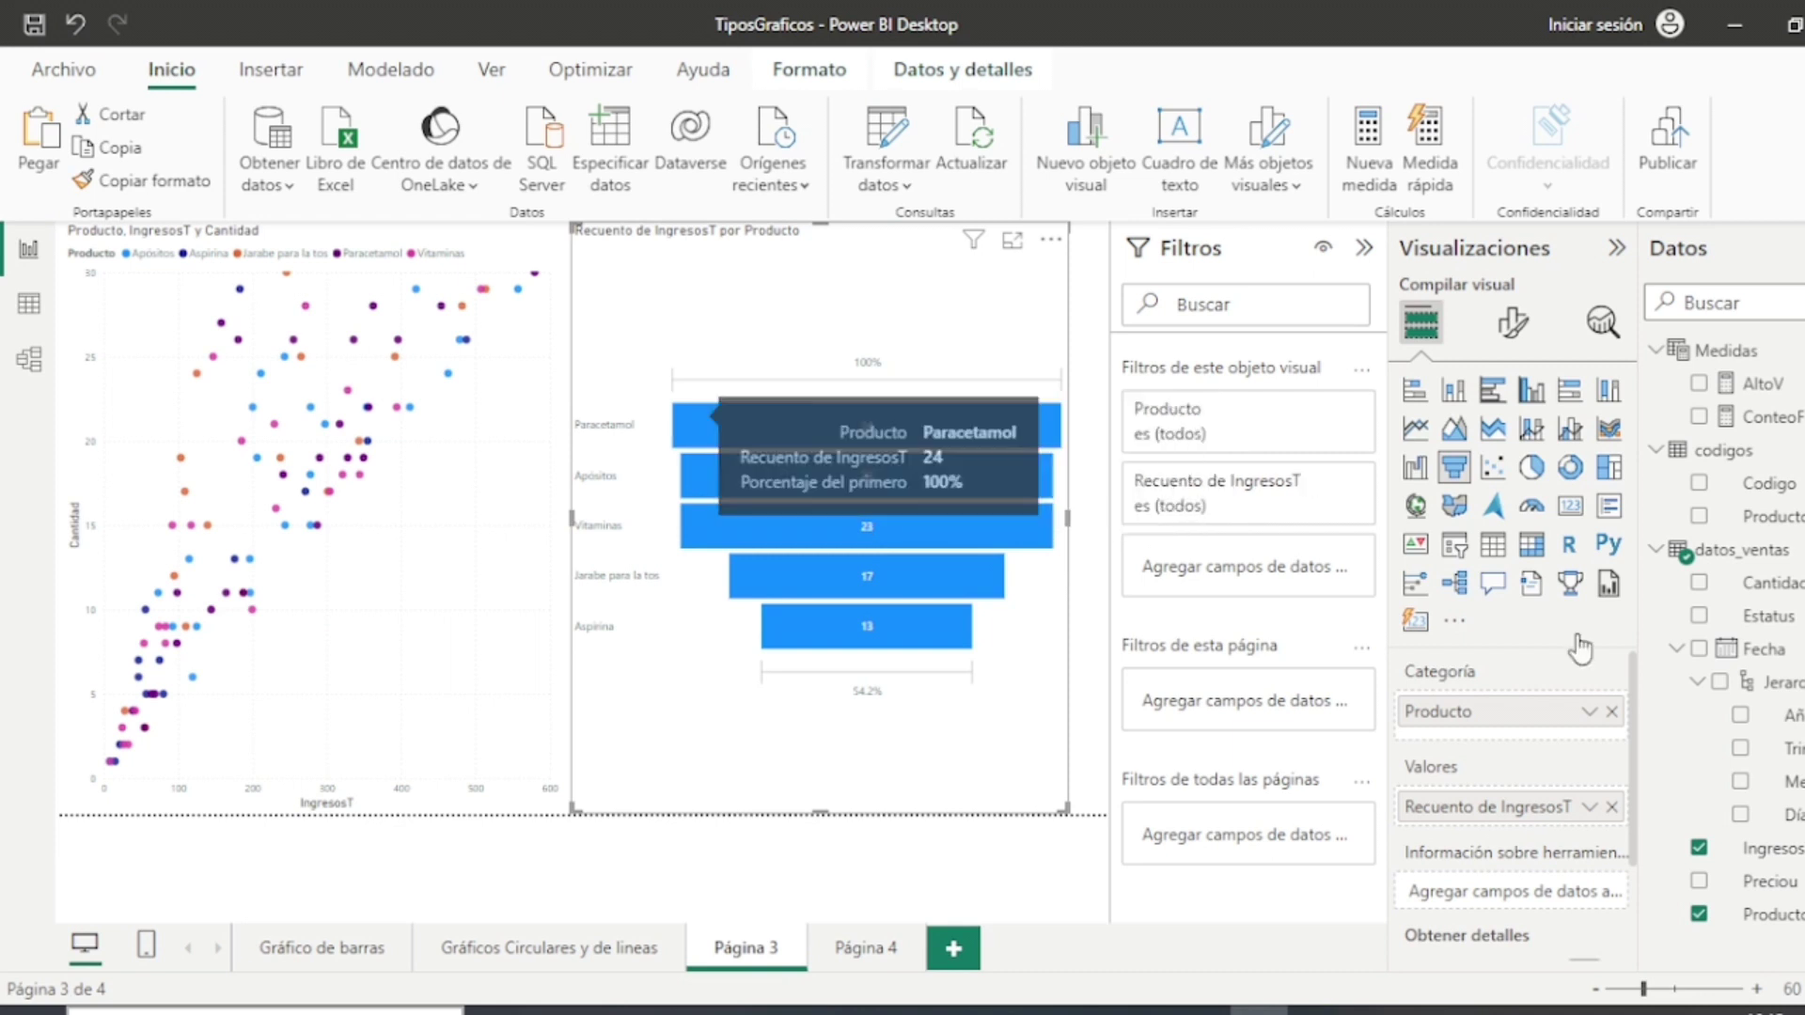
click(1588, 807)
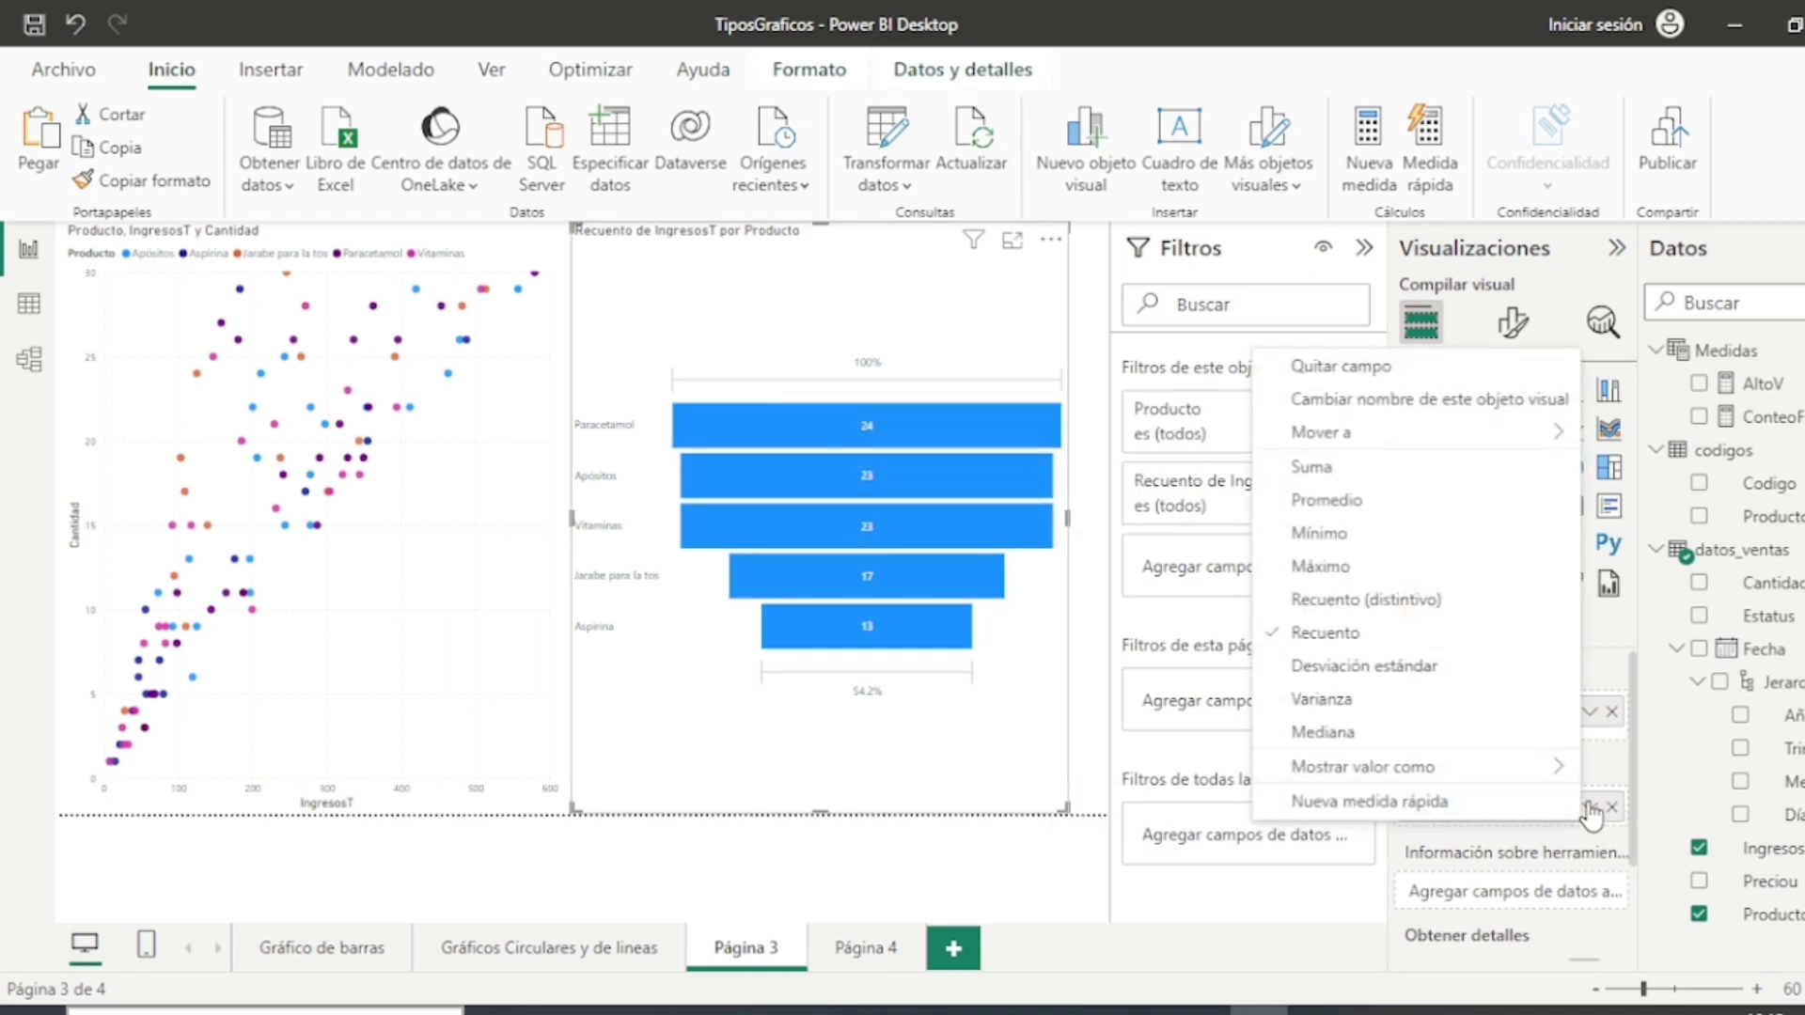
click(1426, 467)
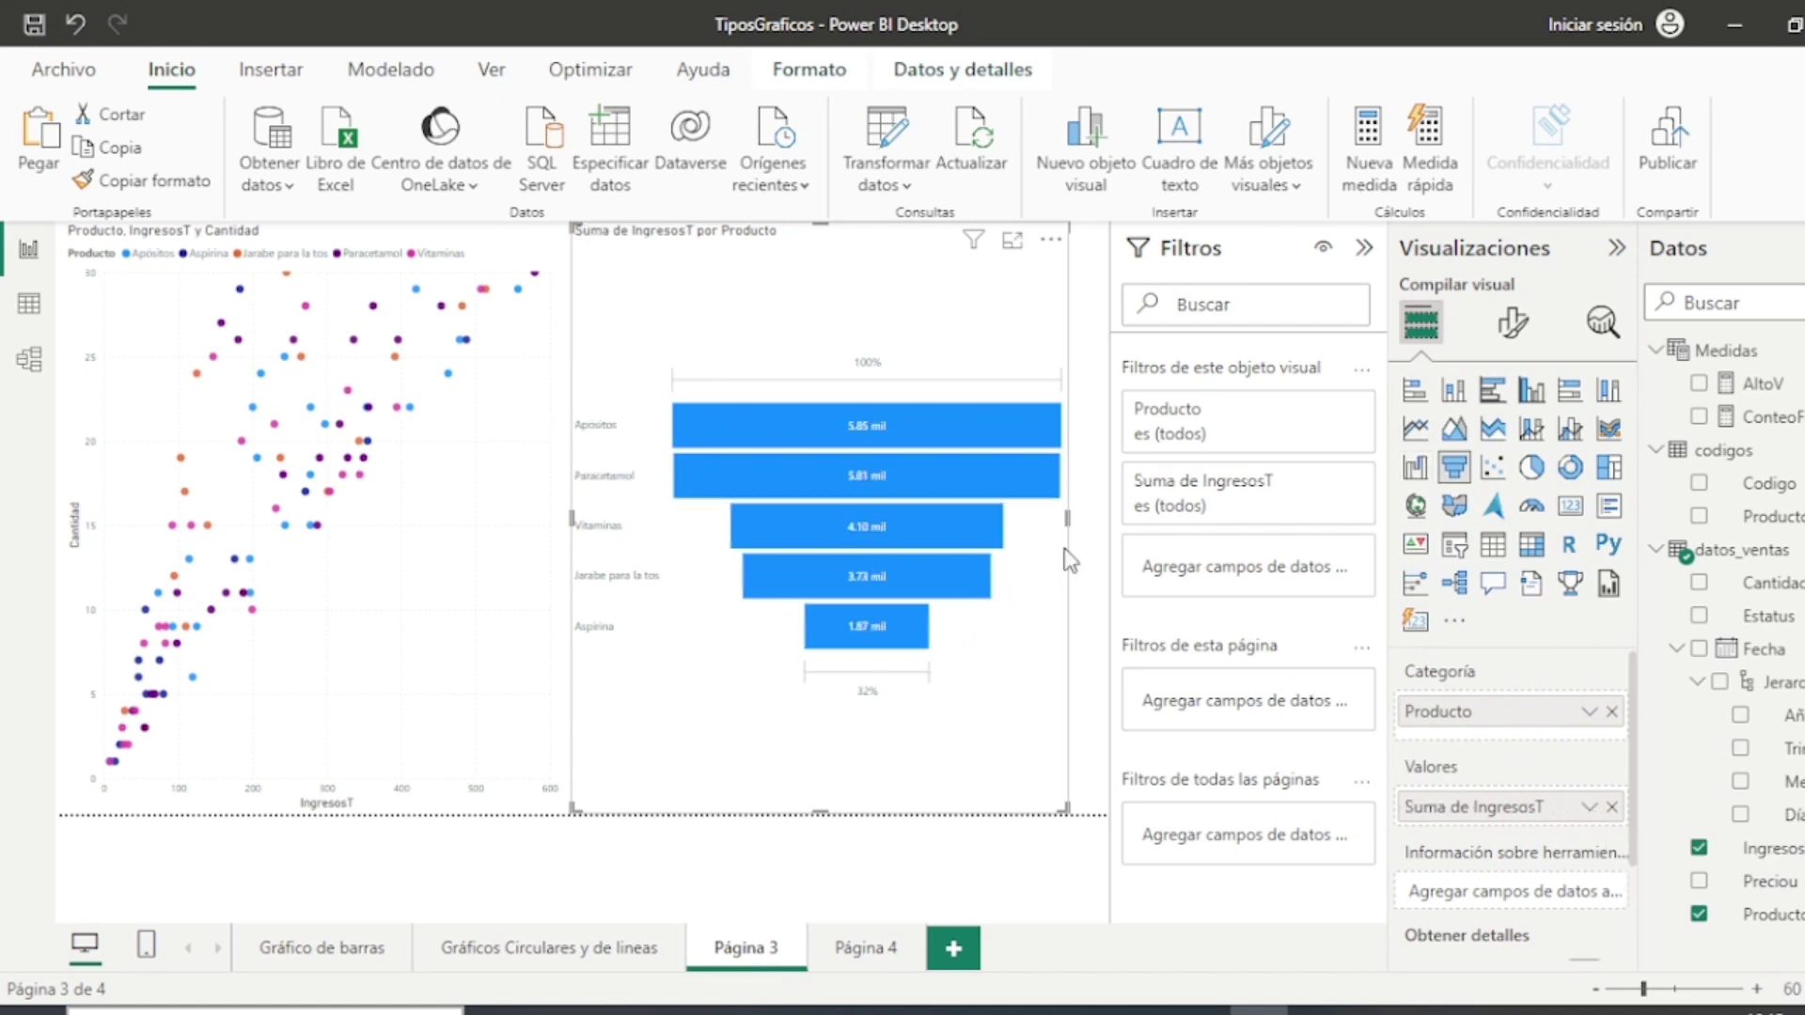
mouse_move(814, 443)
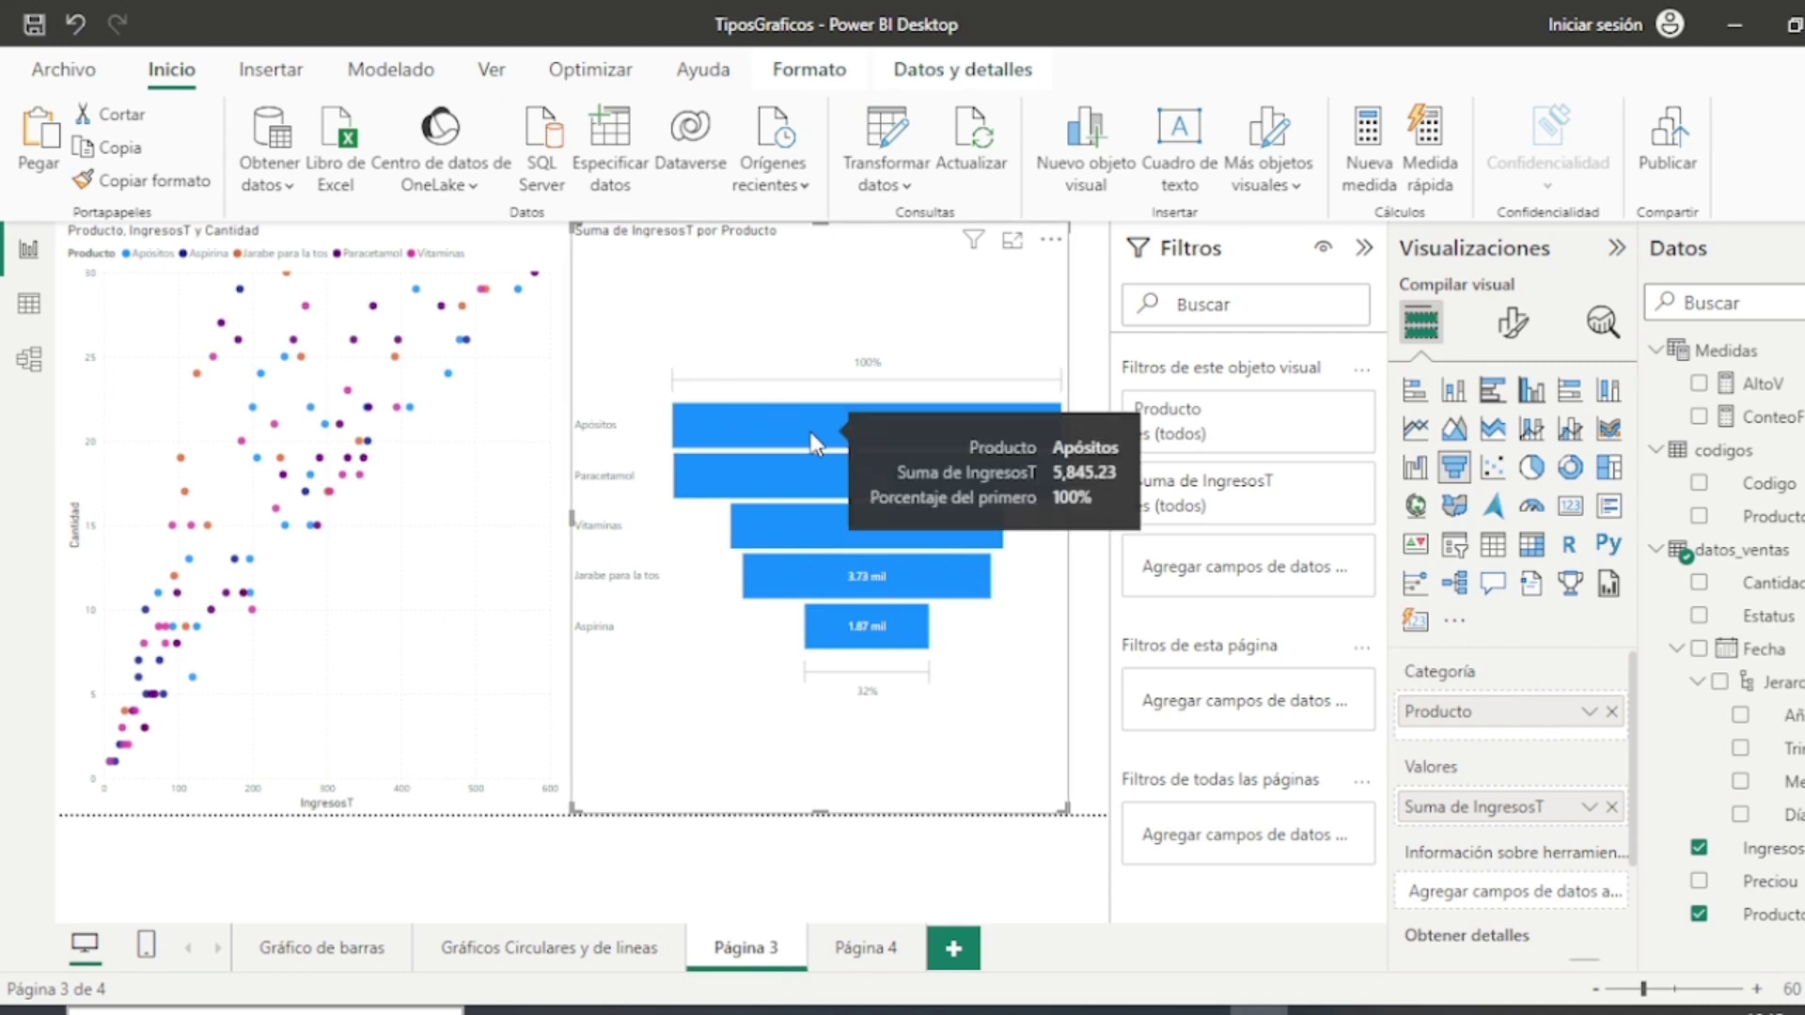
mouse_move(793, 481)
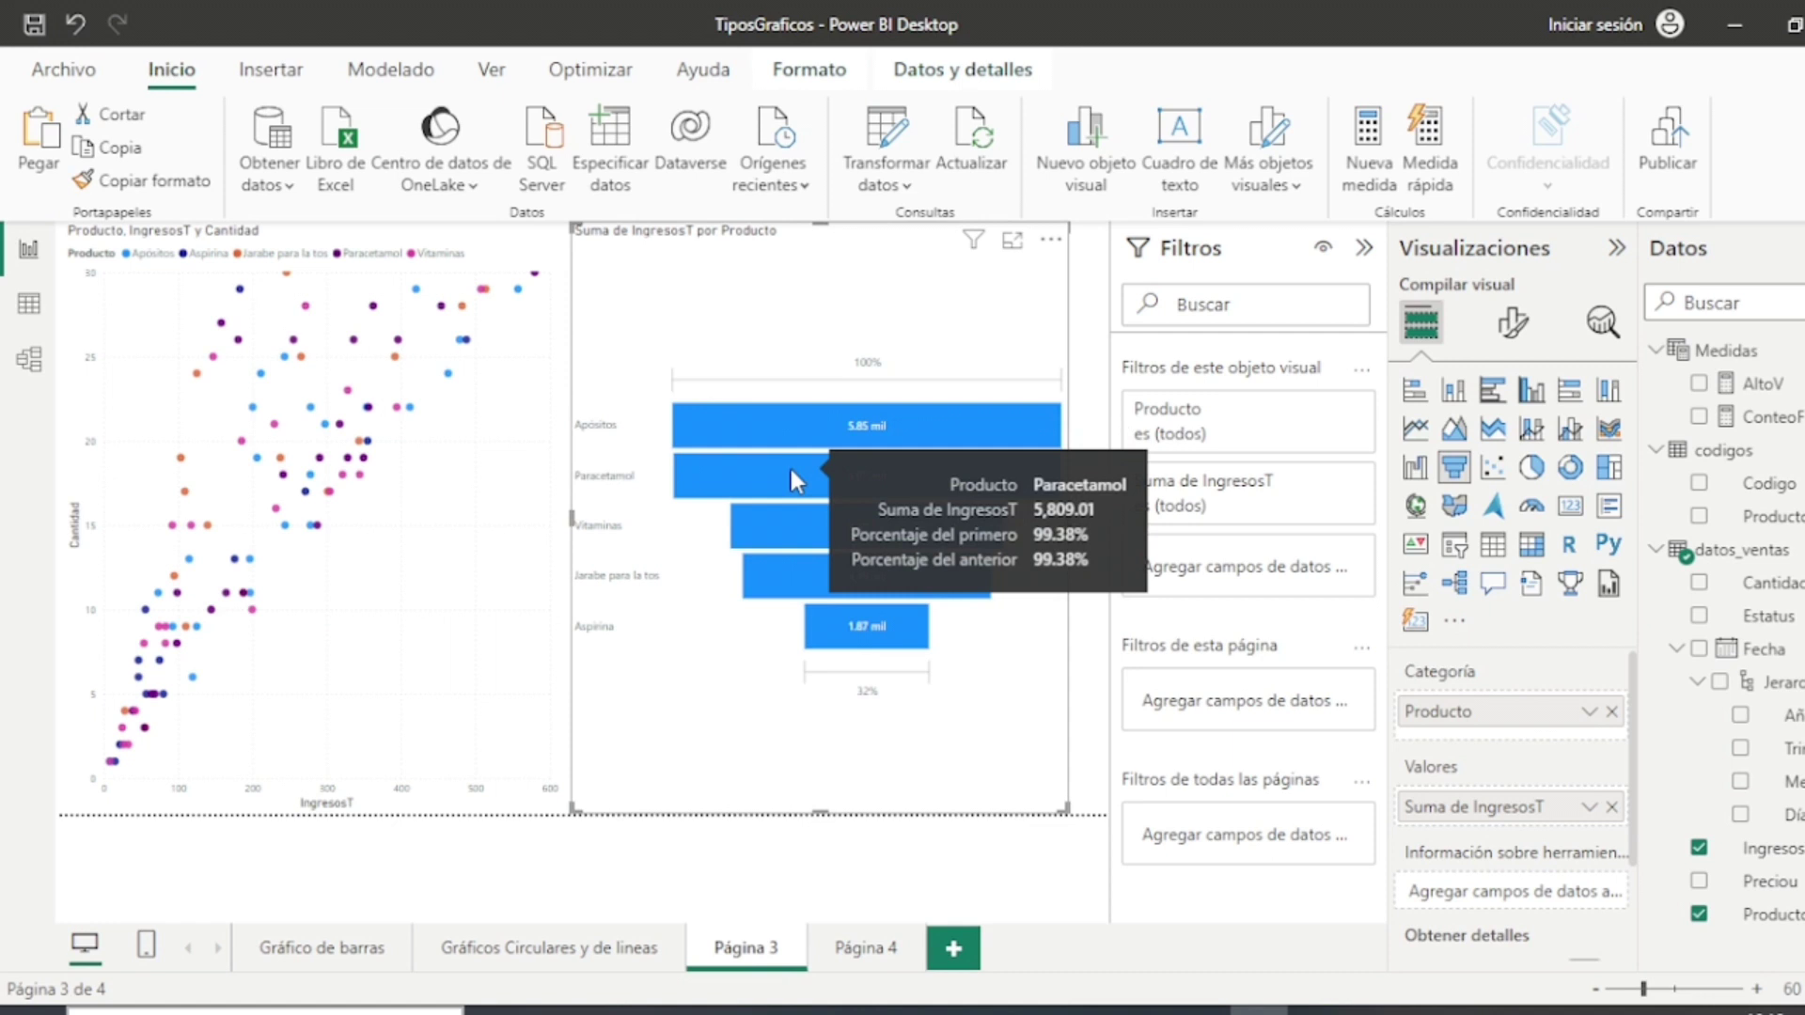
mouse_move(785, 562)
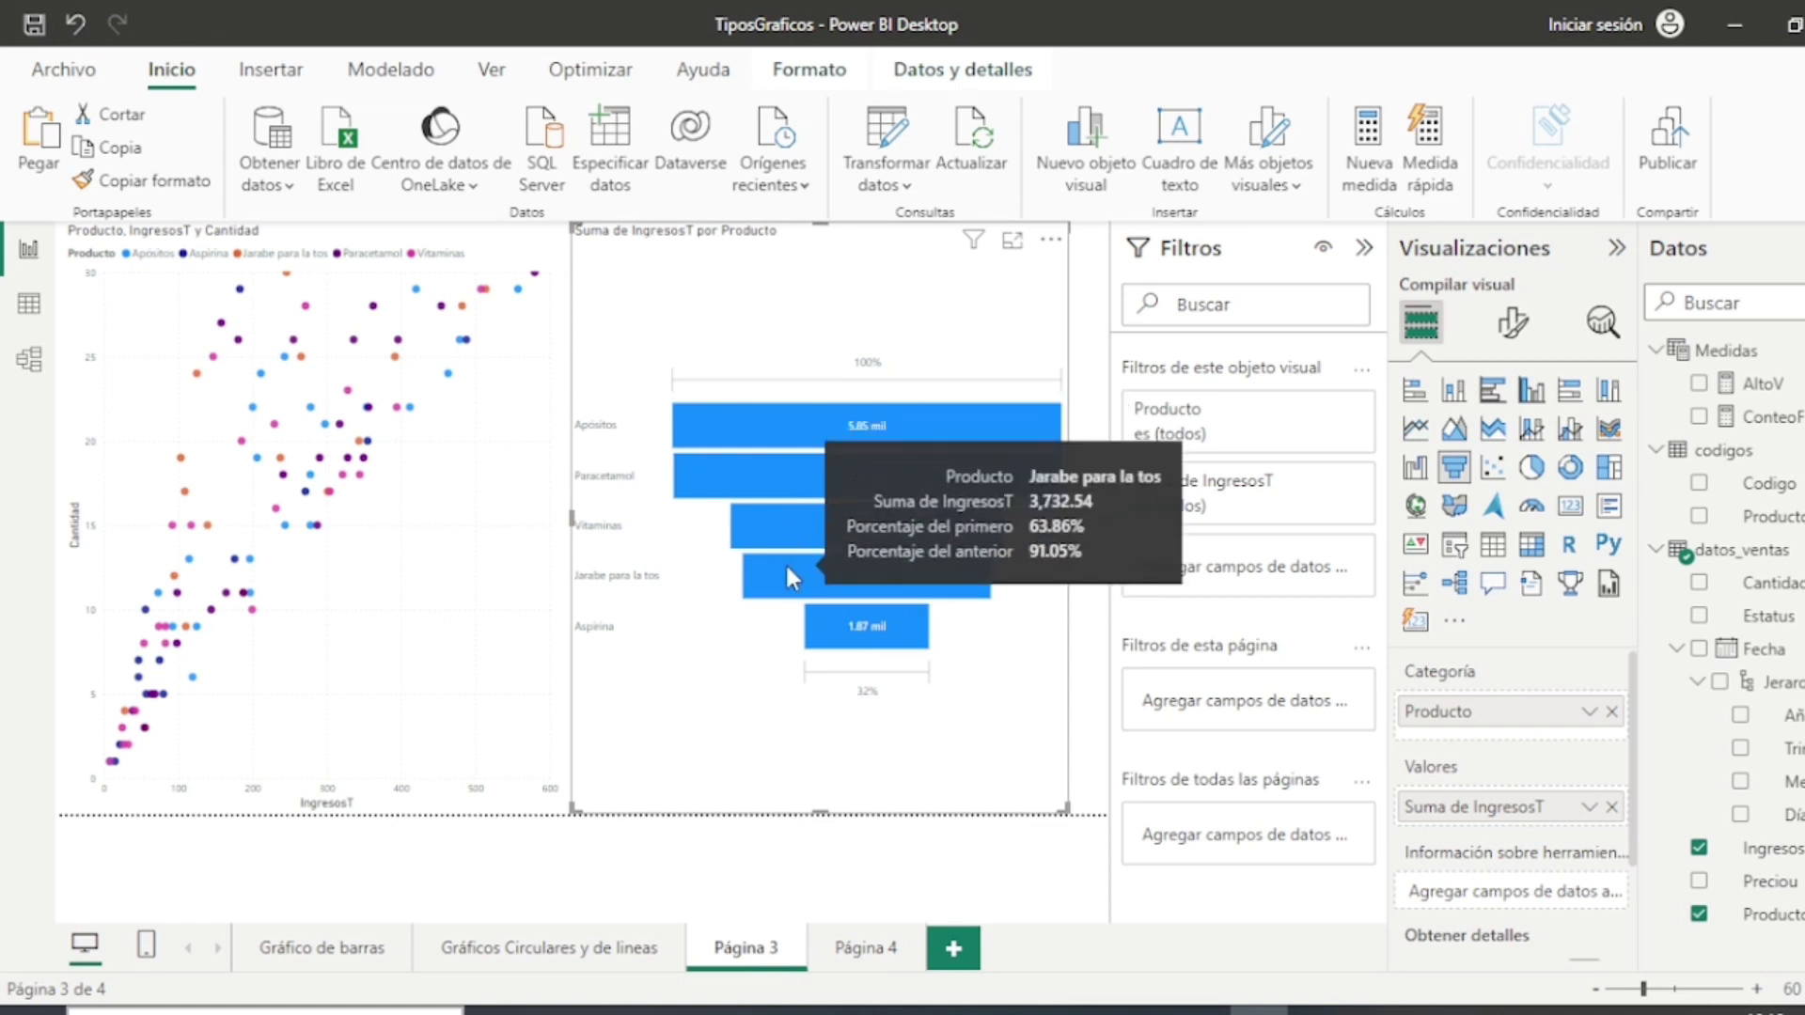
mouse_move(814, 635)
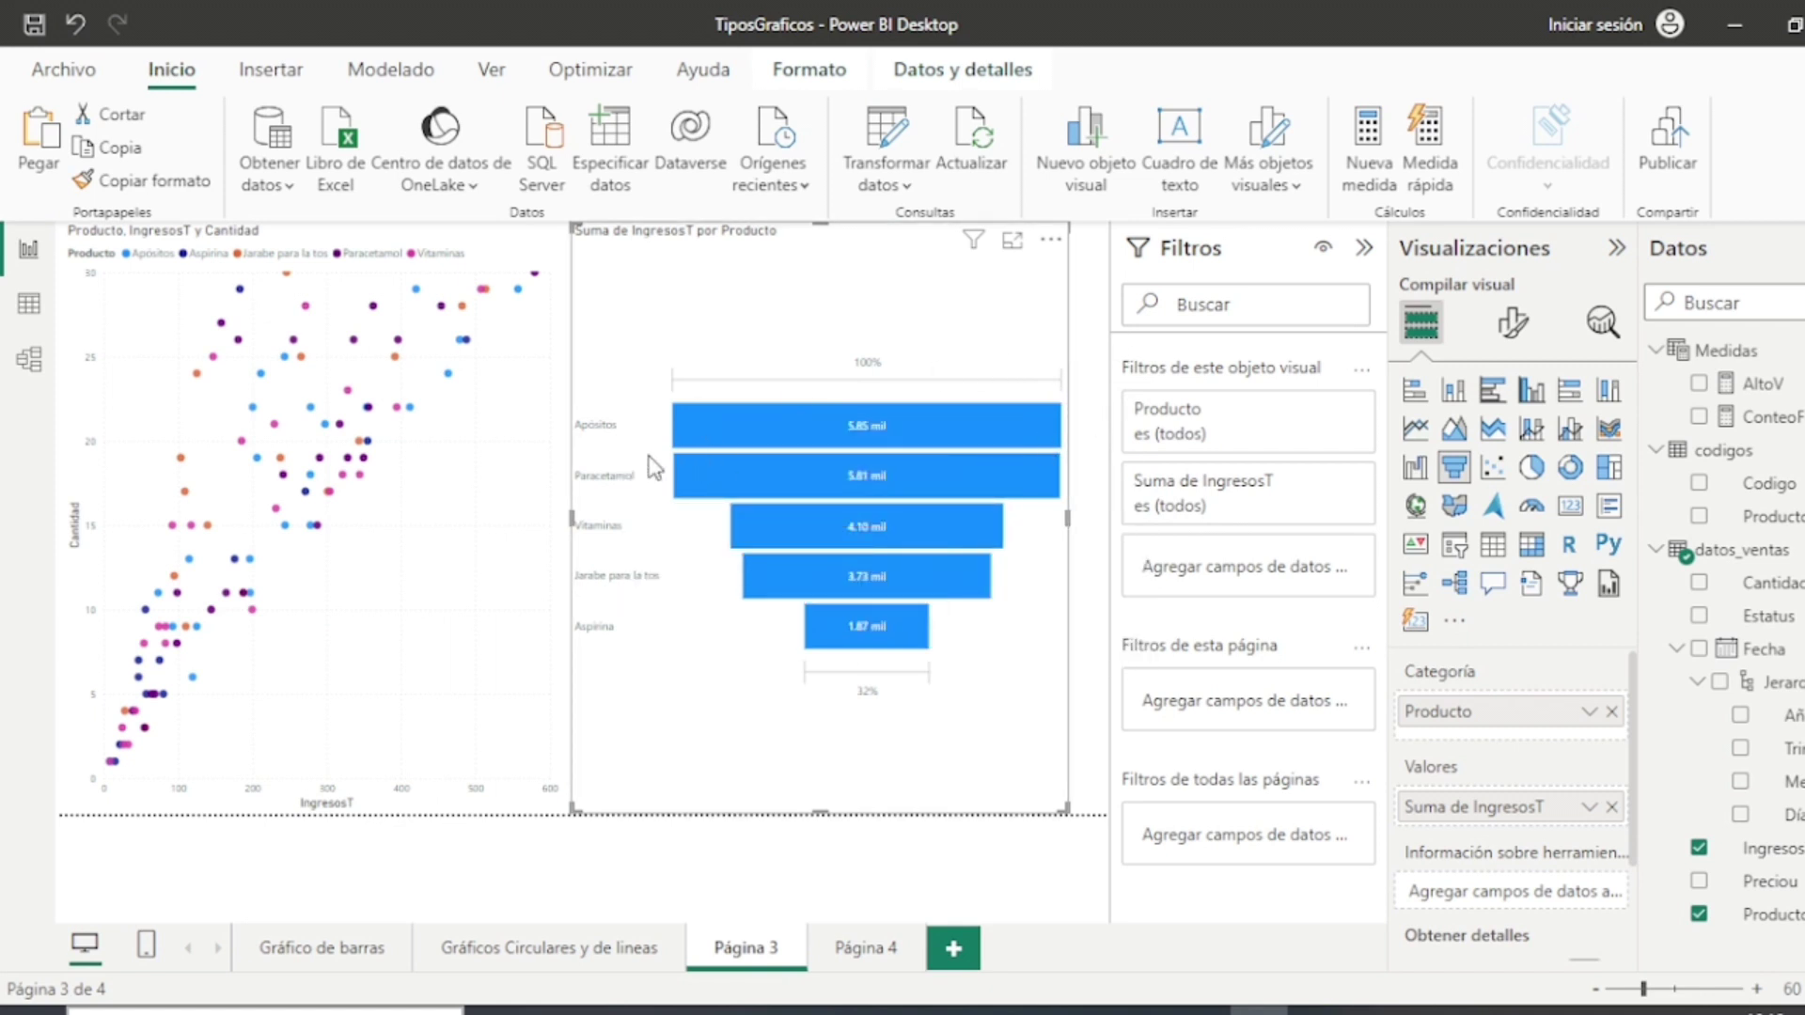
mouse_move(891, 534)
Step: Turn on category labels for the scatter chart
click(517, 733)
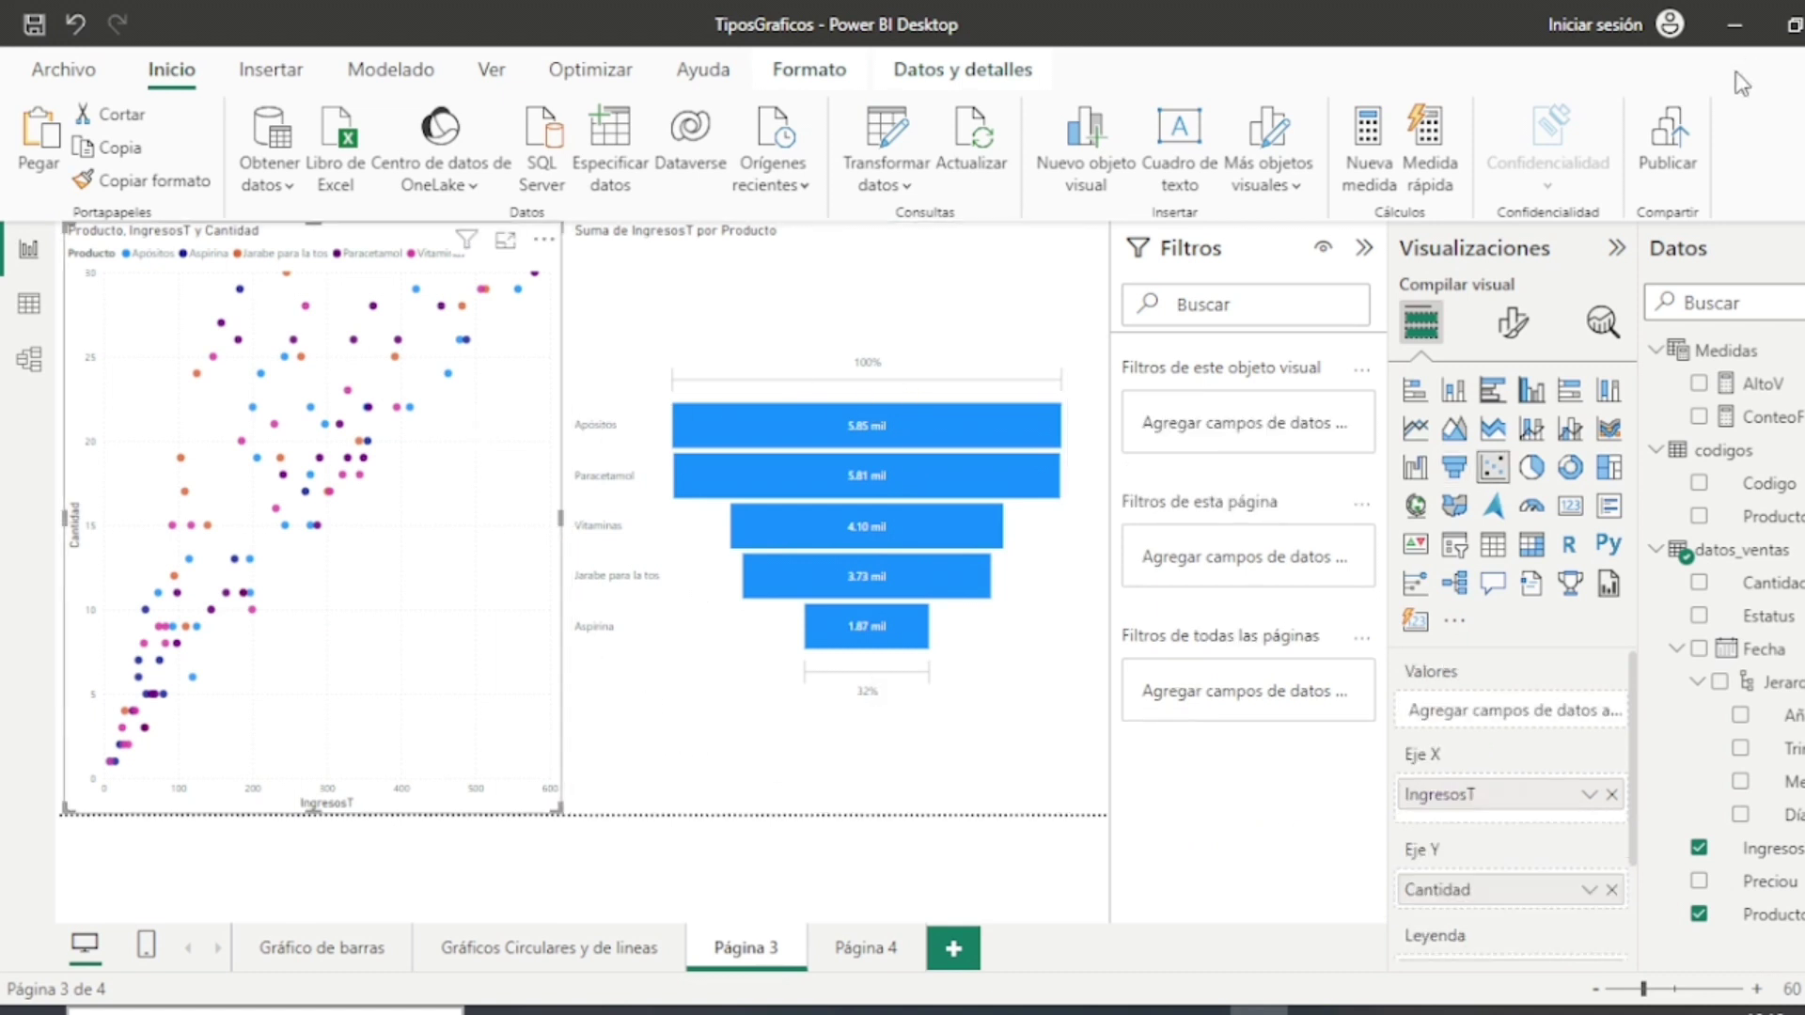
click(1513, 324)
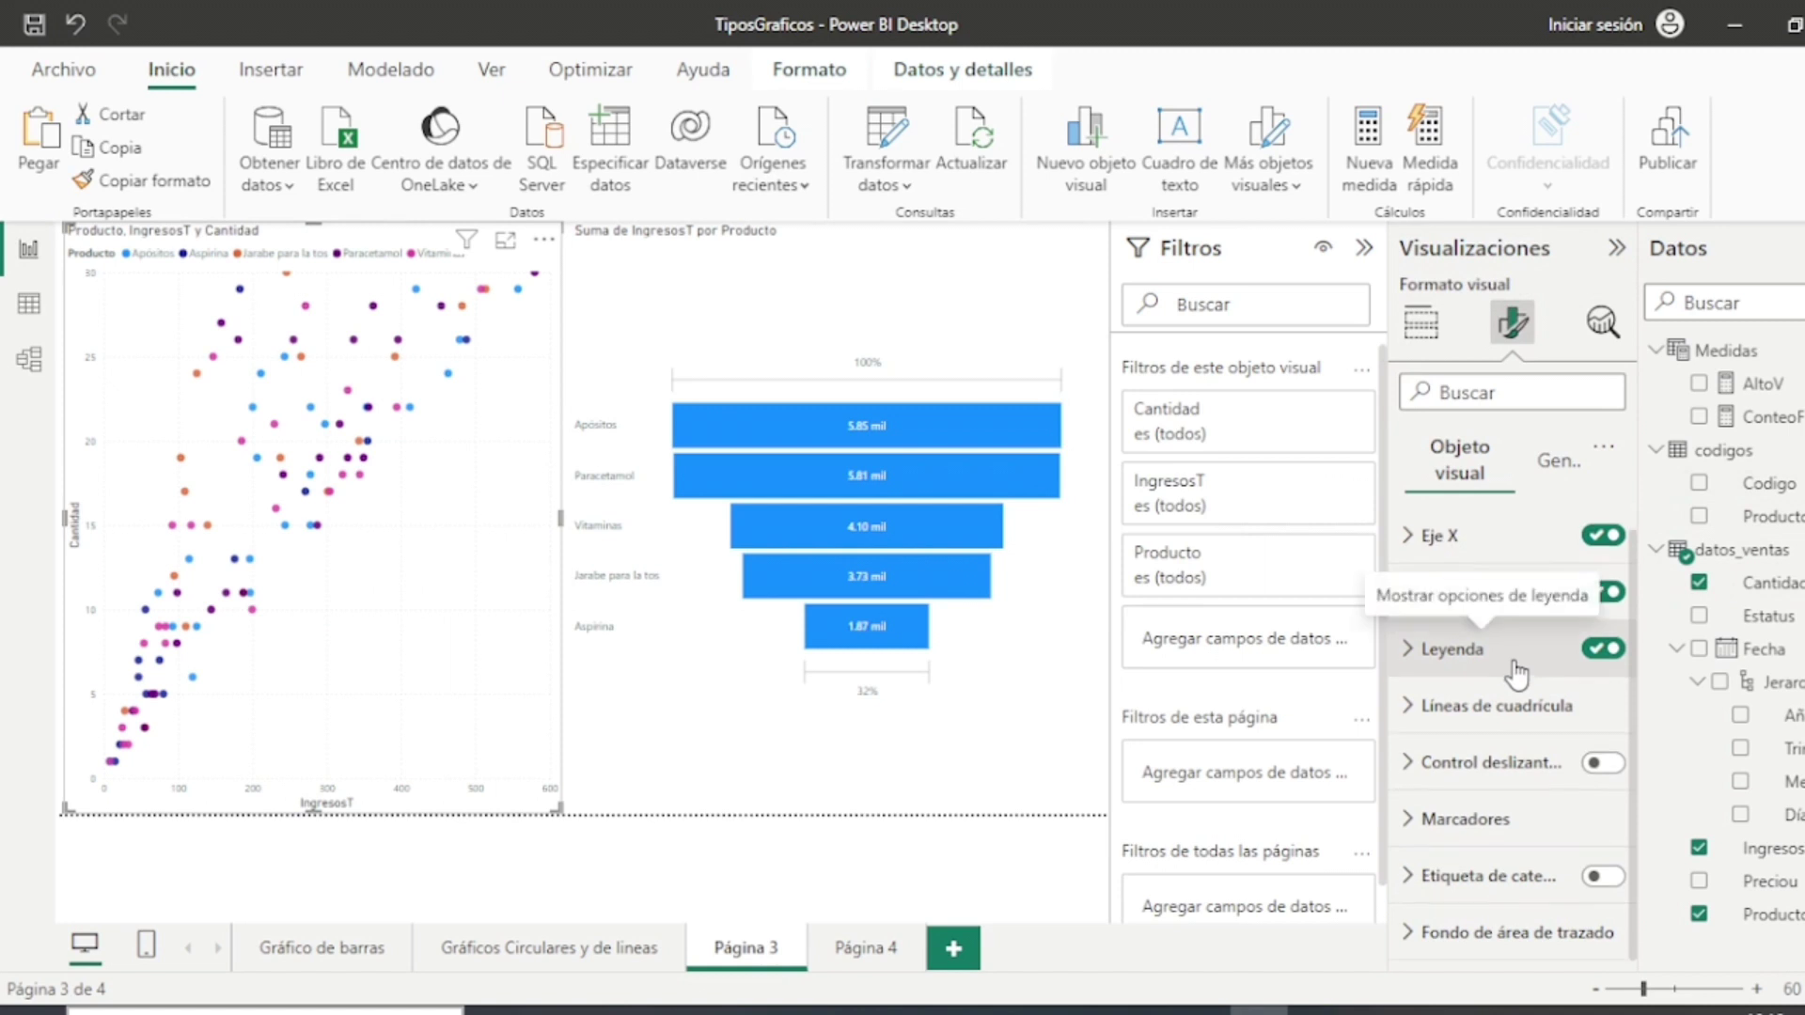
scroll(1598, 846, down, 1)
click(1605, 877)
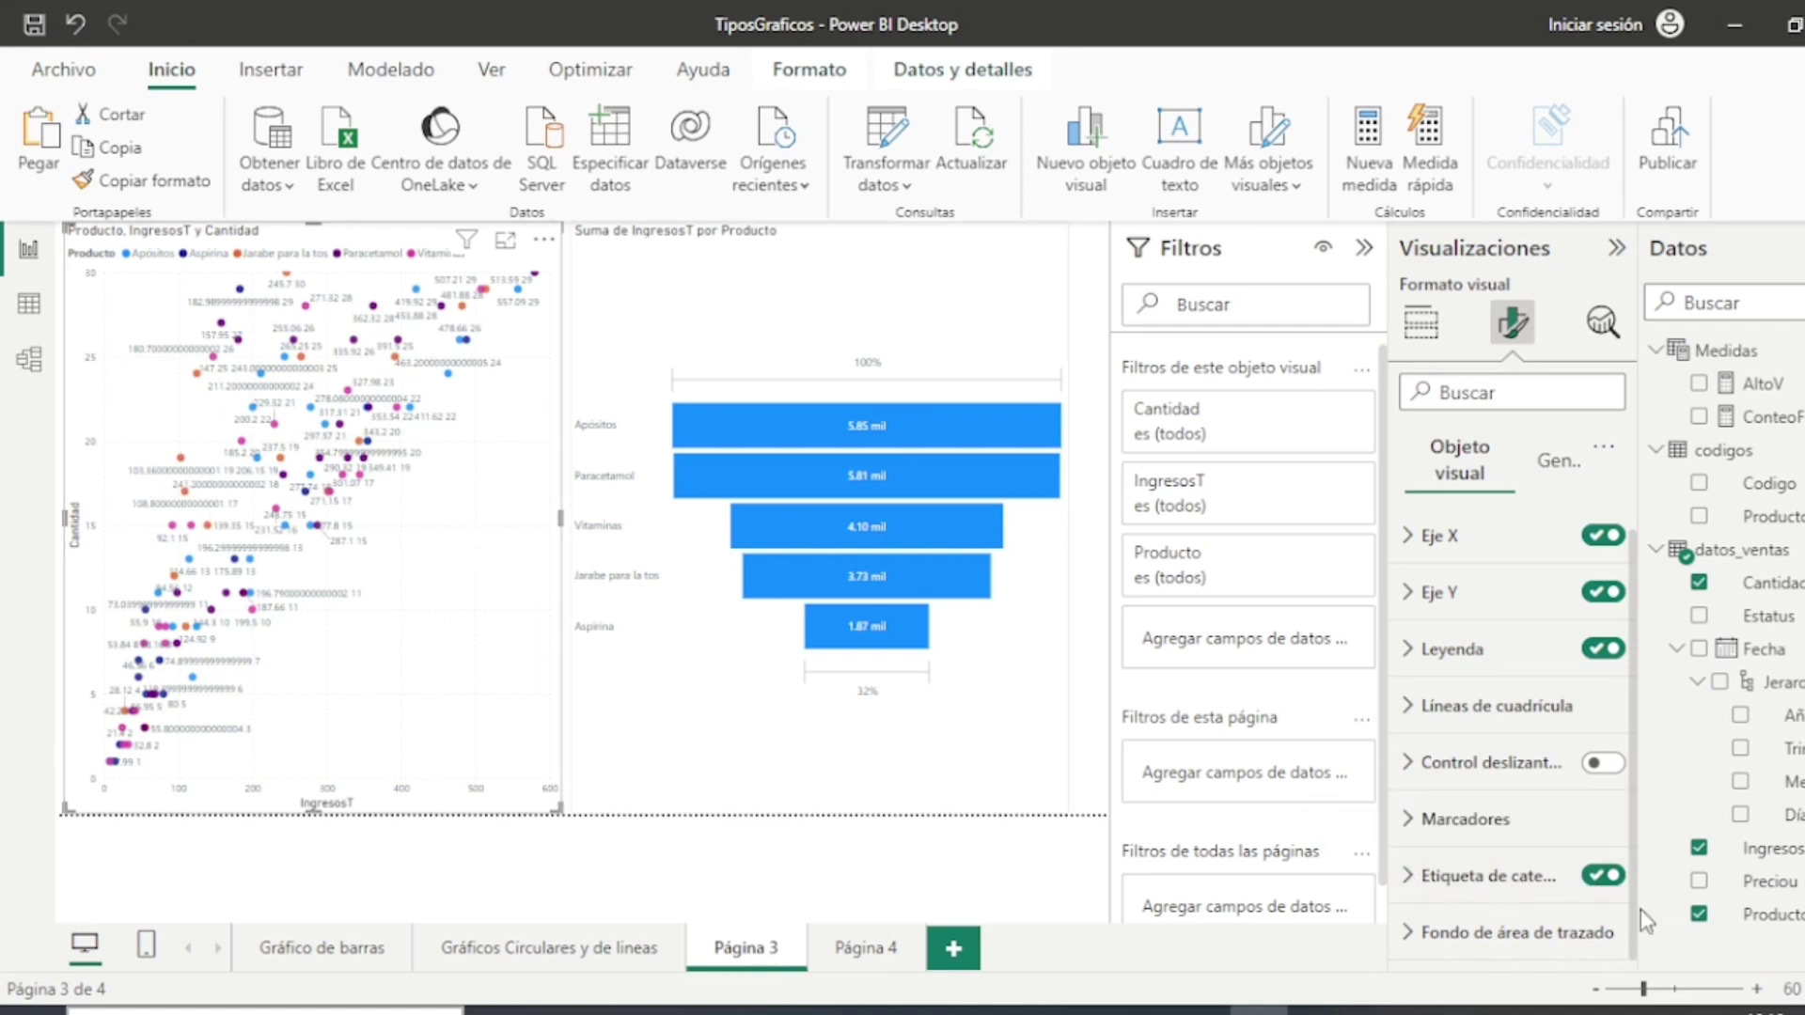
Step: Turn off the scatter chart's category labels and change the marker type to squares for all series
click(1605, 877)
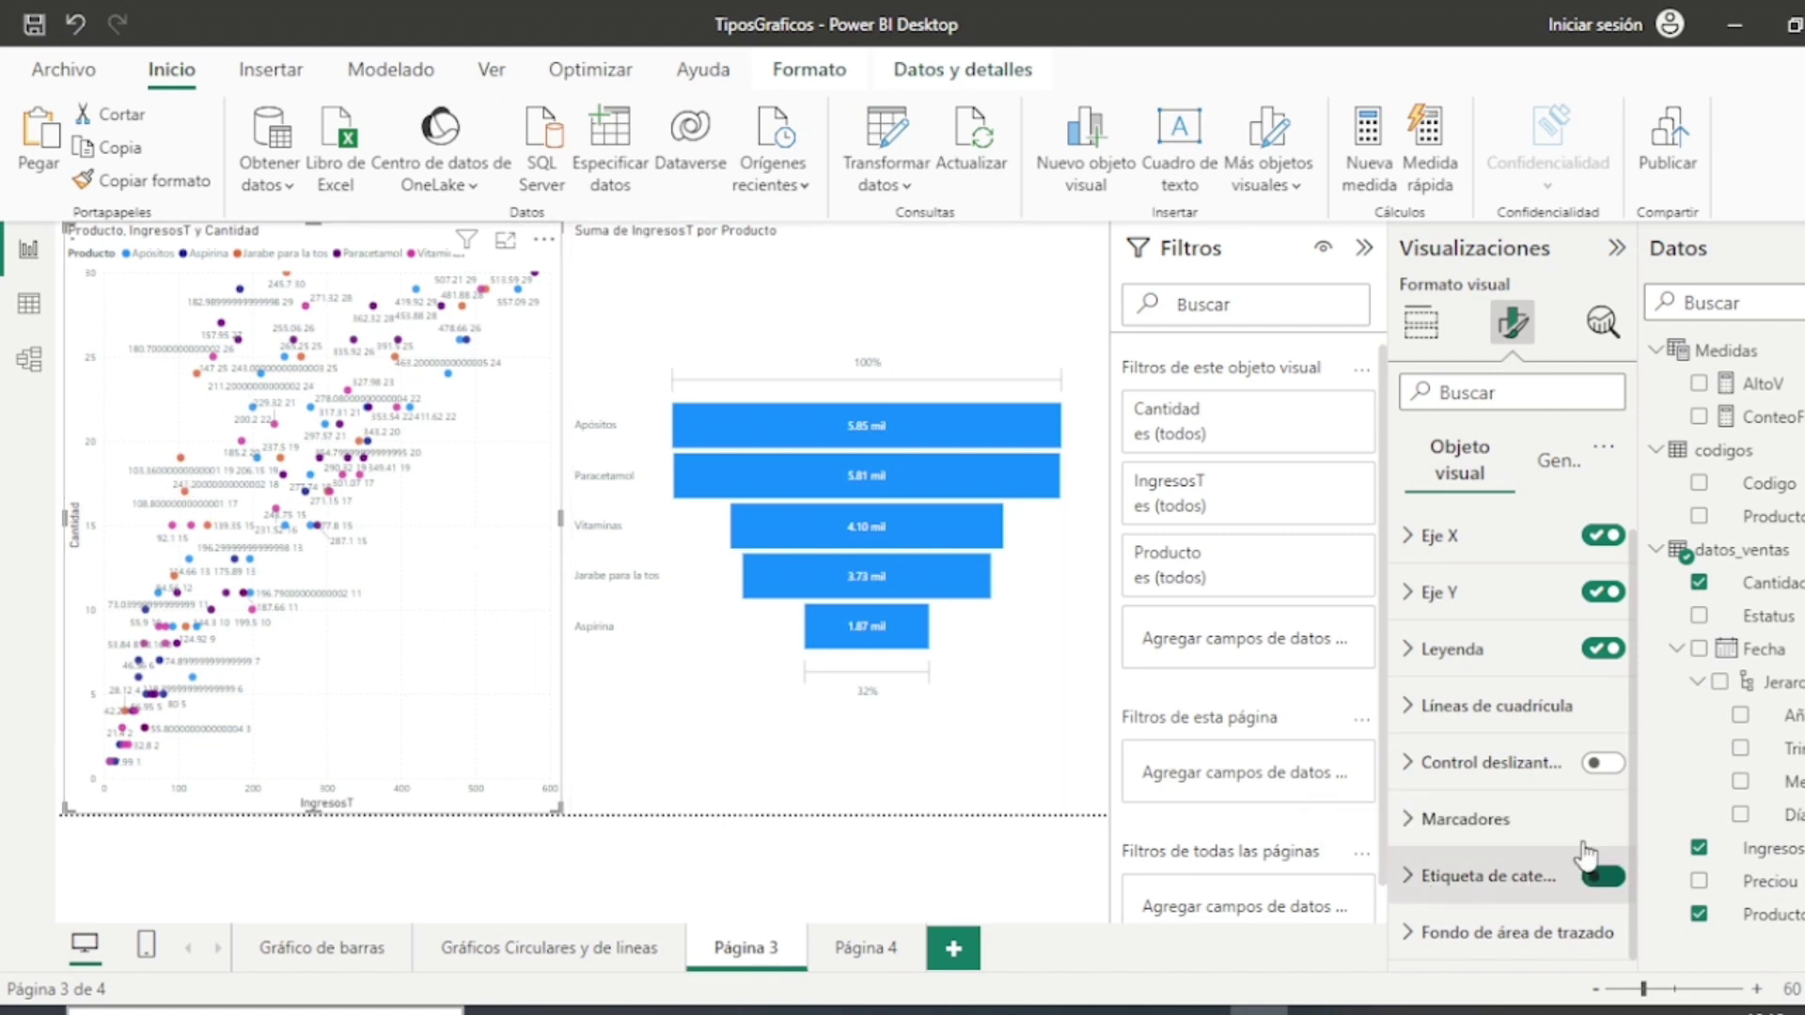
click(1446, 818)
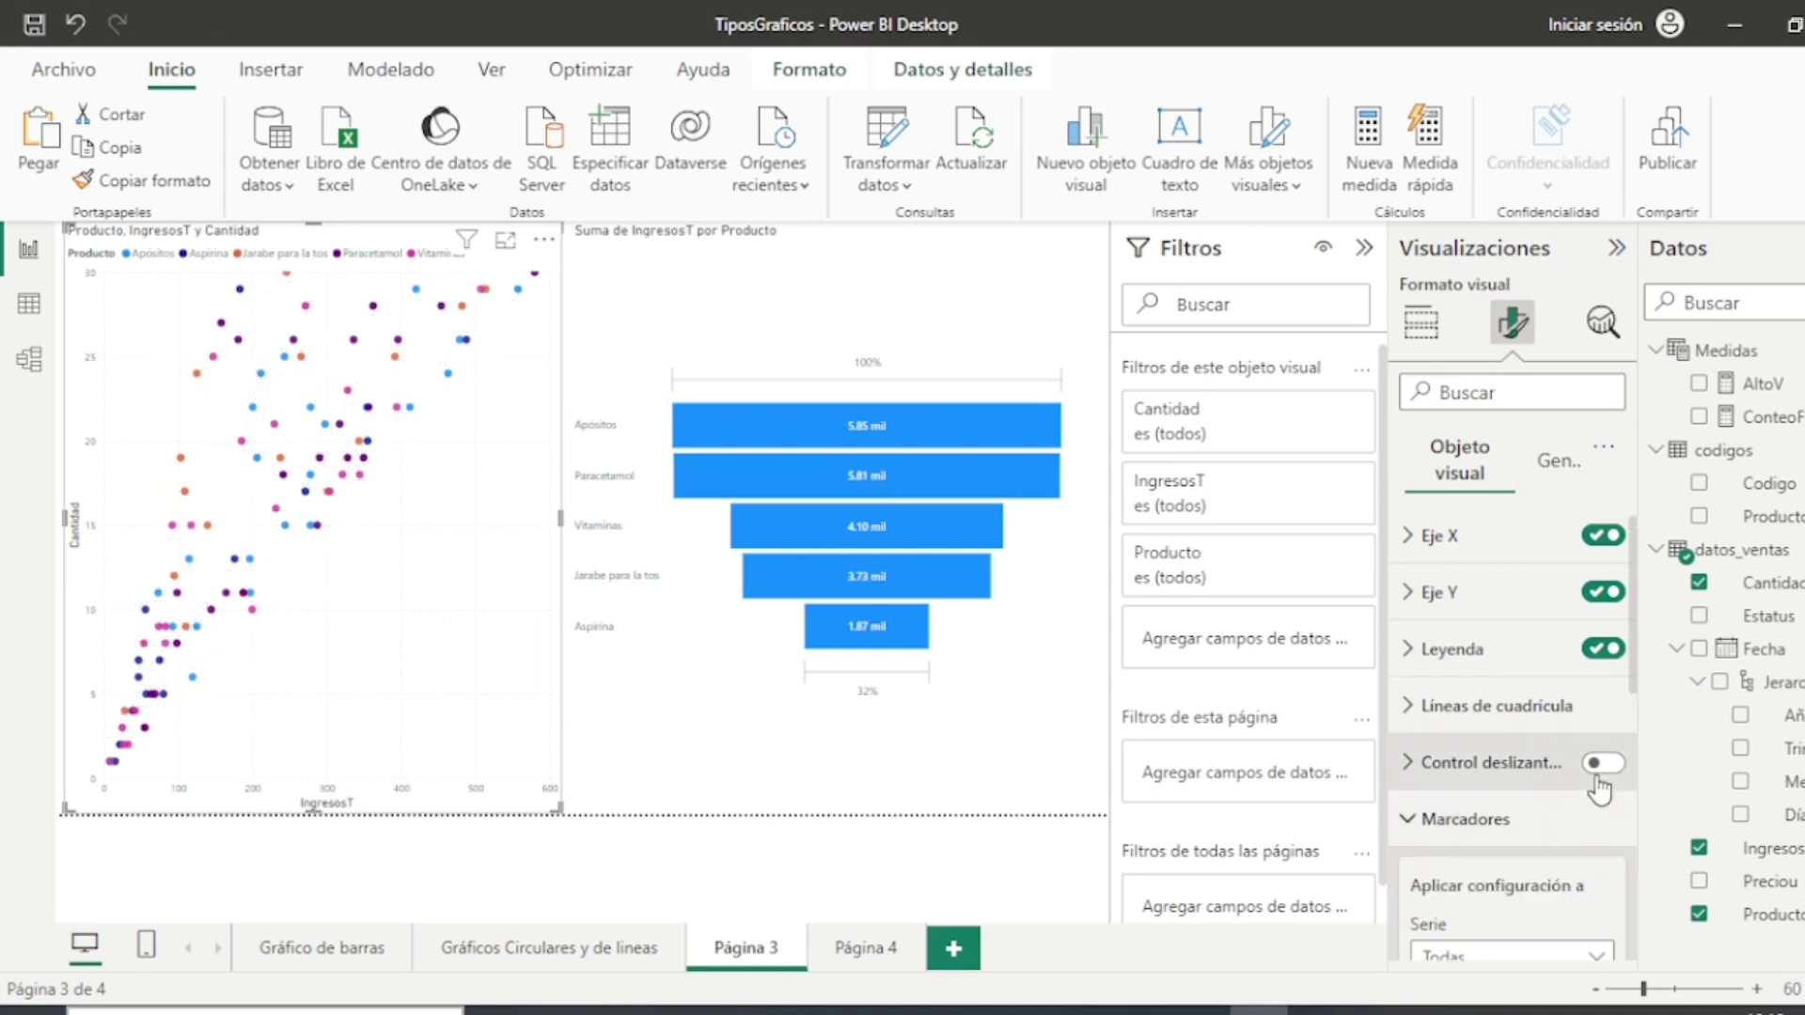
scroll(1598, 780, down, 3)
scroll(1598, 785, down, 2)
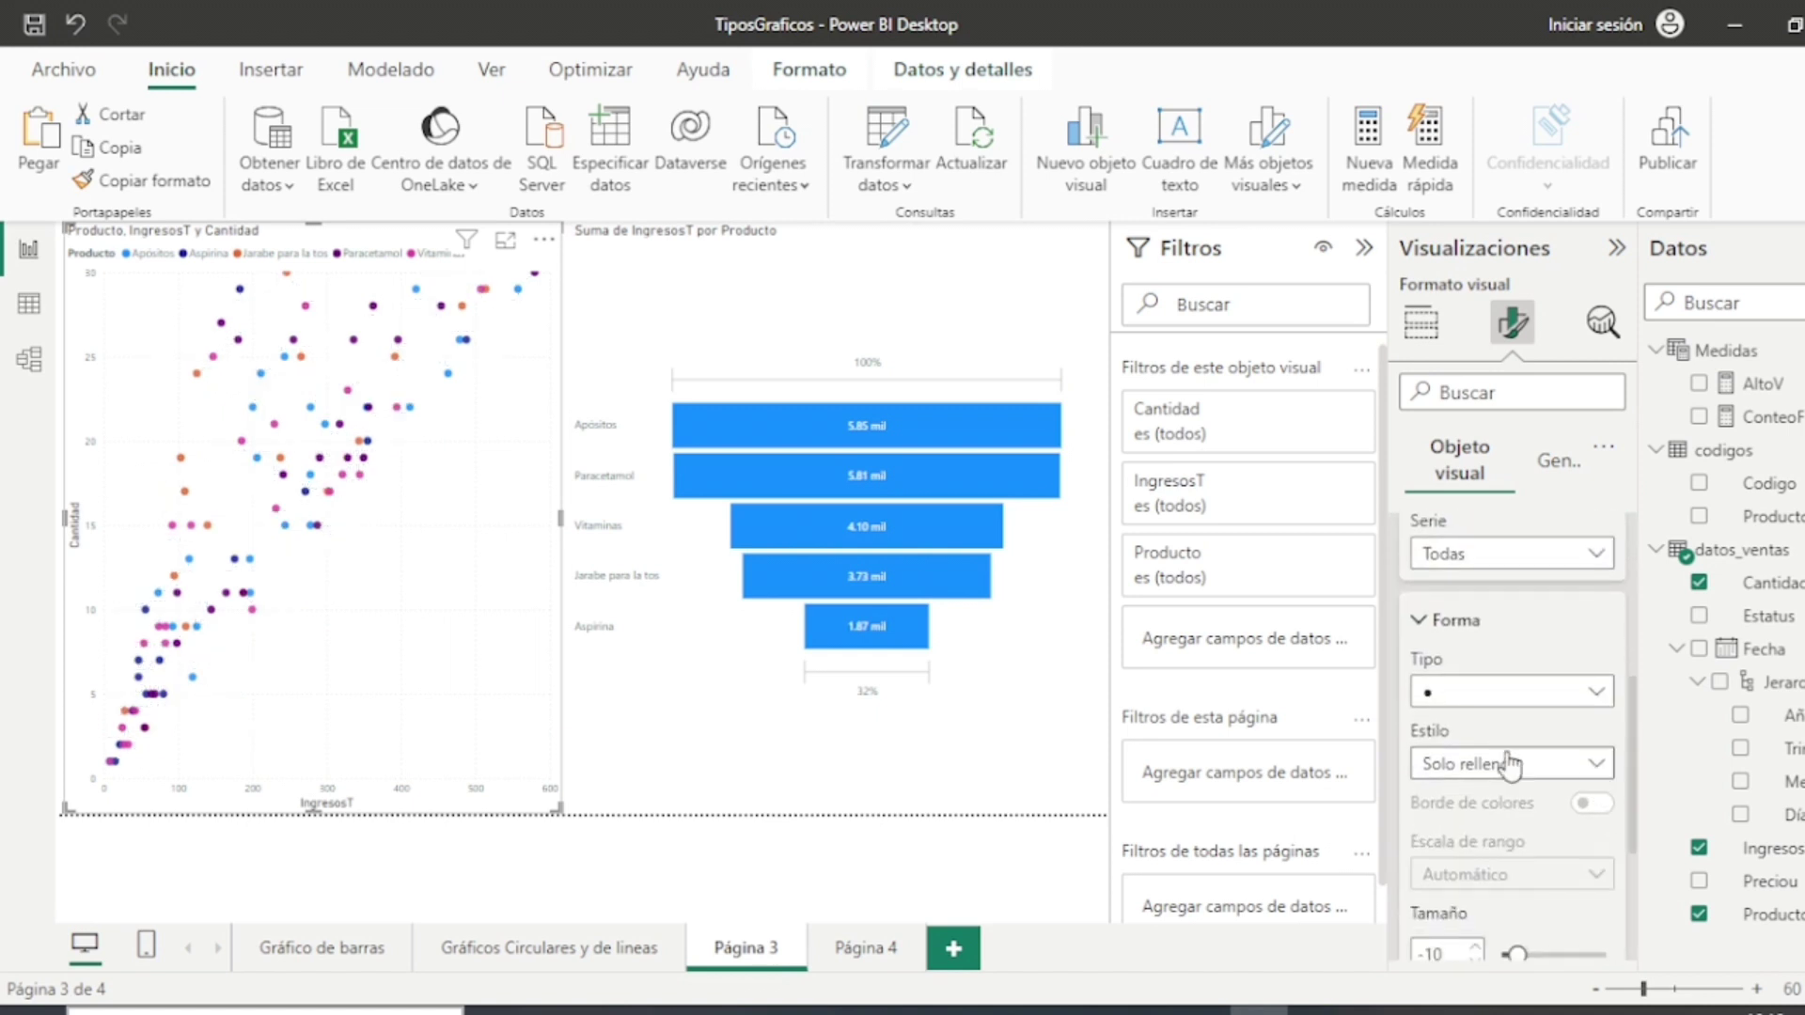
click(1478, 711)
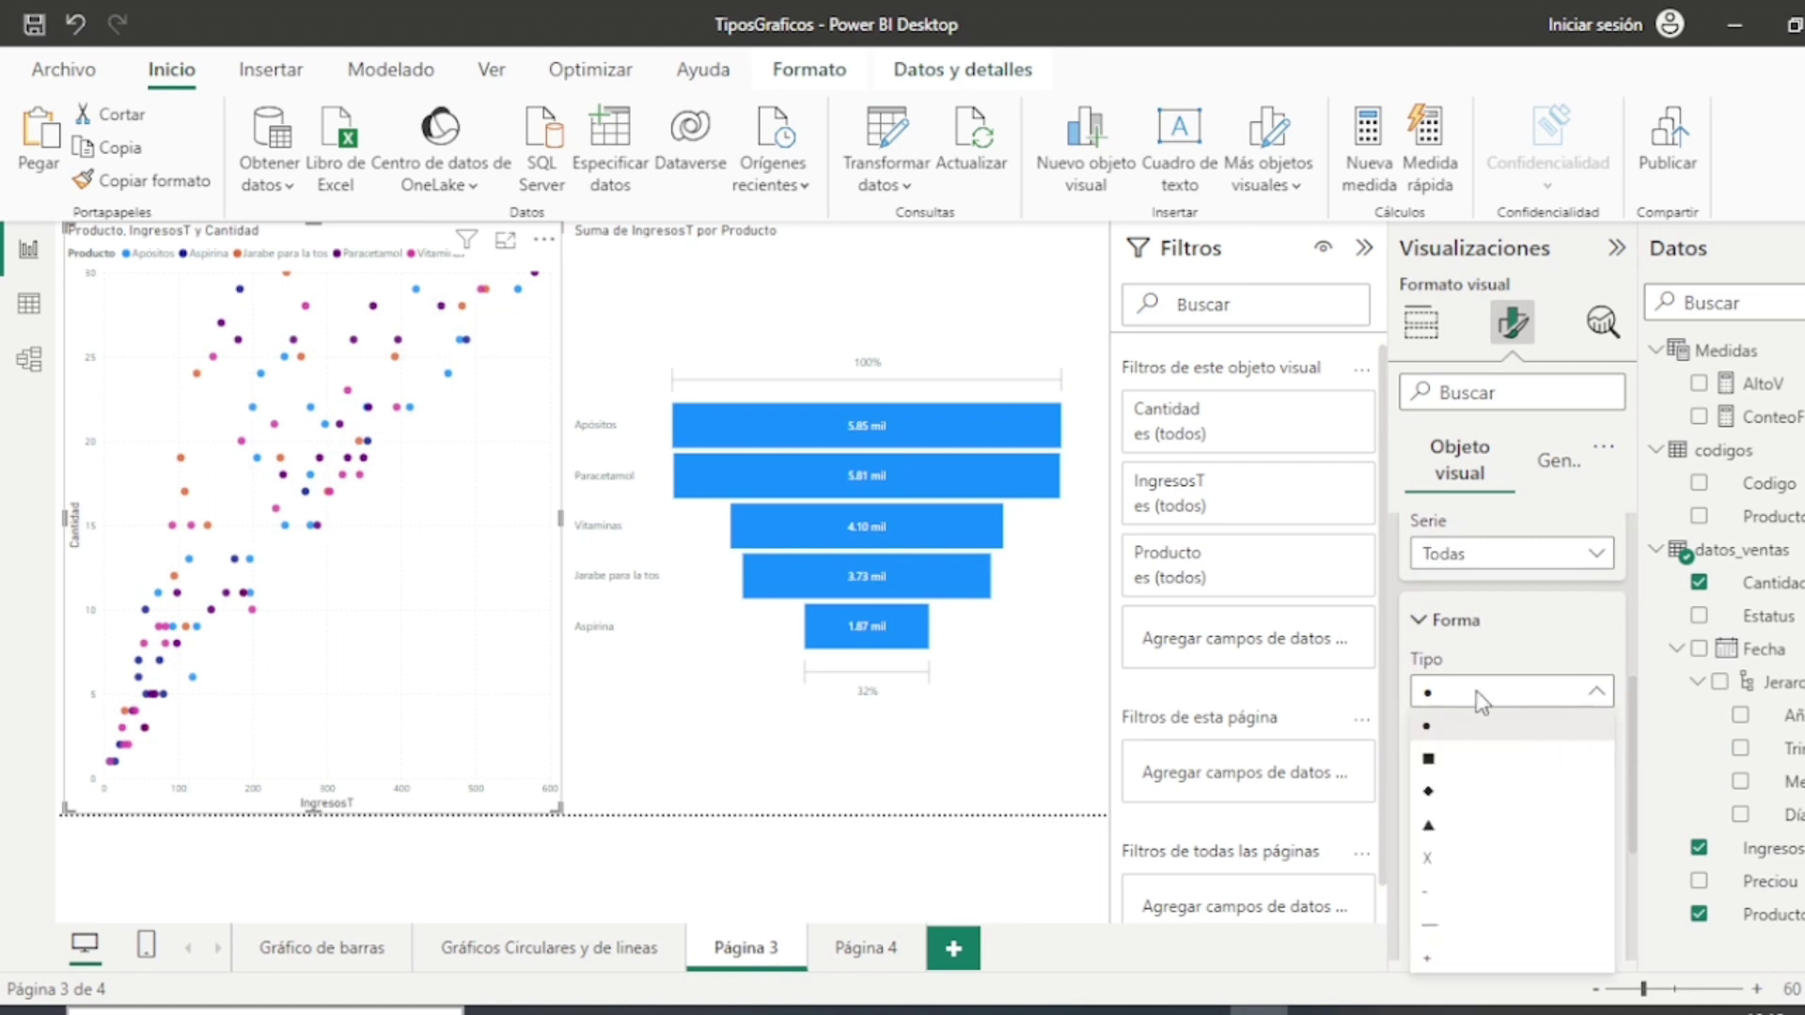
click(1553, 648)
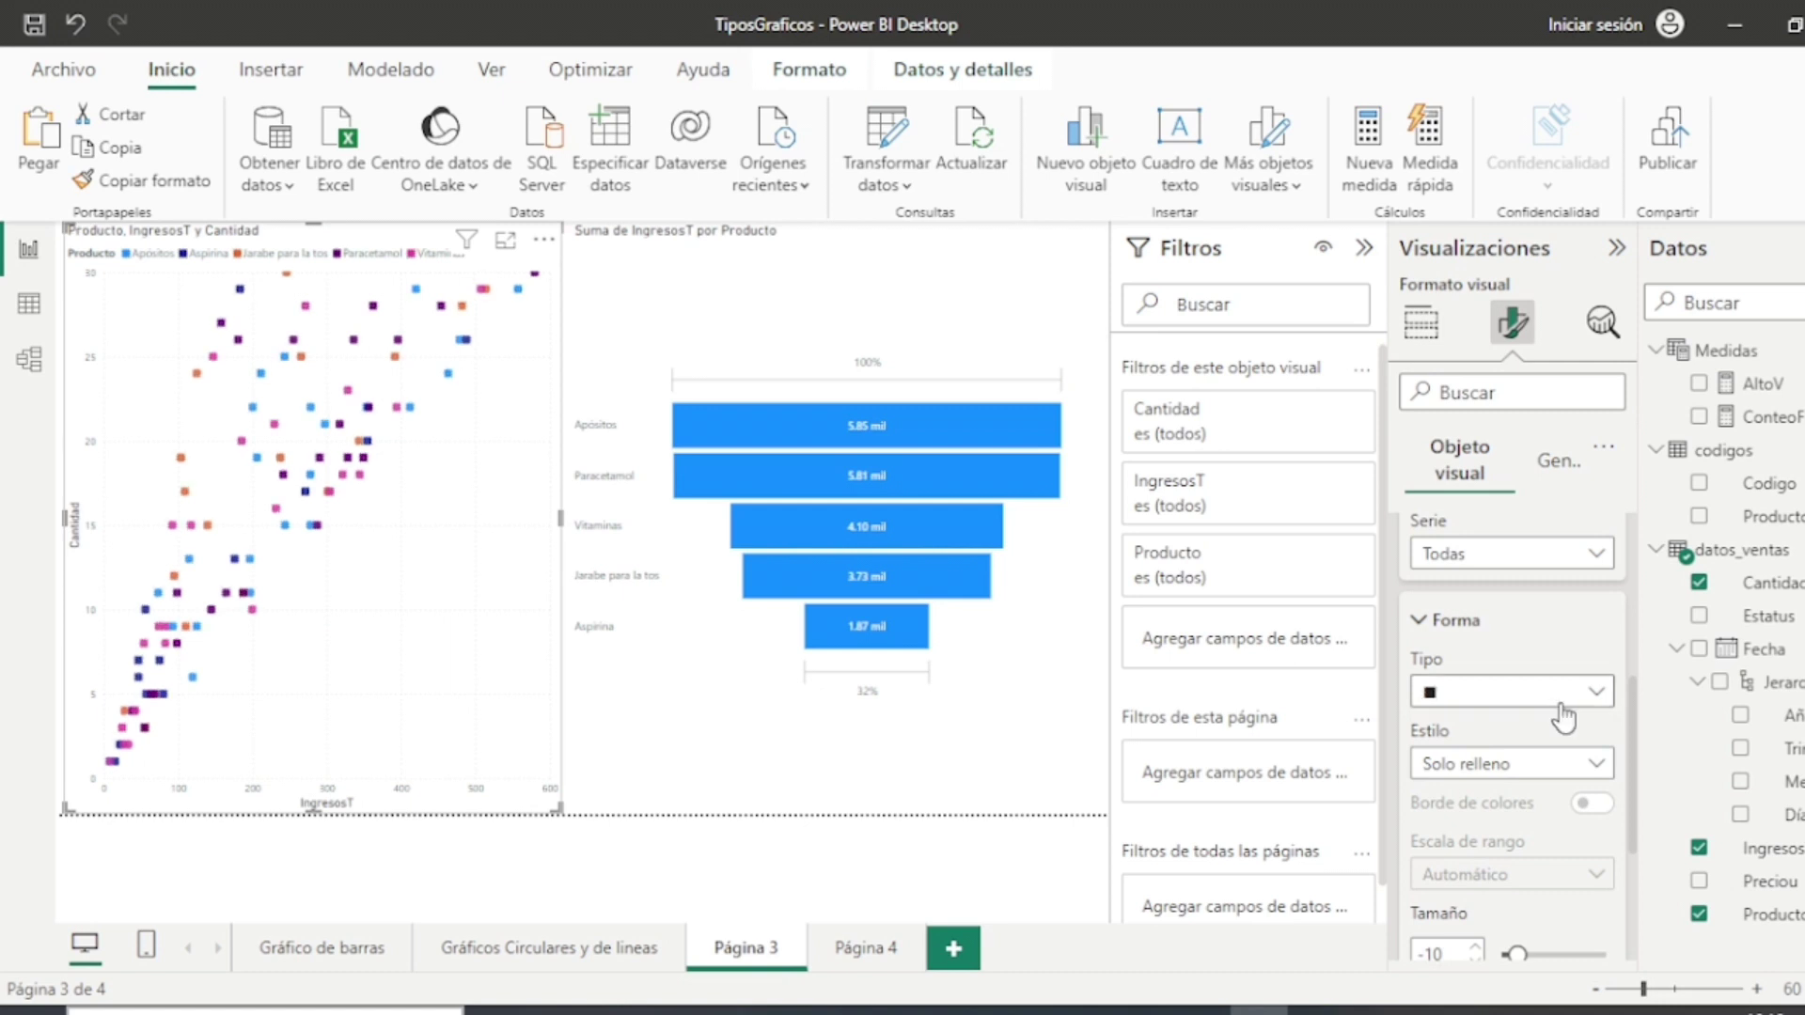
Step: Set the scatter chart's marker size to -9, keeping the Solo relleno style, and display the marker colour settings for each product
click(1545, 766)
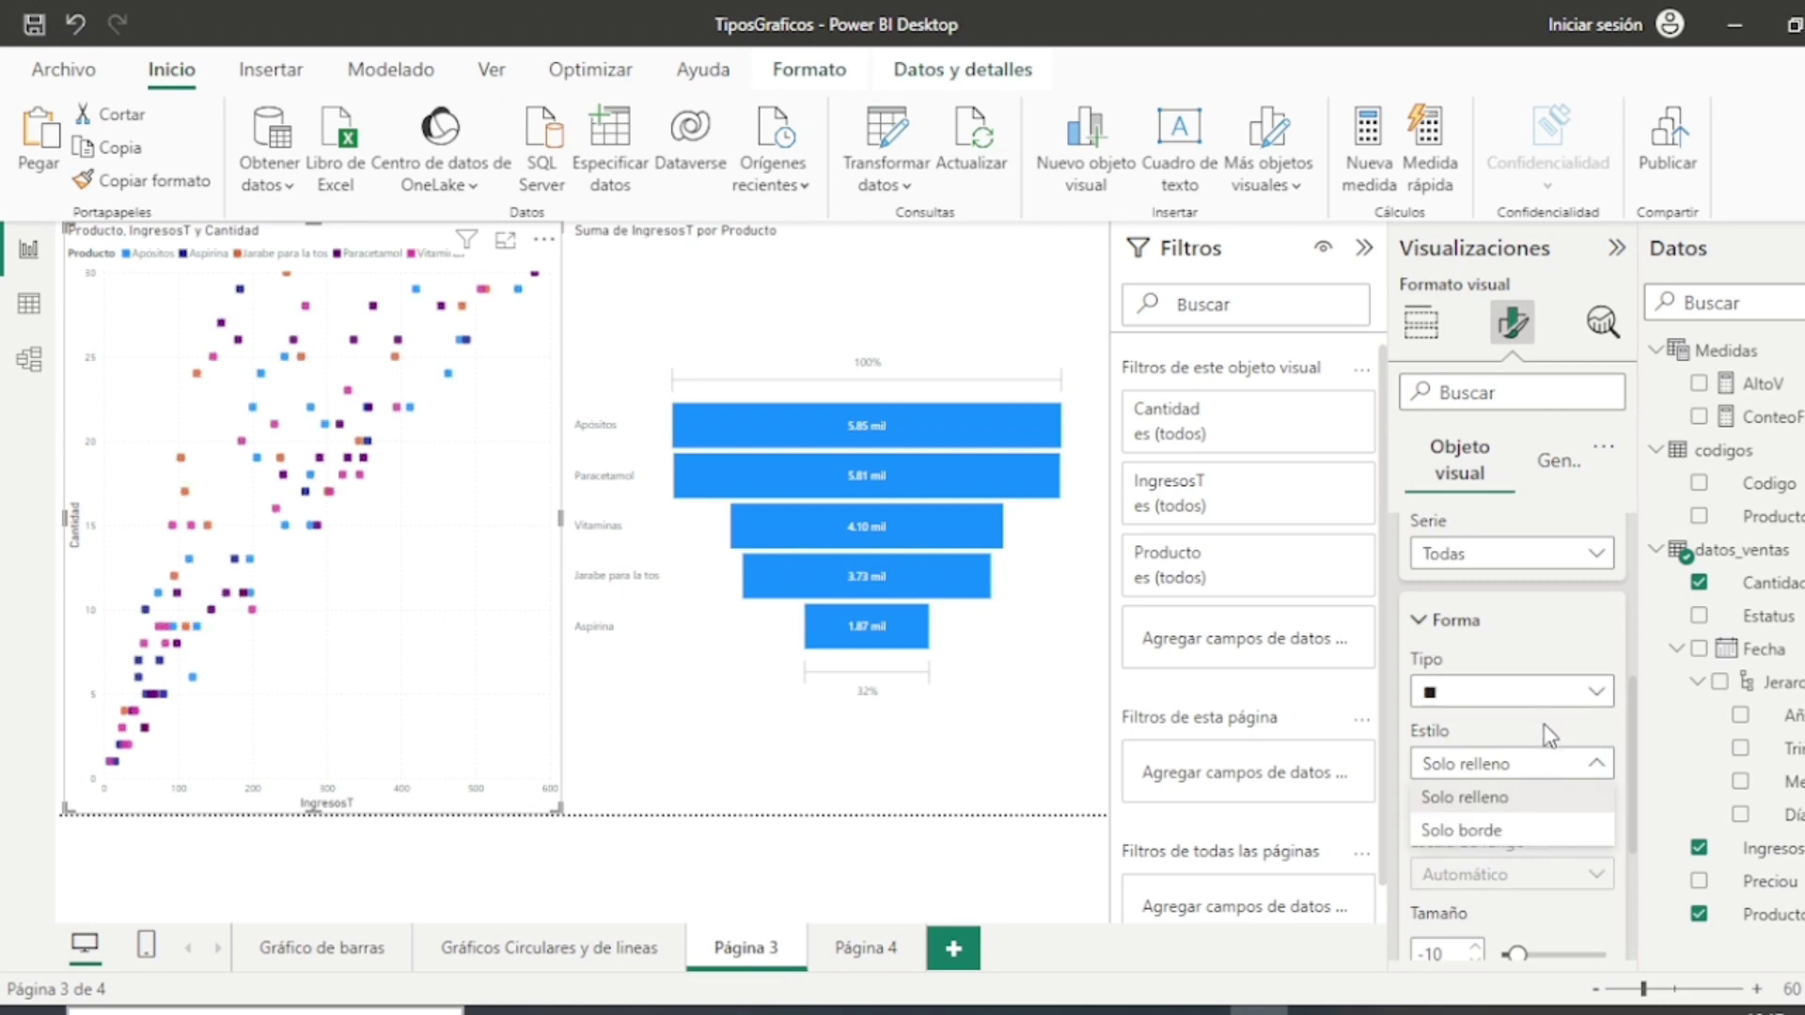
click(1547, 718)
scroll(1542, 733, down, 2)
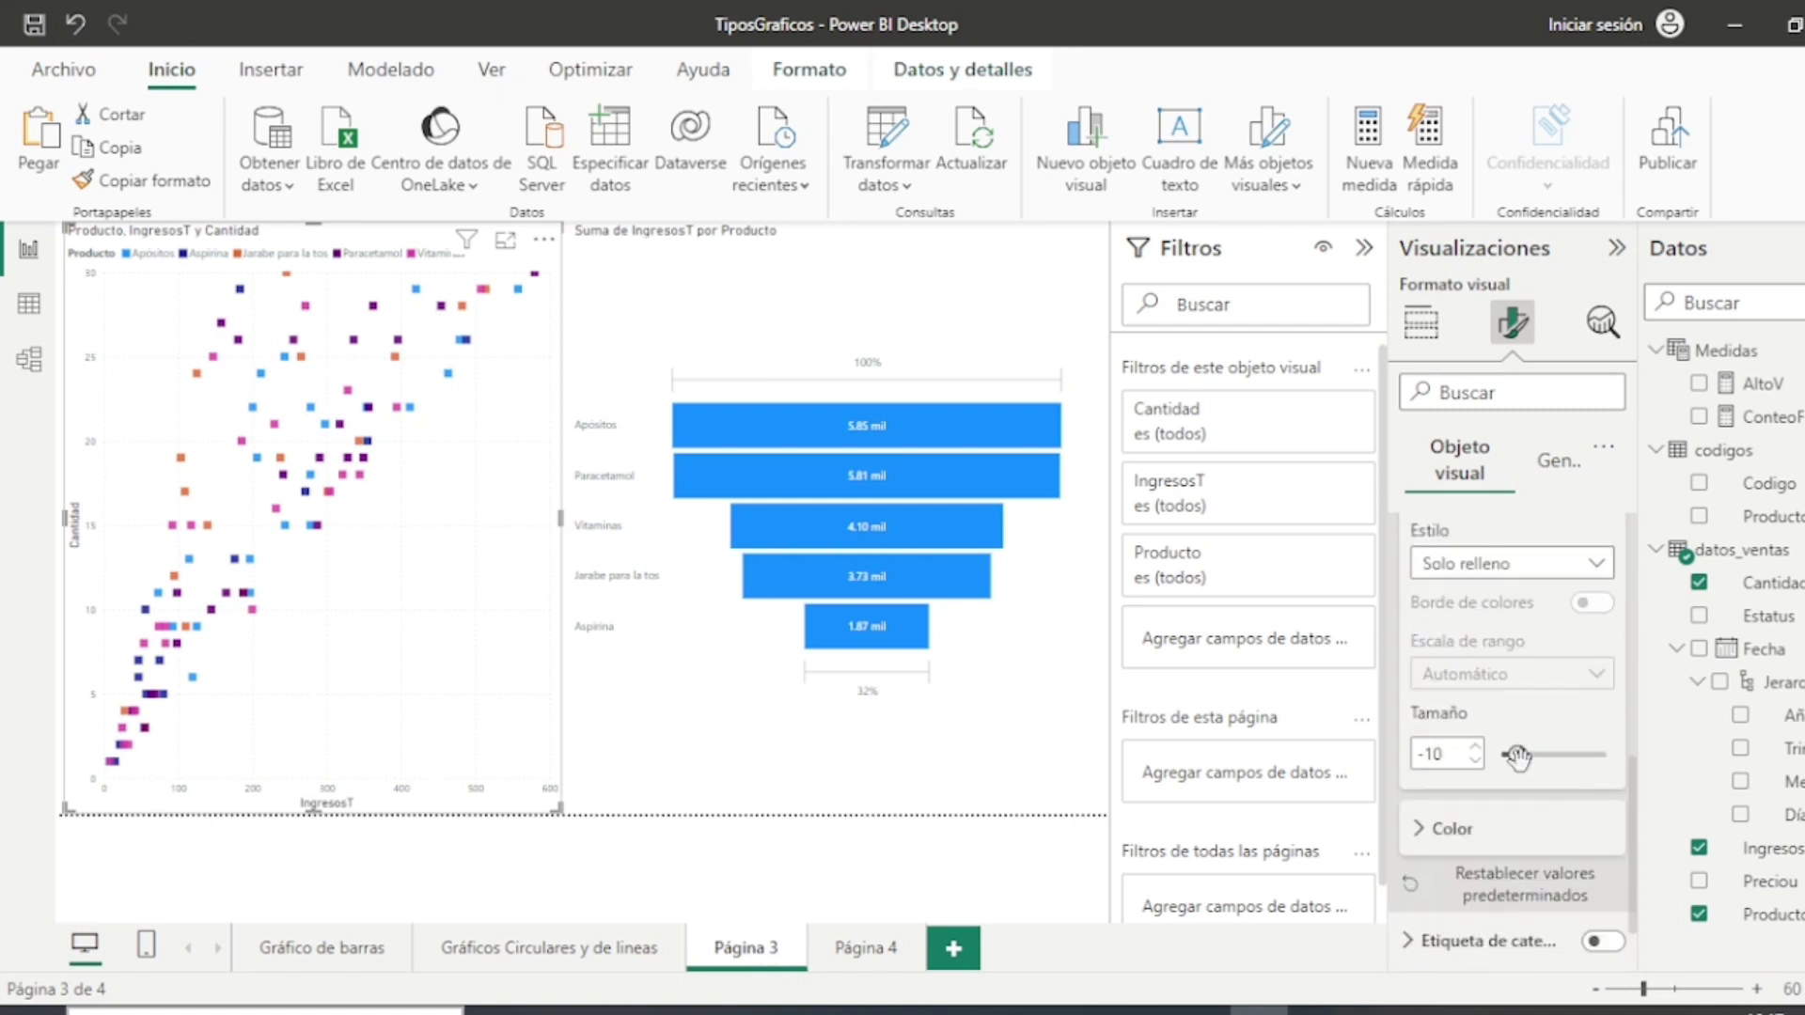
drag(1508, 754, 1547, 758)
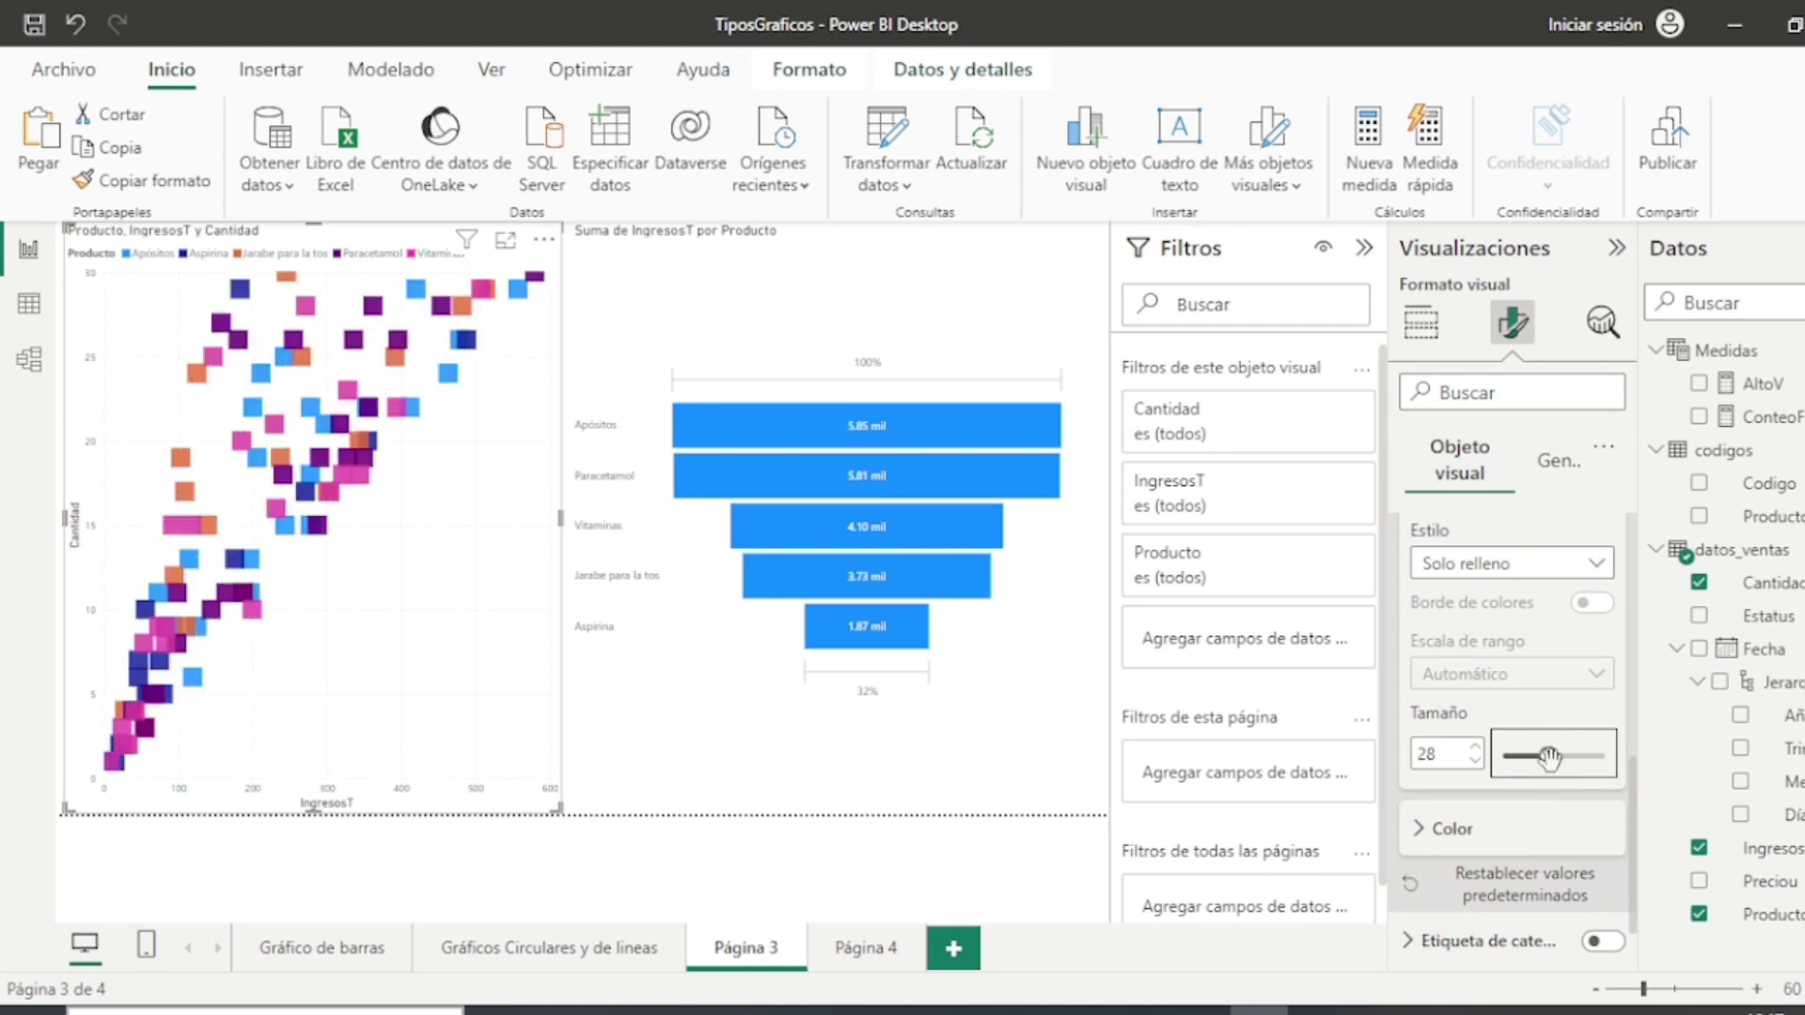
drag(1547, 757, 1530, 757)
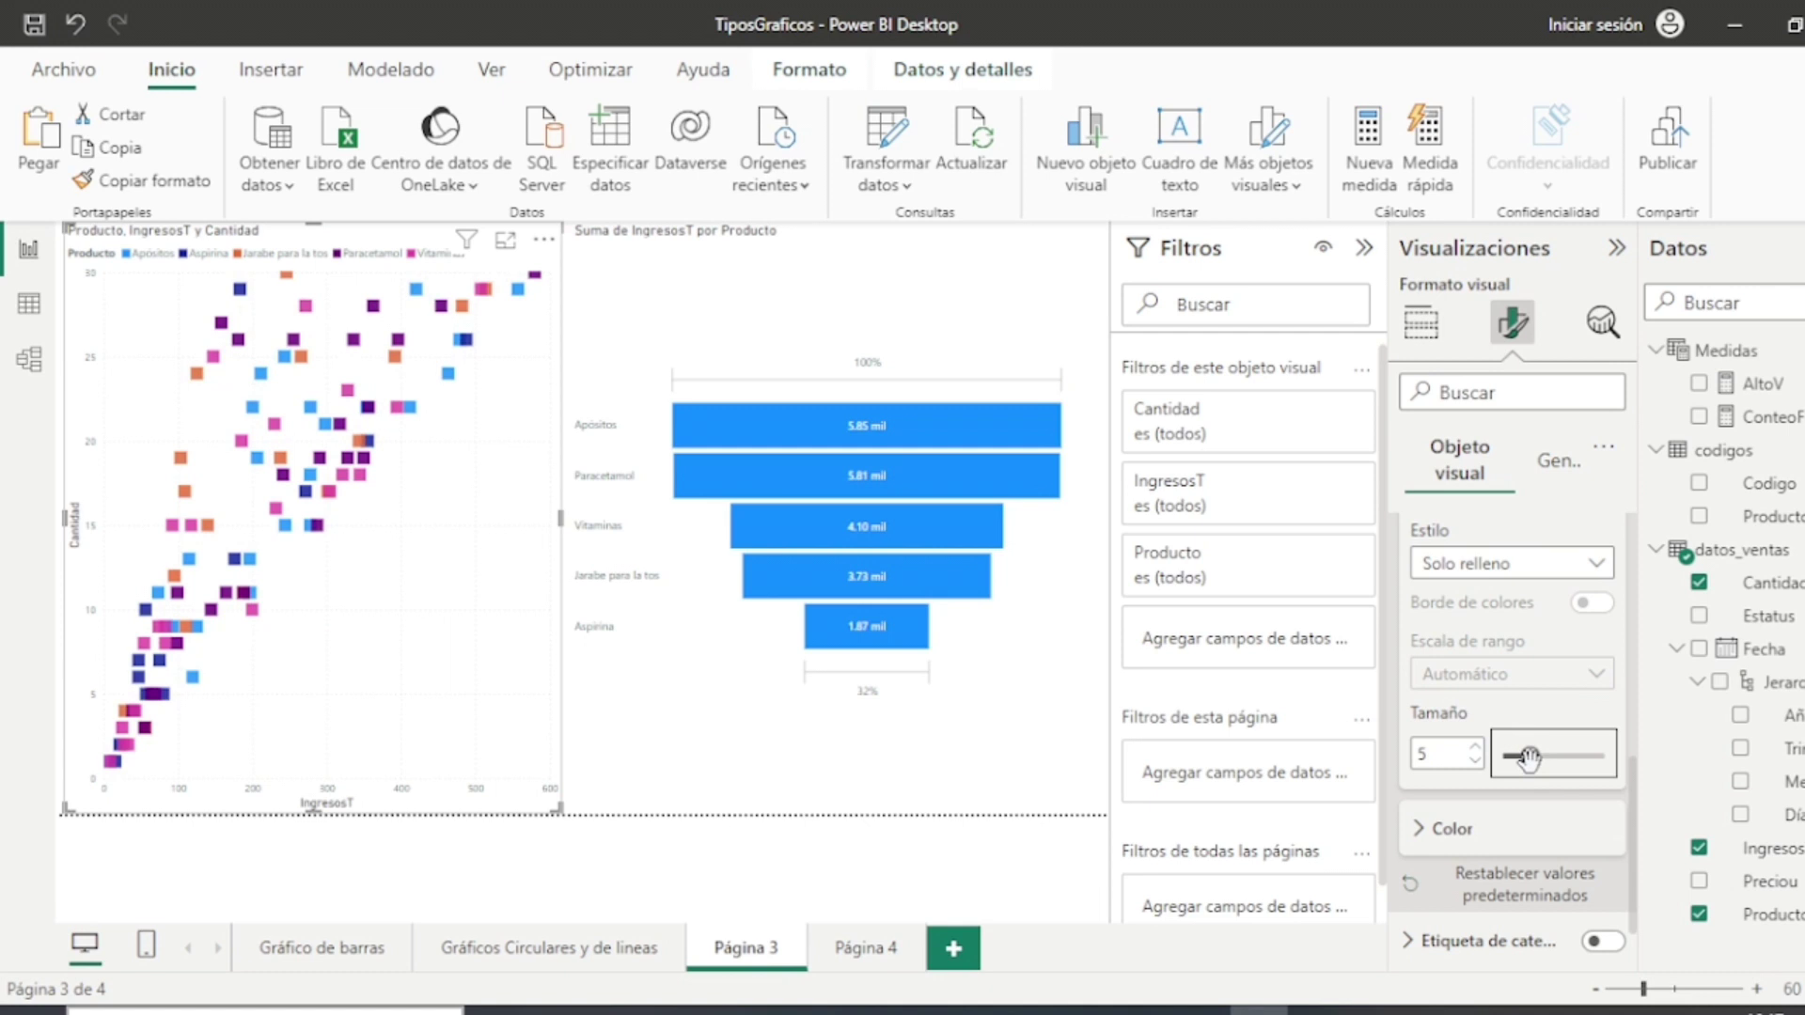
drag(1528, 758, 1517, 757)
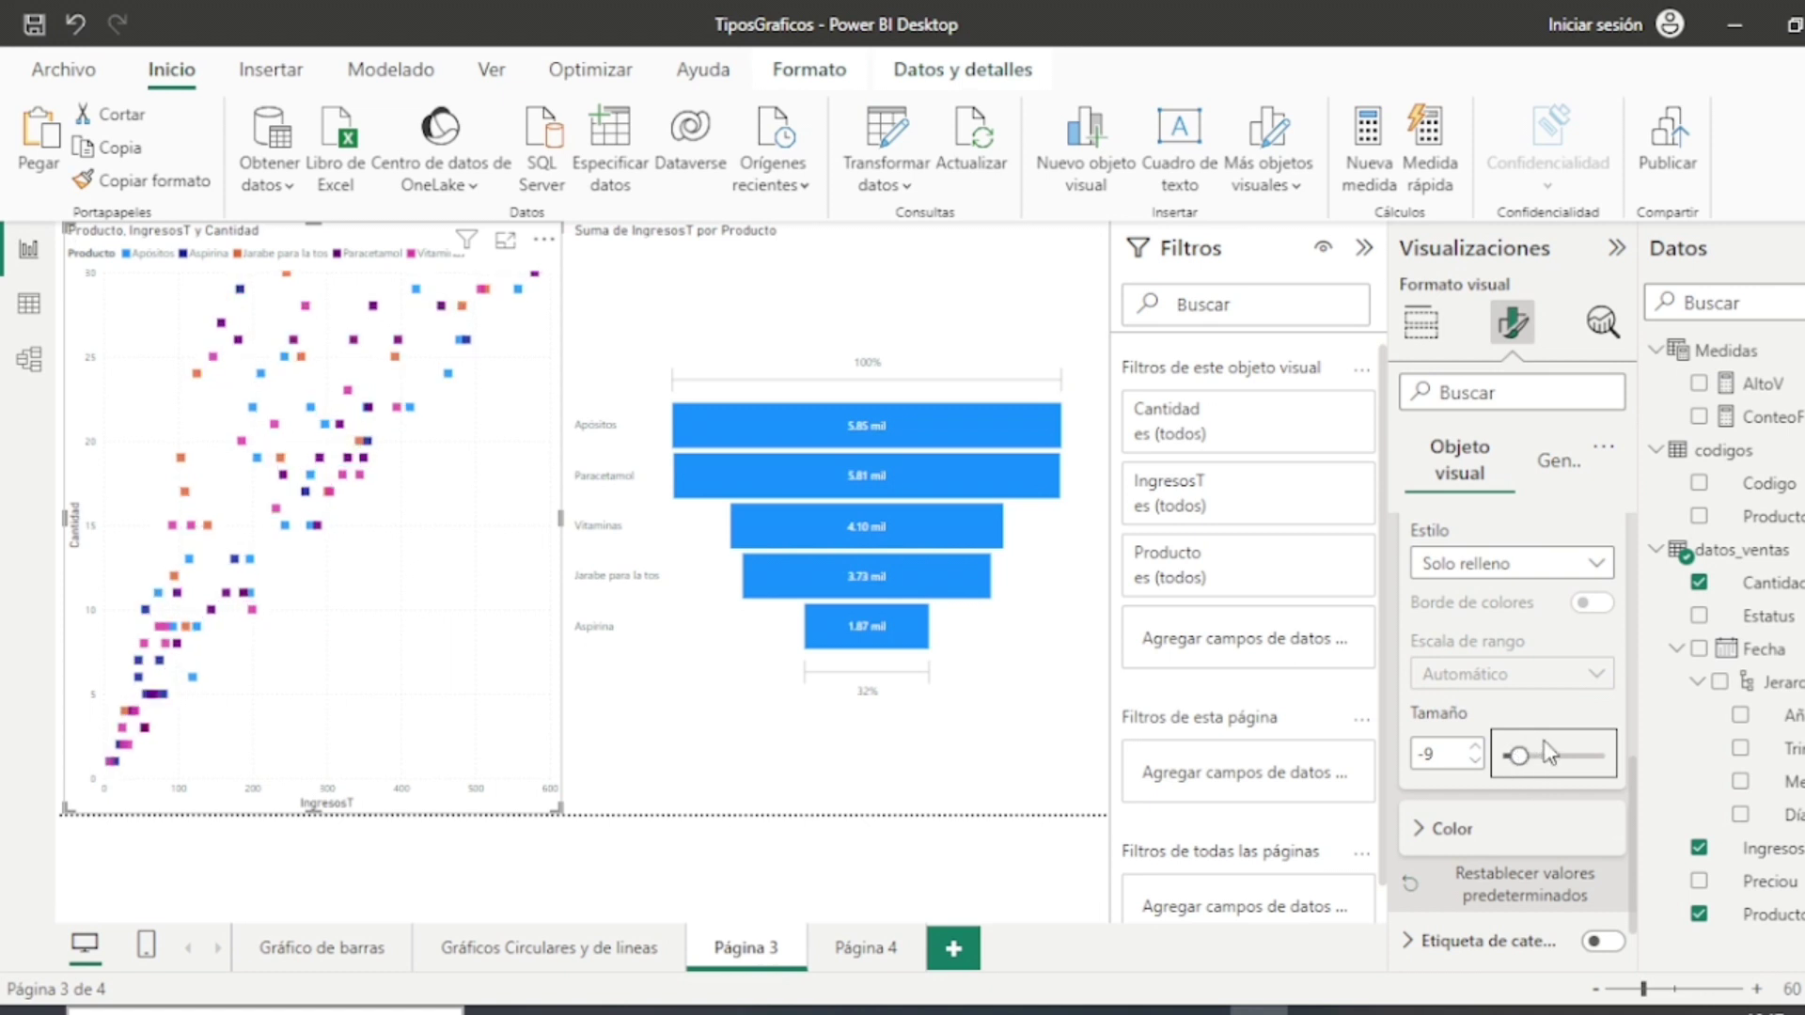
scroll(1566, 757, down, 1)
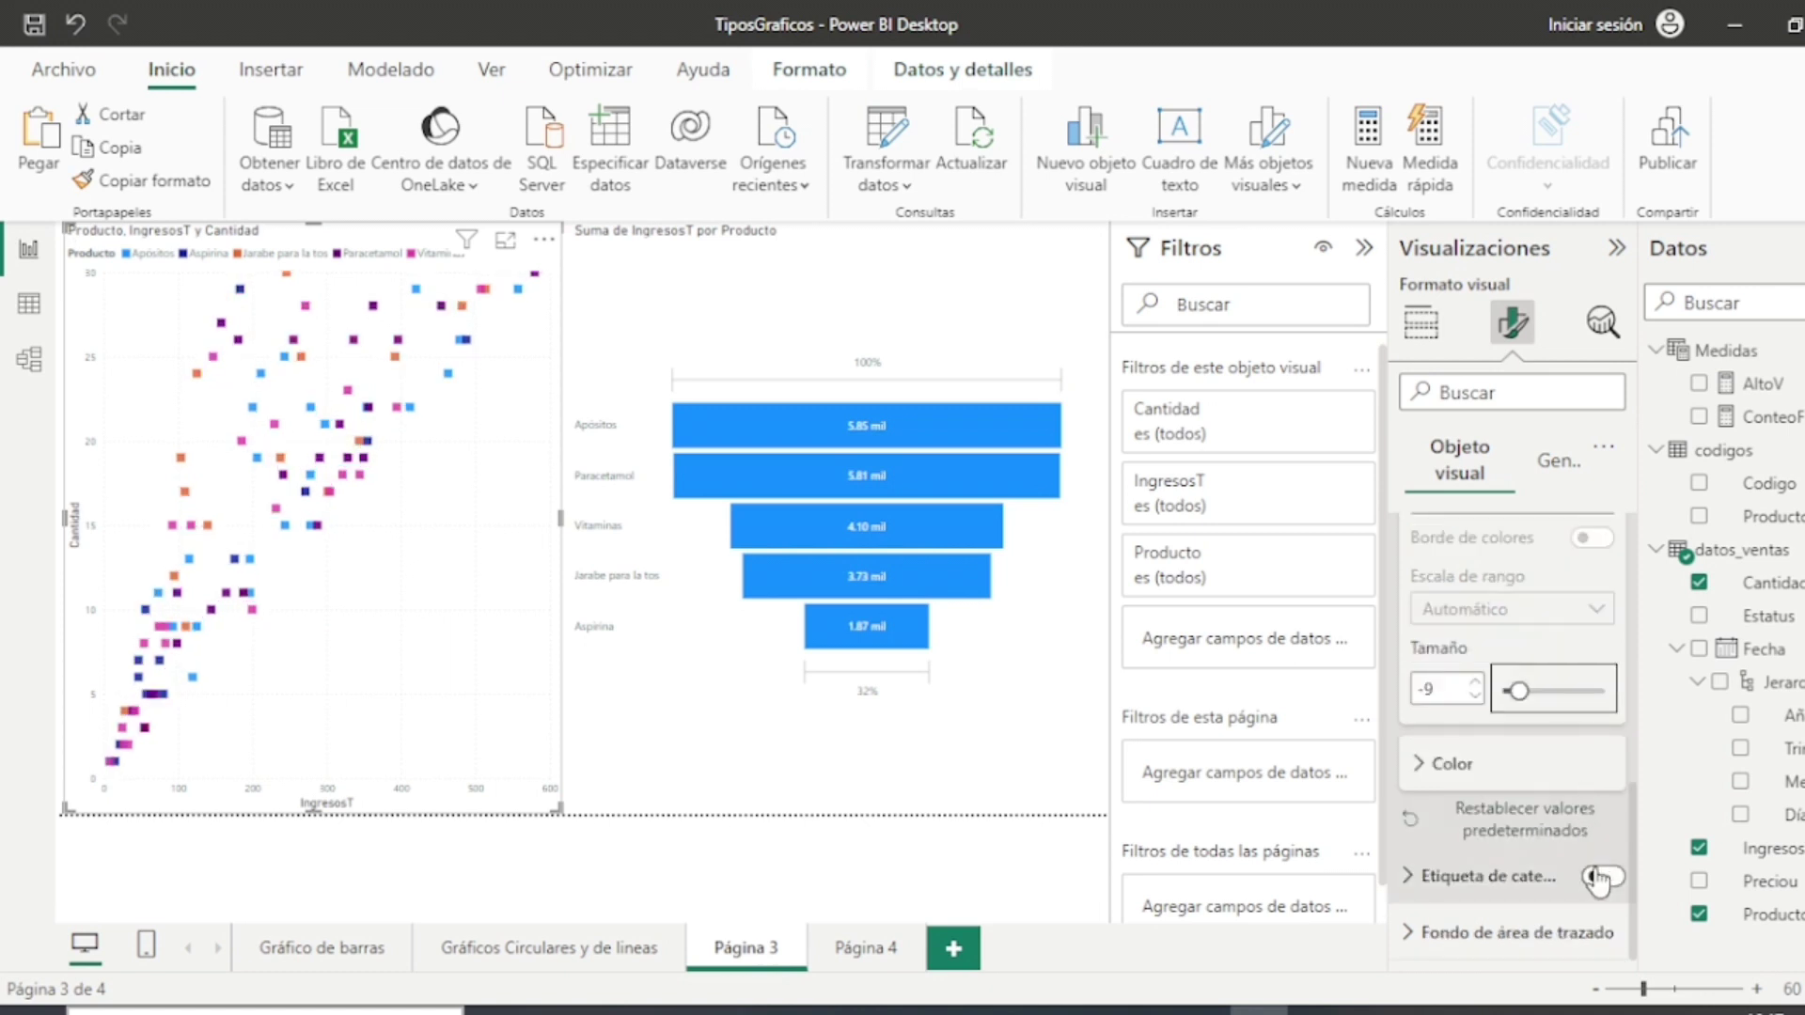
click(1422, 766)
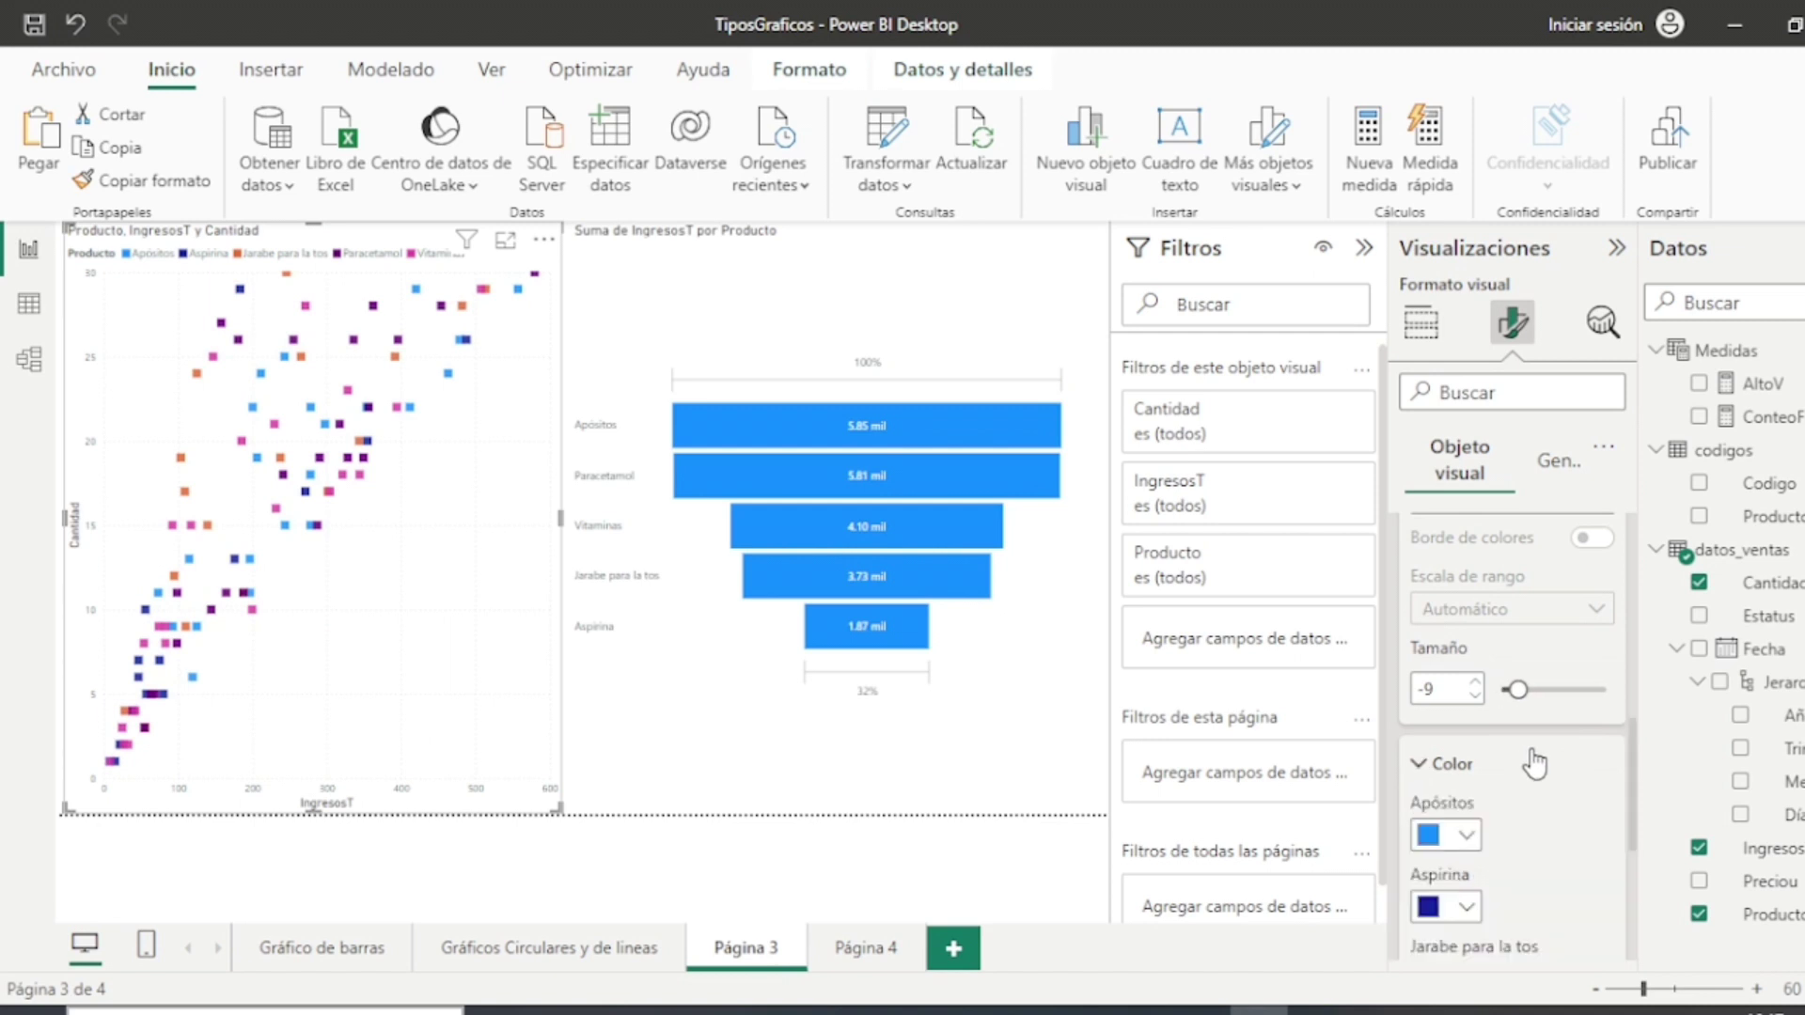
scroll(1535, 763, down, 5)
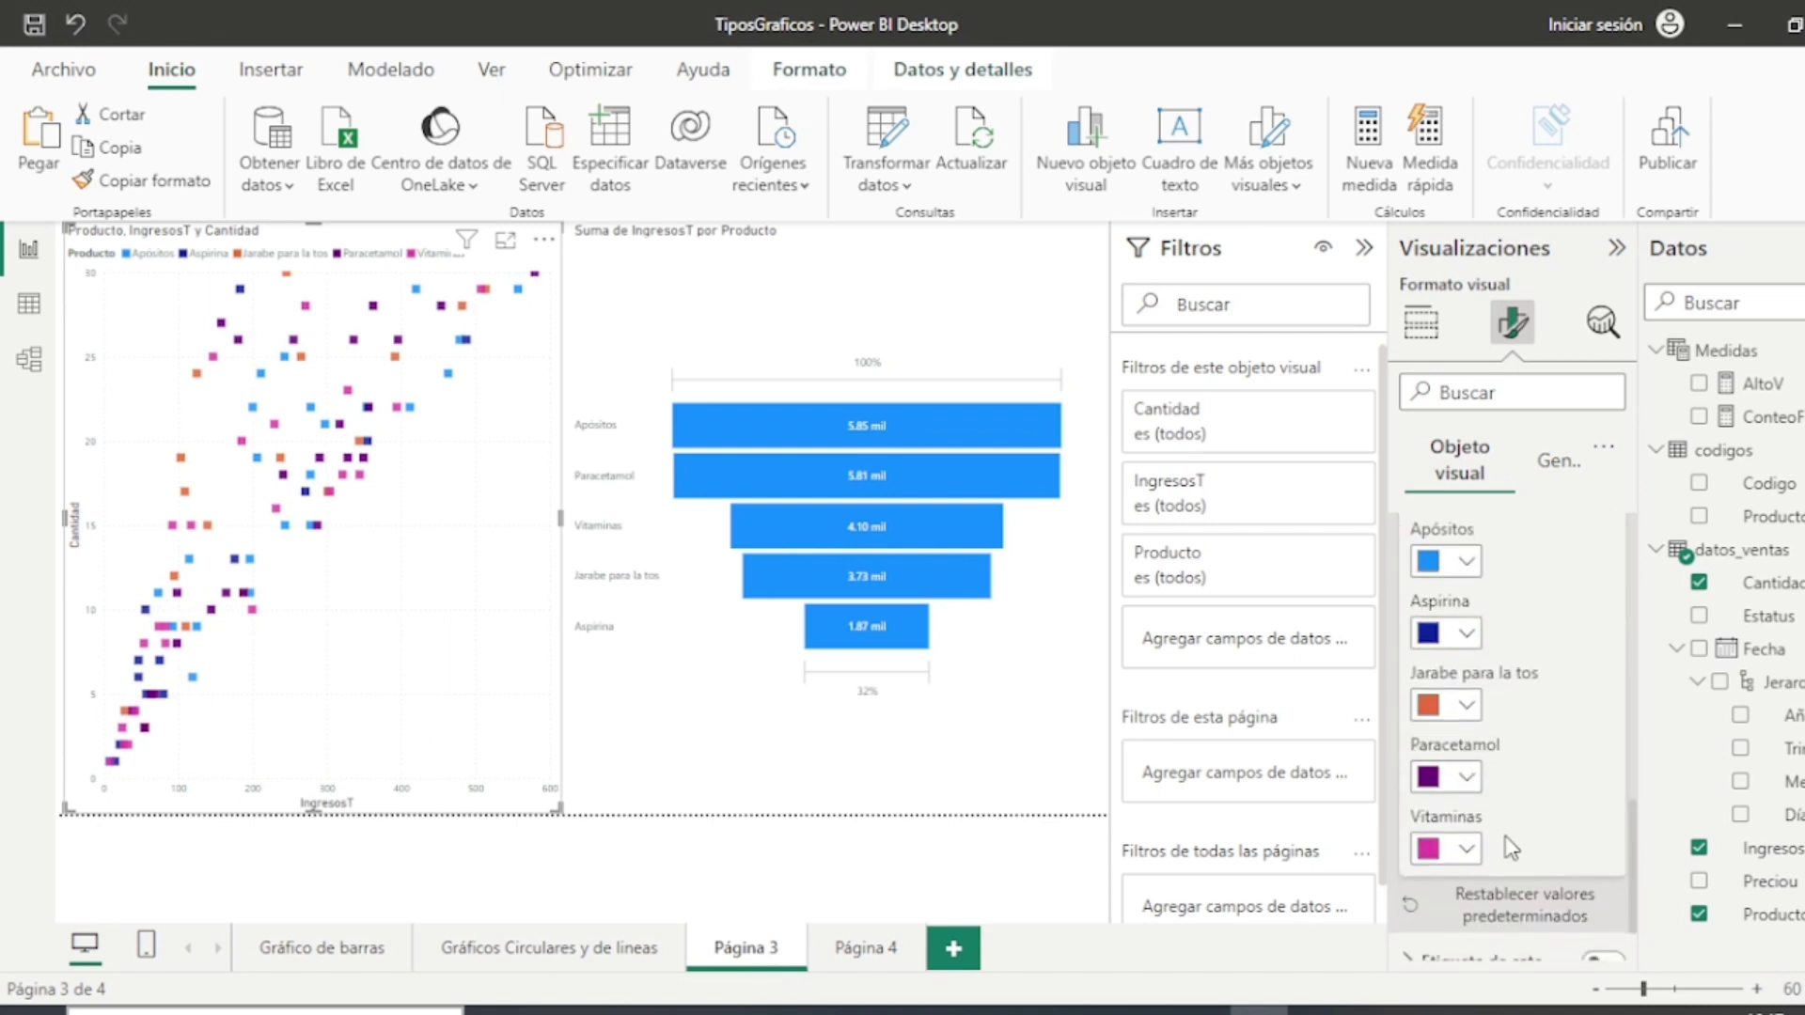
Step: Change the scatter chart's title text to "Productos, Ingresos y Cantidad"
click(1549, 470)
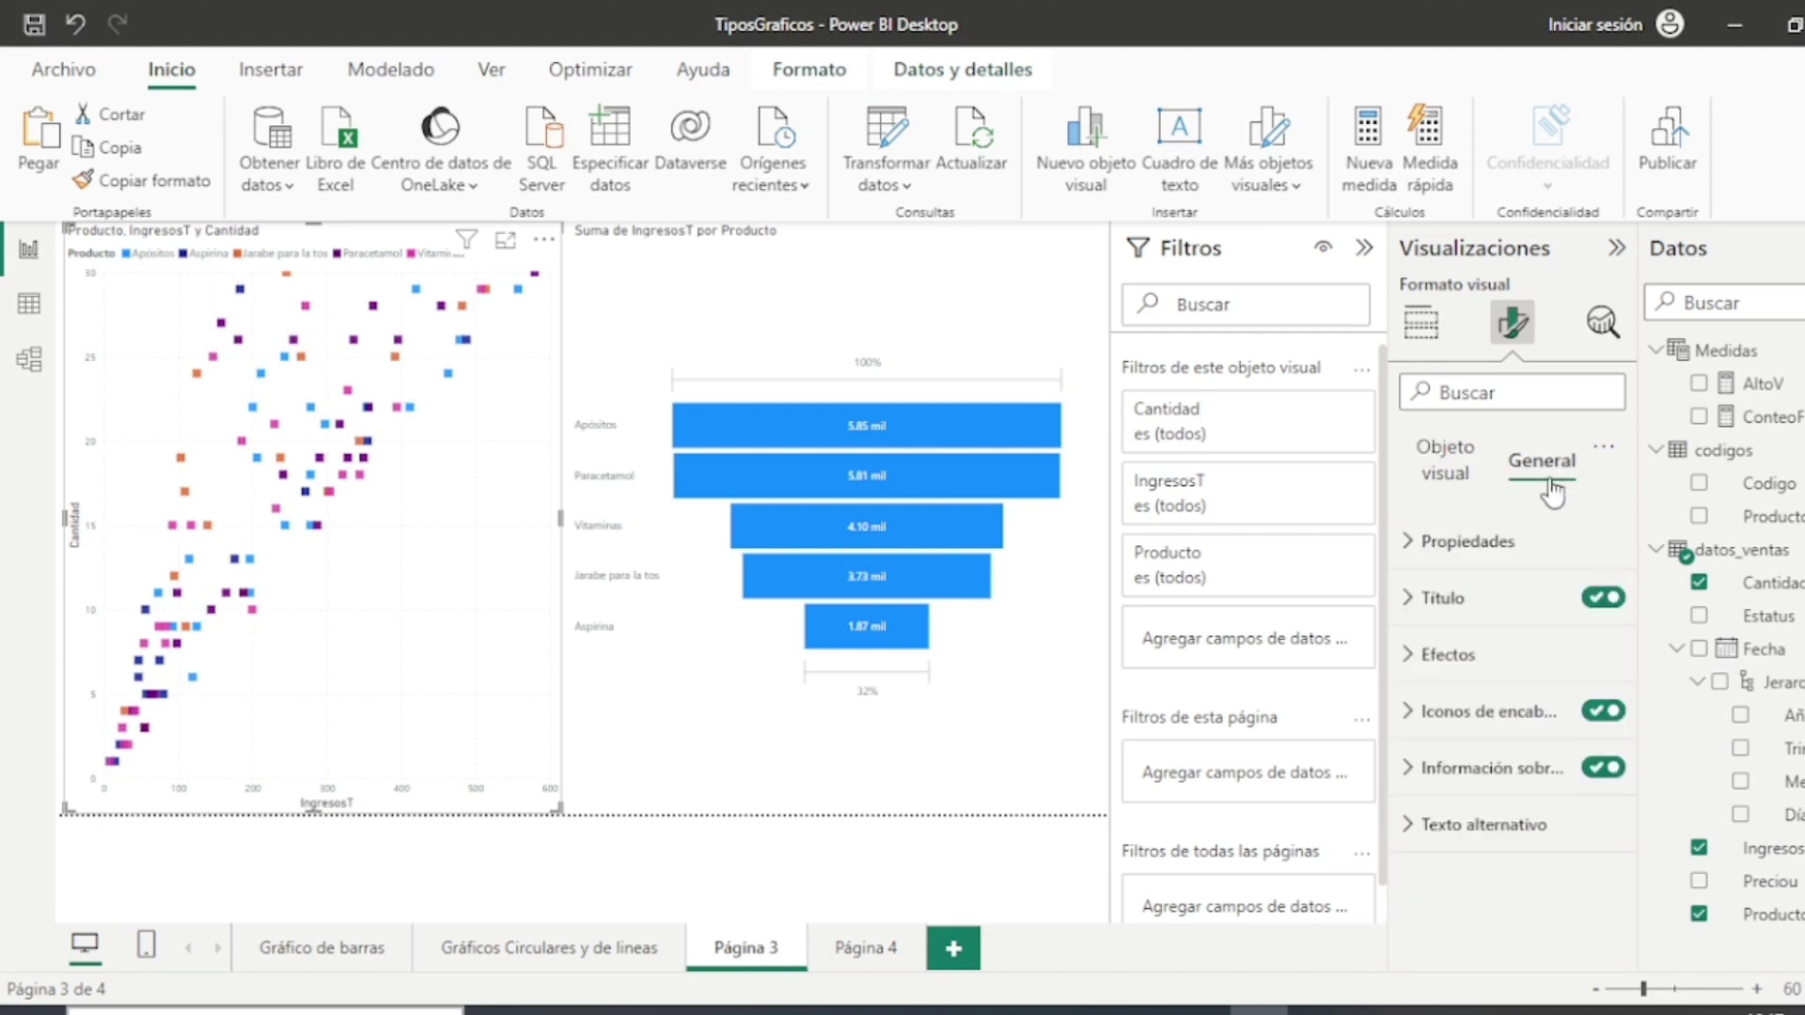
click(1415, 604)
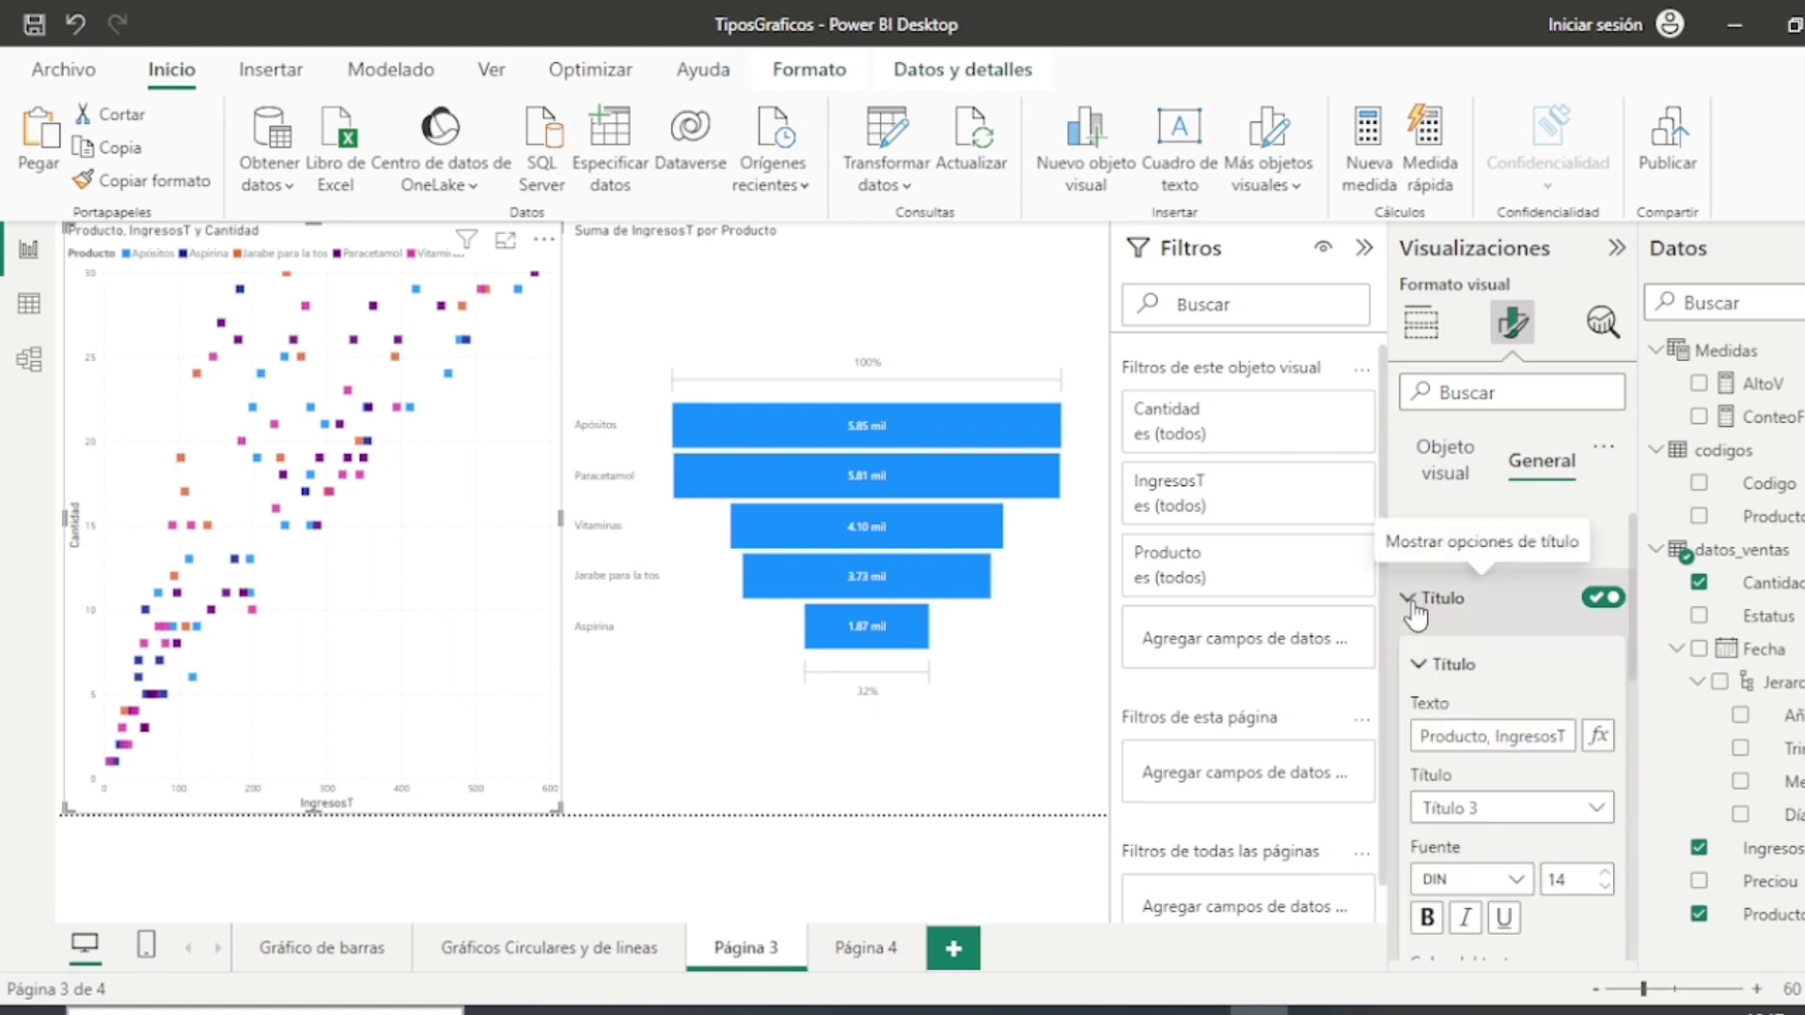
click(1496, 742)
text(s)
click(1565, 740)
key(BackSpace)
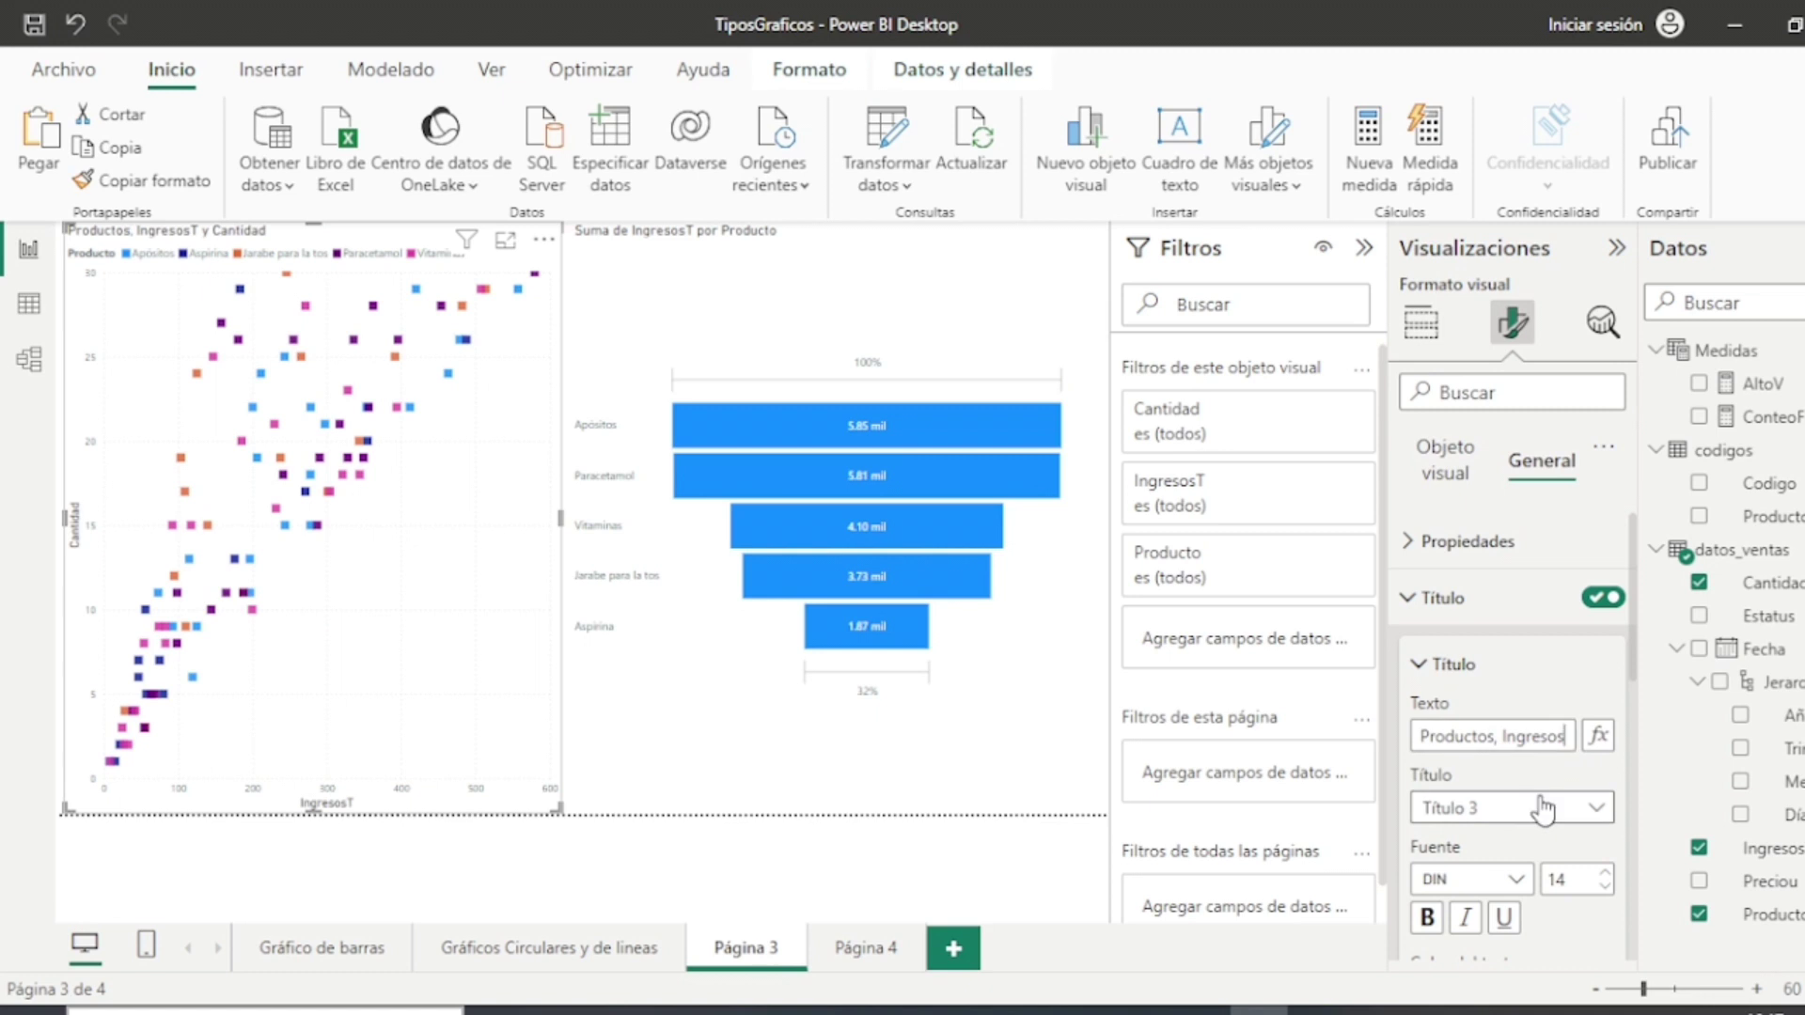
Step: Format the scatter chart's title in Arial Black and centre it horizontally
scroll(1537, 747, down, 2)
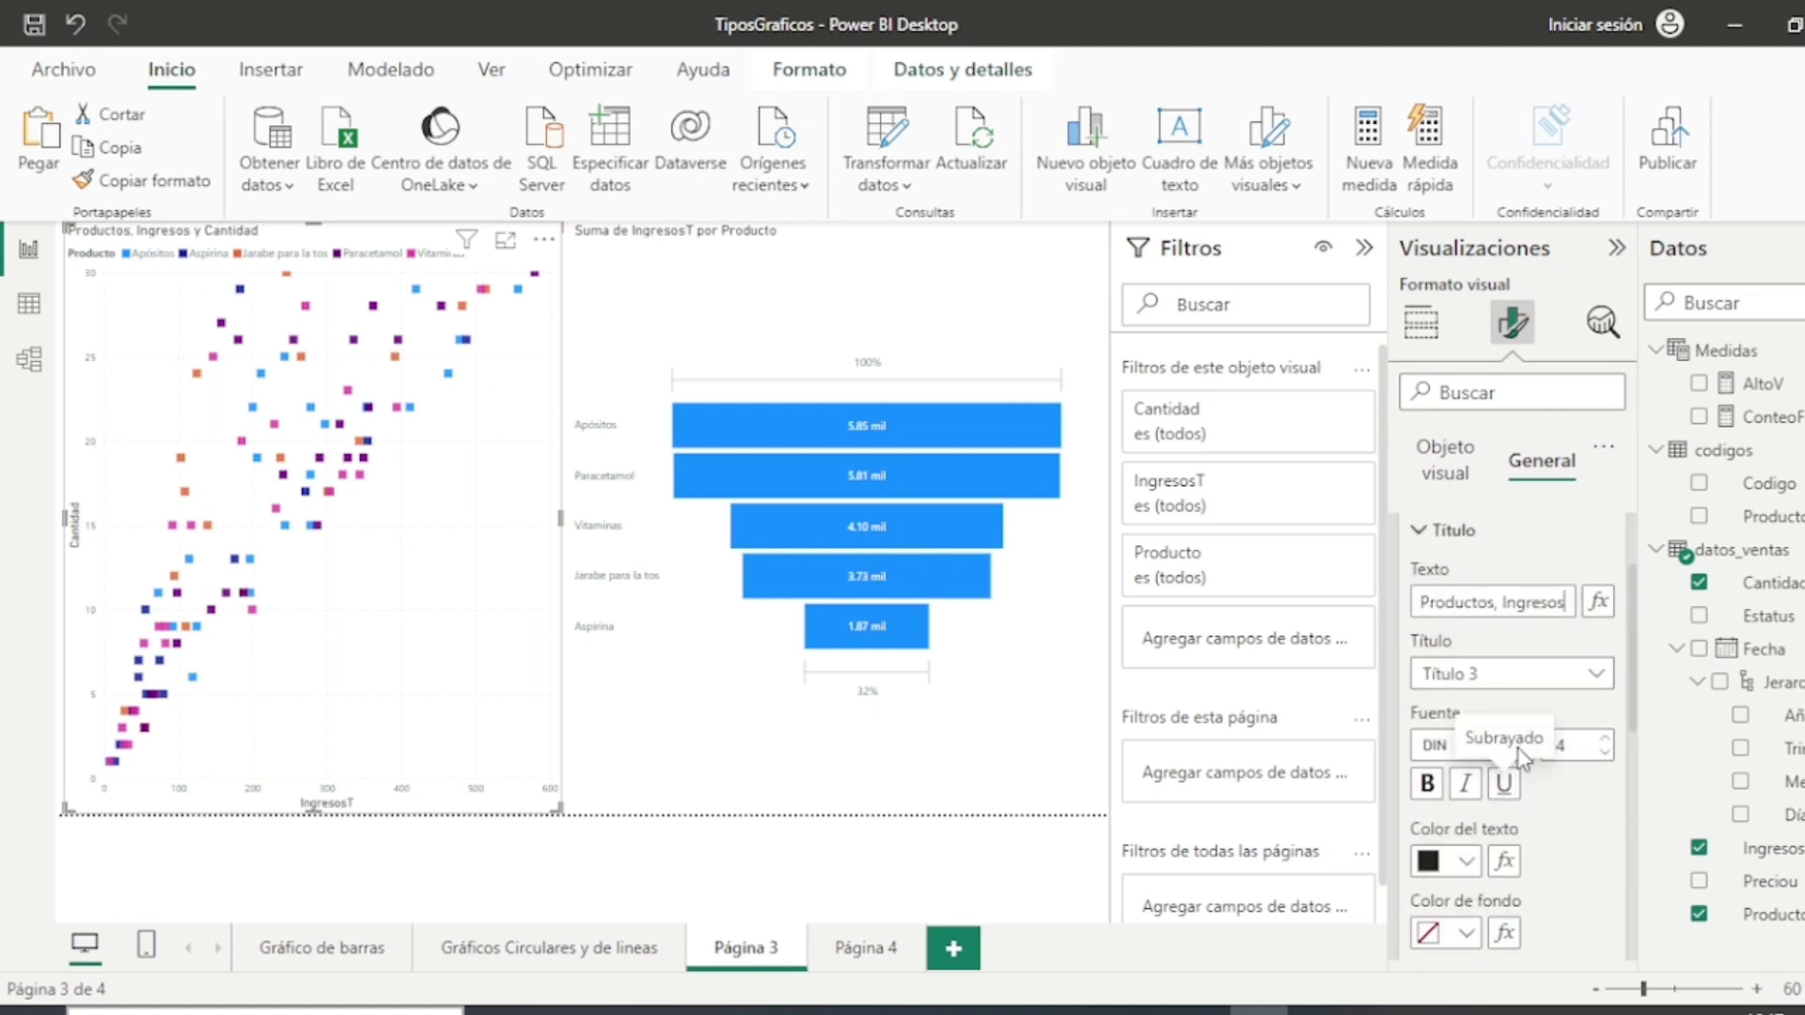
click(1445, 757)
click(1518, 303)
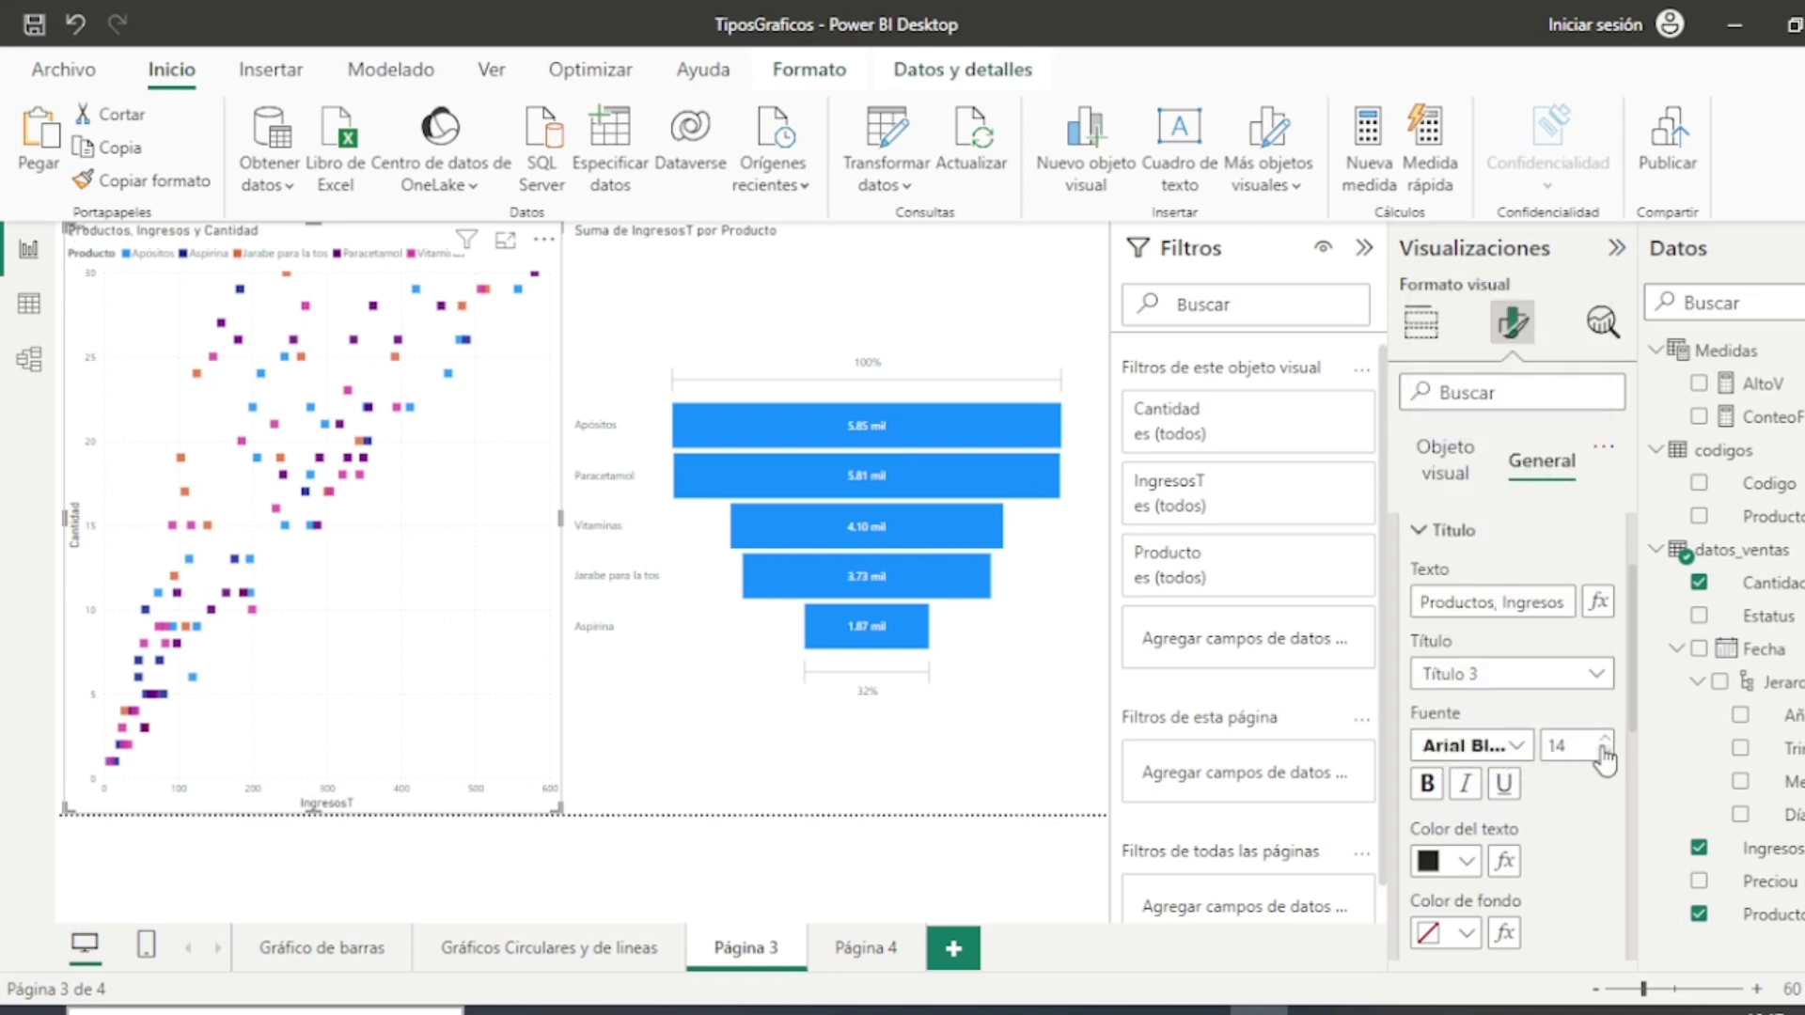
scroll(1572, 834, down, 1)
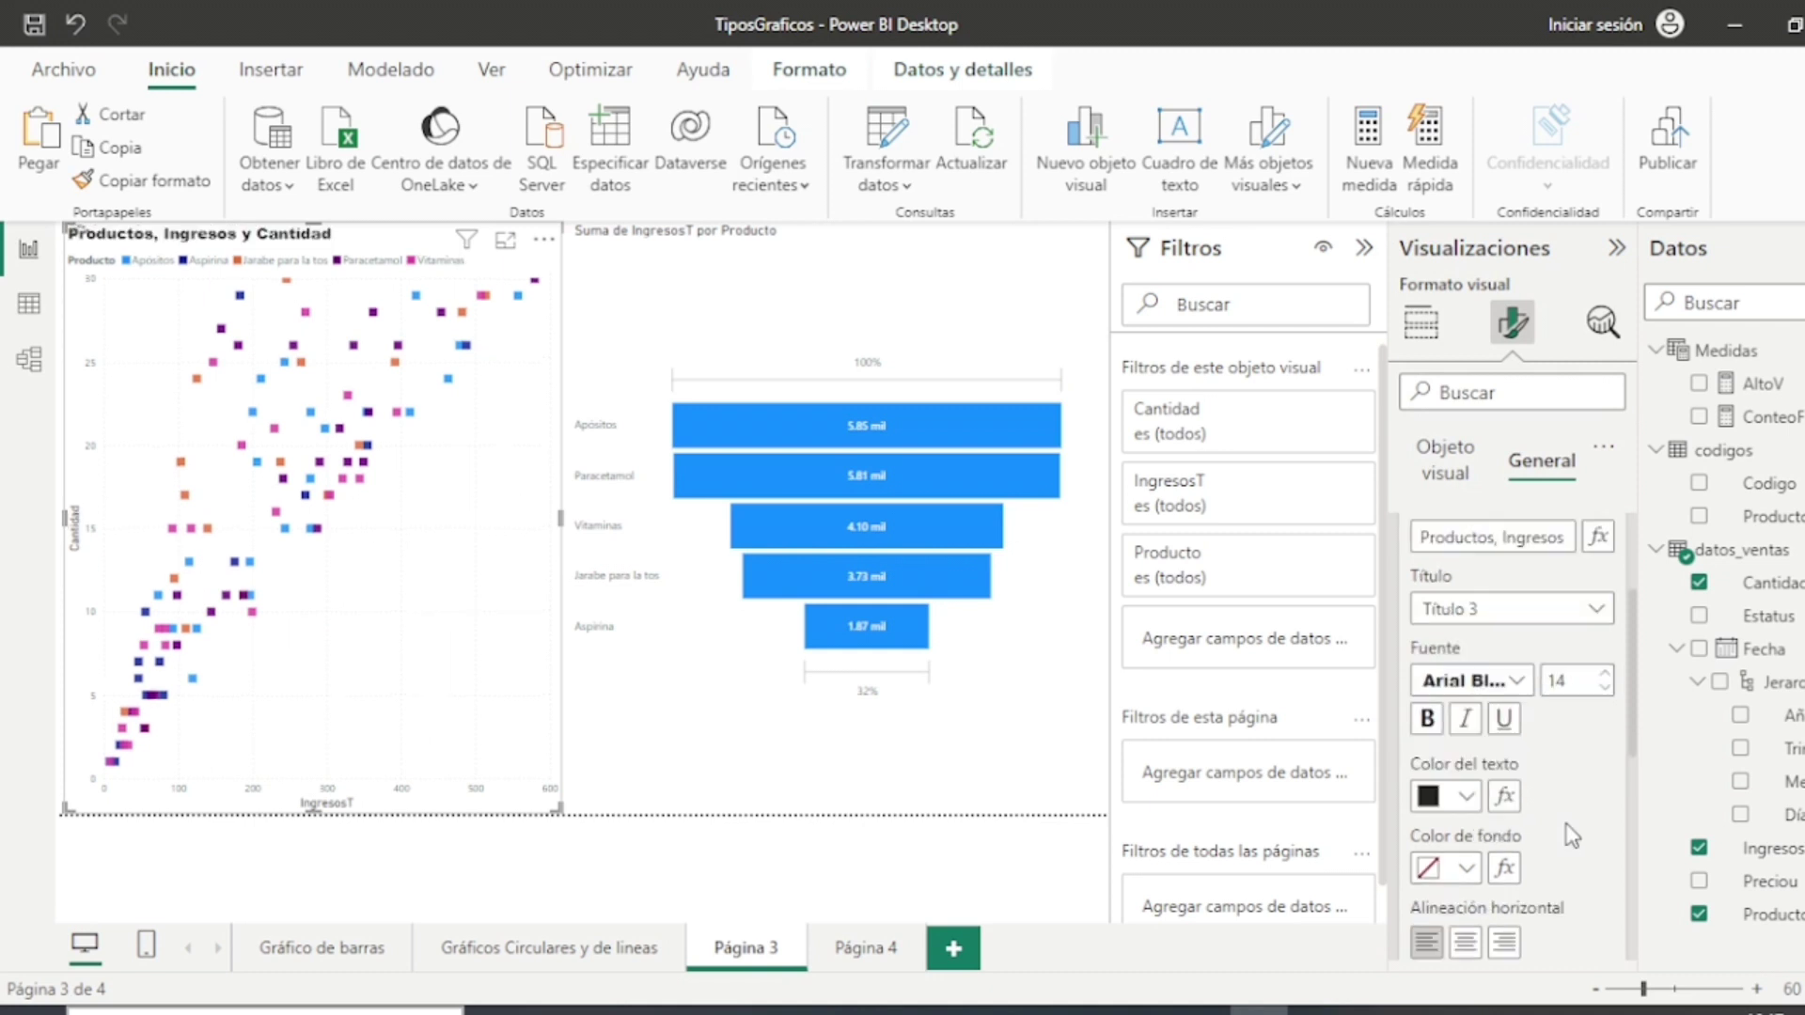
click(1468, 940)
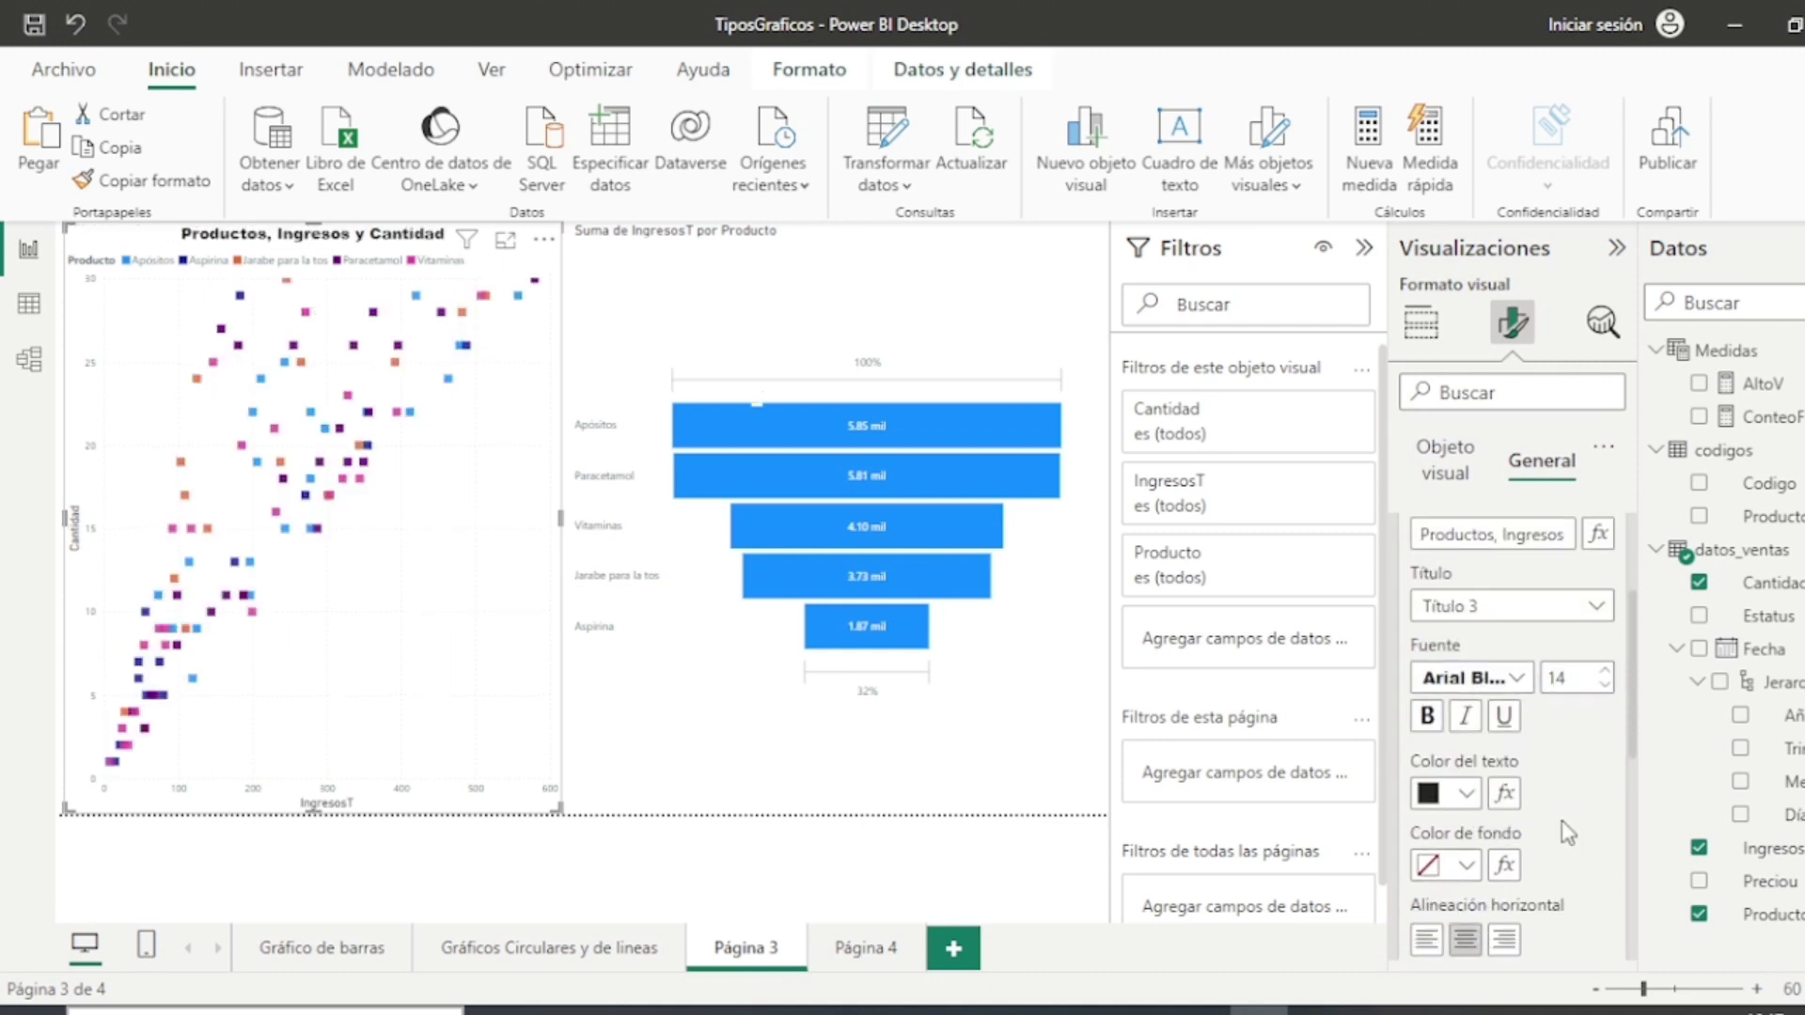
Step: Turn on the divider line beneath the scatter chart's title
scroll(1549, 795, down, 2)
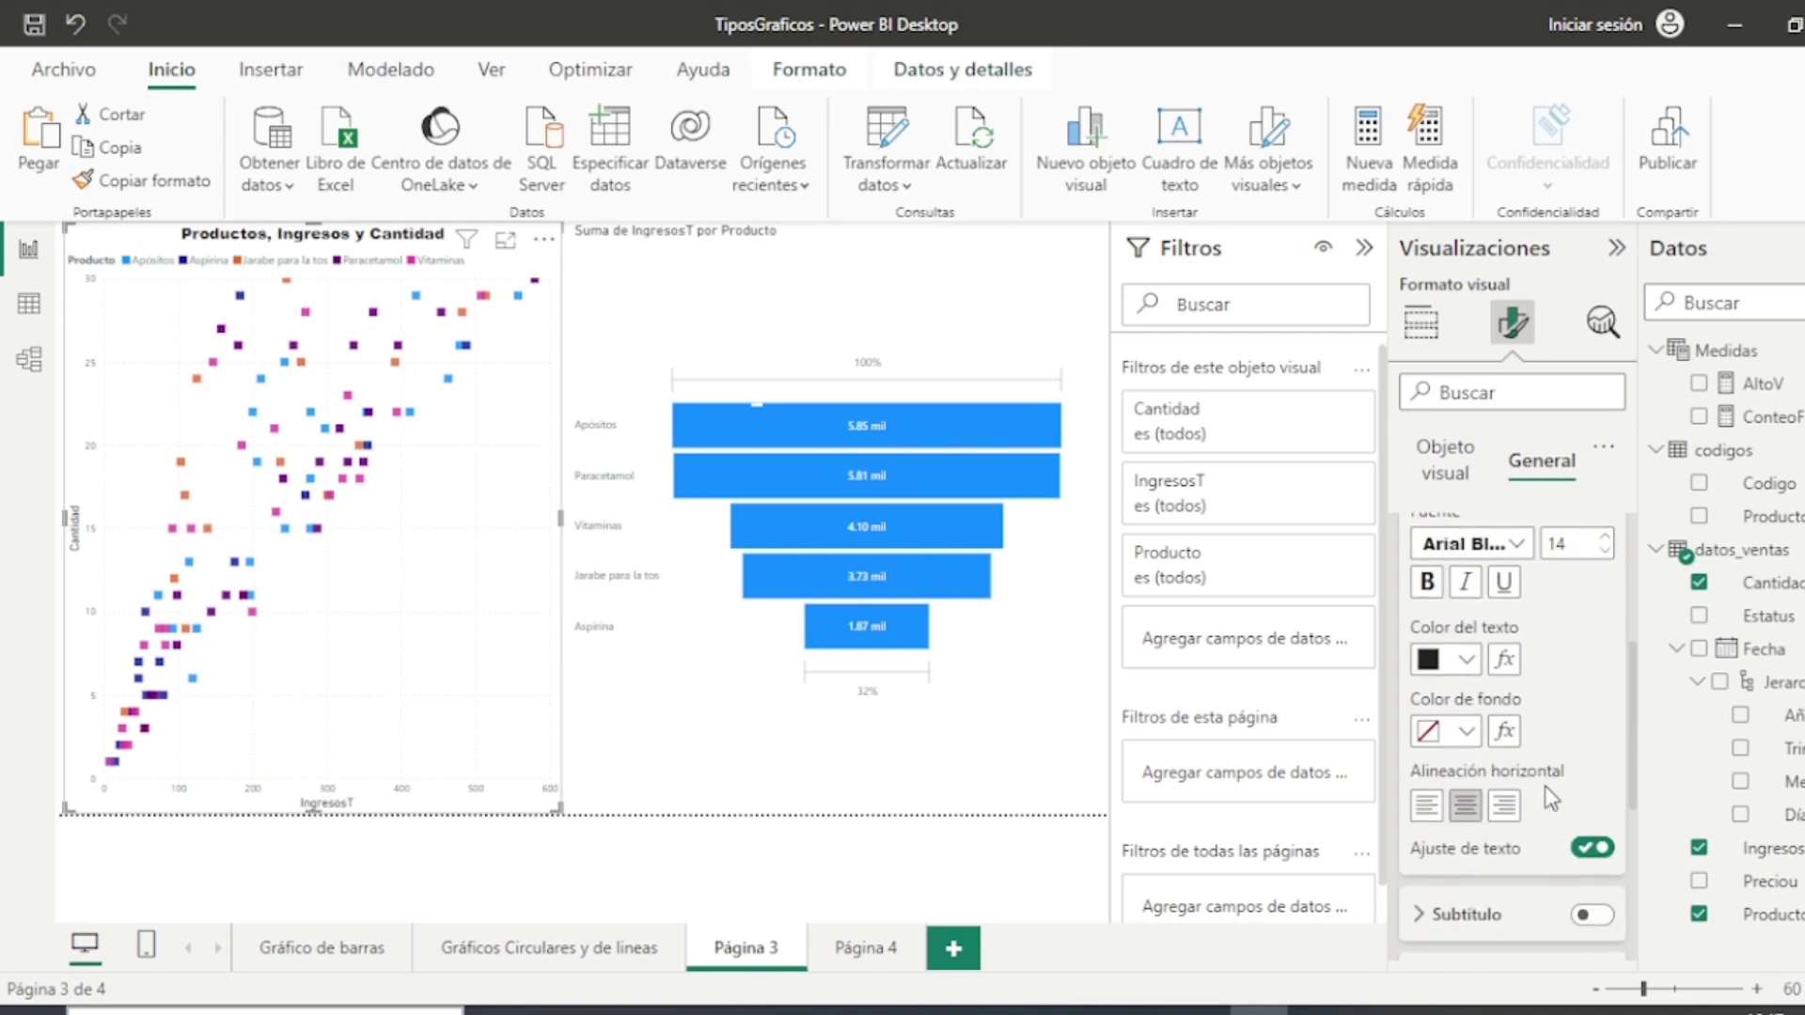
scroll(1543, 786, down, 1)
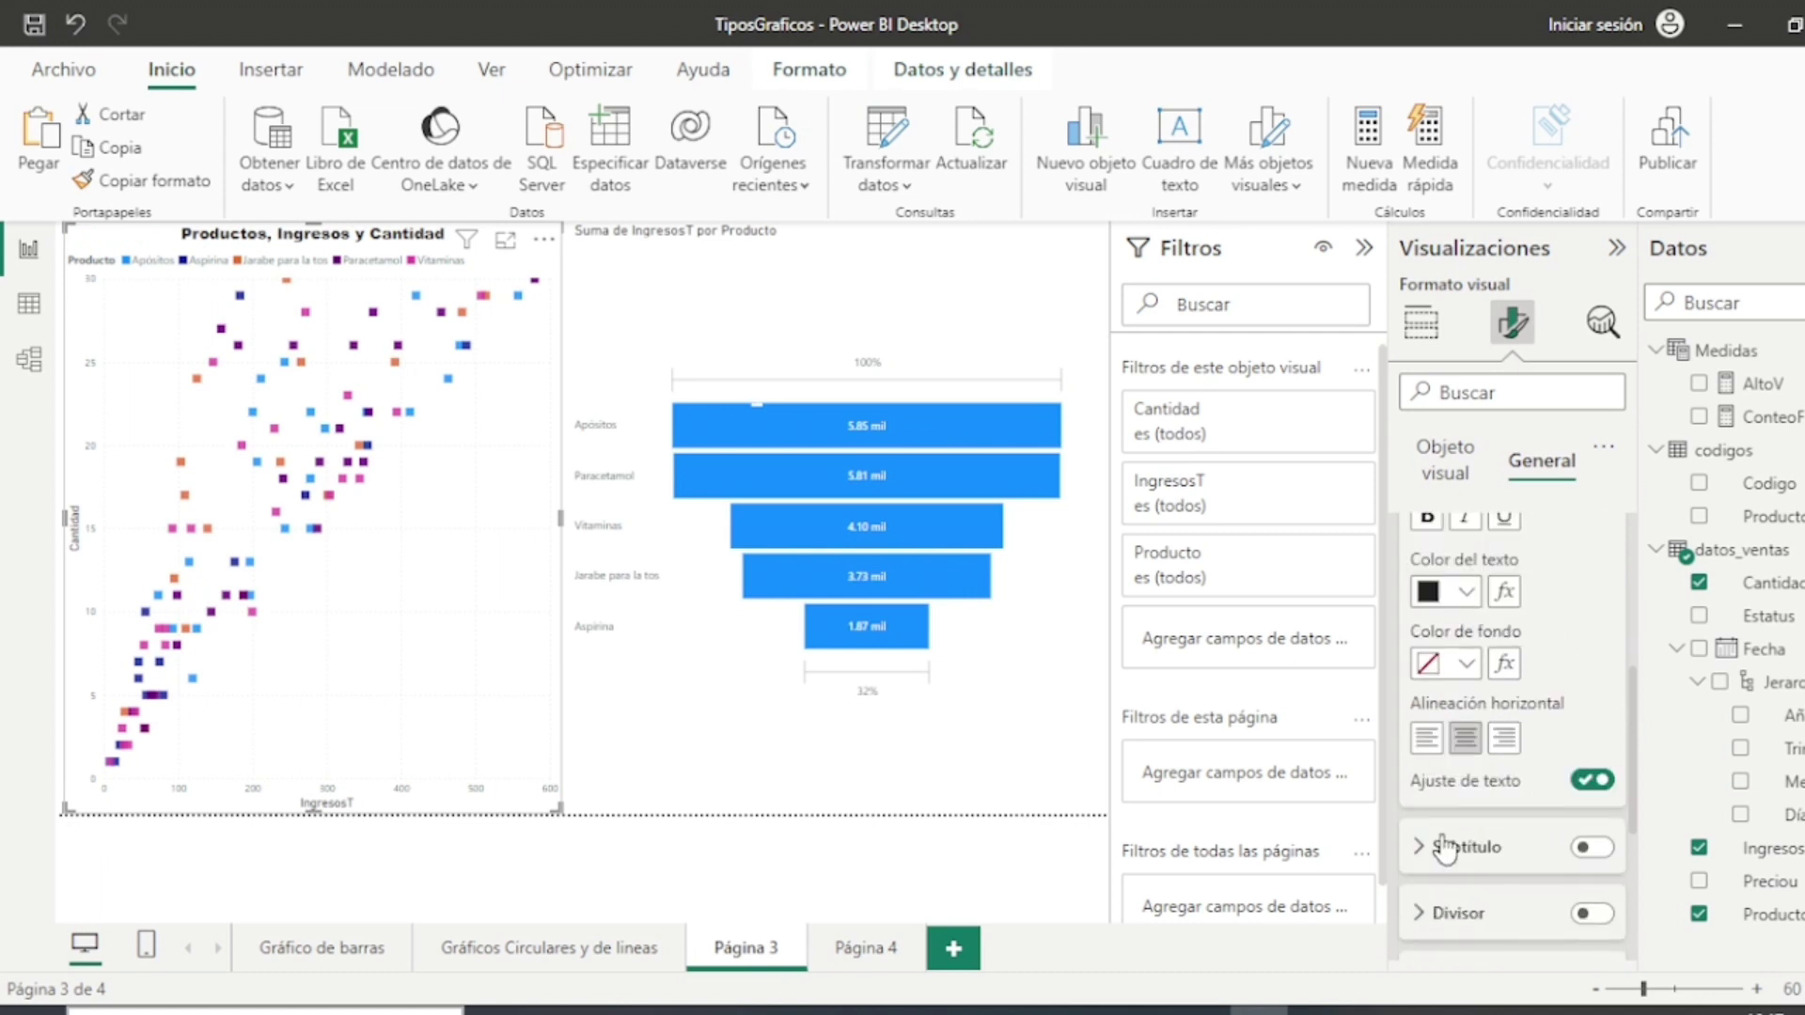
click(1604, 914)
scroll(1565, 696, down, 3)
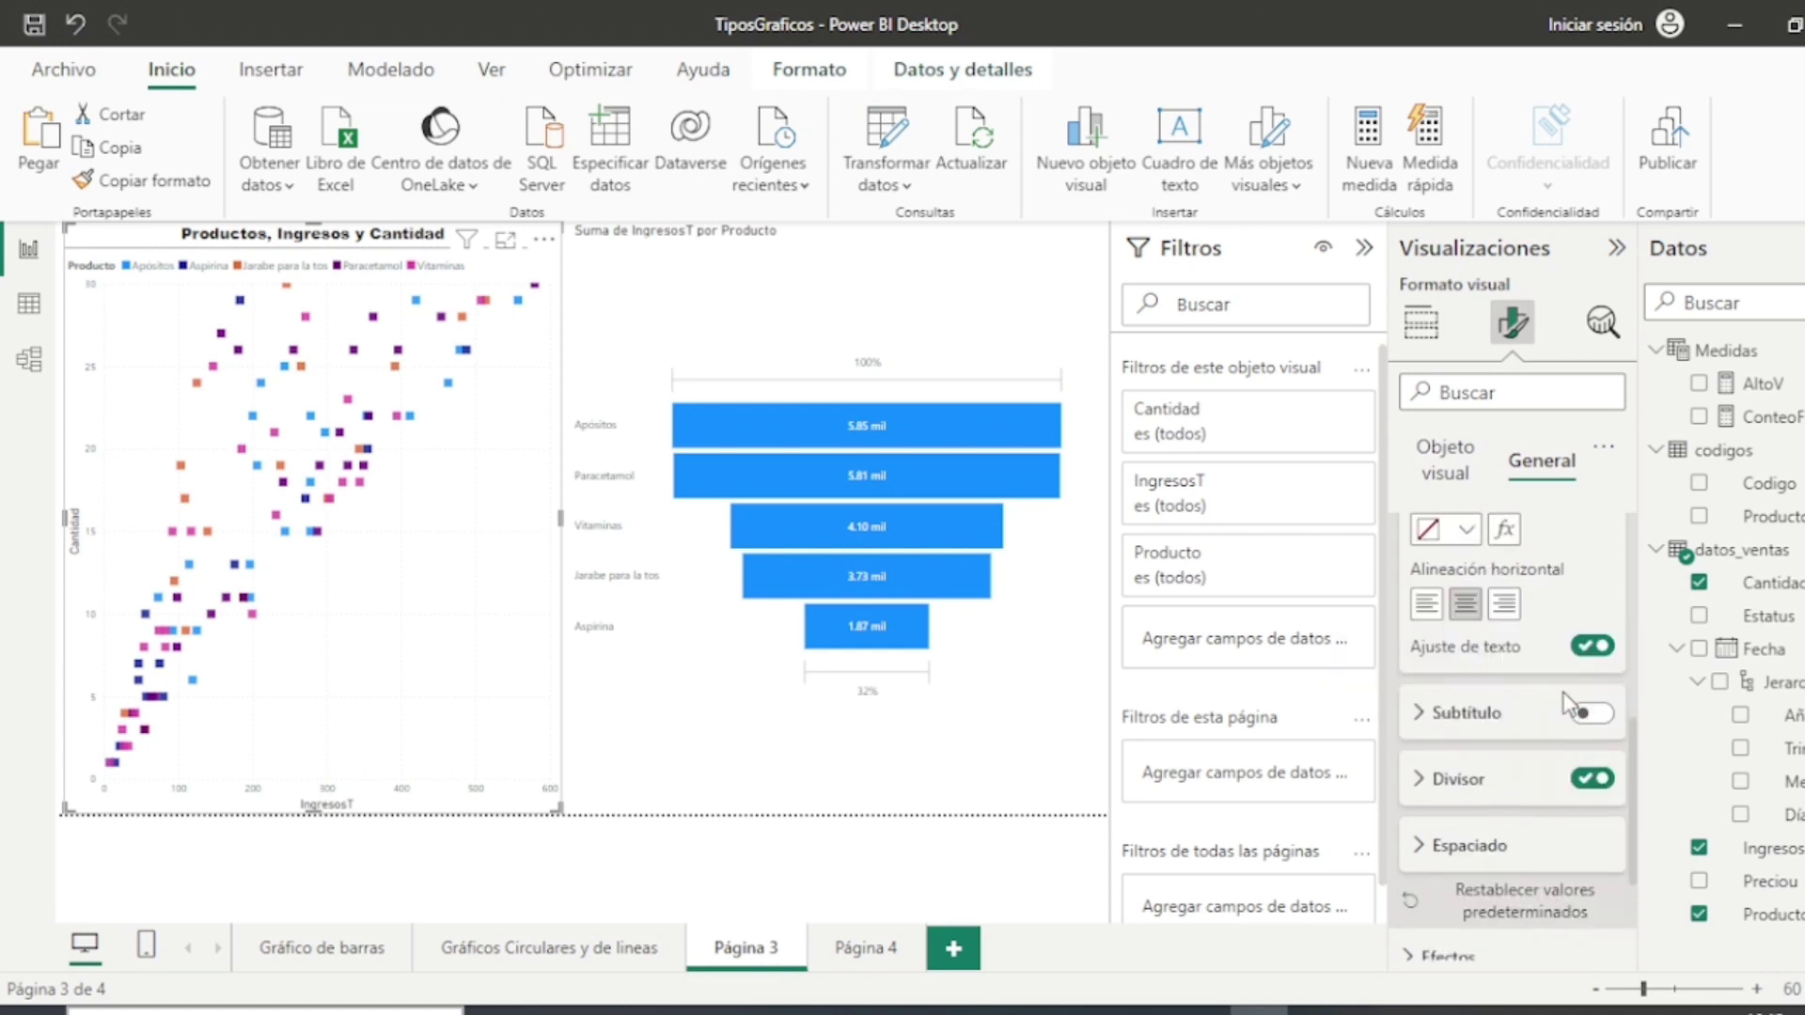
scroll(1565, 701, down, 1)
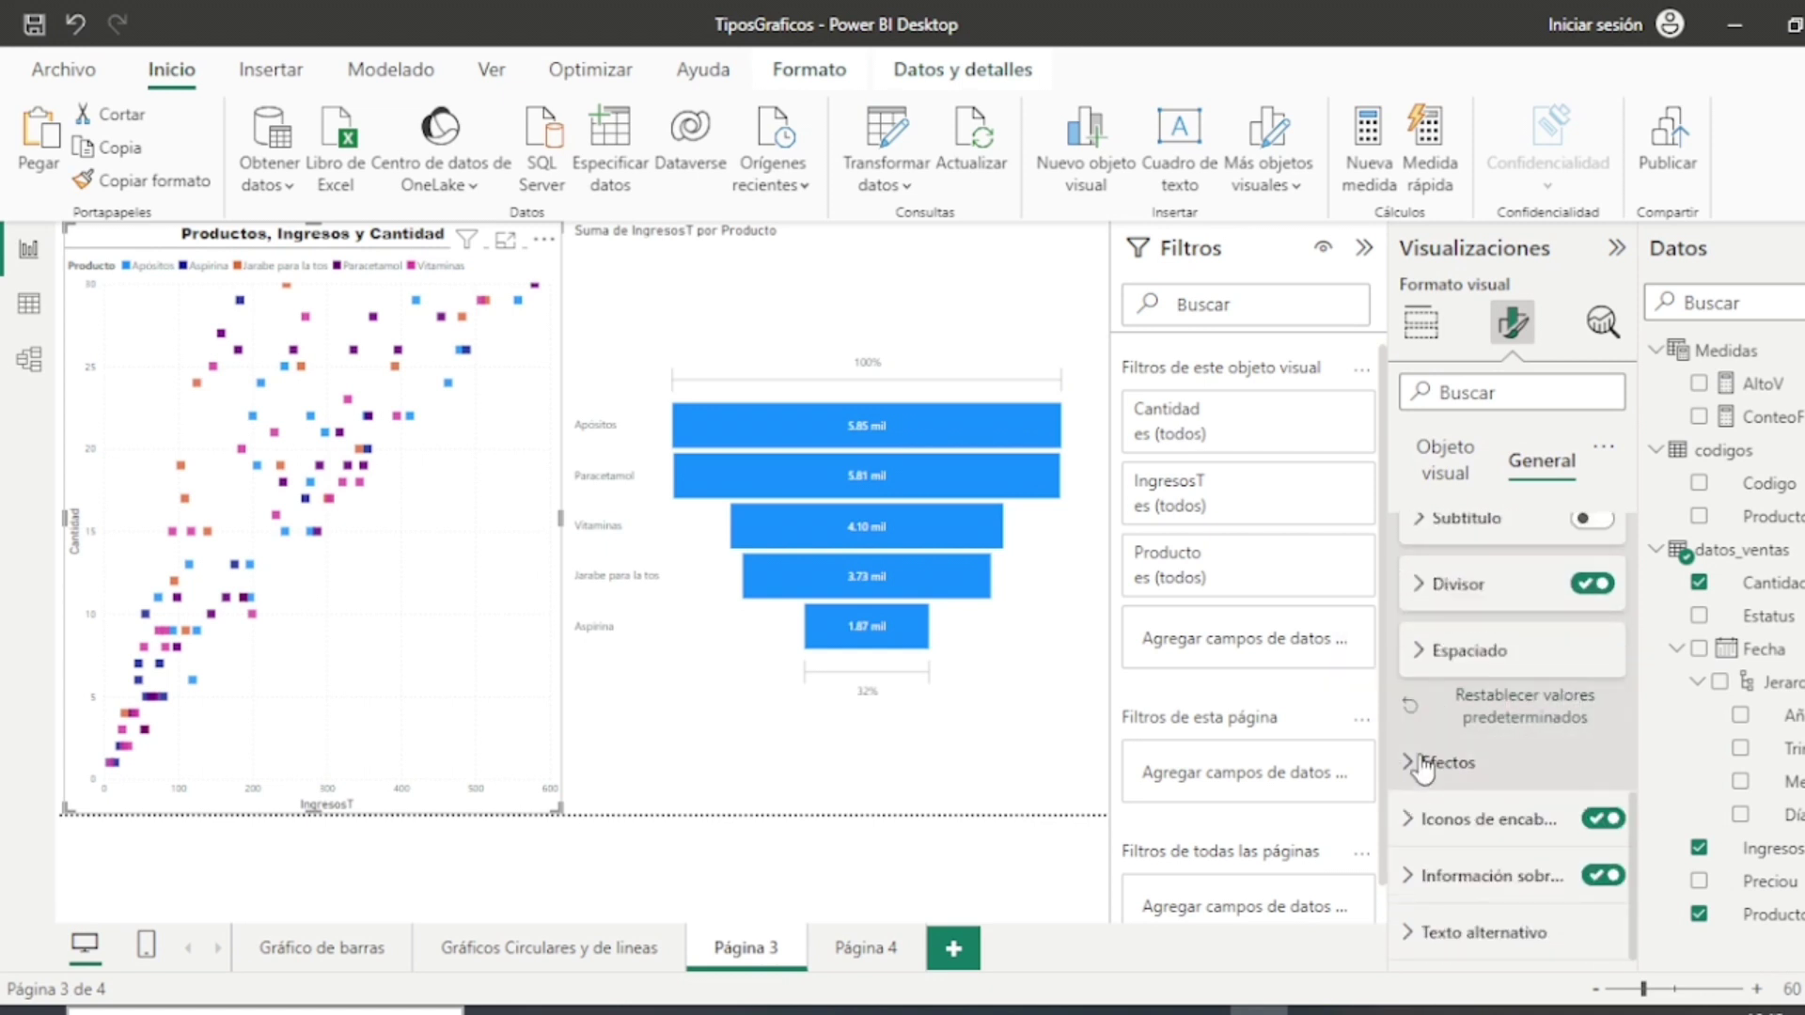
scroll(1542, 747, up, 2)
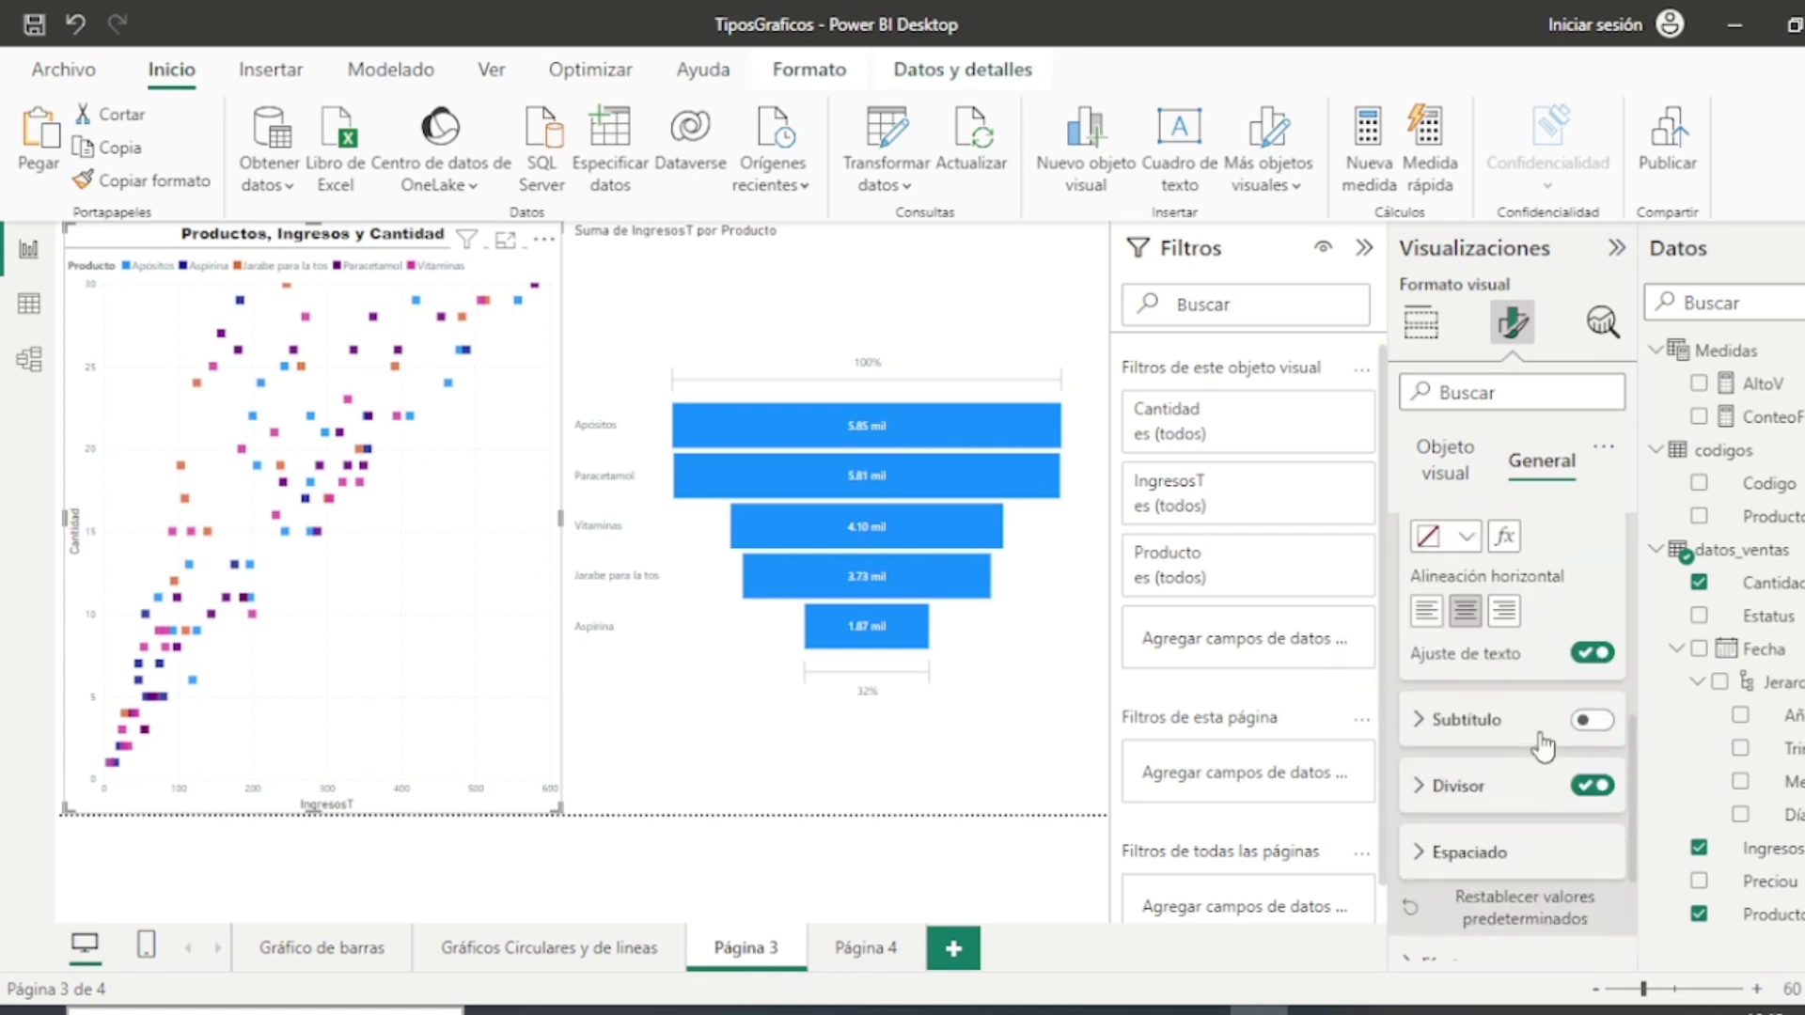
scroll(1541, 747, up, 3)
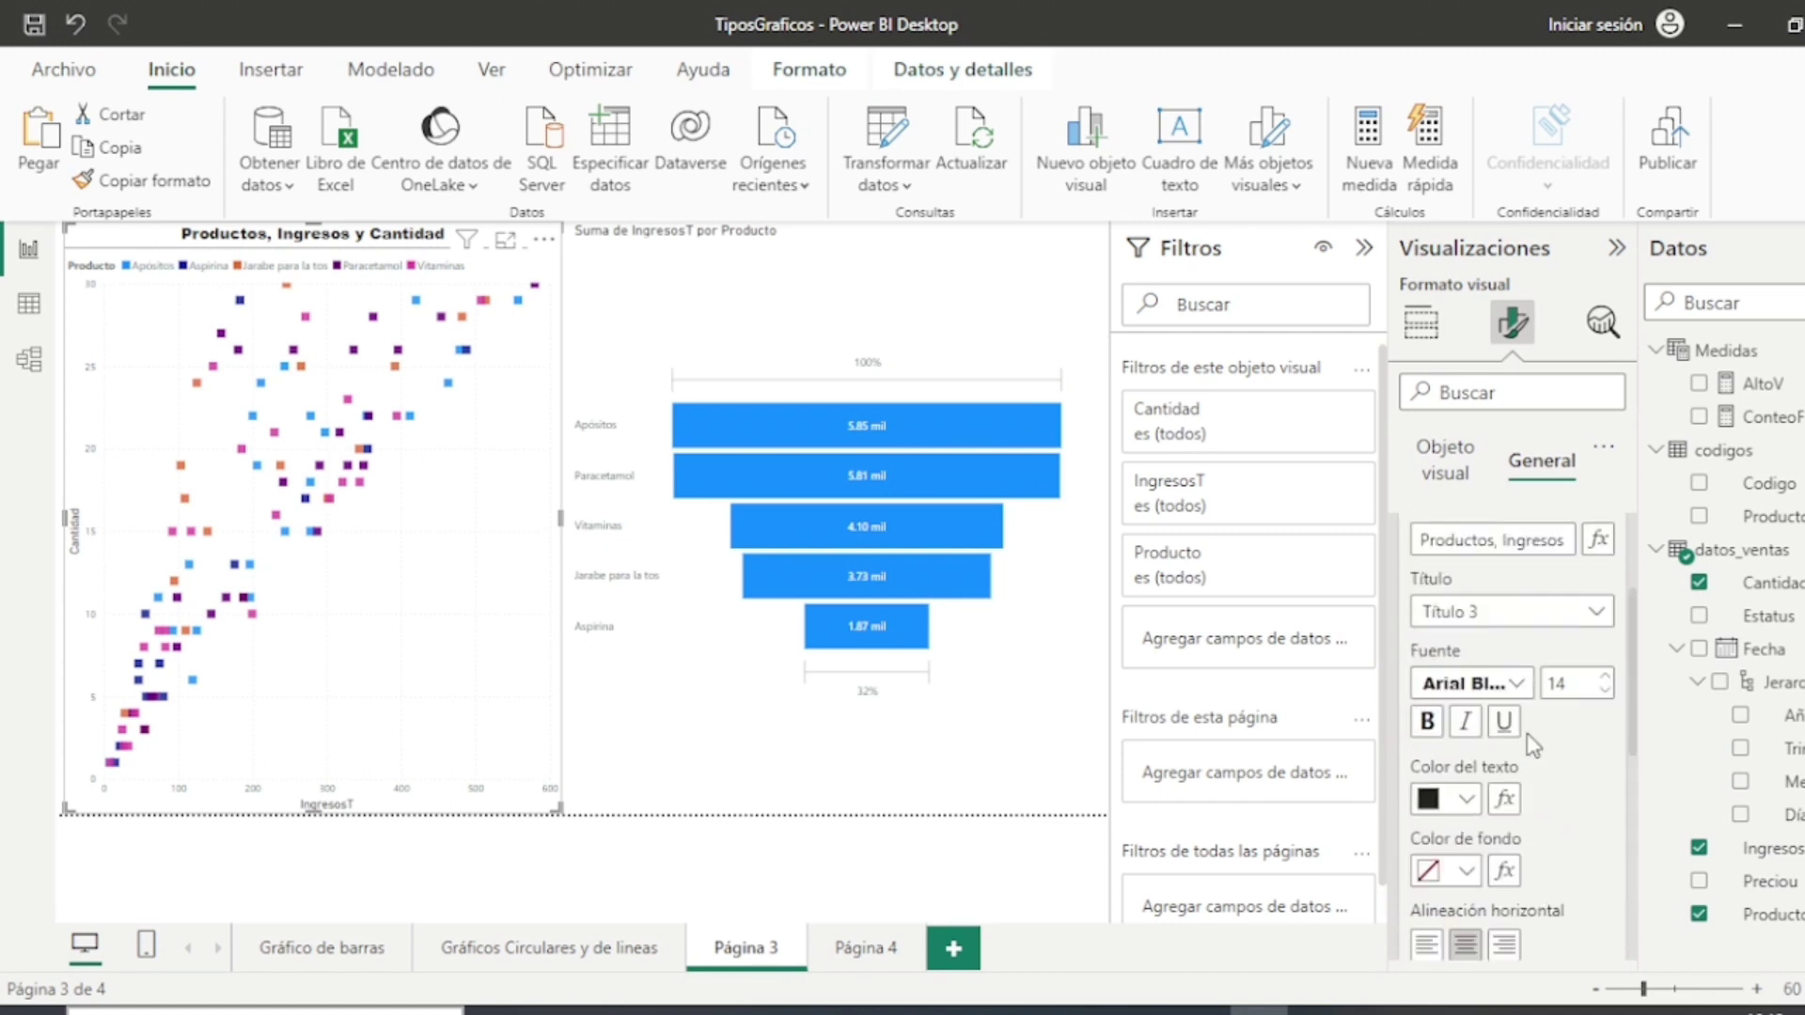
Step: Enable individual colour settings for every product in the funnel chart with Mostrar todo
click(984, 326)
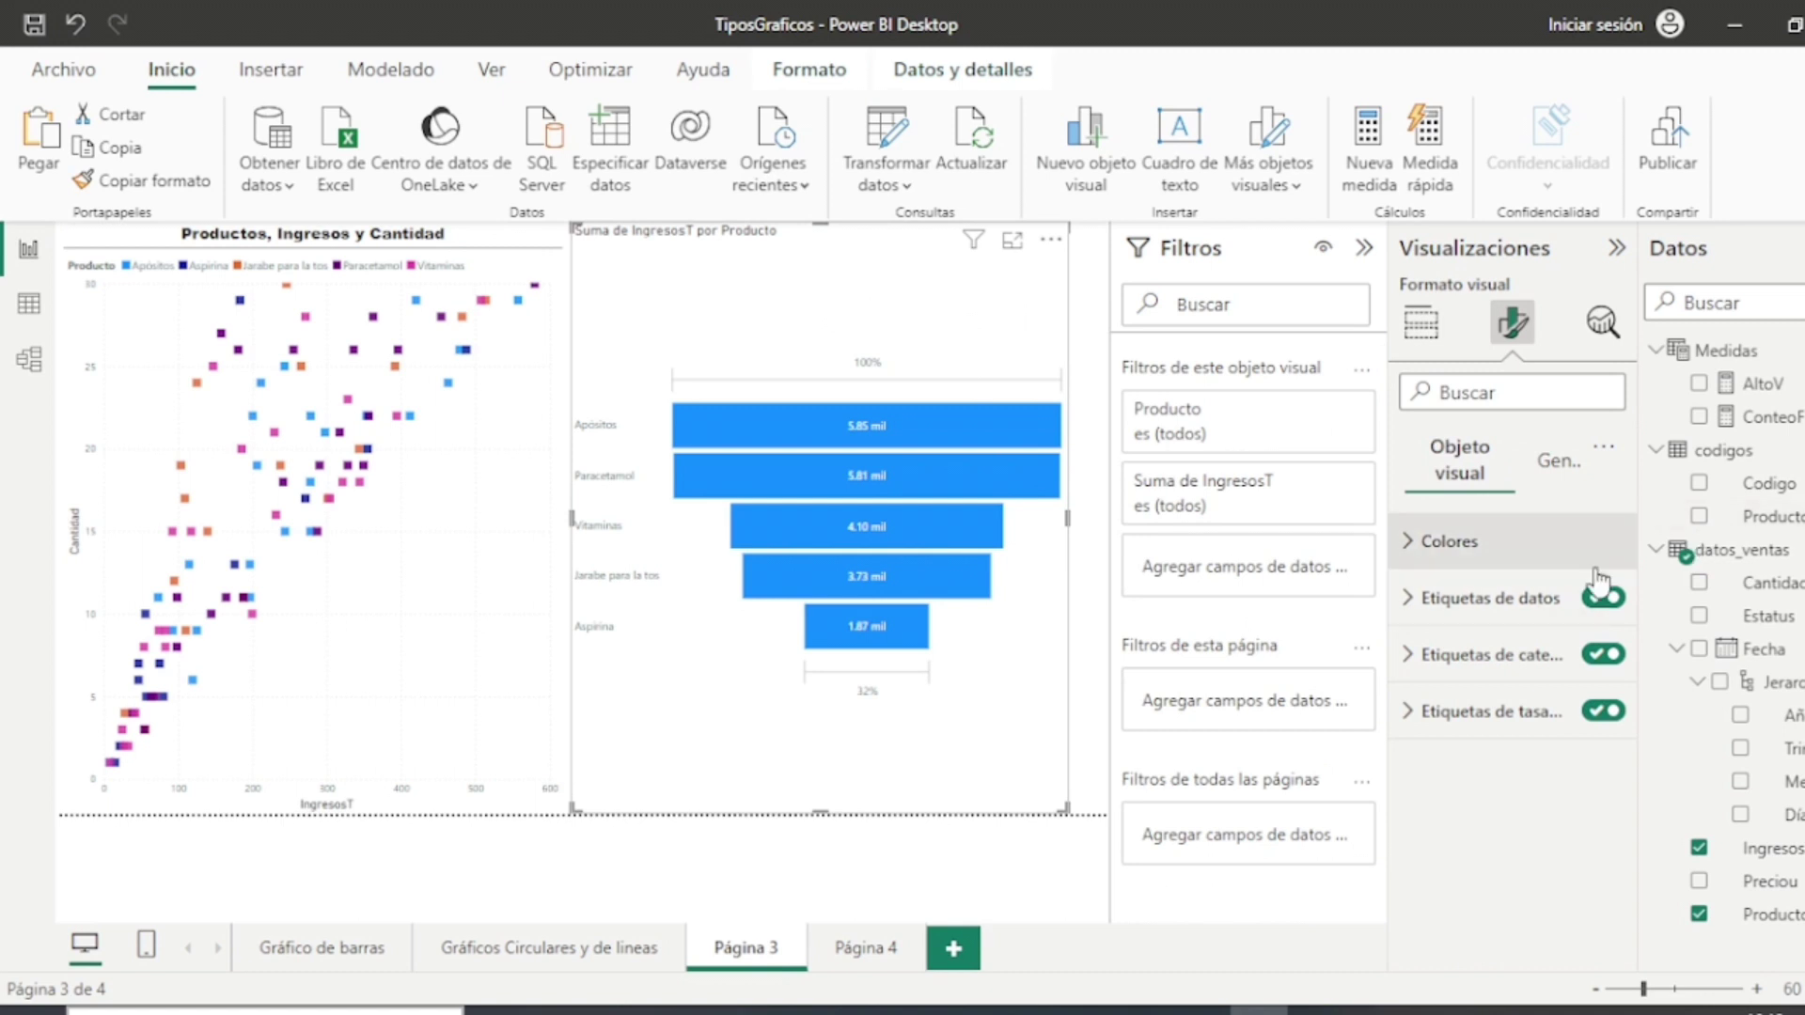
click(1407, 550)
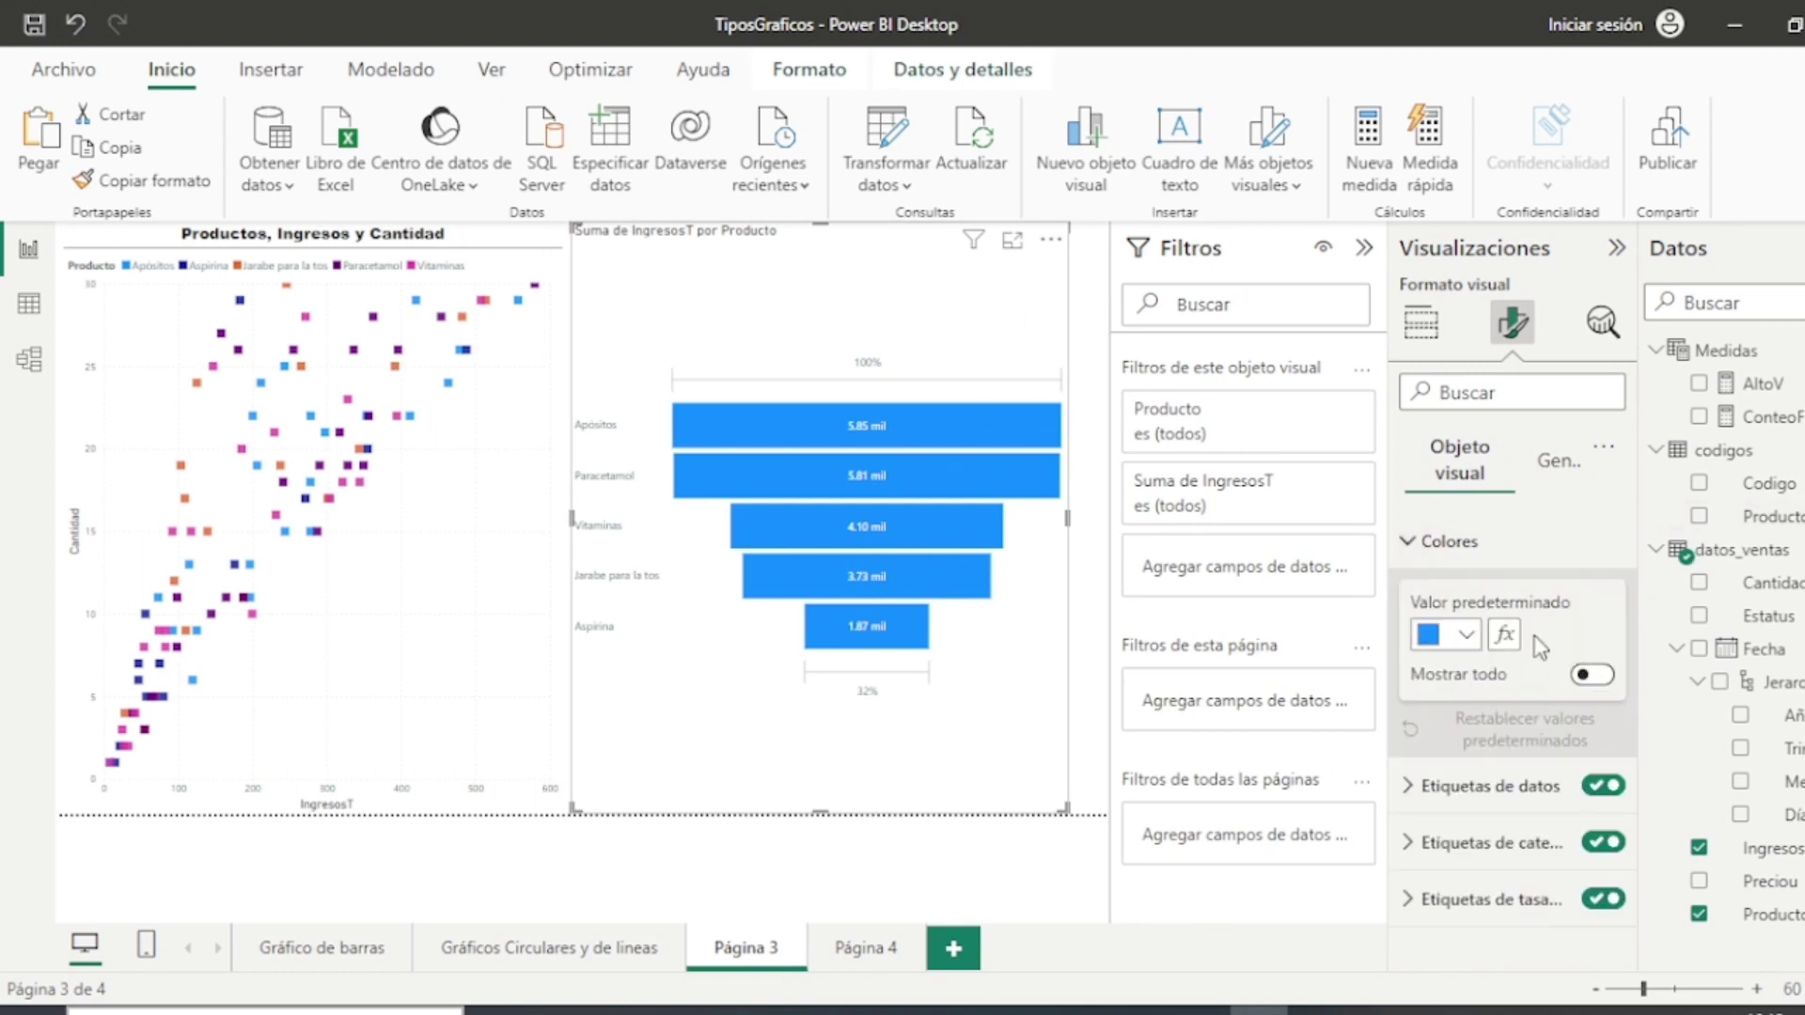
click(1593, 674)
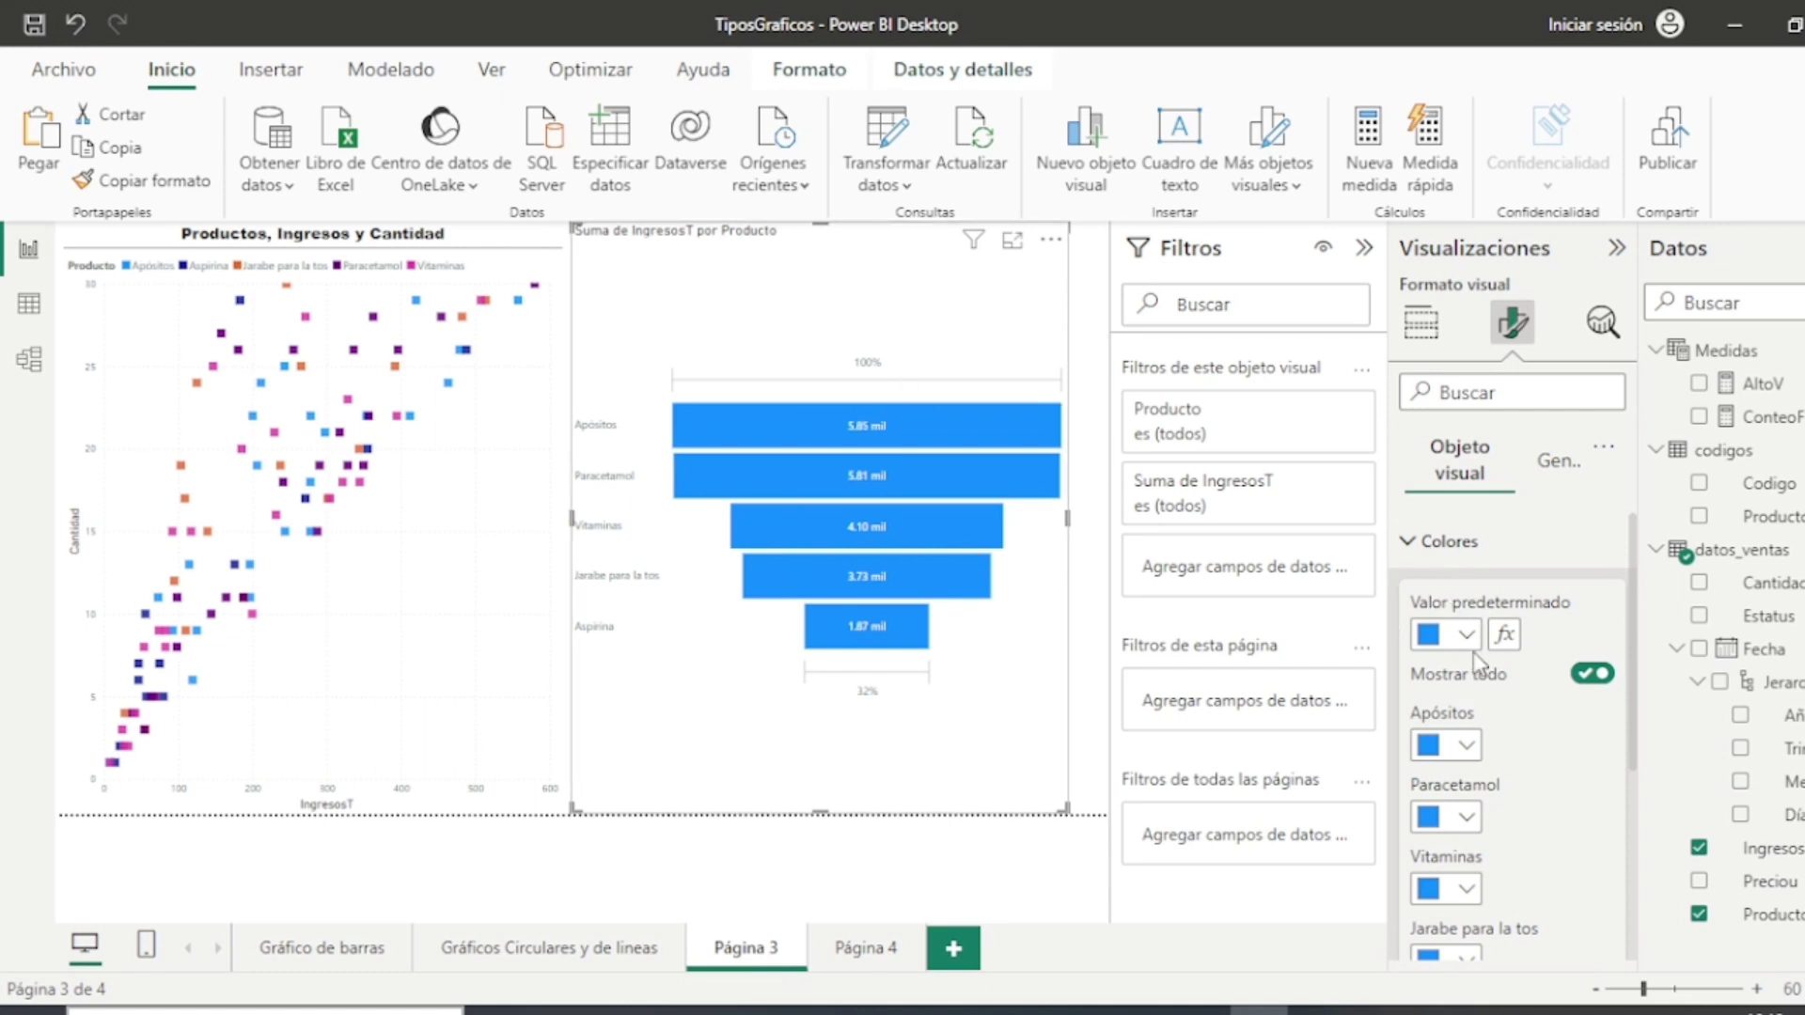
scroll(1459, 655, down, 2)
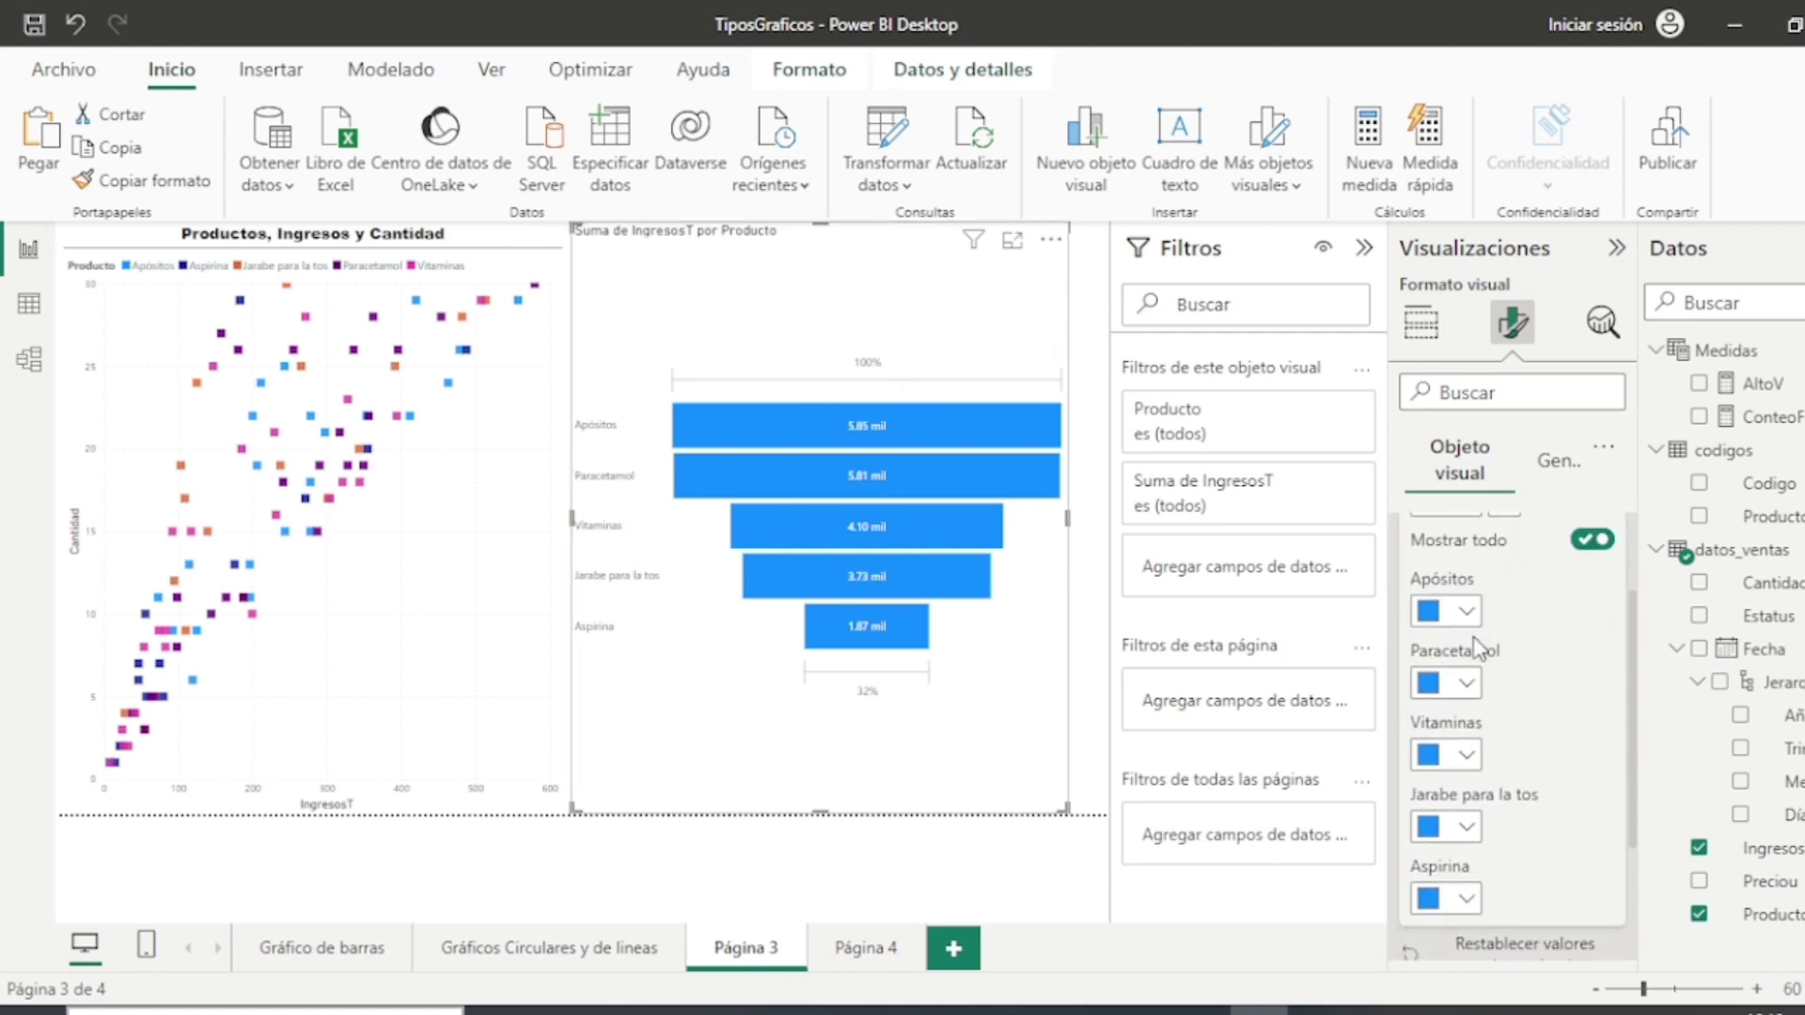
Step: Colour the funnel chart's Paracetamol bar olive and its Vitaminas bar red
click(1461, 684)
click(1447, 569)
click(1466, 760)
click(1523, 642)
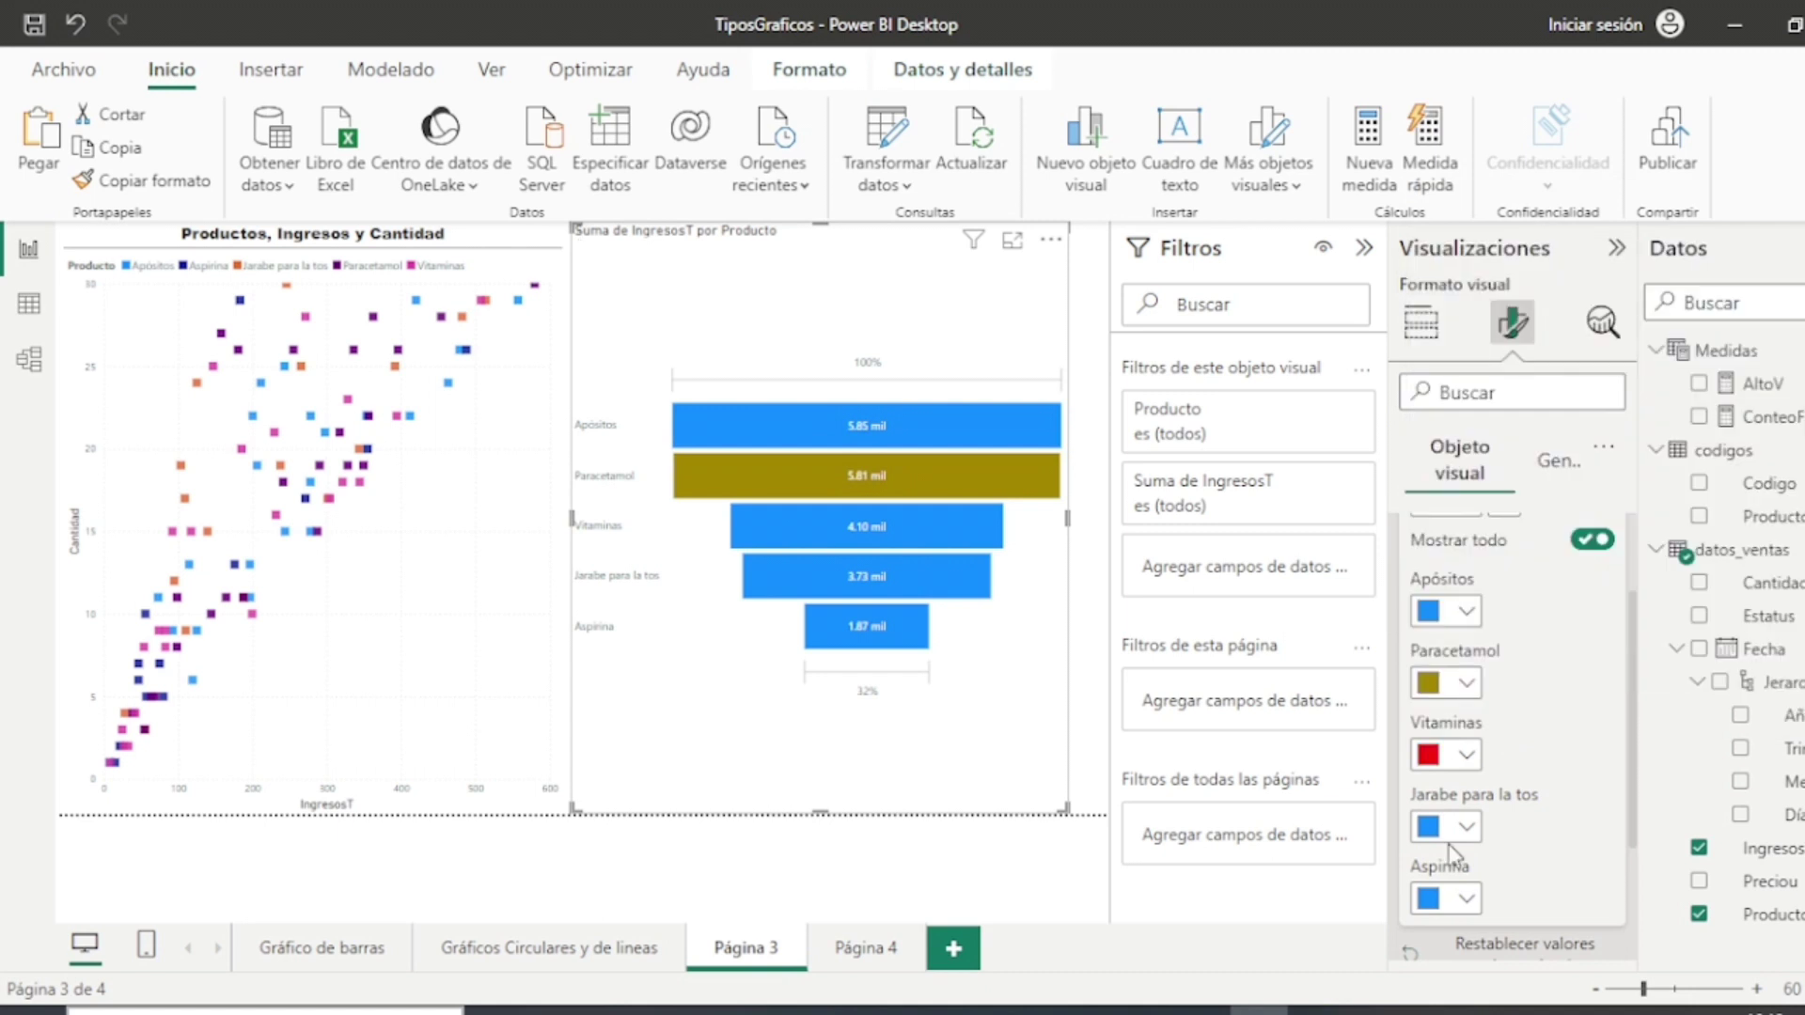
Step: Colour the funnel chart's Jarabe para la tos bar crimson from the recent colours and its Aspirina bar dark purple (#573b92)
click(1466, 828)
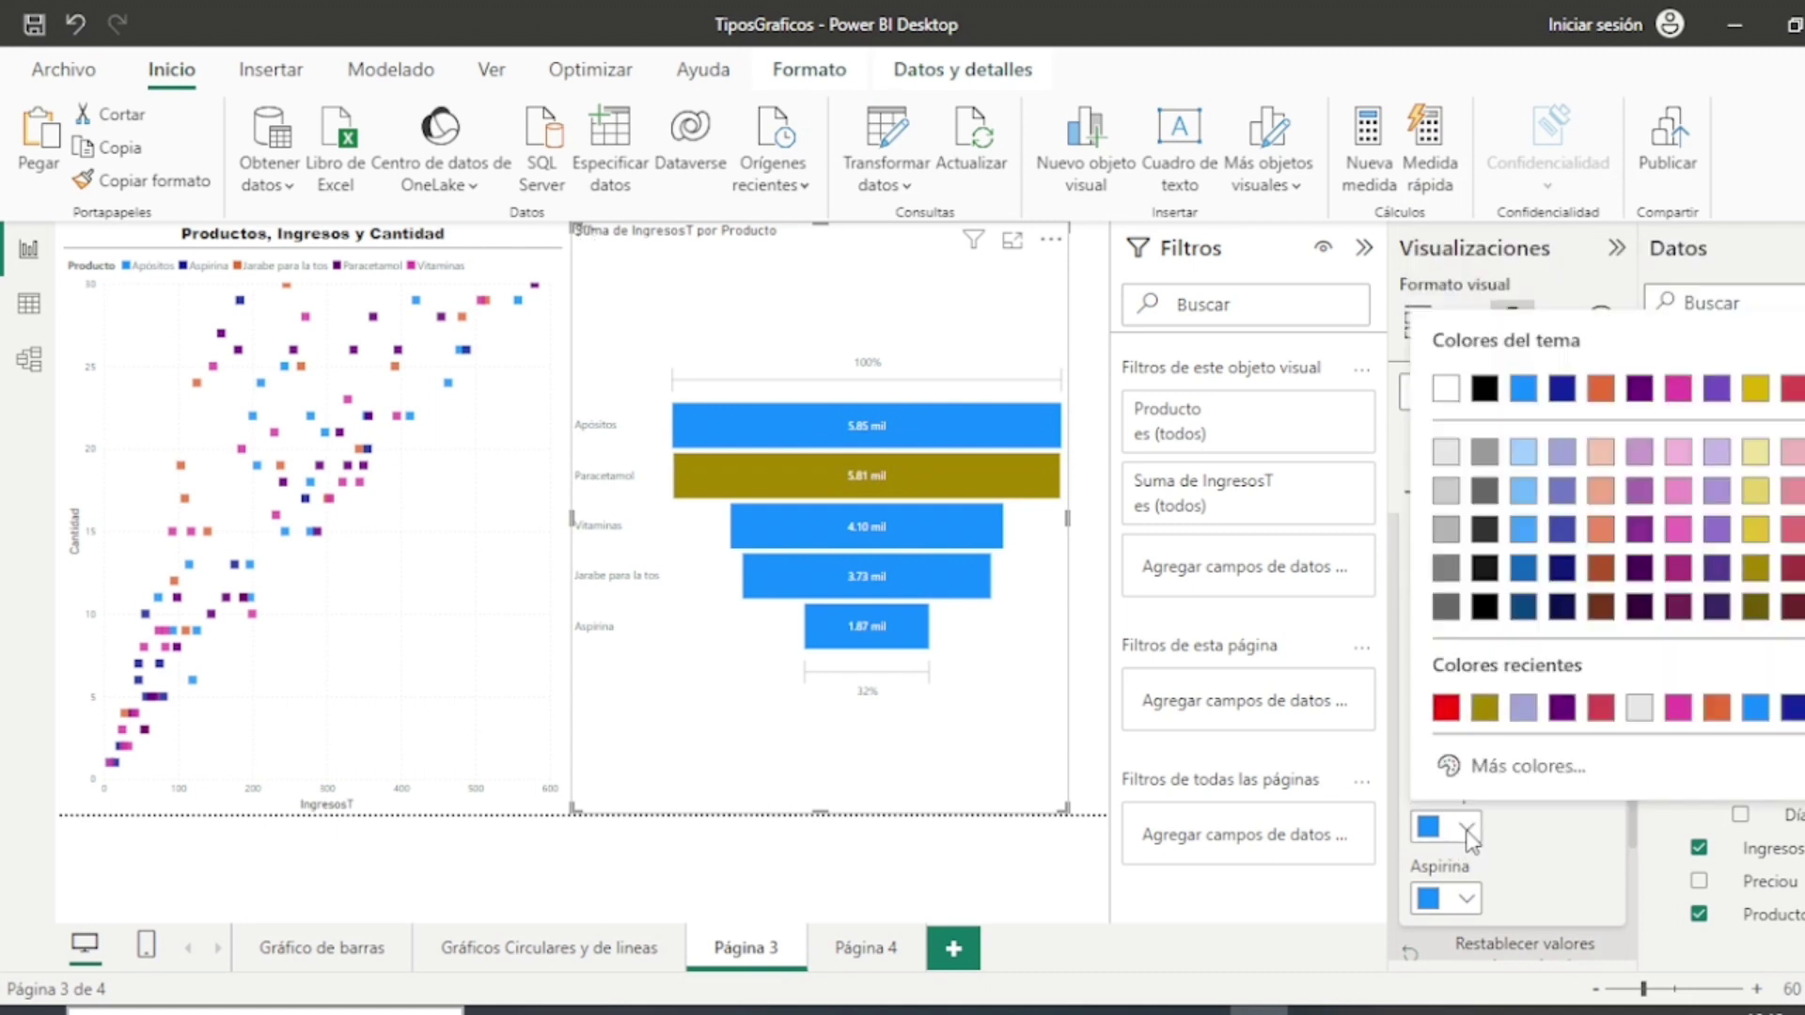
click(1605, 711)
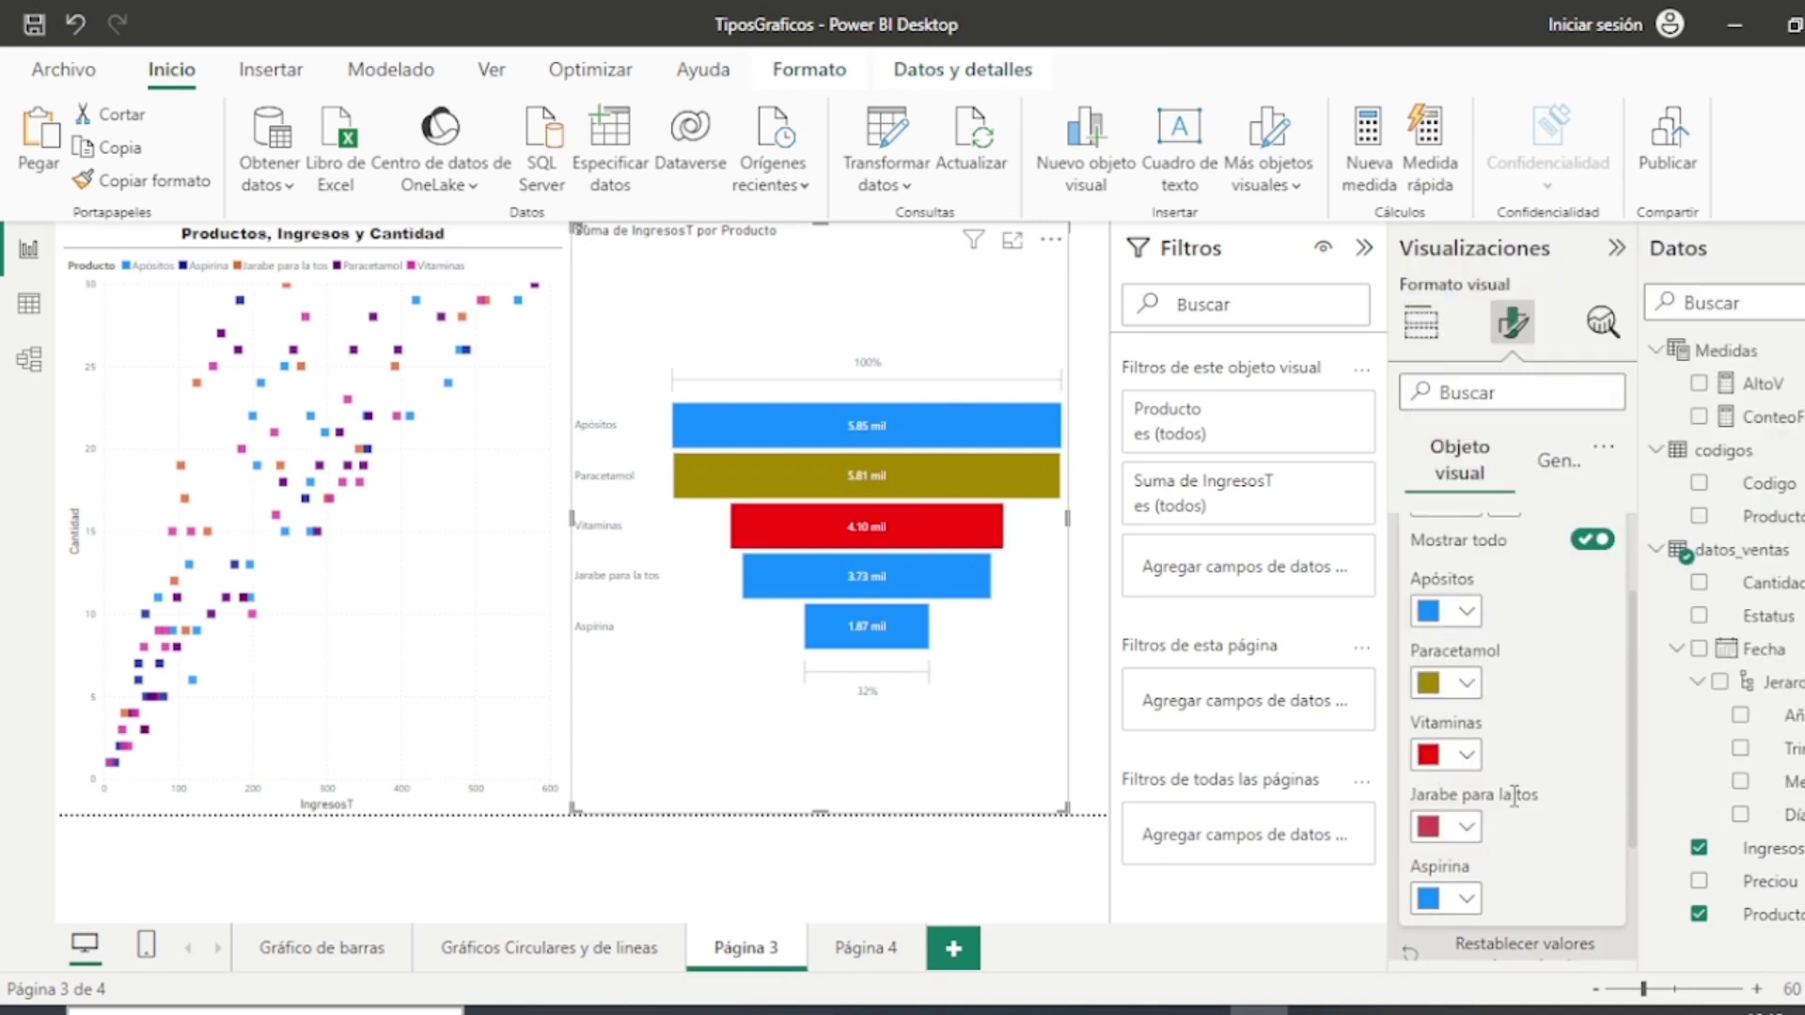
scroll(1471, 827, down, 1)
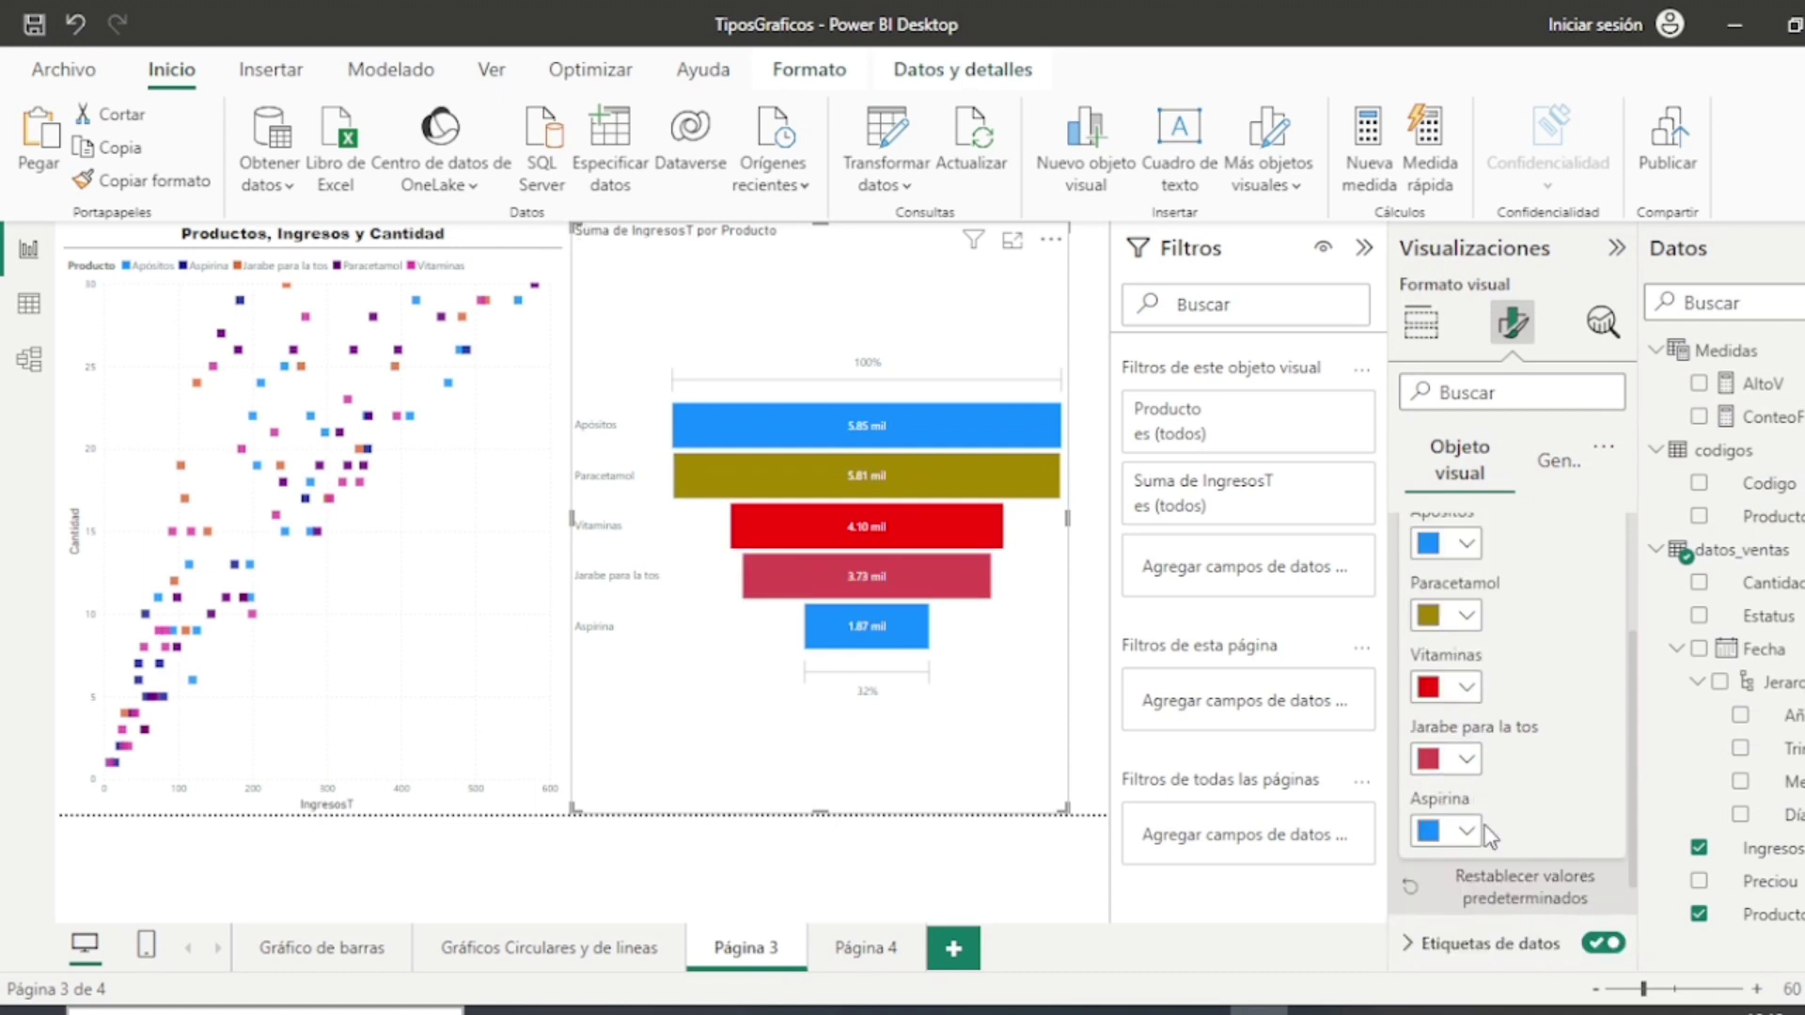
click(1466, 831)
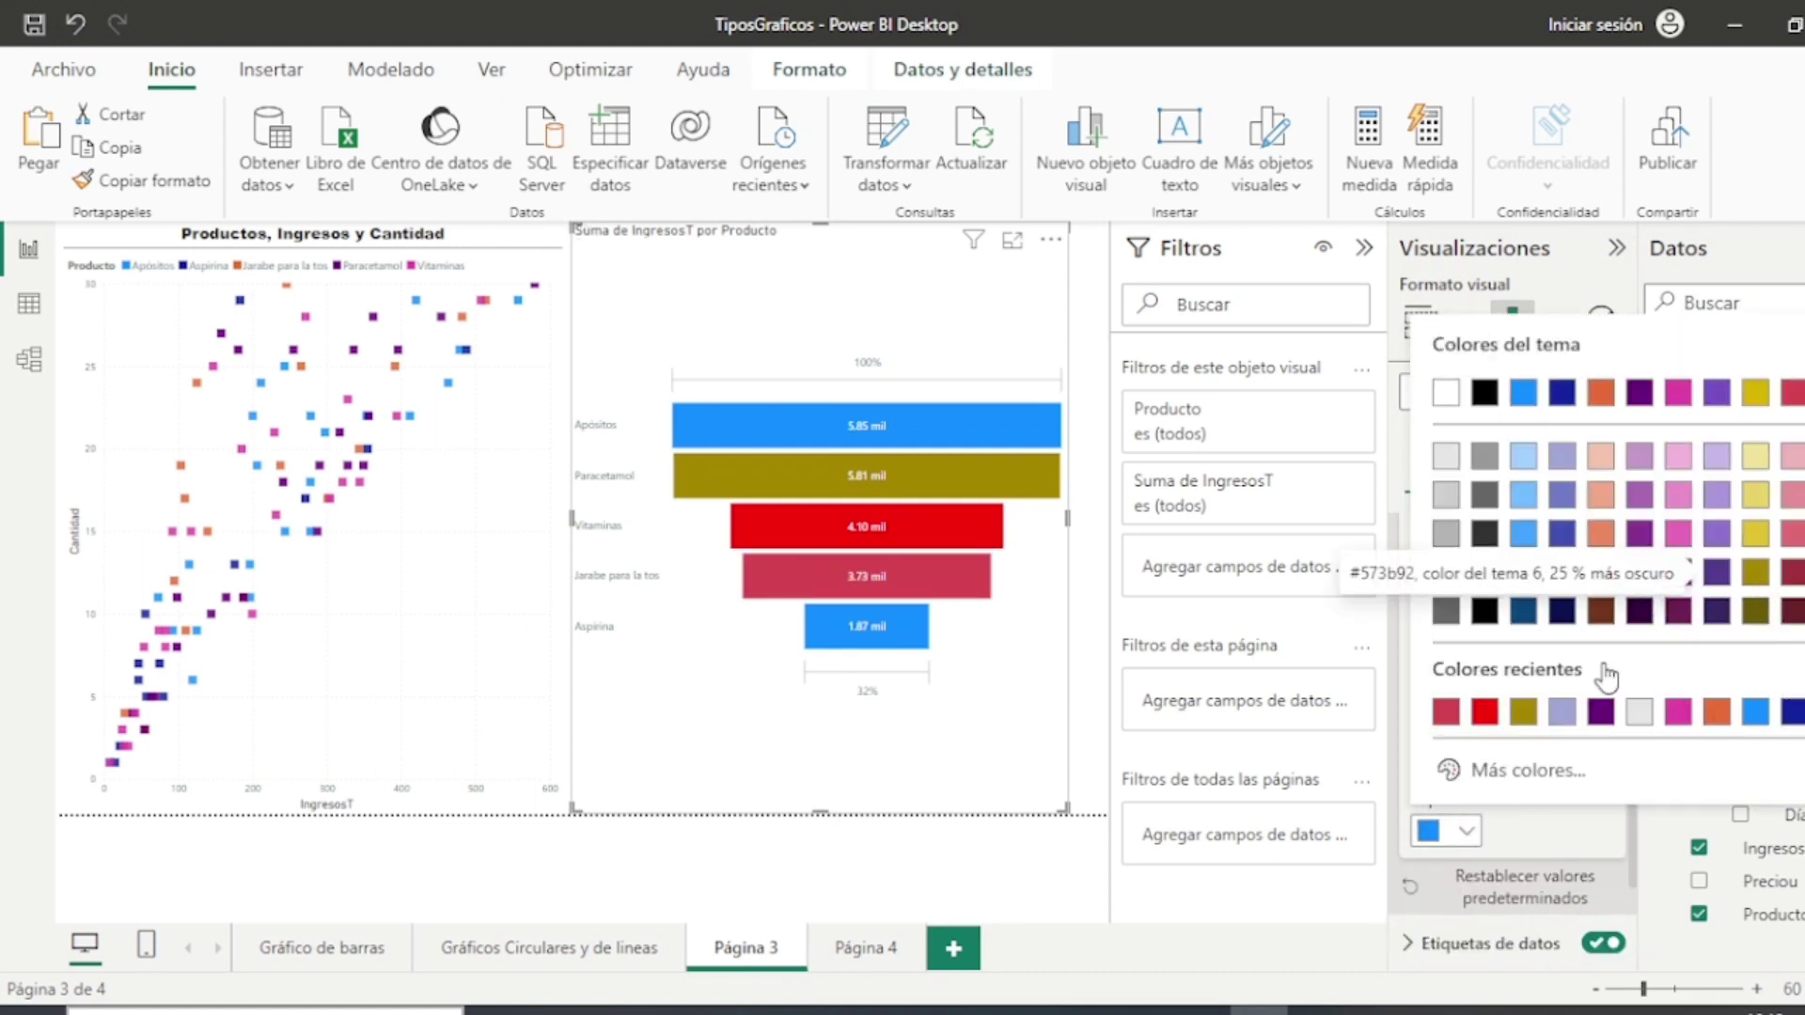
click(1717, 572)
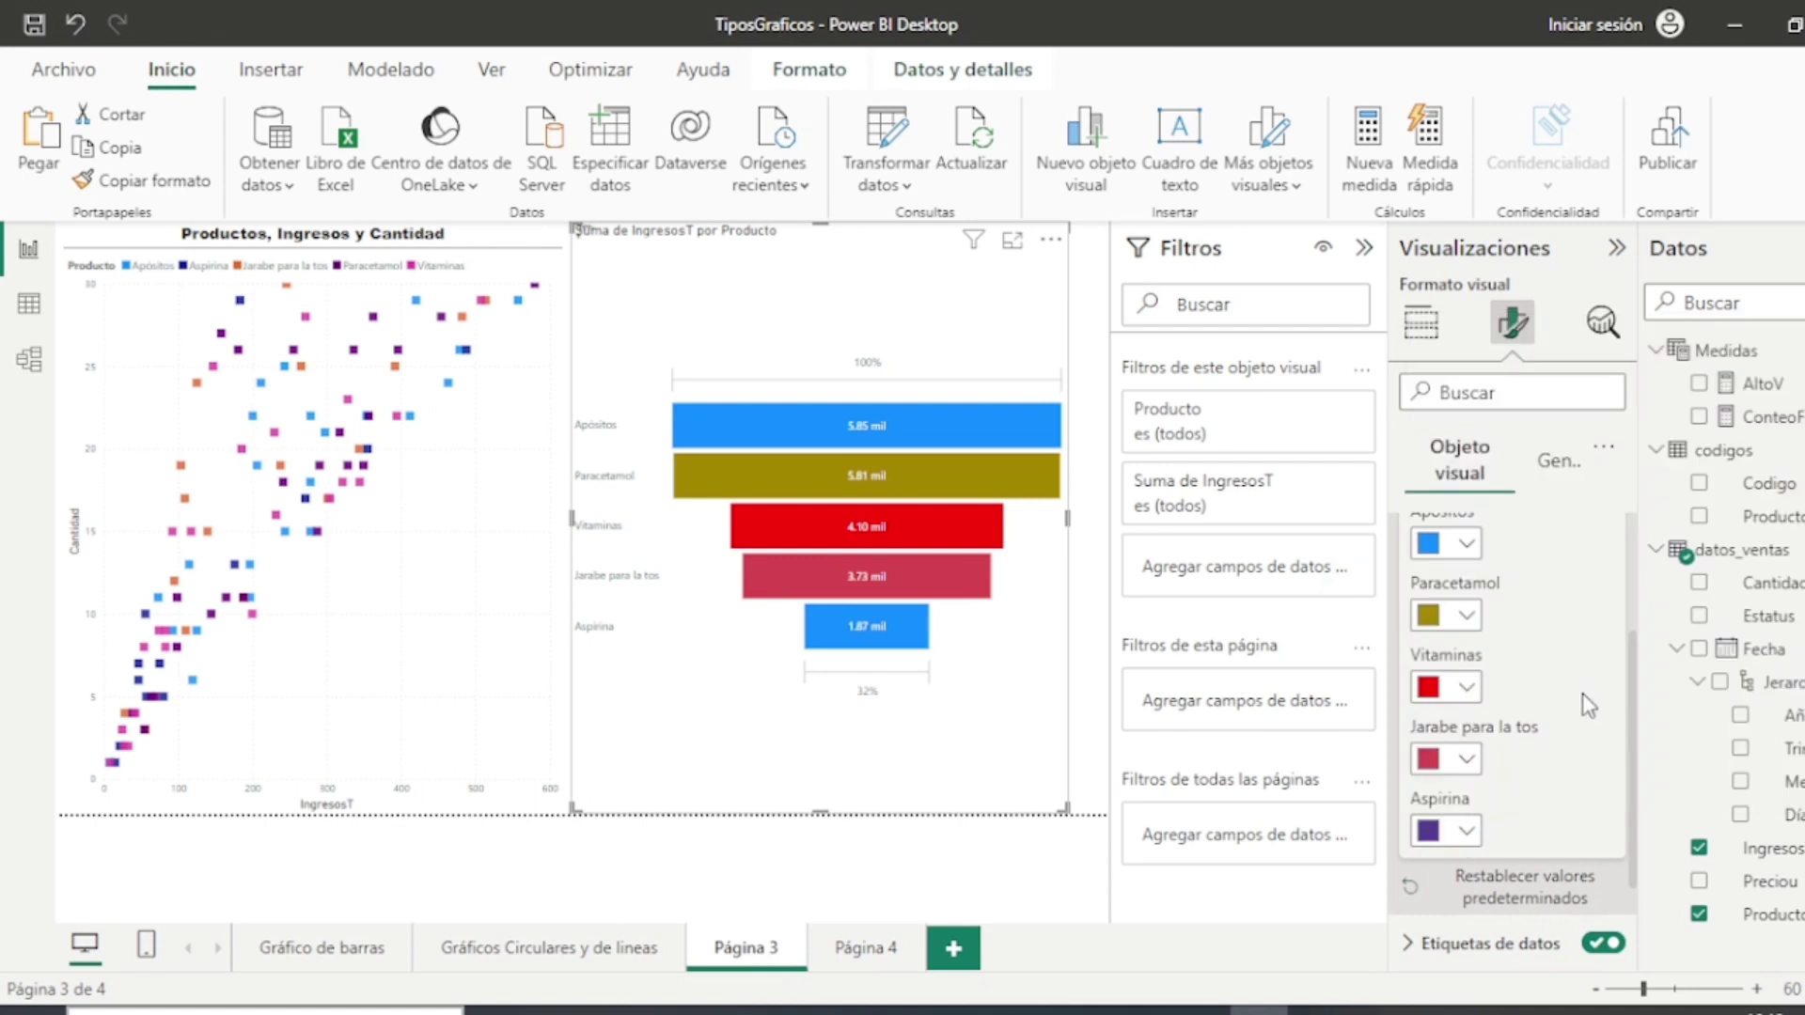
Step: Set the font size of the funnel chart's data label values to 12
scroll(1542, 724, down, 2)
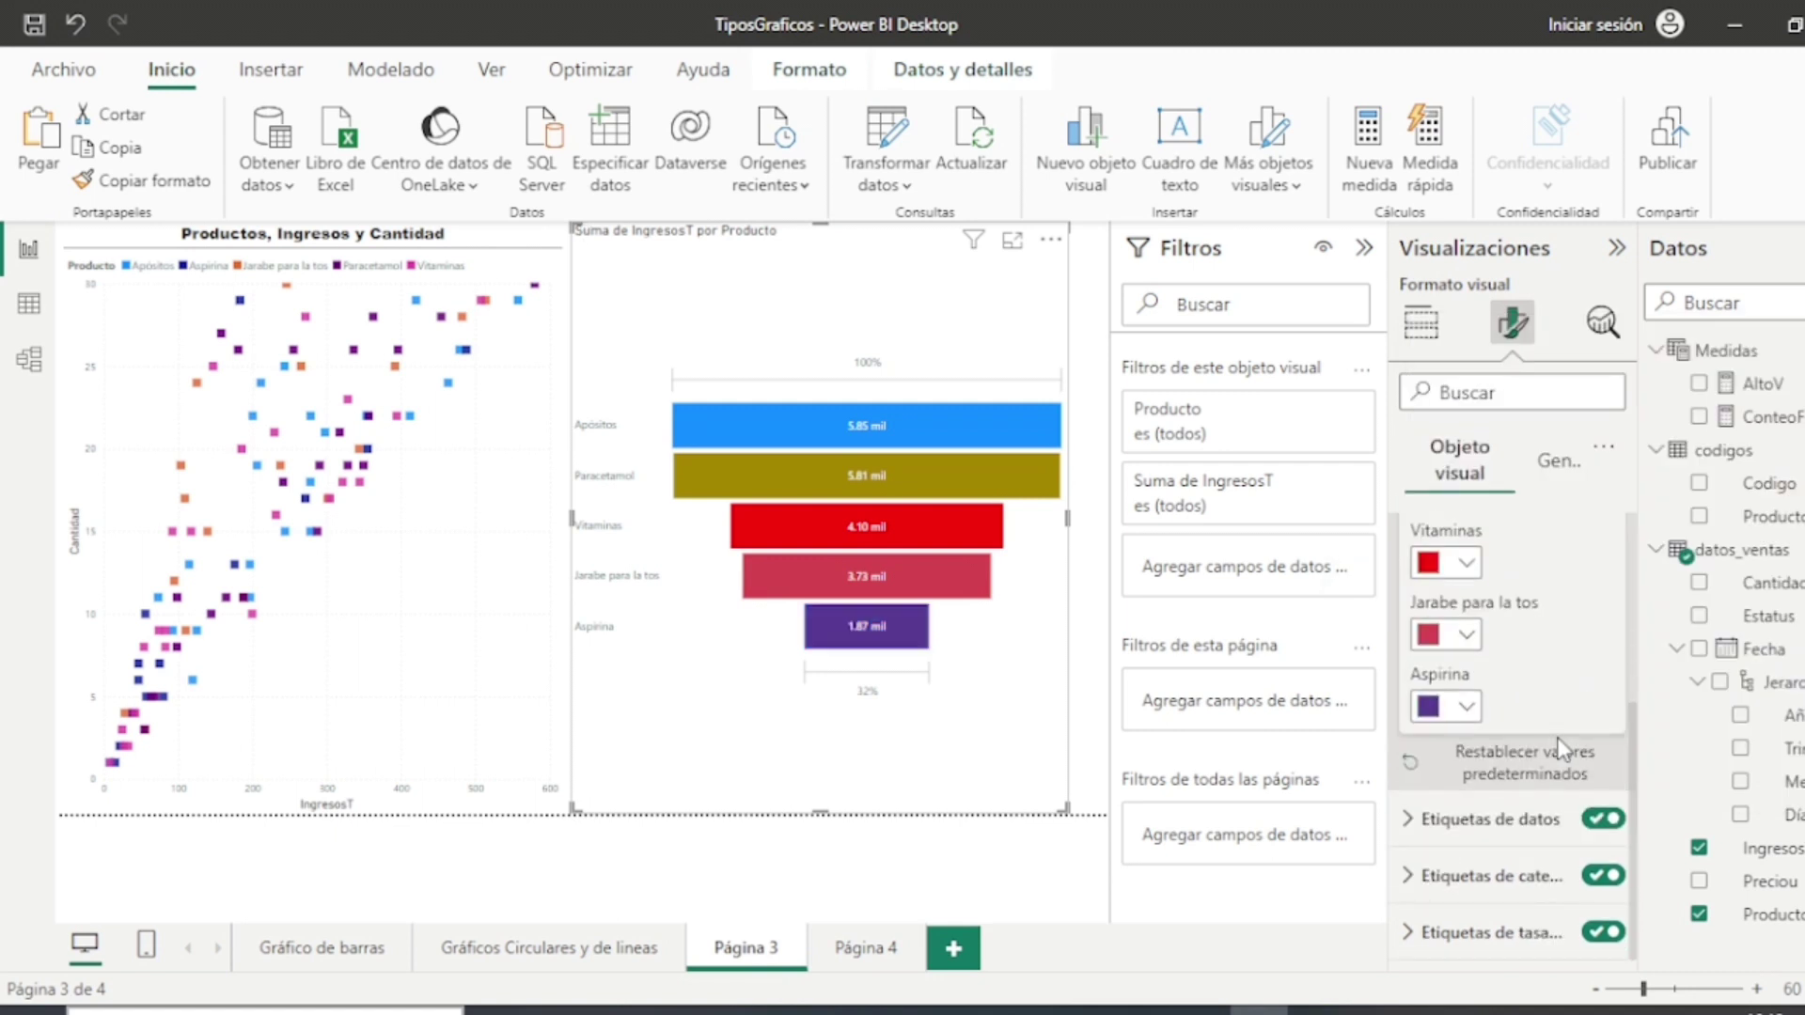
click(1407, 824)
scroll(1530, 717, down, 5)
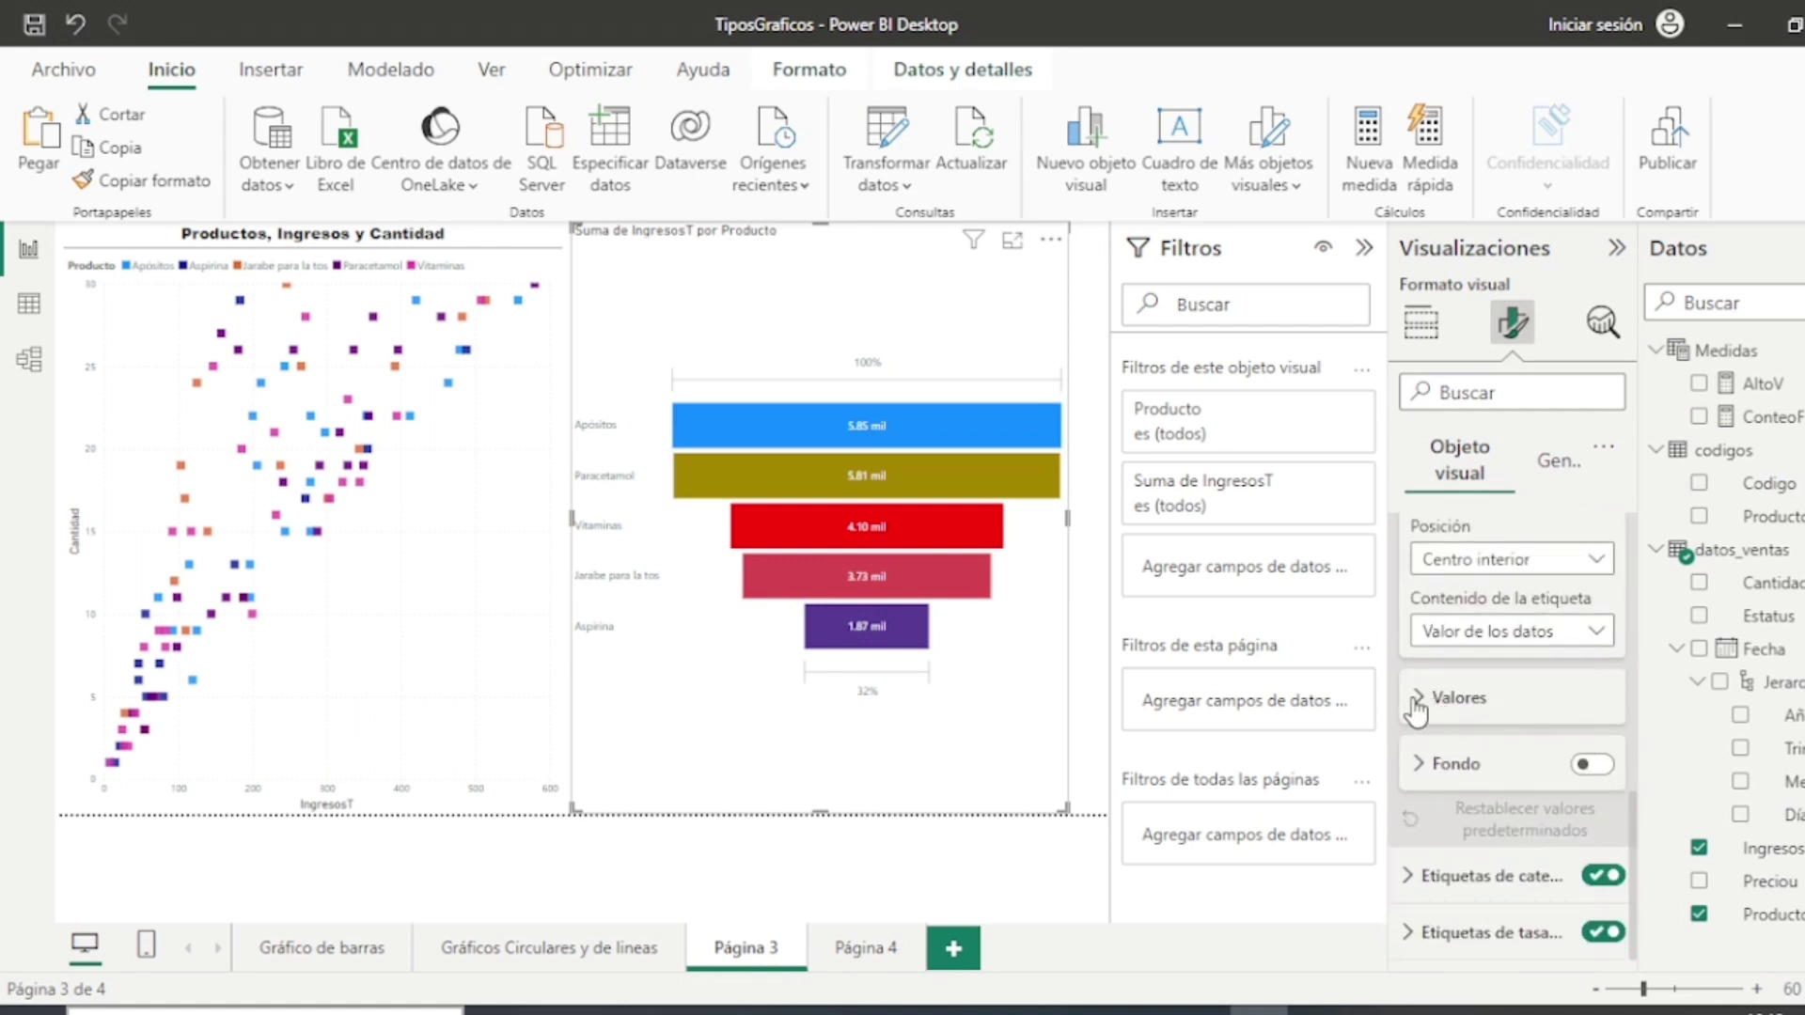
click(1507, 697)
scroll(1561, 658, down, 2)
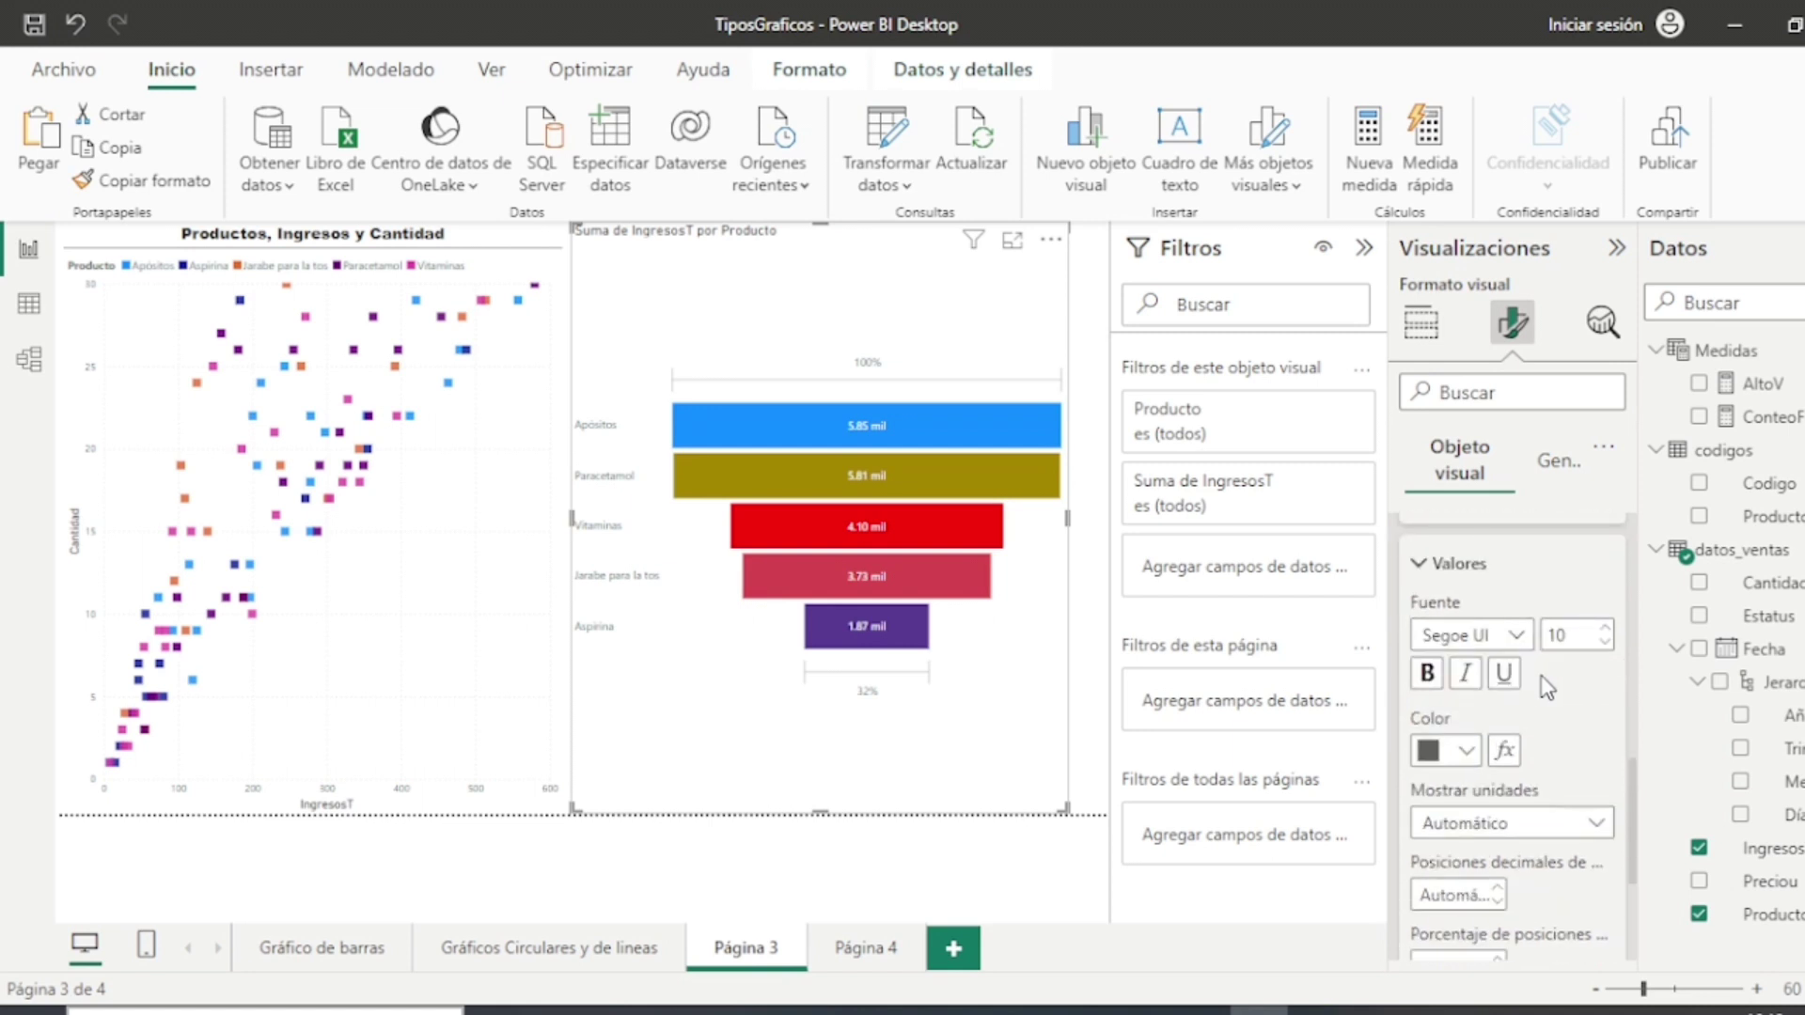
click(1604, 628)
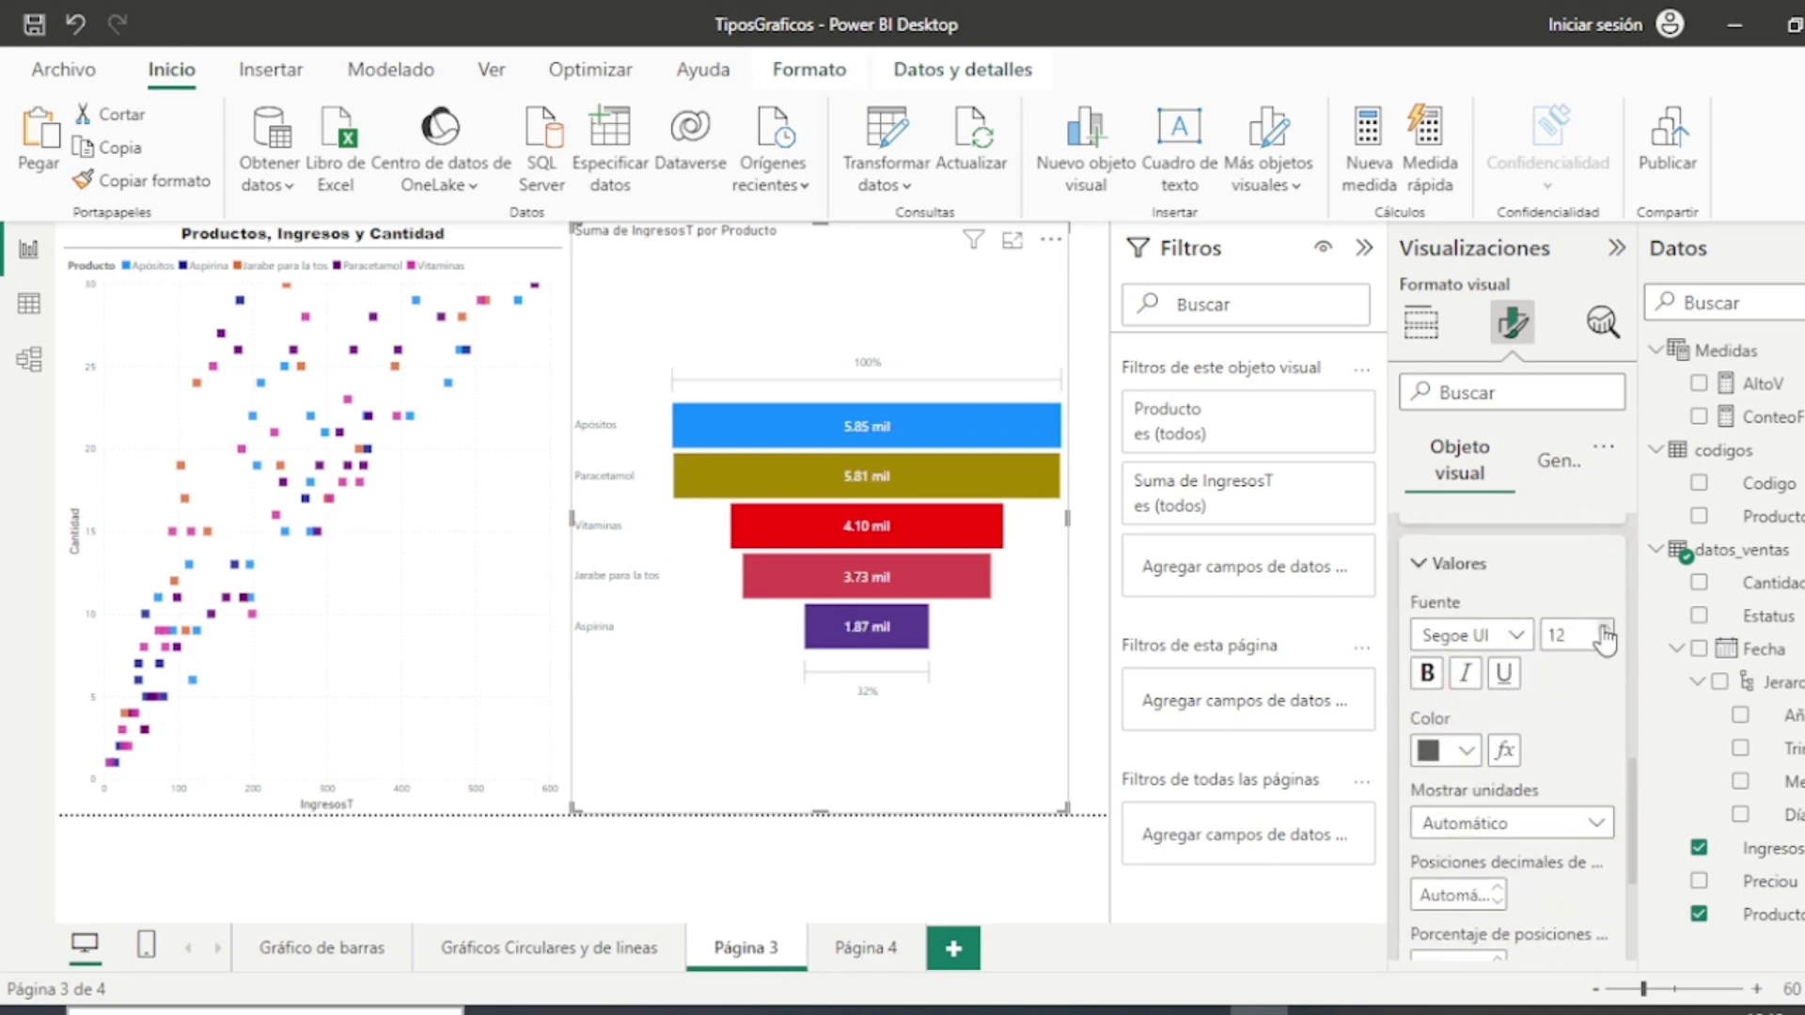
scroll(1520, 743, up, 3)
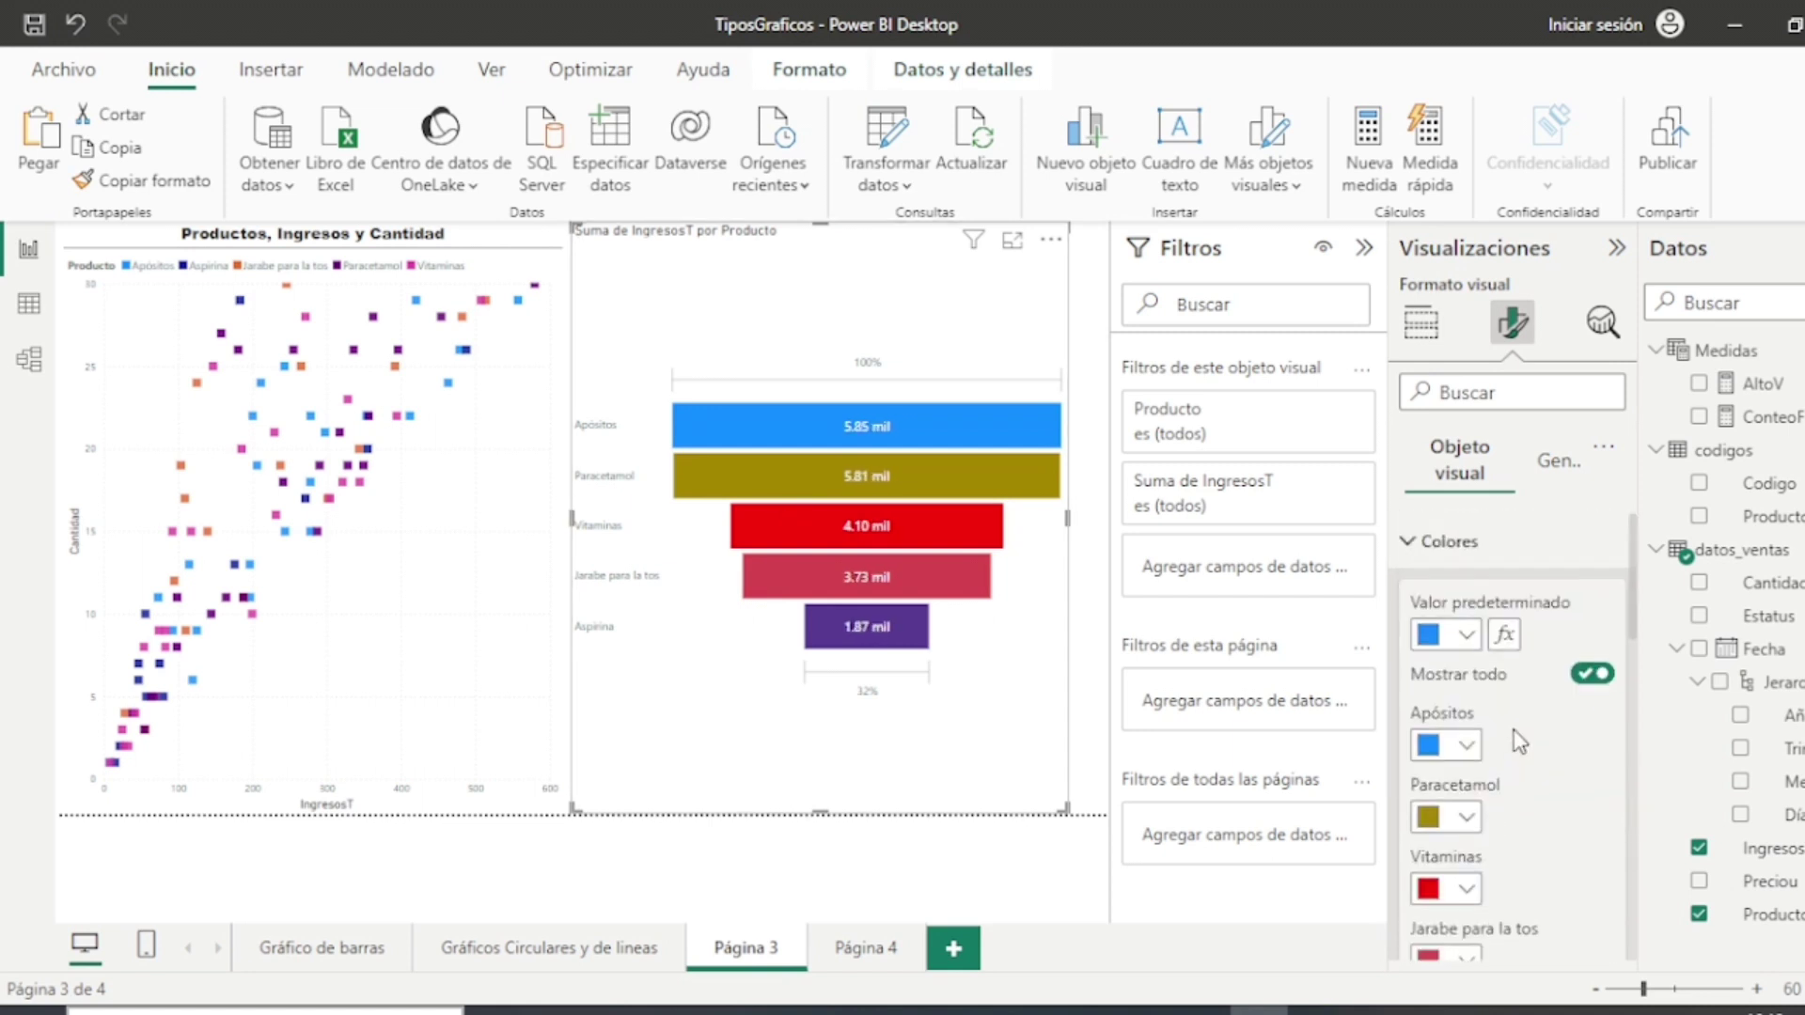
click(1417, 544)
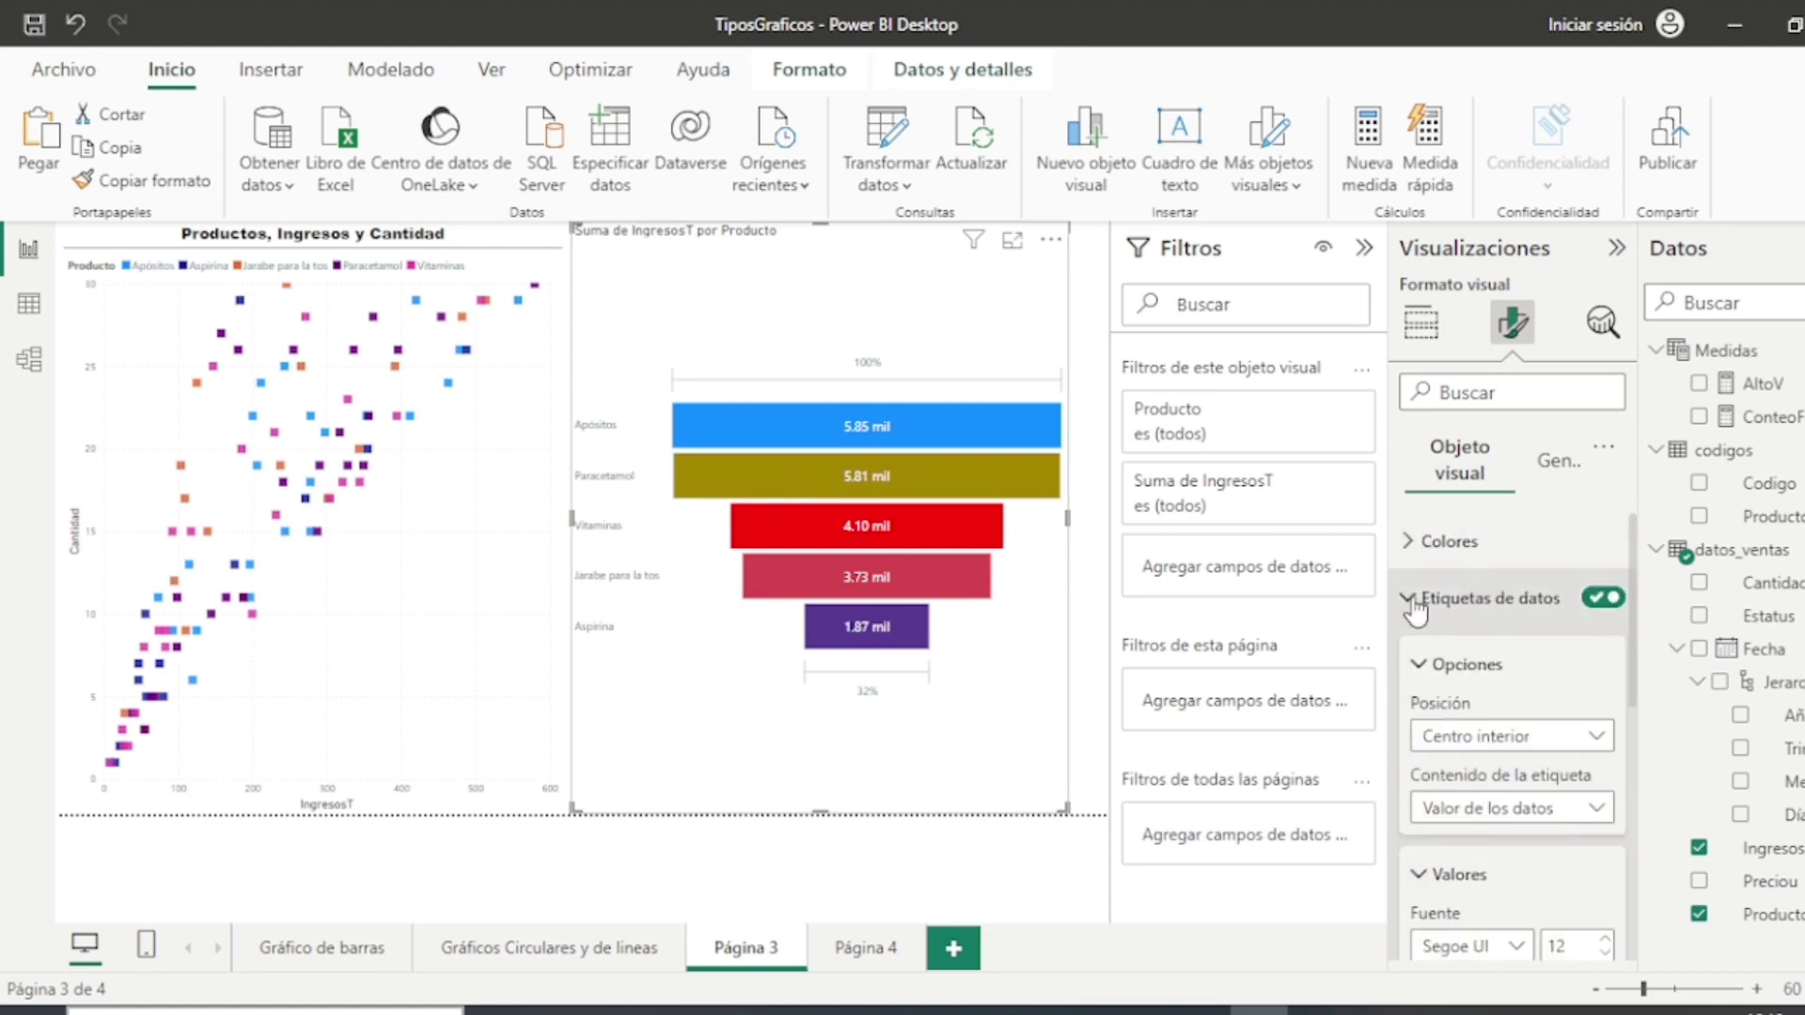
click(1415, 602)
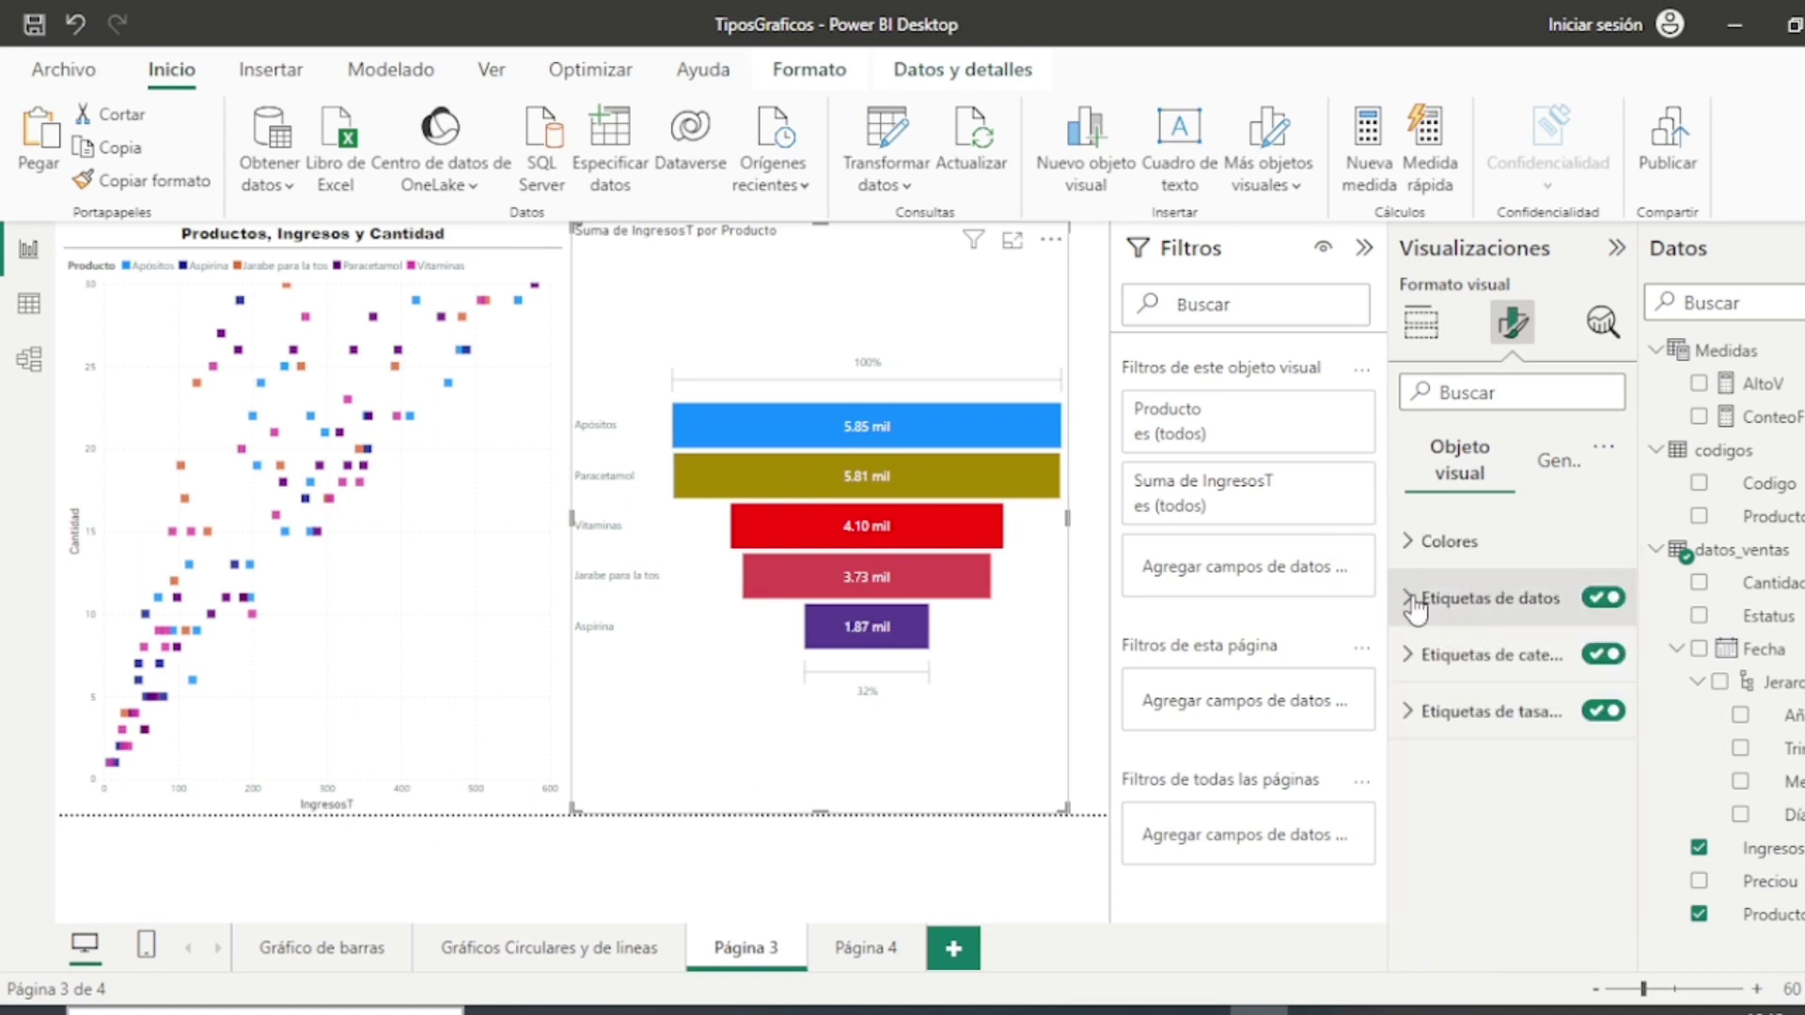
click(1553, 475)
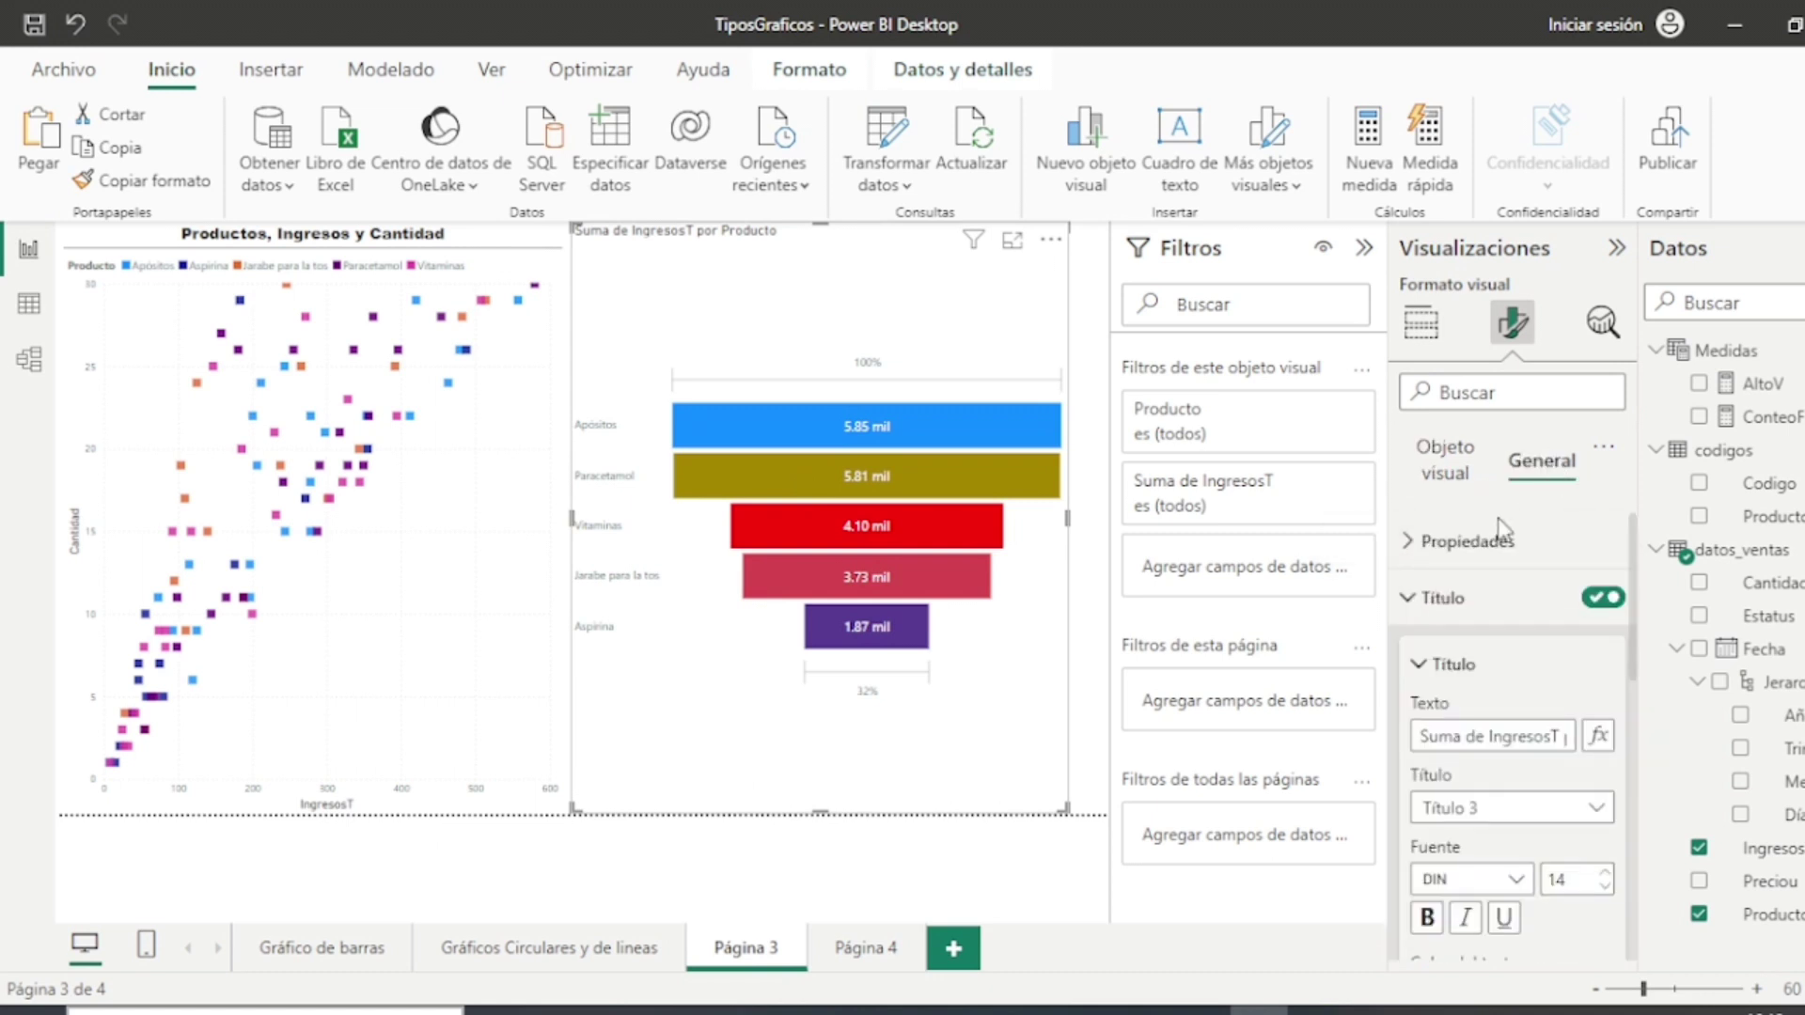
click(1413, 604)
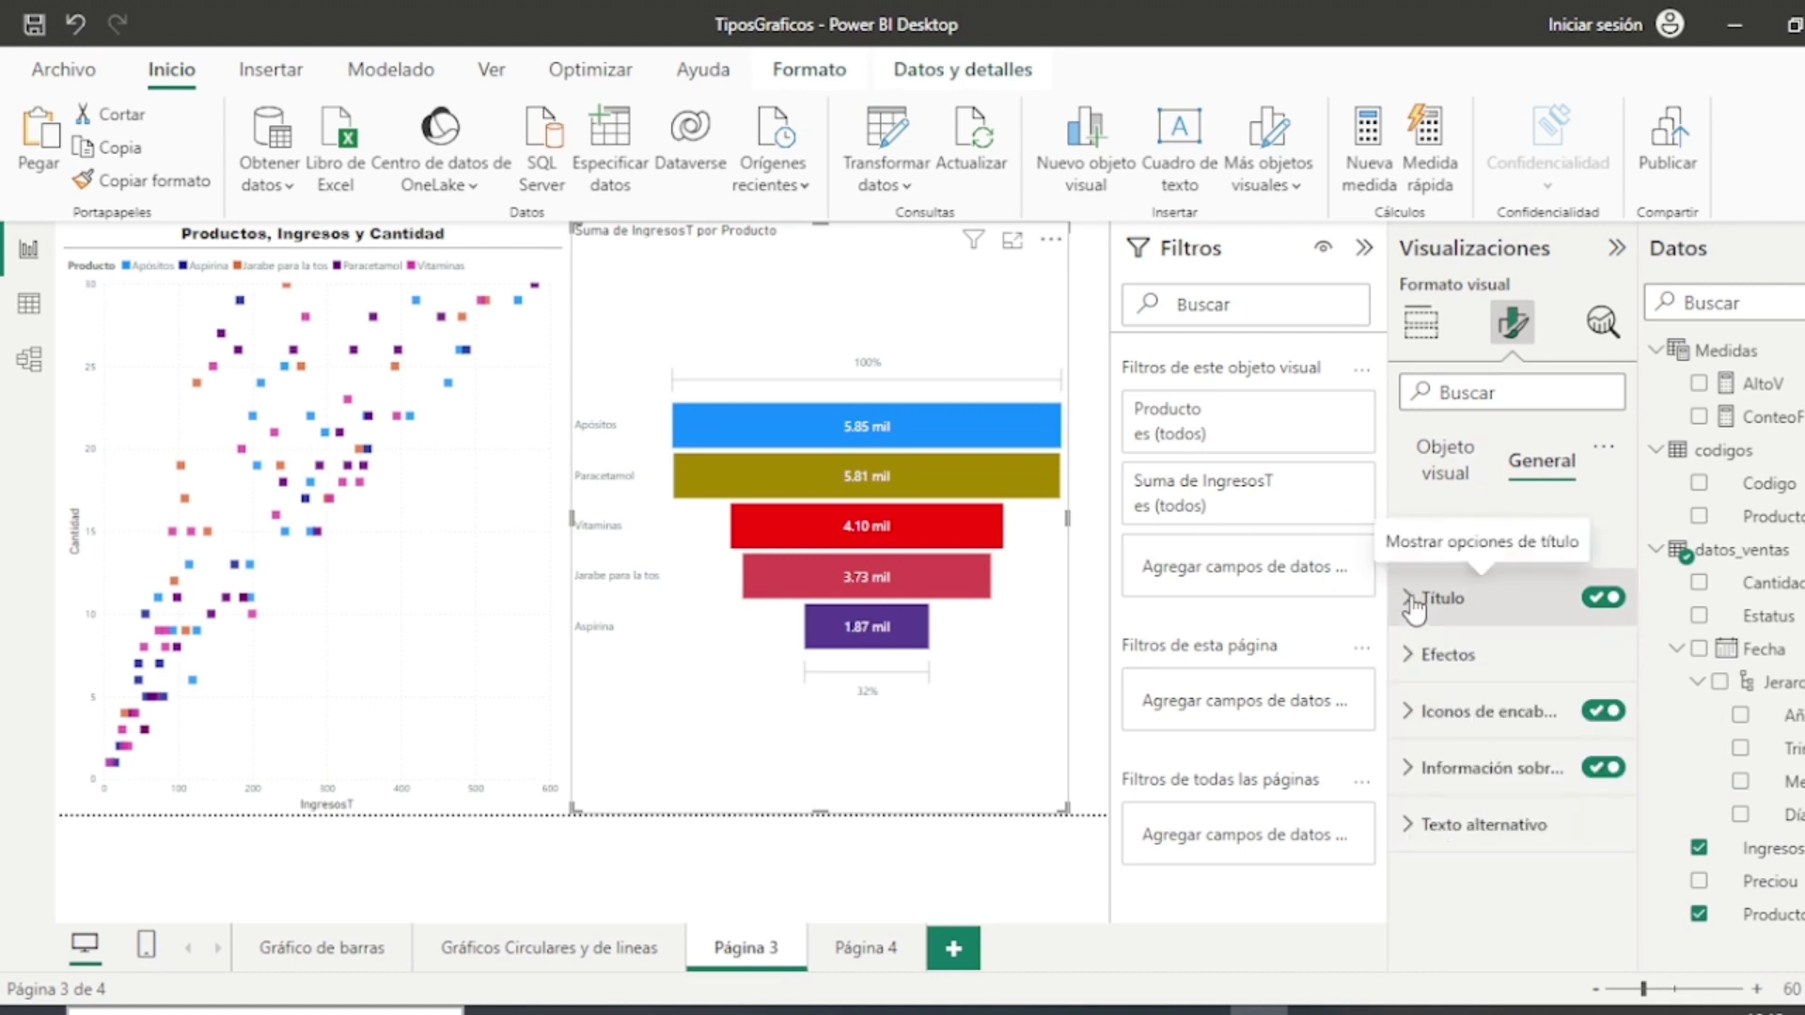
click(1458, 470)
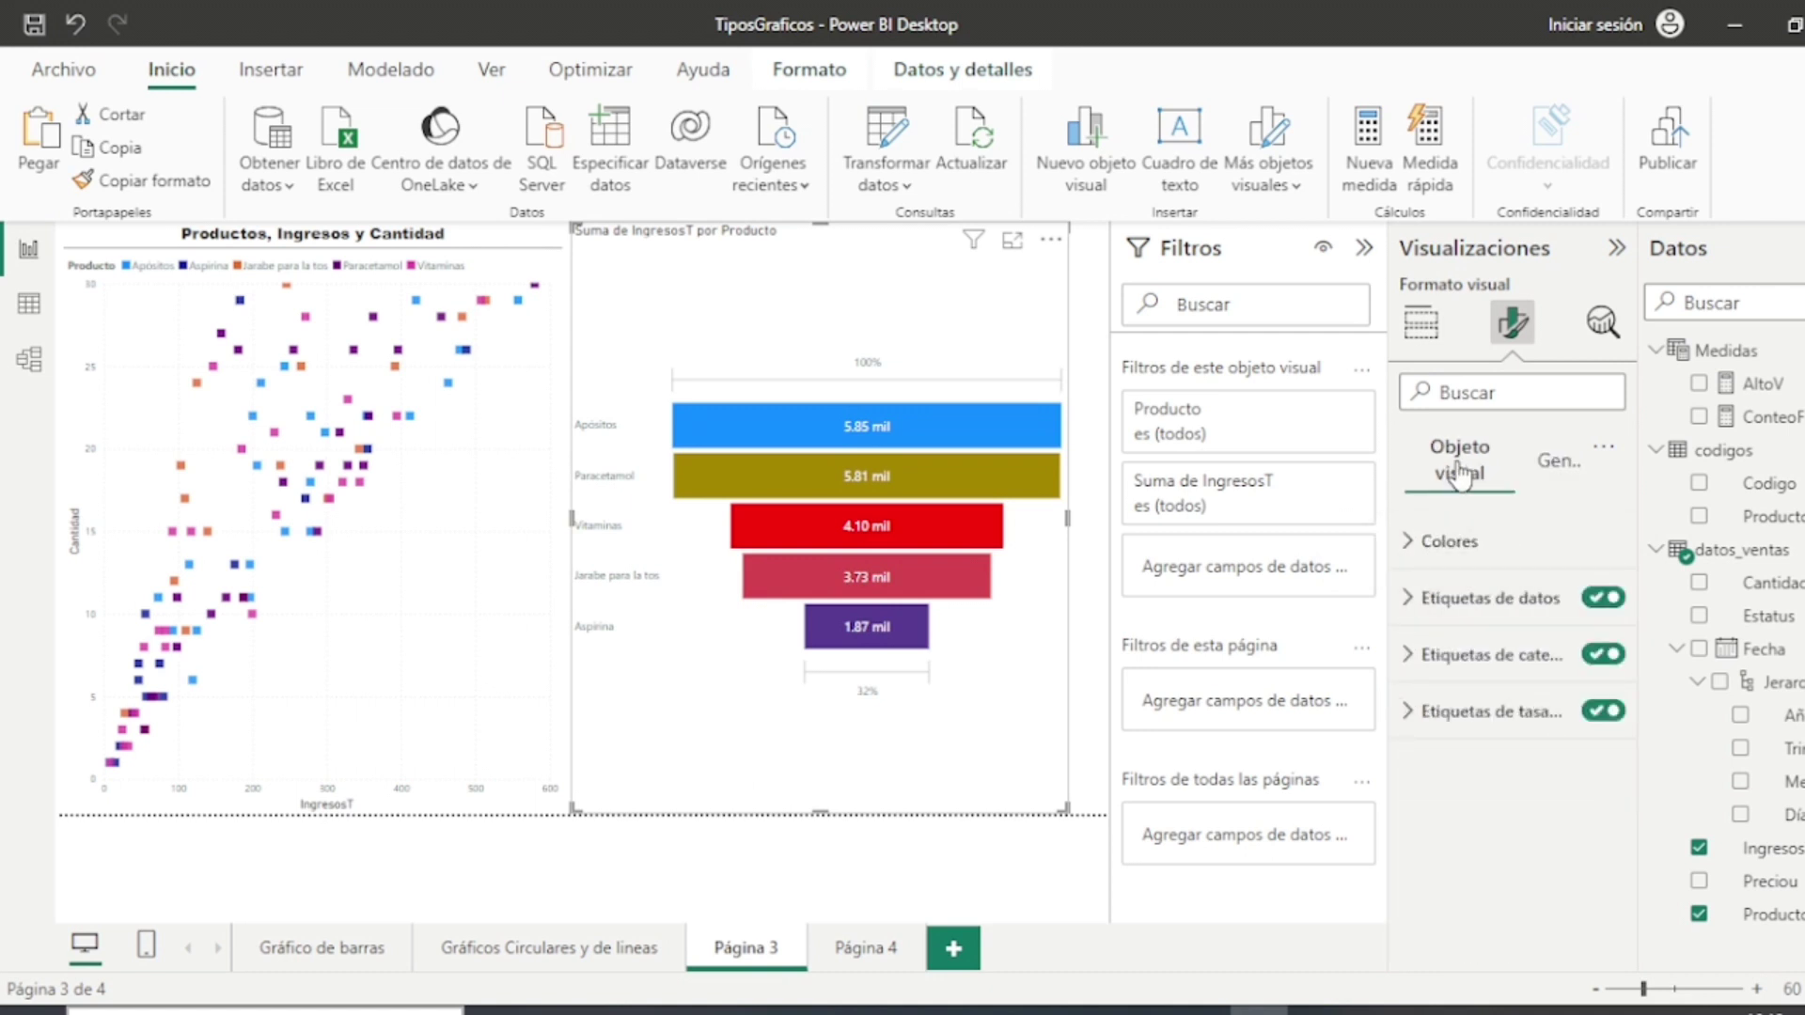
Step: Format the funnel chart's category labels in Tahoma at font size 12
click(1413, 655)
scroll(1533, 649, down, 1)
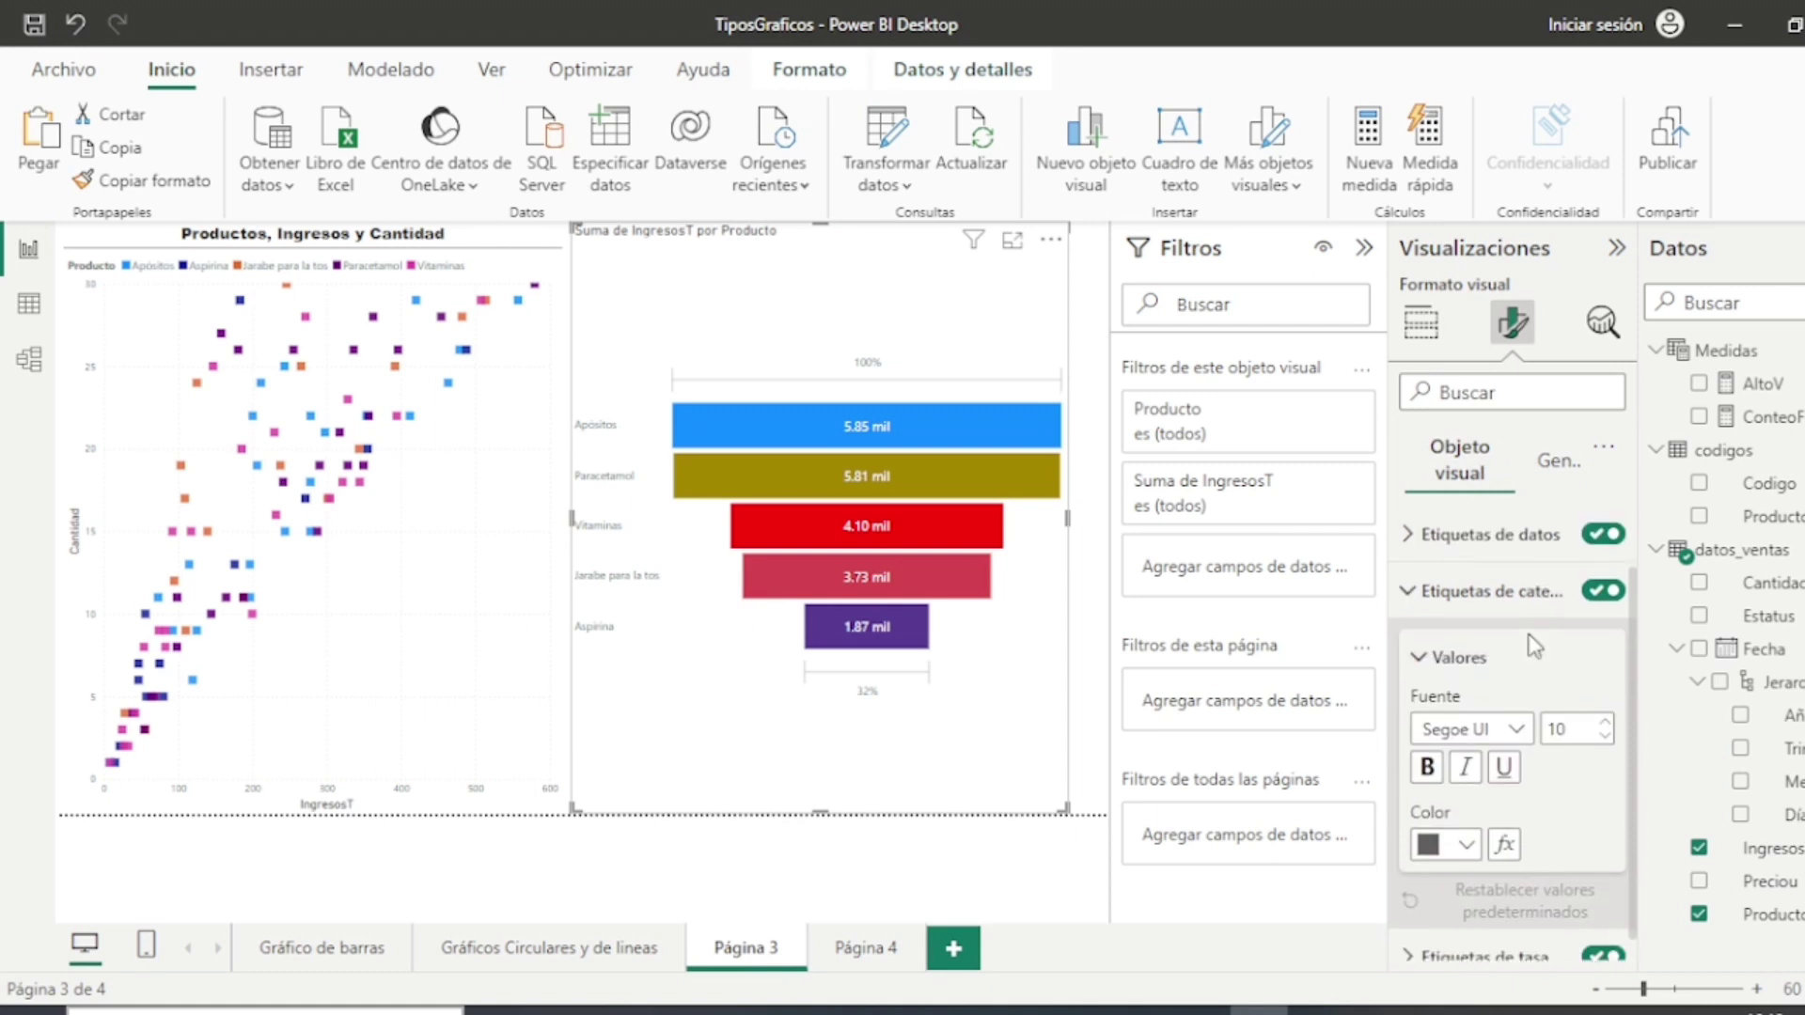
click(1604, 717)
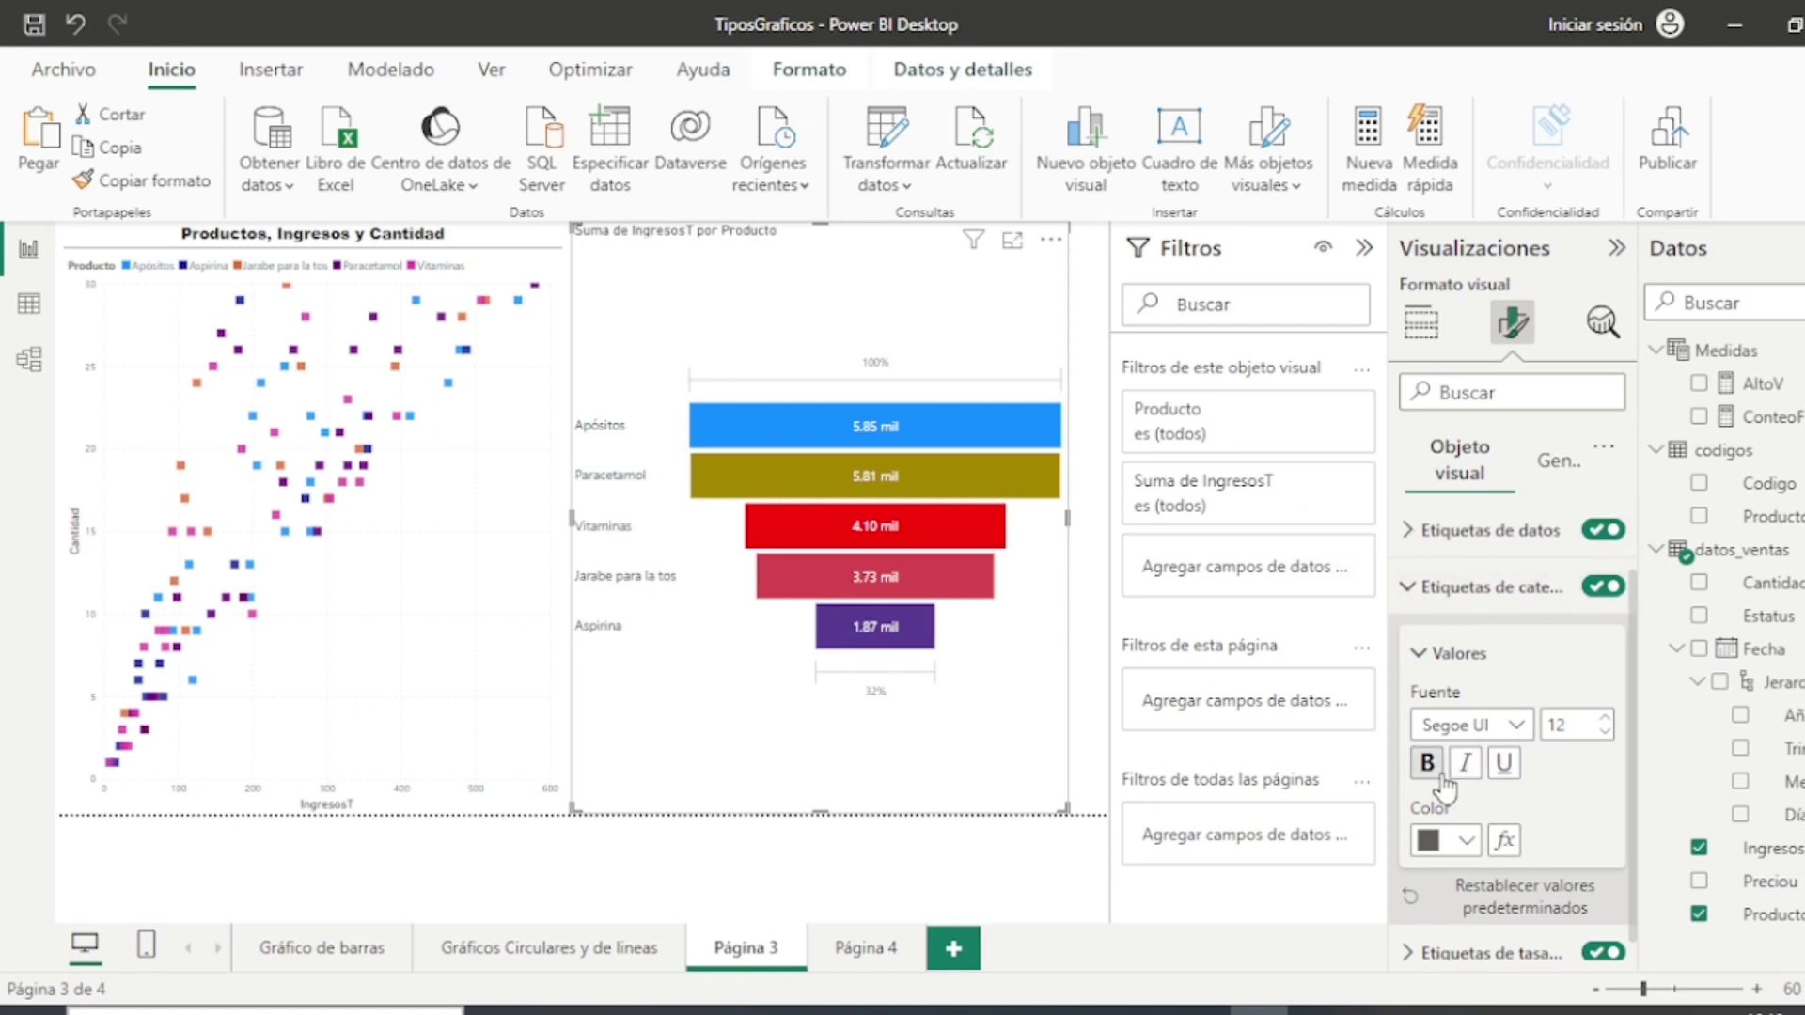
click(1515, 724)
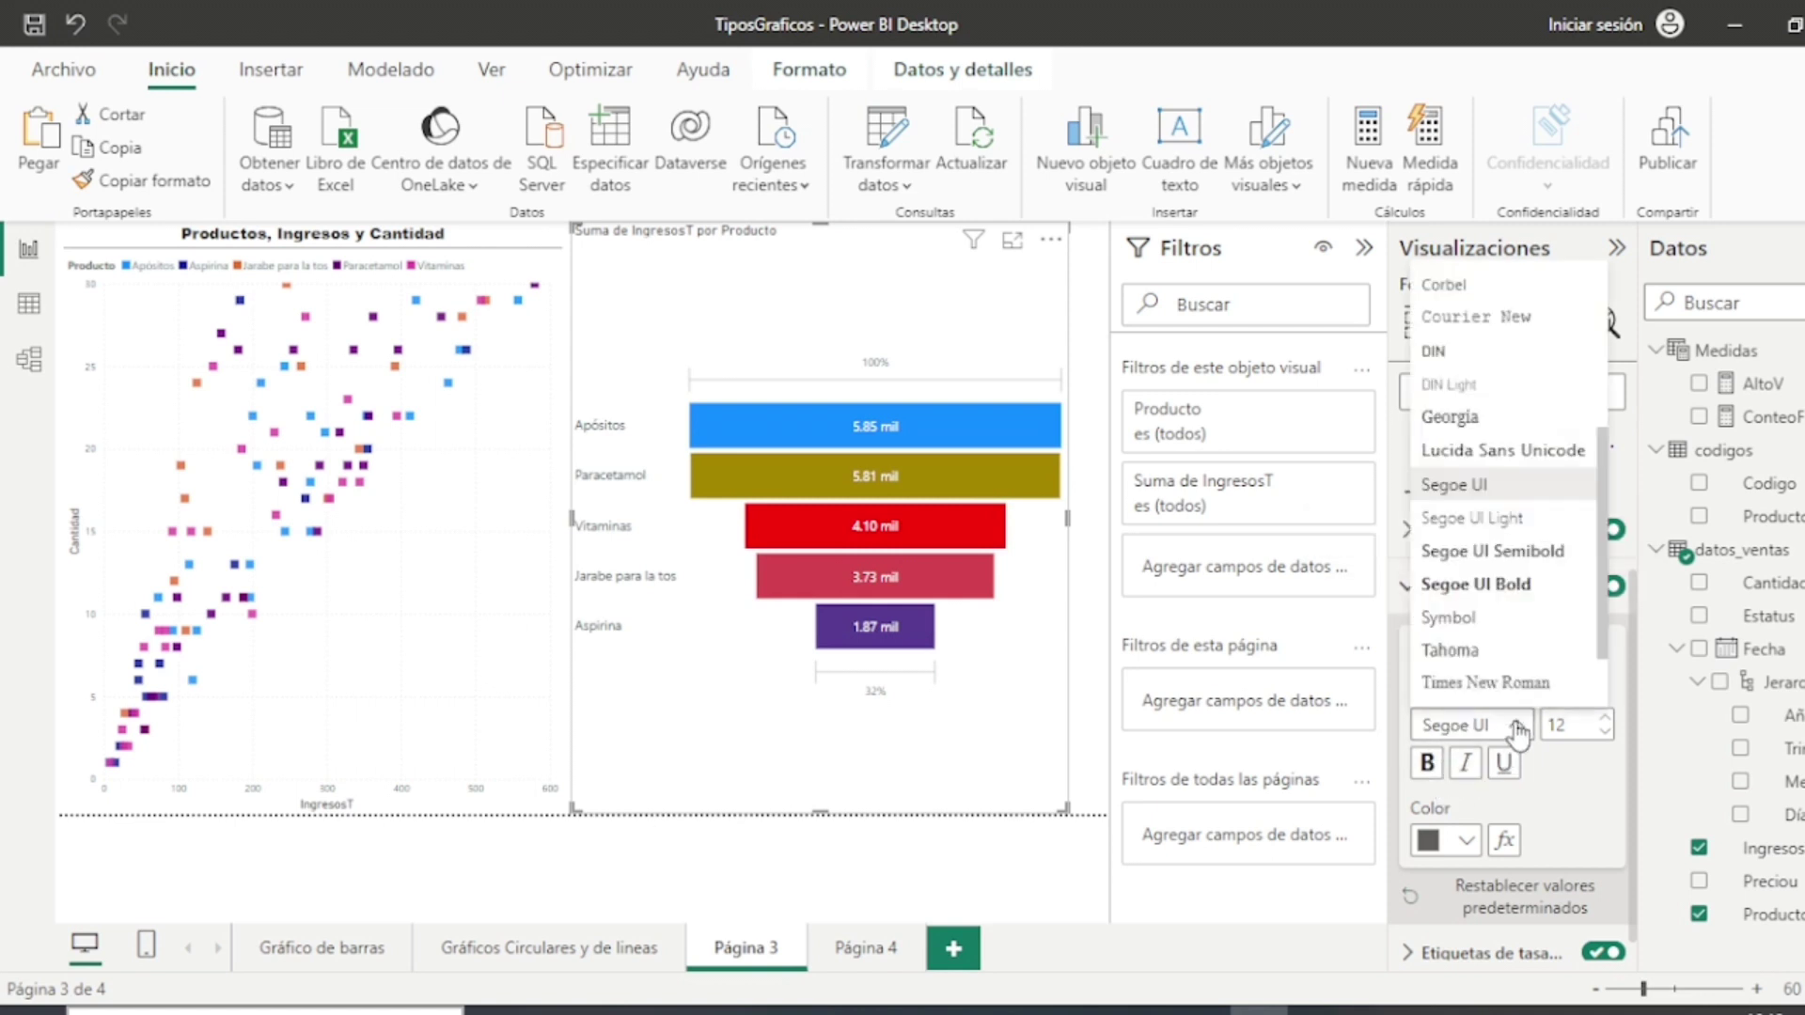
click(1556, 661)
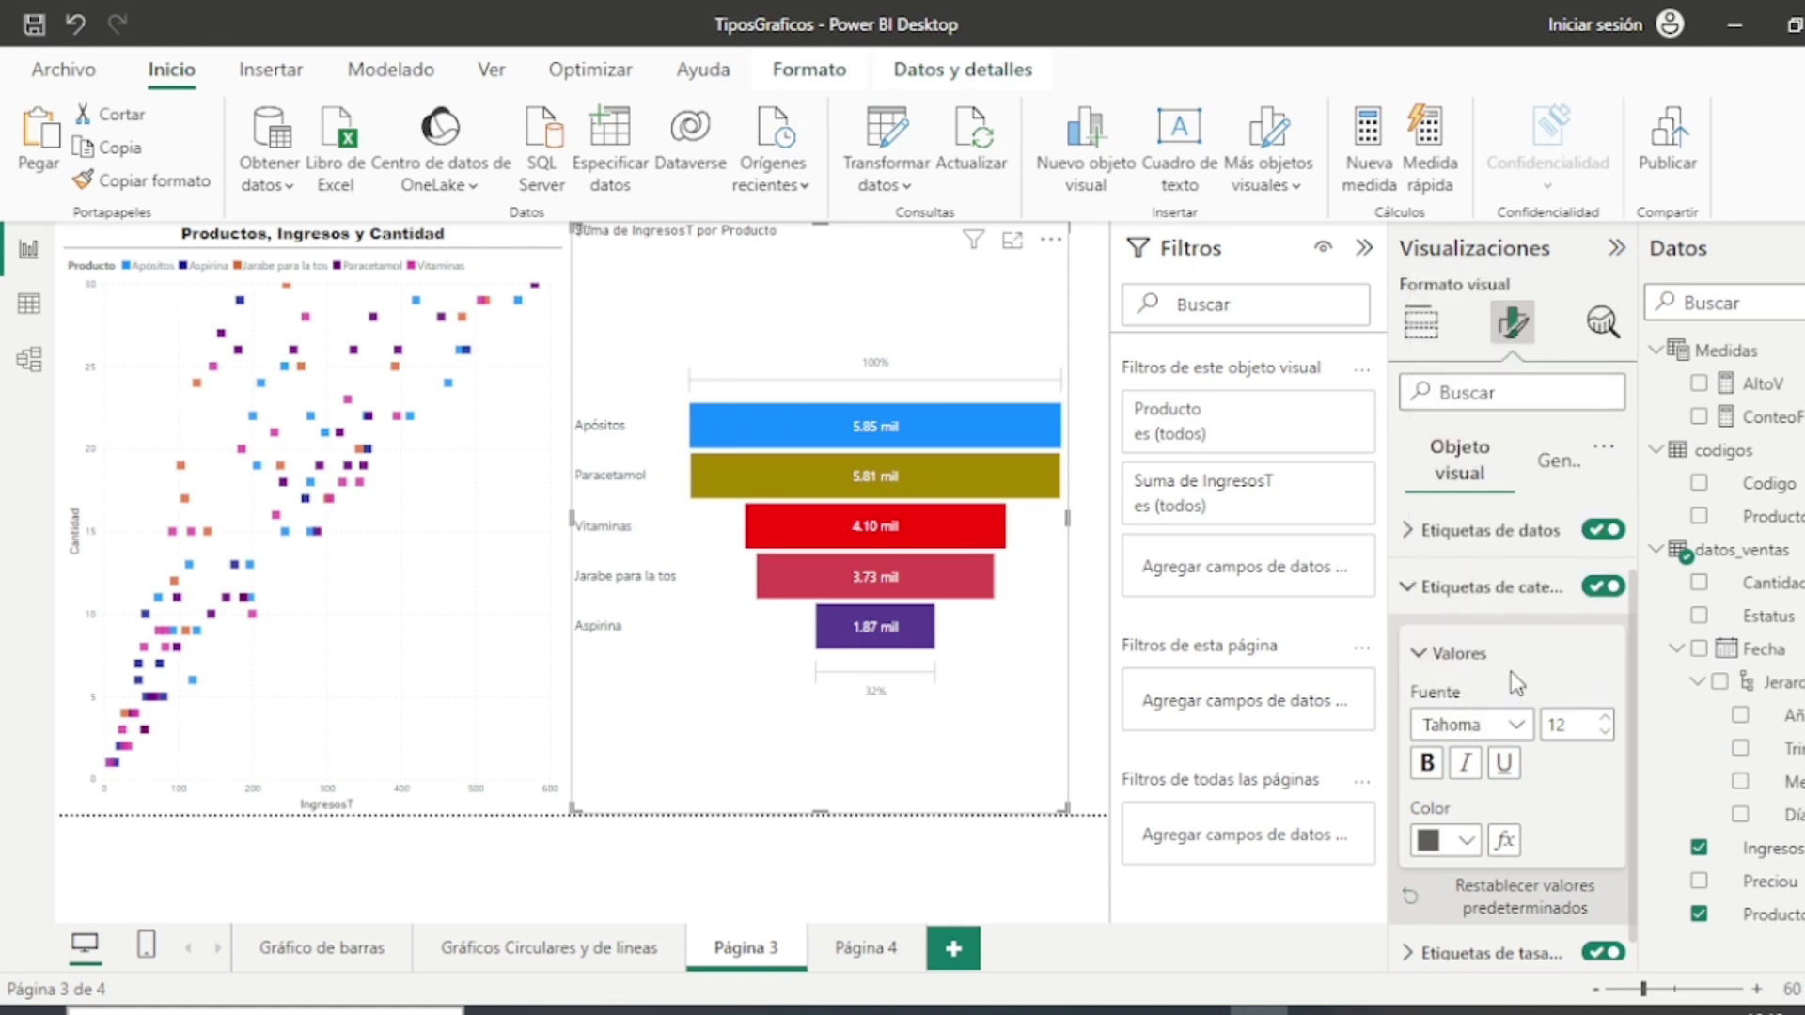
Step: Set the font size of the funnel chart's conversion rate labels to 12
scroll(1434, 910, down, 1)
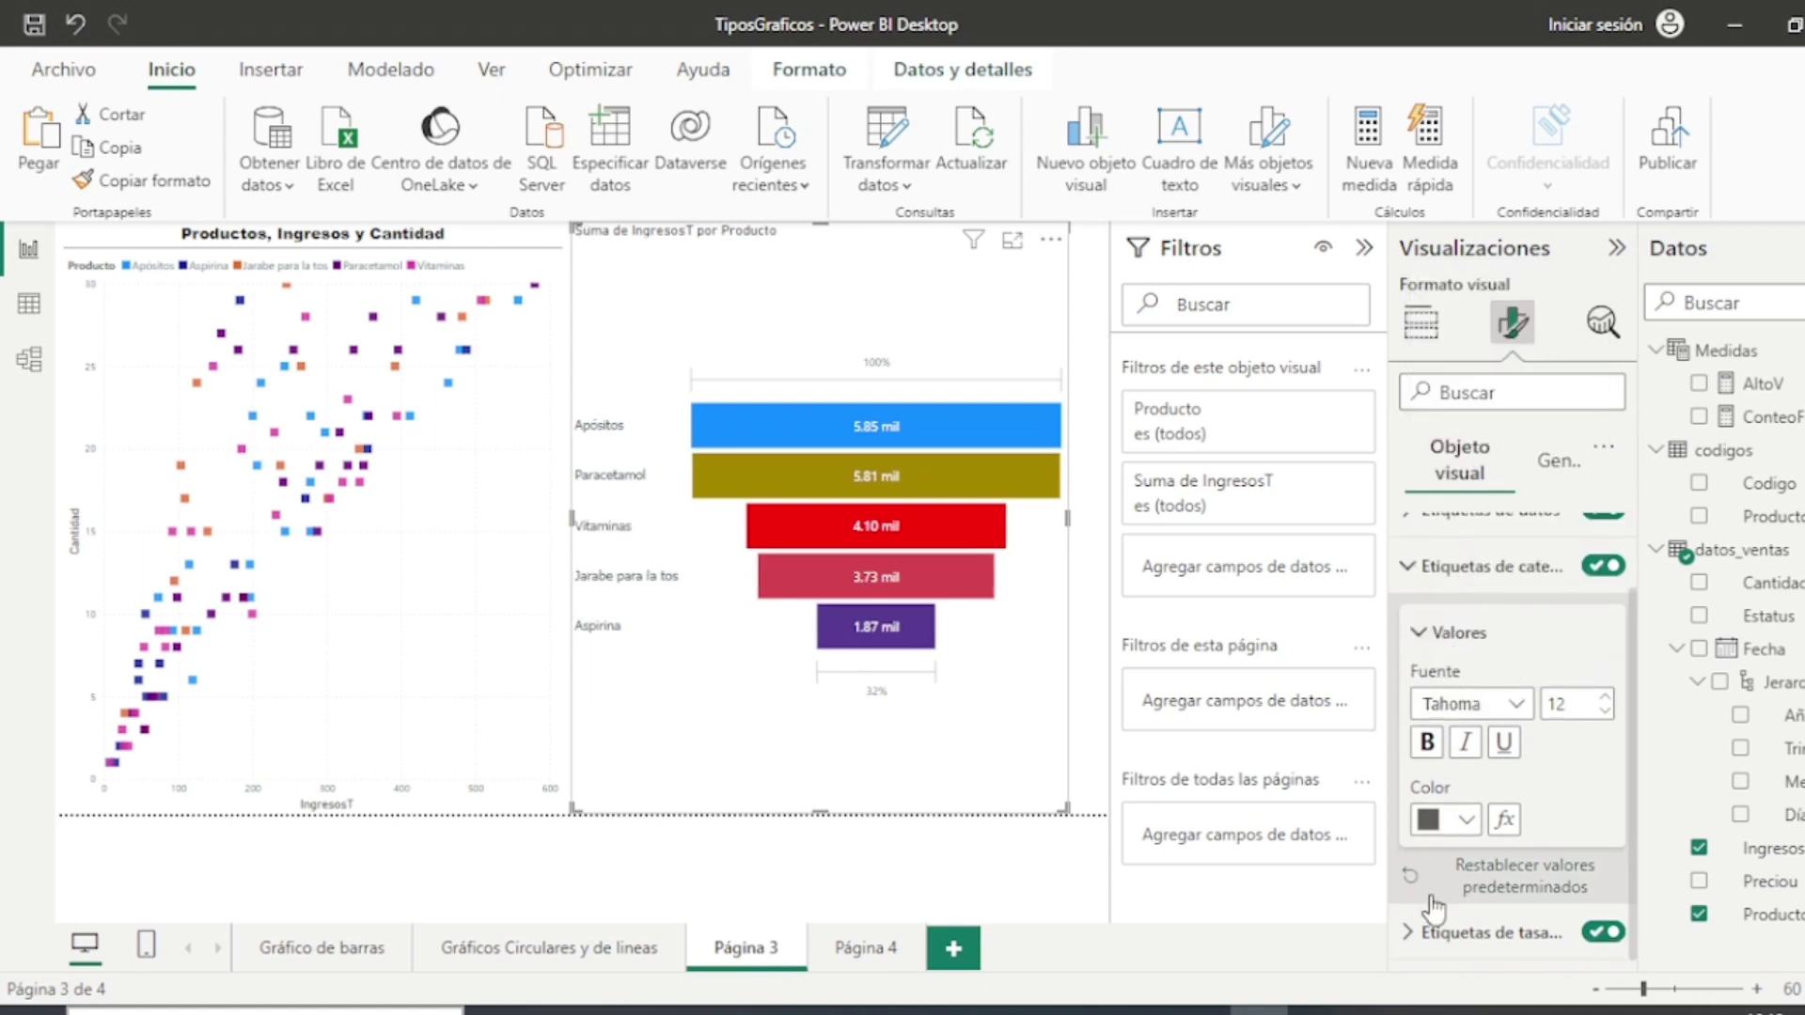
click(1433, 929)
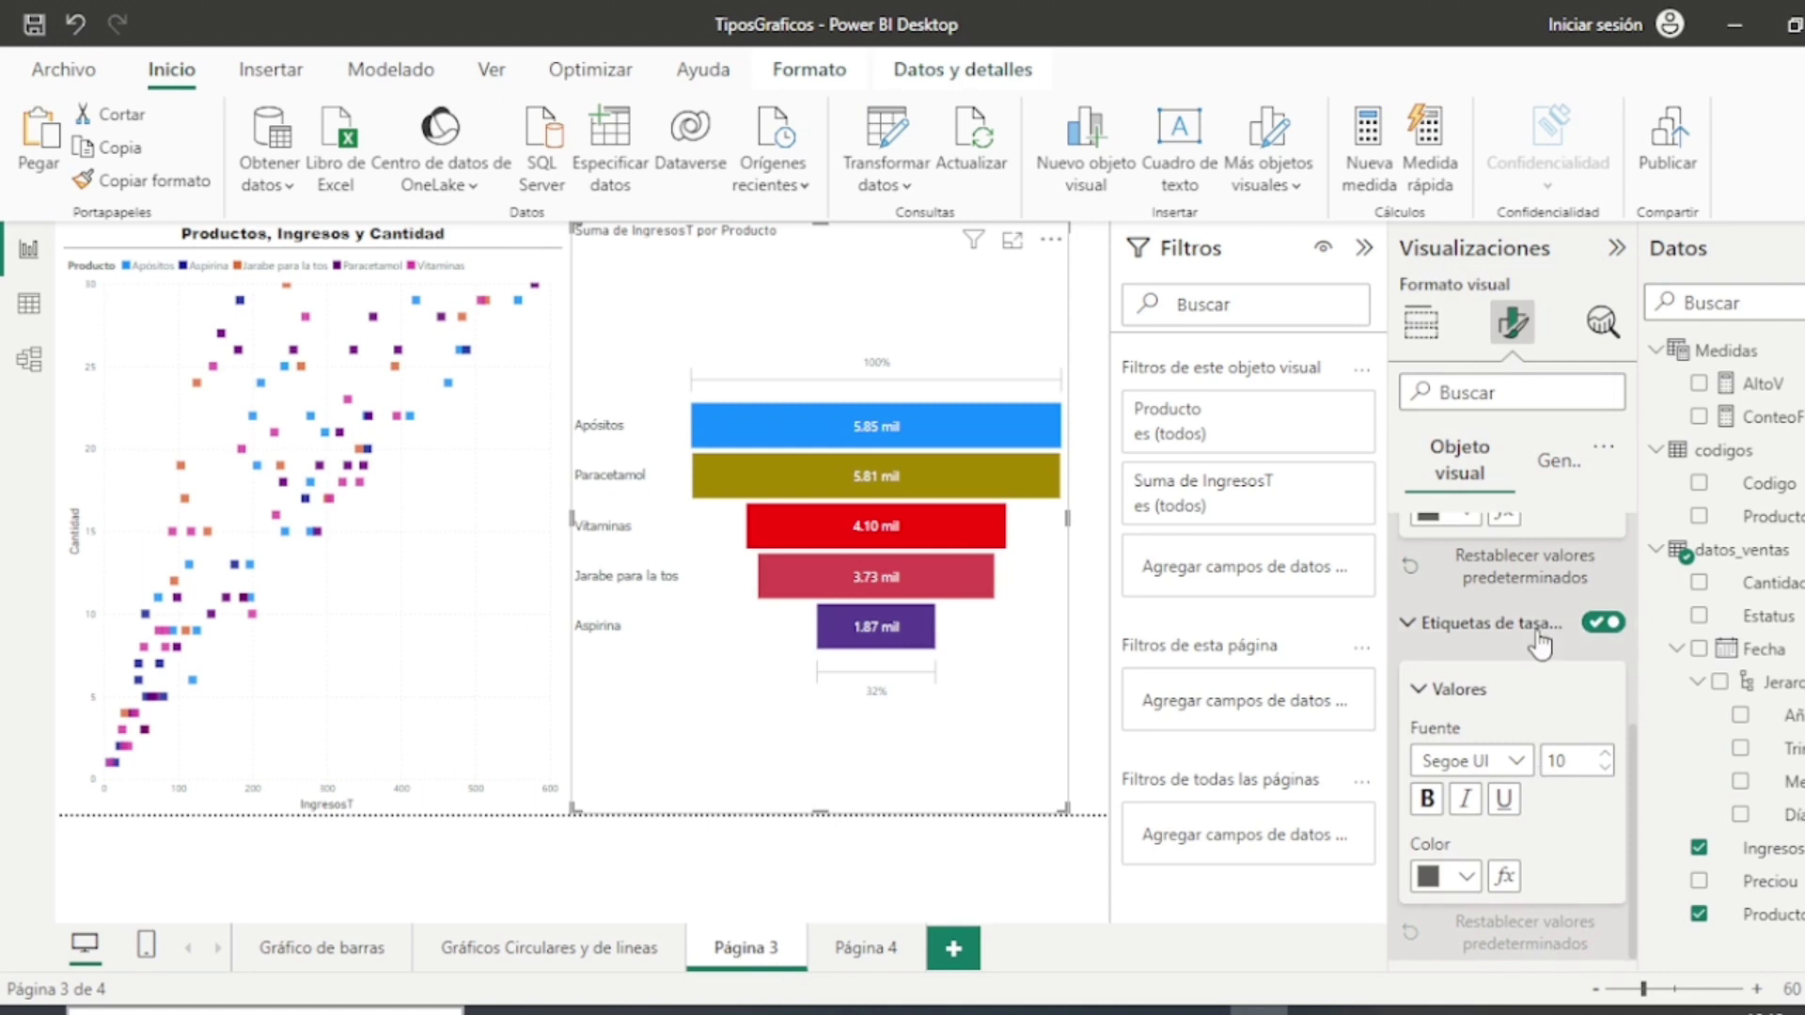
click(1603, 757)
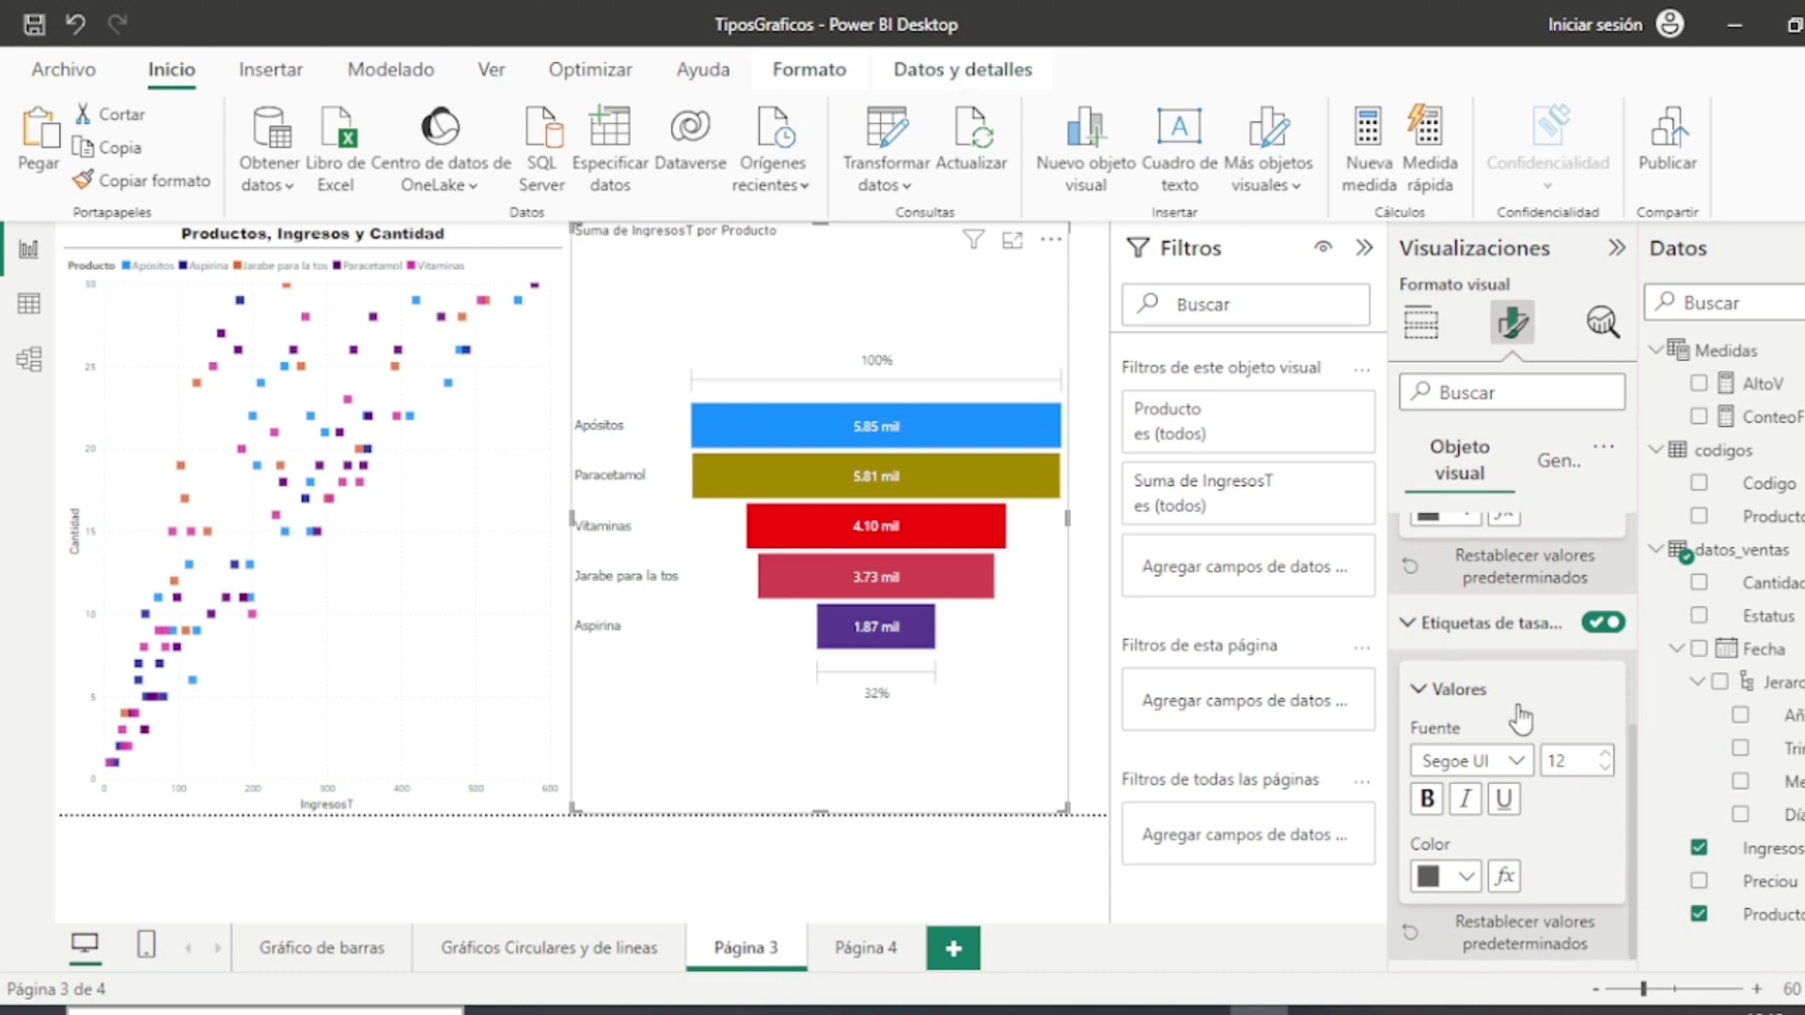
scroll(1520, 717, up, 3)
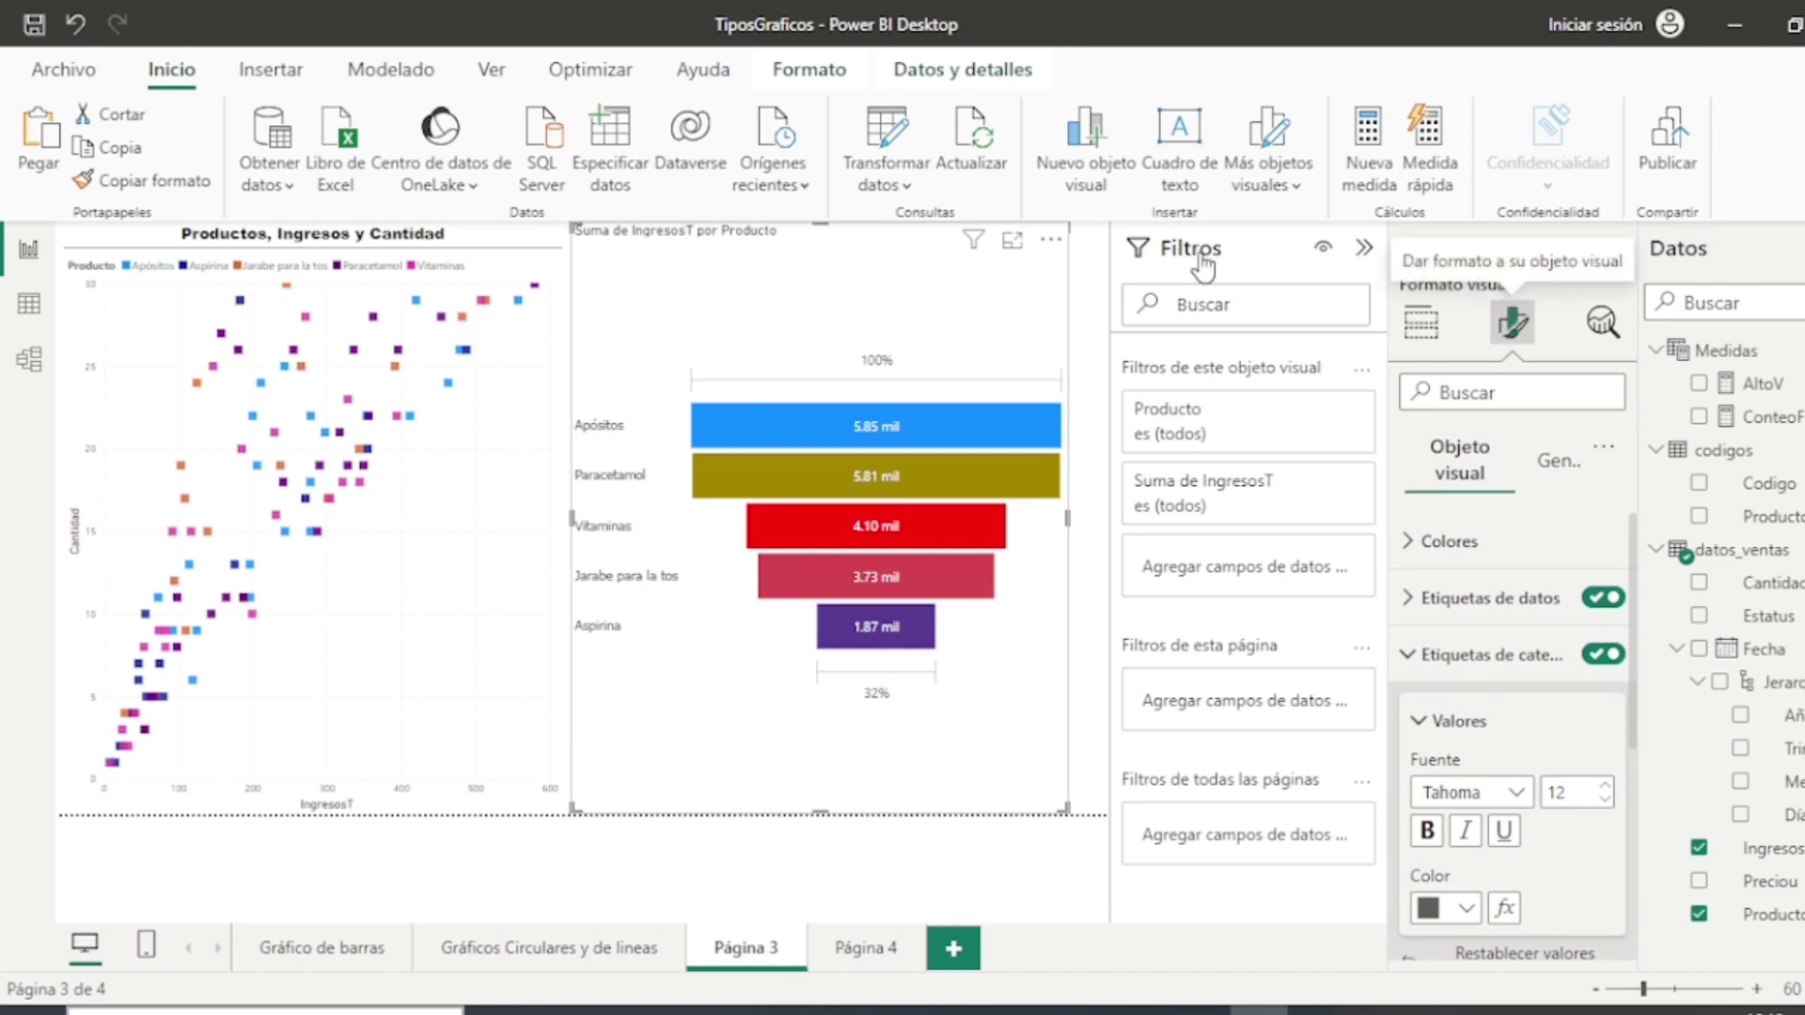
Step: Rename the page Página 3 as "Gráficos de dispersion y embudo"
double_click(752, 947)
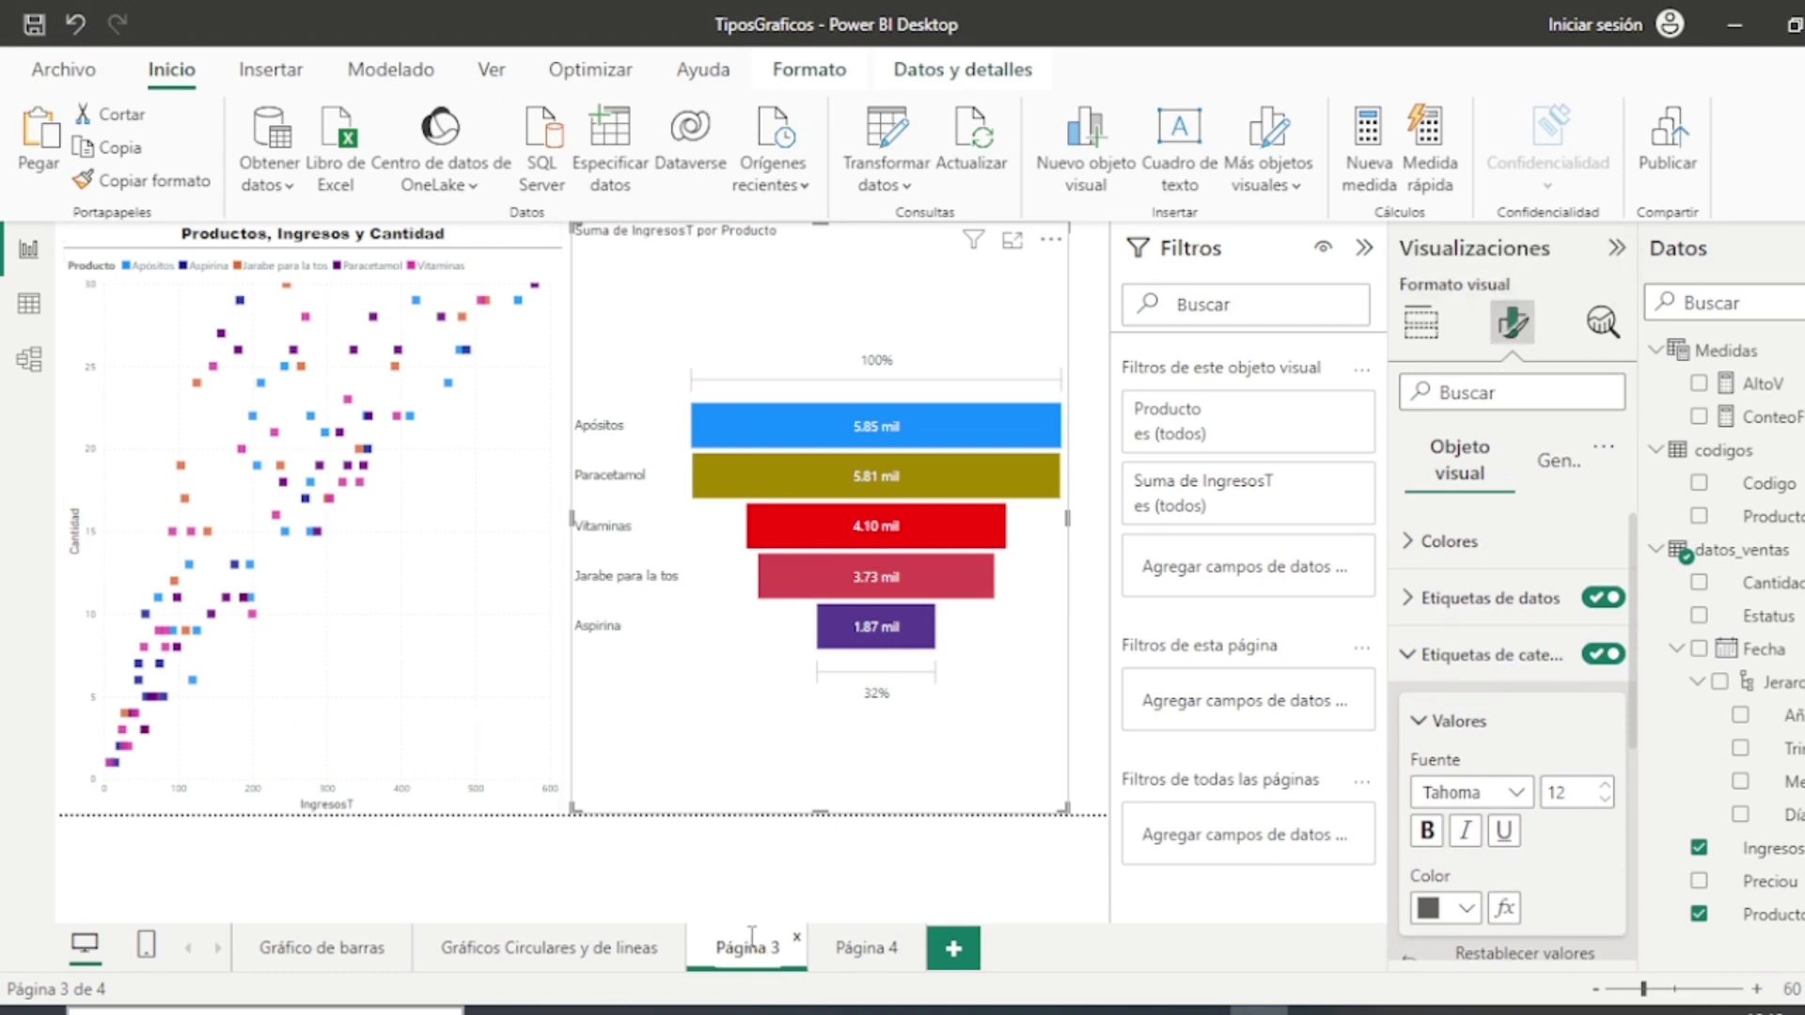
text(Gra)
text(fics)
key(BackSpace)
text(os de)
text( dispersio)
text(n y)
text( embudo)
key(Return)
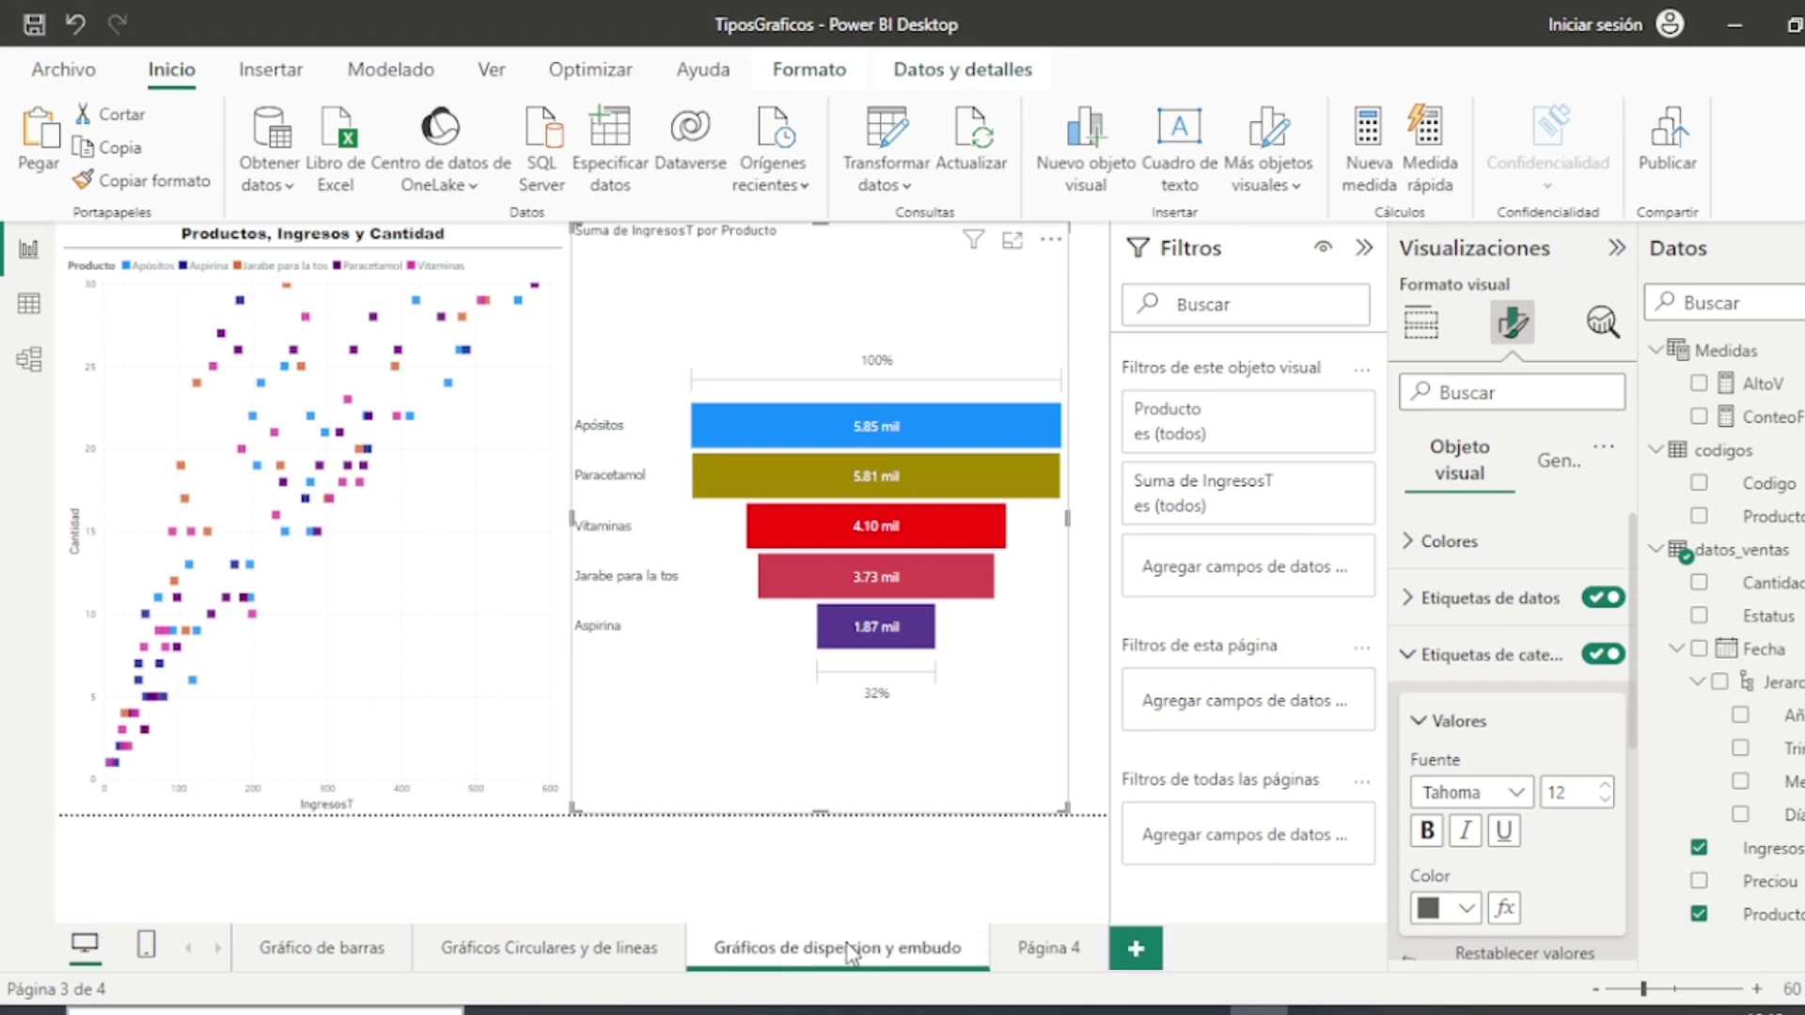
Step: Correct the spelling in the page name so it reads "Gráficos de dispersión y embudo"
double_click(874, 945)
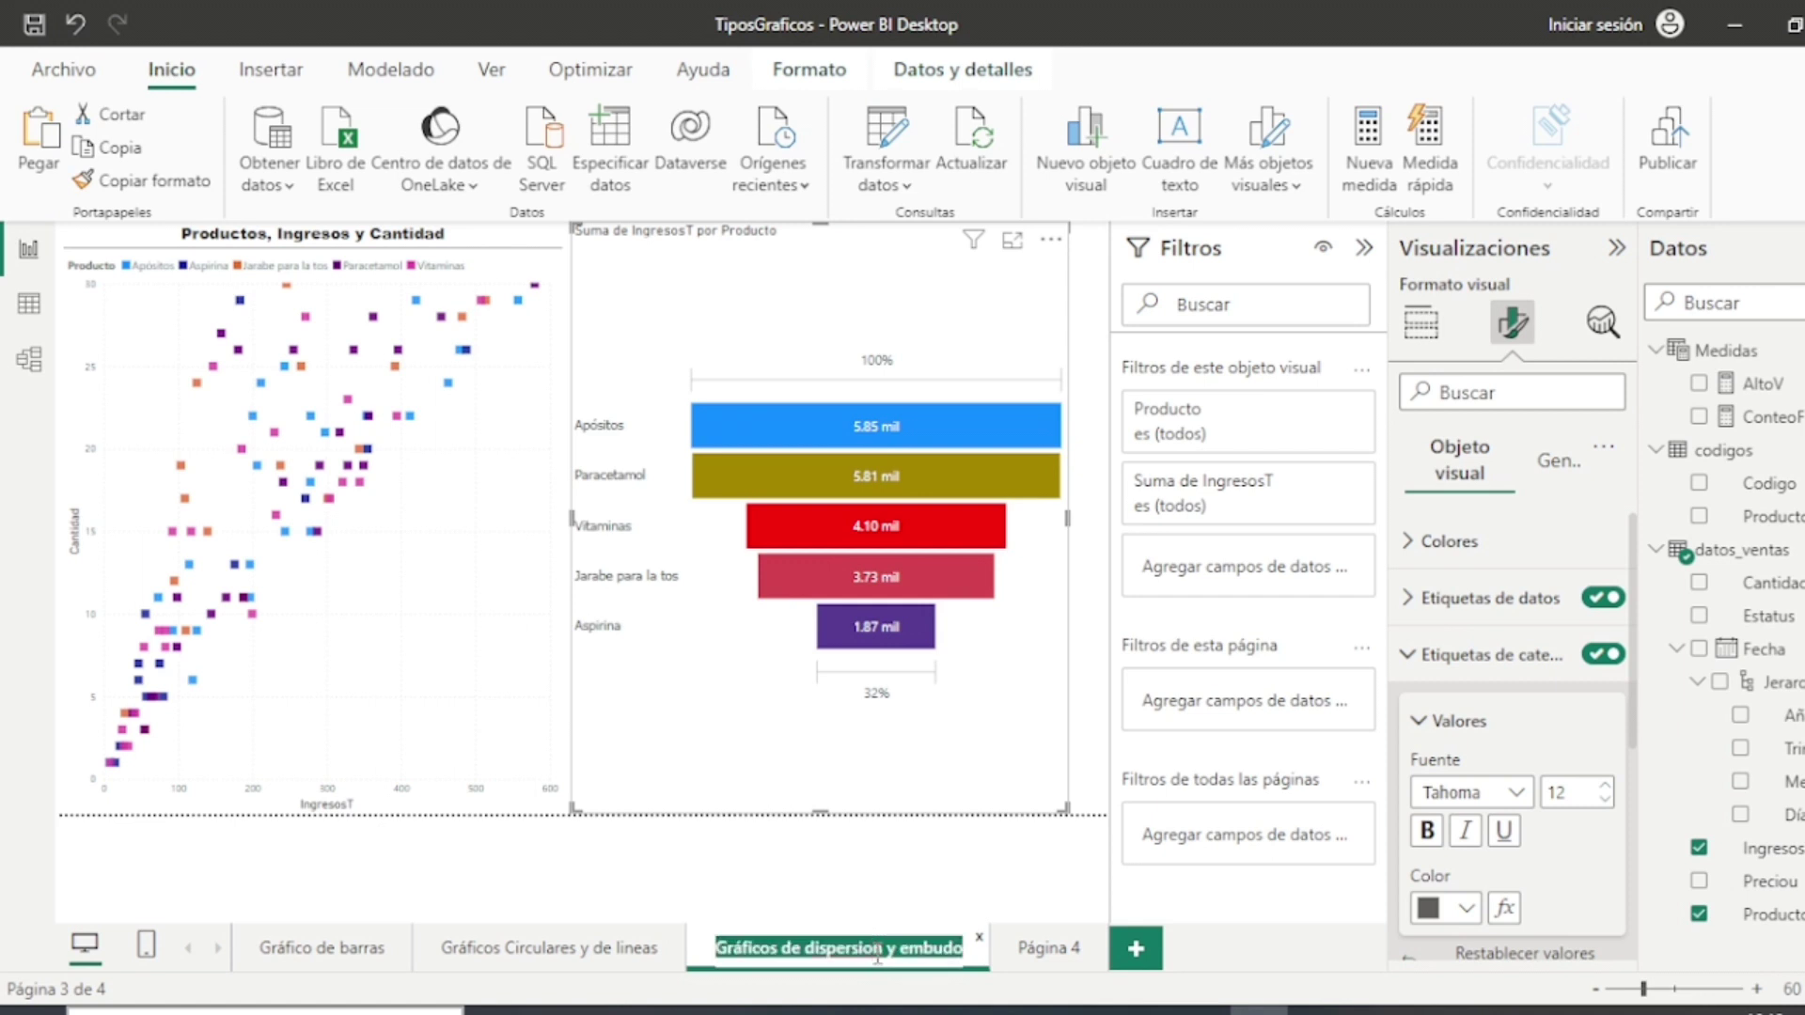
click(874, 950)
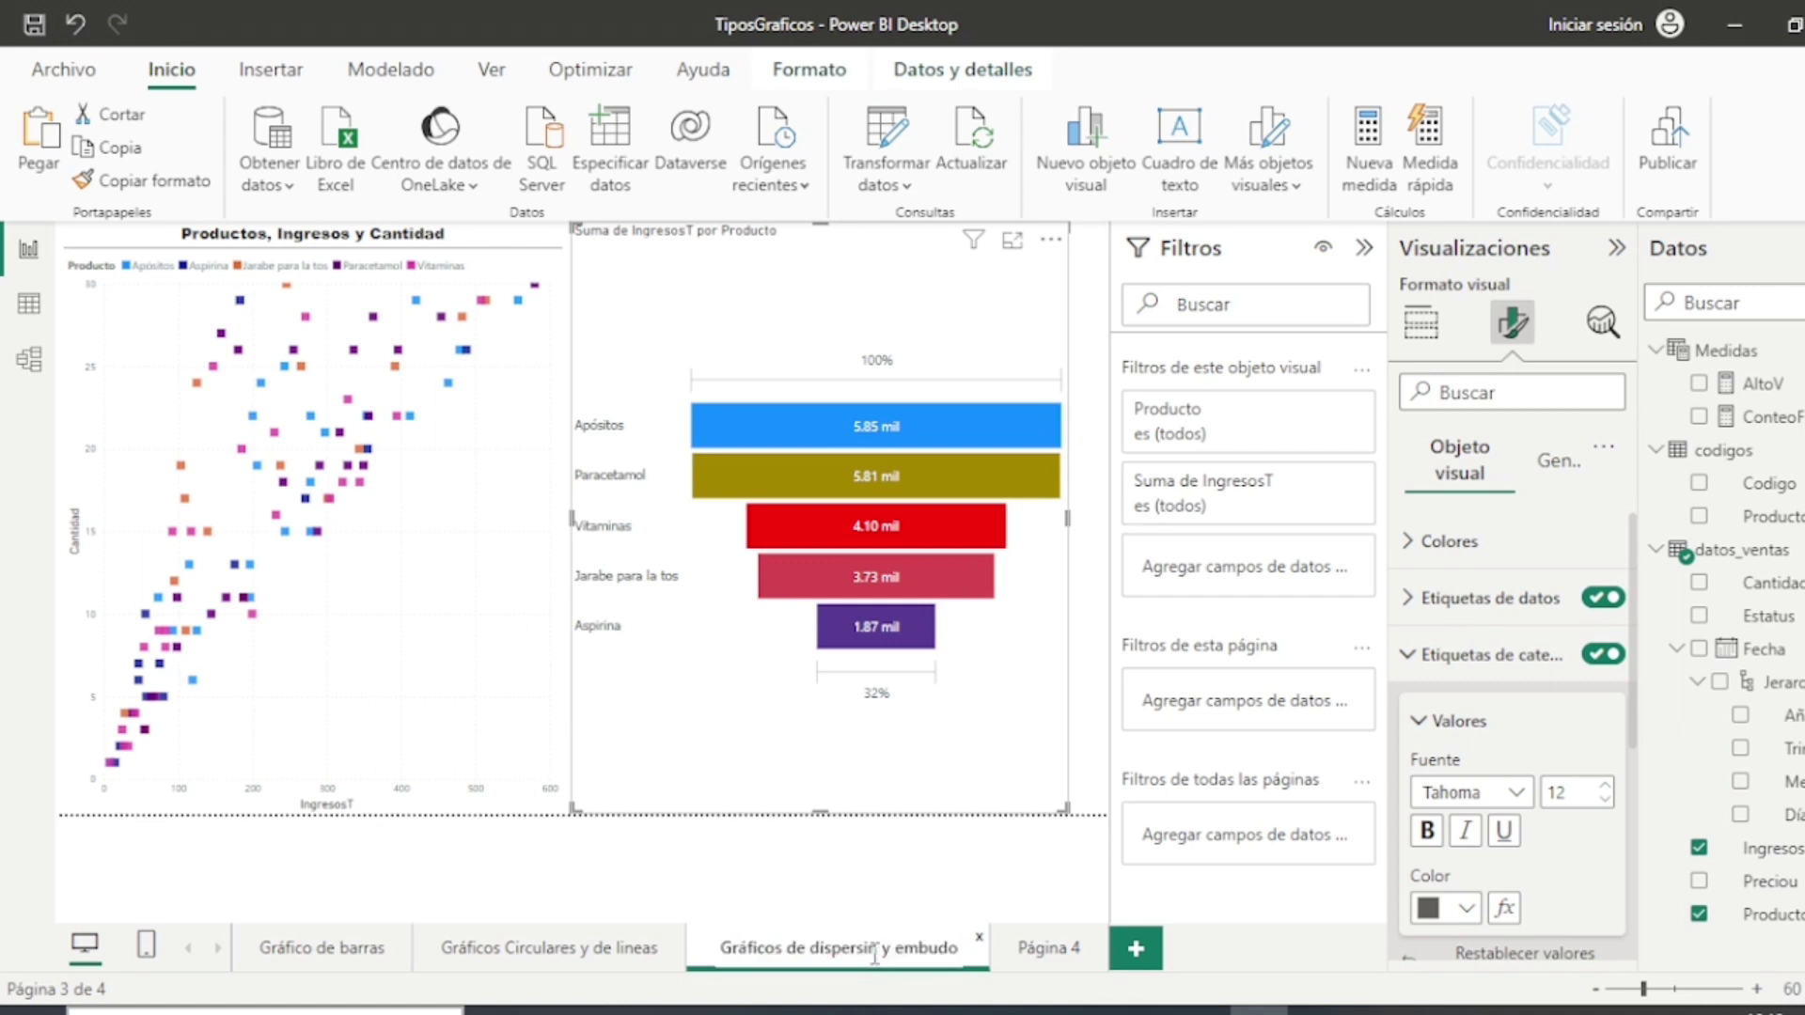
text(ón)
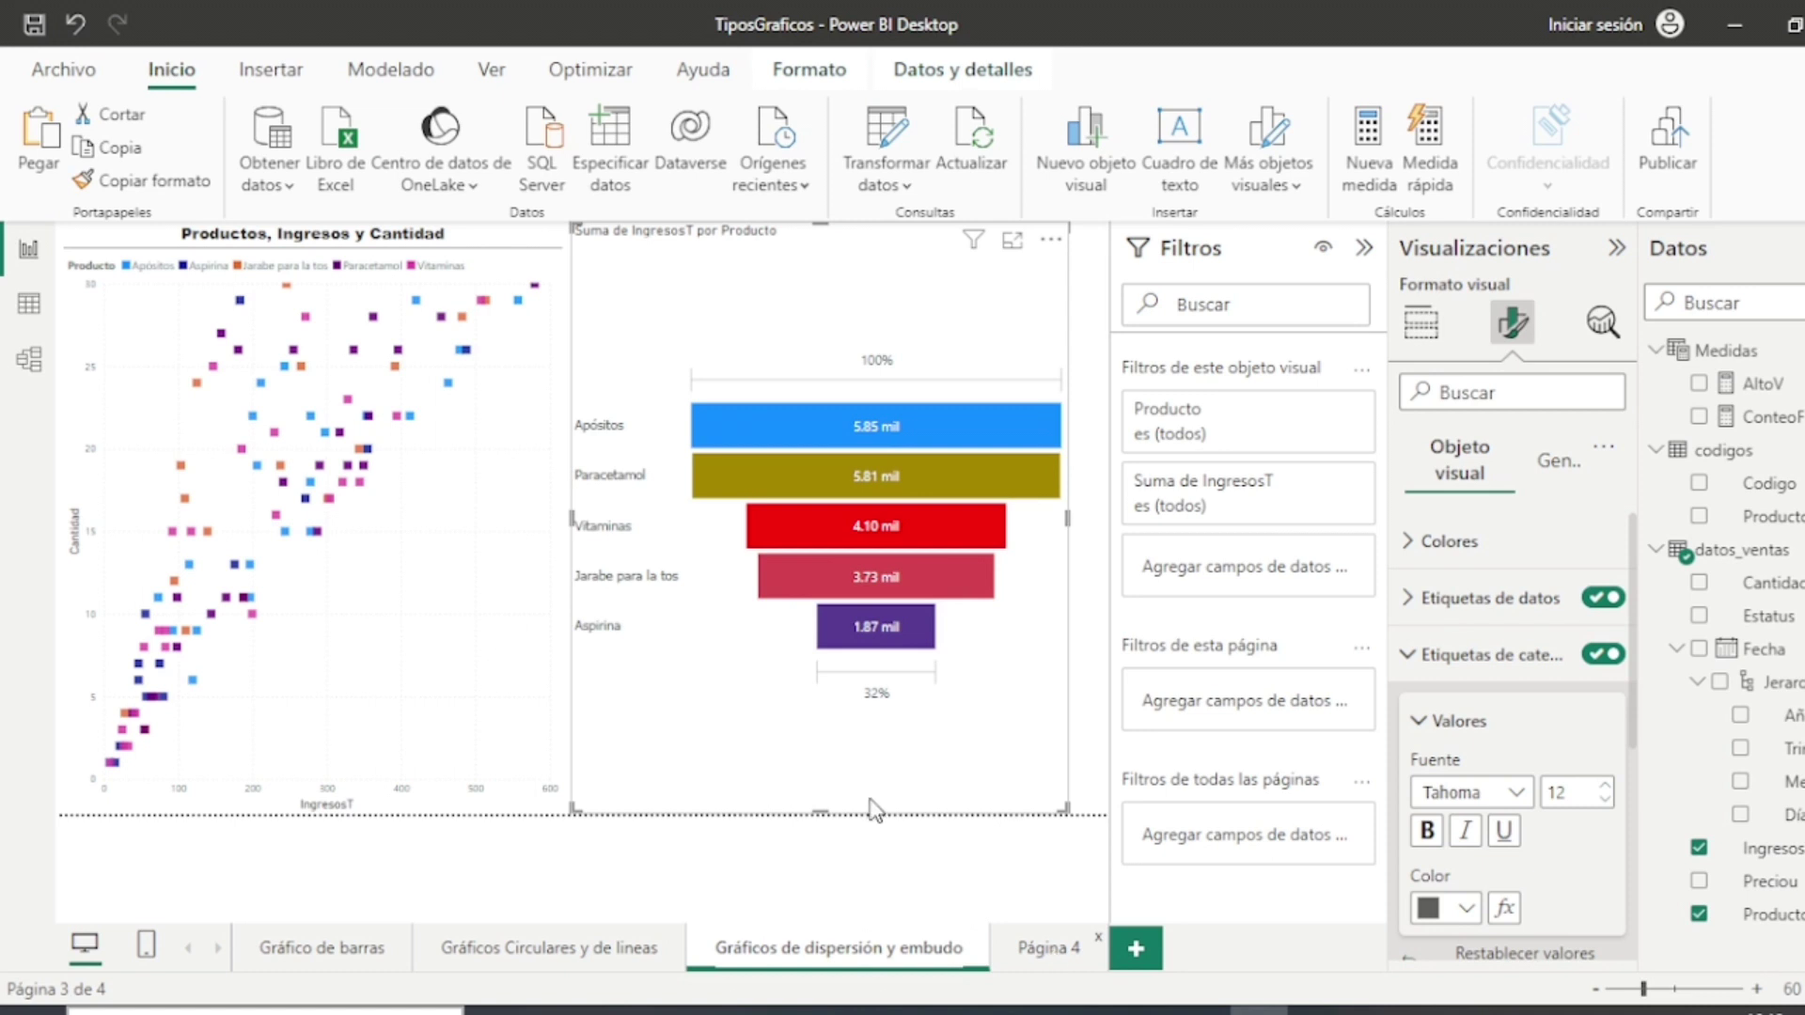
Step: Insert a treemap on Página 4 and enlarge it to cover over a third of the canvas width
key(ctrl+Page_Down)
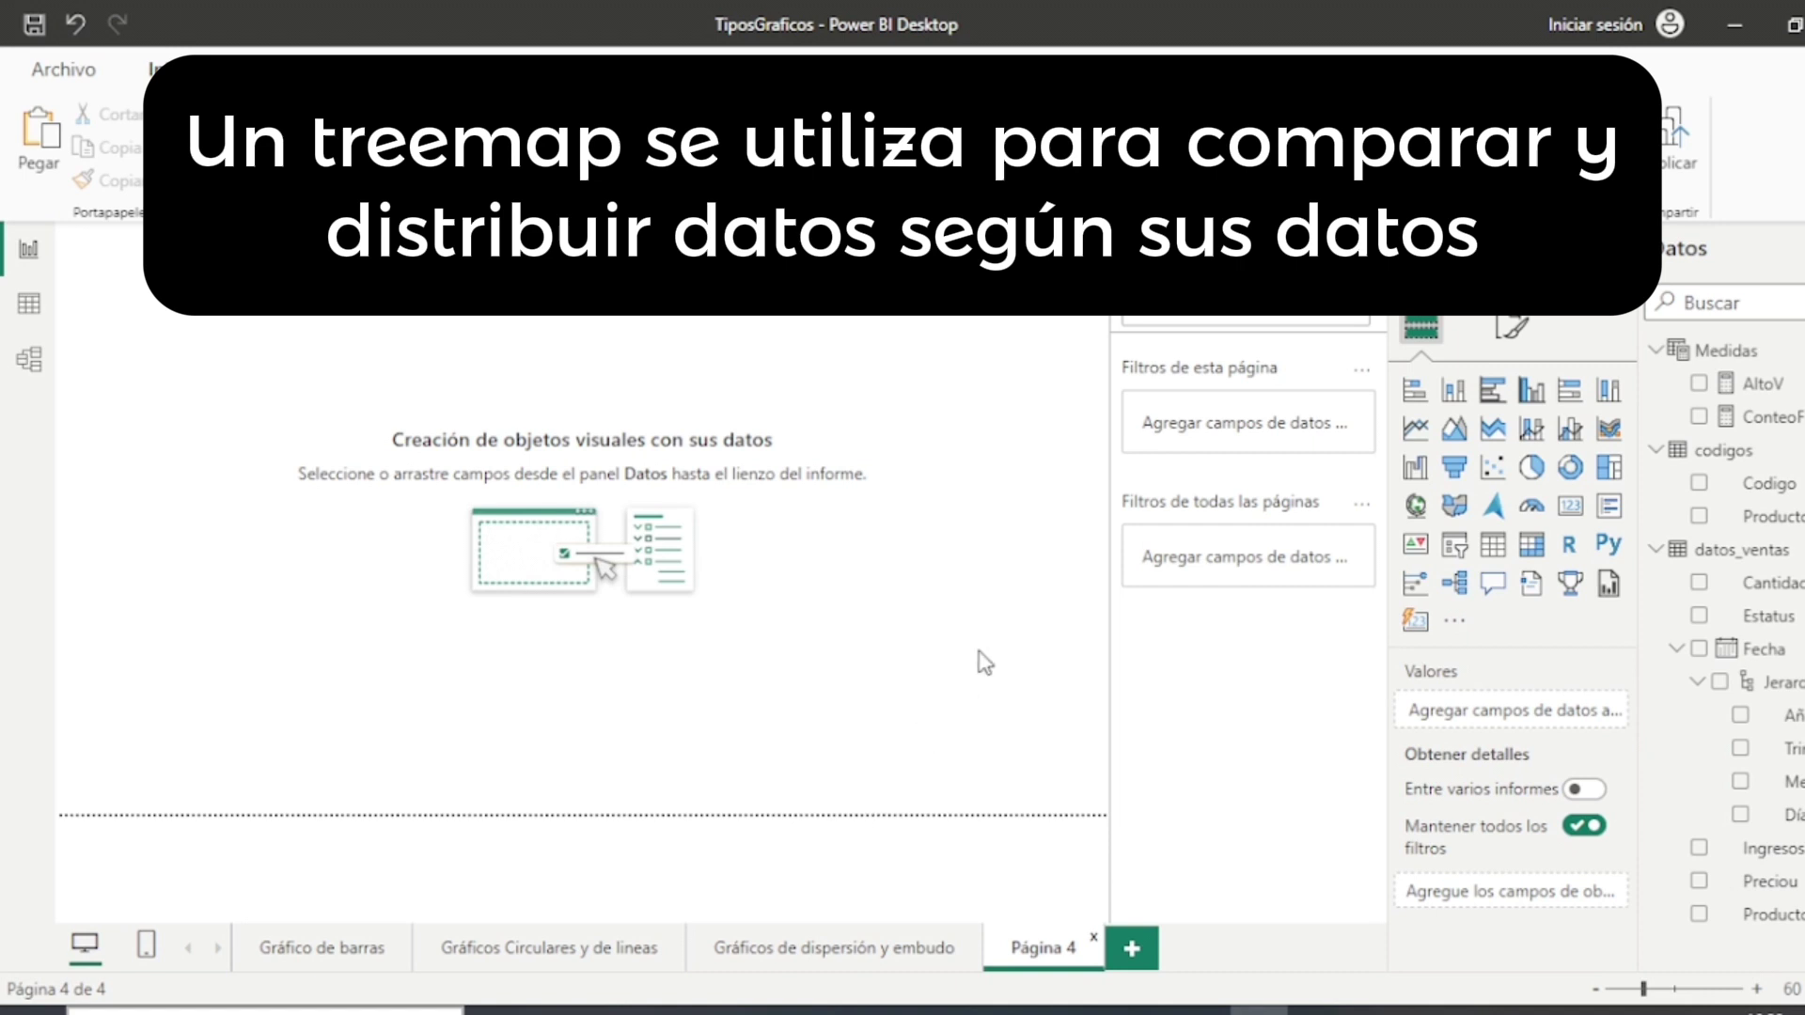
click(1611, 476)
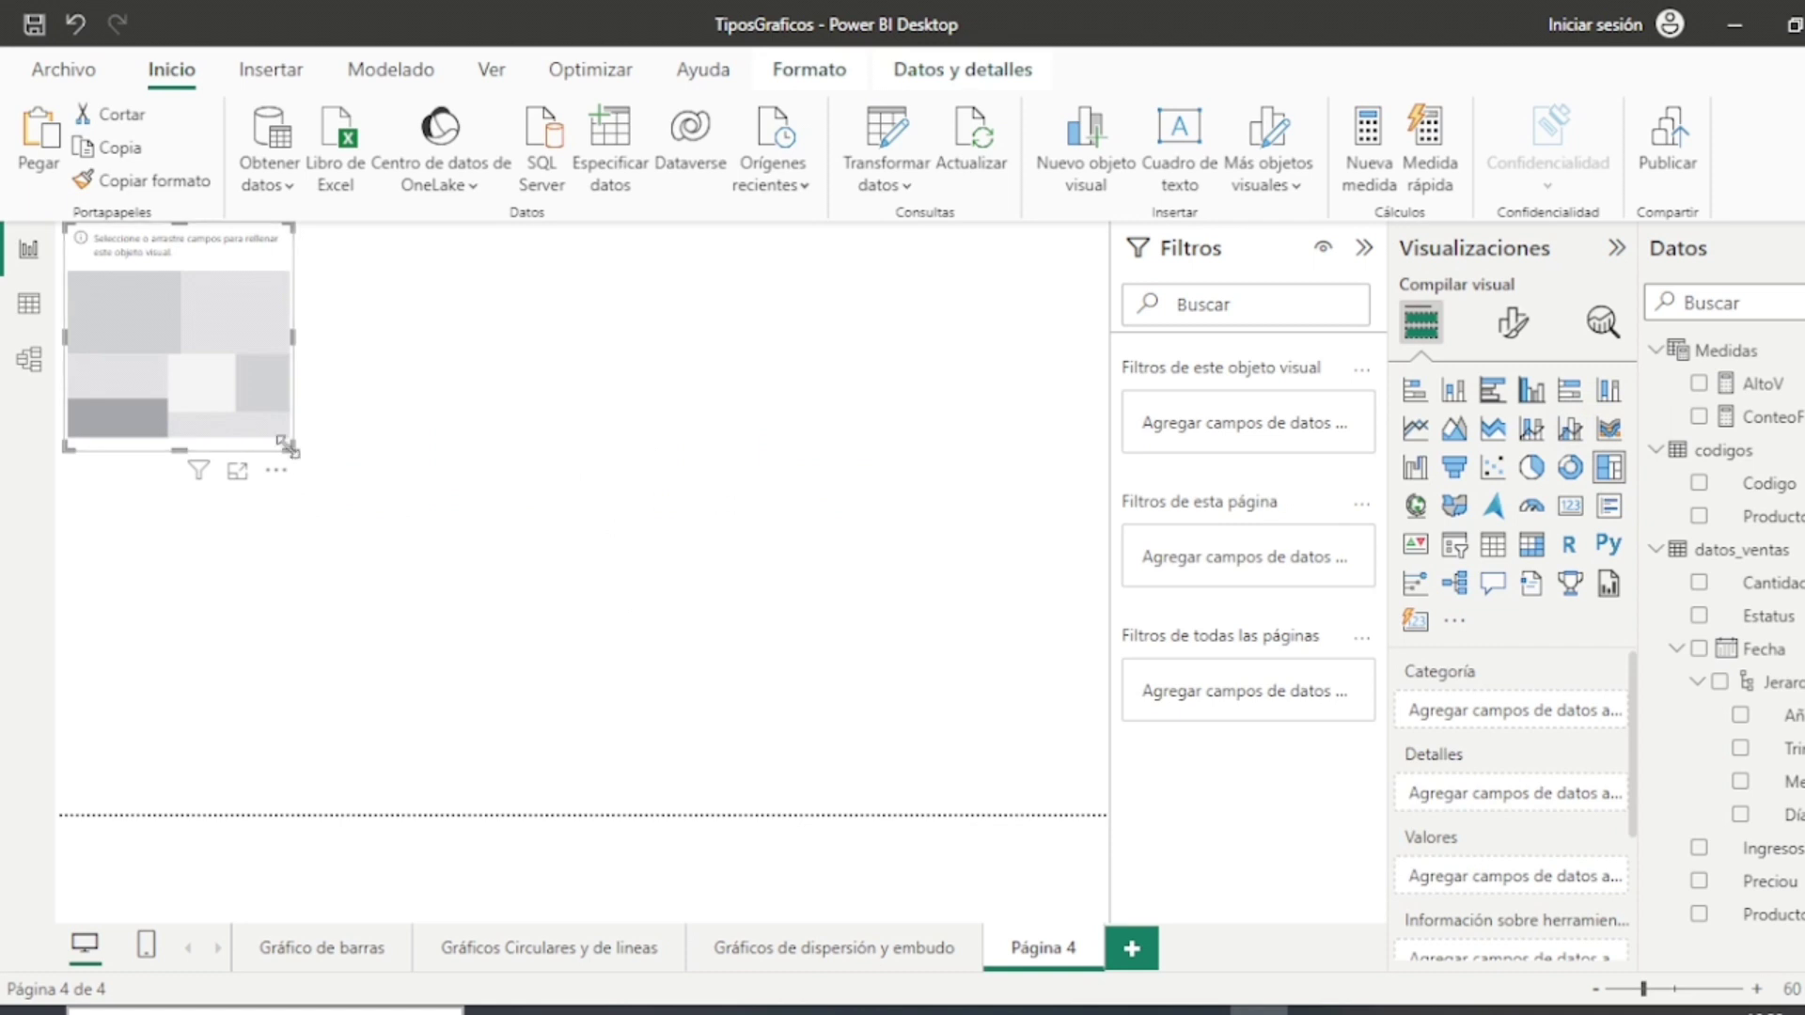
drag(290, 448, 473, 697)
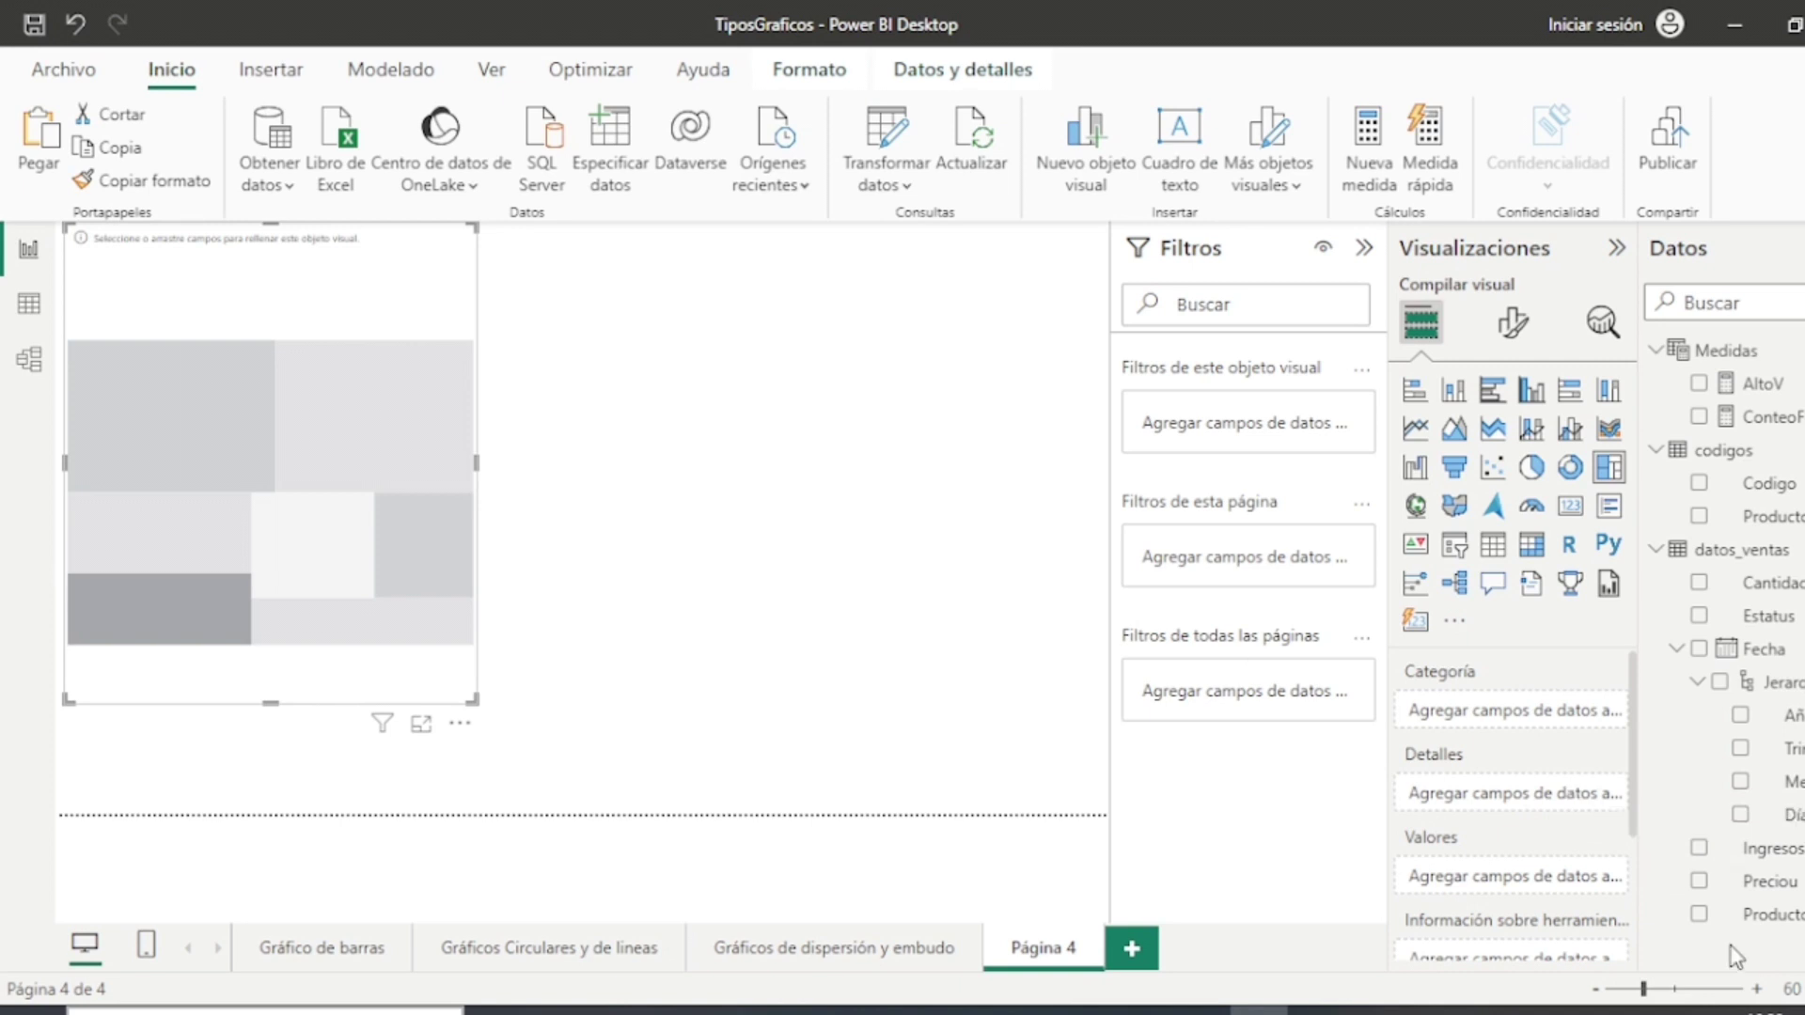
Step: Assign Producto as the treemap's category, the Fecha month as details and IngresosT as values, and widen the chart to about half the canvas
drag(1735, 914, 1483, 728)
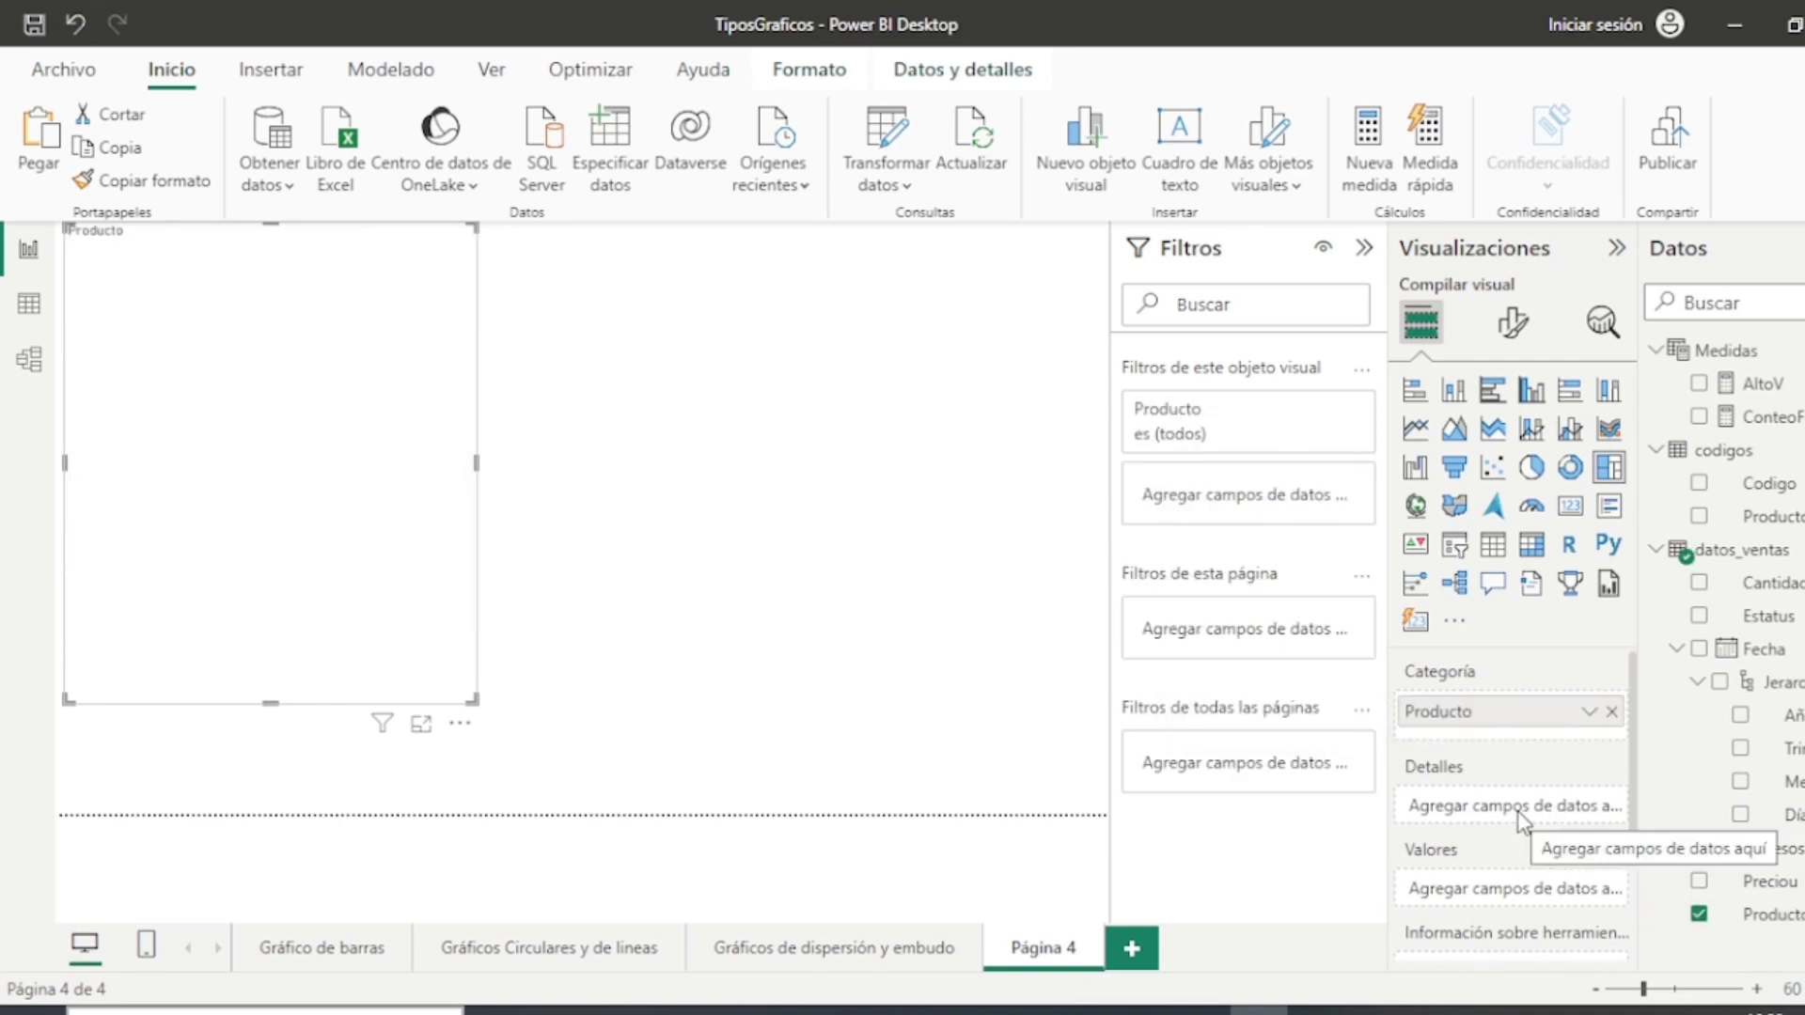
drag(1786, 781, 1494, 801)
drag(1790, 850, 1492, 915)
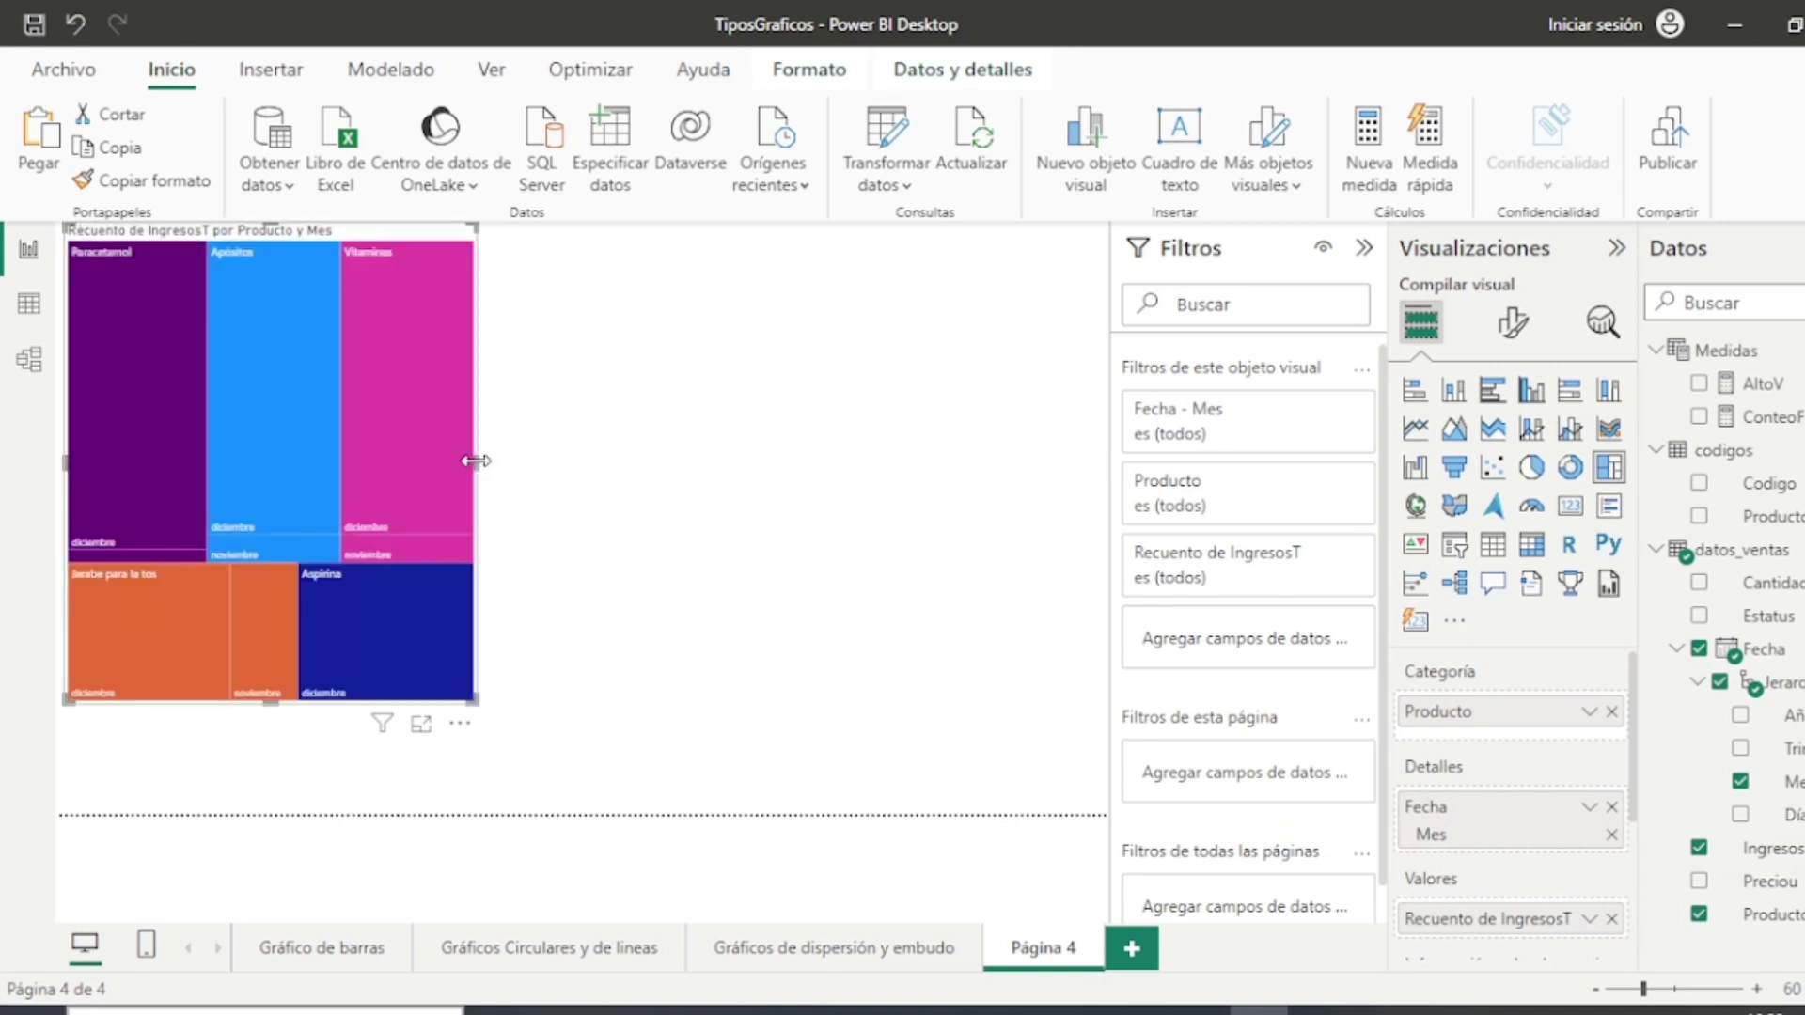
drag(481, 460, 635, 487)
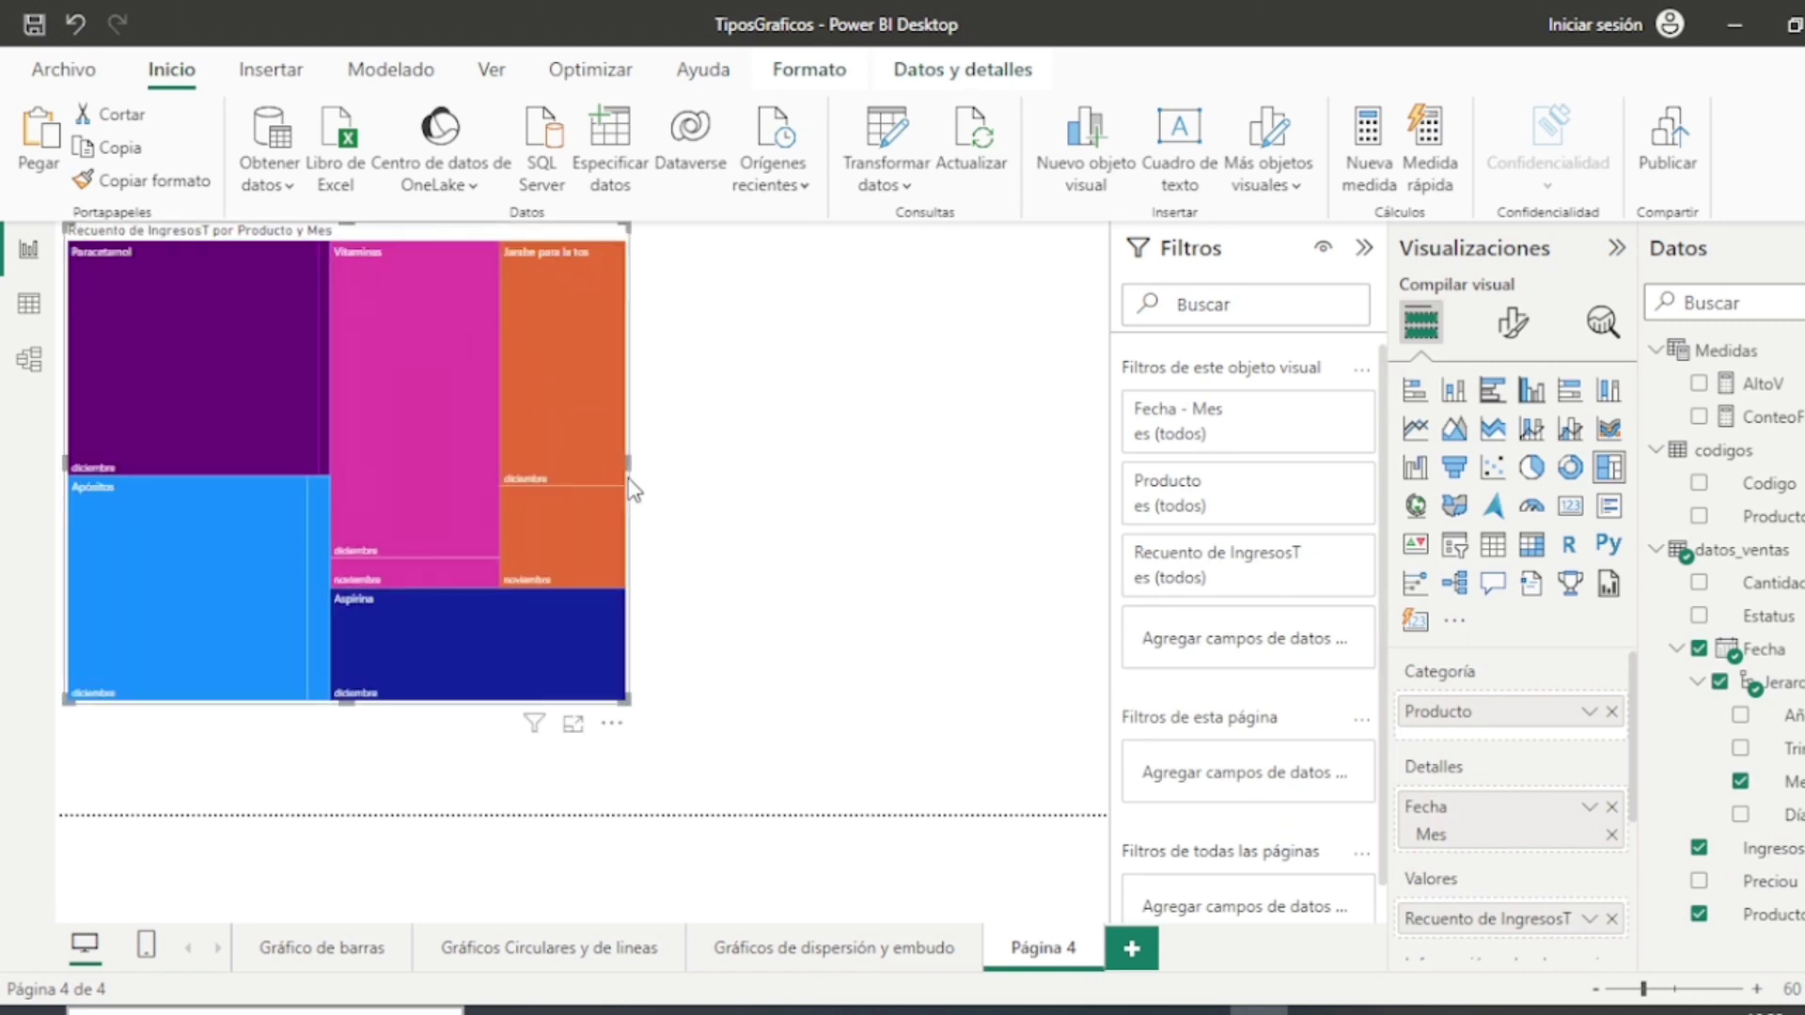
Step: Change the aggregation of the treemap's IngresosT values to Suma and inspect the values of individual product blocks
mouse_move(201, 385)
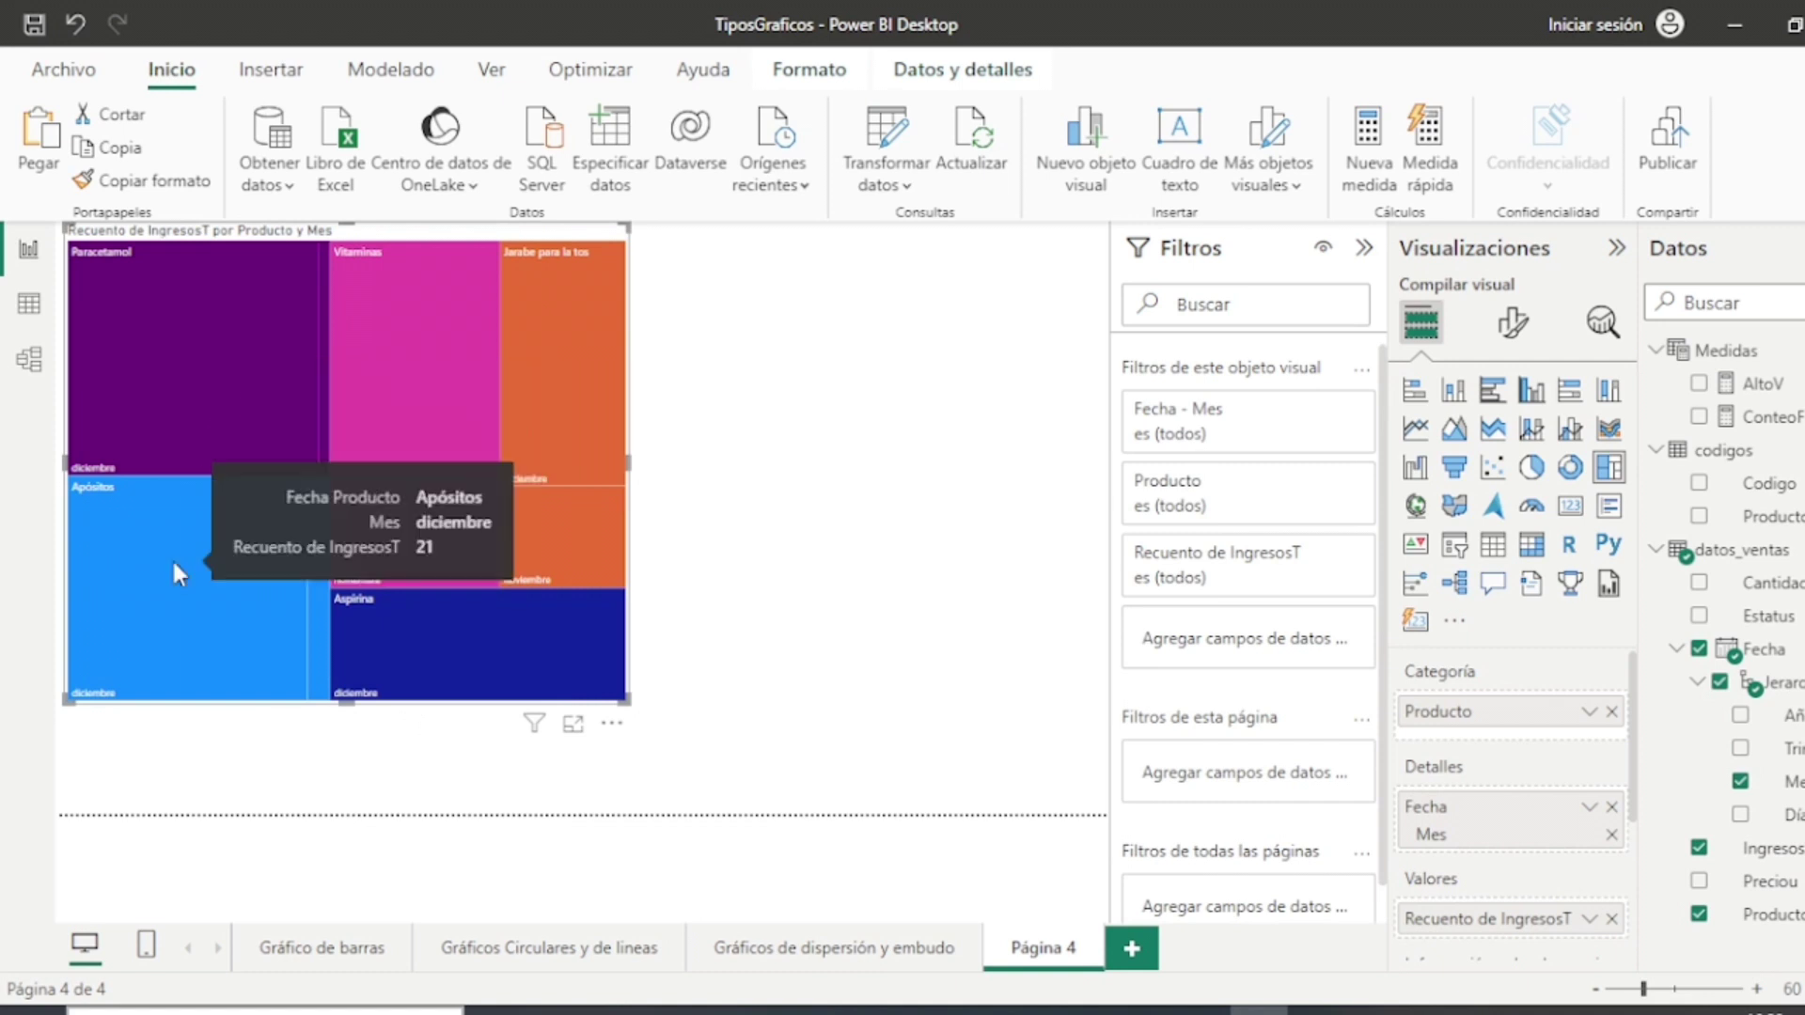
mouse_move(178, 574)
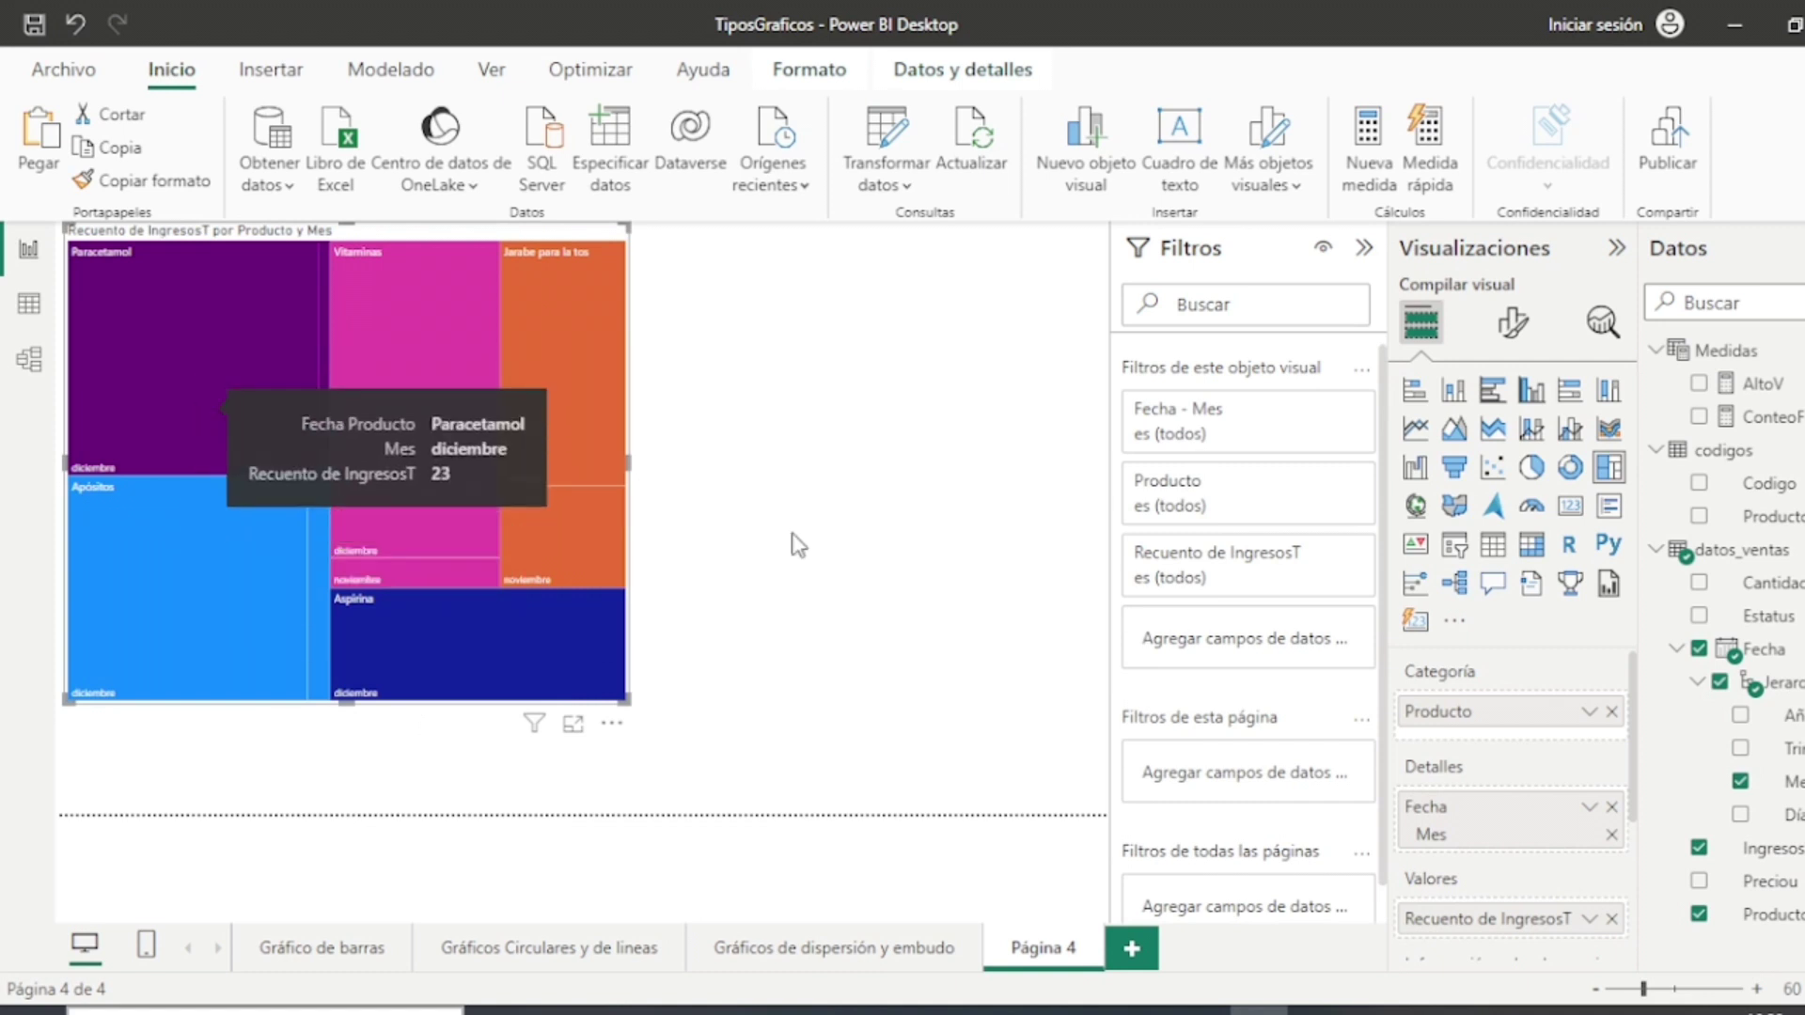
click(1588, 920)
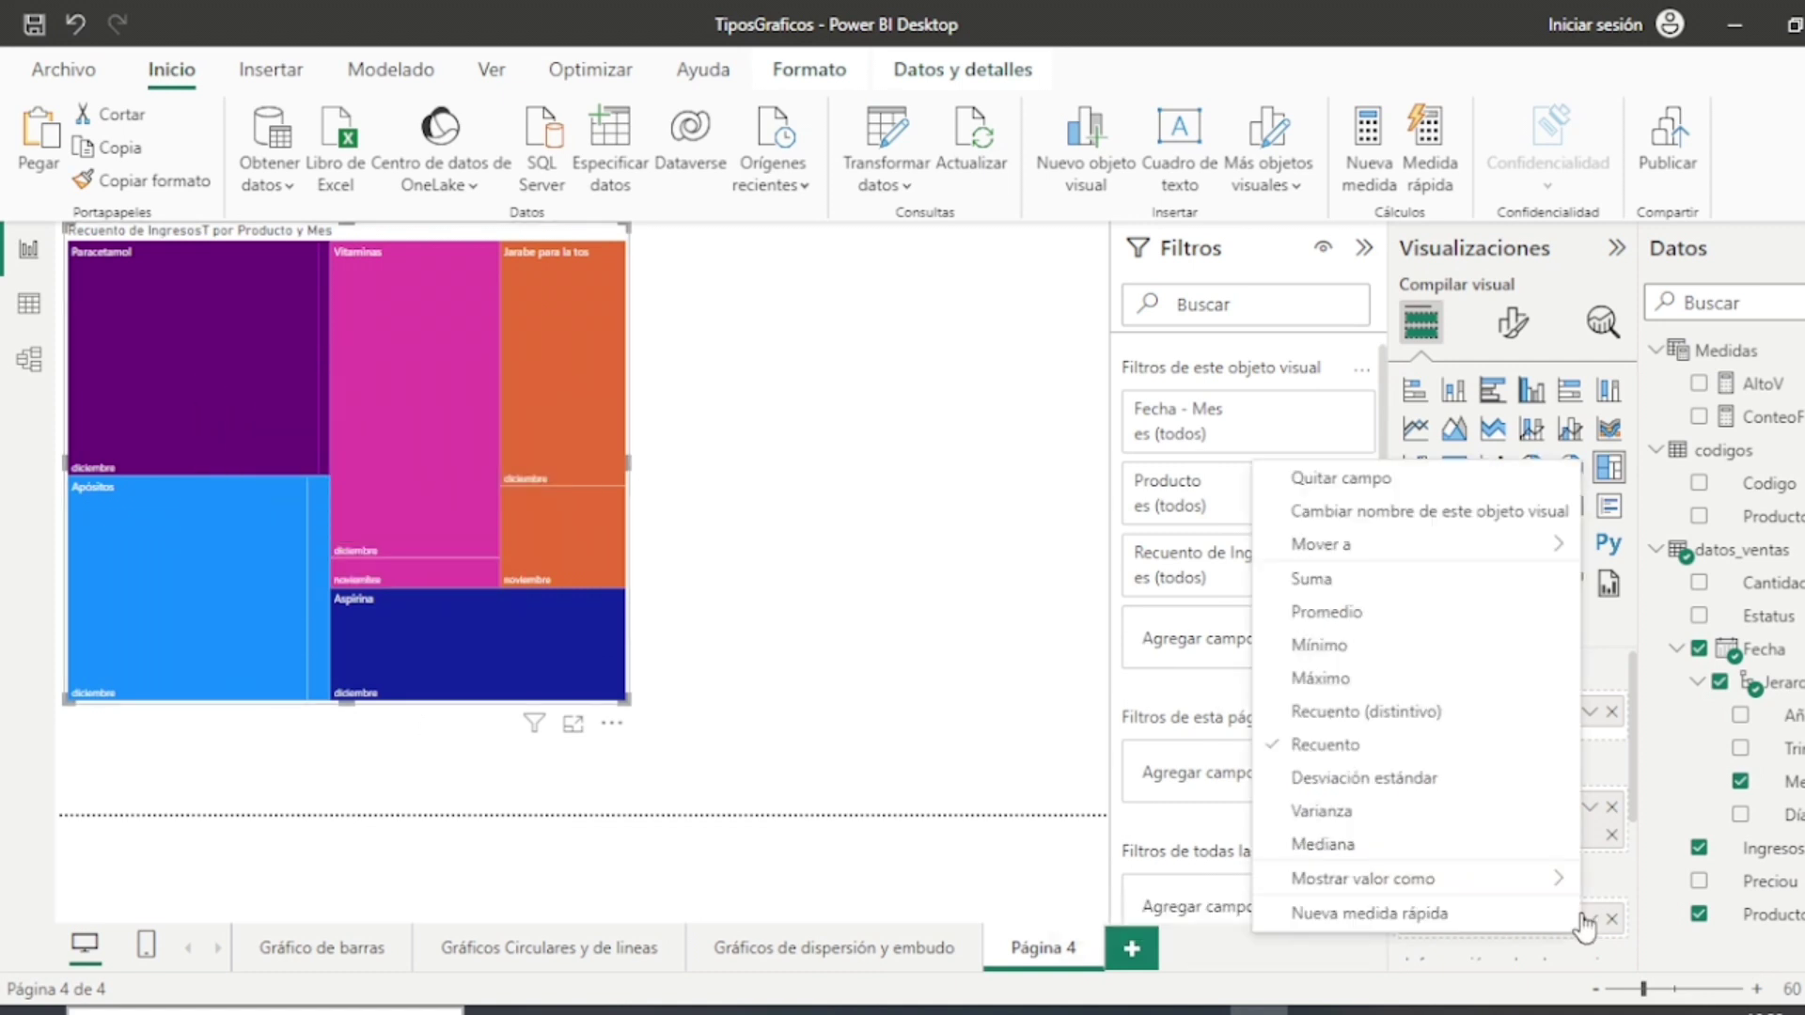
click(722, 598)
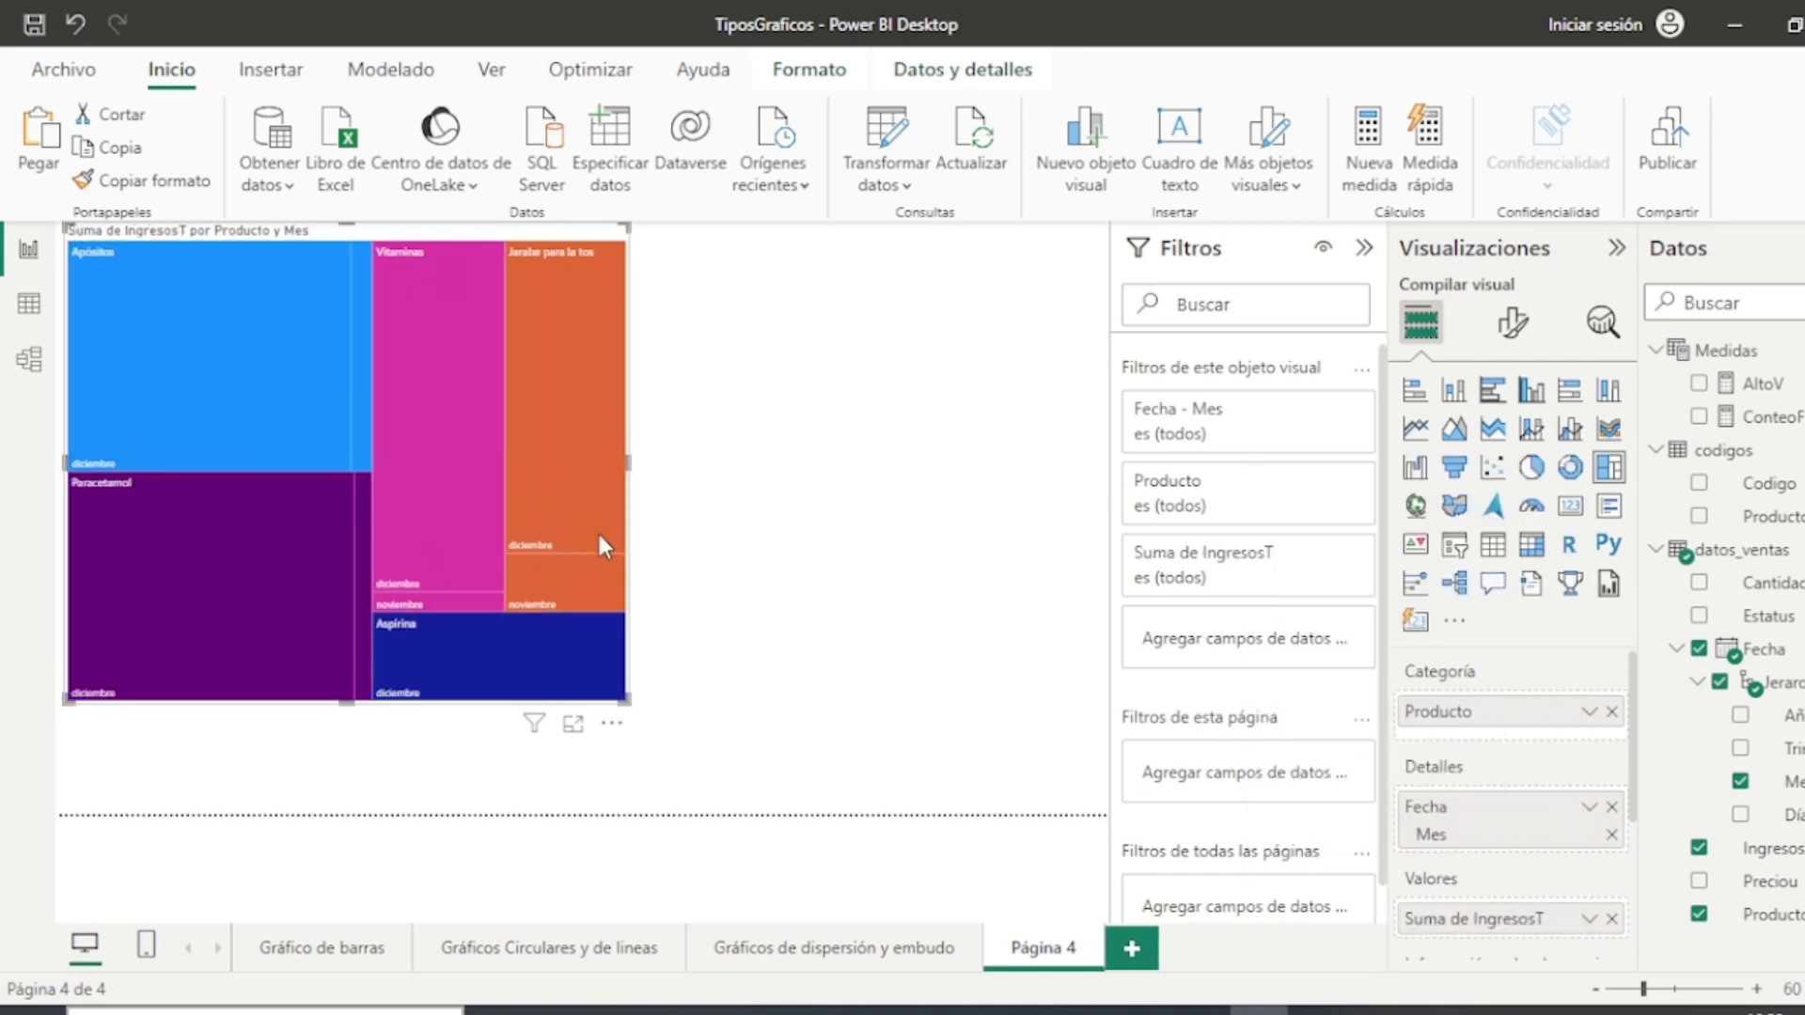
mouse_move(205, 378)
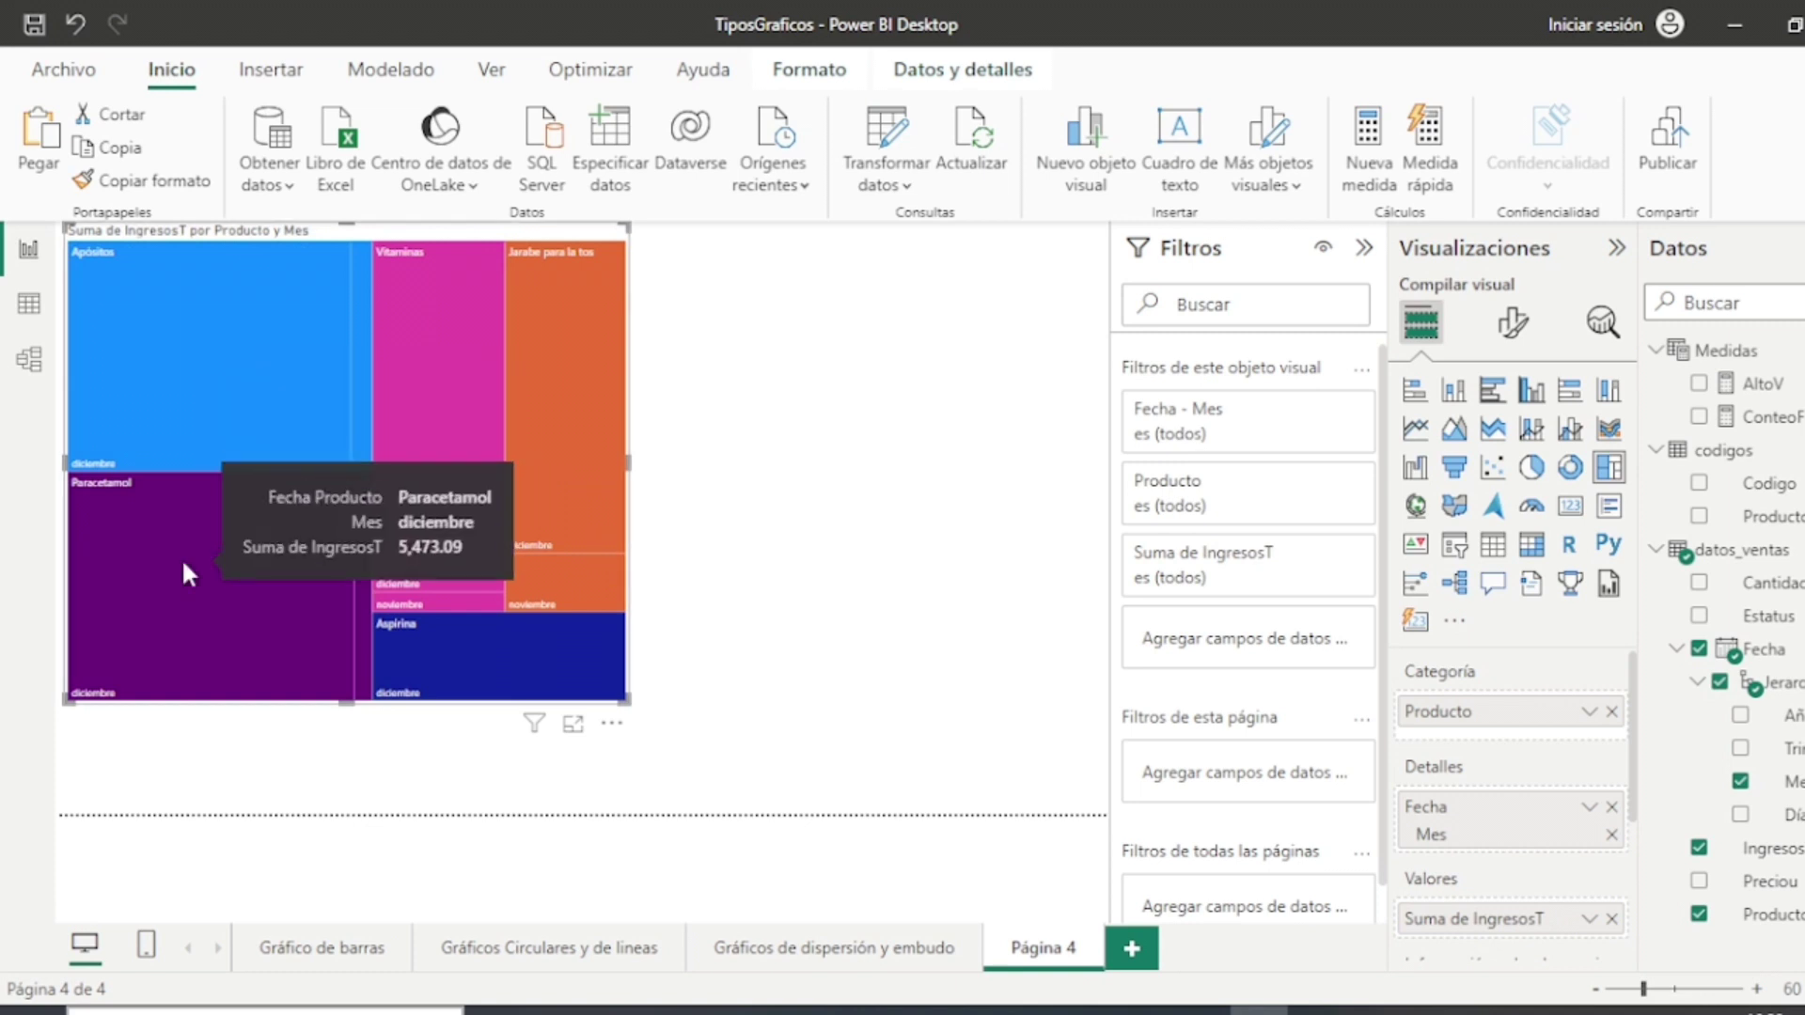
mouse_move(409, 378)
mouse_move(575, 616)
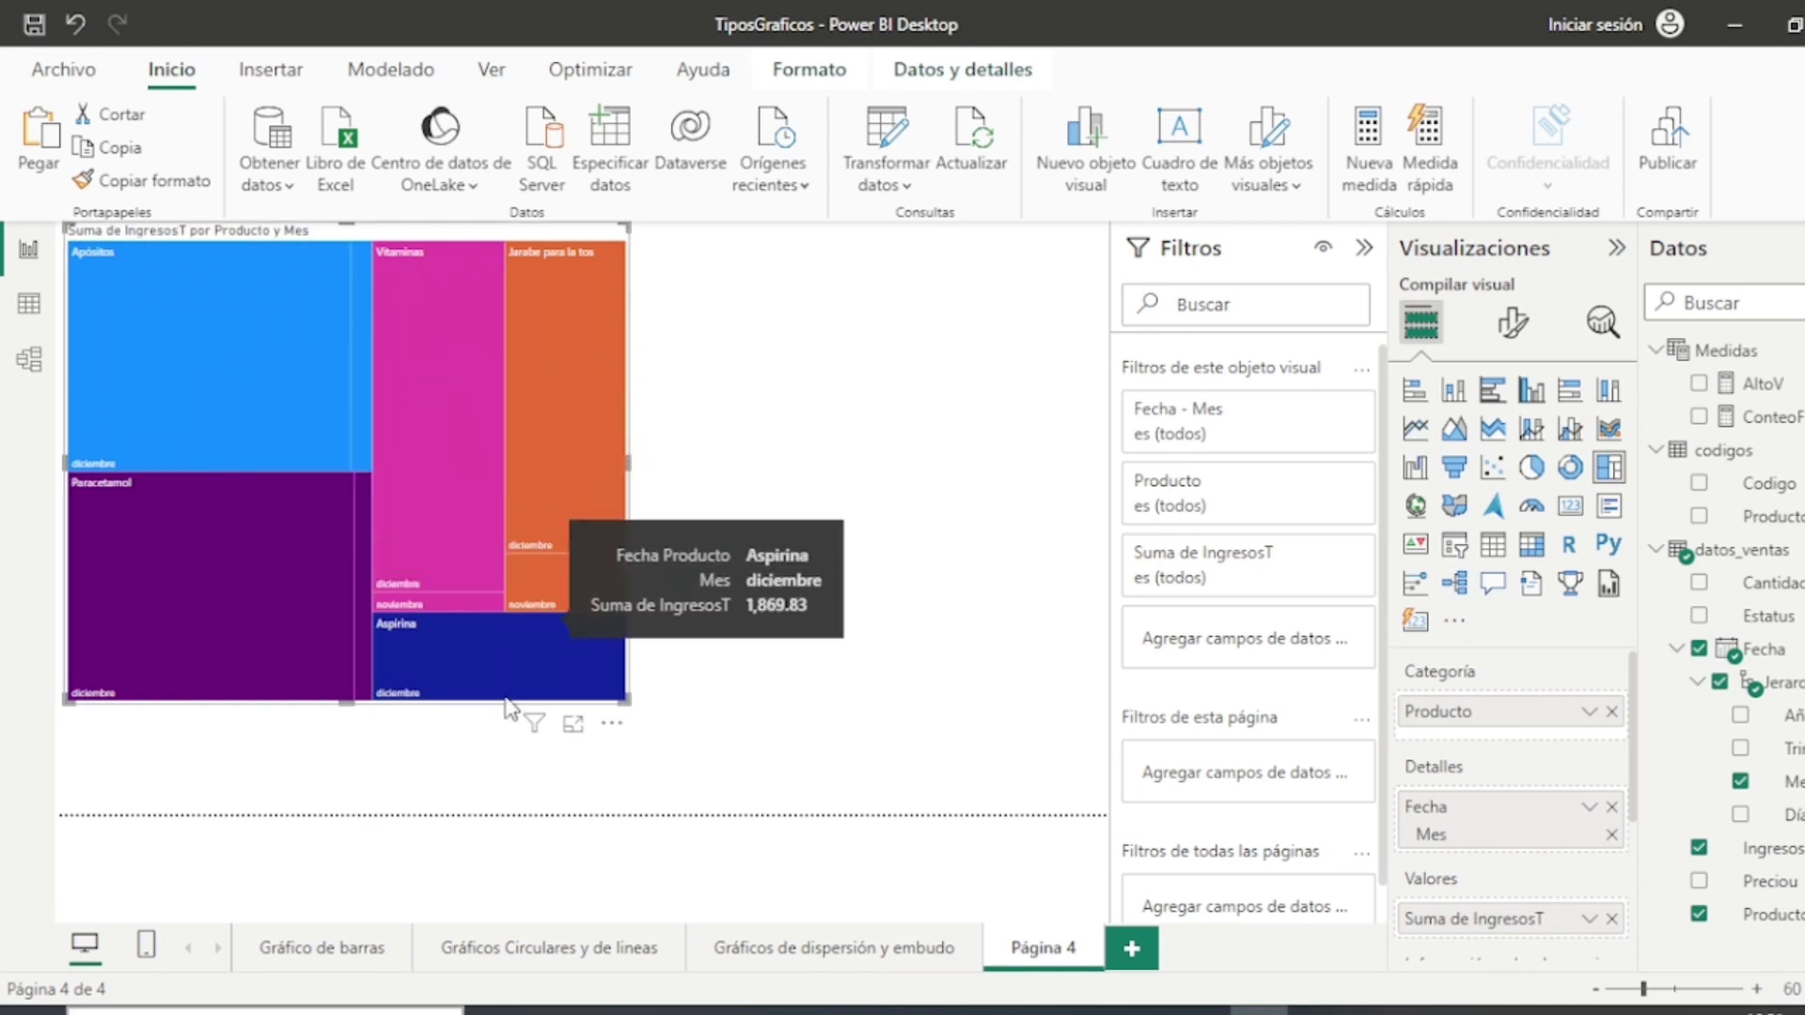
Step: Turn on the treemap's legend and data labels, and show the colour options for each product
click(1513, 324)
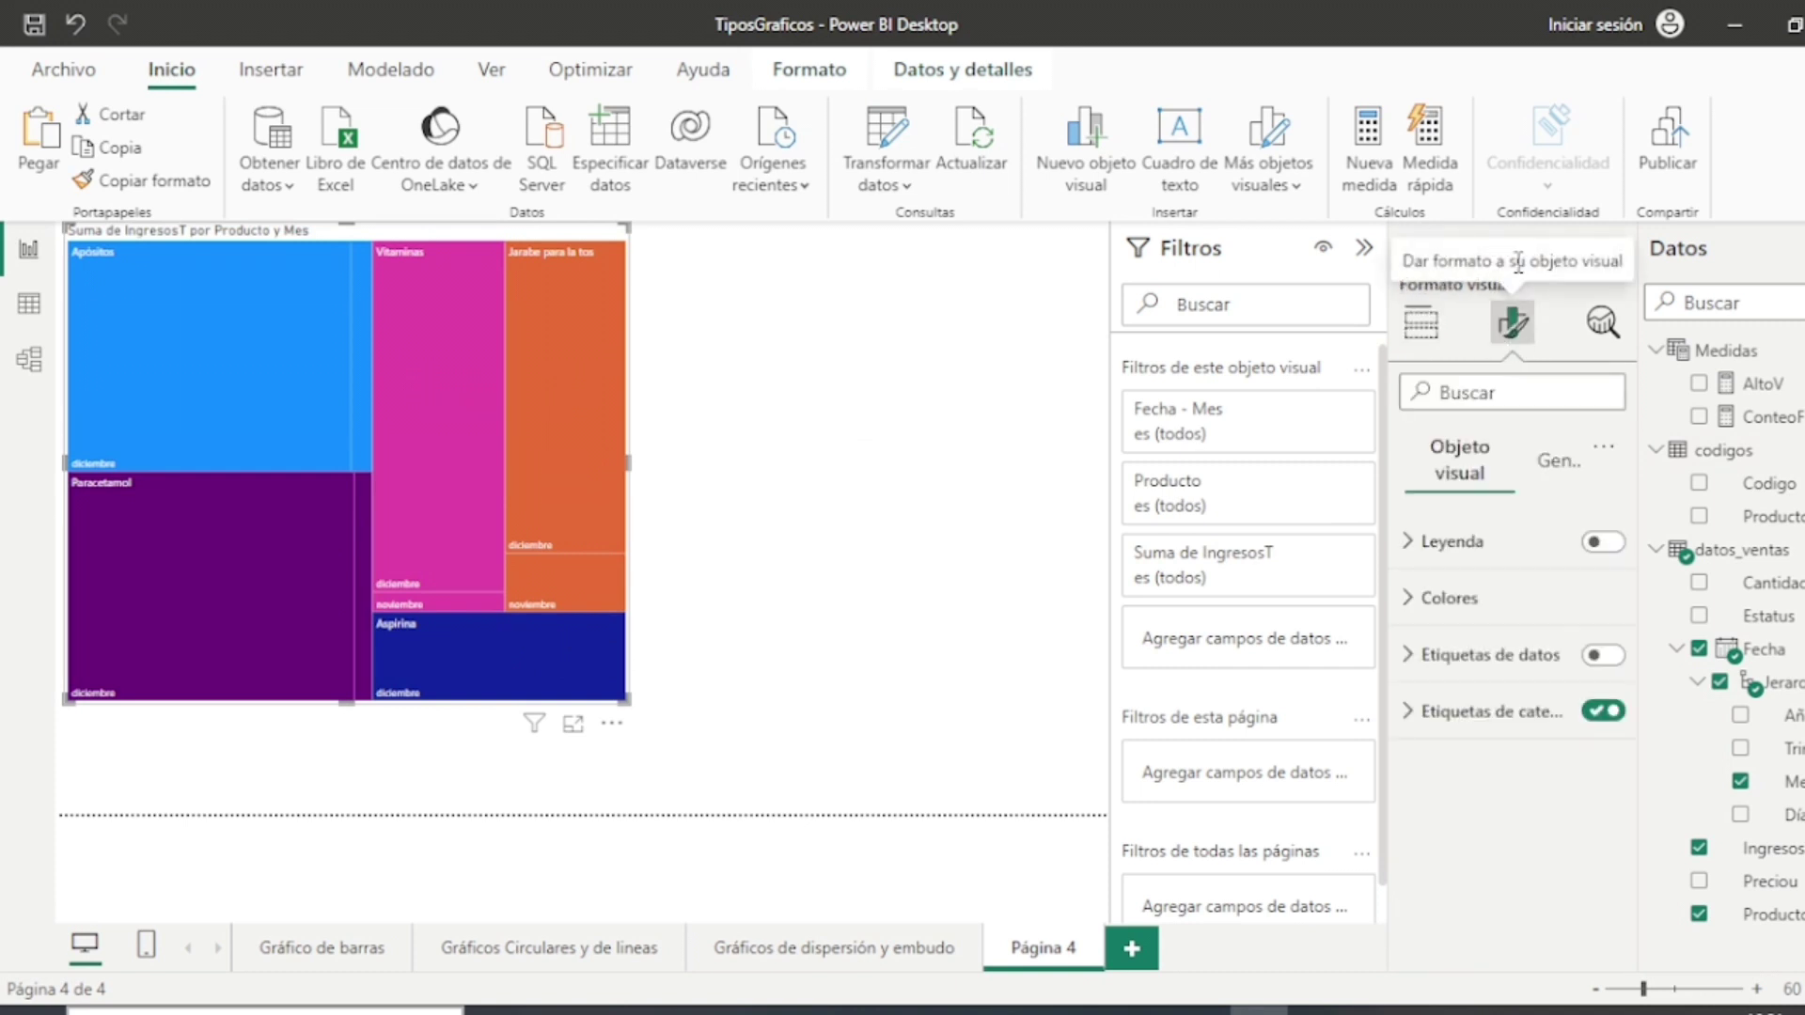
click(1608, 543)
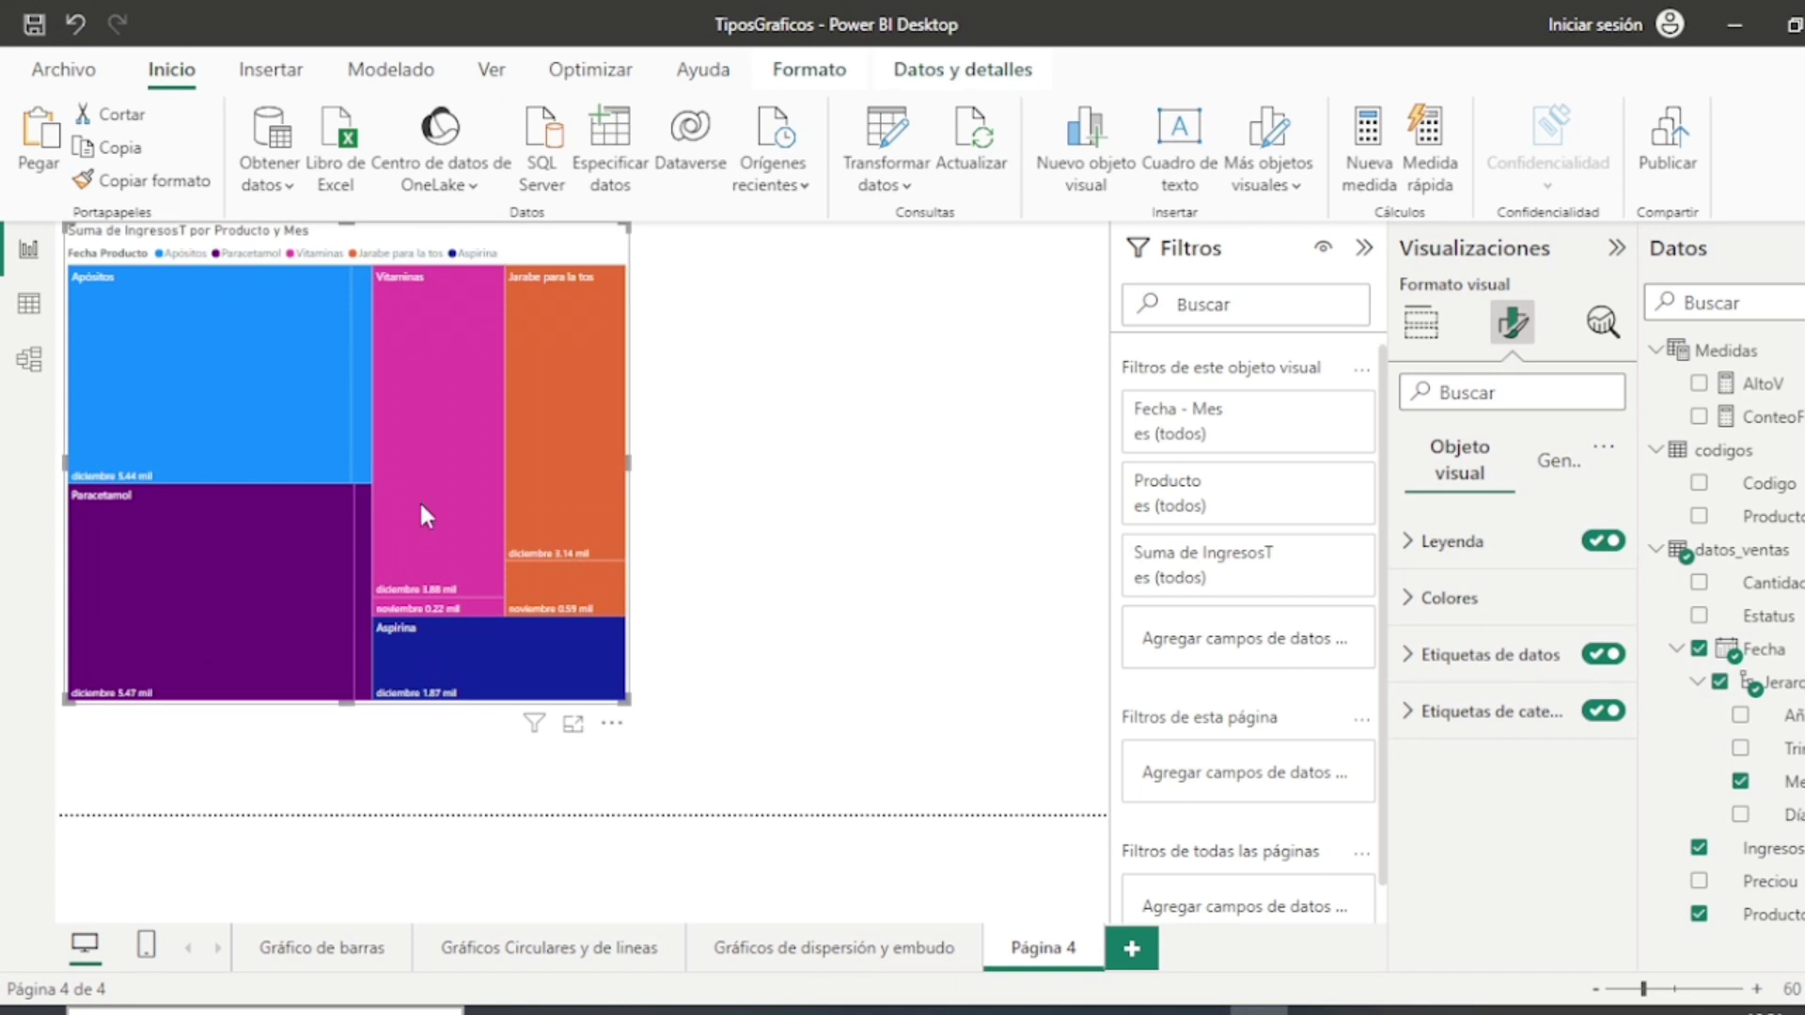
mouse_move(420, 507)
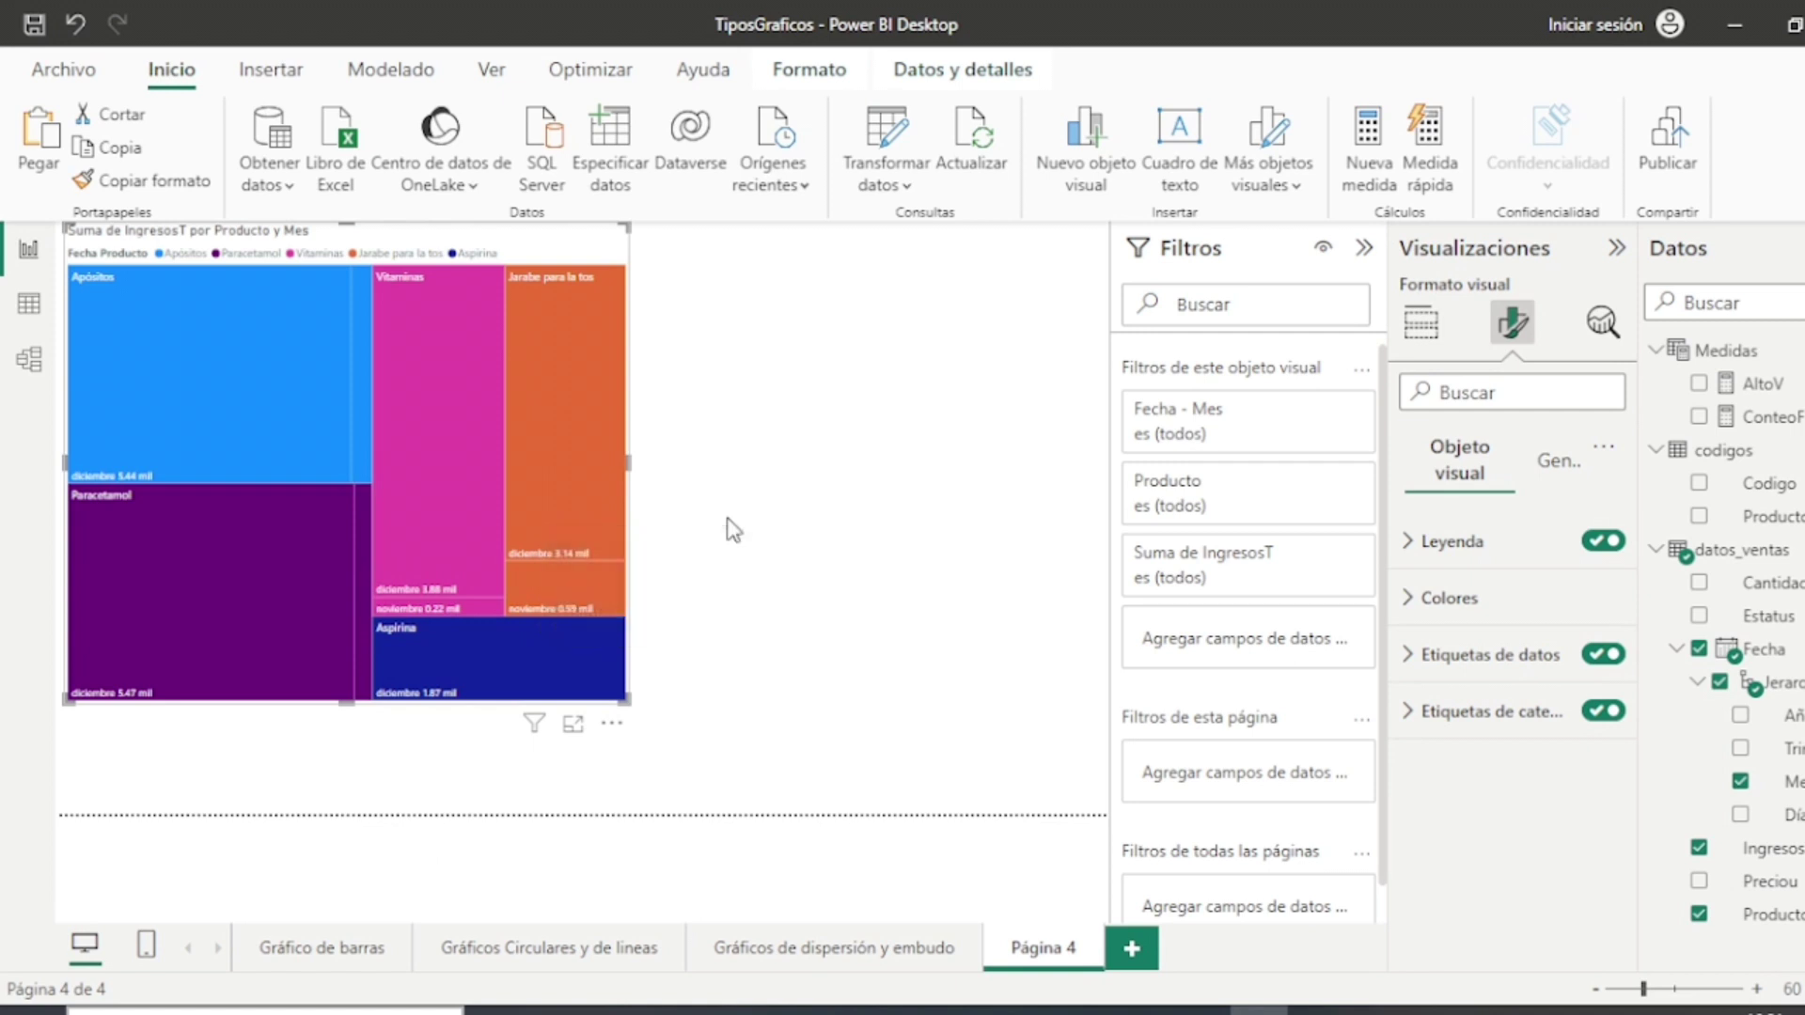
click(1414, 602)
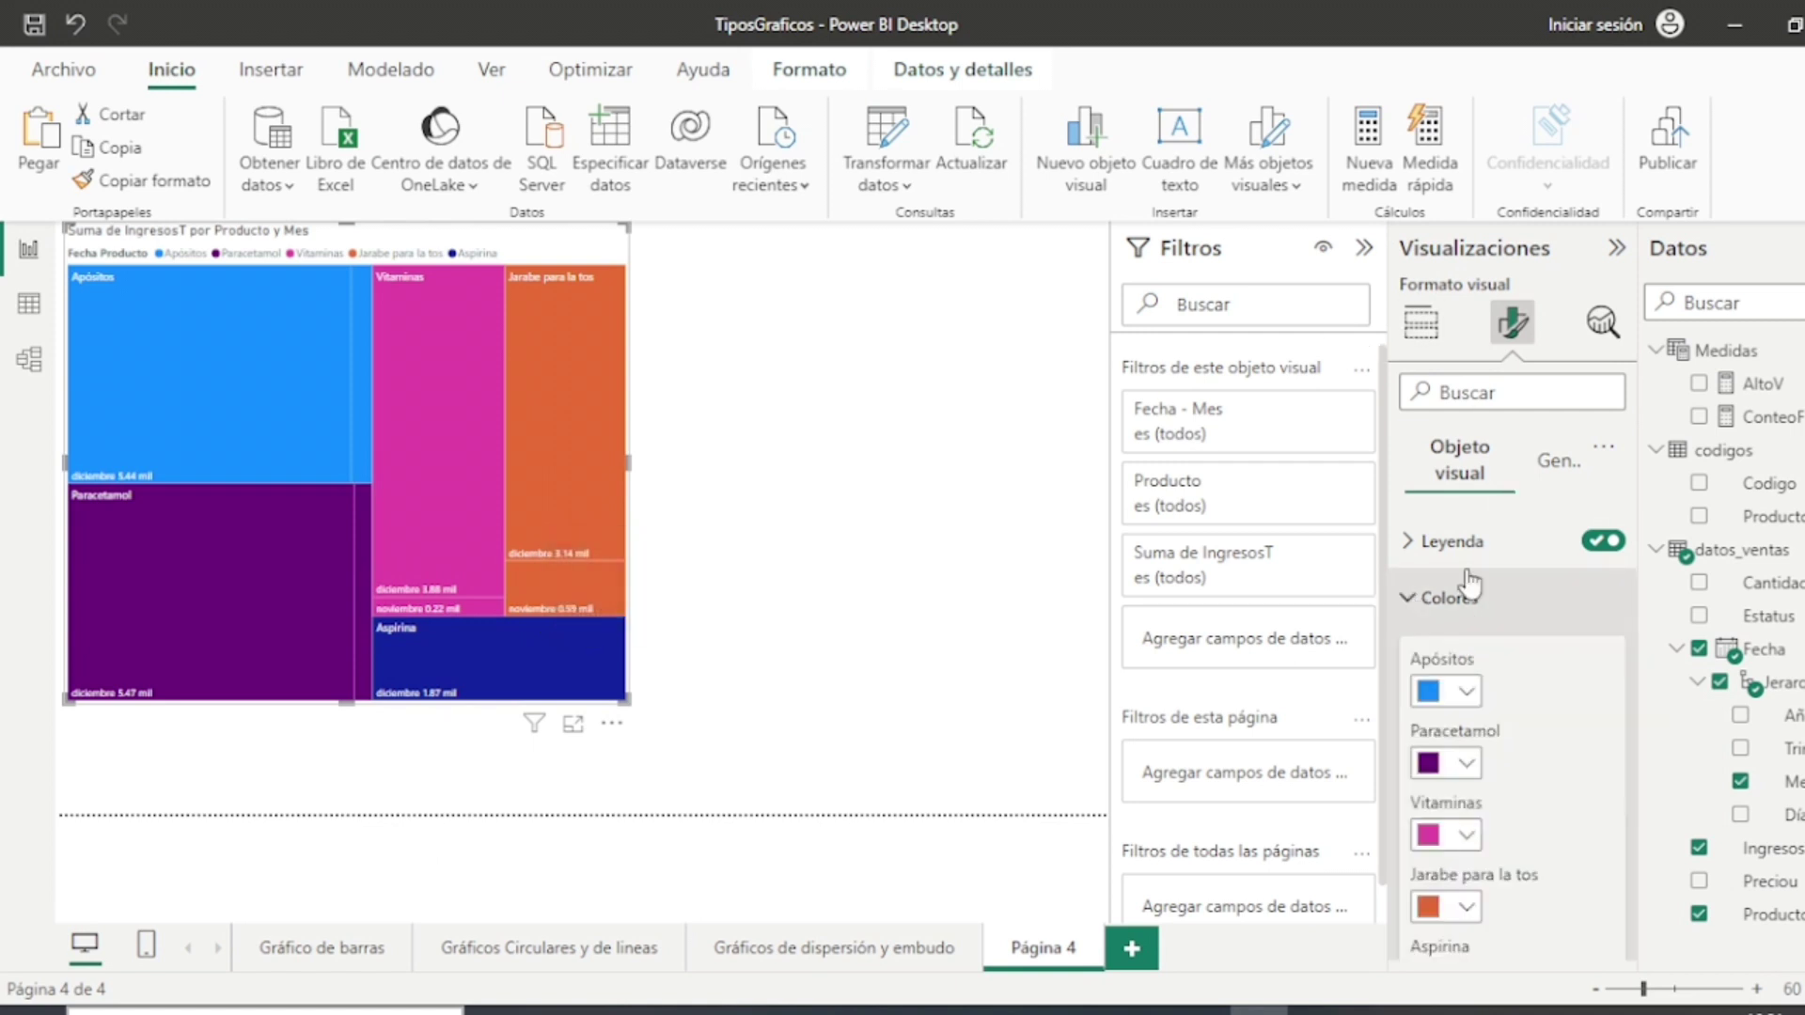
scroll(1502, 592, down, 3)
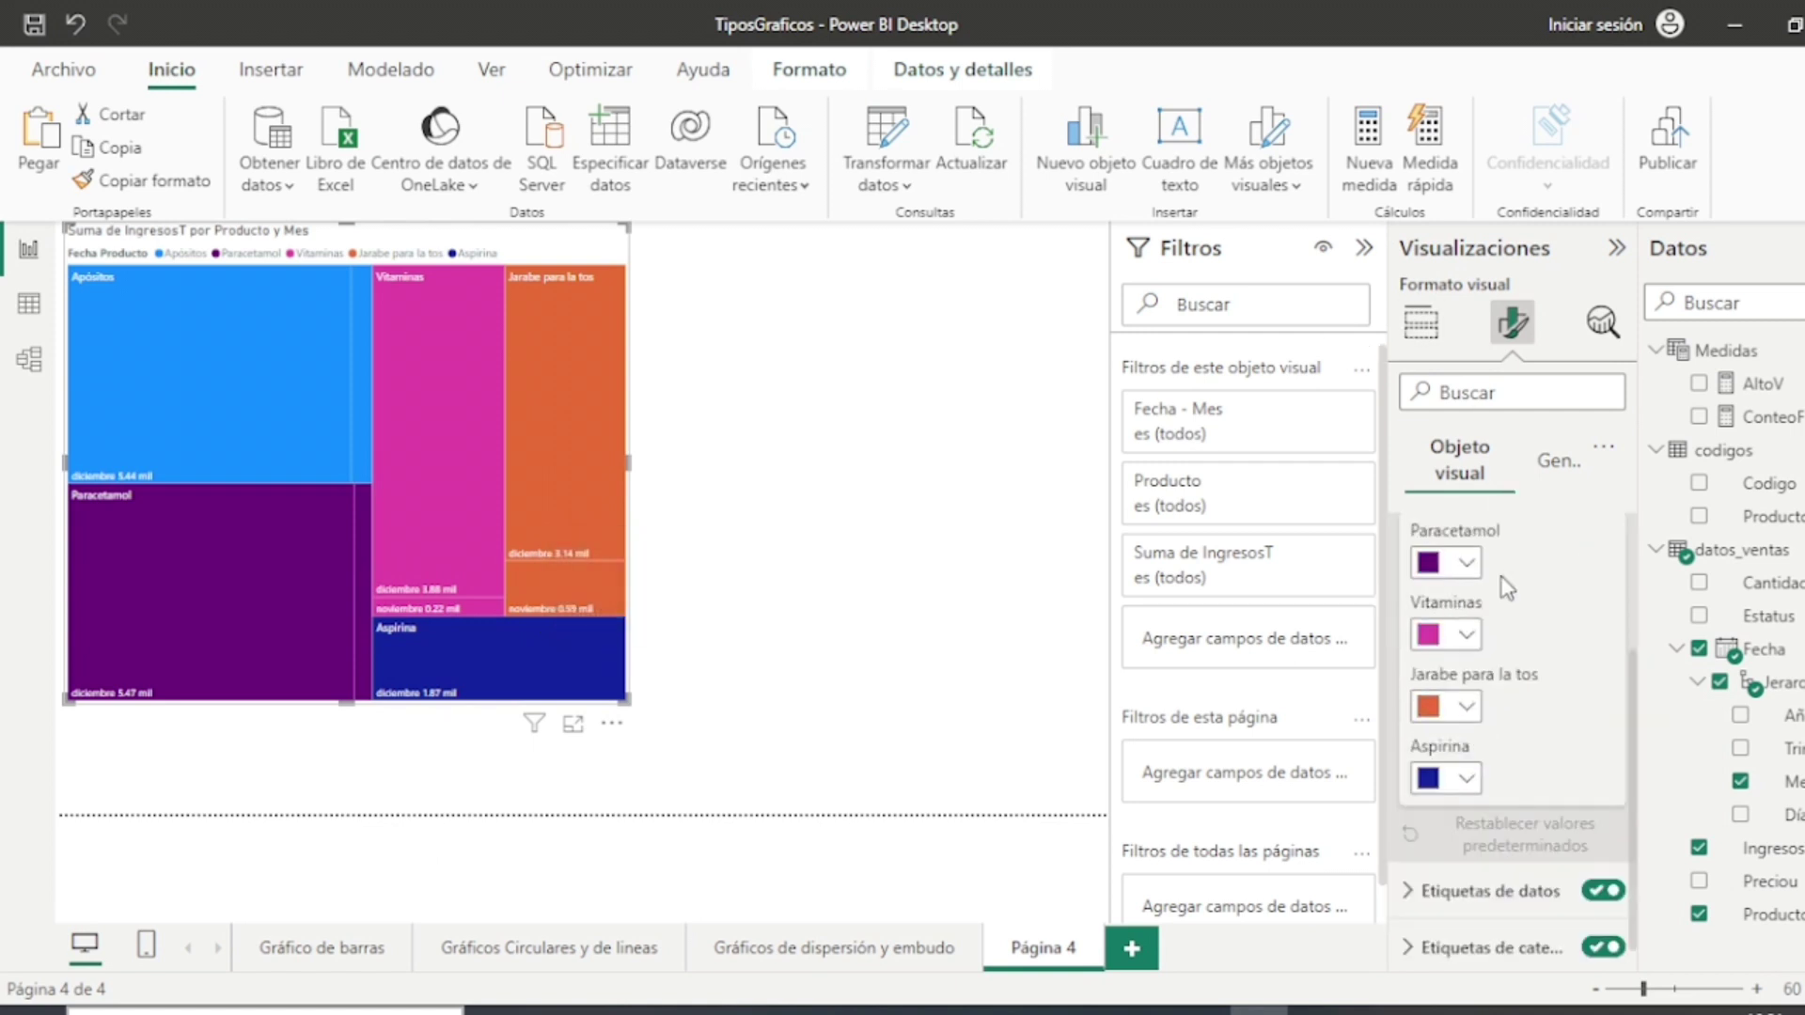
Step: Change the treemap's title text to "Ingresos por Producto y Mes"
click(1556, 463)
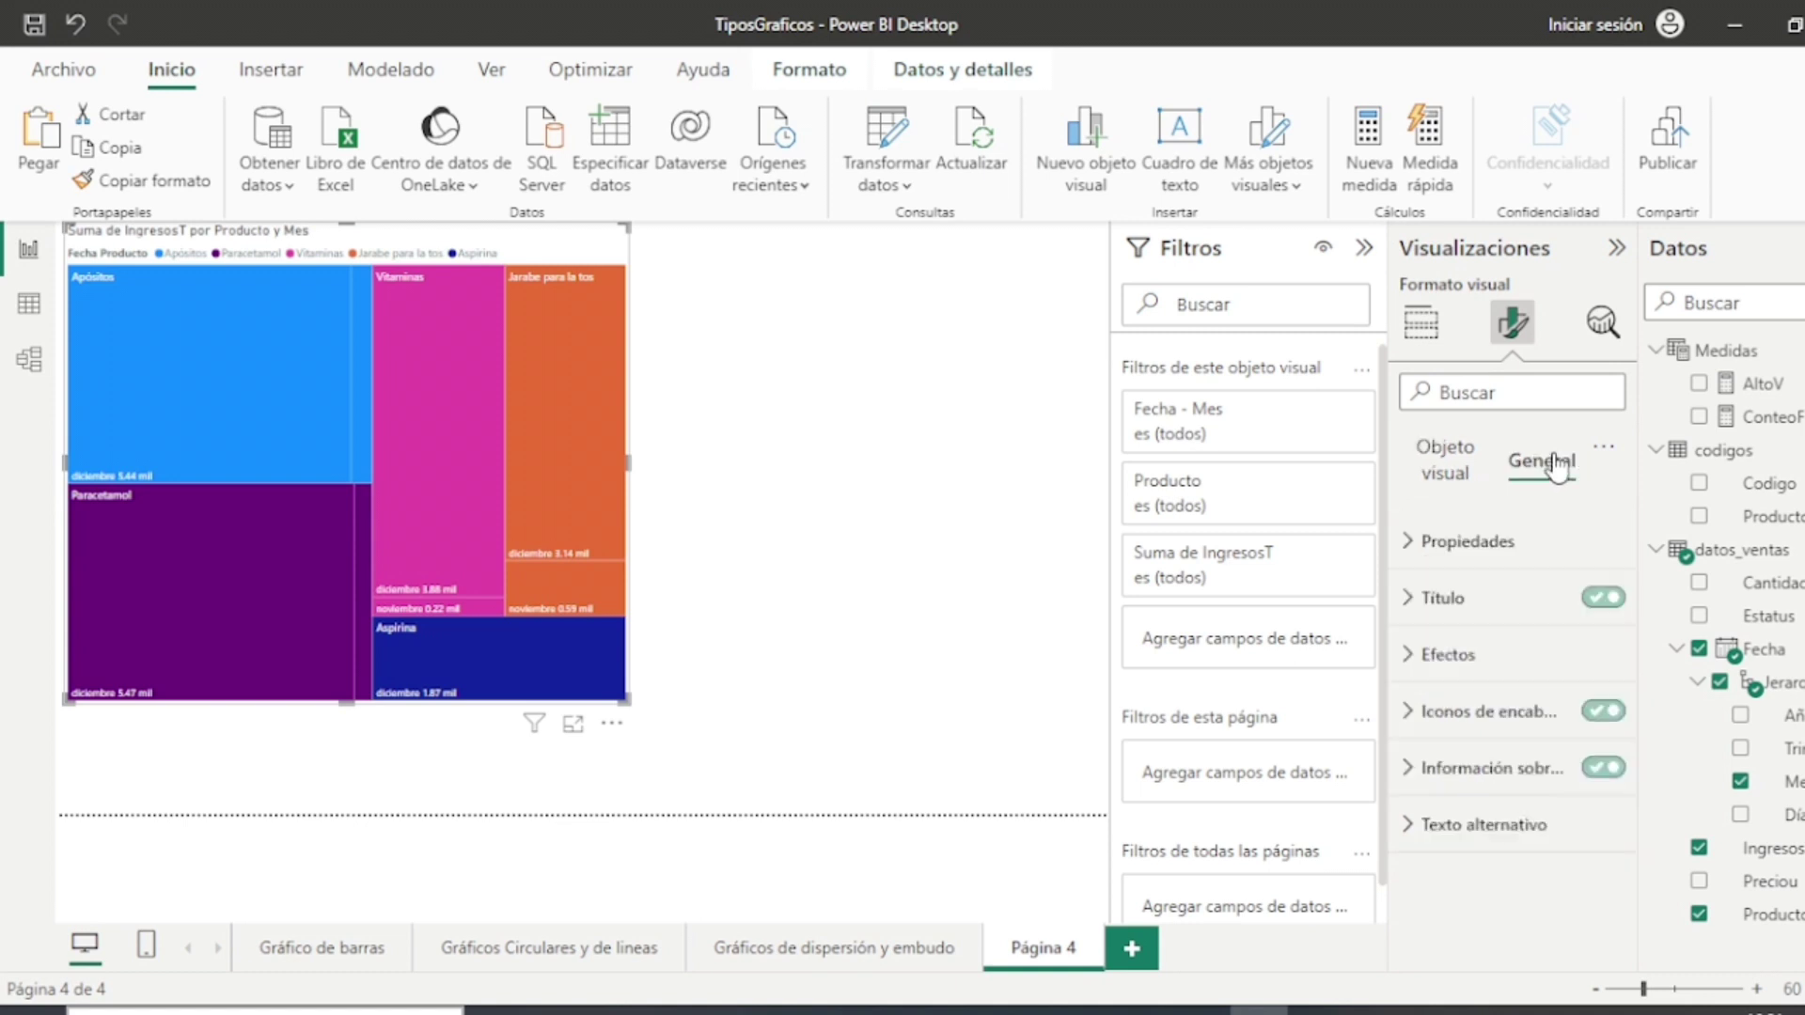
click(1410, 599)
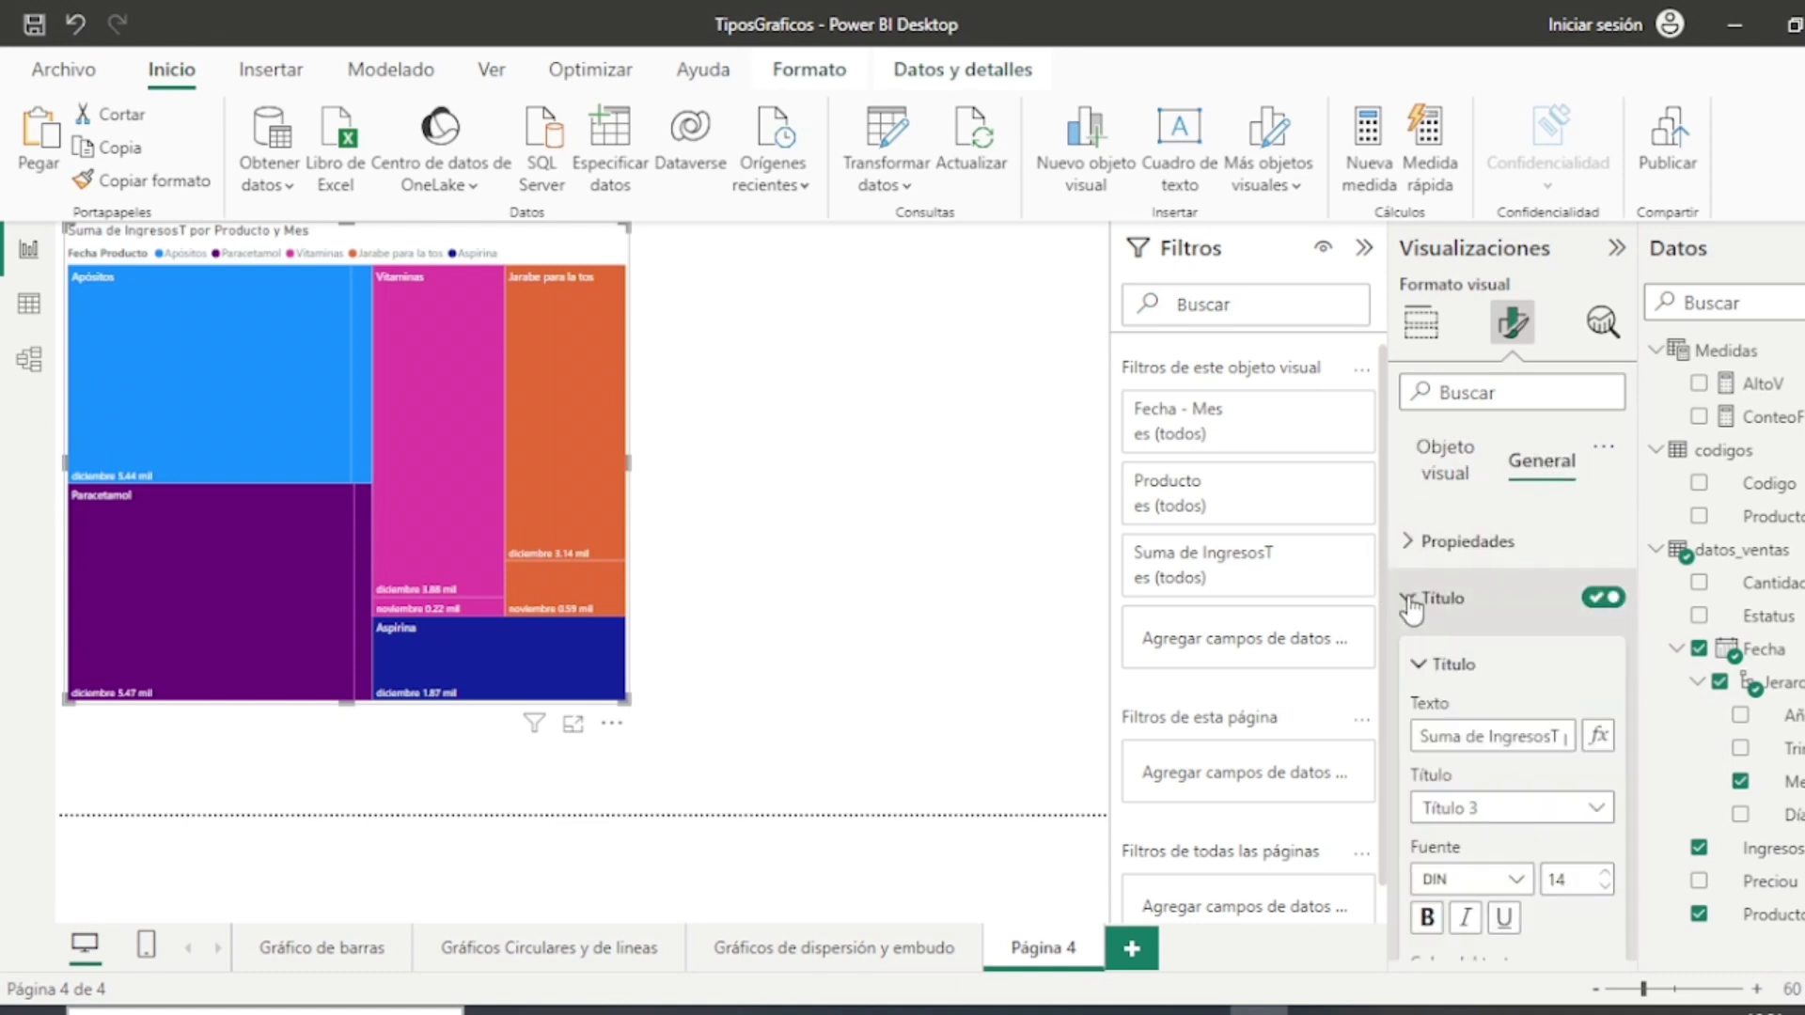
scroll(1486, 684, down, 1)
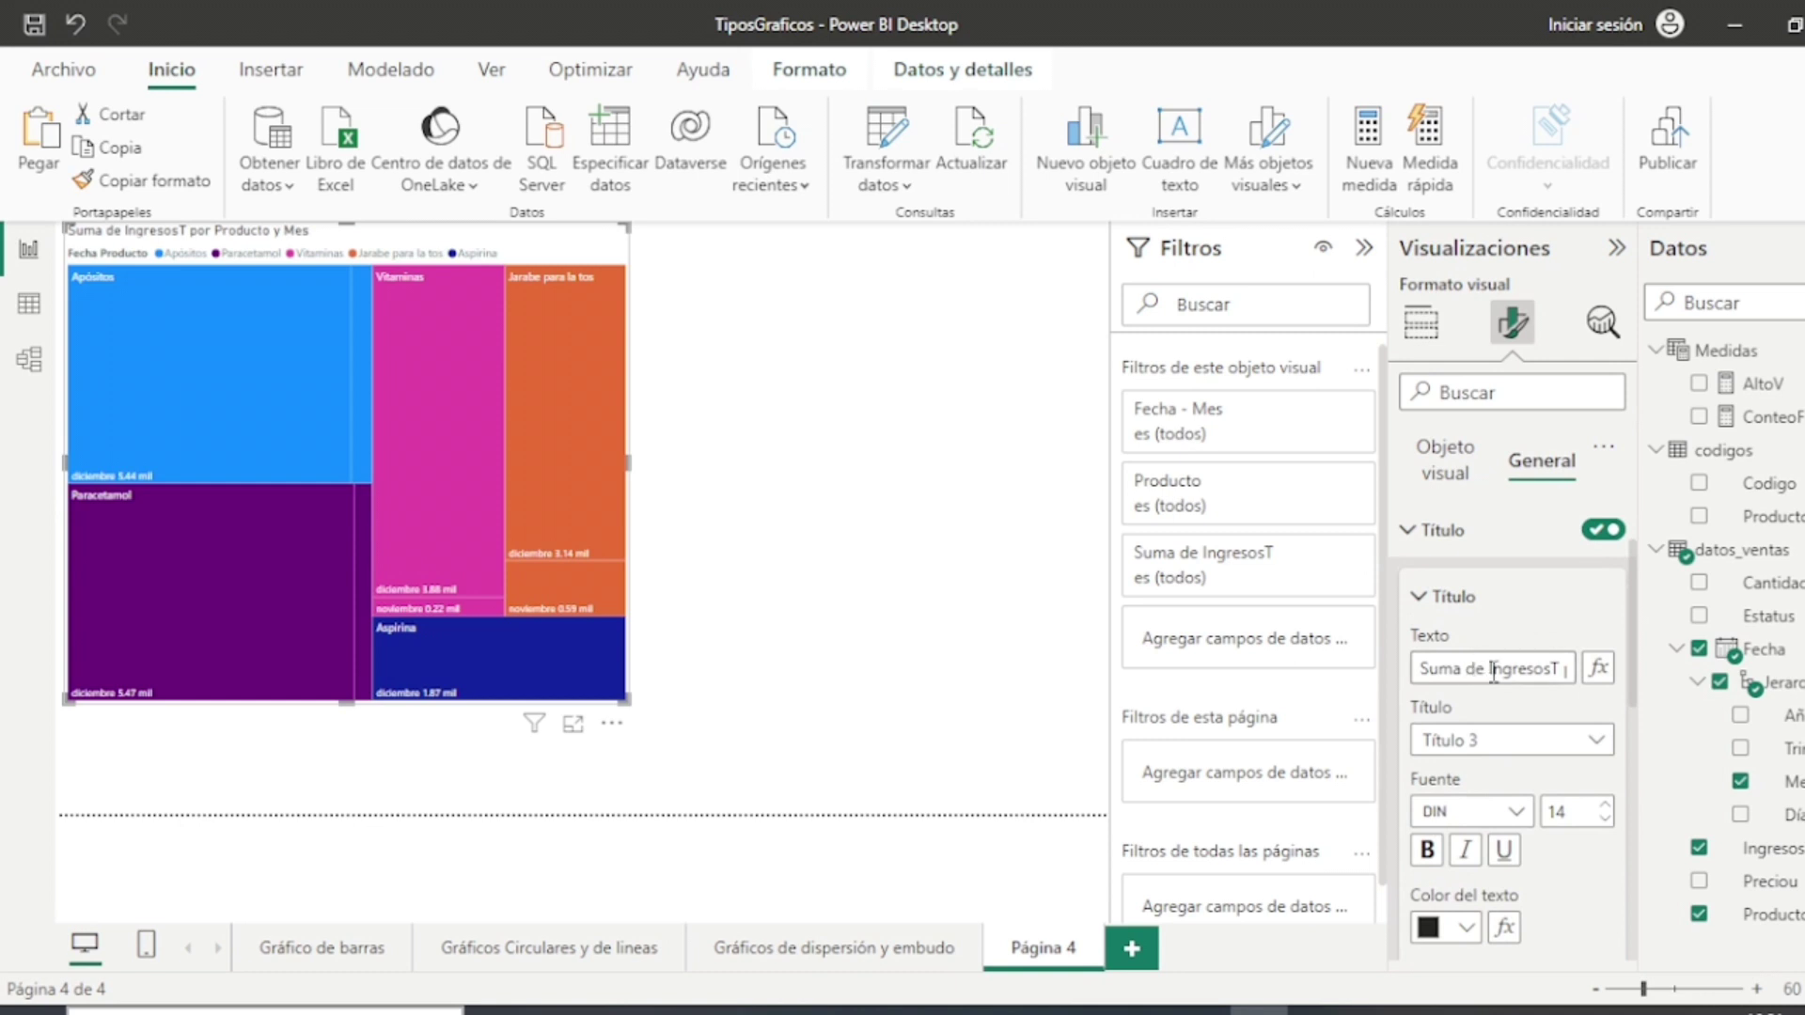
drag(1488, 669, 1295, 629)
key(BackSpace)
key(BackSpace)
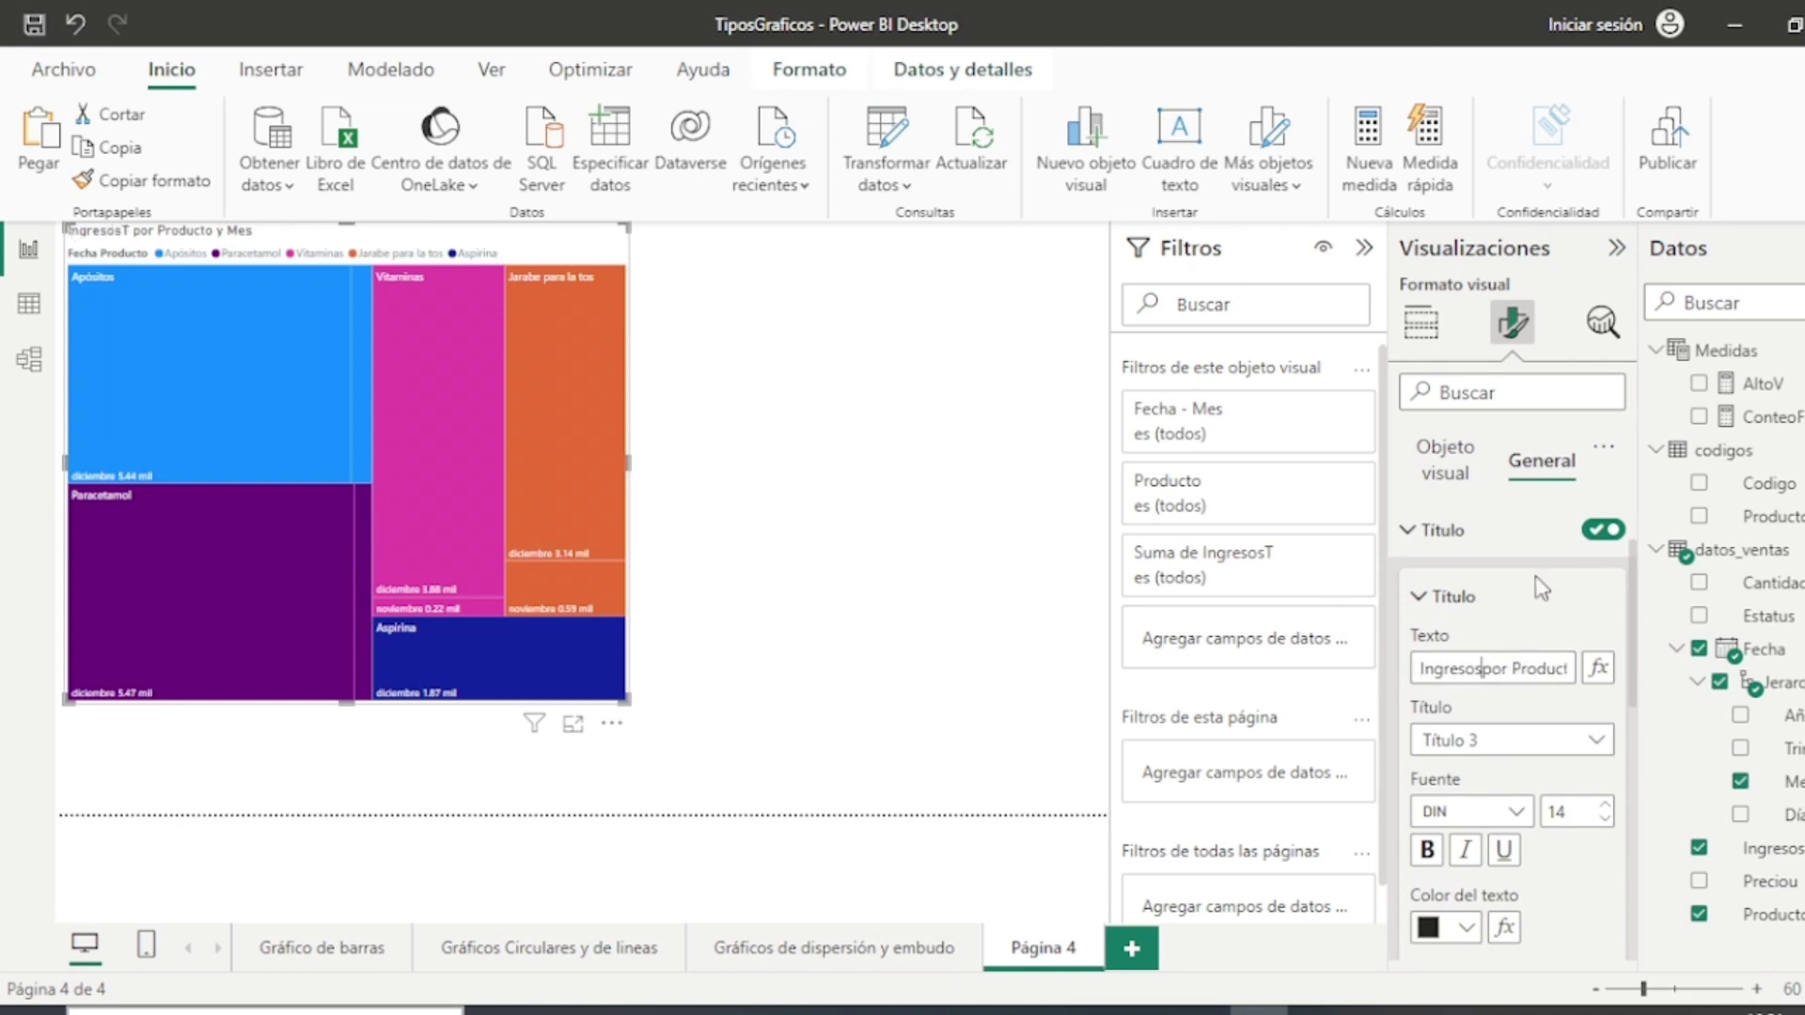
Step: Make the treemap's title bold with font size 17 and centre it horizontally
click(1428, 852)
double_click(1606, 804)
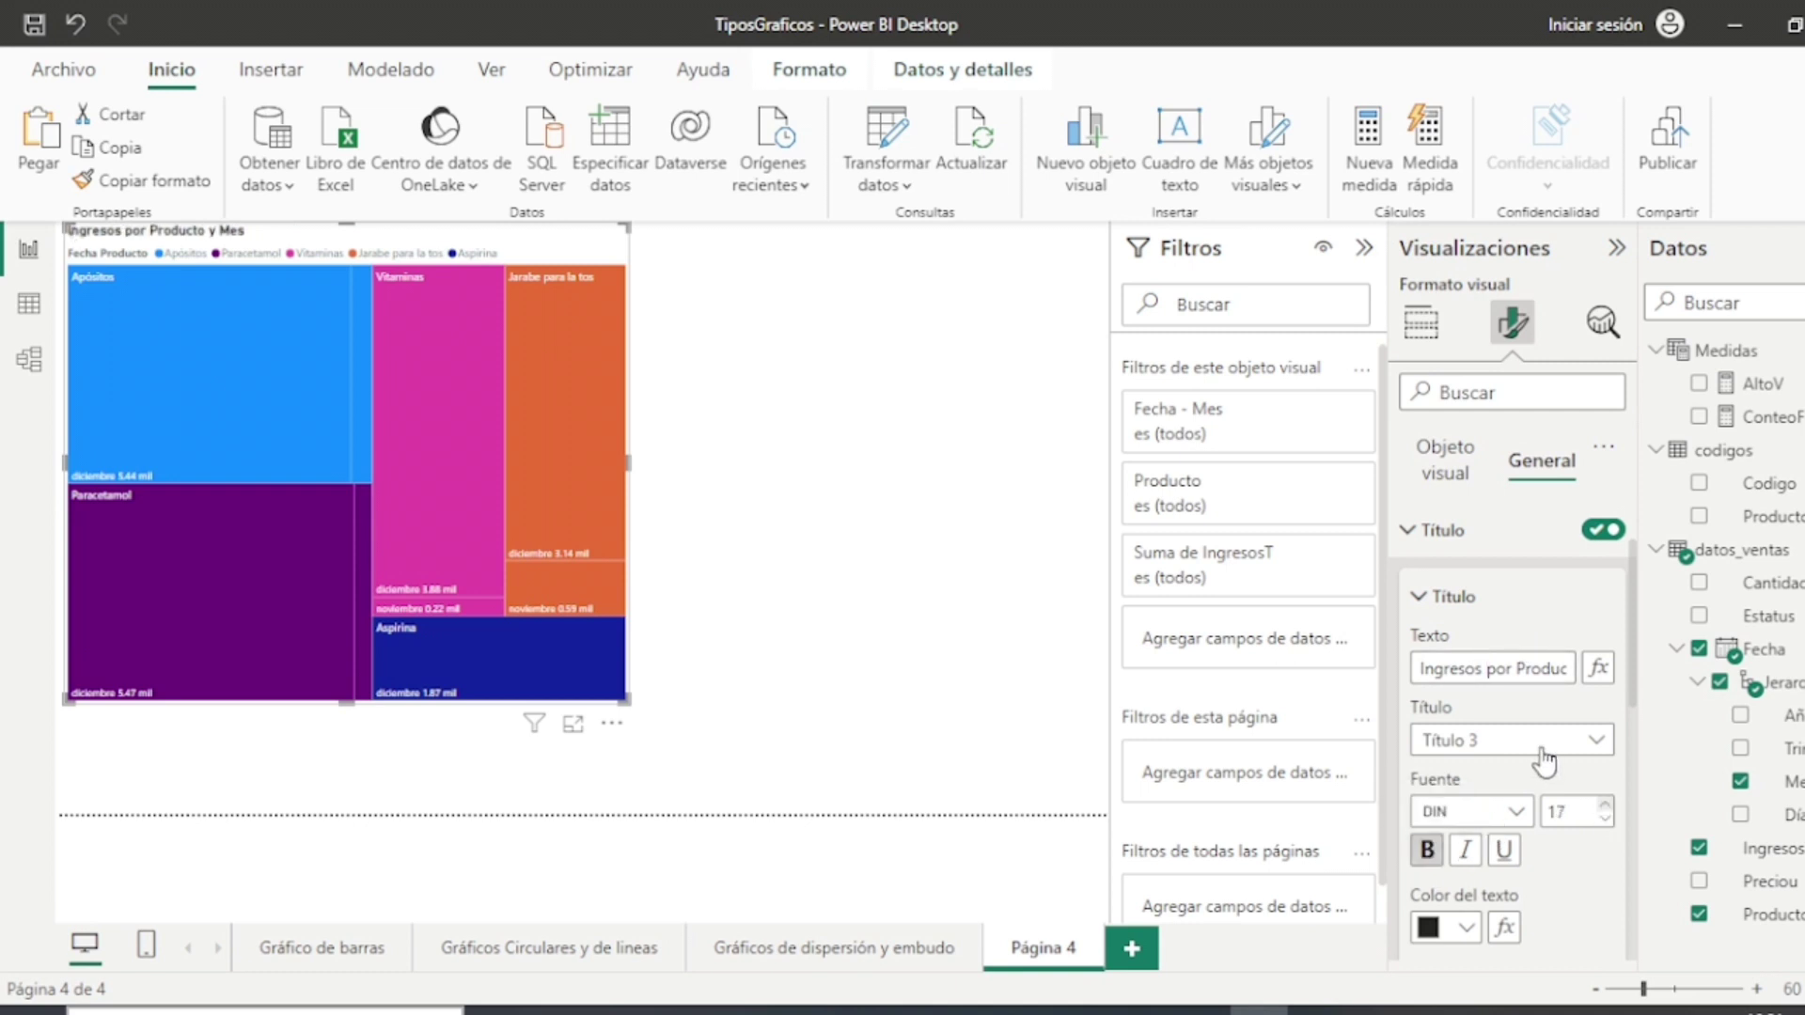
scroll(1543, 762, down, 2)
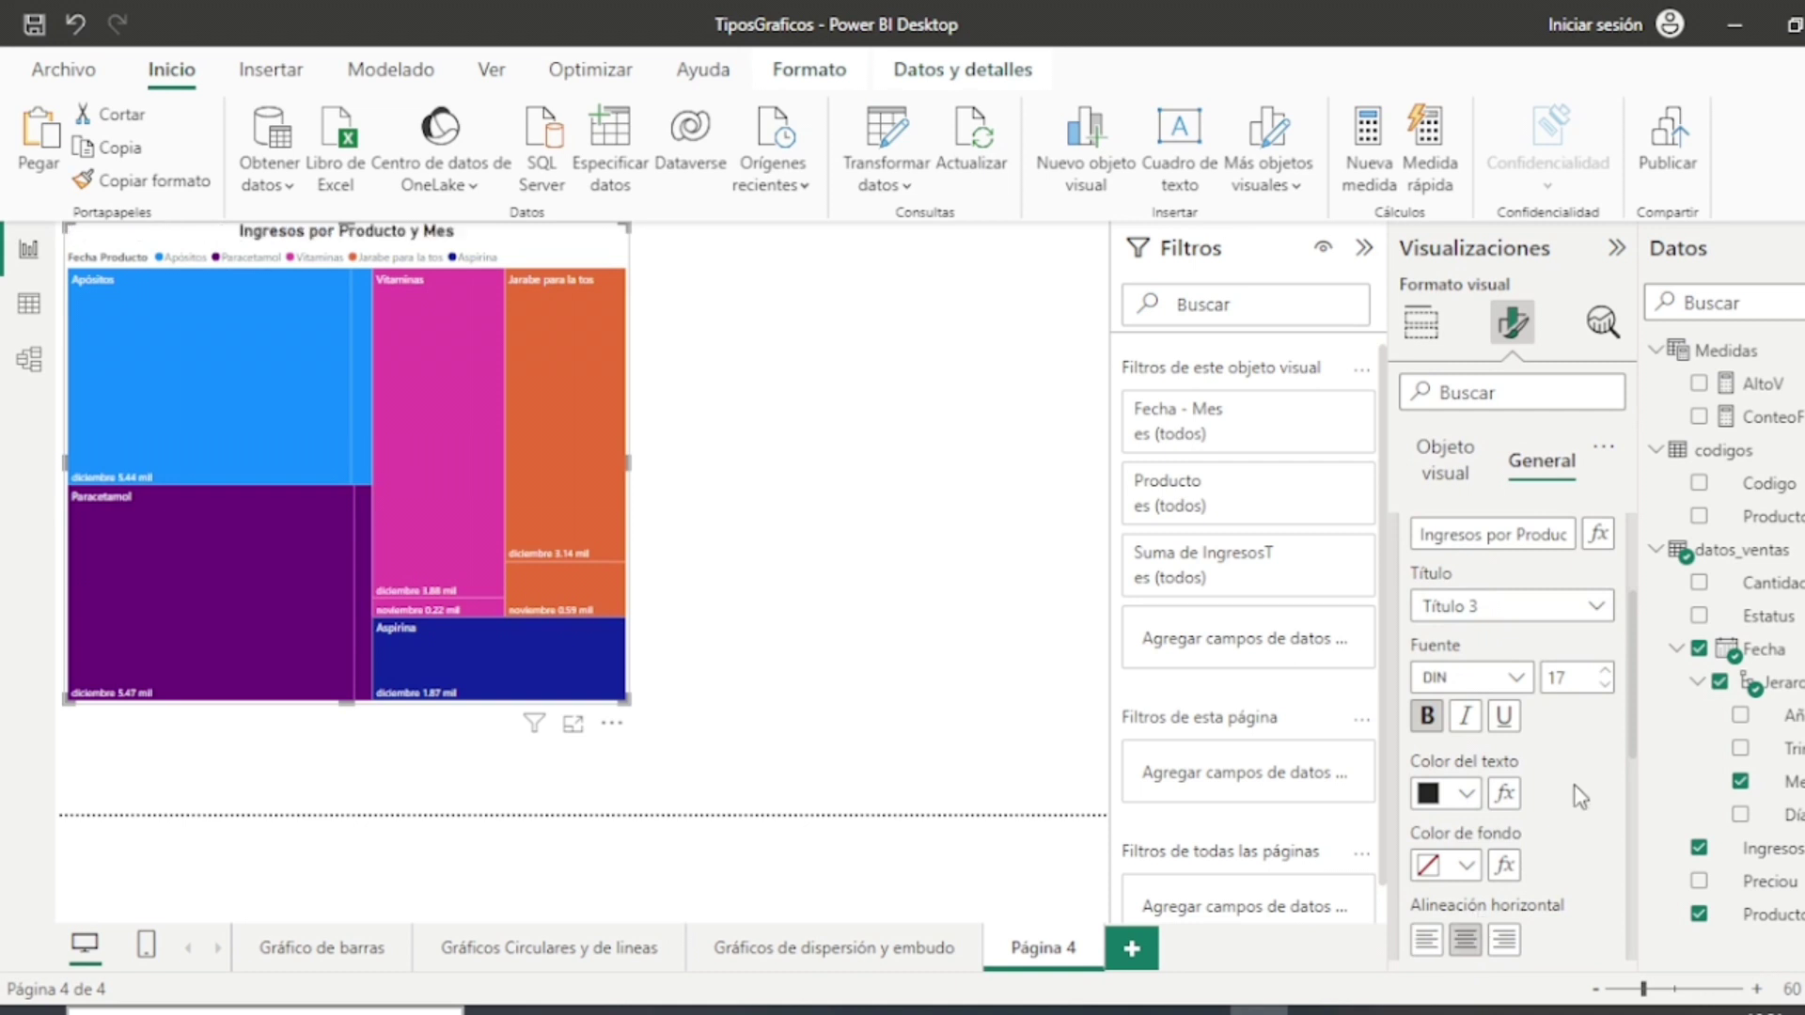
Step: Turn on the divider between the treemap's title and its legend
scroll(1580, 797, down, 5)
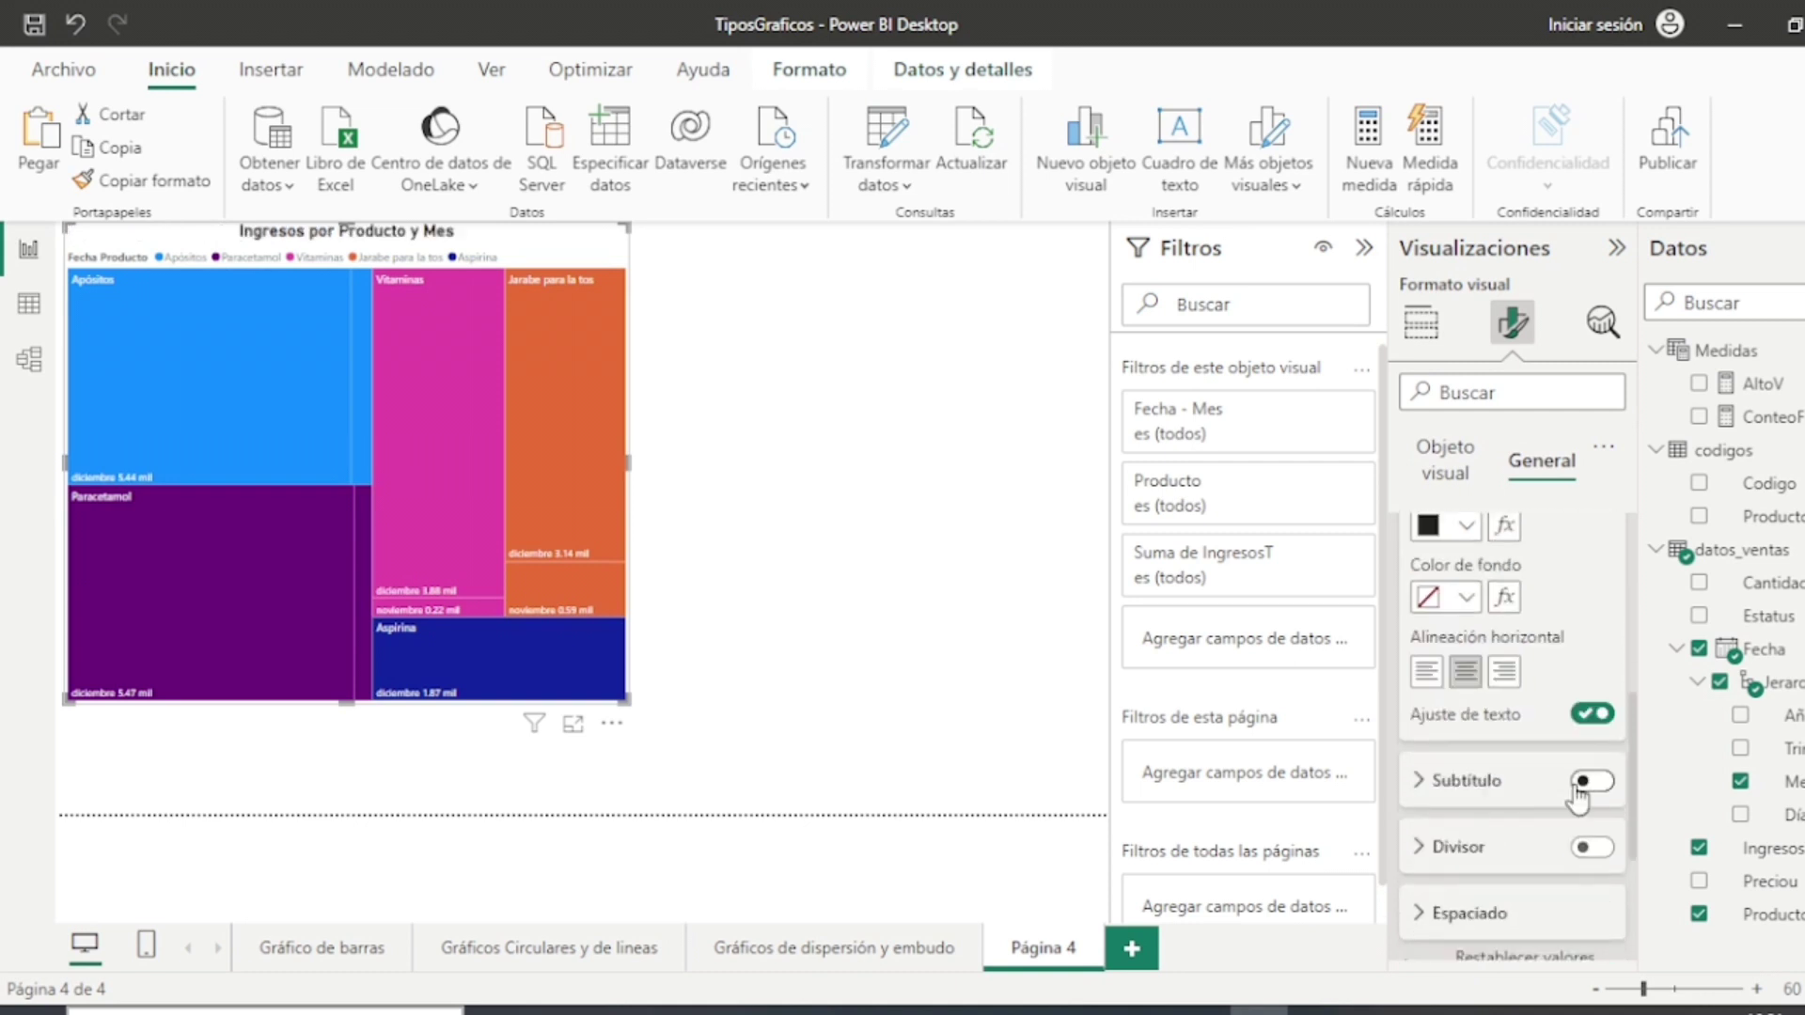
click(1589, 779)
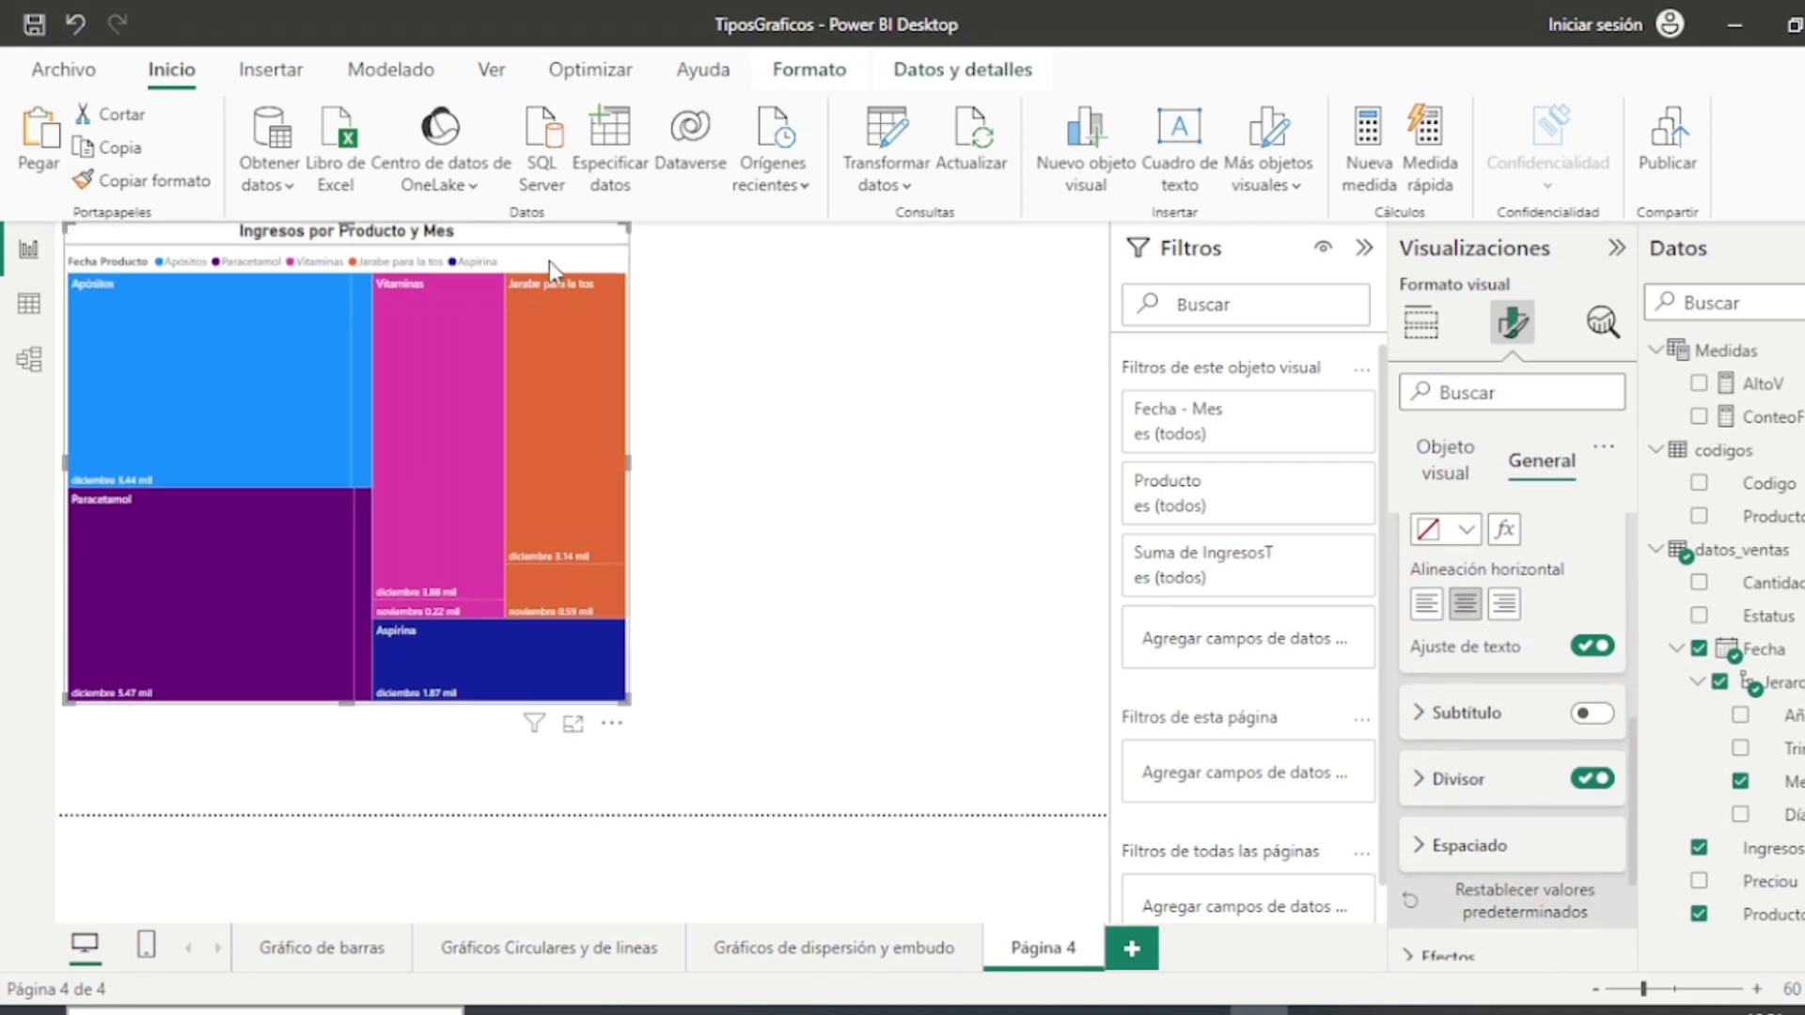
scroll(1541, 644, down, 3)
scroll(1541, 644, up, 8)
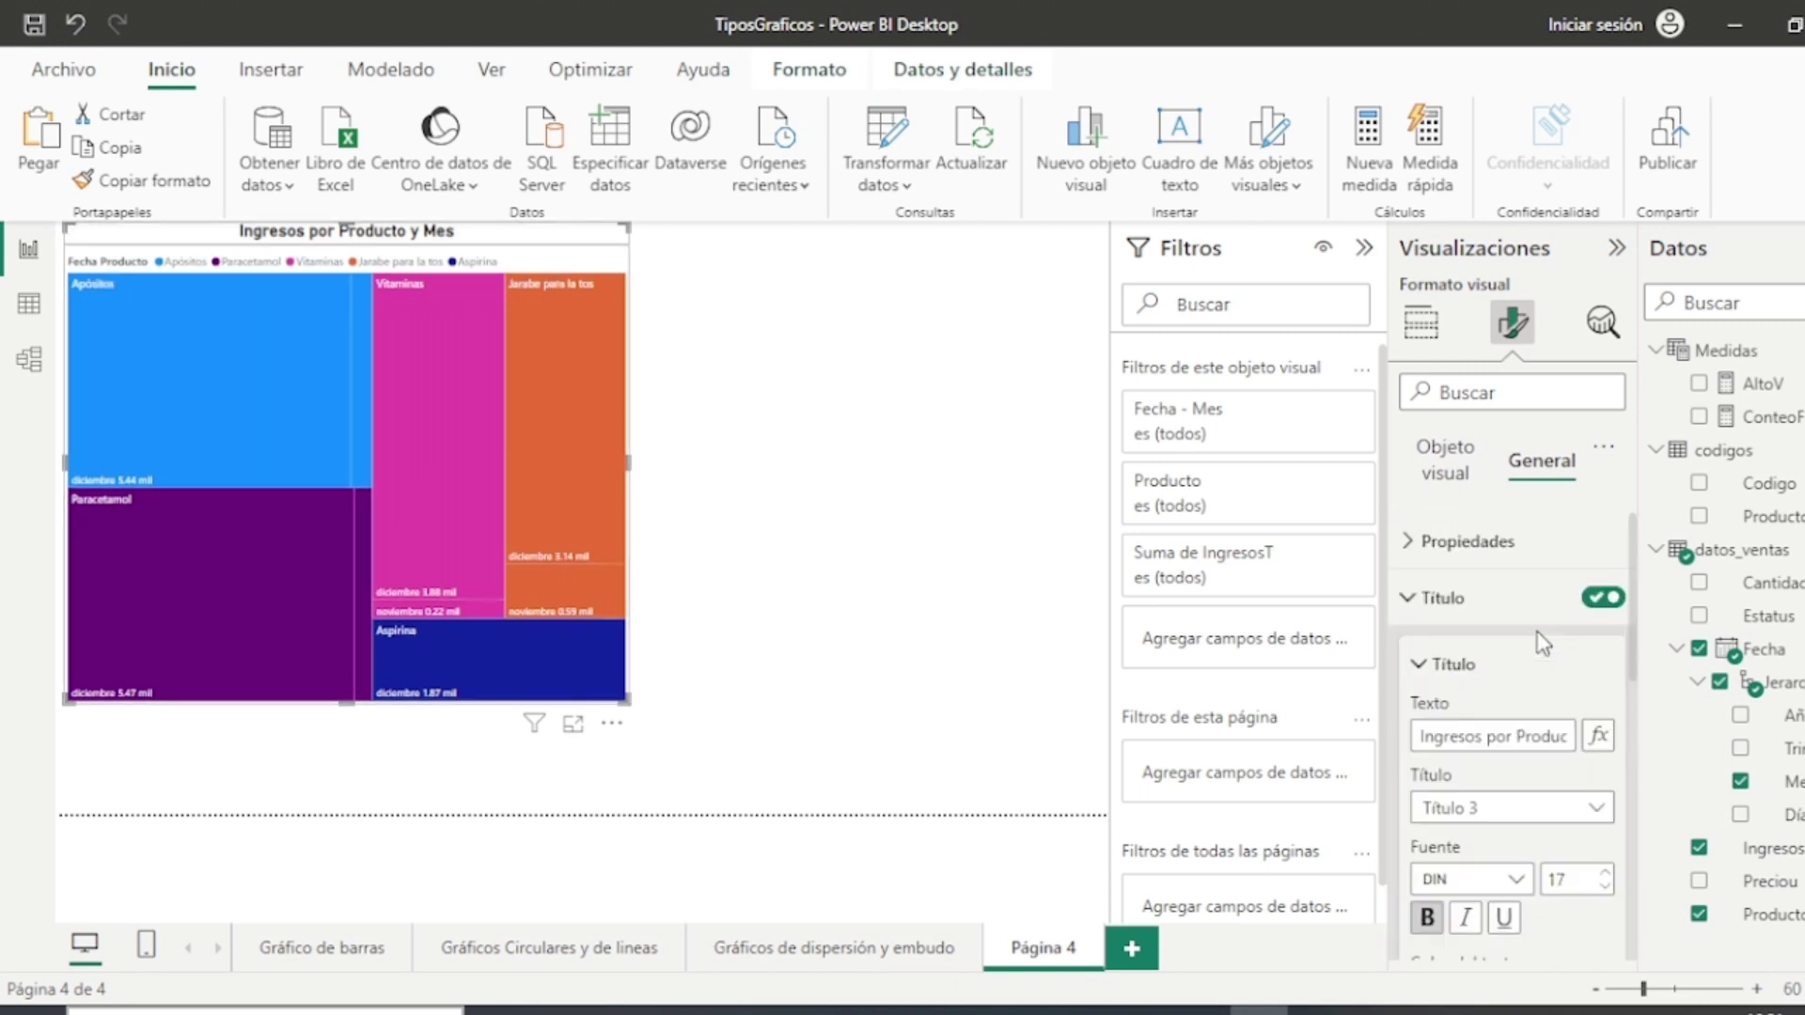
Step: Set the treemap's legend text to font size 12
click(1420, 324)
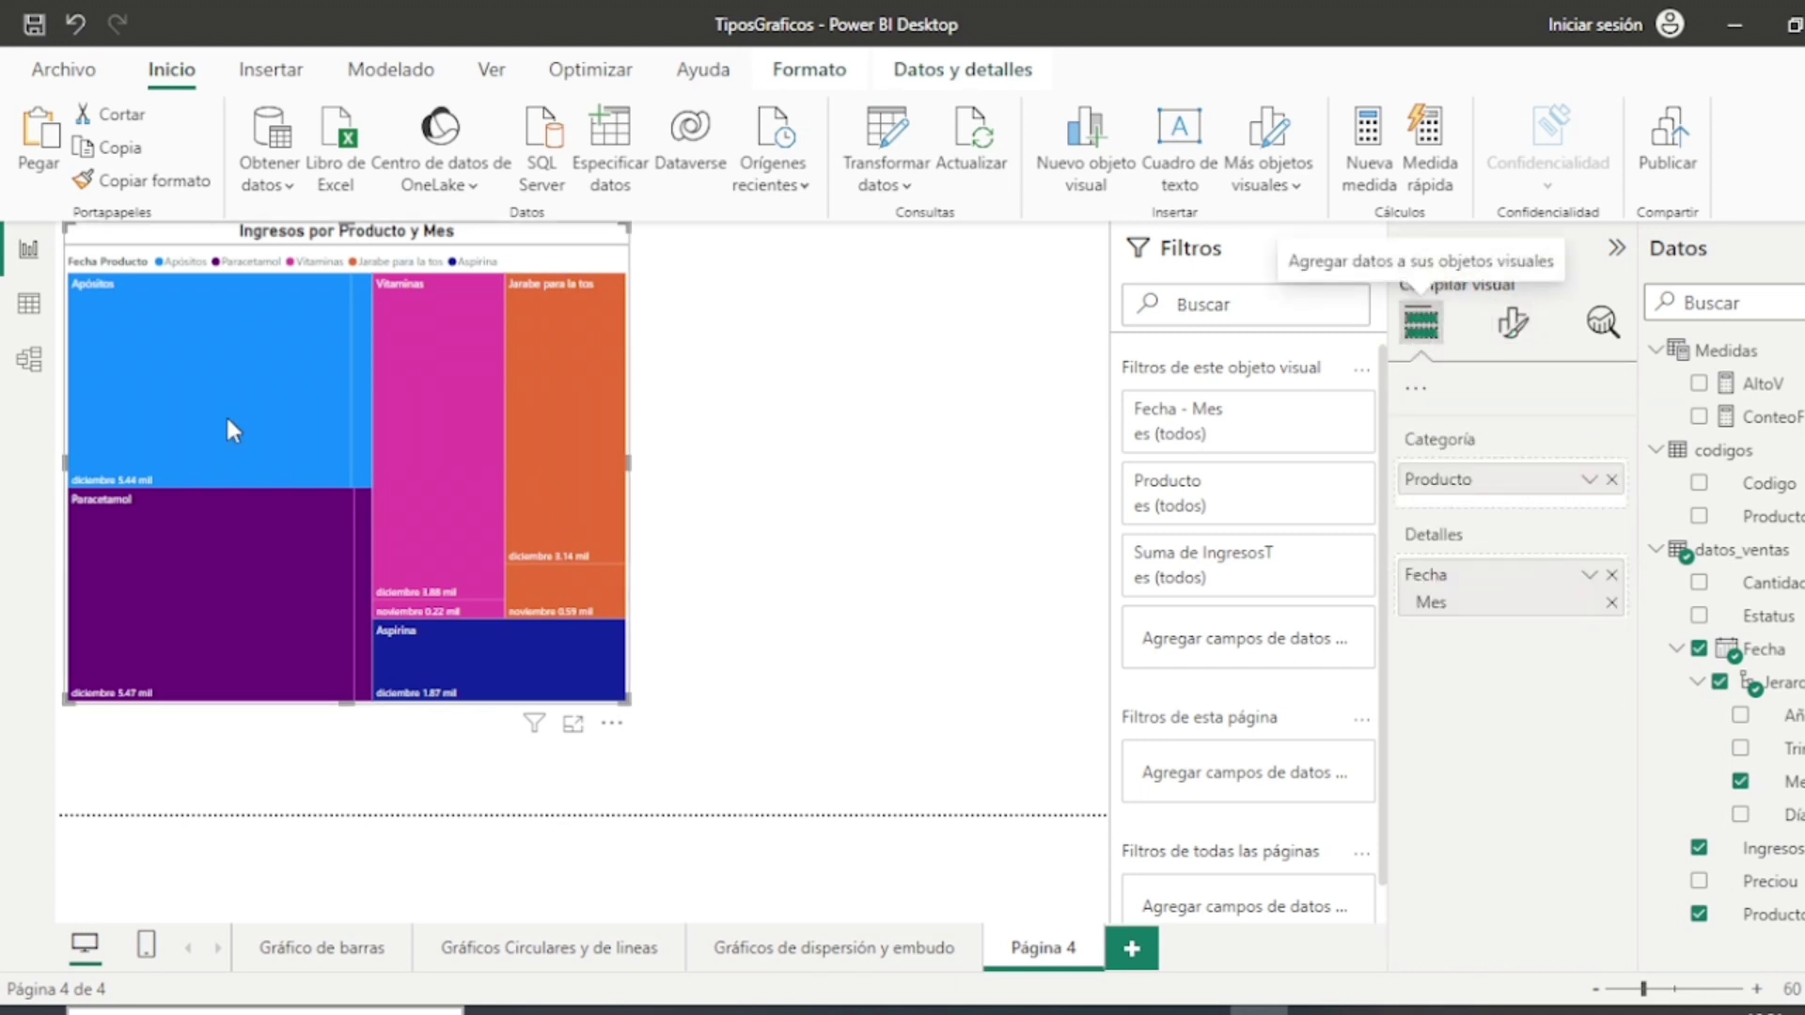
click(1513, 322)
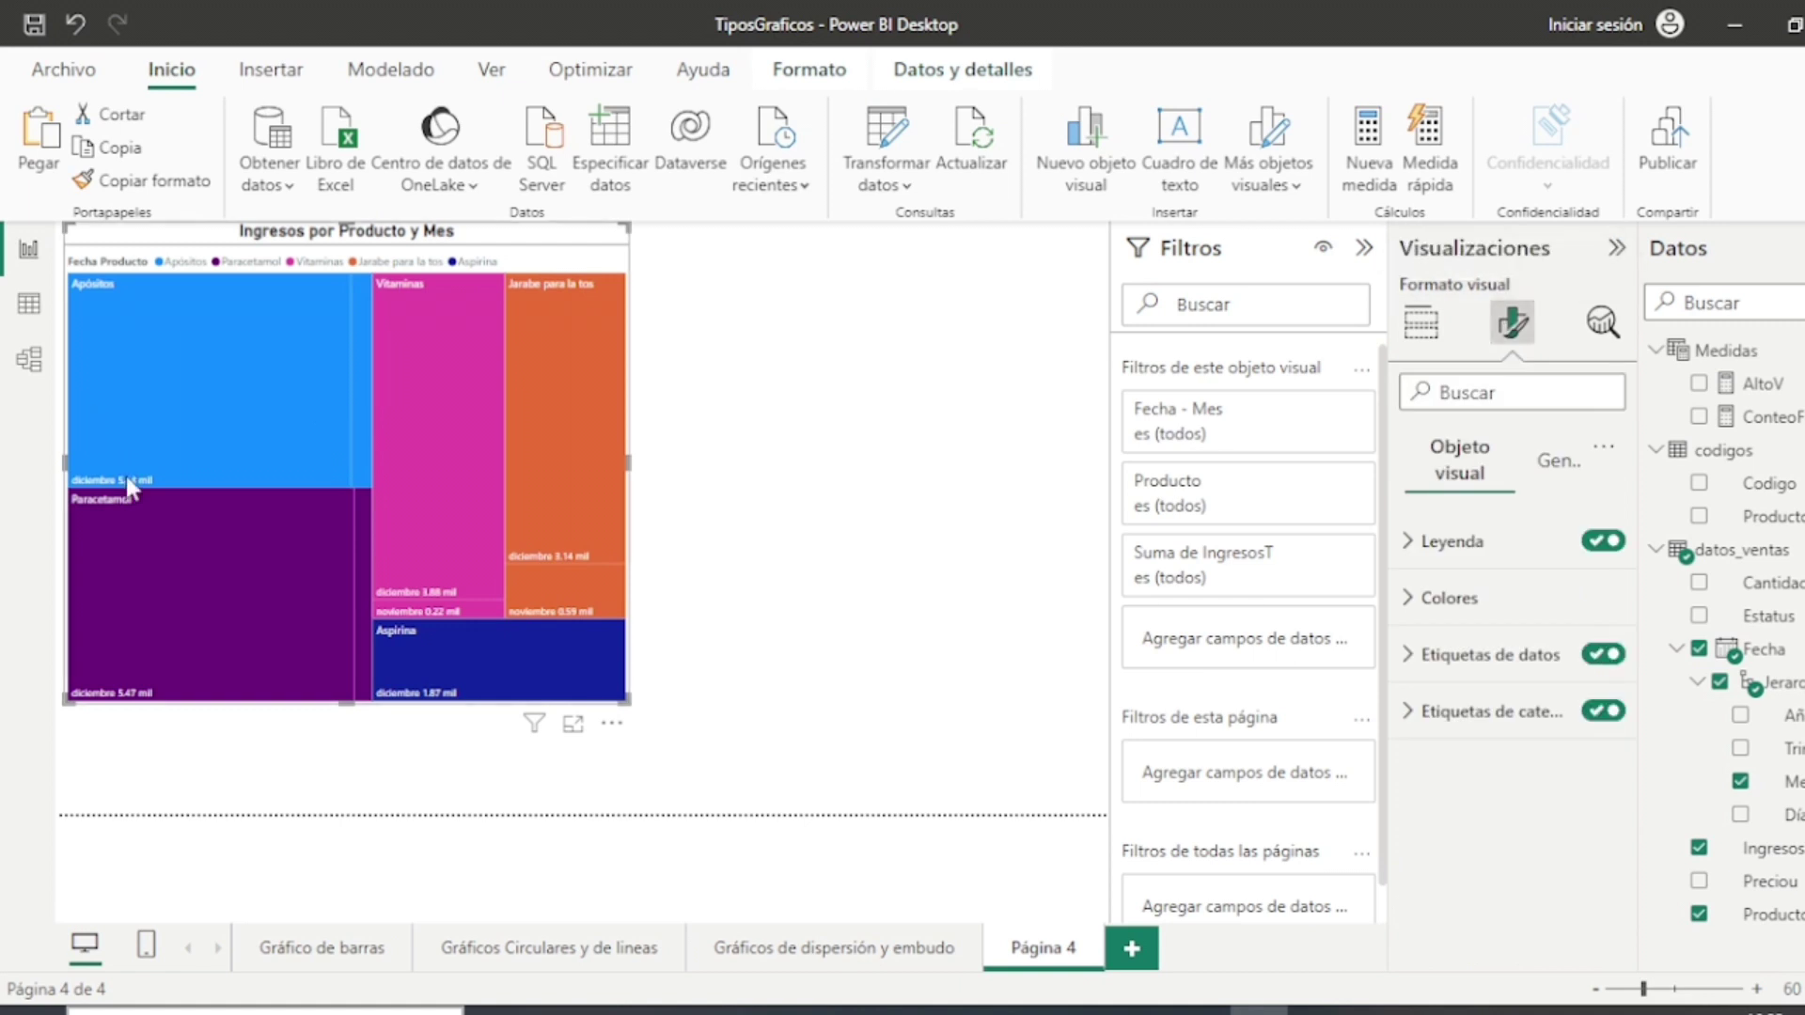
click(1410, 544)
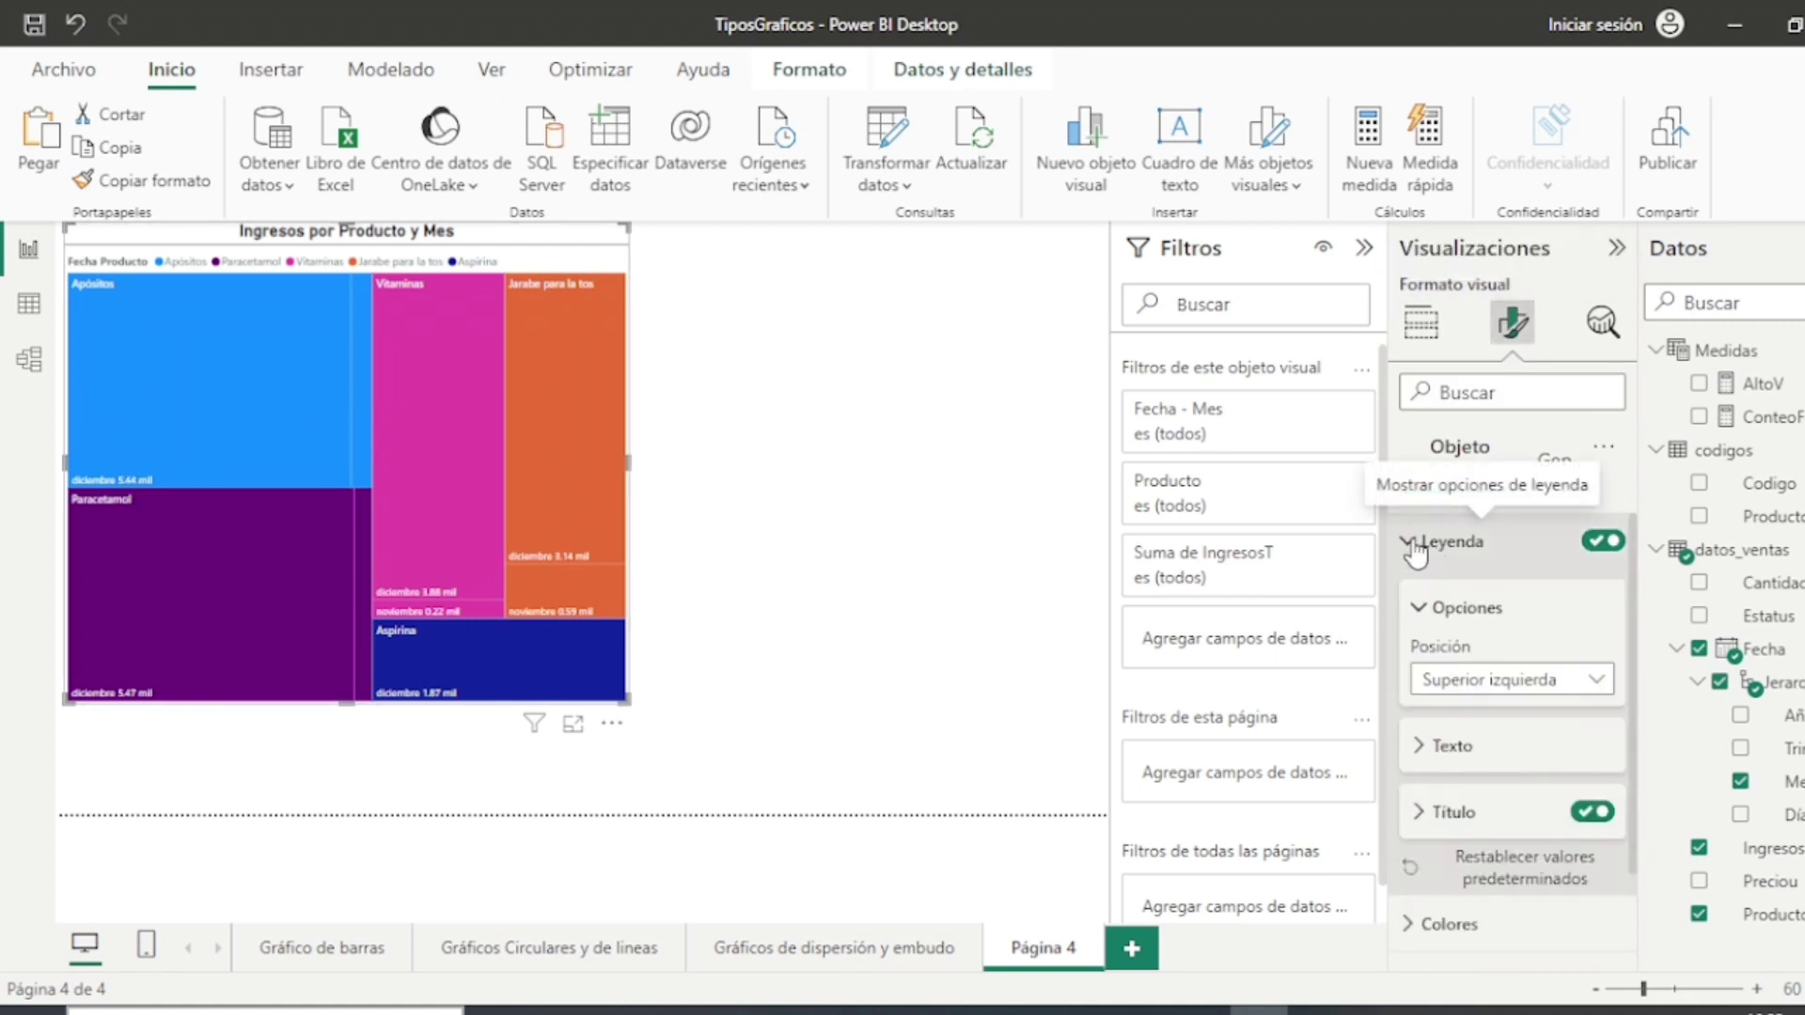
click(1420, 746)
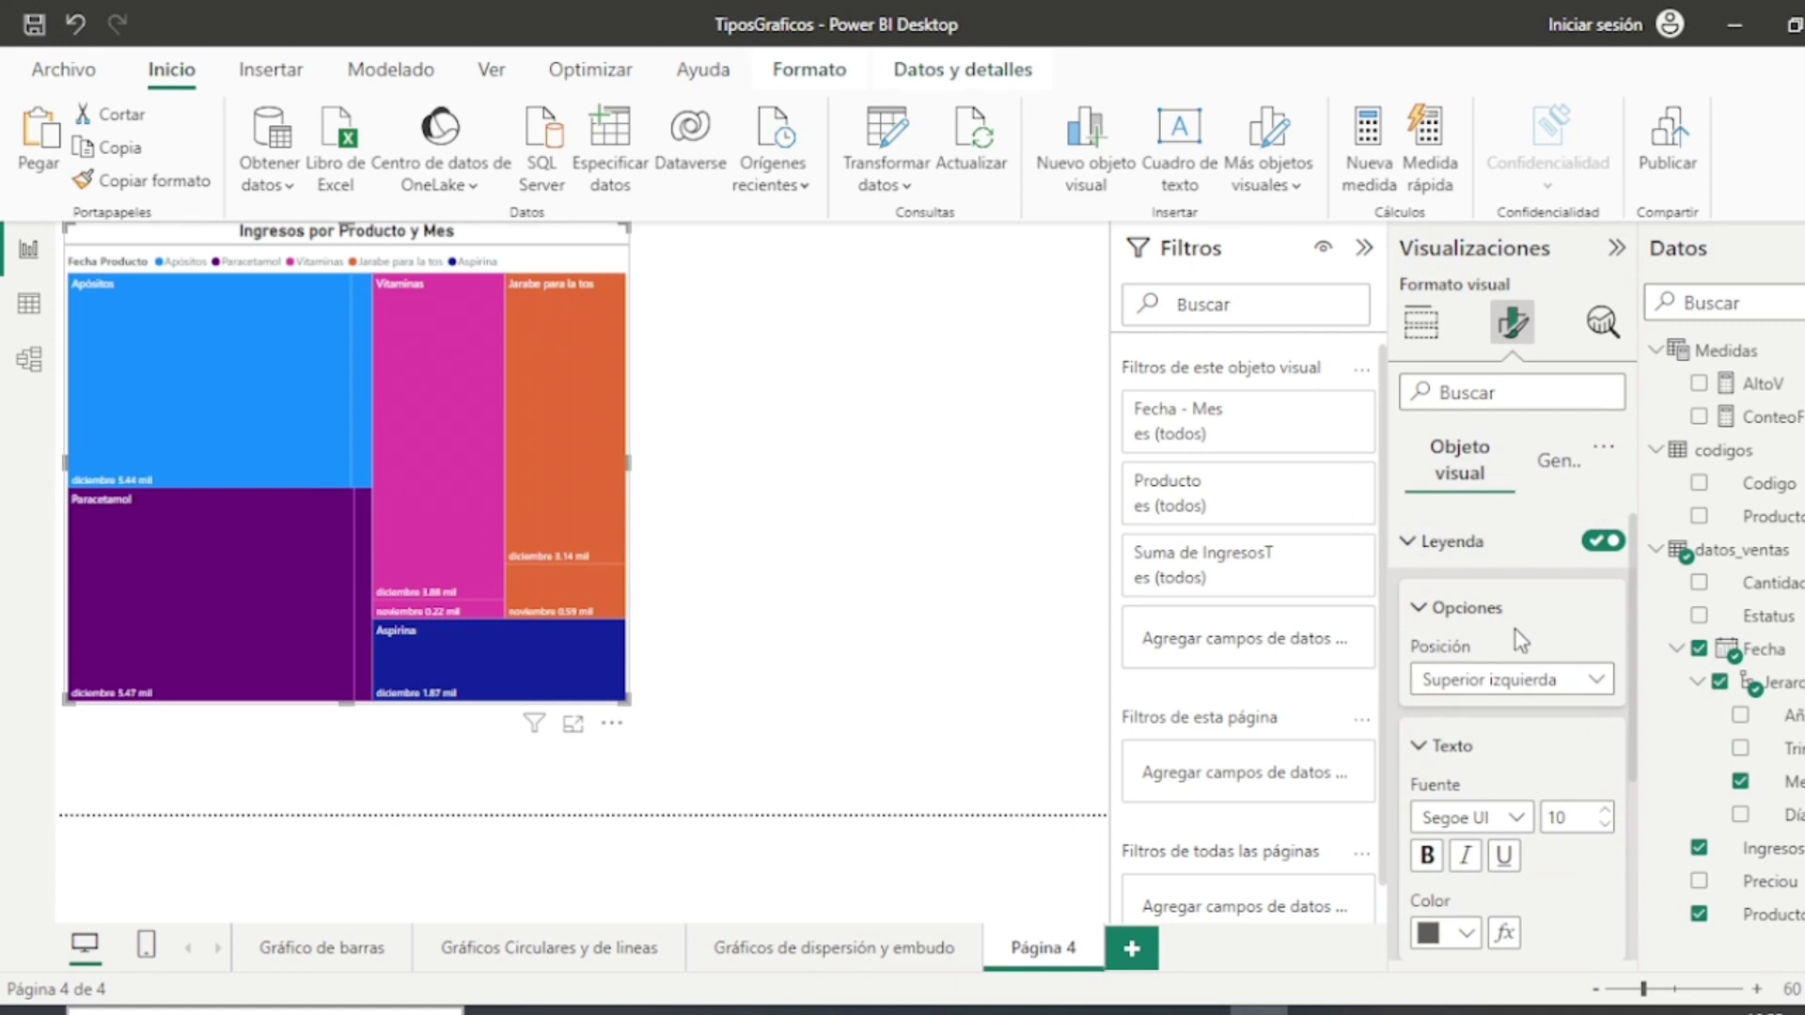
scroll(1514, 628, down, 2)
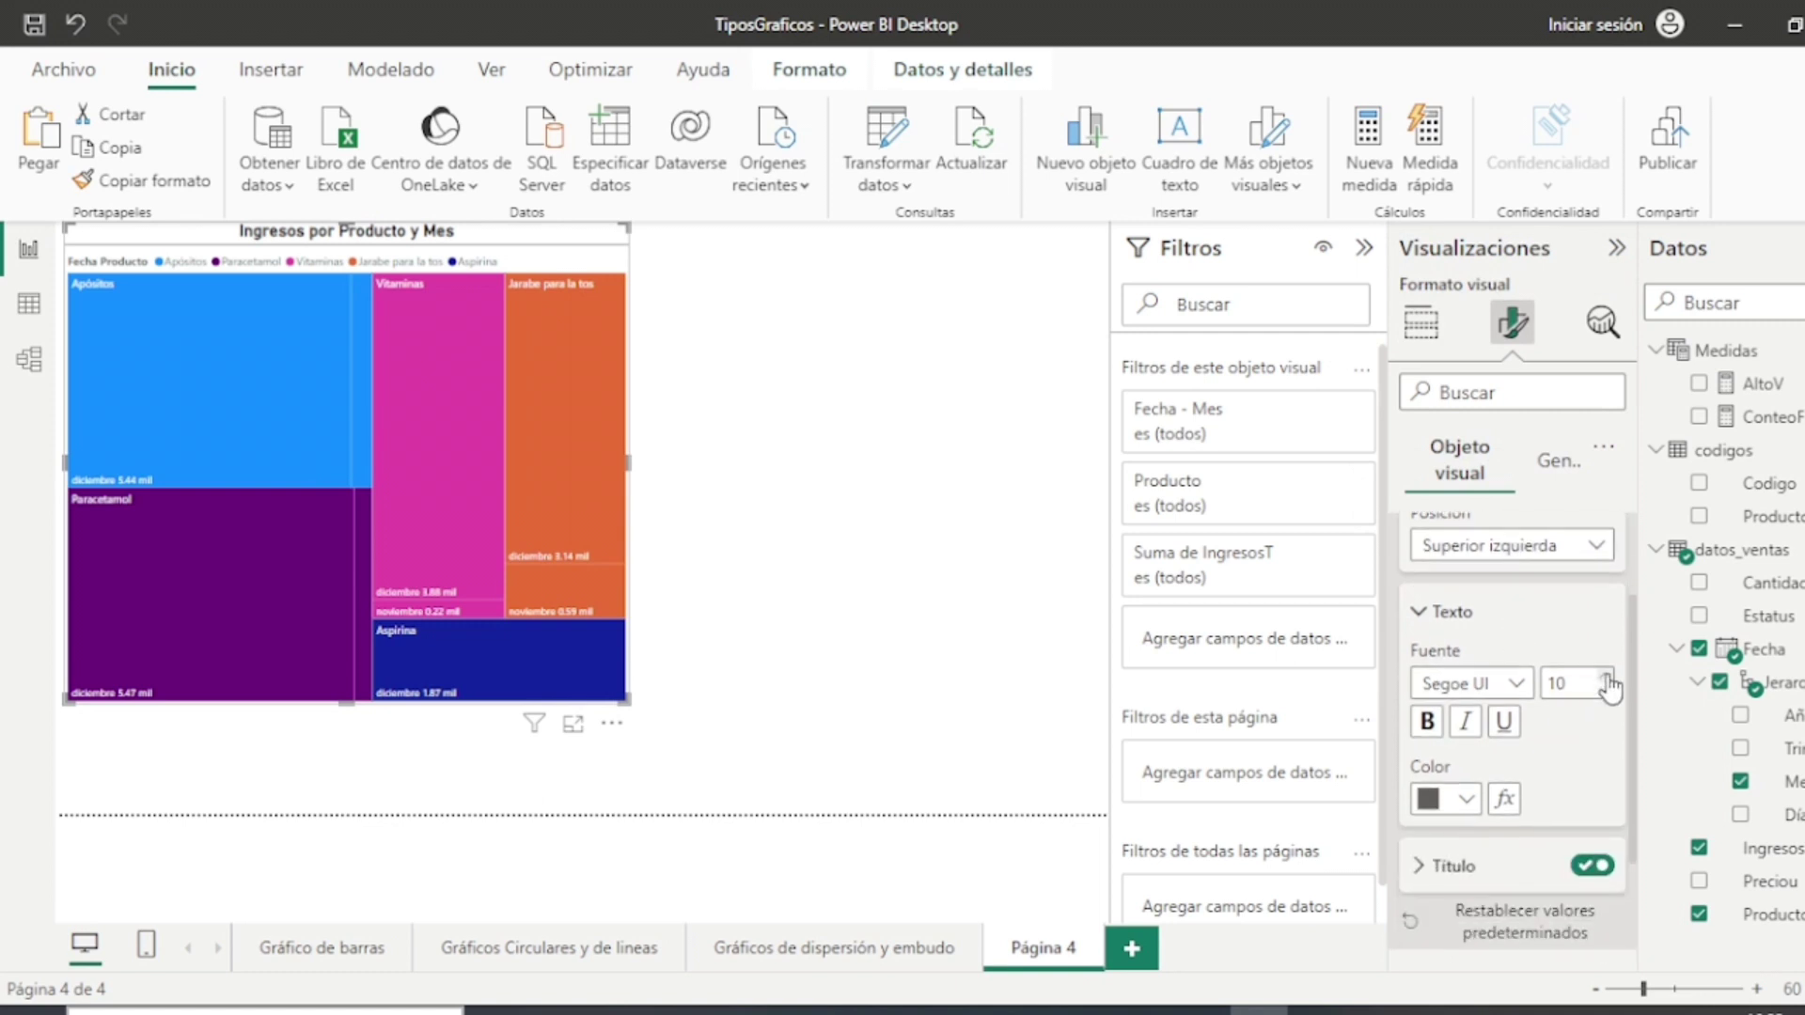
click(1607, 679)
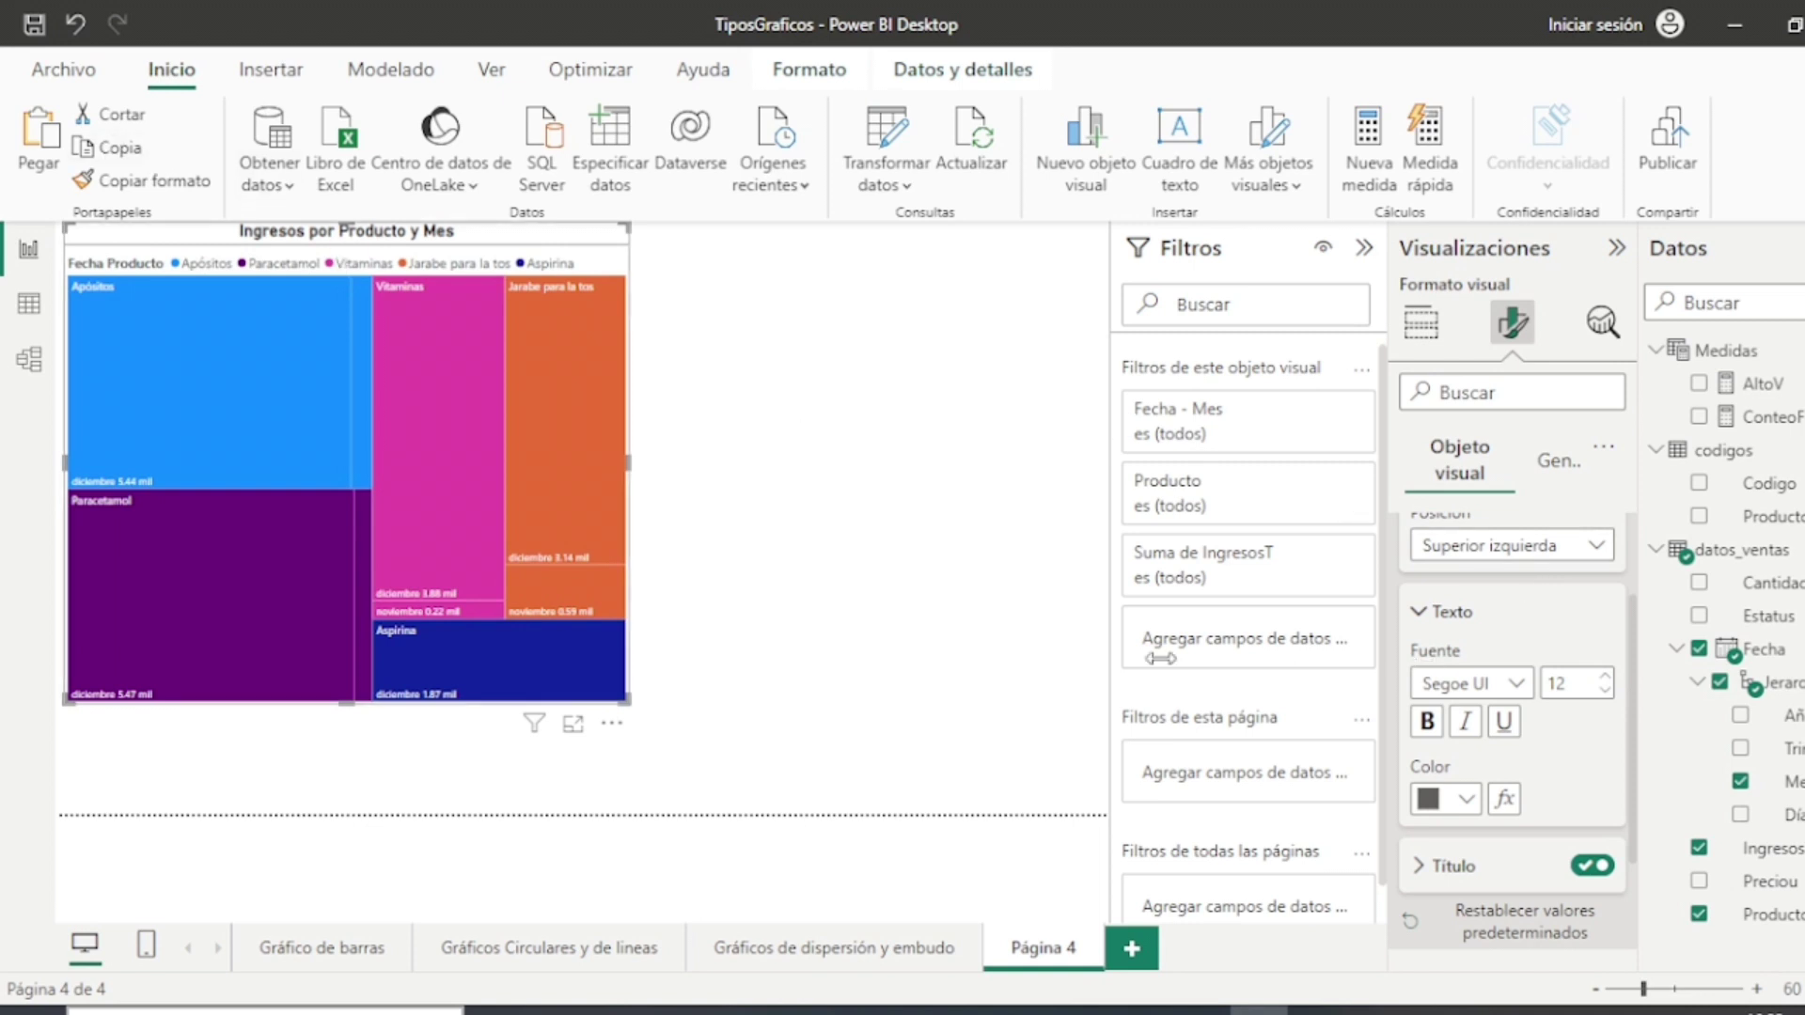
Step: Set the treemap's data label values to font size 12 and make them bold
scroll(1603, 710, down, 2)
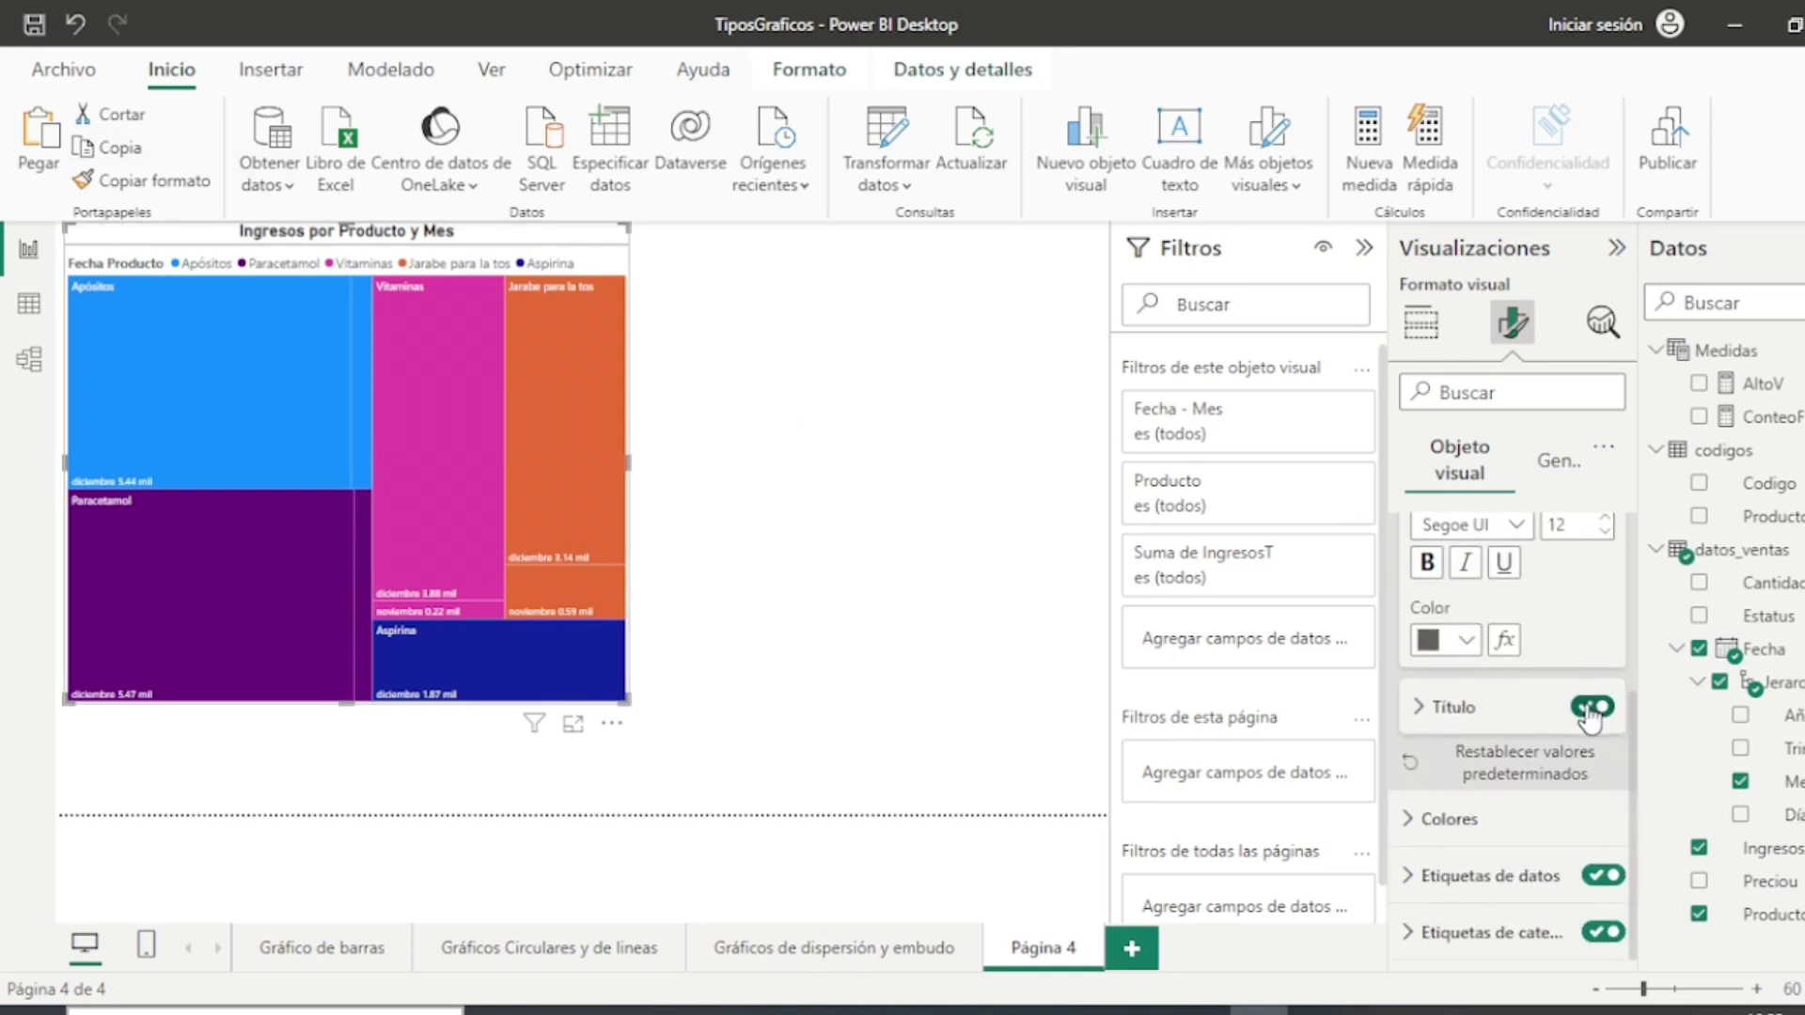
click(1407, 879)
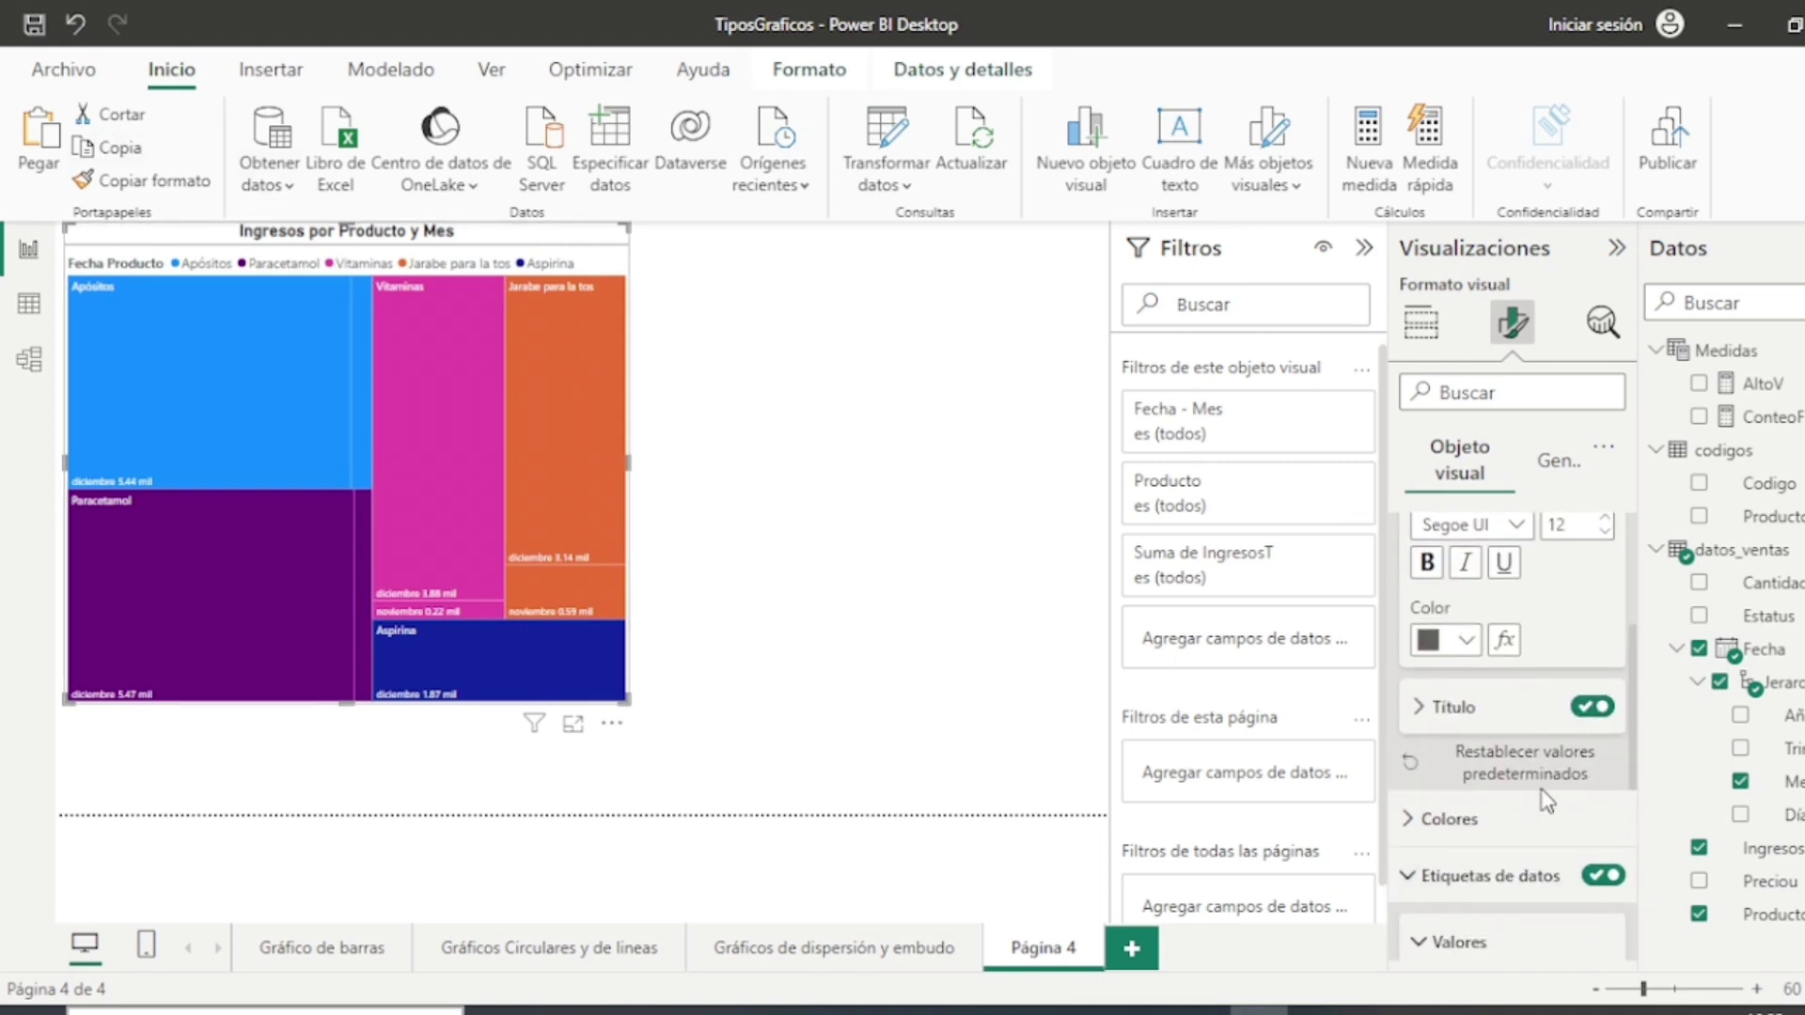
scroll(1541, 799, down, 2)
scroll(1541, 790, down, 2)
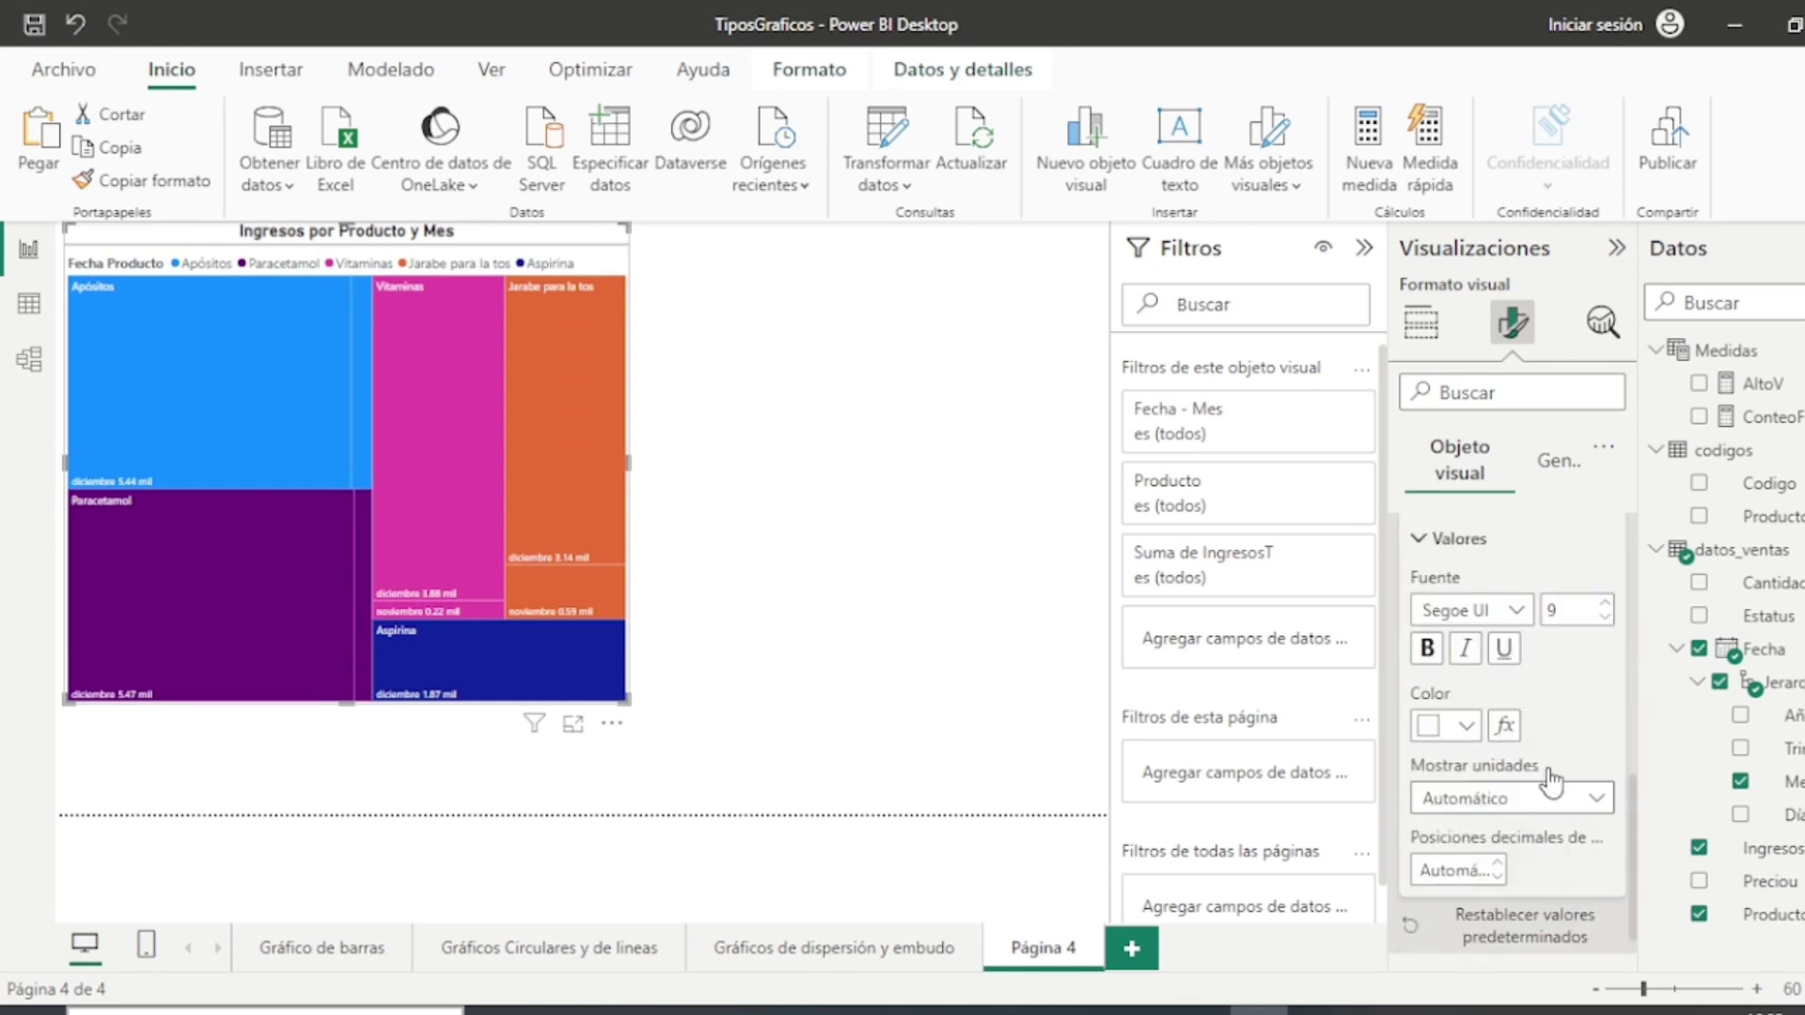
click(1605, 604)
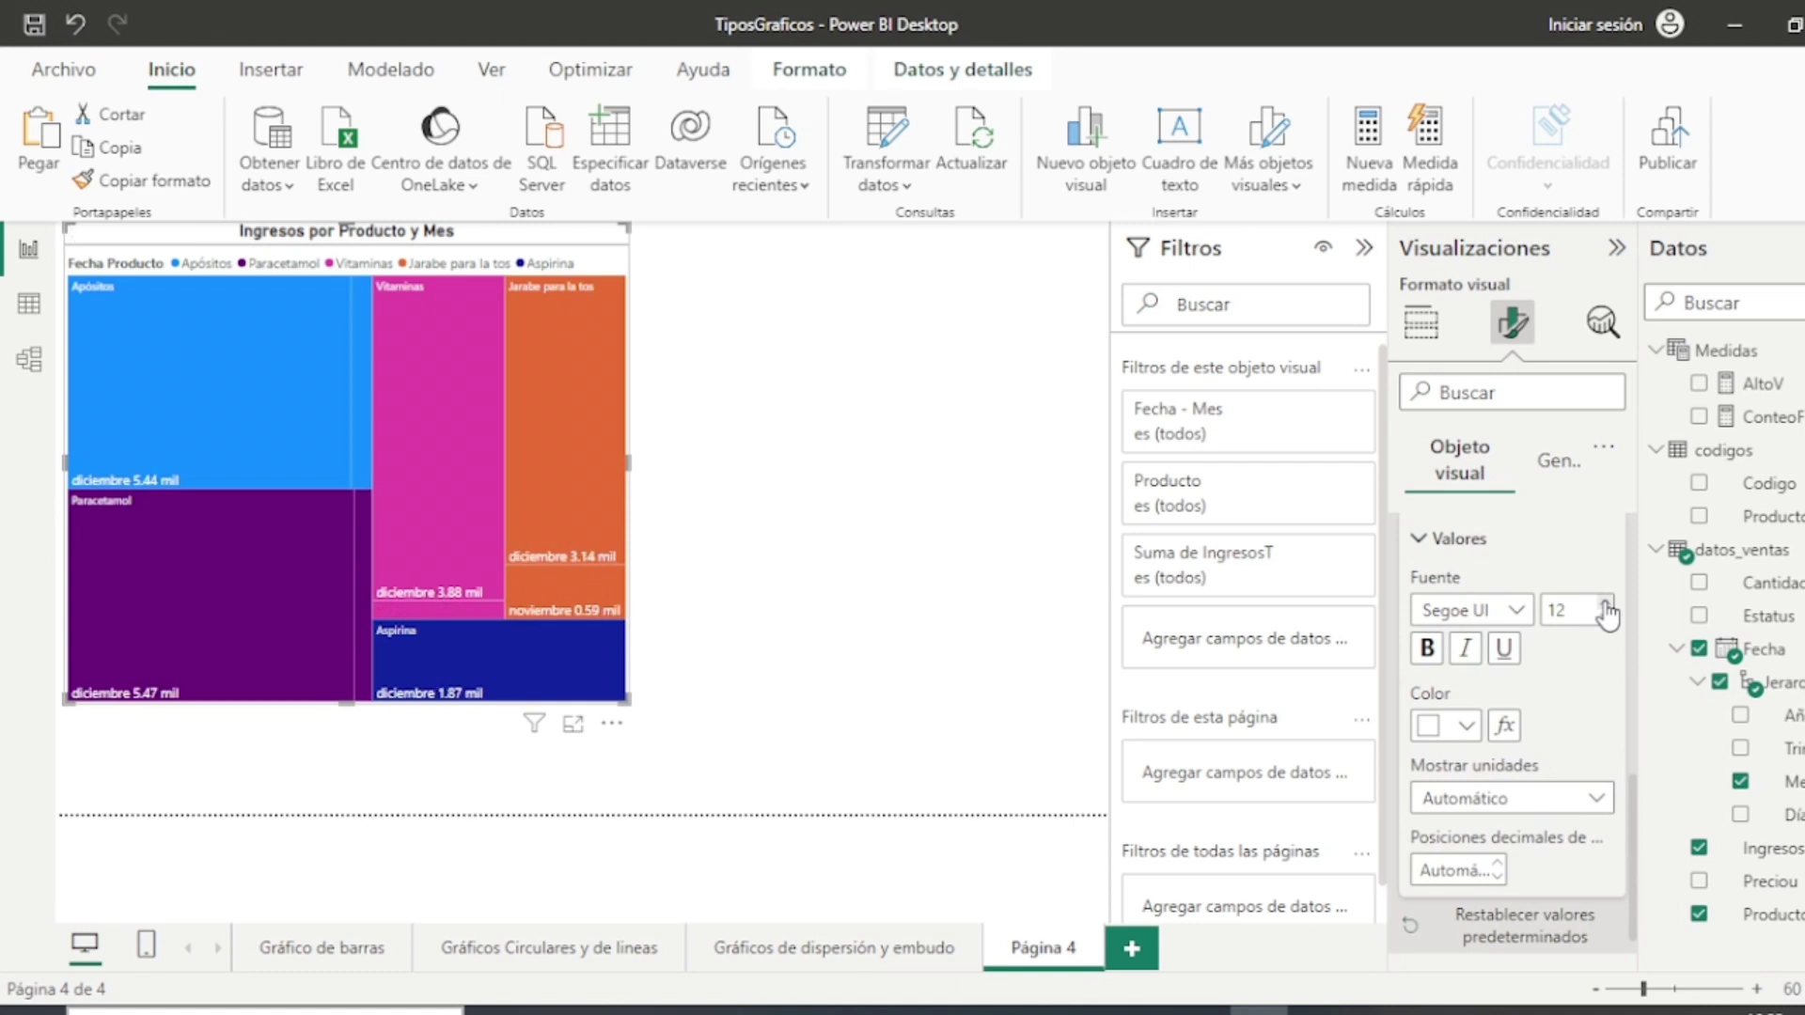
click(1428, 650)
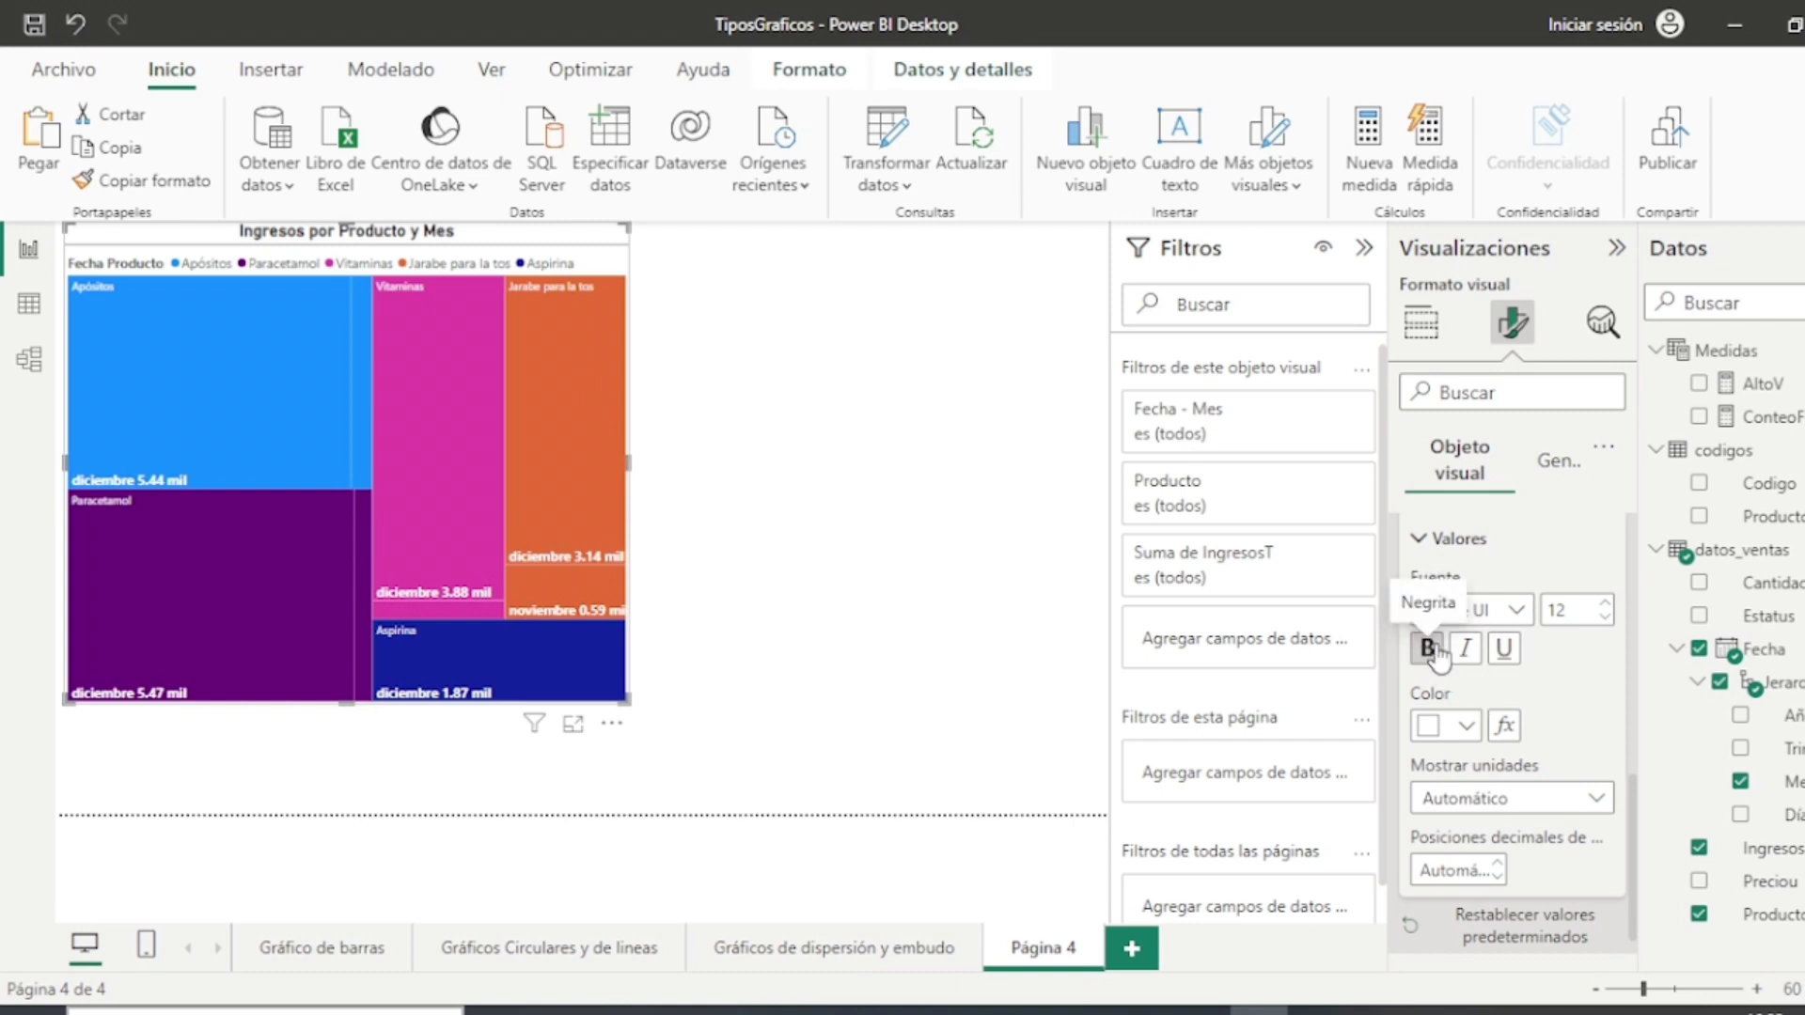
scroll(1566, 713, down, 1)
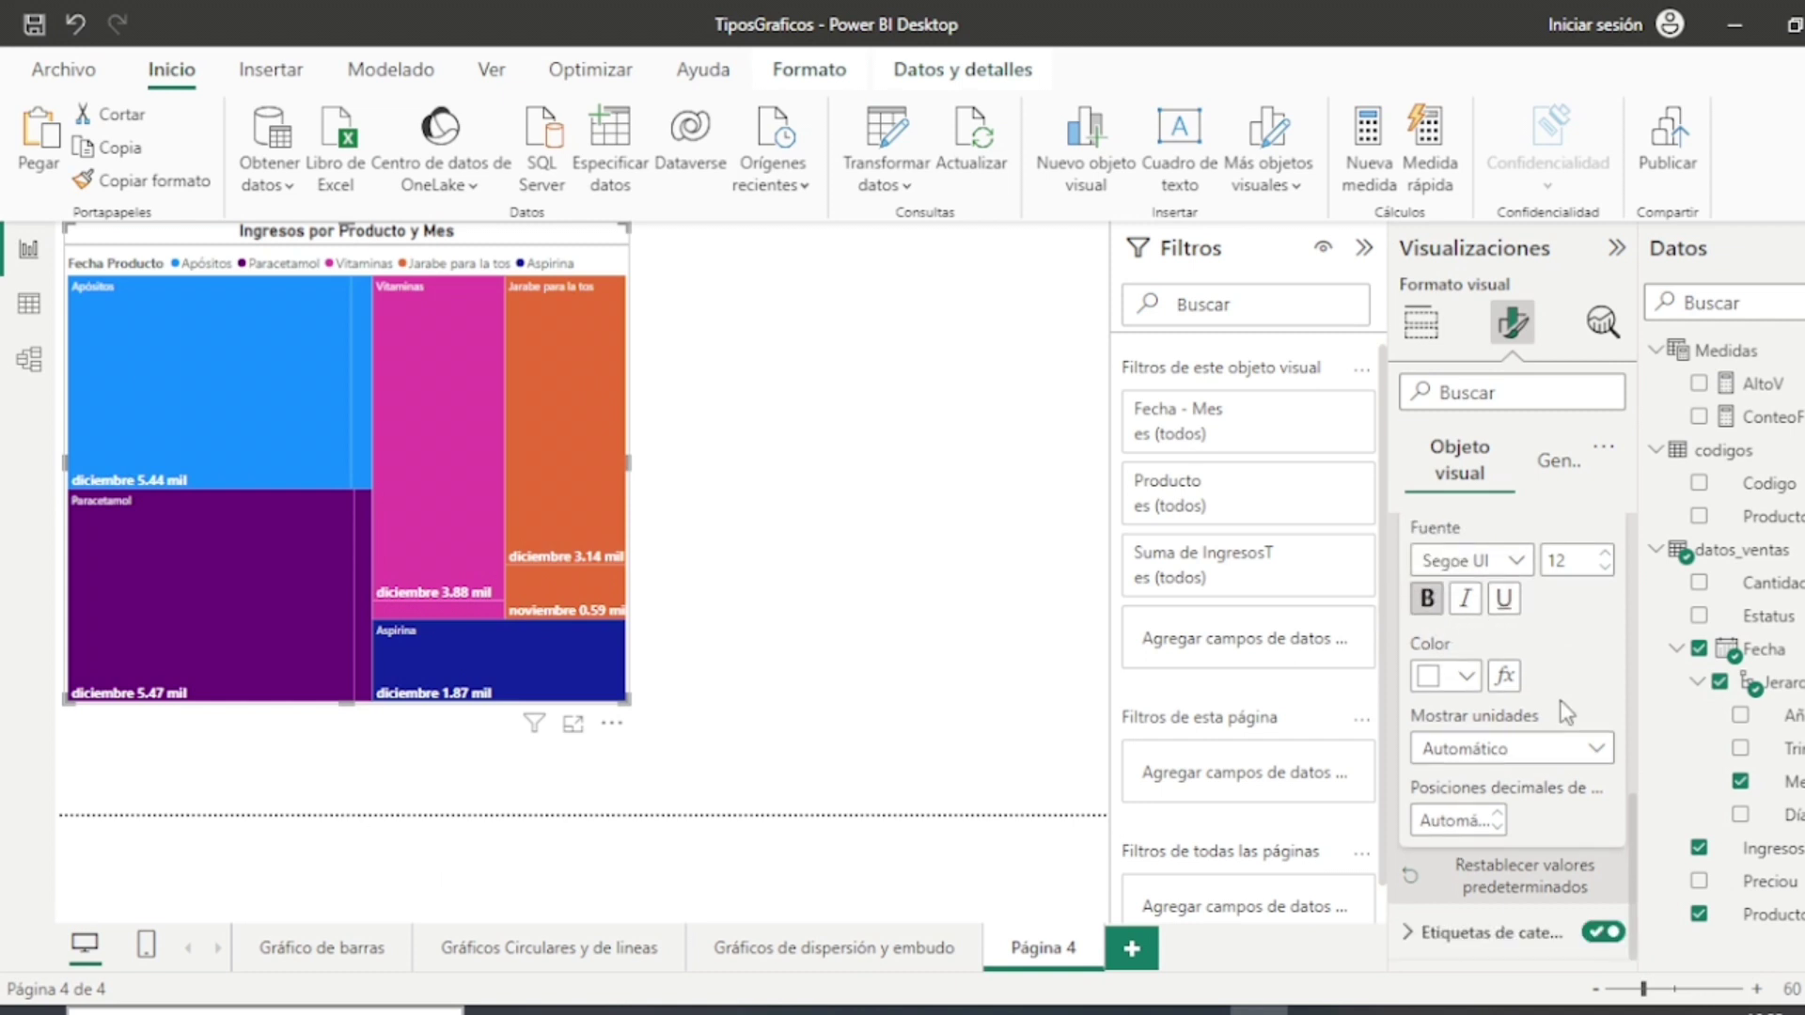
Step: Shrink the treemap slightly in width and height, and insert an empty card visual of the same width directly beneath it
scroll(1566, 712, up, 12)
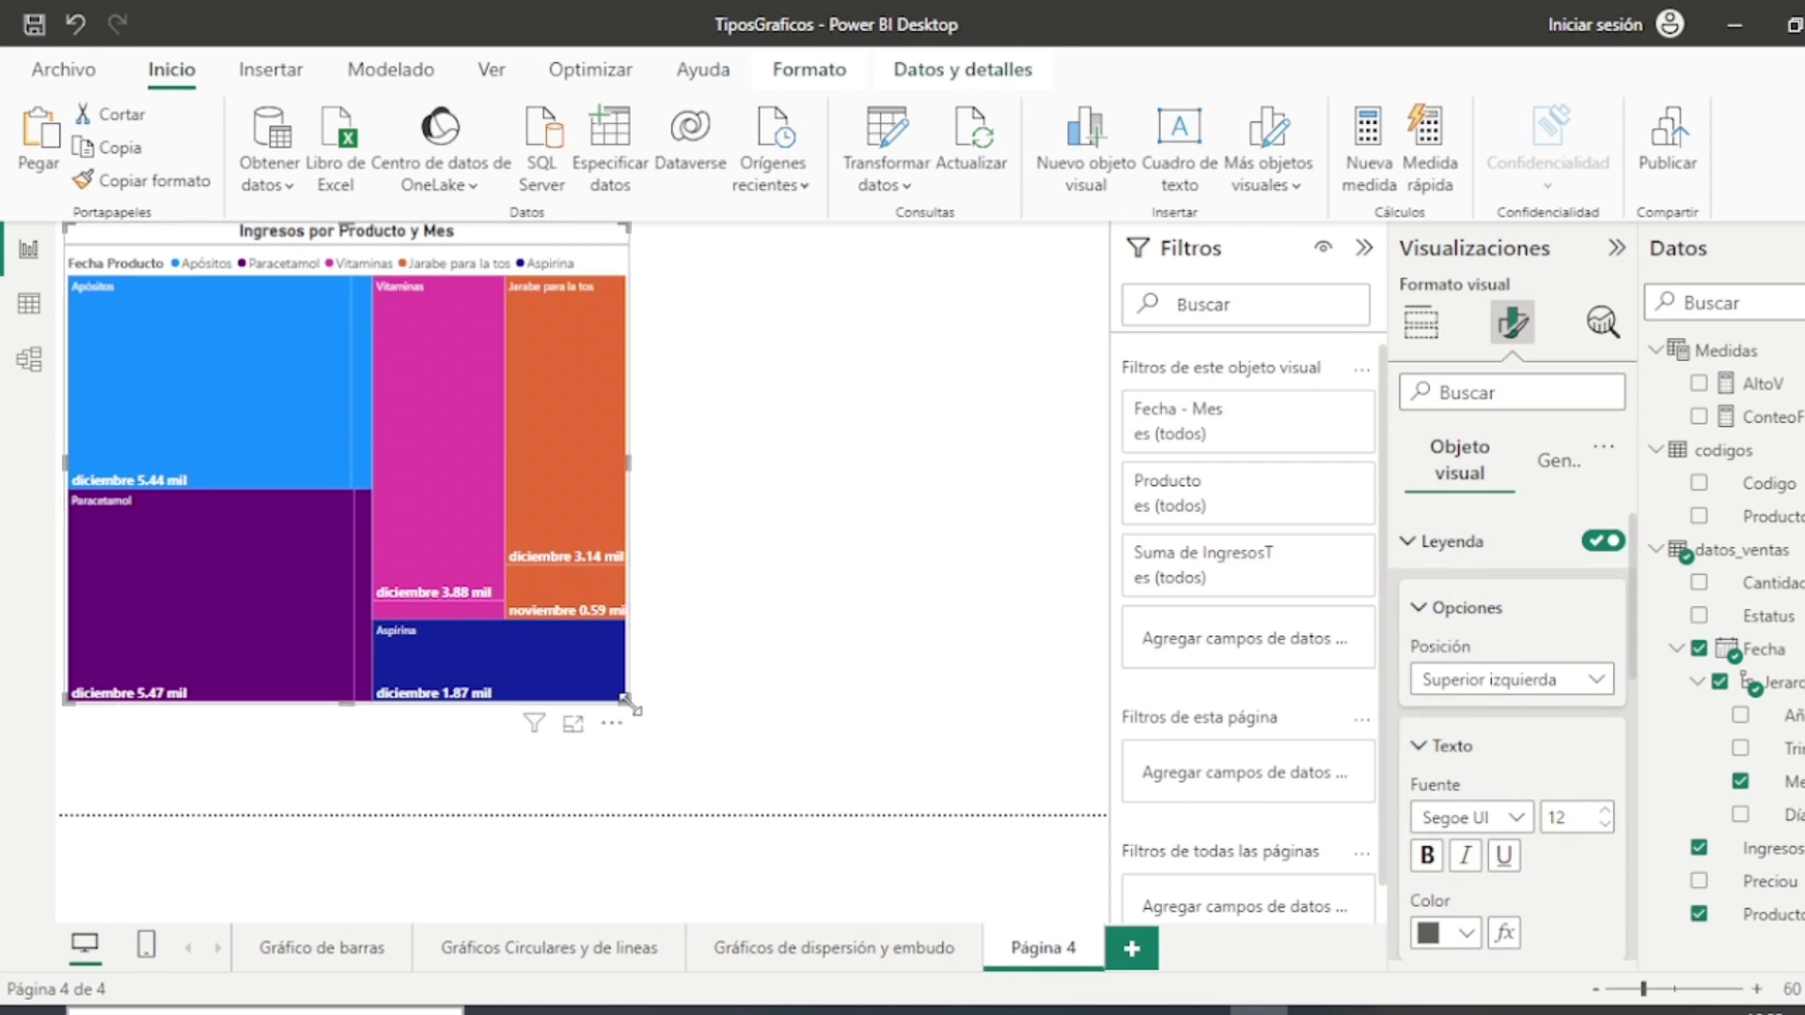
drag(628, 704, 545, 673)
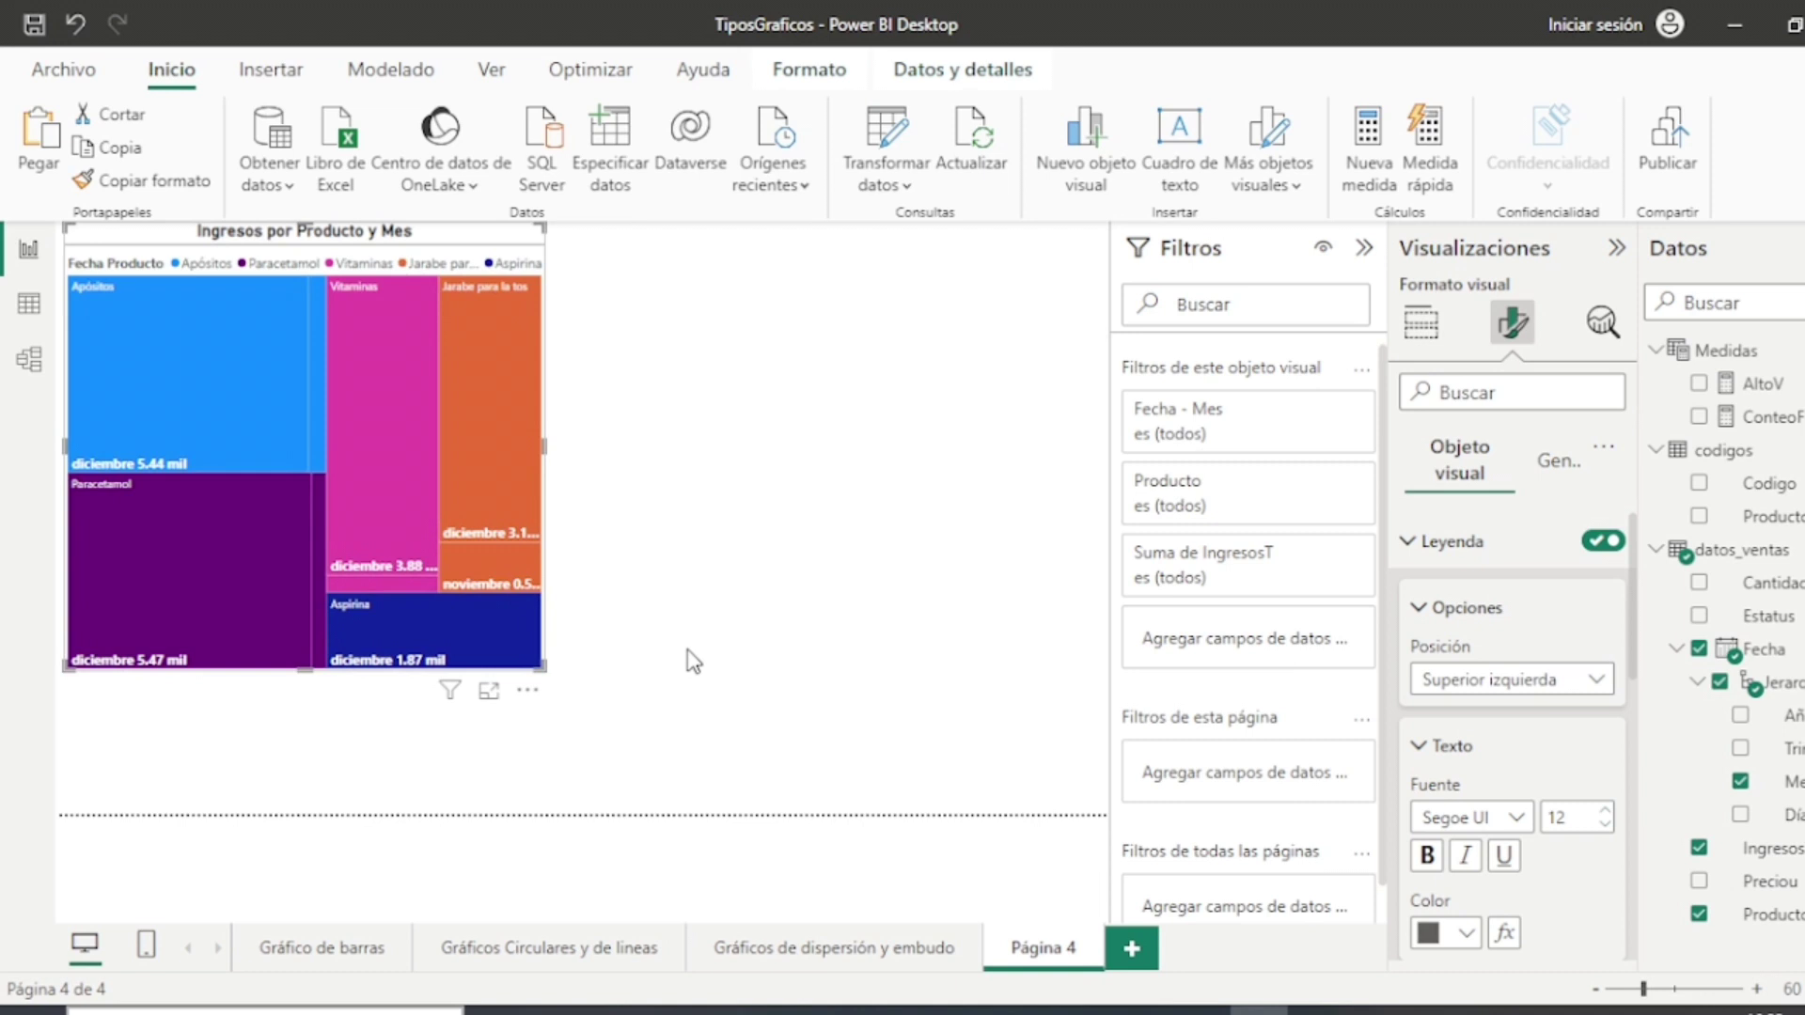
click(687, 649)
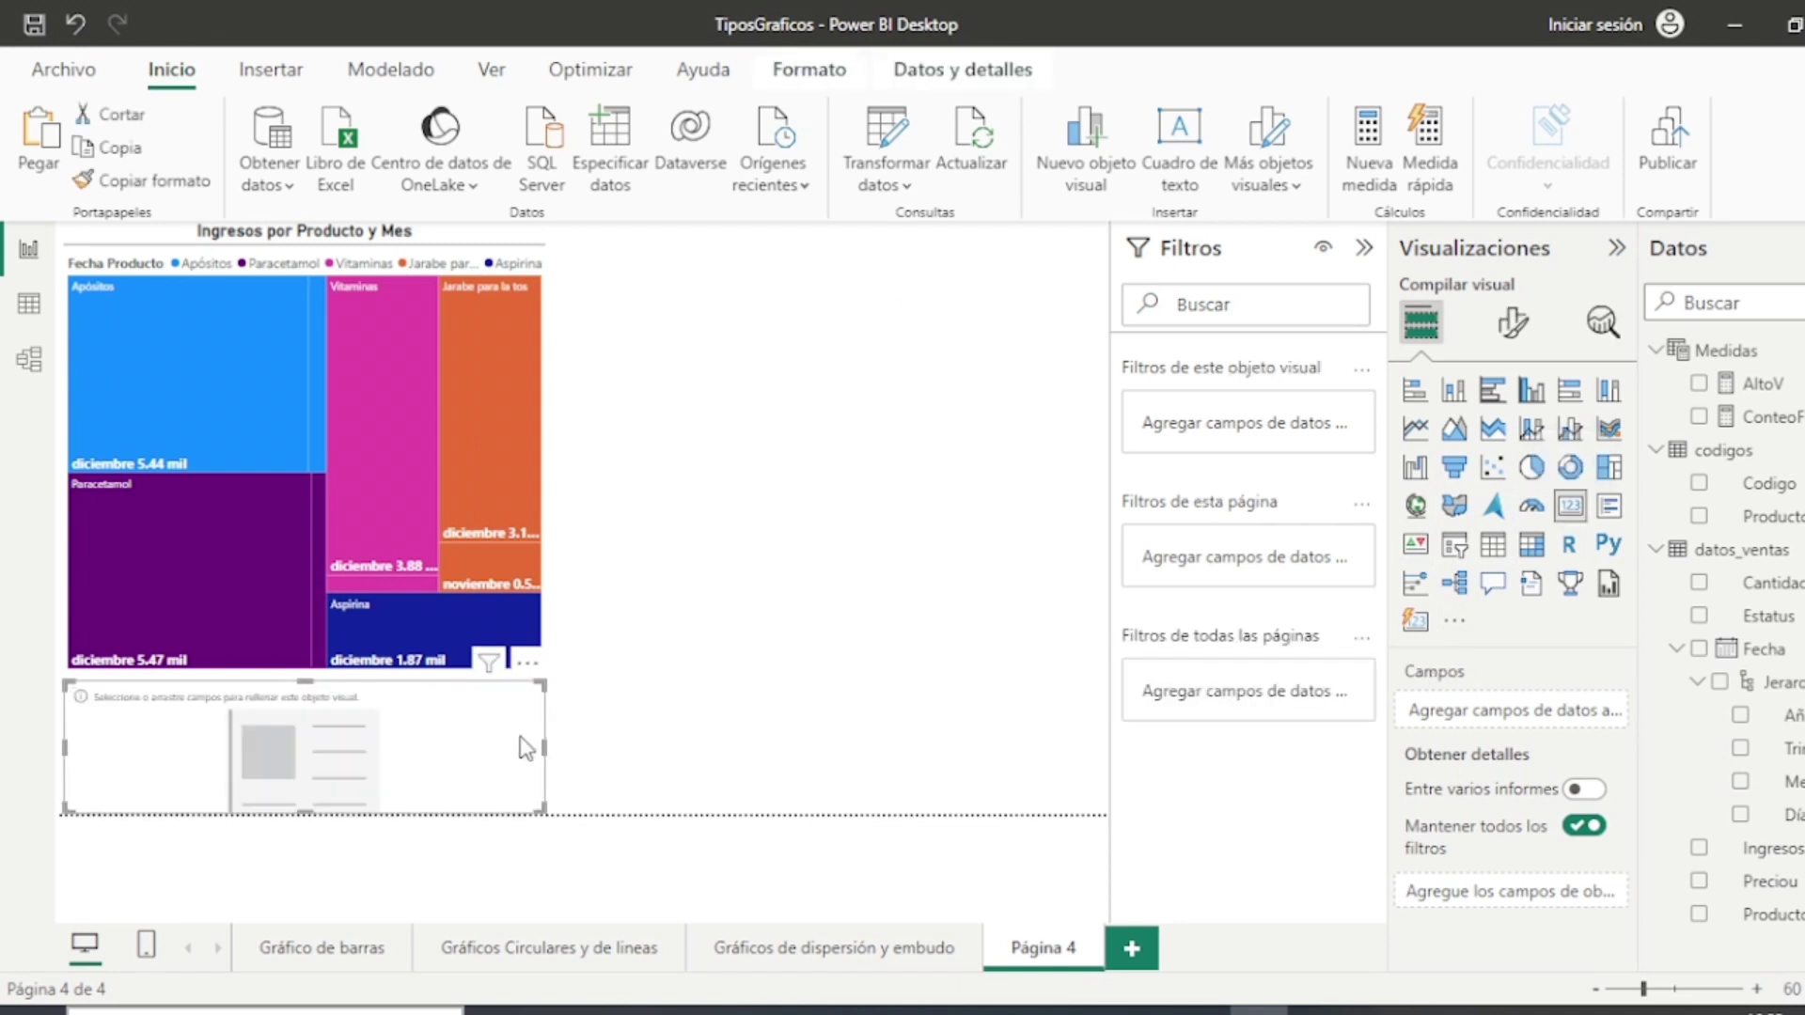
Step: Move the empty card to the right of the treemap near the page top, and try the ConteoF measure in it
drag(464, 757, 947, 314)
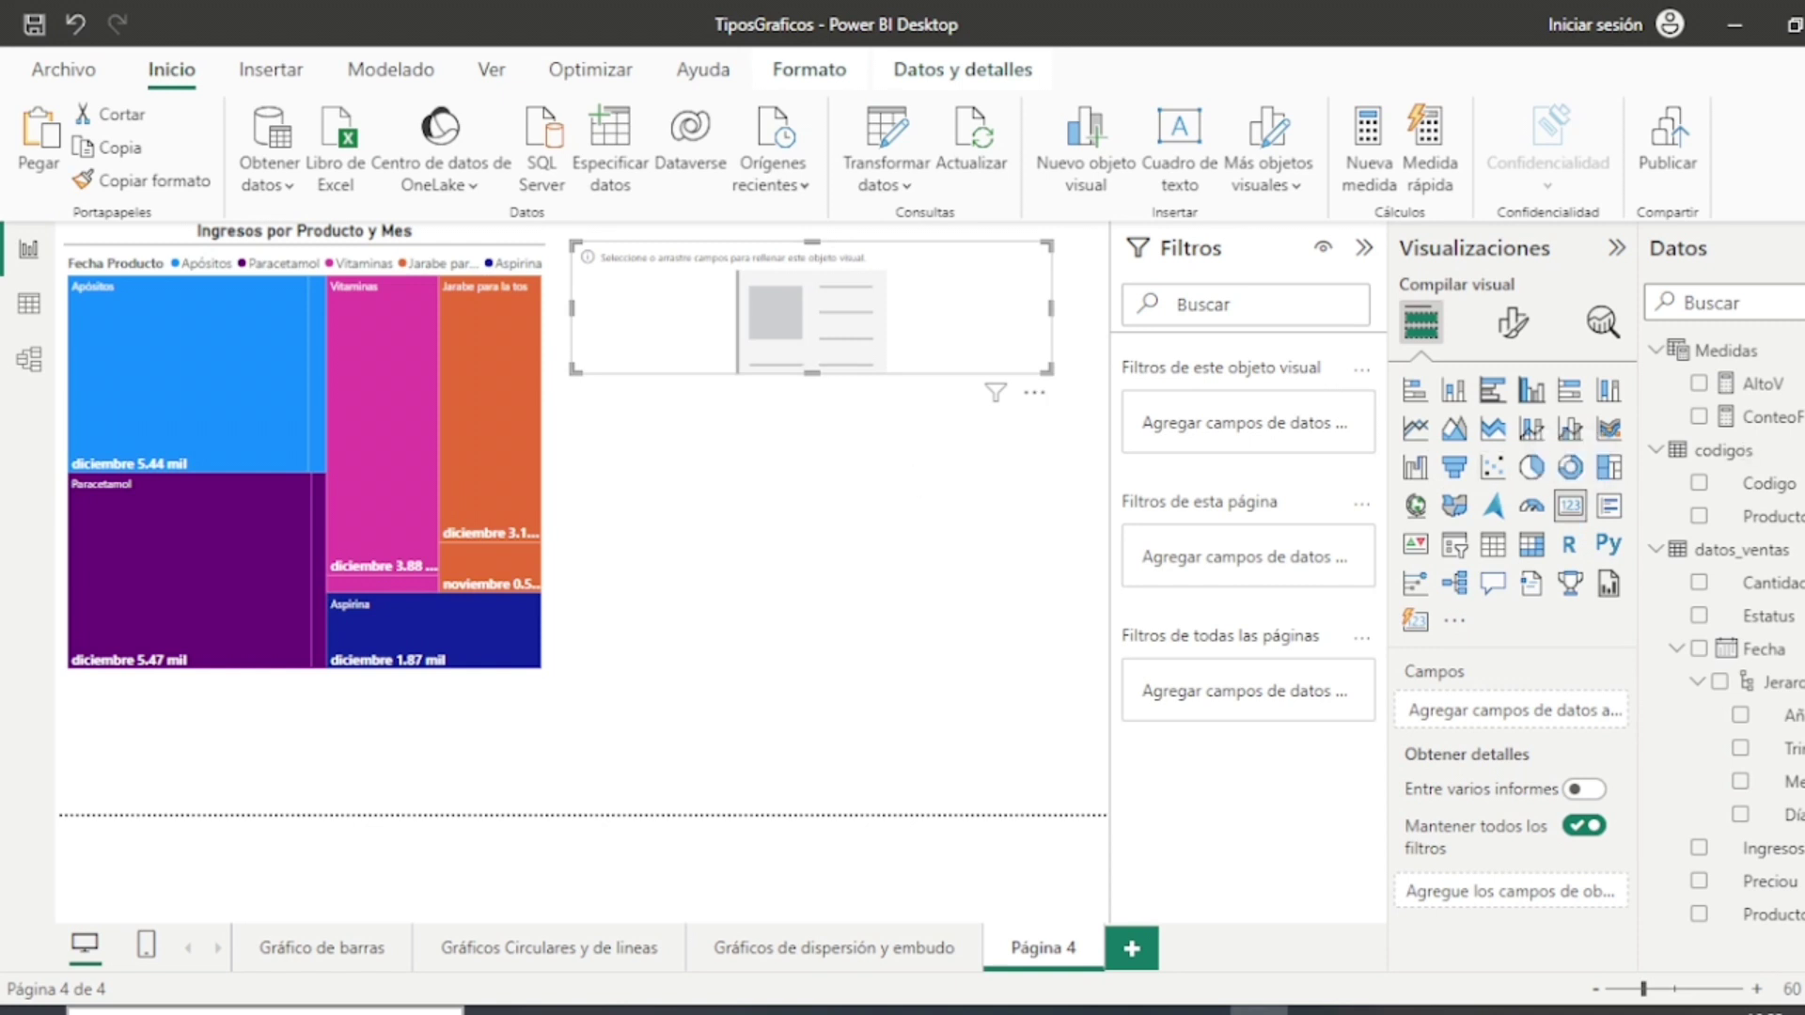
click(1767, 416)
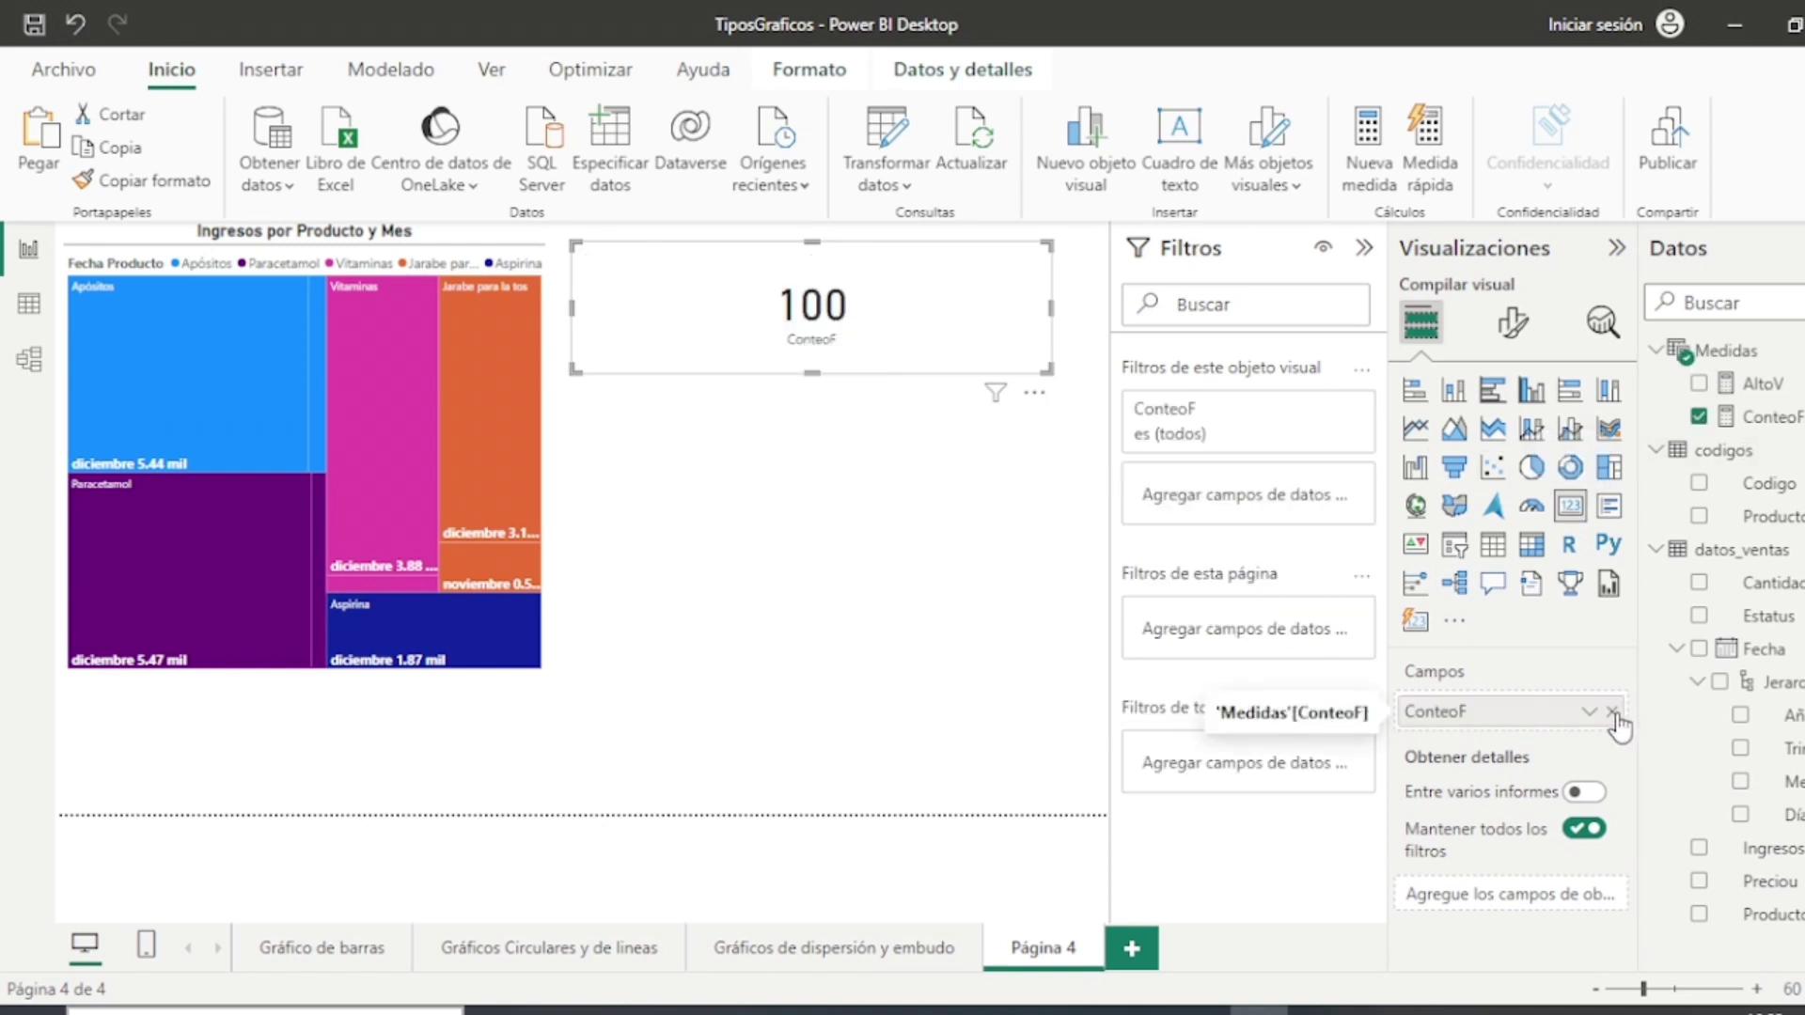
click(1613, 713)
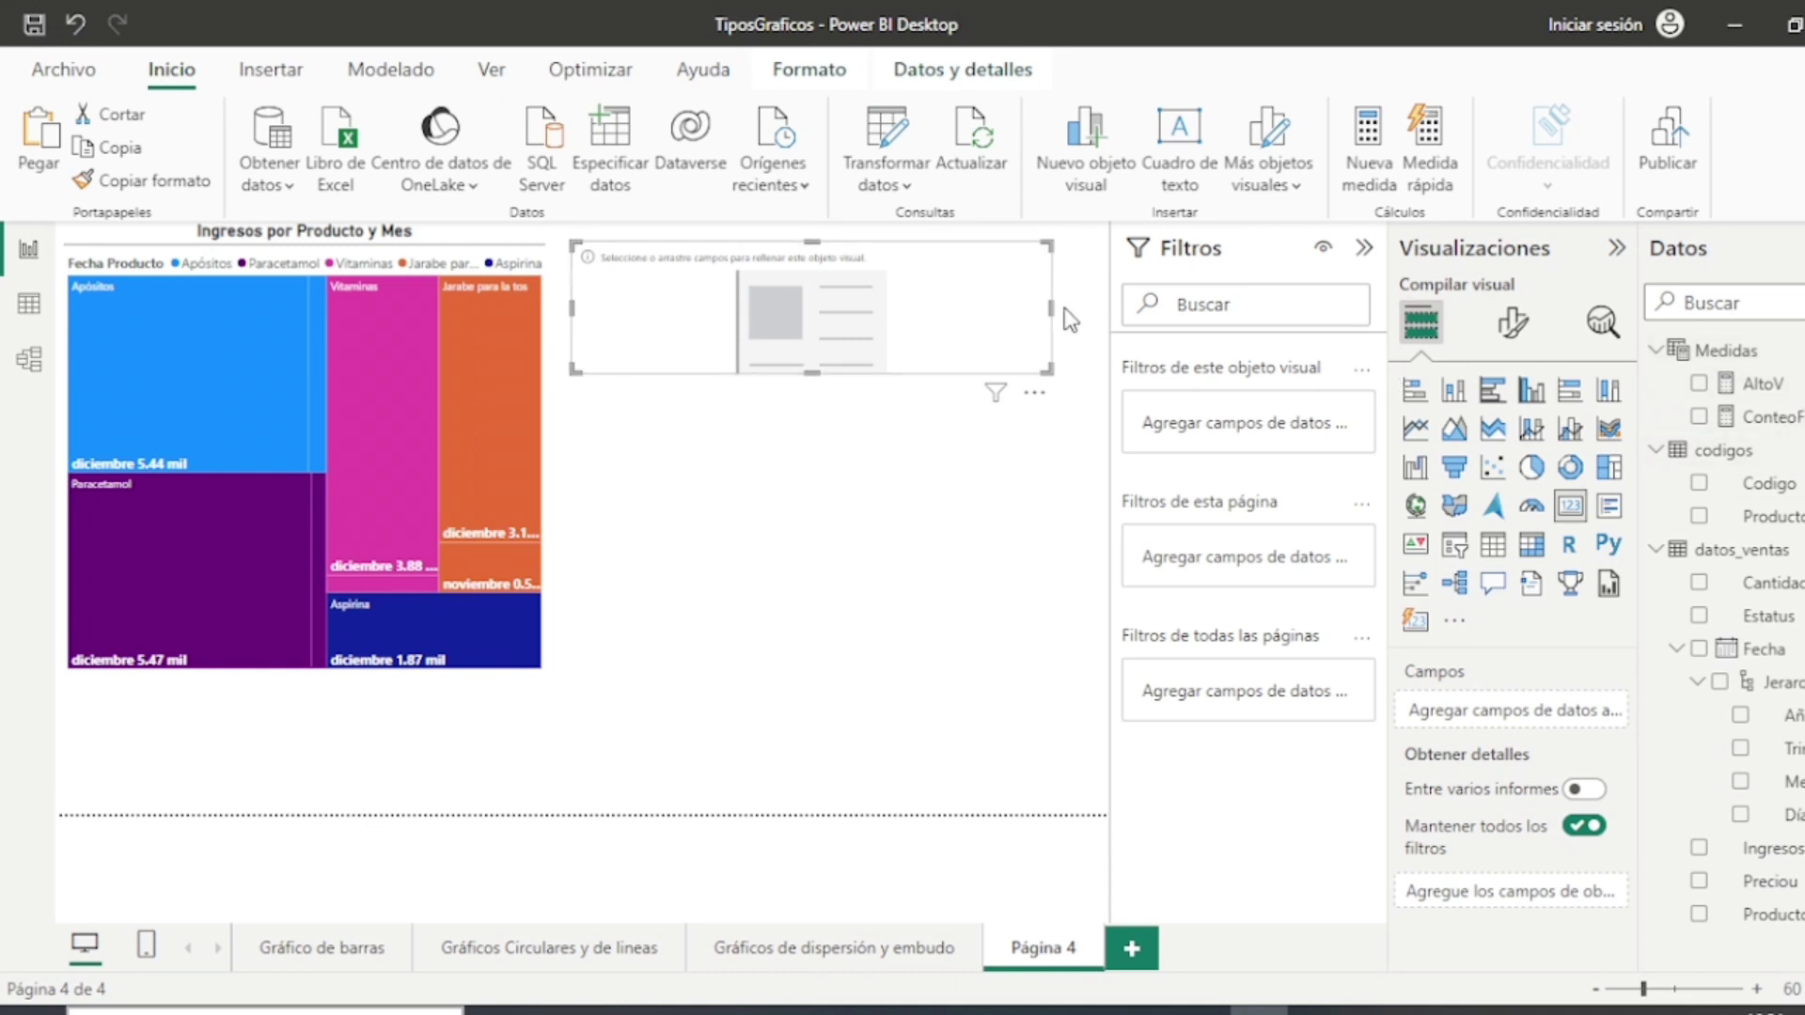
Step: Show the ConteoF measure in the card and enlarge it to nearly fill the width between the treemap and the page edge
drag(1047, 303, 846, 309)
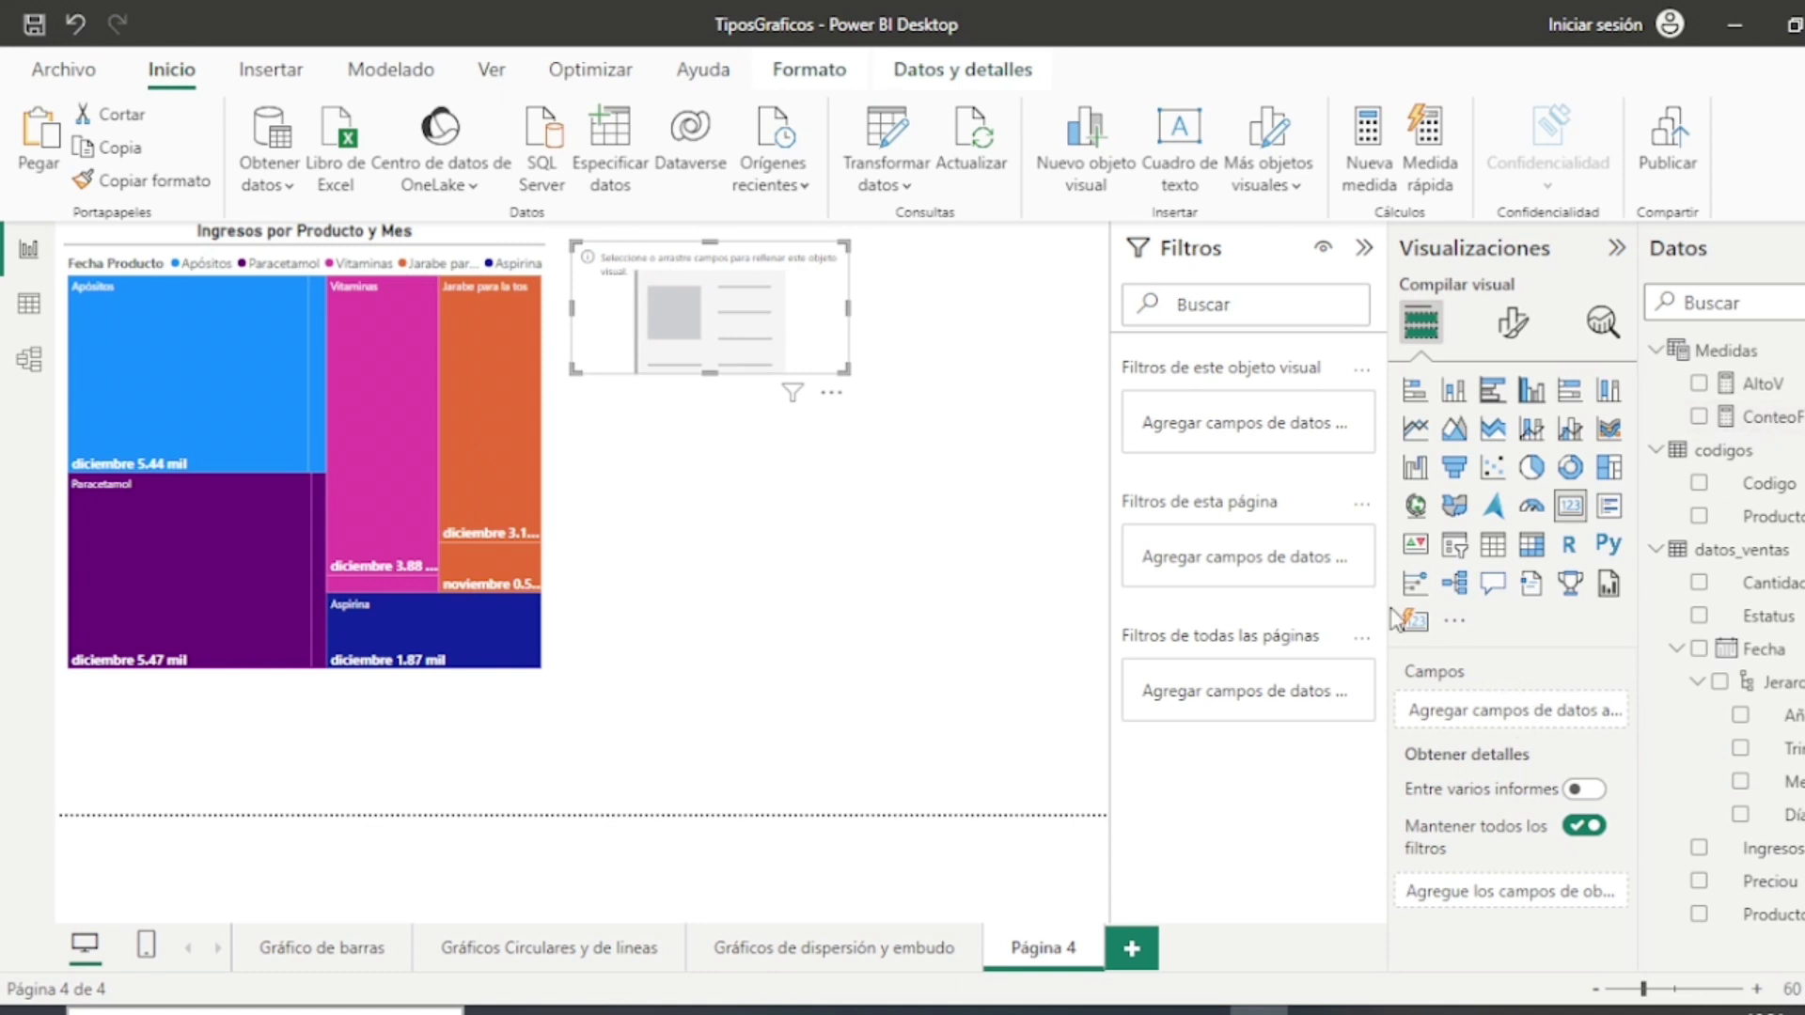
drag(1773, 418, 1506, 713)
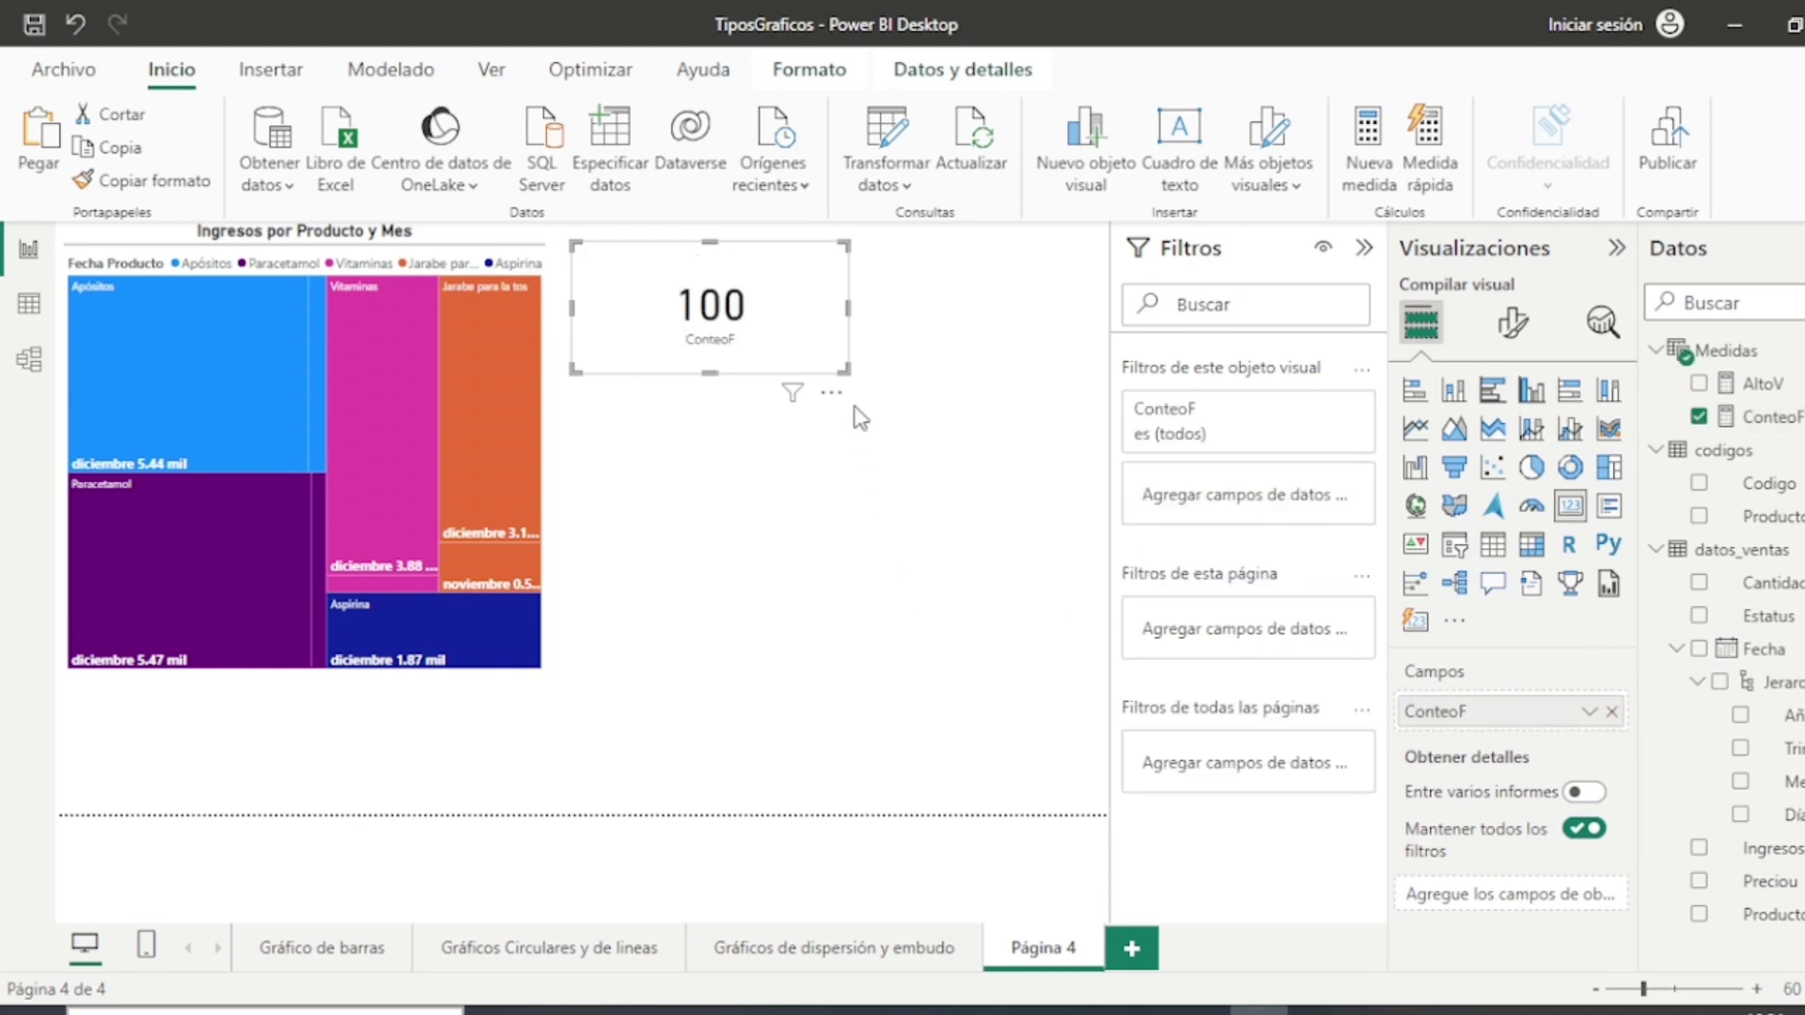
drag(845, 371, 947, 455)
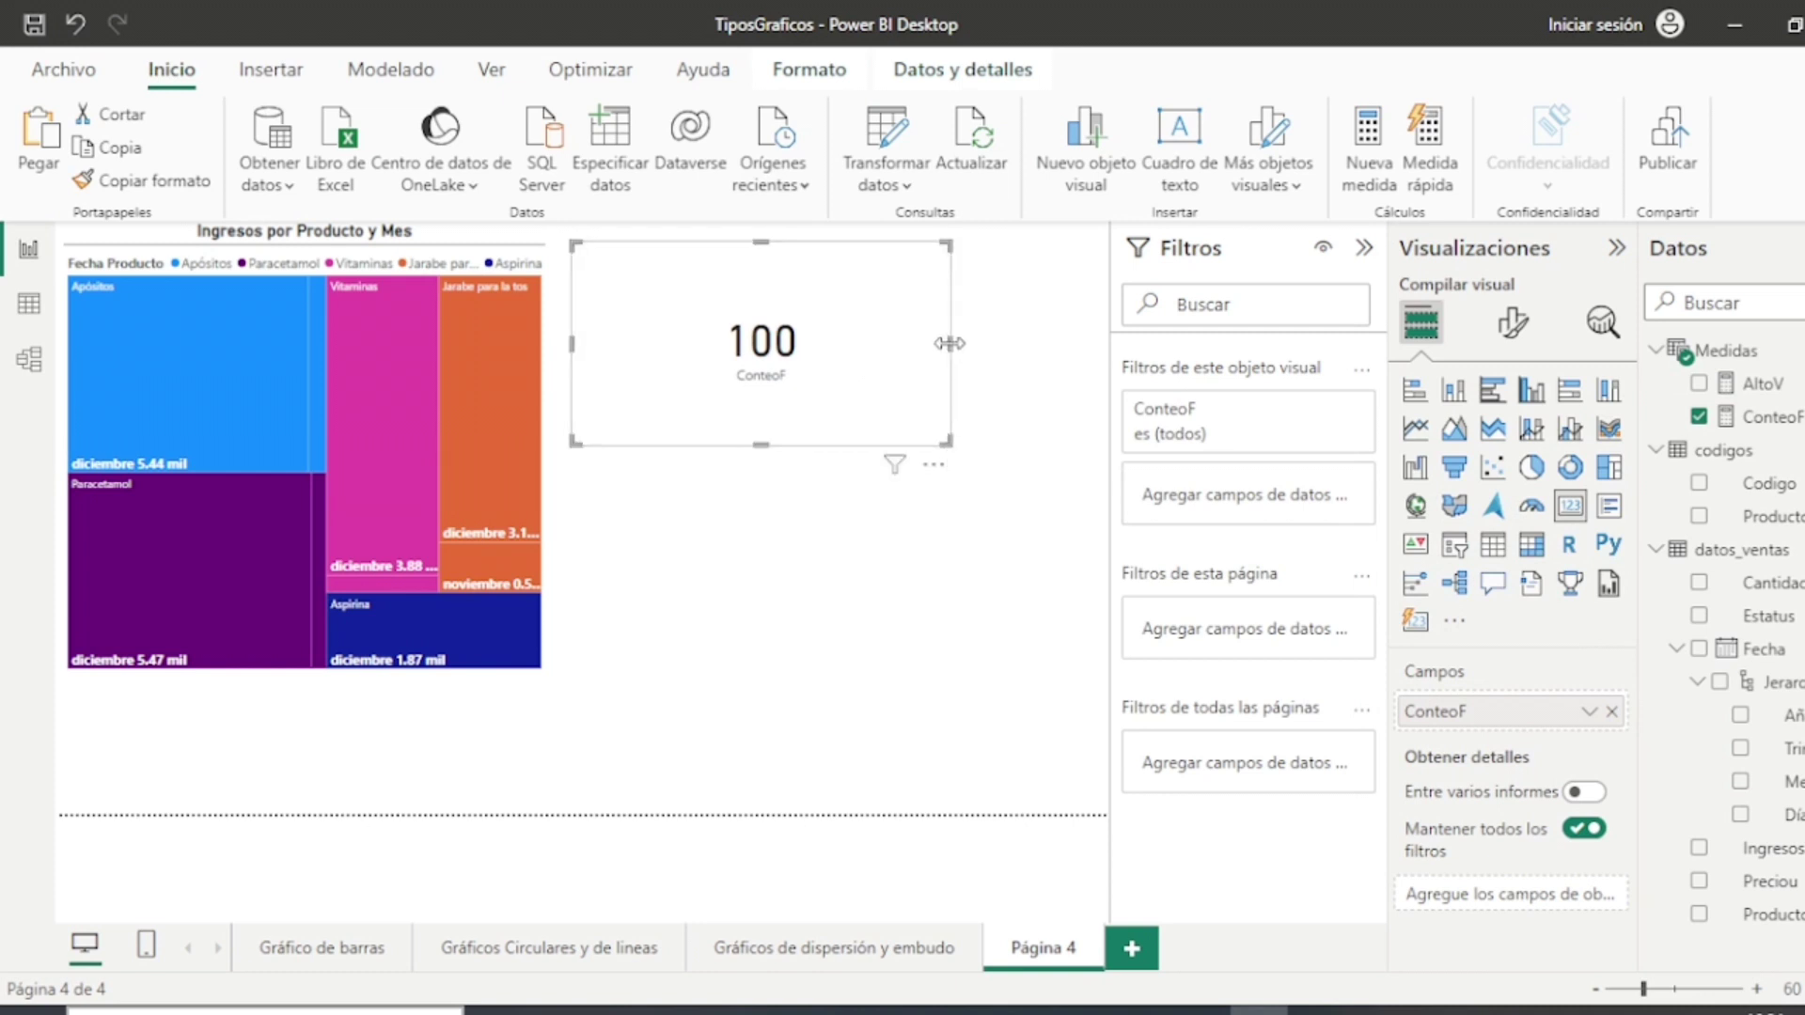
drag(950, 344, 1087, 346)
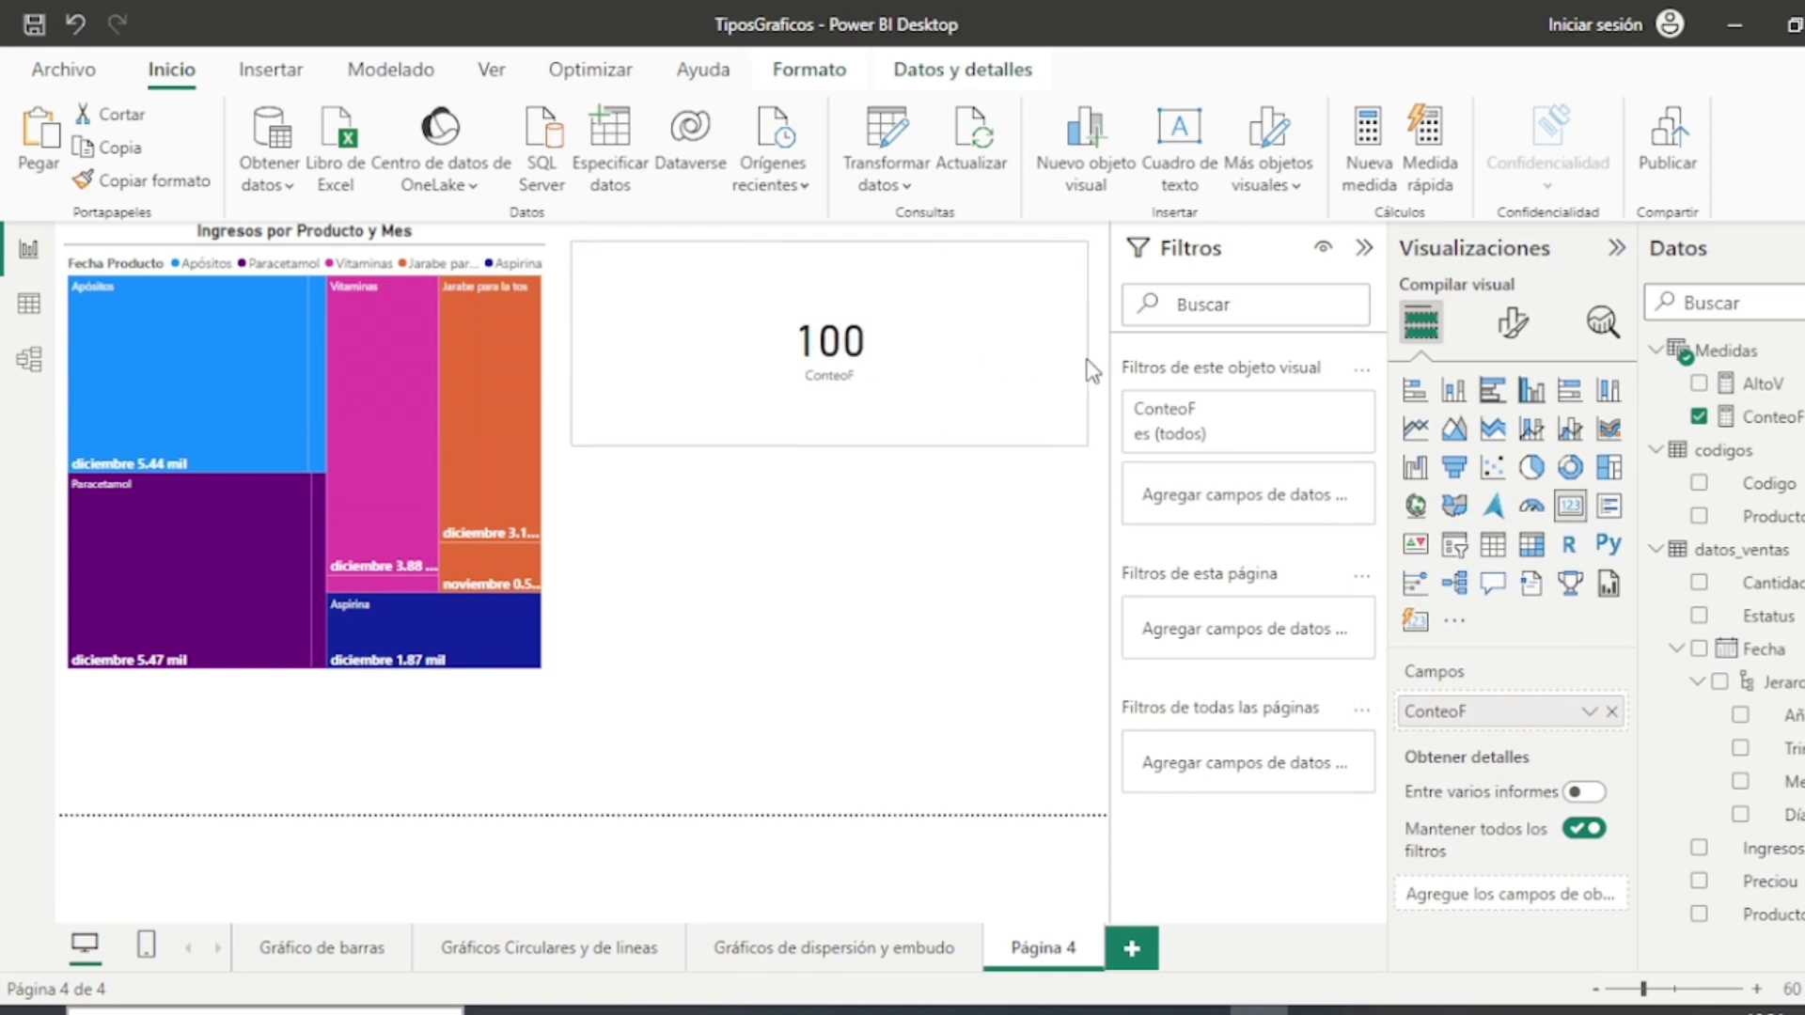
Step: Filter the card by the treemap's diciembre tiles for Vitaminas, Jarabe para la tos, Apósitos, Paracetamol and Aspirina in turn, and clear the selection
click(358, 432)
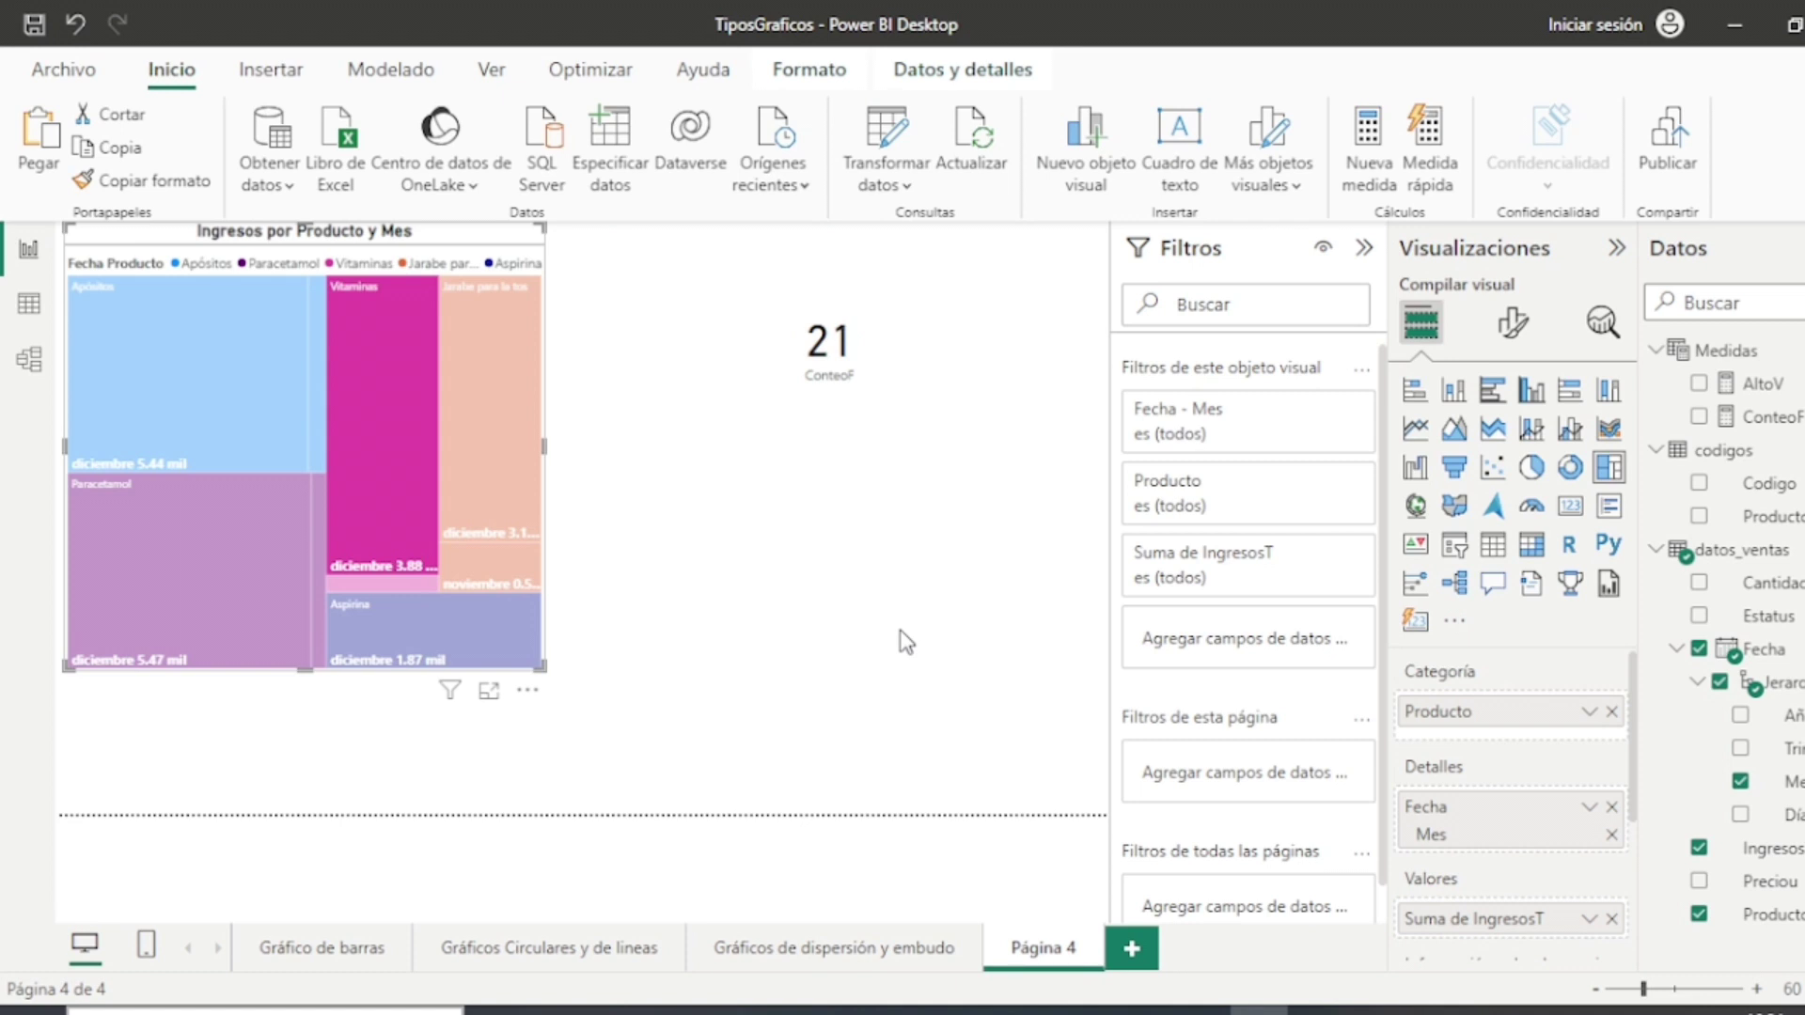
click(502, 397)
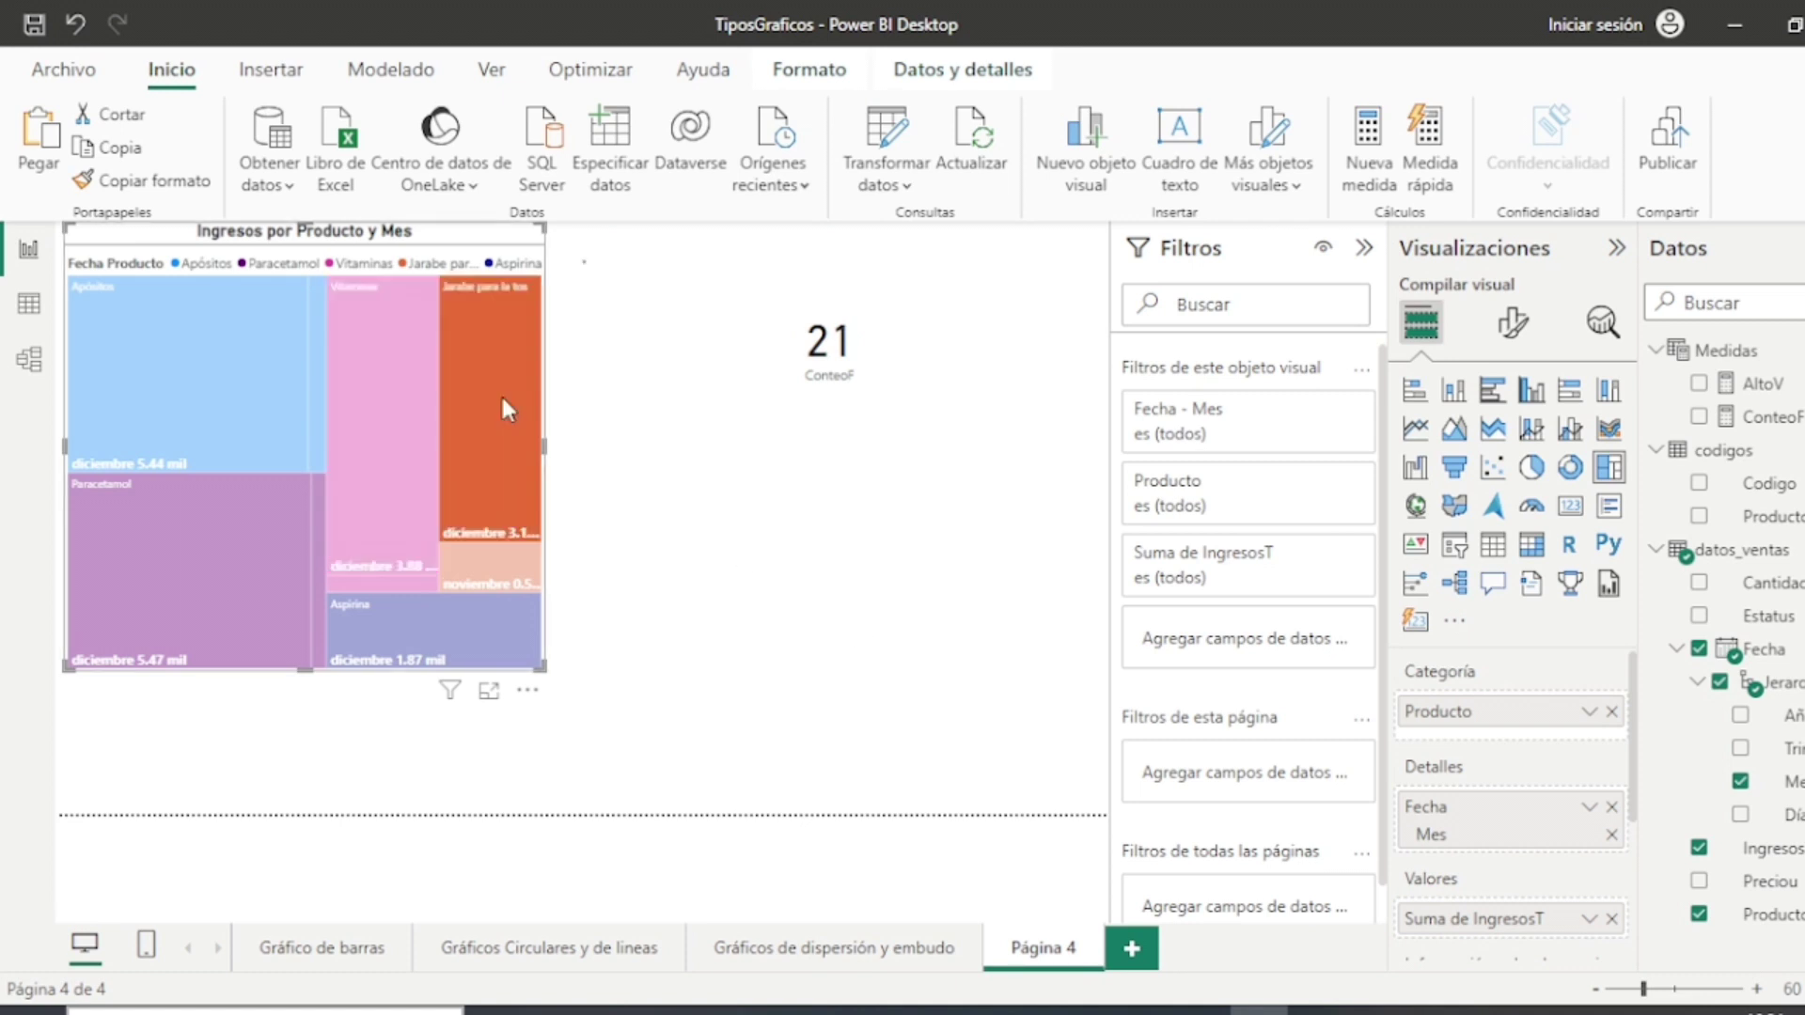
click(167, 364)
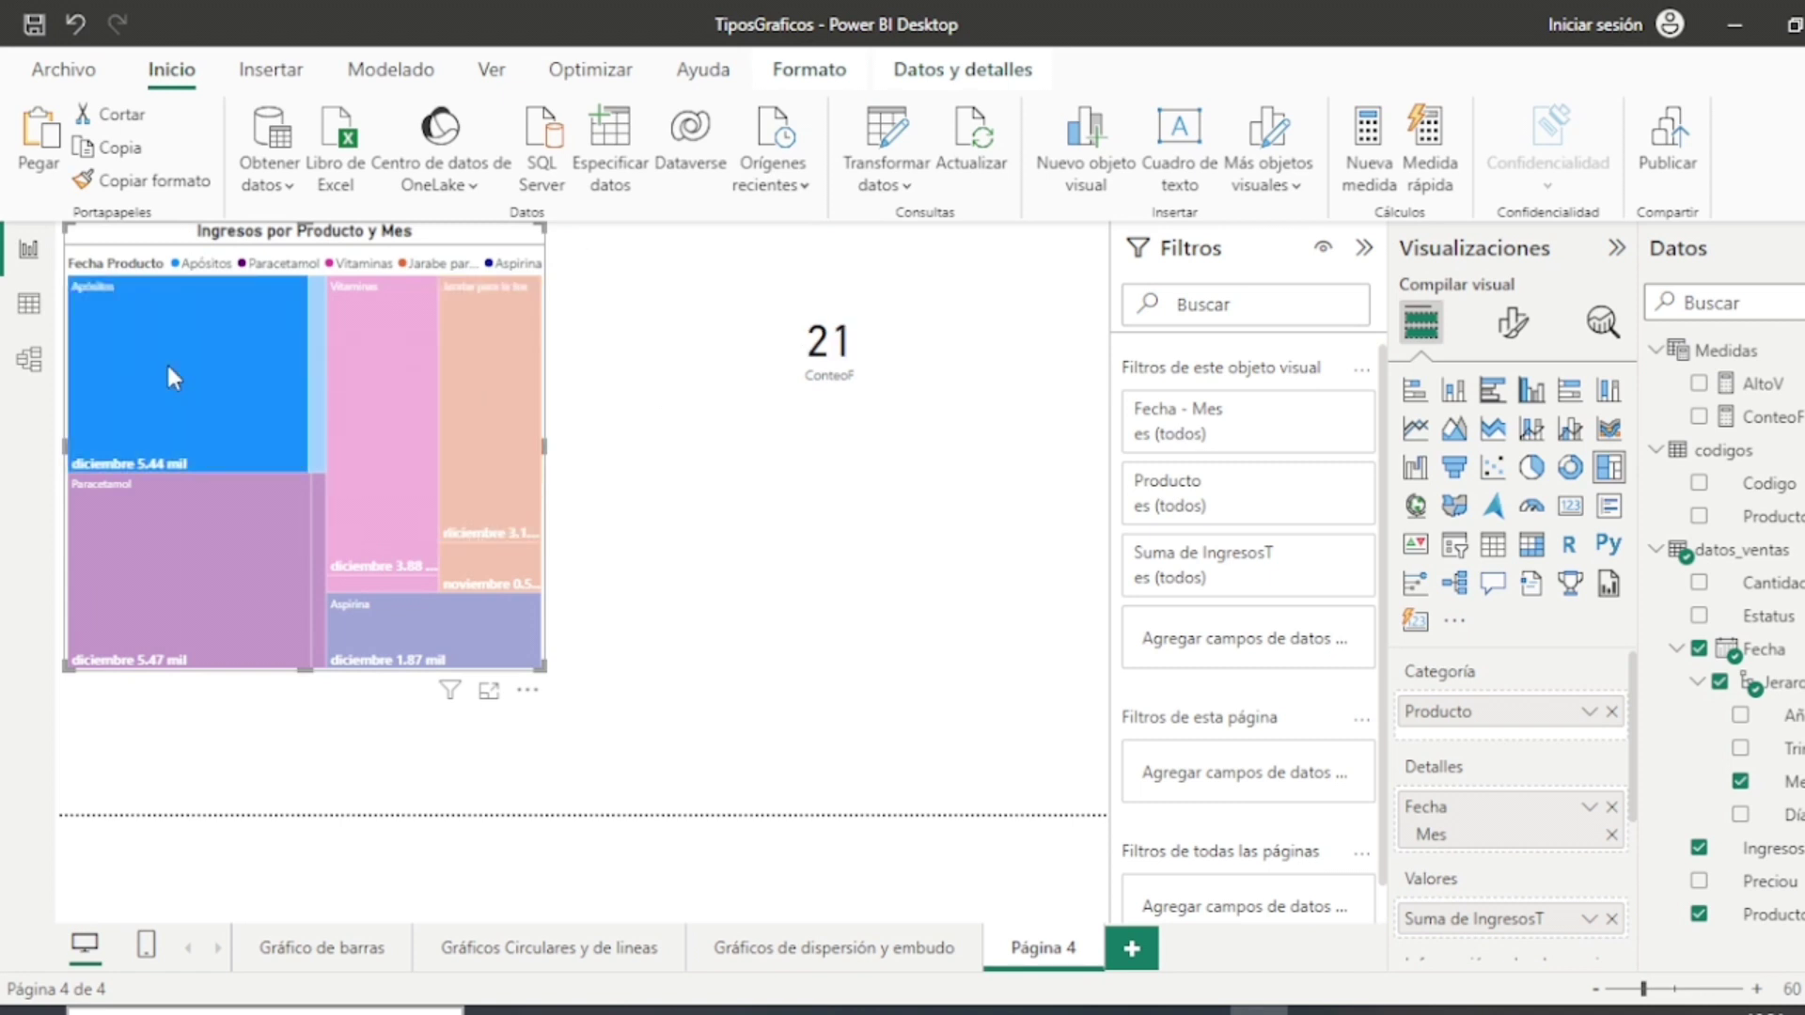
click(199, 553)
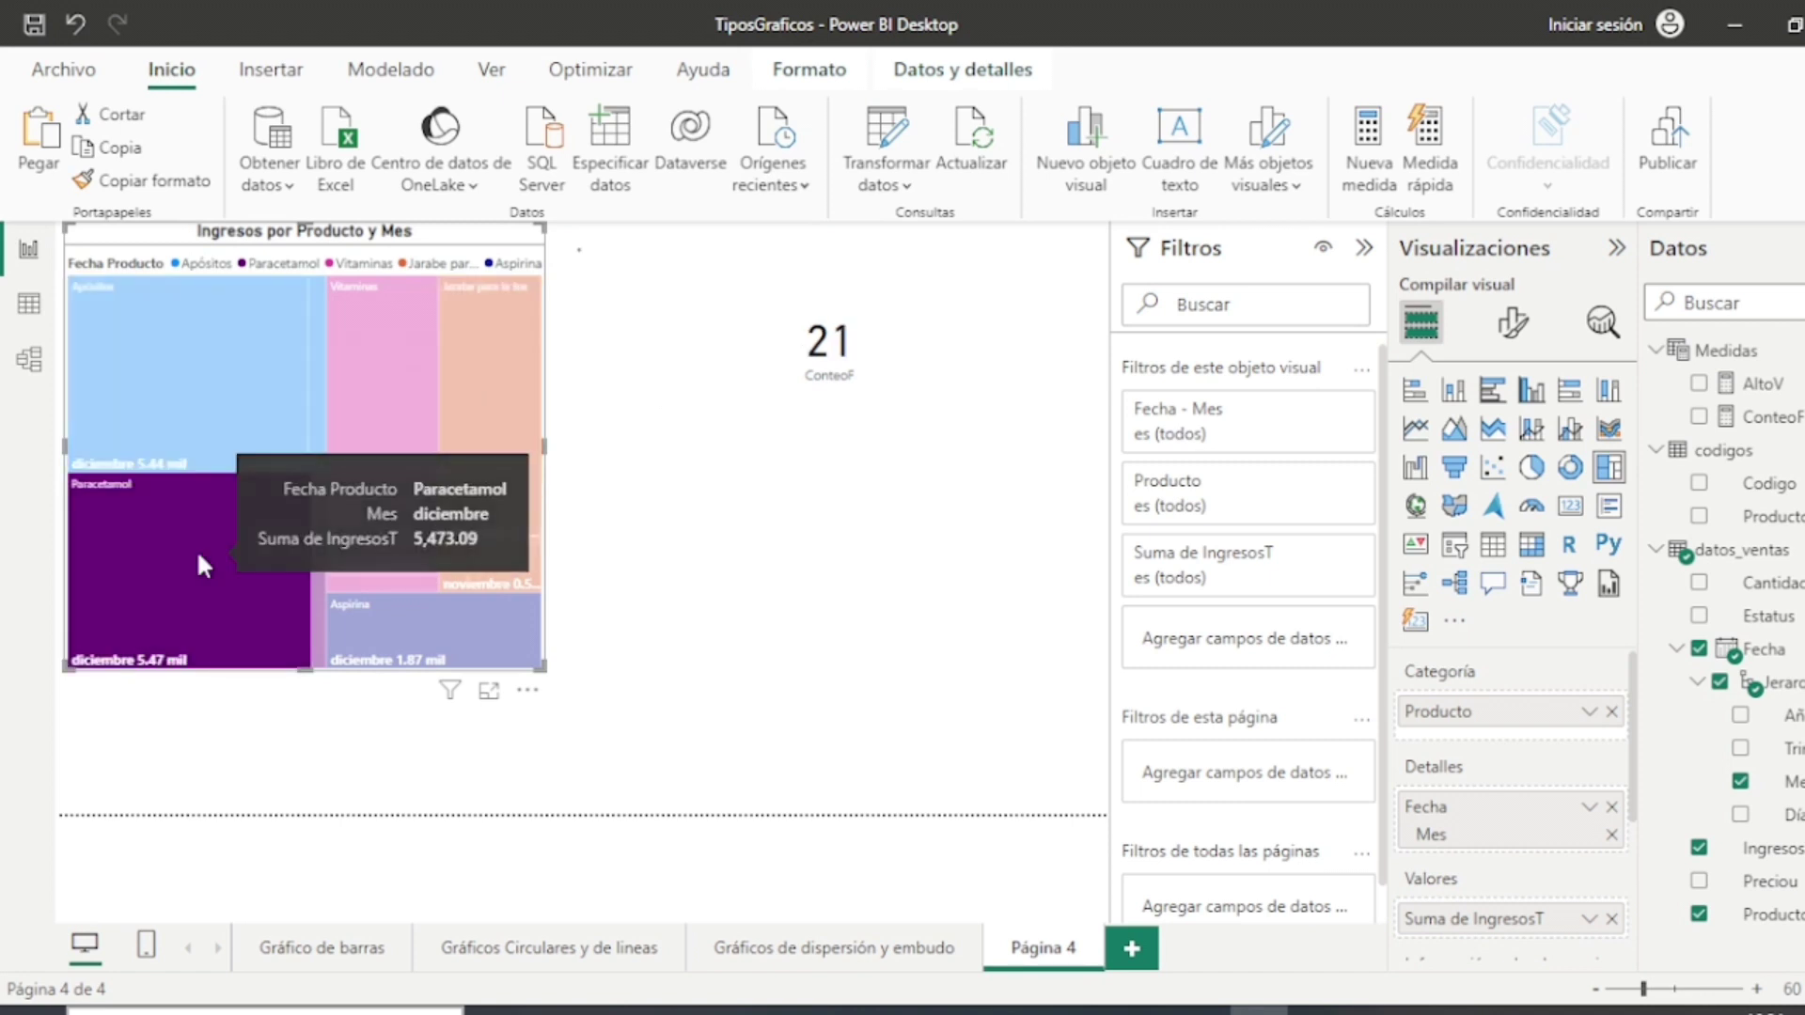
click(466, 628)
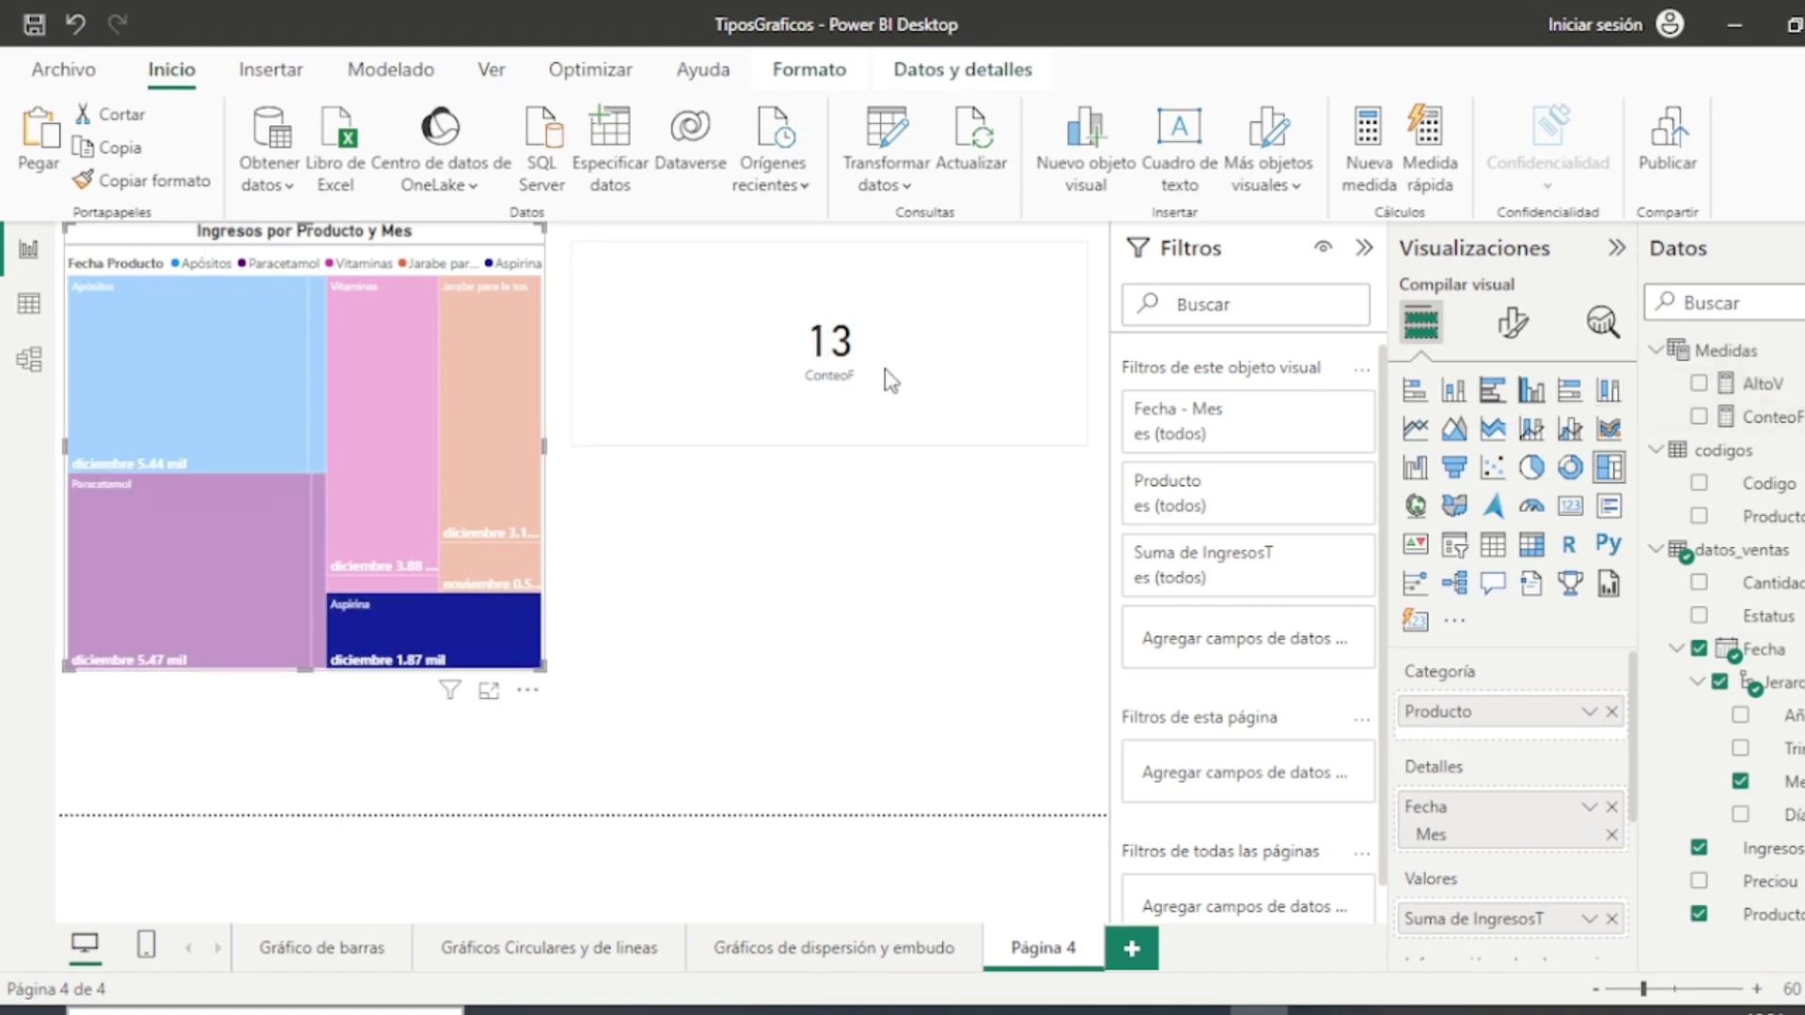
right_click(481, 235)
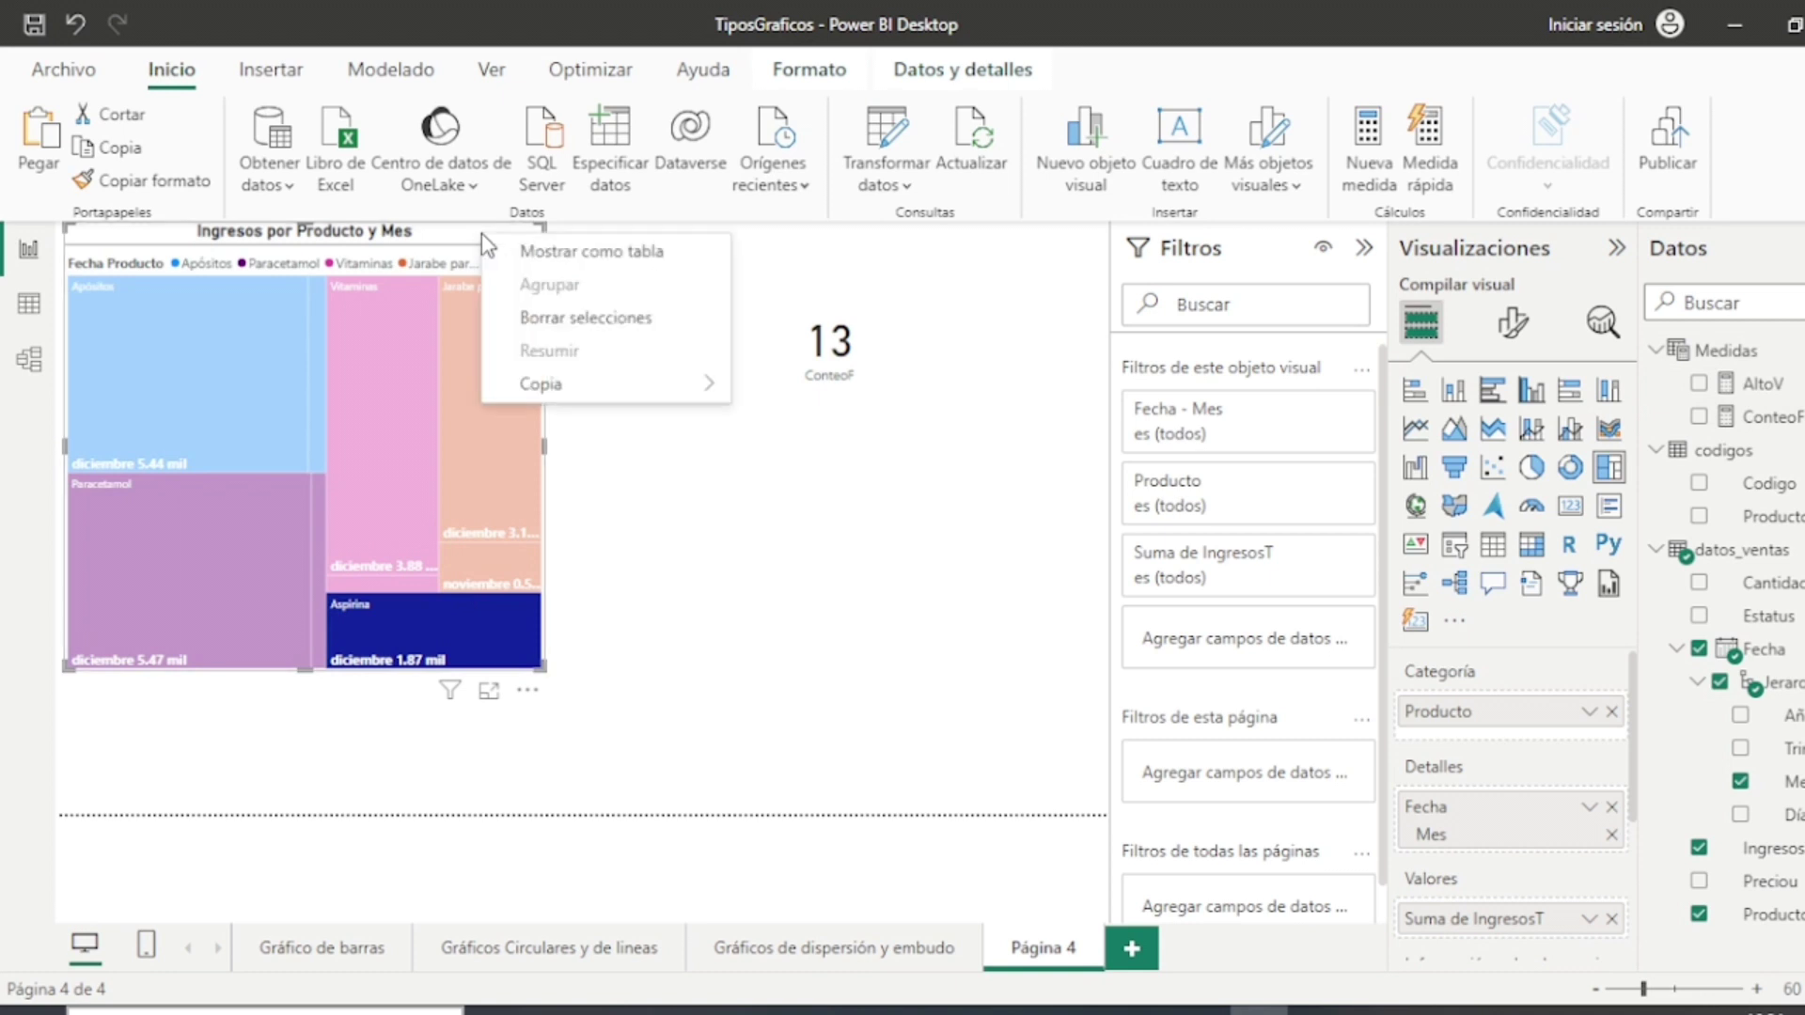
click(624, 314)
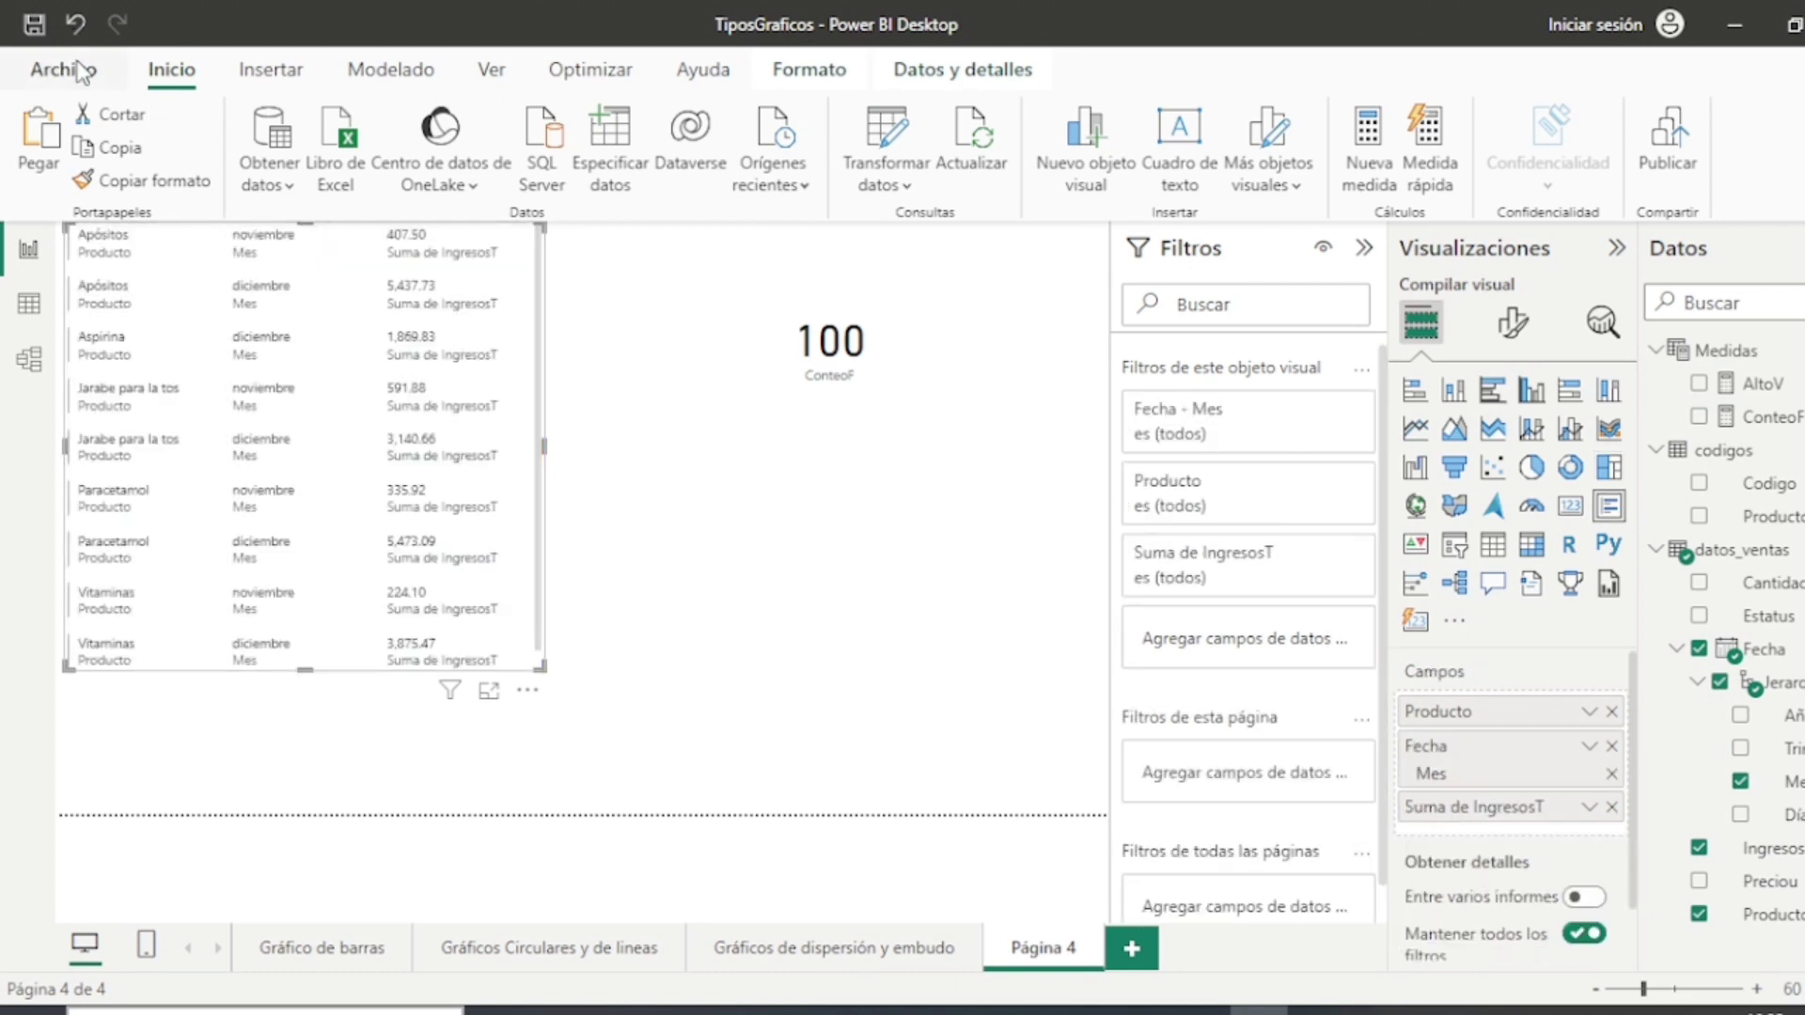
Step: Undo the treemap's change to a multi-row card, and insert an empty multi-row card beneath the ConteoF card, spanning from treemap to page edge
key(ctrl+z)
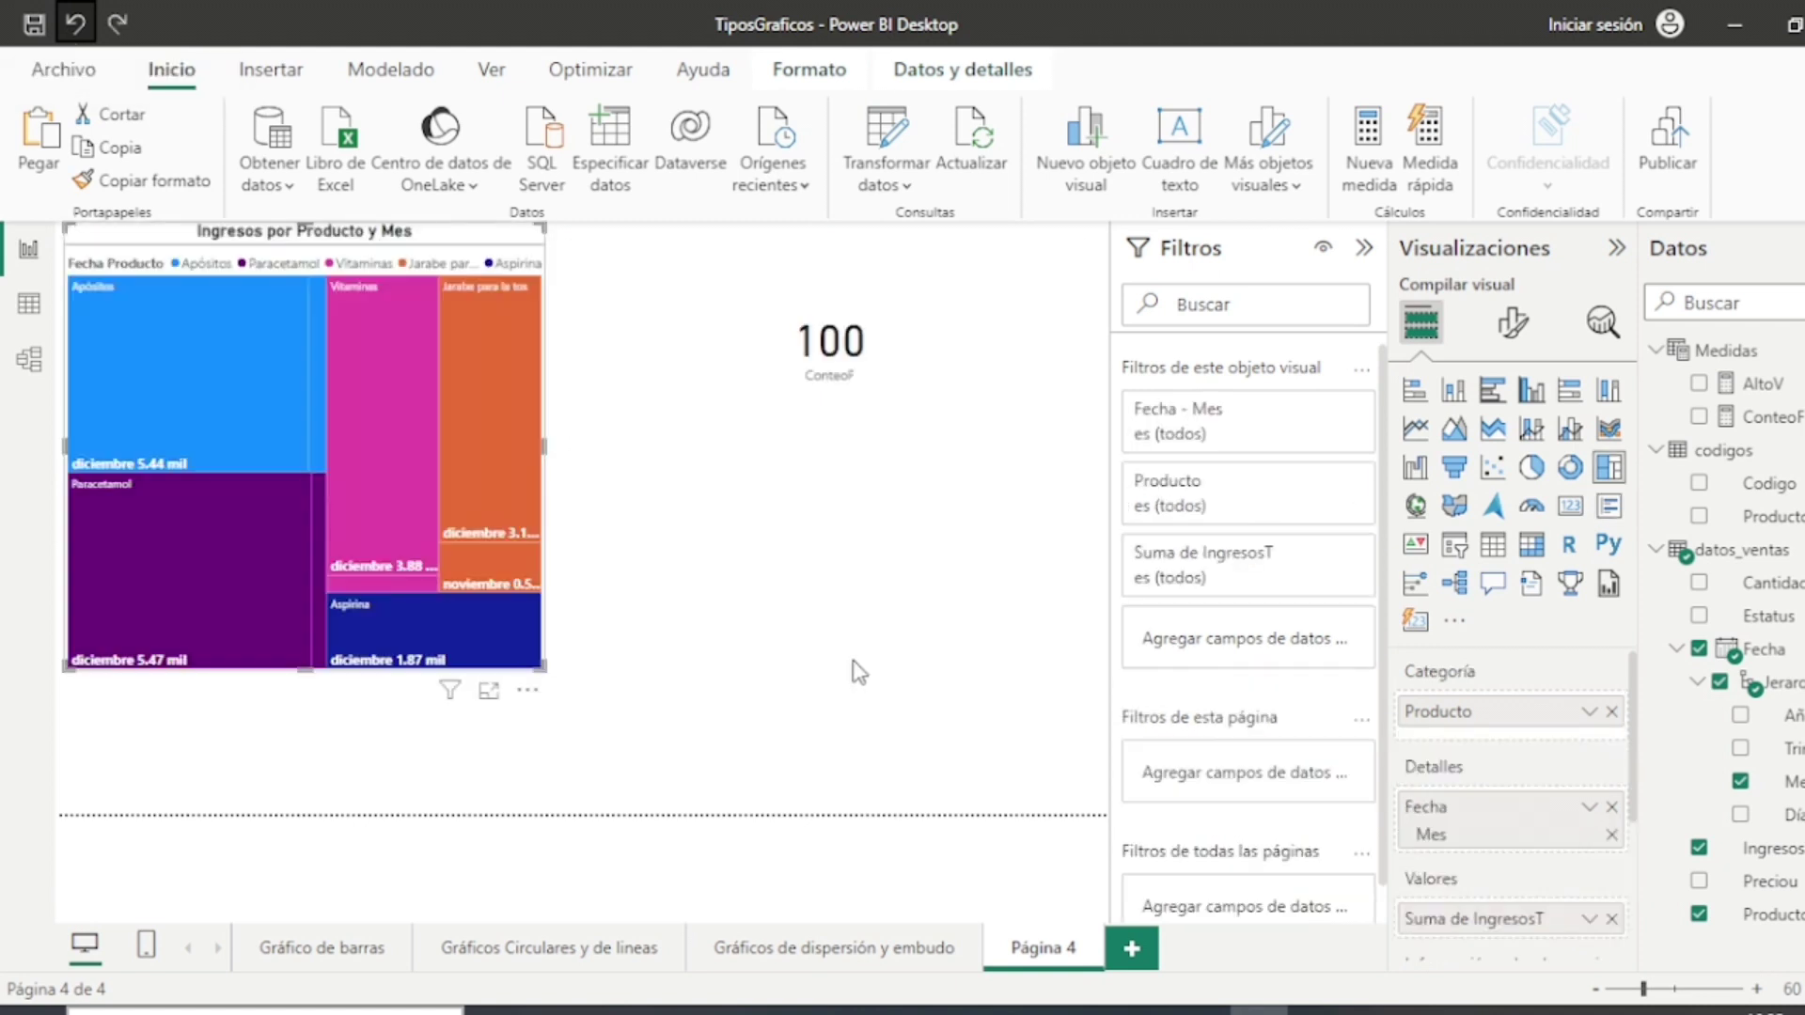
click(855, 671)
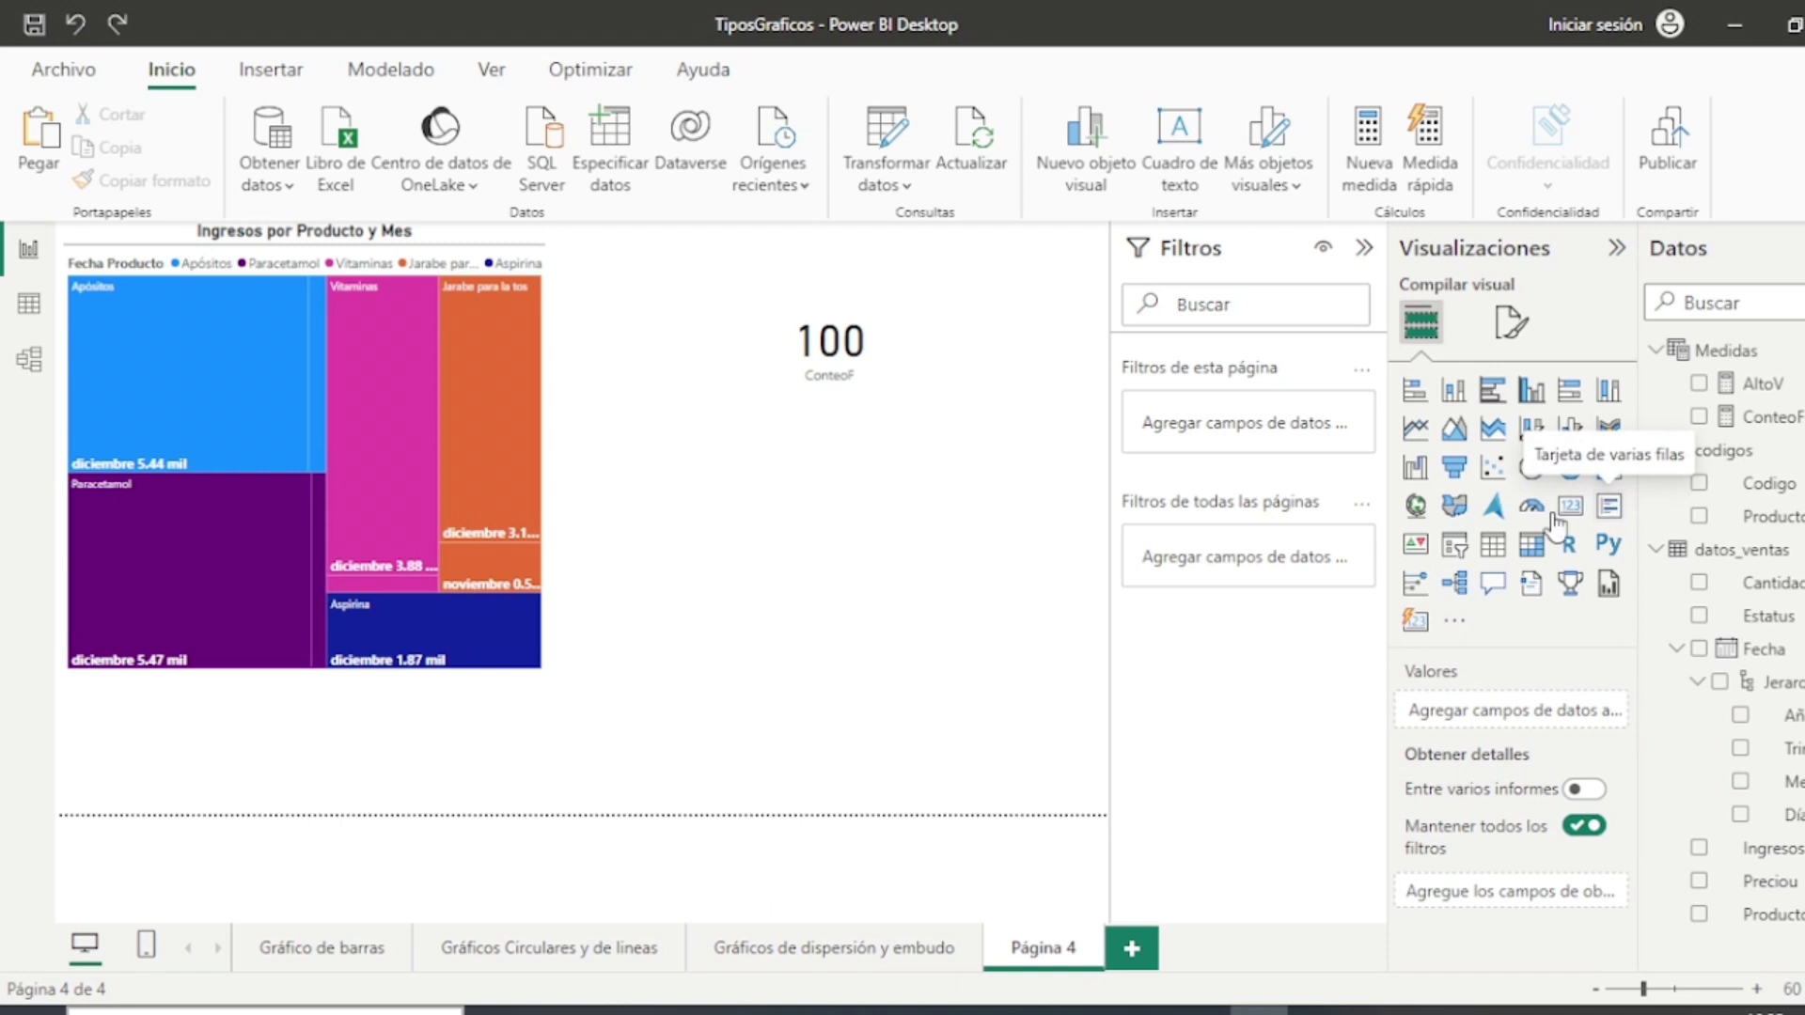
click(1609, 507)
drag(435, 763, 970, 516)
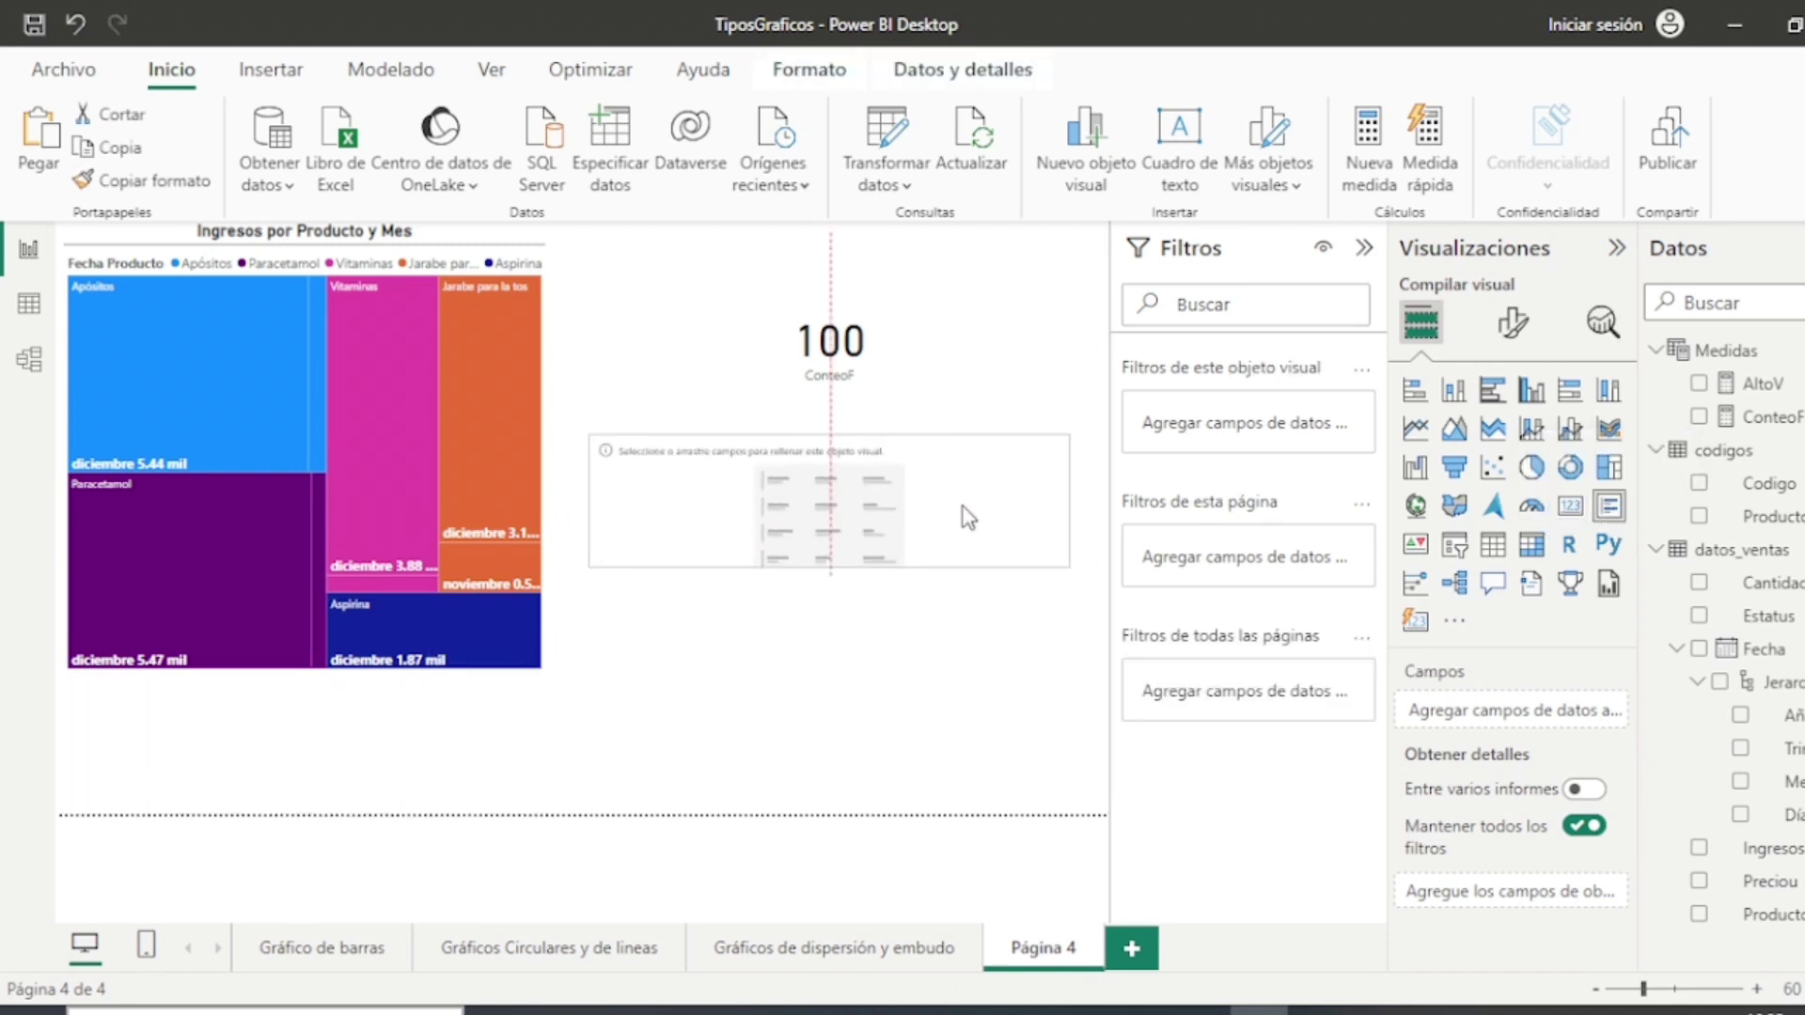
mouse_move(1072, 565)
mouse_down()
mouse_move(1096, 596)
mouse_move(1039, 560)
mouse_up()
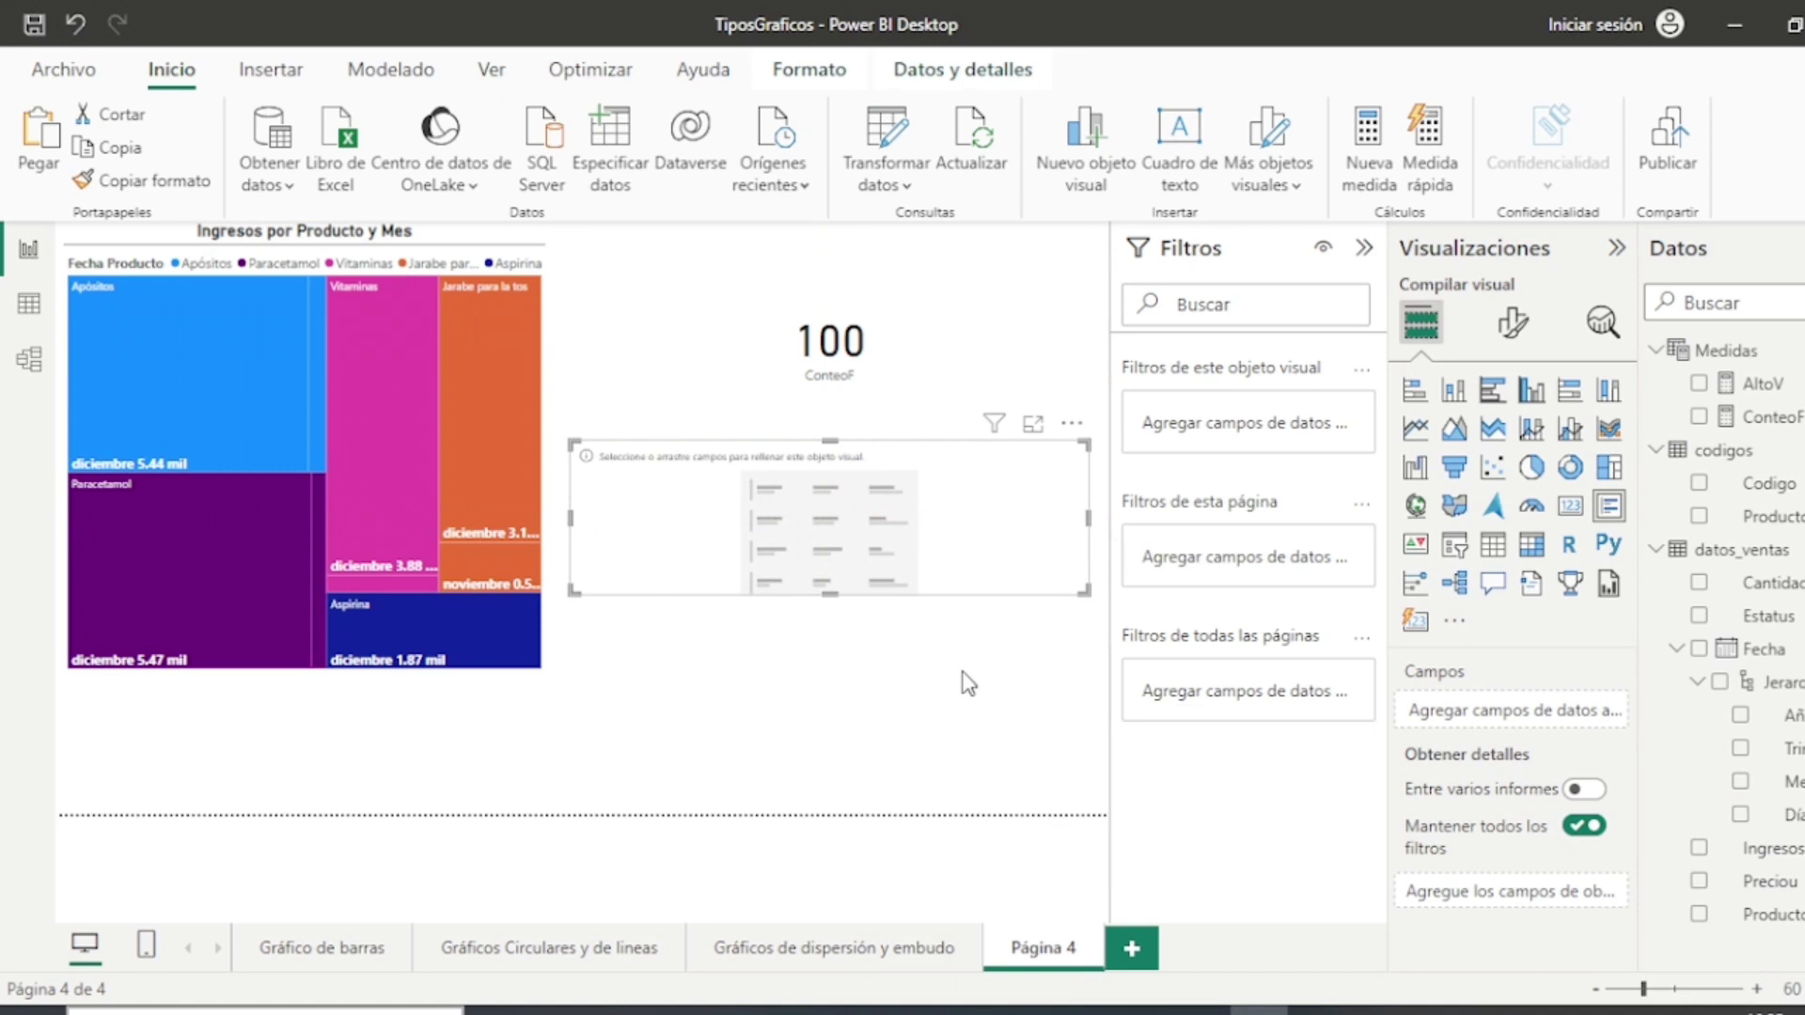
drag(570, 519, 549, 524)
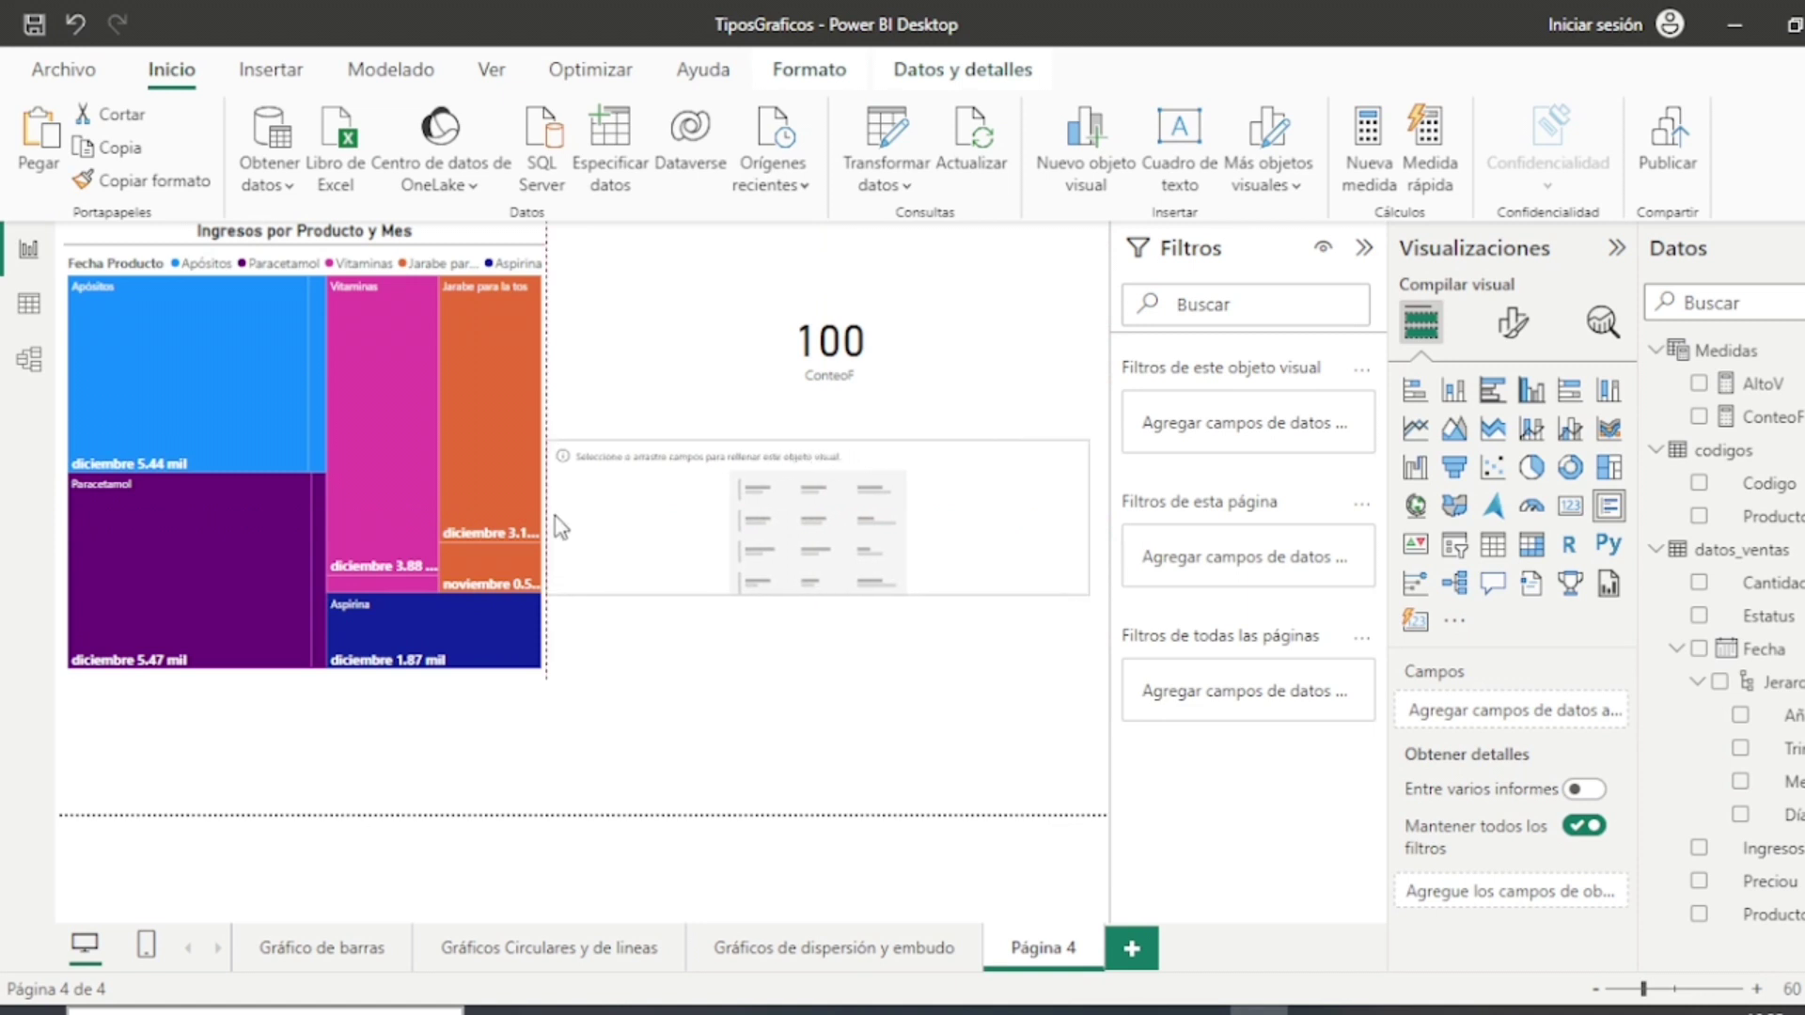
drag(1090, 516, 1106, 523)
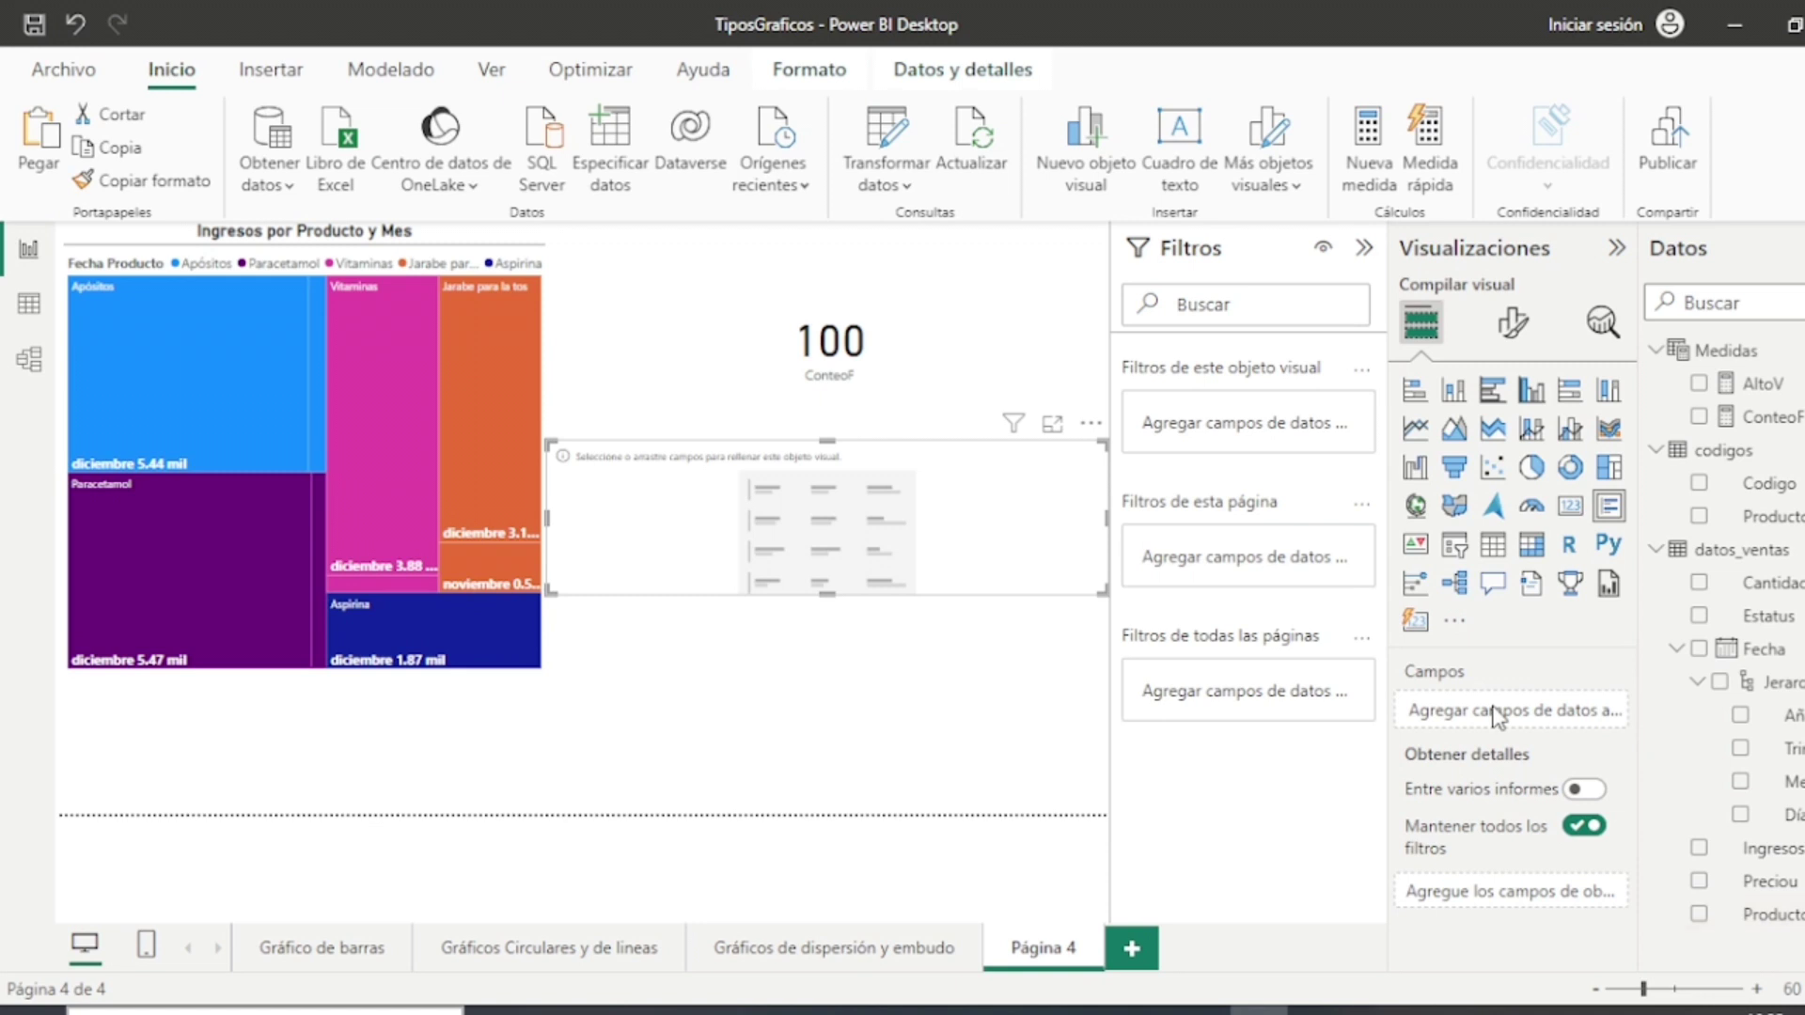
Step: Add the Producto field and the Mes level of Fecha to the multi-row card, and extend the card downward
drag(1497, 717, 1494, 714)
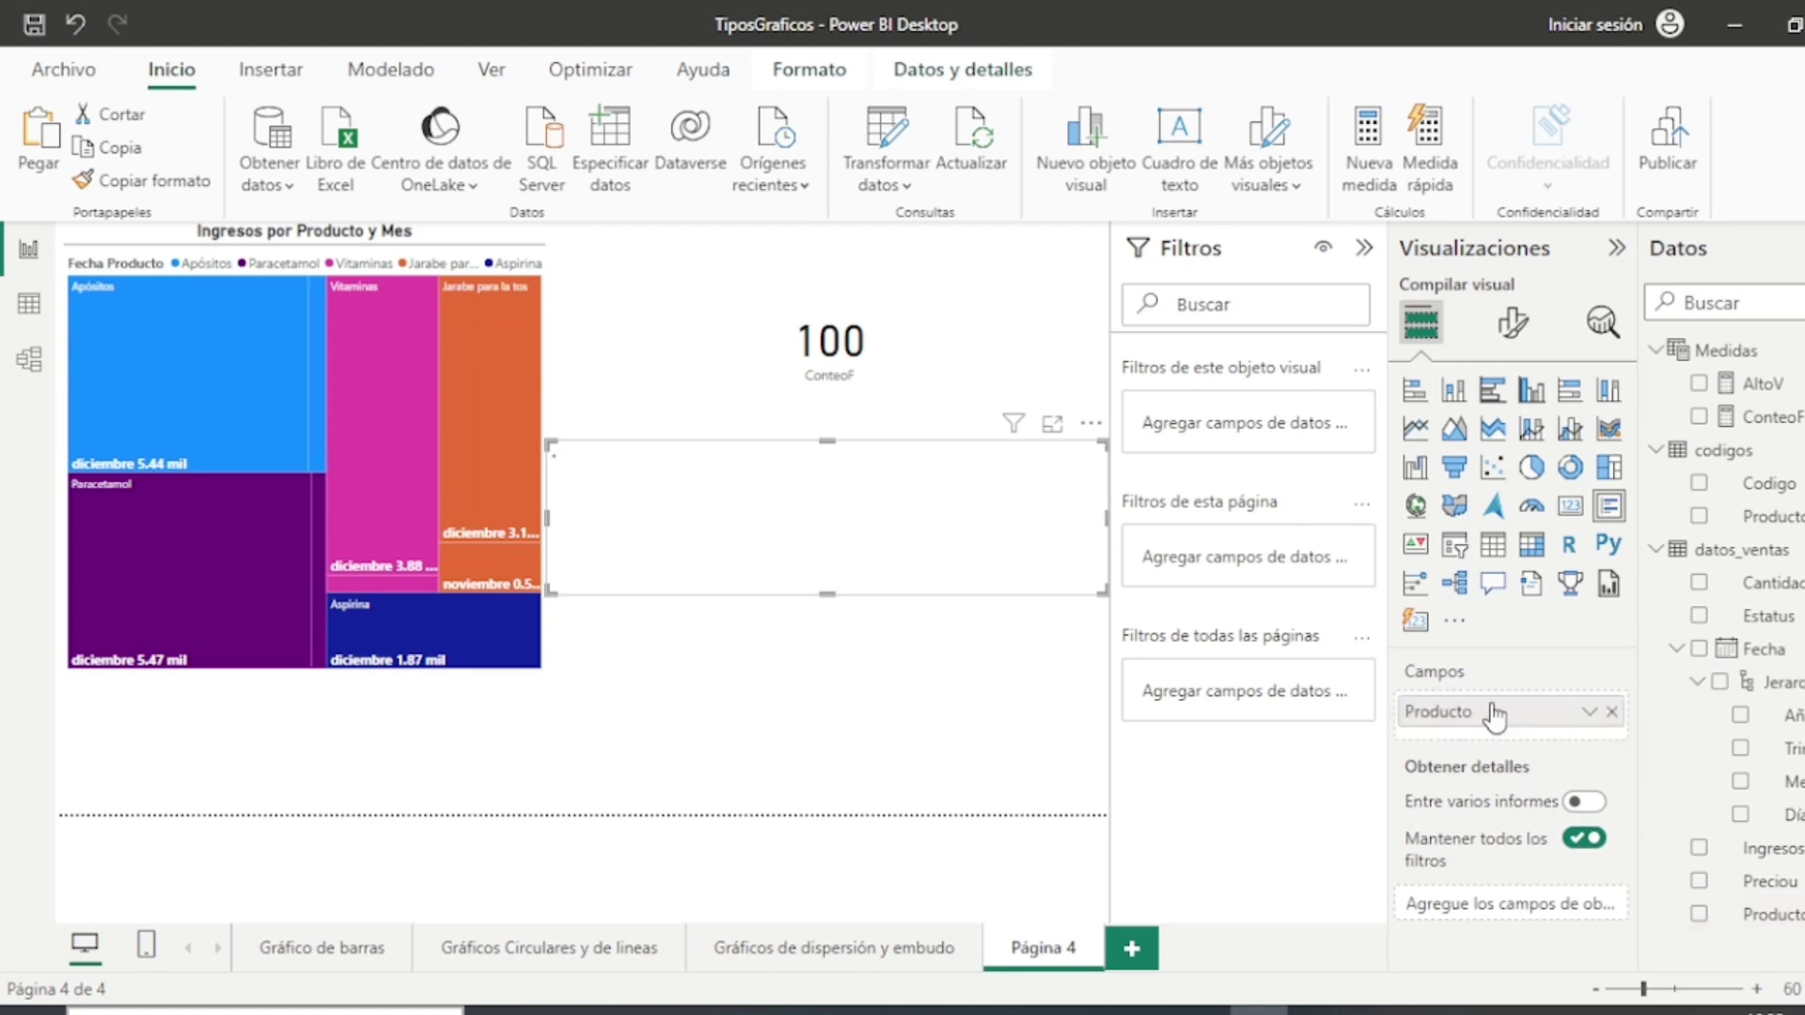
drag(1791, 781, 1472, 743)
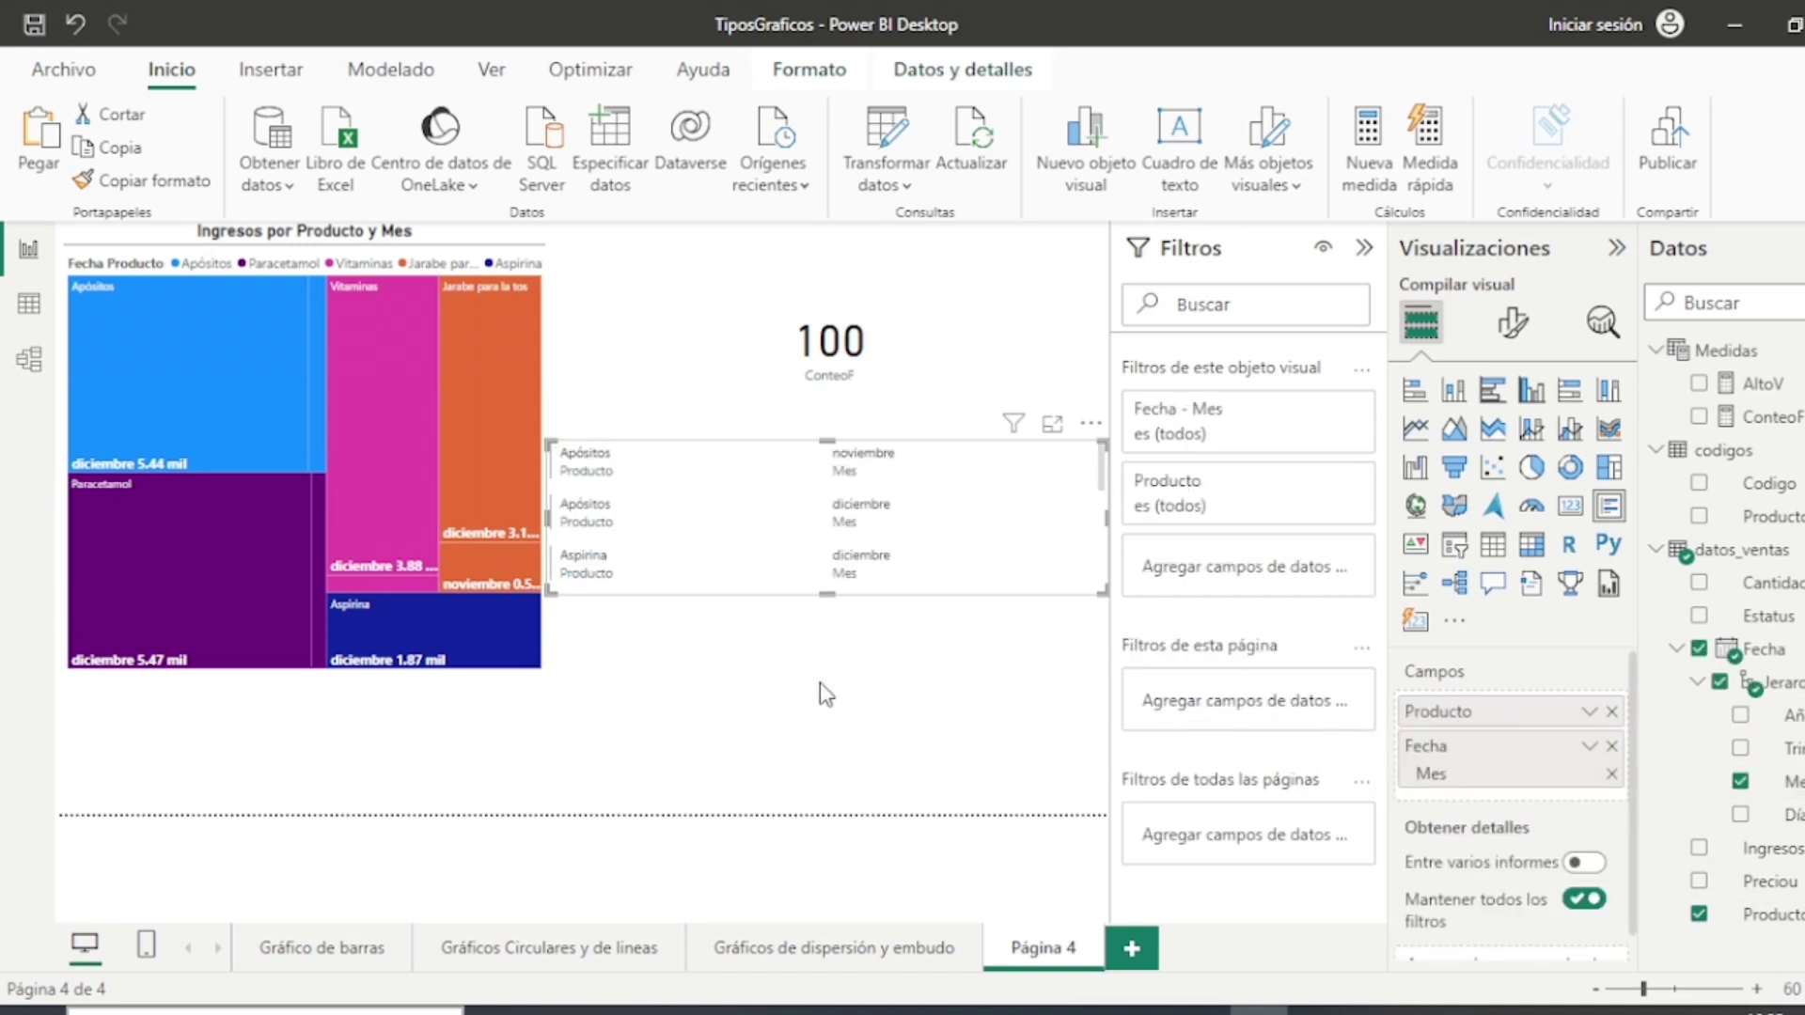
drag(824, 592, 824, 750)
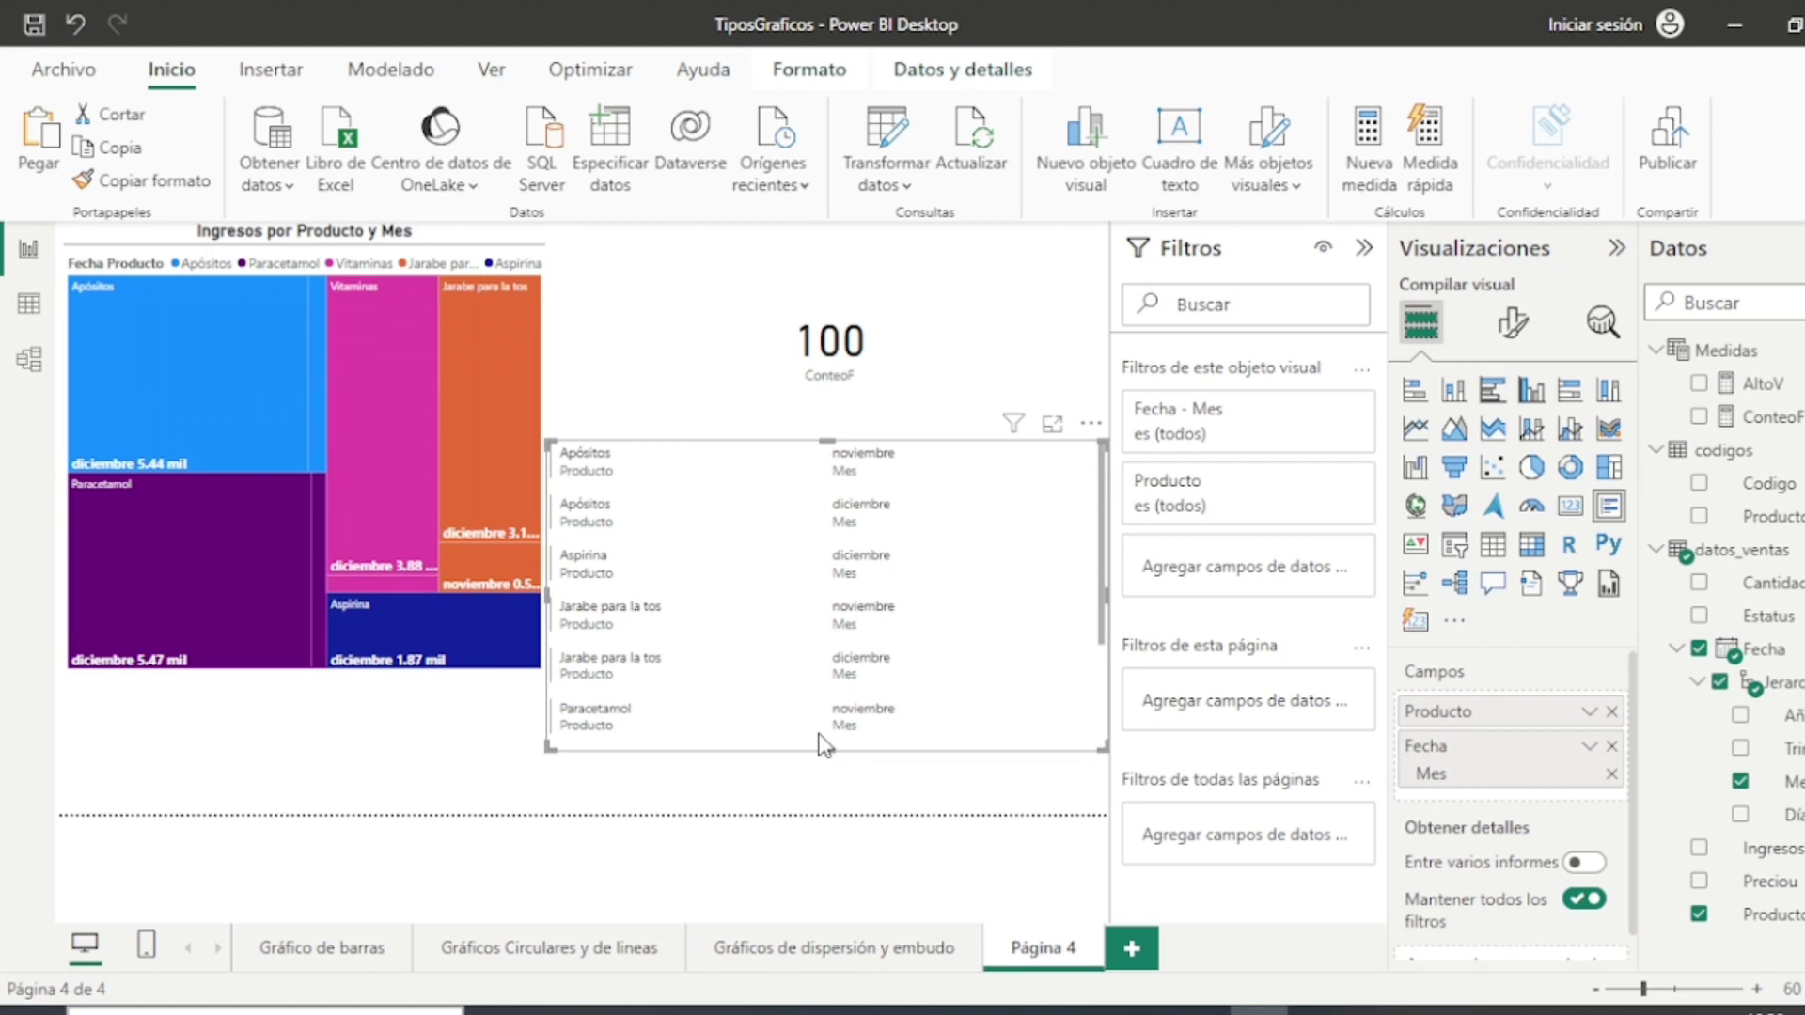
Step: Summarize Producto as Recuento in the multi-row card and shorten the card to align with the treemap's bottom edge
click(1588, 714)
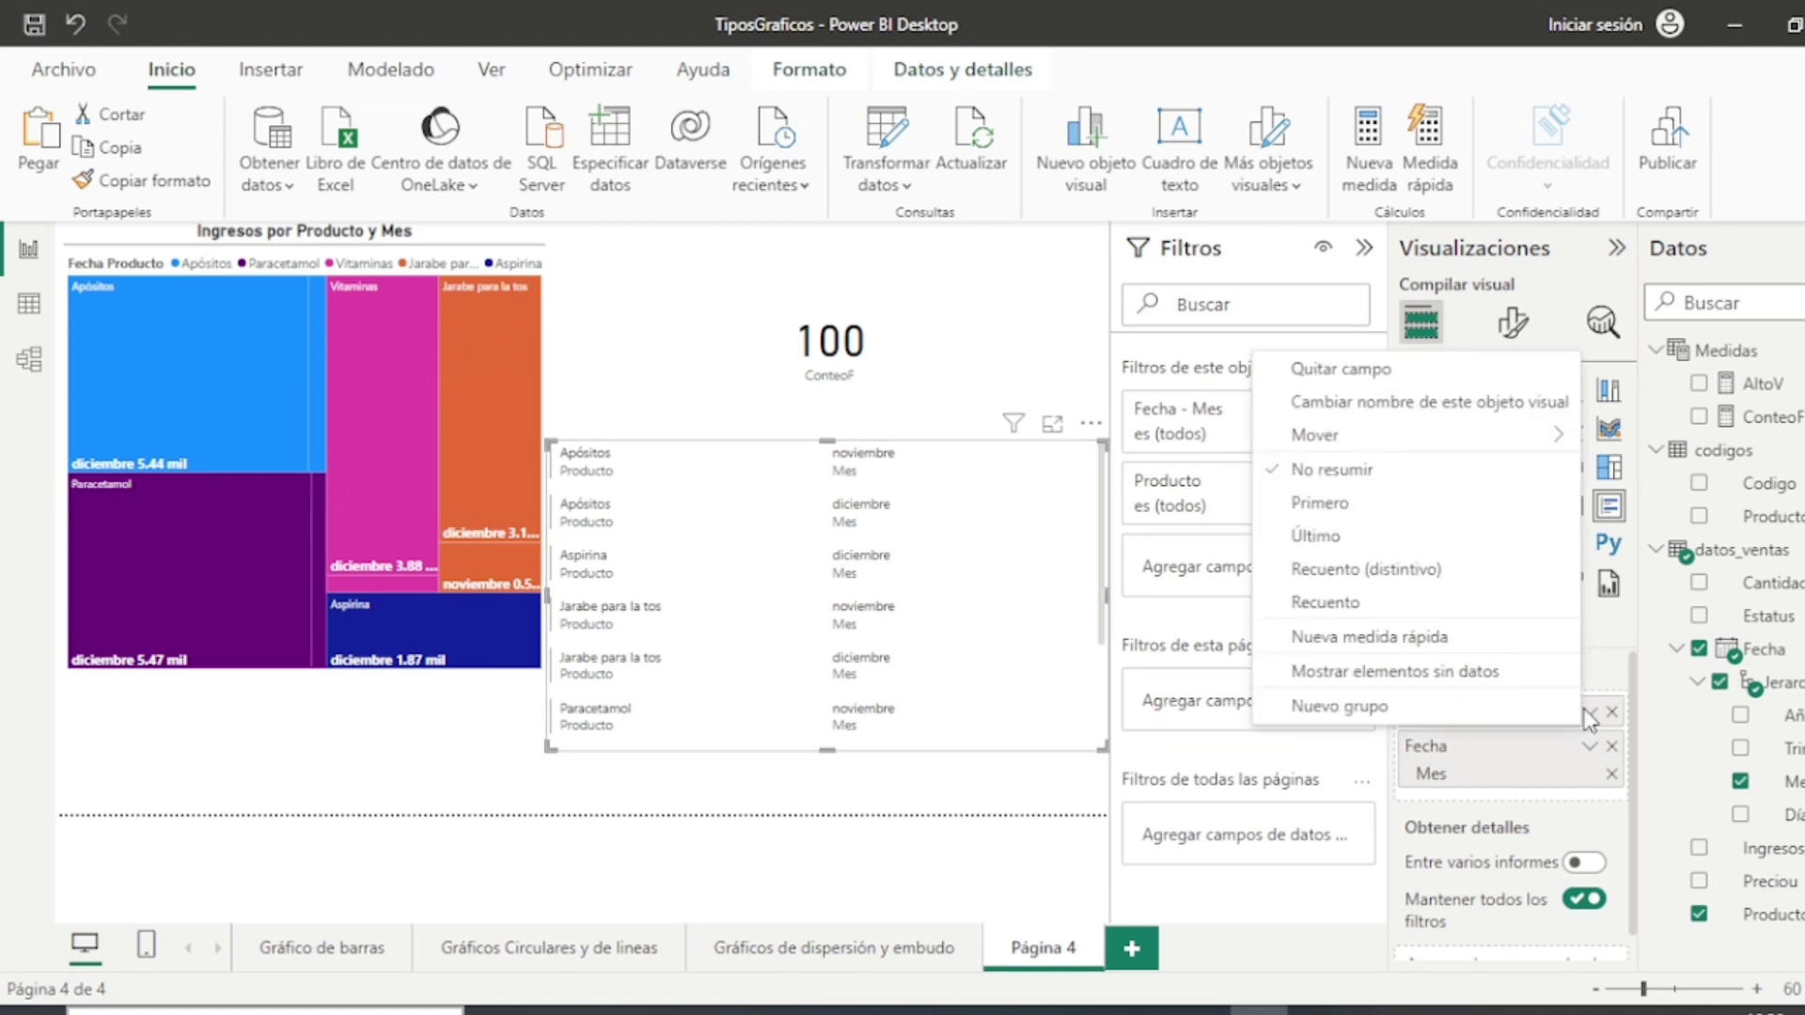
click(1338, 608)
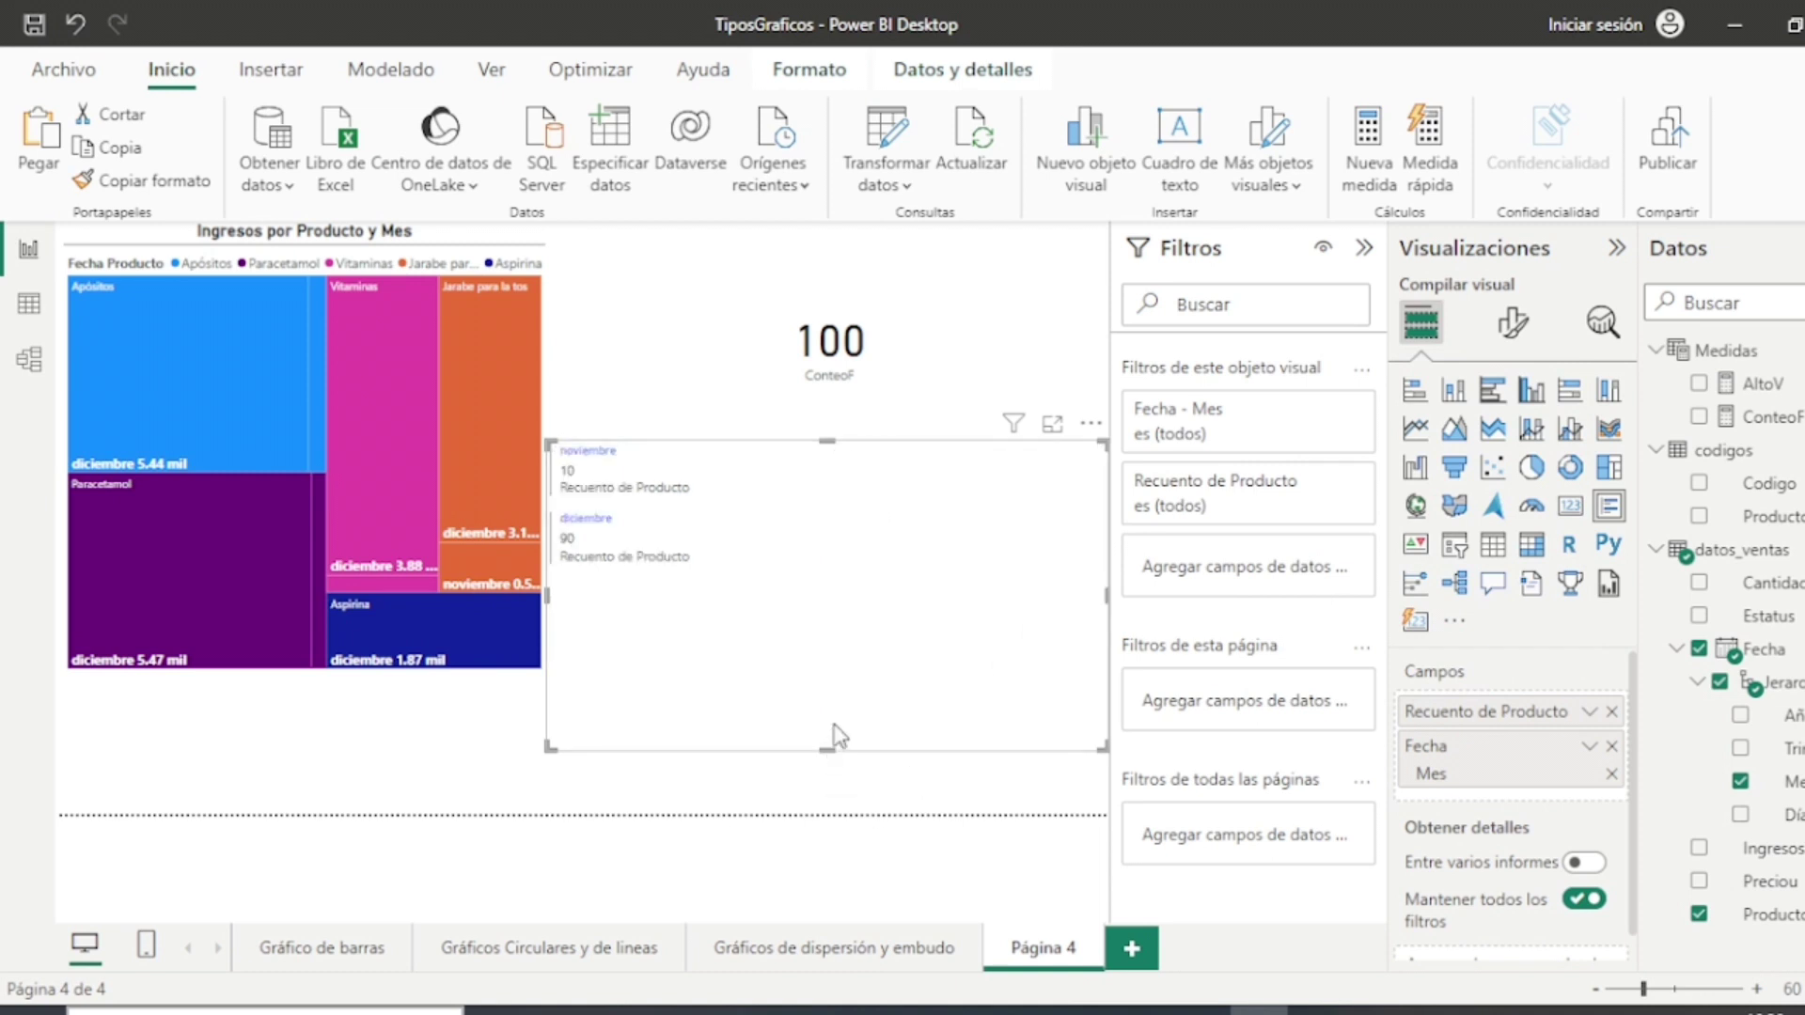
drag(829, 749, 865, 673)
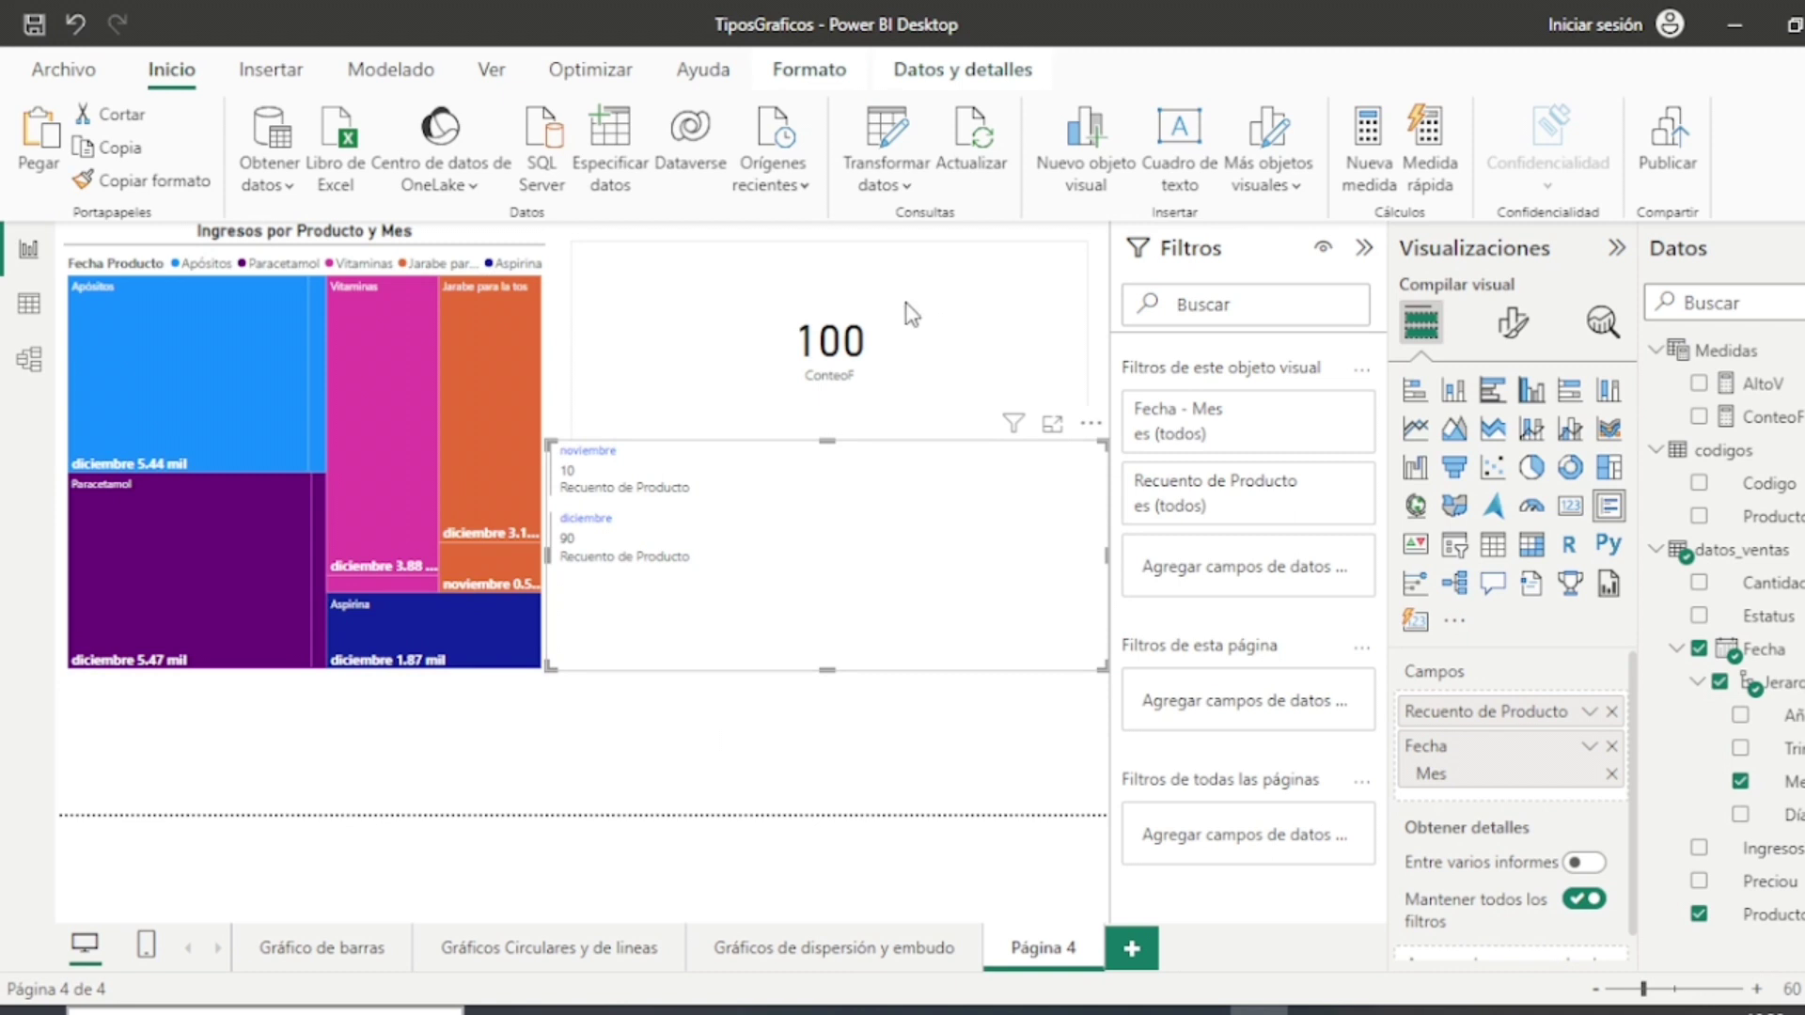
Step: Filter both cards by the treemap's diciembre and noviembre tiles for Vitaminas and Jarabe para la tos, and clear the selection
click(397, 435)
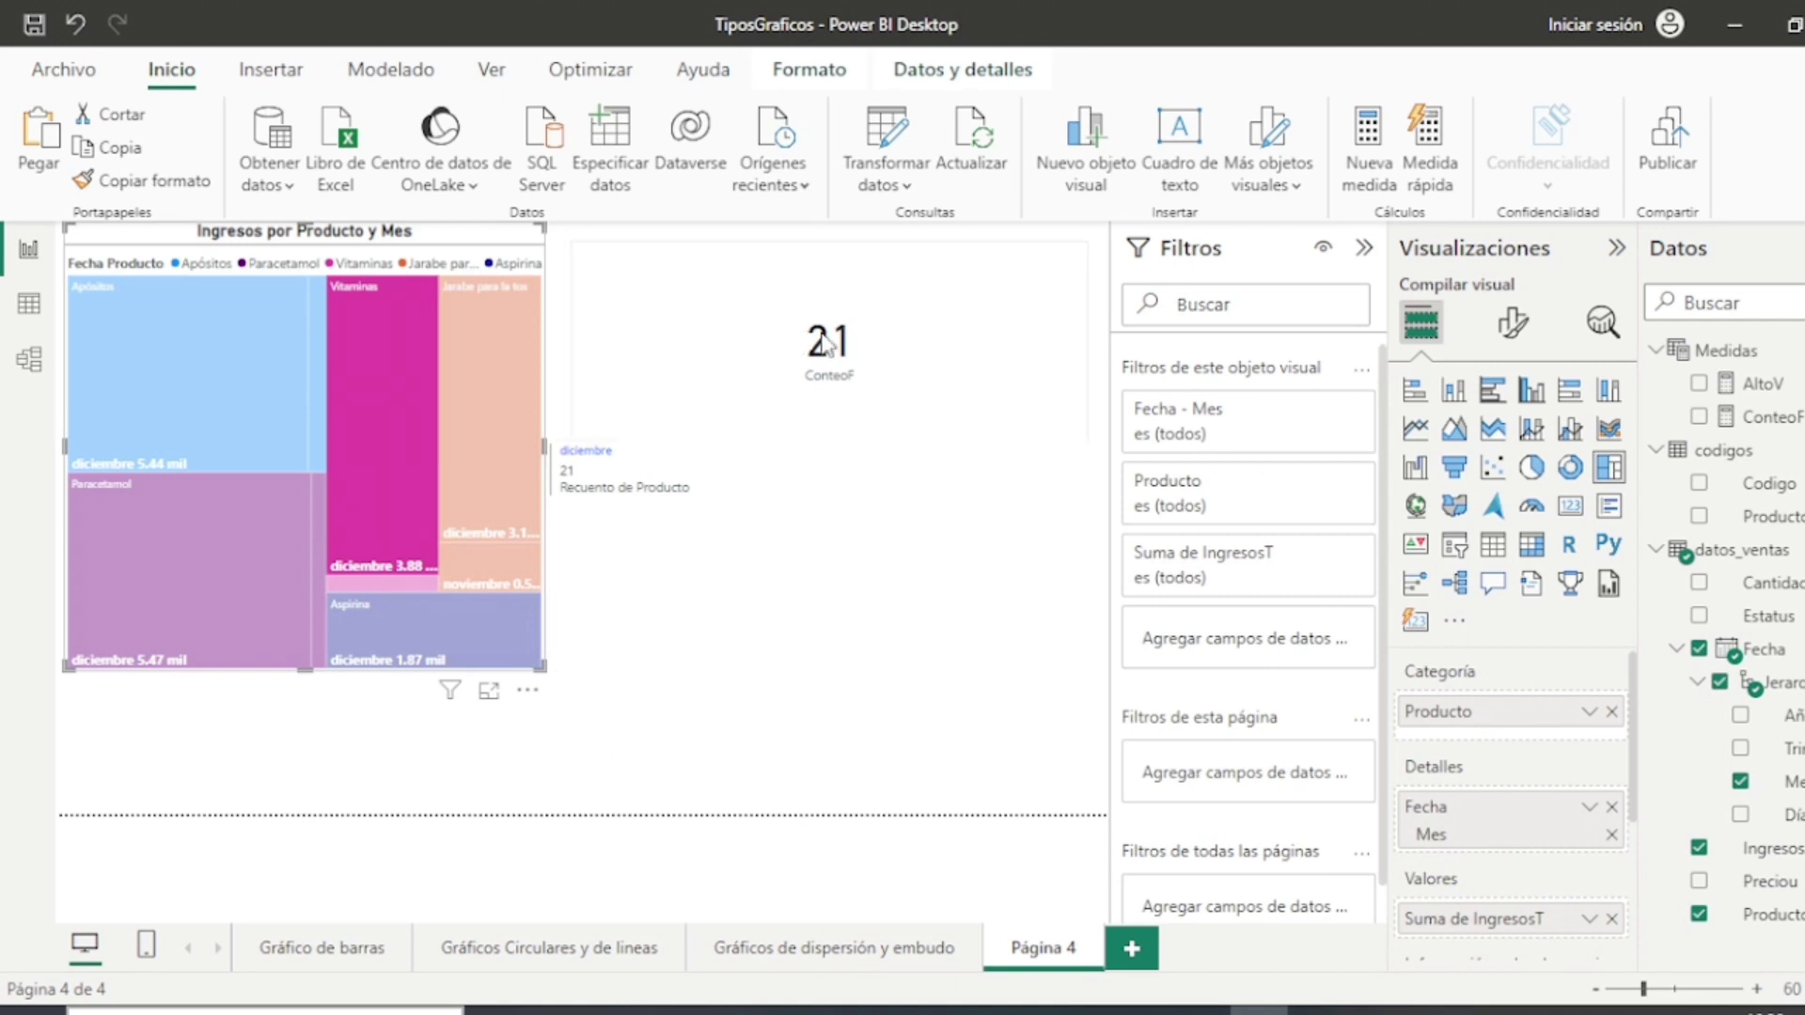
click(391, 584)
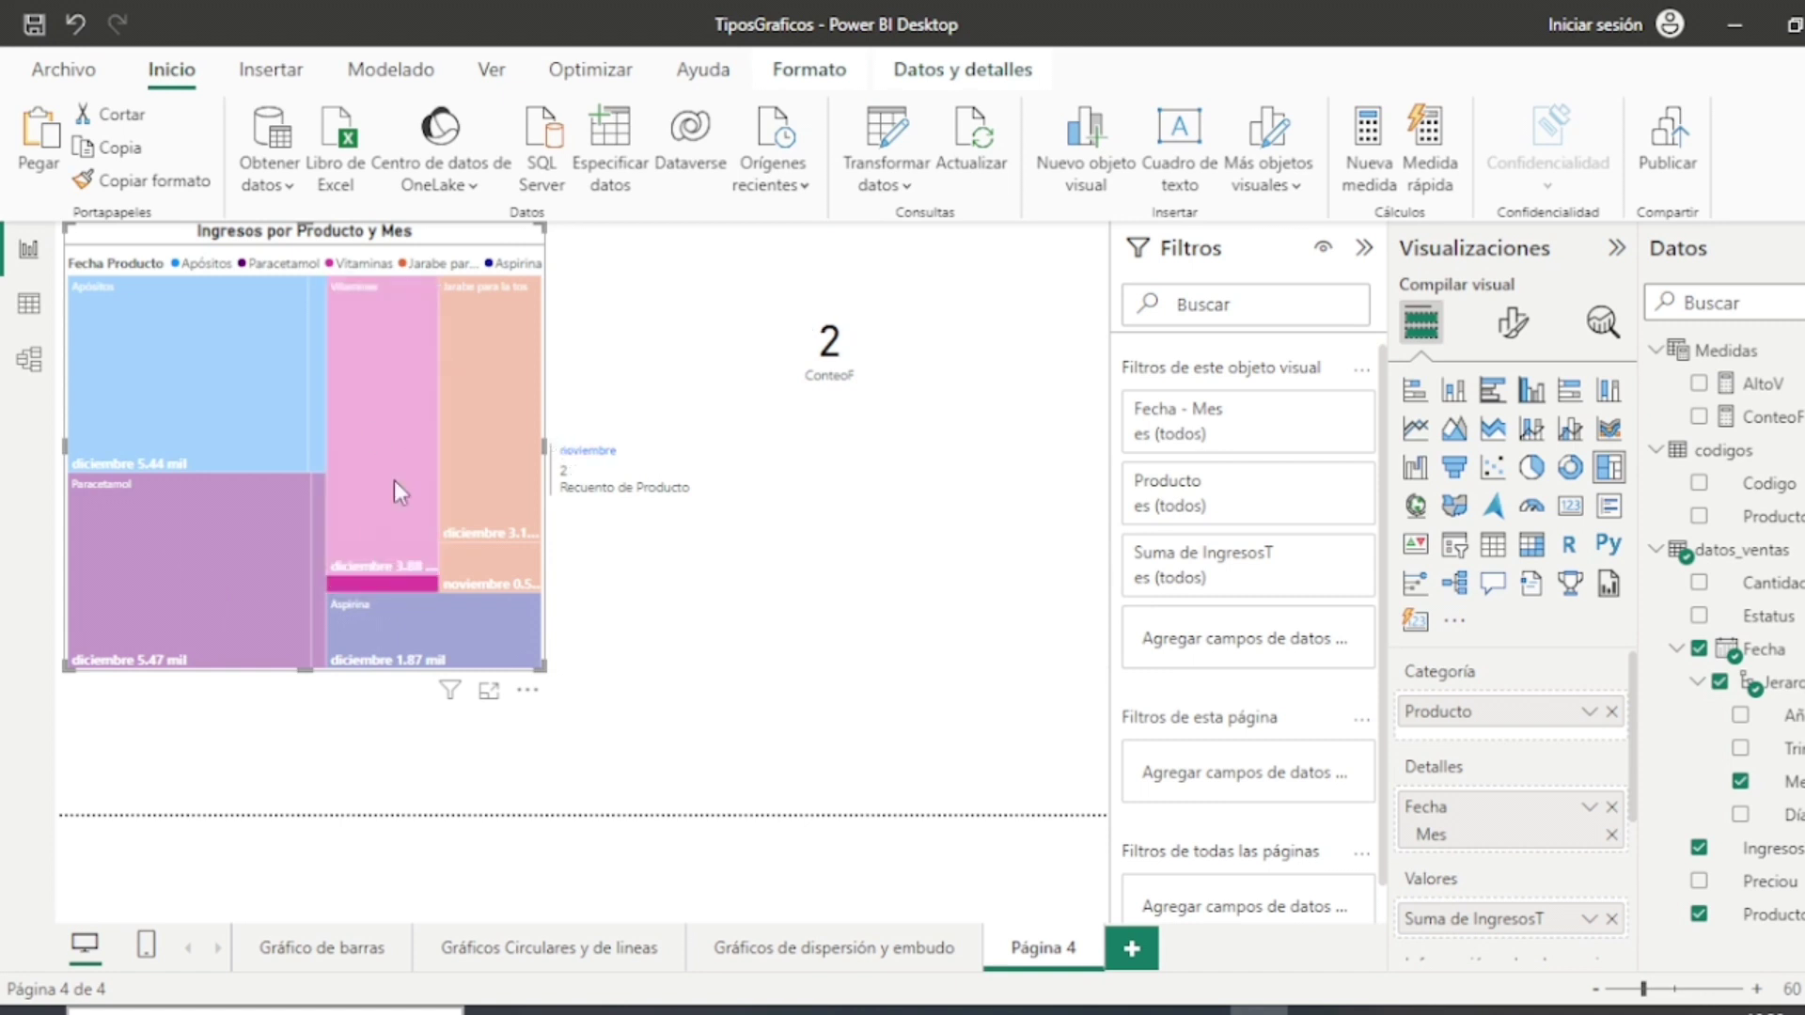
click(504, 567)
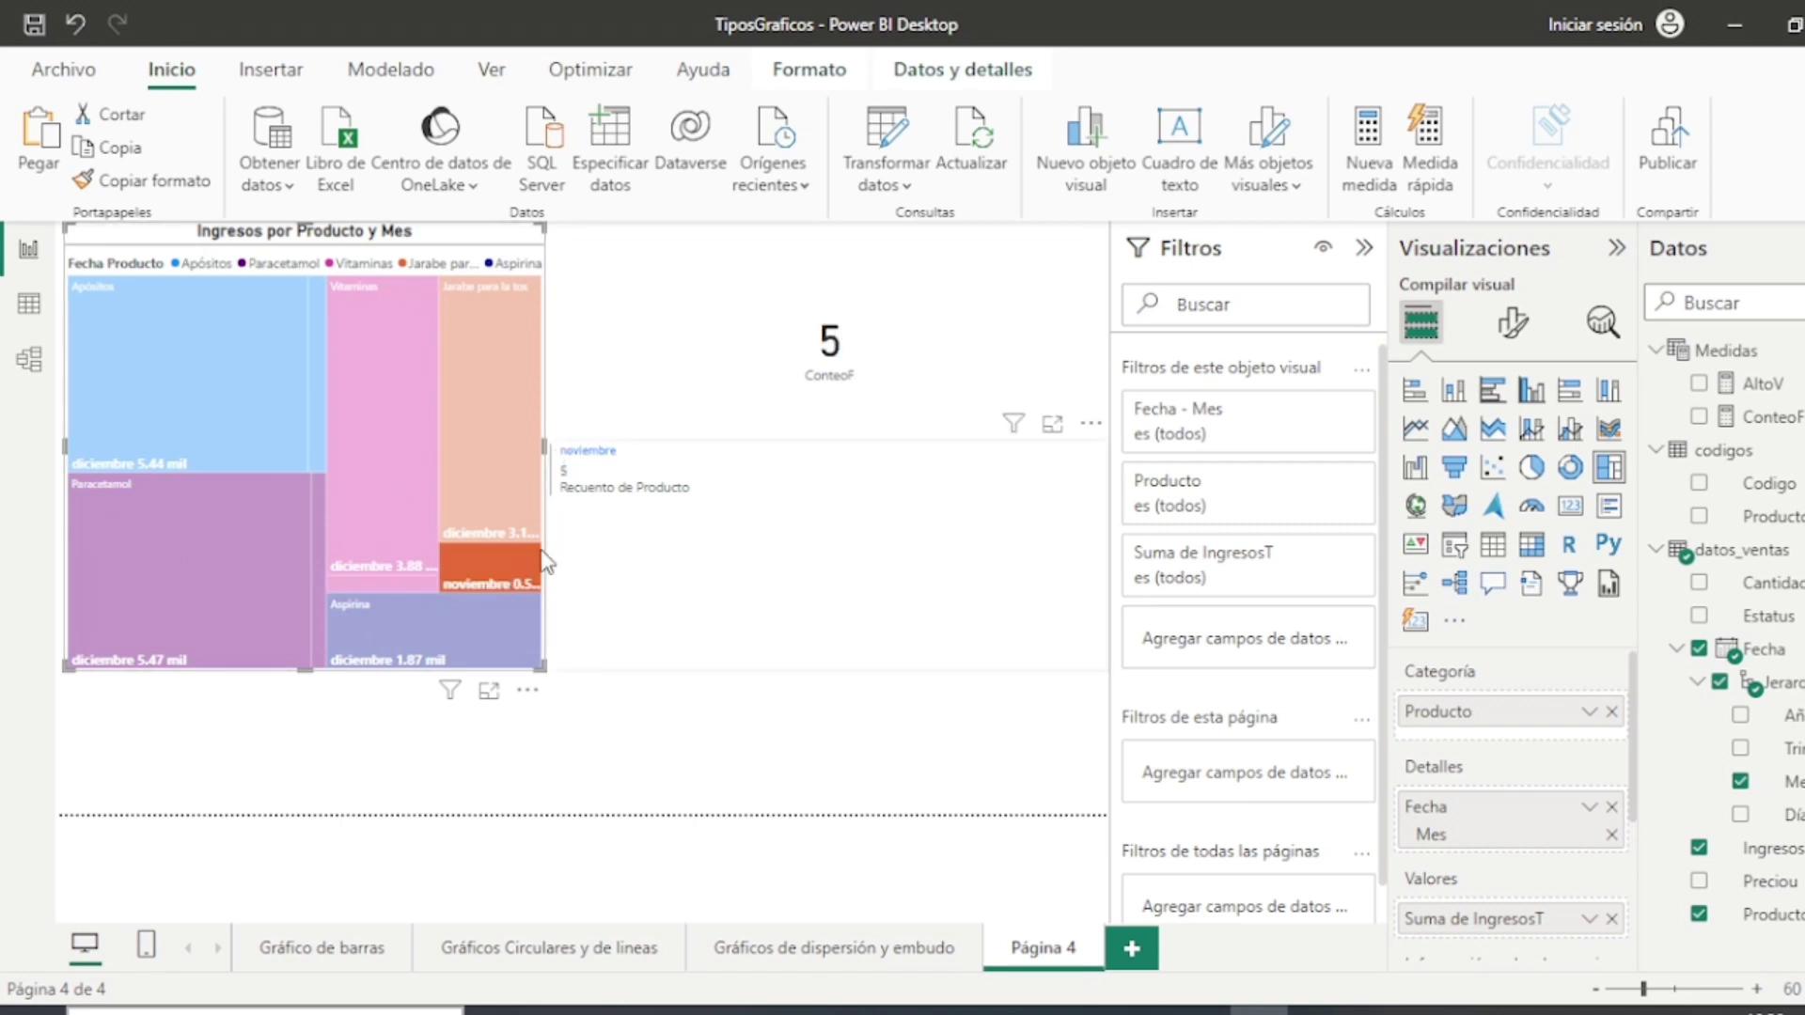
click(498, 431)
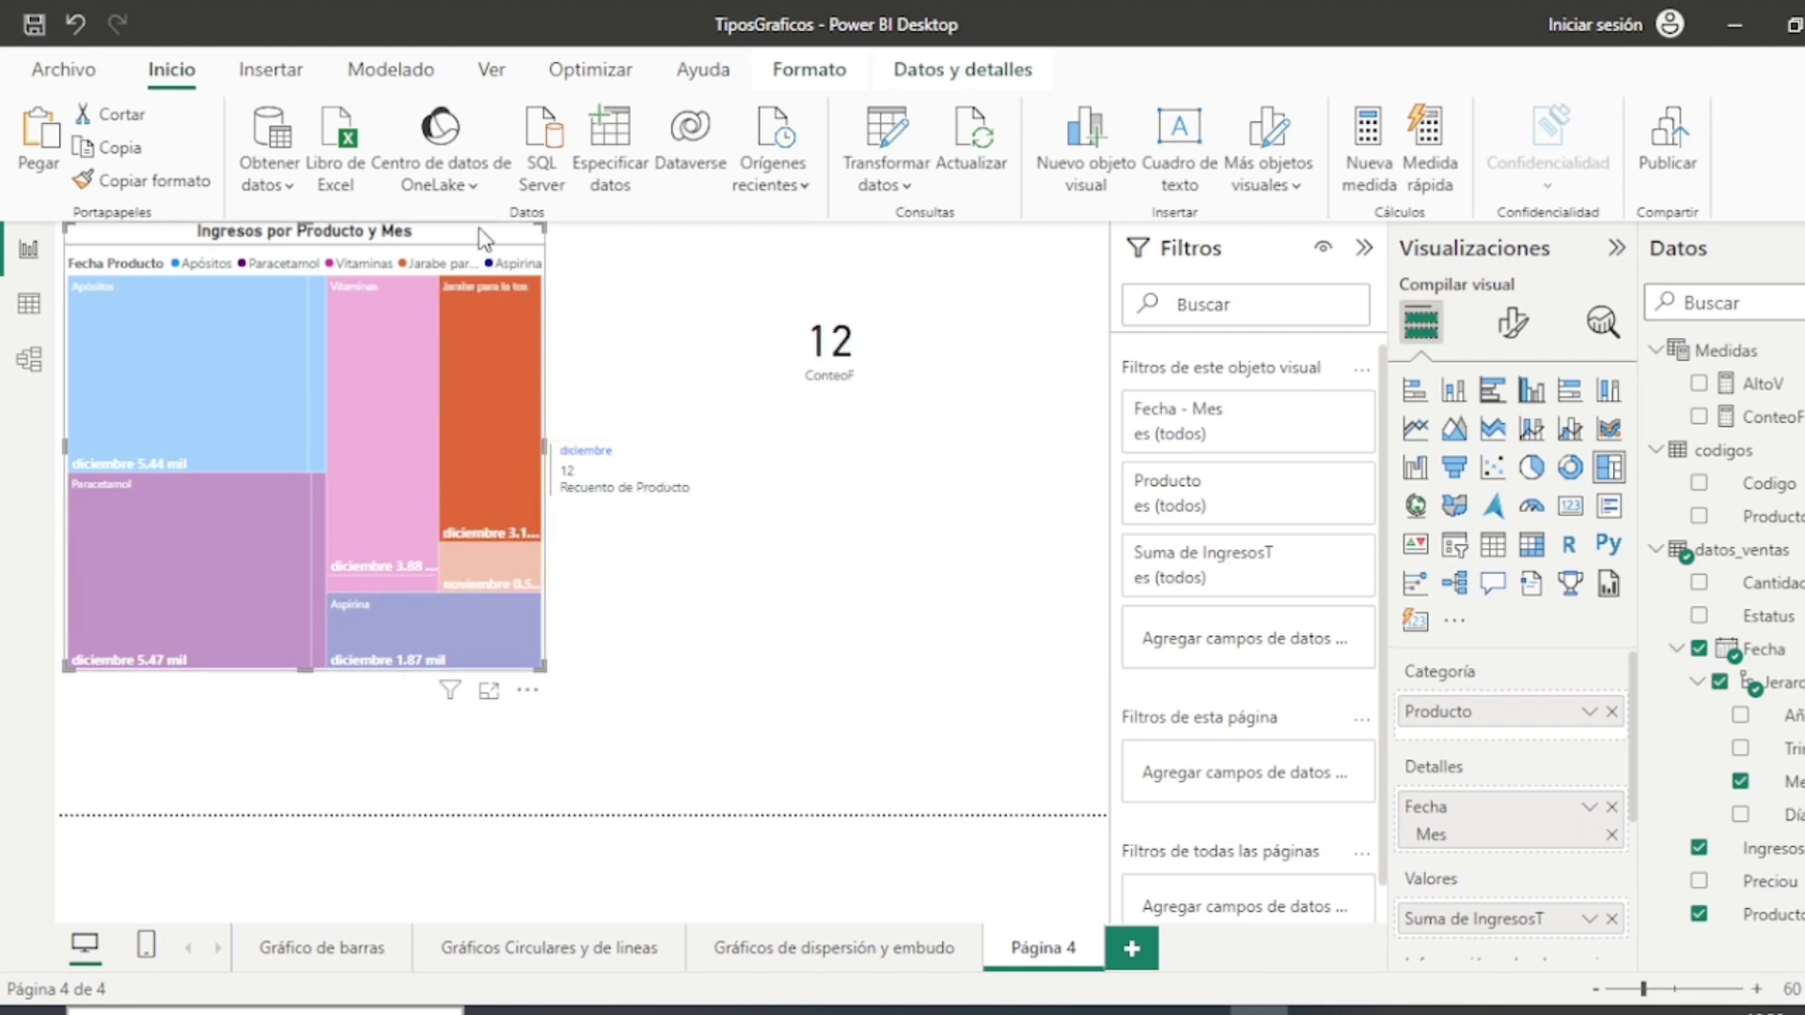
right_click(499, 246)
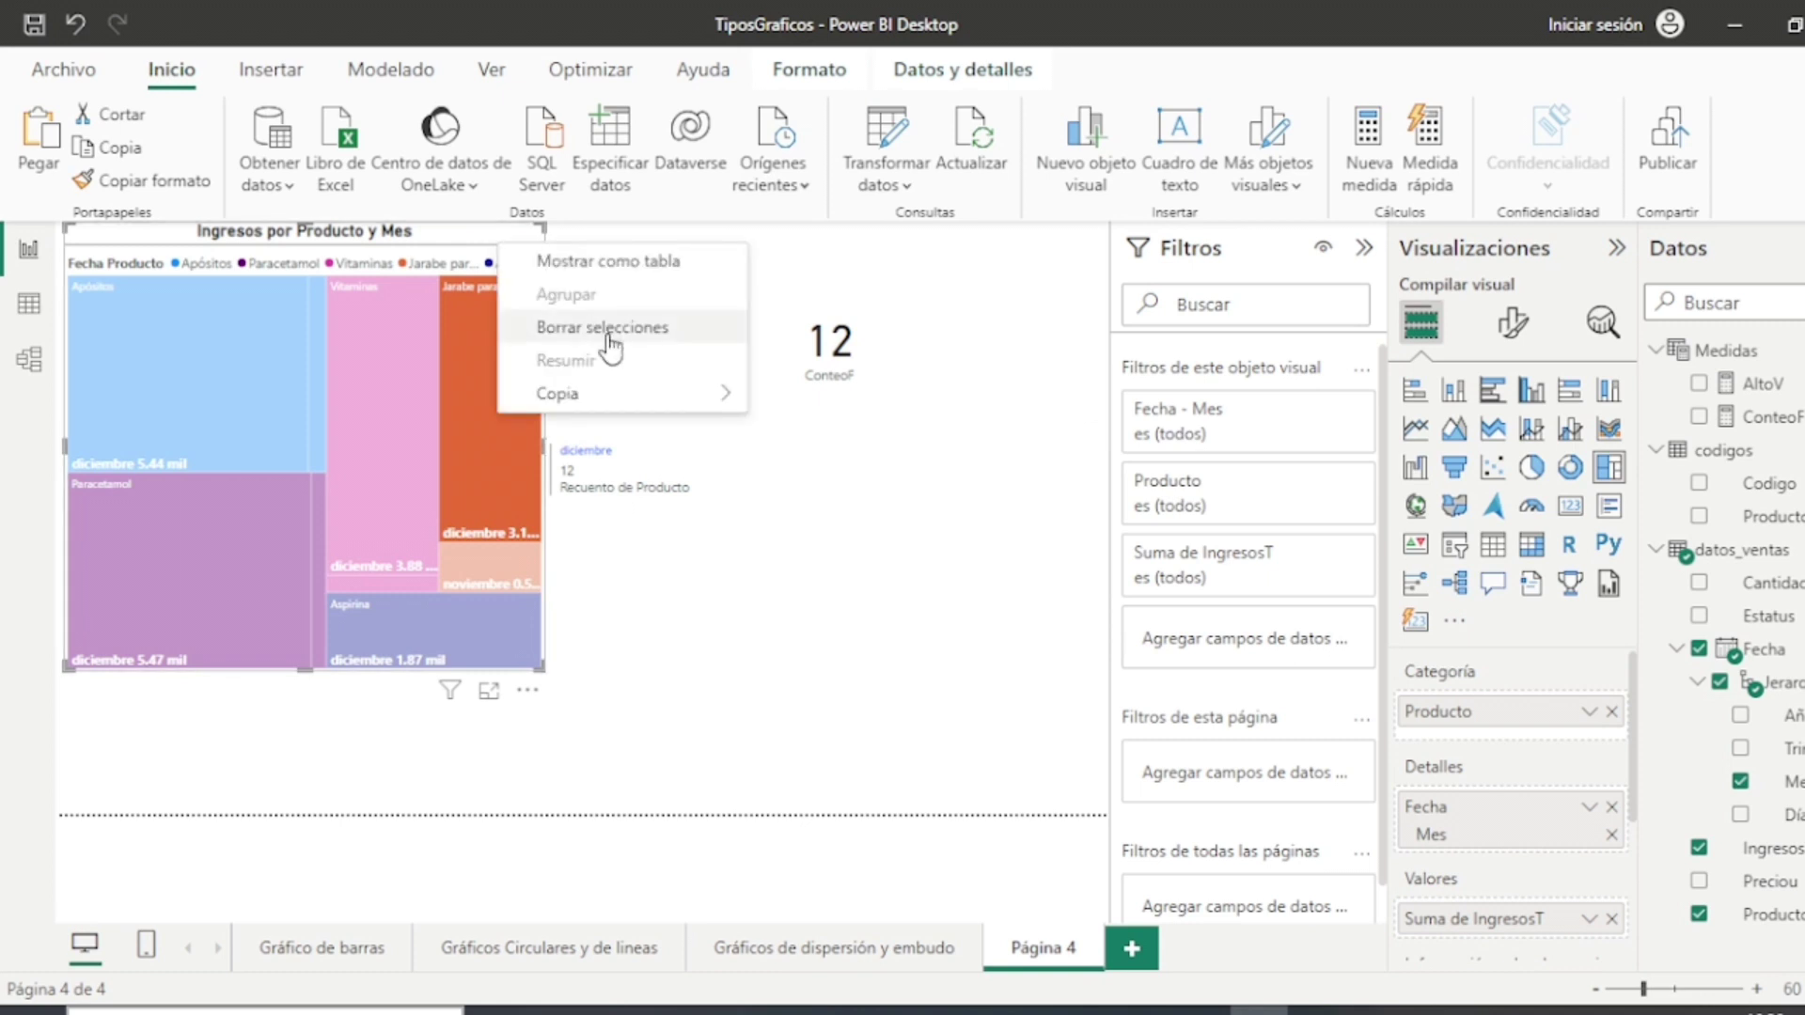
click(842, 506)
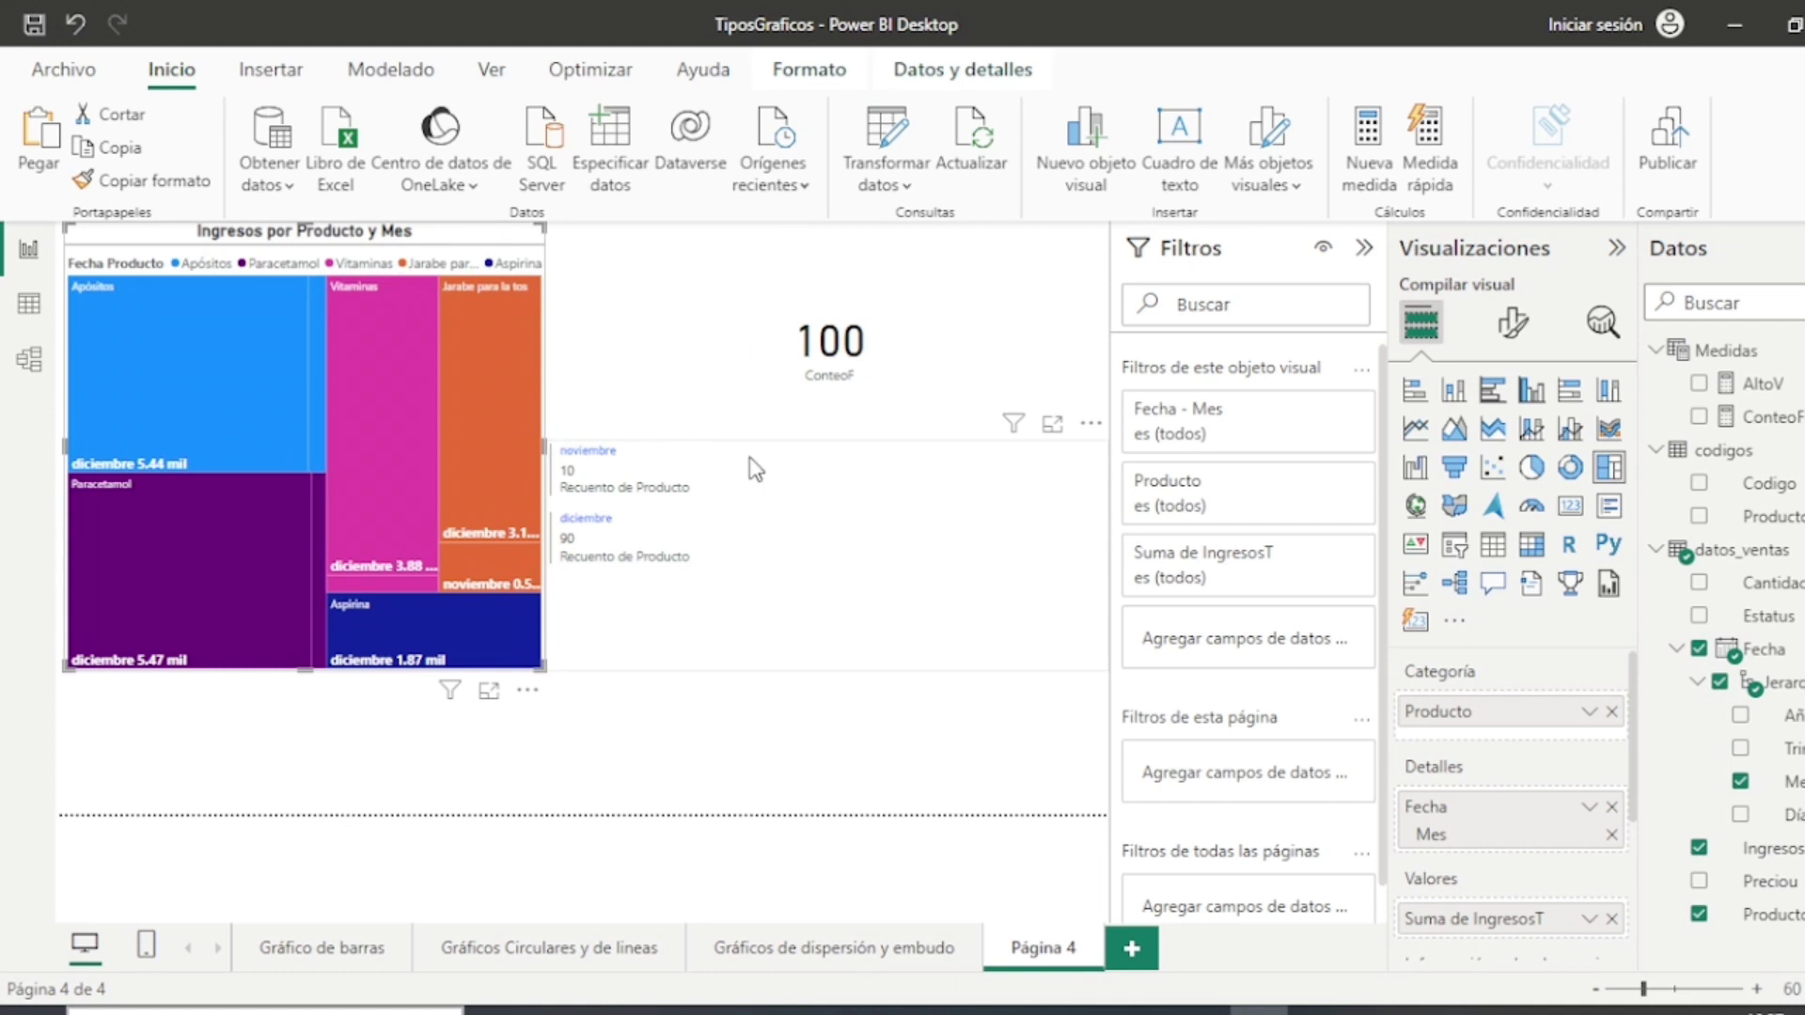
Step: Filter the treemap and the ConteoF card by the multi-row card's noviembre entry, and clear that selection
mouse_move(715, 480)
click(773, 474)
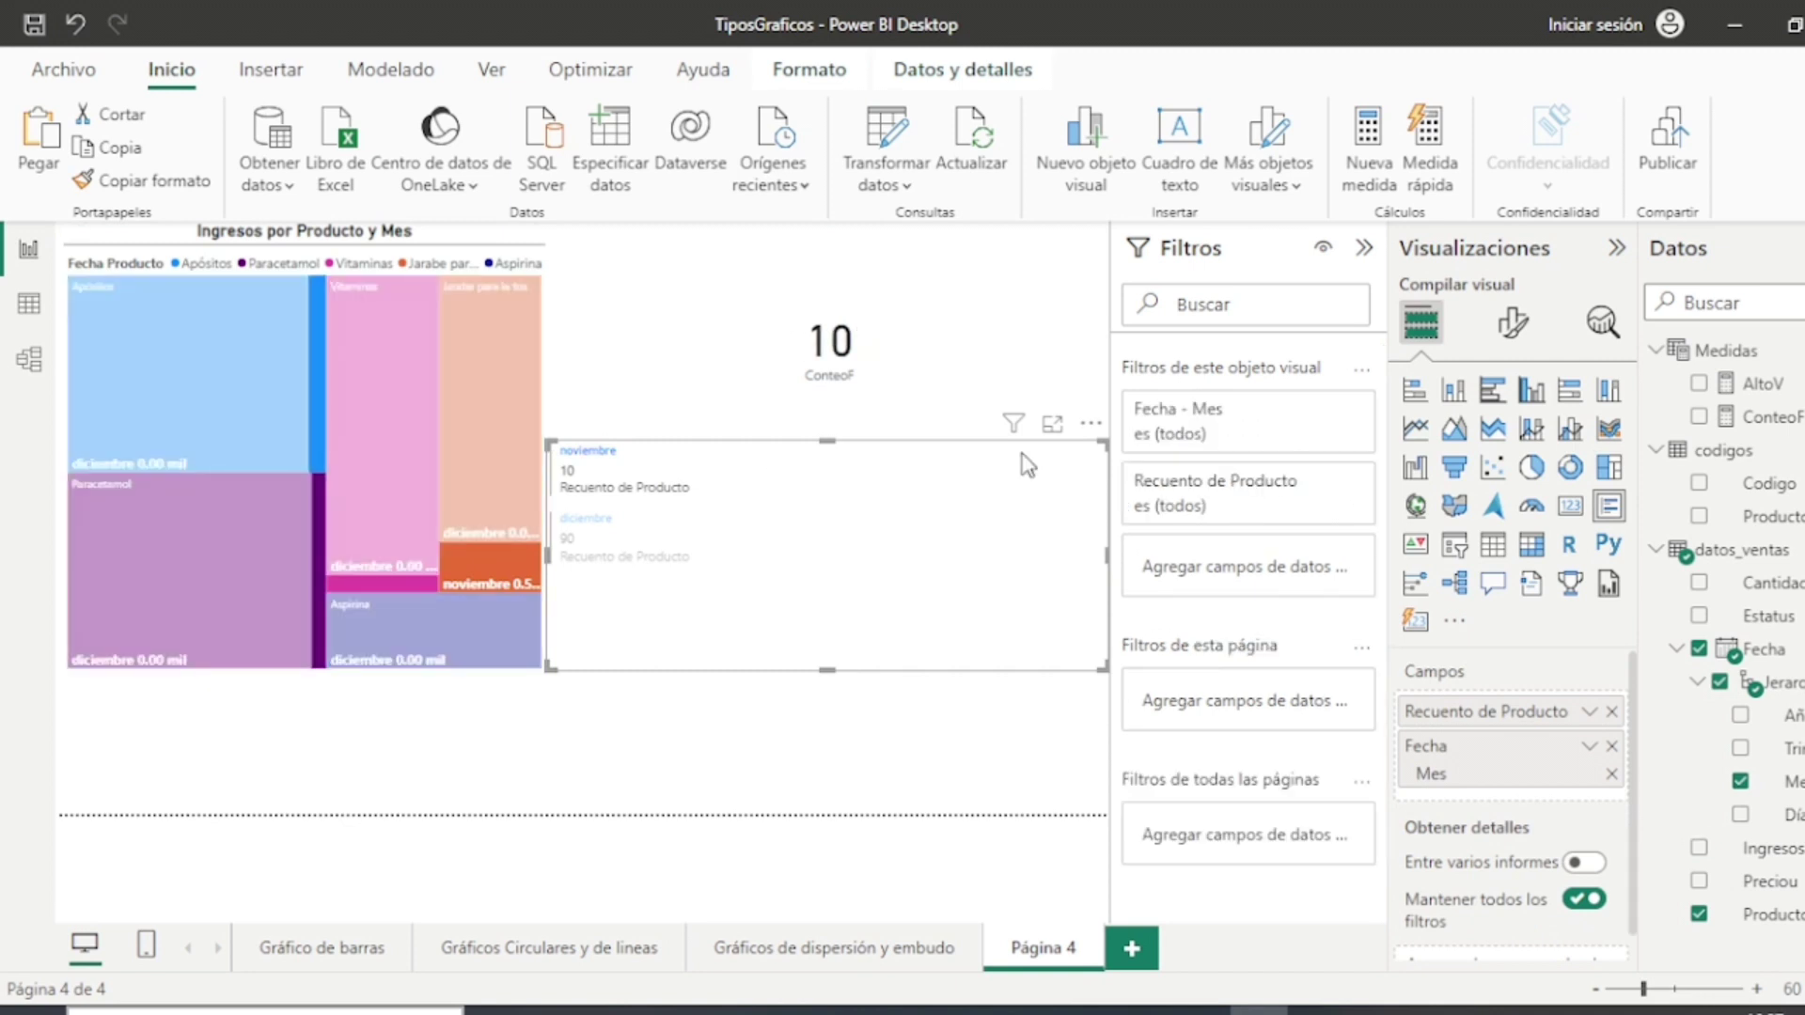
right_click(1028, 463)
click(1053, 500)
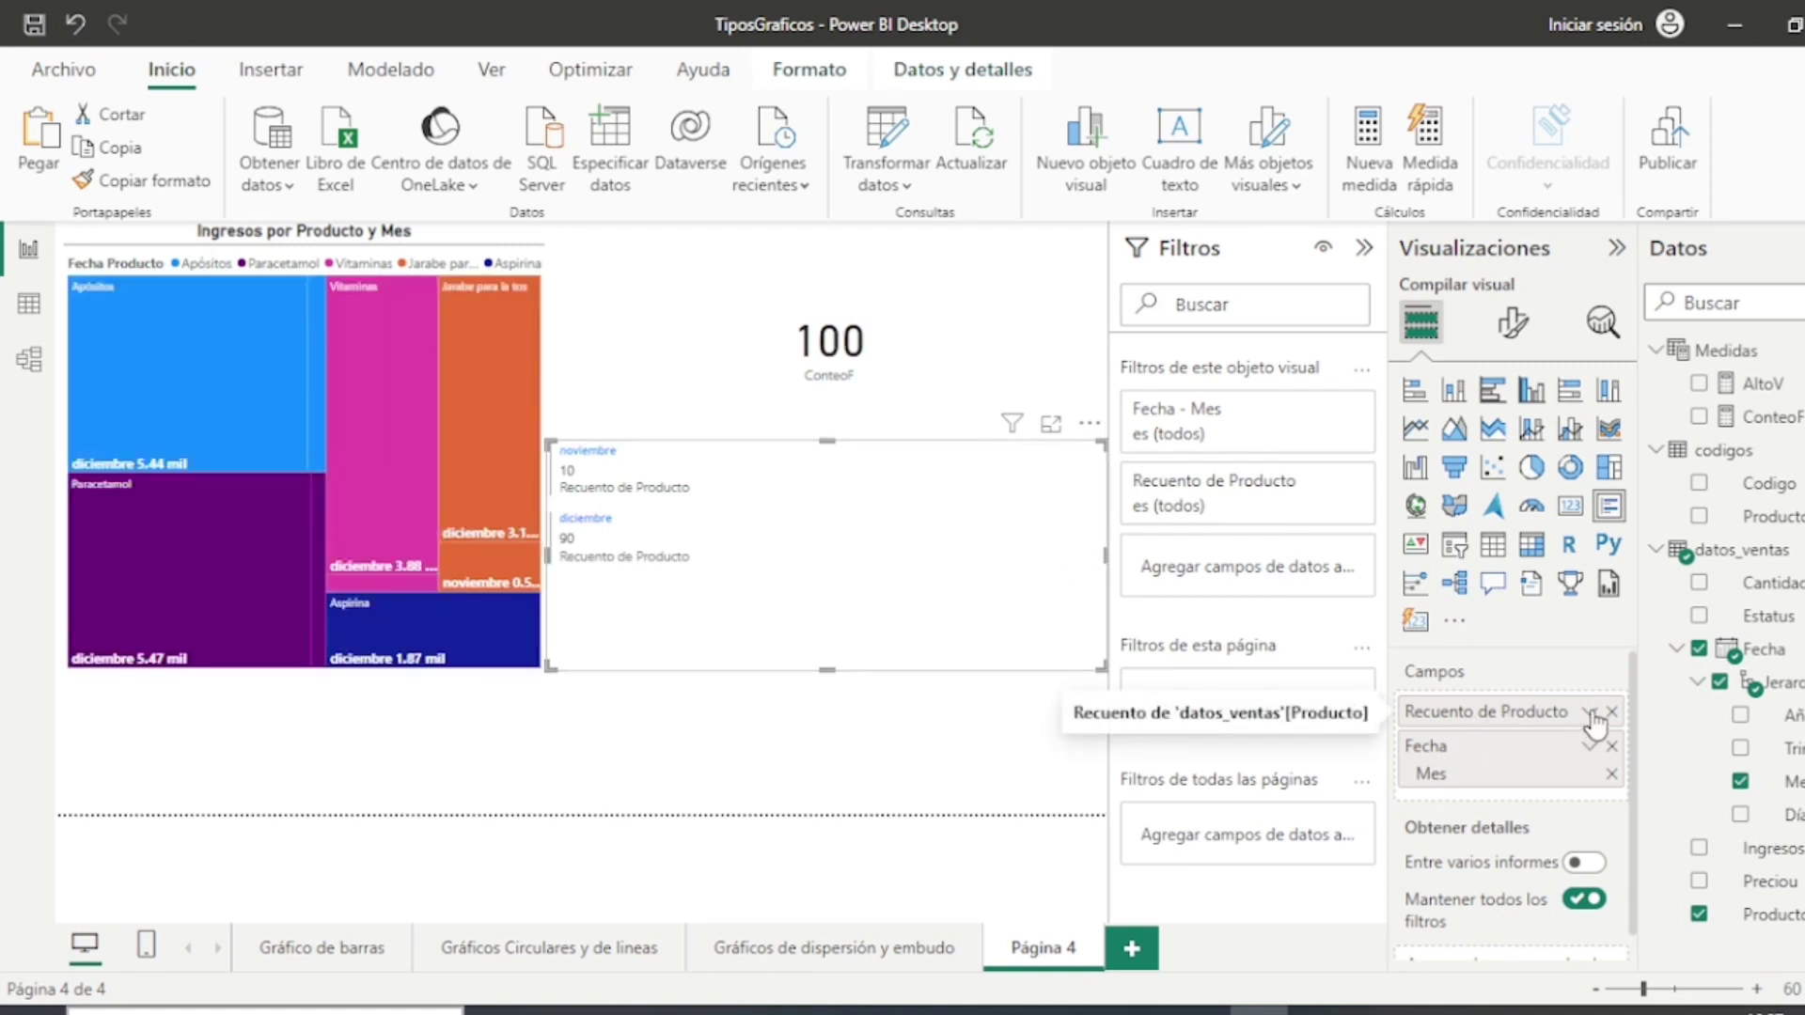
click(1590, 712)
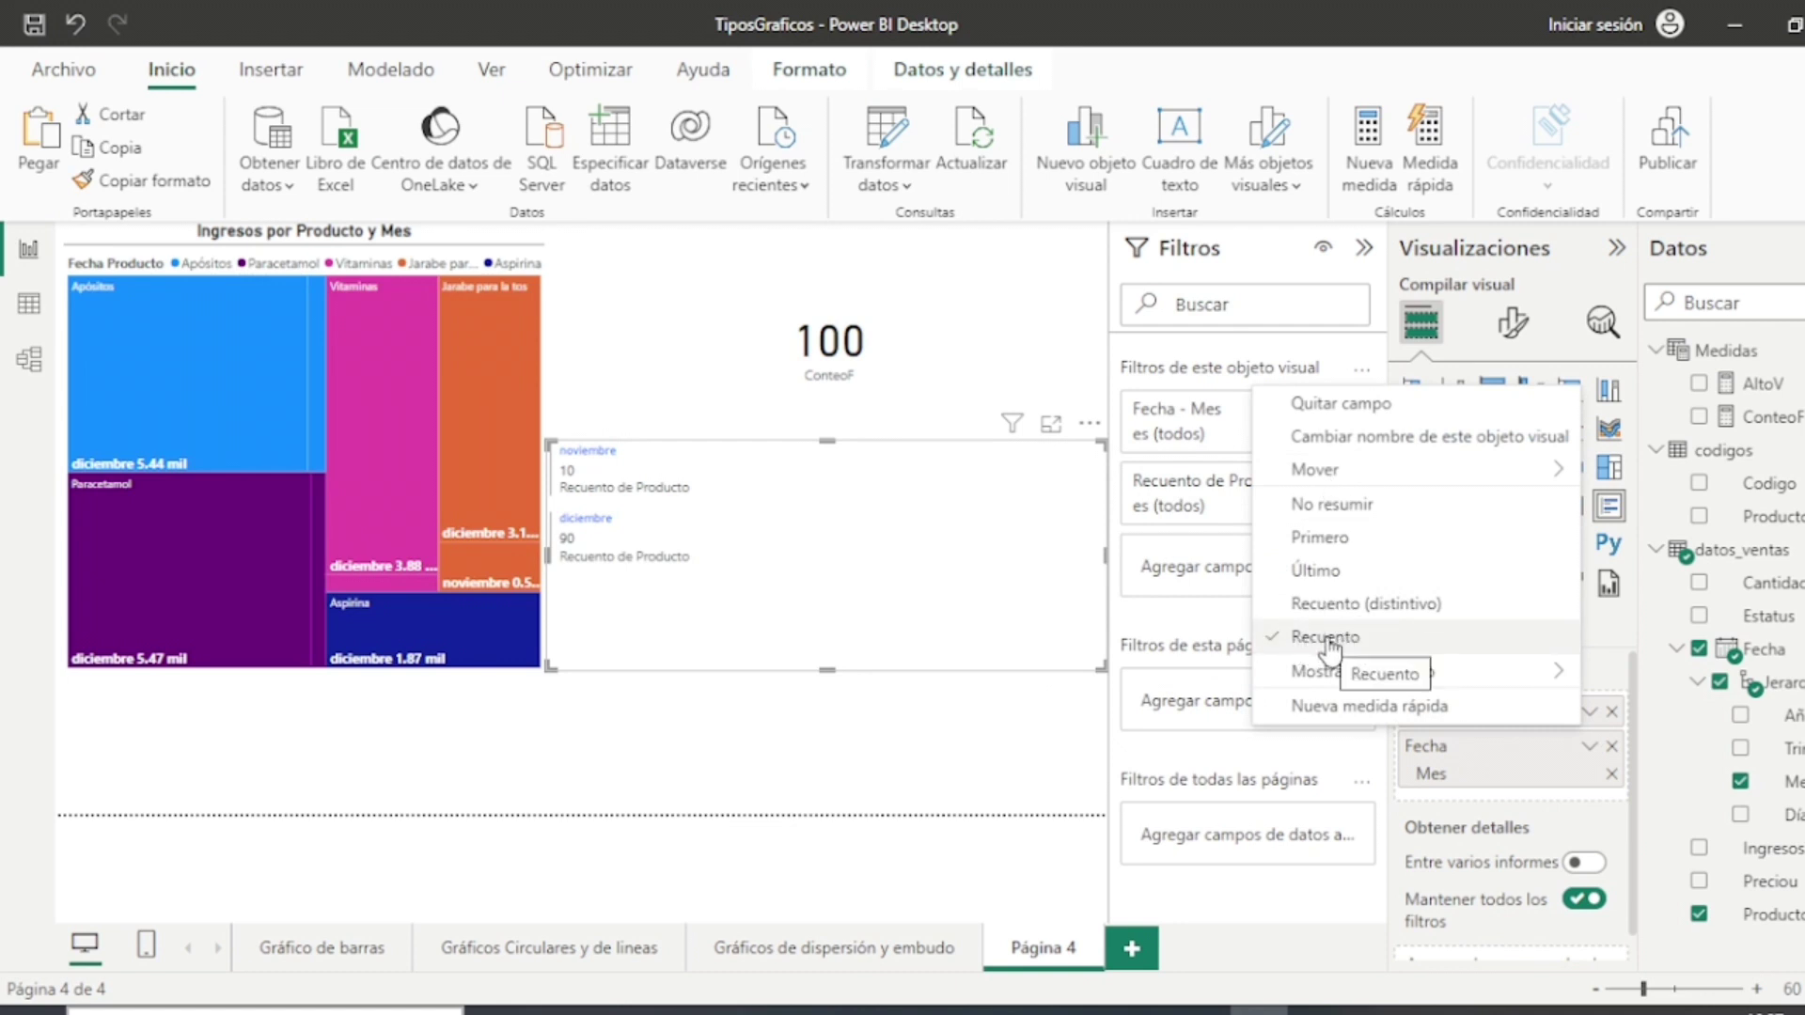
click(1372, 33)
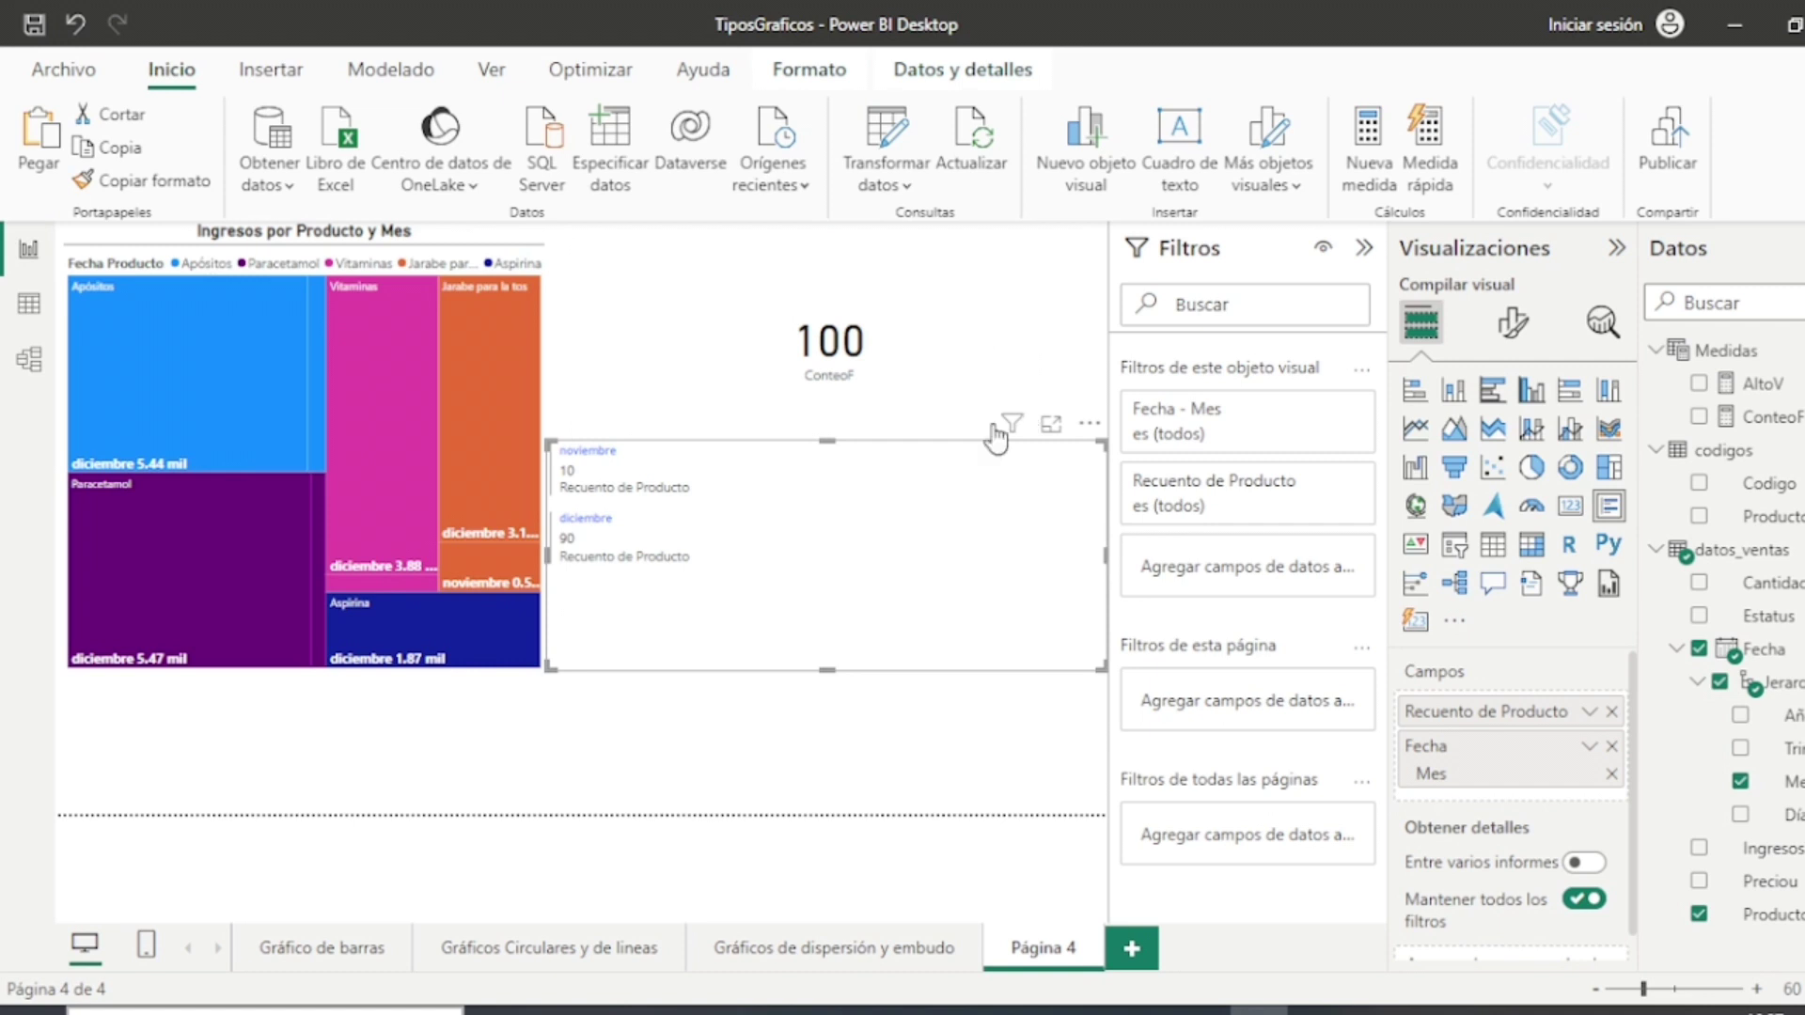
Step: Rename Página 4 as "Treemap y tarjetas"
double_click(1044, 950)
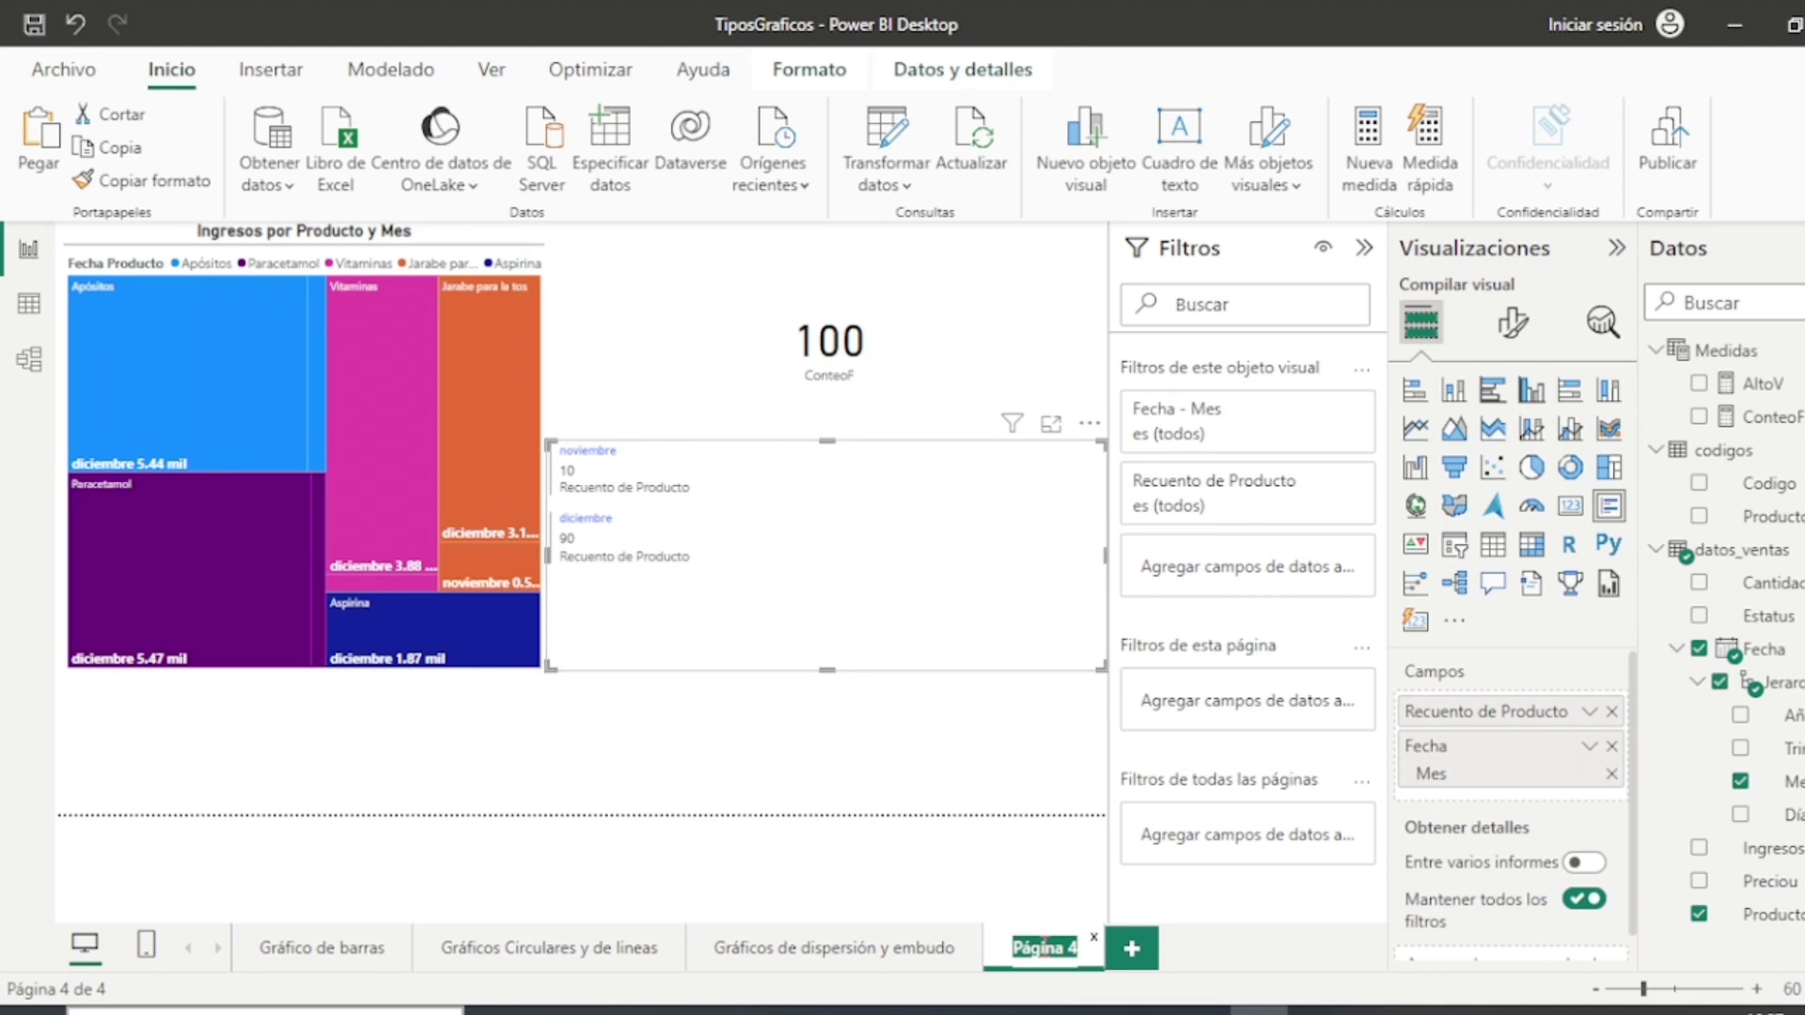
text(Treemap,)
key(BackSpace)
text(y tarjetas)
key(Return)
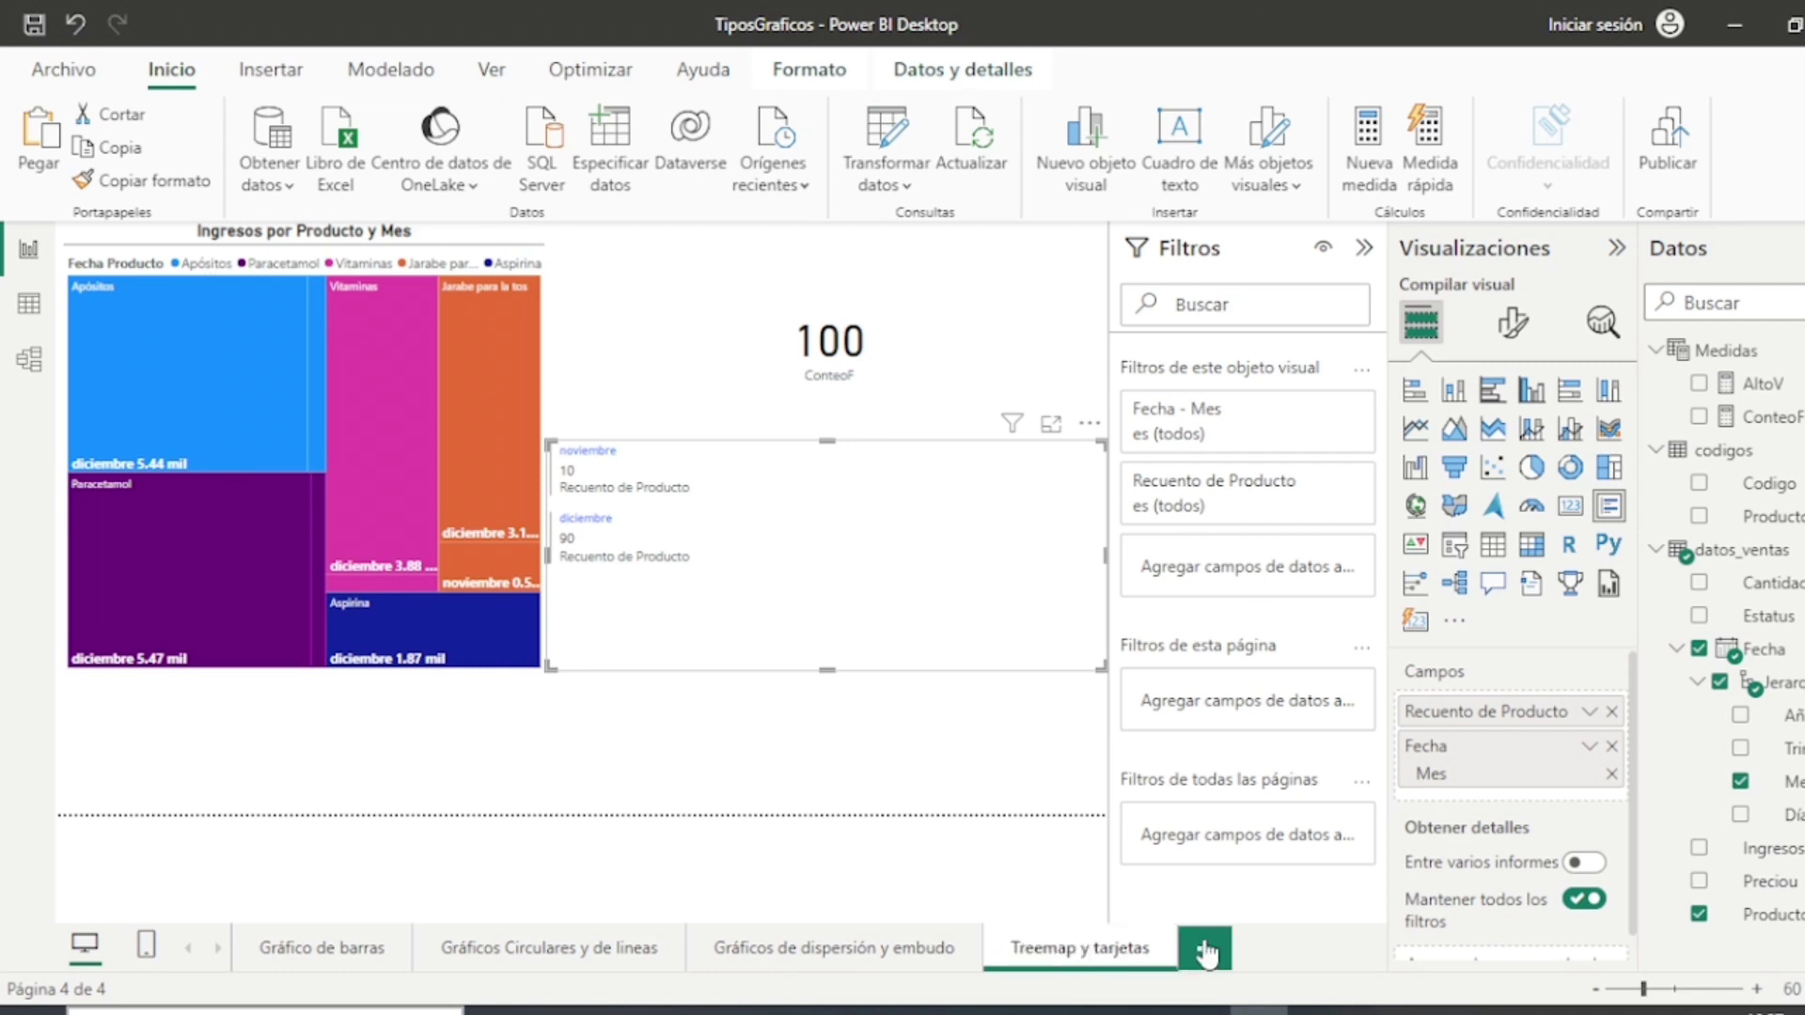
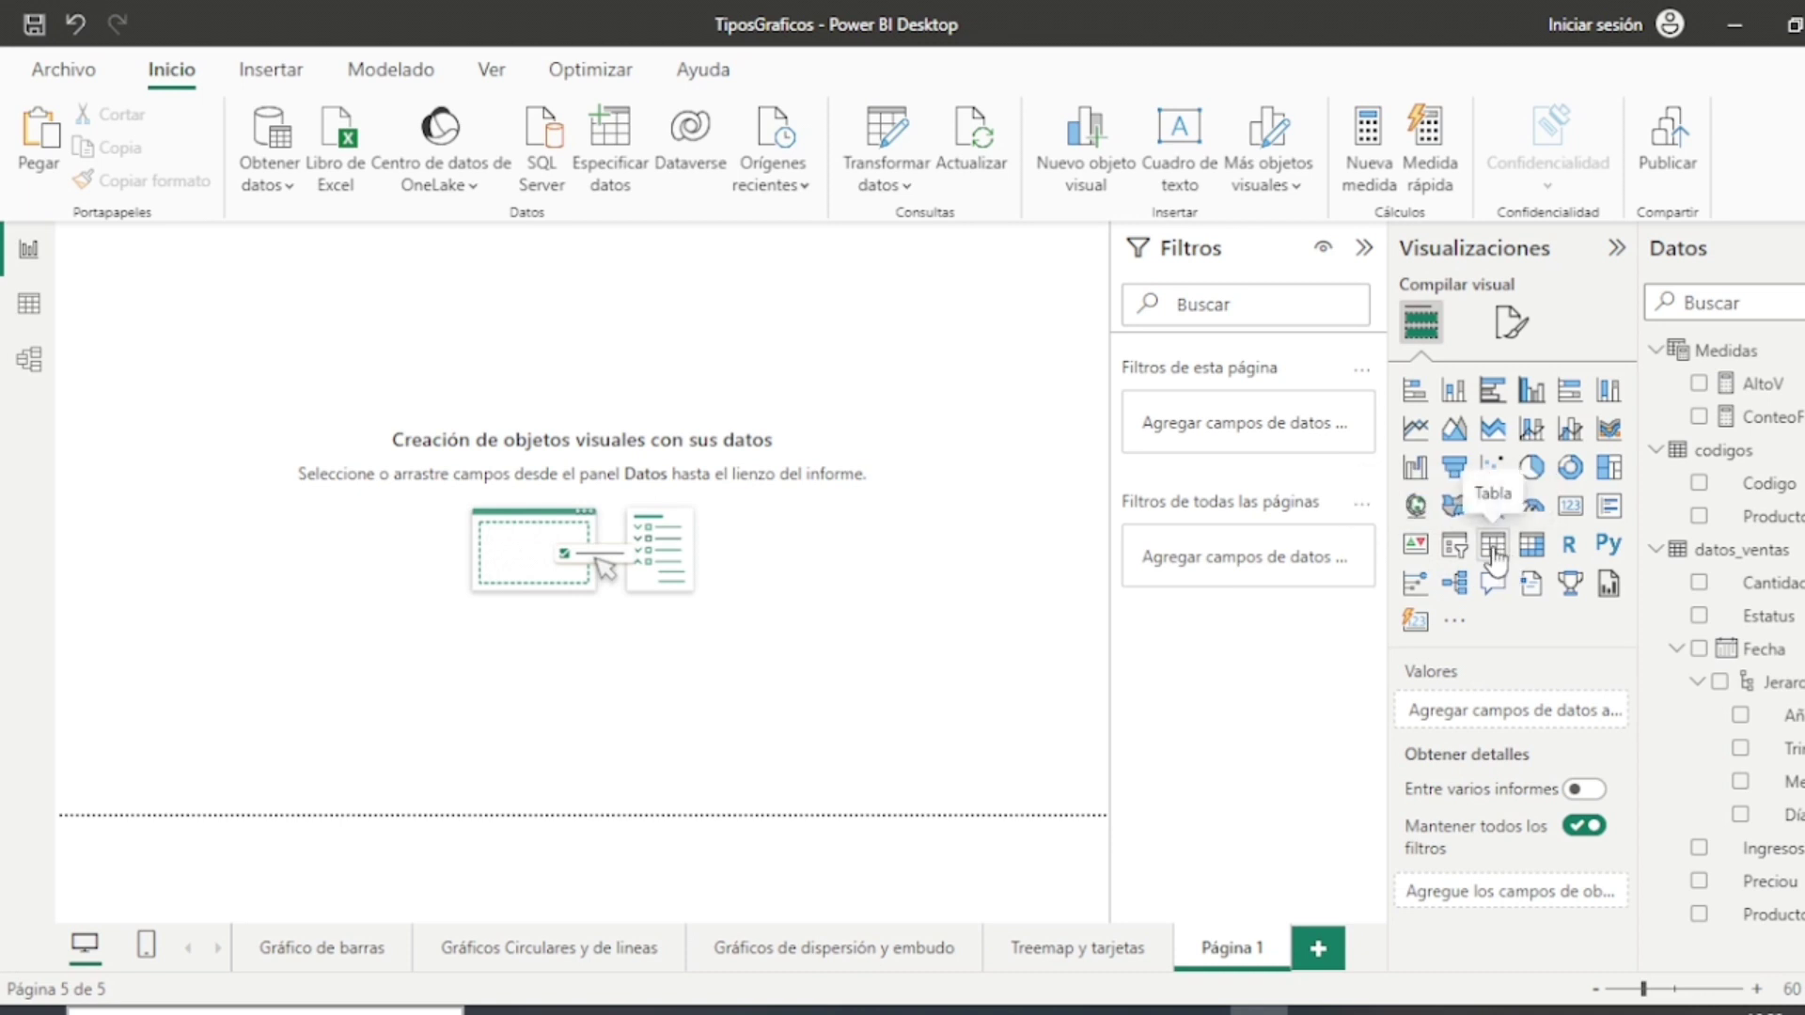
Step: Insert a table on a new report page, enlarge it slightly, and fill it with the Producto, IngresosT and Cantidad columns
click(1495, 554)
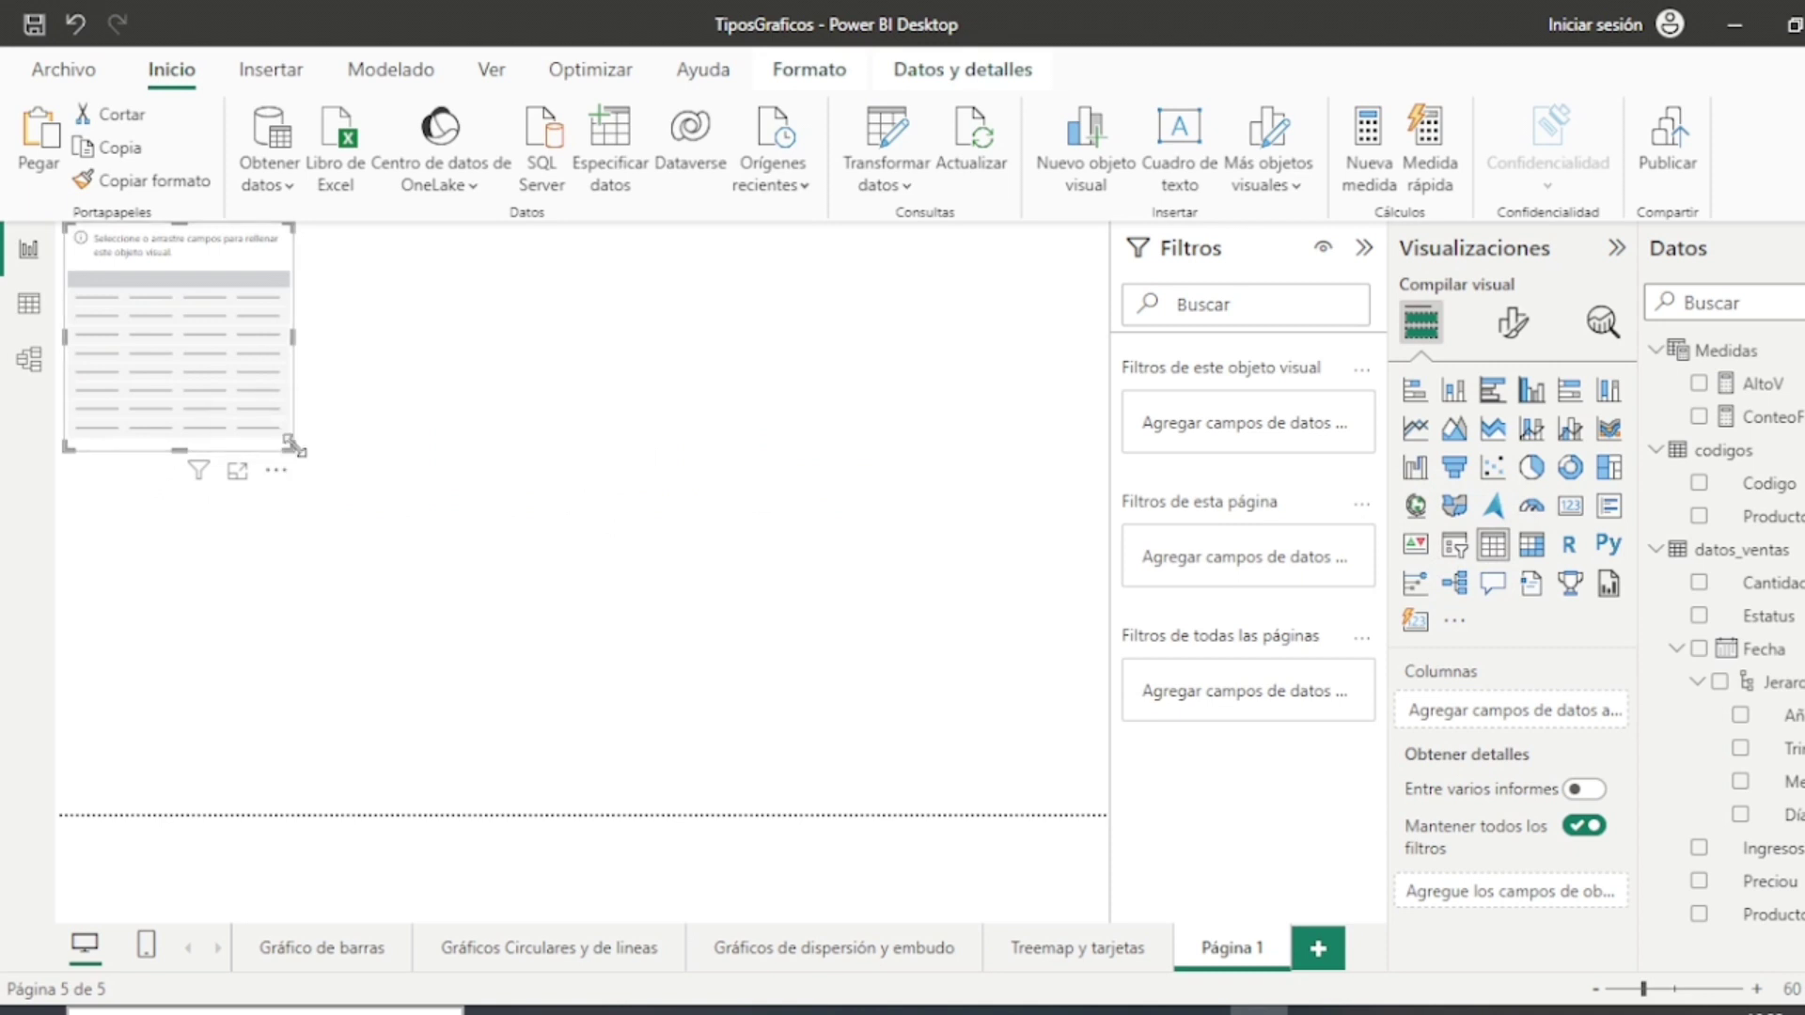
drag(301, 458, 342, 515)
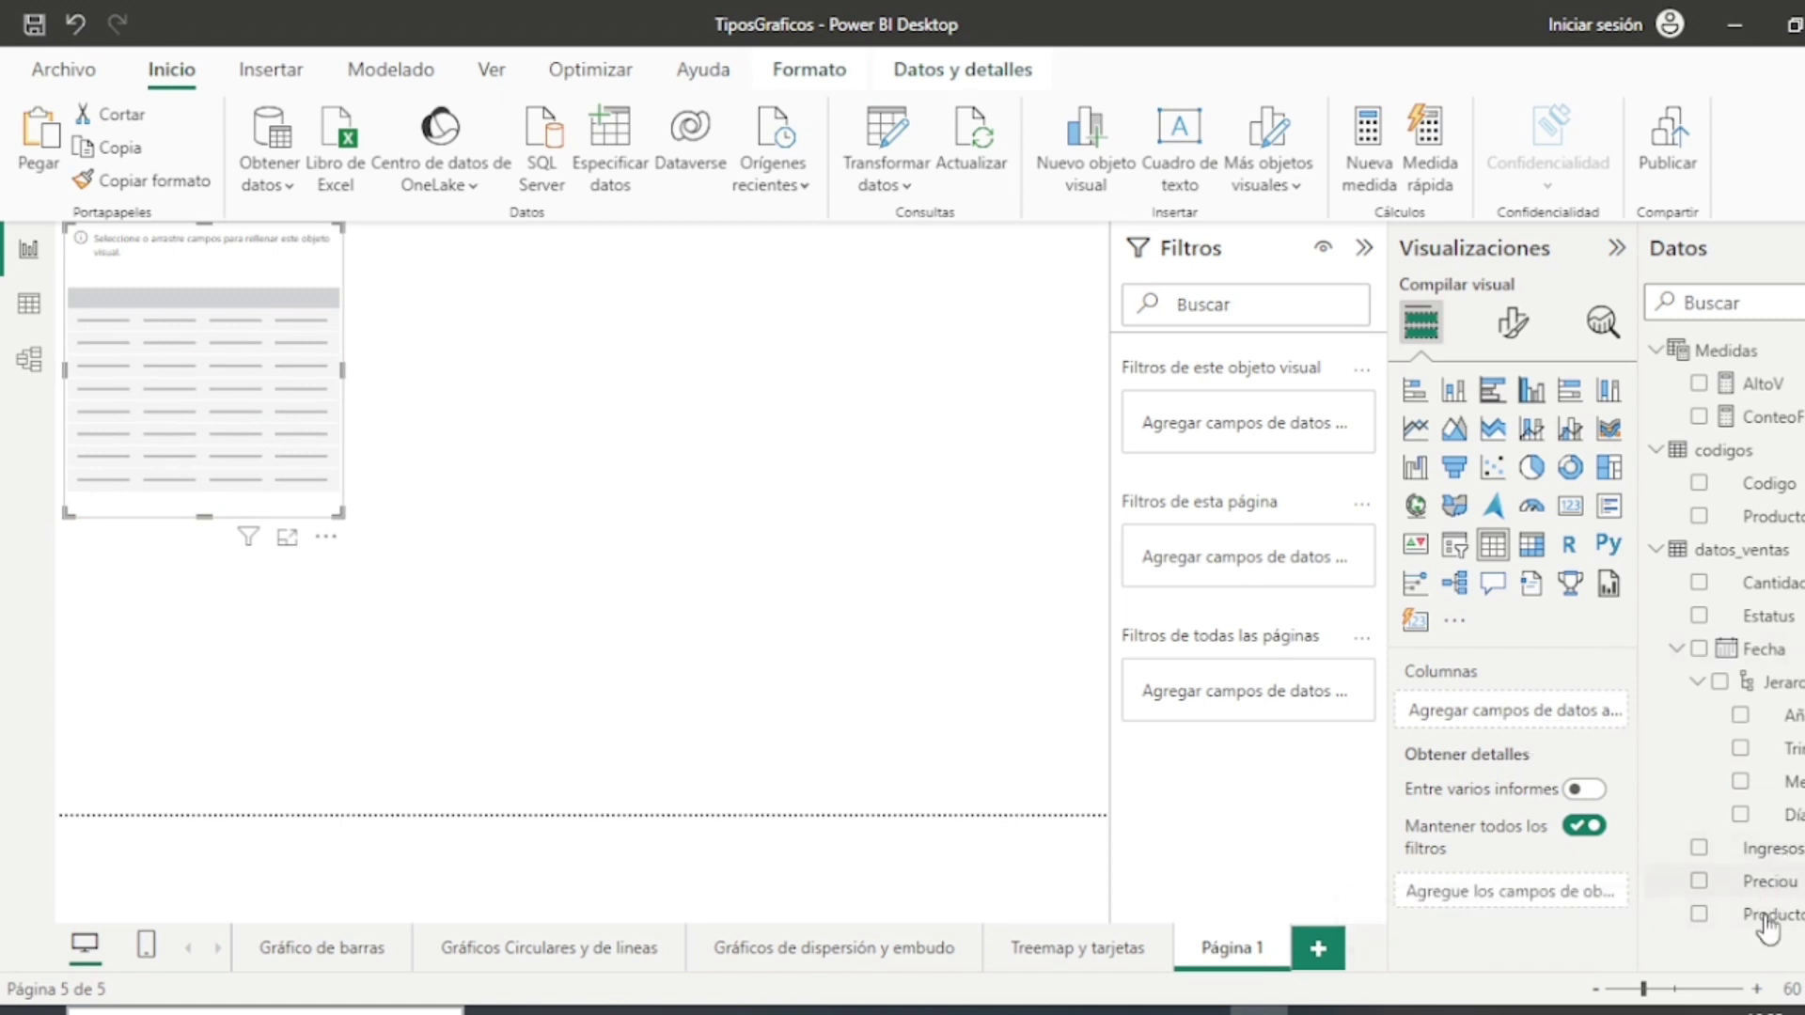
drag(1758, 917, 1490, 712)
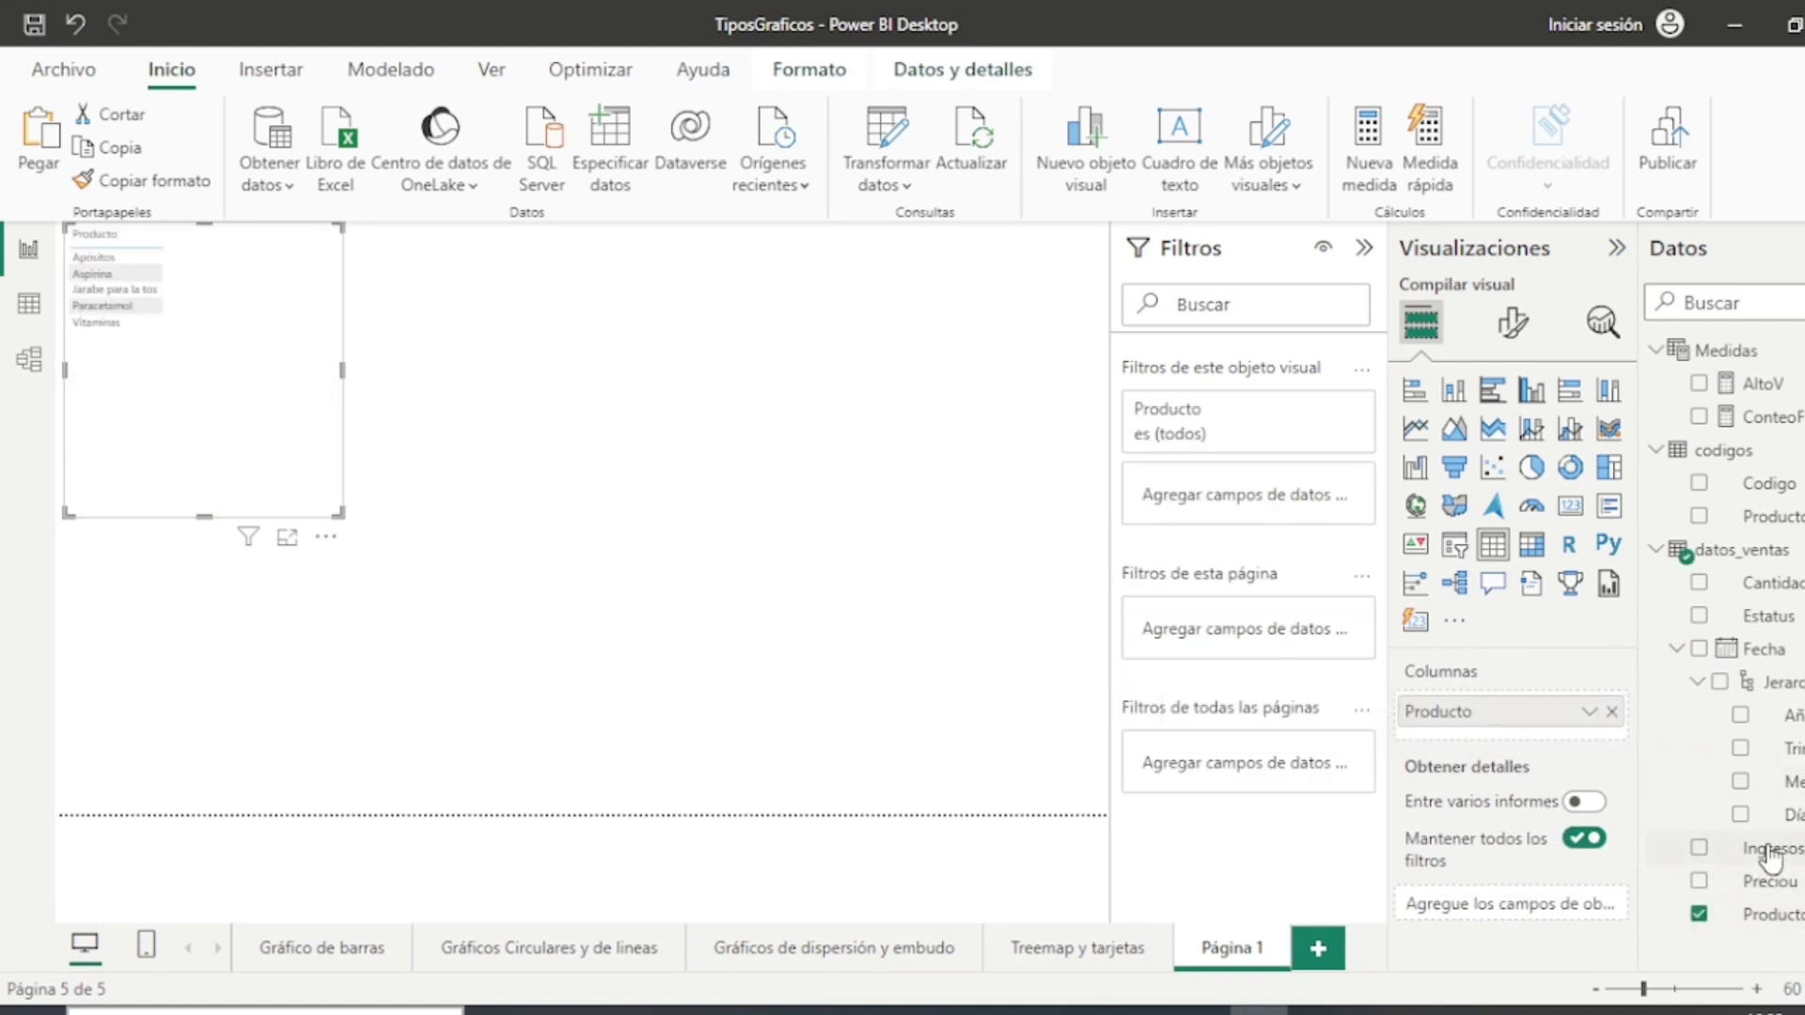
drag(1512, 743, 1504, 745)
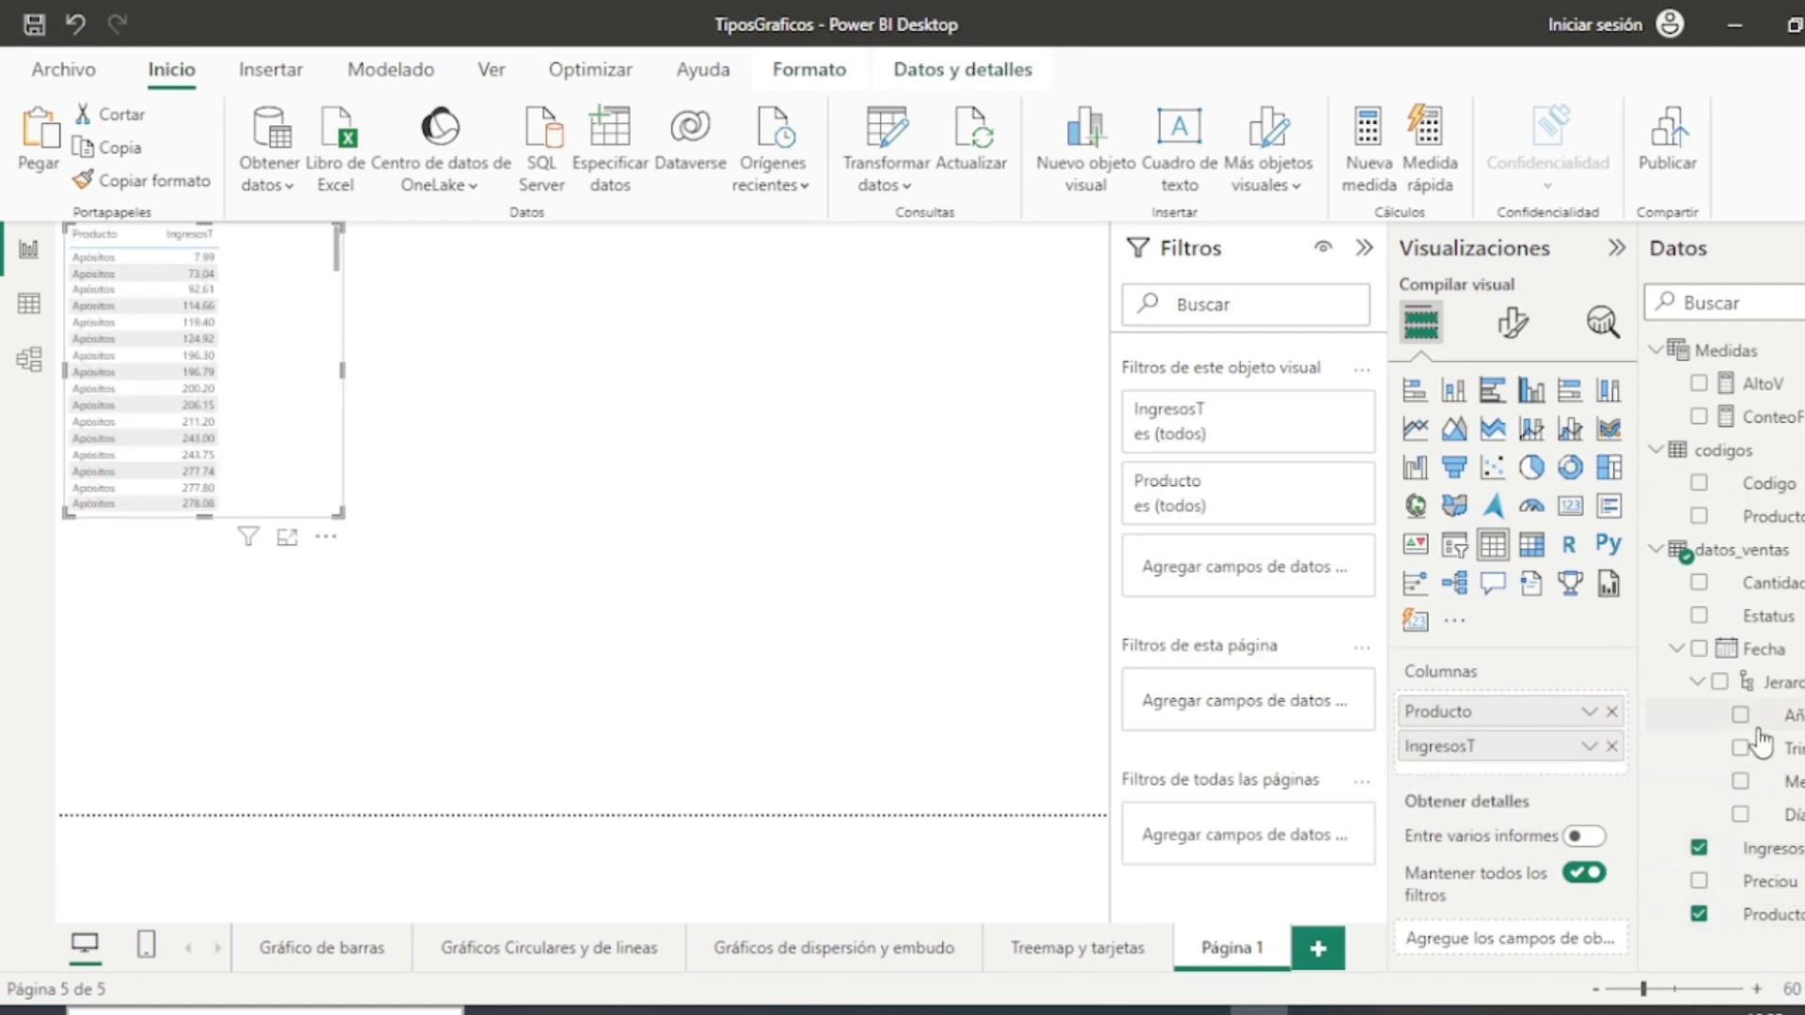
drag(1758, 584, 1498, 763)
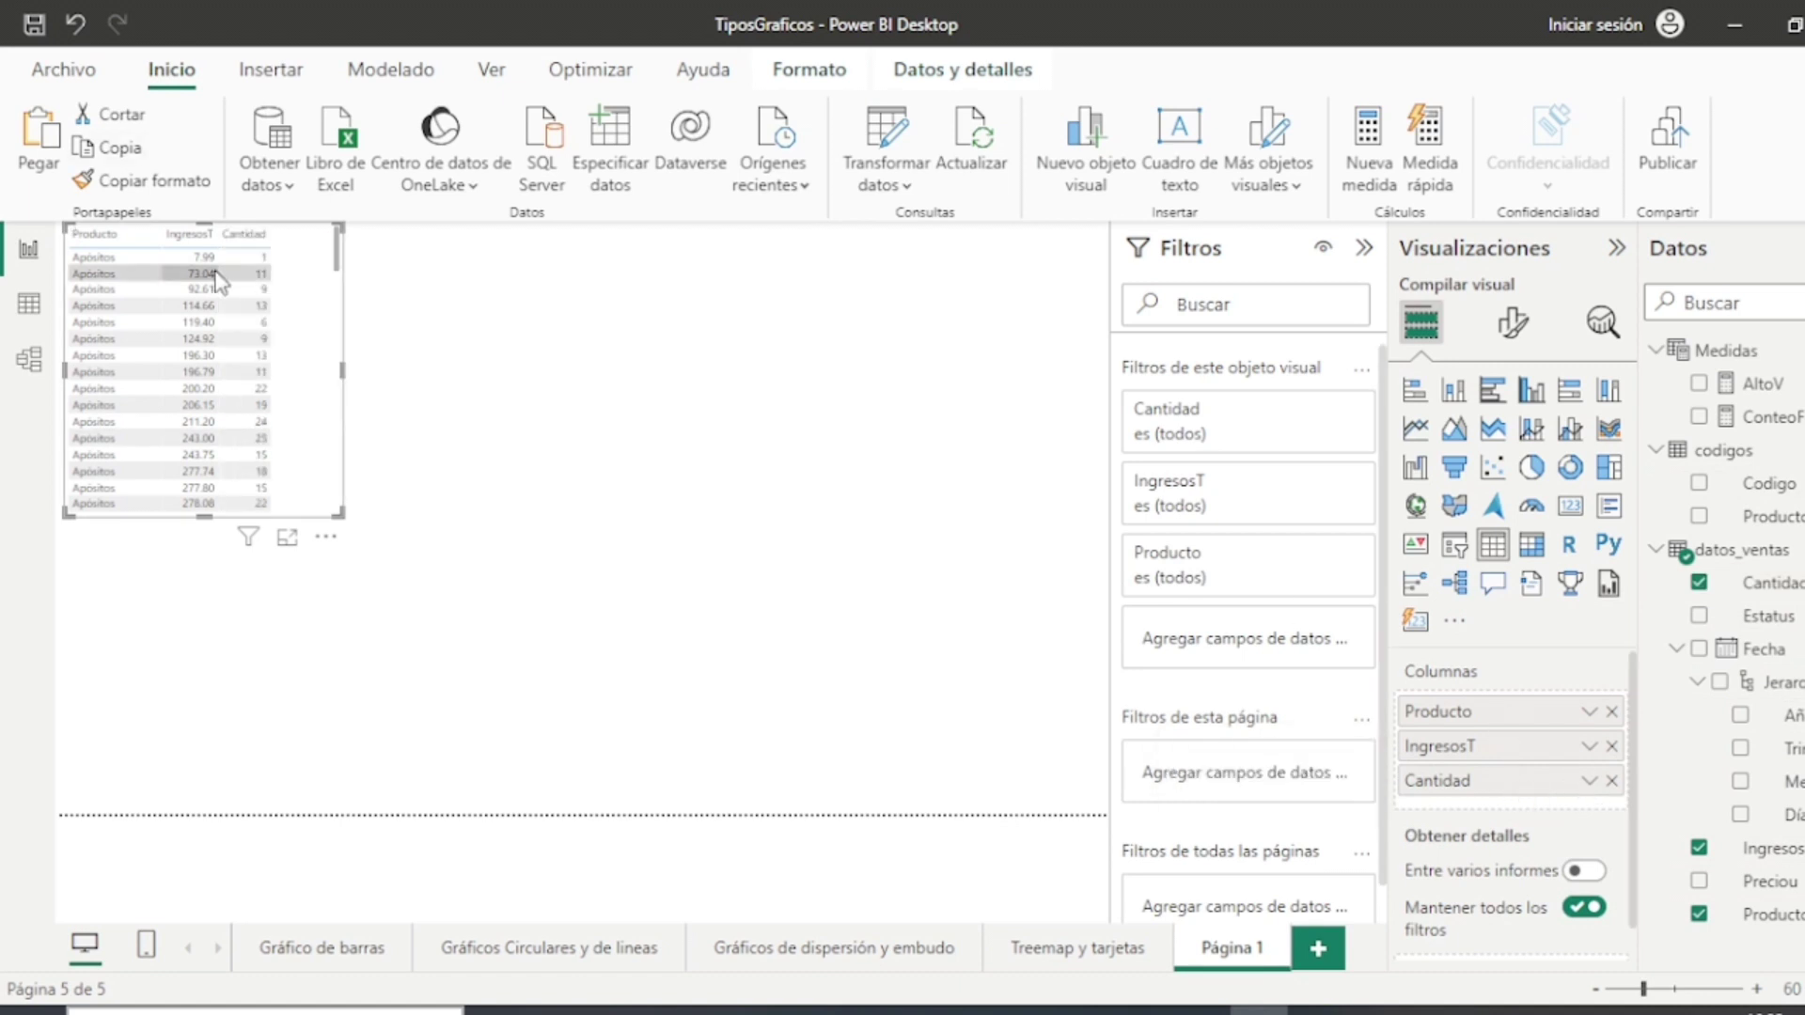
Step: Summarize the table's IngresosT and Cantidad columns as Suma, and widen the table
click(1591, 746)
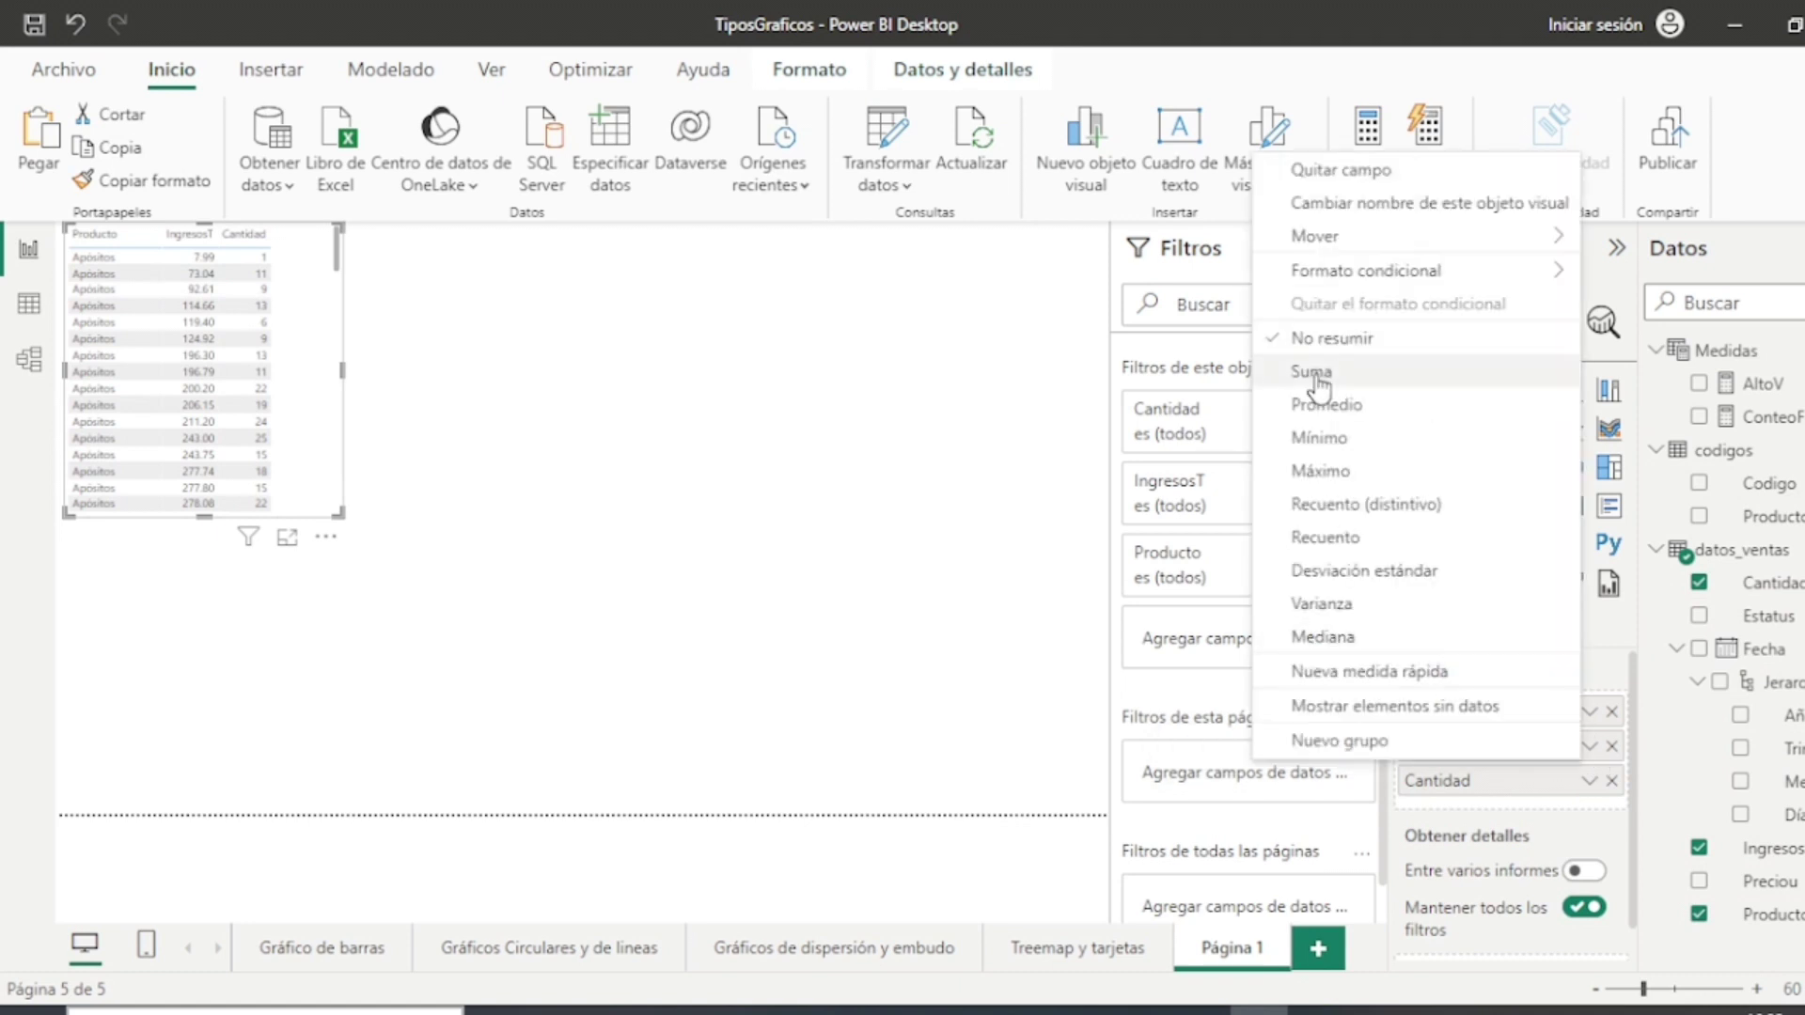
key(Escape)
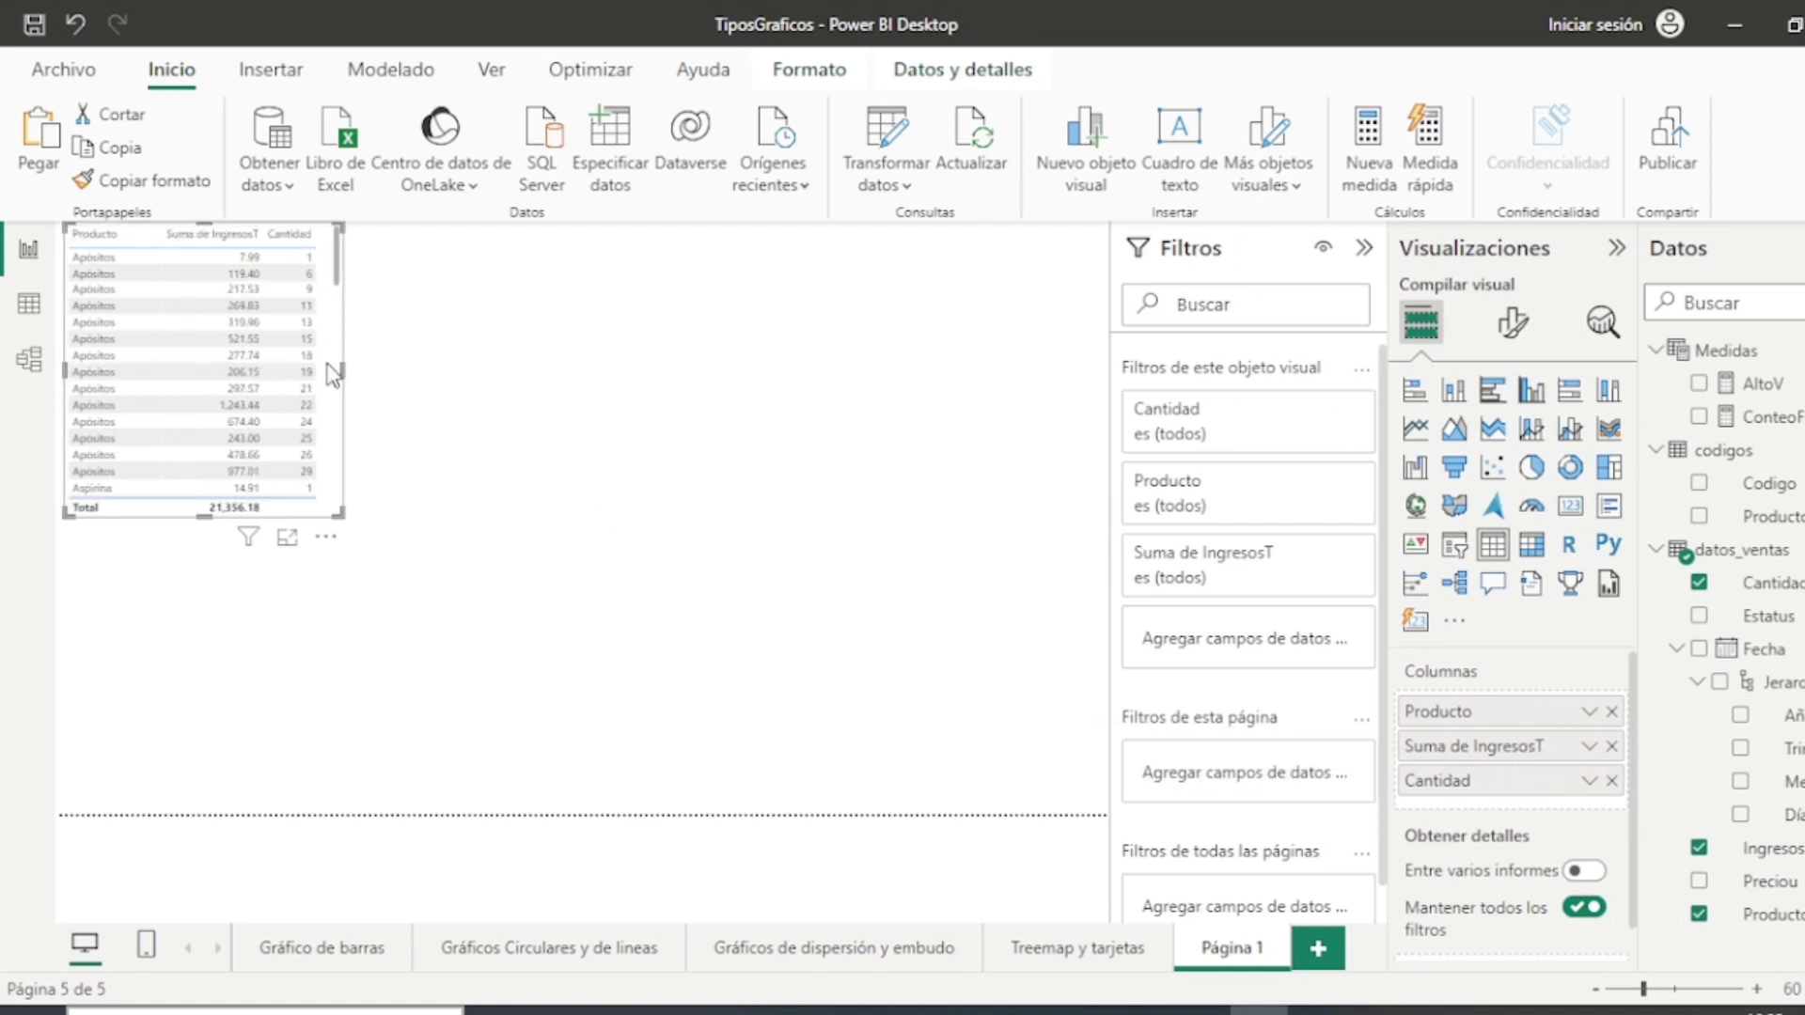
drag(344, 369, 456, 376)
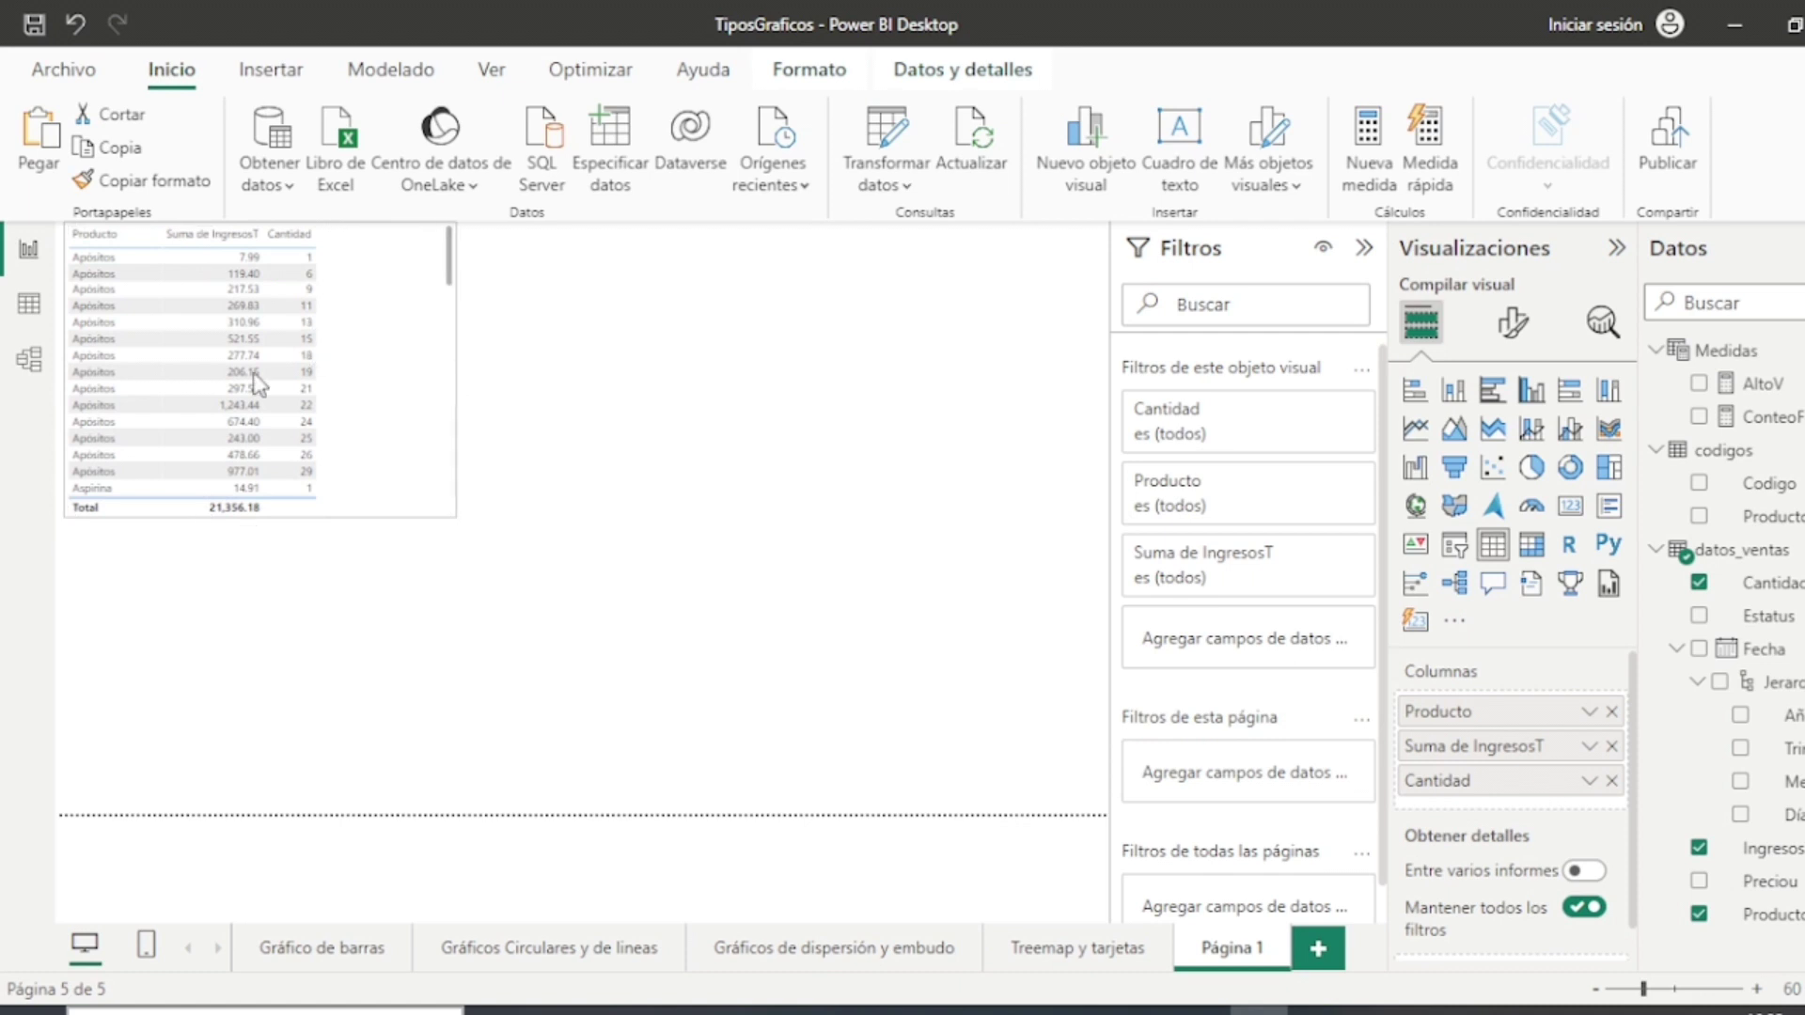
click(1590, 782)
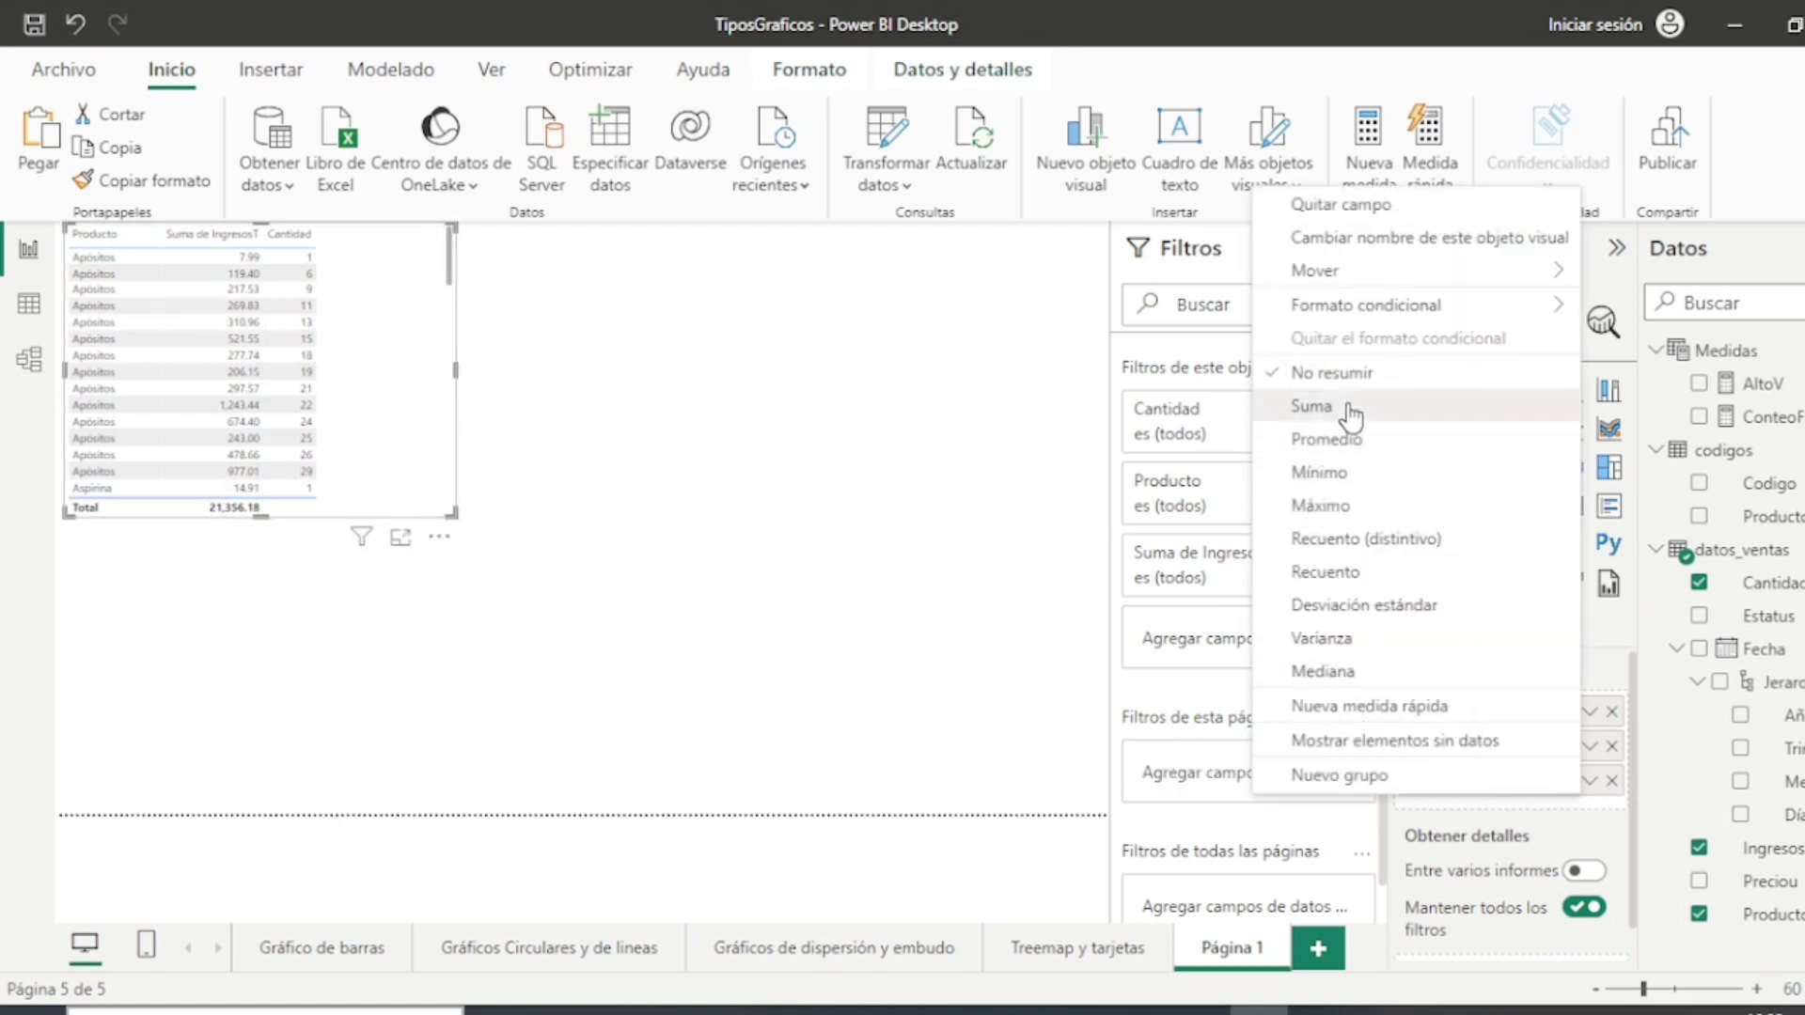
click(1311, 406)
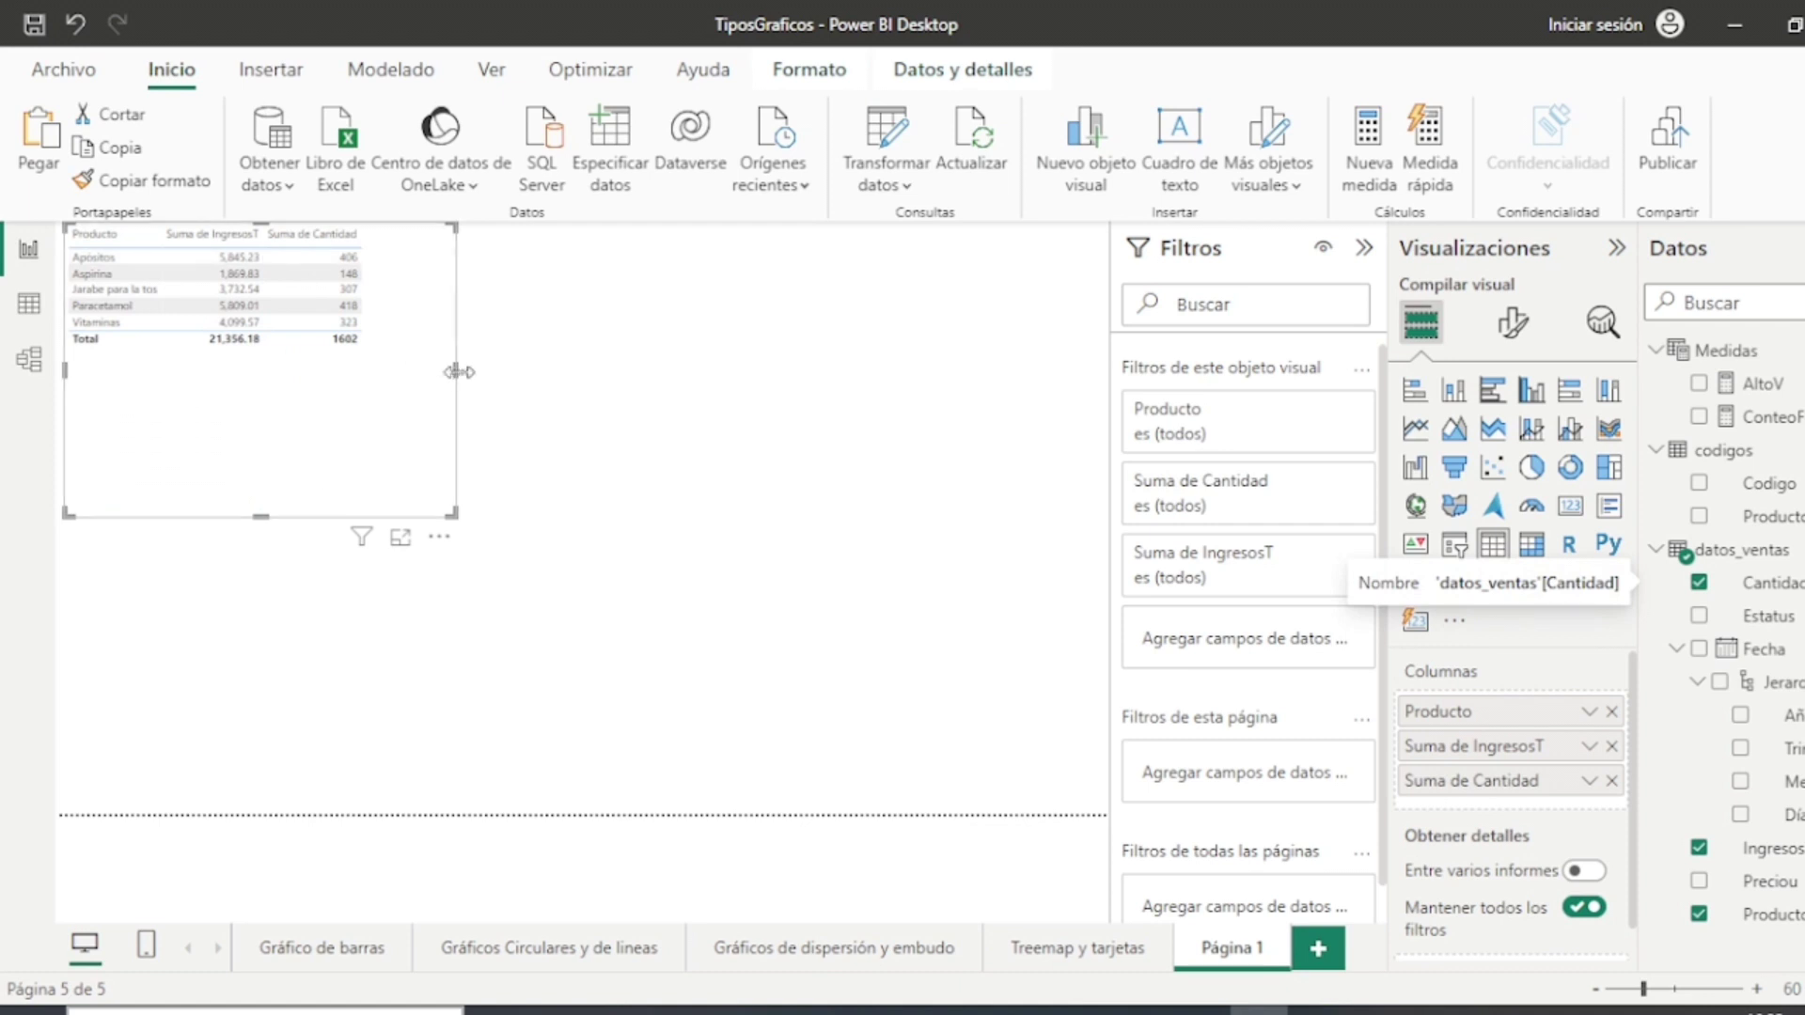
Step: Reduce the table's width and height so its frame fits closely around the product rows and total
drag(456, 370, 406, 369)
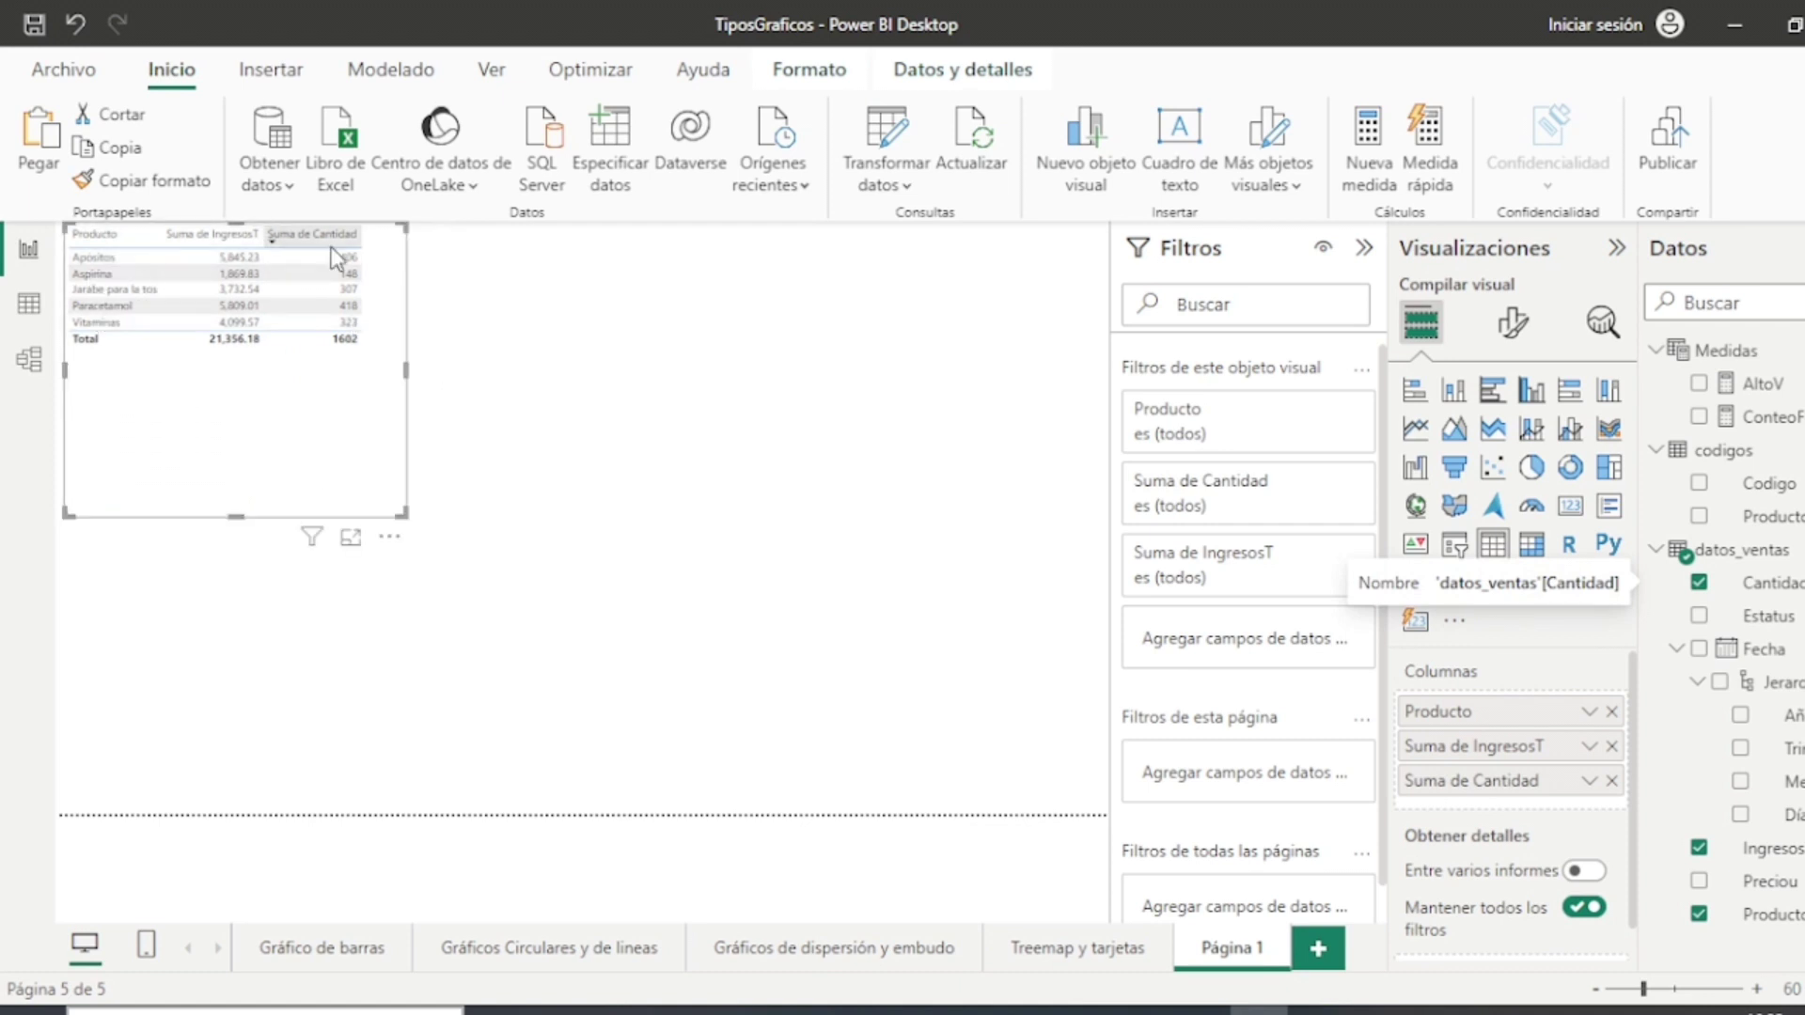
drag(233, 505, 269, 387)
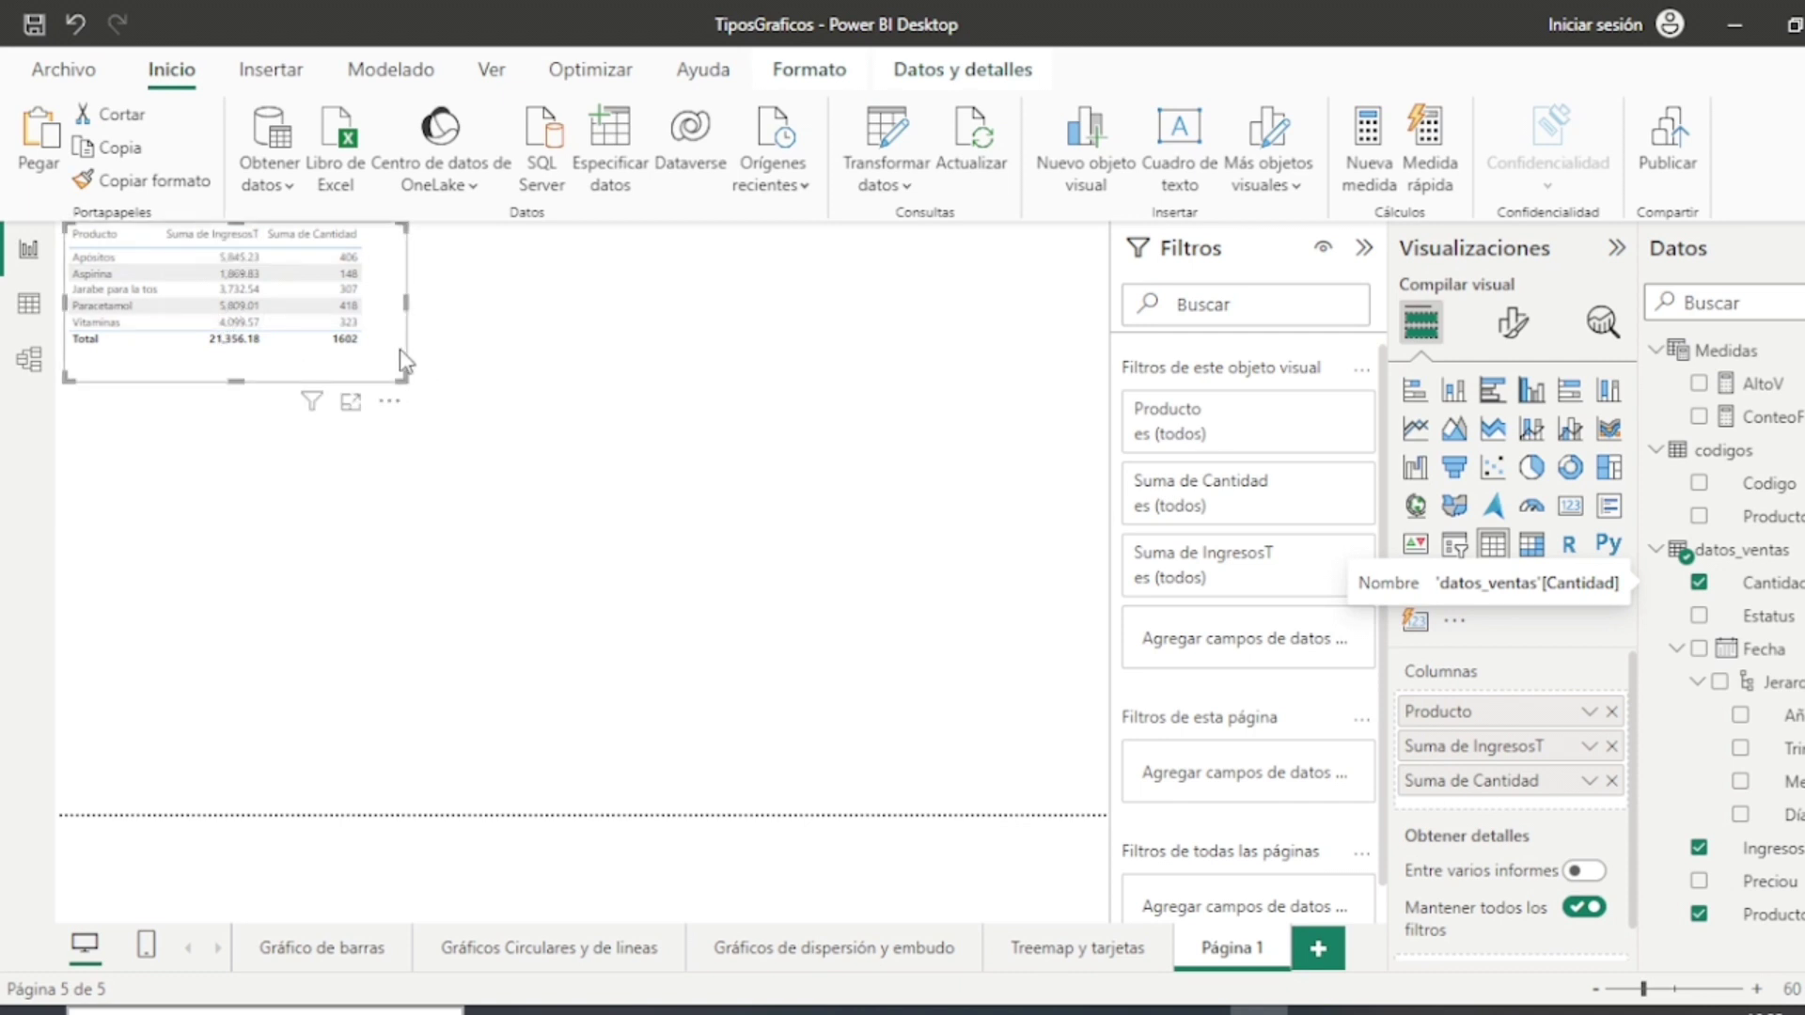
mouse_move(400, 376)
mouse_down()
mouse_move(414, 391)
mouse_move(391, 362)
mouse_up()
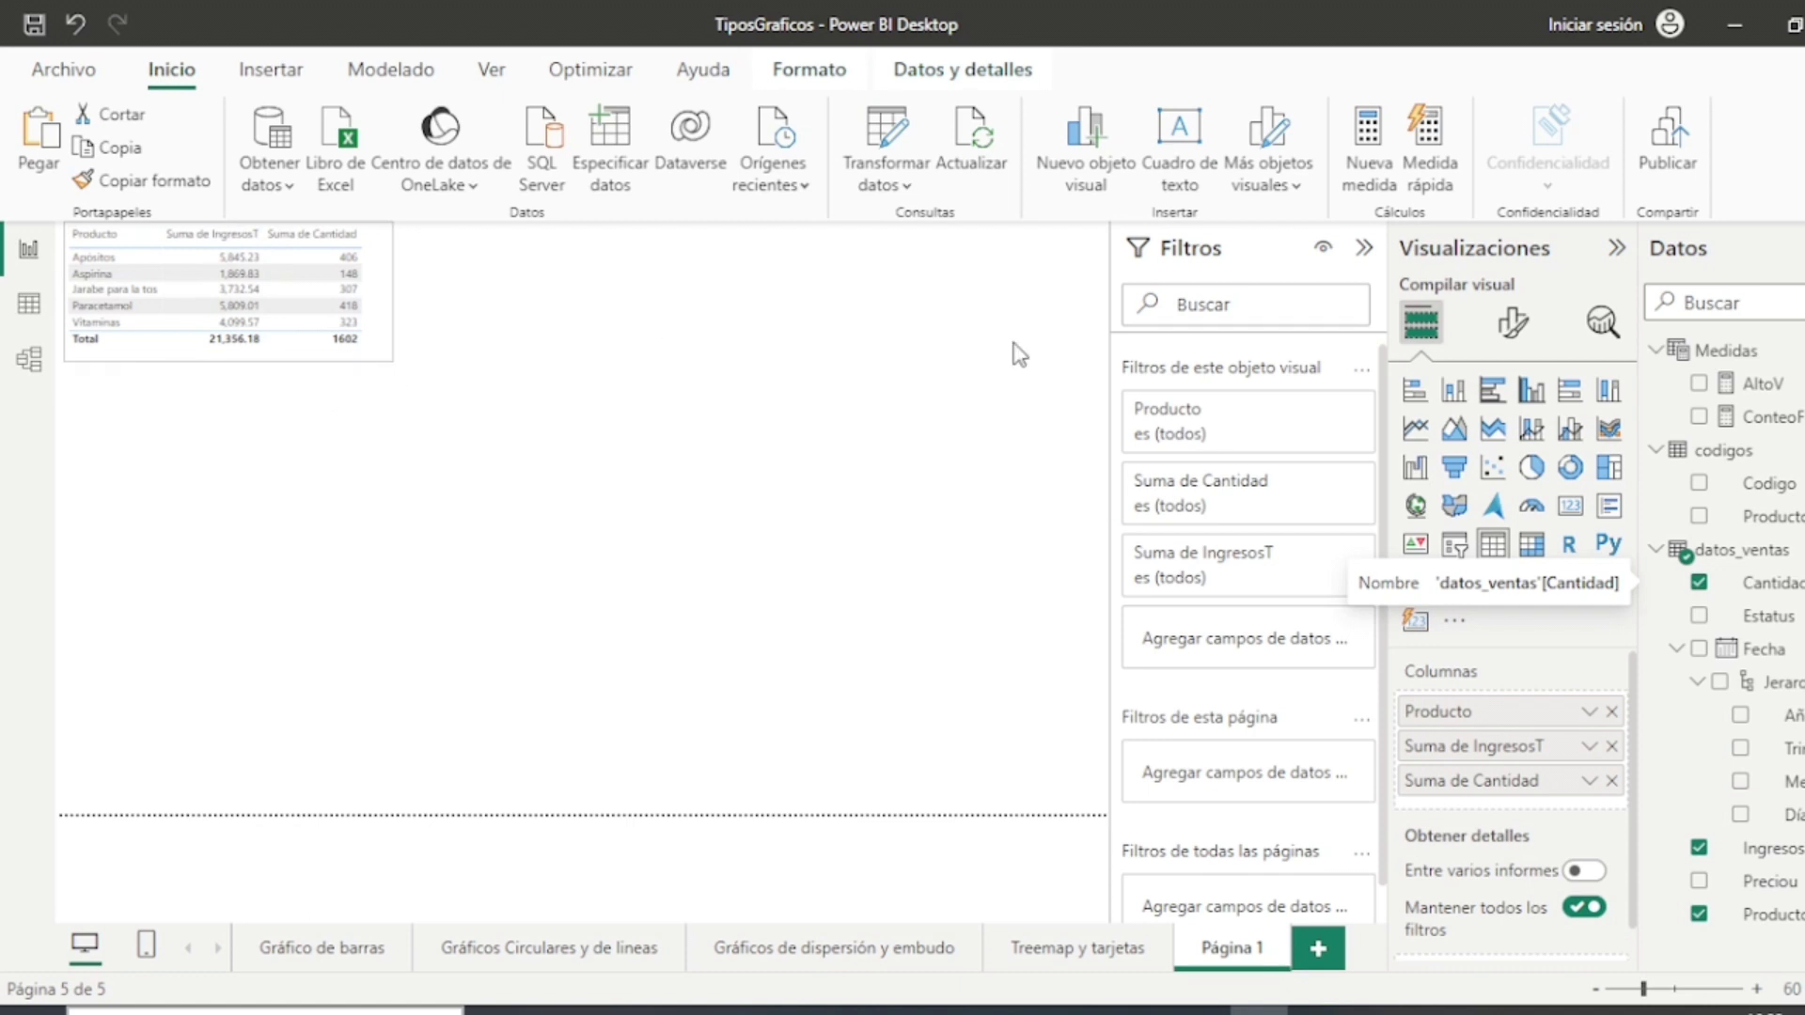
Step: Set the table's column header font size to 14 and enlarge the table to show every column in full
click(1515, 330)
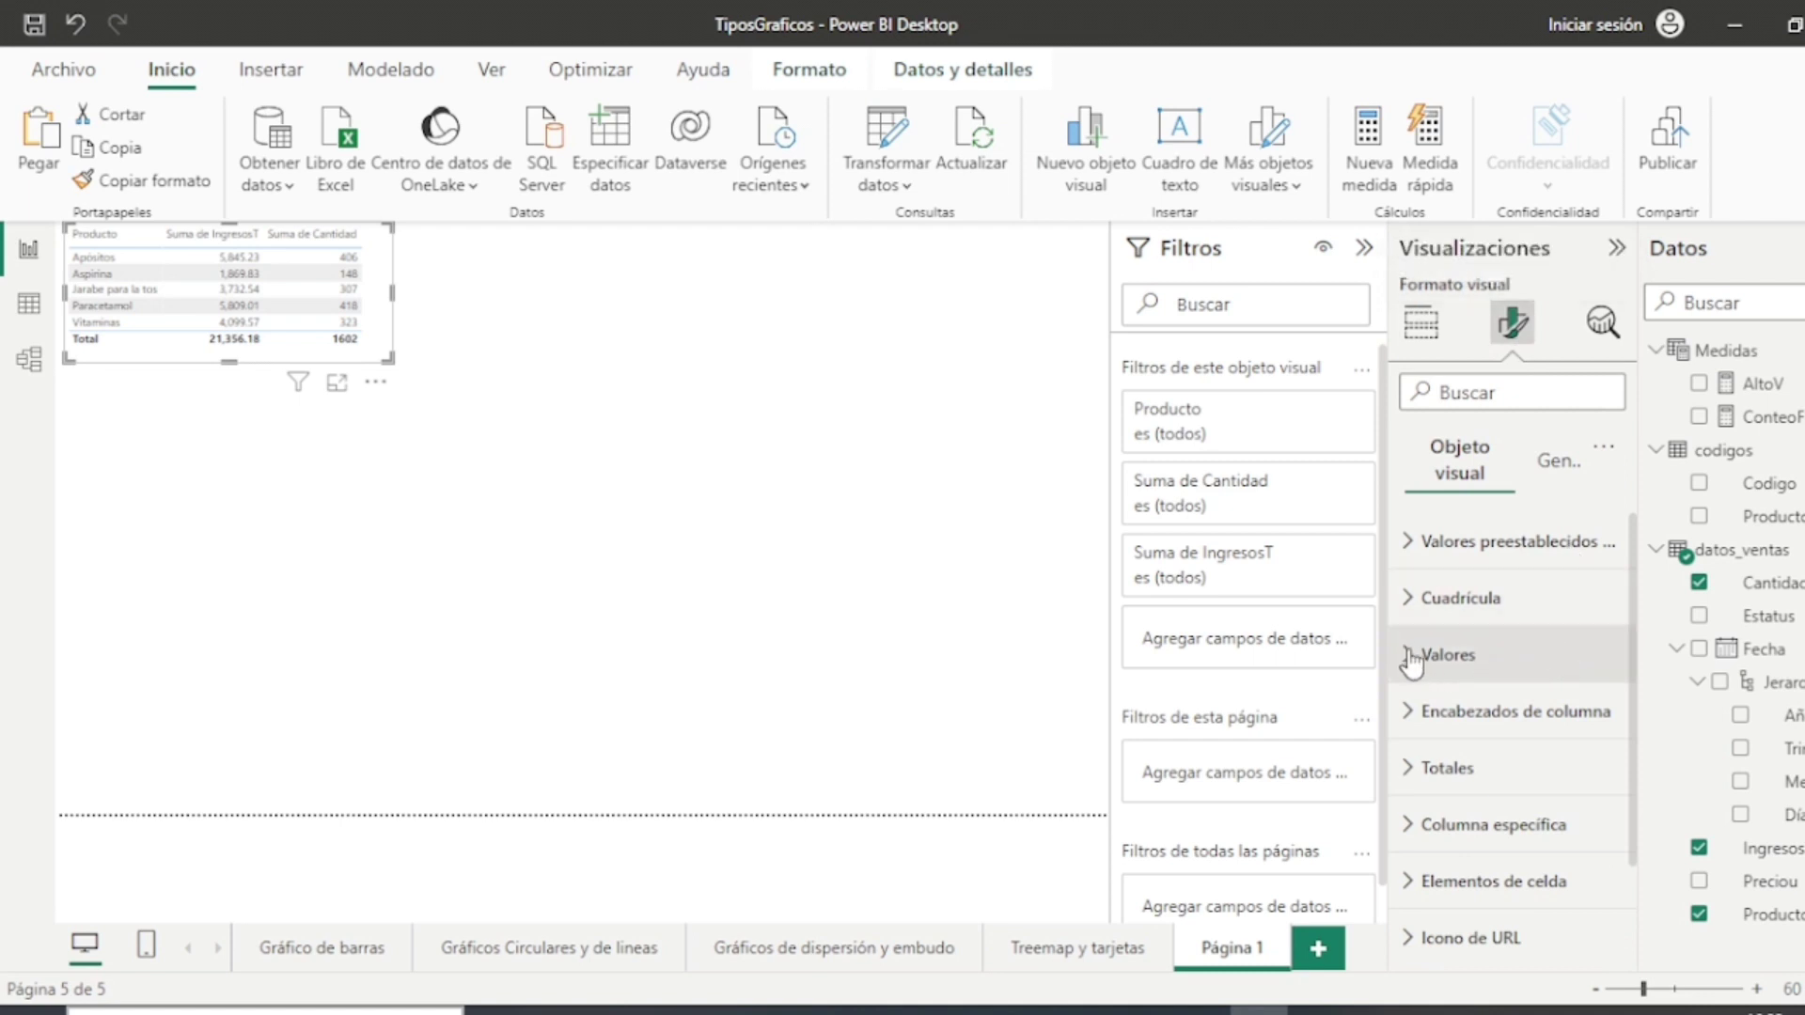
click(1586, 711)
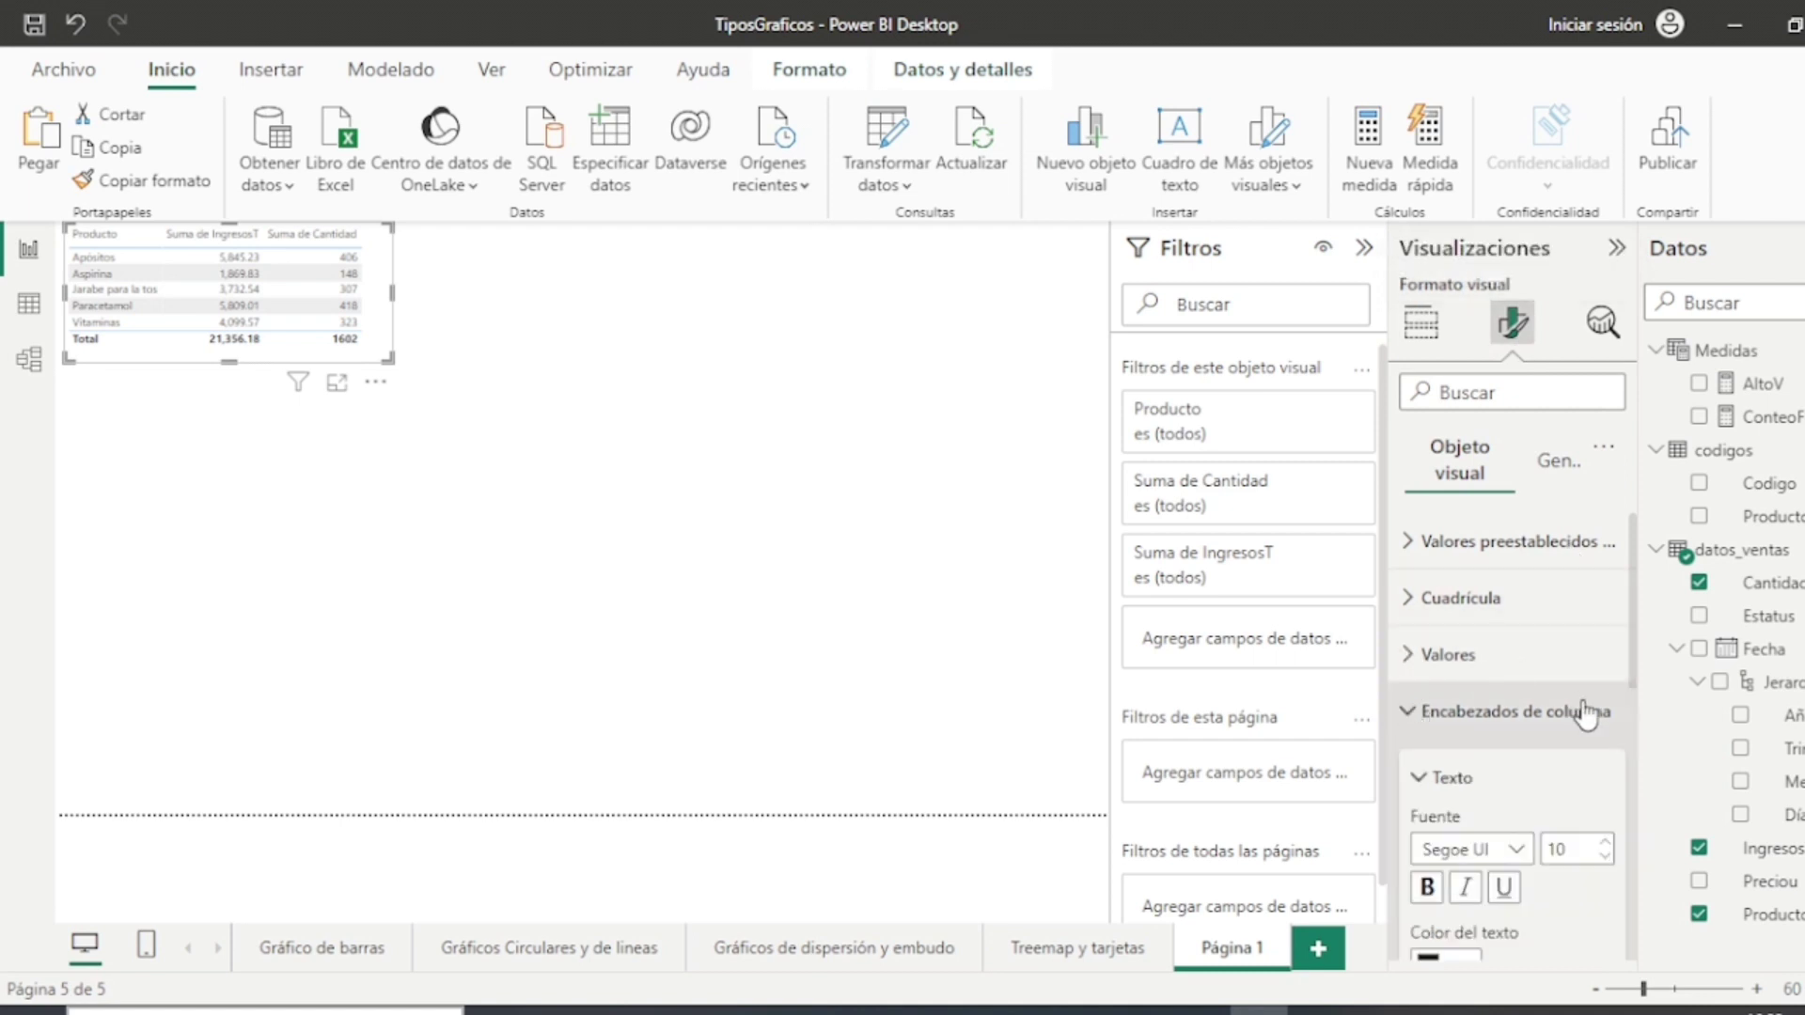
scroll(1587, 714, down, 1)
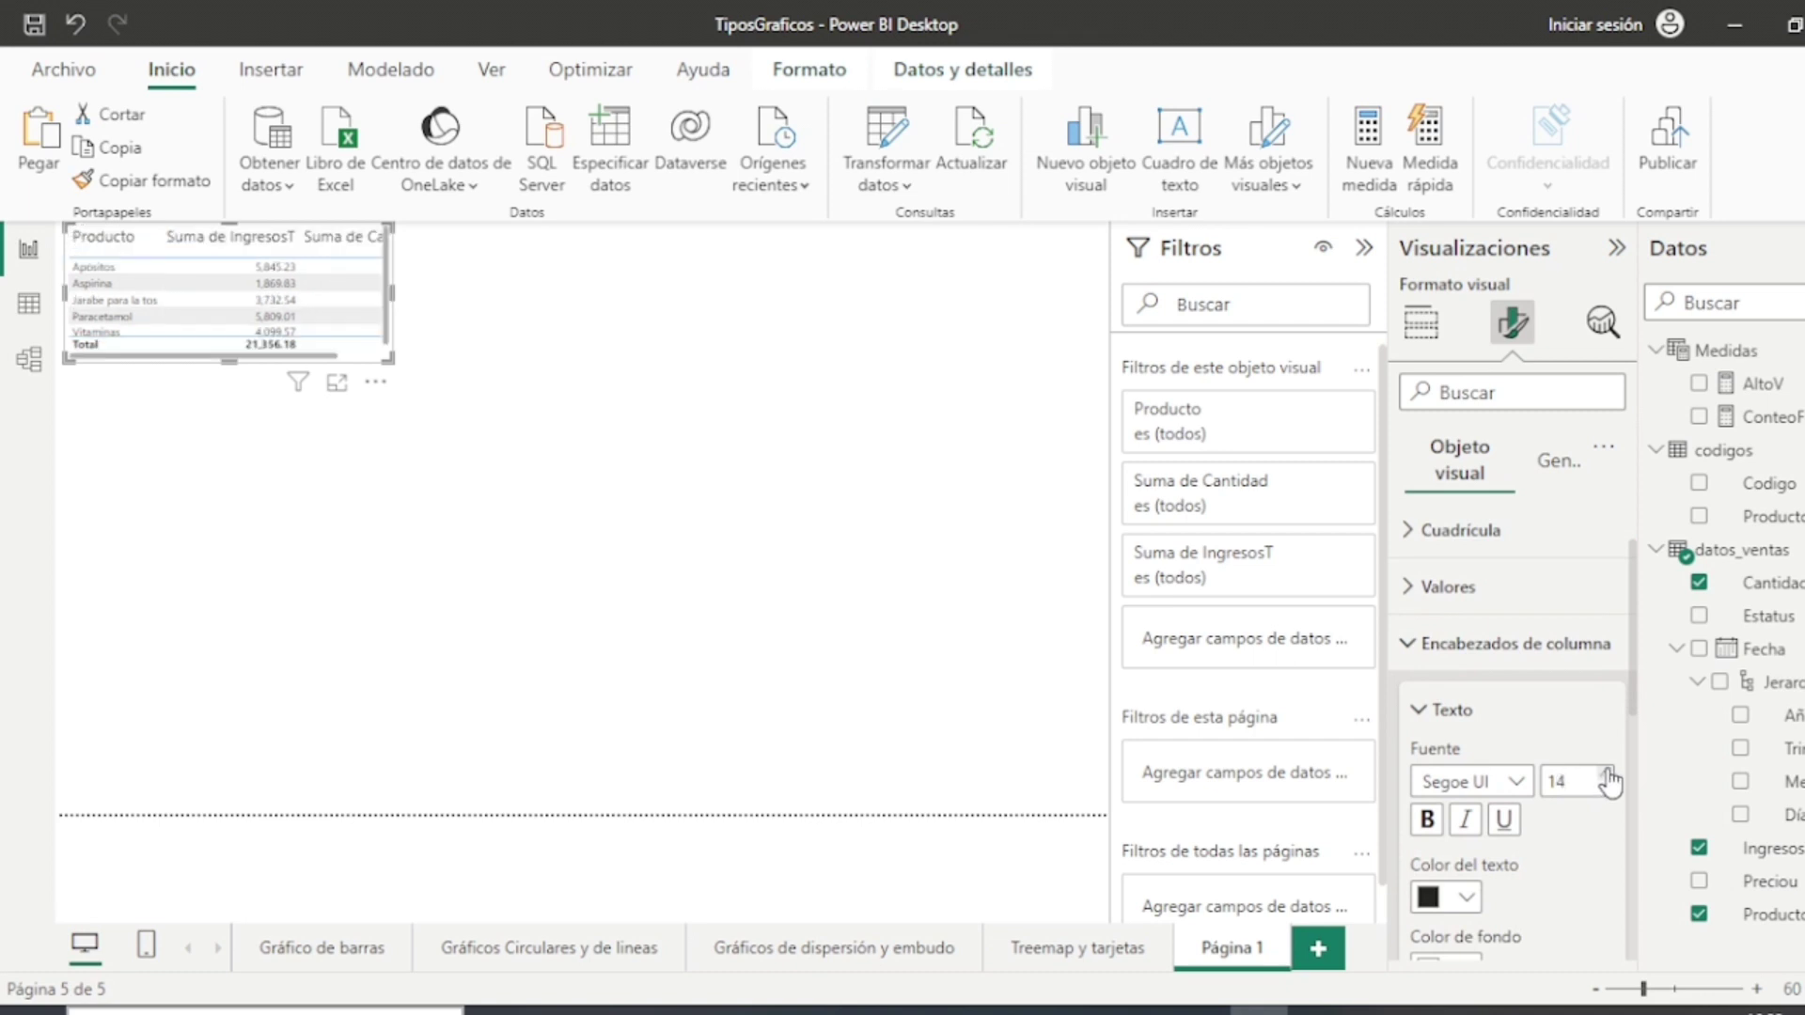
drag(389, 359, 526, 420)
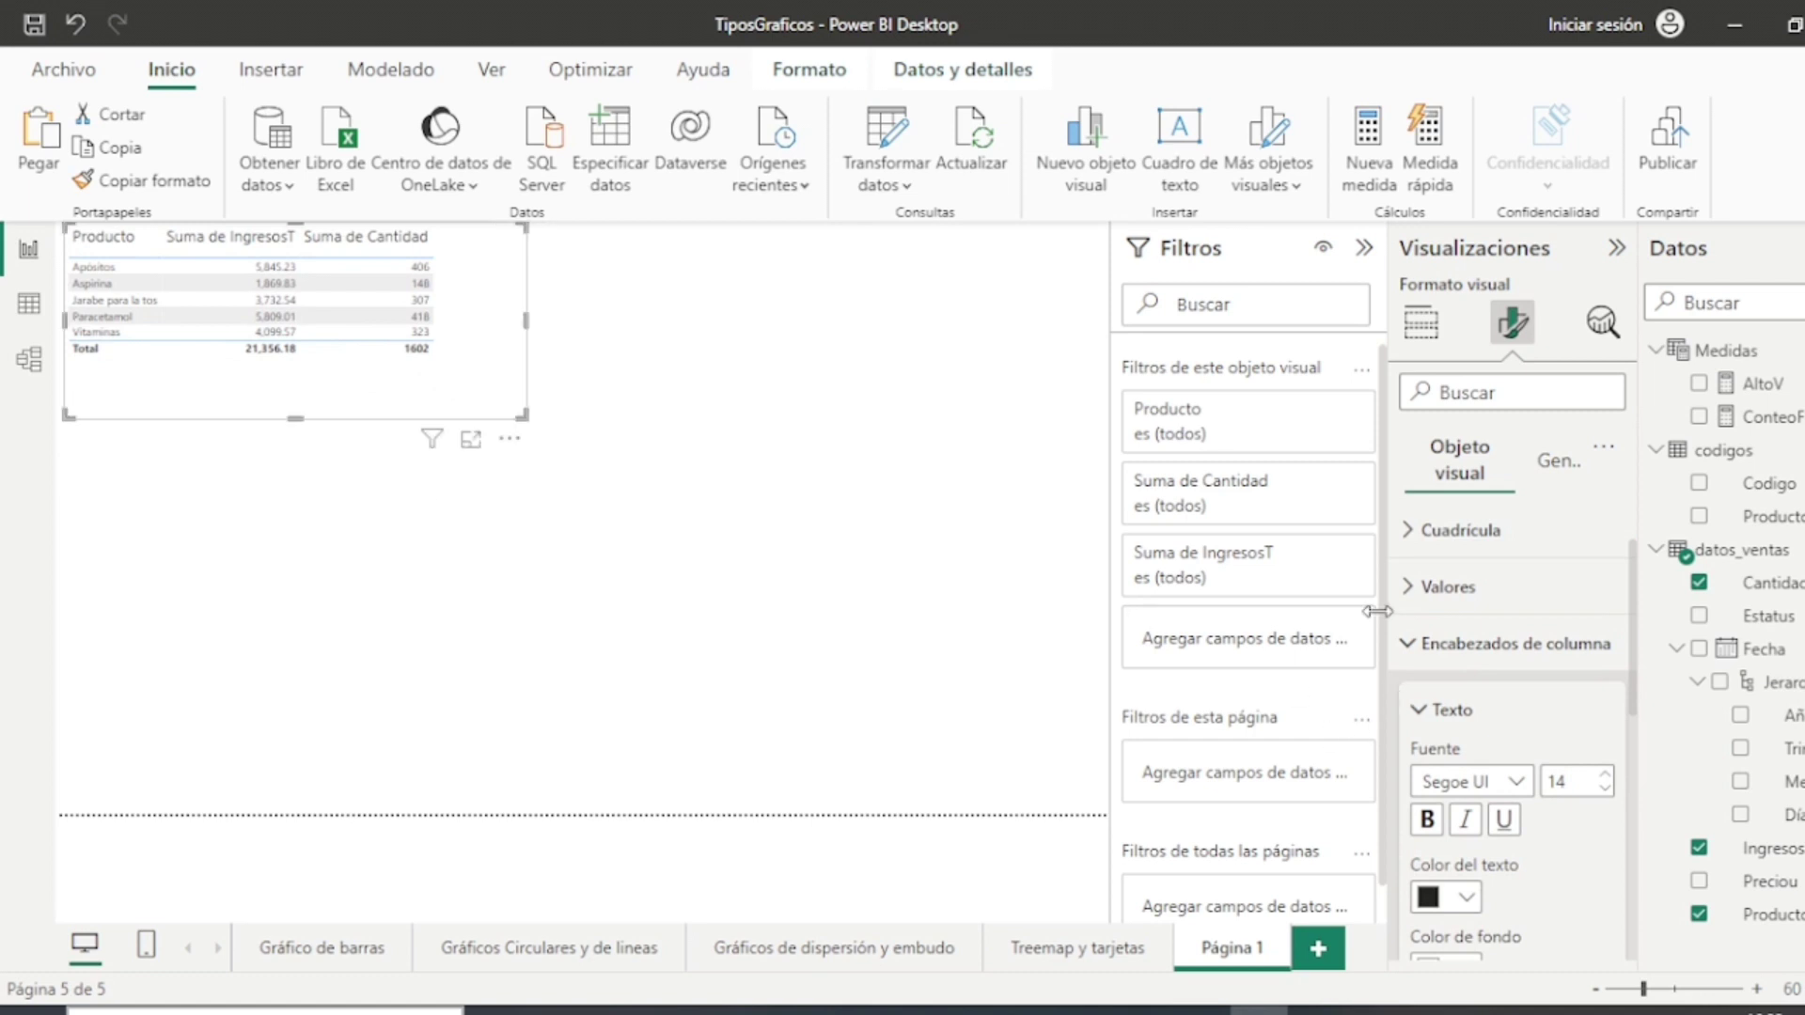
Step: Set the table's values font size to 13 and trim the table's height slightly
click(1405, 592)
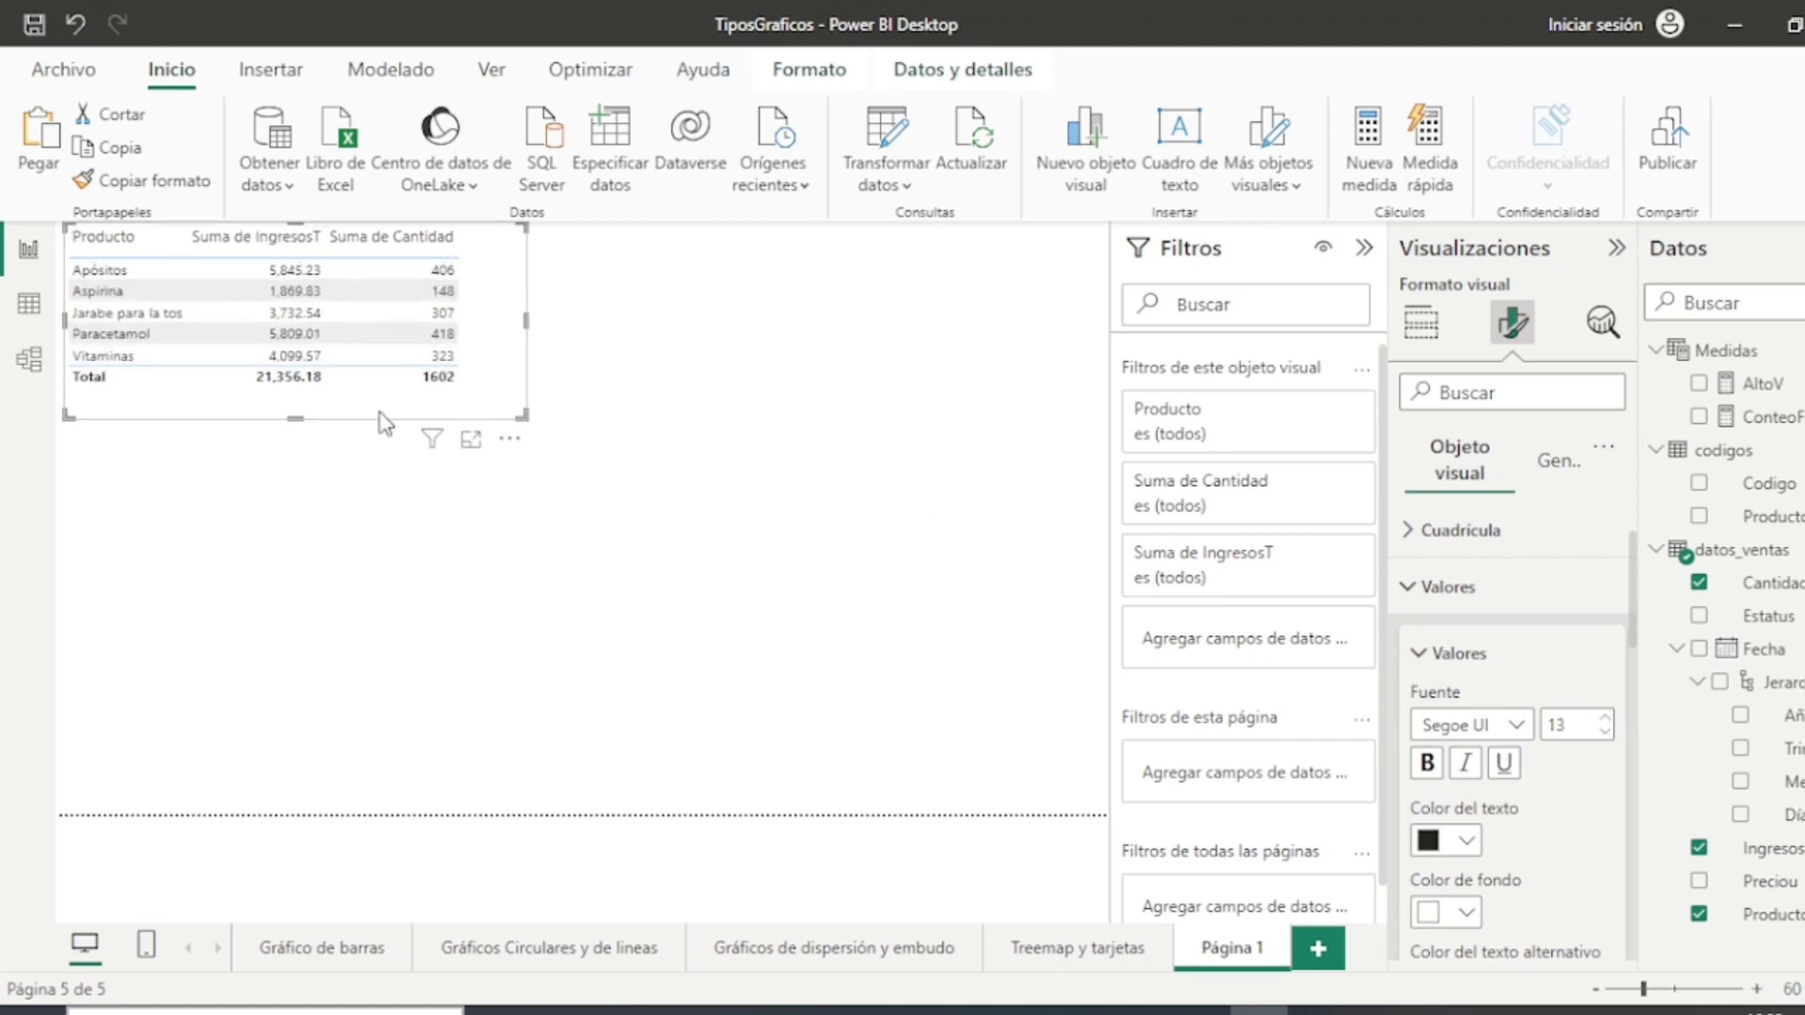
drag(293, 415, 295, 409)
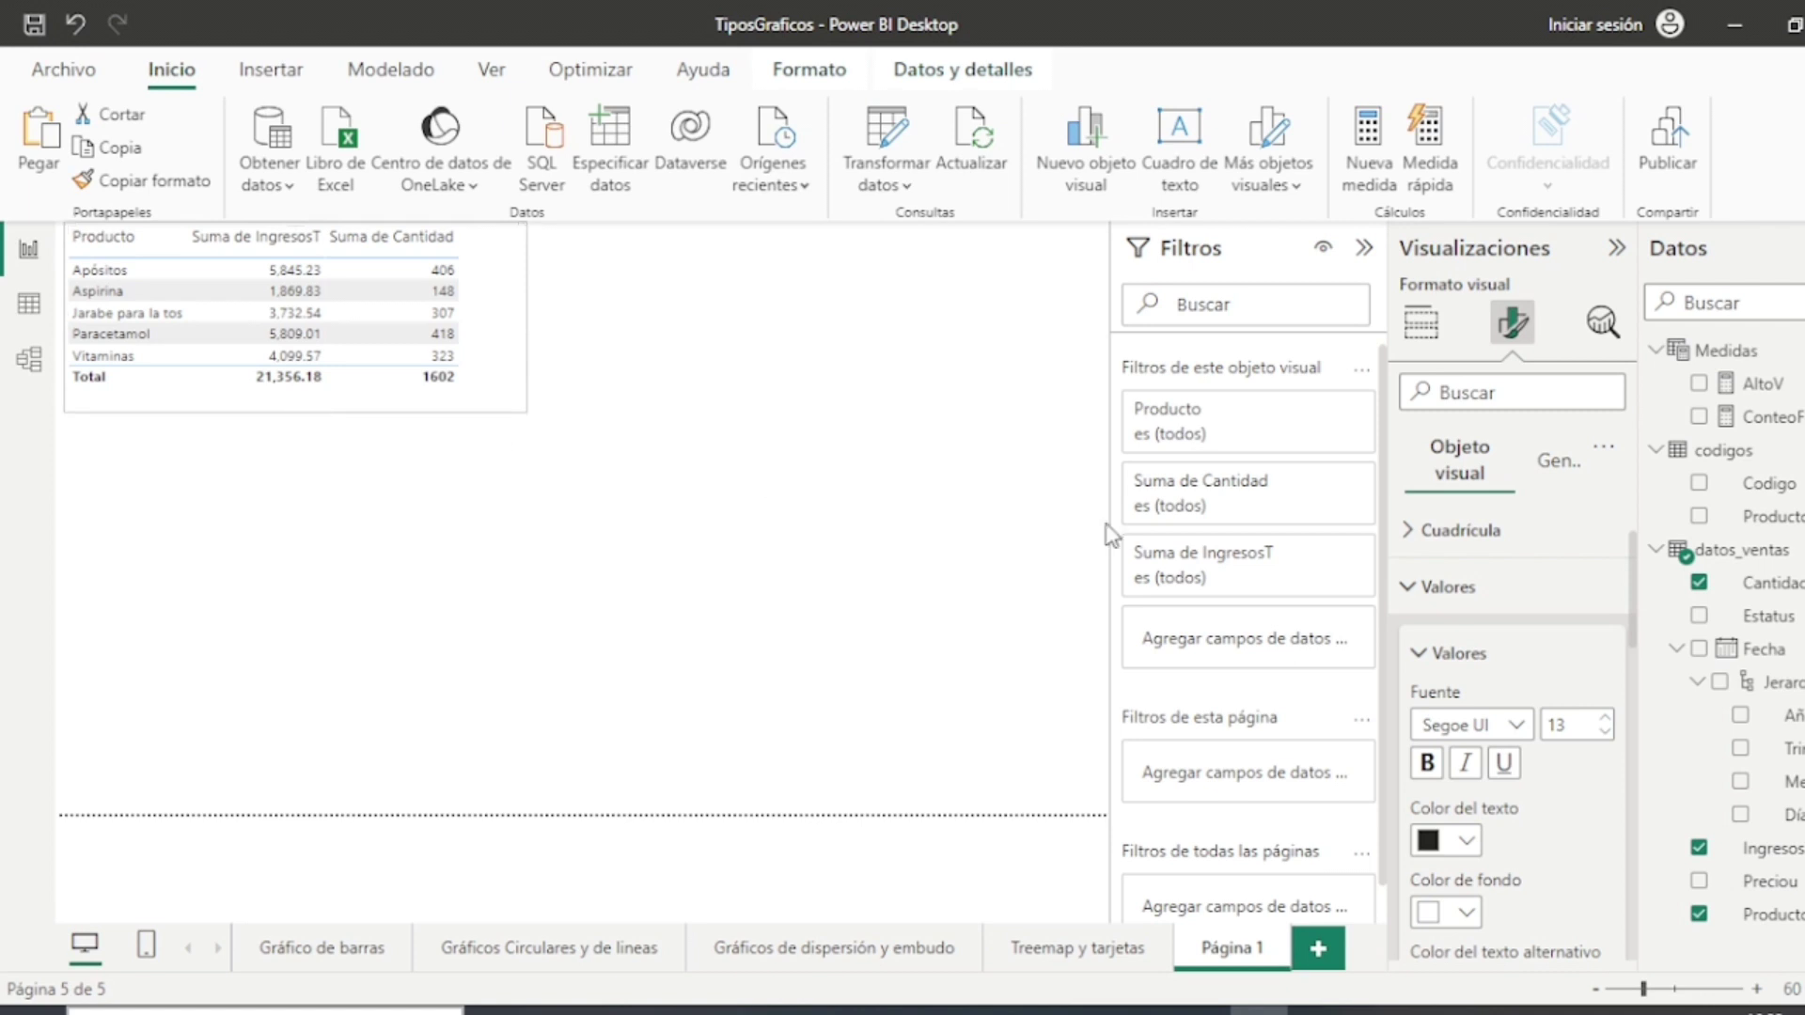
click(1410, 587)
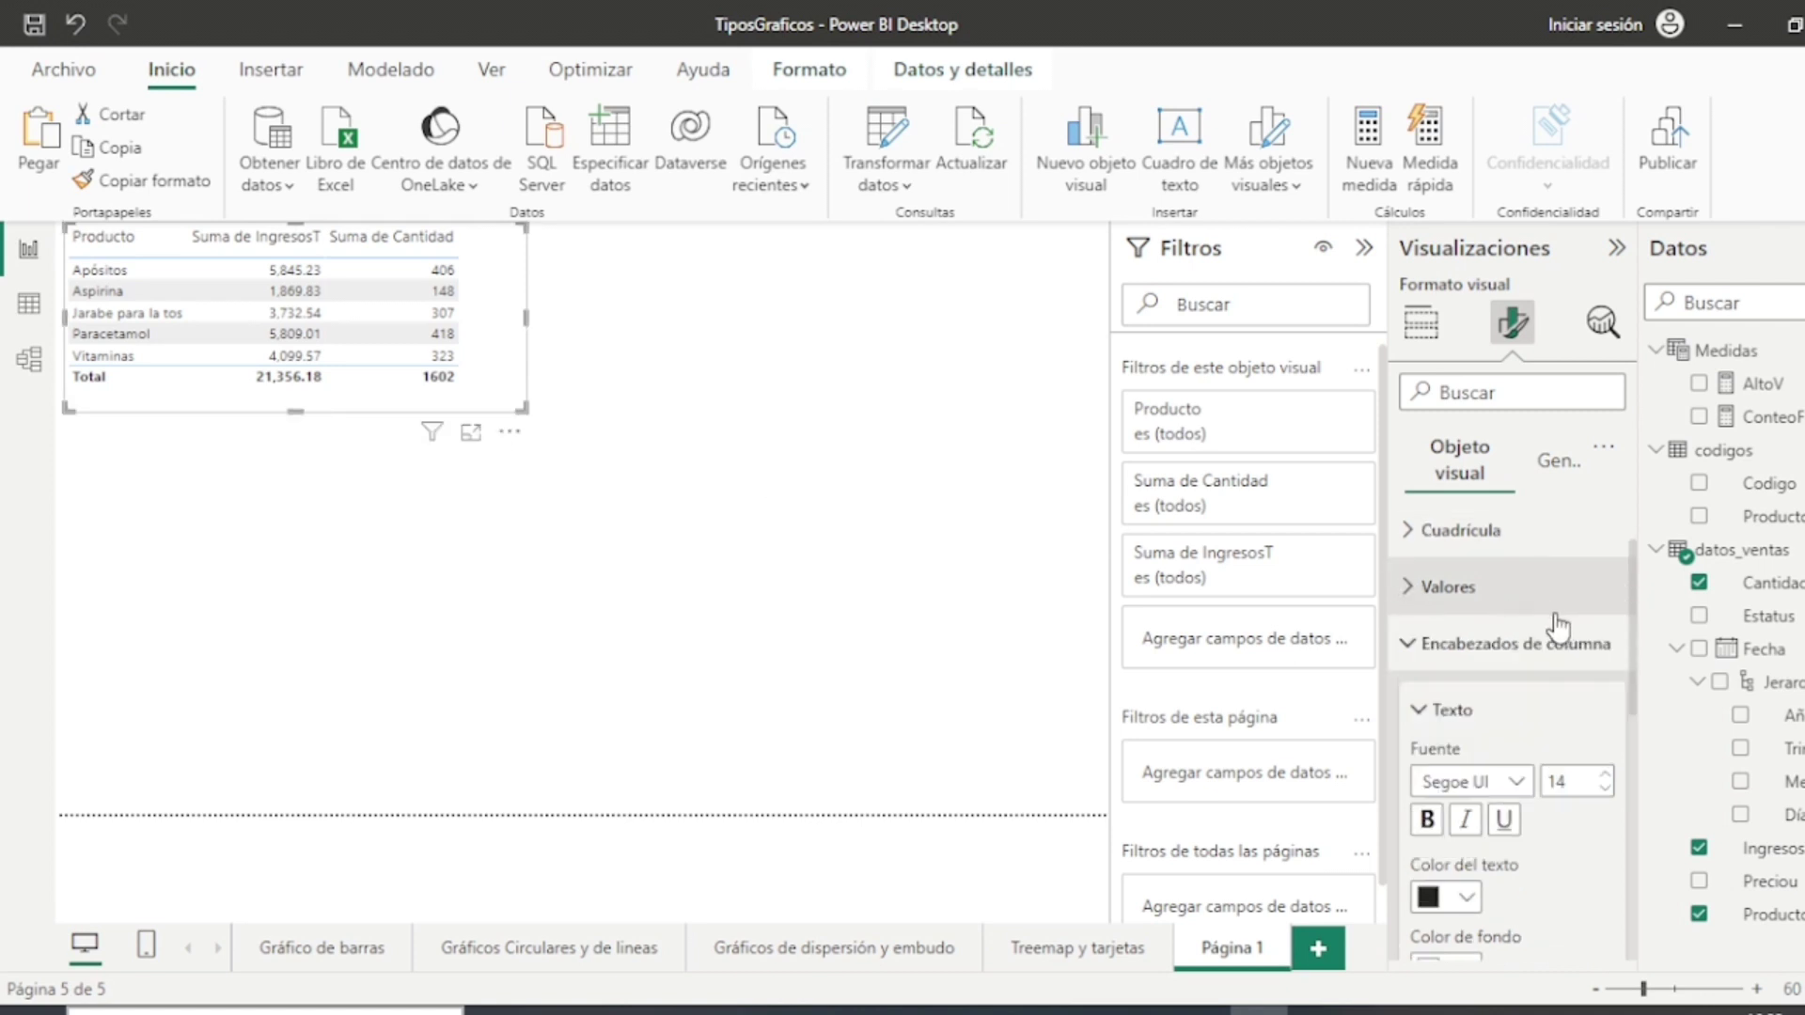
click(1404, 645)
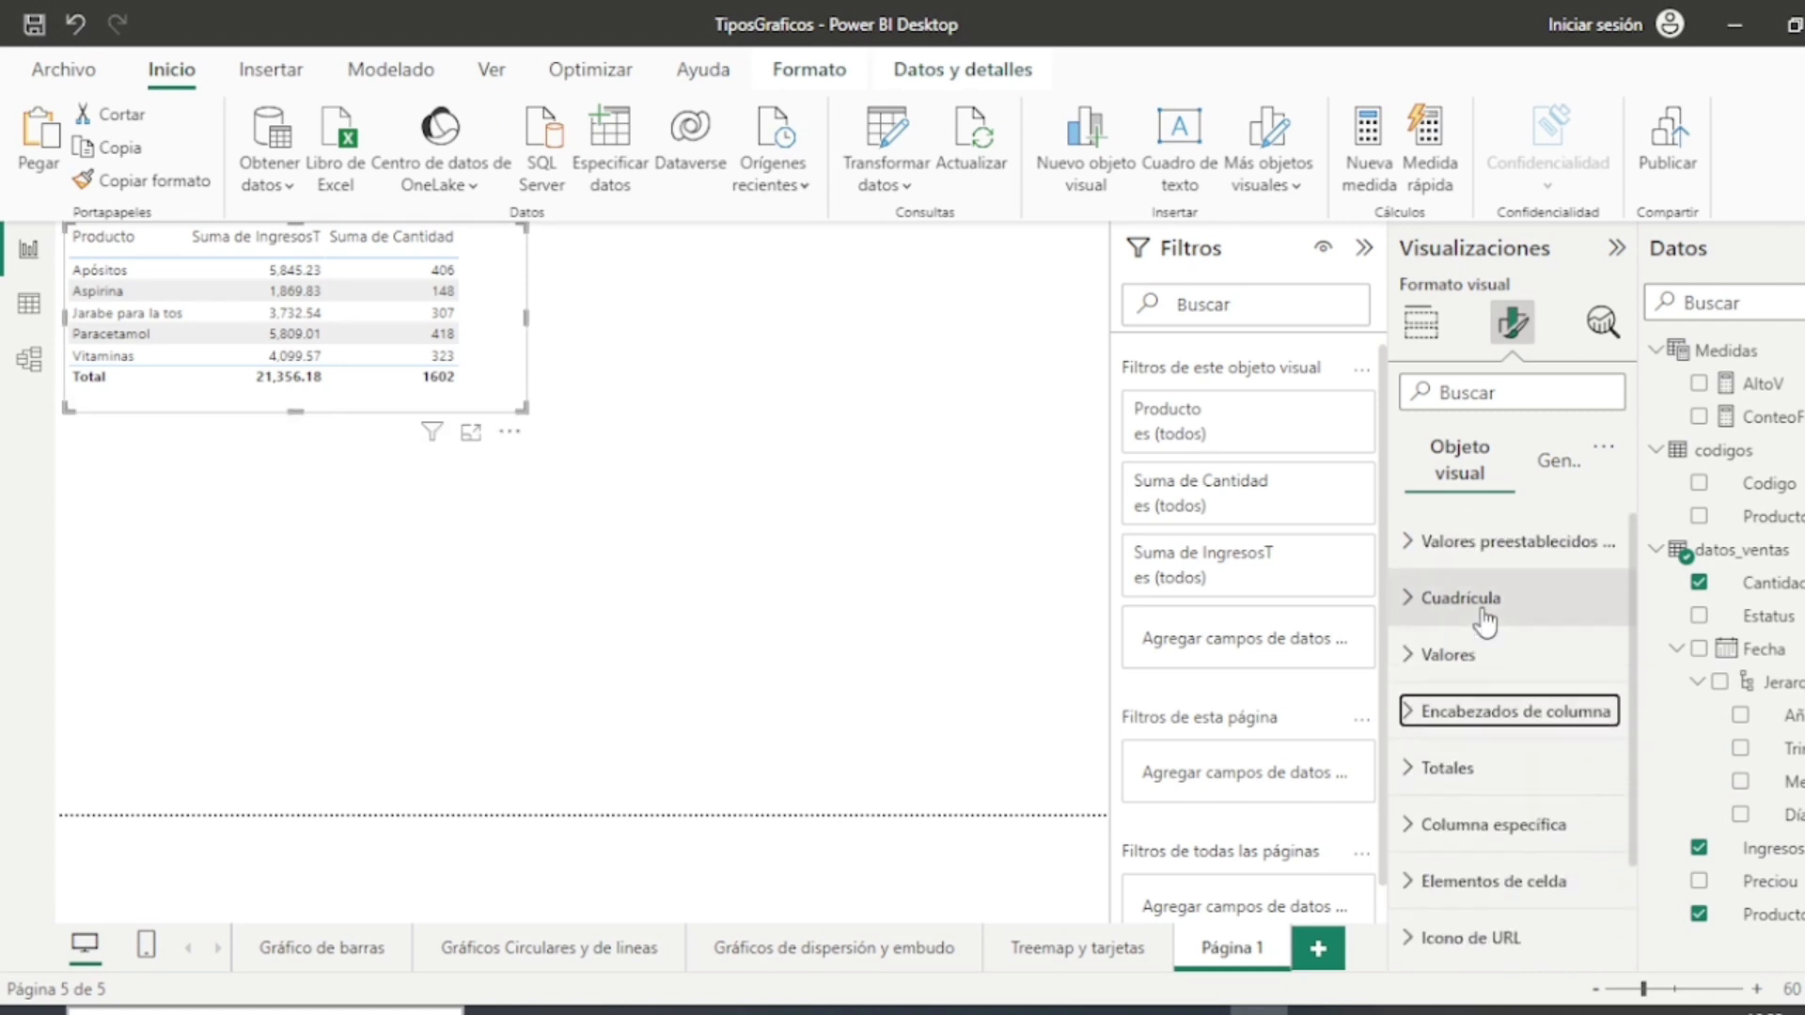
Step: Apply the "Filas llamativas del encabezado en negrita" style preset to the table and narrow its frame toward the last column
click(1410, 544)
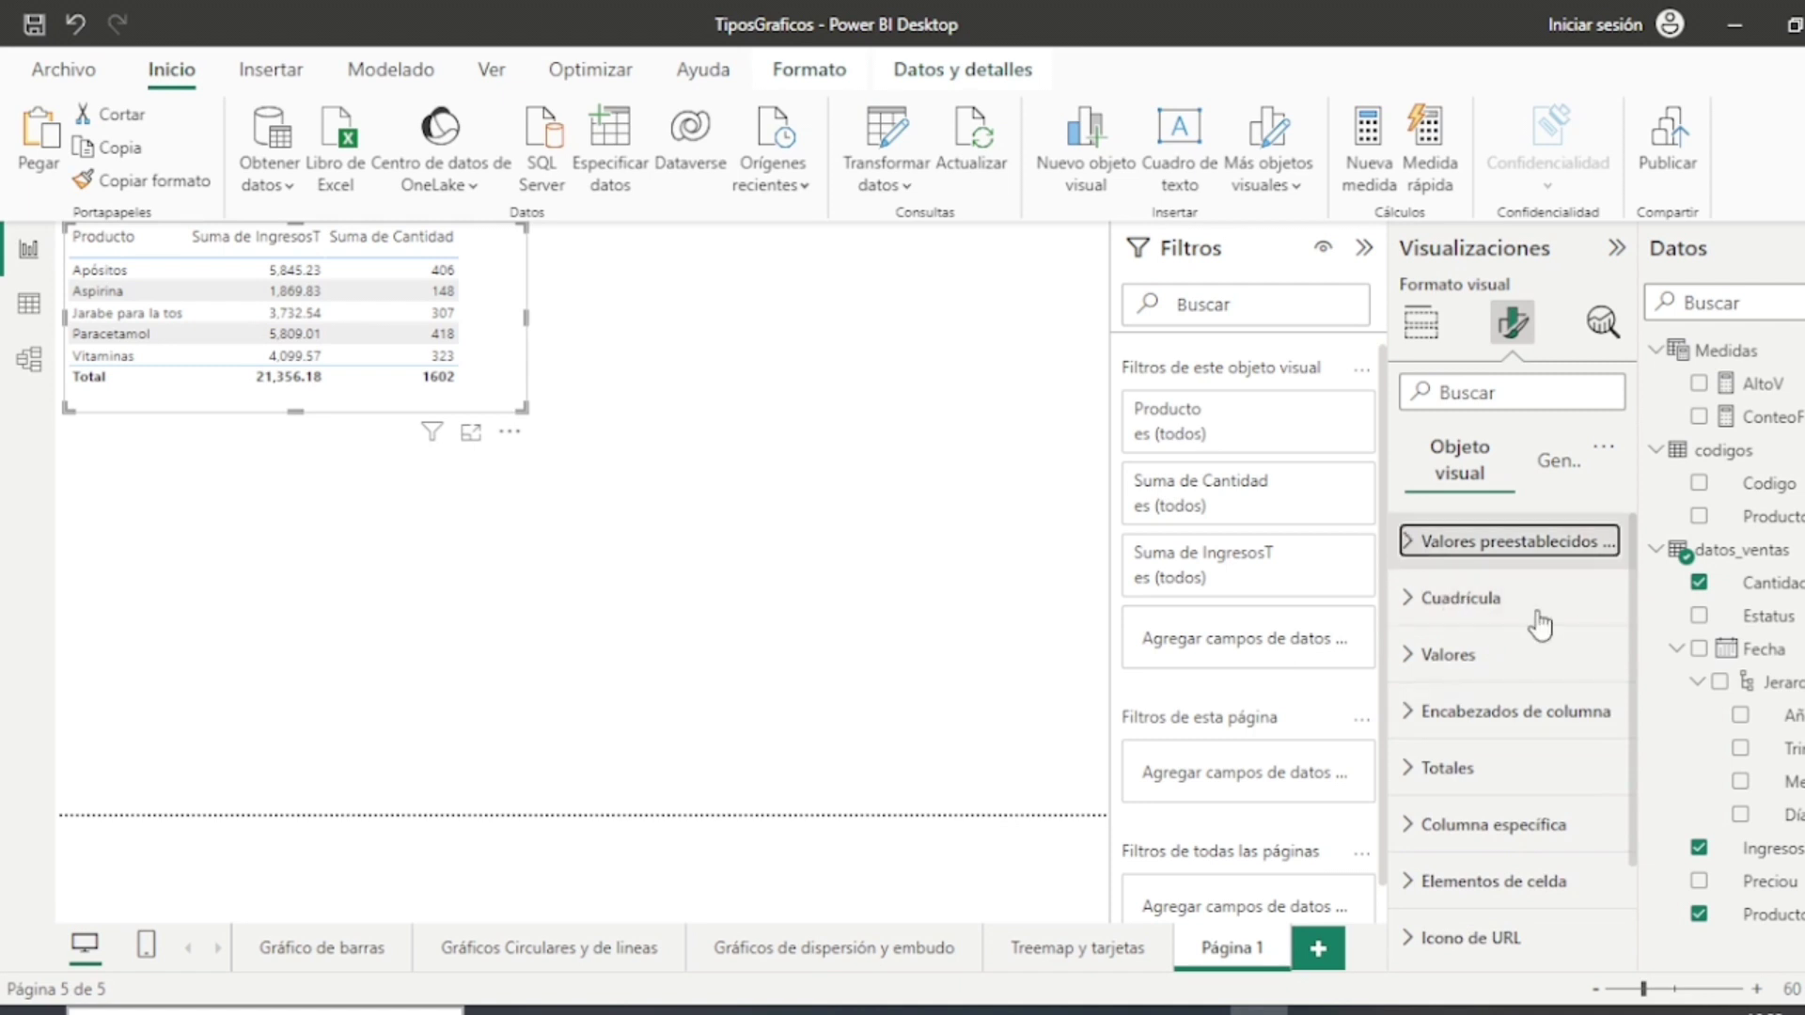
click(1551, 608)
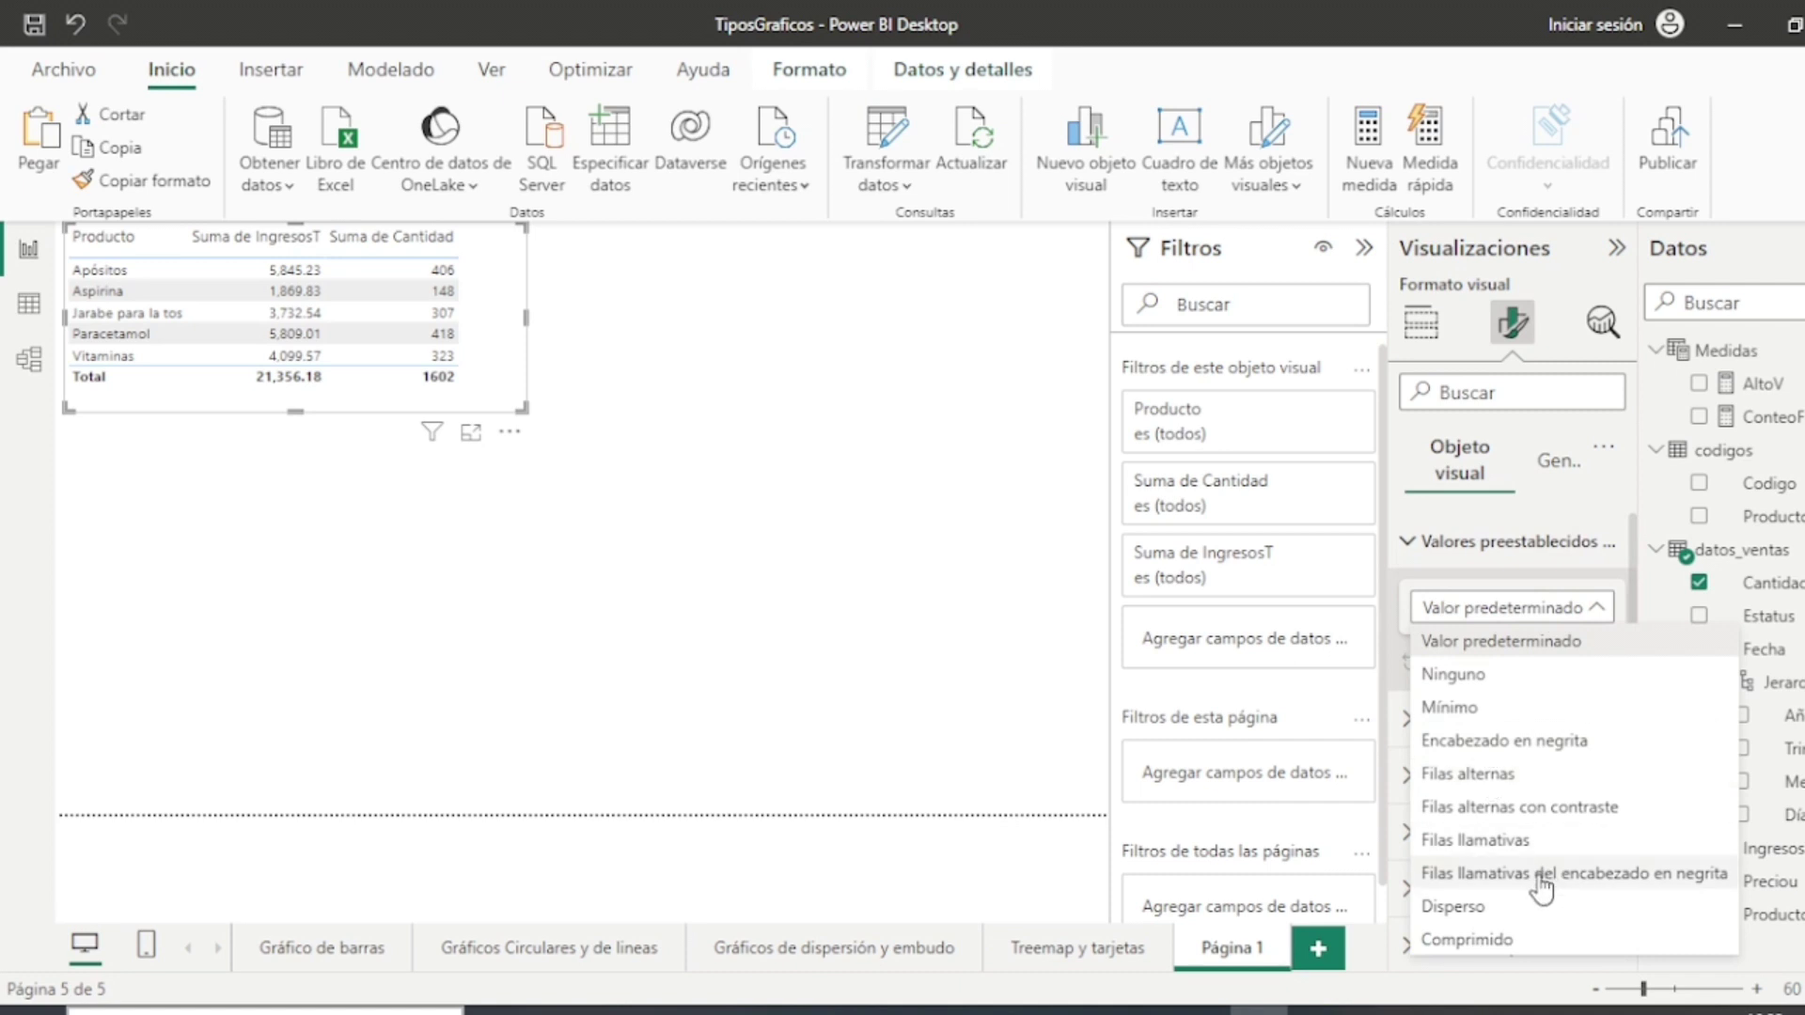
click(772, 601)
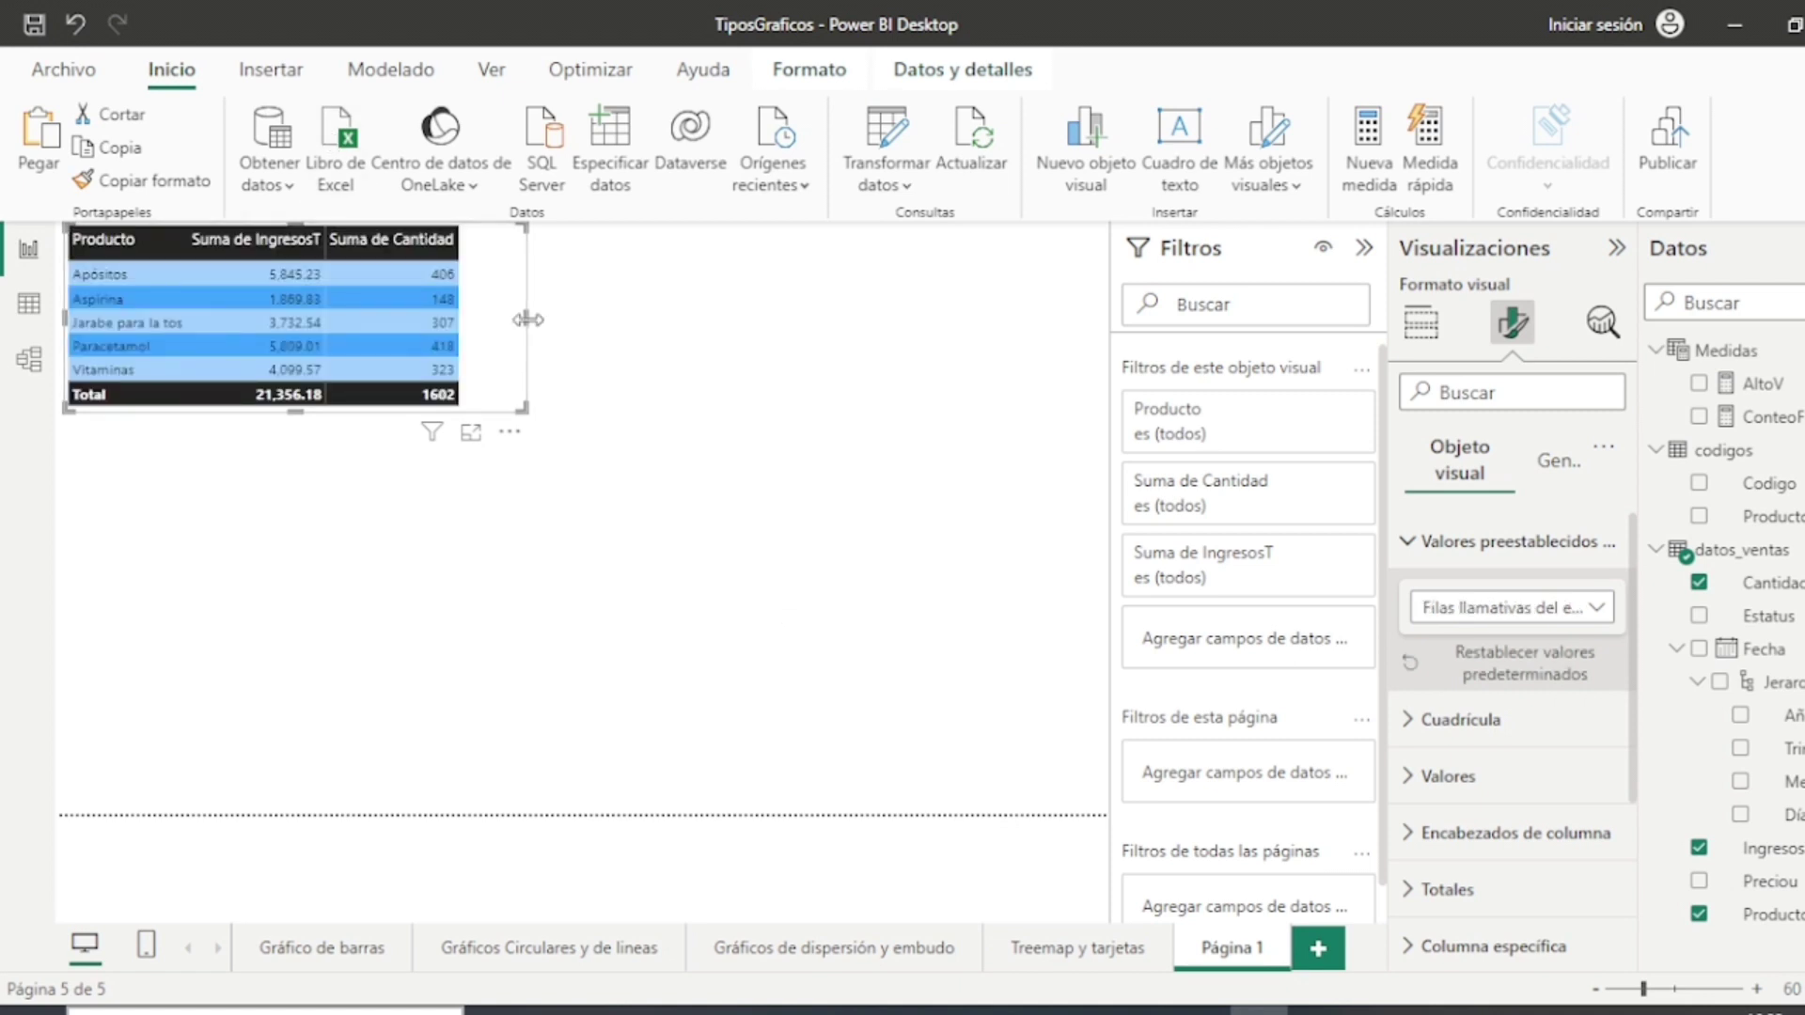
drag(528, 319, 487, 321)
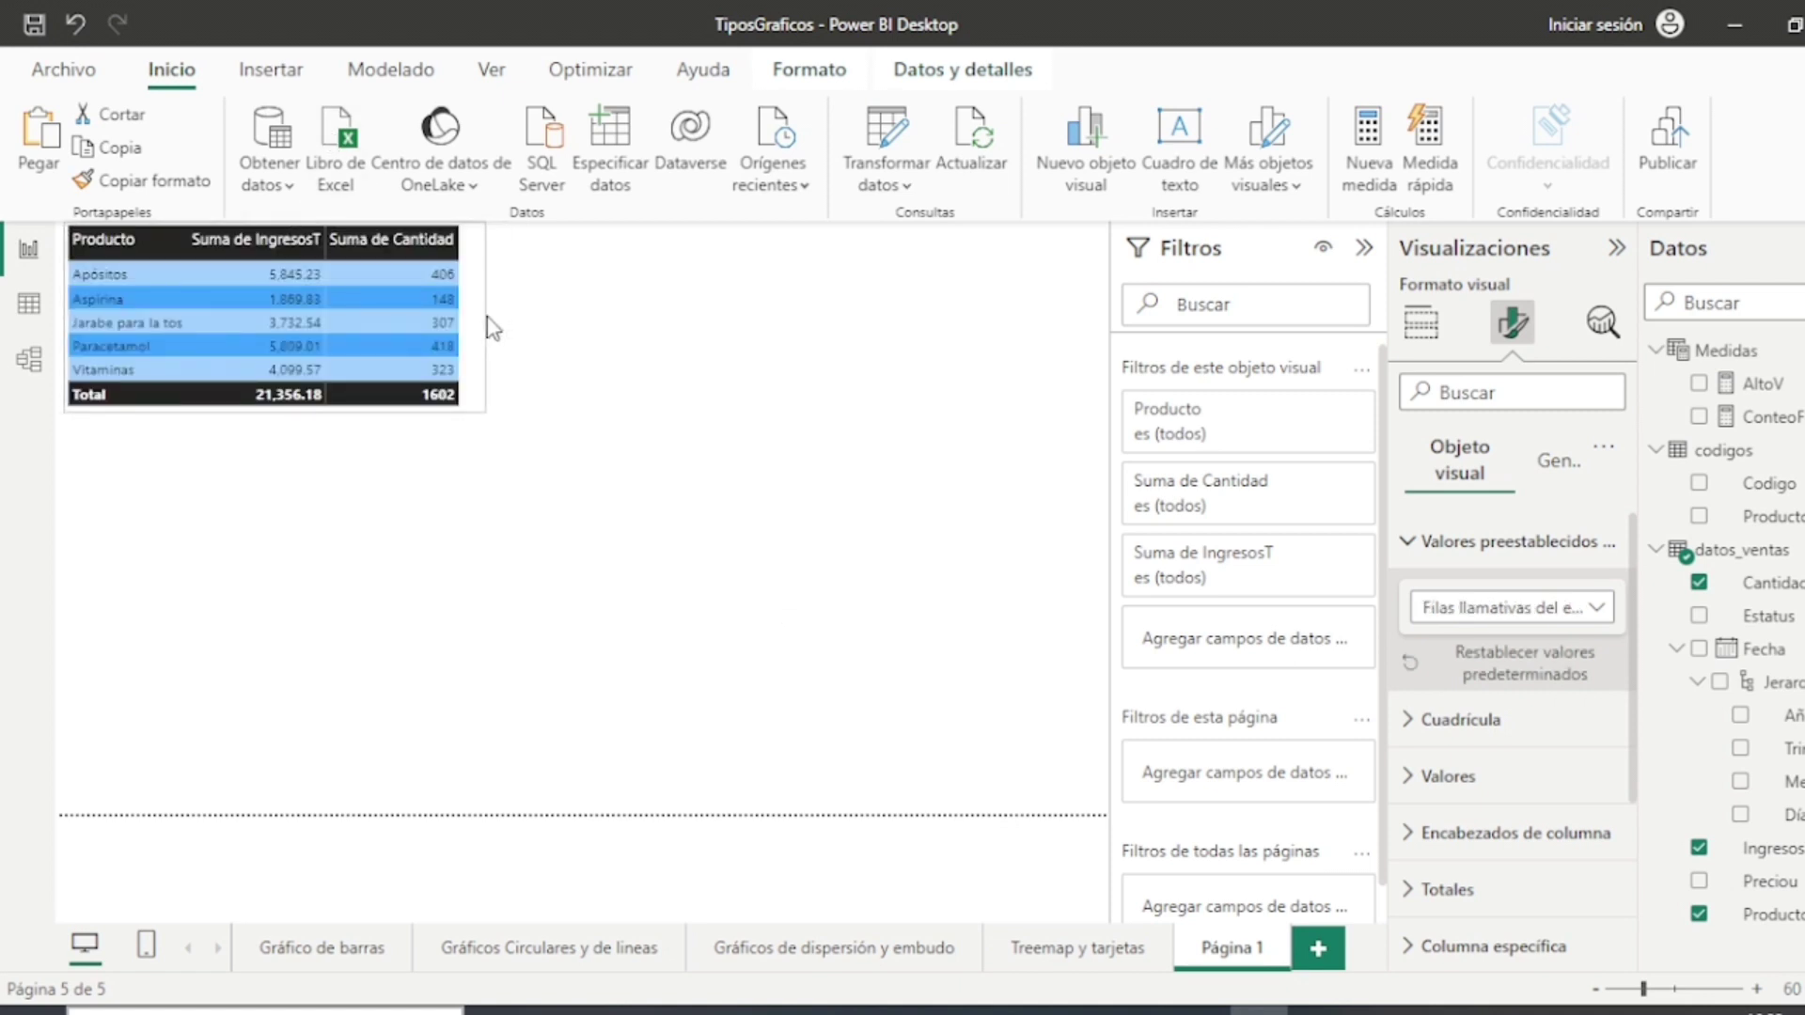
click(1602, 611)
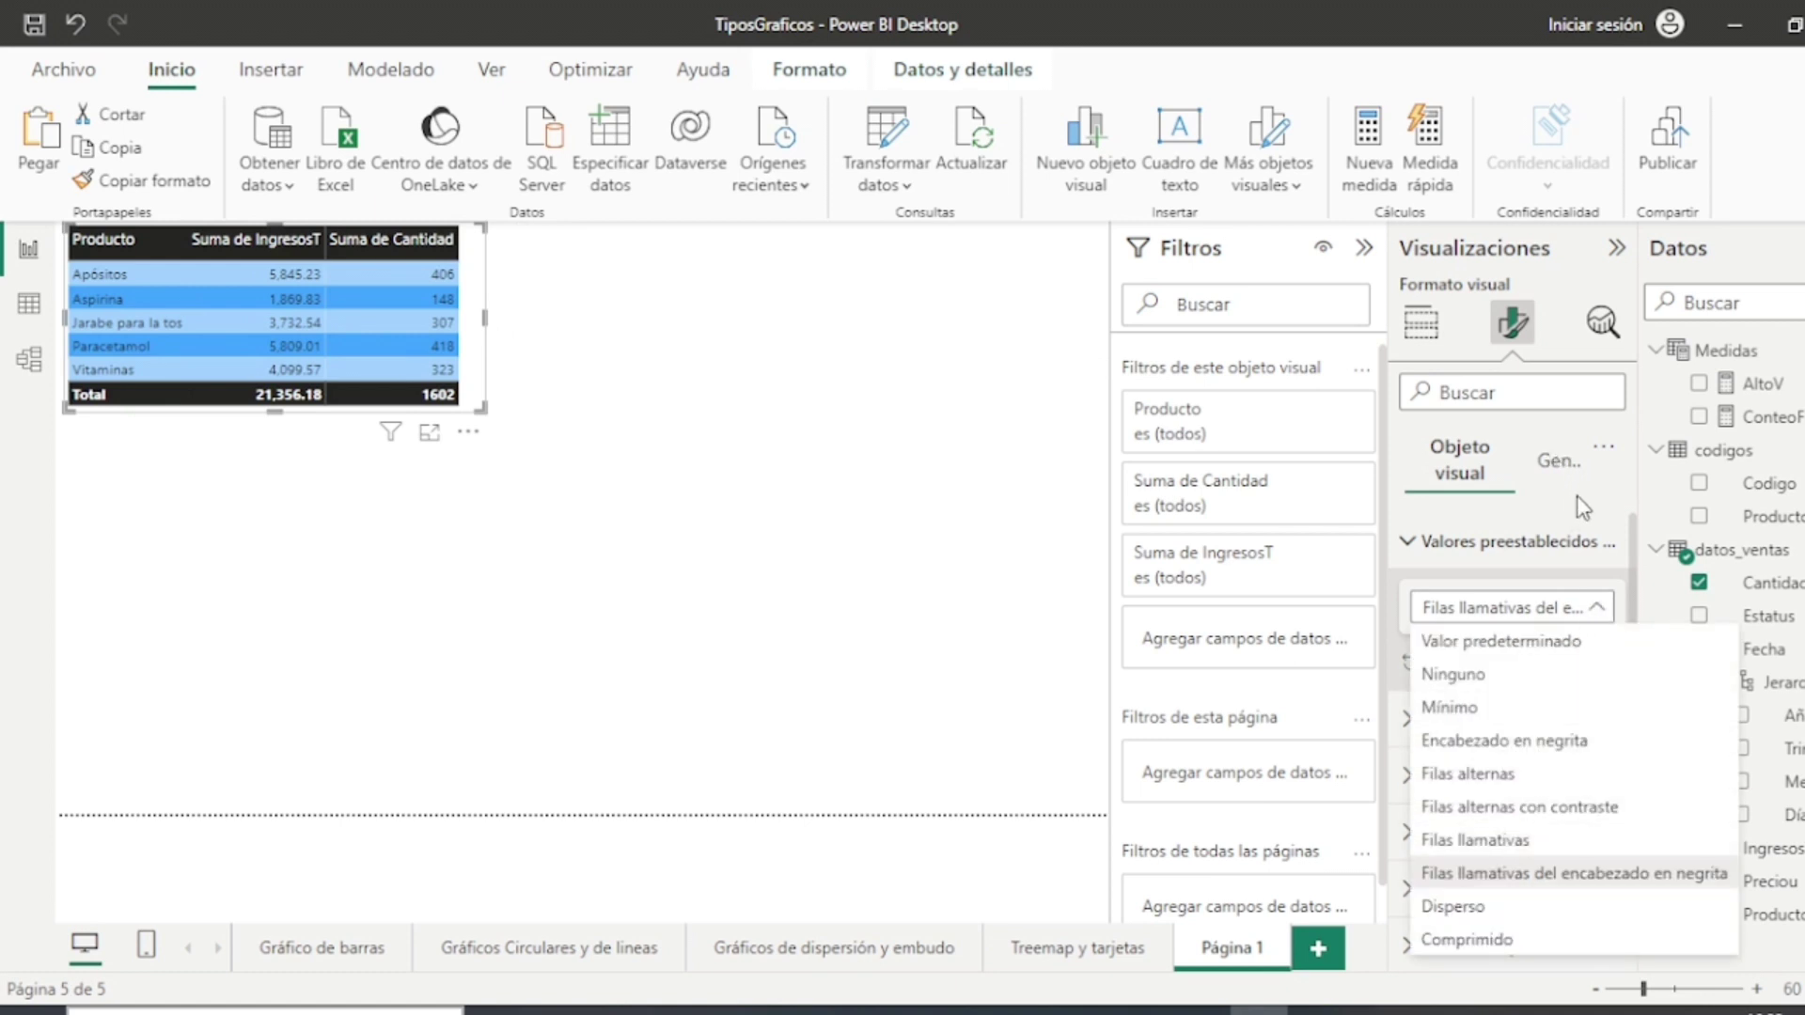
click(1508, 858)
Step: Examine the table's cell element formatting options for the Producto series
scroll(1508, 857, down, 3)
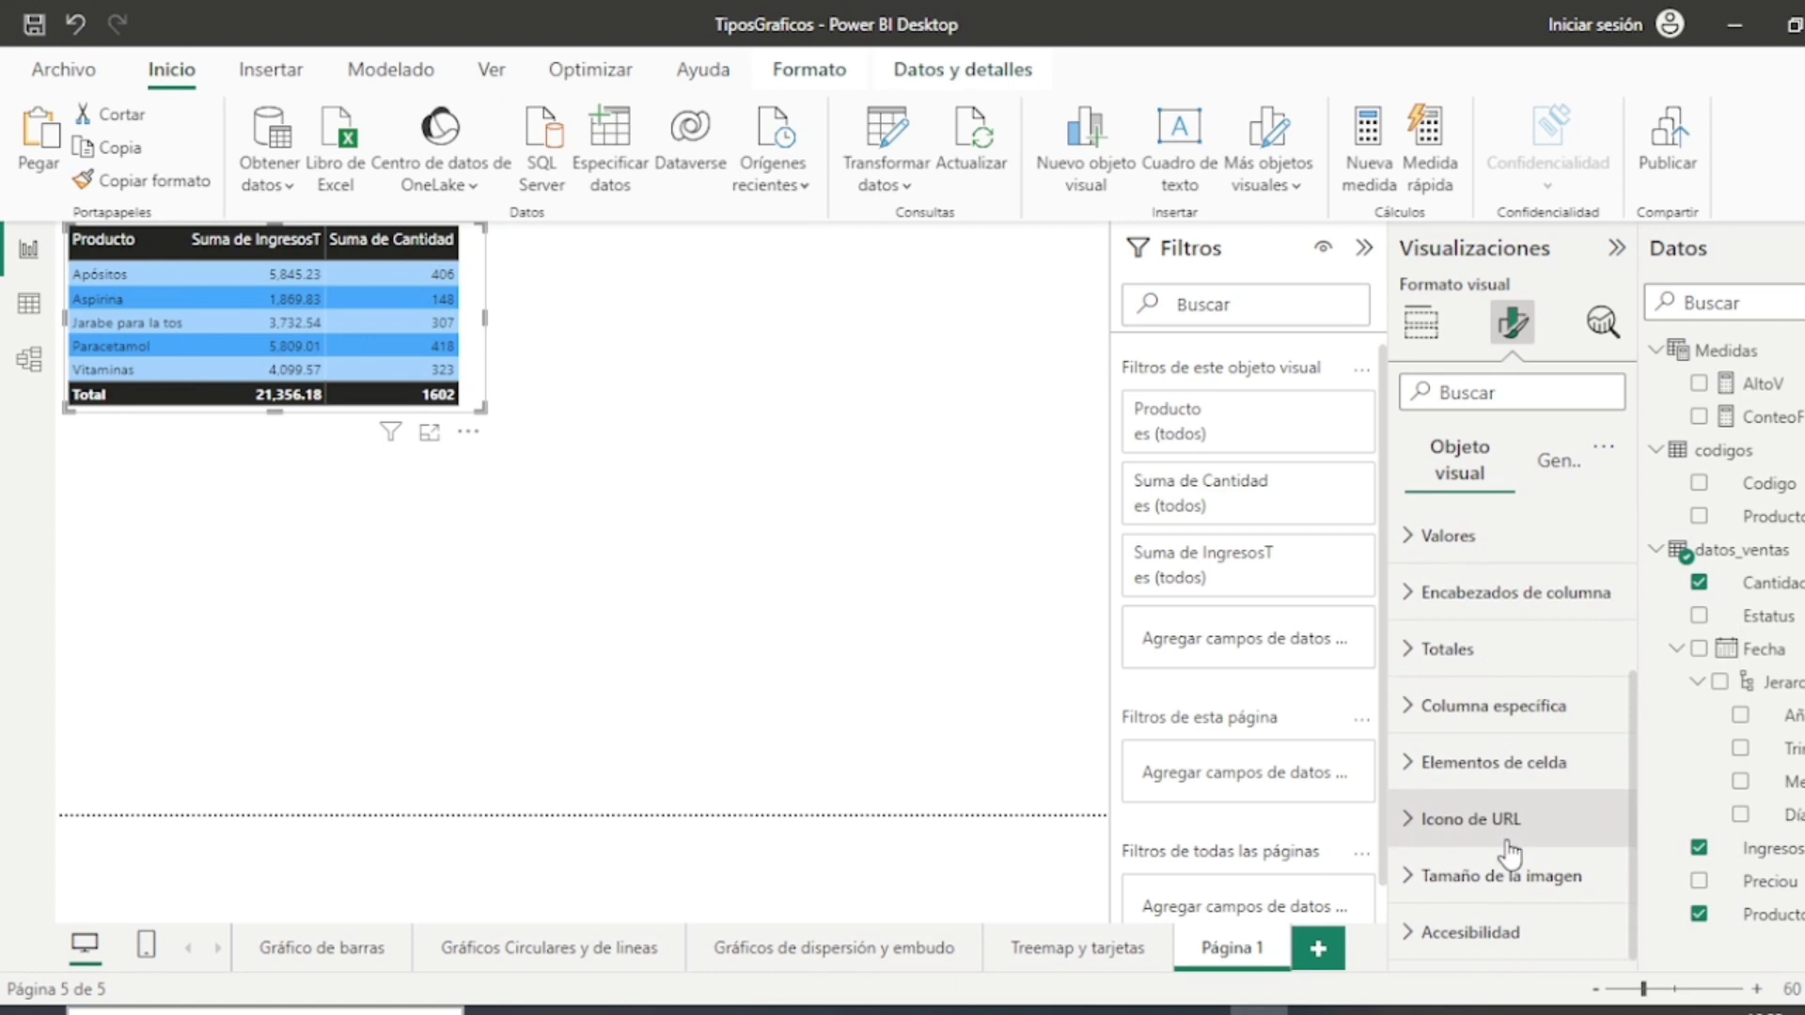
click(1409, 763)
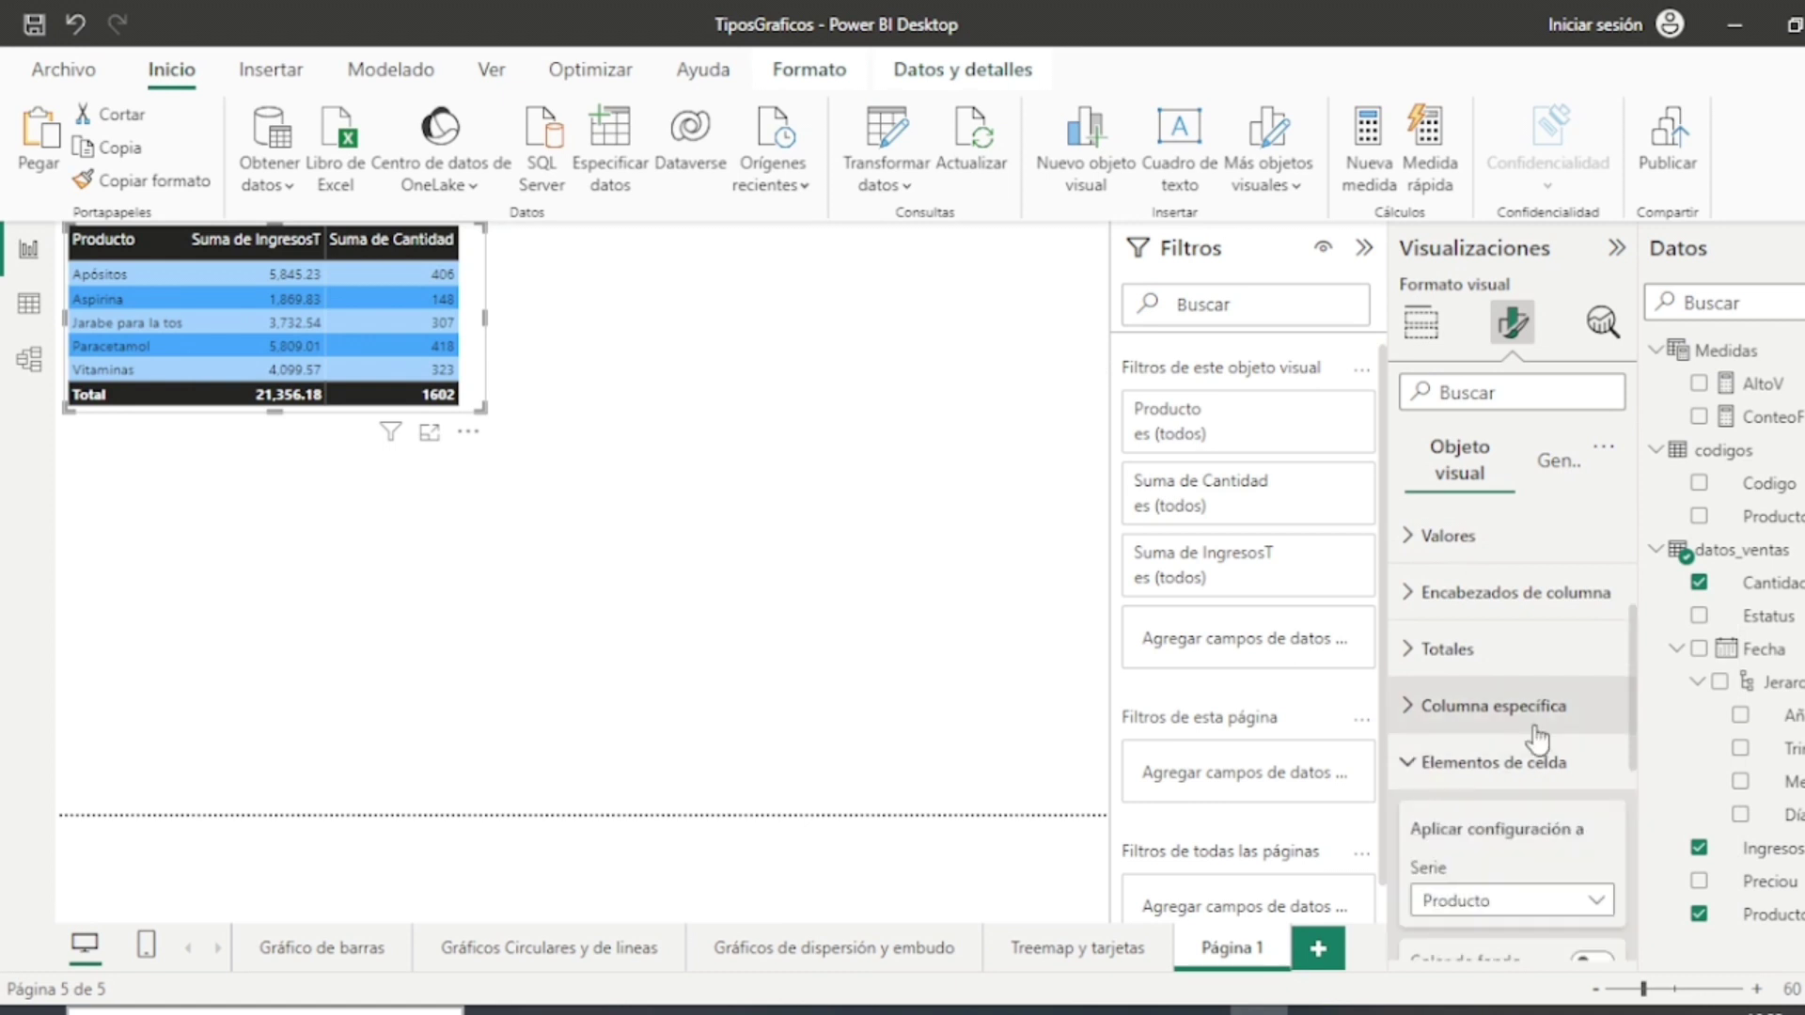
scroll(1535, 738, down, 2)
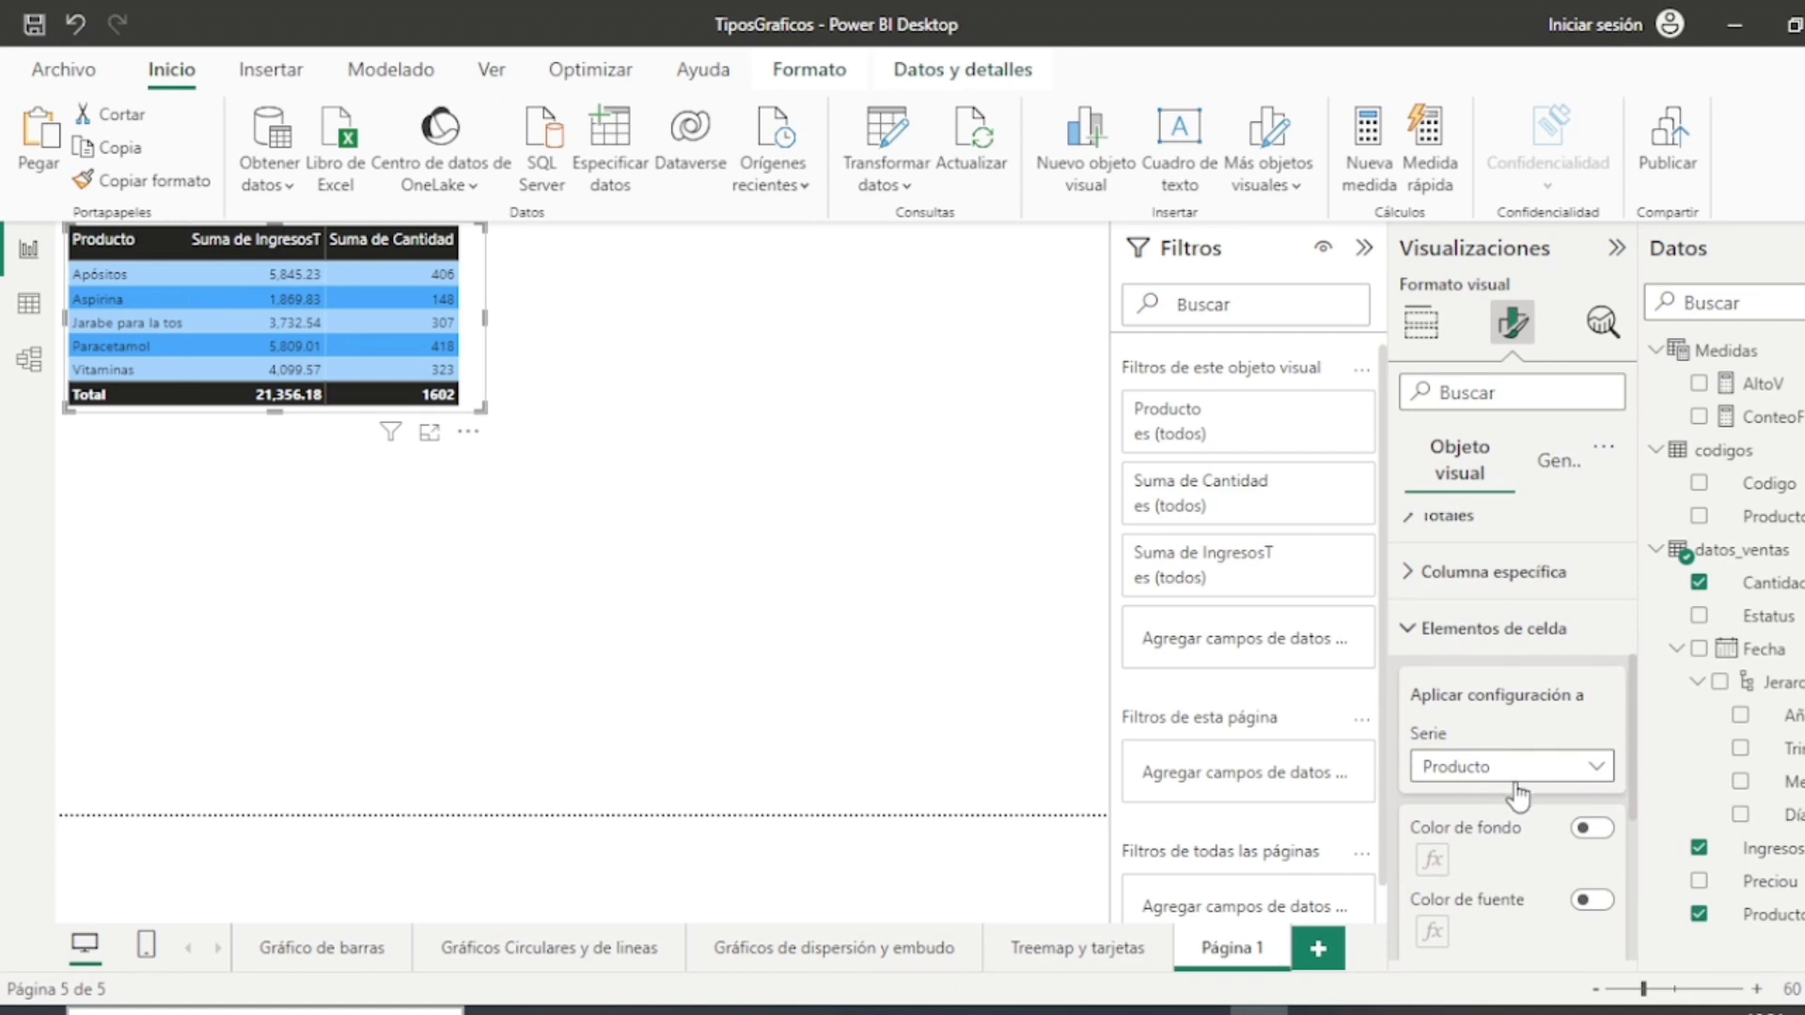
scroll(1517, 792, down, 5)
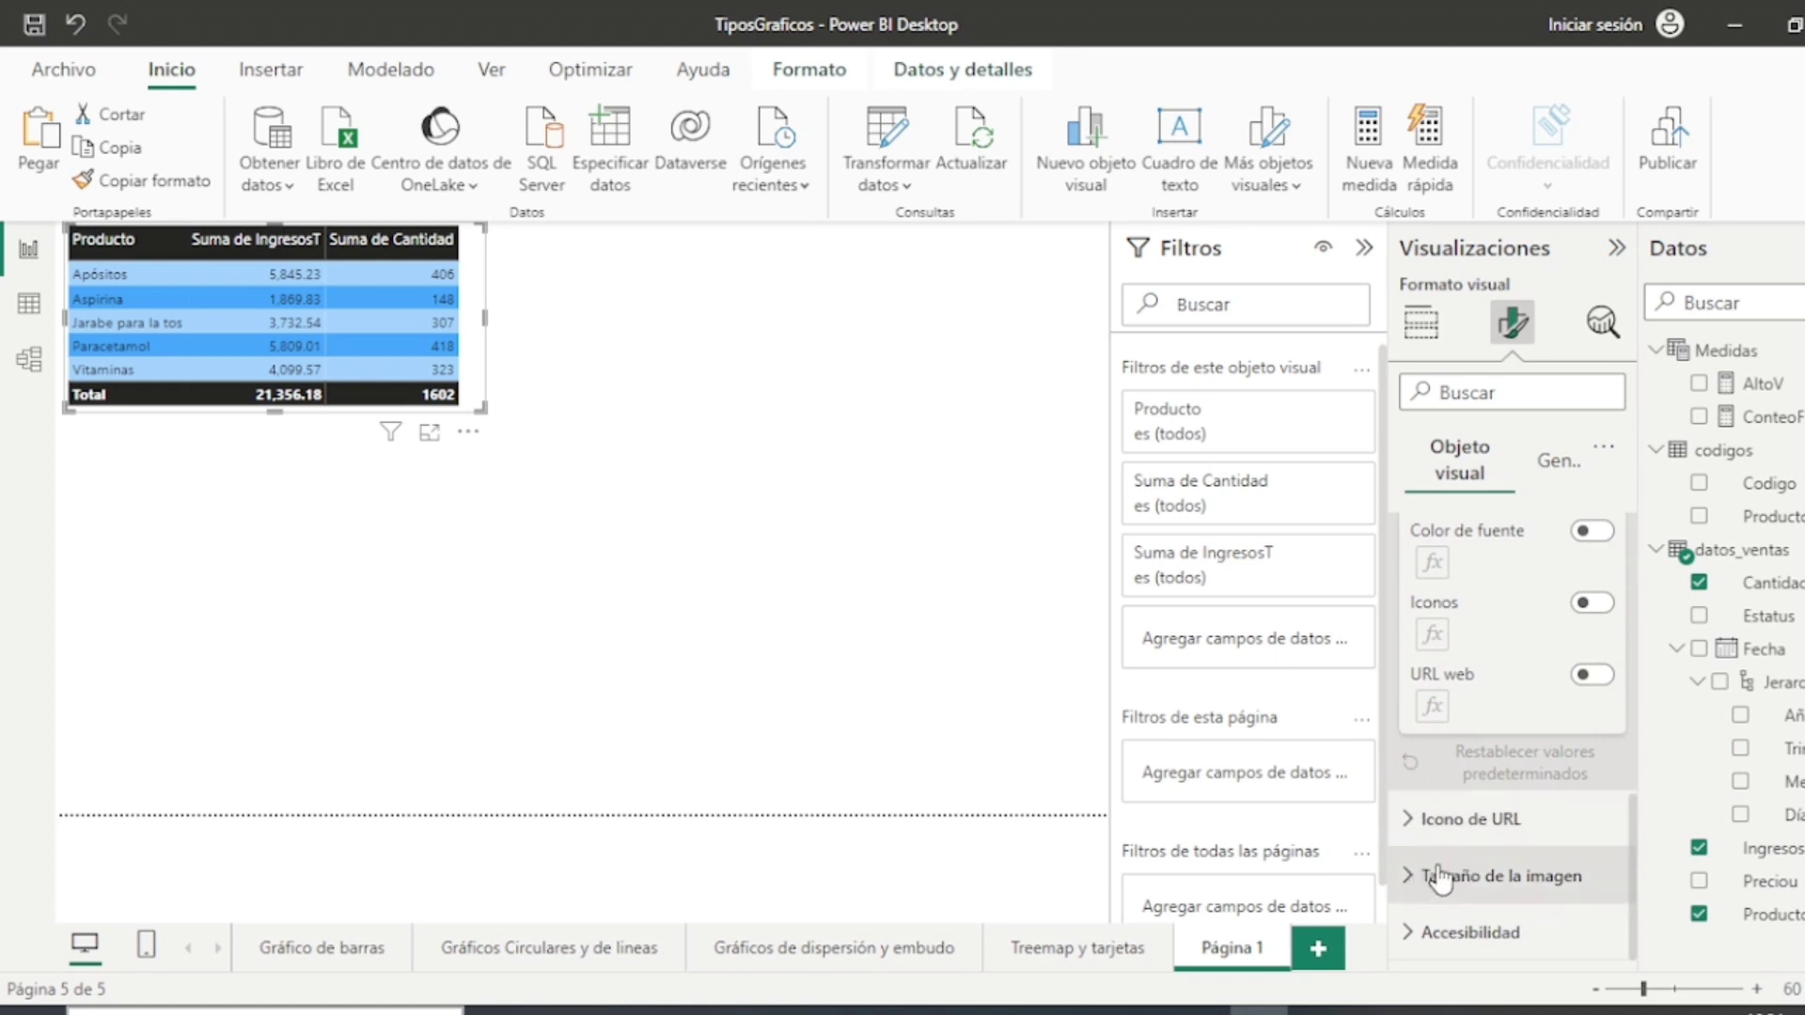
Step: In the table's specific column settings, apply the Producto series formatting to the header and the total as well as the values
scroll(1452, 870, up, 3)
scroll(1459, 827, up, 3)
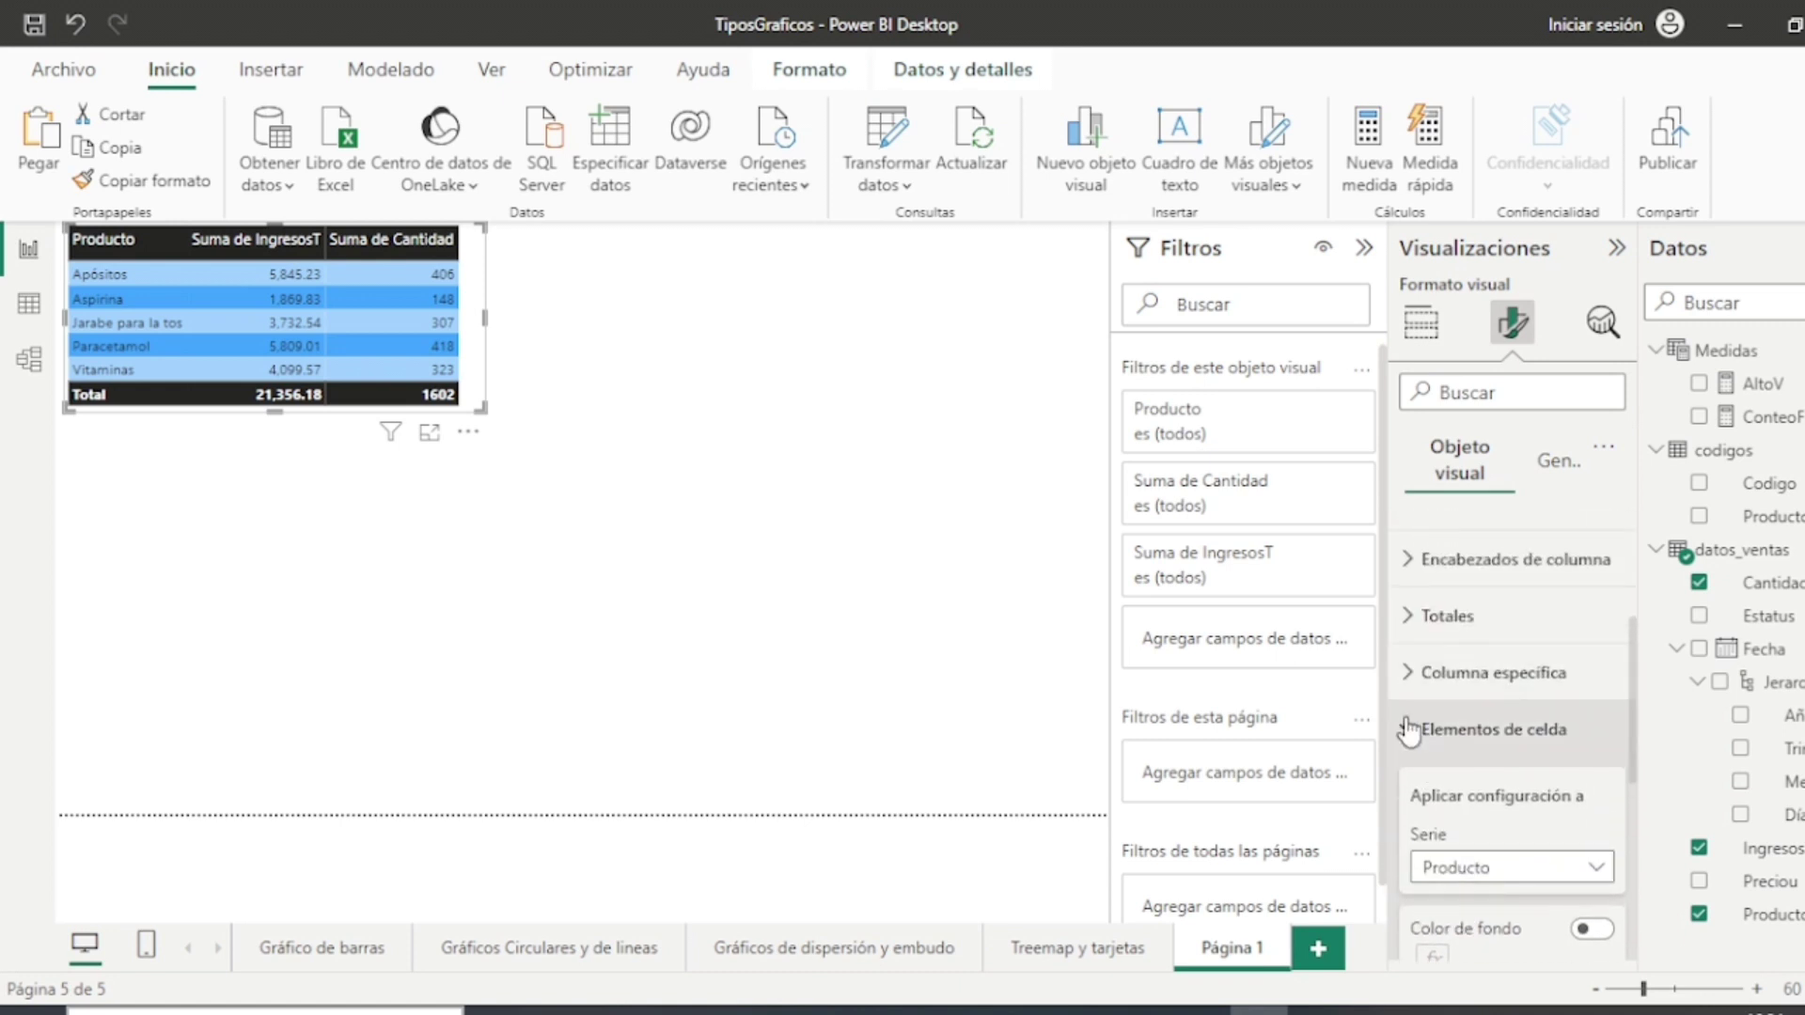
click(1410, 725)
click(1410, 705)
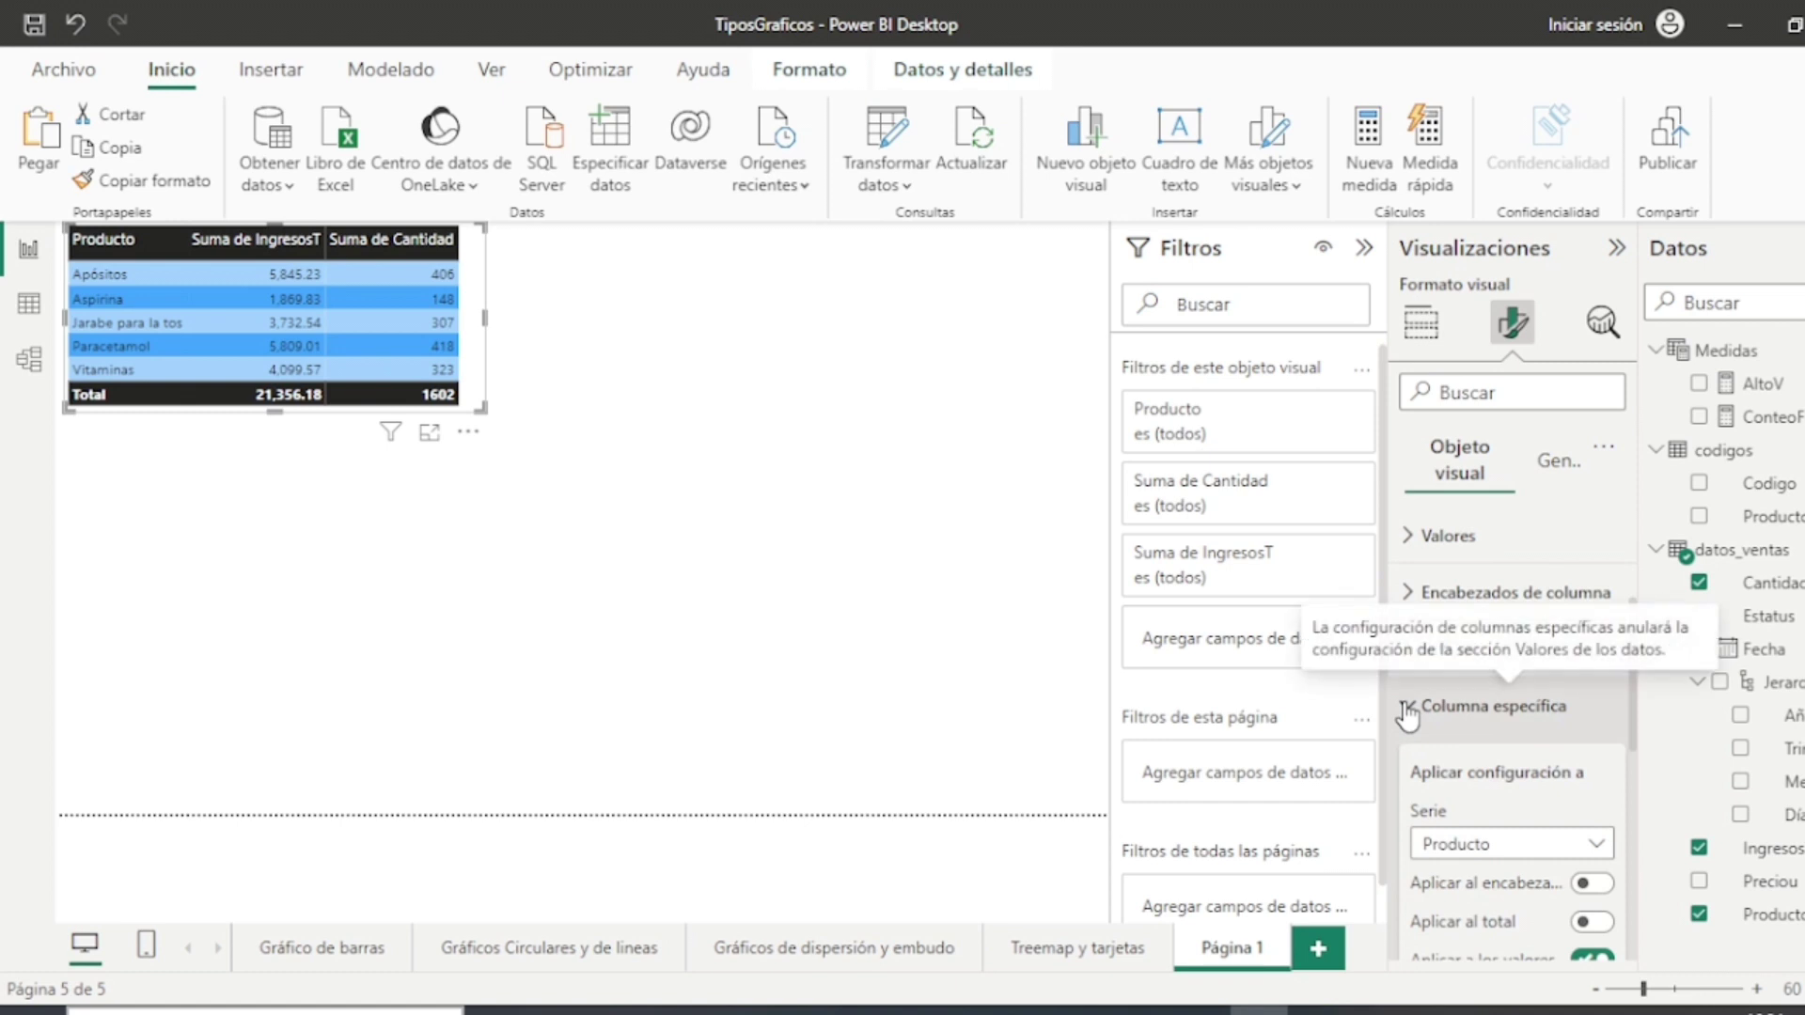
scroll(1611, 729, down, 1)
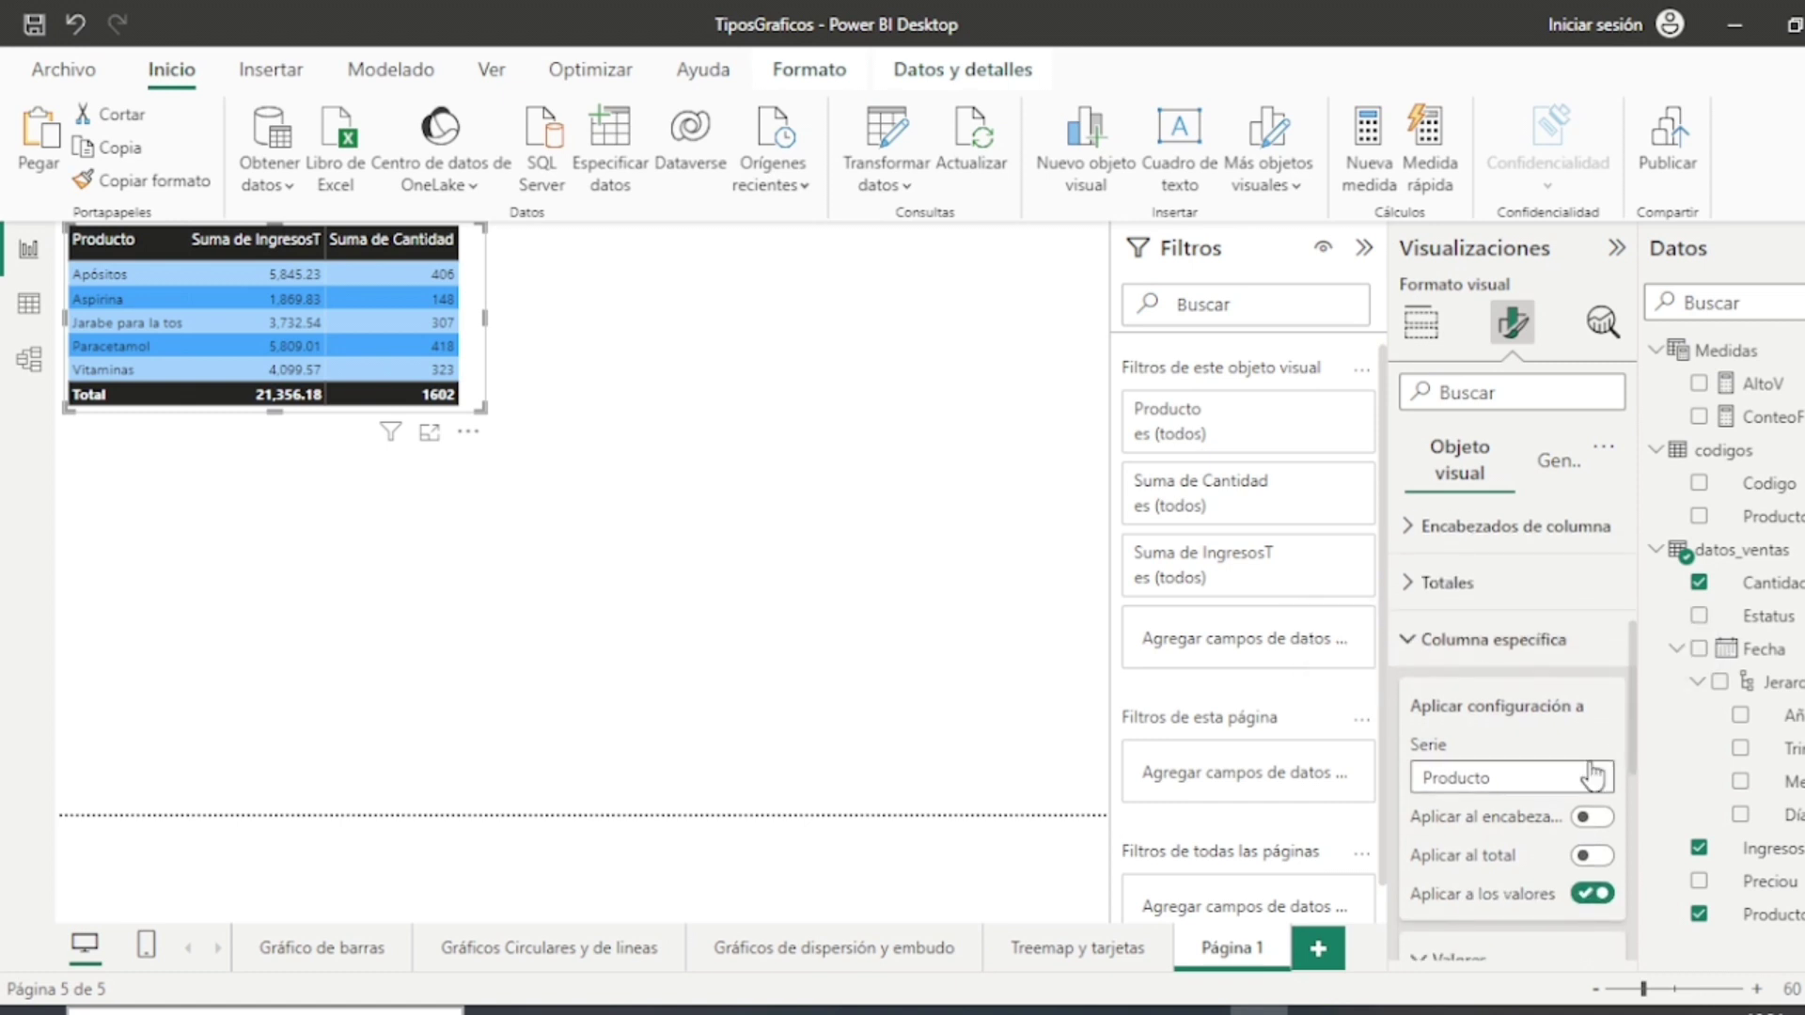
scroll(1609, 684, down, 2)
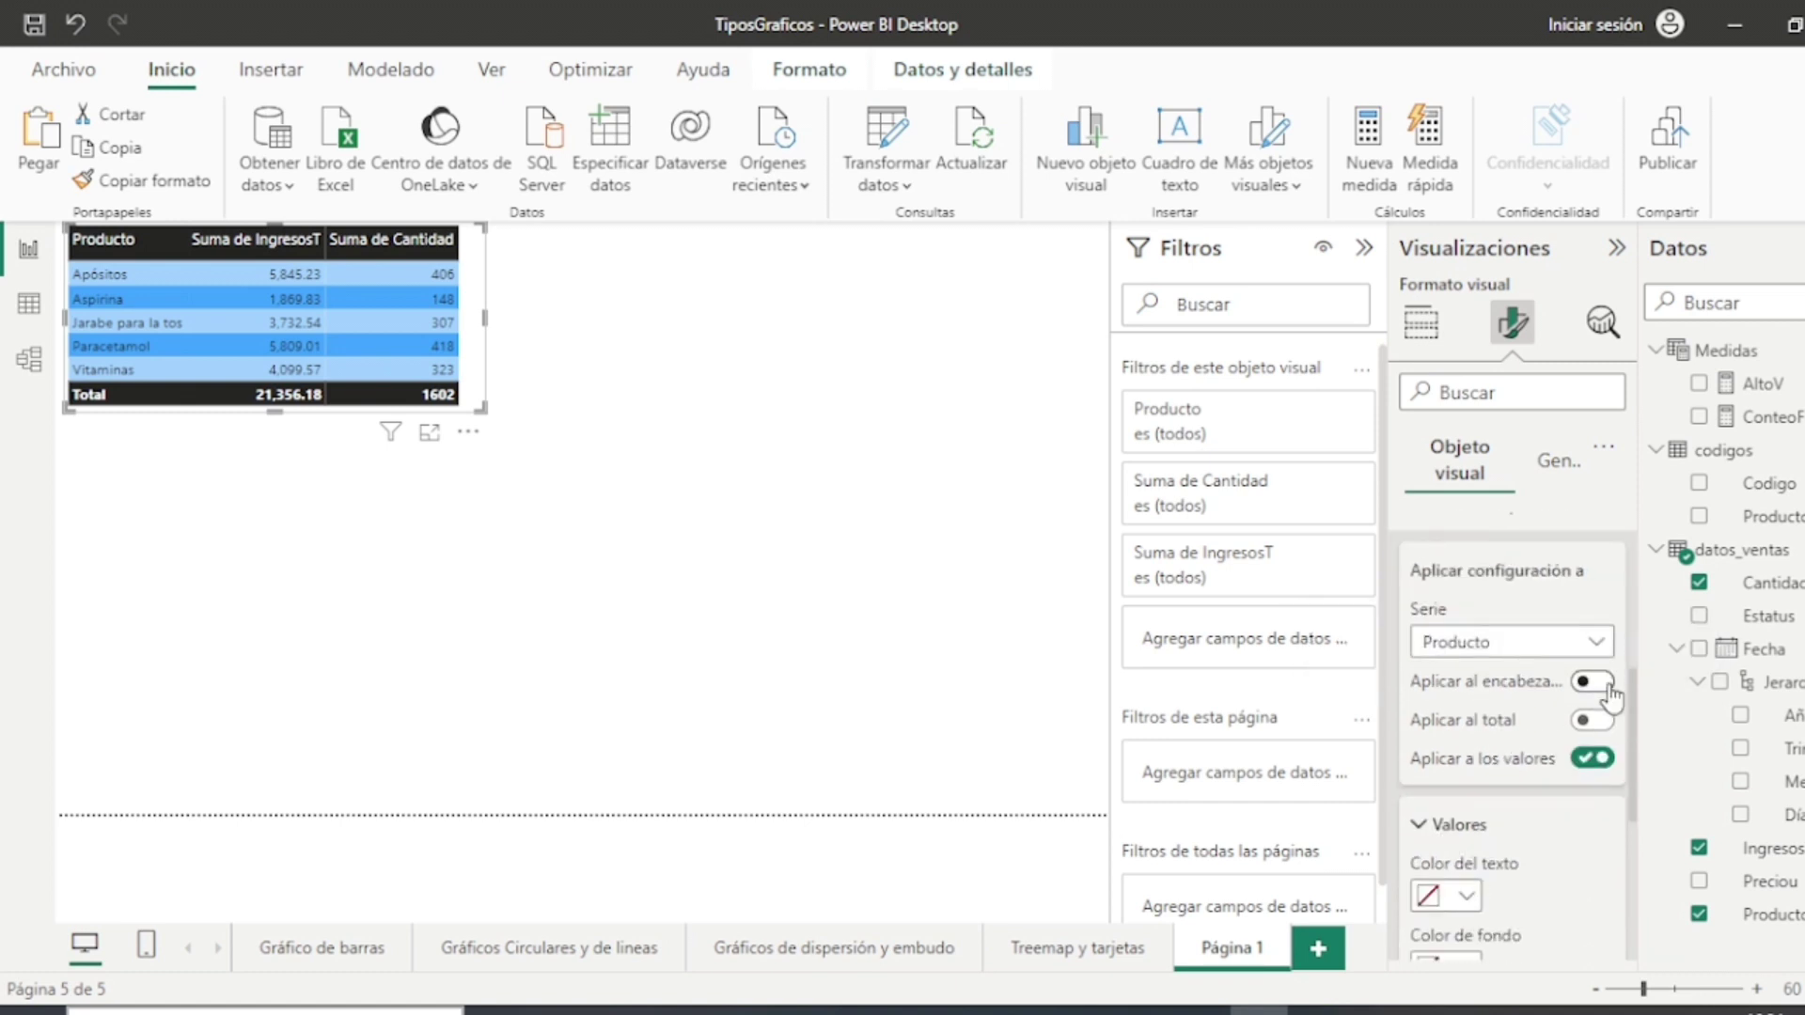
click(1595, 683)
click(1604, 724)
scroll(1528, 722, up, 2)
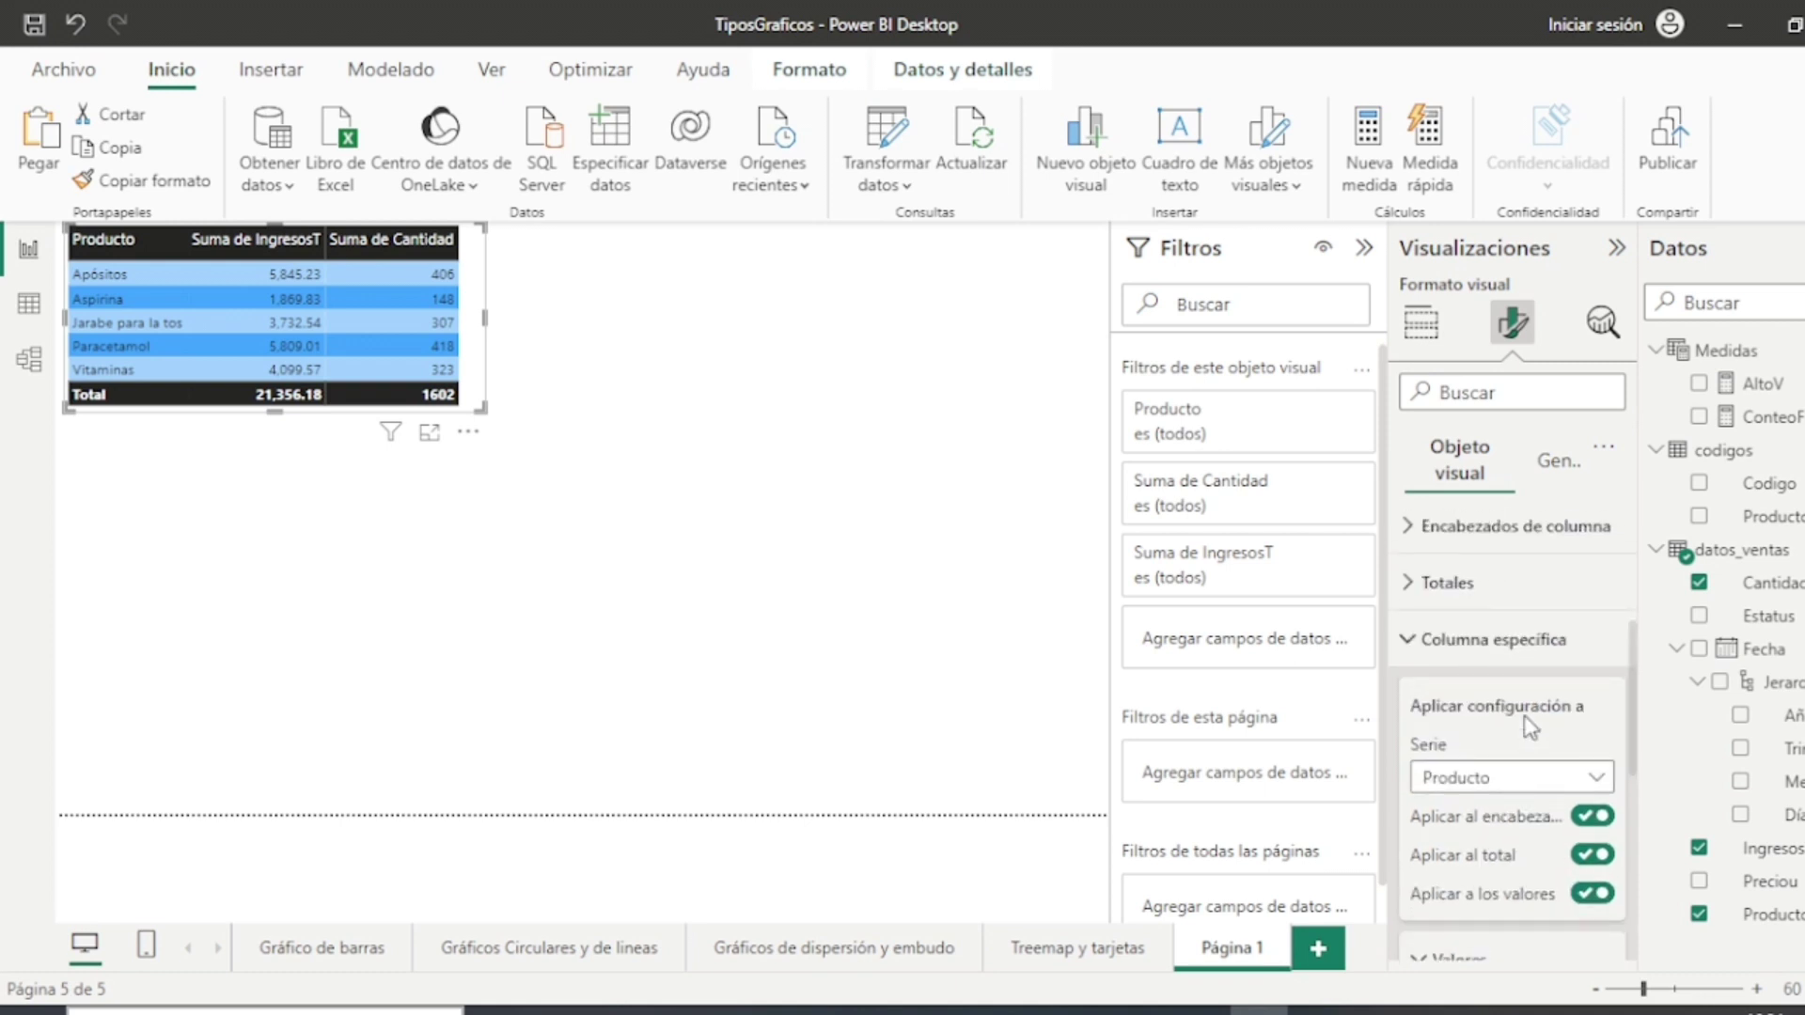
scroll(1527, 724, down, 2)
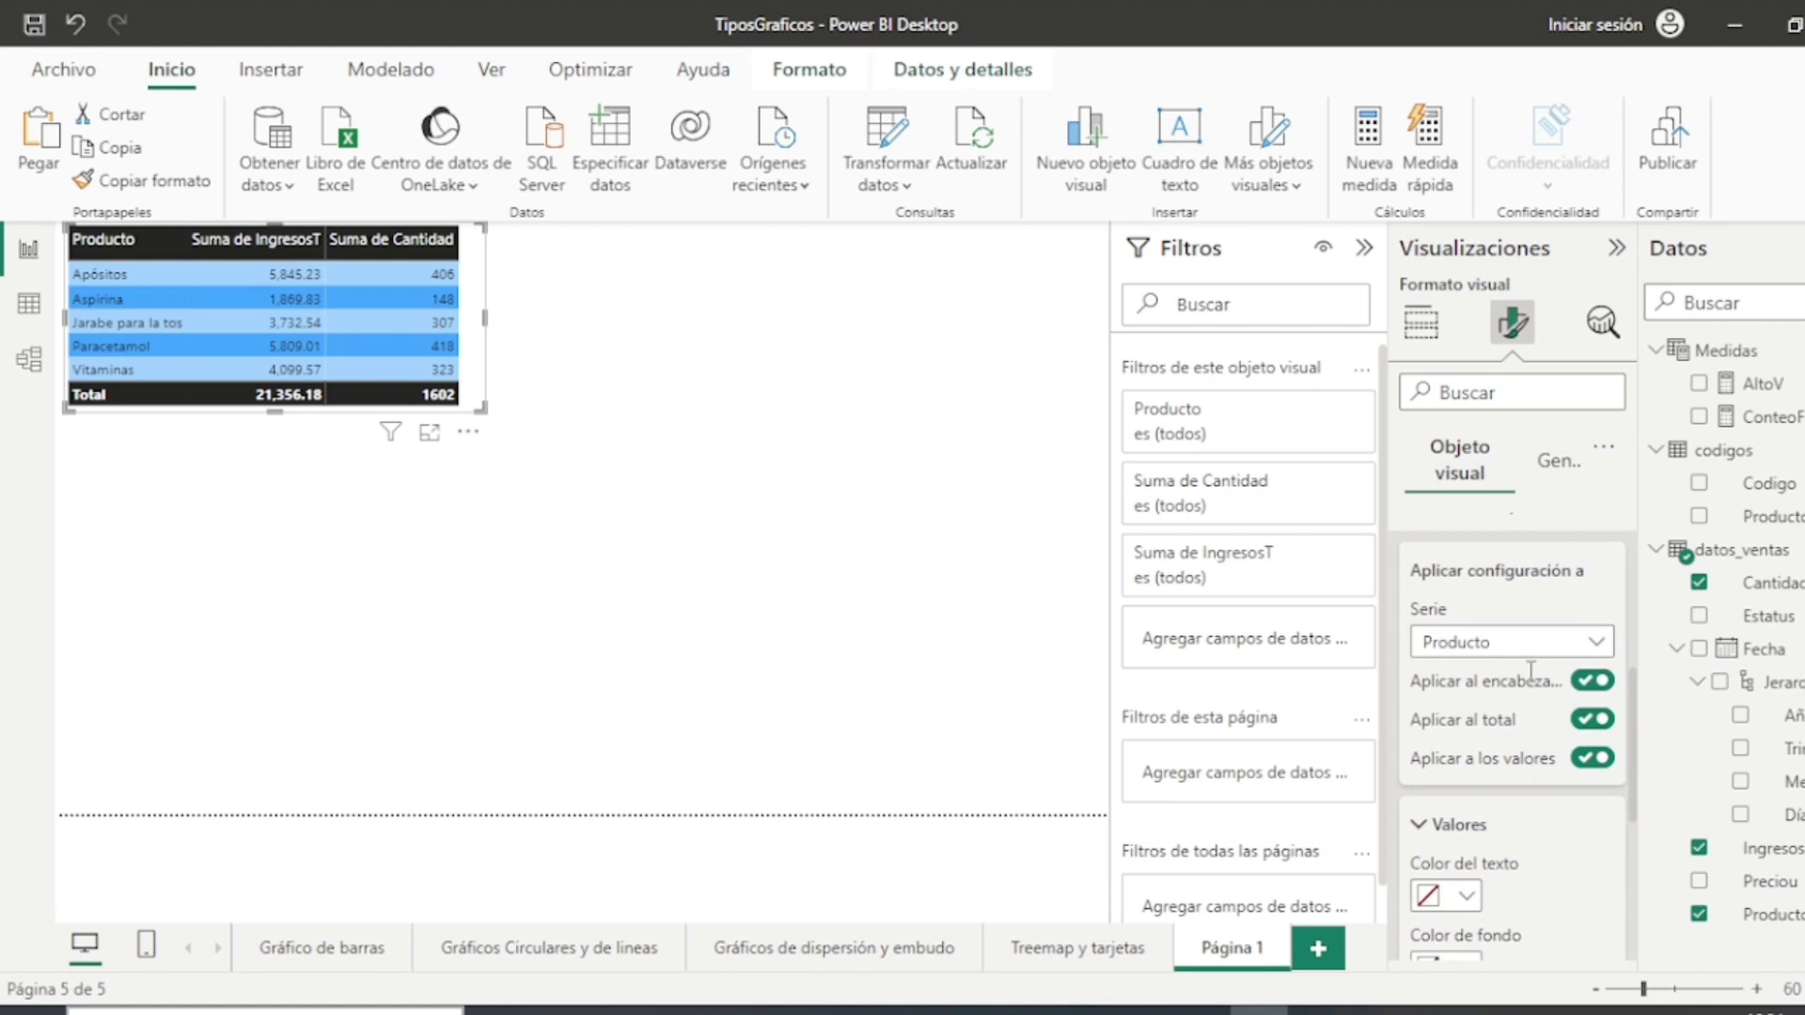
Step: Review the table's values formatting and turn on its horizontal gridlines
scroll(1498, 705, up, 3)
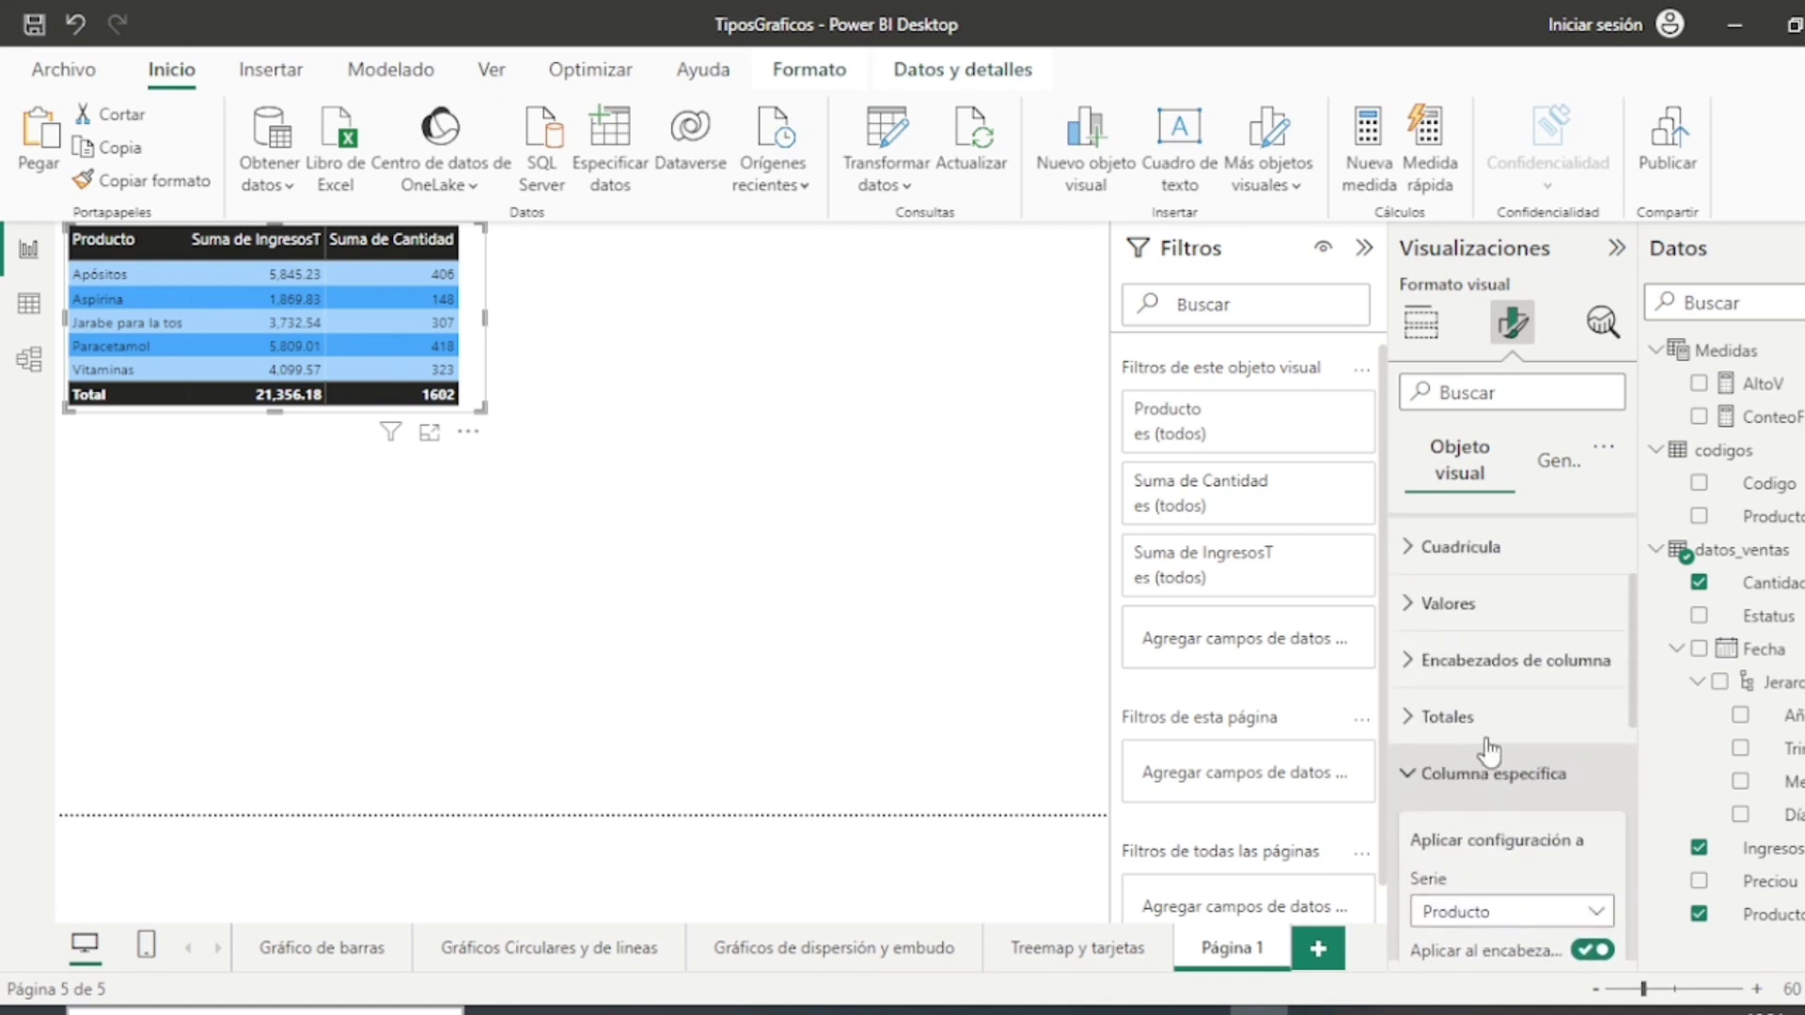
click(1410, 611)
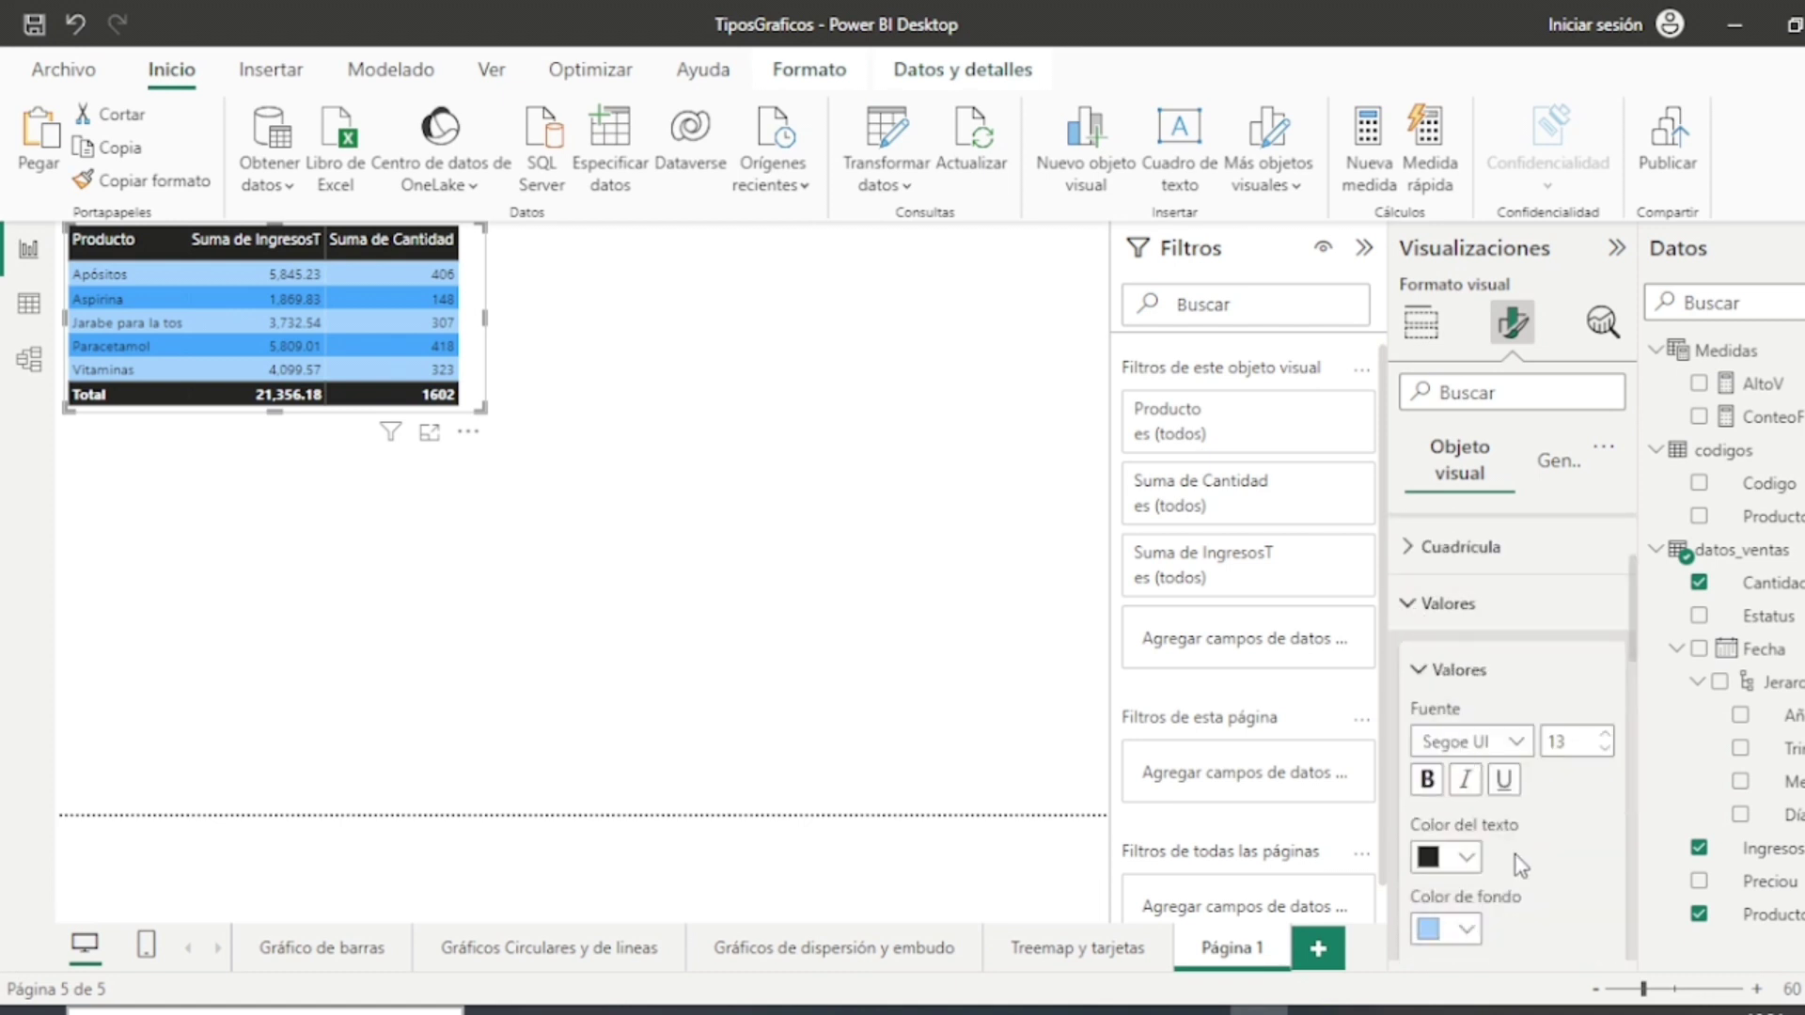
scroll(1547, 789, down, 3)
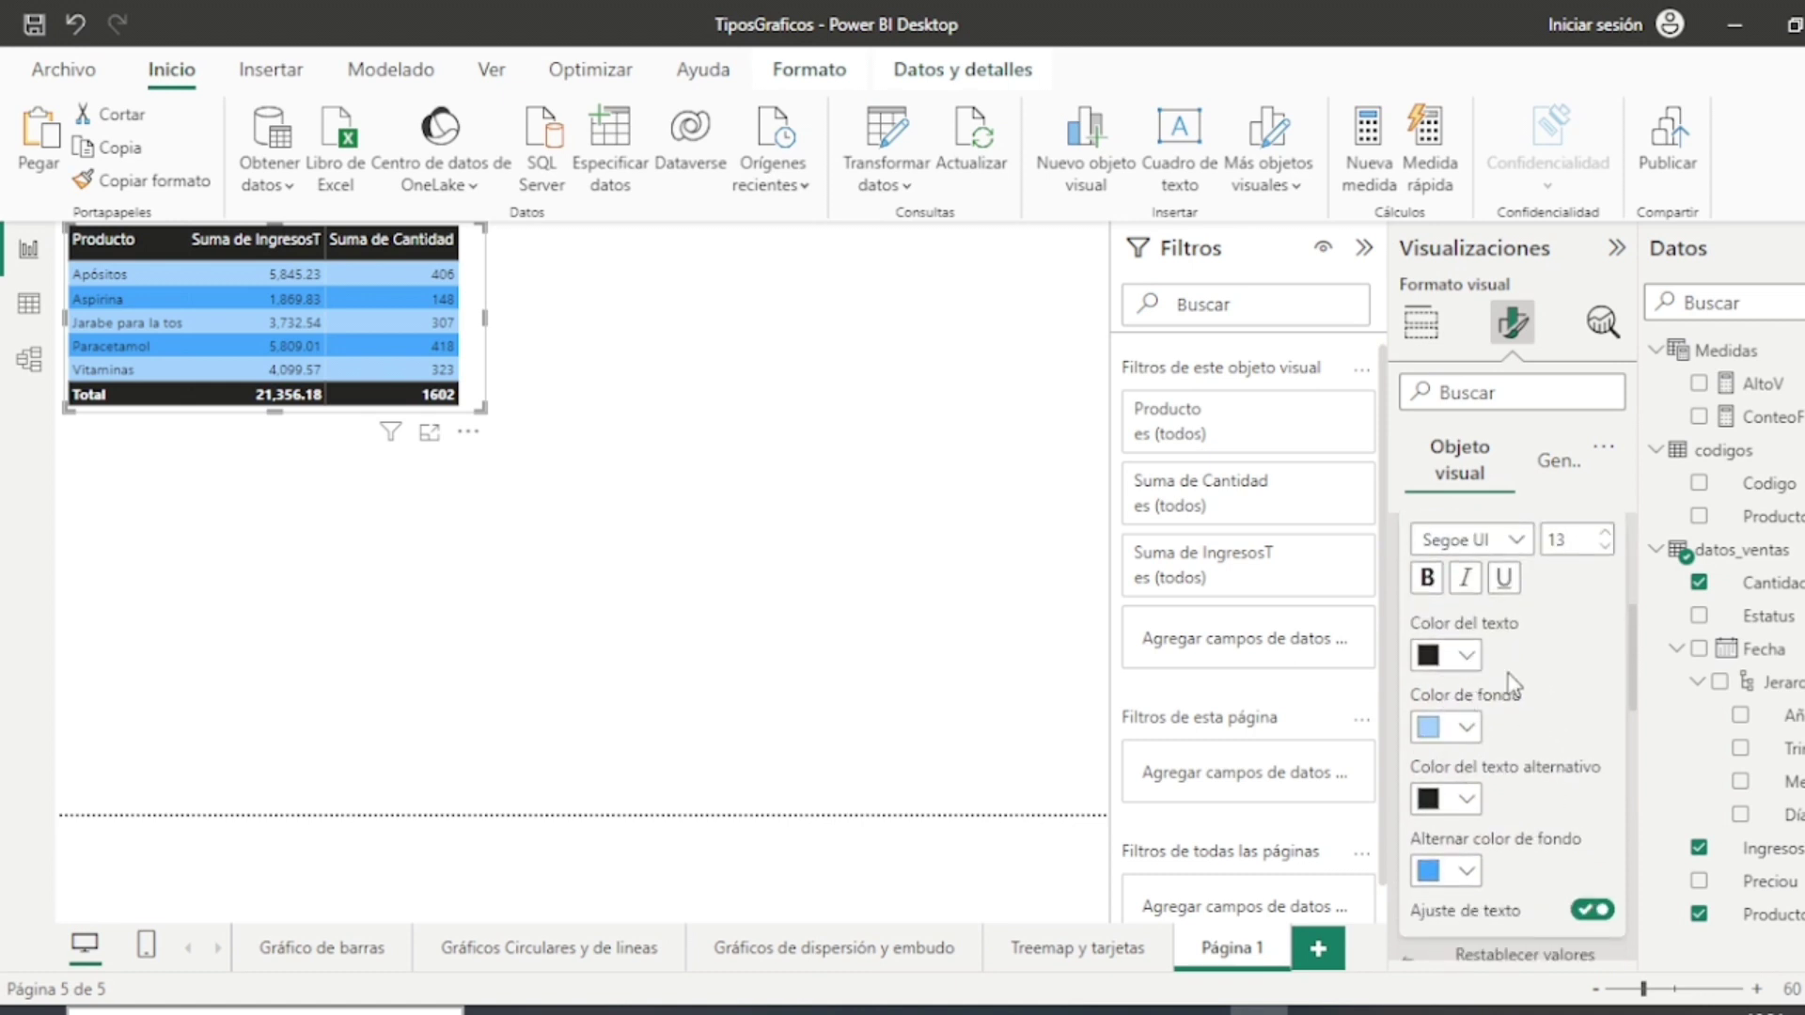
scroll(1507, 889, up, 5)
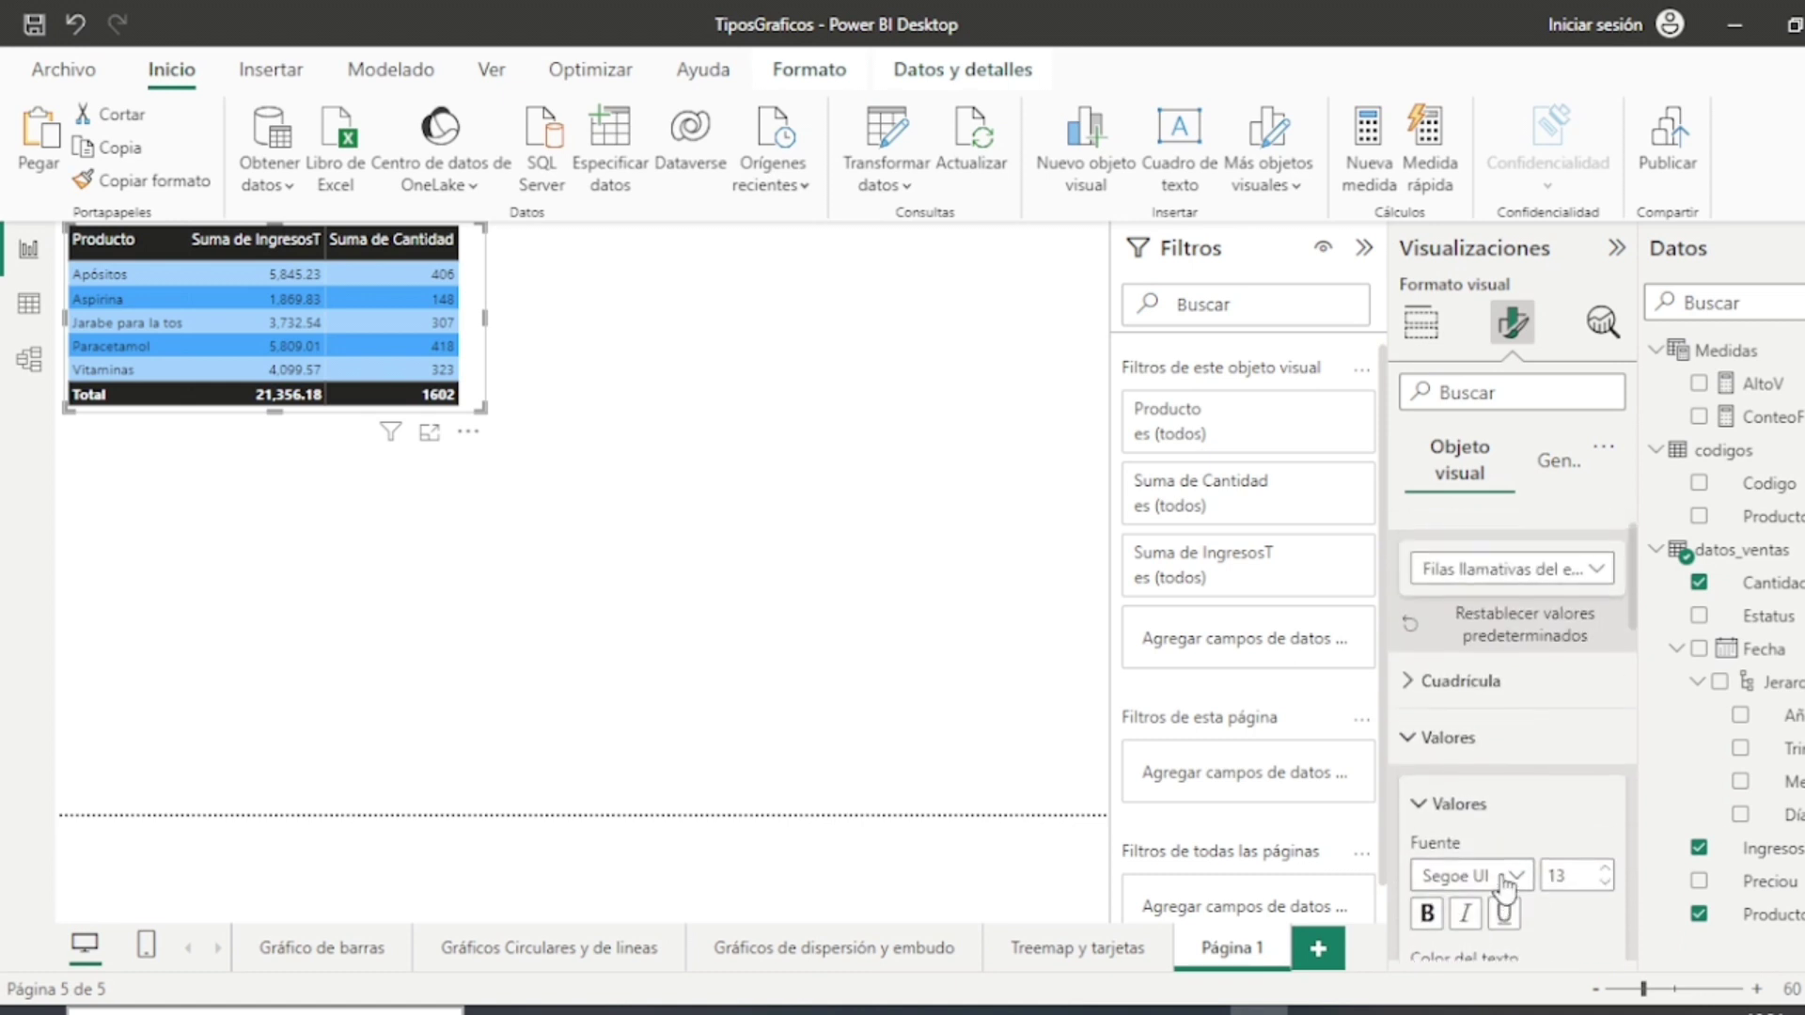
click(1460, 690)
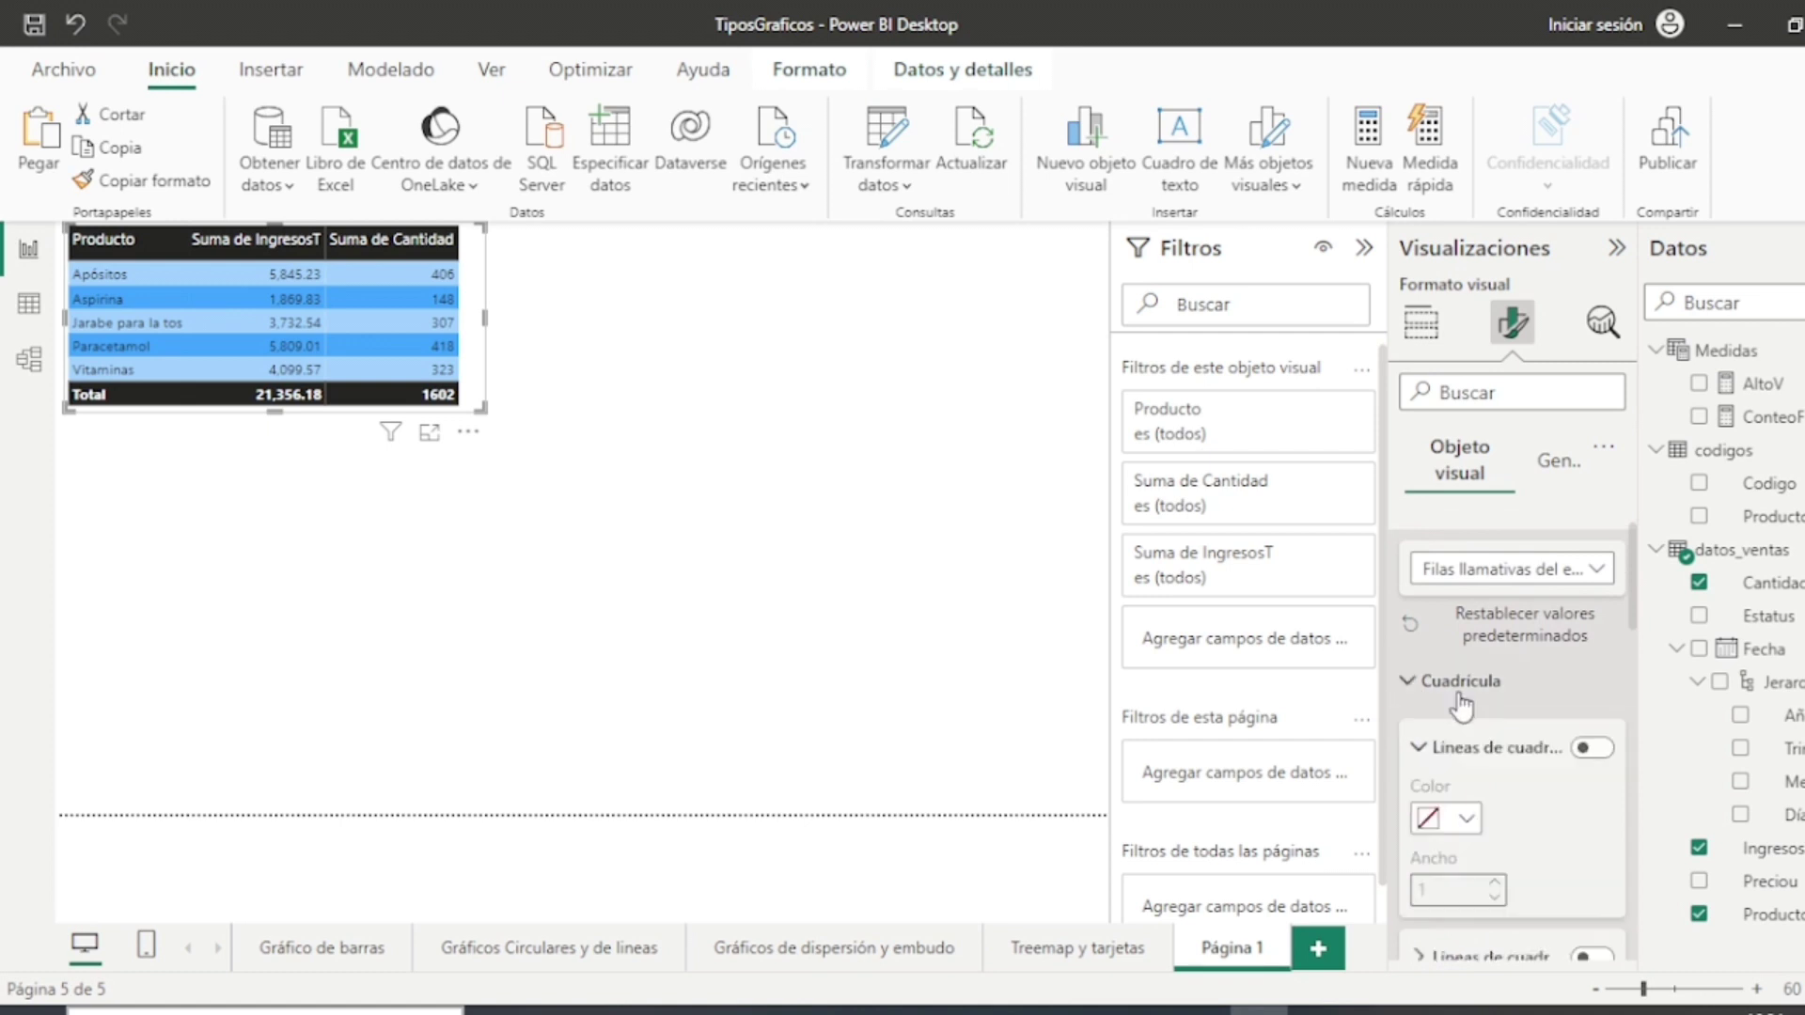
click(1591, 748)
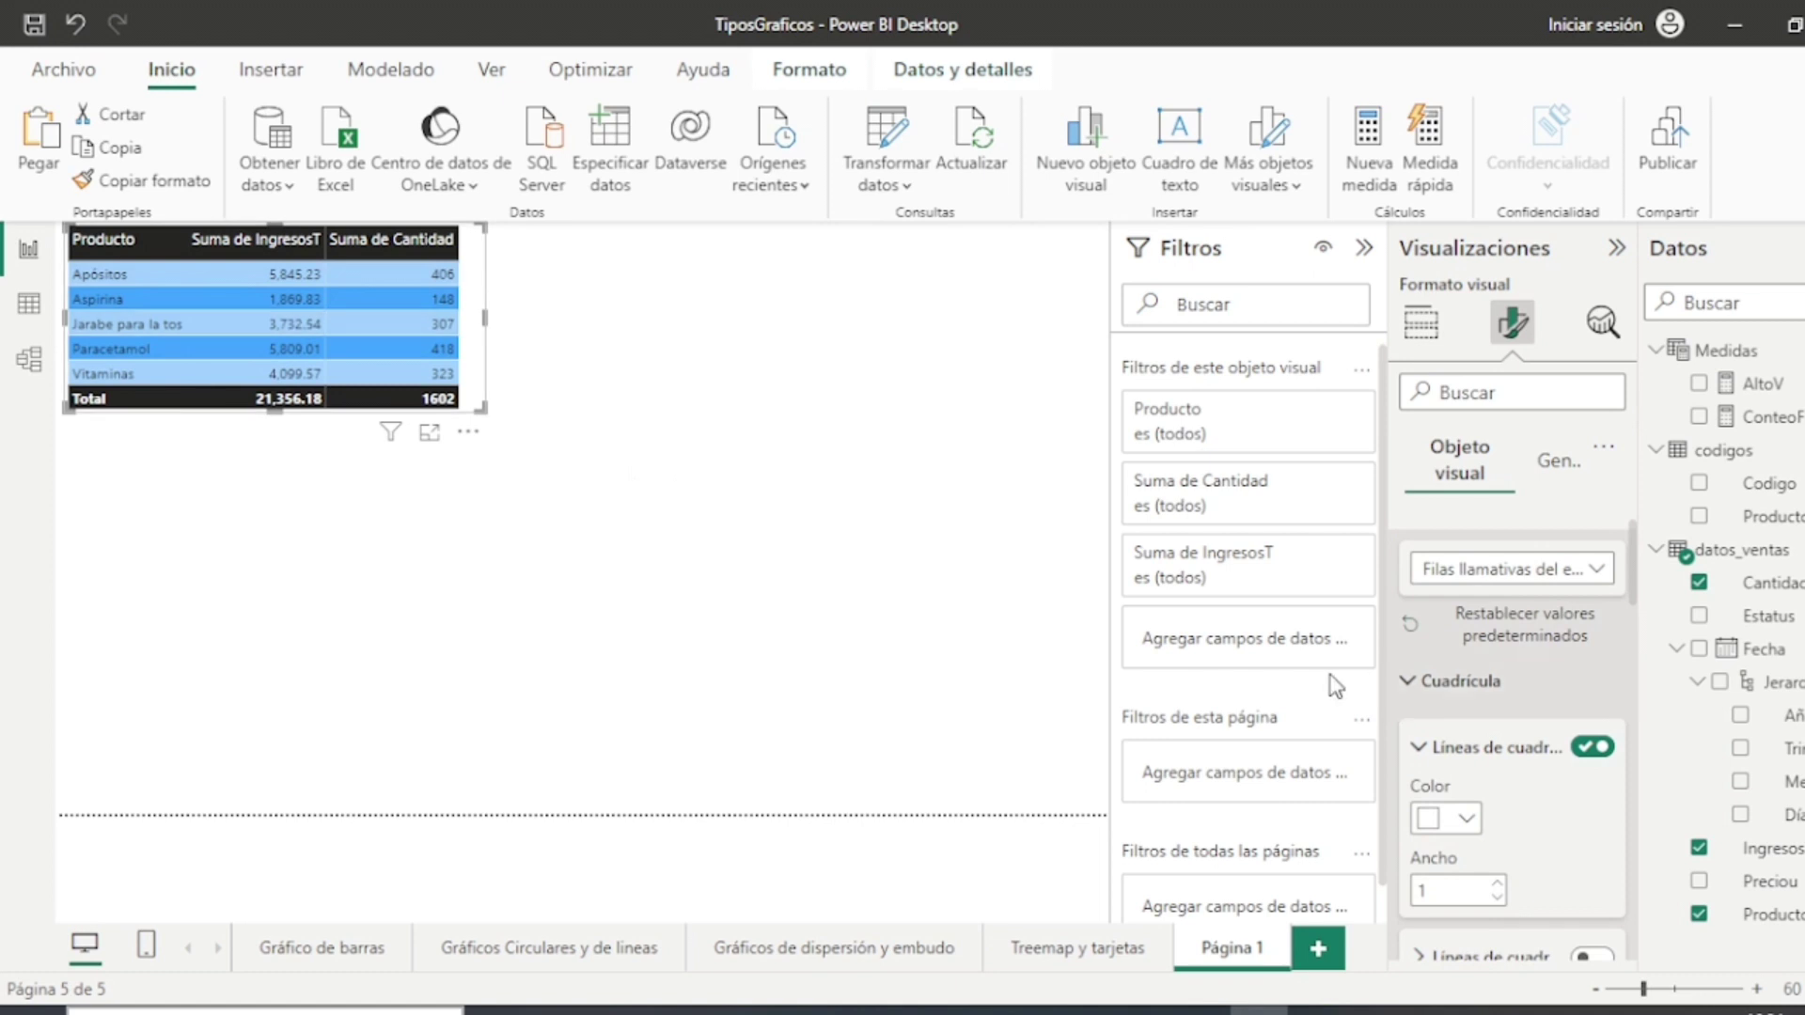
Step: Examine the table's general formatting options, trying the title setting and checking the size properties
scroll(1490, 649, up, 1)
click(1542, 470)
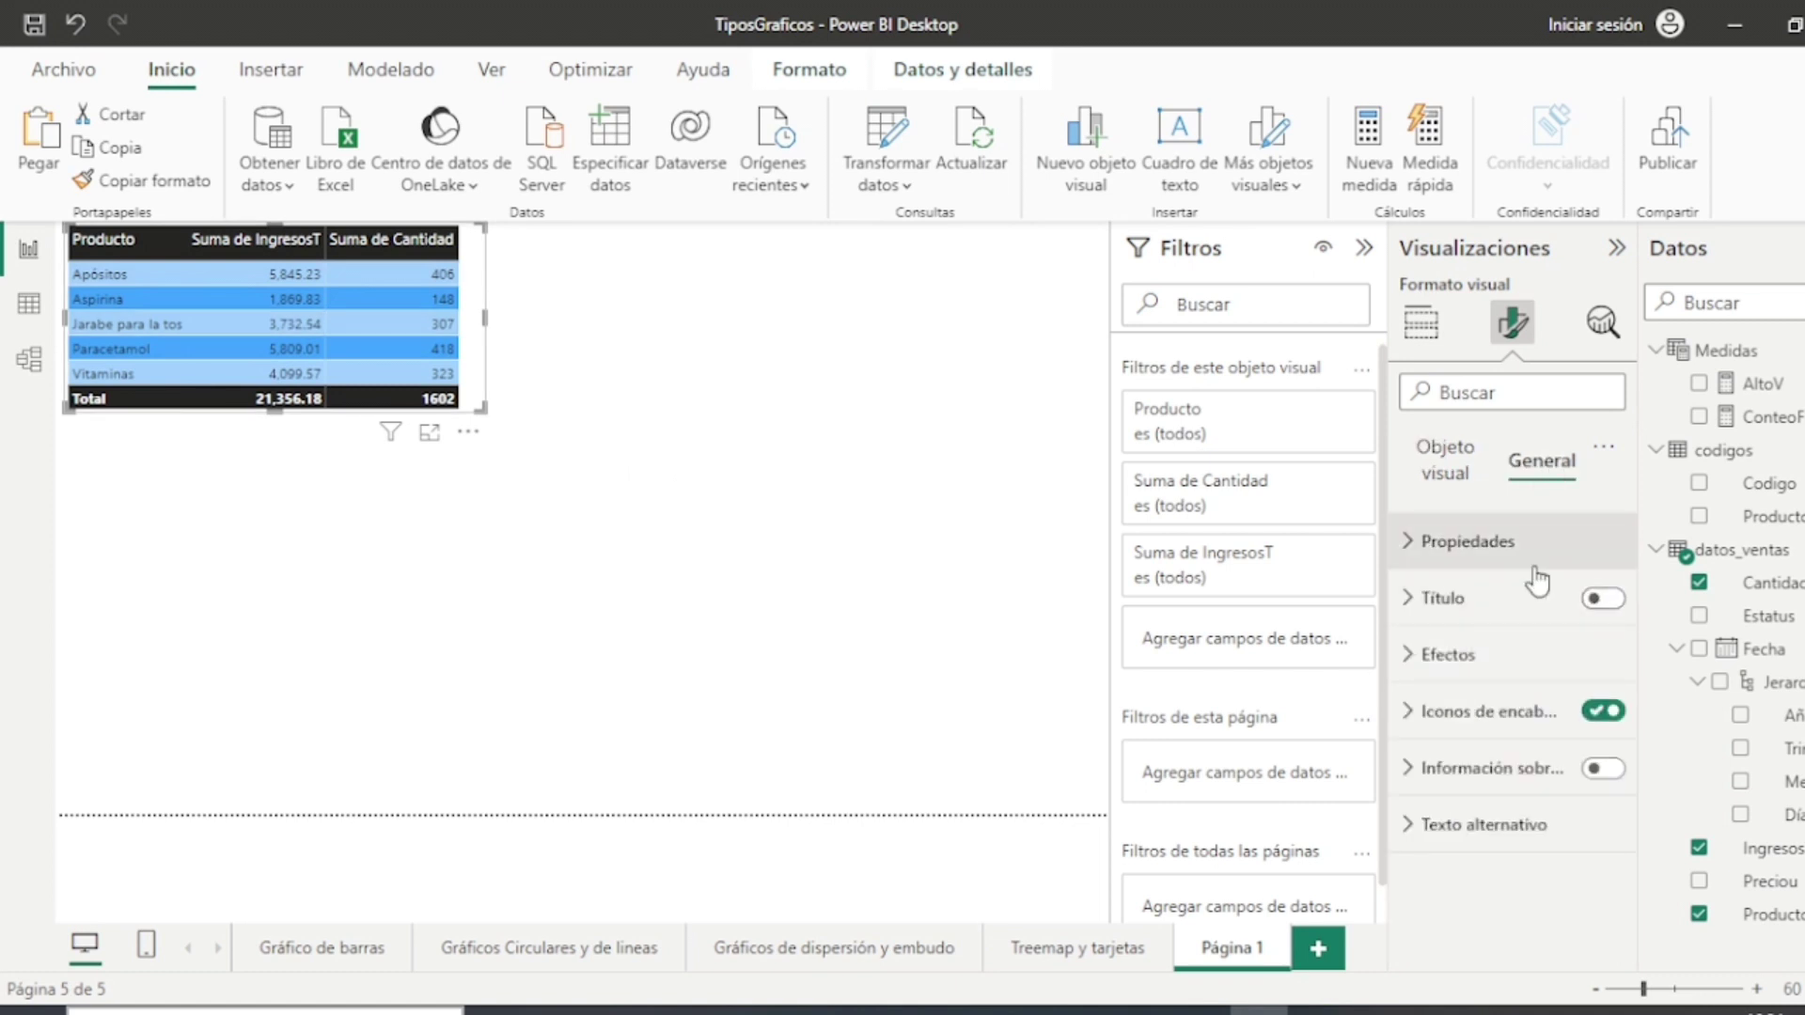
click(1606, 600)
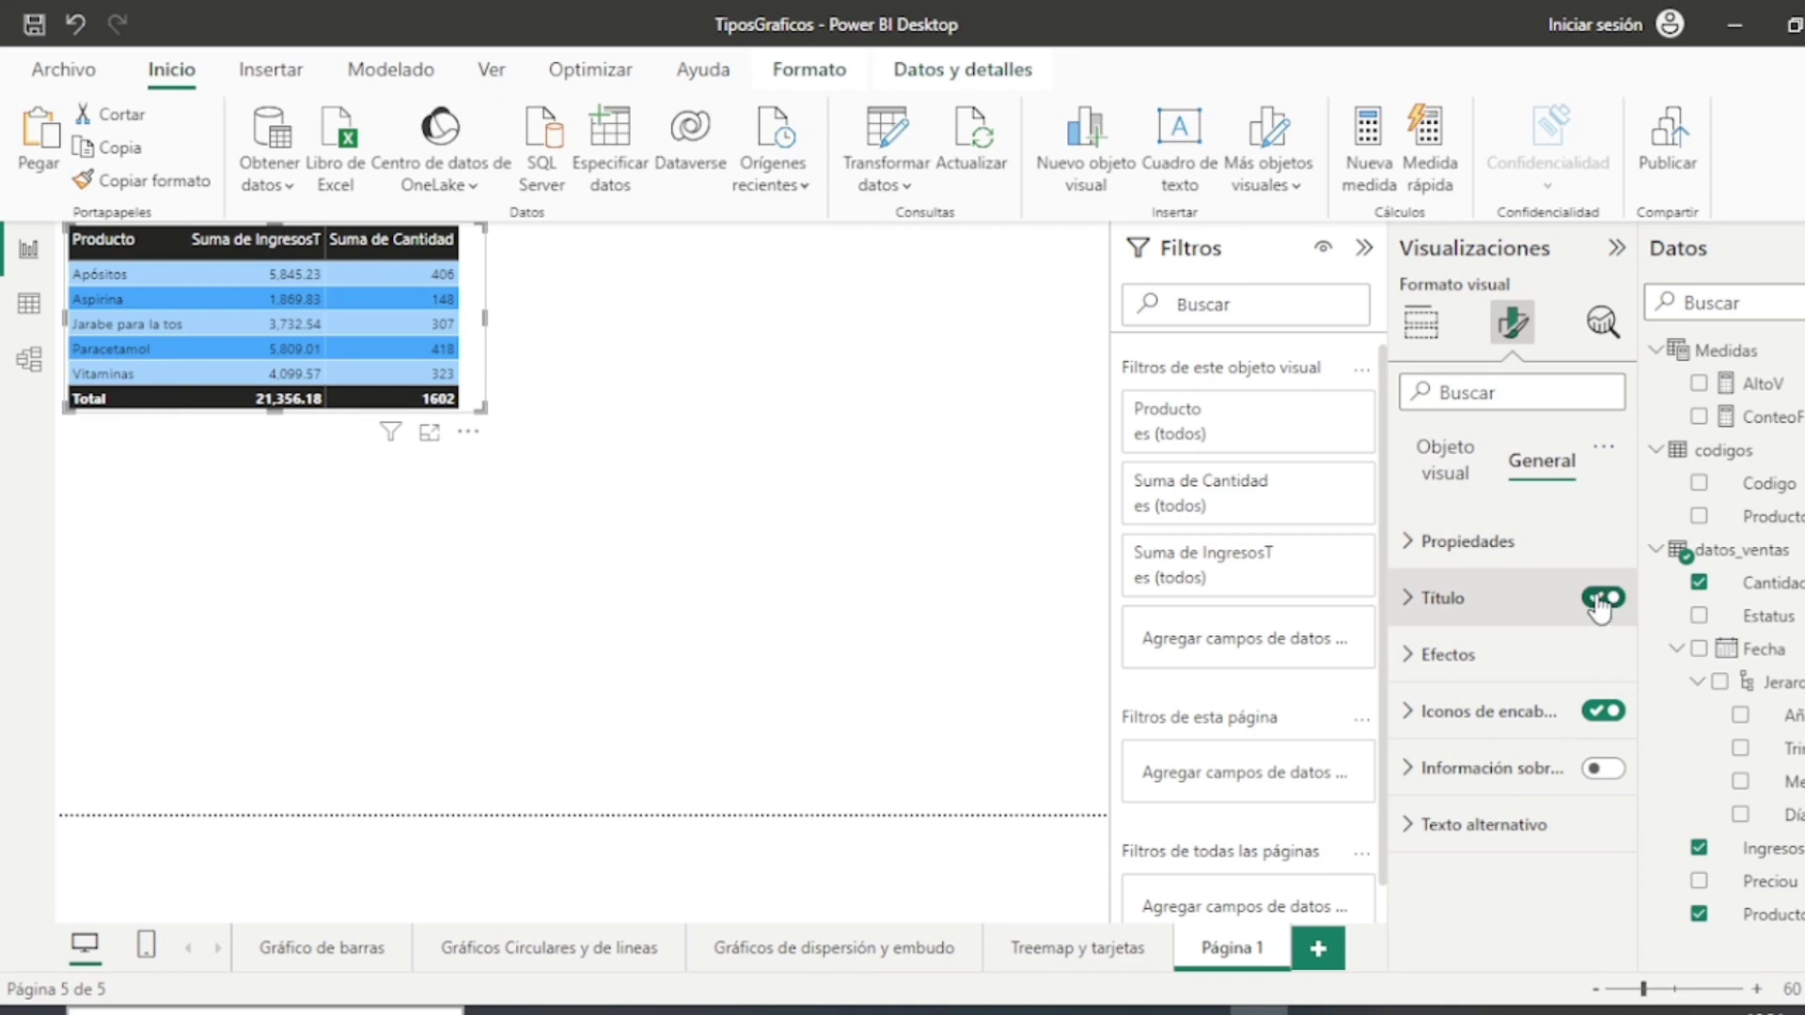
click(1599, 600)
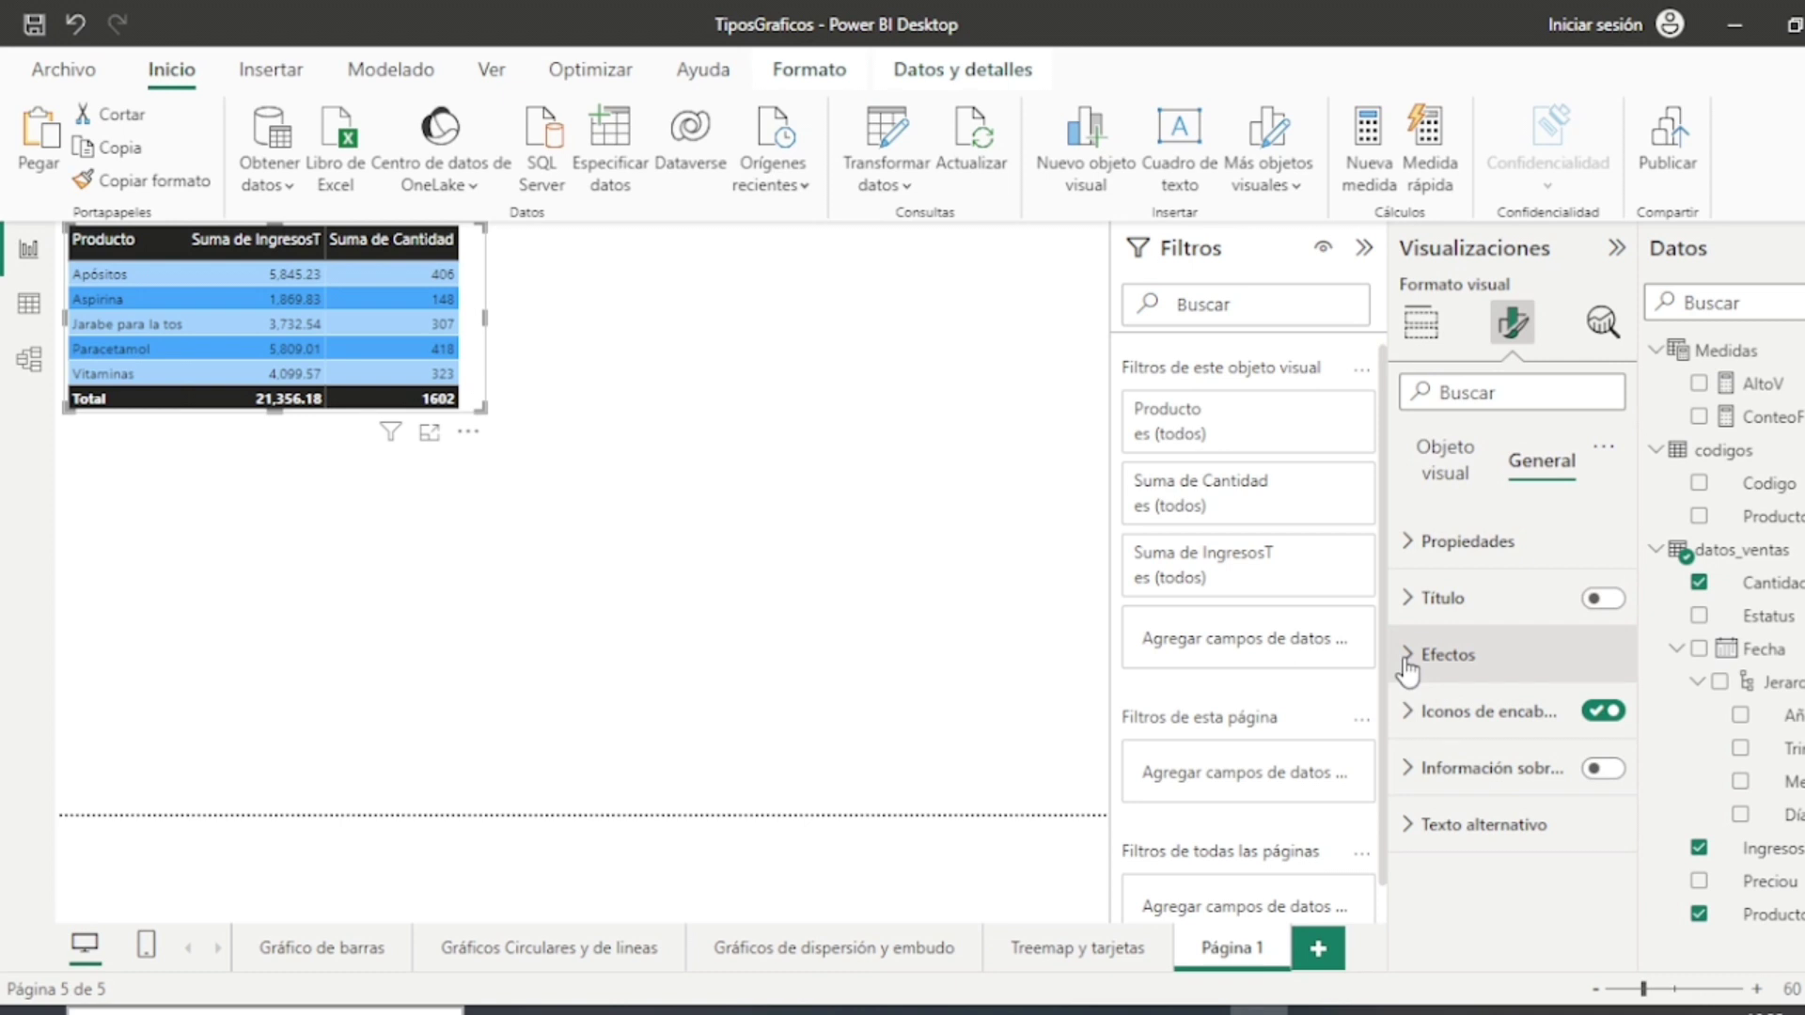
click(1407, 544)
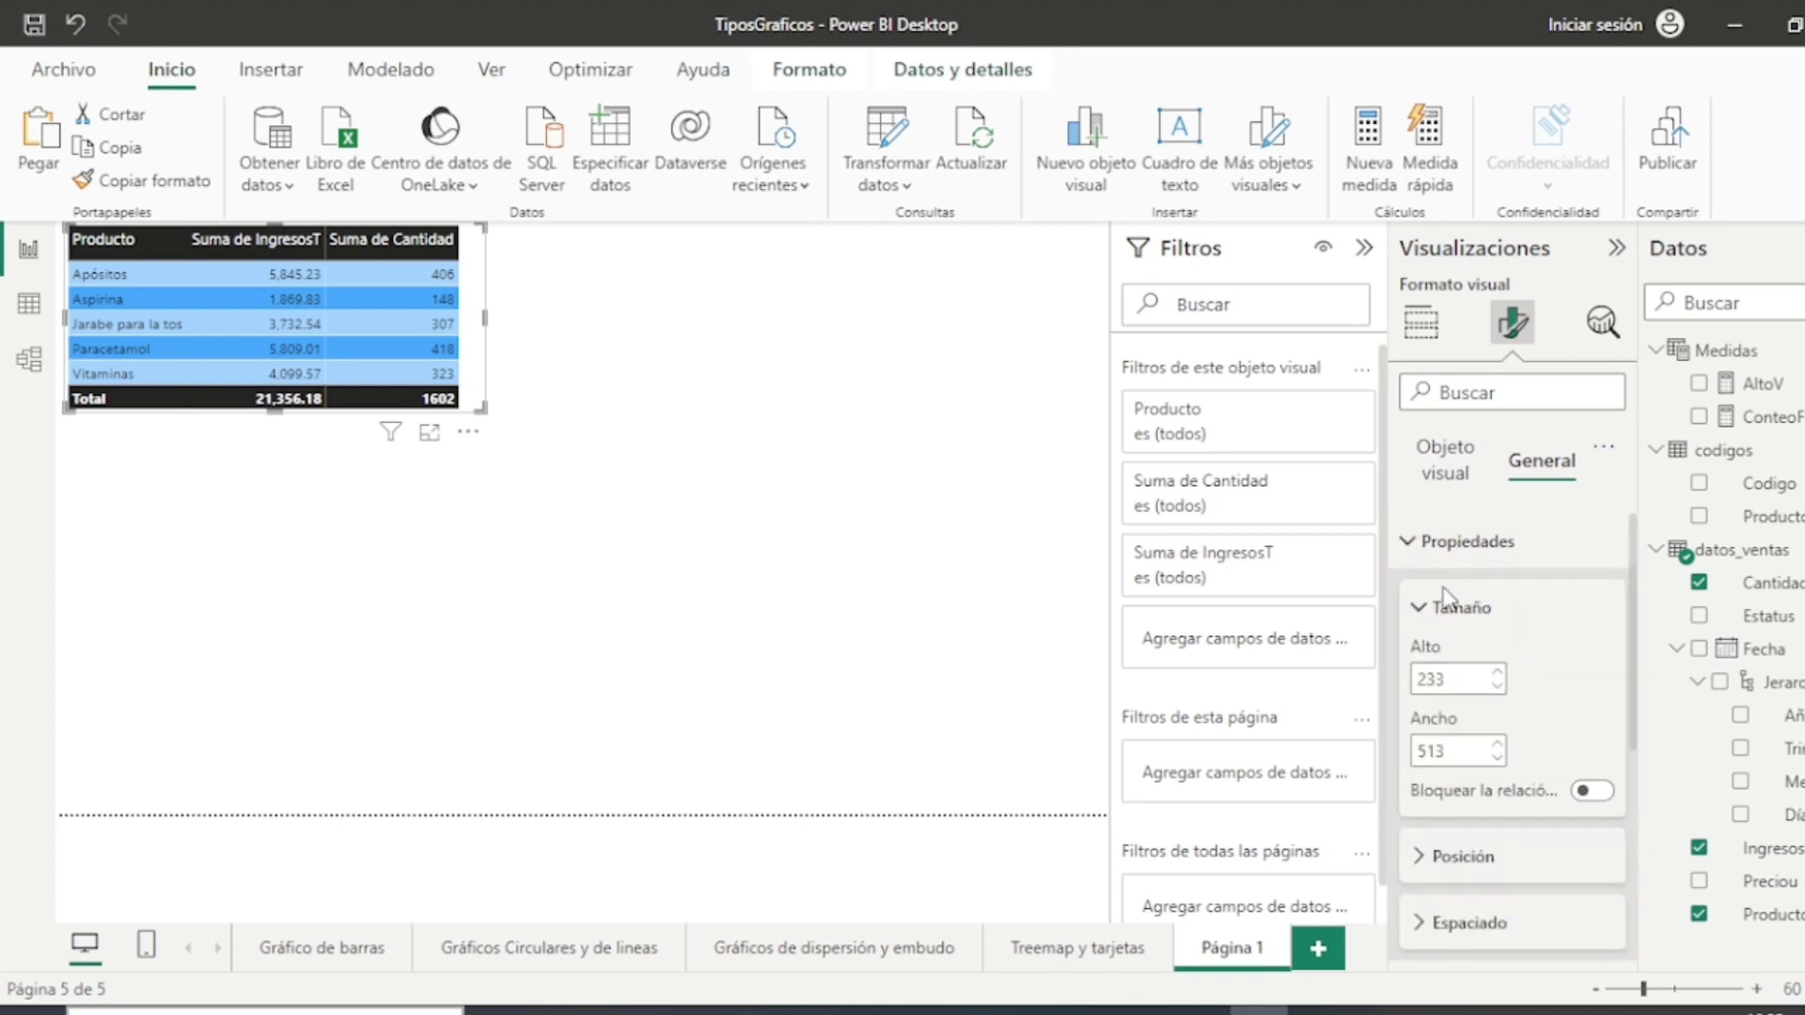
click(1407, 545)
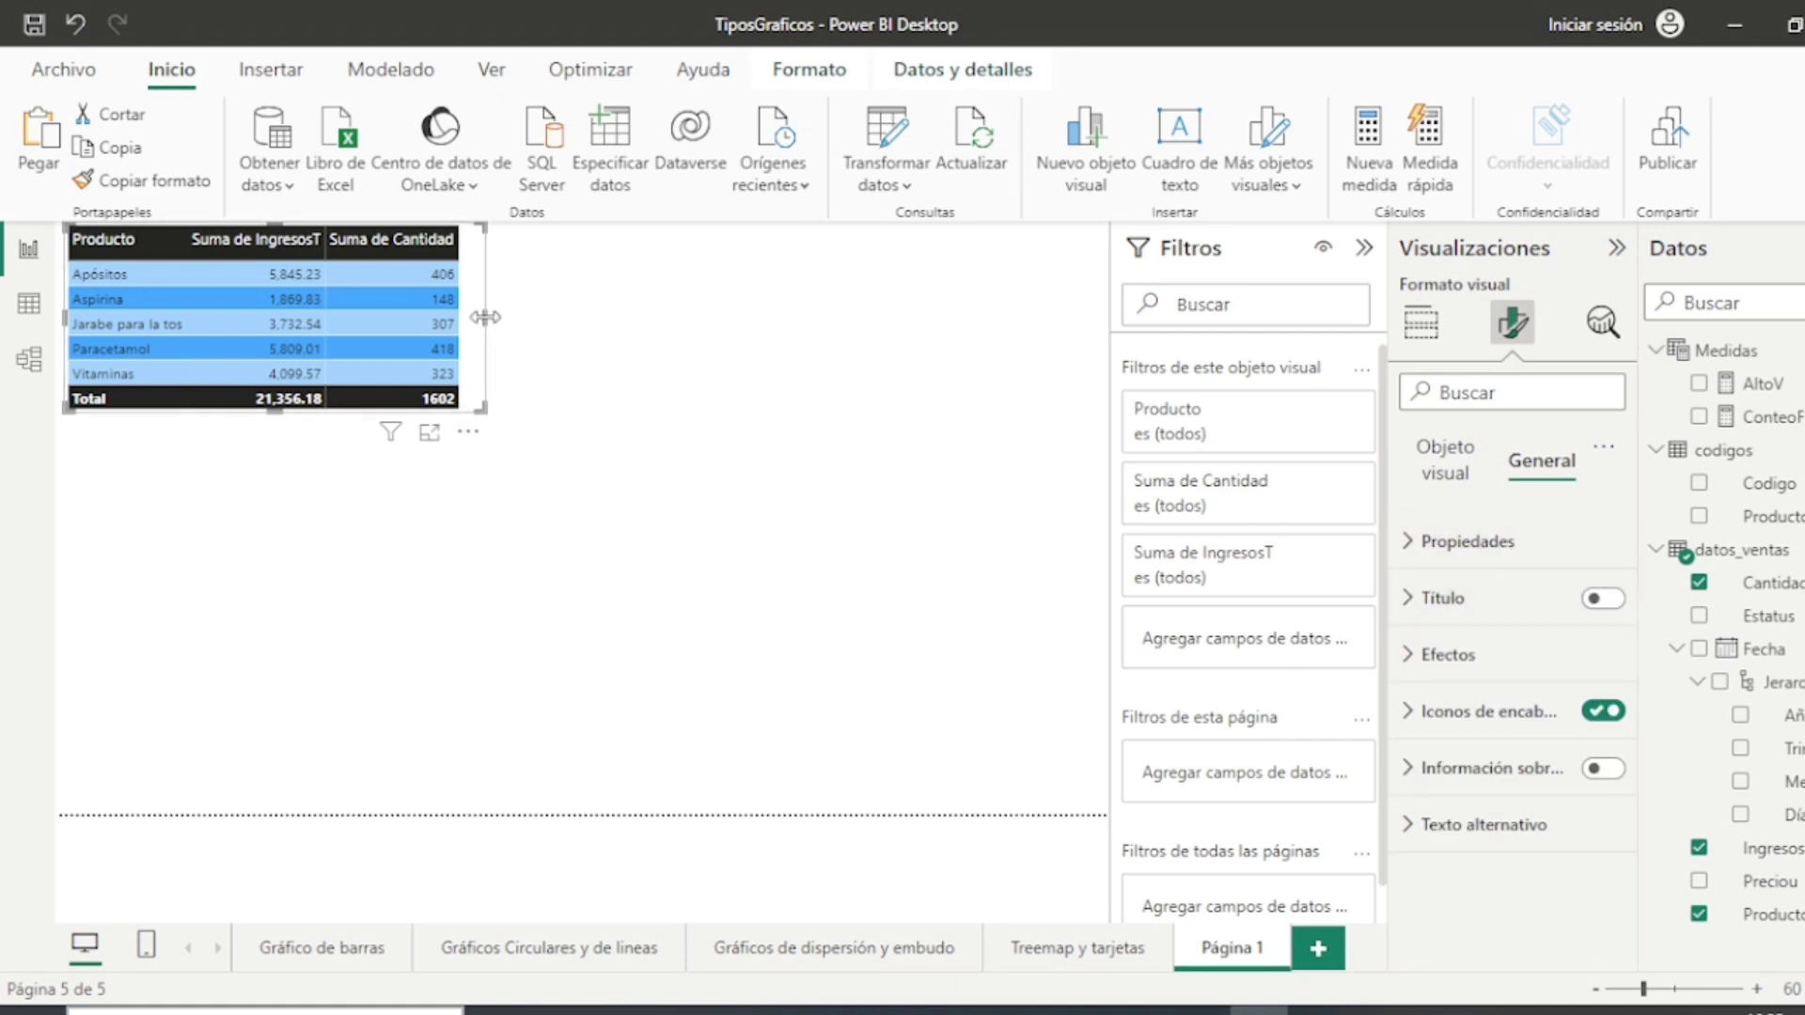
Step: Narrow the table's frame to fit its last column and place an empty matrix visual beside the table
drag(485, 317, 470, 318)
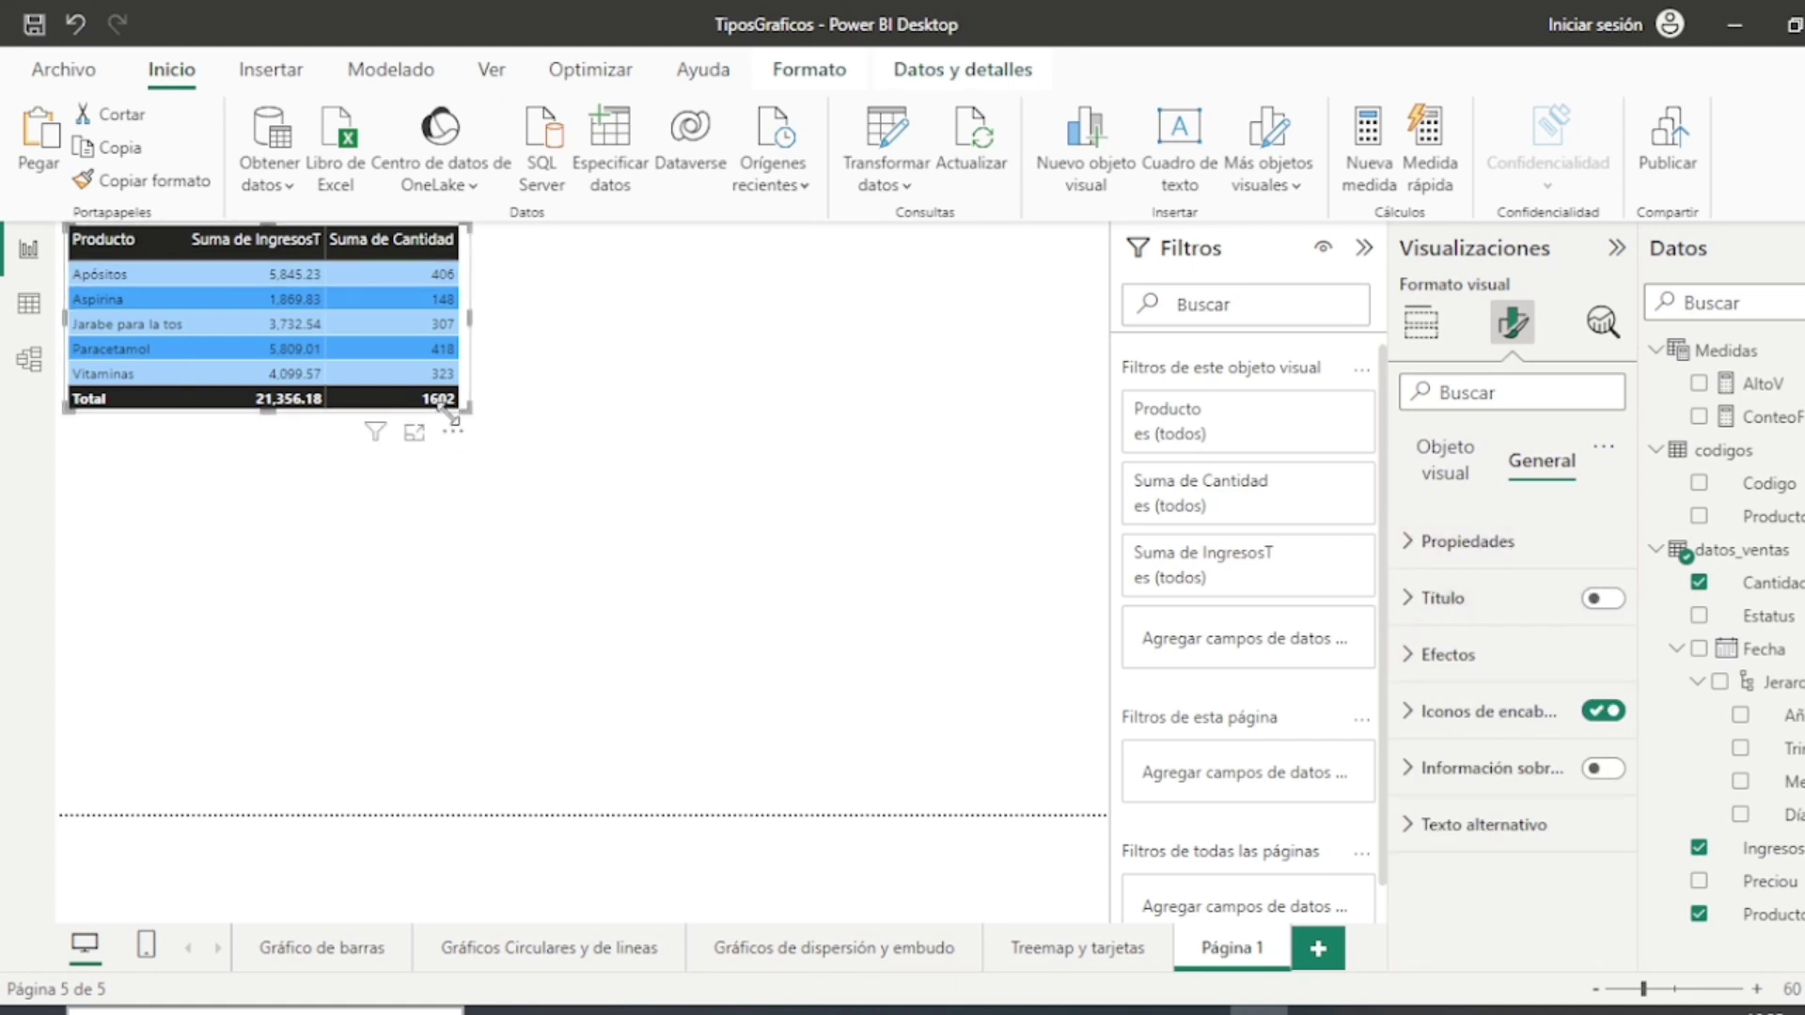
click(1420, 322)
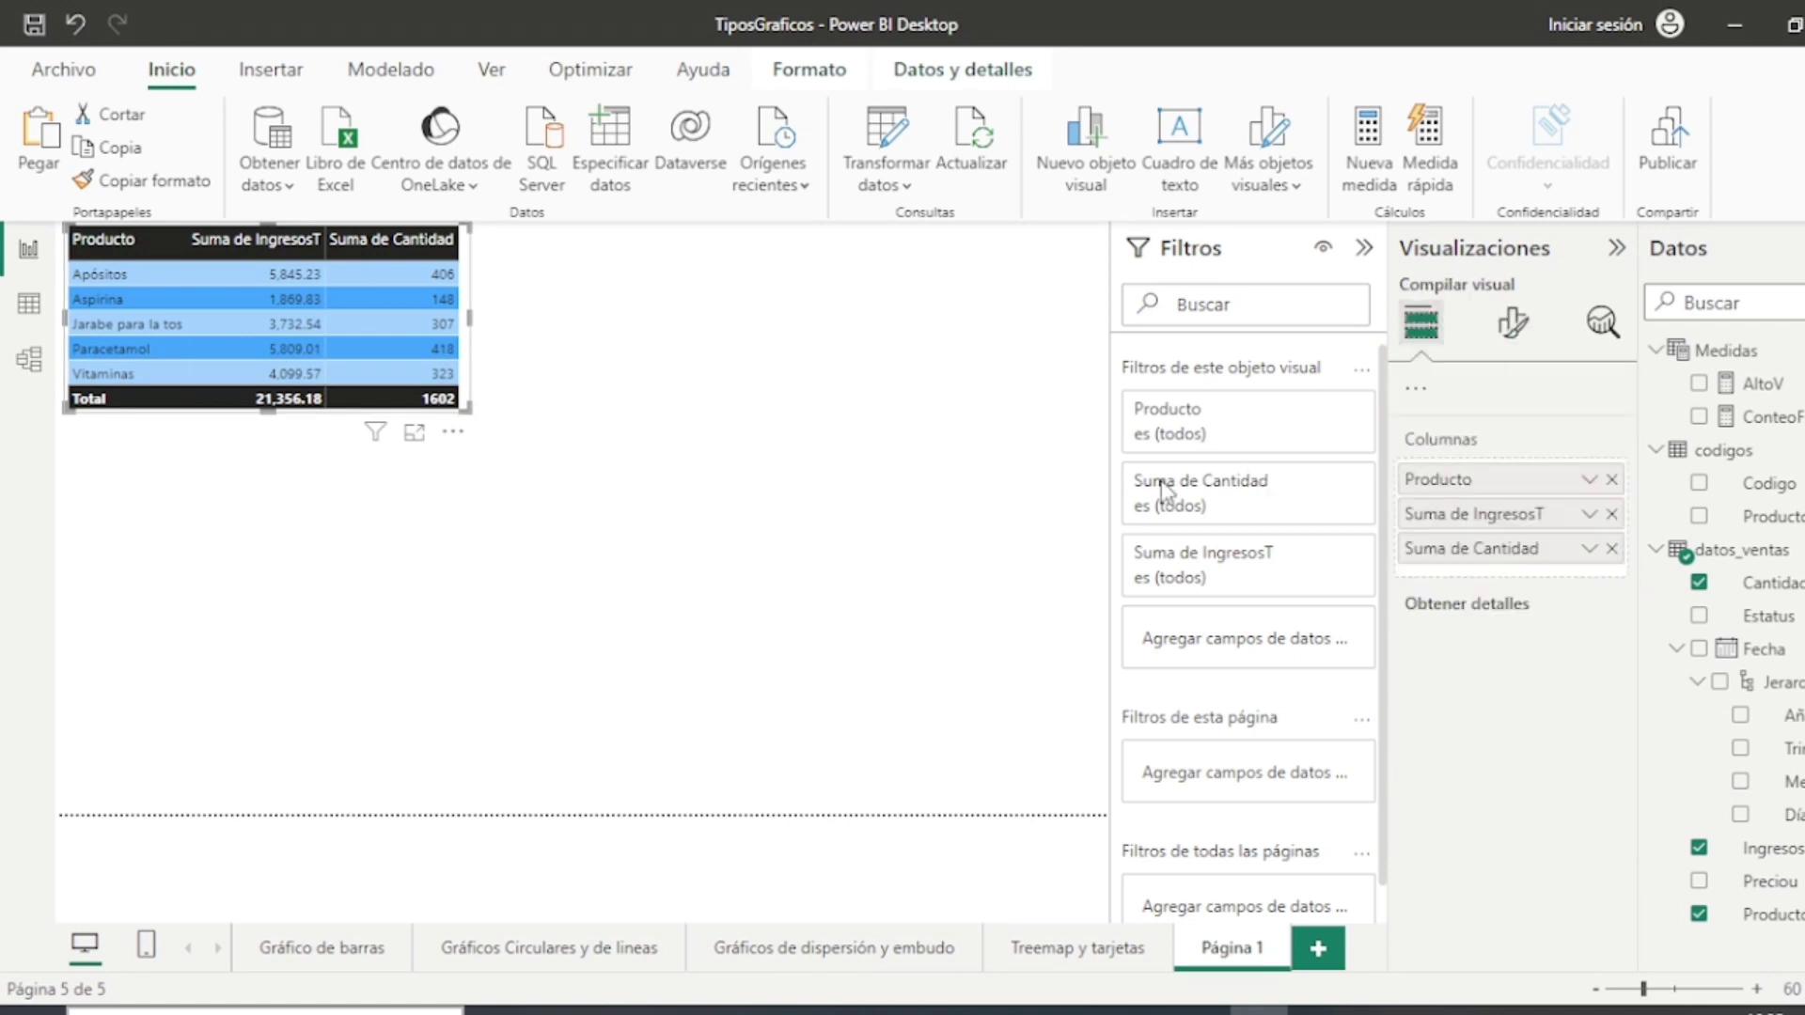
click(949, 488)
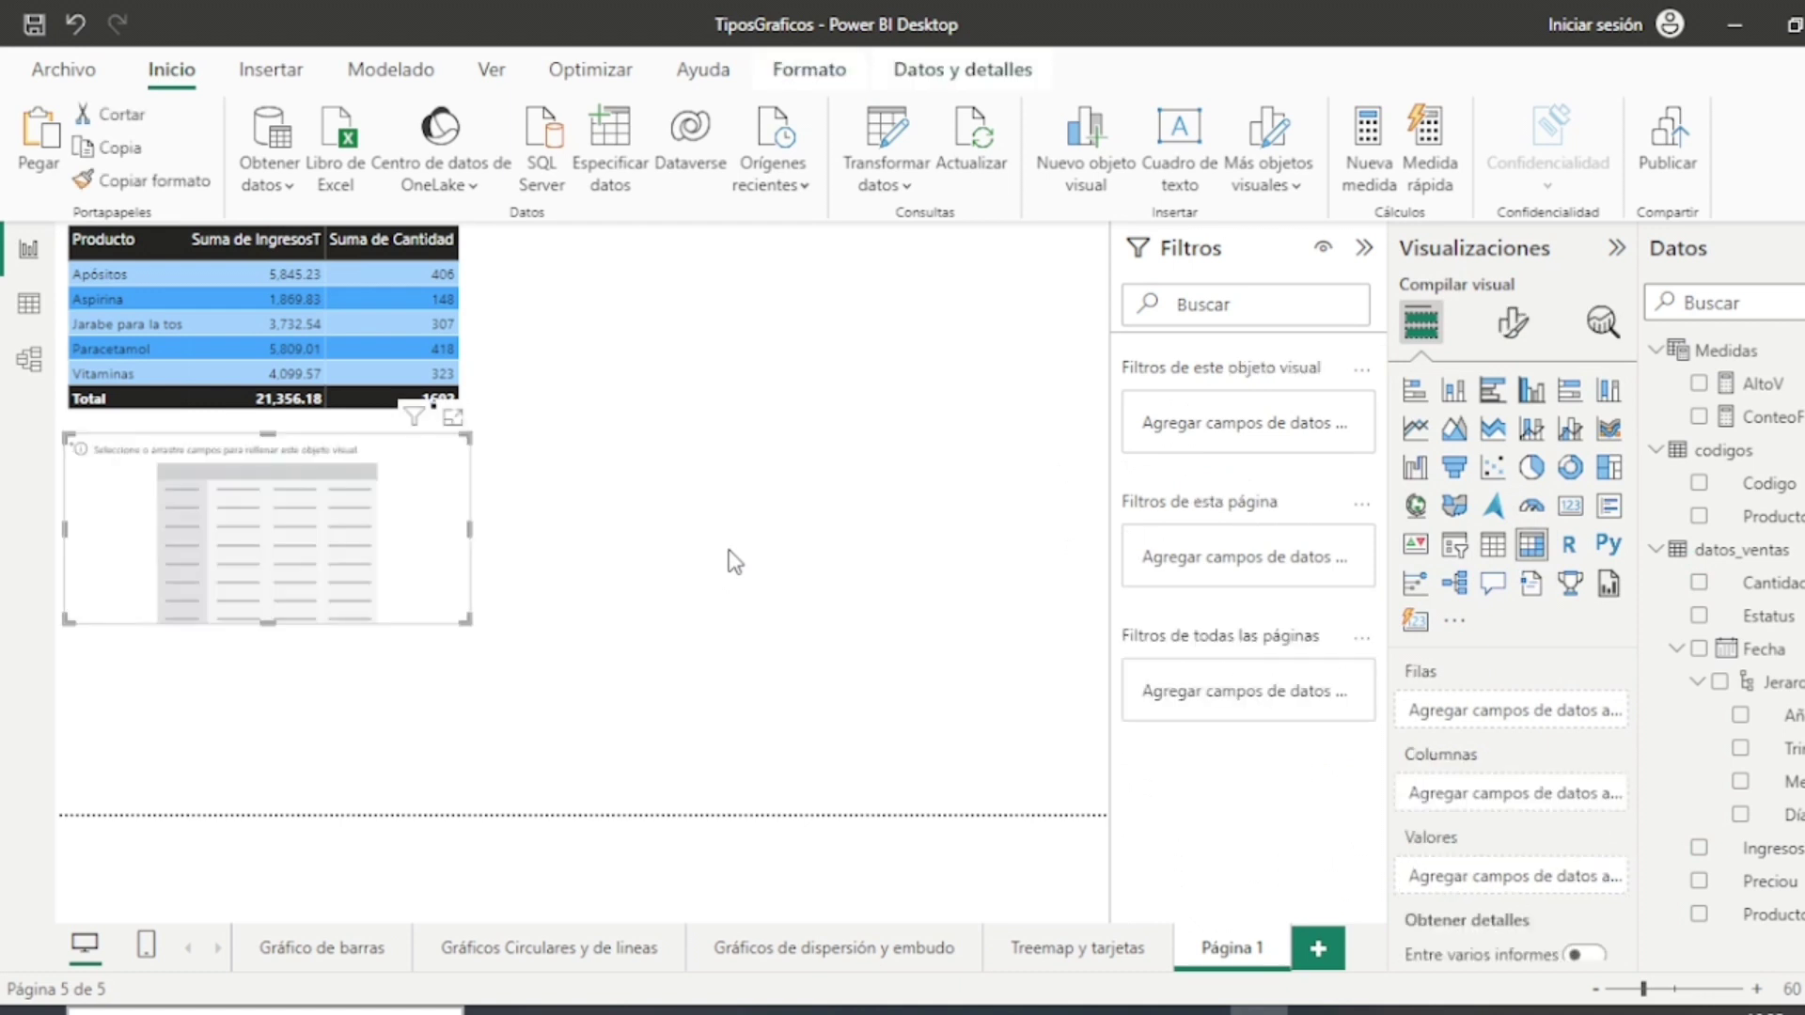
drag(371, 409, 705, 329)
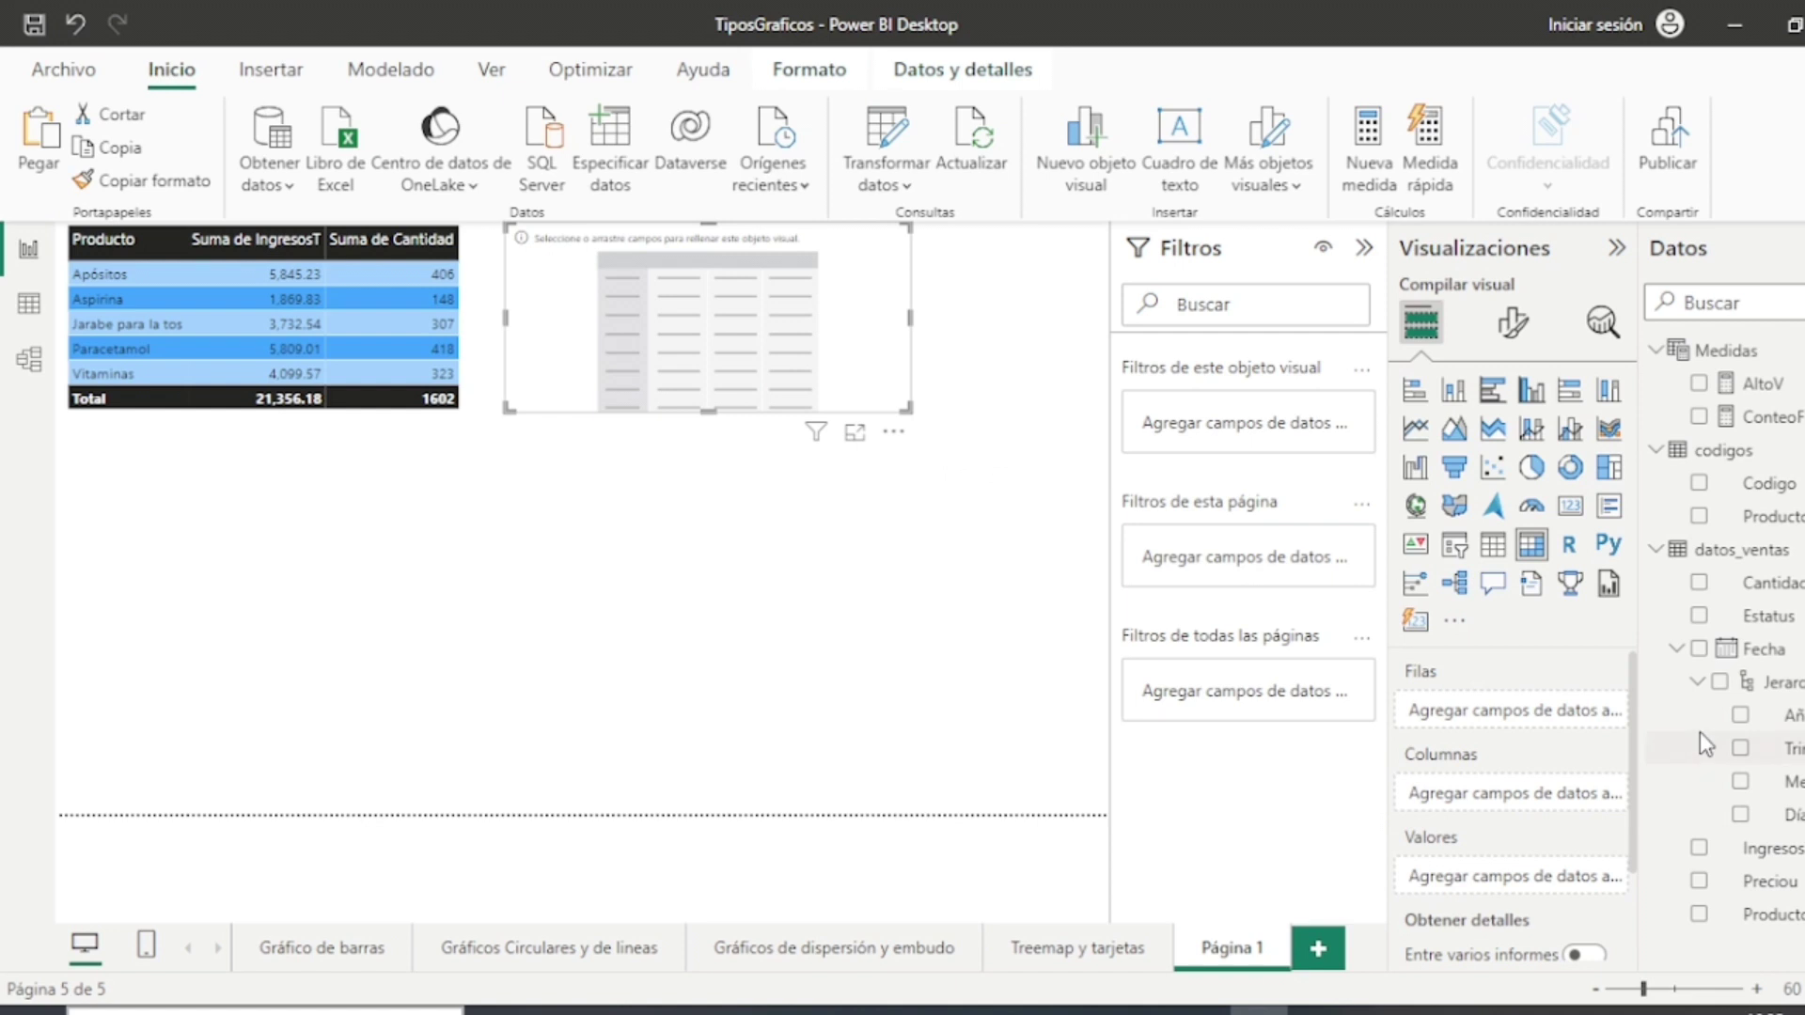
Step: Fill the matrix with Producto as rows, the Fecha month (Mes) as columns and the sum (Suma) of IngresosT as values
drag(1633, 824, 1501, 713)
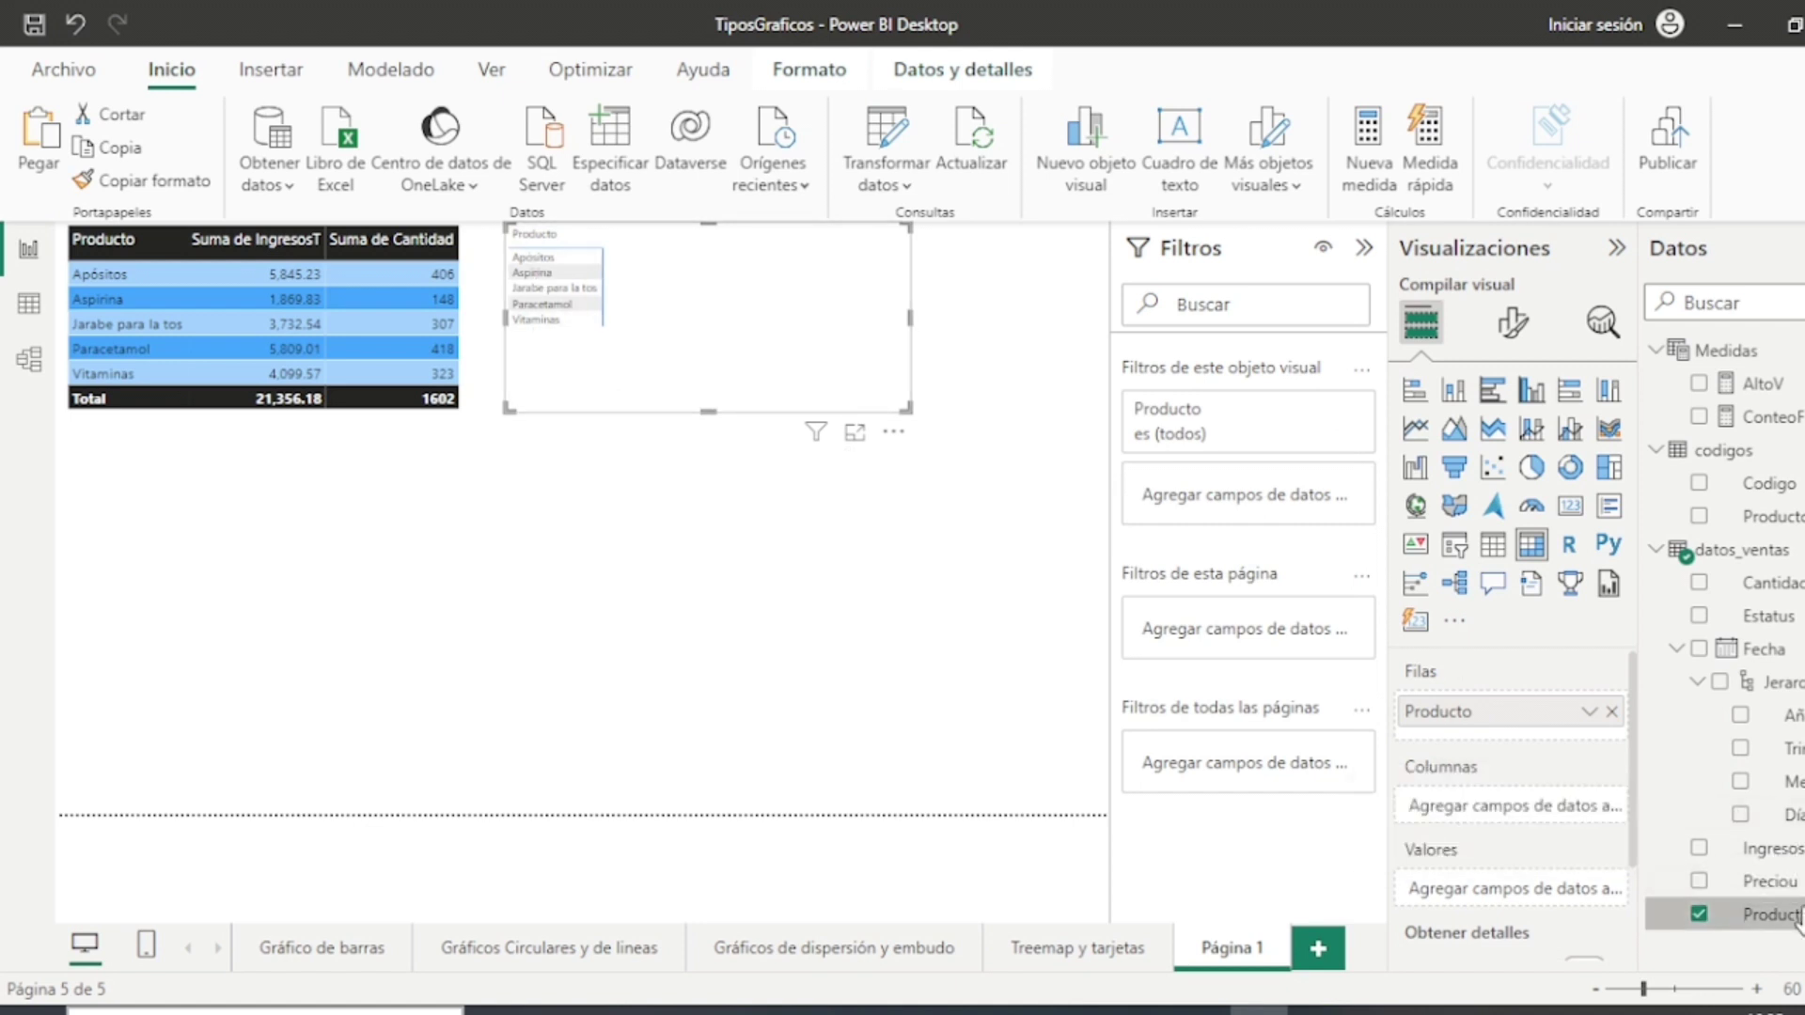
drag(1767, 781, 1468, 805)
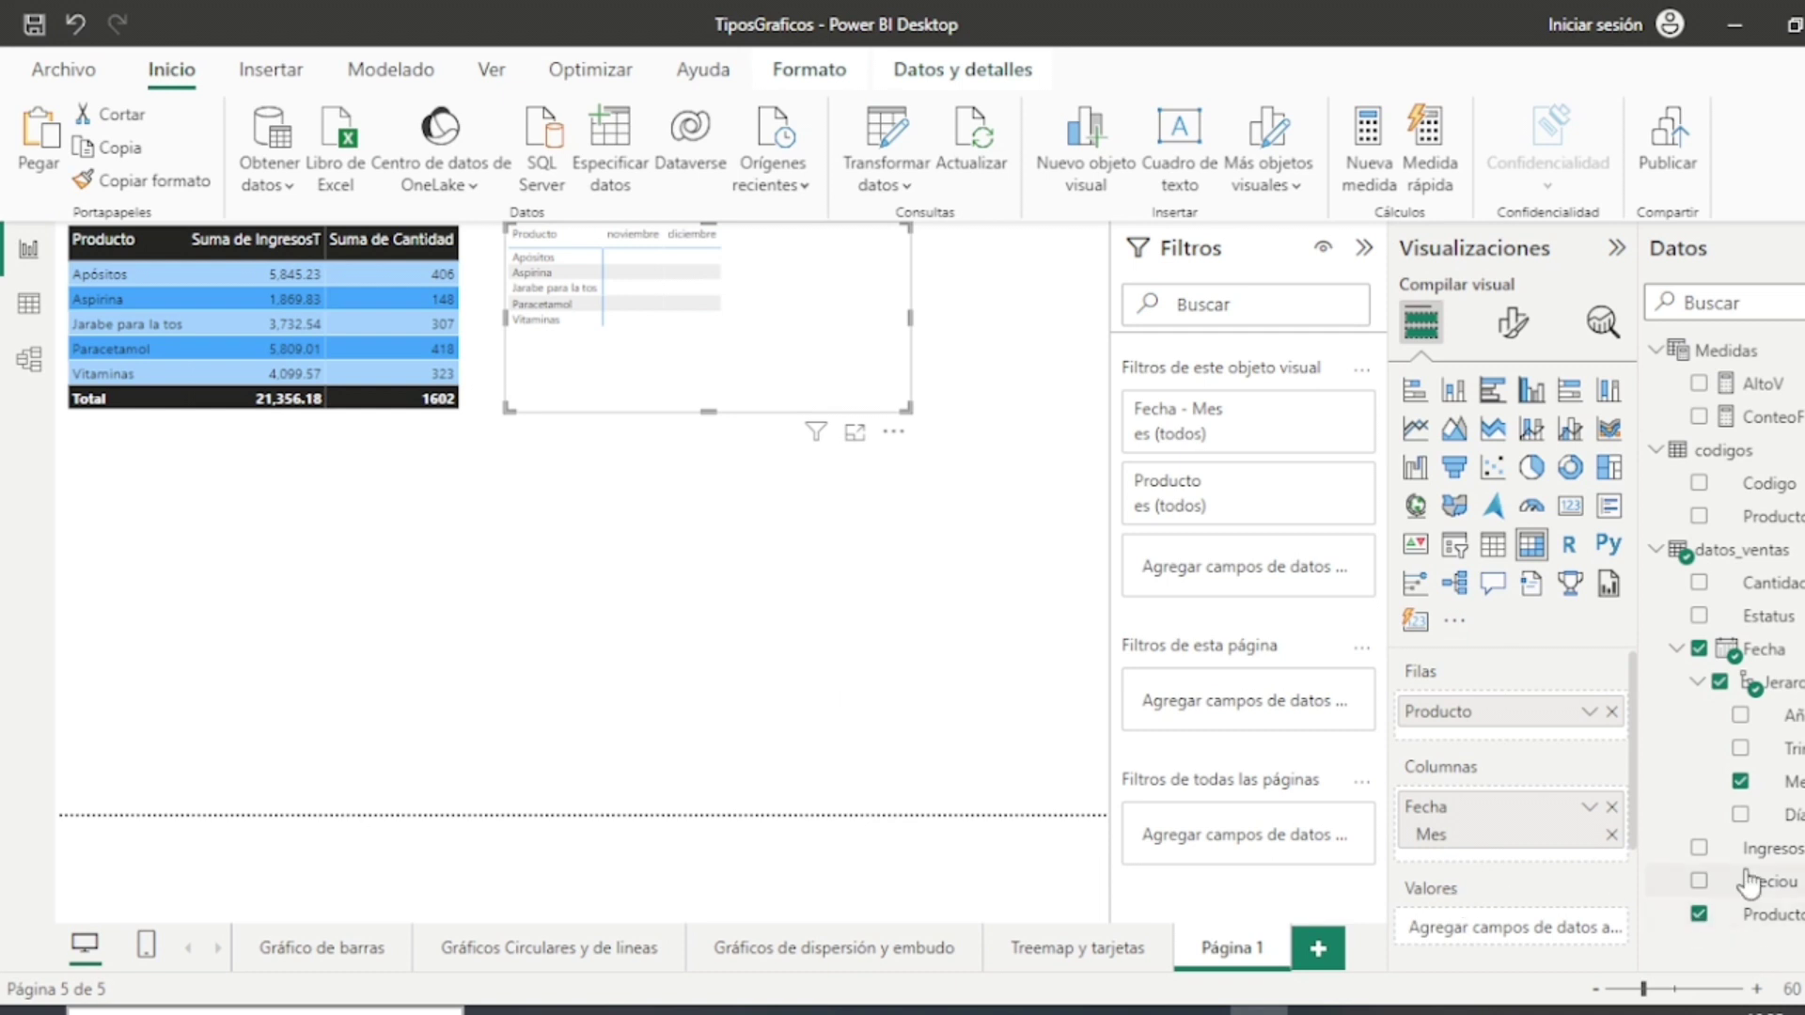
drag(1750, 851, 1500, 923)
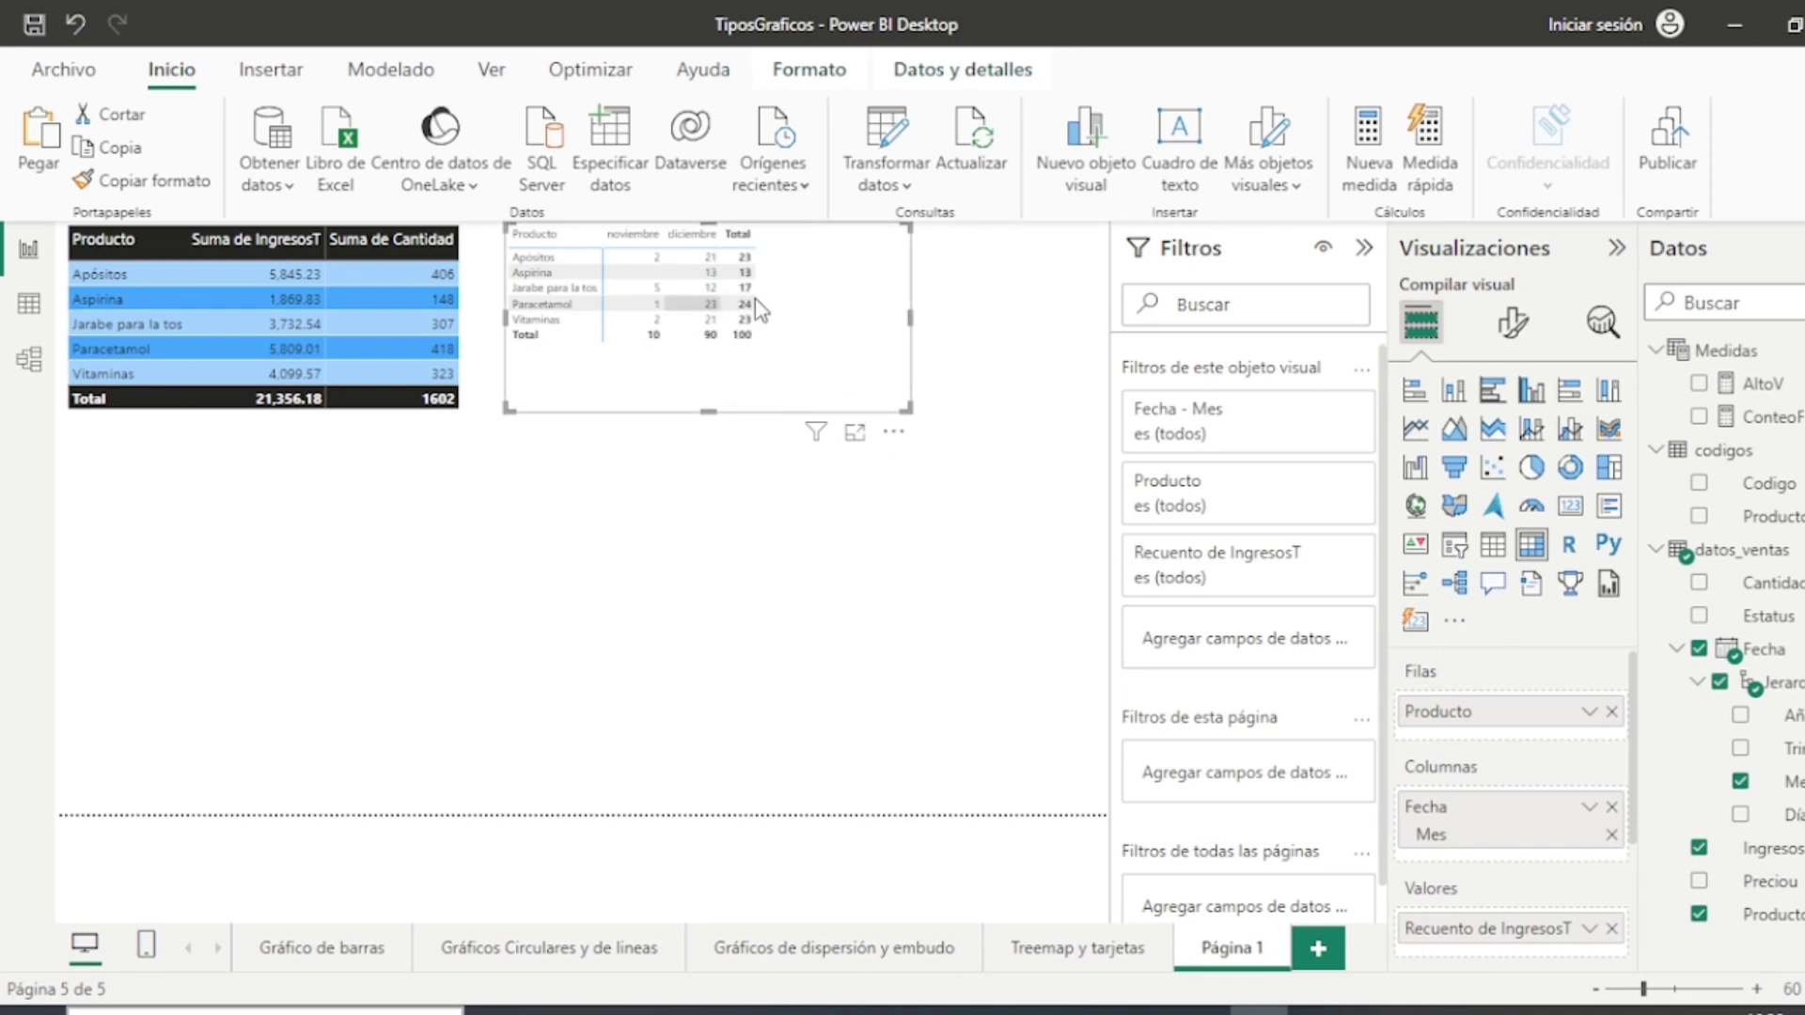
scroll(1541, 851, down, 1)
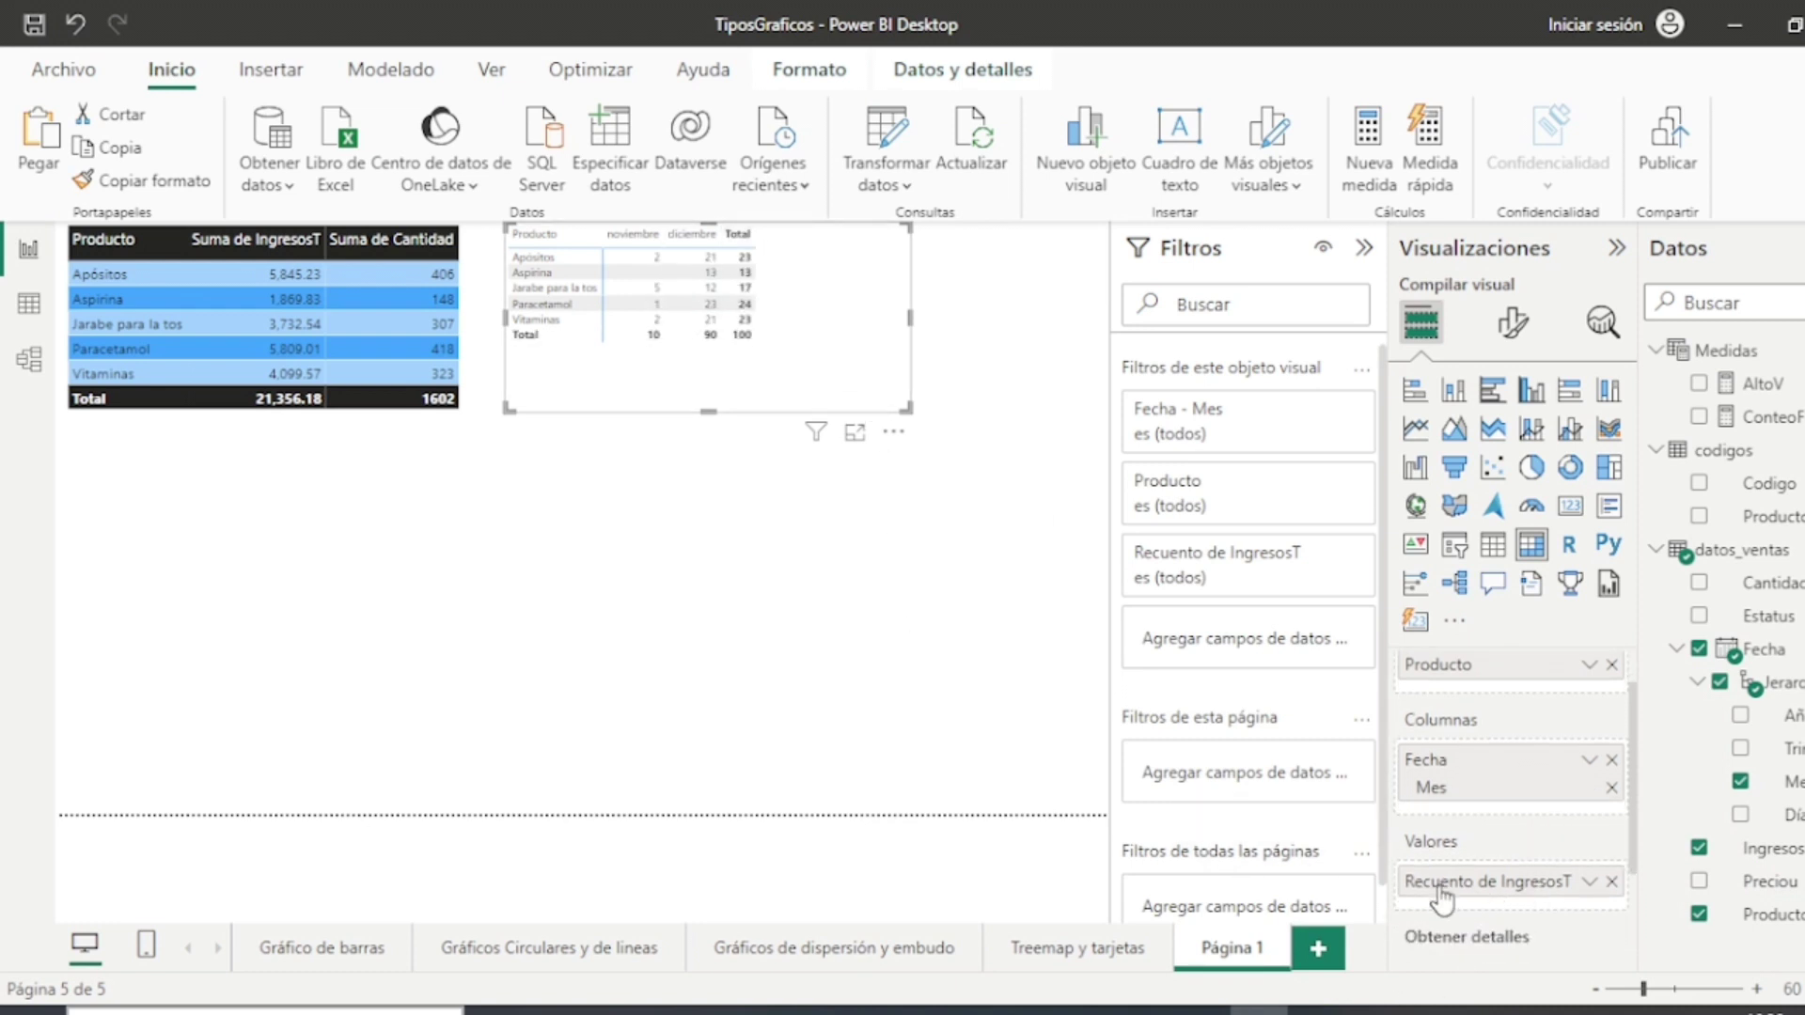
click(1588, 884)
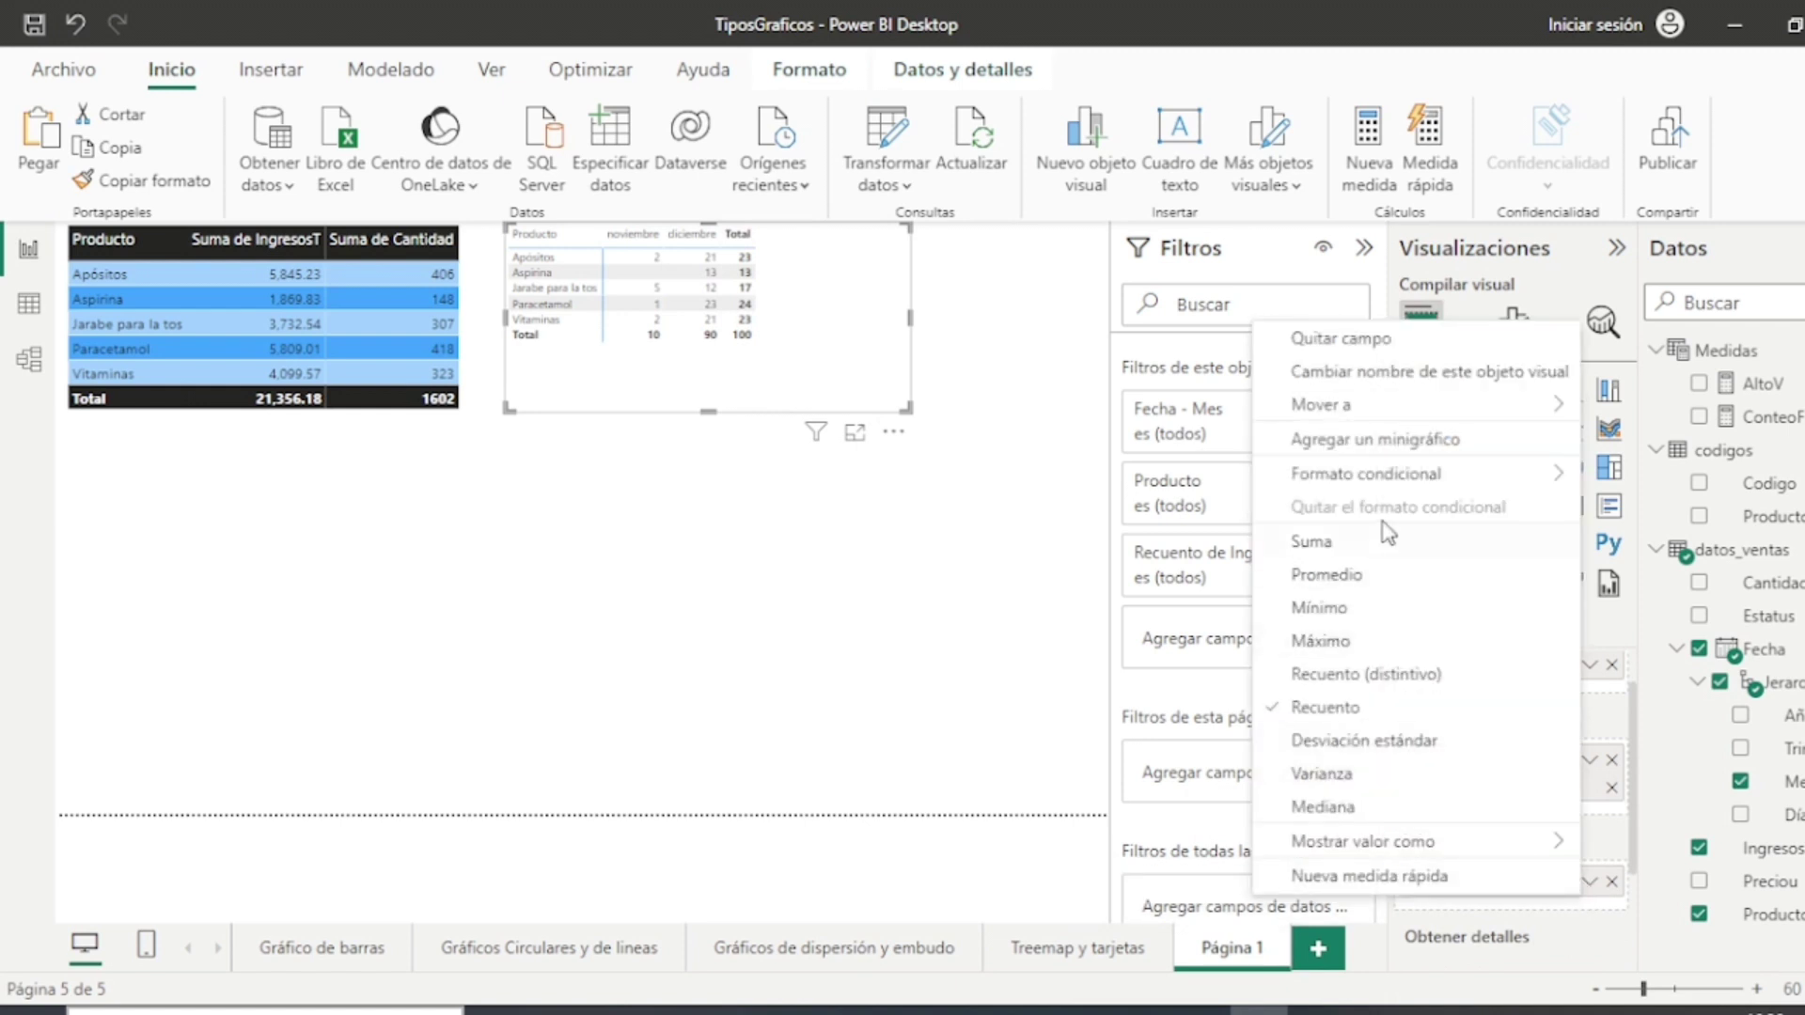
click(1342, 550)
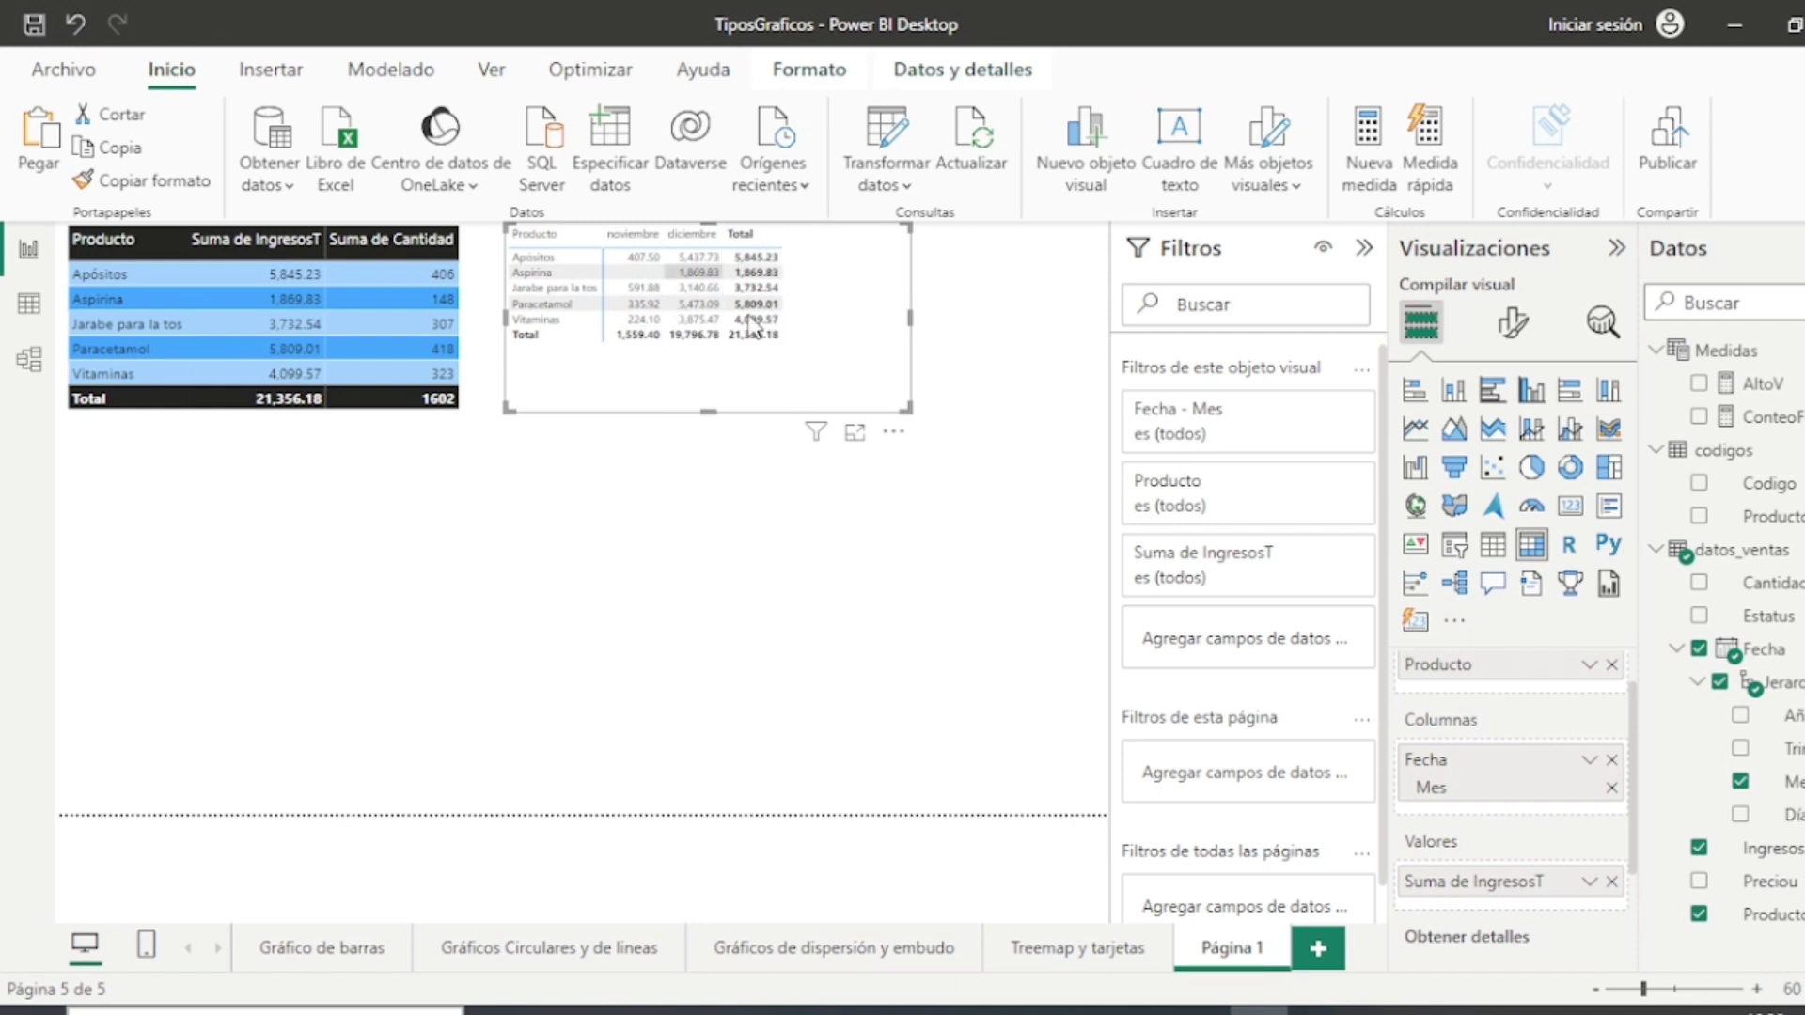
Step: Copy the format of the product table onto the matrix
click(1515, 324)
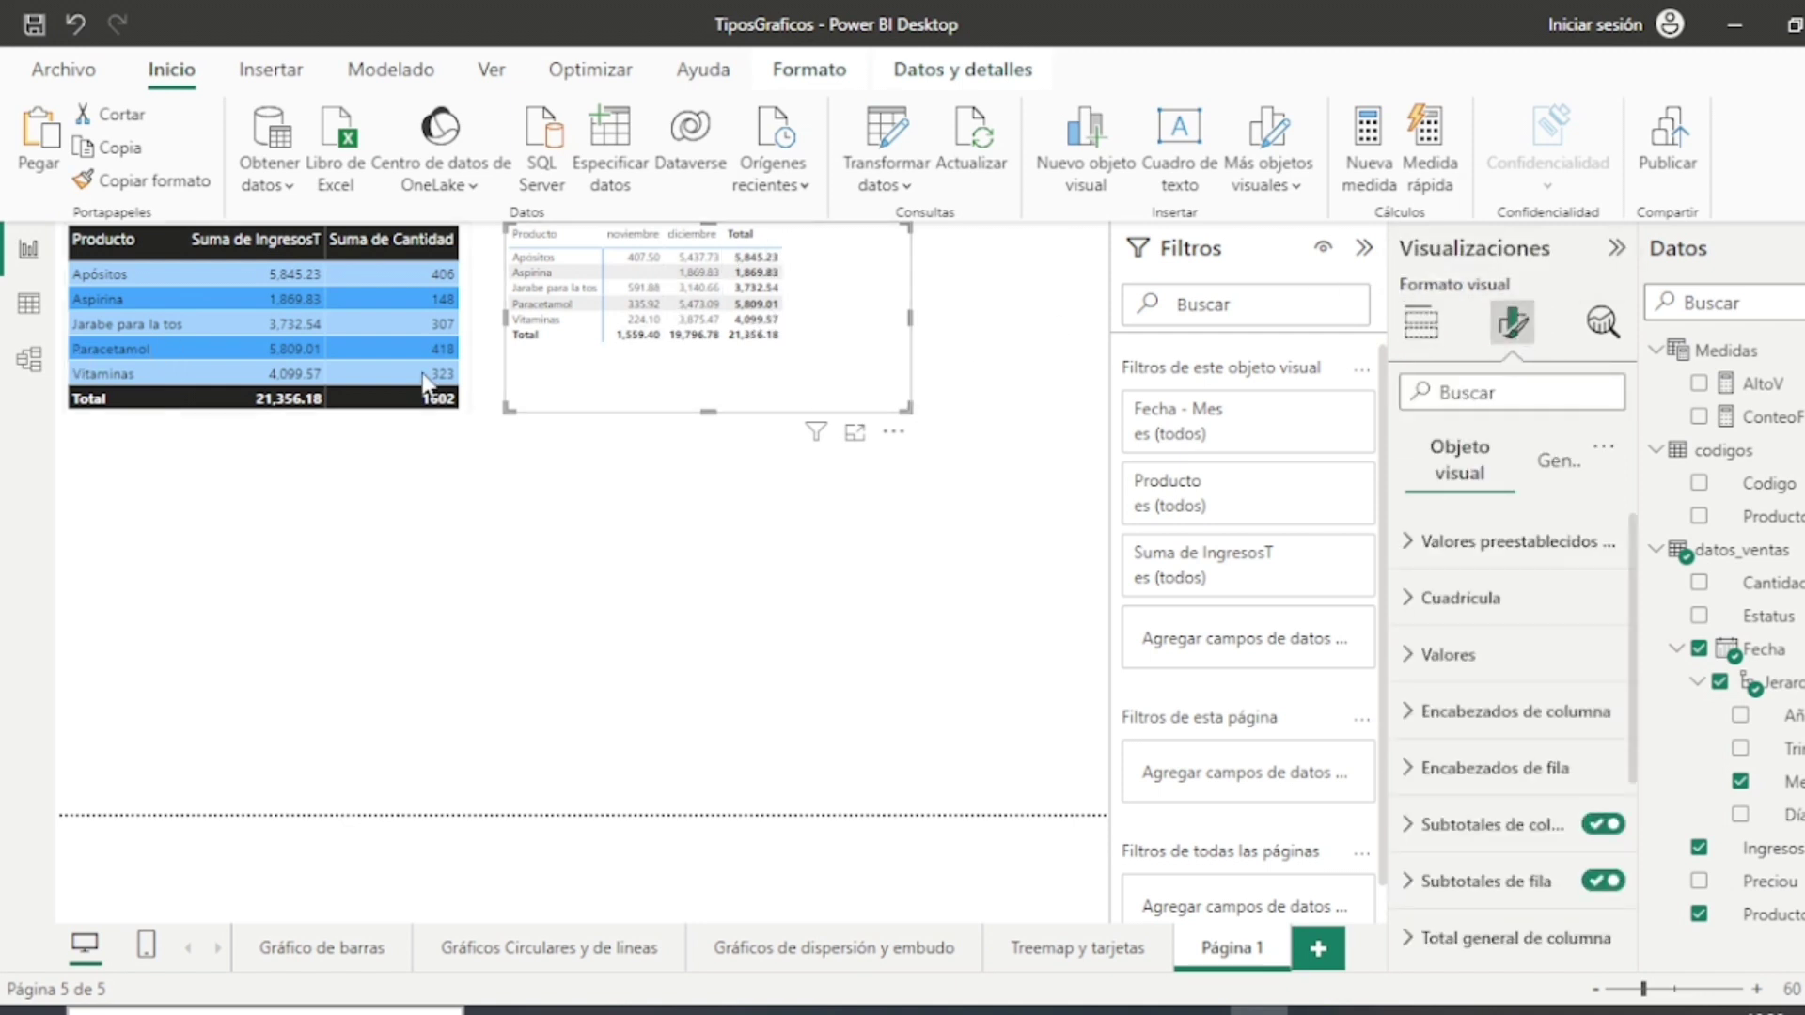
click(467, 254)
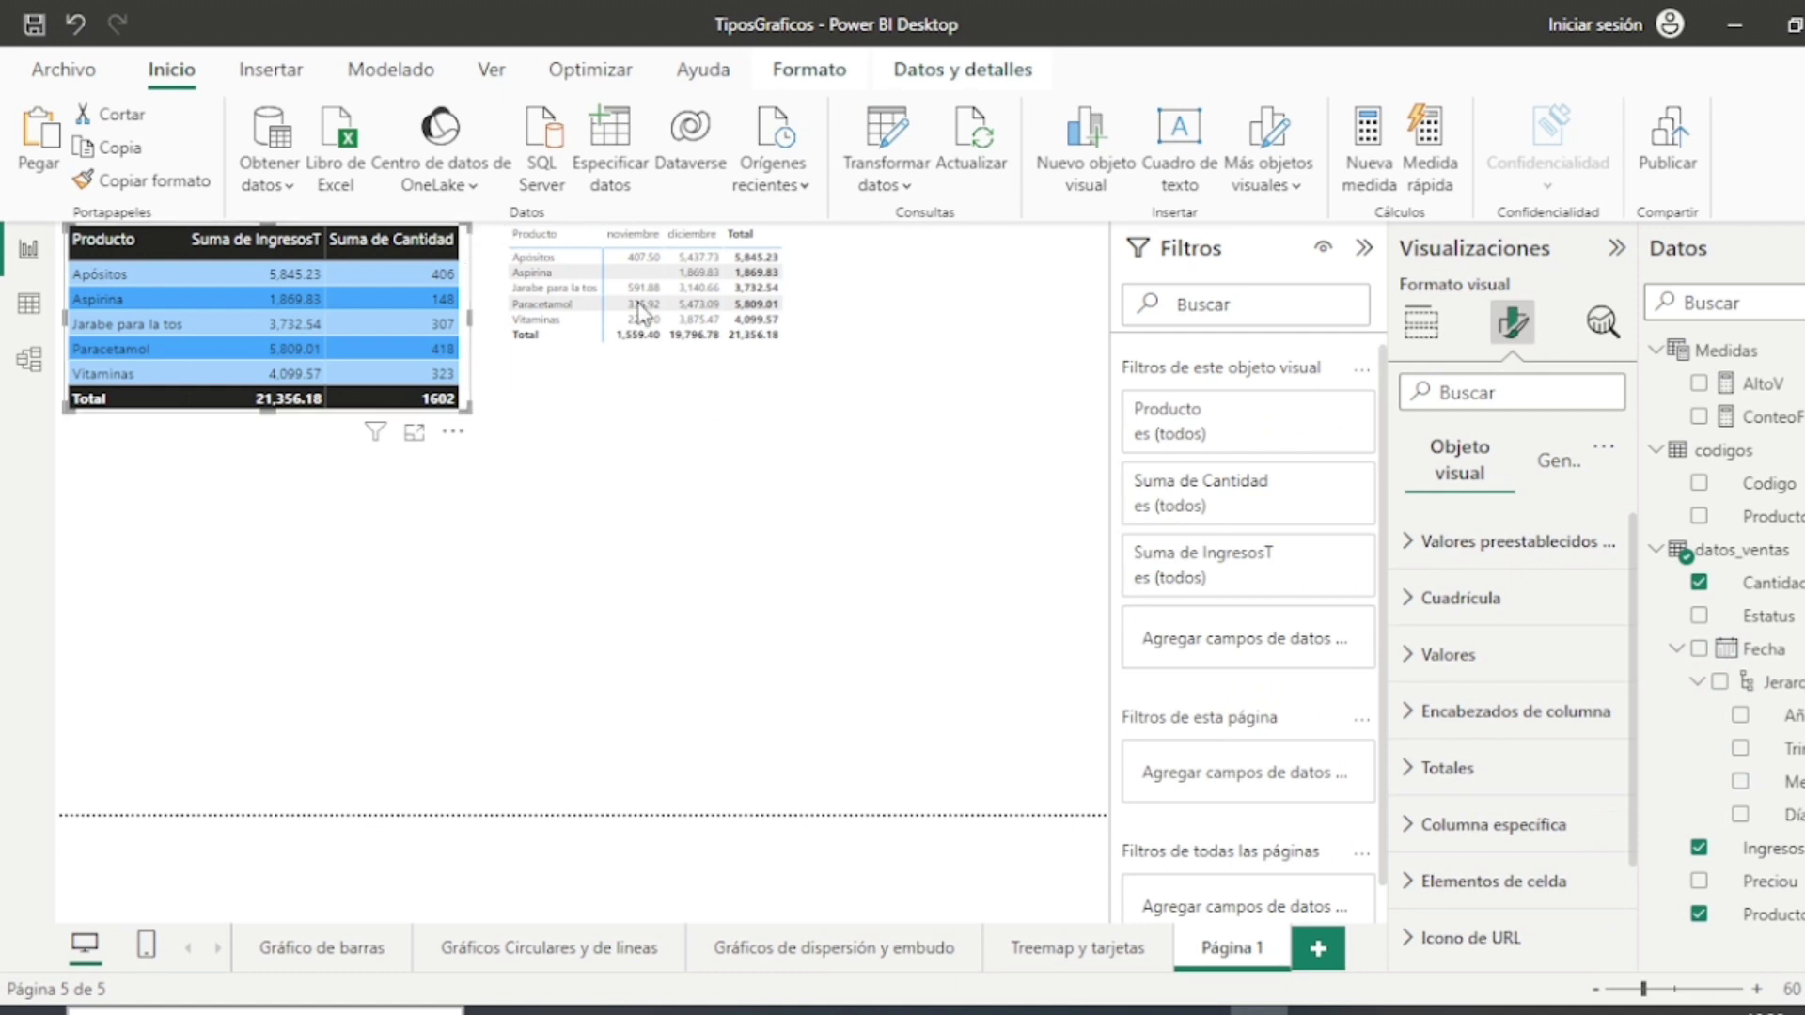
click(145, 178)
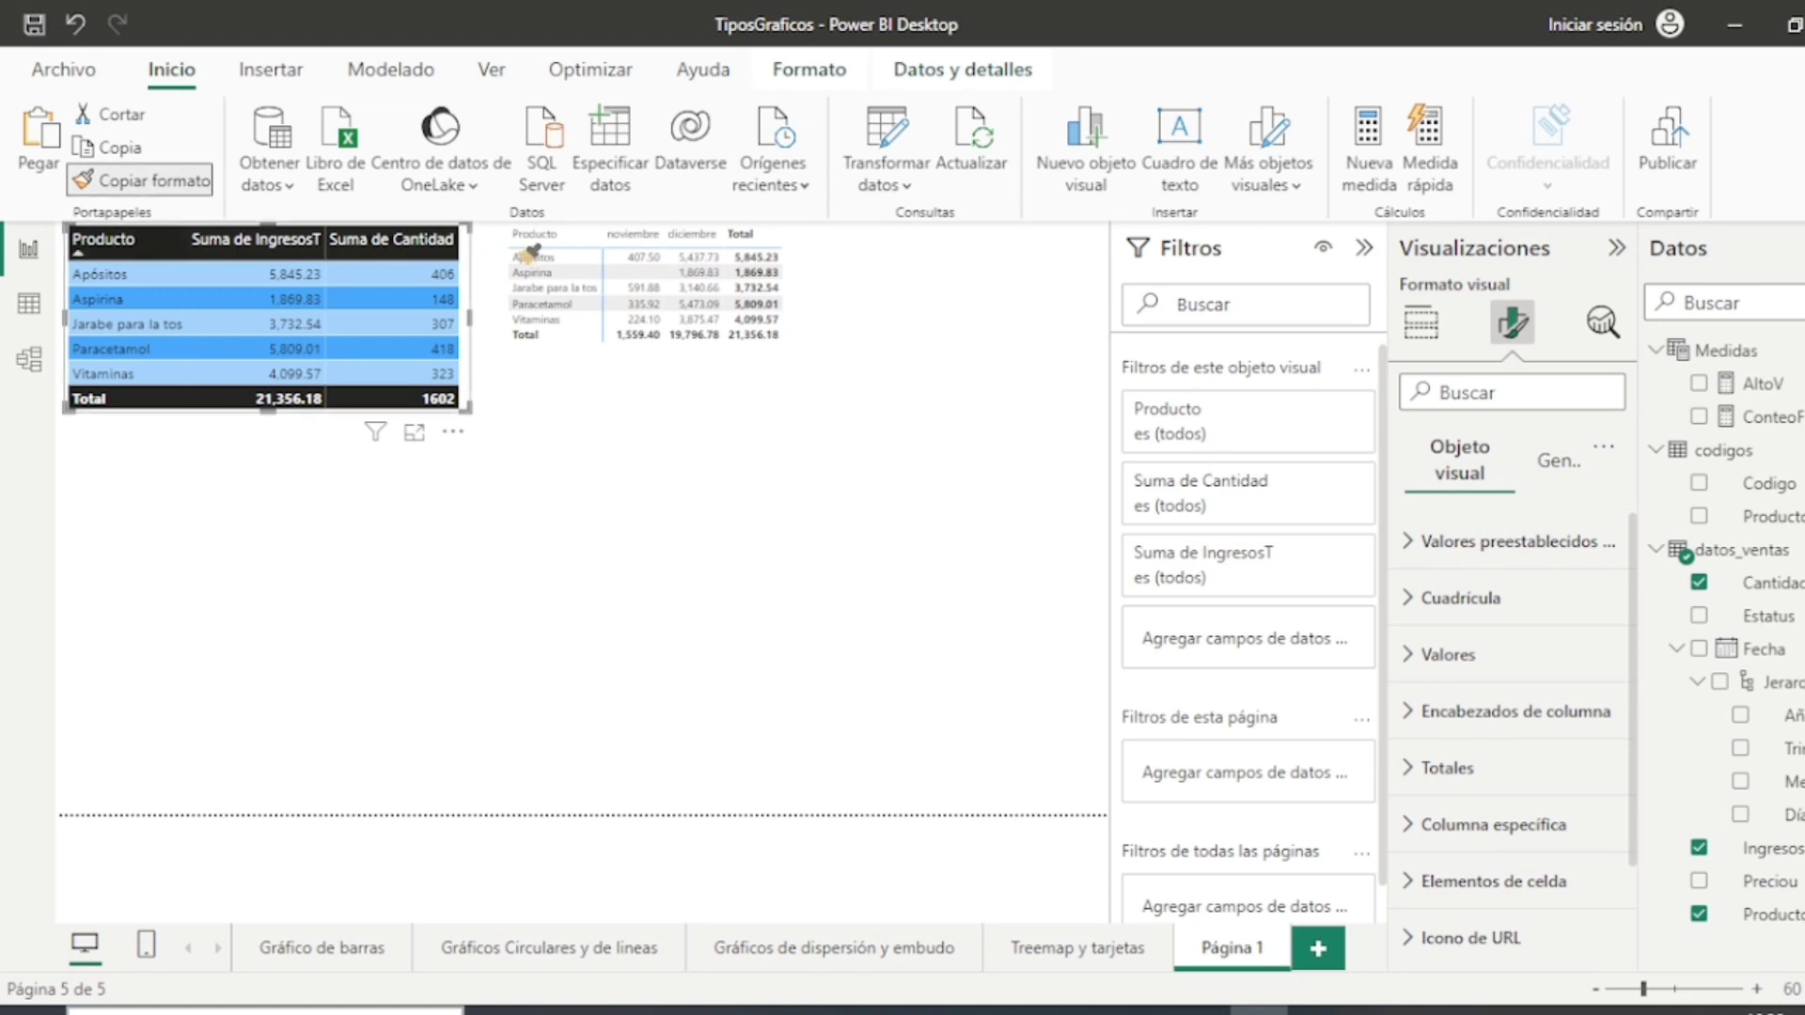
click(807, 282)
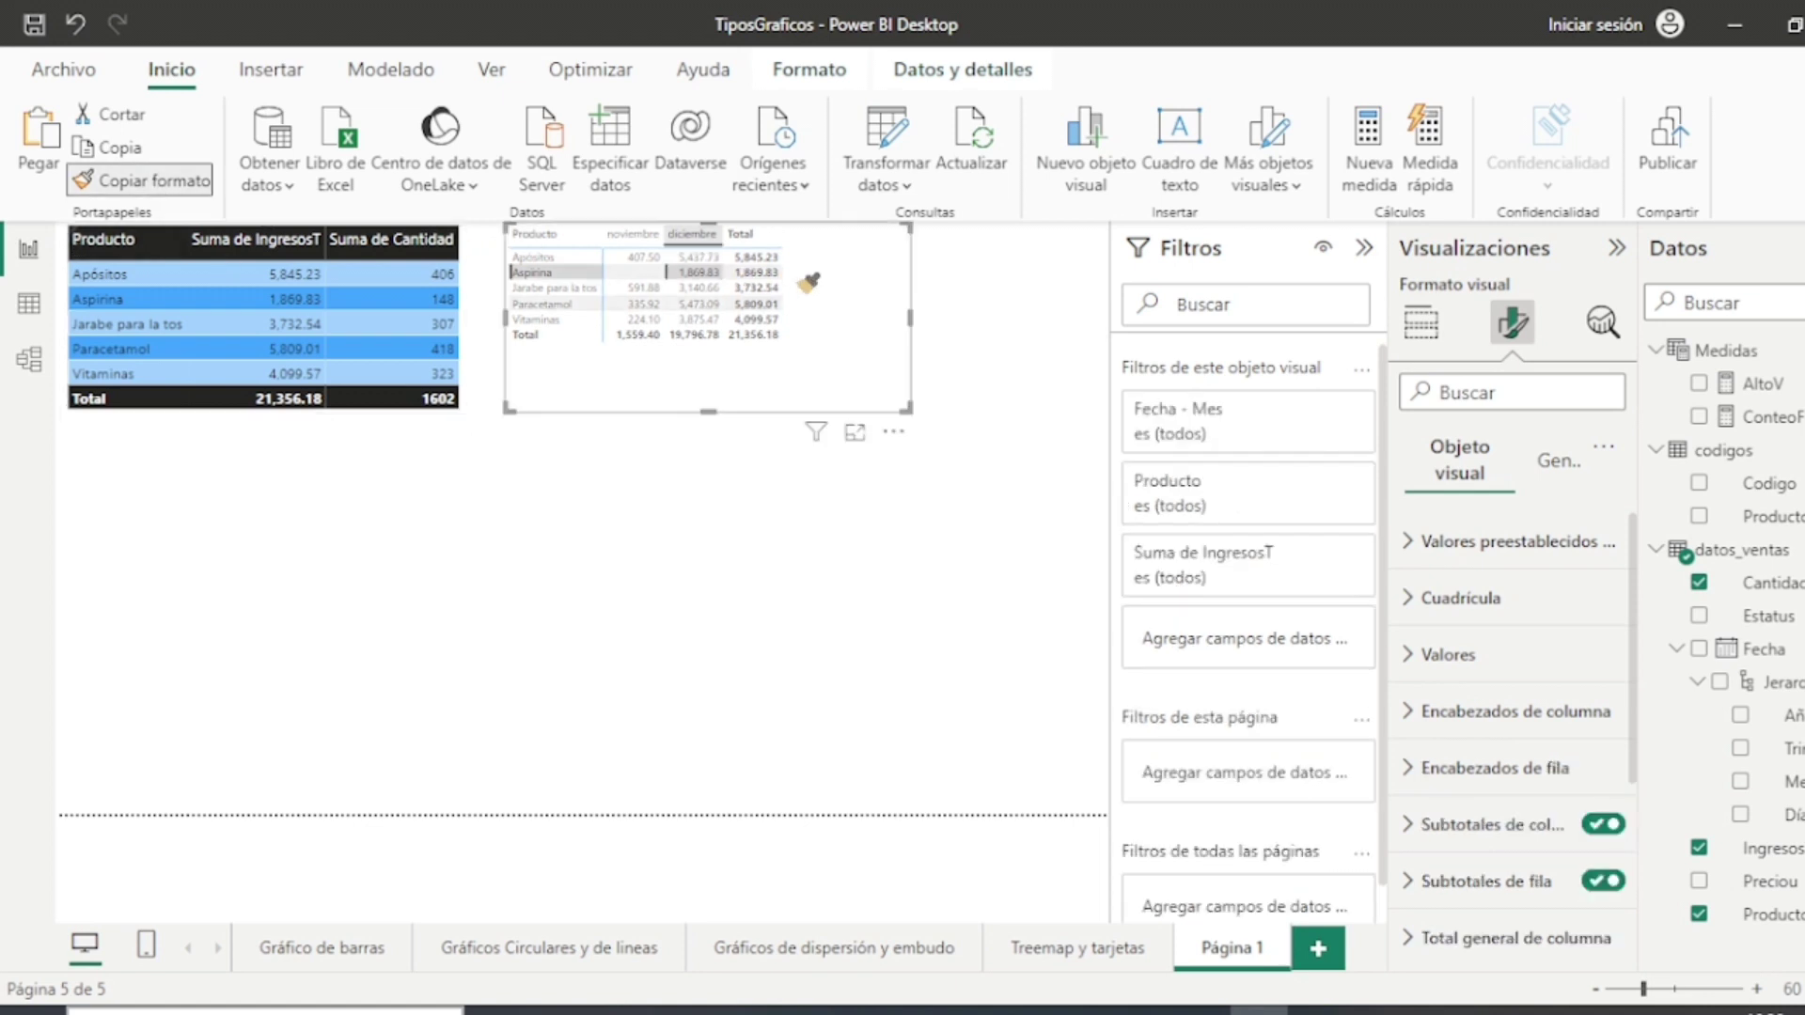
click(813, 295)
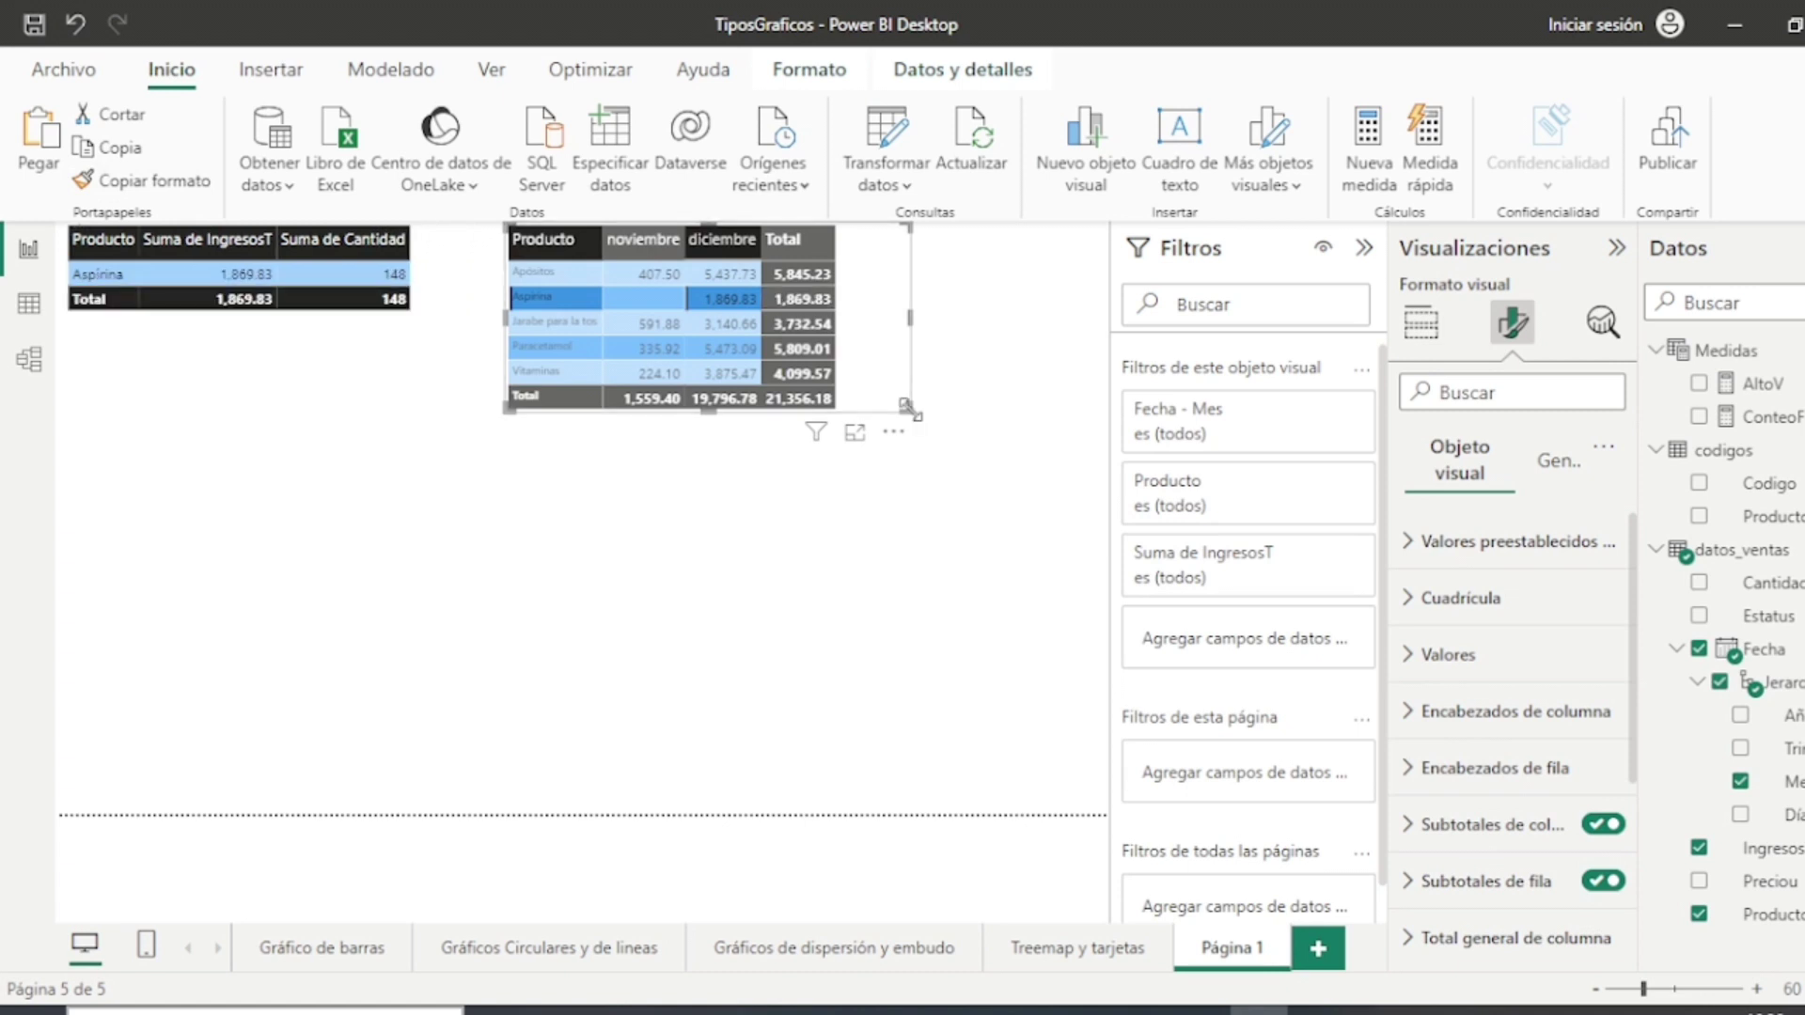
Step: Enlarge the matrix's frame in width and height and clear the Aspirina cell selection
drag(905, 406, 966, 472)
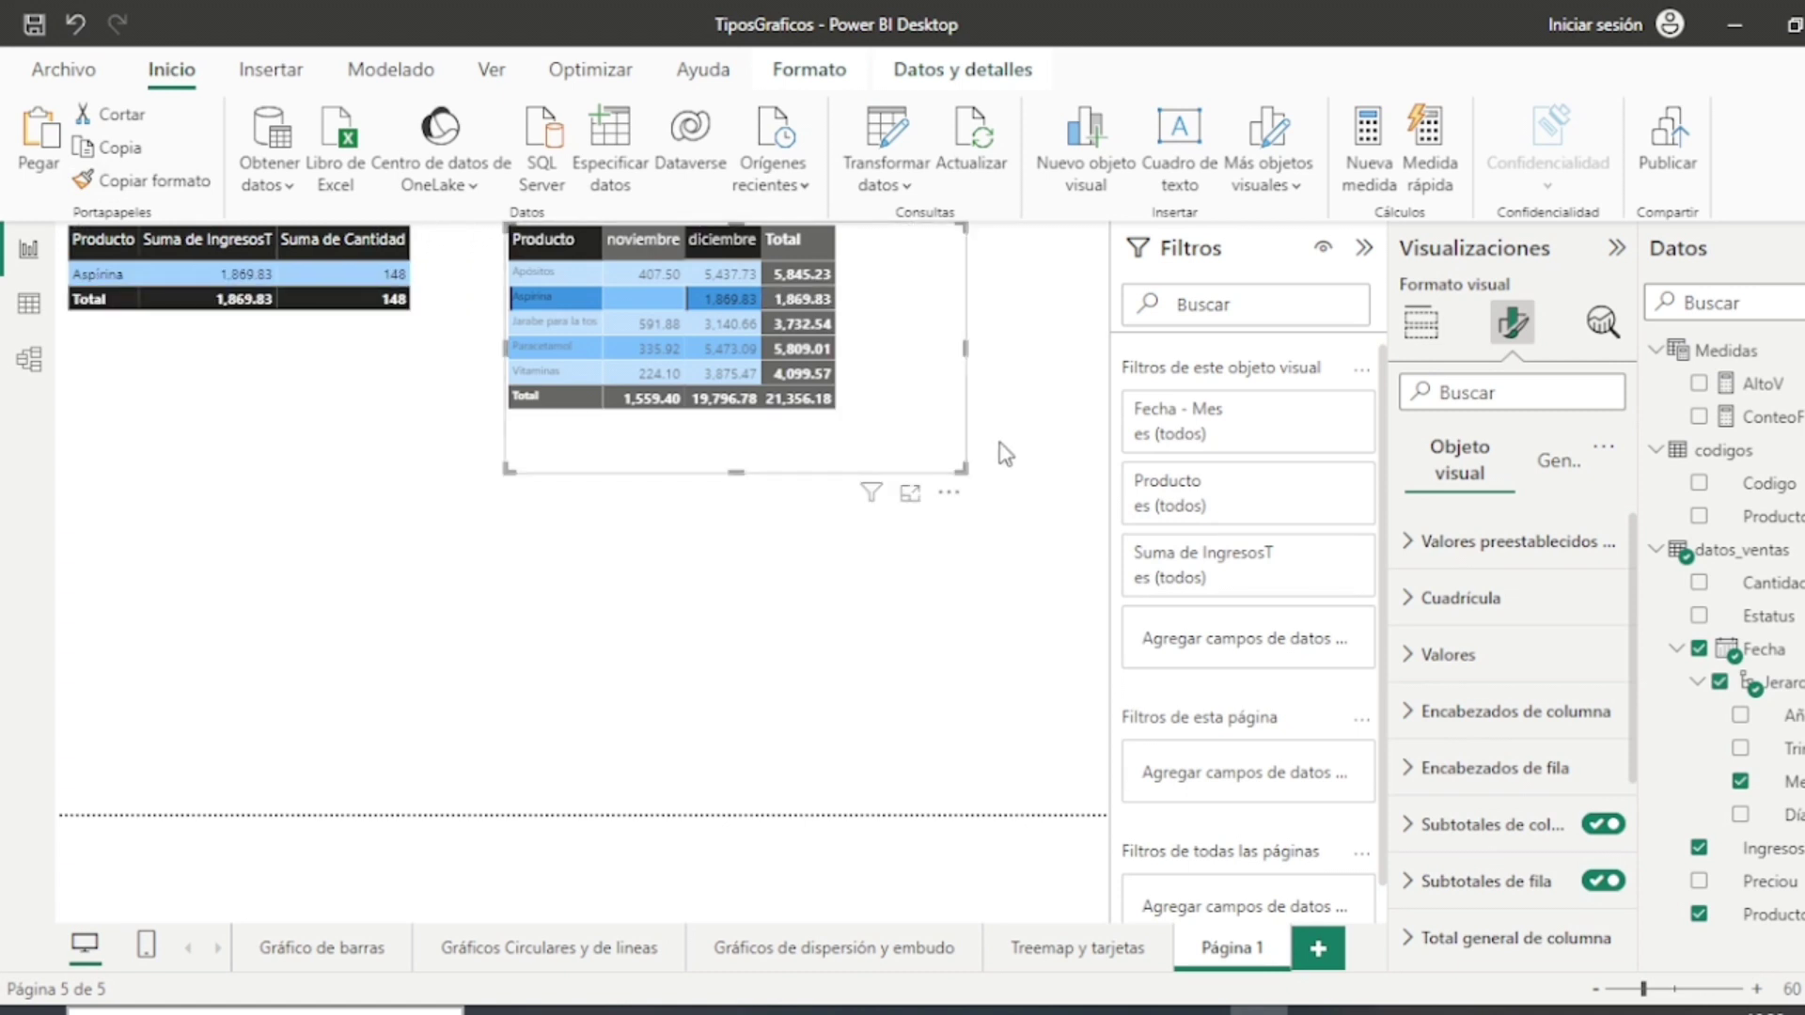
right_click(927, 284)
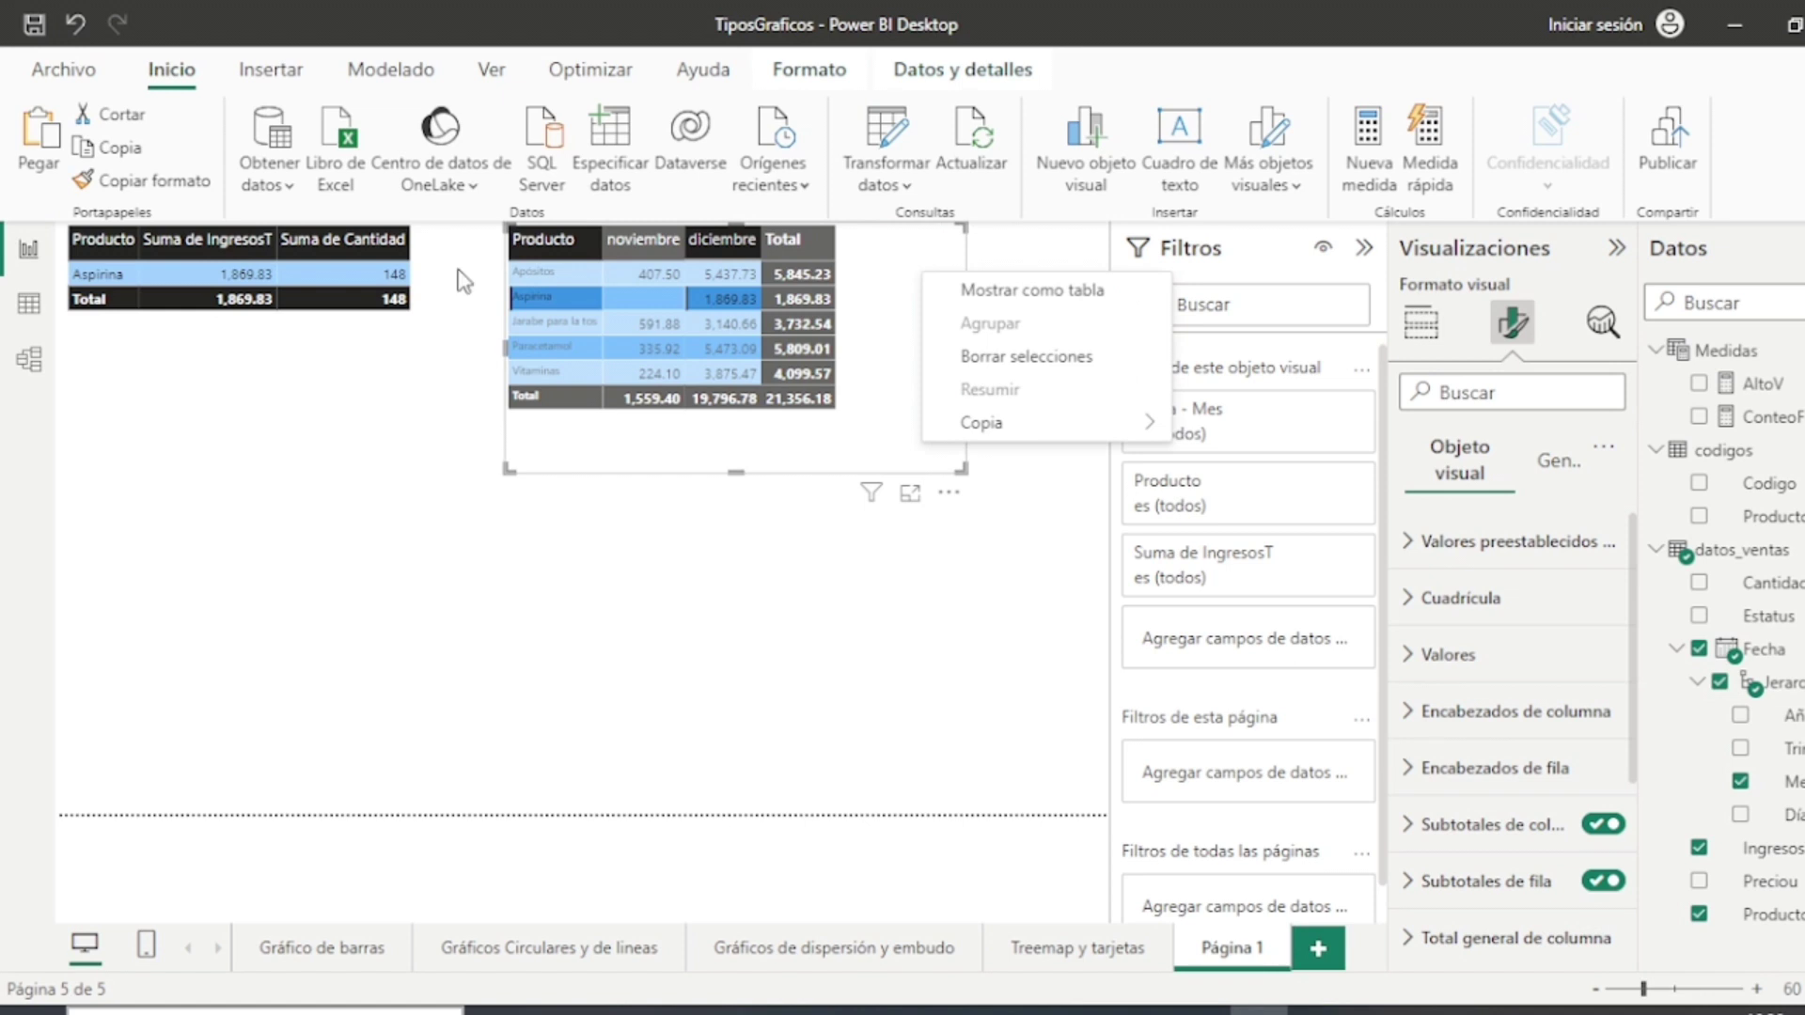
click(1024, 357)
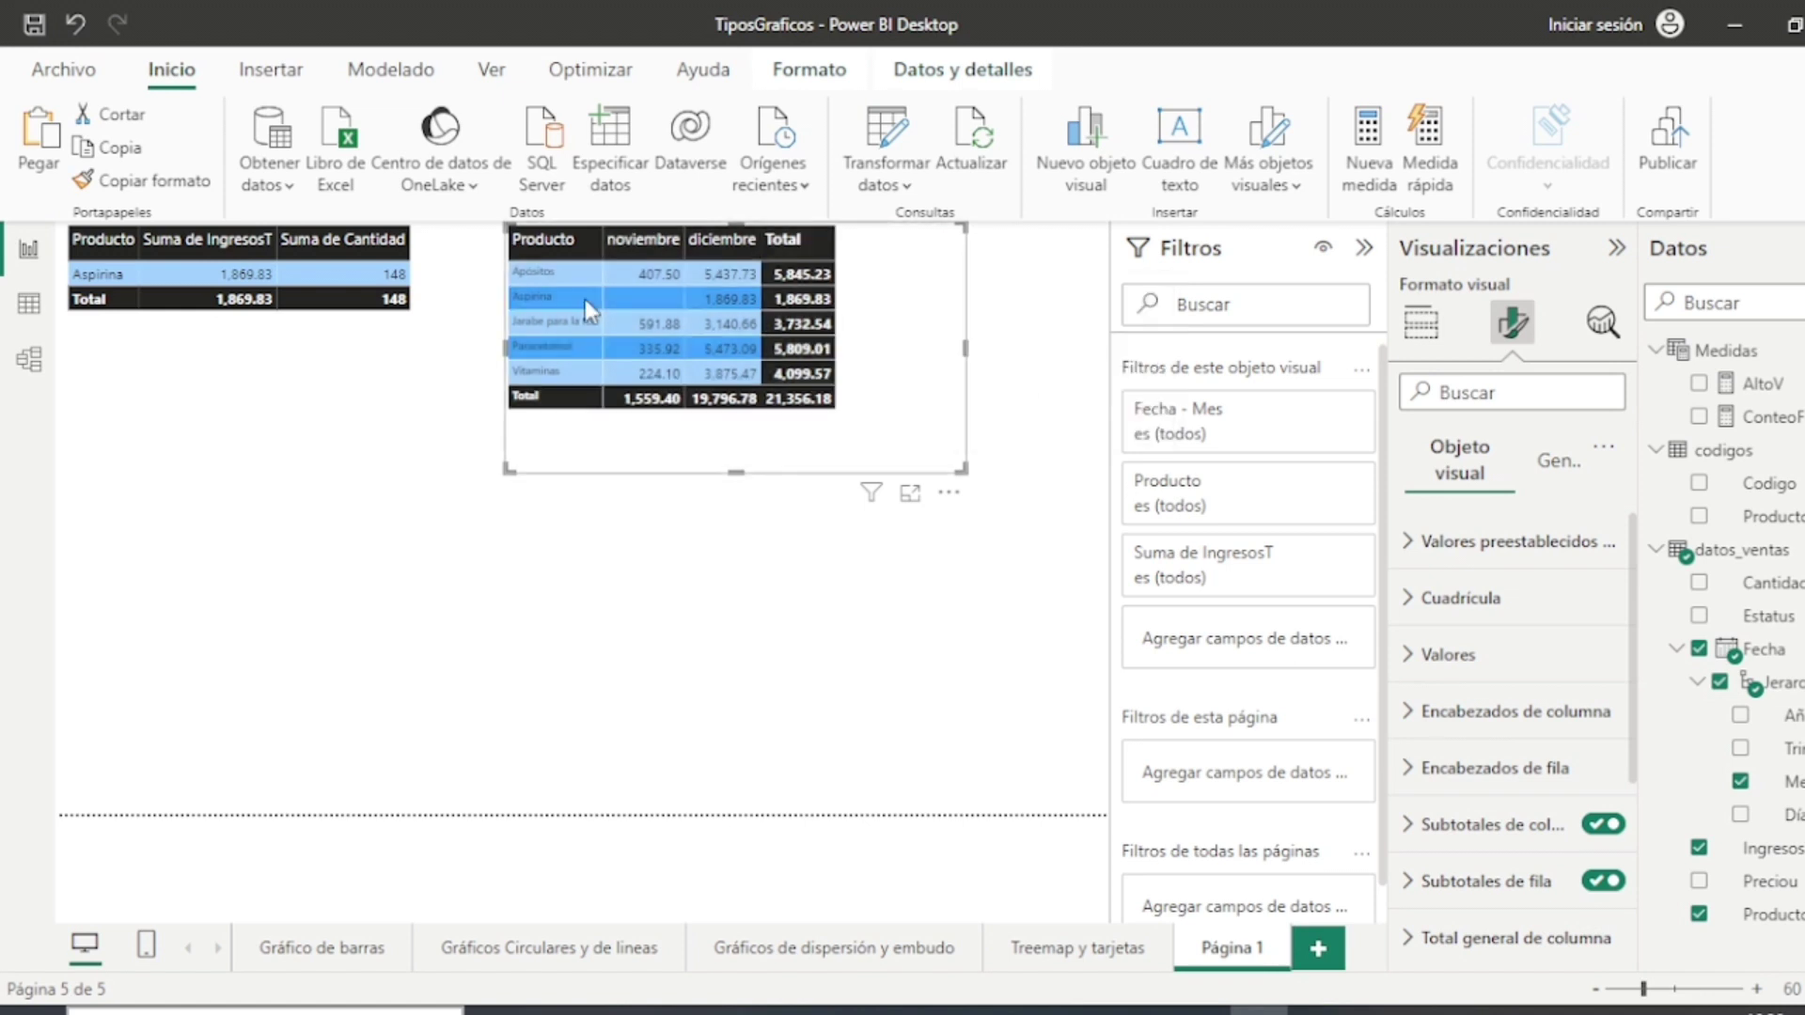
Step: Clear the Aspirina selection in the matrix and reduce the matrix frame's height and width to sit closer to its contents
click(878, 330)
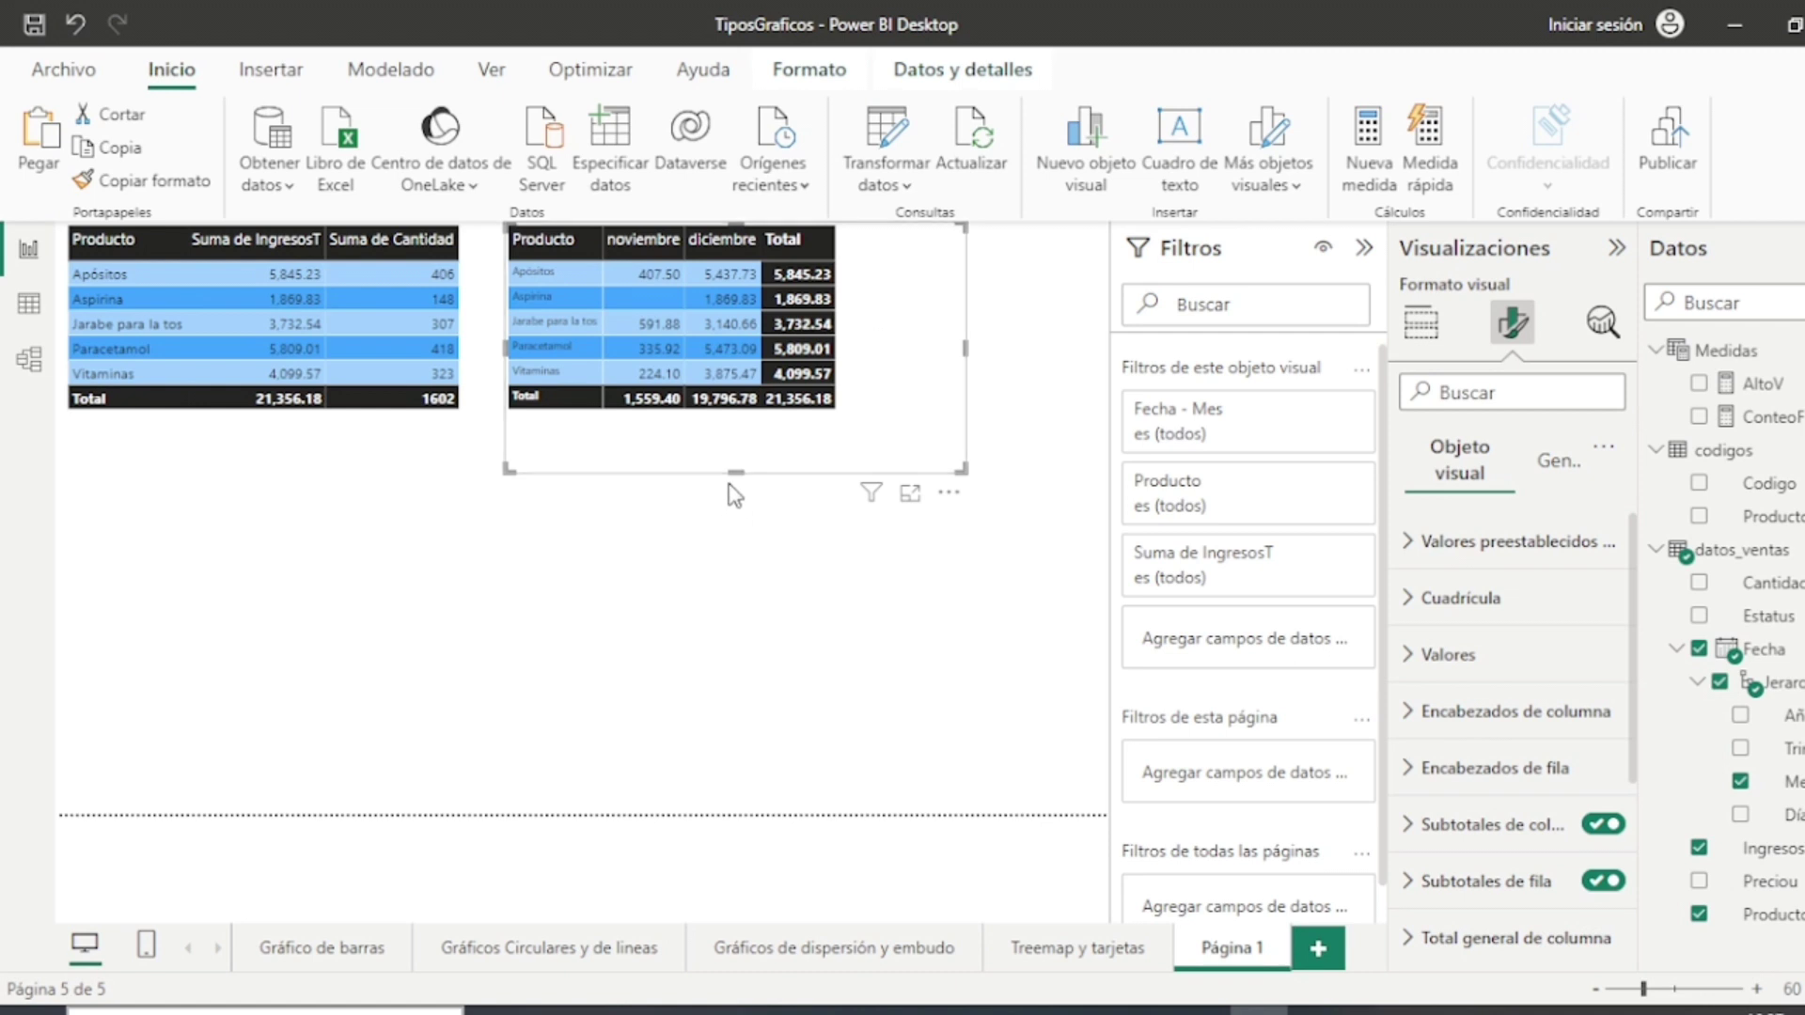
drag(734, 475, 737, 444)
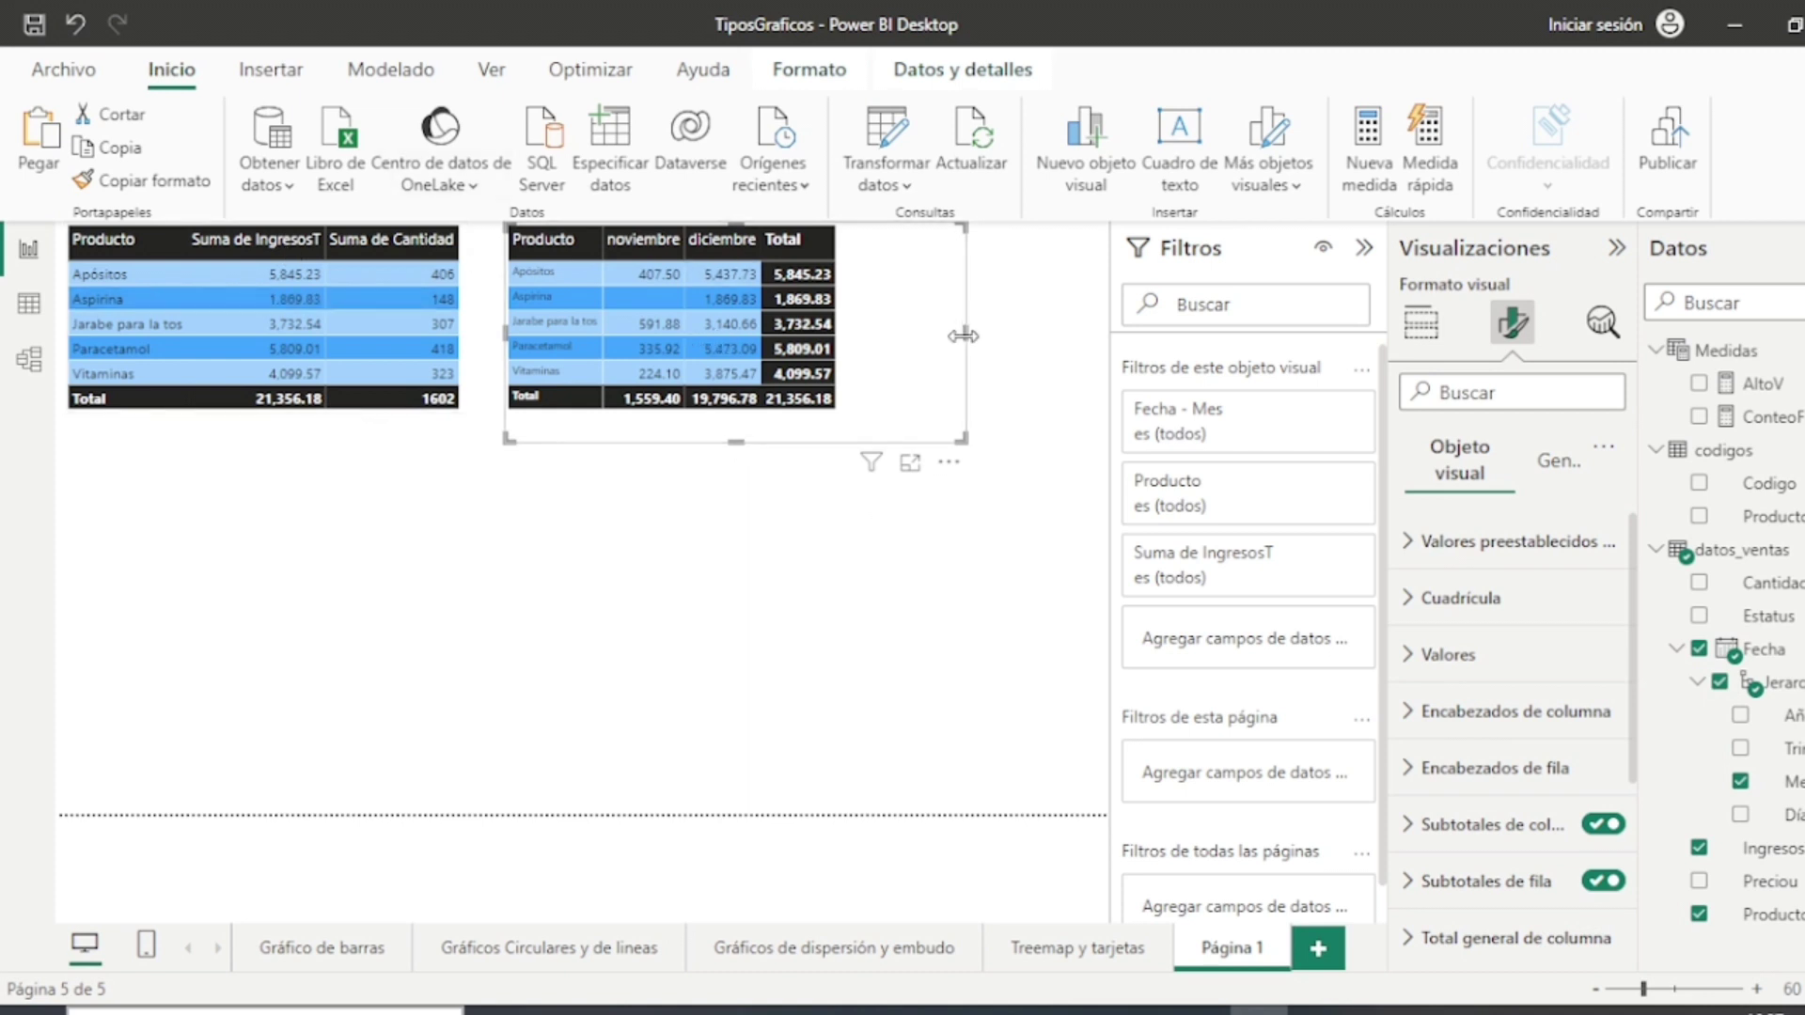
drag(946, 336, 872, 334)
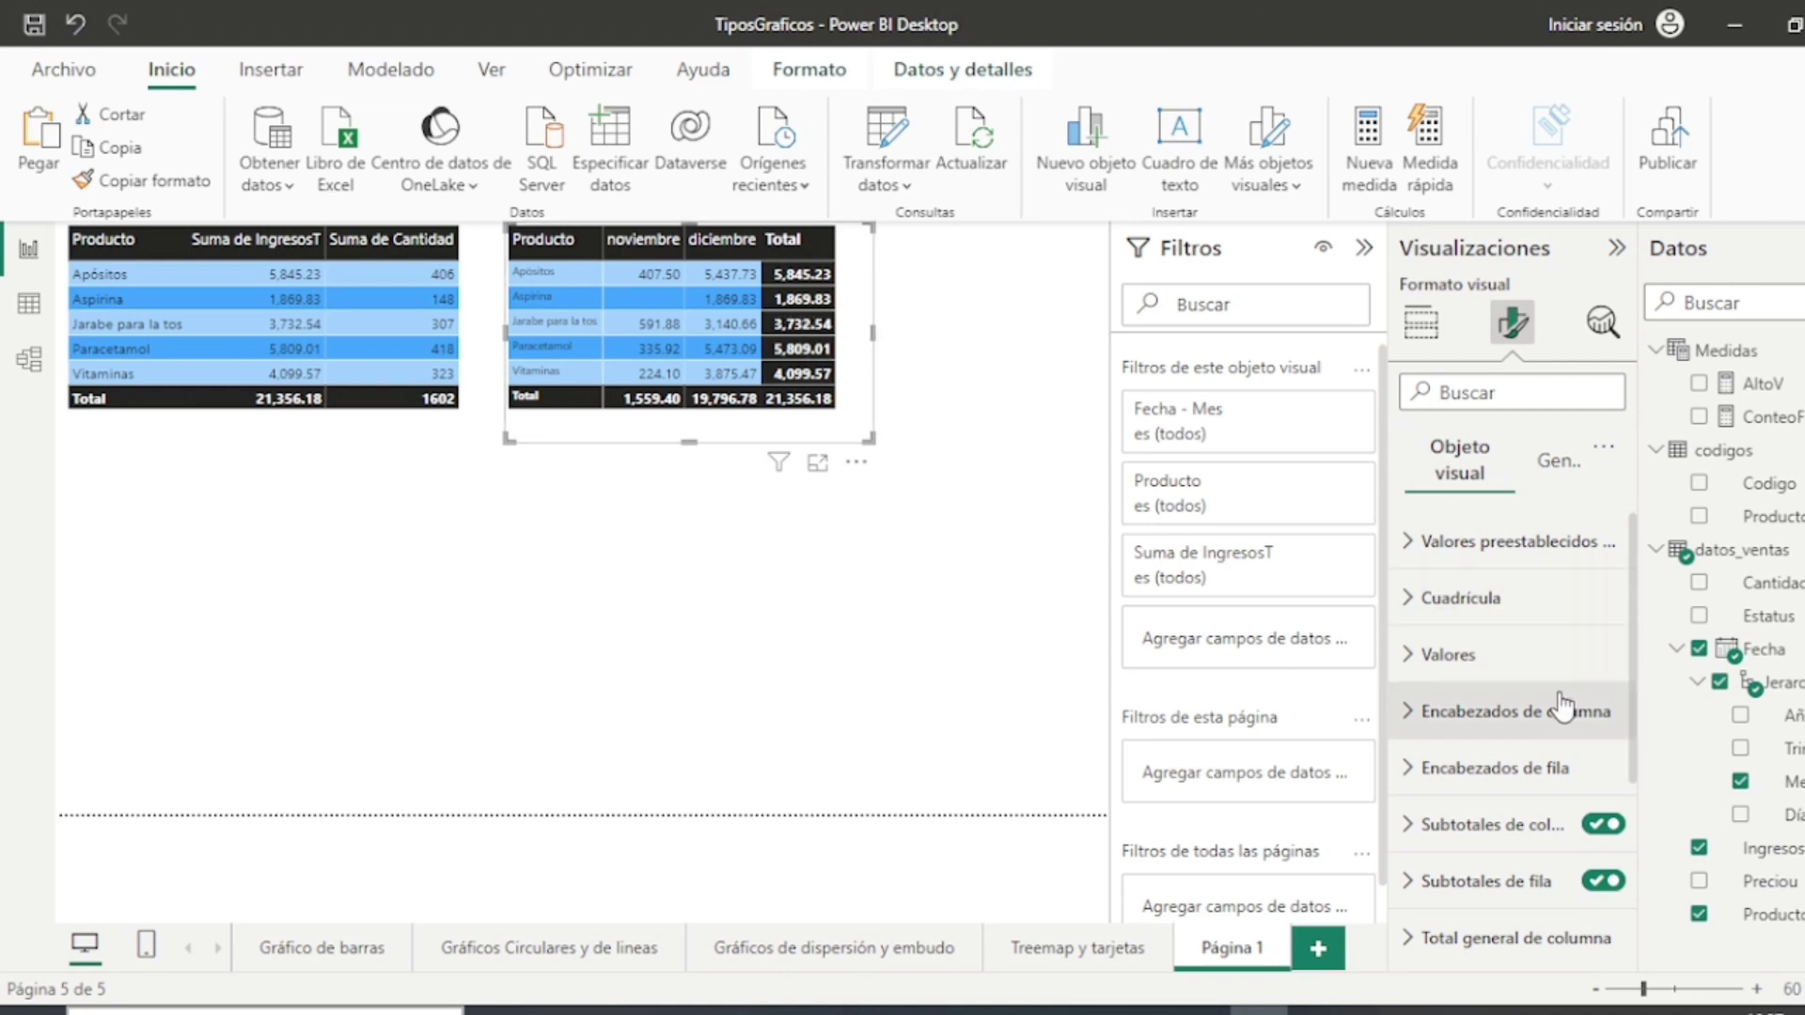
Step: Set the width (Ancho) of the matrix's horizontal gridlines to 3 in its grid (Cuadrícula) formatting
scroll(1556, 705, down, 1)
scroll(1560, 705, down, 2)
scroll(1527, 707, down, 1)
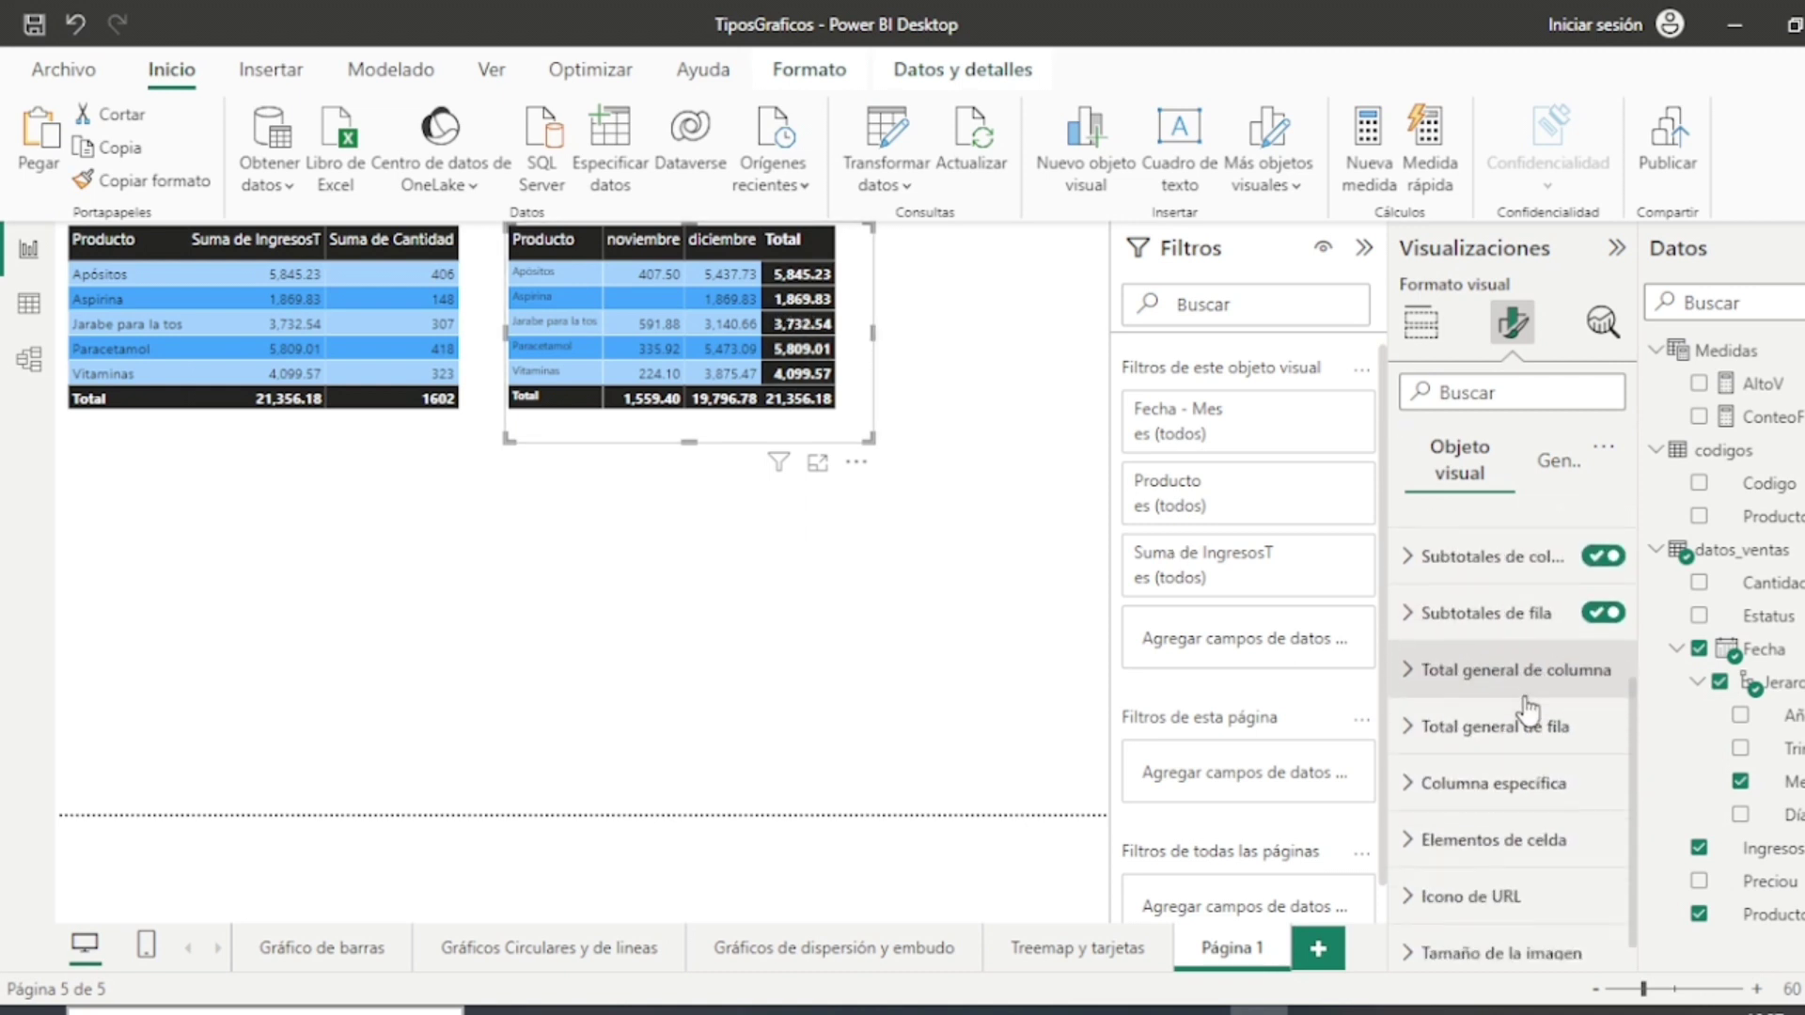
scroll(1528, 707, up, 4)
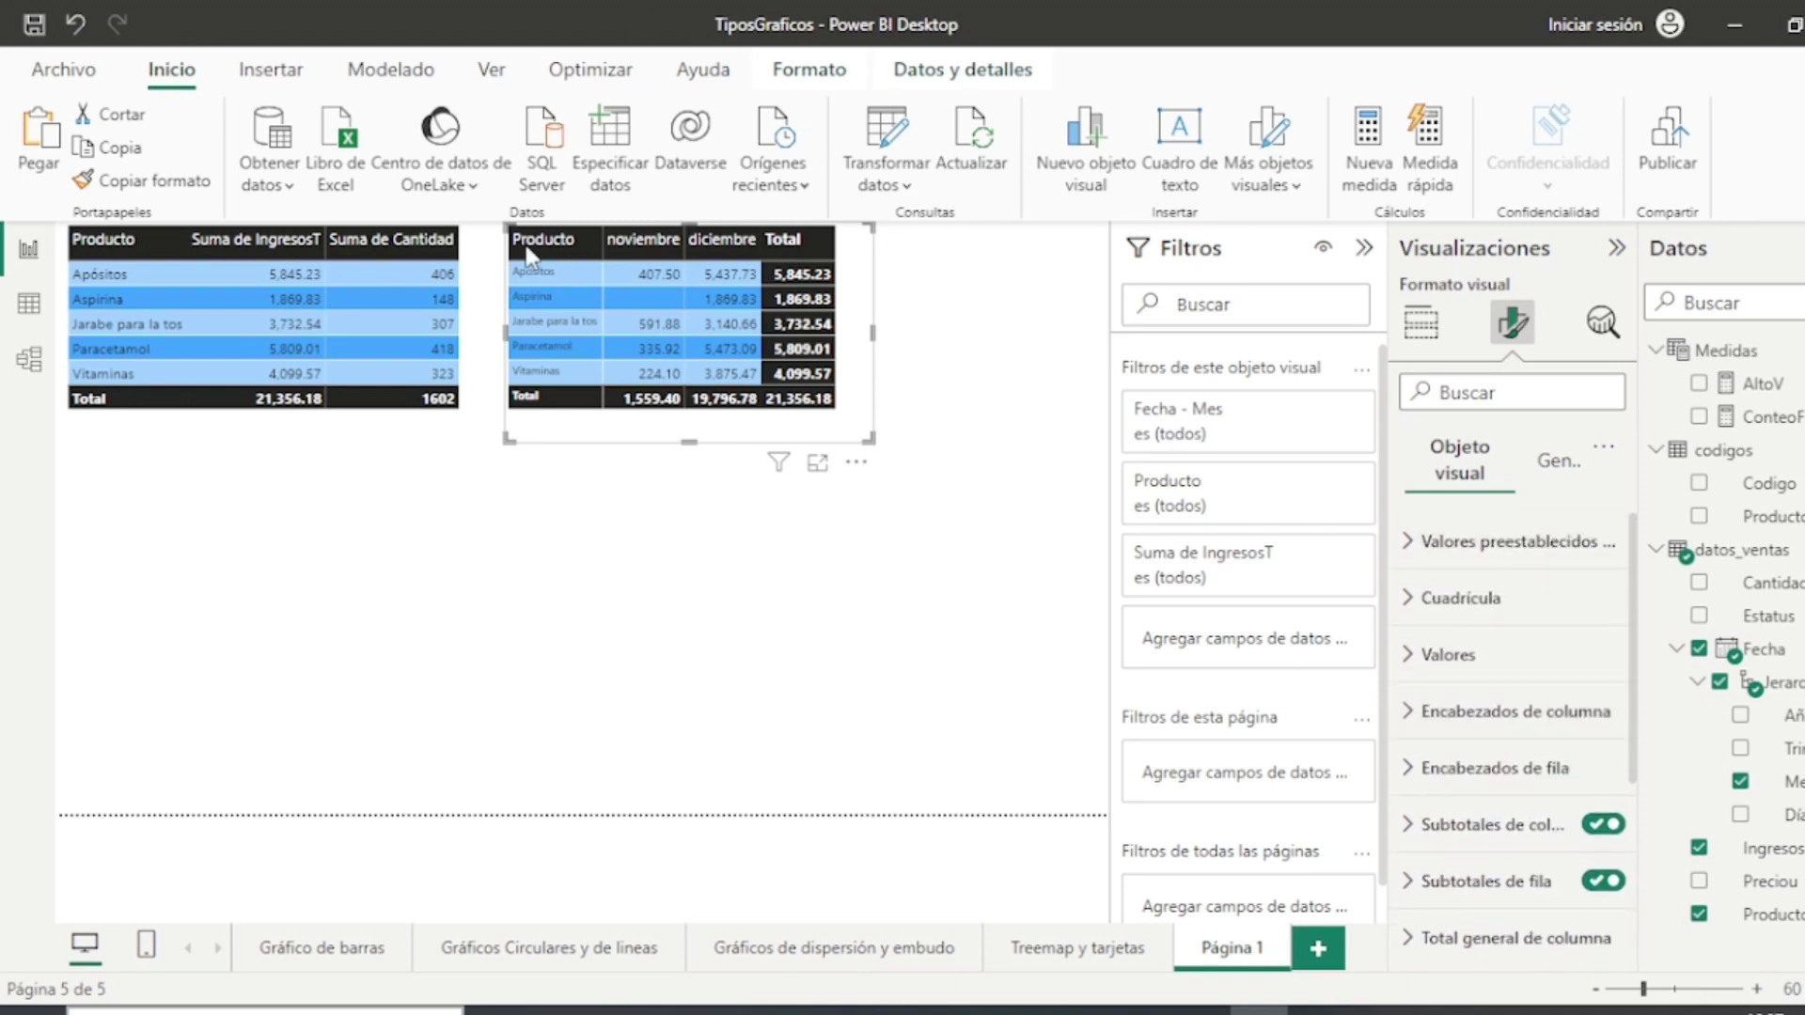
click(1410, 542)
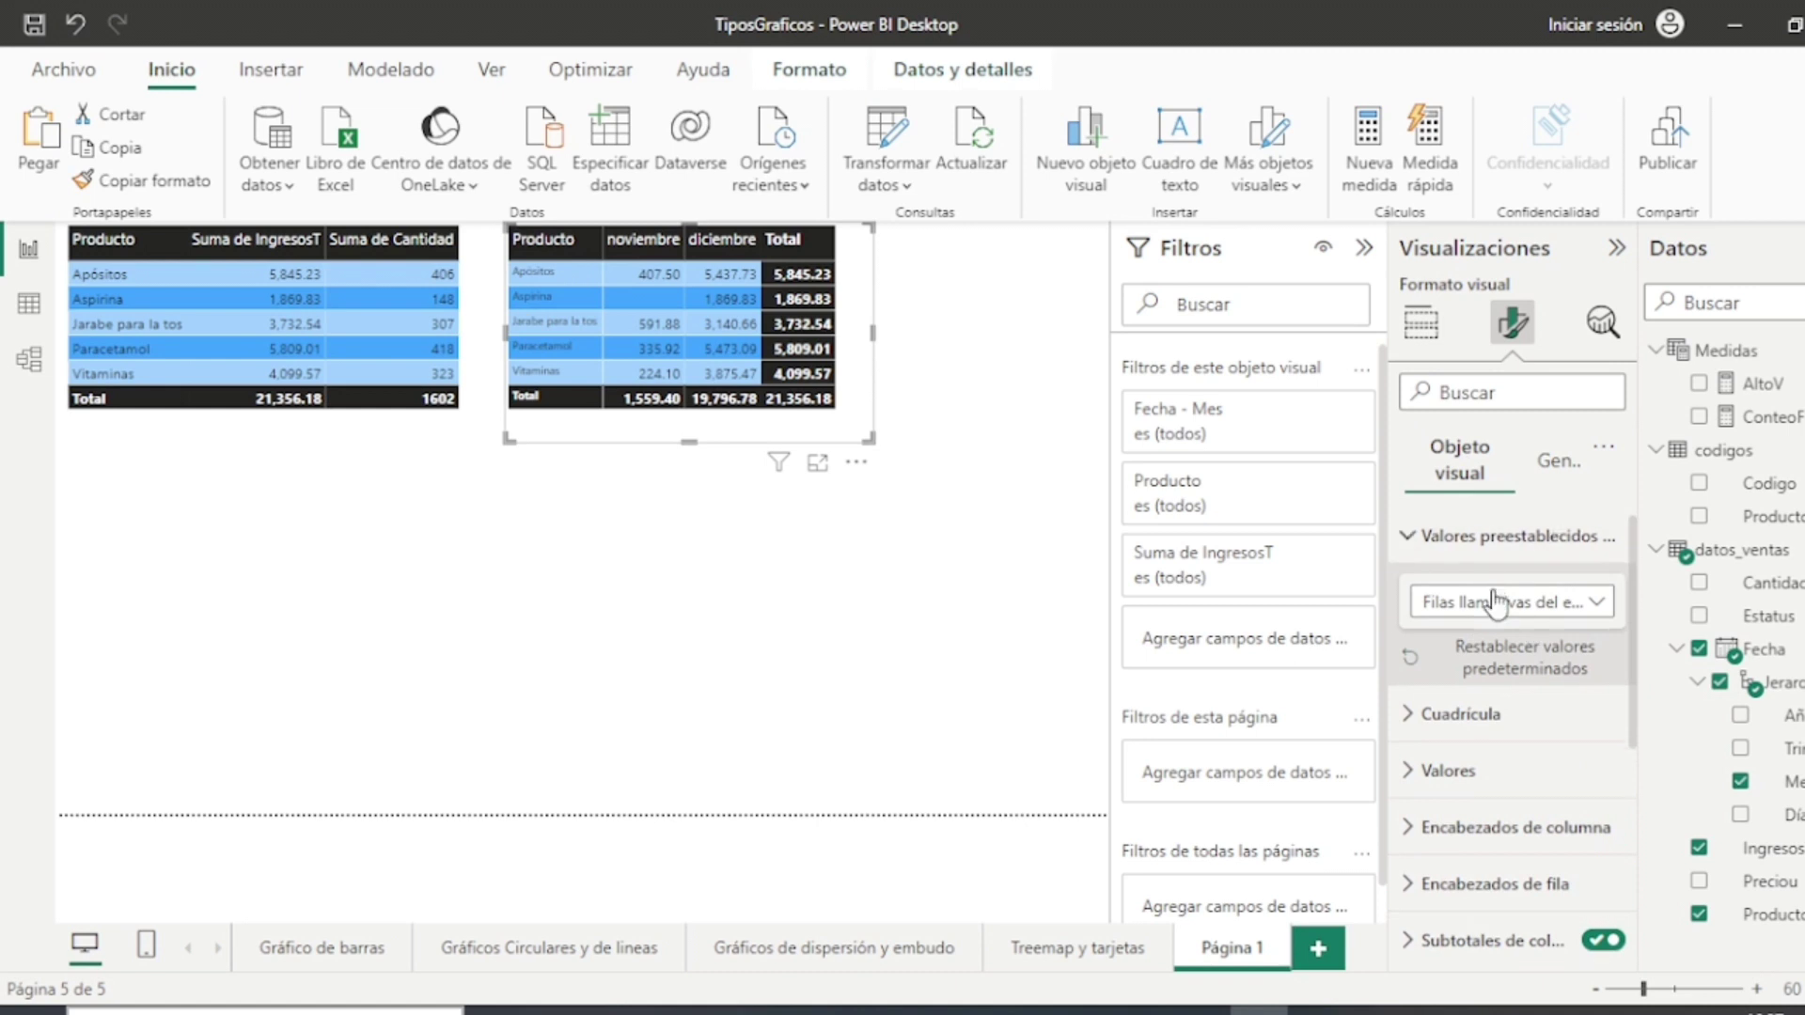
scroll(1410, 601, down, 2)
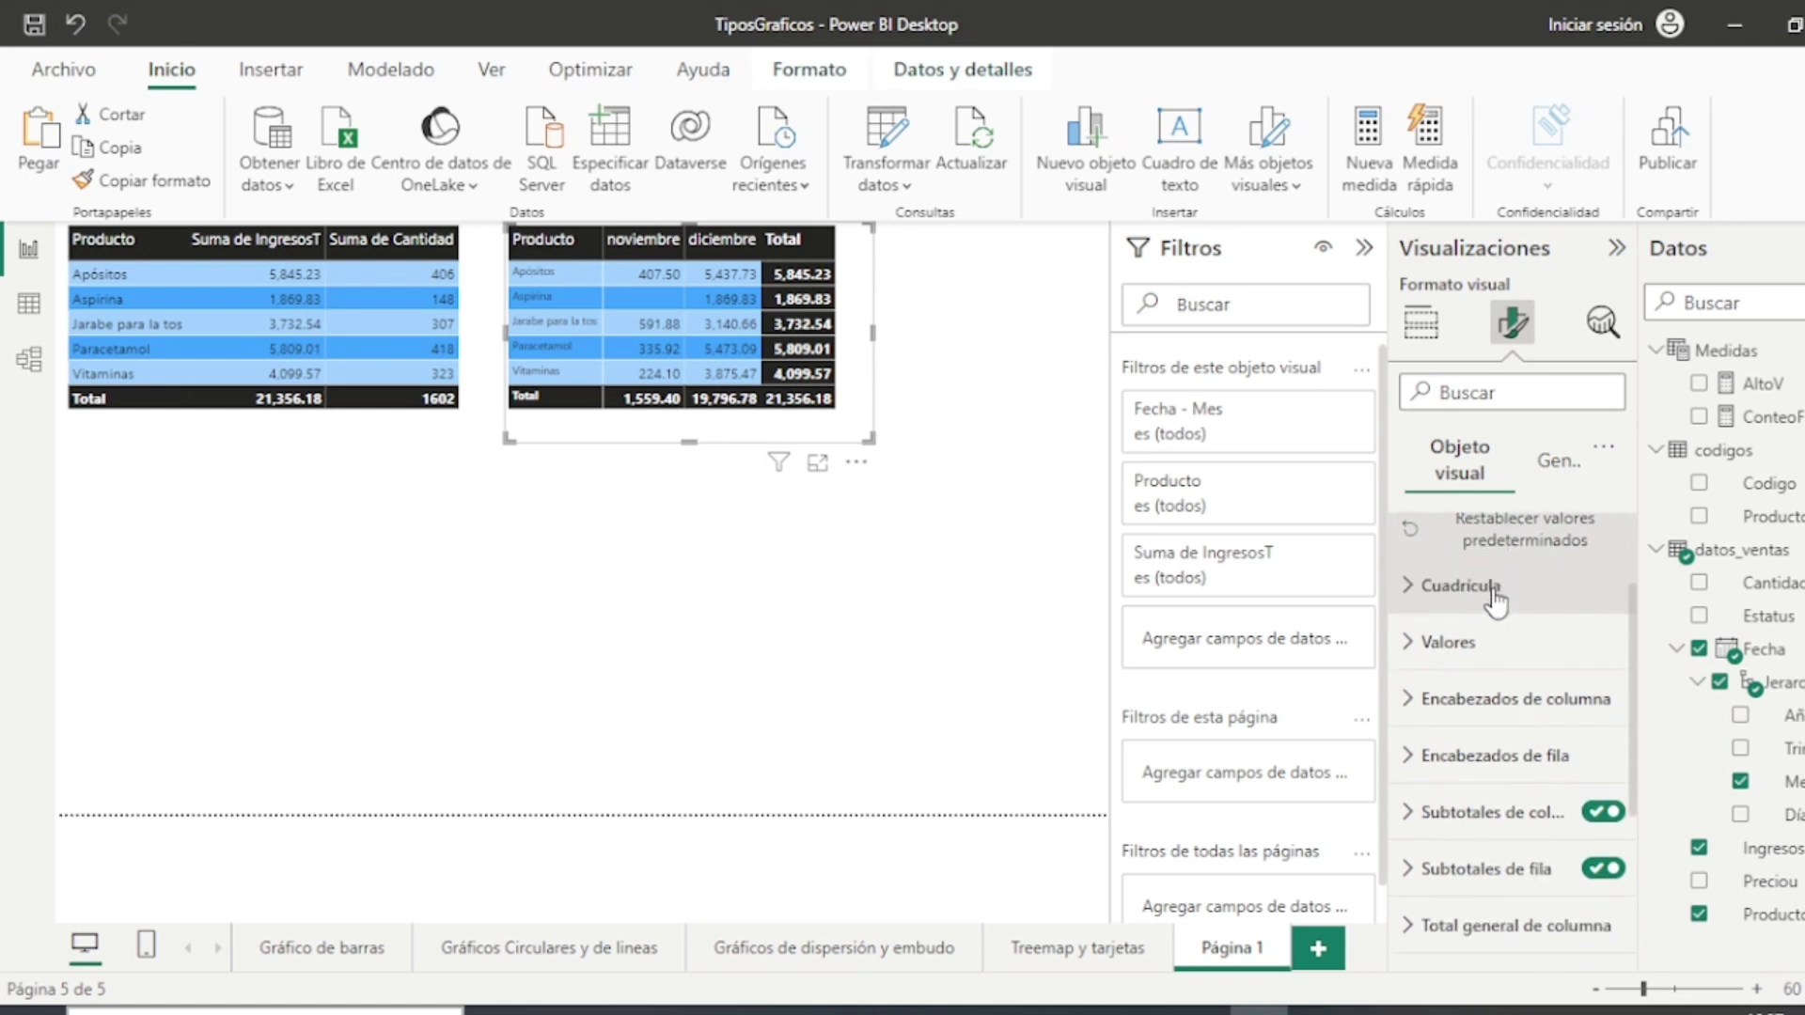
click(1403, 592)
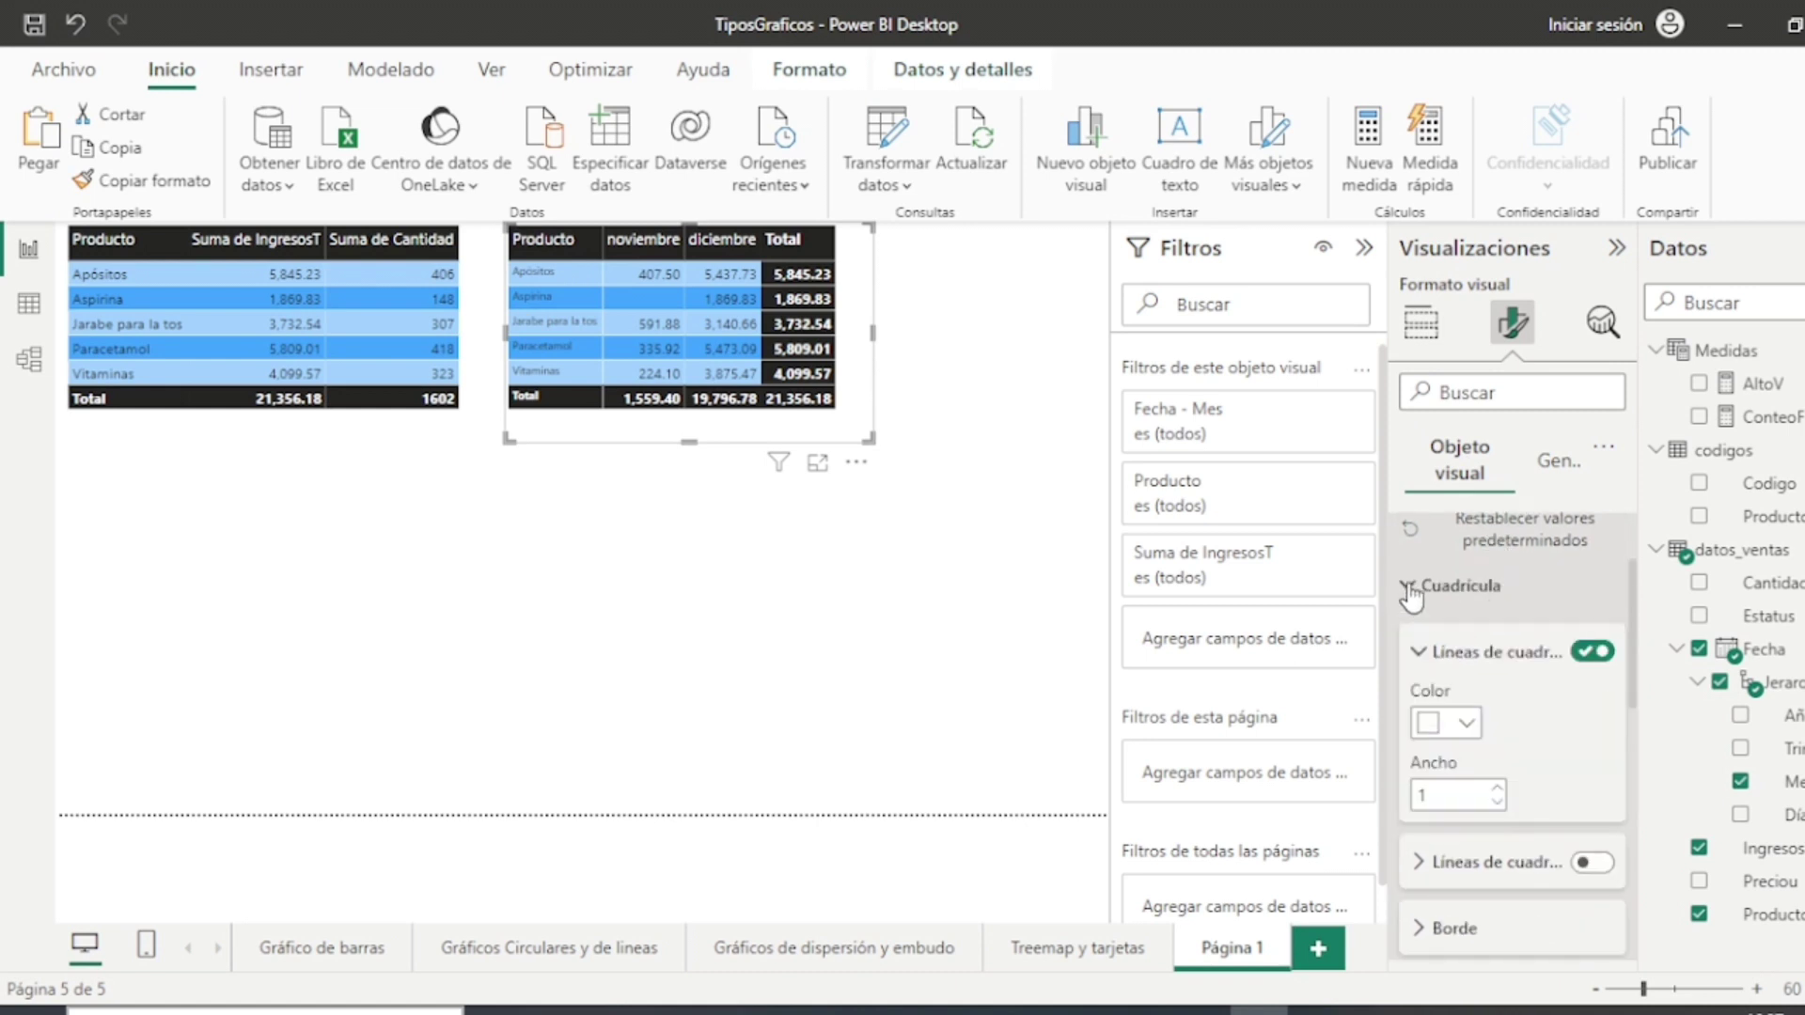
click(1498, 789)
scroll(1523, 743, down, 2)
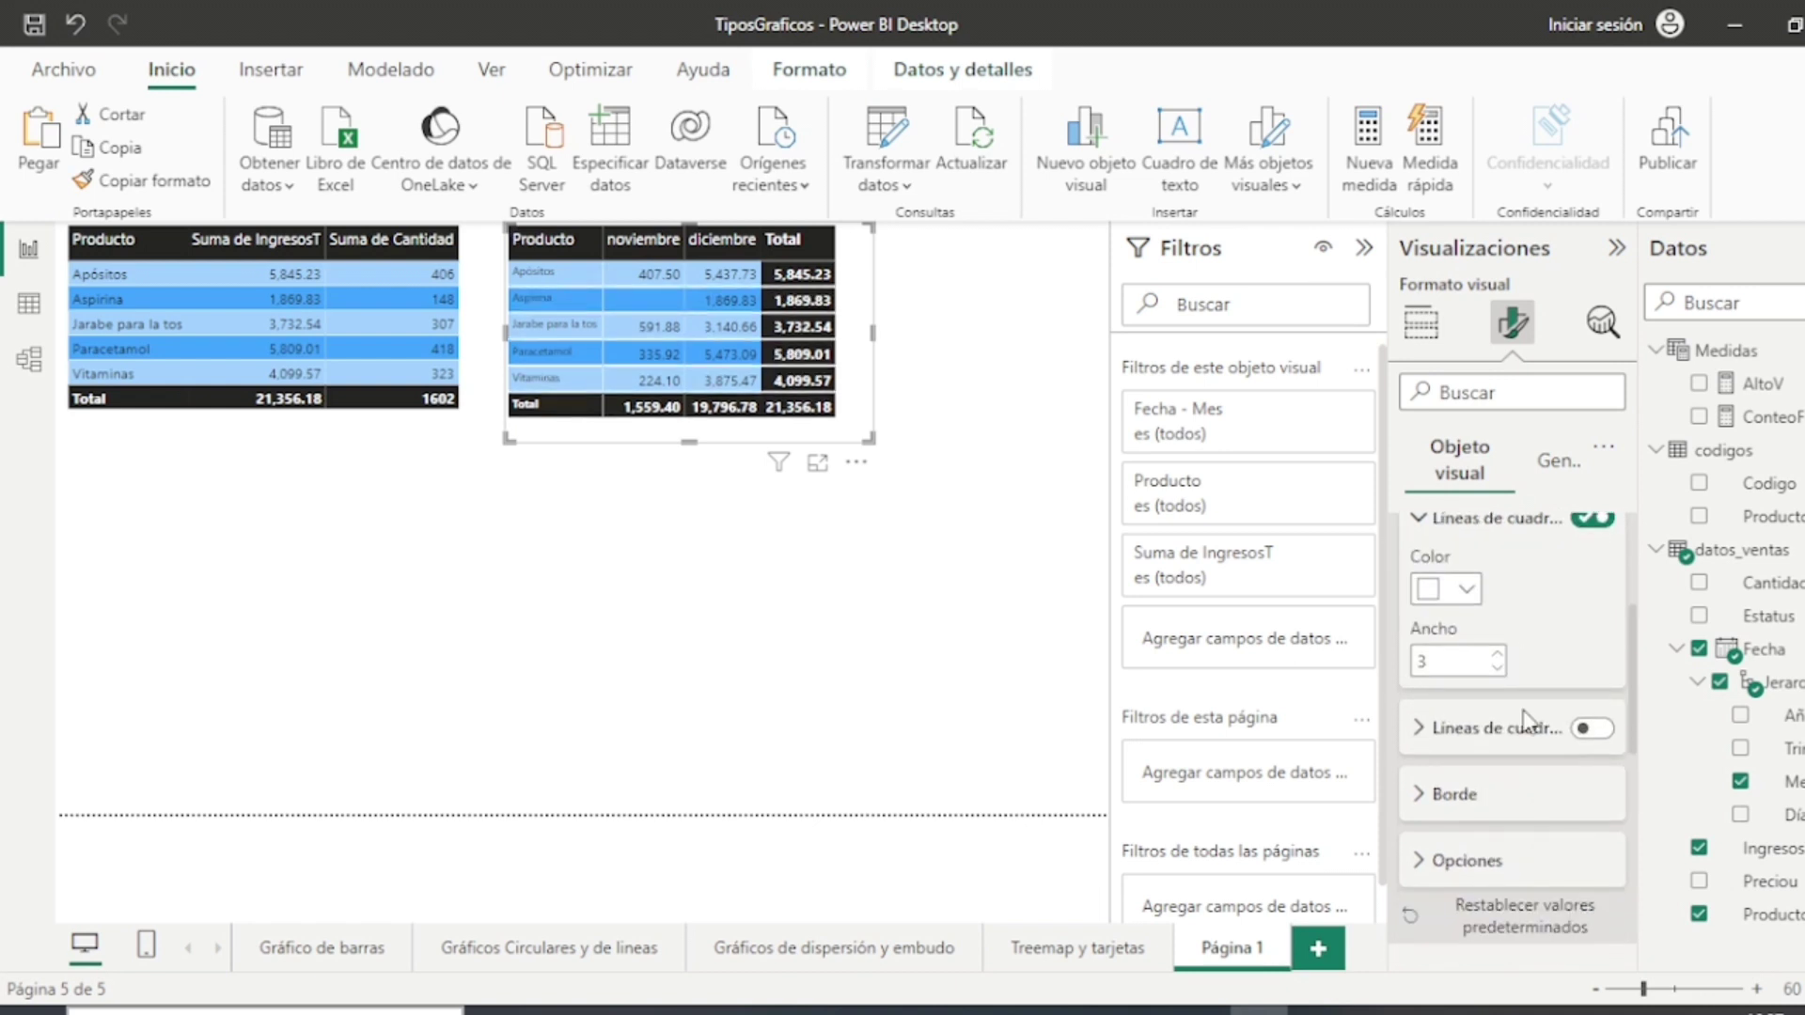
Step: Turn on the remaining set of gridlines for the product-by-month matrix
click(1593, 660)
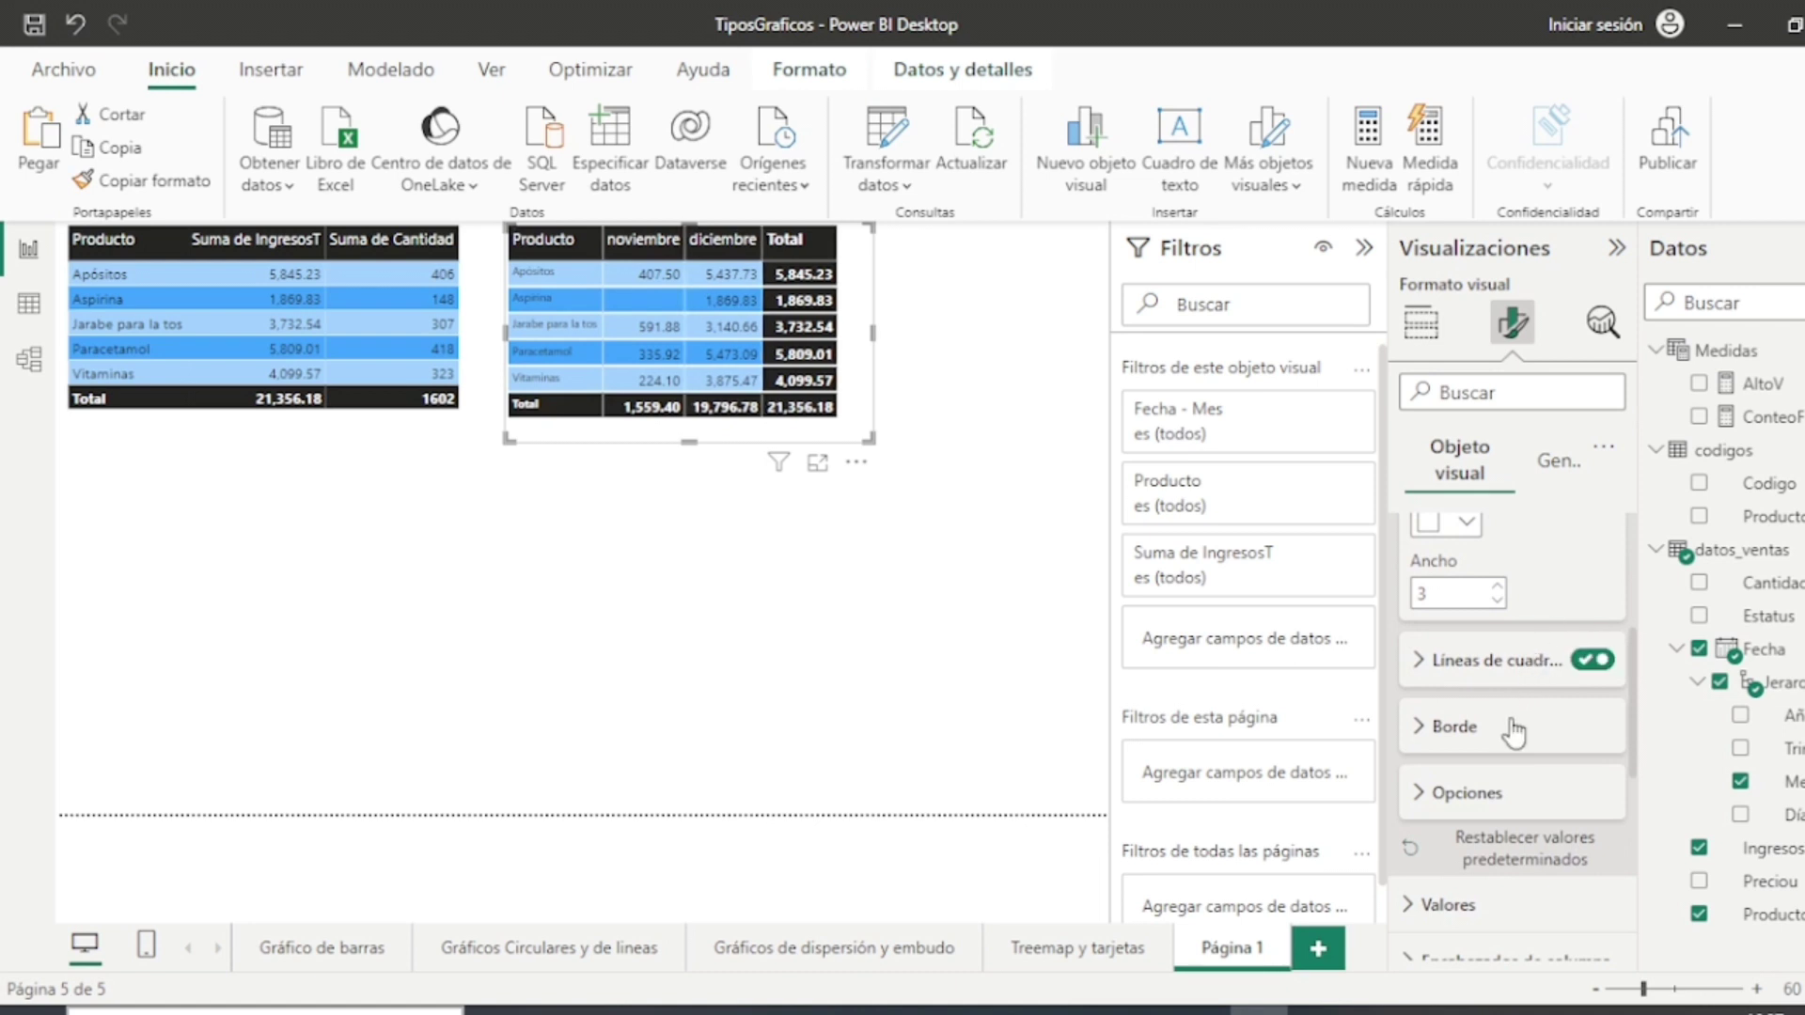
scroll(1514, 728, down, 2)
scroll(1515, 731, down, 3)
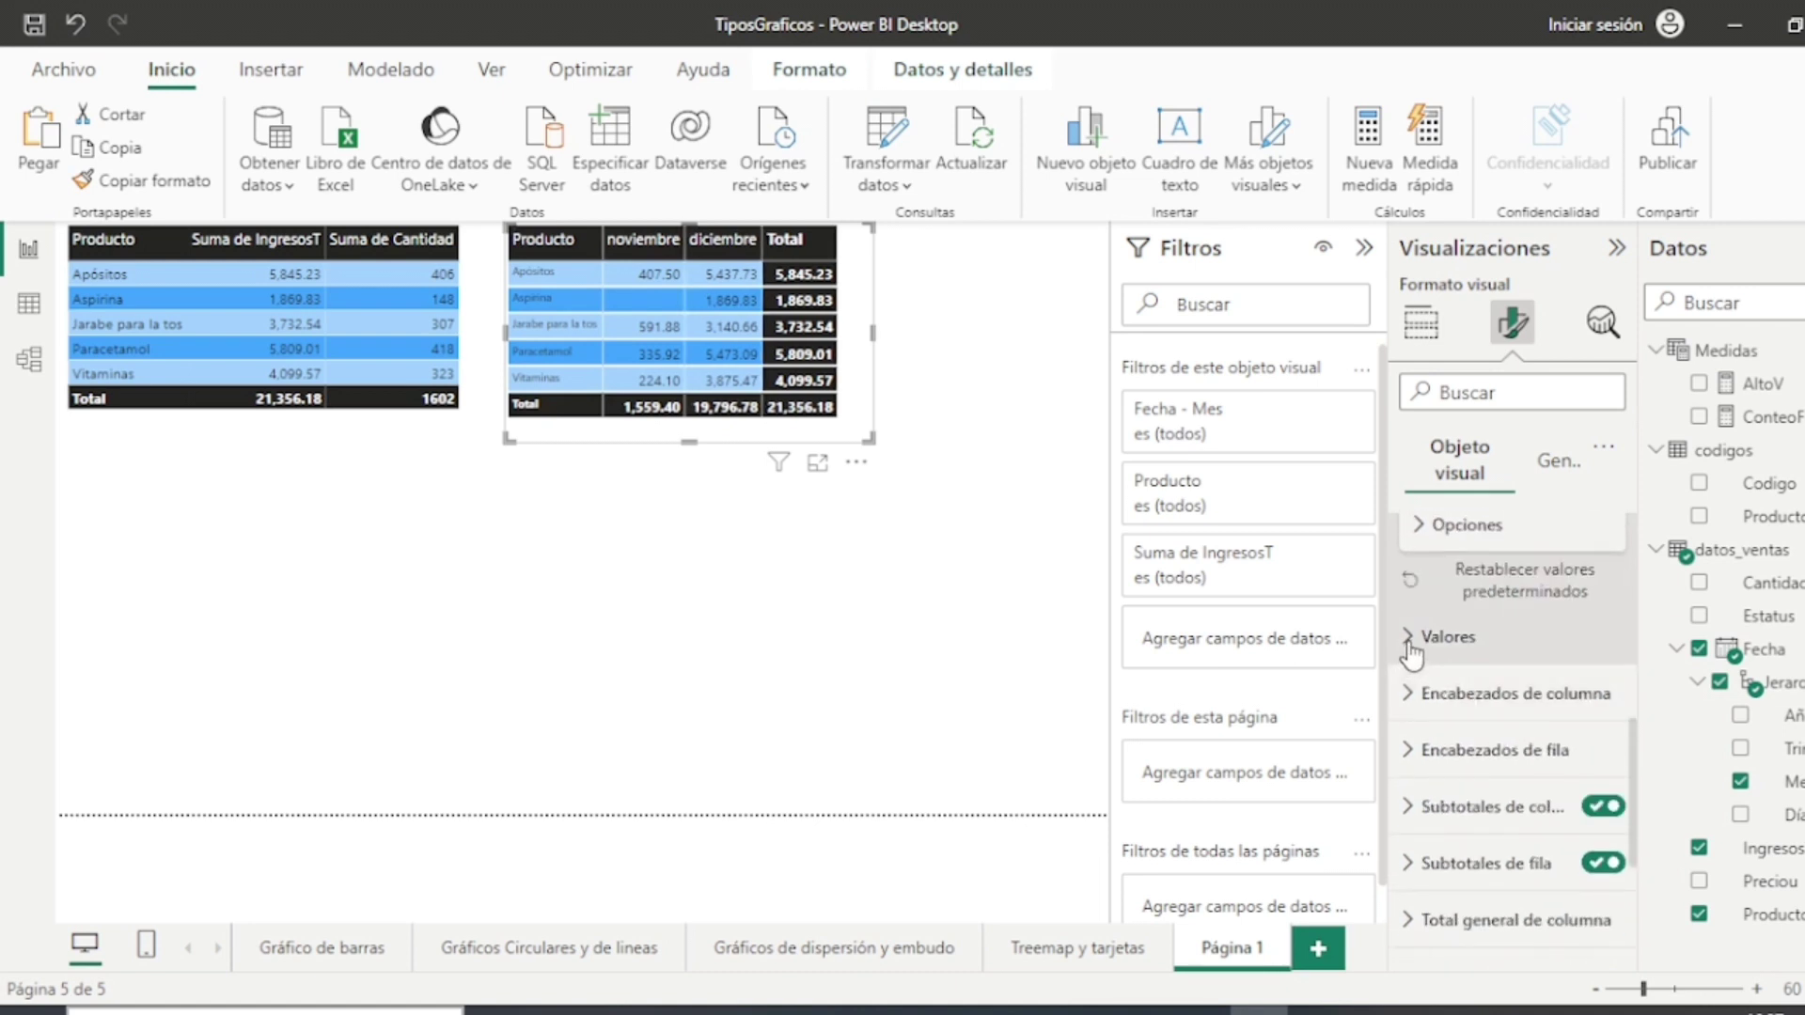
Step: Make the matrix's column header text bold and center the header alignment
click(1413, 692)
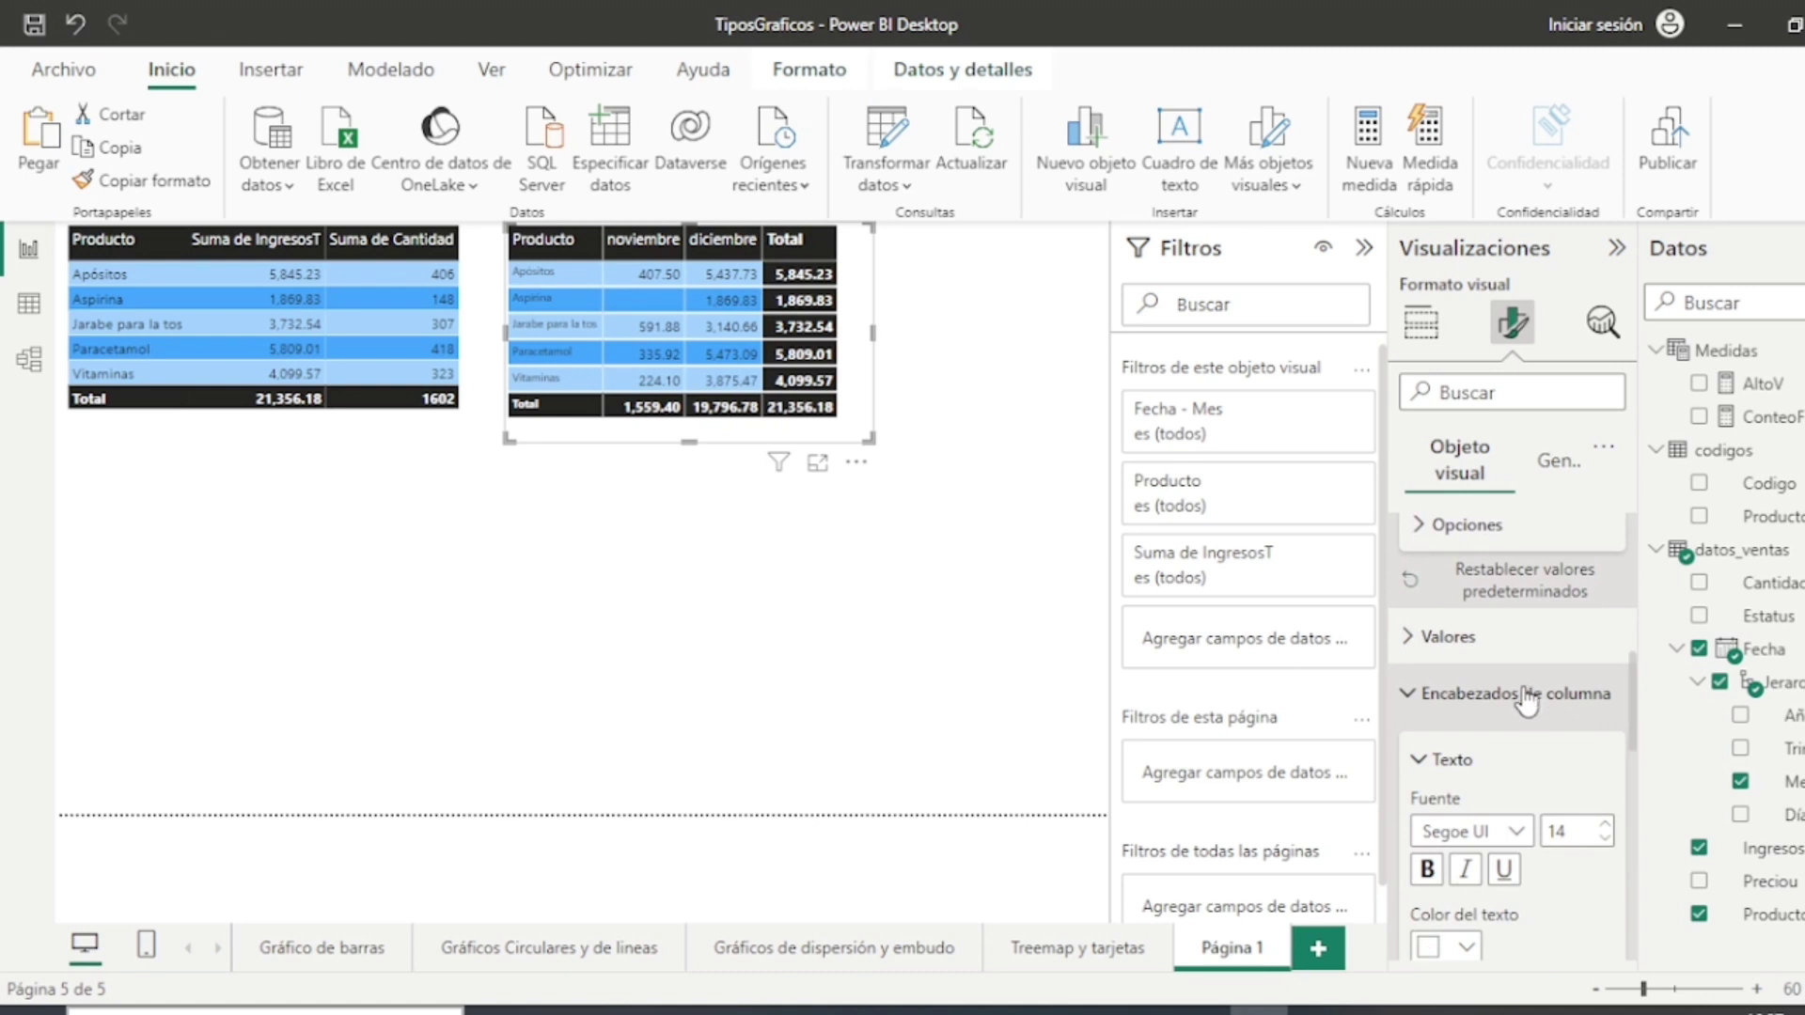
click(1426, 872)
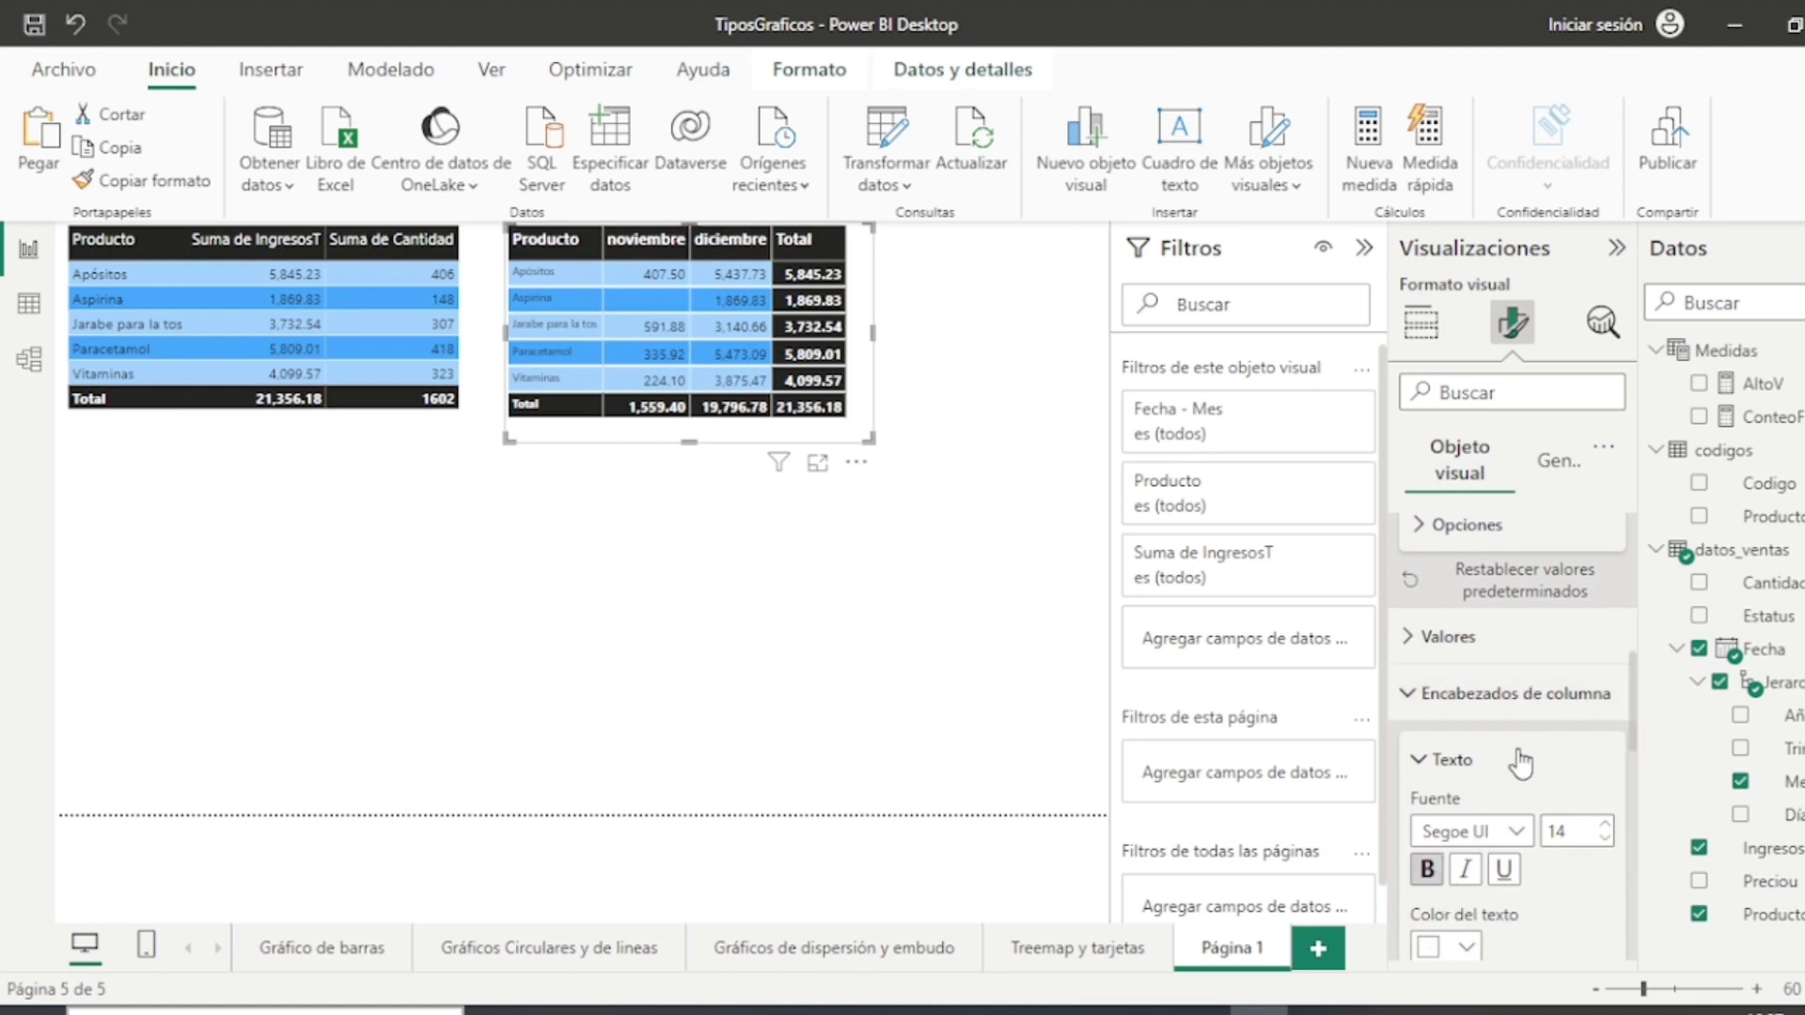
scroll(1520, 764, down, 4)
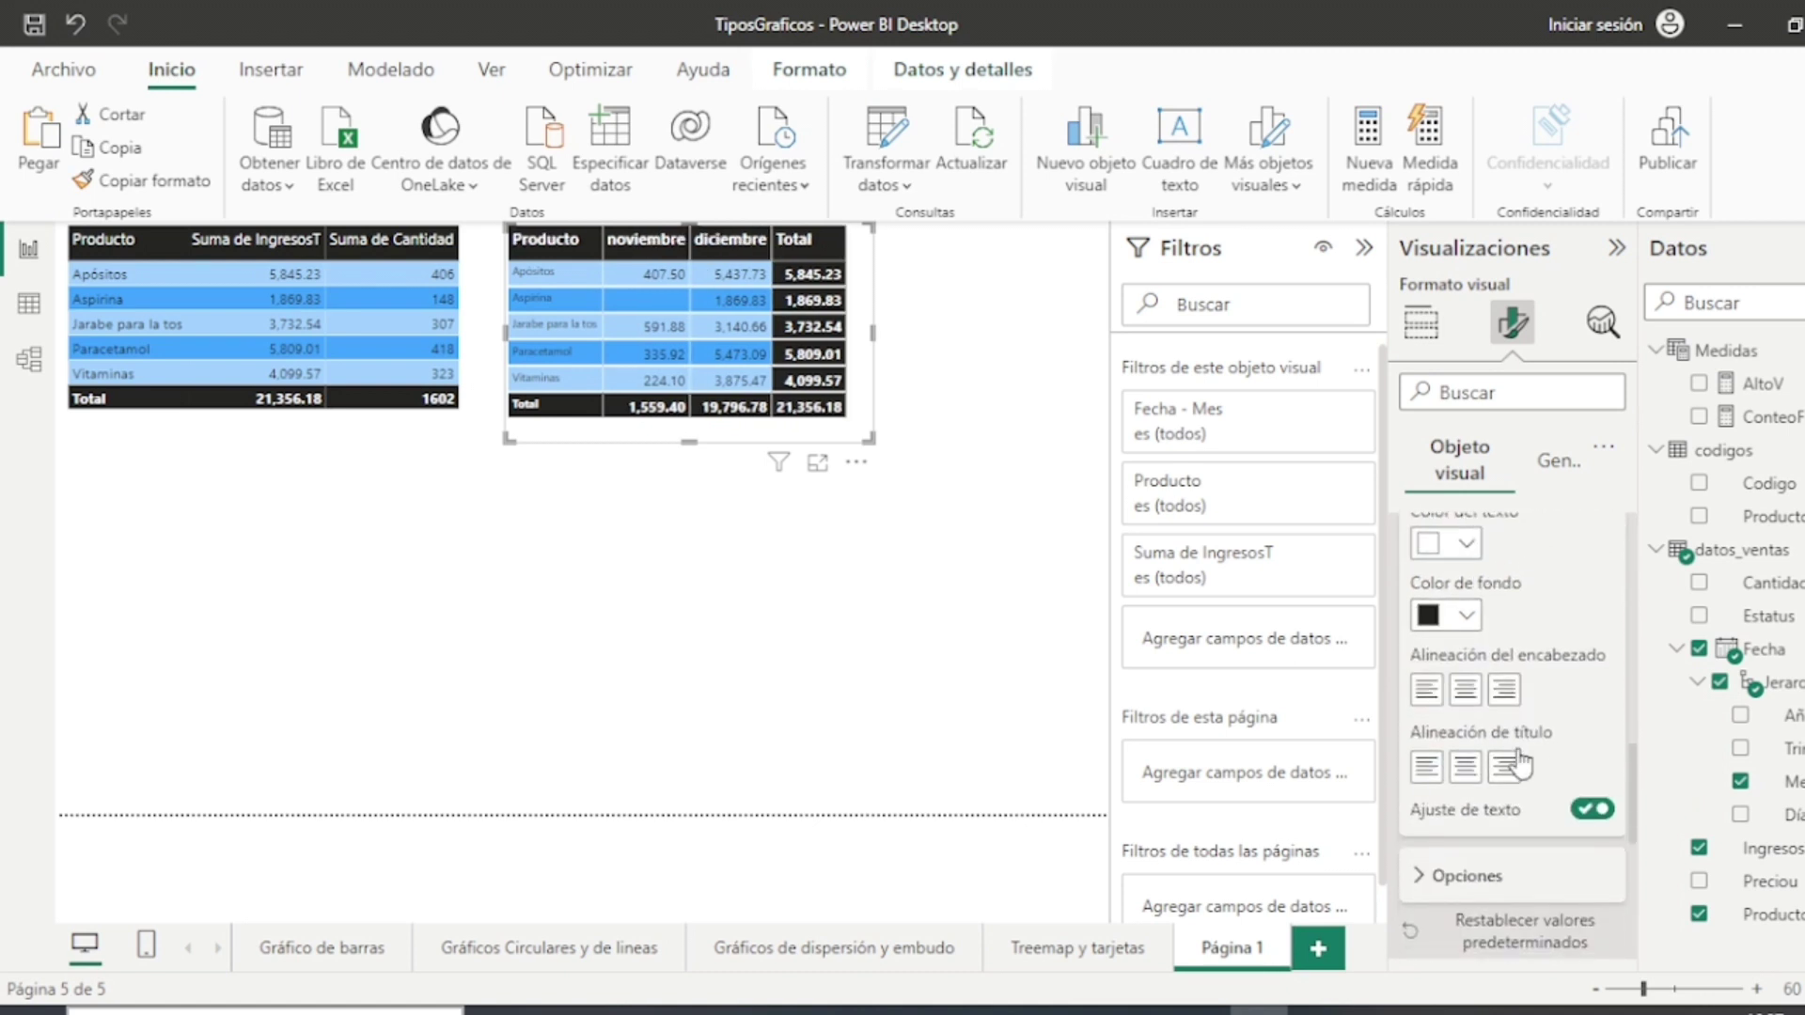
click(1464, 693)
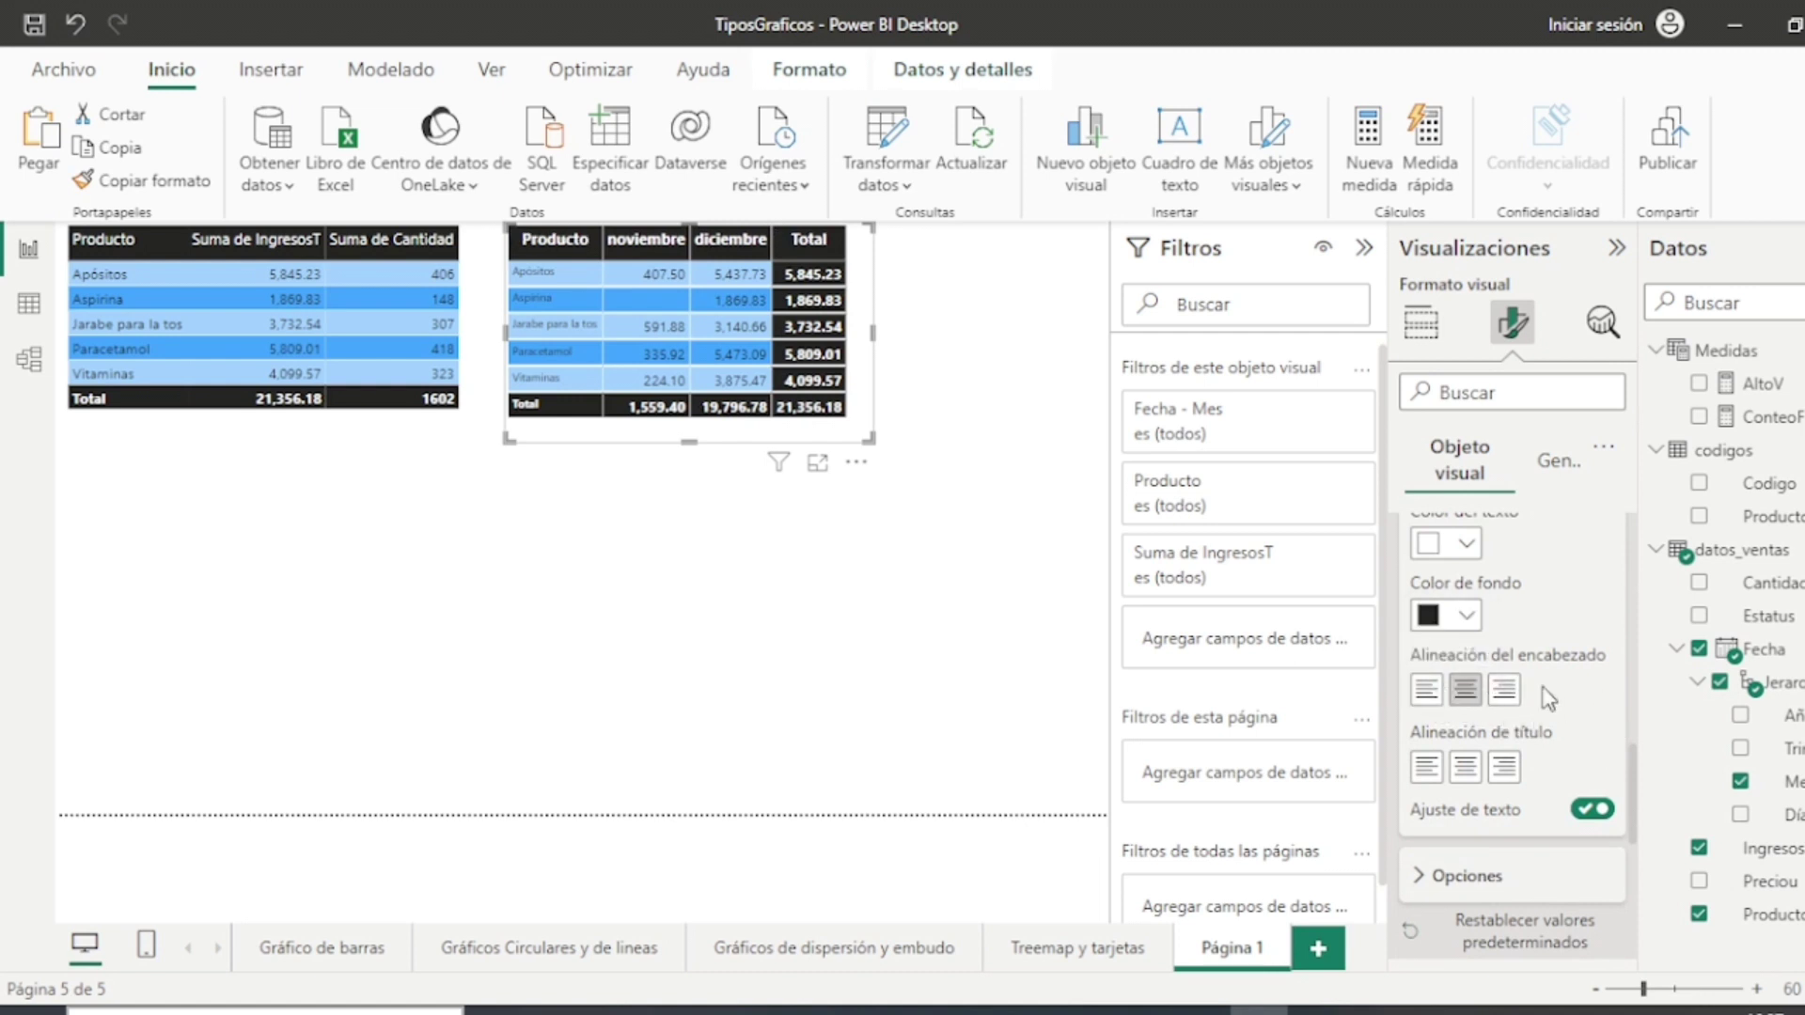
Step: Make the matrix's row header text bold
scroll(1526, 690, down, 4)
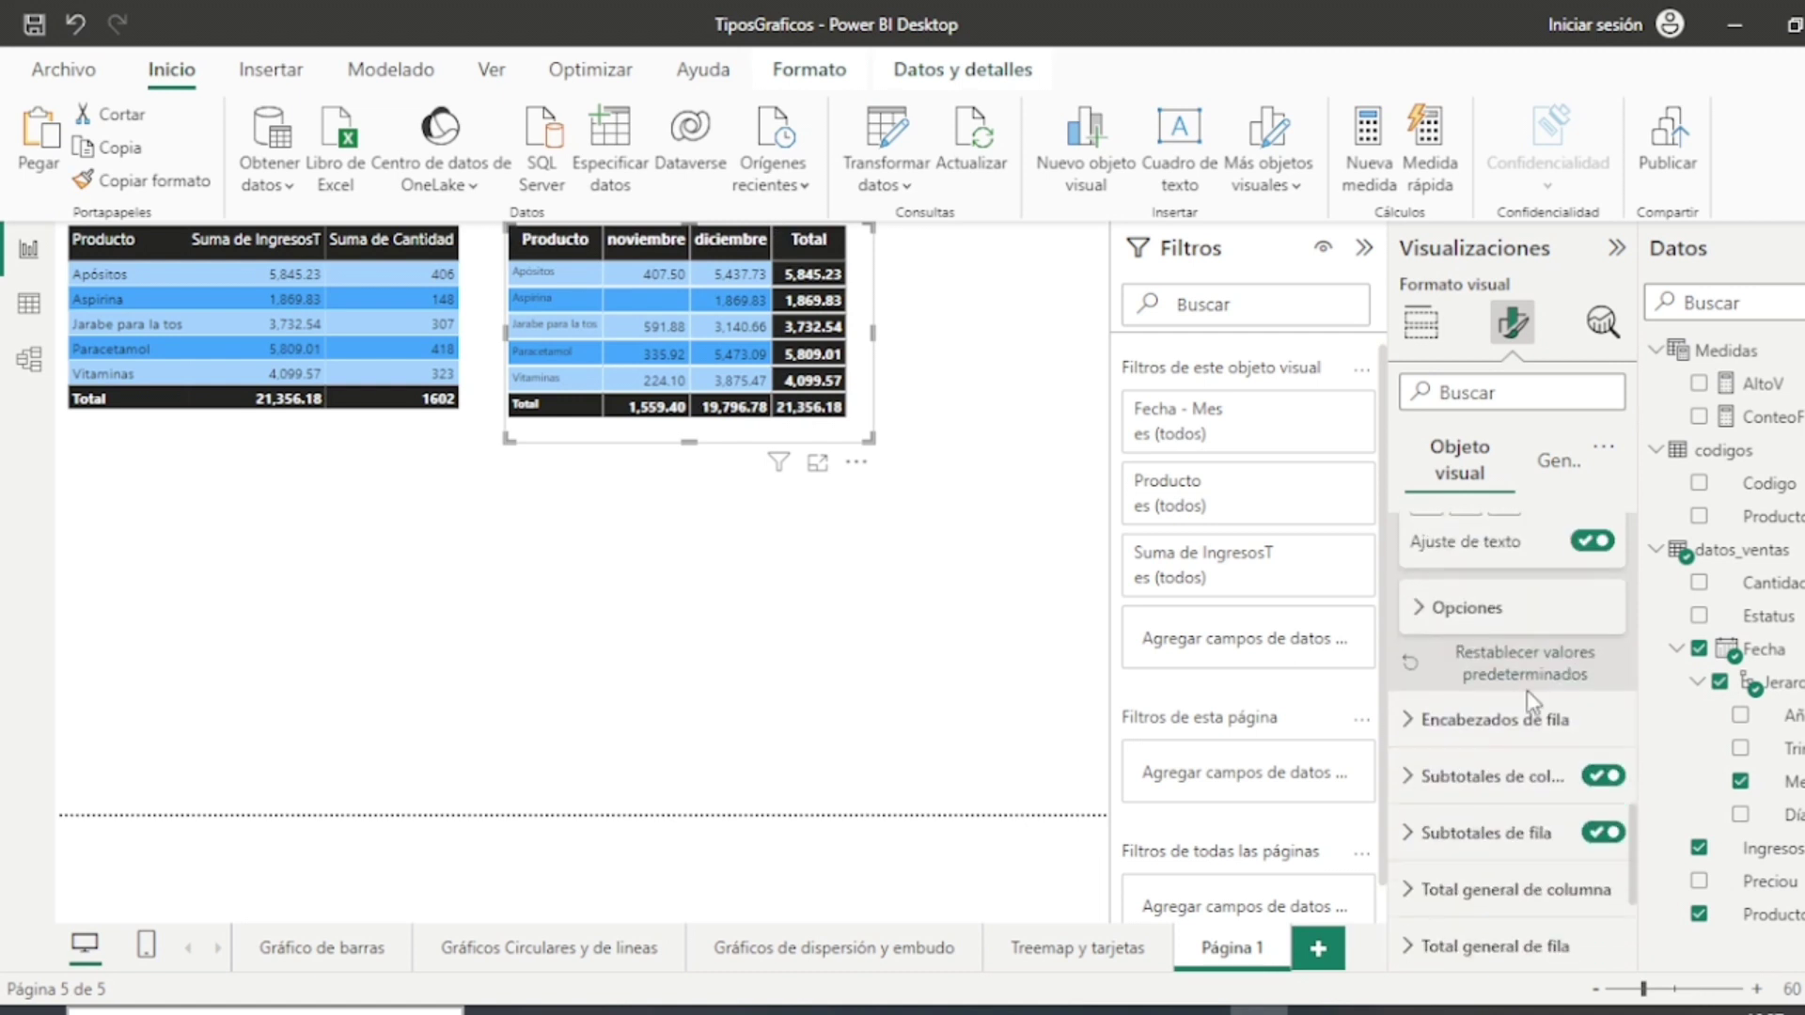
click(1415, 724)
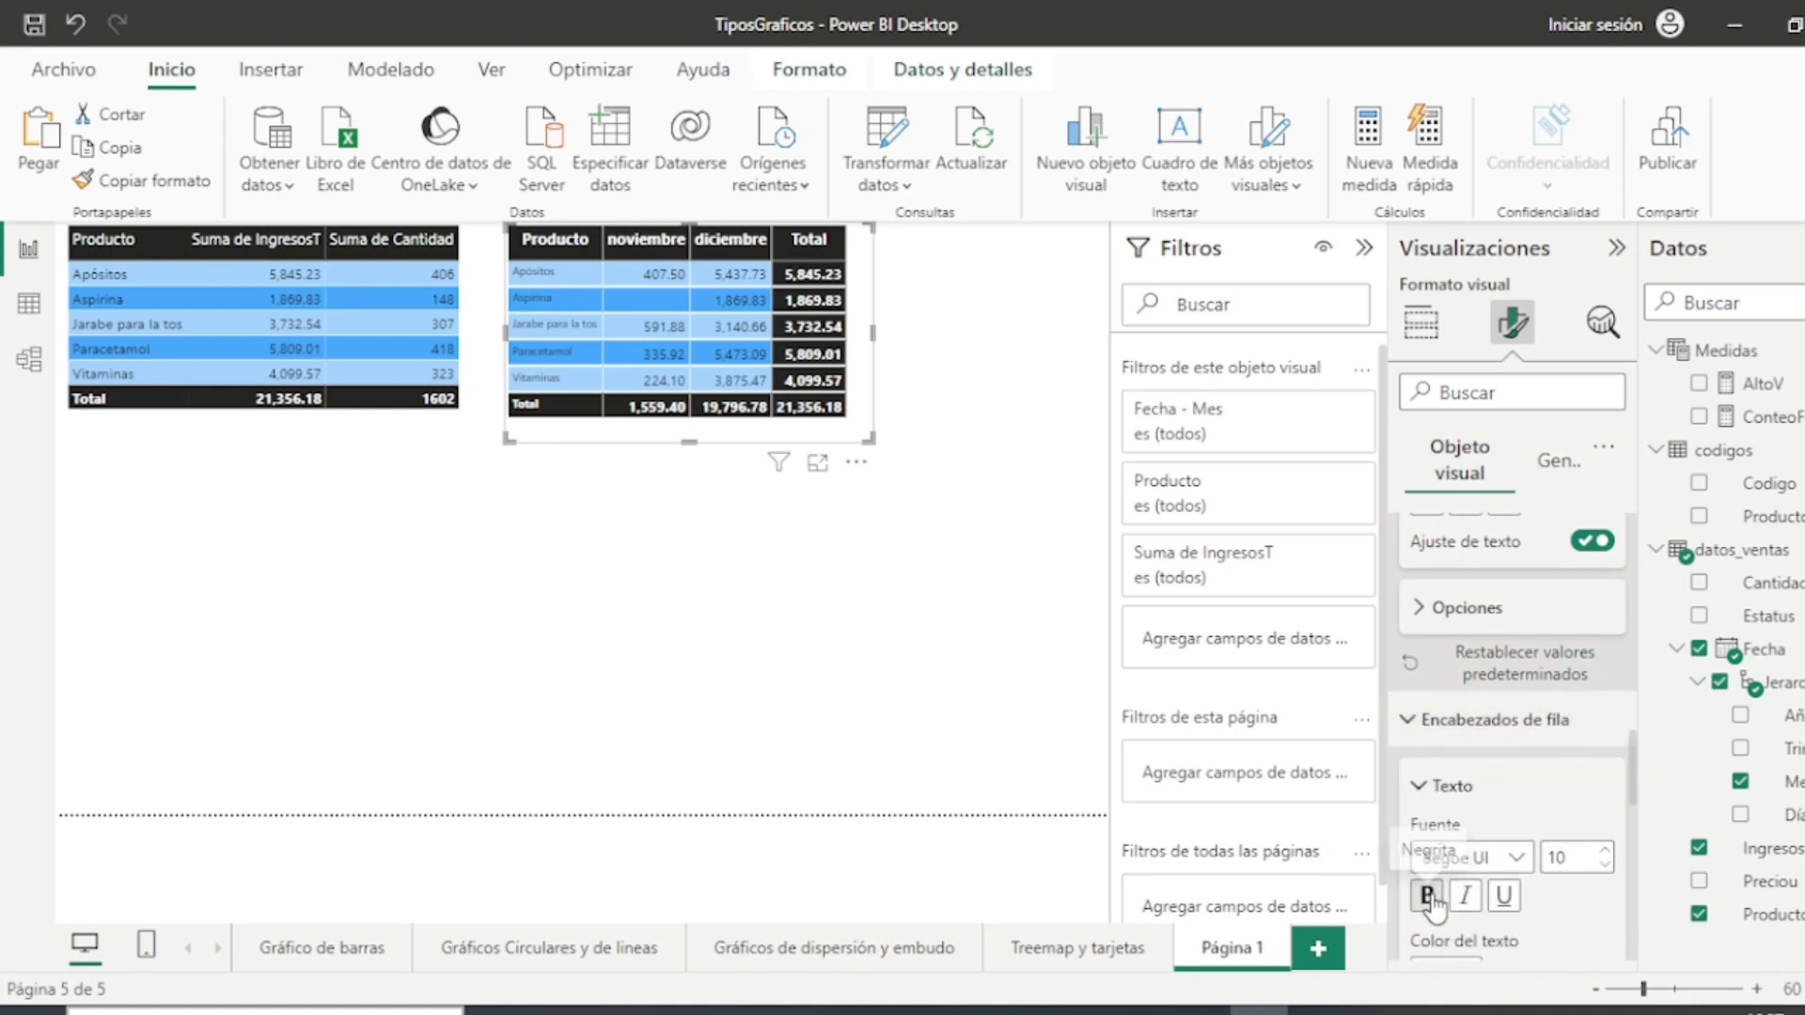
scroll(1553, 765, down, 4)
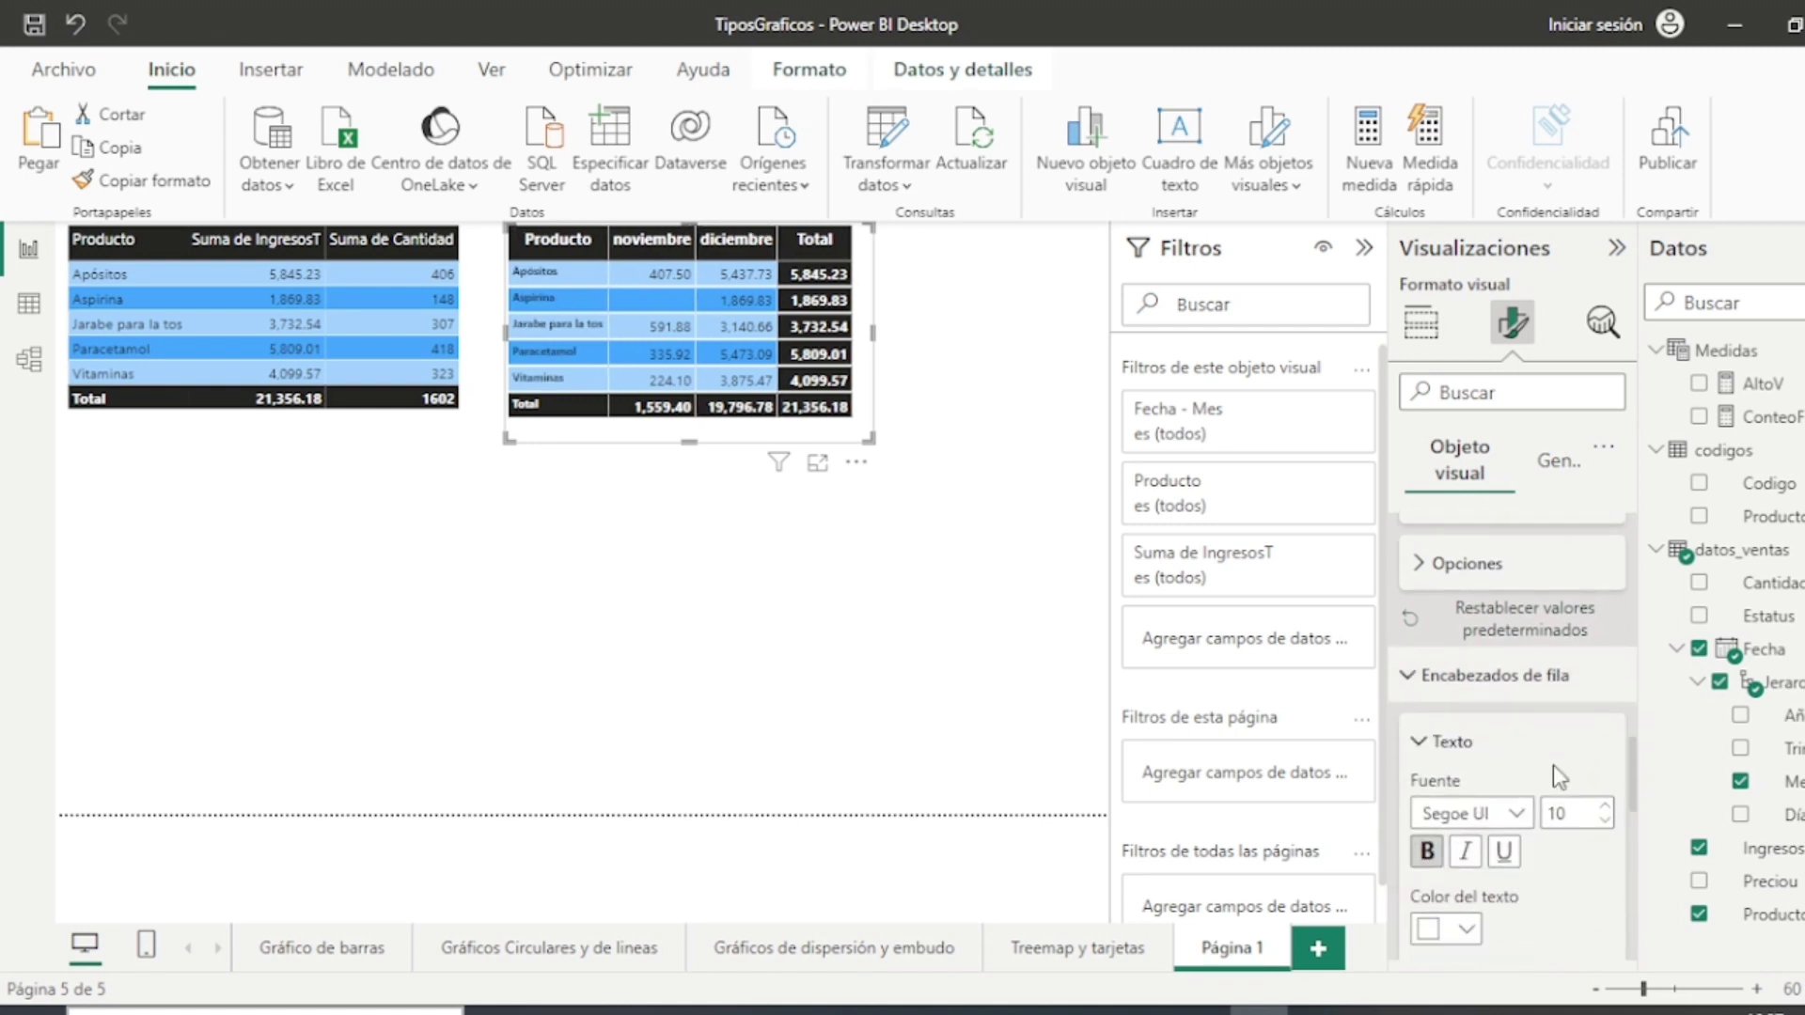
Step: Review the matrix's column subtotal options and its general format settings, and leave the matrix deselected
scroll(1553, 765, down, 6)
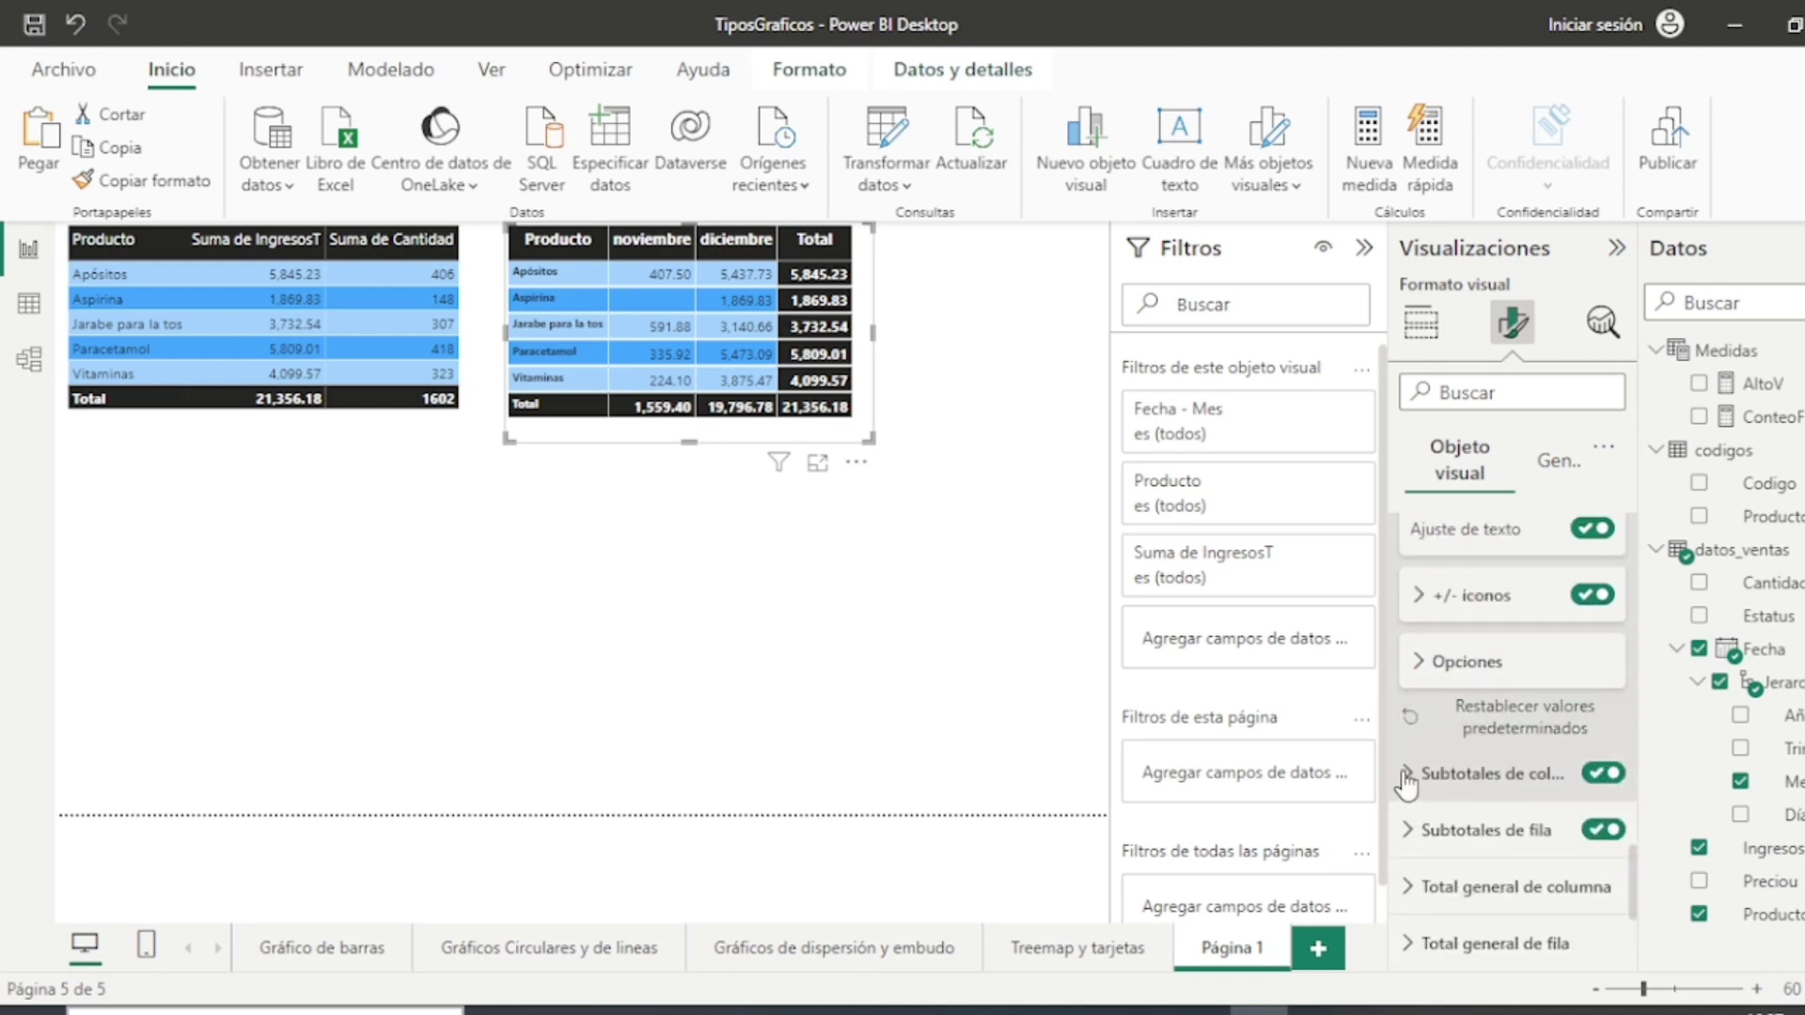
click(1408, 782)
scroll(1483, 763, down, 8)
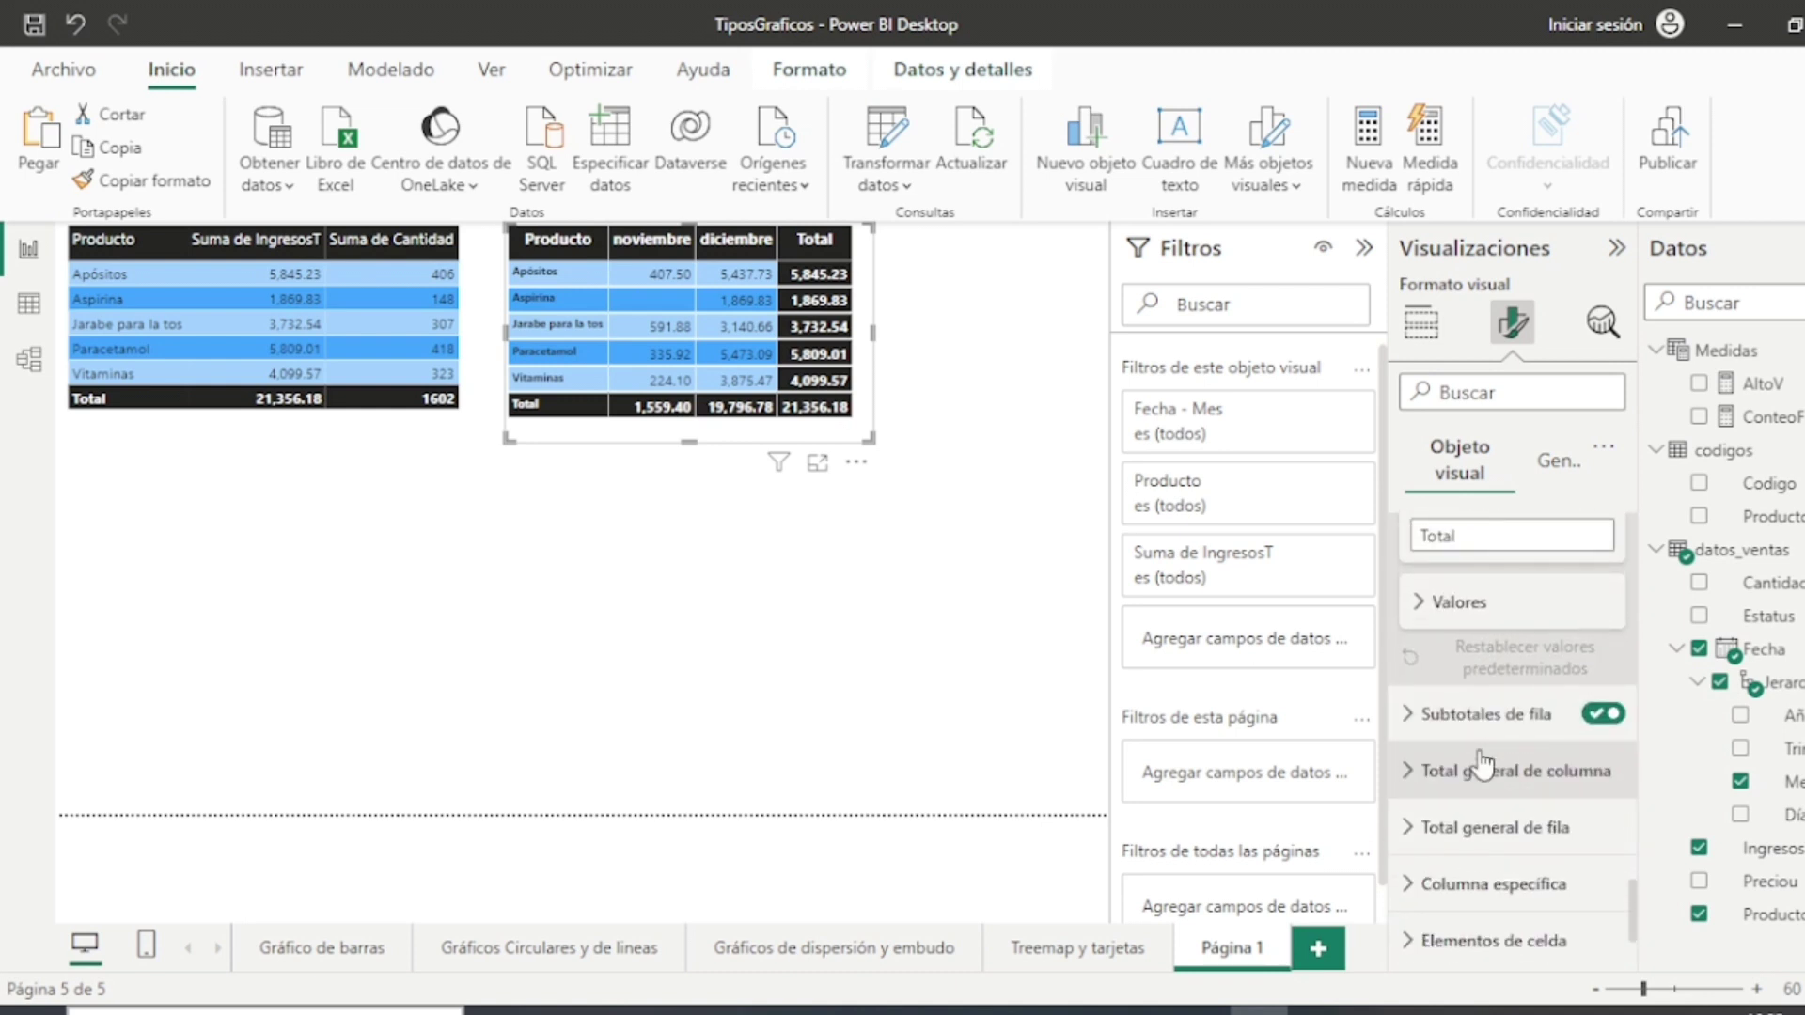
scroll(1482, 763, down, 2)
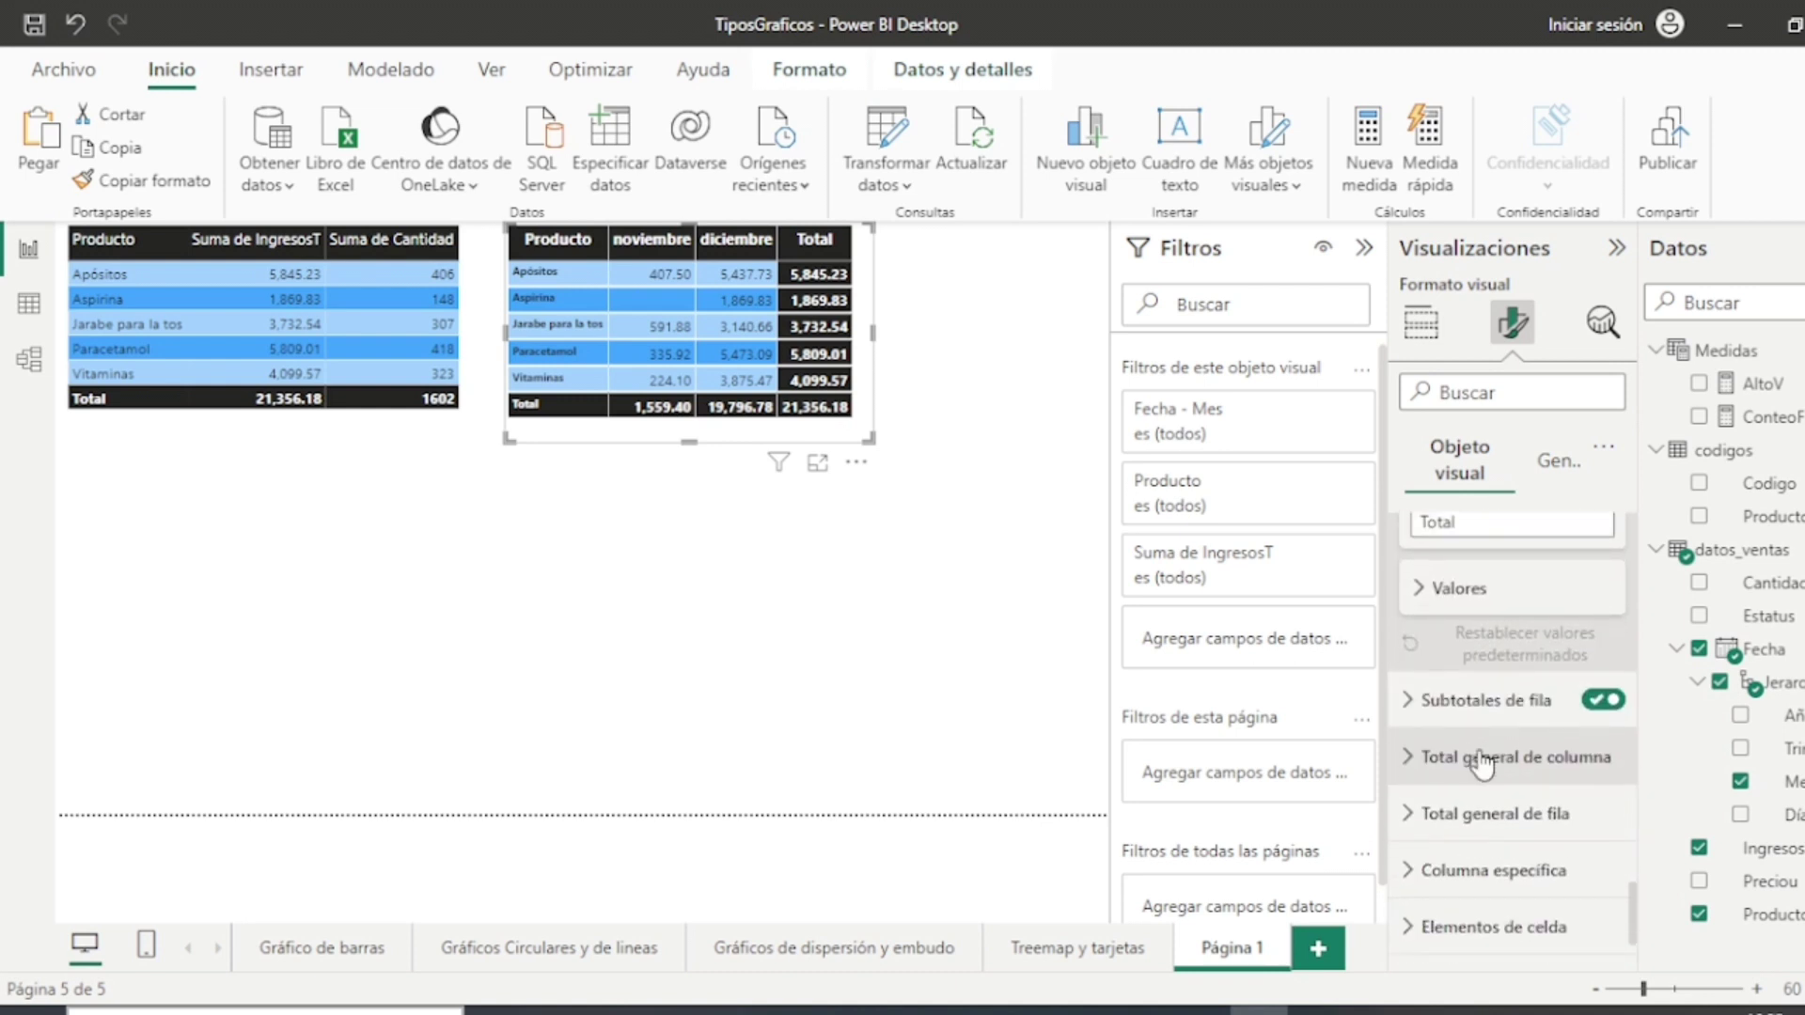
click(1557, 485)
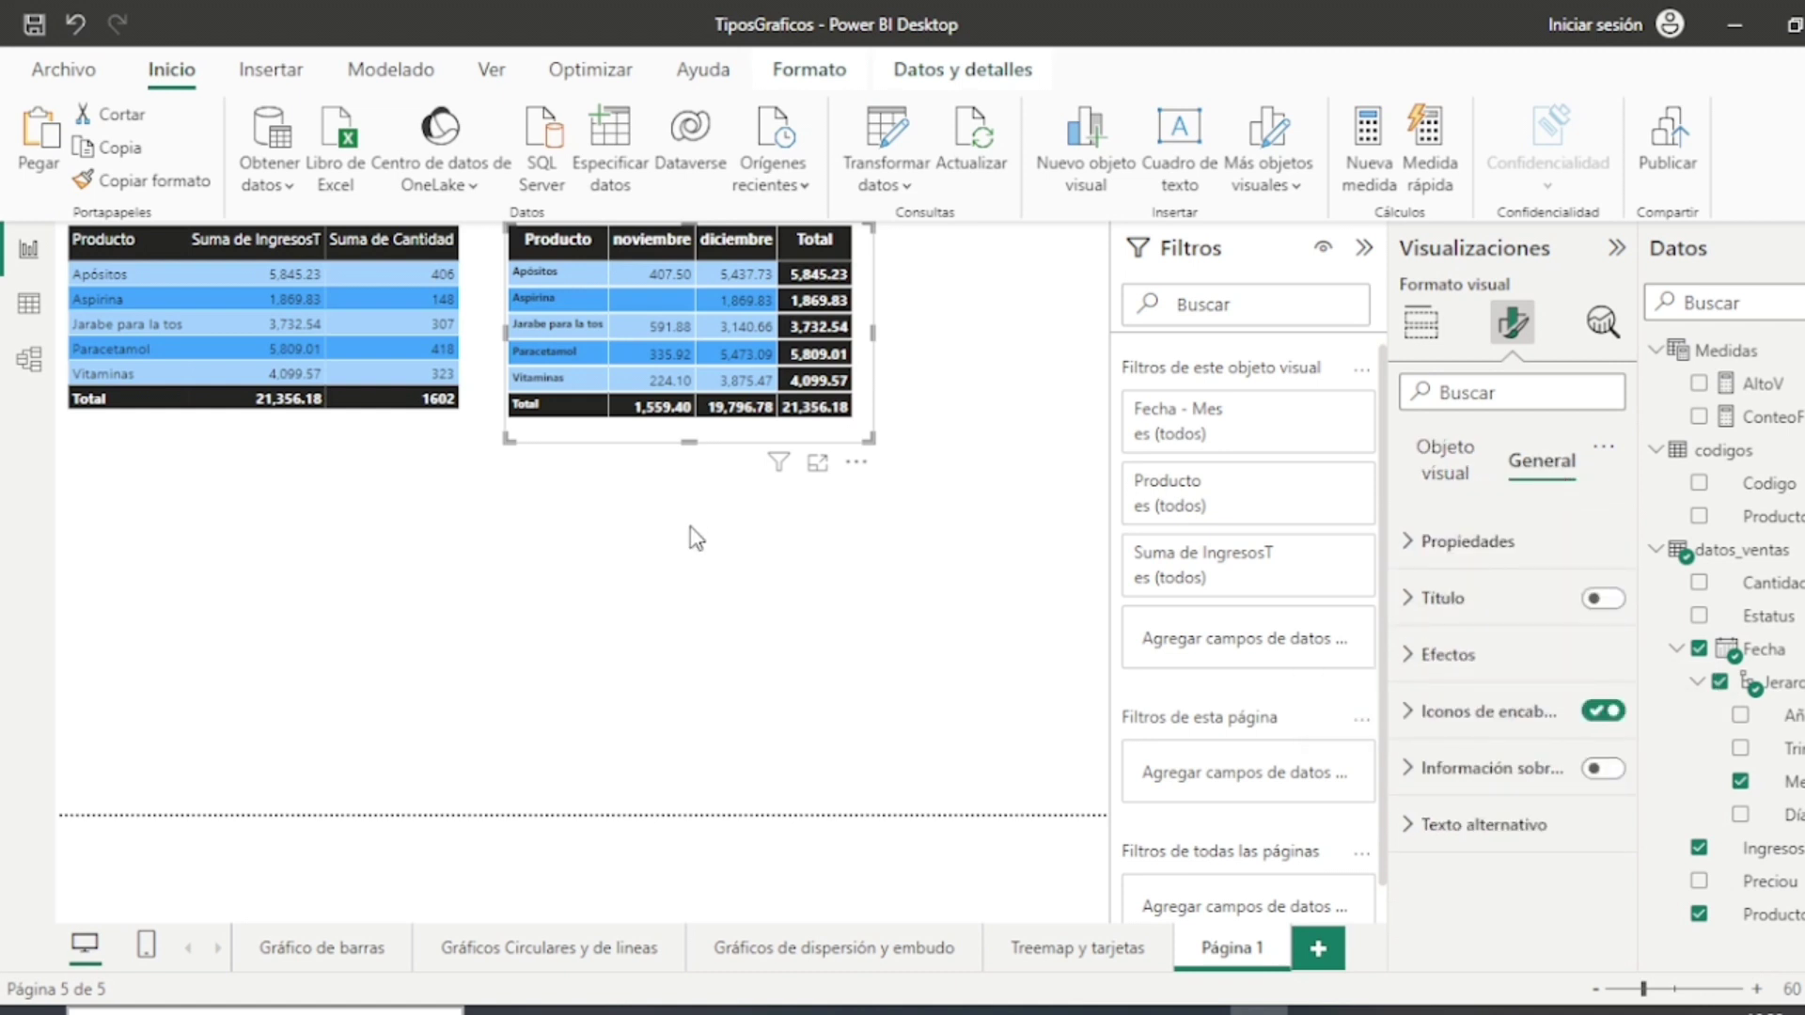
click(422, 936)
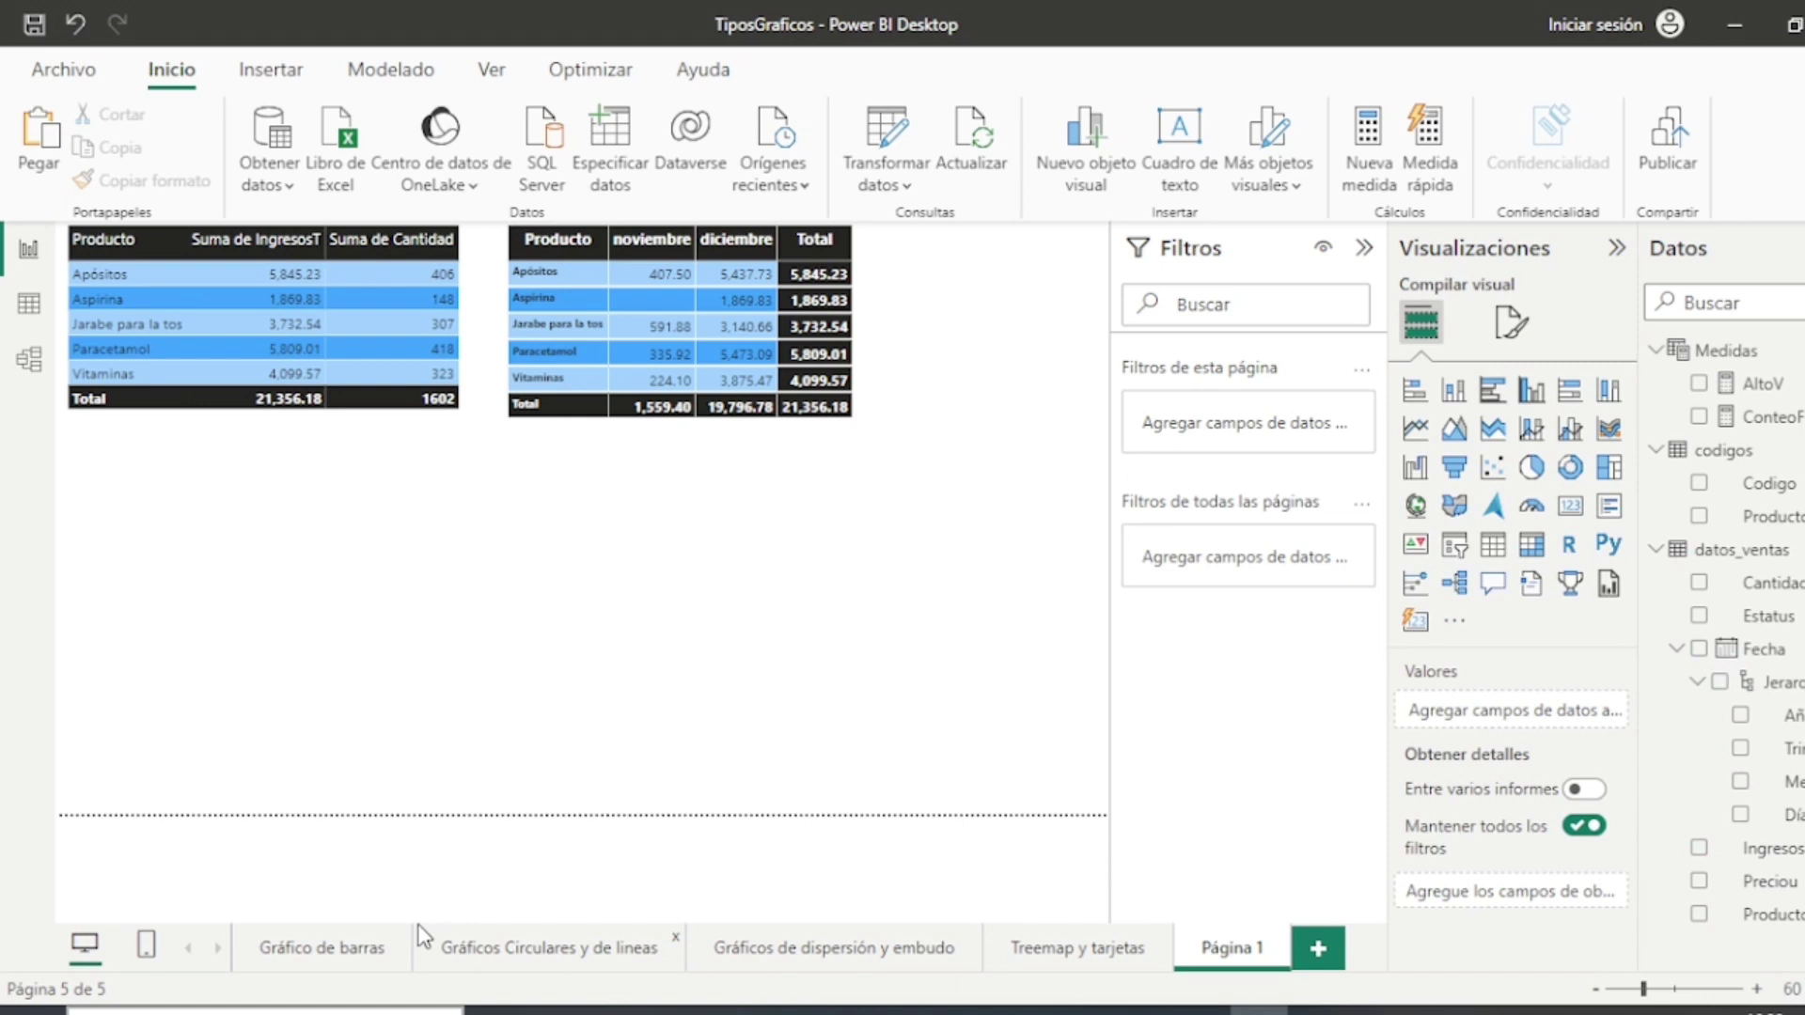
Step: Rename the current report page from Página 1 to "Tablas y Matrices"
double_click(1245, 950)
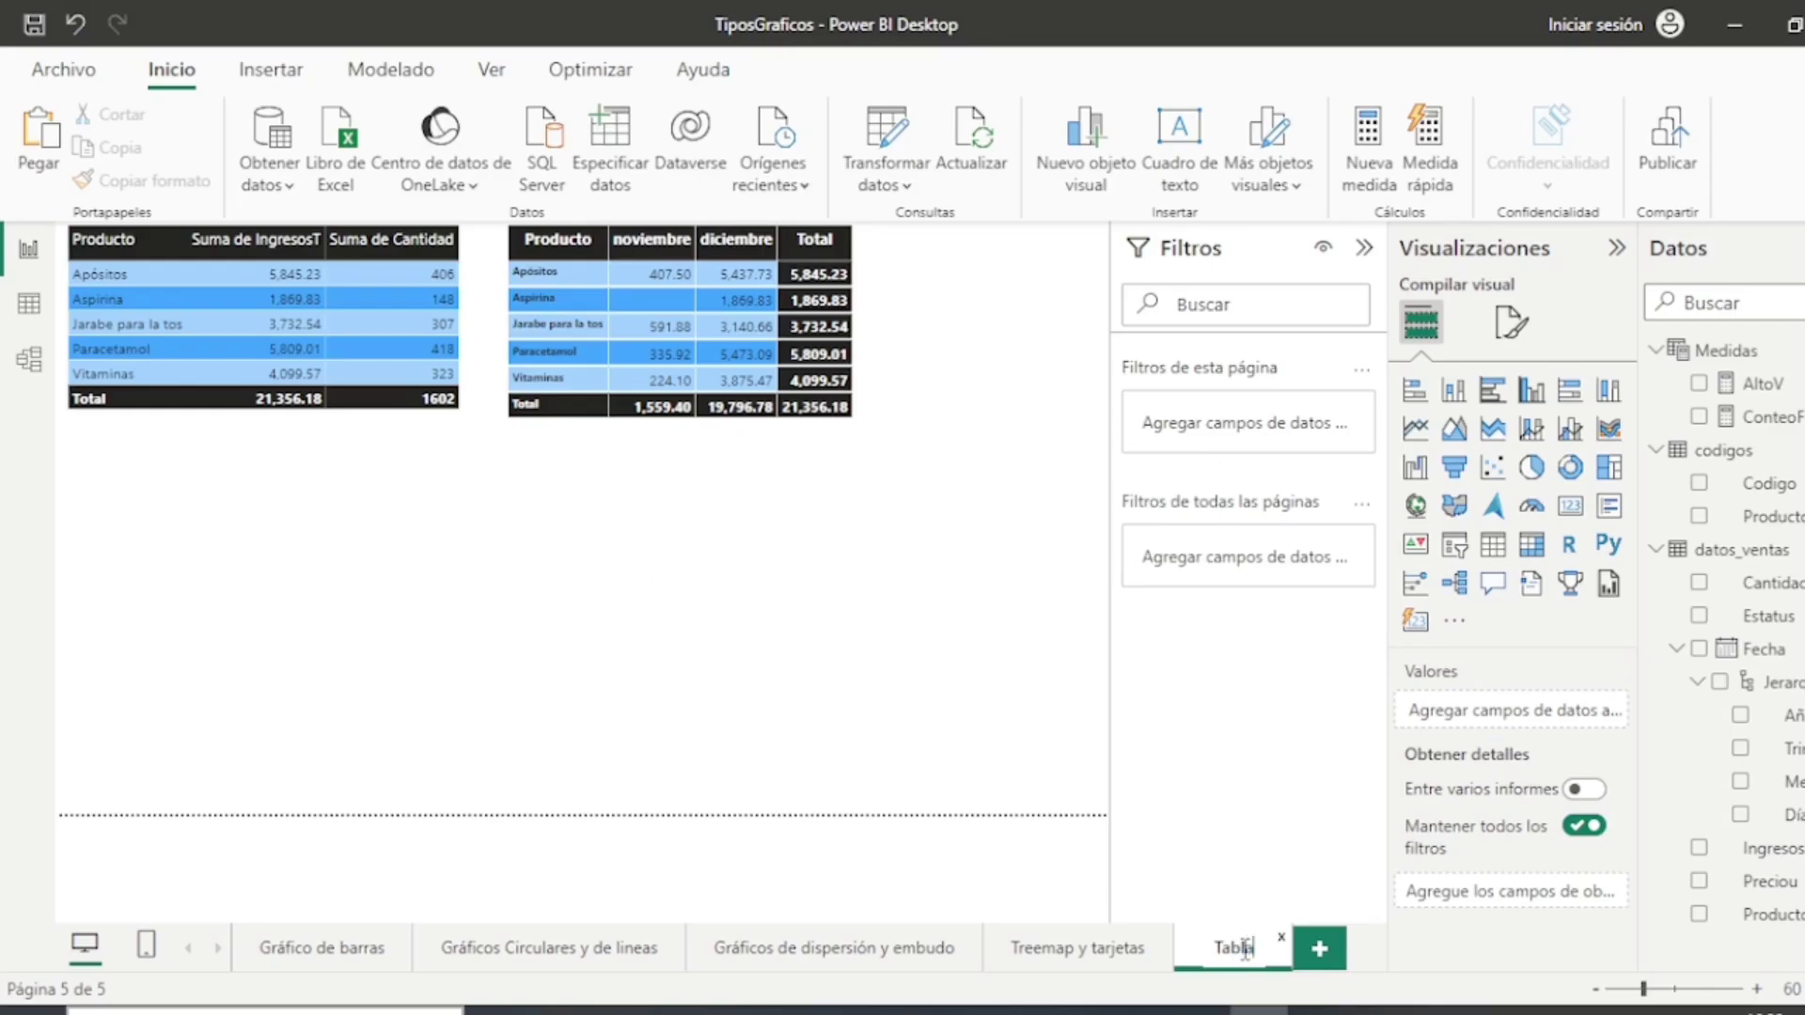
text(as y M)
text(atrices)
key(Return)
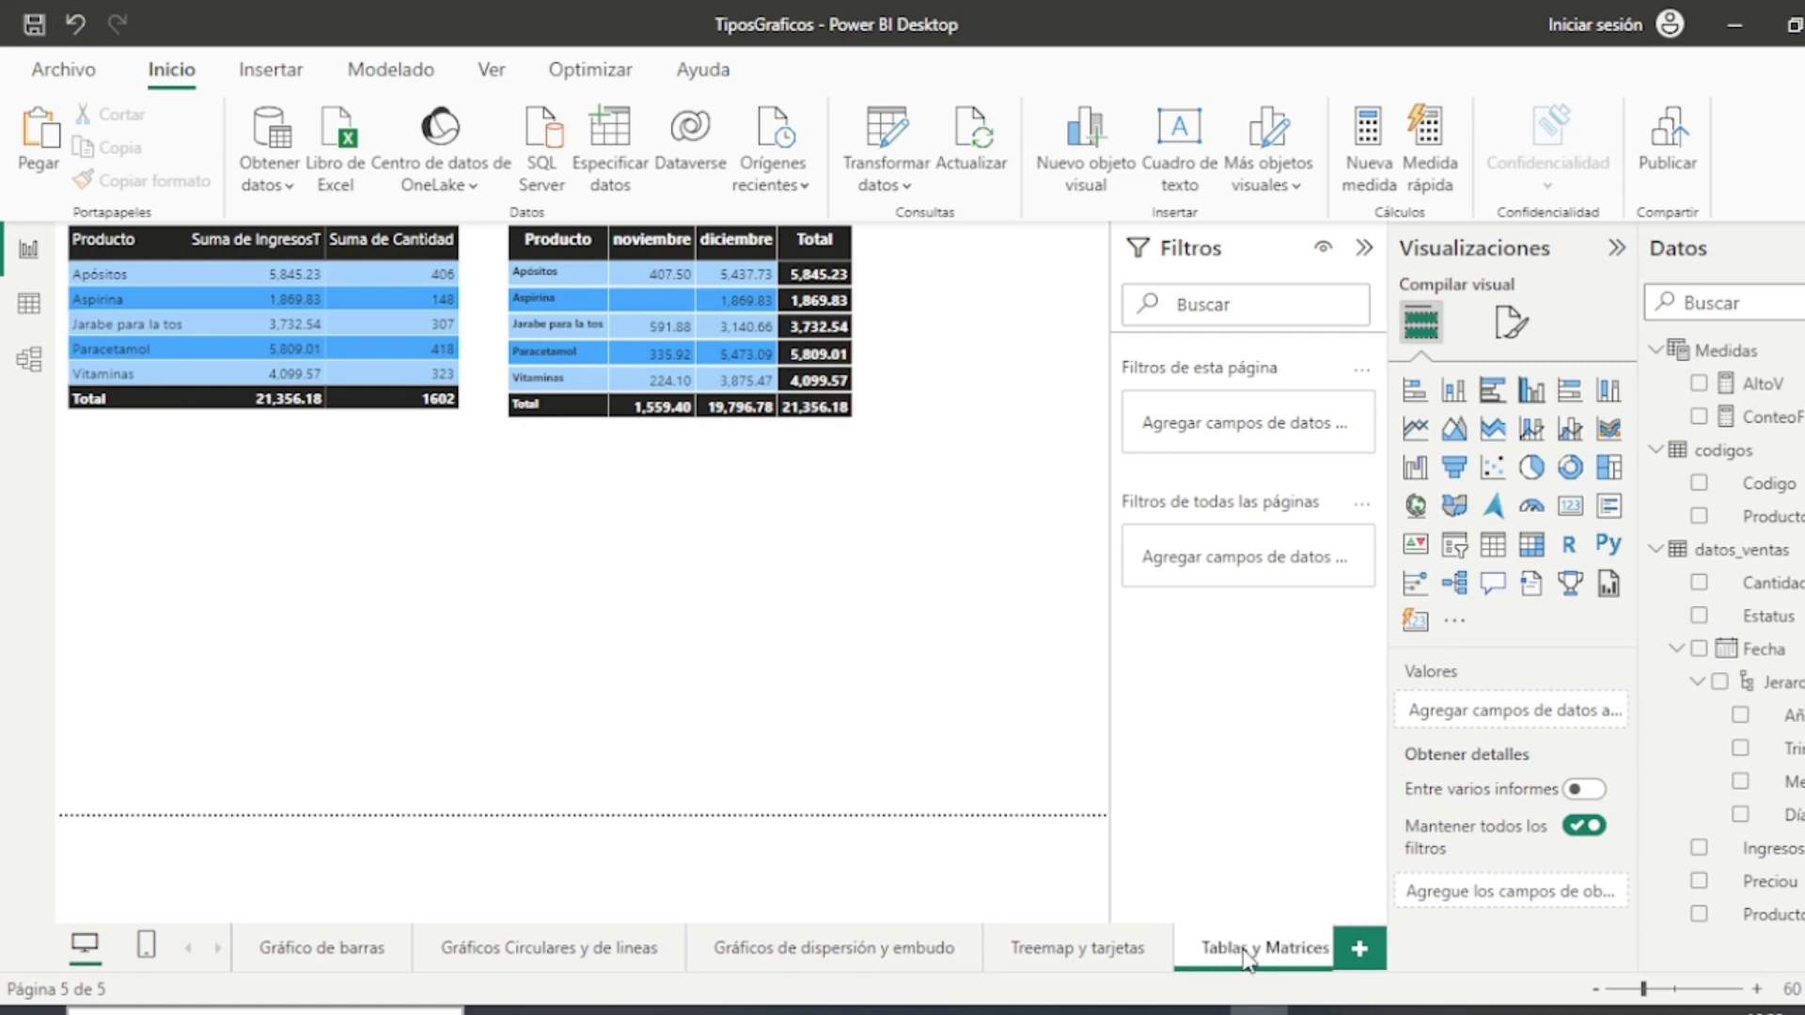
Step: Add a new report page and move it before the Gráfico de barras page
click(1371, 957)
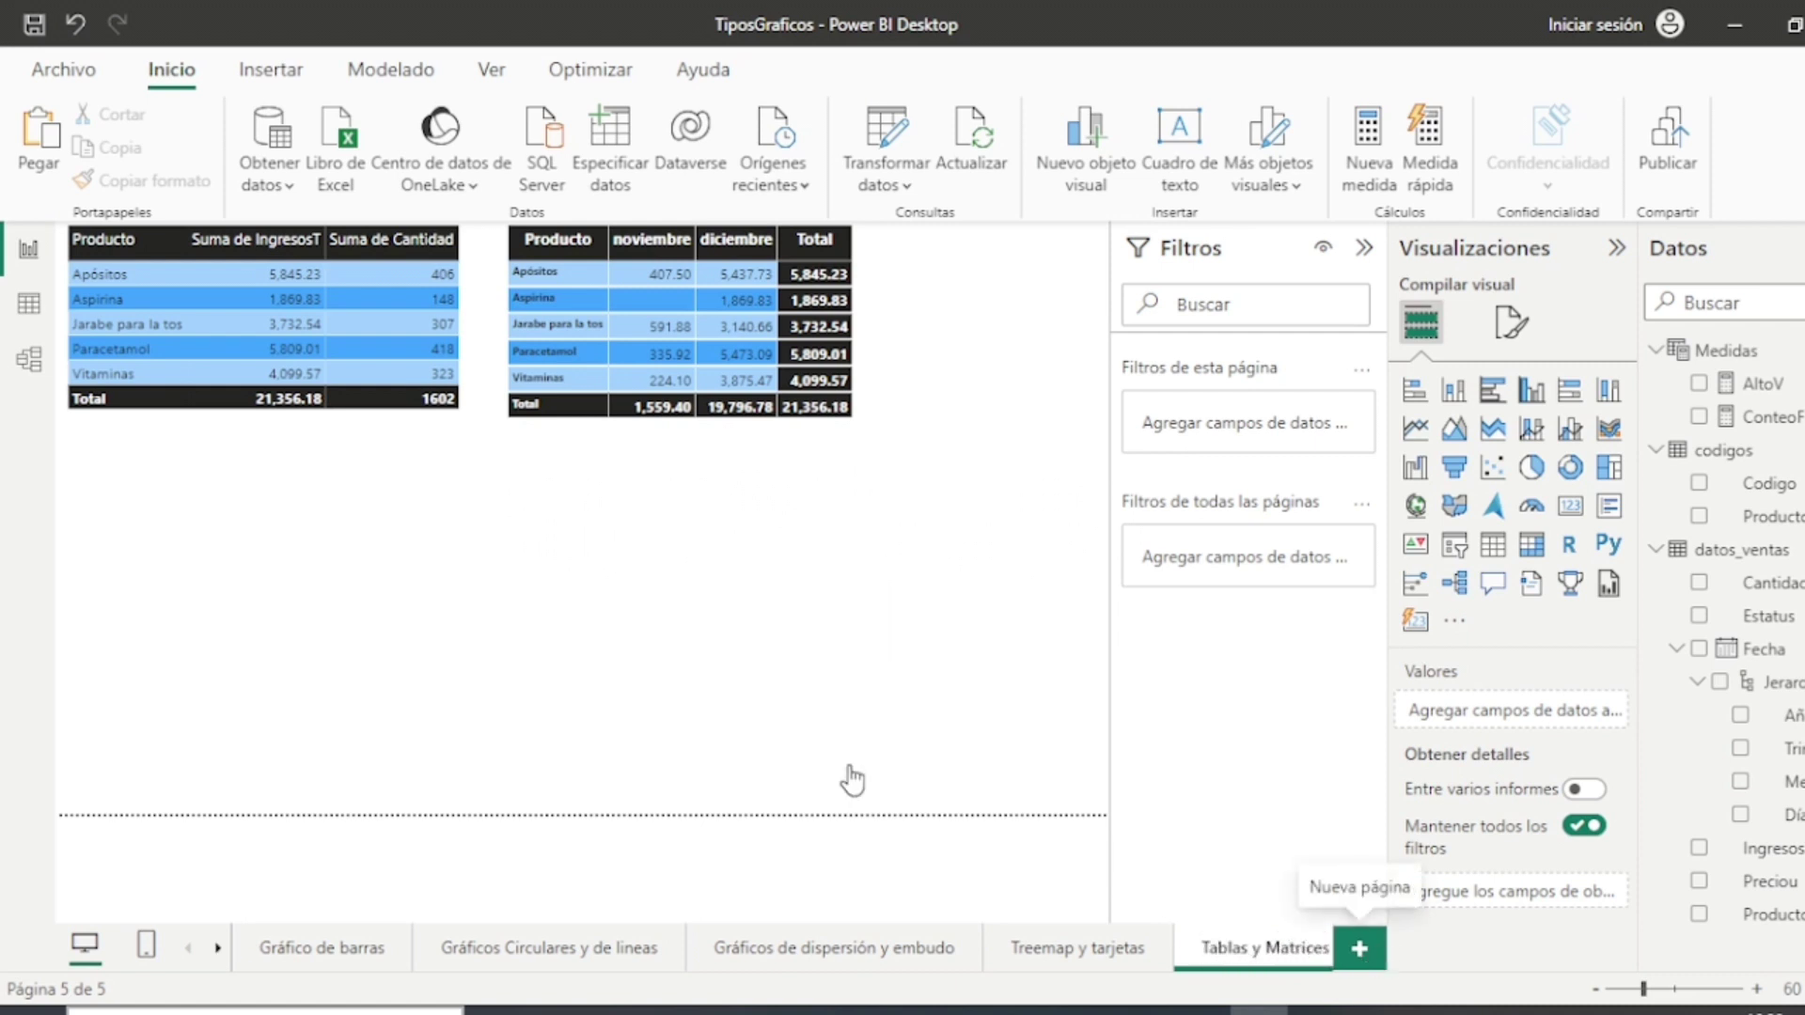
drag(1297, 954, 256, 954)
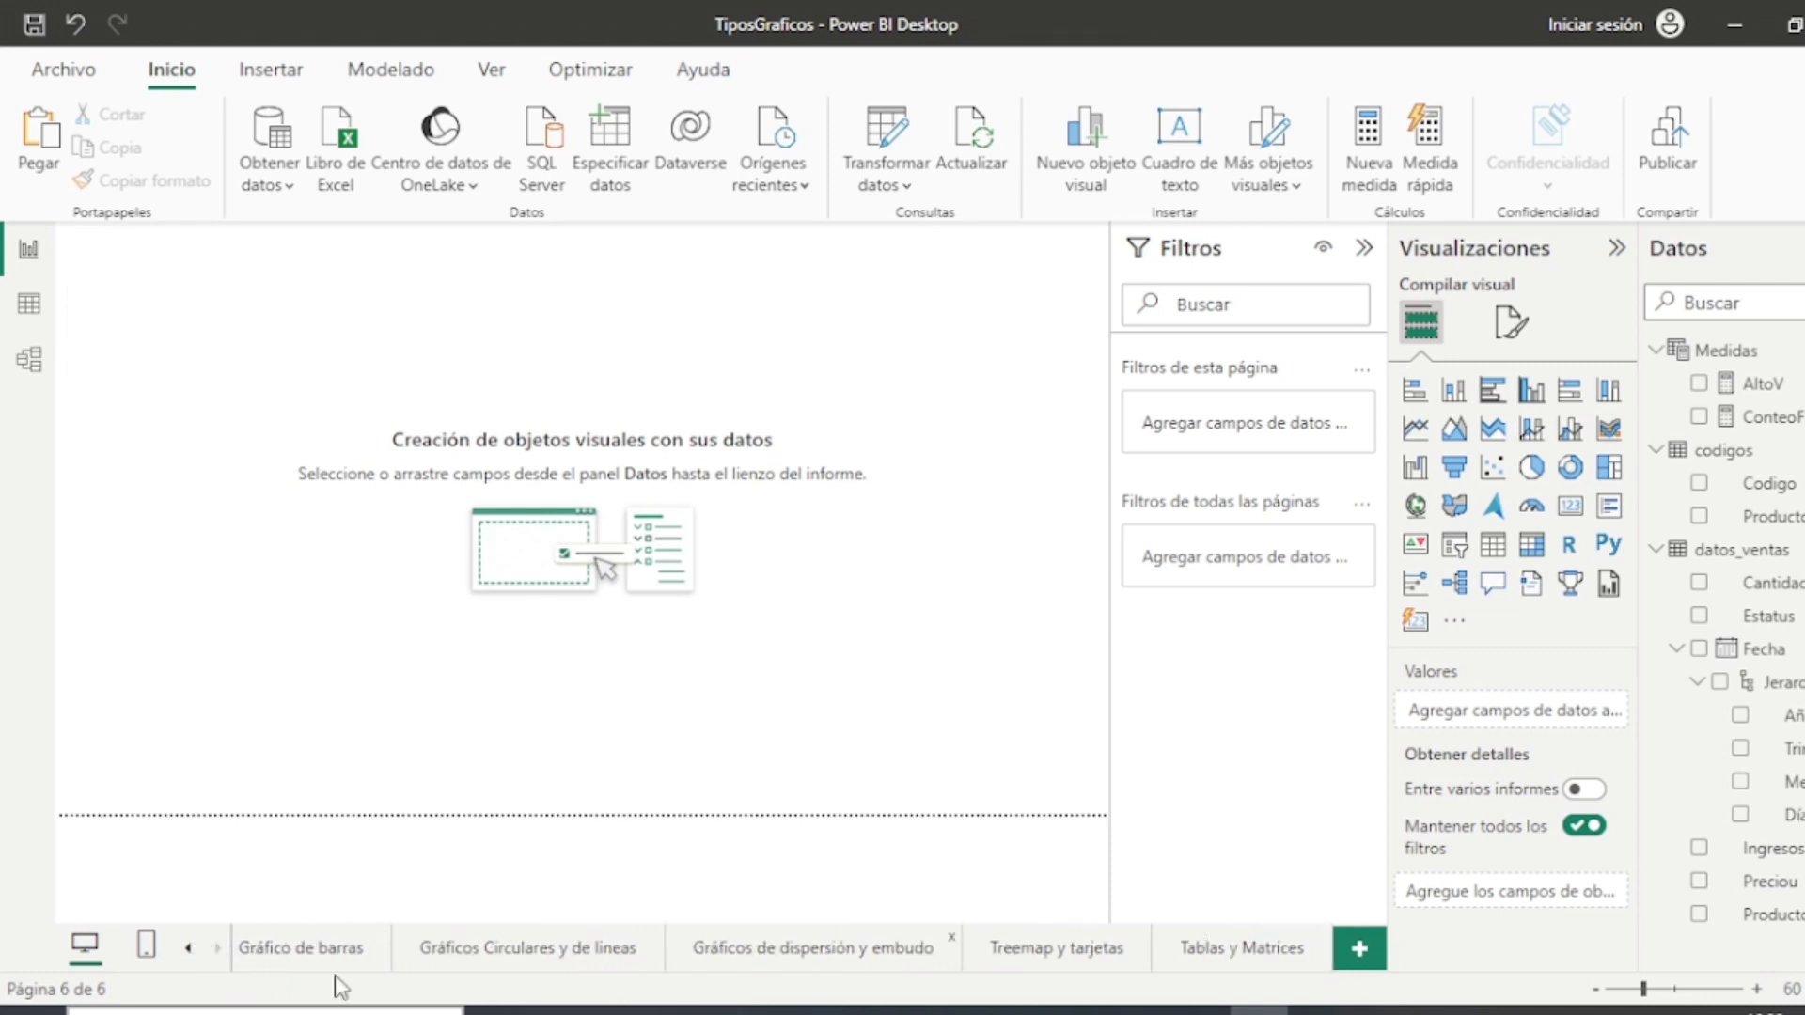
click(188, 948)
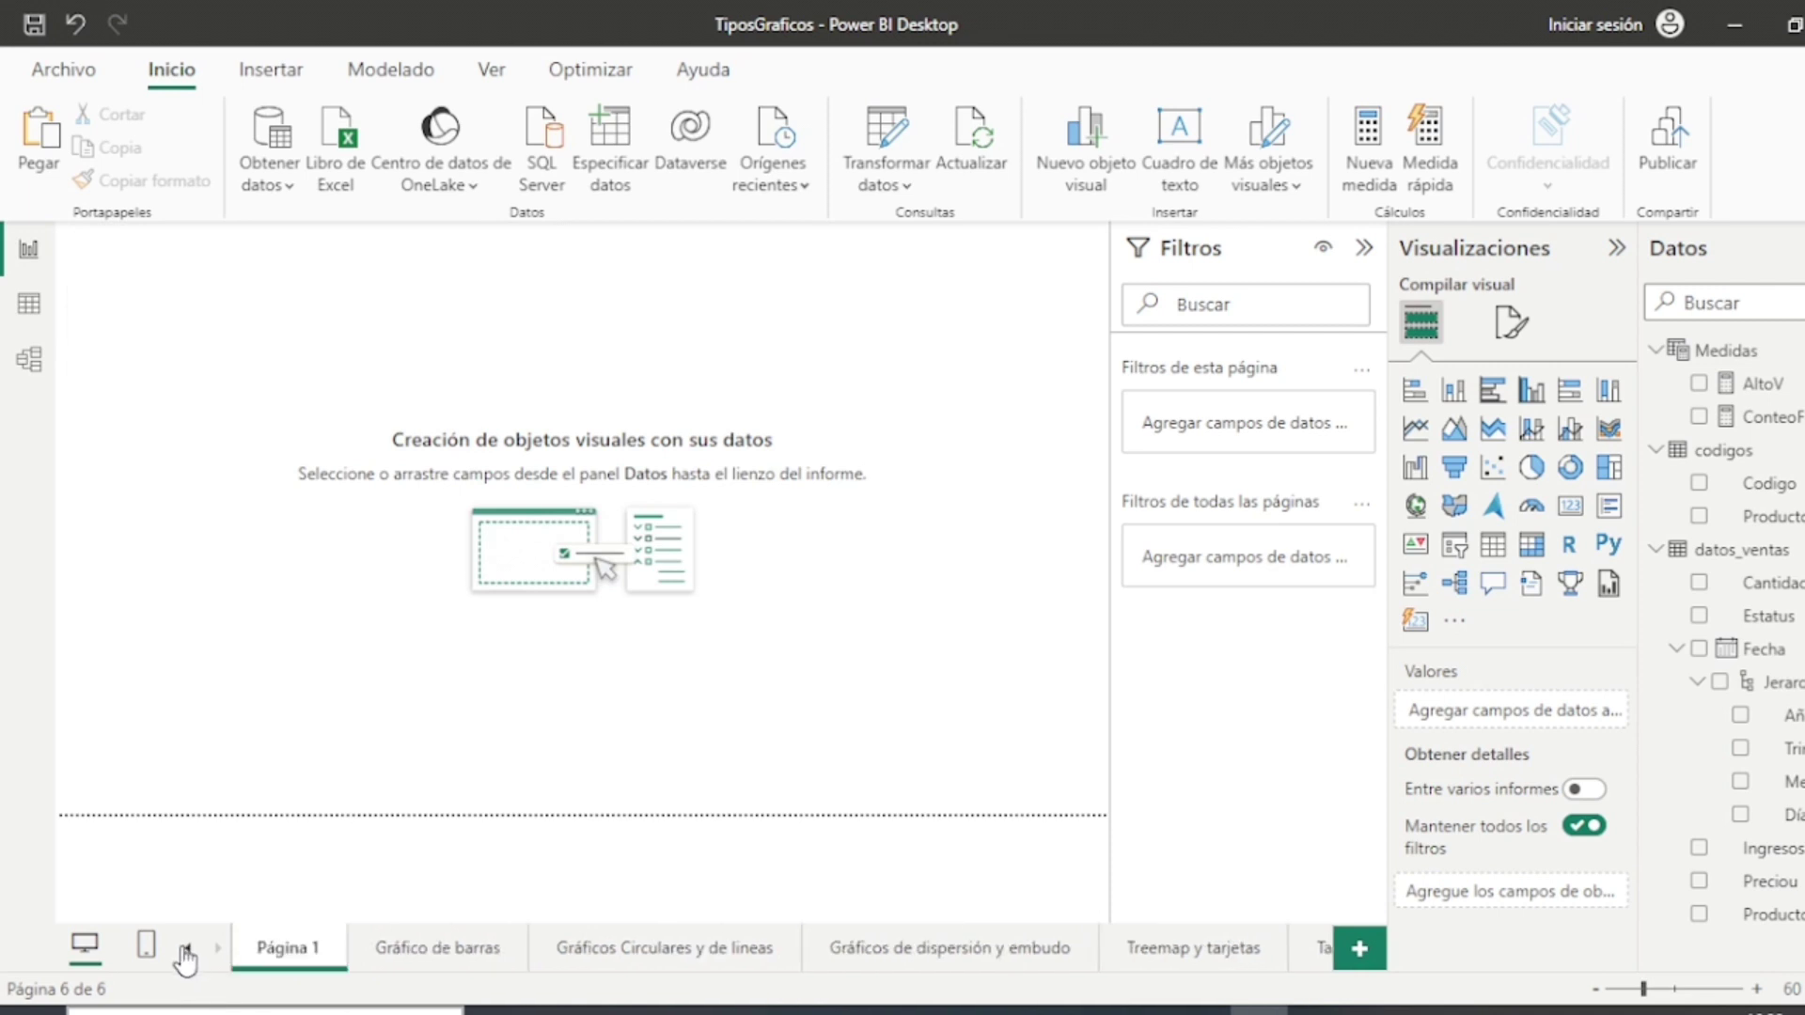
Step: Rename the new first page as "Dashboard"
double_click(319, 951)
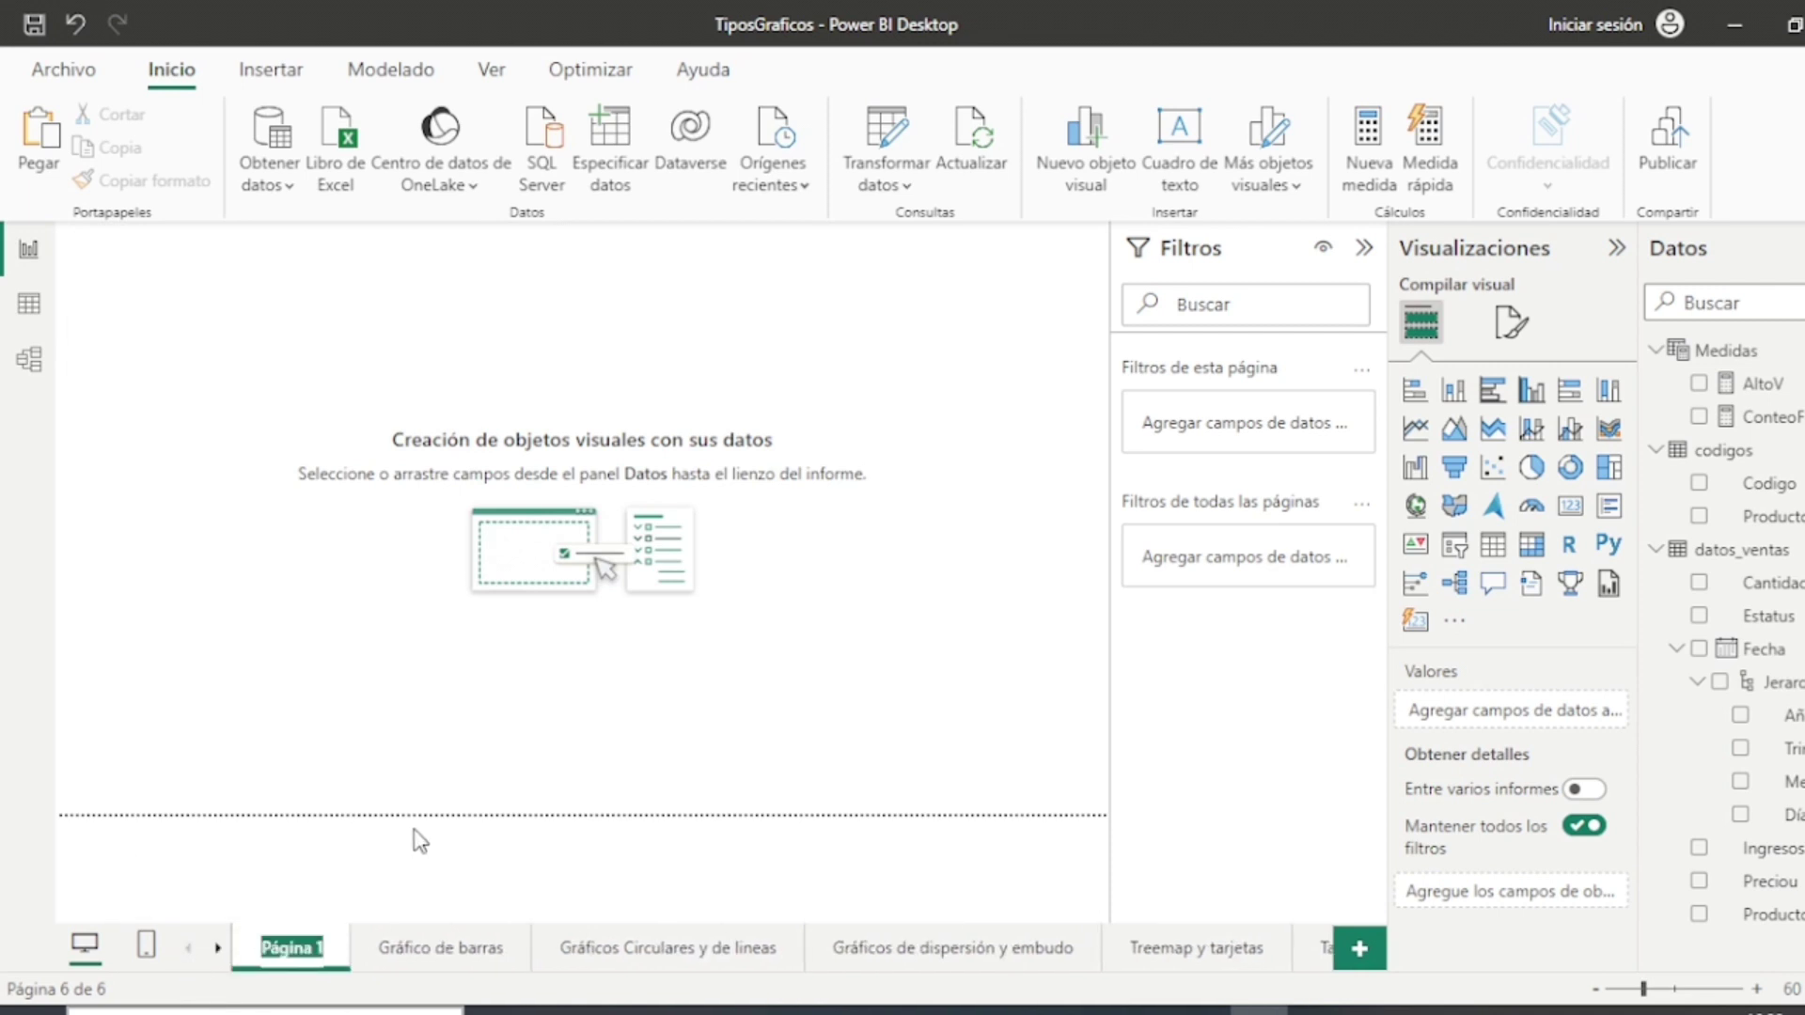
text(Dash)
text(board)
key(Return)
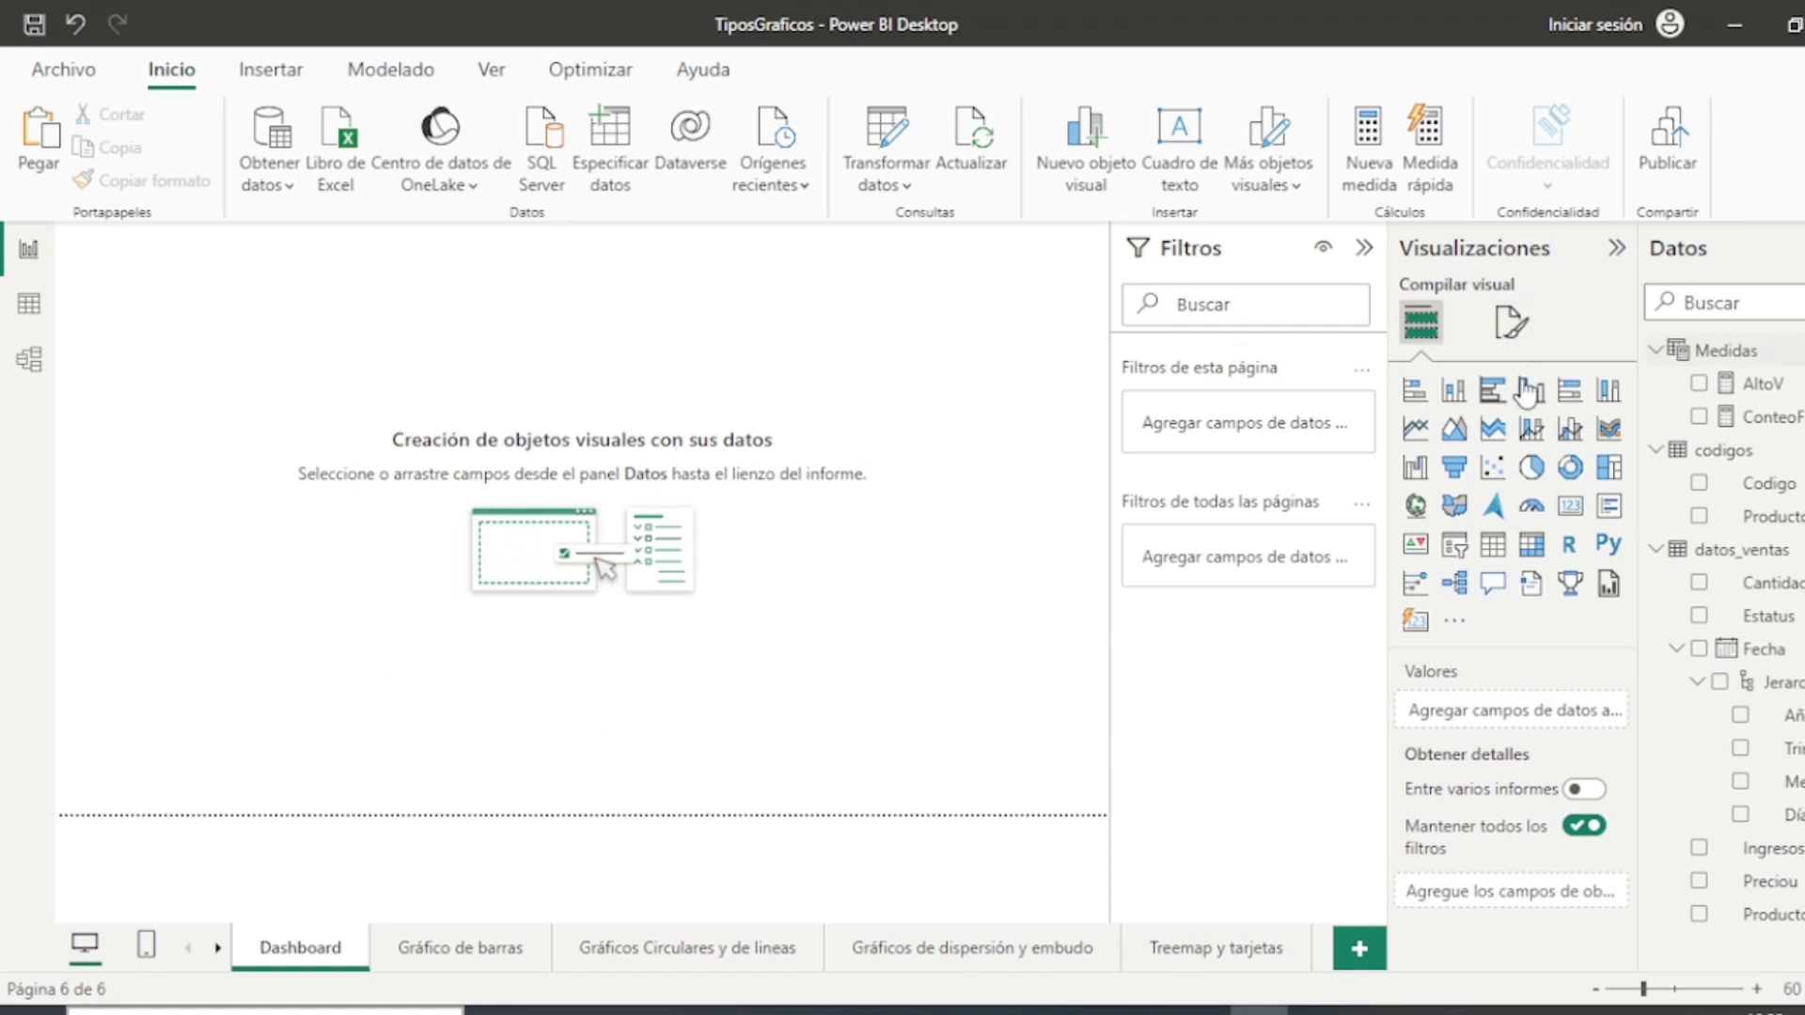
Step: Give the Dashboard page's canvas background a light gray color with 31% transparency
click(1511, 325)
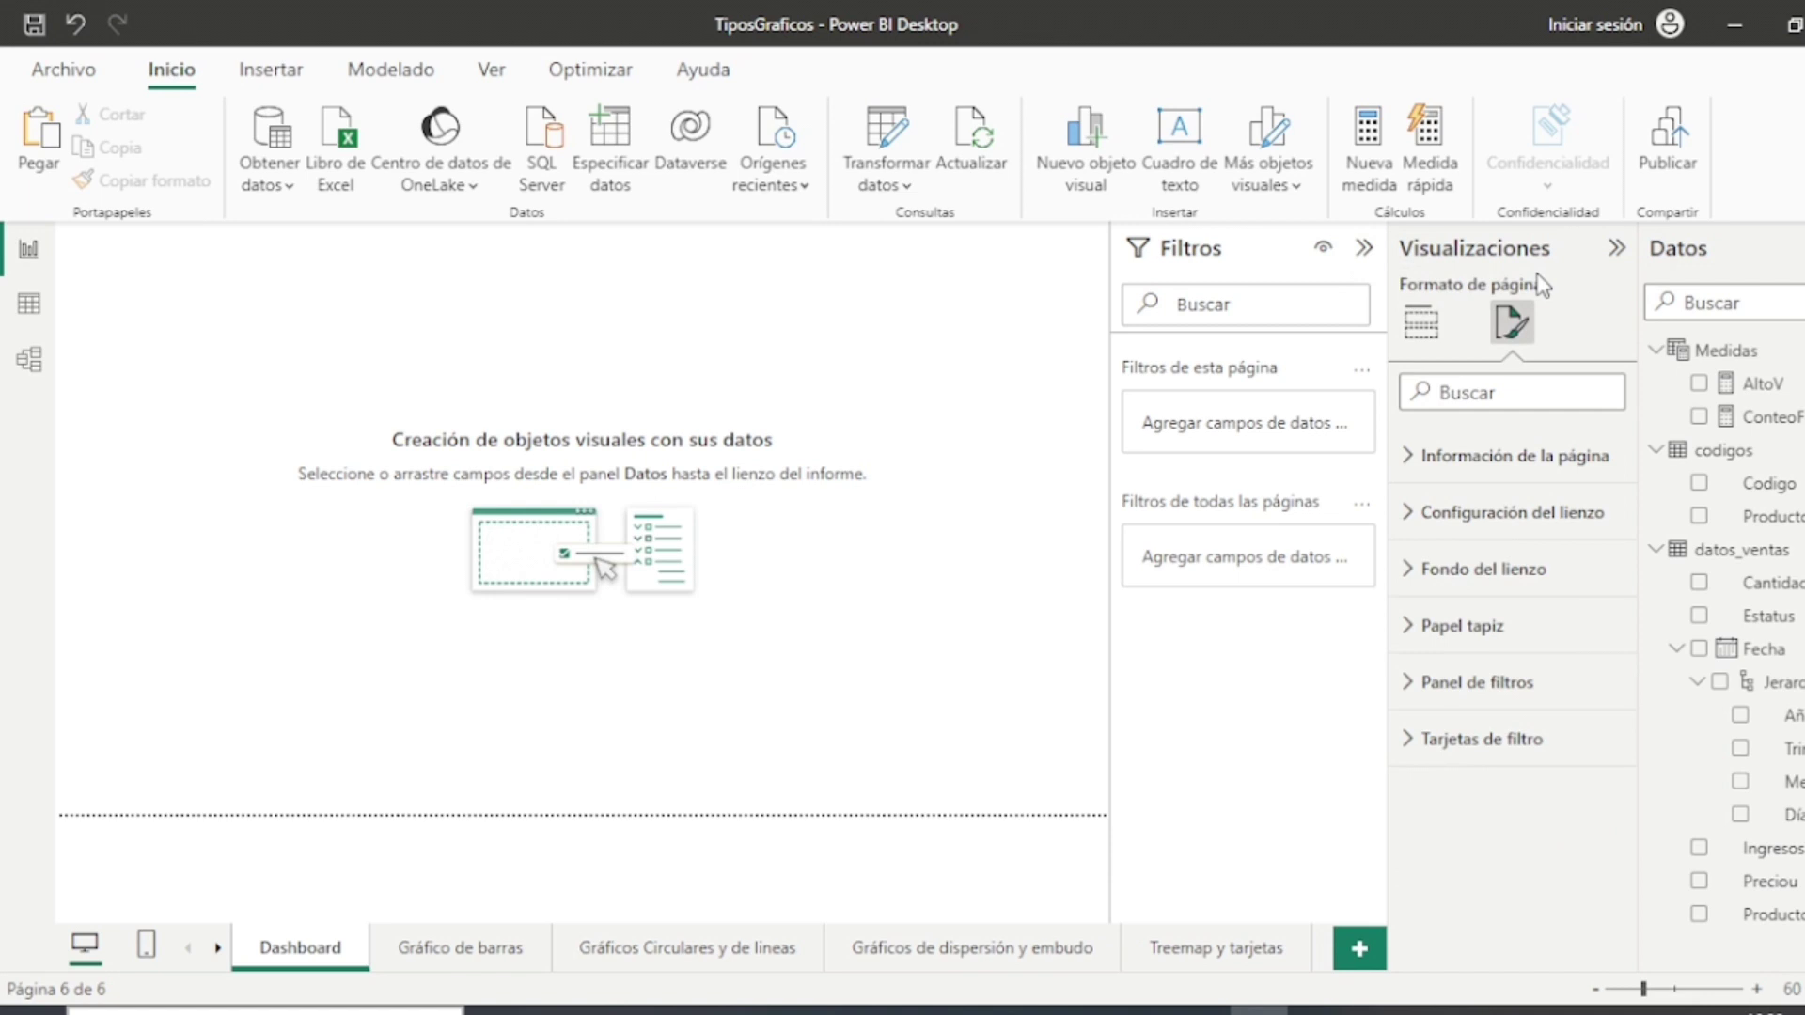
click(1410, 574)
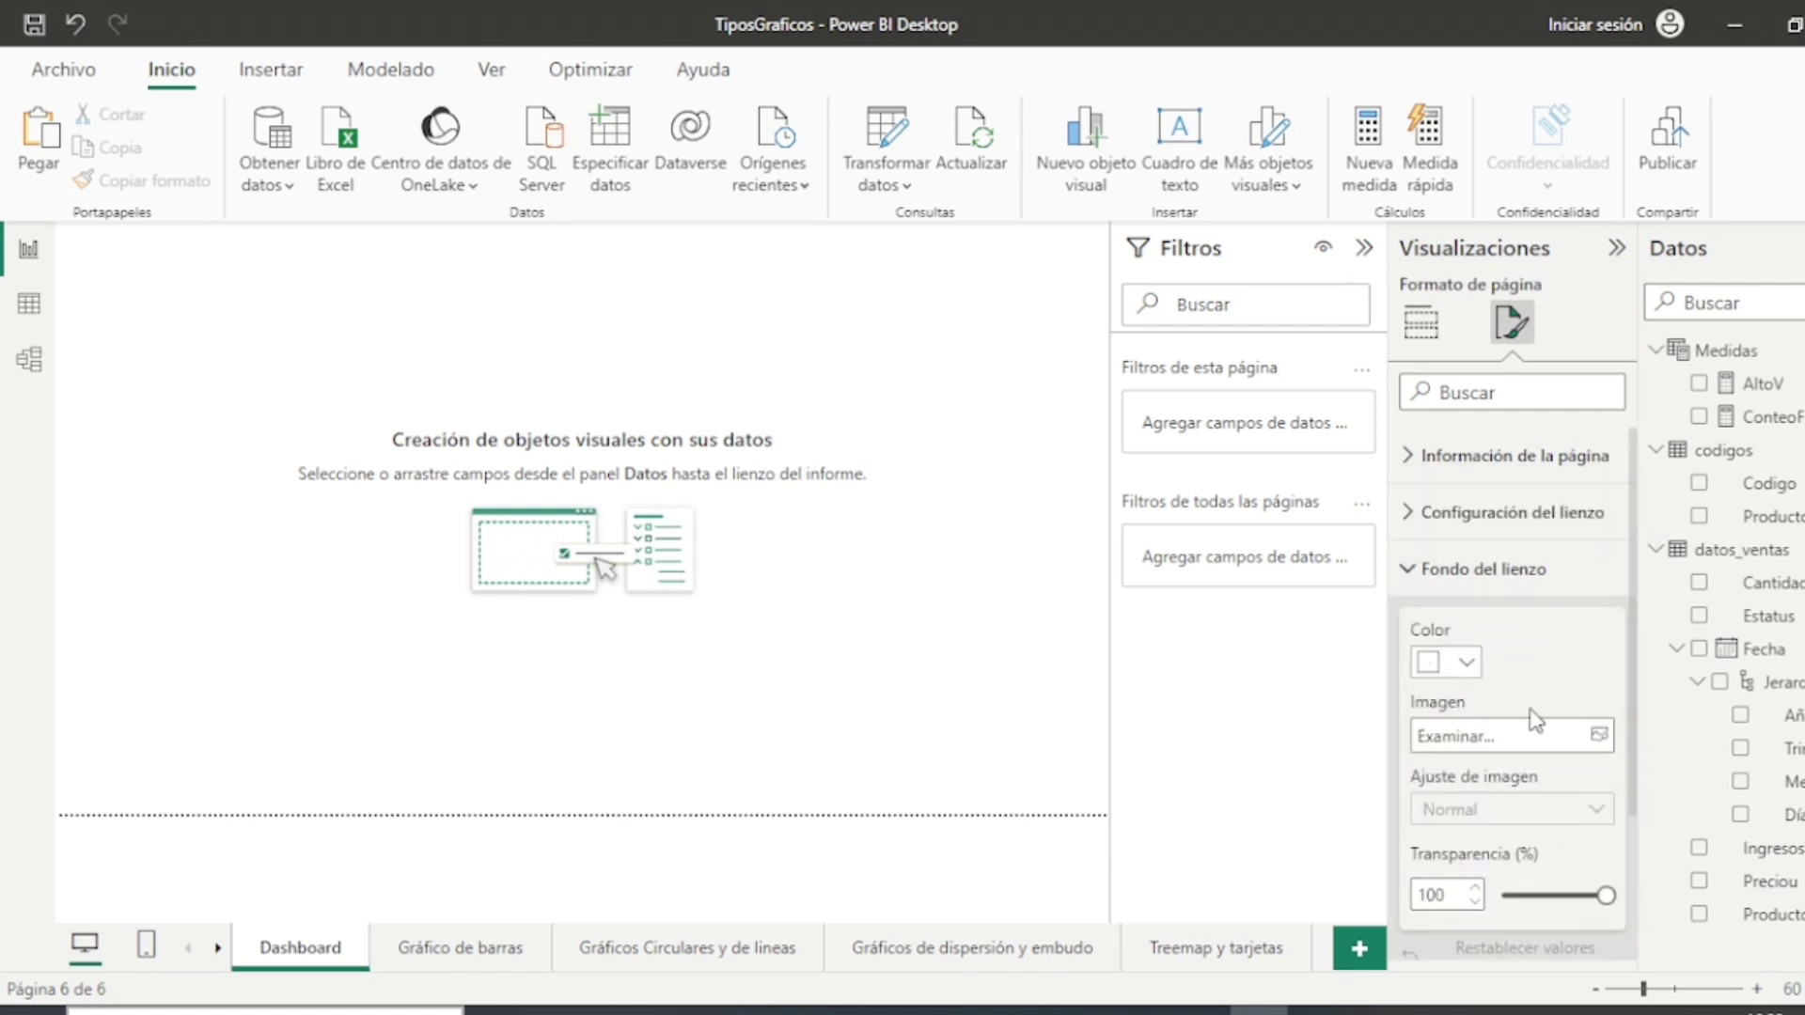
click(1476, 673)
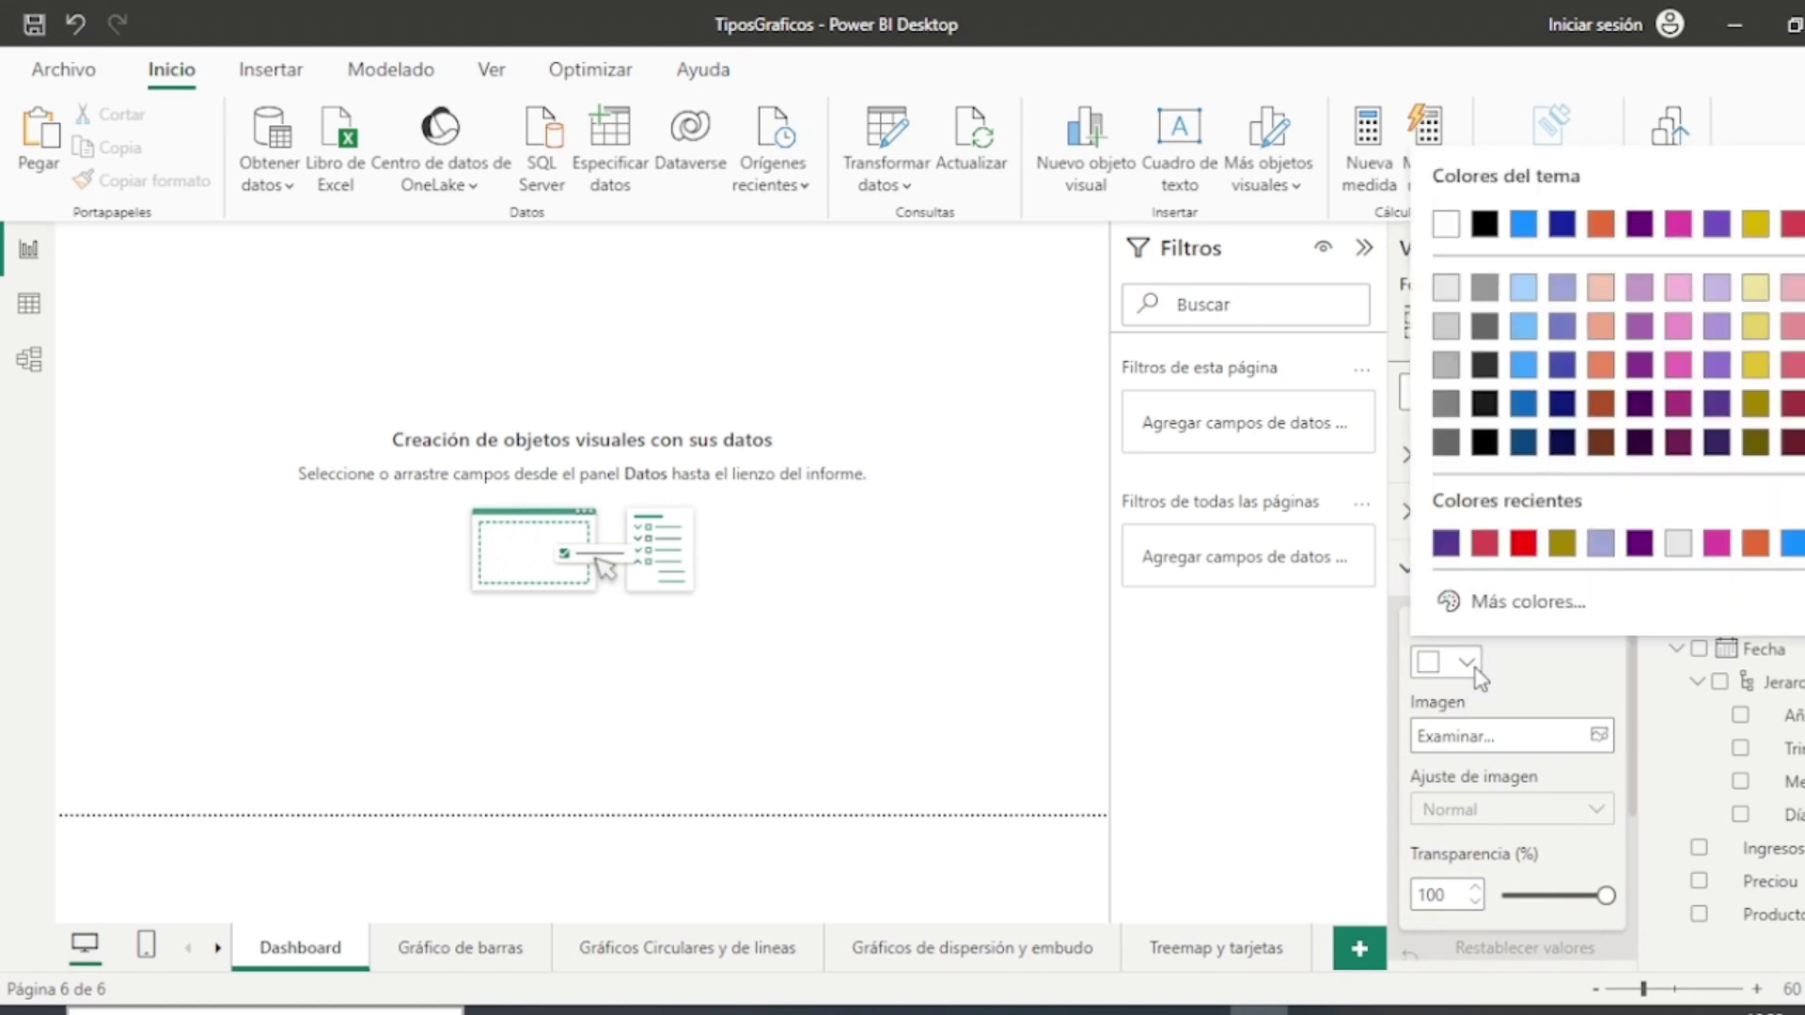
click(1541, 655)
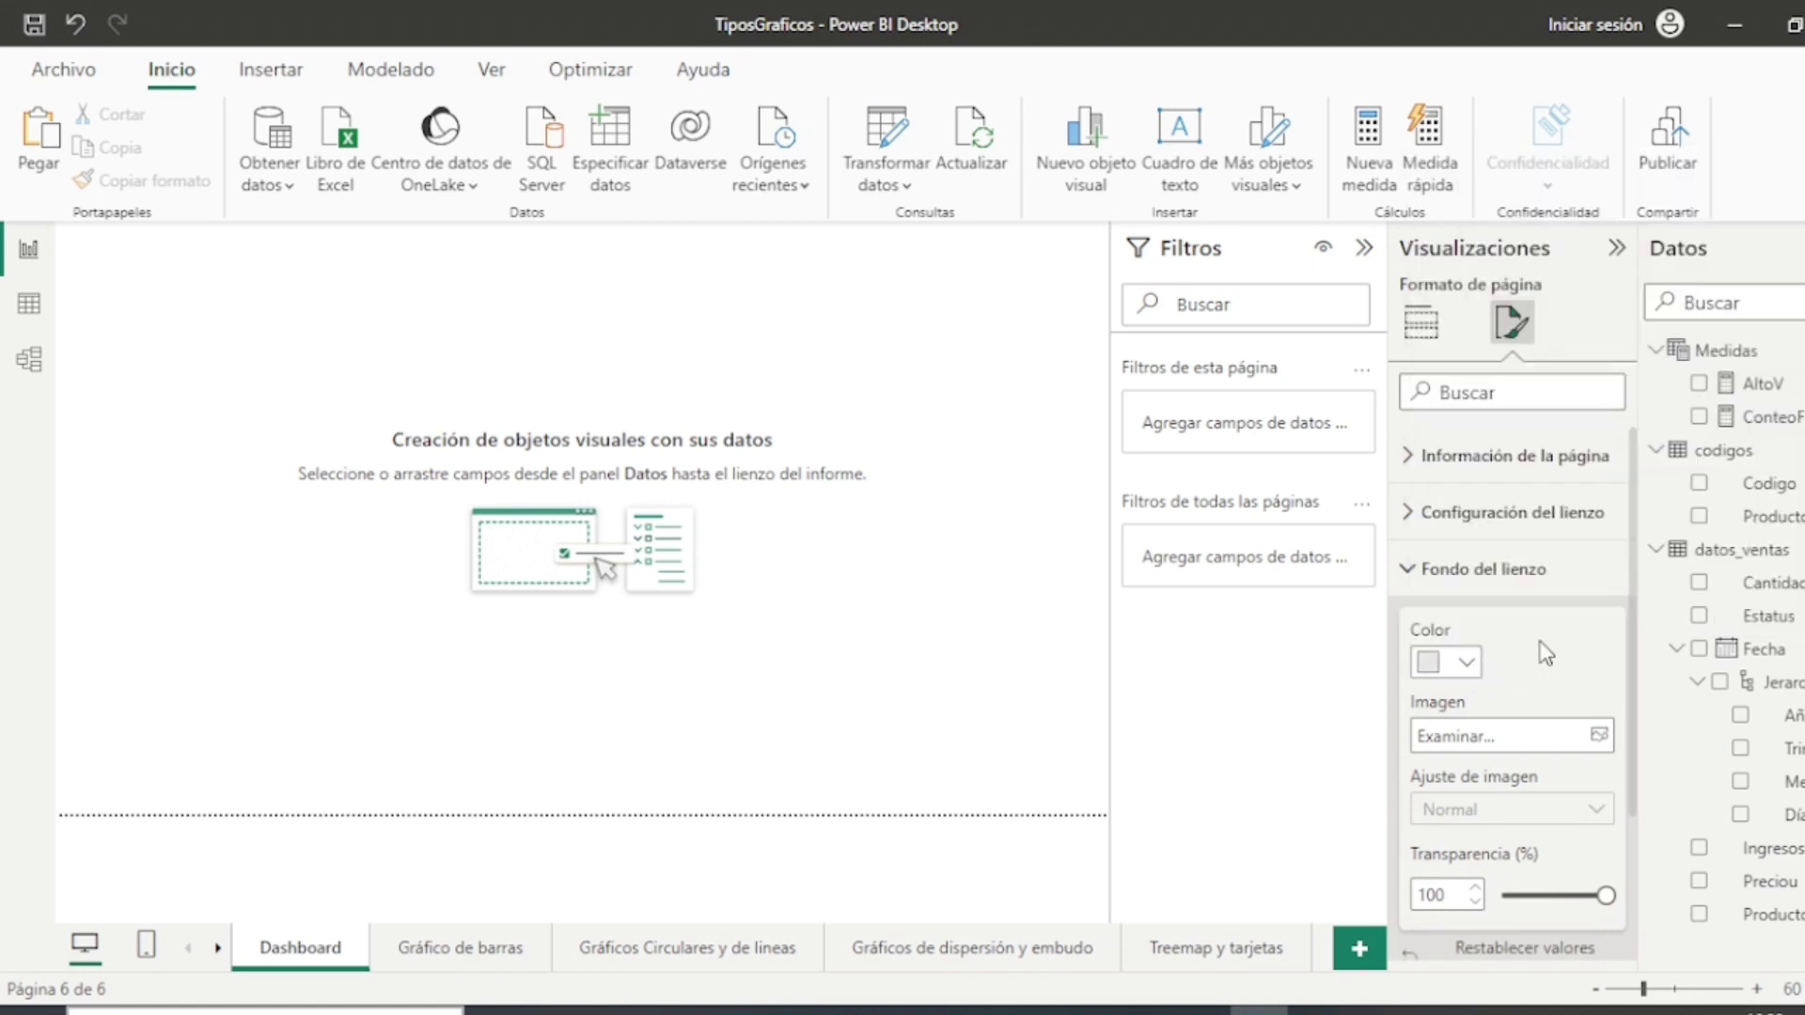
scroll(1544, 652, down, 1)
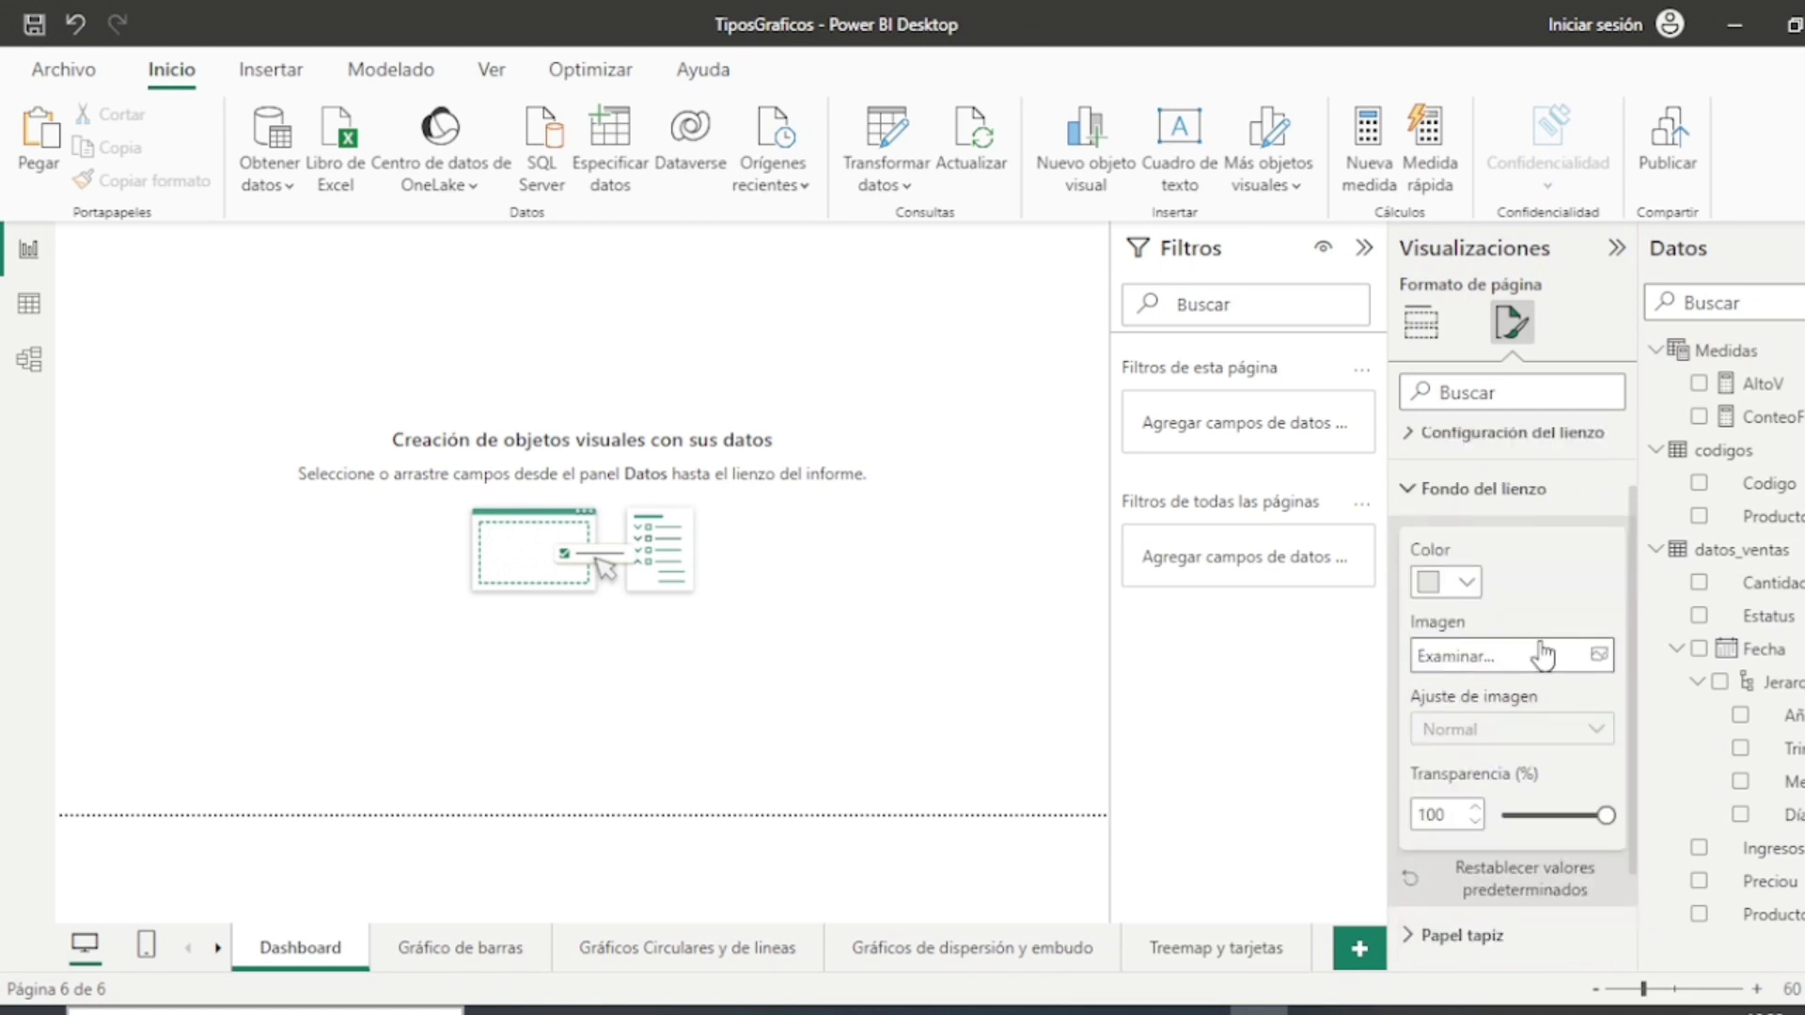
drag(1605, 817, 1534, 817)
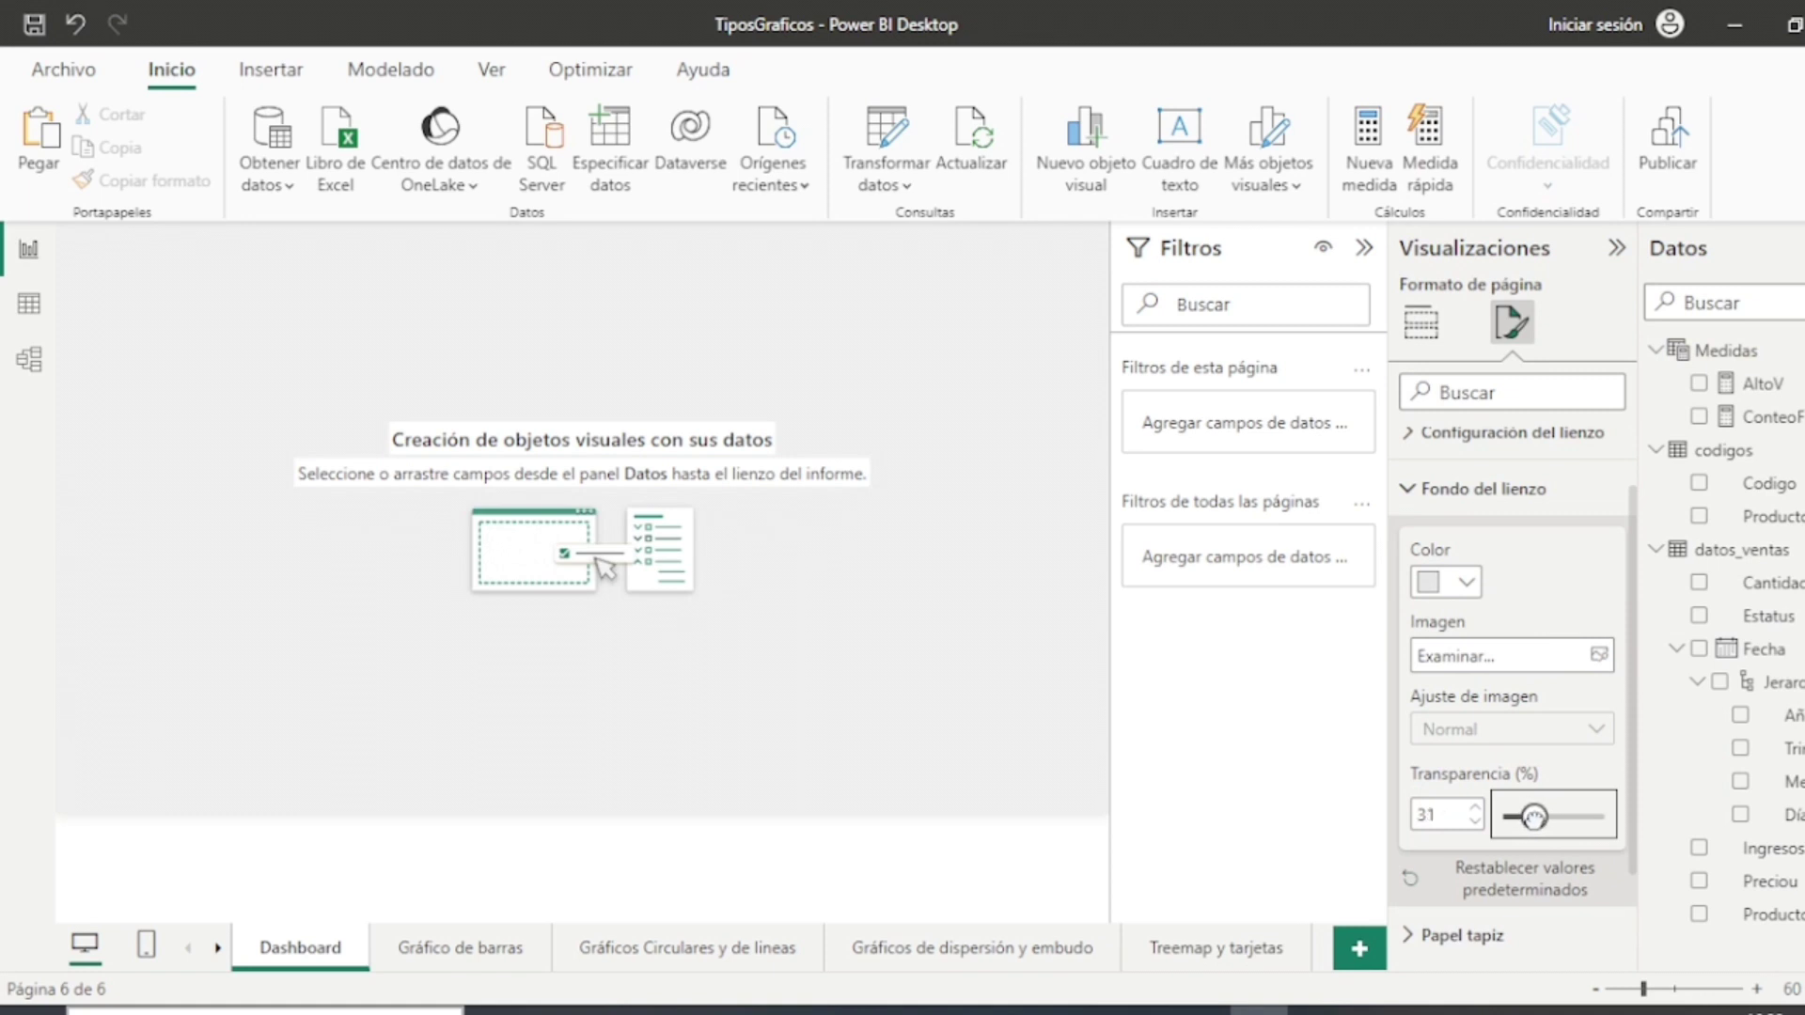
Step: Examine the Dashboard page's wallpaper options, canvas type choices and page information settings
scroll(1538, 746, down, 1)
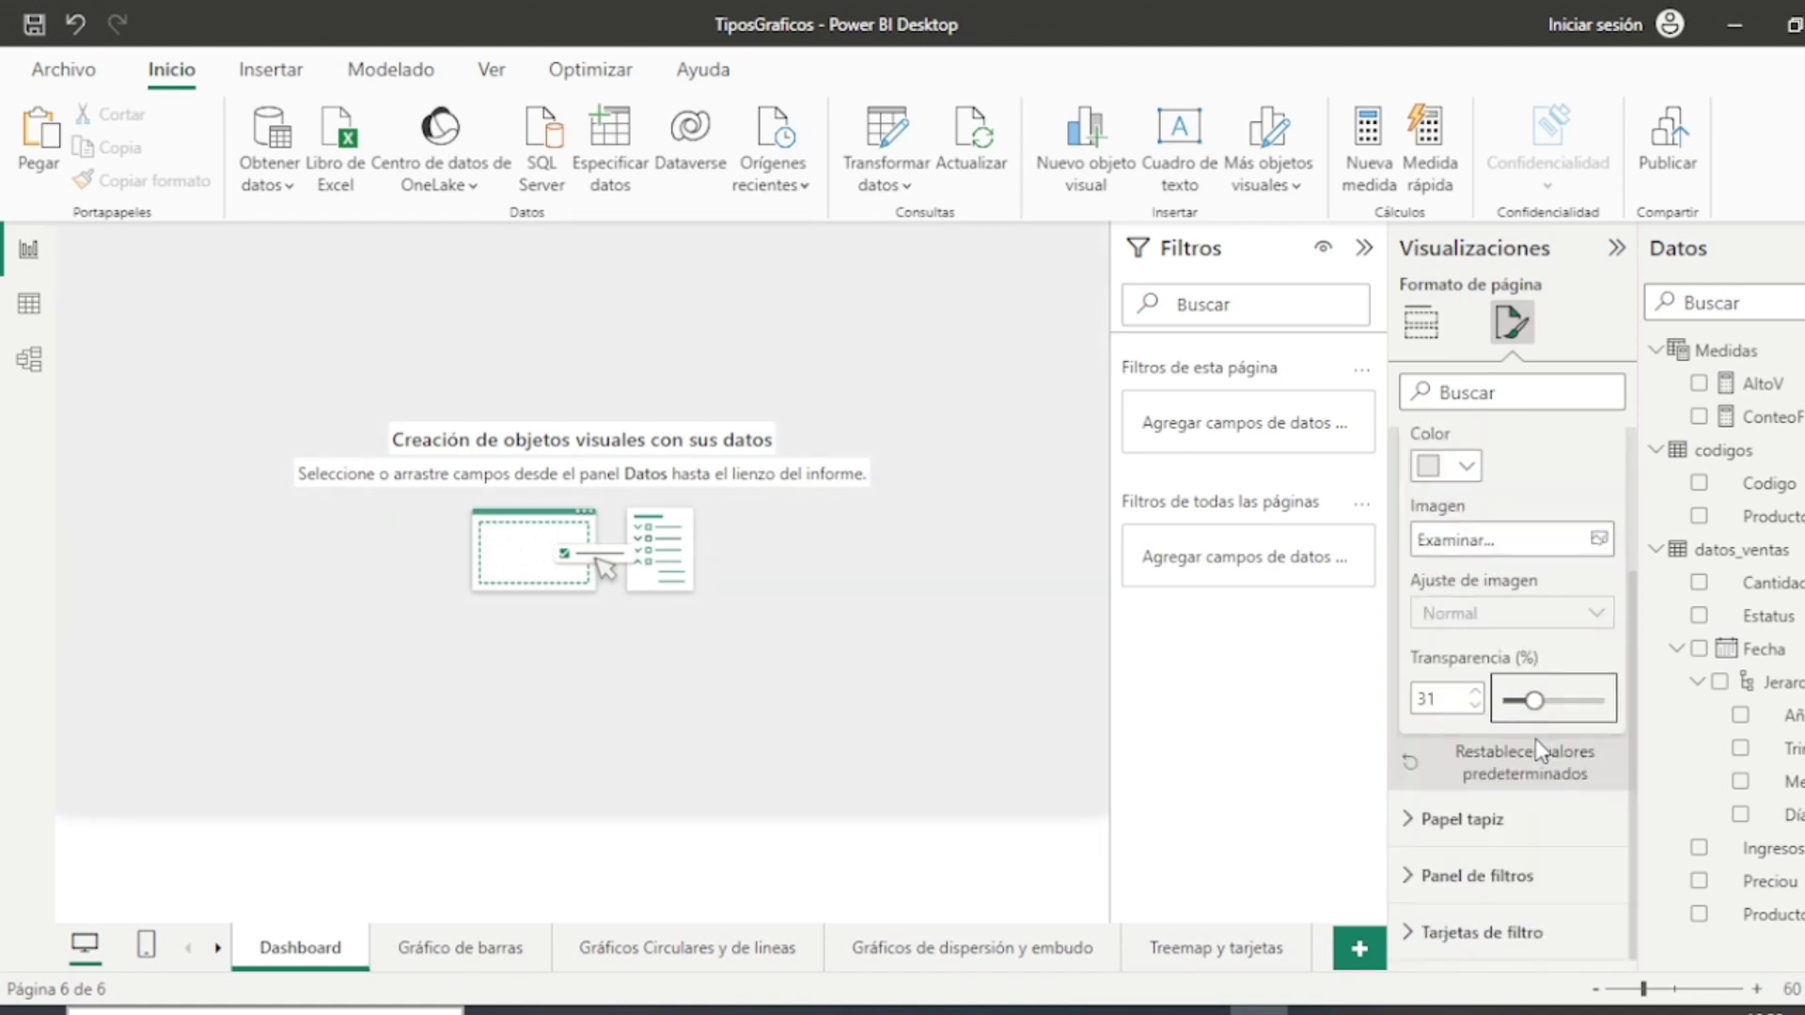
click(1407, 820)
scroll(1592, 805, down, 1)
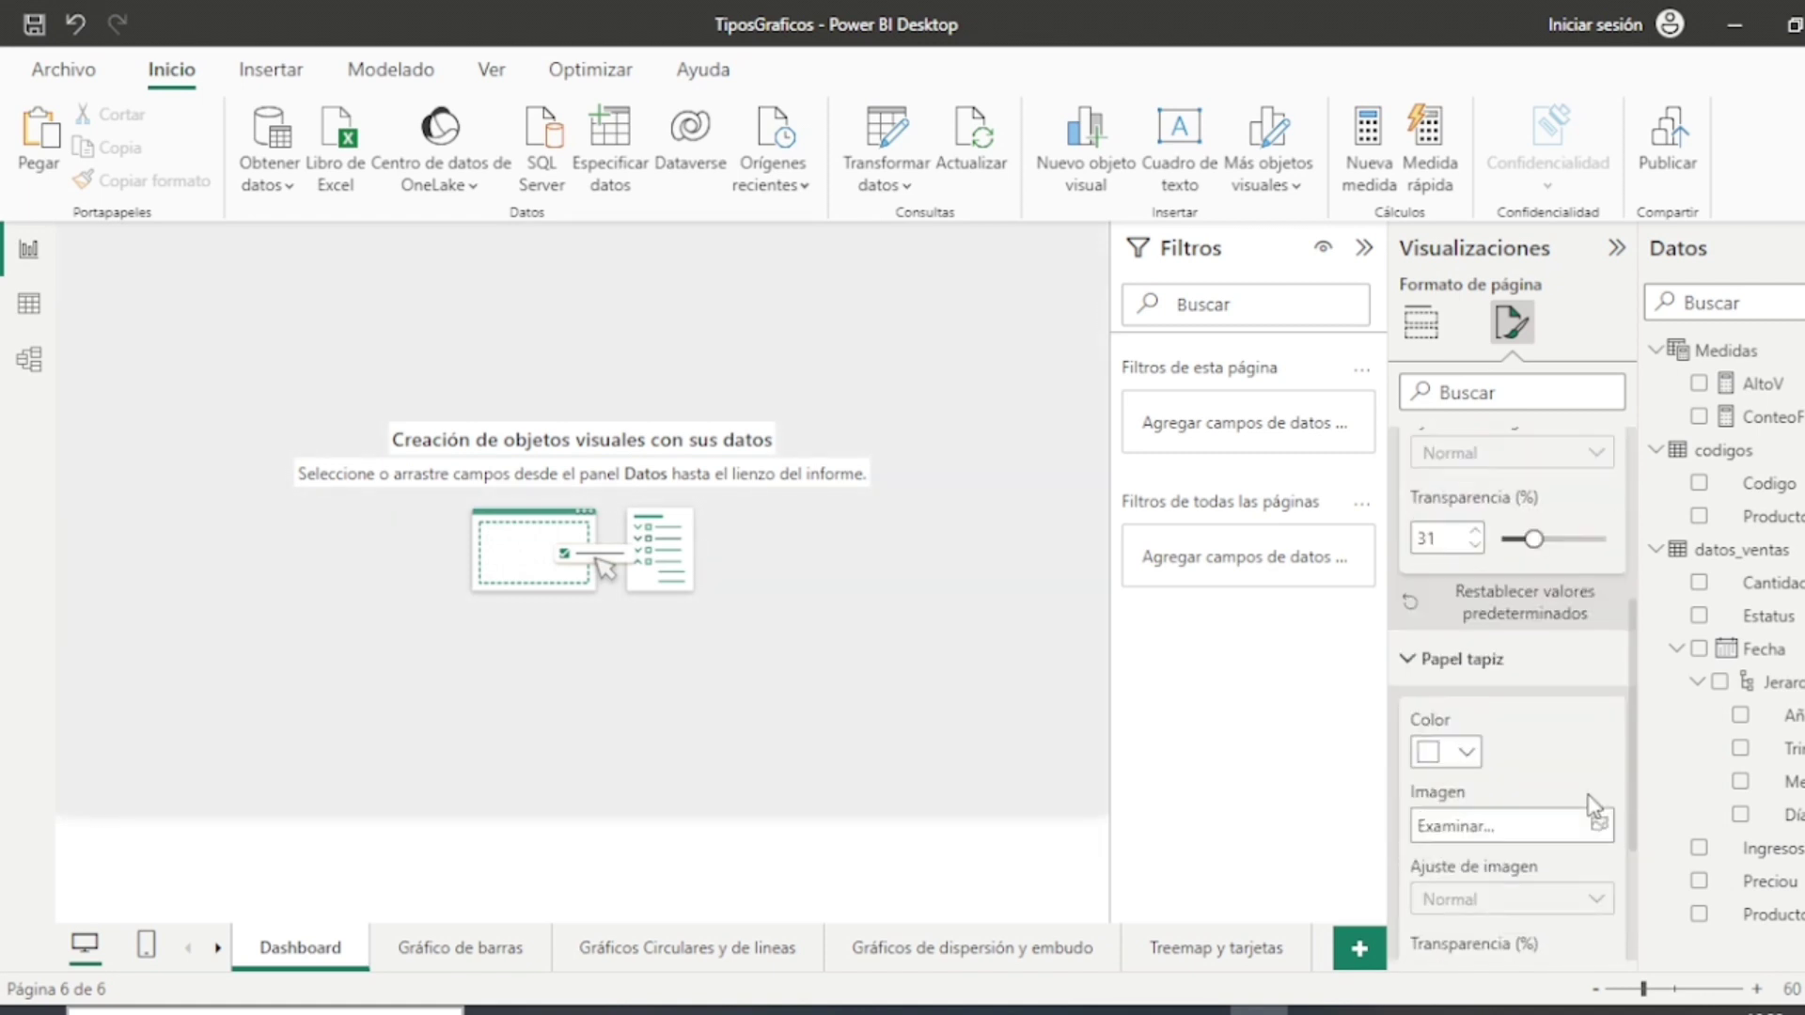
scroll(1591, 806, down, 1)
scroll(1532, 808, down, 1)
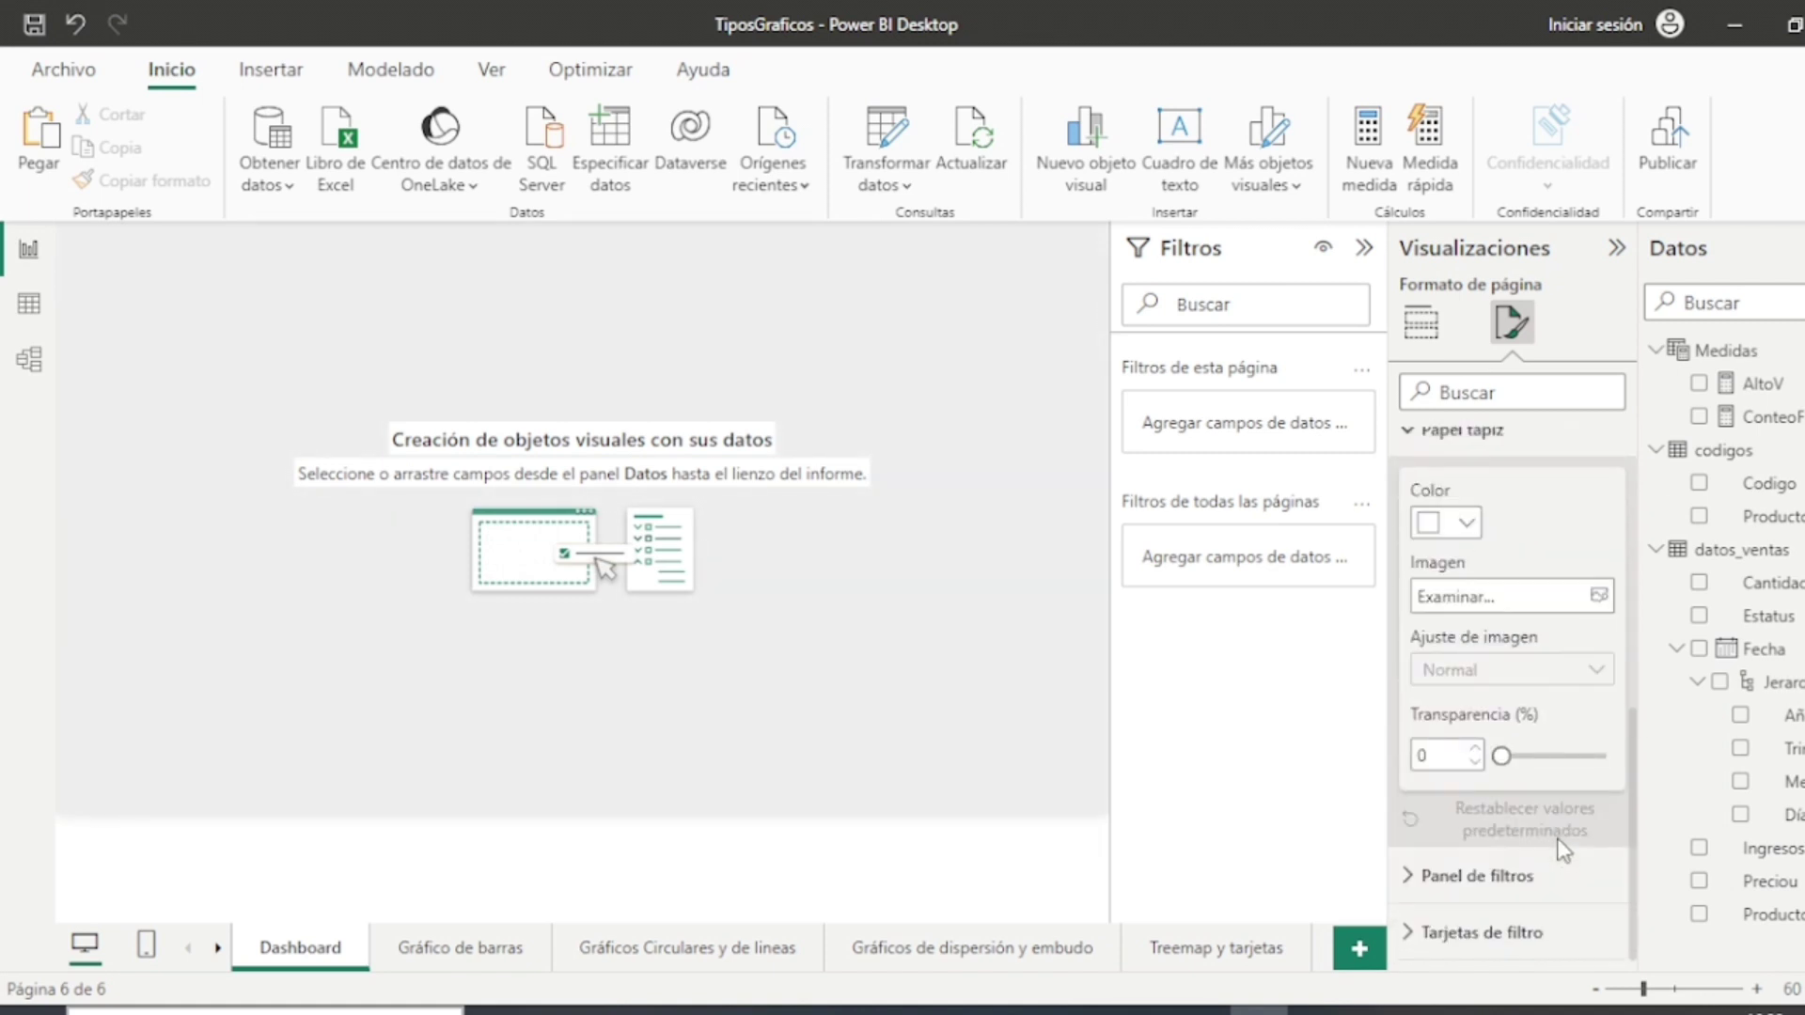
scroll(1563, 850, up, 5)
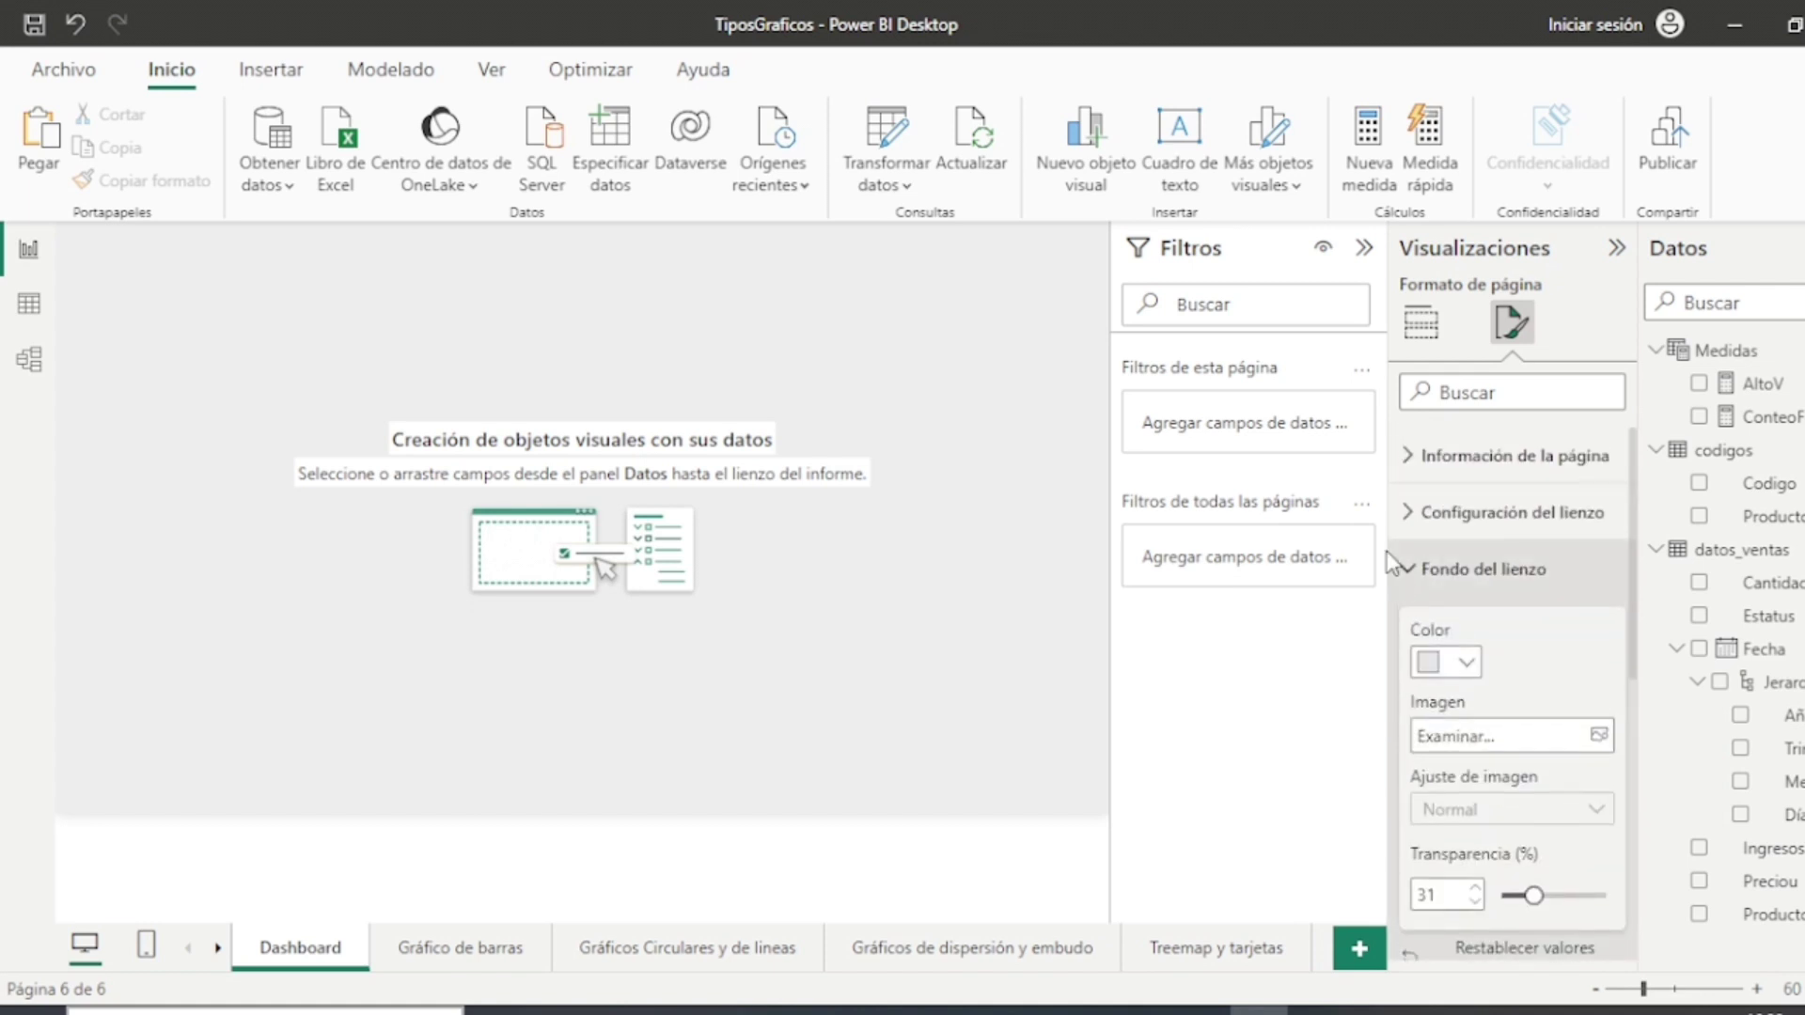
click(1415, 513)
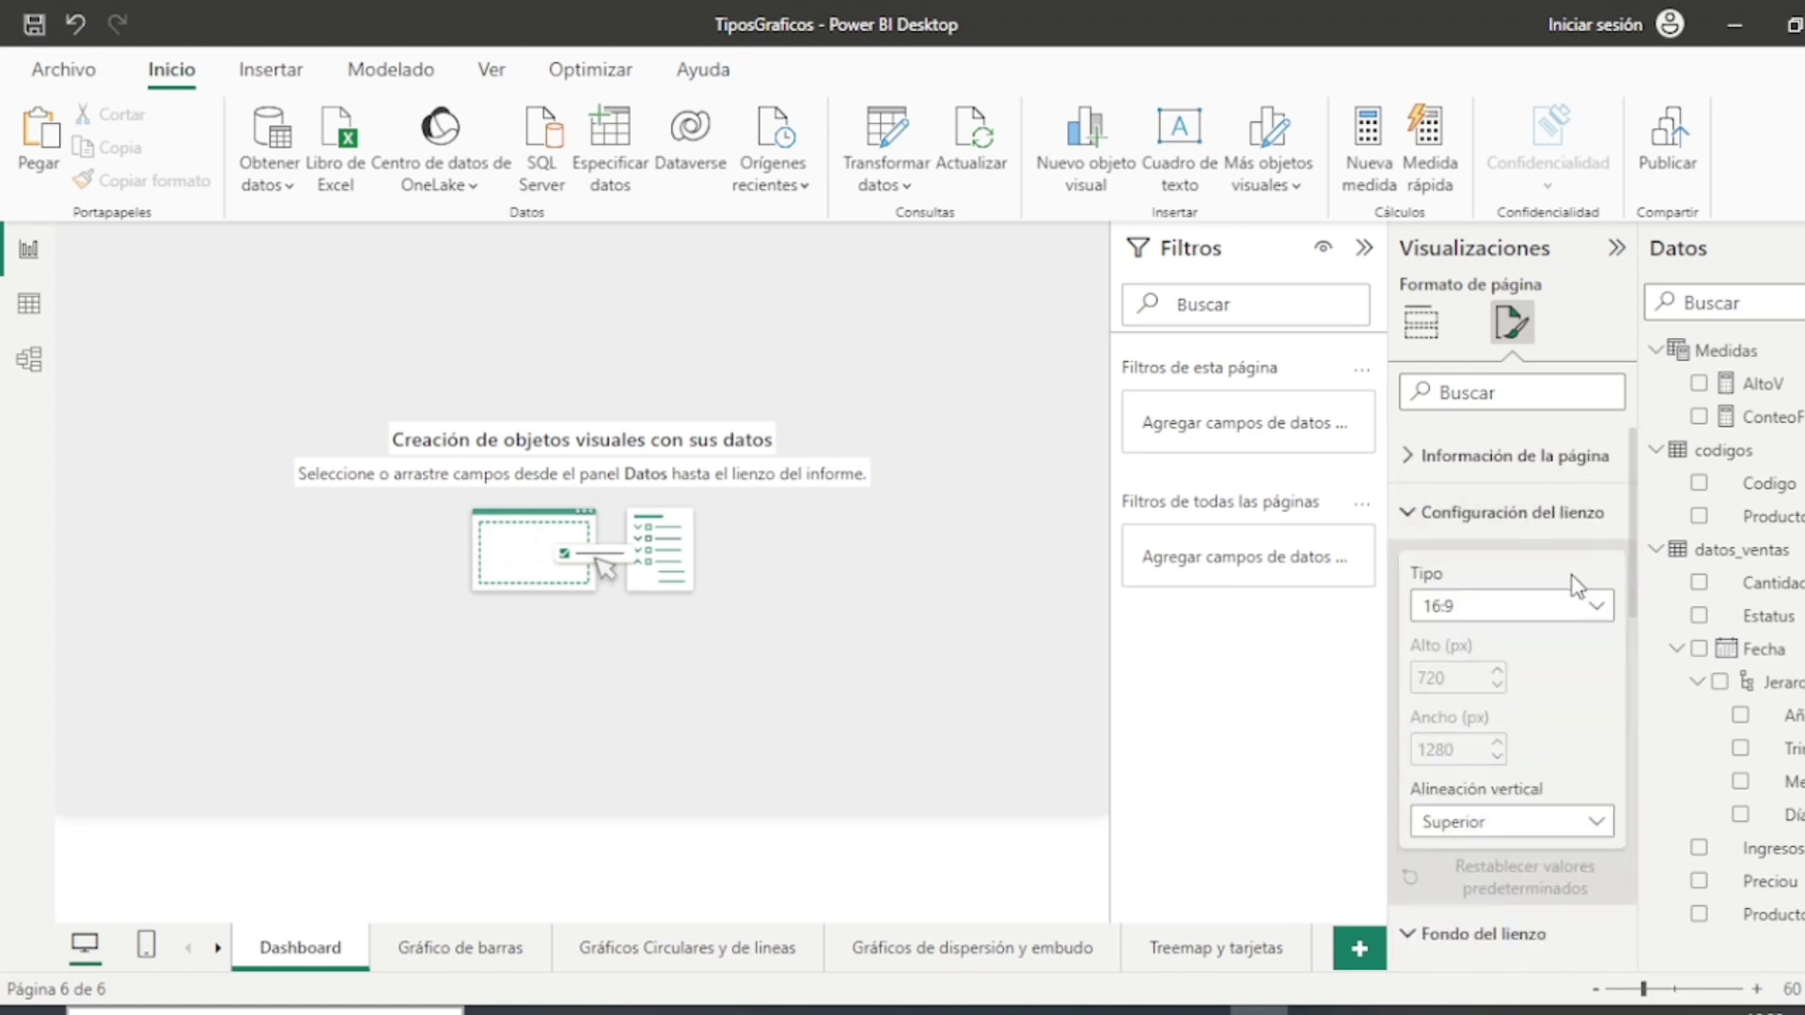
click(1529, 611)
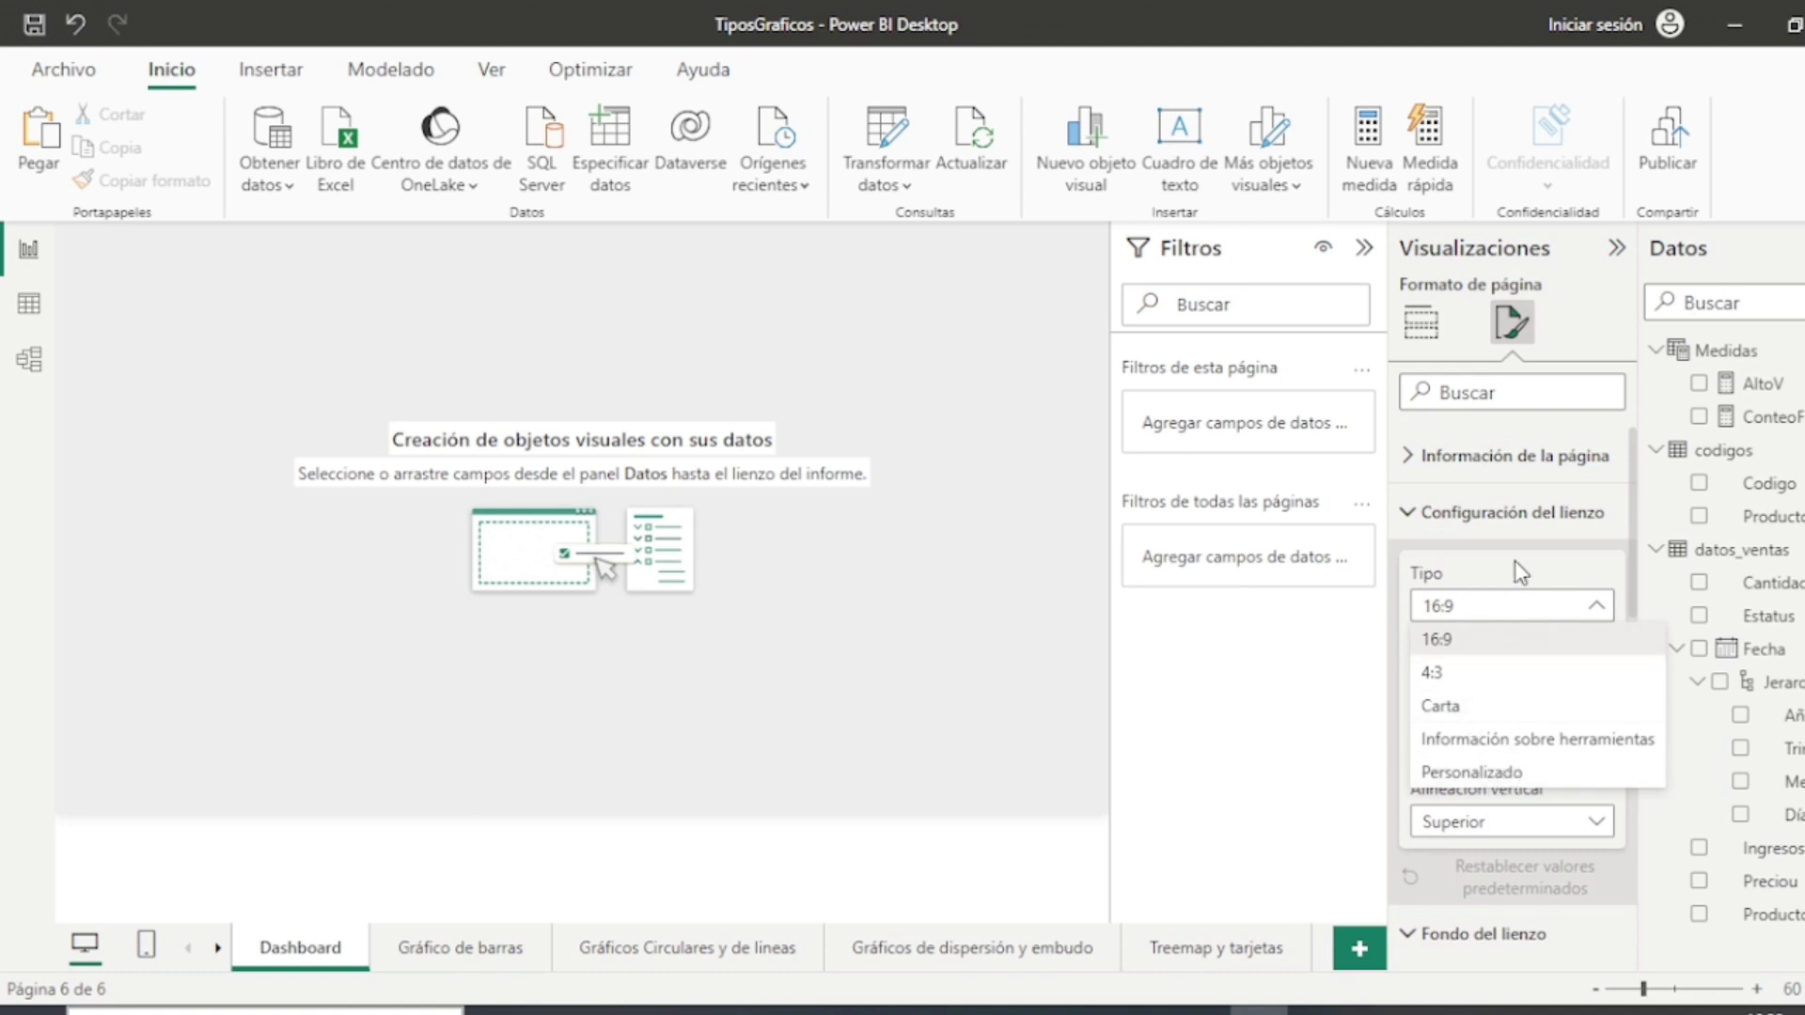
click(1409, 456)
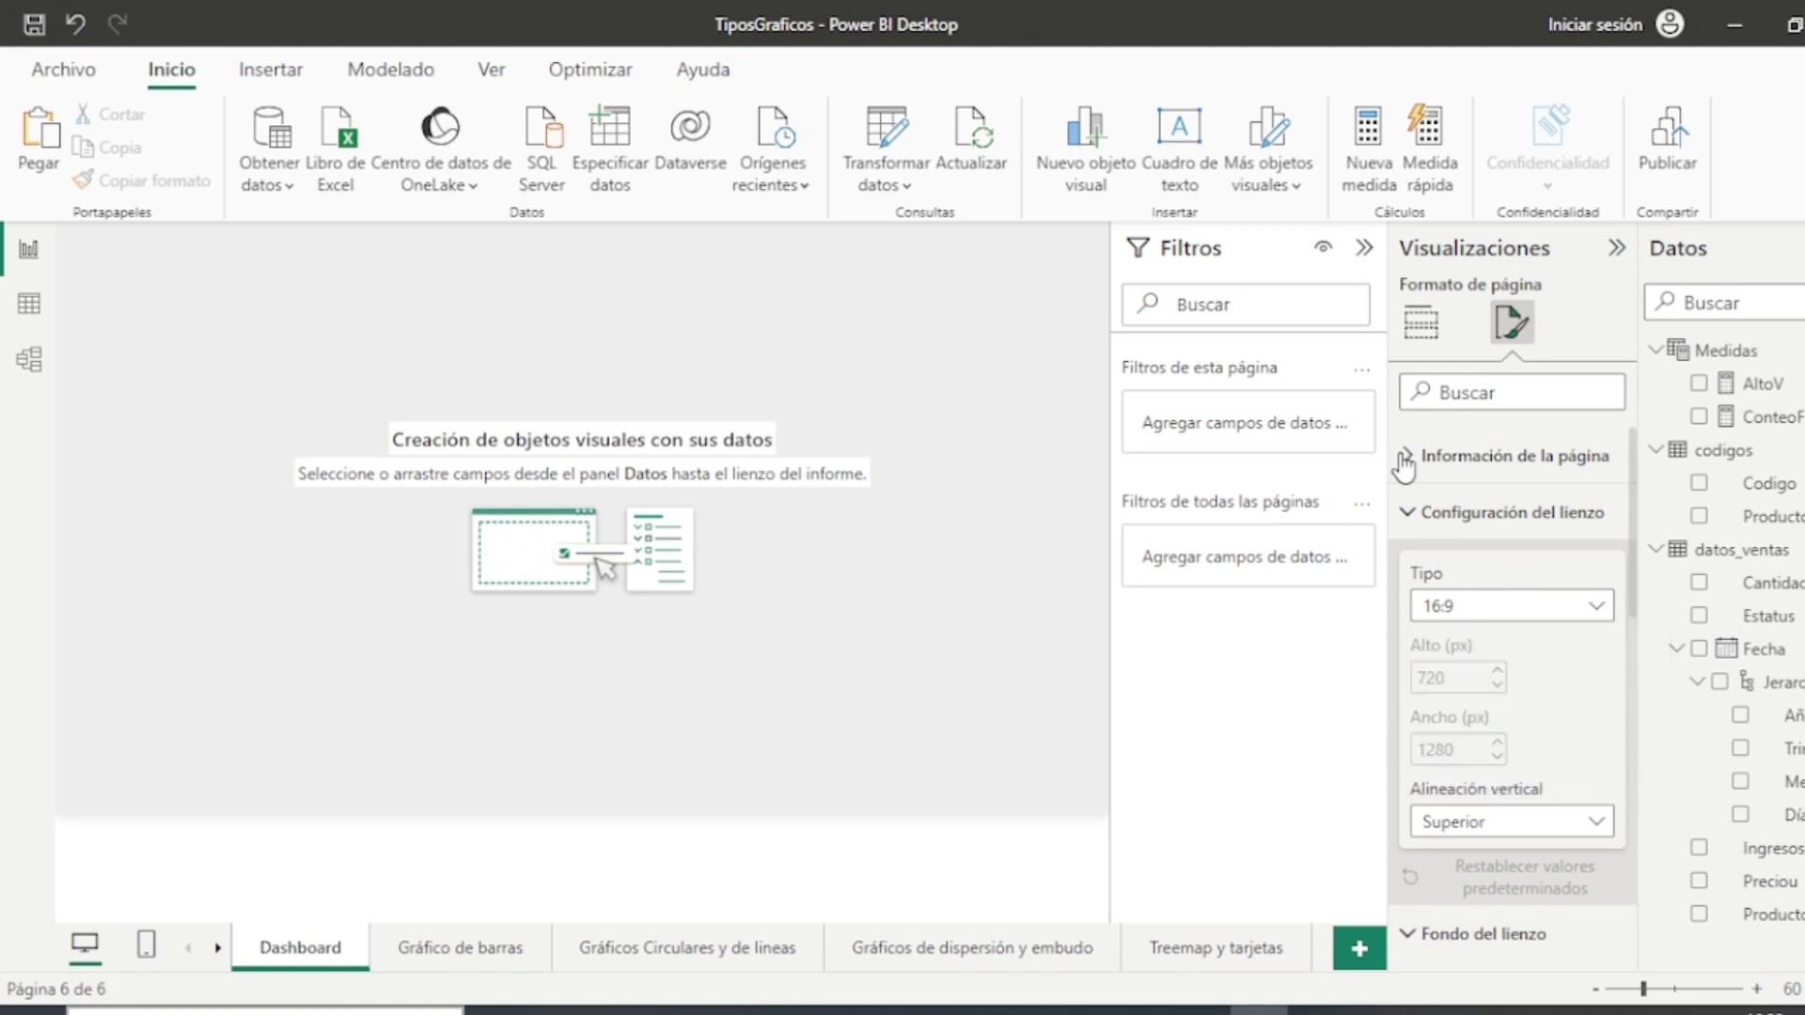
click(1409, 456)
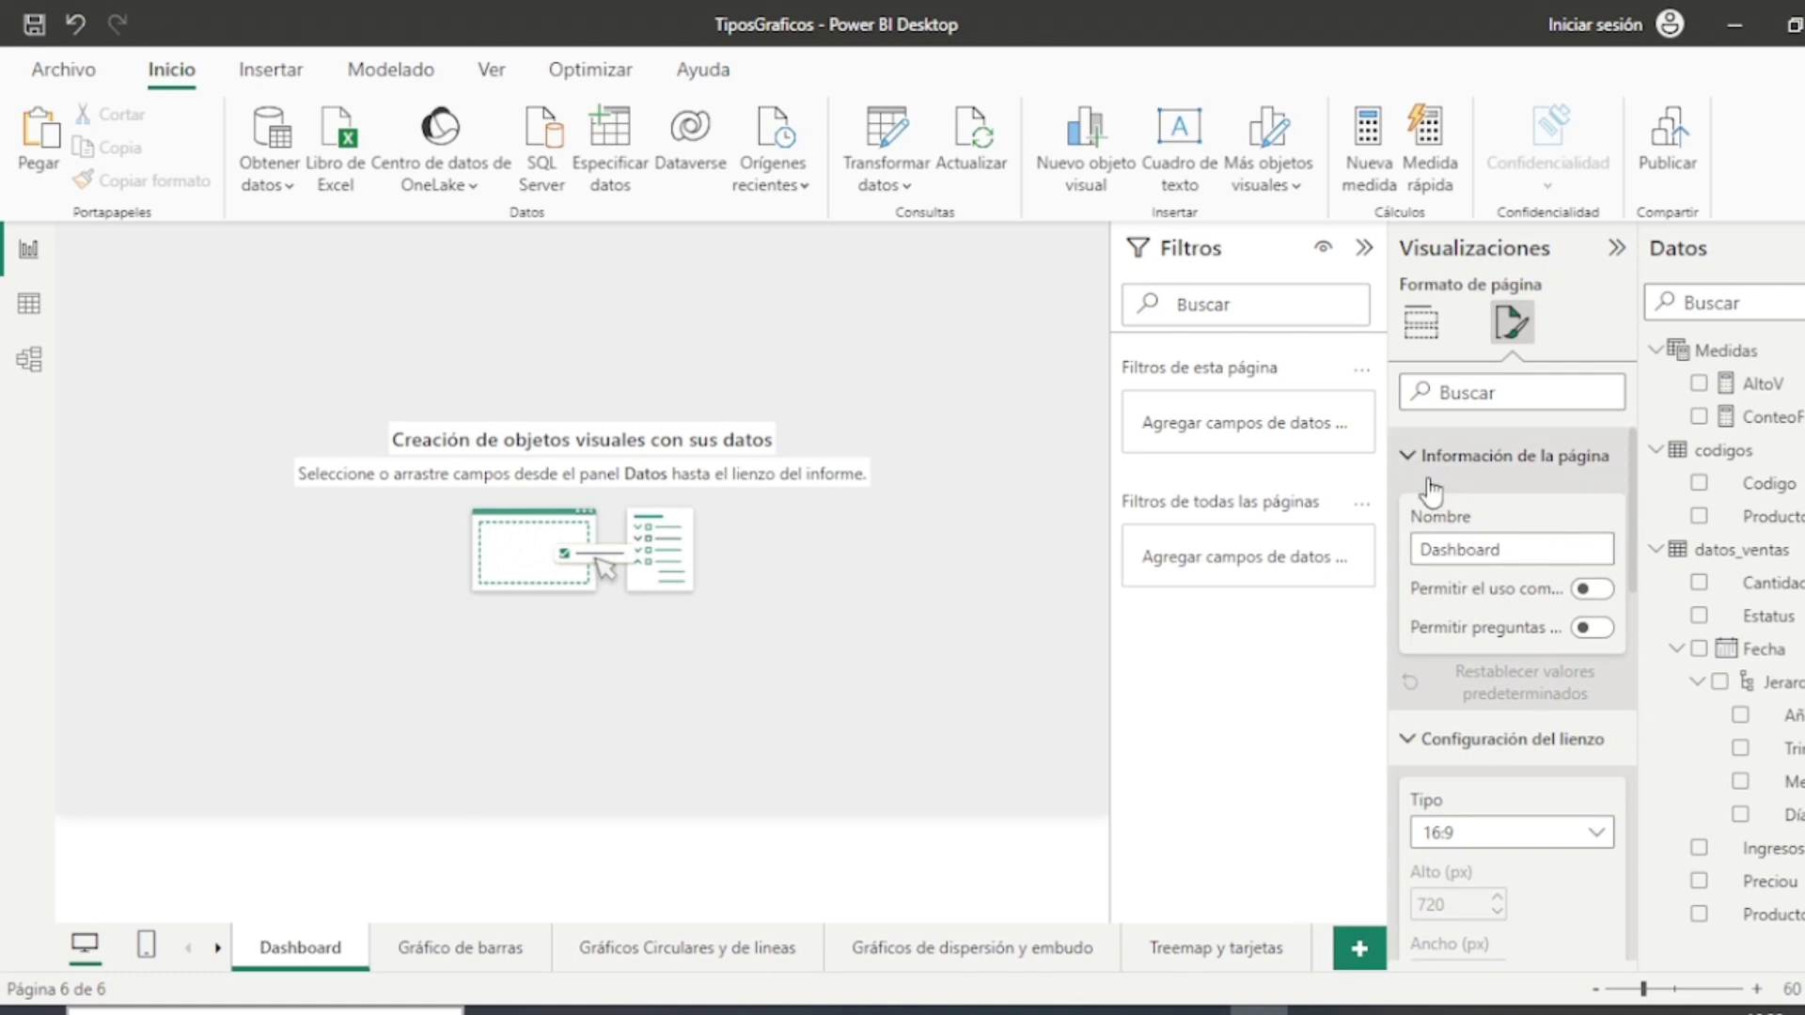
Step: Insert a text box on the Dashboard page, widen it and enter the title "DASHBOARD VENTAS FARMACIA"
click(1410, 455)
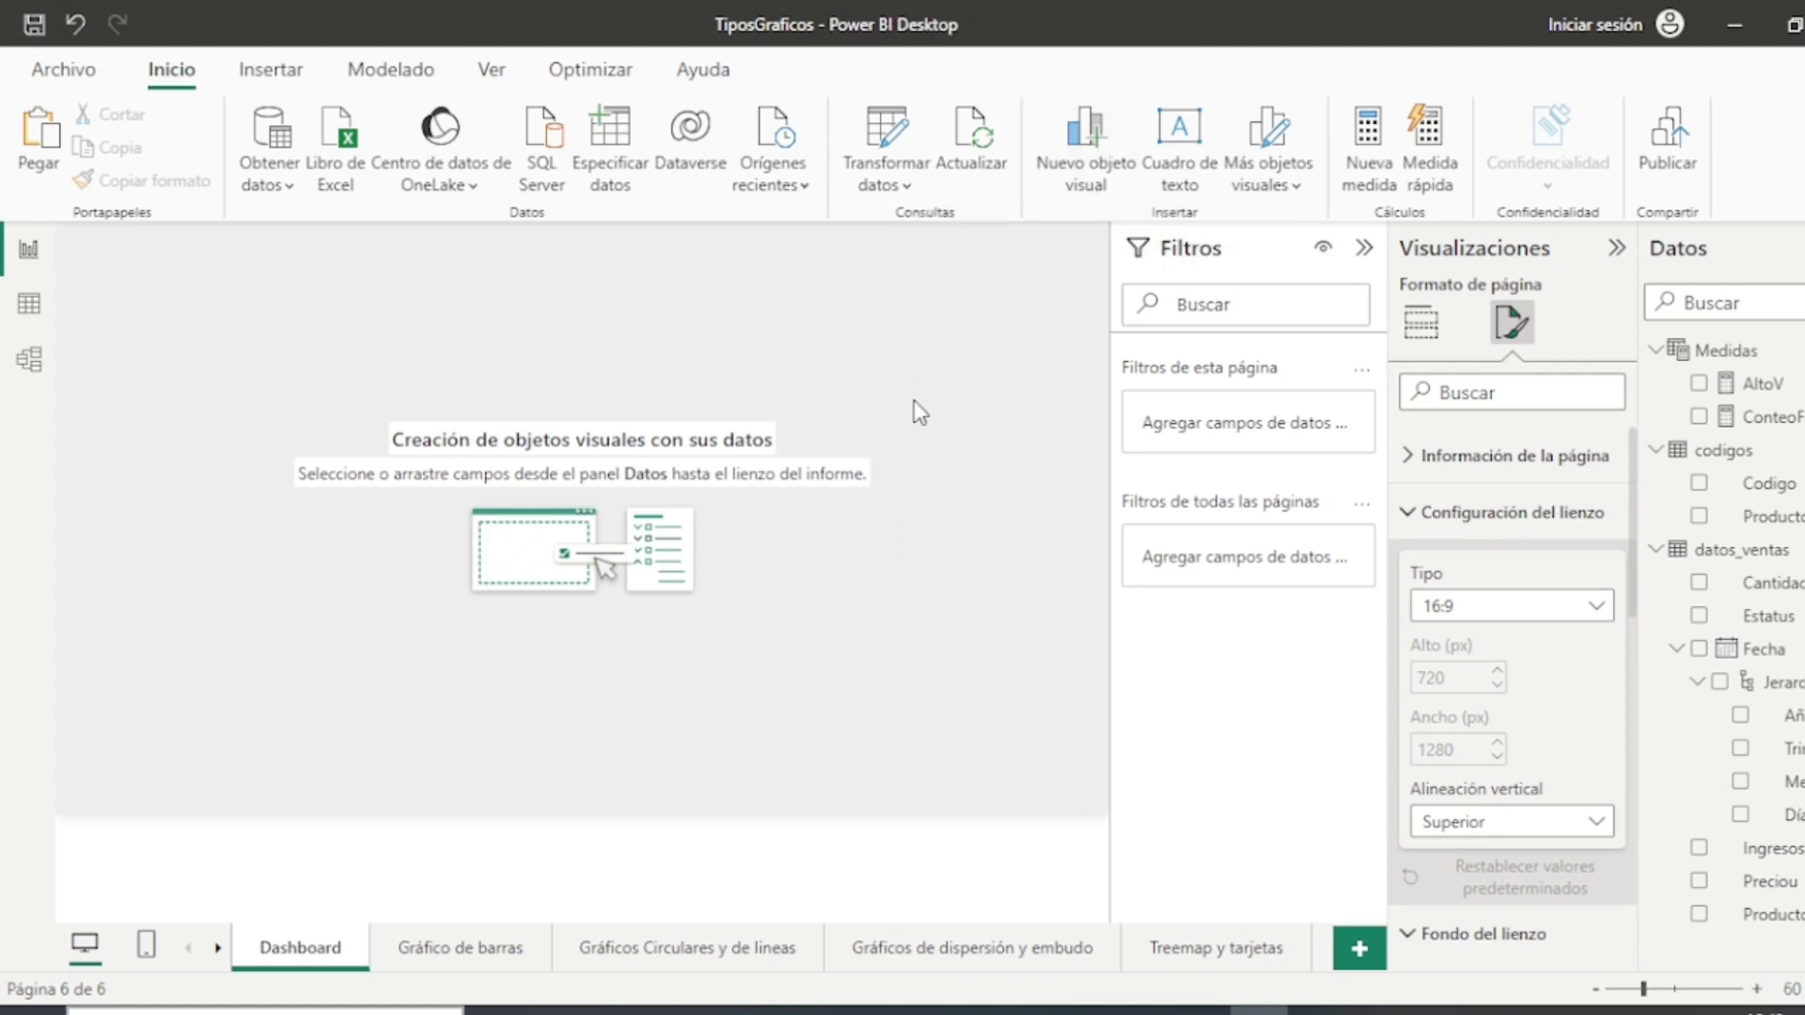
click(1092, 189)
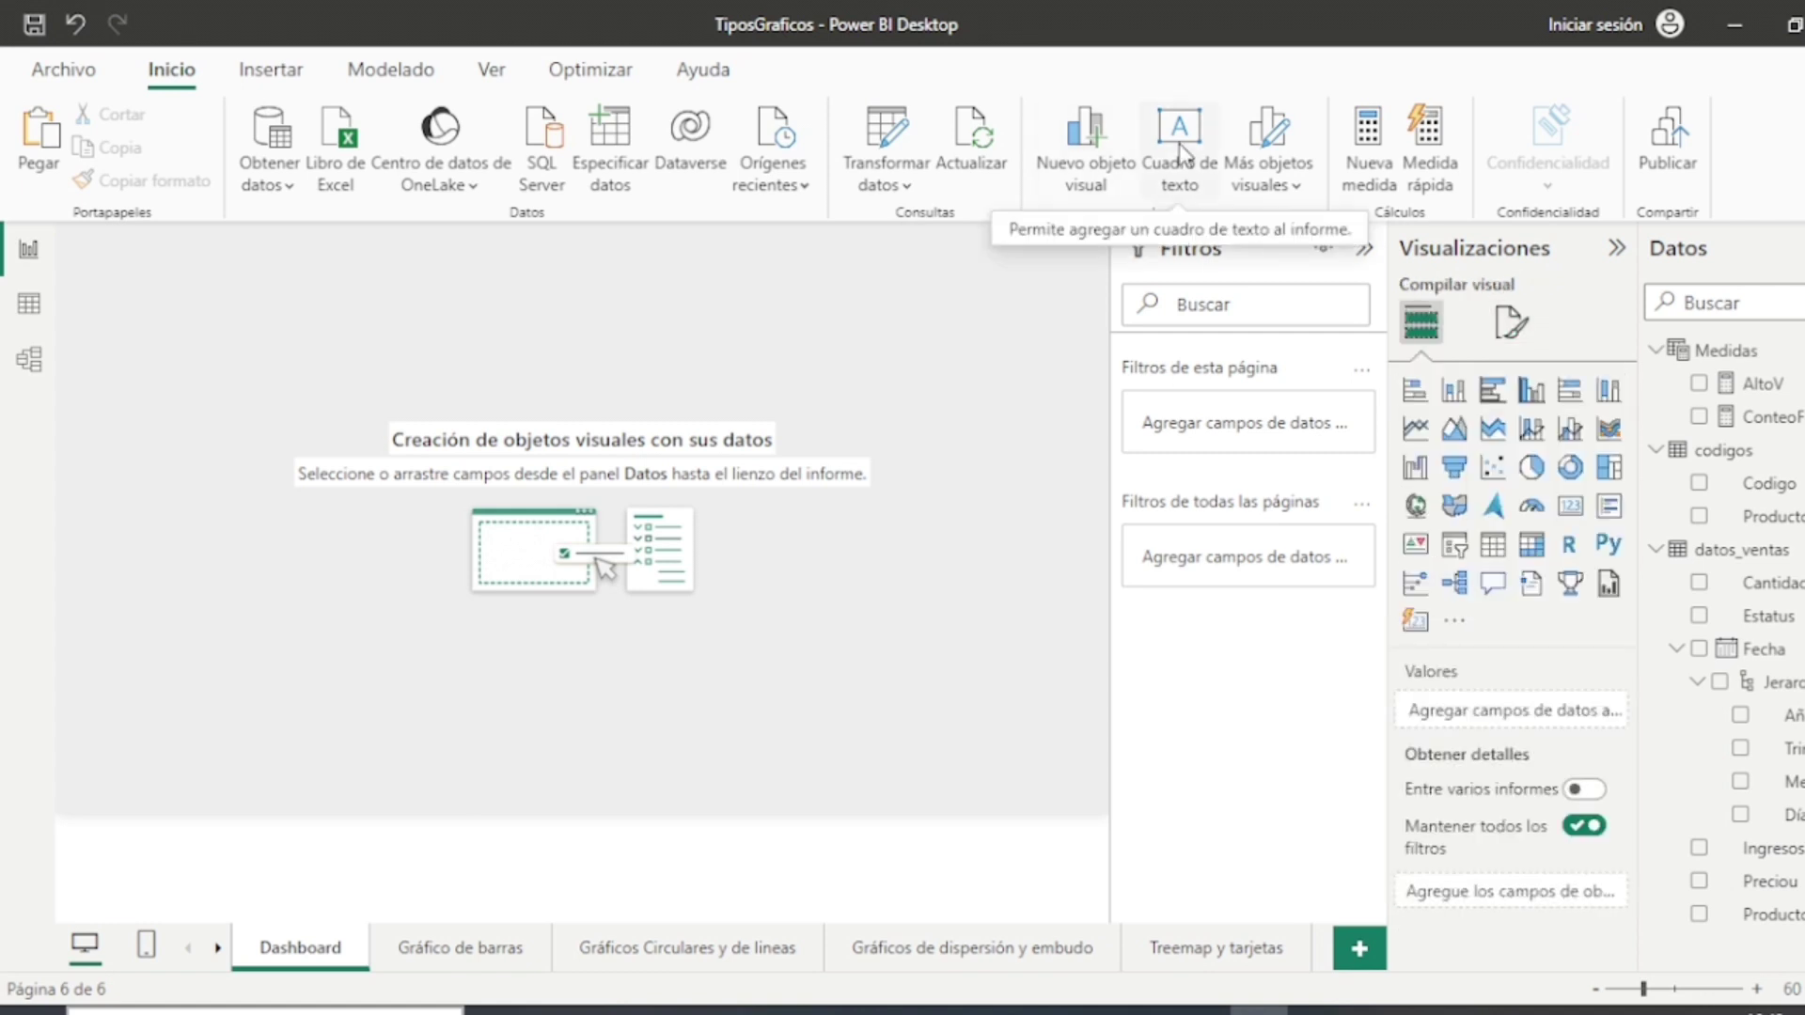
click(1182, 154)
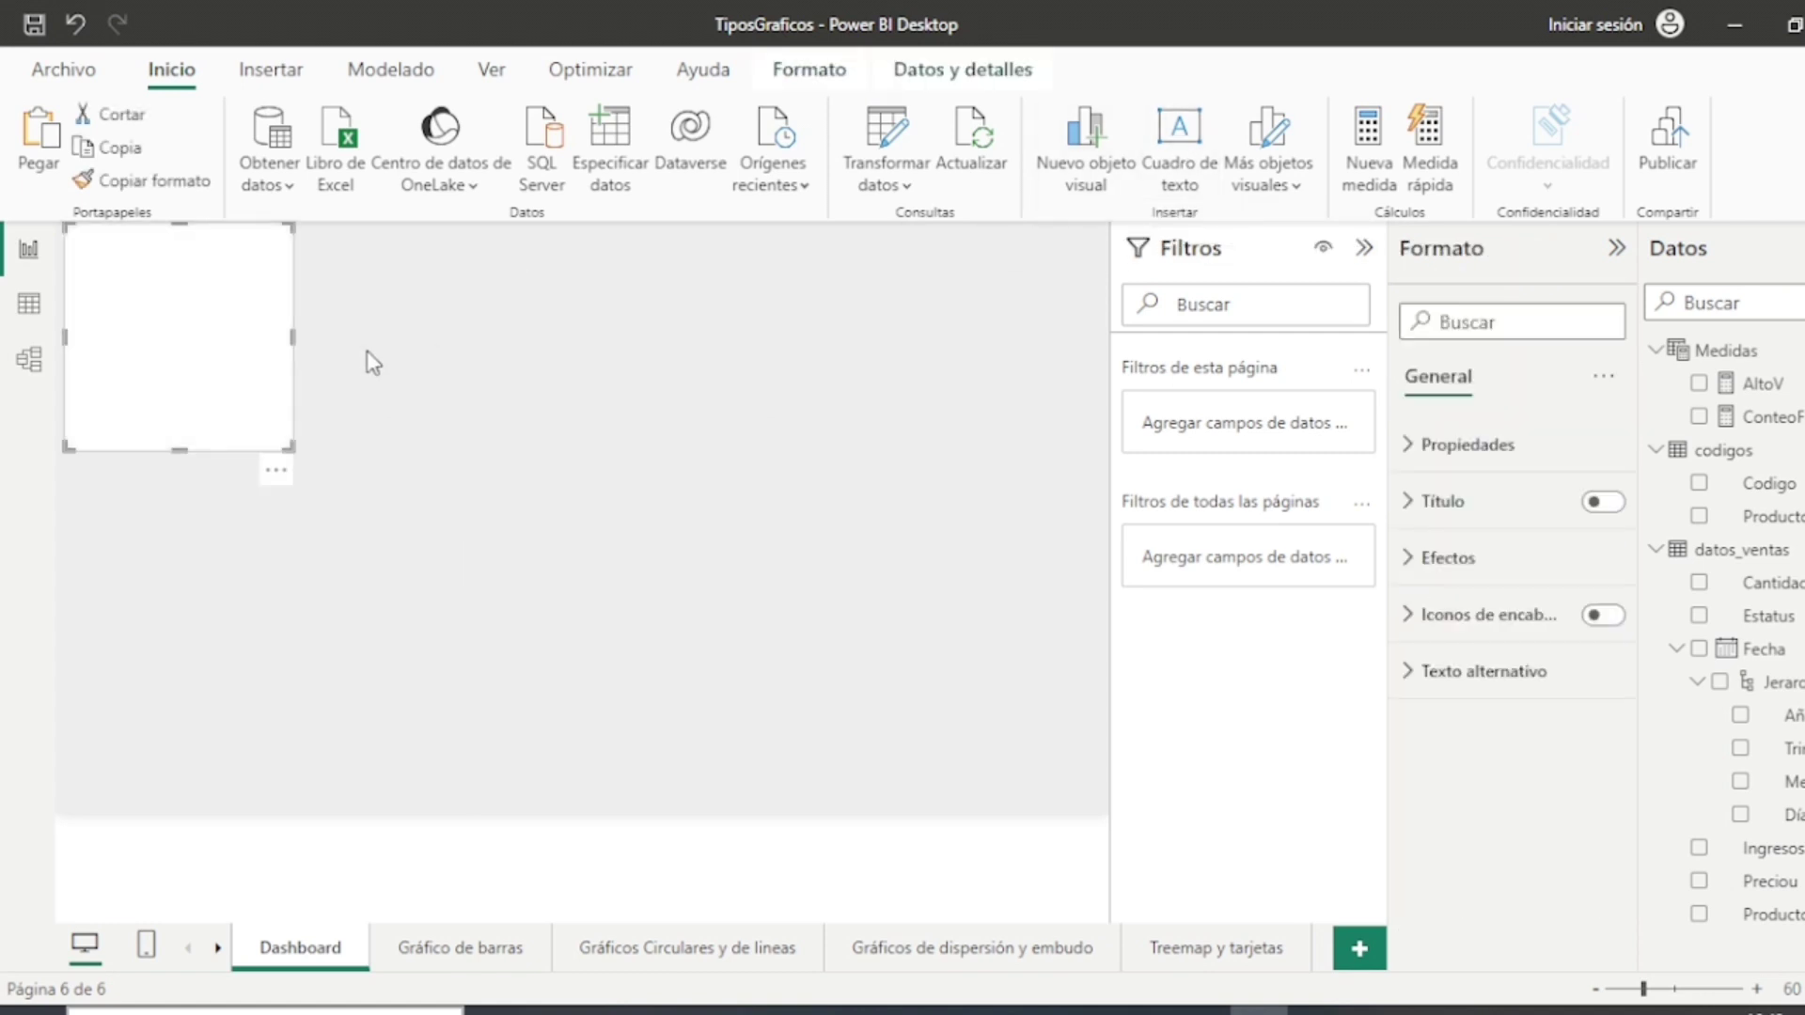
click(214, 342)
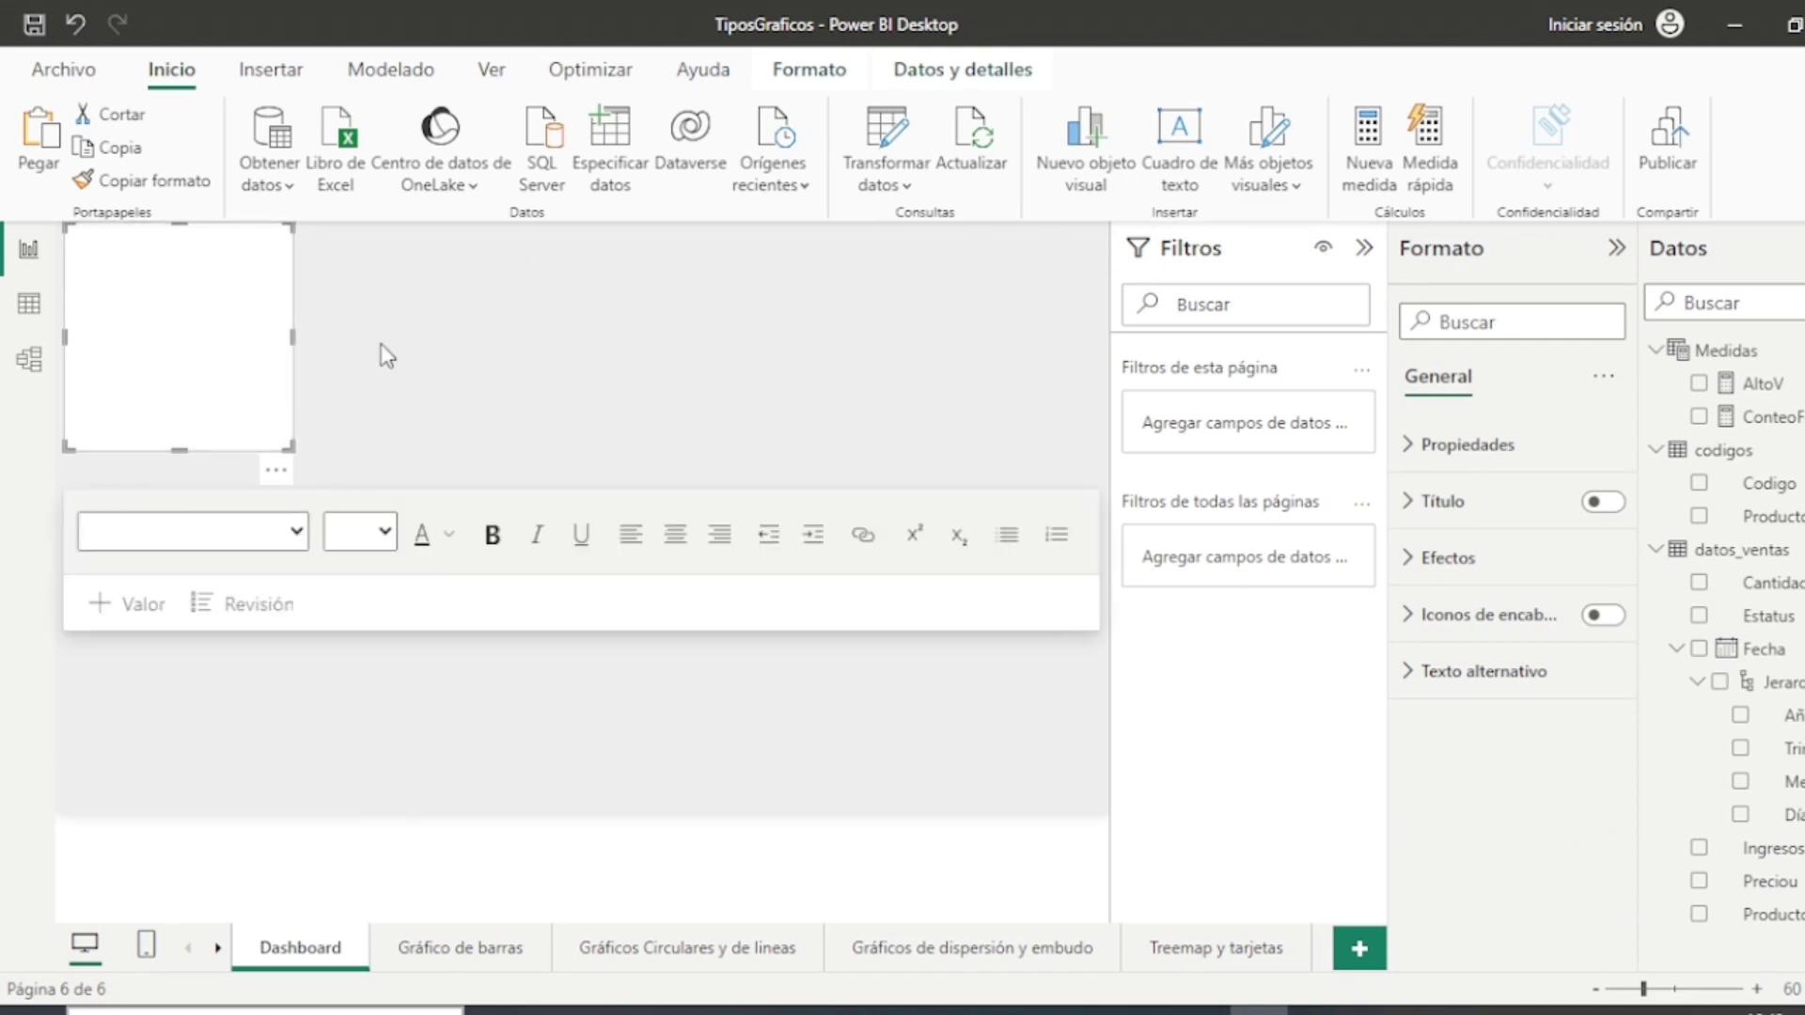
click(179, 295)
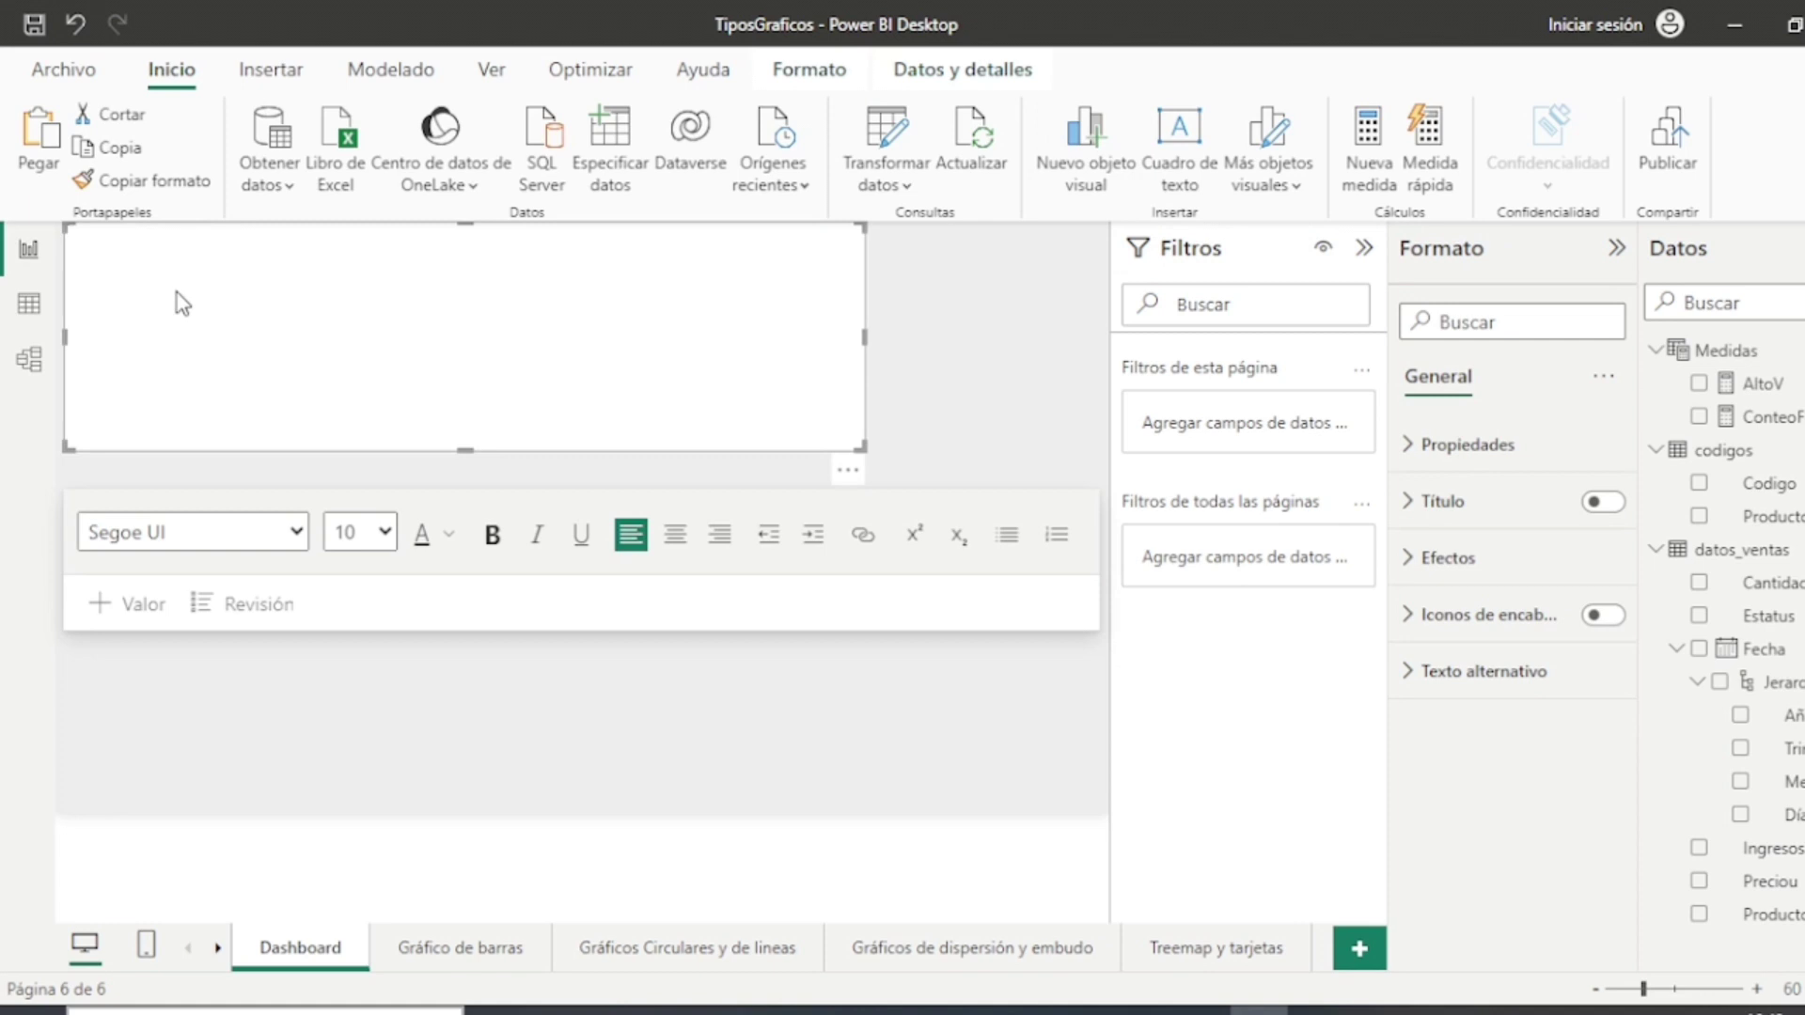
text(DASHBOARD VENTAS FARMACIA)
Step: Make the whole dashboard title bold with a font size of 28
triple_click(247, 234)
click(493, 535)
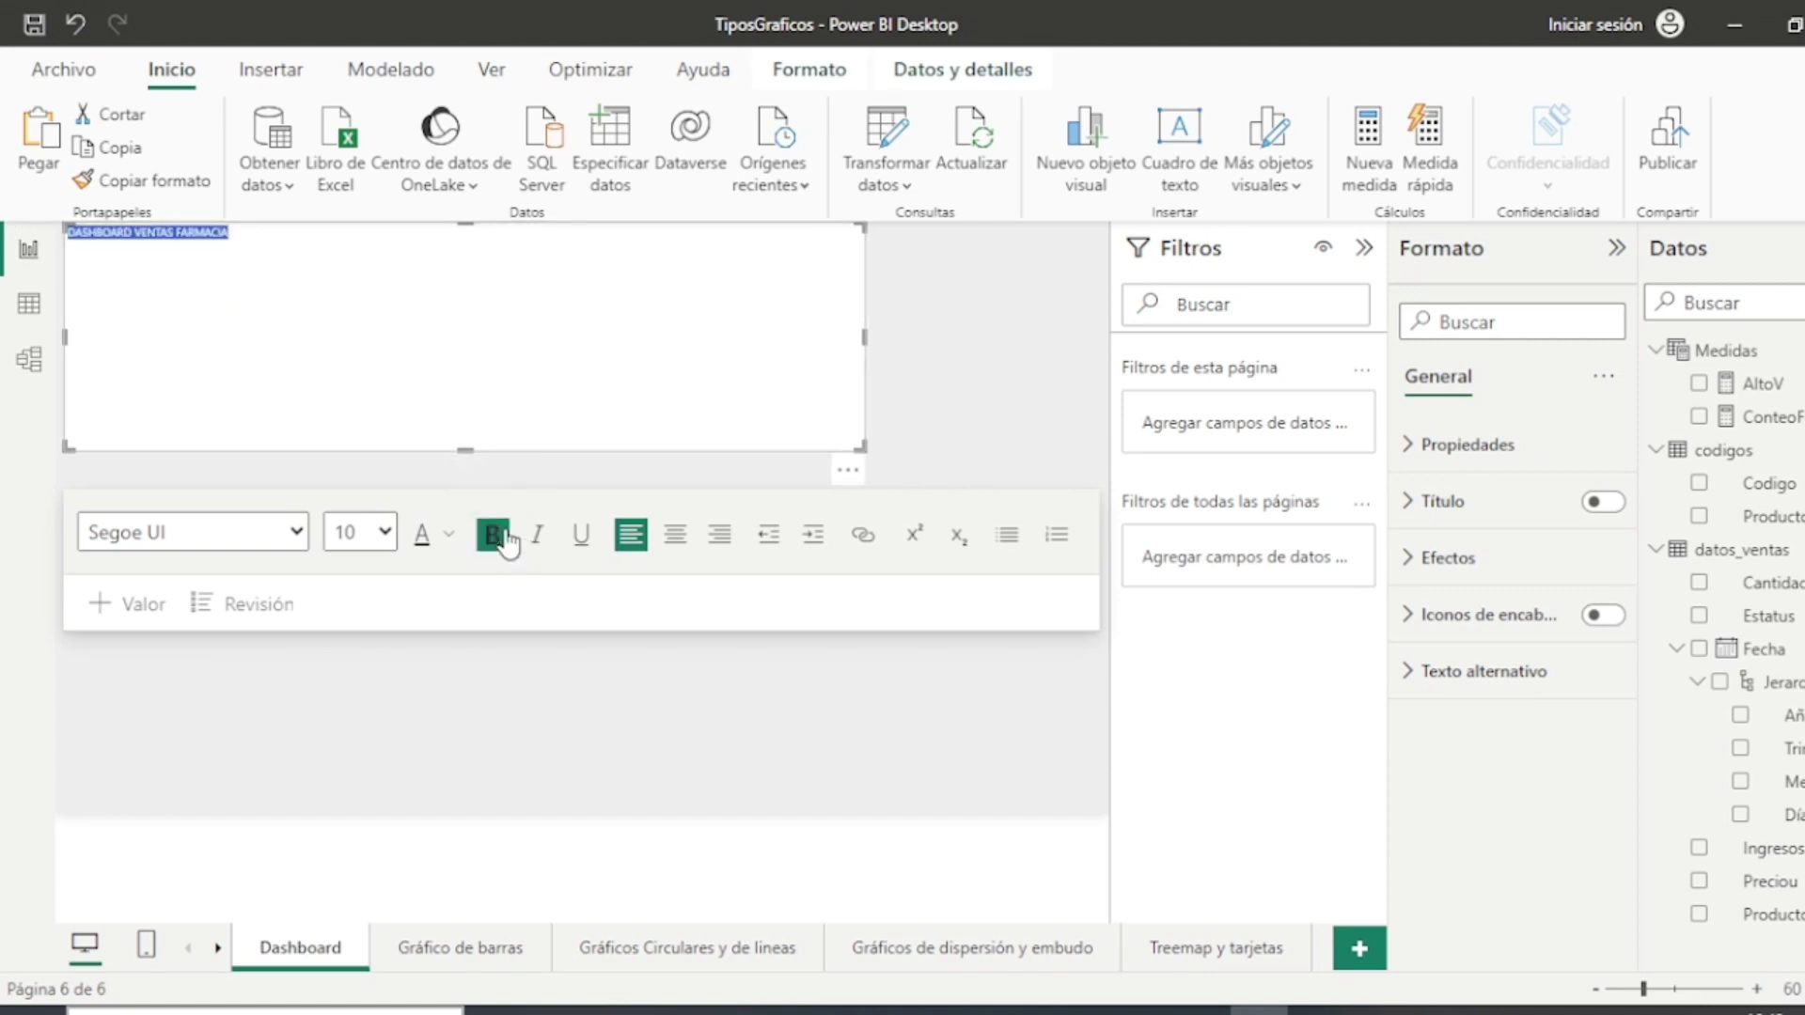
click(386, 533)
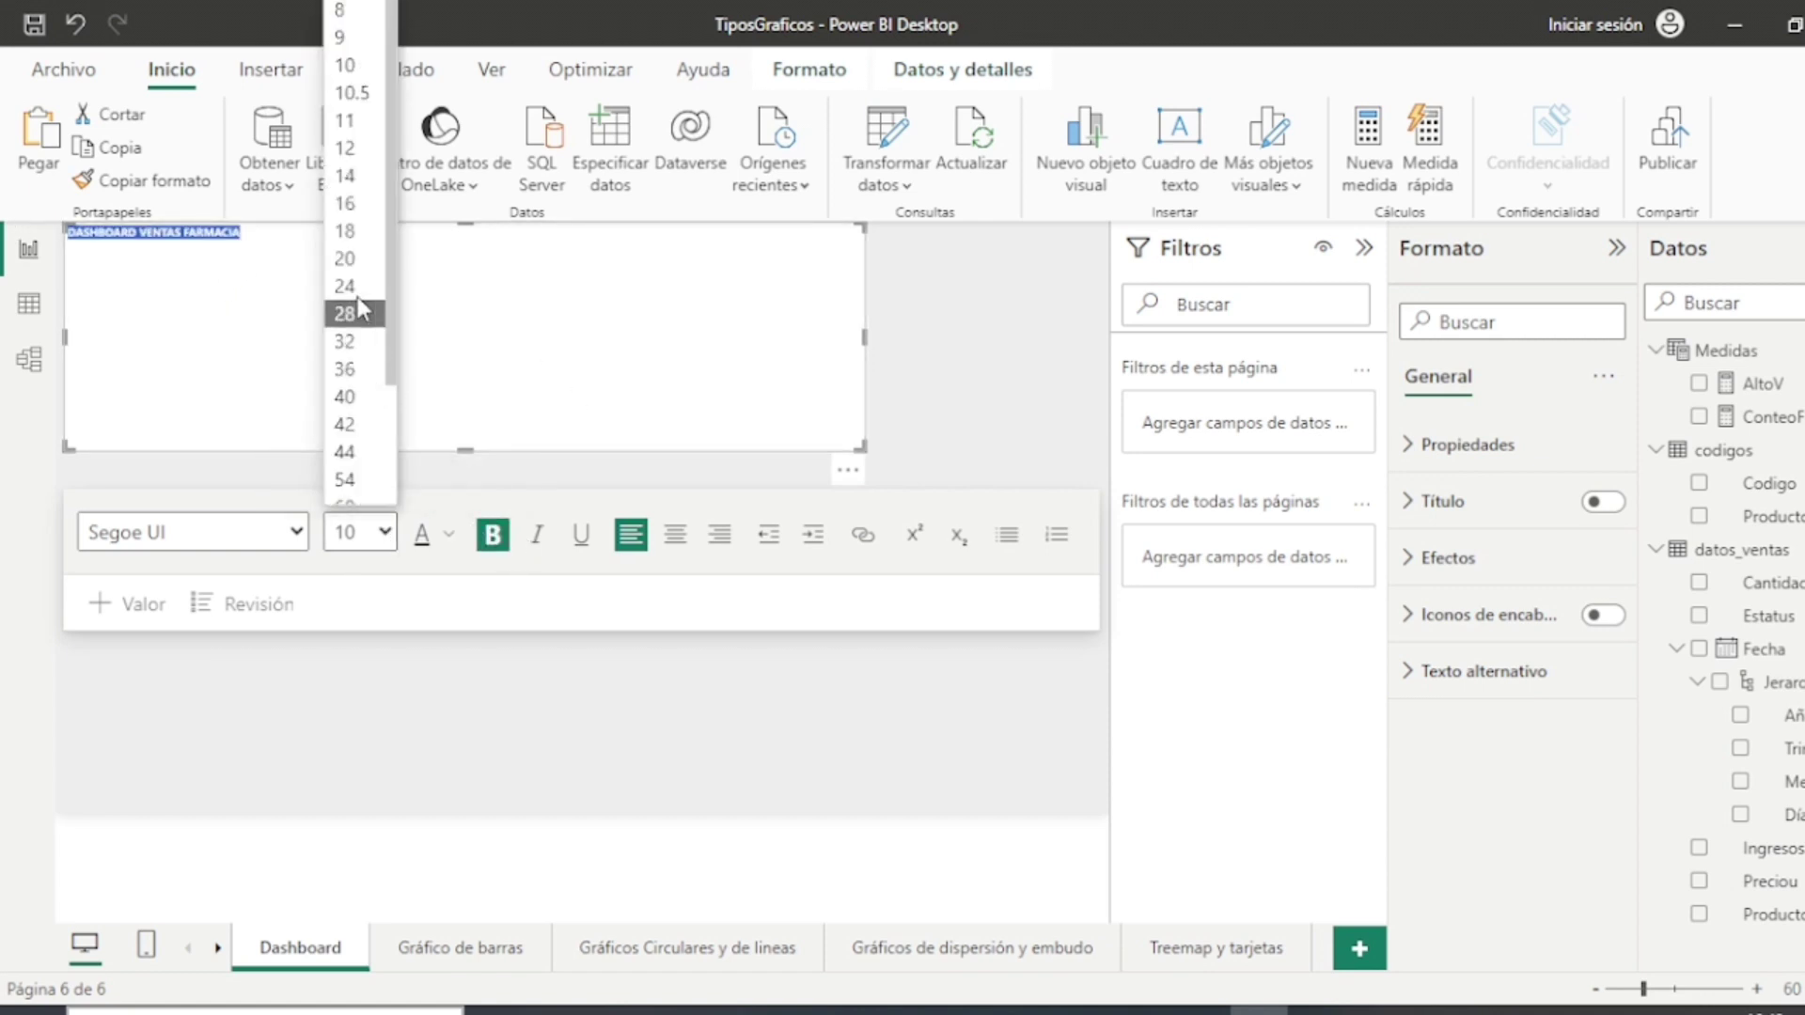
click(363, 319)
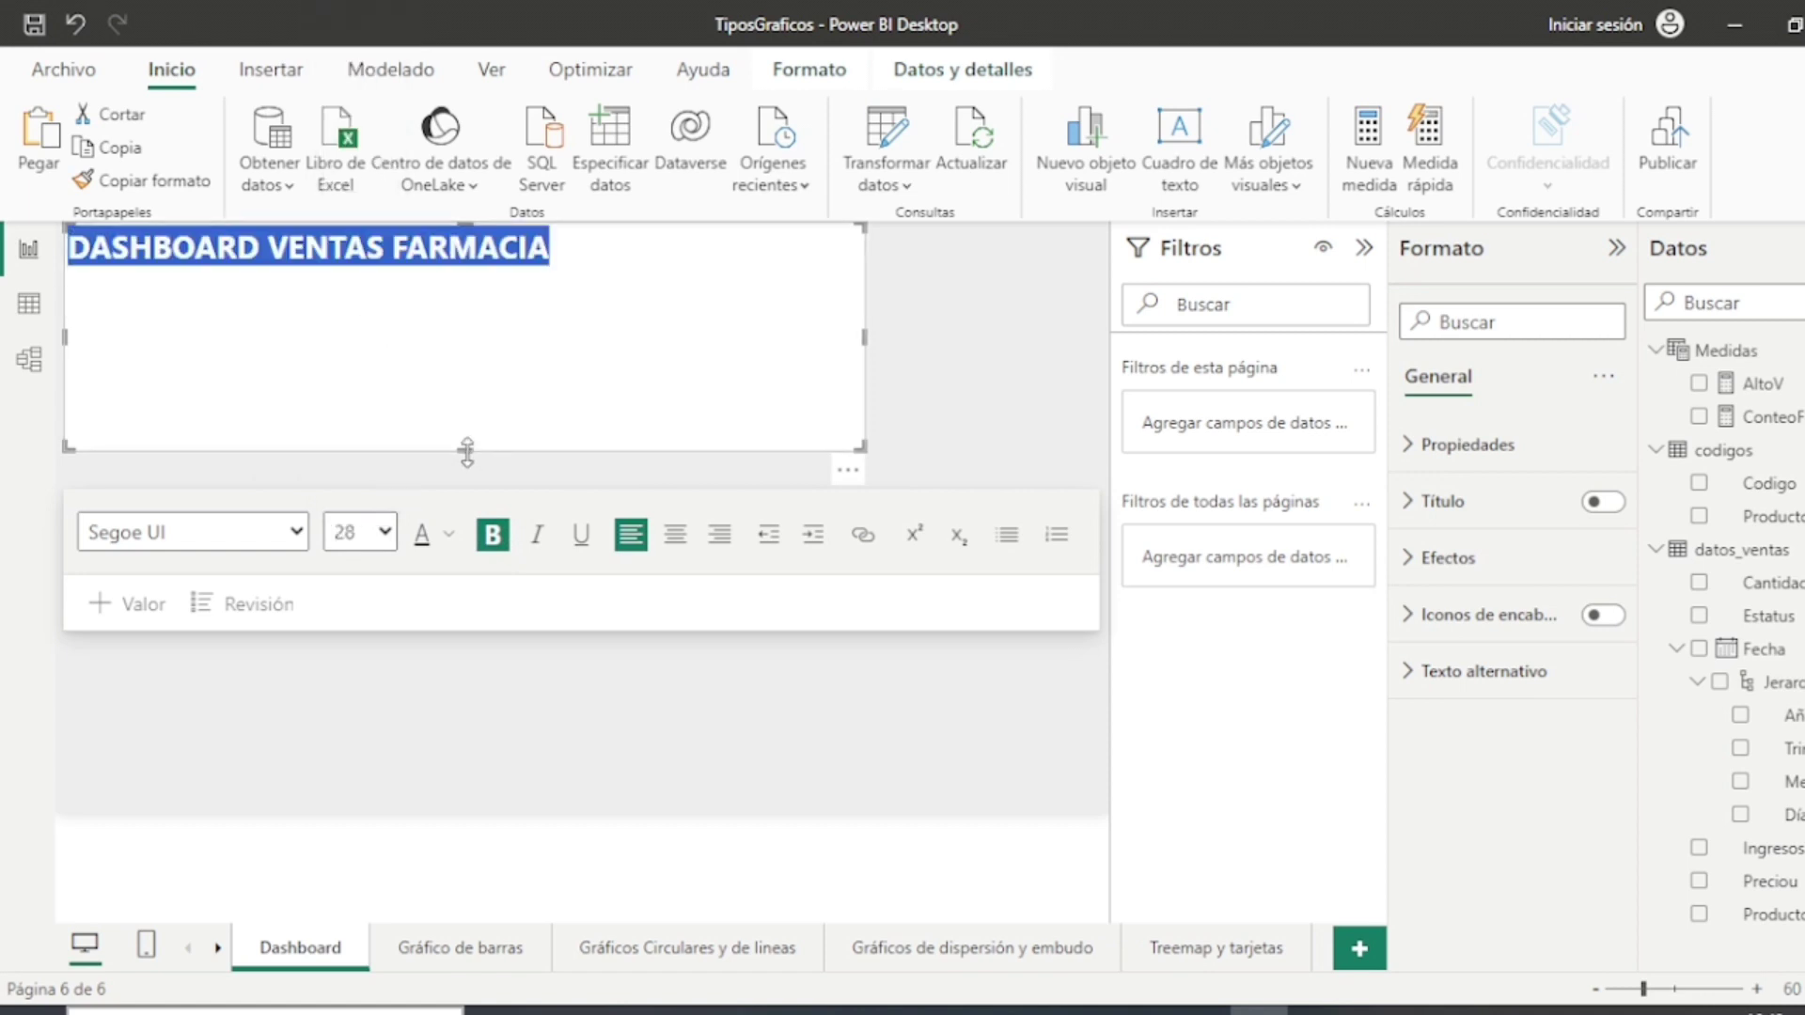
Step: Shrink the text box tightly around its center-aligned title and place it at the top center of the page
drag(464, 449, 503, 294)
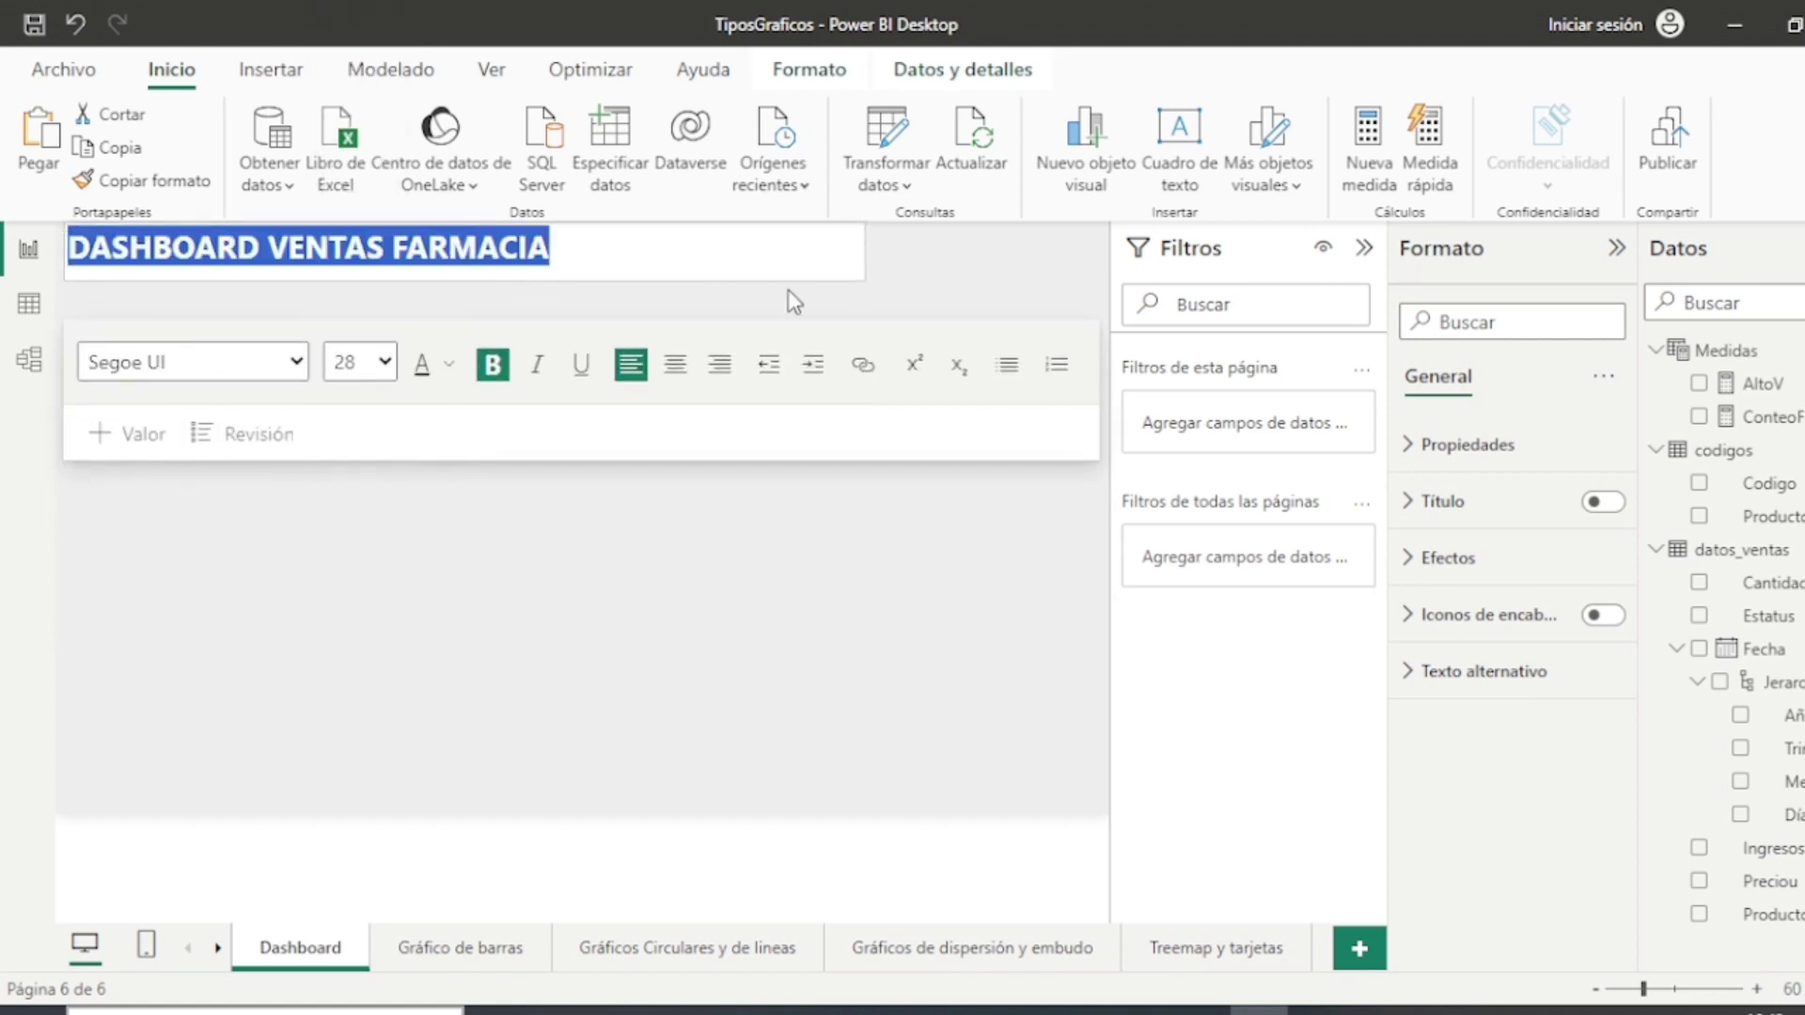
drag(859, 254, 567, 246)
click(675, 364)
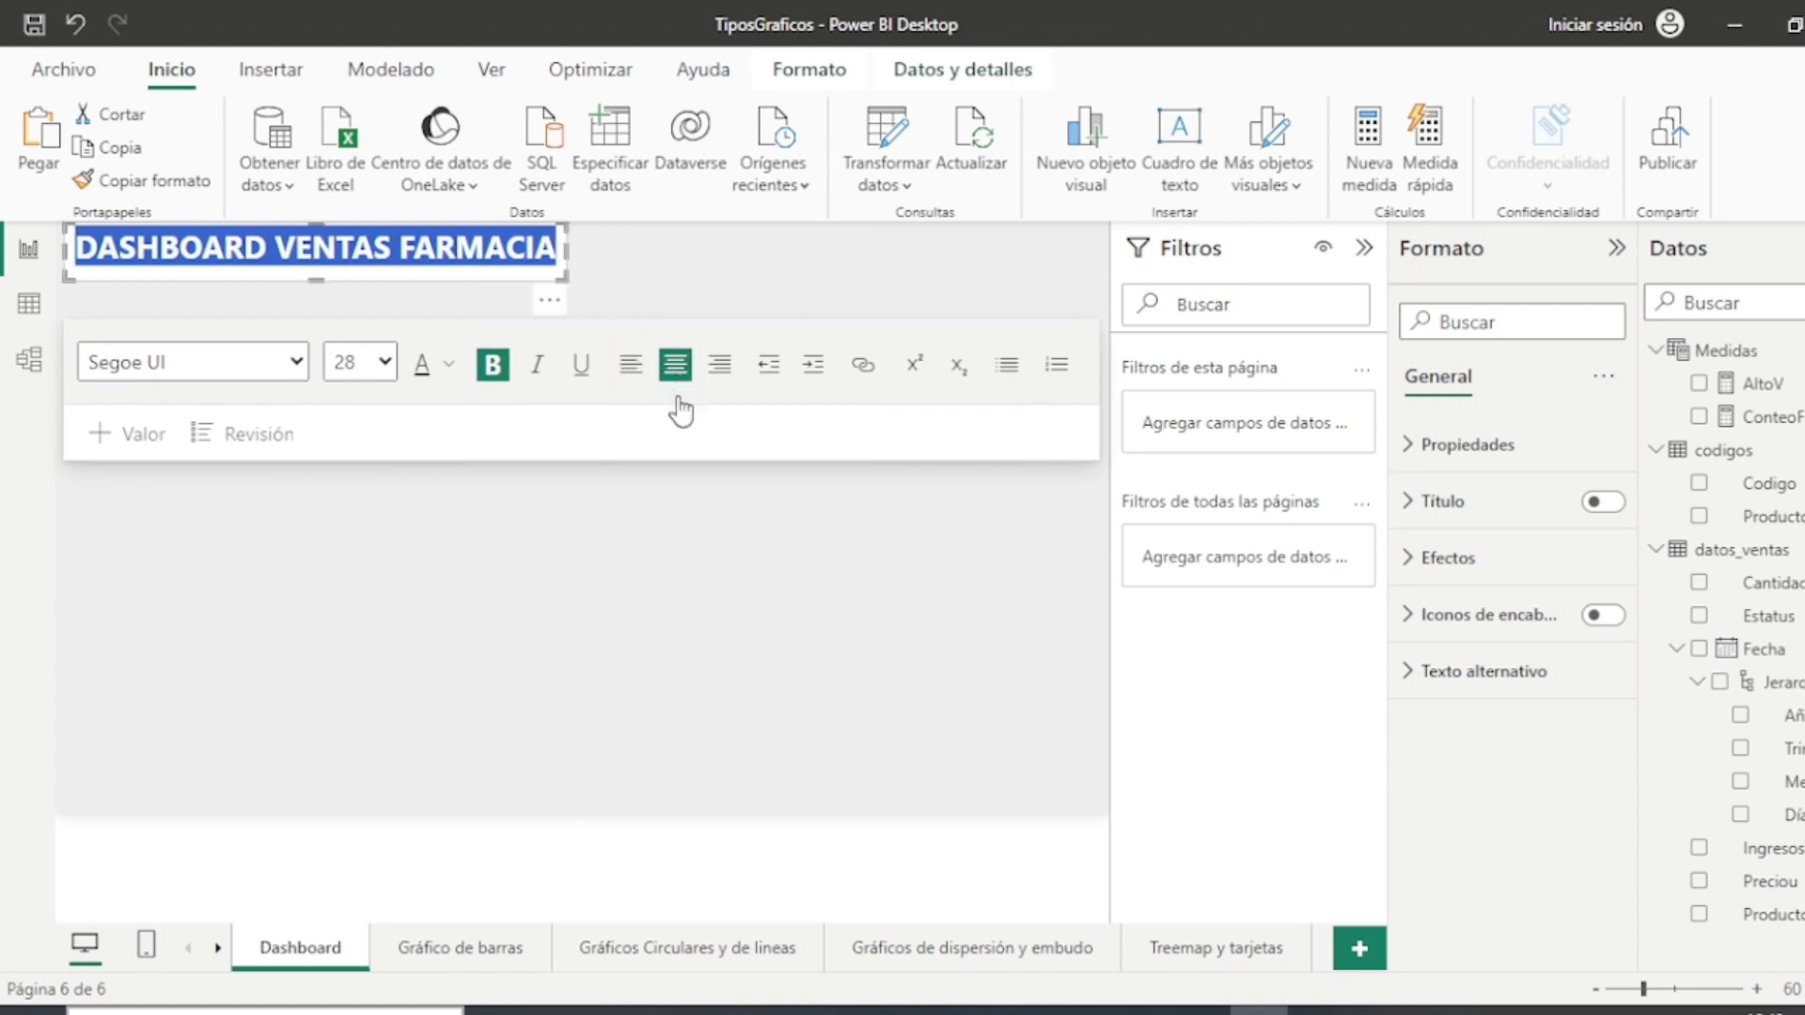
drag(316, 281, 317, 271)
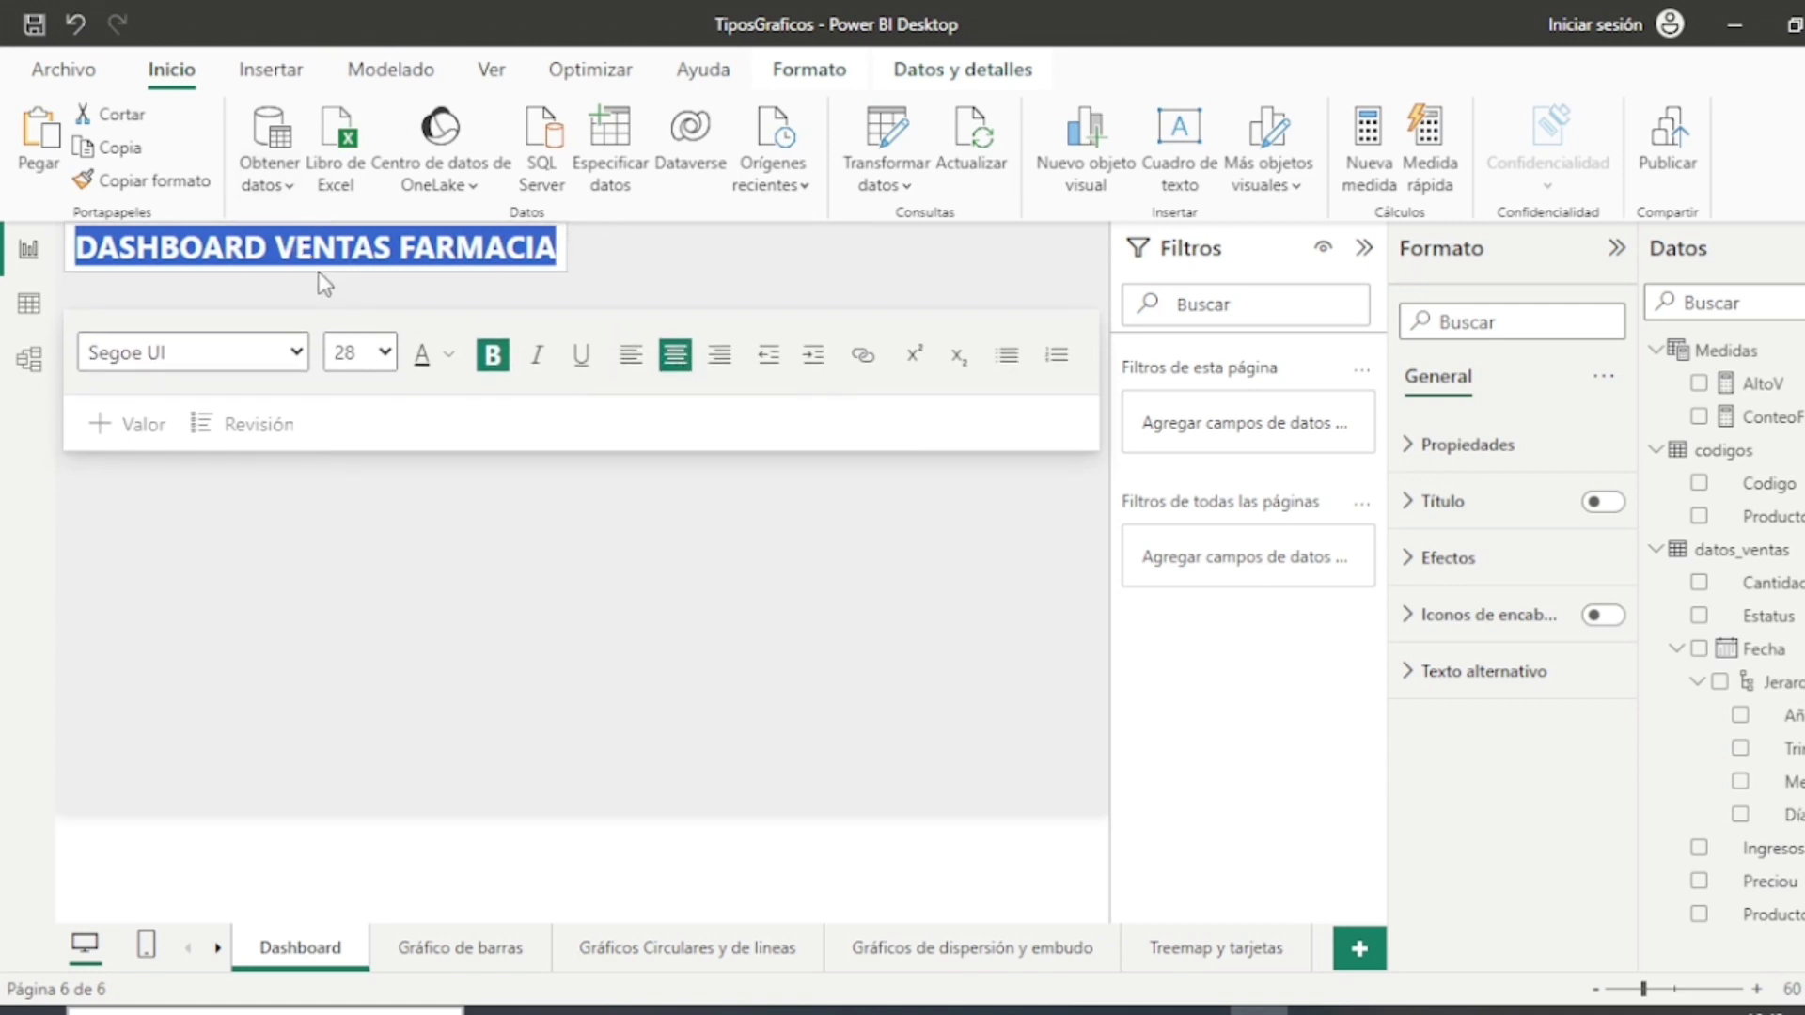
click(523, 536)
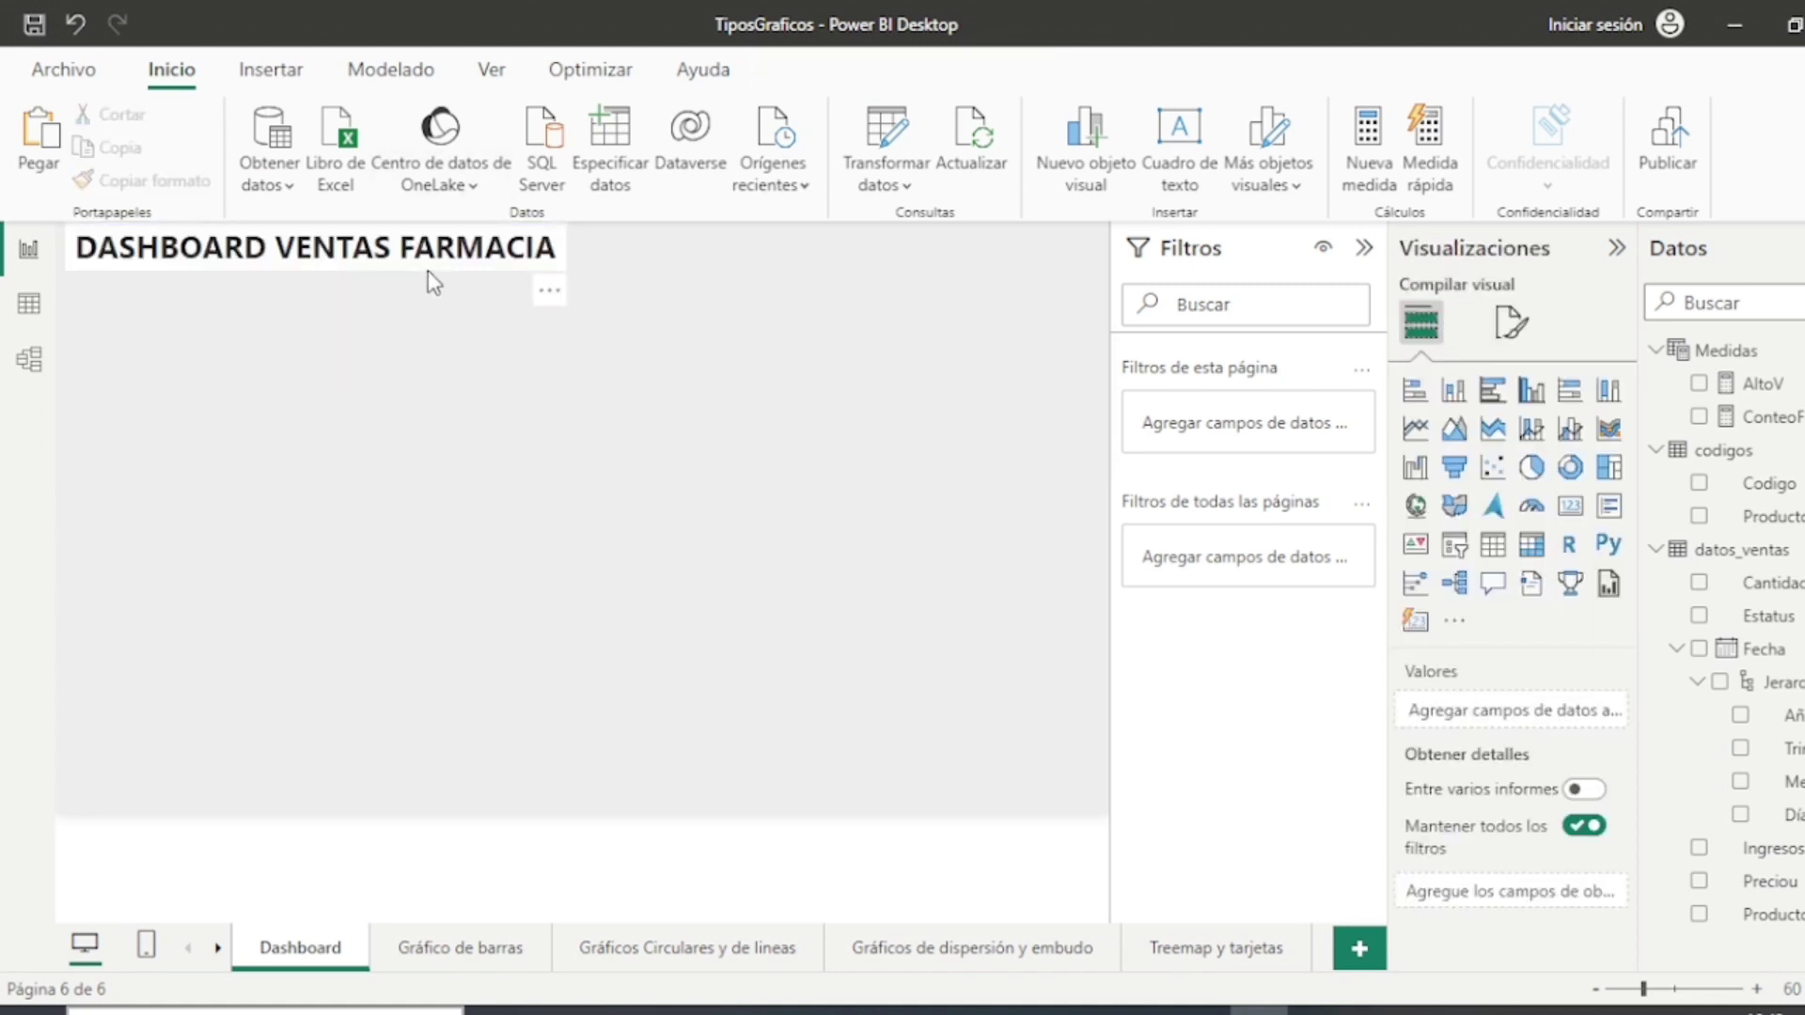
drag(427, 268, 683, 271)
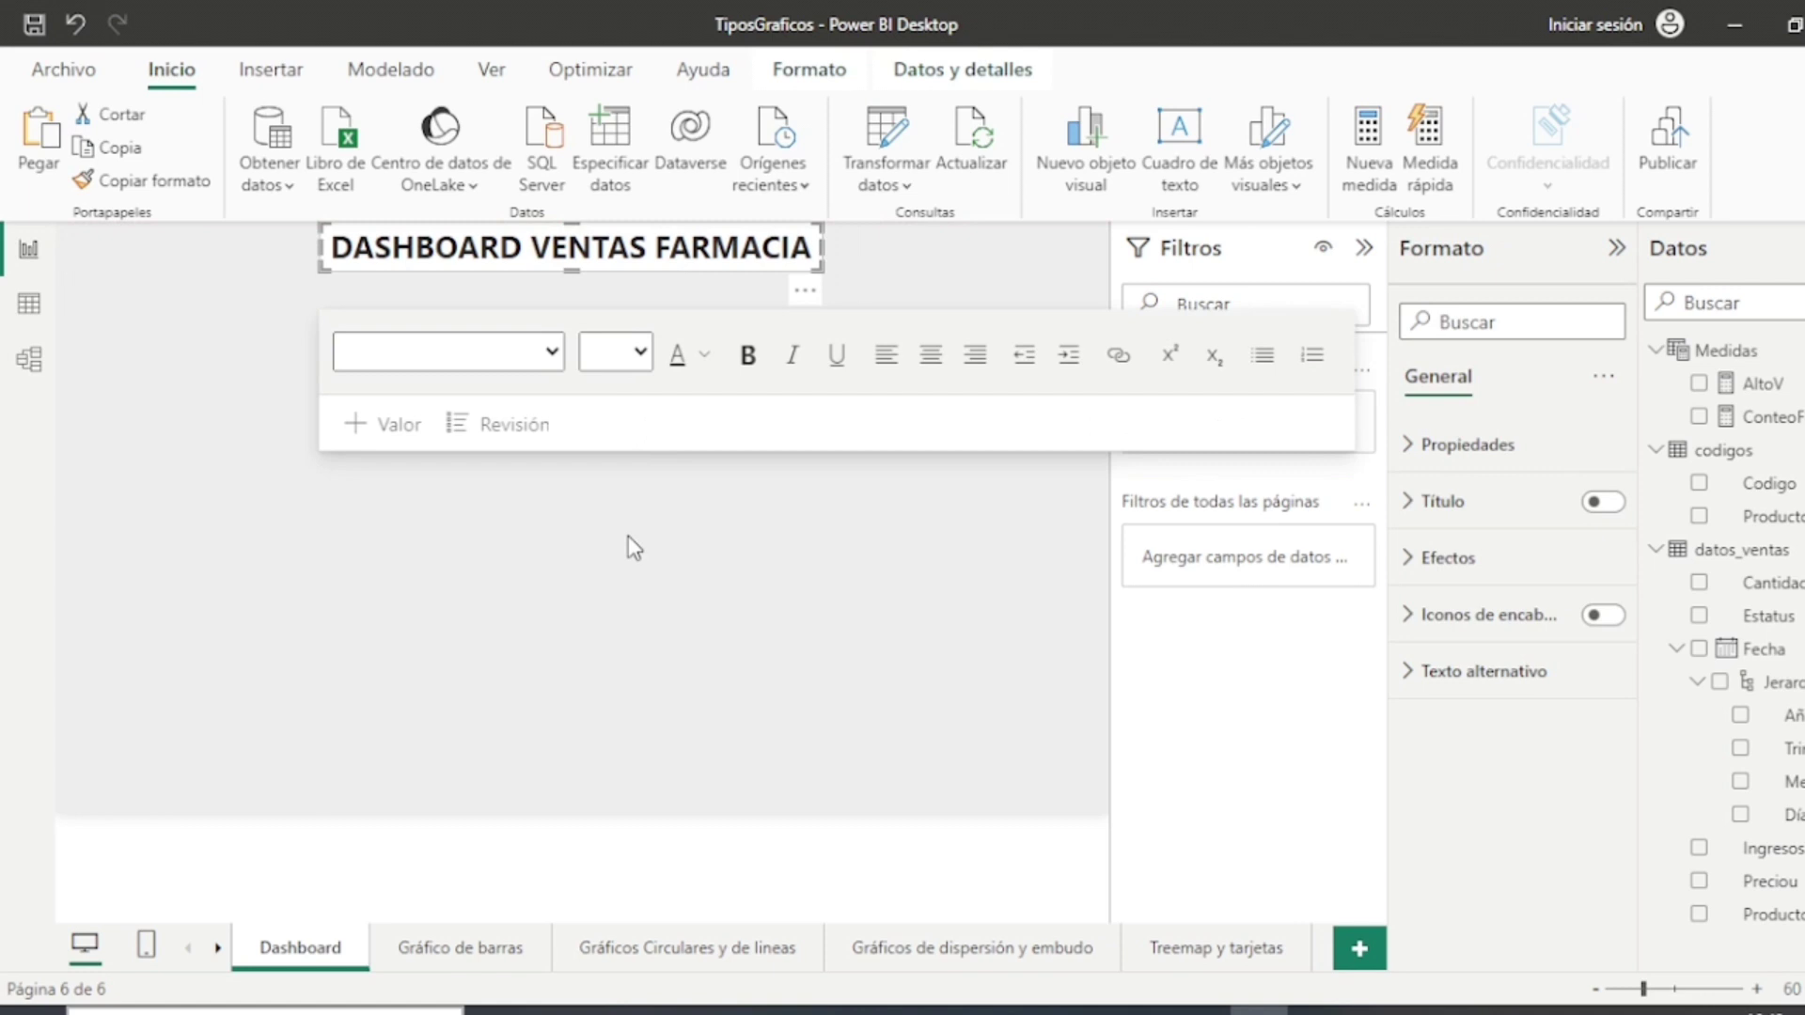
click(628, 535)
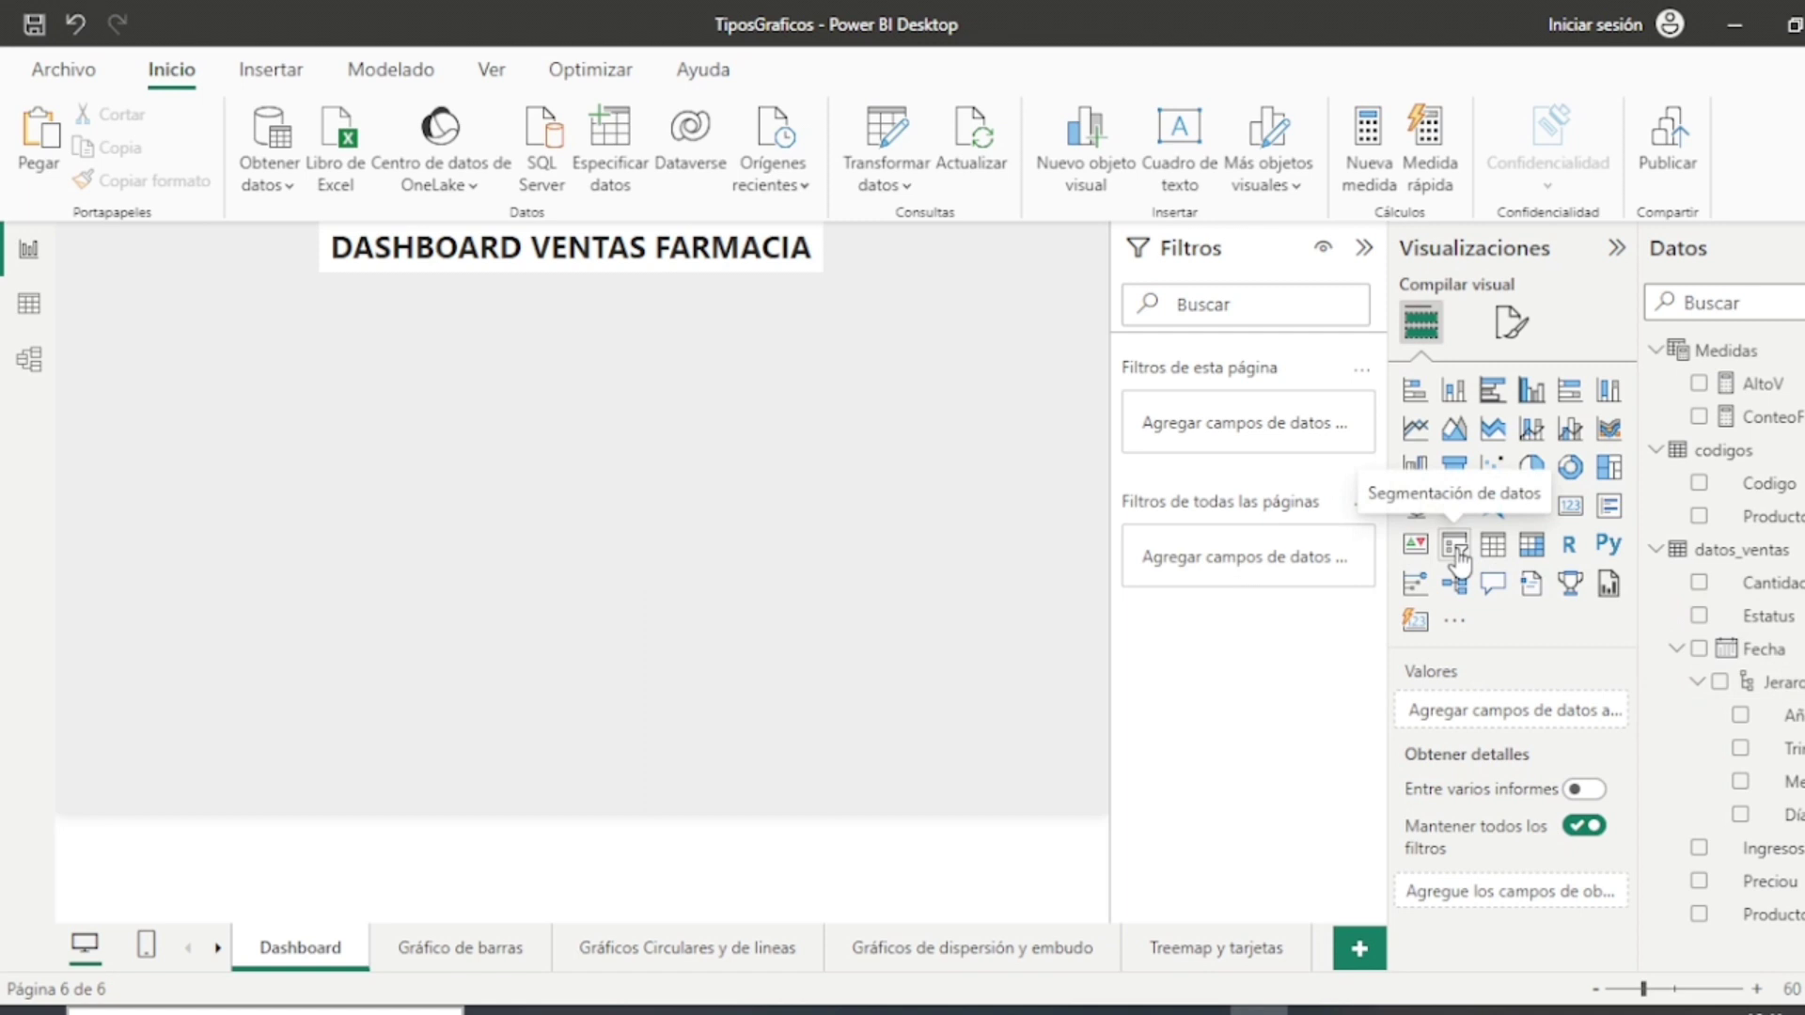
Step: Add two empty slicers of equal width, stacked along the page's left edge below the title
drag(1458, 560, 367, 459)
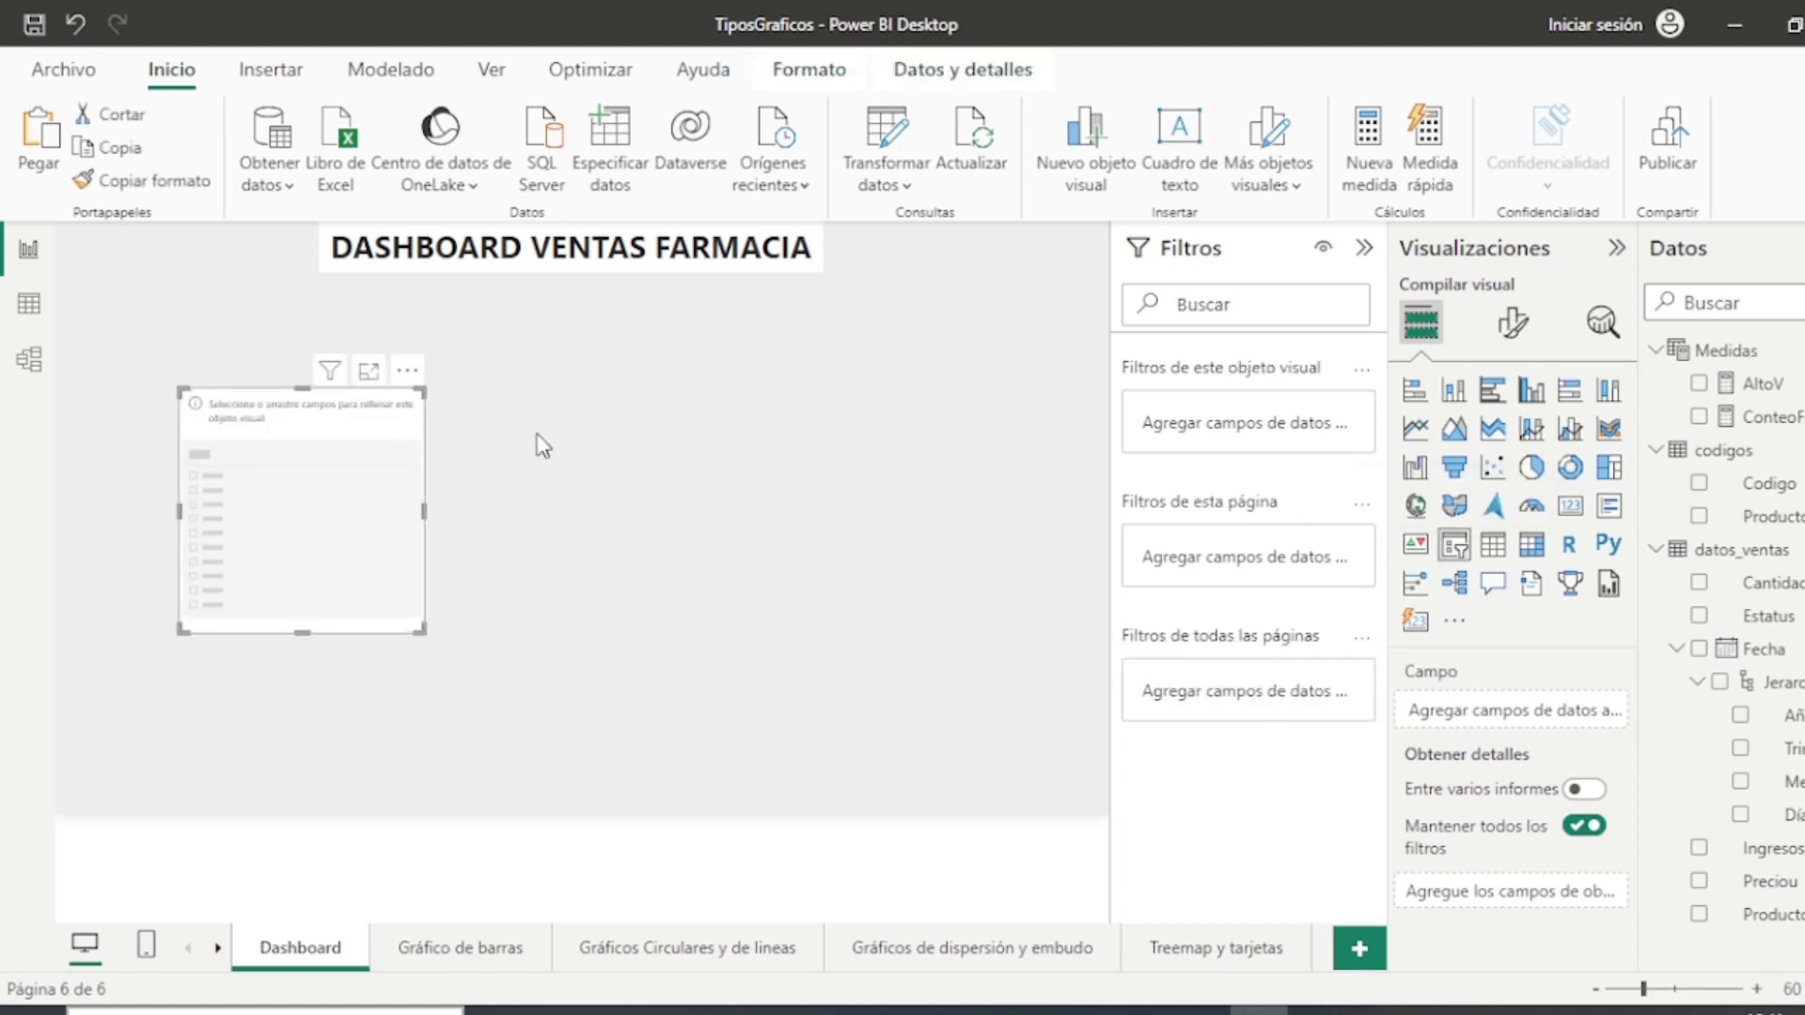
drag(1455, 544, 250, 448)
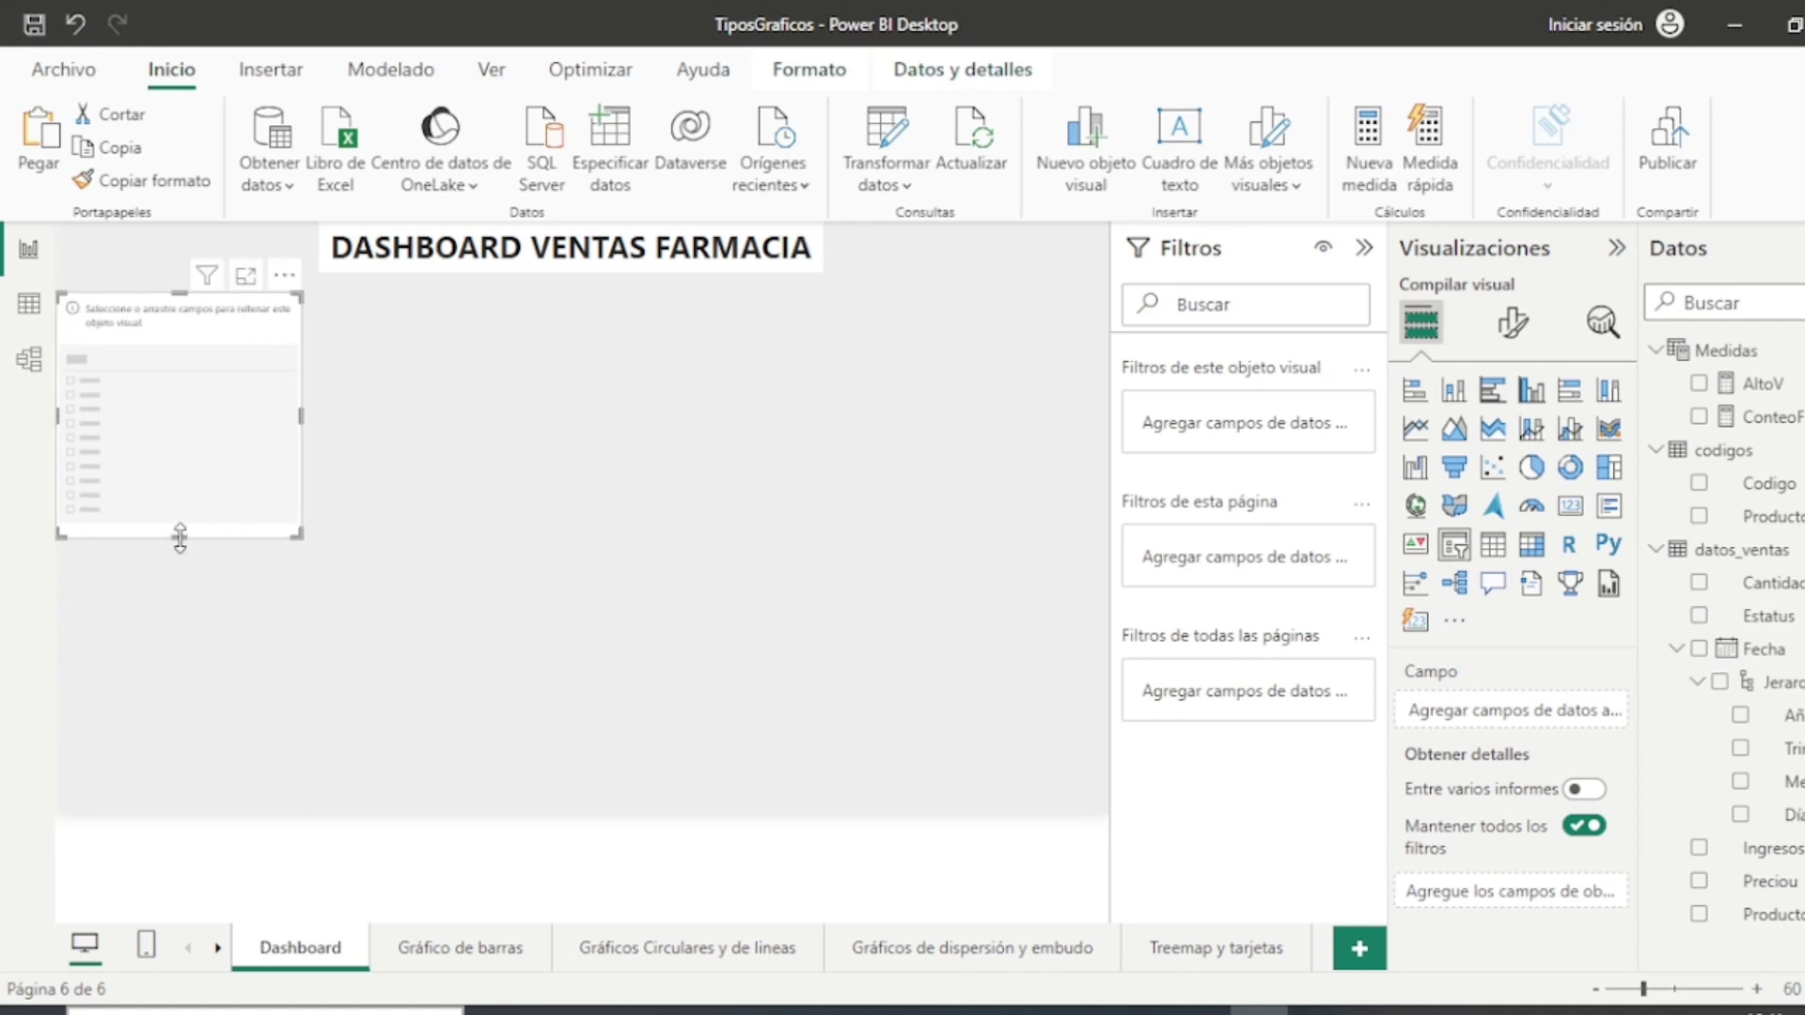
drag(180, 537, 189, 555)
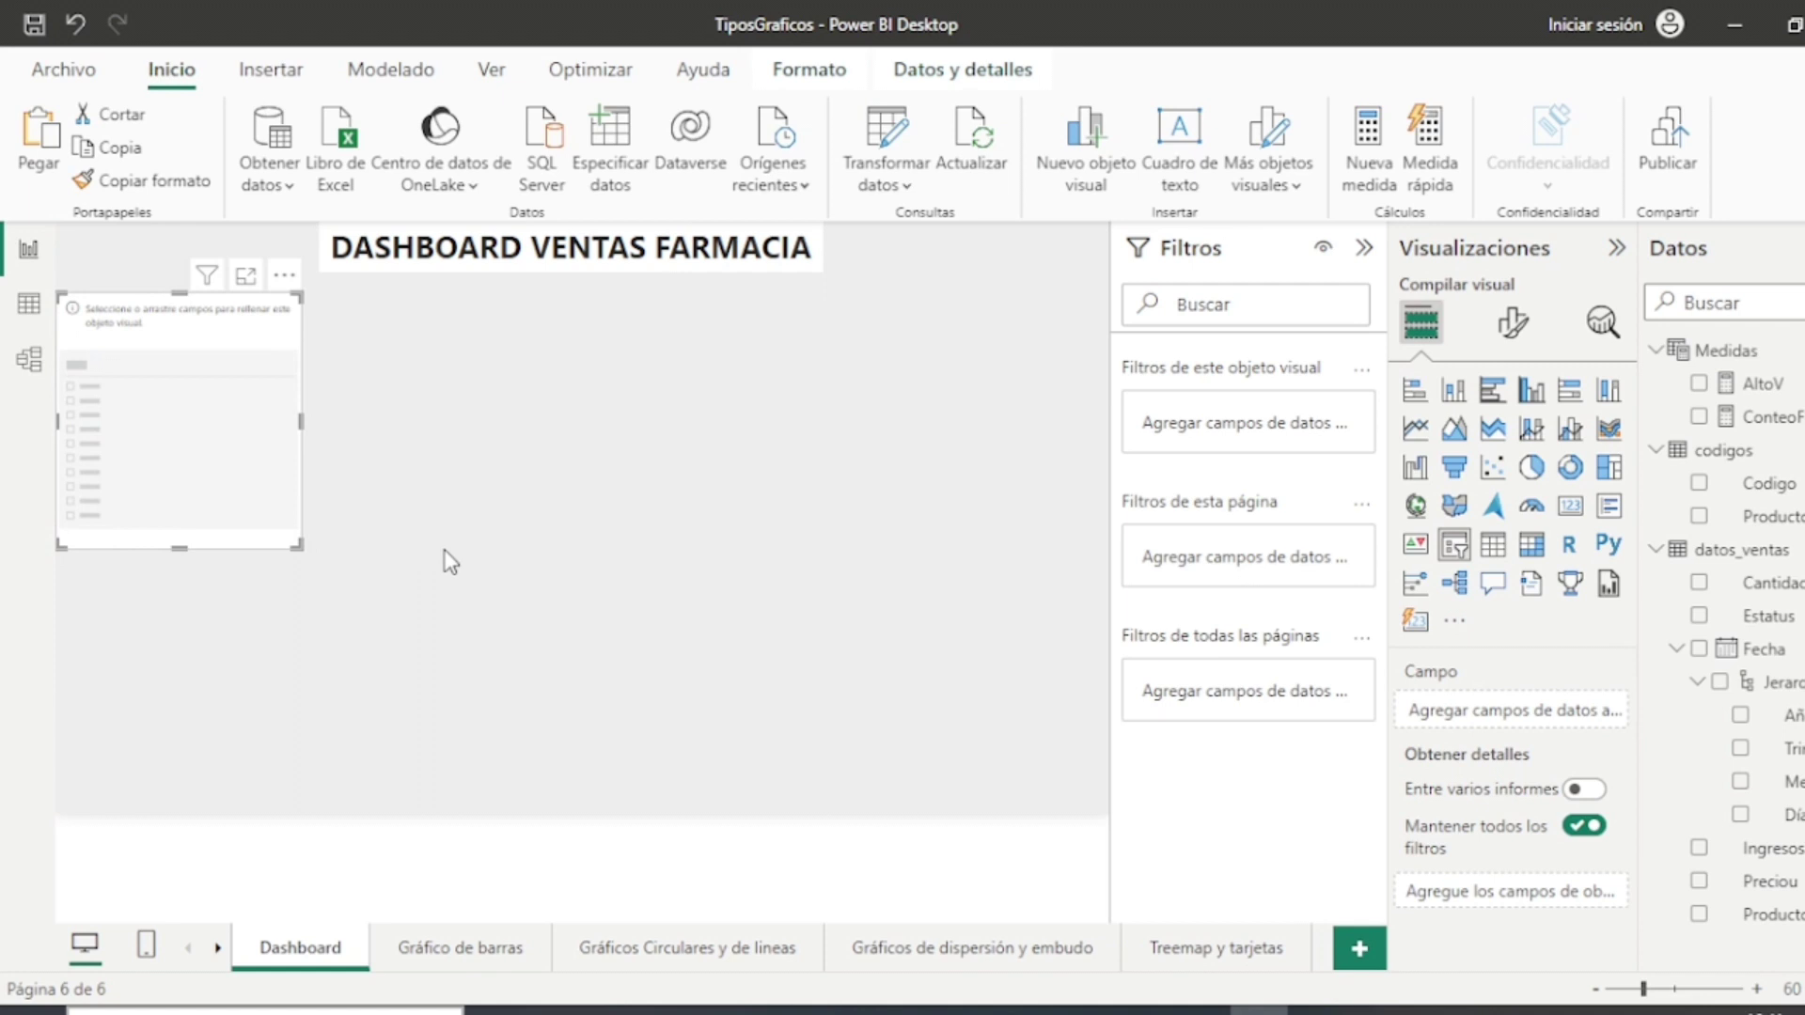
click(573, 571)
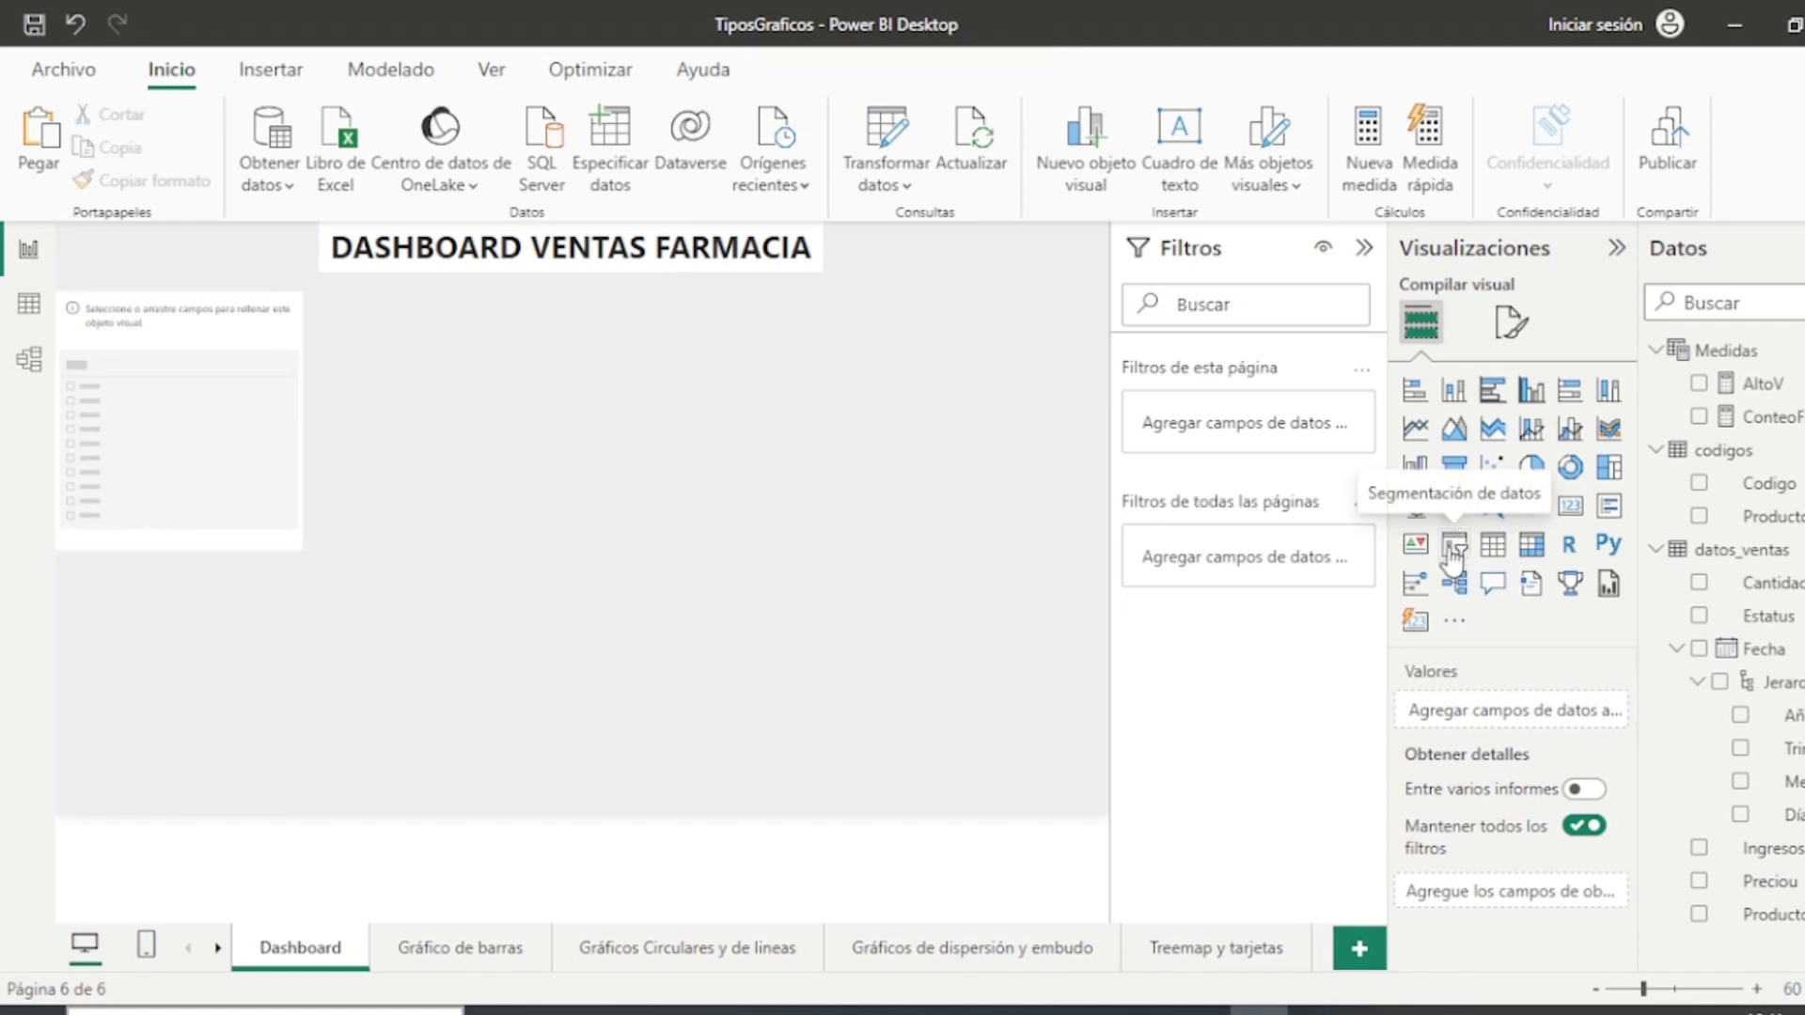
key(ctrl+v)
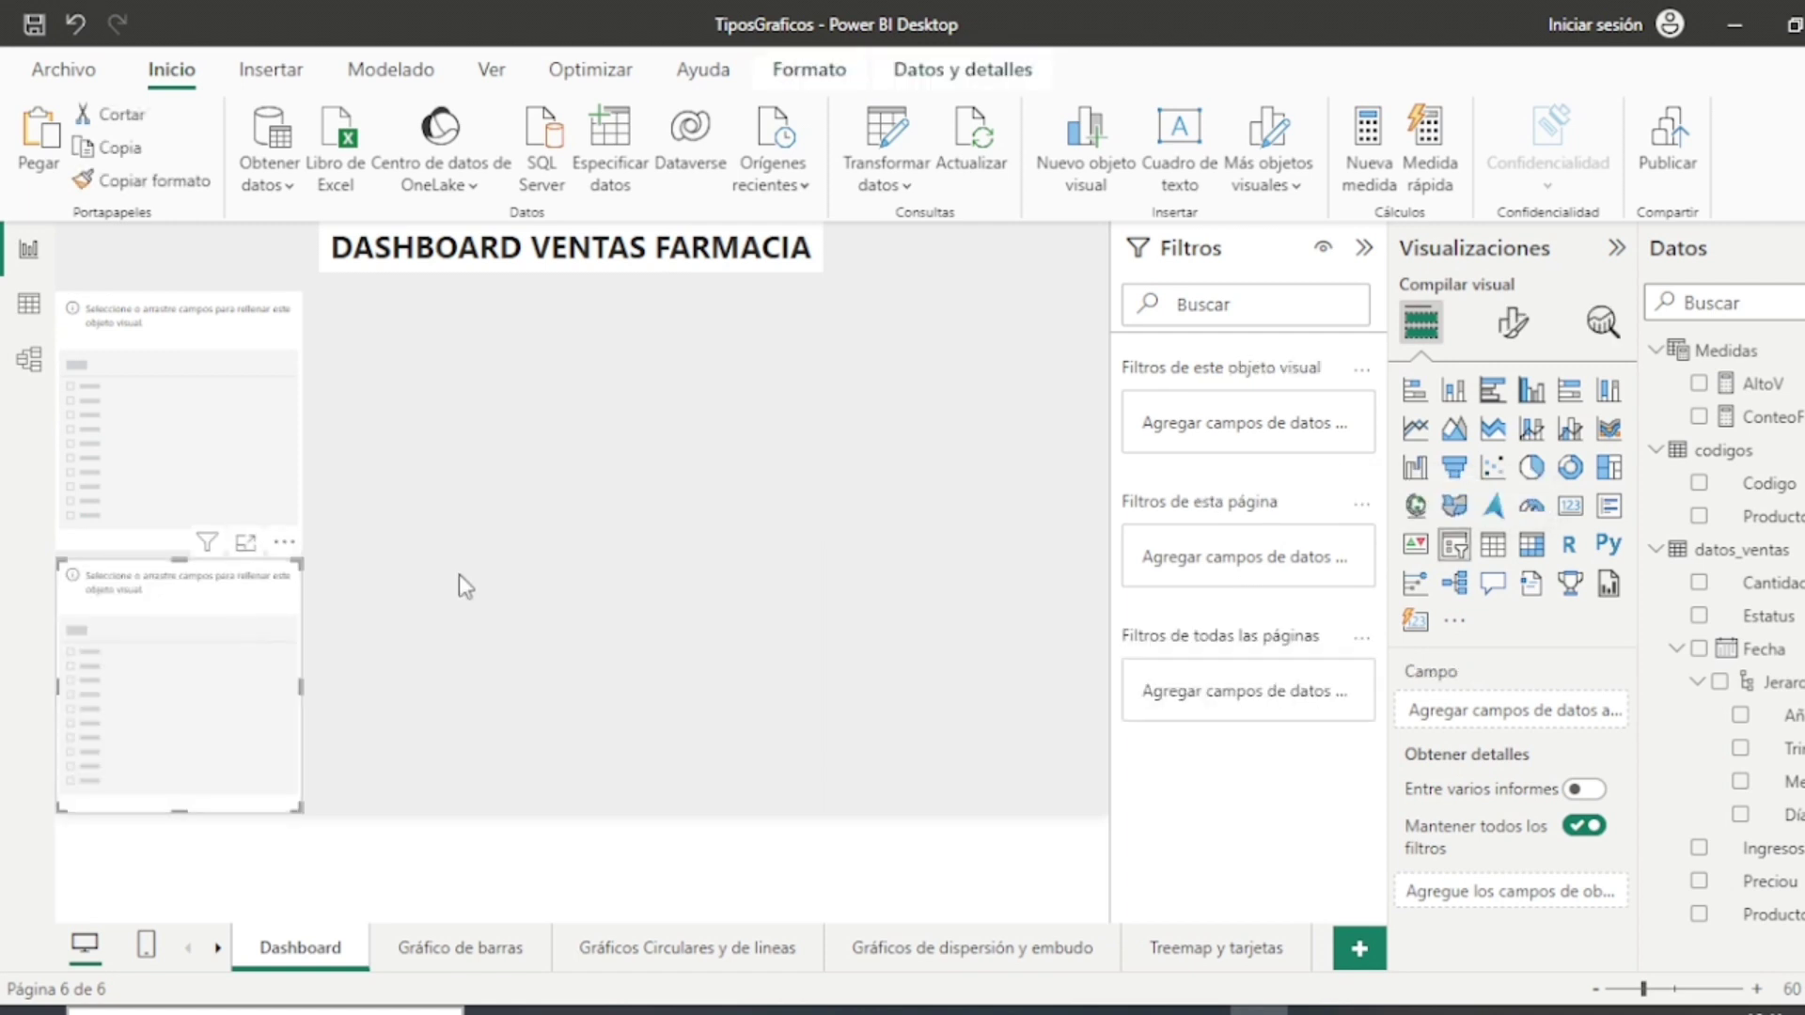
key(Escape)
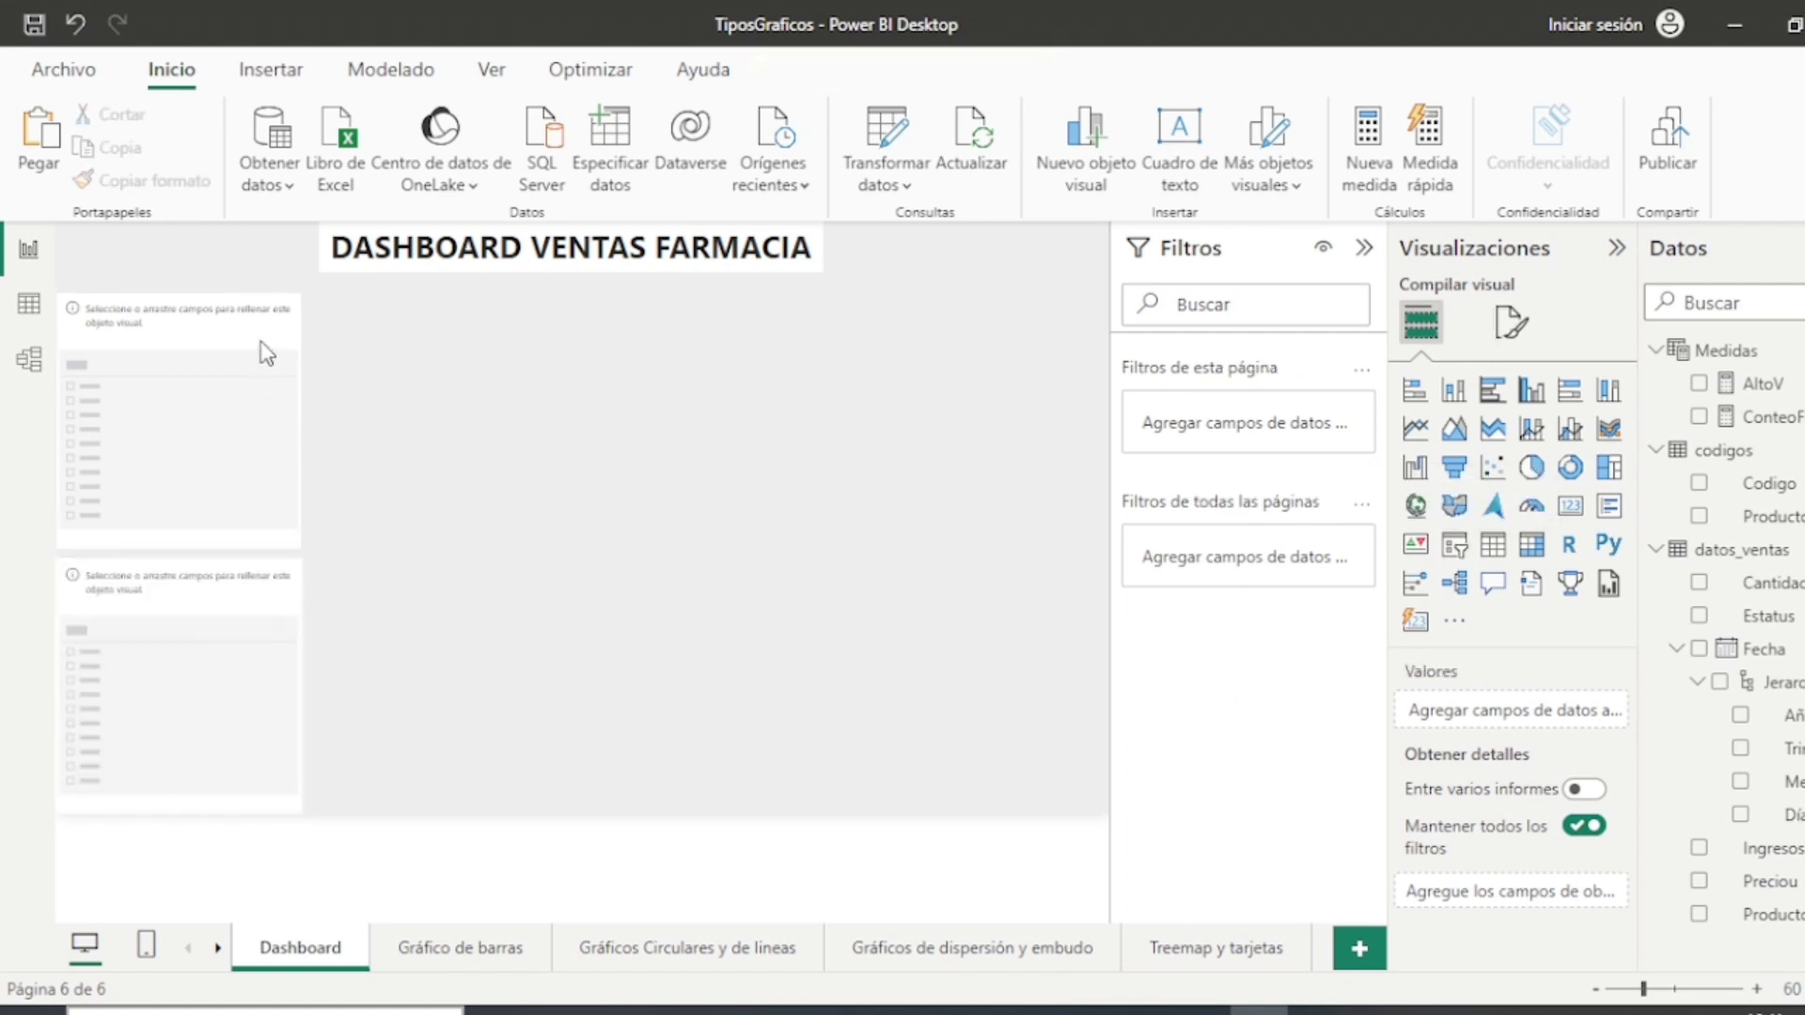
Step: Assign the Producto field of datos_ventas to the upper slicer and shorten it to fit its items
click(267, 352)
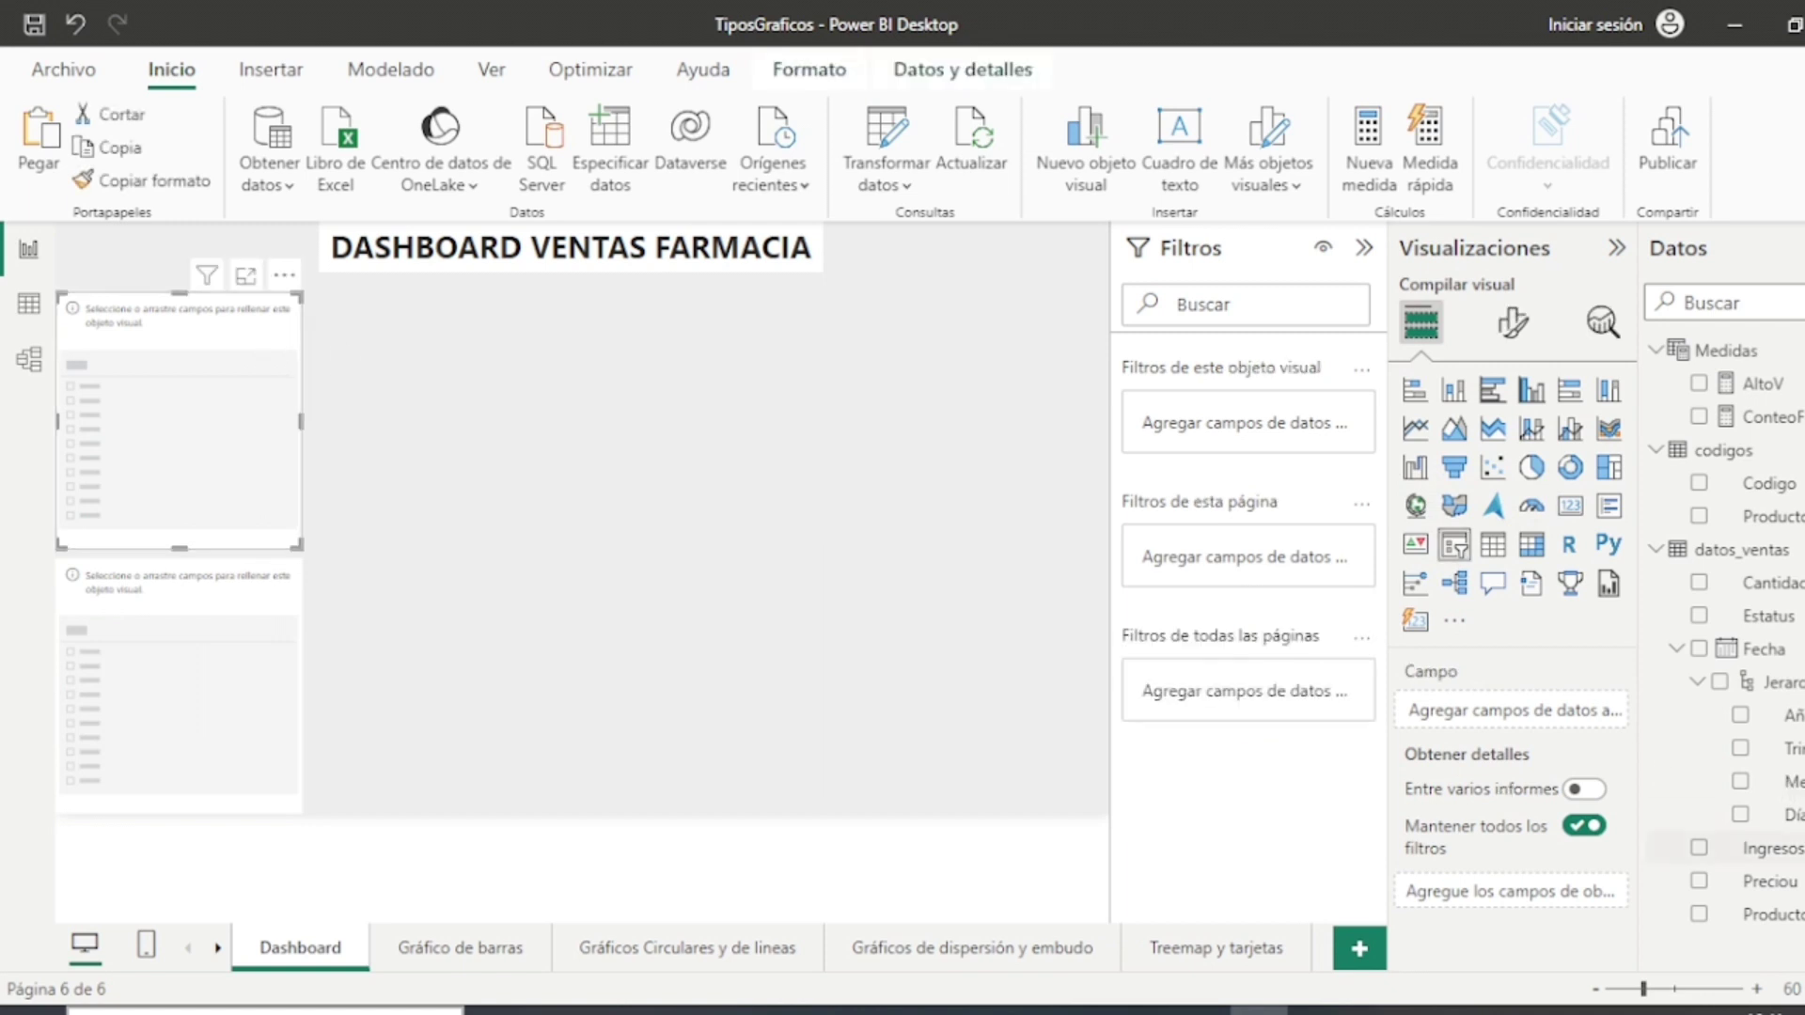
drag(1779, 913, 1502, 714)
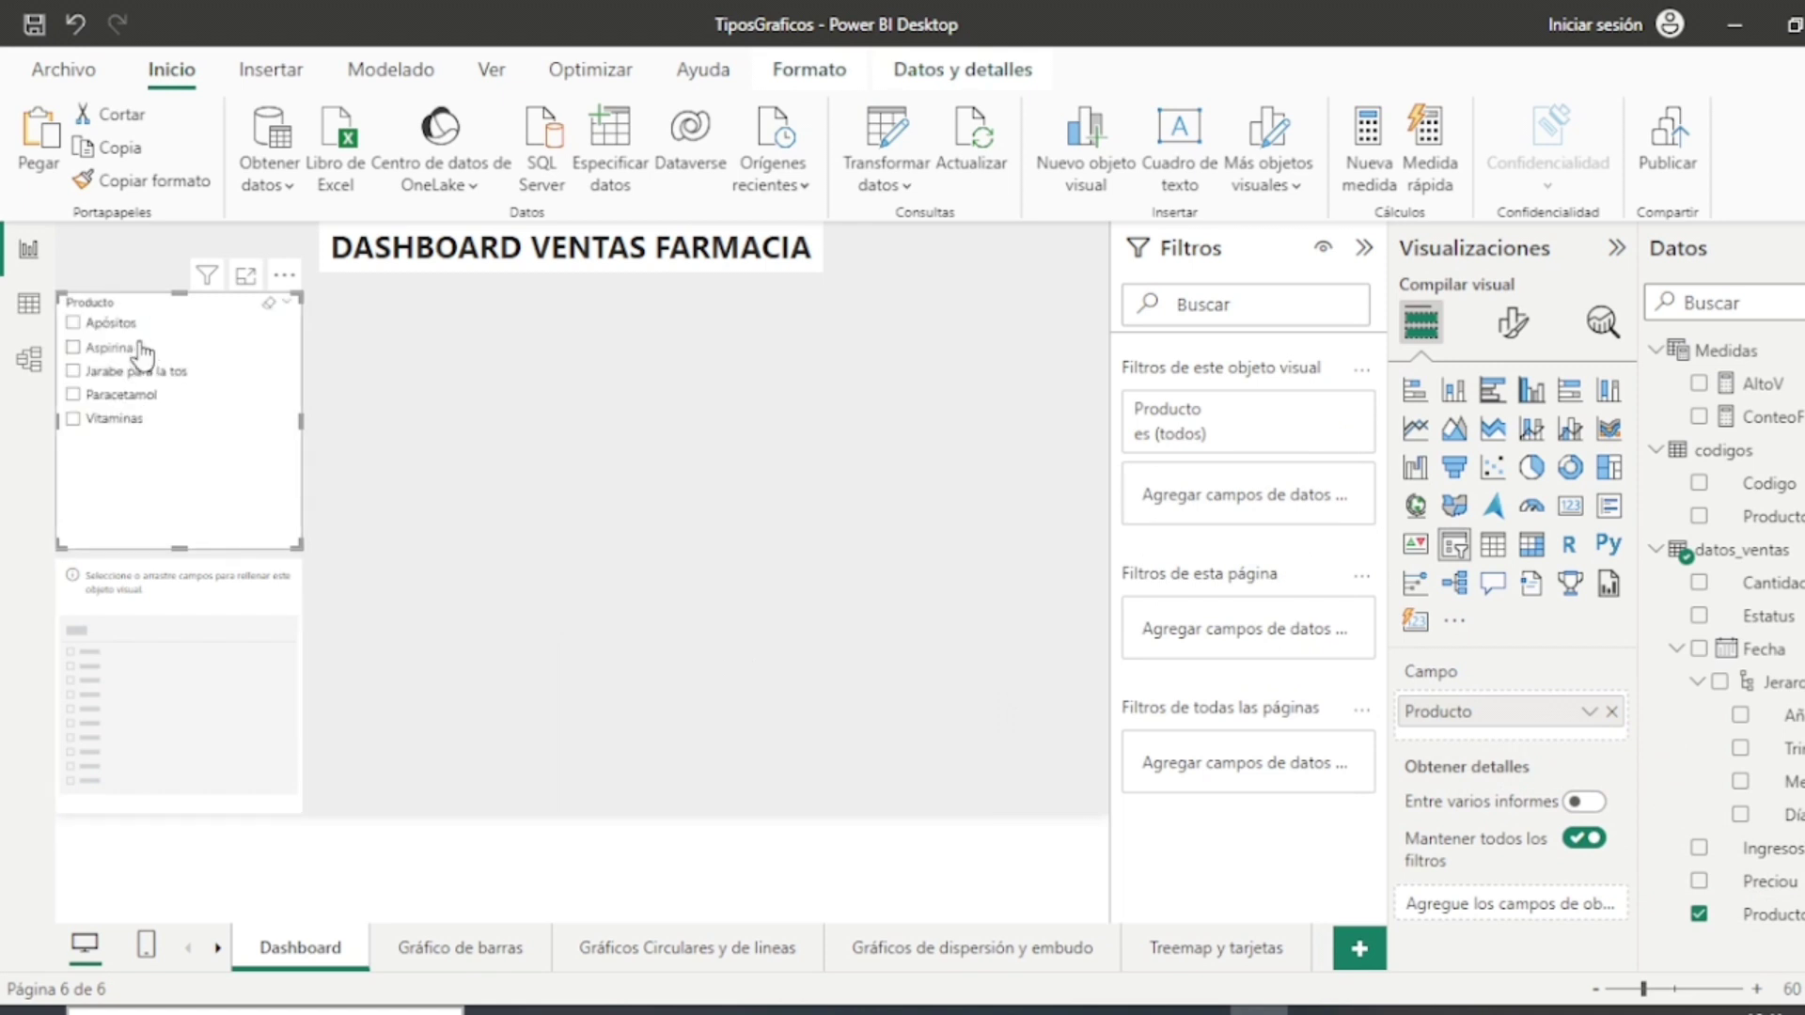
drag(180, 548, 194, 457)
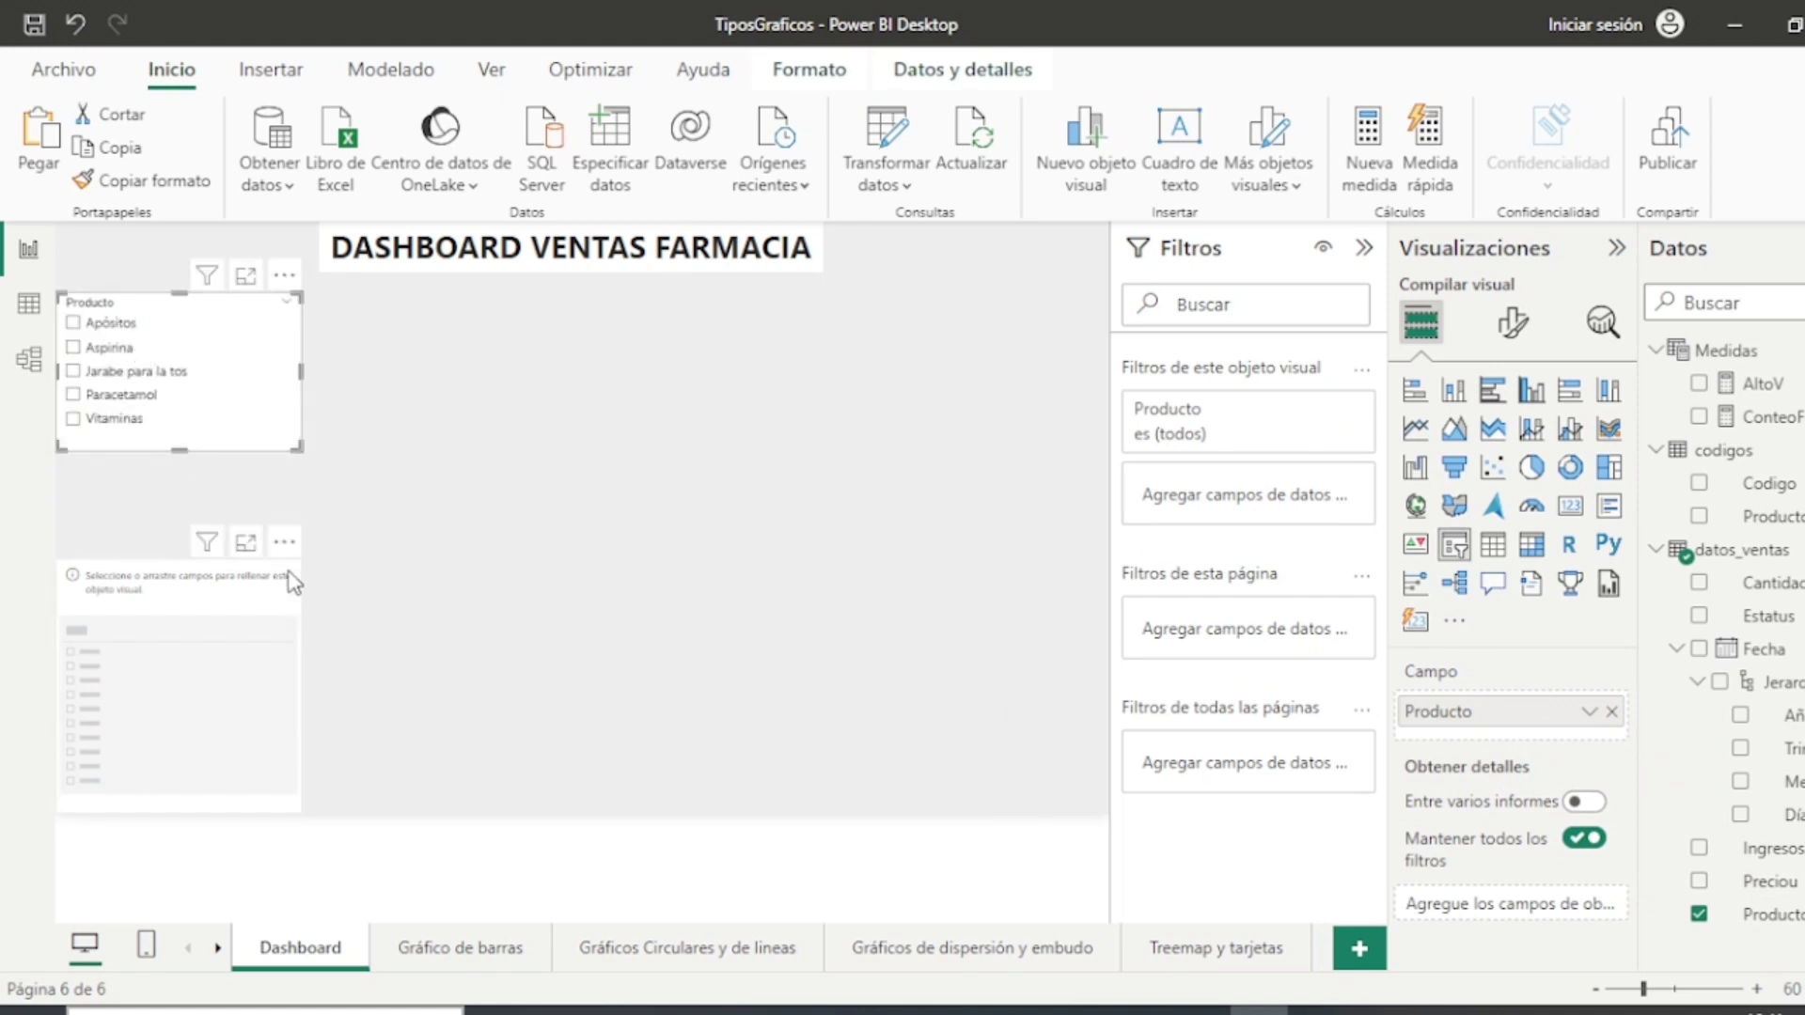
Step: Move the second slicer up beneath the Producto slicer, assign it the Estatus field and shorten it to its items
drag(293, 581, 291, 523)
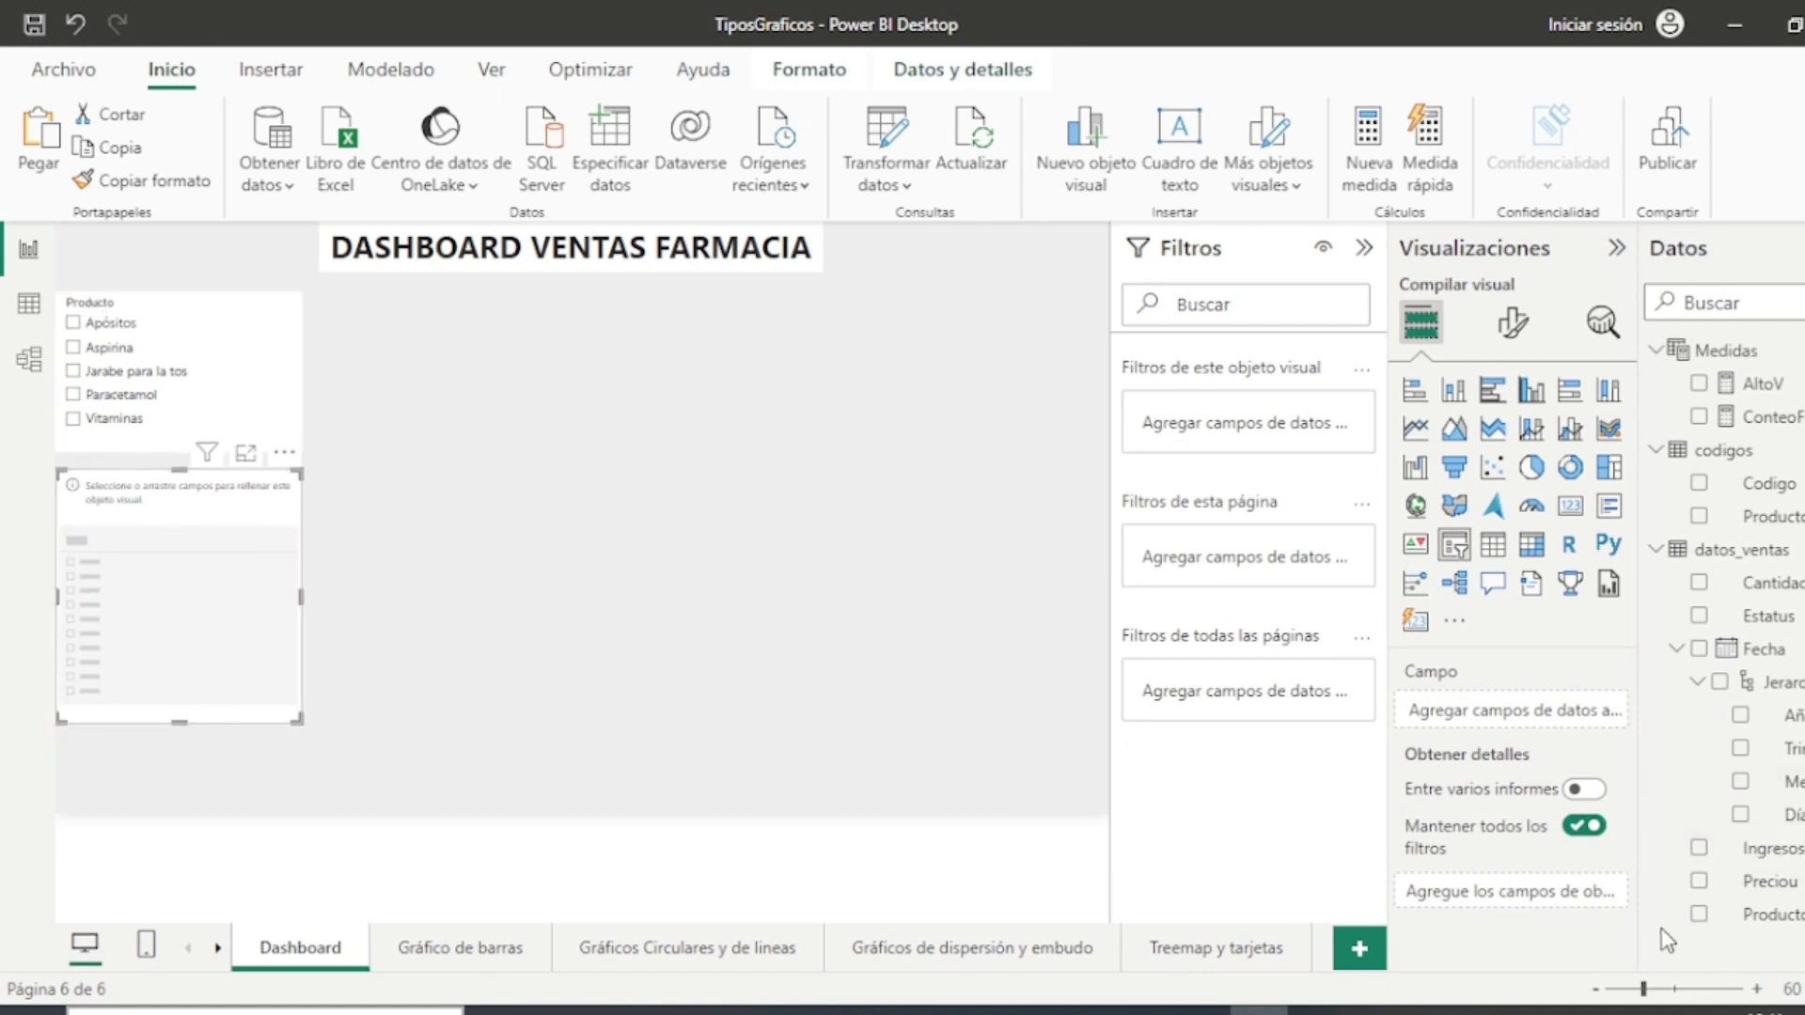
drag(1755, 621, 195, 583)
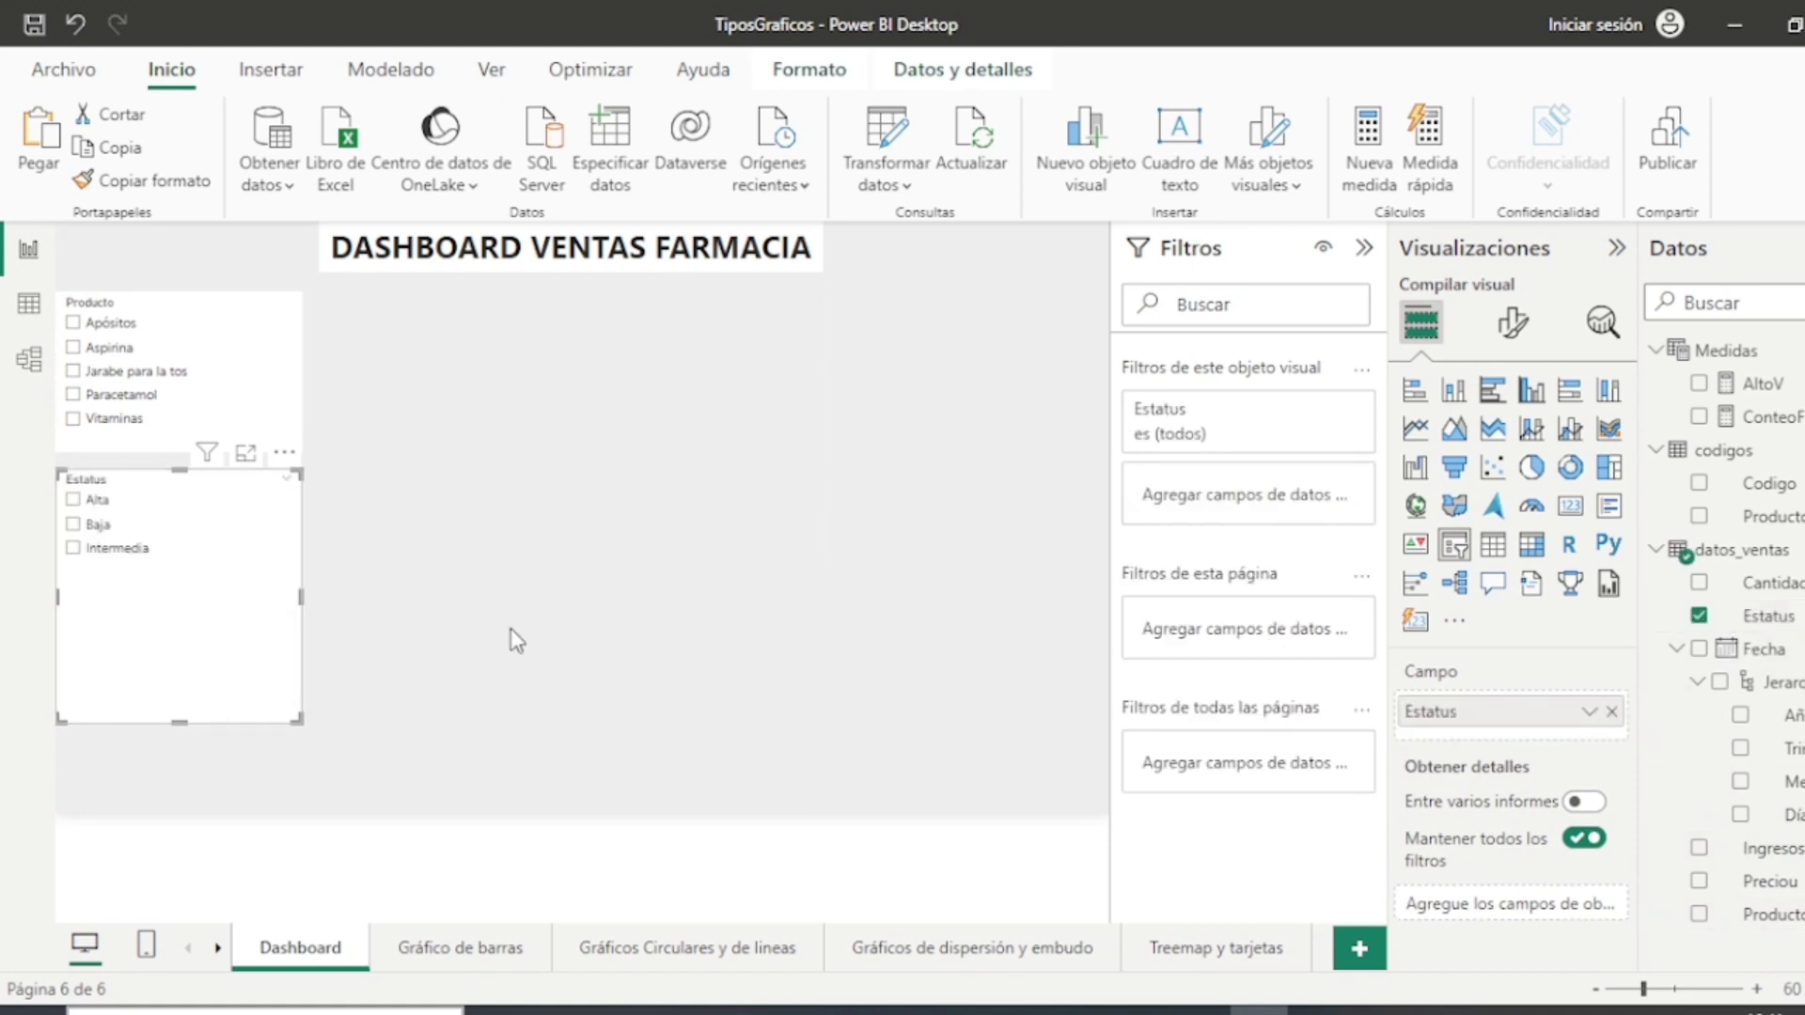
drag(212, 665, 217, 577)
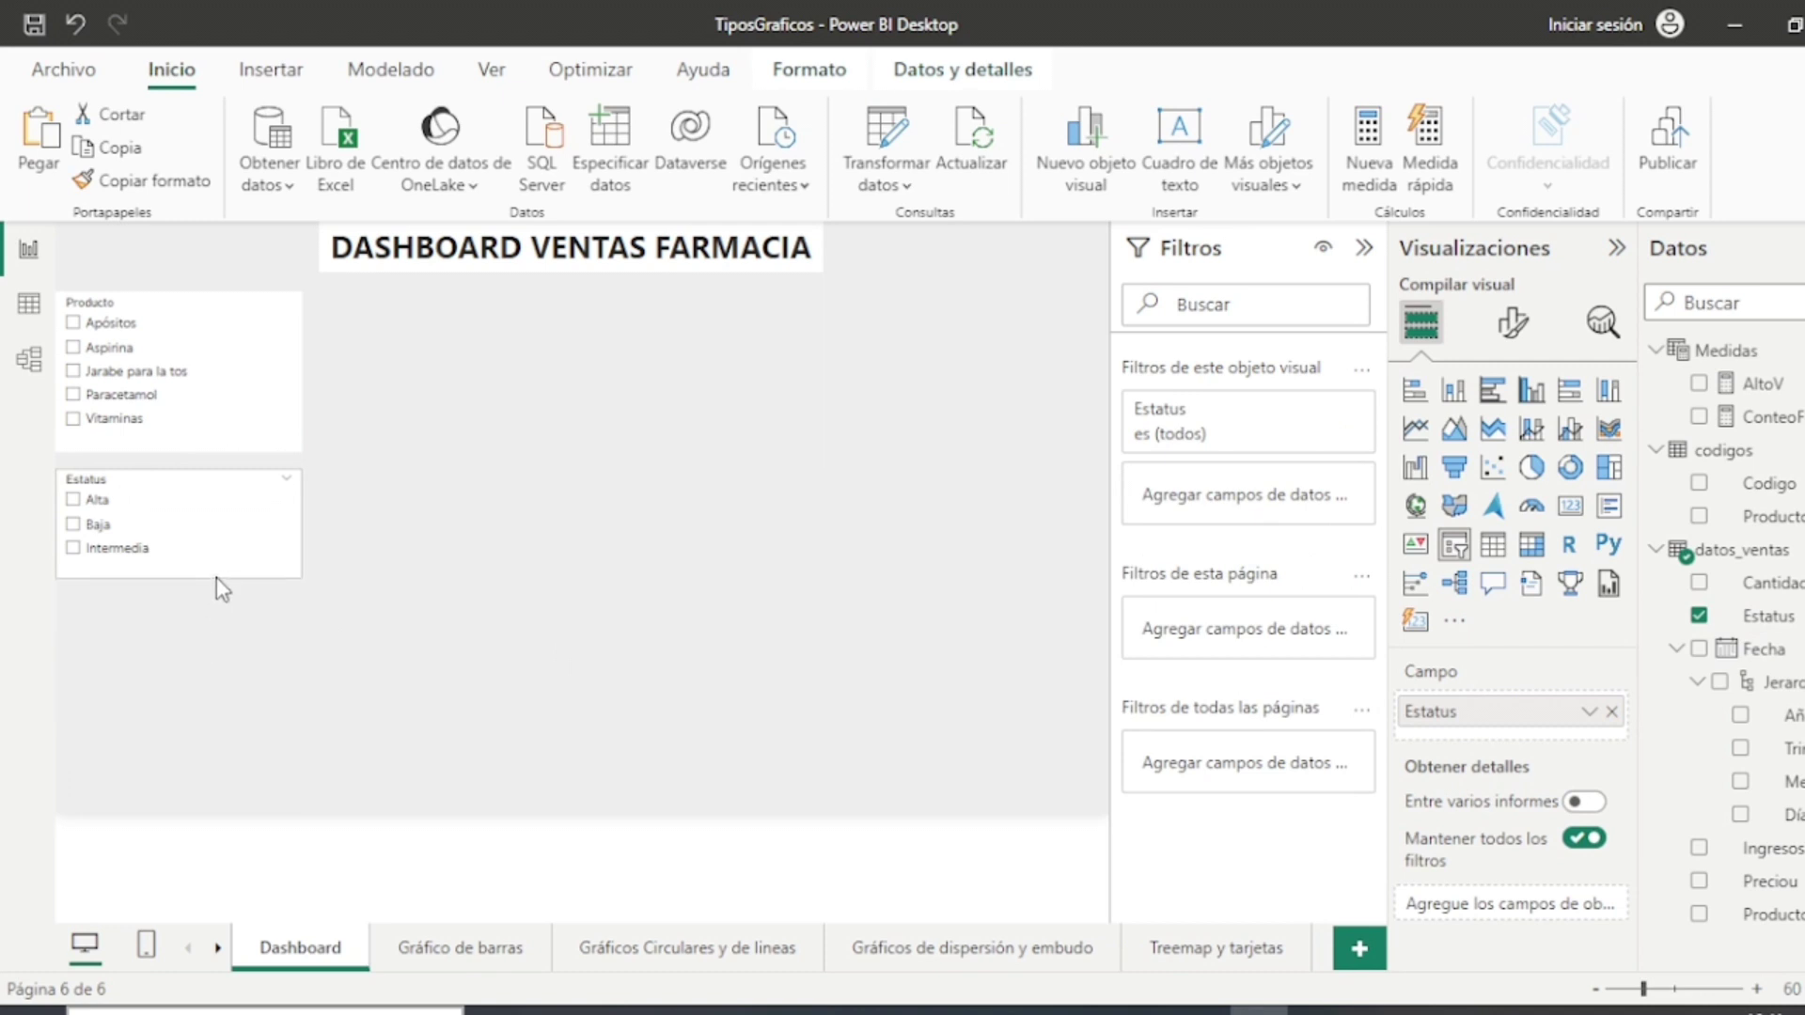
Step: Add a third slicer below Estatus using the Mes level of the Fecha hierarchy and extend it to the page's bottom edge
click(449, 607)
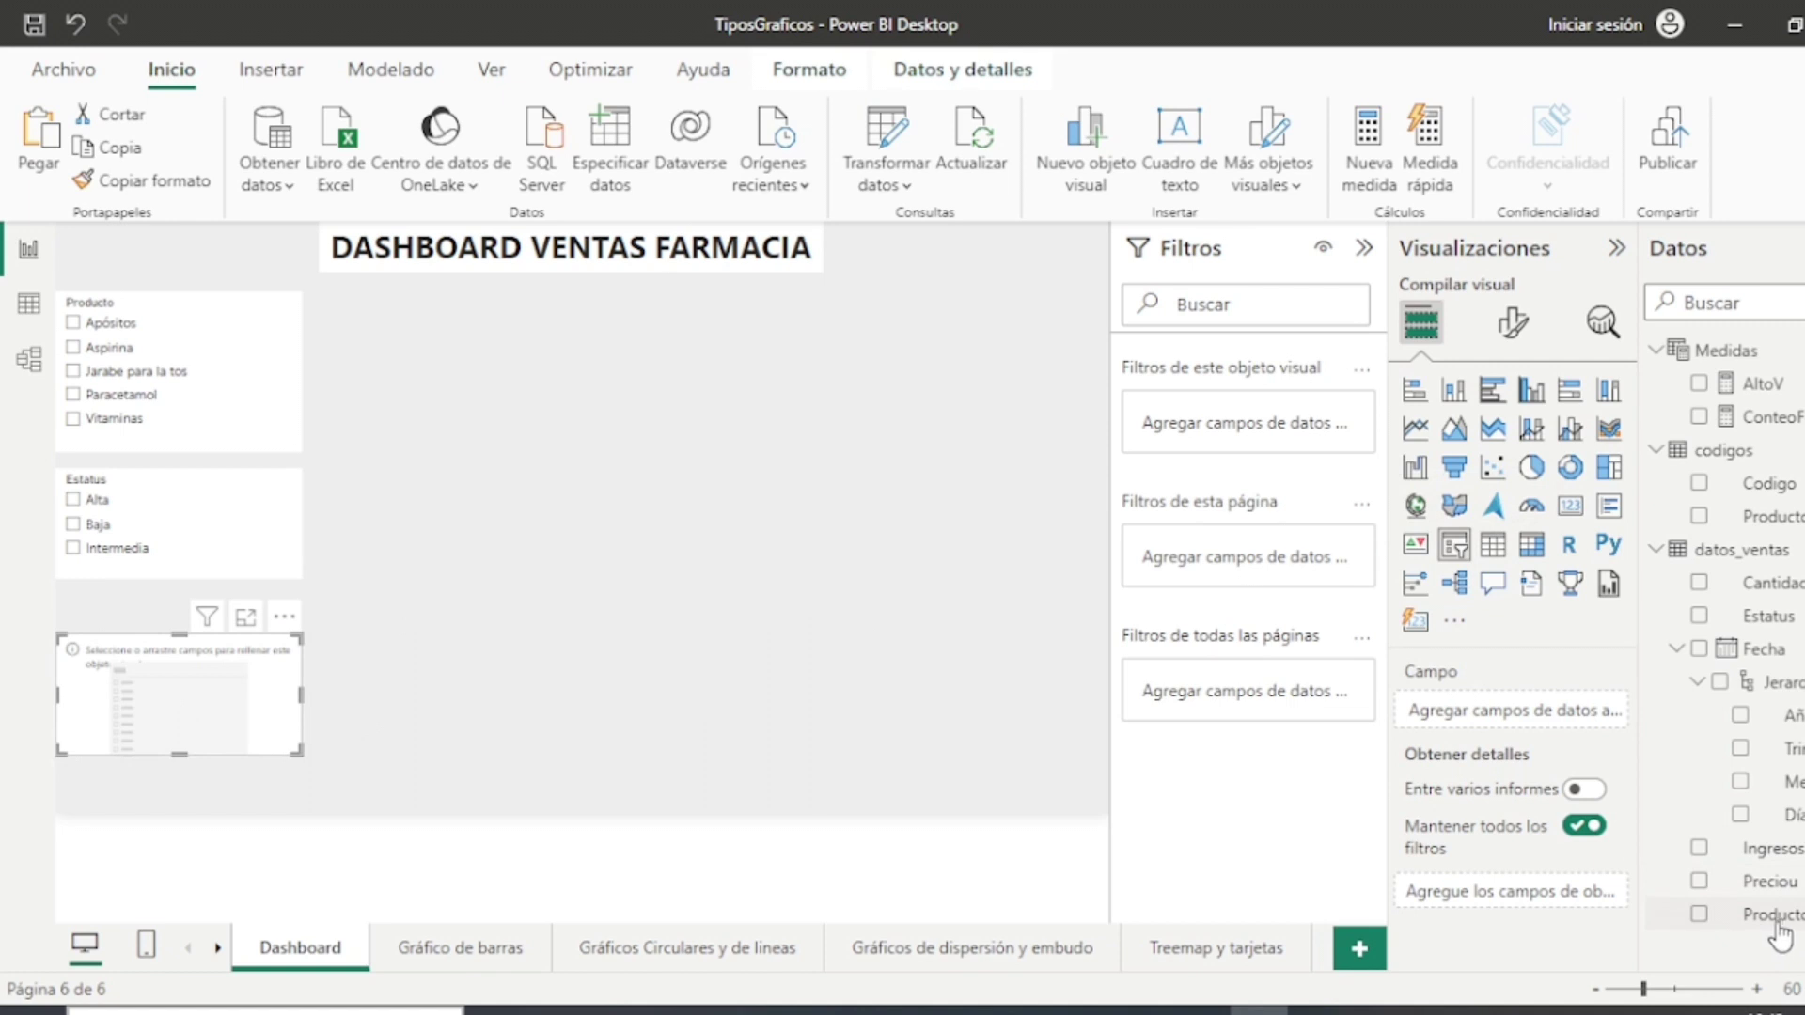
drag(1791, 782, 1478, 723)
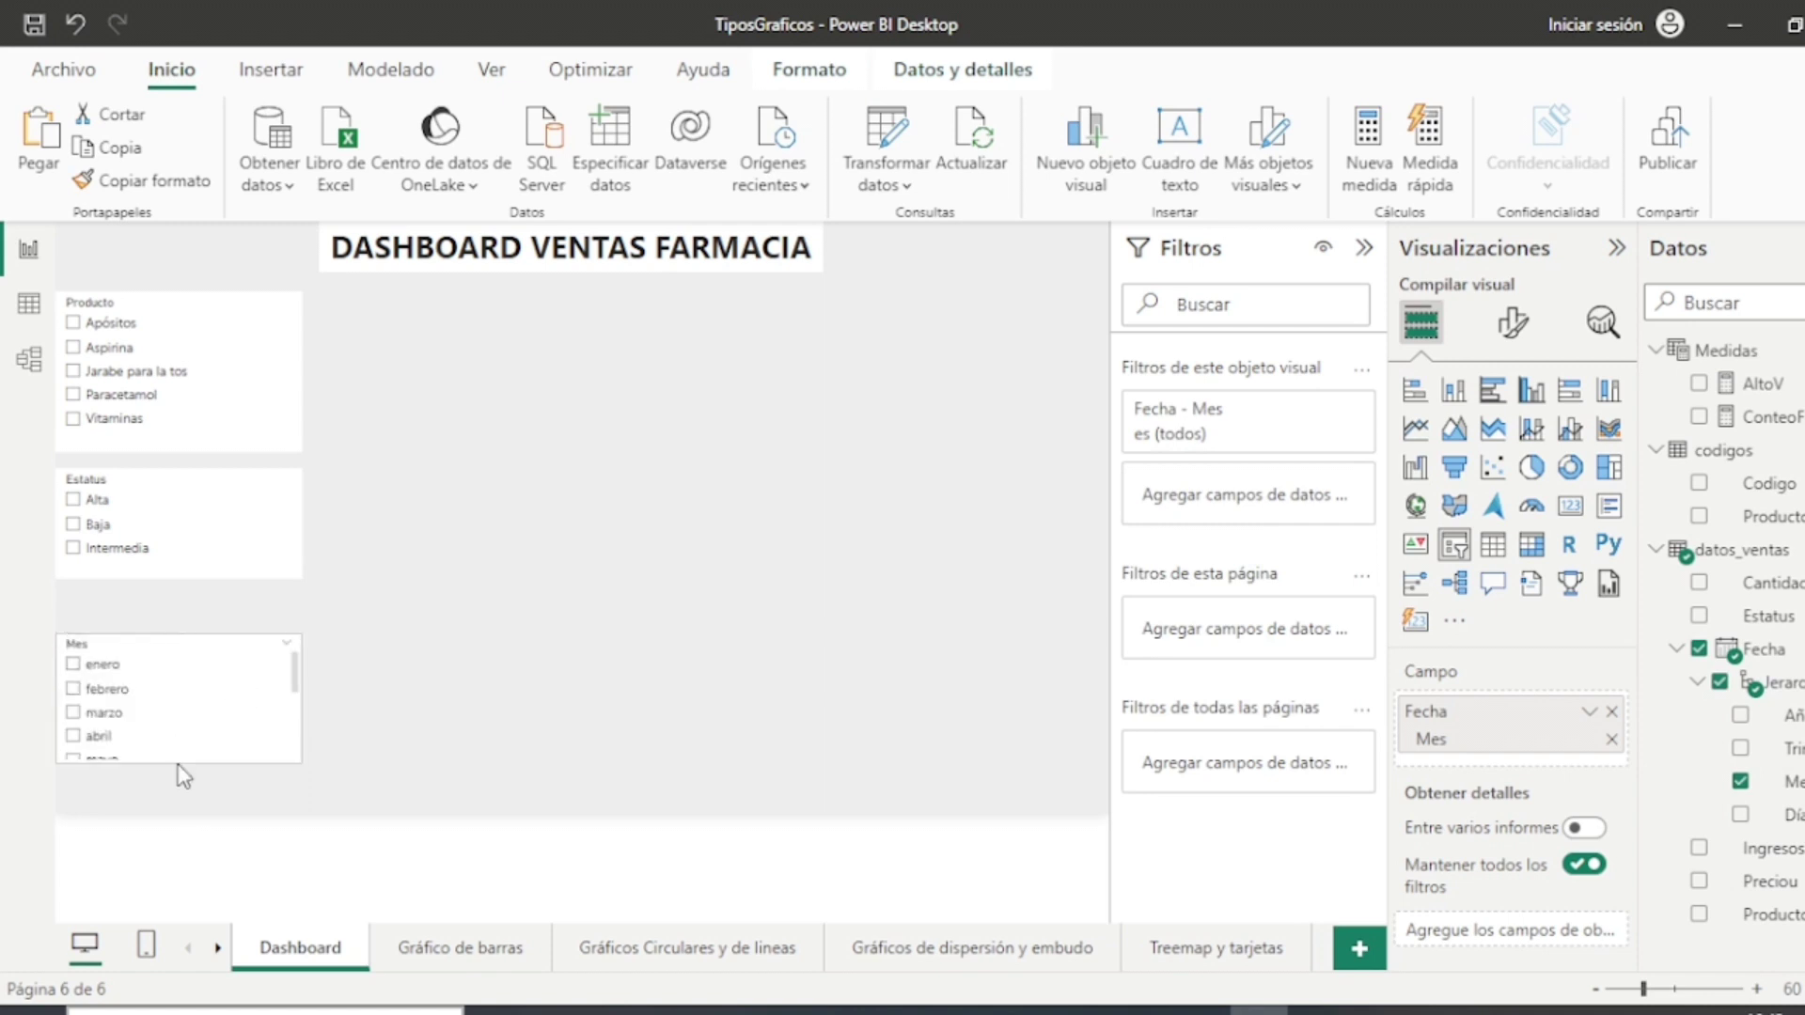
drag(178, 763, 180, 880)
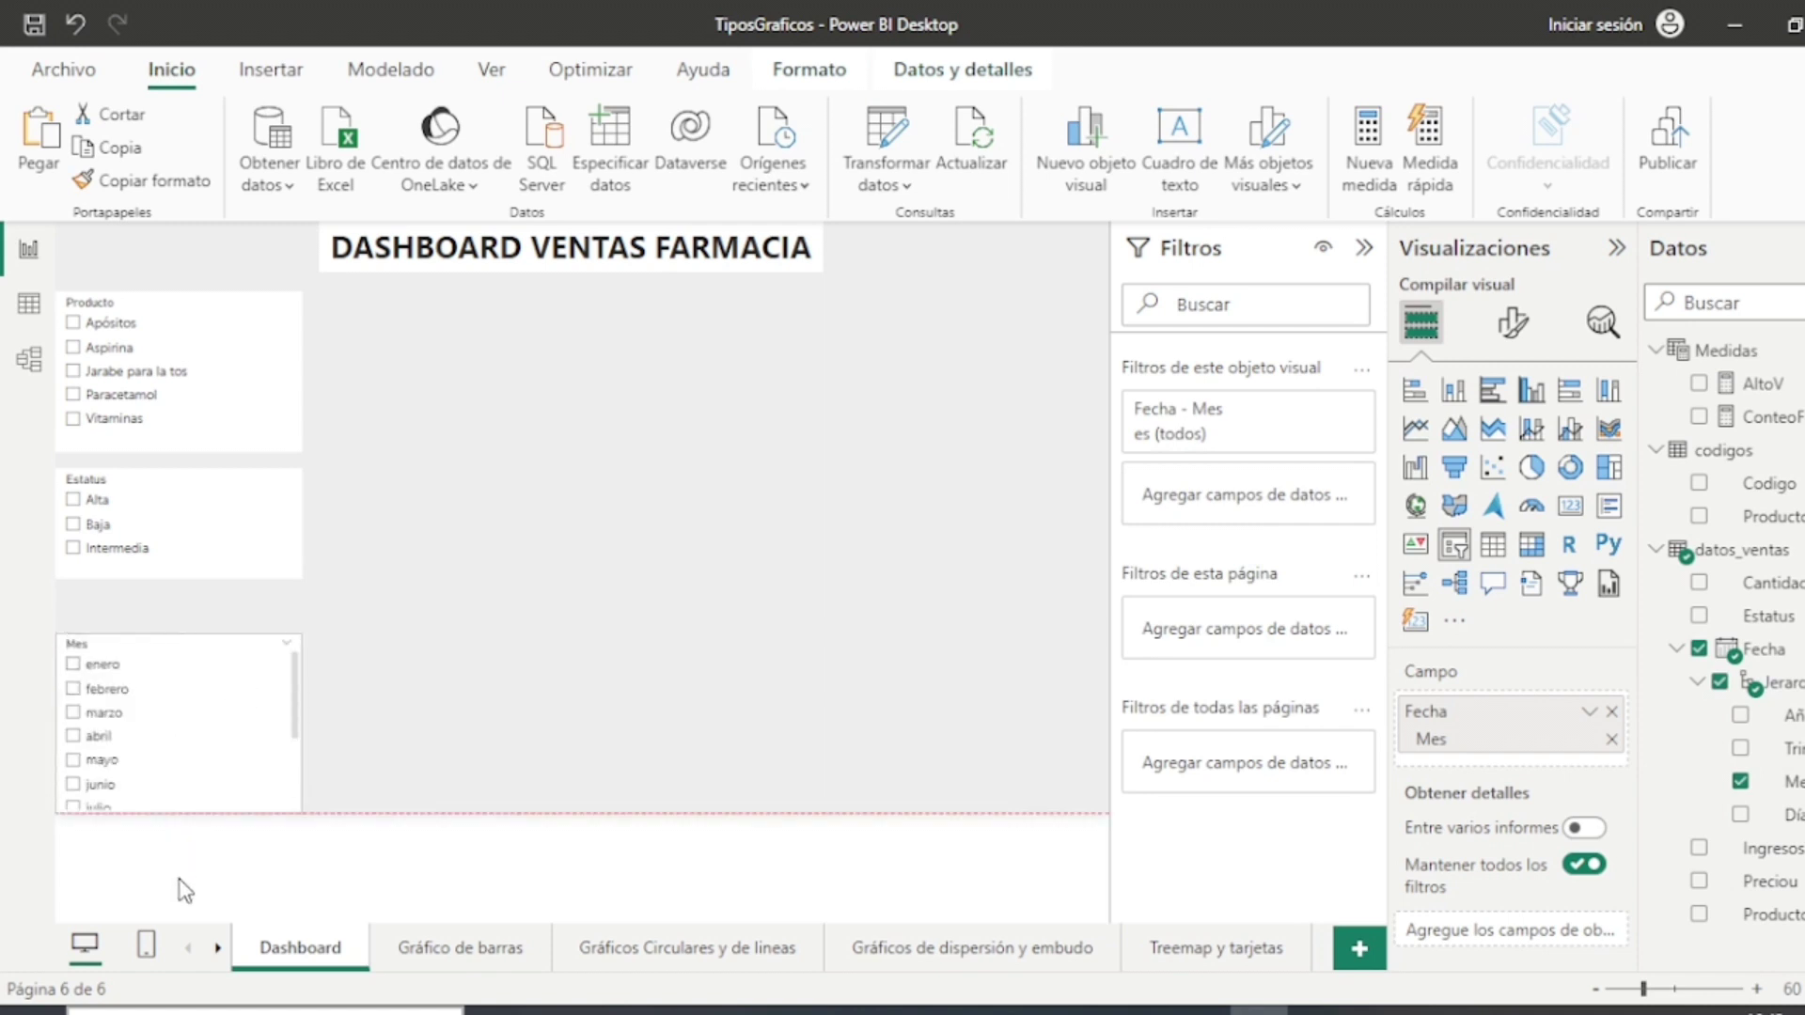
drag(294, 733, 291, 802)
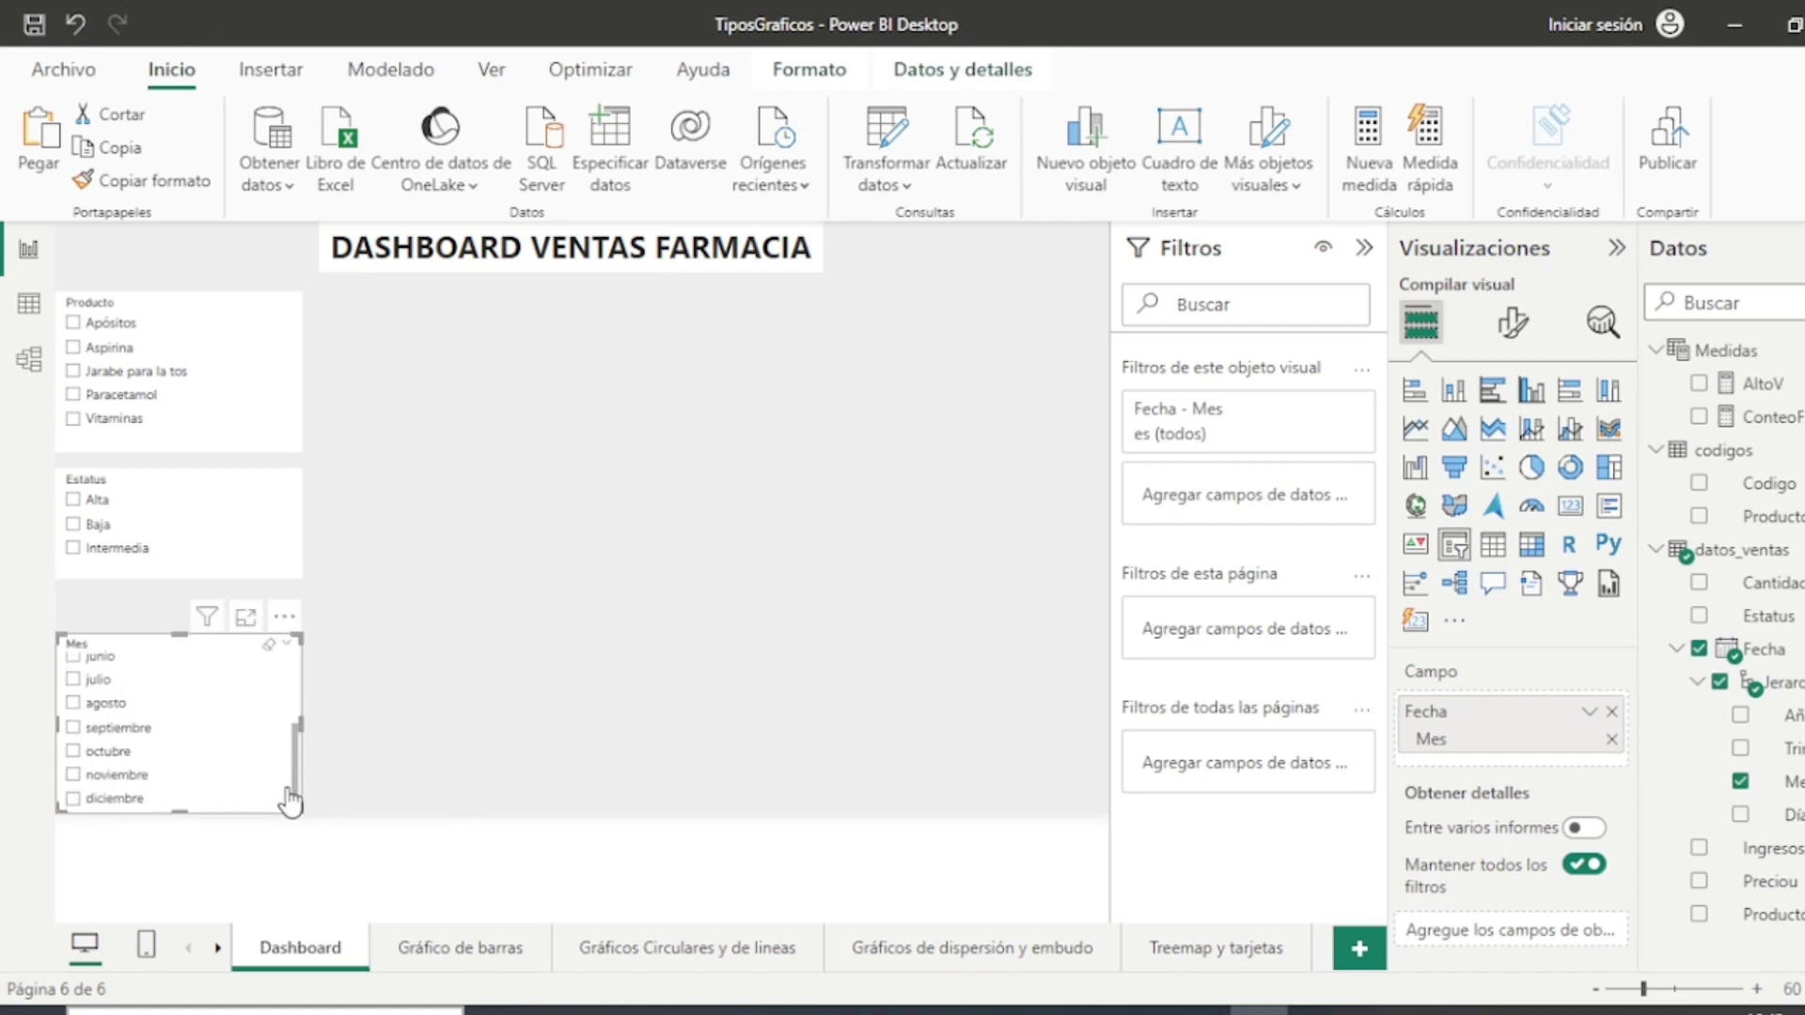
click(179, 827)
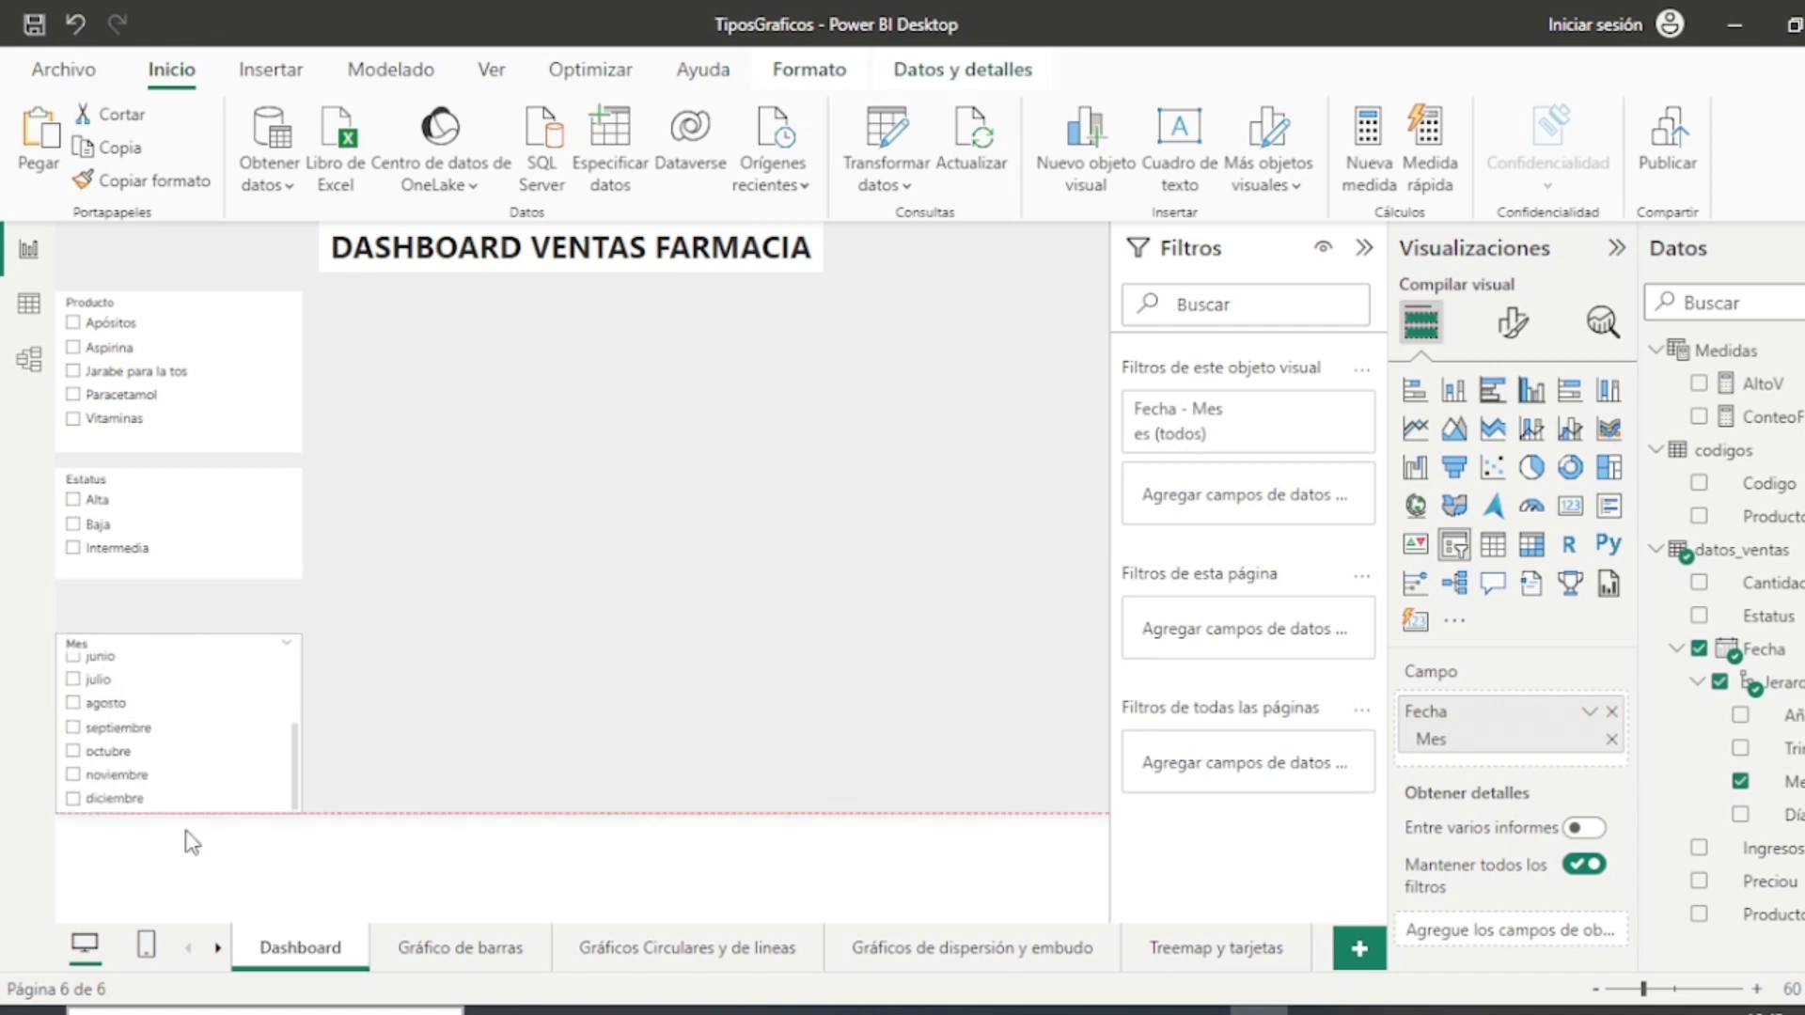
Step: Extend the Mes slicer upward until it starts just below the Estatus slicer, keeping its lower edge on the page boundary
click(298, 663)
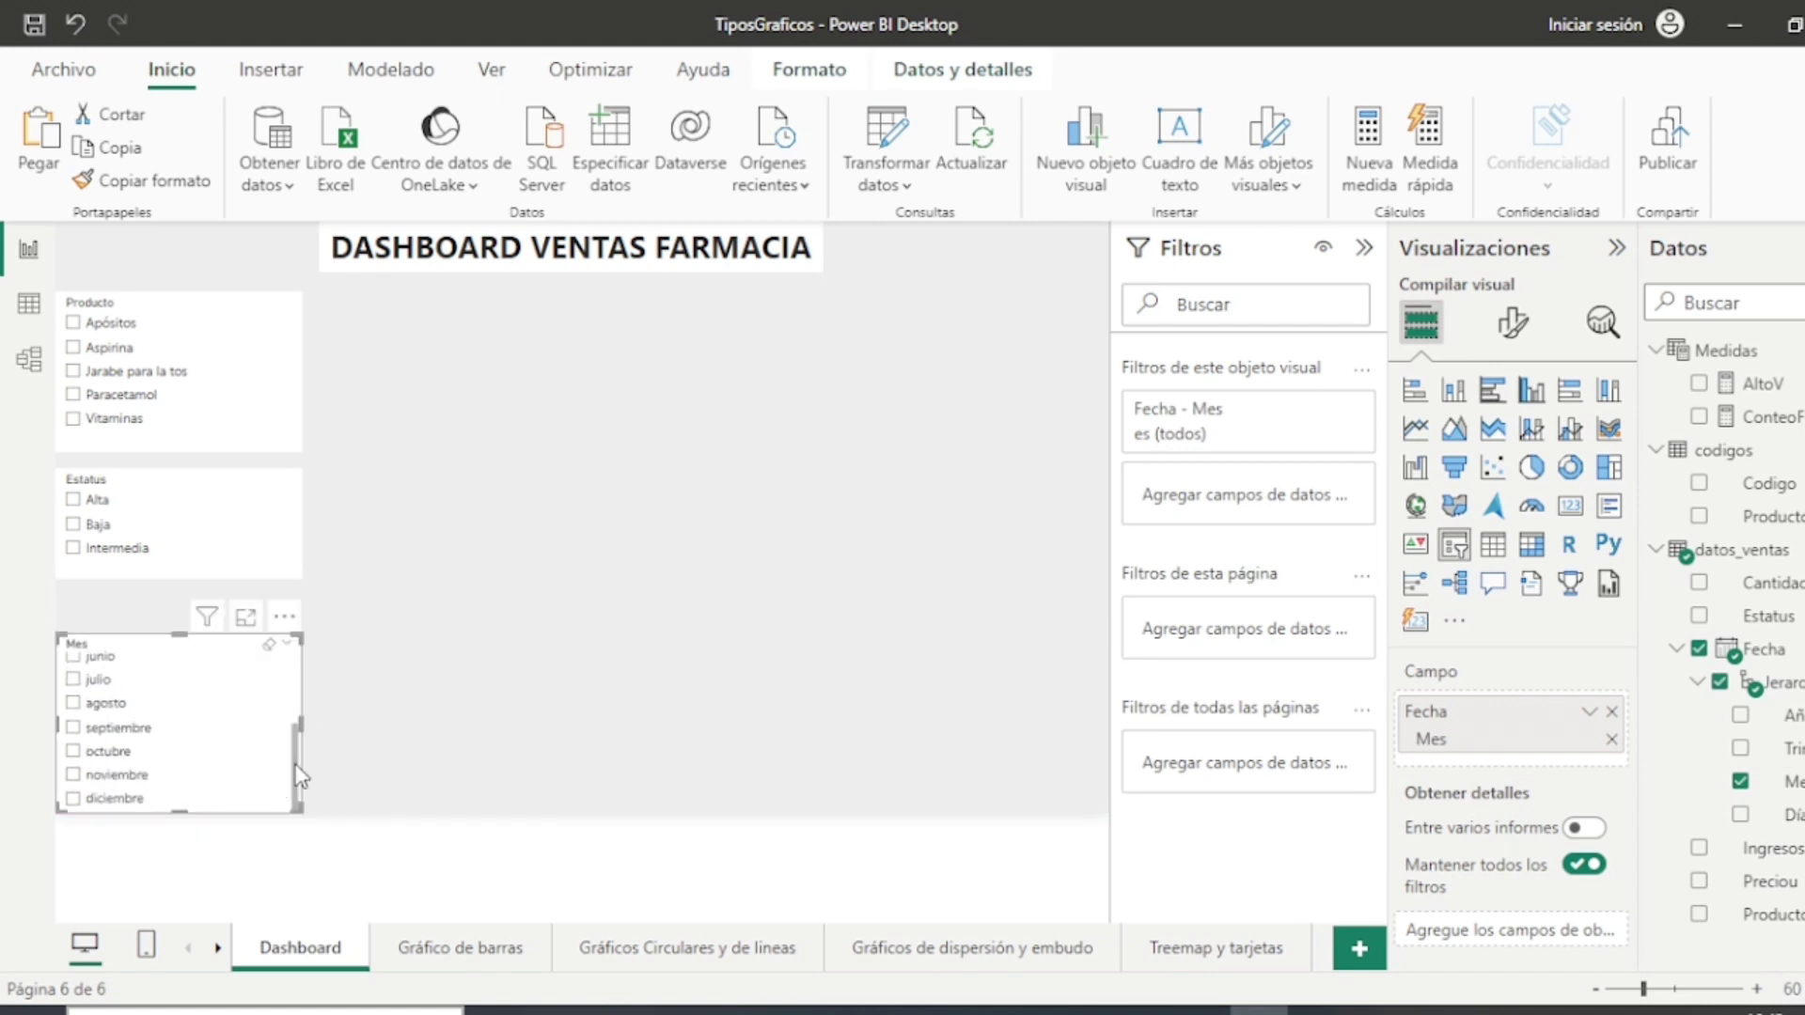
click(299, 663)
drag(169, 653, 171, 626)
drag(179, 786, 185, 860)
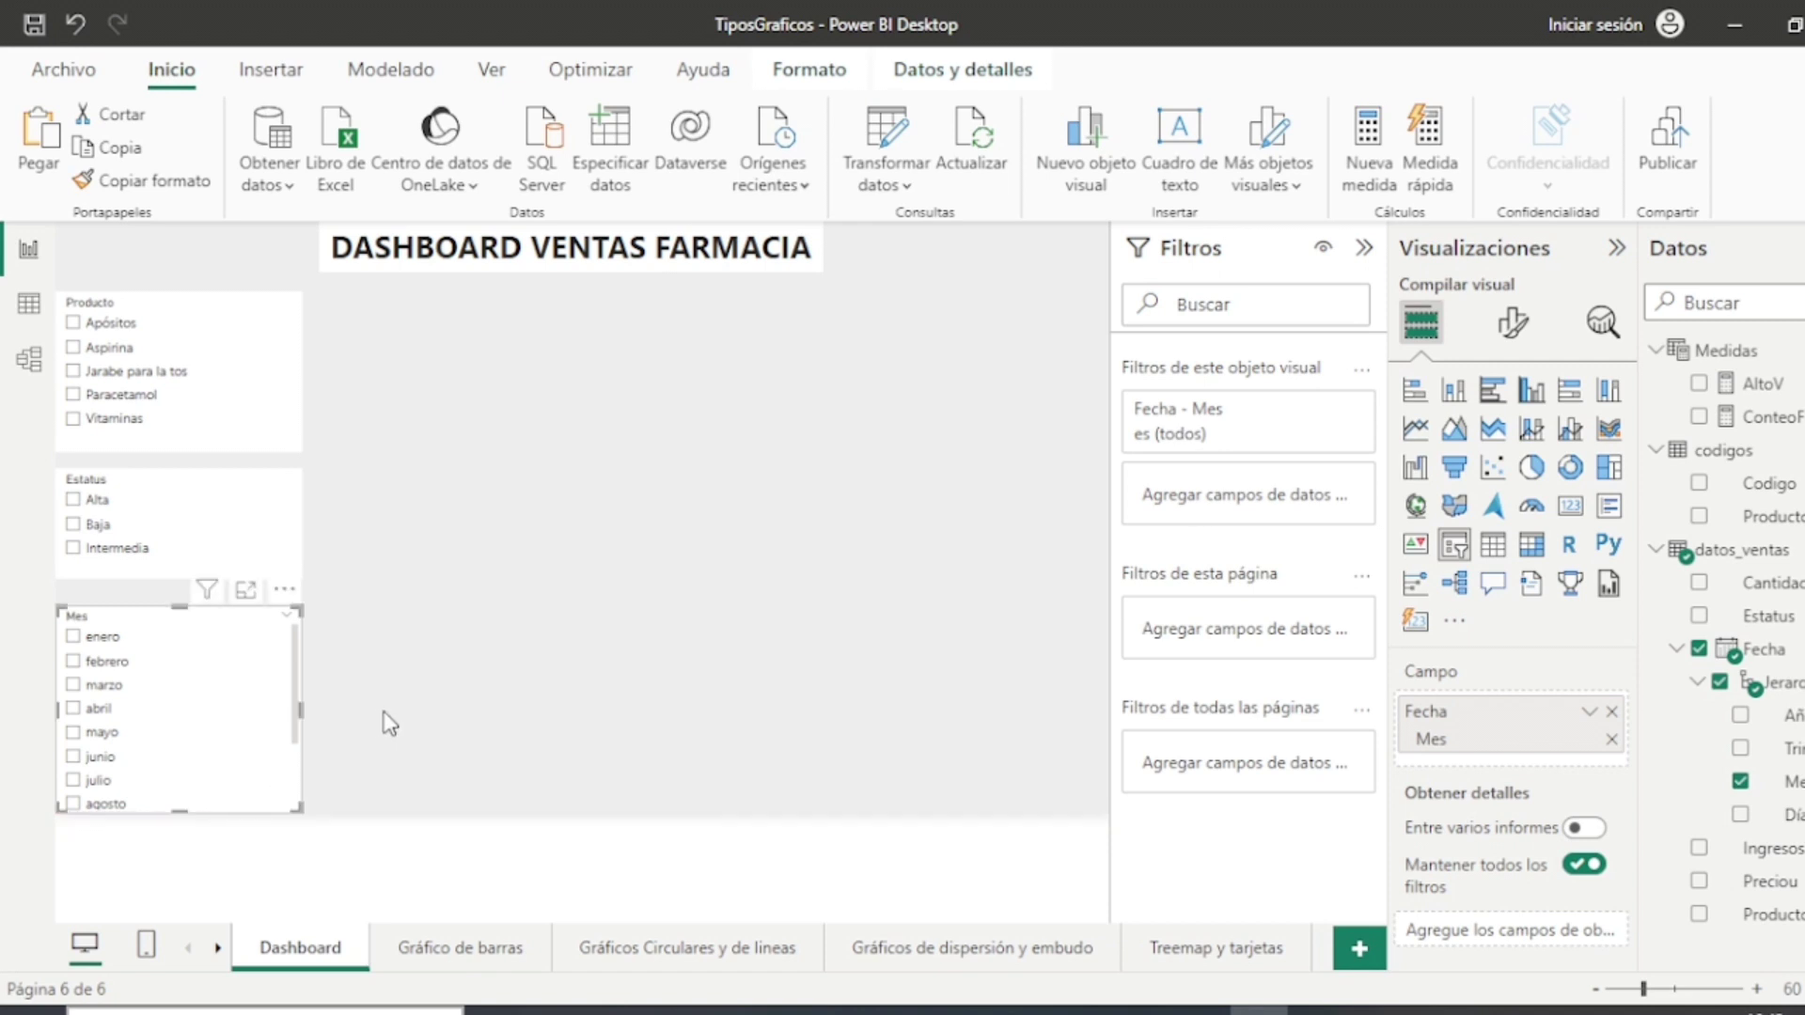
key(Escape)
click(183, 623)
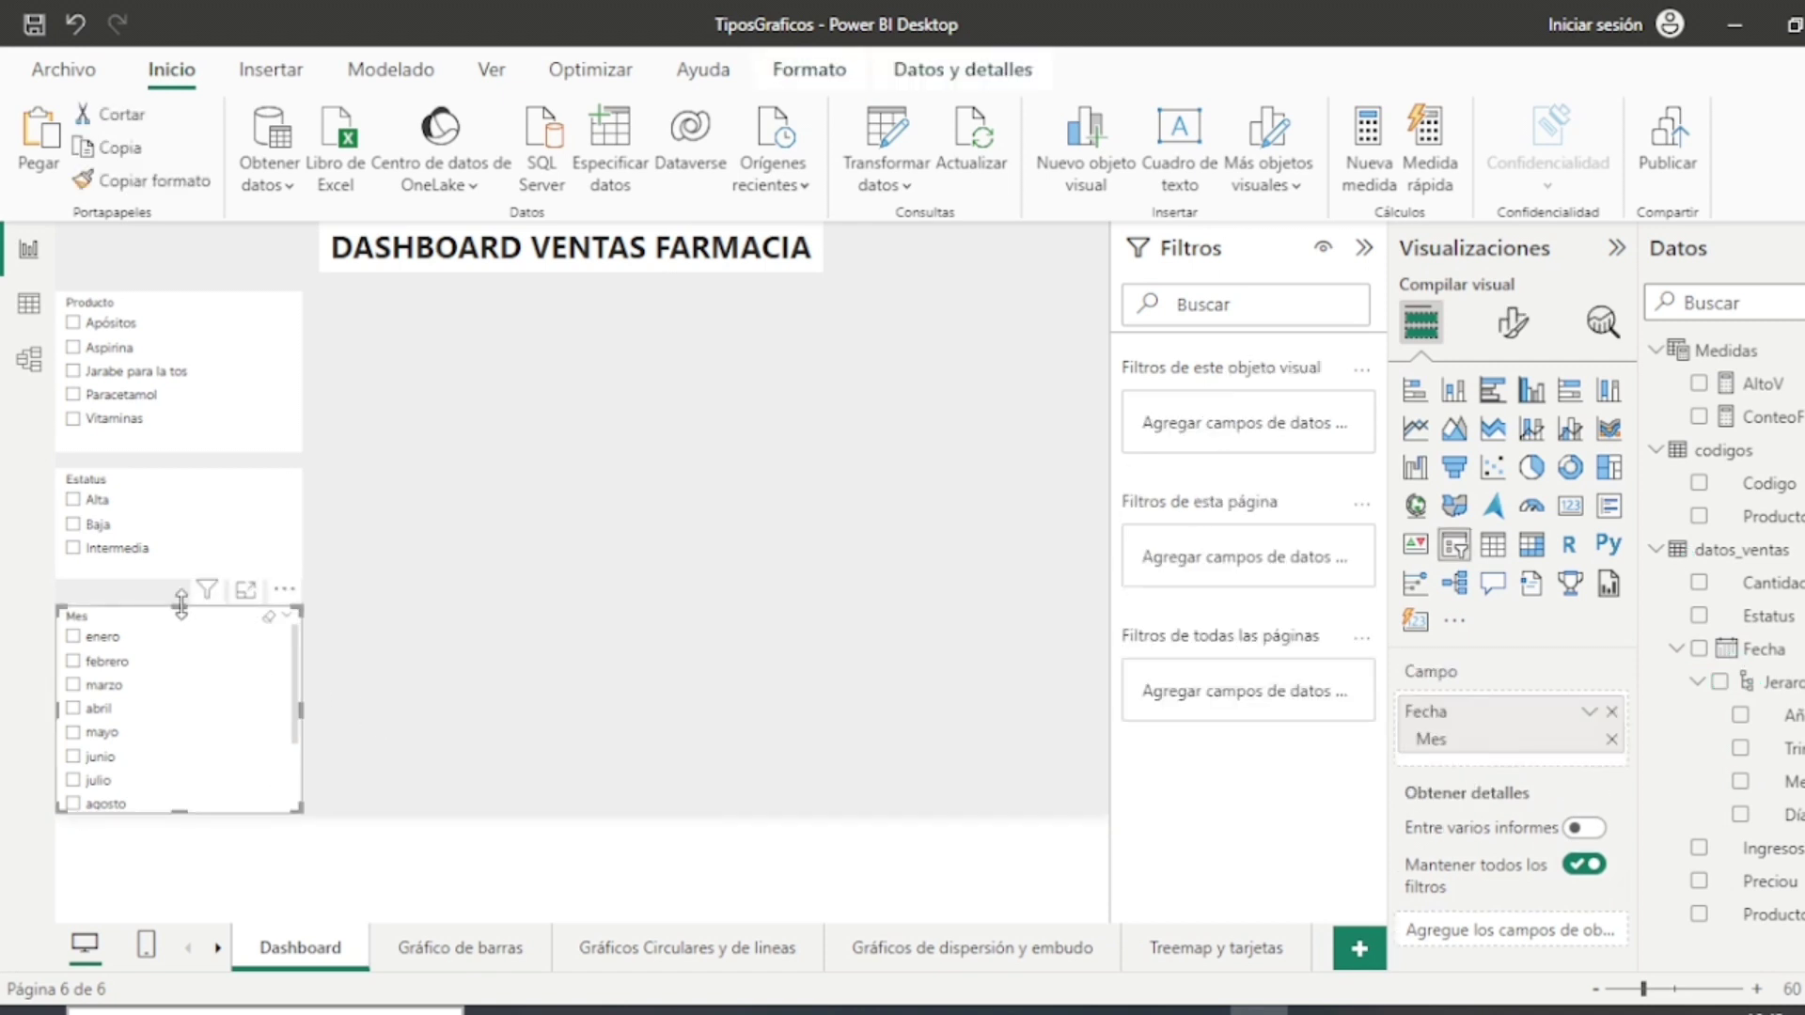
drag(183, 621, 185, 603)
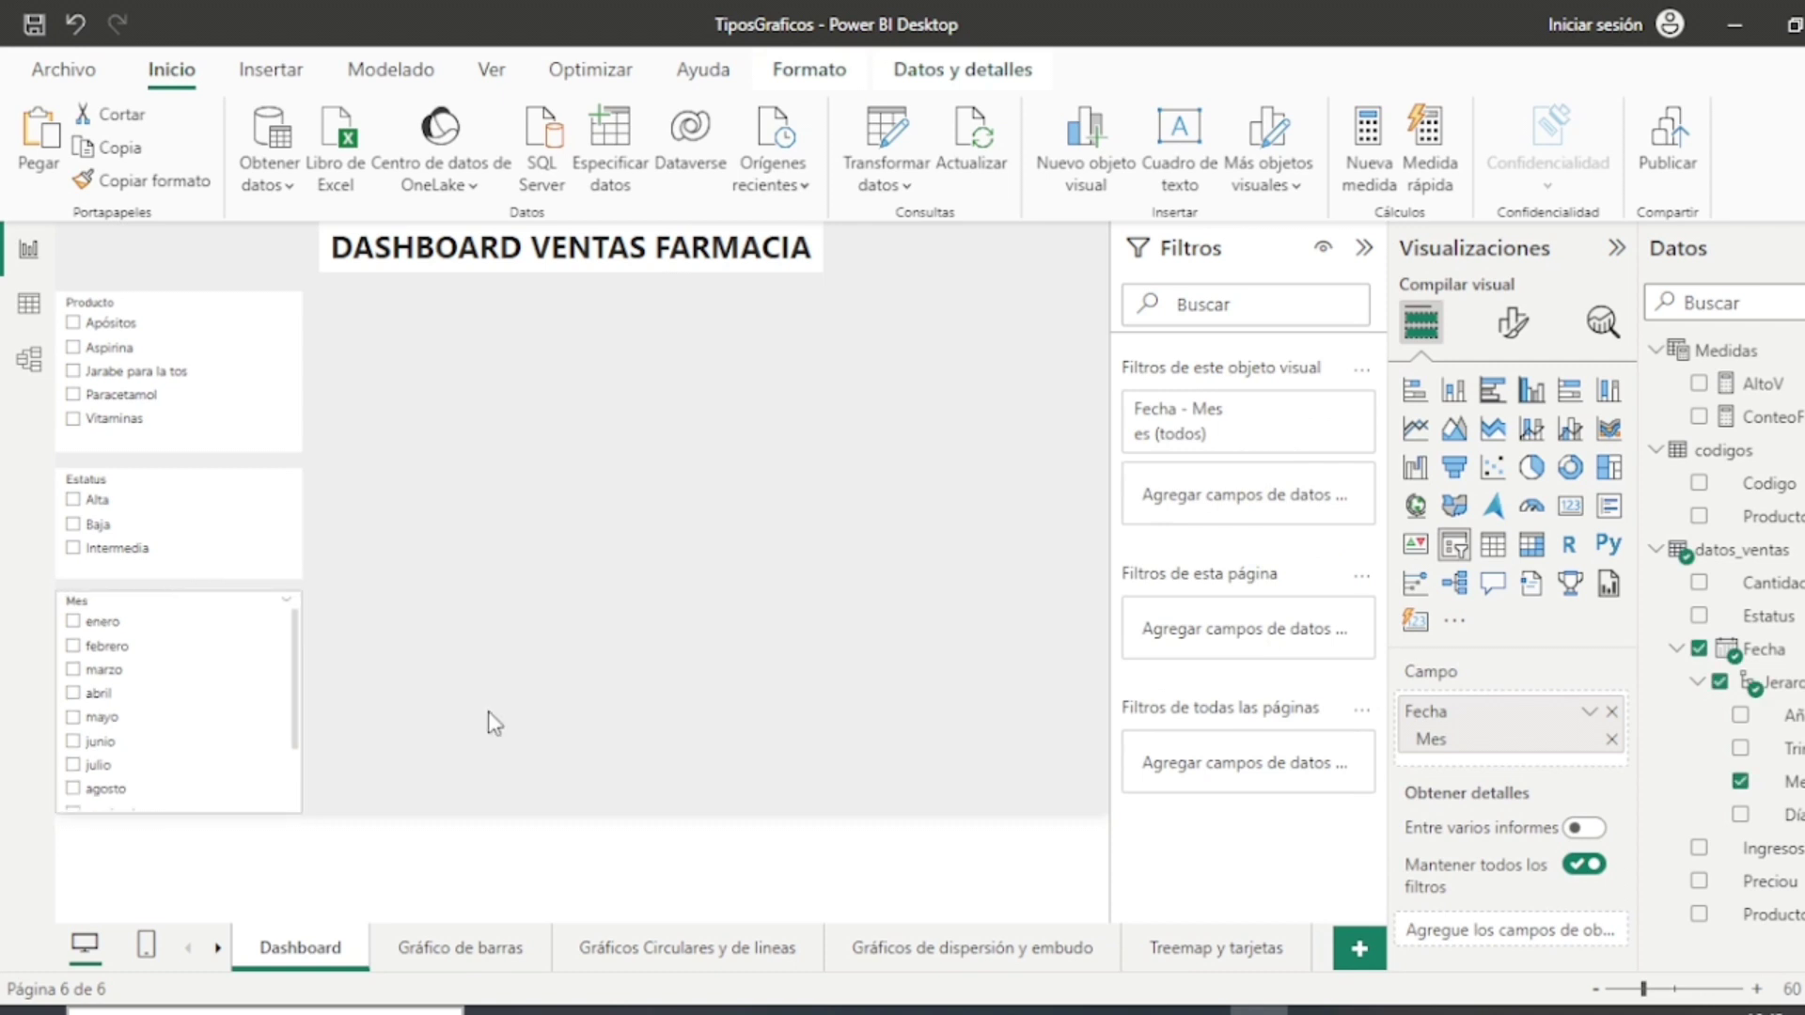
Step: Lower the Mes slicer's upper edge slightly to widen its gap below the Estatus slicer, keeping its lower edge on the page boundary
click(495, 724)
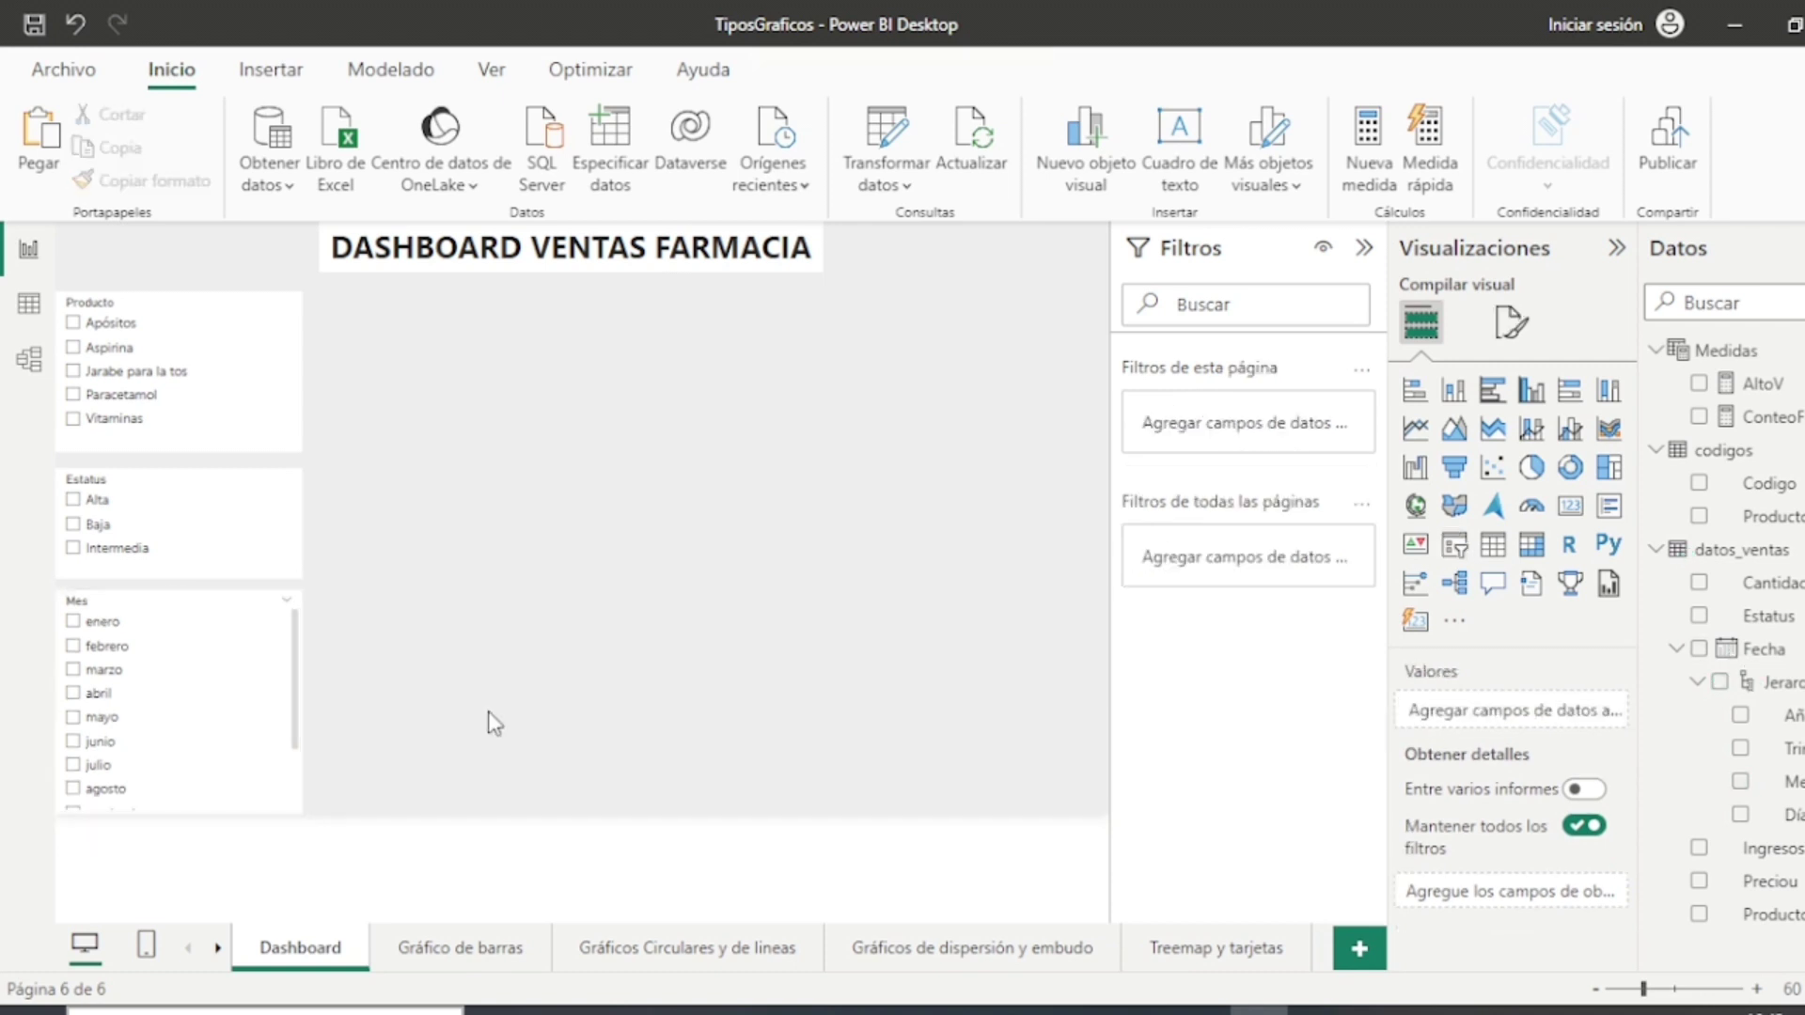
click(181, 613)
drag(178, 596, 200, 601)
click(509, 601)
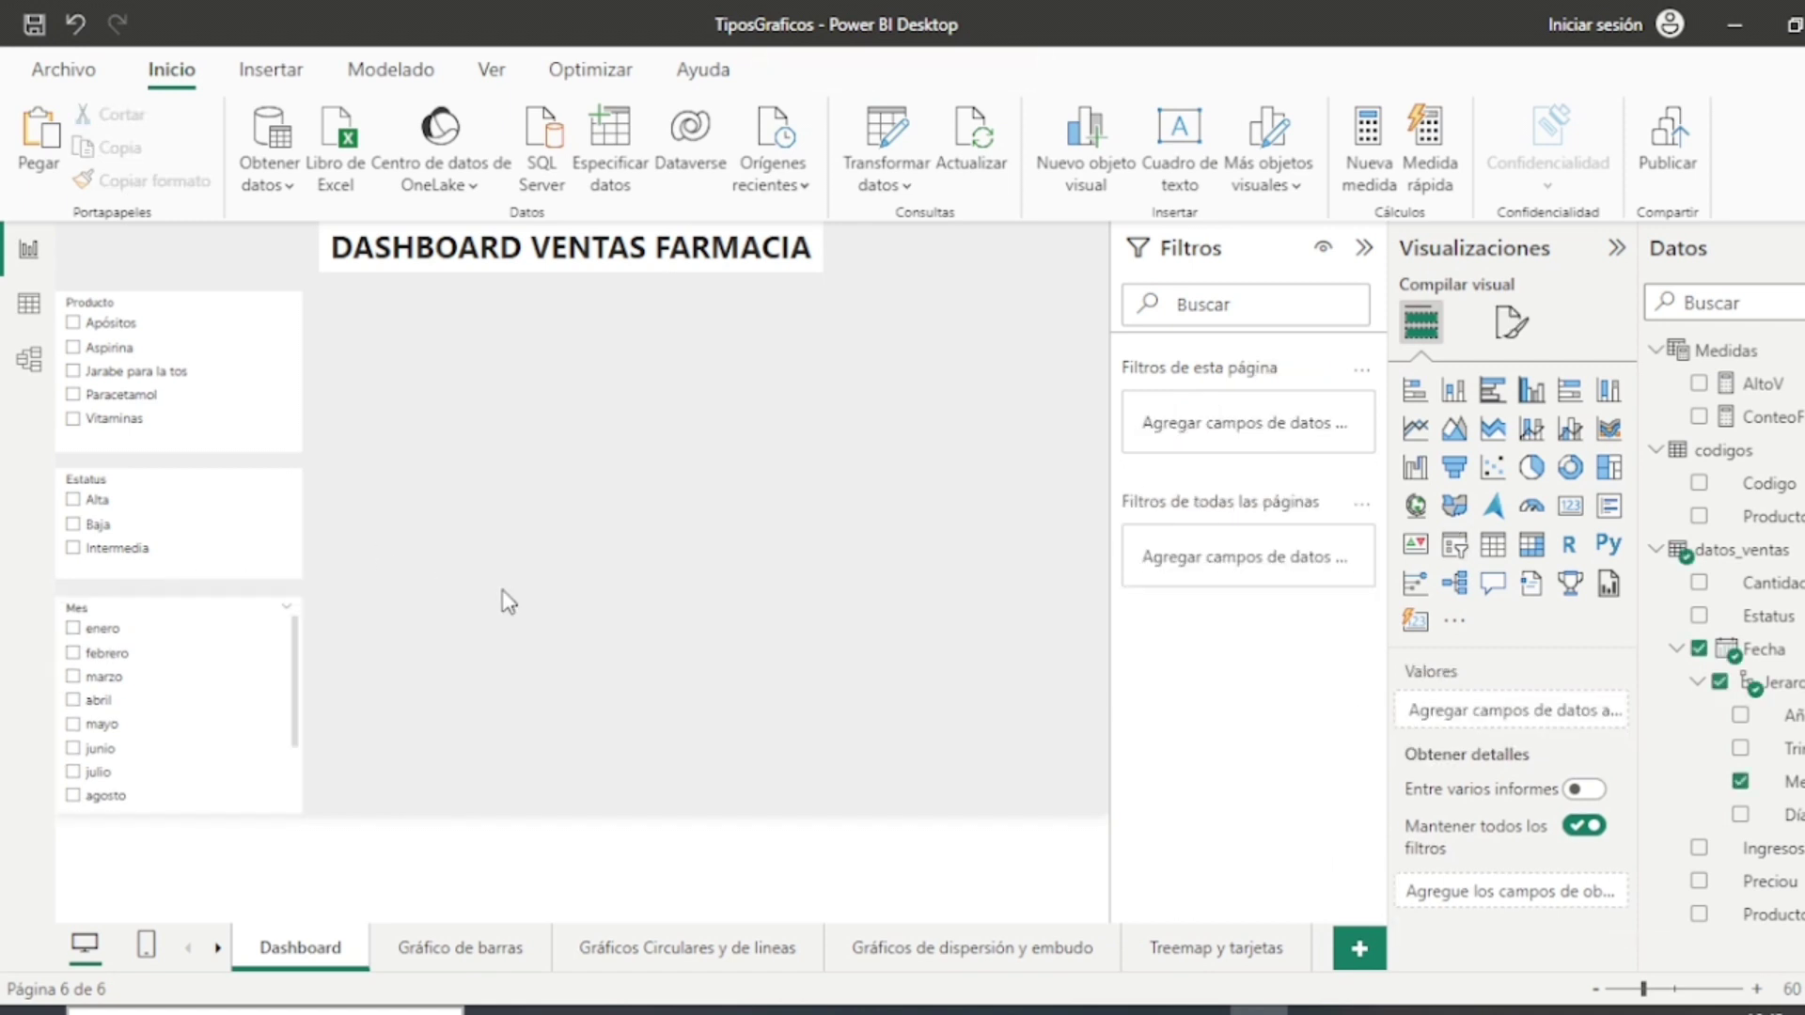
Step: Narrow the Producto and Estatus slicers to the same width and leave no product selected
click(298, 395)
drag(297, 374, 230, 368)
click(95, 395)
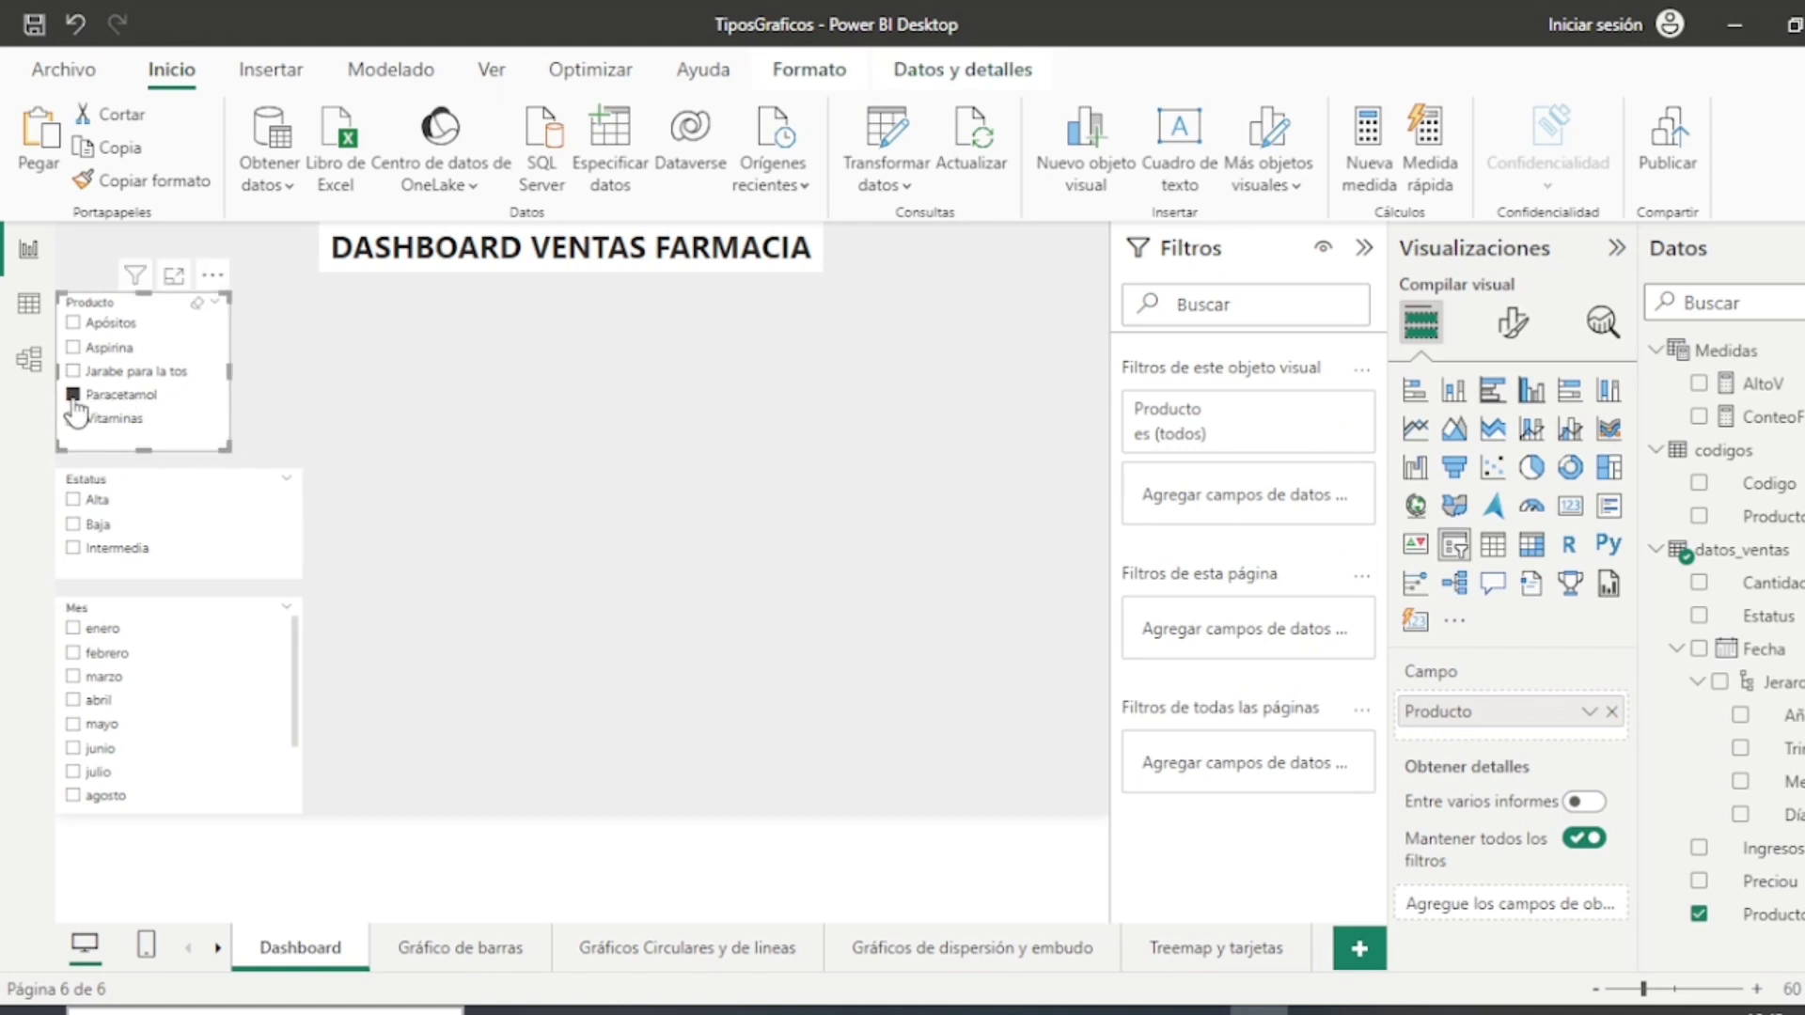
click(299, 532)
drag(302, 529, 228, 529)
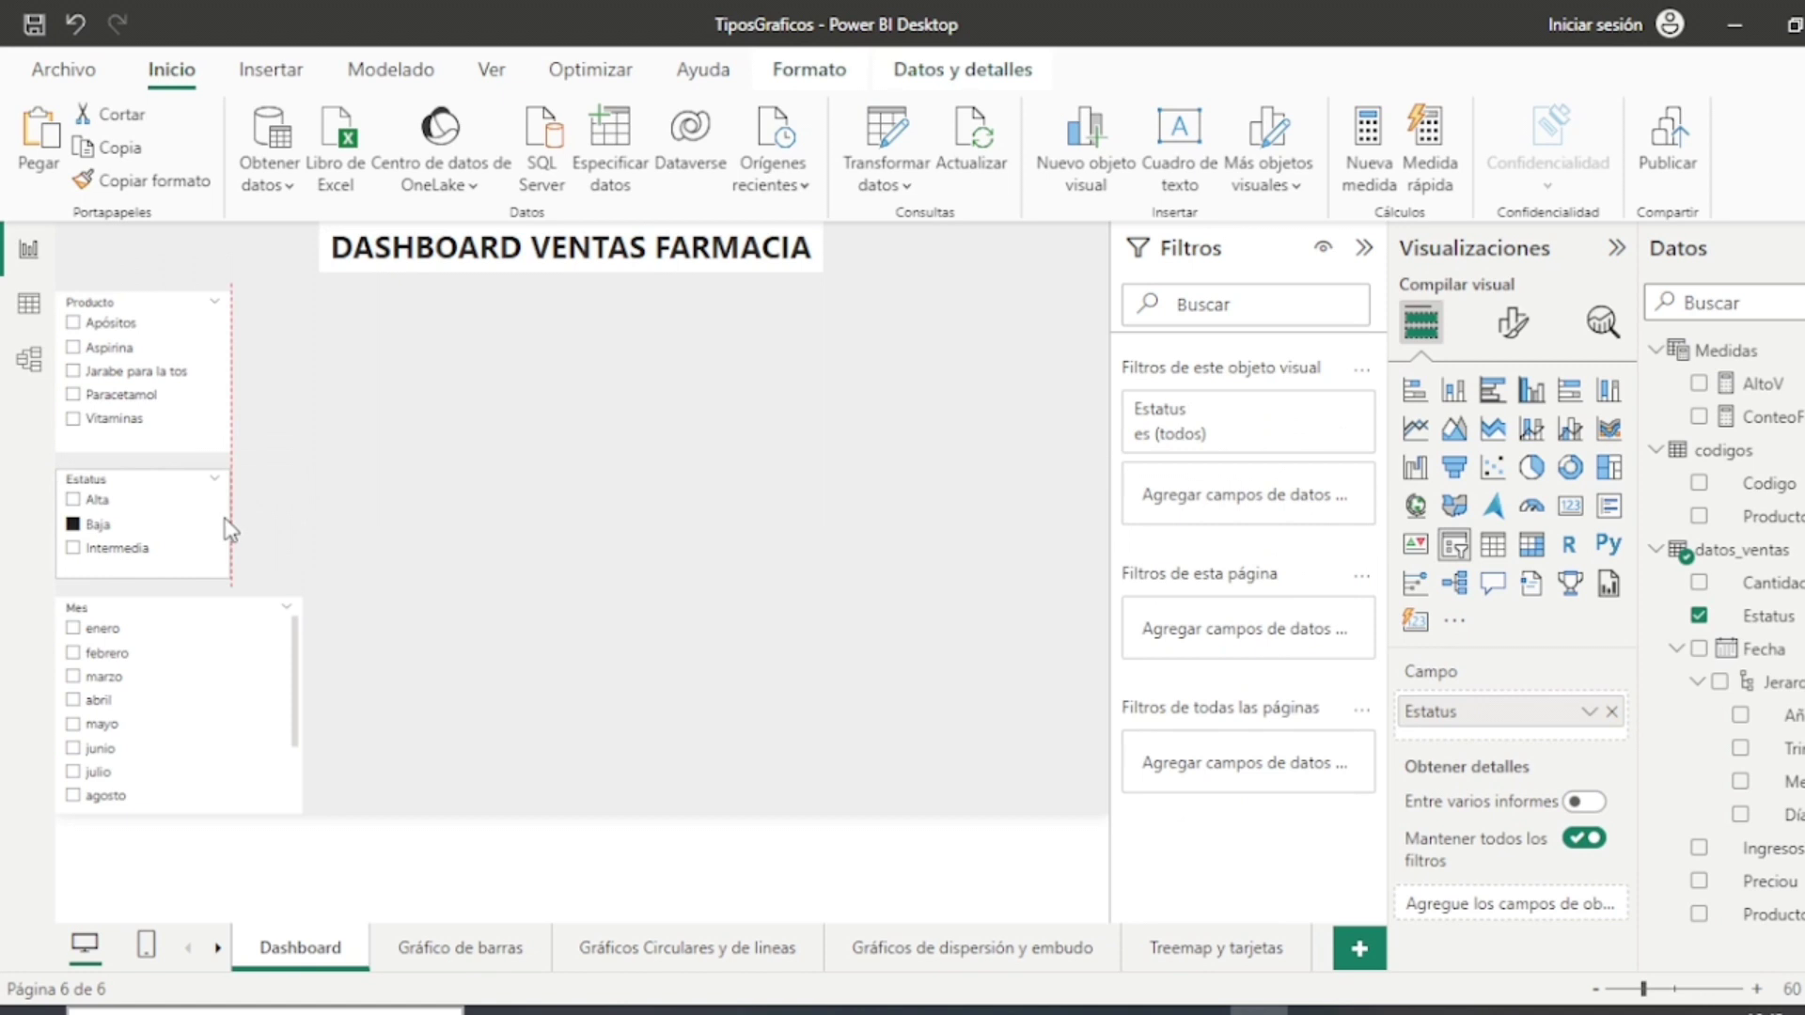
Step: Narrow the Mes slicer to match the slicers above it and clear the Mes and Estatus selections
click(284, 679)
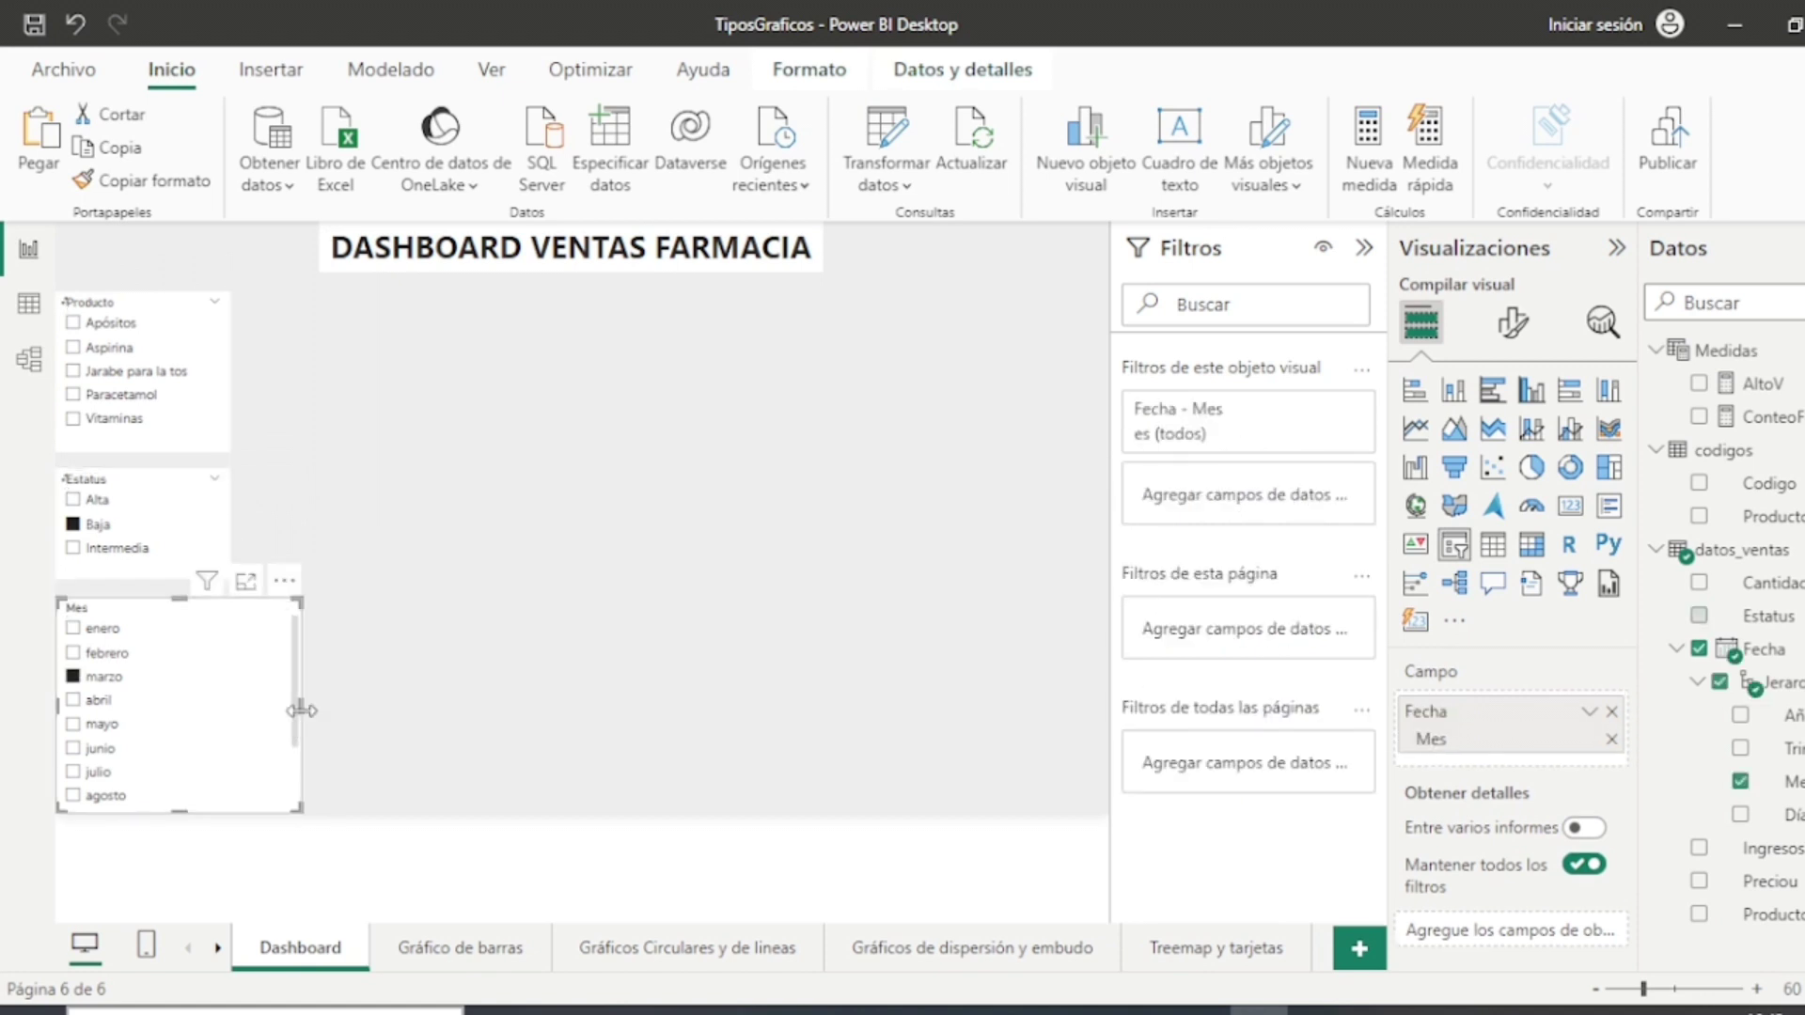
drag(301, 711, 229, 706)
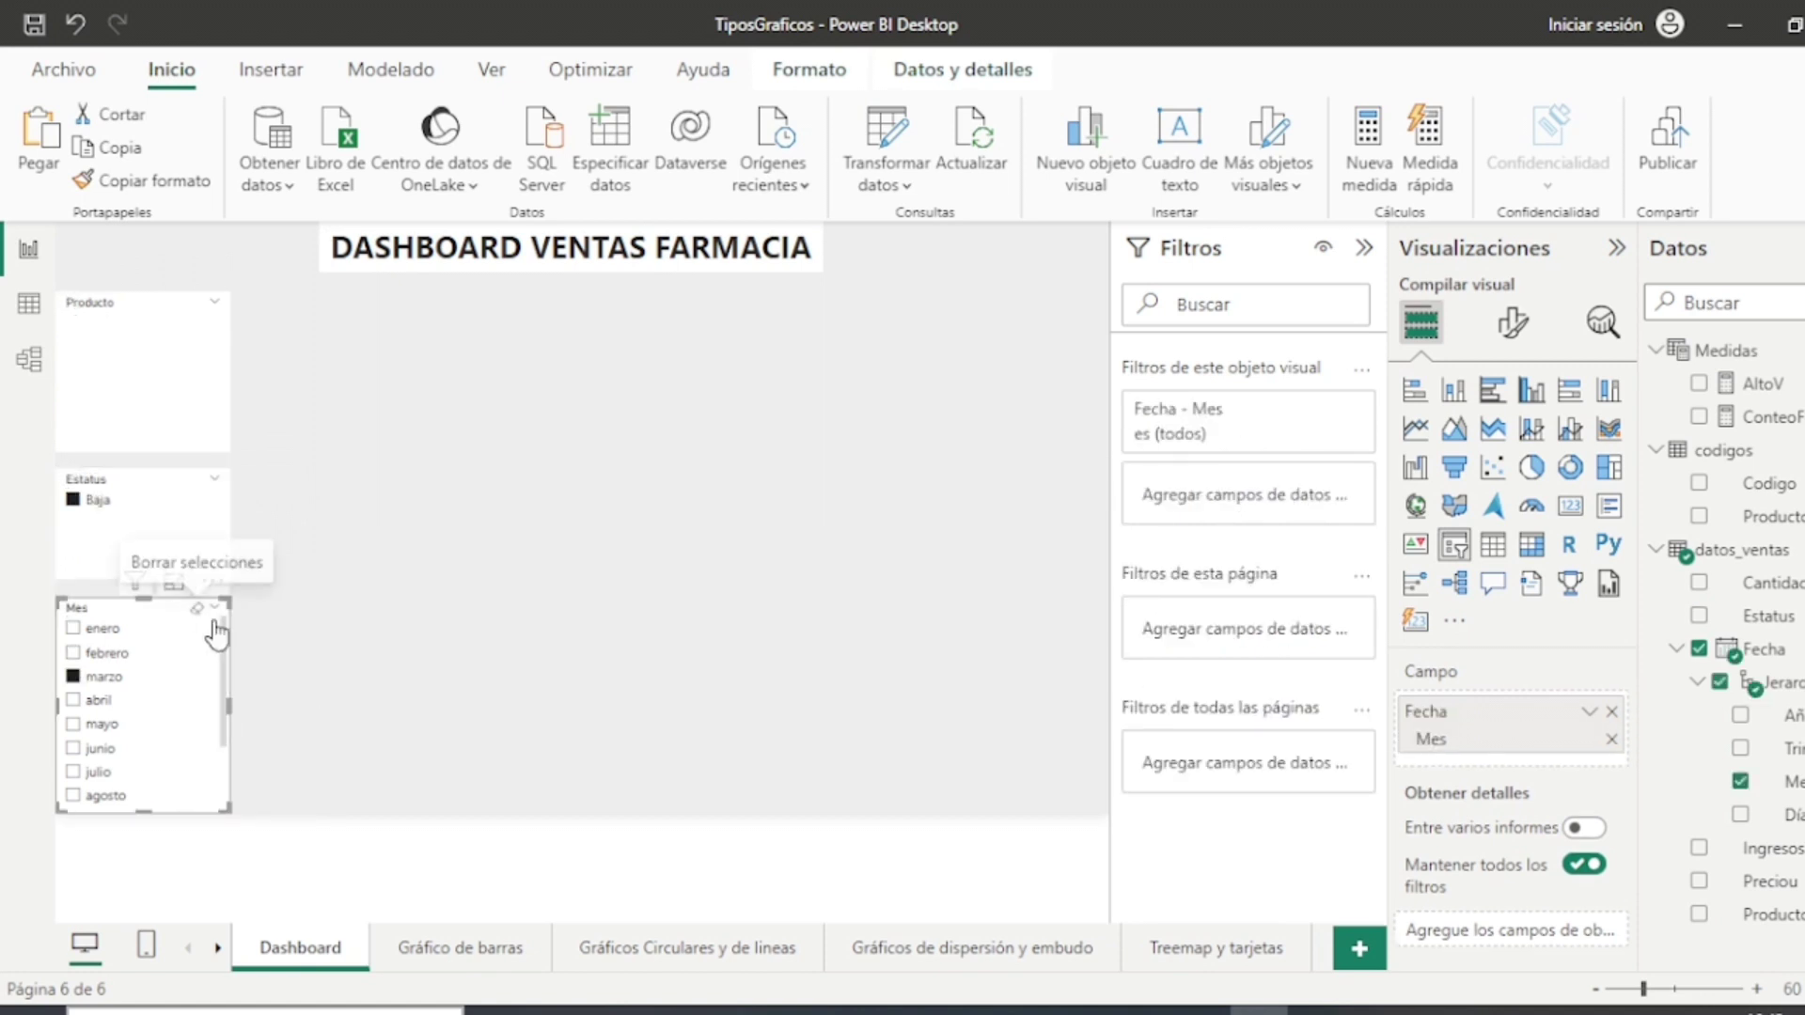
click(196, 609)
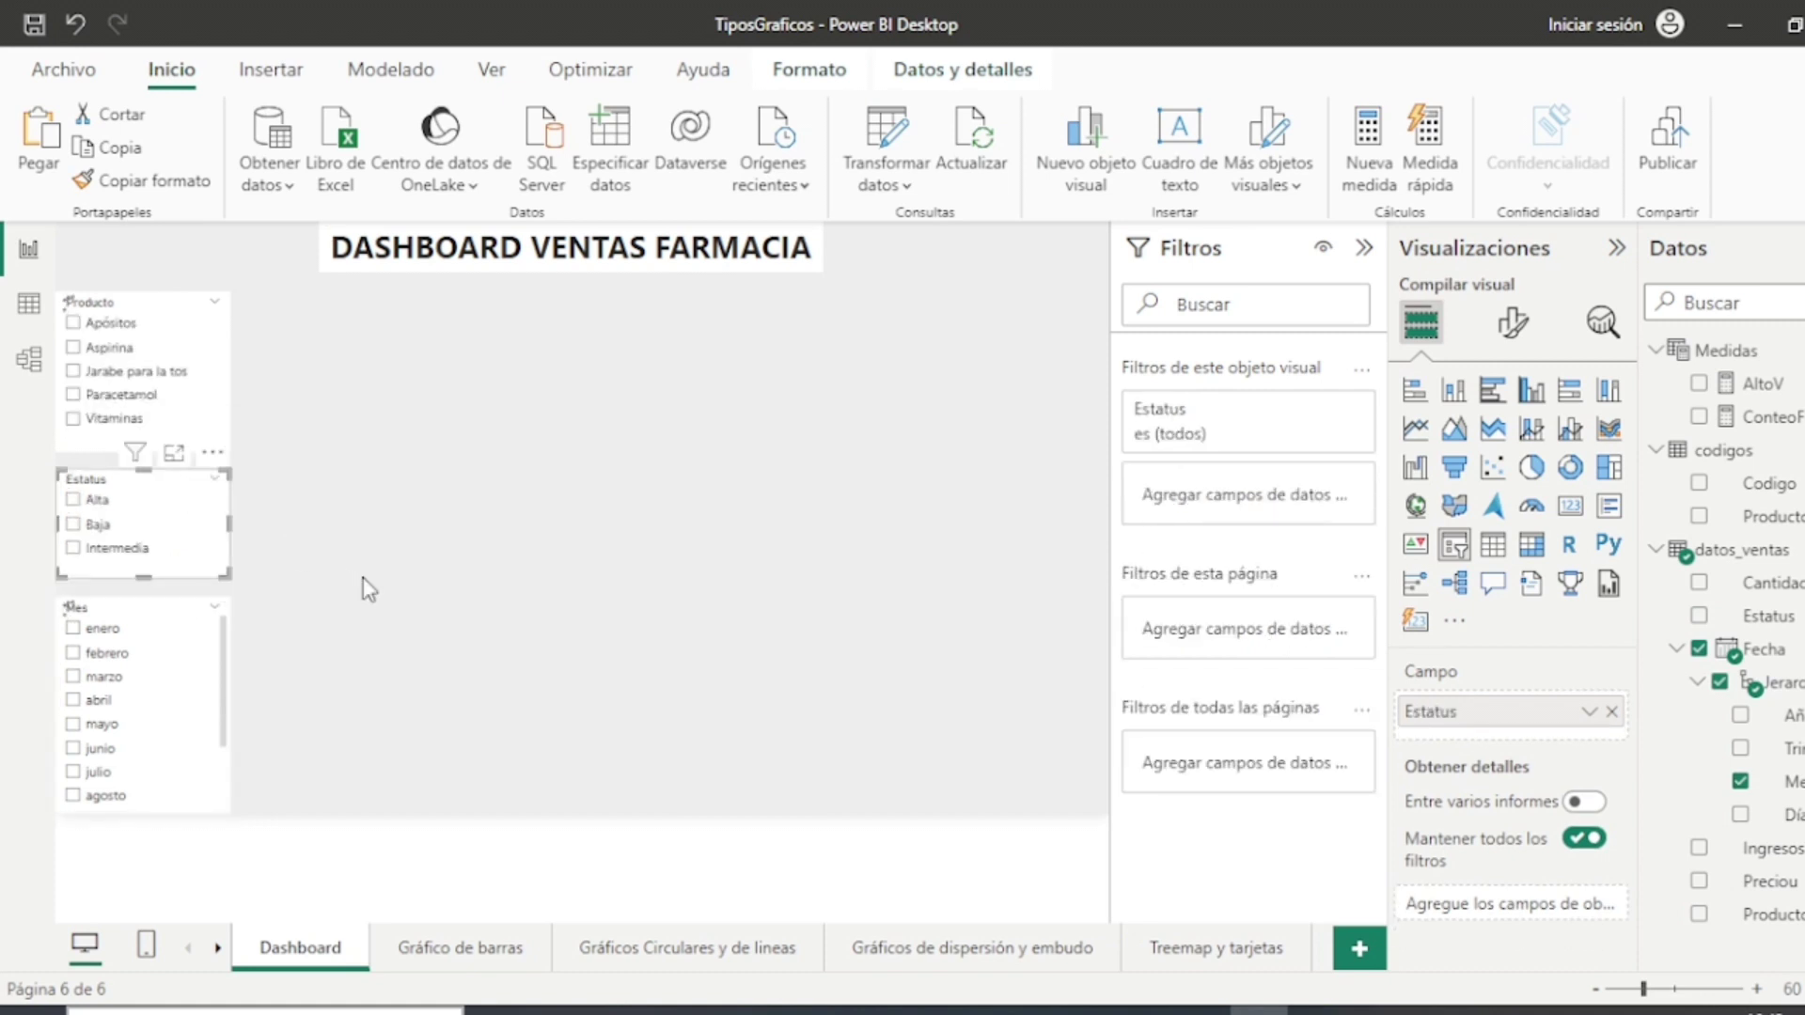
click(802, 821)
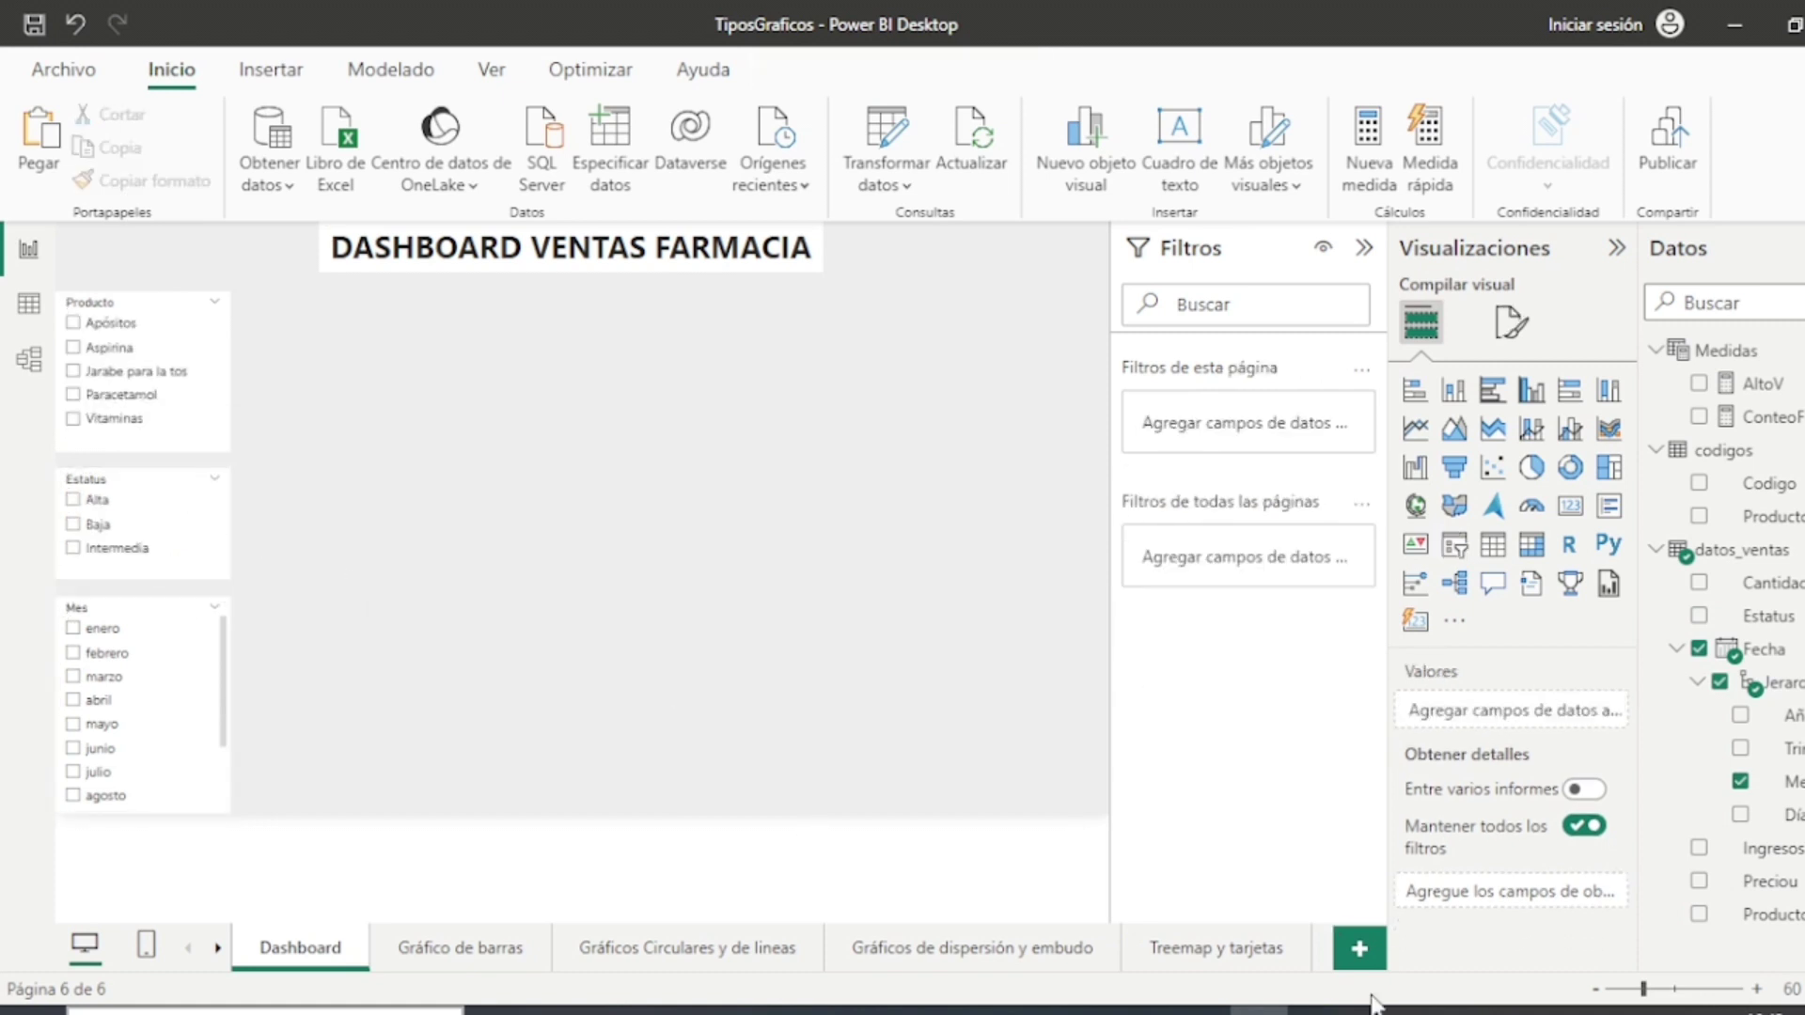
Step: Add a card visual, move it to the page's right edge level with the Producto slicer, and narrow it from its left side
click(295, 680)
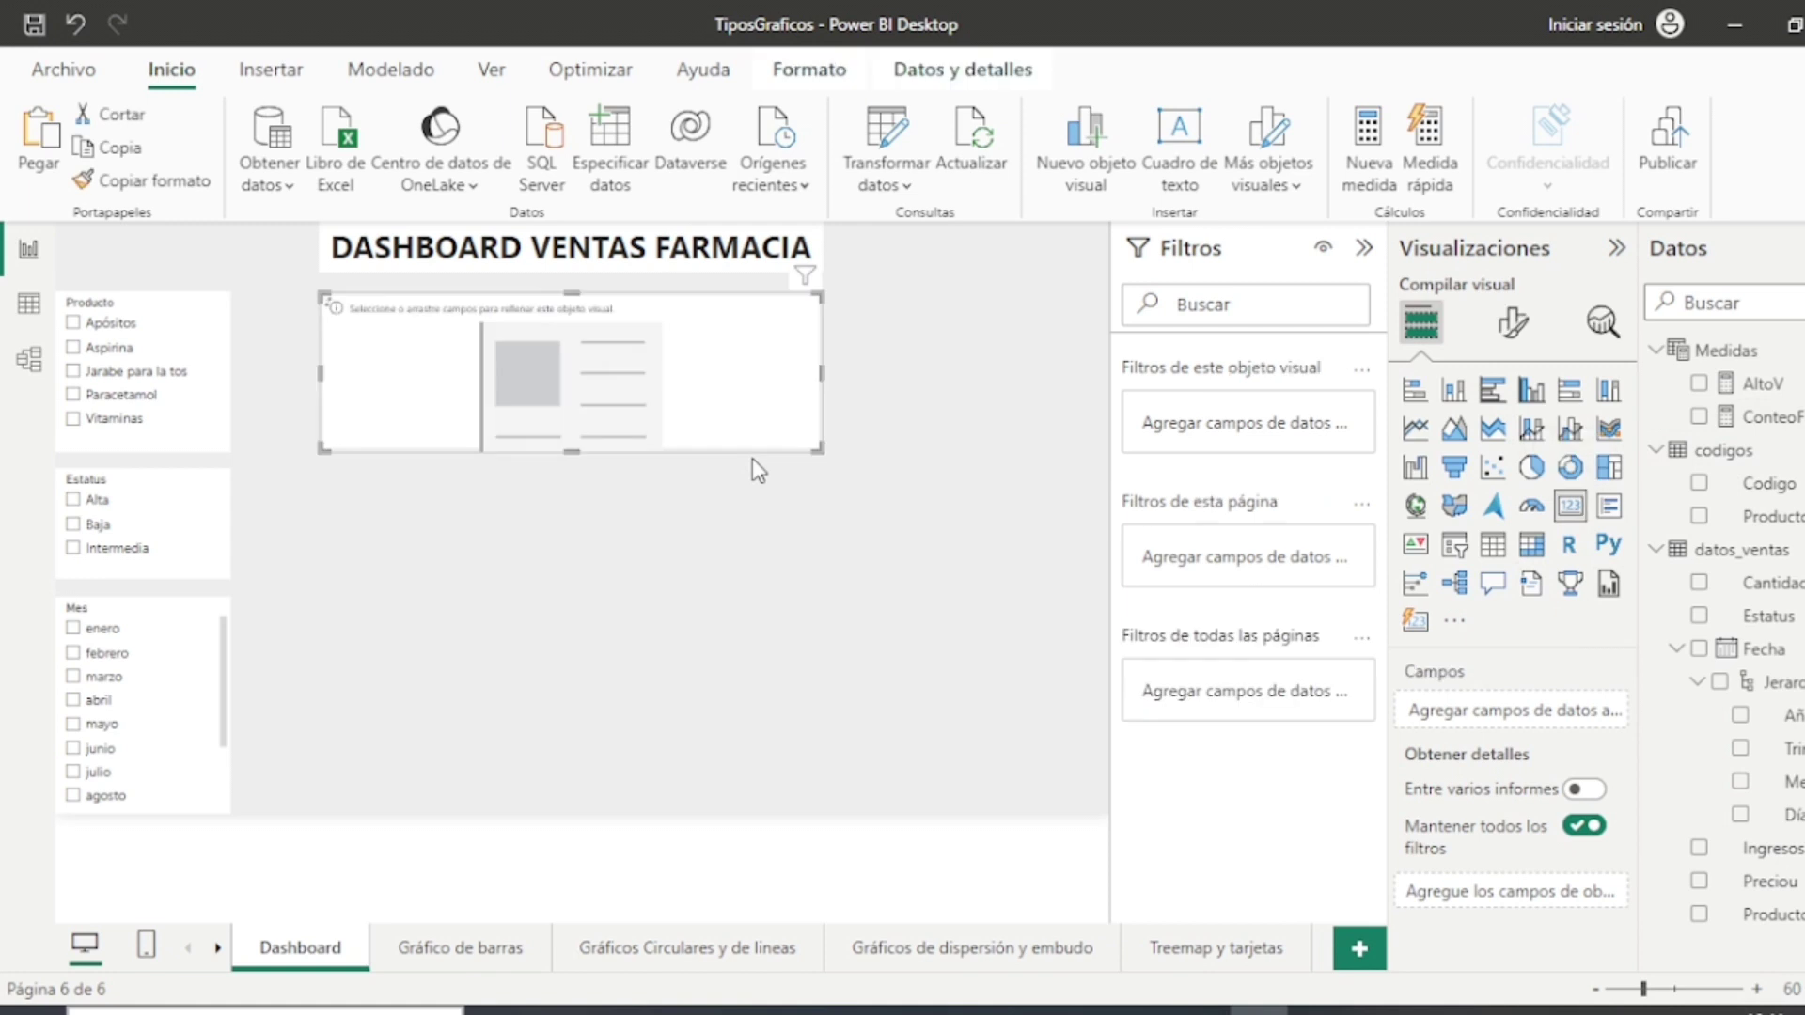
drag(806, 391, 1046, 393)
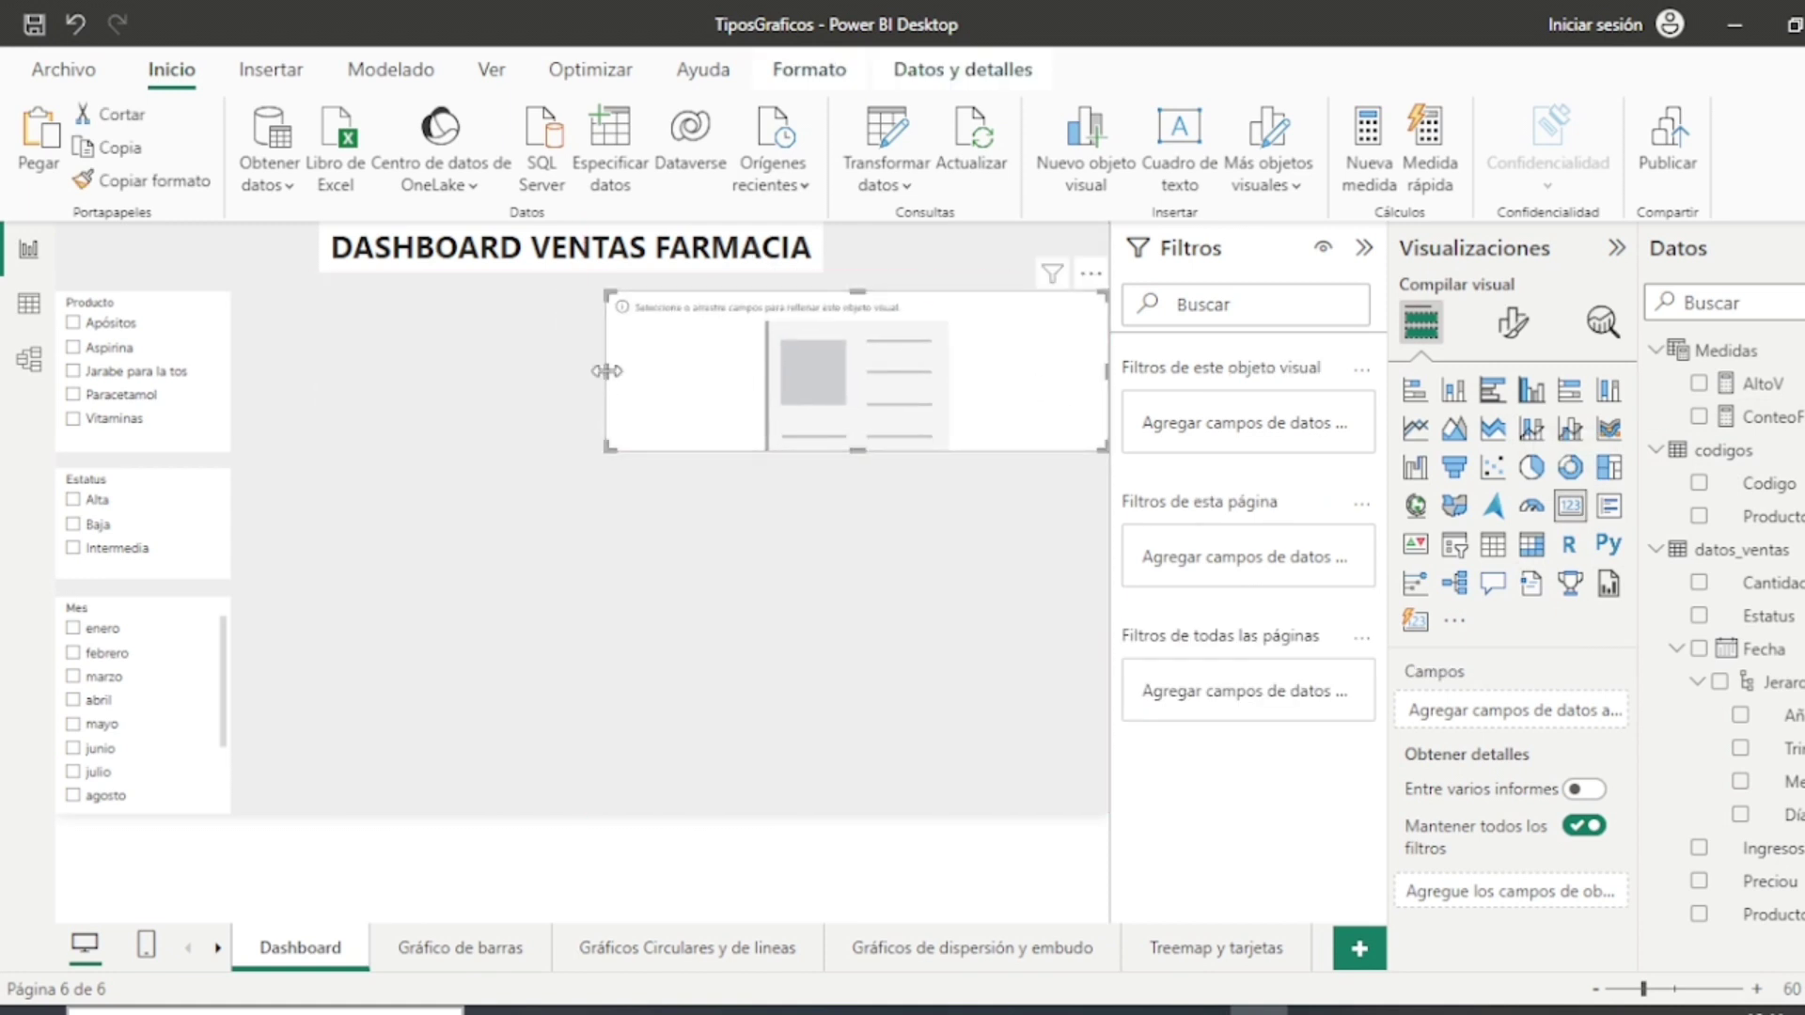
drag(607, 380, 893, 381)
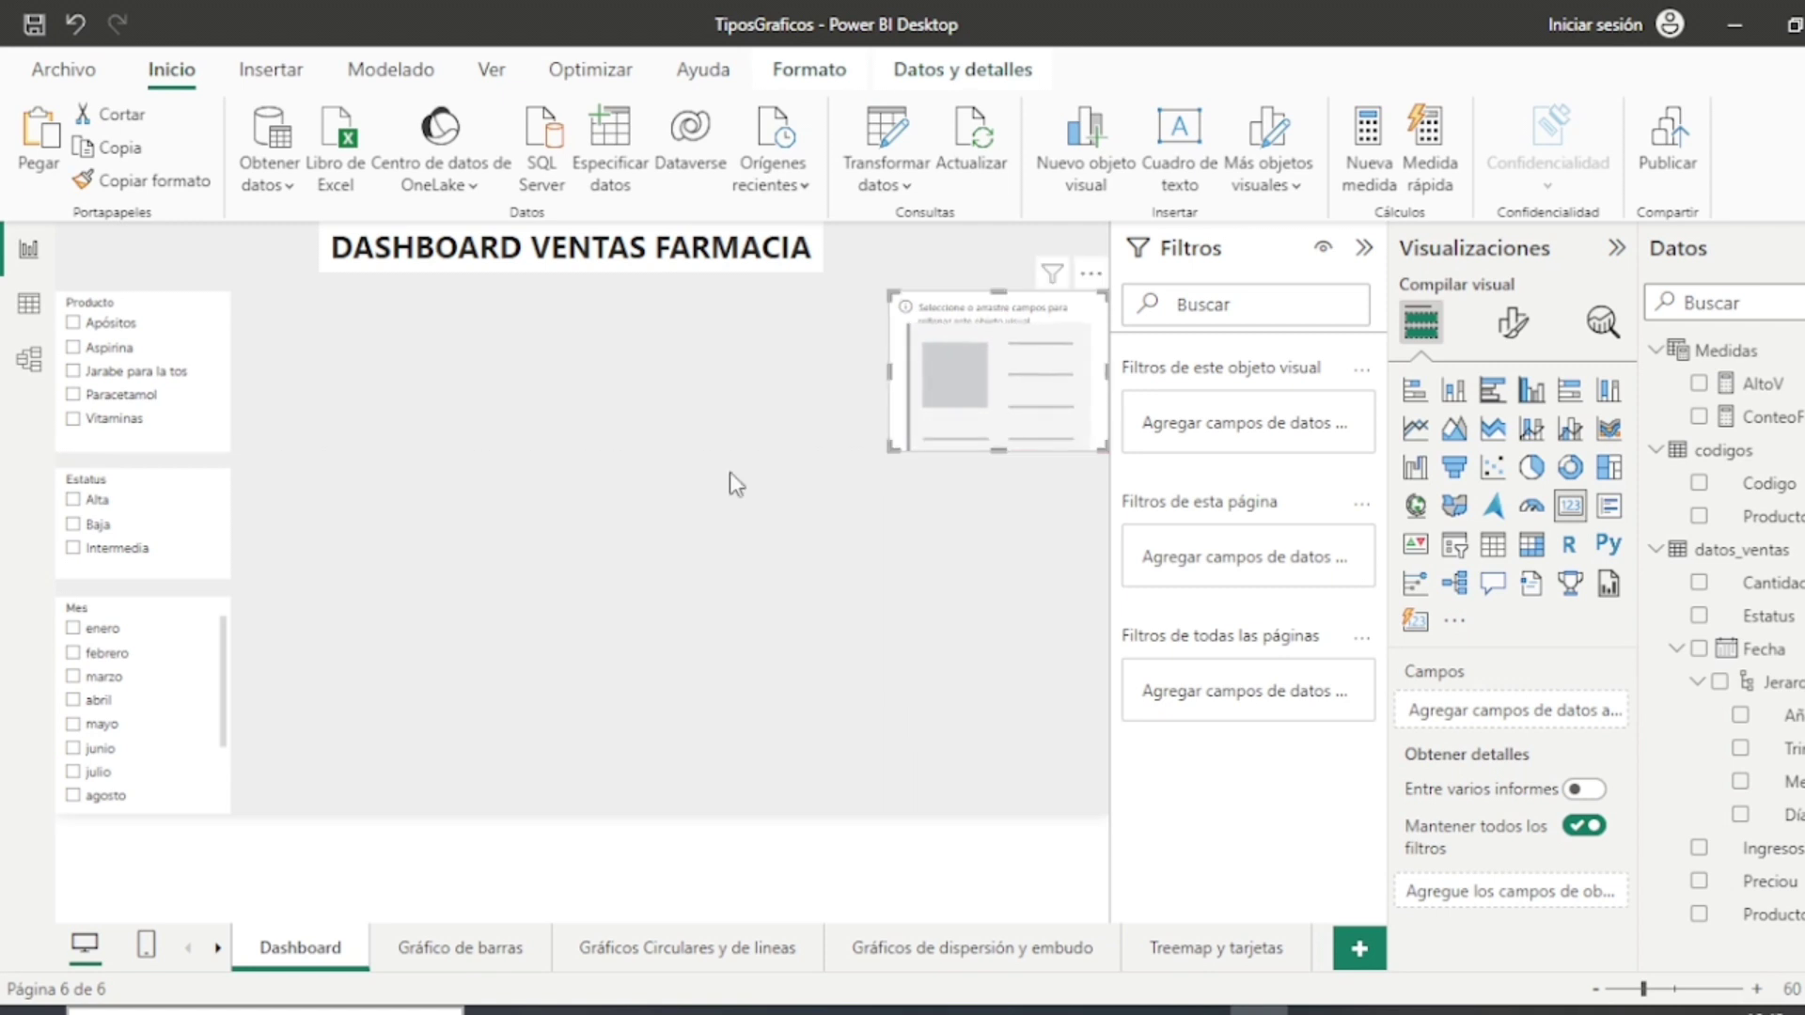
drag(888, 375, 913, 376)
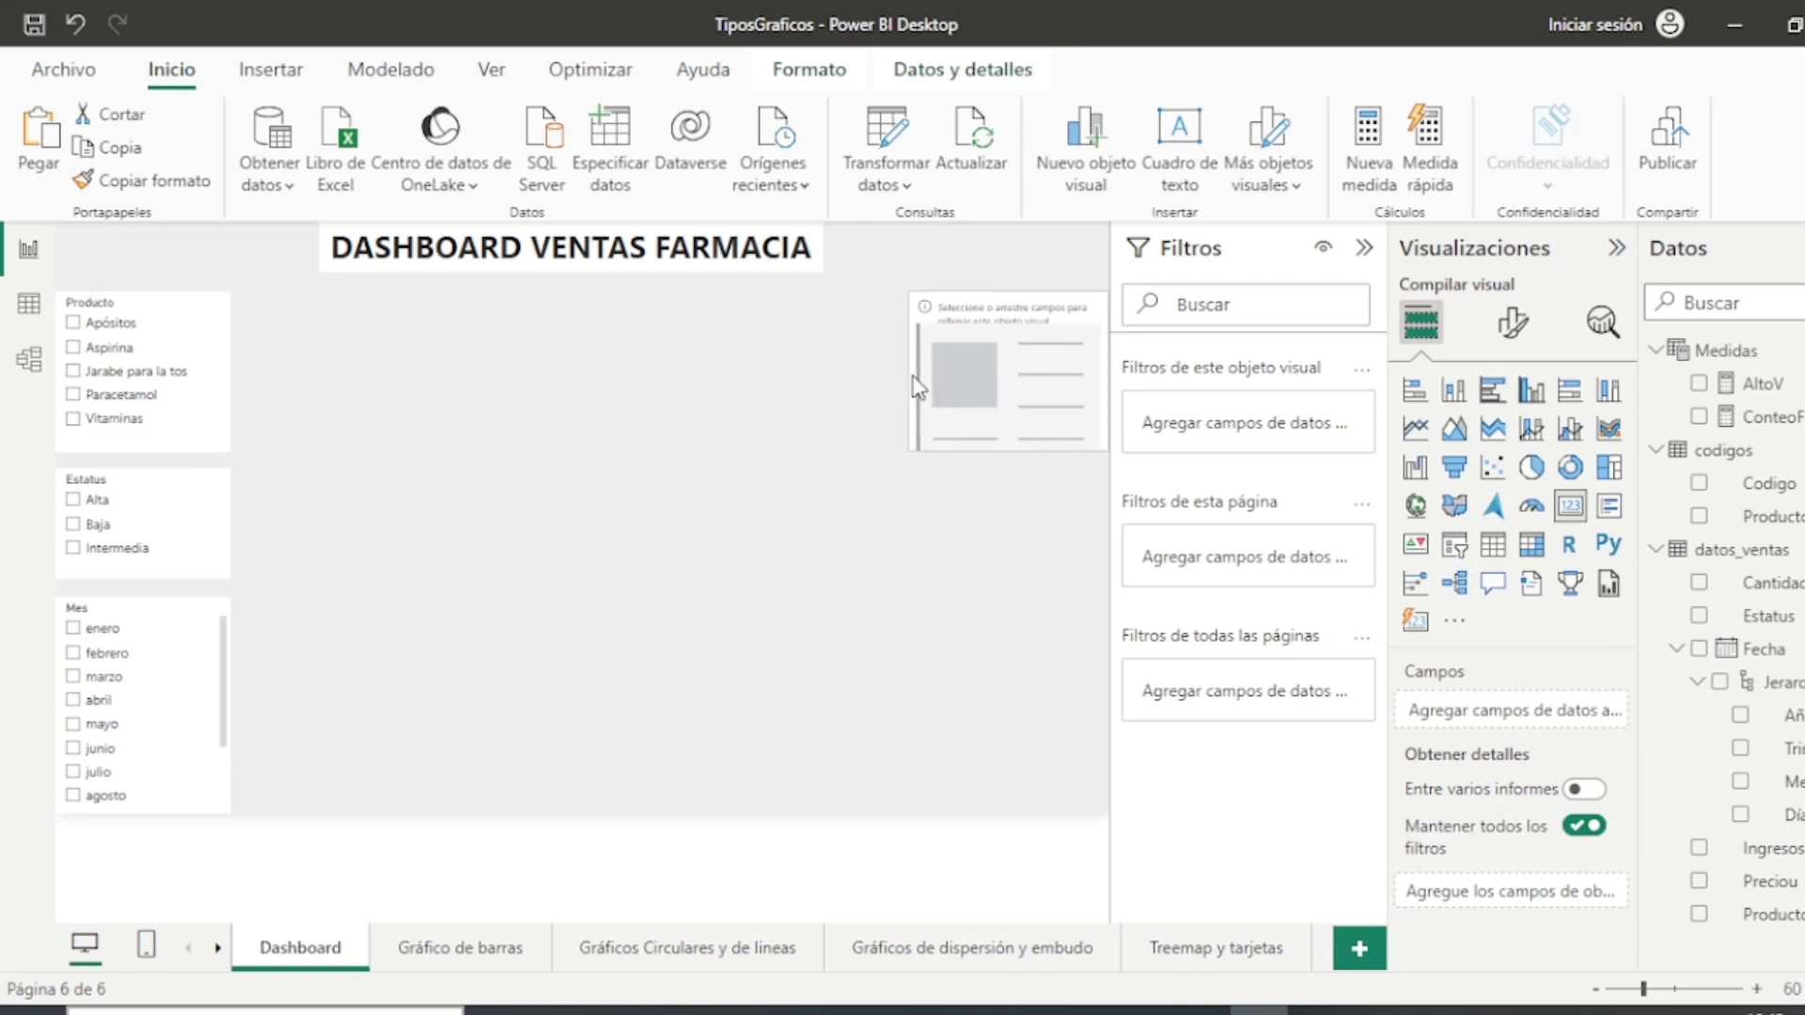
Step: Assign the ConteoF measure to the card and rename it as Ordenes de venta for this visual
drag(1769, 430, 1502, 707)
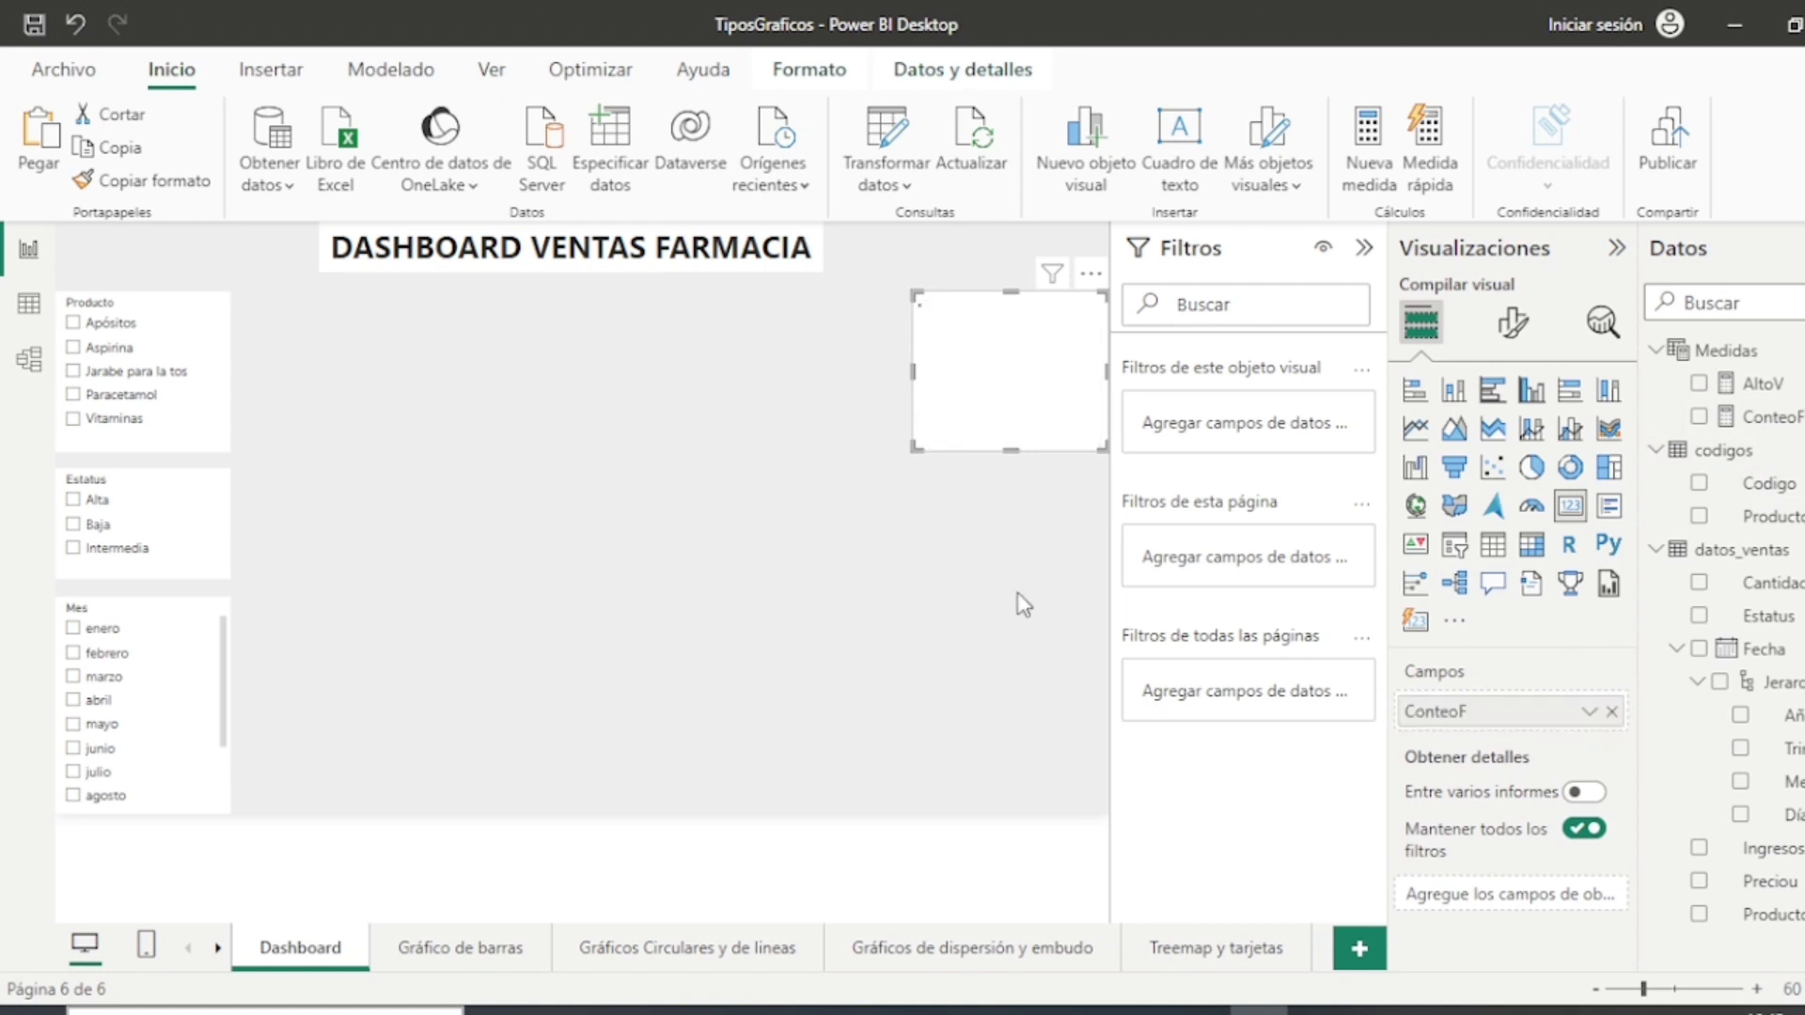
double_click(1465, 714)
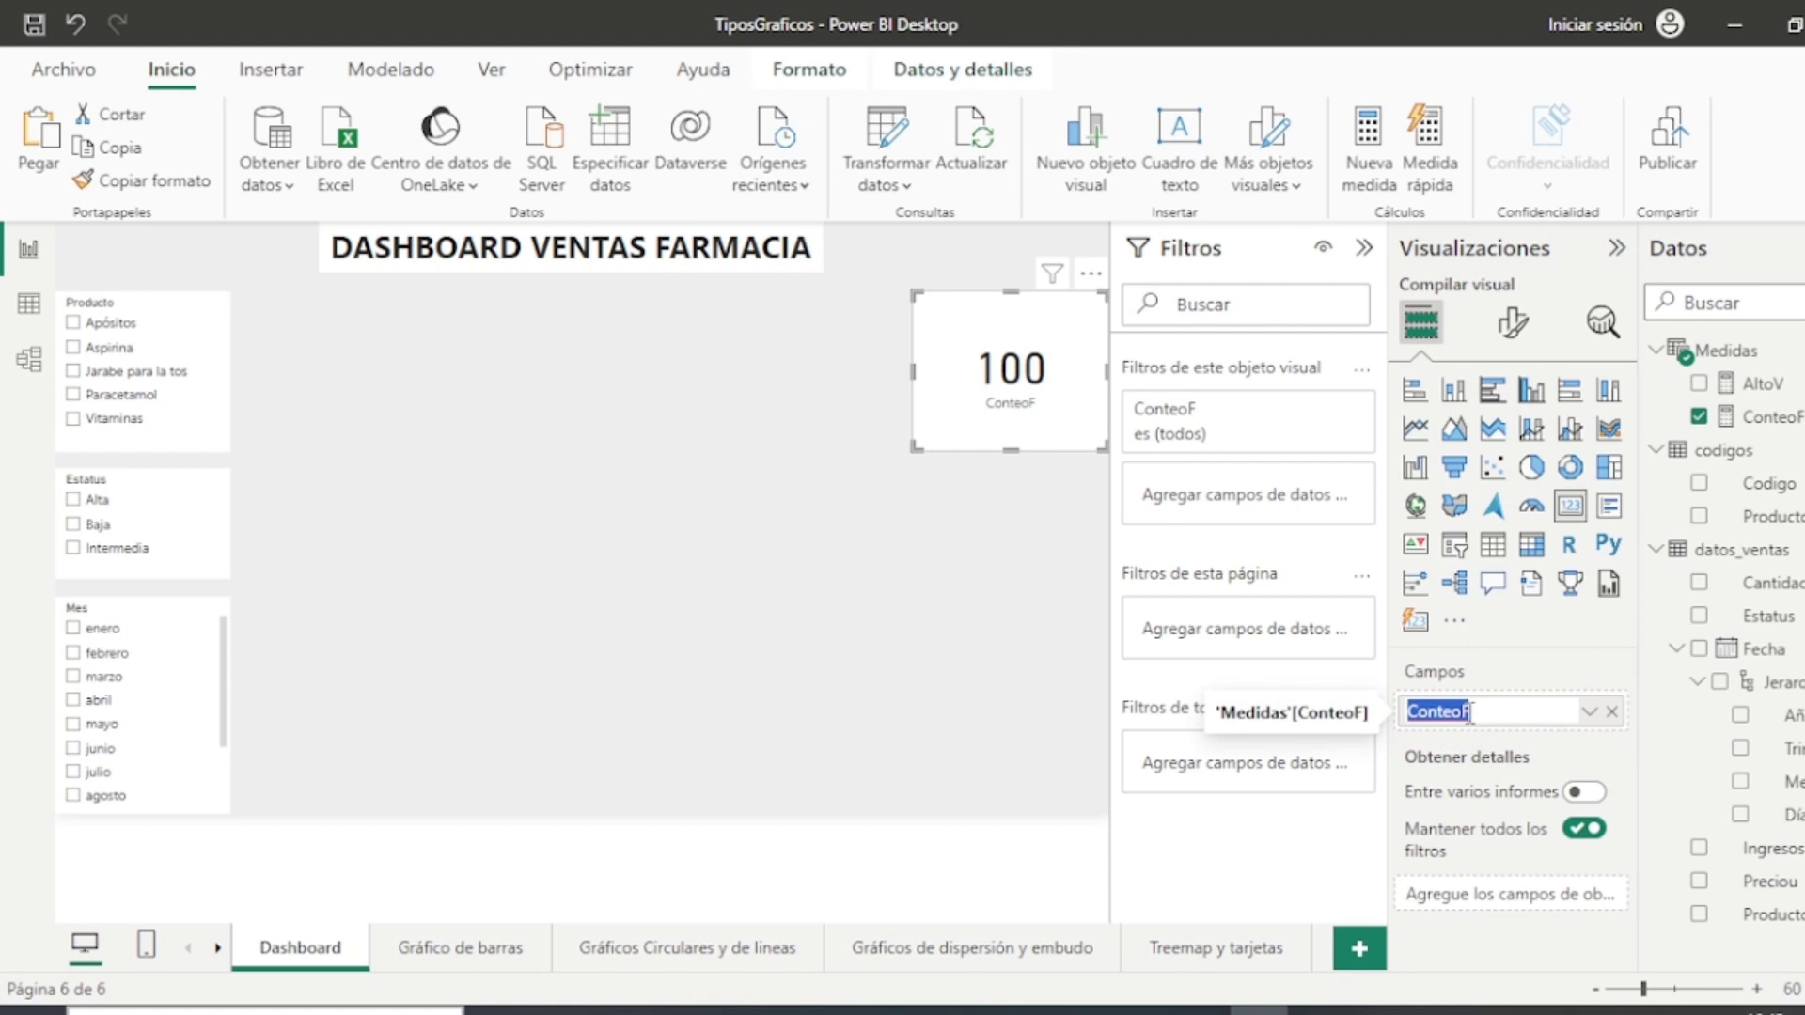
text(Ordenes de )
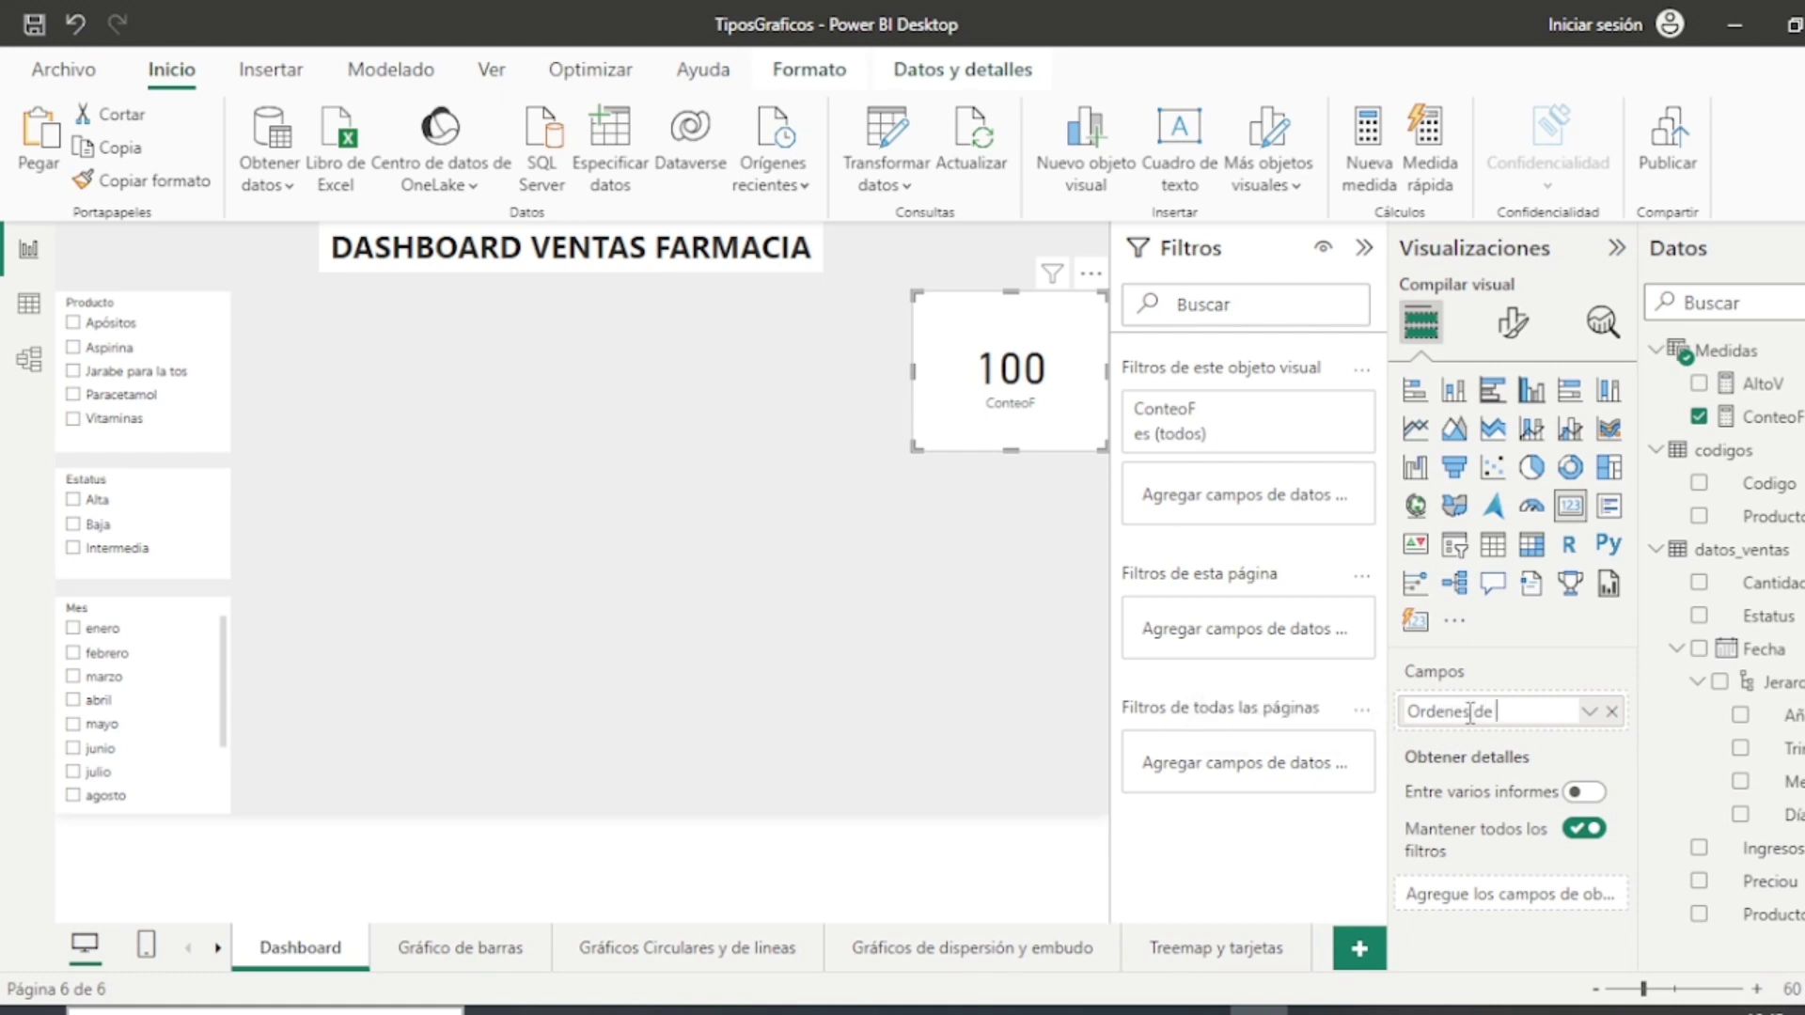
text(venta)
key(Return)
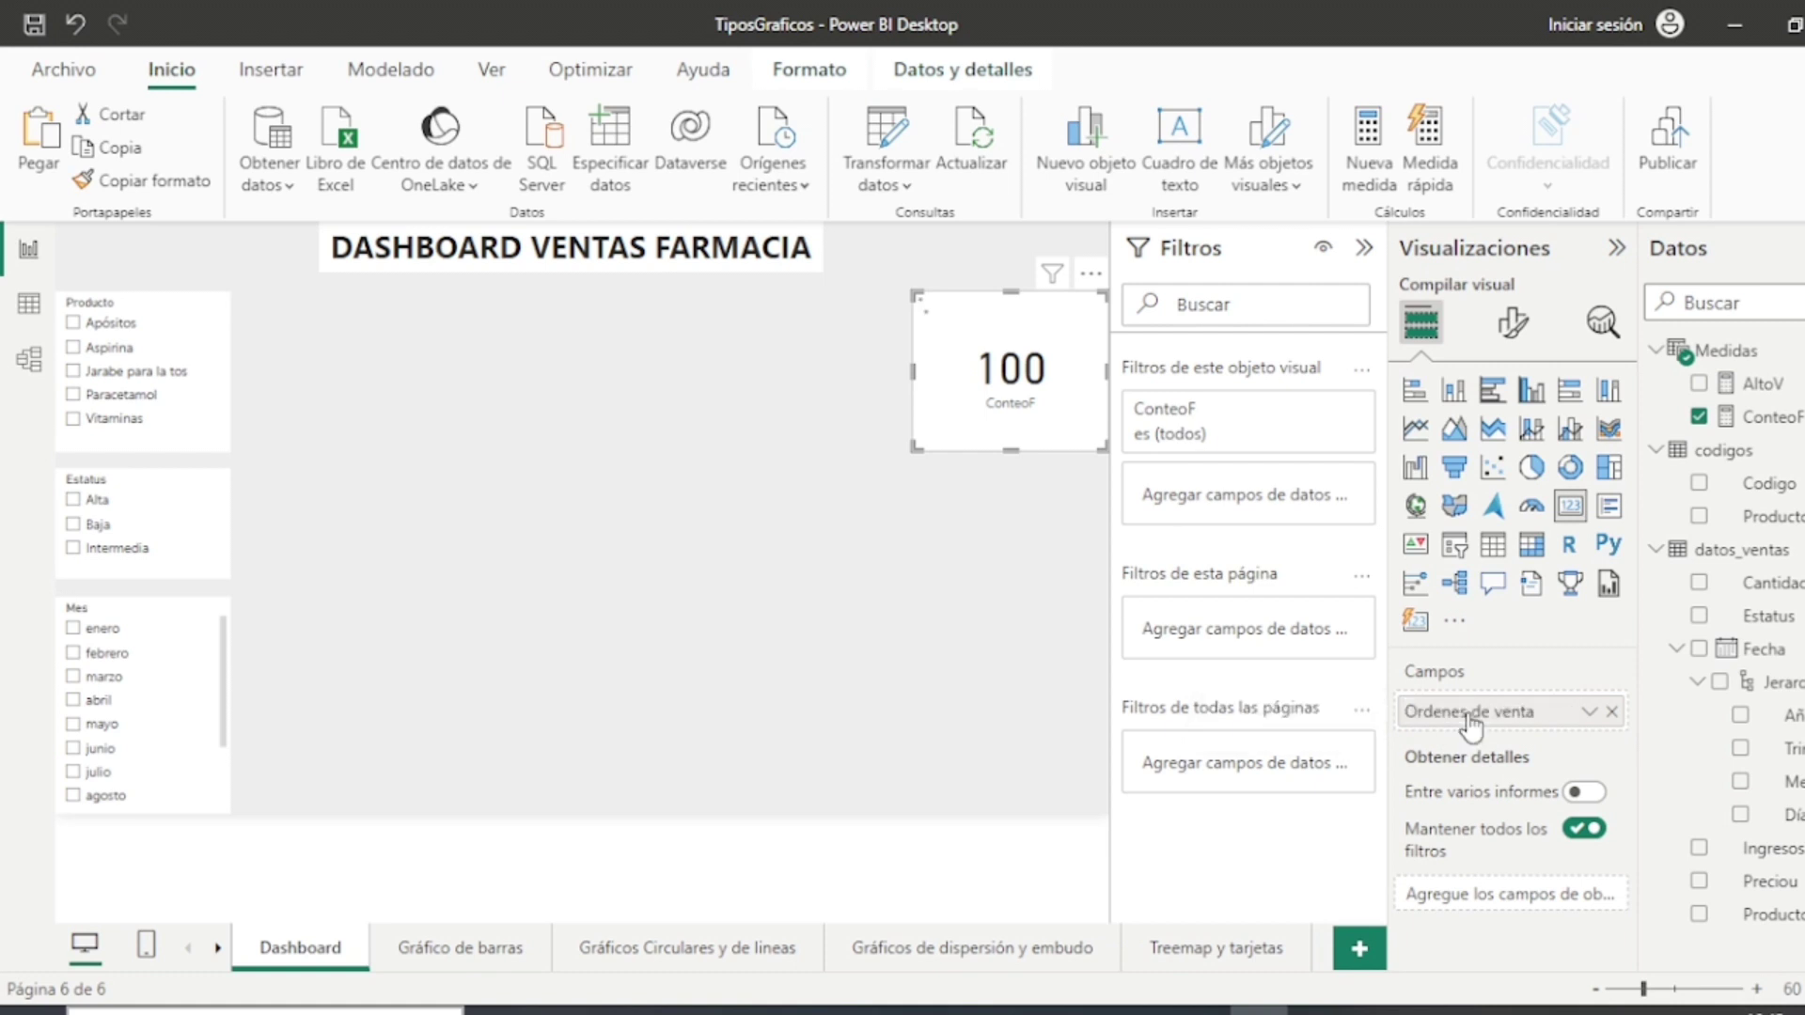
click(930, 624)
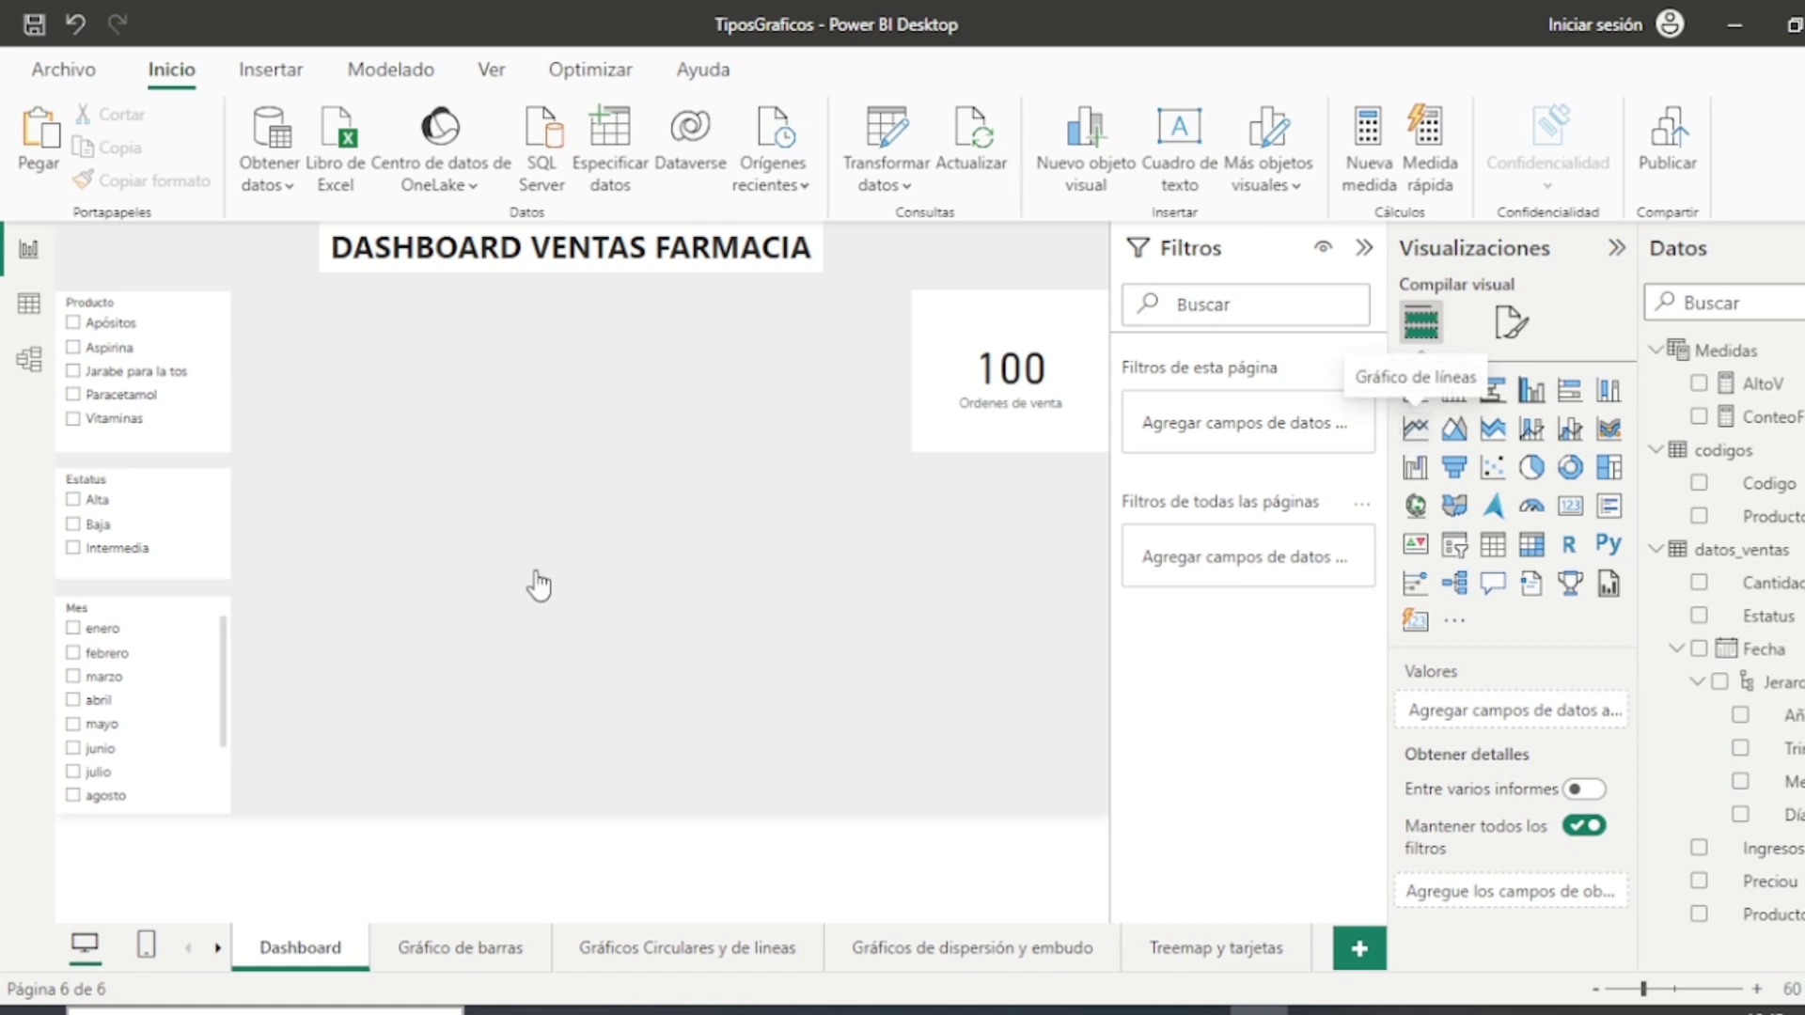
Step: Add a line chart beneath the title and size it to fill the space between the Producto slicer and the card
drag(539, 584, 560, 390)
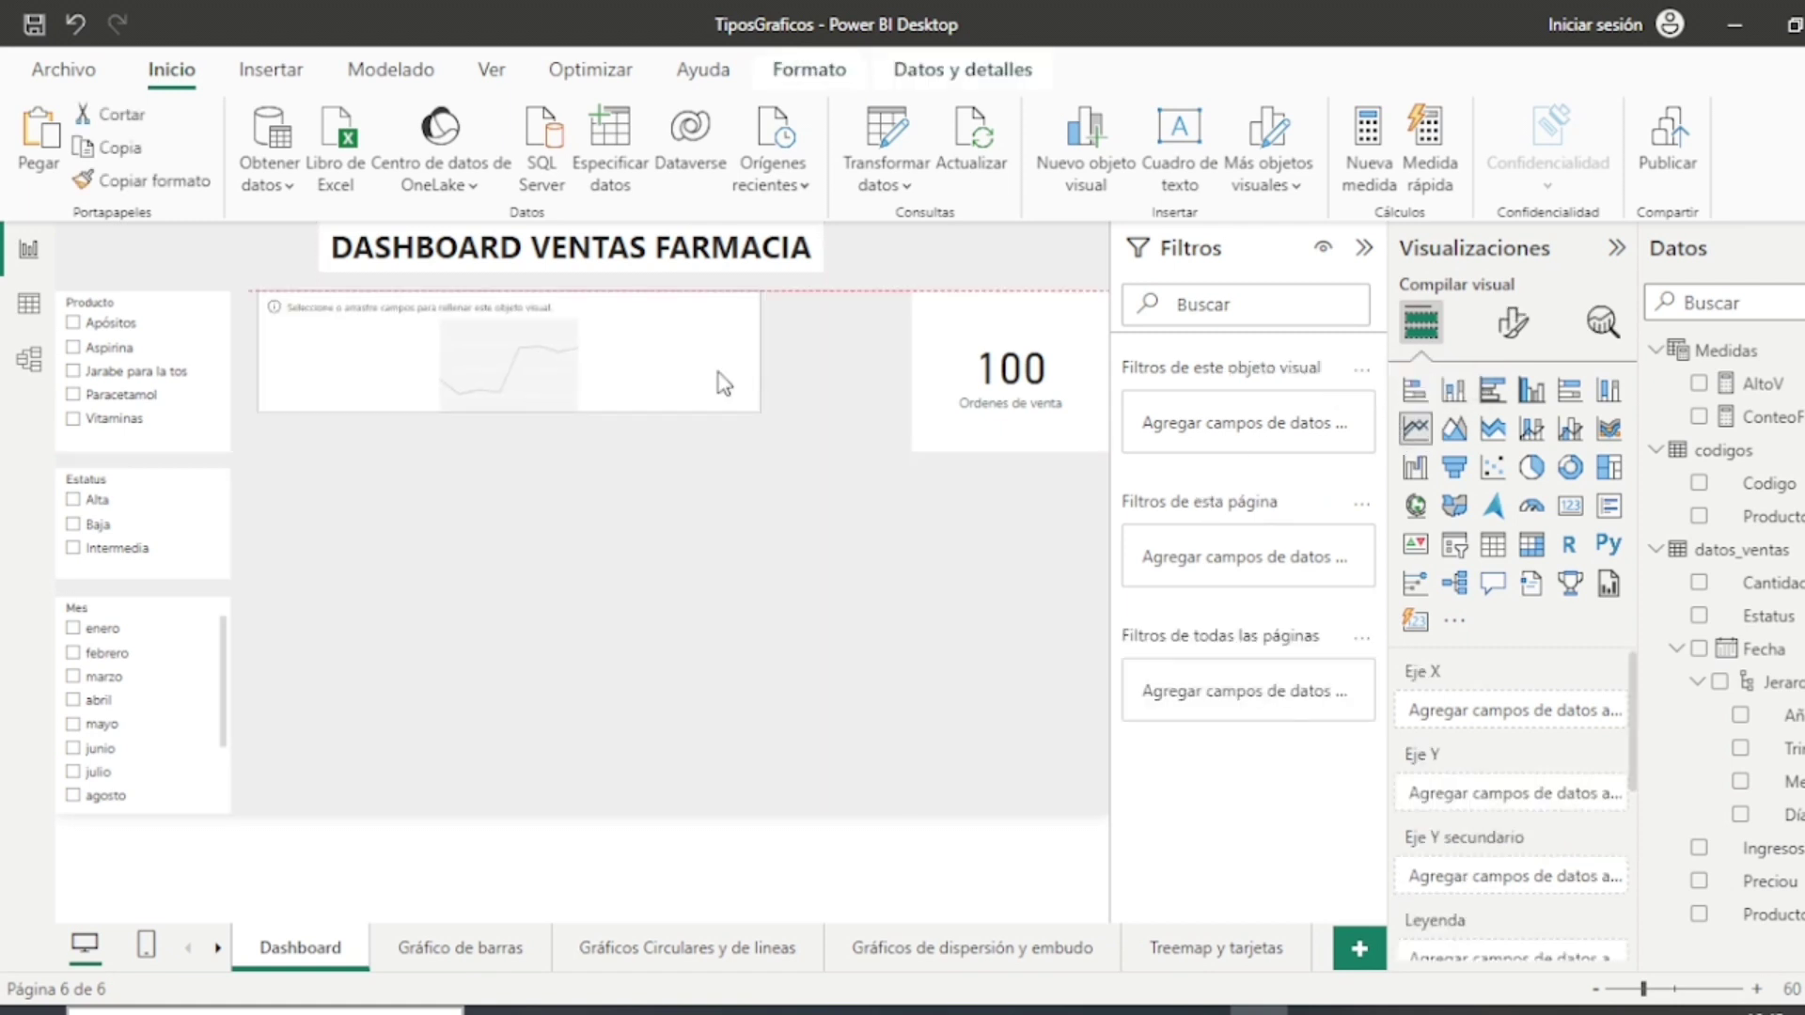
drag(759, 386, 898, 393)
drag(579, 415, 582, 464)
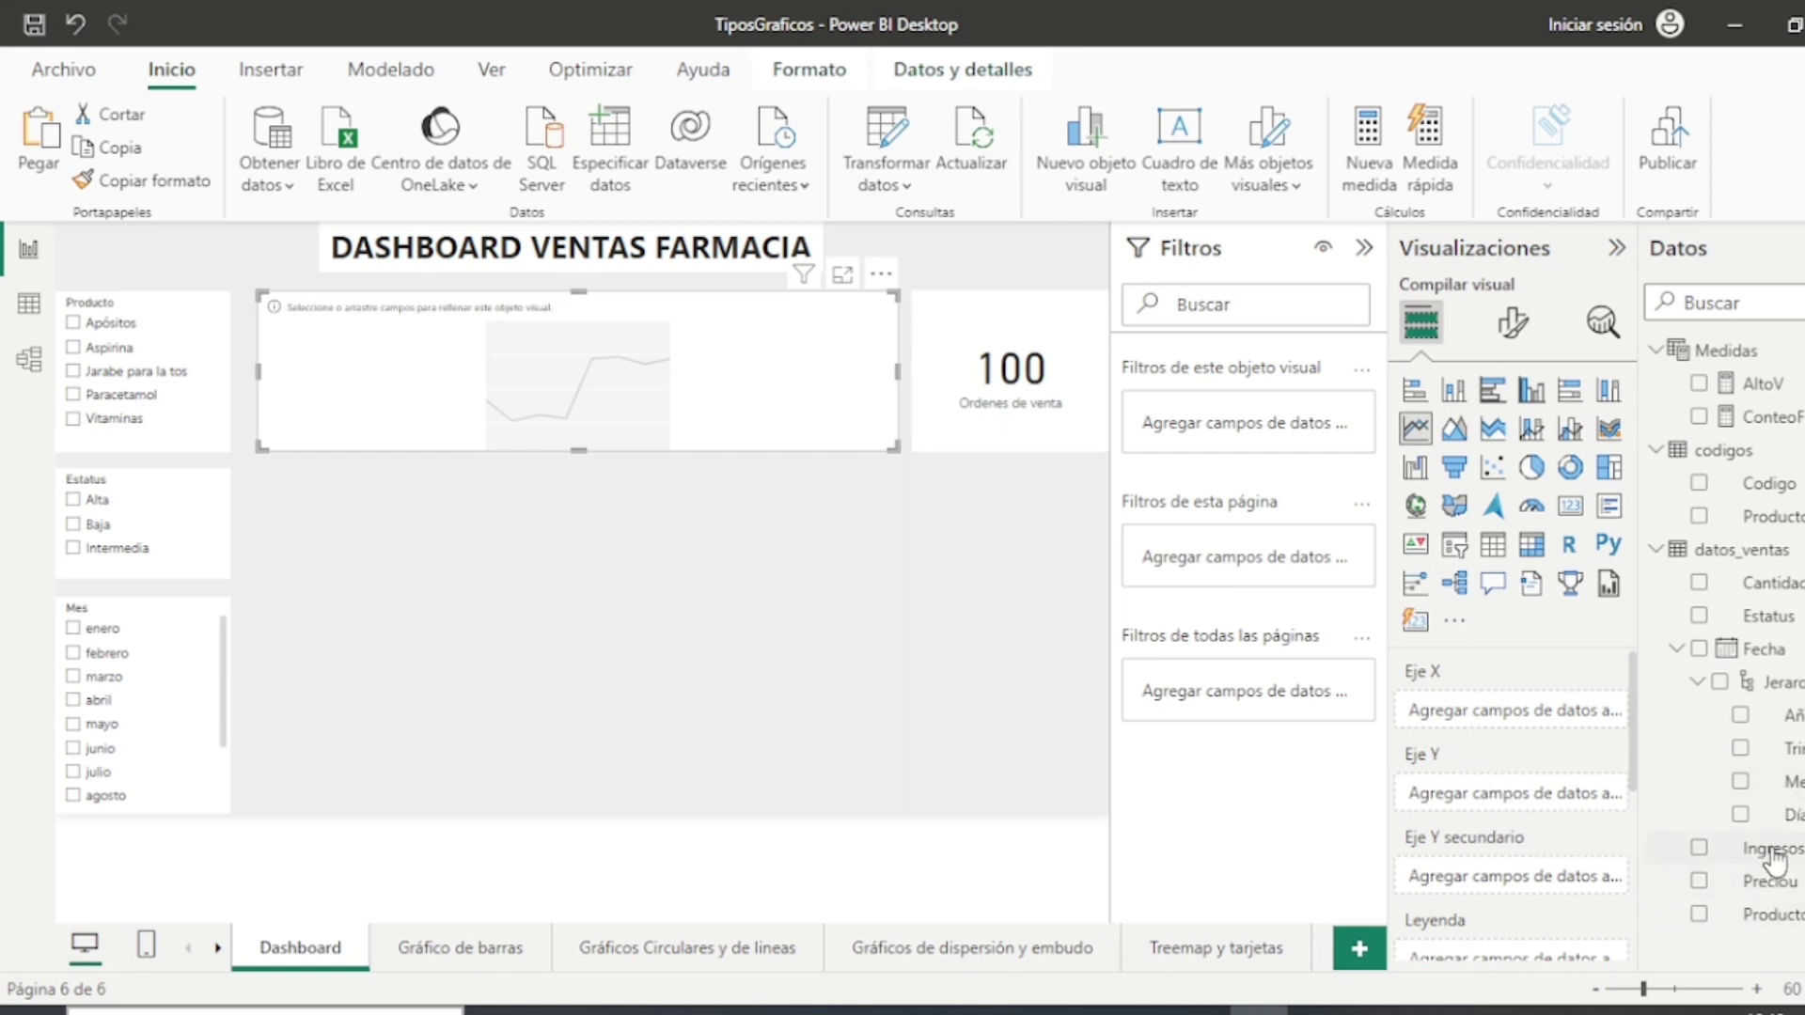
Step: Assign IngresosT to the line chart's Y axis and the Día and Mes levels of Fecha to its X axis
drag(1772, 850, 1491, 790)
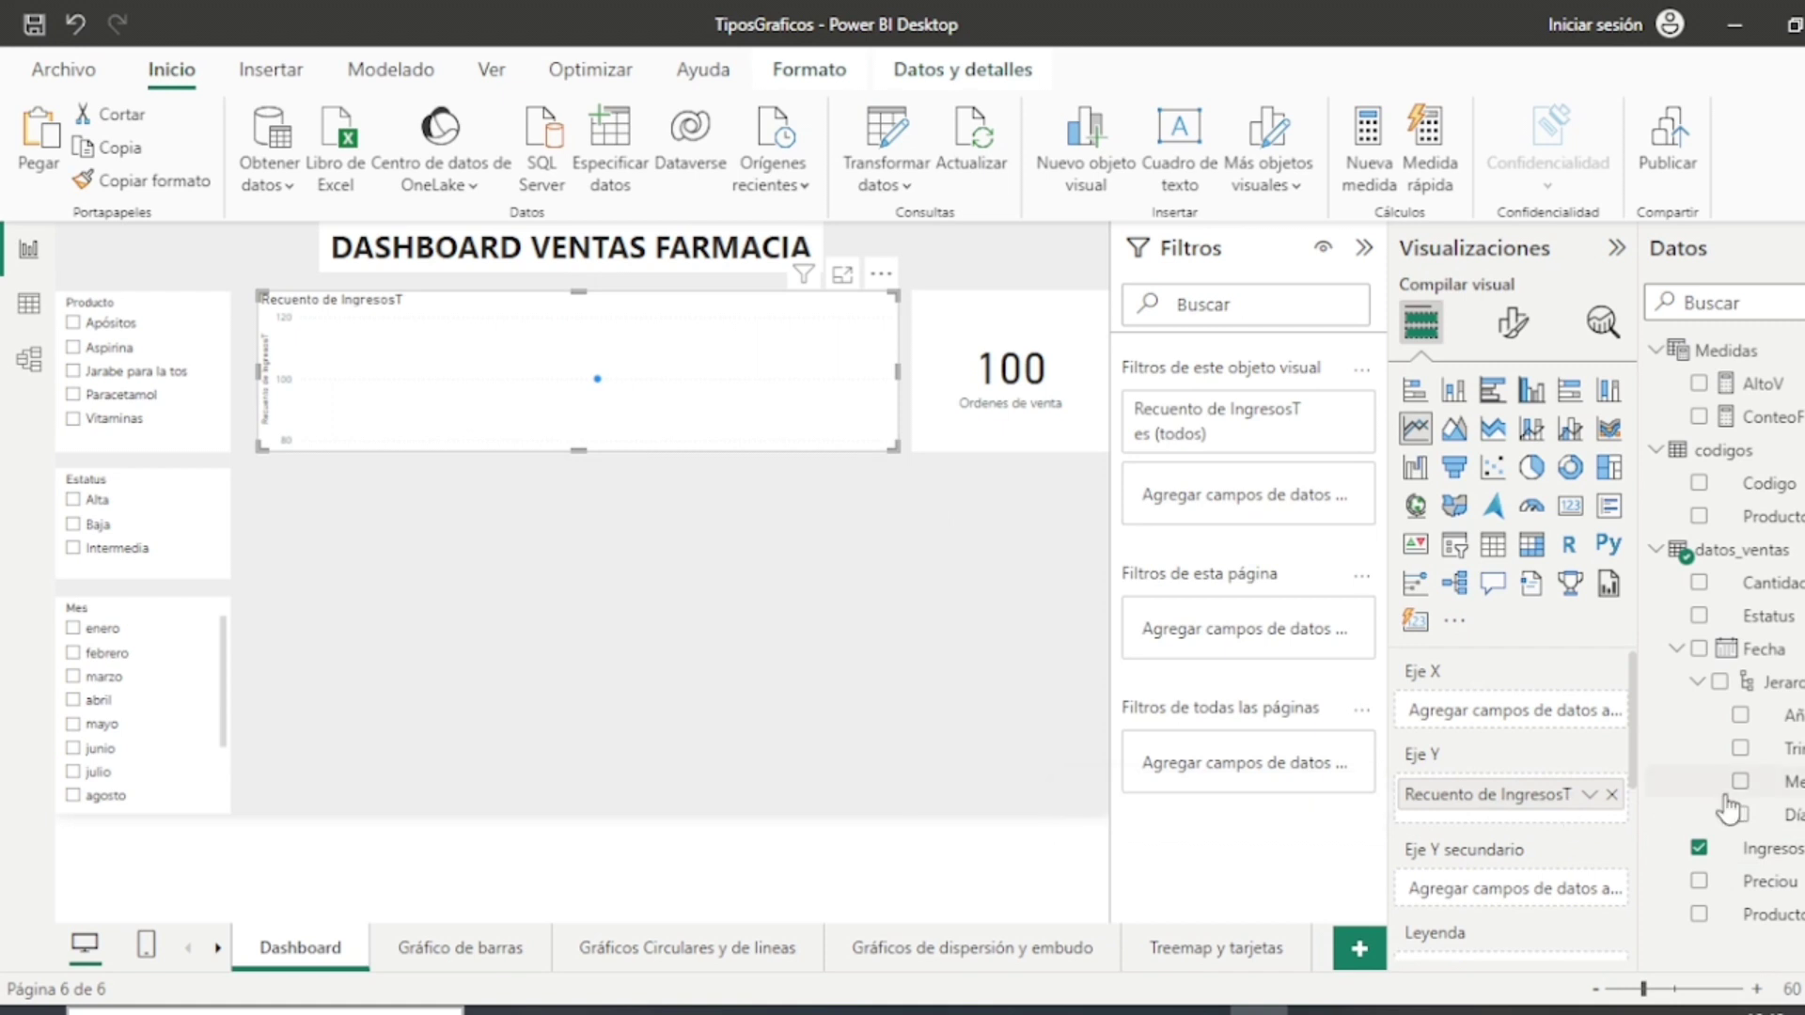
click(1794, 810)
drag(1793, 803, 1504, 715)
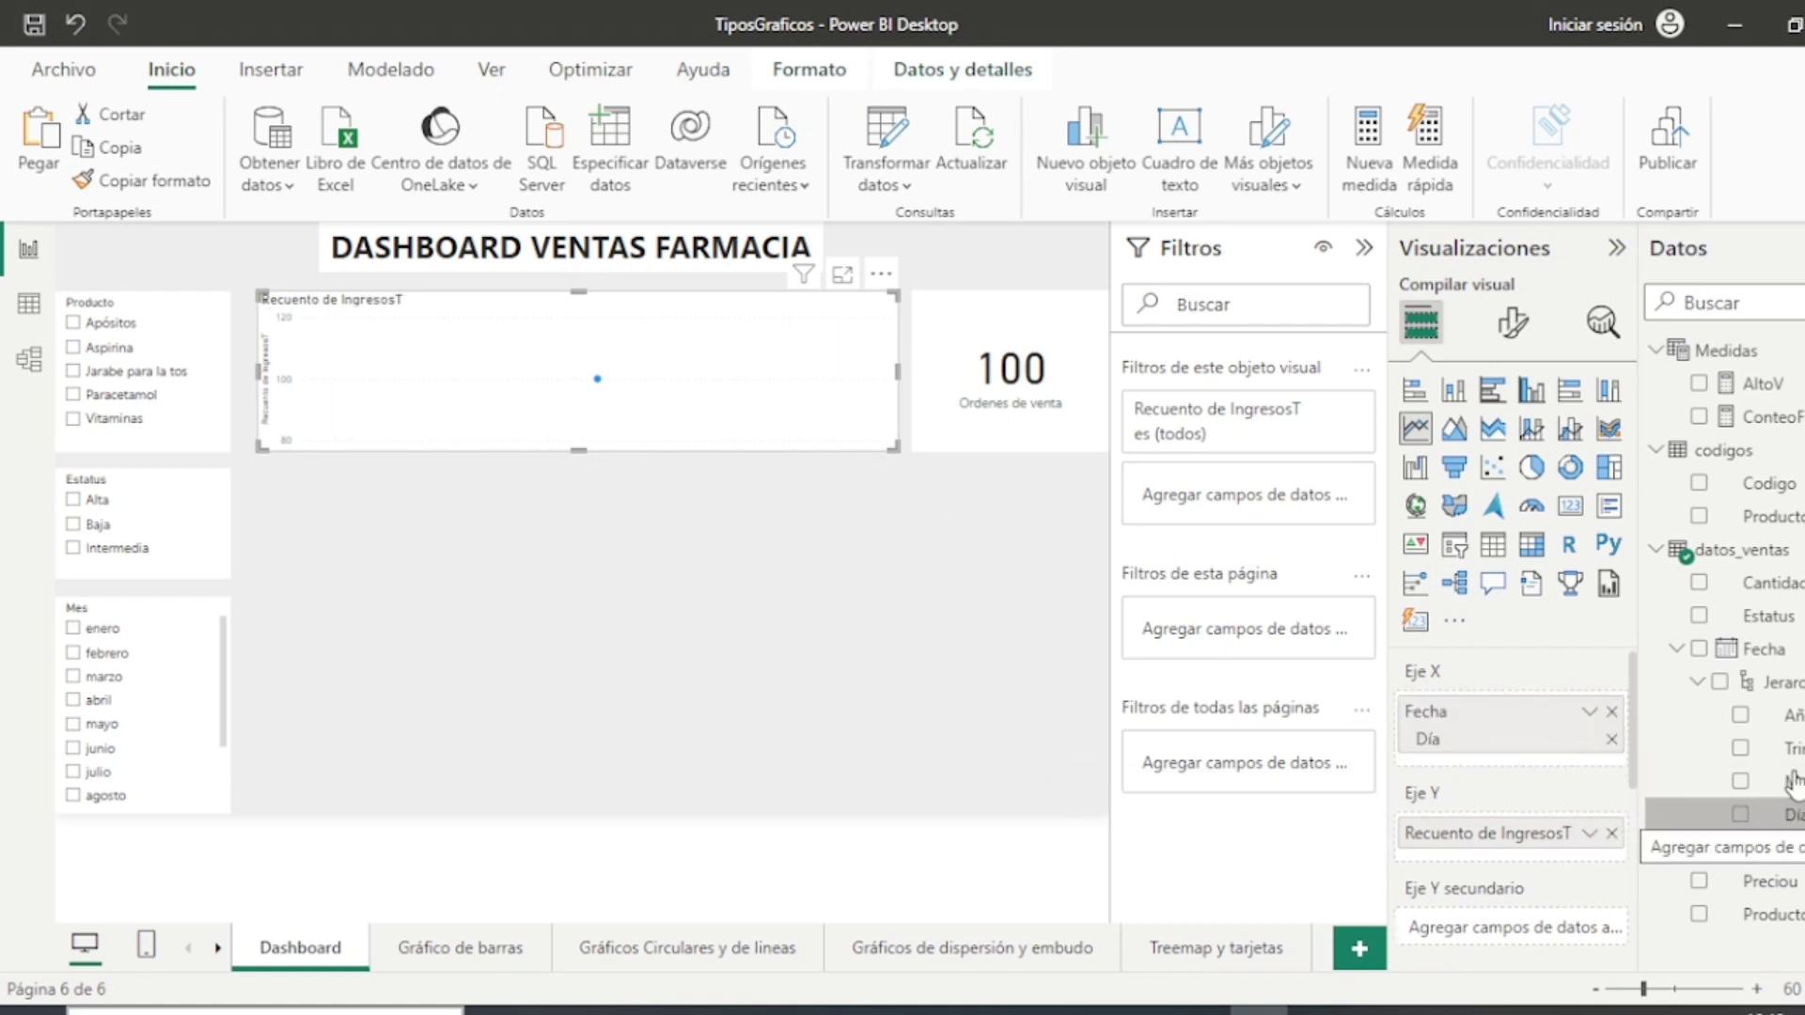
drag(1725, 779, 1485, 766)
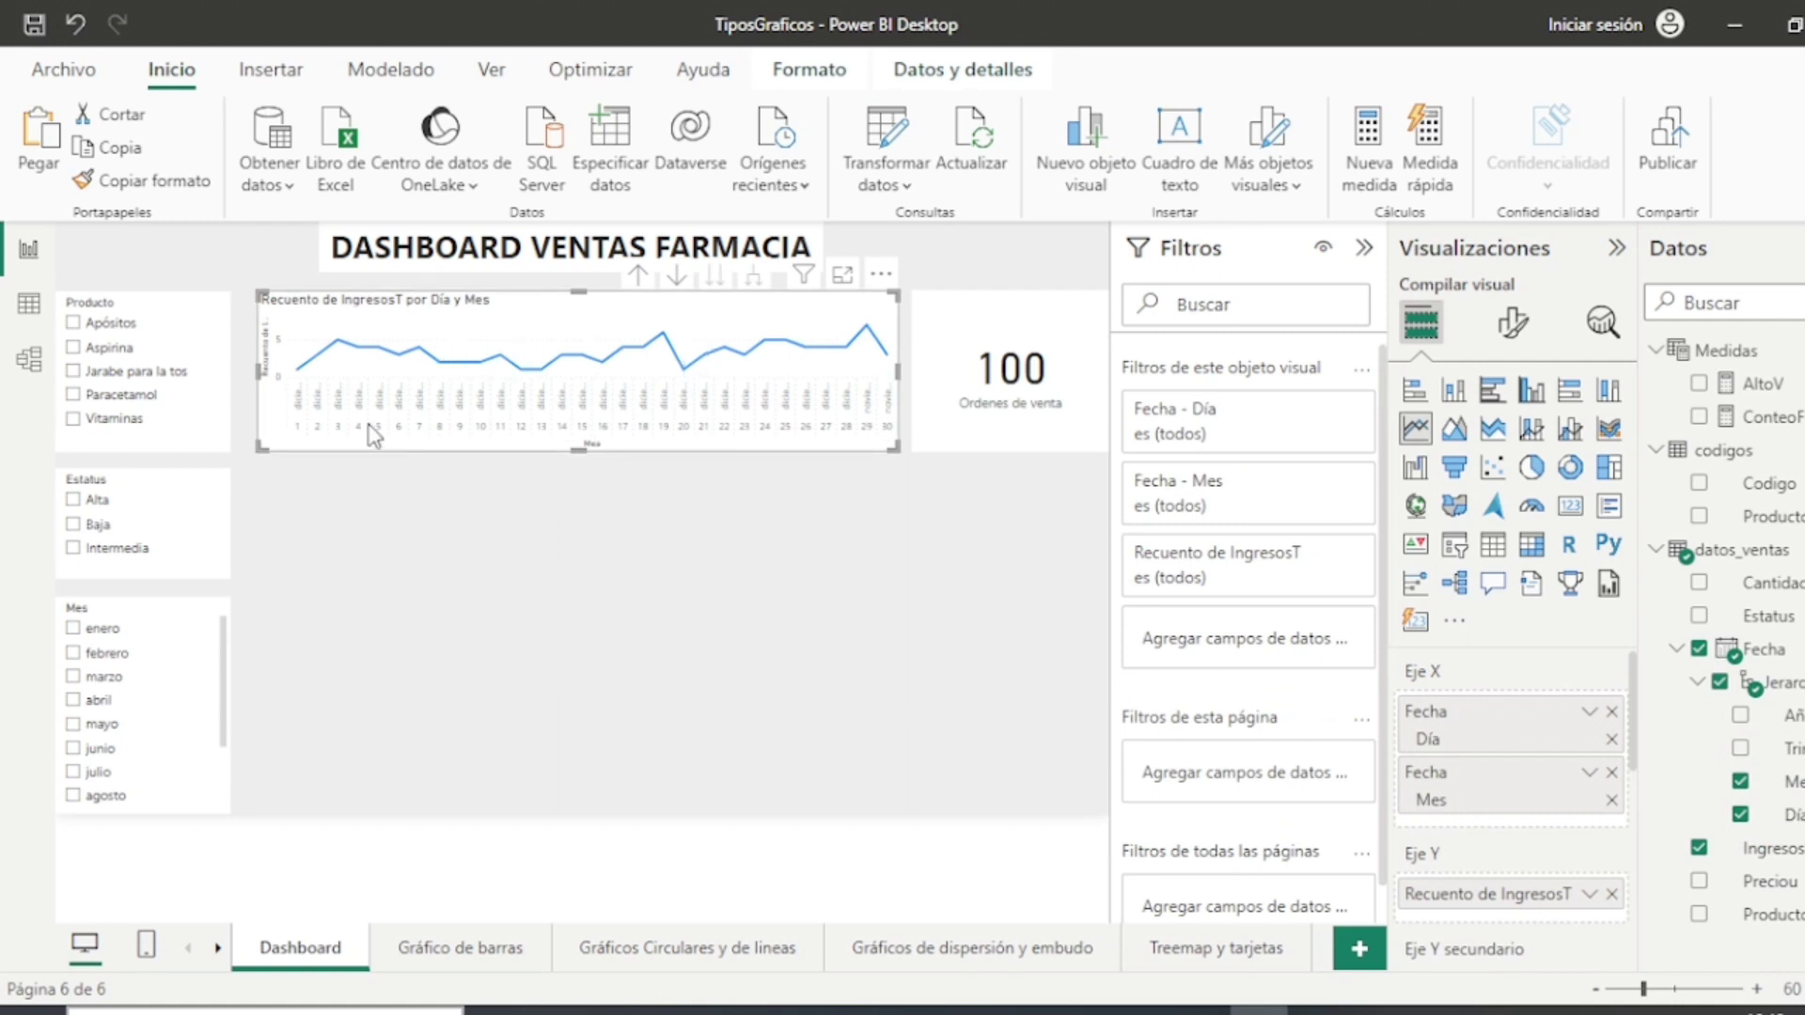
Step: Turn on drill mode for the line chart, drill up to the day level and summarize IngresosT with Suma
click(676, 279)
click(639, 275)
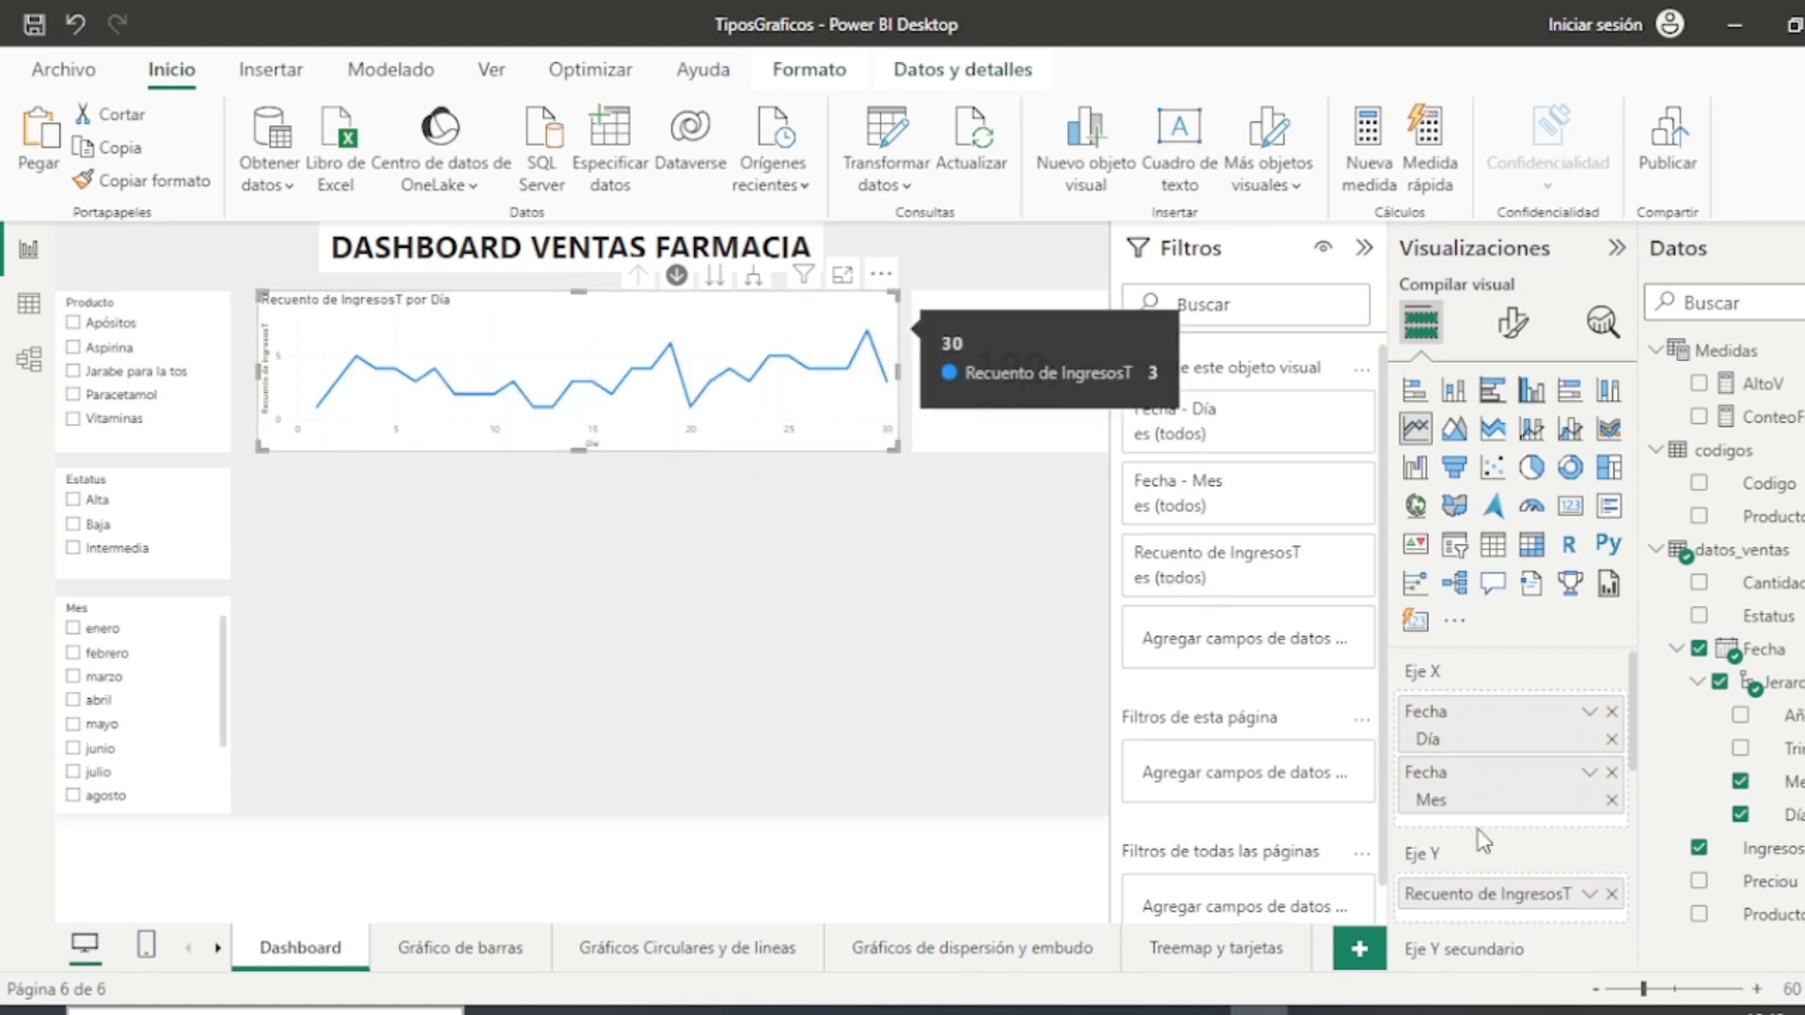
click(1590, 896)
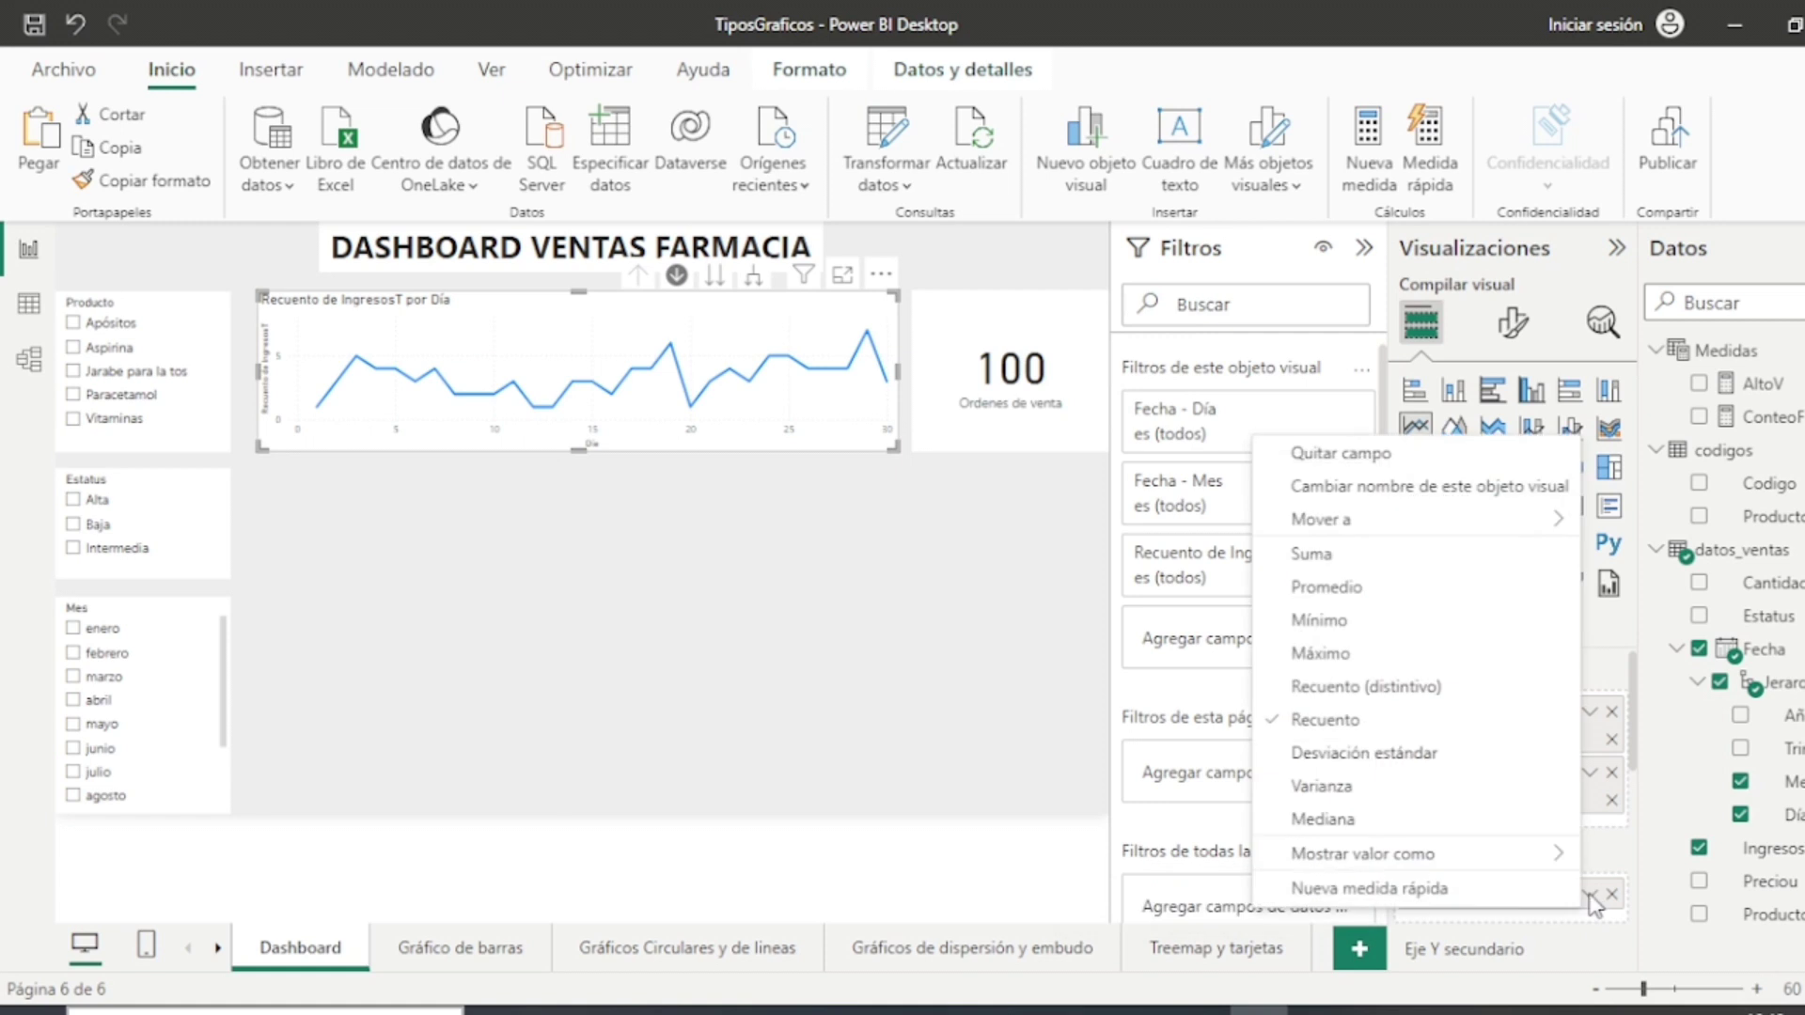
click(1272, 561)
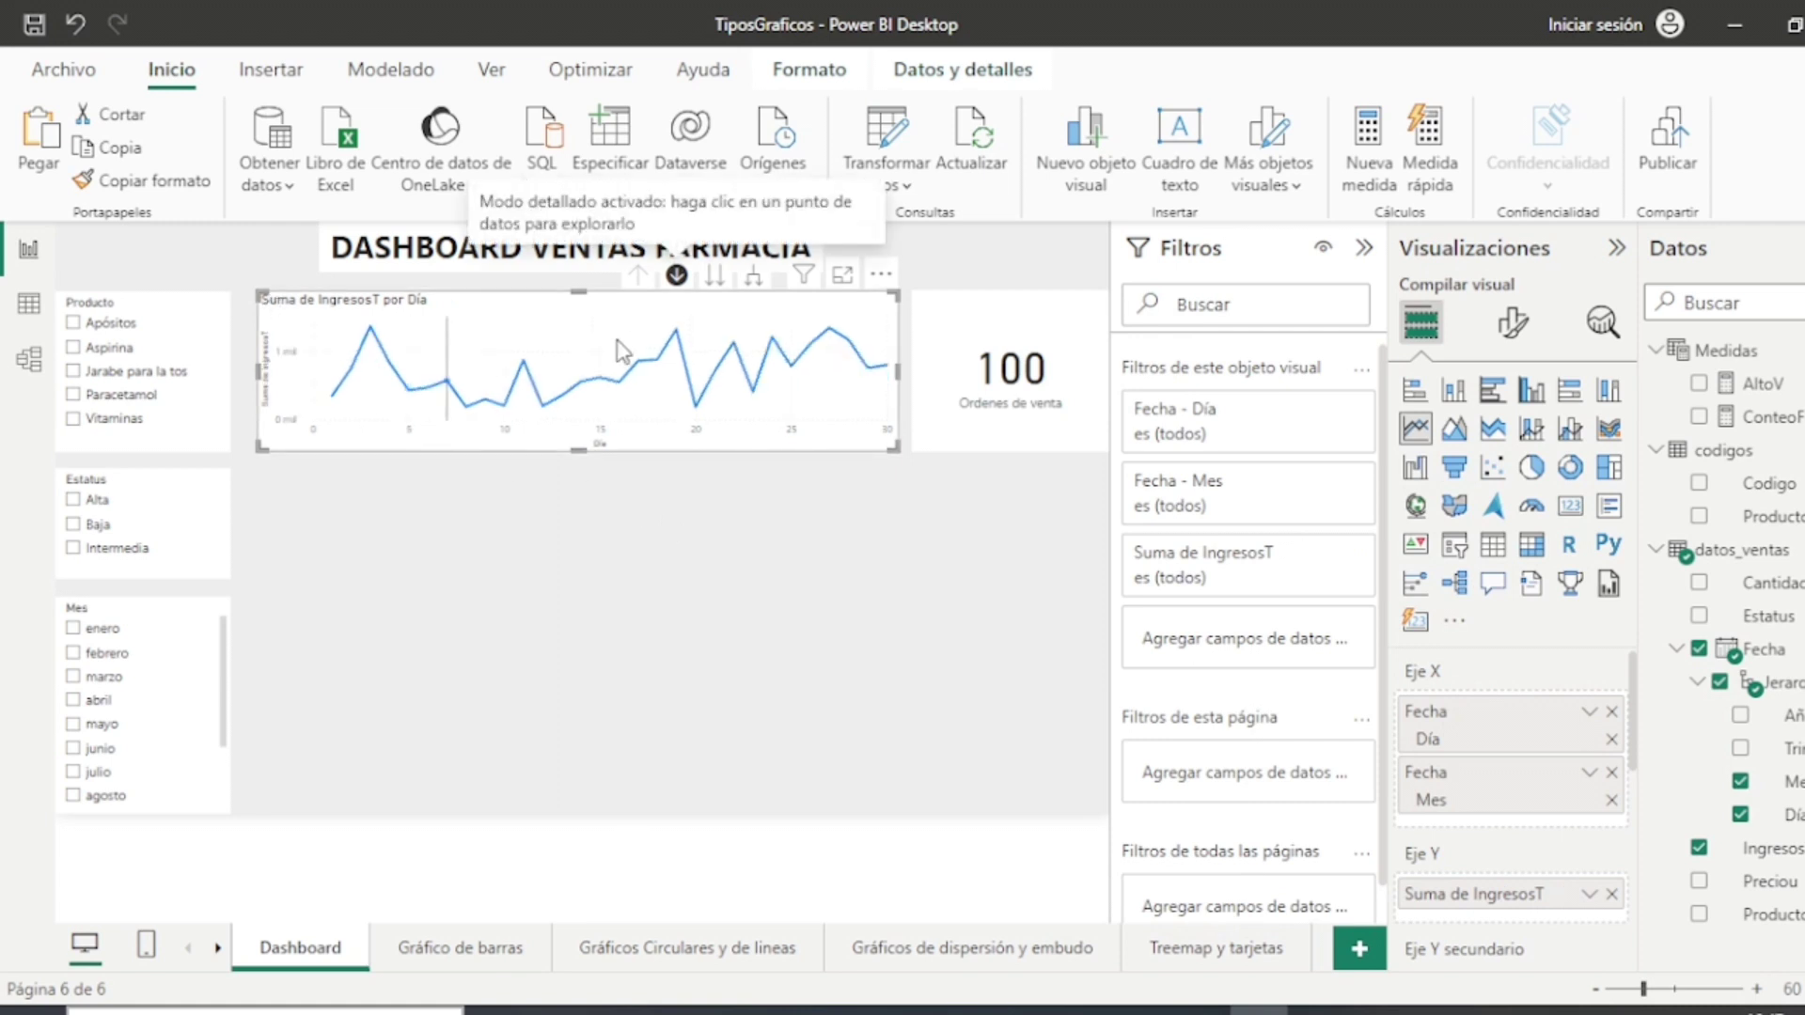
Step: Turn on markers and data labels for the line chart
click(1511, 324)
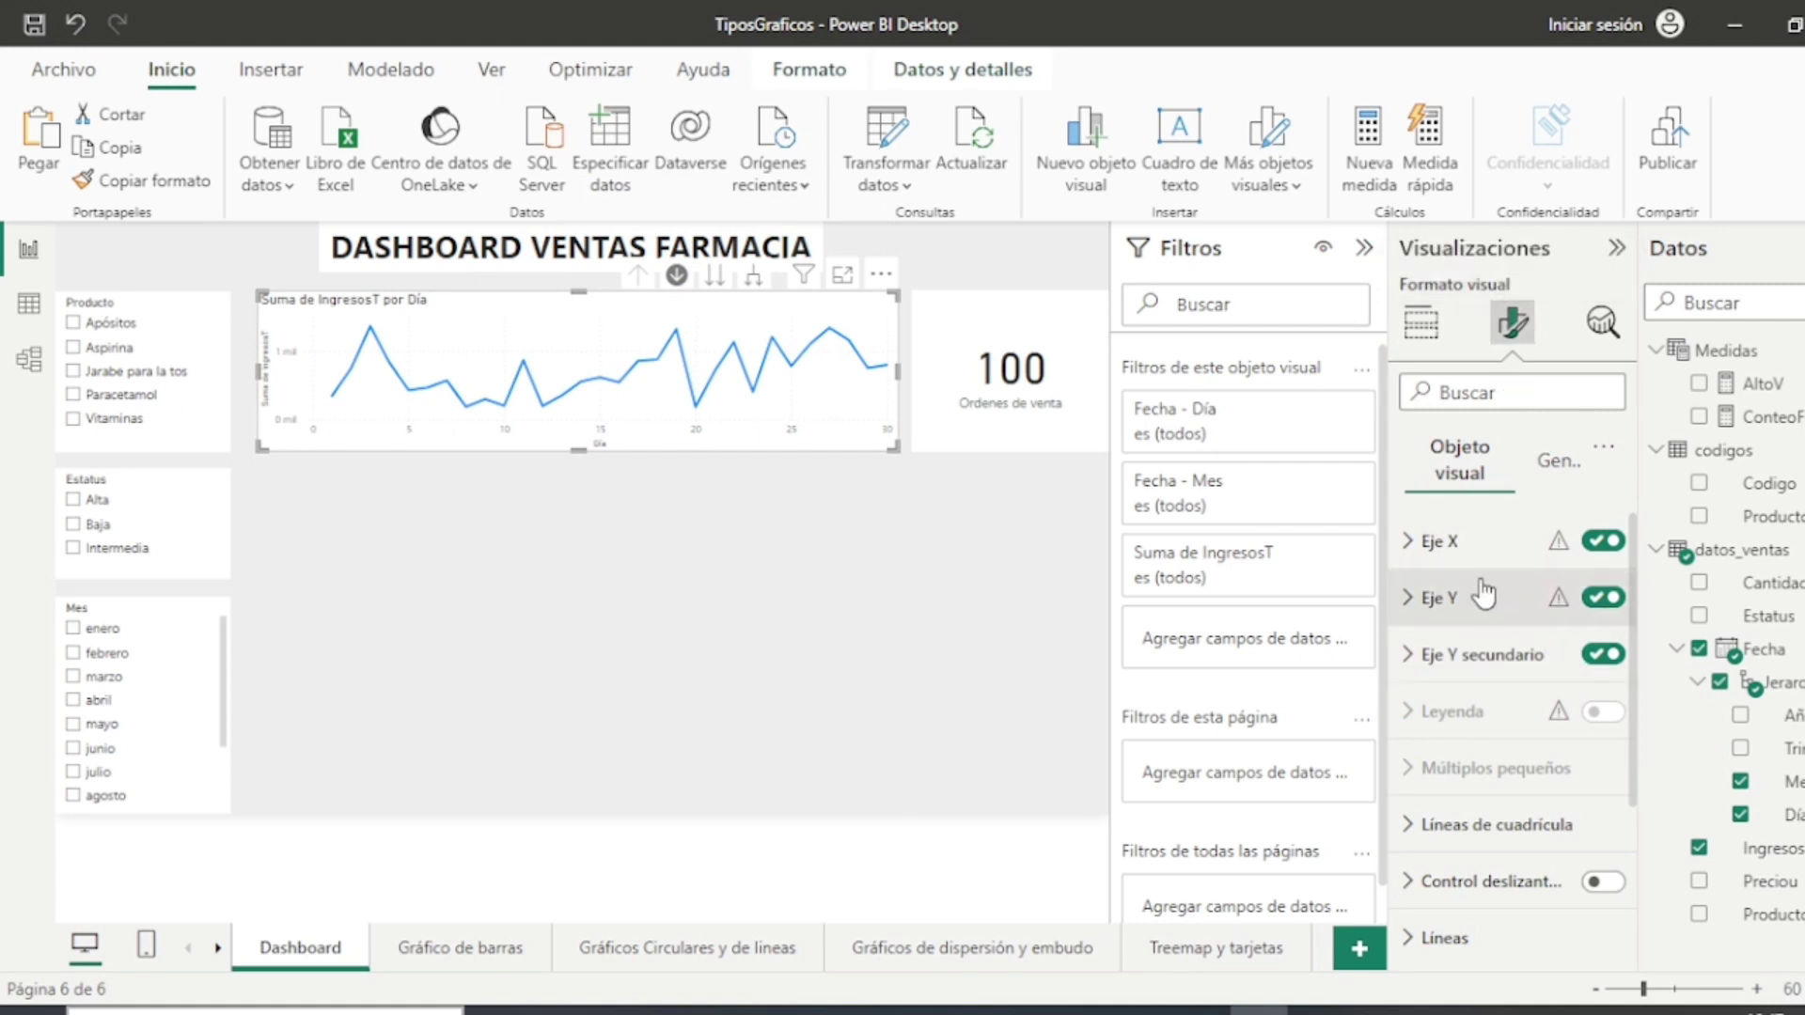
scroll(1542, 714, down, 1)
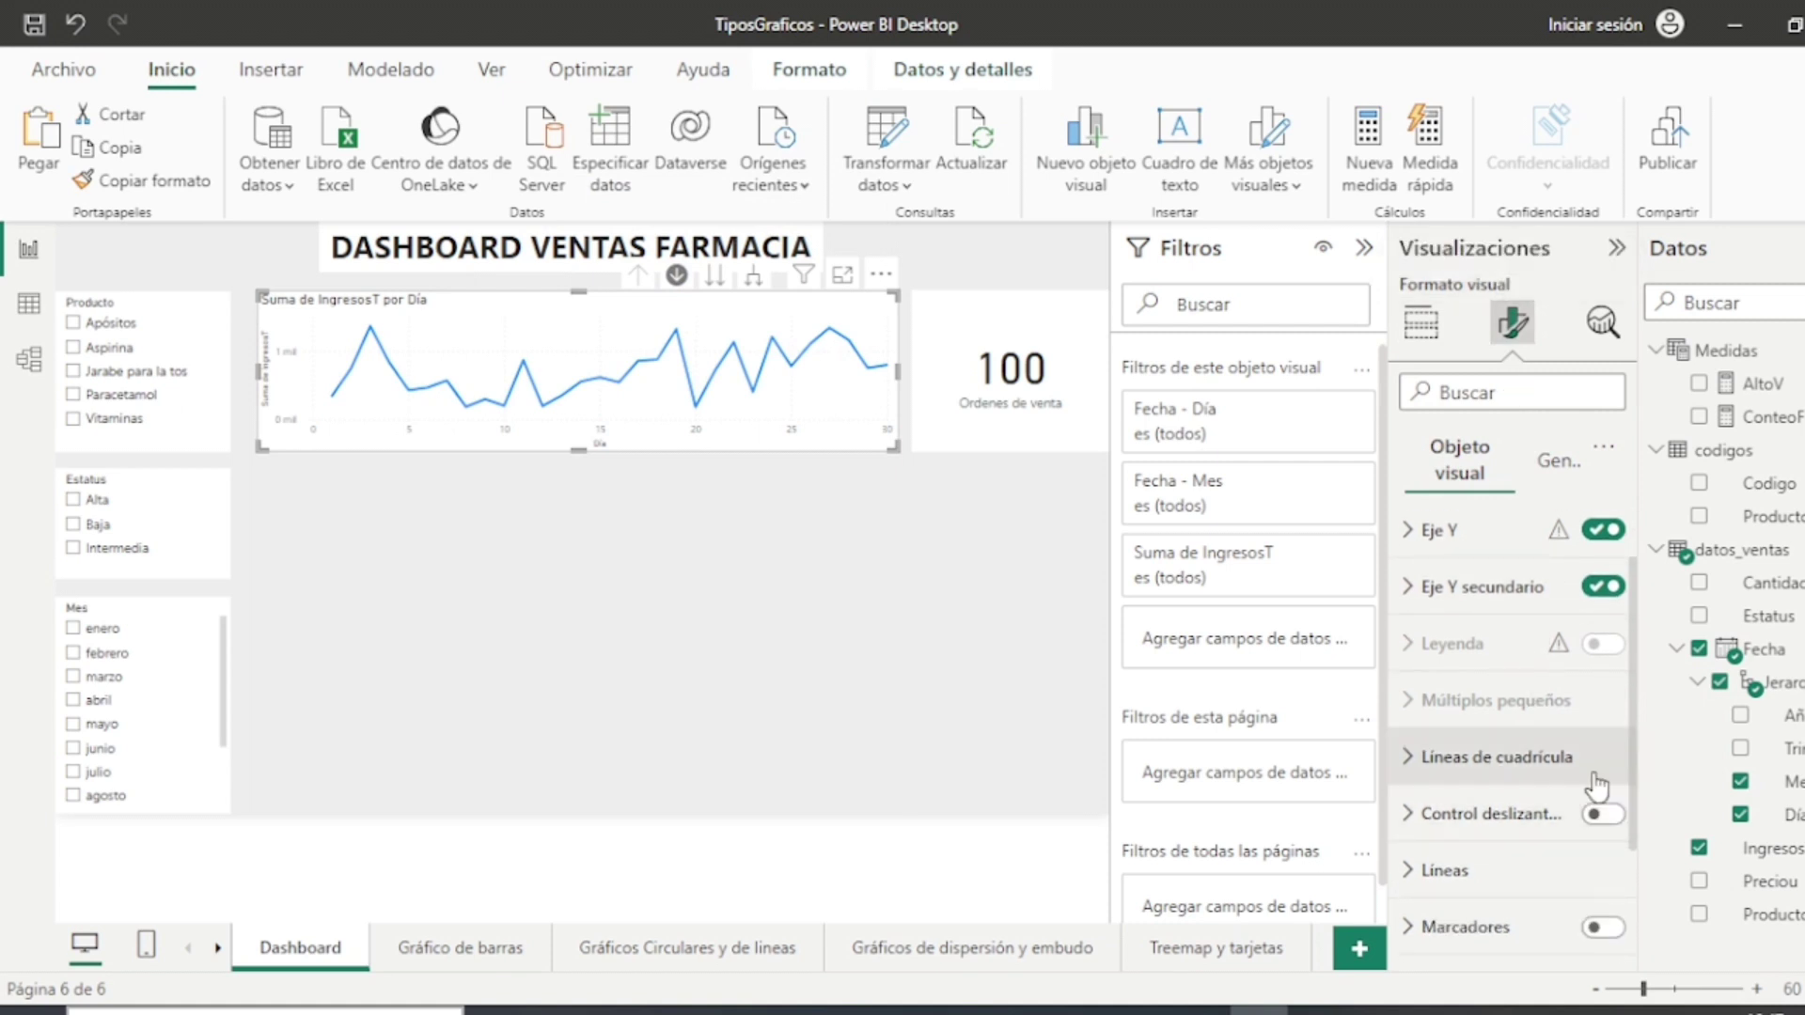
scroll(1596, 785, down, 2)
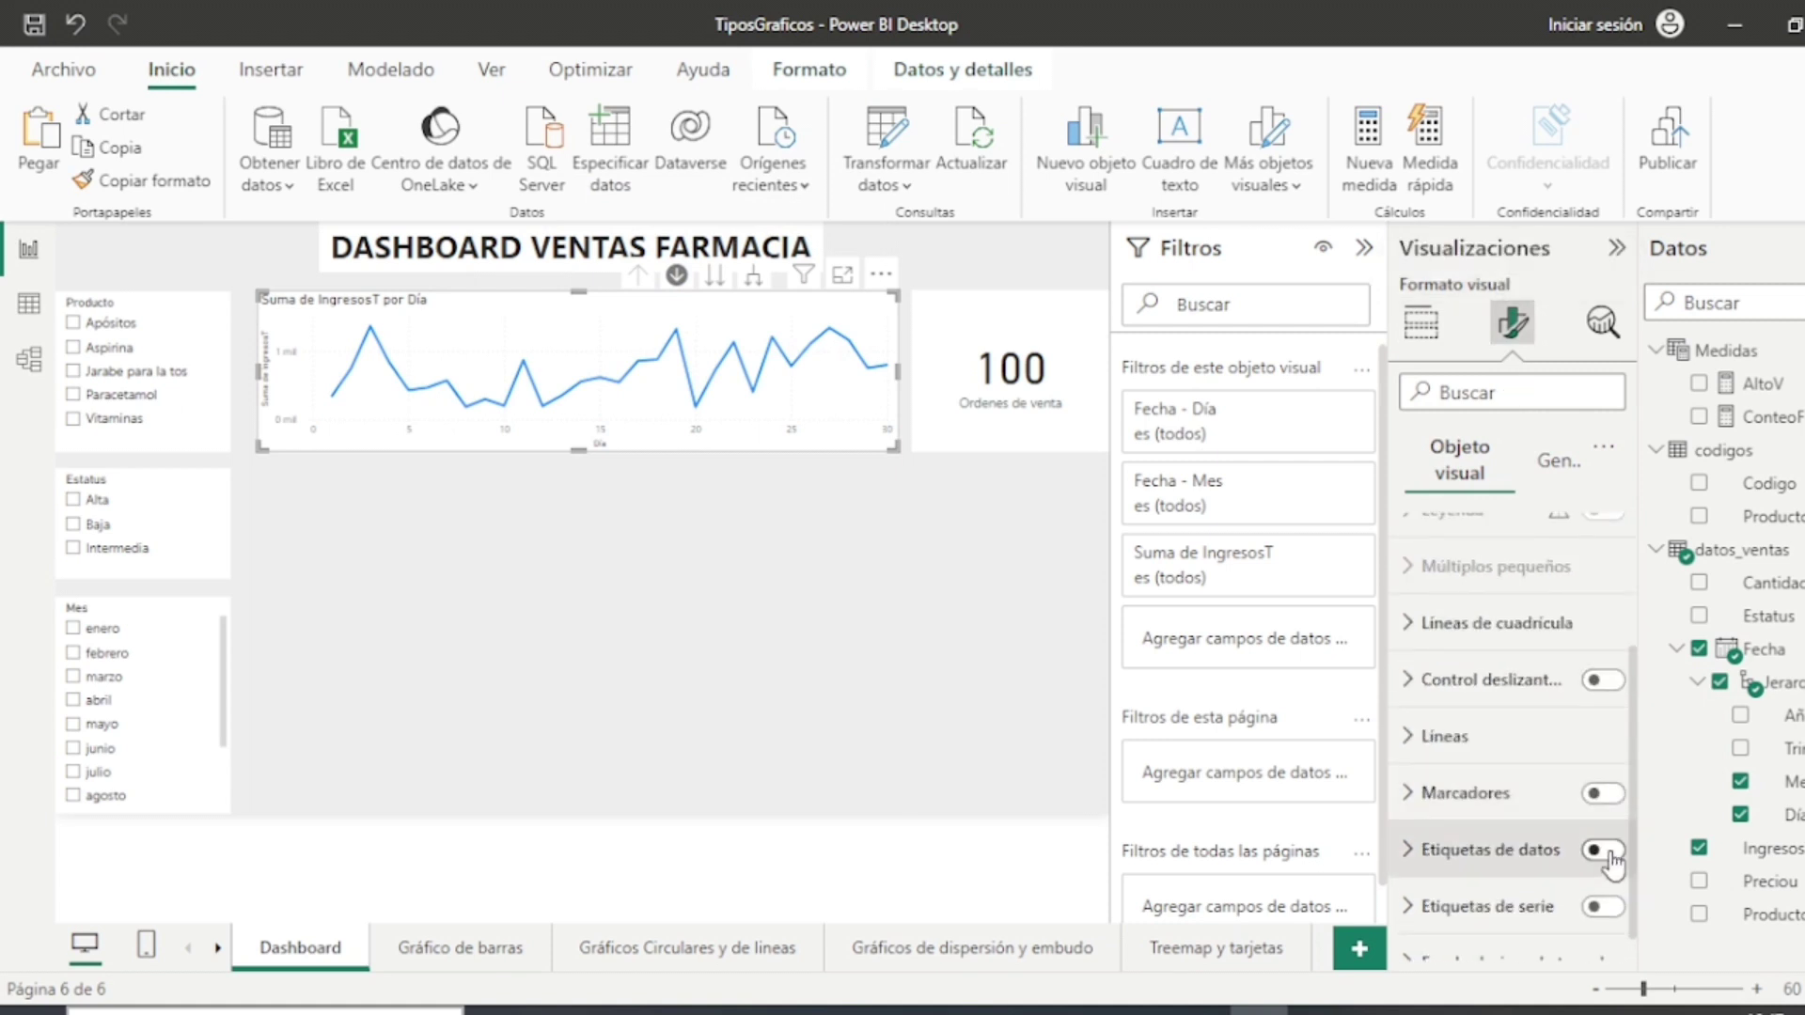
click(1602, 793)
click(1602, 848)
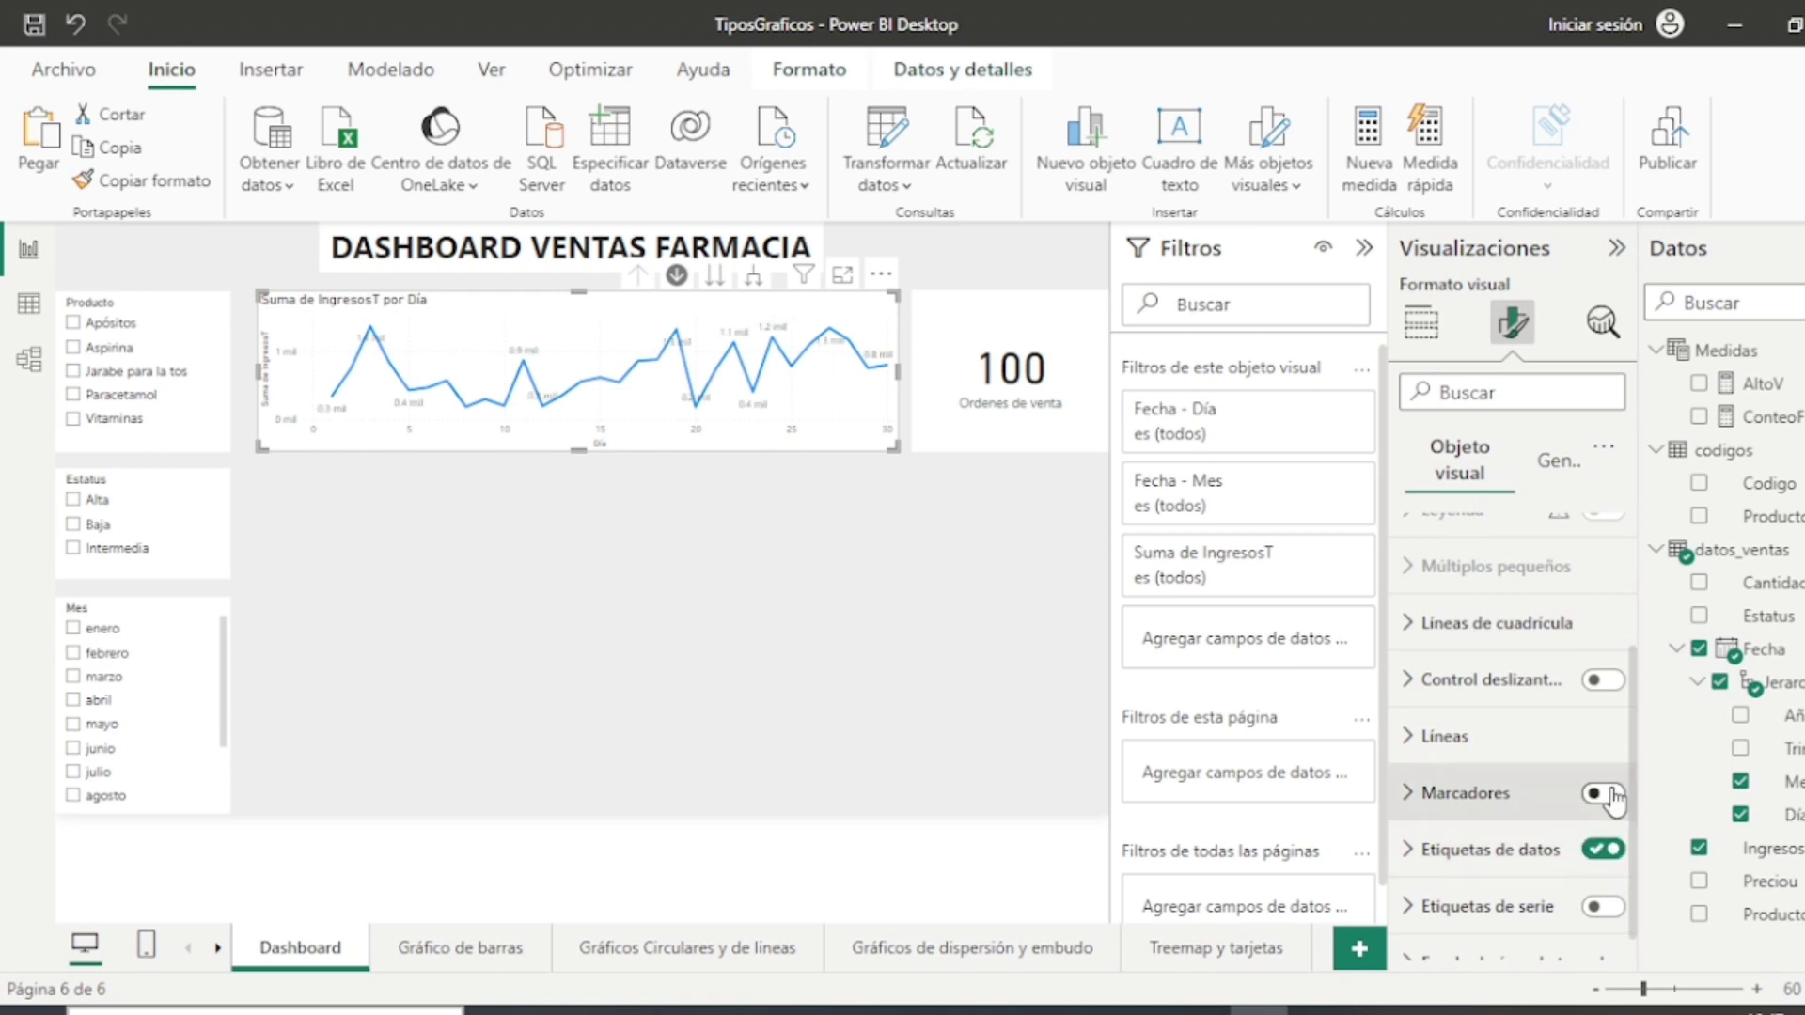
Step: Set the size of the line chart's markers to 7 px
scroll(1519, 749, down, 1)
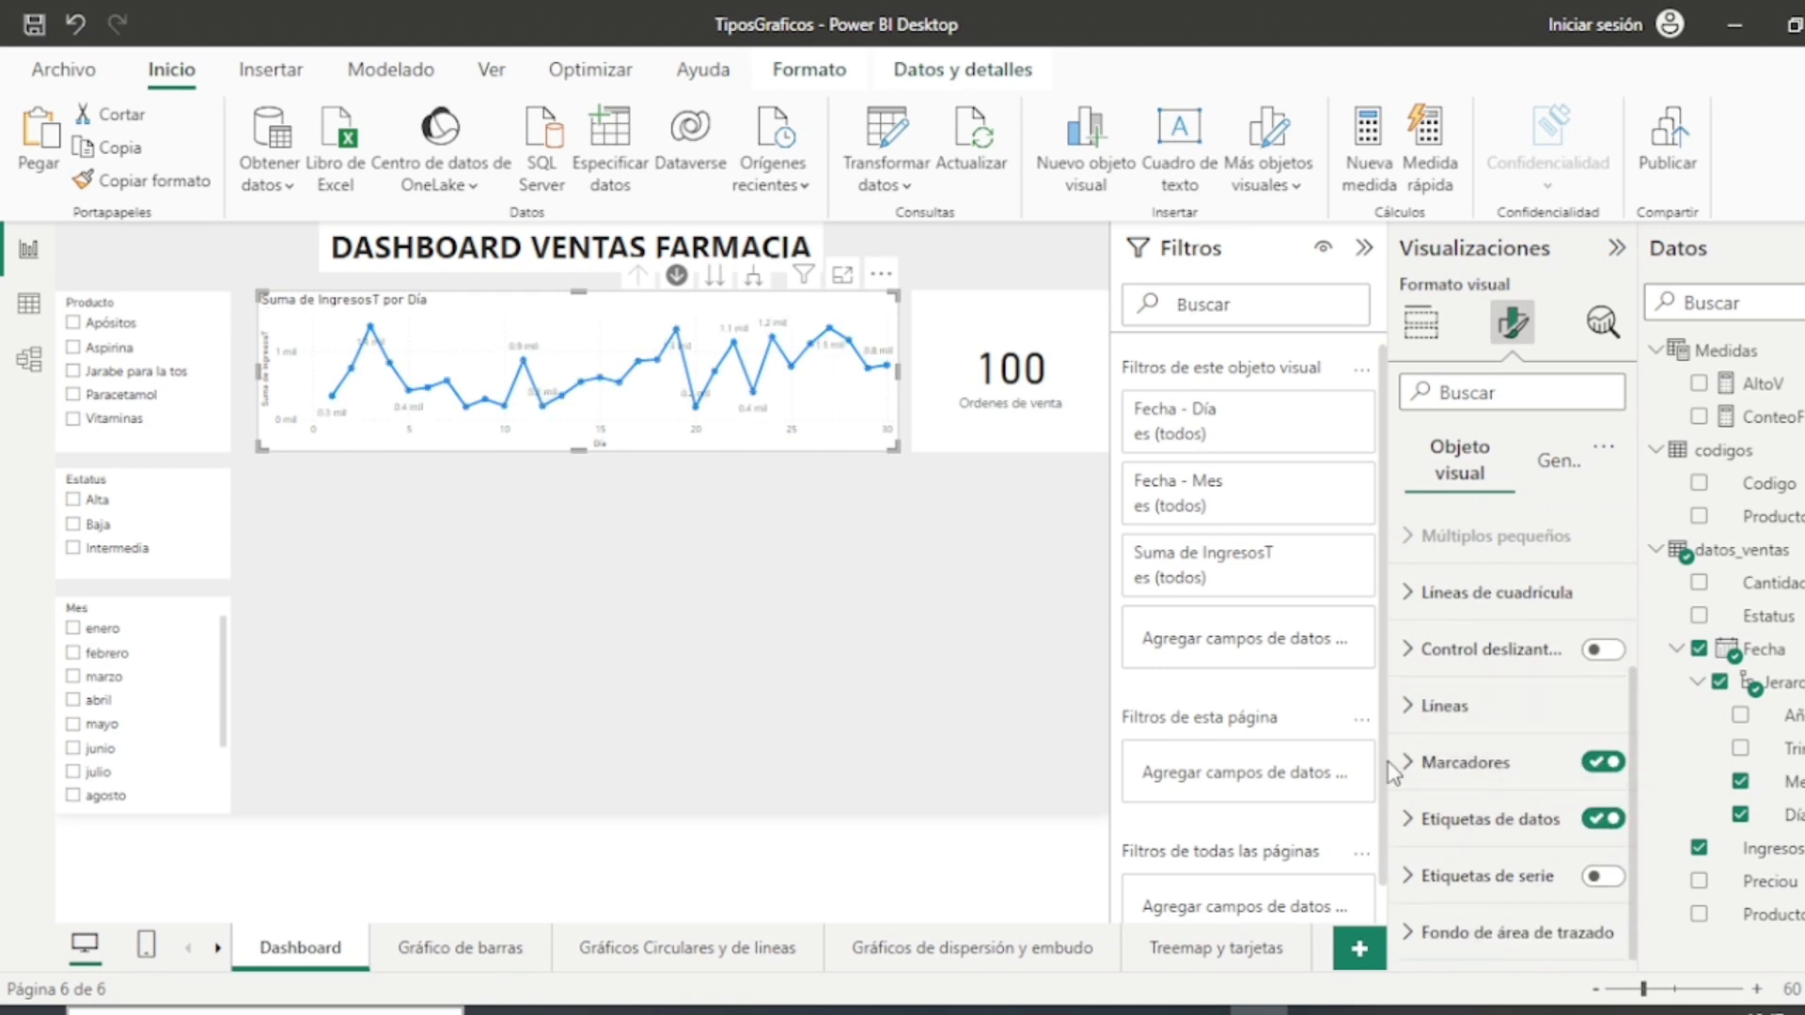
click(1485, 756)
scroll(1483, 733, down, 2)
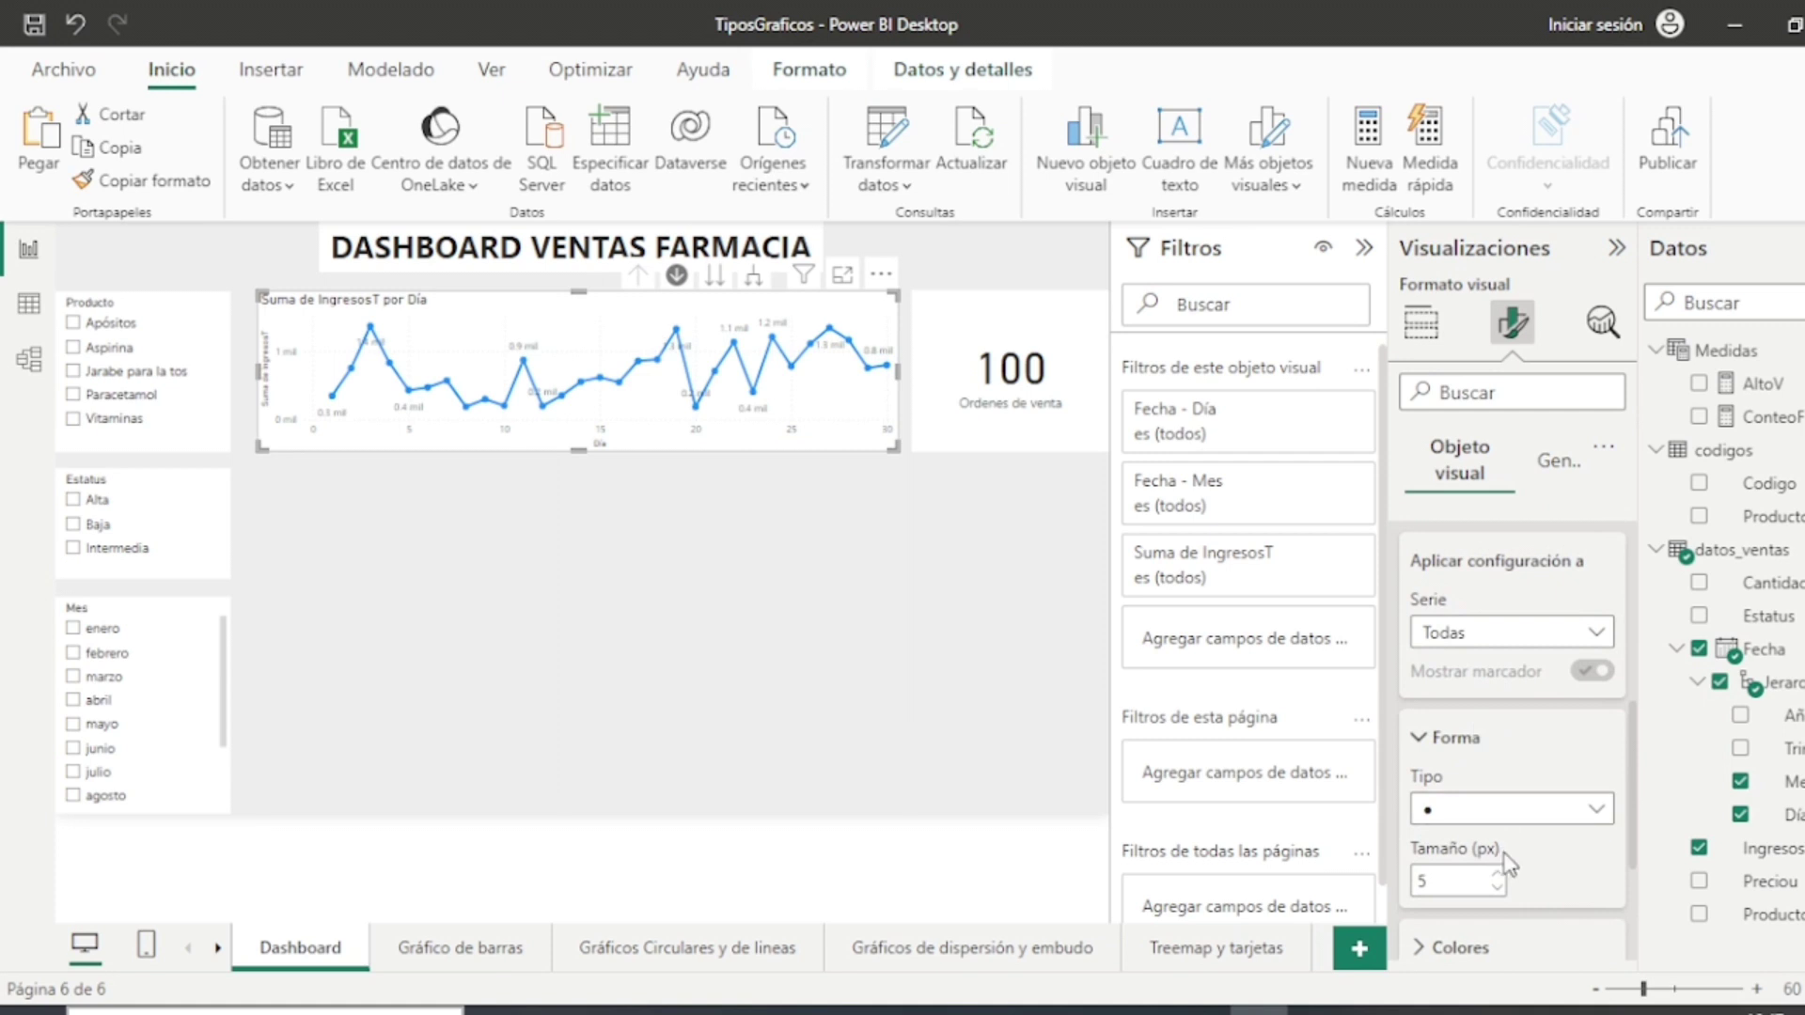
scroll(1488, 827, down, 2)
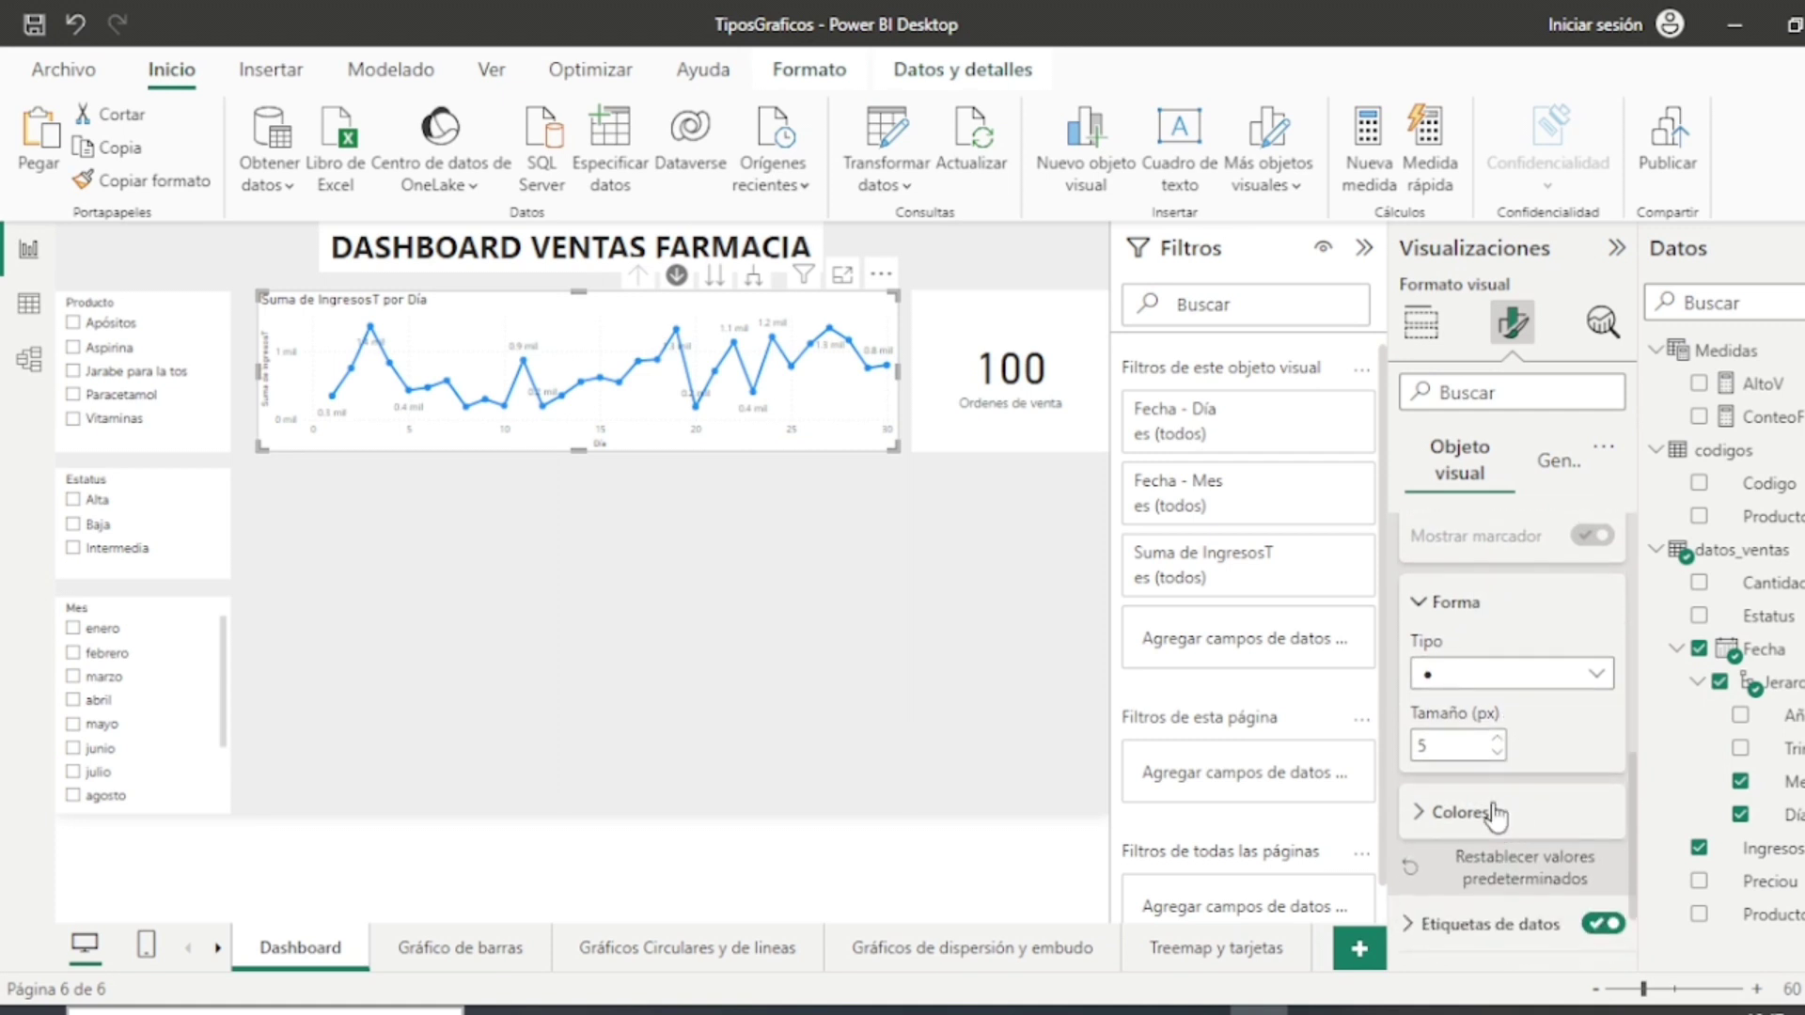
click(1496, 738)
click(1496, 738)
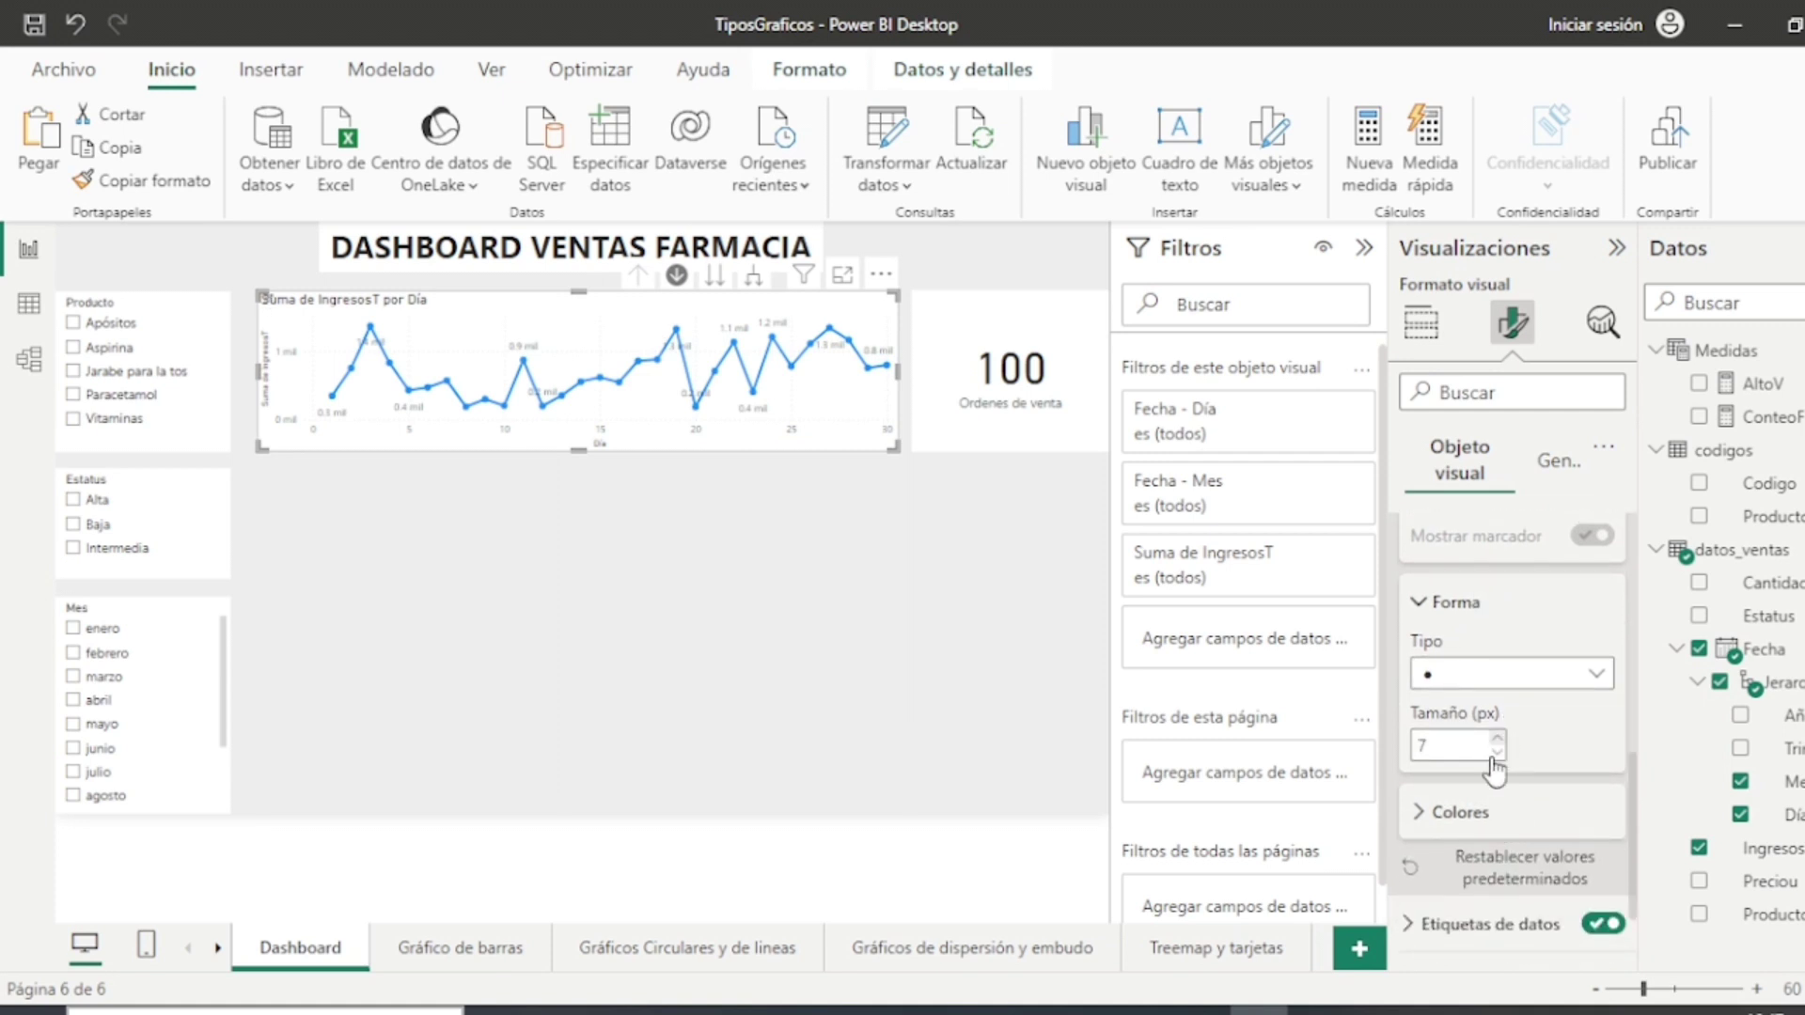
Step: Set the default color of the line chart's markers to olive yellow and extend the chart's height slightly
click(1424, 832)
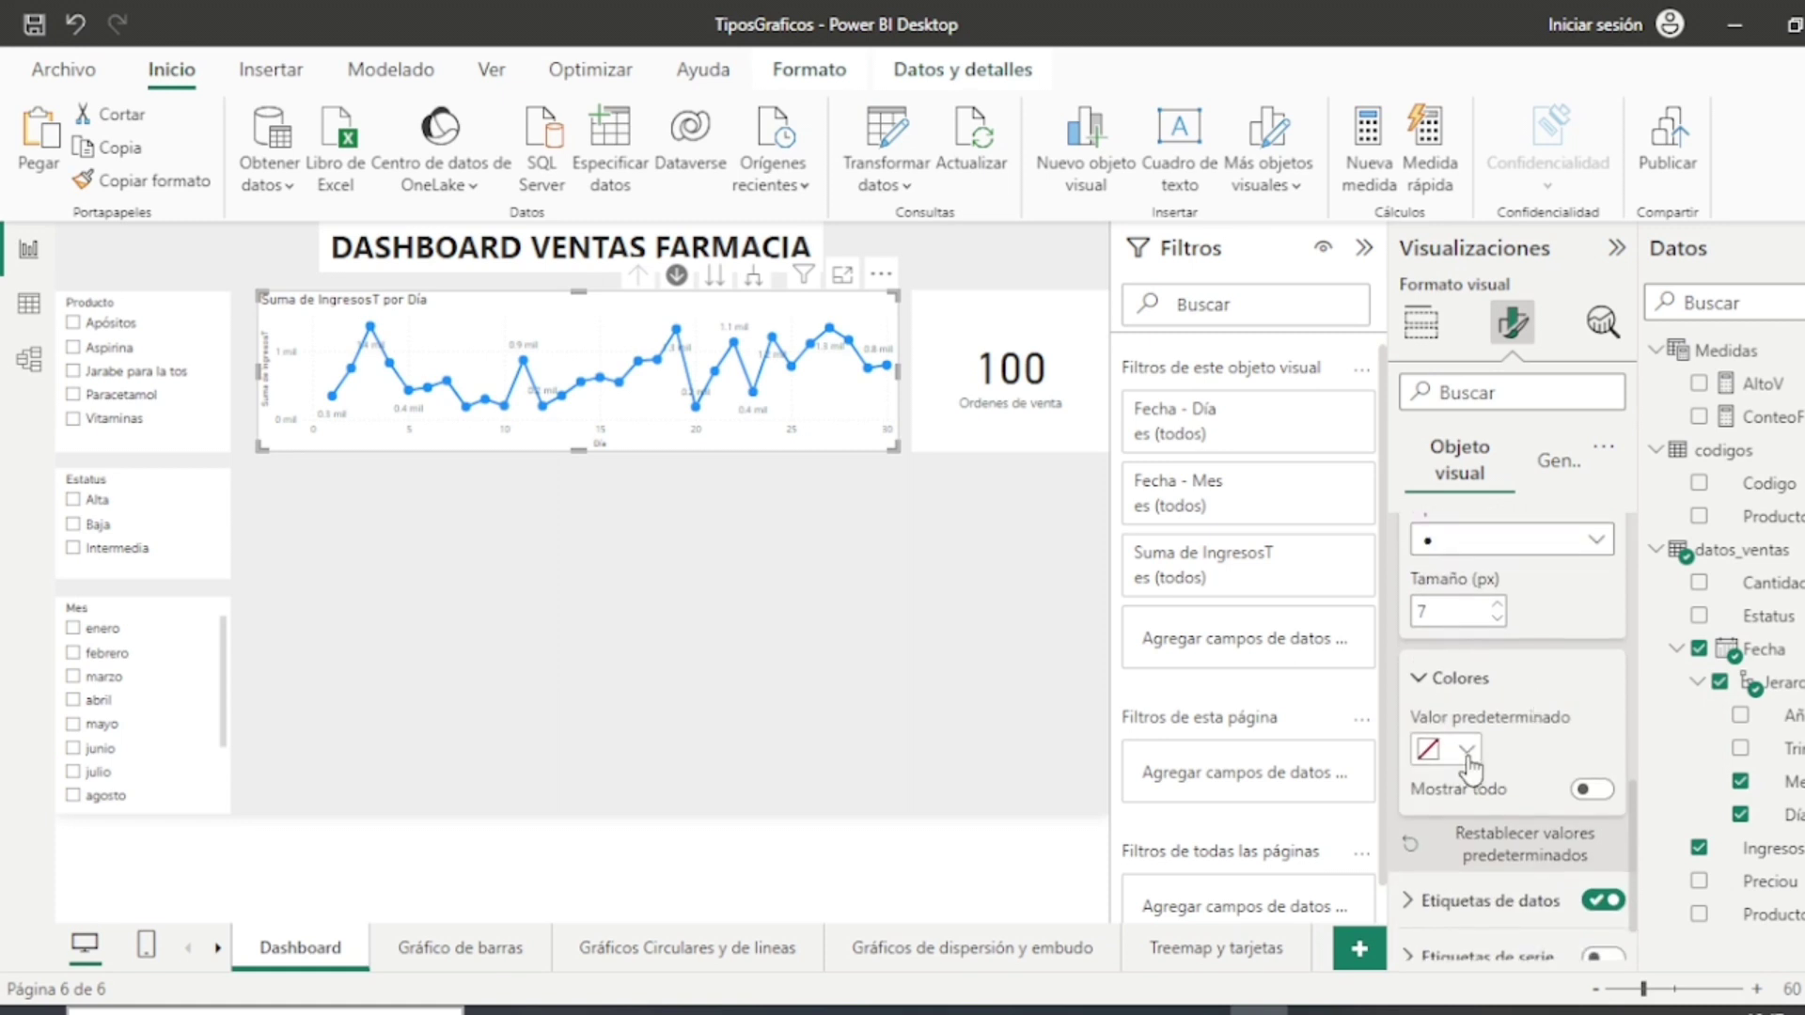
click(1466, 750)
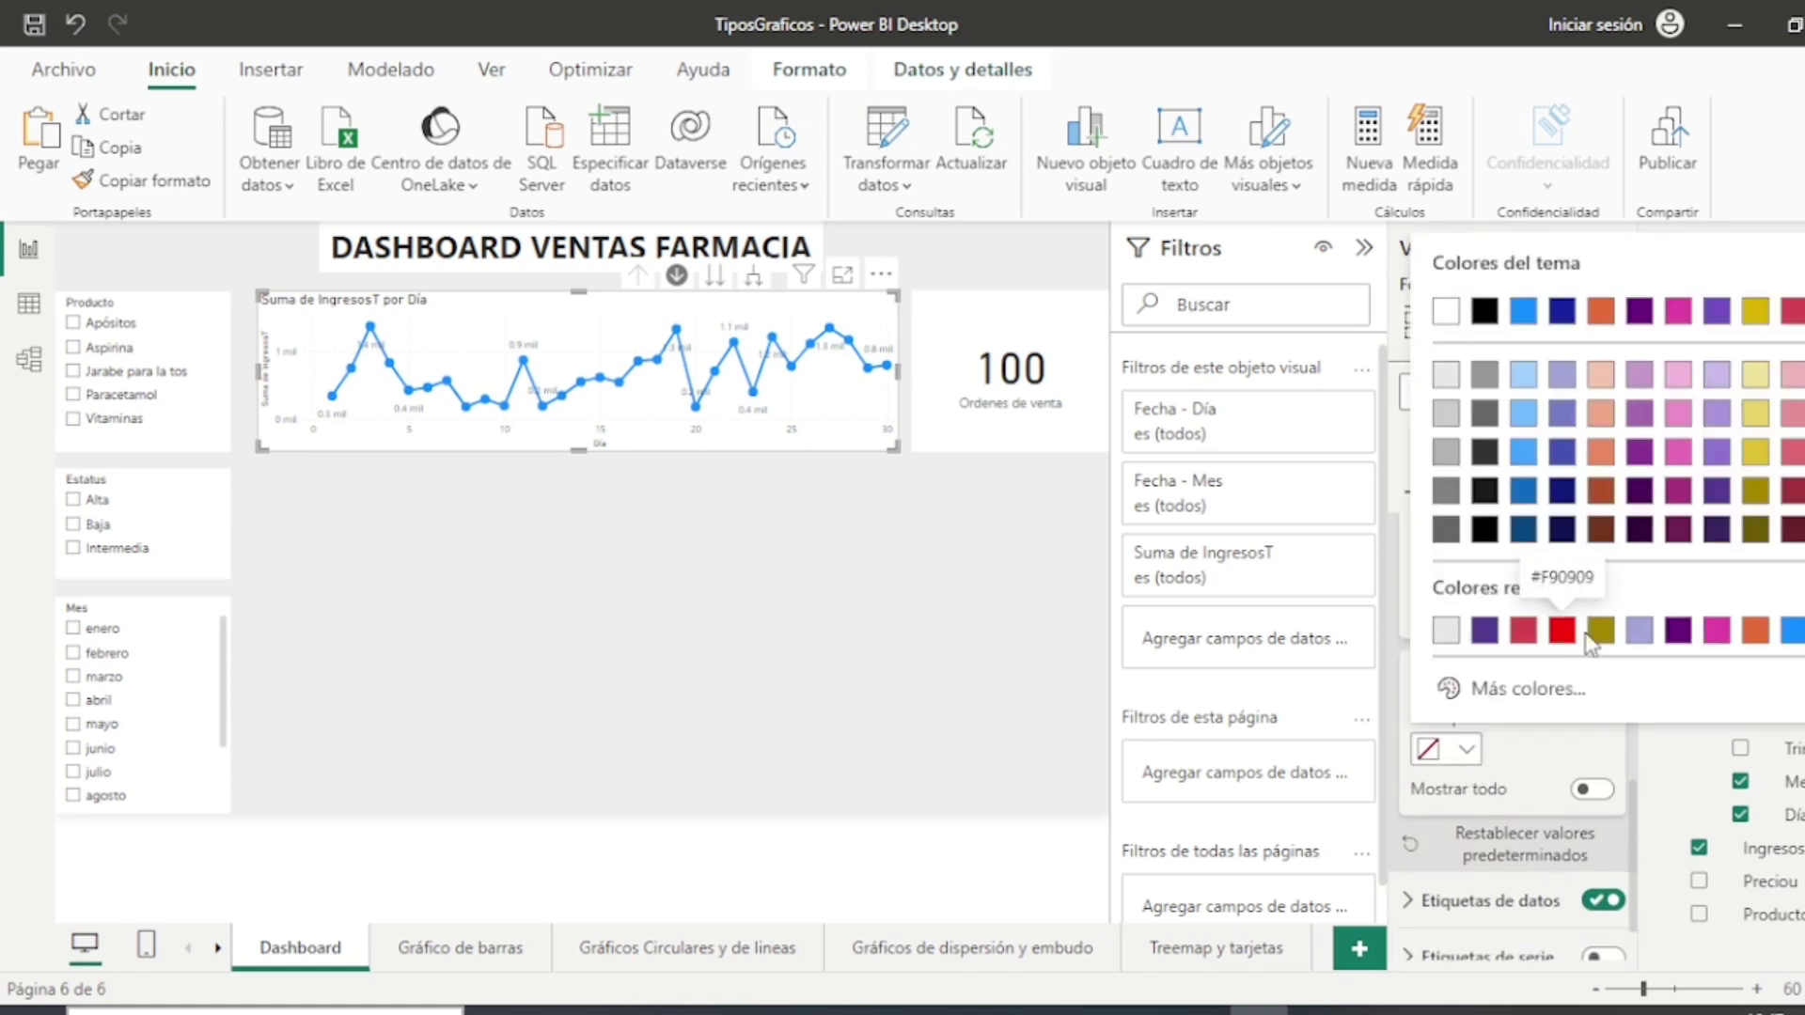
key(Escape)
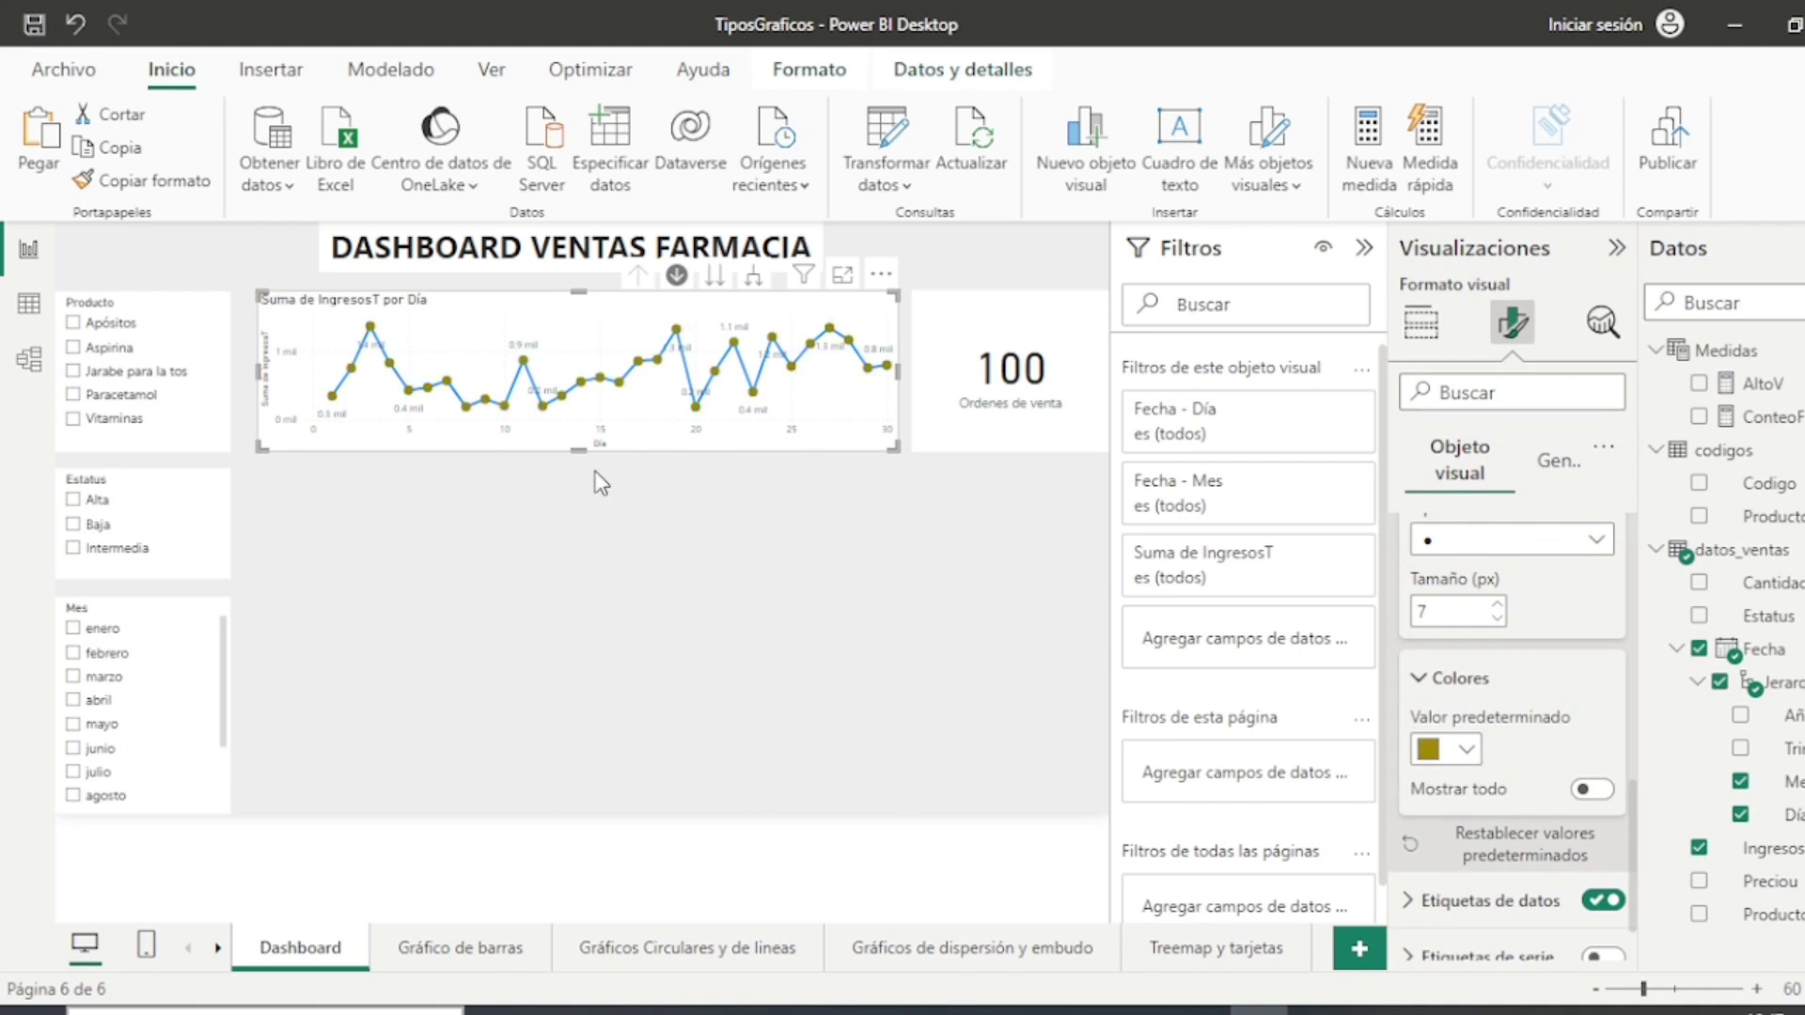
mouse_move(580, 450)
mouse_down()
mouse_move(592, 512)
mouse_move(575, 576)
mouse_move(588, 473)
mouse_up()
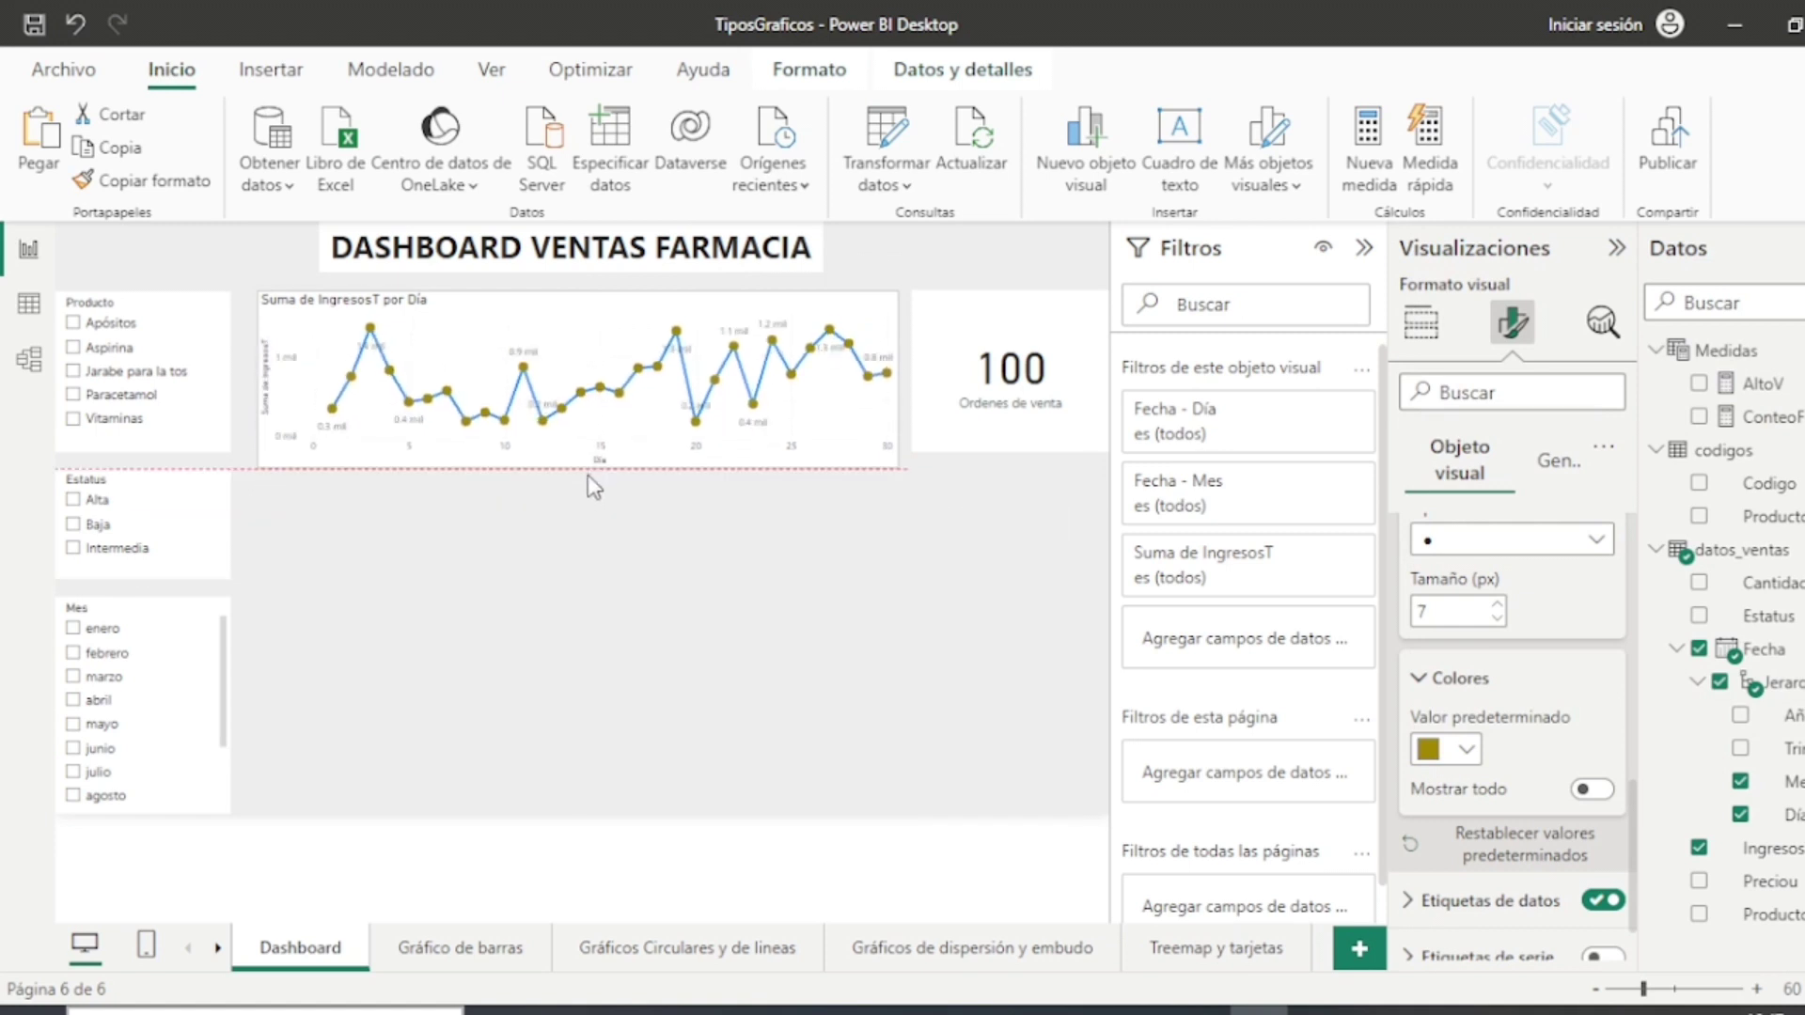
click(640, 554)
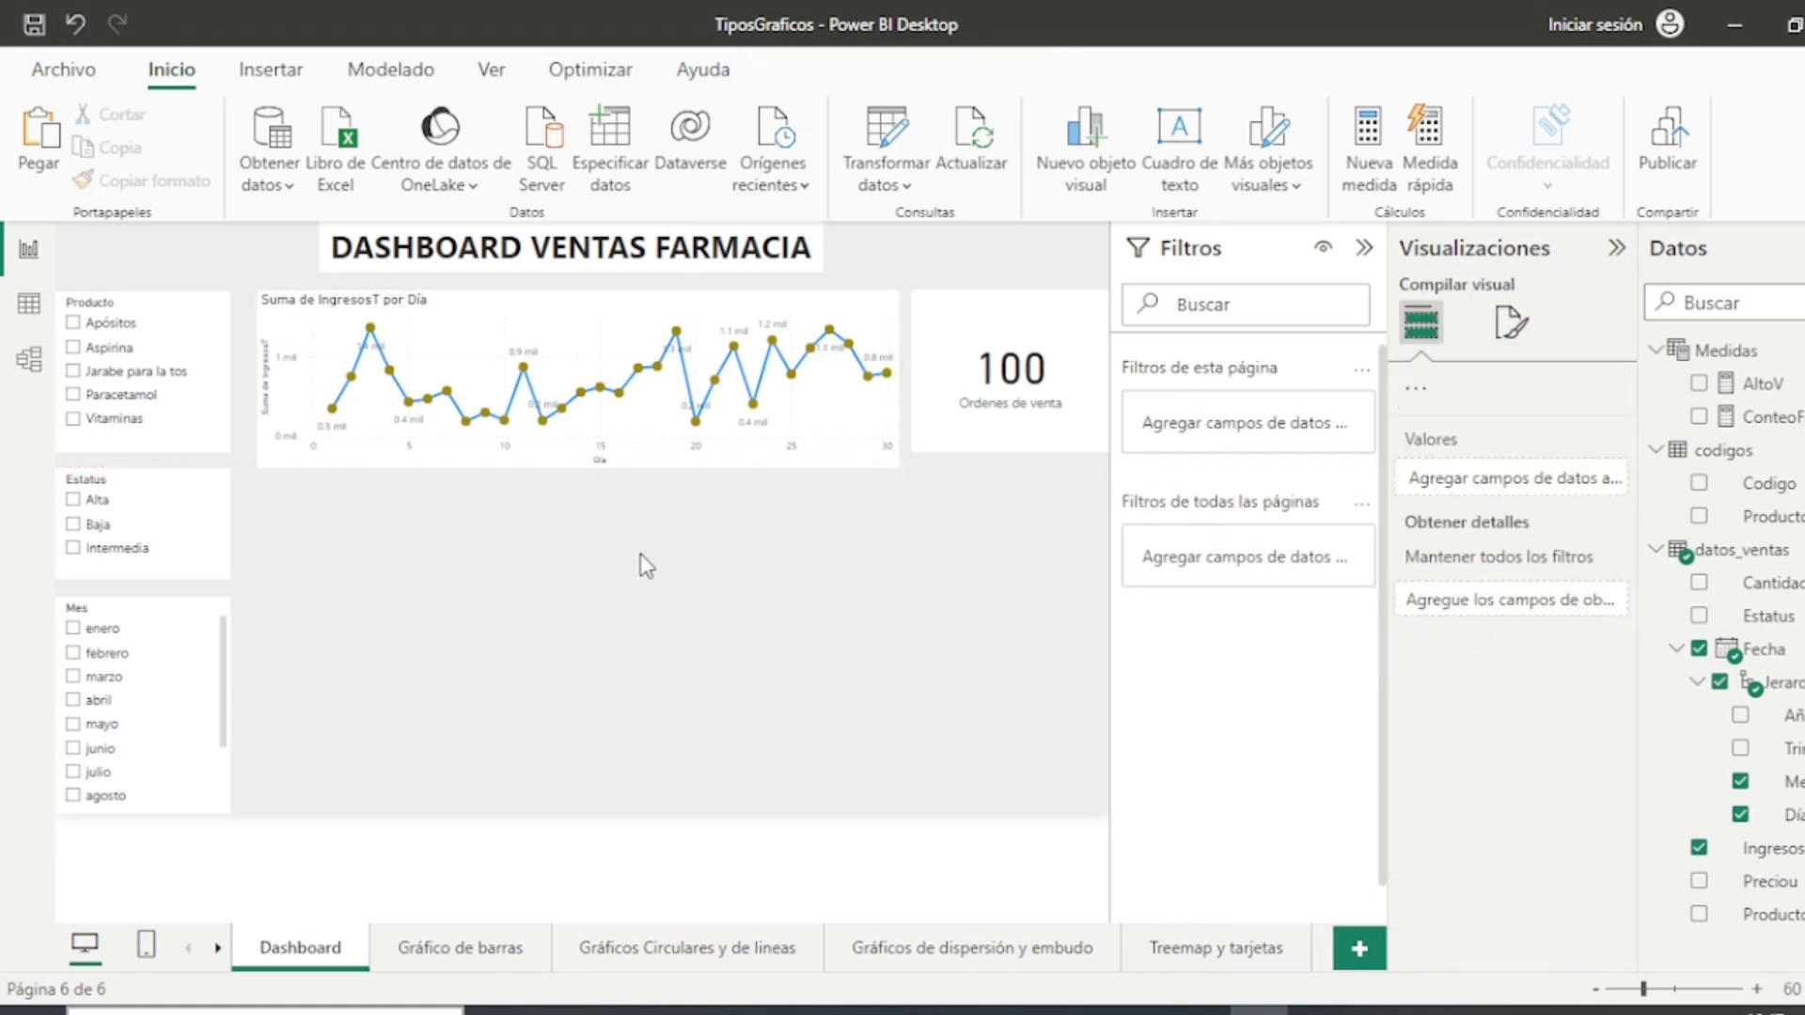
Step: Change the line chart's title text to "Ingresos por Día"
click(555, 315)
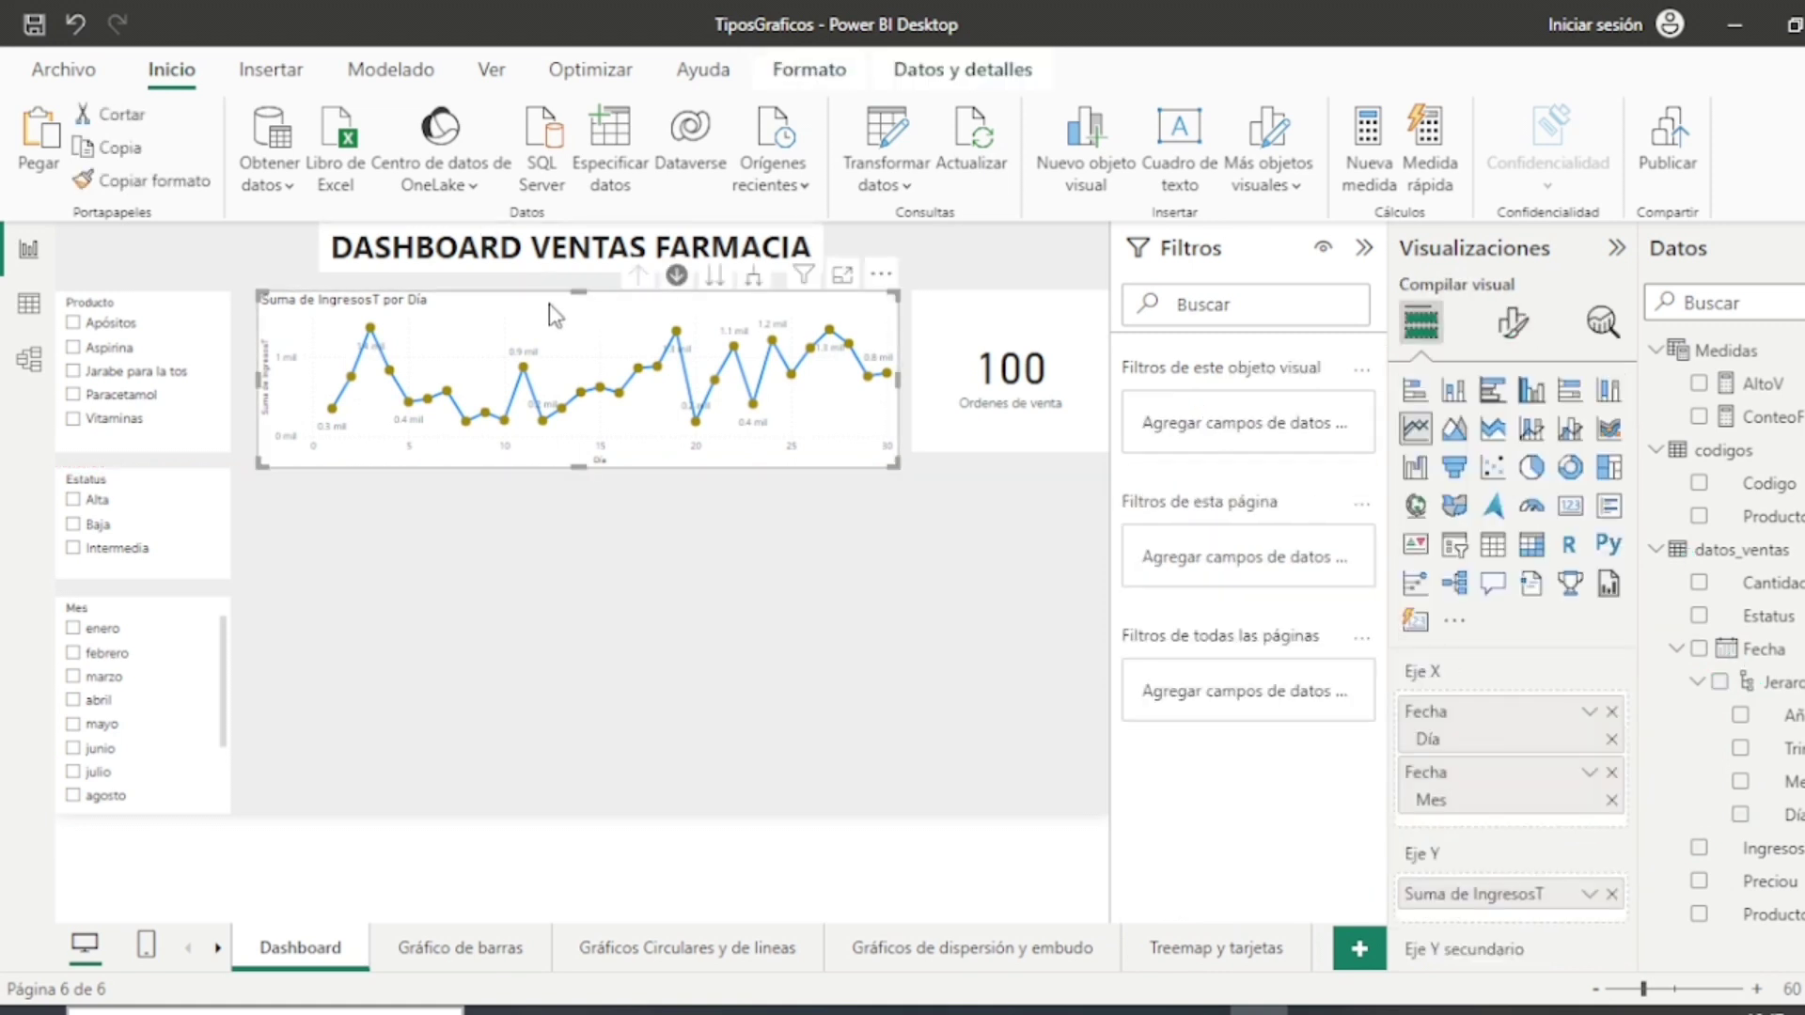
click(1515, 329)
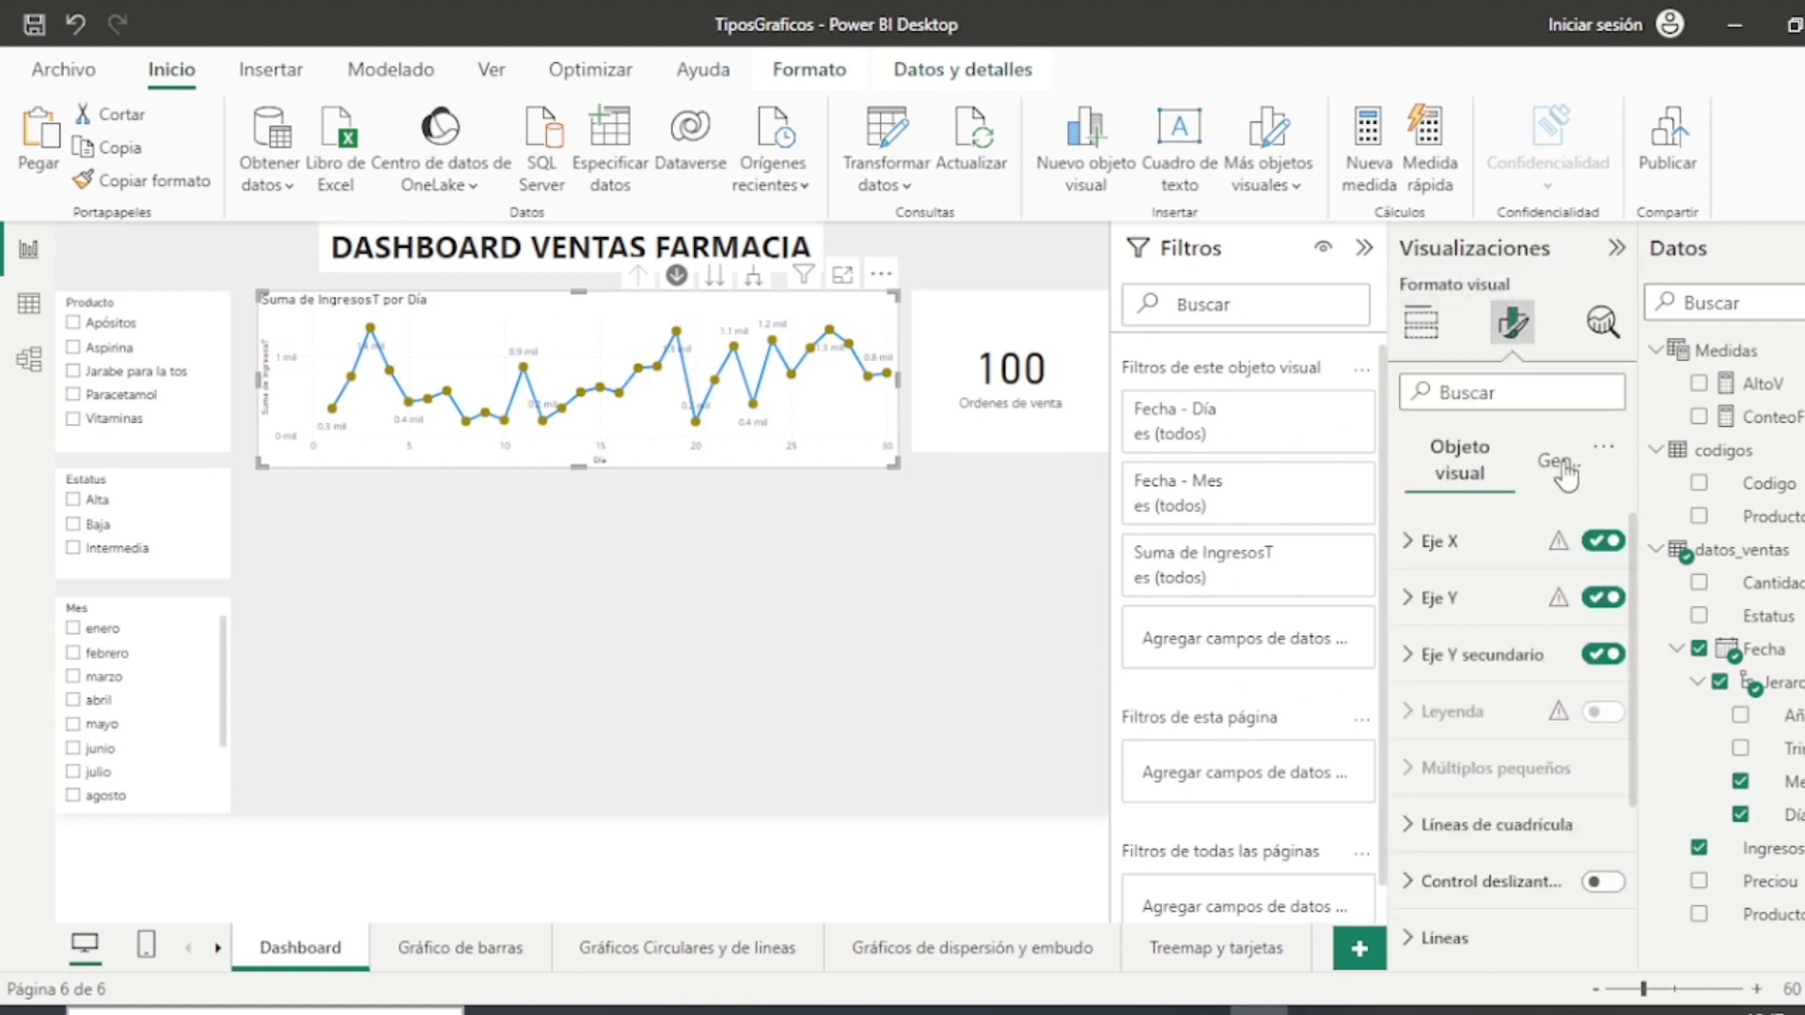
click(1559, 460)
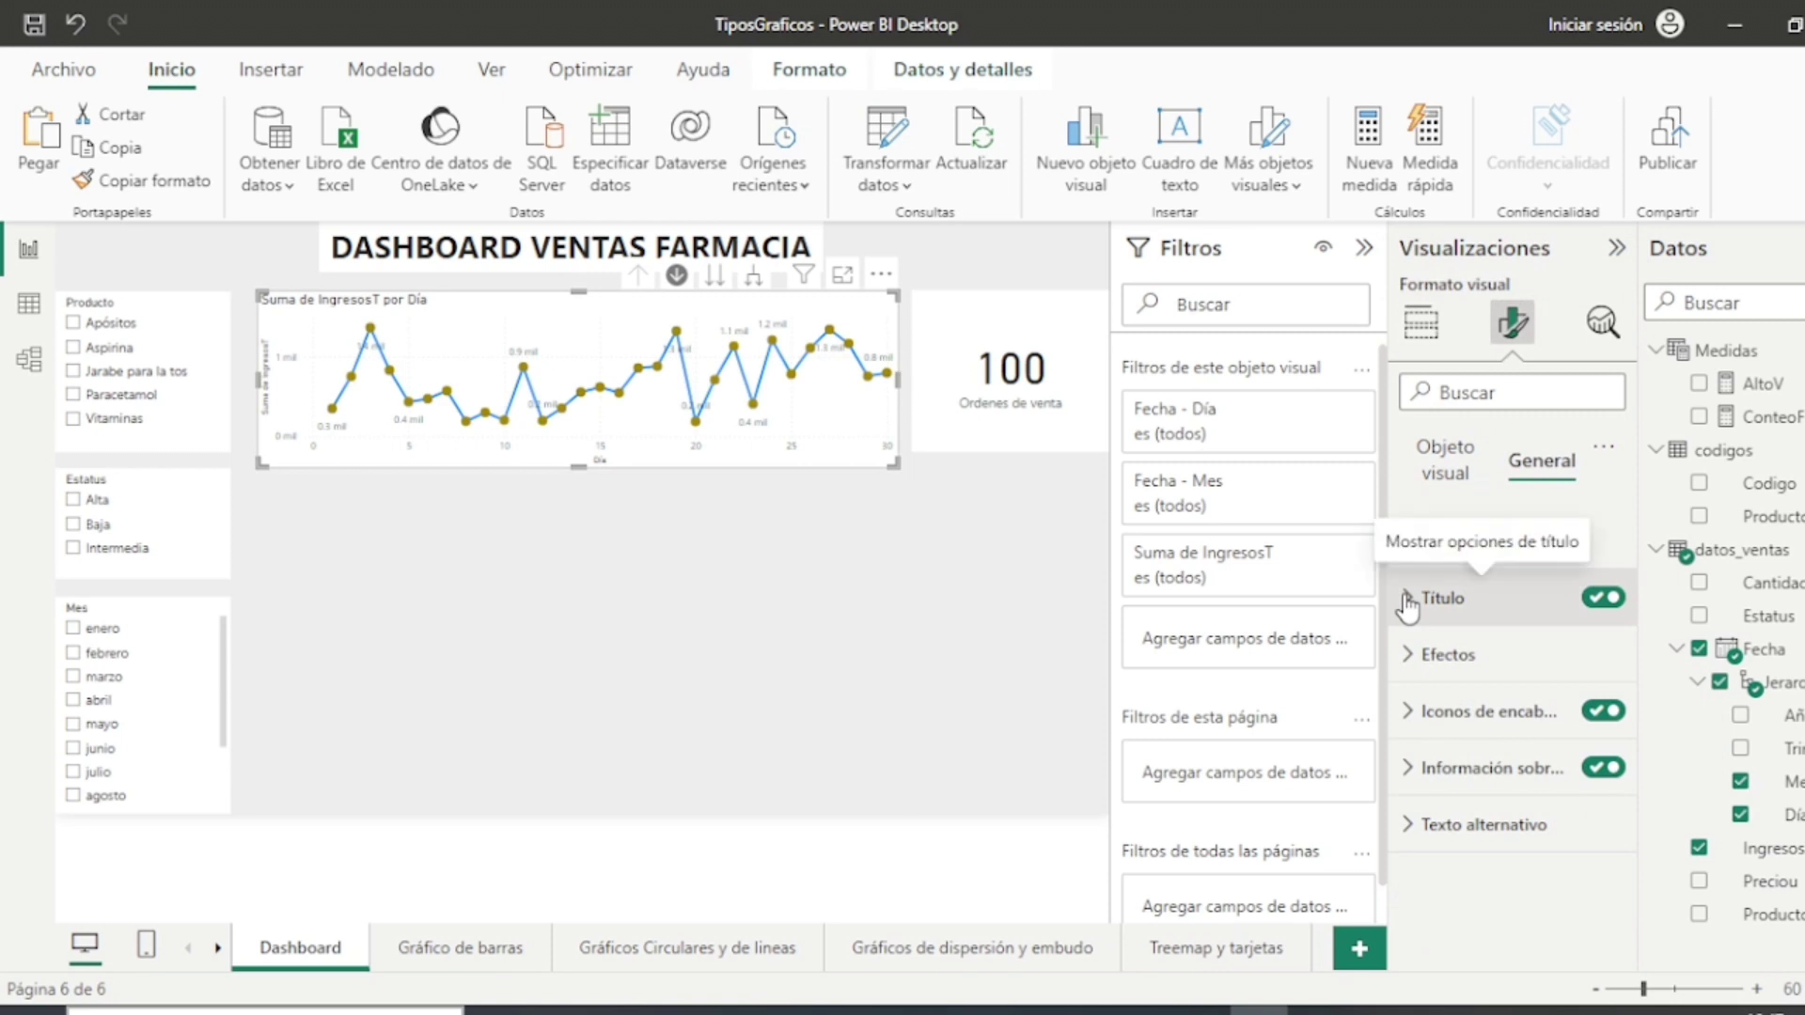
click(1452, 598)
drag(1489, 736, 1208, 705)
key(BackSpace)
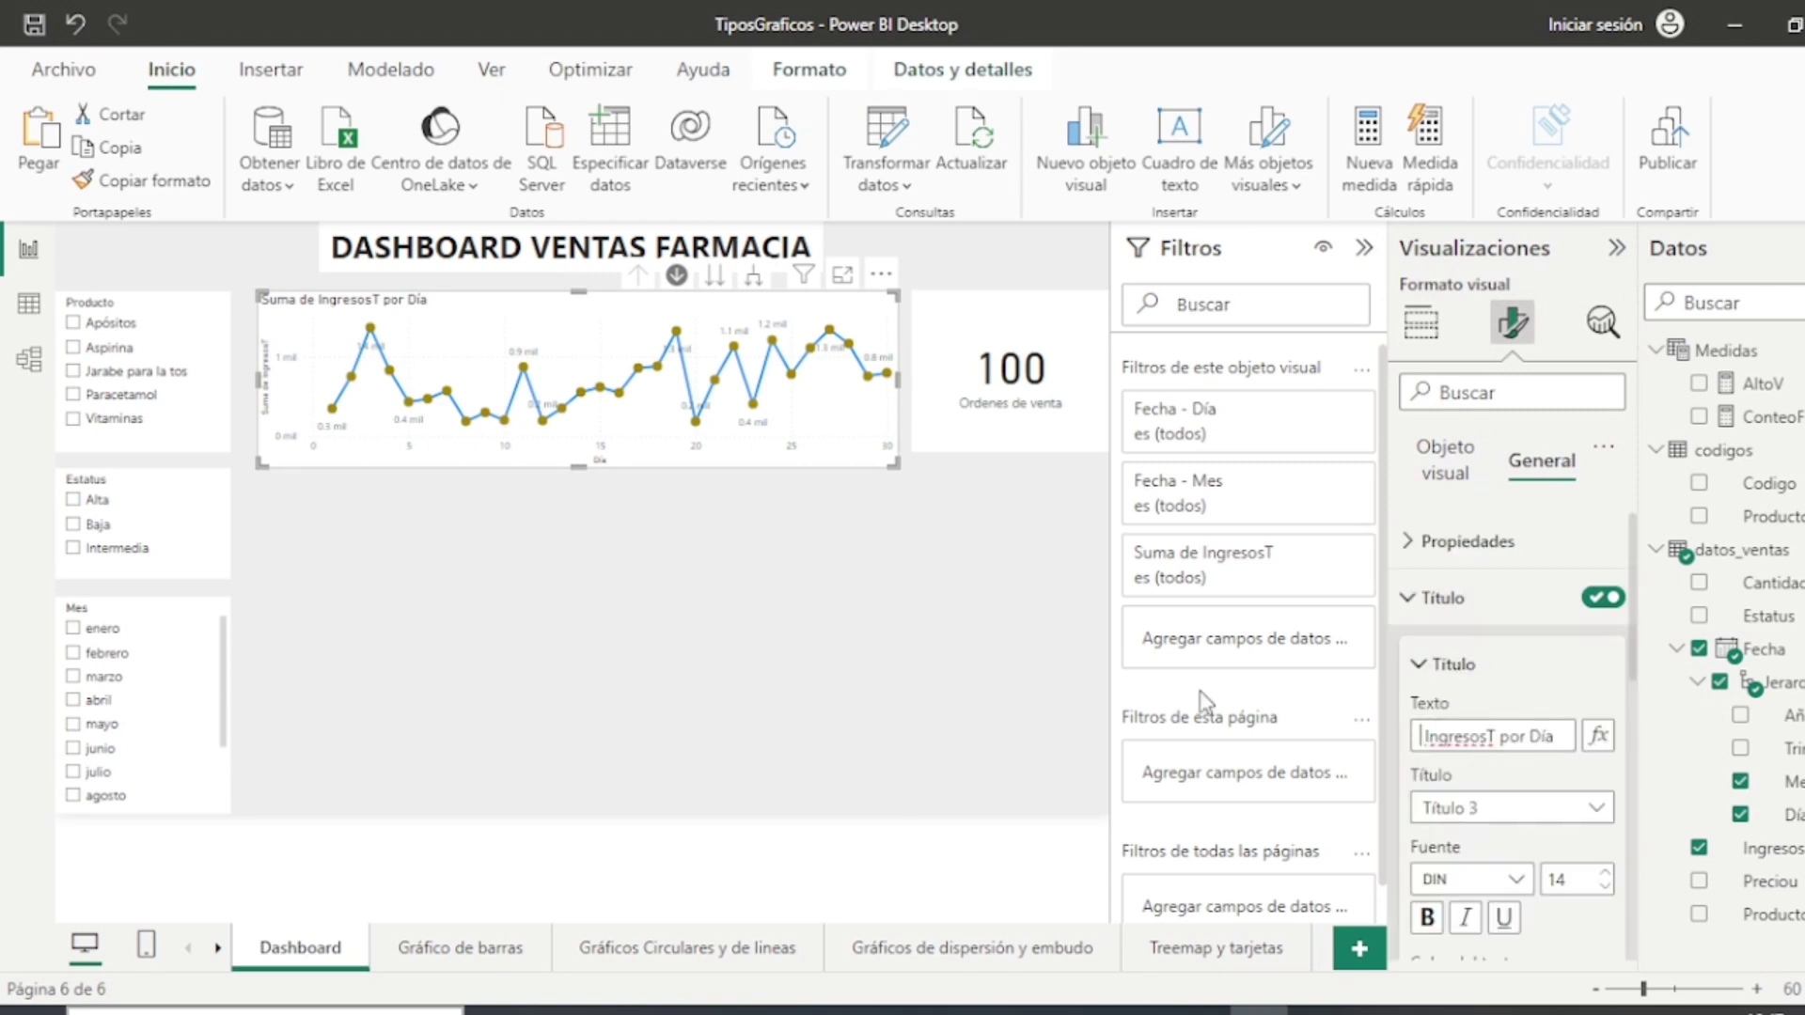
click(1491, 737)
key(Delete)
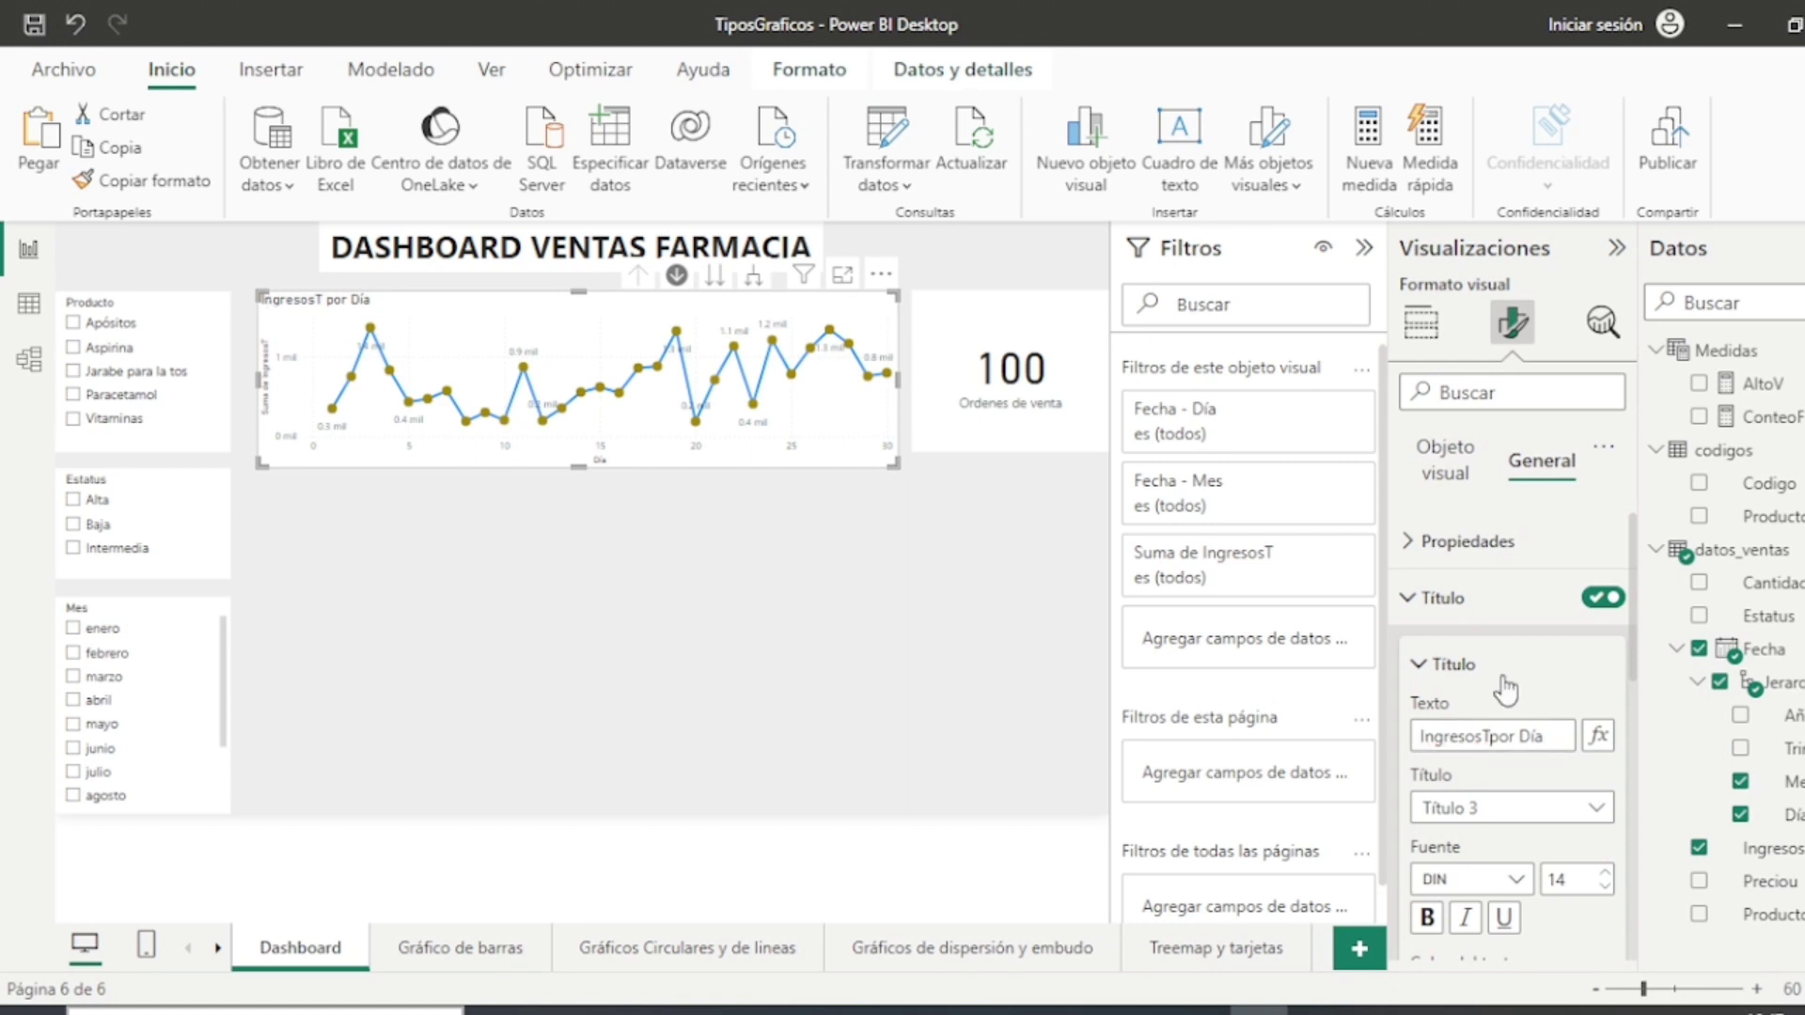
key(BackSpace)
Step: Make the line chart's title bold, set its font size to 16 and center it horizontally
click(1427, 918)
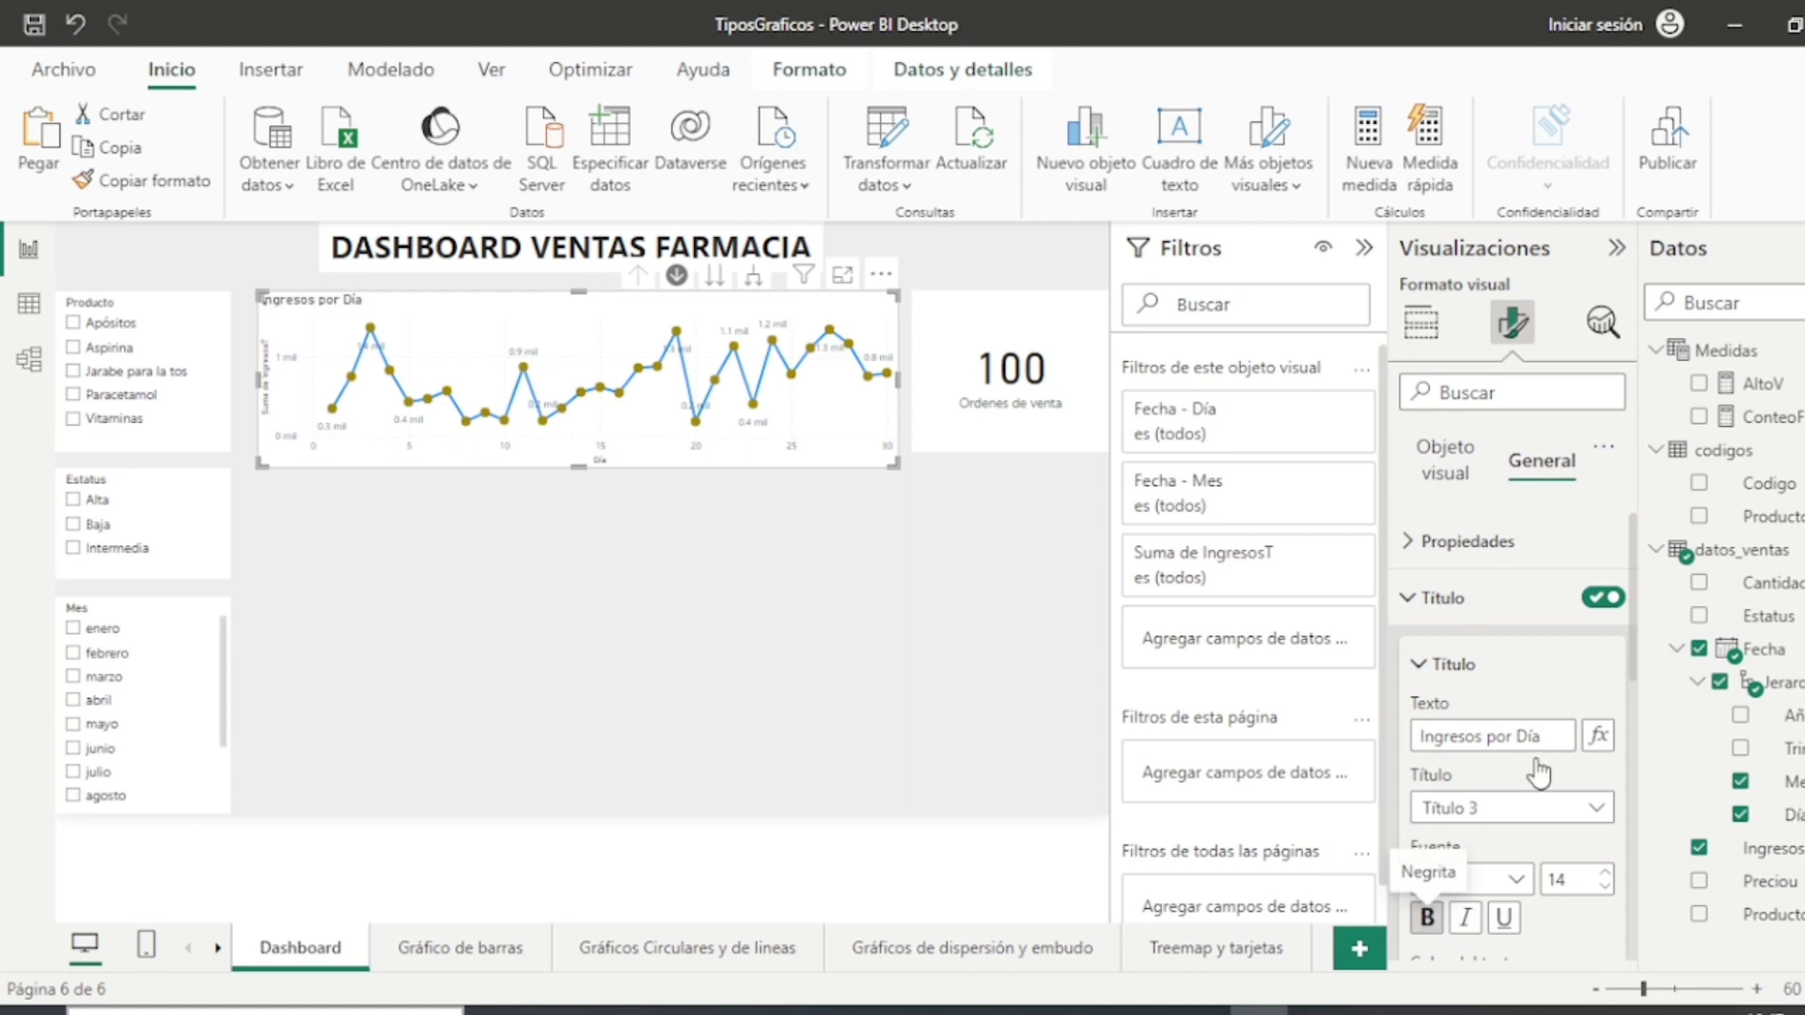
click(1602, 870)
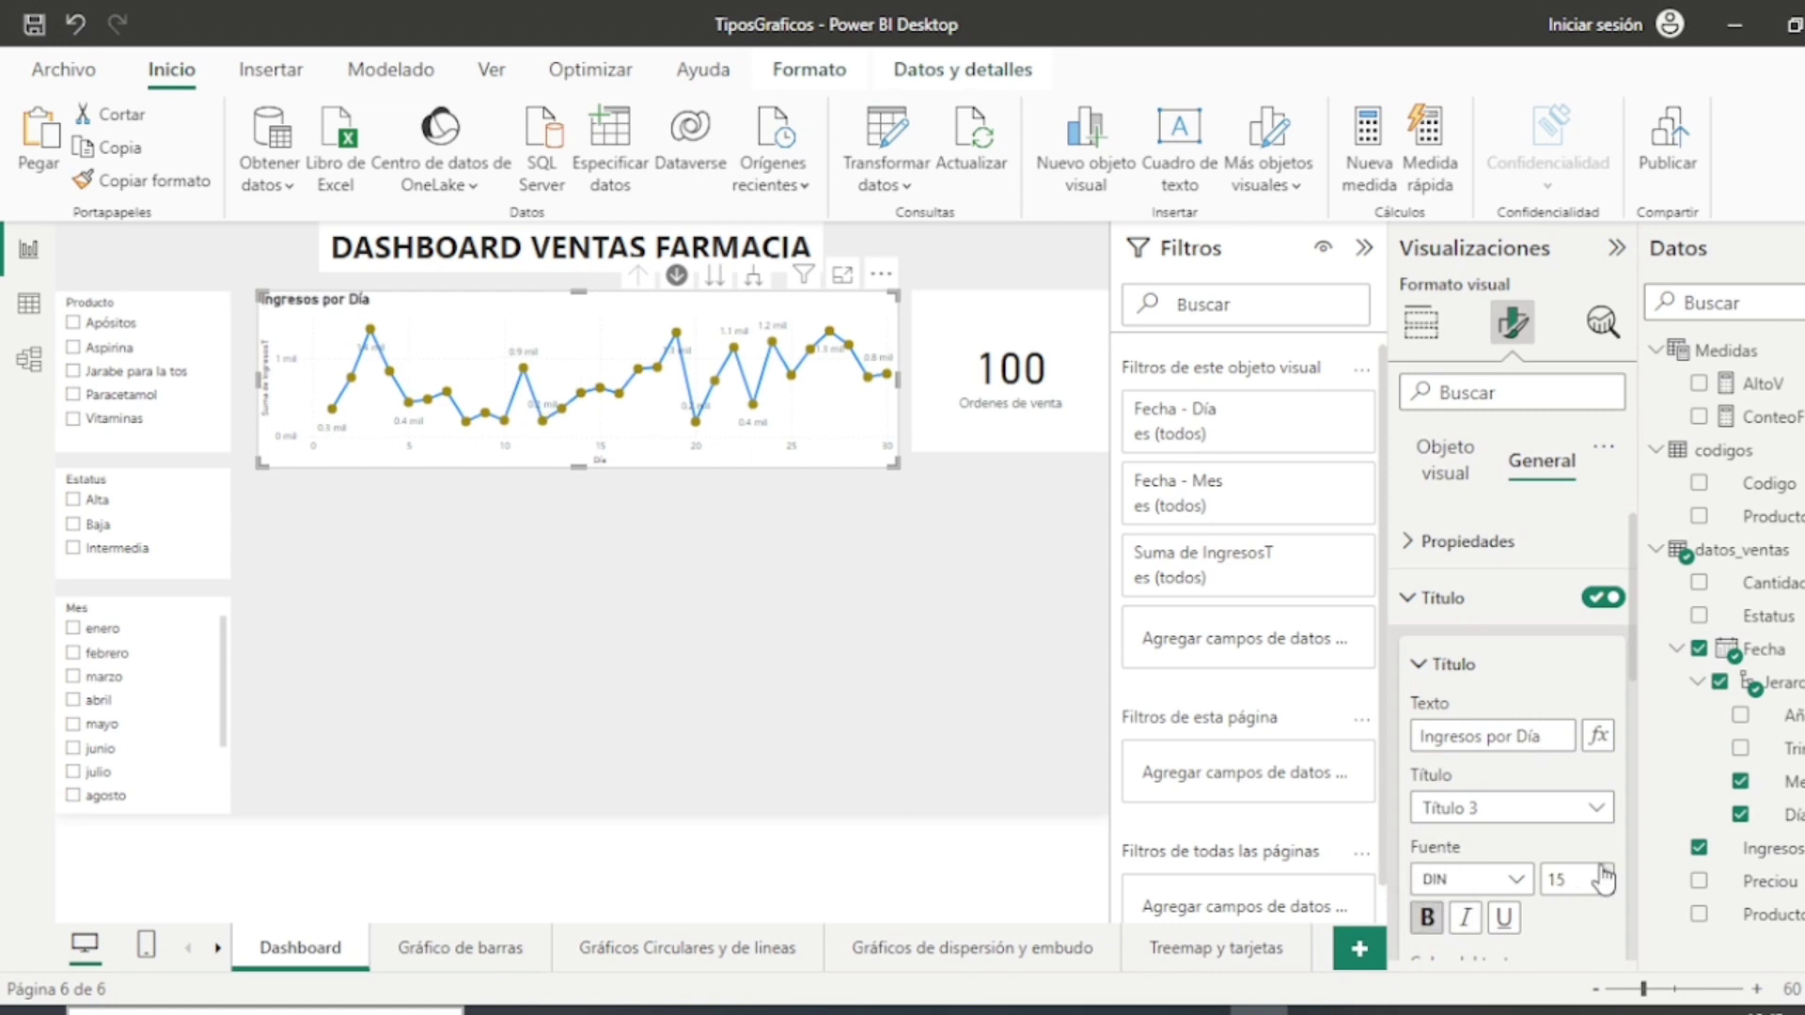
click(1603, 870)
scroll(1570, 807, down, 2)
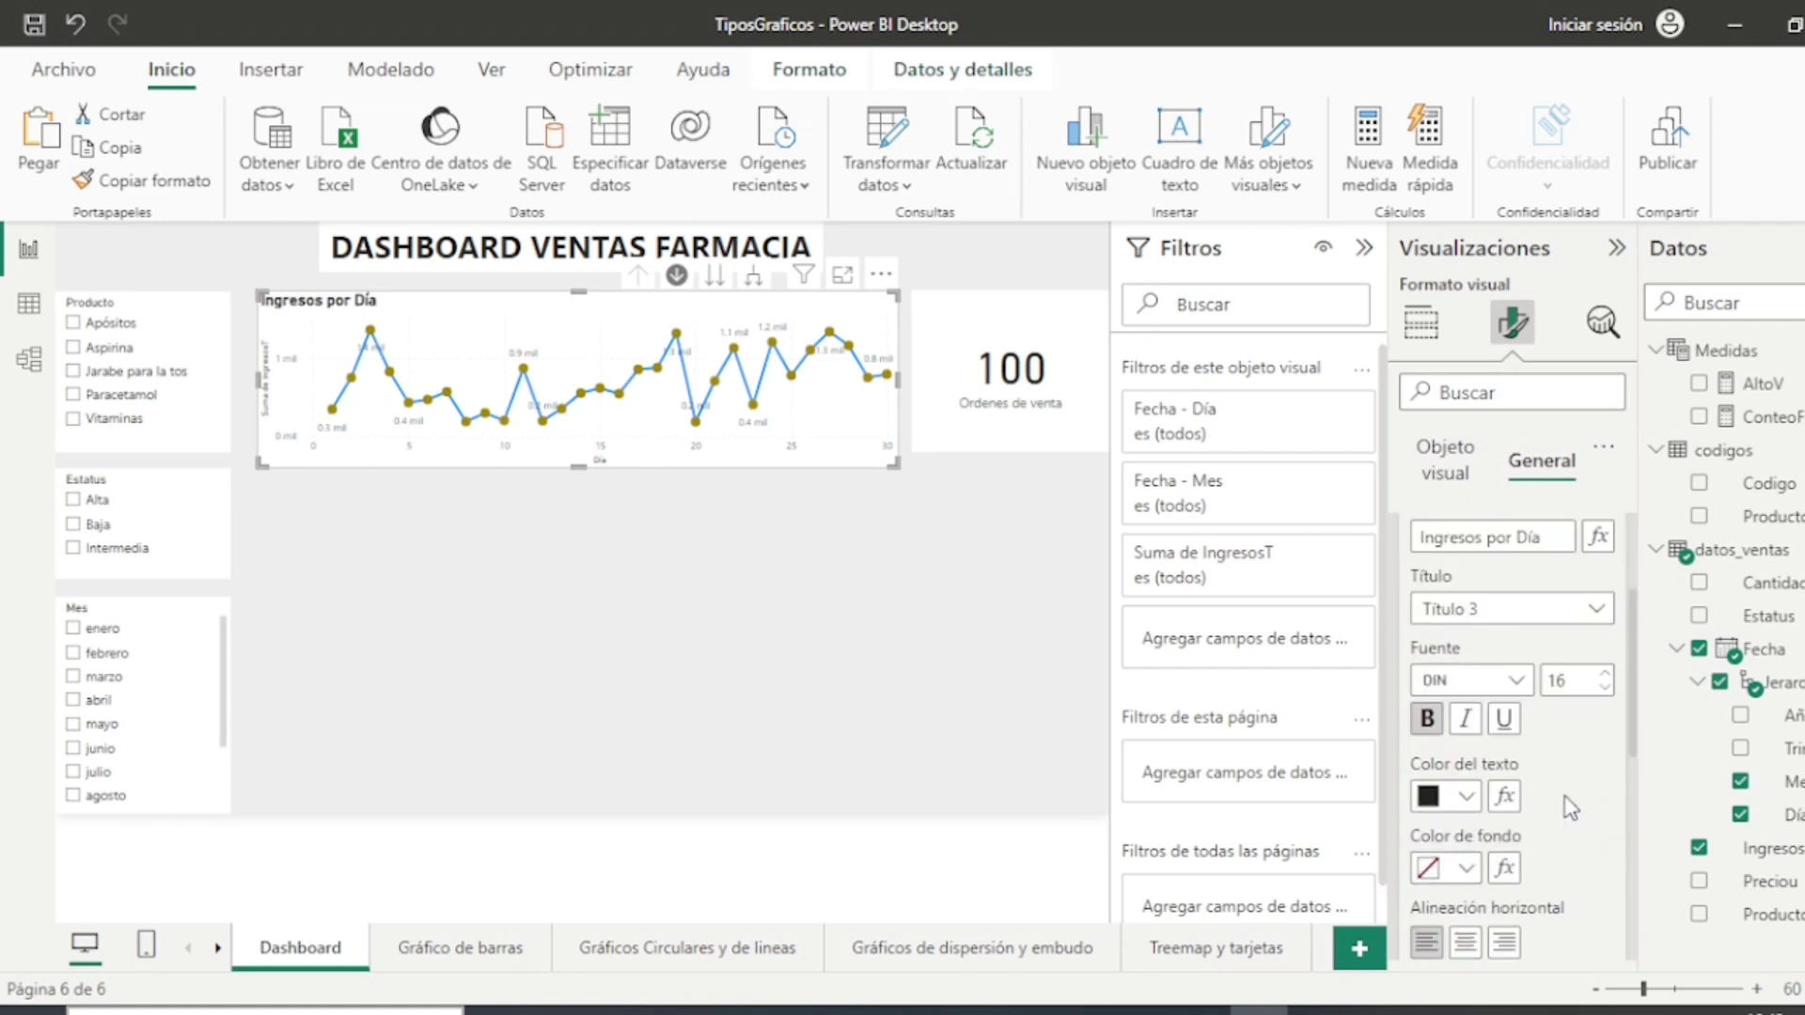
scroll(1570, 806, down, 1)
click(1464, 873)
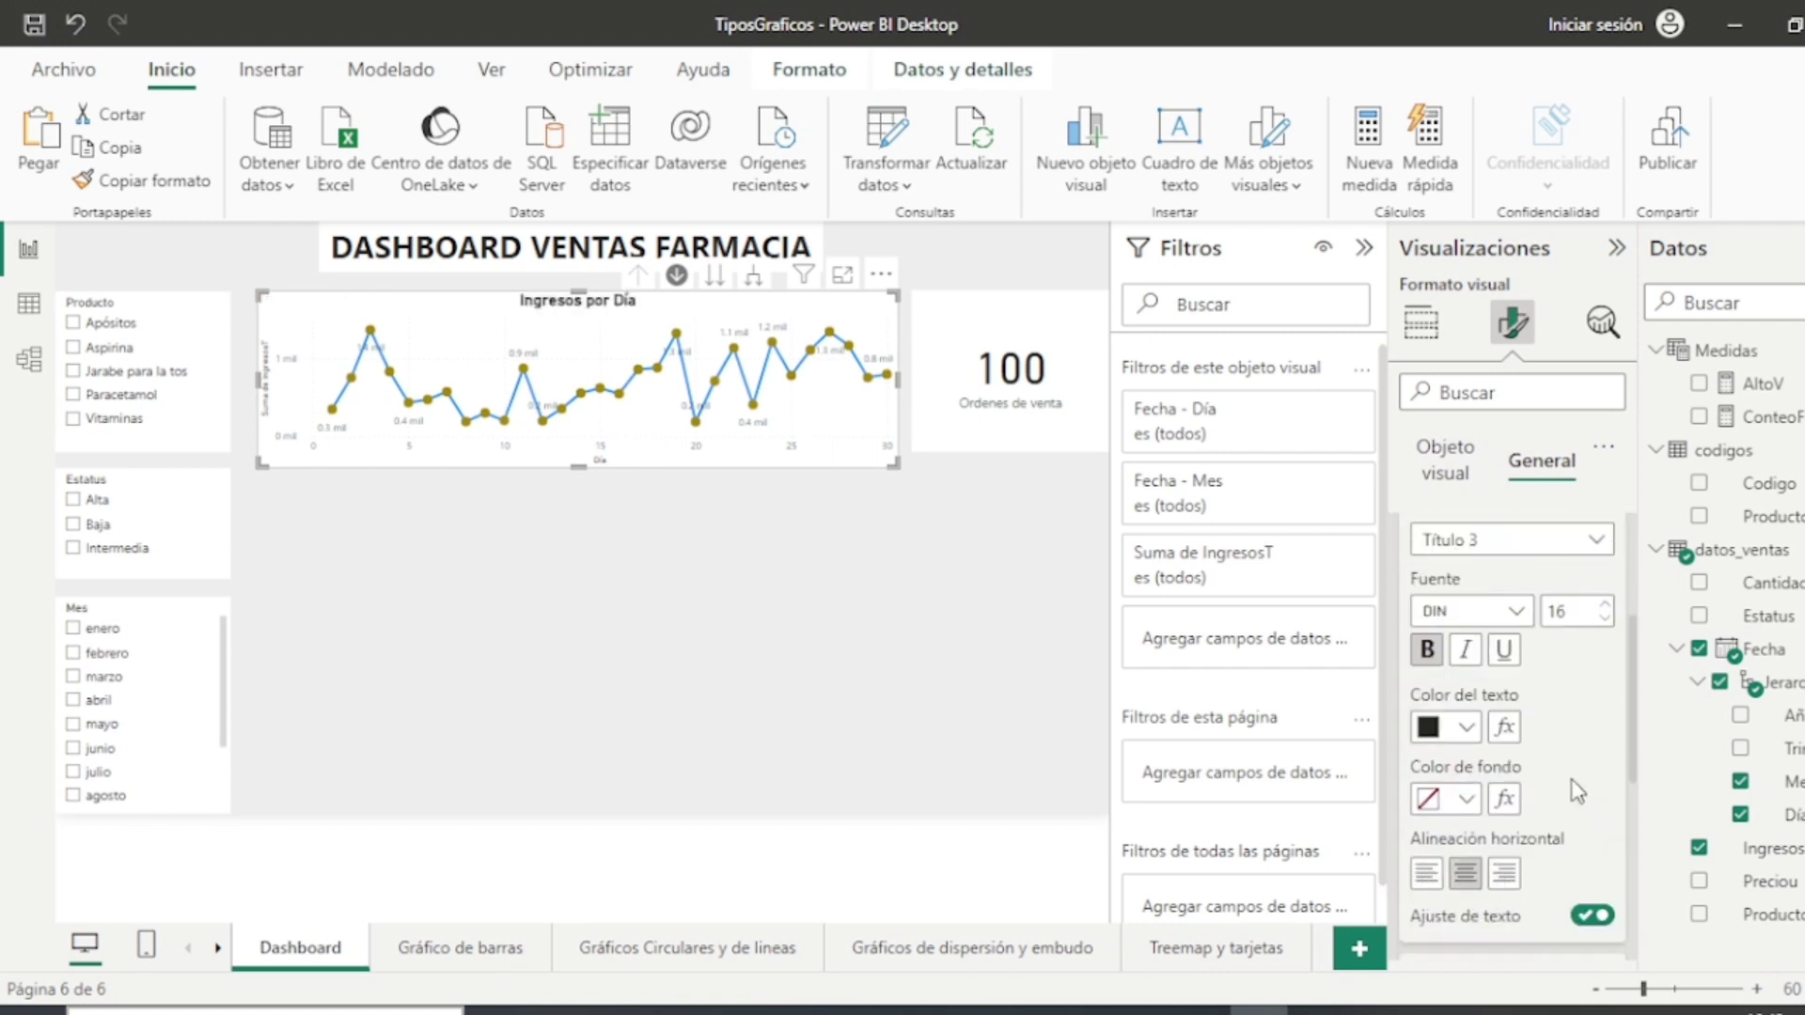
Step: Turn on the divider under the line chart's title and turn off its Omitir relleno option
scroll(1578, 793, down, 3)
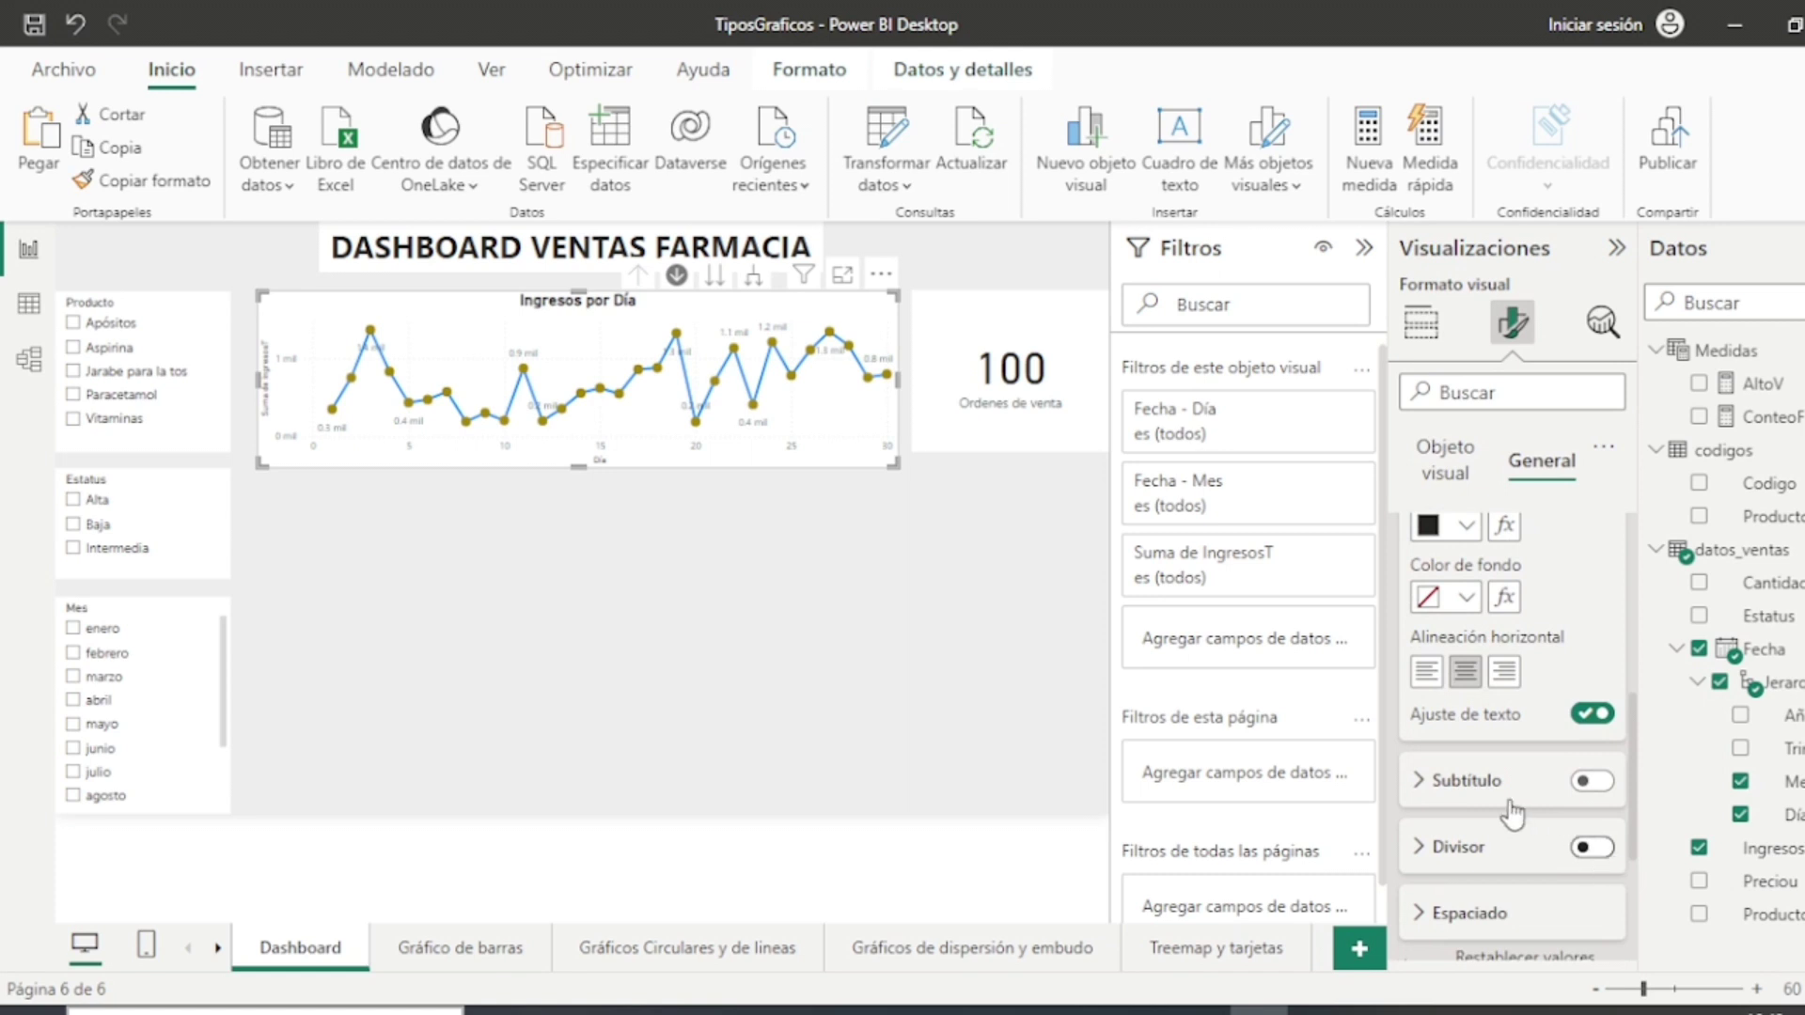
click(1591, 847)
scroll(1591, 847, down, 1)
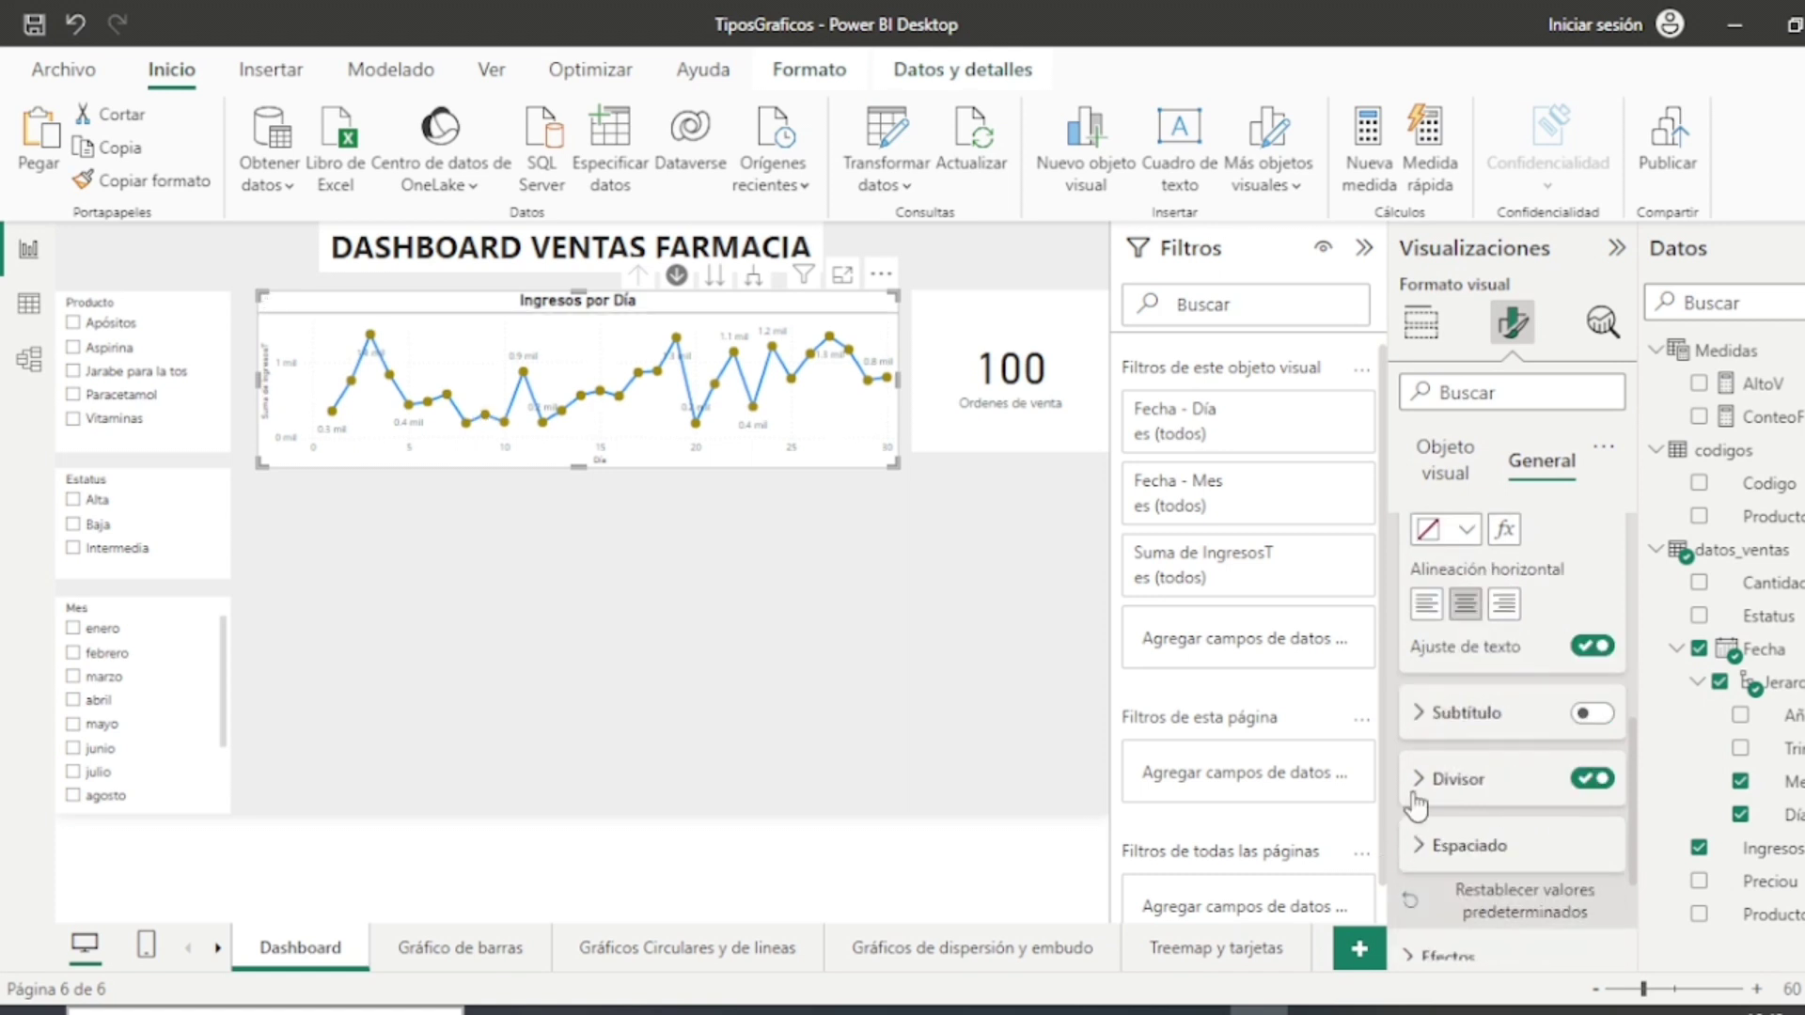
click(1427, 780)
scroll(1488, 743, down, 2)
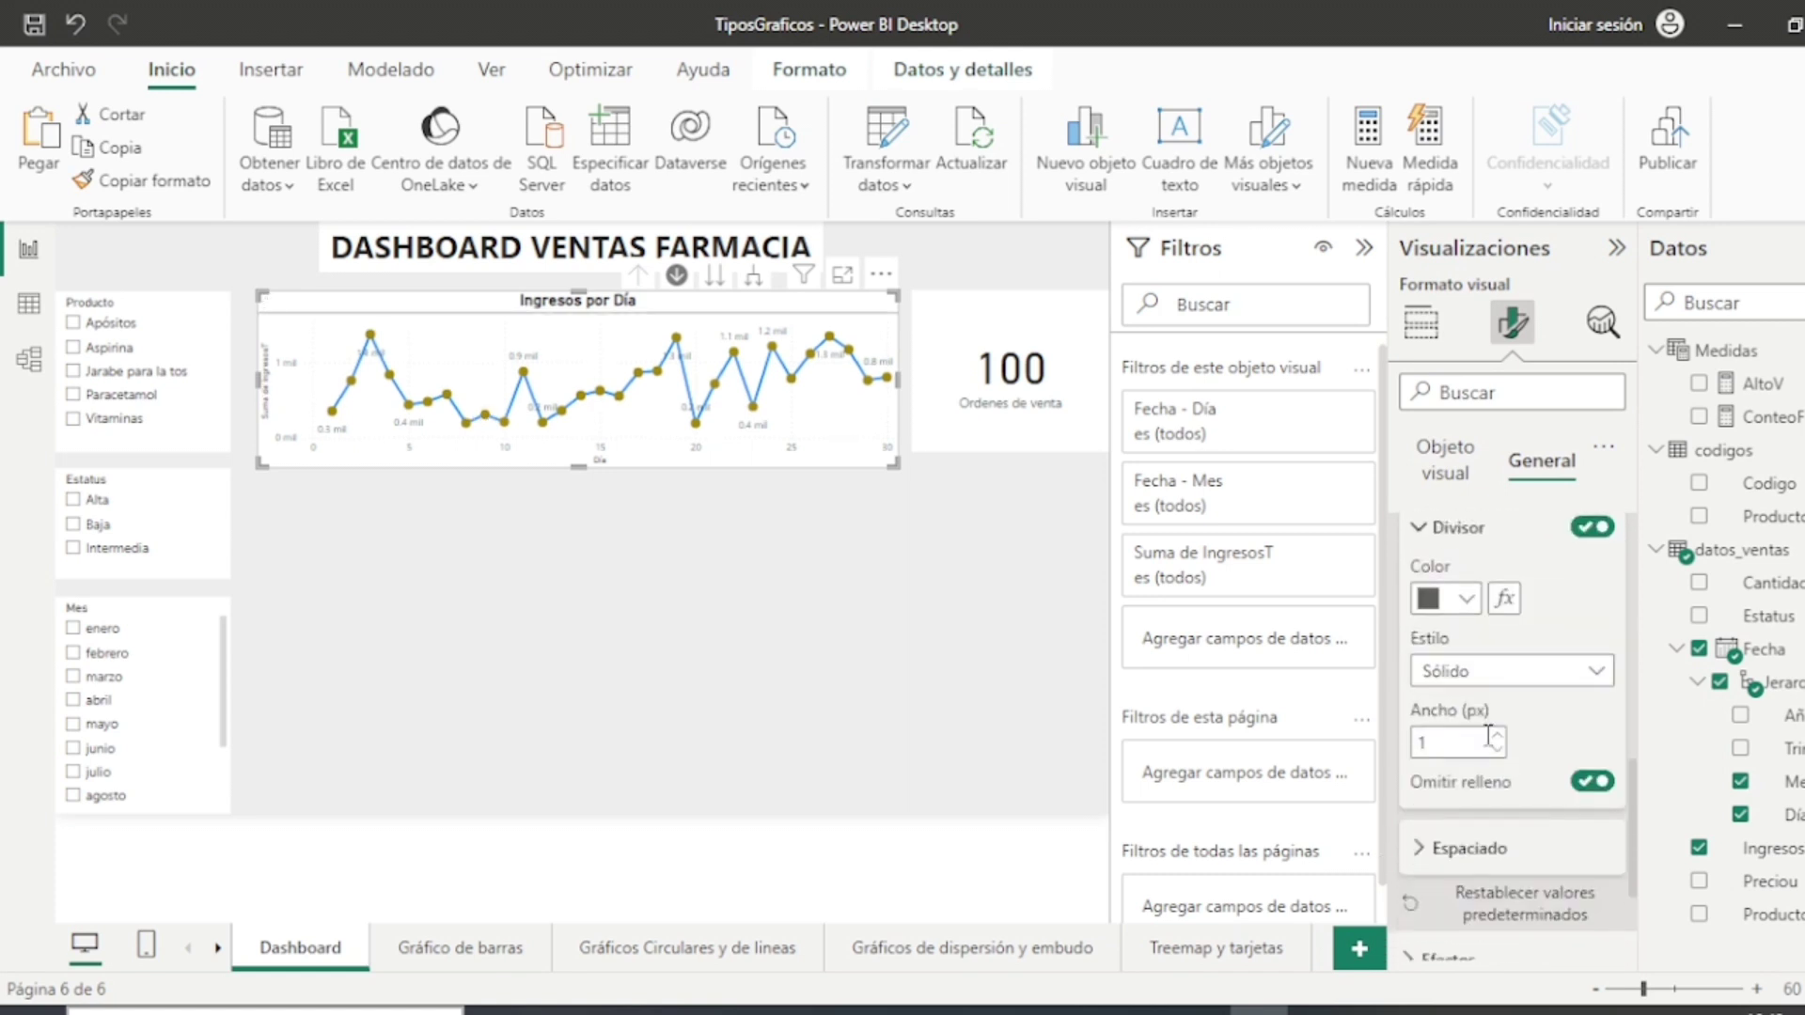
click(1595, 778)
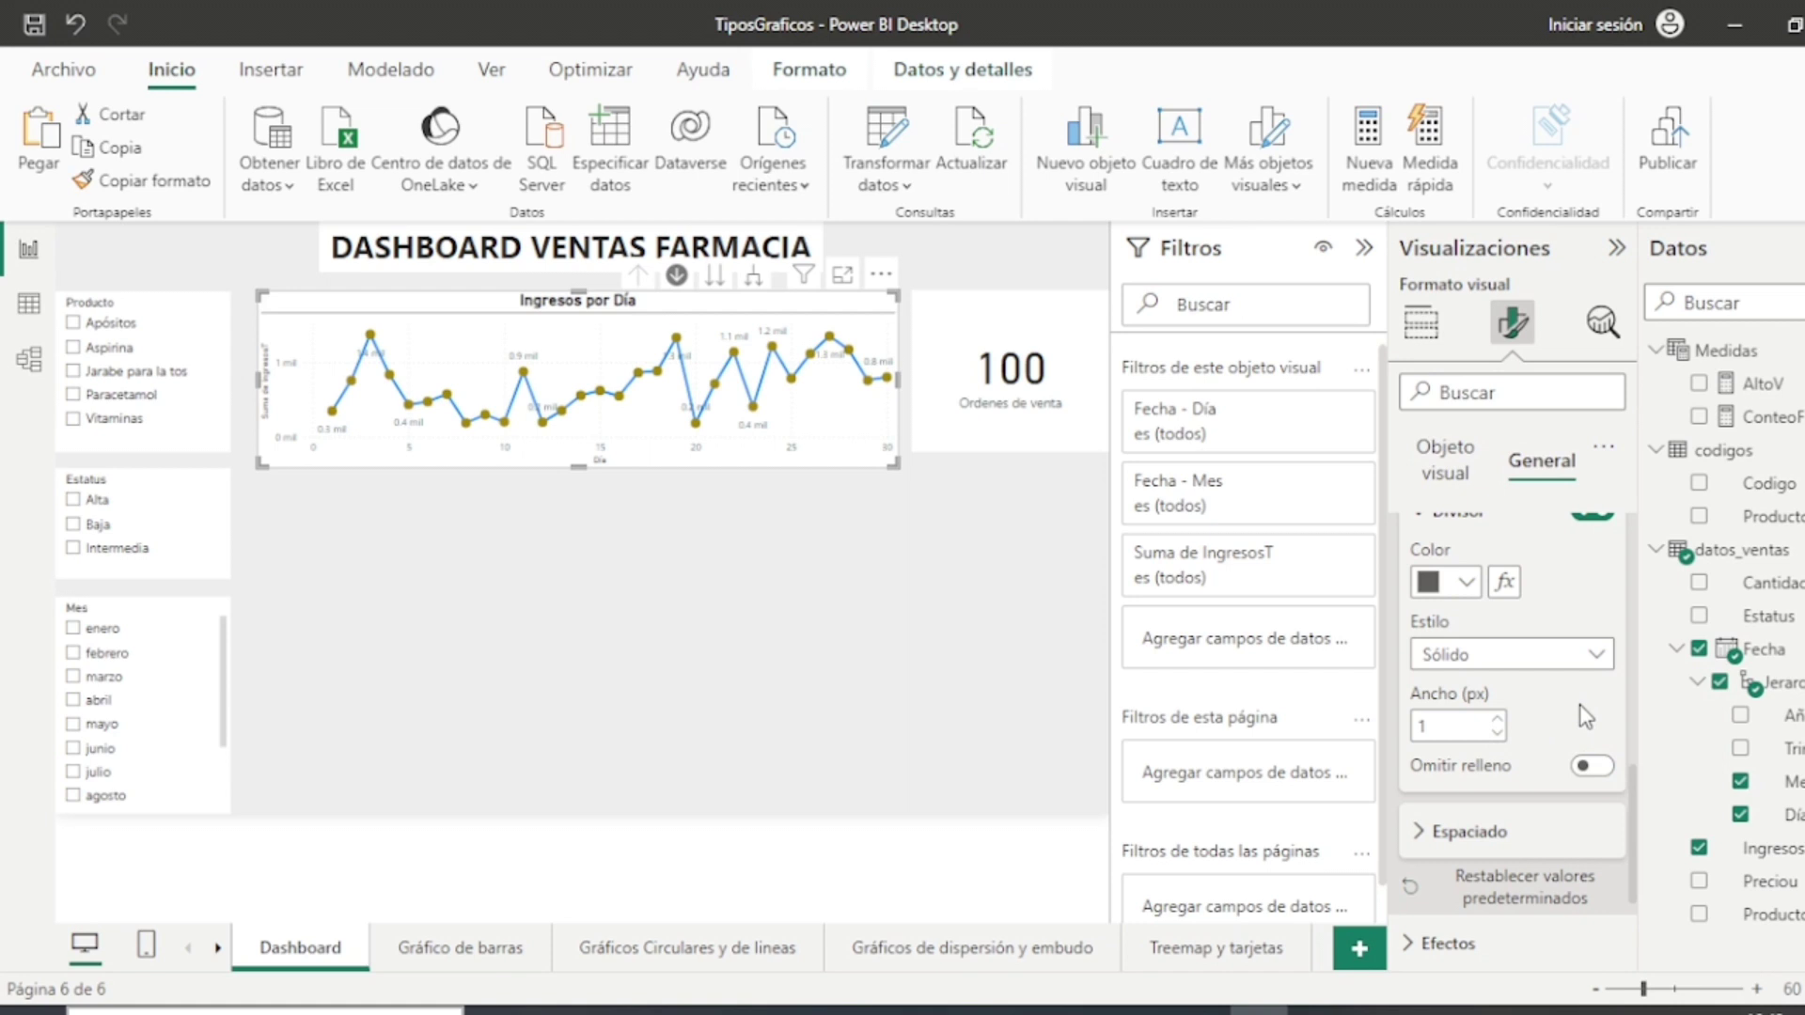
Step: Set the vertical spacing of the line chart's title to 6 px
scroll(1579, 703, down, 1)
click(1420, 766)
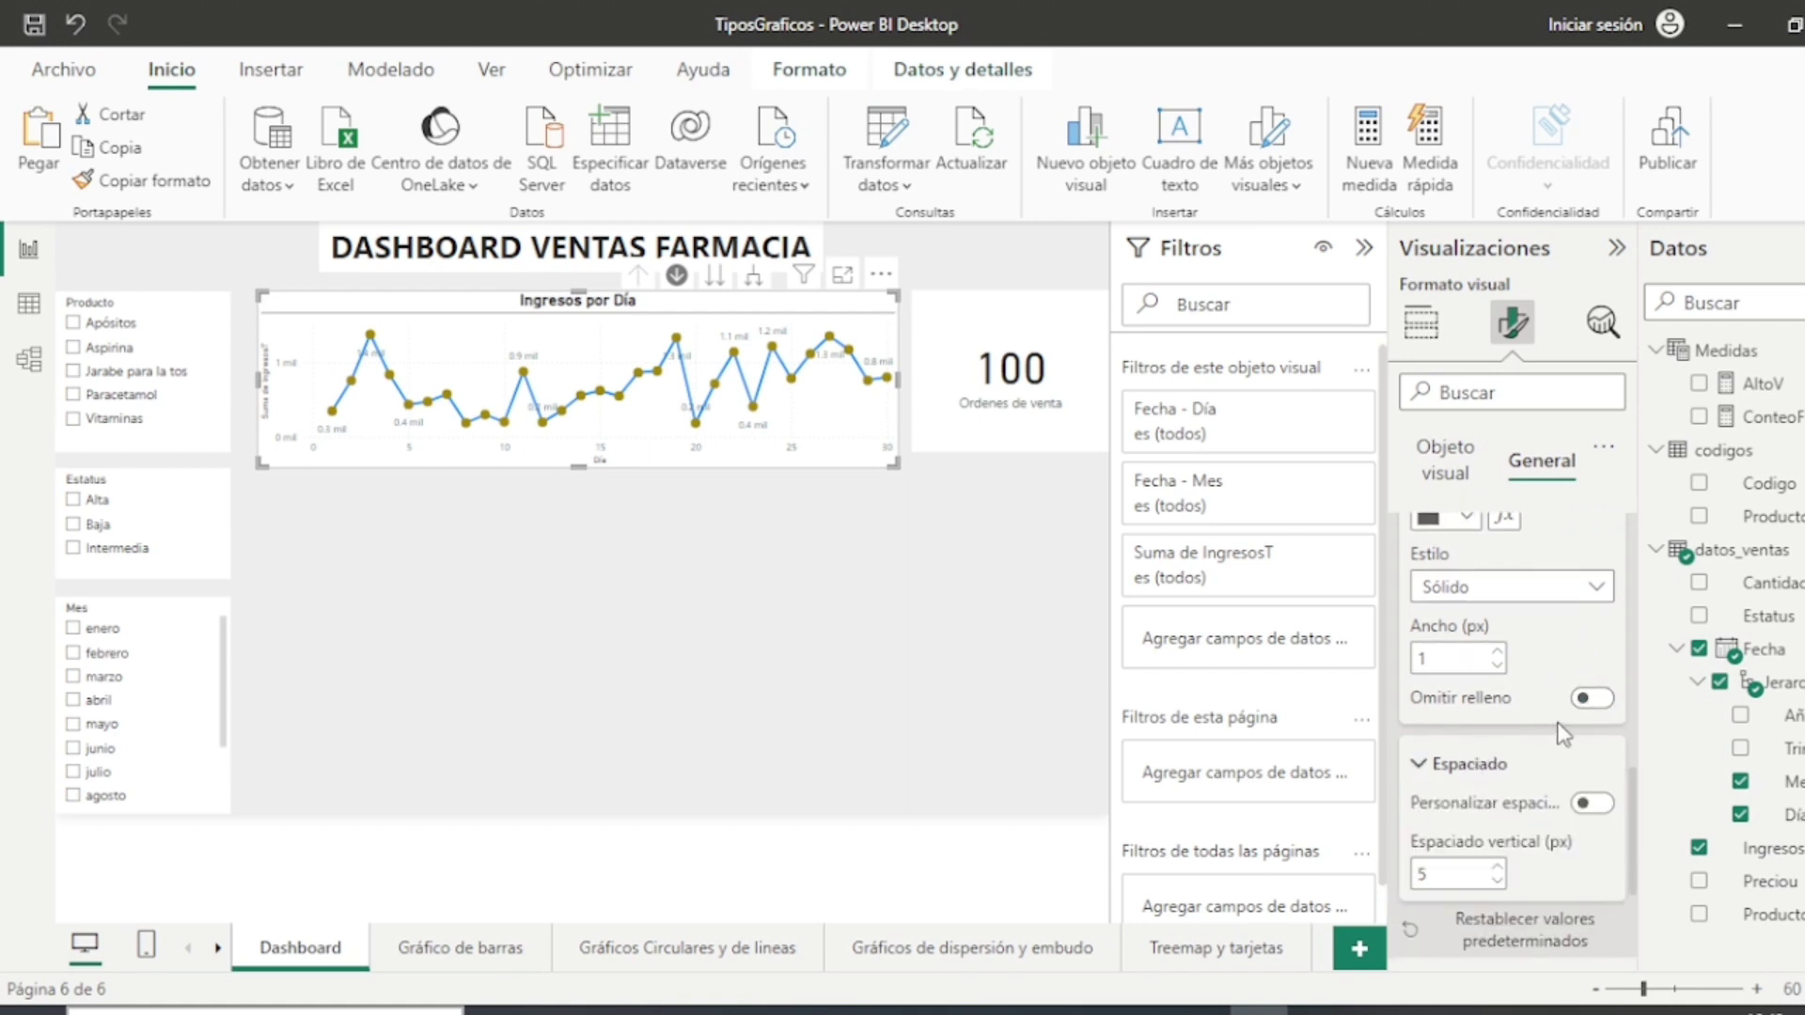
scroll(1494, 808, down, 1)
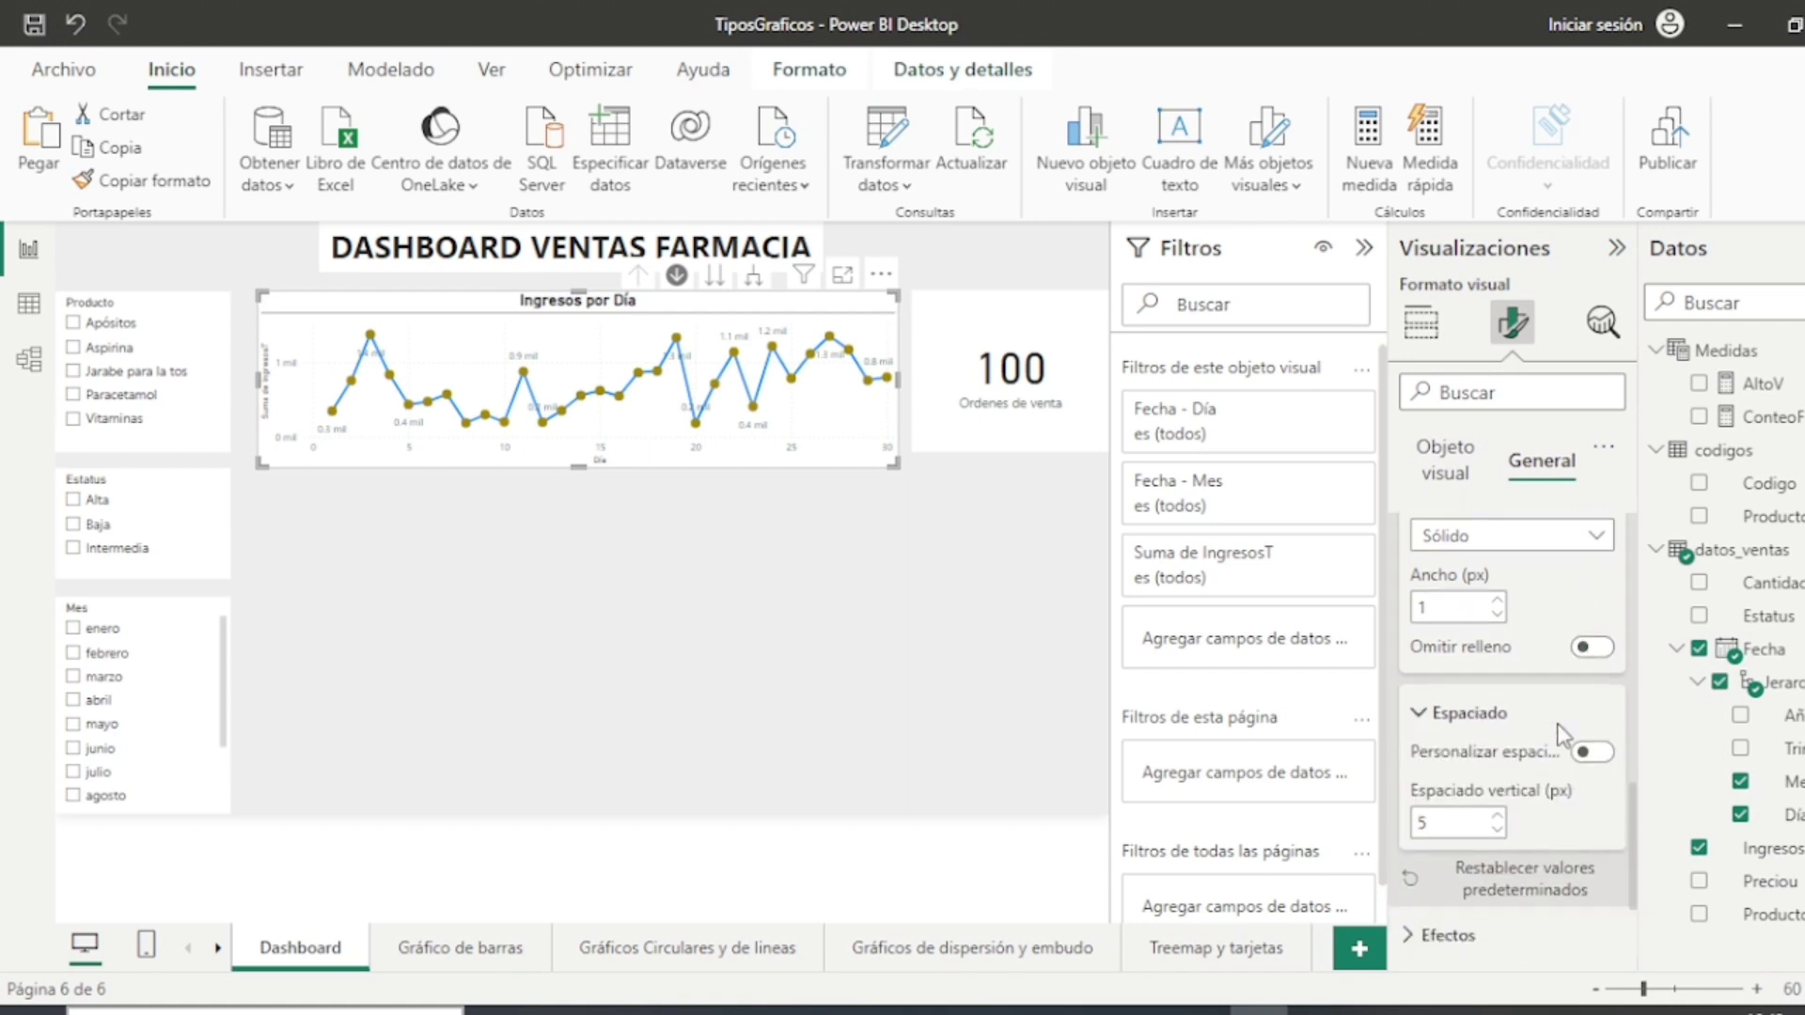
click(1498, 802)
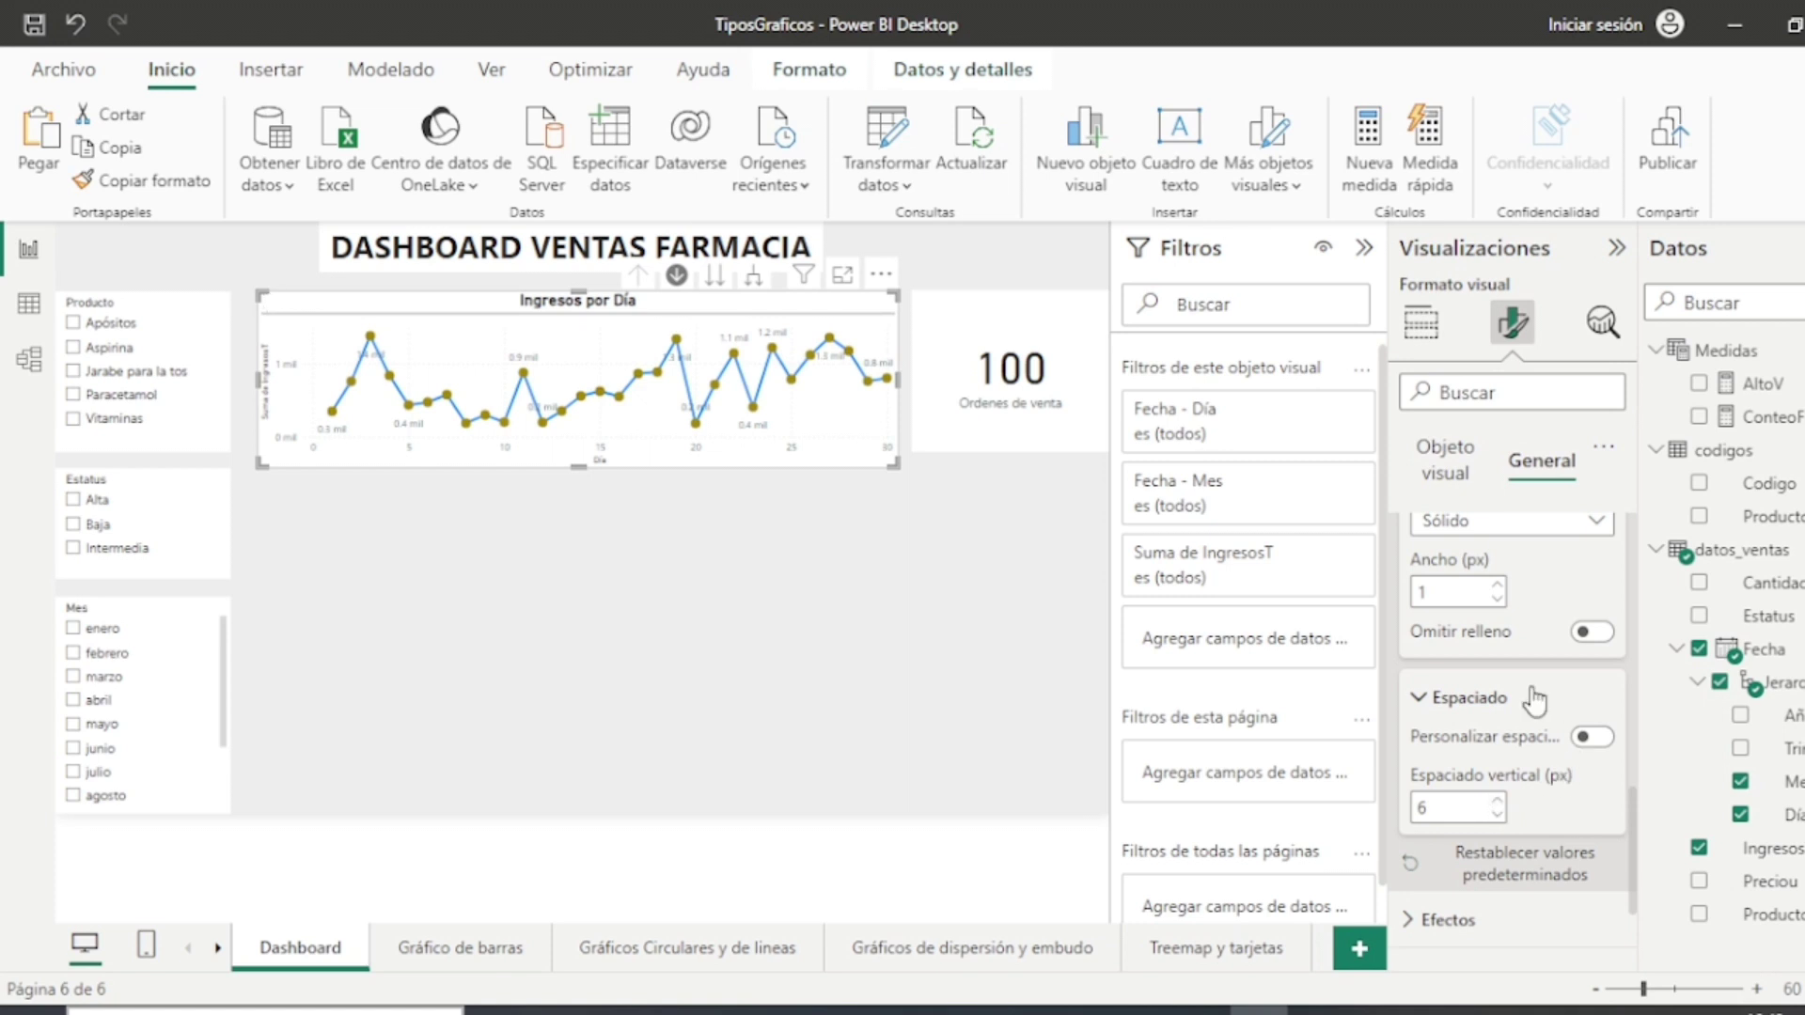
scroll(1534, 700, down, 2)
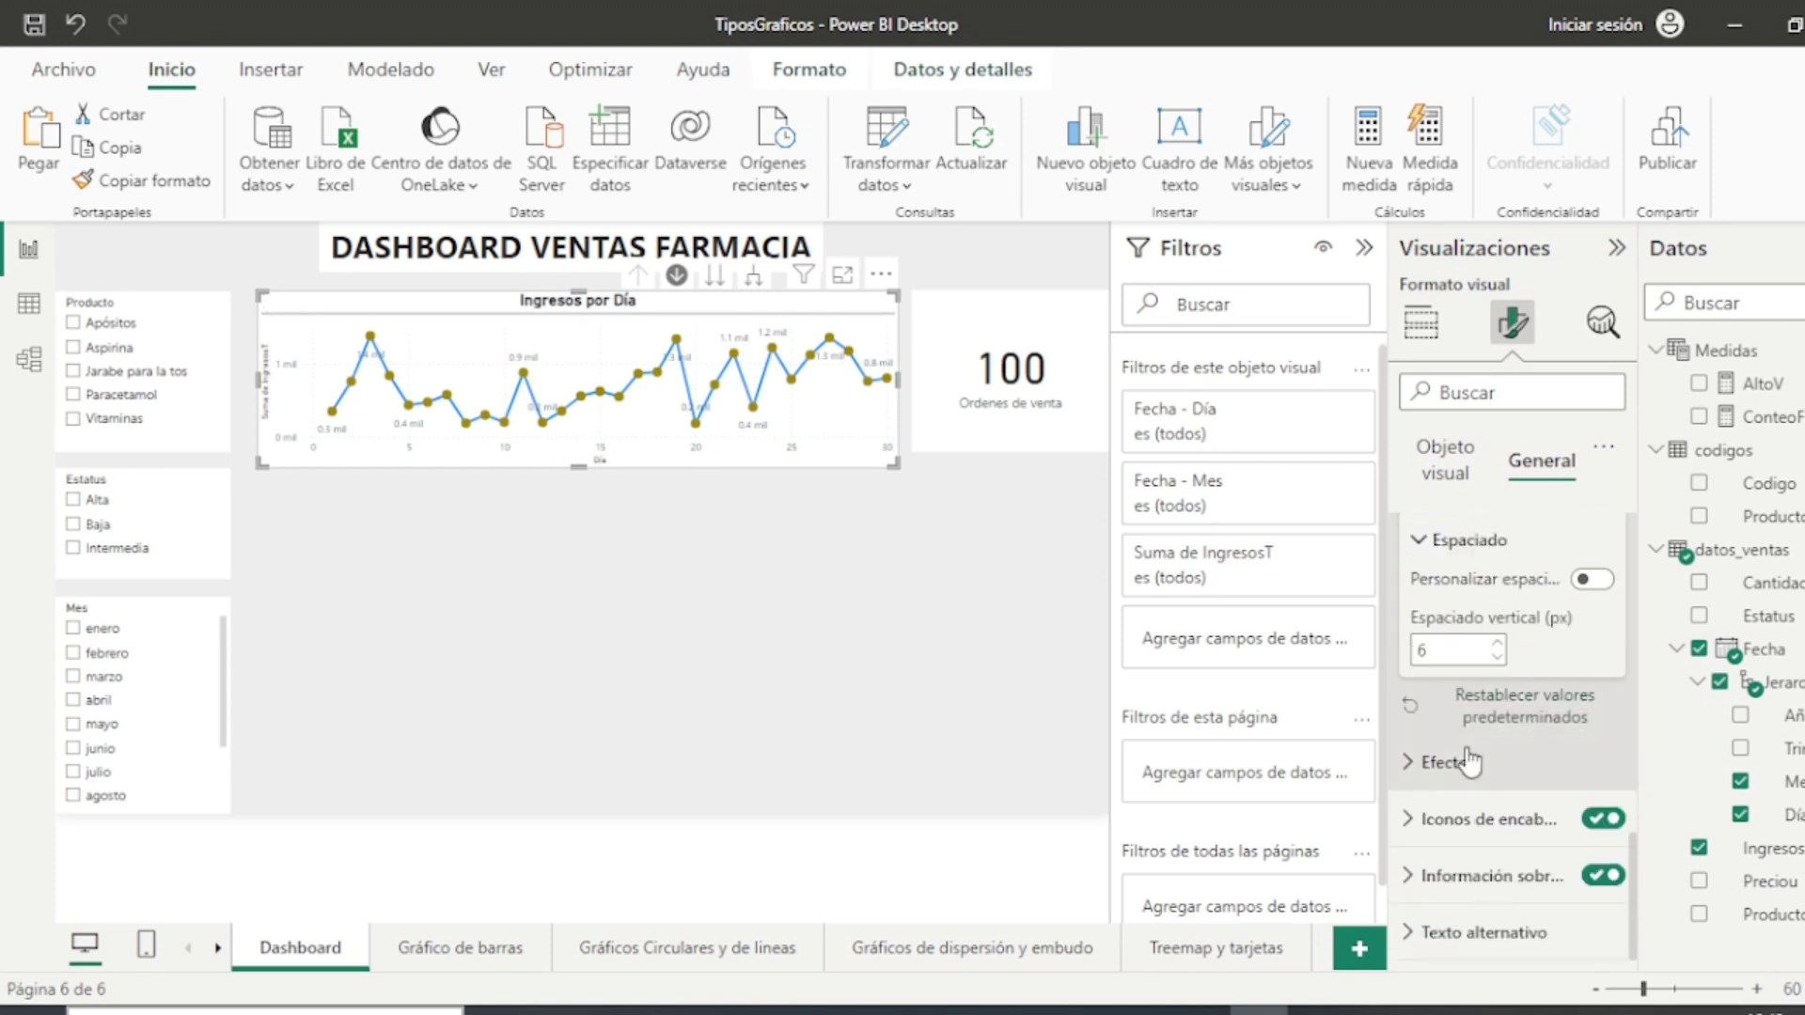
scroll(1549, 755, up, 6)
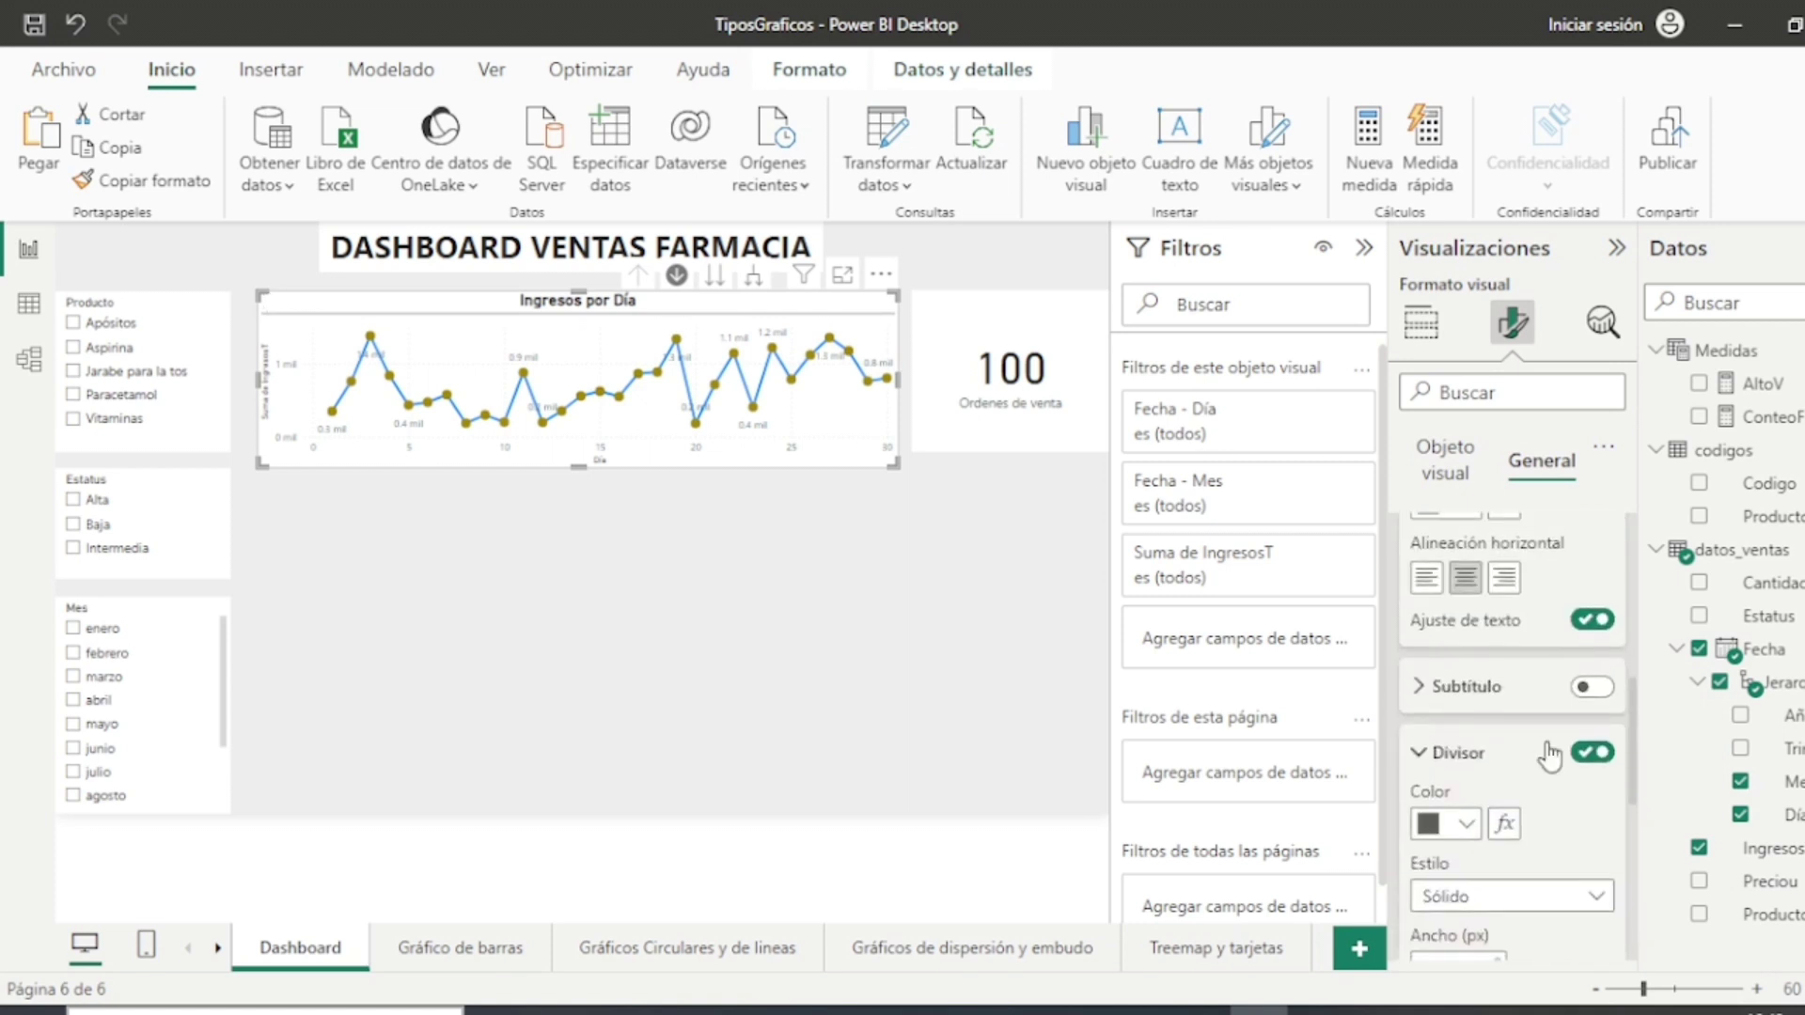
scroll(1553, 753, down, 2)
scroll(1561, 756, down, 4)
scroll(1555, 752, up, 4)
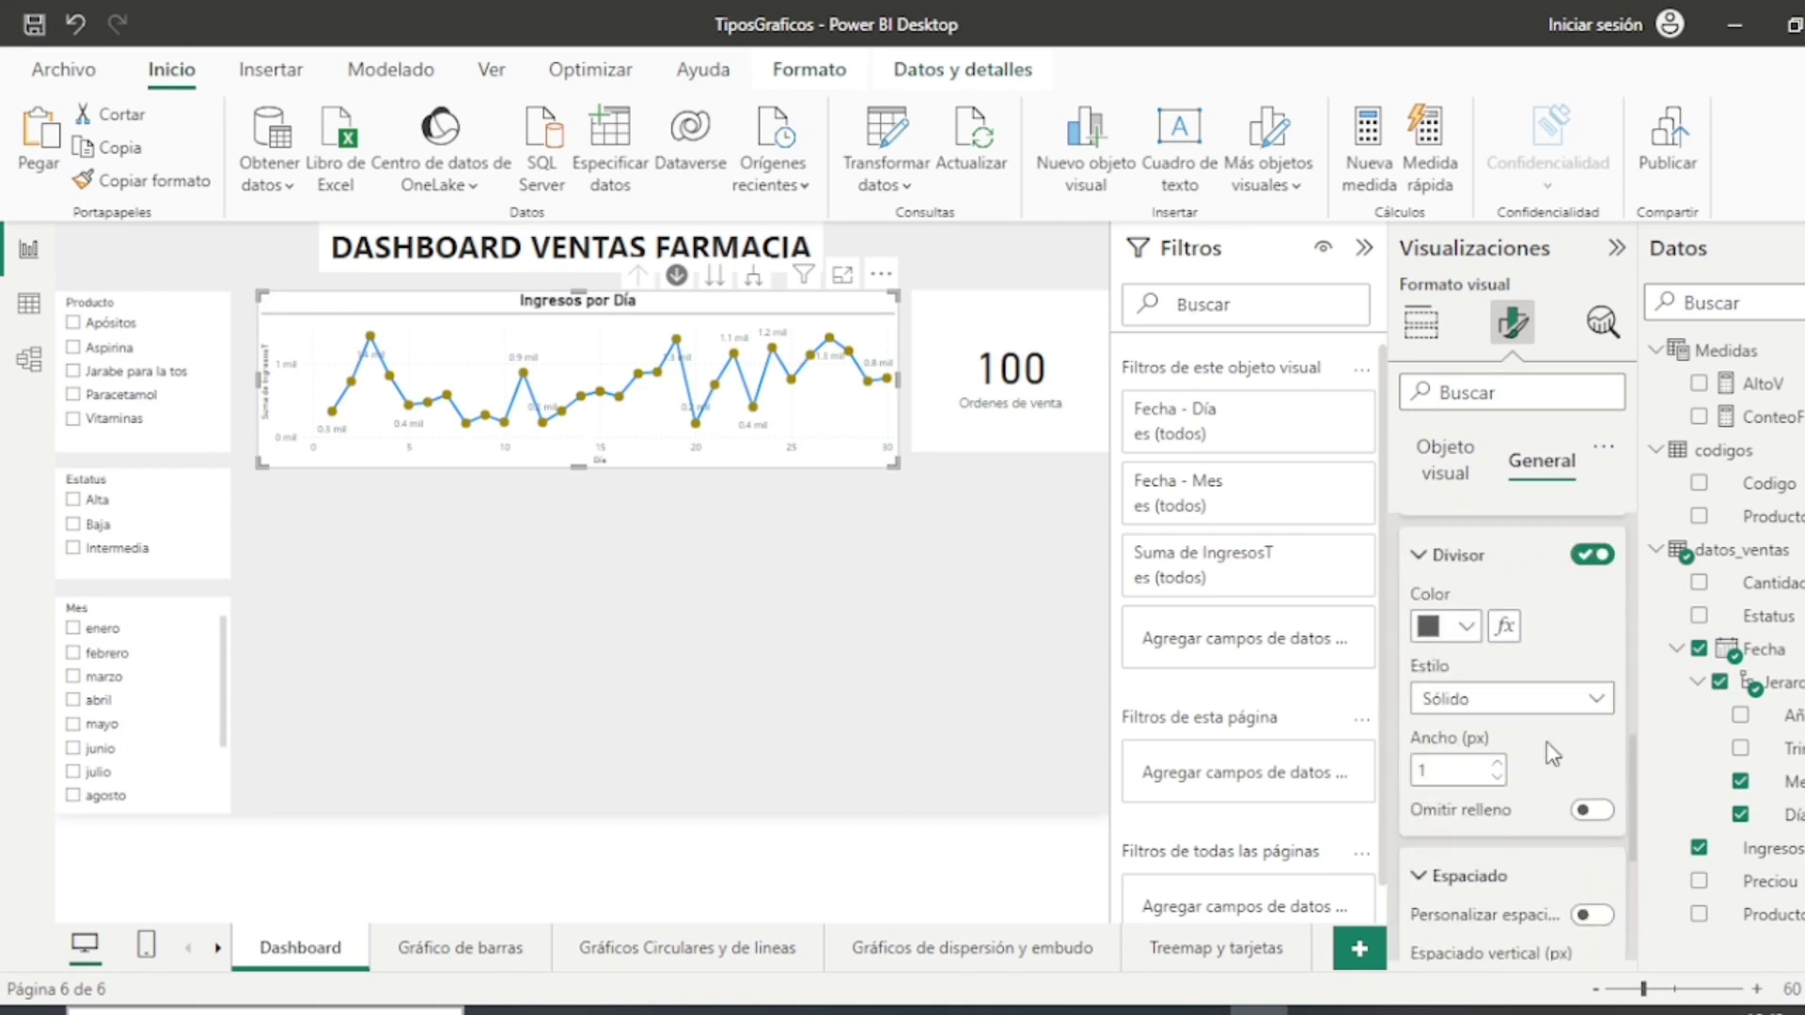
Step: Add a donut chart beneath the sales-order card, with Producto as its legend and the count of Cantidad as its values
click(791, 624)
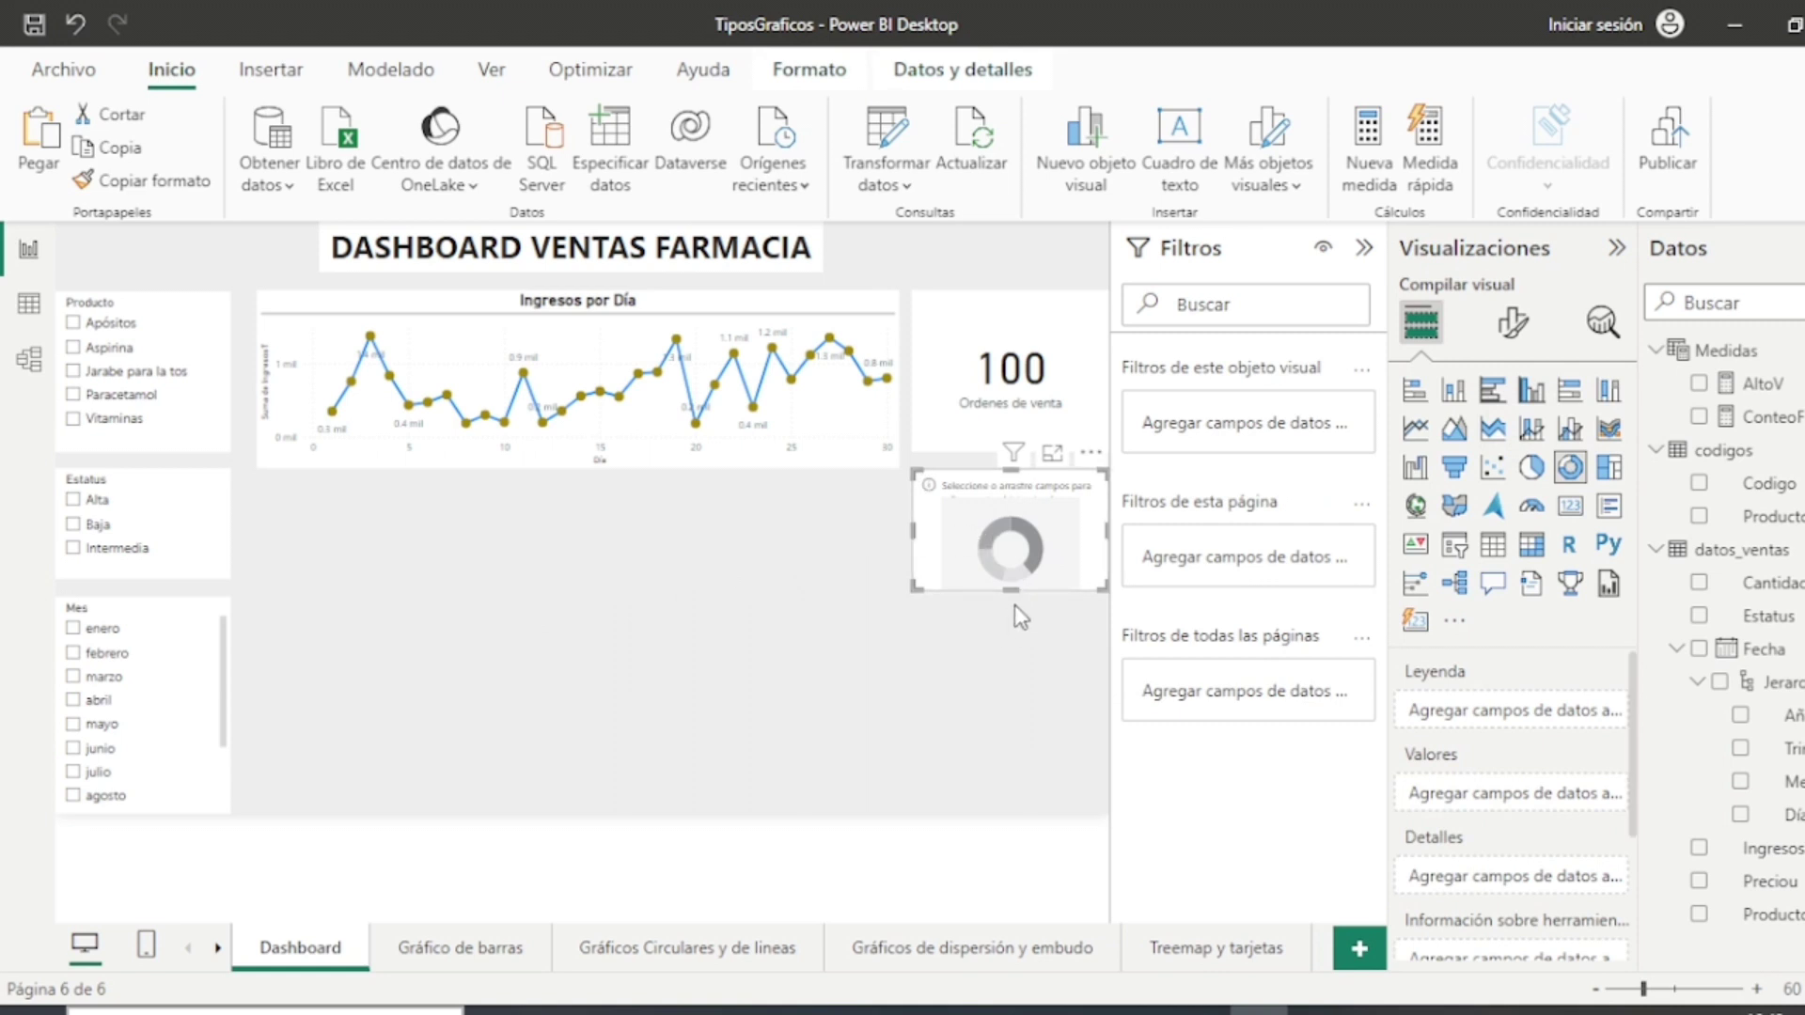
drag(1006, 587, 1005, 625)
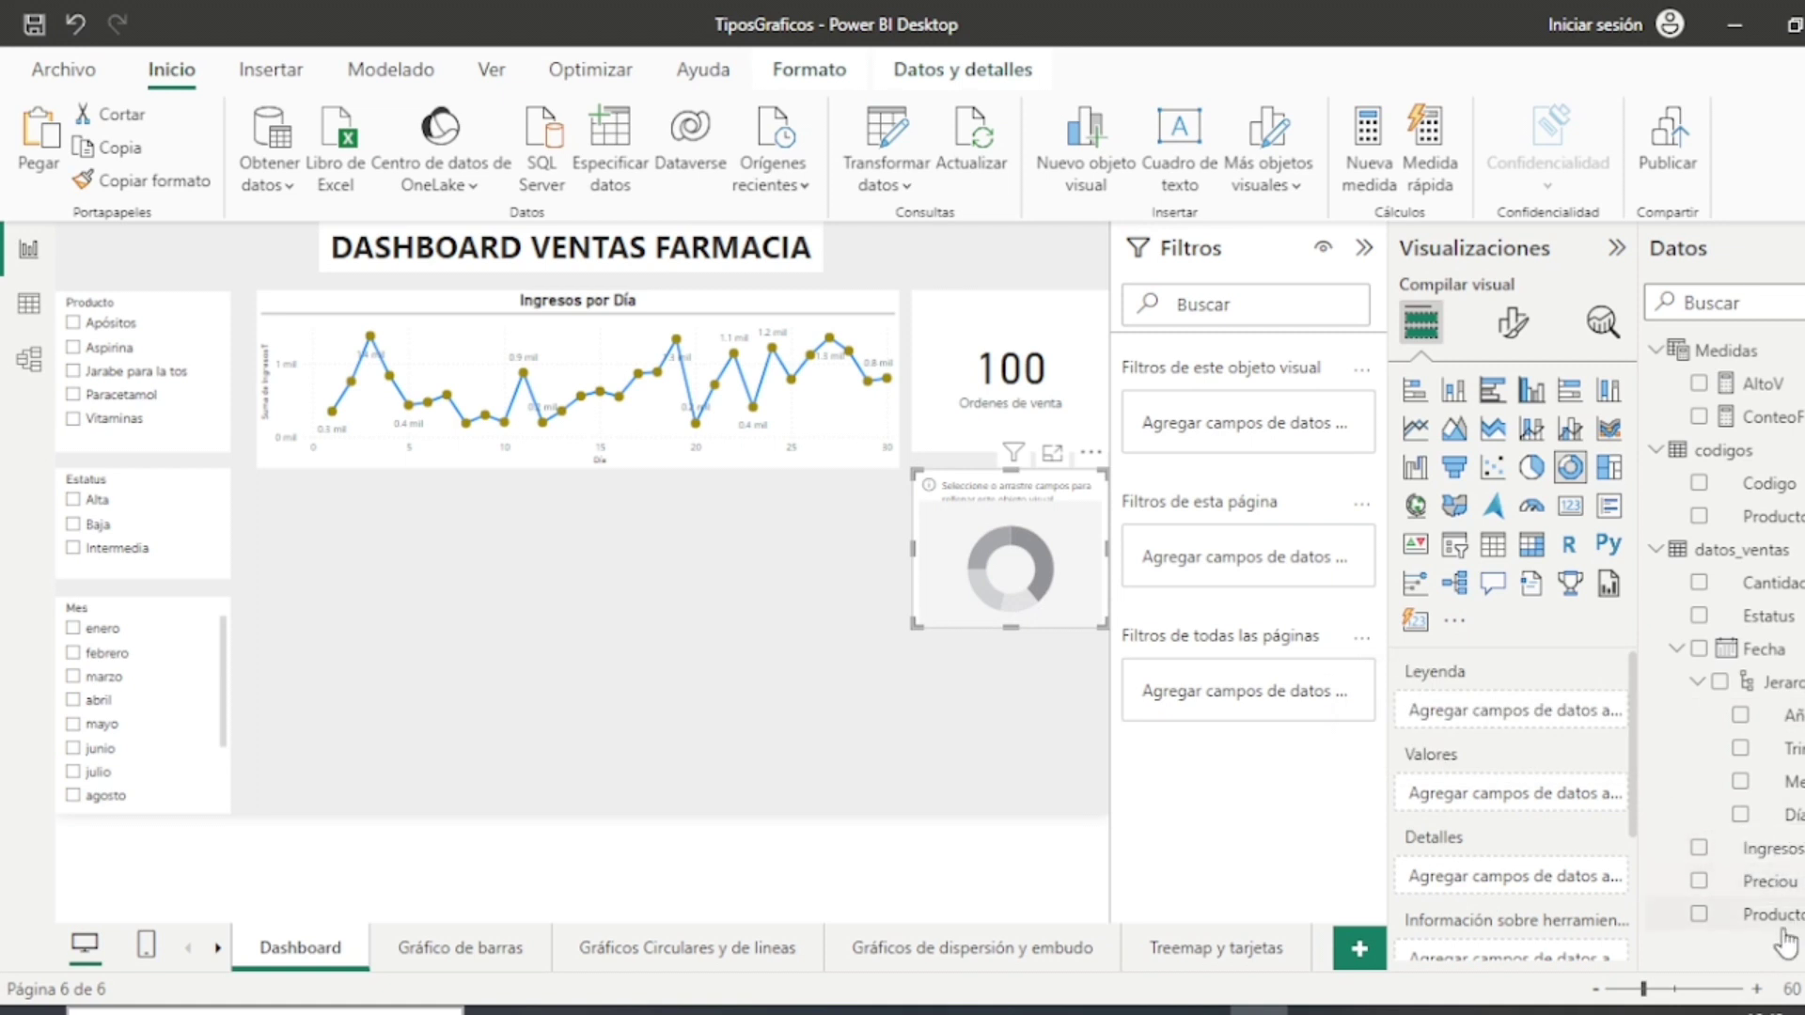
drag(1756, 929, 1502, 717)
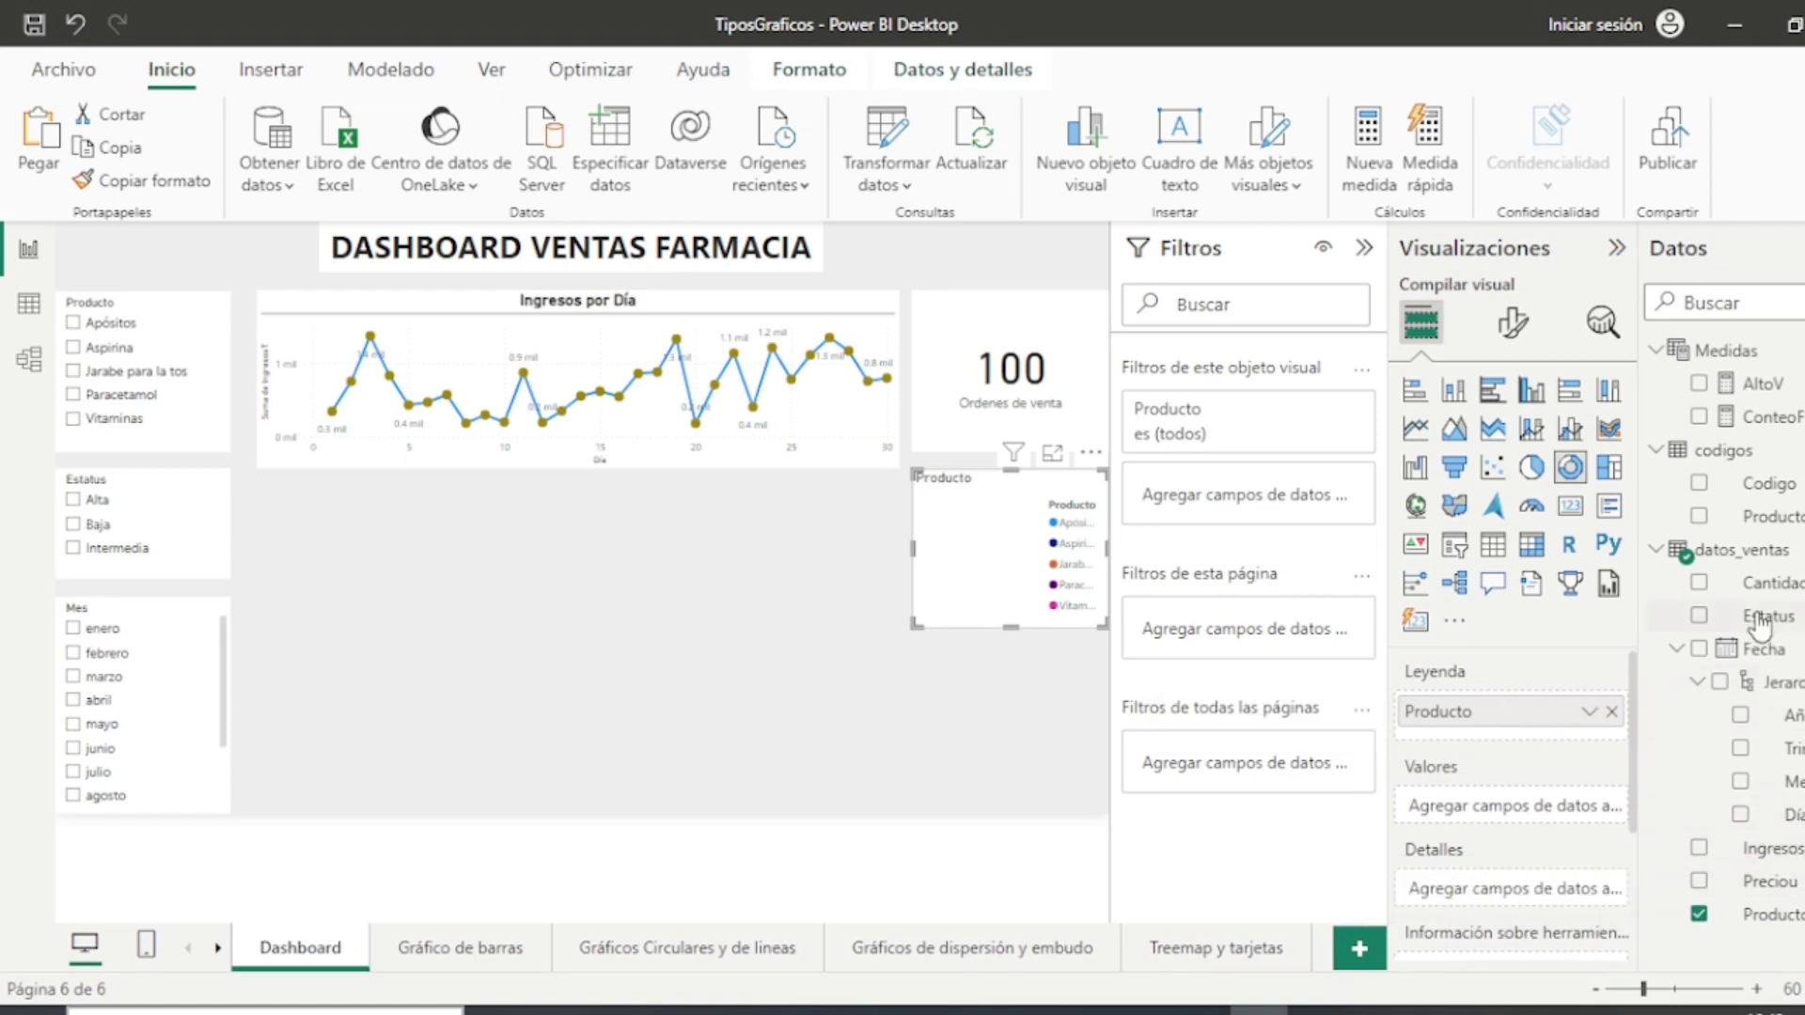
drag(1762, 584, 1506, 804)
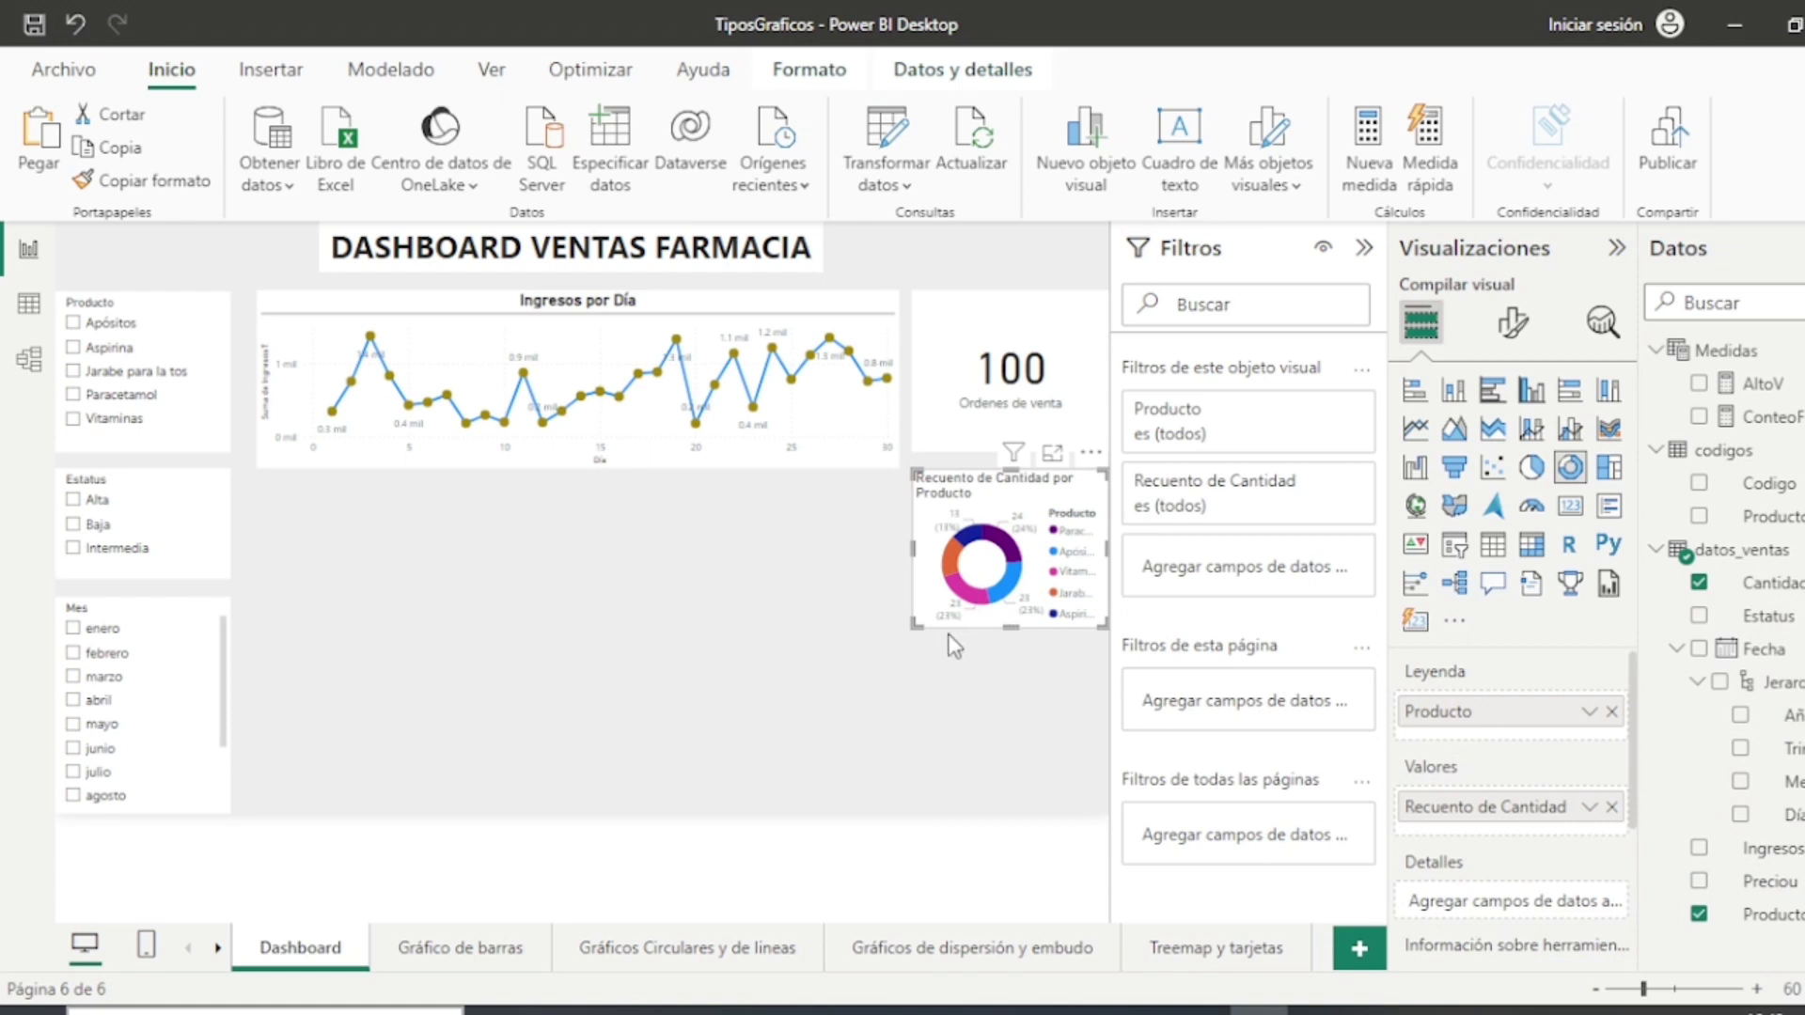
Step: Enlarge the donut chart and place it in the page's lower-right corner, its upper edge aligned with the Mes slicer
drag(912, 626, 827, 704)
drag(1074, 515, 1088, 619)
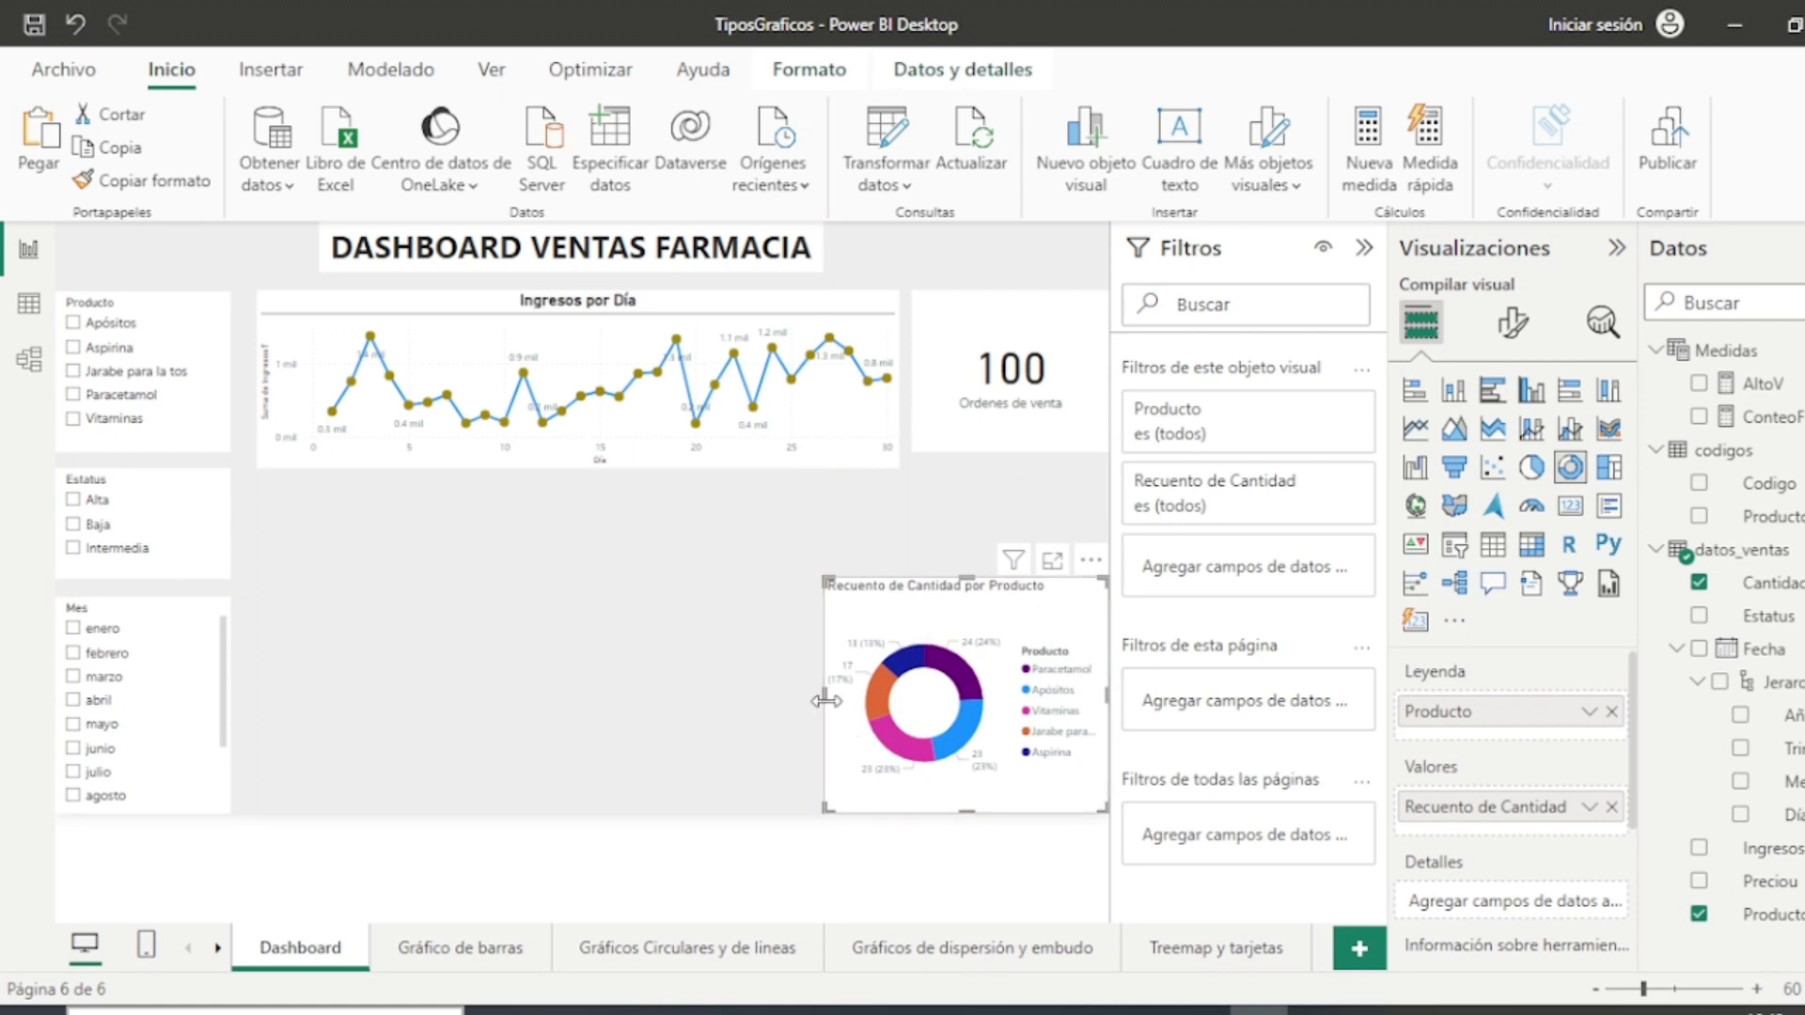
drag(978, 595, 975, 615)
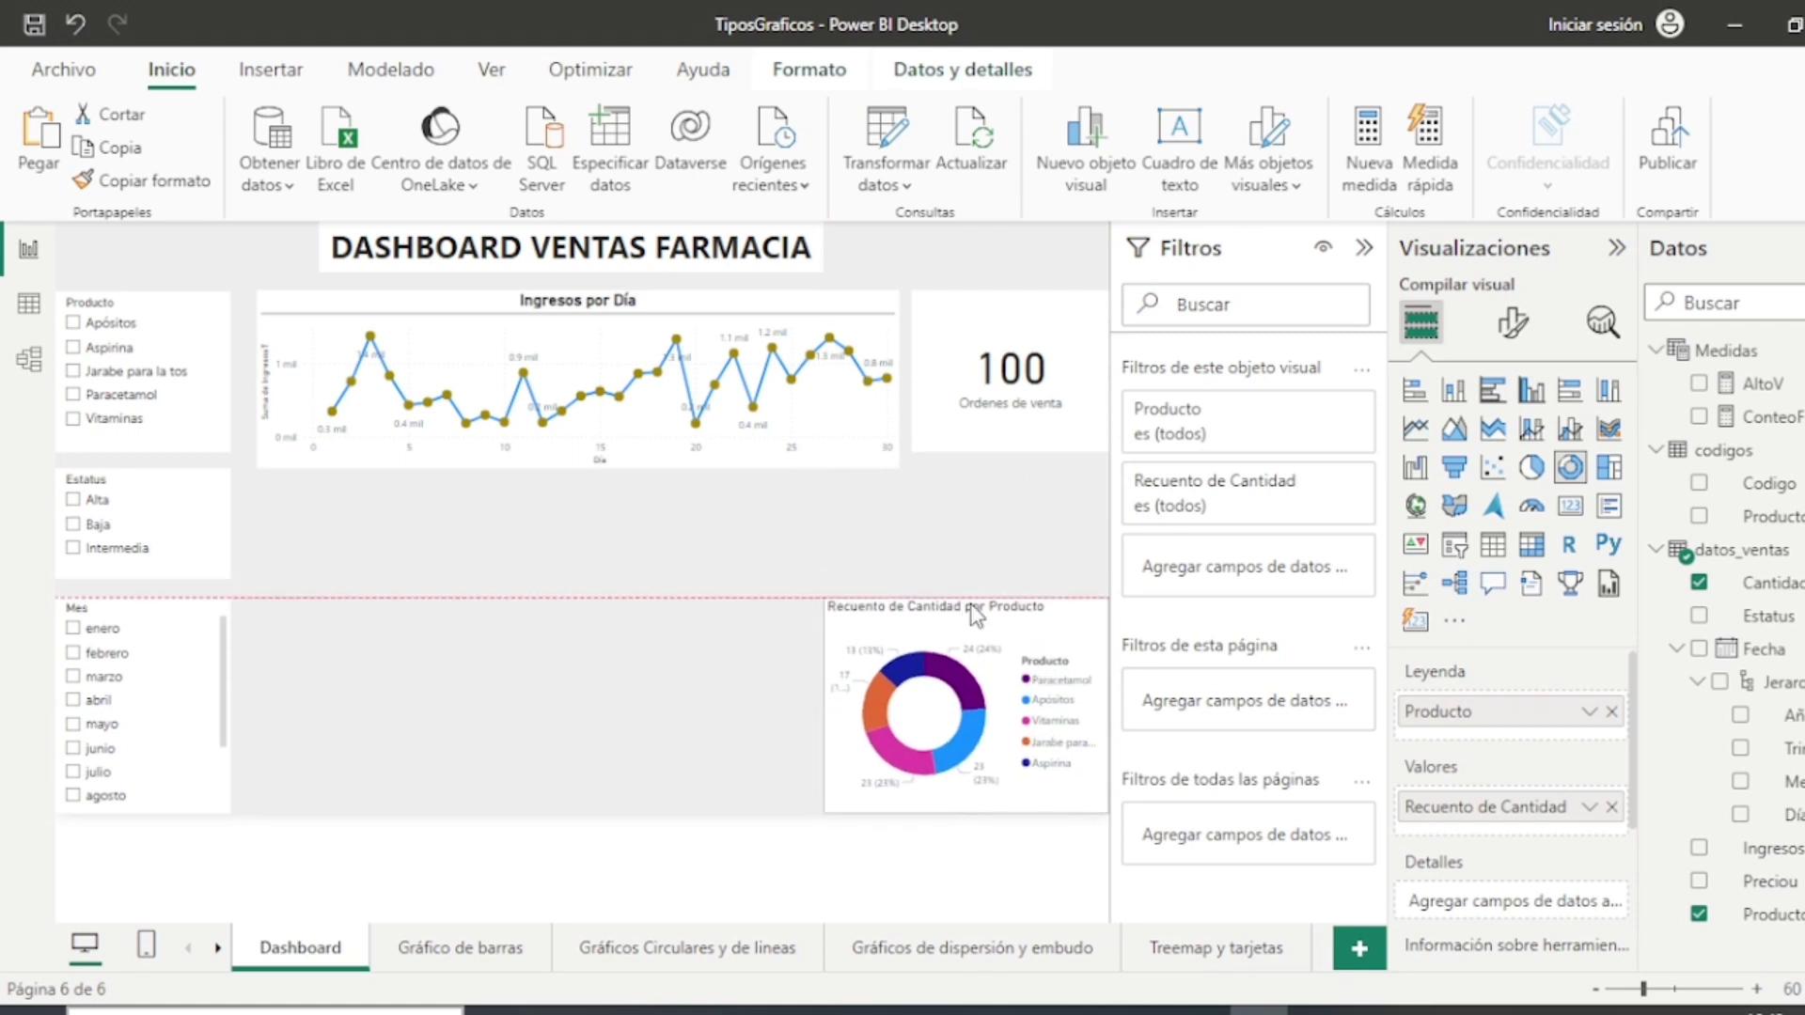
click(1014, 520)
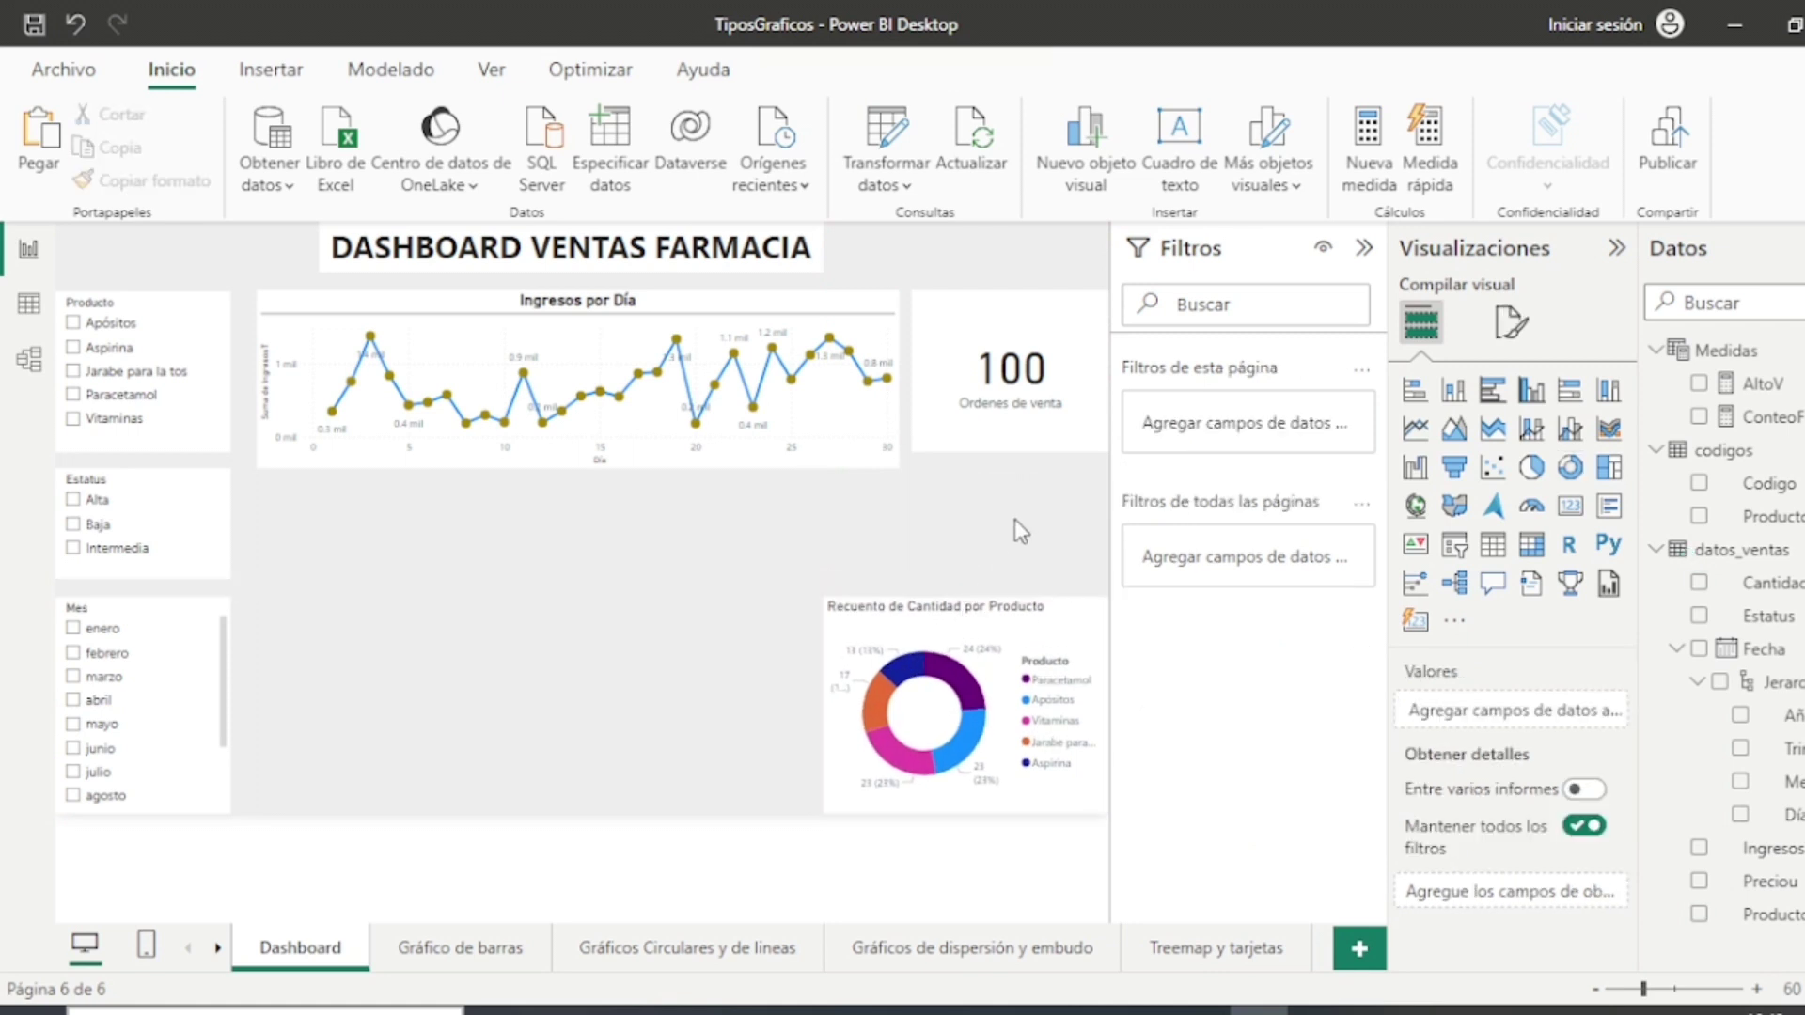
Step: Move the donut chart beneath the line chart, align their left edges and enlarge it down to the page's bottom edge
mouse_move(1077, 623)
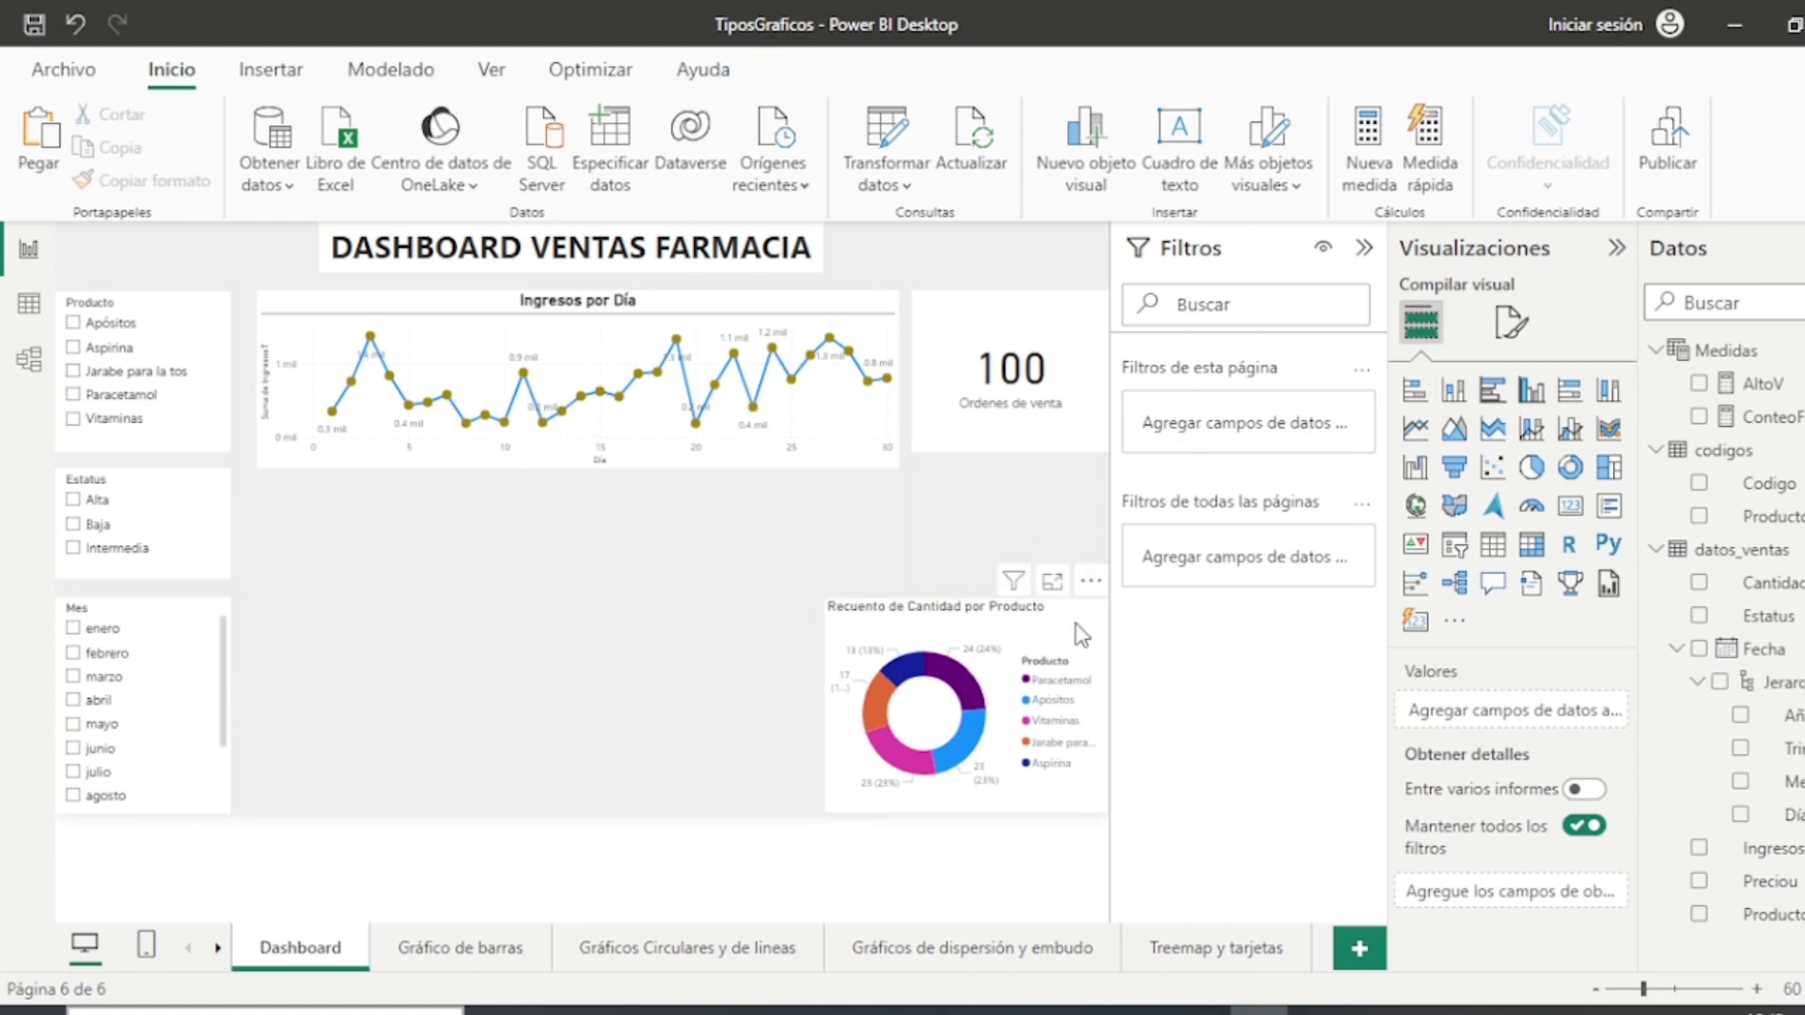
drag(1075, 624, 524, 539)
drag(543, 701, 655, 814)
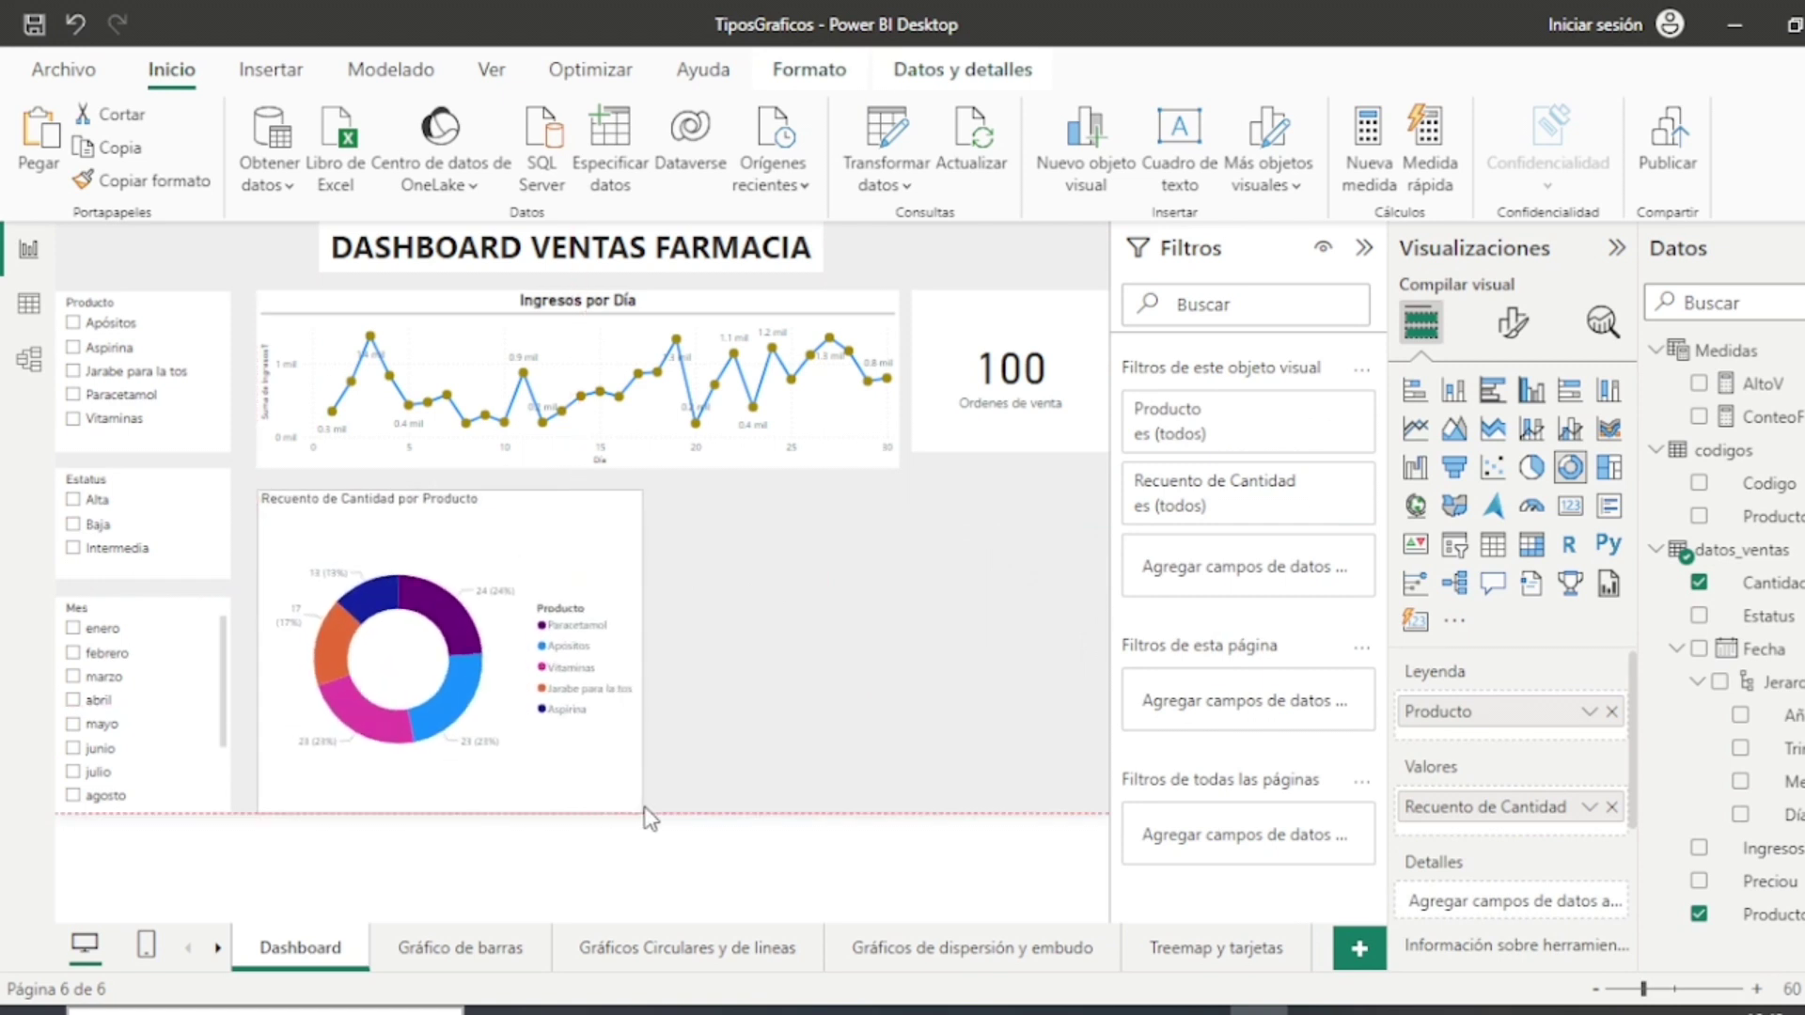
click(670, 742)
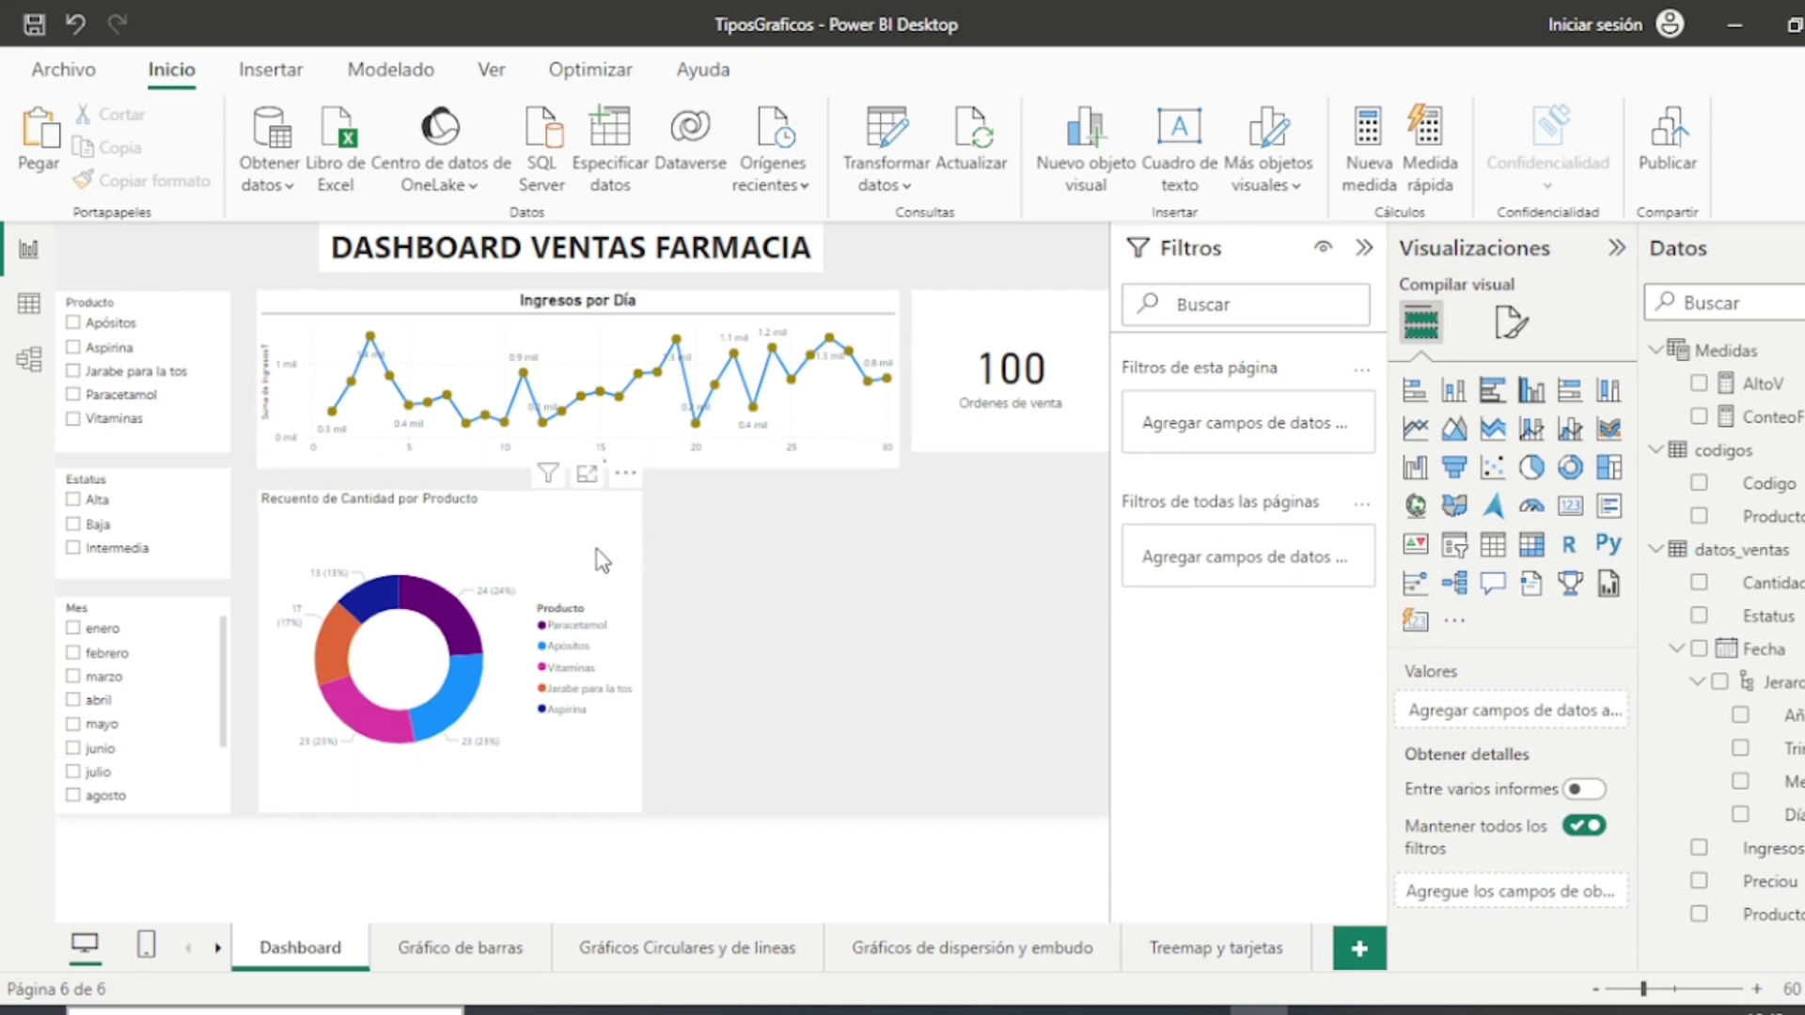
click(515, 537)
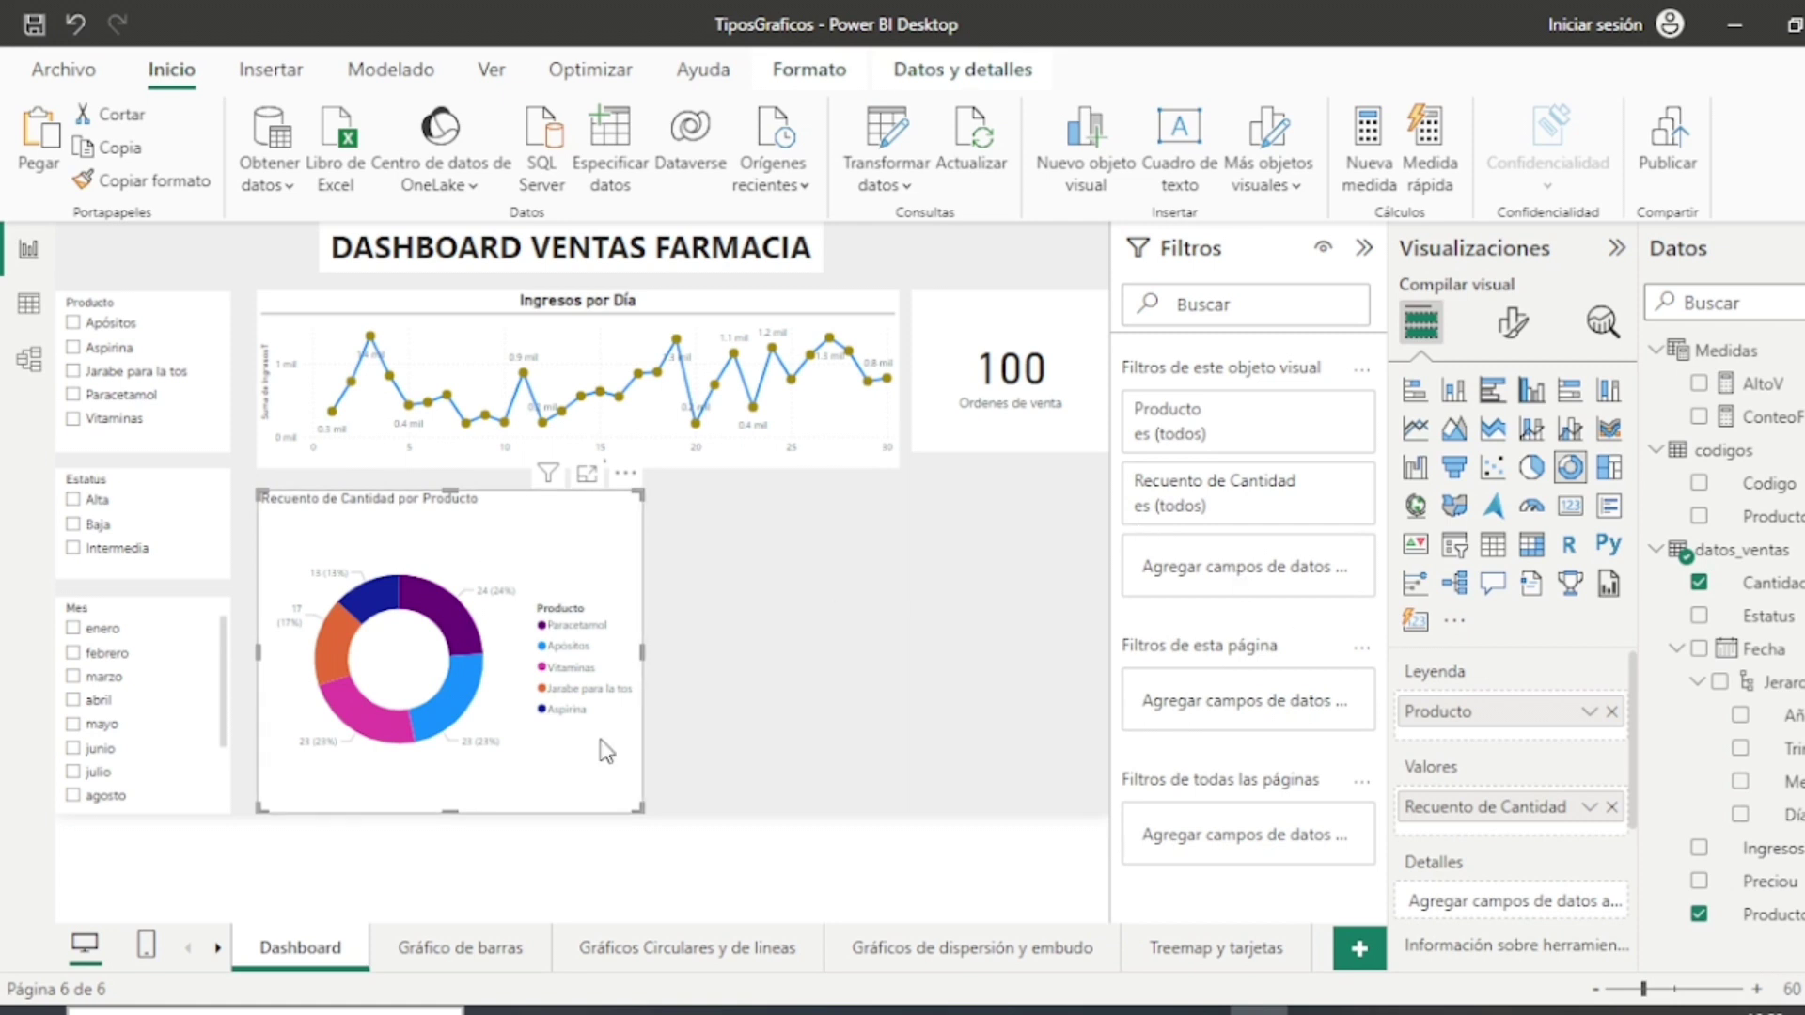
Step: Set the donut chart's legend position to Arriba, en el centro
click(1513, 322)
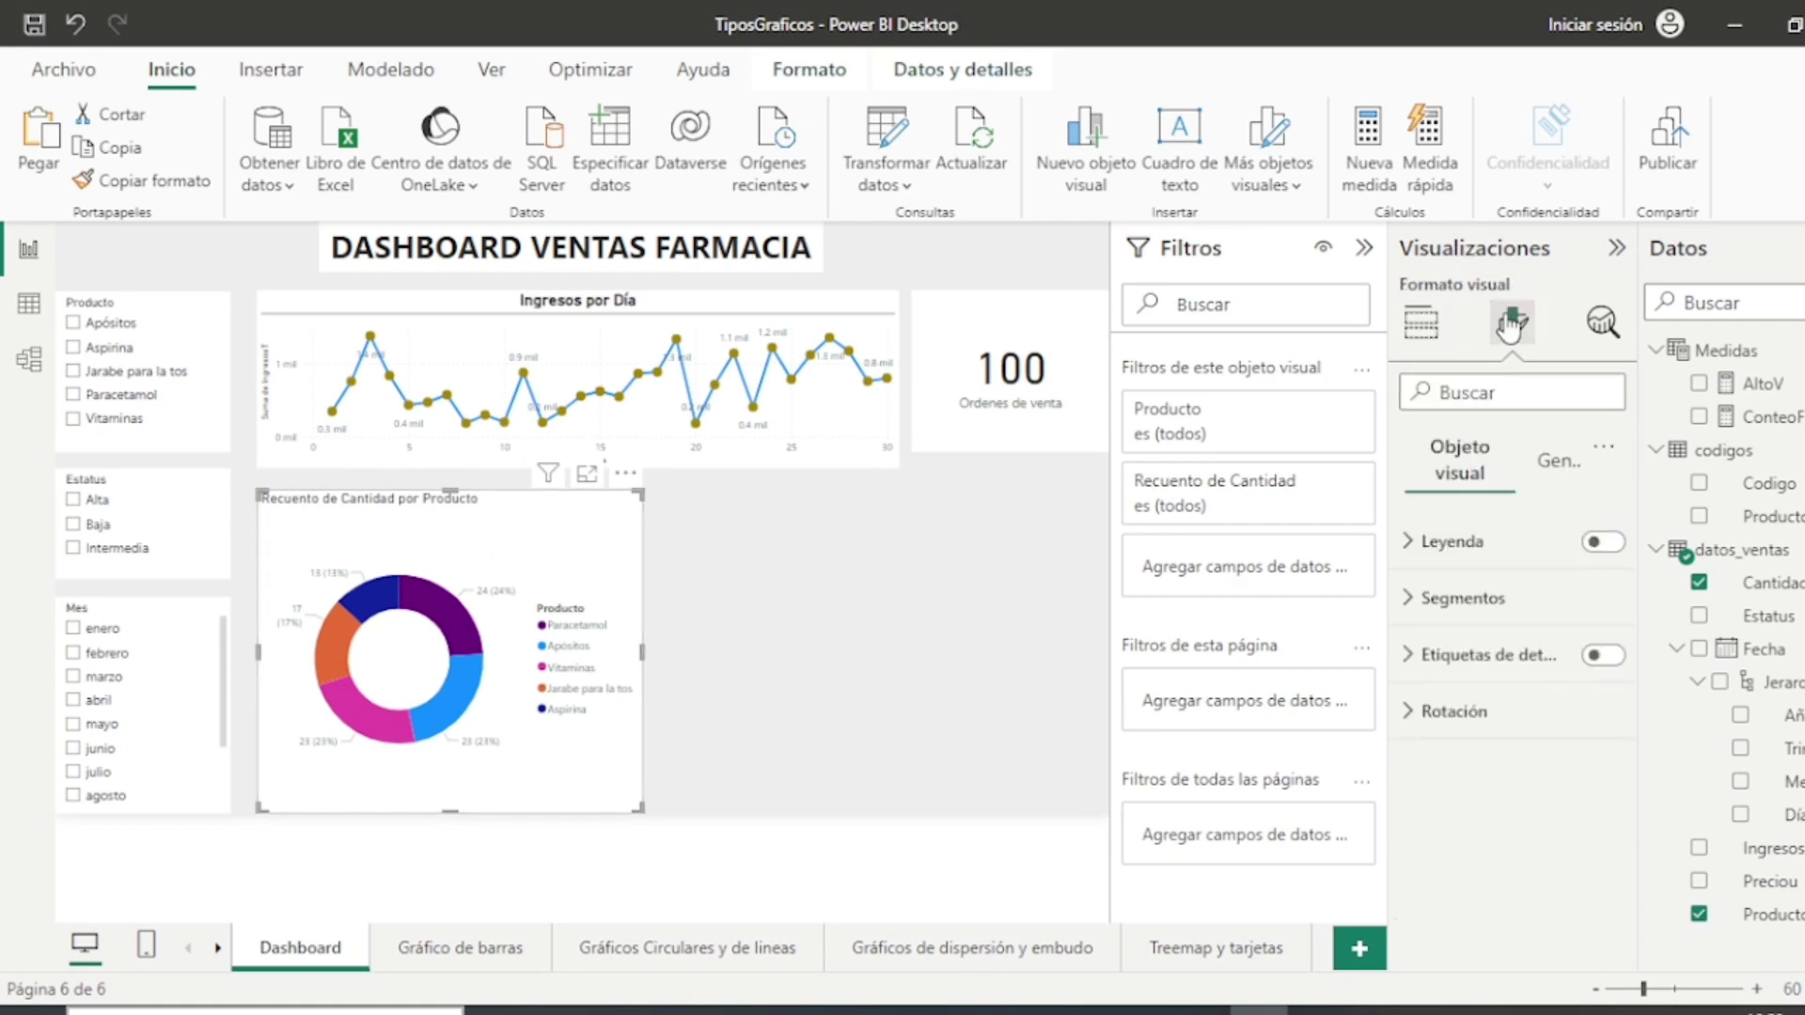
click(1494, 550)
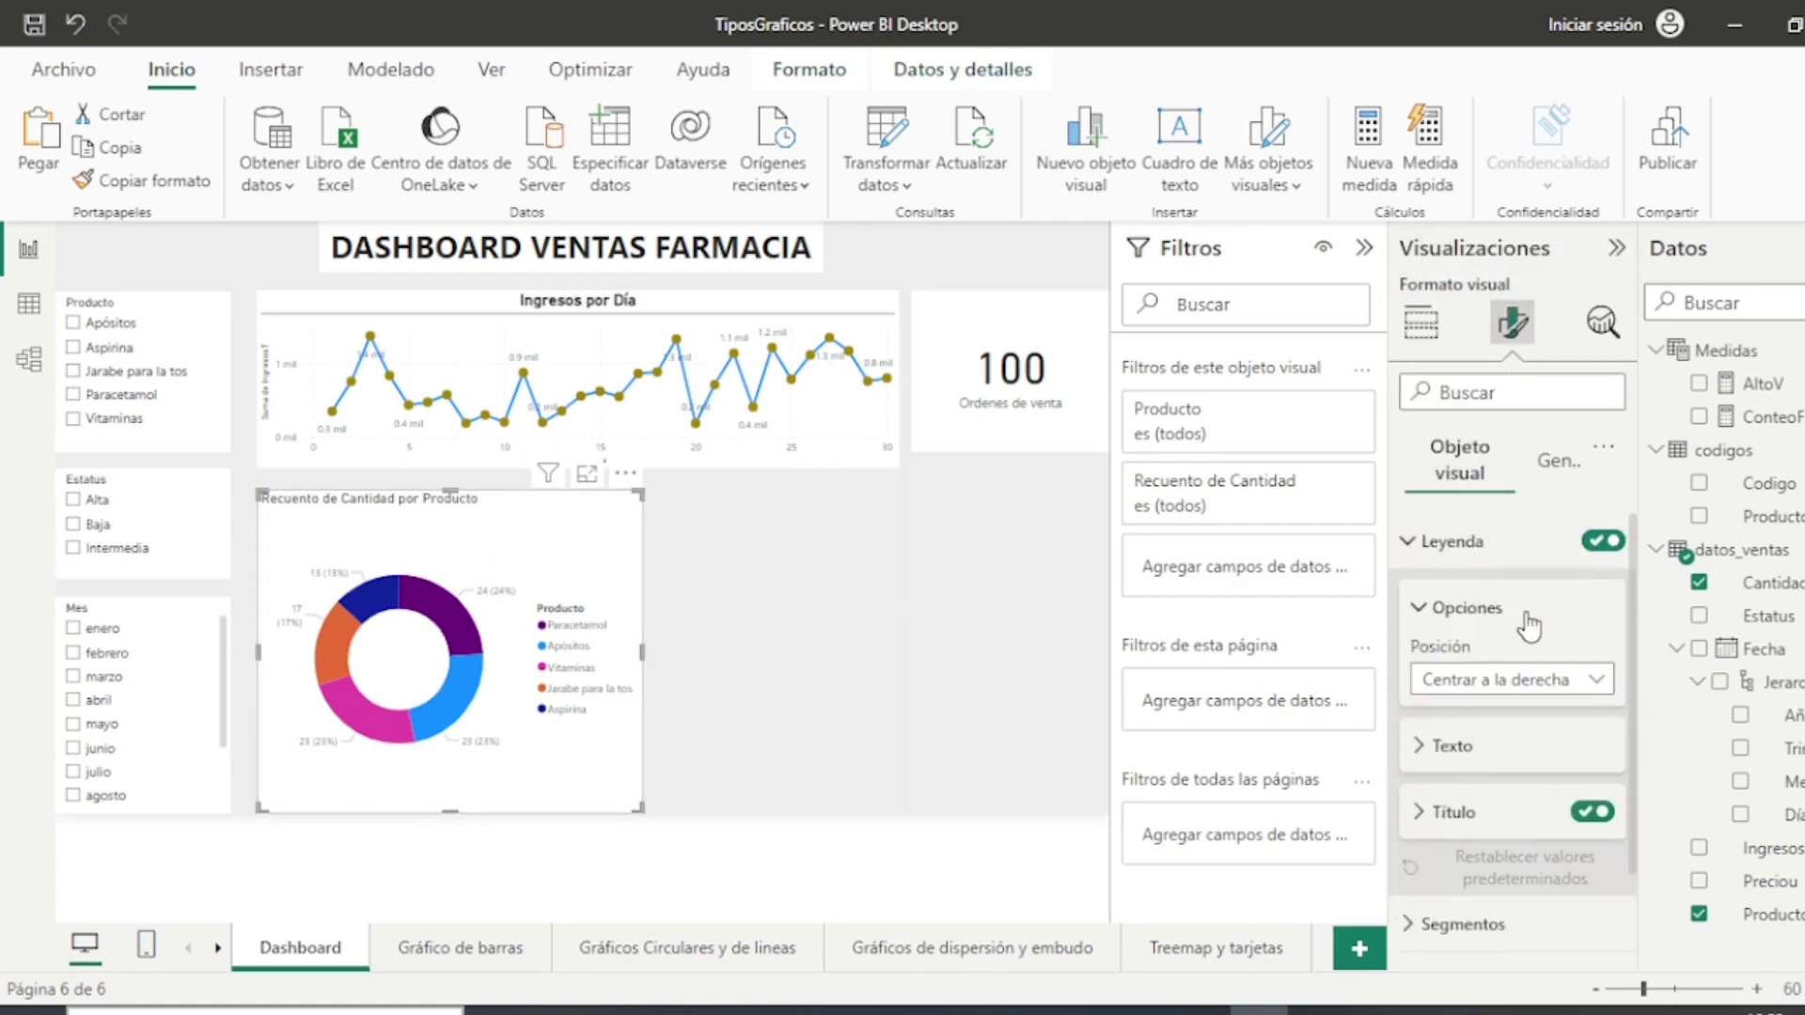
scroll(1525, 628, down, 1)
click(1524, 620)
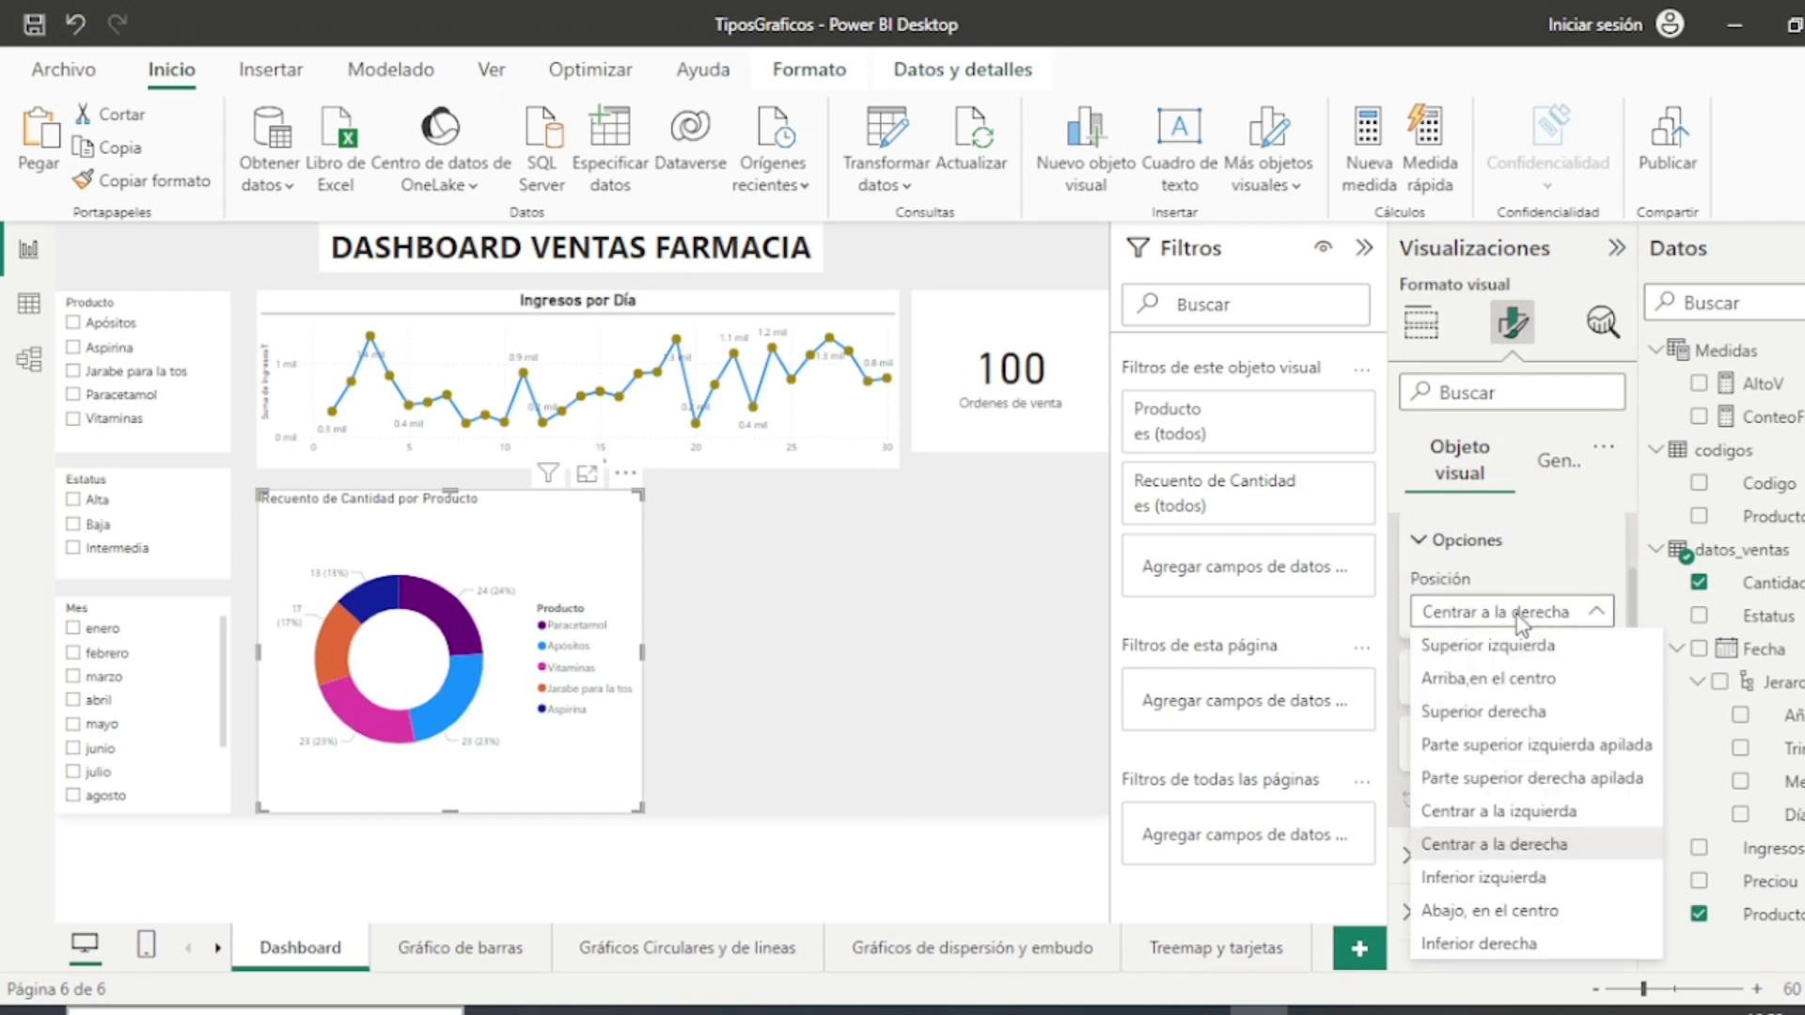
click(832, 696)
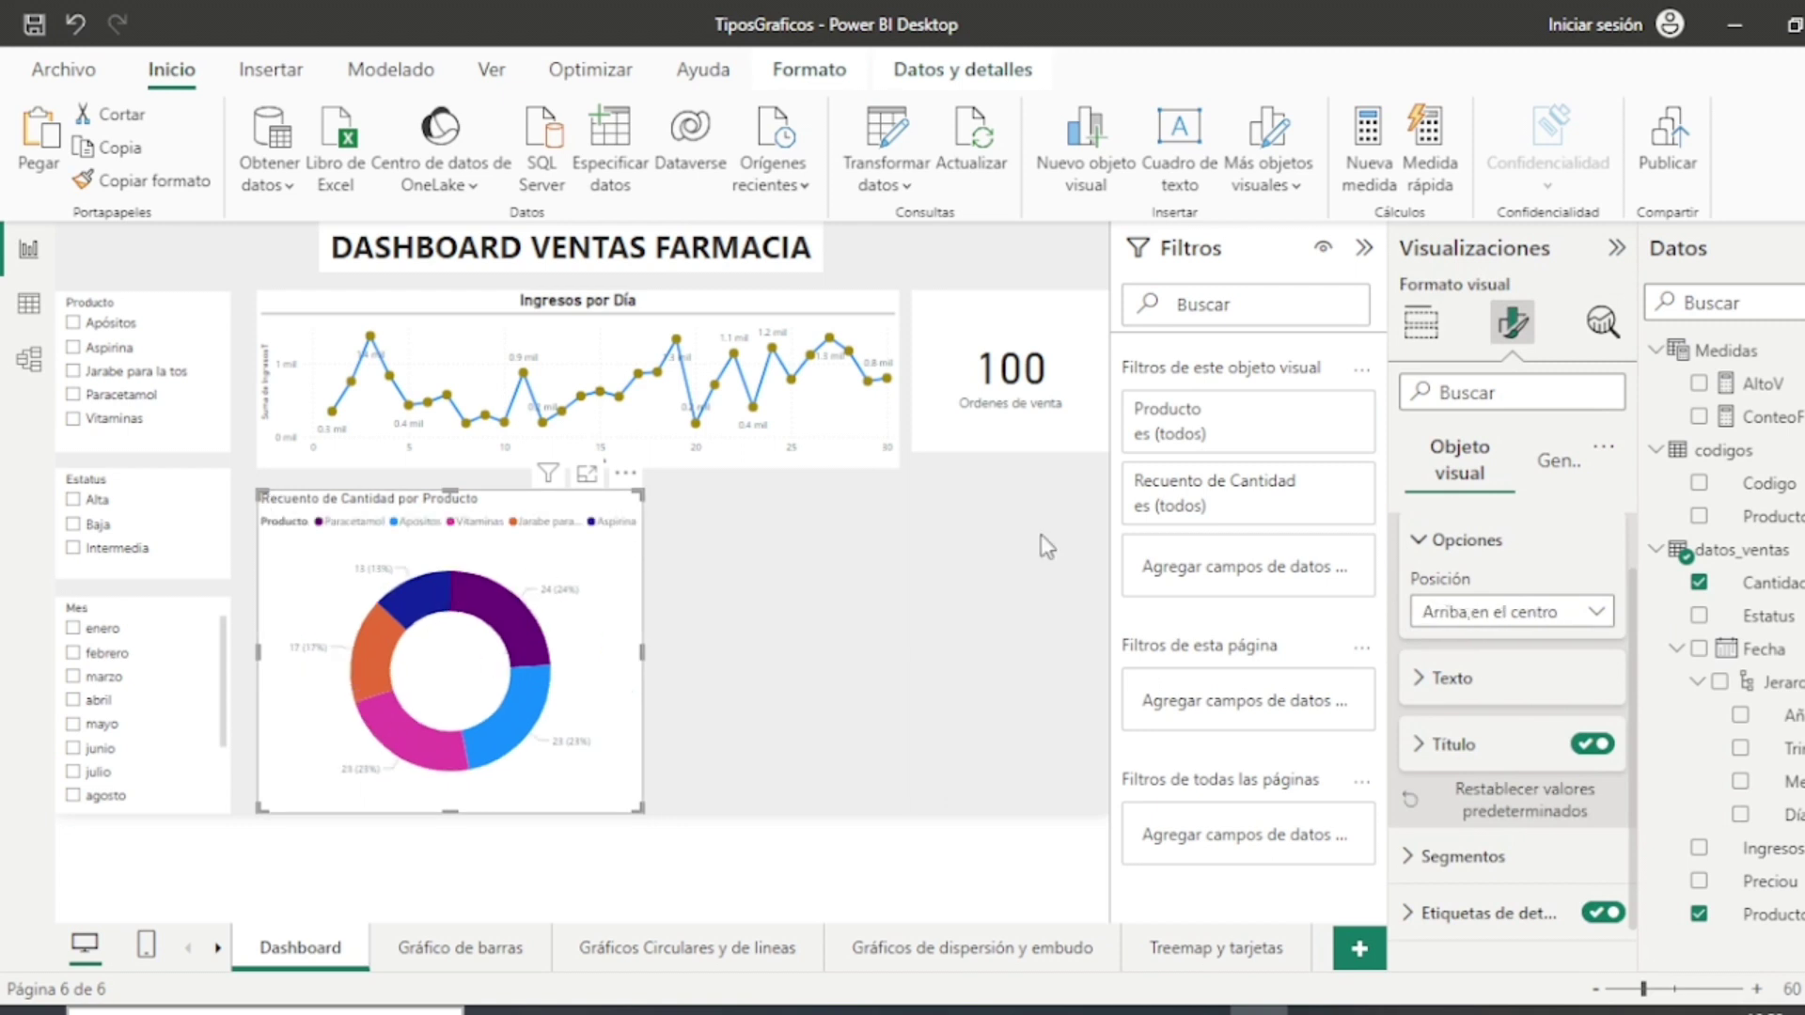
scroll(1539, 568, up, 1)
Step: Shorten the donut chart's title to "Cantidad por Producto" and make it bold
click(1553, 475)
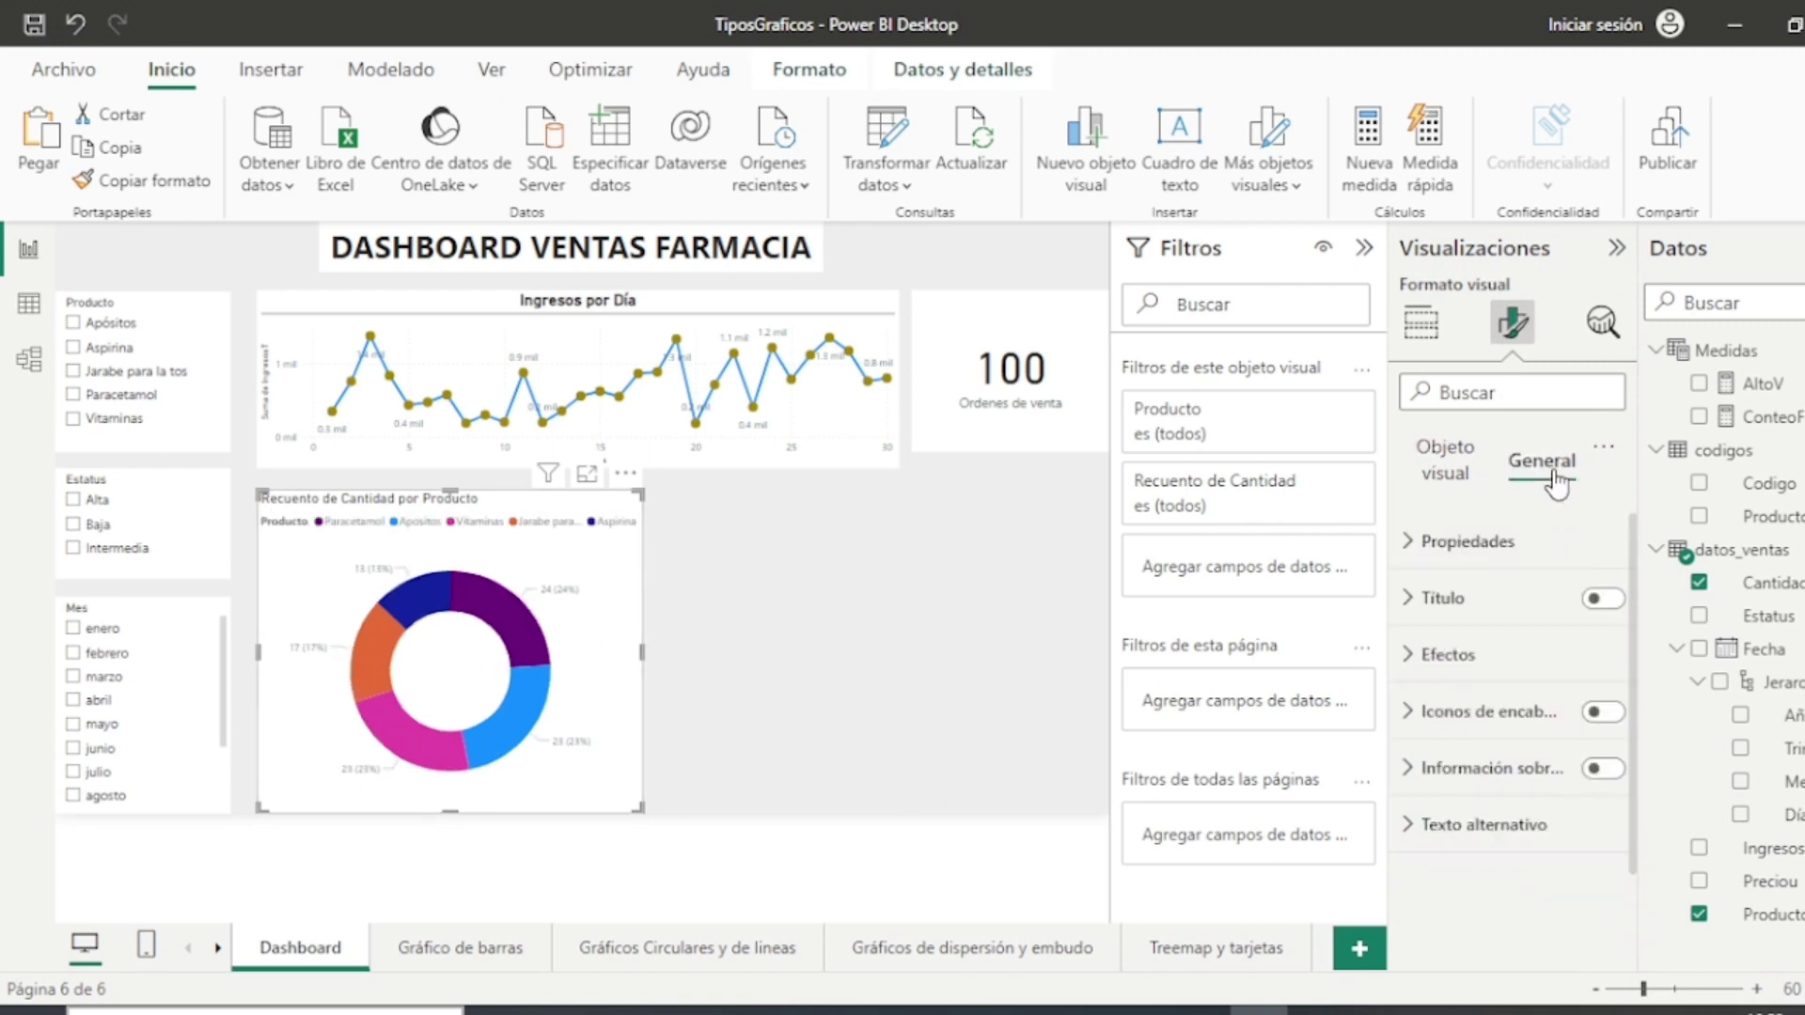
click(1410, 599)
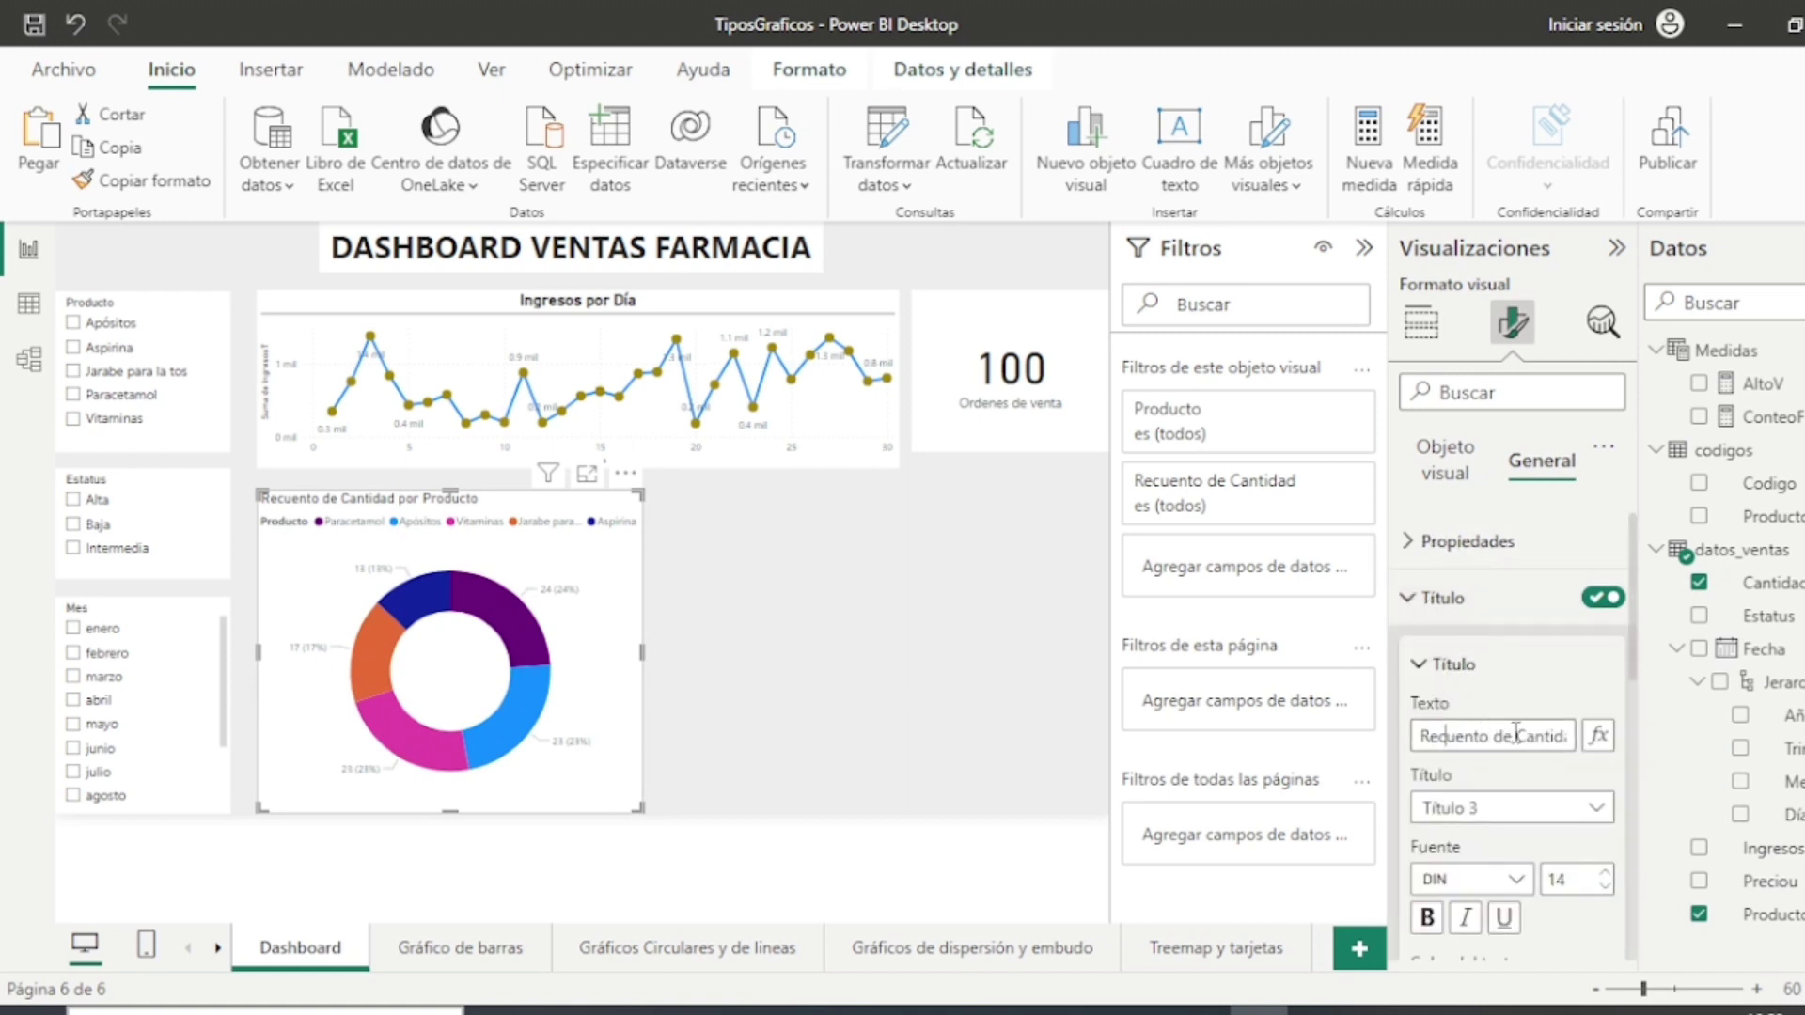
drag(1515, 736, 1369, 745)
key(BackSpace)
click(1426, 916)
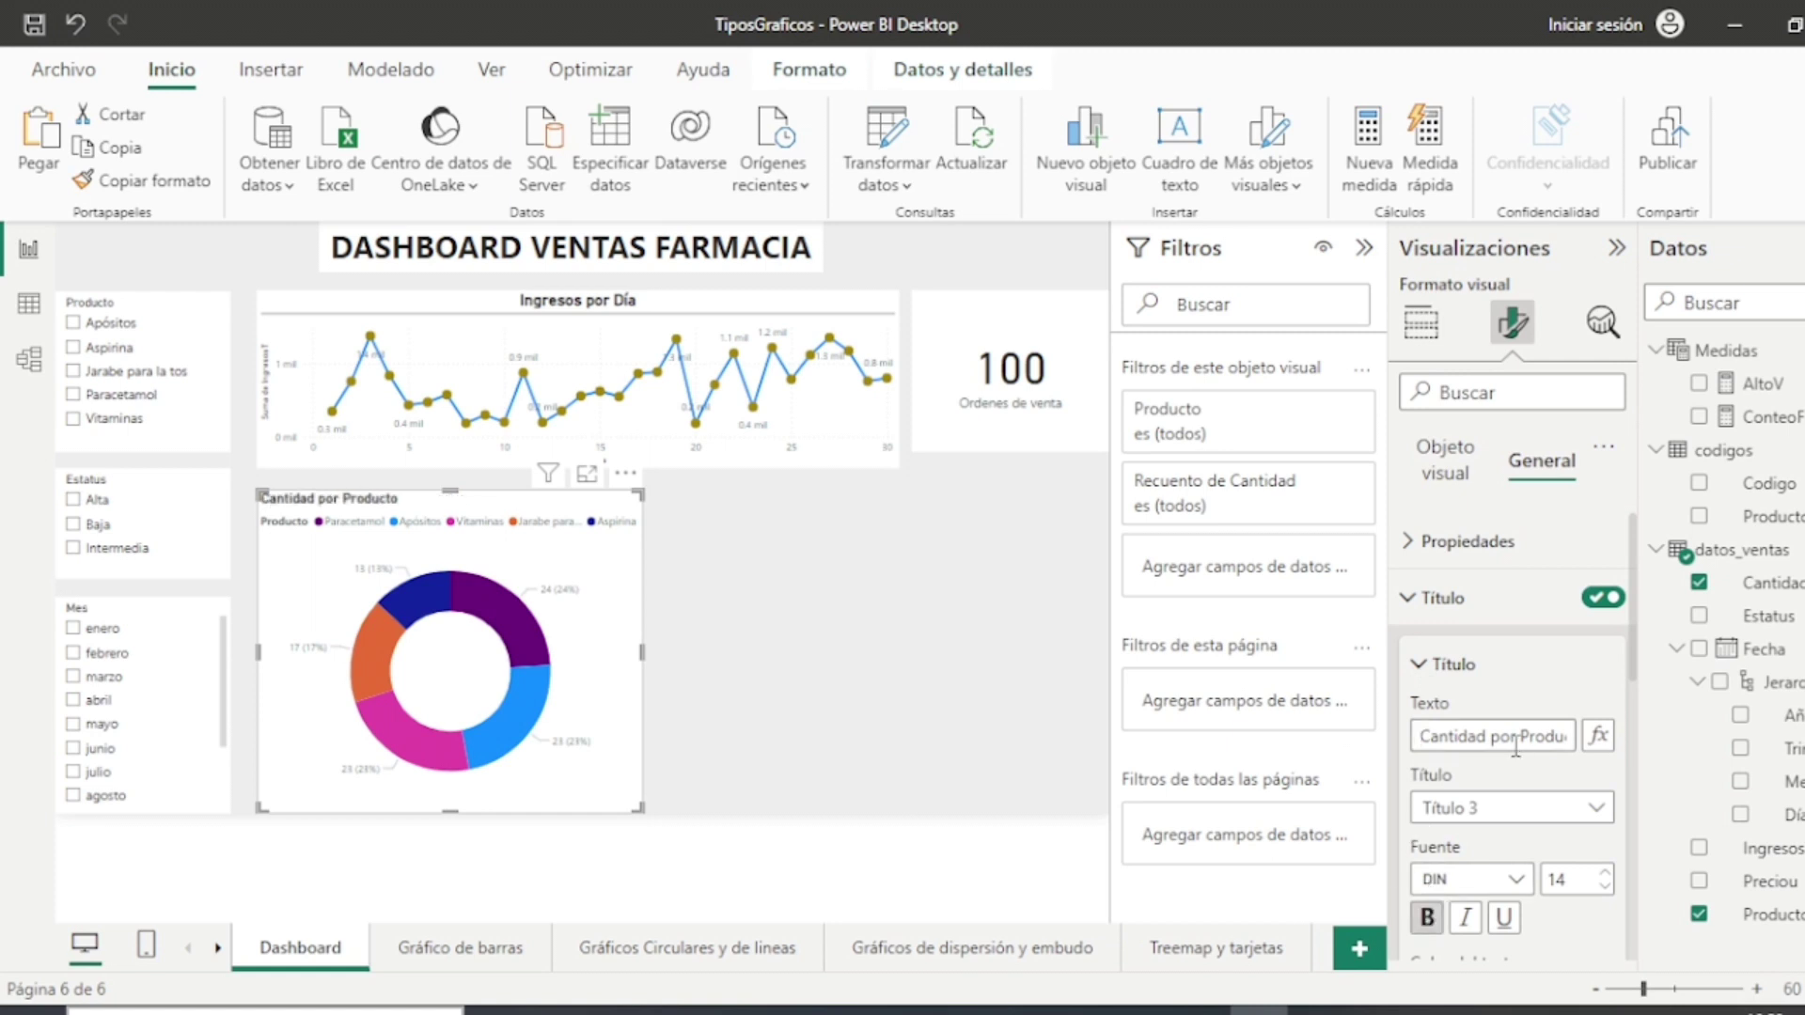
Step: Set the donut chart title's font size to 16 and center it horizontally
scroll(1515, 749, down, 1)
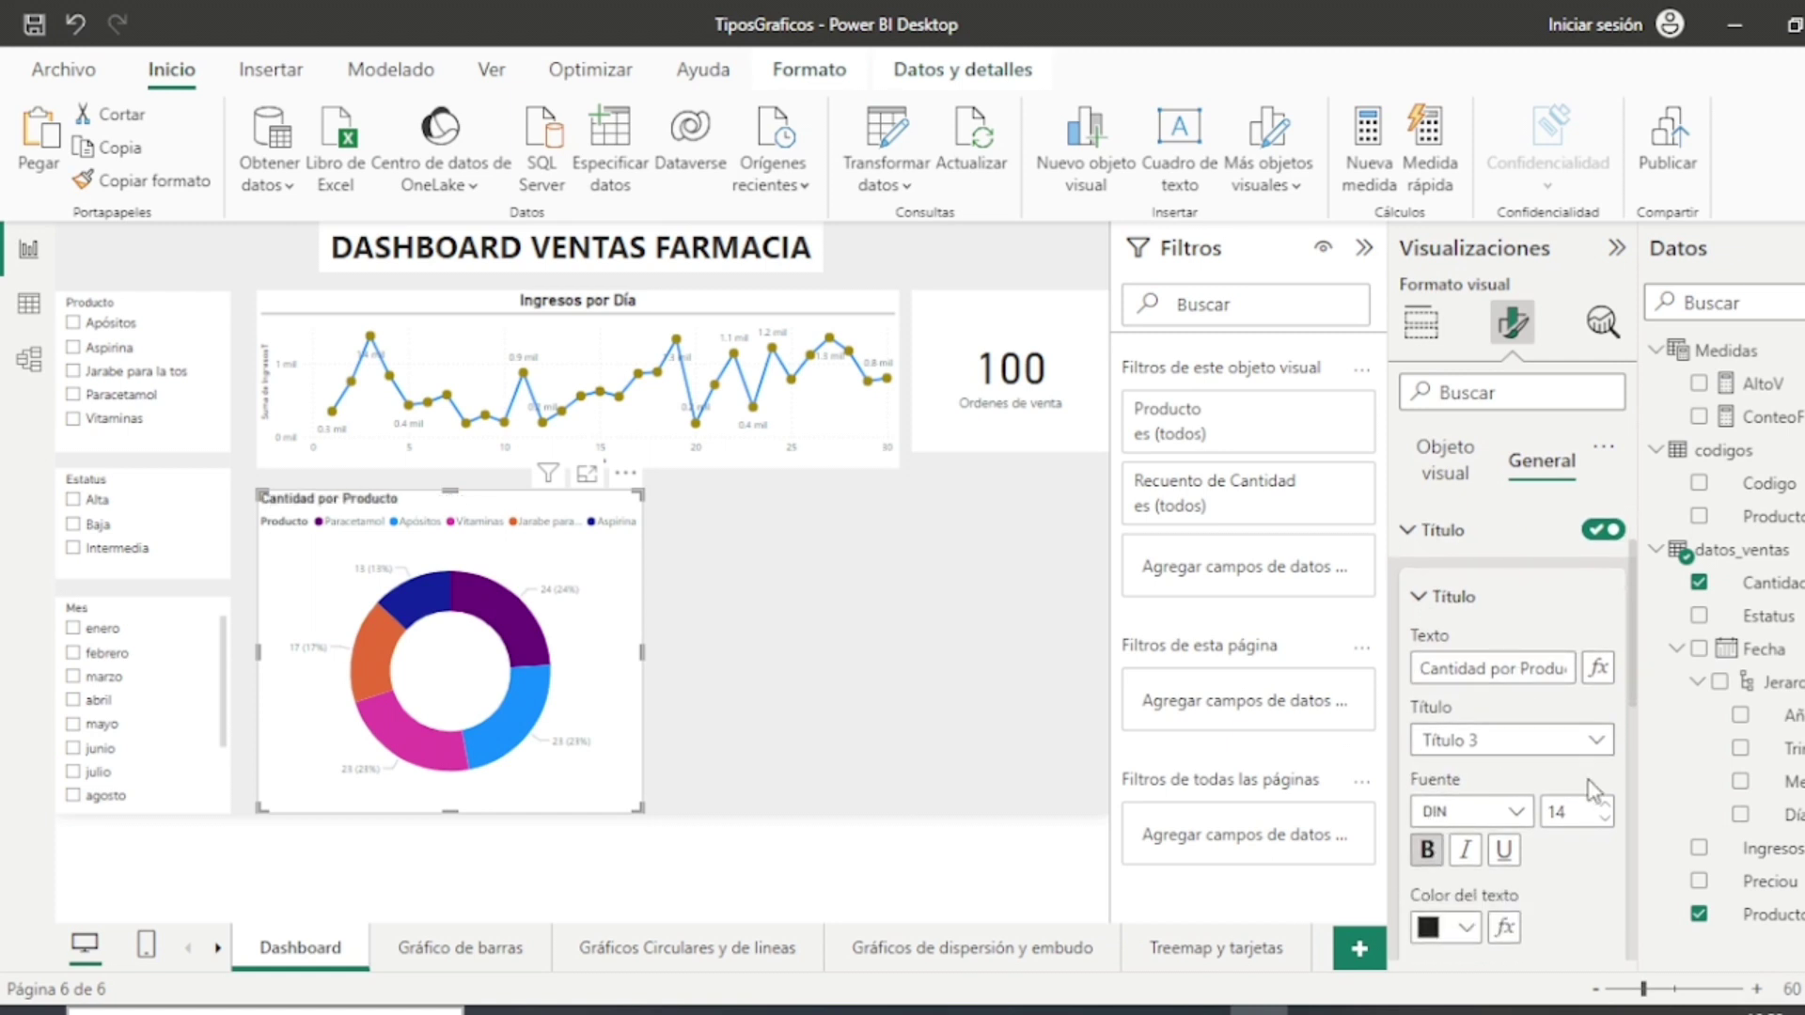
click(1606, 806)
click(1605, 805)
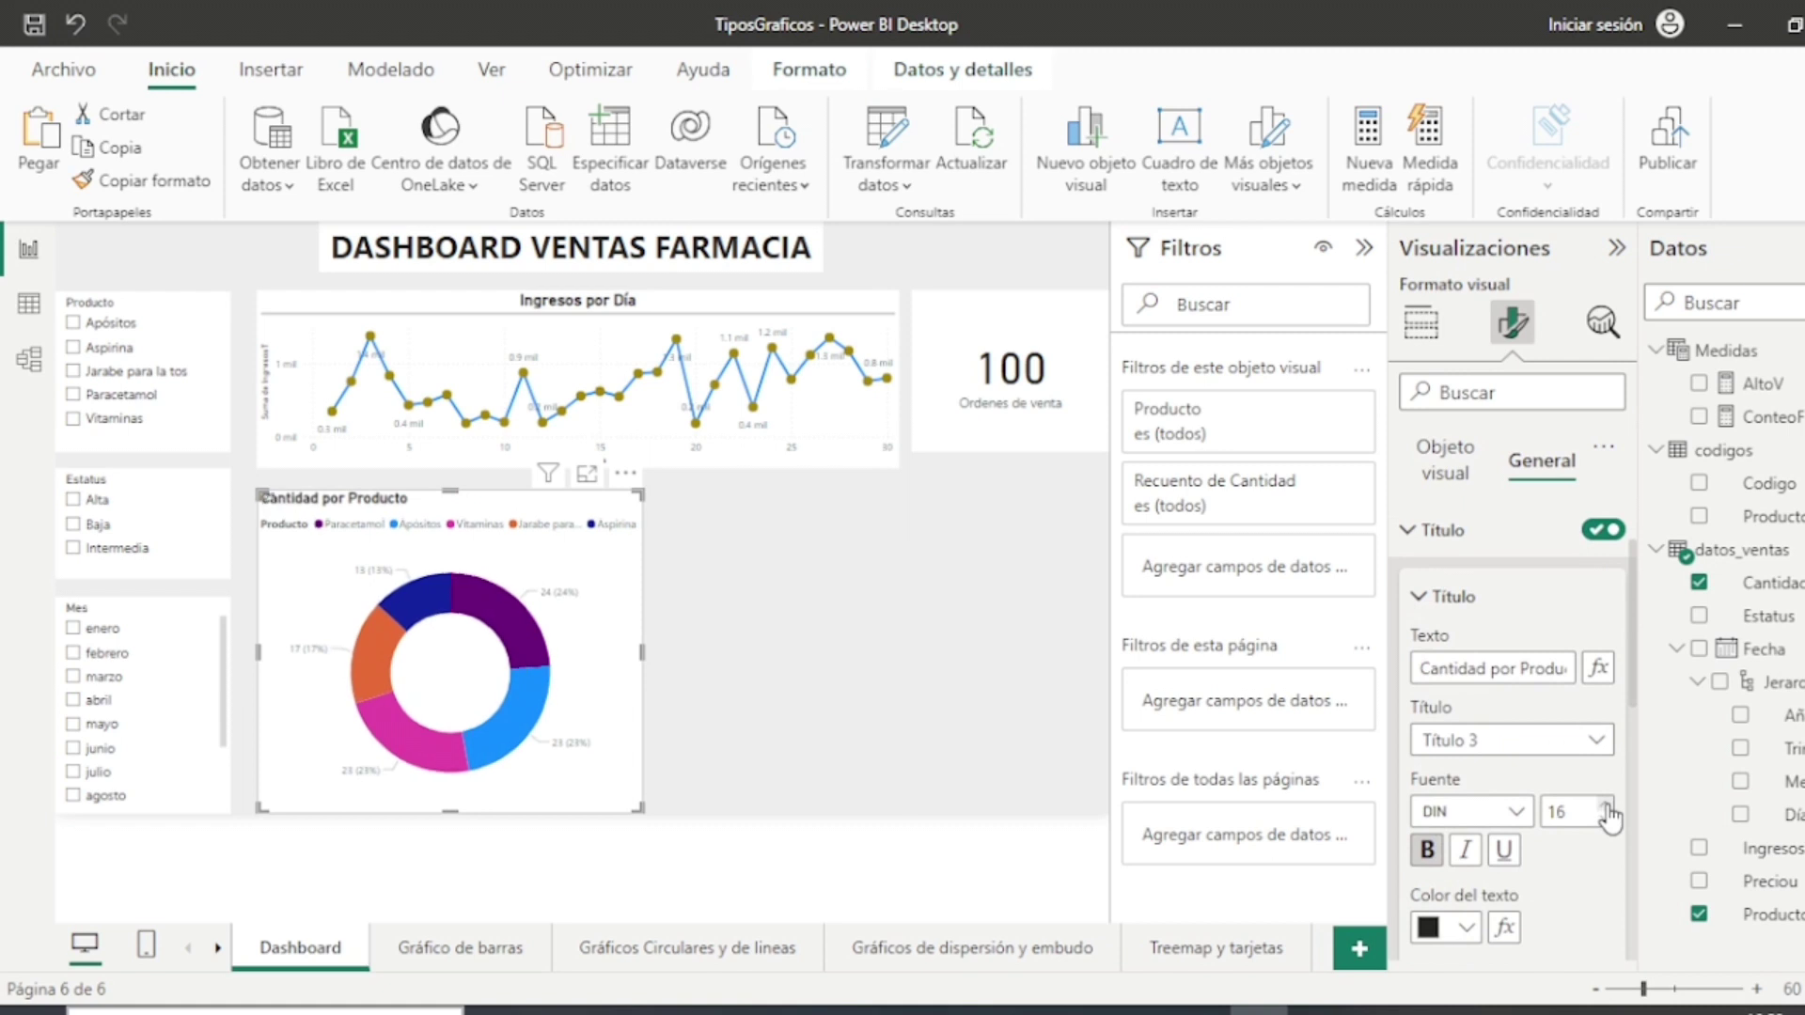
scroll(1567, 848, down, 4)
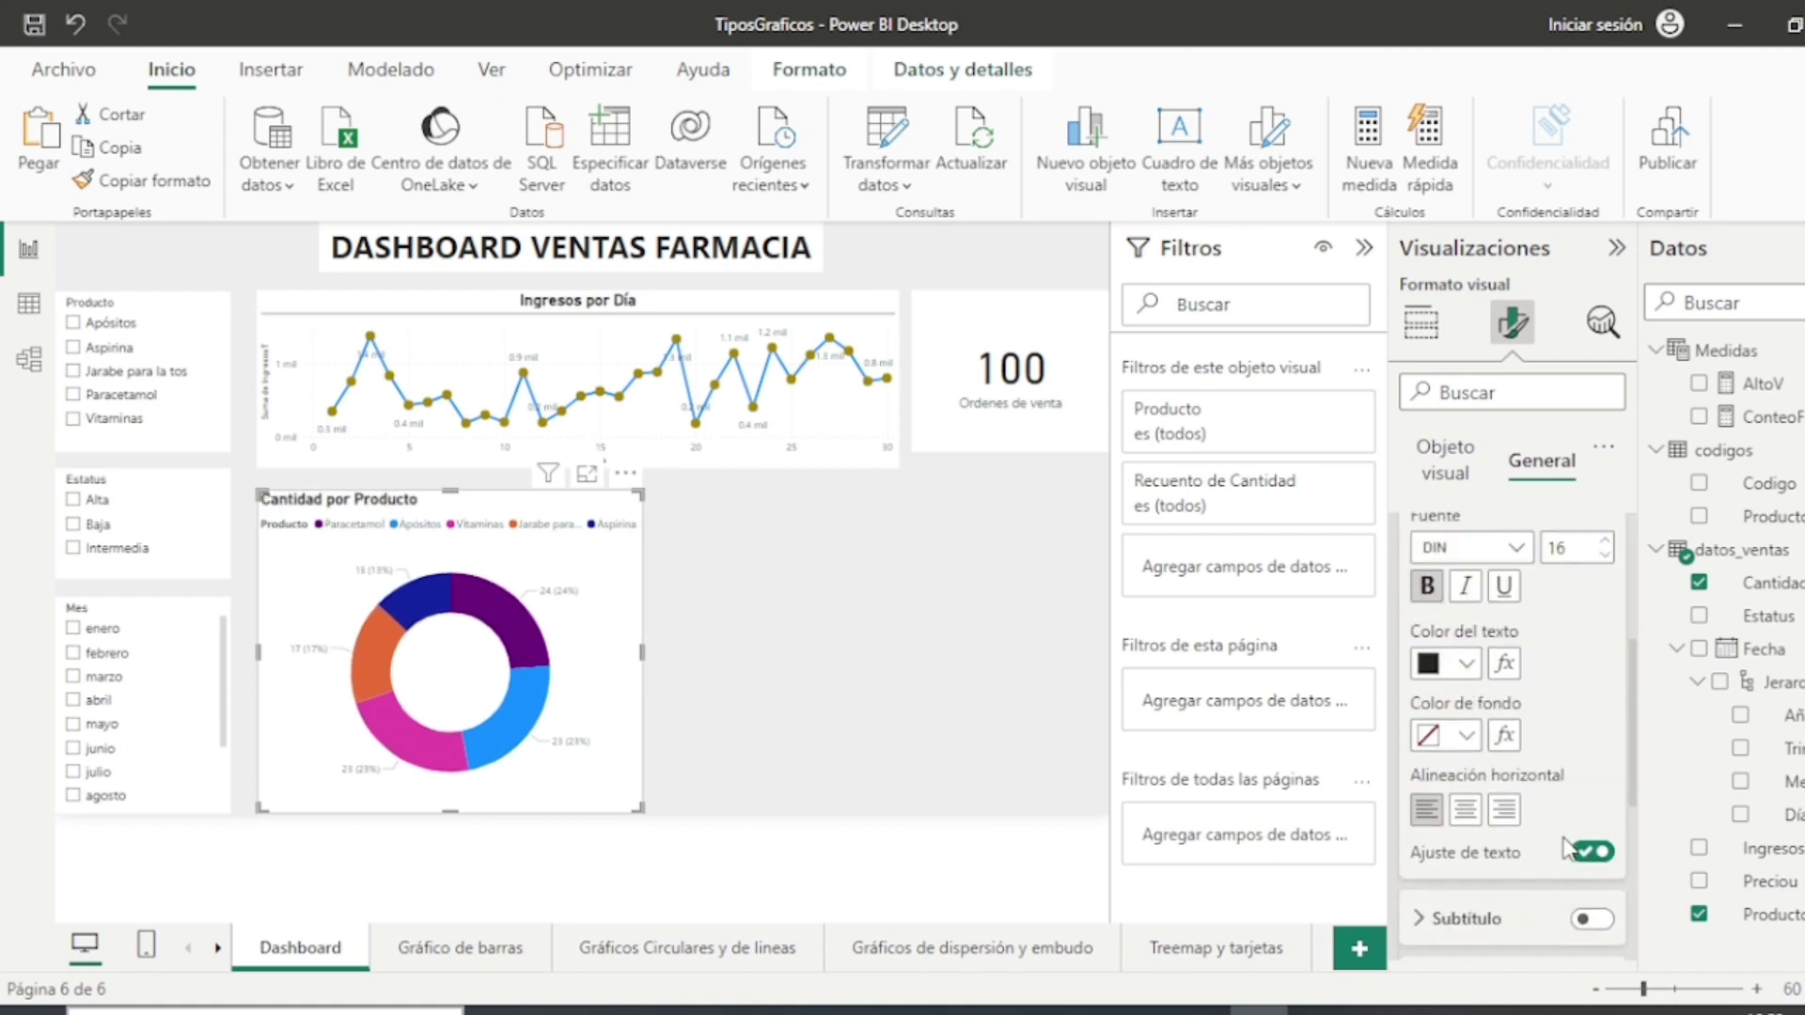
click(1465, 809)
Step: Turn on the divider line under the donut chart's title and deselect the chart
scroll(1572, 752, down, 3)
scroll(1572, 748, down, 2)
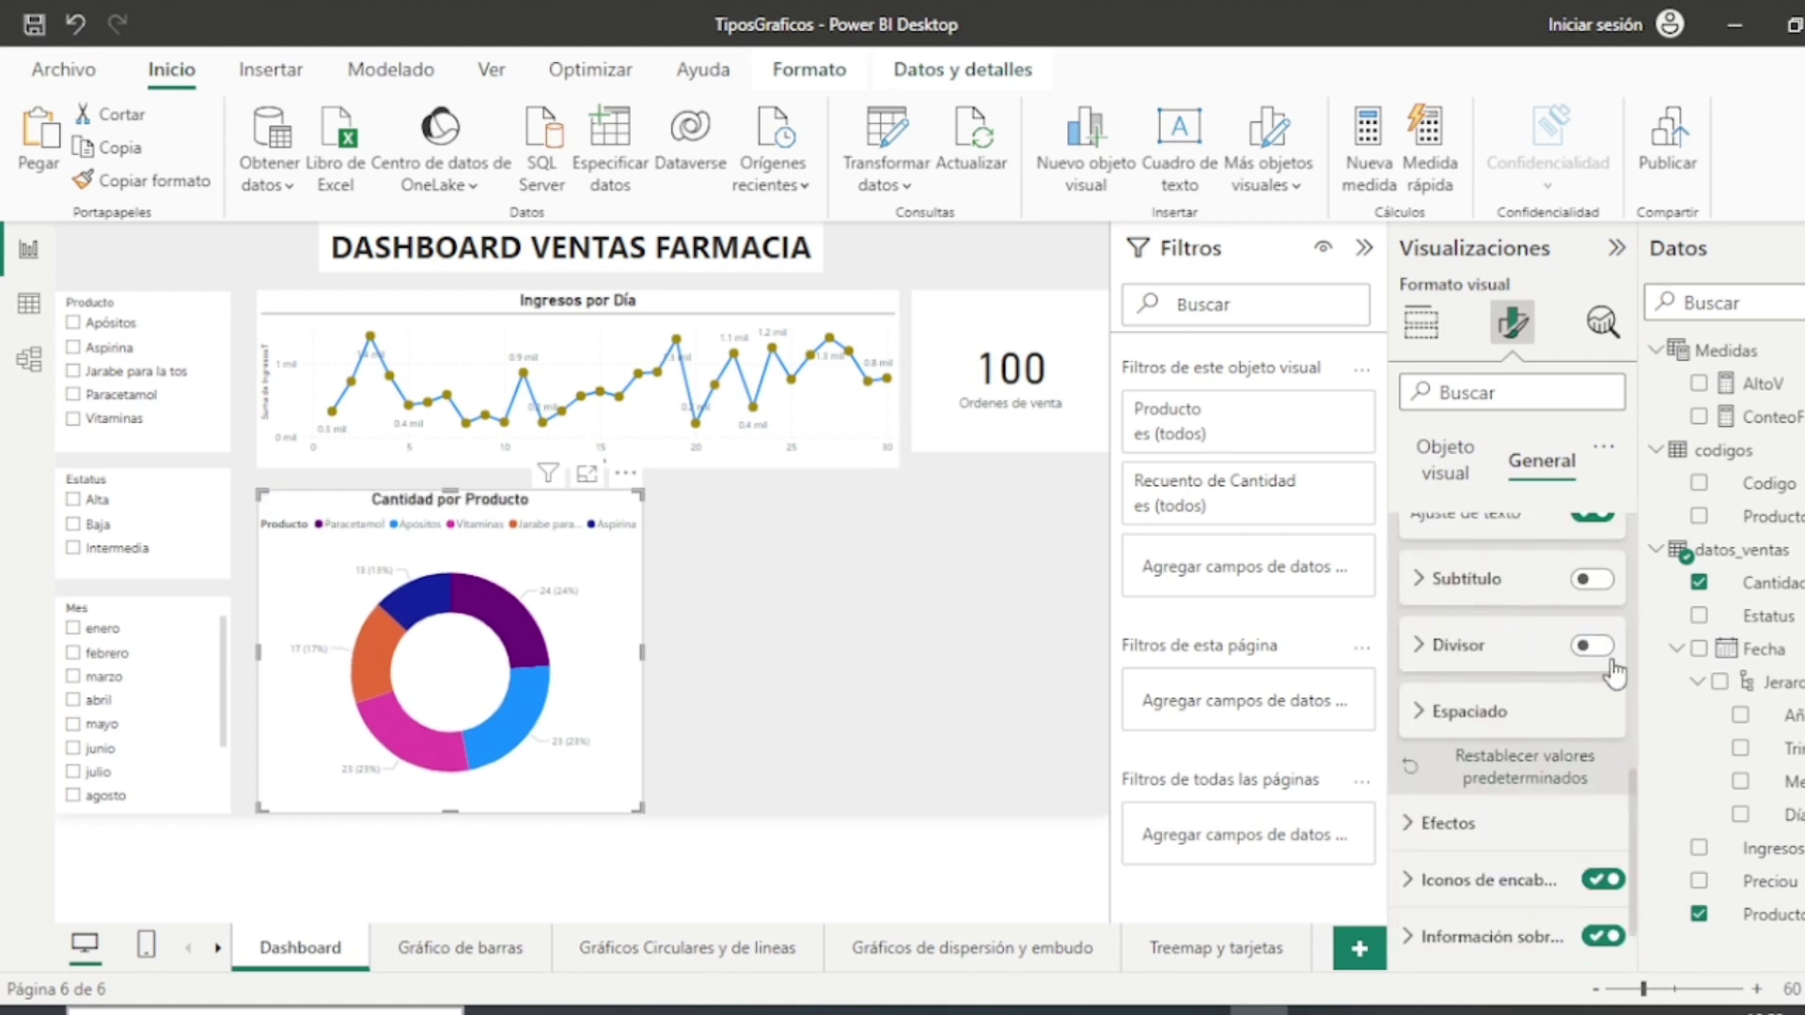
scroll(1579, 805, up, 2)
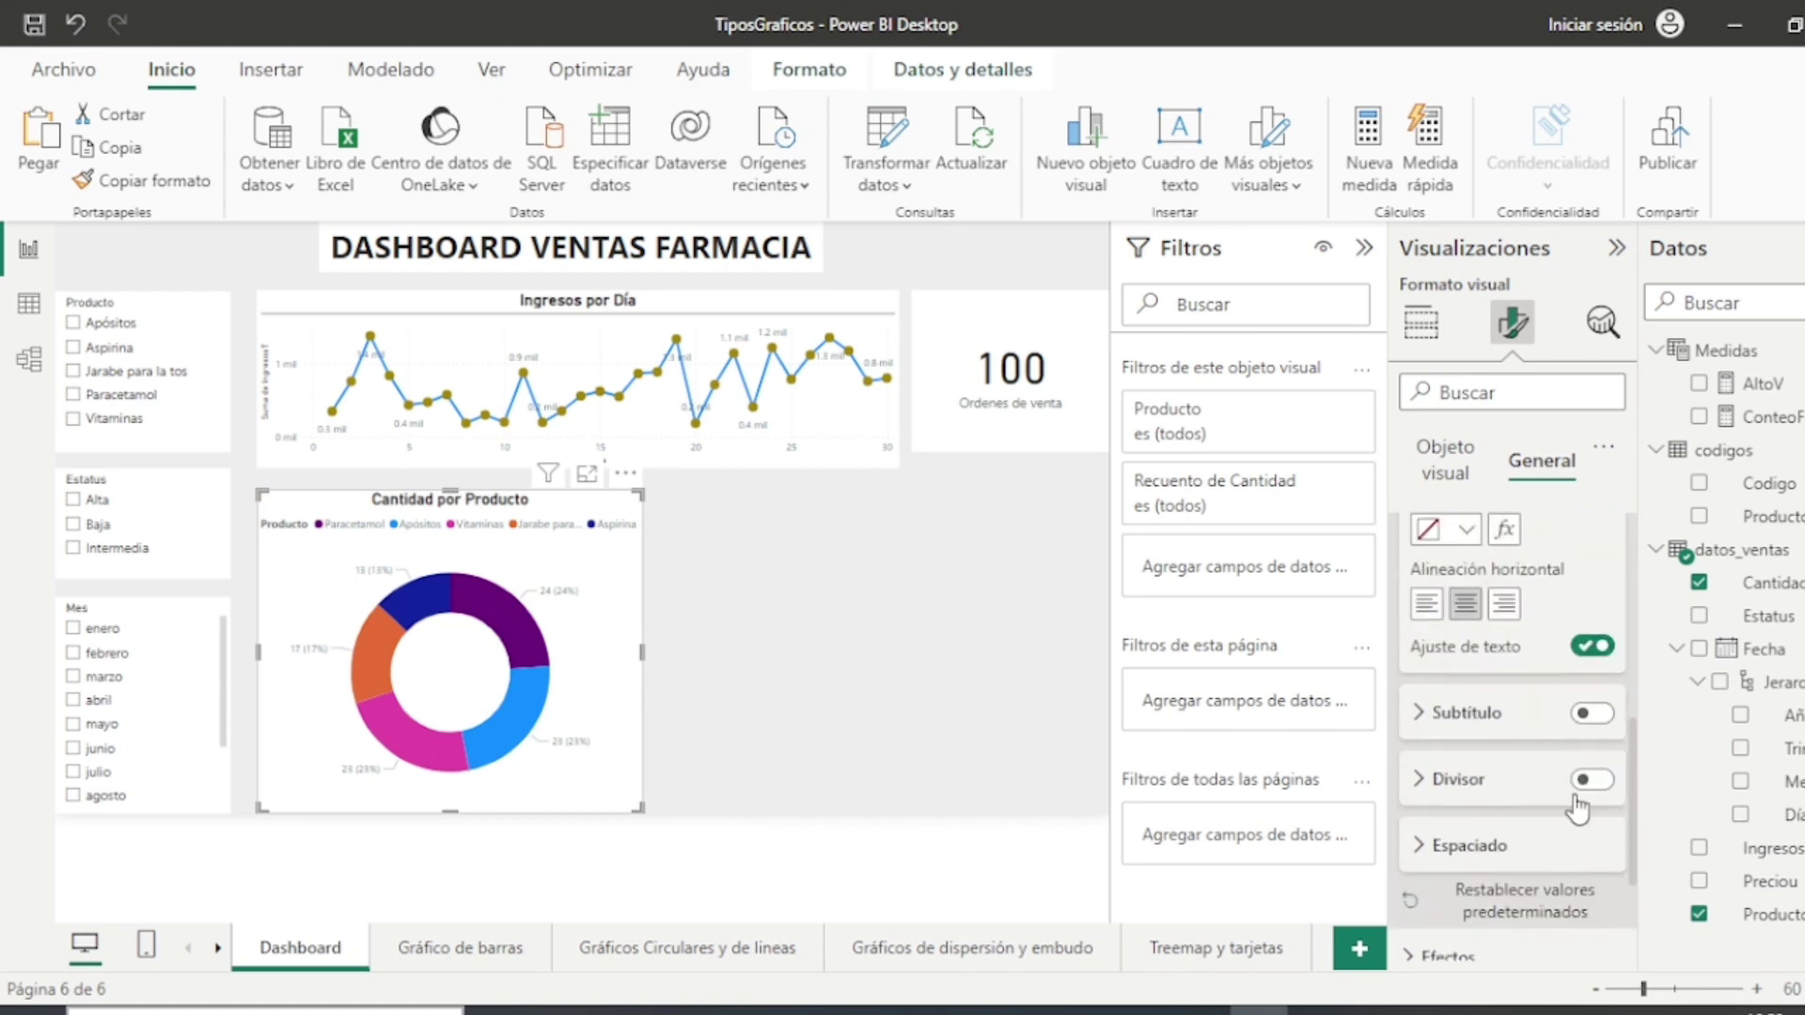
click(1596, 786)
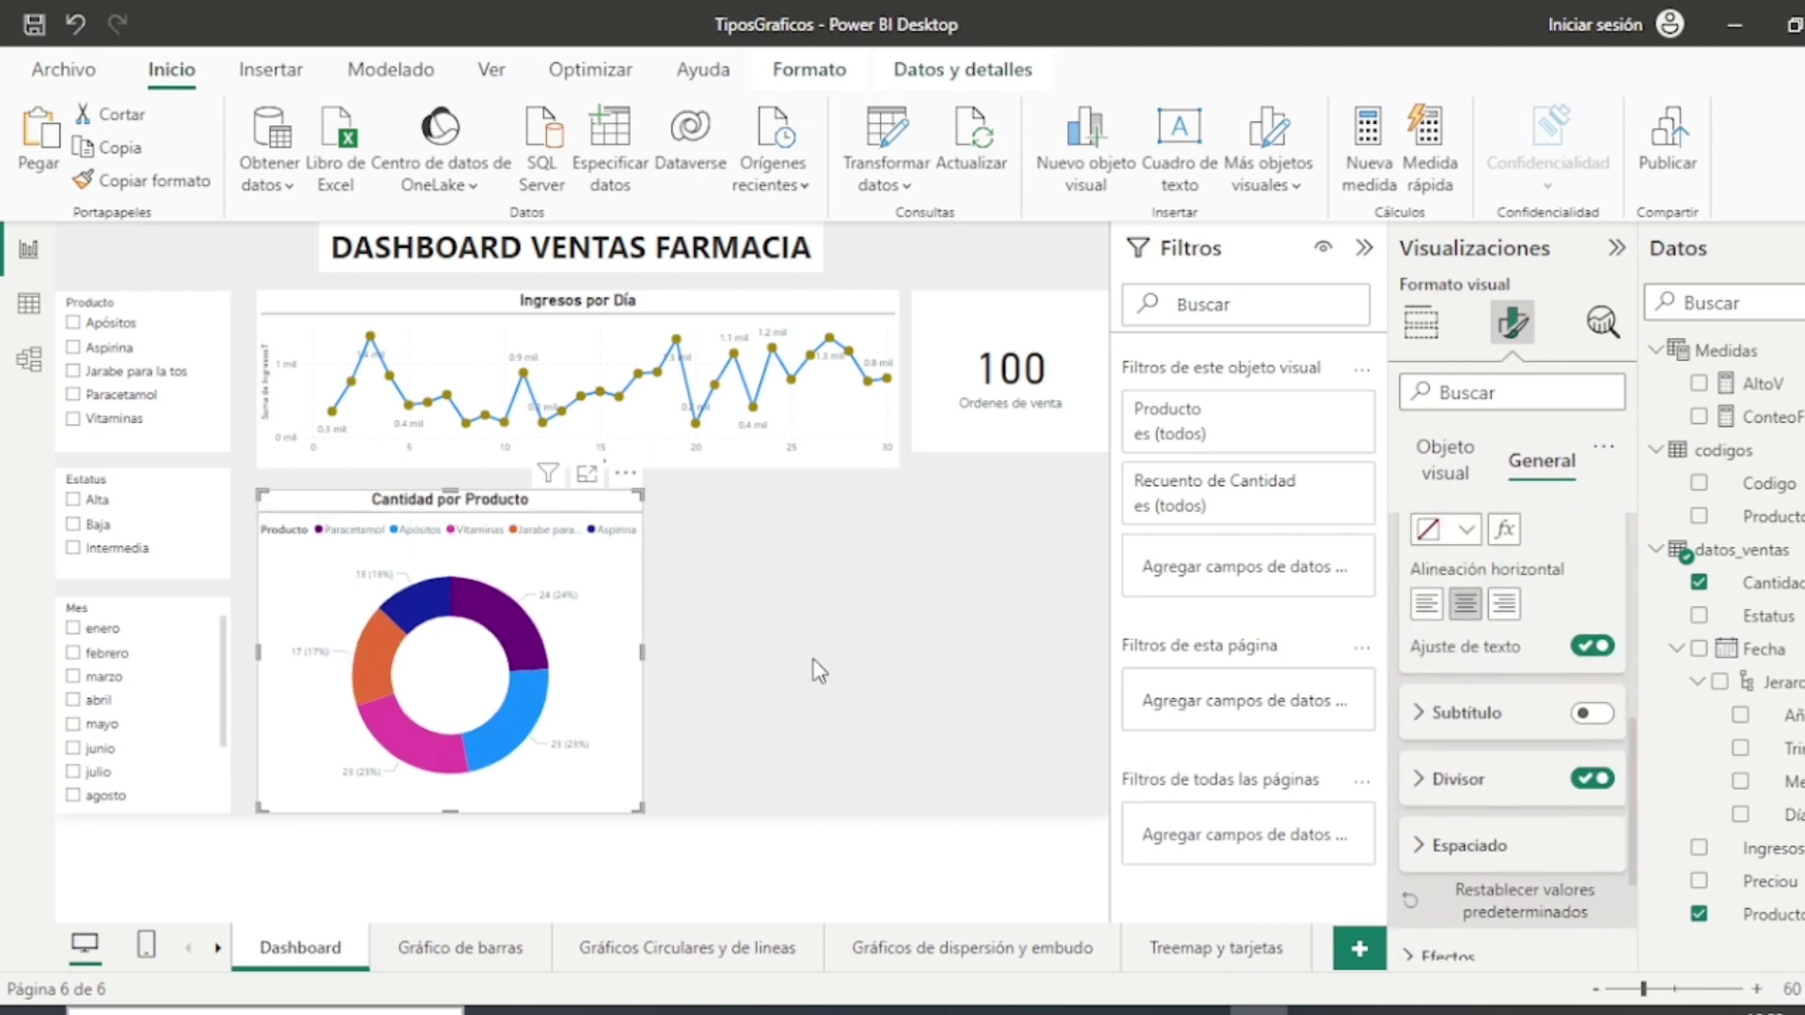
click(775, 746)
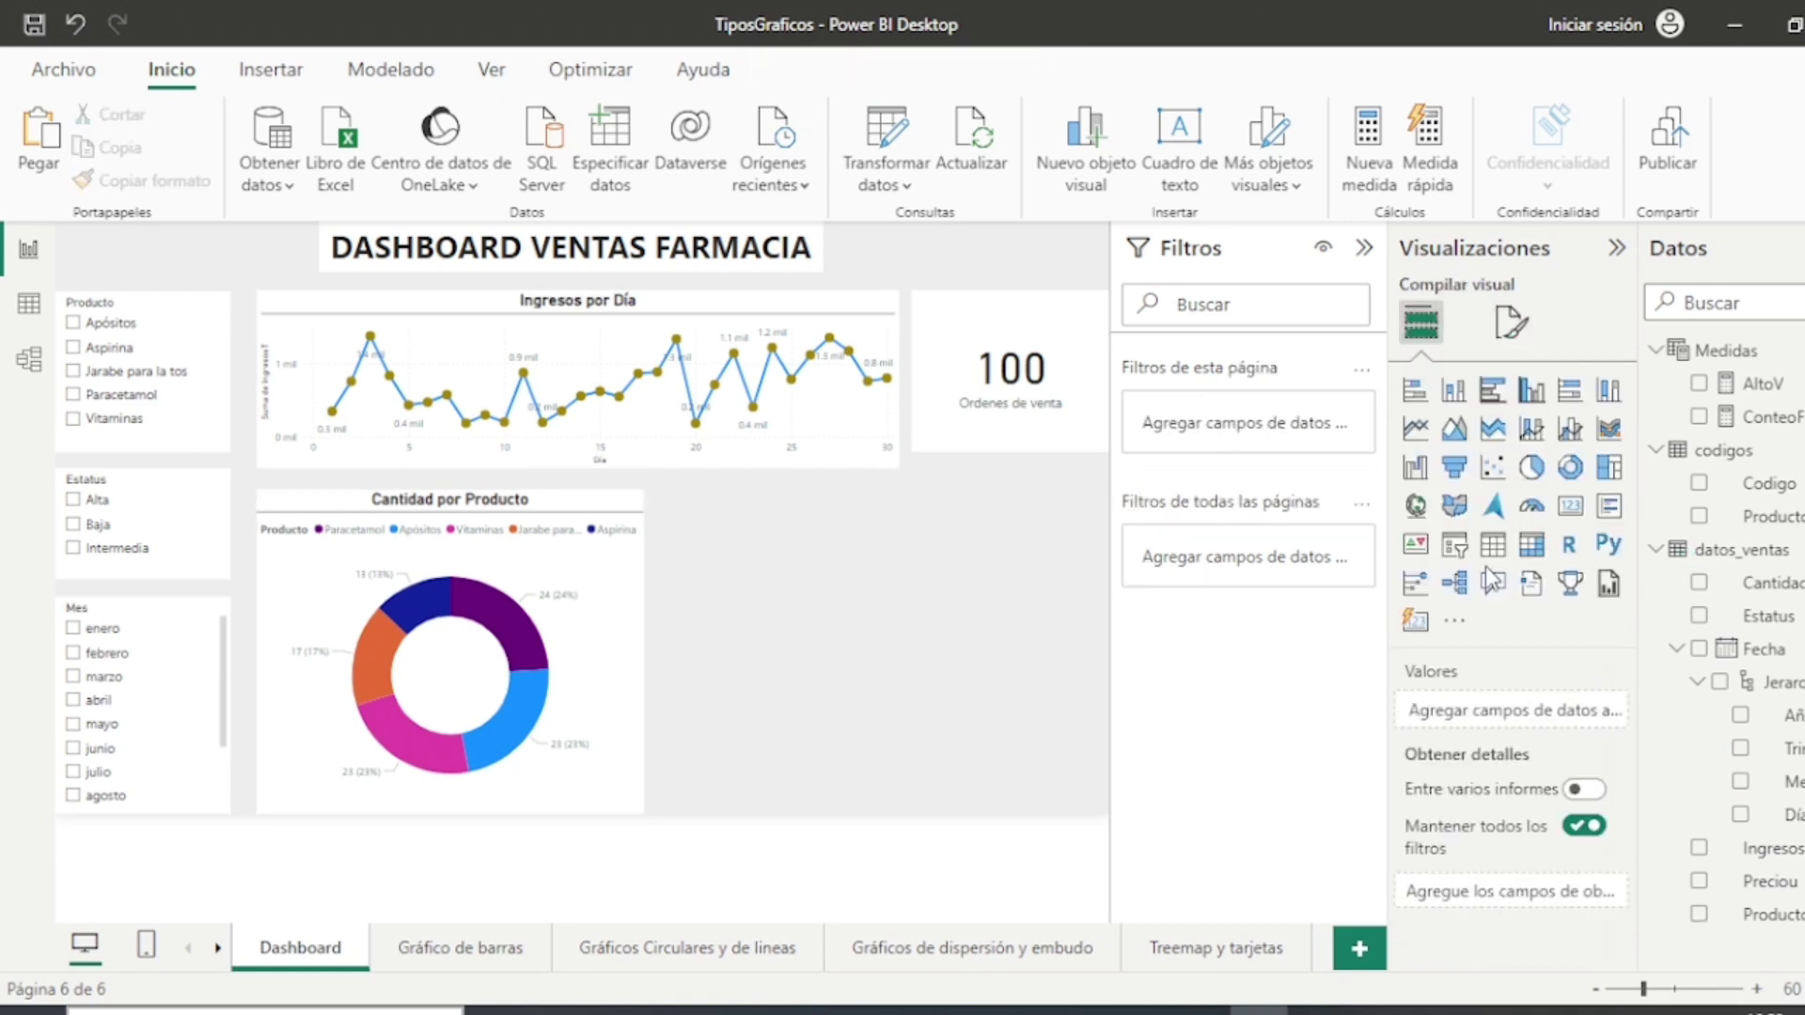
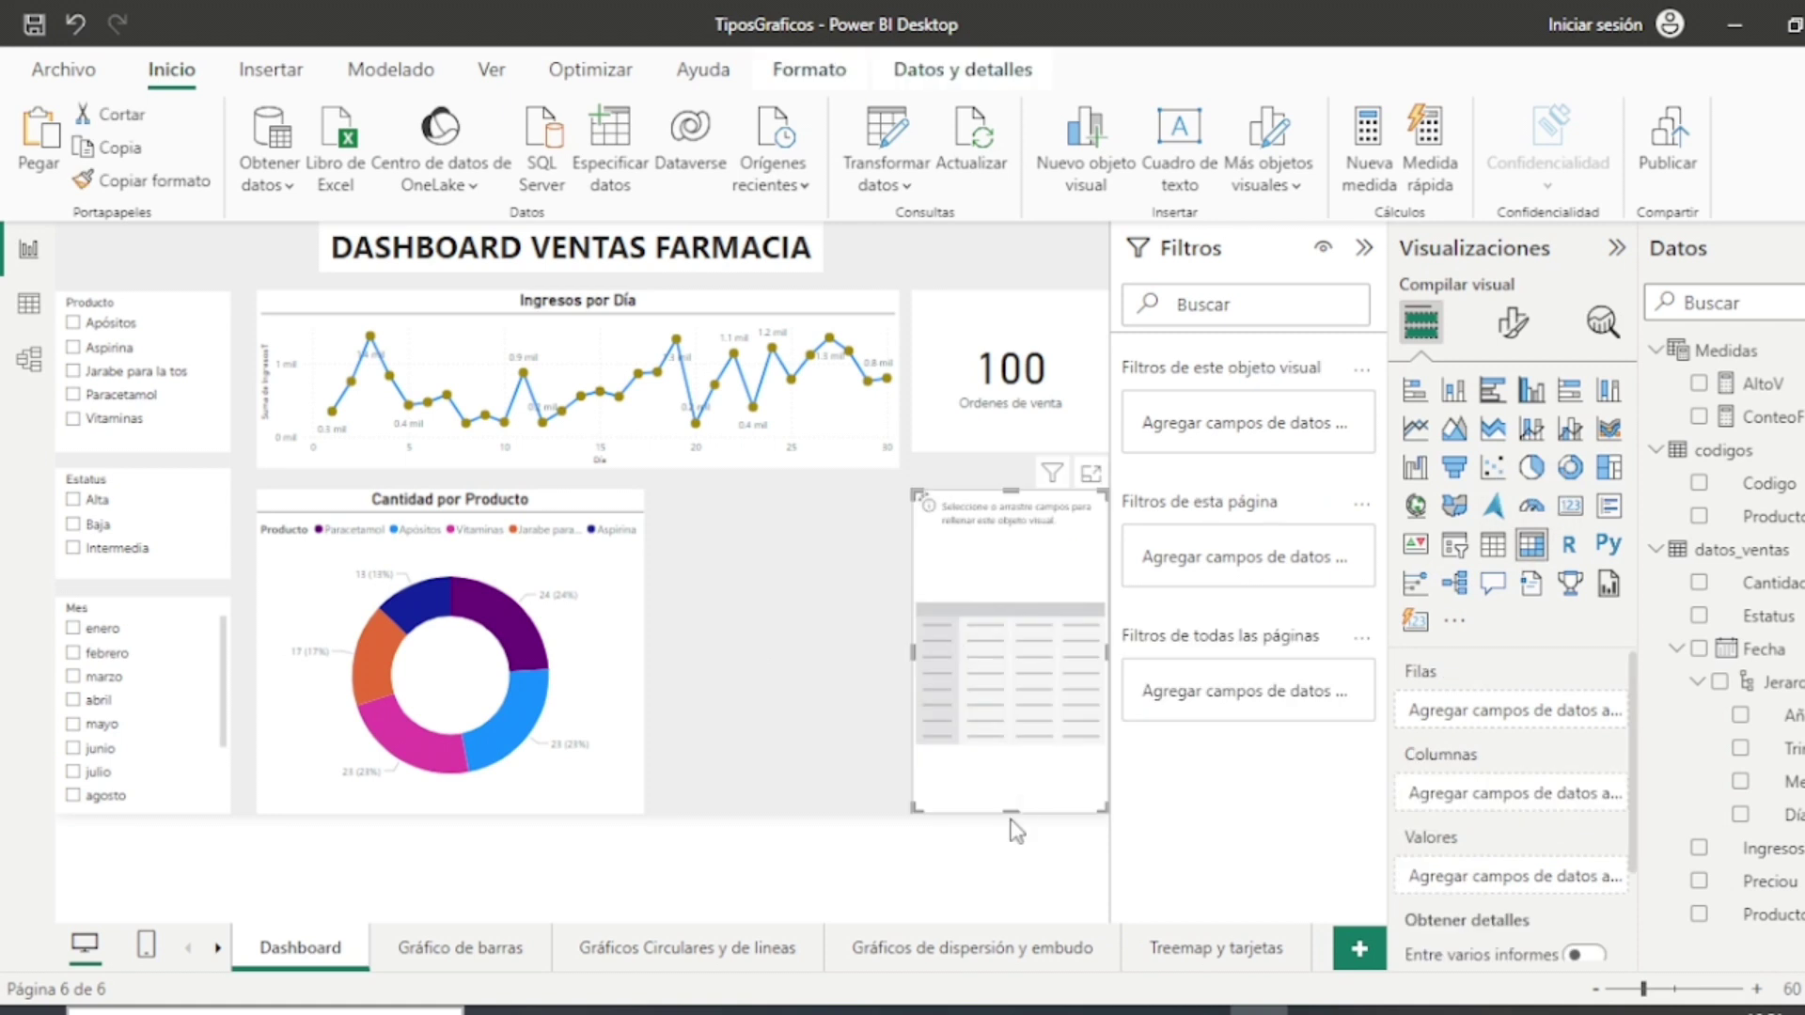
Step: Halve the empty matrix's height, widen it toward the donut chart and place it along the page's bottom edge
drag(1010, 808, 1011, 648)
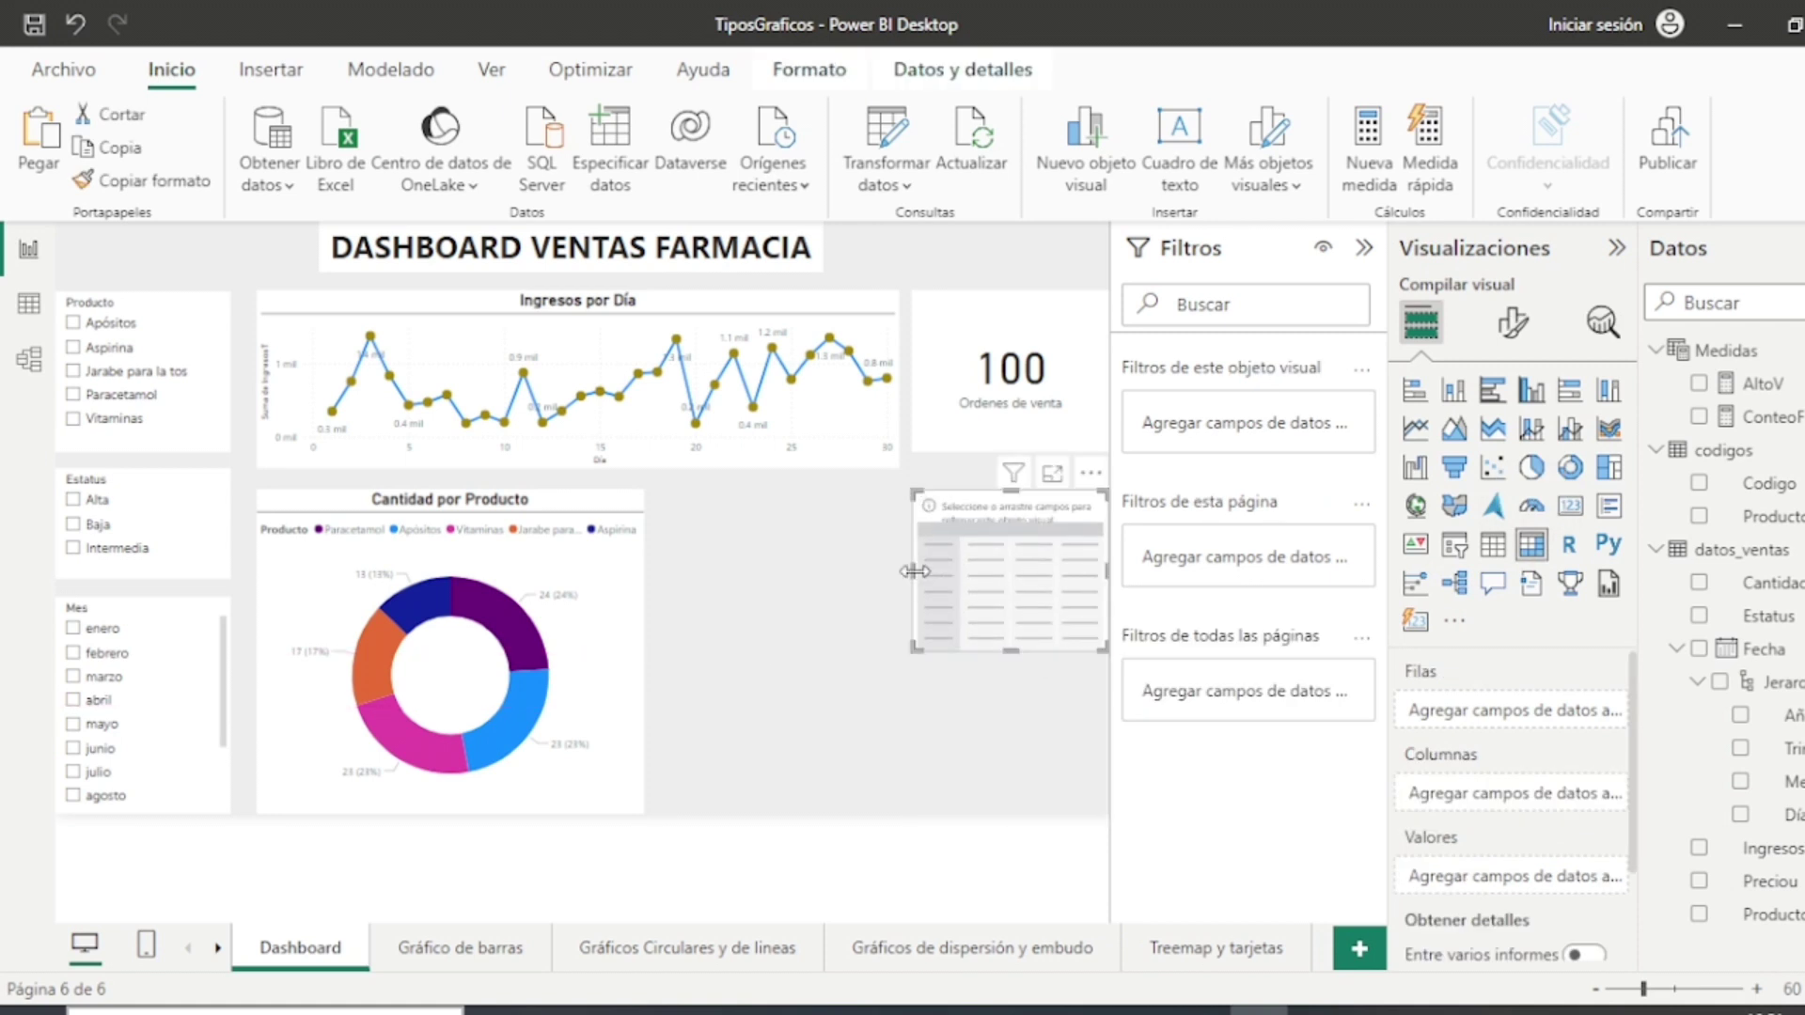
drag(915, 572, 660, 571)
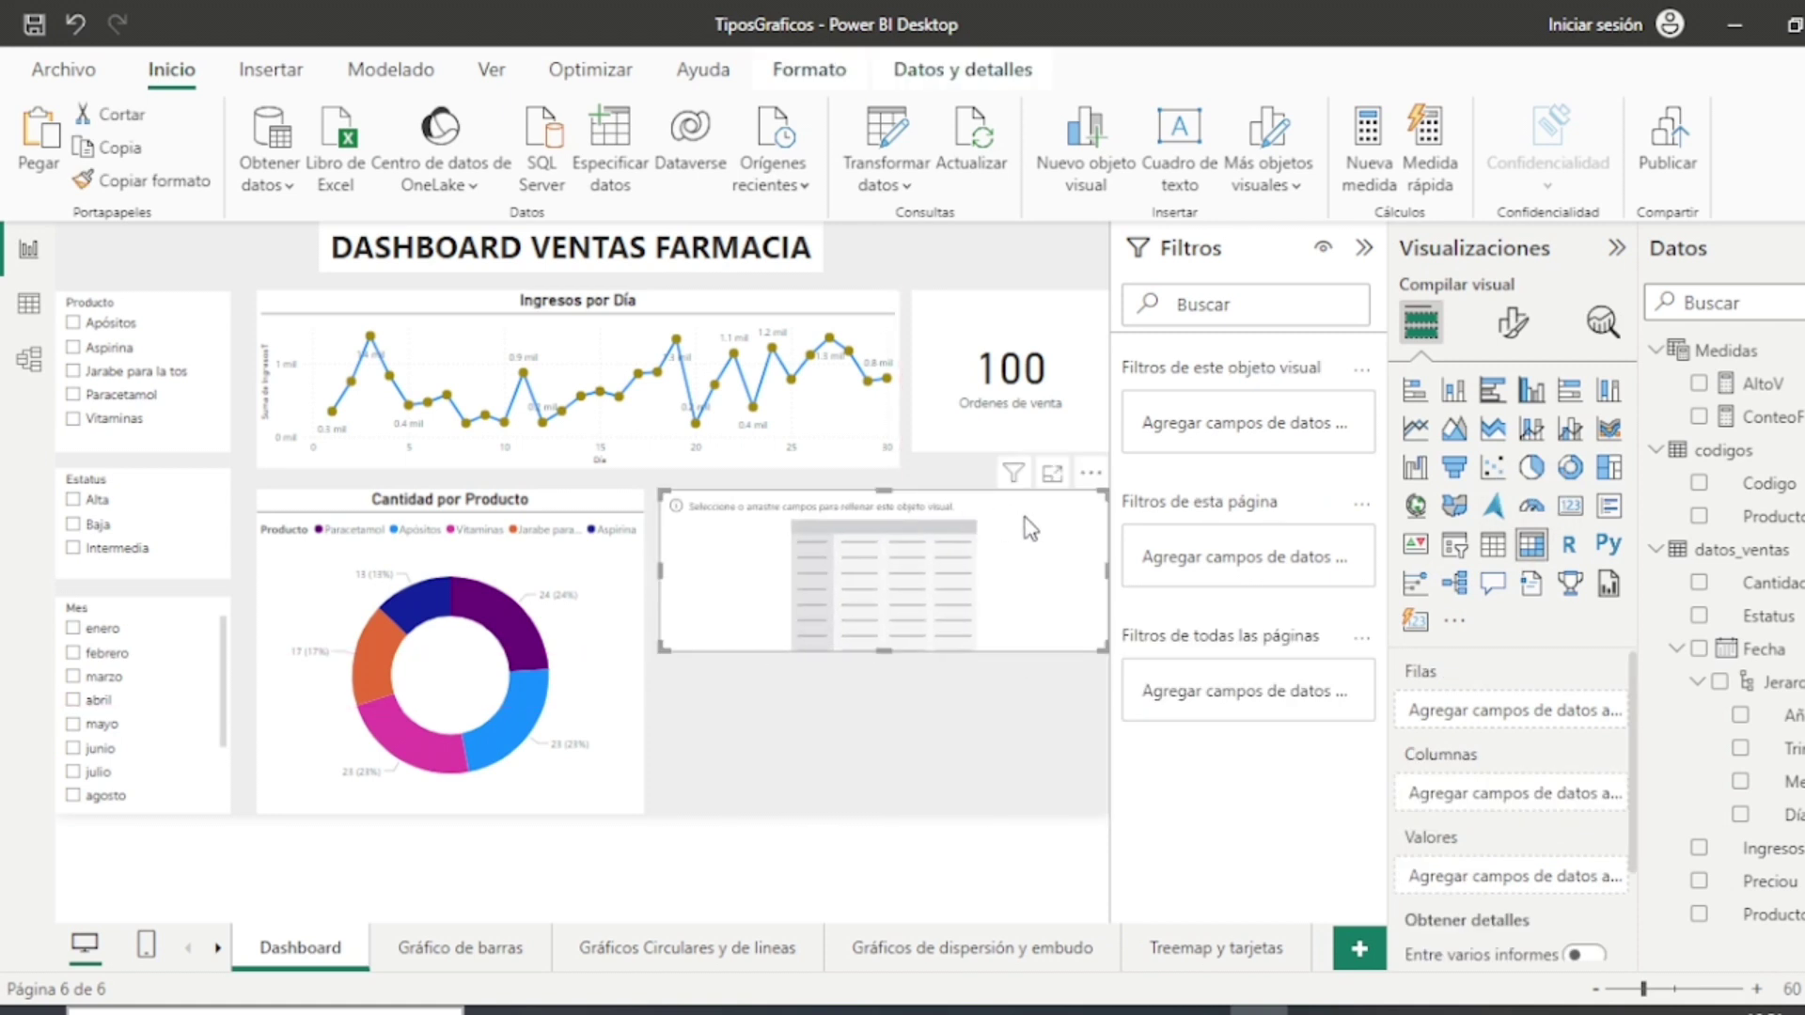
drag(1031, 529, 1026, 691)
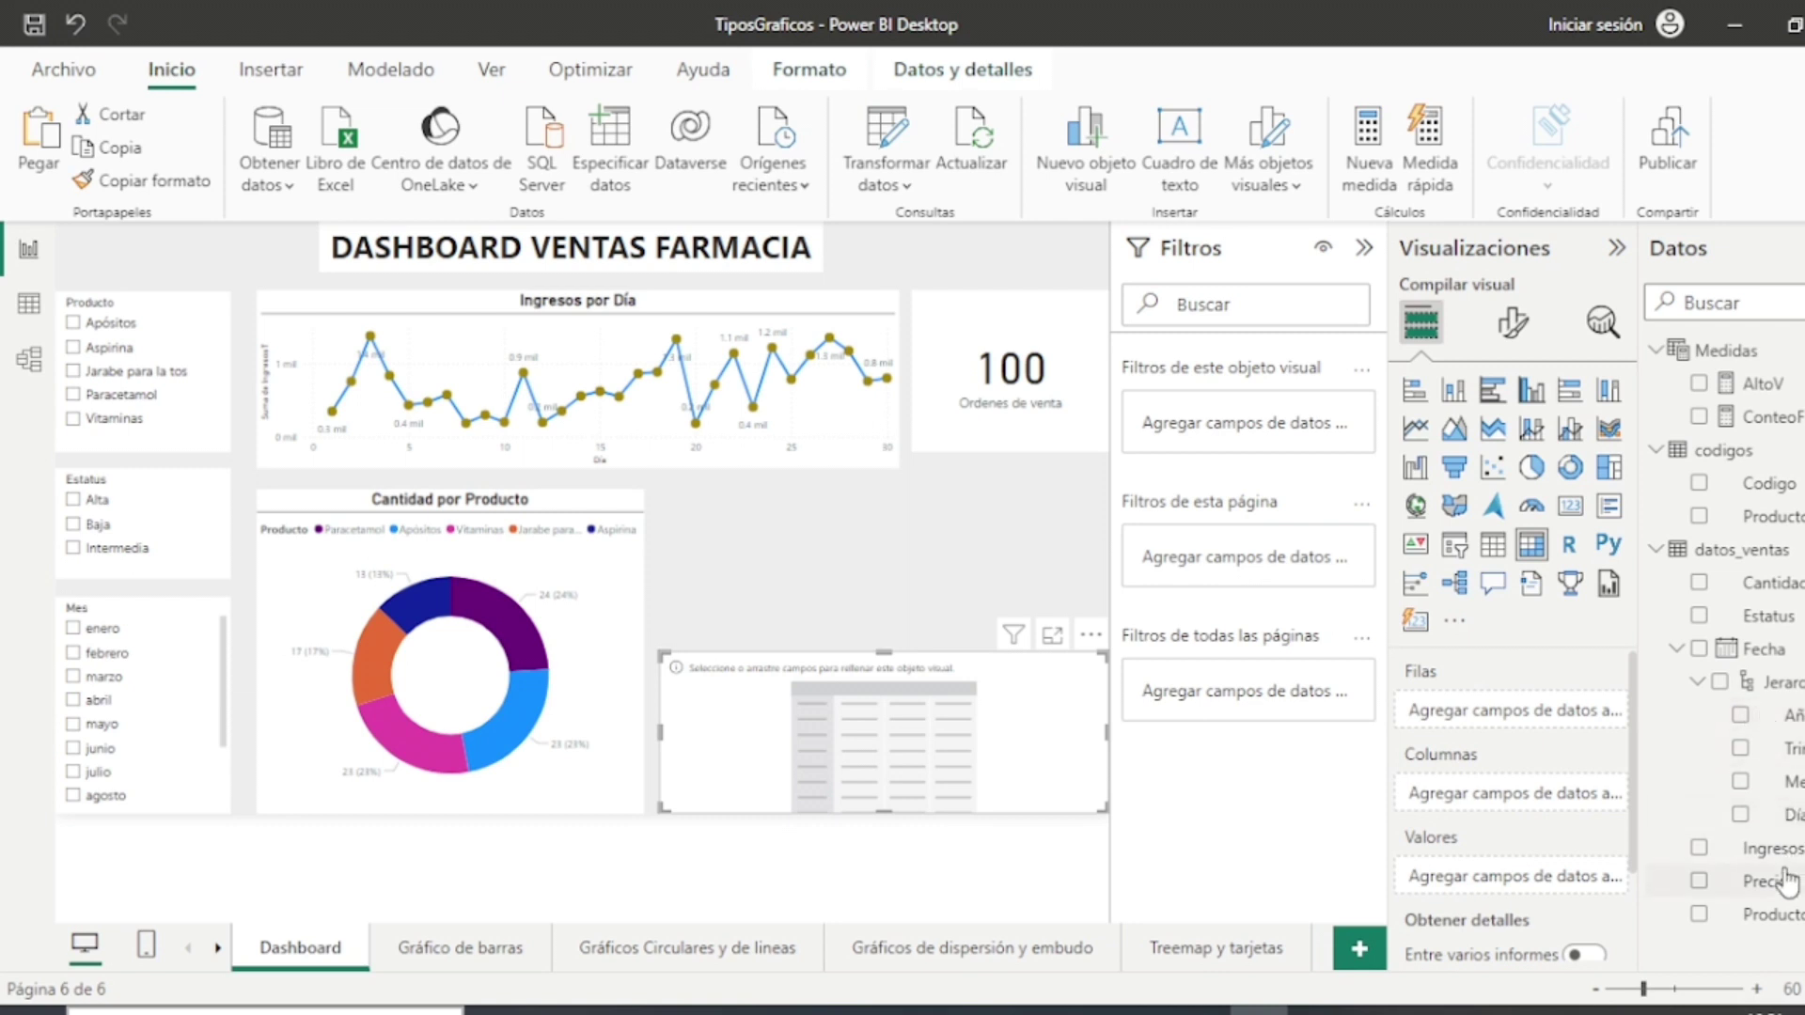
Step: Use Producto as the matrix's rows and Preciou as its values, aggregated as Suma
drag(1760, 914, 1494, 715)
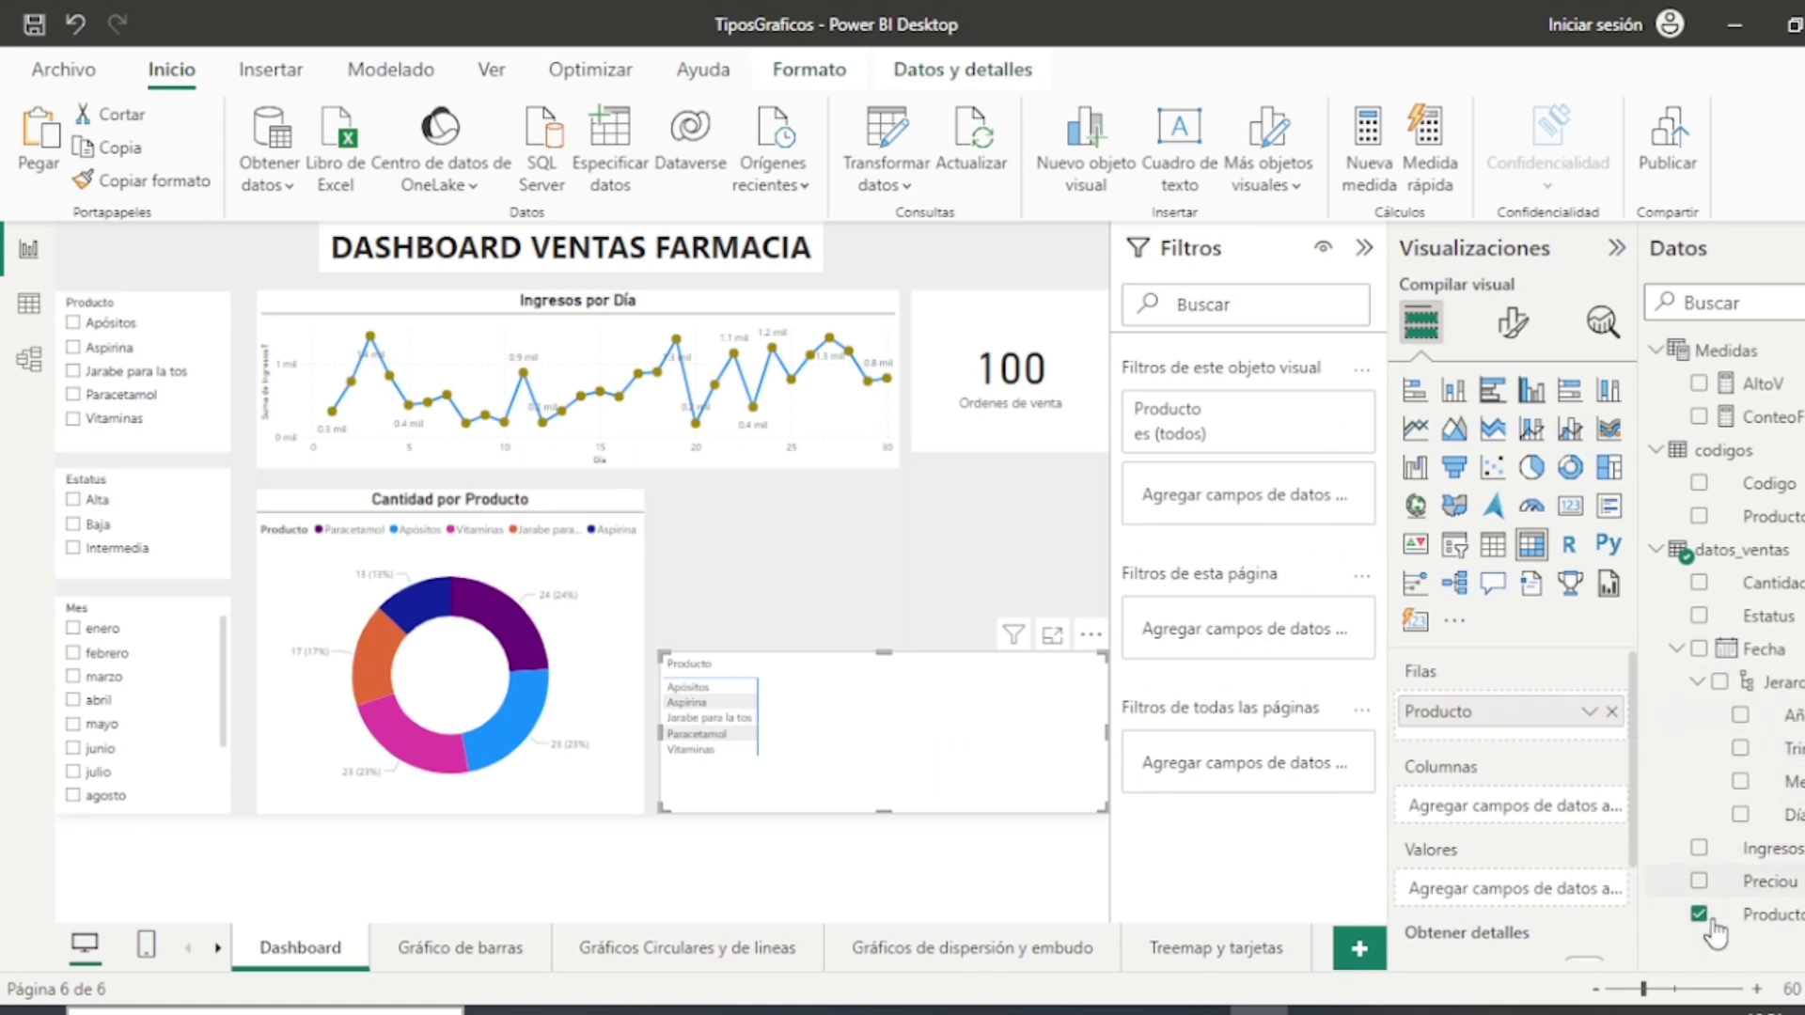
drag(1739, 880, 1506, 814)
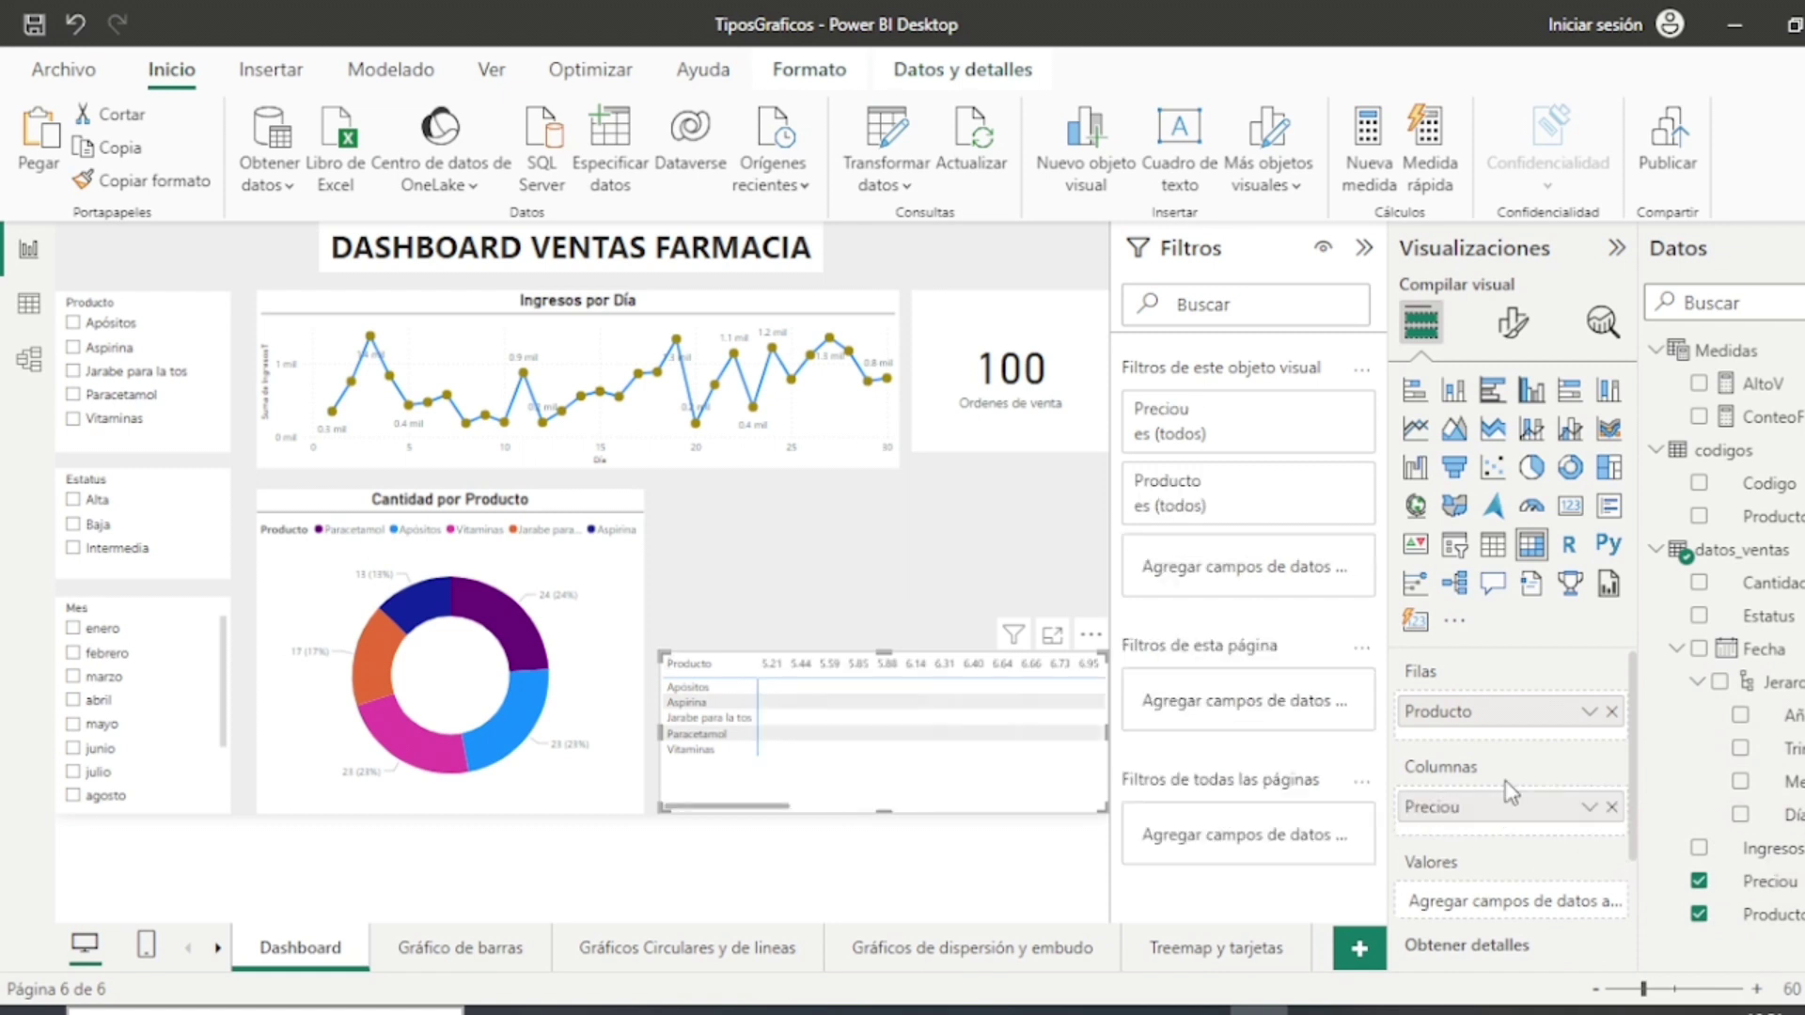
drag(1491, 794, 1497, 863)
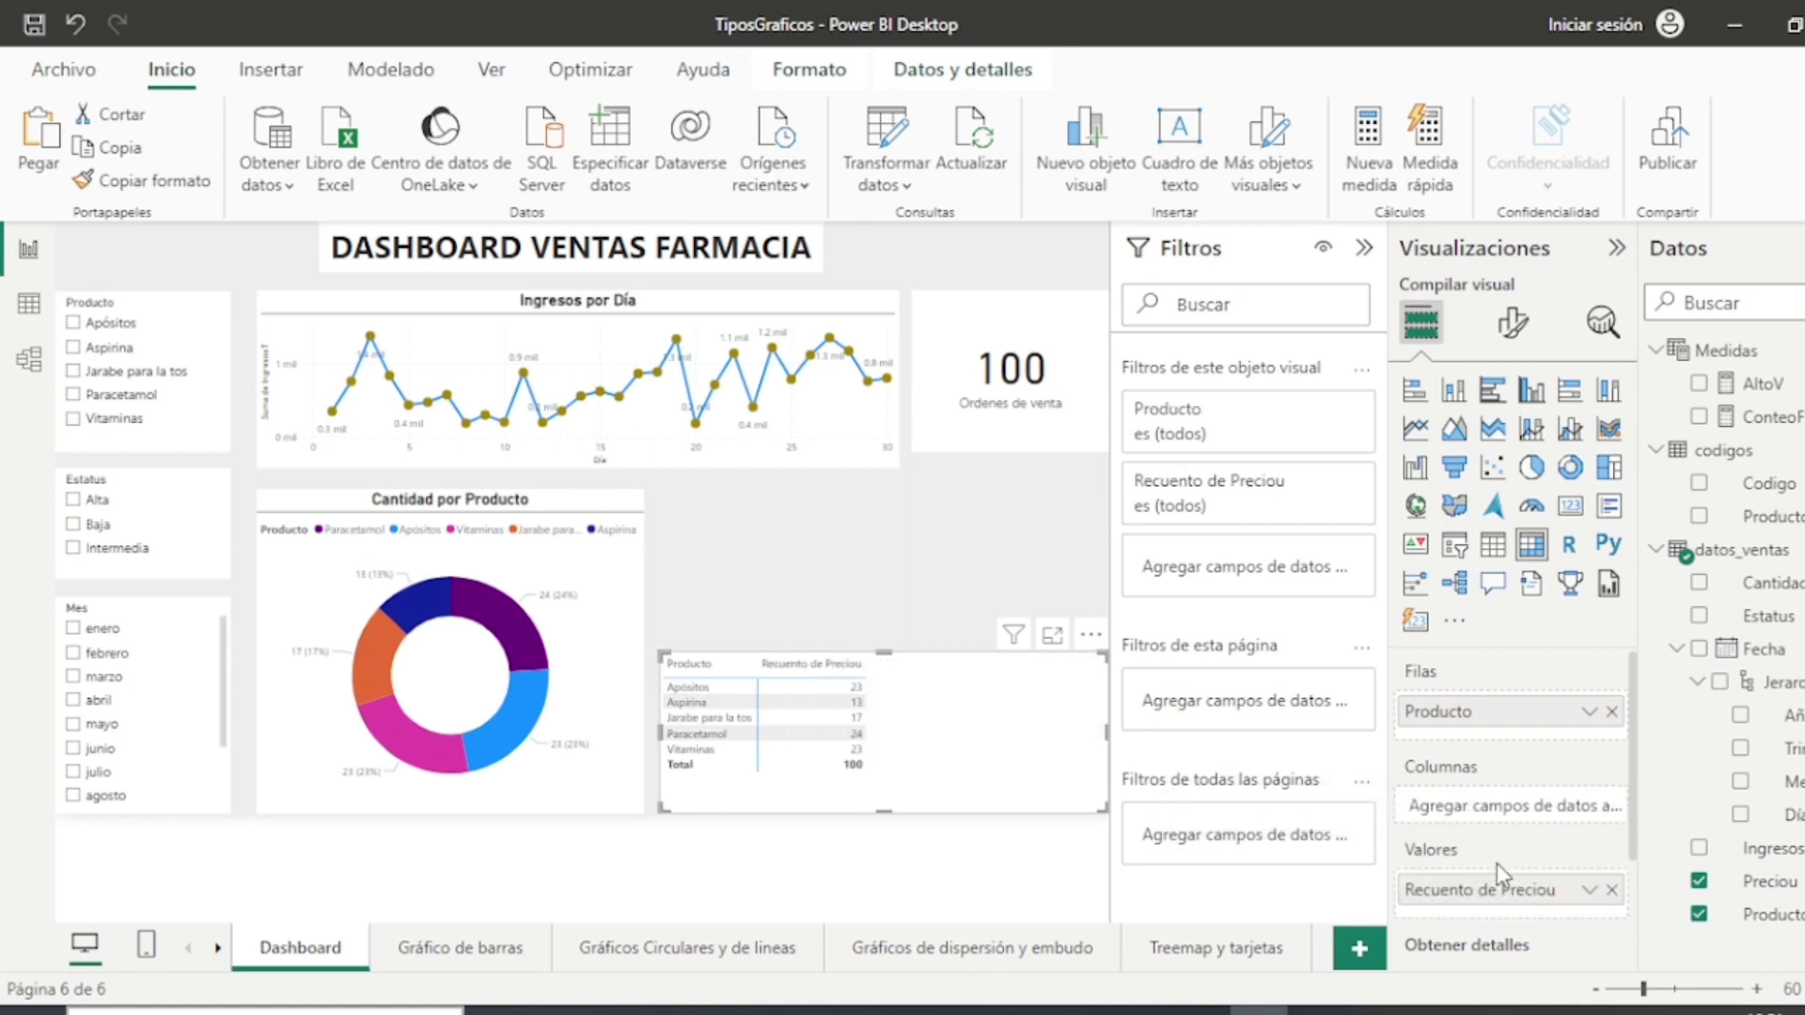
click(1588, 890)
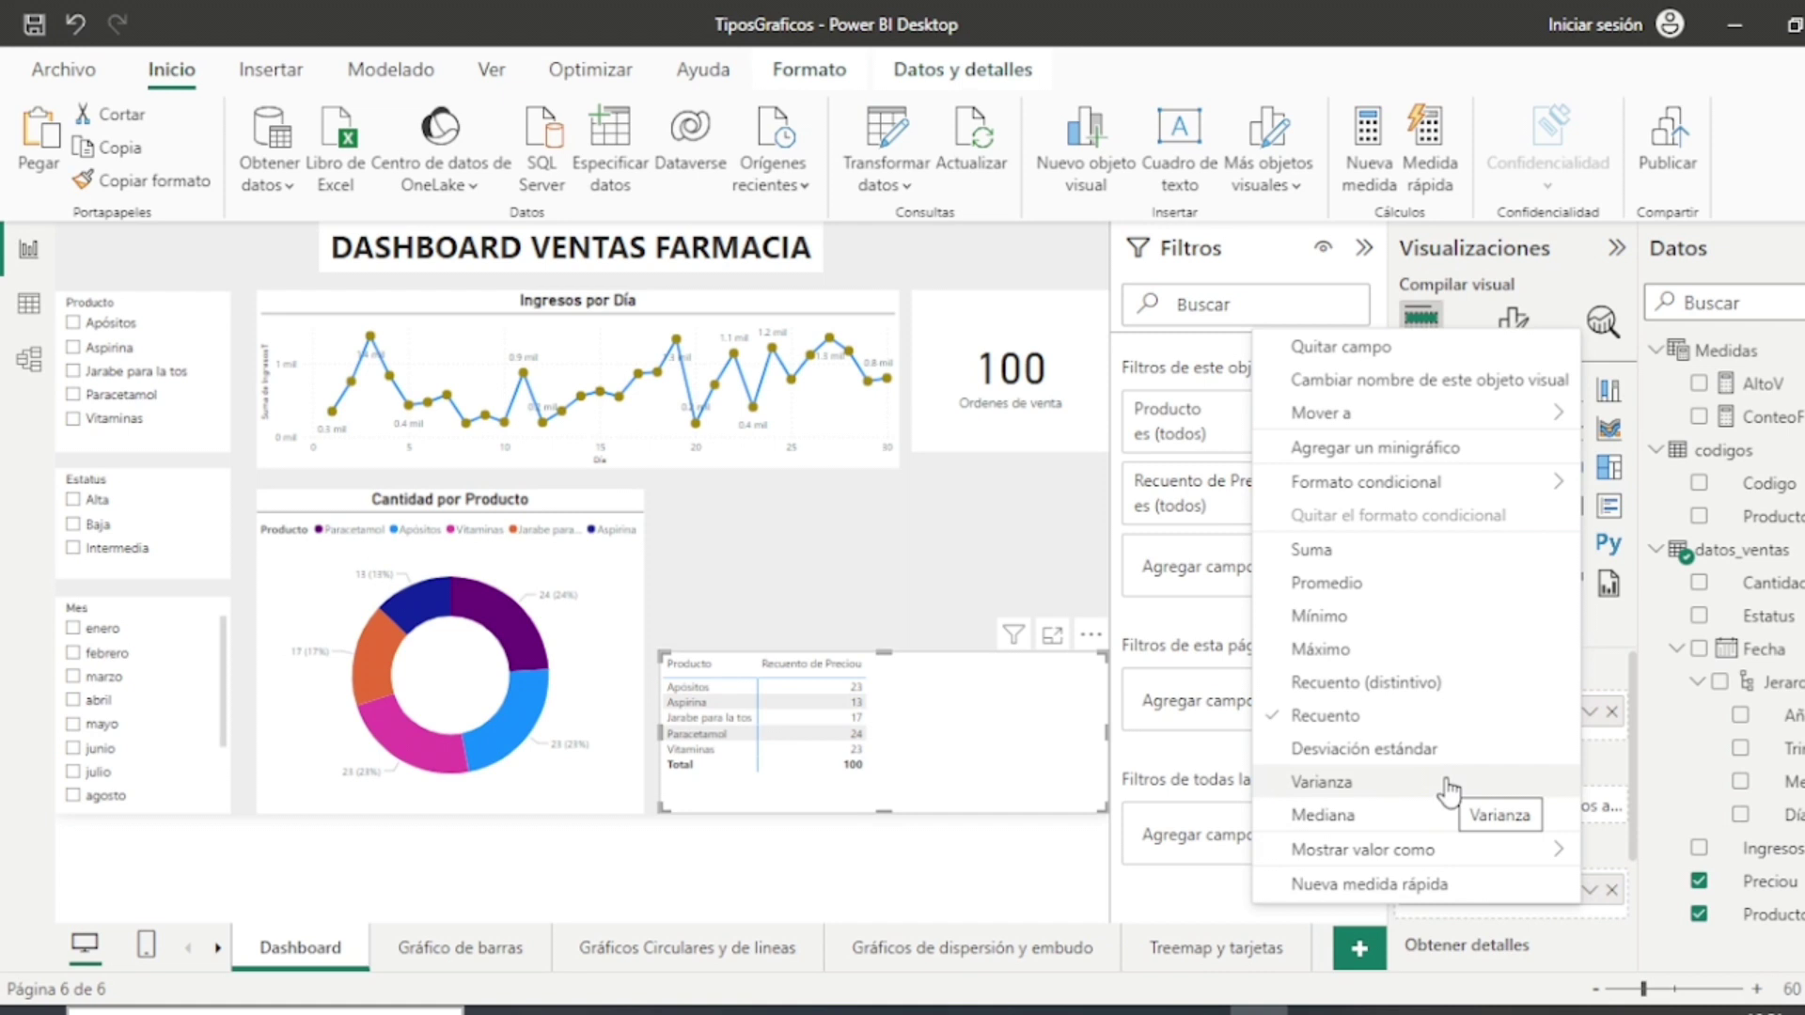
mouse_move(1466, 851)
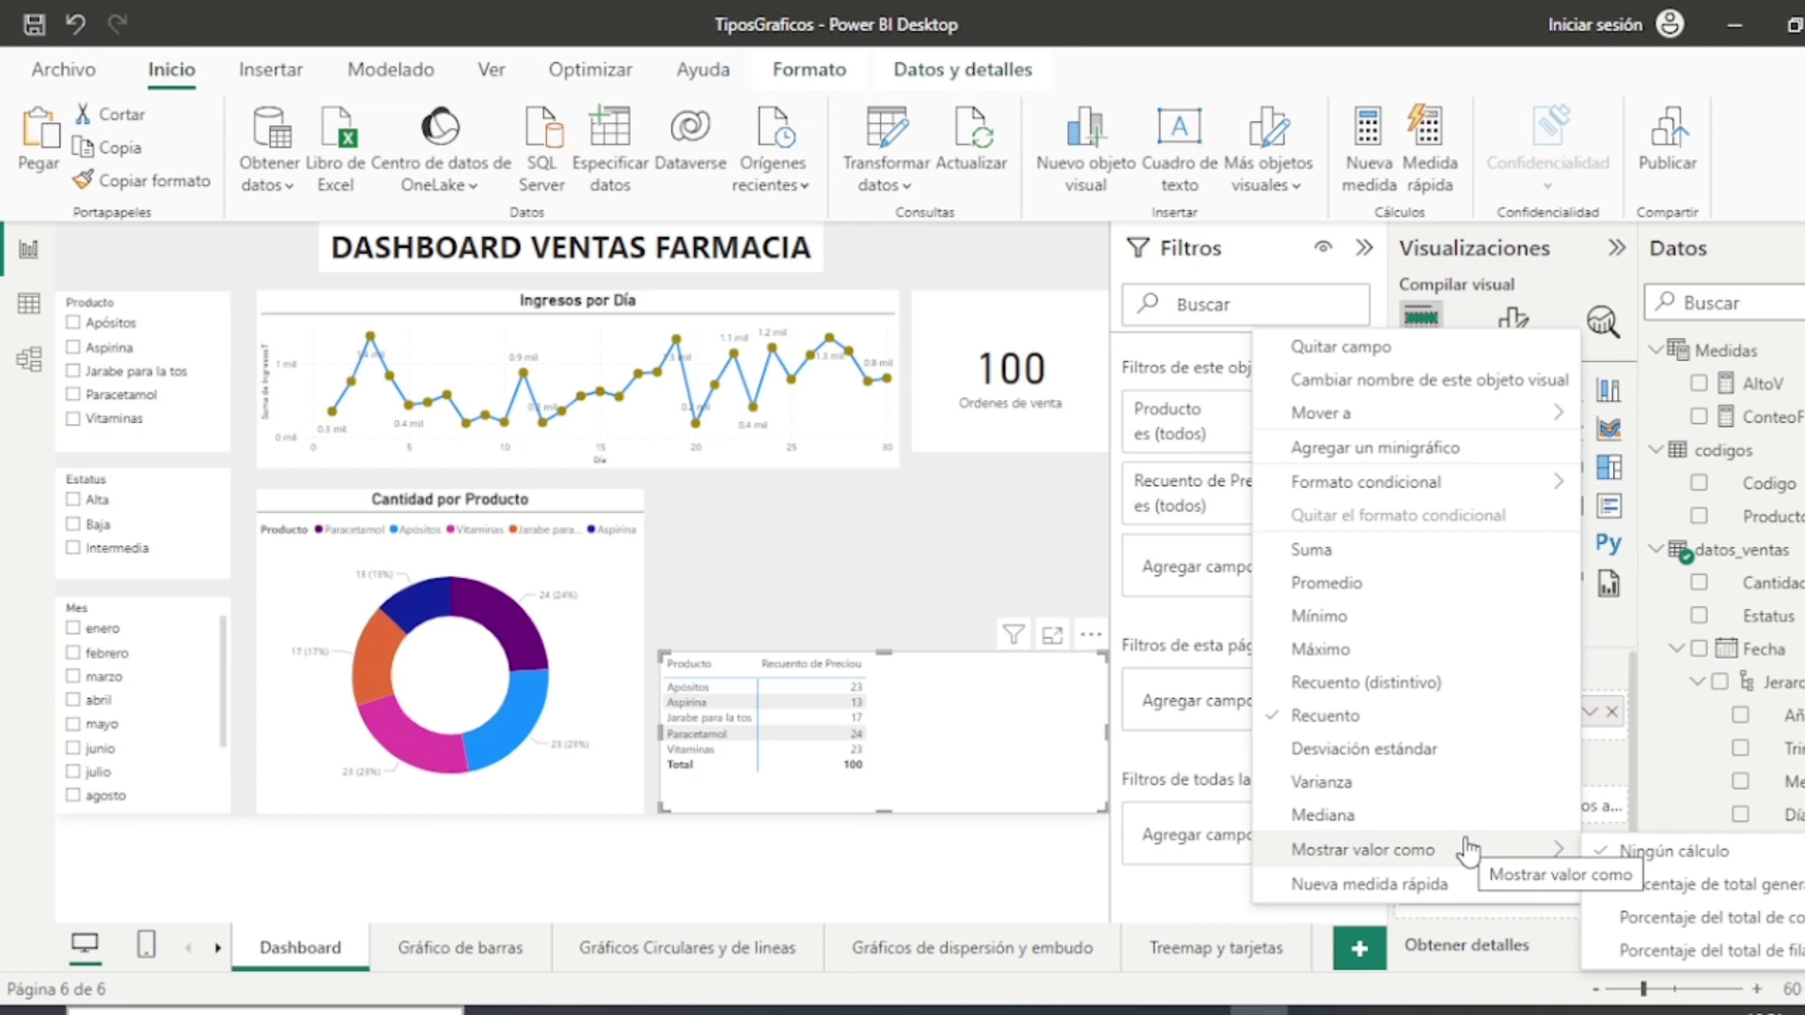
click(1339, 555)
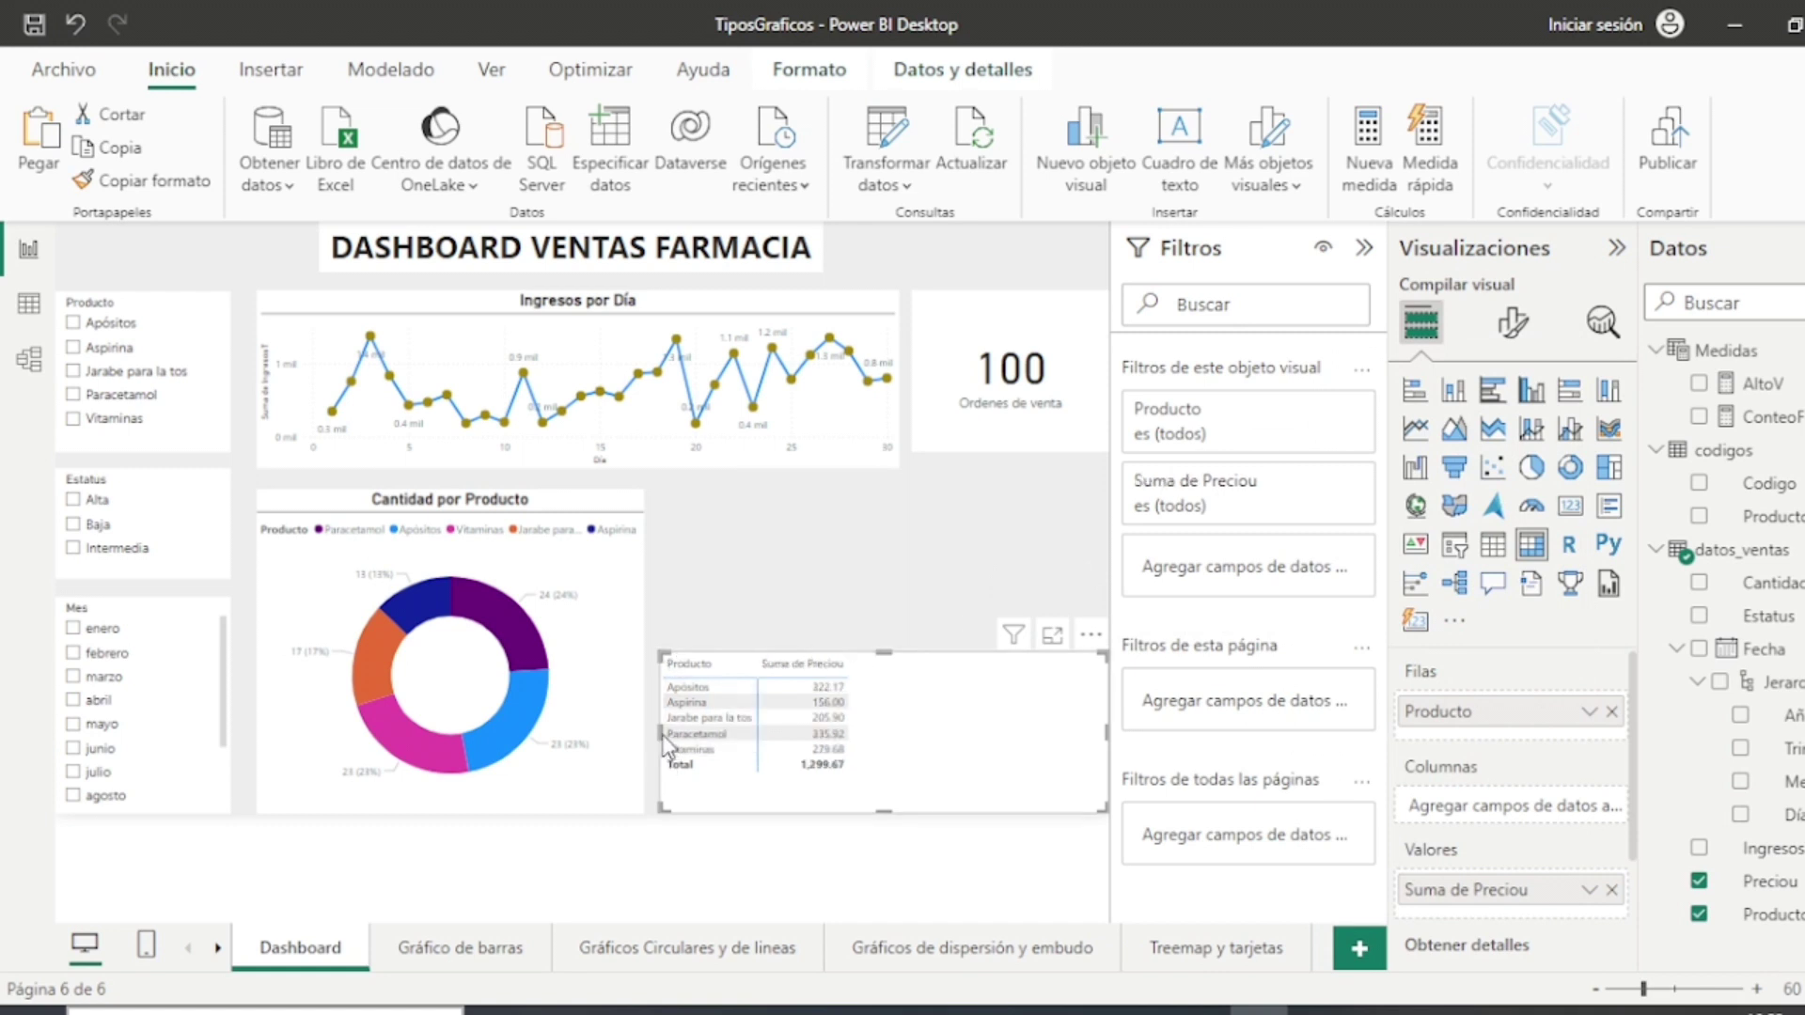
Step: Narrow the matrix to align its left edge with the sales-order card, with its lower edge at the page's bottom
drag(687, 739, 912, 680)
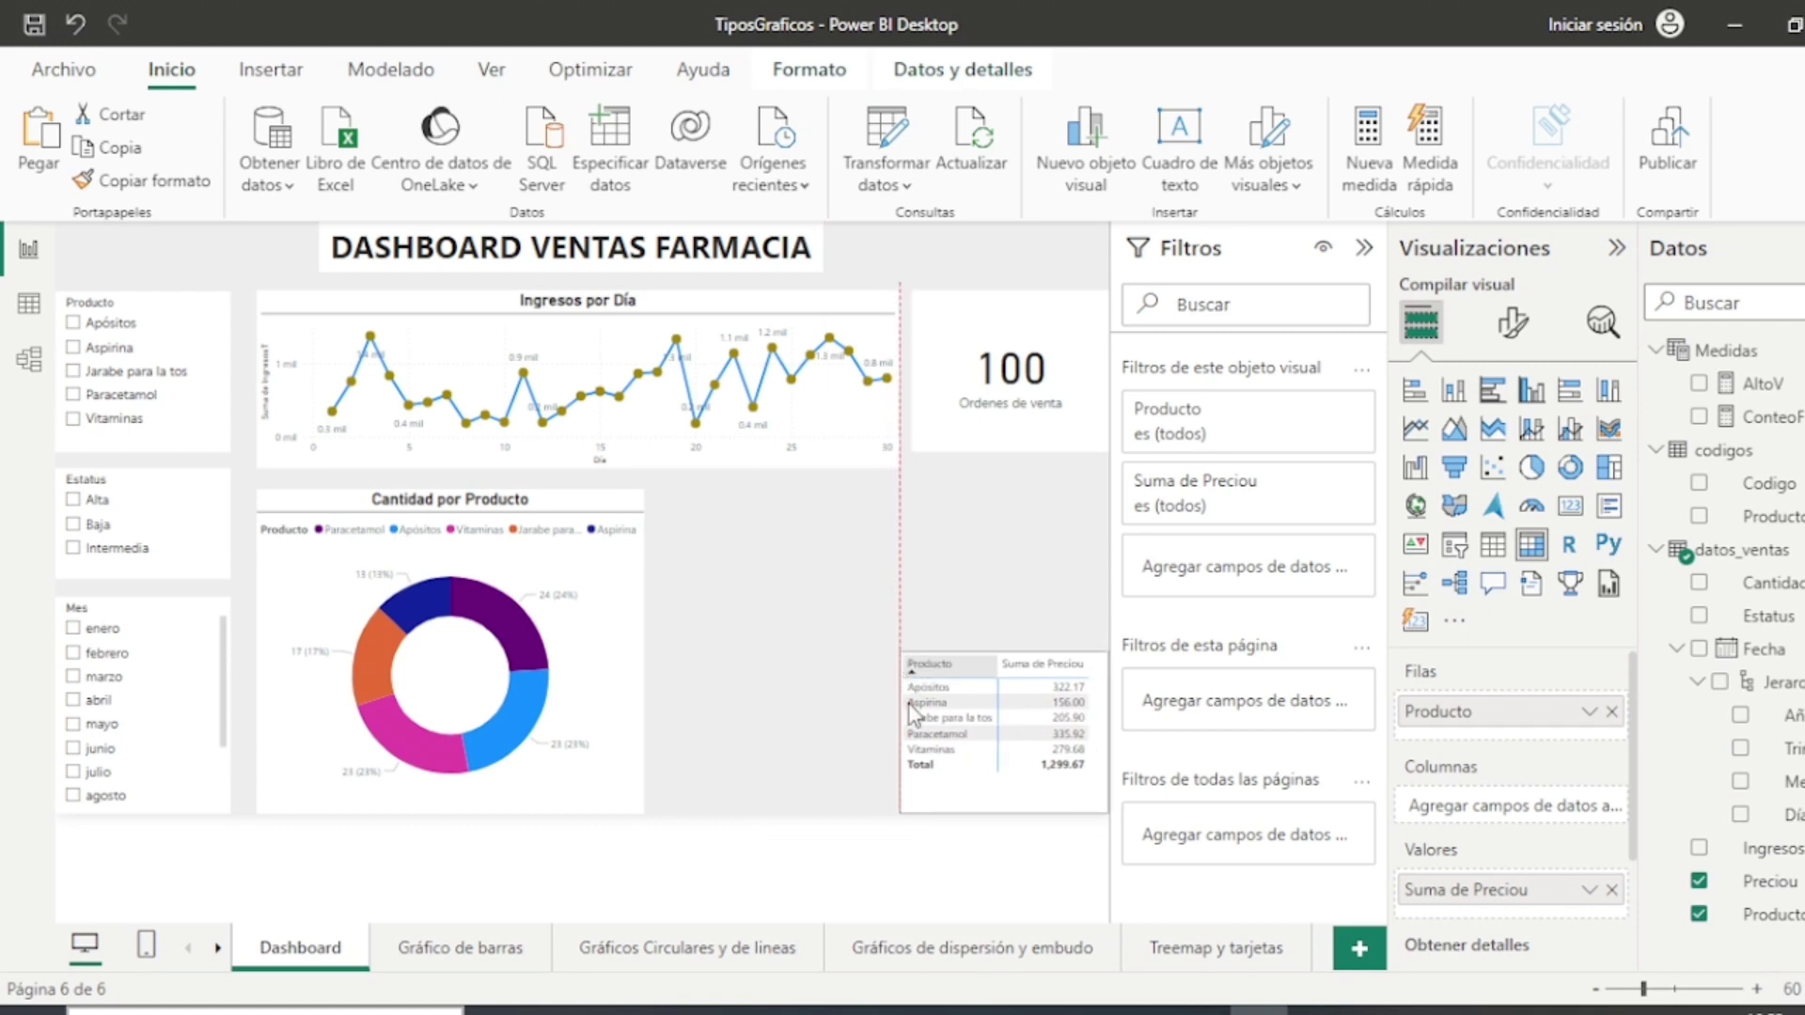
drag(1006, 808, 1013, 785)
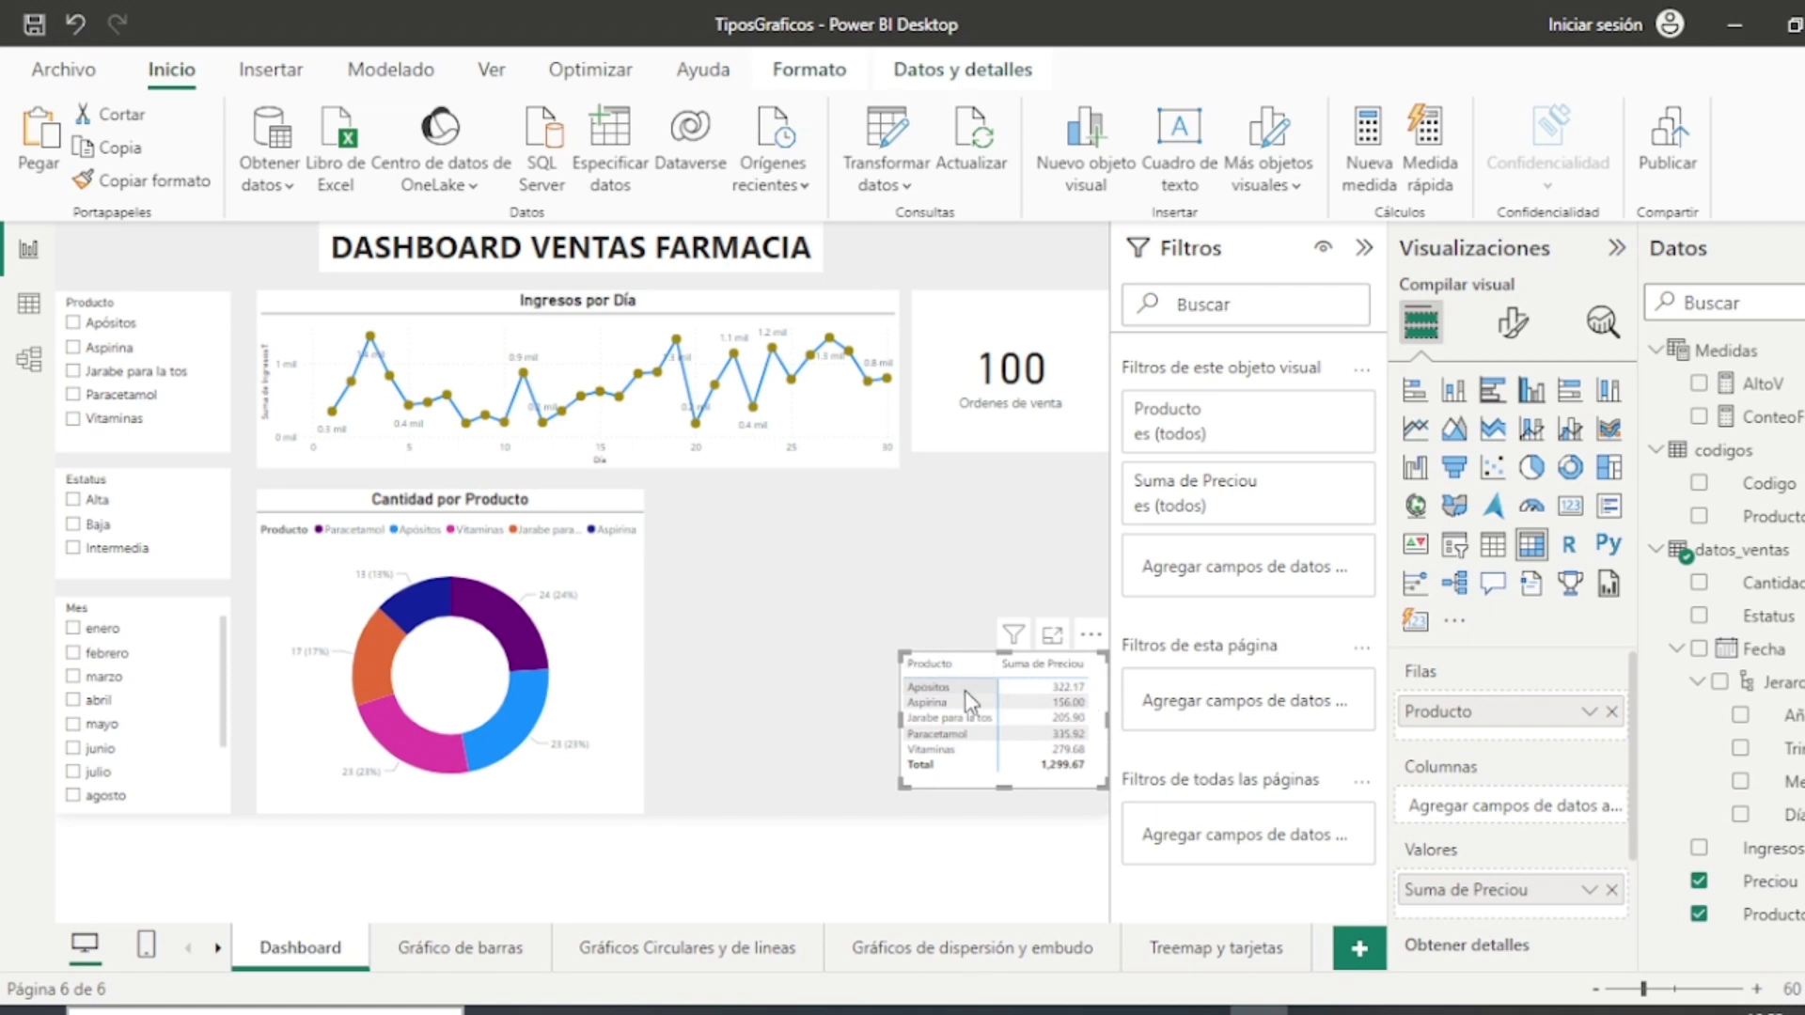
drag(902, 788, 915, 833)
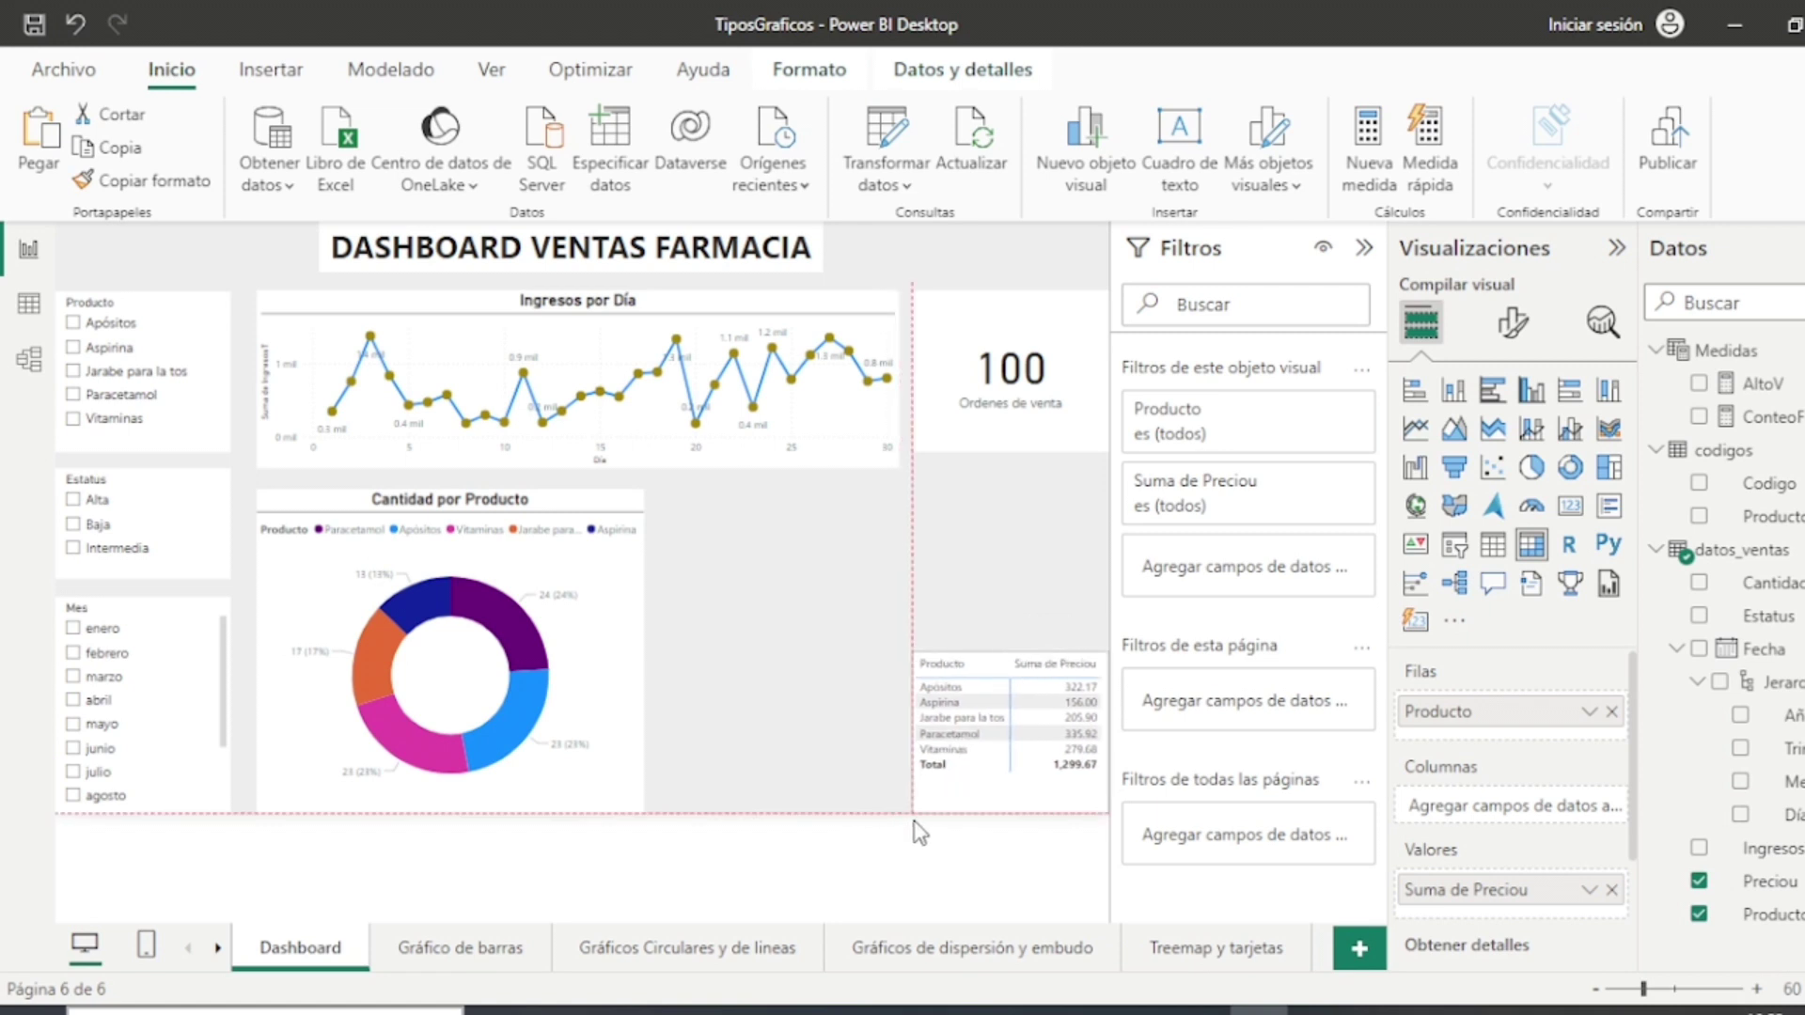
Step: Rename the matrix's value field to "Precio Unitario"
drag(1458, 907, 1471, 893)
double_click(1471, 893)
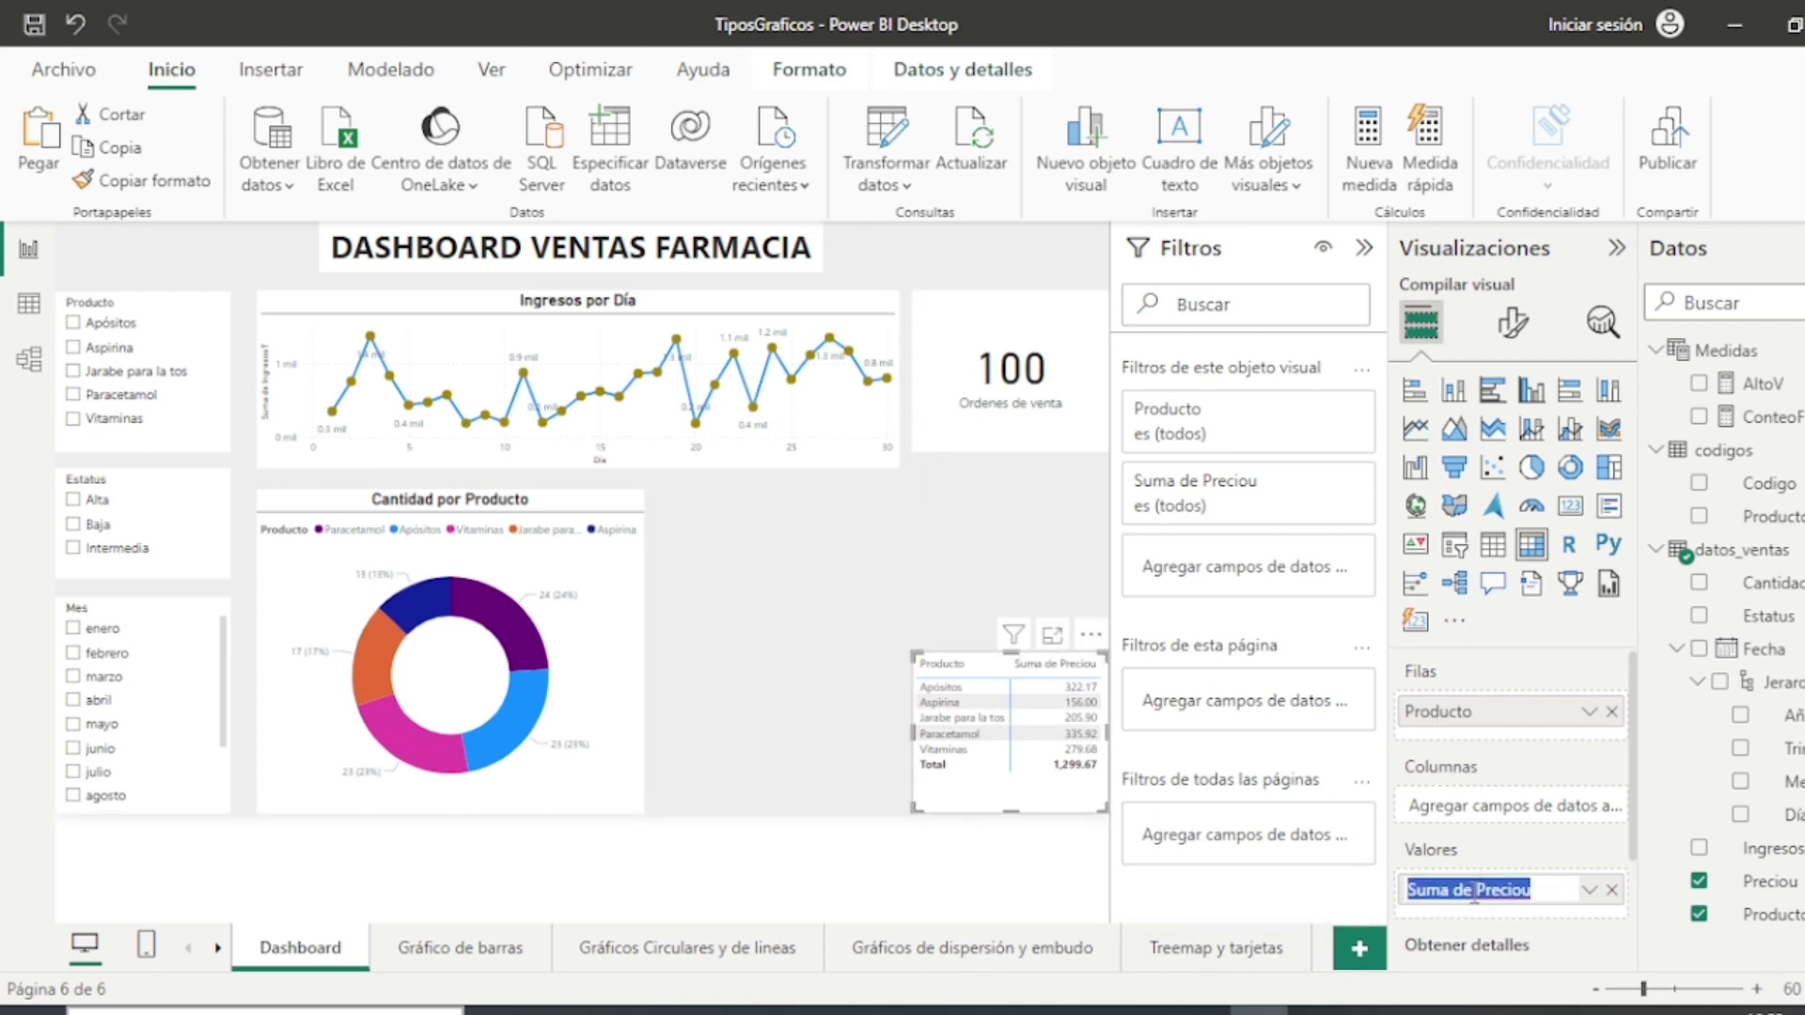
click(1474, 892)
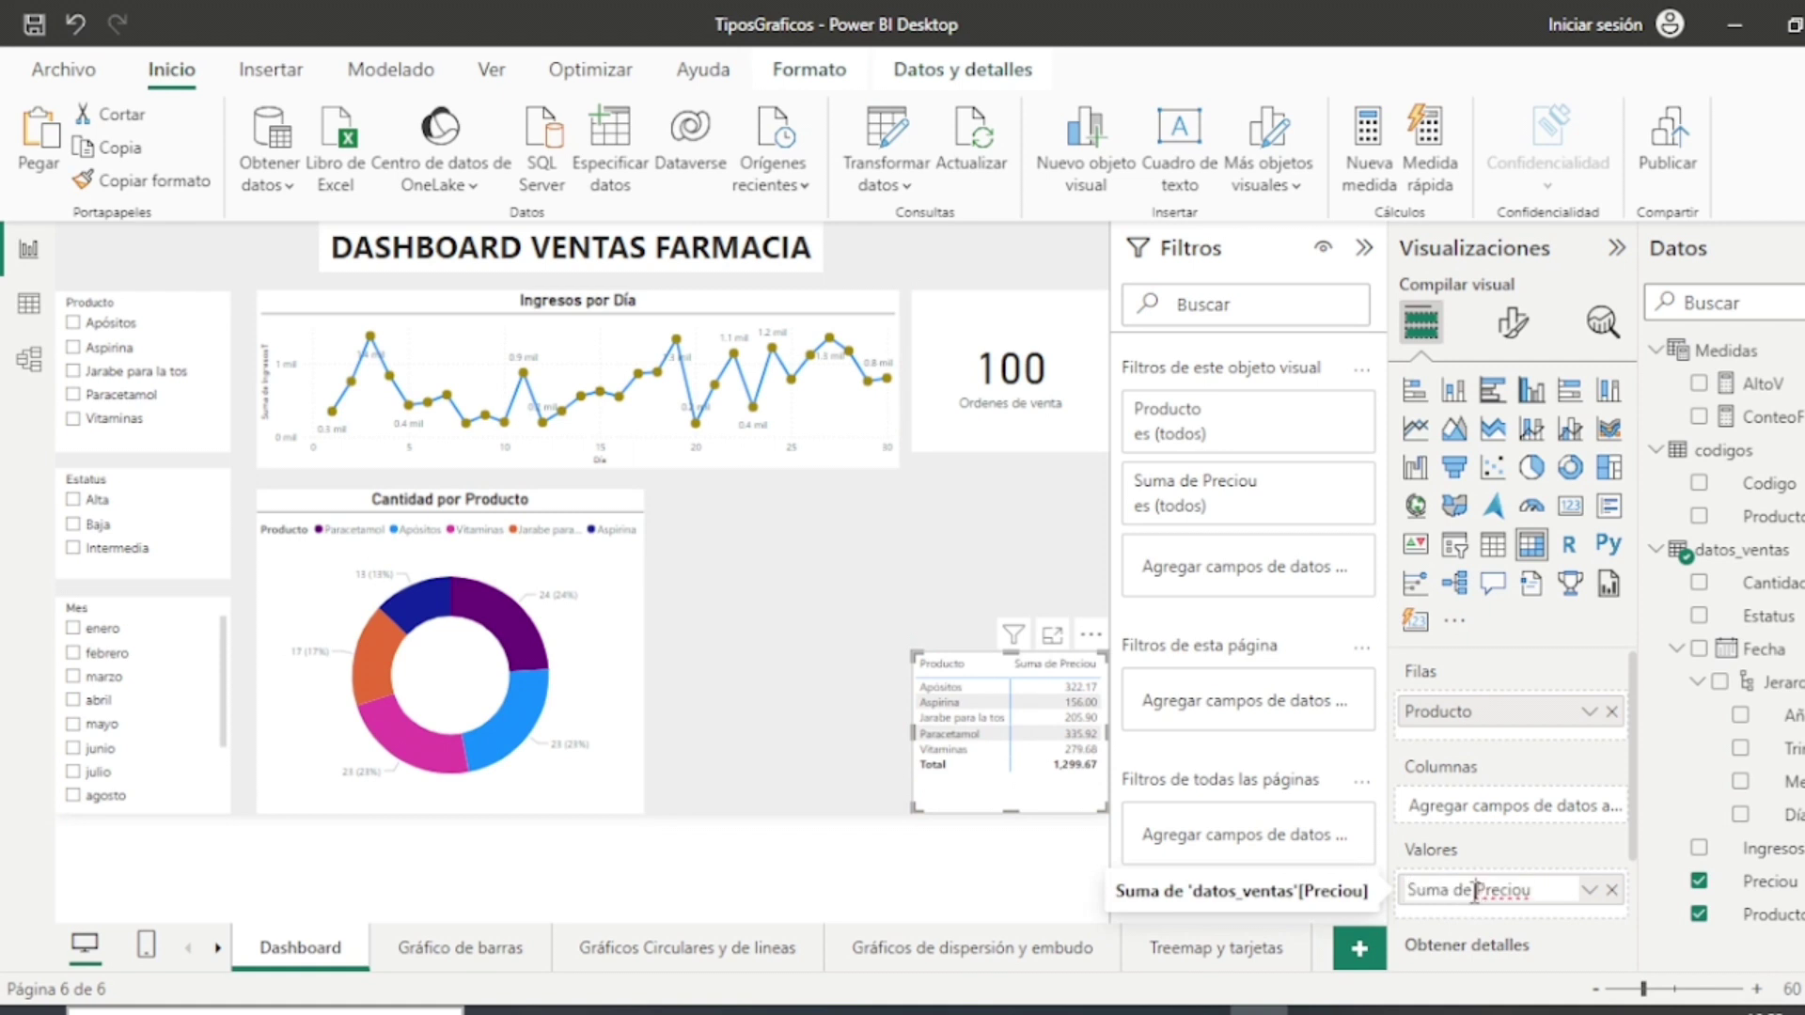
key(shift+Home)
key(BackSpace)
text(Un)
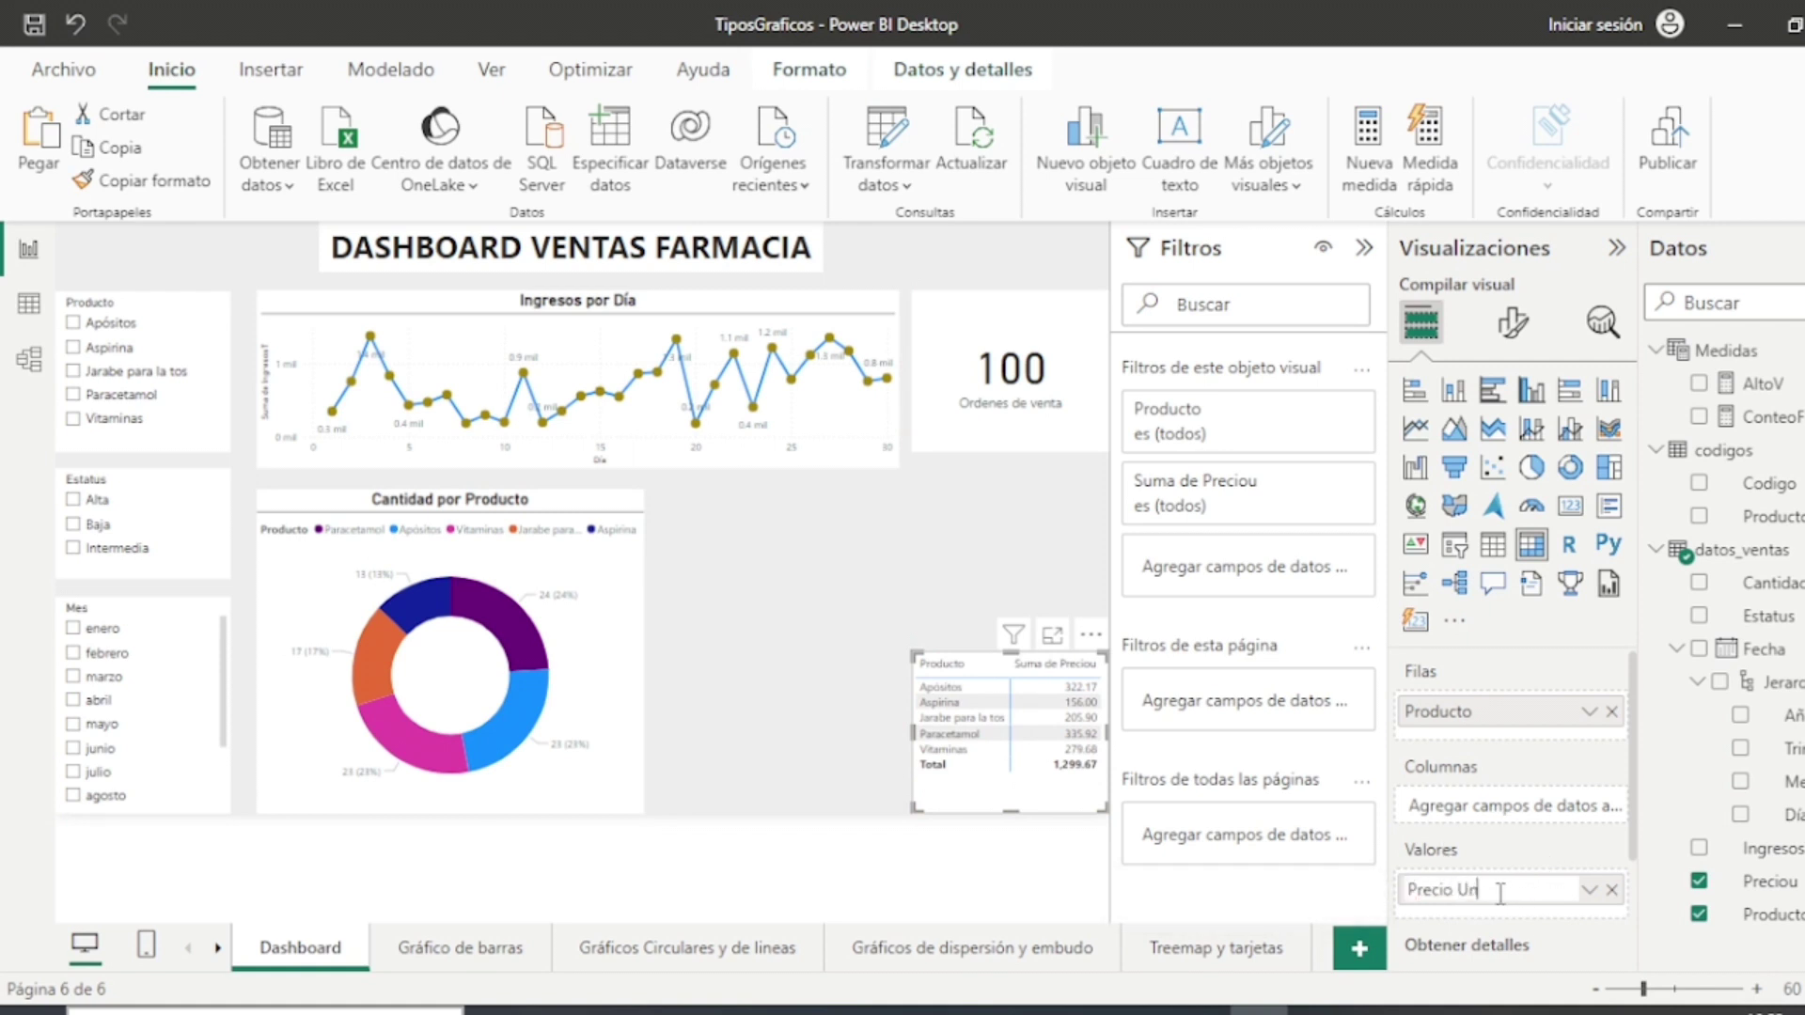
text(itario)
key(Return)
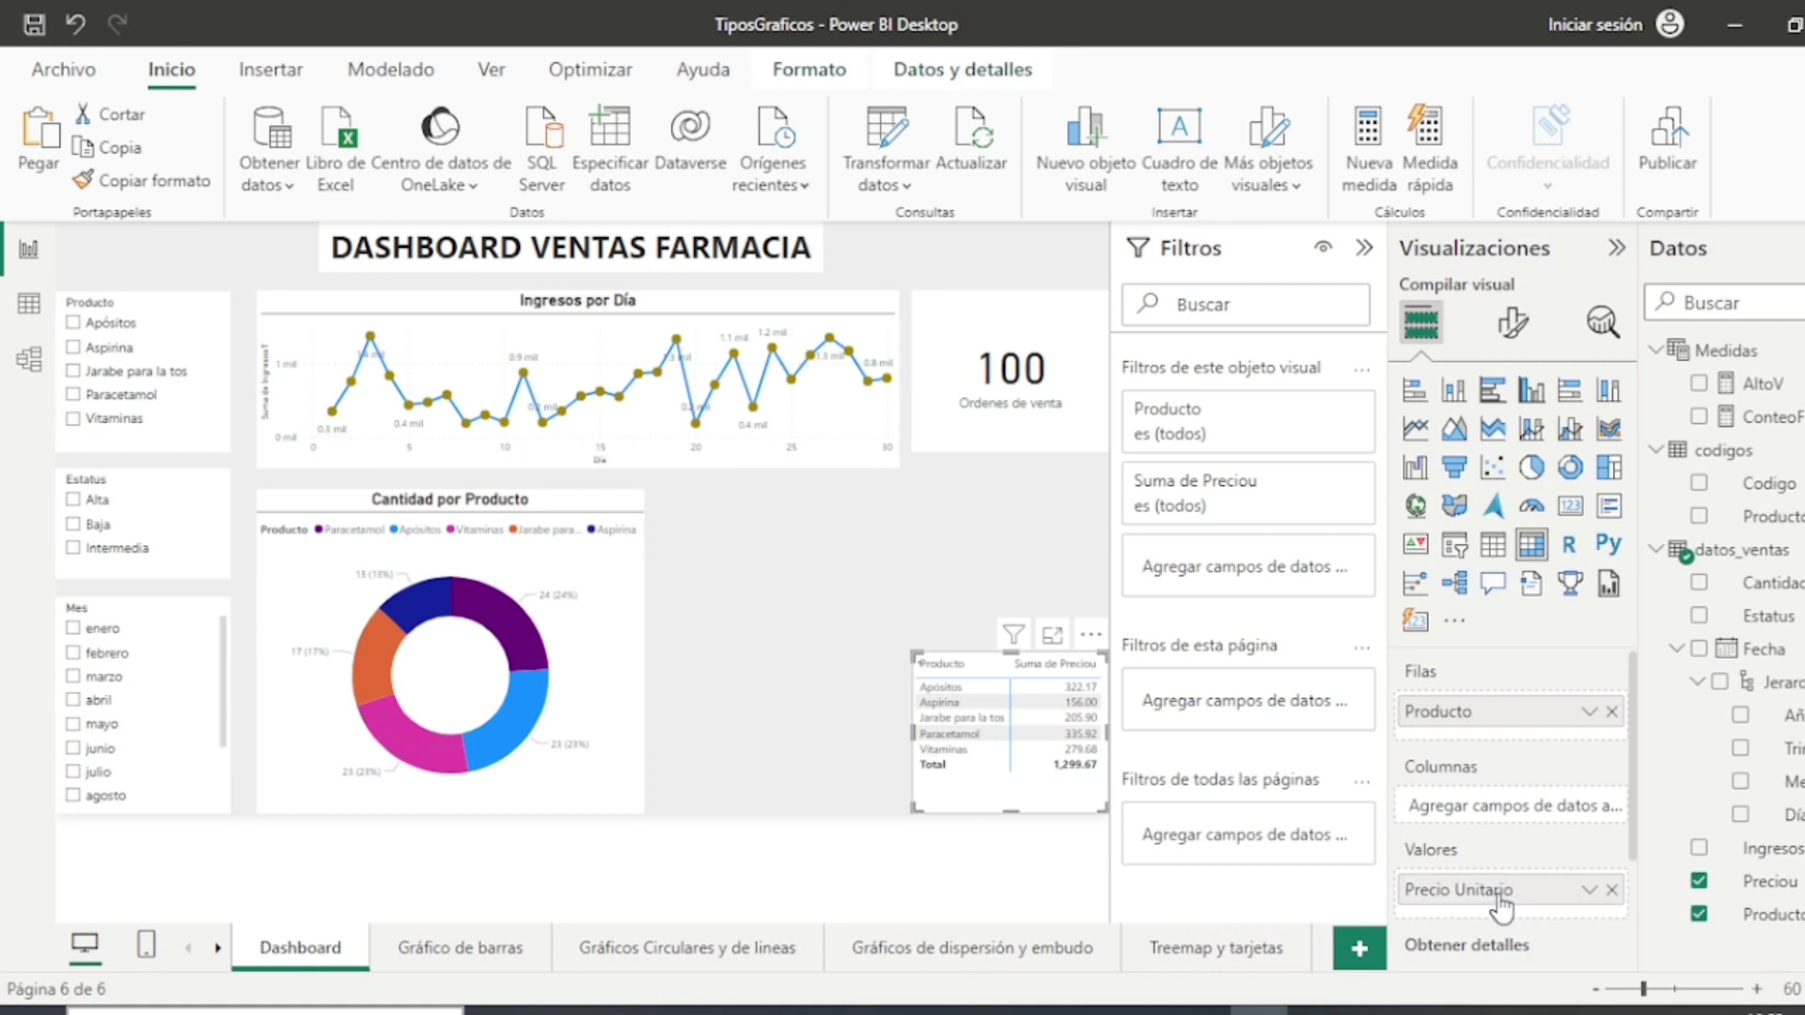
Step: Set the font size of the matrix's values to 13
click(1513, 326)
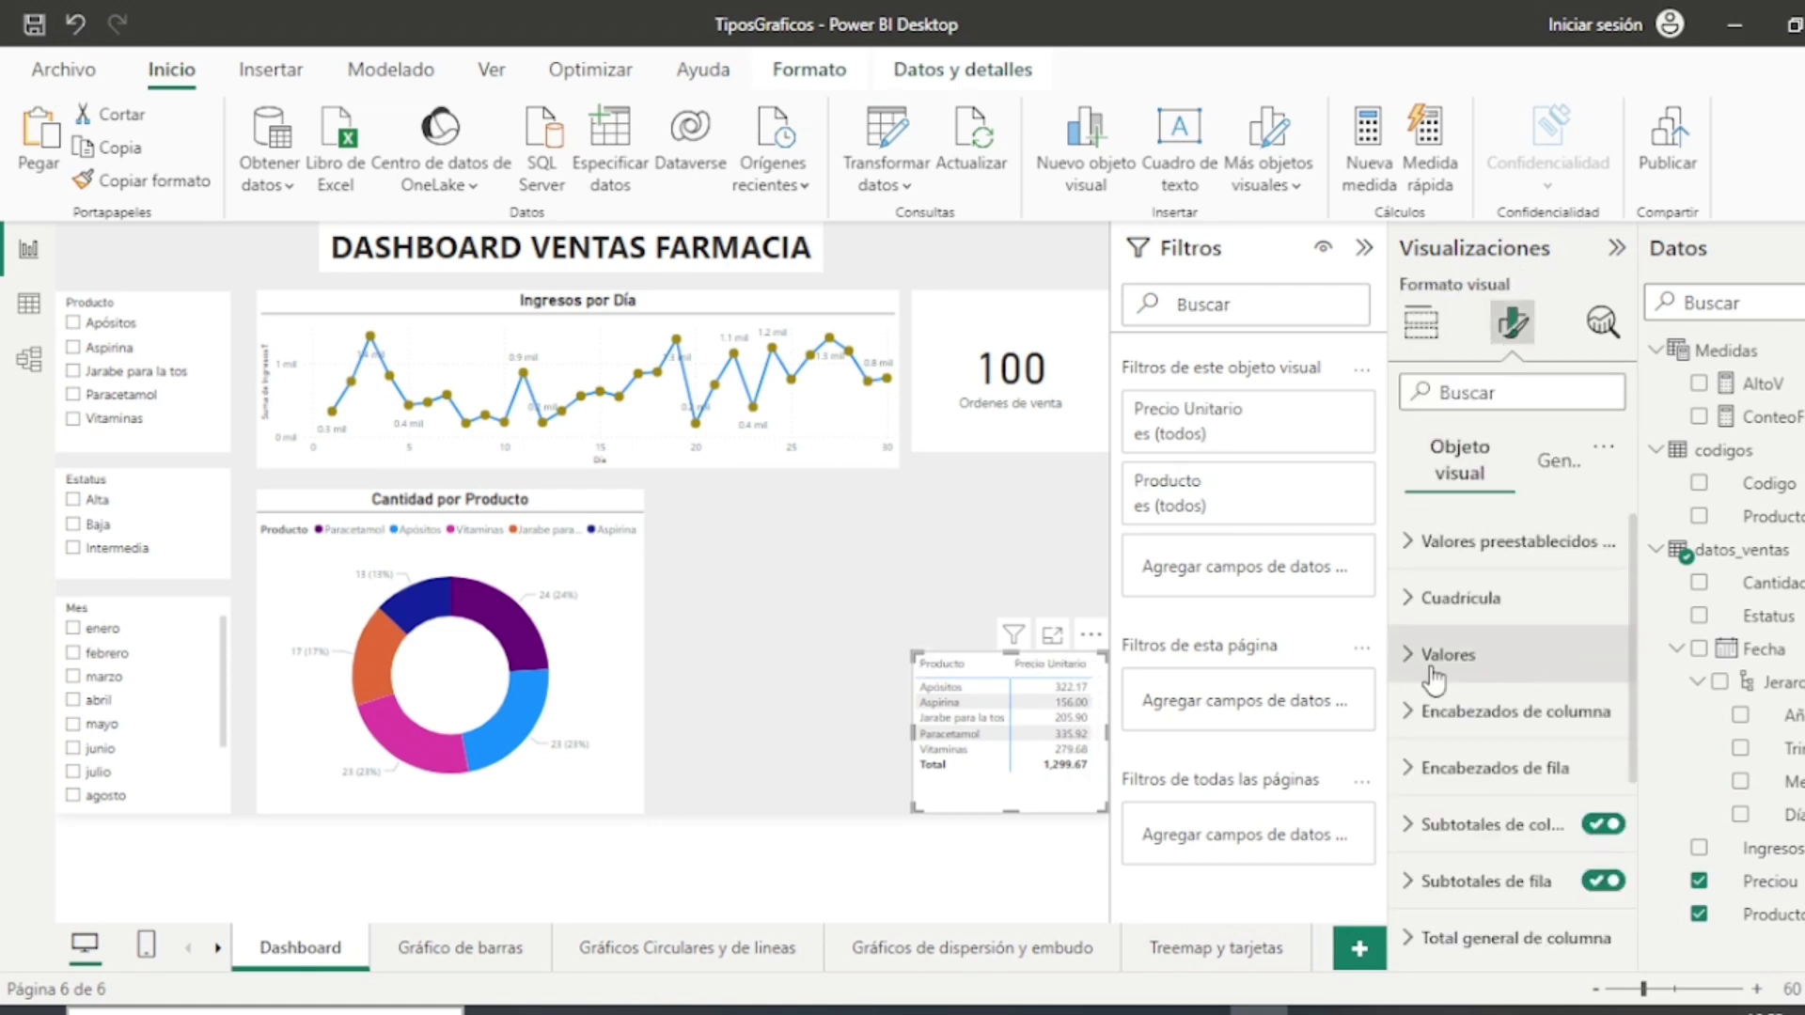
click(1431, 658)
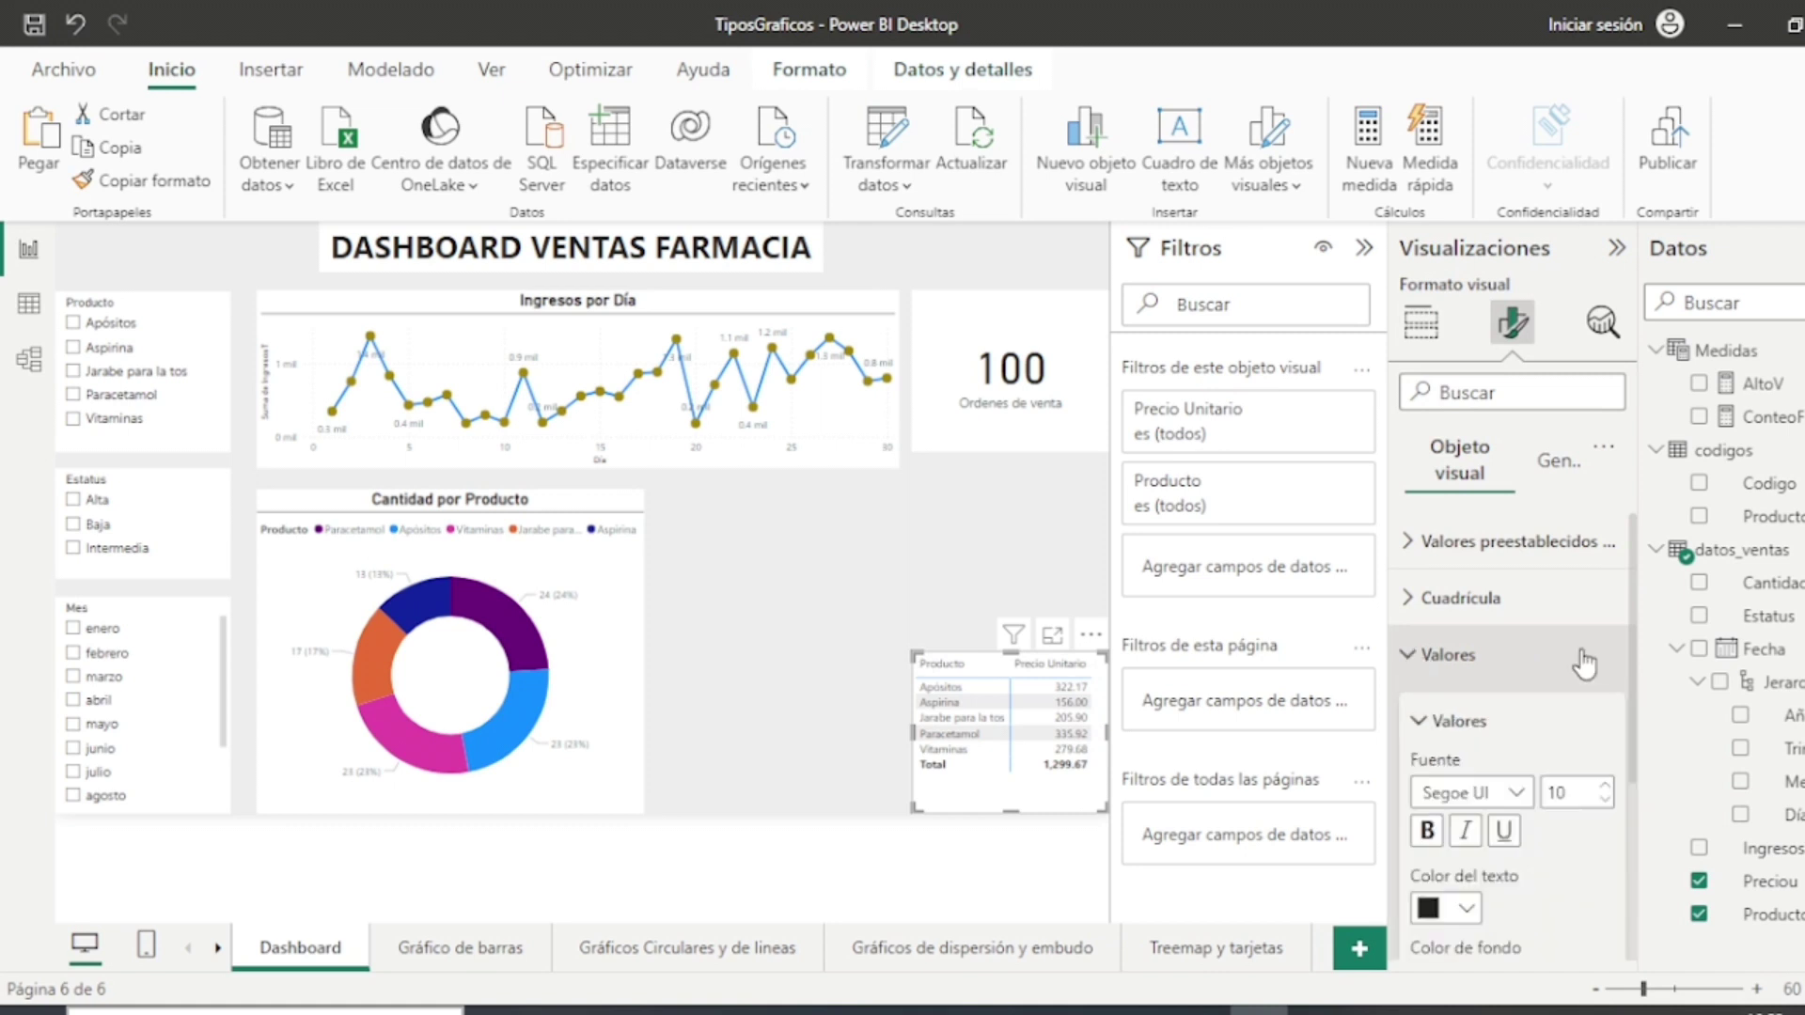
click(1606, 789)
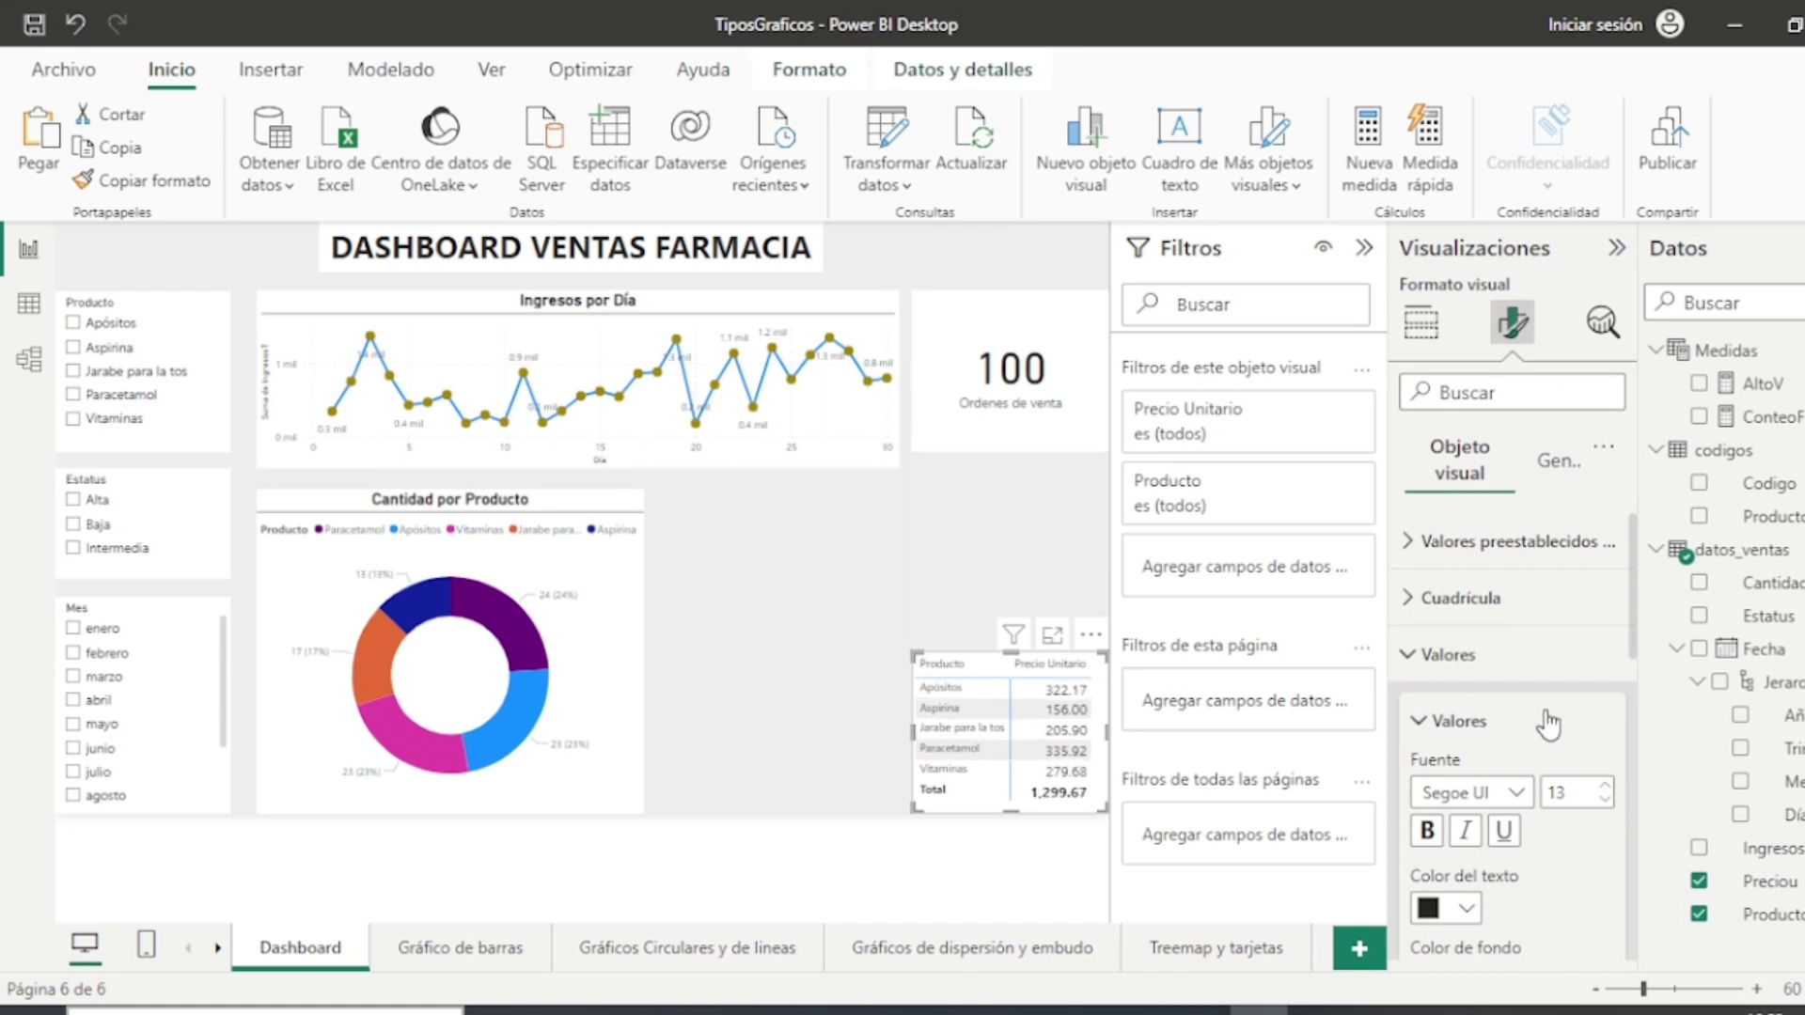
scroll(1555, 722, down, 3)
scroll(1556, 722, down, 6)
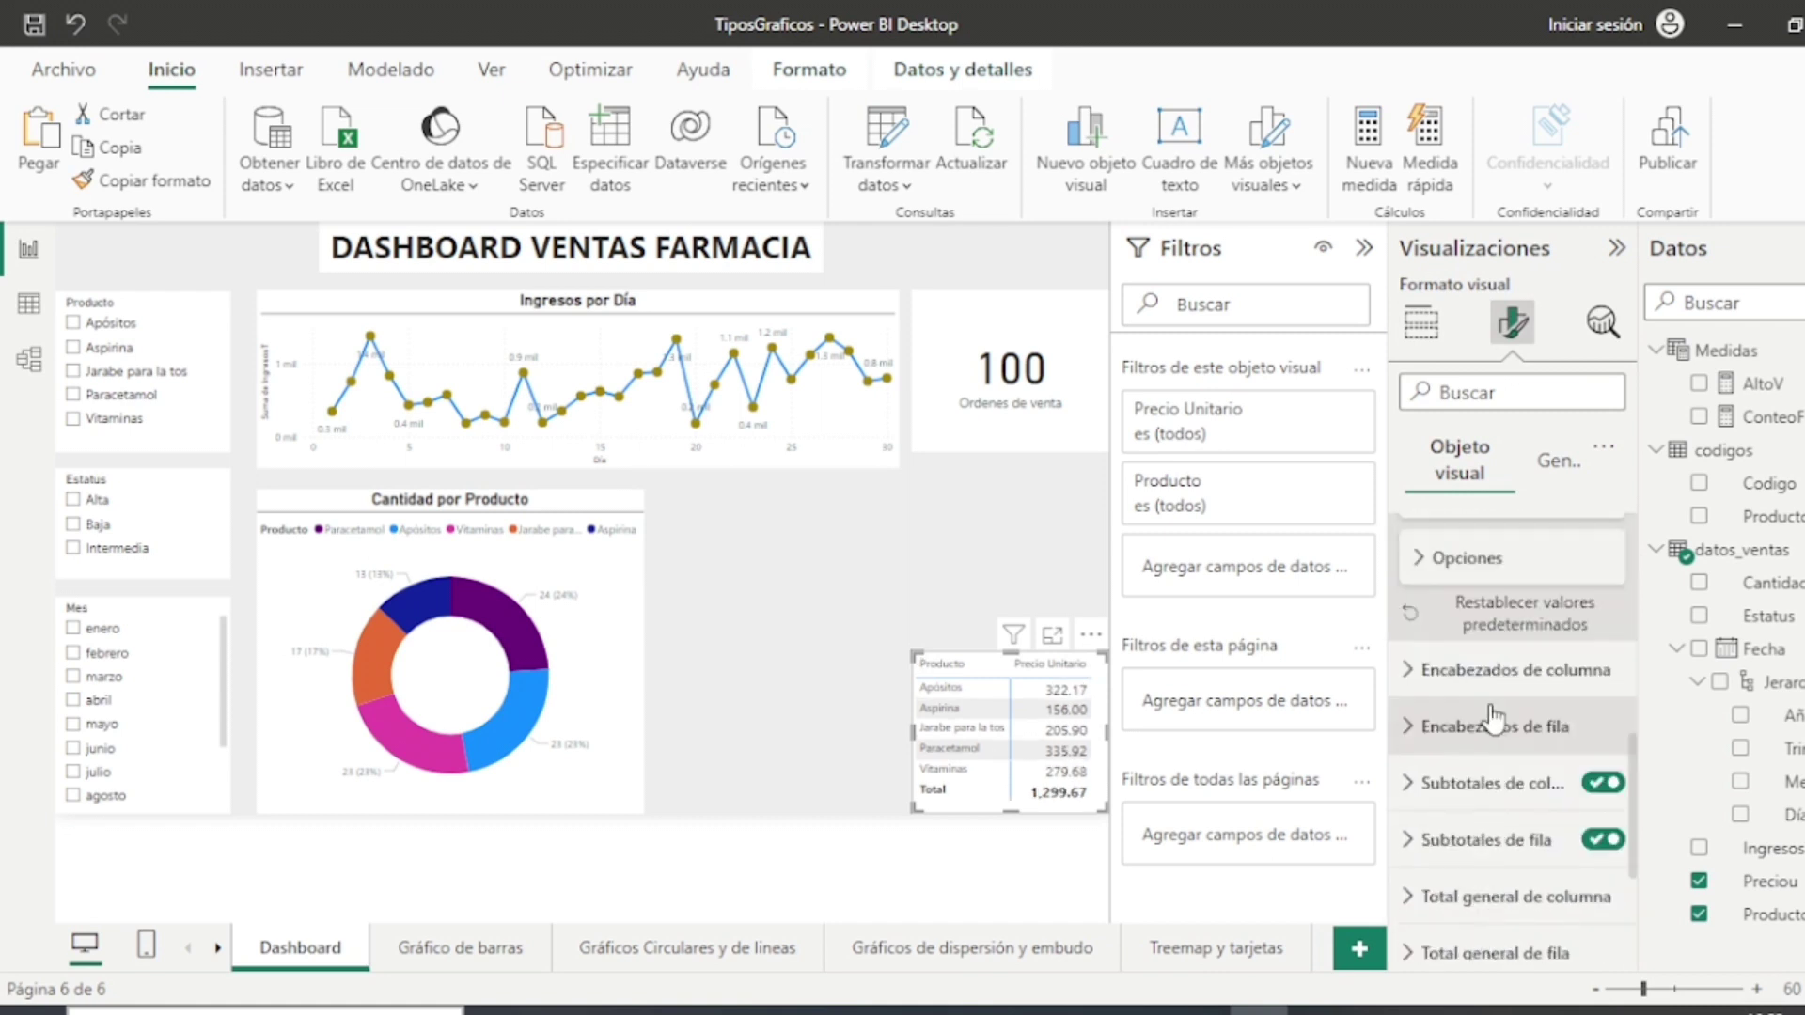
Step: Increase the font size of the unit price matrix's column headers
click(1415, 686)
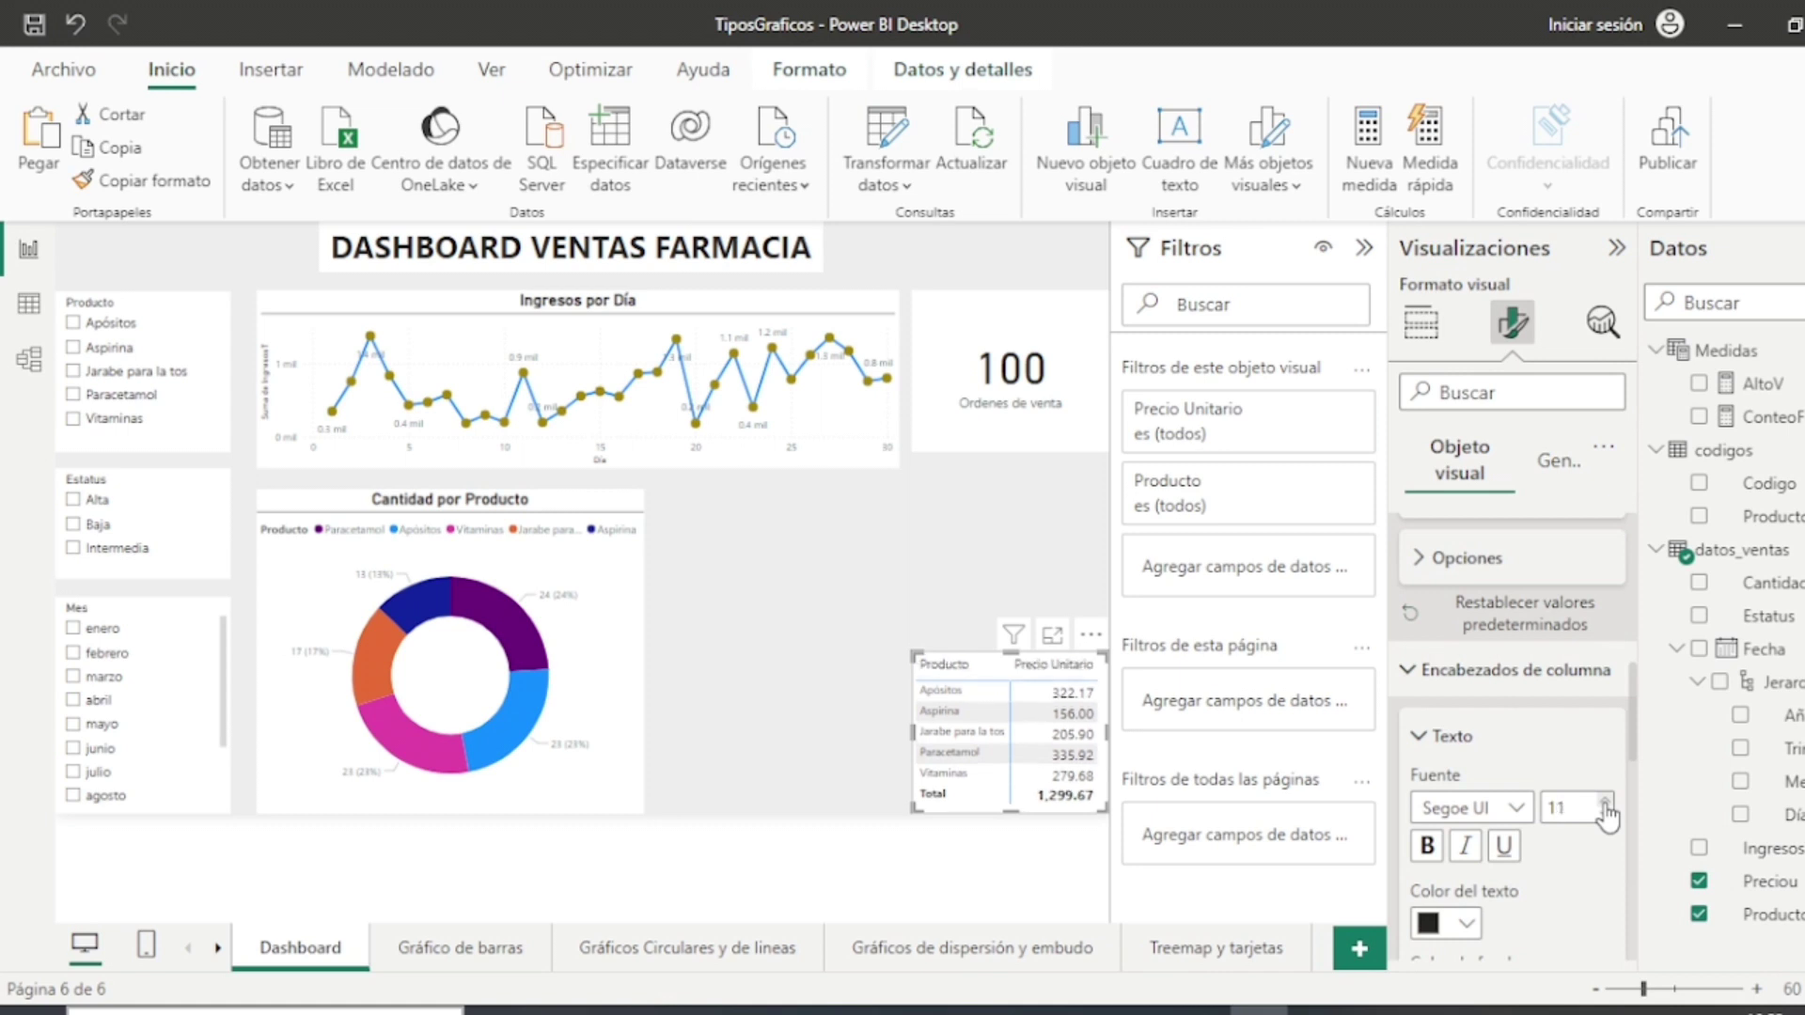
click(1605, 804)
scroll(1579, 789, down, 5)
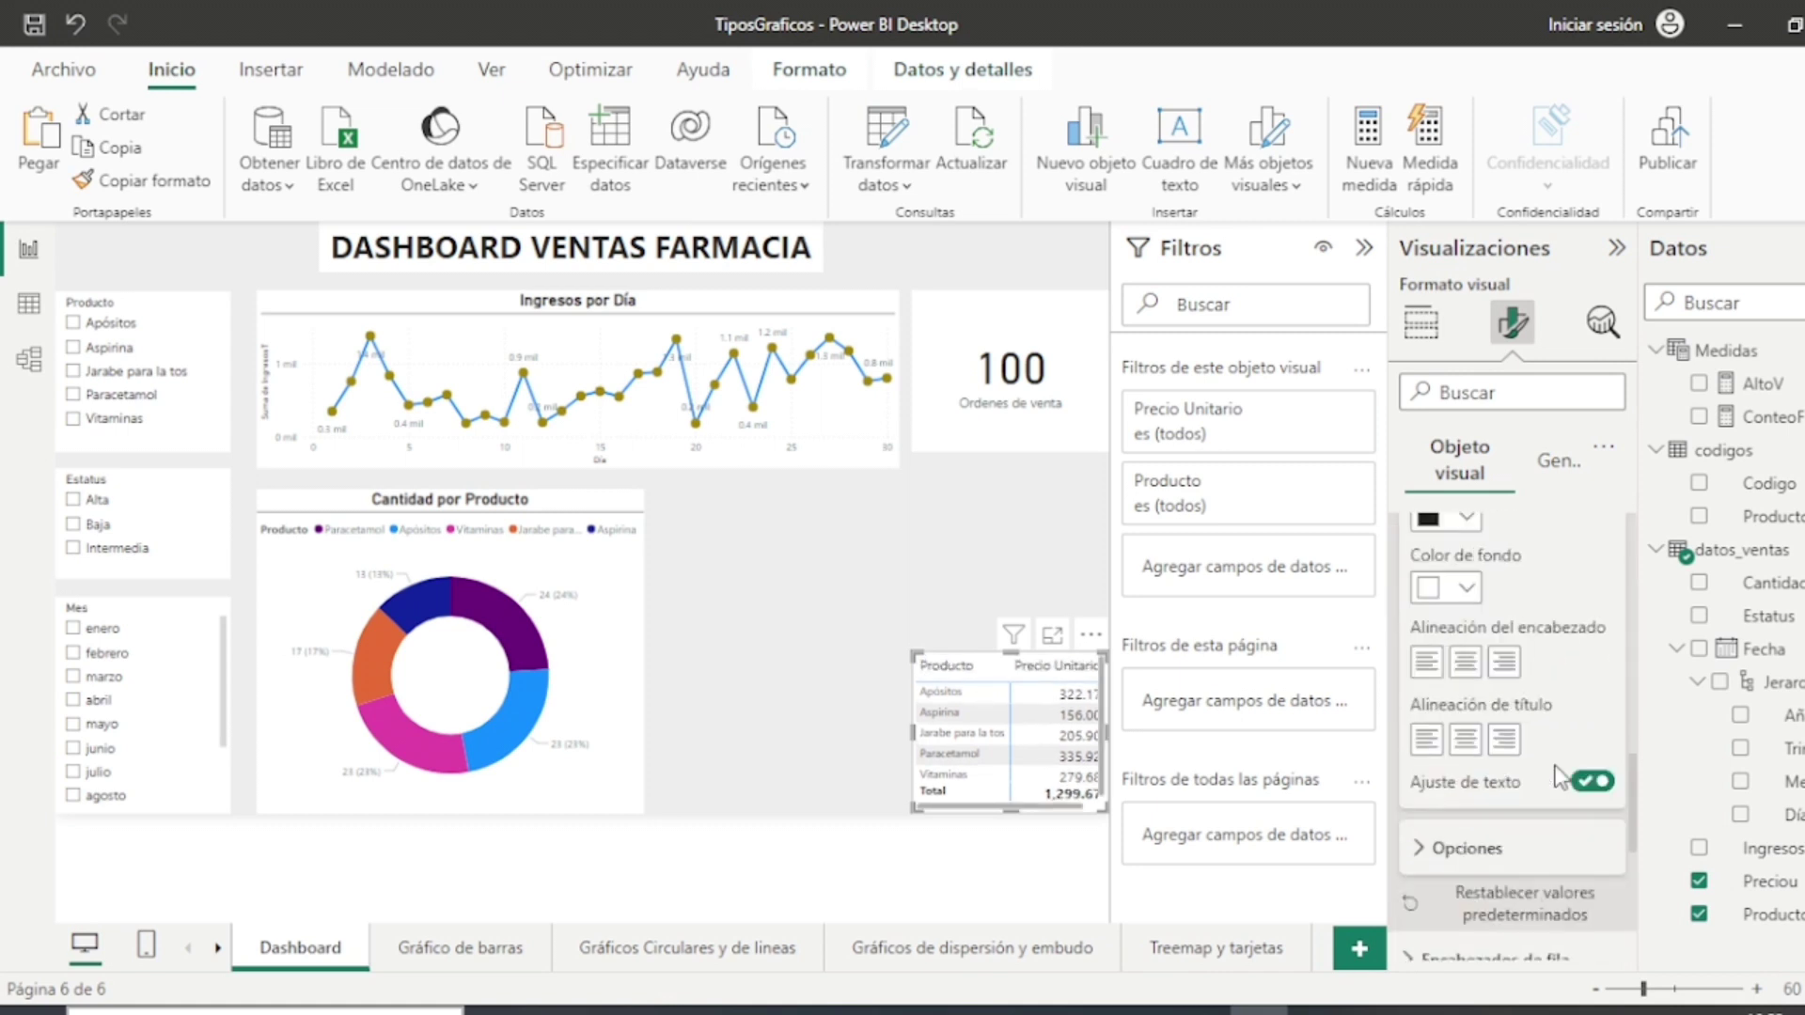
Step: Set the matrix's row header font size to 12 and widen the matrix leftward until both columns fit
click(1408, 695)
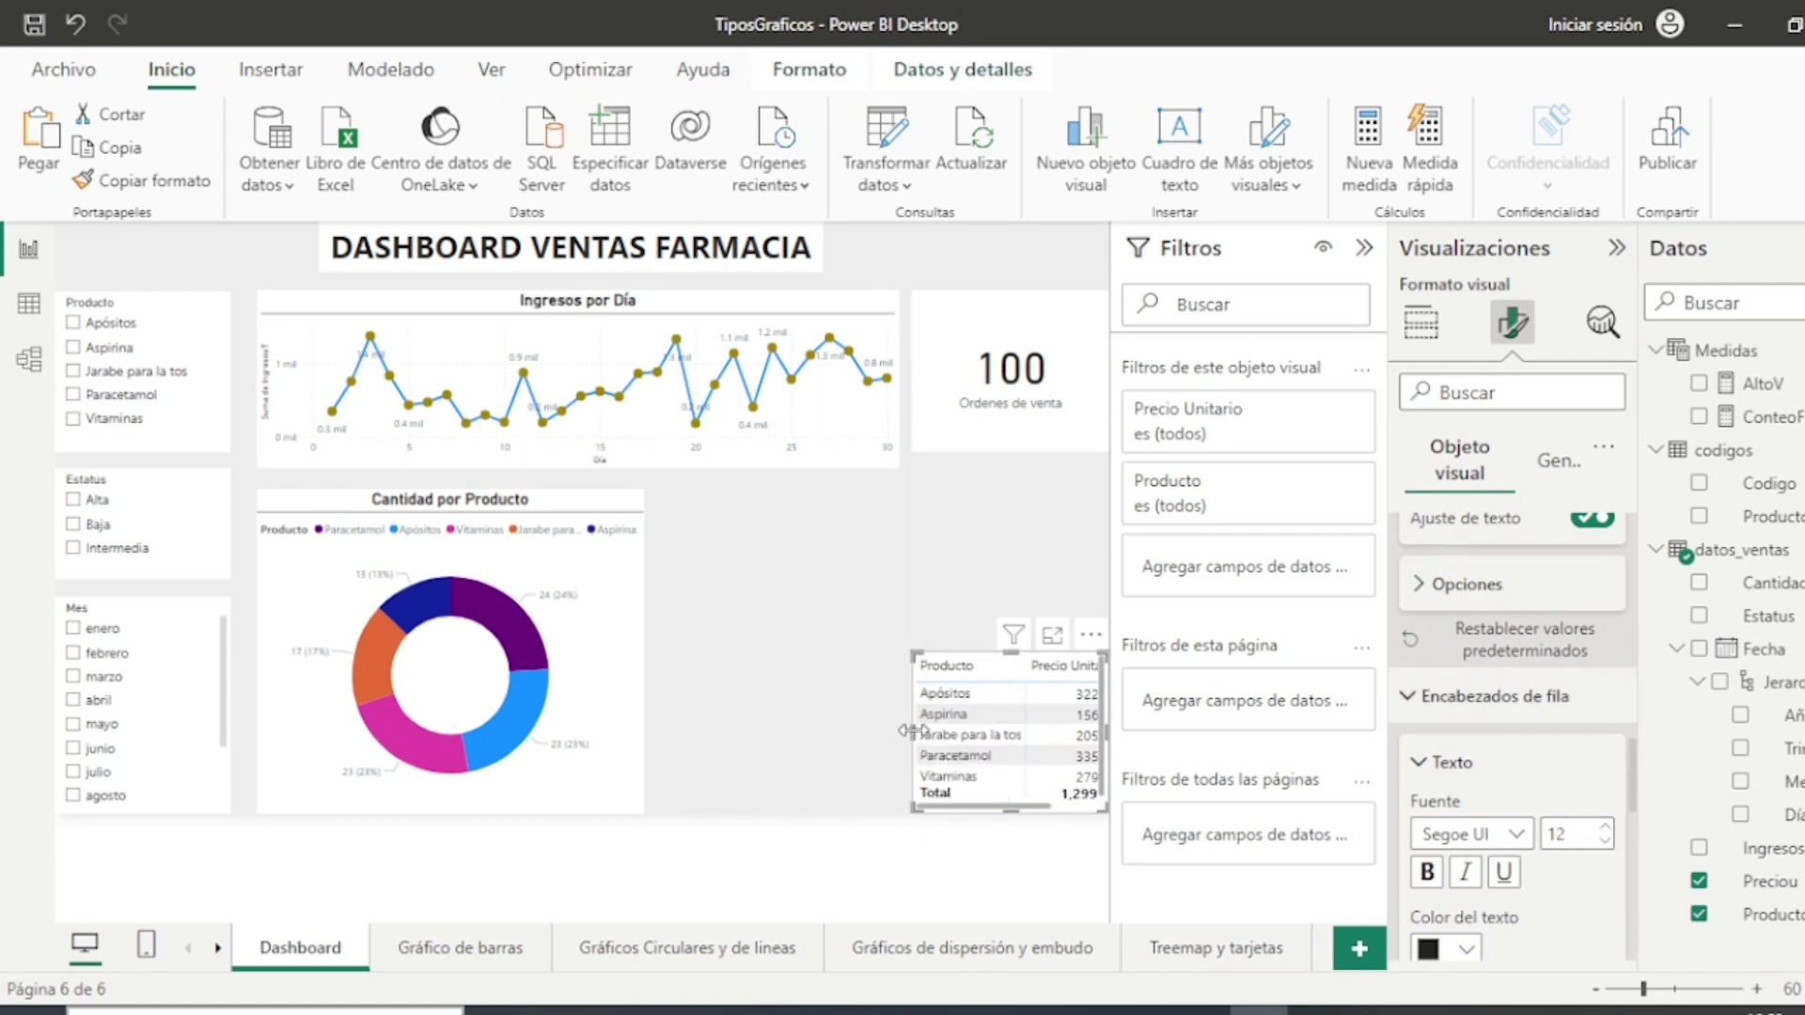
mouse_move(913, 733)
mouse_down()
mouse_move(758, 752)
mouse_move(878, 736)
mouse_up()
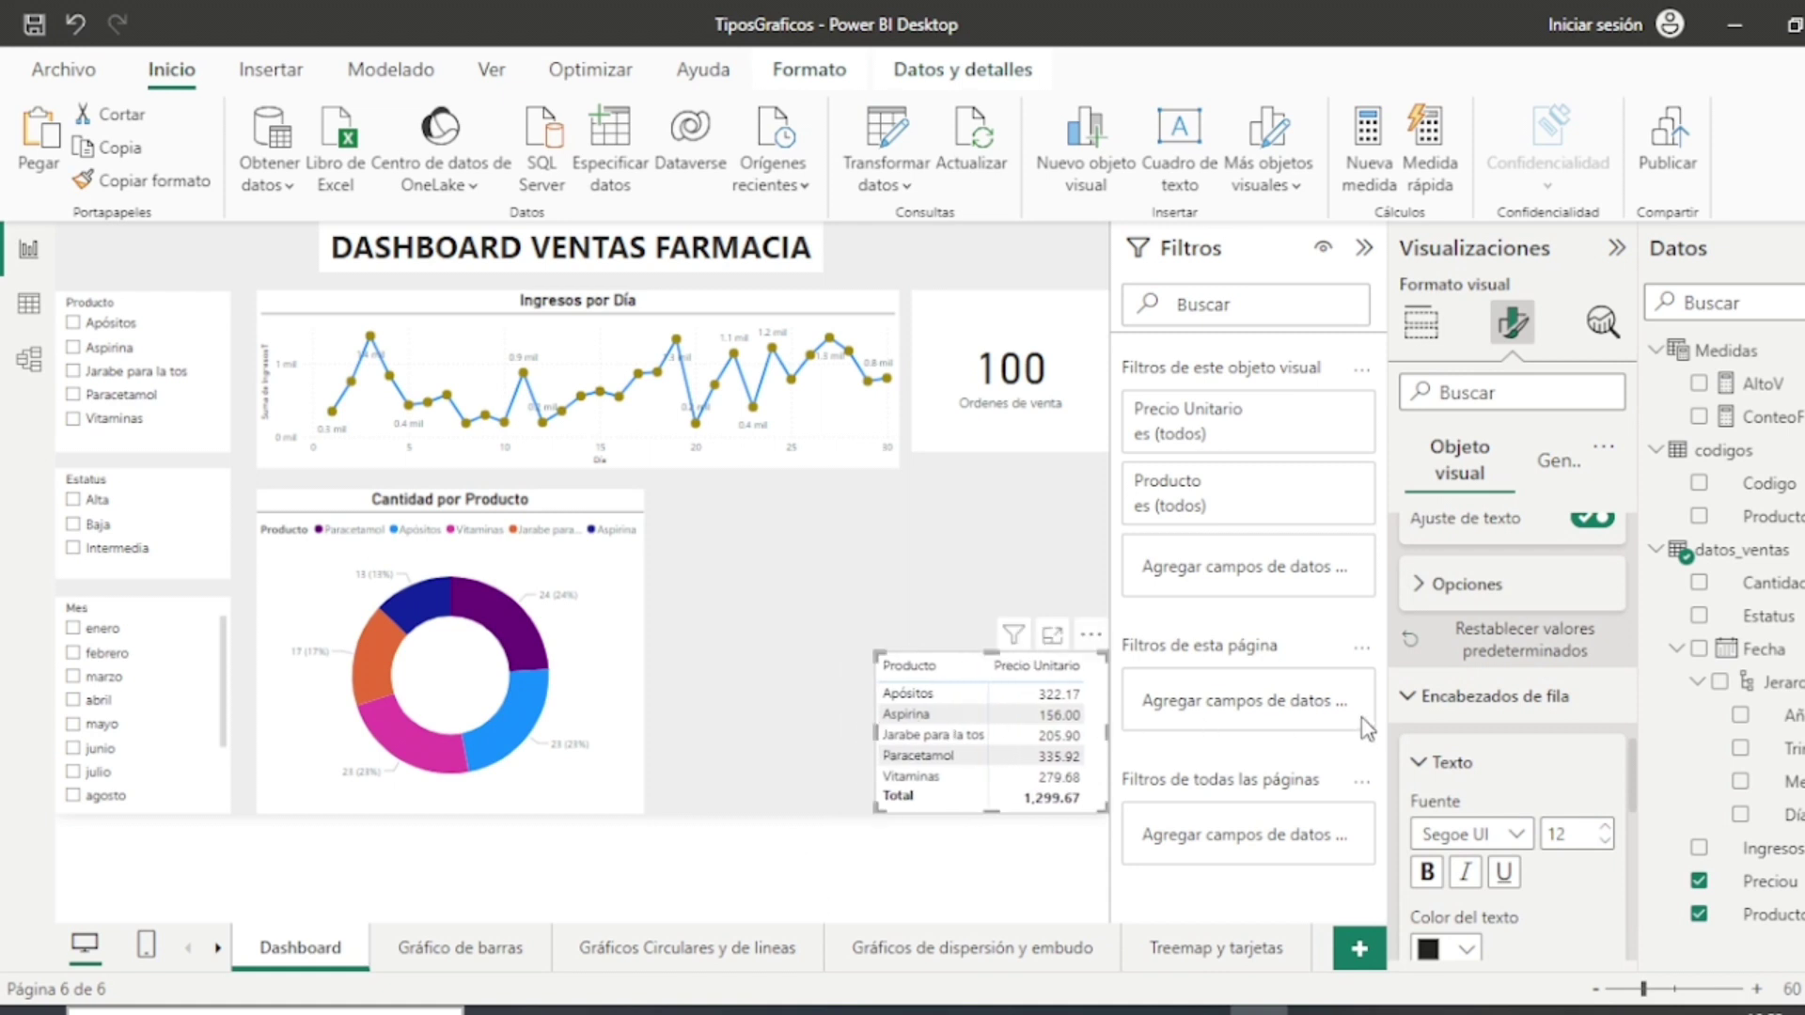
click(791, 726)
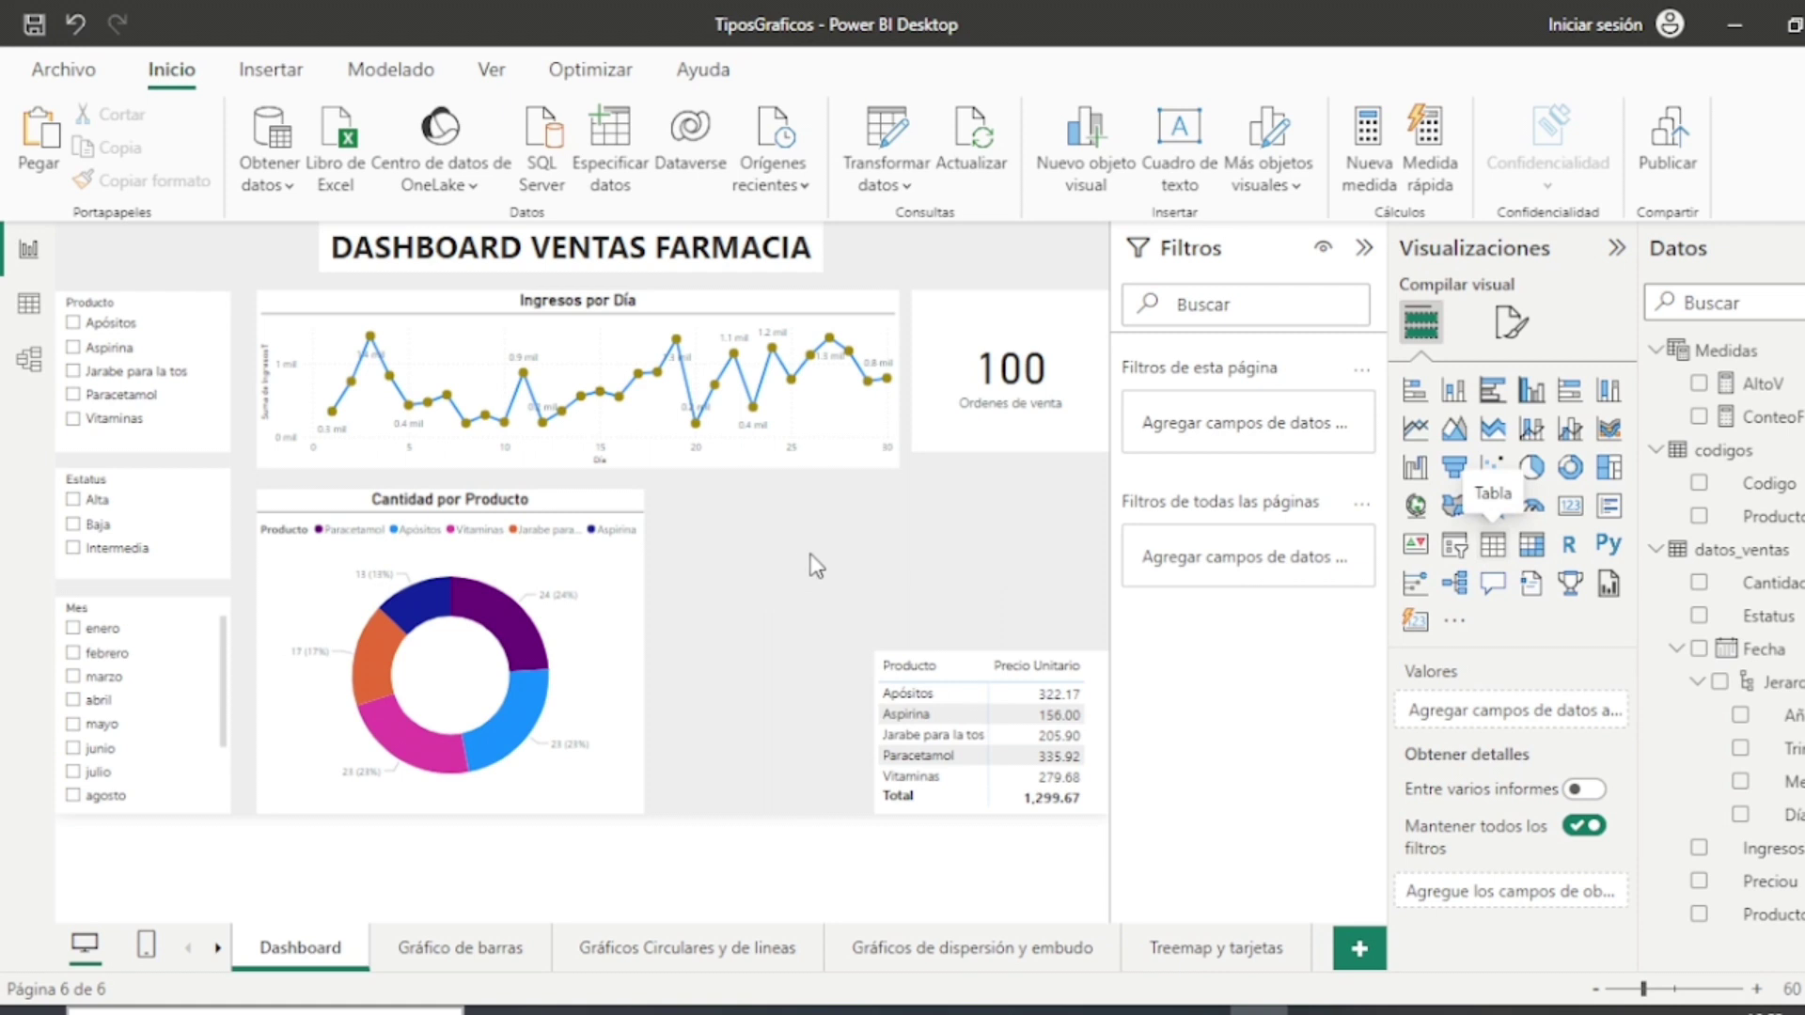
Step: Insert a table between the donut chart and the matrix, with Producto and IngresosT as its columns
drag(1050, 538, 804, 728)
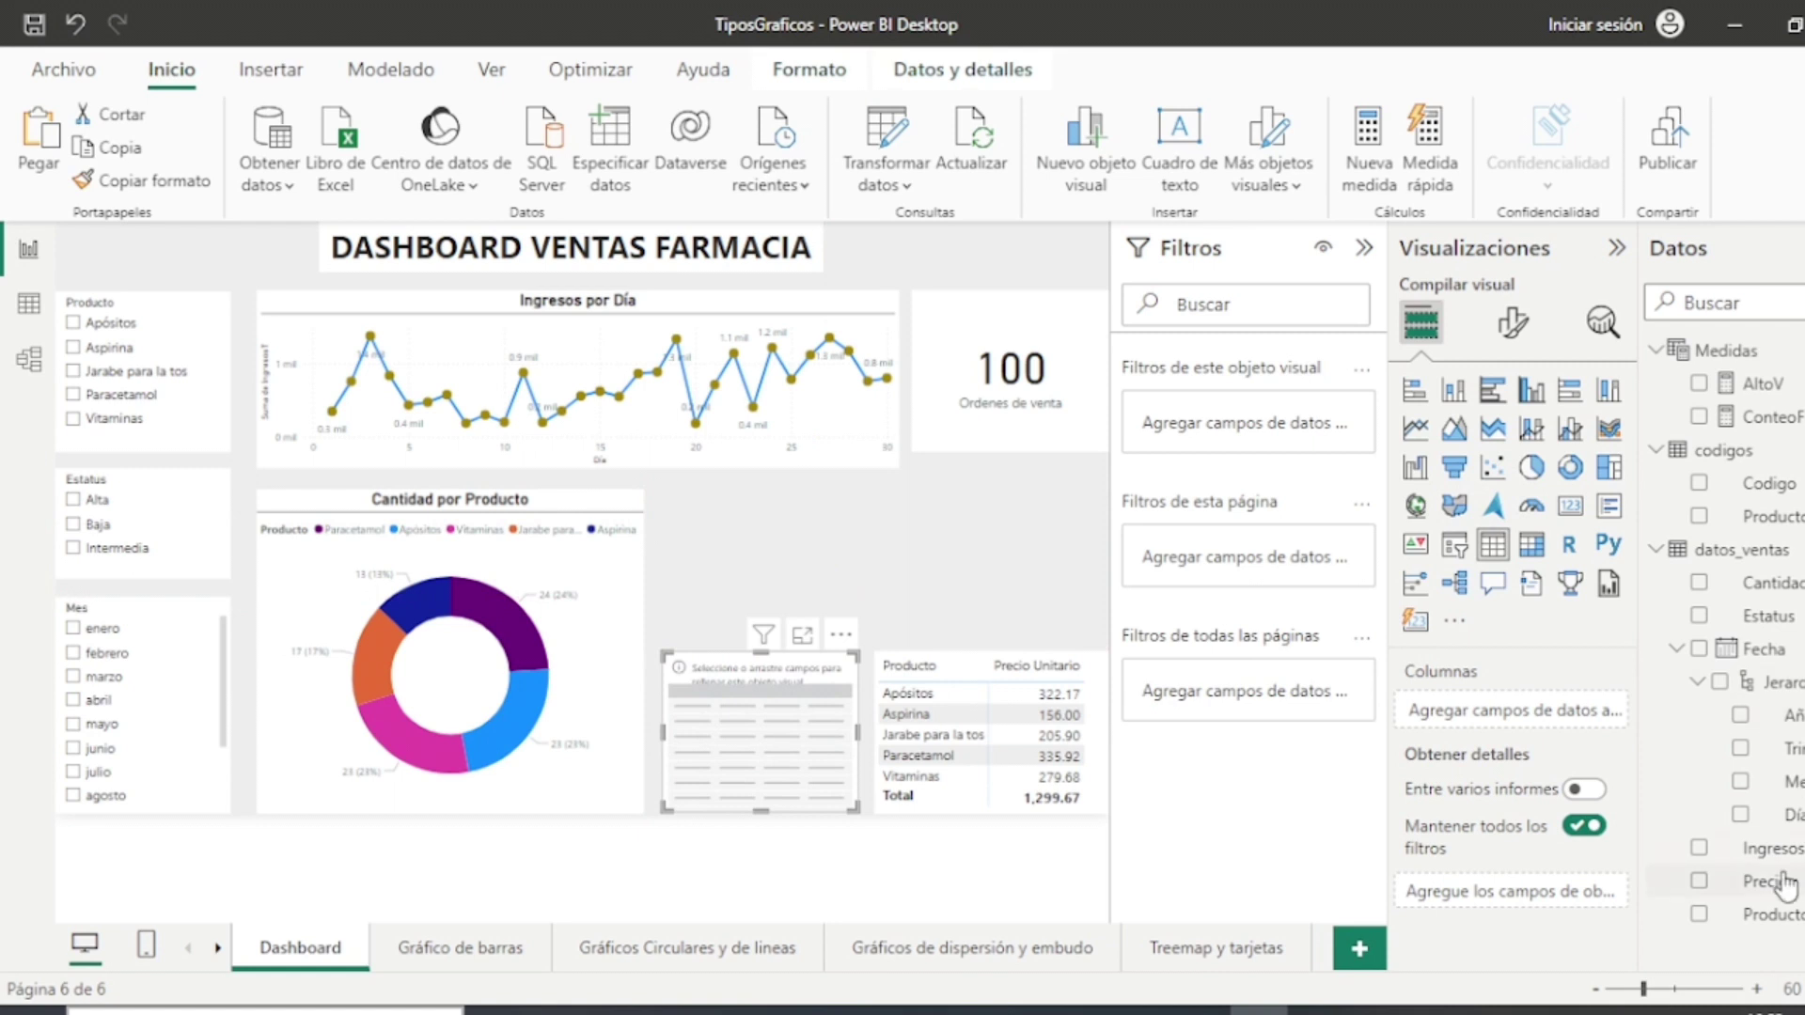
drag(1763, 914, 1485, 713)
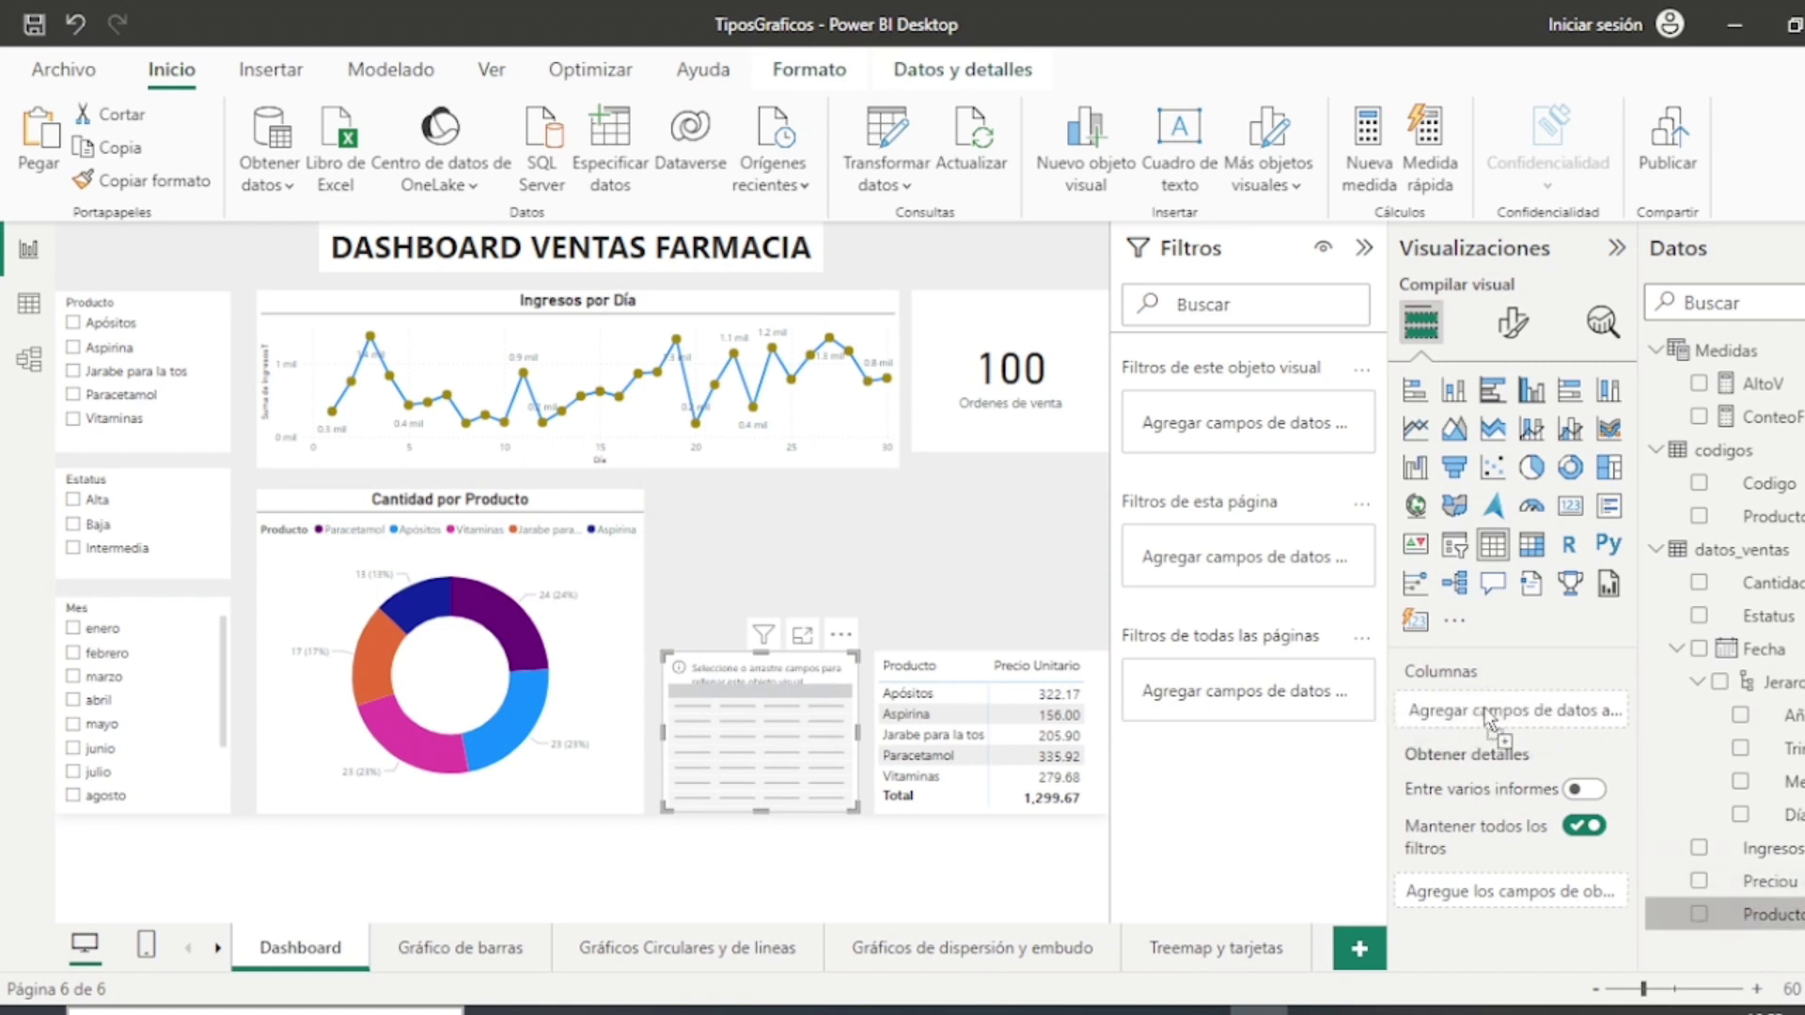
drag(1776, 853, 1497, 727)
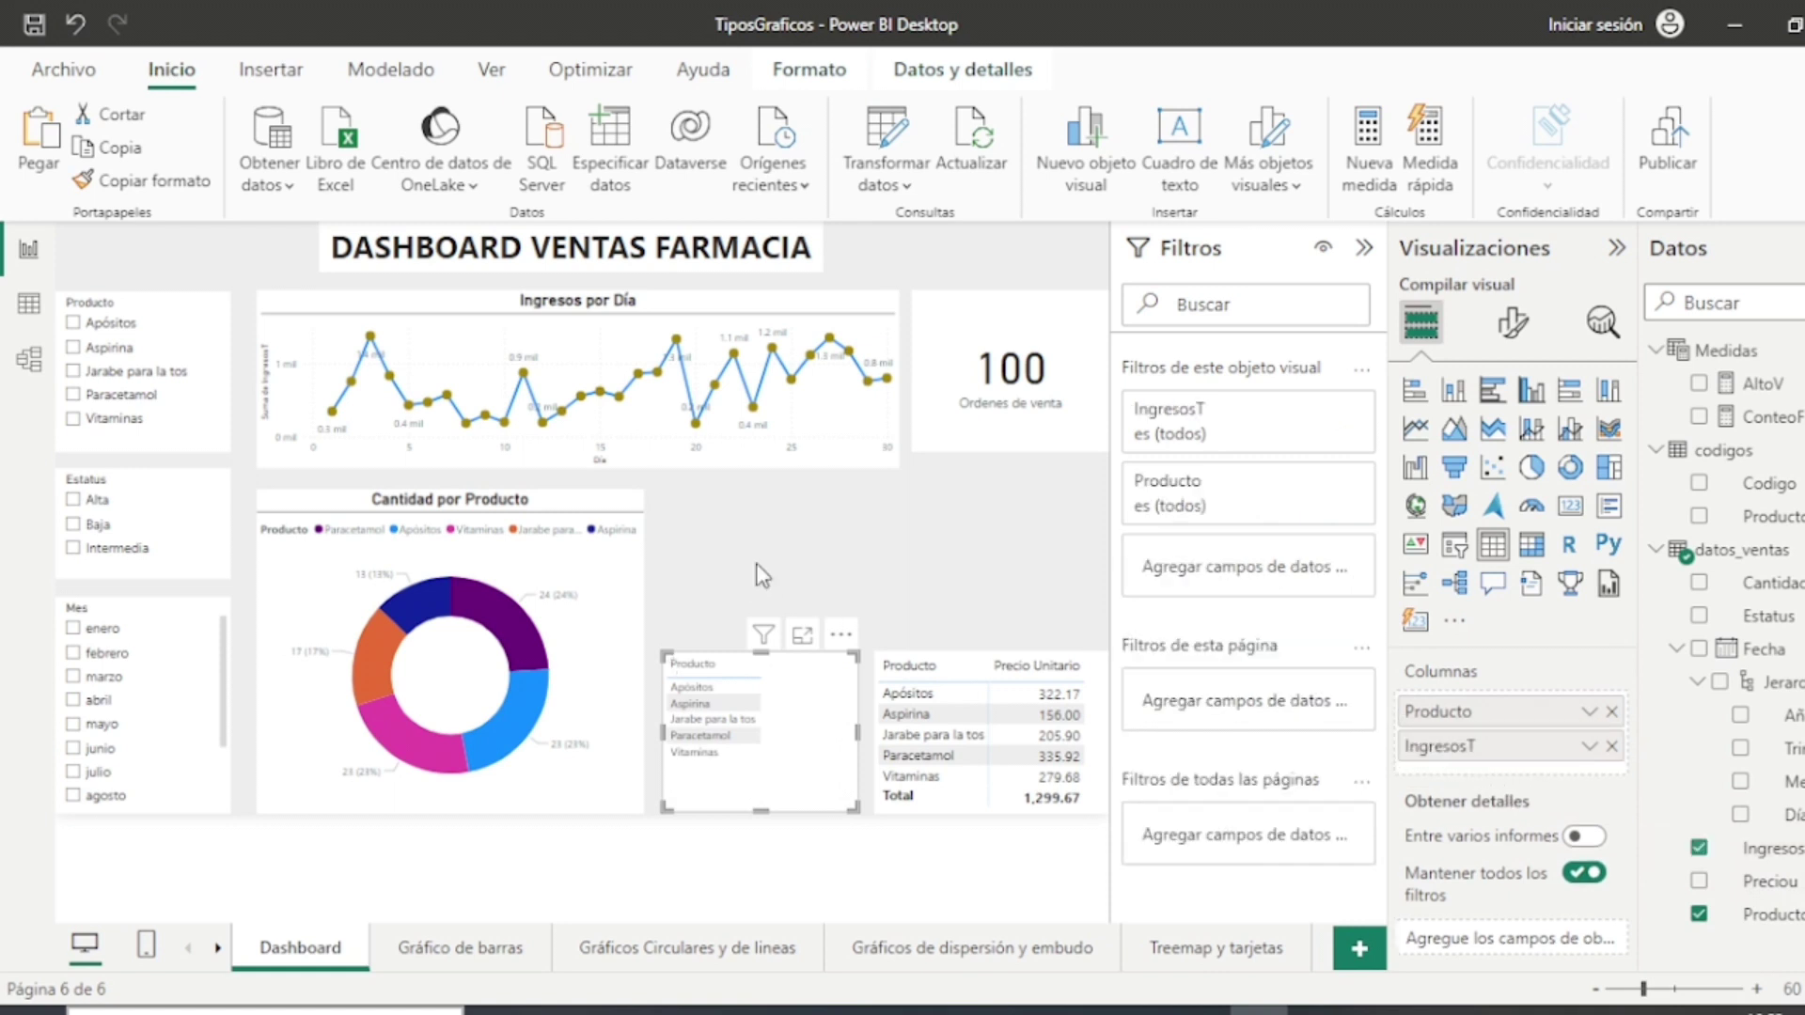
Step: Aggregate the table's IngresosT column as Suma and extend the table's left edge to the donut chart
click(1588, 746)
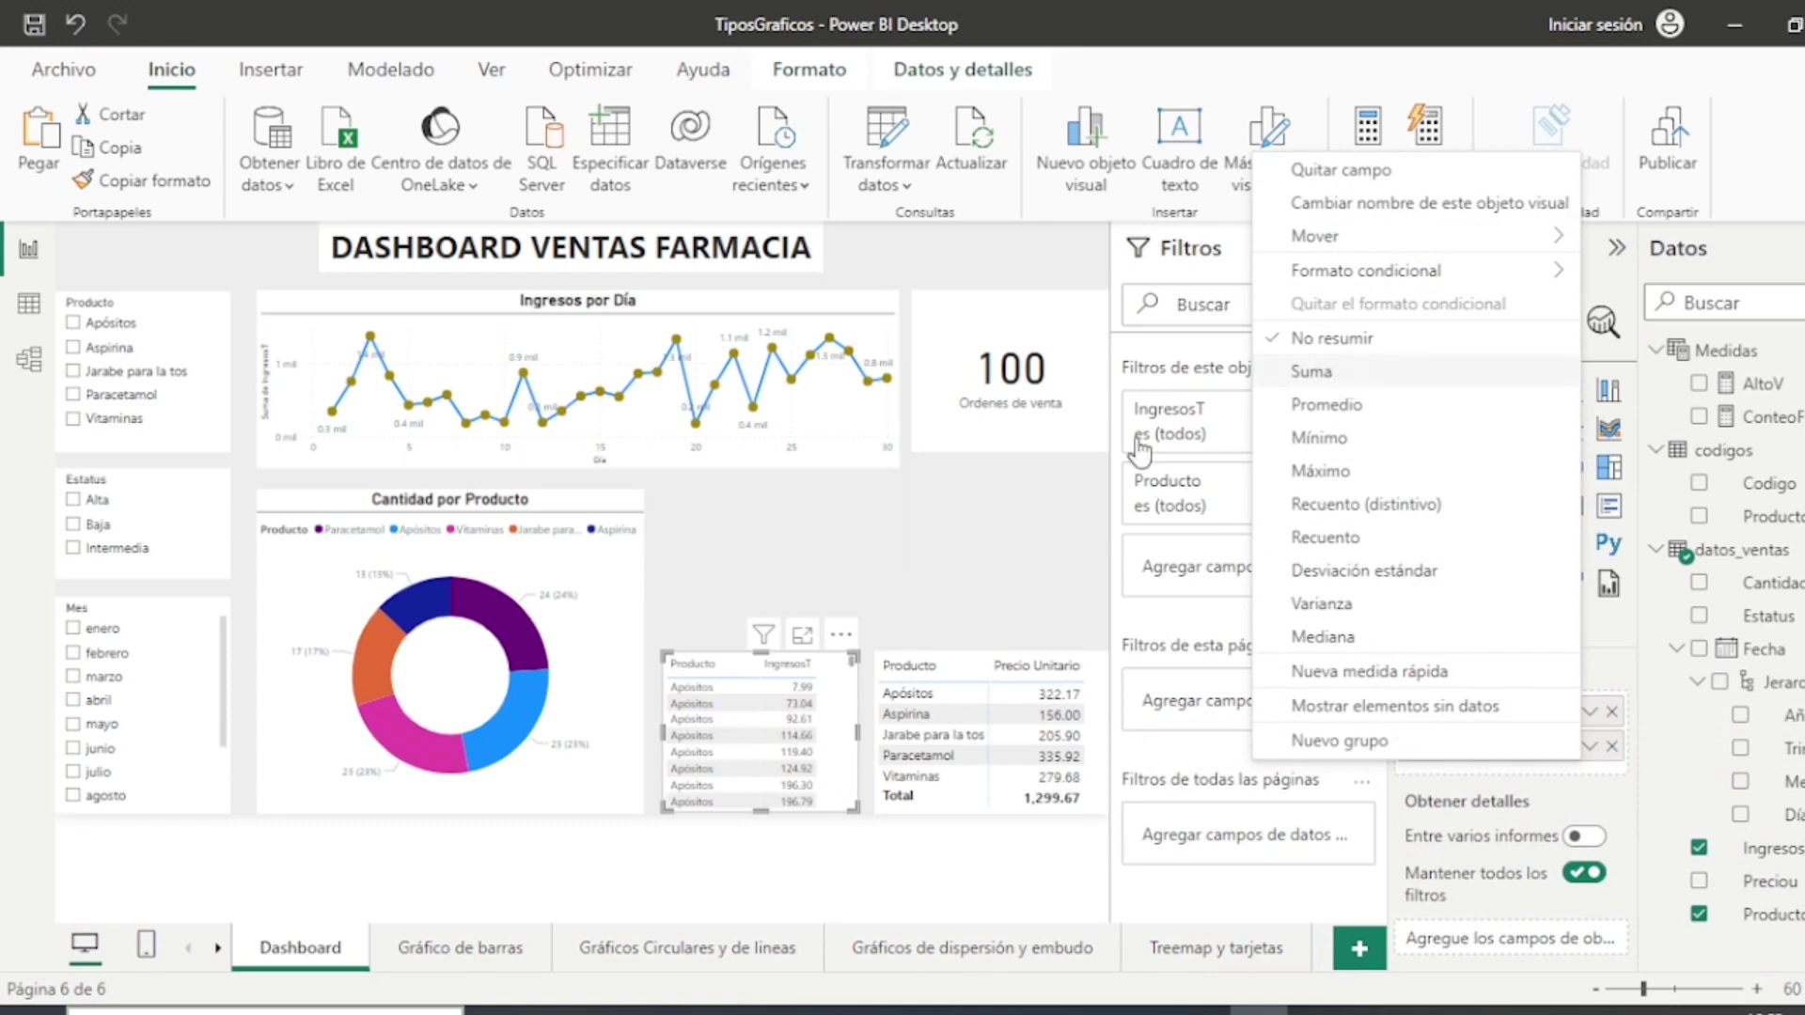
click(926, 545)
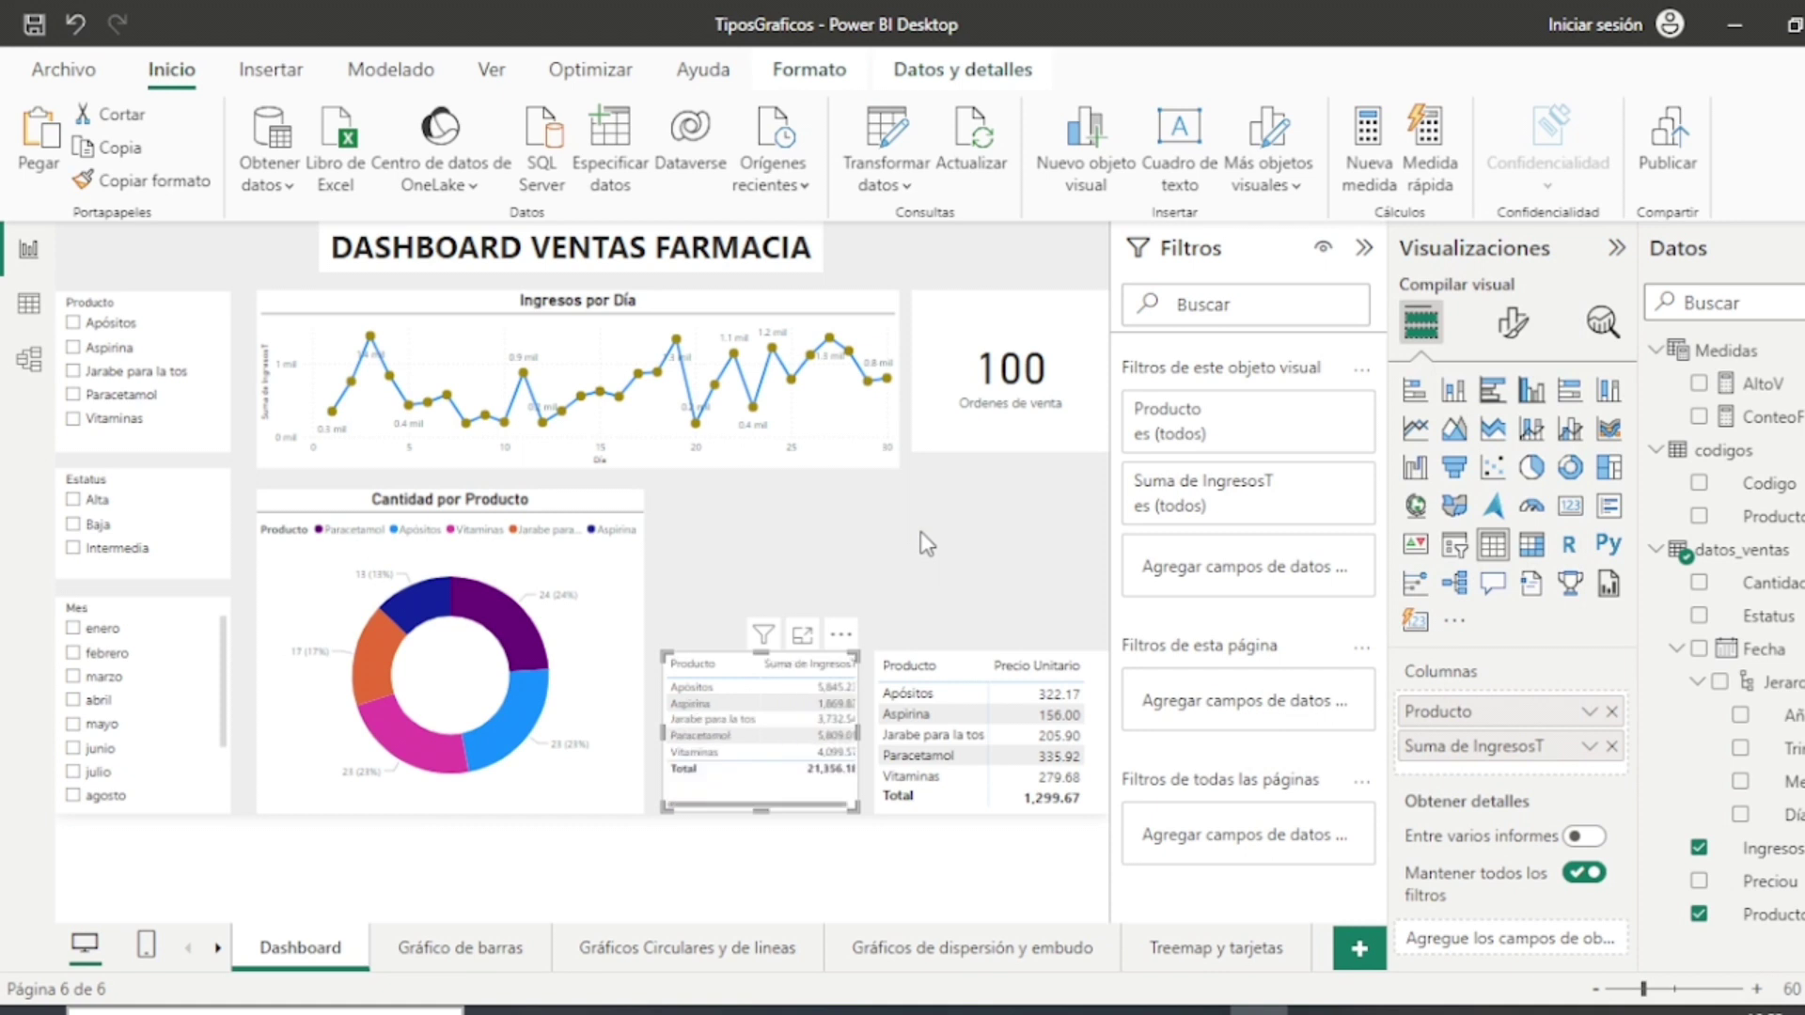
drag(663, 730, 656, 729)
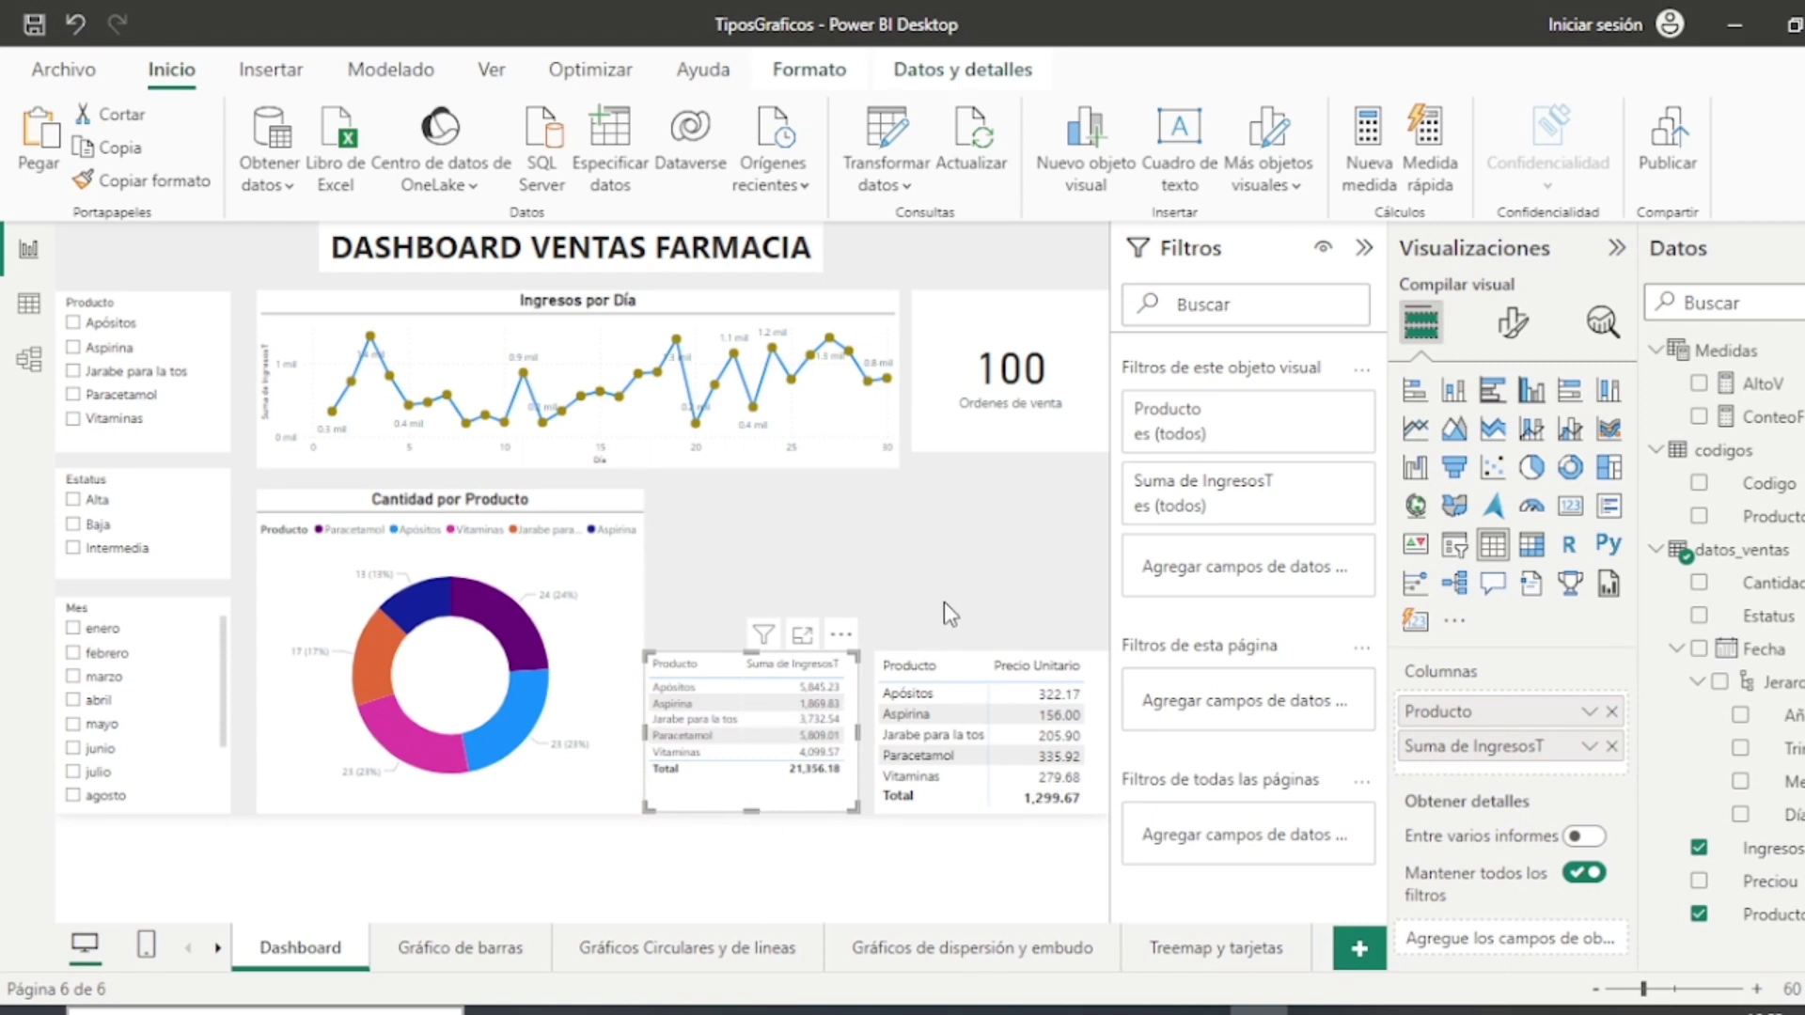
Step: Try to copy the unit price matrix's format onto the income table
click(1090, 698)
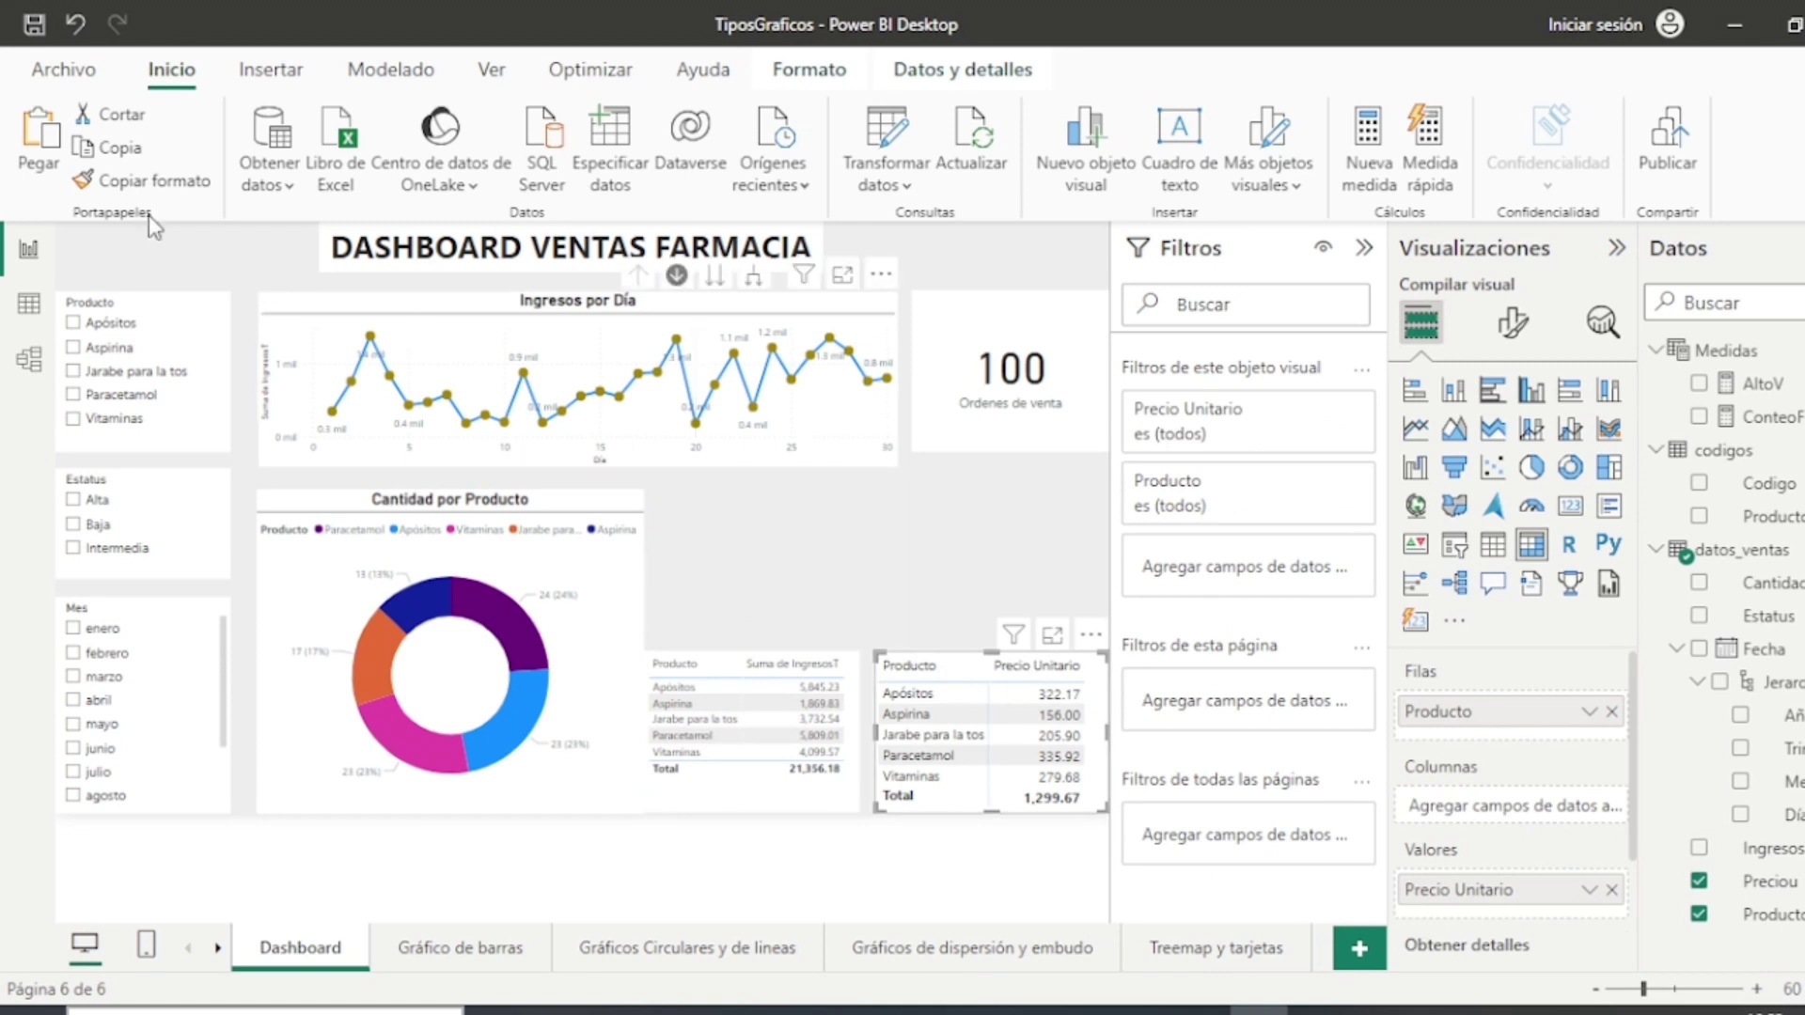
click(94, 181)
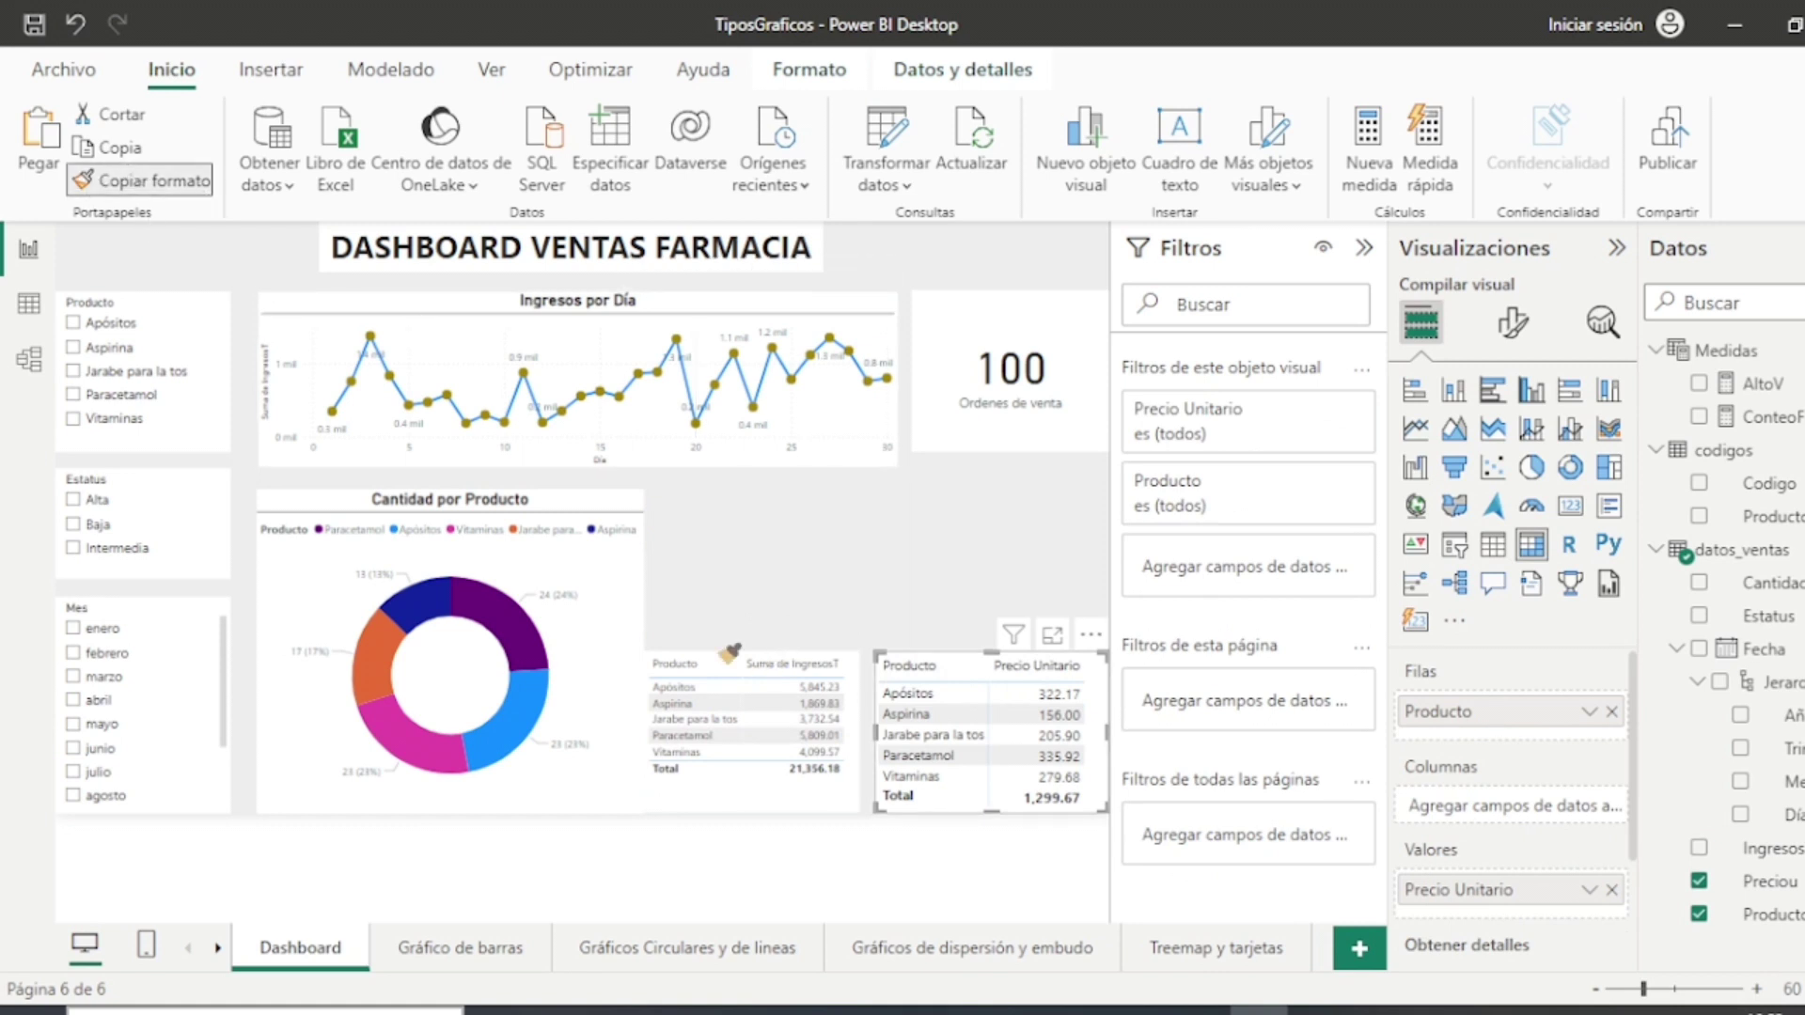
click(815, 585)
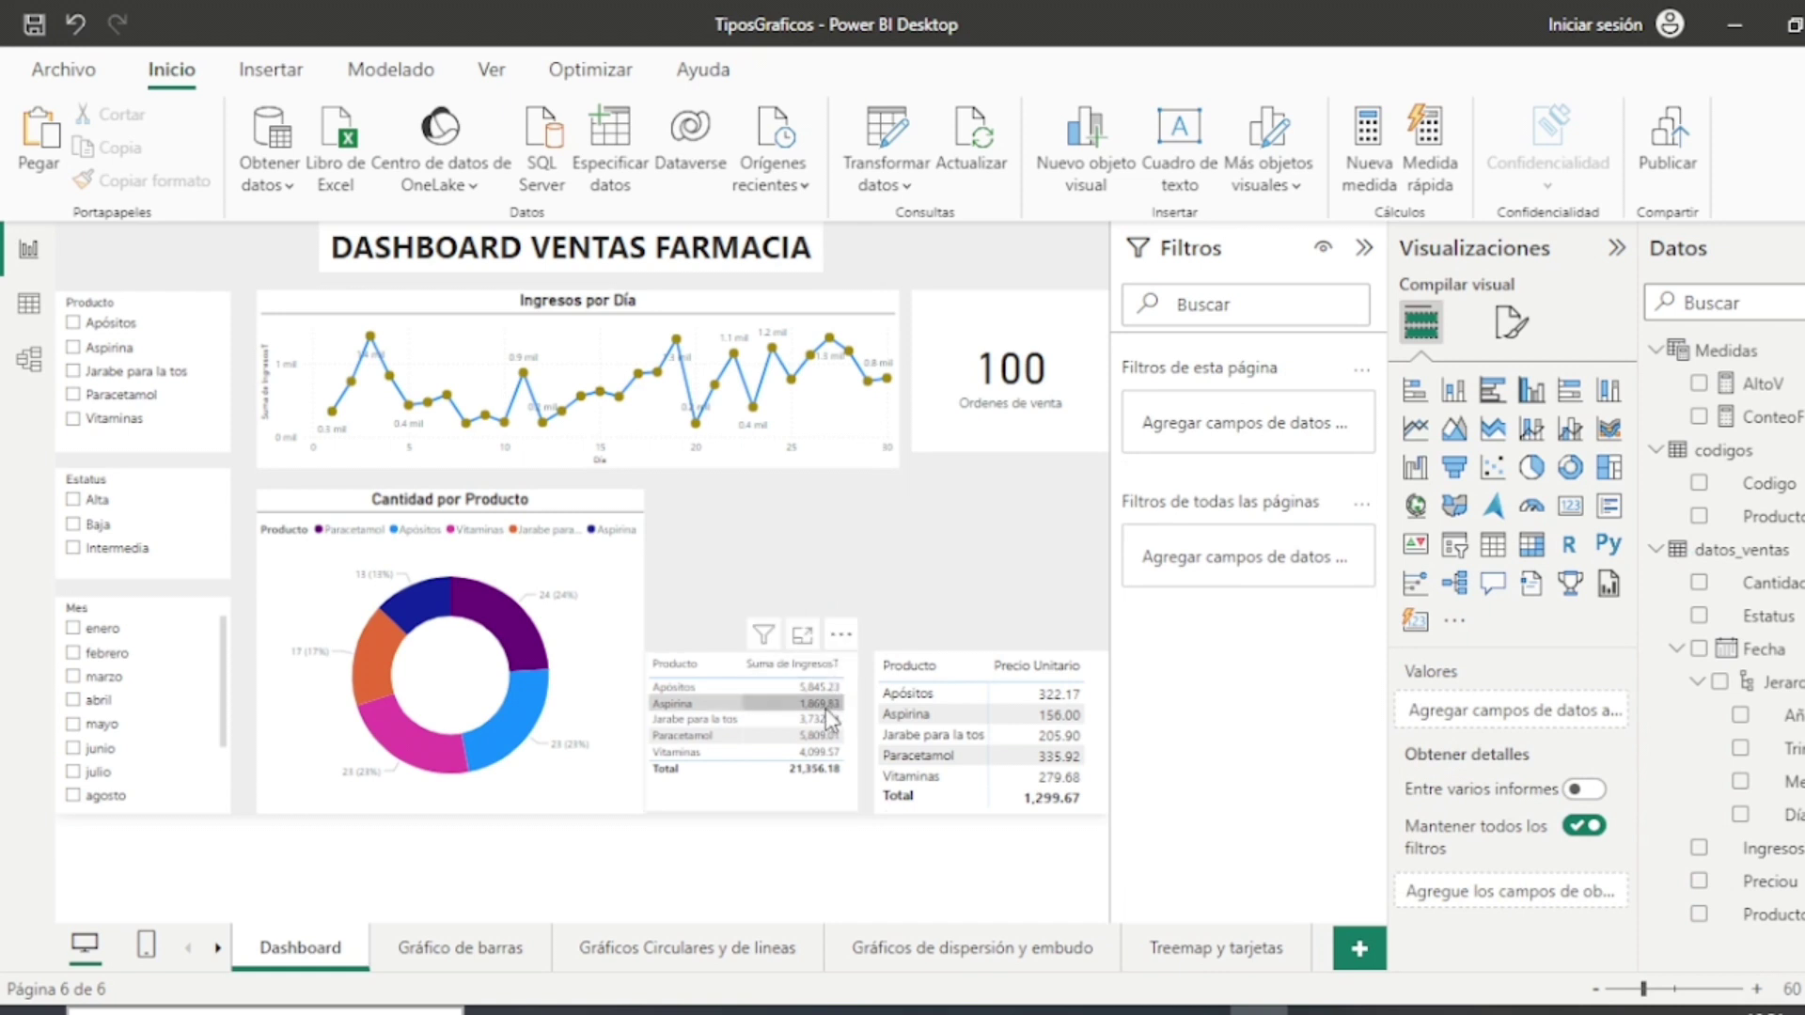
click(1100, 678)
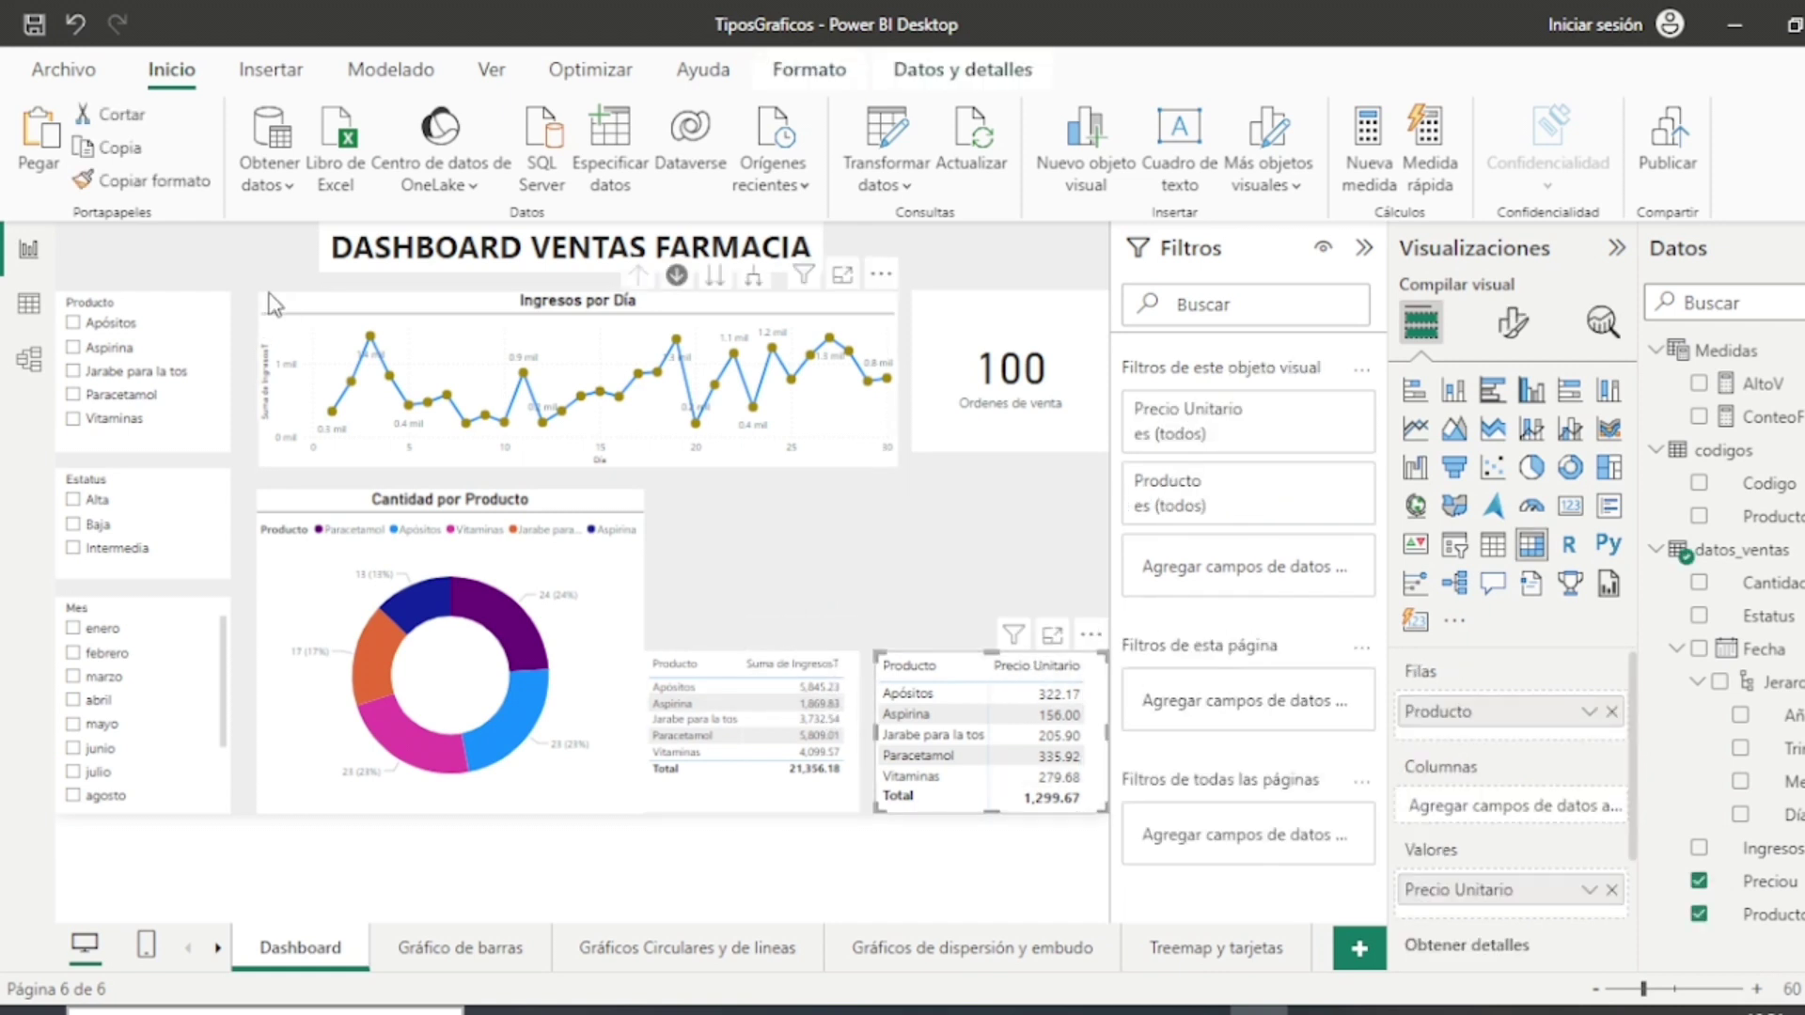
click(141, 188)
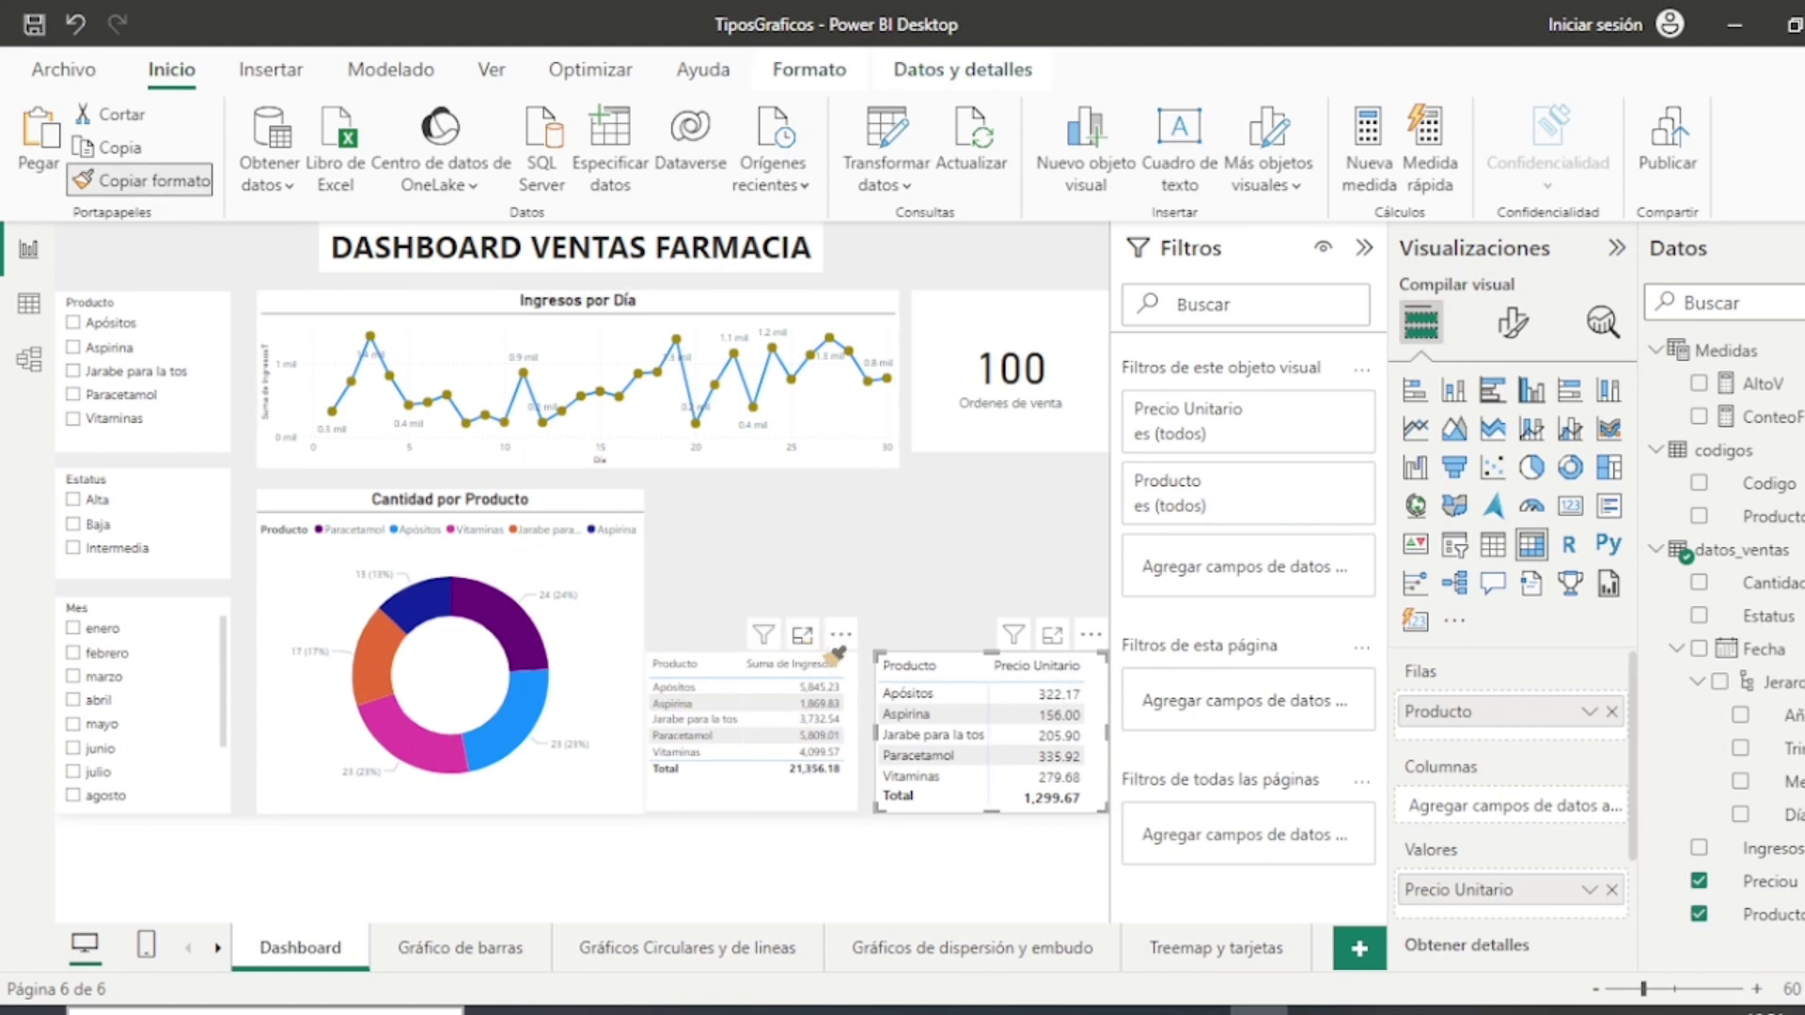
click(840, 637)
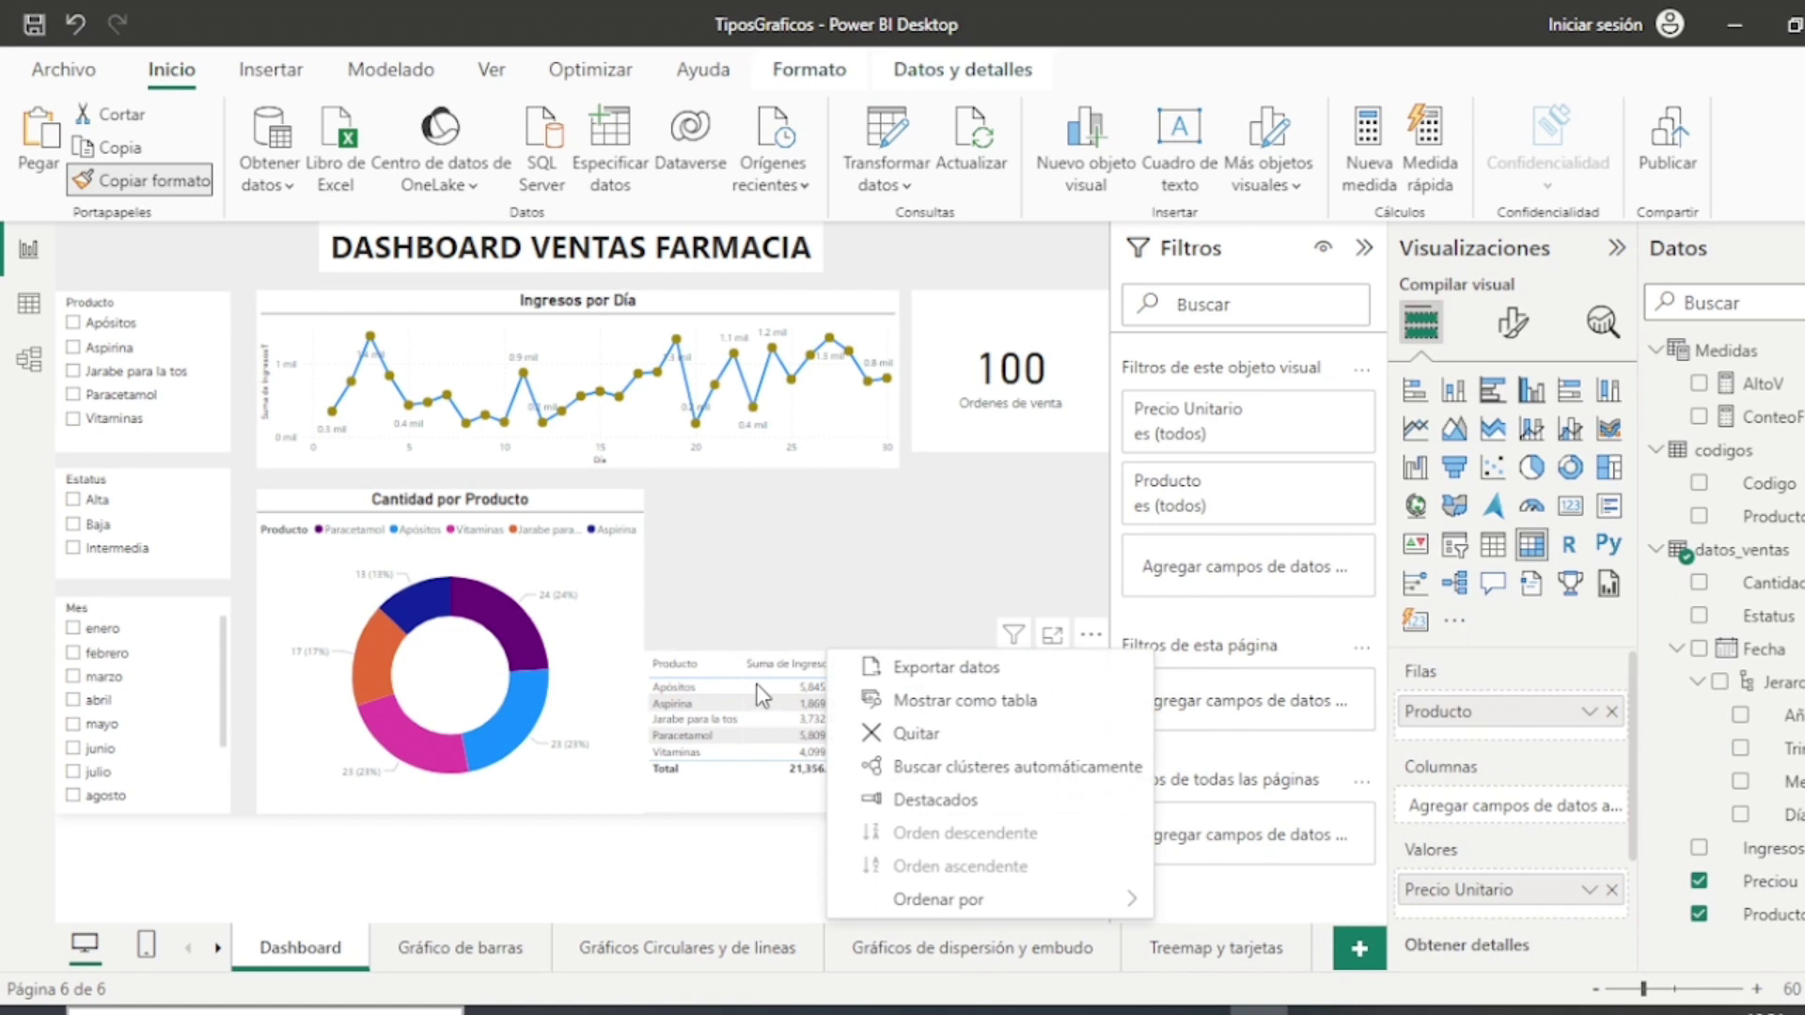
click(797, 701)
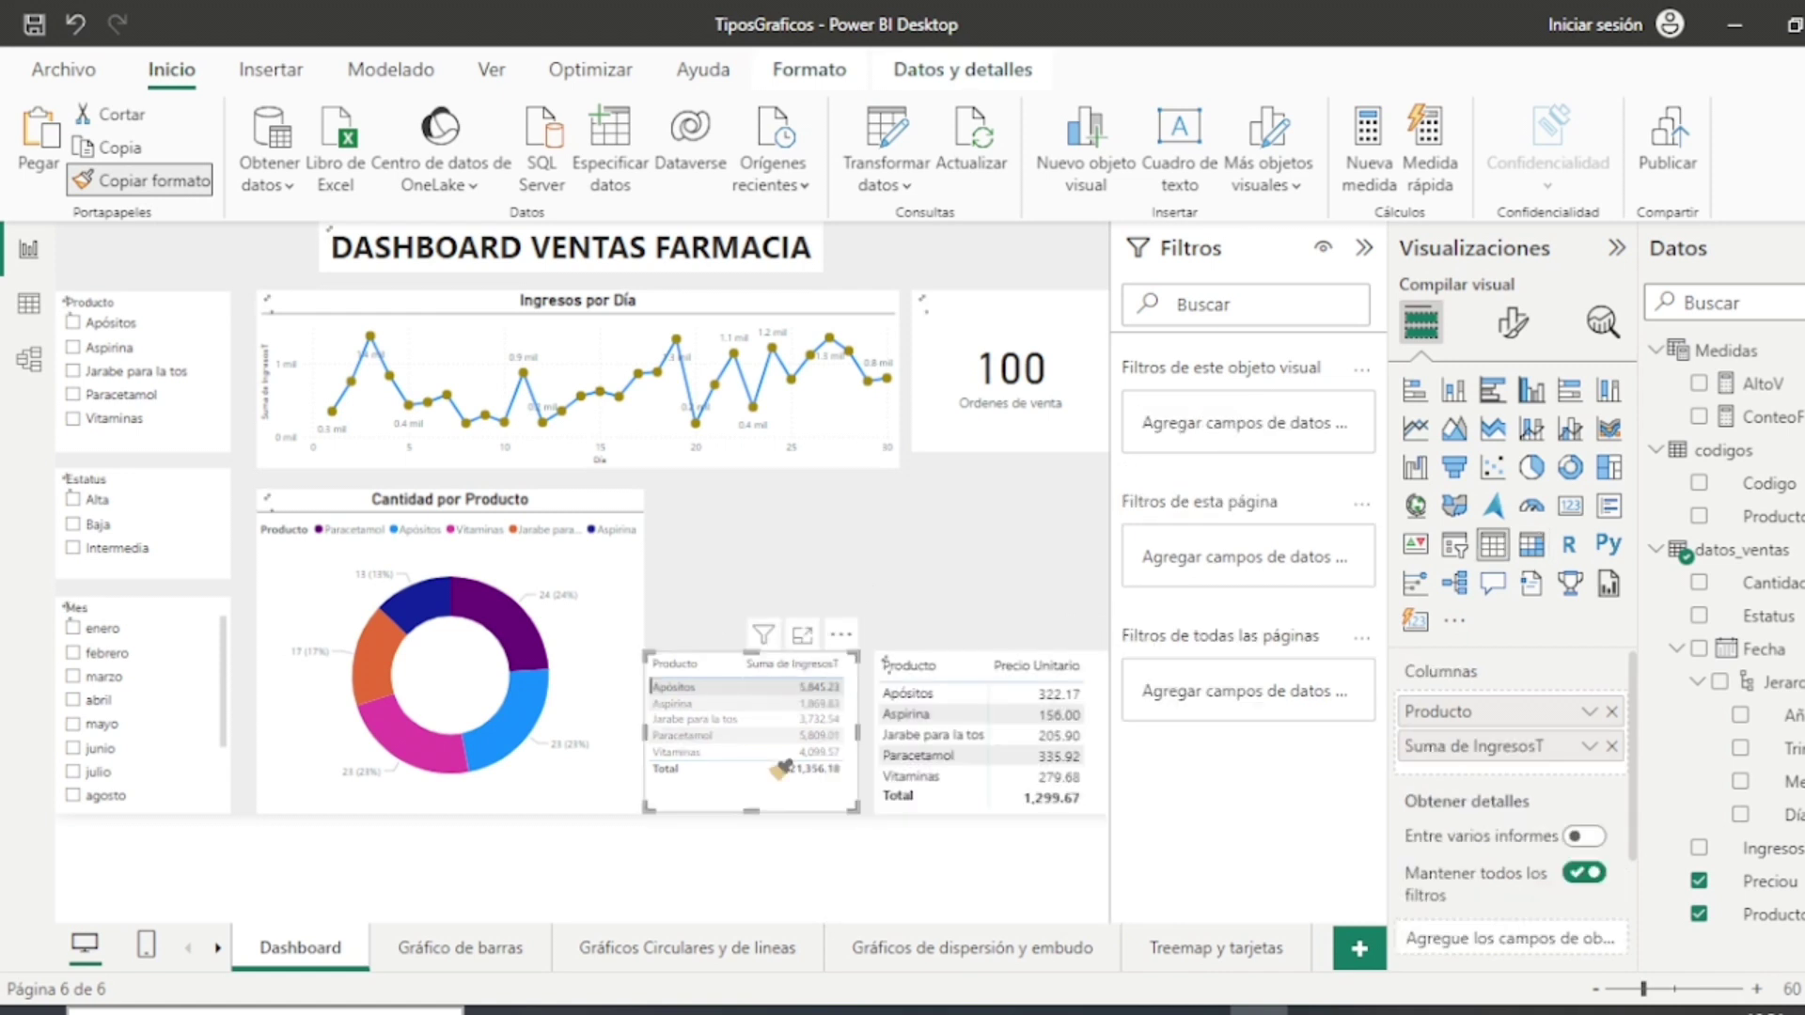
key(Escape)
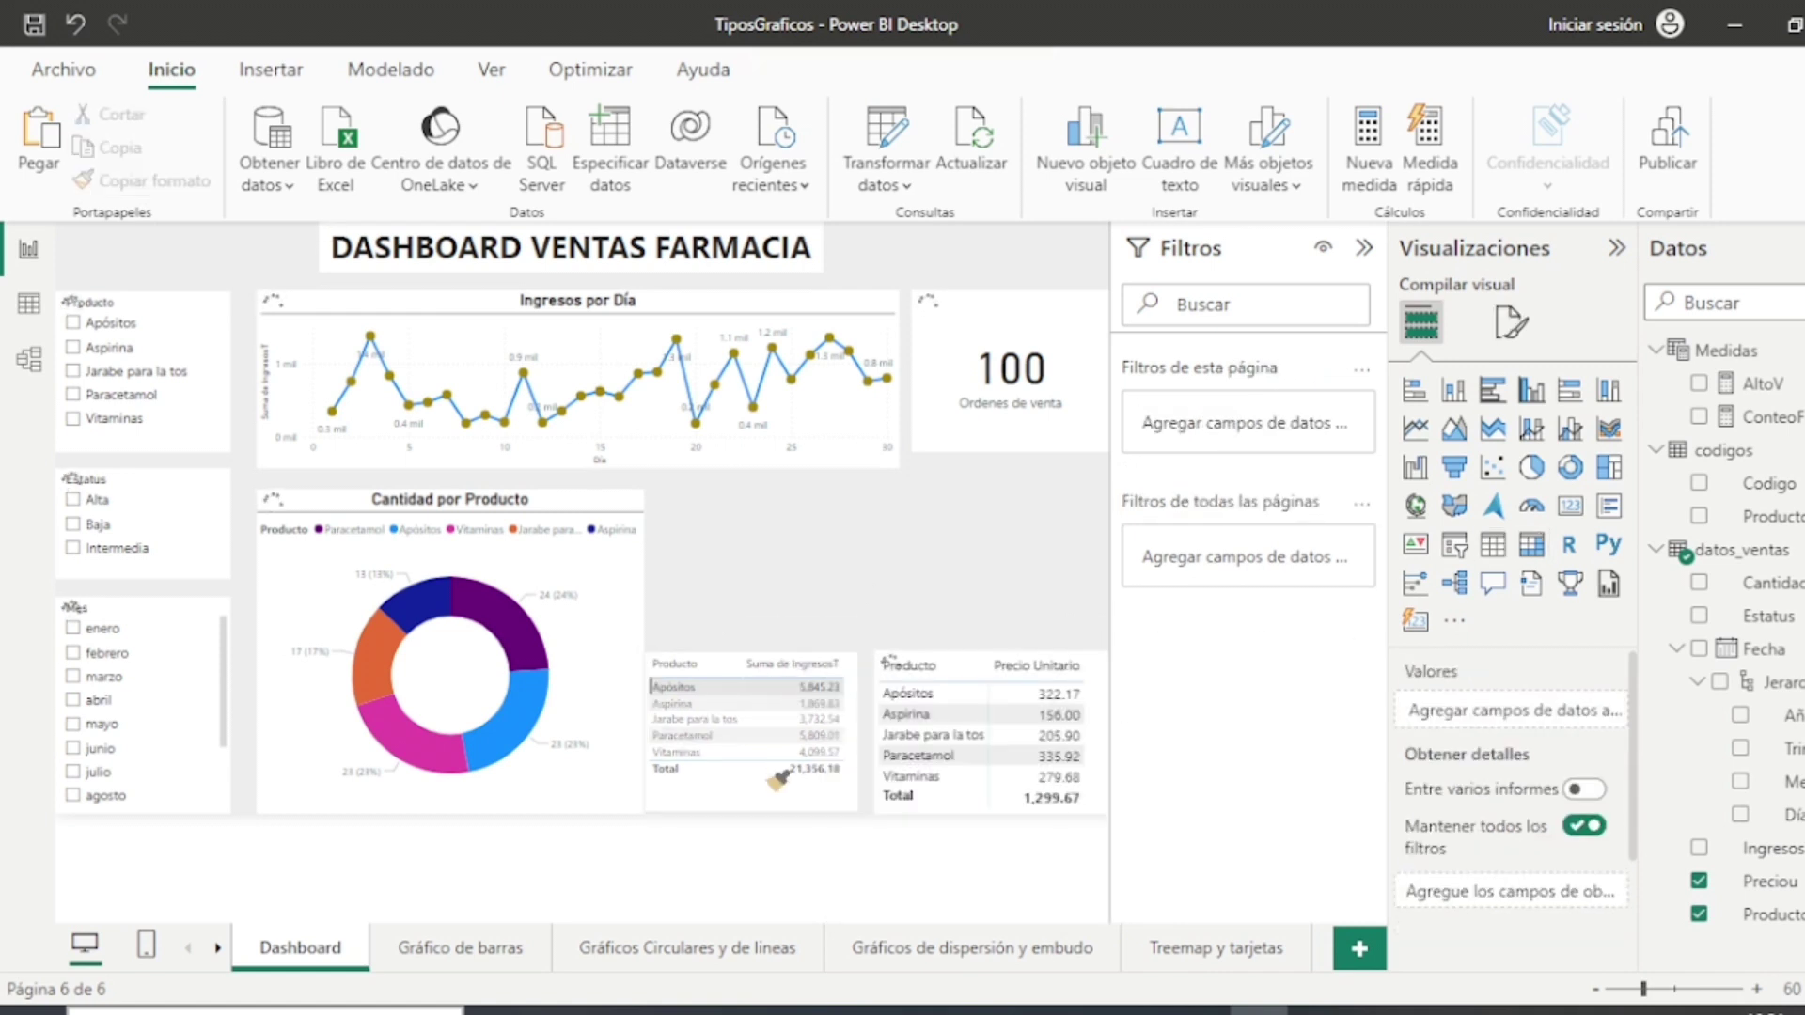
click(777, 778)
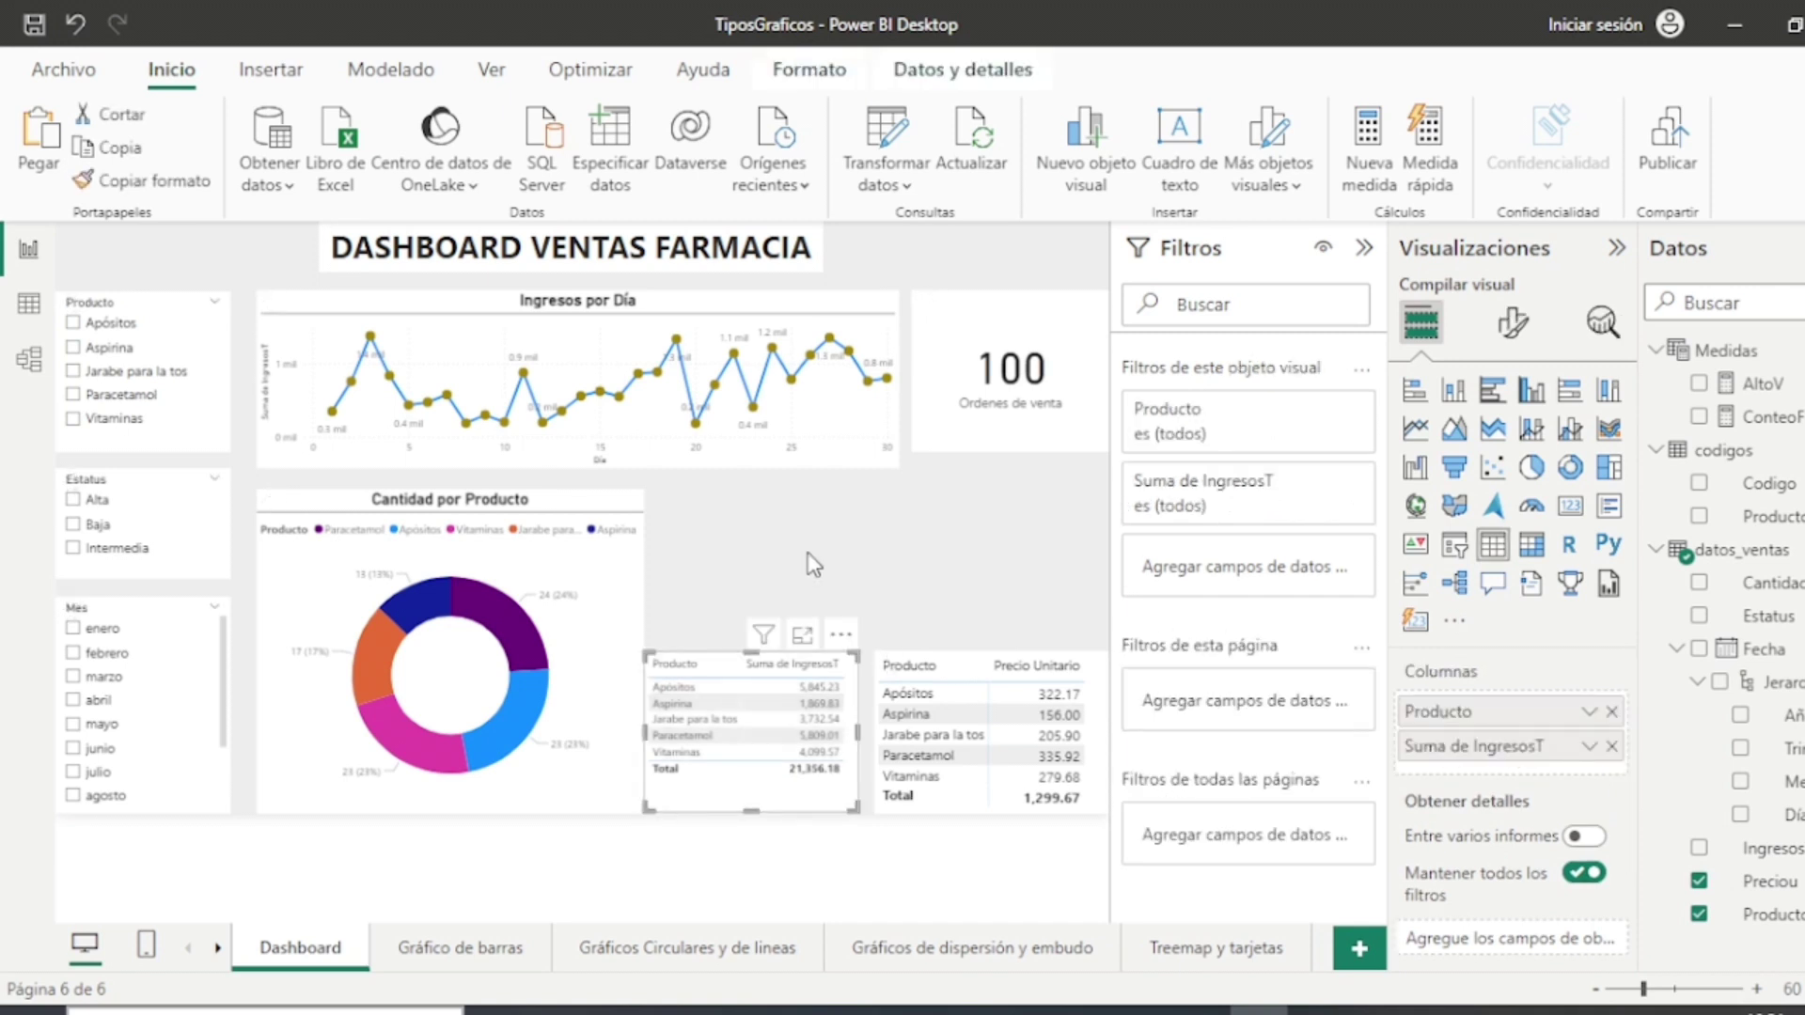
key(Escape)
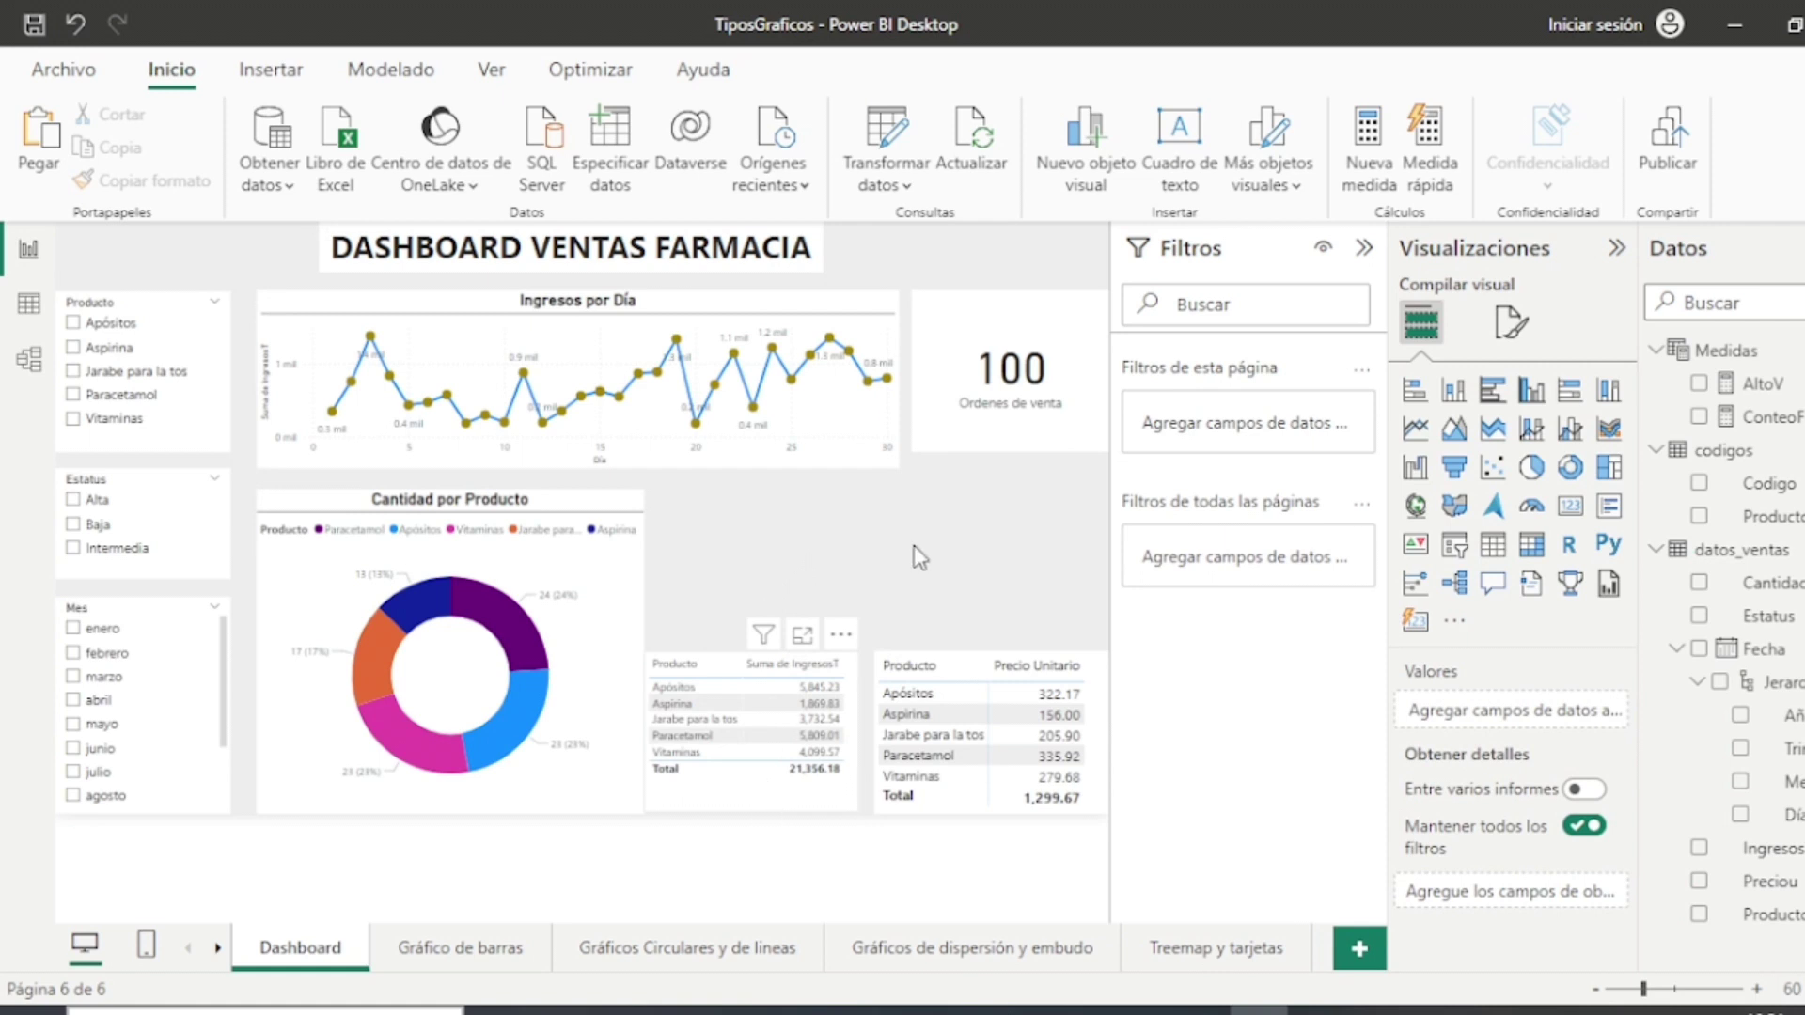
Step: Set the font size of the income table's values to 11
key(Tab)
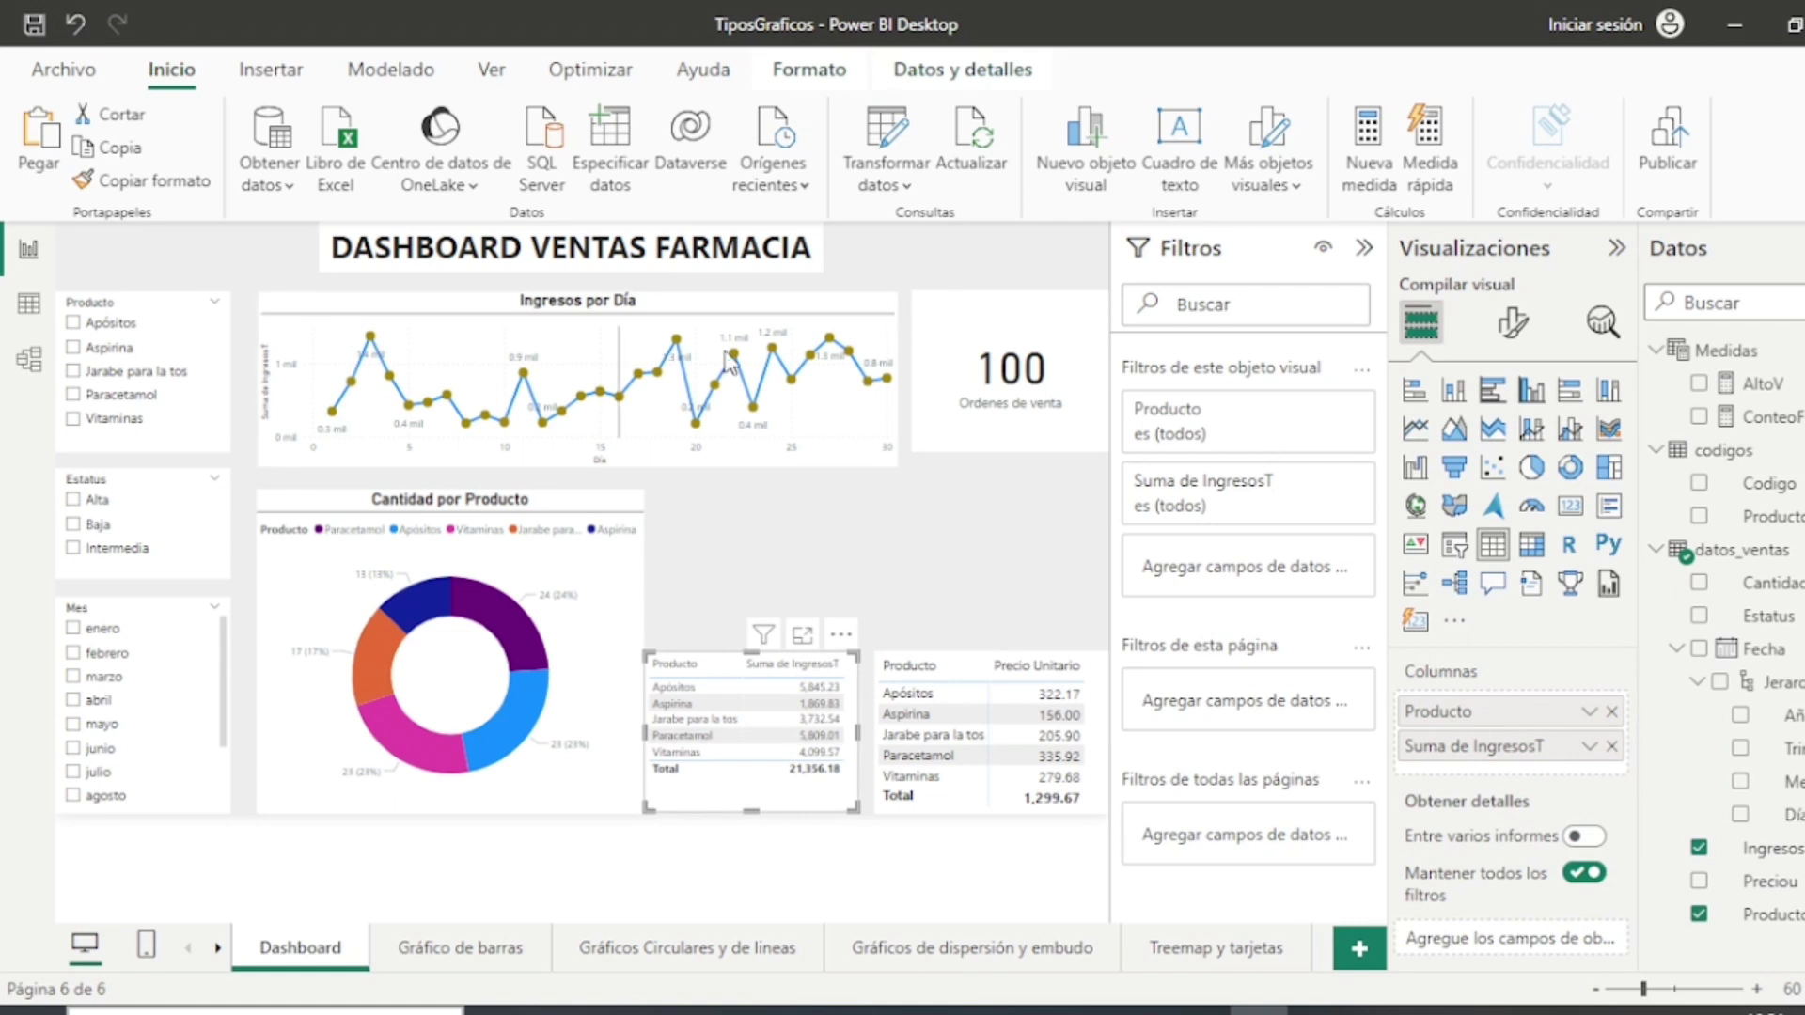
click(1511, 322)
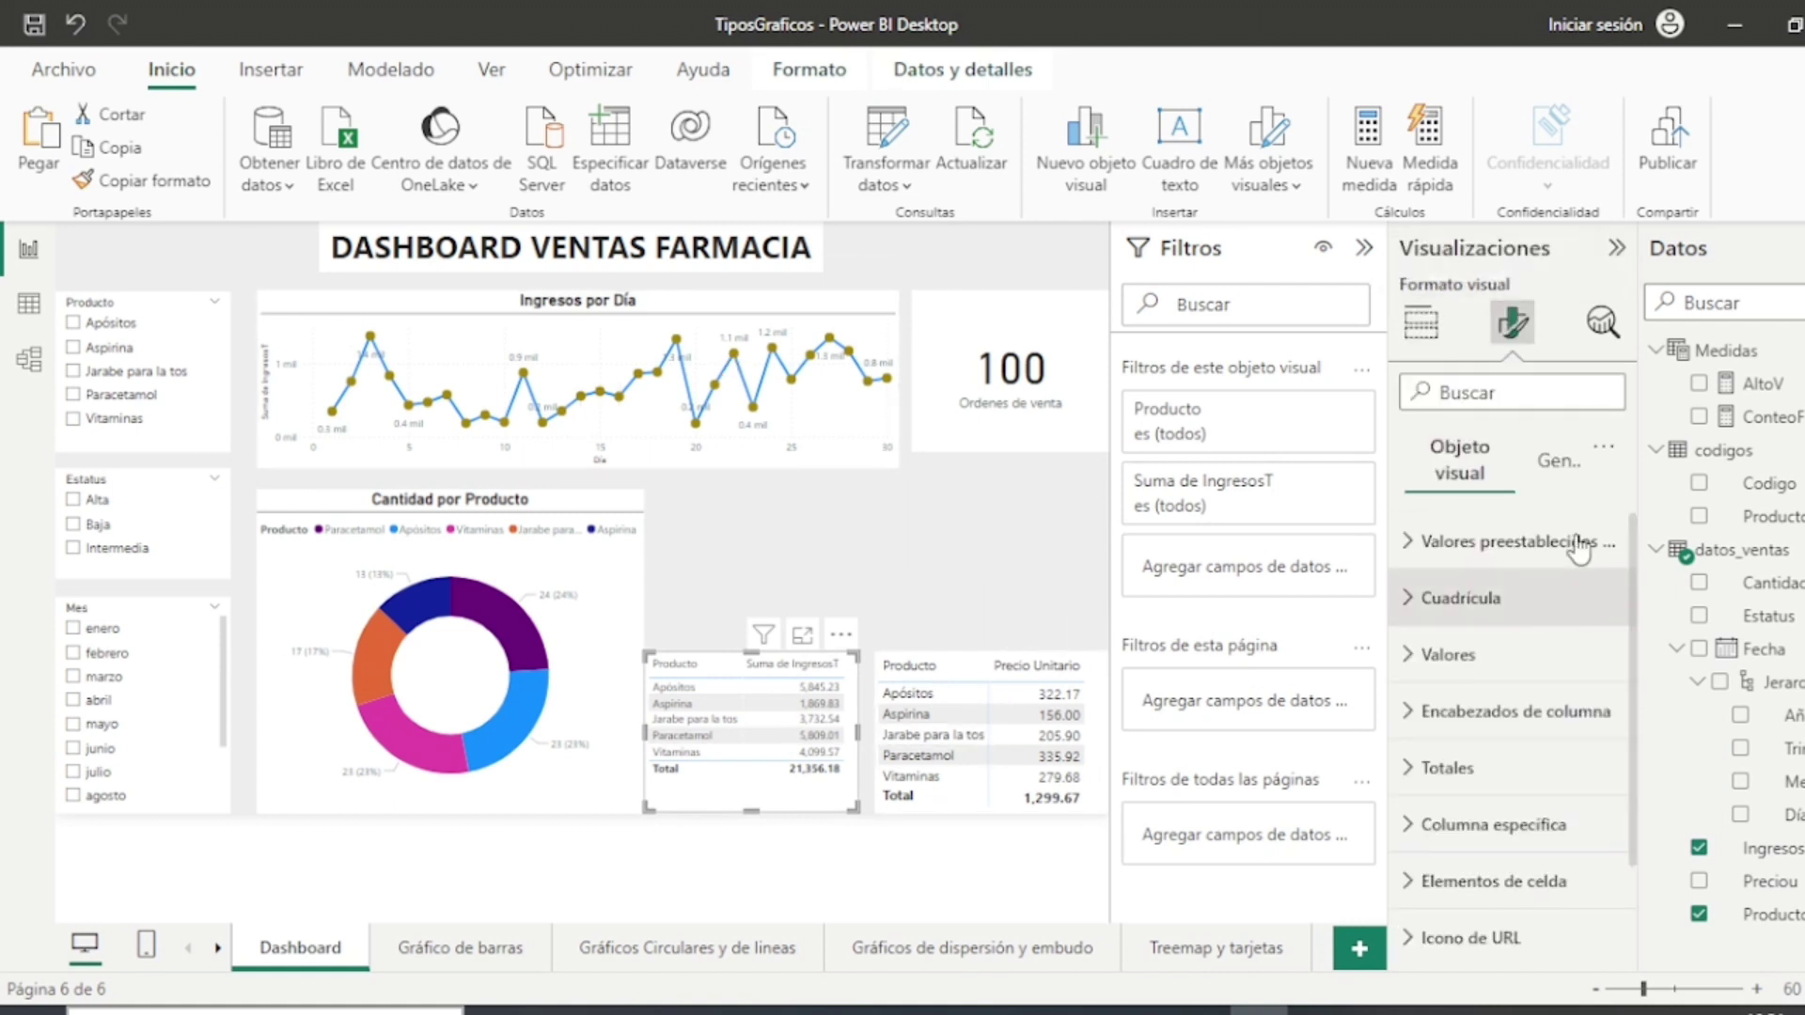
click(1567, 476)
click(1444, 460)
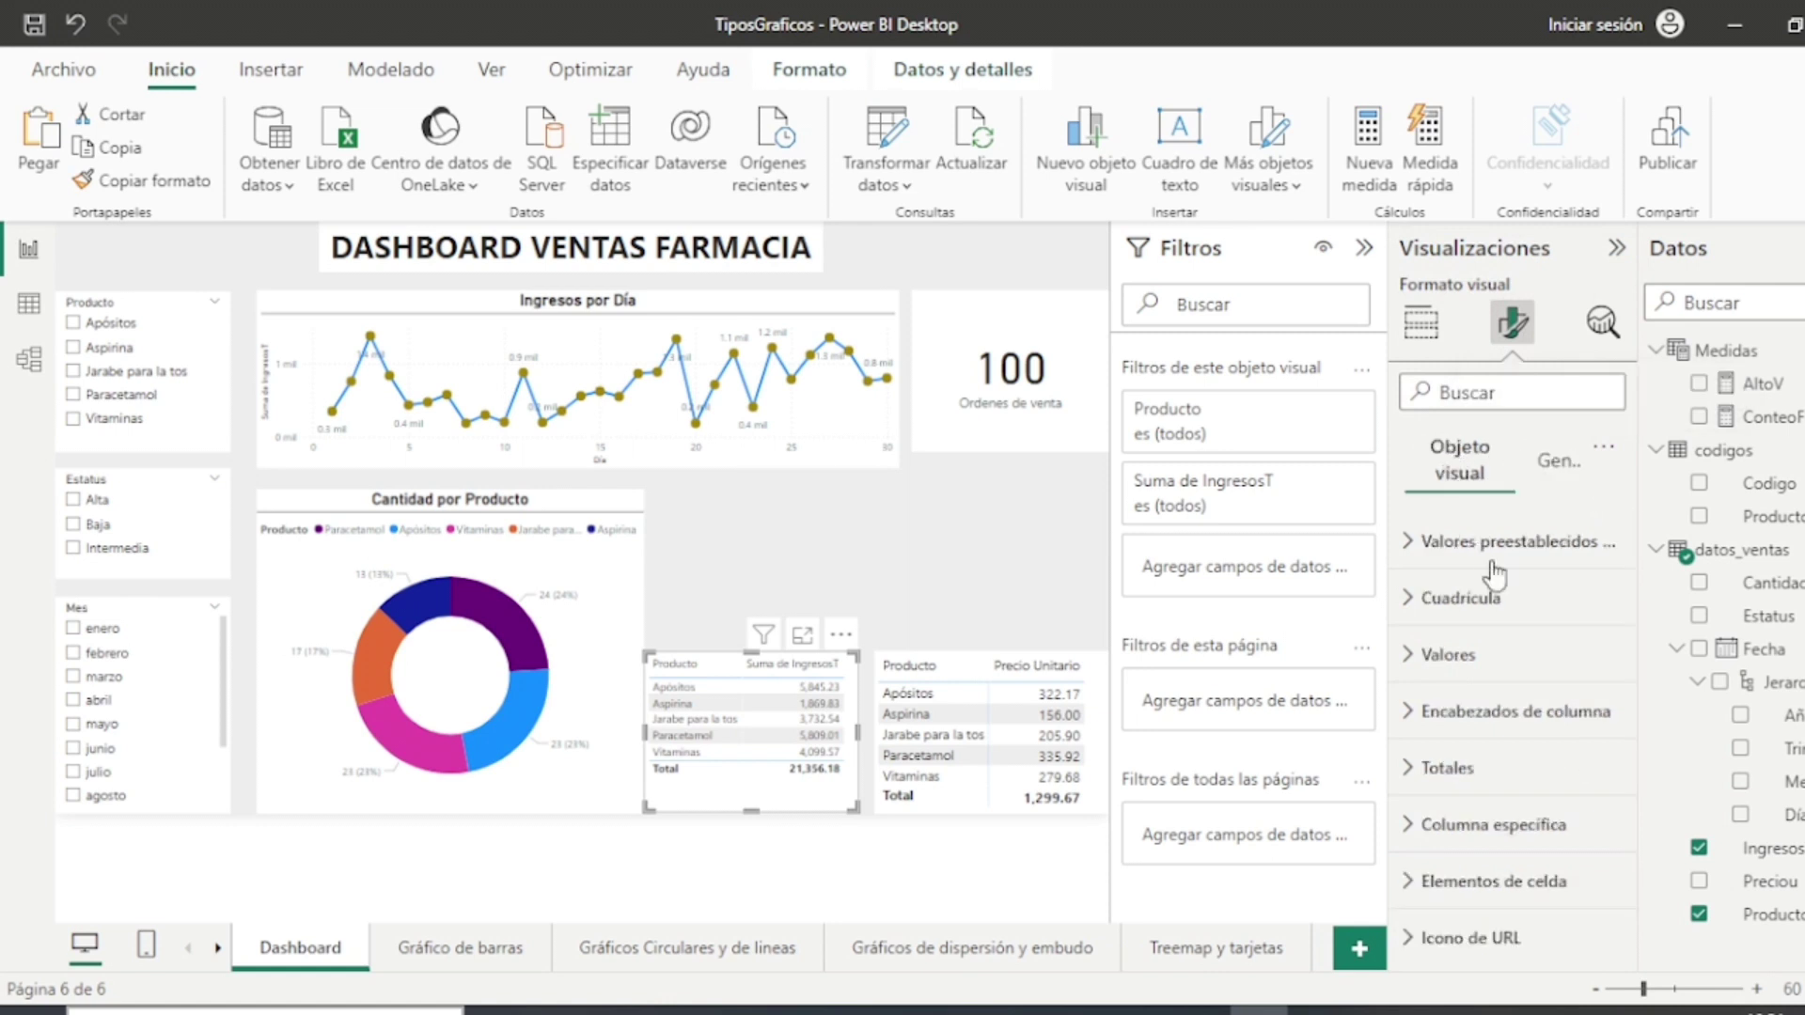
click(1403, 666)
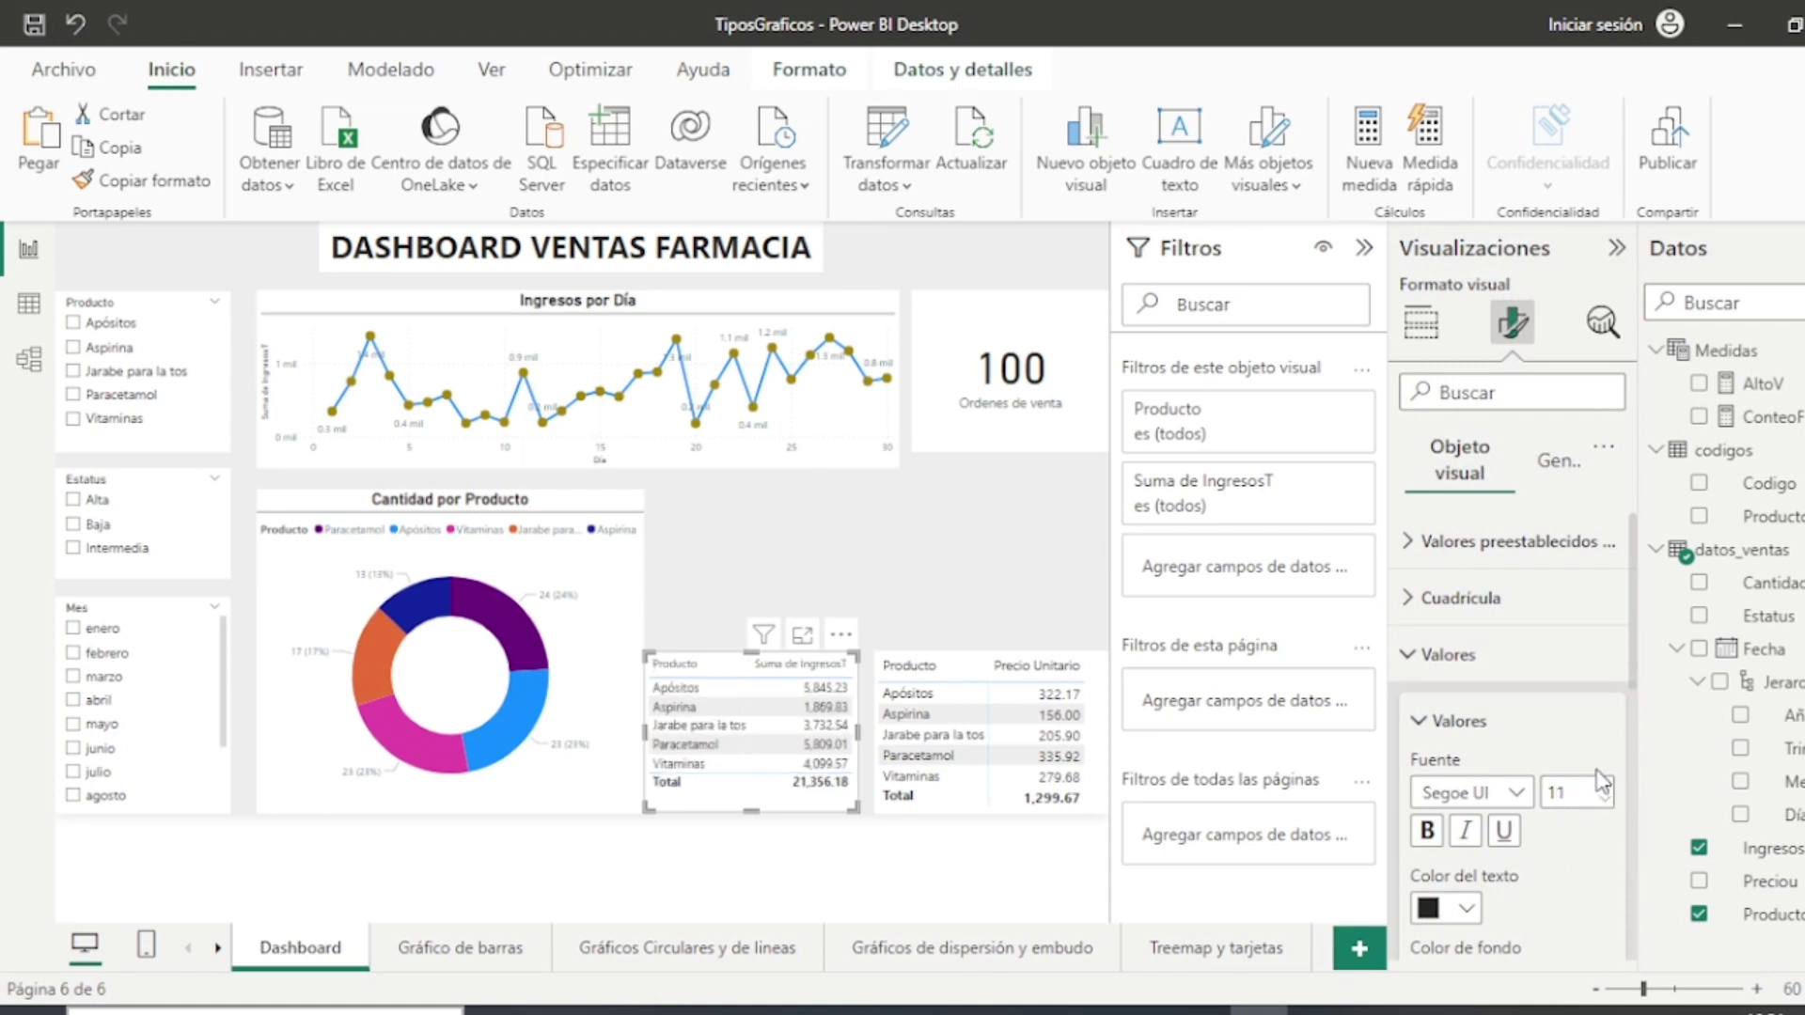
Step: Set the font size of the income table's column headers to 11
scroll(1570, 739, down, 3)
scroll(1571, 739, down, 5)
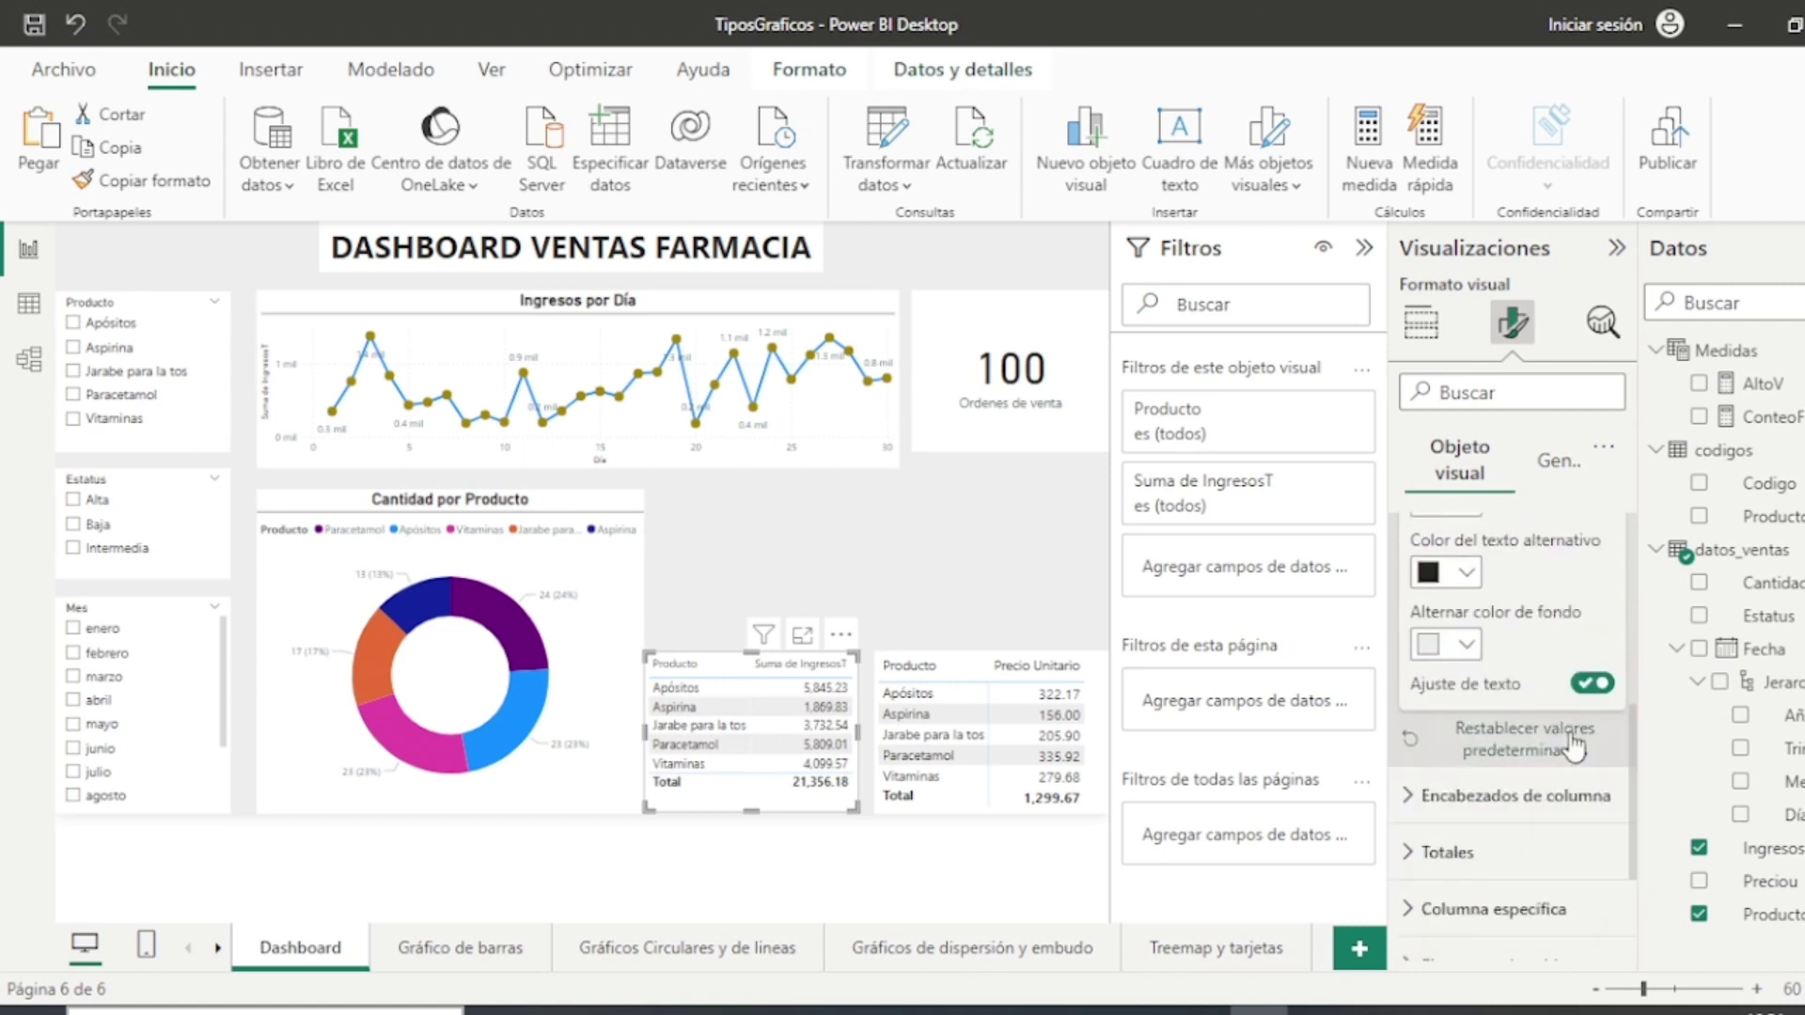
click(1560, 670)
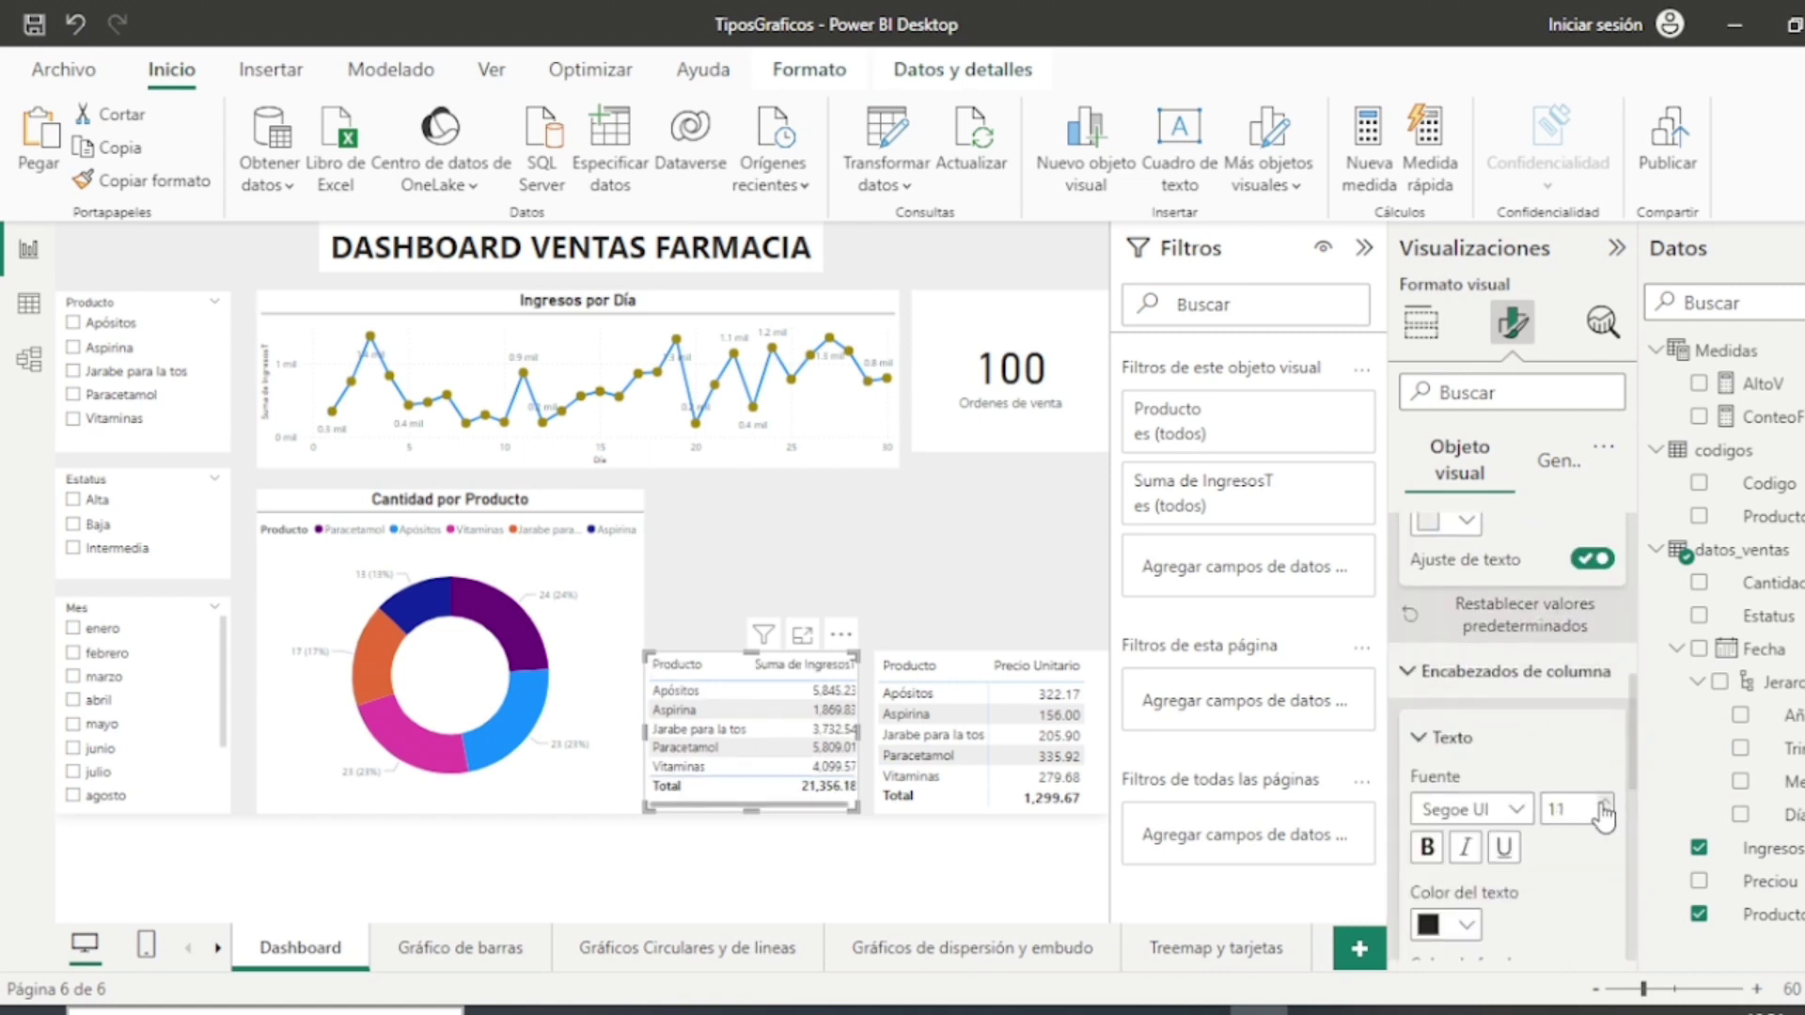
Step: Rename the table's Suma de IngresosT field to "Ingresos"
click(1420, 324)
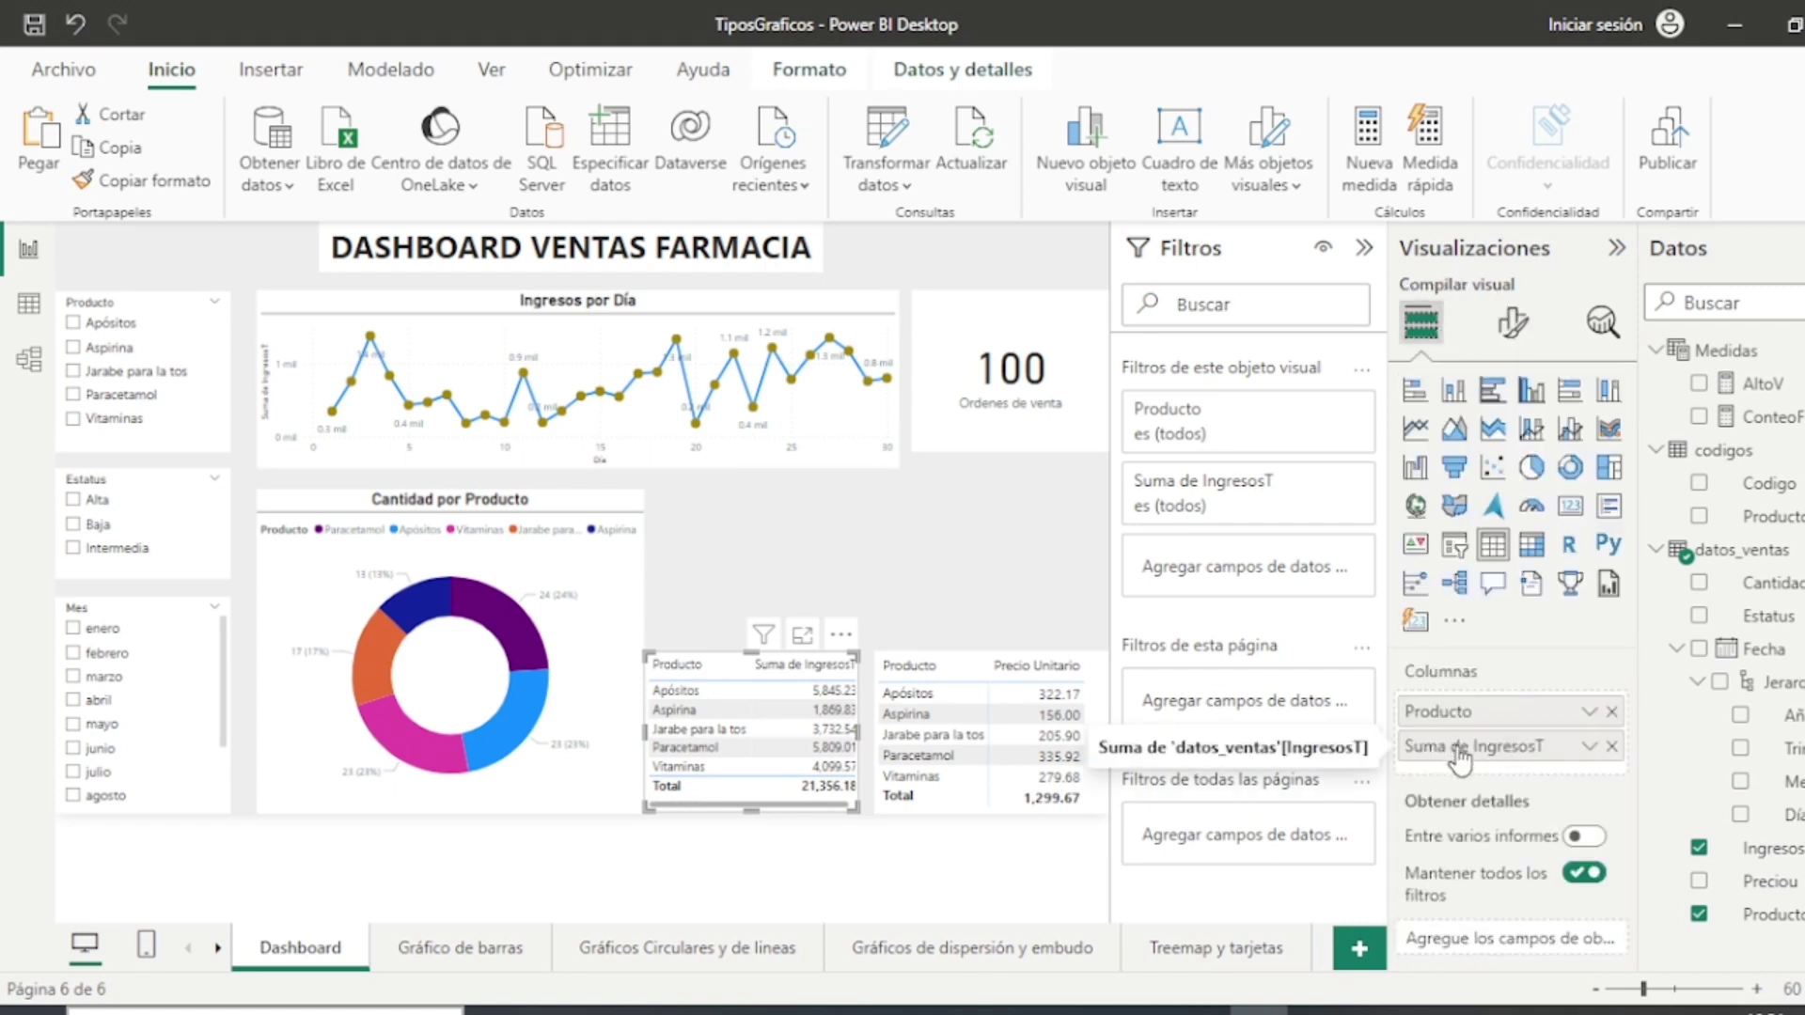
double_click(1459, 752)
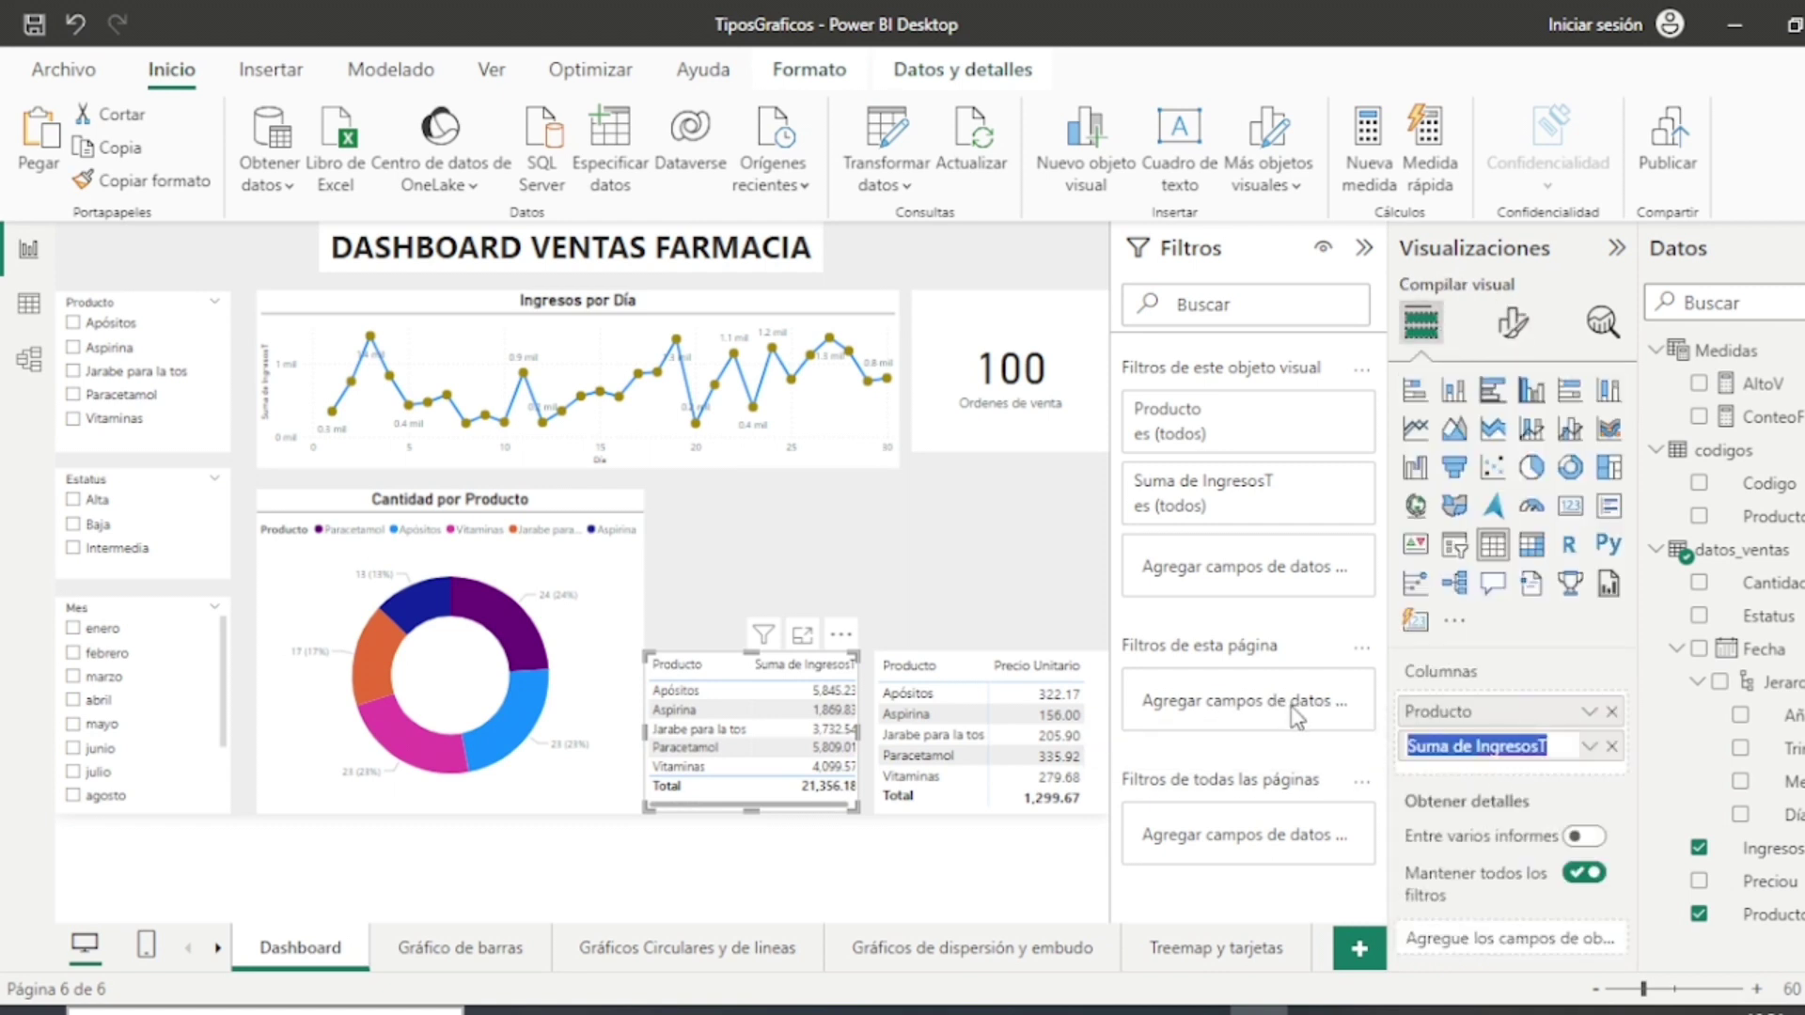
text(Ingresos)
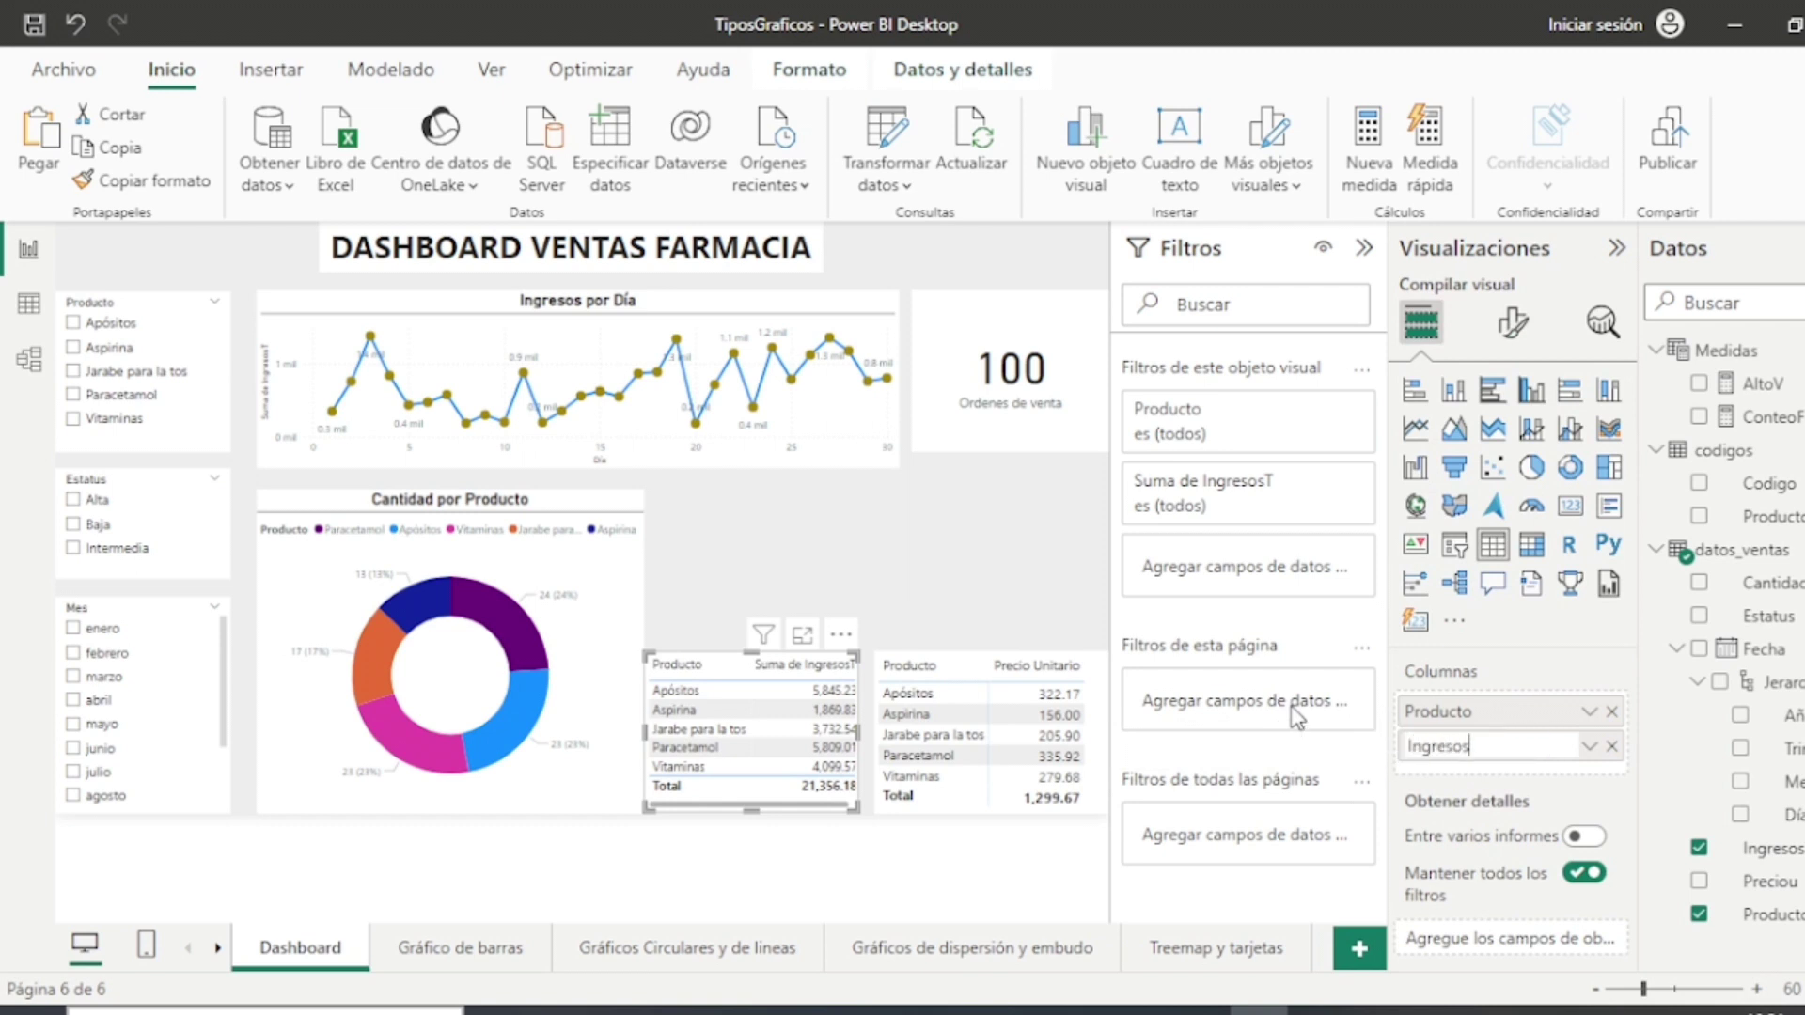
key(Return)
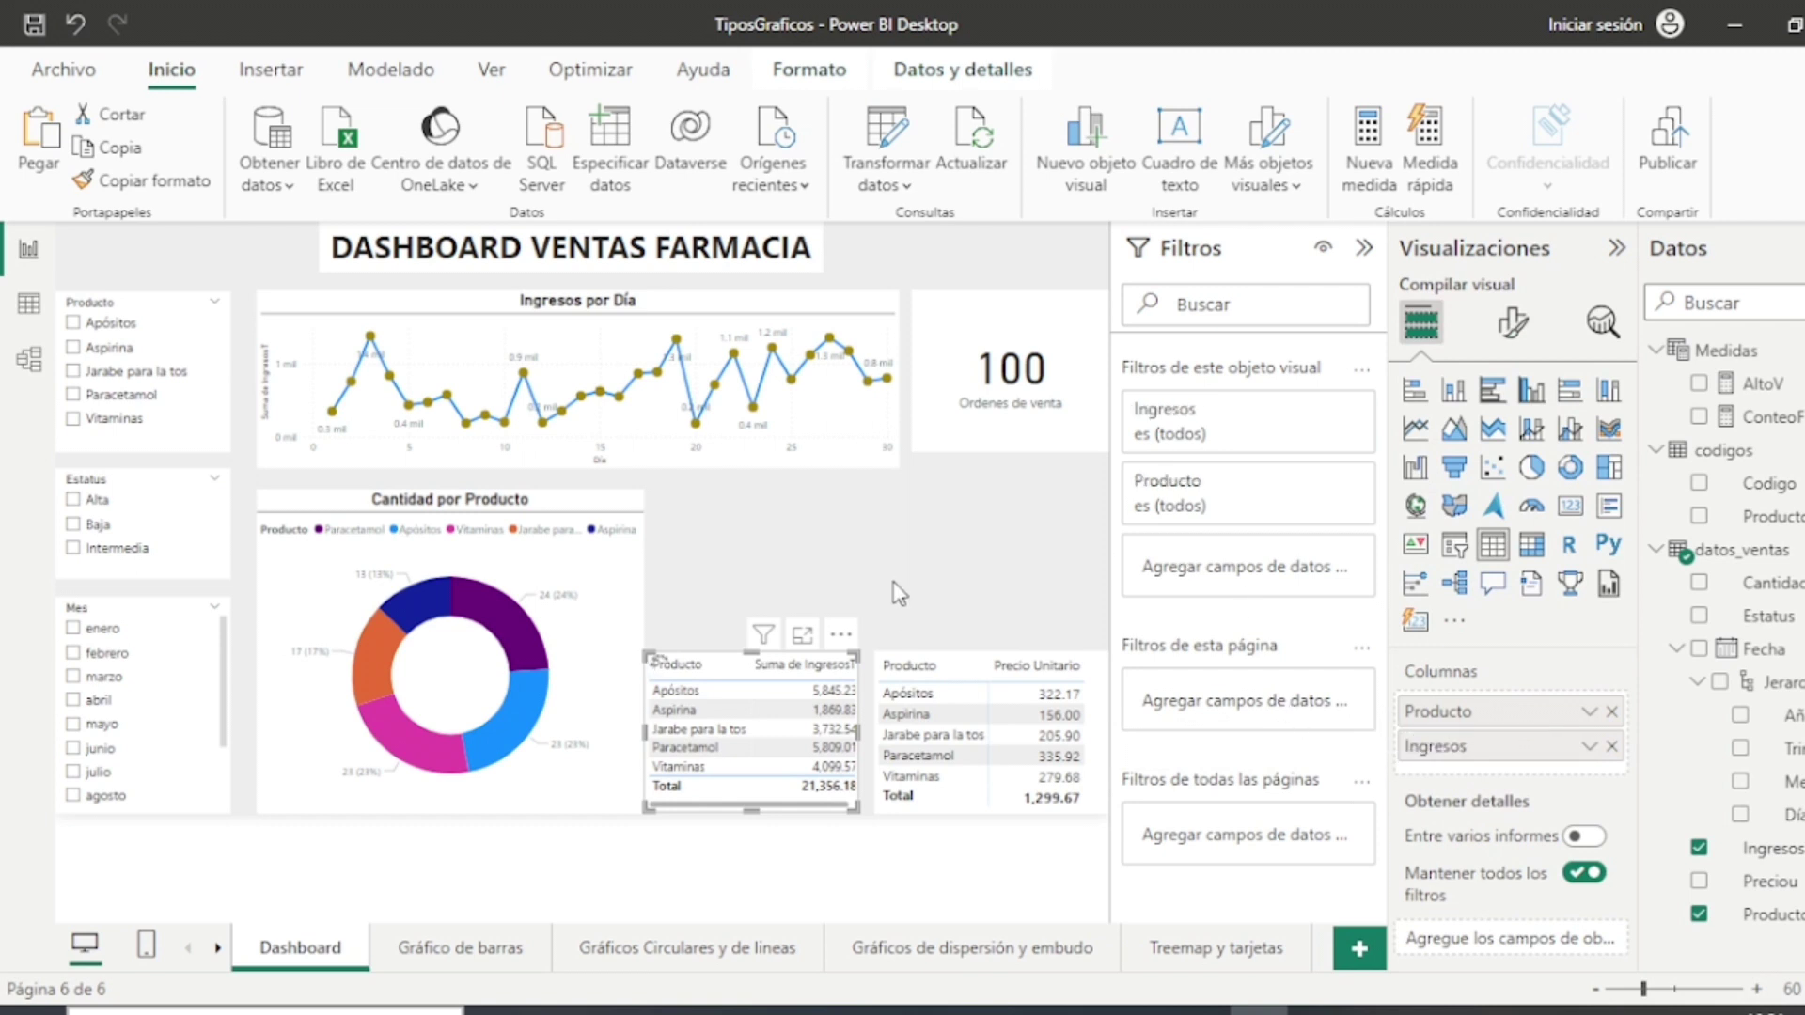
click(900, 592)
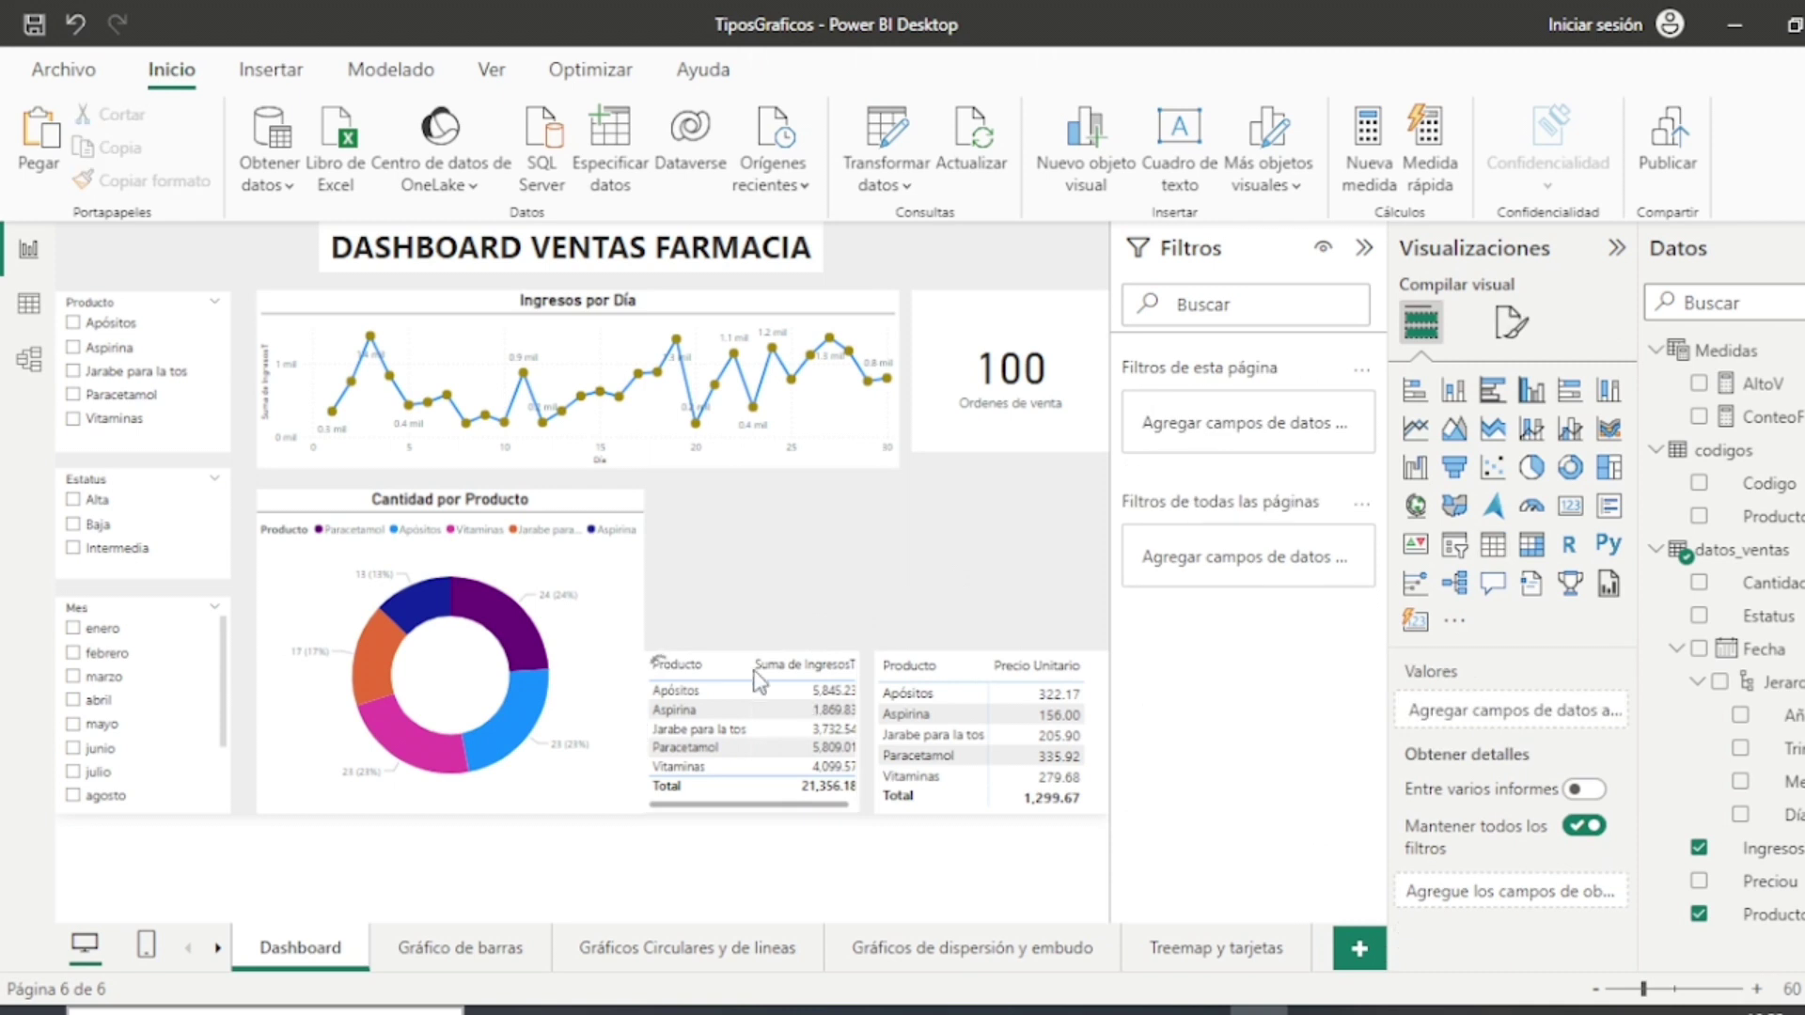
Step: Widen the income table so its right edge meets the unit price matrix
click(824, 794)
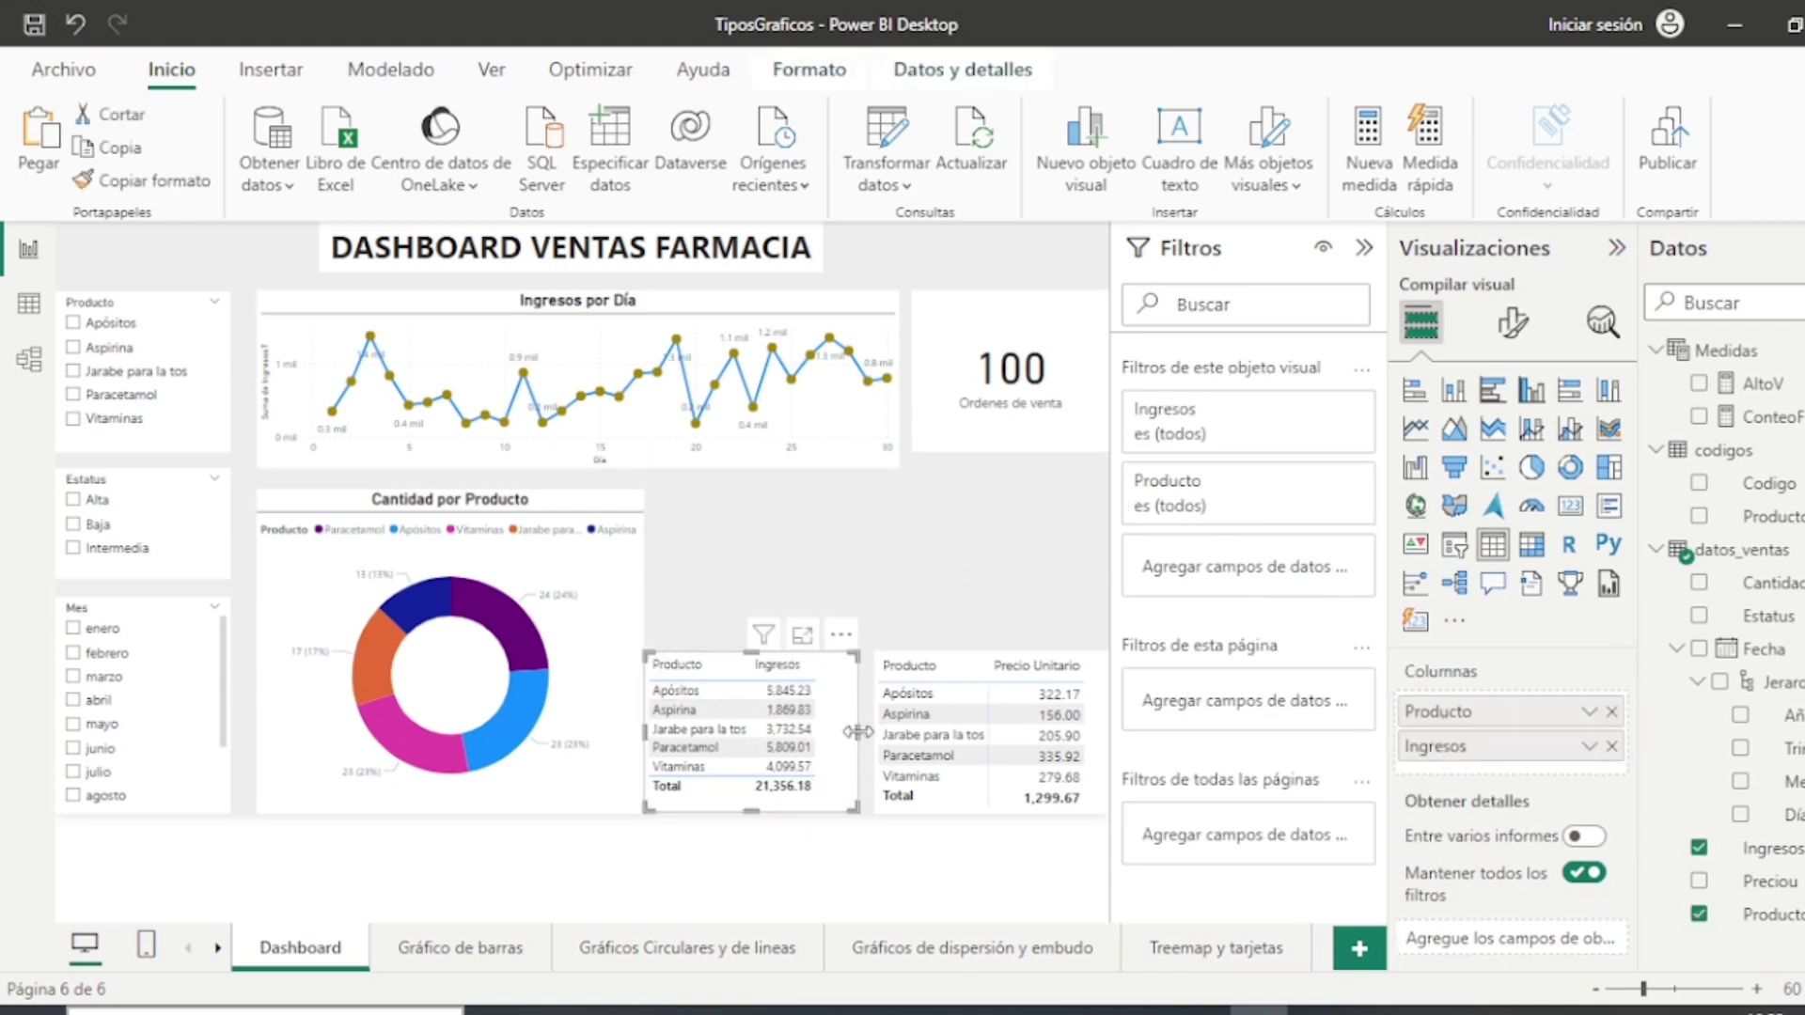
drag(855, 731, 874, 733)
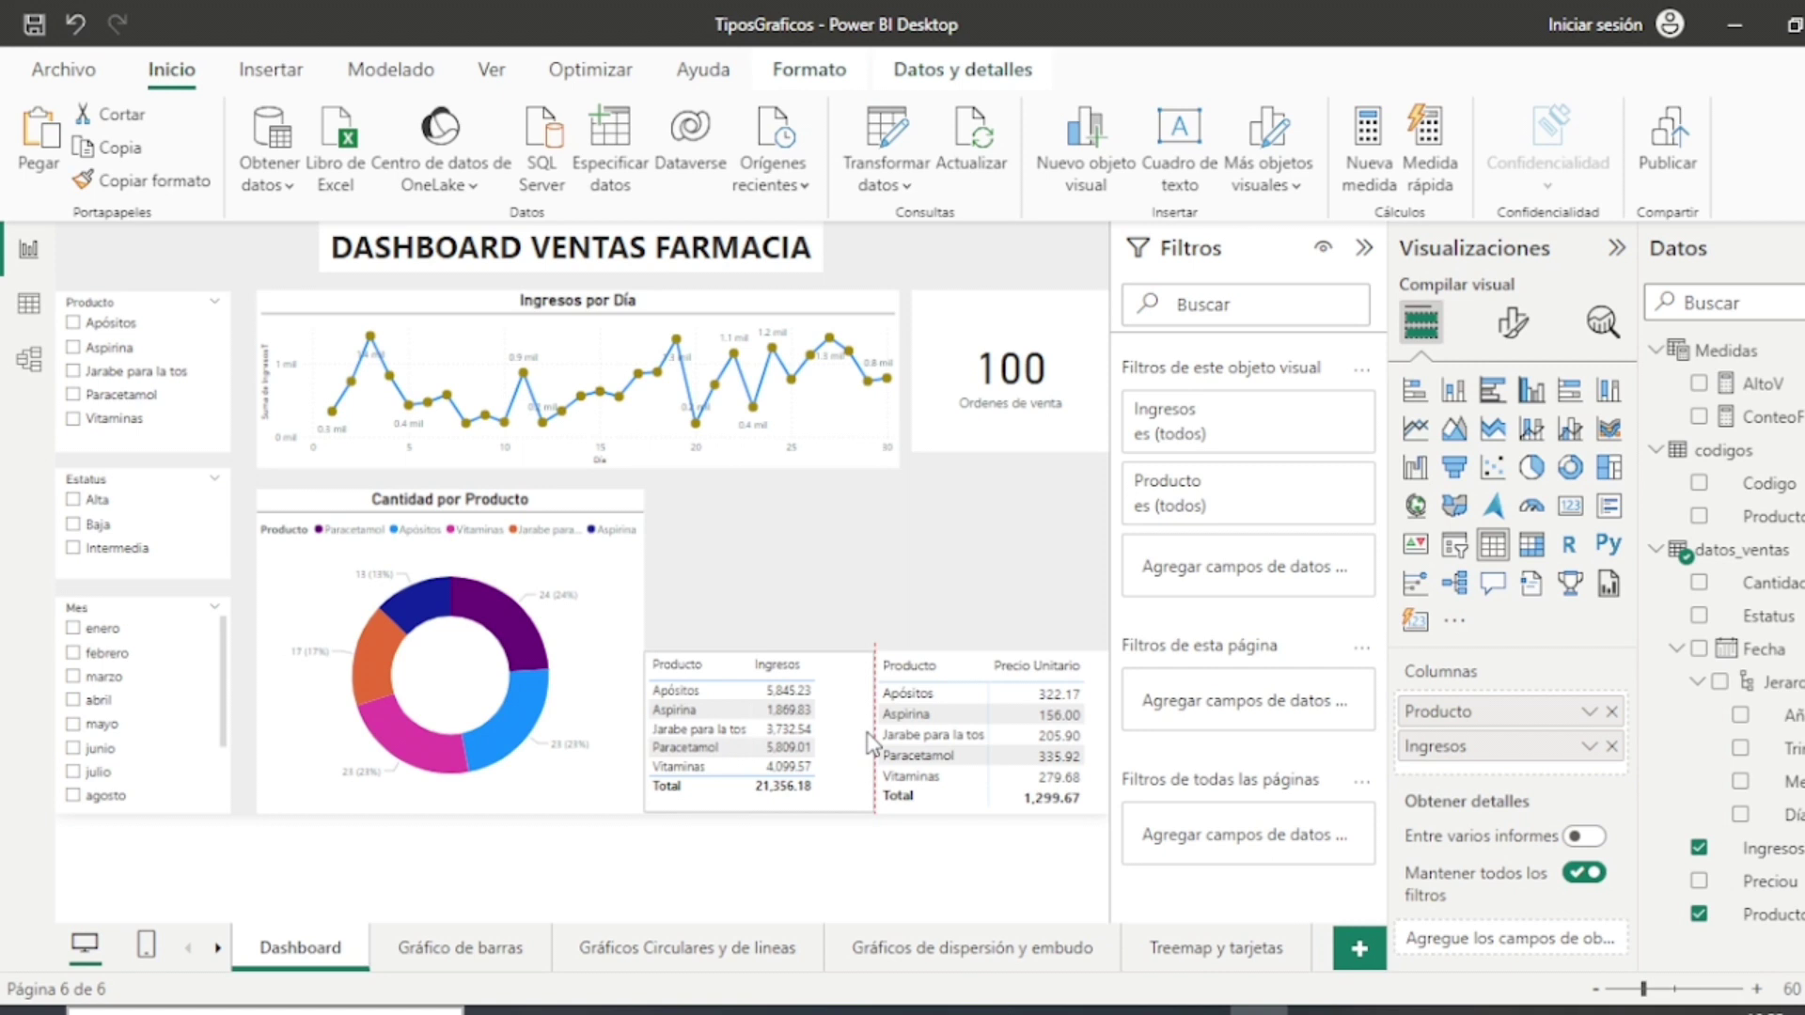
click(889, 562)
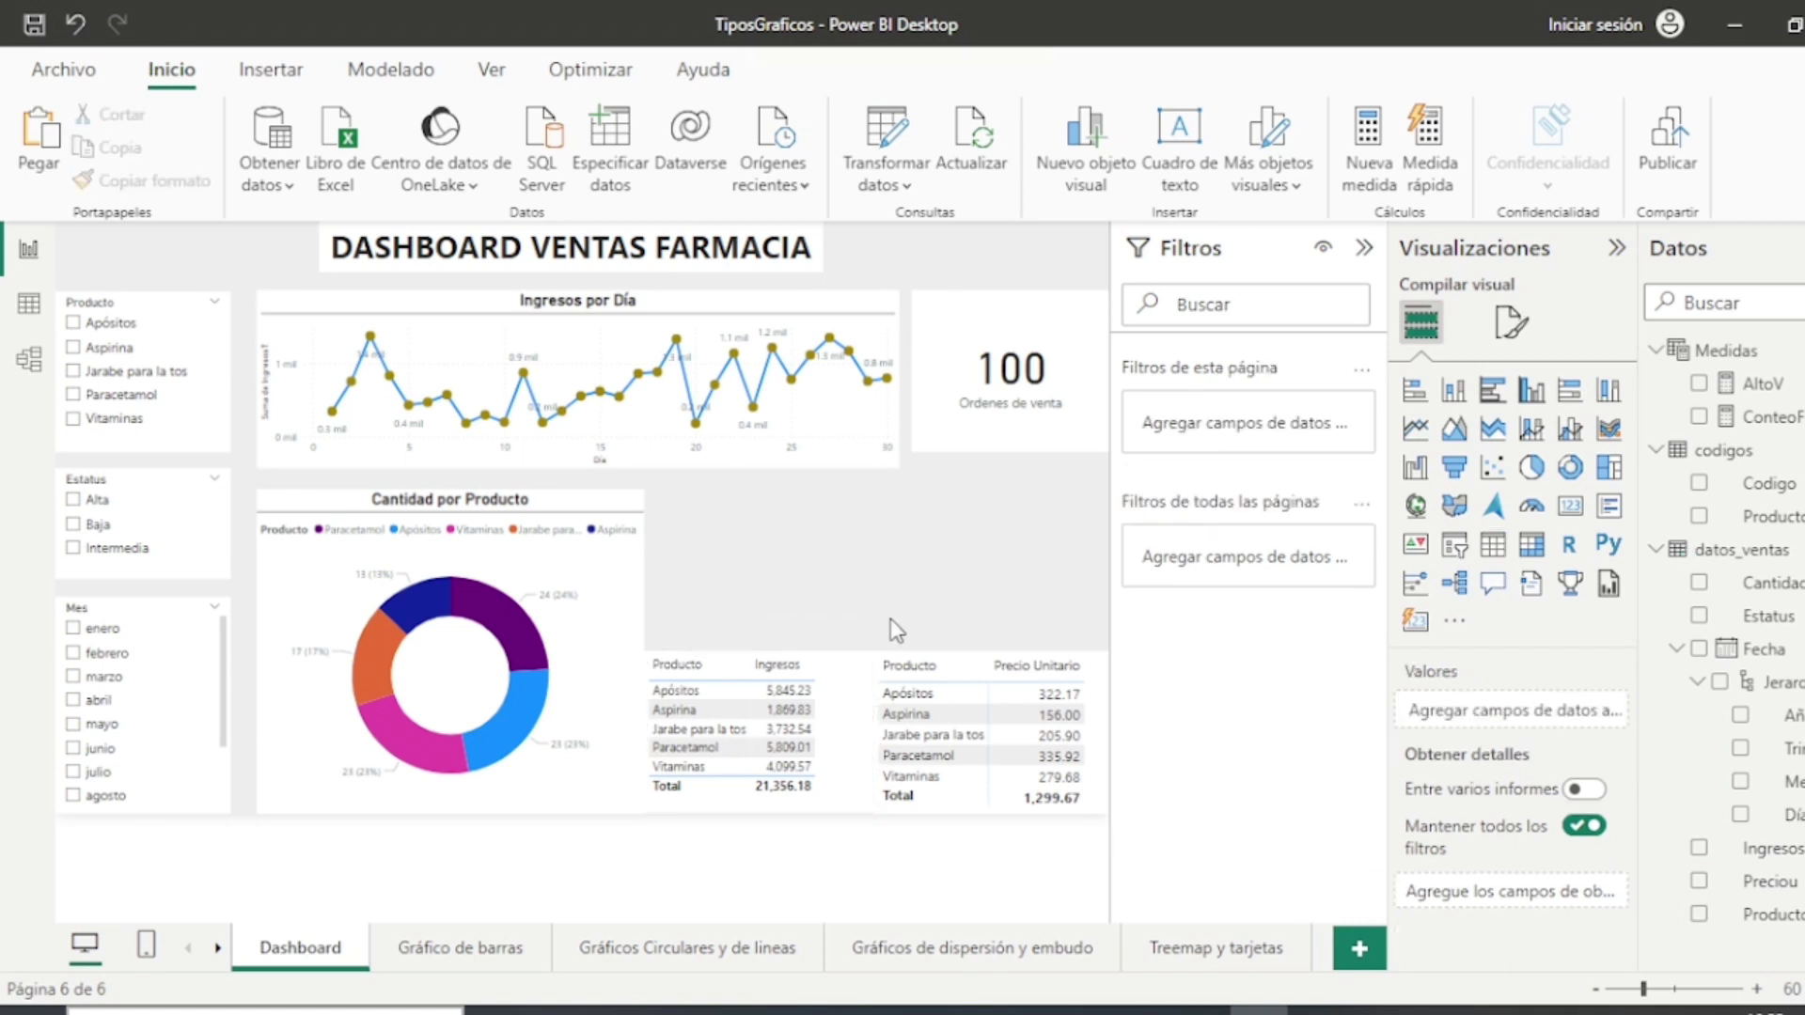
Step: Increase the font size of the income table's values to match the text of the unit price matrix
click(851, 691)
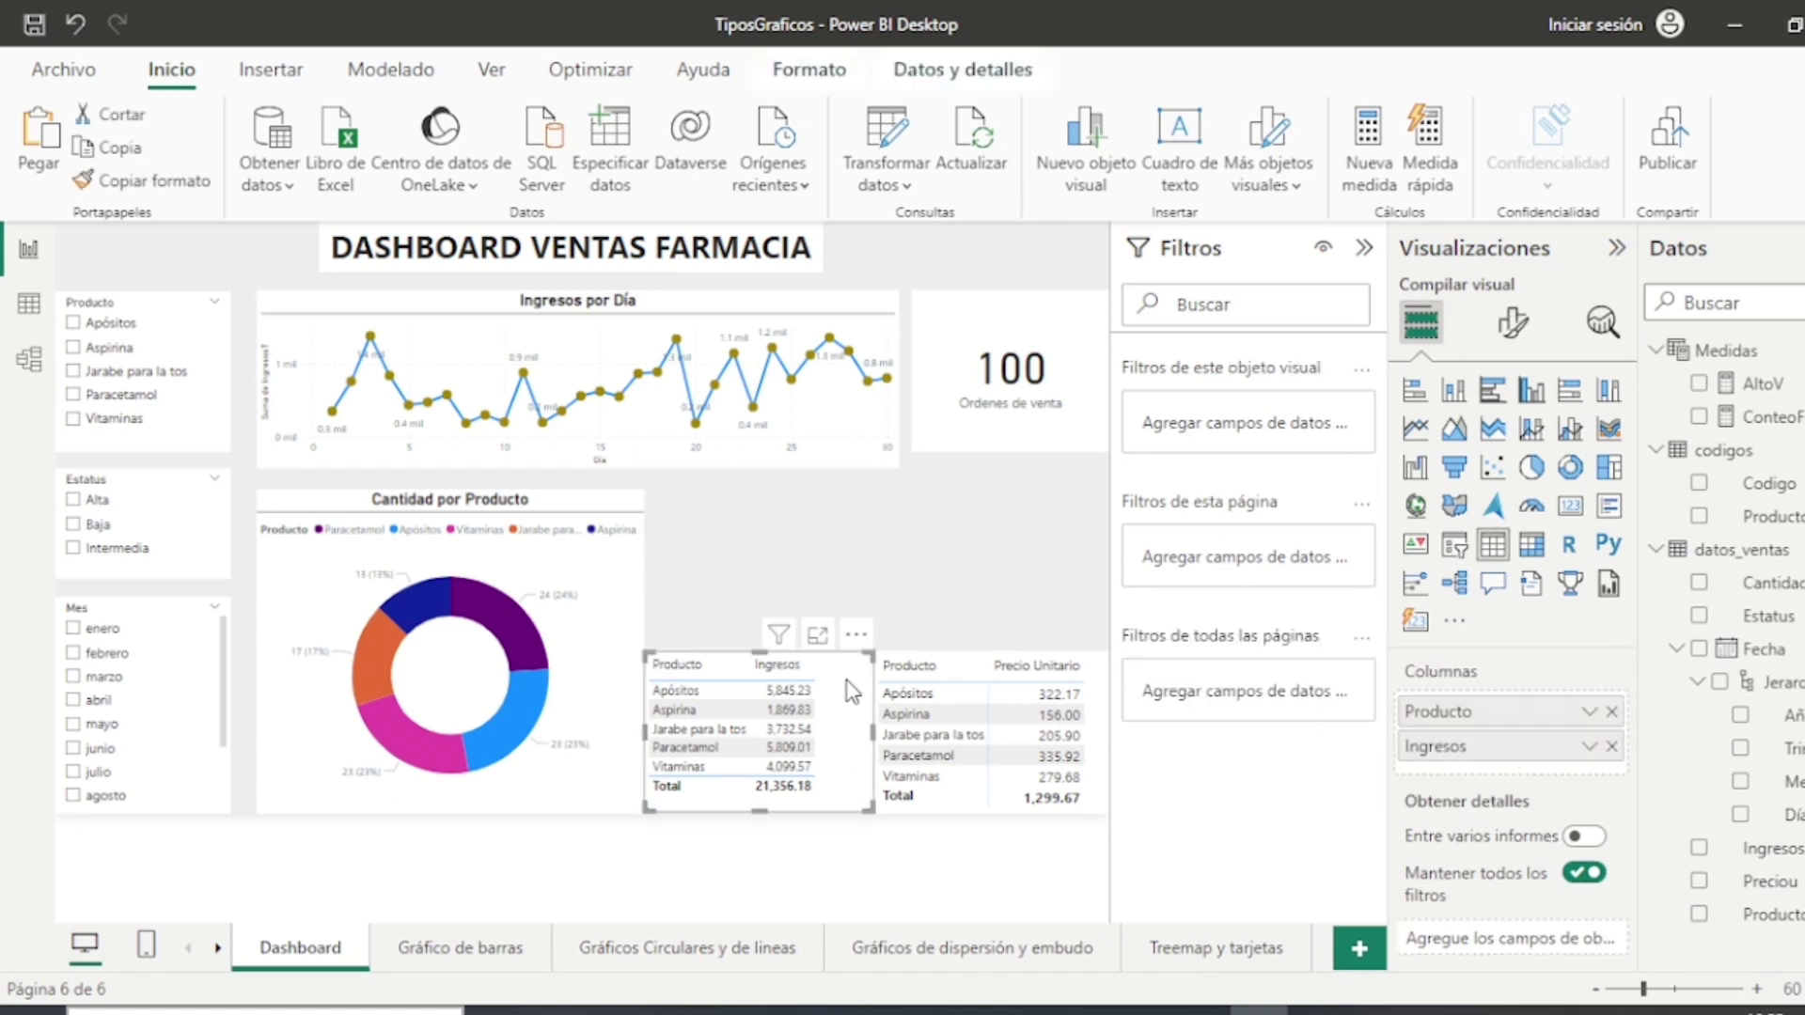
click(1514, 329)
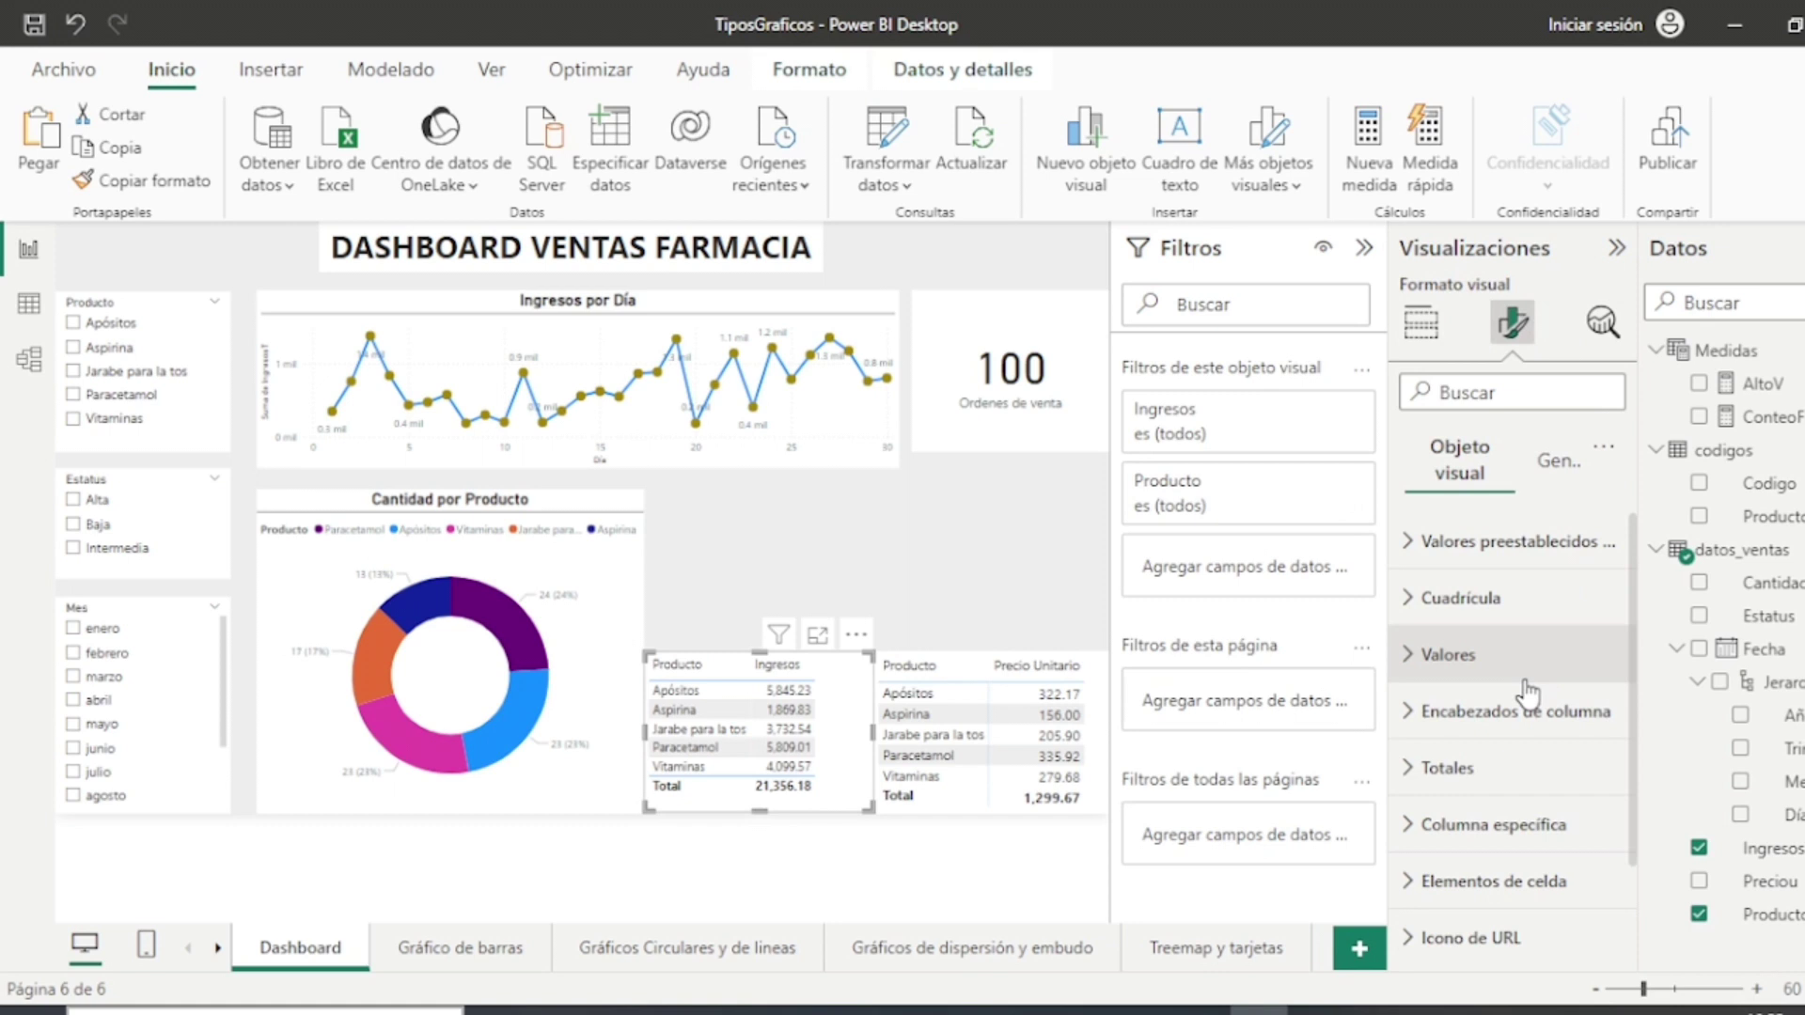
click(1527, 694)
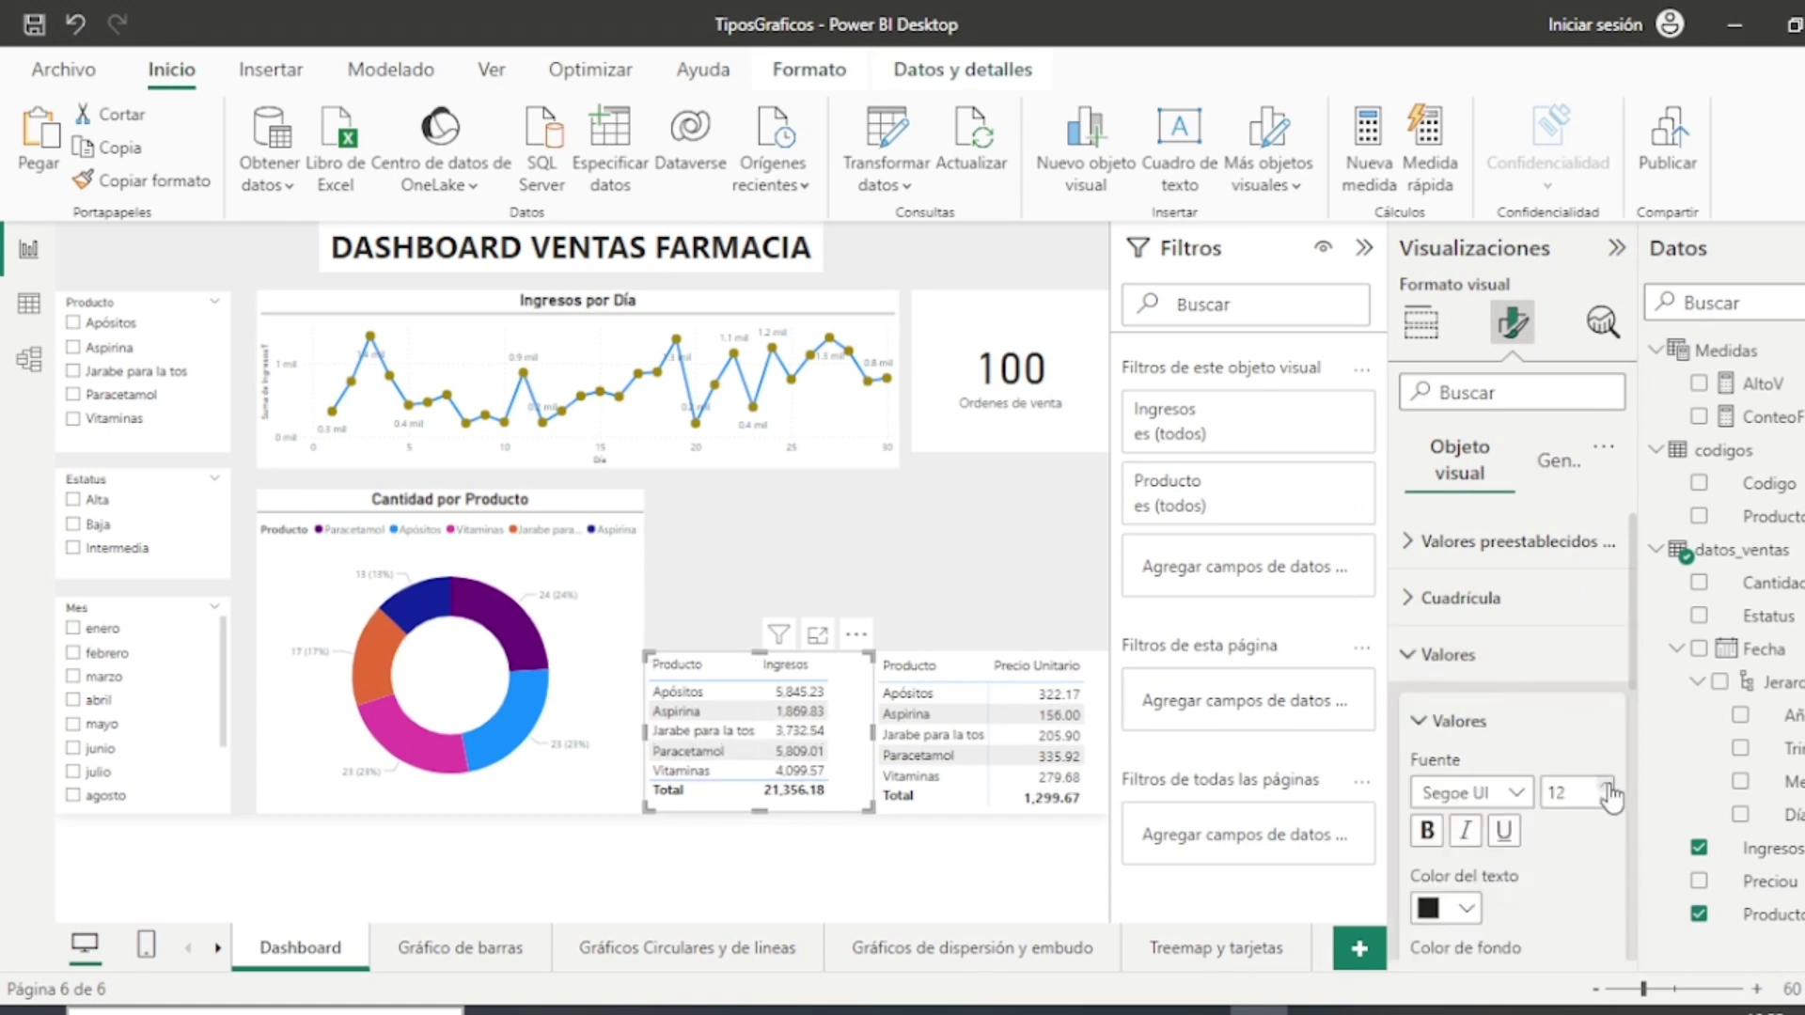
click(929, 575)
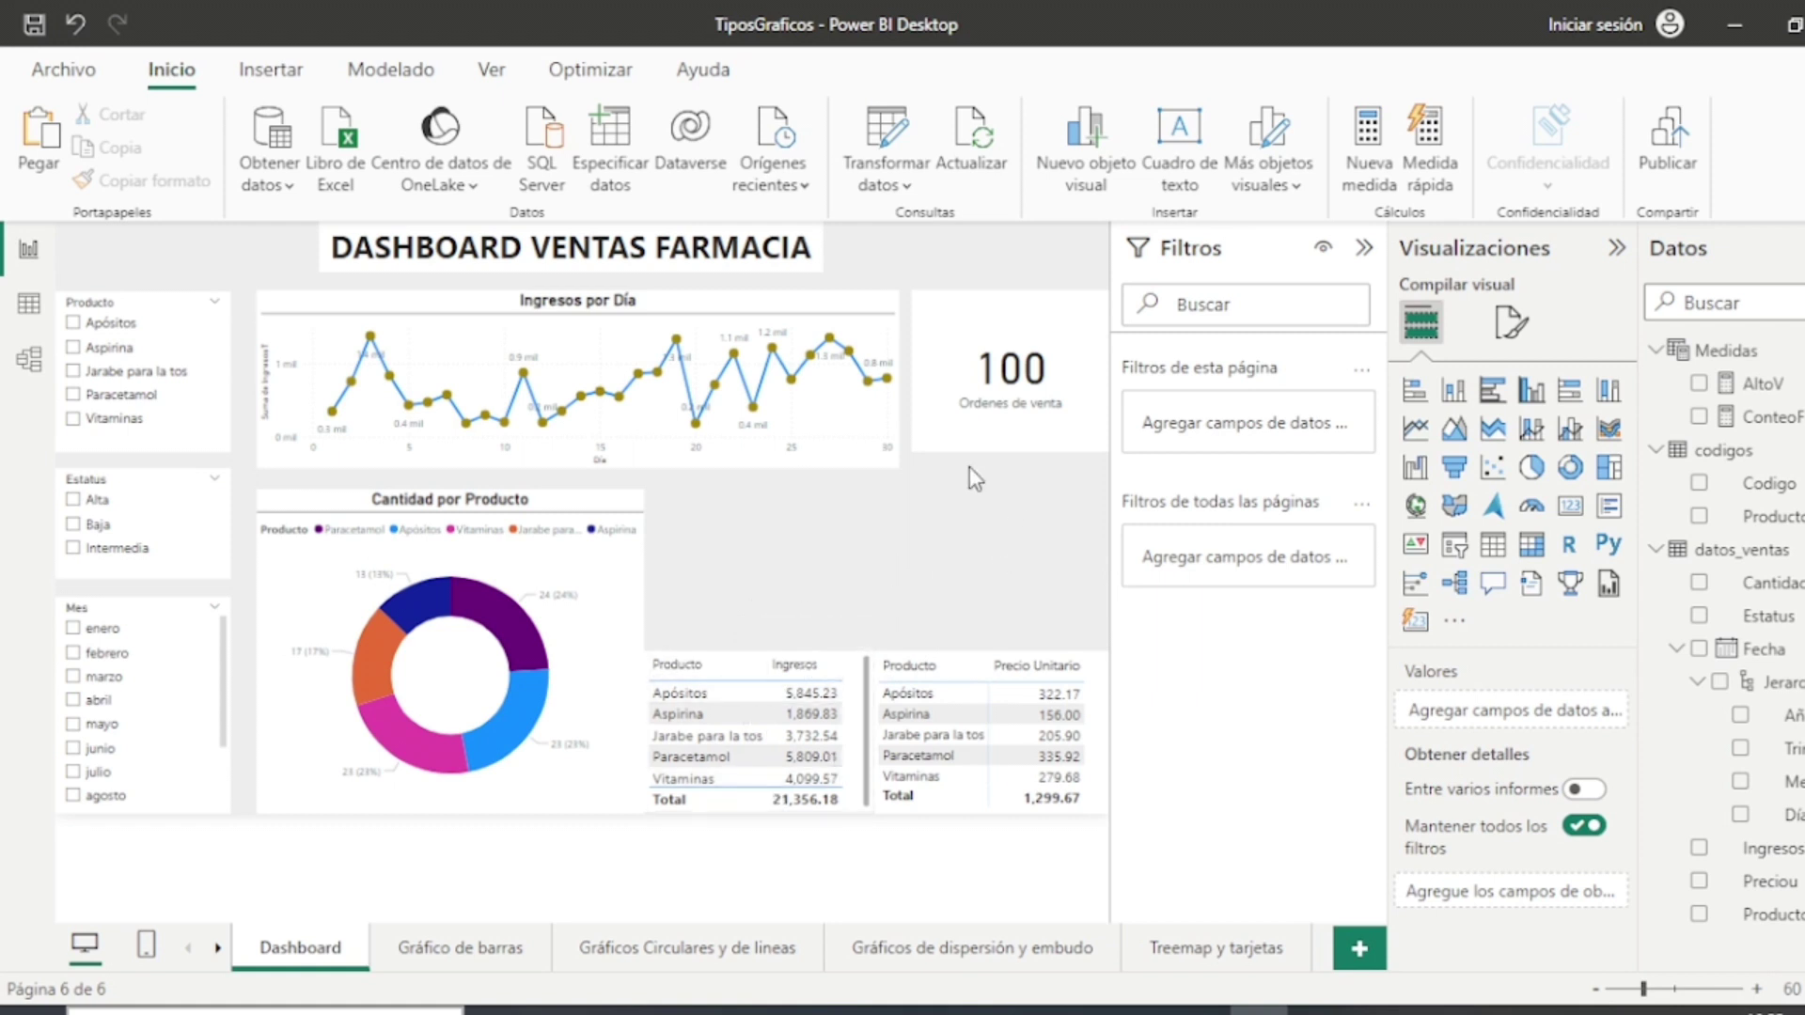
Step: Extend the sales-order card downward so its lower edge aligns with the income line chart
drag(1015, 449, 1002, 472)
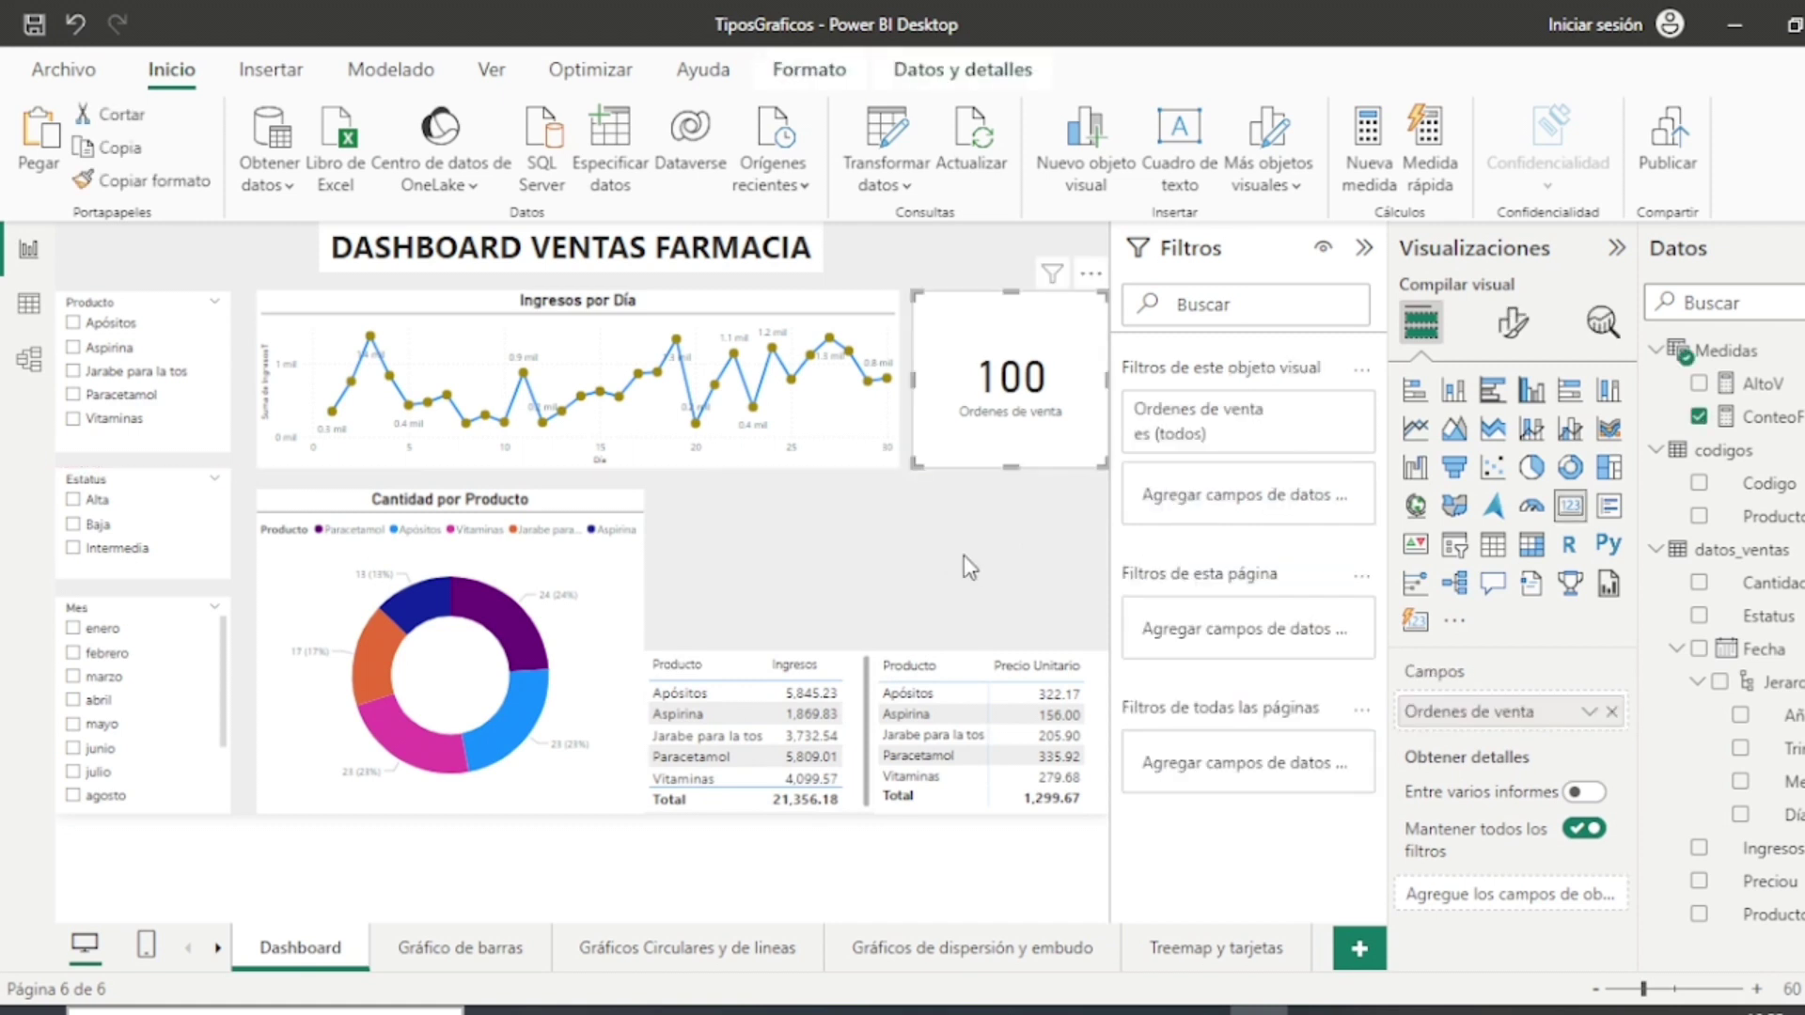
click(964, 556)
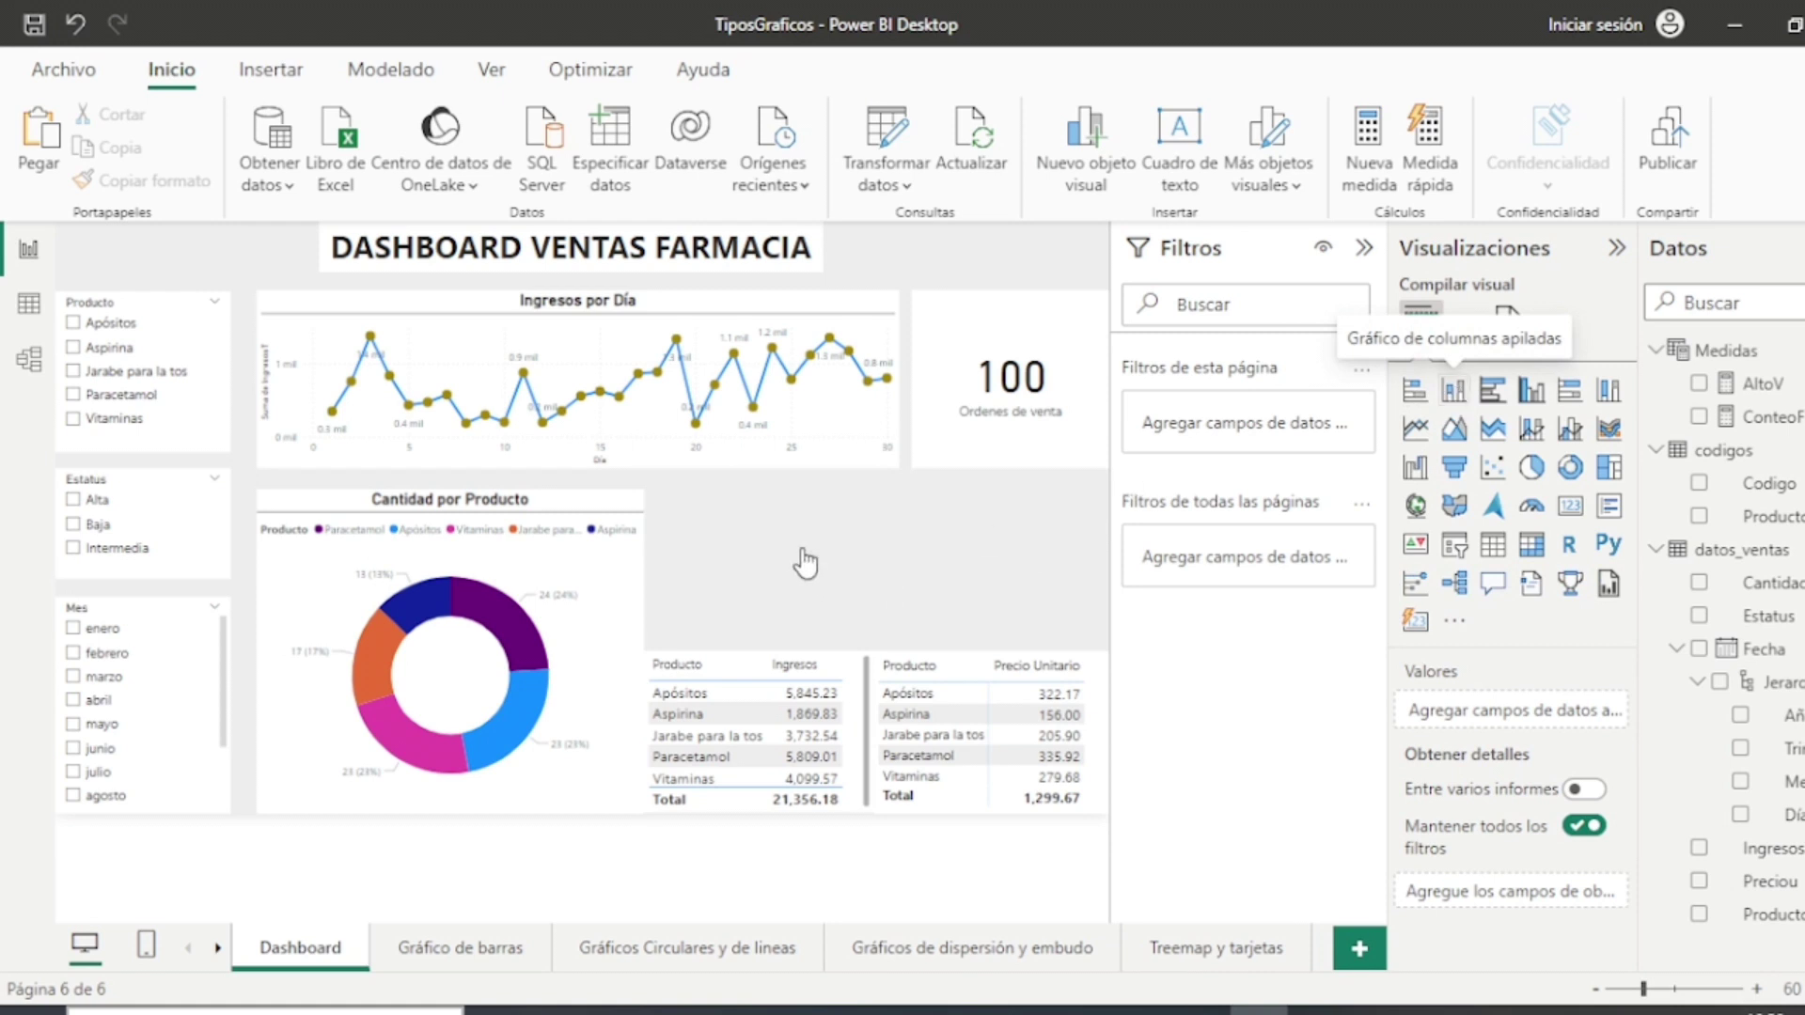
Step: Insert a stacked column chart and fit it in the gap above the income table and unit price matrix, beside the donut chart
drag(805, 562, 1109, 578)
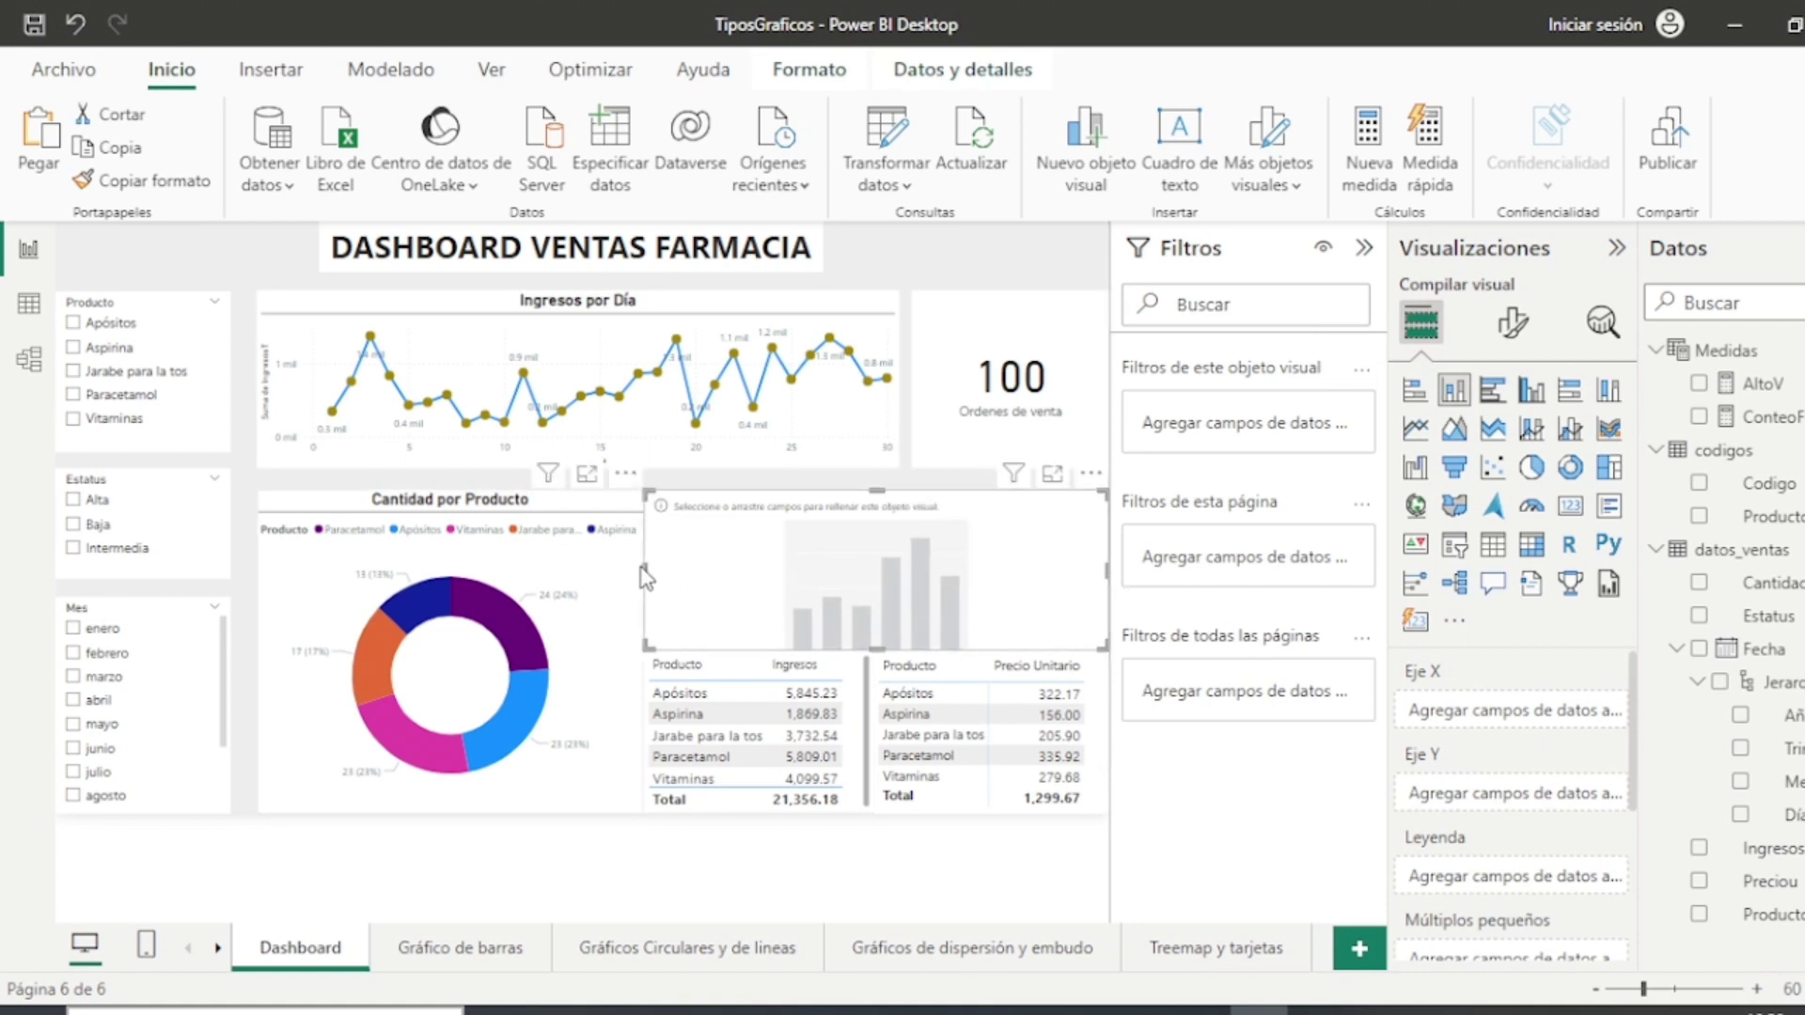
click(639, 573)
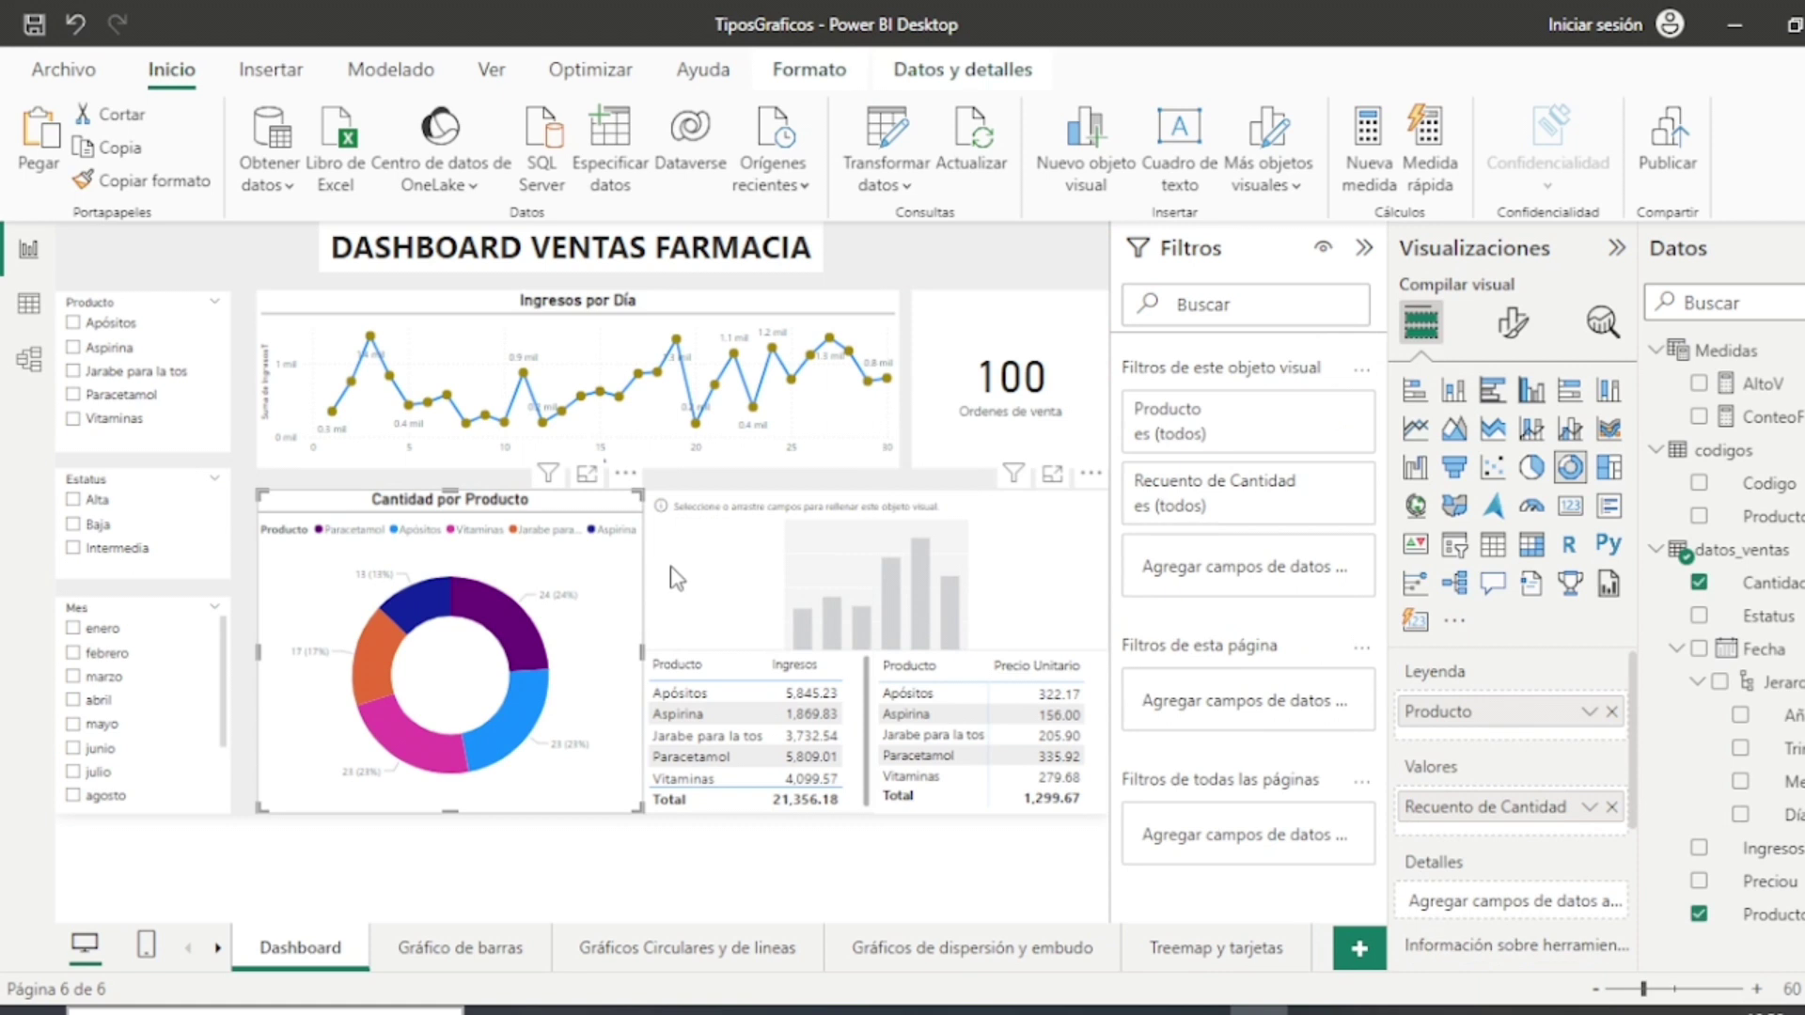
click(670, 567)
mouse_move(654, 578)
mouse_down()
mouse_move(673, 580)
mouse_move(658, 583)
mouse_up()
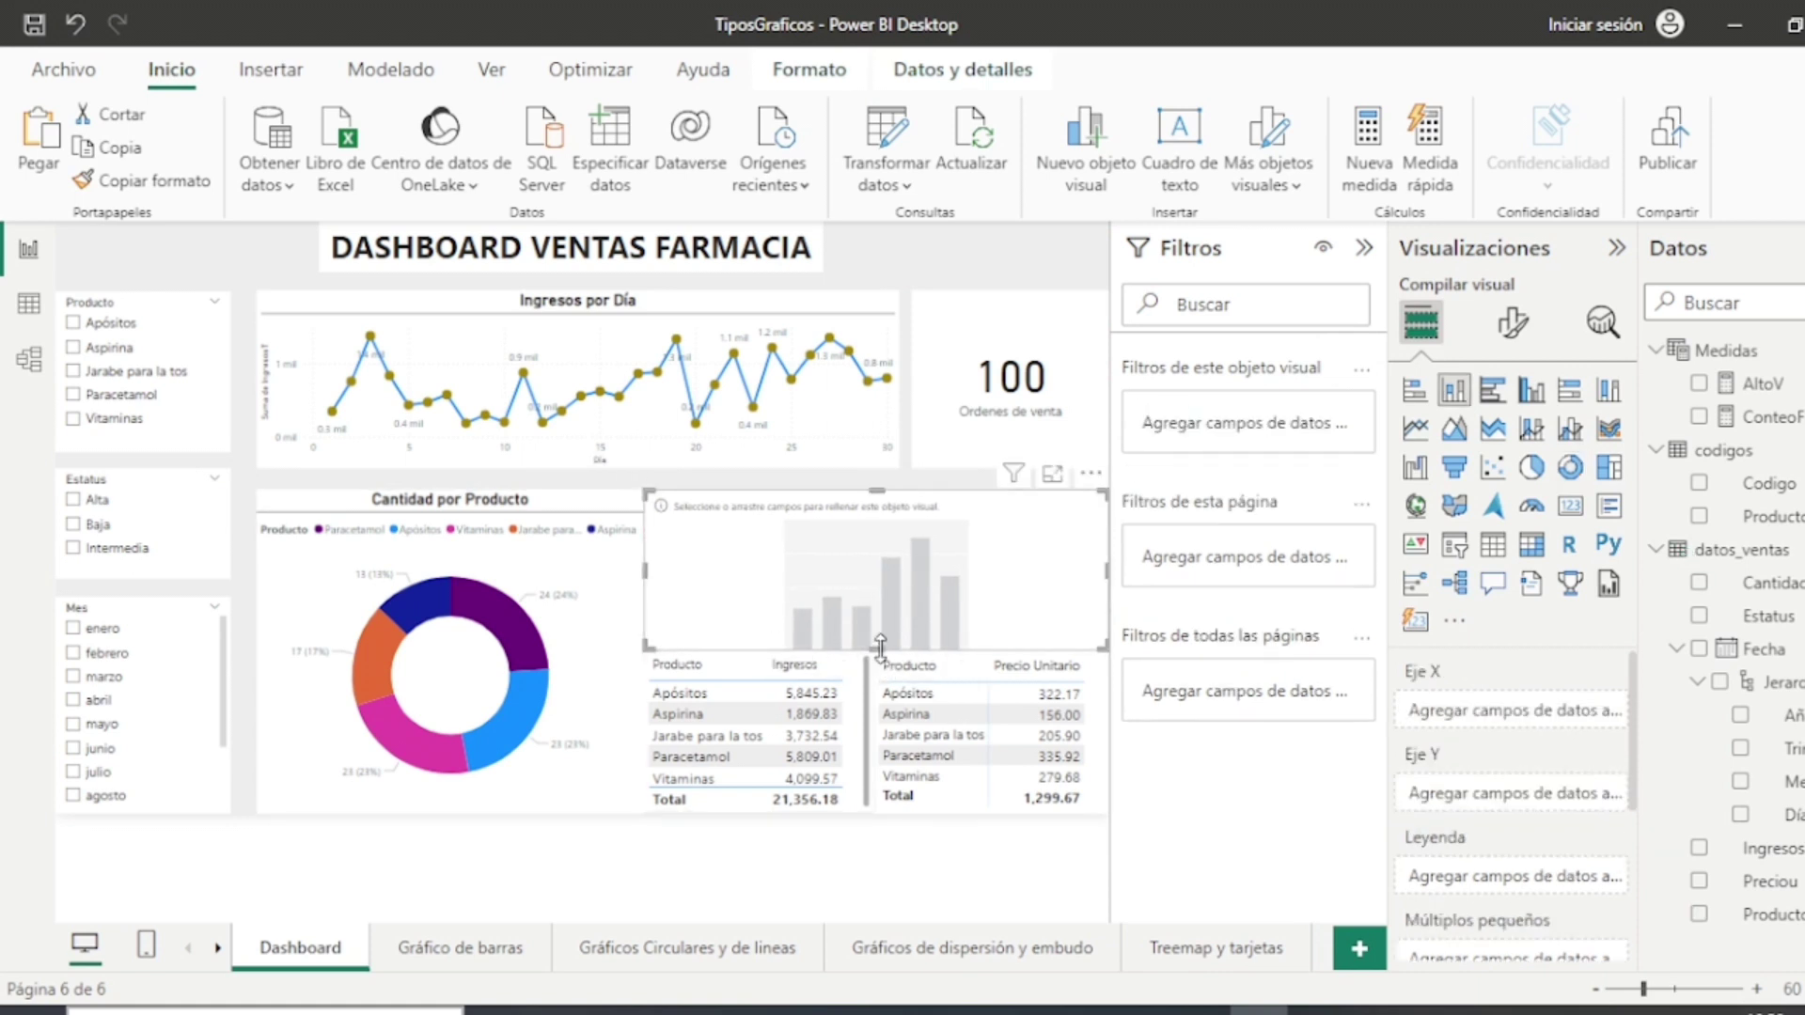
drag(882, 649, 883, 639)
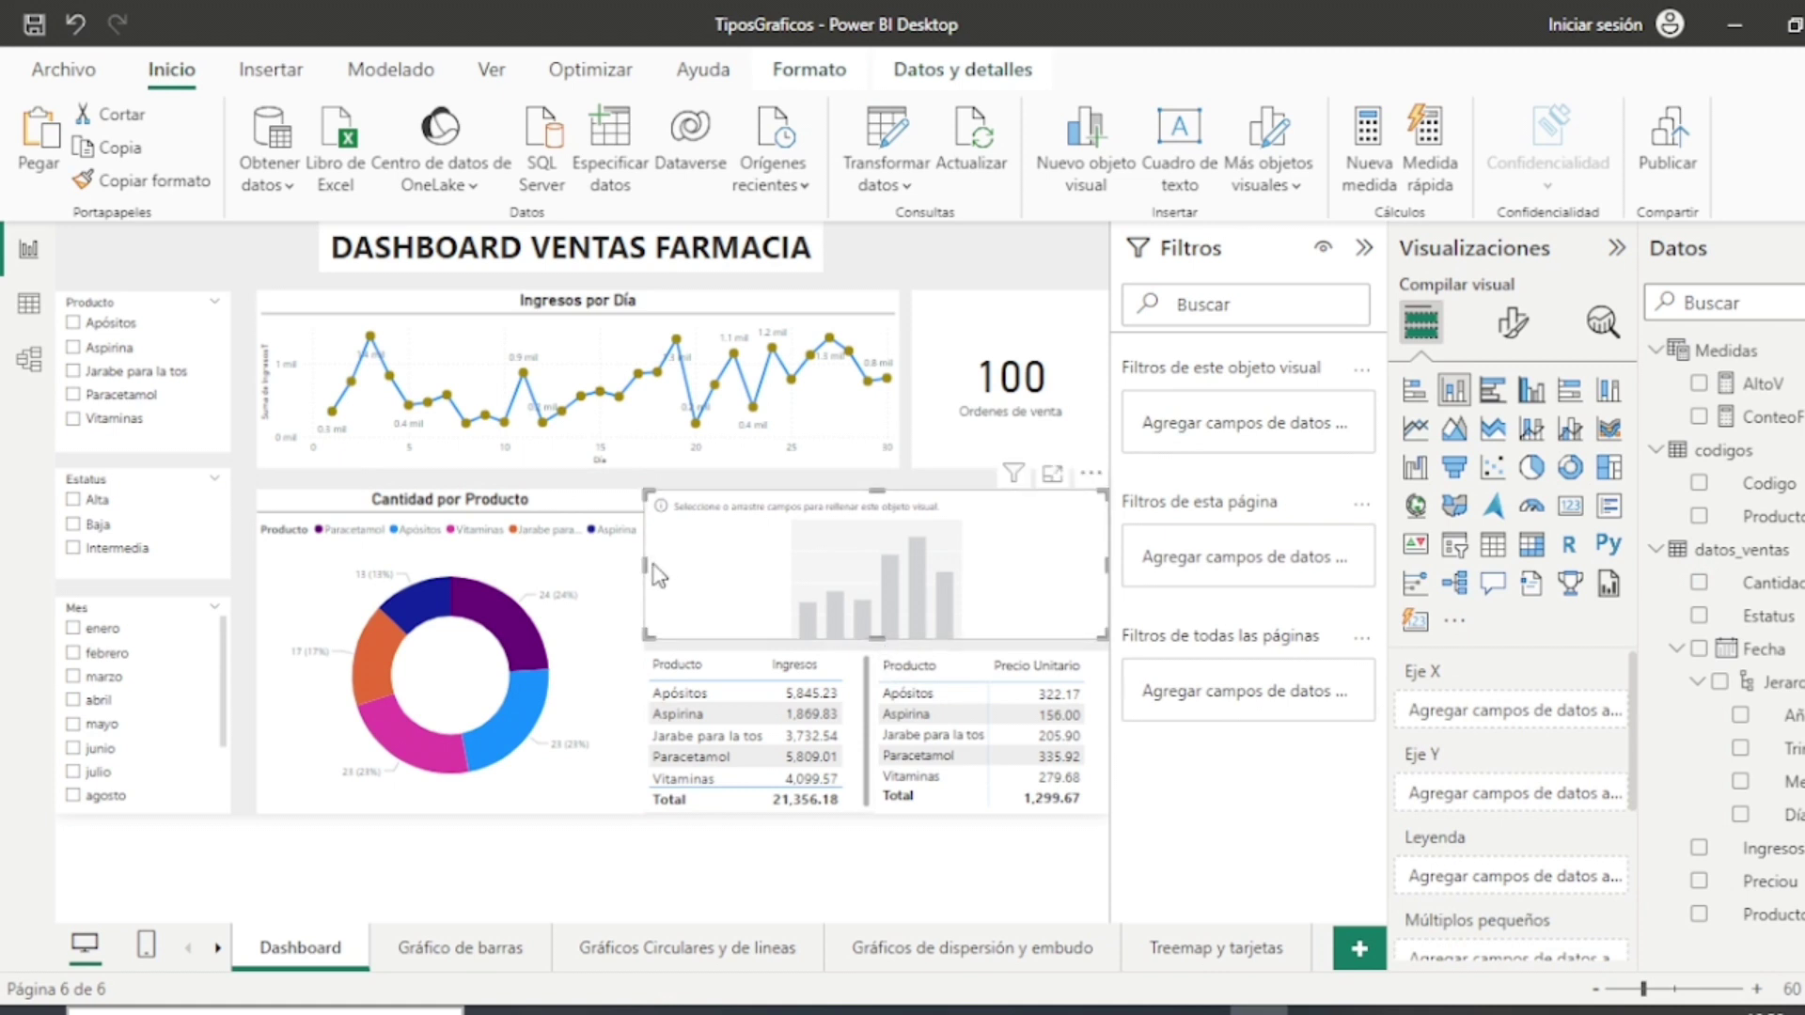
drag(655, 575, 662, 569)
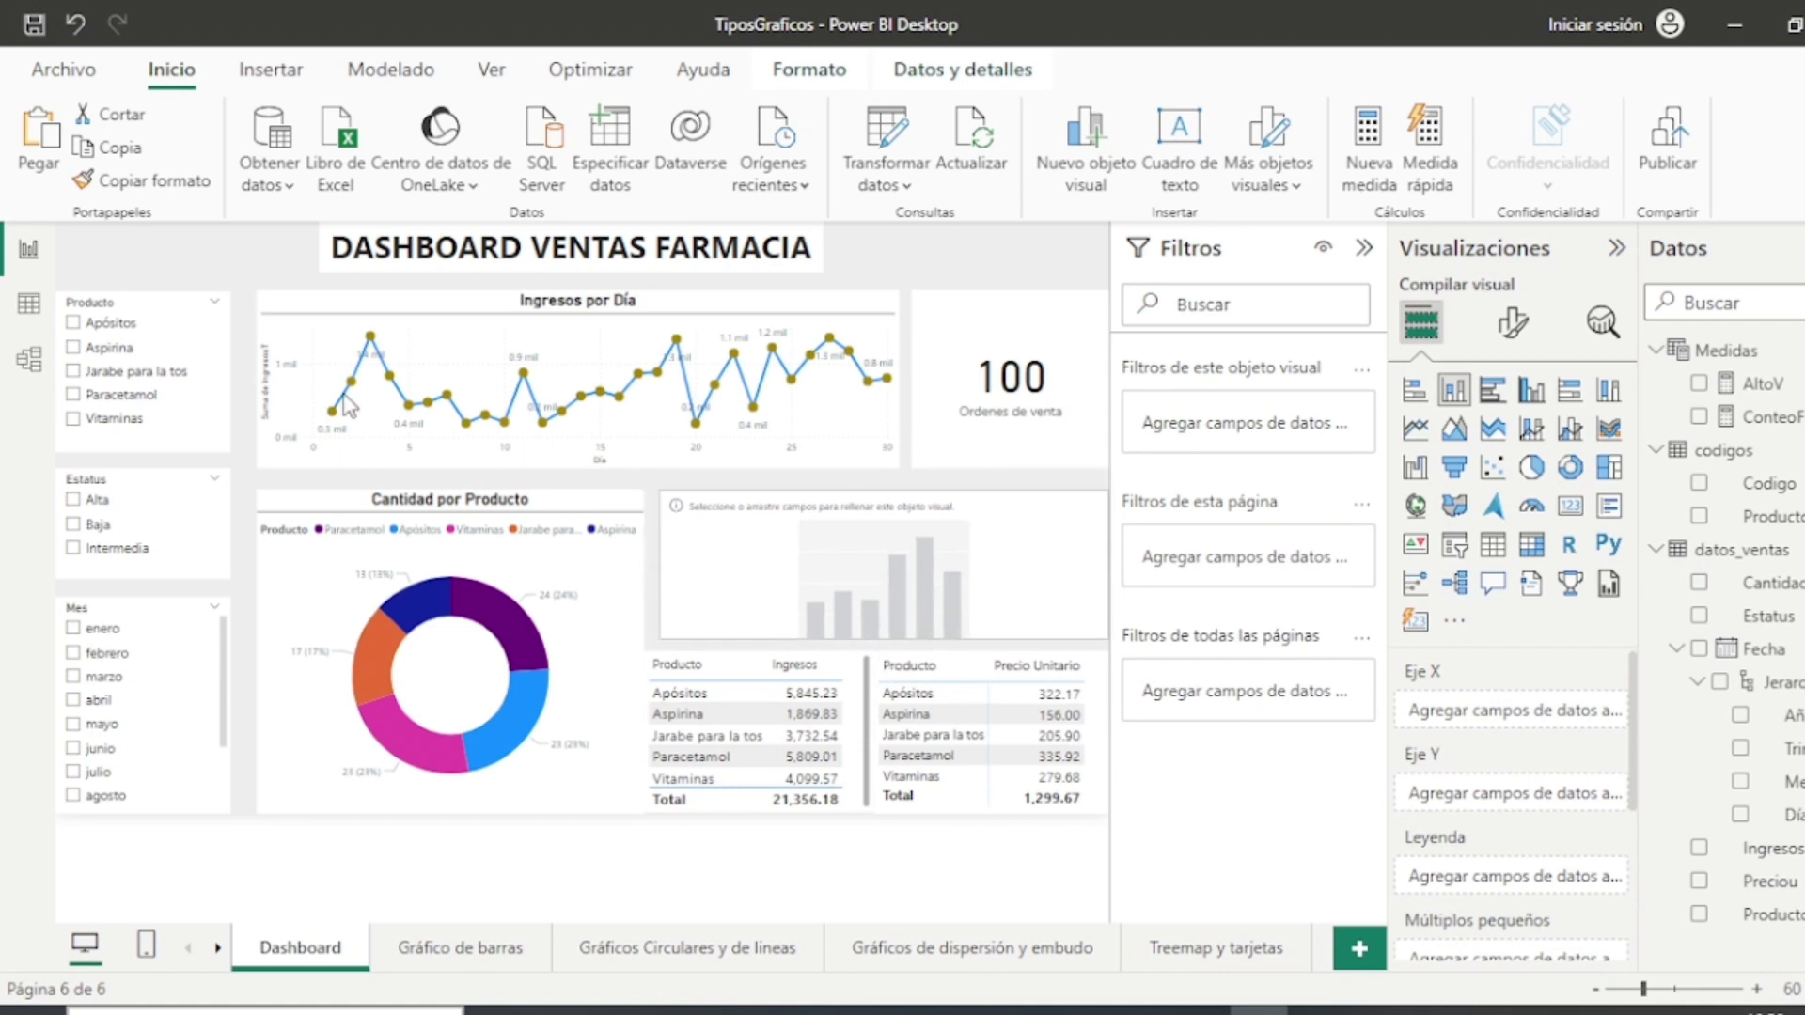
click(247, 258)
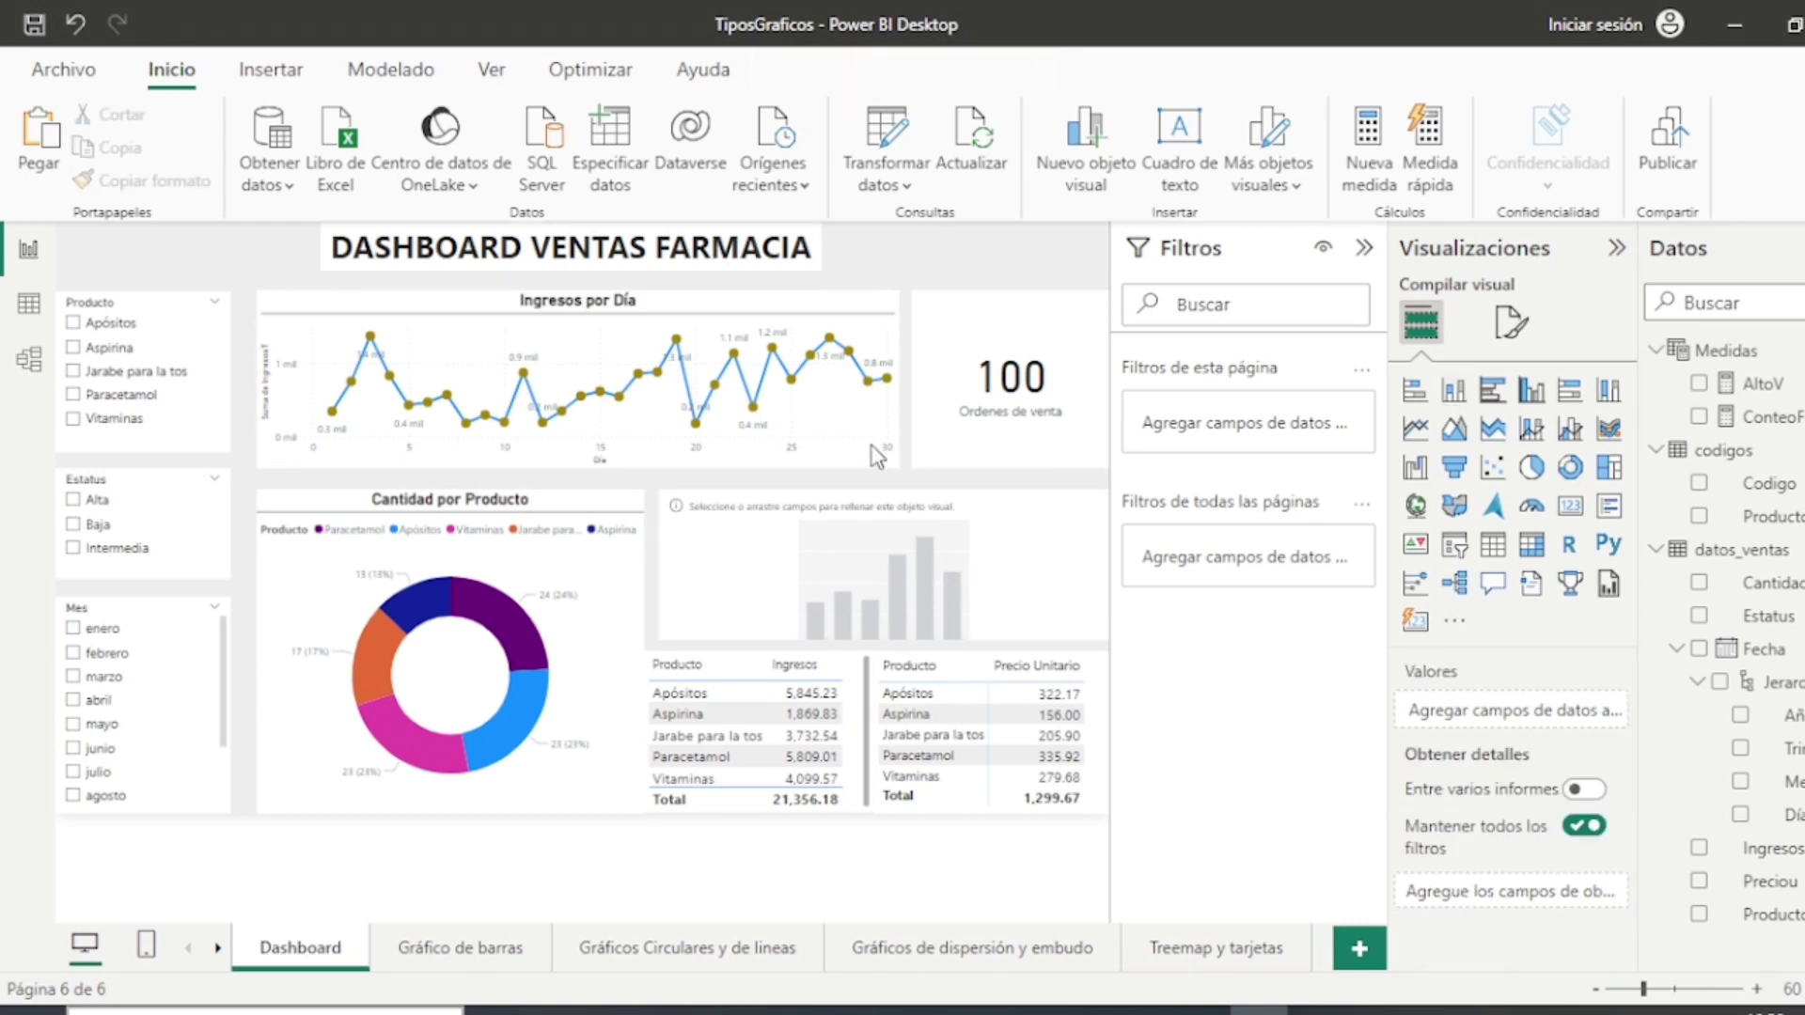
Step: Assign Estatus as the column chart's legend, Producto to its X axis and IngresosT to its Y axis
click(1095, 575)
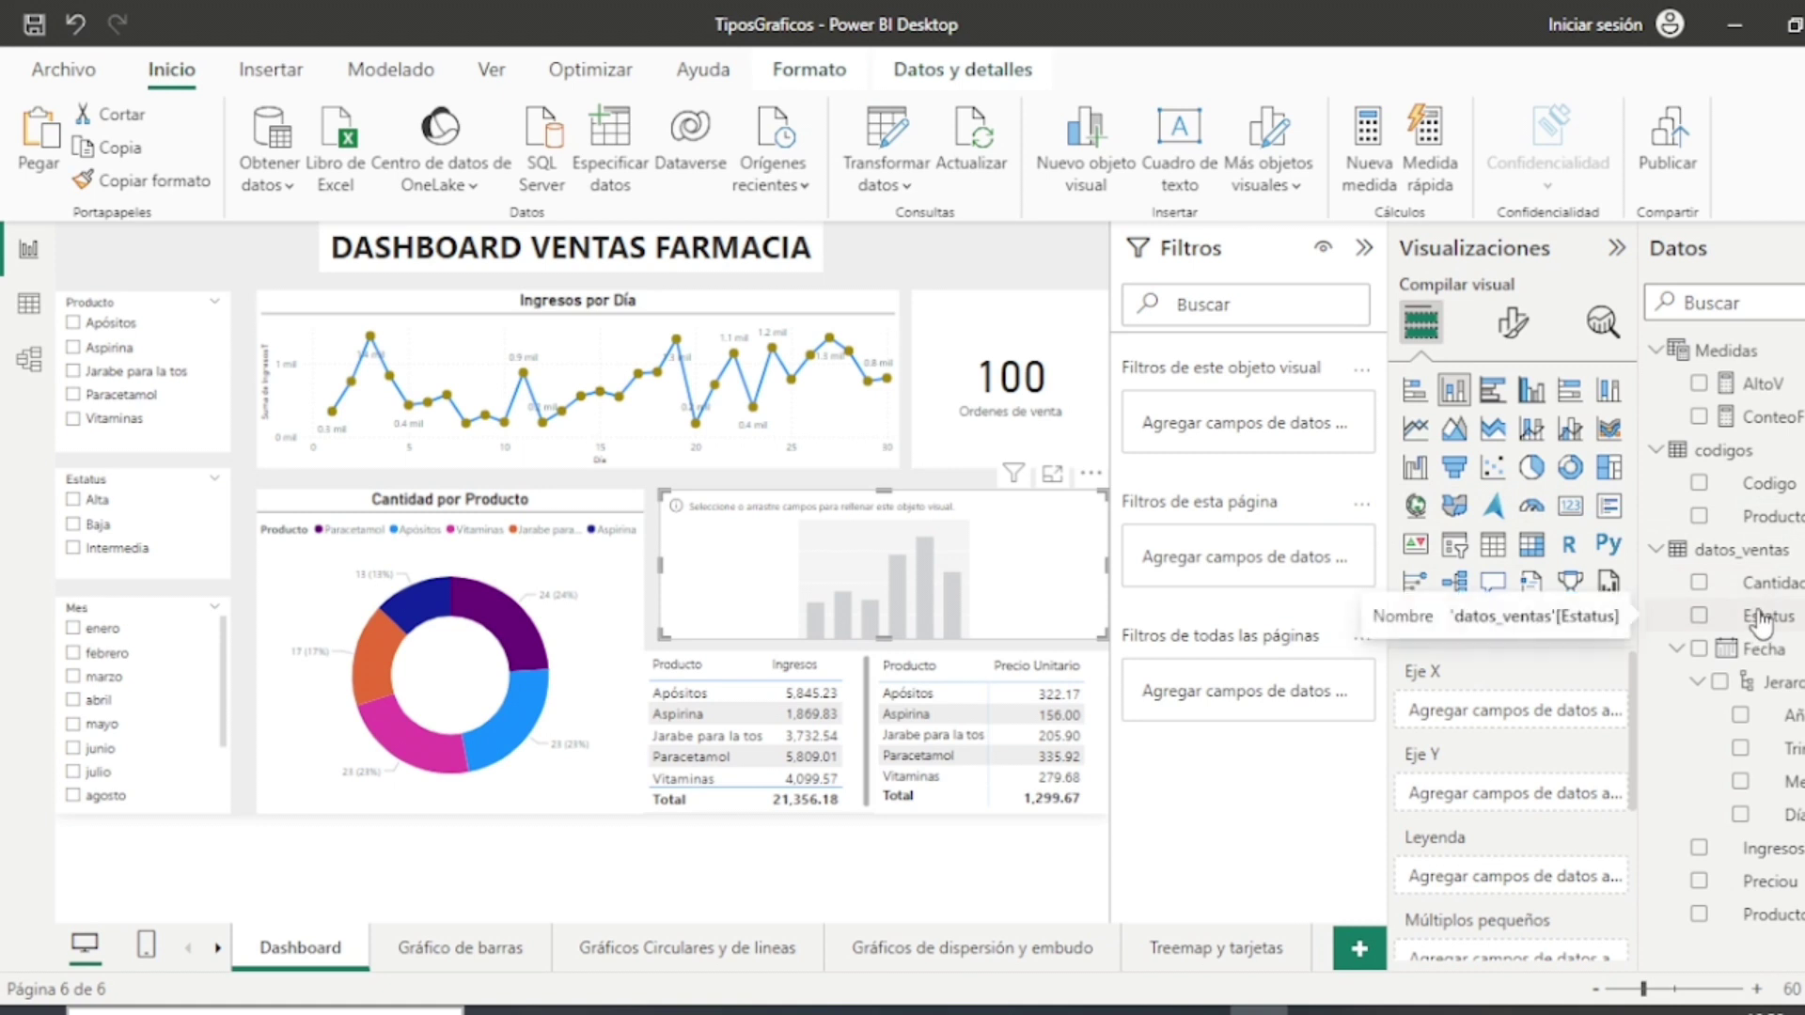
drag(1758, 621, 1527, 878)
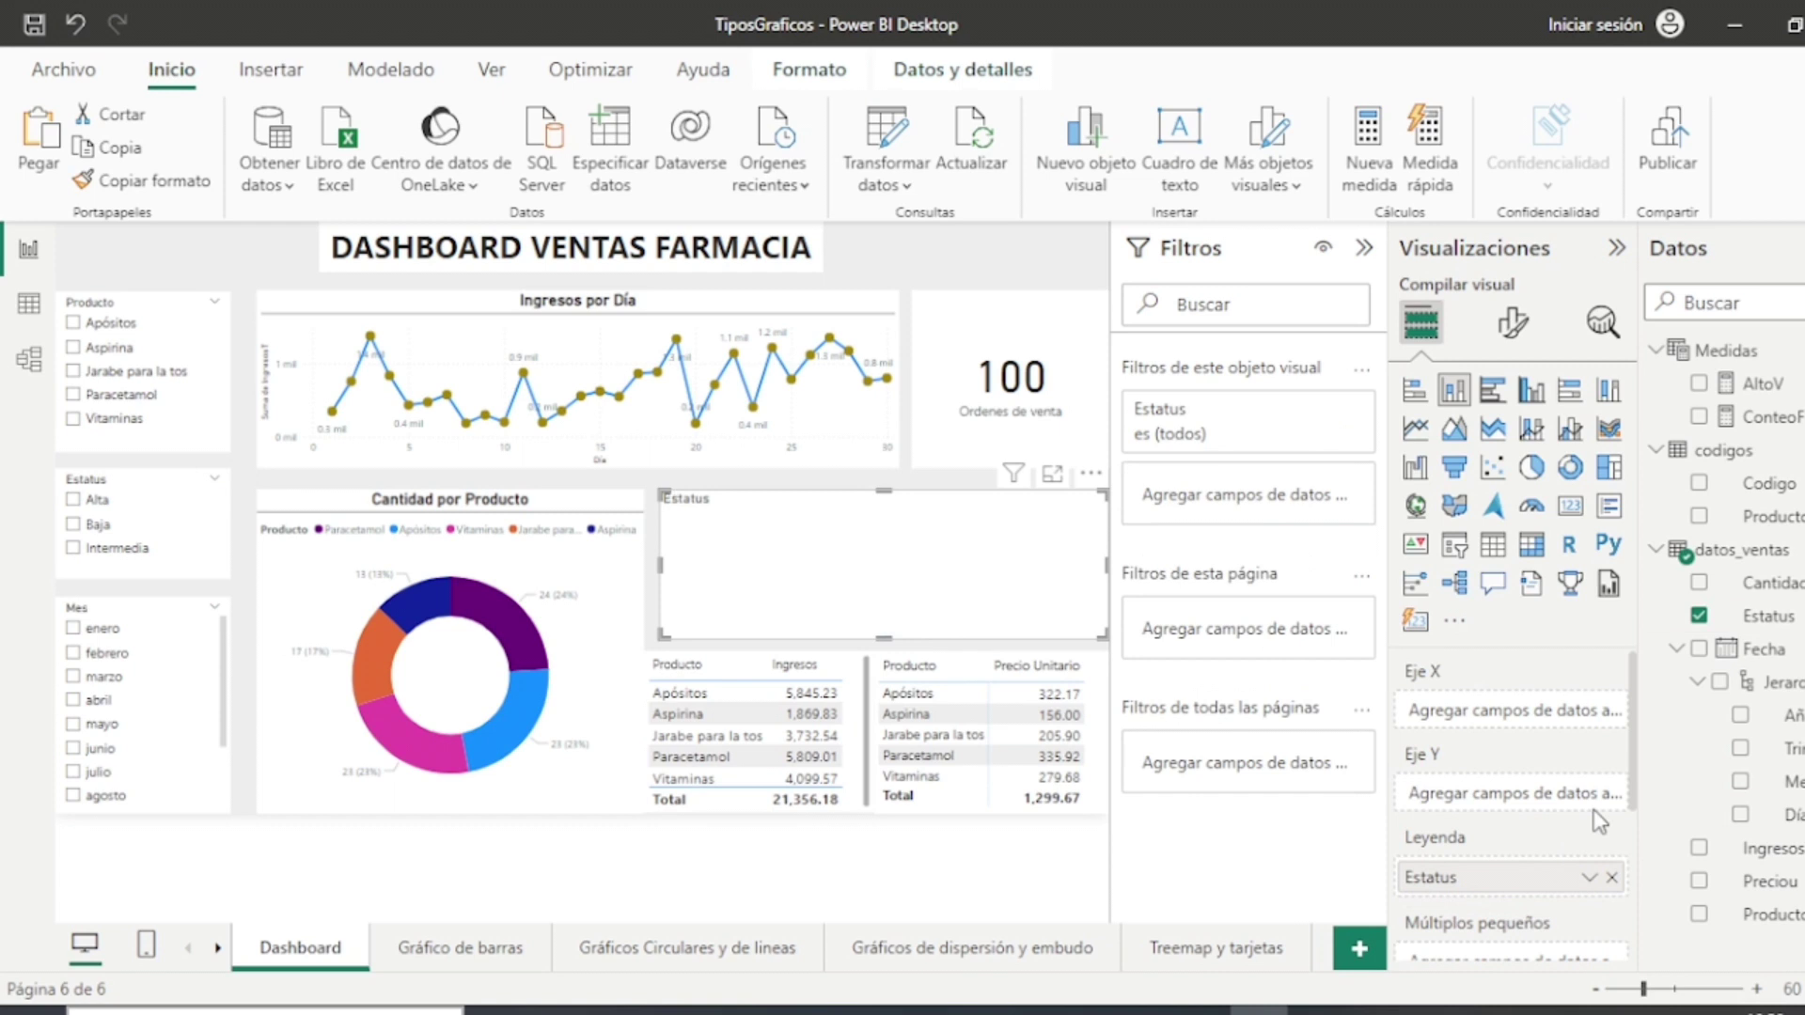
drag(1779, 917, 1616, 755)
drag(1771, 849, 1524, 805)
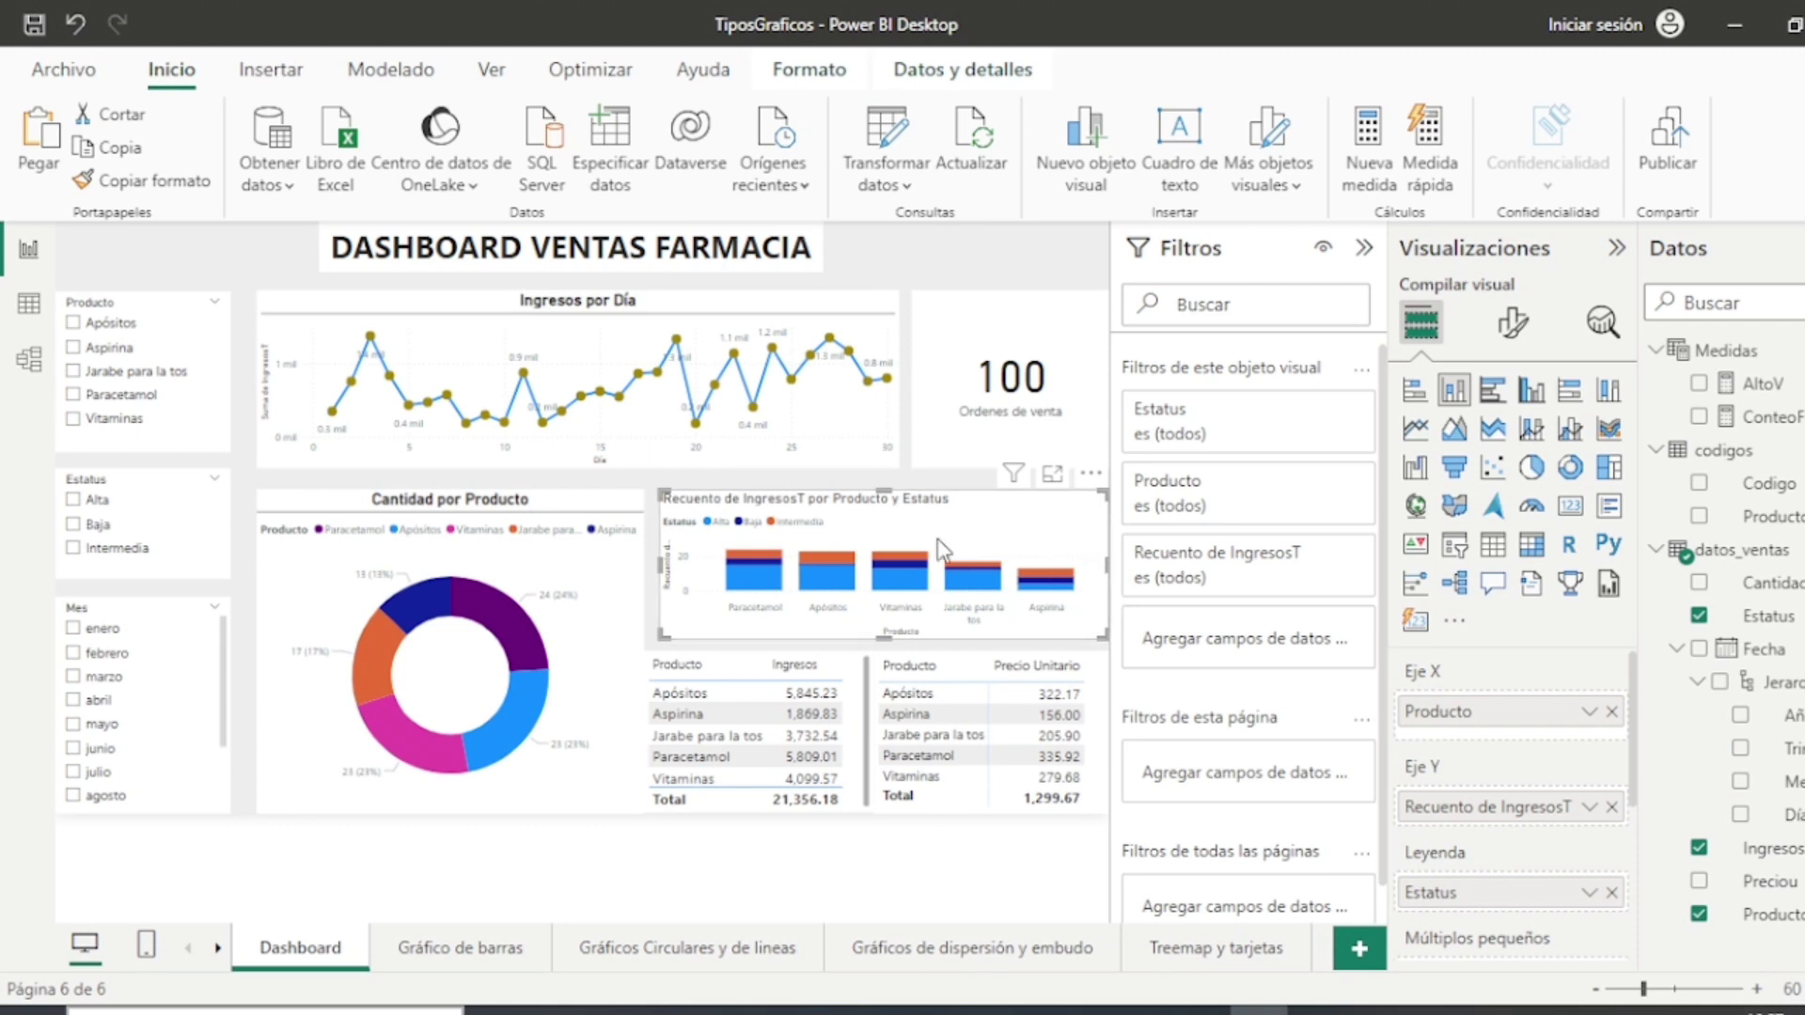
Step: Rename the column chart's Recuento de IngresosT field to "Ingresos"
double_click(1494, 810)
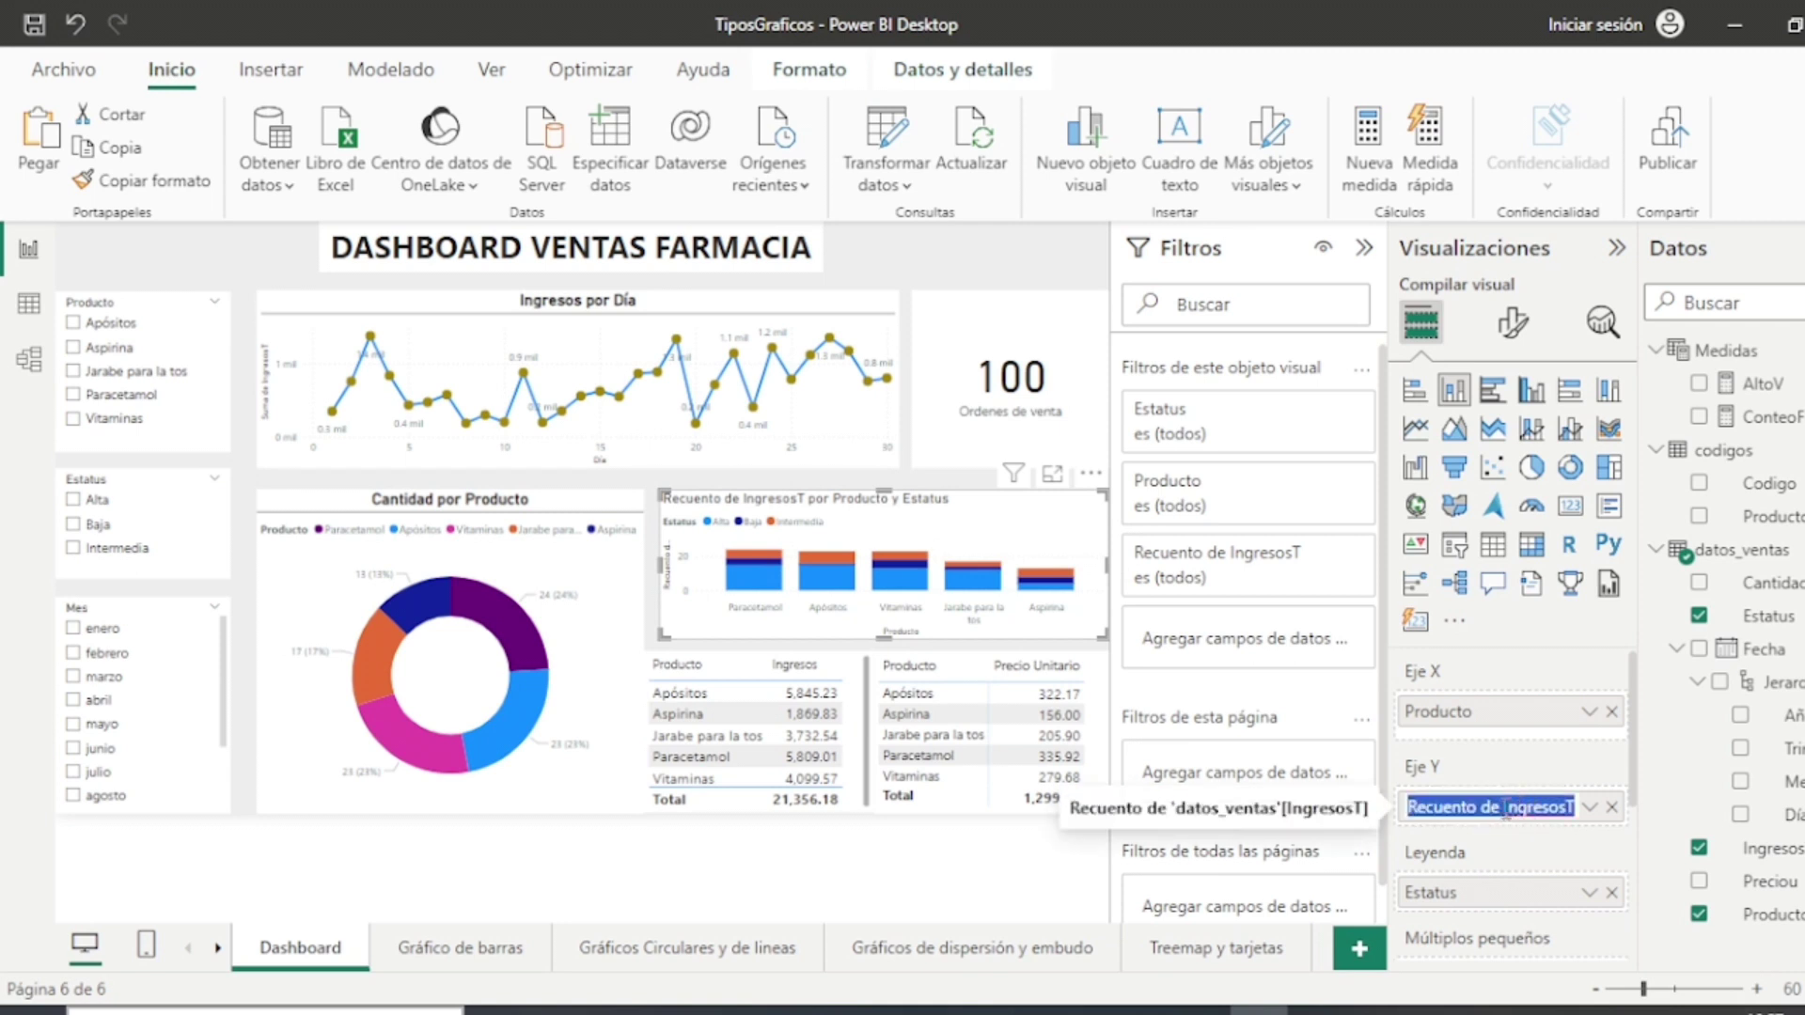
click(1505, 806)
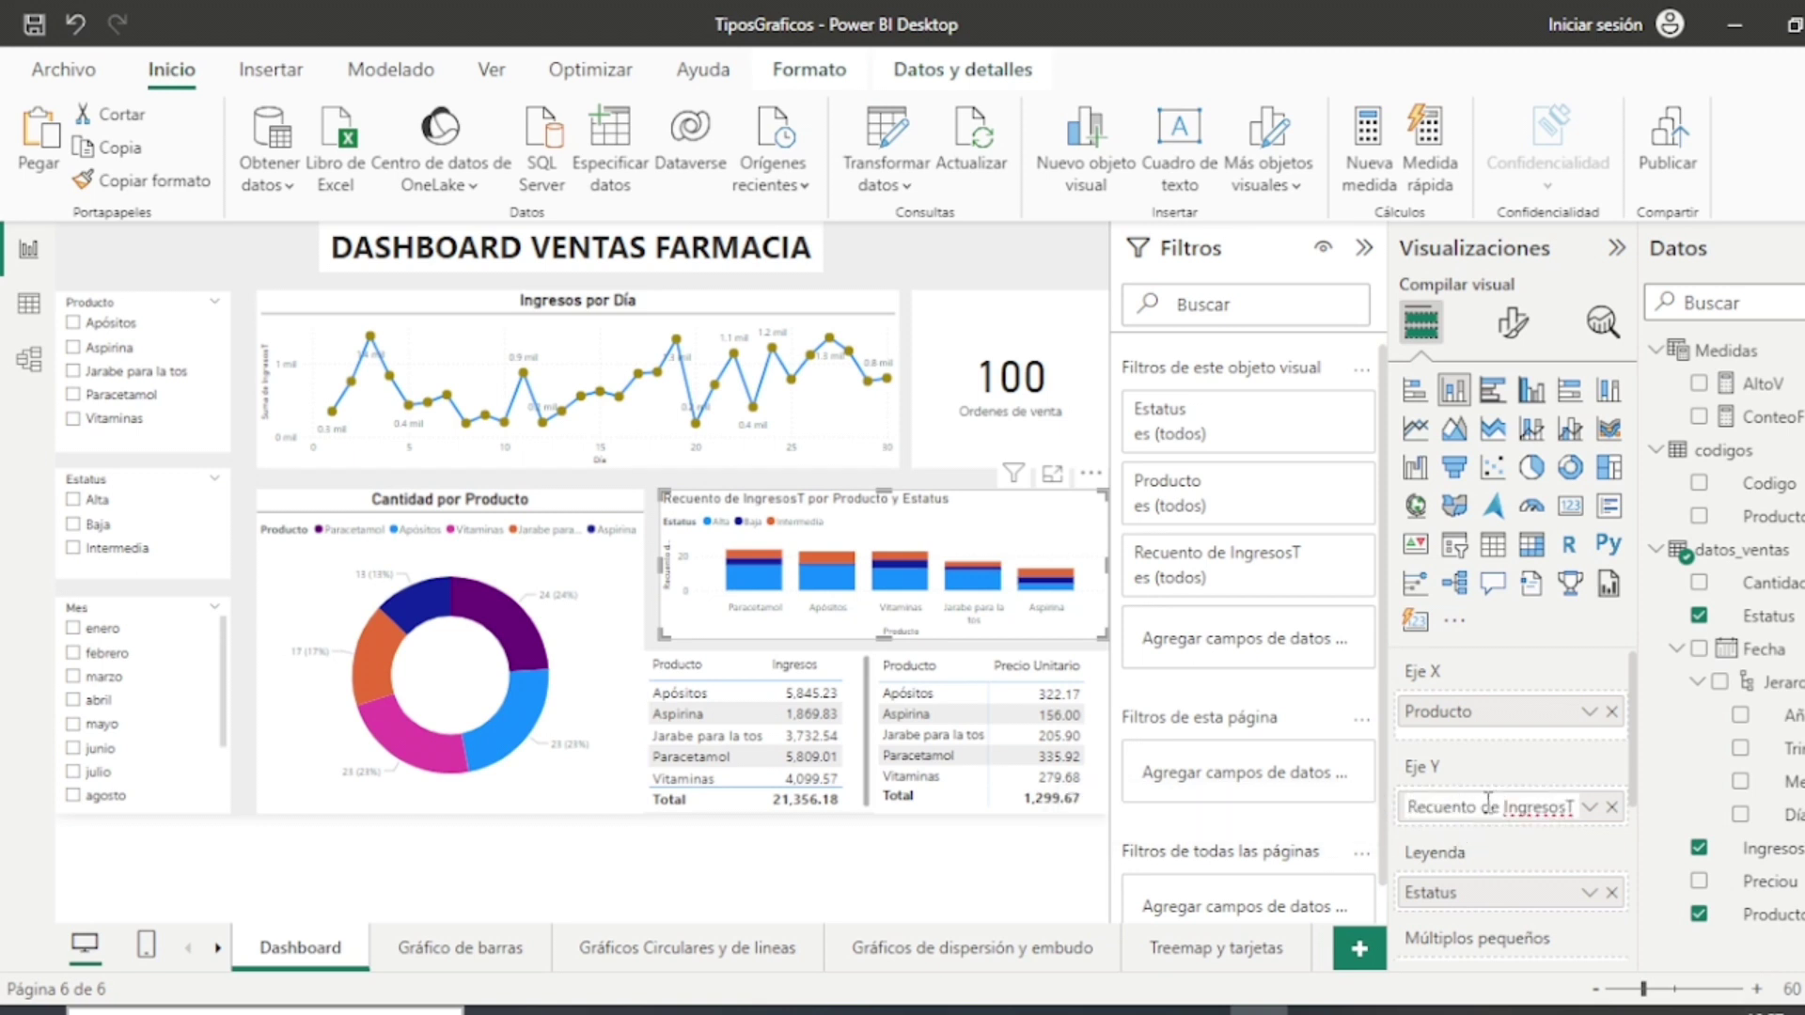
key(ctrl+BackSpace)
key(ctrl+BackSpace)
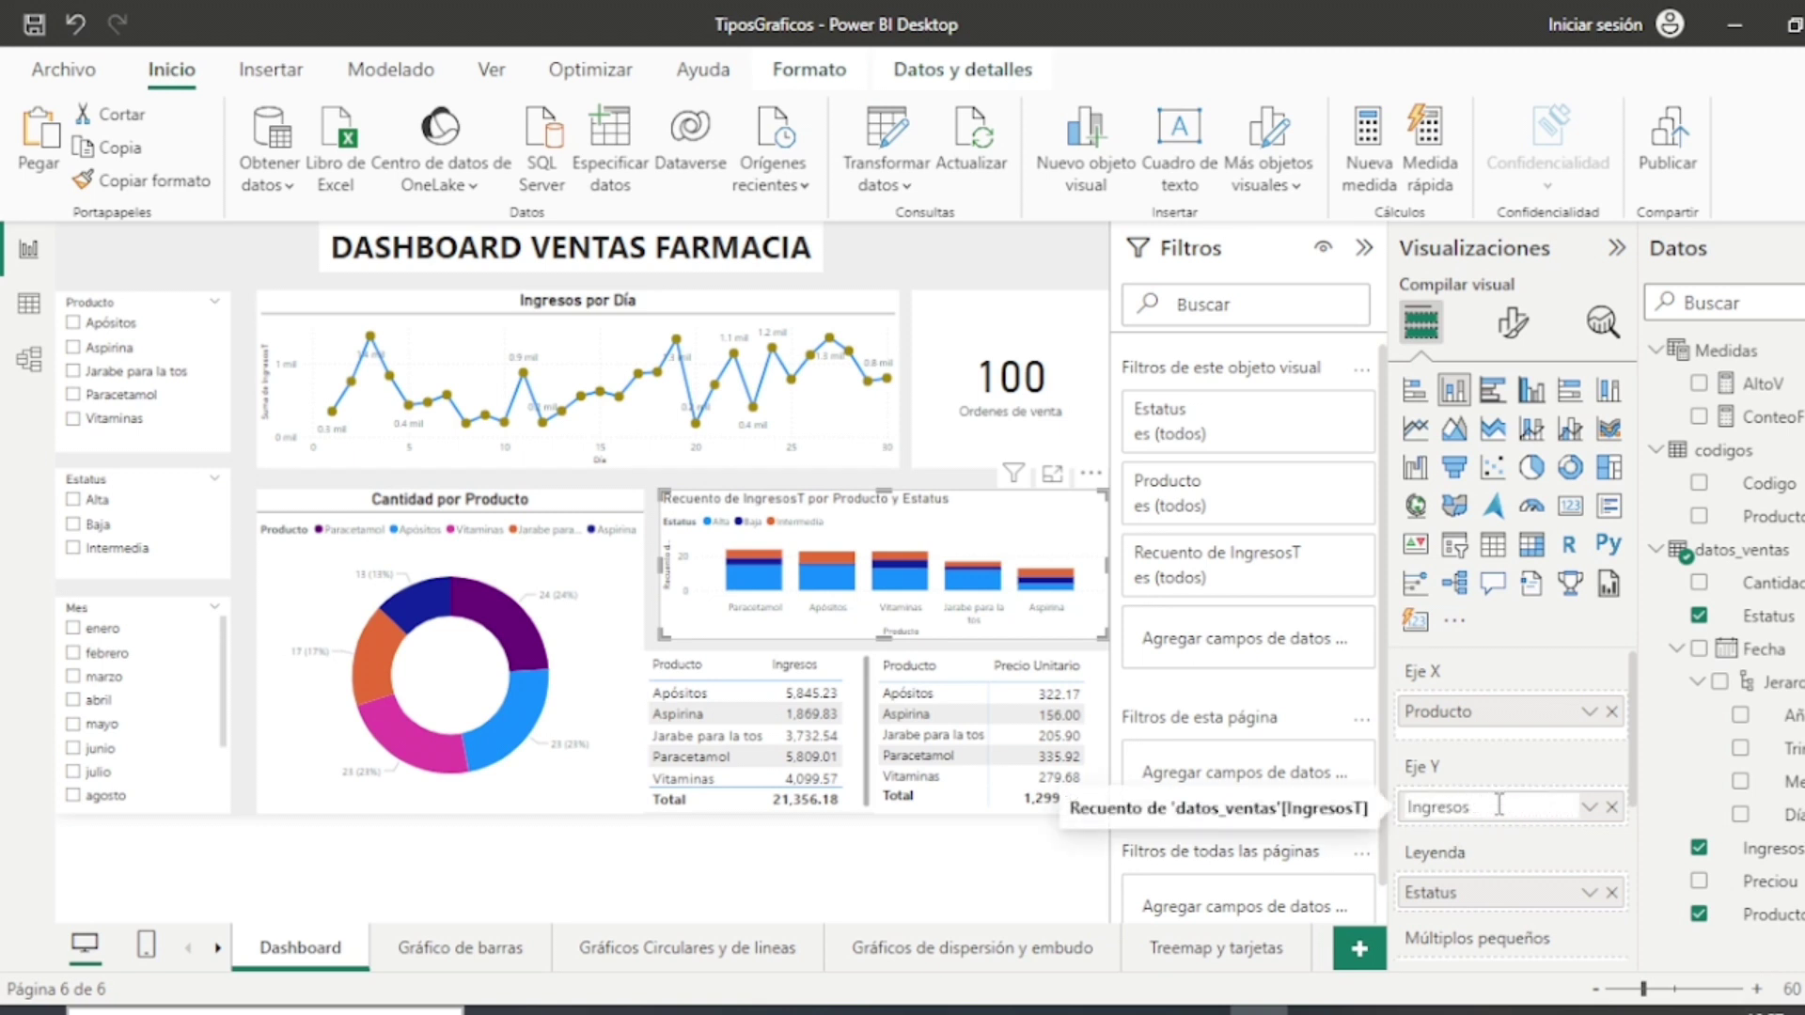
key(Return)
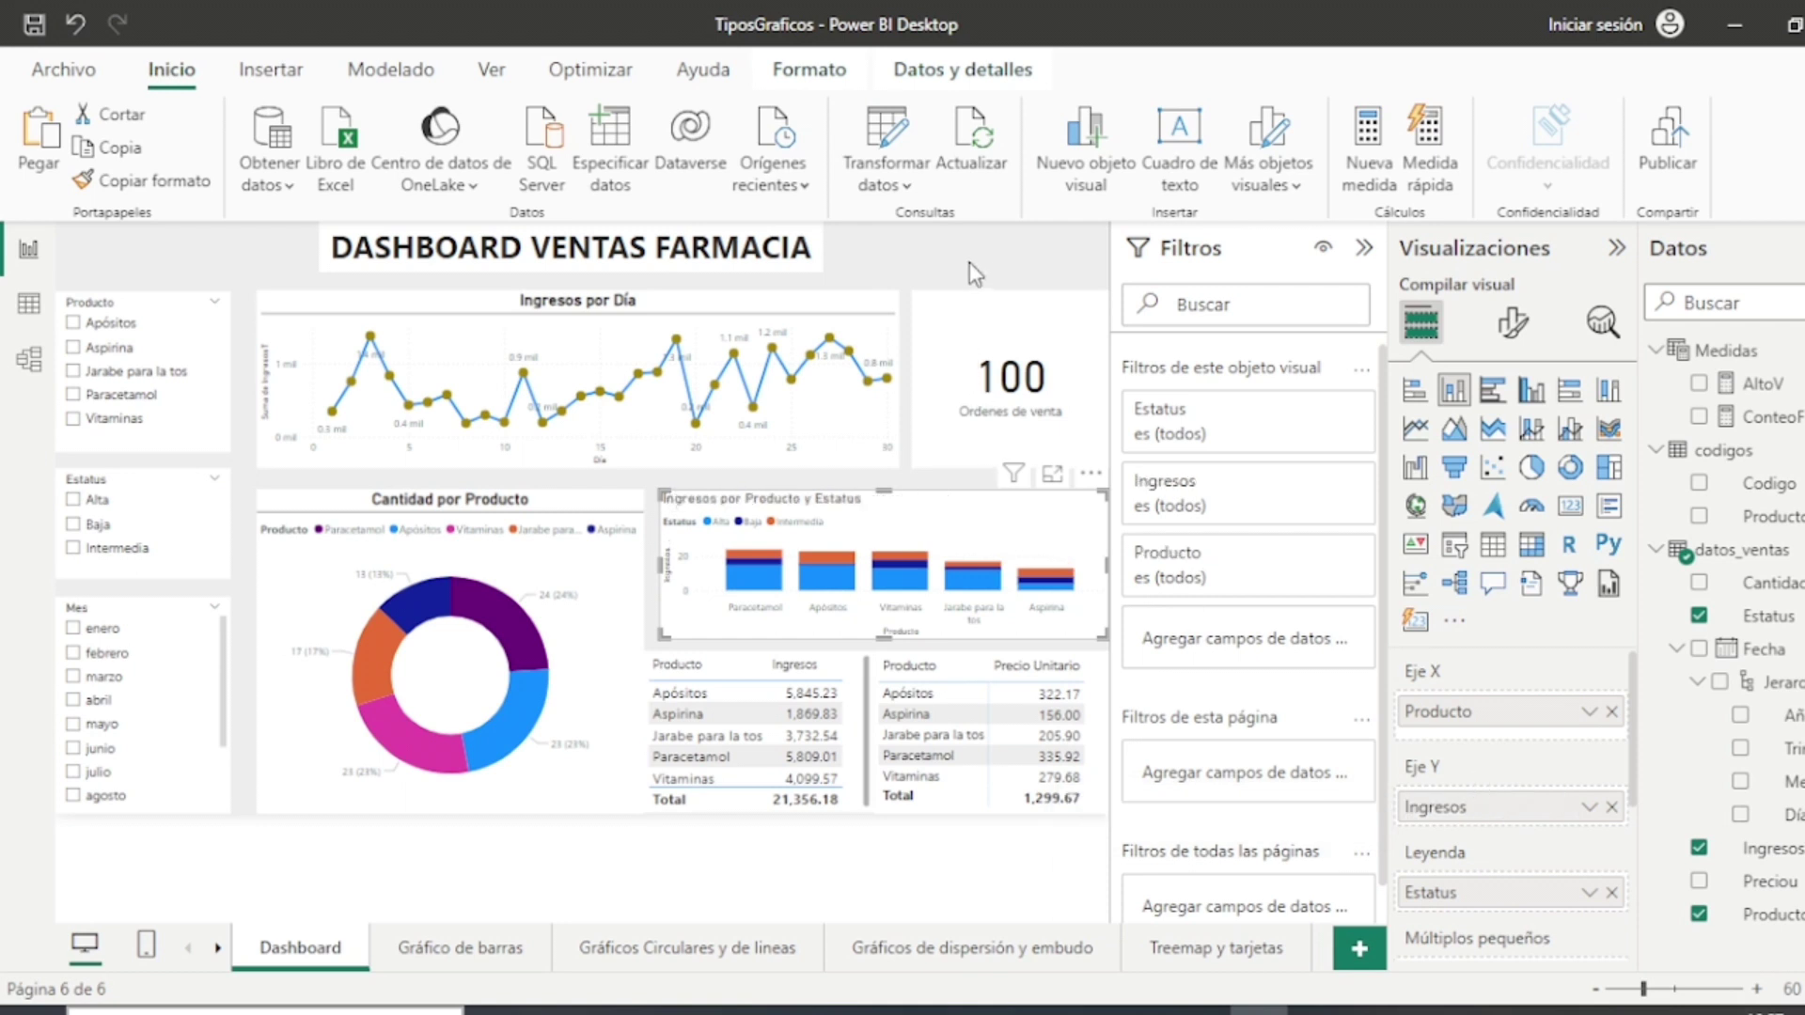
click(975, 273)
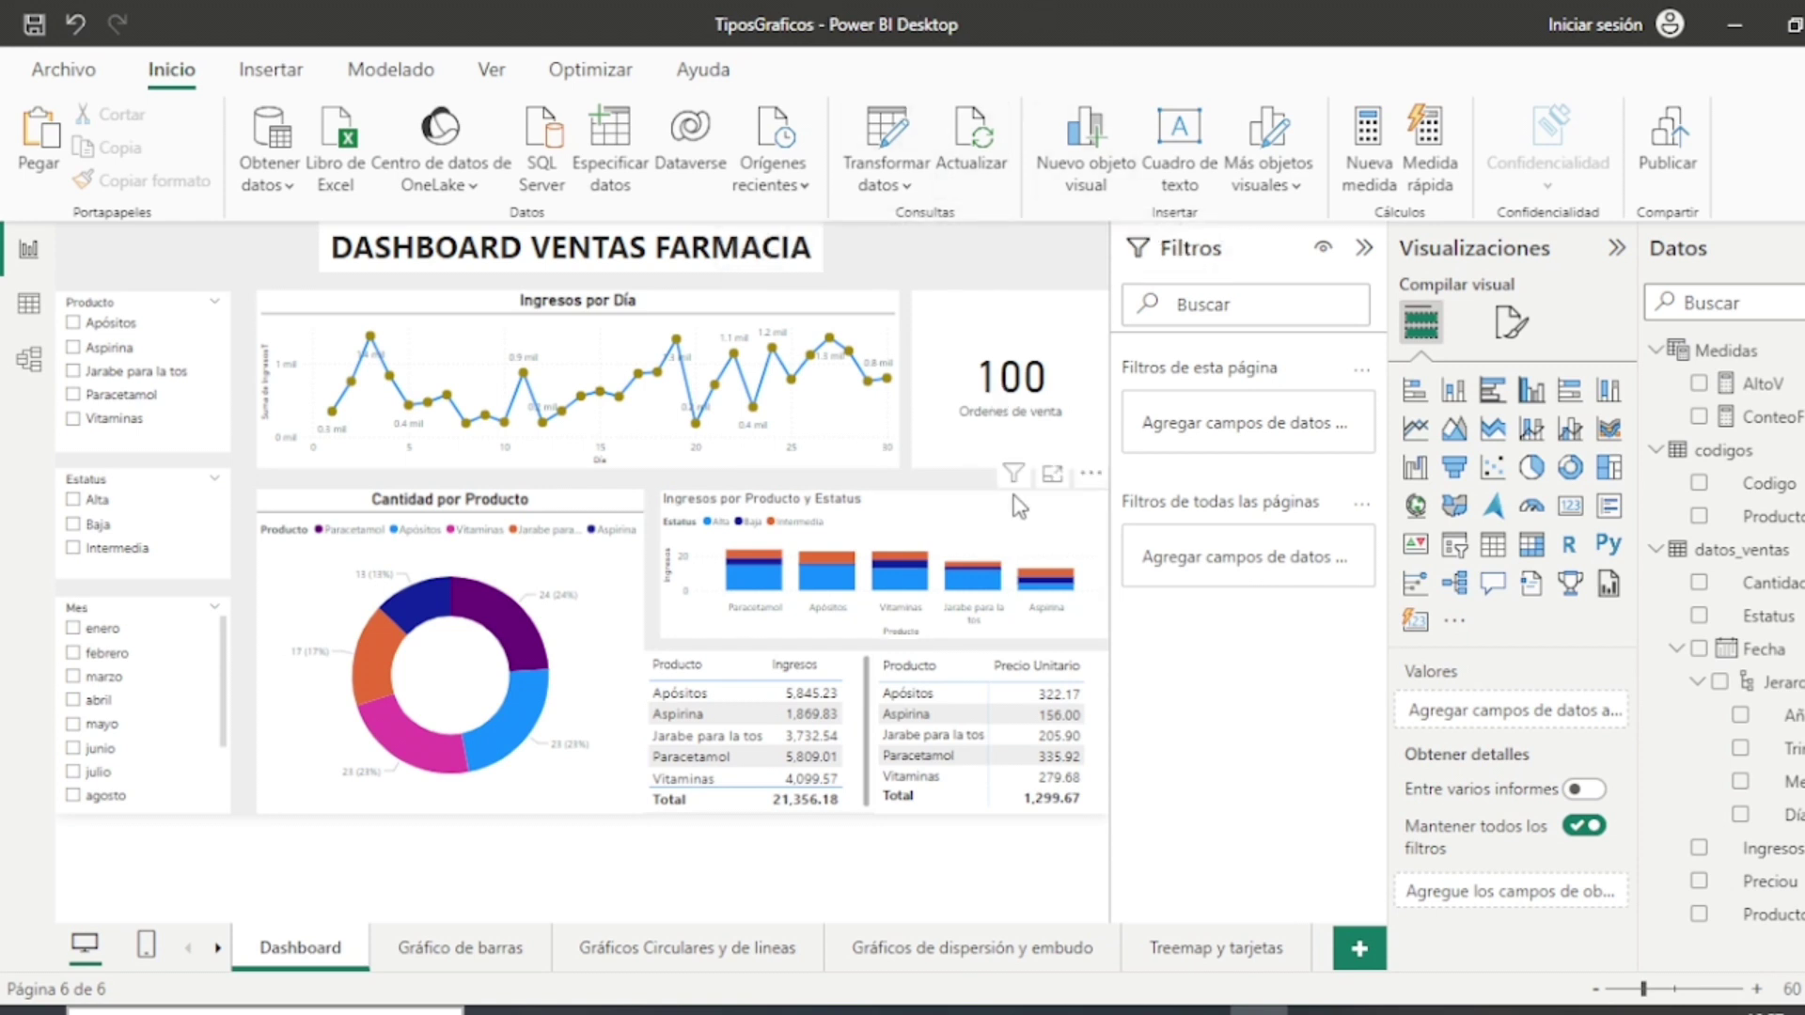
Step: Turn on data labels for the stacked column chart
click(1020, 507)
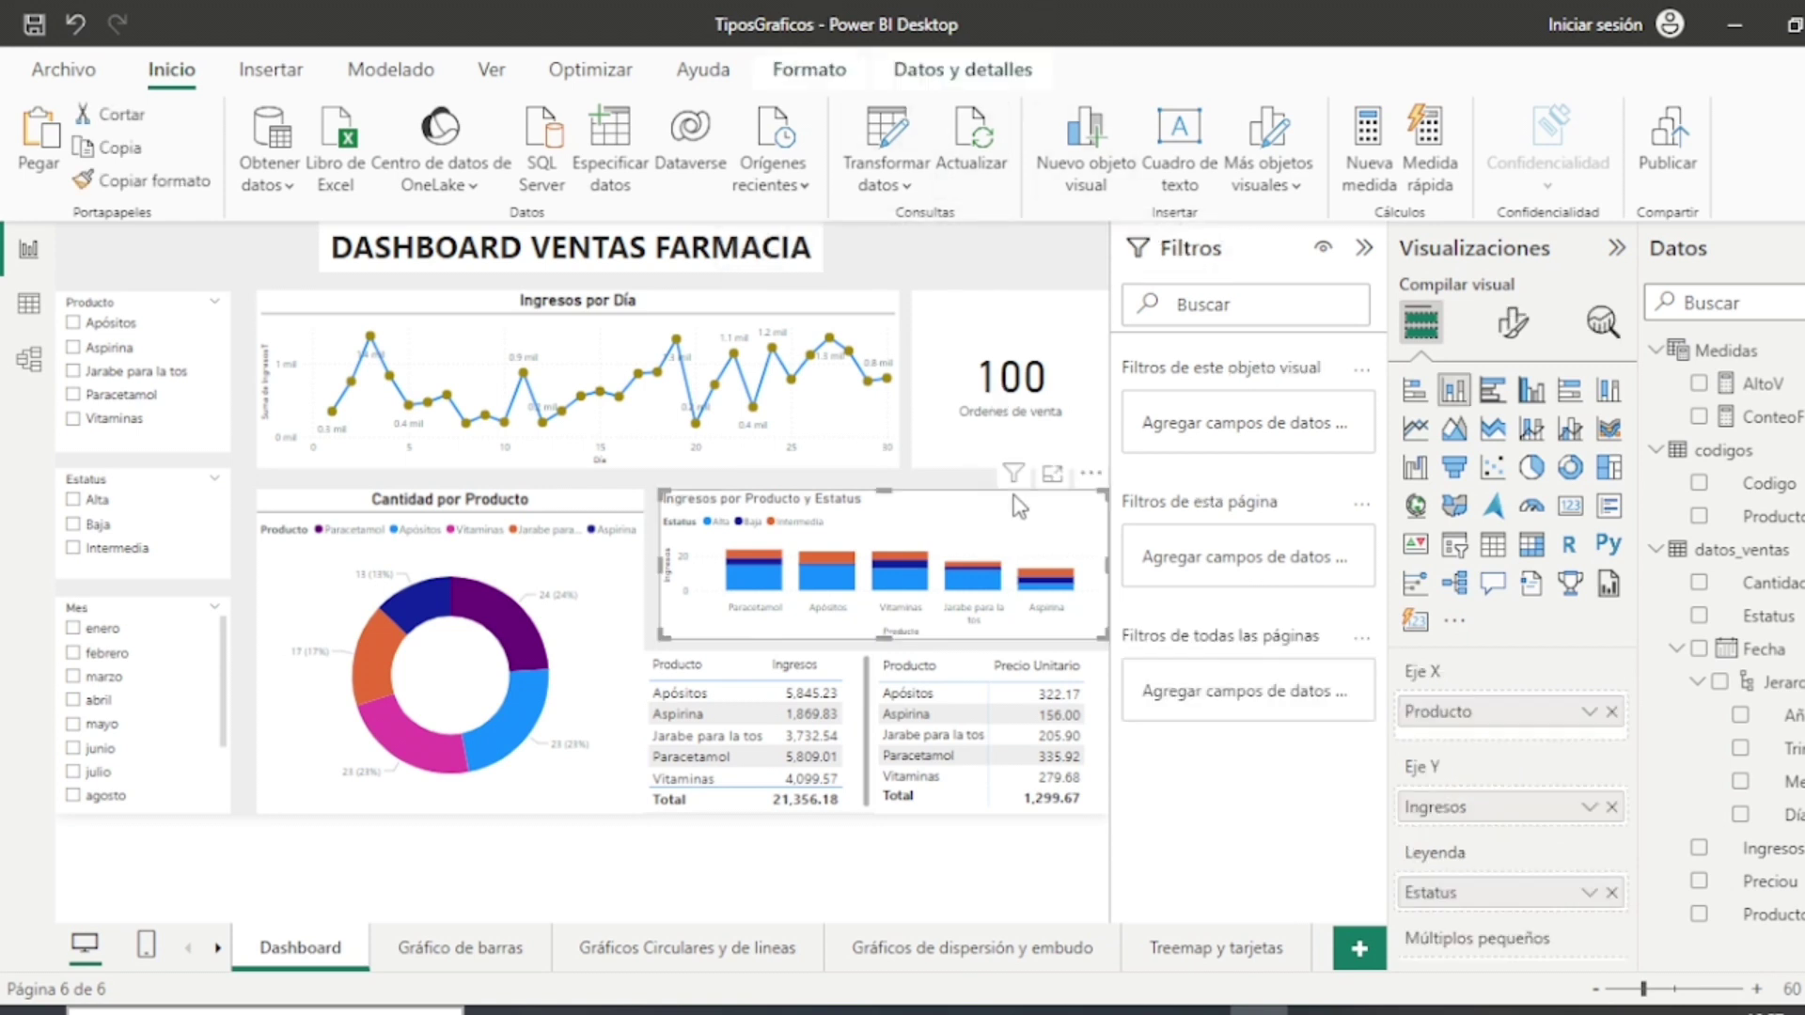
click(1514, 324)
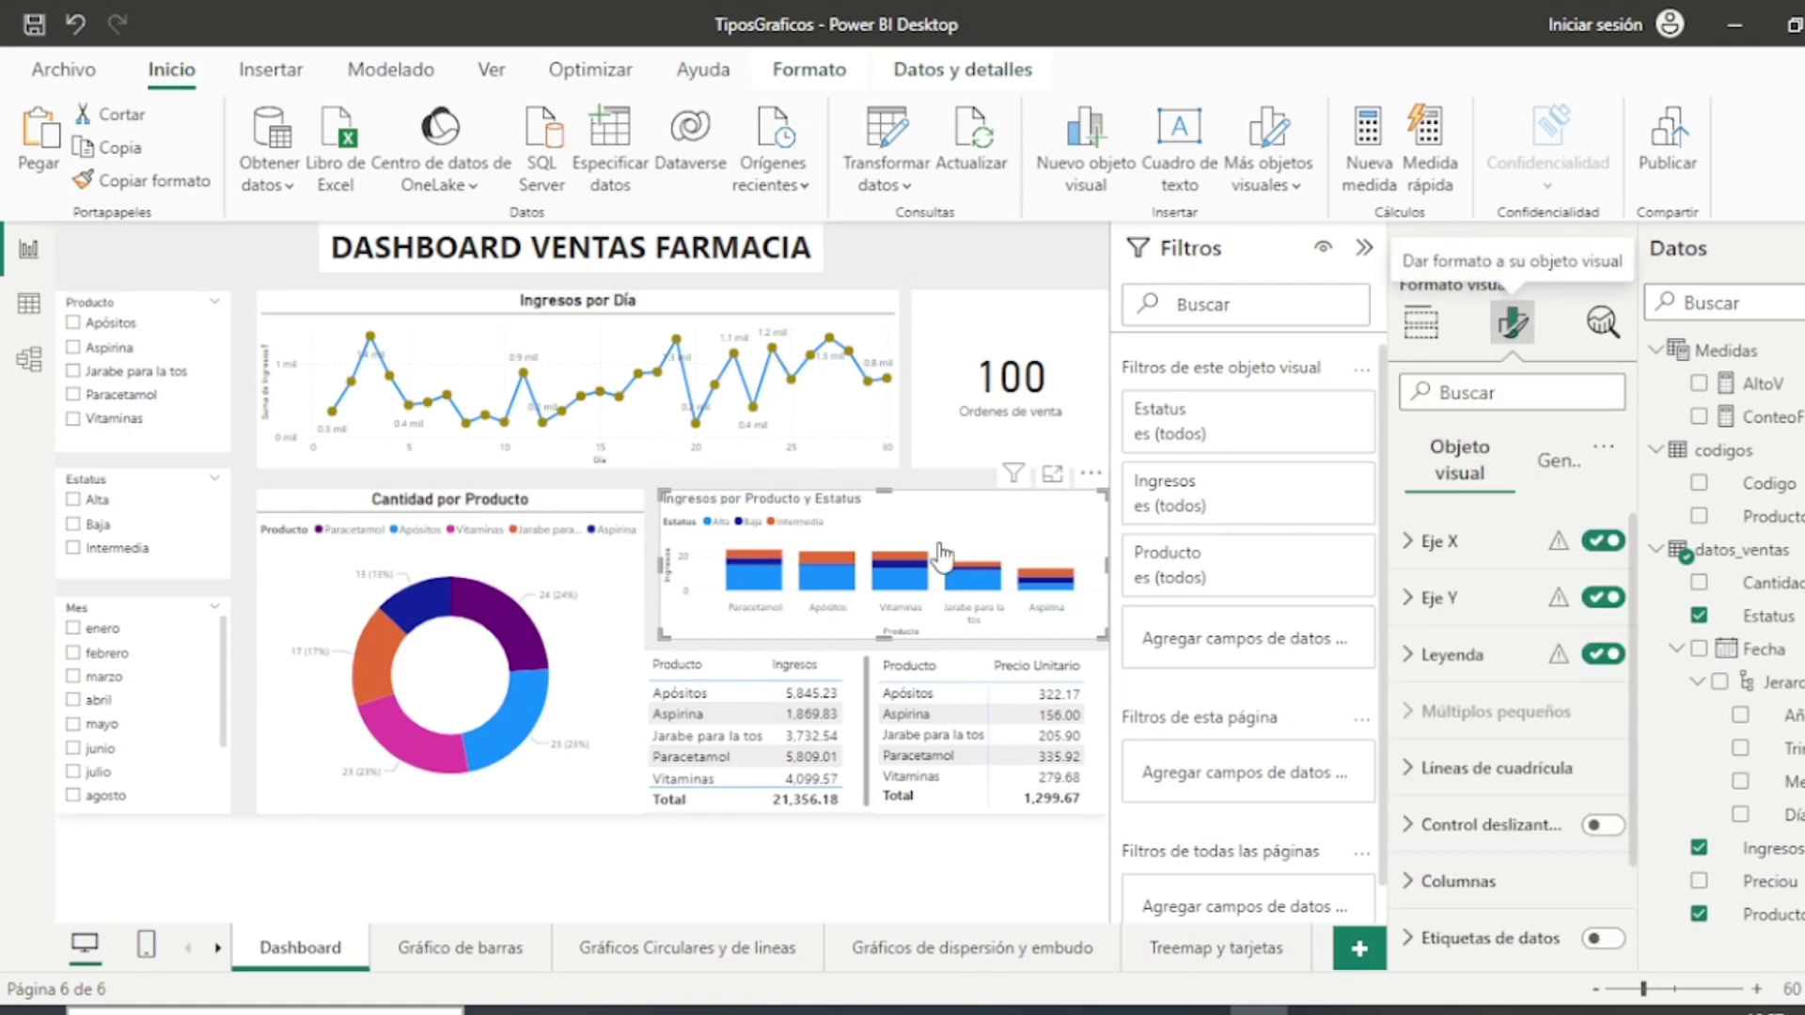
scroll(1483, 747, down, 1)
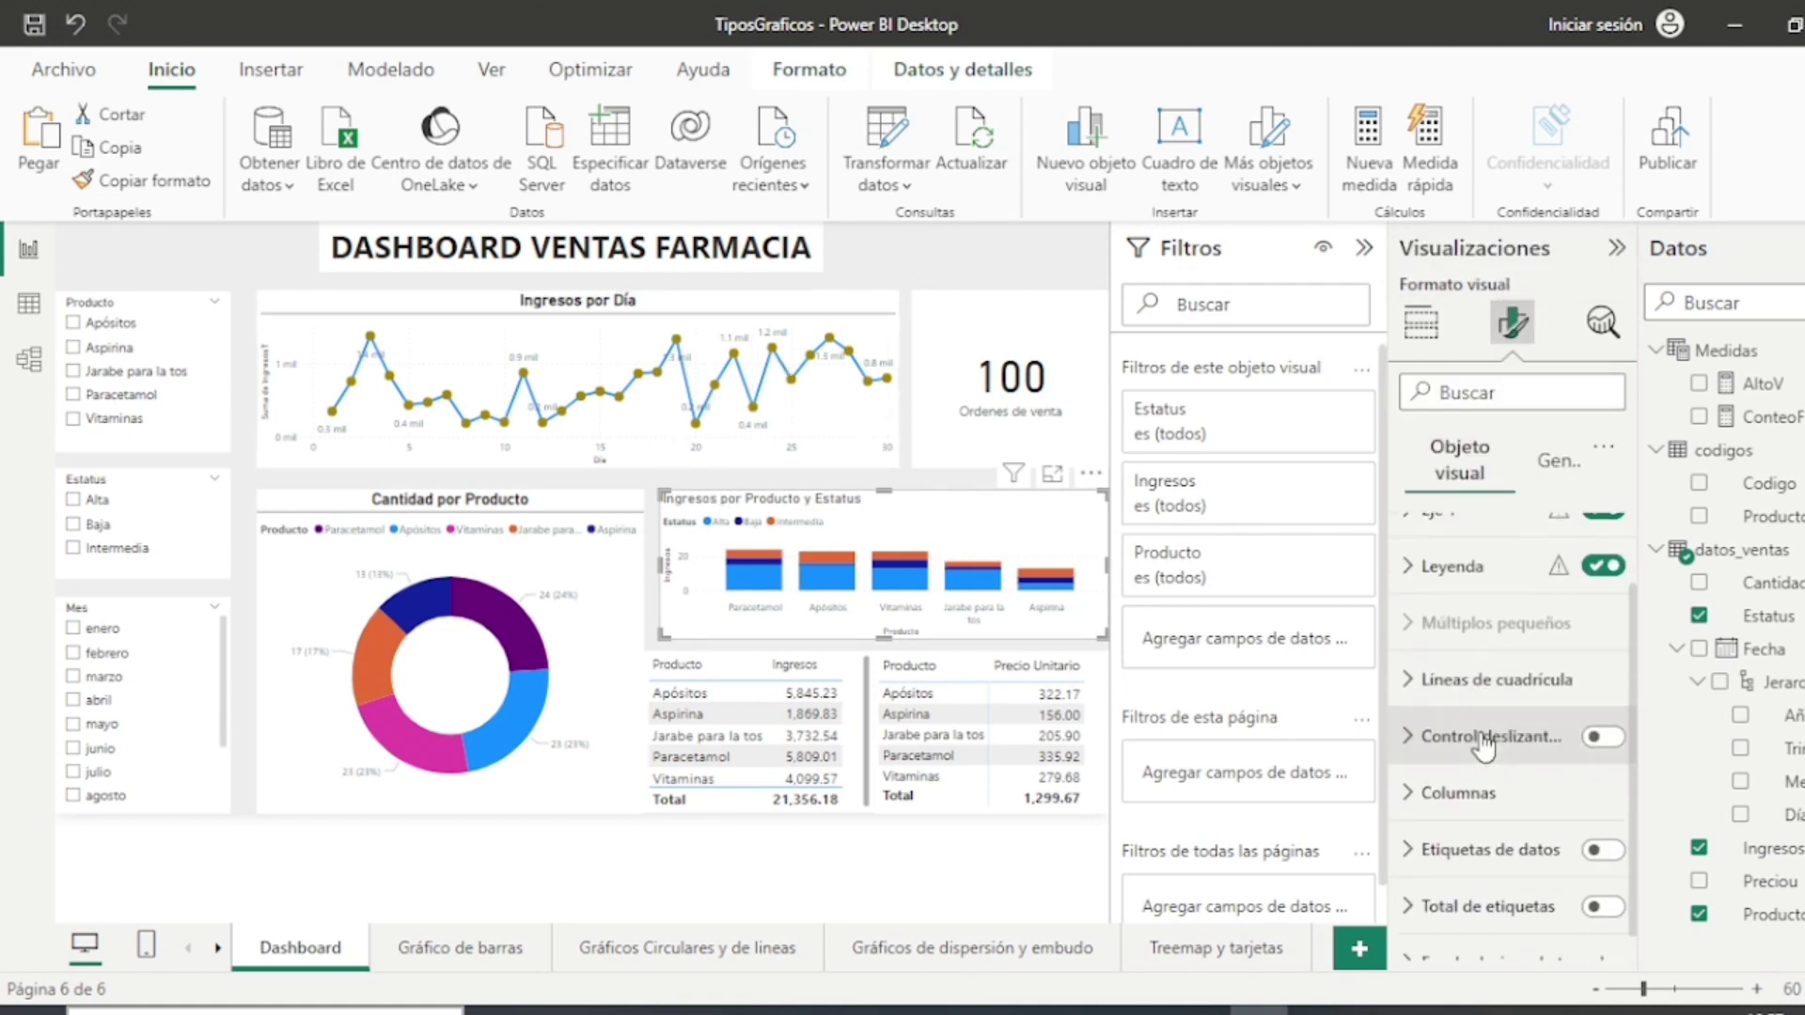
scroll(1484, 747, down, 1)
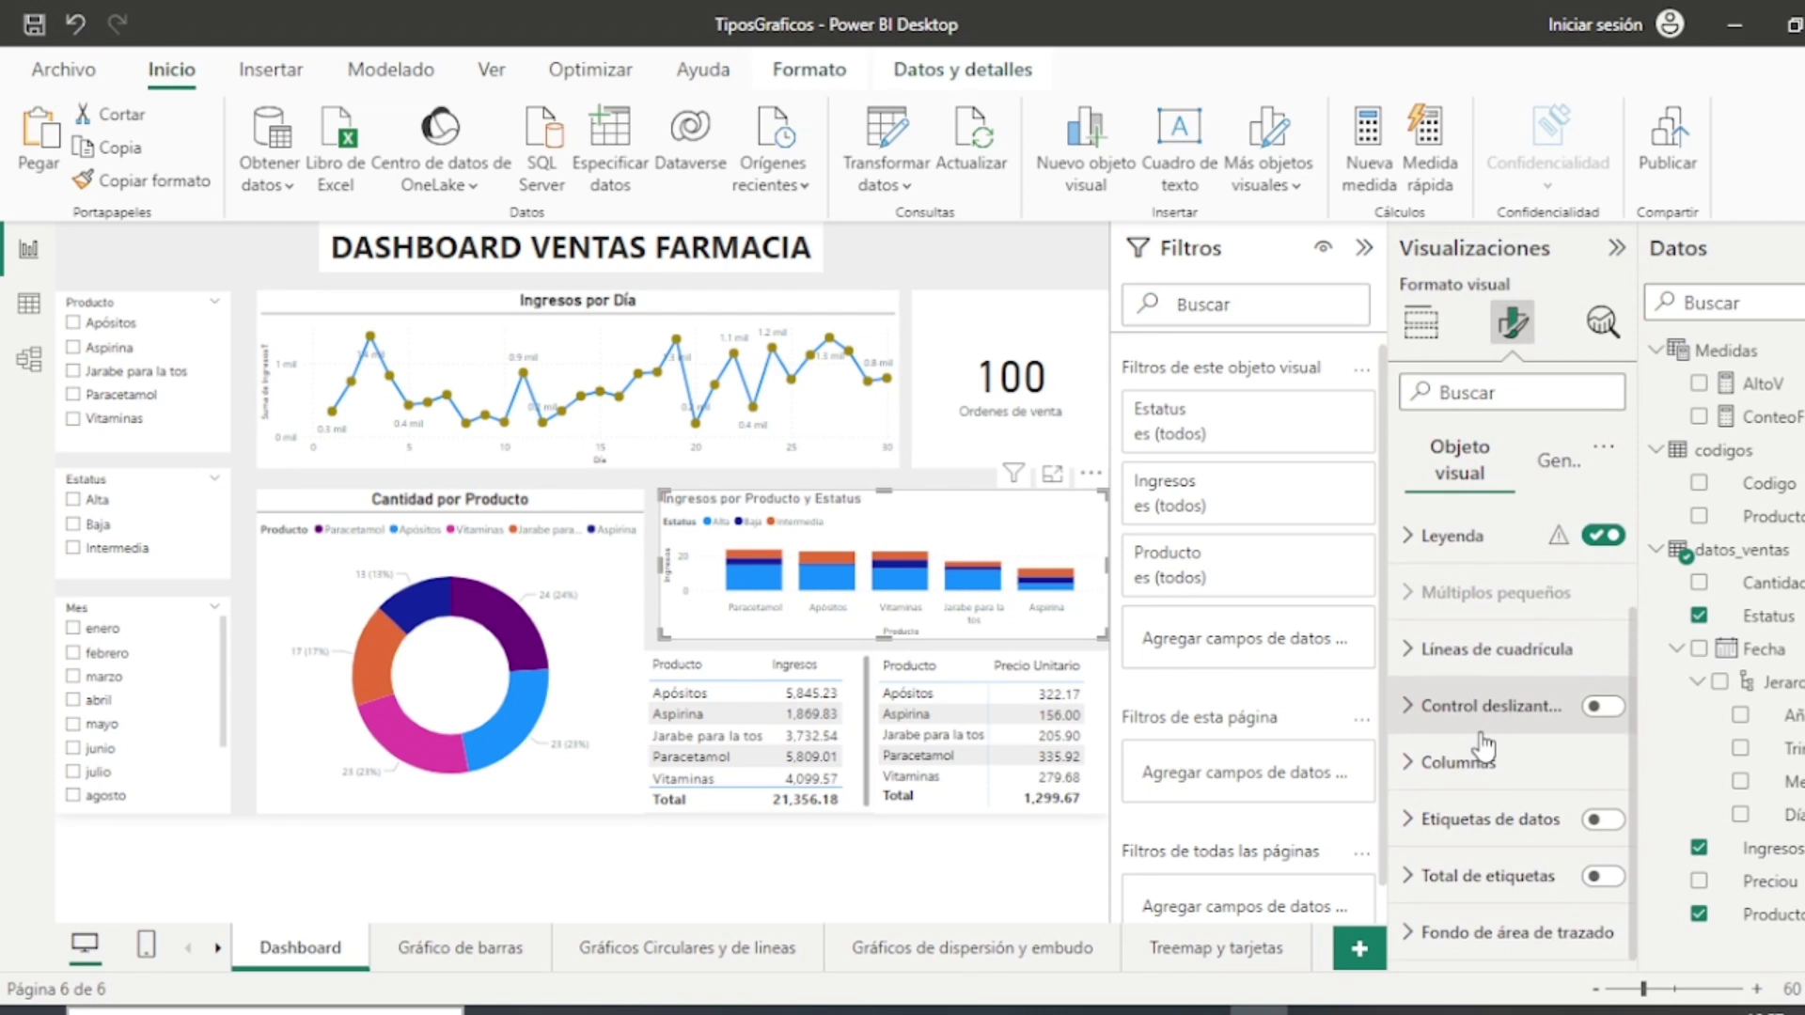
click(1613, 821)
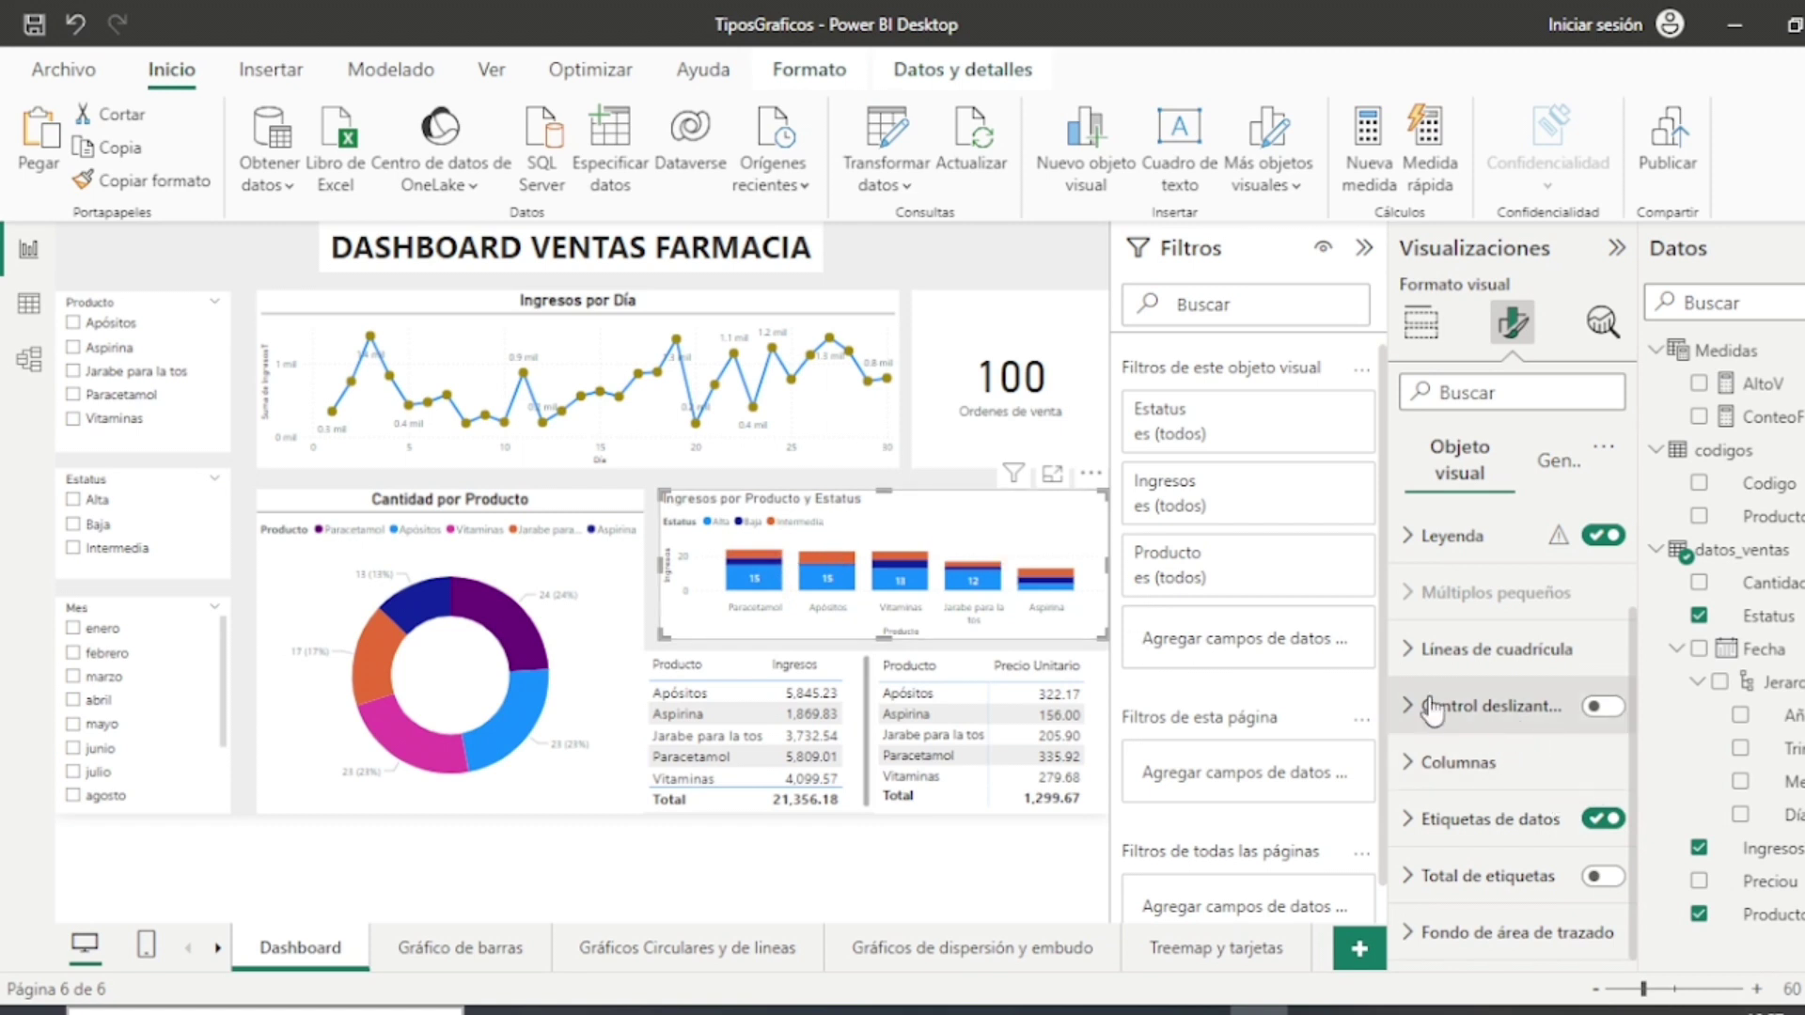
Step: Make the column chart's title bold and centred, and enable the divider beneath it
scroll(1518, 658, up, 1)
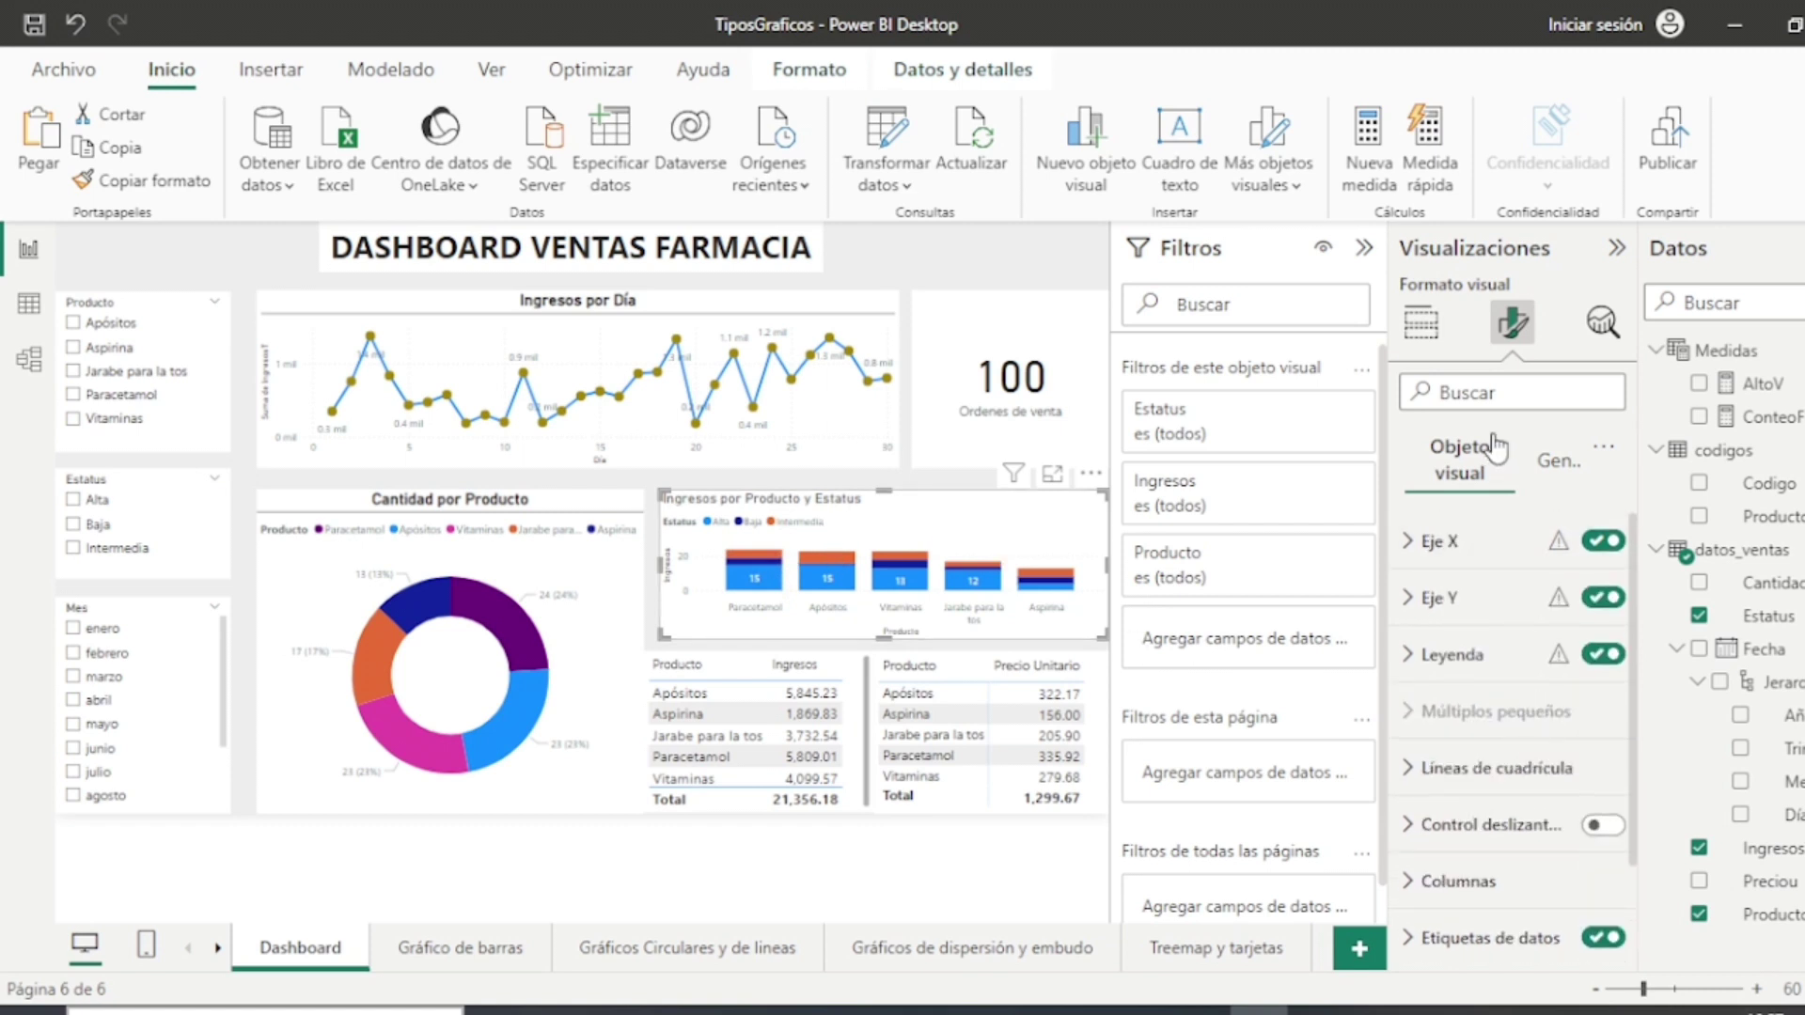
click(1571, 470)
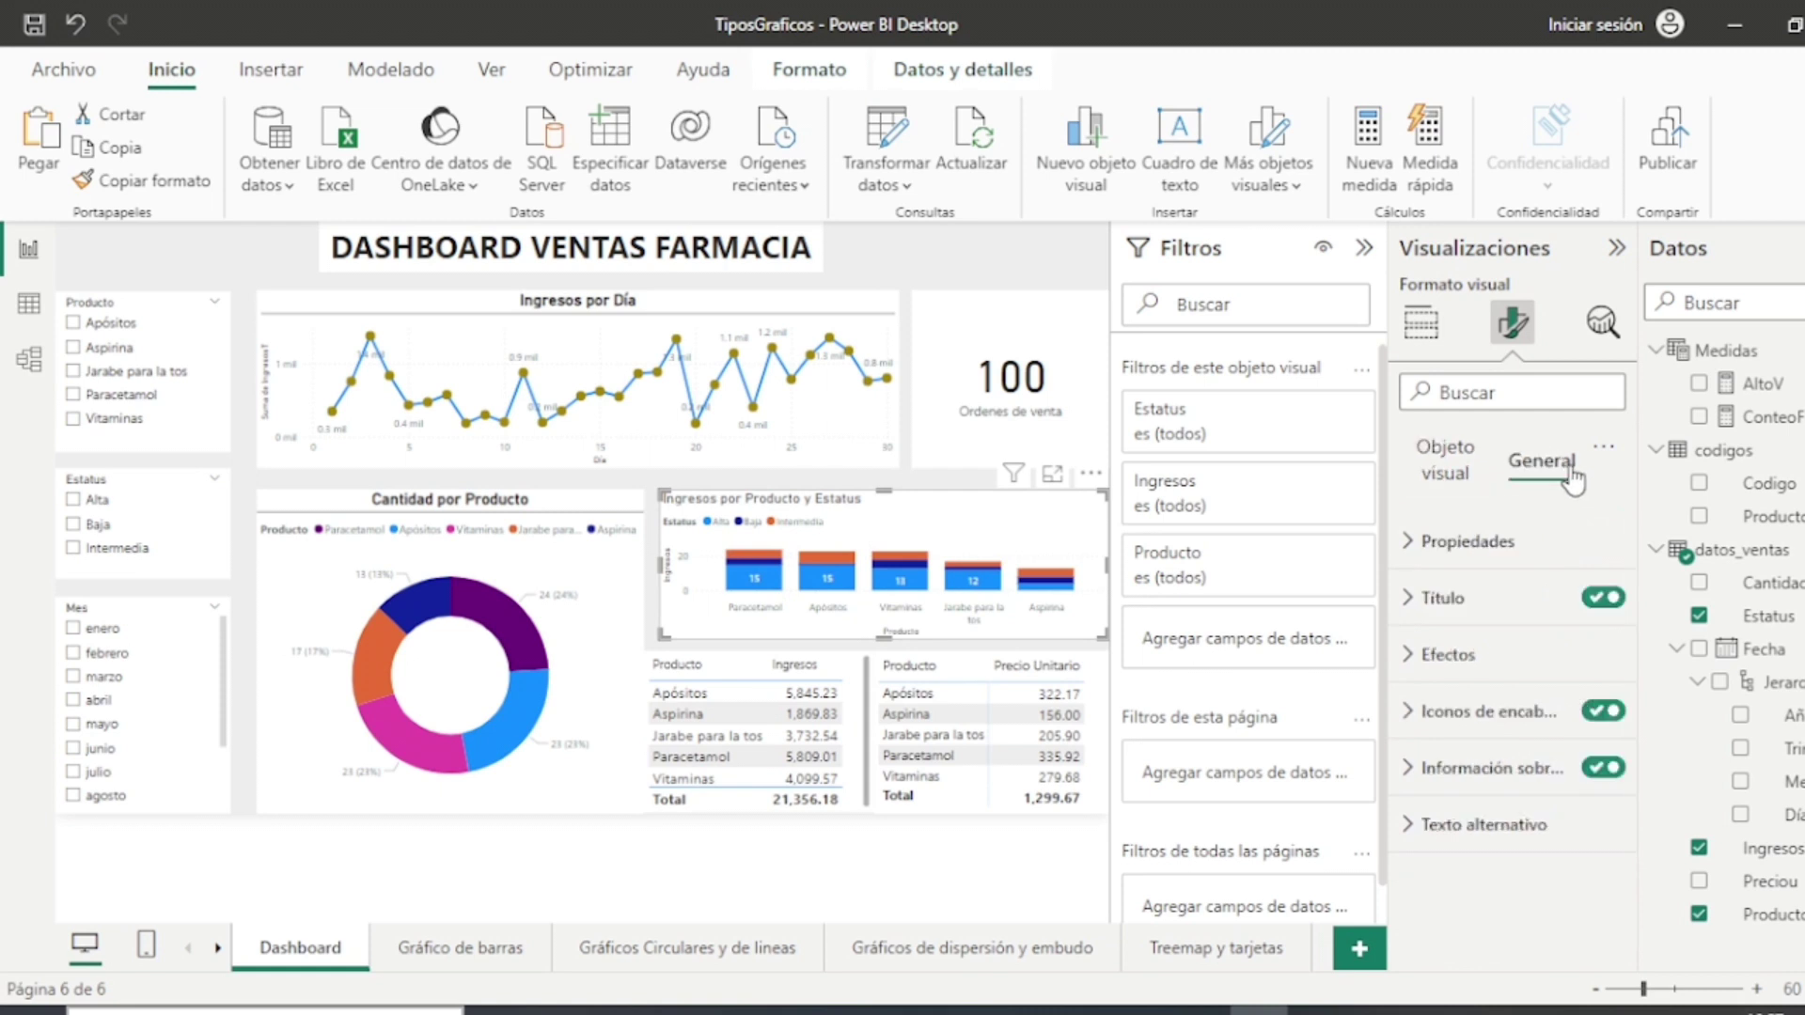
click(1419, 601)
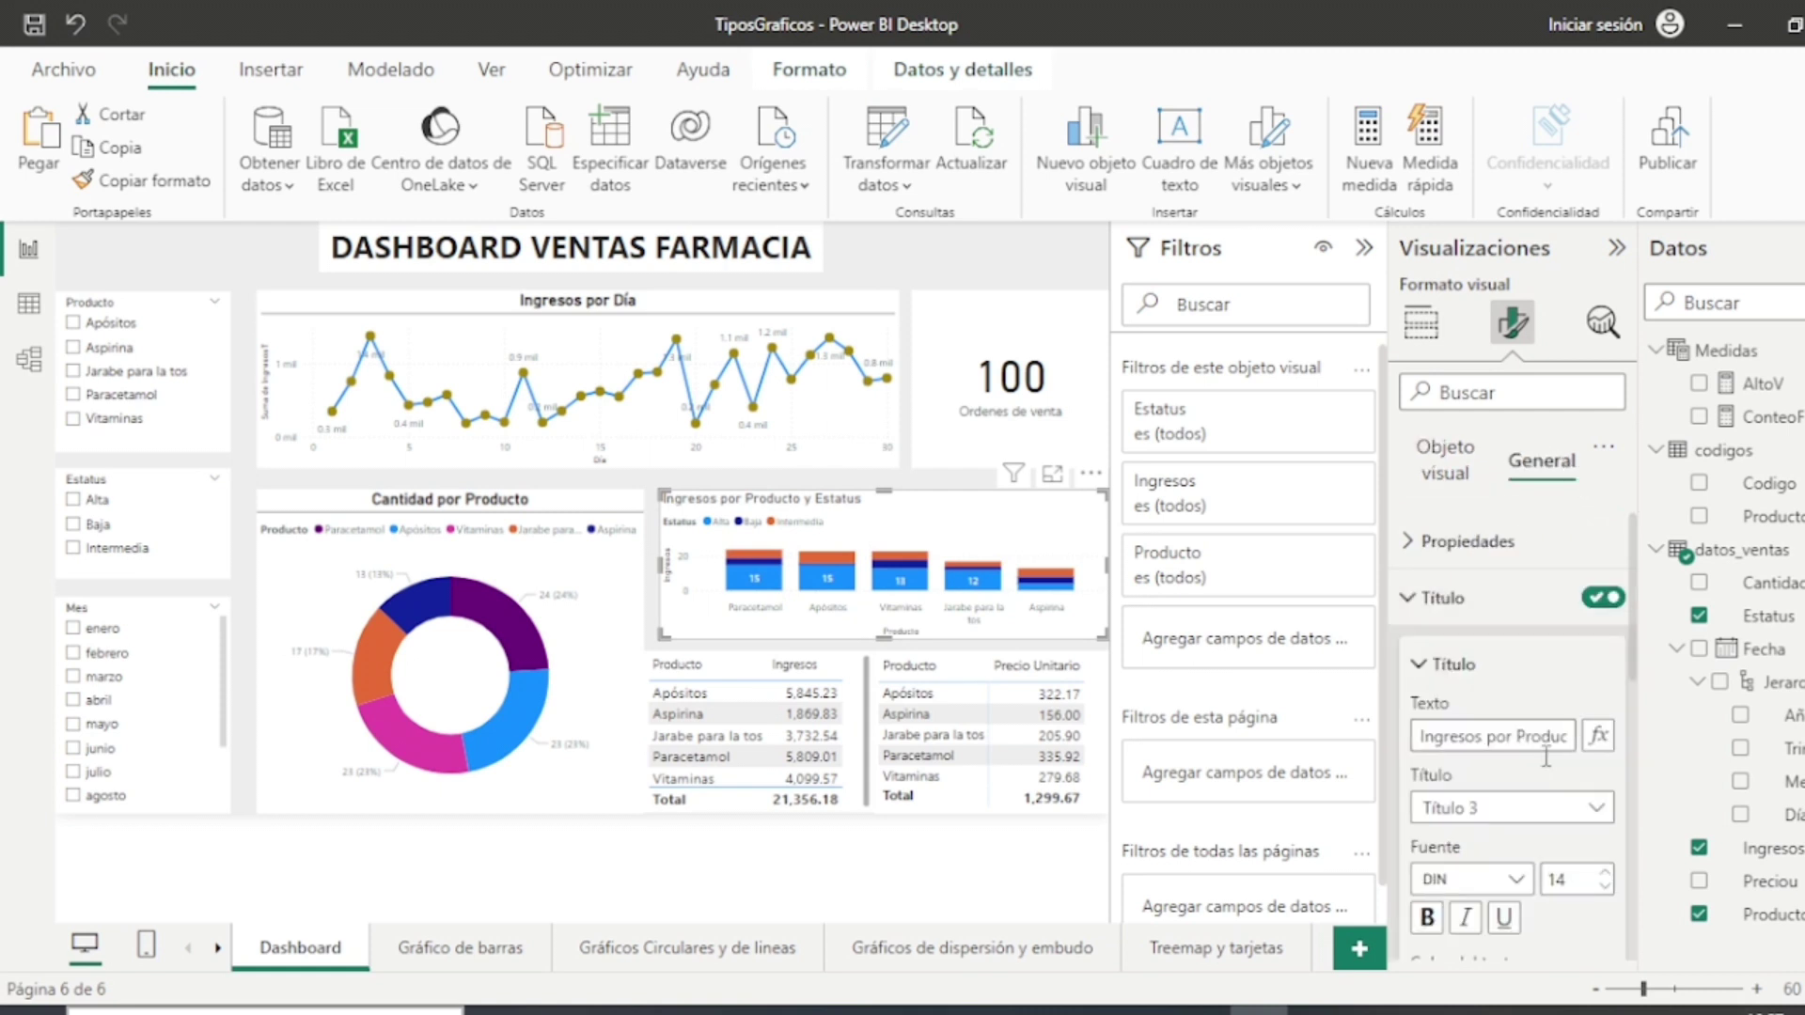
click(1425, 916)
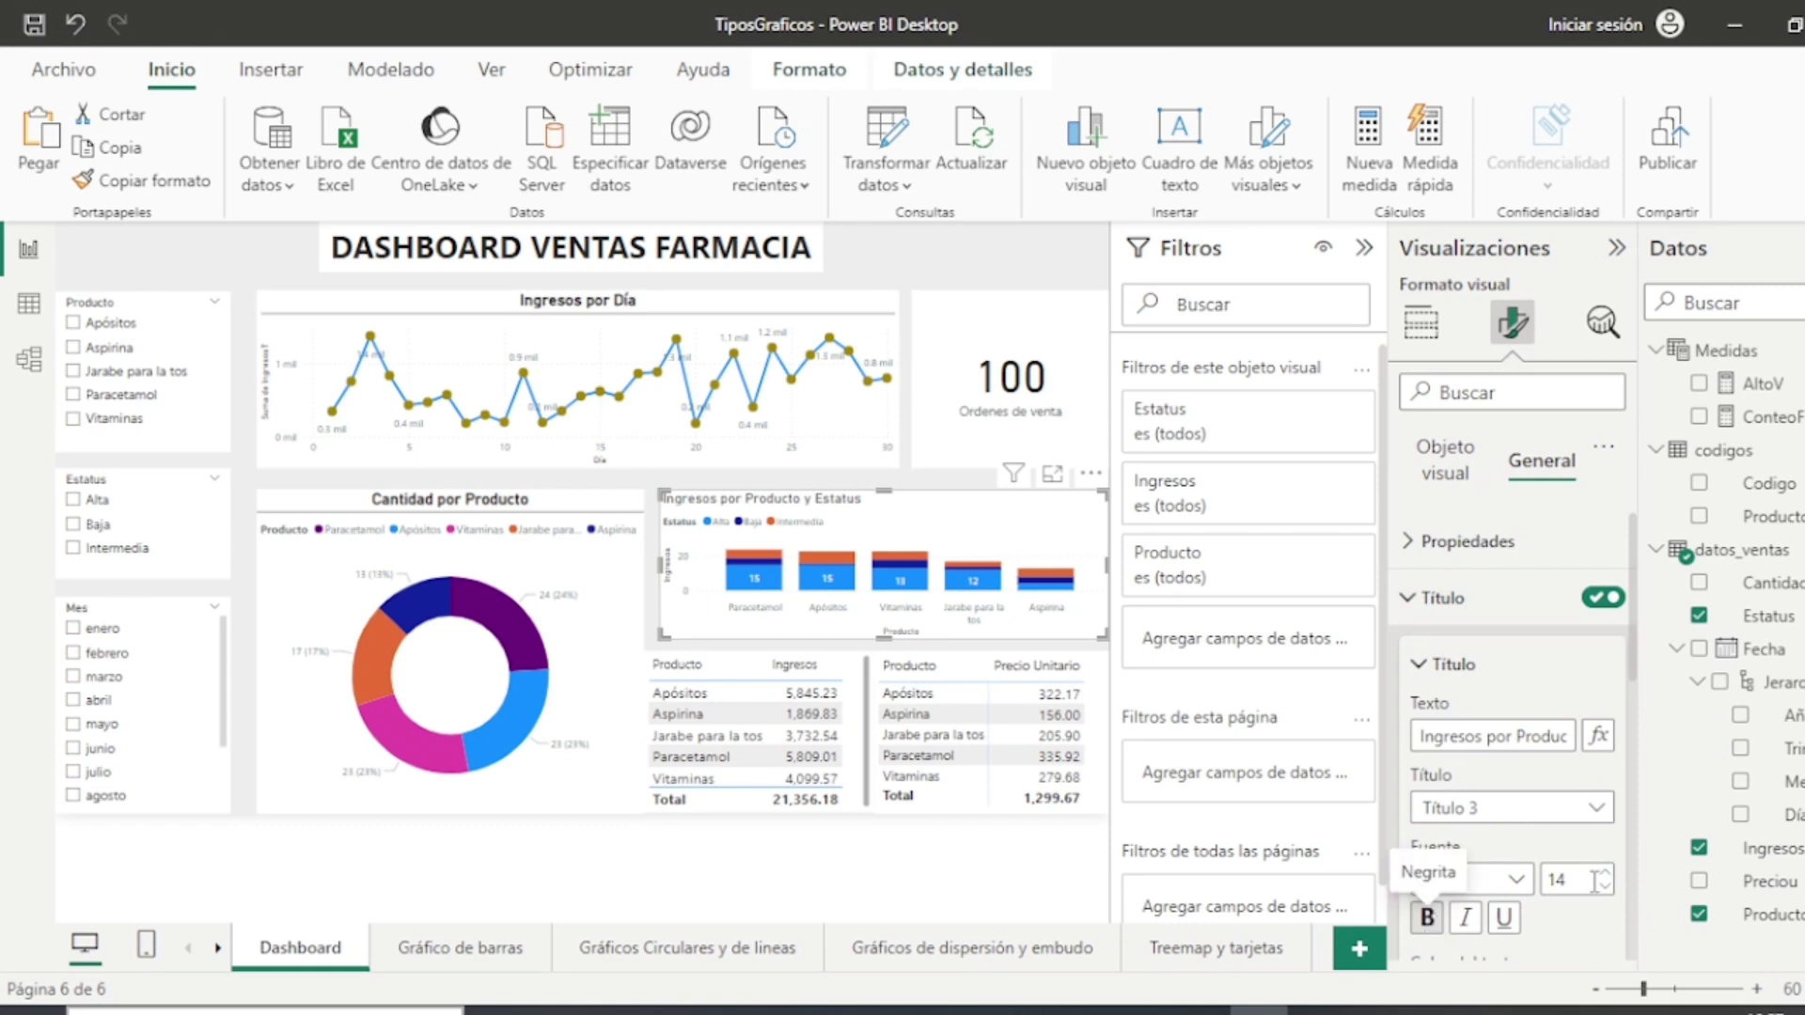
scroll(1504, 818, down, 5)
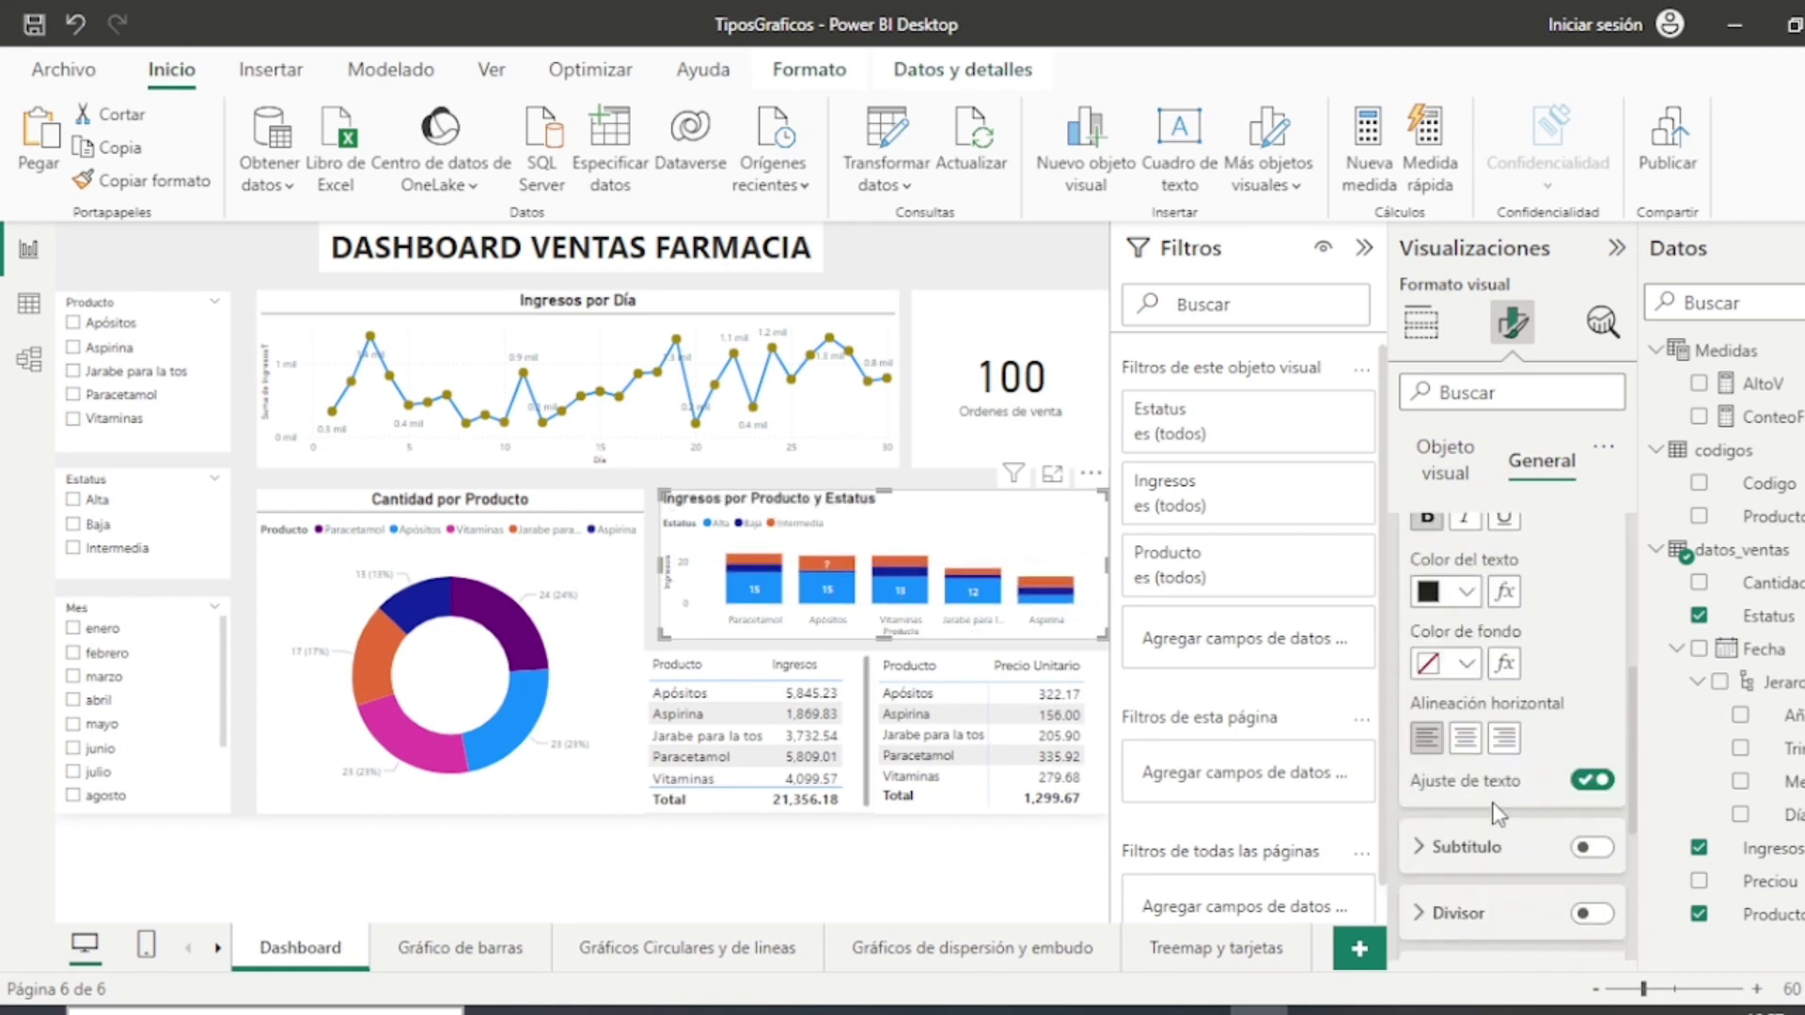
click(1474, 752)
scroll(1553, 737, down, 3)
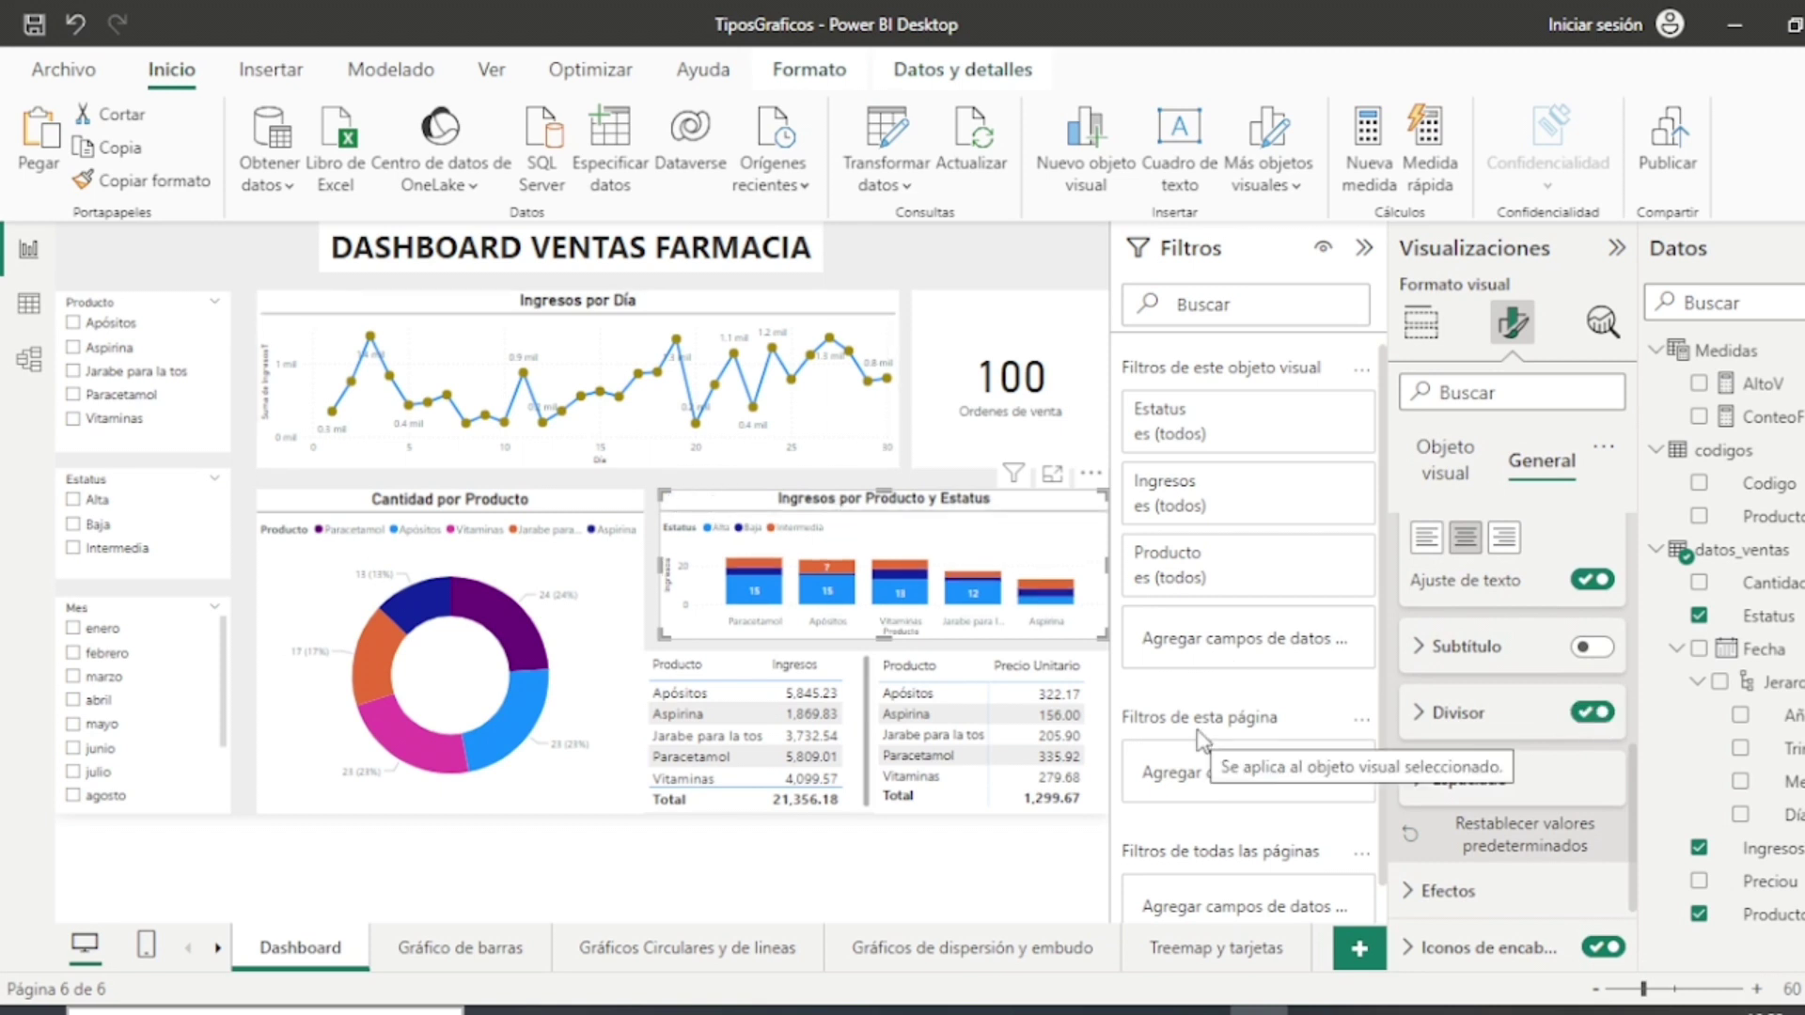
Step: Set the Mes slicer's header font colour to the dark yellow among the recent colours
click(166, 616)
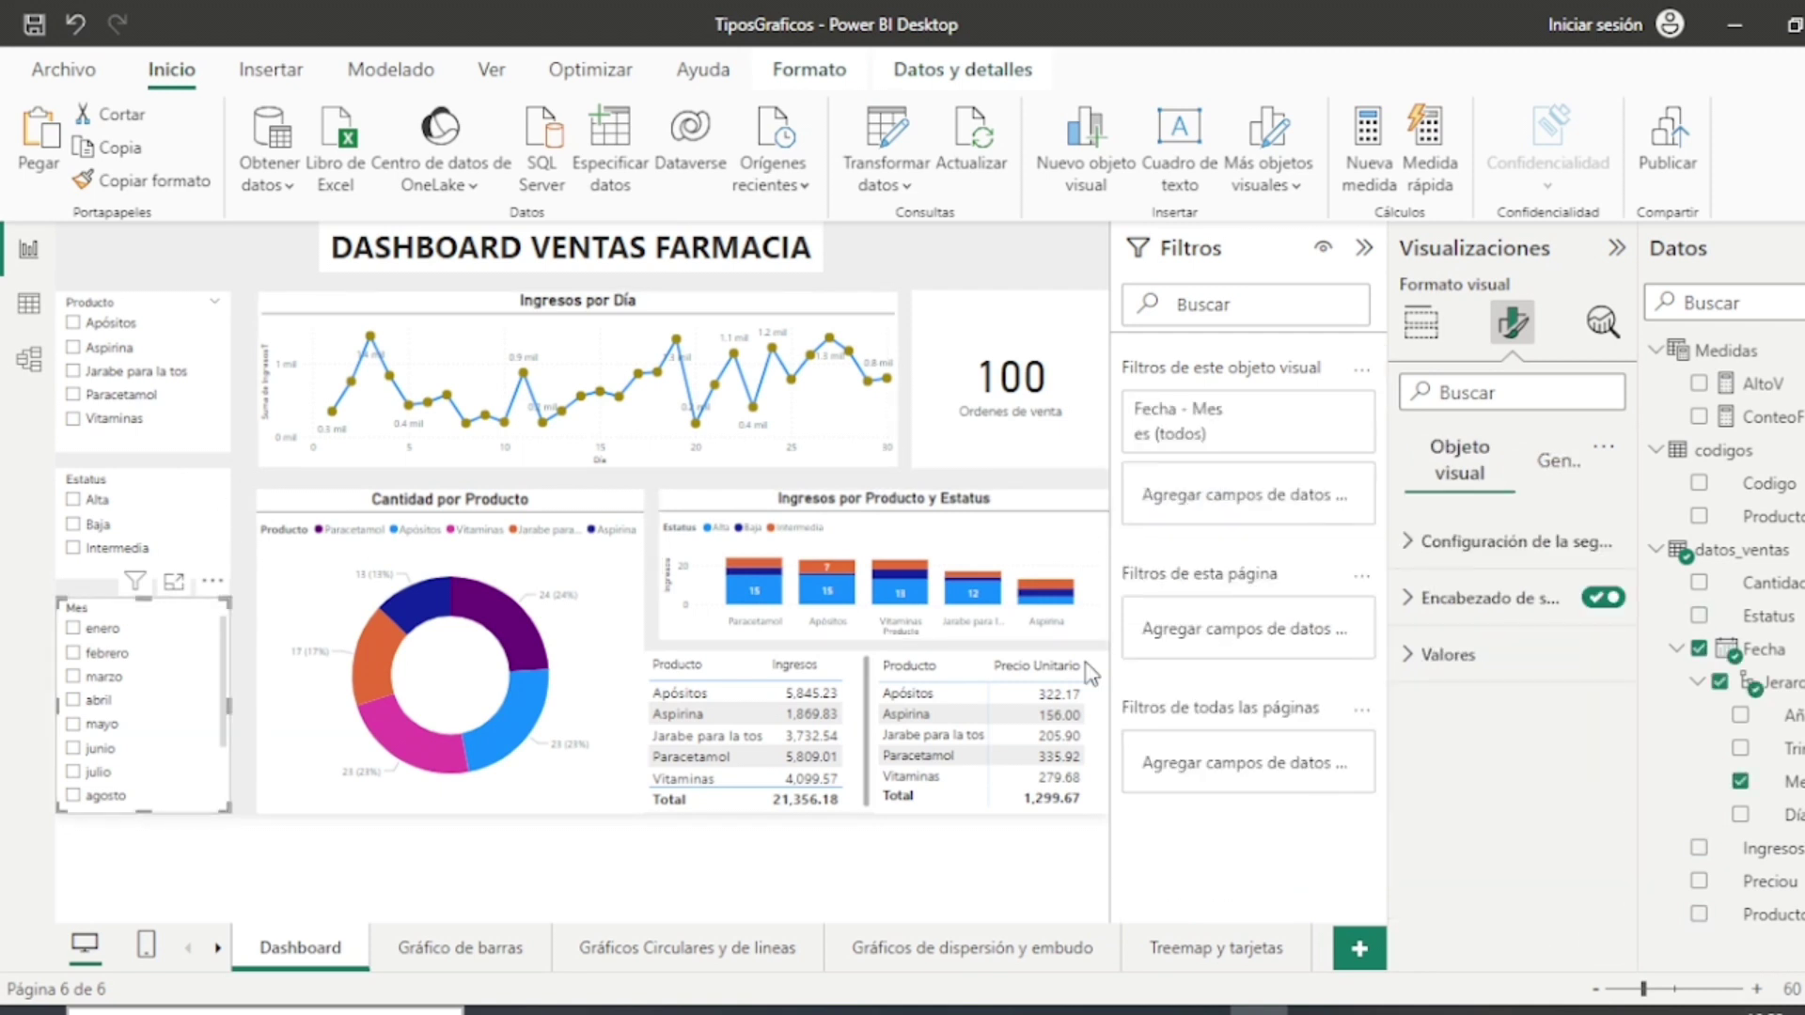
click(1420, 325)
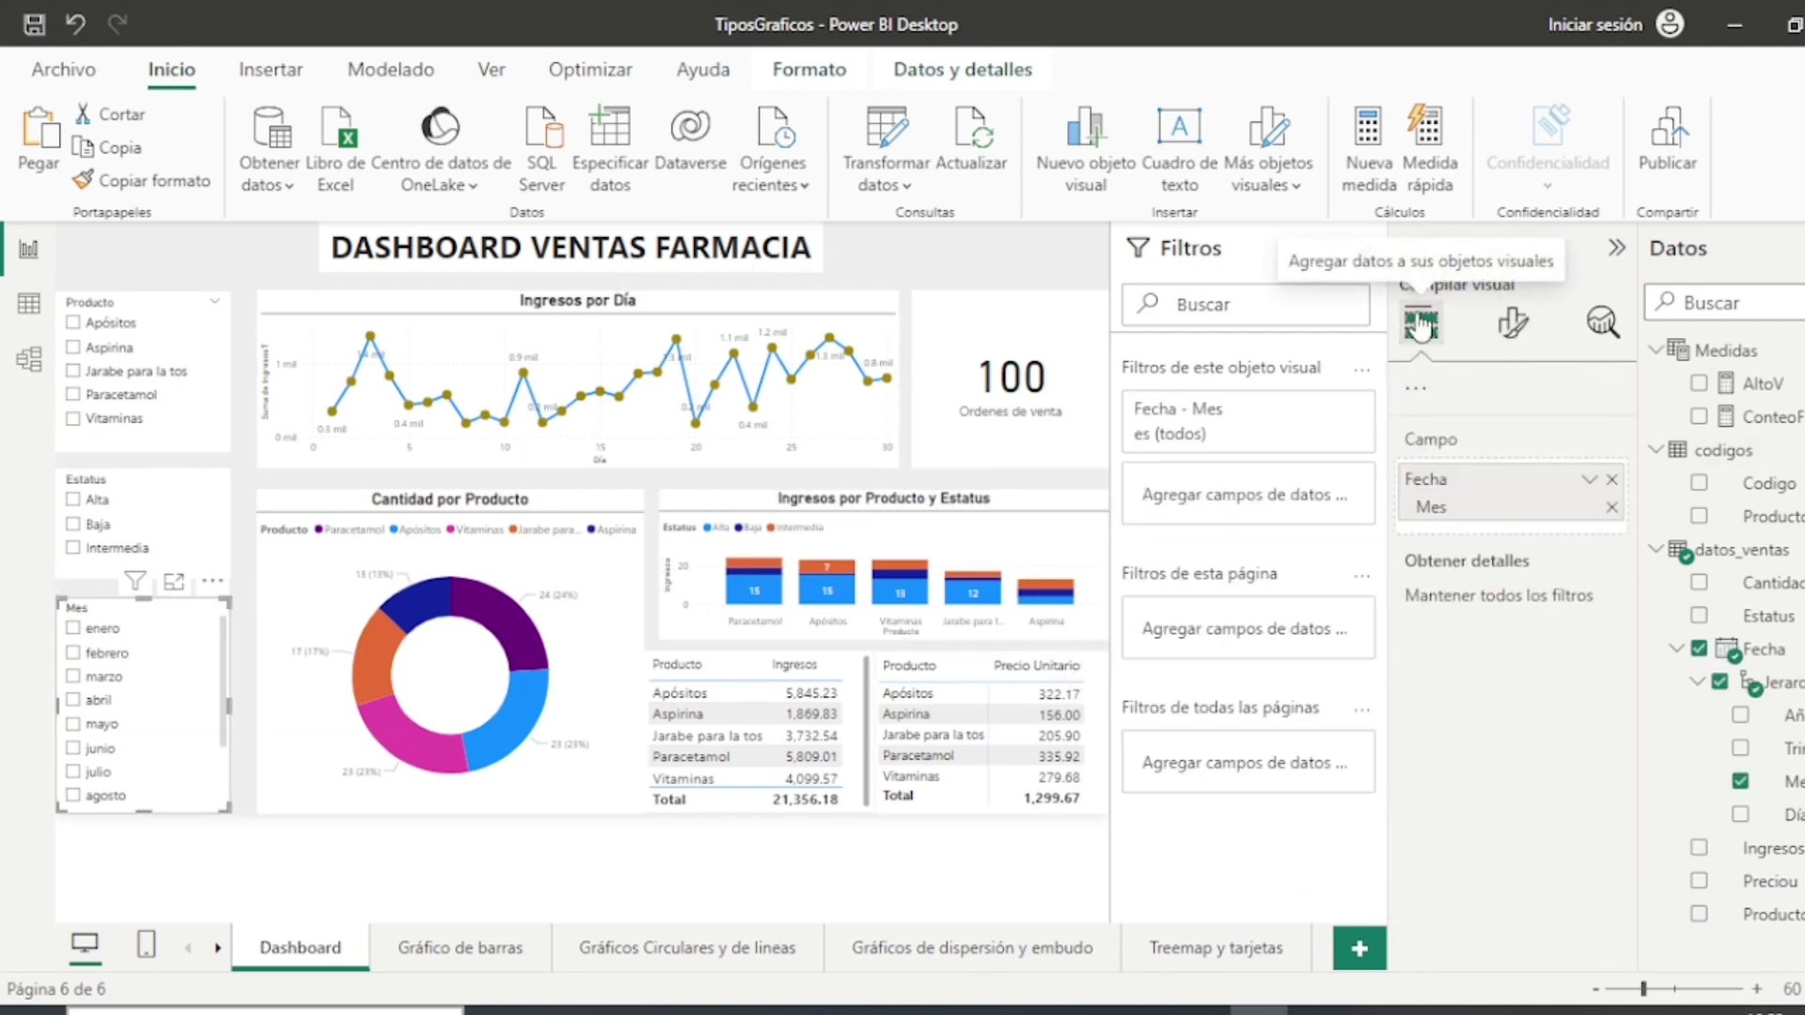
click(1511, 325)
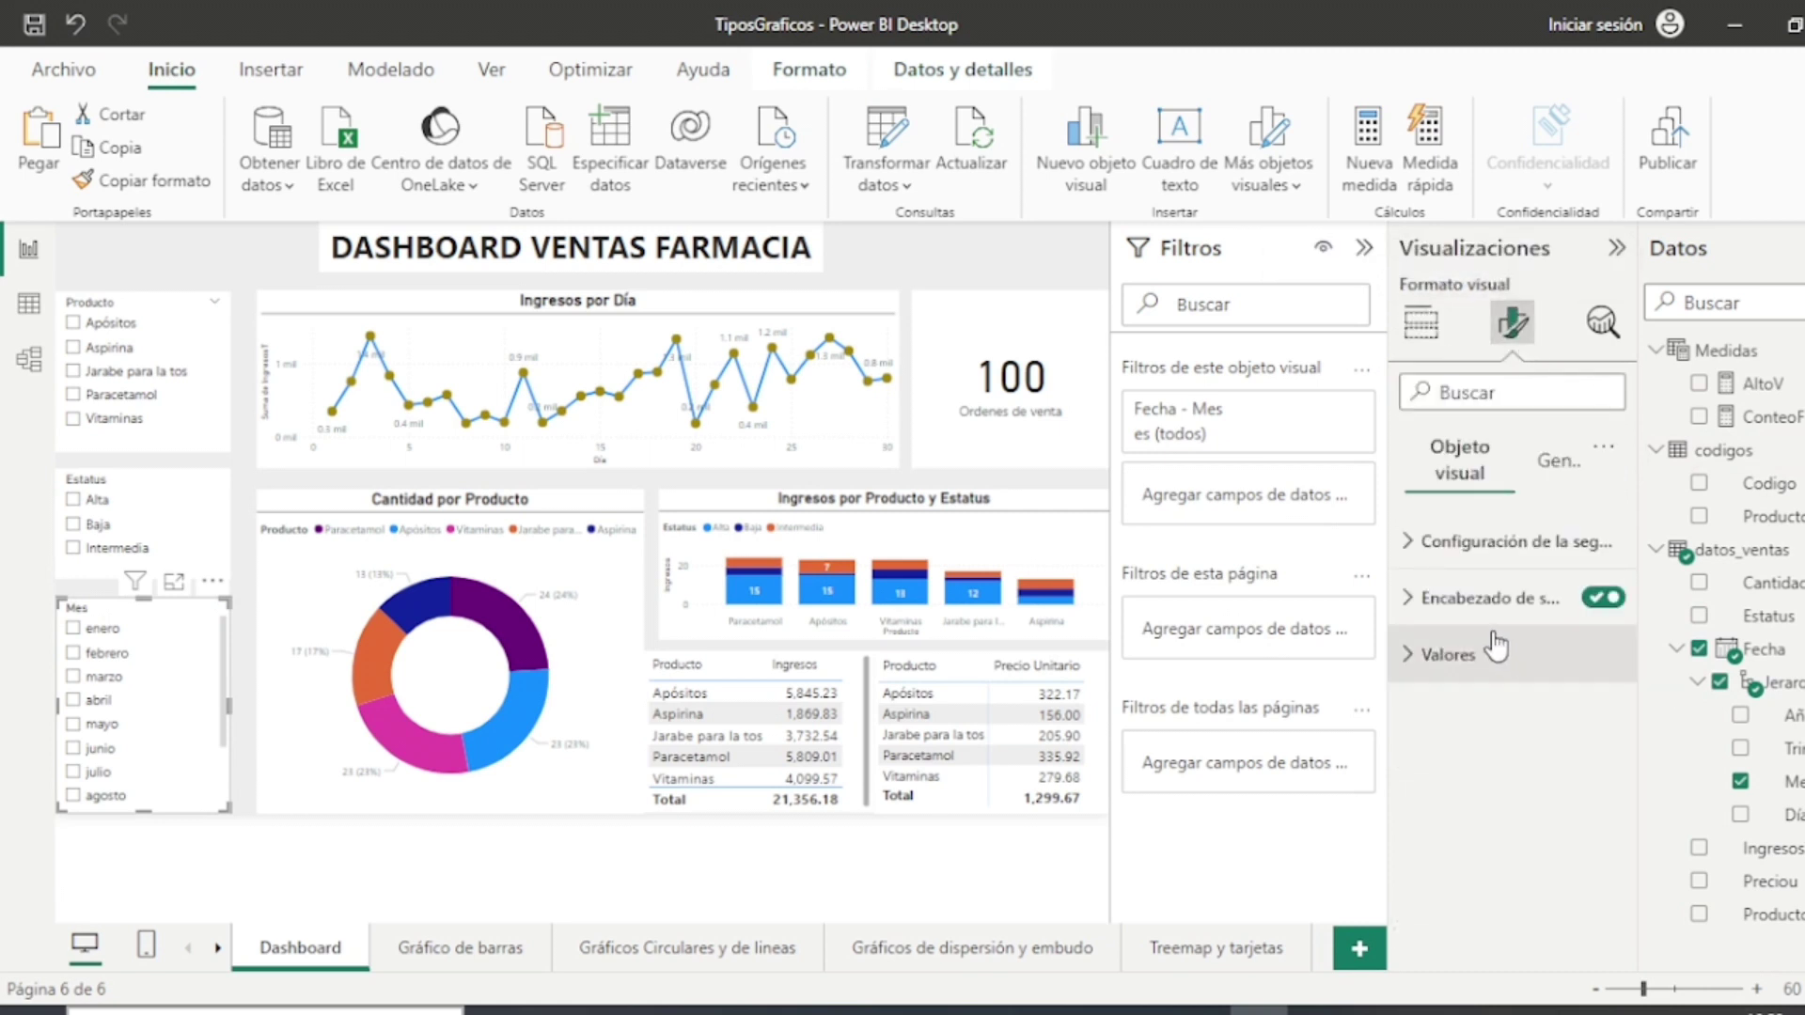
click(1408, 542)
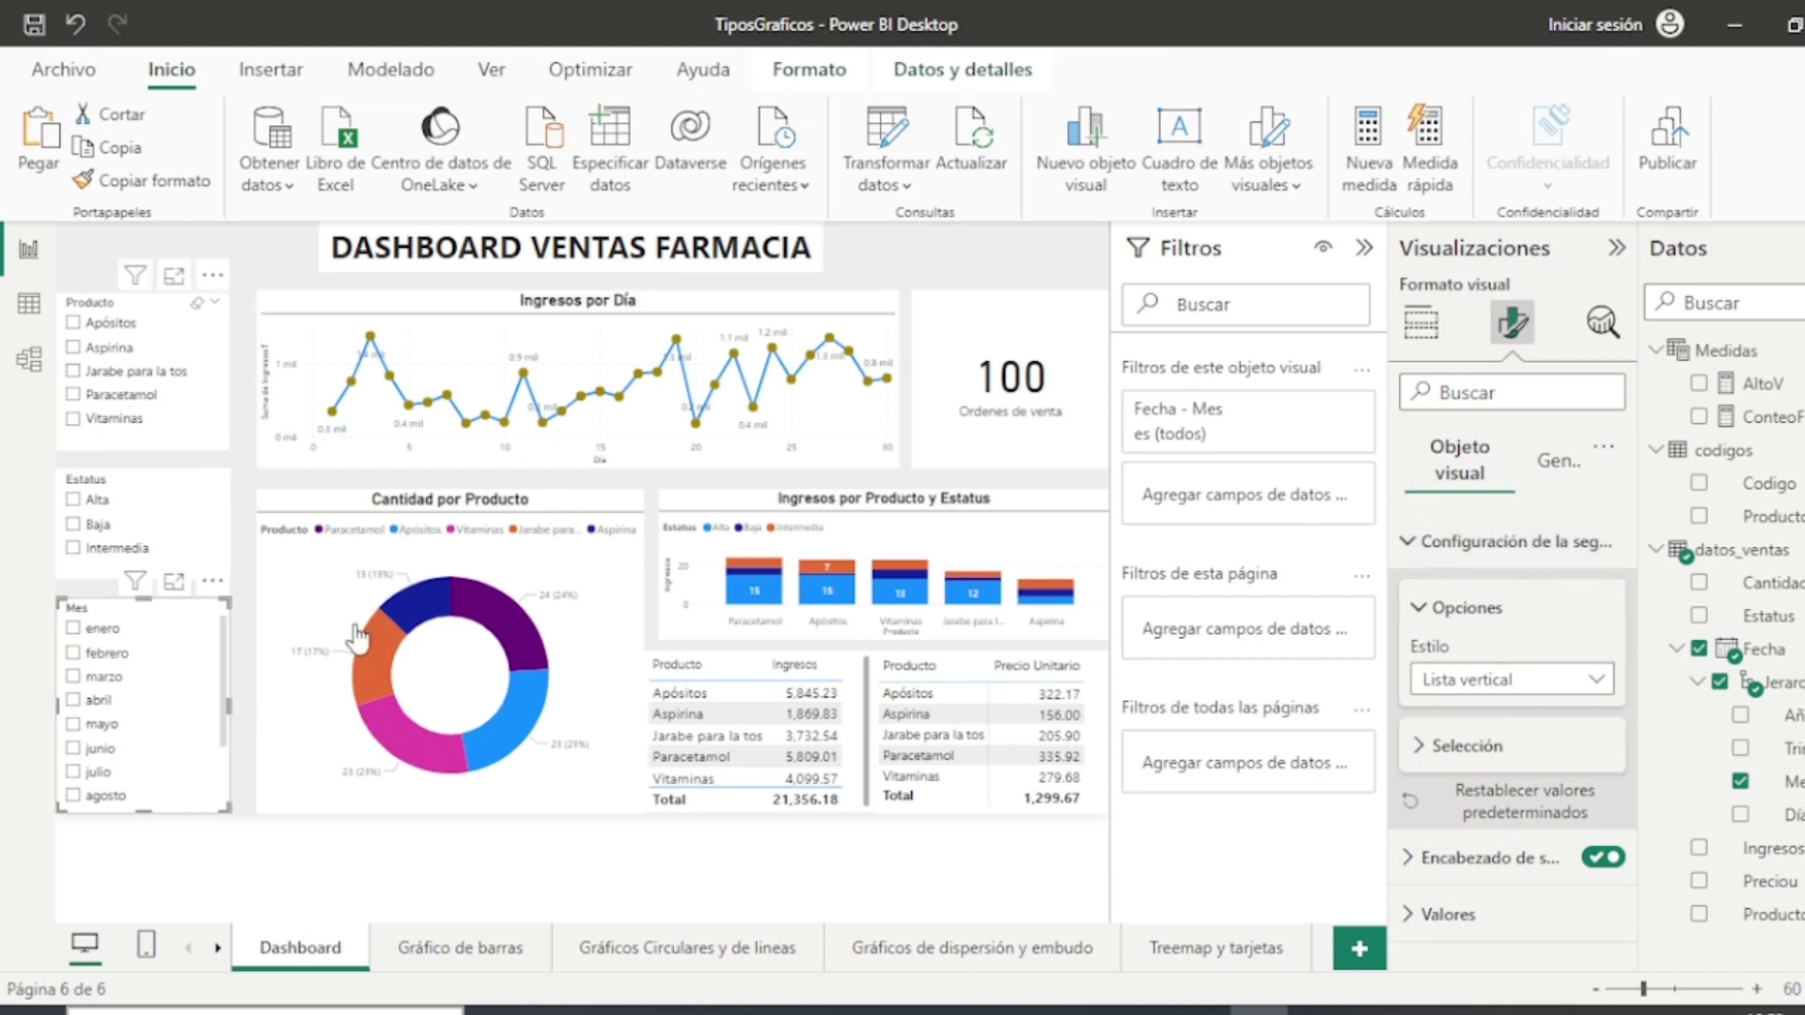
click(1598, 698)
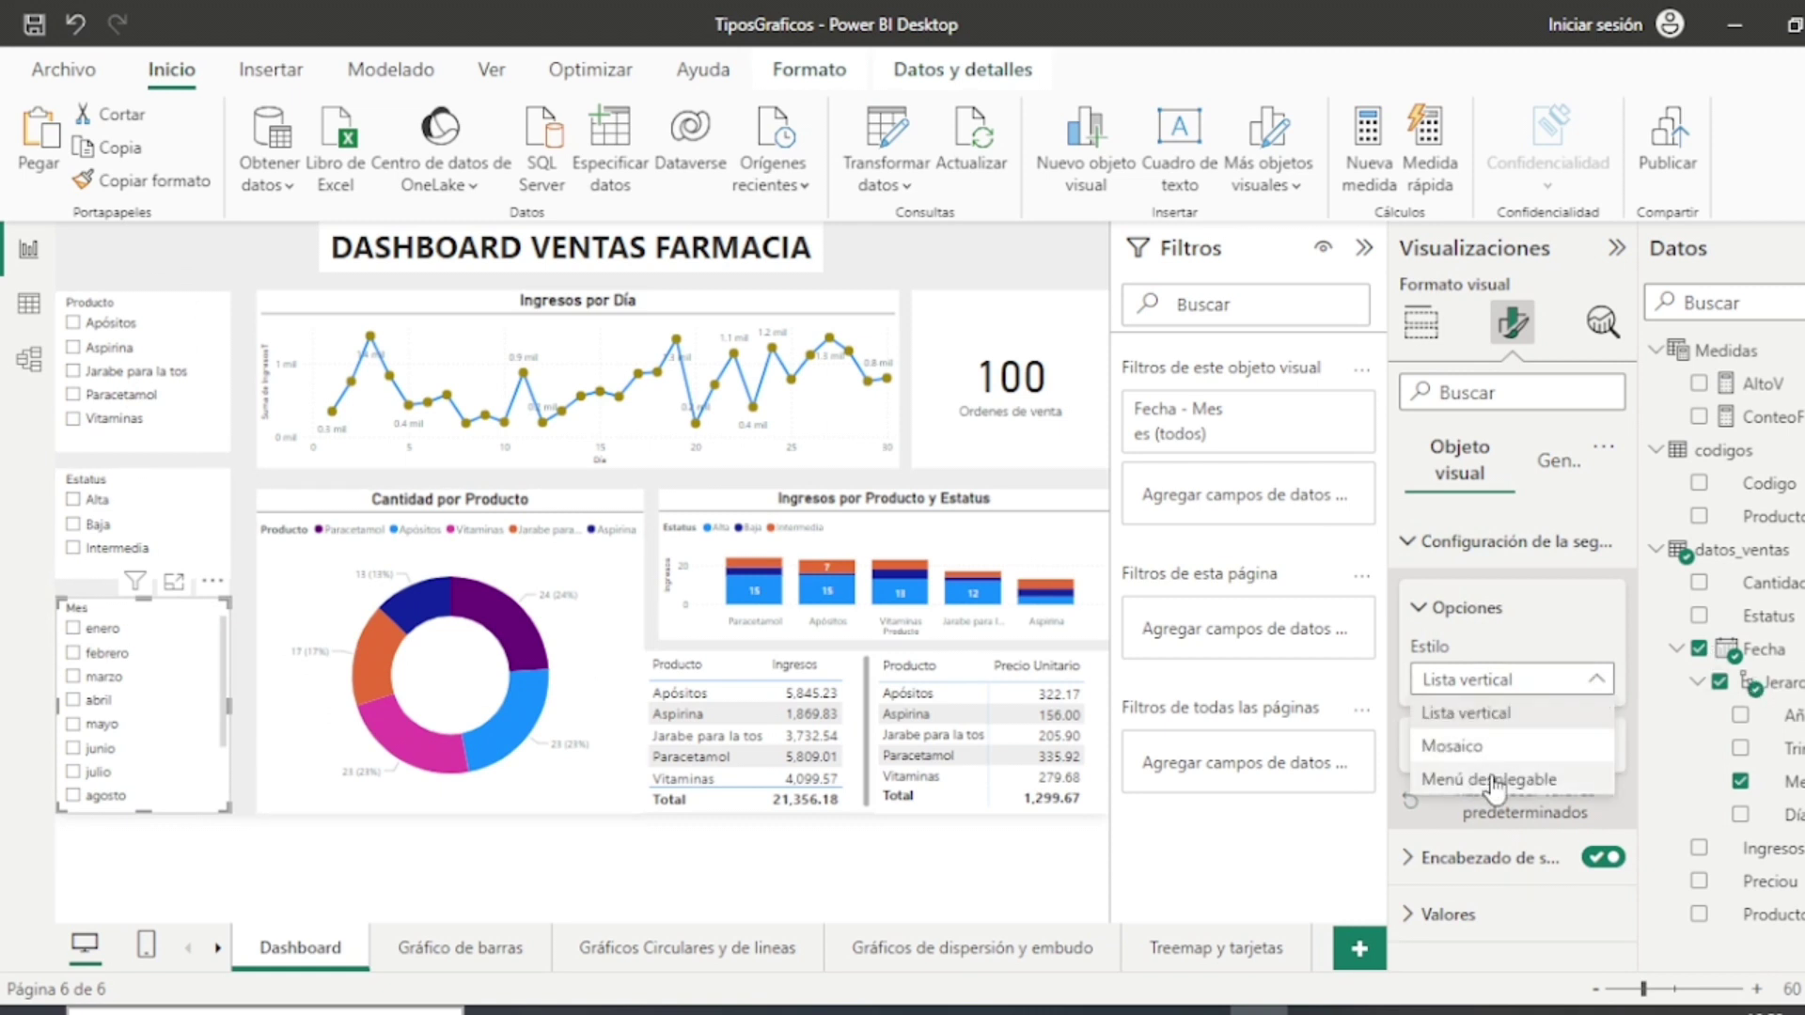
click(1600, 621)
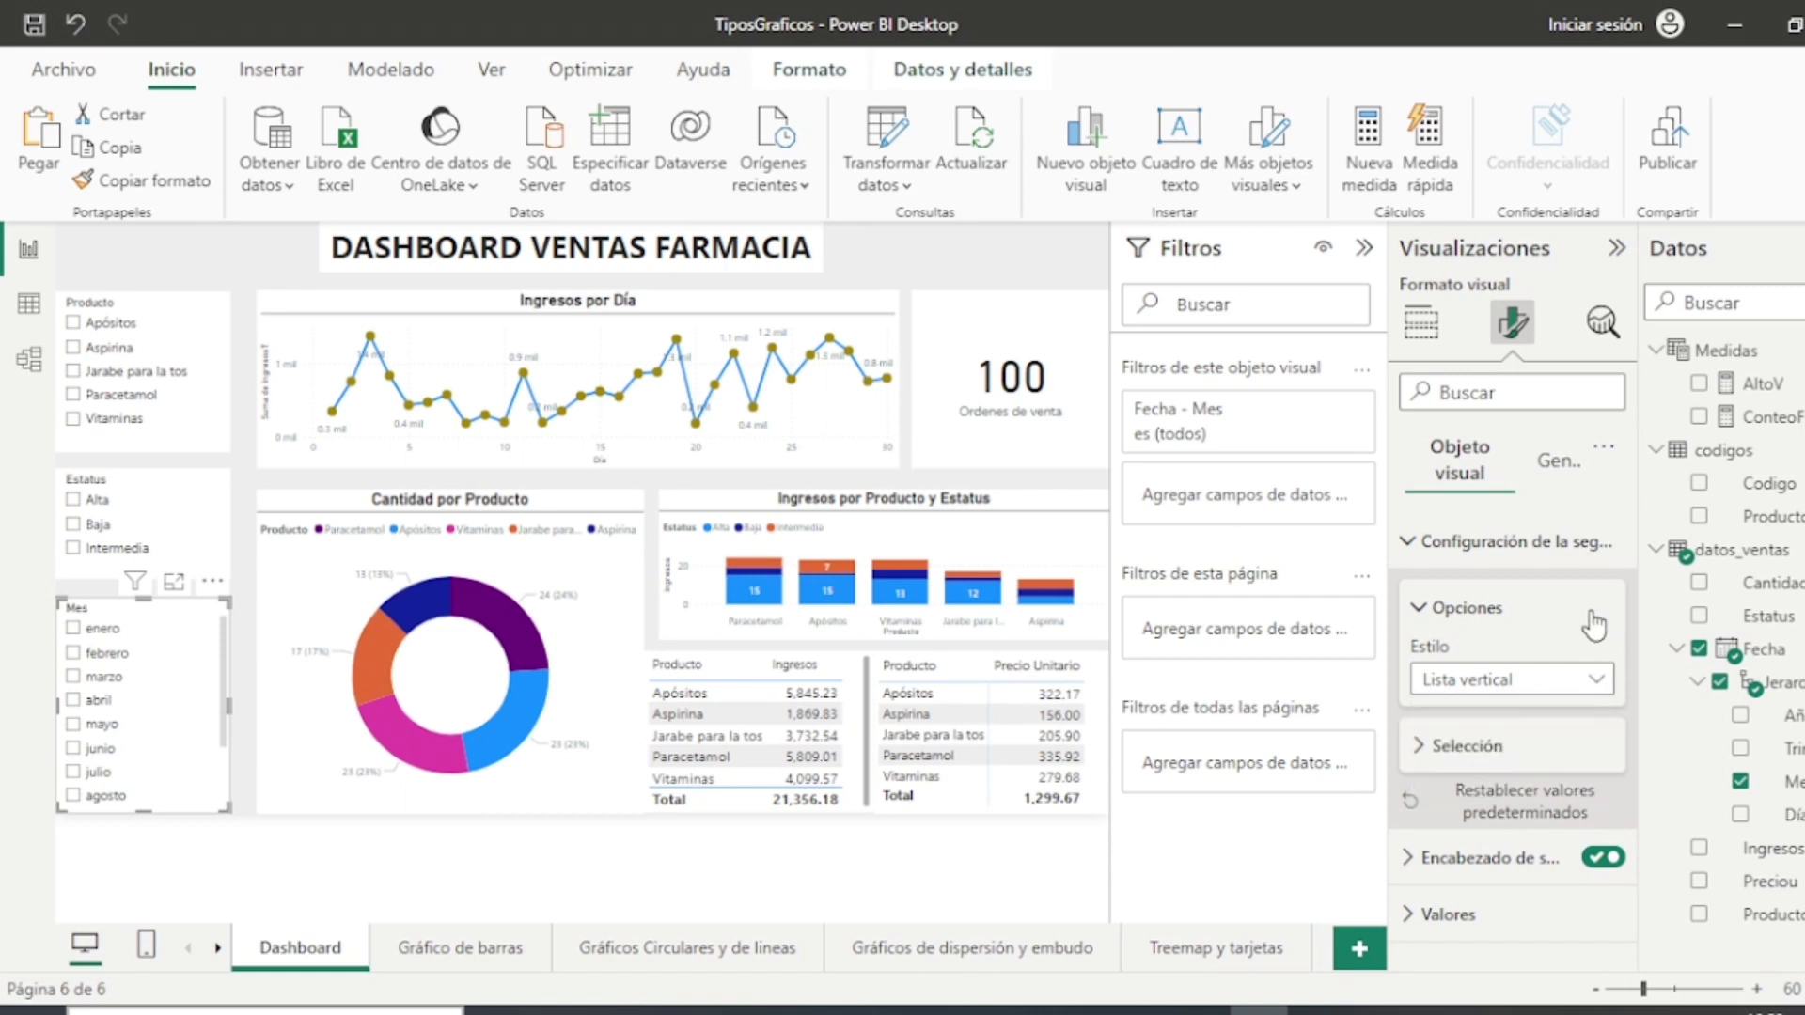
click(1410, 857)
scroll(1577, 719, down, 4)
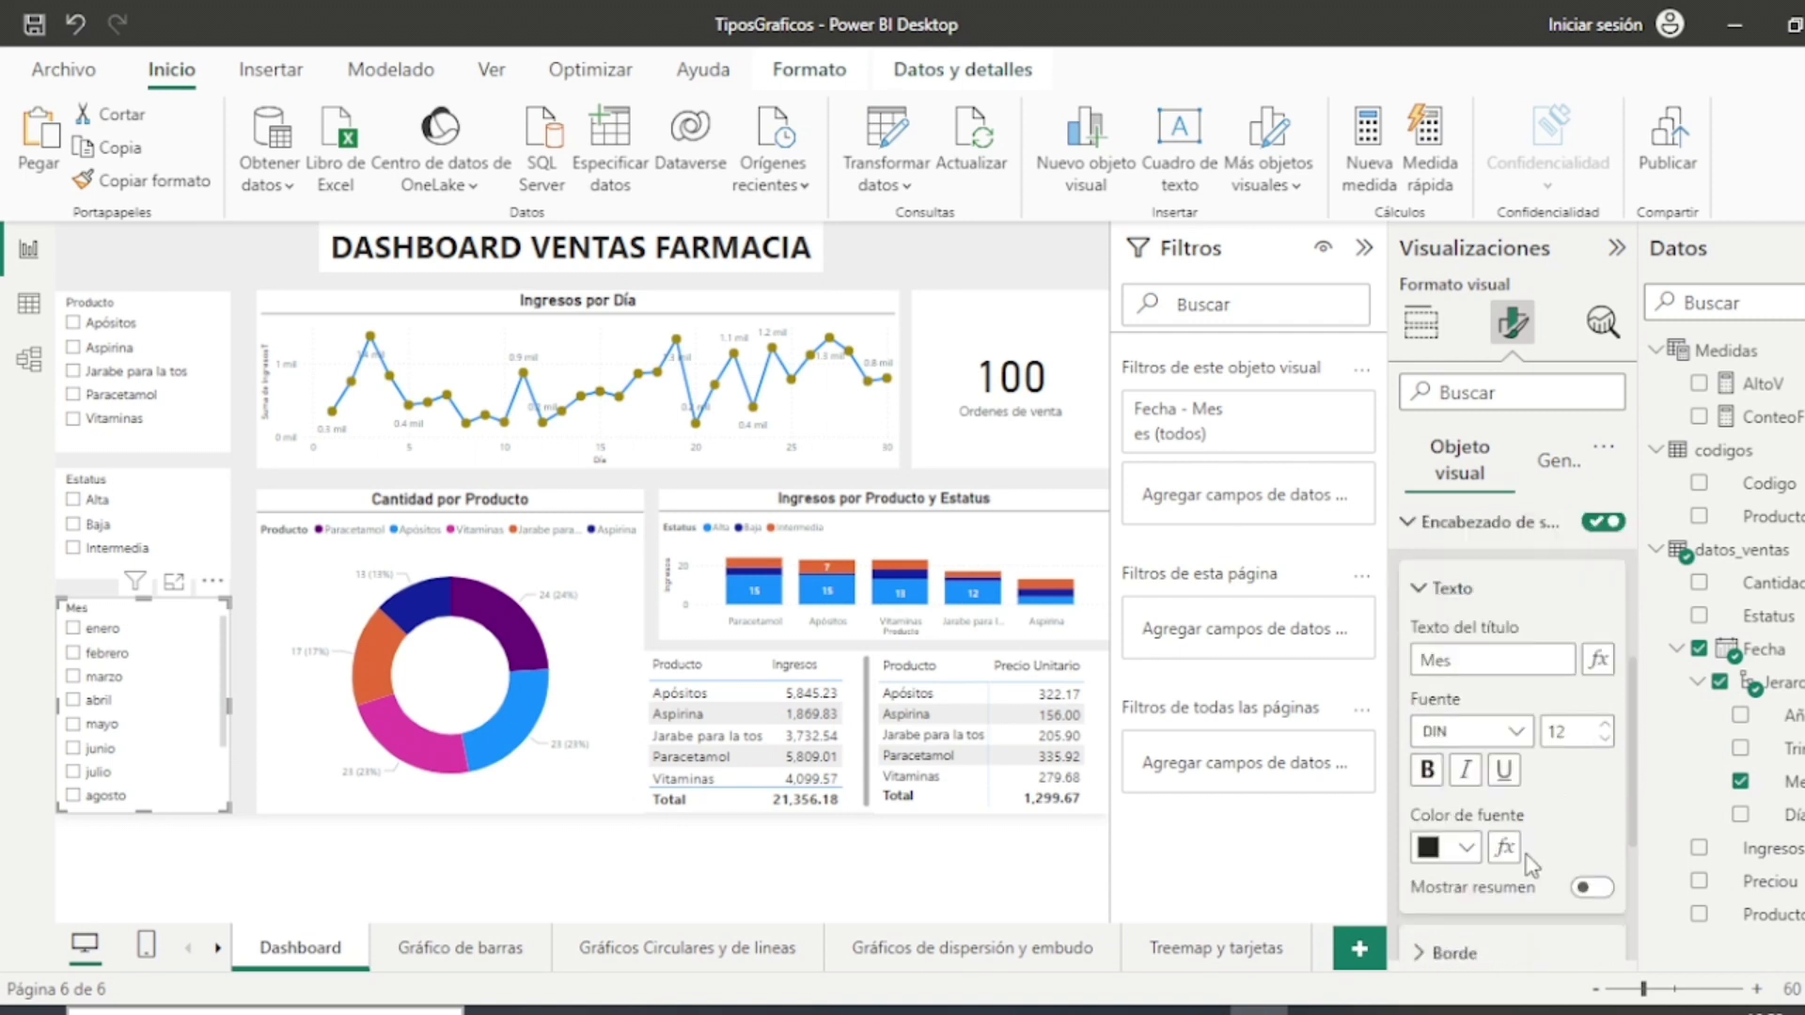
click(1469, 848)
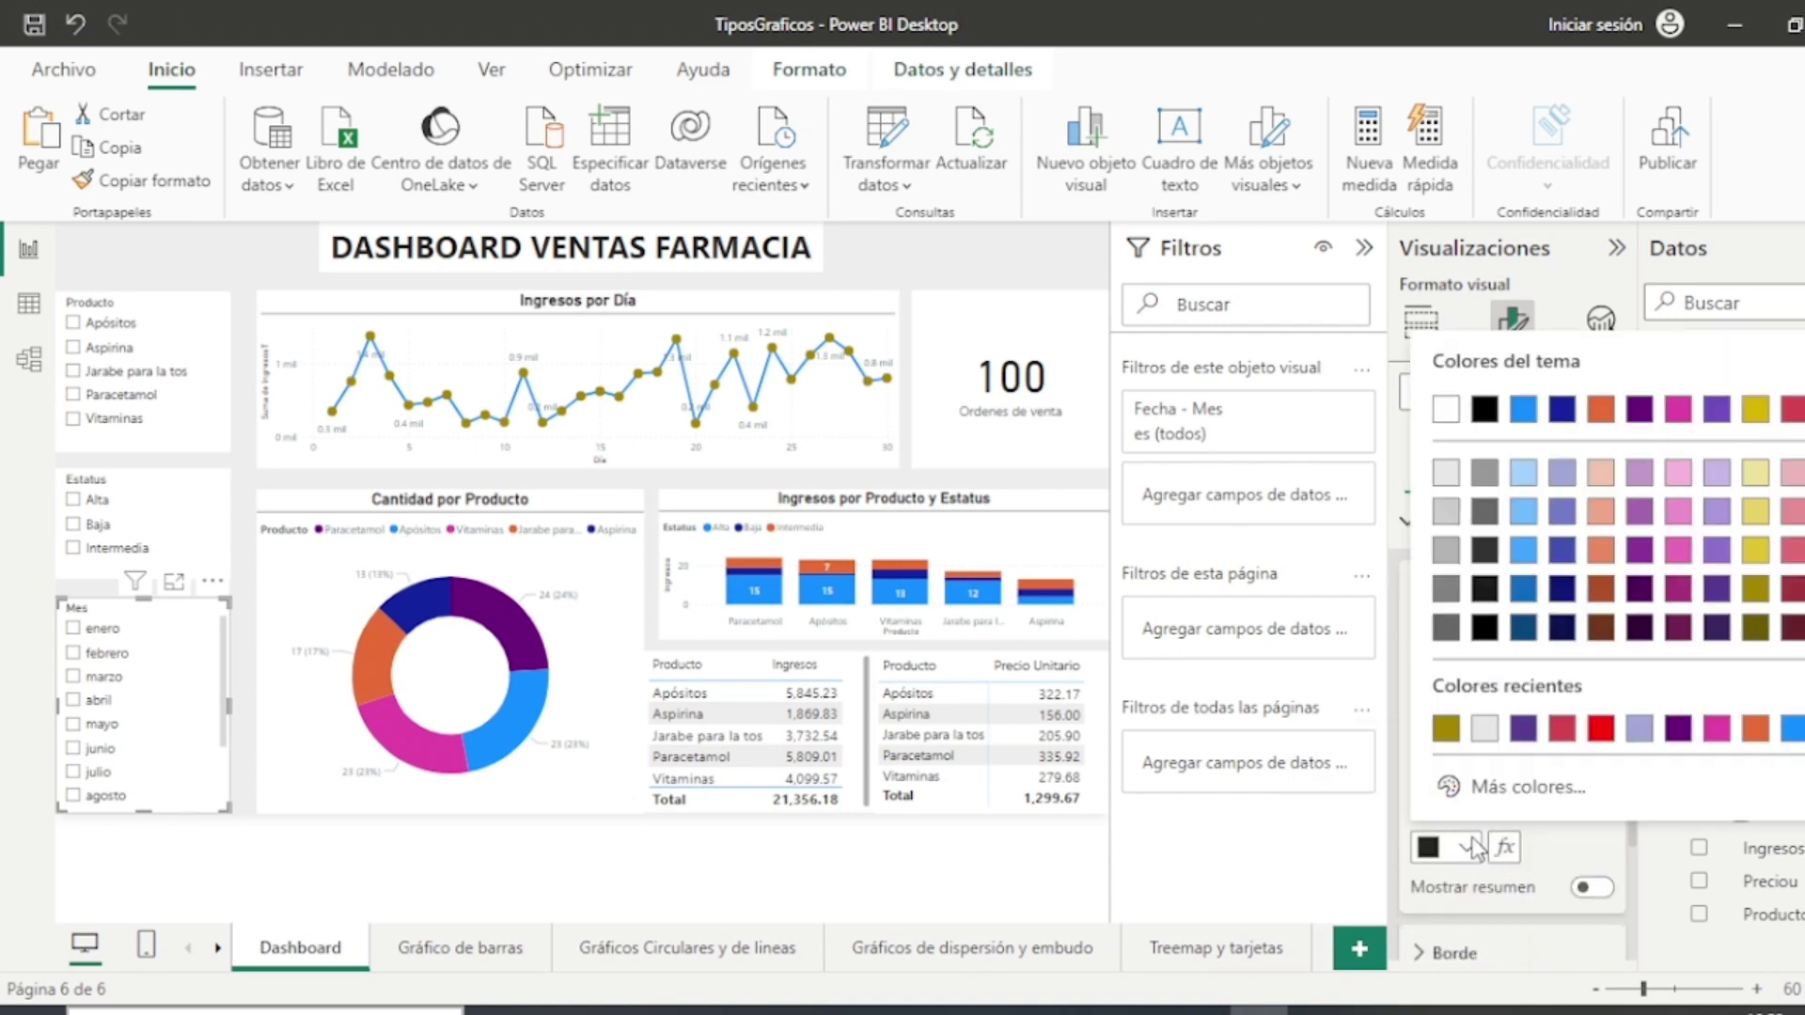
click(1446, 730)
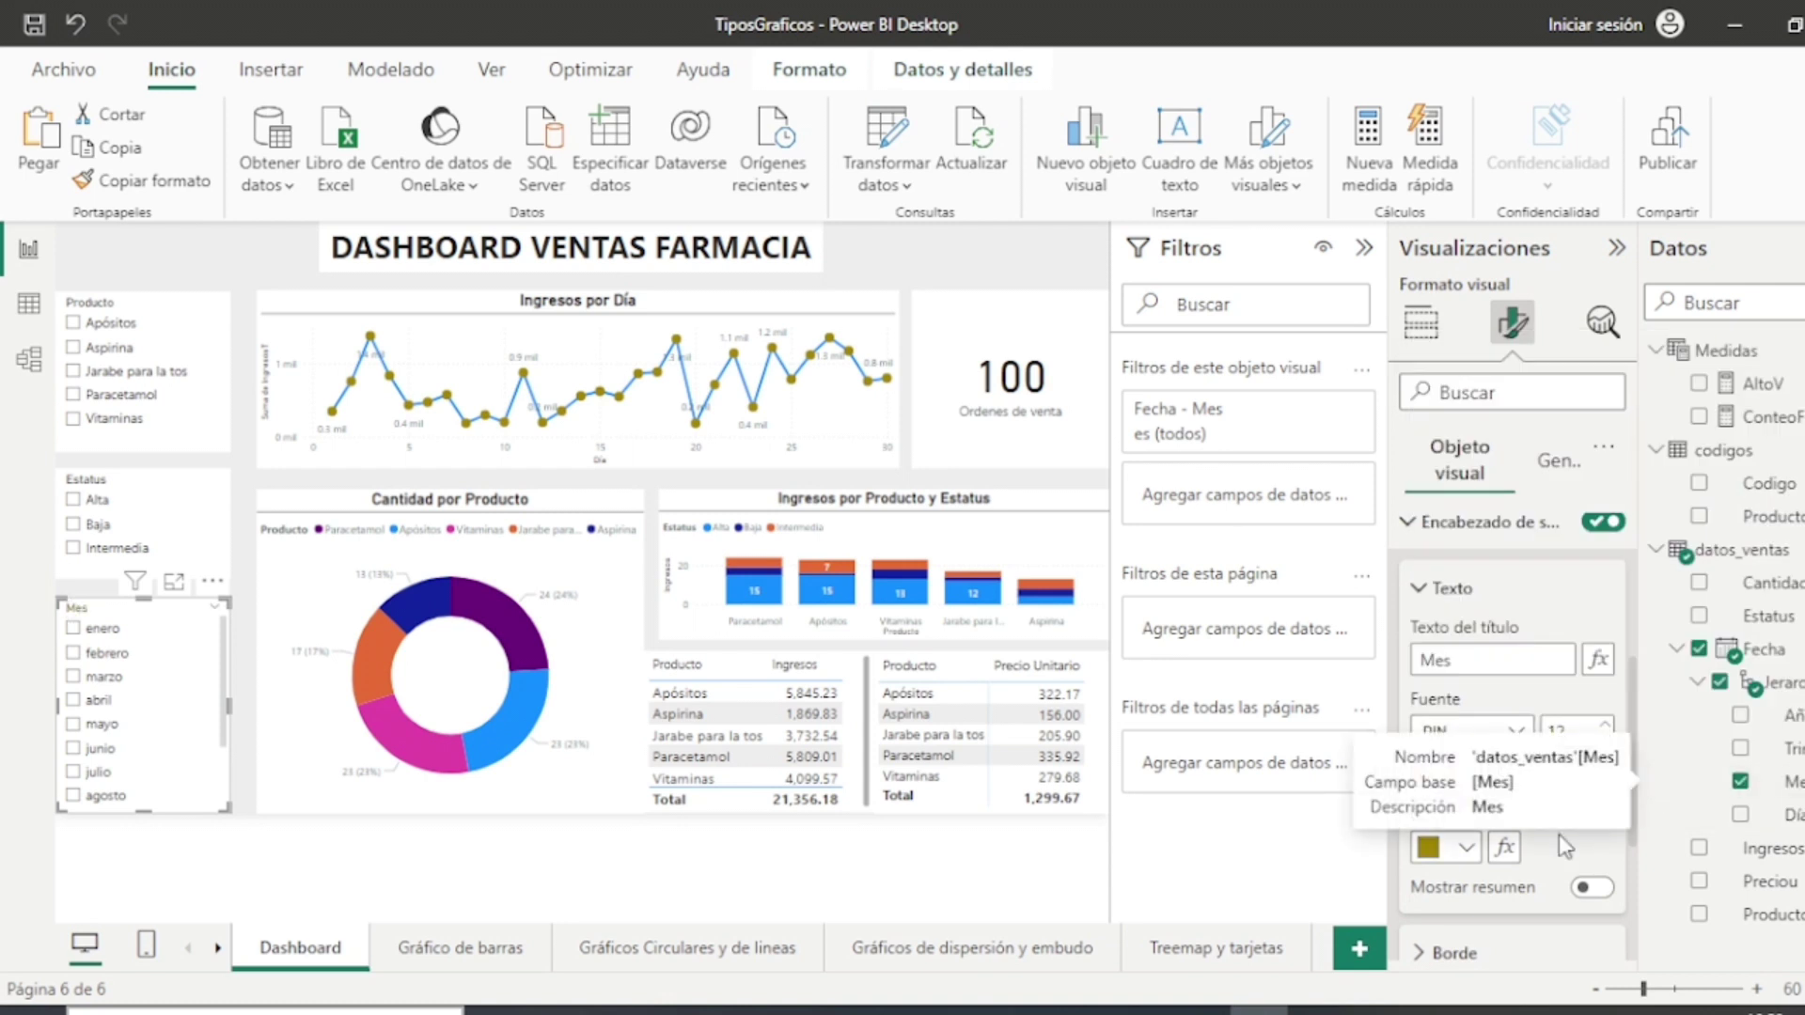
Step: Set the background colour of the Mes slicer's header to light grey
click(1431, 953)
scroll(1598, 807, down, 2)
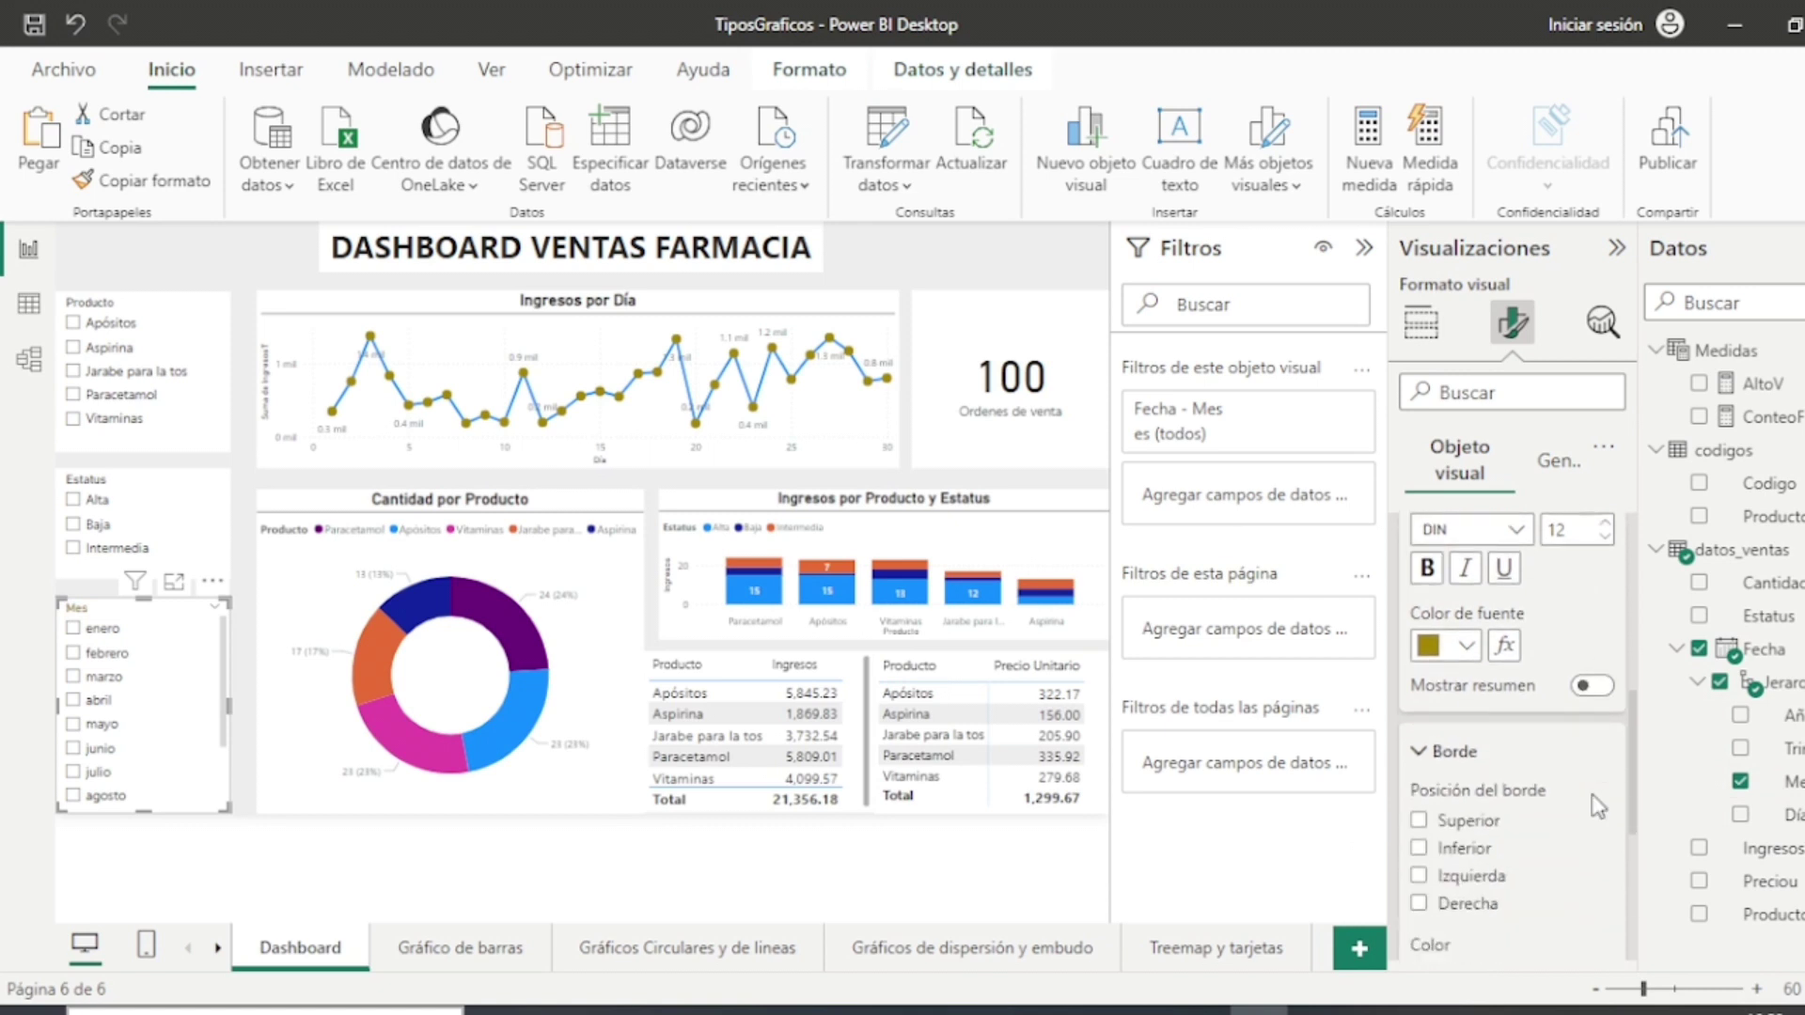
scroll(1598, 807, down, 1)
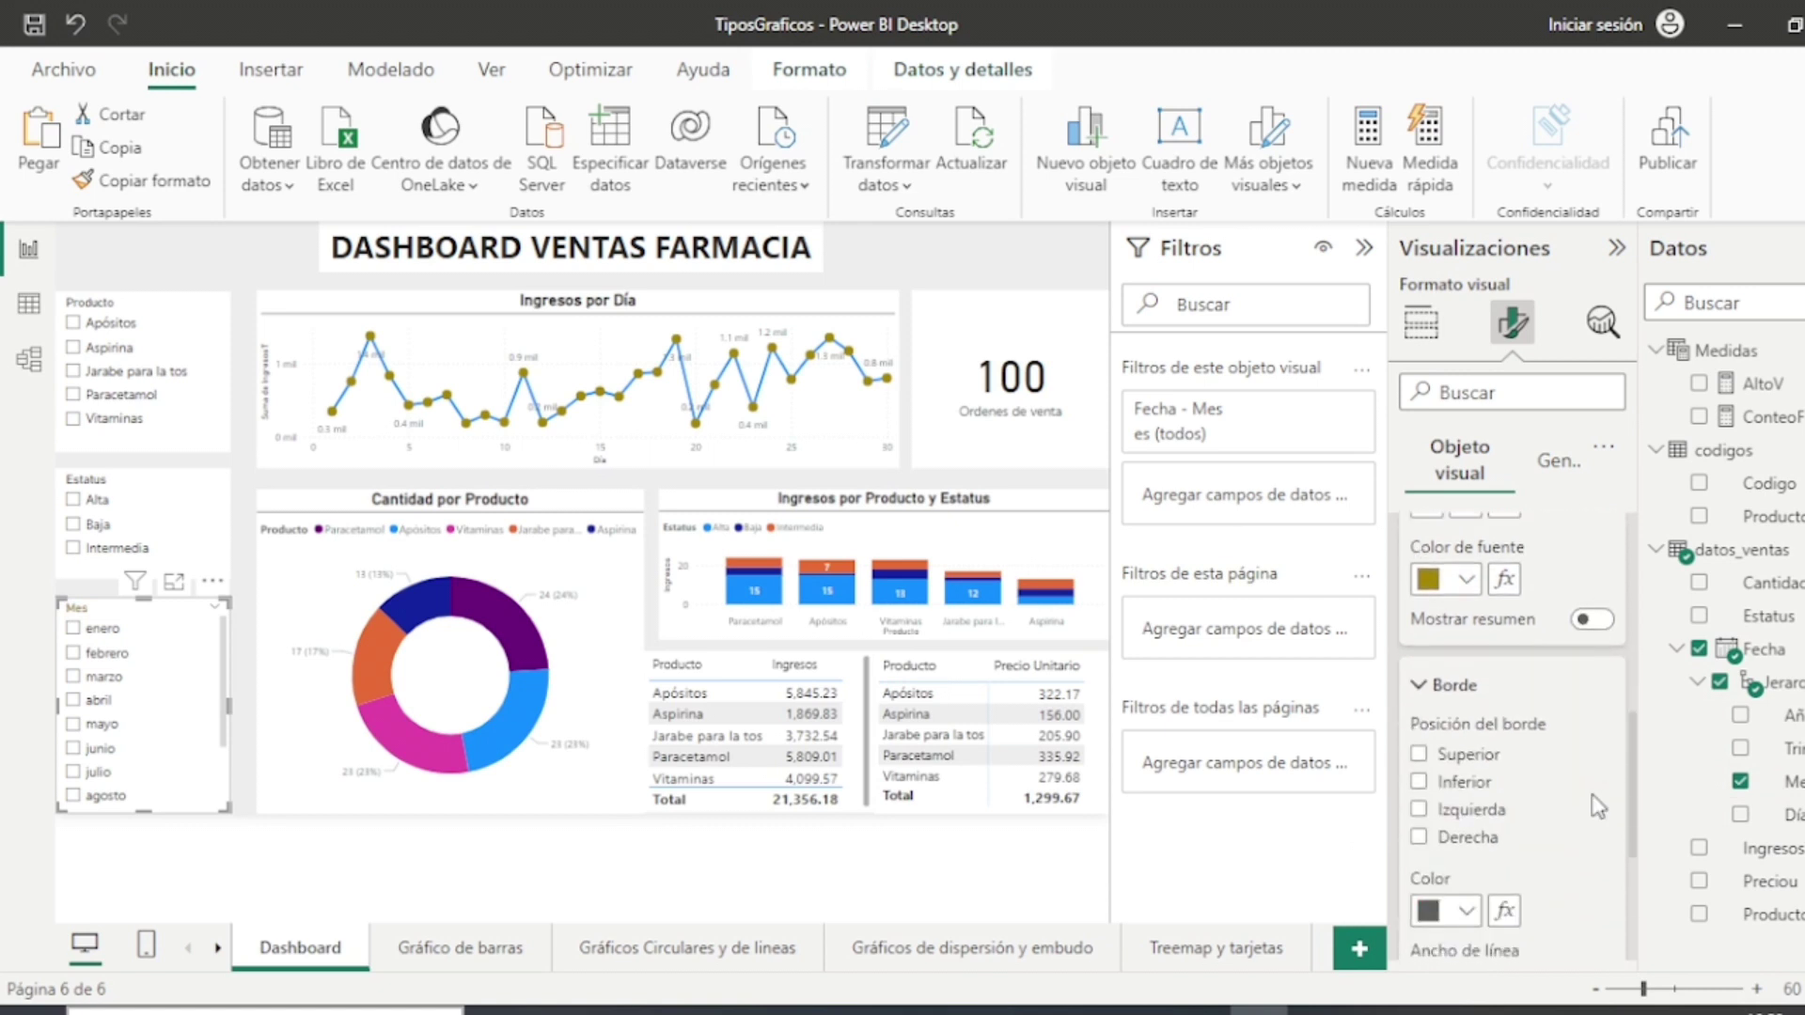
scroll(1598, 807, down, 1)
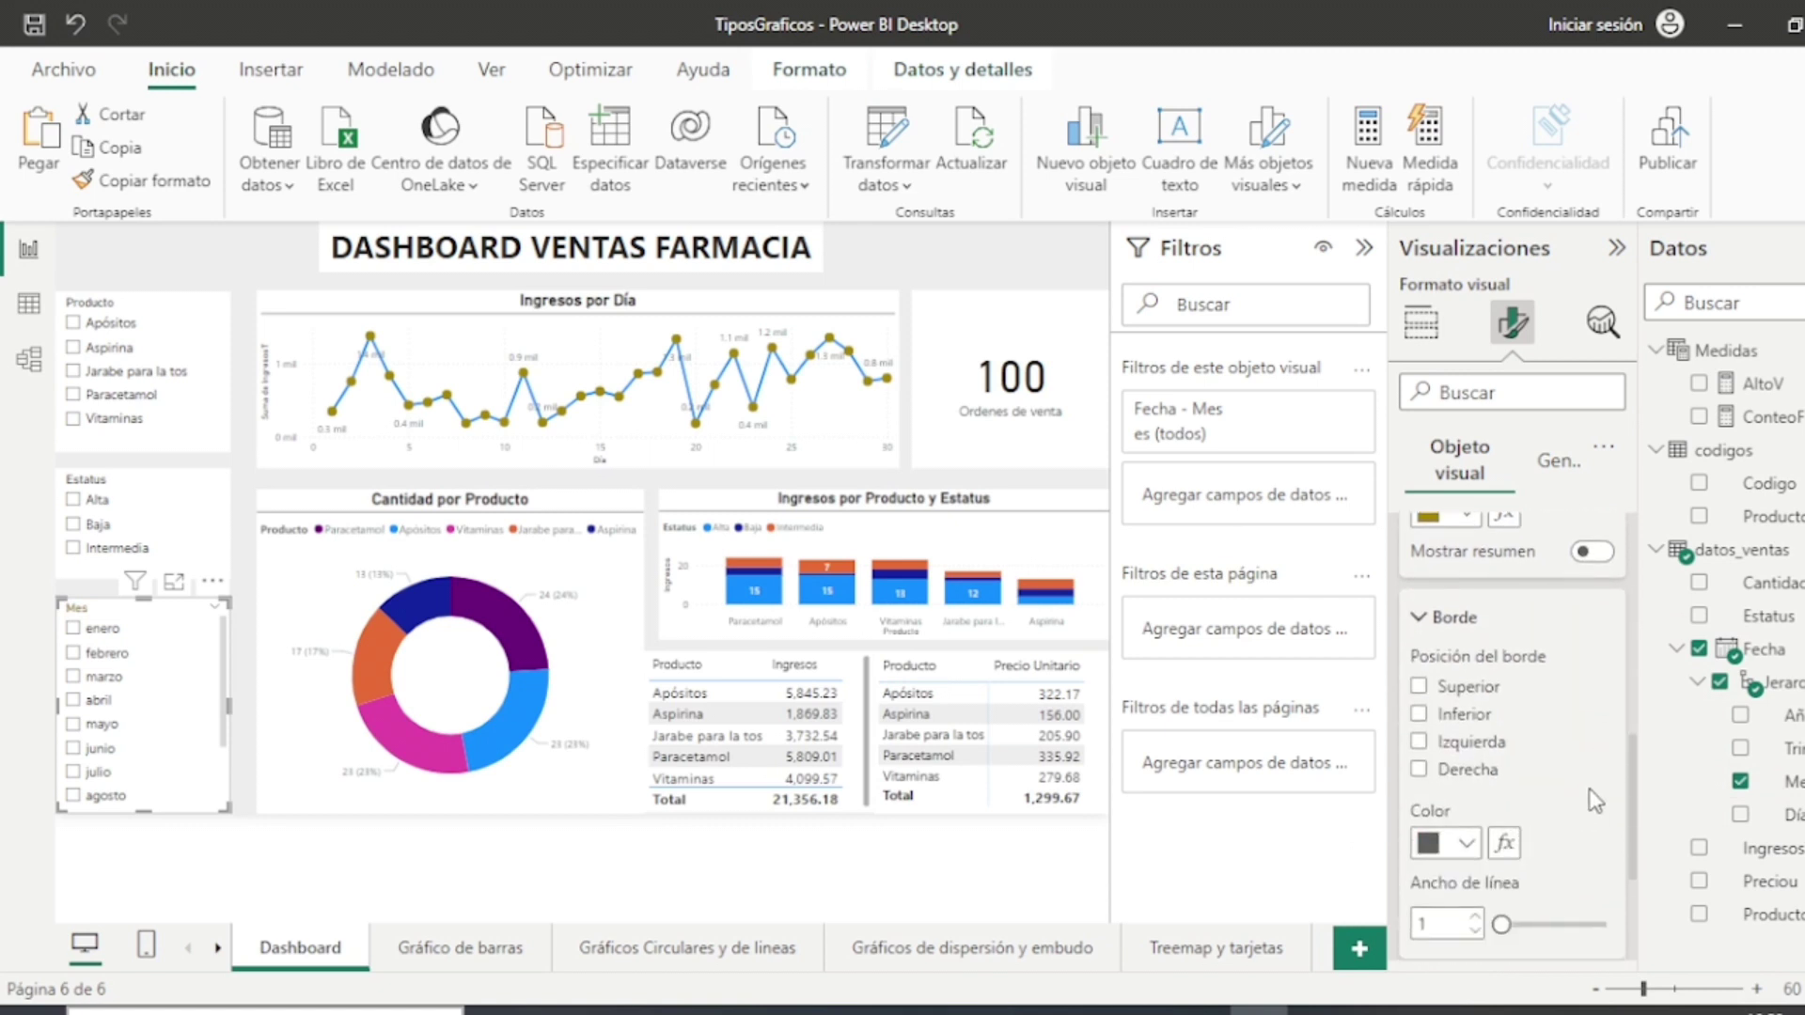
scroll(1598, 799, down, 3)
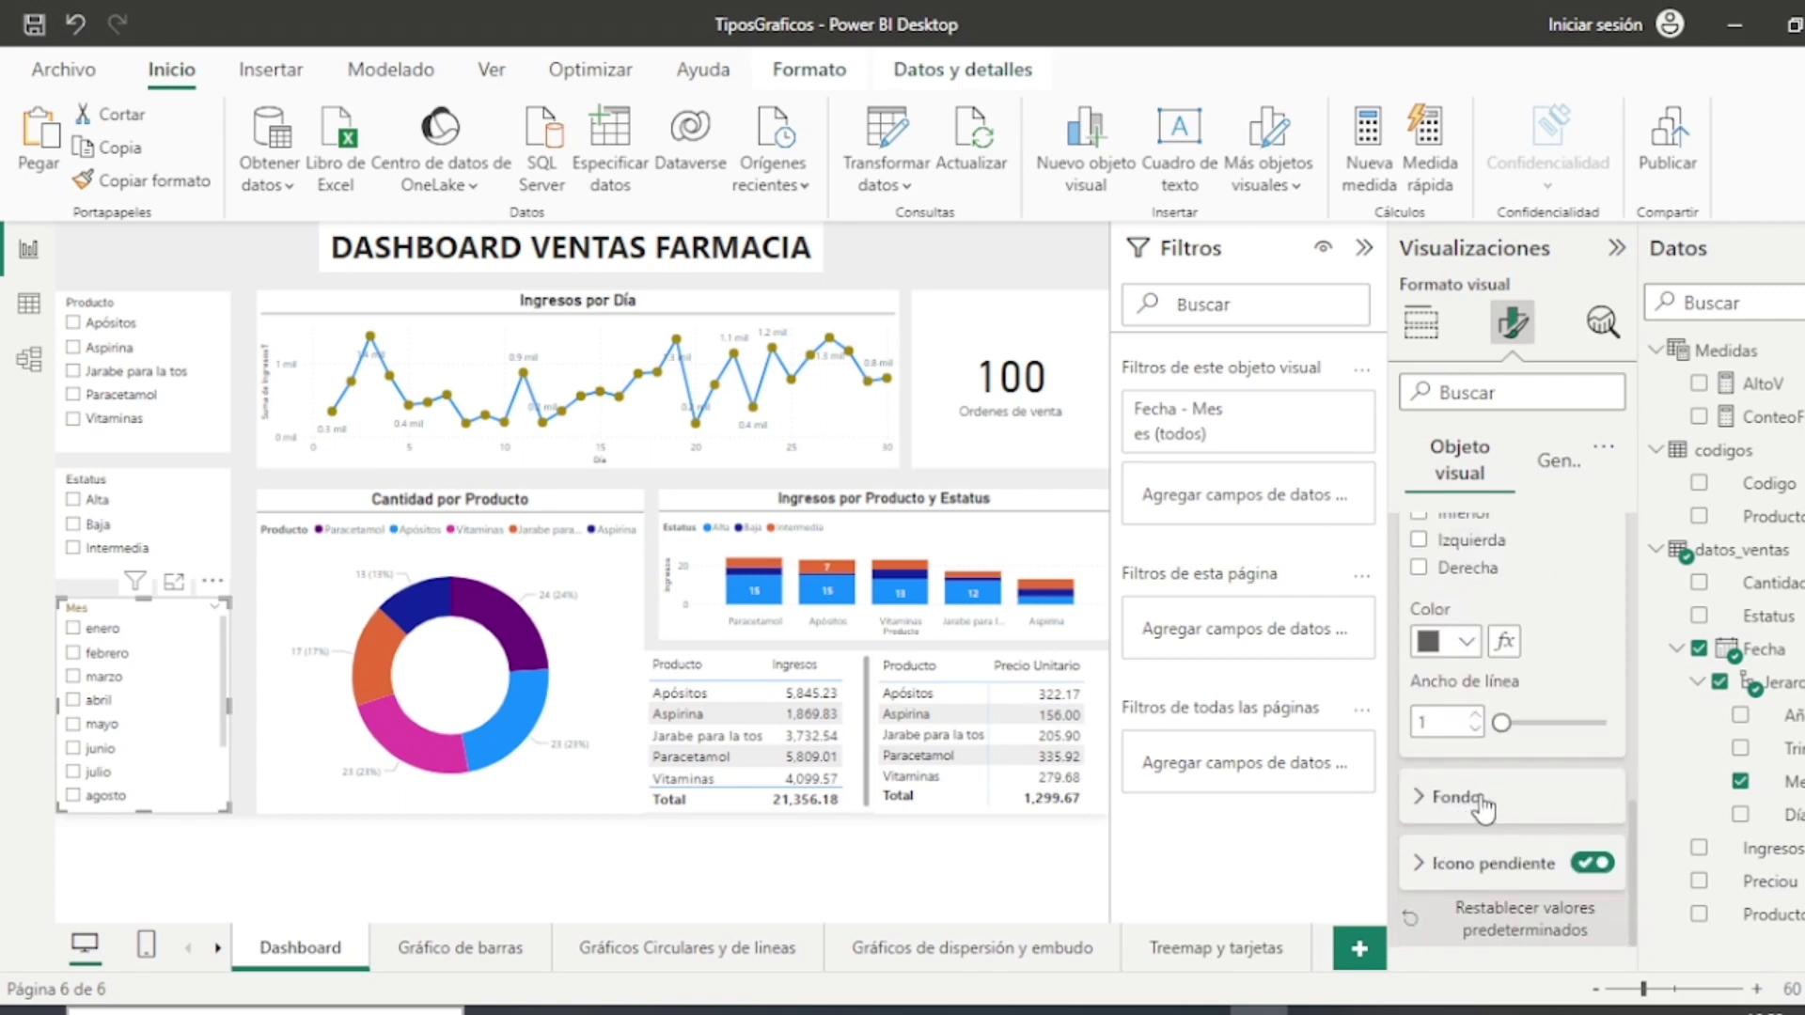
scroll(1483, 807, up, 8)
scroll(1483, 805, down, 4)
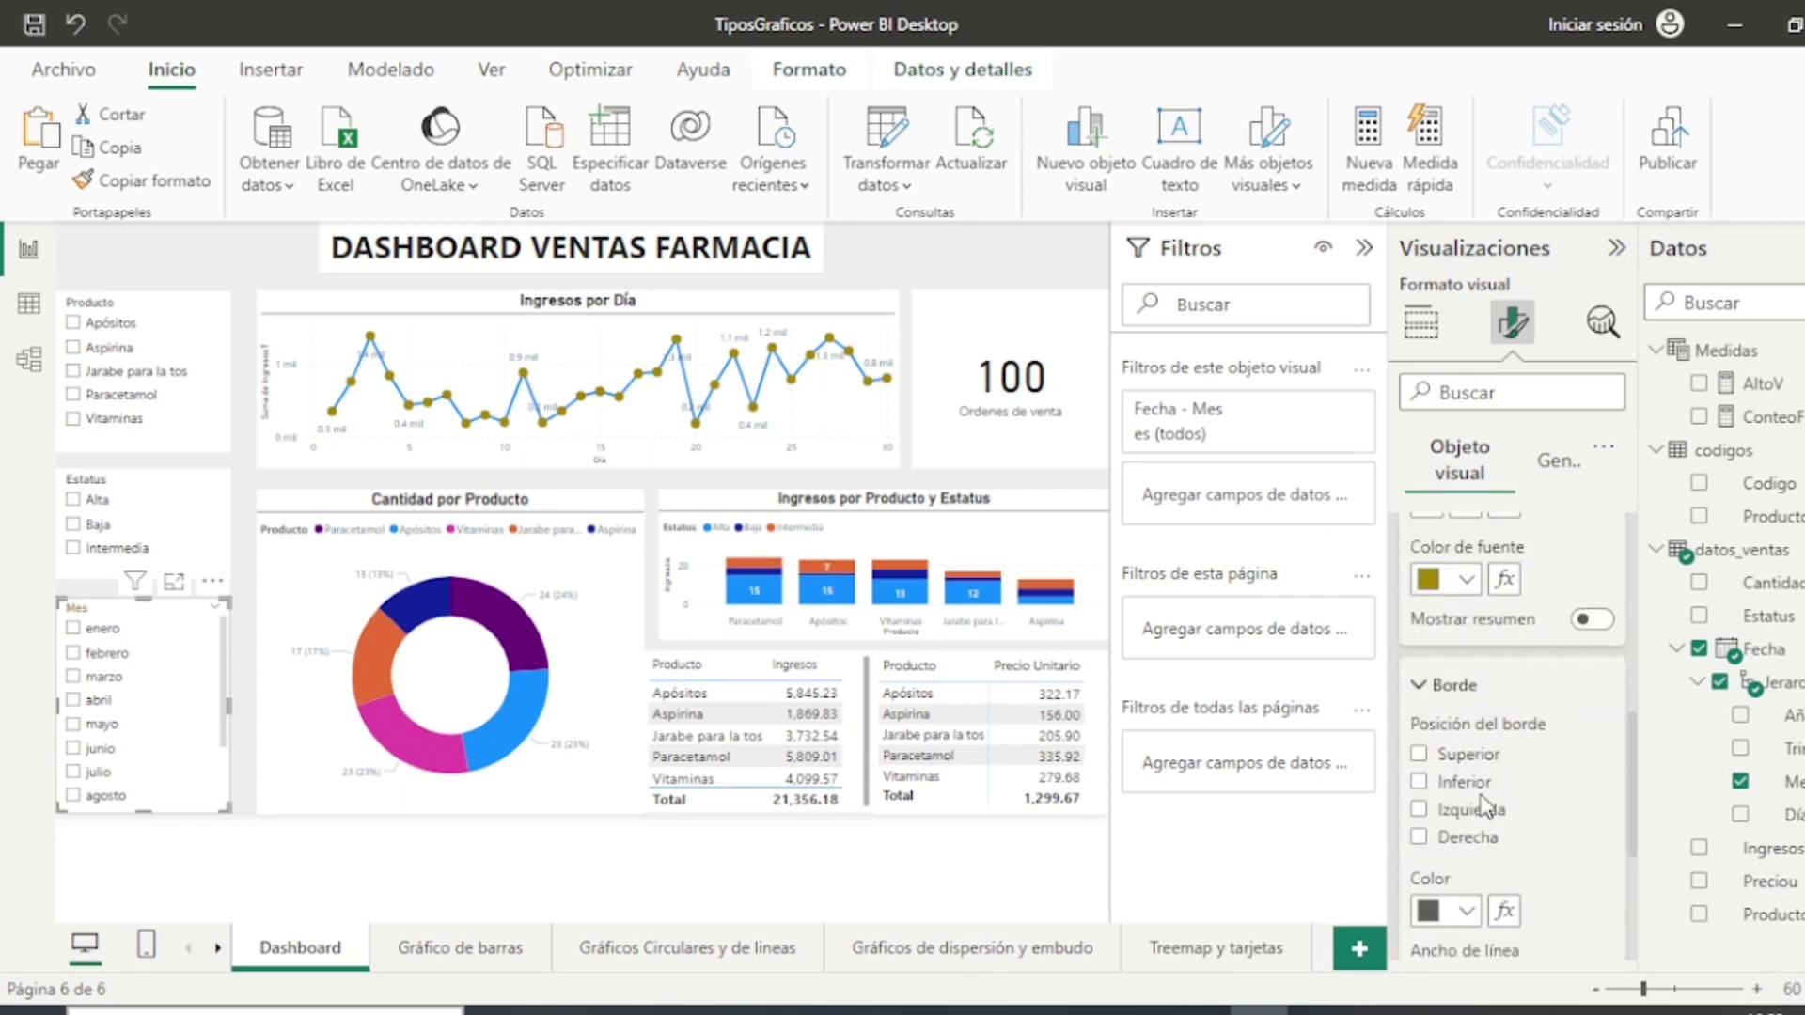
scroll(1483, 807, down, 4)
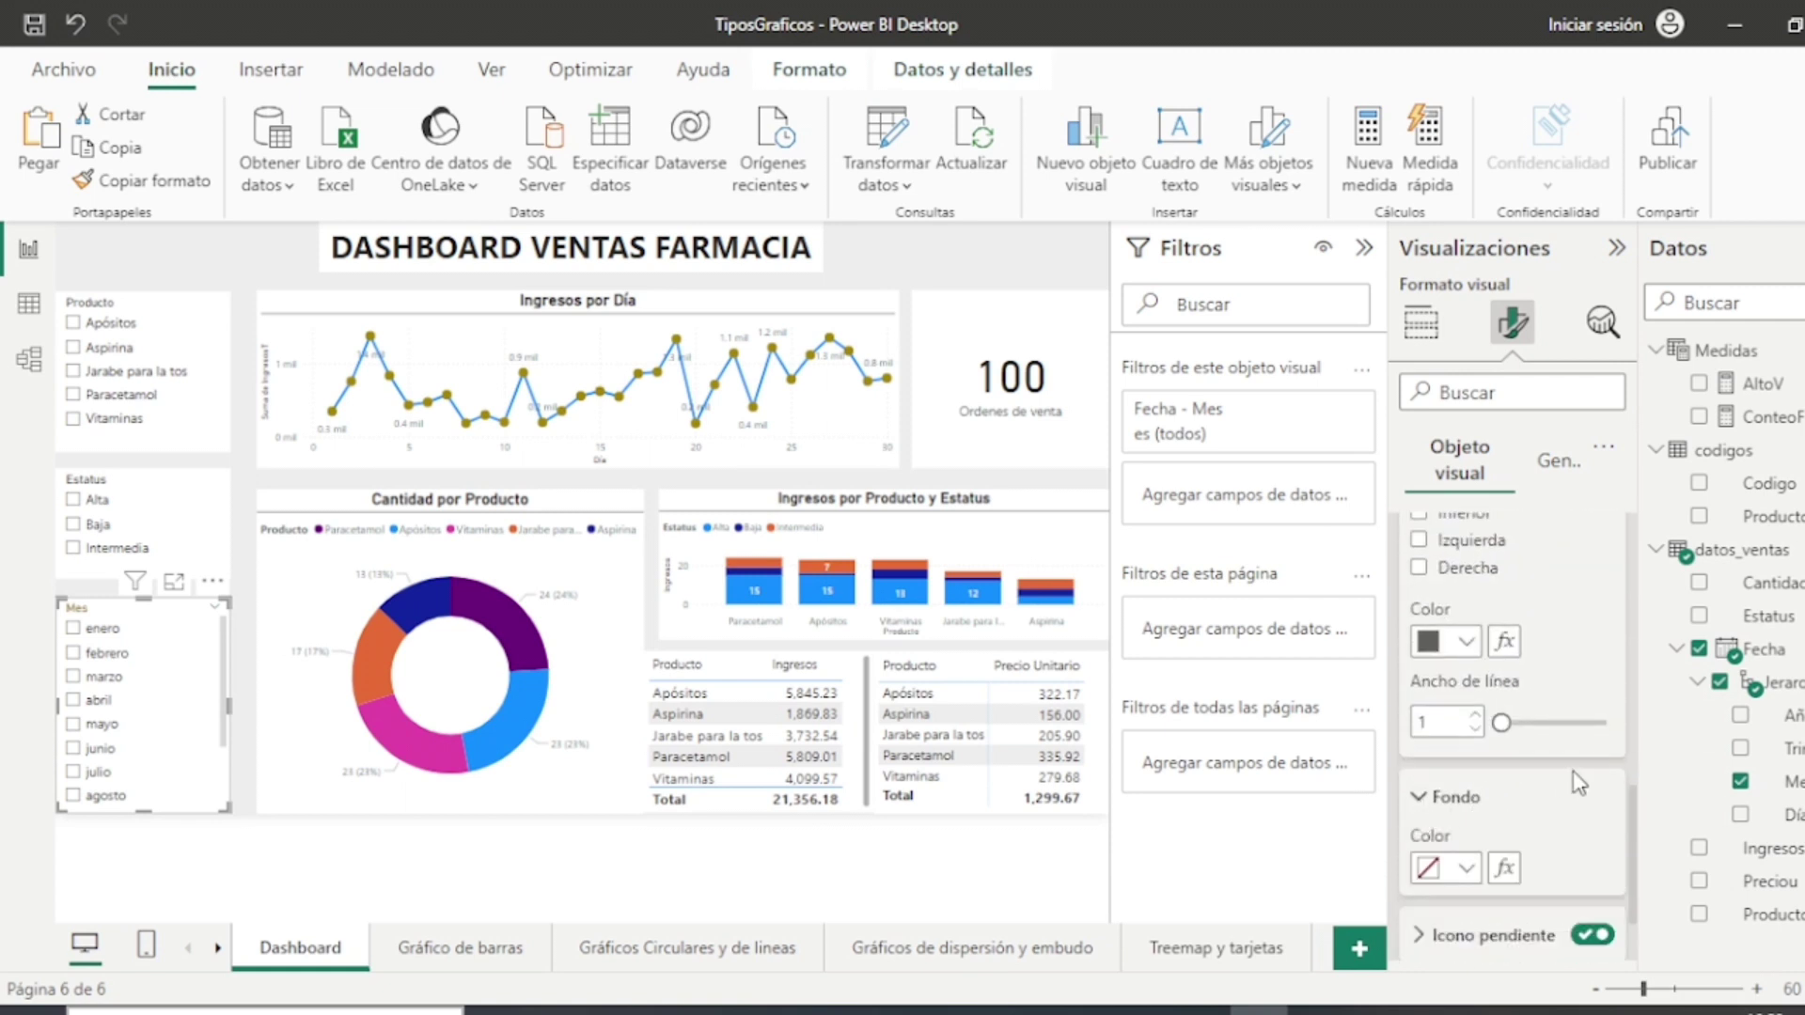
scroll(1572, 771, down, 2)
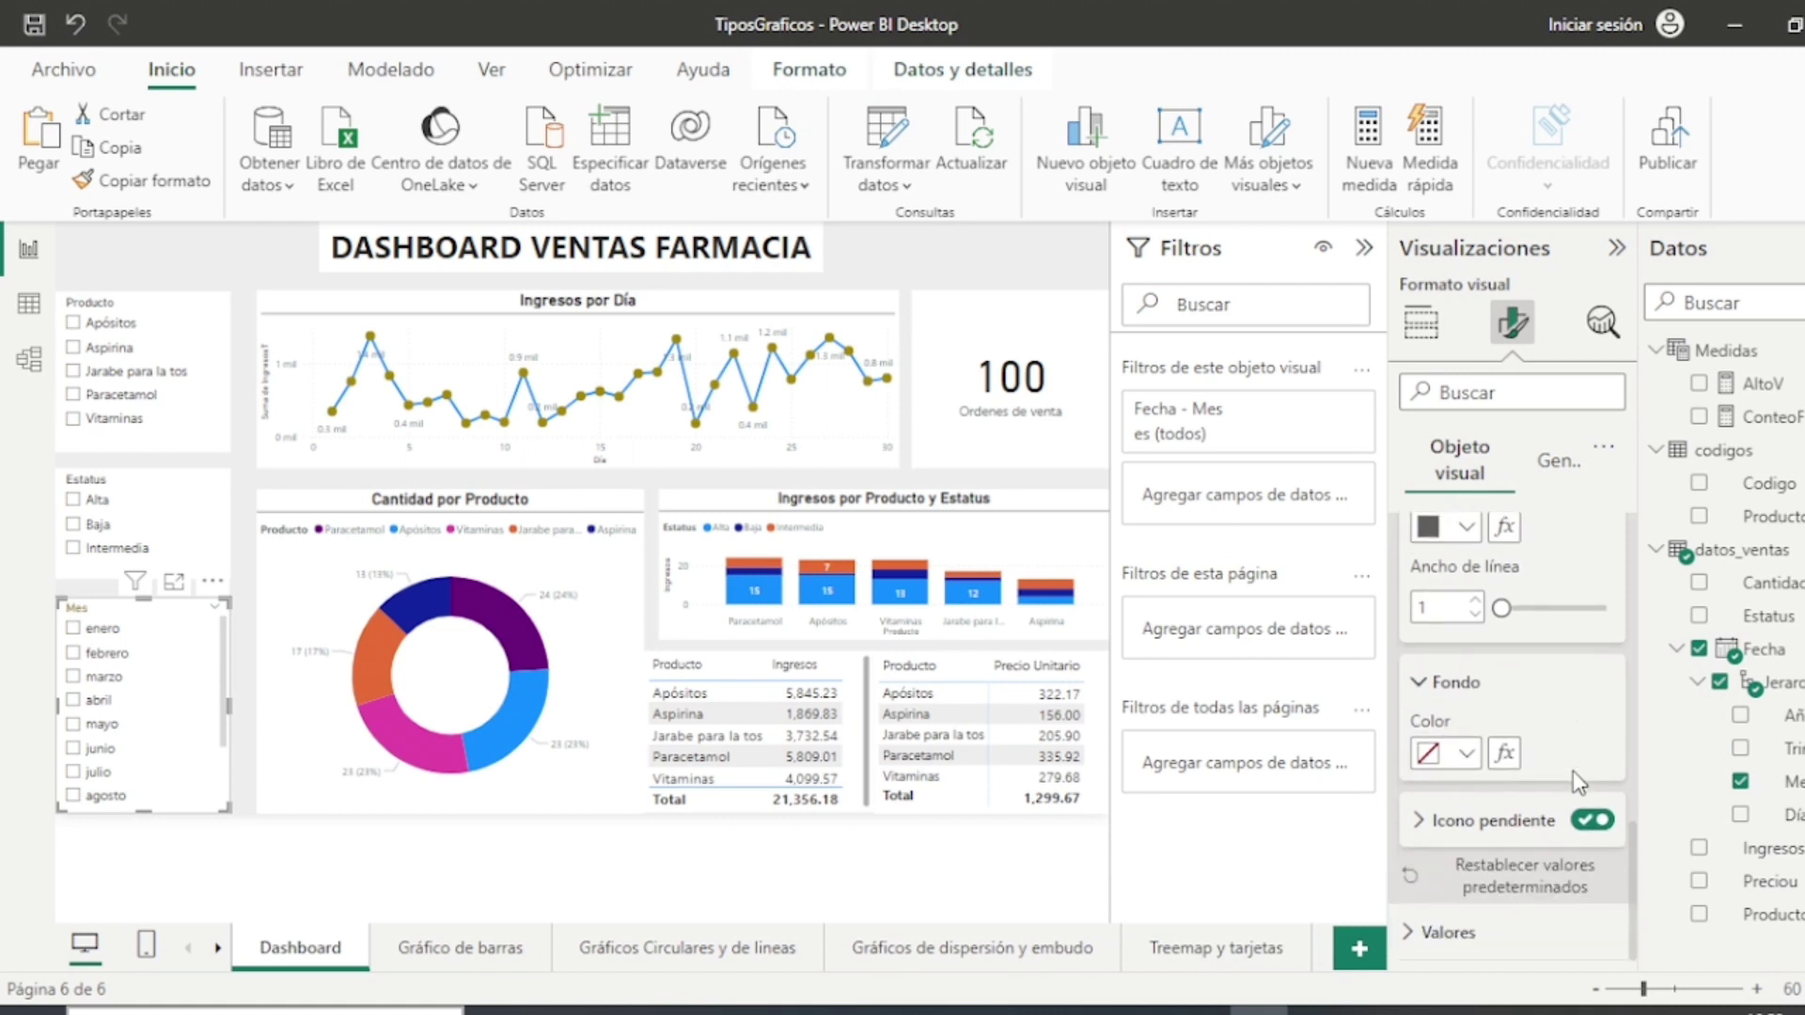
click(1469, 758)
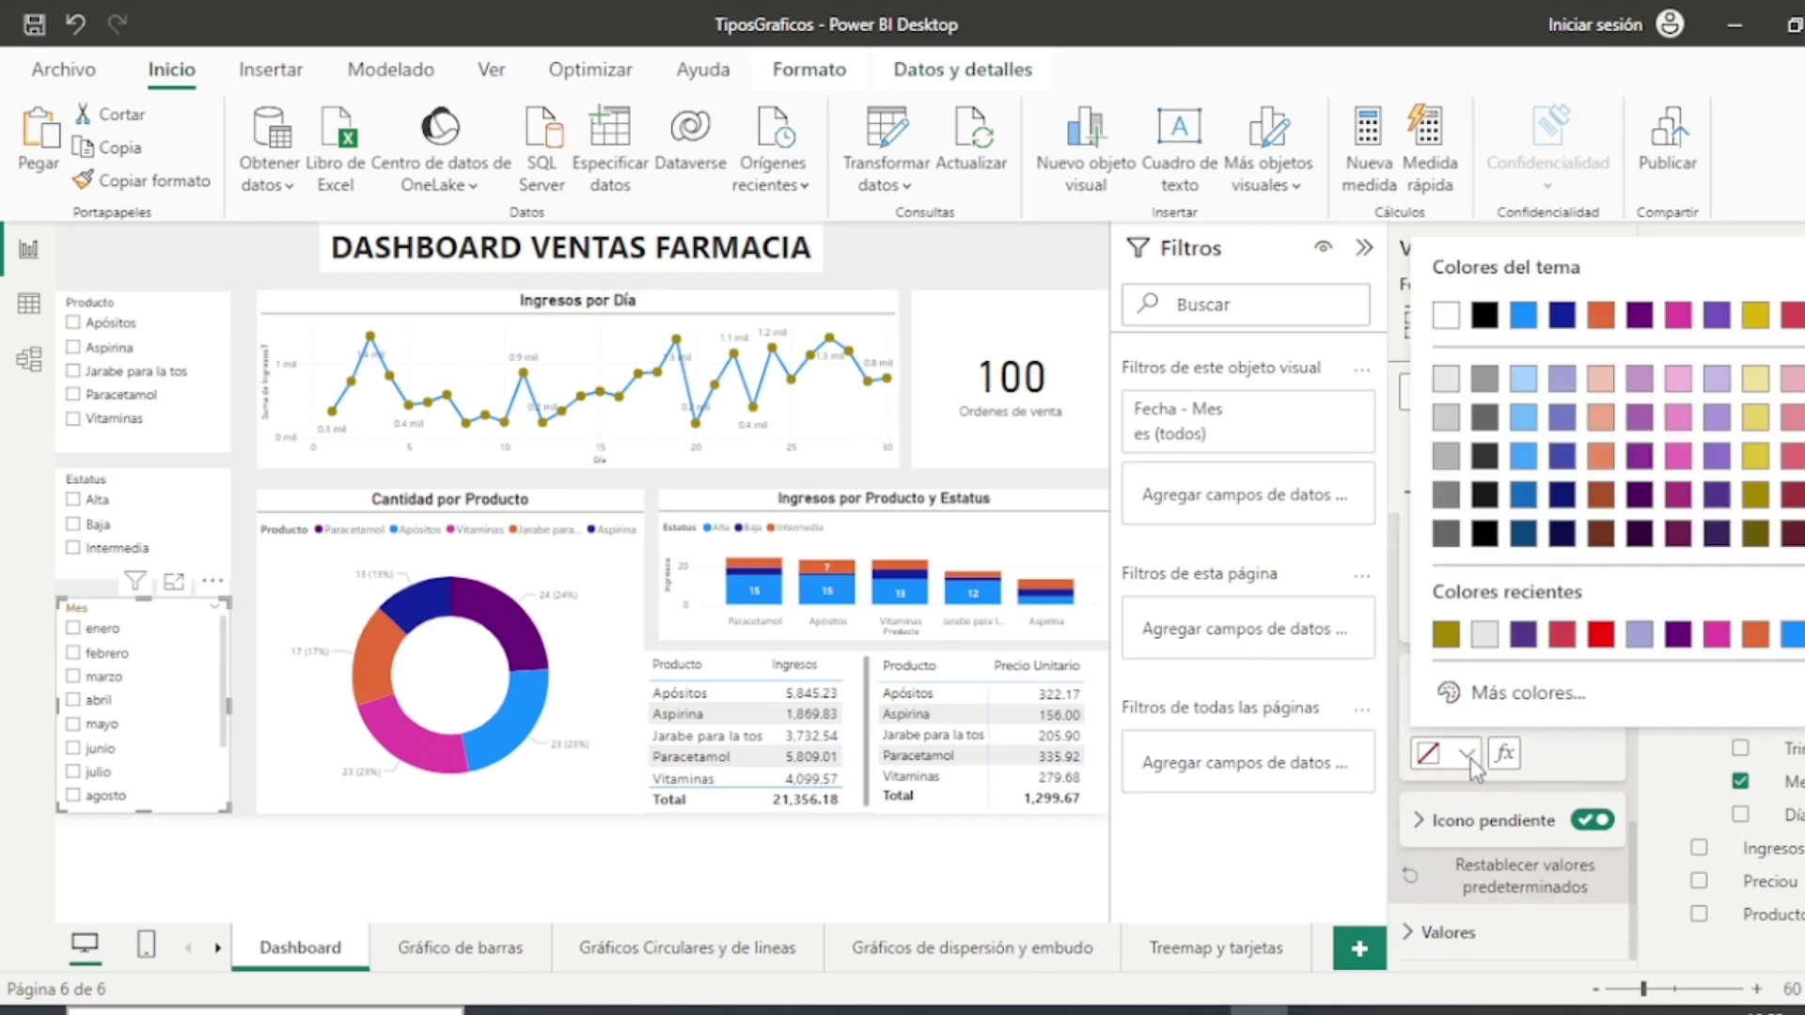
click(1492, 640)
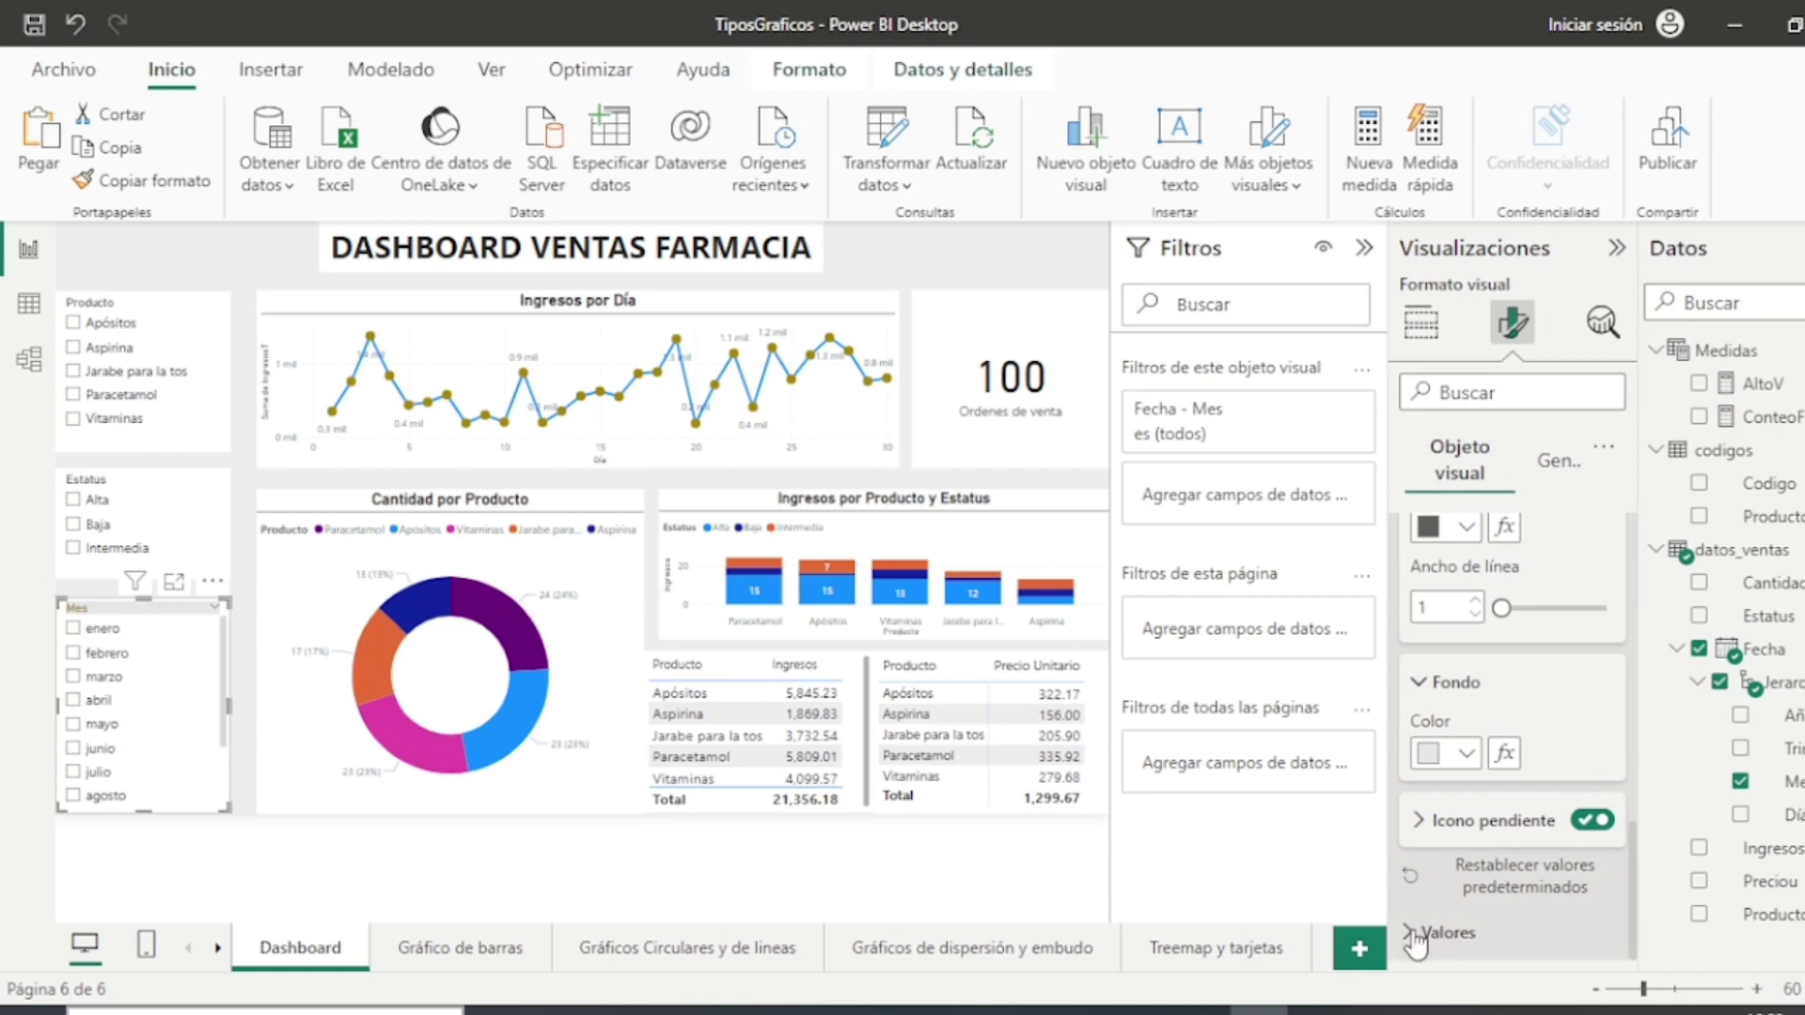
Step: Set the Mes slicer's header text to size 14 and make it bold
click(1447, 932)
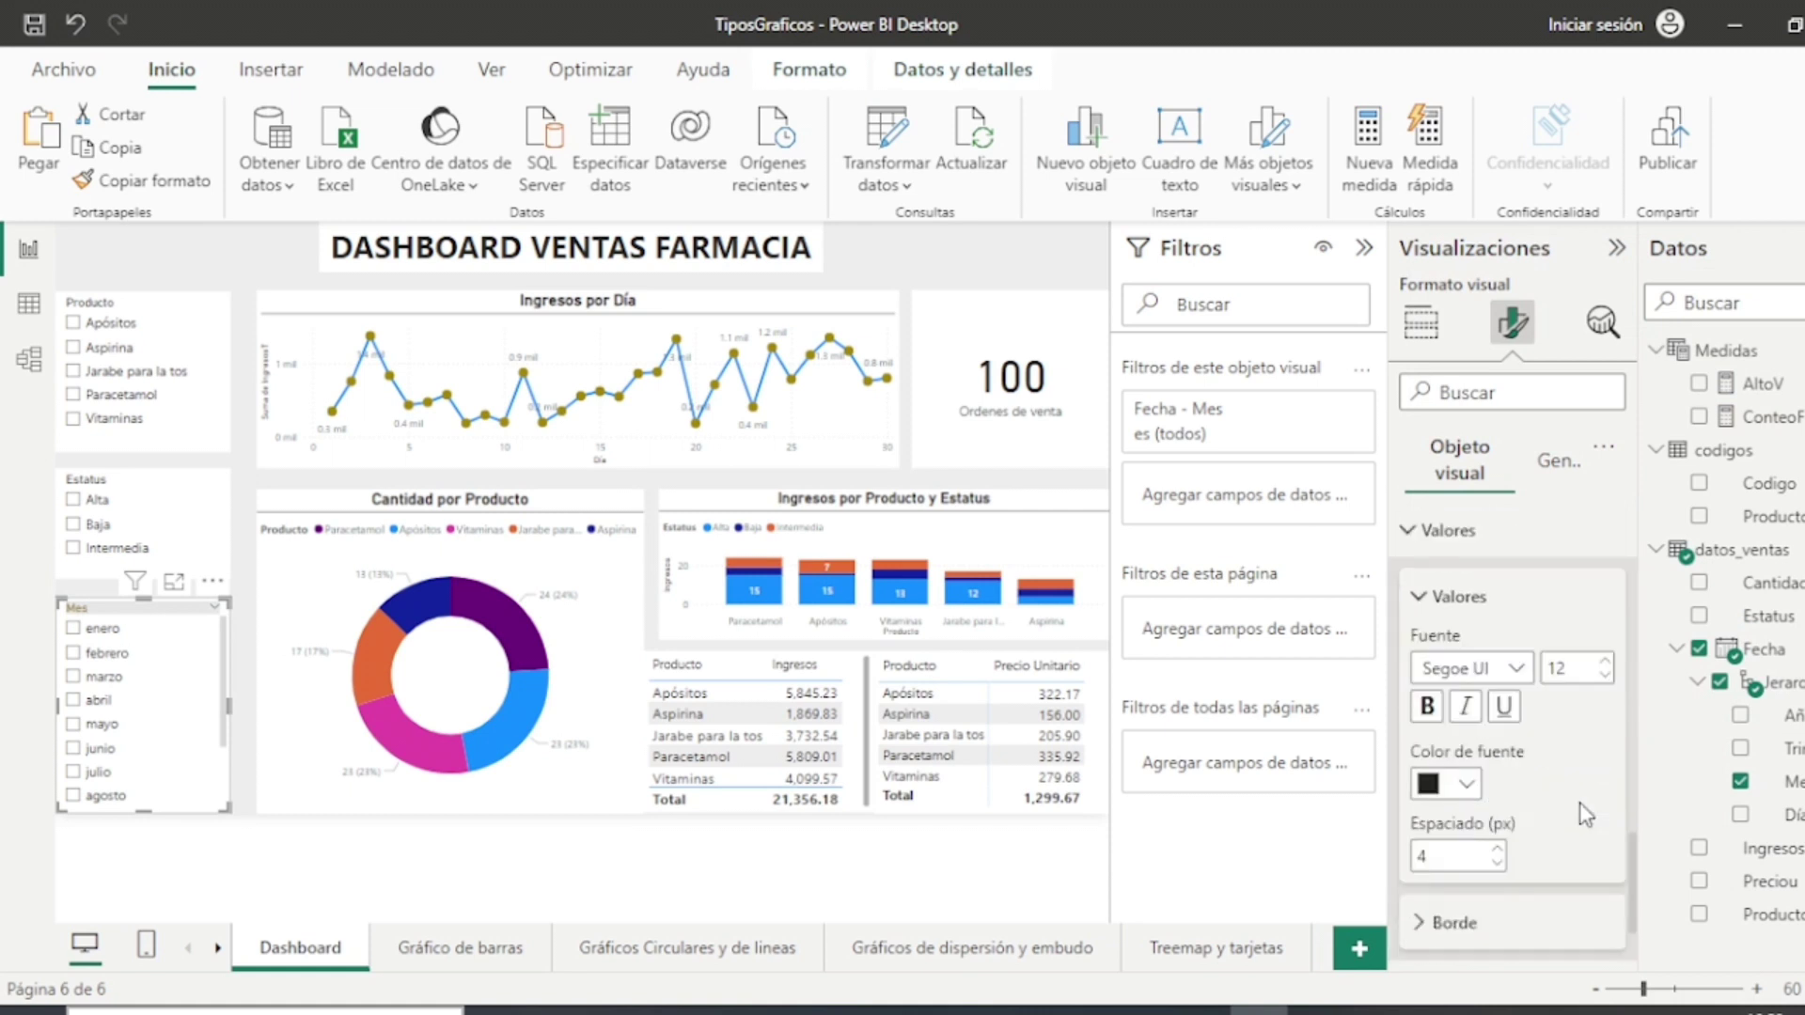
scroll(1581, 801, up, 8)
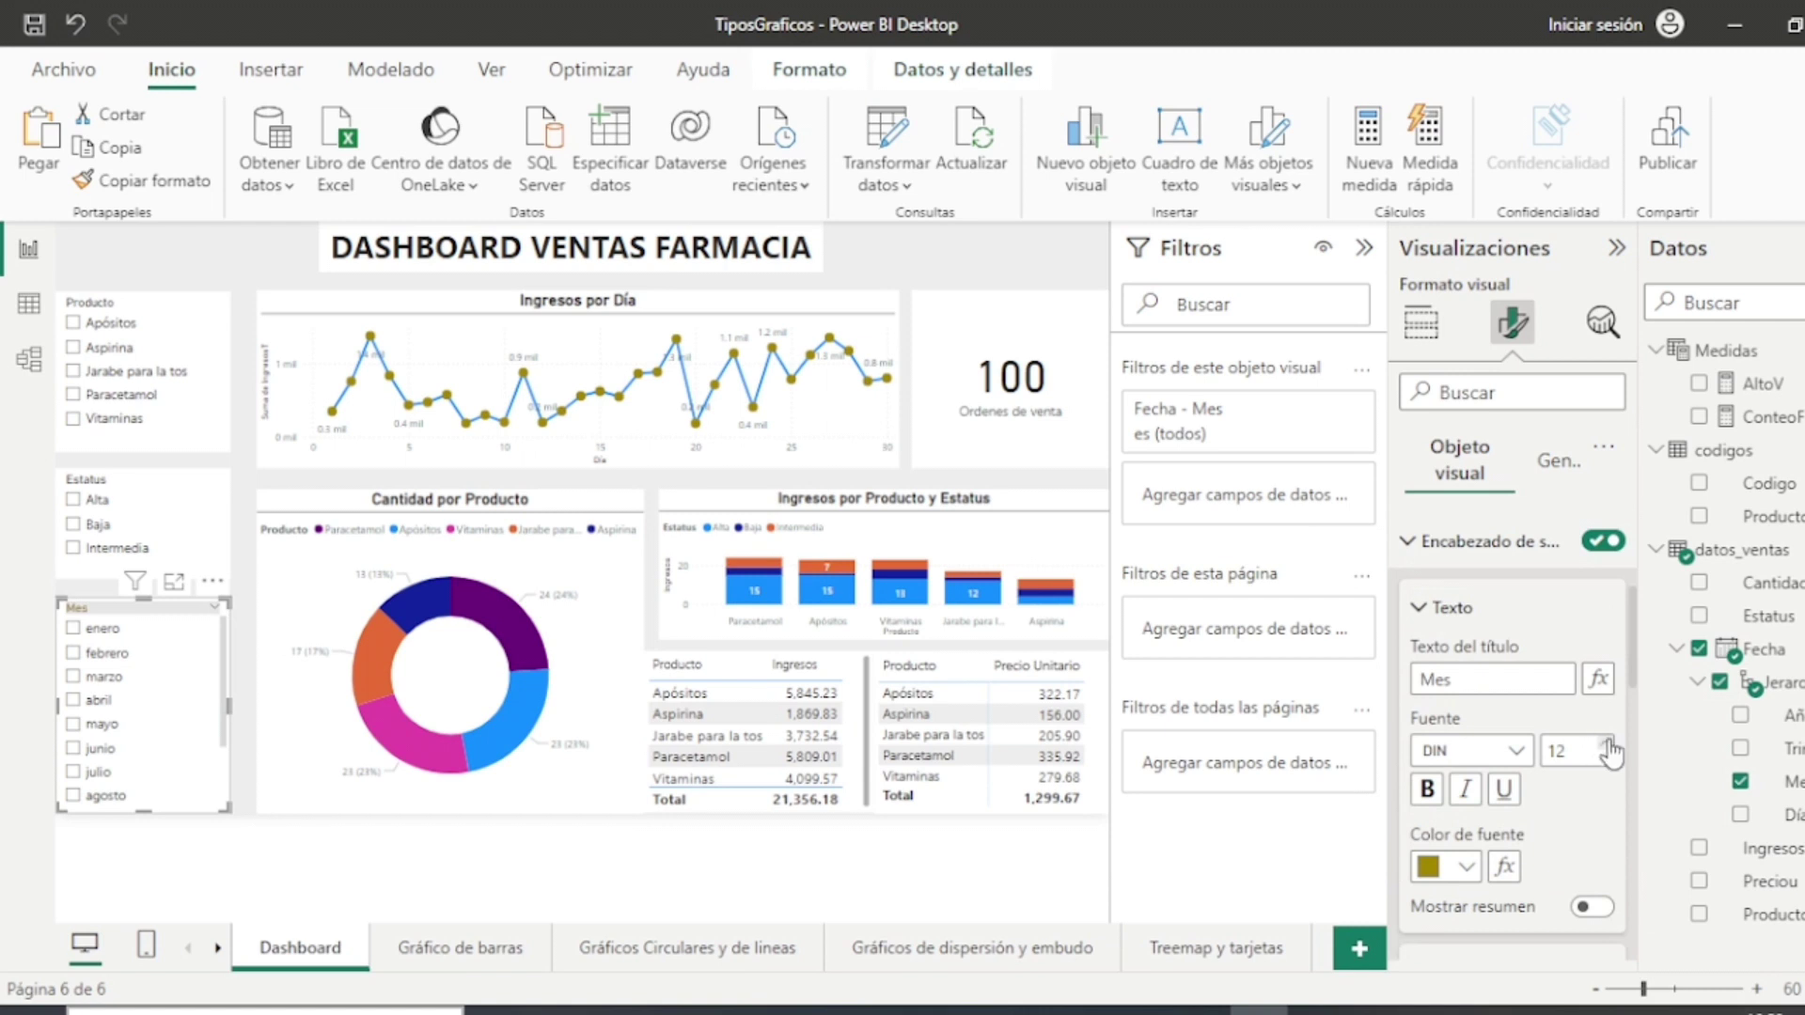
click(1608, 745)
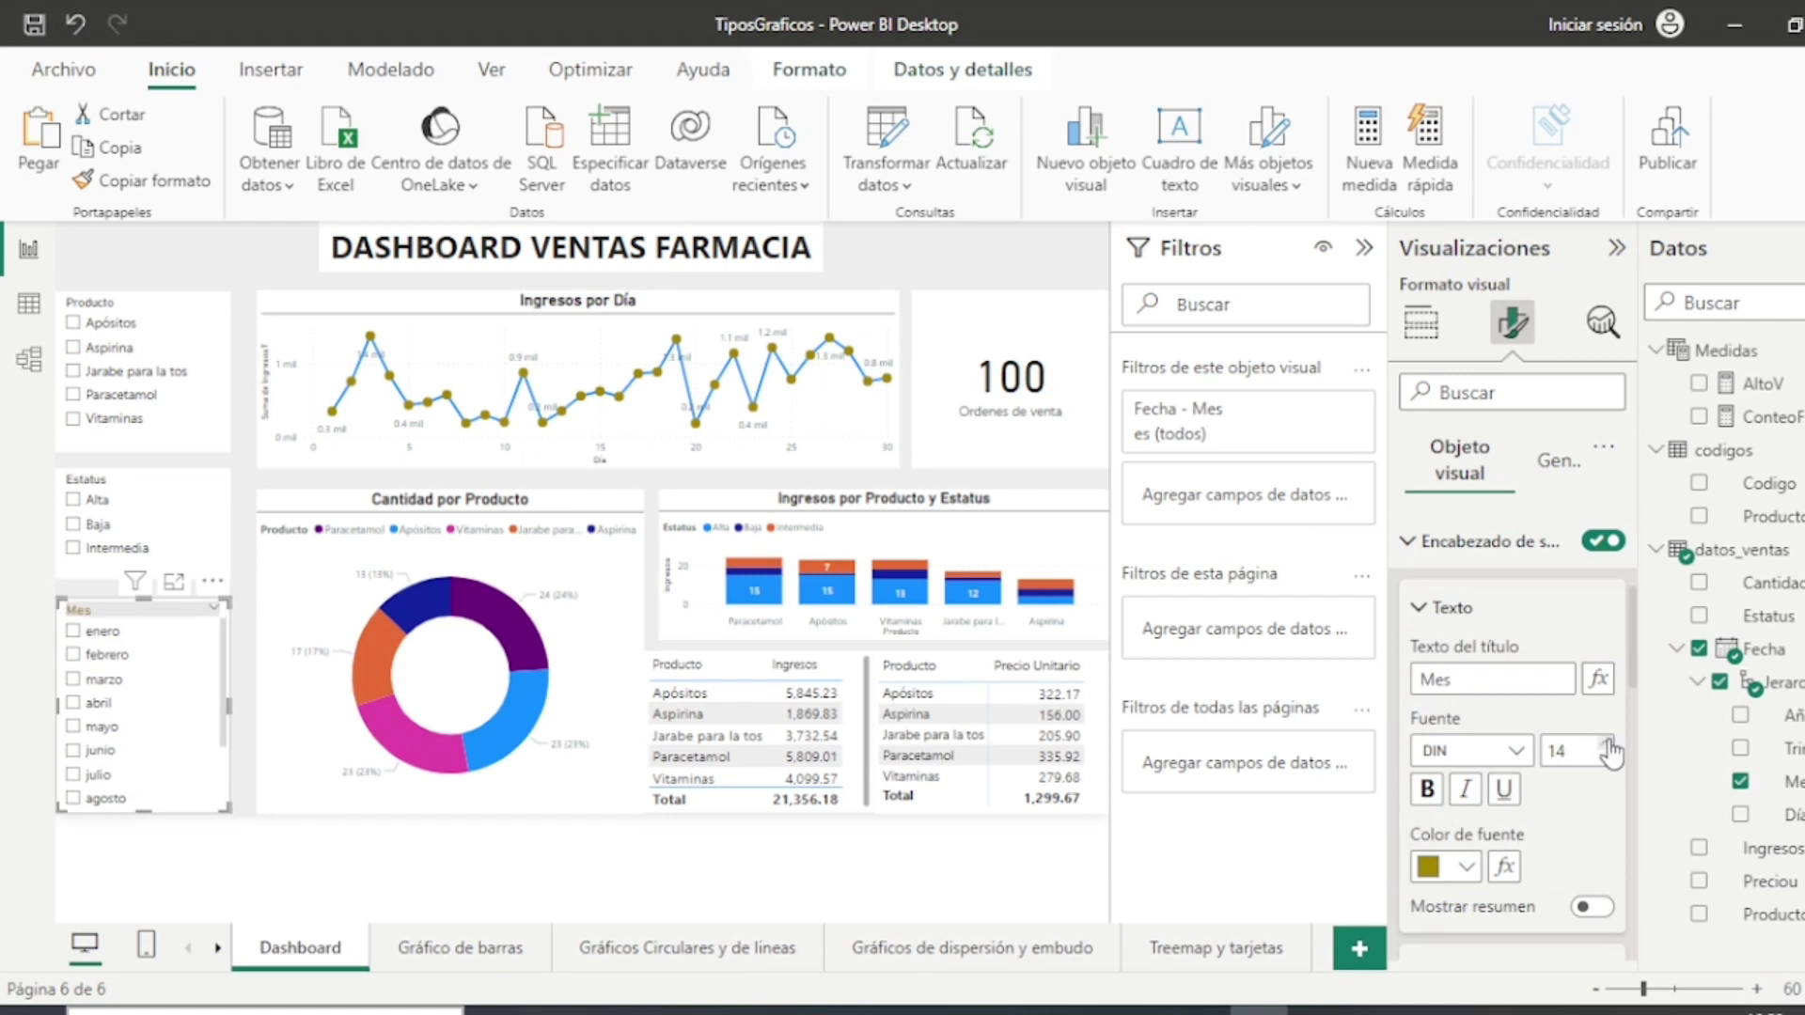
click(1430, 792)
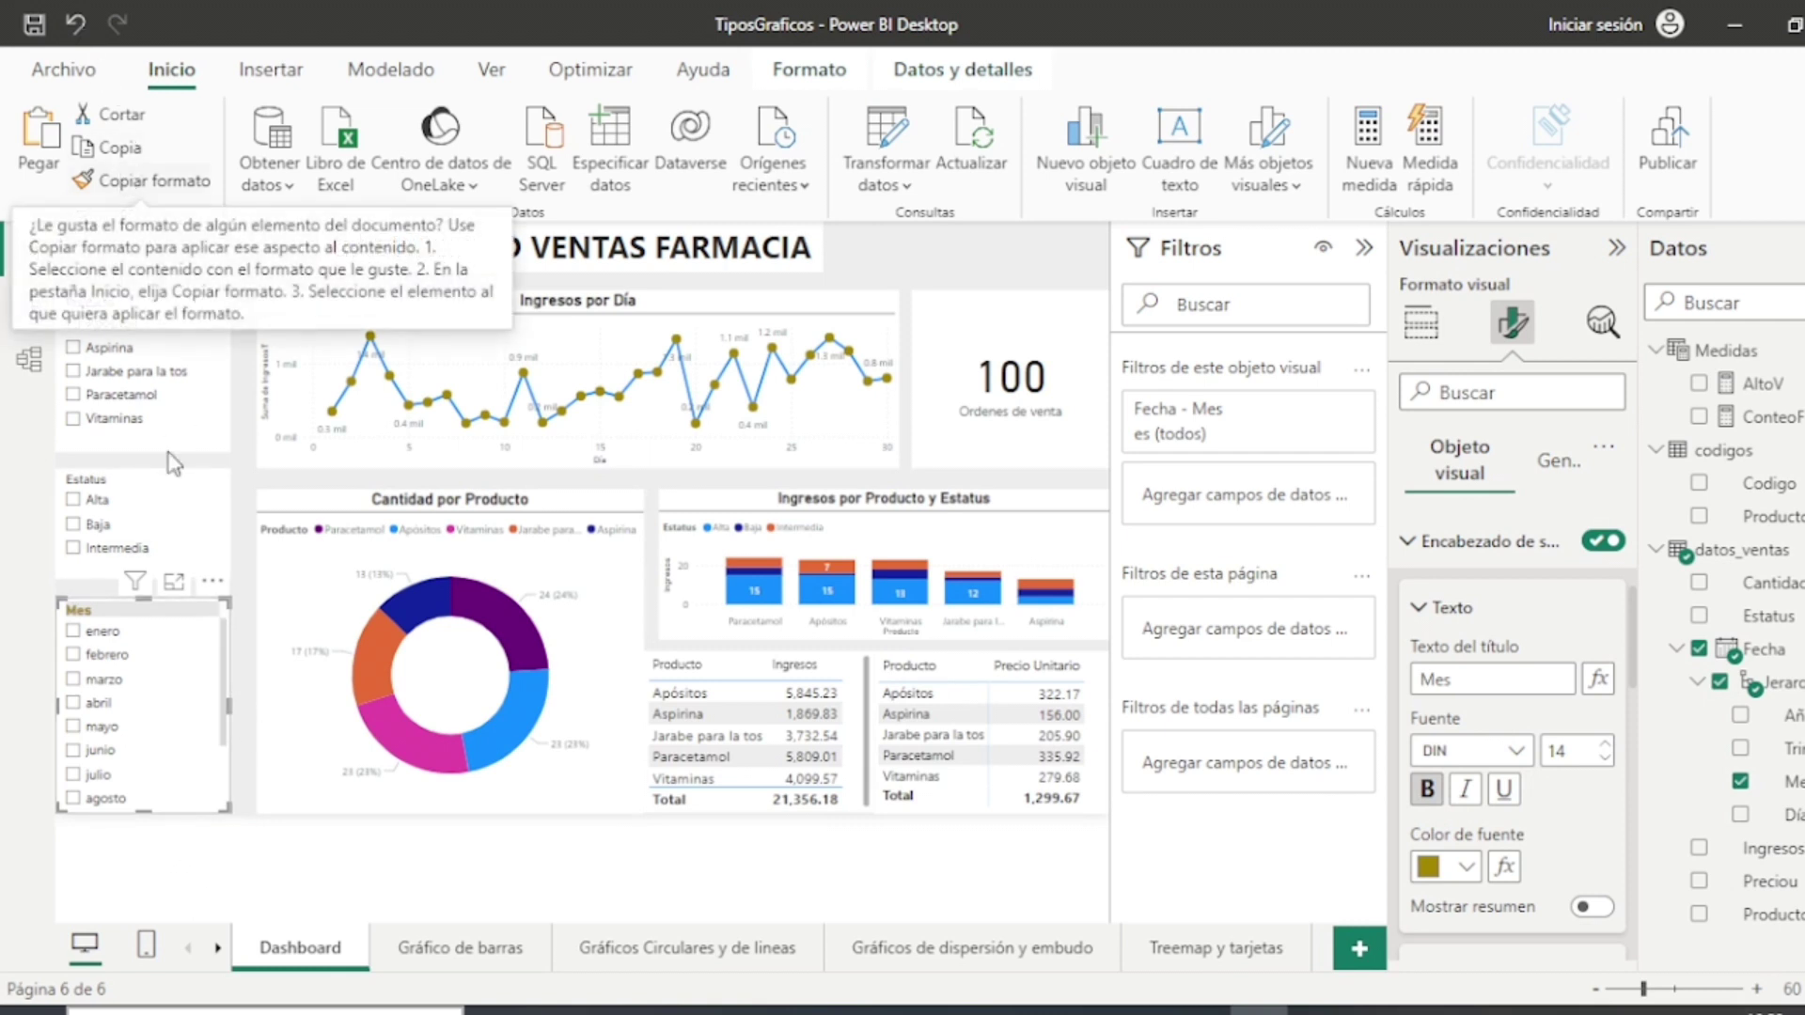
Step: Copy the Mes slicer's format to the Estatus and Producto slicers, and clear the accidental Vitaminas selection
click(193, 515)
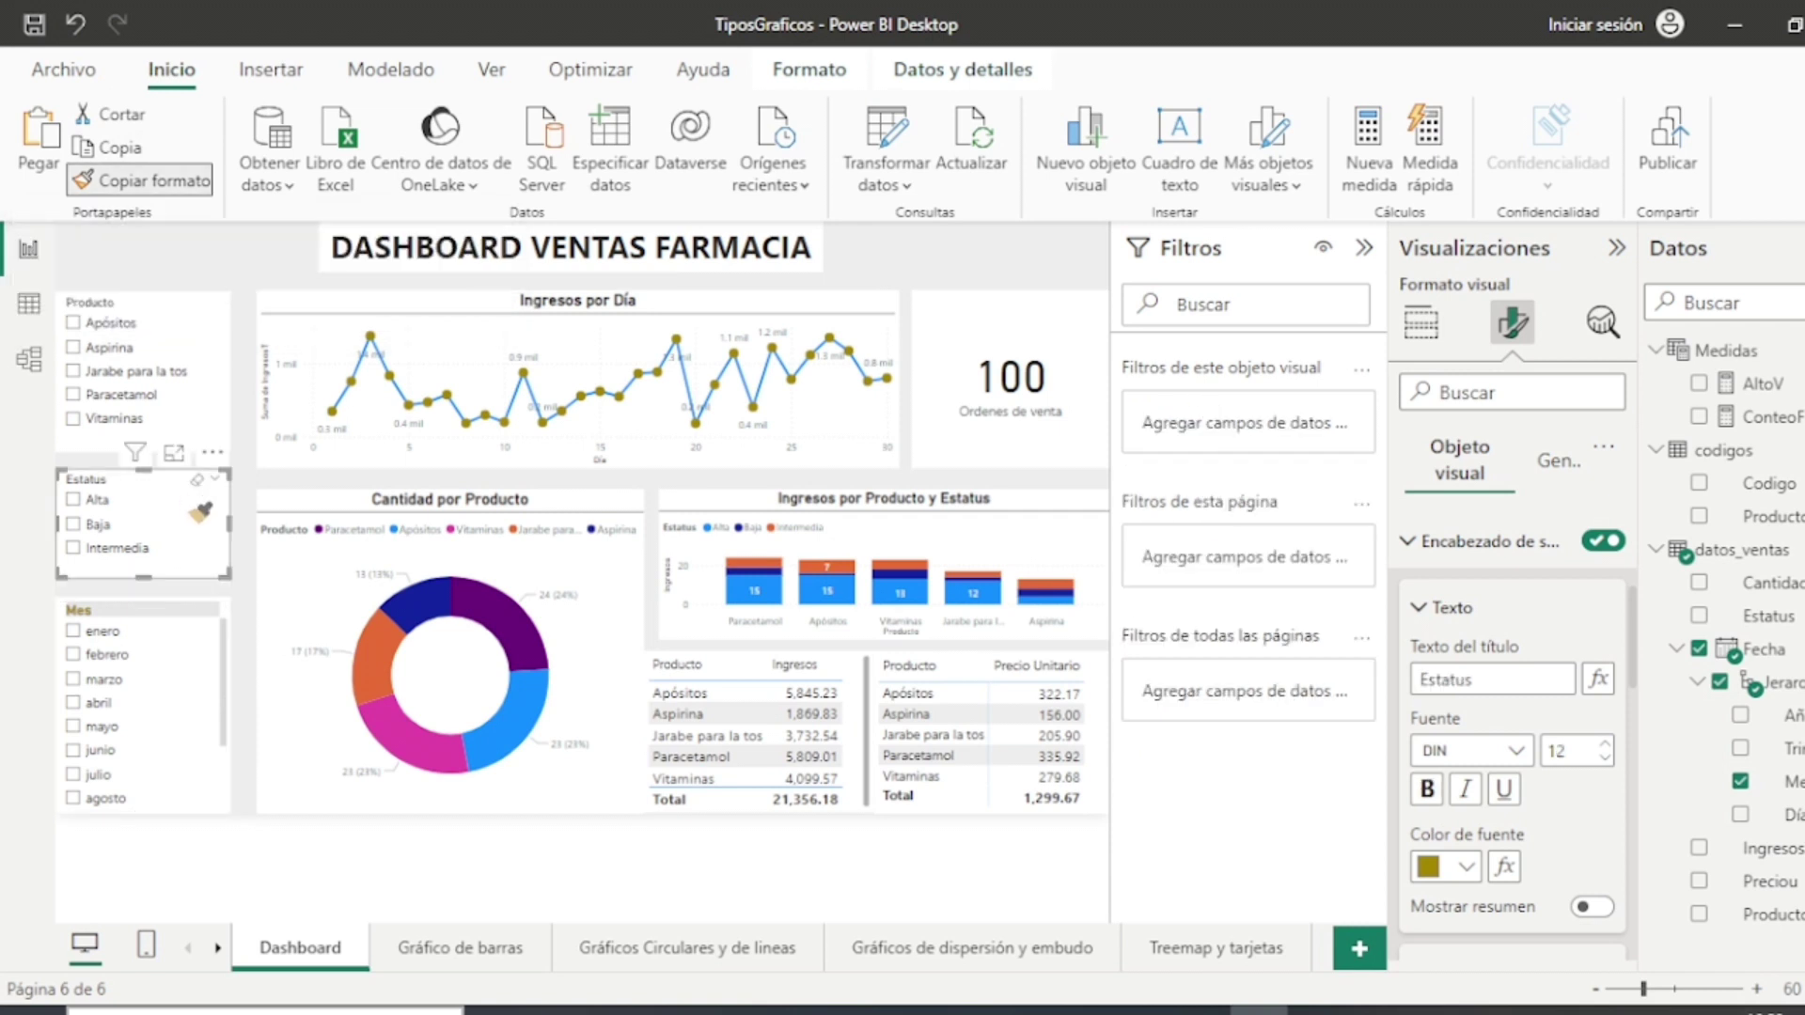
click(229, 801)
click(151, 181)
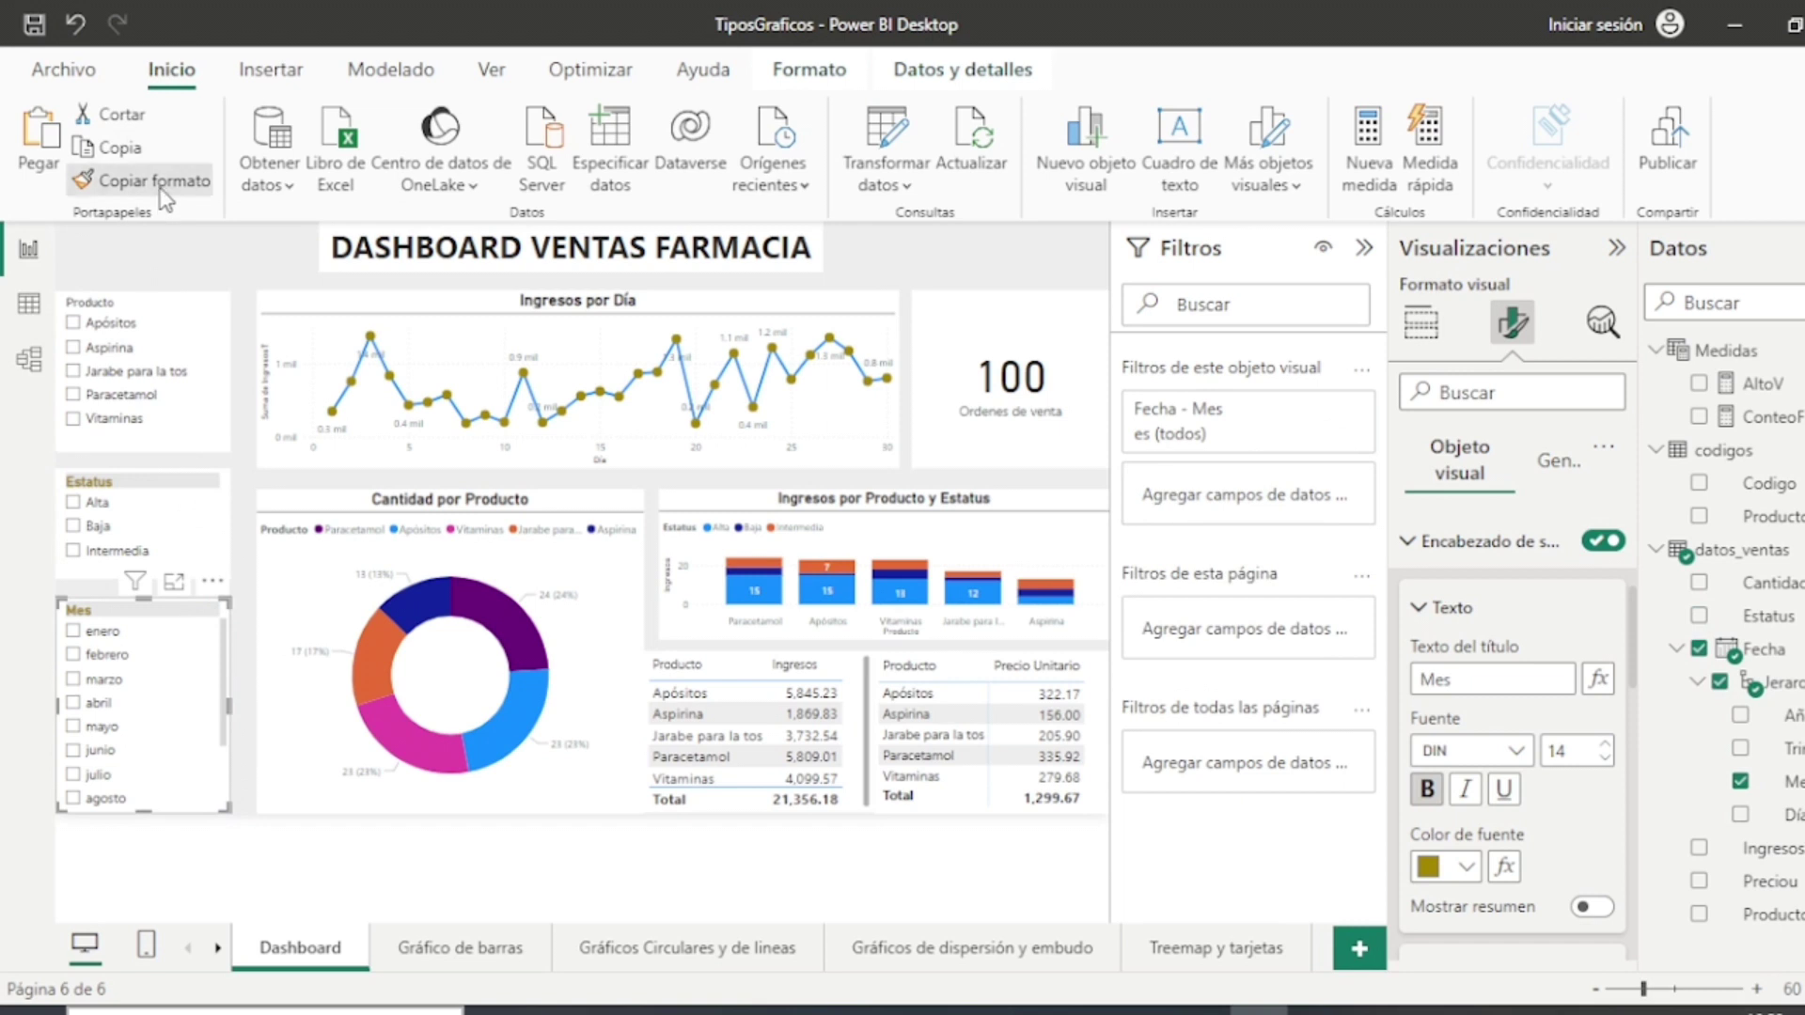
click(229, 429)
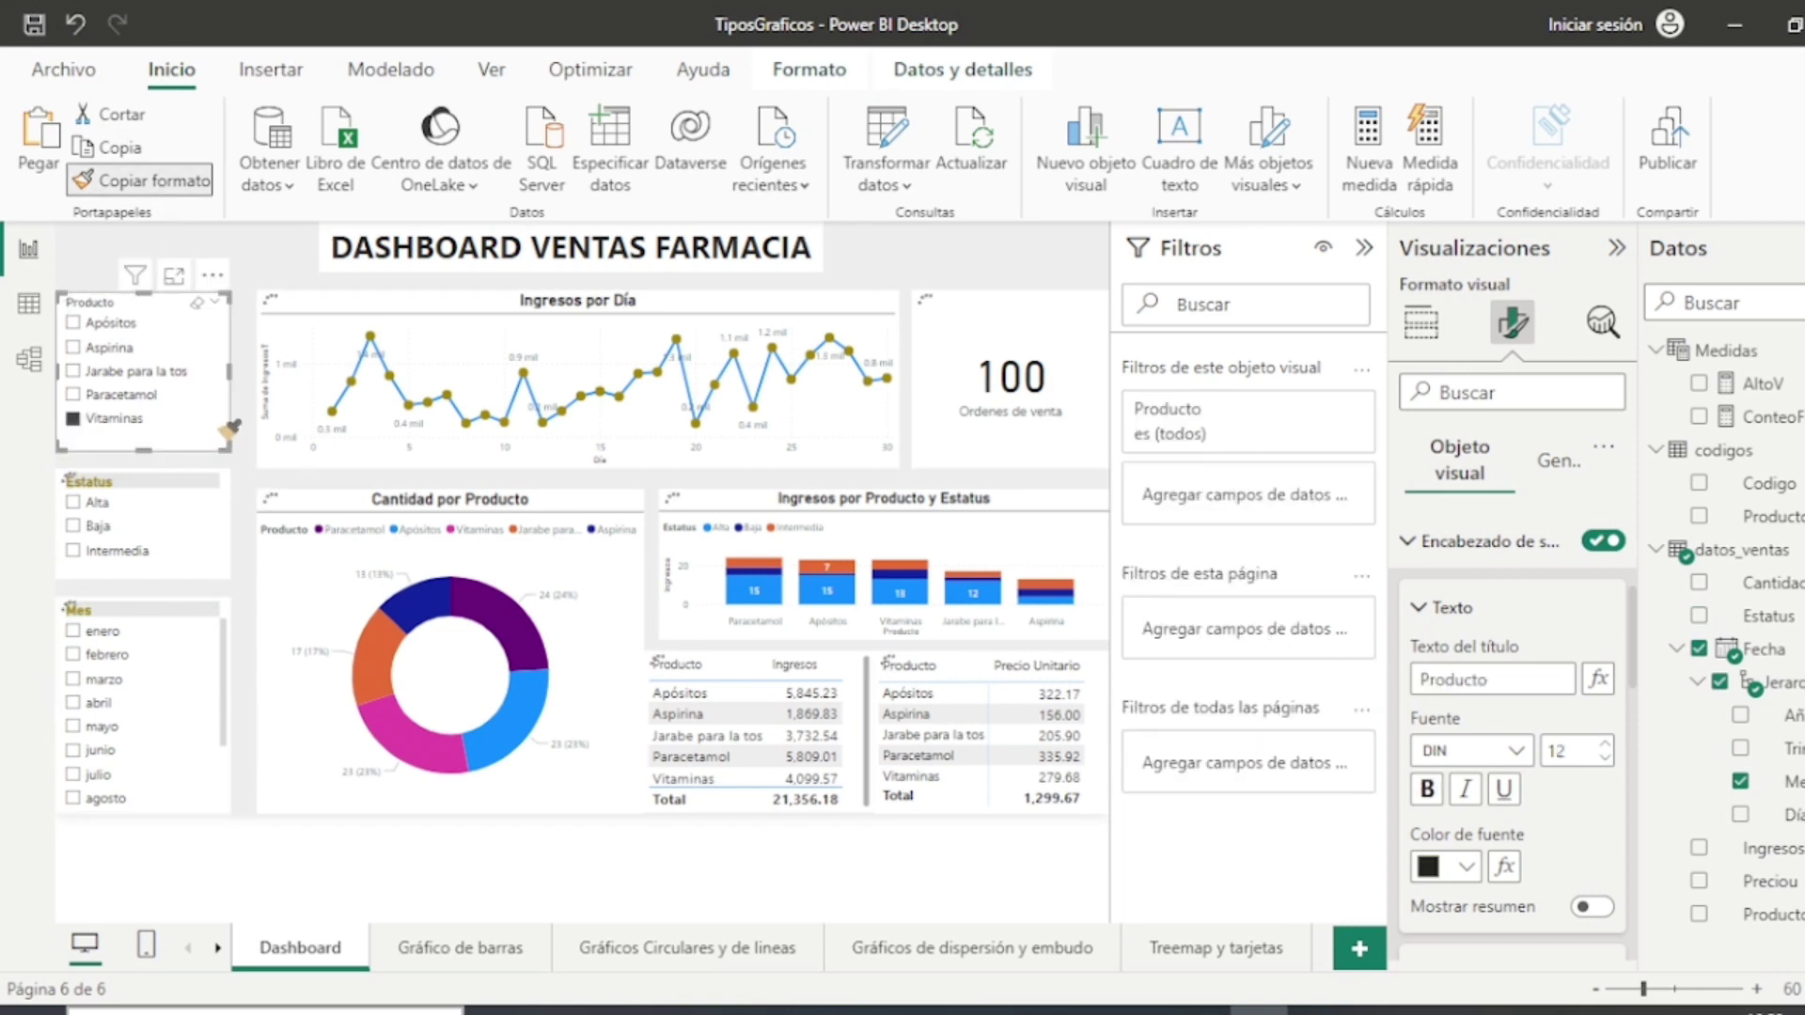
click(230, 435)
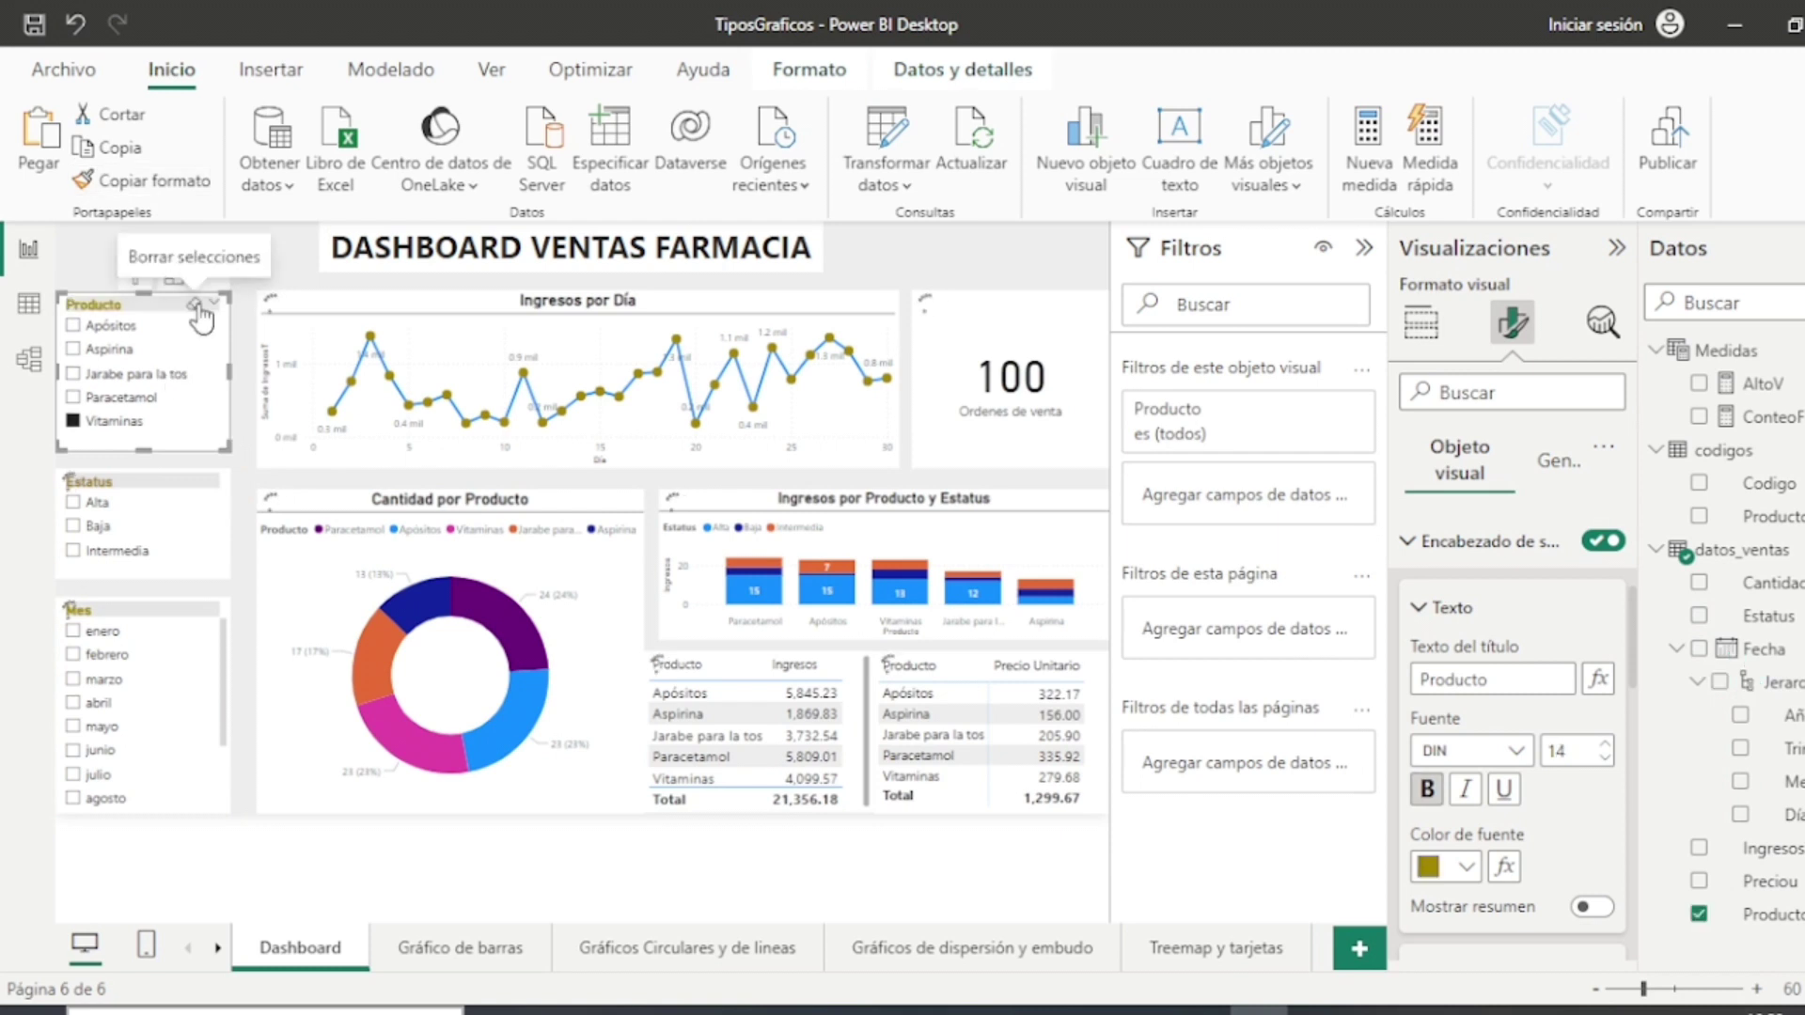
click(196, 306)
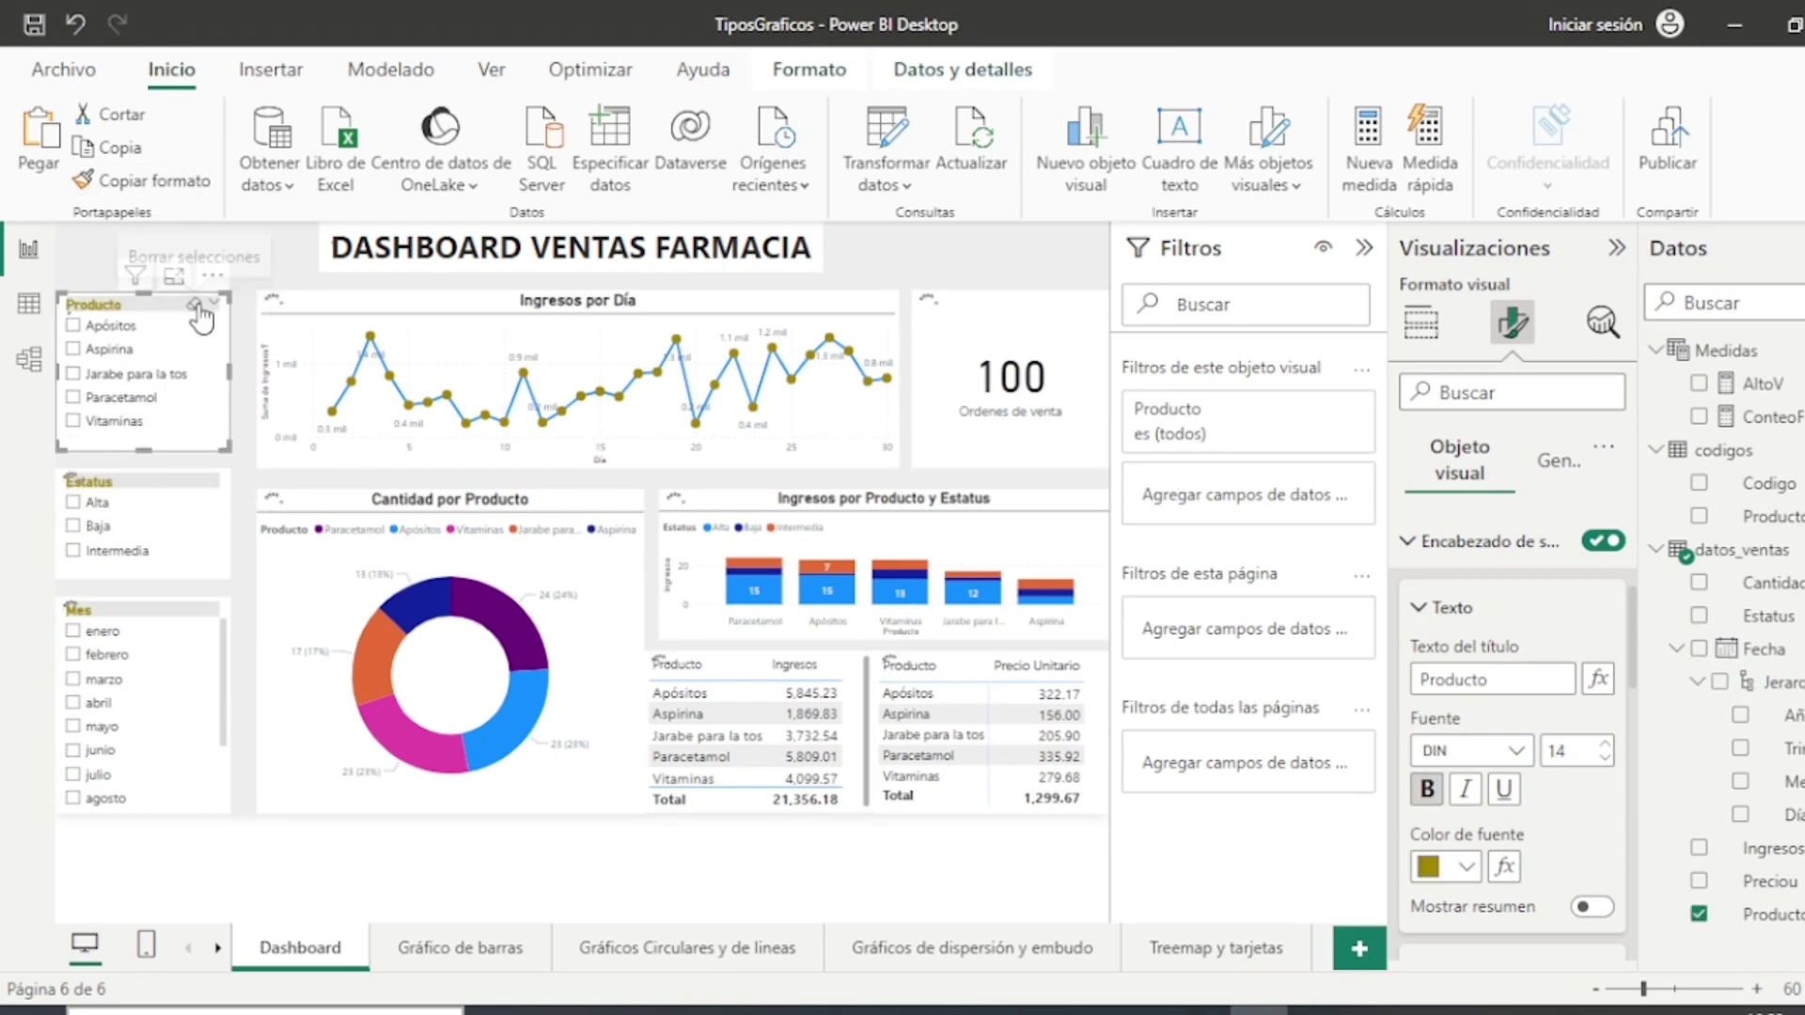
click(299, 881)
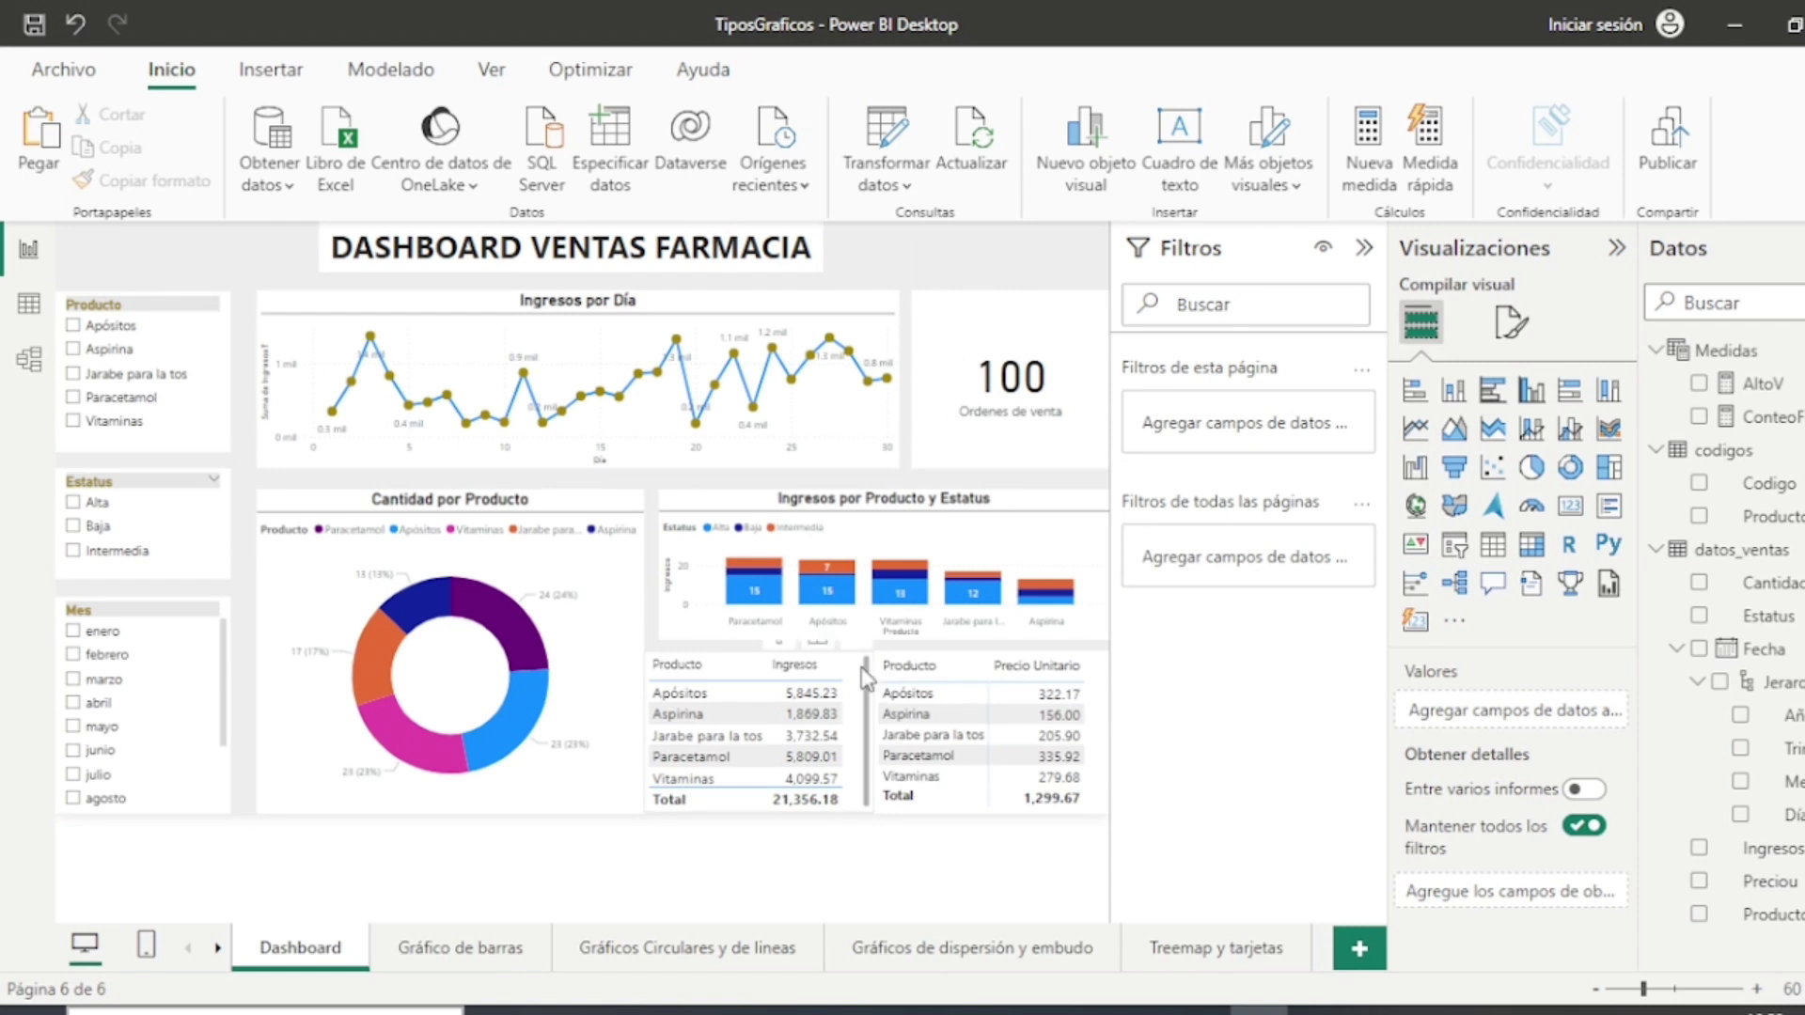
Step: Resize the income table so its left edge aligns with the column chart above and its right edge reaches the unit price matrix
click(866, 747)
drag(869, 729, 853, 730)
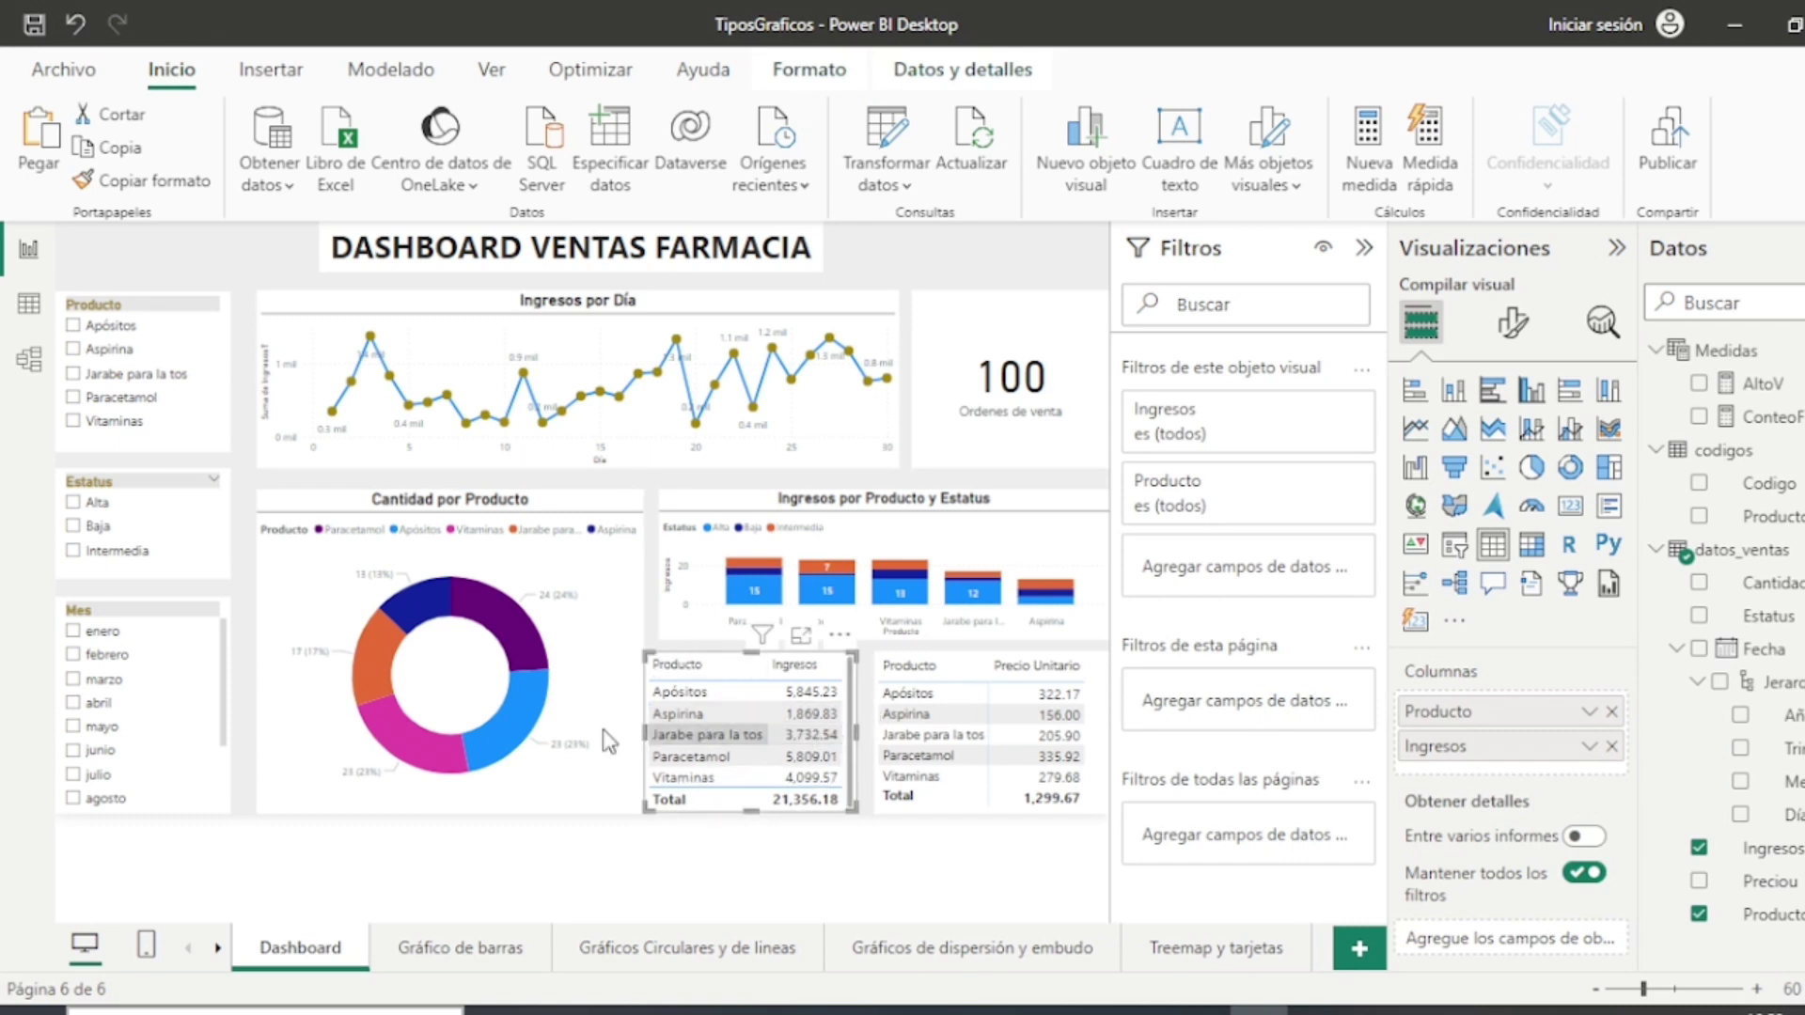
drag(646, 733, 664, 742)
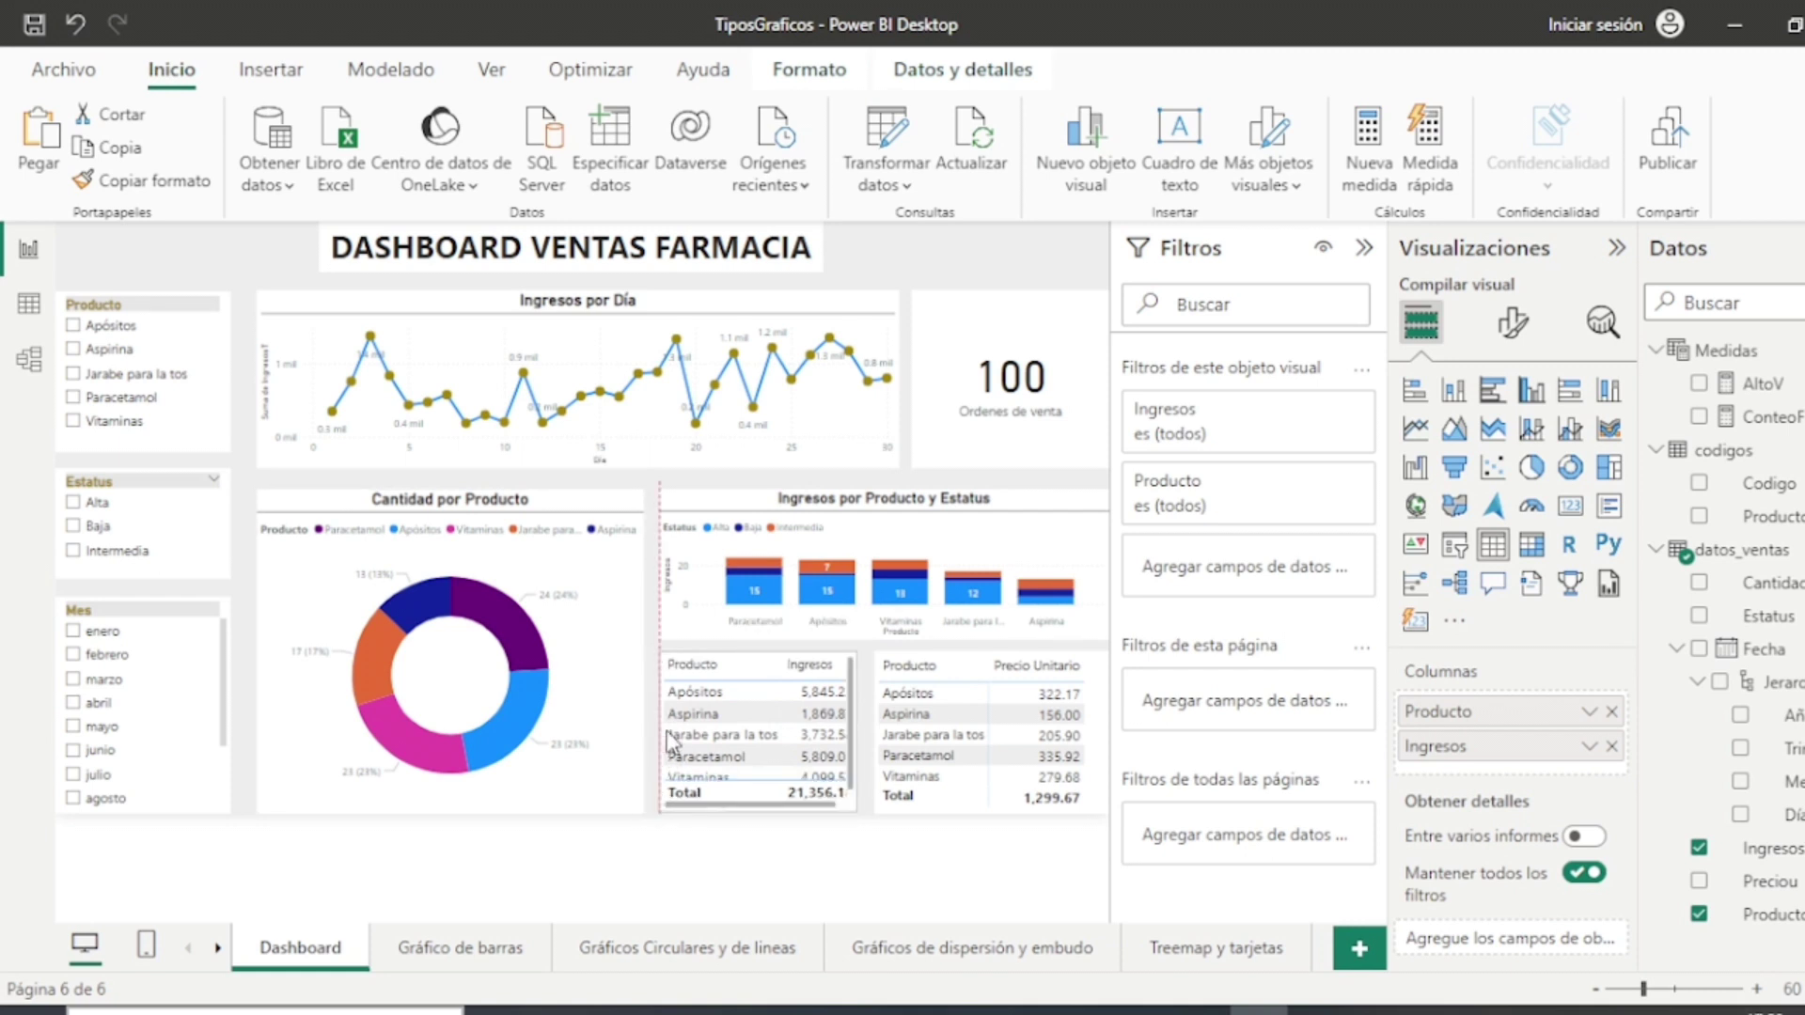
drag(855, 738, 871, 761)
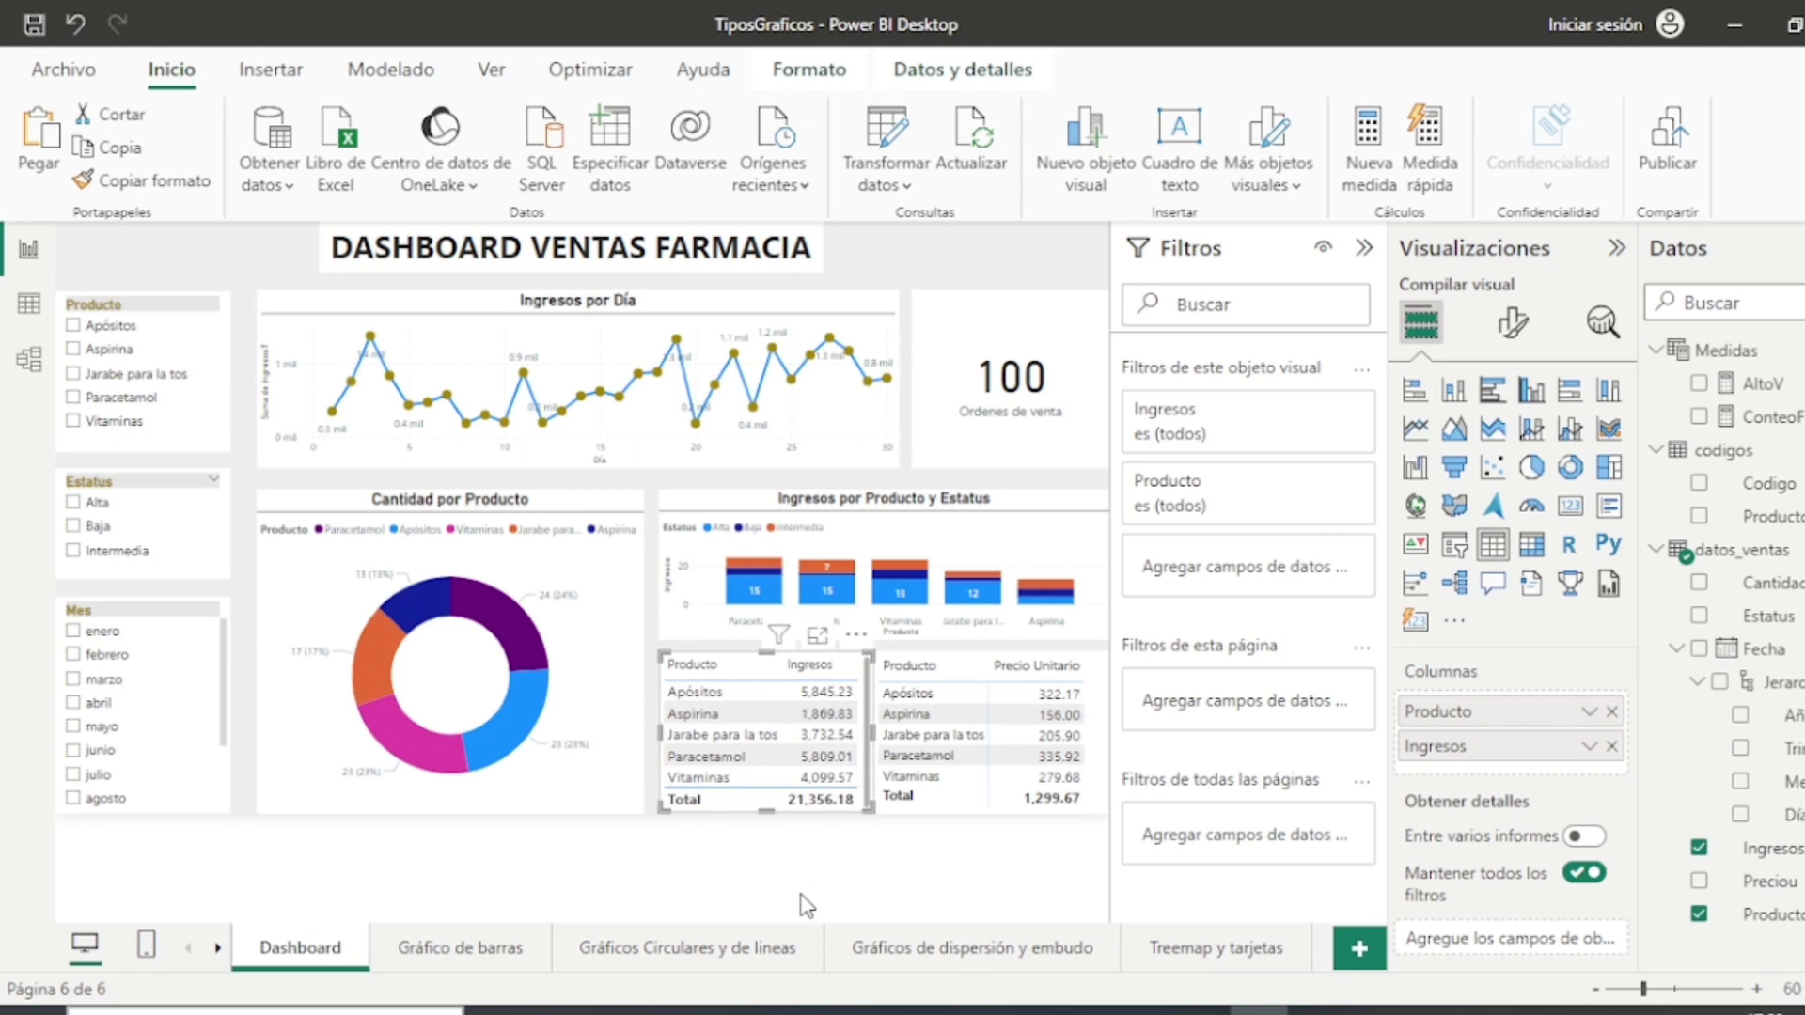
click(807, 906)
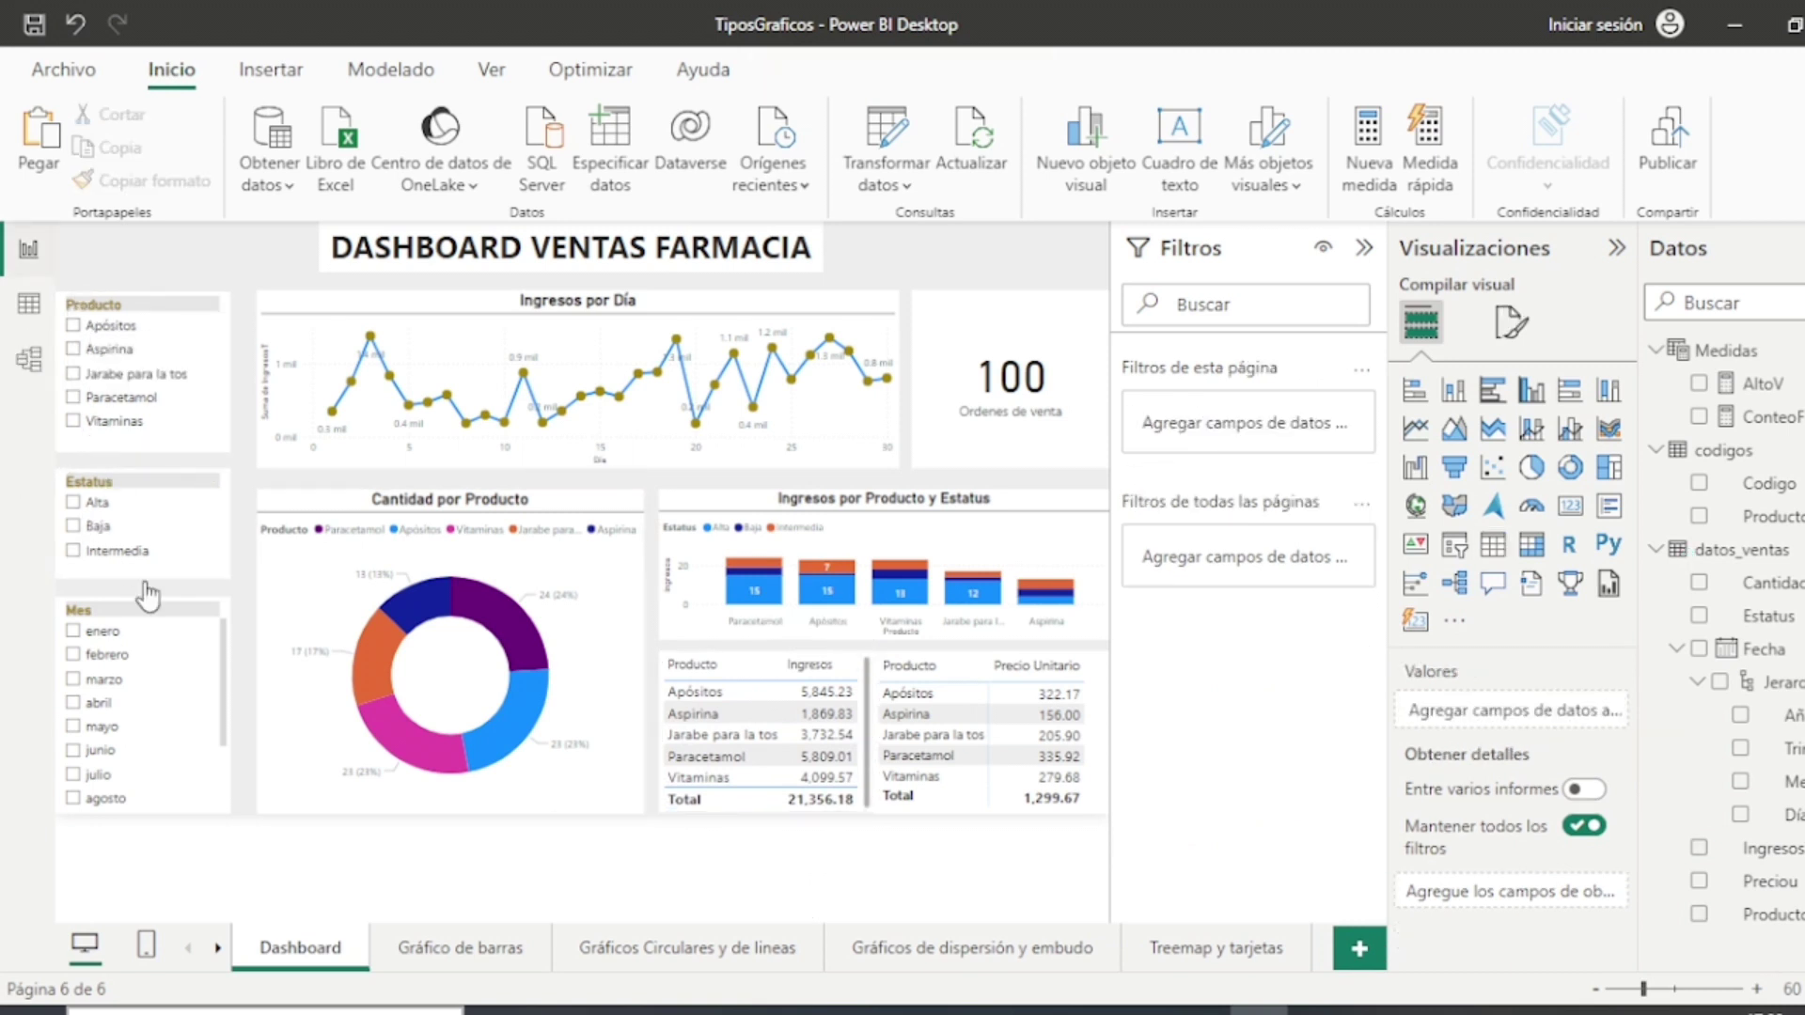
Step: Filter the dashboard by the Alta status and the month diciembre using the slicers
click(74, 504)
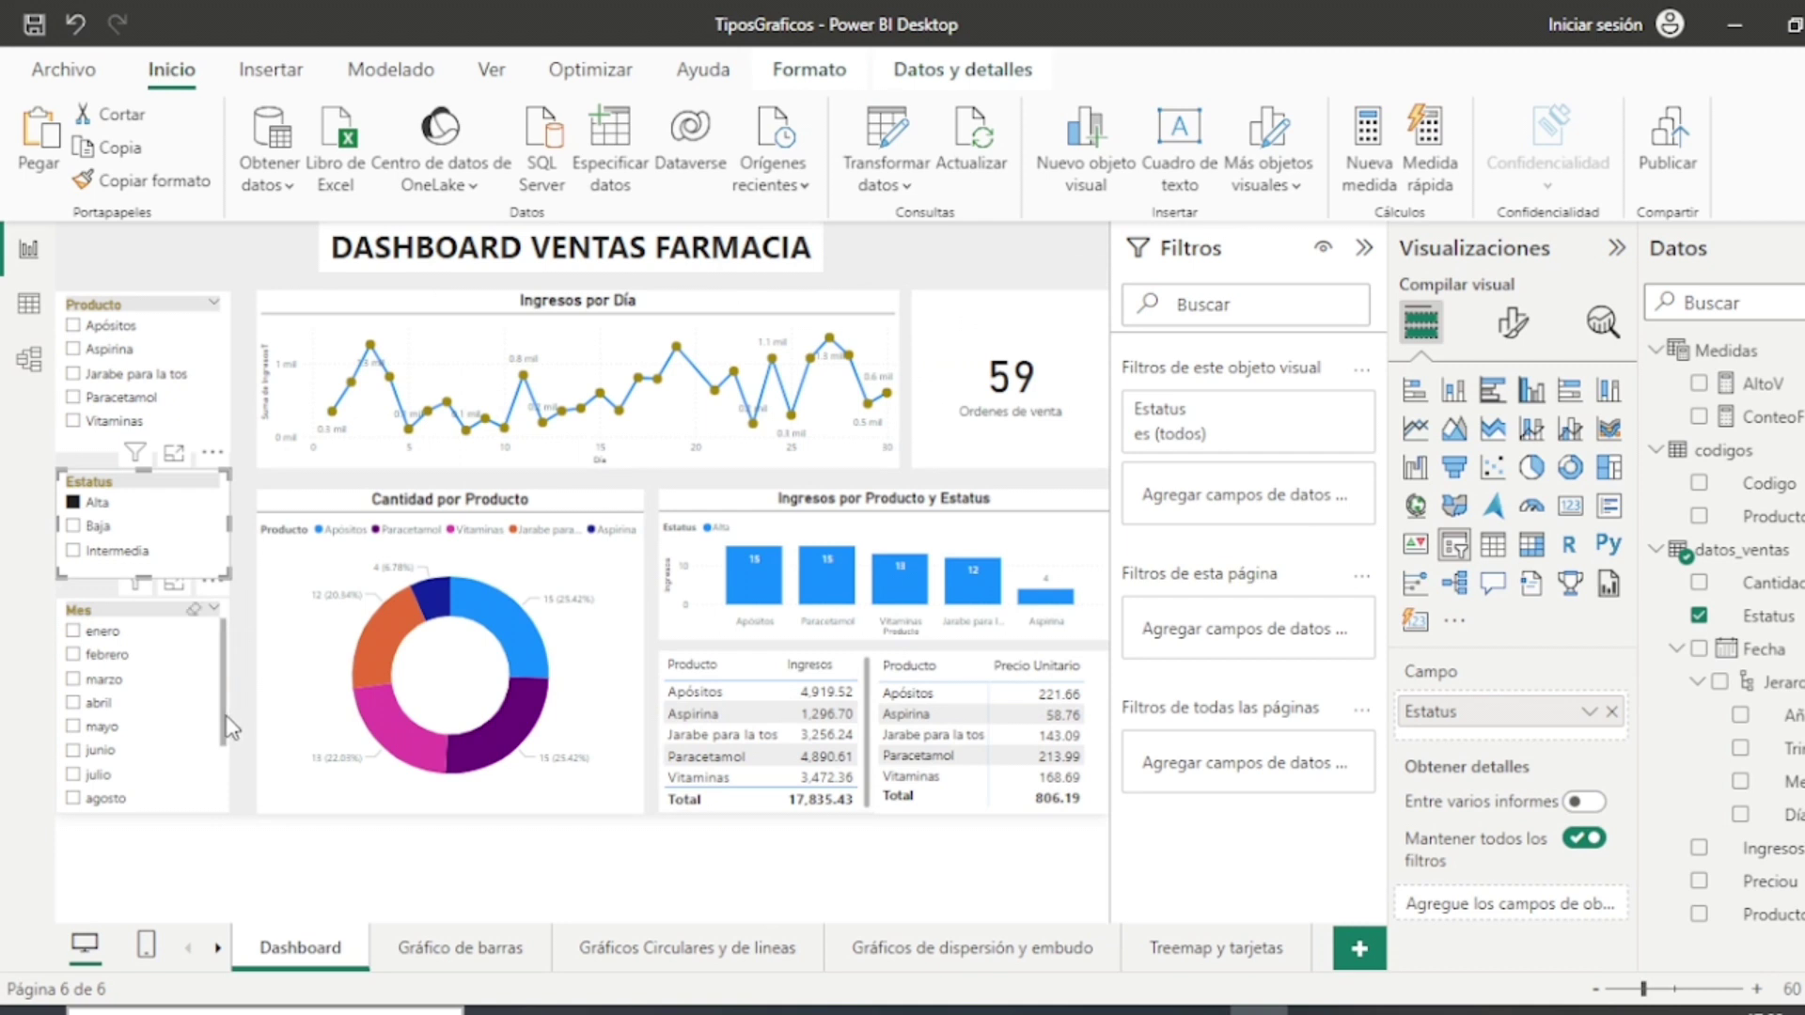
scroll(231, 794, down, 1)
scroll(235, 810, down, 2)
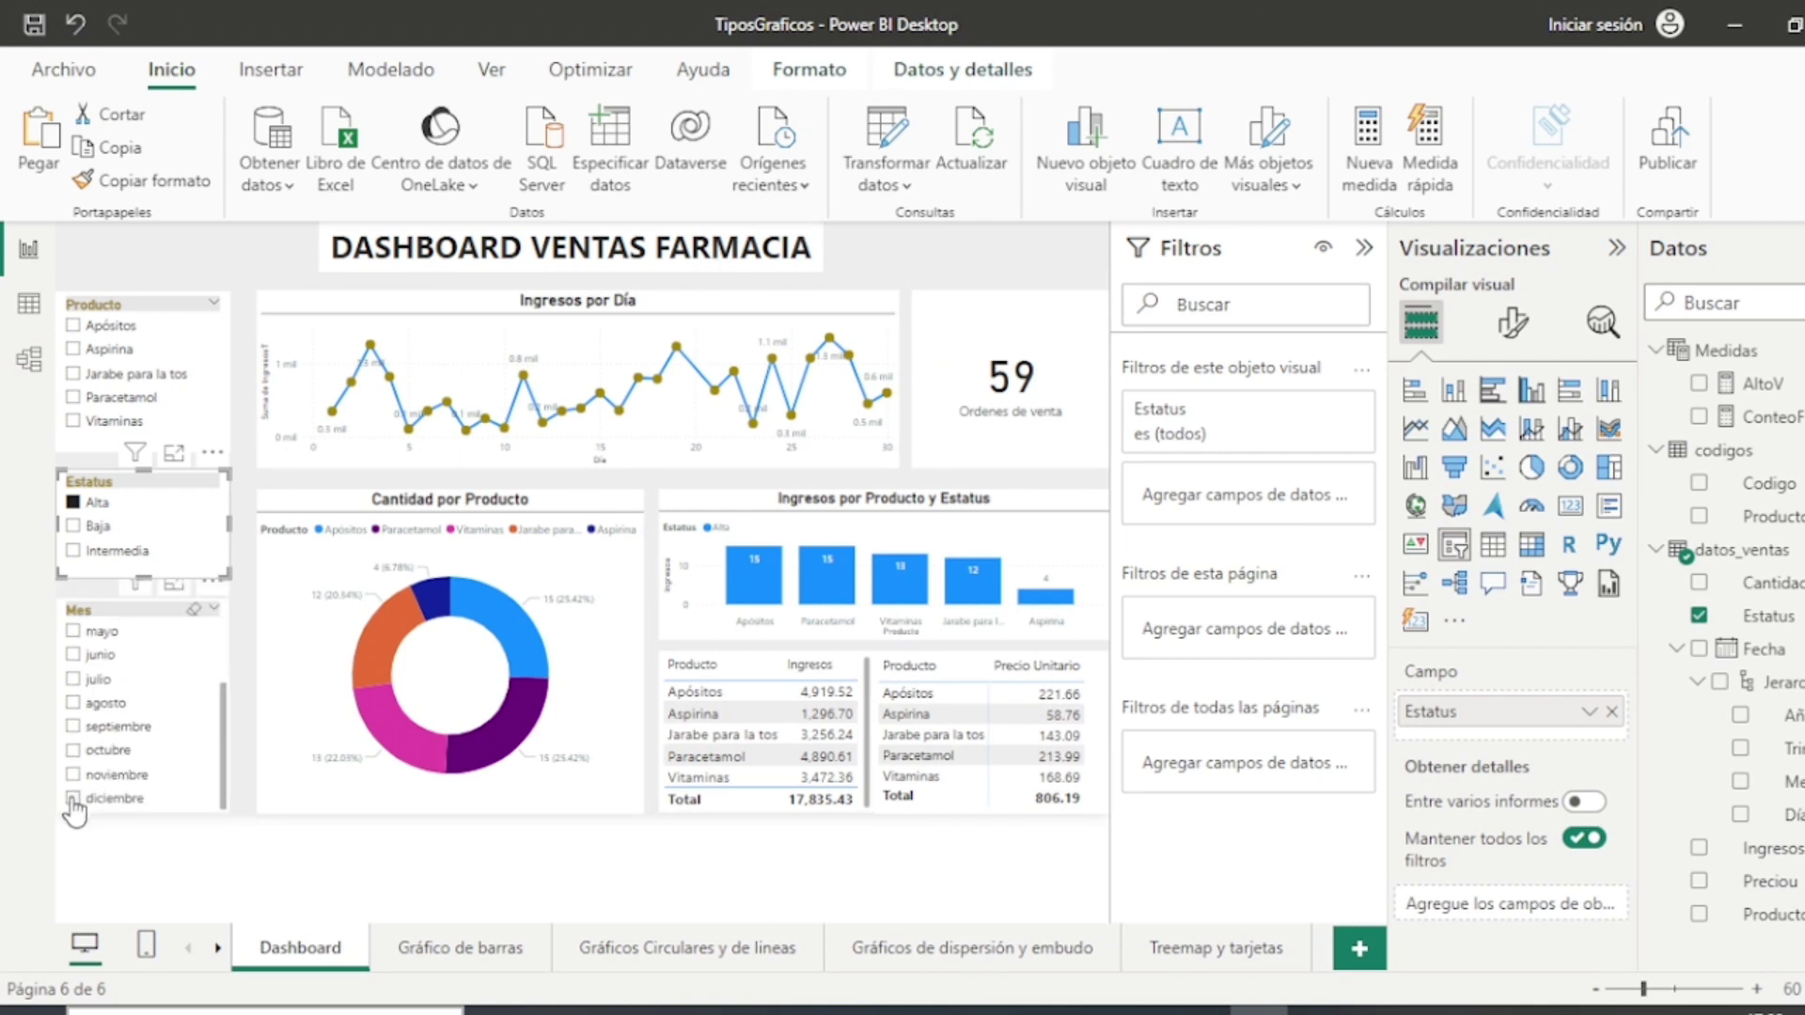
click(113, 798)
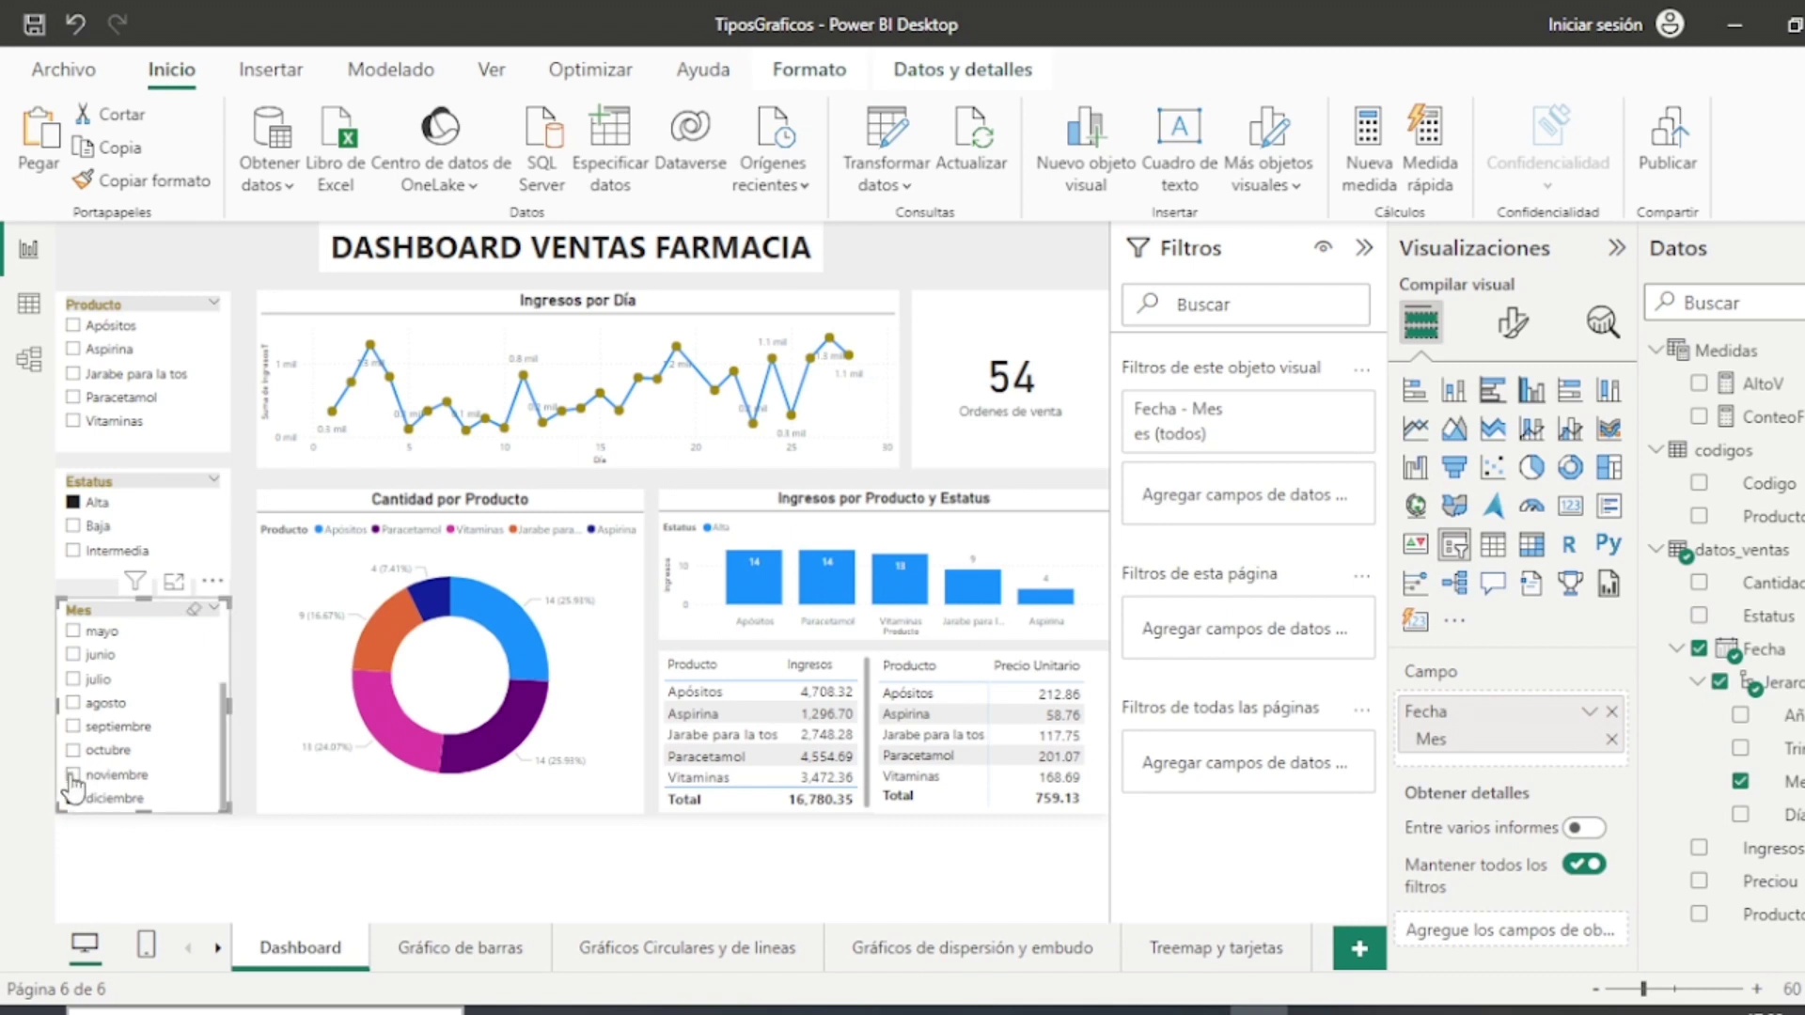
Step: Switch the month filter to noviembre to check the Alta sales, and clear the Mes and Estatus slicer selections
key(Up)
key(space)
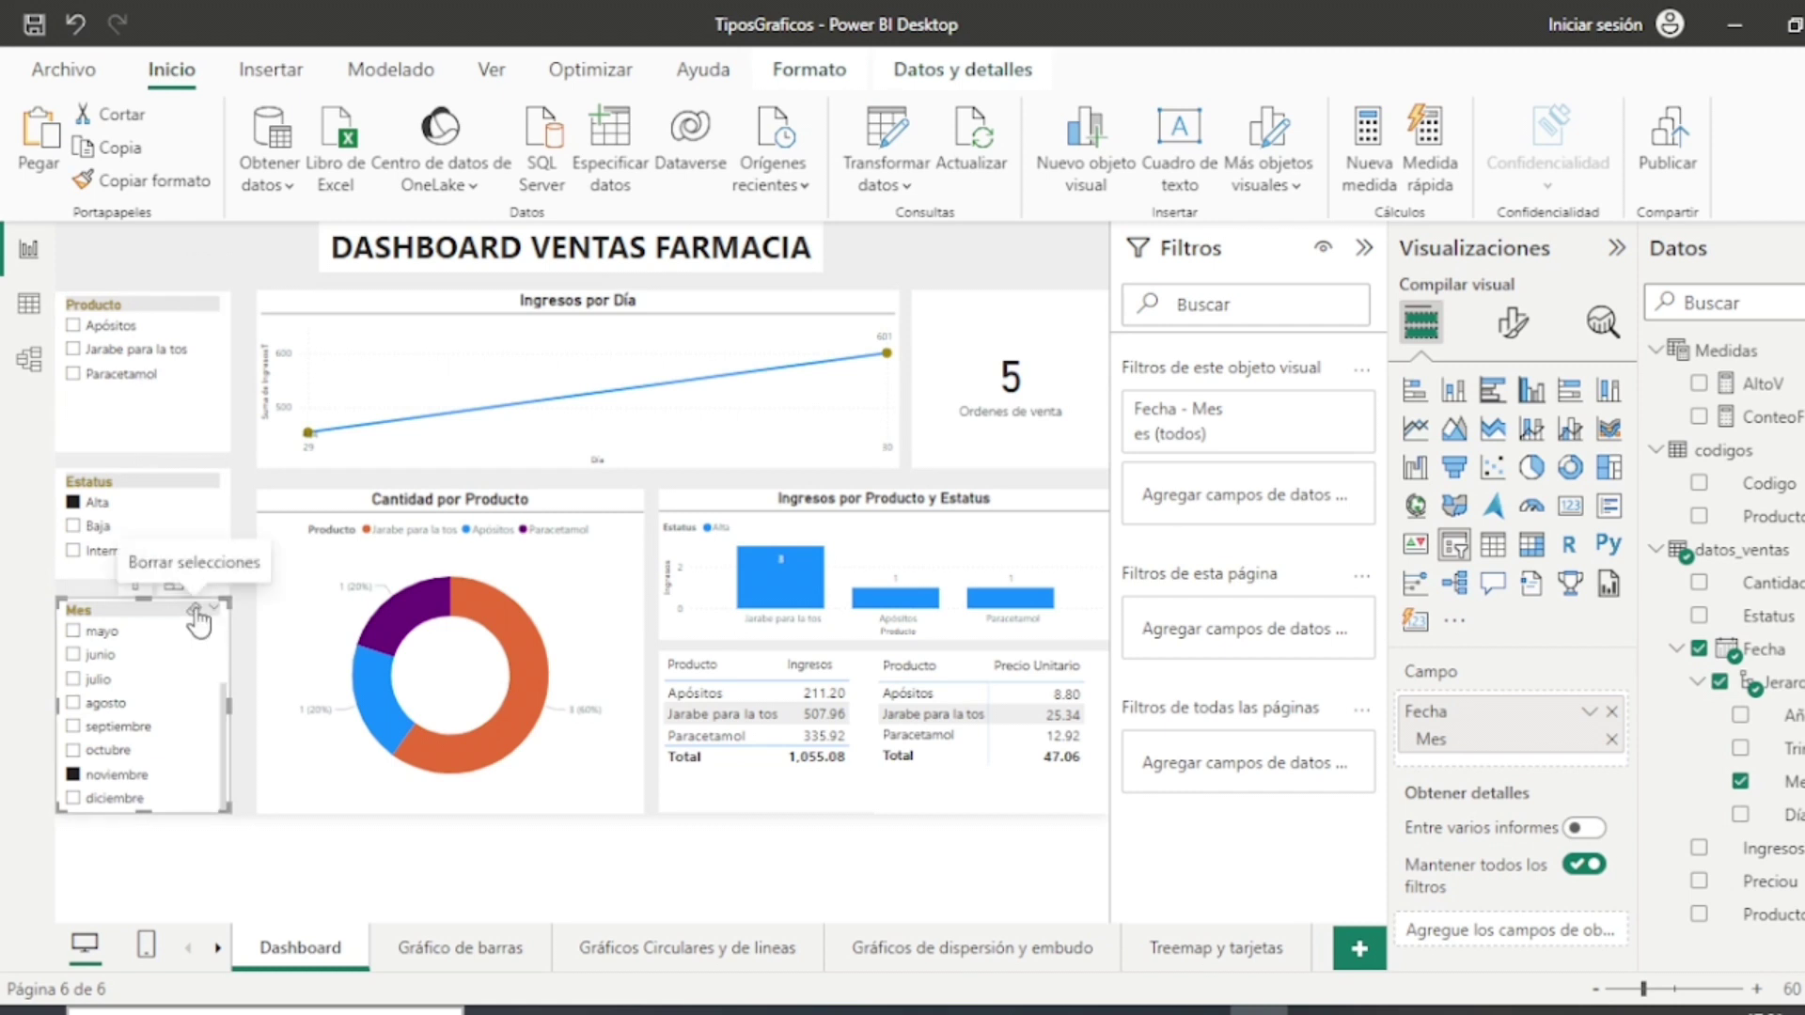
click(196, 612)
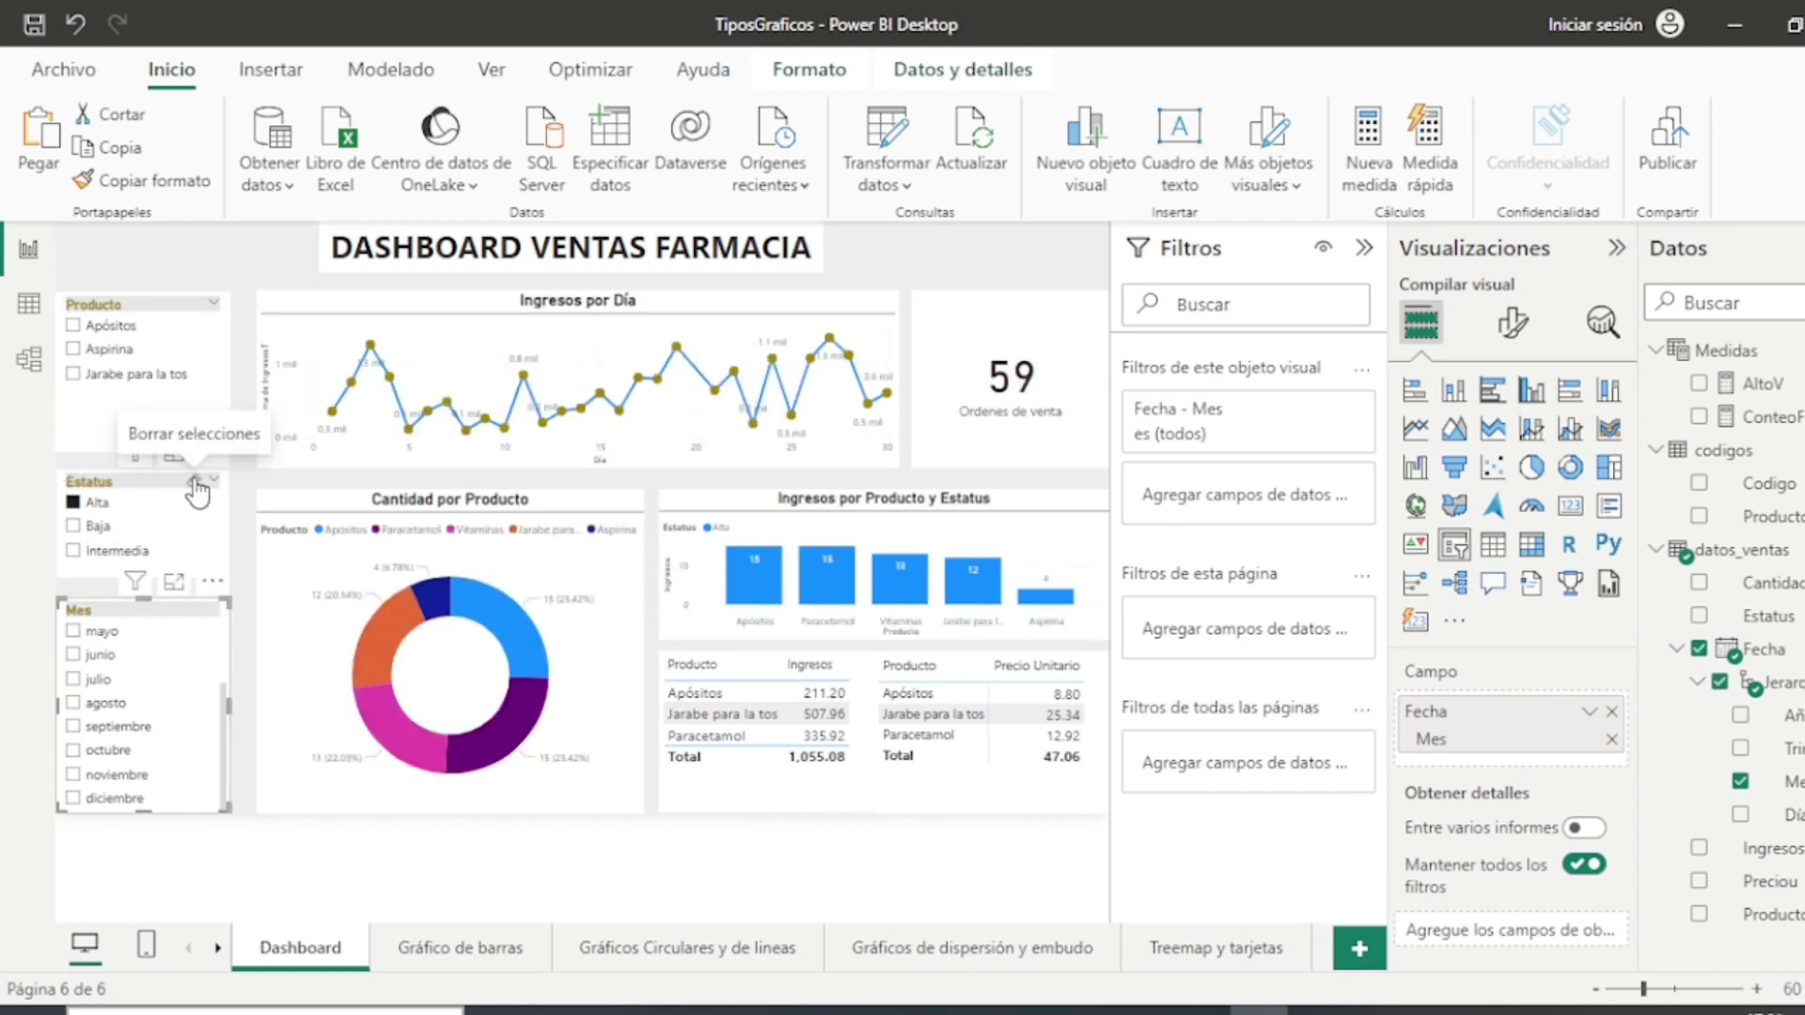
click(195, 484)
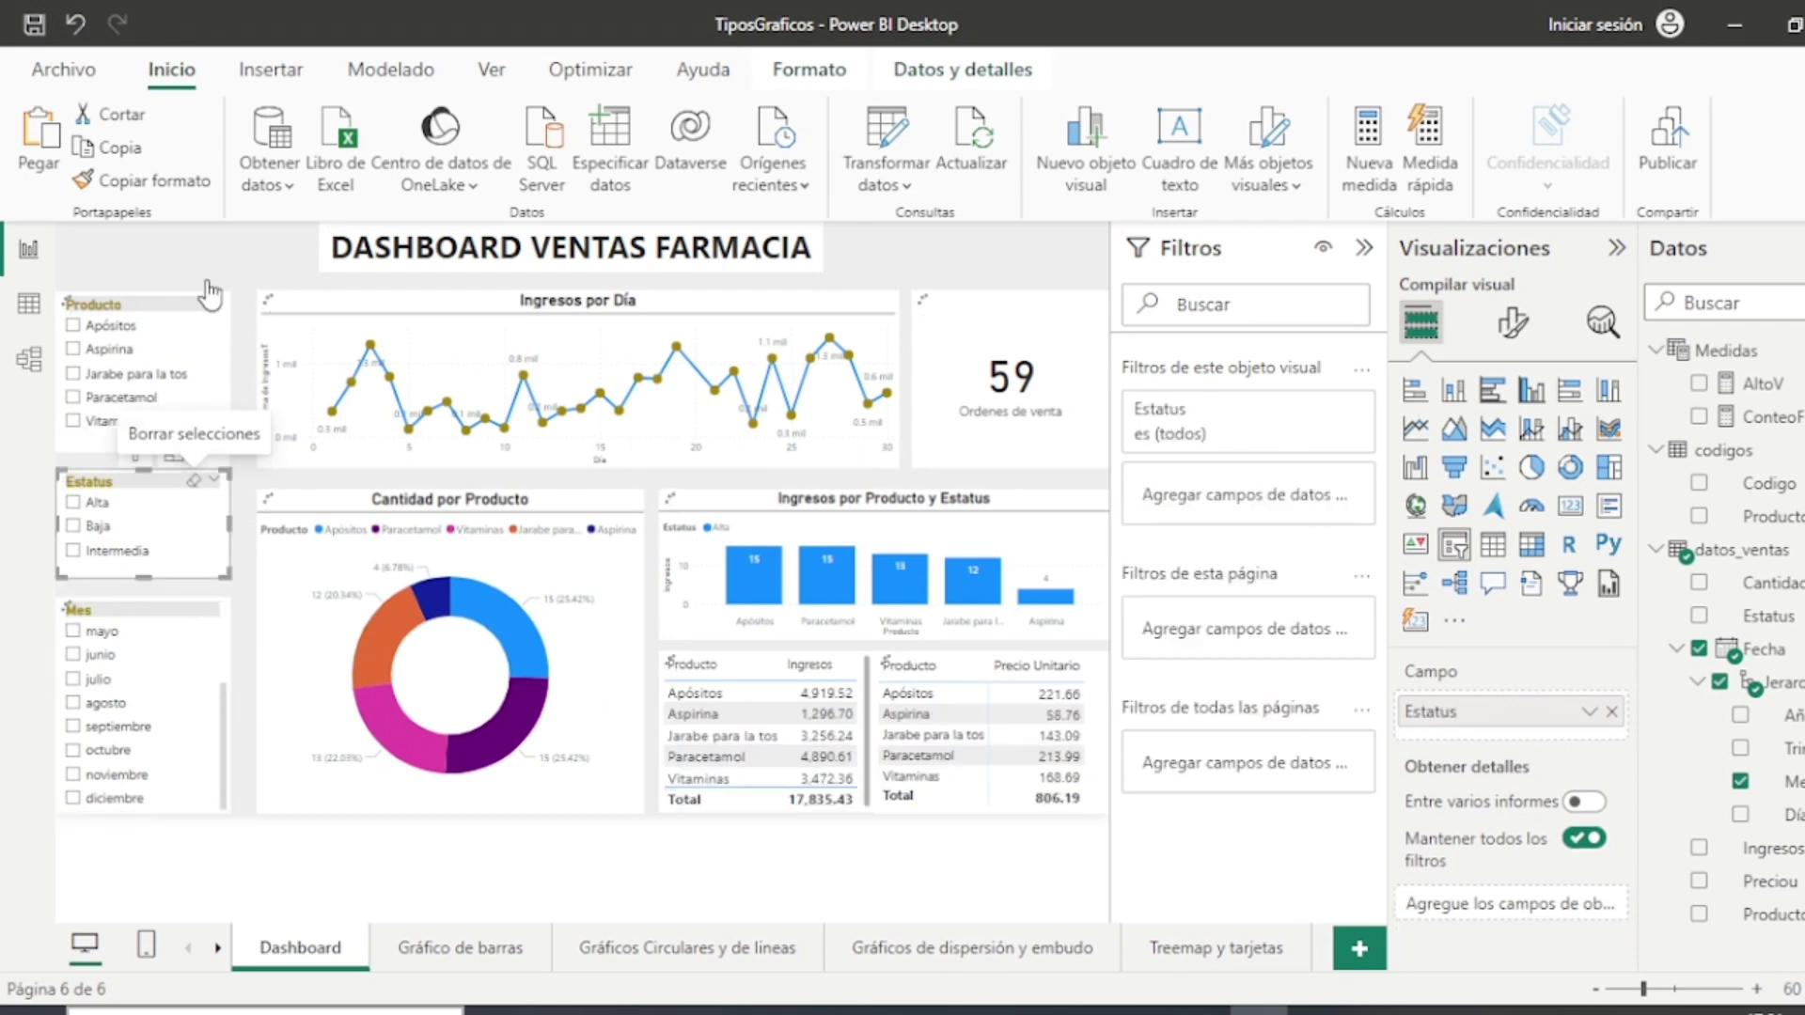
Step: Test filtering the dashboard by the product Vitaminas and the Alta status, and clear both slicers to show all sales again
click(75, 420)
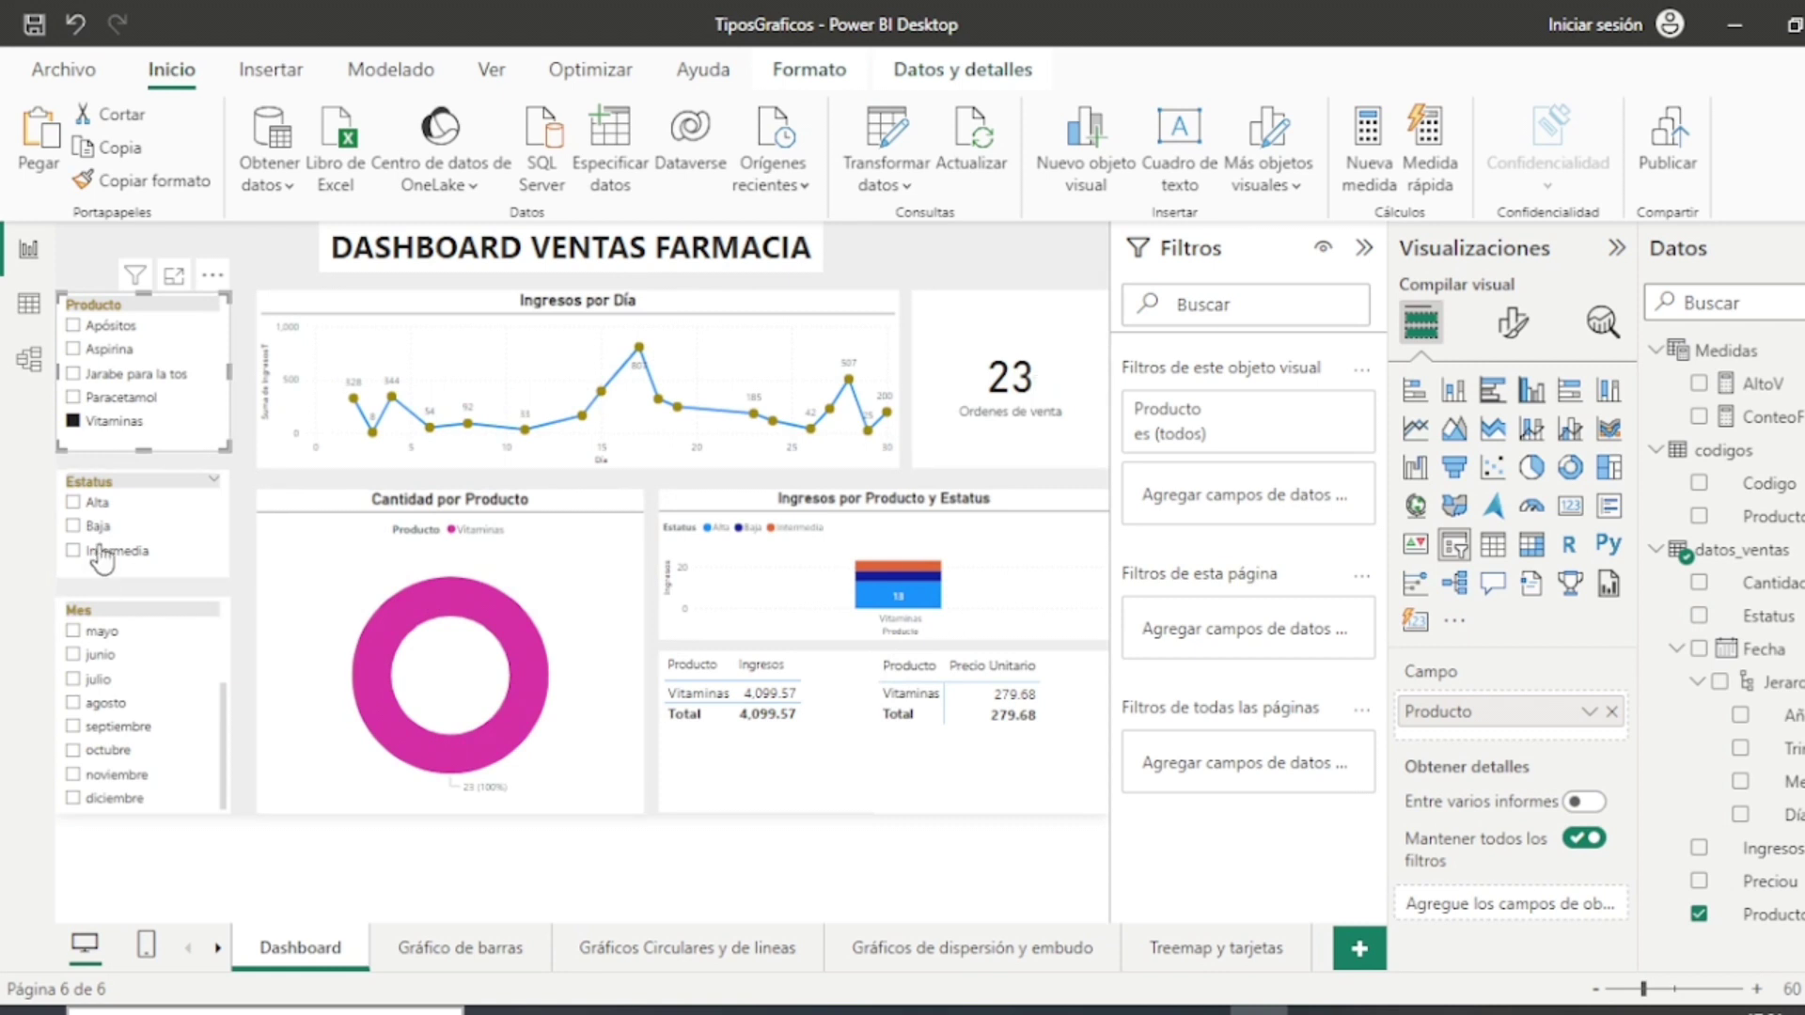
click(79, 506)
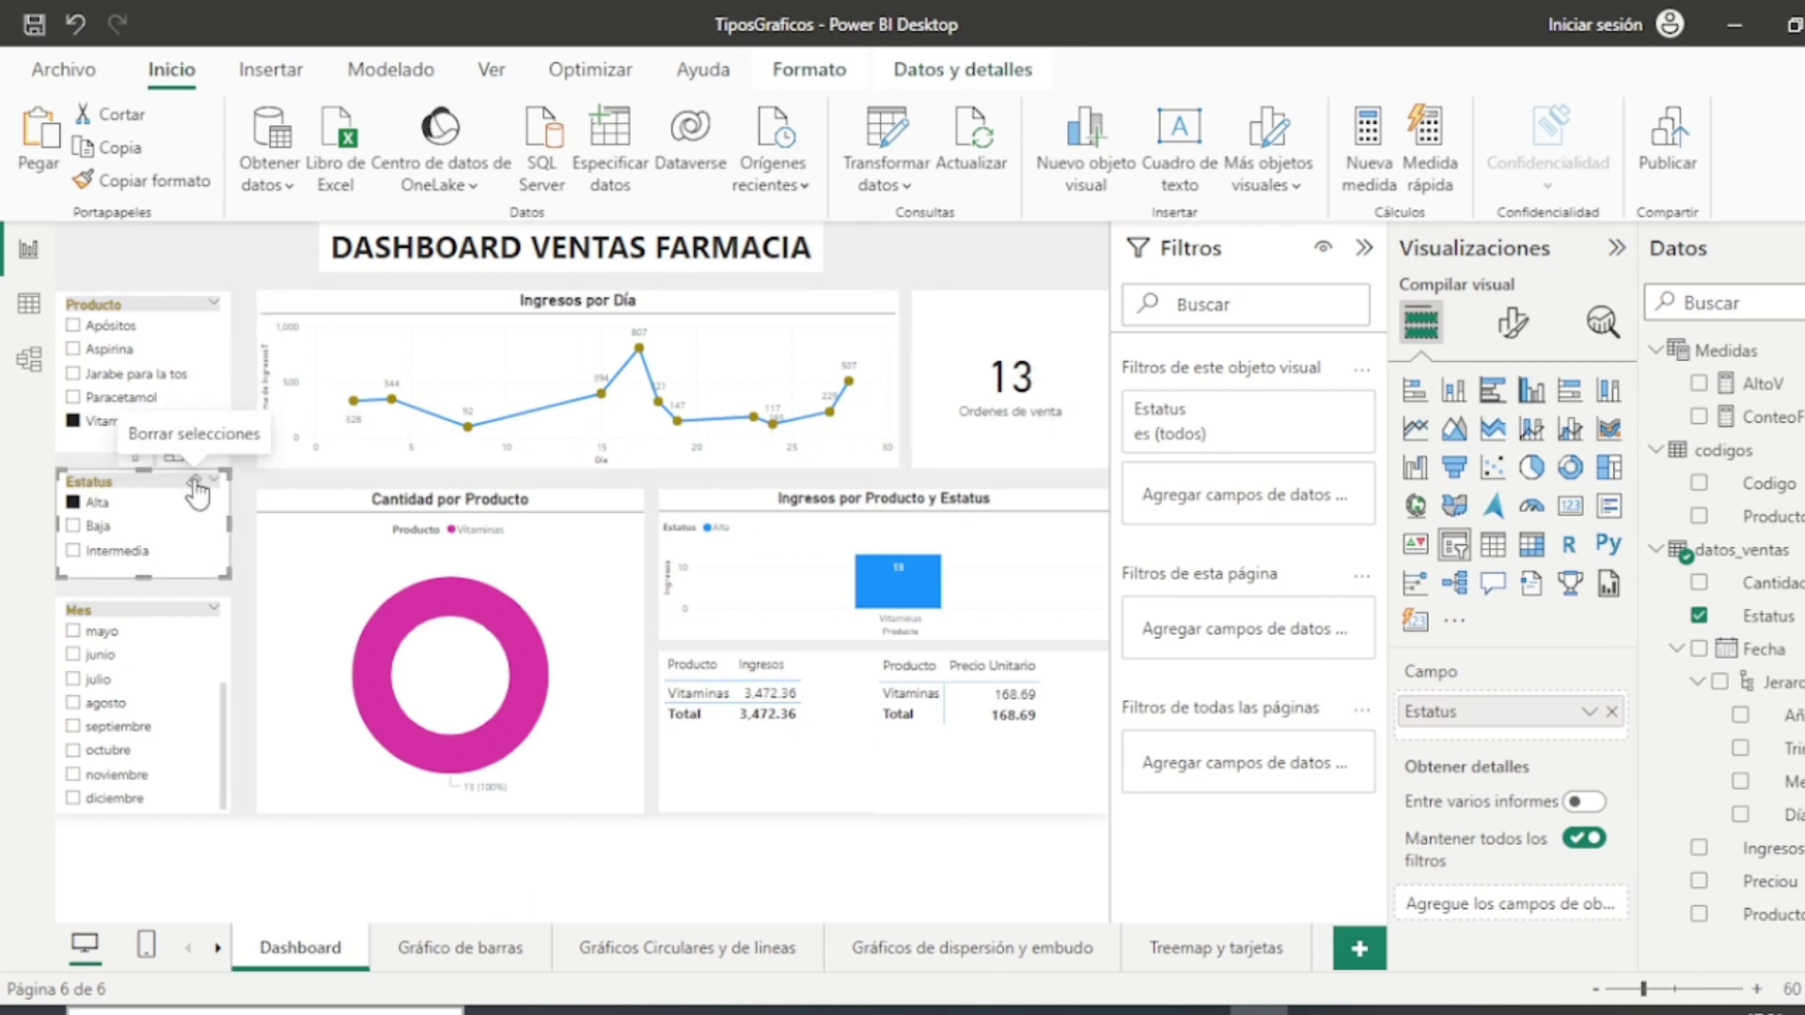
click(195, 490)
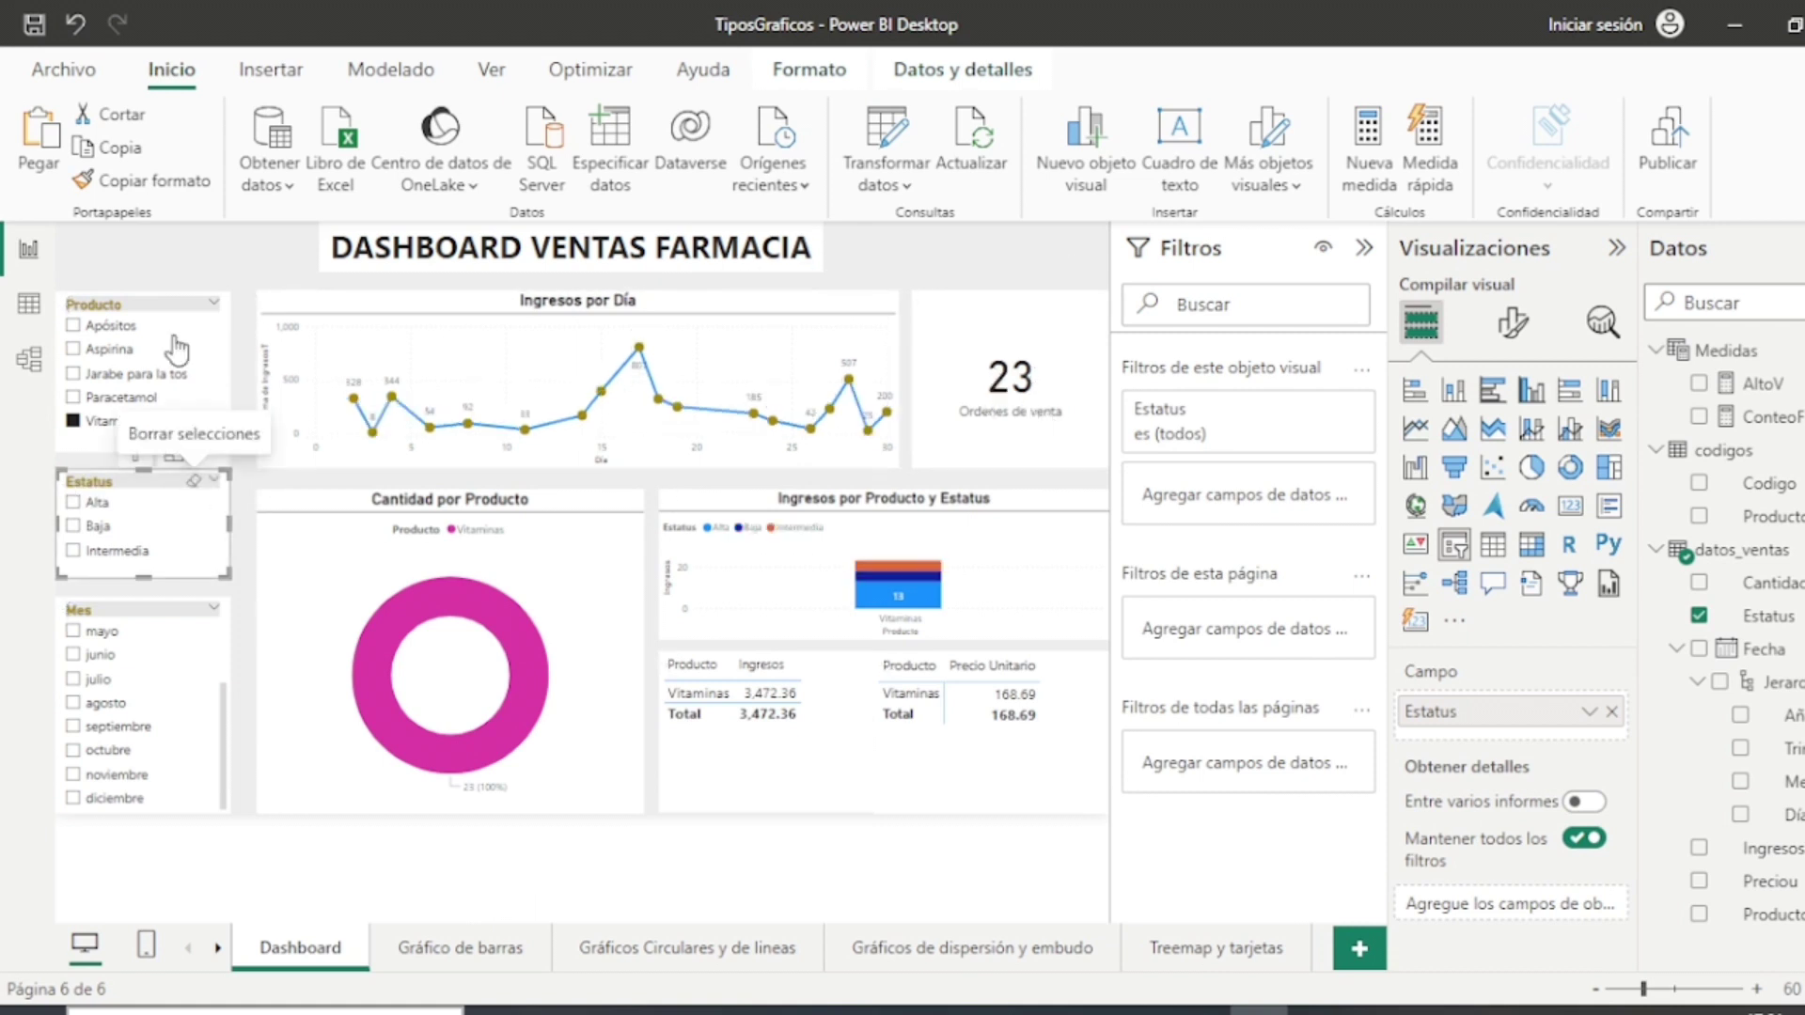
click(195, 304)
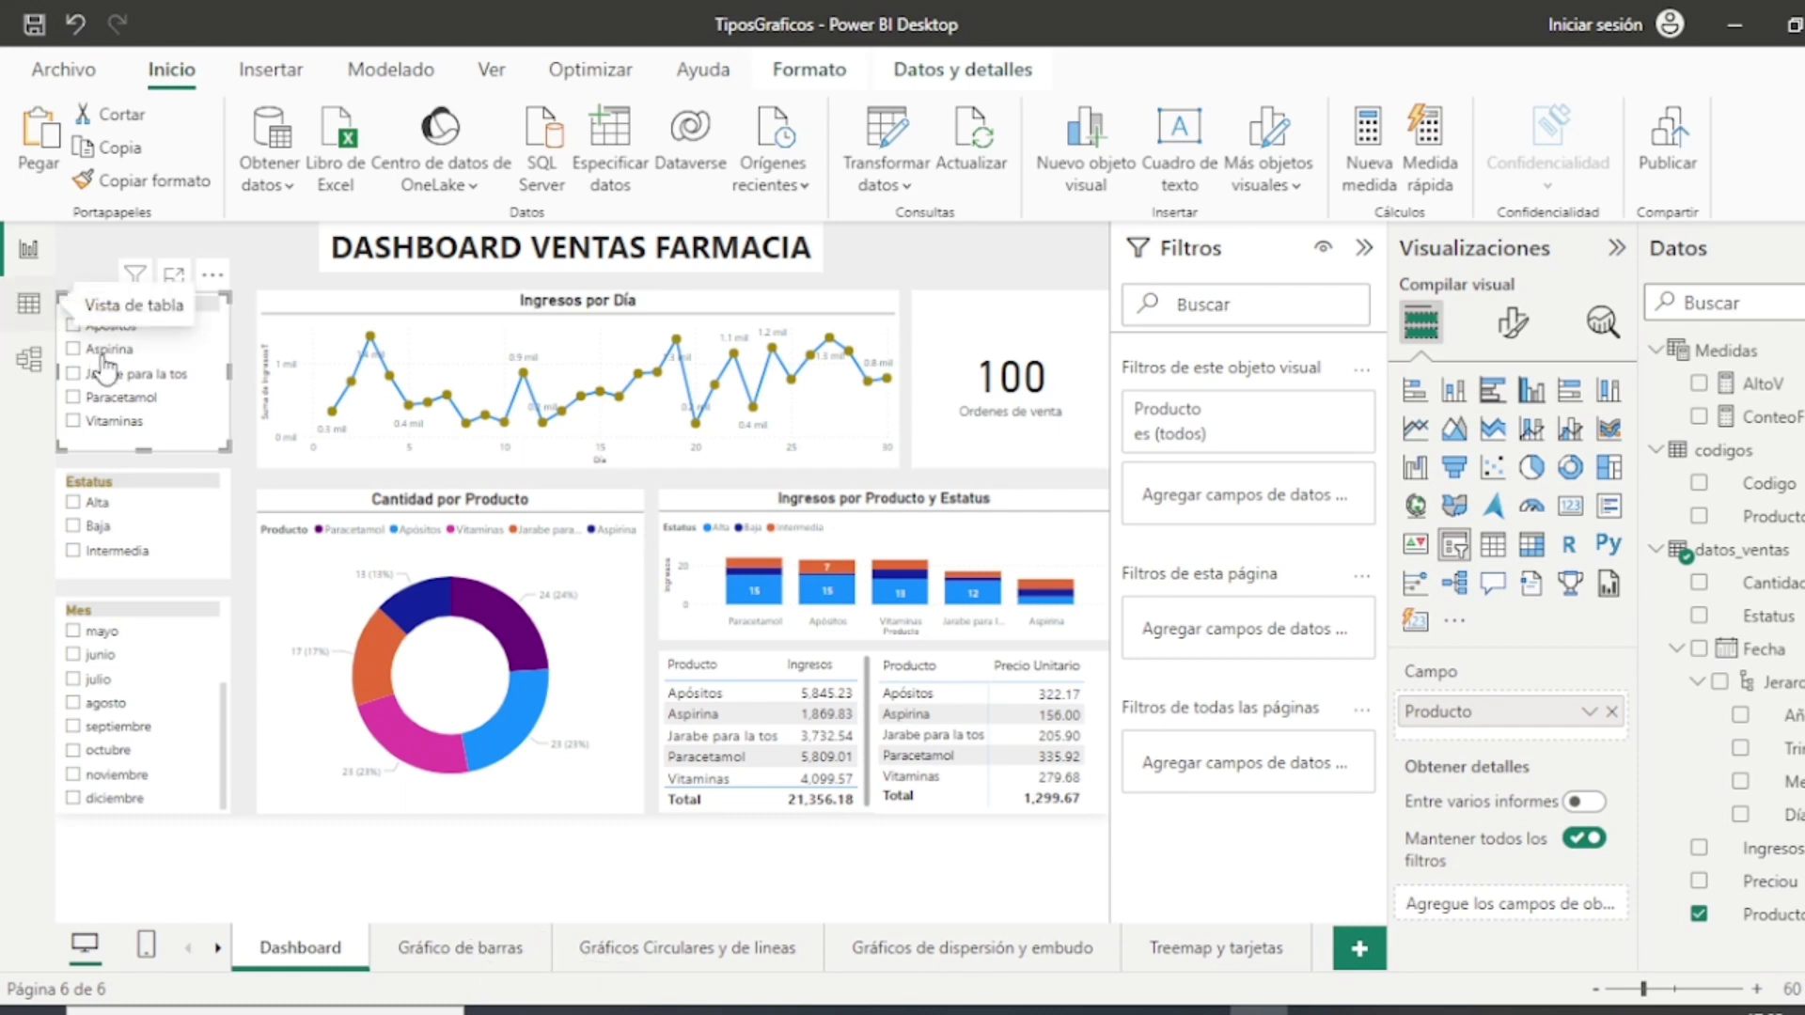
click(576, 898)
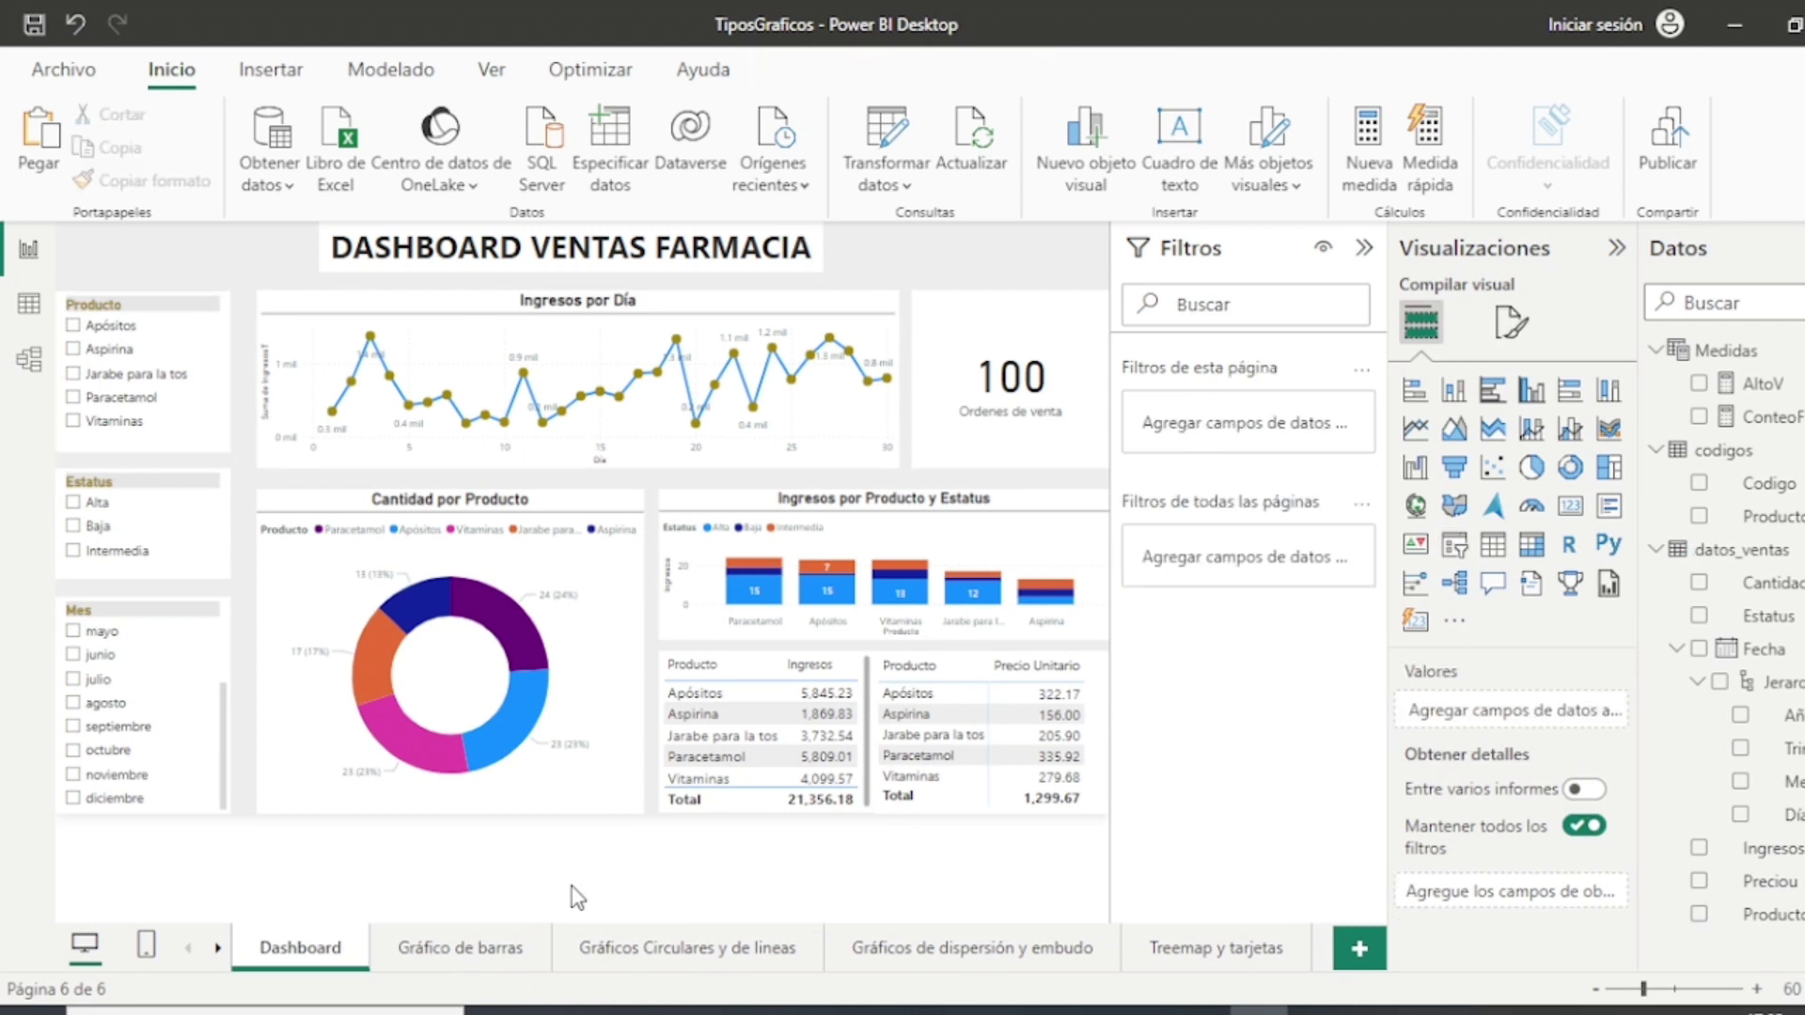